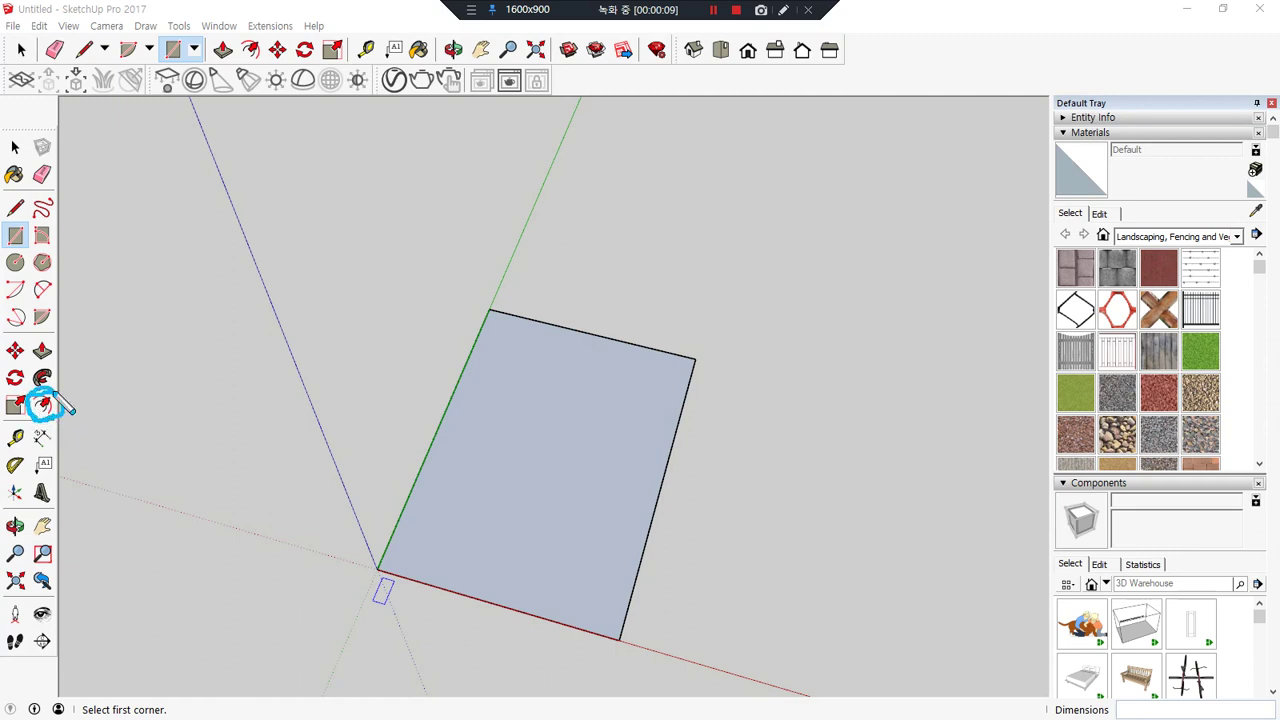
- Offset the rectangle's outline inward by about 501 mm
{"action": "mouse_move", "coordinate": [62, 405]}
{"action": "left_mouse_down"}
{"action": "mouse_move", "coordinate": [108, 393]}
{"action": "mouse_move", "coordinate": [120, 420]}
{"action": "left_mouse_up"}
{"action": "key", "text": "Escape"}
{"action": "left_click", "coordinate": [40, 404]}
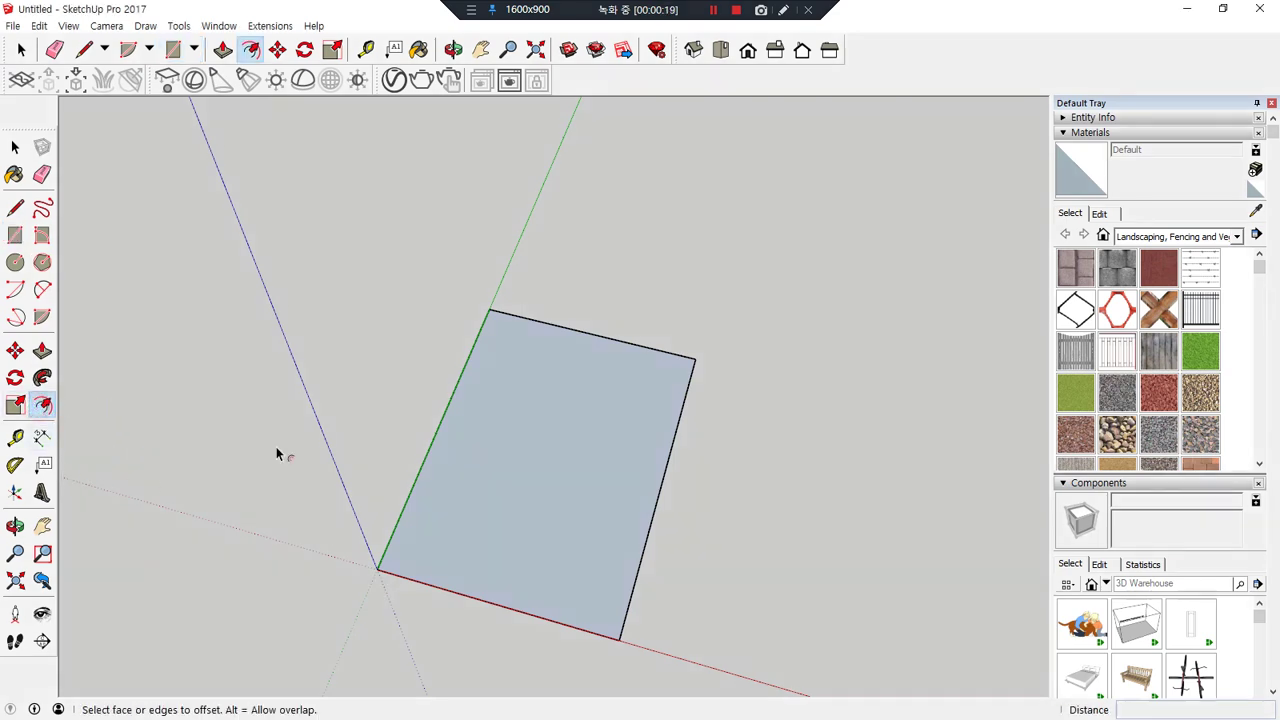
{"action": "left_click", "coordinate": [577, 398]}
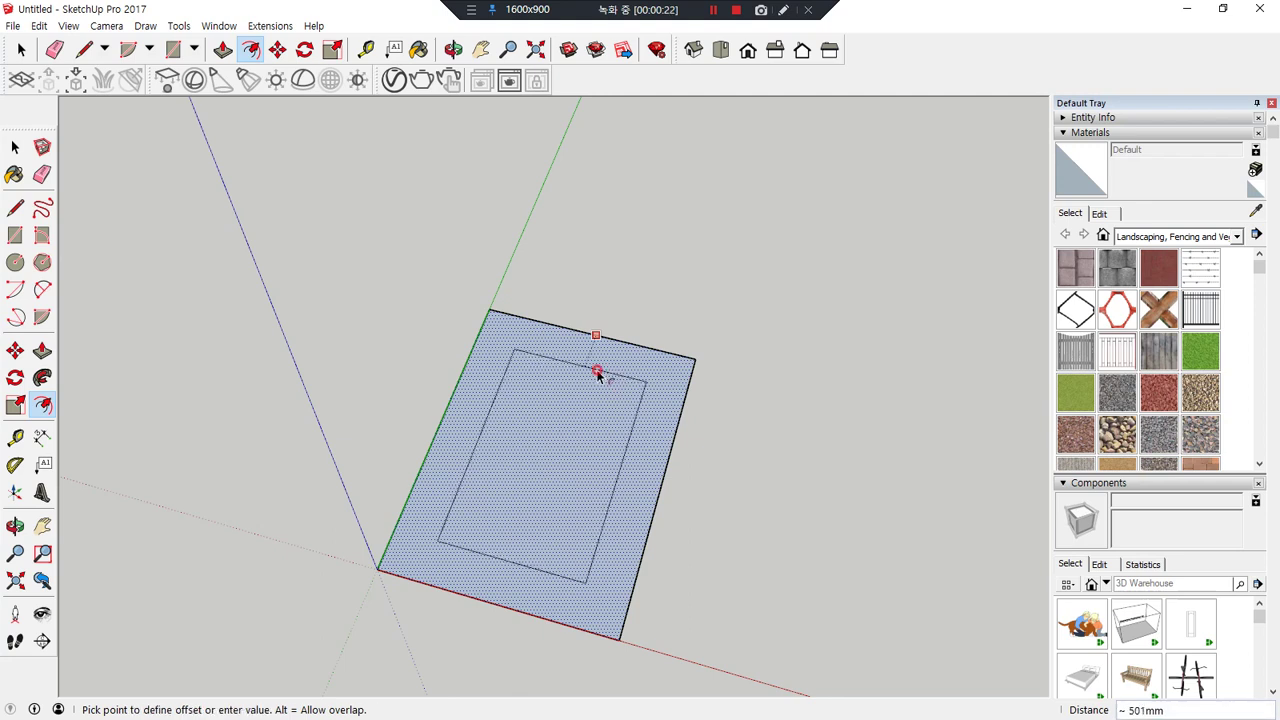
{"action": "left_click", "coordinate": [596, 369]}
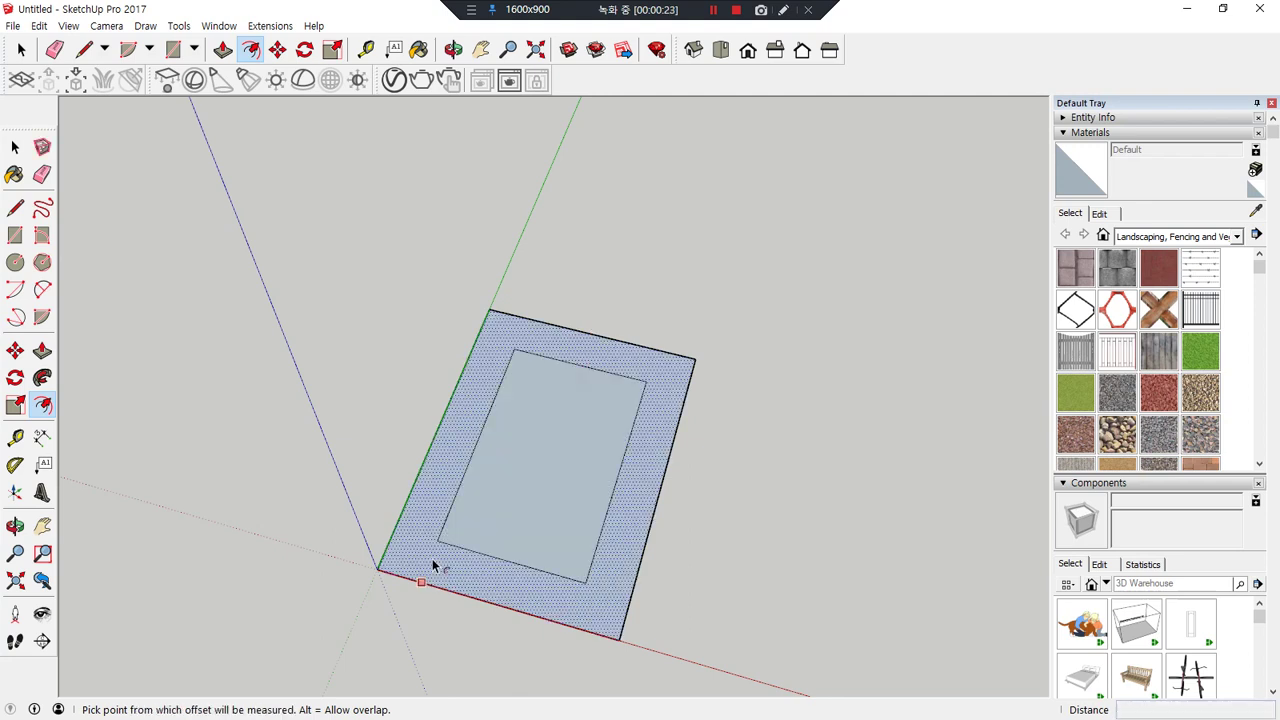
- Offset the original rectangle's outline outward by about 768 mm, and offset the new outer outline inward by about 333 mm
{"action": "left_click", "coordinate": [625, 343]}
{"action": "left_click", "coordinate": [705, 316]}
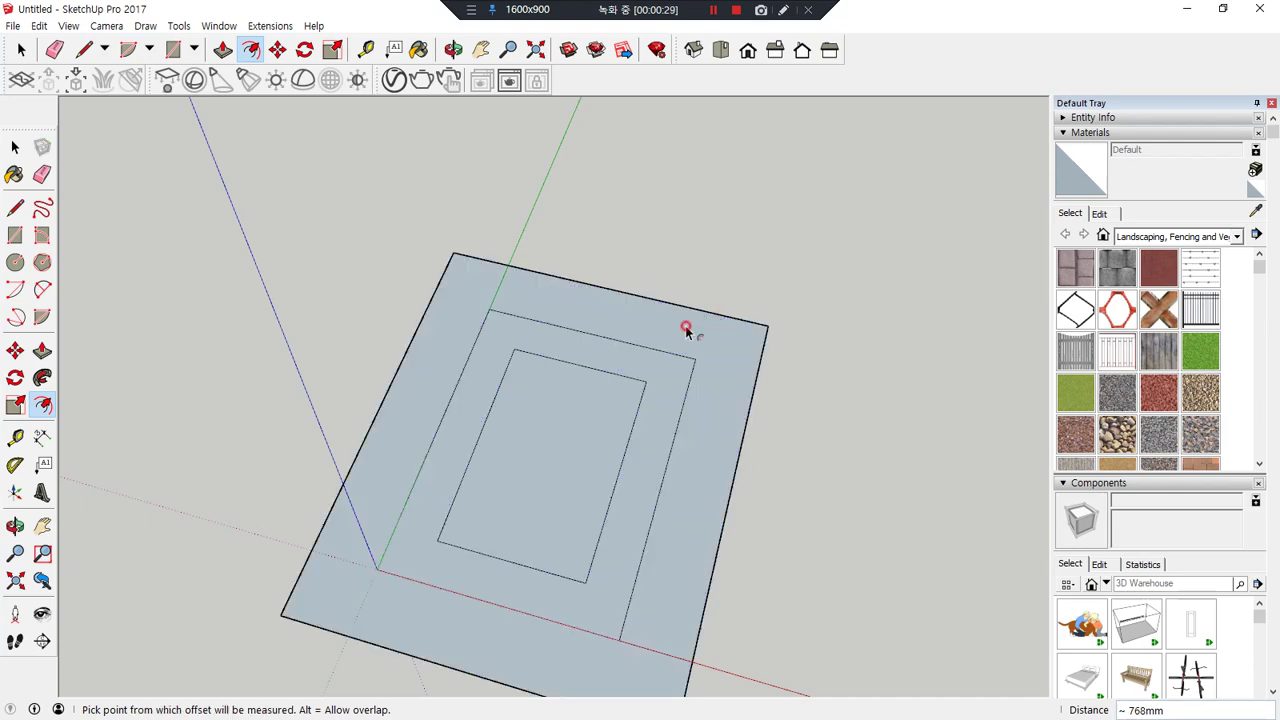
{"action": "left_click", "coordinate": [686, 330]}
{"action": "left_click", "coordinate": [735, 338]}
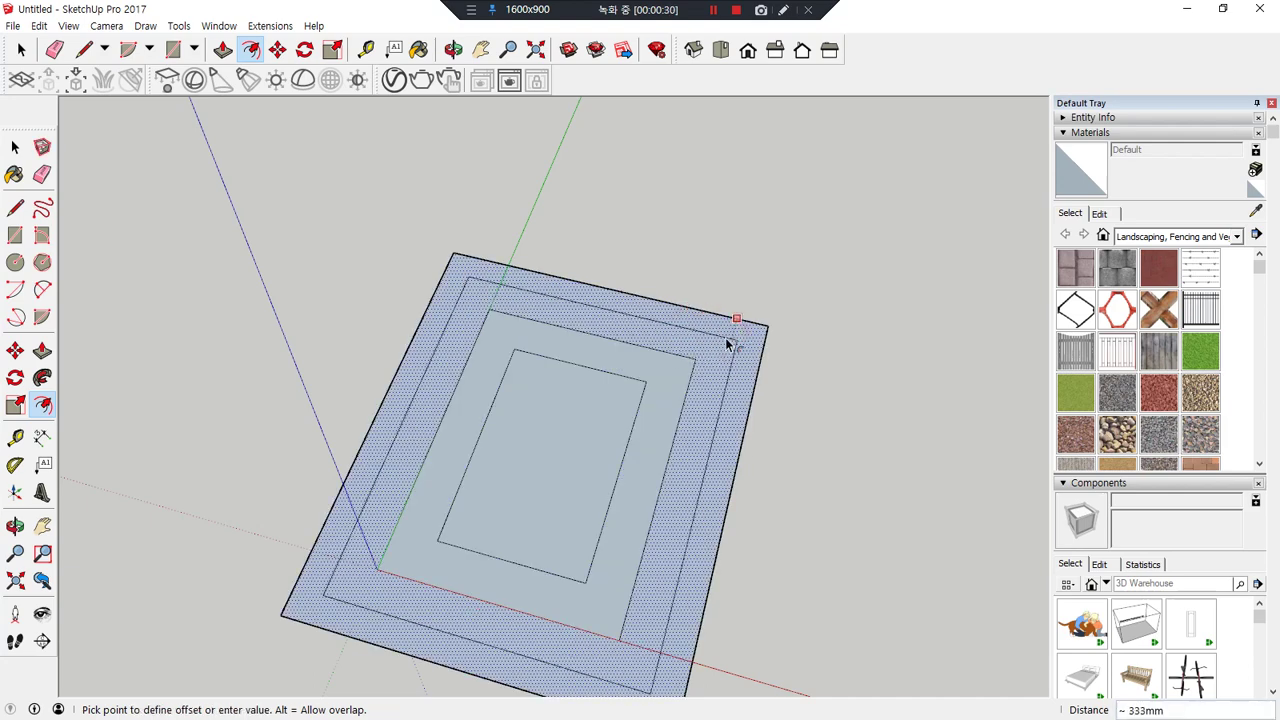
{"action": "left_click", "coordinate": [720, 350]}
- Offset the innermost rectangle inward twice, using a distance of 50 mm for the second offset
{"action": "left_click", "coordinate": [590, 395]}
{"action": "left_click", "coordinate": [590, 395]}
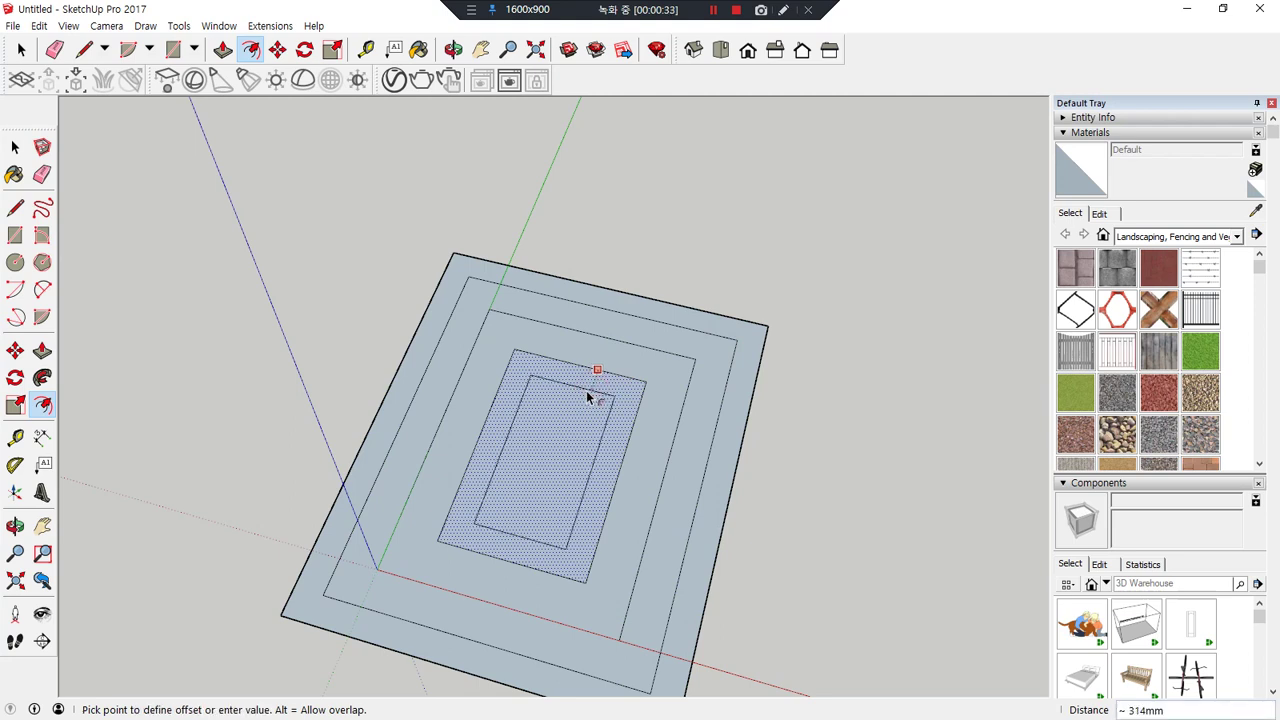
{"action": "left_click", "coordinate": [590, 394]}
{"action": "left_click", "coordinate": [530, 440]}
{"action": "left_click", "coordinate": [577, 410]}
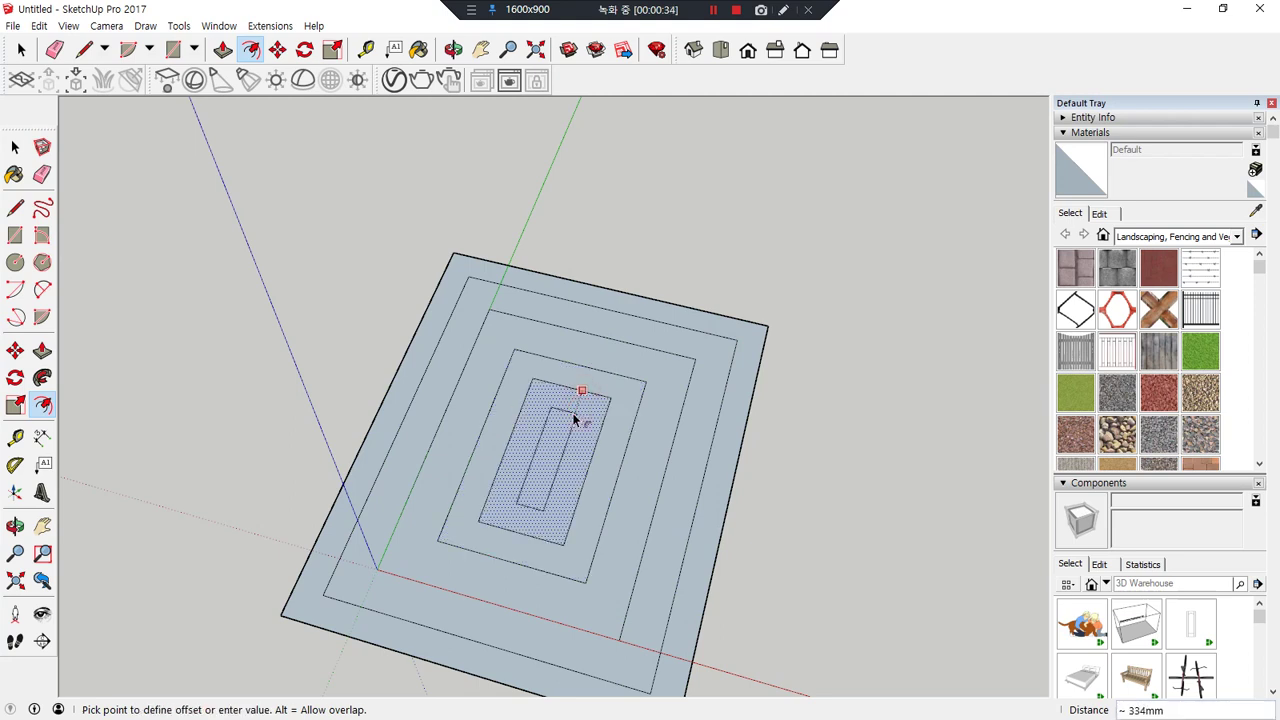
{"action": "left_click", "coordinate": [573, 414]}
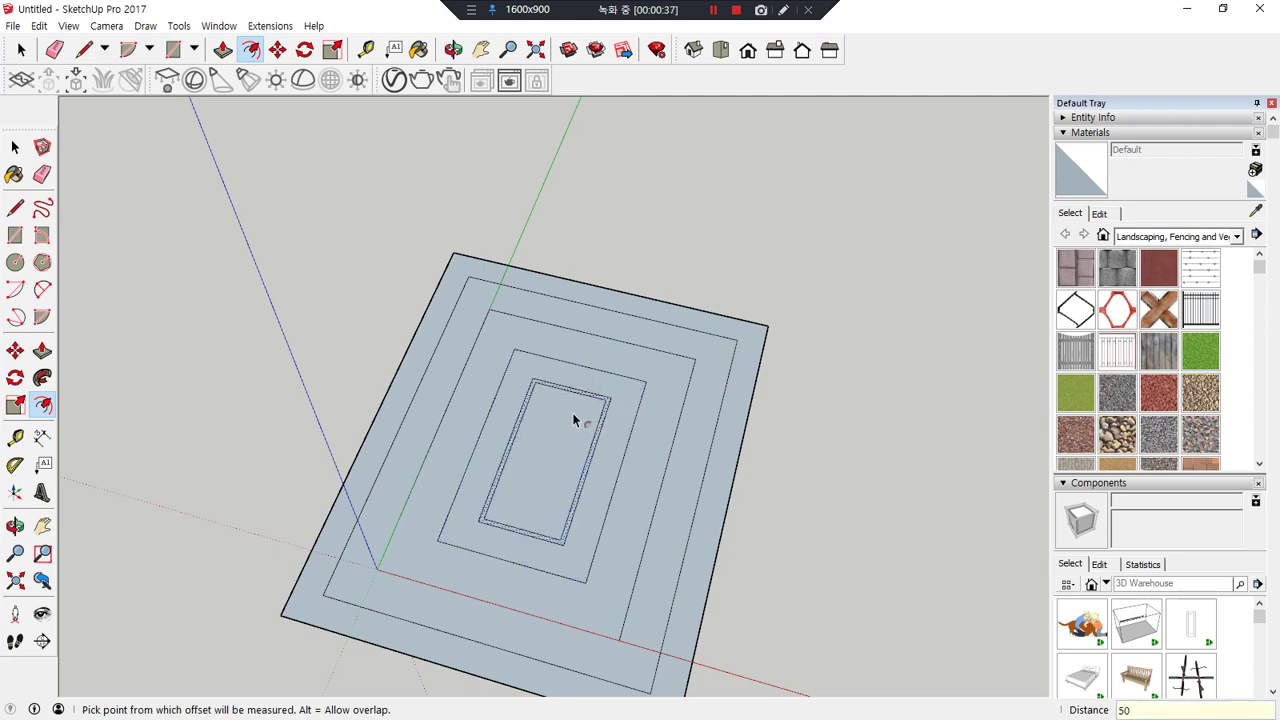
- Offset the outermost rectangle's outline outward by 50 mm
{"action": "scroll", "coordinate": [748, 337], "scroll_direction": "up", "scroll_amount": 2}
{"action": "left_click", "coordinate": [743, 322]}
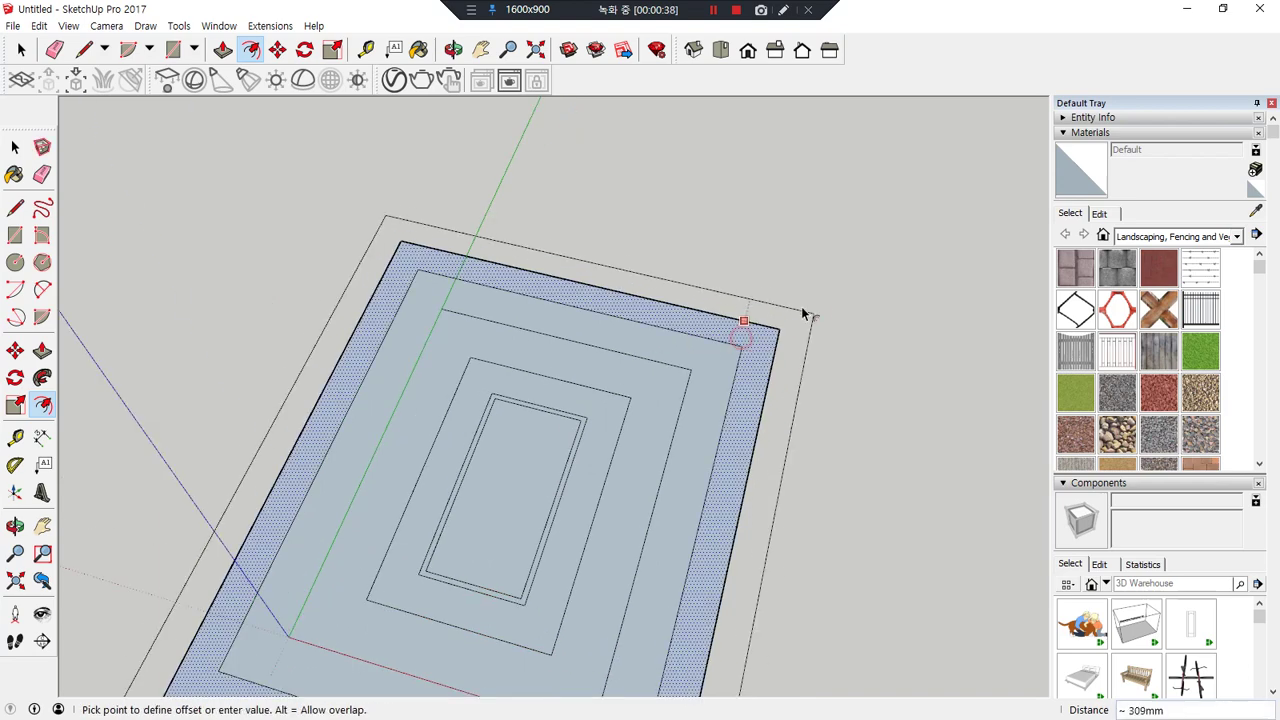
{"action": "key", "text": "Escape"}
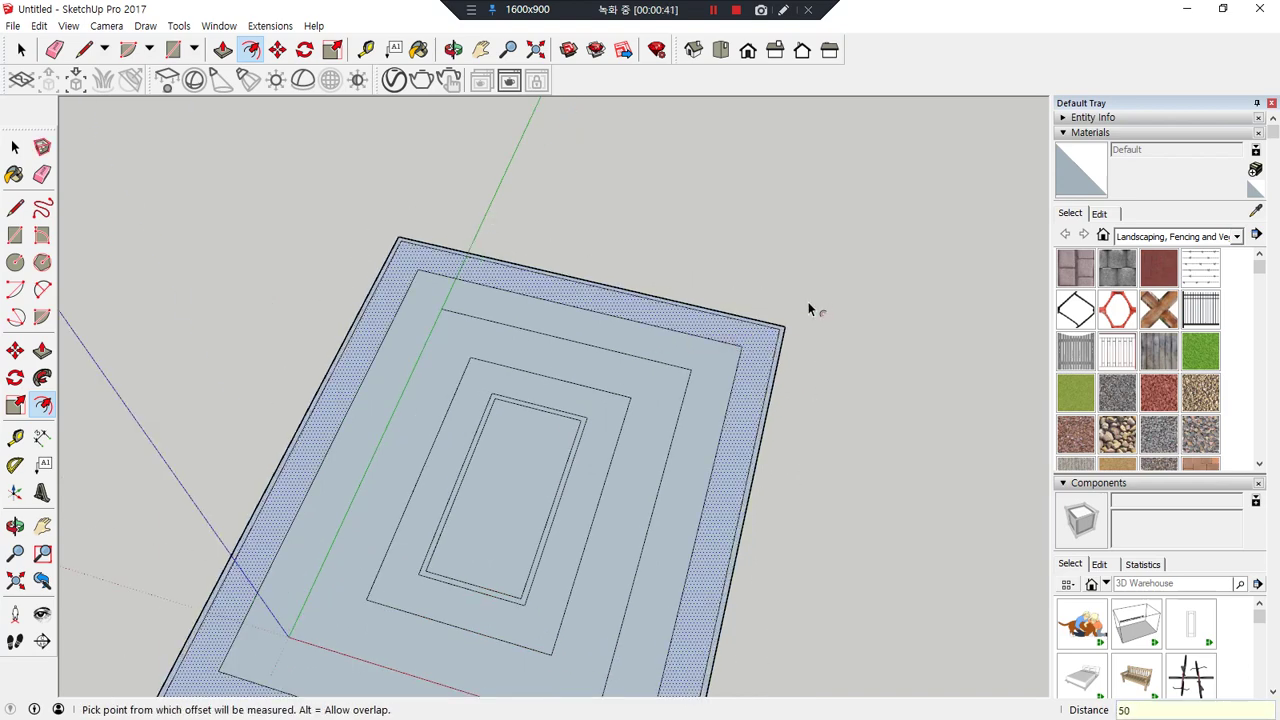
- Delete all the rectangle outlines in the model and undo the last action
{"action": "scroll", "coordinate": [797, 378], "scroll_direction": "down", "scroll_amount": 3}
{"action": "key", "text": "ctrl+a"}
{"action": "key", "text": "Delete"}
{"action": "key", "text": "ctrl+z"}
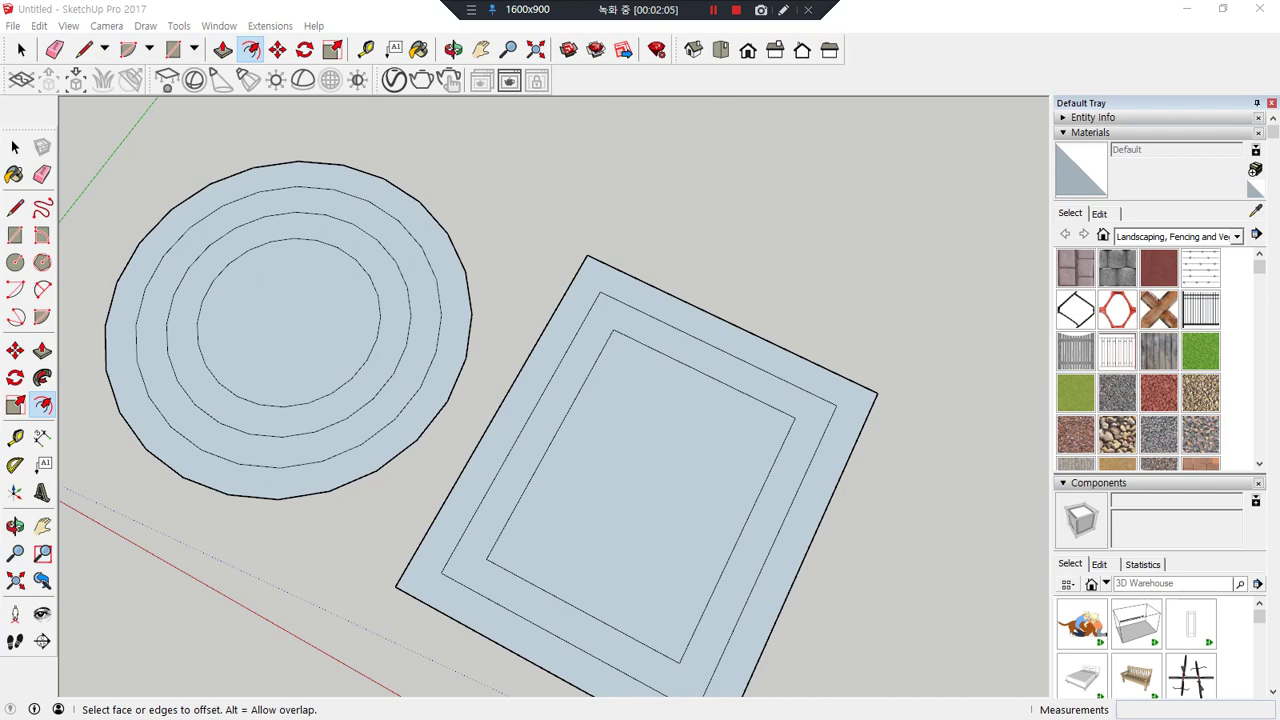
- Delete the circle and the rectangle together with all their offset outlines
{"action": "scroll", "coordinate": [556, 455], "scroll_direction": "down", "scroll_amount": 2}
{"action": "key", "text": "space"}
{"action": "left_click", "coordinate": [800, 584]}
{"action": "left_click_drag", "start_coordinate": [857, 643], "coordinate": [218, 214]}
{"action": "key", "text": "Delete"}
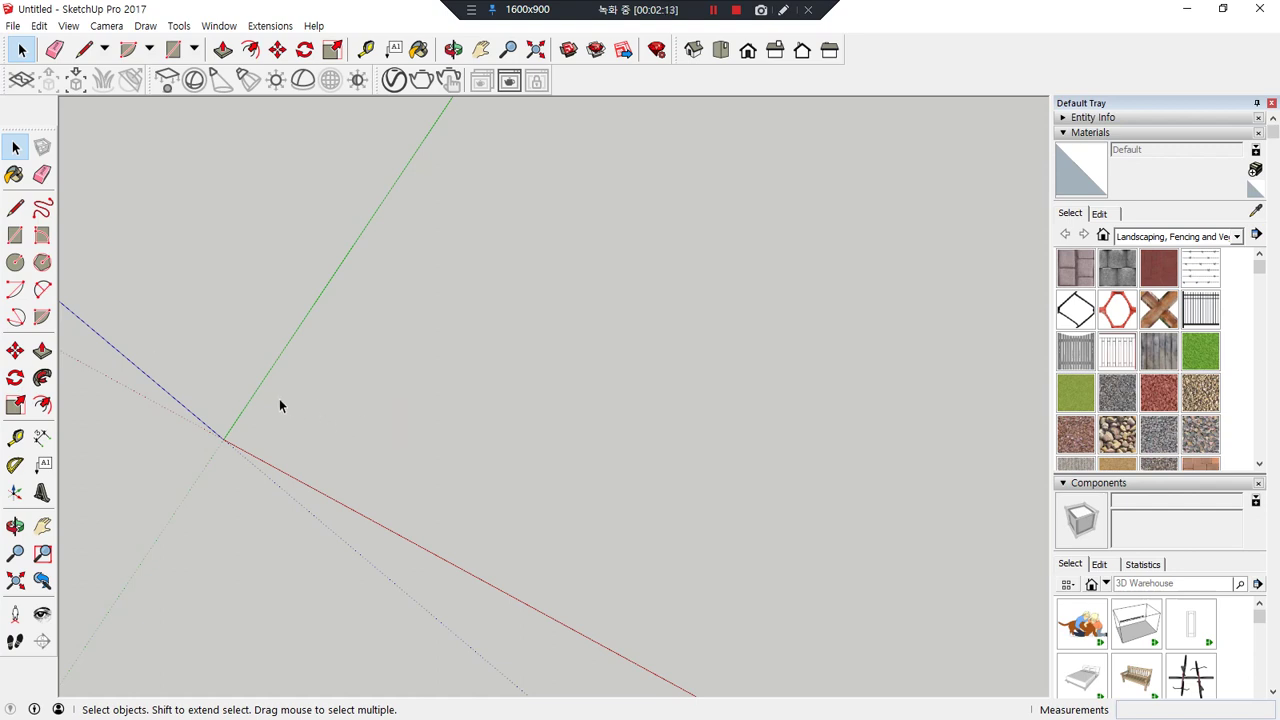
- Draw a 500 x 500 mm square on the ground from the origin and undo it
{"action": "key", "text": "r"}
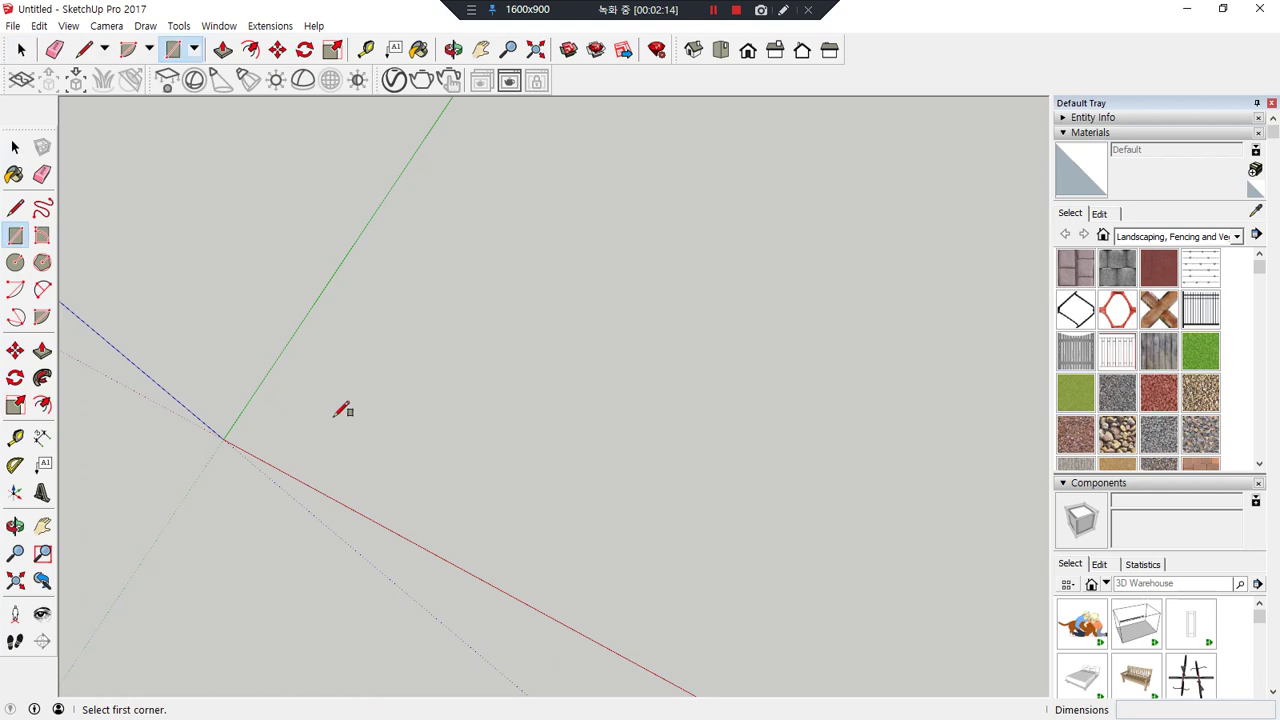
{"action": "left_click", "coordinate": [223, 439]}
{"action": "type", "text": "500,500"}
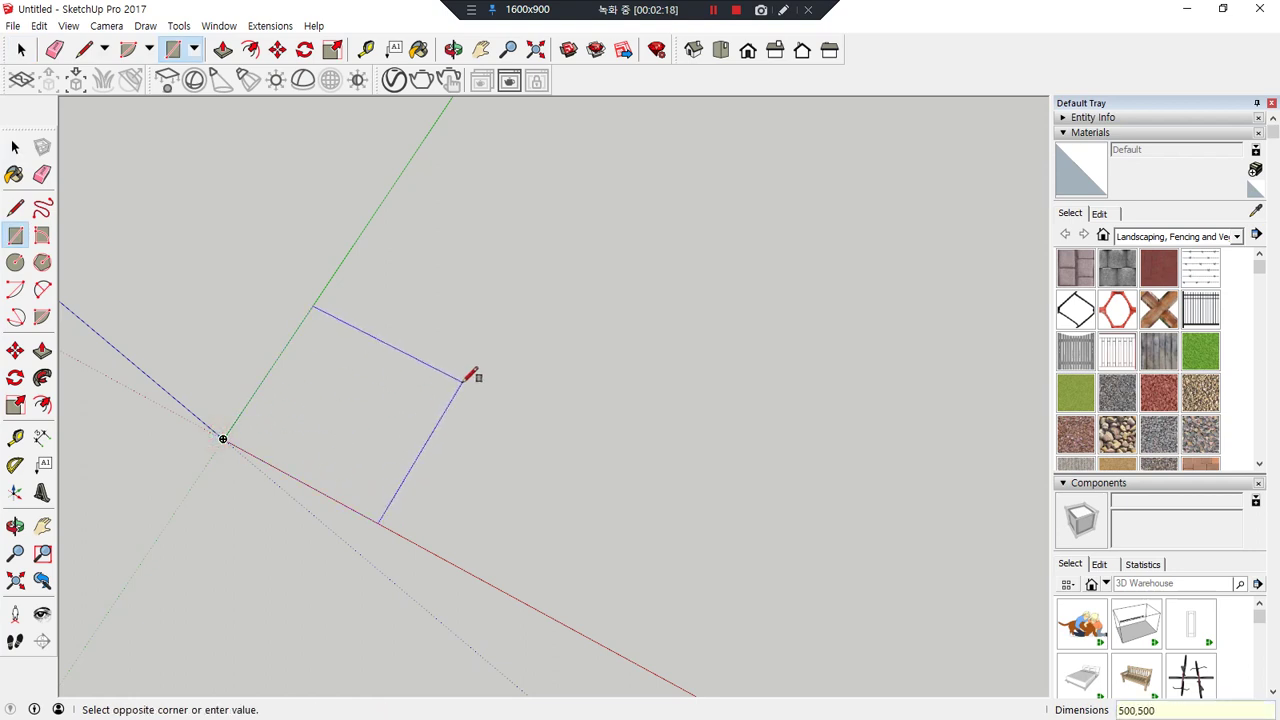
{"action": "key", "text": "Return"}
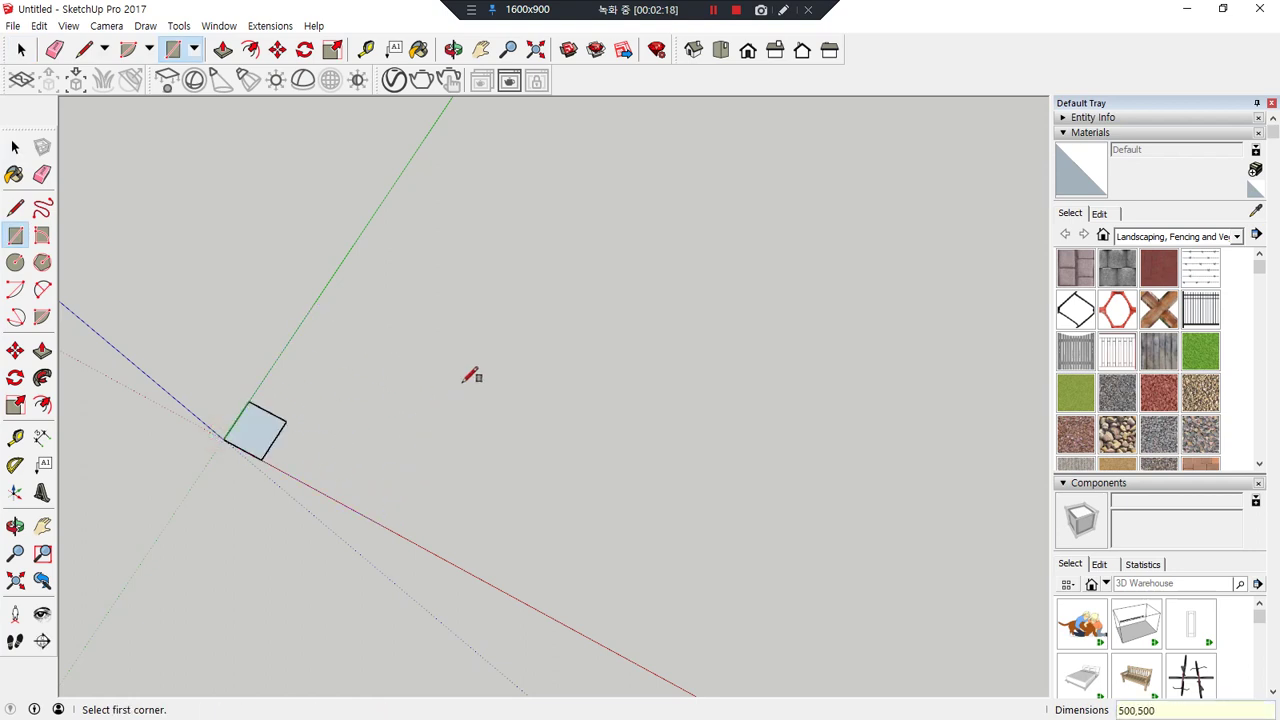
{"action": "key", "text": "ctrl+z"}
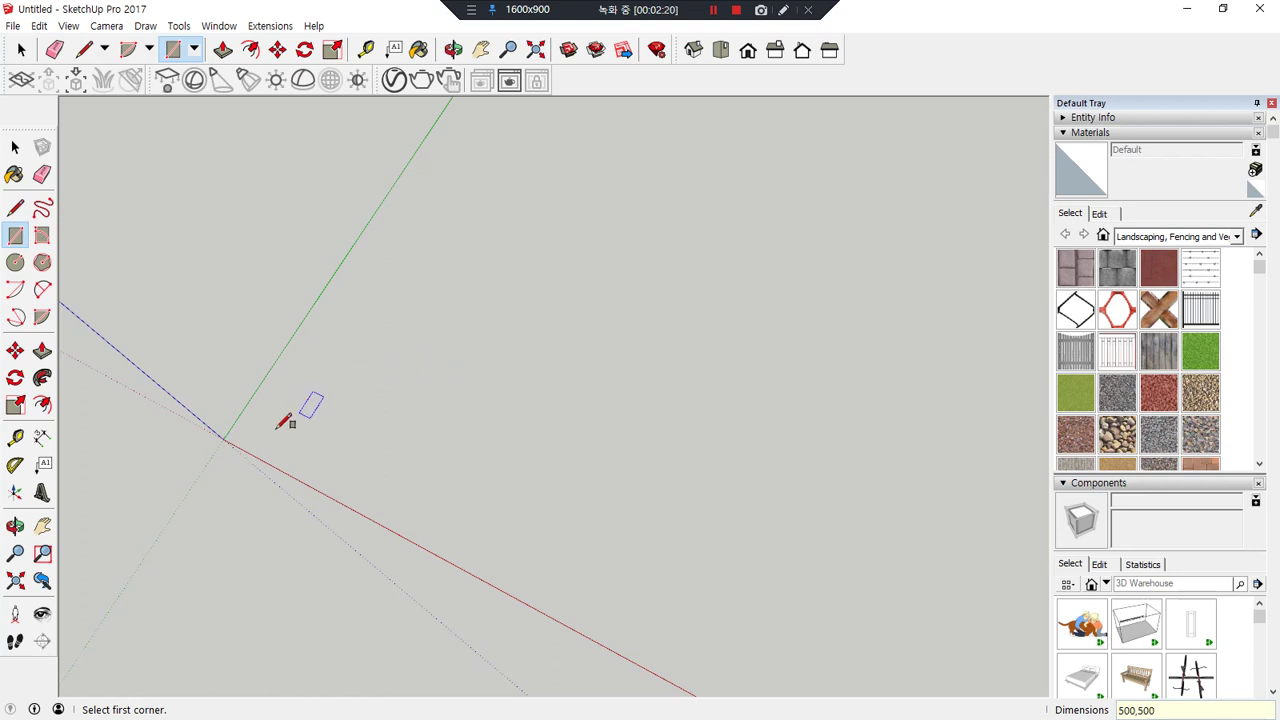
- Draw a 600 x 600 mm square on the ground starting at the origin
{"action": "left_click", "coordinate": [223, 439]}
{"action": "type", "text": "600,600"}
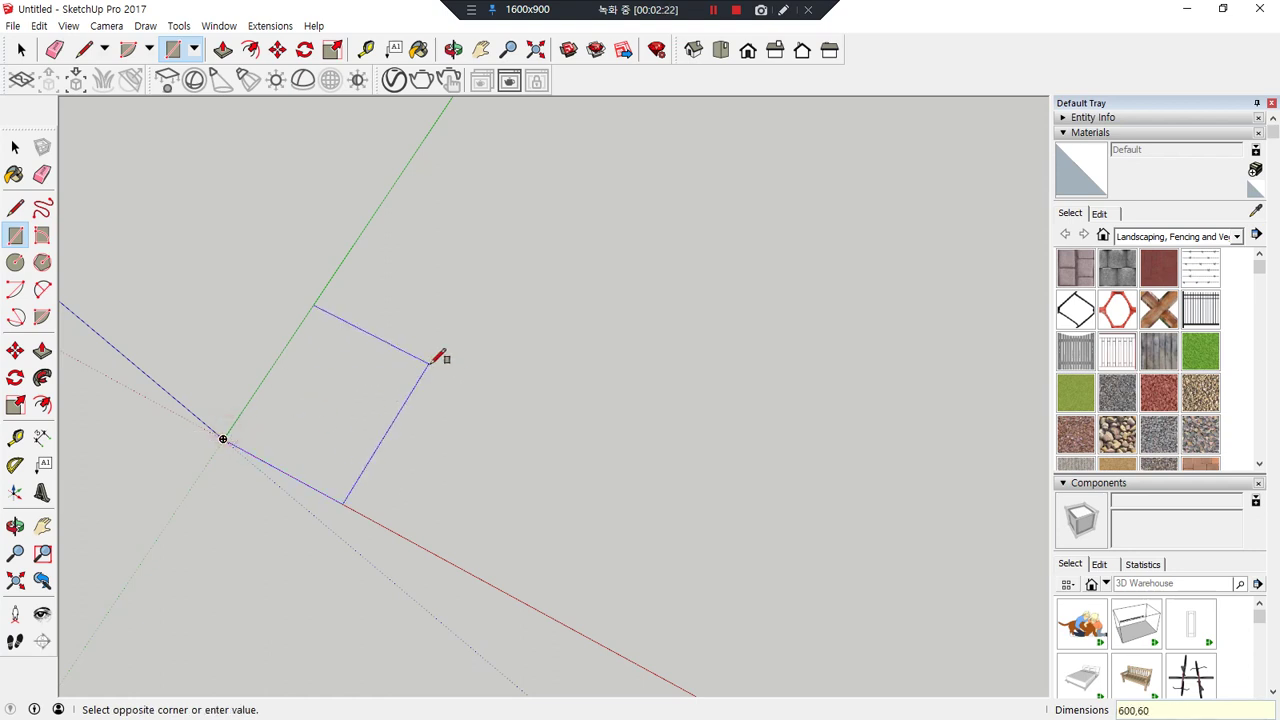
{"action": "key", "text": "Return"}
- Push/Pull the square up by 600 mm to form a cube
{"action": "key", "text": "p"}
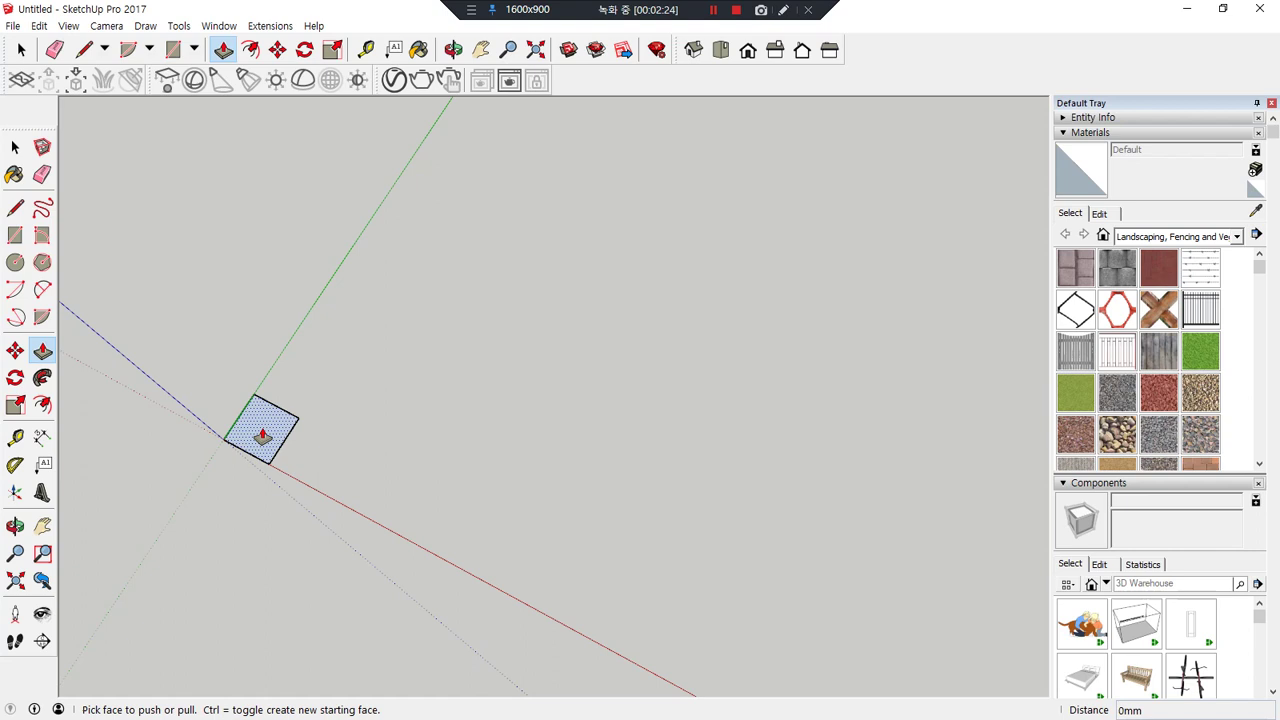
{"action": "left_click", "coordinate": [263, 434]}
{"action": "type", "text": "600"}
{"action": "key", "text": "Return"}
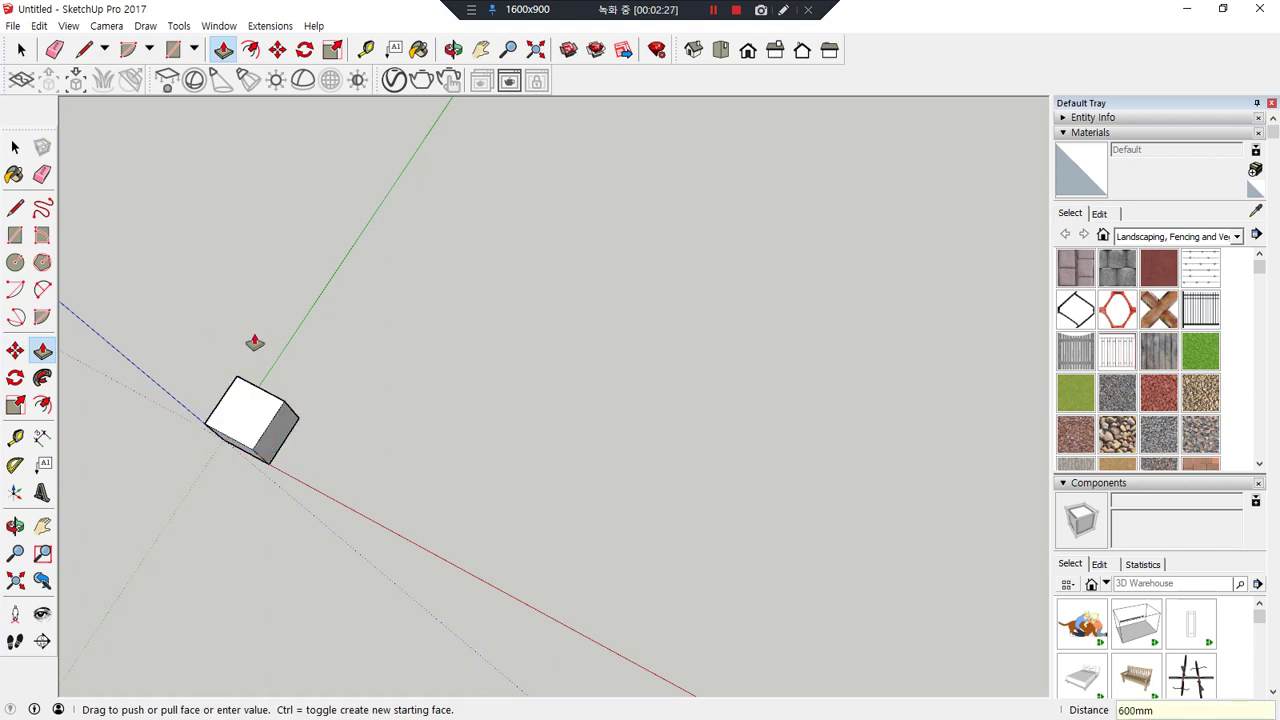
{"action": "middle_click_drag", "start_coordinate": [214, 549], "coordinate": [446, 669]}
{"action": "key", "text": "shift+z"}
{"action": "middle_click_drag", "start_coordinate": [597, 537], "coordinate": [0, 548]}
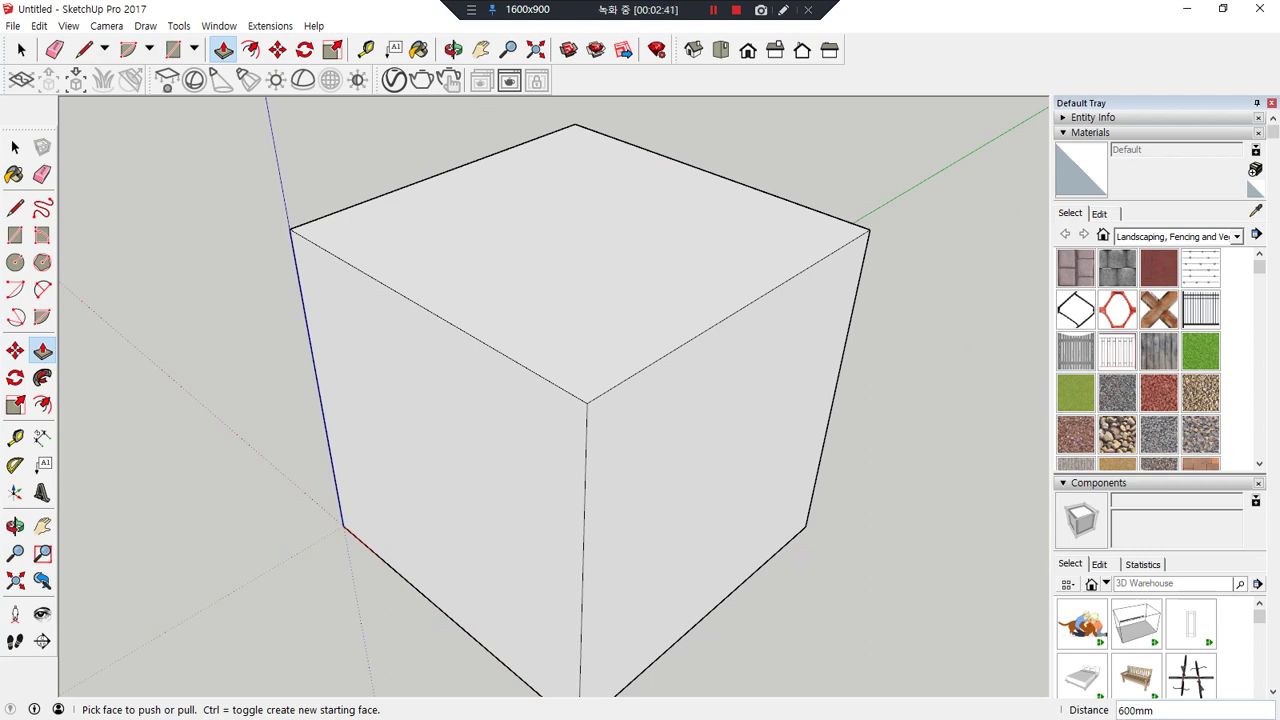
{"action": "middle_click_drag", "start_coordinate": [405, 260], "coordinate": [394, 350]}
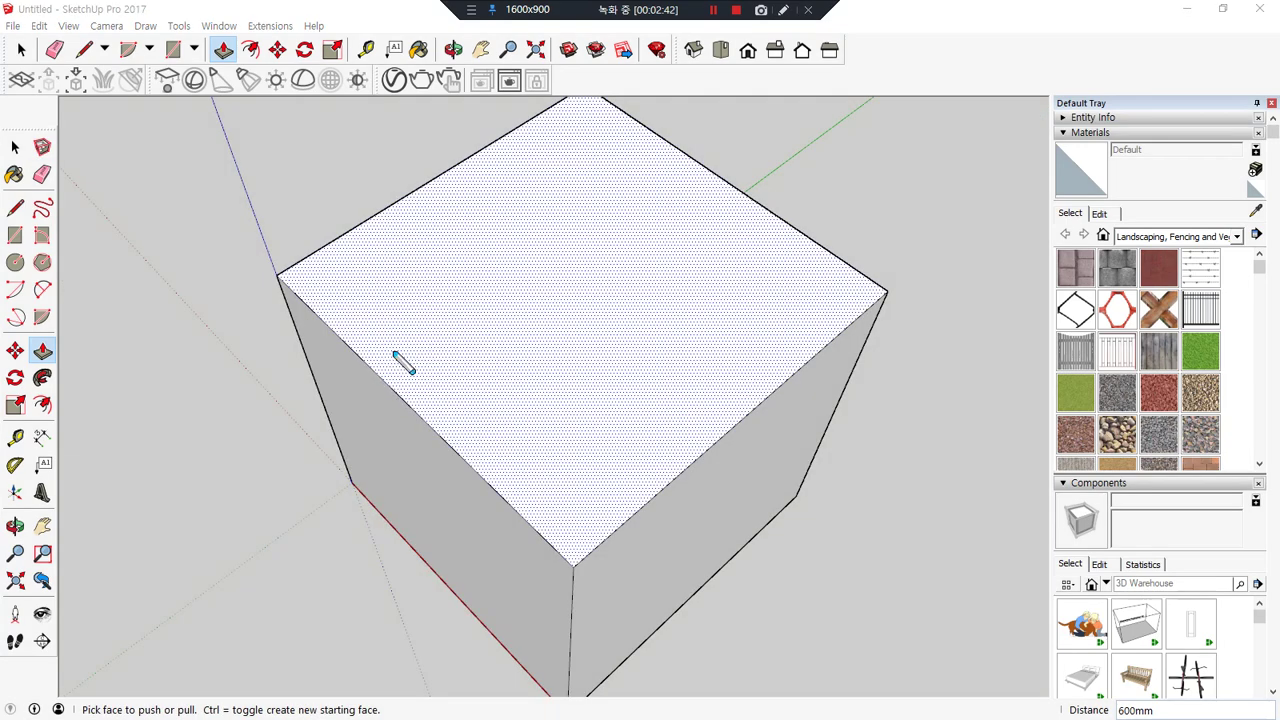
{"action": "mouse_move", "coordinate": [373, 360]}
{"action": "left_mouse_down"}
{"action": "mouse_move", "coordinate": [564, 224]}
{"action": "mouse_move", "coordinate": [777, 362]}
{"action": "left_mouse_up"}
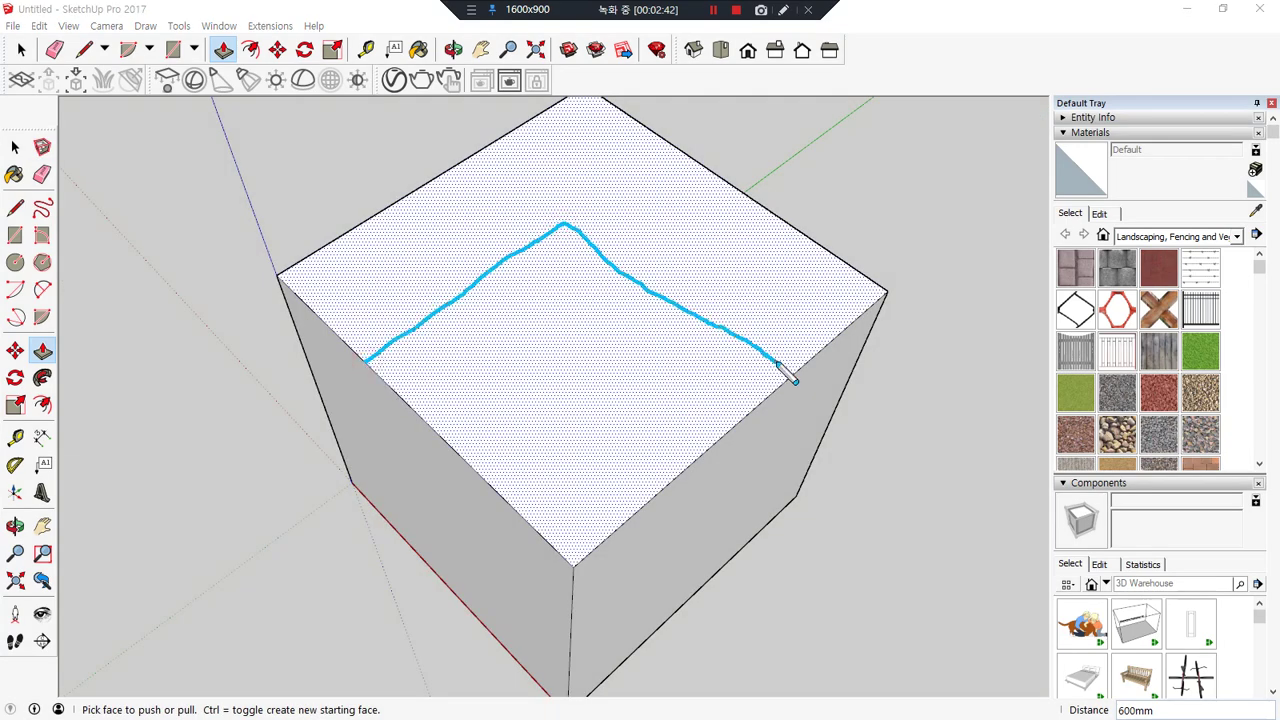
{"action": "key", "text": "Escape"}
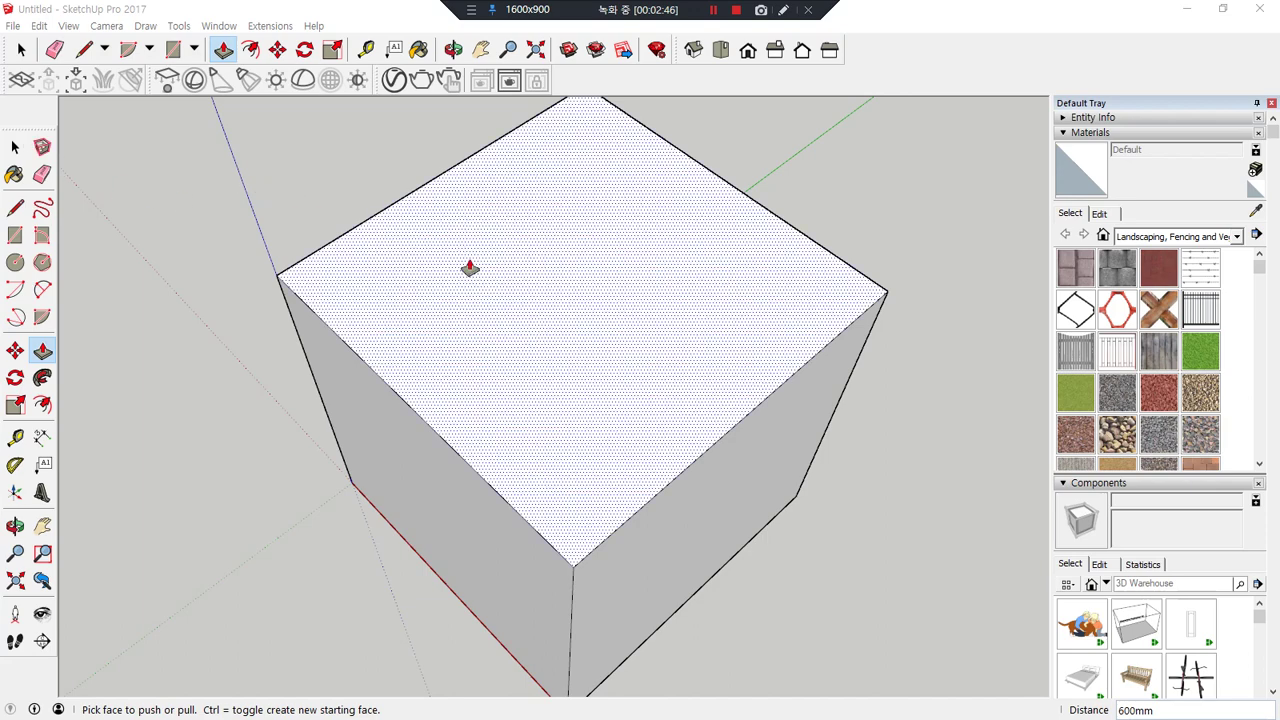
{"action": "mouse_move", "coordinate": [367, 355]}
{"action": "left_mouse_down"}
{"action": "mouse_move", "coordinate": [563, 244]}
{"action": "mouse_move", "coordinate": [777, 372]}
{"action": "left_mouse_up"}
{"action": "mouse_move", "coordinate": [708, 450]}
{"action": "left_mouse_down"}
{"action": "mouse_move", "coordinate": [645, 408]}
{"action": "mouse_move", "coordinate": [460, 435]}
{"action": "left_mouse_up"}
{"action": "mouse_move", "coordinate": [766, 214]}
{"action": "left_mouse_down"}
{"action": "mouse_move", "coordinate": [709, 266]}
{"action": "mouse_move", "coordinate": [650, 285]}
{"action": "mouse_move", "coordinate": [693, 290]}
{"action": "mouse_move", "coordinate": [760, 242]}
{"action": "left_mouse_up"}
- Copy the top face's far edge, parallel to the red axis, 200 mm inward across the face
{"action": "key", "text": "space"}
{"action": "left_click", "coordinate": [813, 242]}
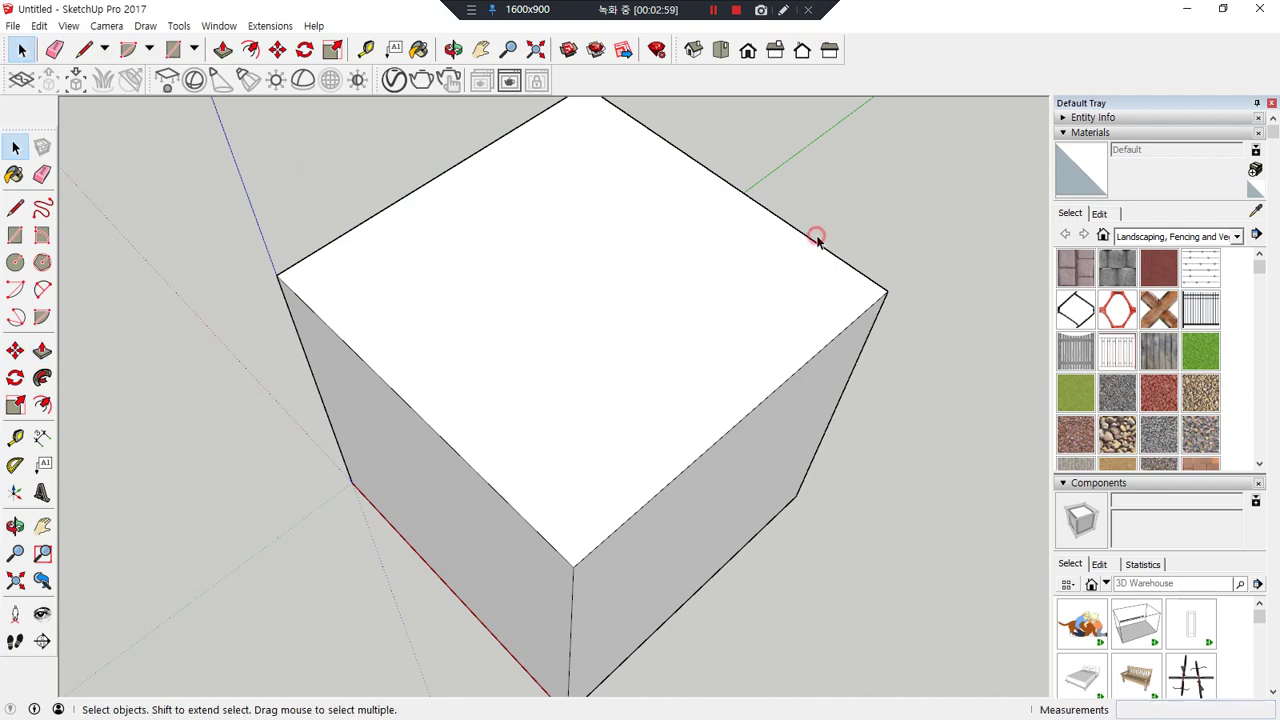
{"action": "key", "text": "m"}
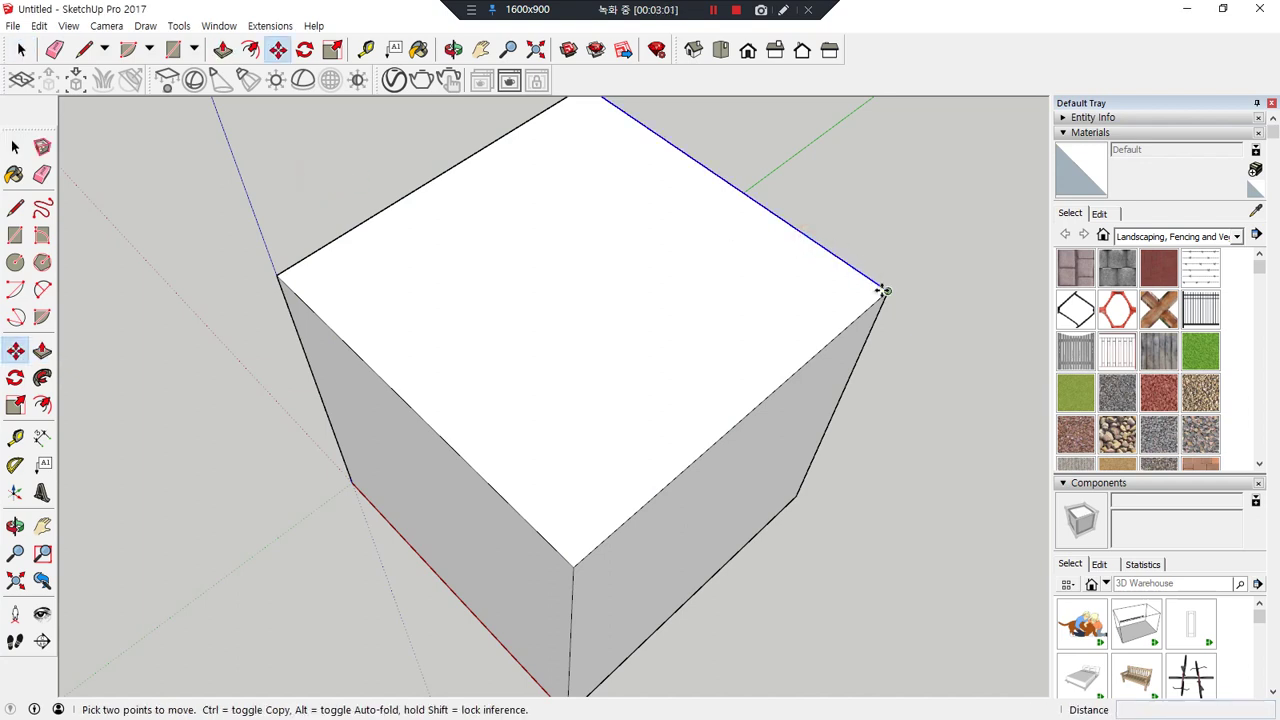
{"action": "left_click", "coordinate": [884, 290]}
{"action": "key", "text": "ctrl"}
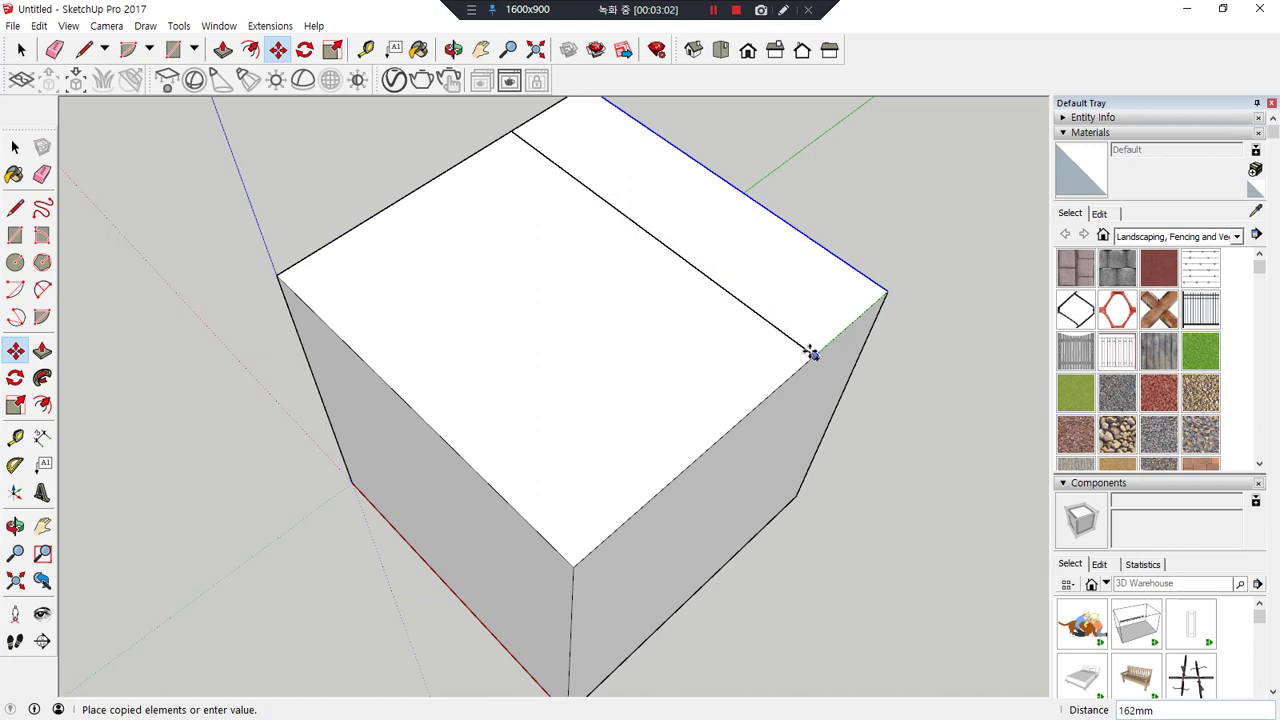
{"action": "type", "text": "2"}
{"action": "key", "text": "Return"}
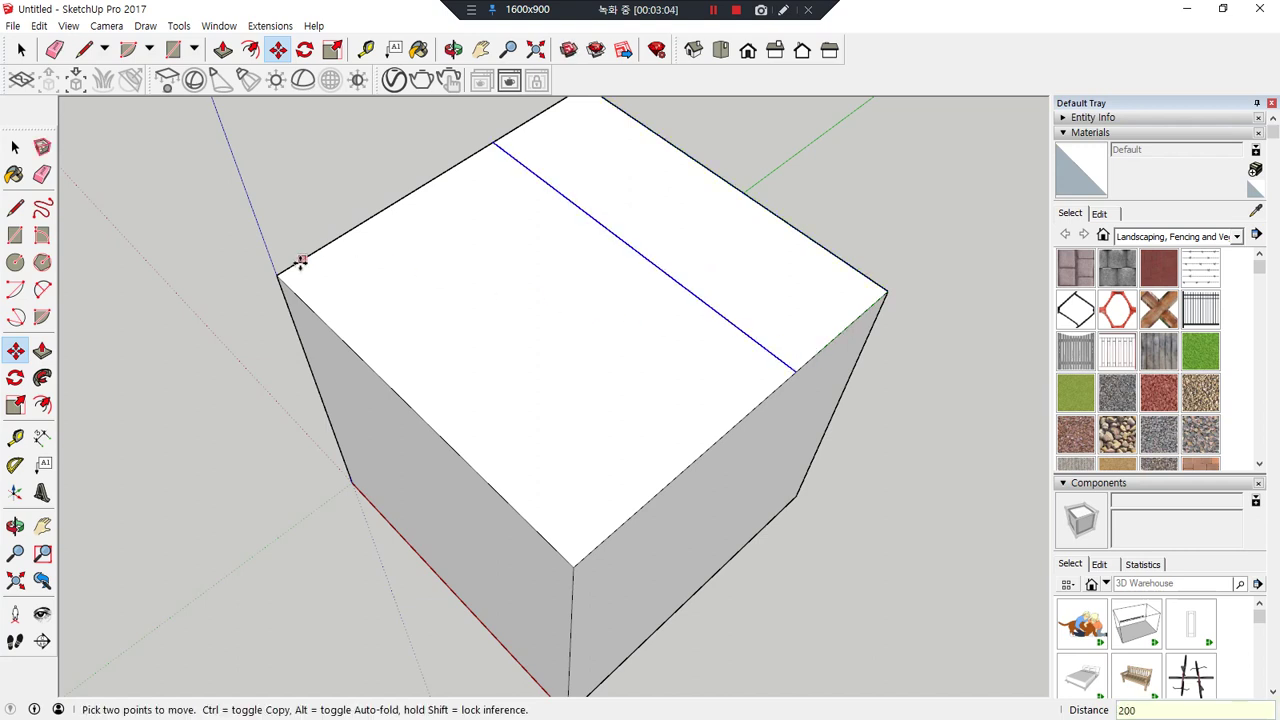
- Copy the top face's side edge above the origin 200 mm inward and erase the excess line segment beyond the corner
{"action": "key", "text": "space"}
{"action": "left_click", "coordinate": [300, 250]}
{"action": "left_click", "coordinate": [305, 262]}
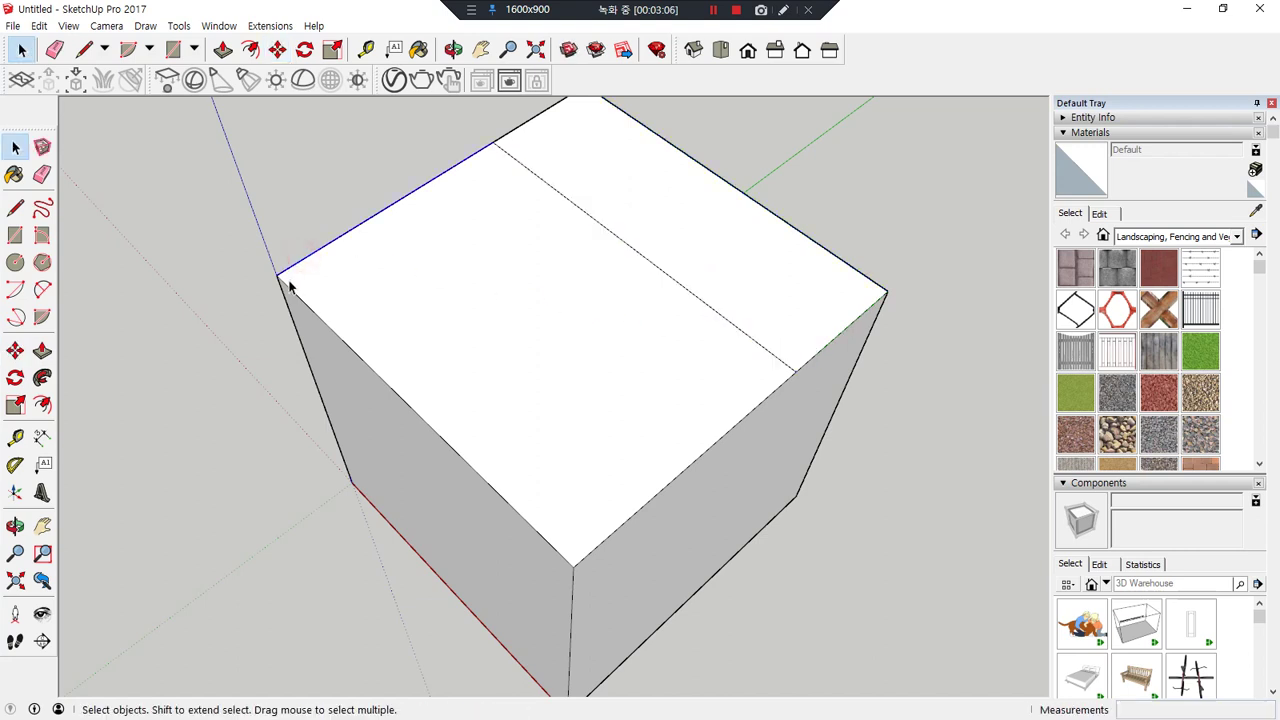
{"action": "key", "text": "m"}
{"action": "left_click", "coordinate": [277, 273]}
{"action": "key", "text": "ctrl"}
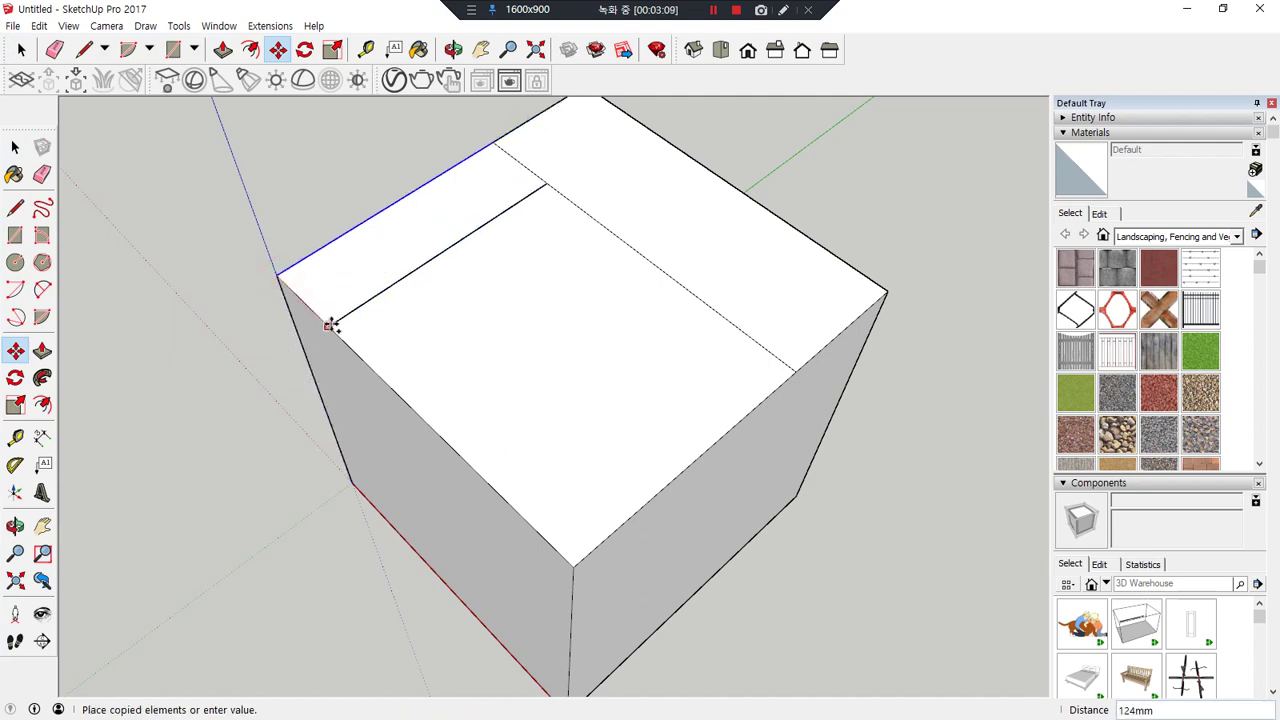
{"action": "type", "text": "200"}
{"action": "key", "text": "Return"}
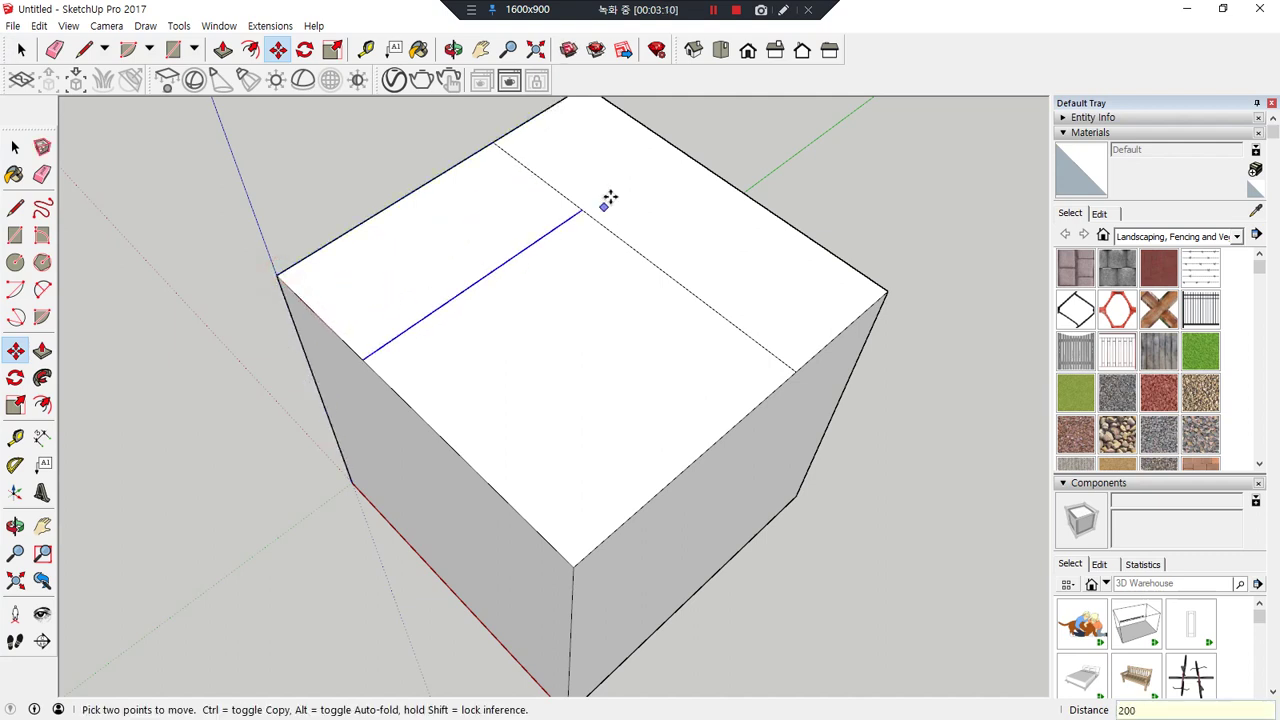
{"action": "key", "text": "e"}
{"action": "left_click", "coordinate": [480, 280]}
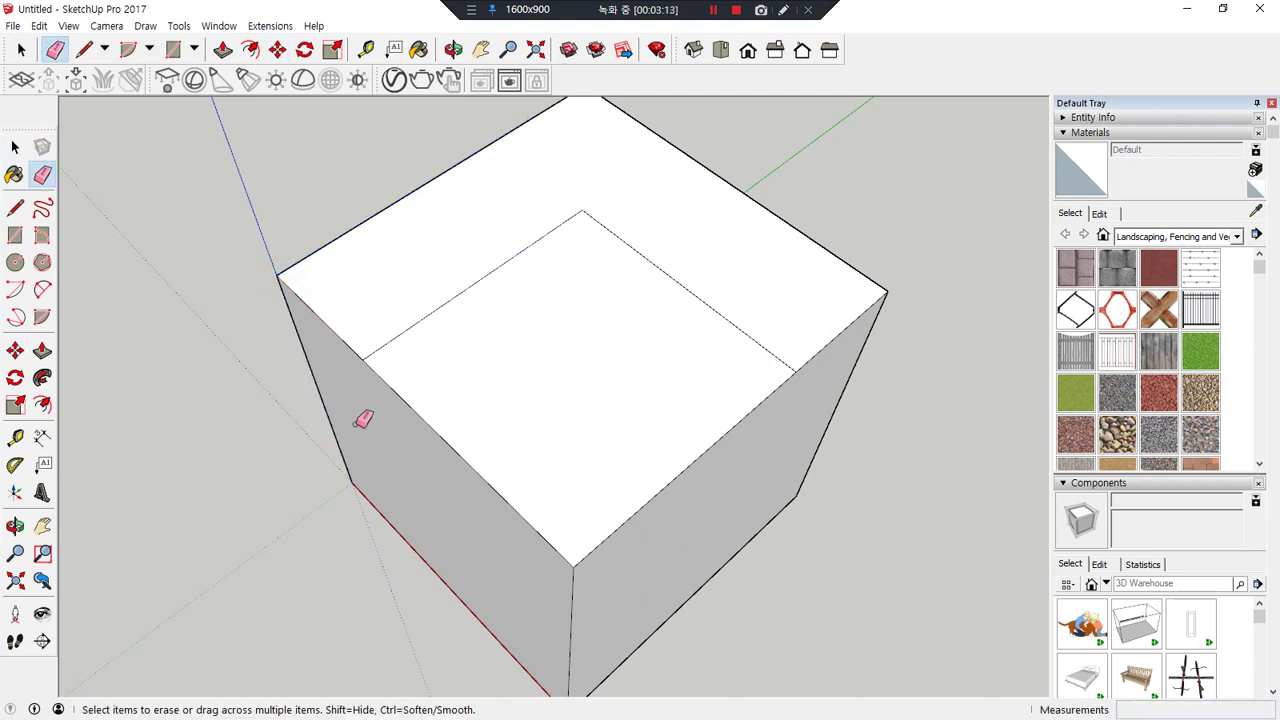
- Undo the segment erasure and both edge copies on the cube's top face
{"action": "key", "text": "ctrl+z"}
{"action": "key", "text": "ctrl+z"}
{"action": "key", "text": "ctrl+z"}
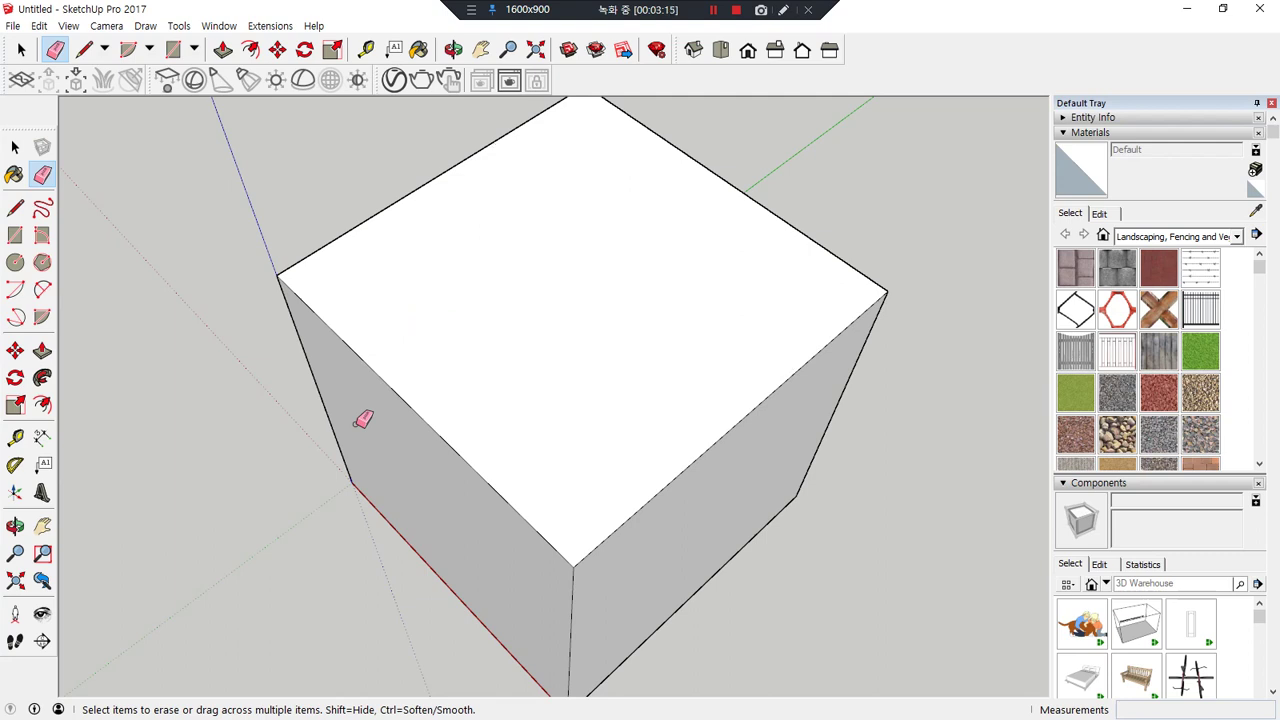
- Offset the cube's top face outline inward by 200 mm and undo it
{"action": "key", "text": "space"}
{"action": "middle_click_drag", "start_coordinate": [671, 277], "coordinate": [641, 320]}
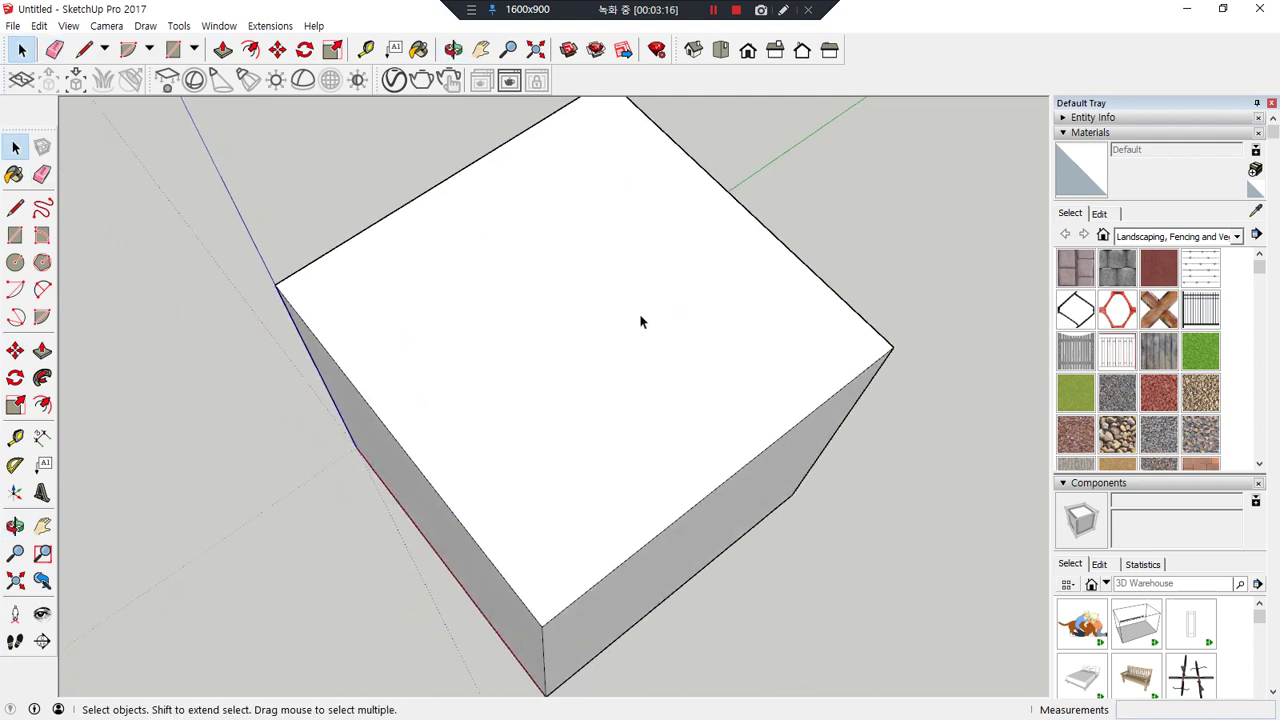
{"action": "left_click", "coordinate": [42, 404]}
{"action": "middle_click_drag", "start_coordinate": [395, 417], "coordinate": [571, 403]}
{"action": "left_click", "coordinate": [527, 254]}
{"action": "type", "text": "200"}
{"action": "key", "text": "Return"}
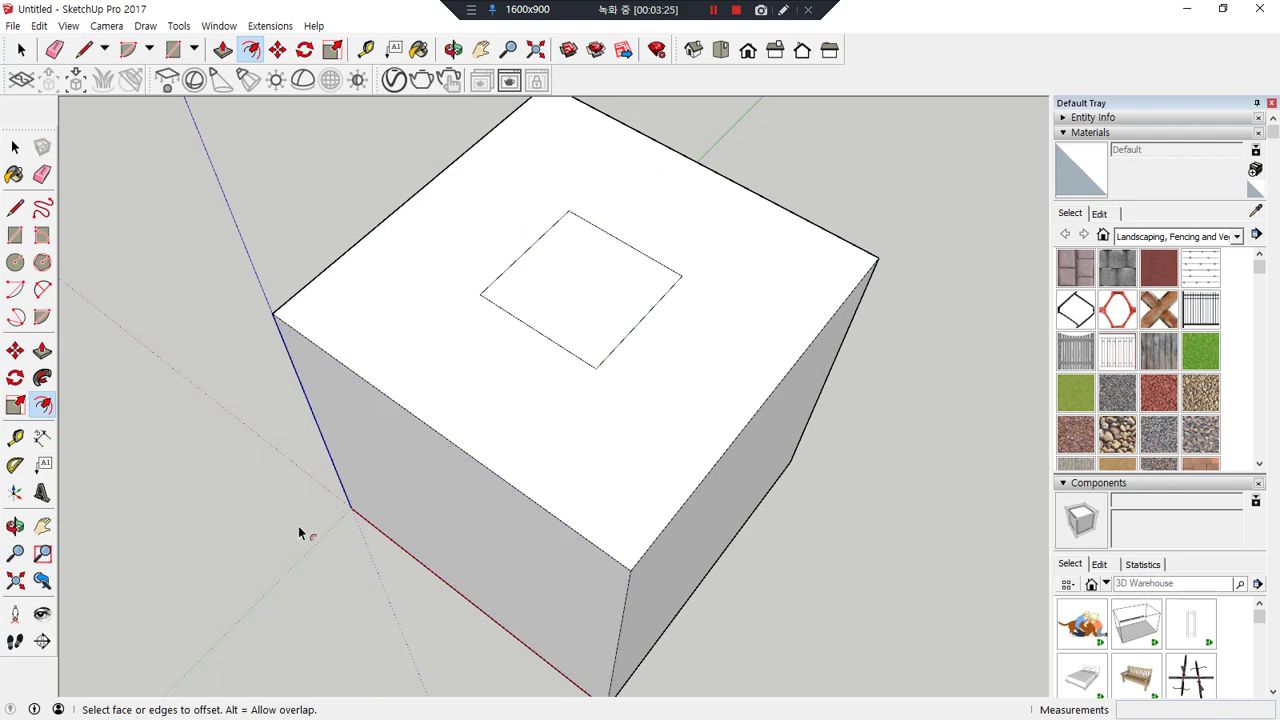
{"action": "key", "text": "ctrl+z"}
- Offset the cube top's far edge and adjoining side edge above the origin together, 200 mm inward across the face
{"action": "left_click", "coordinate": [675, 270]}
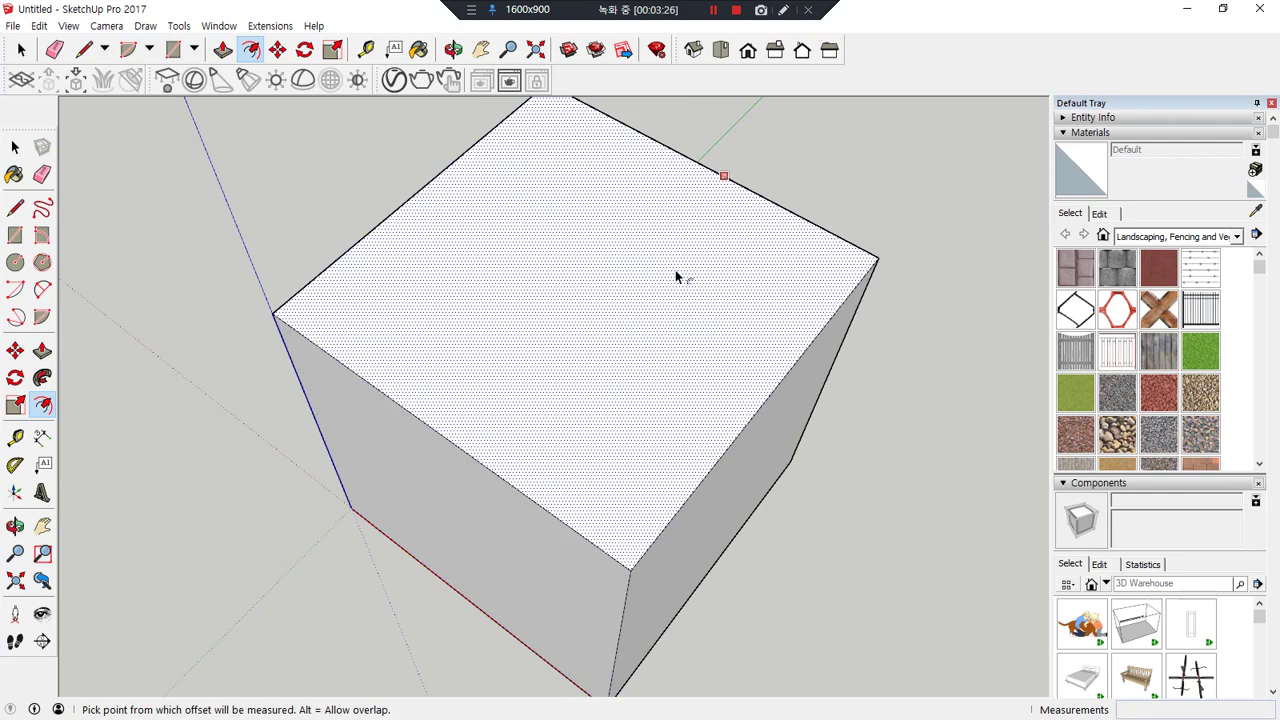
{"action": "key", "text": "space"}
{"action": "mouse_move", "coordinate": [742, 228]}
{"action": "middle_mouse_down"}
{"action": "mouse_move", "coordinate": [766, 189]}
{"action": "mouse_move", "coordinate": [757, 229]}
{"action": "middle_mouse_up"}
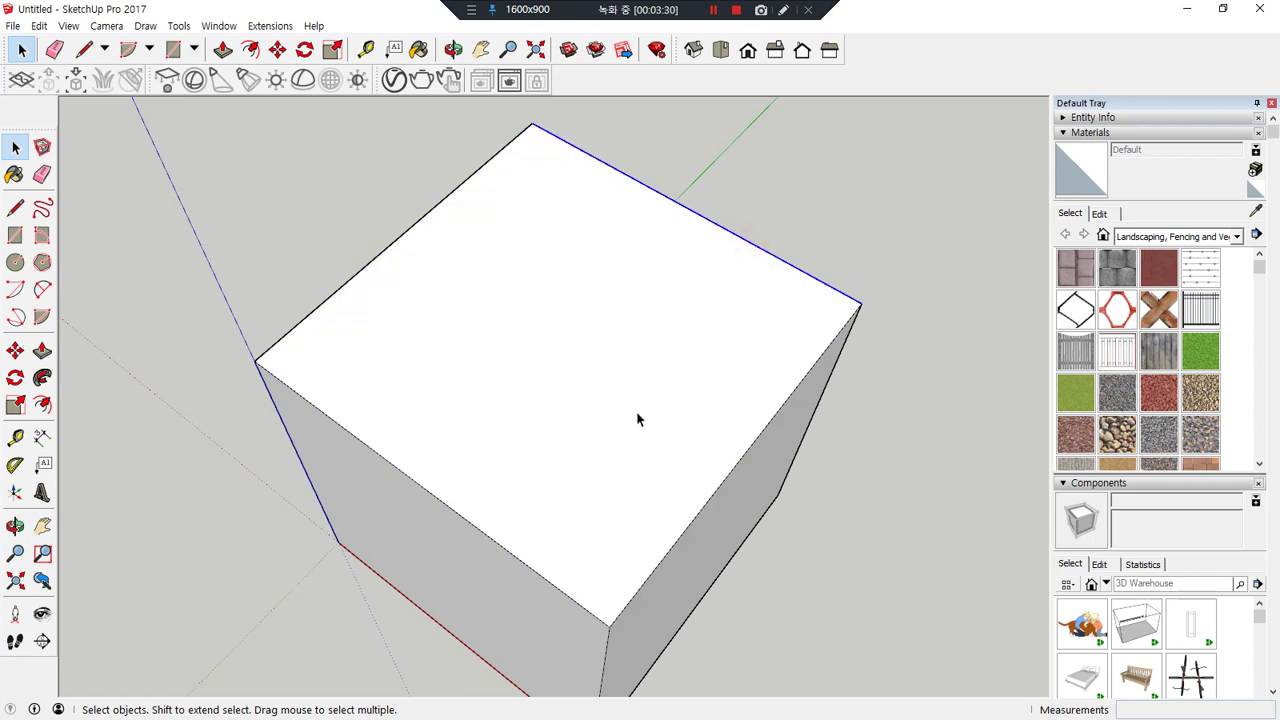
{"action": "left_click", "coordinate": [386, 250], "text": "shift"}
{"action": "key", "text": "f"}
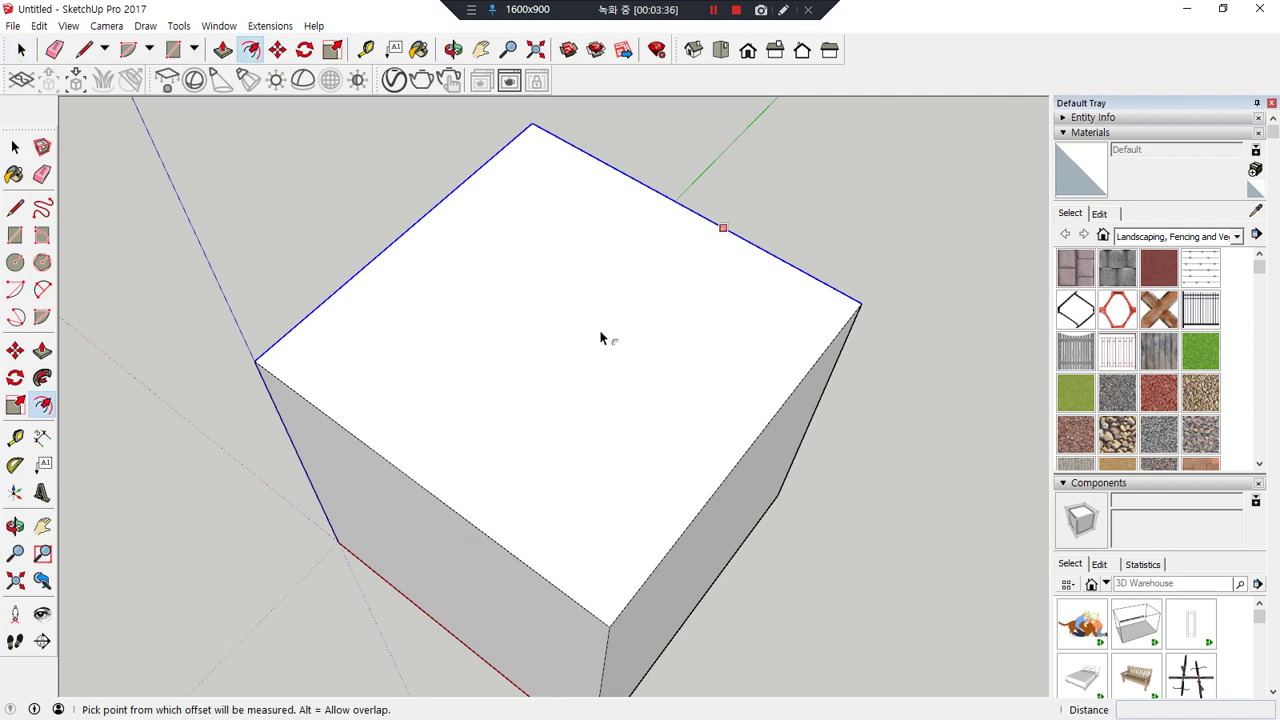
{"action": "left_click", "coordinate": [638, 244]}
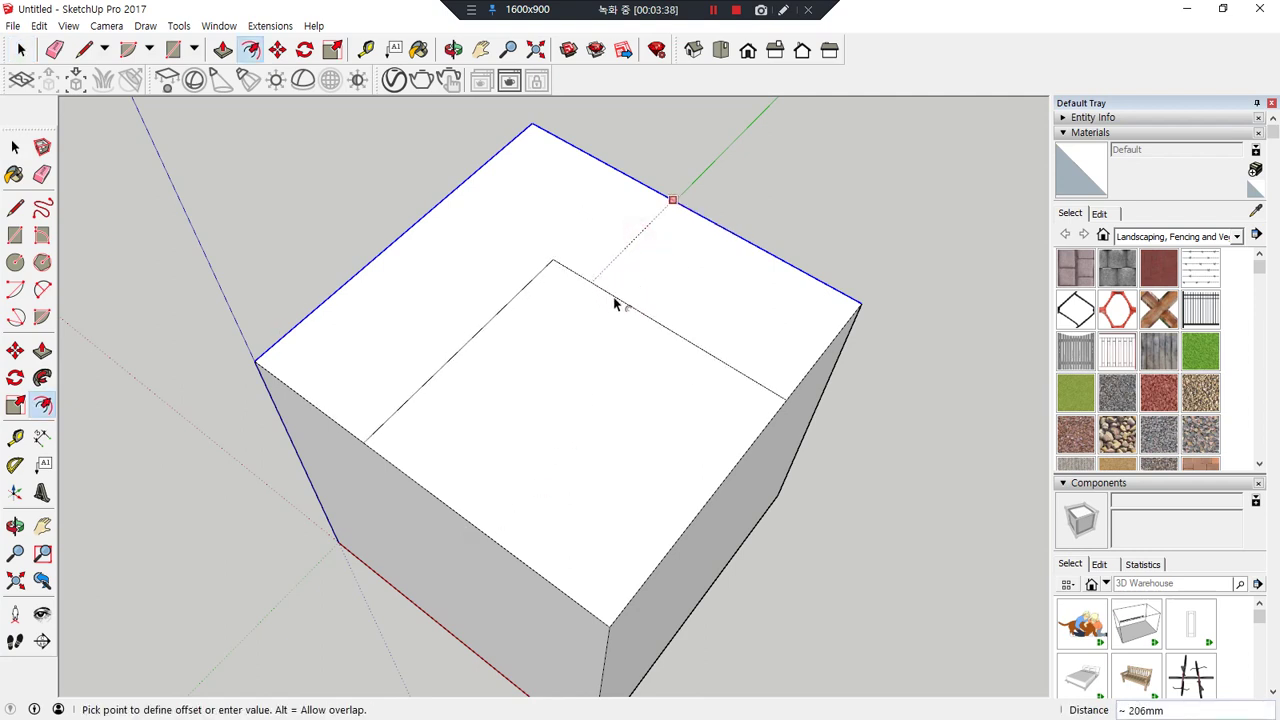
{"action": "type", "text": "200"}
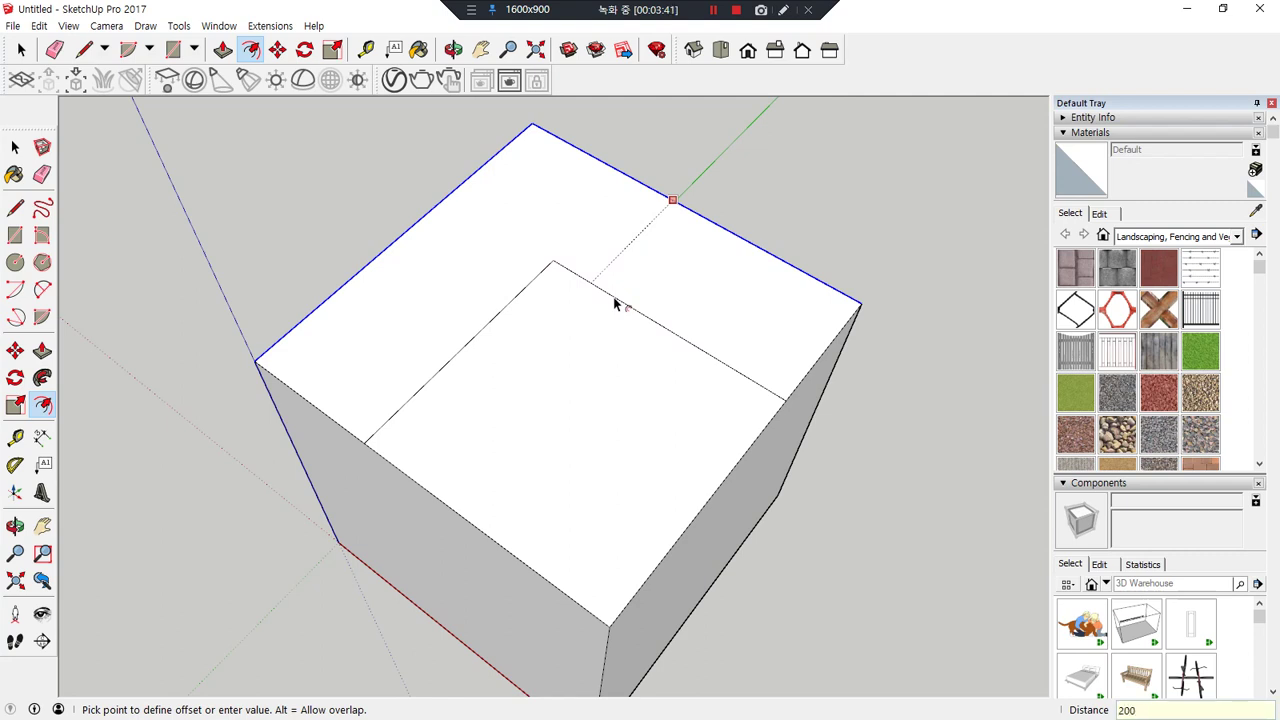
{"action": "key", "text": "Return"}
- Offset the new L-shaped pair of inner edges another 200 mm toward the opposite corner of the top face
{"action": "key", "text": "space"}
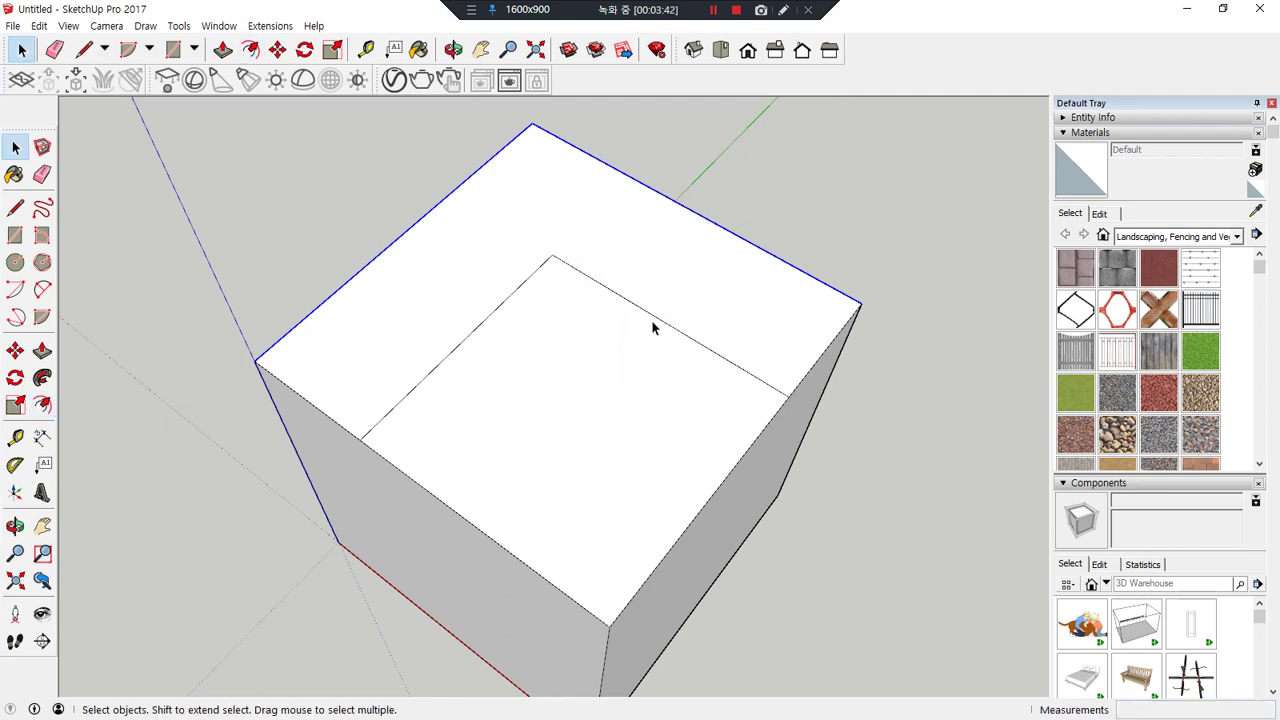
{"action": "left_click", "coordinate": [654, 319]}
{"action": "left_click", "coordinate": [472, 336], "text": "shift"}
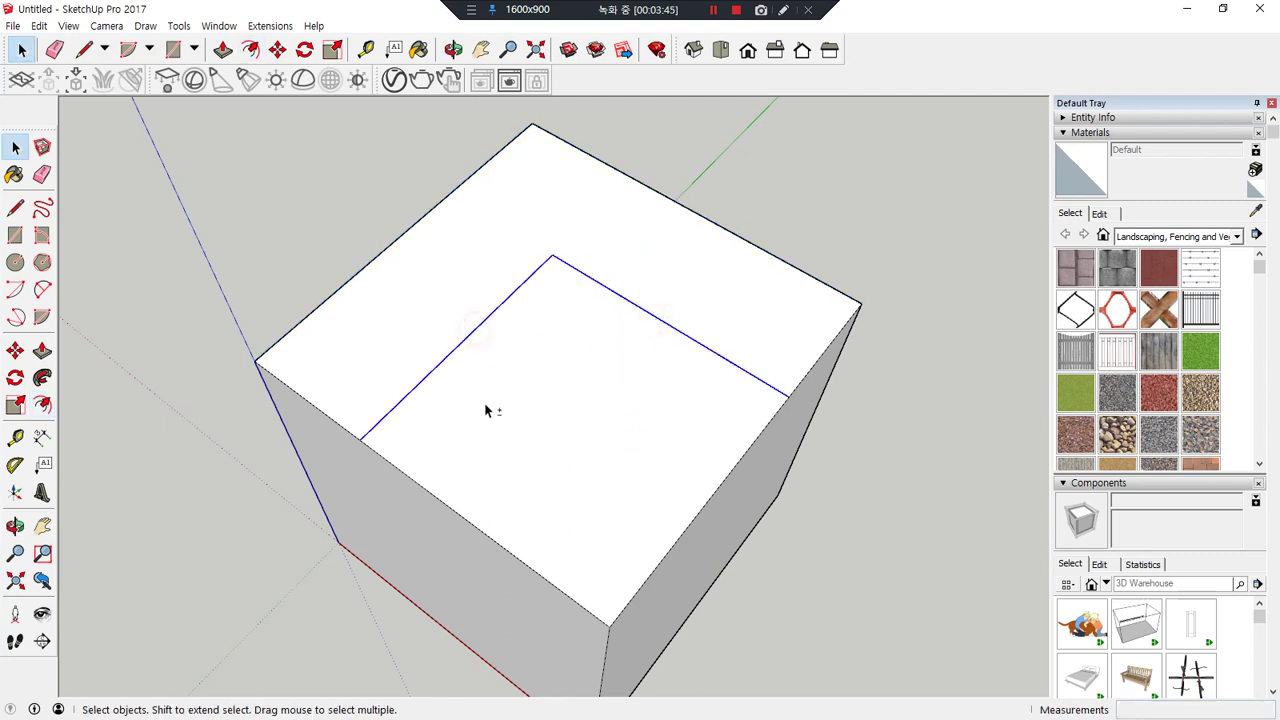
{"action": "key", "text": "f"}
{"action": "left_click", "coordinate": [653, 316]}
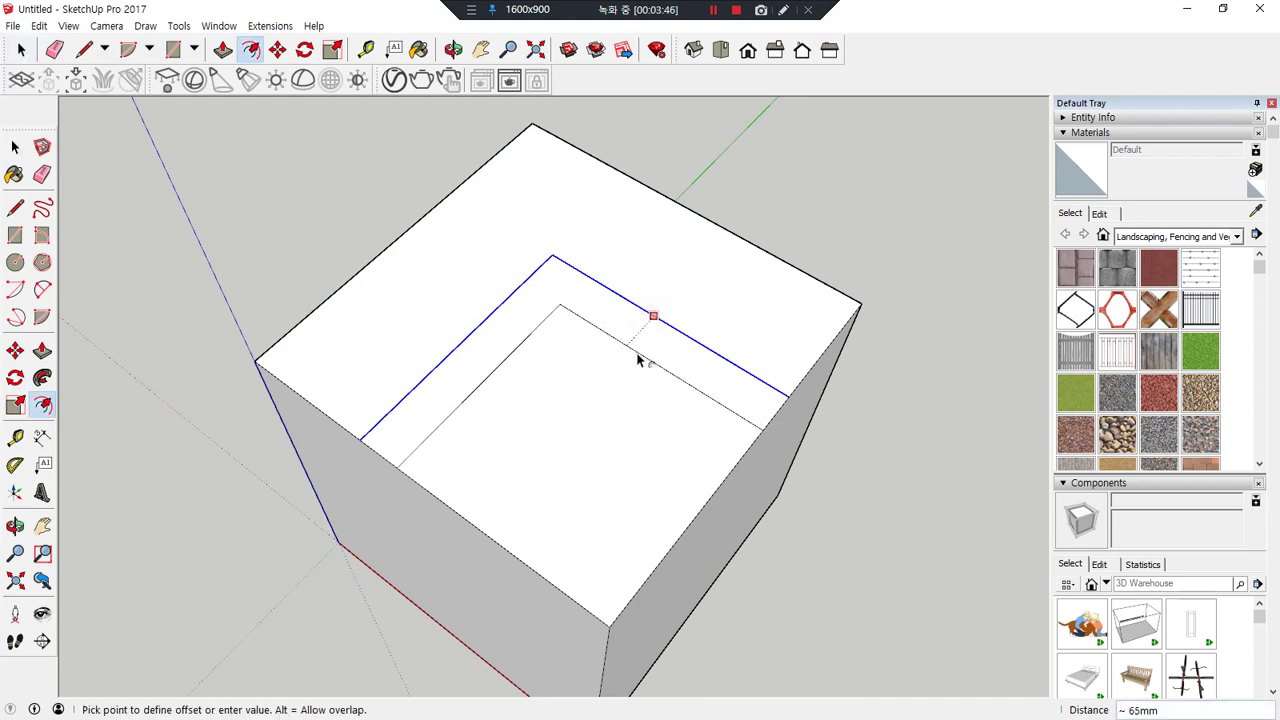
{"action": "type", "text": "200"}
{"action": "key", "text": "Return"}
- Push the small corner square of the cube's top face down 400 mm
{"action": "middle_click_drag", "start_coordinate": [324, 635], "coordinate": [920, 391]}
{"action": "key", "text": "space"}
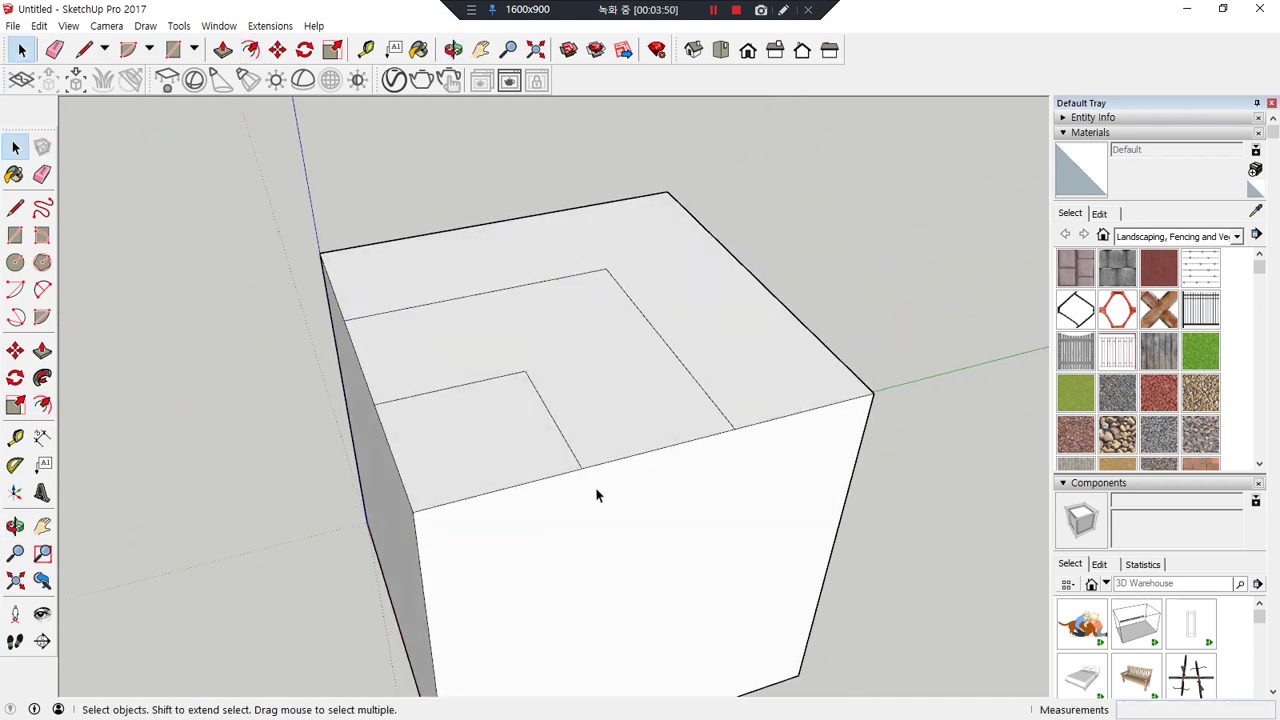
{"action": "mouse_move", "coordinate": [597, 494]}
{"action": "middle_mouse_down"}
{"action": "mouse_move", "coordinate": [574, 571]}
{"action": "mouse_move", "coordinate": [610, 476]}
{"action": "middle_mouse_up"}
{"action": "key", "text": "p"}
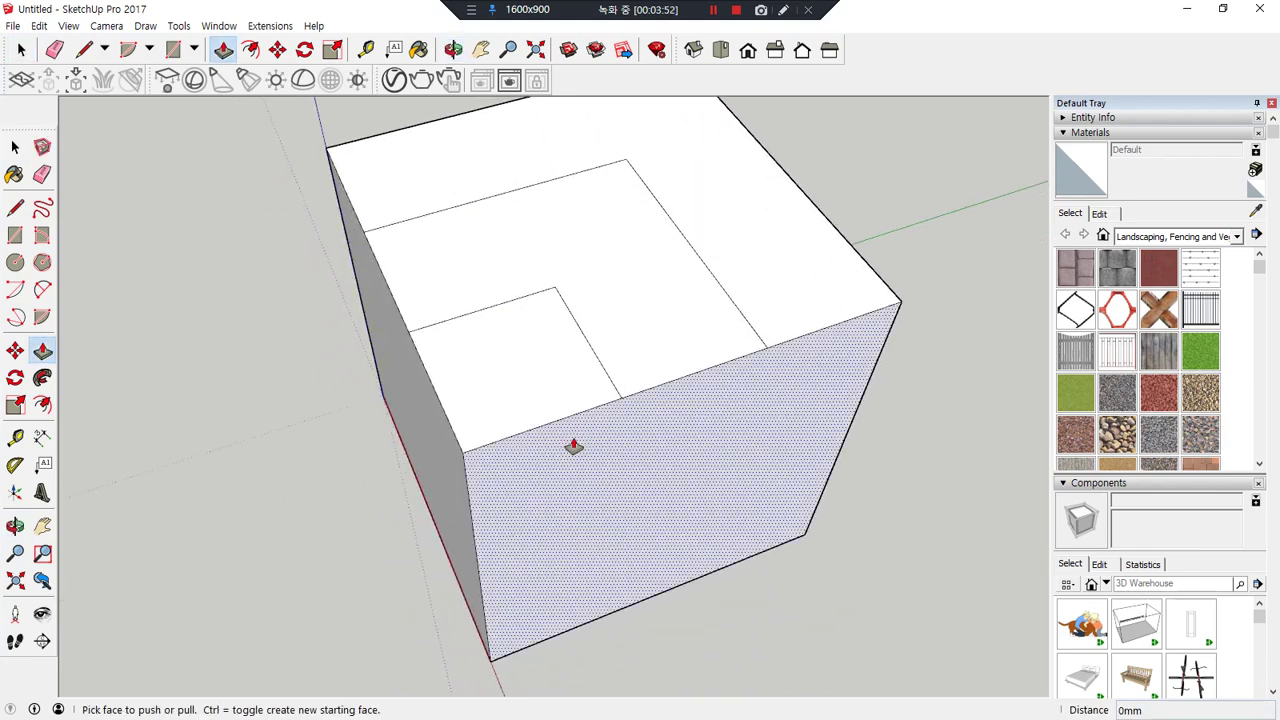
{"action": "left_click", "coordinate": [523, 371]}
{"action": "type", "text": "40"}
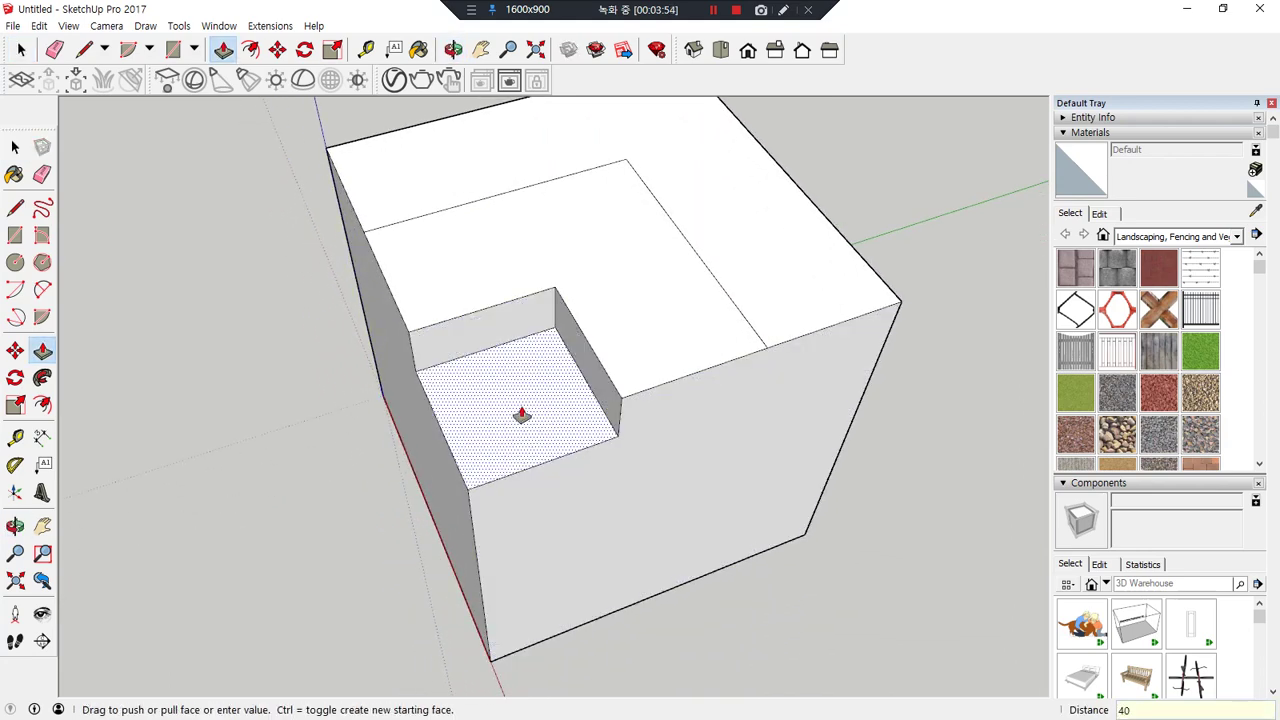
{"action": "type", "text": "0"}
{"action": "key", "text": "Return"}
- Push the middle L-shaped strip of the top face down 200 mm
{"action": "left_click", "coordinate": [654, 334]}
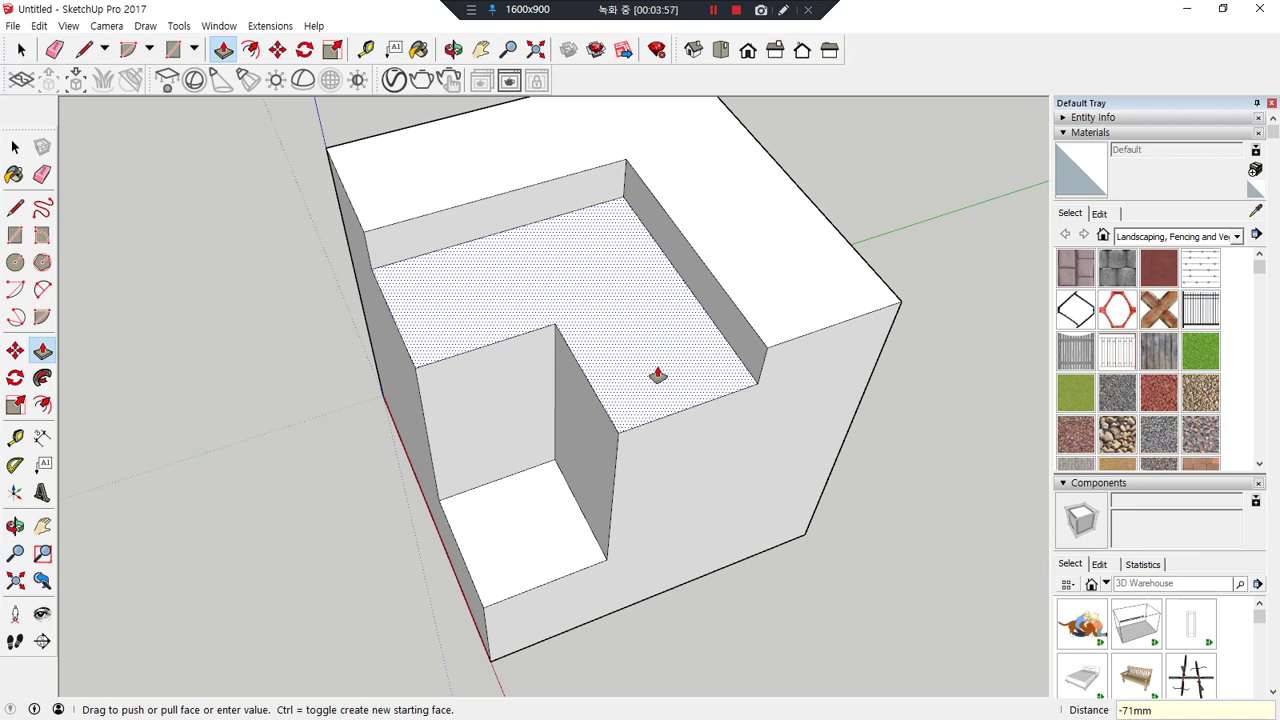
{"action": "type", "text": "200"}
{"action": "key", "text": "Return"}
- Offset the outline of the uppermost L-shaped face 20 mm inward
{"action": "middle_click_drag", "start_coordinate": [477, 500], "coordinate": [372, 432]}
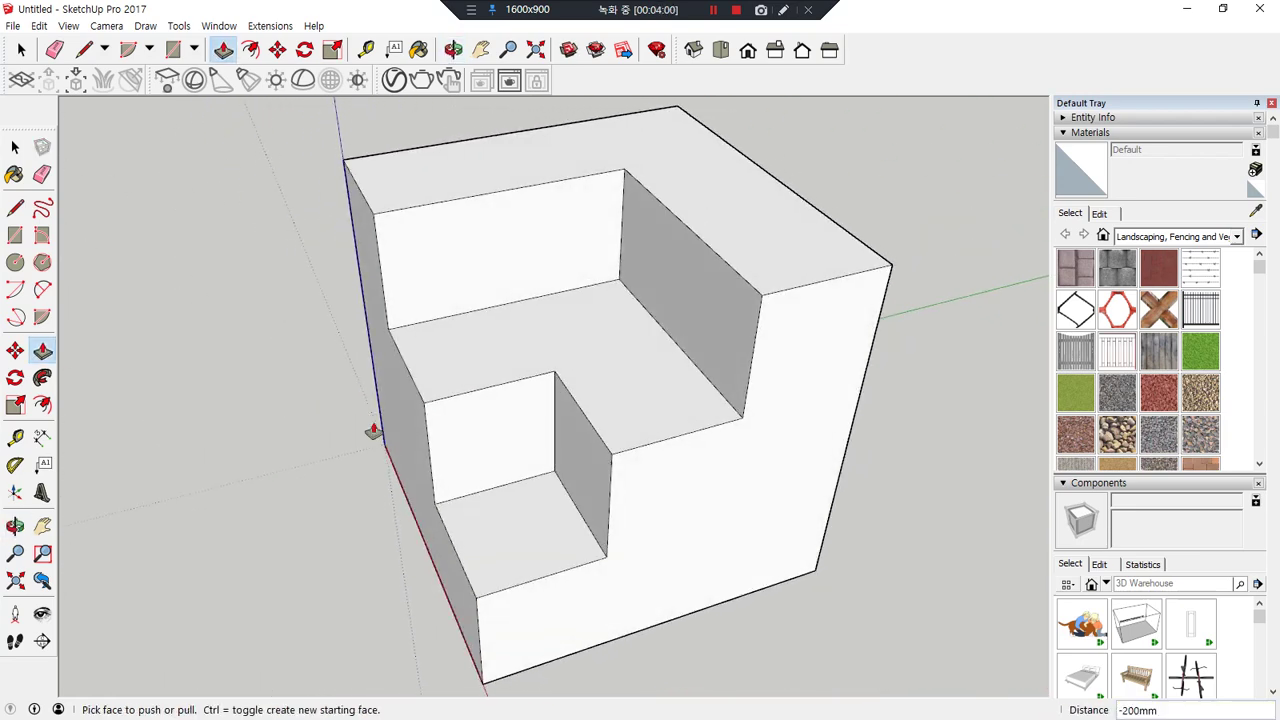
{"action": "middle_click_drag", "start_coordinate": [780, 300], "coordinate": [669, 271]}
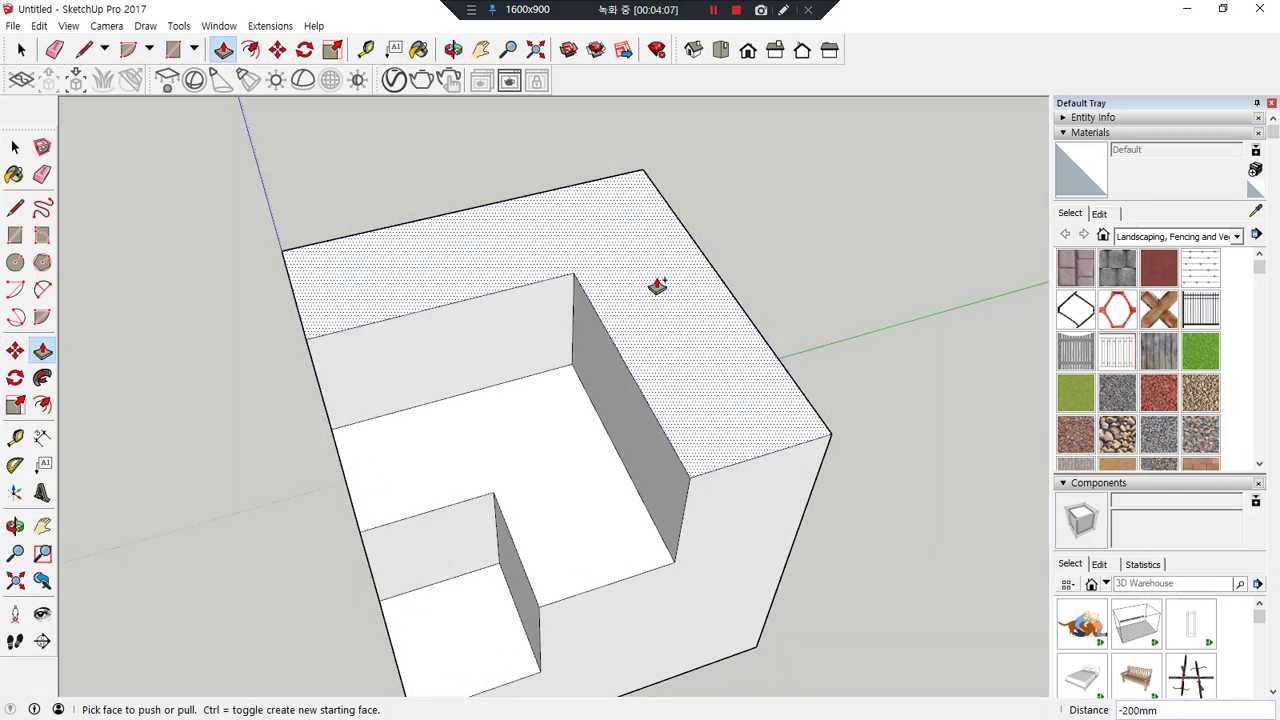
{"action": "key", "text": "h"}
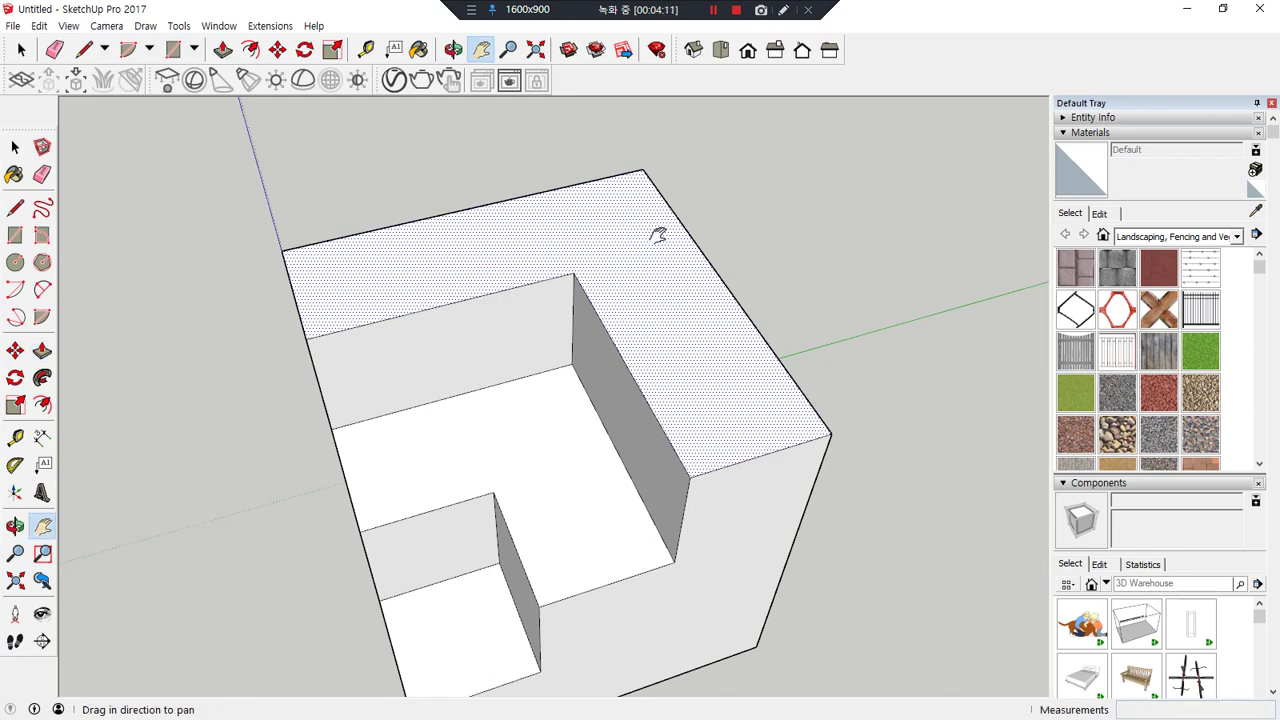
{"action": "key", "text": "f"}
{"action": "left_click", "coordinate": [677, 220]}
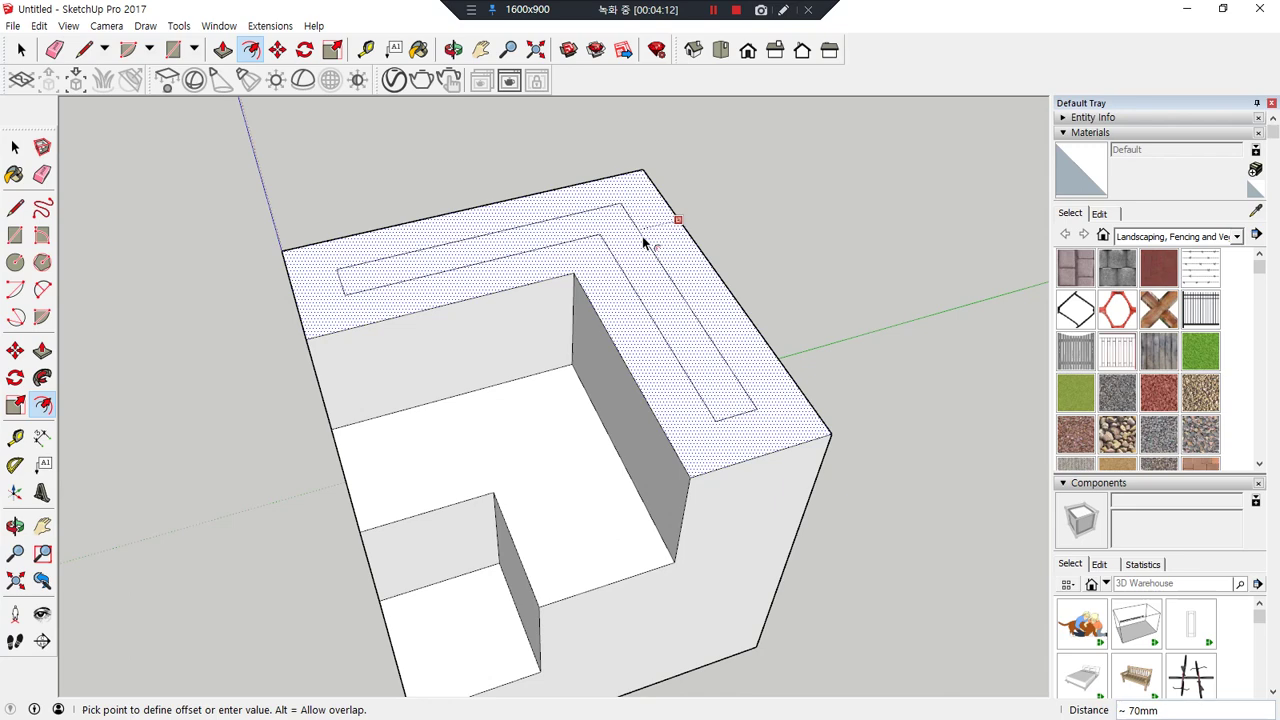
{"action": "type", "text": "20"}
{"action": "key", "text": "Return"}
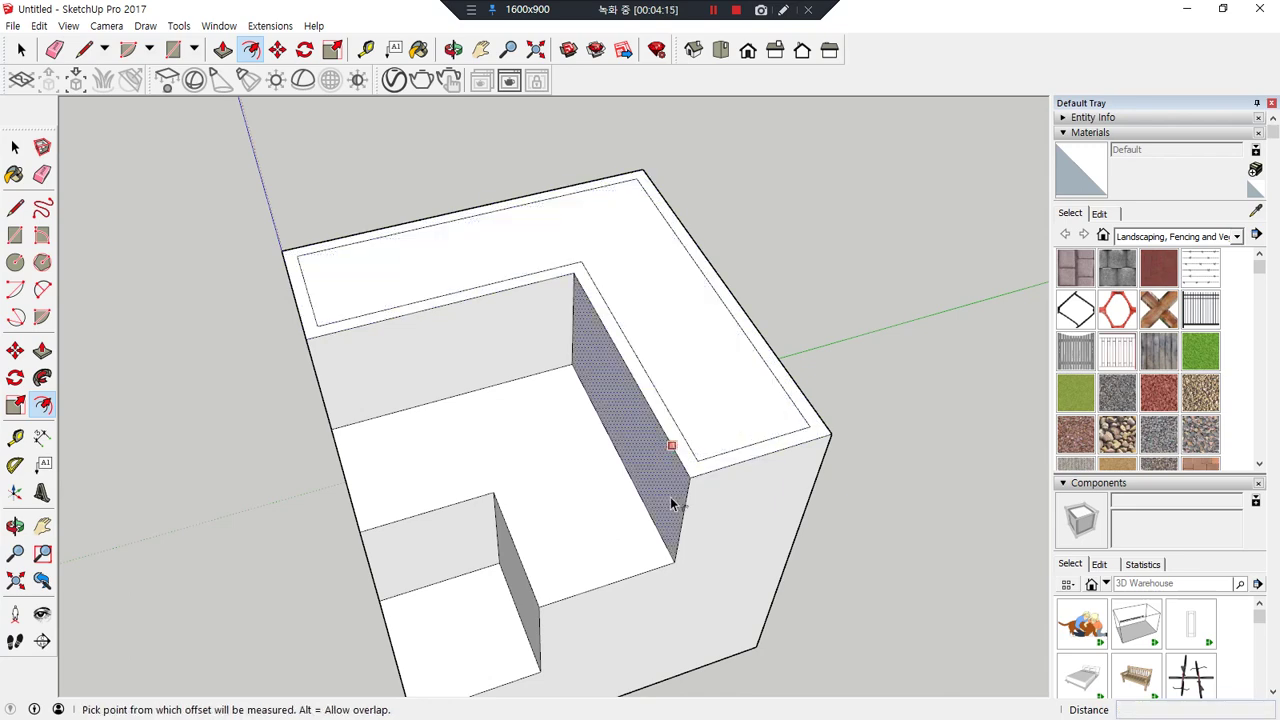
- Push the inner area of the uppermost L-shaped face down 20 mm to leave a raised rim
{"action": "key", "text": "p"}
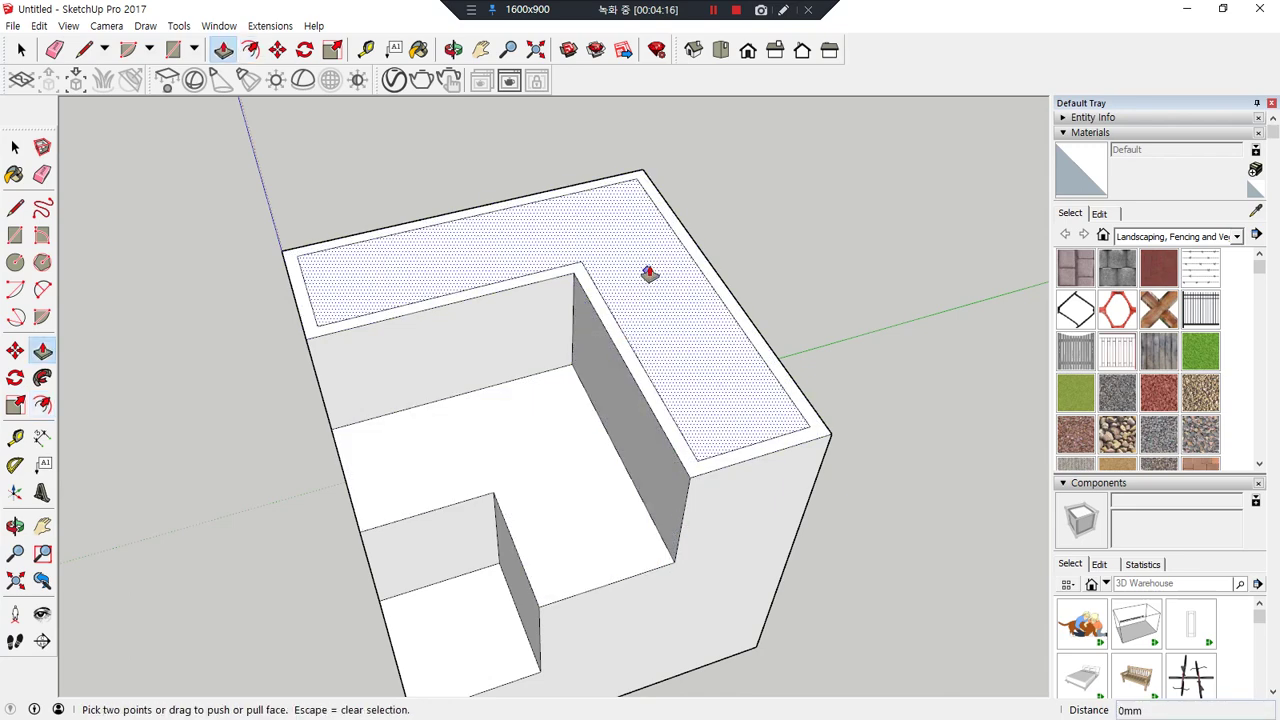
{"action": "left_click", "coordinate": [651, 282]}
{"action": "type", "text": "20"}
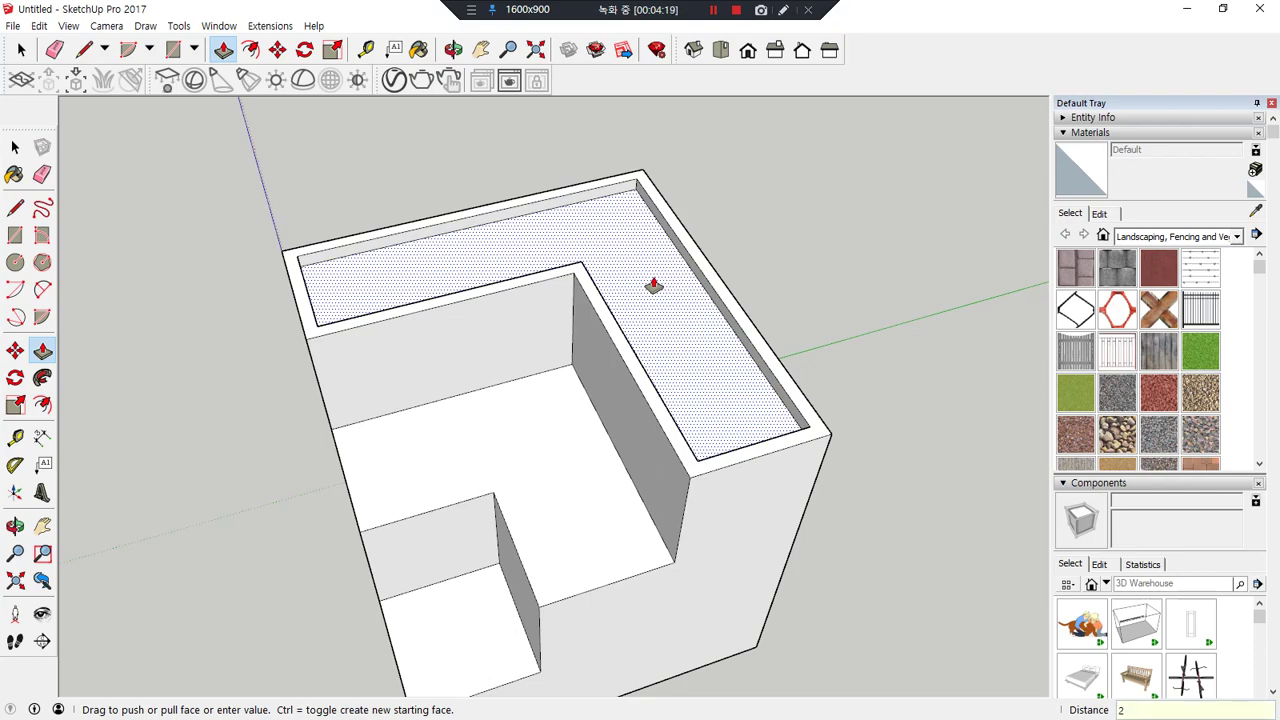
{"action": "key", "text": "Return"}
- Select the middle step's face with its boundary, deselect the face and two wall-side edges, and clear the selection
{"action": "middle_click_drag", "start_coordinate": [852, 413], "coordinate": [894, 414]}
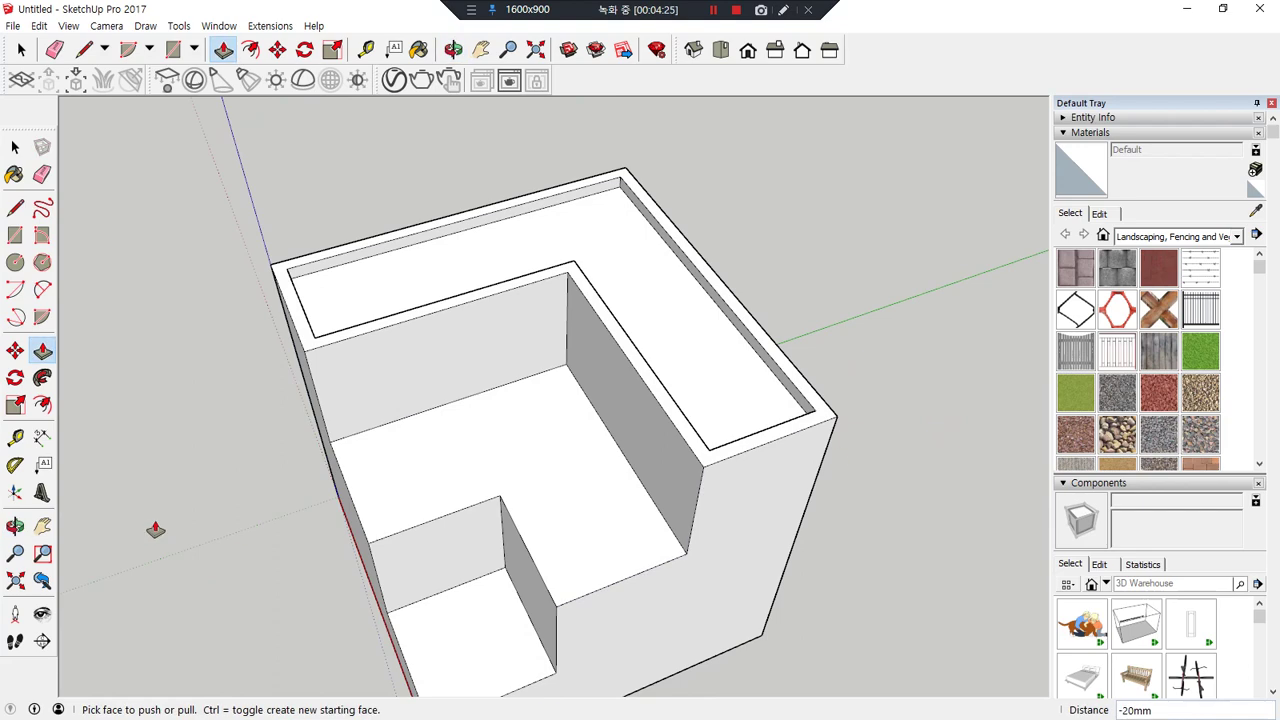
{"action": "middle_click_drag", "start_coordinate": [622, 590], "coordinate": [651, 462]}
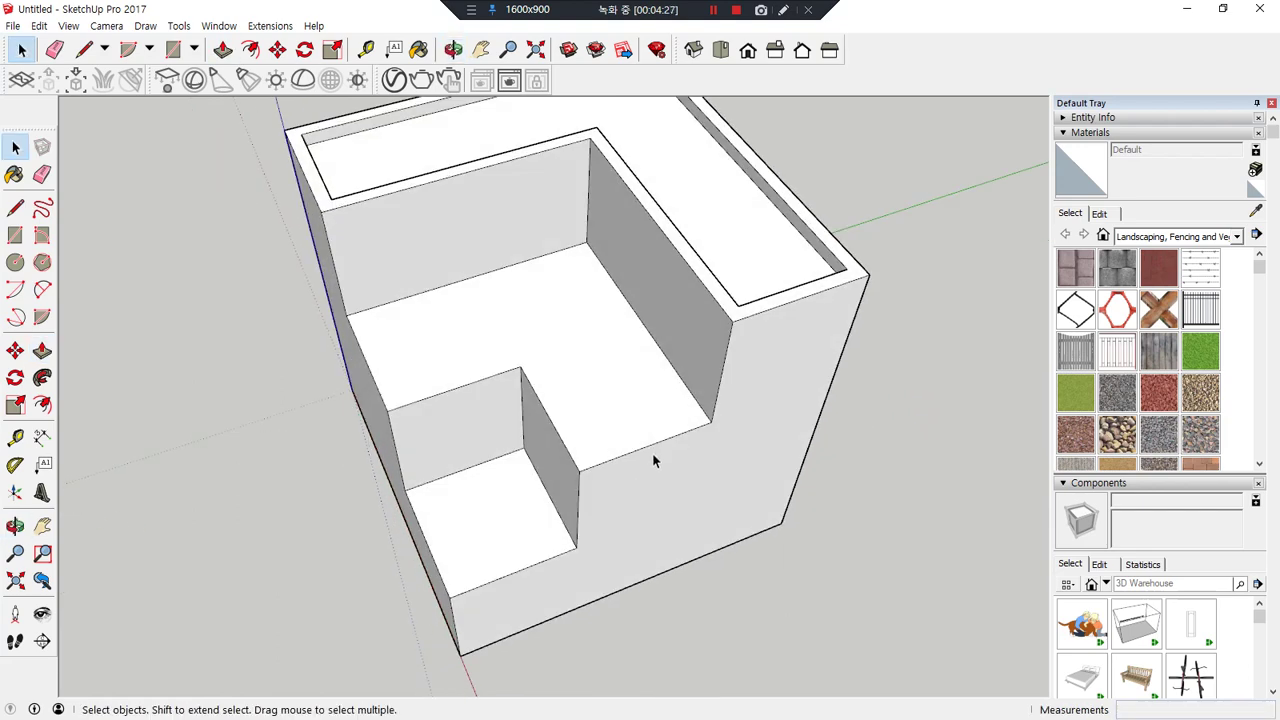
{"action": "left_click", "coordinate": [645, 427]}
{"action": "double_click", "coordinate": [583, 401]}
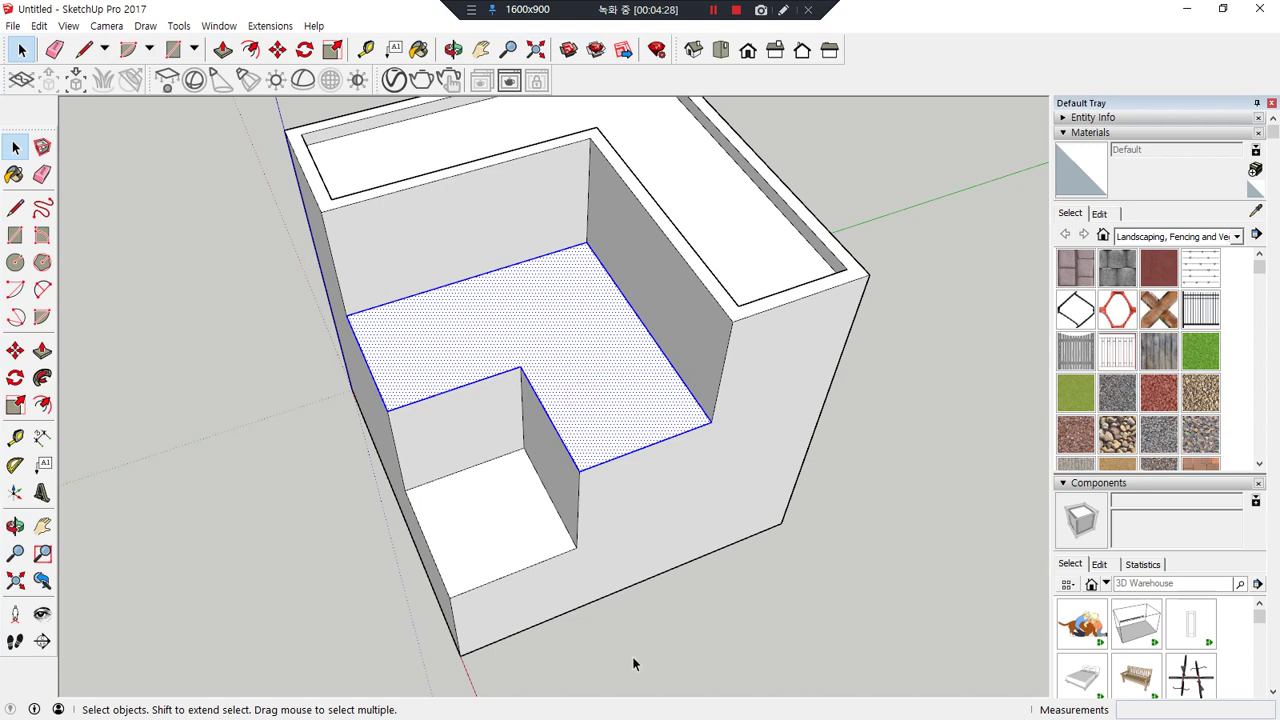
{"action": "left_click", "coordinate": [585, 370], "text": "shift"}
{"action": "left_click", "coordinate": [648, 333], "text": "shift"}
{"action": "left_click", "coordinate": [507, 270], "text": "shift"}
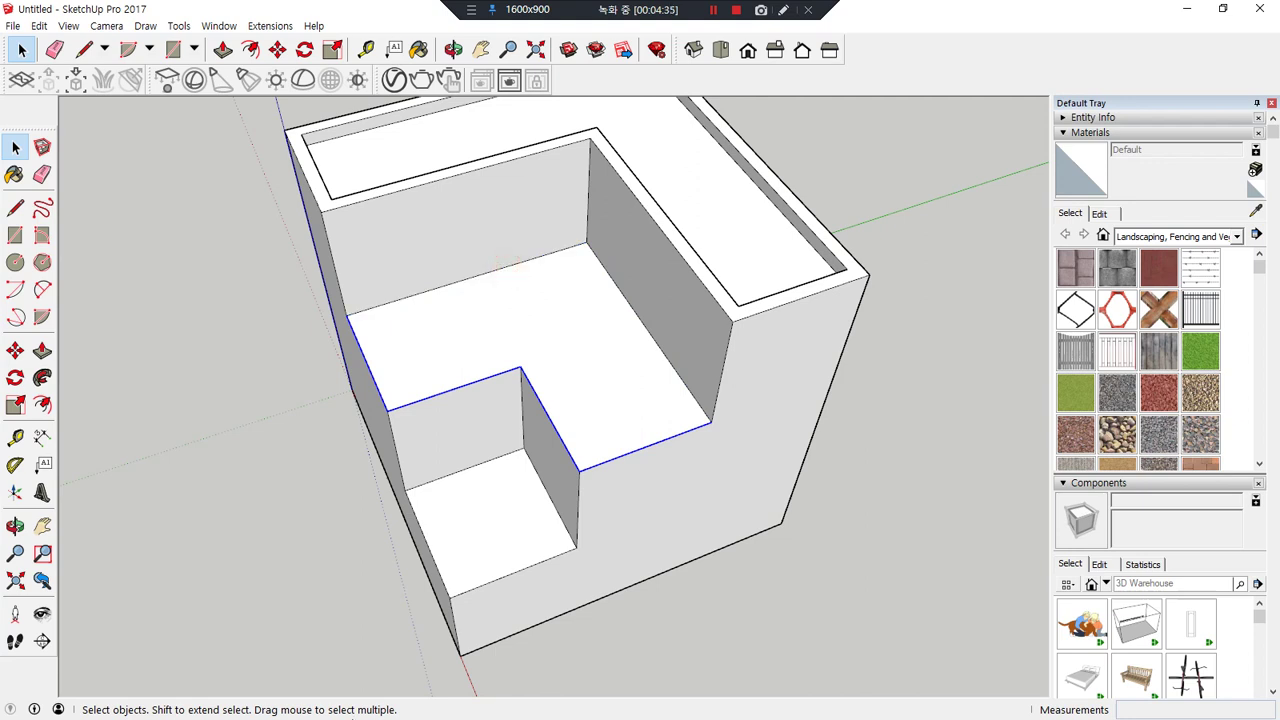
{"action": "left_click", "coordinate": [264, 549]}
- Select the middle step's four outer edges one by one, and replace that selection with the step's face
{"action": "left_click", "coordinate": [375, 385]}
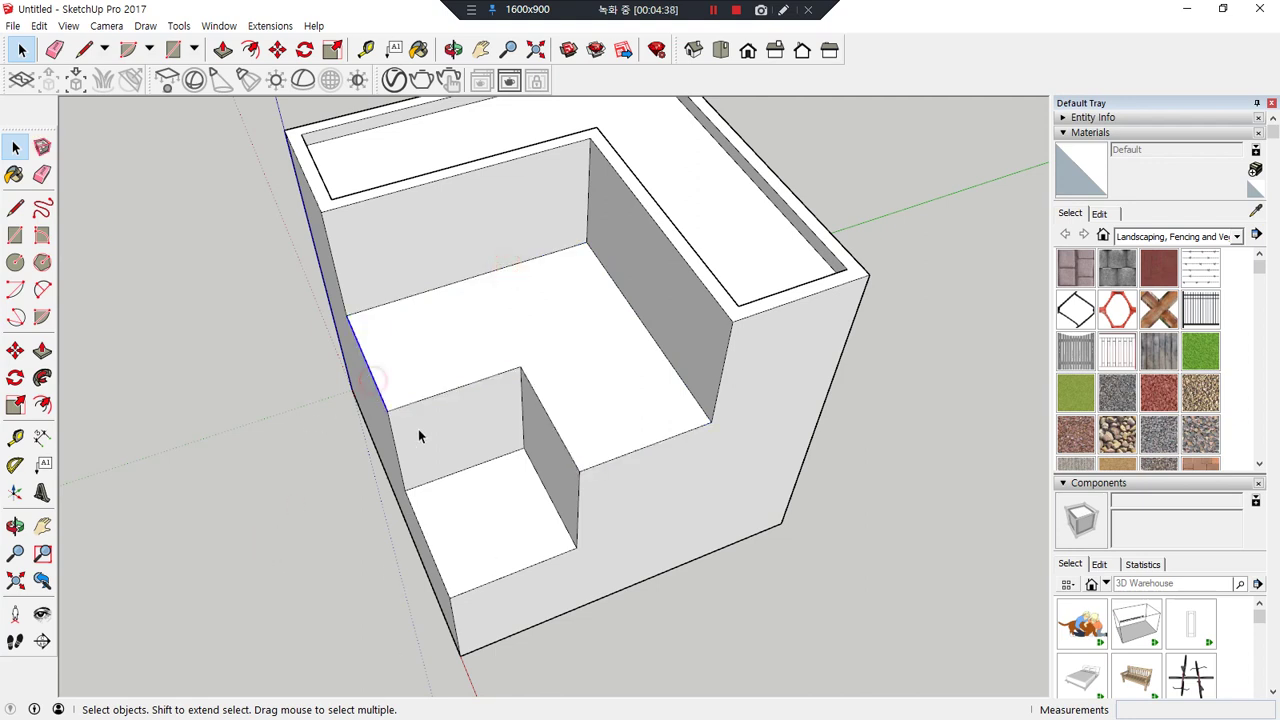
{"action": "left_click", "coordinate": [436, 395], "text": "shift"}
{"action": "left_click", "coordinate": [540, 405], "text": "shift"}
{"action": "left_click", "coordinate": [622, 452], "text": "shift"}
{"action": "left_click", "coordinate": [626, 454], "text": "shift"}
{"action": "left_click", "coordinate": [626, 419], "text": "shift"}
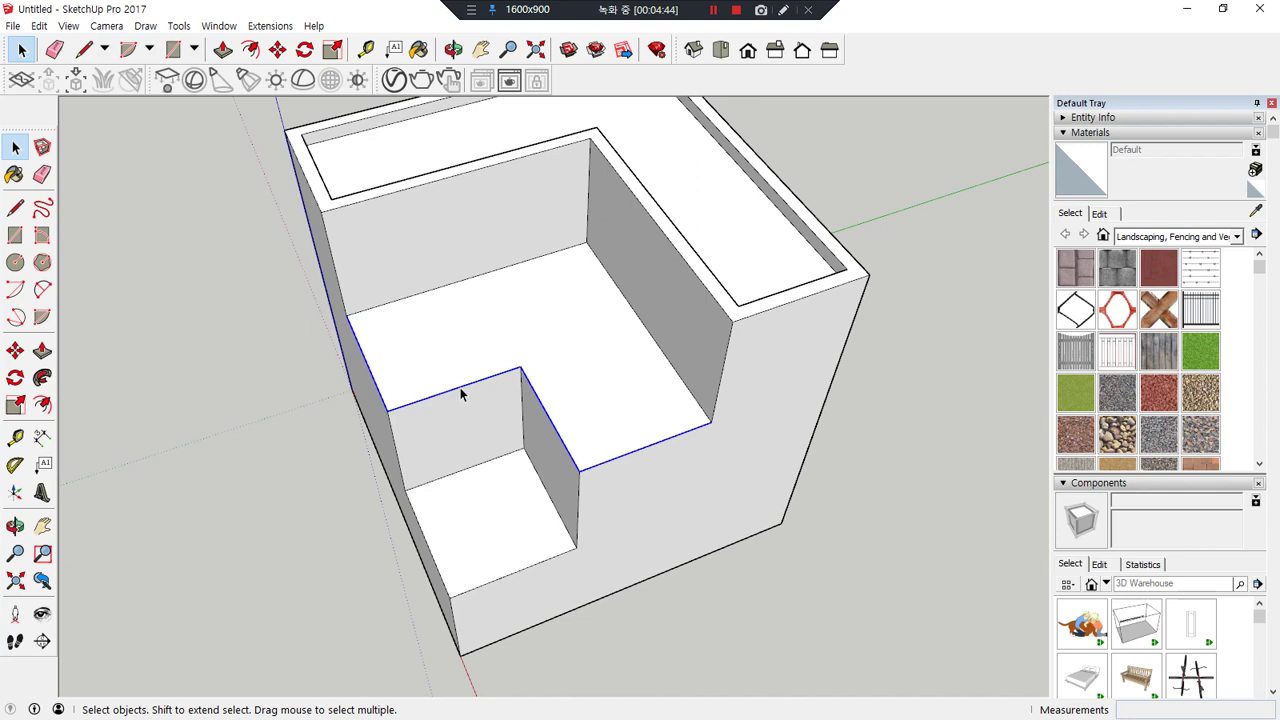
{"action": "left_click", "coordinate": [532, 326]}
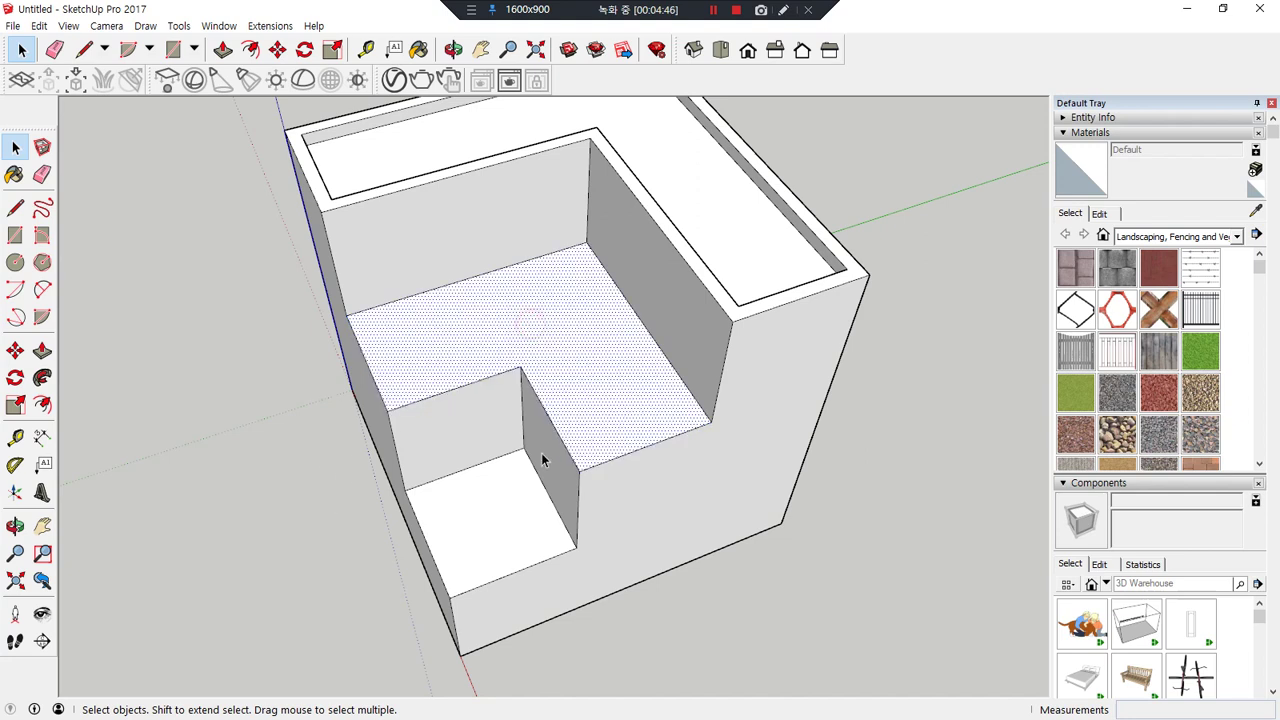
- Offset only the four outer edges of the middle step 20 mm inward, excluding the two edges along the walls
{"action": "double_click", "coordinate": [556, 332]}
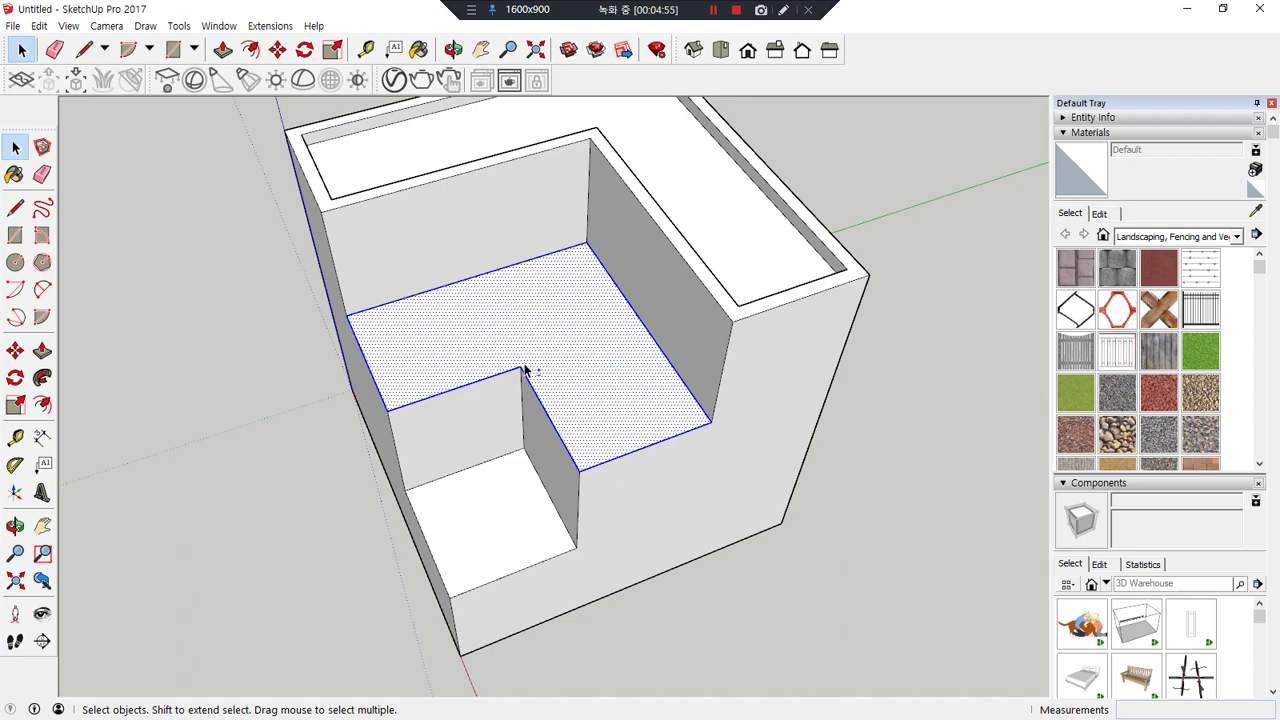
{"action": "left_click", "coordinate": [509, 267], "text": "shift"}
{"action": "left_click", "coordinate": [632, 312], "text": "shift"}
{"action": "left_click", "coordinate": [627, 318], "text": "shift"}
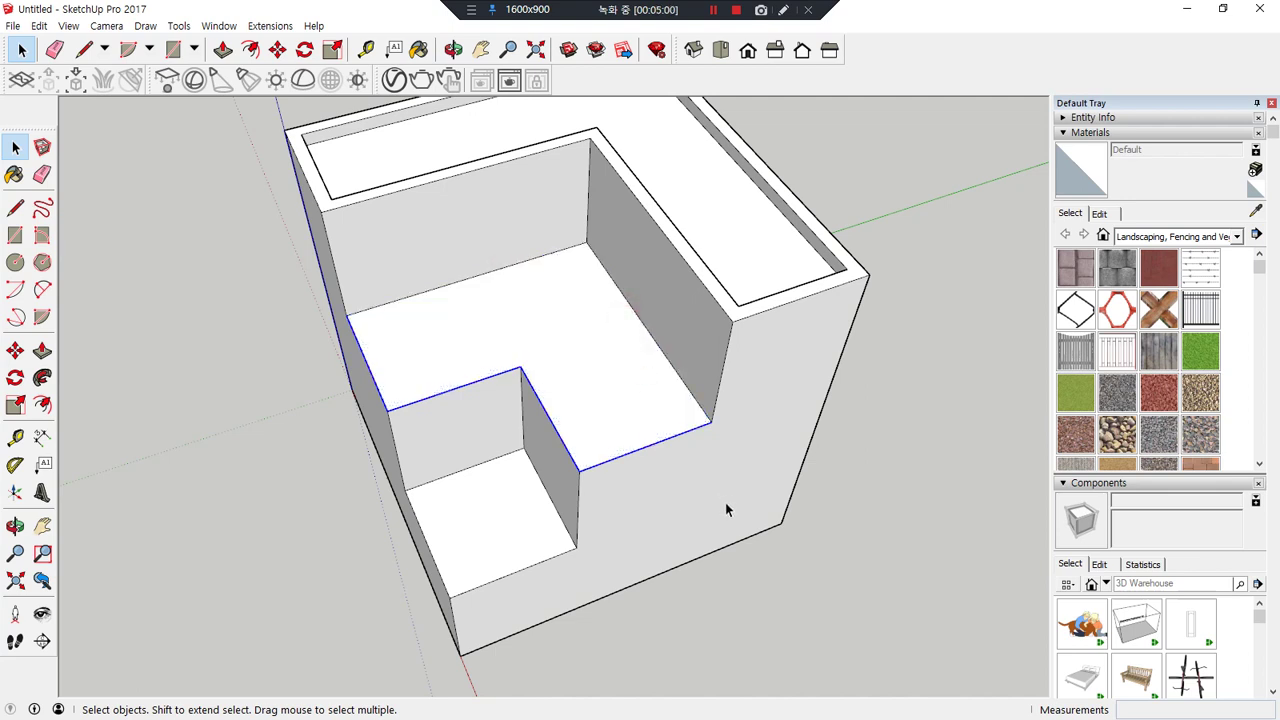
{"action": "key", "text": "f"}
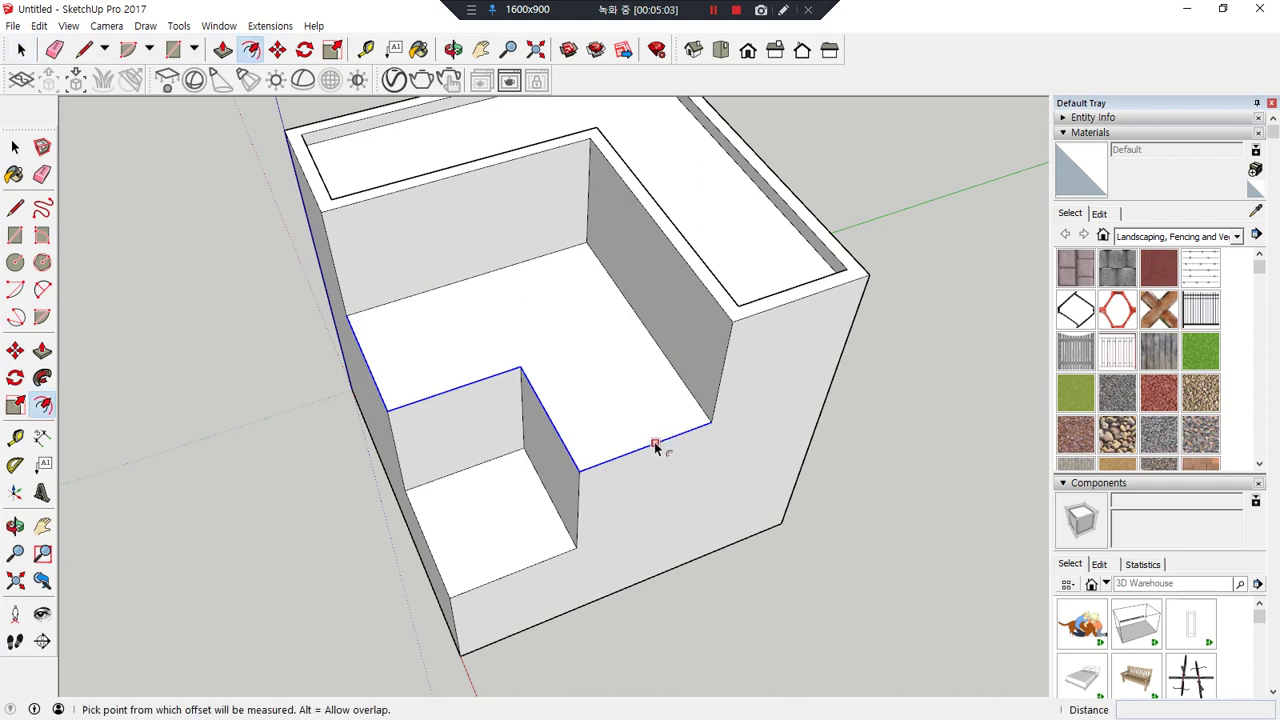
{"action": "left_click", "coordinate": [655, 445]}
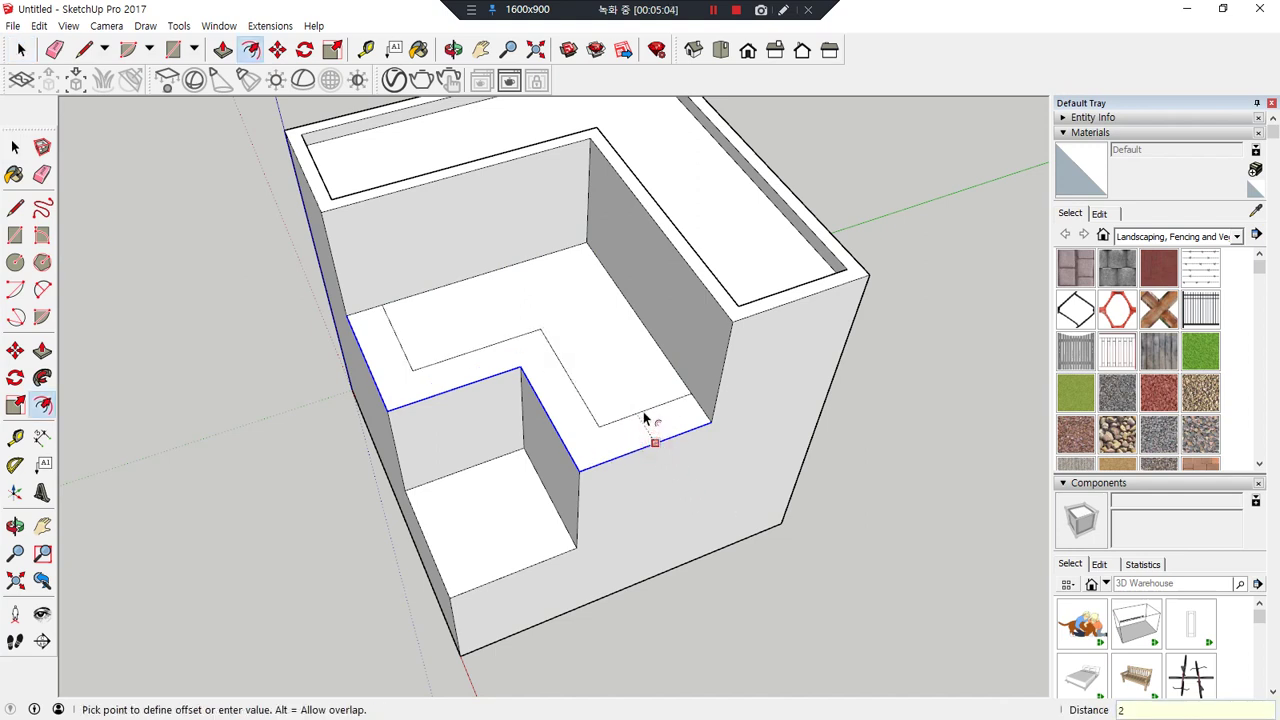
{"action": "left_click", "coordinate": [645, 418]}
- Push the area inside the middle step's offset lines down to leave a raised rim along its outer edges
{"action": "key", "text": "p"}
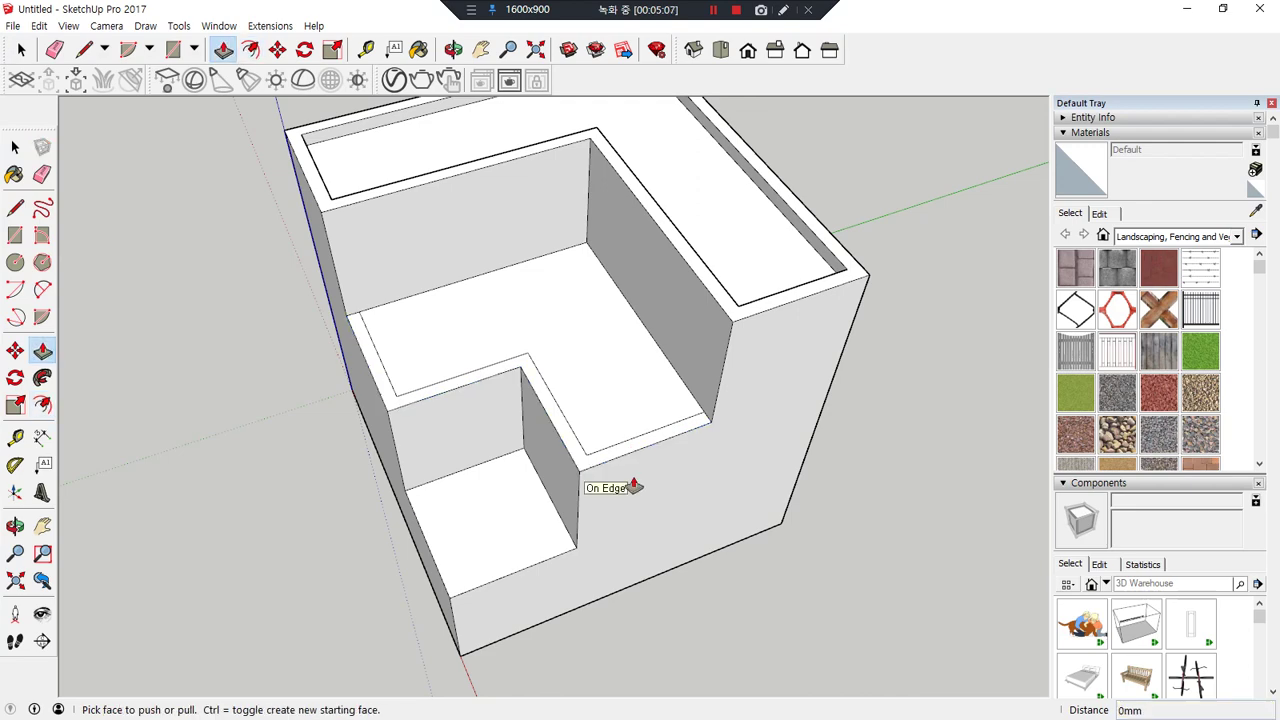
{"action": "left_click", "coordinate": [606, 367]}
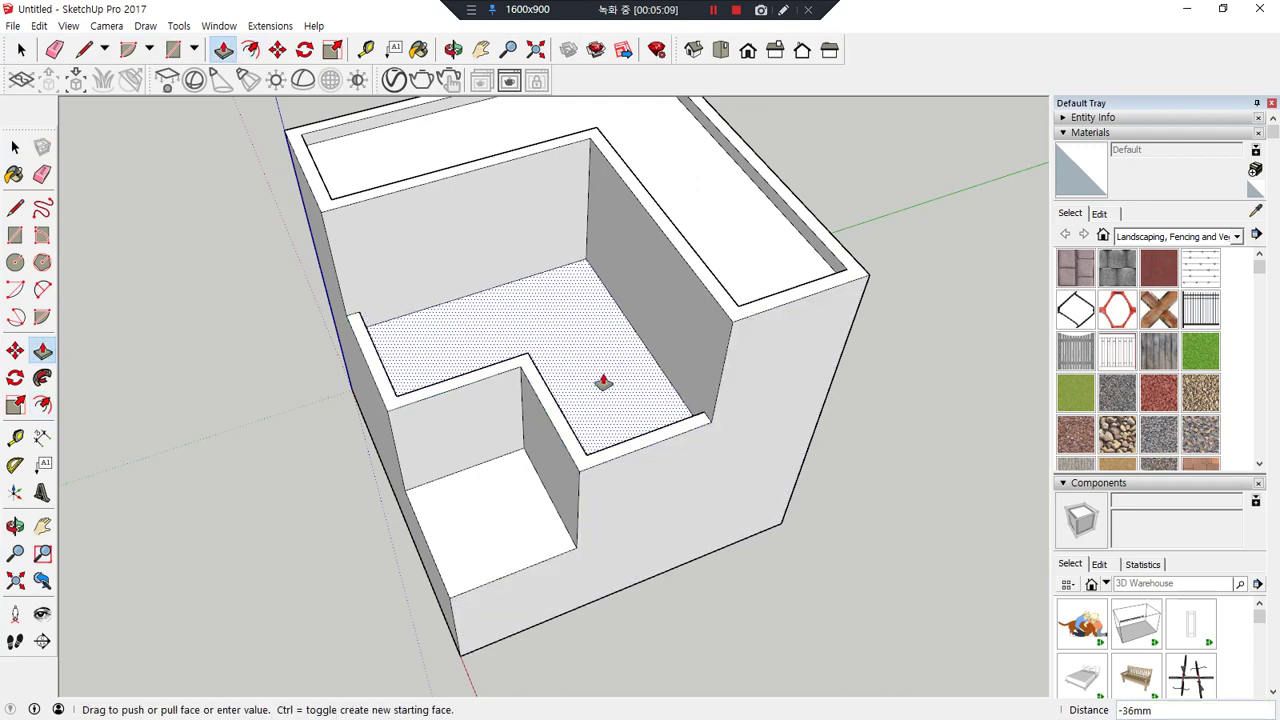
{"action": "key", "text": "Return"}
- Offset the two outer edges of the lowest step 20 mm inward
{"action": "middle_click_drag", "start_coordinate": [240, 566], "coordinate": [10, 562]}
{"action": "middle_click_drag", "start_coordinate": [240, 490], "coordinate": [513, 508]}
{"action": "key", "text": "space"}
{"action": "left_click", "coordinate": [512, 496]}
{"action": "key", "text": "f"}
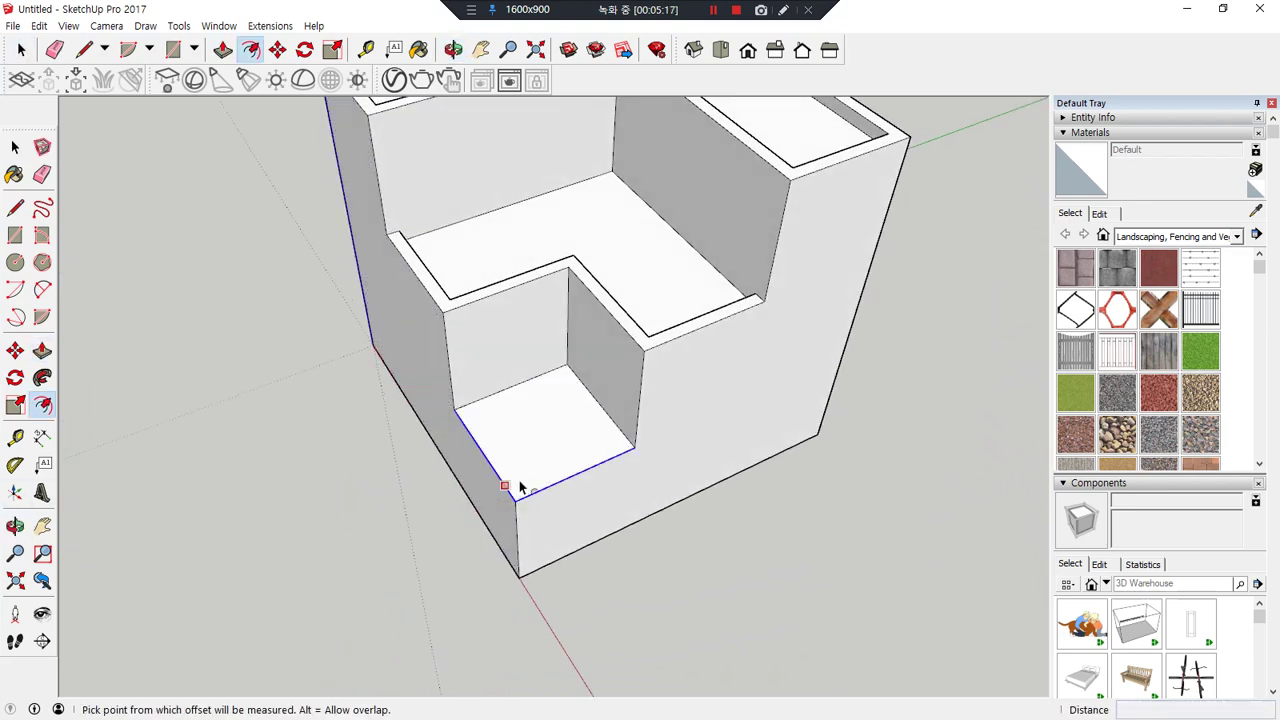
{"action": "left_click", "coordinate": [508, 487]}
{"action": "type", "text": "20"}
{"action": "key", "text": "Return"}
- Push the area inside the lowest step's offset lines down 20 mm and view the whole stepped block
{"action": "key", "text": "p"}
{"action": "left_click", "coordinate": [536, 436]}
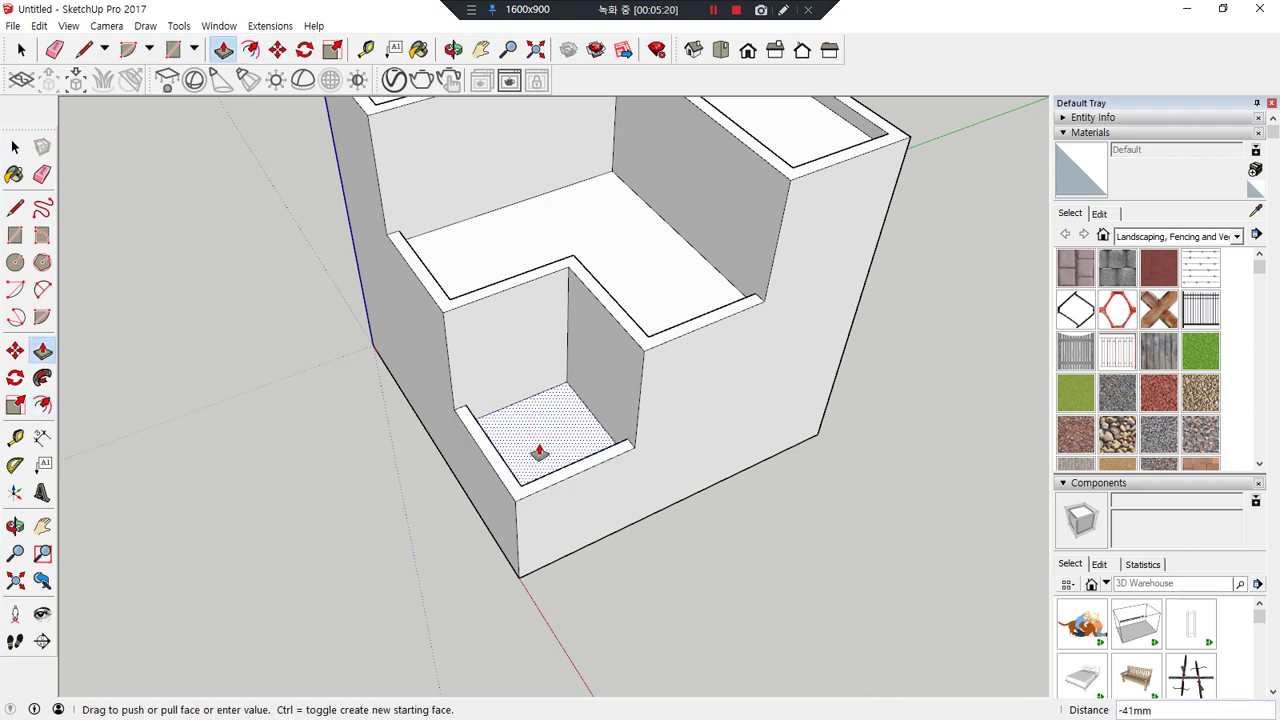
{"action": "key", "text": "Return"}
{"action": "middle_click_drag", "start_coordinate": [443, 570], "coordinate": [225, 574]}
{"action": "left_click_drag", "start_coordinate": [225, 574], "coordinate": [394, 460]}
{"action": "key", "text": "p"}
{"action": "middle_click_drag", "start_coordinate": [769, 397], "coordinate": [600, 374]}
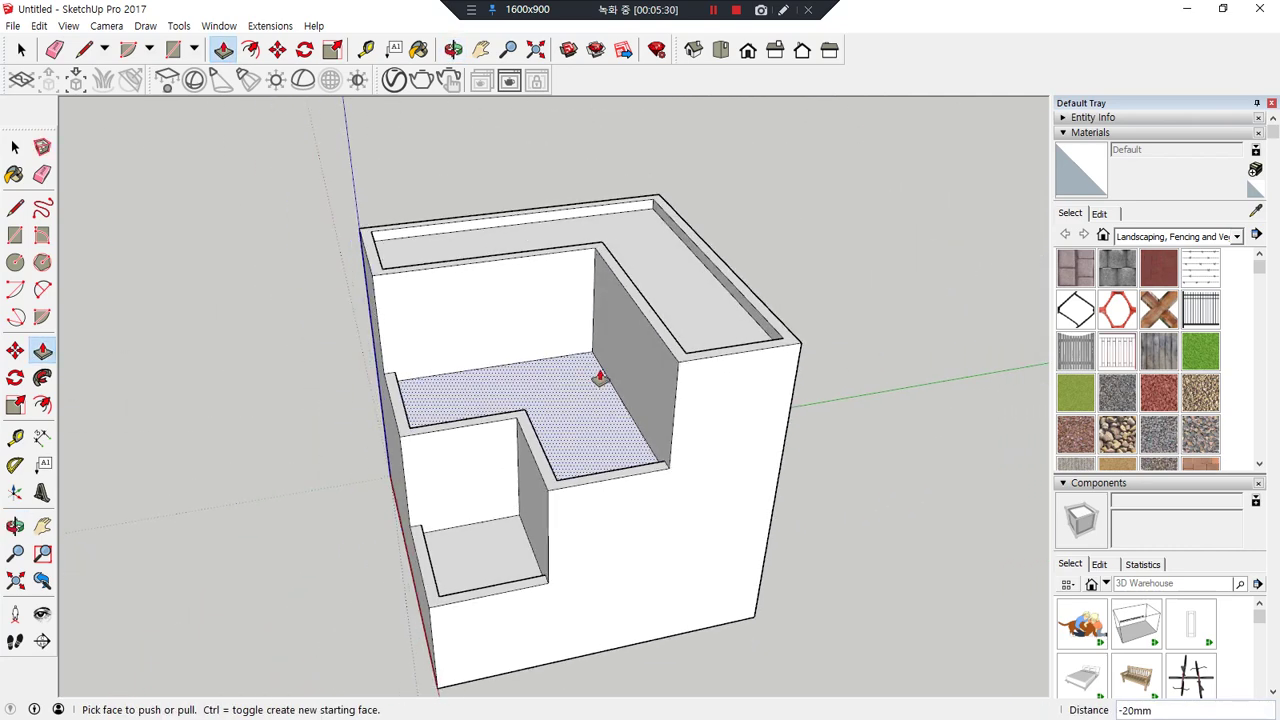
- Collapse the Components section of the tray and keep the Materials section expanded
{"action": "left_click", "coordinate": [1066, 133]}
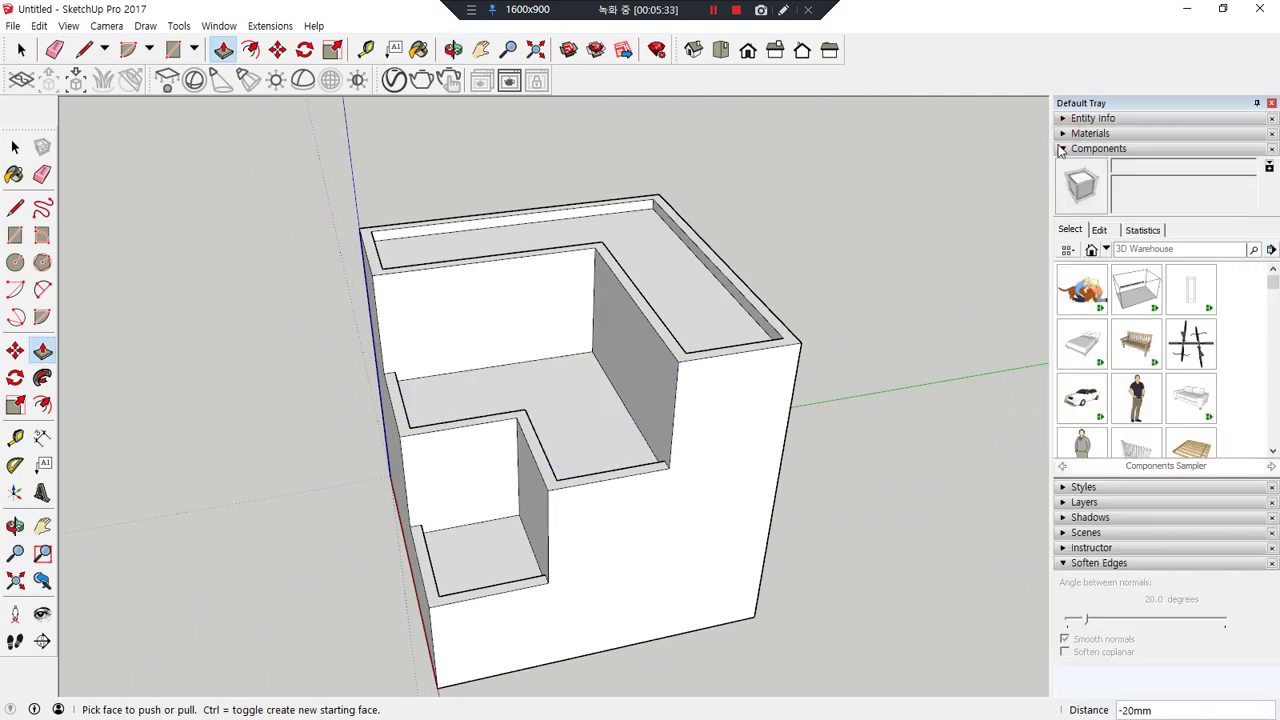
{"action": "left_click", "coordinate": [1065, 149]}
{"action": "left_click", "coordinate": [1064, 134]}
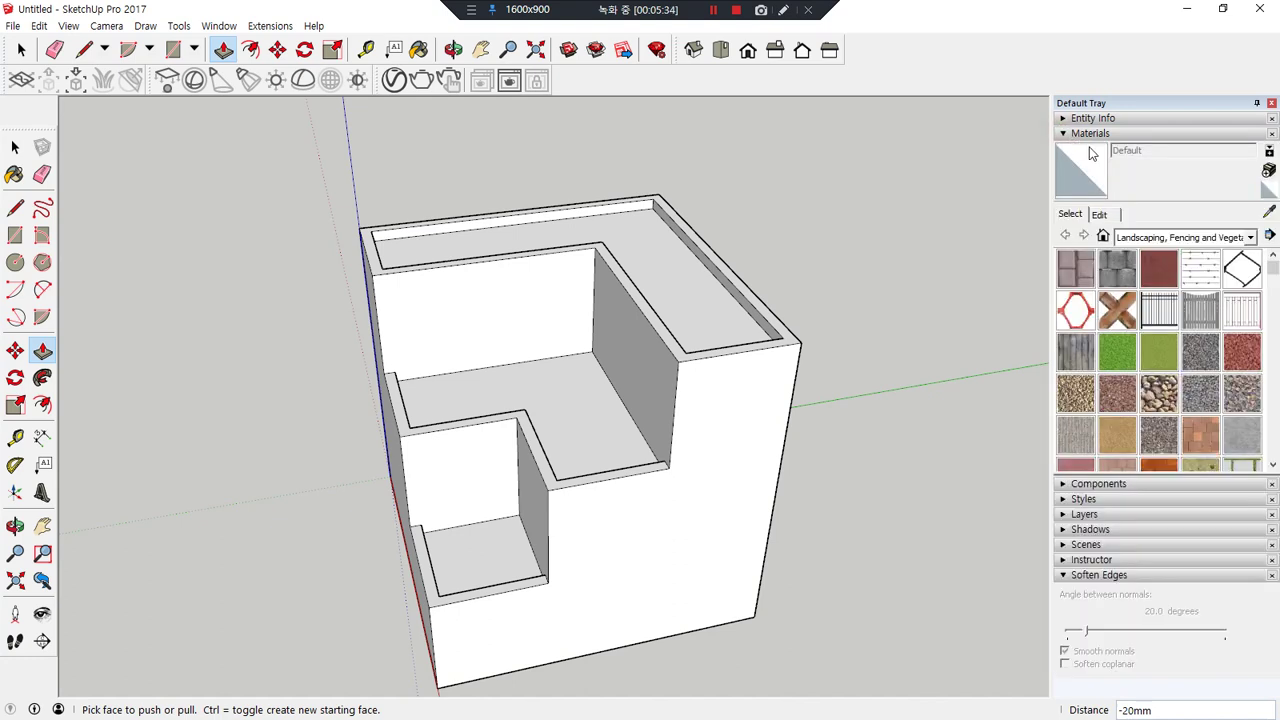
{"action": "mouse_move", "coordinate": [1100, 445]}
{"action": "left_mouse_down"}
{"action": "mouse_move", "coordinate": [1190, 180]}
{"action": "mouse_move", "coordinate": [1097, 462]}
{"action": "left_mouse_up"}
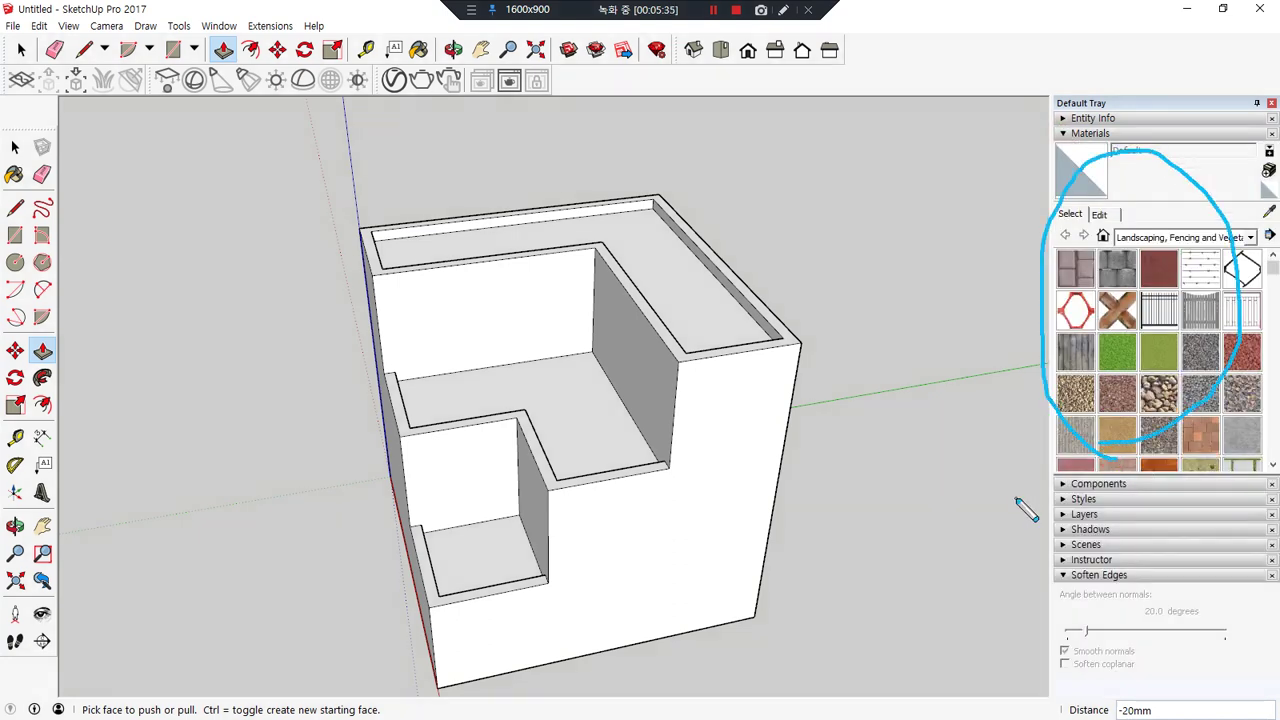
{"action": "mouse_move", "coordinate": [1119, 390]}
{"action": "left_mouse_down"}
{"action": "mouse_move", "coordinate": [738, 468]}
{"action": "mouse_move", "coordinate": [775, 510]}
{"action": "left_mouse_up"}
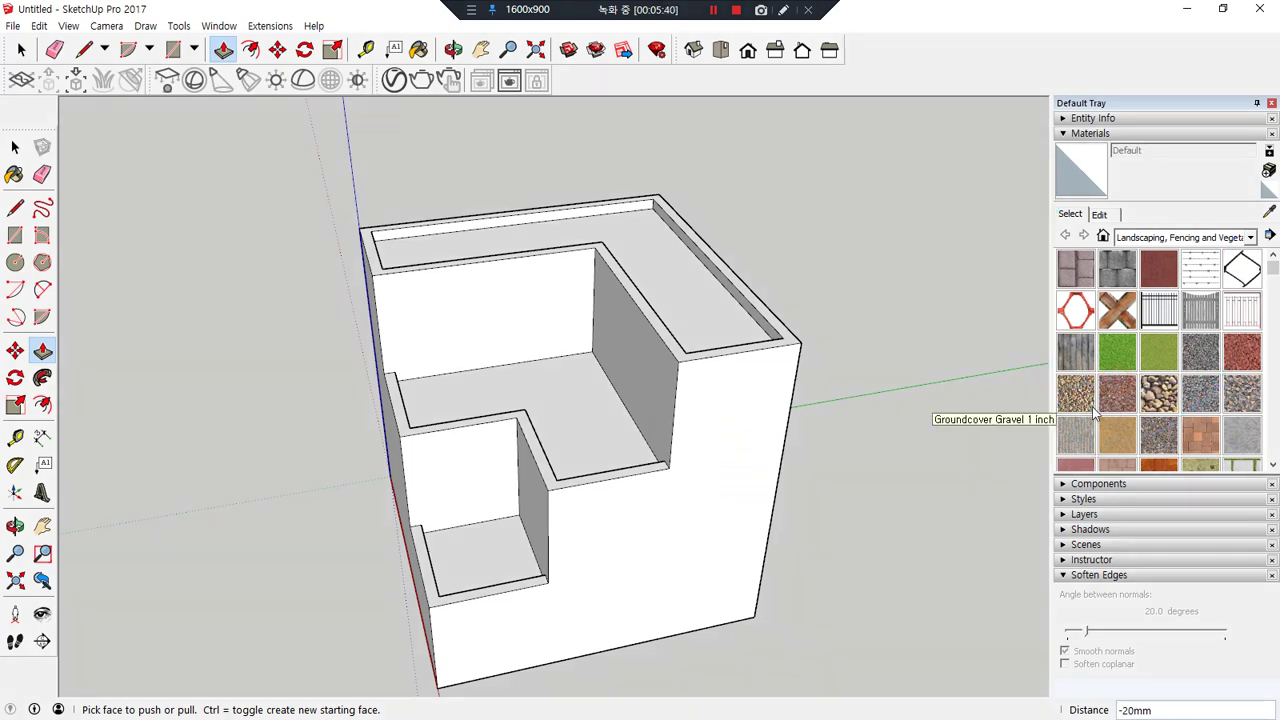
- Show the materials stored in the model and make the Default material current for painting
{"action": "left_click", "coordinate": [1103, 236]}
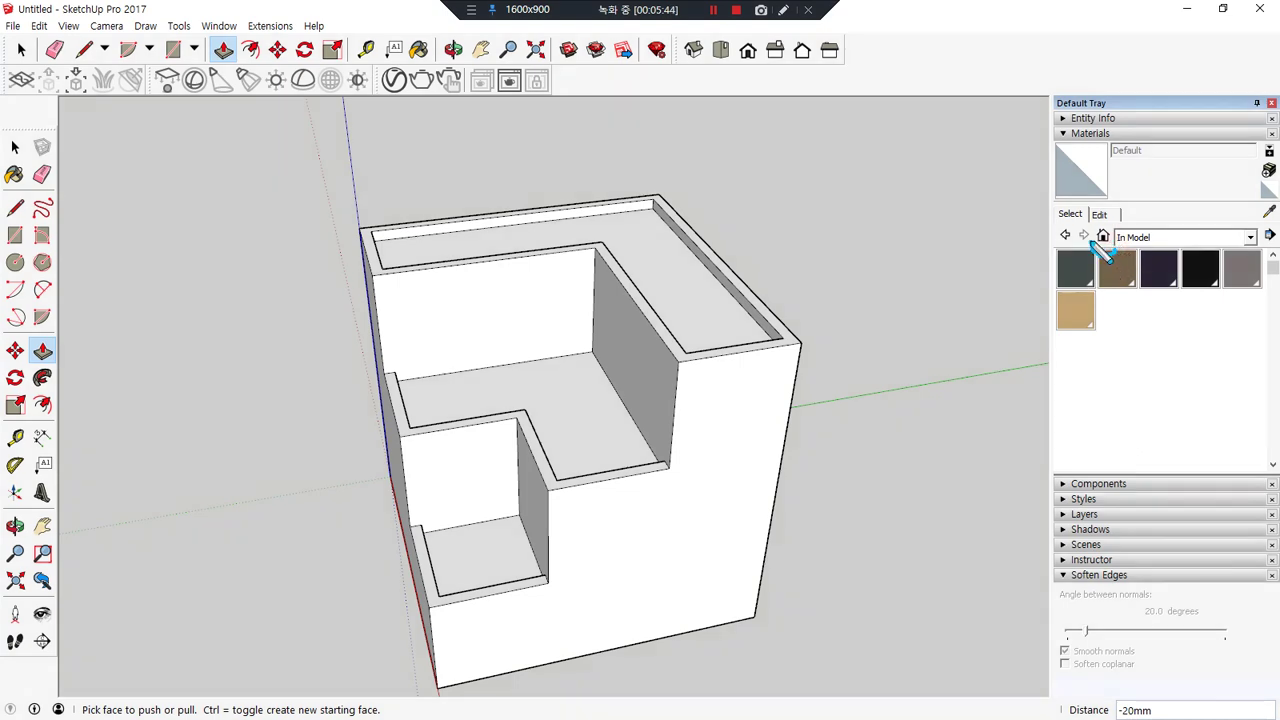
{"action": "left_click", "coordinate": [1103, 237]}
{"action": "left_click", "coordinate": [1103, 236]}
{"action": "key", "text": "ctrl+alt+d"}
{"action": "mouse_move", "coordinate": [1083, 206]}
{"action": "left_mouse_down"}
{"action": "mouse_move", "coordinate": [1119, 144]}
{"action": "mouse_move", "coordinate": [1083, 209]}
{"action": "left_mouse_up"}
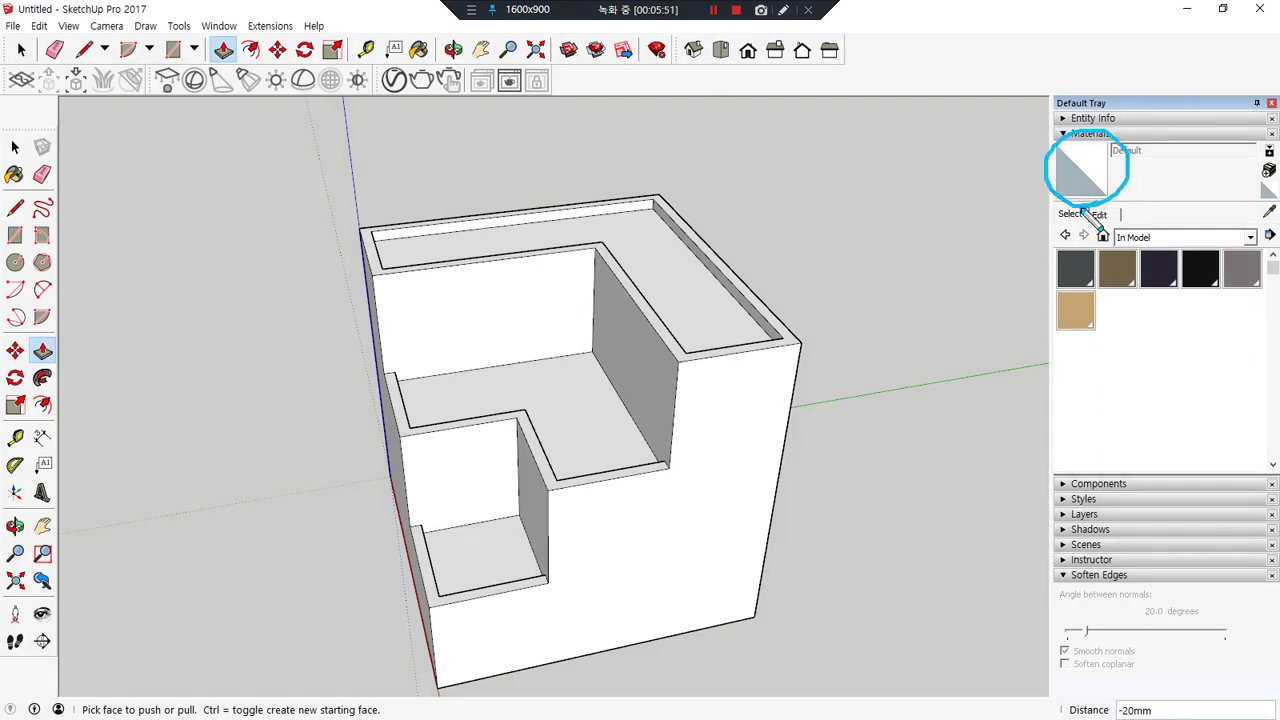
{"action": "left_click", "coordinate": [1078, 177]}
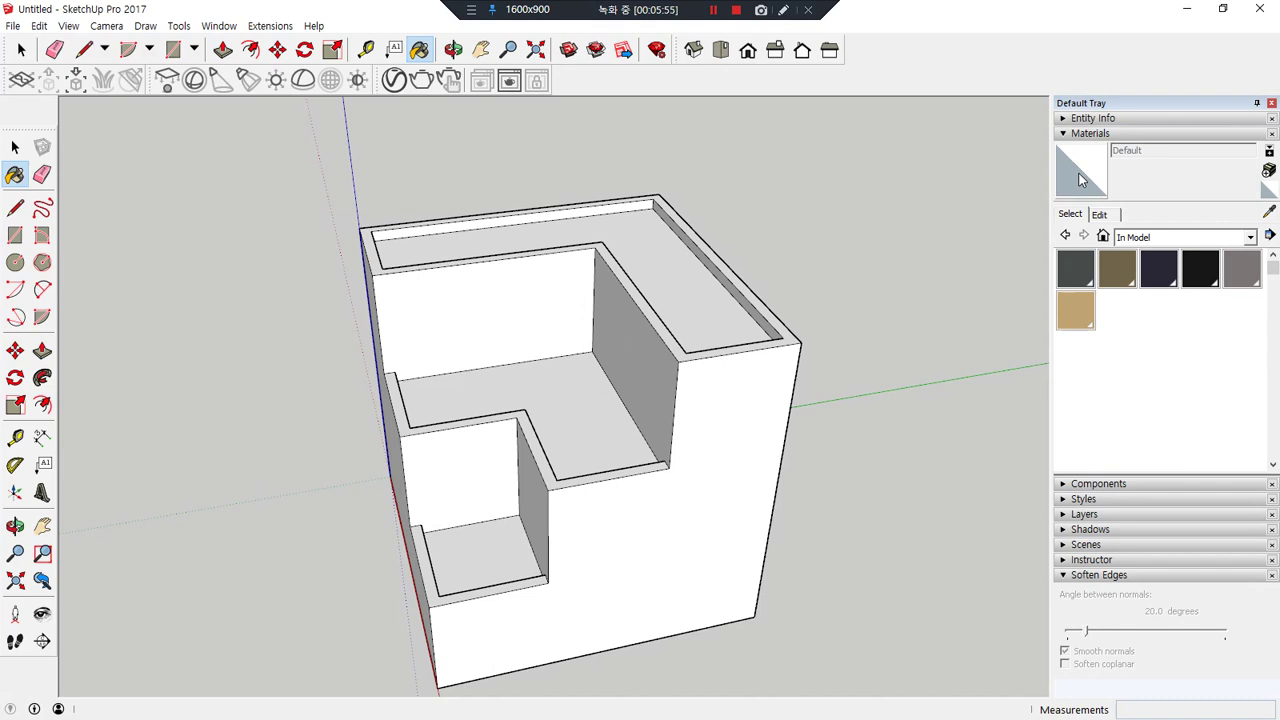
{"action": "left_click", "coordinate": [1086, 164]}
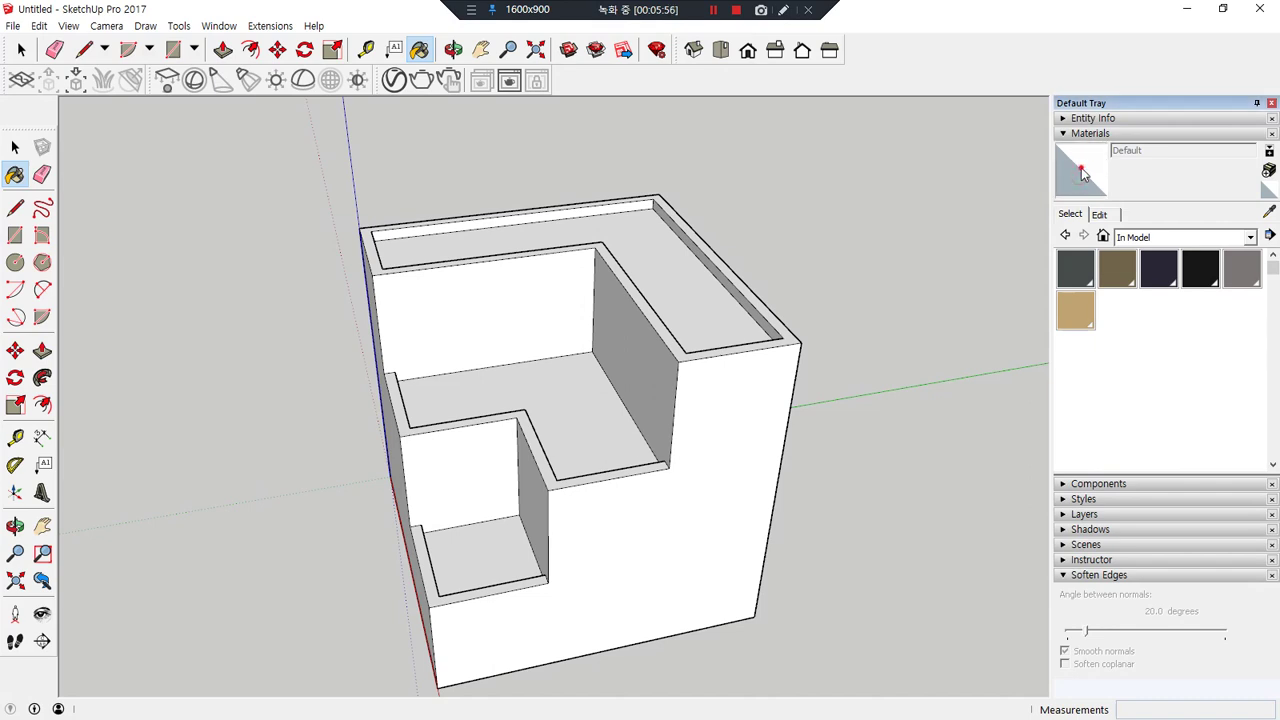
- Open the Brick, Cladding and Siding material collection and choose Brick Rough Dark for painting
{"action": "left_click", "coordinate": [1089, 118]}
{"action": "left_click", "coordinate": [1083, 292]}
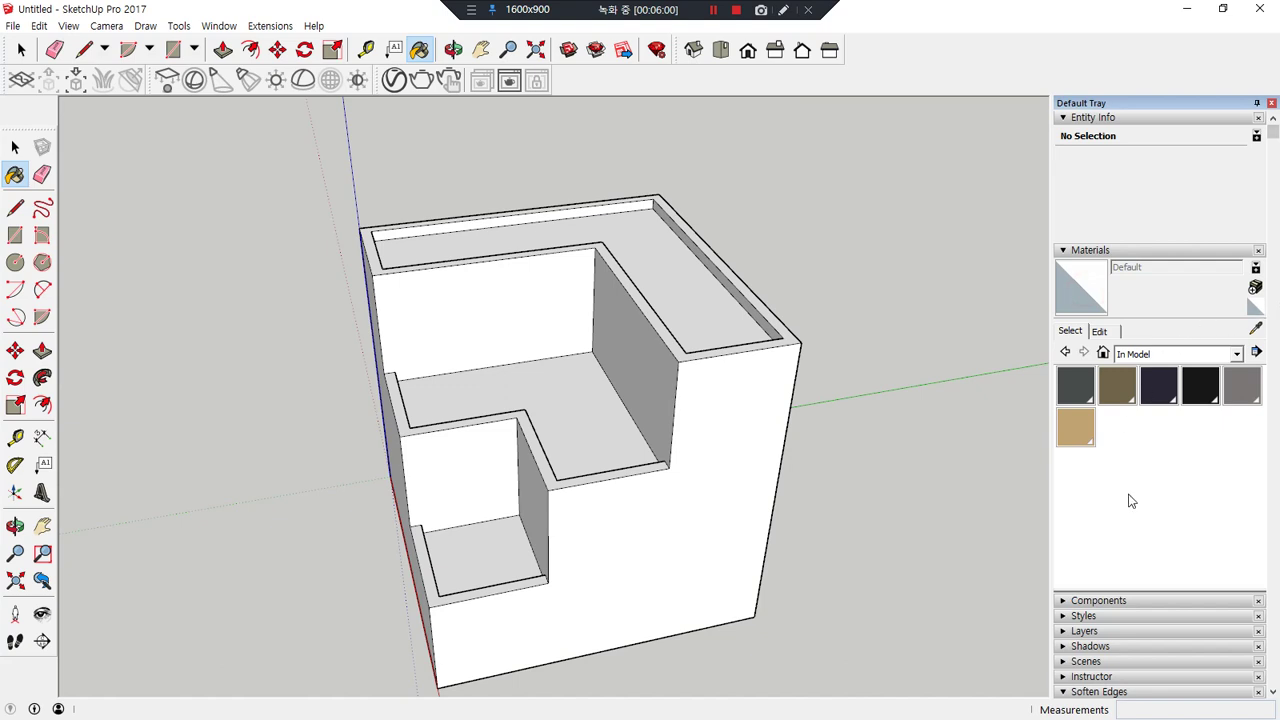
{"action": "mouse_move", "coordinate": [1143, 323]}
{"action": "left_mouse_down"}
{"action": "mouse_move", "coordinate": [1100, 335]}
{"action": "mouse_move", "coordinate": [1238, 368]}
{"action": "mouse_move", "coordinate": [1130, 325]}
{"action": "left_mouse_up"}
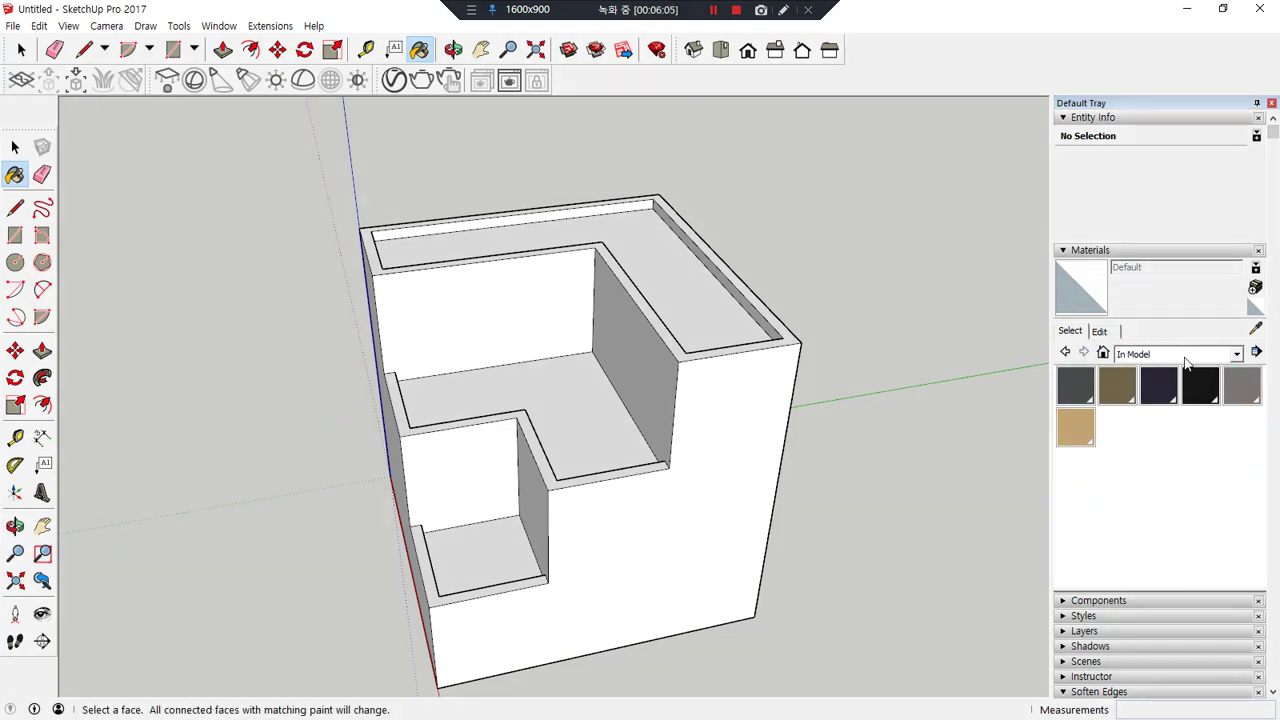
{"action": "left_click", "coordinate": [1238, 354]}
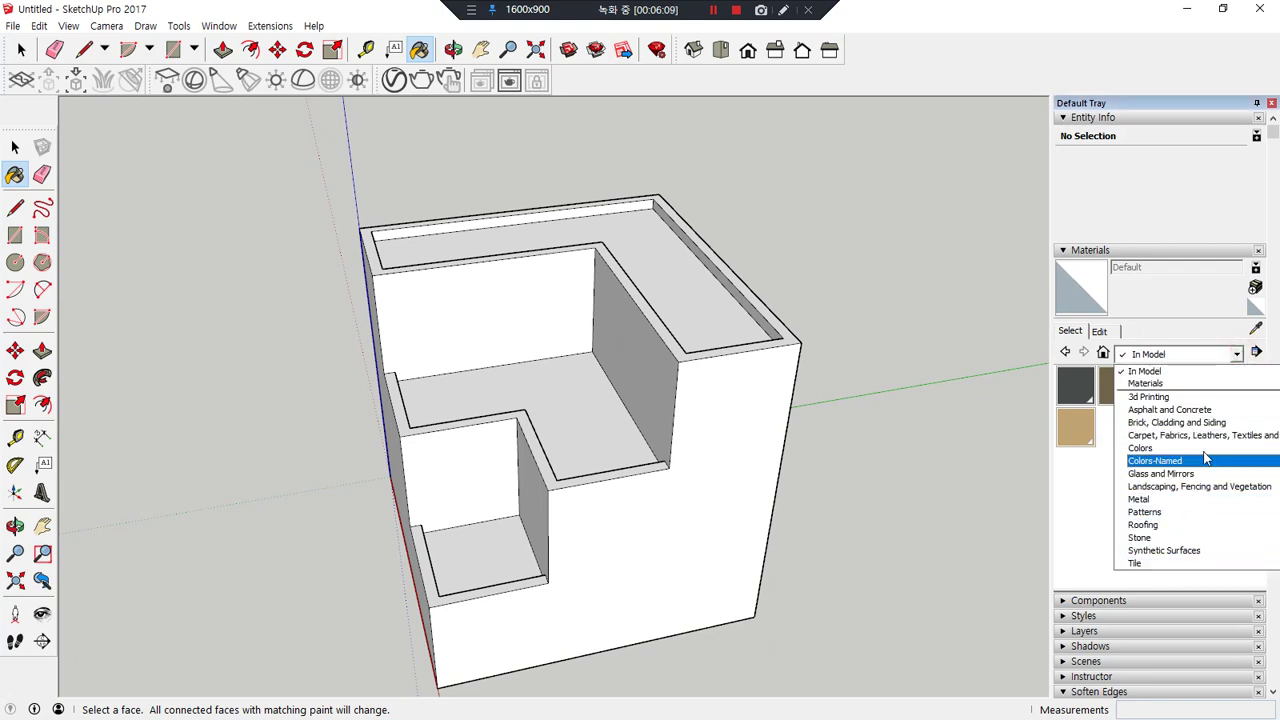
{"action": "left_click", "coordinate": [1212, 397]}
{"action": "left_click", "coordinate": [1186, 355]}
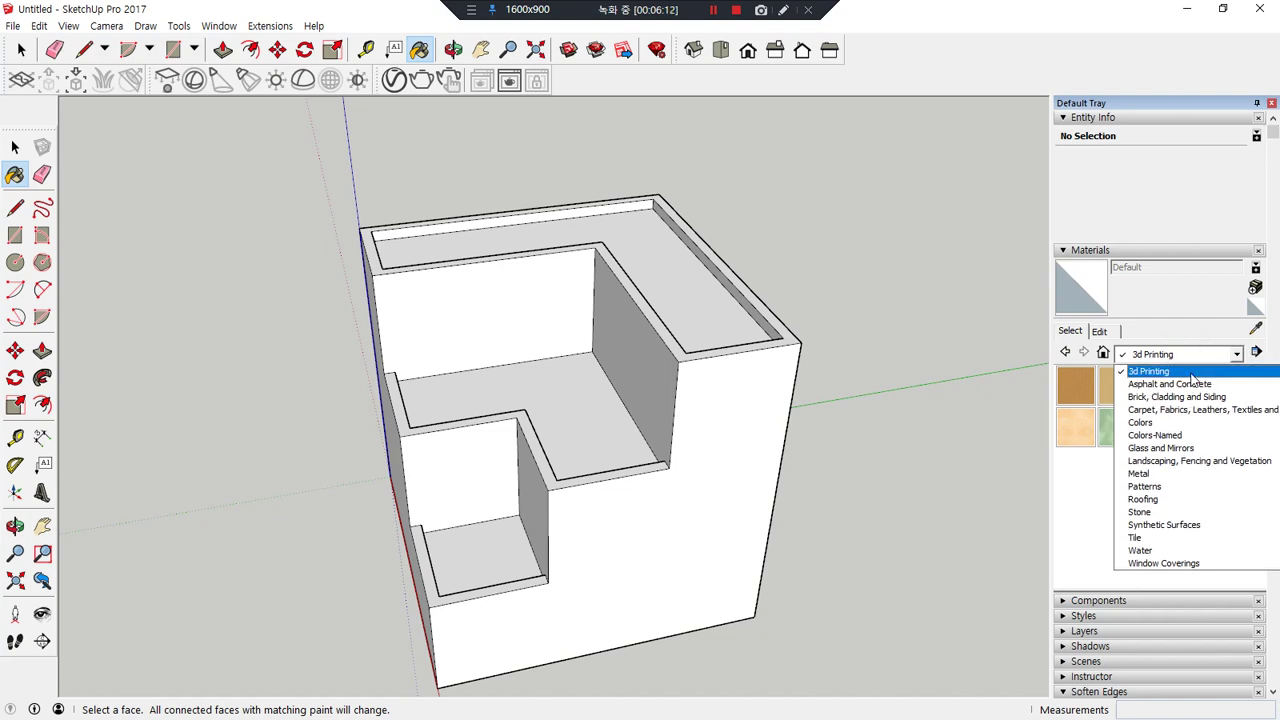
{"action": "left_click", "coordinate": [1190, 397]}
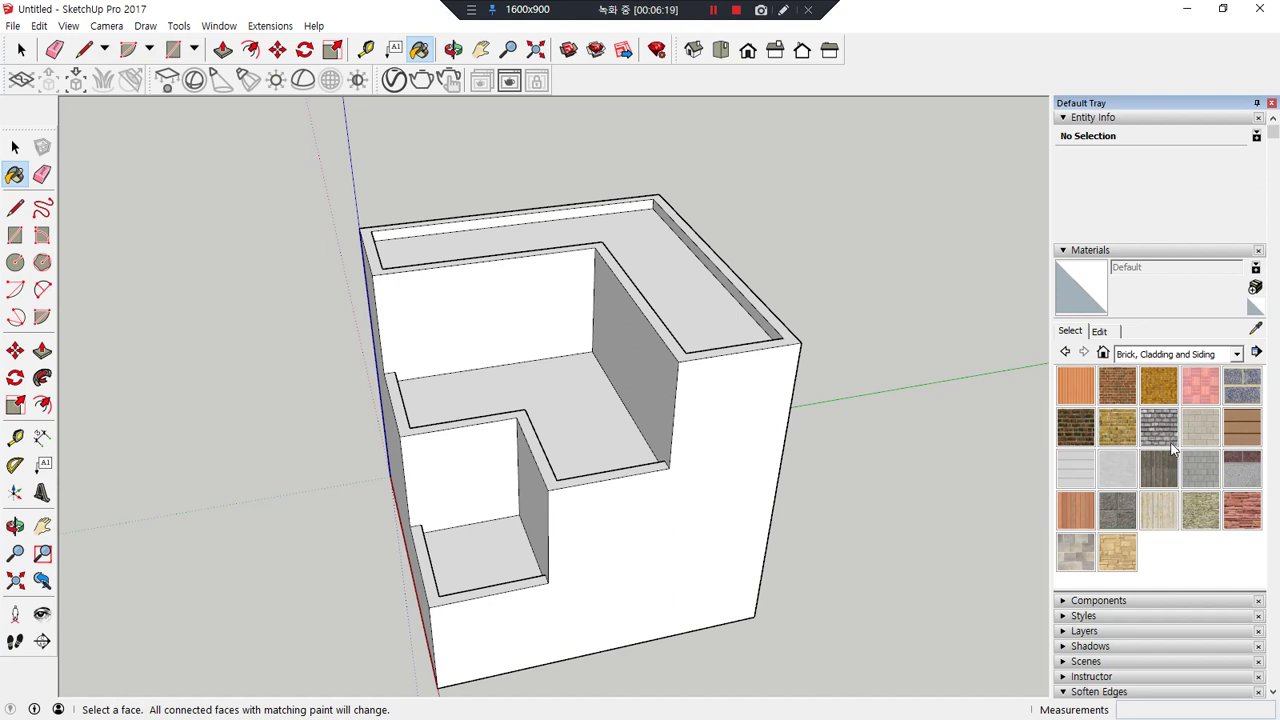
{"action": "left_click", "coordinate": [1081, 440]}
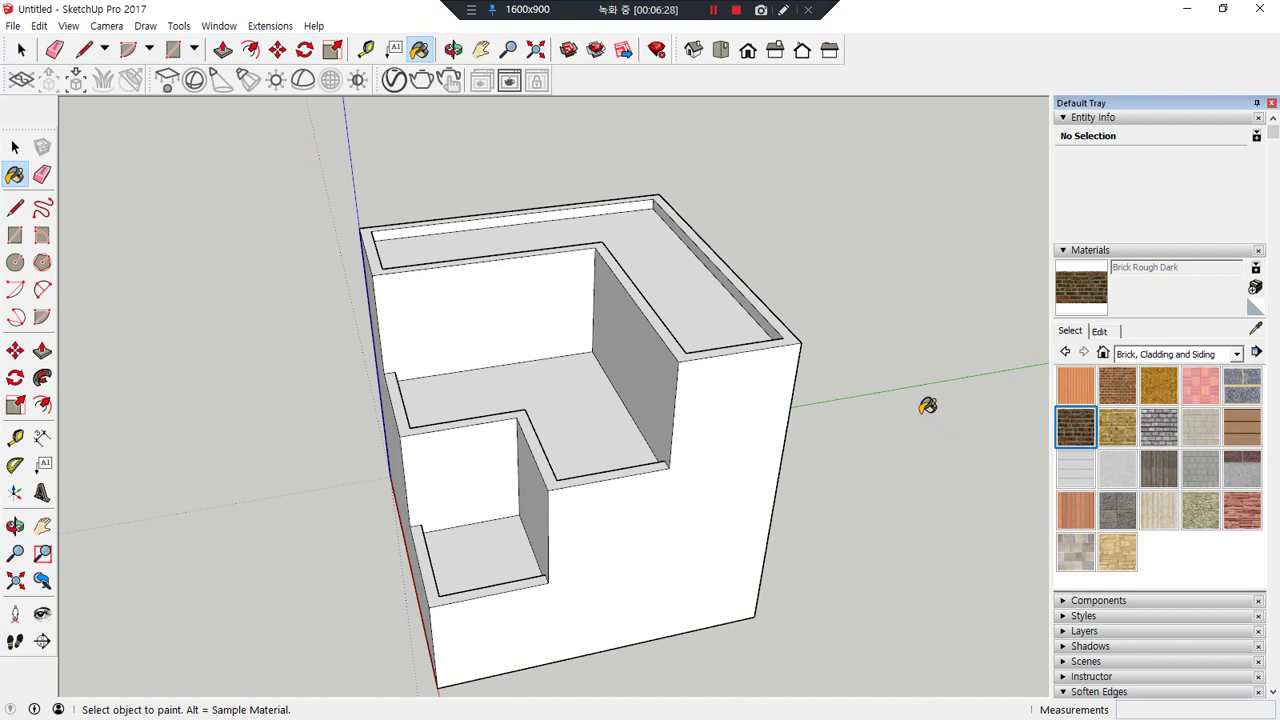
{"action": "key", "text": "ctrl+alt+d"}
{"action": "mouse_move", "coordinate": [1068, 450]}
{"action": "left_mouse_down"}
{"action": "mouse_move", "coordinate": [1036, 401]}
{"action": "mouse_move", "coordinate": [1079, 445]}
{"action": "mouse_move", "coordinate": [1010, 423]}
{"action": "mouse_move", "coordinate": [768, 444]}
{"action": "mouse_move", "coordinate": [779, 429]}
{"action": "left_mouse_up"}
{"action": "left_click_drag", "start_coordinate": [761, 446], "coordinate": [783, 477]}
{"action": "key", "text": "Escape"}
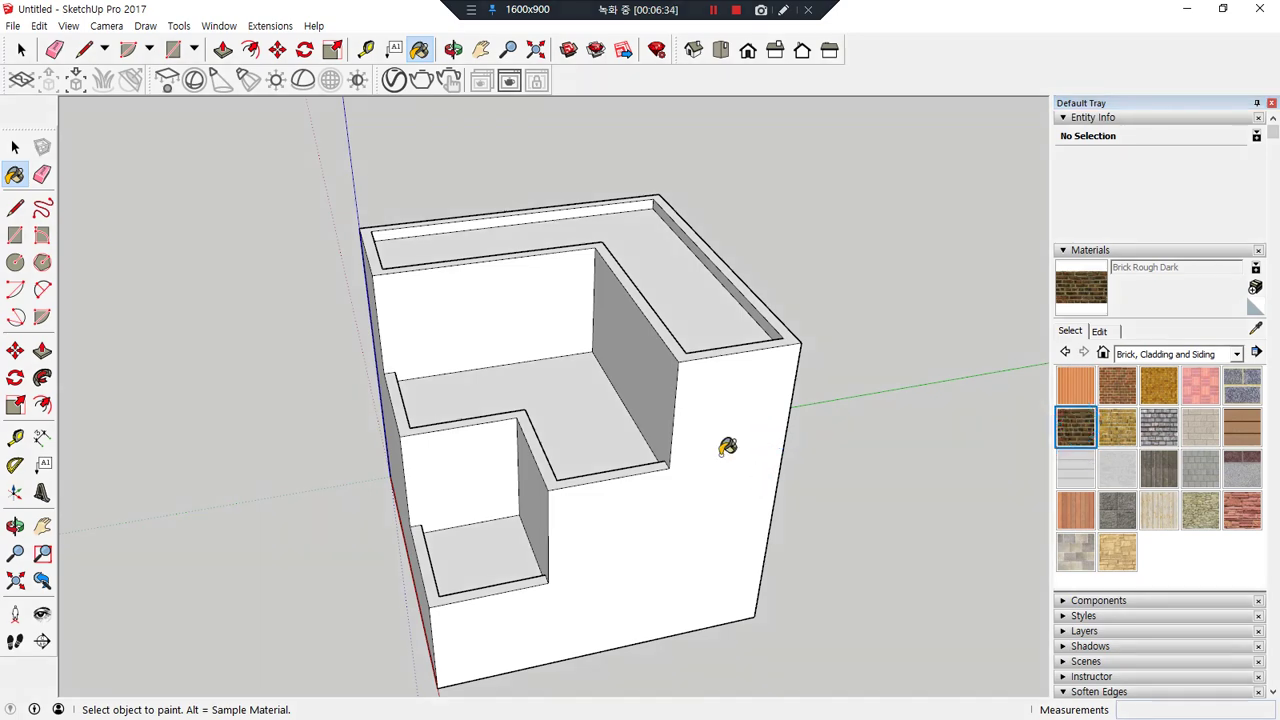
- Paint all outer side faces of the block and the vertical walls of both steps with Brick Rough Dark
{"action": "left_click", "coordinate": [727, 447]}
{"action": "middle_click_drag", "start_coordinate": [577, 506], "coordinate": [966, 458]}
{"action": "left_click", "coordinate": [484, 520]}
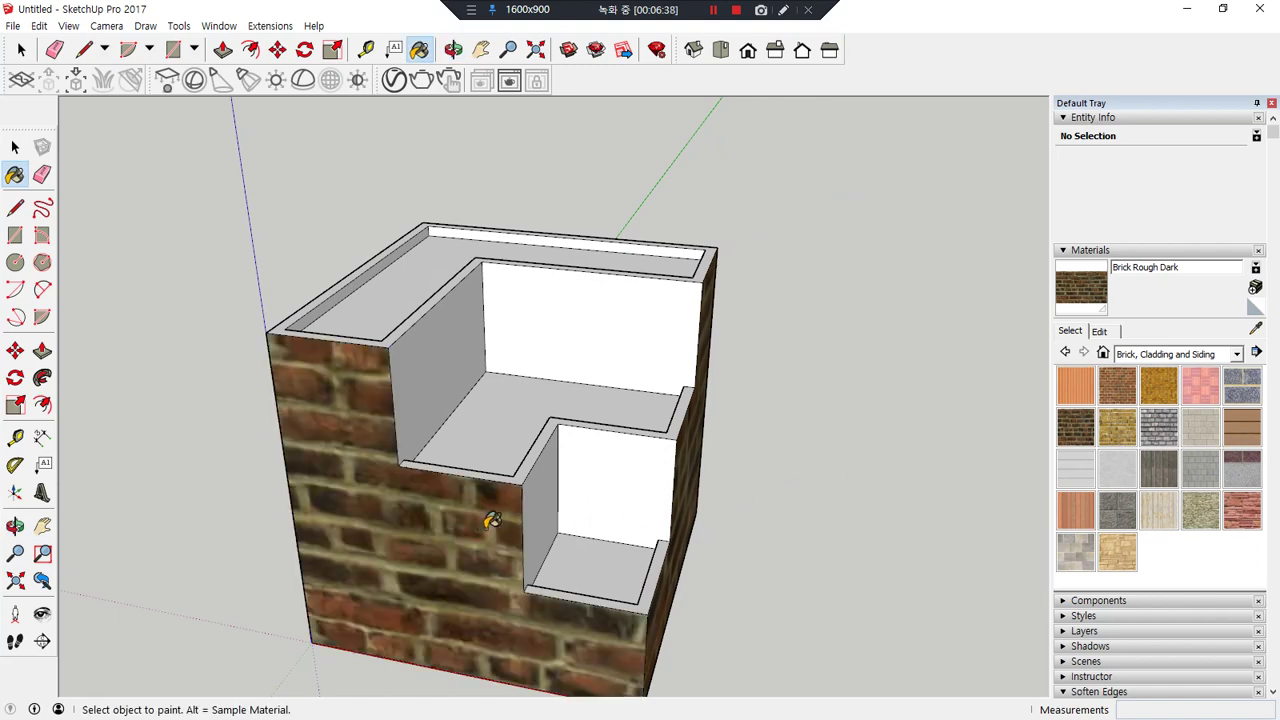
{"action": "left_click", "coordinate": [651, 362]}
{"action": "left_click", "coordinate": [478, 364]}
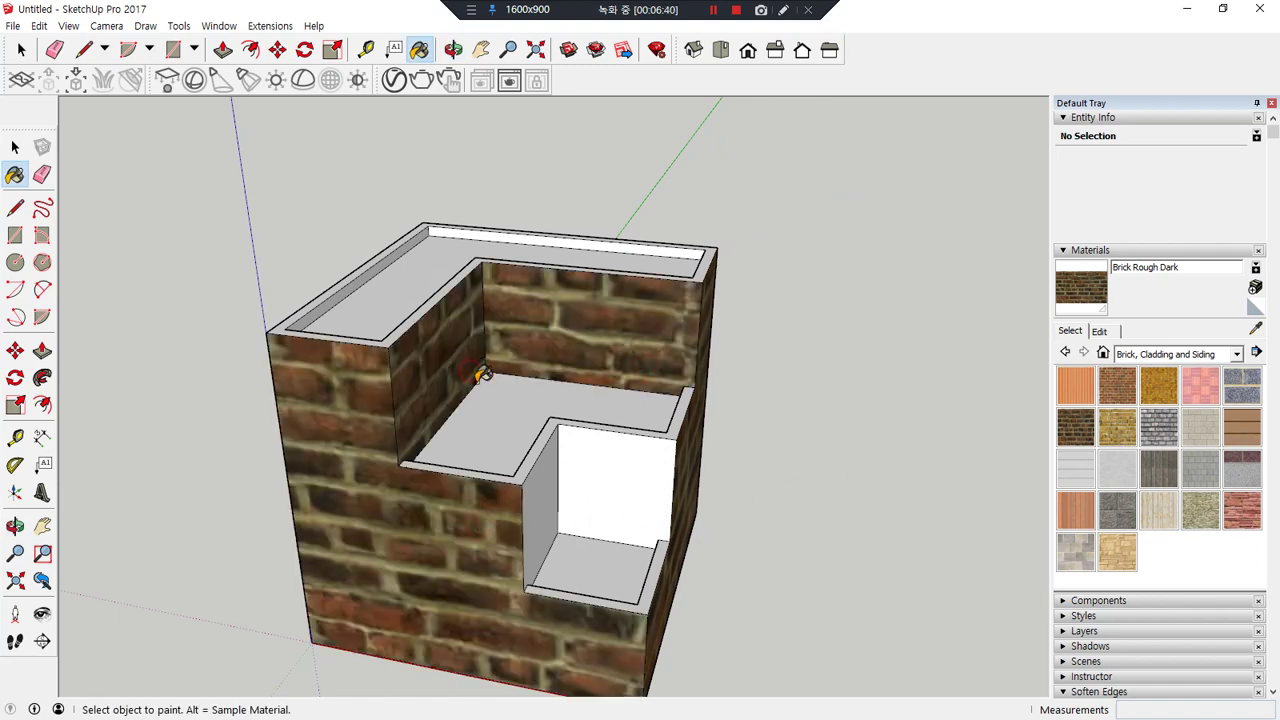
{"action": "left_click", "coordinate": [549, 487]}
{"action": "left_click", "coordinate": [626, 477]}
{"action": "mouse_move", "coordinate": [771, 486]}
{"action": "middle_mouse_down"}
{"action": "mouse_move", "coordinate": [559, 480]}
{"action": "mouse_move", "coordinate": [683, 480]}
{"action": "middle_mouse_up"}
{"action": "left_click", "coordinate": [683, 480]}
{"action": "middle_click_drag", "start_coordinate": [829, 457], "coordinate": [480, 480]}
{"action": "left_click", "coordinate": [743, 500]}
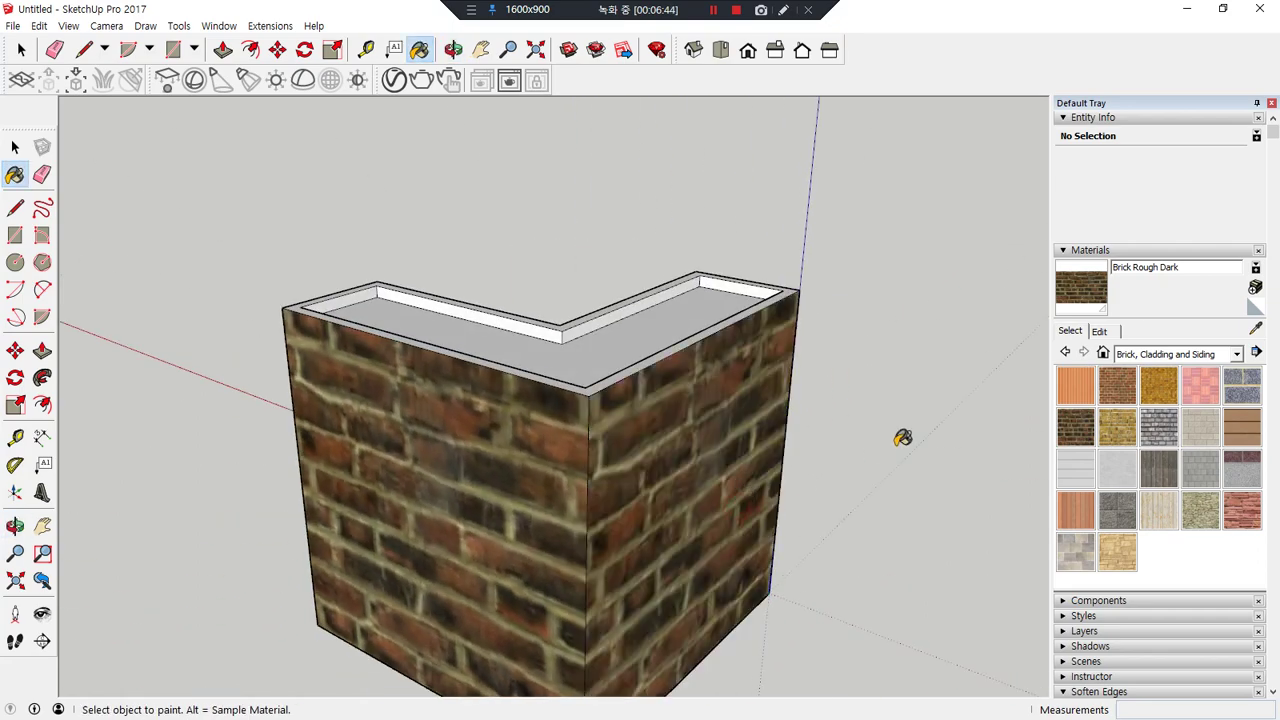
- Paint the top surfaces of the raised rims on the steps with Brick Rough Dark, leaving the recessed floors unpainted
{"action": "middle_click_drag", "start_coordinate": [903, 438], "coordinate": [195, 483]}
{"action": "middle_click_drag", "start_coordinate": [760, 450], "coordinate": [336, 441]}
{"action": "mouse_move", "coordinate": [867, 411]}
{"action": "middle_mouse_down"}
{"action": "mouse_move", "coordinate": [594, 440]}
{"action": "mouse_move", "coordinate": [697, 443]}
{"action": "middle_mouse_up"}
{"action": "middle_click_drag", "start_coordinate": [817, 423], "coordinate": [803, 466]}
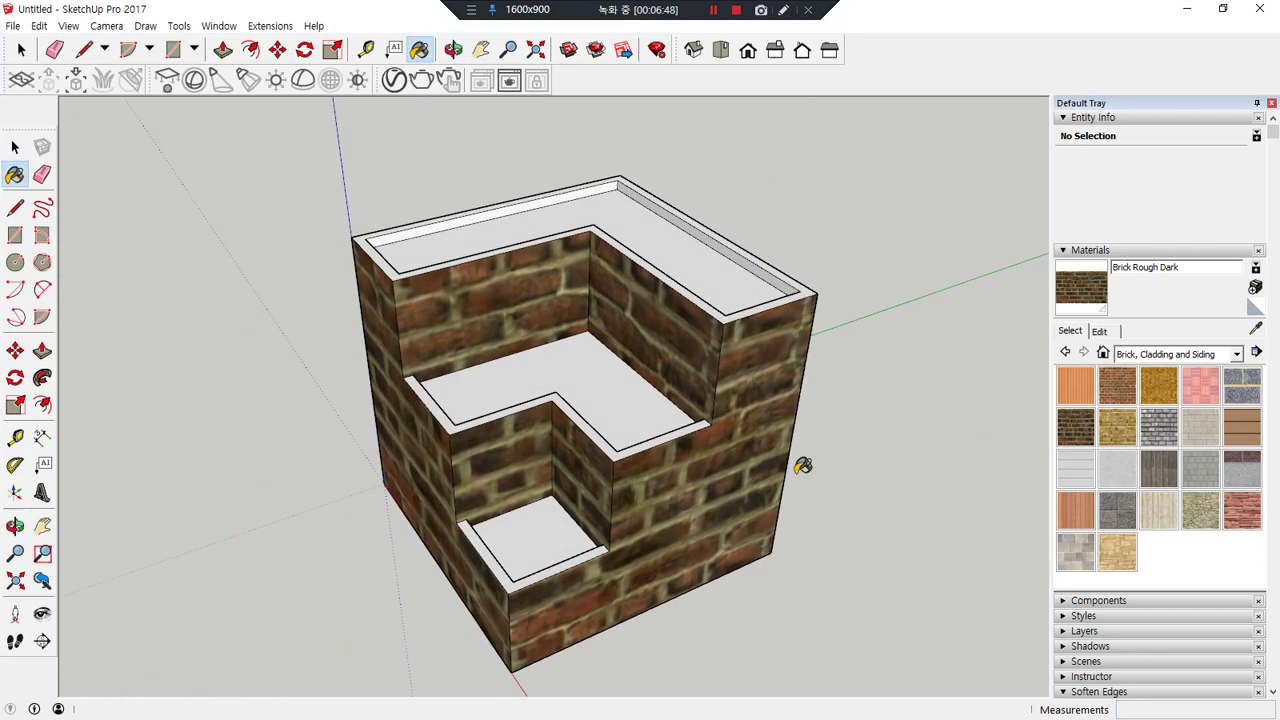
{"action": "left_click", "coordinate": [677, 430]}
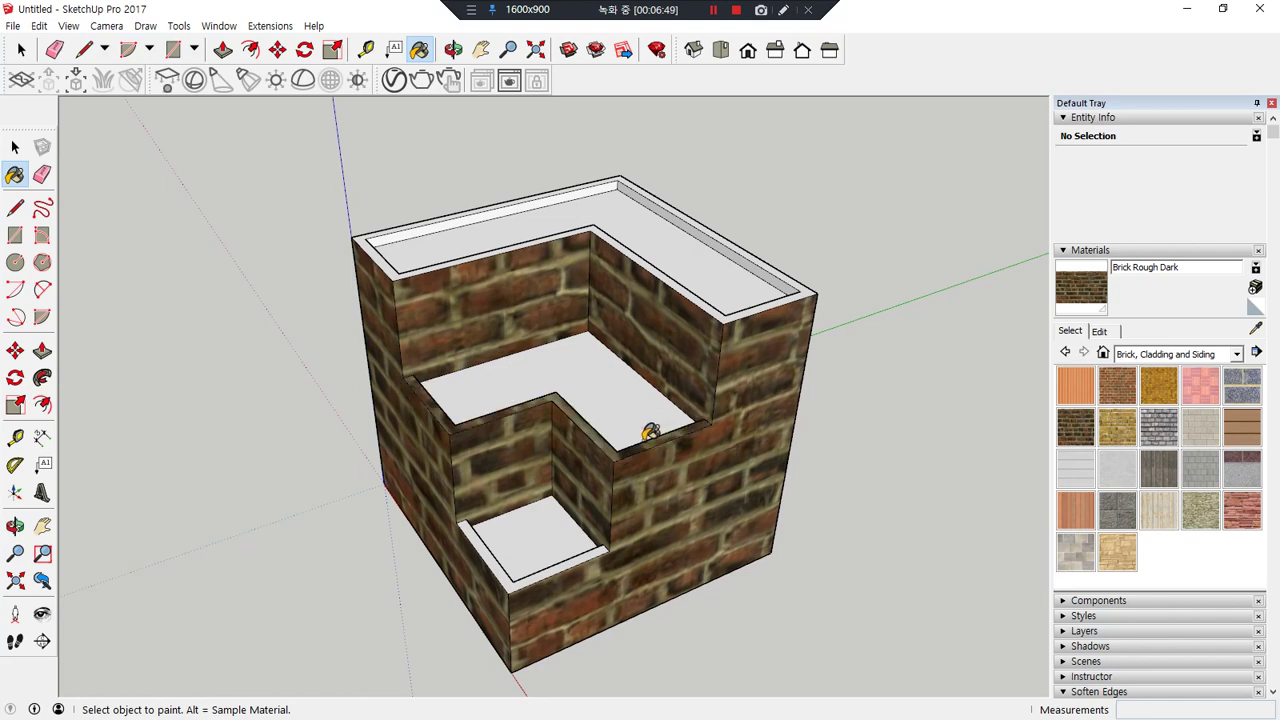
{"action": "left_click", "coordinate": [714, 301]}
{"action": "mouse_move", "coordinate": [869, 526]}
{"action": "middle_mouse_down"}
{"action": "mouse_move", "coordinate": [580, 186]}
{"action": "mouse_move", "coordinate": [769, 297]}
{"action": "mouse_move", "coordinate": [903, 489]}
{"action": "mouse_move", "coordinate": [830, 480]}
{"action": "middle_mouse_up"}
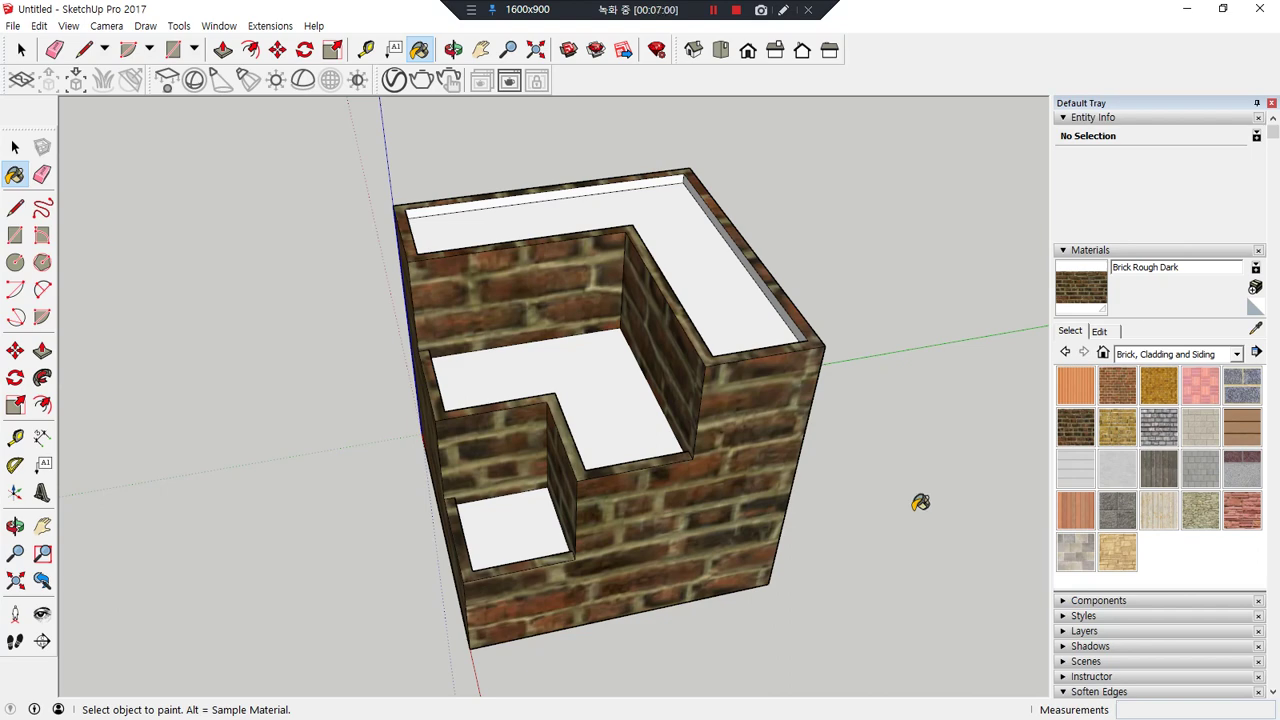
- Try Brick Antique 01 on the stepped side face and repaint that face with Brick Rough Dark
{"action": "left_click", "coordinate": [1118, 388]}
{"action": "left_click", "coordinate": [765, 405]}
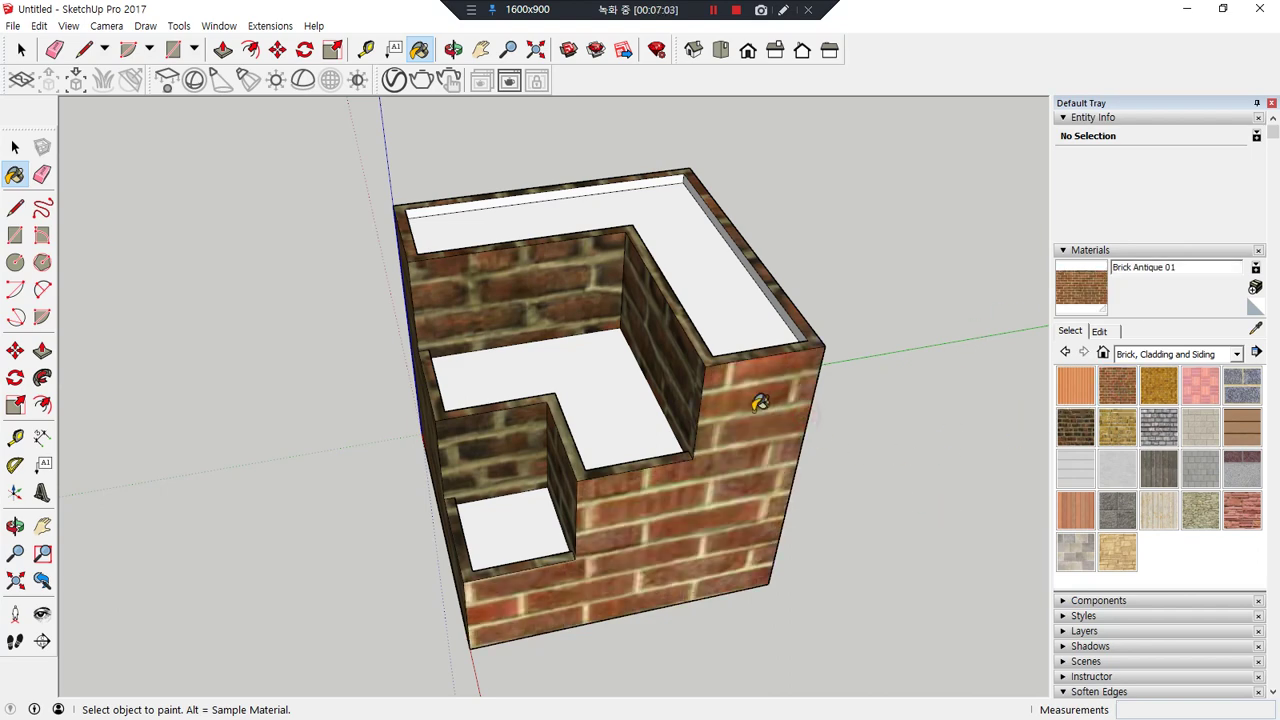
{"action": "left_click", "coordinate": [1076, 428]}
{"action": "left_click", "coordinate": [765, 425]}
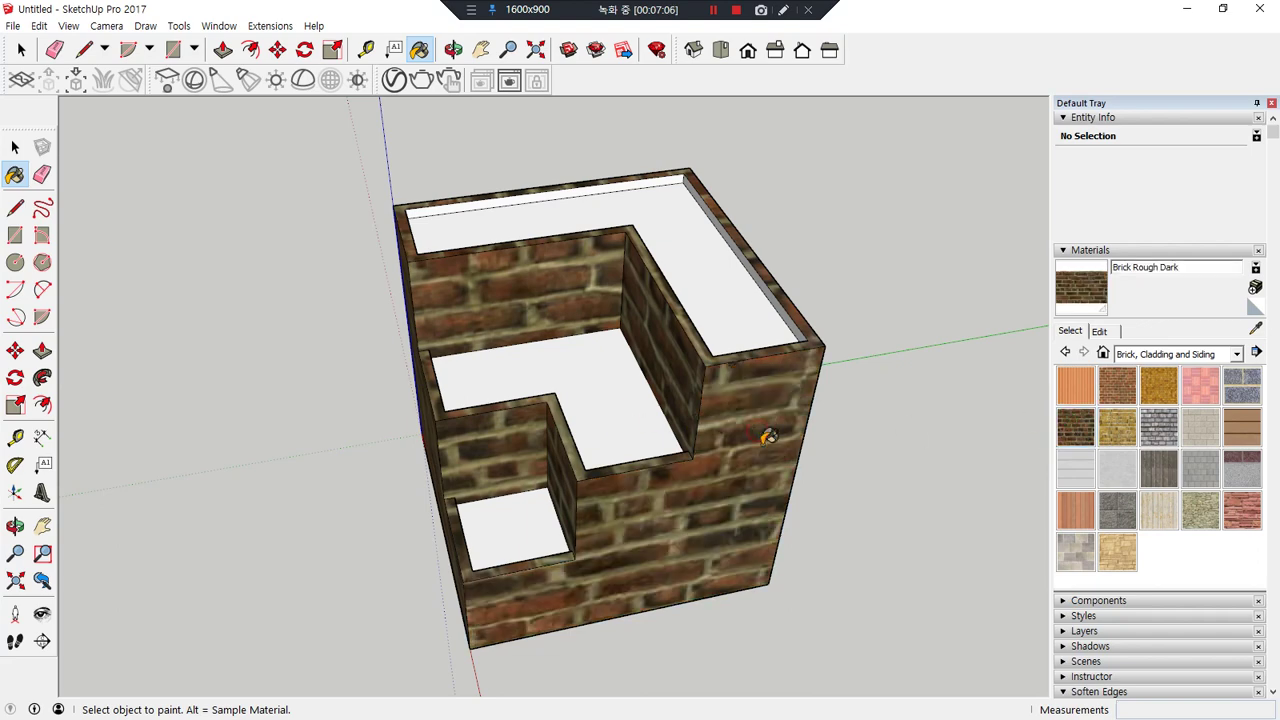
- View the materials stored in the model and return to the Brick, Cladding and Siding collection
{"action": "left_click", "coordinate": [1073, 251]}
{"action": "left_click", "coordinate": [1062, 251]}
{"action": "left_click", "coordinate": [1237, 355]}
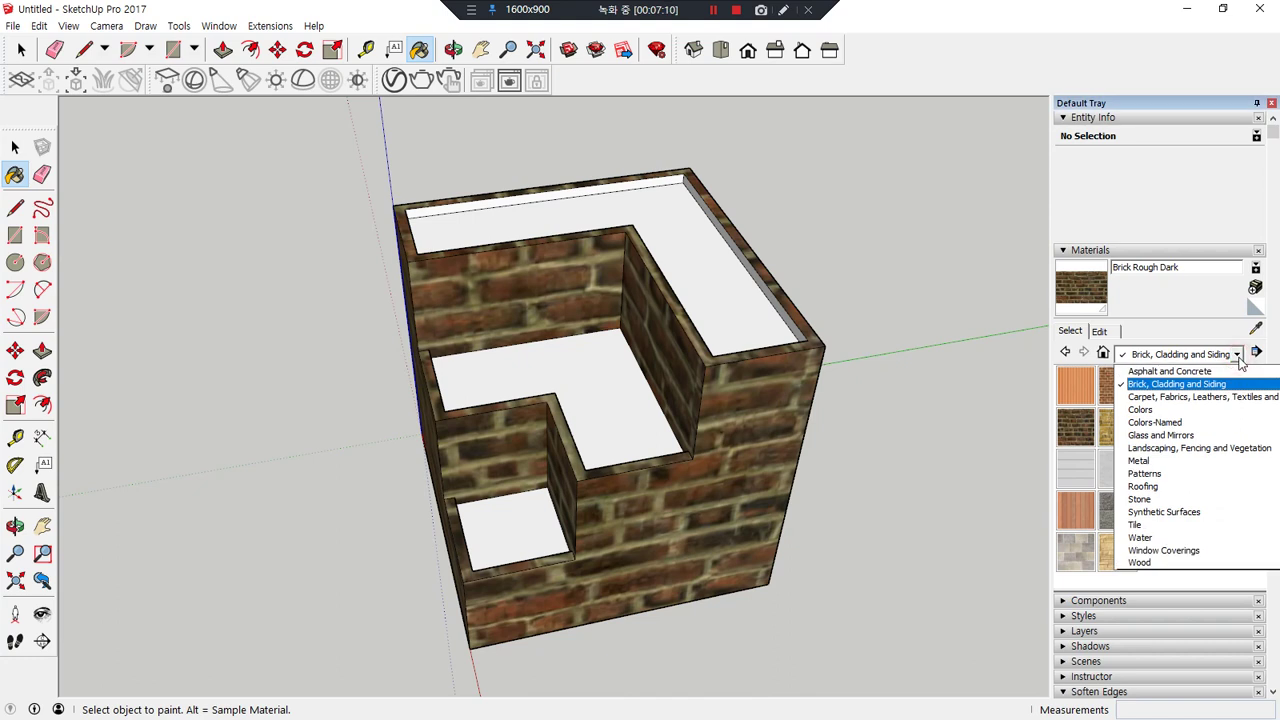
{"action": "left_click", "coordinate": [1104, 354]}
{"action": "left_click", "coordinate": [1104, 354]}
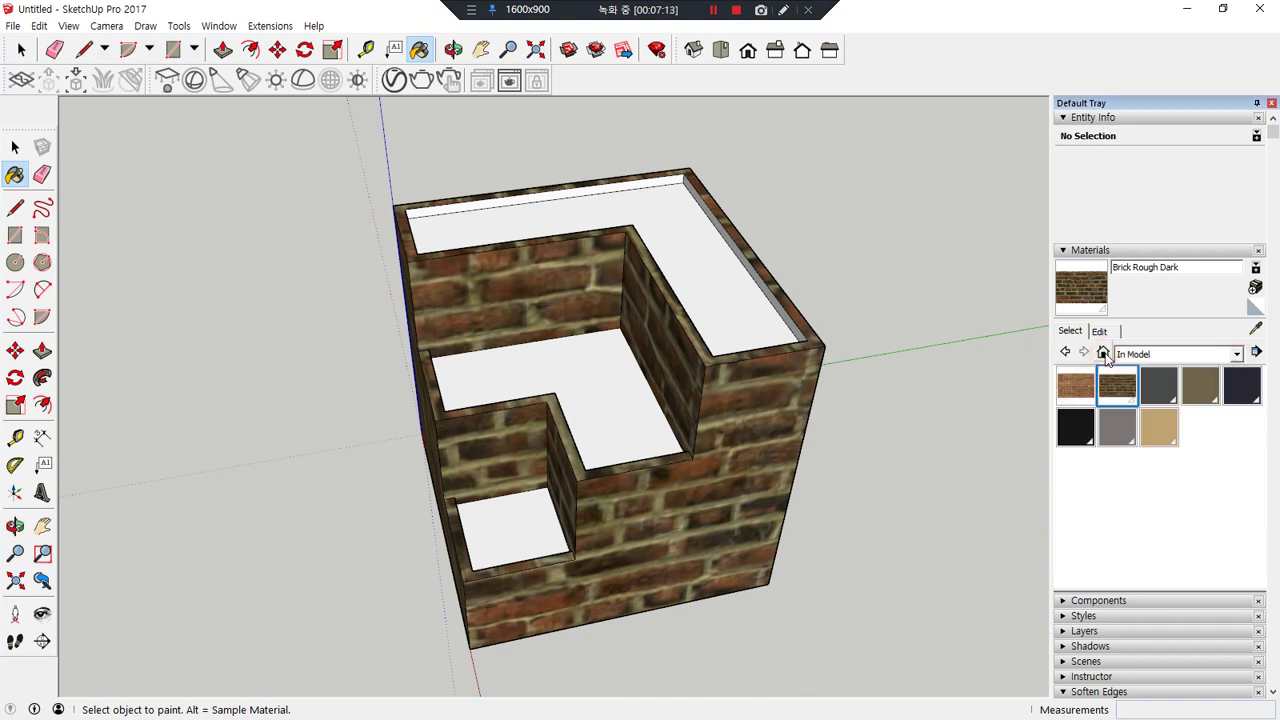
{"action": "left_click", "coordinate": [1238, 356]}
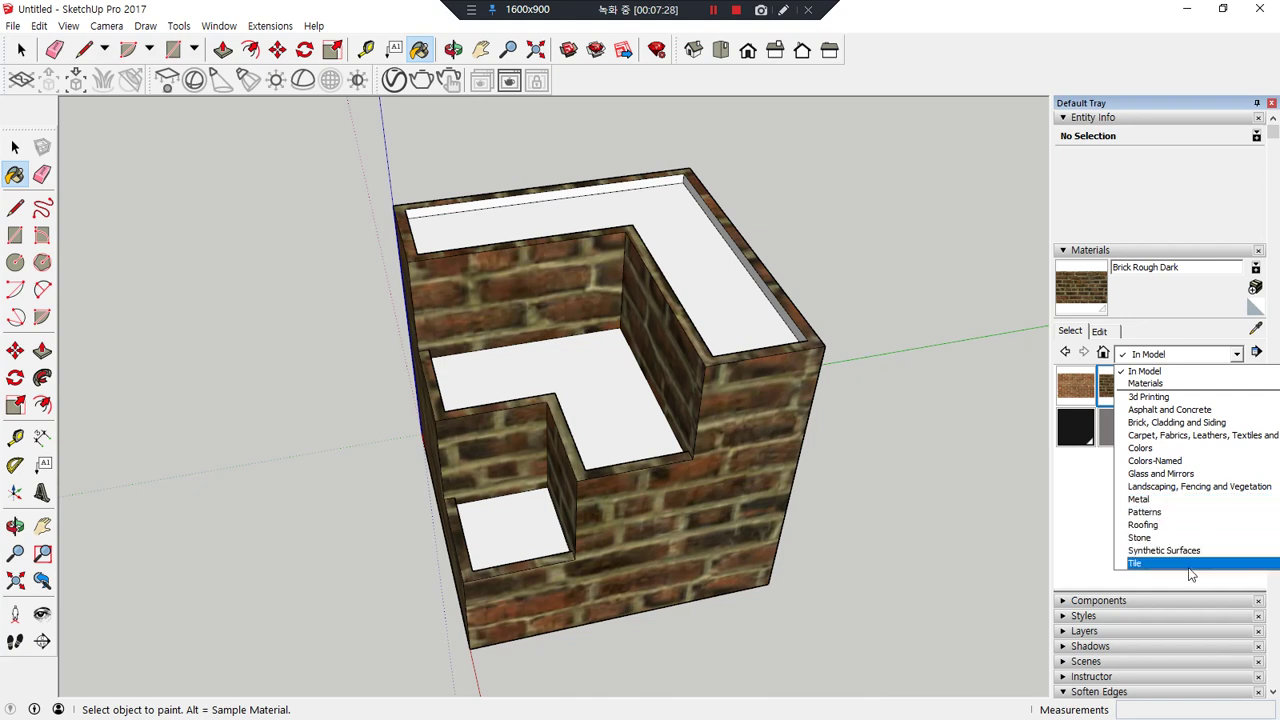
{"action": "left_click", "coordinate": [1192, 426]}
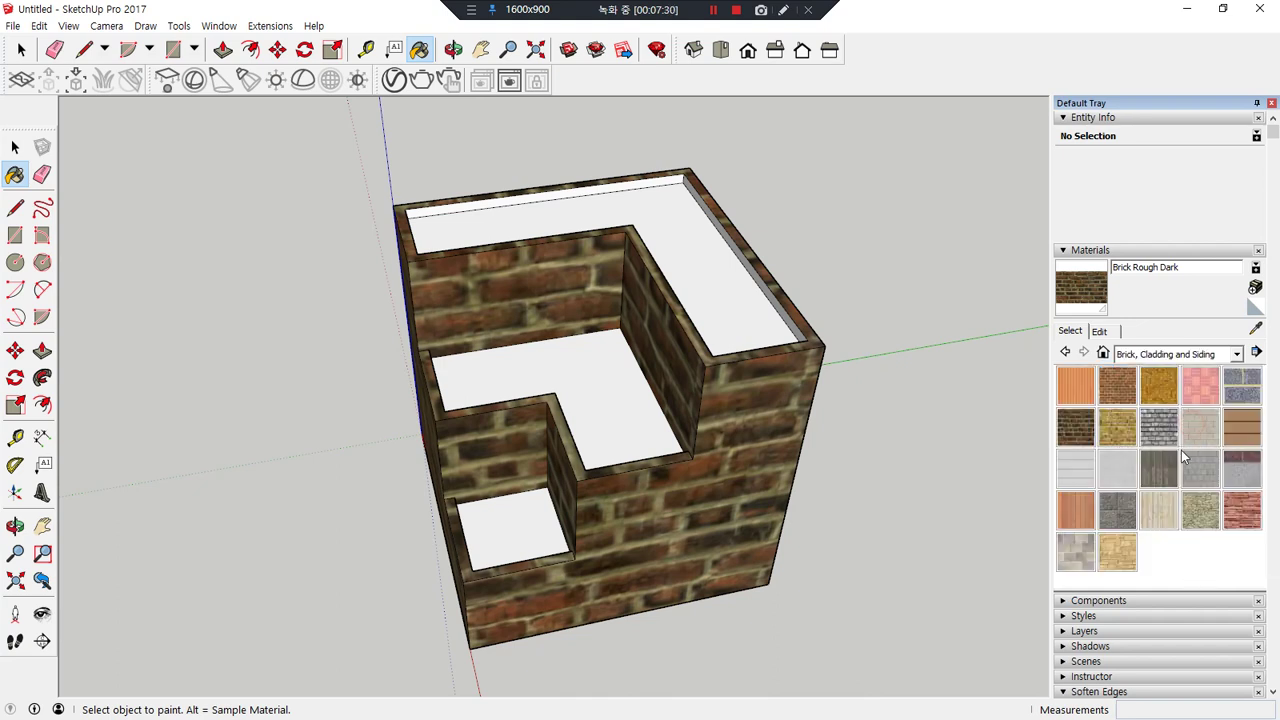
- Try Stone Coursed Rough and Stone Masonry Multi on the stepped side face, and repaint it with Brick Rough Dark
{"action": "left_click", "coordinate": [1203, 510]}
{"action": "left_click", "coordinate": [792, 542]}
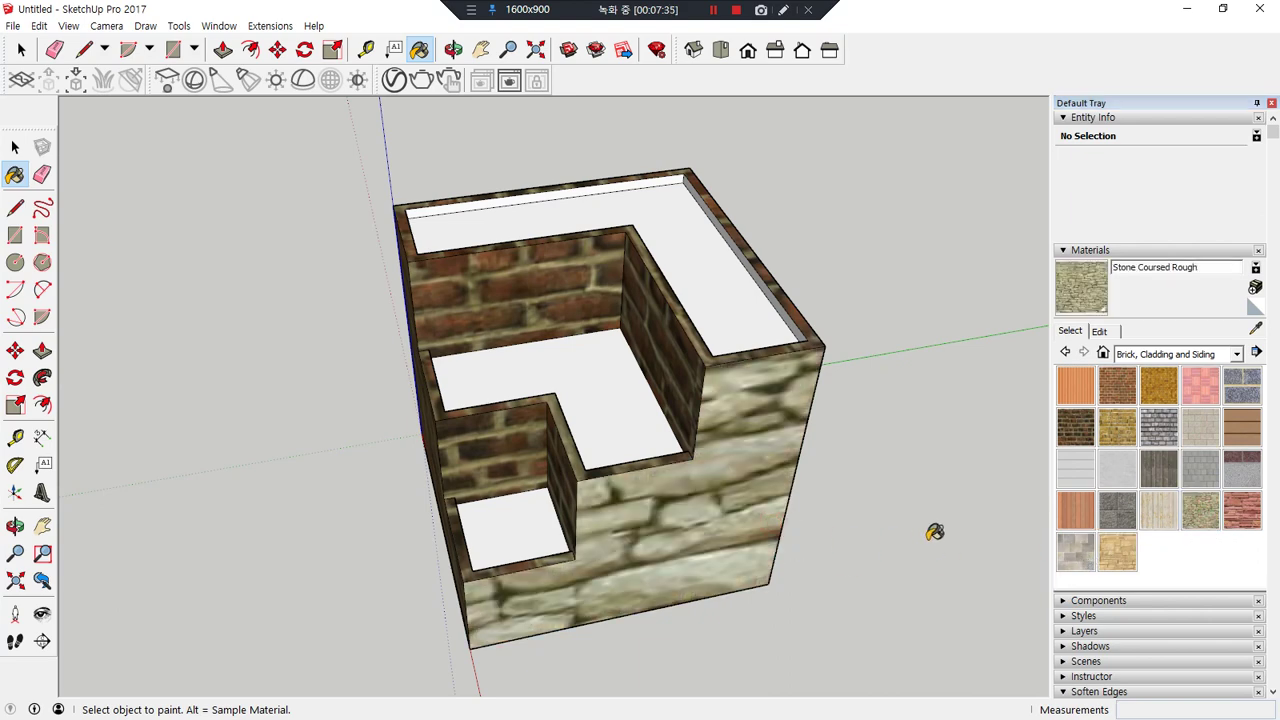
{"action": "left_click", "coordinate": [1076, 551]}
{"action": "left_click", "coordinate": [634, 488]}
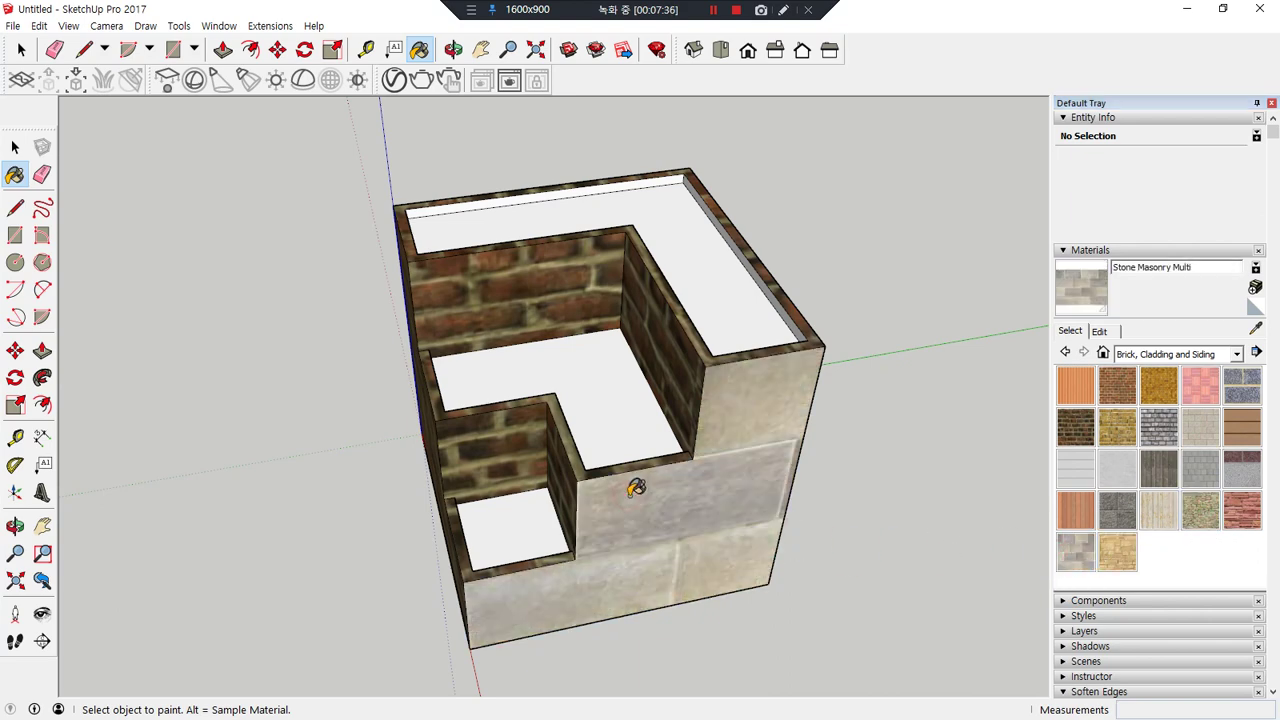
{"action": "left_click", "coordinate": [1076, 427]}
{"action": "left_click", "coordinate": [711, 497]}
{"action": "mouse_move", "coordinate": [849, 497]}
{"action": "middle_mouse_down"}
{"action": "mouse_move", "coordinate": [860, 437]}
{"action": "mouse_move", "coordinate": [946, 377]}
{"action": "mouse_move", "coordinate": [965, 379]}
{"action": "middle_mouse_up"}
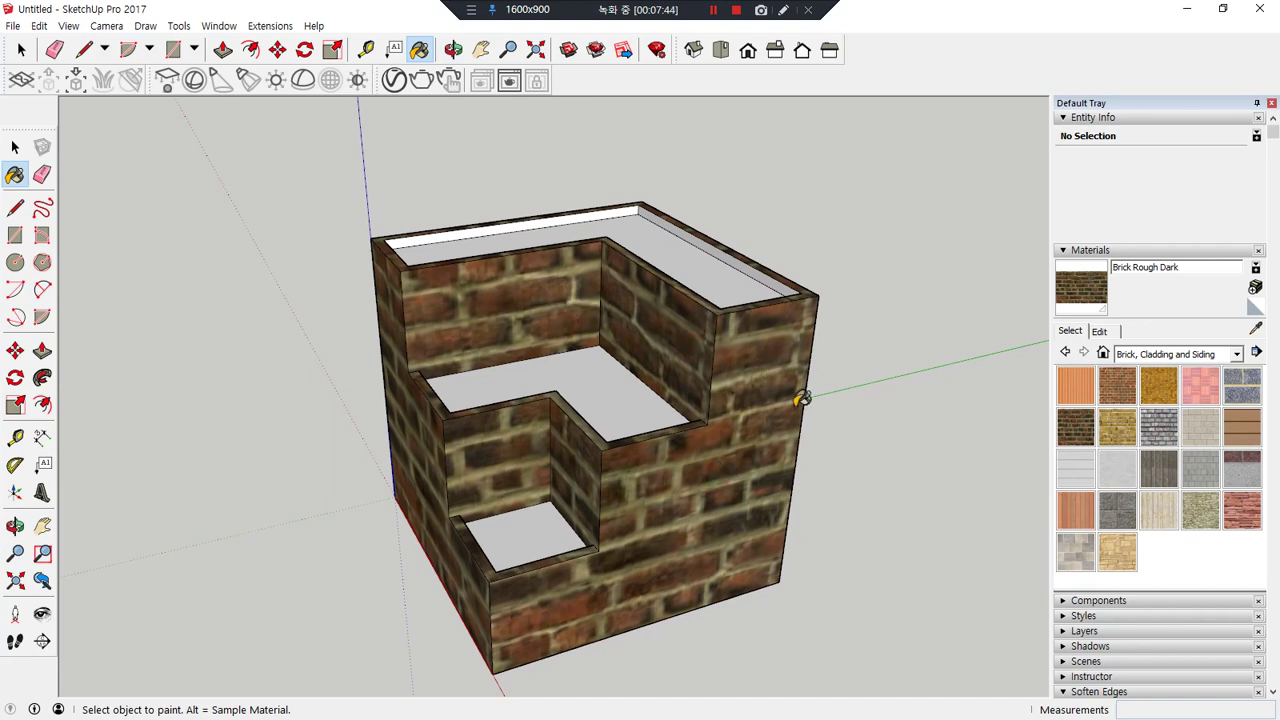
- Paint the stepped side face with Cladding Siding White
{"action": "left_click", "coordinate": [1076, 467]}
{"action": "left_click", "coordinate": [728, 423]}
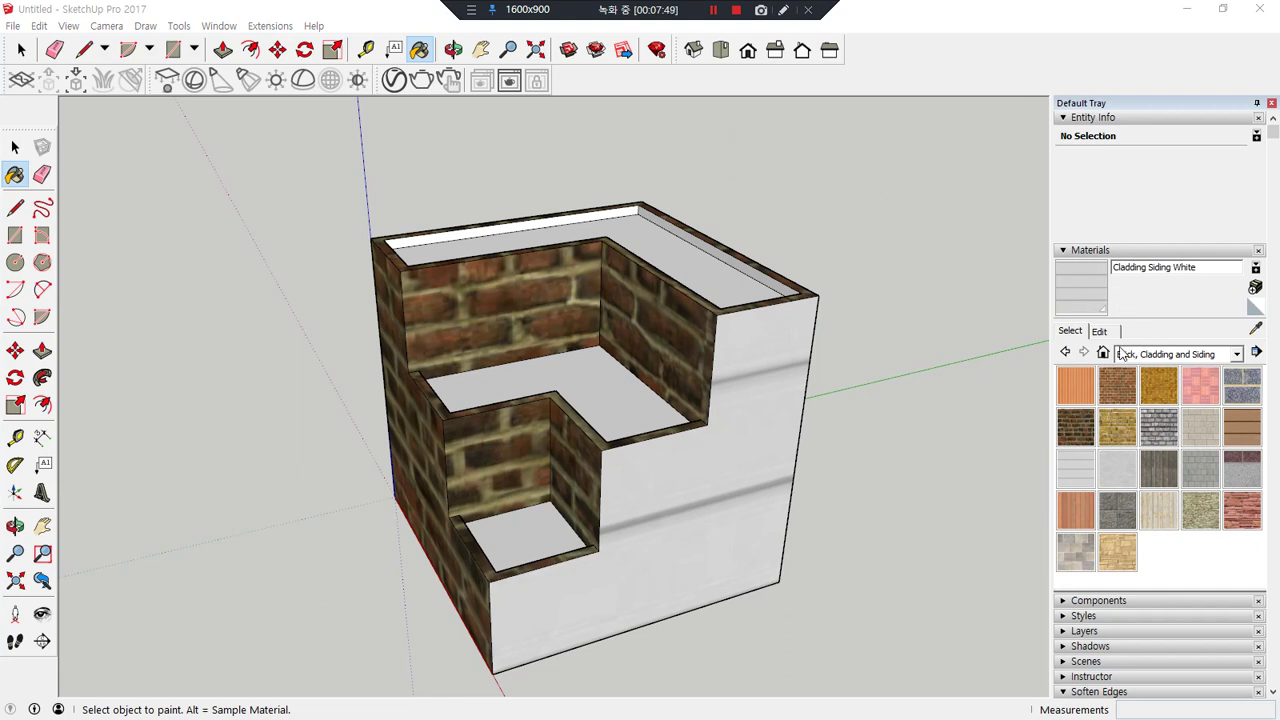
{"action": "left_click", "coordinate": [1066, 331]}
{"action": "mouse_move", "coordinate": [1075, 271]}
{"action": "left_mouse_down"}
{"action": "mouse_move", "coordinate": [1089, 236]}
{"action": "mouse_move", "coordinate": [1097, 260]}
{"action": "left_mouse_up"}
{"action": "mouse_move", "coordinate": [1089, 310]}
{"action": "left_mouse_down"}
{"action": "mouse_move", "coordinate": [1056, 277]}
{"action": "mouse_move", "coordinate": [1093, 273]}
{"action": "mouse_move", "coordinate": [1086, 301]}
{"action": "left_mouse_up"}
{"action": "mouse_move", "coordinate": [1072, 346]}
{"action": "left_mouse_down"}
{"action": "mouse_move", "coordinate": [1055, 341]}
{"action": "mouse_move", "coordinate": [1083, 326]}
{"action": "mouse_move", "coordinate": [1128, 346]}
{"action": "left_mouse_up"}
{"action": "mouse_move", "coordinate": [530, 298]}
{"action": "left_mouse_down"}
{"action": "mouse_move", "coordinate": [512, 322]}
{"action": "mouse_move", "coordinate": [537, 334]}
{"action": "left_mouse_up"}
{"action": "mouse_move", "coordinate": [762, 374]}
{"action": "left_mouse_down"}
{"action": "mouse_move", "coordinate": [766, 409]}
{"action": "mouse_move", "coordinate": [777, 374]}
{"action": "mouse_move", "coordinate": [771, 398]}
{"action": "left_mouse_up"}
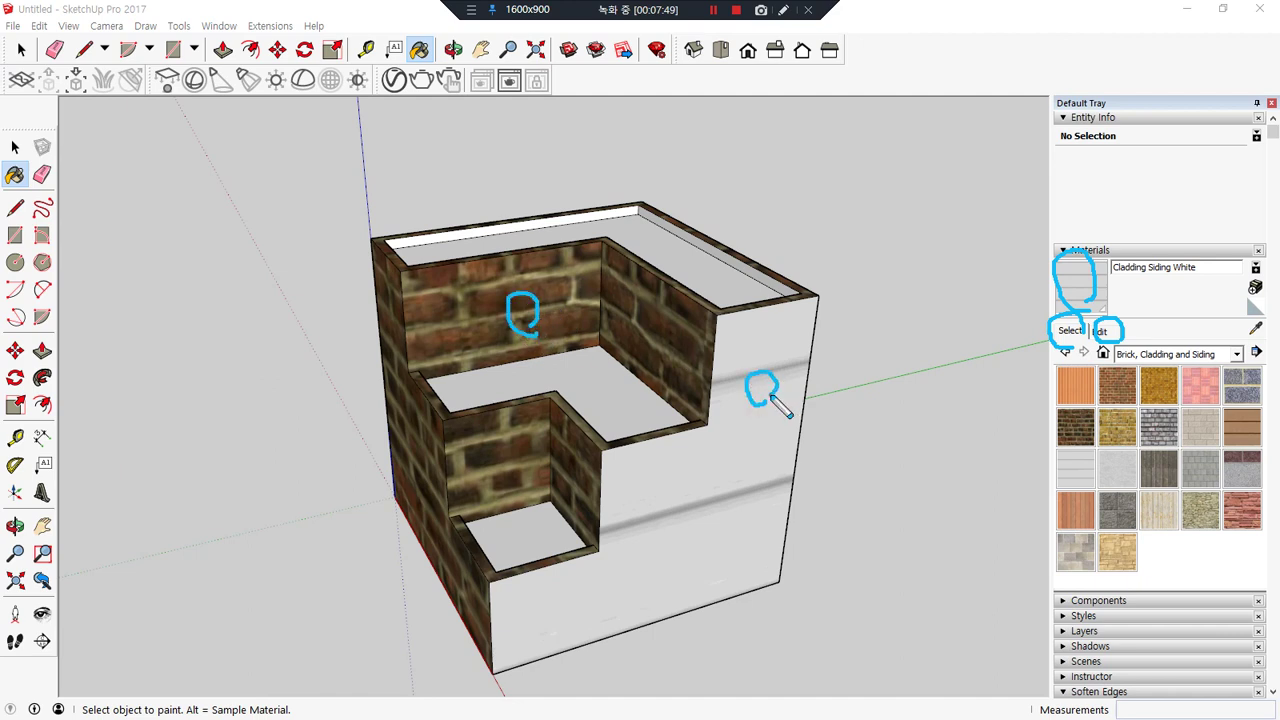
{"action": "mouse_move", "coordinate": [523, 309]}
{"action": "left_mouse_down"}
{"action": "mouse_move", "coordinate": [533, 337]}
{"action": "mouse_move", "coordinate": [523, 318]}
{"action": "mouse_move", "coordinate": [518, 331]}
{"action": "mouse_move", "coordinate": [540, 352]}
{"action": "mouse_move", "coordinate": [514, 305]}
{"action": "mouse_move", "coordinate": [531, 290]}
{"action": "mouse_move", "coordinate": [515, 336]}
{"action": "mouse_move", "coordinate": [537, 314]}
{"action": "mouse_move", "coordinate": [522, 300]}
{"action": "mouse_move", "coordinate": [713, 362]}
{"action": "mouse_move", "coordinate": [743, 437]}
{"action": "mouse_move", "coordinate": [690, 447]}
{"action": "left_mouse_up"}
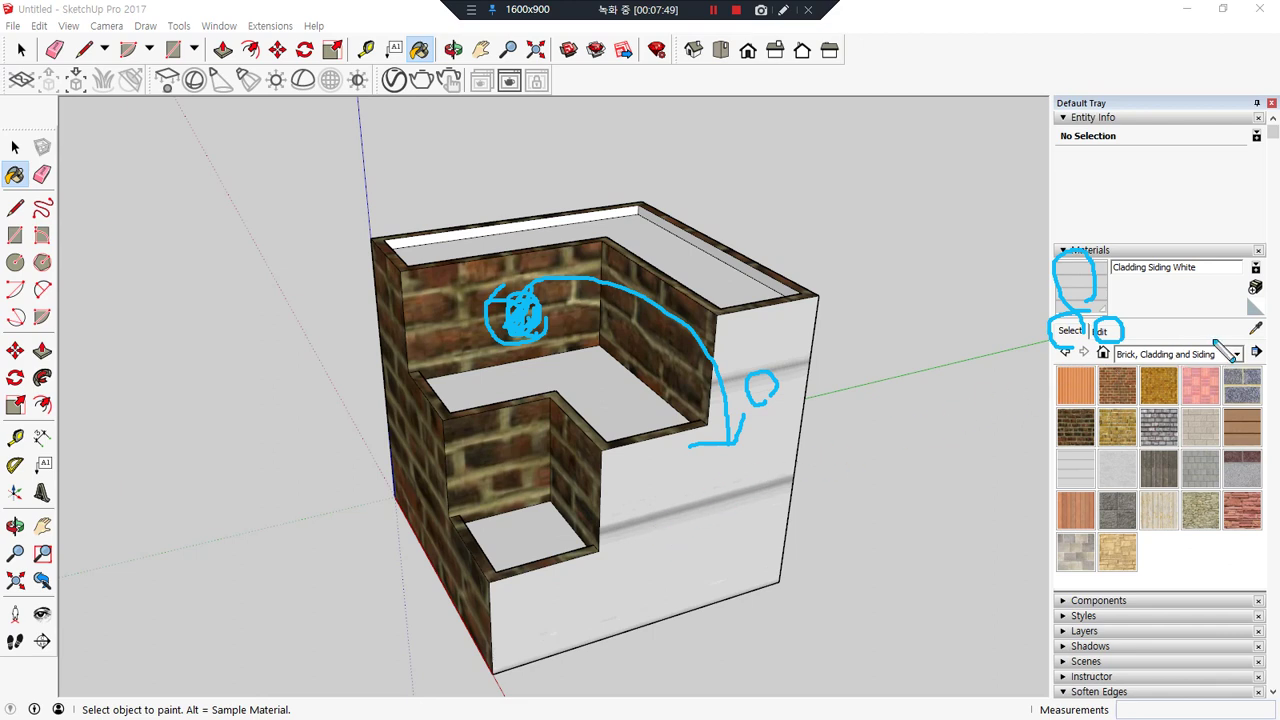
{"action": "mouse_move", "coordinate": [1262, 344]}
{"action": "left_mouse_down"}
{"action": "mouse_move", "coordinate": [1246, 346]}
{"action": "mouse_move", "coordinate": [1273, 333]}
{"action": "left_mouse_up"}
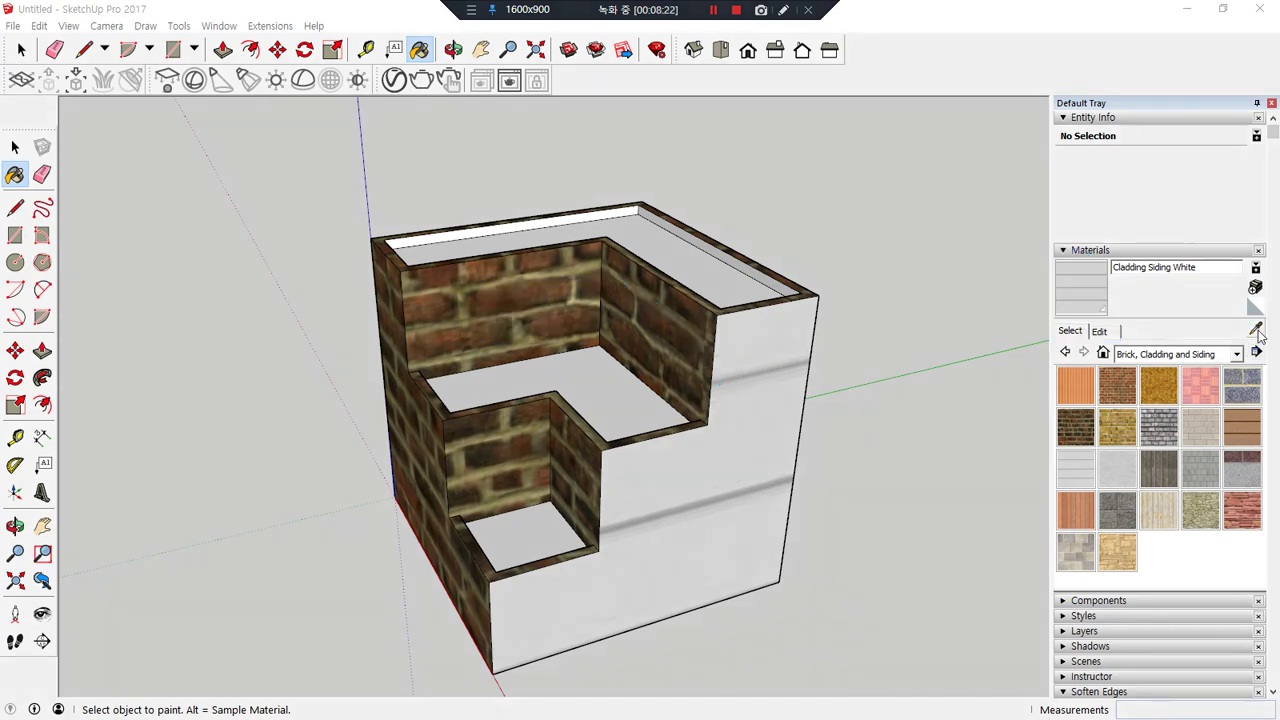
- Sample Brick Rough Dark from the upper inner wall and paint the stepped side face with it
{"action": "left_click", "coordinate": [1256, 329]}
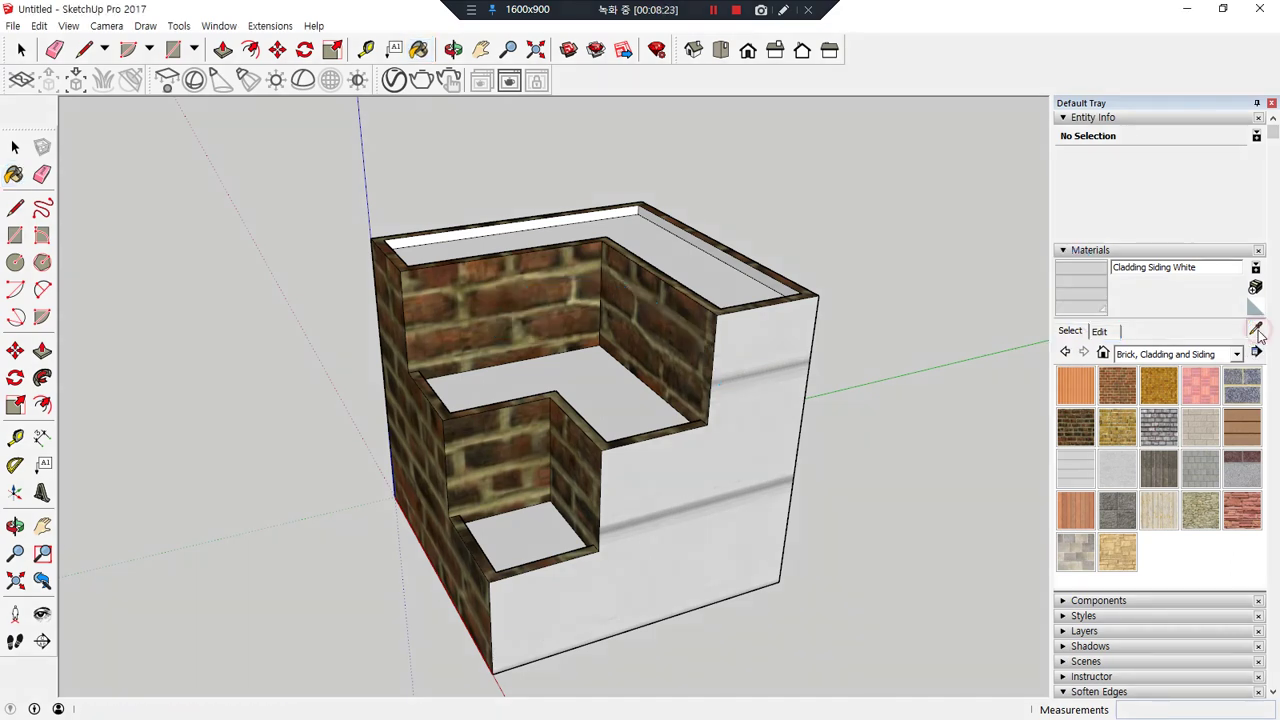
{"action": "left_click", "coordinate": [503, 280]}
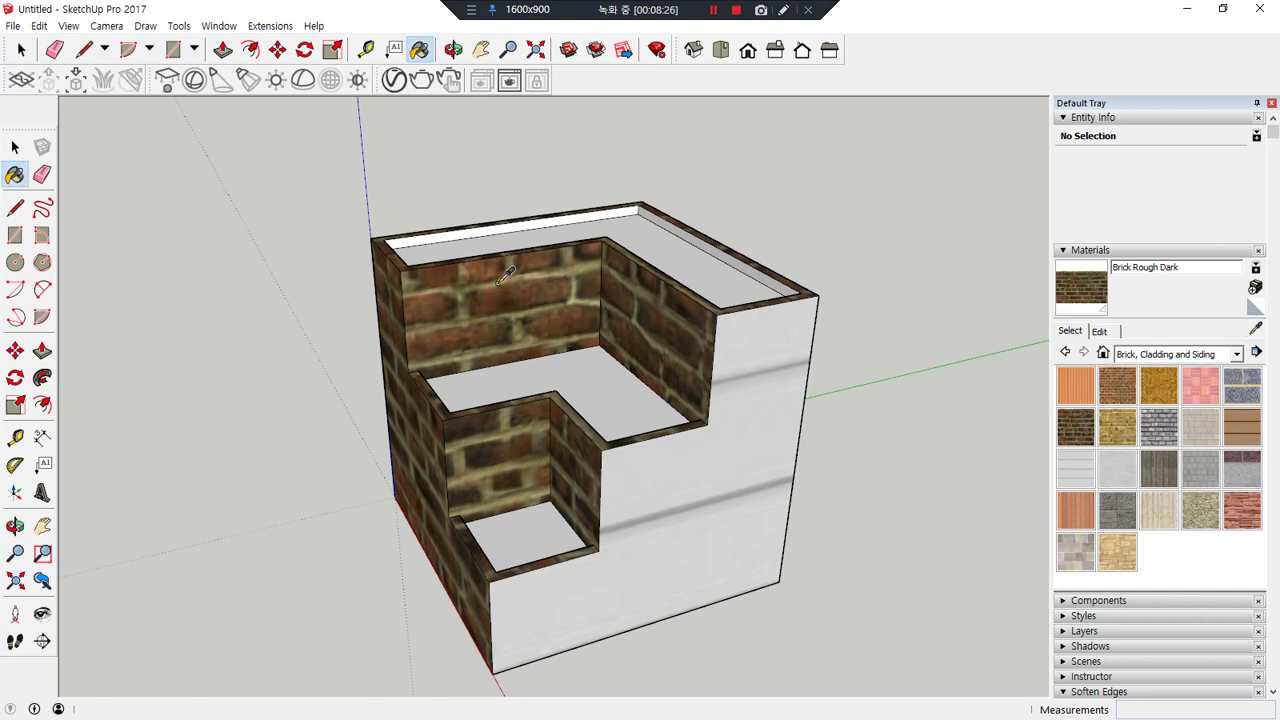
{"action": "left_click", "coordinate": [751, 331]}
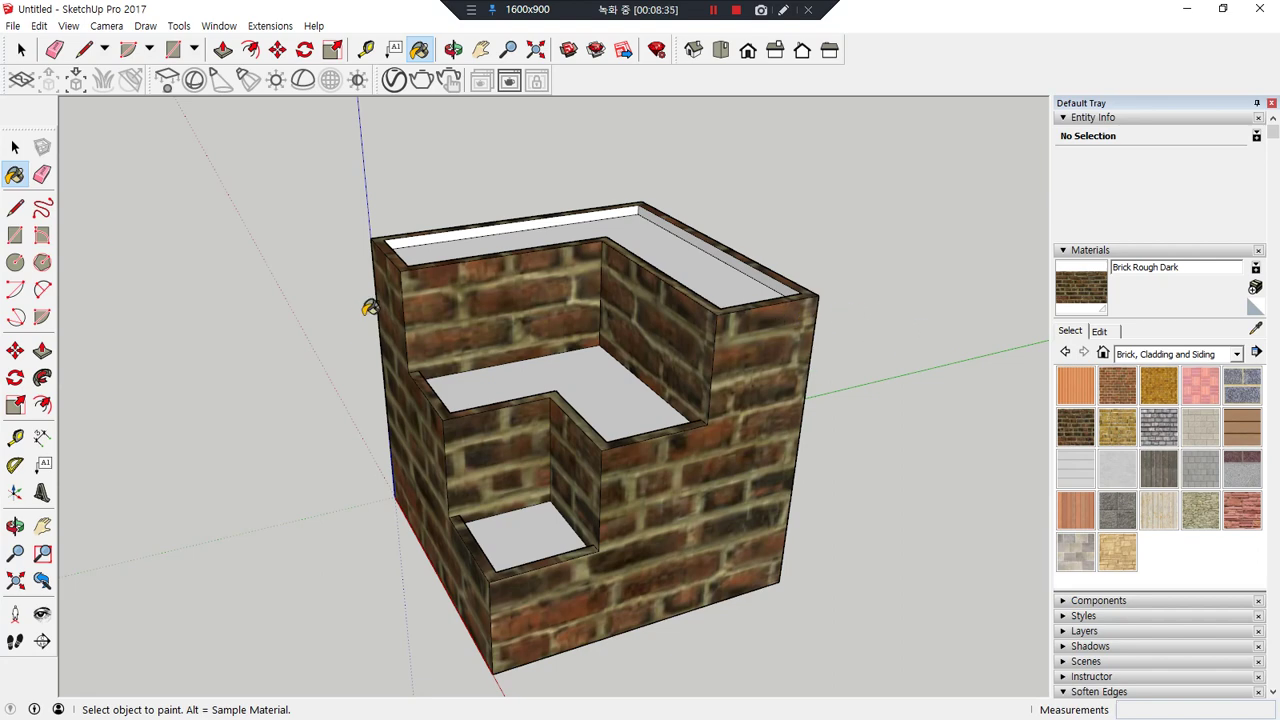
- Open Brick Rough Dark for editing and examine its colour, texture size and opacity settings
{"action": "left_click", "coordinate": [1108, 334]}
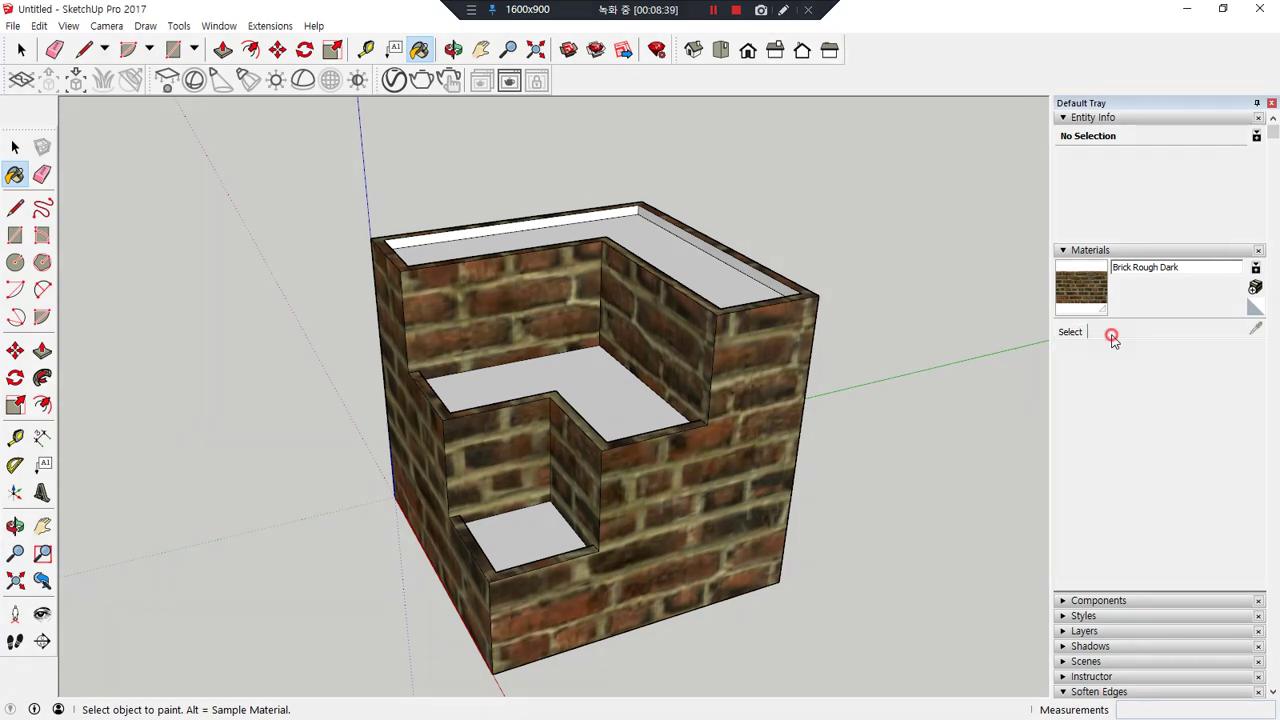
{"action": "mouse_move", "coordinate": [1120, 452]}
{"action": "left_mouse_down"}
{"action": "mouse_move", "coordinate": [1080, 470]}
{"action": "mouse_move", "coordinate": [1130, 390]}
{"action": "mouse_move", "coordinate": [1150, 456]}
{"action": "left_mouse_up"}
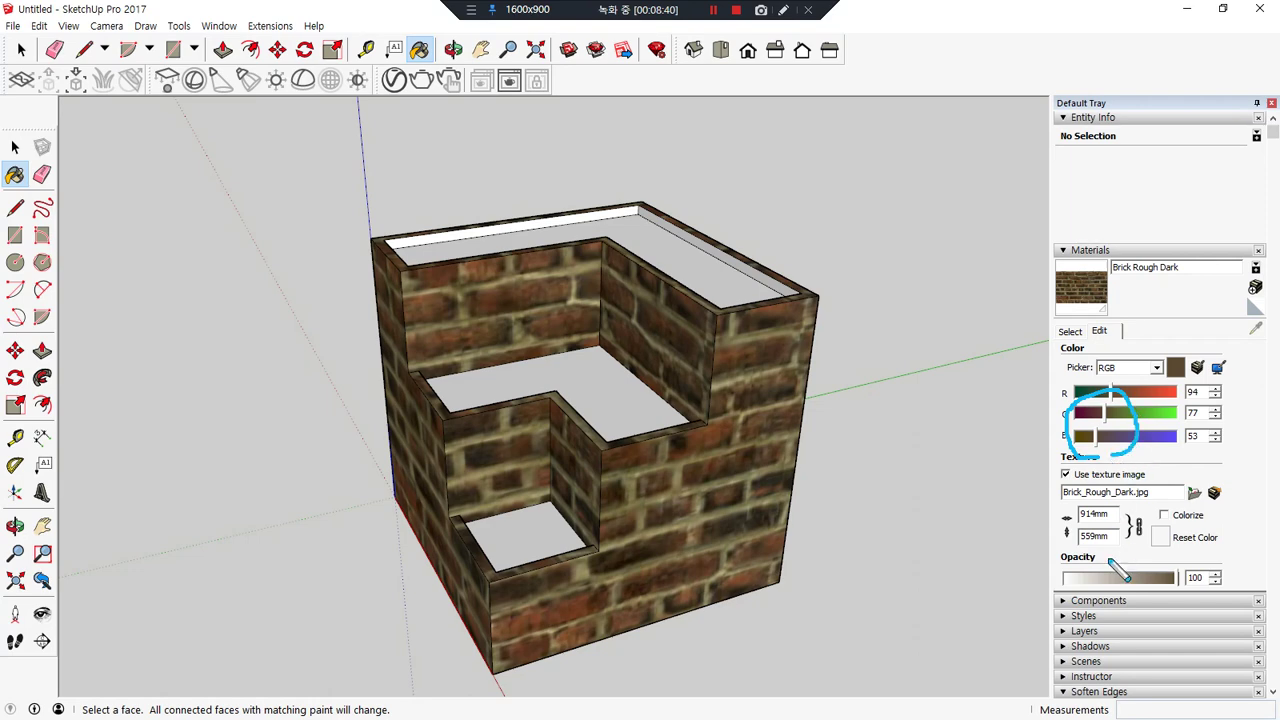
{"action": "mouse_move", "coordinate": [1092, 560]}
{"action": "left_mouse_down"}
{"action": "mouse_move", "coordinate": [1052, 527]}
{"action": "mouse_move", "coordinate": [1112, 504]}
{"action": "mouse_move", "coordinate": [1140, 542]}
{"action": "mouse_move", "coordinate": [1090, 565]}
{"action": "mouse_move", "coordinate": [1060, 525]}
{"action": "mouse_move", "coordinate": [1150, 570]}
{"action": "left_mouse_up"}
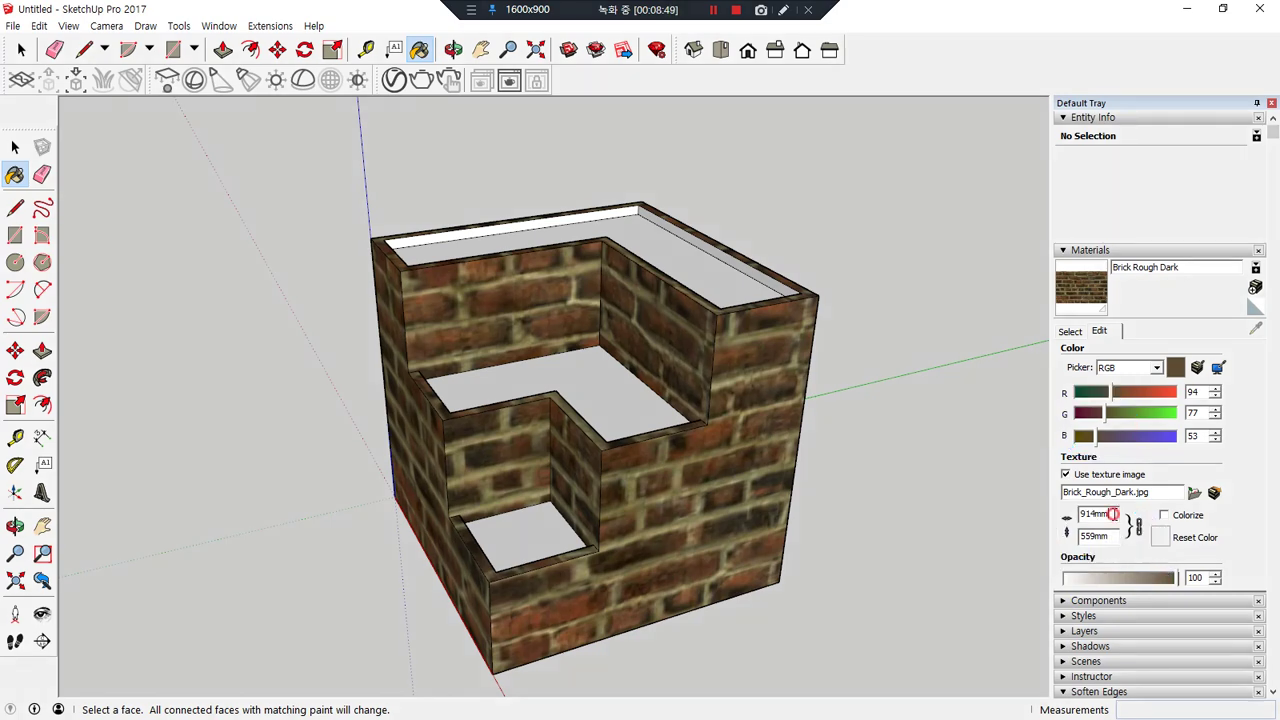
{"action": "mouse_move", "coordinate": [650, 615]}
{"action": "left_mouse_down"}
{"action": "mouse_move", "coordinate": [642, 392]}
{"action": "mouse_move", "coordinate": [714, 600]}
{"action": "left_mouse_up"}
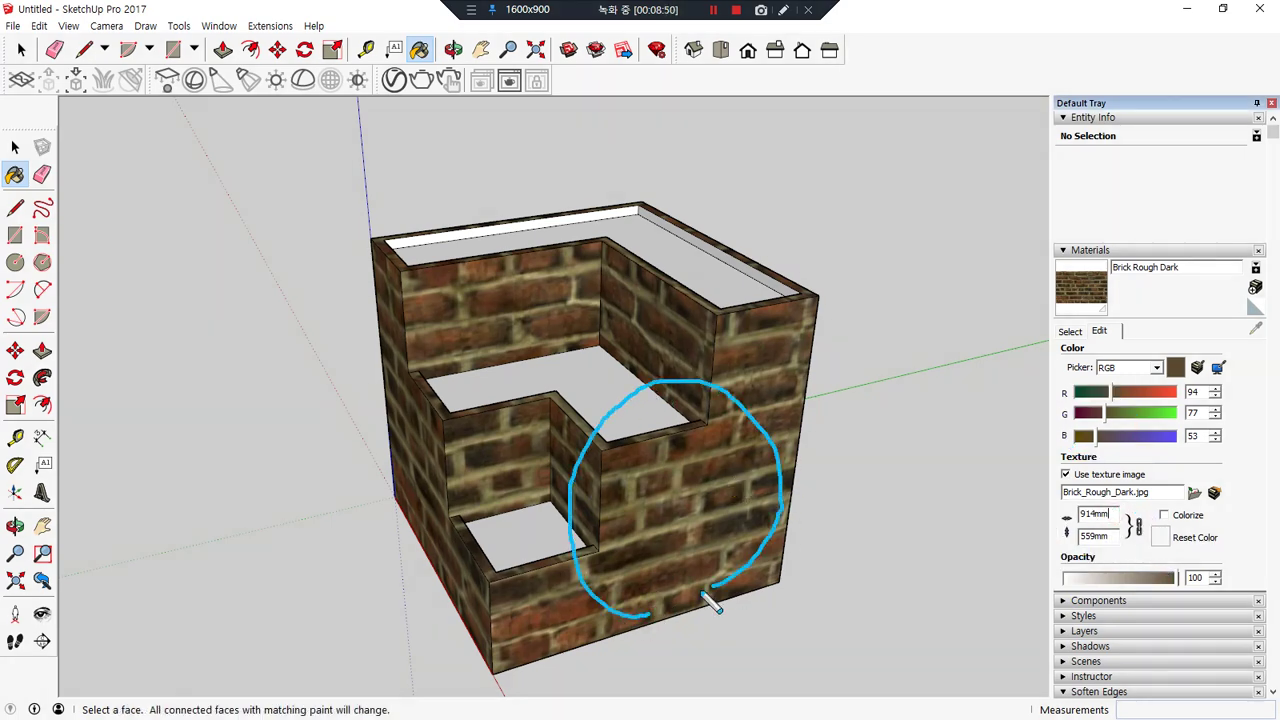
{"action": "double_click", "coordinate": [1111, 516]}
{"action": "mouse_move", "coordinate": [1136, 543]}
{"action": "left_mouse_down"}
{"action": "mouse_move", "coordinate": [1129, 516]}
{"action": "mouse_move", "coordinate": [1152, 524]}
{"action": "mouse_move", "coordinate": [1145, 550]}
{"action": "left_mouse_up"}
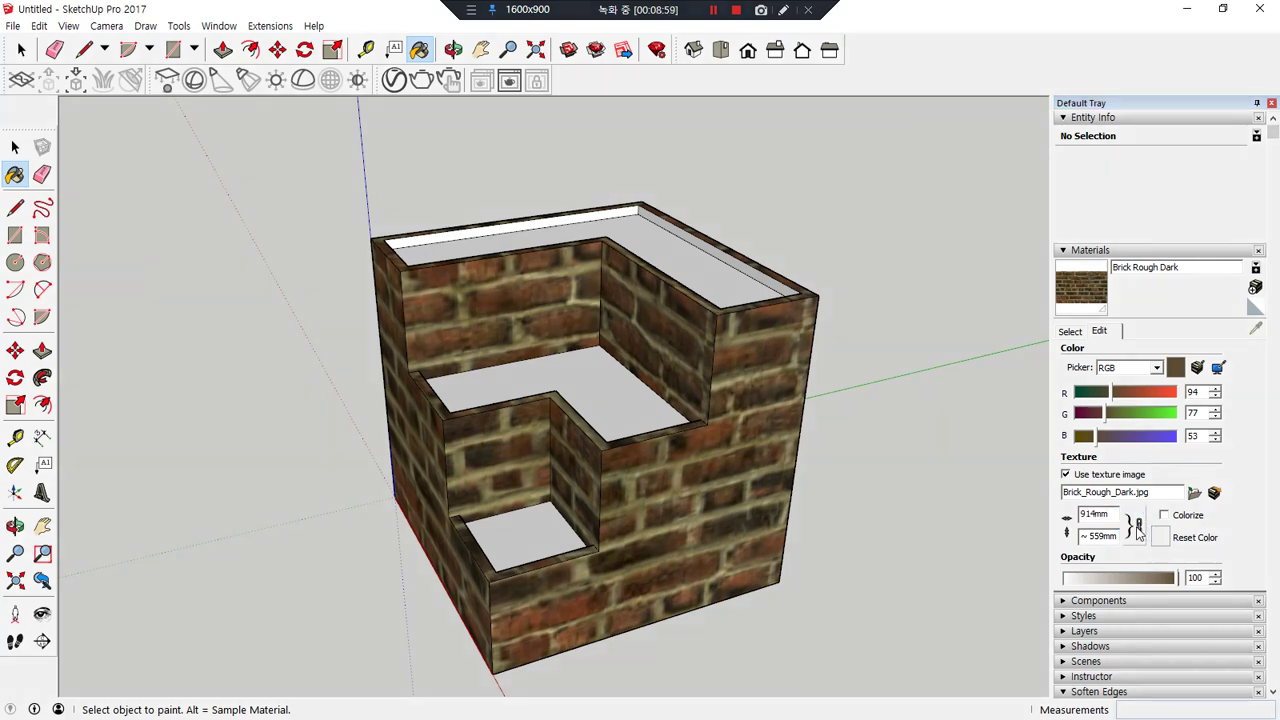
- Try unlocking and relocking the aspect ratio of the Brick Rough Dark texture
{"action": "left_click", "coordinate": [1137, 528]}
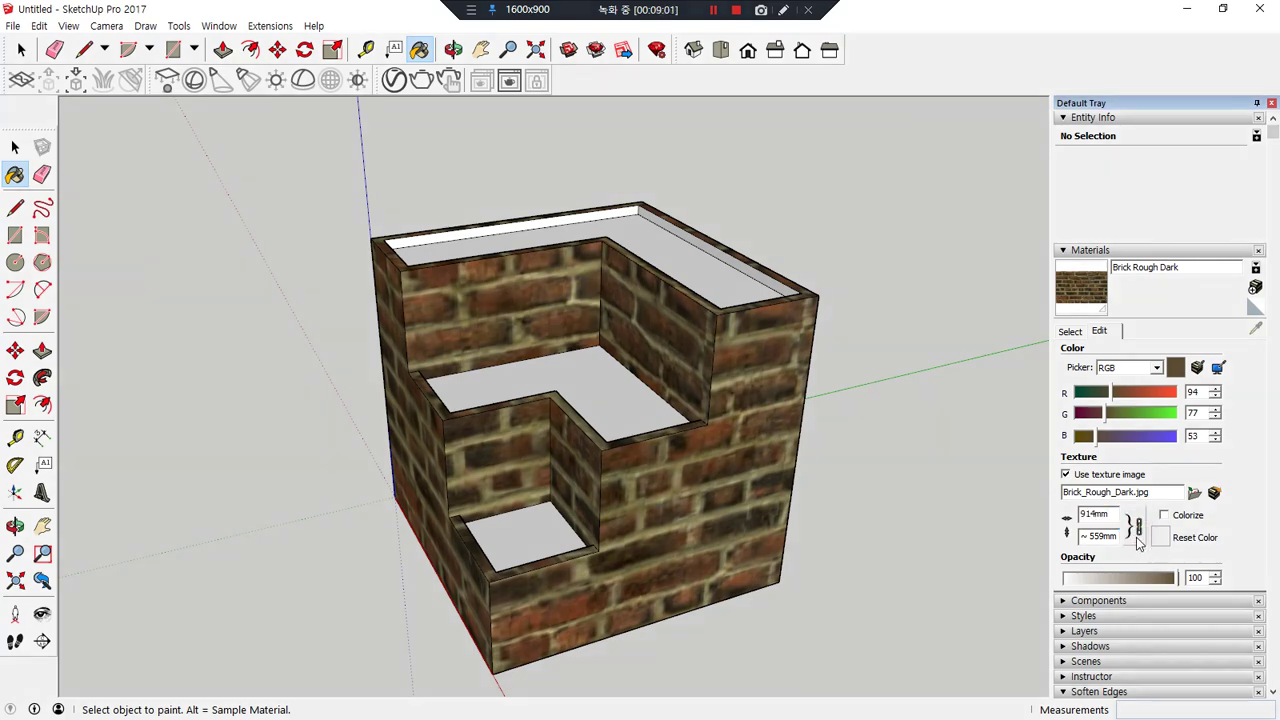
{"action": "left_click", "coordinate": [1137, 534]}
{"action": "mouse_move", "coordinate": [1006, 508]}
{"action": "left_mouse_down"}
{"action": "mouse_move", "coordinate": [1051, 516]}
{"action": "mouse_move", "coordinate": [1042, 522]}
{"action": "left_mouse_up"}
{"action": "left_click_drag", "start_coordinate": [1007, 571], "coordinate": [1047, 549]}
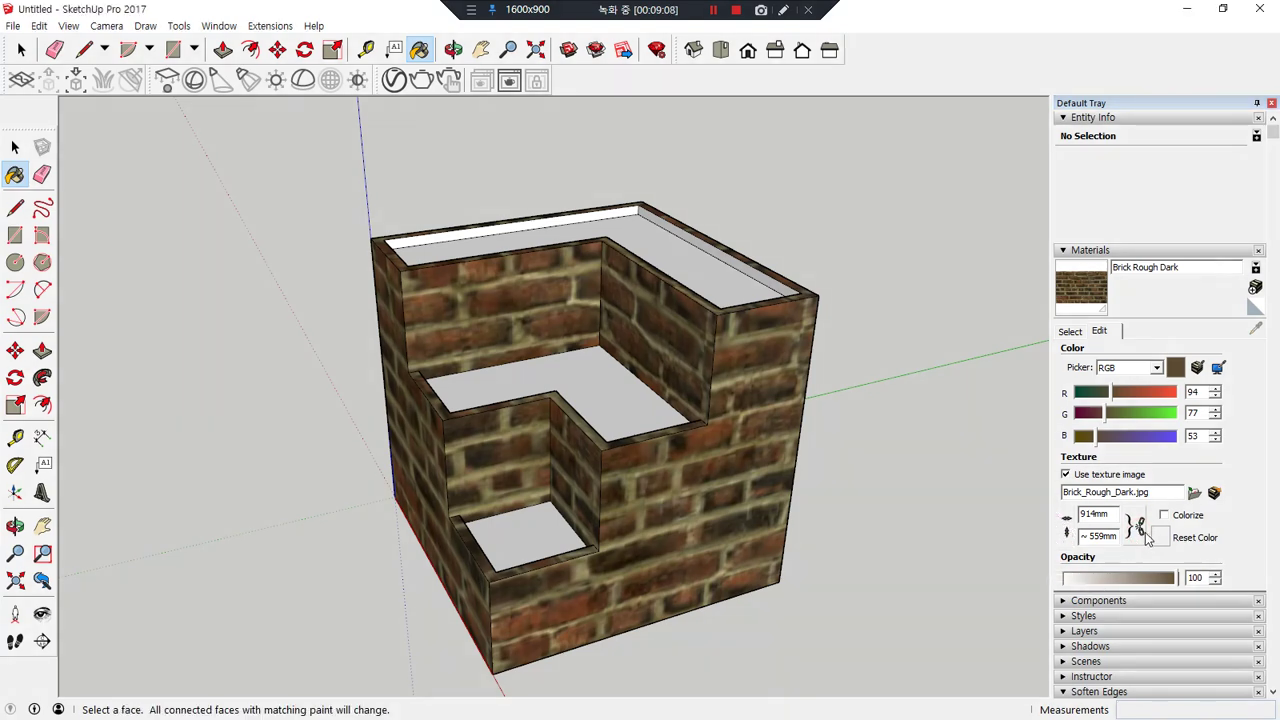
{"action": "left_click", "coordinate": [1140, 529]}
{"action": "key", "text": "ctrl+alt+d"}
{"action": "left_click_drag", "start_coordinate": [1153, 543], "coordinate": [1144, 508]}
{"action": "mouse_move", "coordinate": [1000, 500]}
{"action": "left_mouse_down"}
{"action": "mouse_move", "coordinate": [1052, 504]}
{"action": "mouse_move", "coordinate": [1040, 488]}
{"action": "left_mouse_up"}
{"action": "left_click_drag", "start_coordinate": [1013, 566], "coordinate": [1047, 552]}
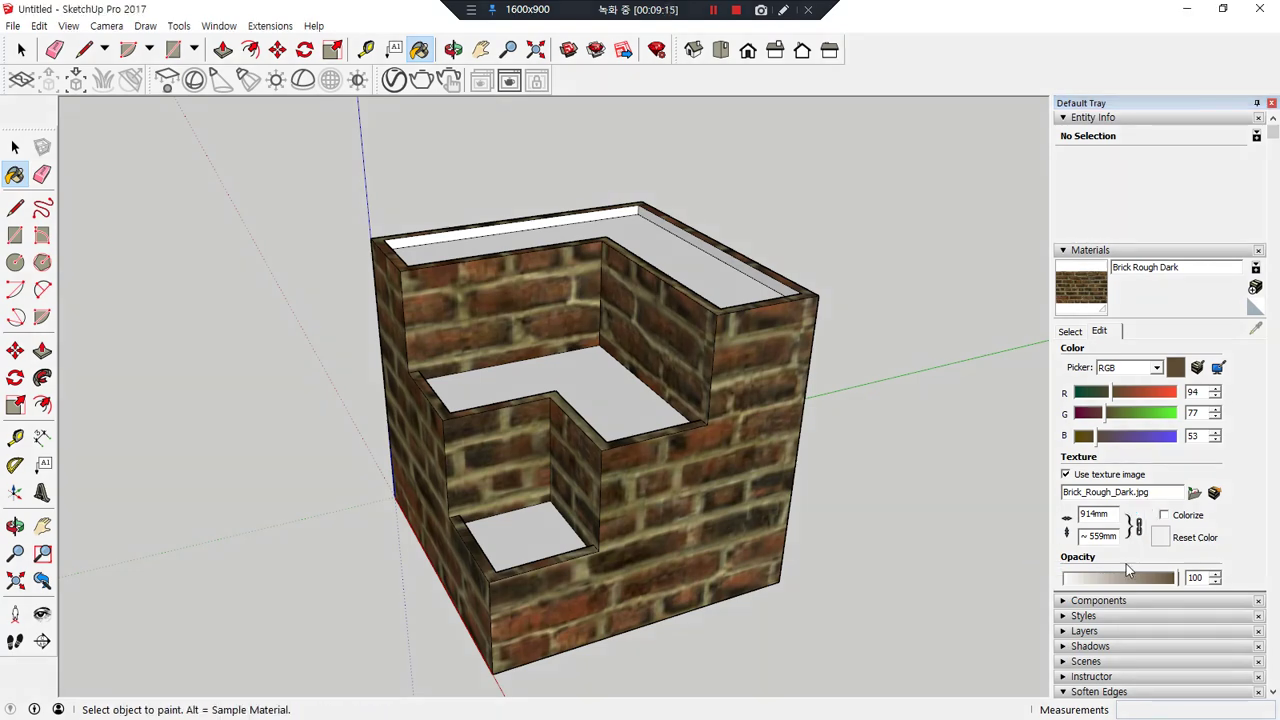
- Set the Brick Rough Dark texture width to 300 mm with the aspect ratio locked and inspect the bricks up close
{"action": "double_click", "coordinate": [1095, 514]}
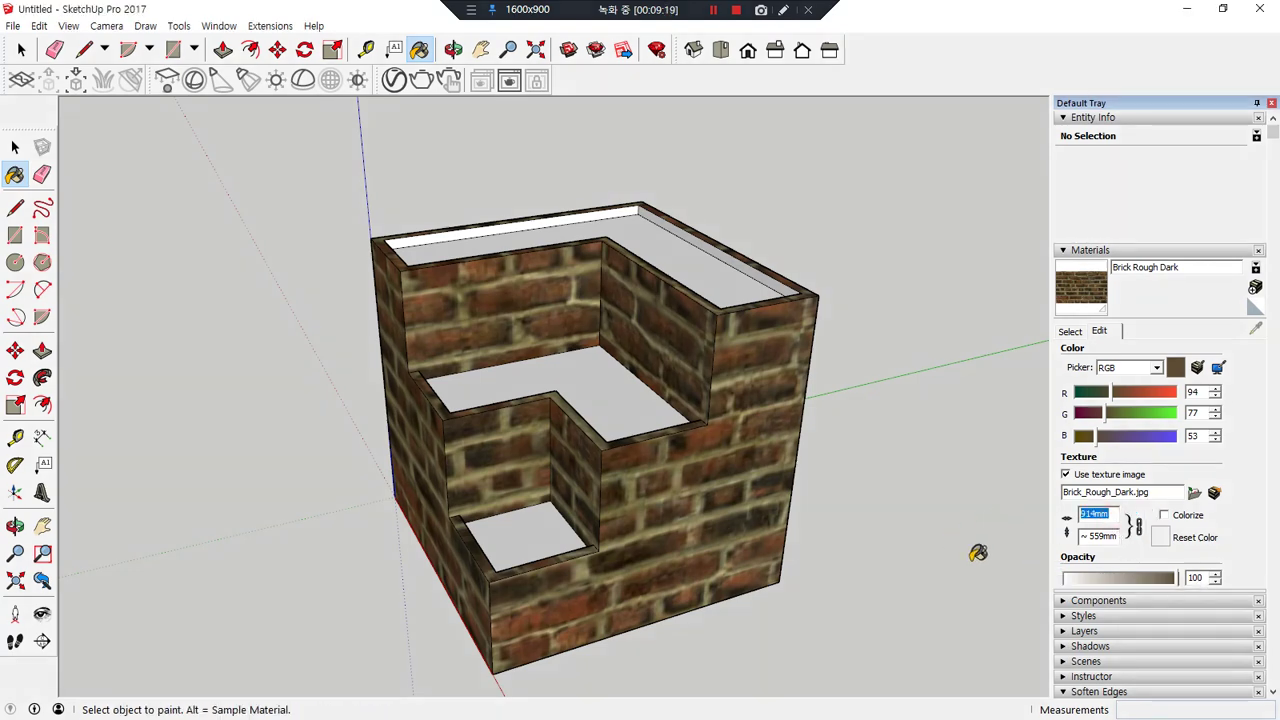
{"action": "type", "text": "300"}
{"action": "key", "text": "Return"}
{"action": "scroll", "coordinate": [749, 531], "scroll_direction": "up", "scroll_amount": 3}
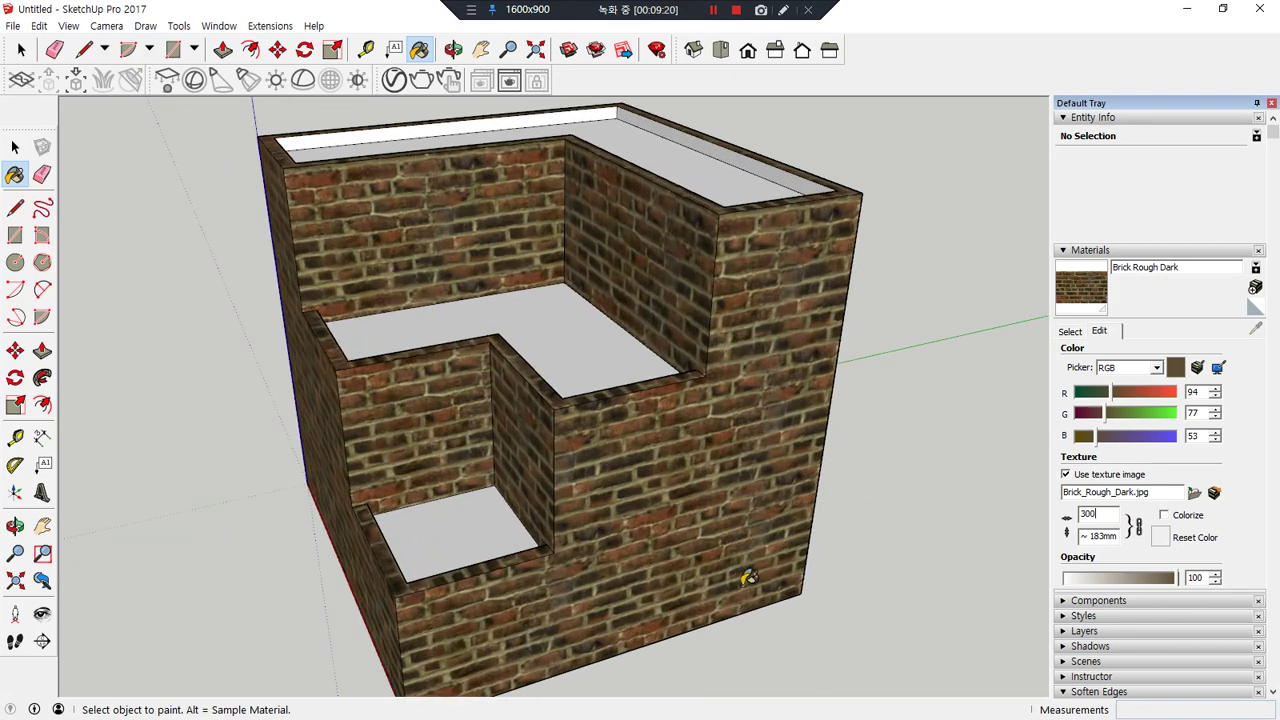
{"action": "scroll", "coordinate": [749, 578], "scroll_direction": "up", "scroll_amount": 3}
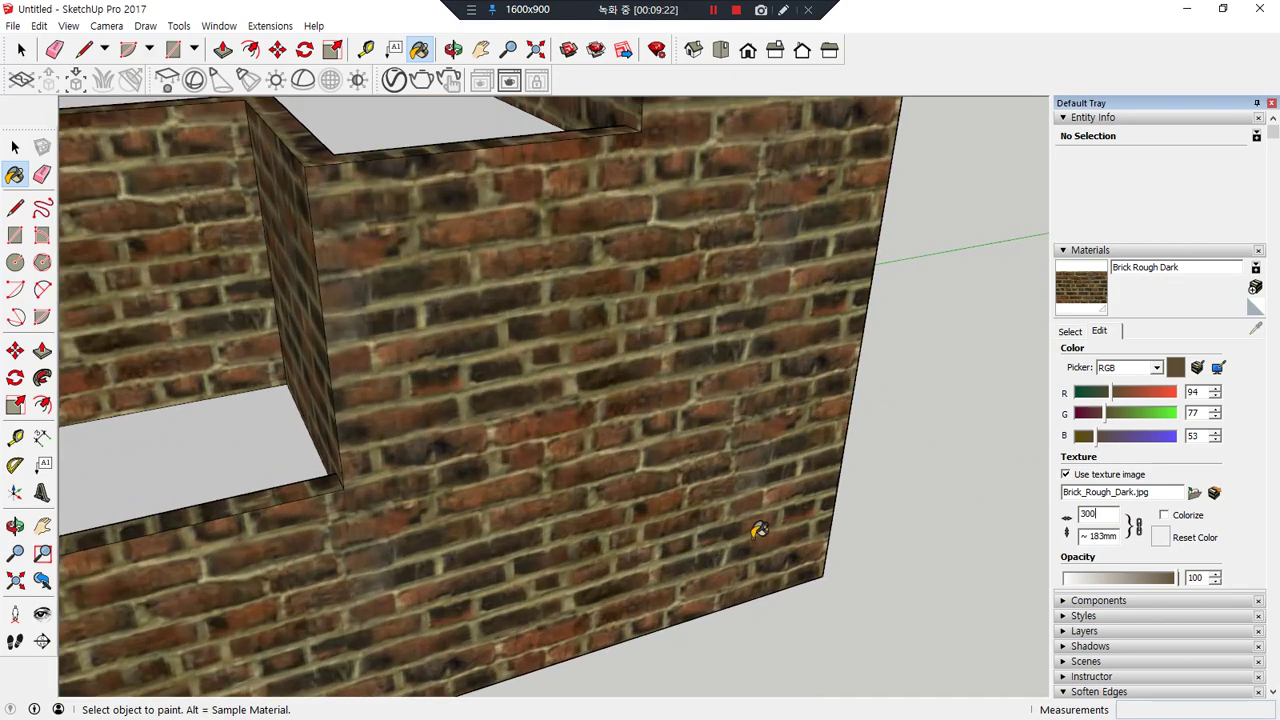
{"action": "scroll", "coordinate": [759, 531], "scroll_direction": "down", "scroll_amount": 4}
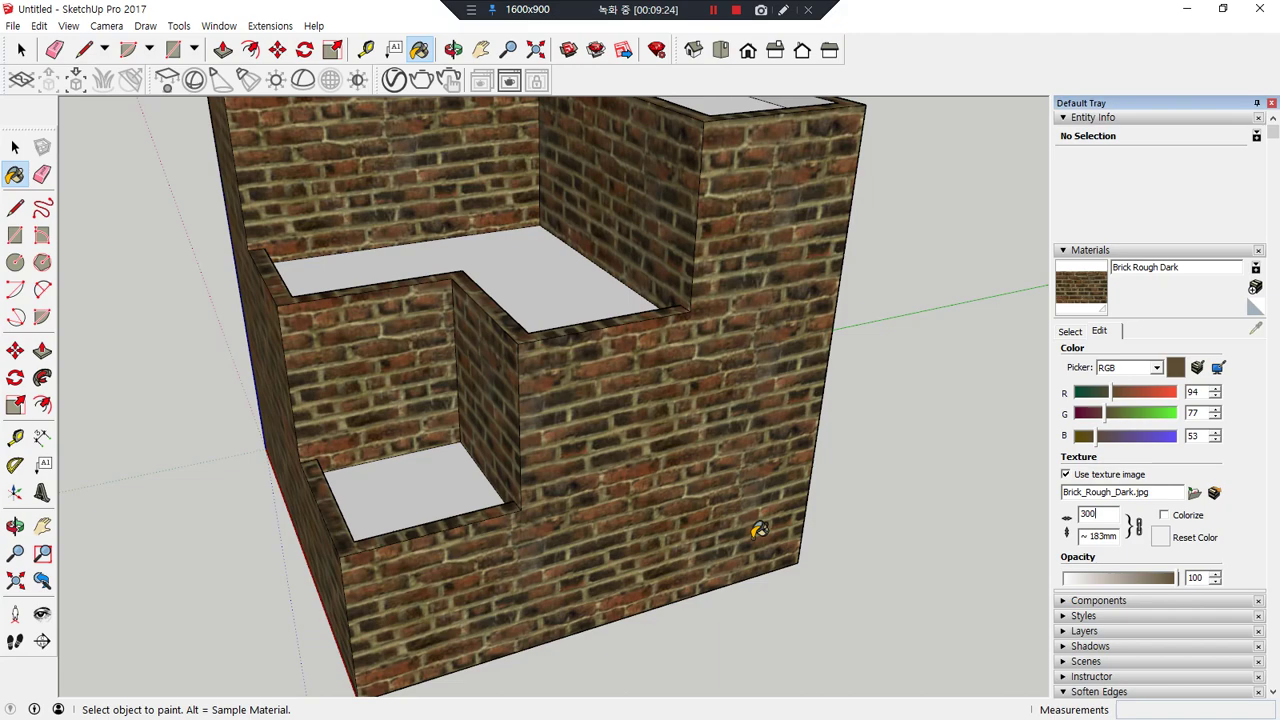
{"action": "mouse_move", "coordinate": [897, 351]}
{"action": "left_mouse_down", "text": "ctrl"}
{"action": "mouse_move", "coordinate": [668, 383]}
{"action": "mouse_move", "coordinate": [862, 450]}
{"action": "left_mouse_up", "text": "ctrl"}
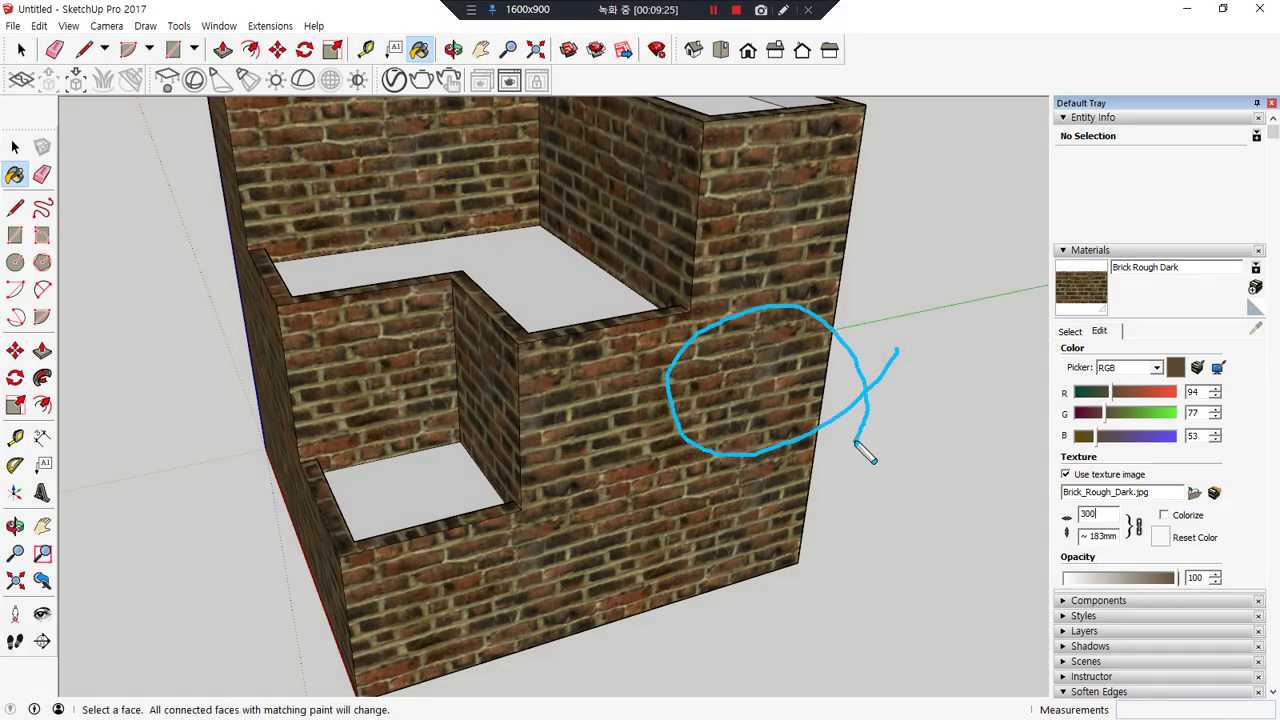
{"action": "key", "text": "Escape"}
- Try texture widths of 900, 600 and 500 mm for Brick Rough Dark
{"action": "left_click_drag", "start_coordinate": [1119, 519], "coordinate": [936, 506]}
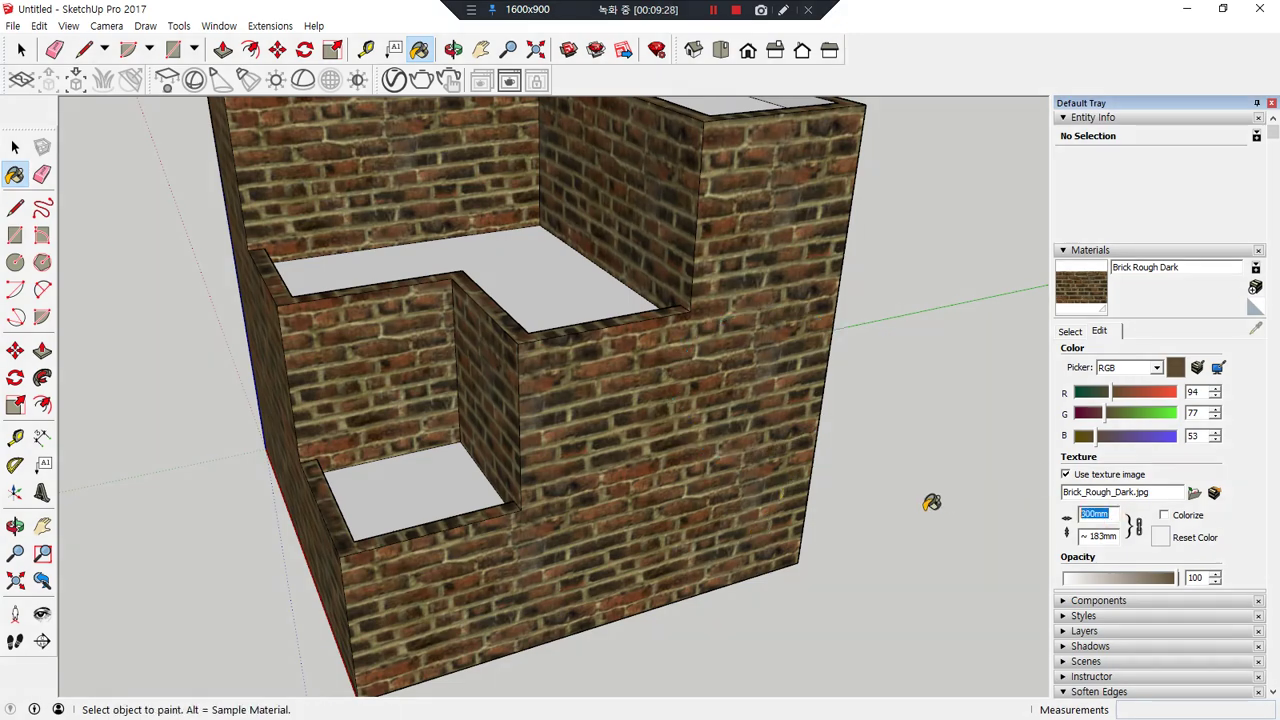
{"action": "type", "text": "900"}
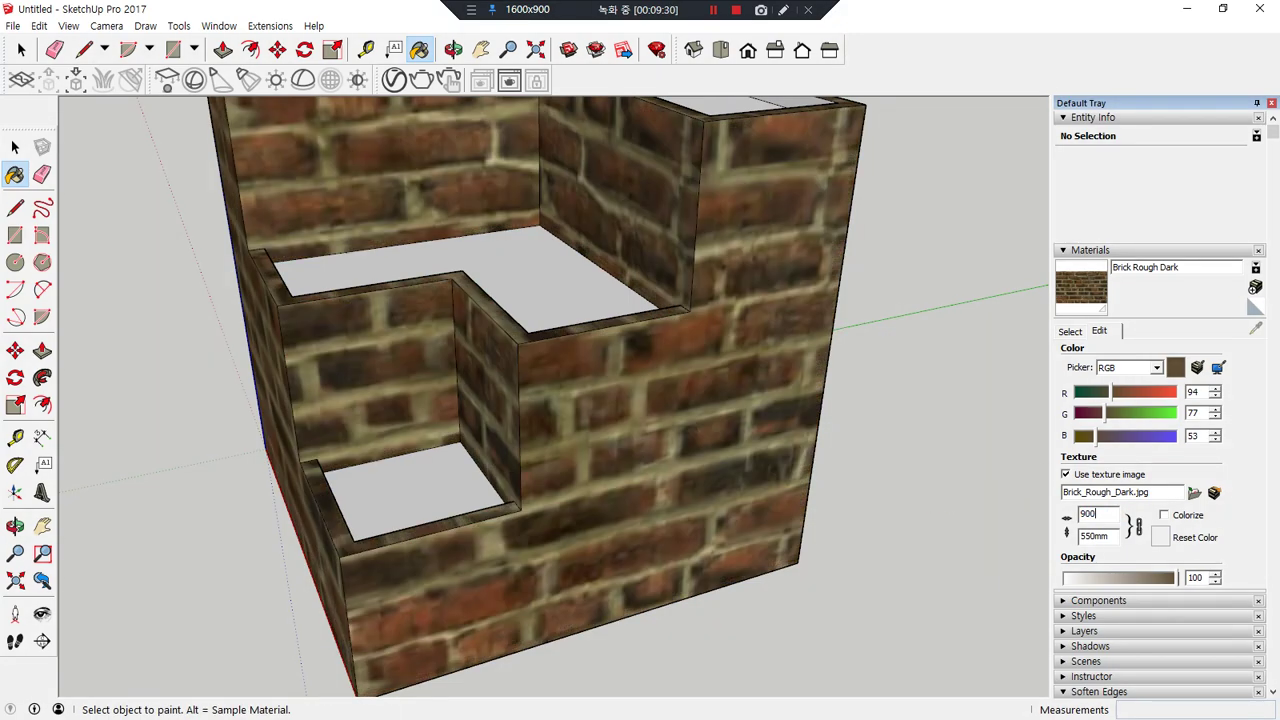
{"action": "double_click", "coordinate": [1103, 513]}
{"action": "type", "text": "600"}
{"action": "double_click", "coordinate": [1099, 514]}
{"action": "type", "text": "500"}
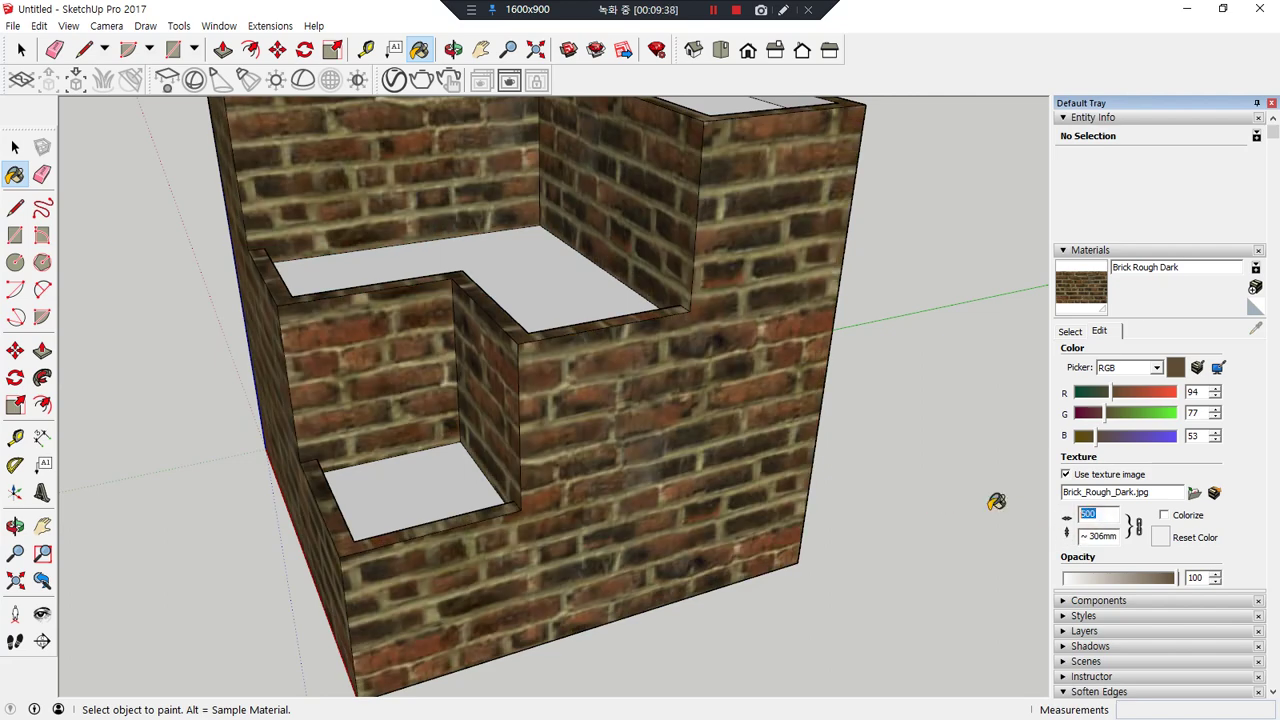
- Return the brick texture's width to 300 mm and bring the whole block into view
{"action": "double_click", "coordinate": [1090, 514]}
{"action": "type", "text": "300"}
{"action": "mouse_move", "coordinate": [674, 409]}
{"action": "middle_mouse_down"}
{"action": "mouse_move", "coordinate": [560, 350]}
{"action": "mouse_move", "coordinate": [400, 350]}
{"action": "mouse_move", "coordinate": [171, 389]}
{"action": "mouse_move", "coordinate": [672, 424]}
{"action": "middle_mouse_up"}
{"action": "scroll", "coordinate": [676, 420], "scroll_direction": "down", "scroll_amount": 2}
{"action": "scroll", "coordinate": [637, 357], "scroll_direction": "down", "scroll_amount": 2}
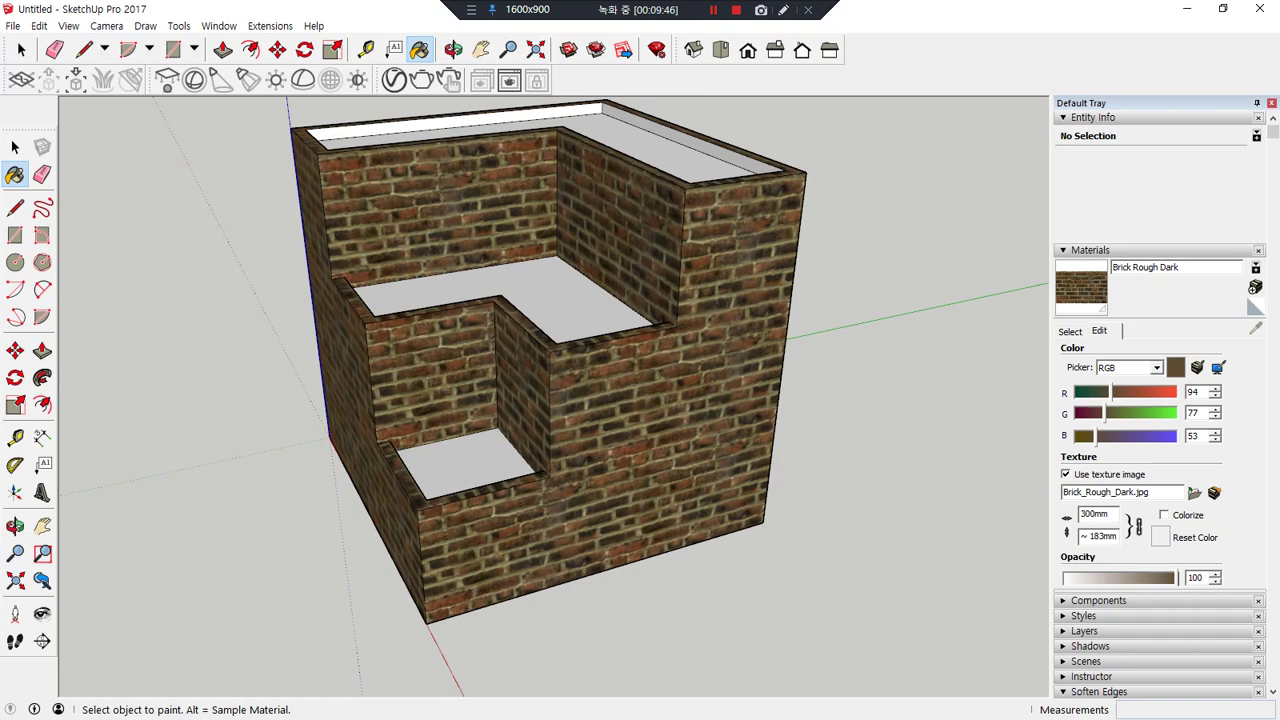
- View the Brick, Cladding and Siding collection and return to the texture settings of Brick Rough Dark
{"action": "key", "text": "ctrl+alt+d"}
{"action": "mouse_move", "coordinate": [711, 434]}
{"action": "left_mouse_down"}
{"action": "mouse_move", "coordinate": [718, 371]}
{"action": "mouse_move", "coordinate": [700, 449]}
{"action": "mouse_move", "coordinate": [710, 400]}
{"action": "mouse_move", "coordinate": [796, 386]}
{"action": "mouse_move", "coordinate": [808, 400]}
{"action": "left_mouse_up"}
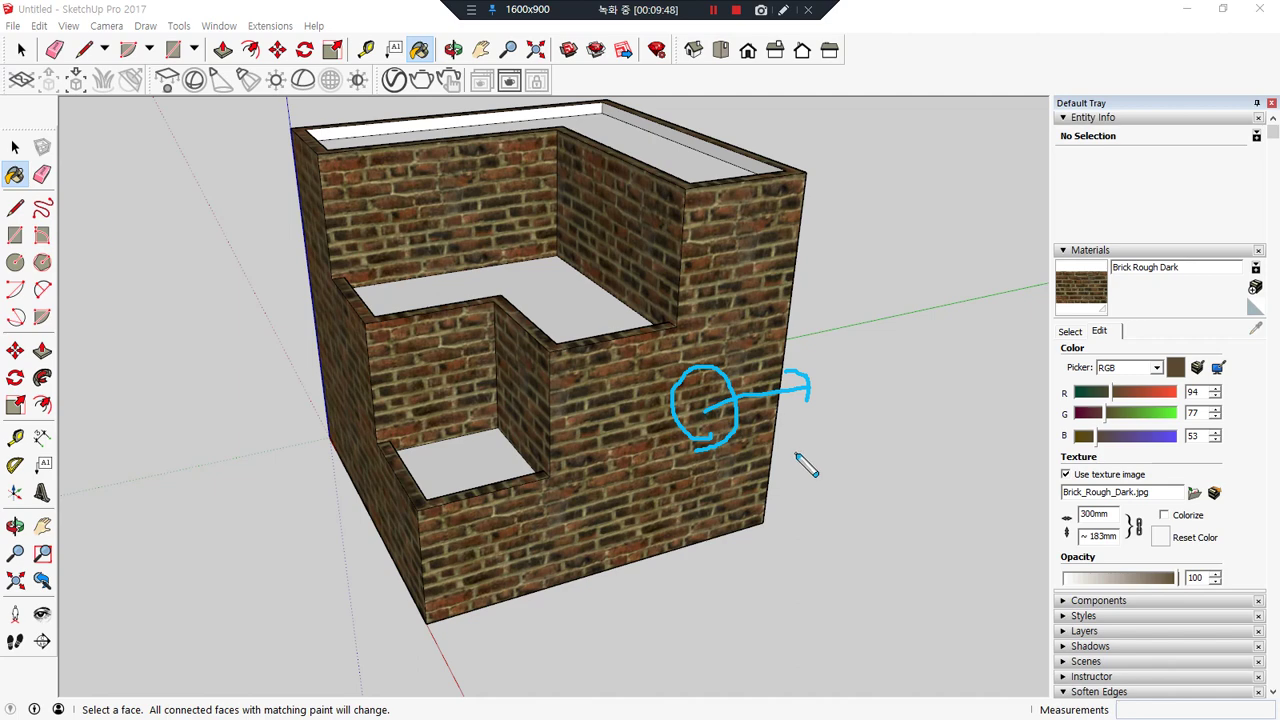
{"action": "left_click", "coordinate": [1066, 331]}
{"action": "mouse_move", "coordinate": [1175, 574]}
{"action": "left_mouse_down", "text": "ctrl"}
{"action": "mouse_move", "coordinate": [1203, 396]}
{"action": "mouse_move", "coordinate": [1208, 574]}
{"action": "left_mouse_up", "text": "ctrl"}
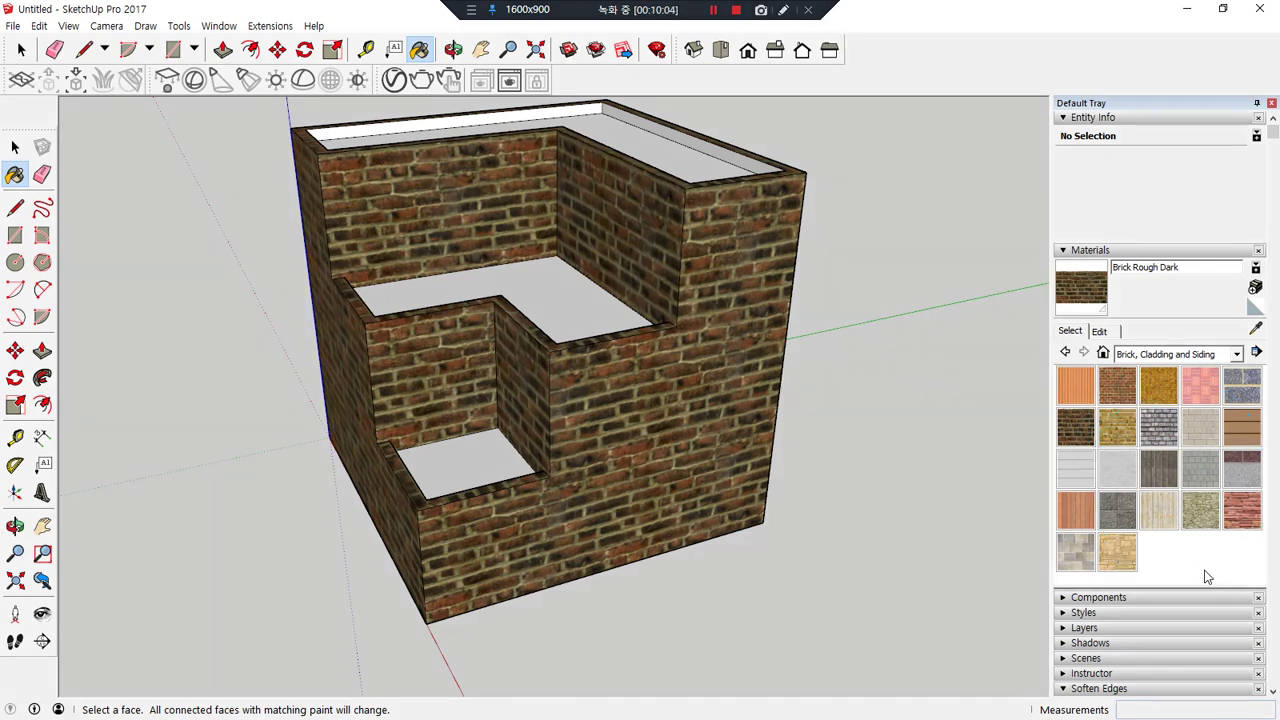
{"action": "left_click", "coordinate": [1100, 331]}
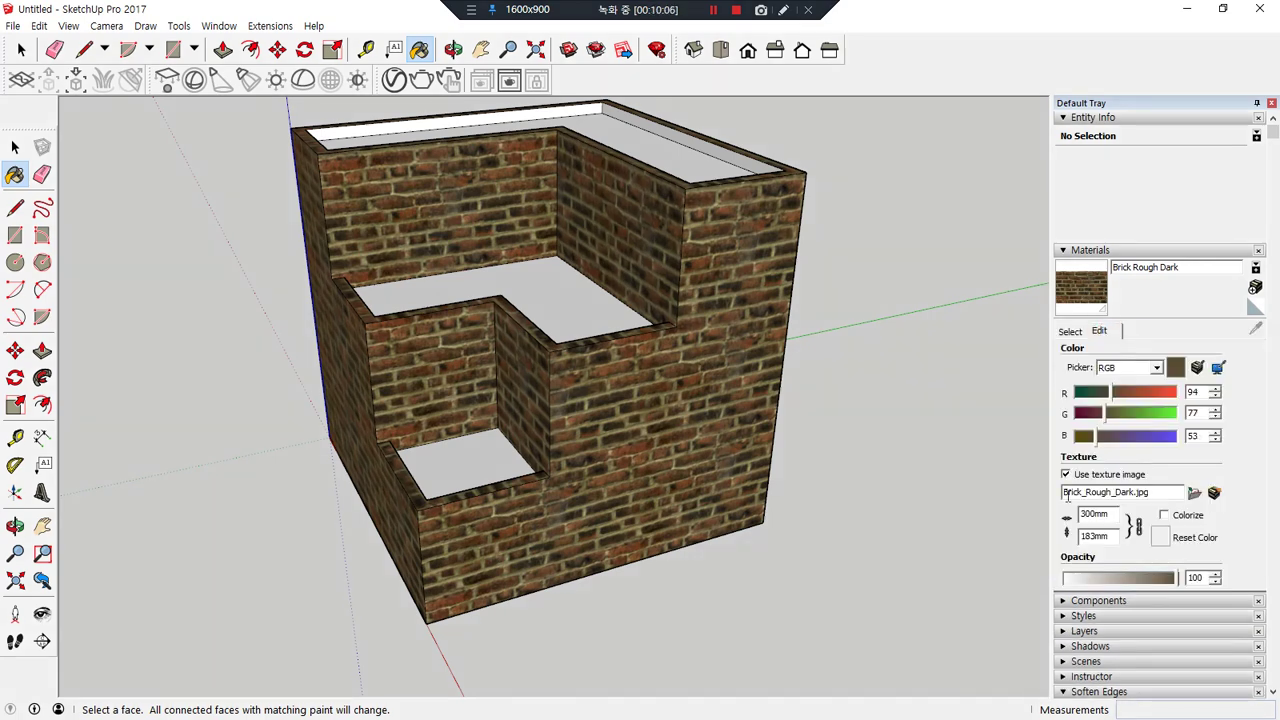
{"action": "mouse_move", "coordinate": [1080, 516]}
{"action": "left_mouse_down"}
{"action": "mouse_move", "coordinate": [1050, 500]}
{"action": "mouse_move", "coordinate": [1115, 472]}
{"action": "mouse_move", "coordinate": [1225, 476]}
{"action": "mouse_move", "coordinate": [1235, 515]}
{"action": "left_mouse_up"}
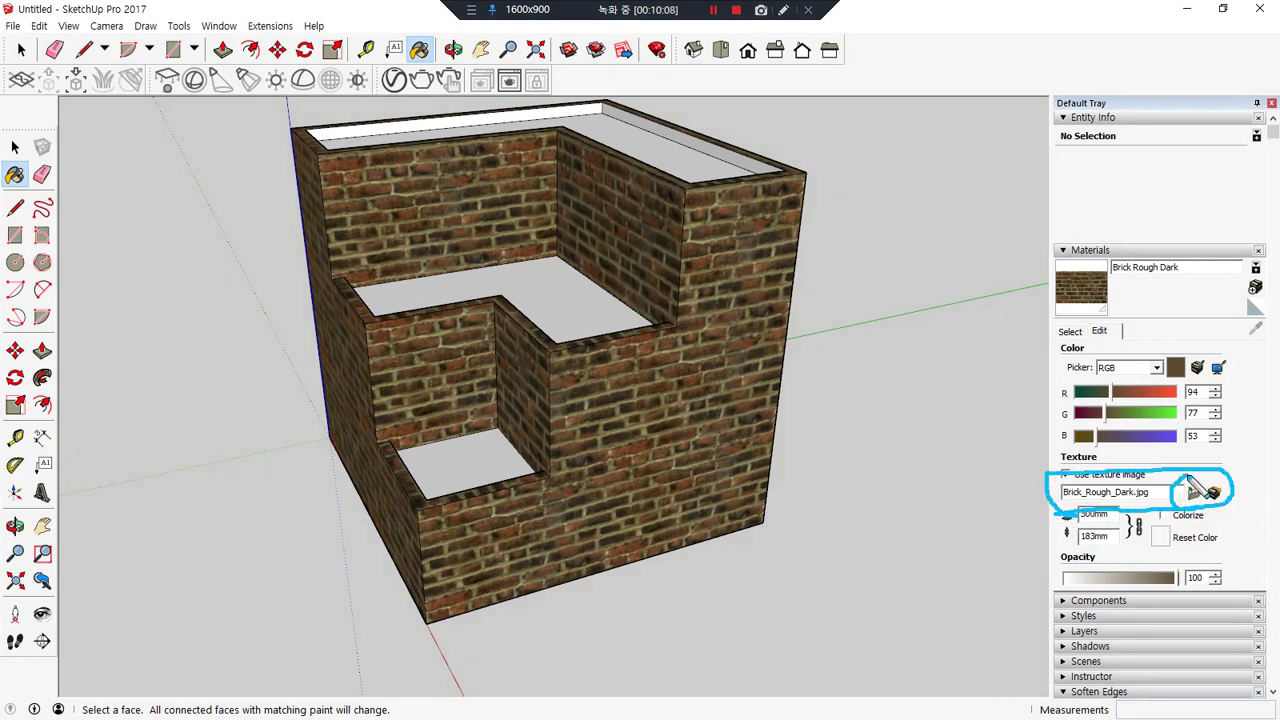
- Browse for a replacement texture image in D:, 502호 공유, 99. 맵핑소스, 첫번째, 벽돌
{"action": "left_click", "coordinate": [1195, 495]}
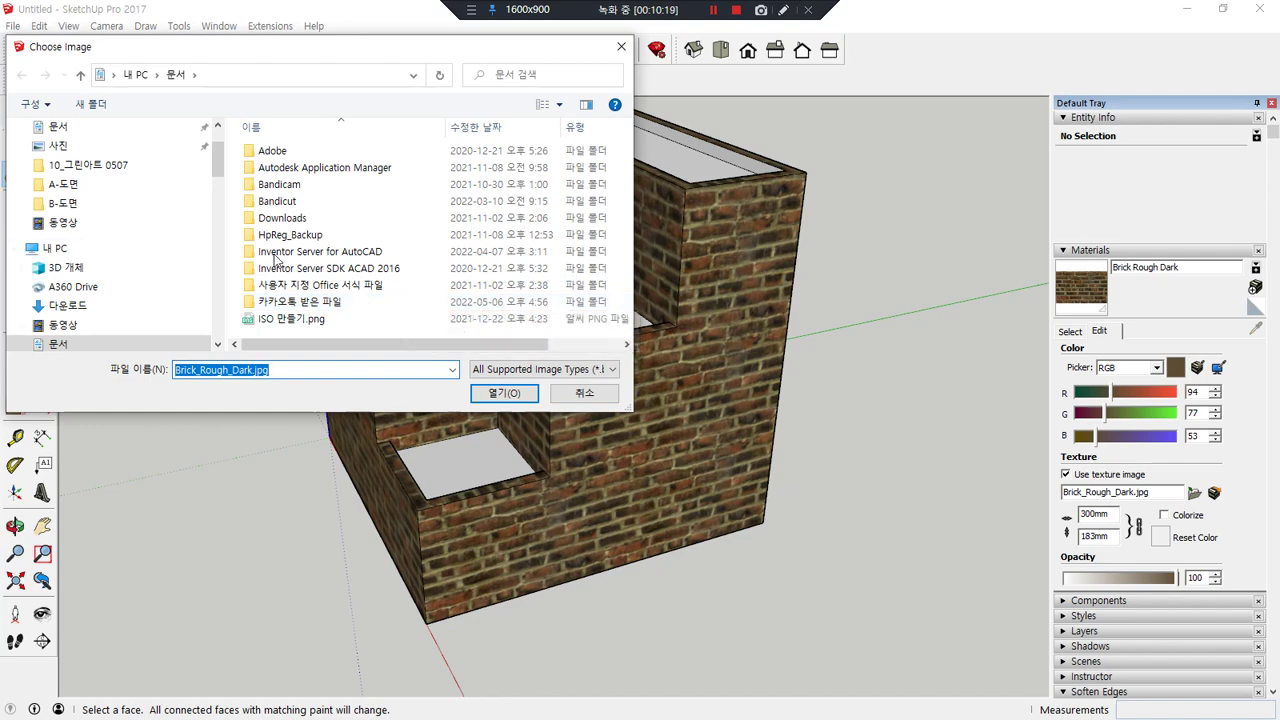
{"action": "scroll", "coordinate": [100, 290], "scroll_direction": "down", "scroll_amount": 3}
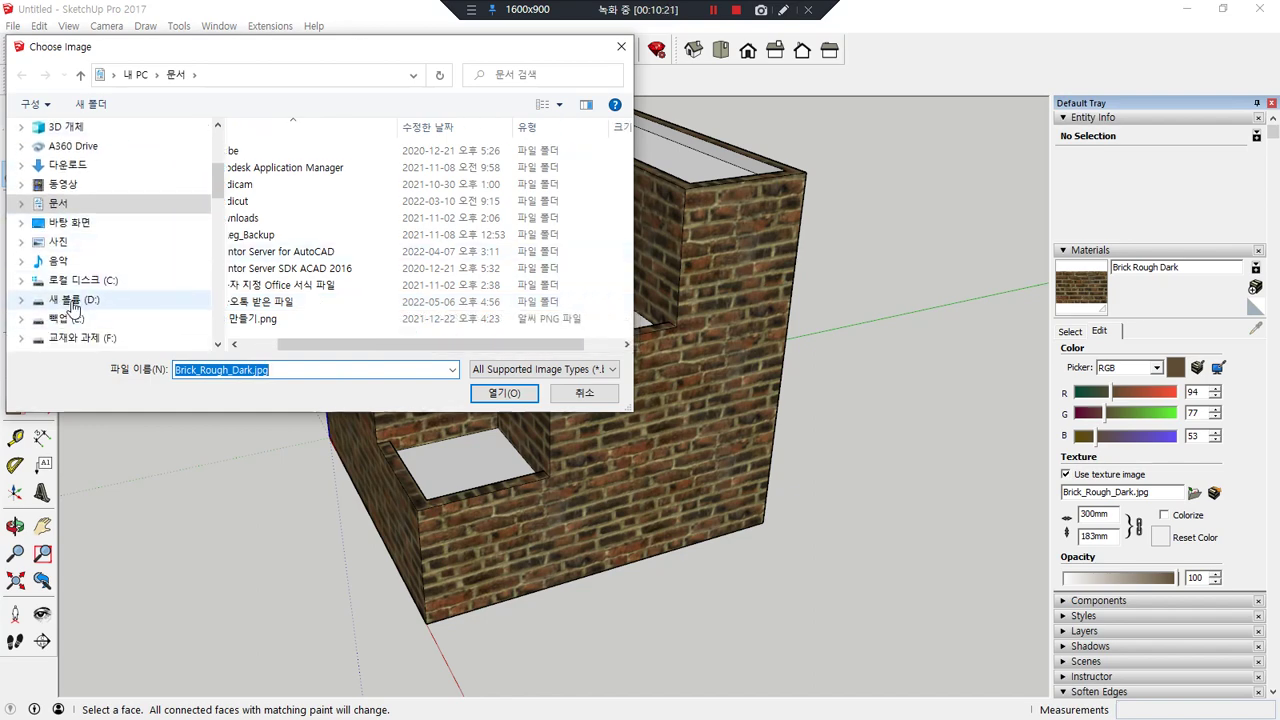
{"action": "left_click", "coordinate": [75, 300]}
{"action": "double_click", "coordinate": [402, 150]}
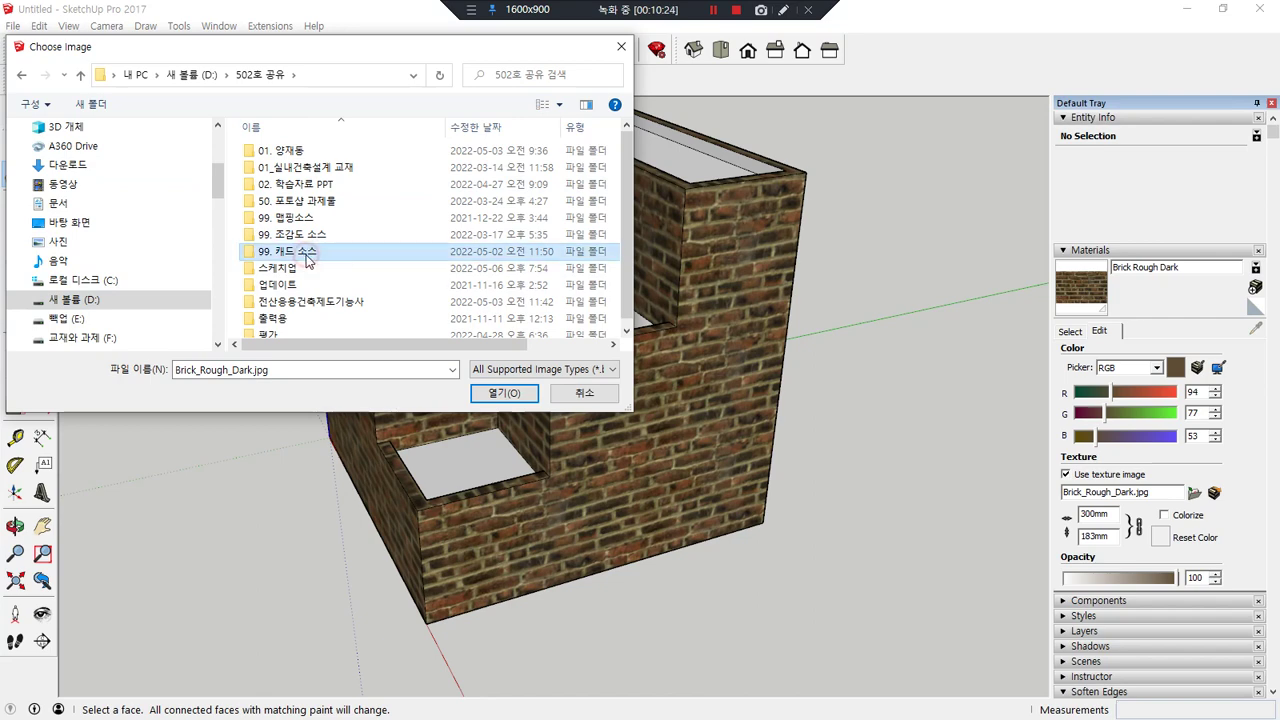
{"action": "double_click", "coordinate": [292, 217]}
{"action": "double_click", "coordinate": [376, 193]}
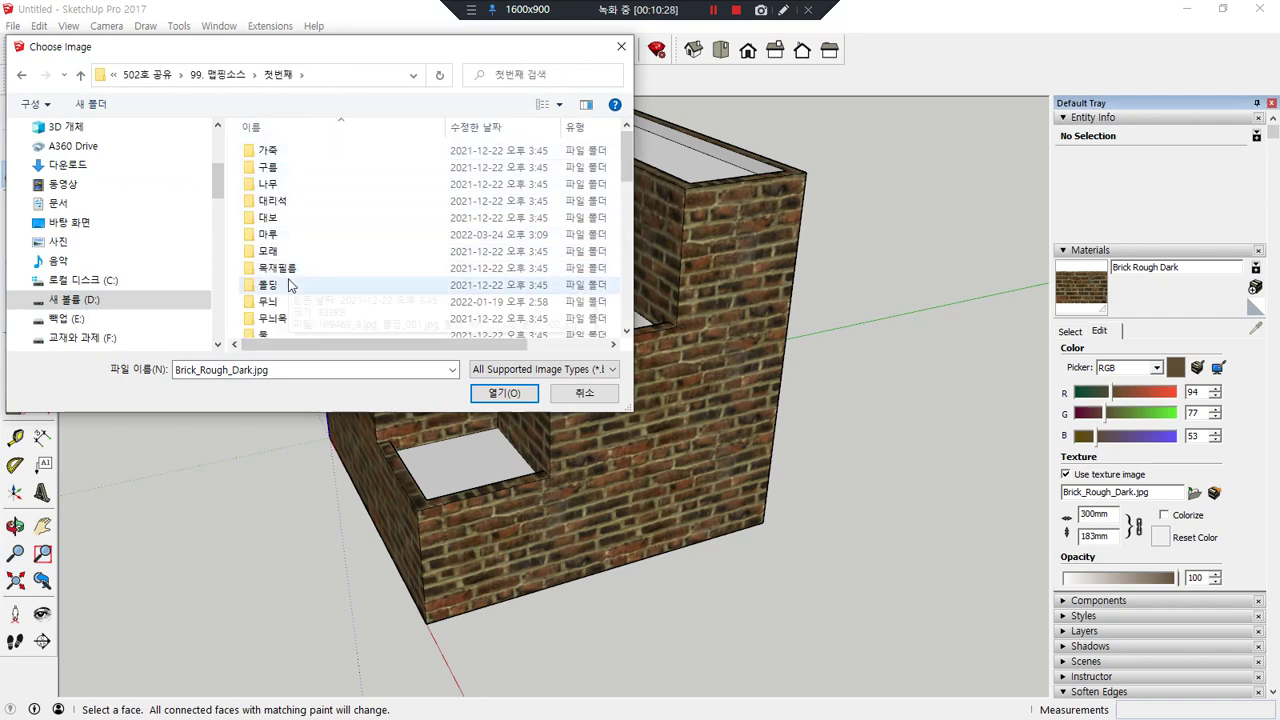
{"action": "scroll", "coordinate": [300, 278], "scroll_direction": "down", "scroll_amount": 2}
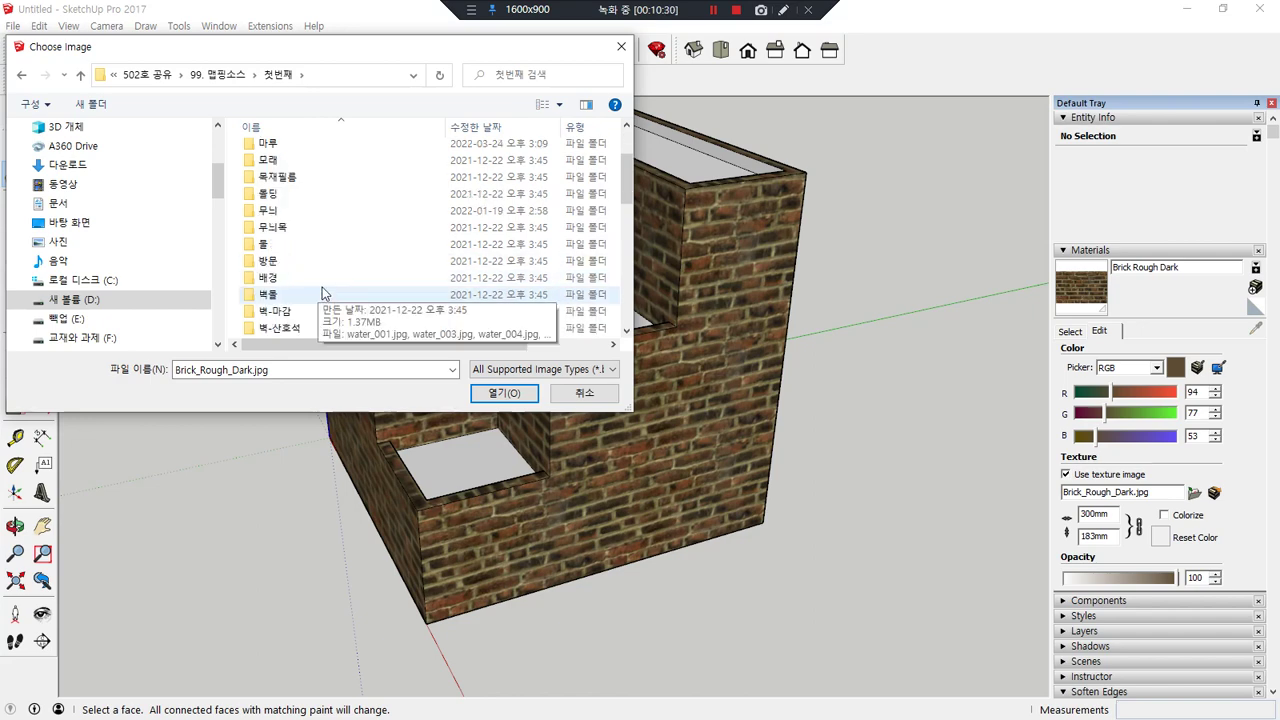
{"action": "double_click", "coordinate": [283, 292]}
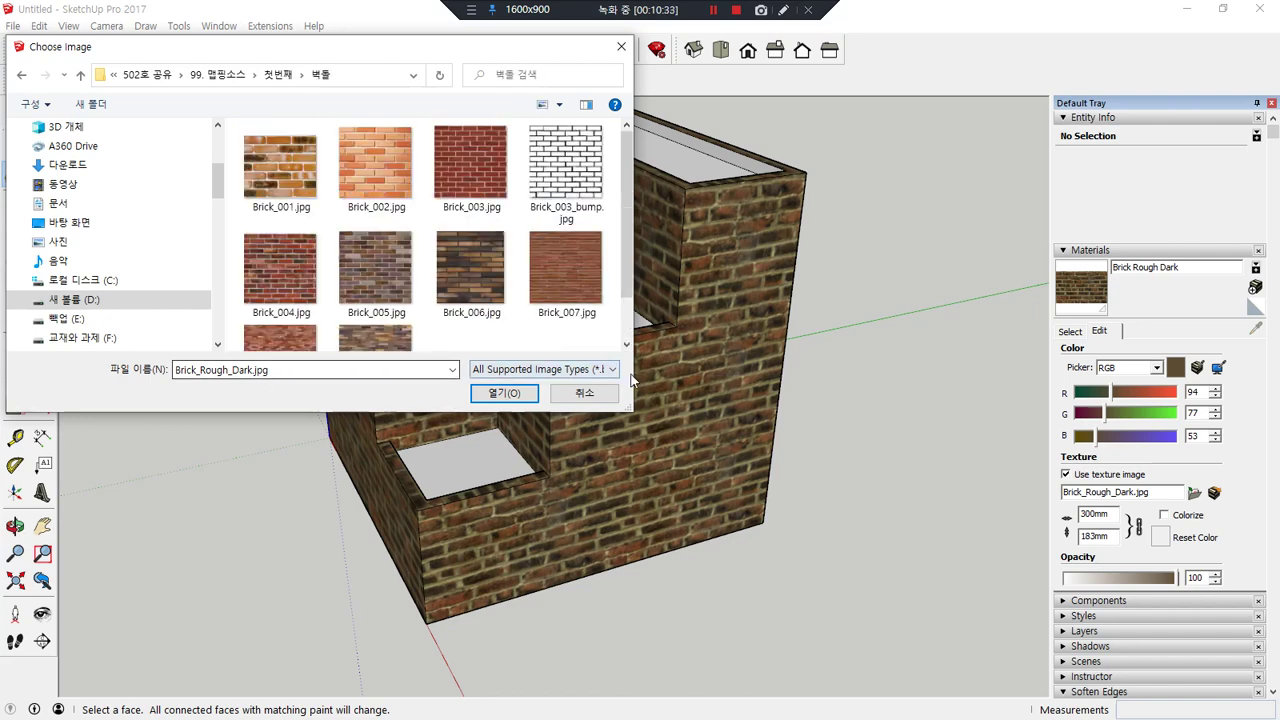
- Replace the texture image of Brick Rough Dark with Brick_003.jpg and leave the Paint Bucket
{"action": "left_click_drag", "start_coordinate": [625, 410], "coordinate": [714, 552]}
{"action": "left_click", "coordinate": [472, 162]}
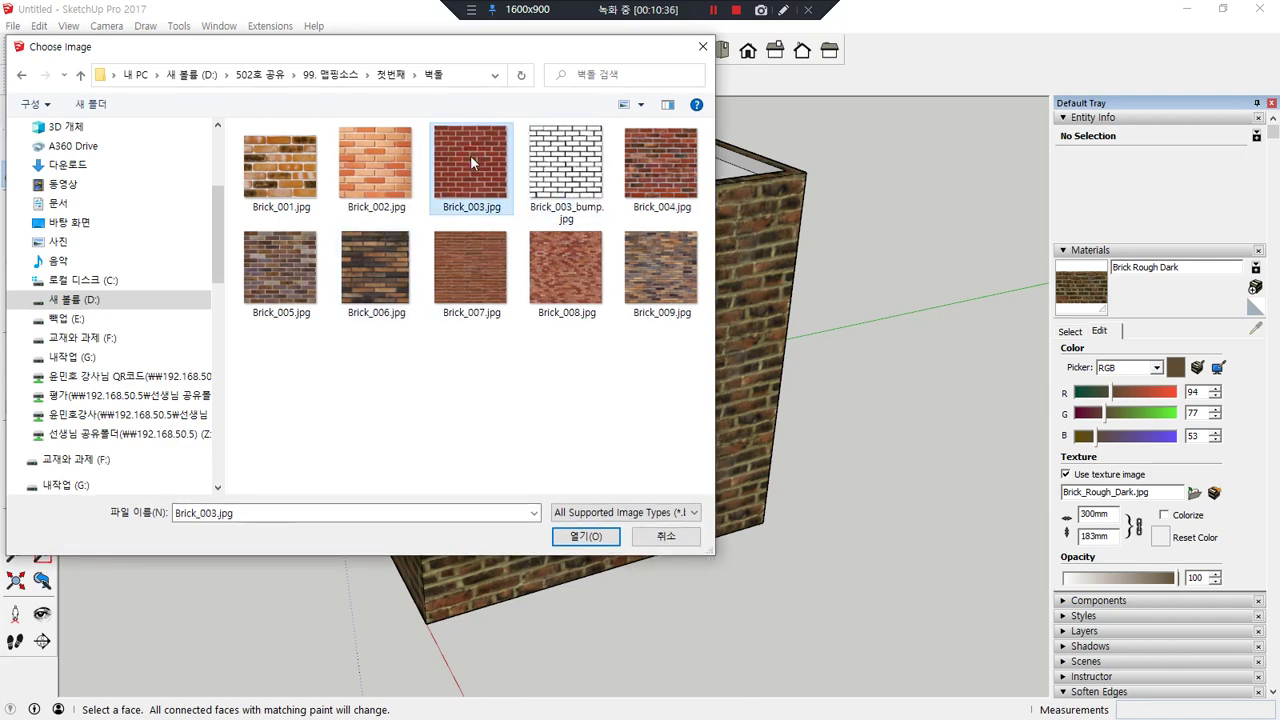
{"action": "left_click", "coordinate": [586, 537]}
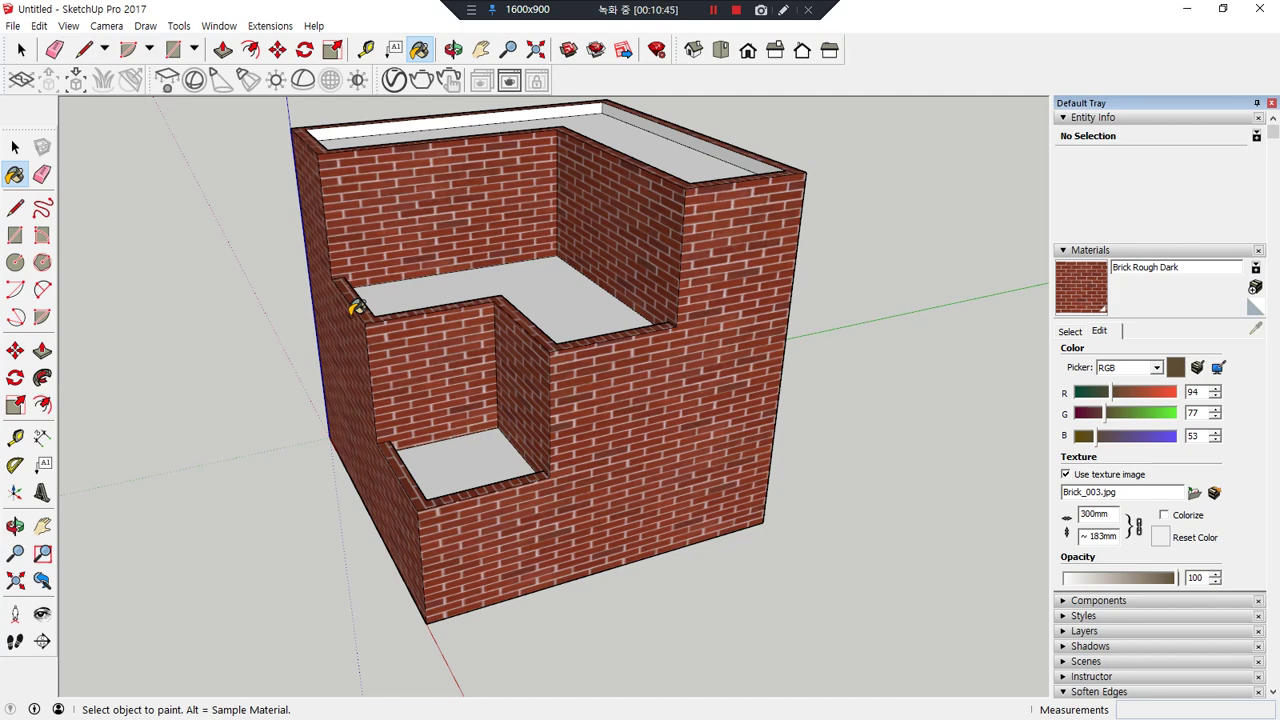
{"action": "left_click", "coordinate": [355, 308]}
{"action": "left_click", "coordinate": [15, 147]}
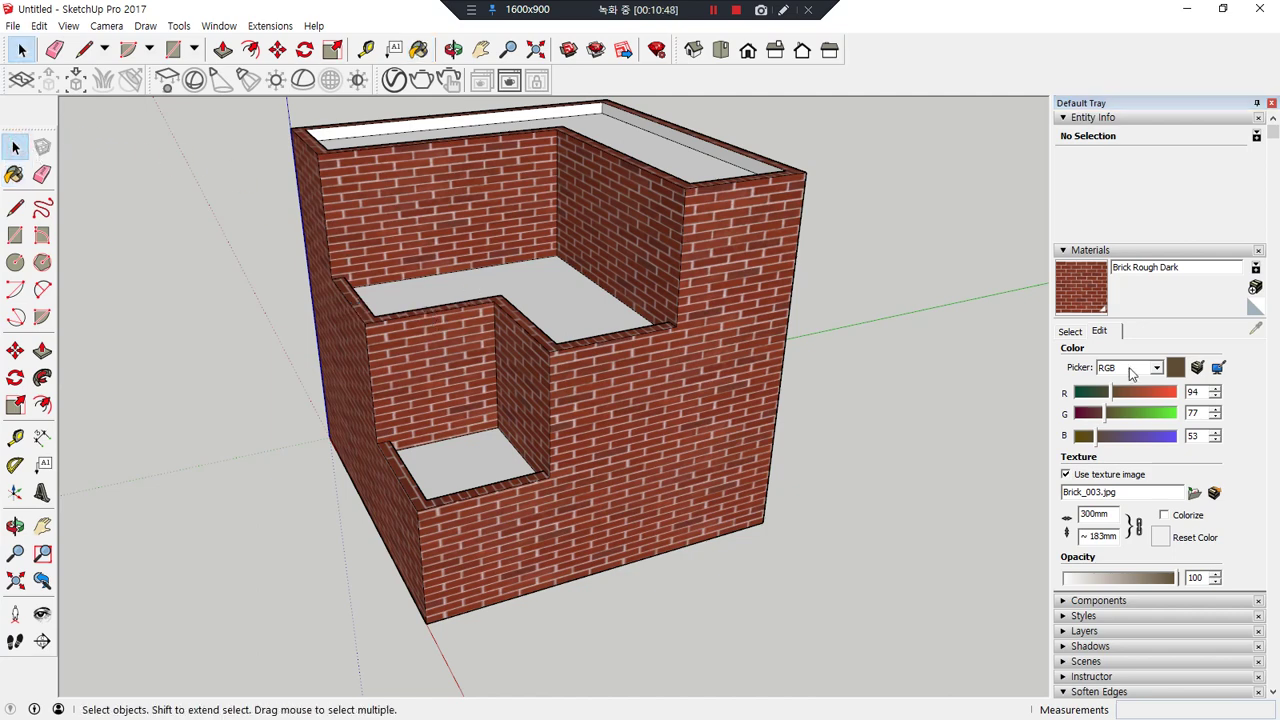
- Paint the stepped side face and the adjoining inner wall of the lower step with the library's original Brick Rough Dark
{"action": "left_click", "coordinate": [1070, 331]}
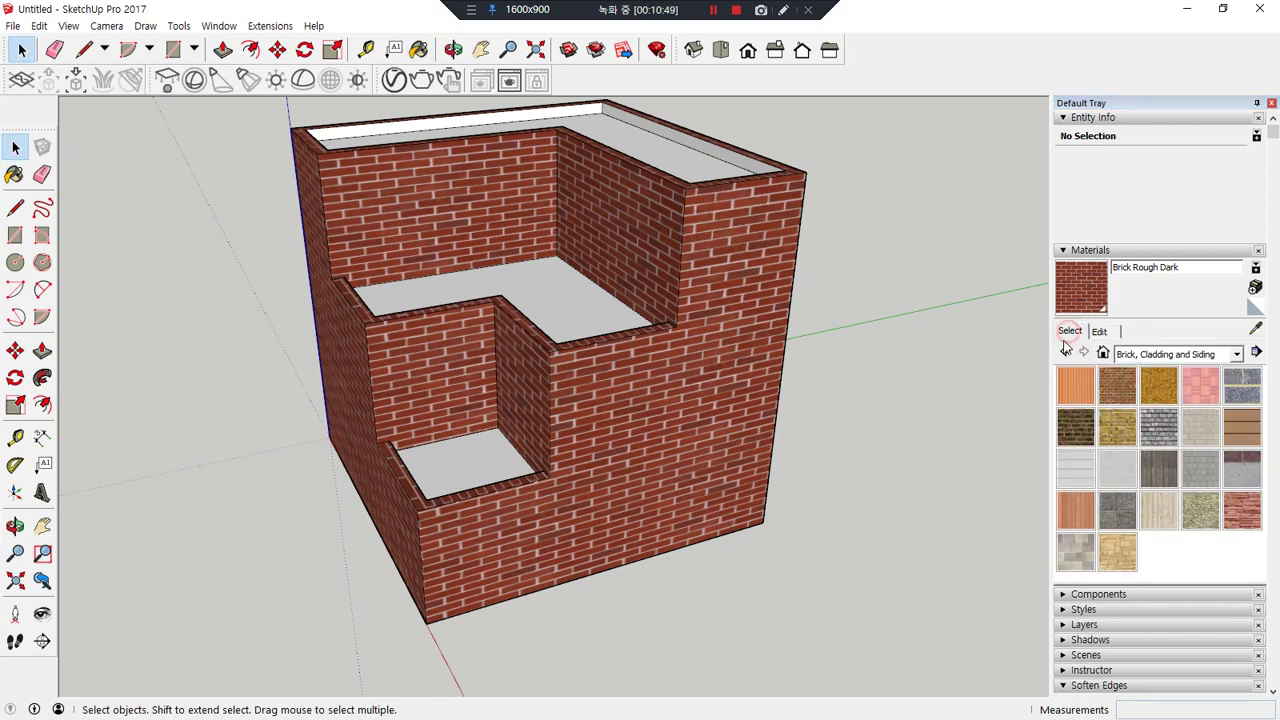
{"action": "left_click", "coordinate": [1075, 428]}
{"action": "left_click", "coordinate": [657, 422]}
{"action": "left_click", "coordinate": [535, 394]}
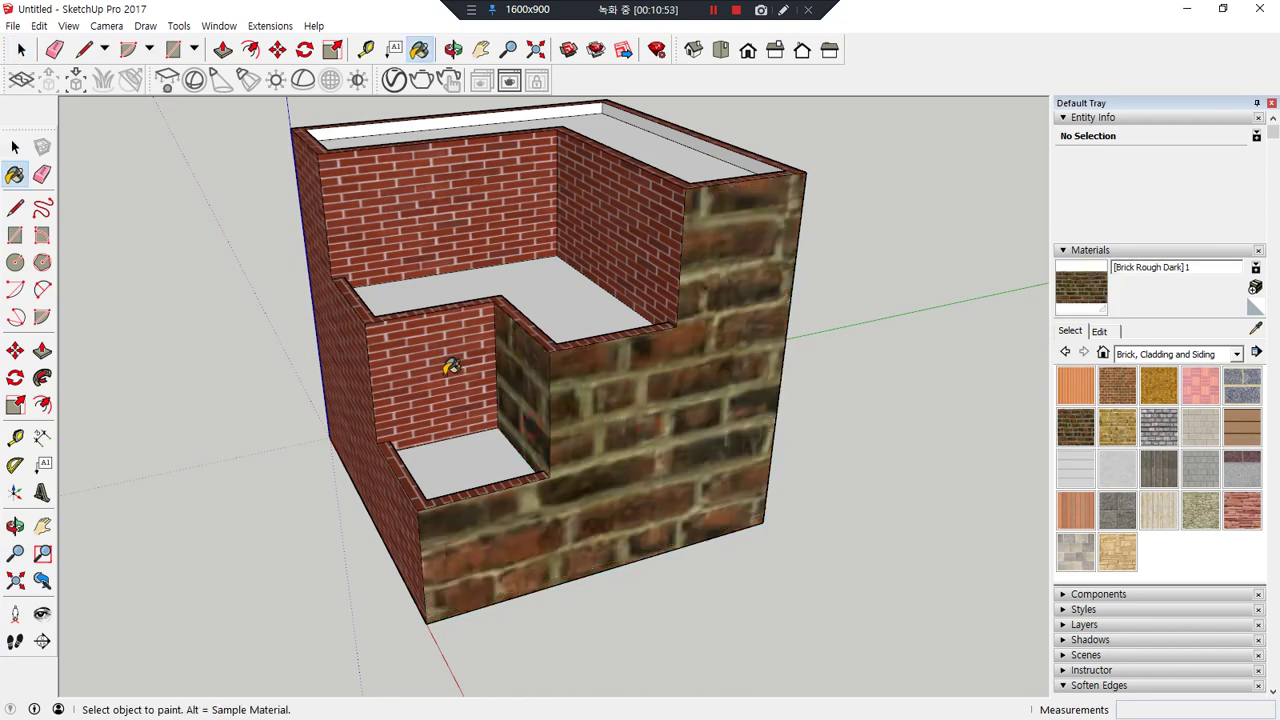
- Paint the other stepped side face, the rim and the remaining inner step walls with Brick Rough Dark
{"action": "left_click", "coordinate": [449, 363]}
{"action": "left_click", "coordinate": [357, 363]}
{"action": "left_click", "coordinate": [406, 461]}
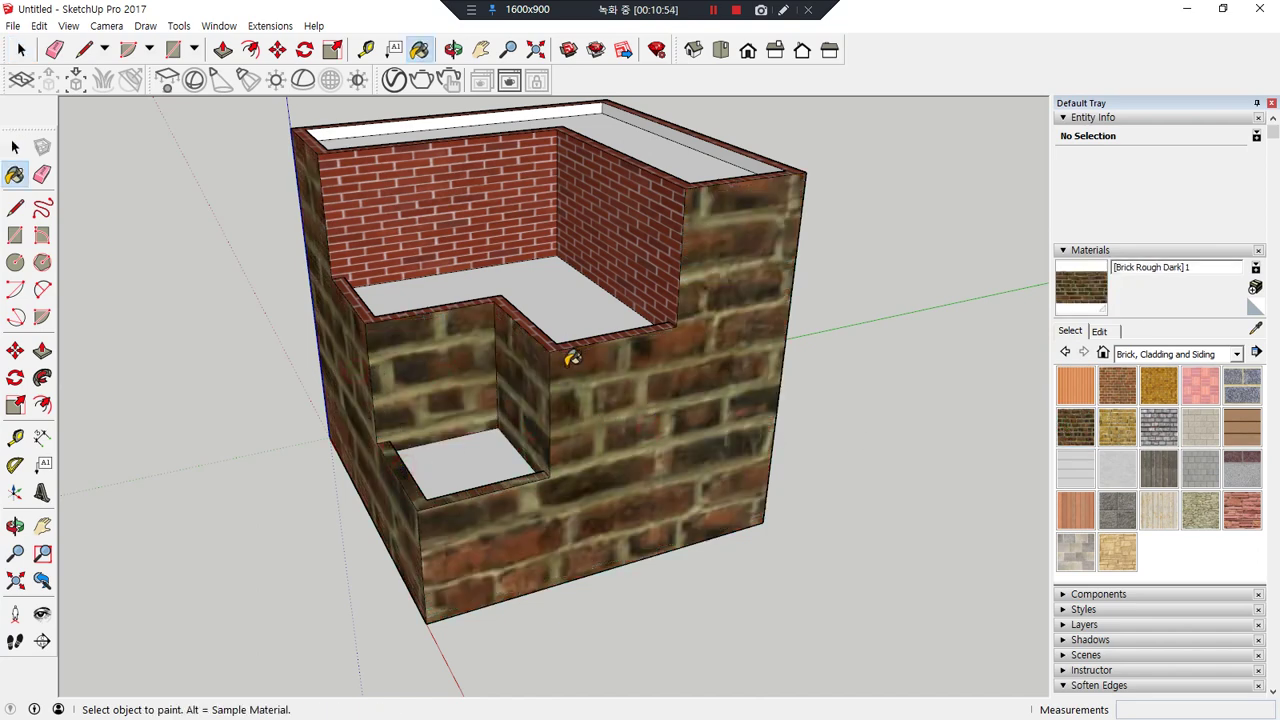
{"action": "left_click", "coordinate": [662, 245]}
{"action": "left_click", "coordinate": [486, 206]}
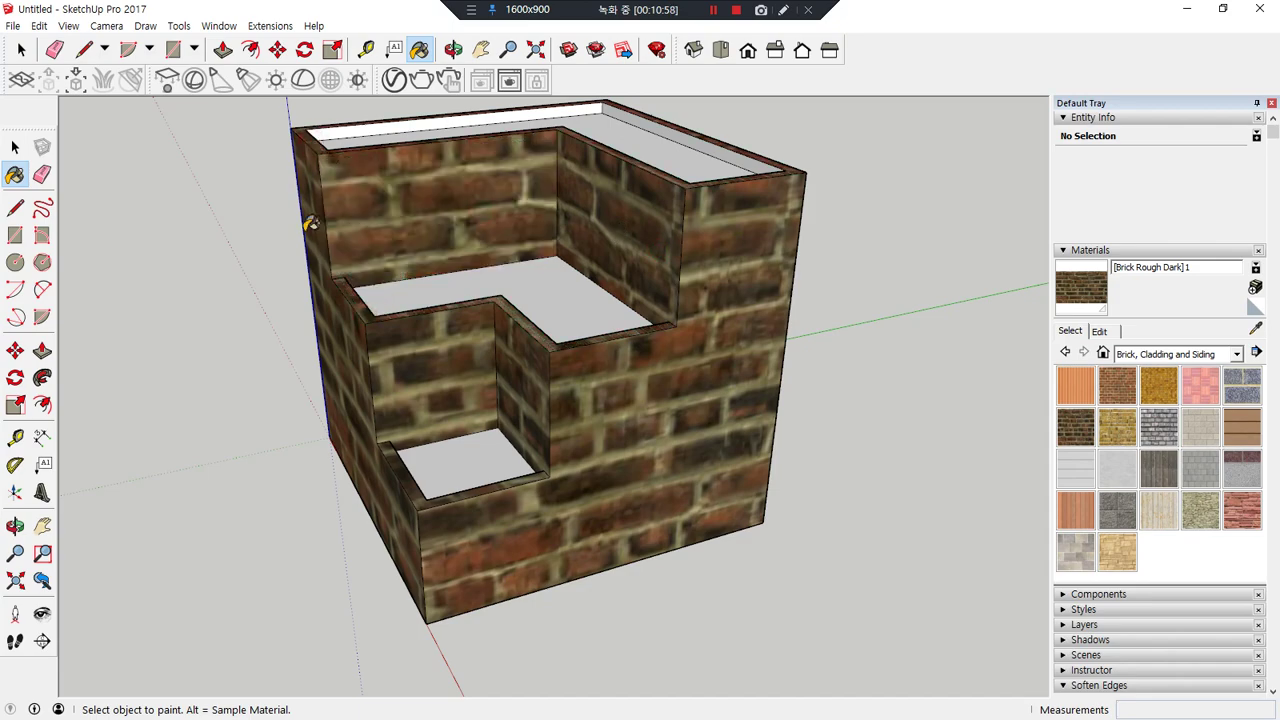
- Paint the two full back faces of the block with Brick Rough Dark and leave the Paint Bucket
{"action": "mouse_move", "coordinate": [634, 206]}
{"action": "middle_mouse_down"}
{"action": "mouse_move", "coordinate": [620, 263]}
{"action": "mouse_move", "coordinate": [743, 314]}
{"action": "mouse_move", "coordinate": [4, 308]}
{"action": "middle_mouse_up"}
{"action": "left_click", "coordinate": [673, 336]}
{"action": "mouse_move", "coordinate": [673, 336]}
{"action": "middle_mouse_down"}
{"action": "mouse_move", "coordinate": [230, 335]}
{"action": "mouse_move", "coordinate": [1030, 395]}
{"action": "middle_mouse_up"}
{"action": "left_click", "coordinate": [831, 403]}
{"action": "mouse_move", "coordinate": [640, 400]}
{"action": "middle_mouse_down"}
{"action": "mouse_move", "coordinate": [834, 417]}
{"action": "mouse_move", "coordinate": [950, 450]}
{"action": "middle_mouse_up"}
{"action": "middle_click_drag", "start_coordinate": [527, 447], "coordinate": [557, 447]}
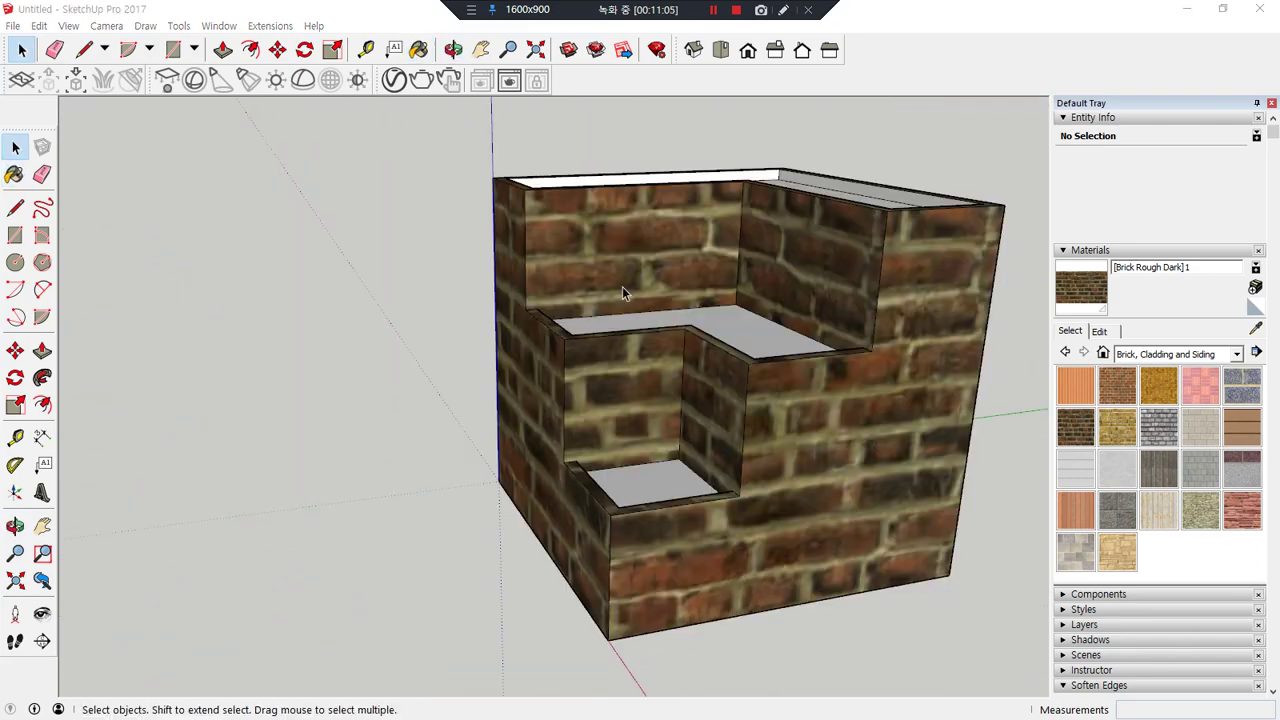
- Set the texture width of Brick Rough Dark to 300 mm, keeping its proportions
{"action": "middle_click_drag", "start_coordinate": [622, 286], "coordinate": [880, 335]}
{"action": "left_click", "coordinate": [1100, 331]}
{"action": "mouse_move", "coordinate": [1130, 552]}
{"action": "left_mouse_down"}
{"action": "mouse_move", "coordinate": [1058, 508]}
{"action": "mouse_move", "coordinate": [1145, 560]}
{"action": "left_mouse_up"}
{"action": "key", "text": "Escape"}
{"action": "middle_click_drag", "start_coordinate": [394, 394], "coordinate": [617, 386]}
{"action": "mouse_move", "coordinate": [910, 321]}
{"action": "left_mouse_down"}
{"action": "mouse_move", "coordinate": [829, 359]}
{"action": "mouse_move", "coordinate": [820, 395]}
{"action": "left_mouse_up"}
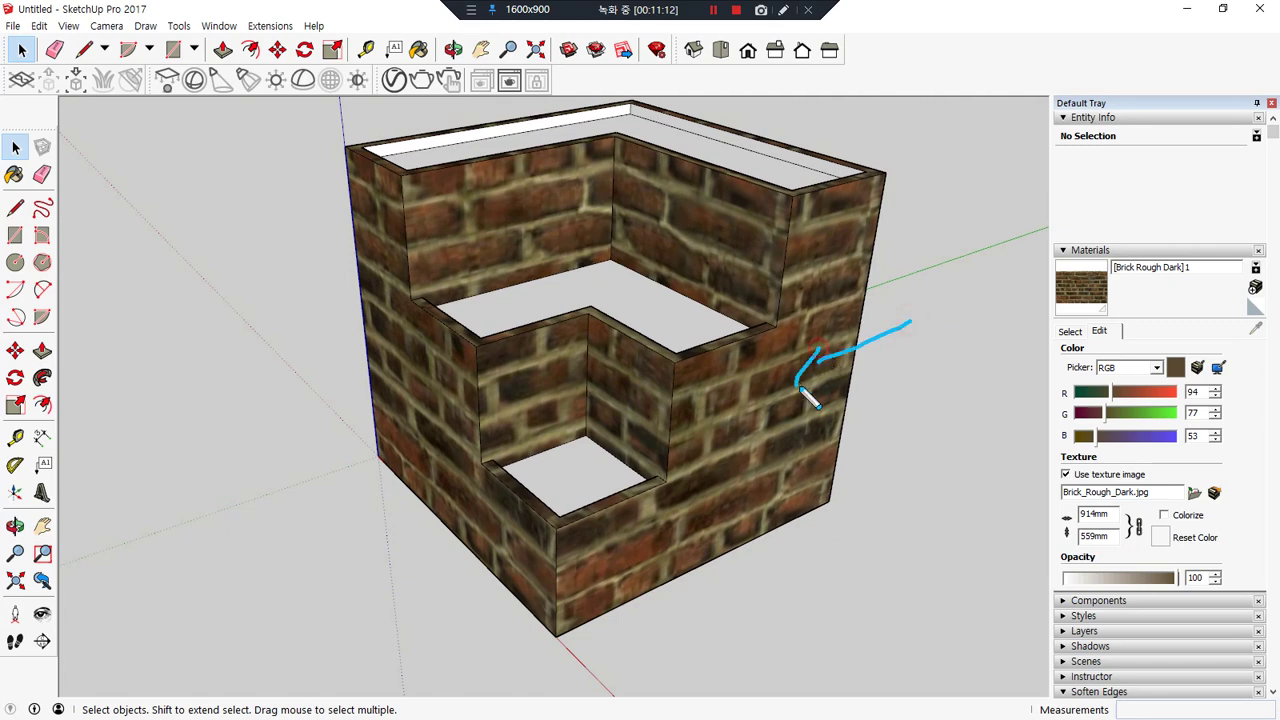
{"action": "mouse_move", "coordinate": [276, 442]}
{"action": "left_mouse_down"}
{"action": "mouse_move", "coordinate": [370, 395]}
{"action": "mouse_move", "coordinate": [396, 426]}
{"action": "left_mouse_up"}
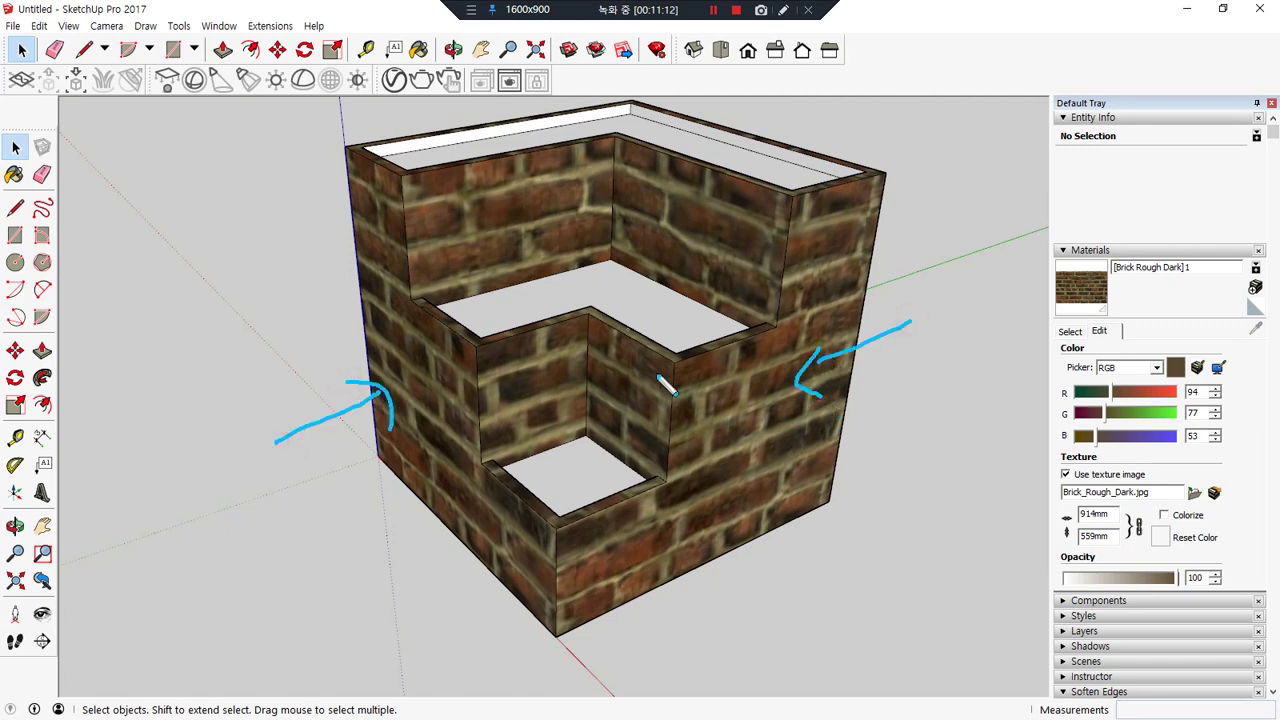
{"action": "mouse_move", "coordinate": [1123, 563]}
{"action": "left_mouse_down"}
{"action": "mouse_move", "coordinate": [1075, 572]}
{"action": "mouse_move", "coordinate": [1114, 544]}
{"action": "left_mouse_up"}
{"action": "key", "text": "Escape"}
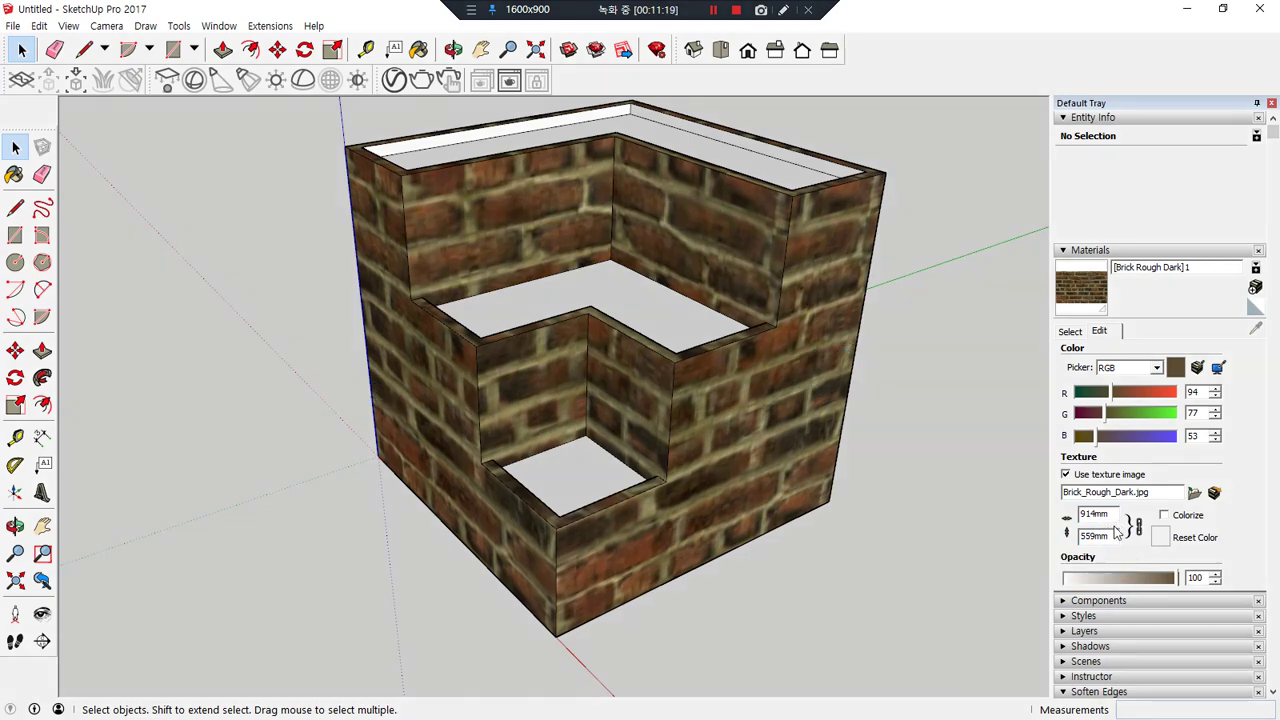
{"action": "left_click", "coordinate": [1100, 514]}
{"action": "type", "text": "300"}
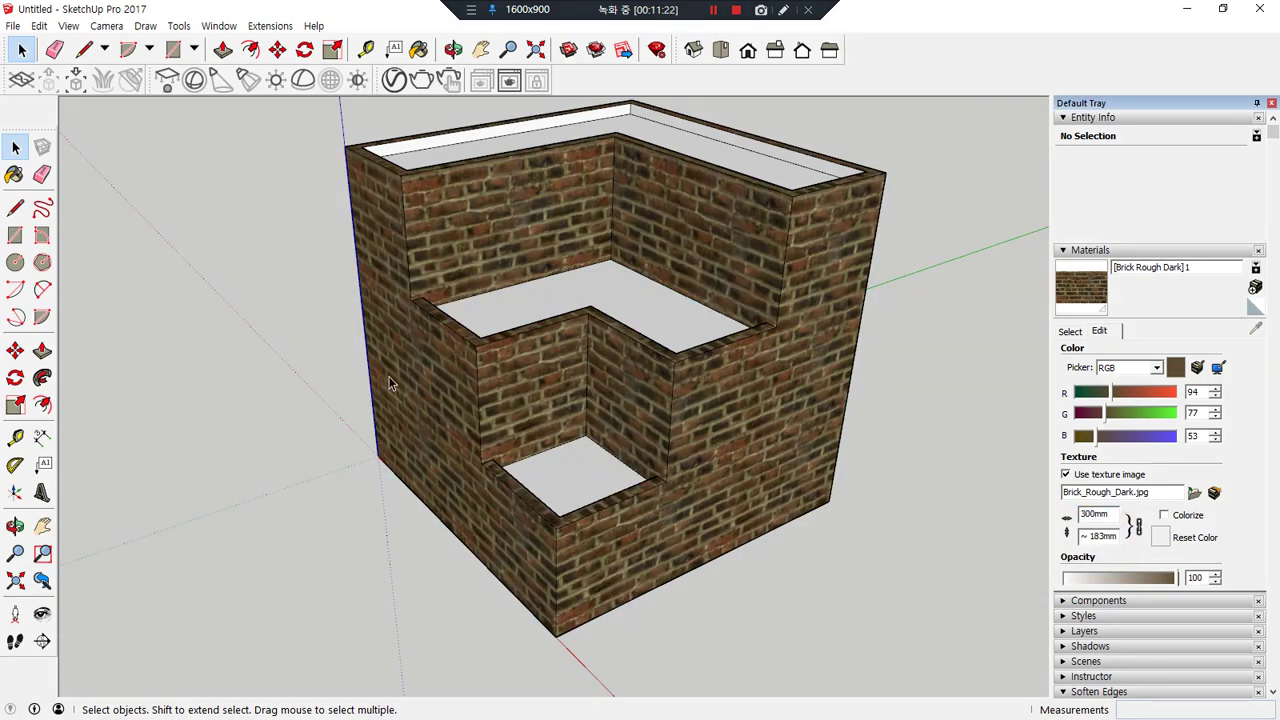
{"action": "mouse_move", "coordinate": [165, 508]}
{"action": "left_mouse_down"}
{"action": "mouse_move", "coordinate": [371, 424]}
{"action": "mouse_move", "coordinate": [330, 407]}
{"action": "left_mouse_up"}
{"action": "mouse_move", "coordinate": [929, 641]}
{"action": "left_mouse_down"}
{"action": "mouse_move", "coordinate": [722, 505]}
{"action": "mouse_move", "coordinate": [788, 441]}
{"action": "left_mouse_up"}
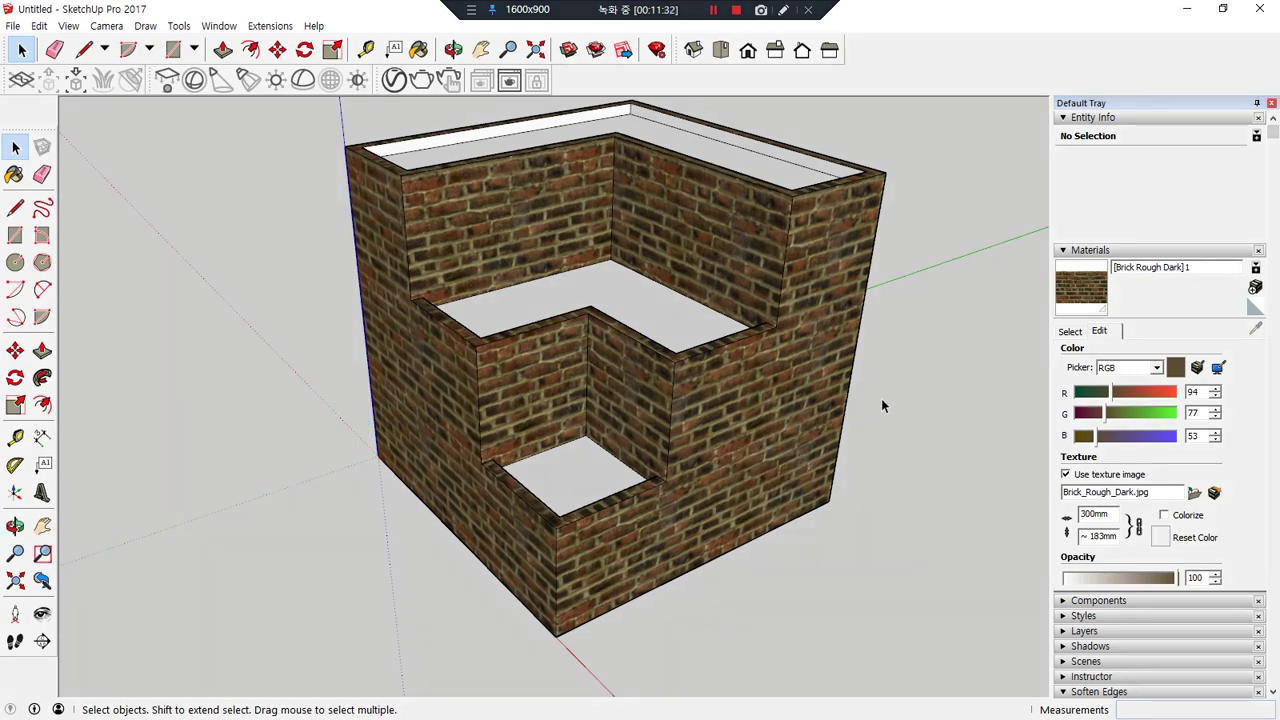
- Start positioning the texture on the stepped side face and move its origin pin onto the face's lower edge
{"action": "middle_click_drag", "start_coordinate": [924, 422], "coordinate": [793, 428]}
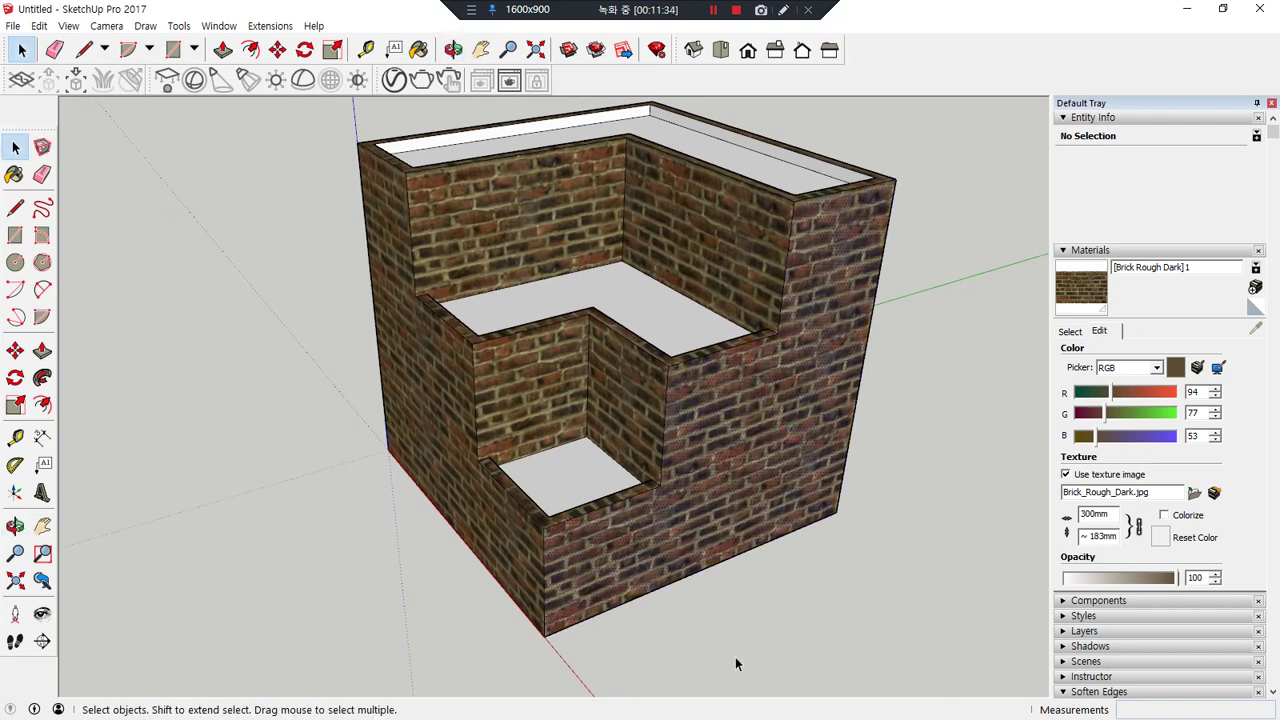
{"action": "right_click", "coordinate": [765, 366]}
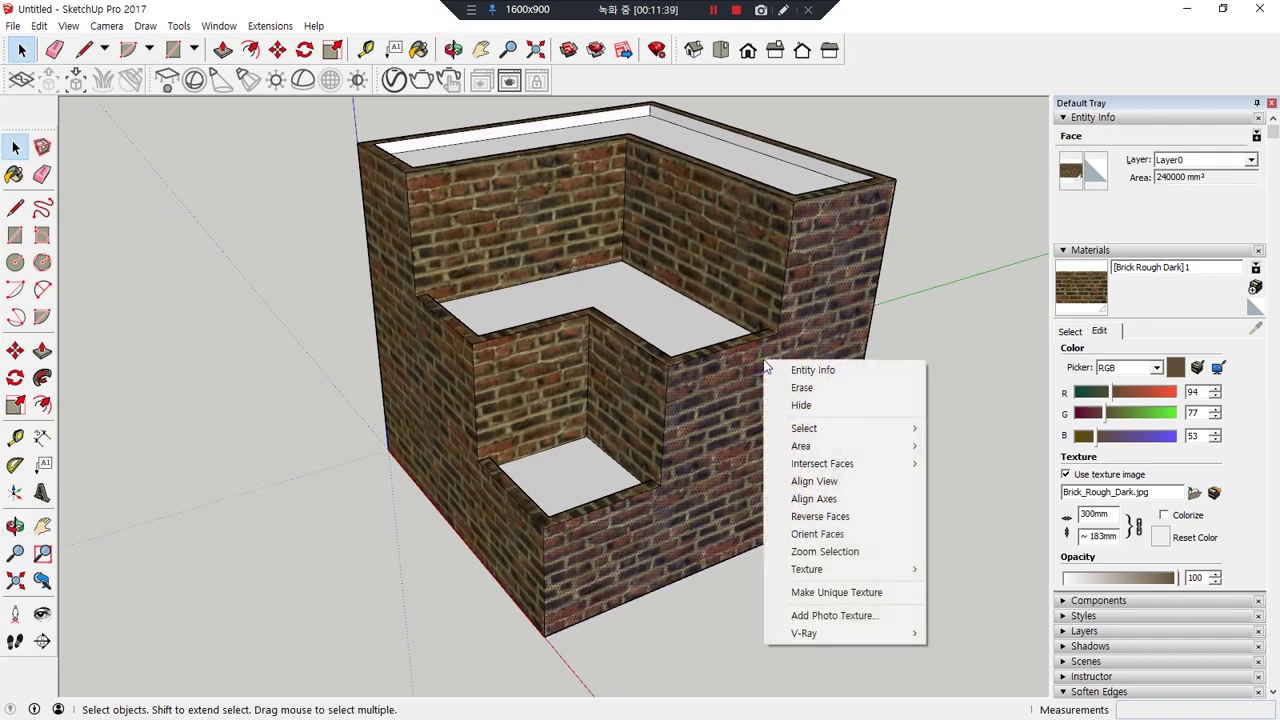
{"action": "mouse_move", "coordinate": [851, 572]}
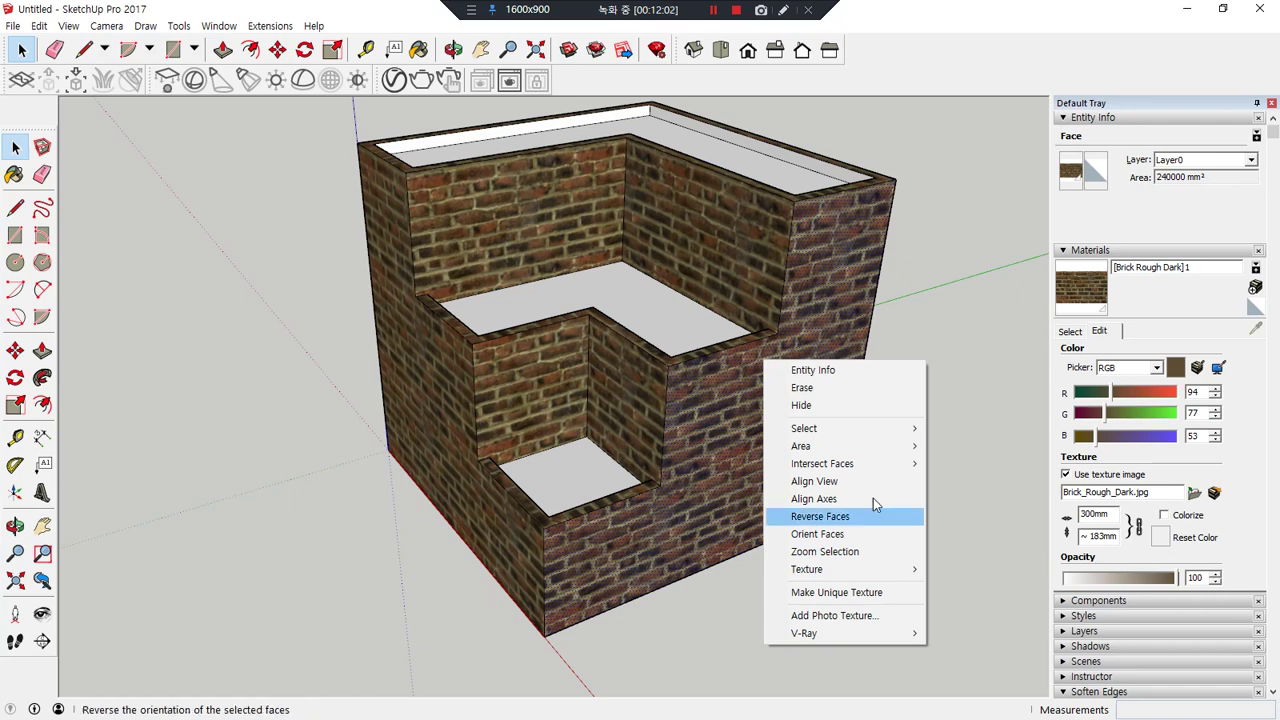
{"action": "mouse_move", "coordinate": [903, 569]}
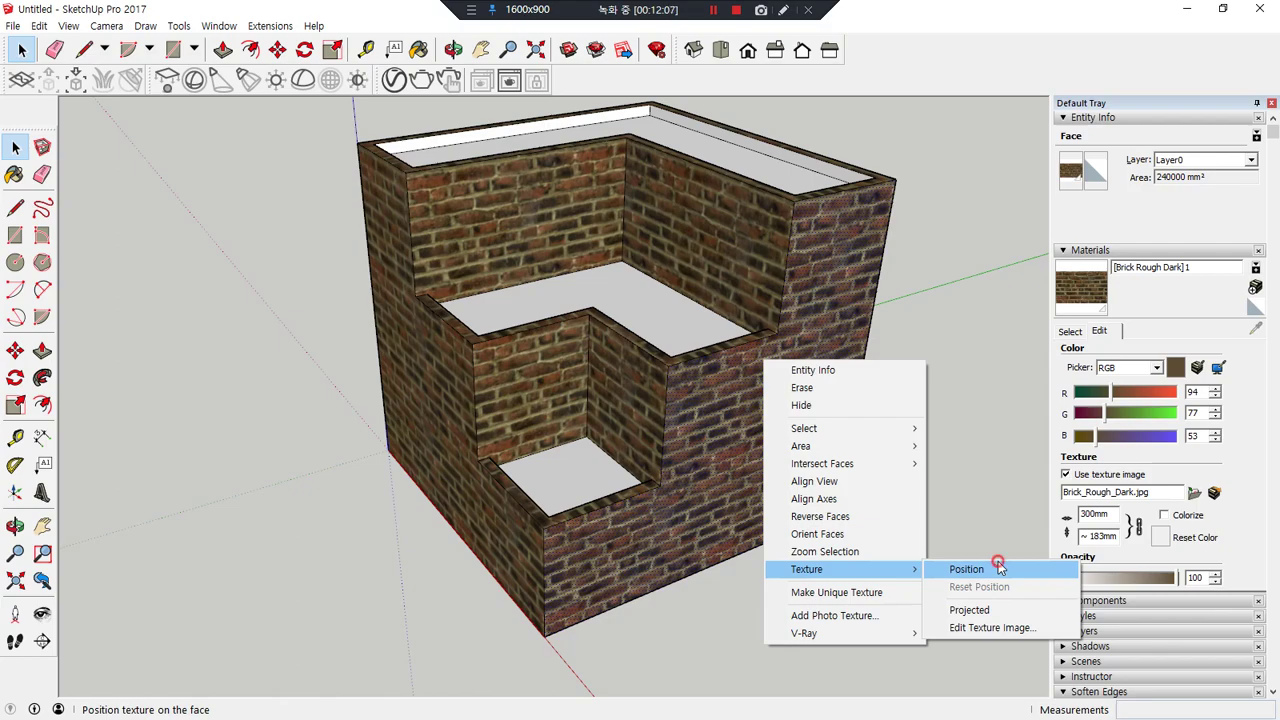
{"action": "left_click", "coordinate": [1000, 567]}
{"action": "scroll", "coordinate": [866, 463], "scroll_direction": "up", "scroll_amount": 2}
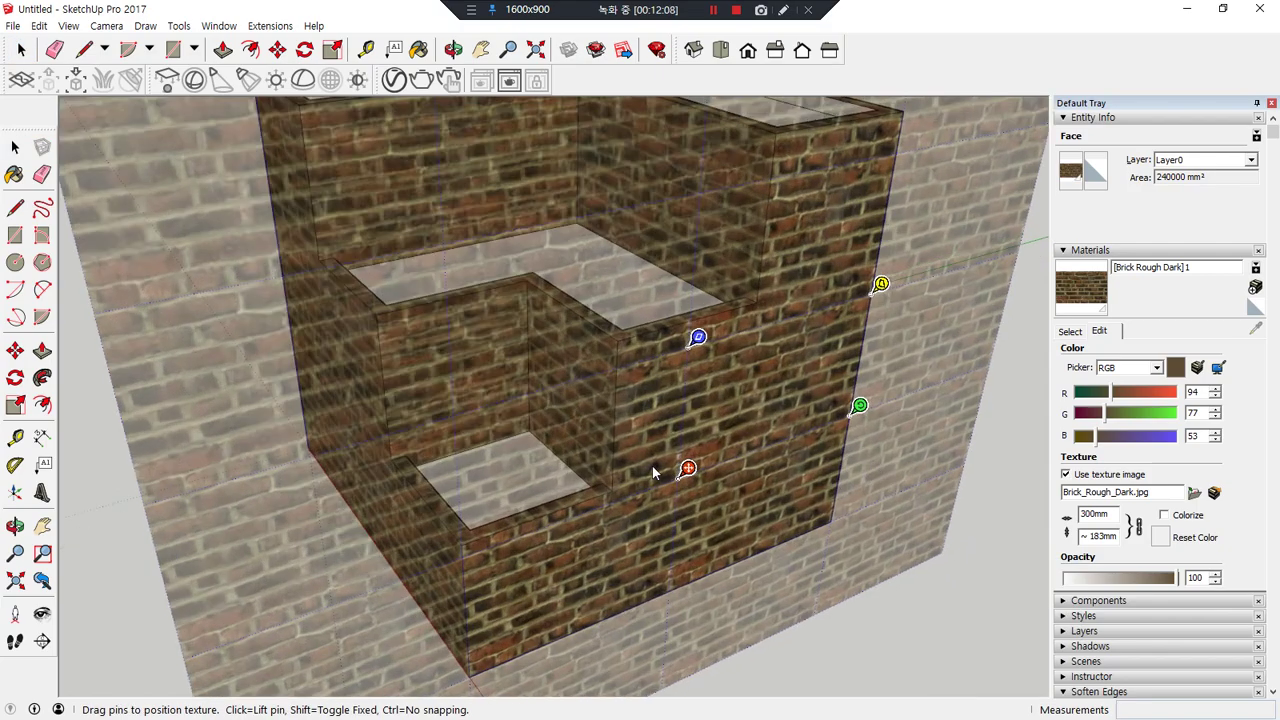
{"action": "left_click_drag", "start_coordinate": [690, 471], "coordinate": [649, 492]}
{"action": "middle_click_drag", "start_coordinate": [645, 492], "coordinate": [580, 624]}
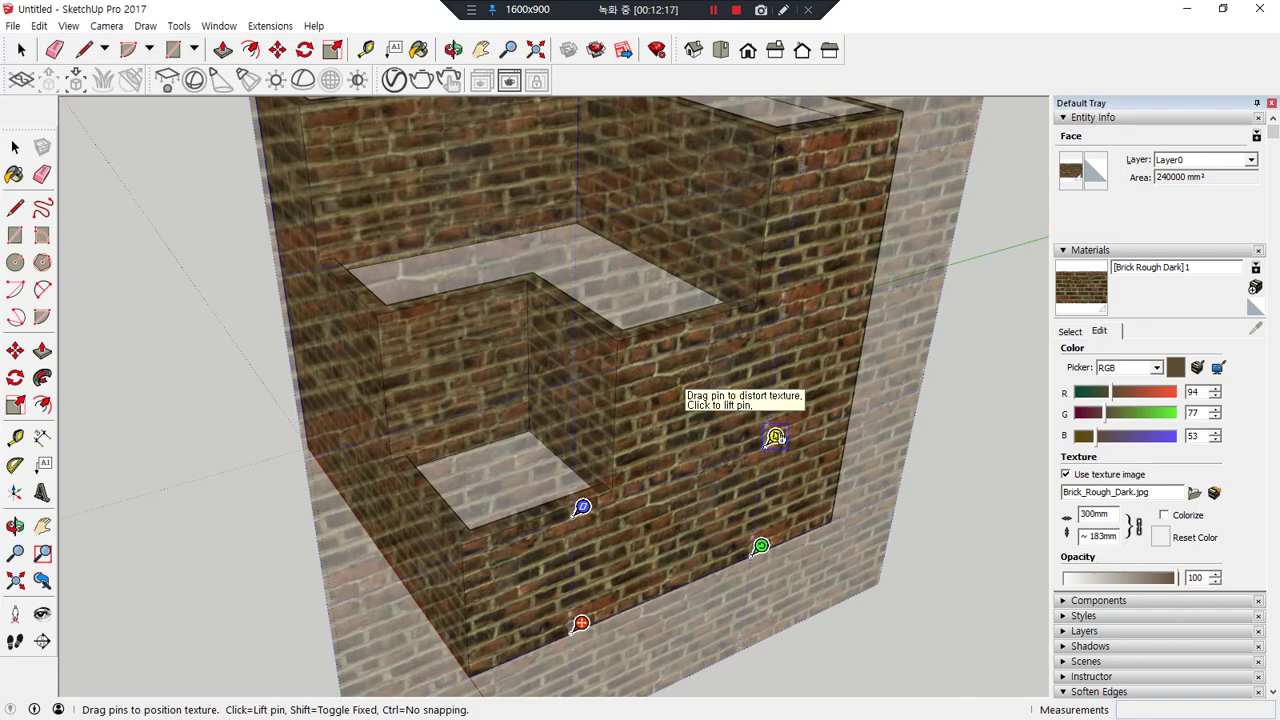
{"action": "mouse_move", "coordinate": [776, 437]}
{"action": "left_mouse_down"}
{"action": "mouse_move", "coordinate": [694, 394]}
{"action": "mouse_move", "coordinate": [743, 434]}
{"action": "mouse_move", "coordinate": [775, 437]}
{"action": "left_mouse_up"}
{"action": "mouse_move", "coordinate": [583, 507]}
{"action": "left_mouse_down"}
{"action": "mouse_move", "coordinate": [663, 480]}
{"action": "mouse_move", "coordinate": [583, 507]}
{"action": "left_mouse_up"}
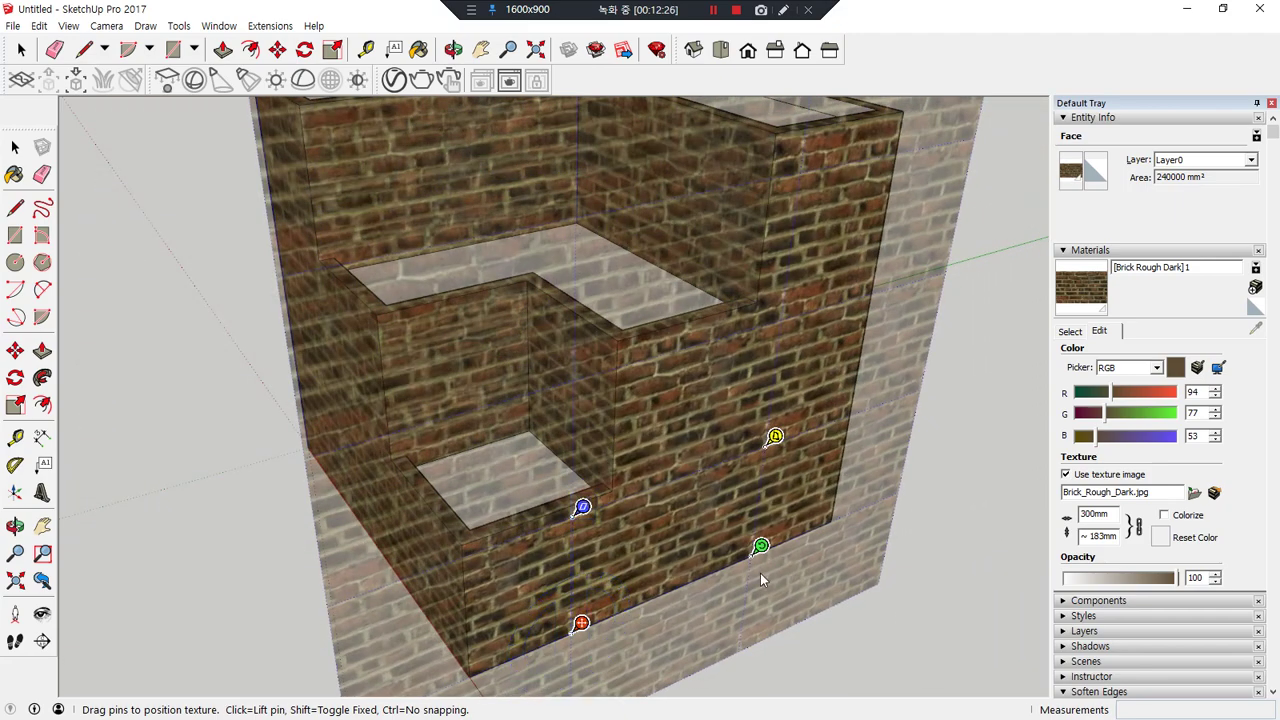
- Anchor the texture at the stepped face's lower front corner, scale it to the lower far corner and finish positioning
{"action": "mouse_move", "coordinate": [768, 570]}
{"action": "left_mouse_down"}
{"action": "mouse_move", "coordinate": [724, 578]}
{"action": "mouse_move", "coordinate": [785, 528]}
{"action": "mouse_move", "coordinate": [792, 592]}
{"action": "mouse_move", "coordinate": [726, 568]}
{"action": "mouse_move", "coordinate": [741, 513]}
{"action": "mouse_move", "coordinate": [719, 547]}
{"action": "mouse_move", "coordinate": [803, 537]}
{"action": "left_mouse_up"}
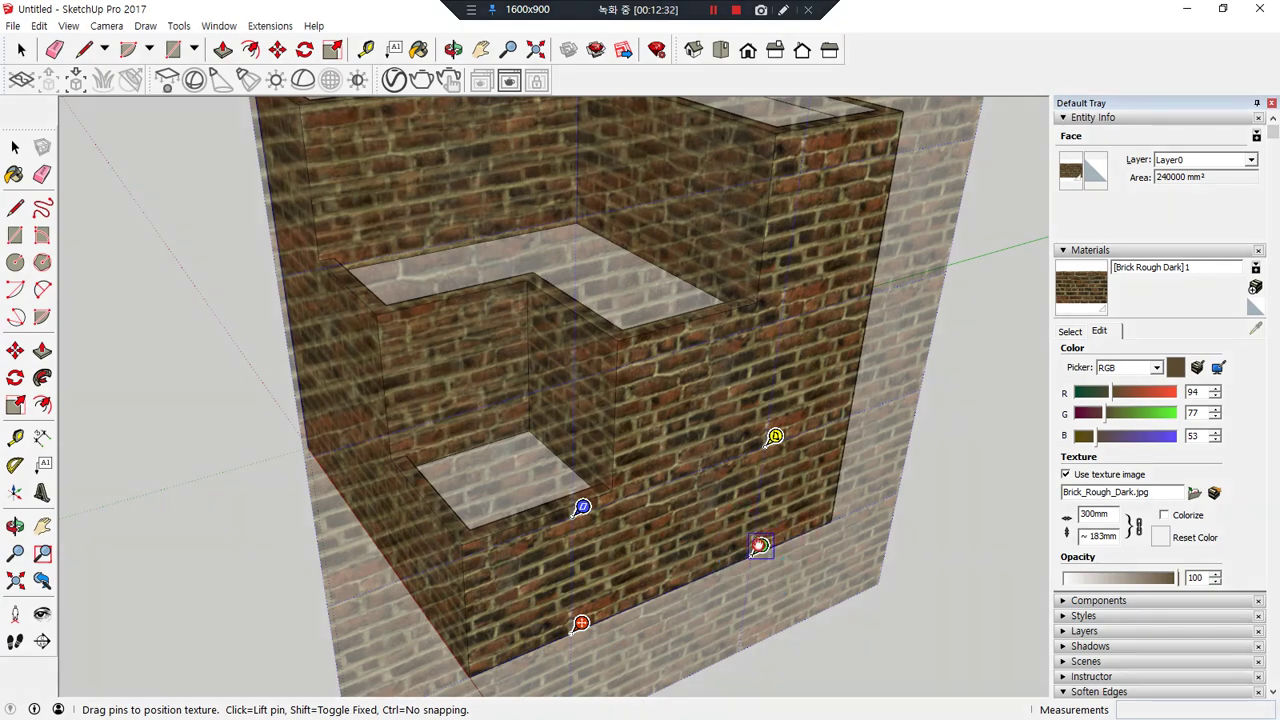
{"action": "left_click_drag", "start_coordinate": [760, 545], "coordinate": [840, 512]}
{"action": "middle_click_drag", "start_coordinate": [661, 546], "coordinate": [613, 527]}
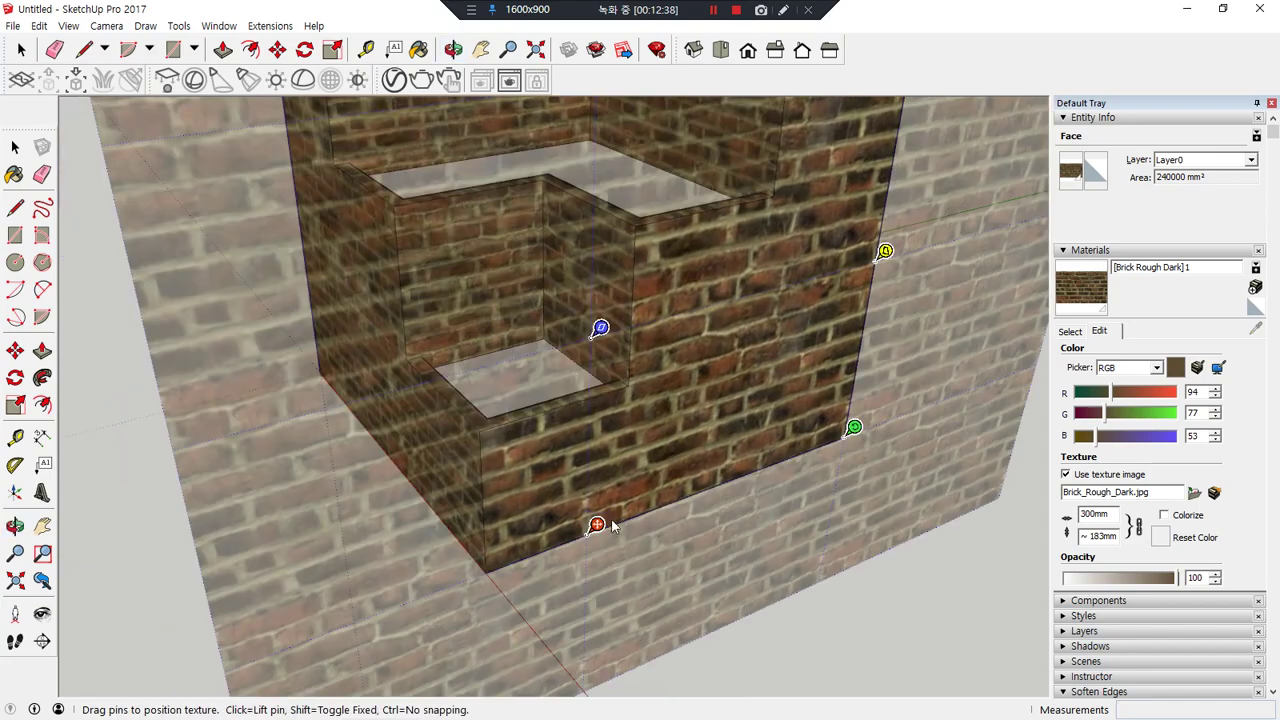
{"action": "left_click_drag", "start_coordinate": [596, 527], "coordinate": [497, 565]}
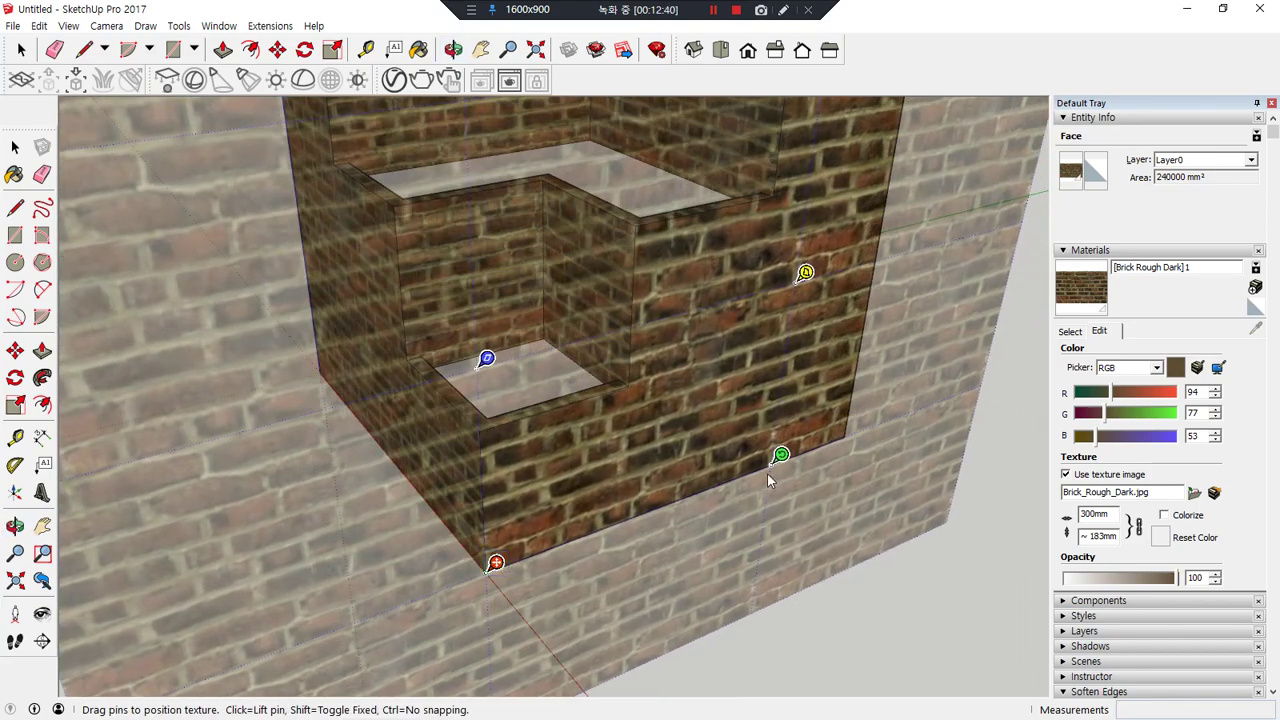
{"action": "mouse_move", "coordinate": [780, 456]}
{"action": "left_mouse_down"}
{"action": "mouse_move", "coordinate": [777, 380]}
{"action": "mouse_move", "coordinate": [751, 340]}
{"action": "mouse_move", "coordinate": [814, 380]}
{"action": "mouse_move", "coordinate": [846, 426]}
{"action": "left_mouse_up"}
{"action": "left_click", "coordinate": [902, 643]}
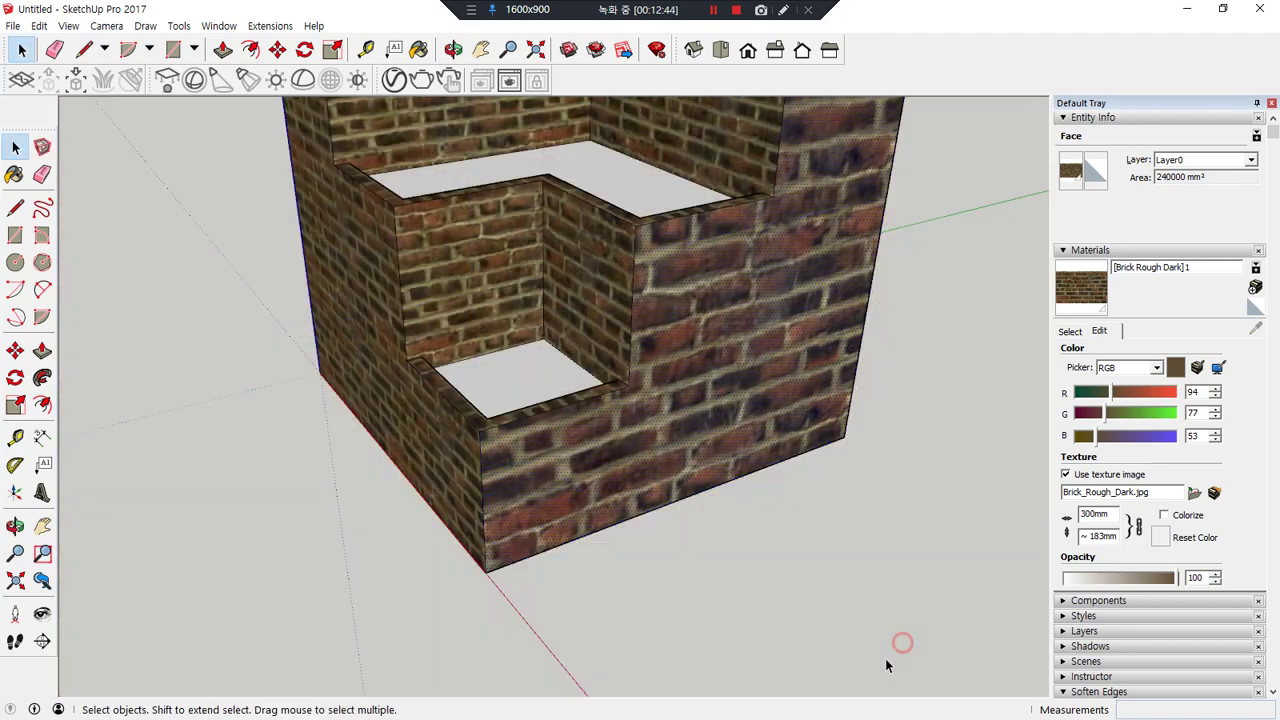
{"action": "left_click", "coordinate": [862, 560]}
- Position the other stepped face's texture, anchoring it at the lower front corner and rotating and scaling it to the upper back corner
{"action": "scroll", "coordinate": [758, 498], "scroll_direction": "down", "scroll_amount": 2}
{"action": "middle_click_drag", "start_coordinate": [673, 474], "coordinate": [820, 454], "text": "shift"}
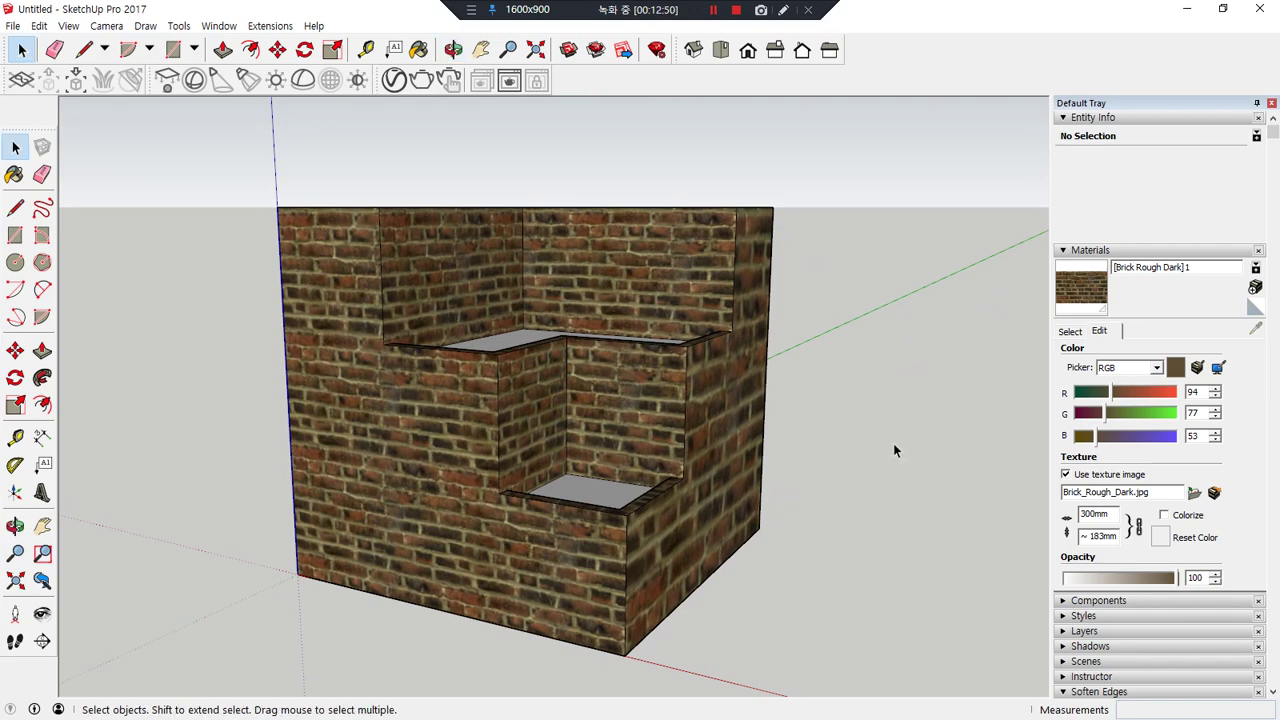
{"action": "right_click", "coordinate": [392, 505]}
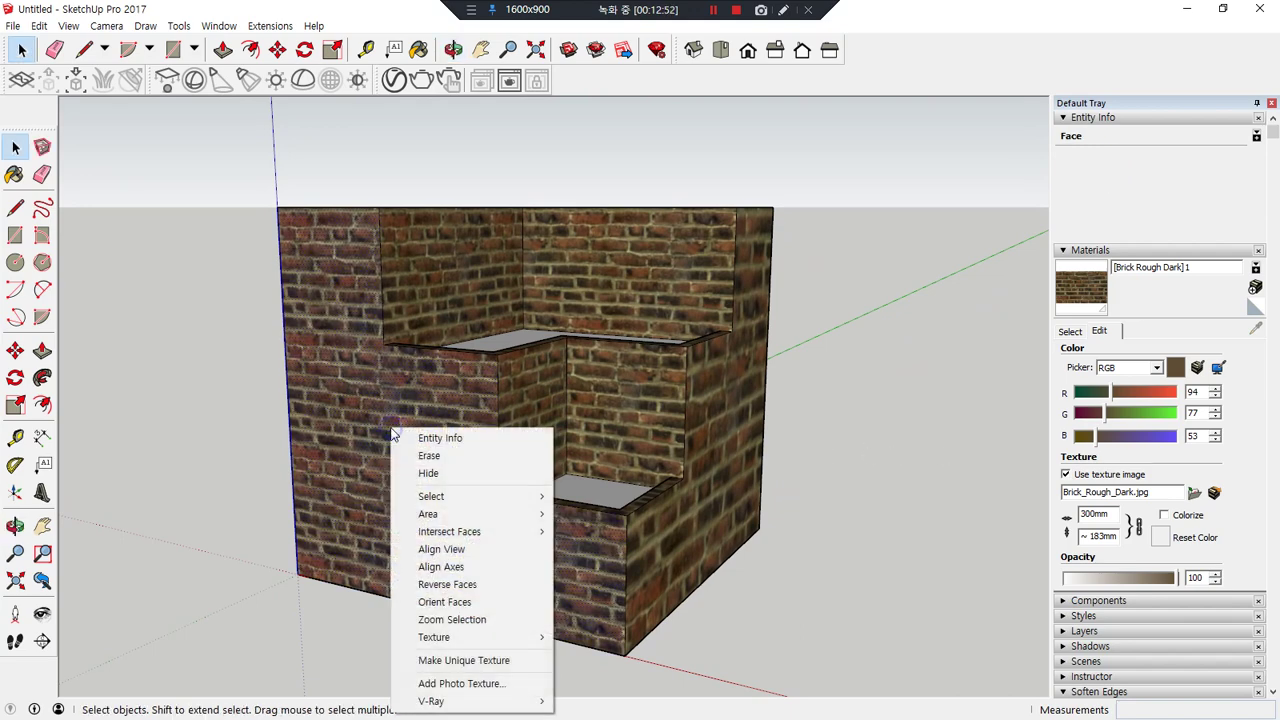
{"action": "mouse_move", "coordinate": [488, 637]}
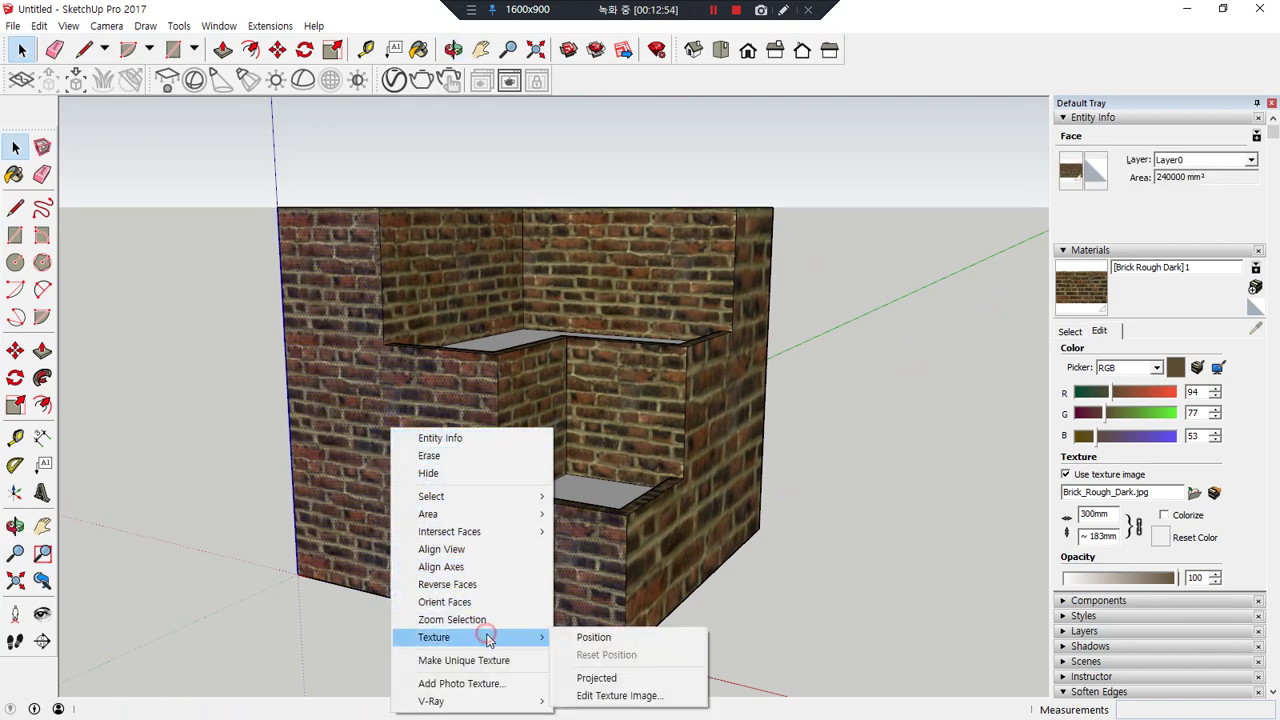
{"action": "left_click", "coordinate": [590, 637]}
{"action": "left_click_drag", "start_coordinate": [301, 461], "coordinate": [625, 648]}
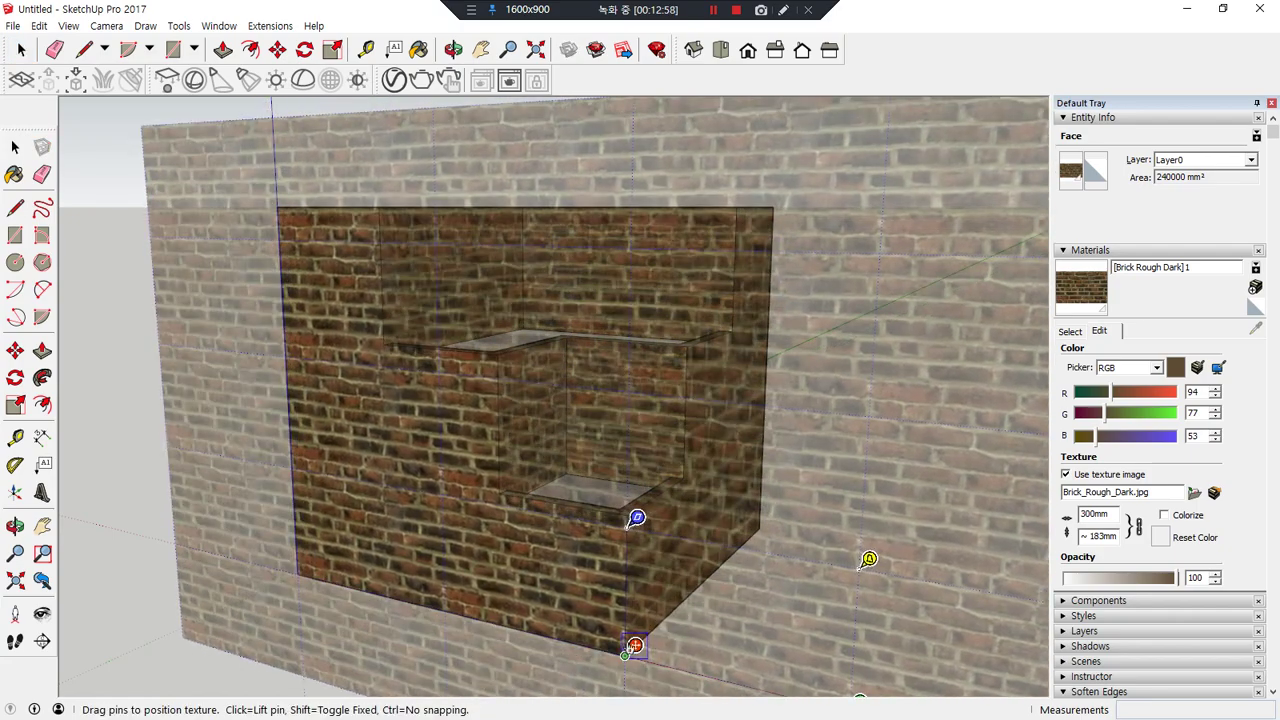
{"action": "middle_click_drag", "start_coordinate": [625, 648], "coordinate": [714, 628]}
{"action": "left_click_drag", "start_coordinate": [832, 682], "coordinate": [360, 272]}
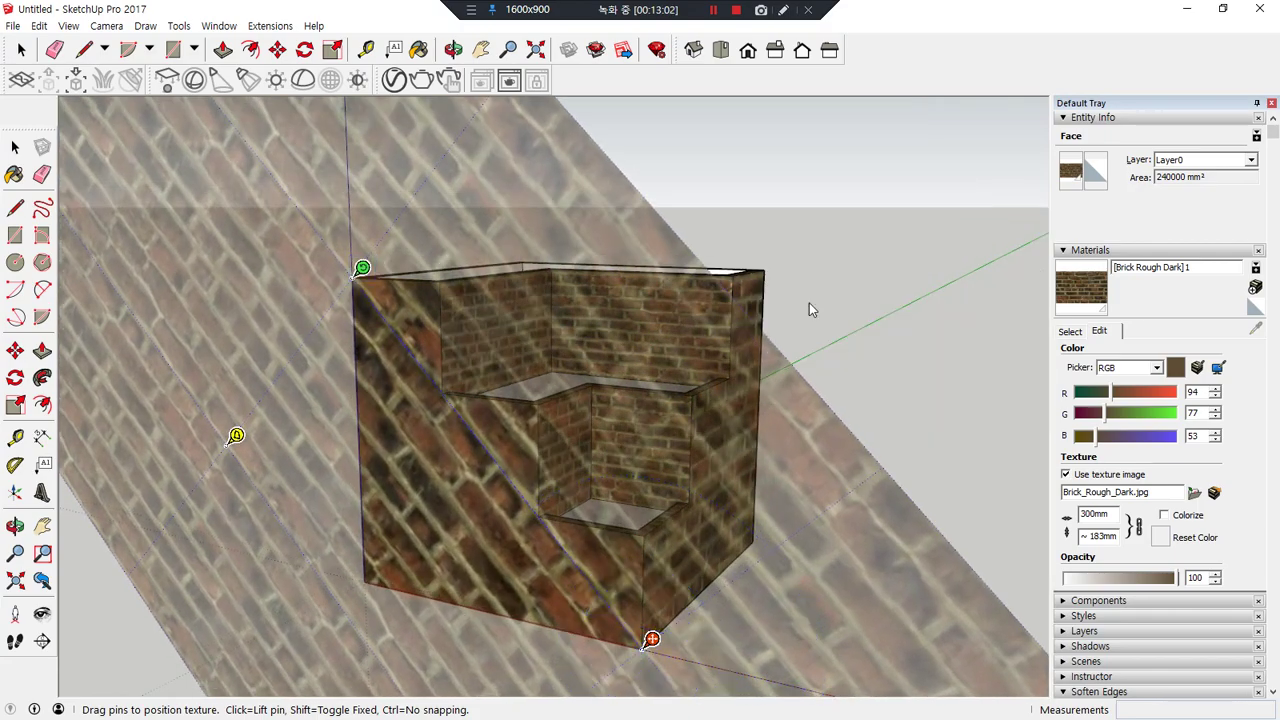
{"action": "left_click", "coordinate": [851, 282]}
{"action": "left_click", "coordinate": [917, 362]}
- Position the texture on the full back face, anchoring it at a lower corner and scaling it up along the bottom edge
{"action": "scroll", "coordinate": [572, 582], "scroll_direction": "up", "scroll_amount": 1}
{"action": "middle_click_drag", "start_coordinate": [572, 582], "coordinate": [459, 537]}
{"action": "right_click", "coordinate": [741, 346]}
{"action": "mouse_move", "coordinate": [851, 556]}
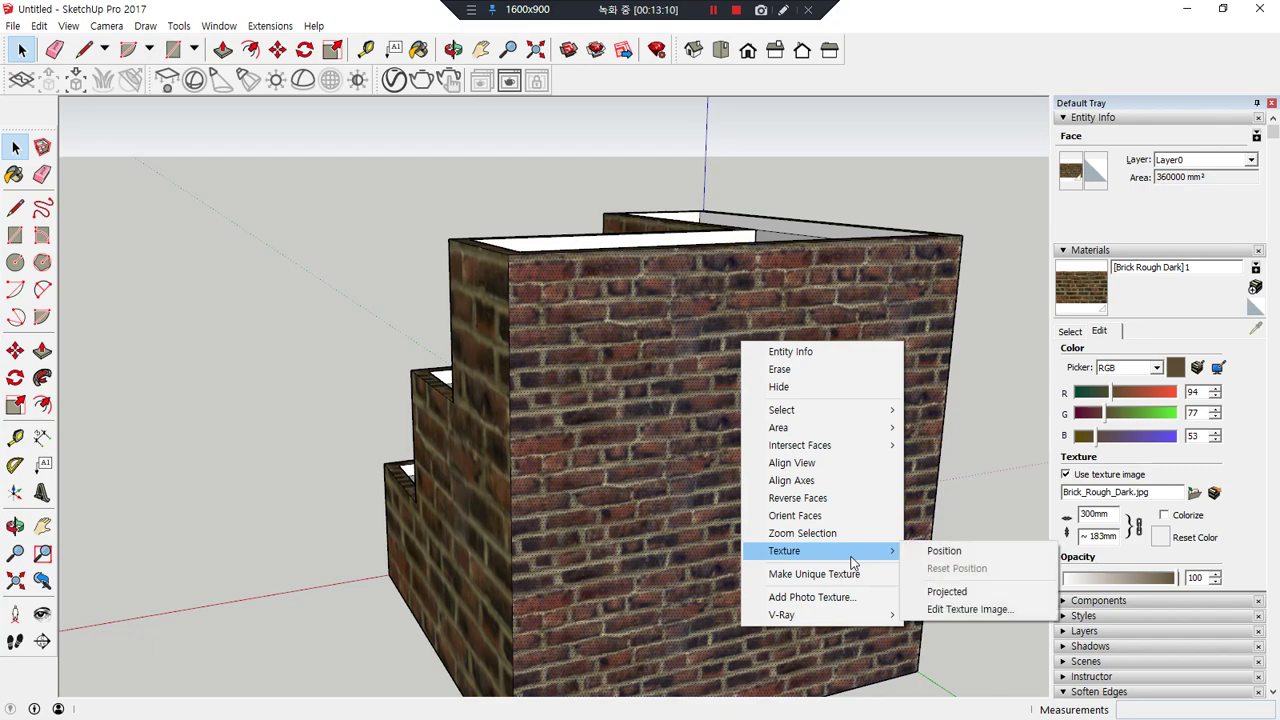
{"action": "left_click", "coordinate": [943, 551]}
{"action": "middle_click_drag", "start_coordinate": [774, 520], "coordinate": [444, 377]}
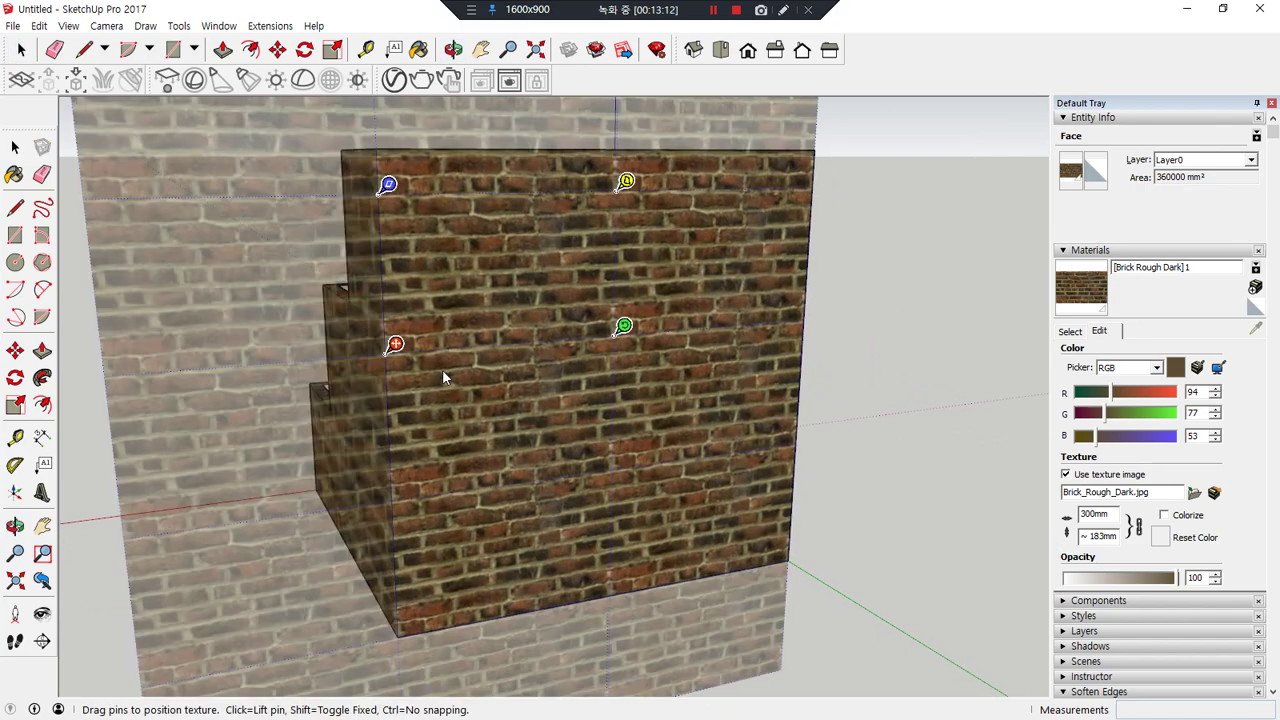
{"action": "left_click_drag", "start_coordinate": [395, 344], "coordinate": [407, 626]}
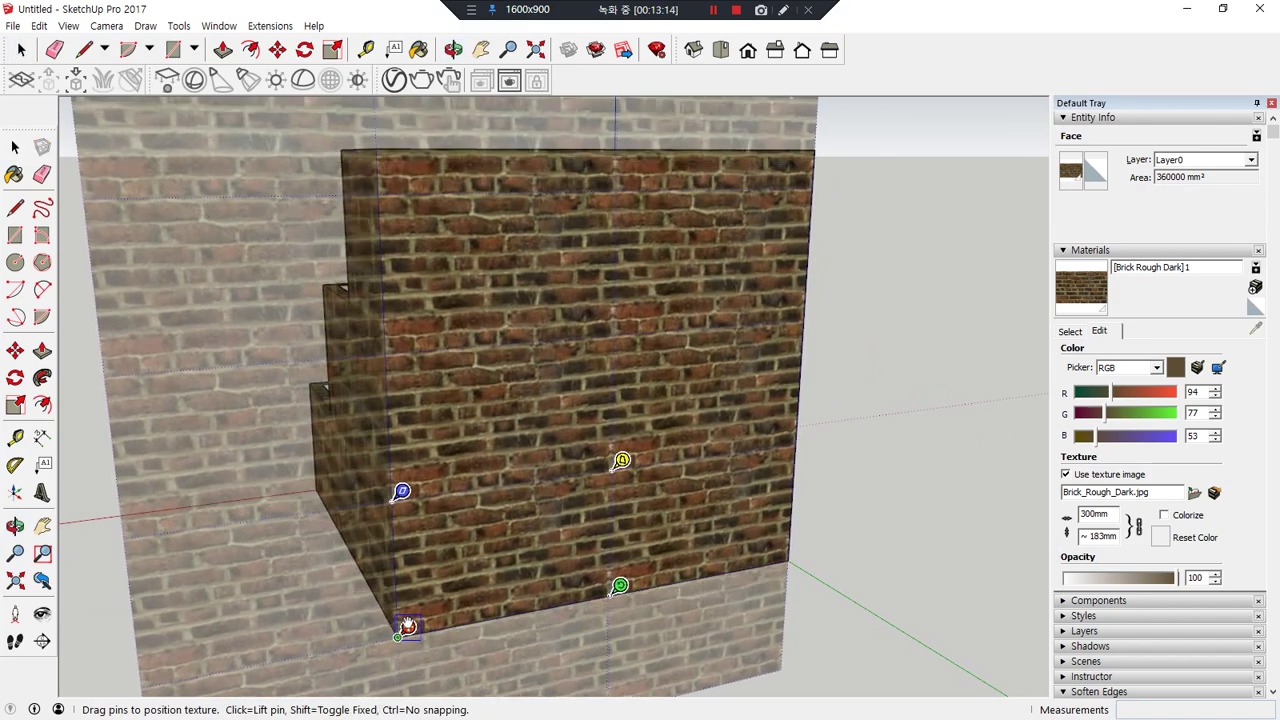
{"action": "left_click_drag", "start_coordinate": [618, 588], "coordinate": [797, 551]}
{"action": "left_click_drag", "start_coordinate": [963, 633], "coordinate": [960, 568]}
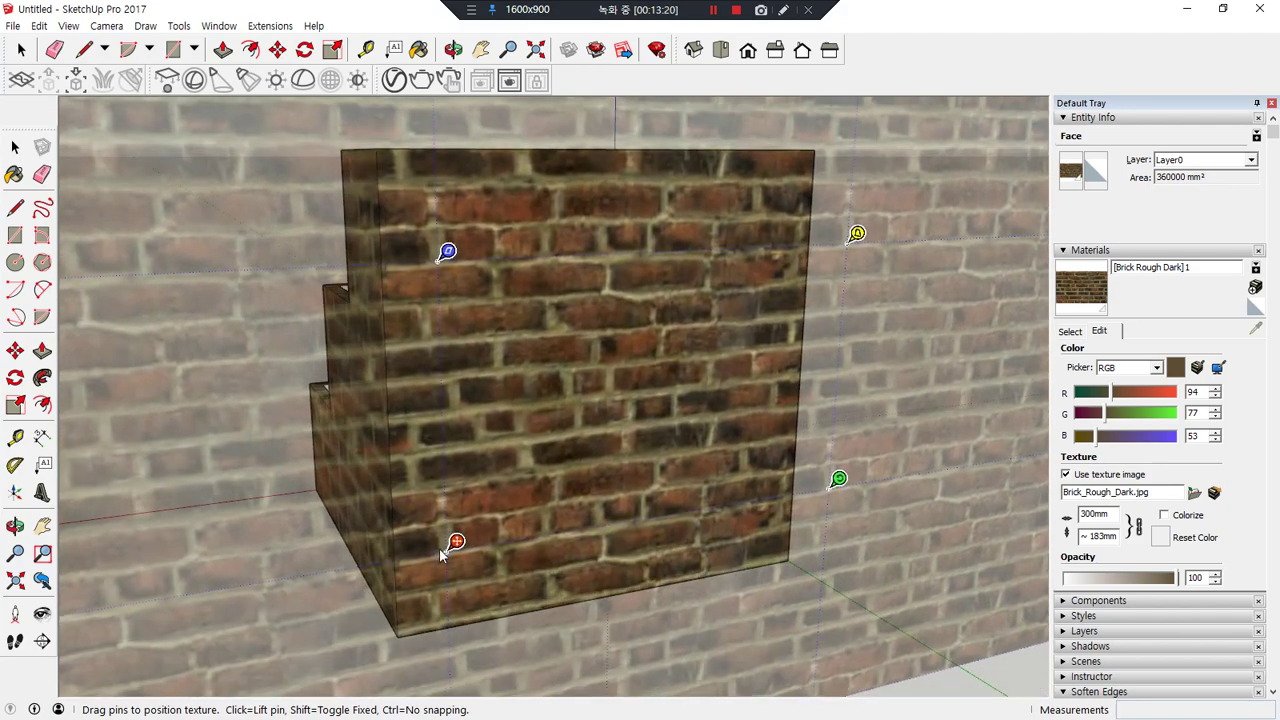
{"action": "left_click_drag", "start_coordinate": [455, 541], "coordinate": [404, 628]}
{"action": "left_click", "coordinate": [294, 554]}
{"action": "left_click", "coordinate": [254, 533]}
- Show the Landscaping, Fencing and Vegetation material collection and view the step floors from above
{"action": "middle_click_drag", "start_coordinate": [224, 557], "coordinate": [1131, 310]}
{"action": "left_click", "coordinate": [1072, 331]}
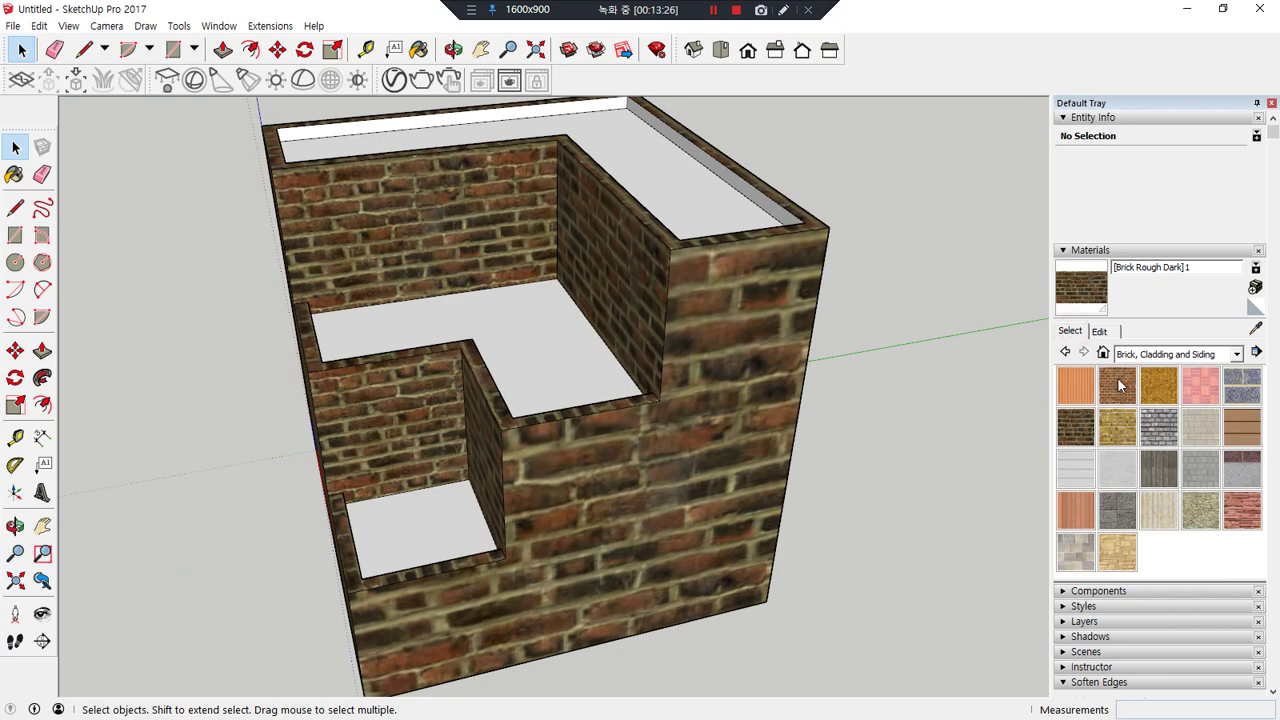
{"action": "left_click", "coordinate": [1157, 356]}
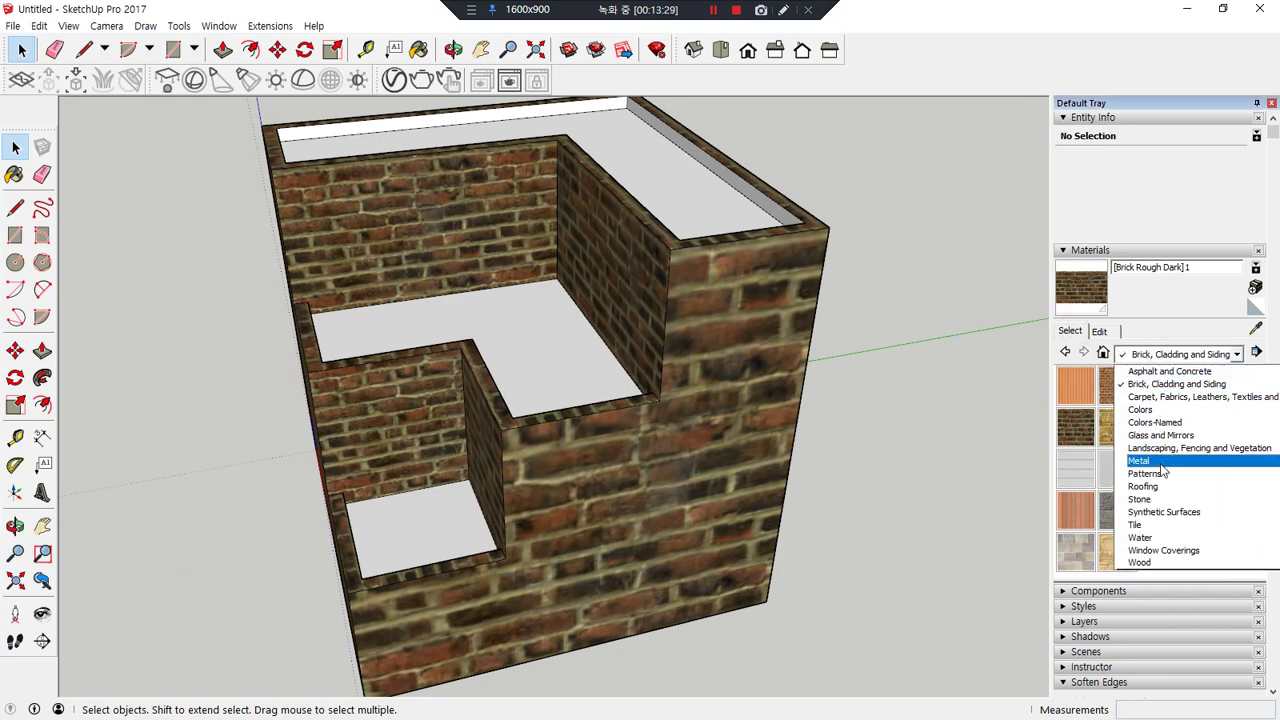
{"action": "middle_click_drag", "start_coordinate": [780, 380], "coordinate": [1012, 500]}
- Paint the floors of all three steps with Grass Dark Green
{"action": "left_click", "coordinate": [1195, 470]}
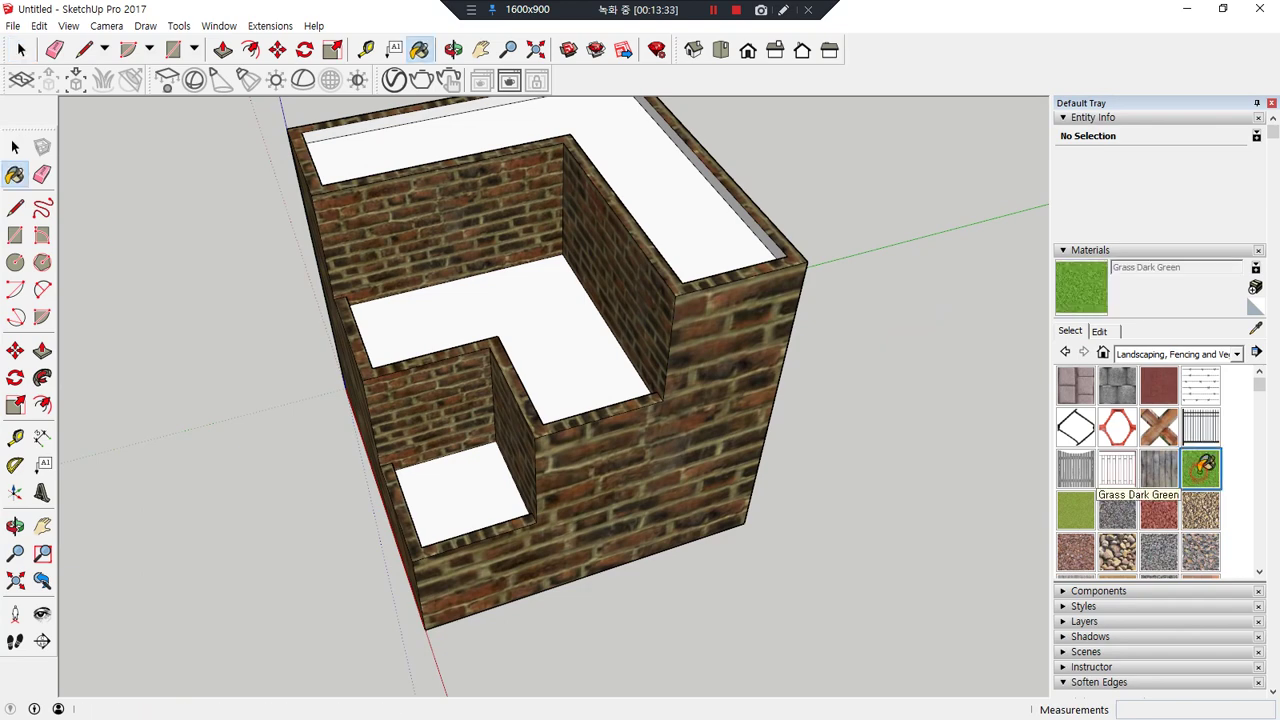
{"action": "left_click", "coordinate": [693, 203]}
{"action": "left_click", "coordinate": [585, 330]}
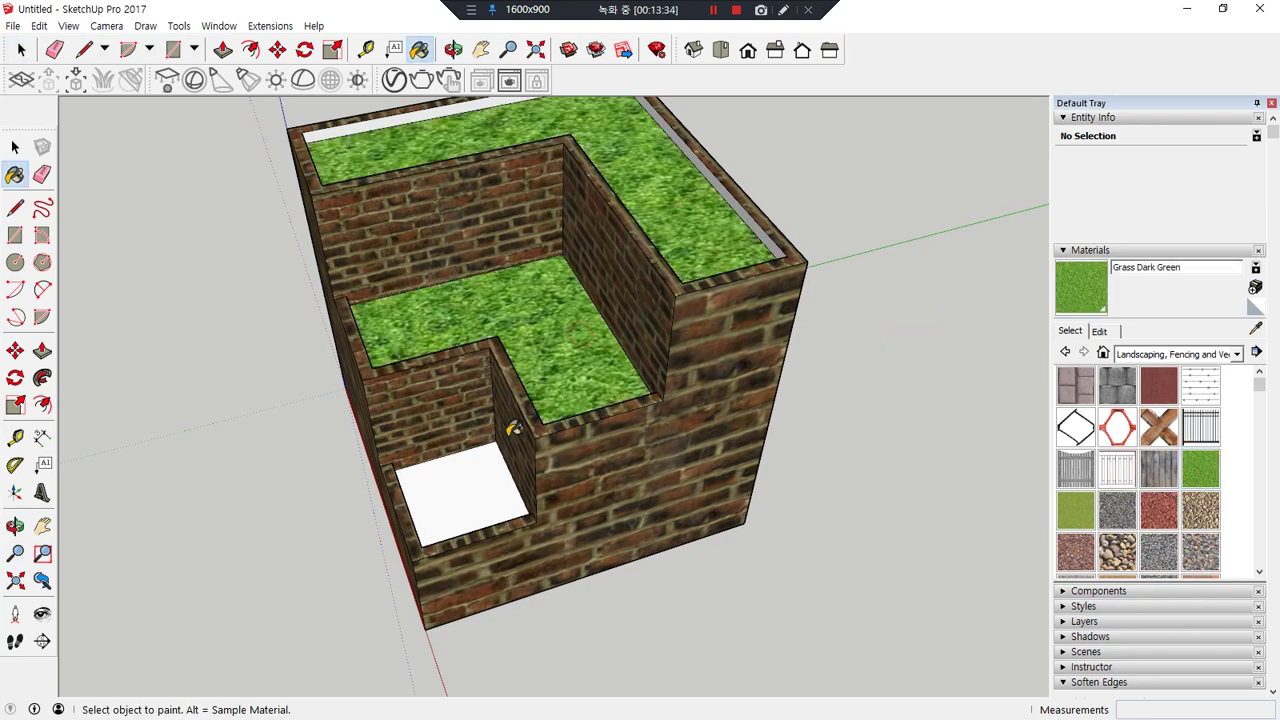
{"action": "left_click", "coordinate": [470, 485]}
- Repaint the floors of all three steps with Grass Light Green
{"action": "left_click", "coordinate": [1076, 510]}
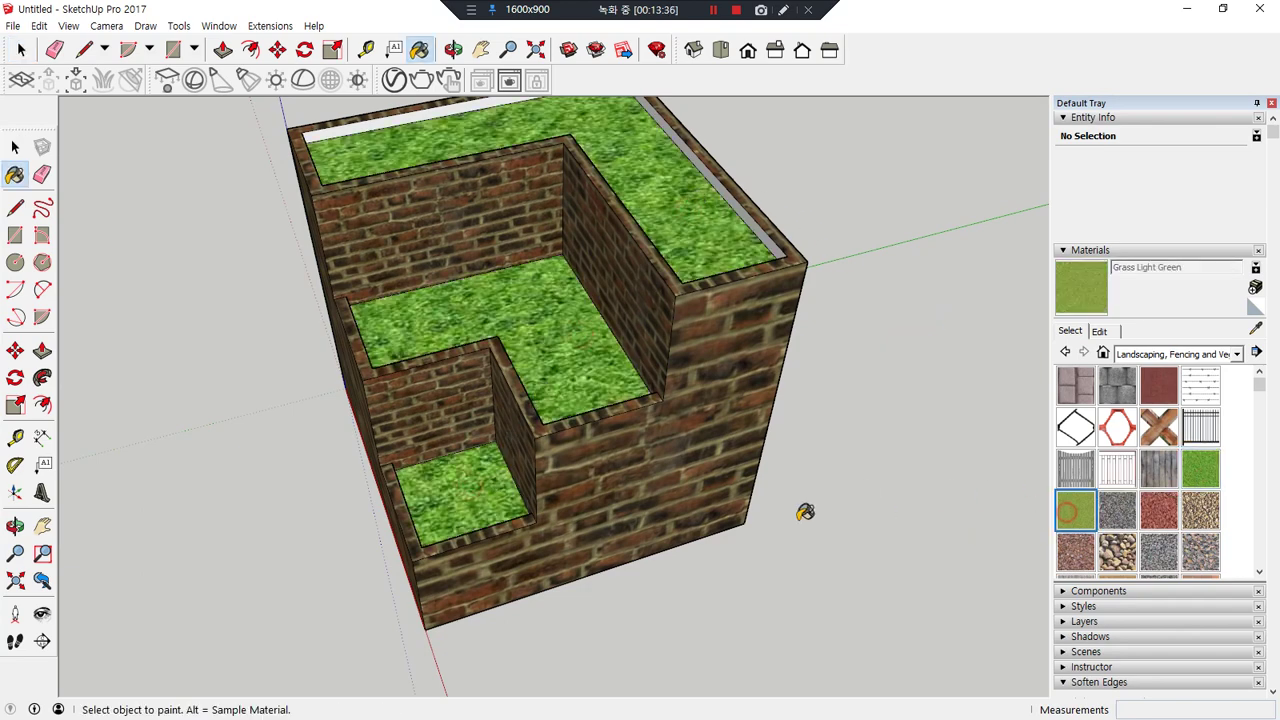
{"action": "left_click", "coordinate": [455, 485]}
{"action": "left_click", "coordinate": [567, 355]}
{"action": "left_click", "coordinate": [682, 236]}
- Repaint the floors of all three steps with Groundcover Gravel 1 inch
{"action": "left_click", "coordinate": [1205, 520]}
{"action": "left_click", "coordinate": [505, 498]}
{"action": "left_click", "coordinate": [578, 352]}
{"action": "left_click", "coordinate": [688, 263]}
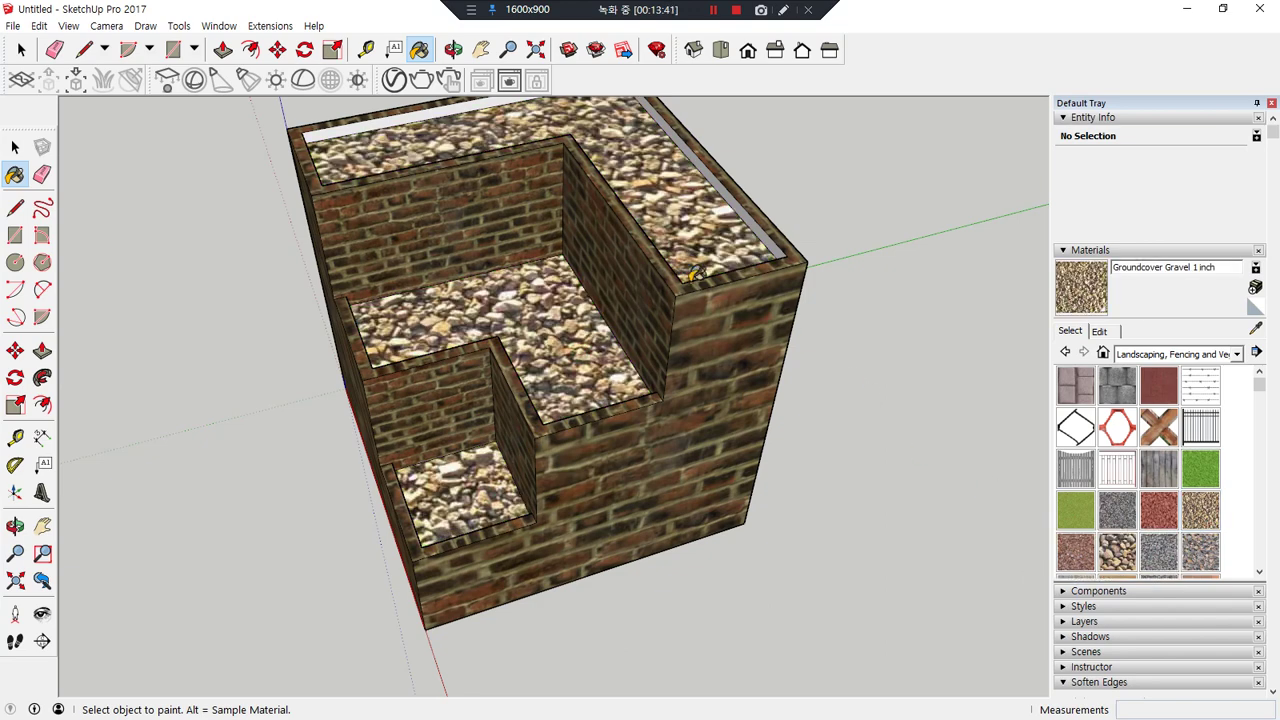
- Repaint the floors of all three steps with Groundcover Rock Crushed 2 inch
{"action": "left_click", "coordinate": [1157, 553]}
{"action": "left_click", "coordinate": [722, 232]}
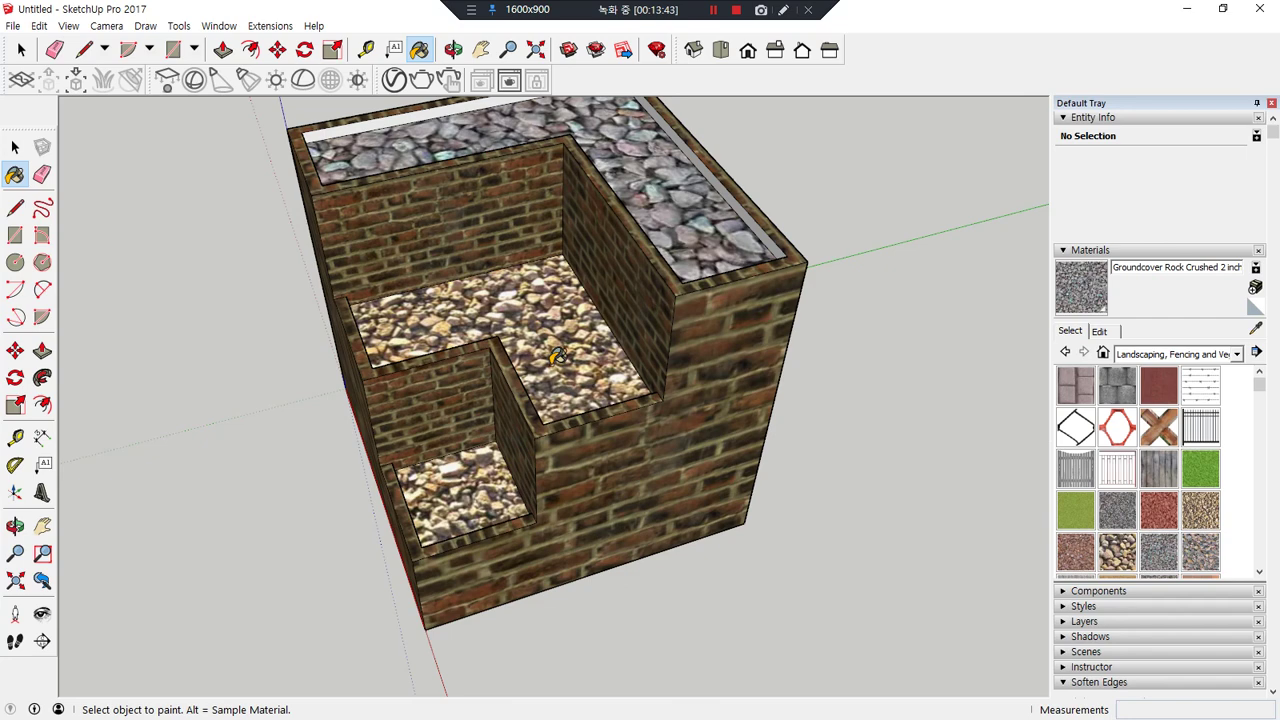
{"action": "left_click", "coordinate": [557, 357]}
{"action": "left_click", "coordinate": [474, 465]}
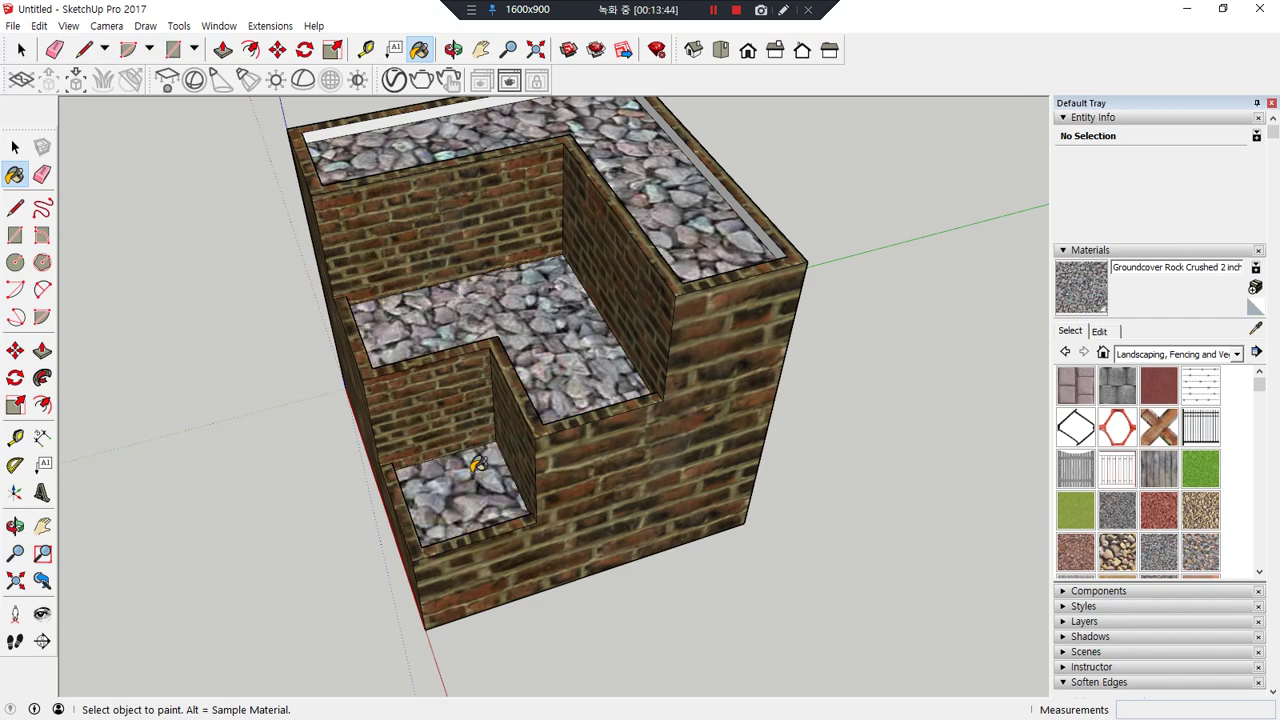
- Repaint the floors of all three steps with the reddish-brown groundcover material
{"action": "left_click", "coordinate": [1076, 550]}
{"action": "left_click", "coordinate": [460, 475]}
{"action": "left_click", "coordinate": [567, 343]}
{"action": "left_click", "coordinate": [725, 206]}
- Repaint the floors of all three steps with Grass Dark Green
{"action": "middle_click_drag", "start_coordinate": [764, 357], "coordinate": [626, 280]}
{"action": "left_click", "coordinate": [1200, 470]}
{"action": "left_click", "coordinate": [728, 215]}
{"action": "left_click", "coordinate": [615, 330]}
{"action": "left_click", "coordinate": [470, 470]}
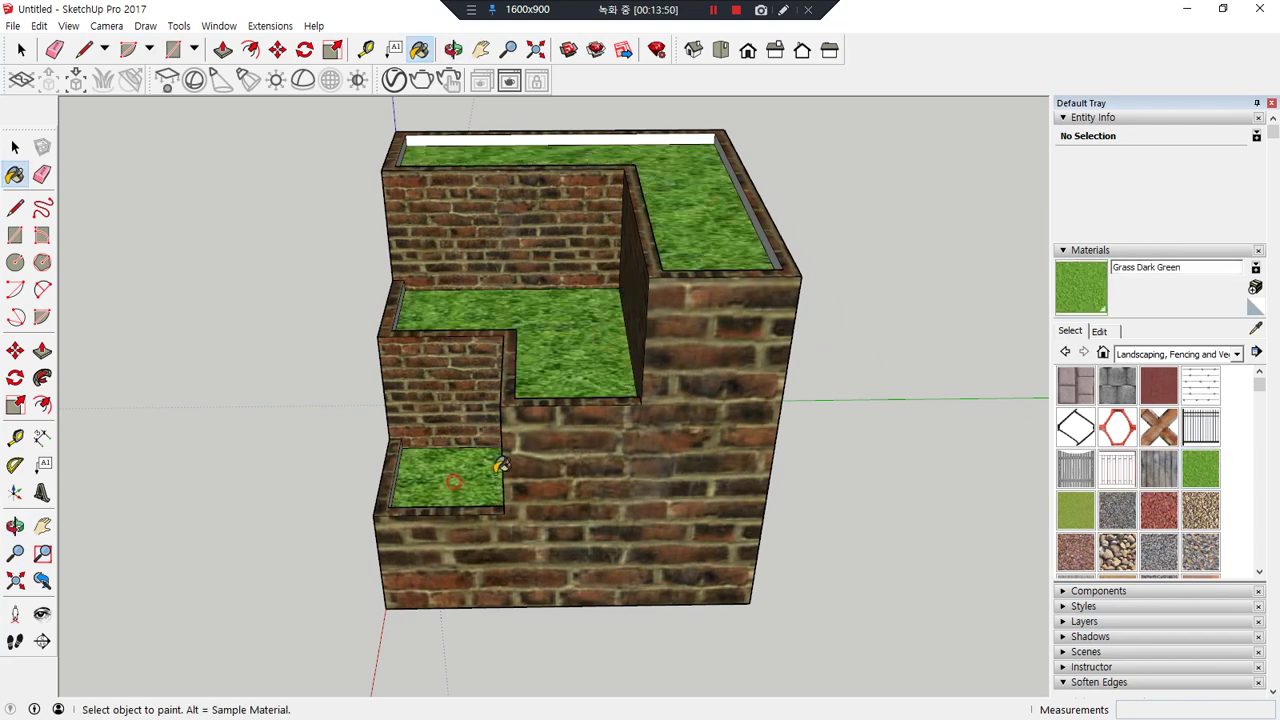
- Set the Grass Dark Green texture width to 300 mm and inspect the grass floors from several sides
{"action": "left_click", "coordinate": [1099, 331]}
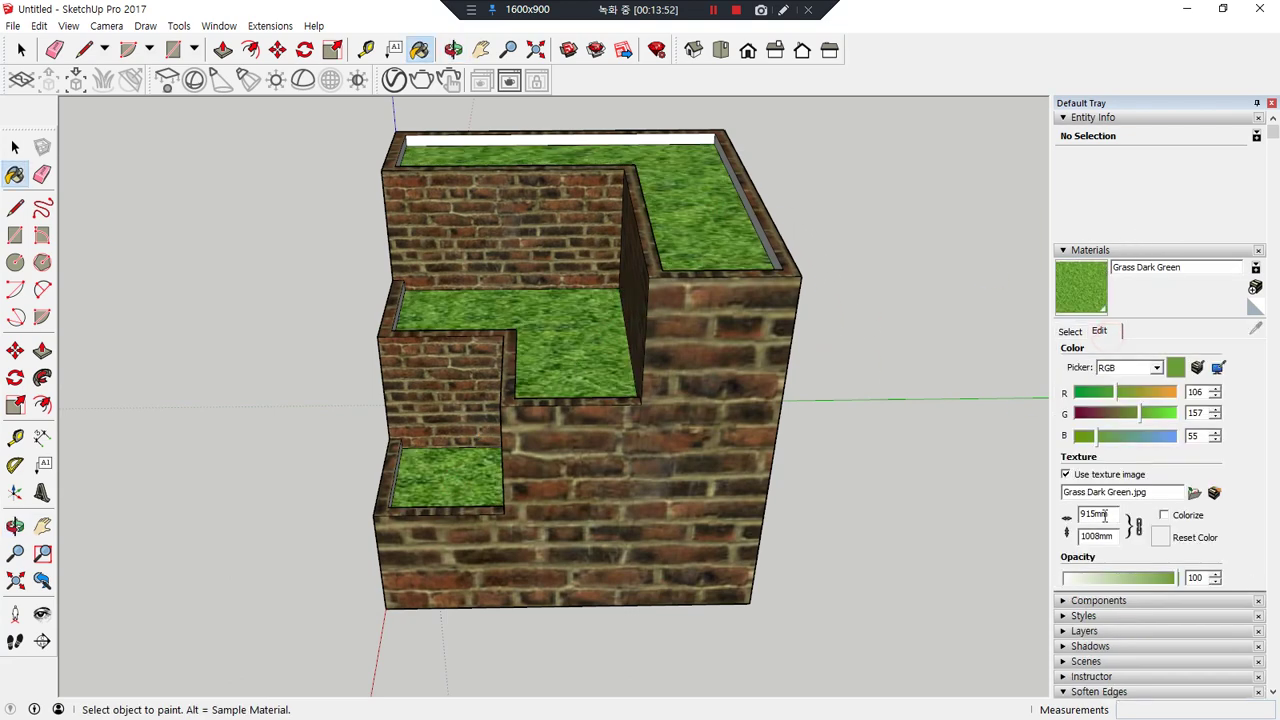
{"action": "double_click", "coordinate": [1095, 515]}
{"action": "type", "text": "300"}
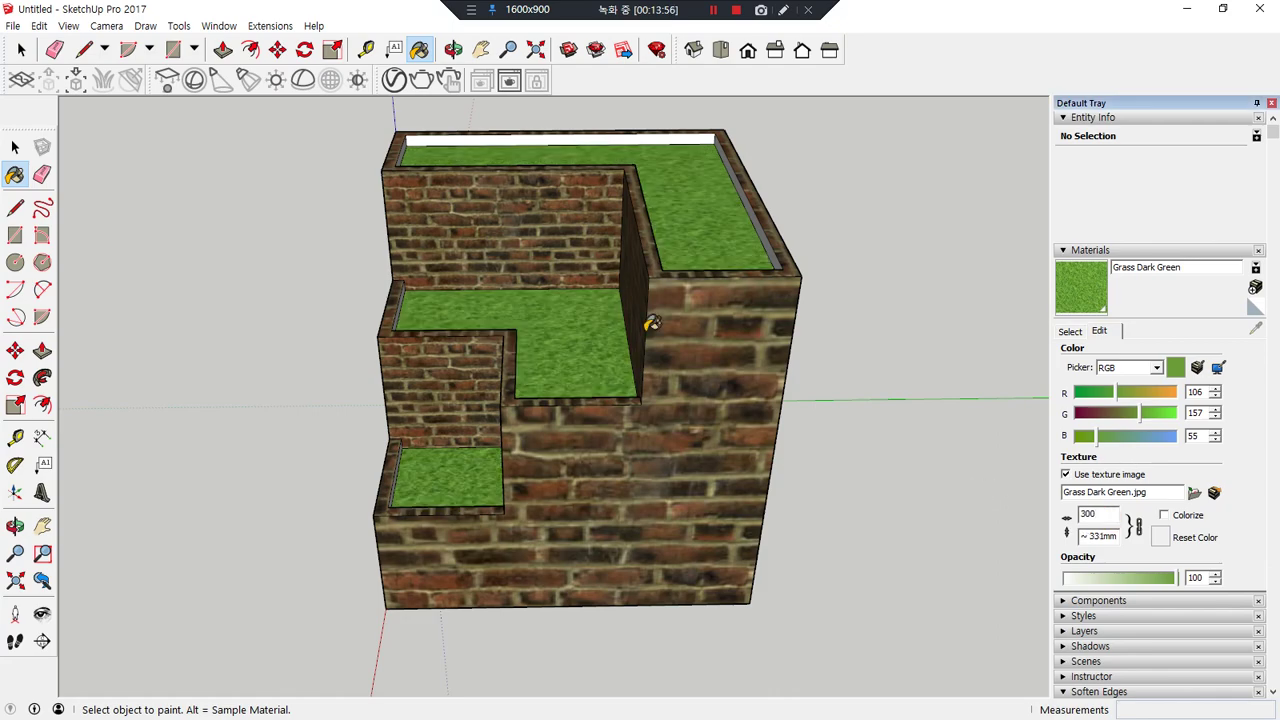
{"action": "scroll", "coordinate": [651, 323], "scroll_direction": "up", "scroll_amount": 6}
{"action": "mouse_move", "coordinate": [505, 431]}
{"action": "middle_mouse_down"}
{"action": "mouse_move", "coordinate": [610, 400]}
{"action": "mouse_move", "coordinate": [937, 414]}
{"action": "mouse_move", "coordinate": [980, 403]}
{"action": "mouse_move", "coordinate": [957, 349]}
{"action": "mouse_move", "coordinate": [880, 369]}
{"action": "mouse_move", "coordinate": [885, 339]}
{"action": "mouse_move", "coordinate": [800, 350]}
{"action": "middle_mouse_up"}
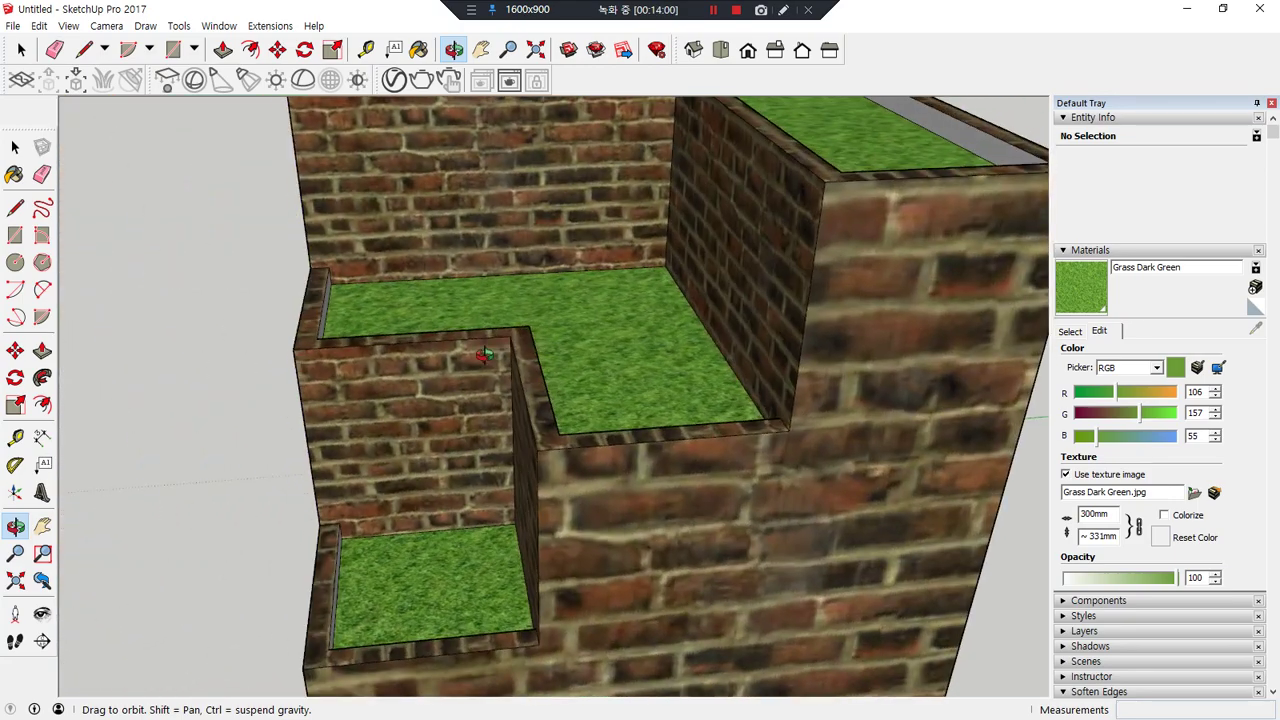
{"action": "scroll", "coordinate": [795, 375], "scroll_direction": "up", "scroll_amount": 2}
{"action": "scroll", "coordinate": [788, 391], "scroll_direction": "down", "scroll_amount": 3}
{"action": "mouse_move", "coordinate": [829, 372]}
{"action": "middle_mouse_down"}
{"action": "mouse_move", "coordinate": [463, 340]}
{"action": "mouse_move", "coordinate": [543, 366]}
{"action": "middle_mouse_up"}
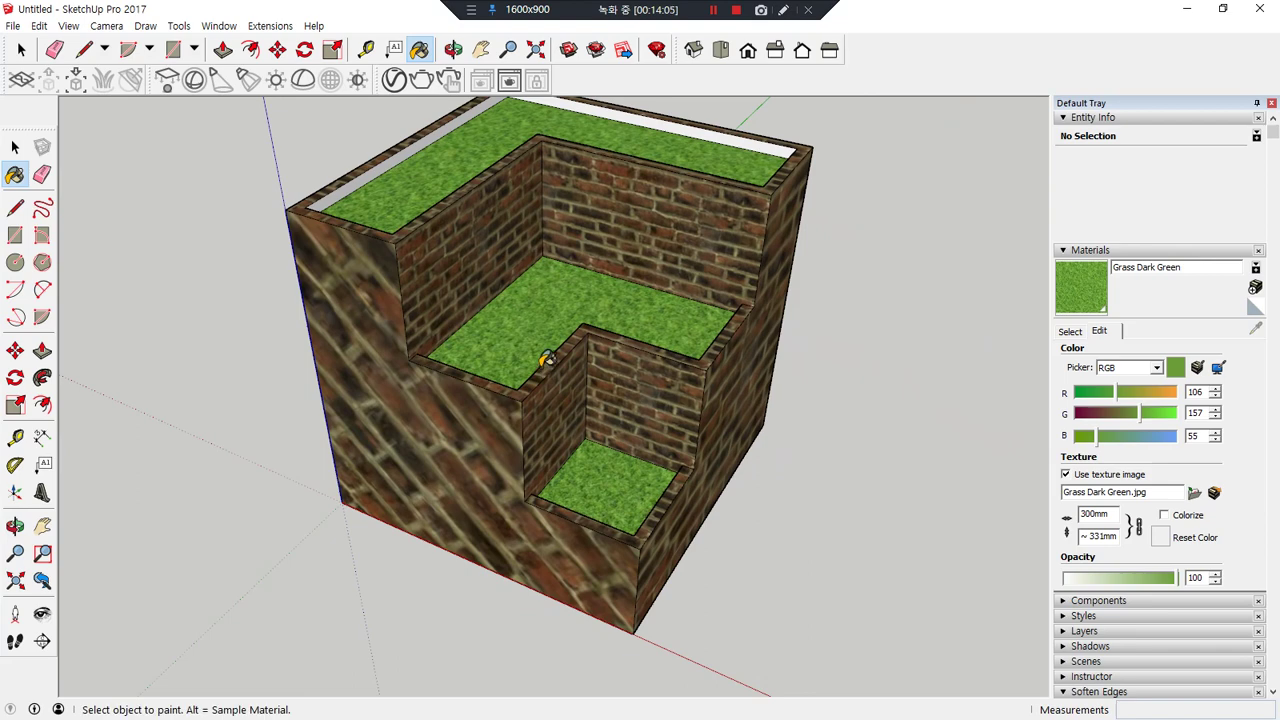
- Switch to the browser's window drawings and examine the wooden room window's overall width, height and frame thickness
{"action": "key", "text": "alt+Tab"}
{"action": "mouse_move", "coordinate": [185, 488]}
{"action": "left_mouse_down"}
{"action": "mouse_move", "coordinate": [118, 445]}
{"action": "mouse_move", "coordinate": [251, 209]}
{"action": "mouse_move", "coordinate": [380, 475]}
{"action": "mouse_move", "coordinate": [232, 510]}
{"action": "left_mouse_up"}
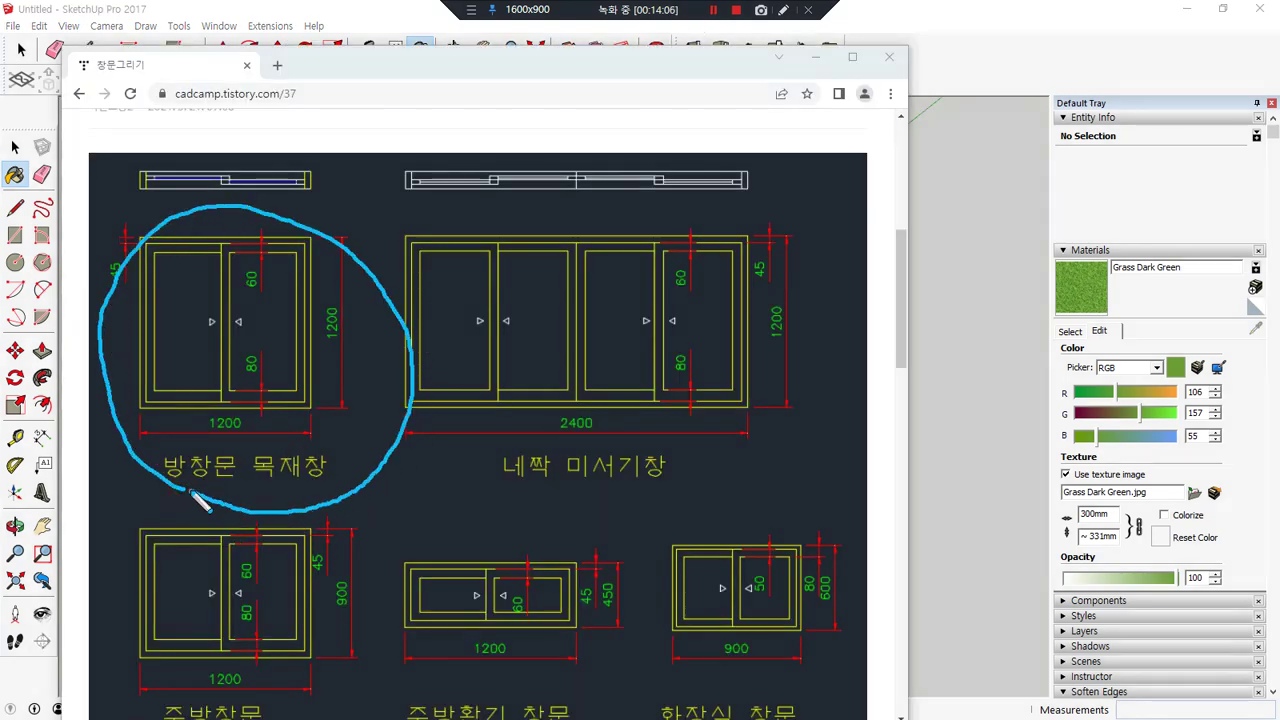
{"action": "mouse_move", "coordinate": [632, 492]}
{"action": "left_mouse_down"}
{"action": "mouse_move", "coordinate": [470, 494]}
{"action": "mouse_move", "coordinate": [655, 288]}
{"action": "mouse_move", "coordinate": [684, 487]}
{"action": "left_mouse_up"}
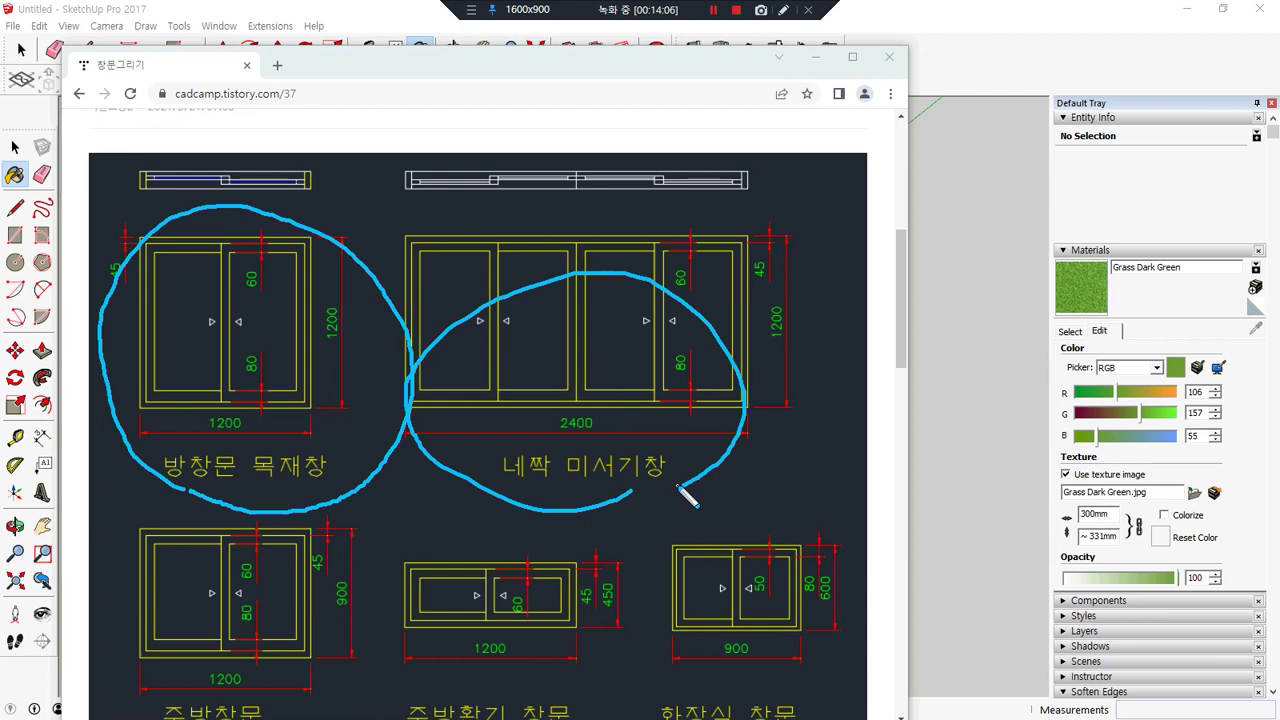
{"action": "key", "text": "Delete"}
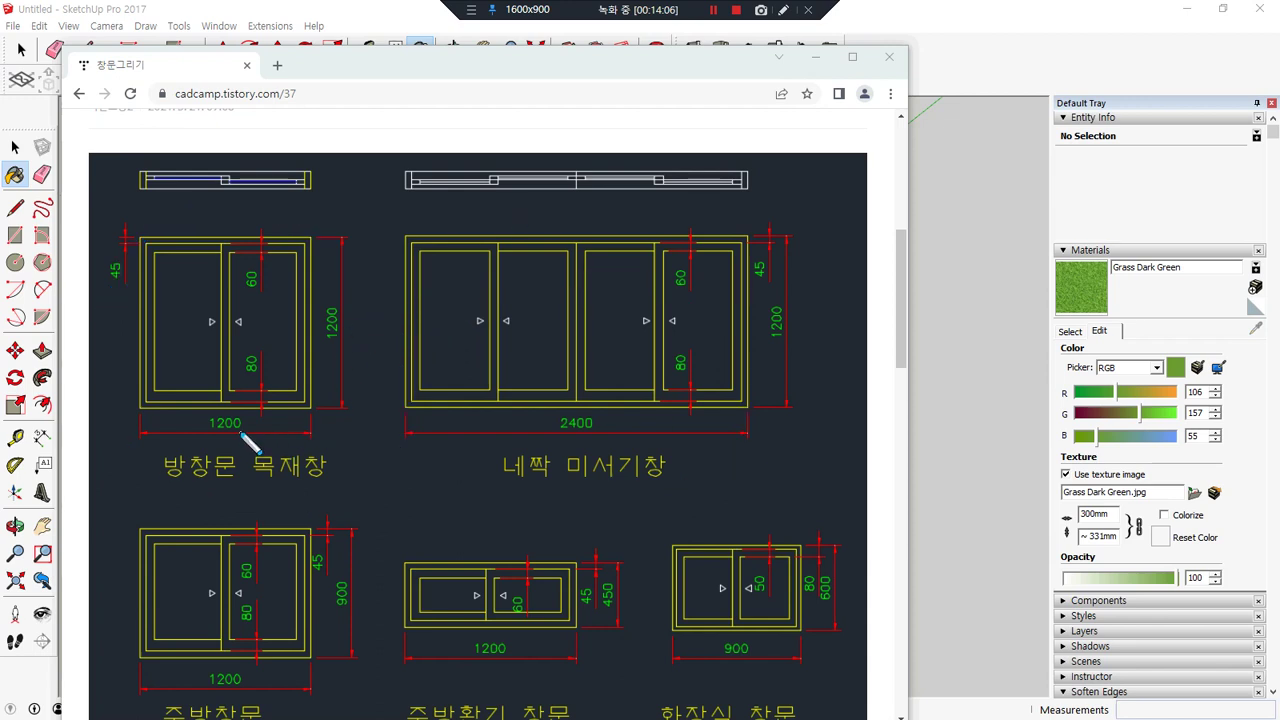
{"action": "left_click_drag", "start_coordinate": [220, 448], "coordinate": [243, 420]}
{"action": "left_click_drag", "start_coordinate": [348, 340], "coordinate": [352, 314]}
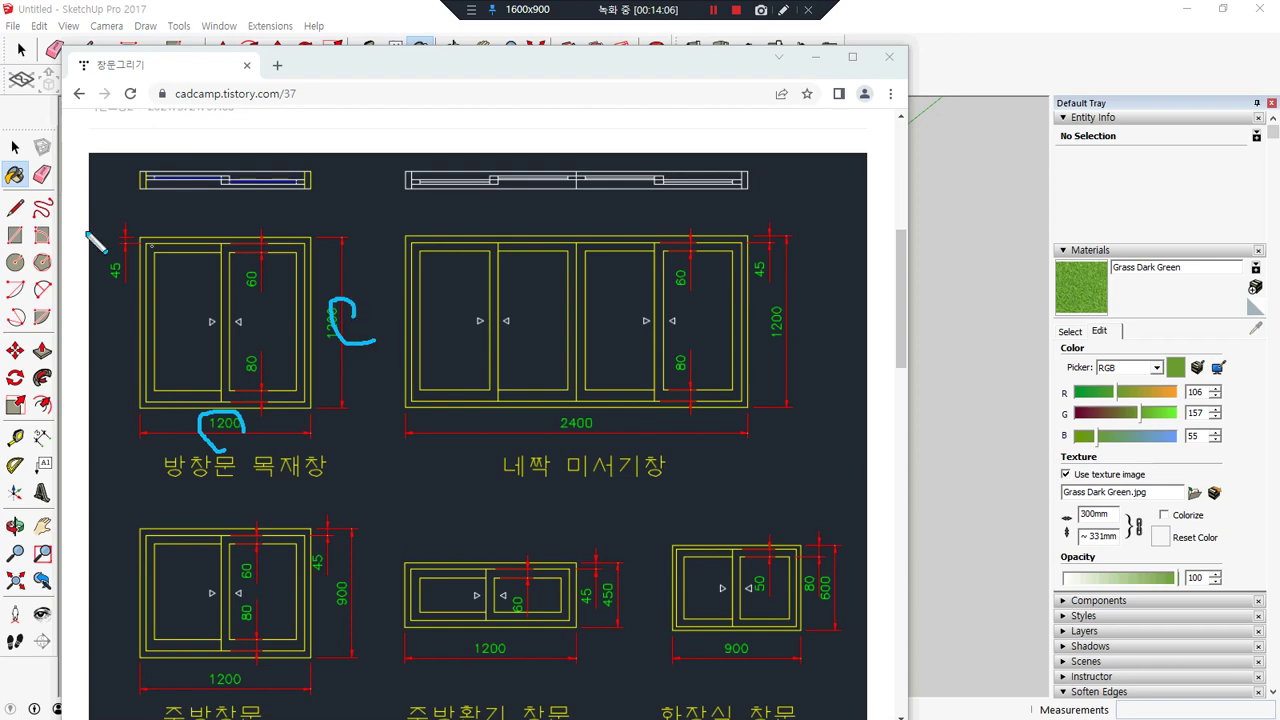
{"action": "left_click_drag", "start_coordinate": [117, 296], "coordinate": [137, 286]}
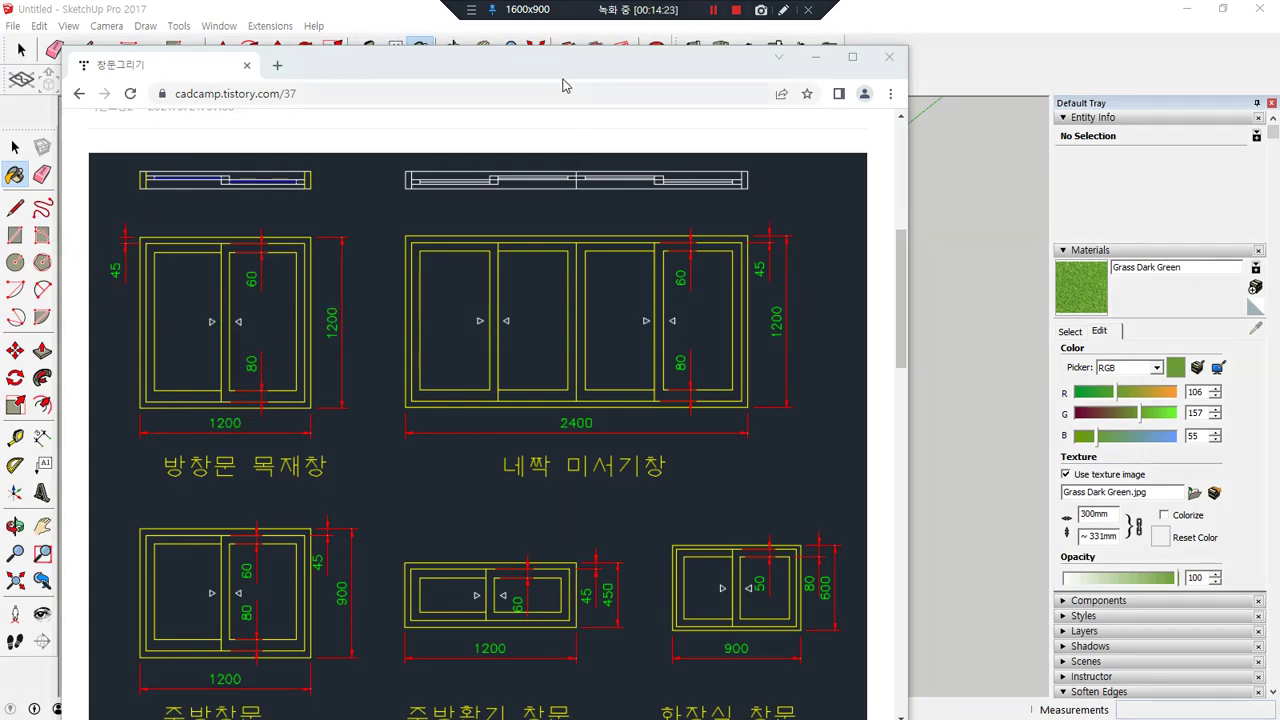
{"action": "key", "text": "super+Down"}
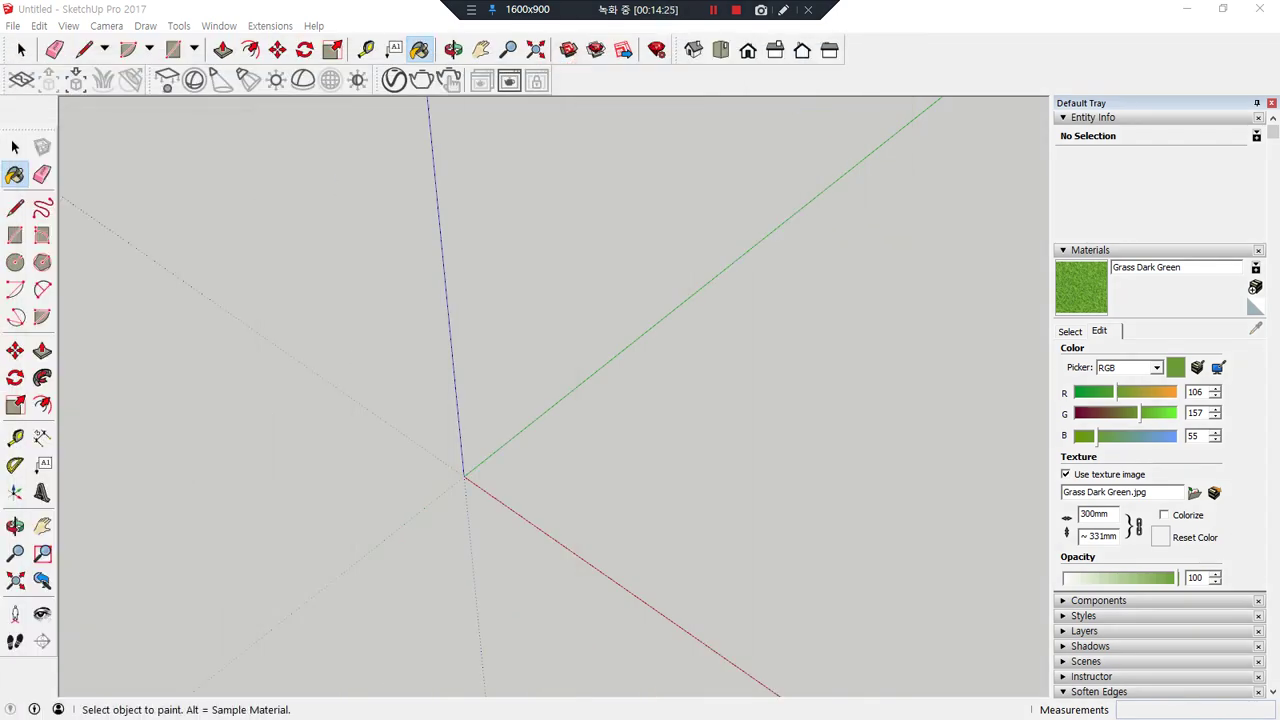
- Draw an upright 1200 × 1200 mm square from the origin on the red-blue plane
{"action": "middle_click_drag", "start_coordinate": [449, 534], "coordinate": [594, 523]}
{"action": "key", "text": "r"}
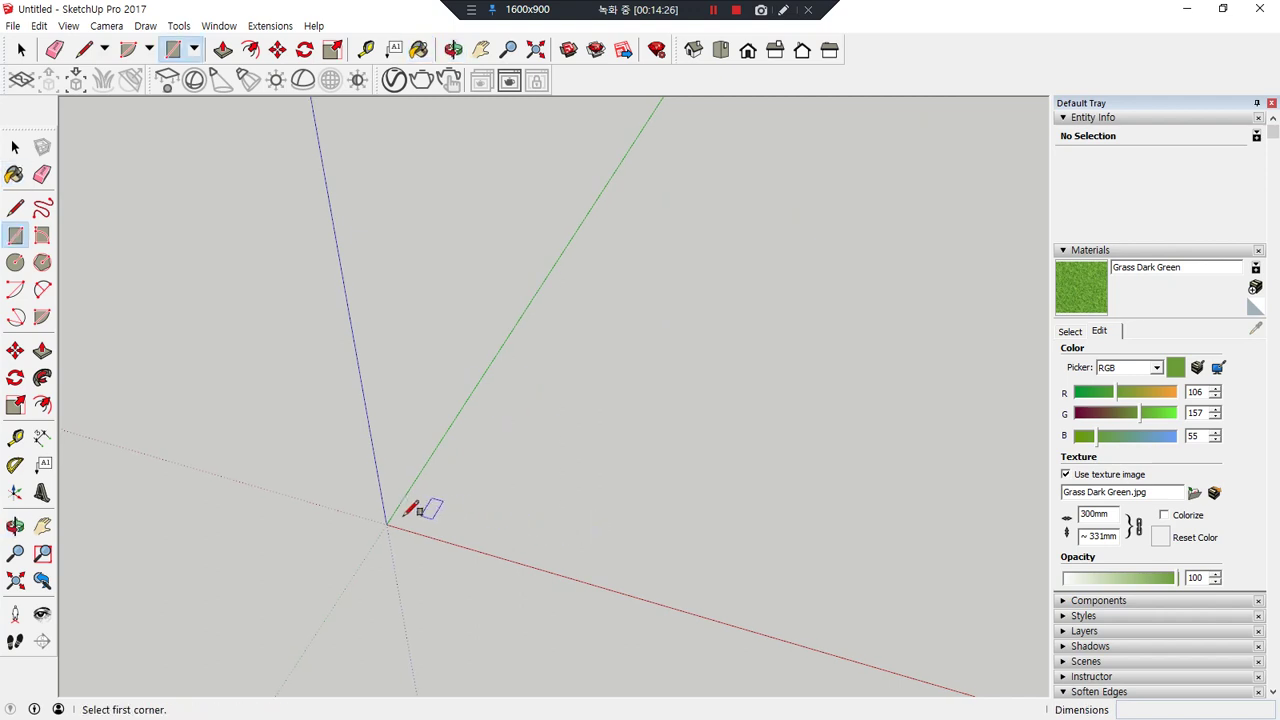
{"action": "left_click", "coordinate": [386, 524]}
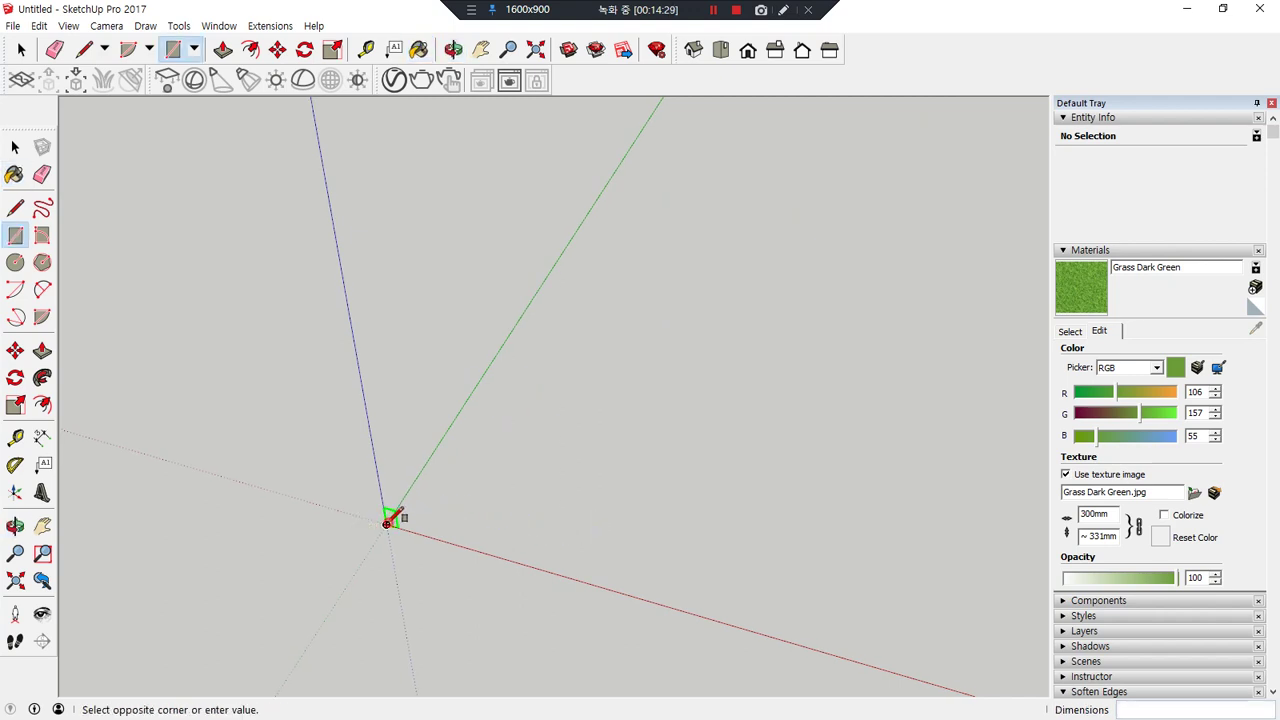
{"action": "type", "text": "1200,1200"}
{"action": "key", "text": "Return"}
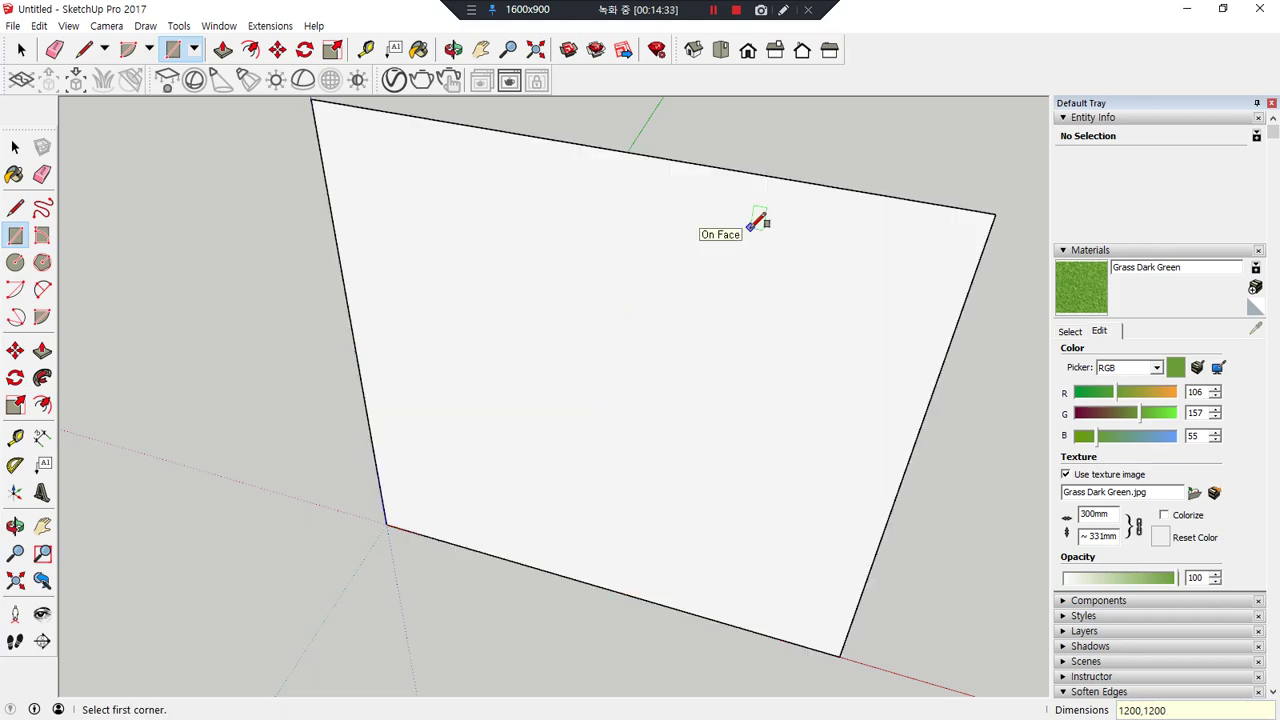
- Offset the square's outline 45 mm inward and delete the inner face to leave a window frame
{"action": "key", "text": "f"}
{"action": "left_click", "coordinate": [791, 181]}
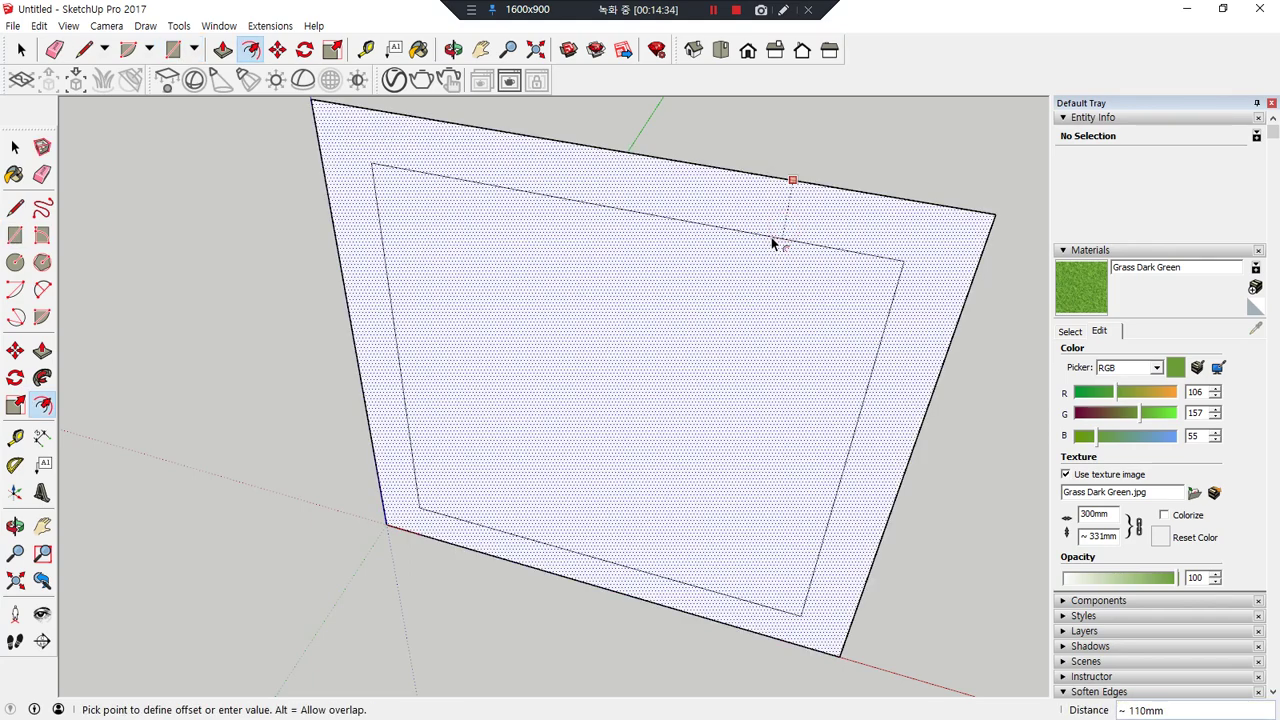
{"action": "type", "text": "45"}
{"action": "key", "text": "Return"}
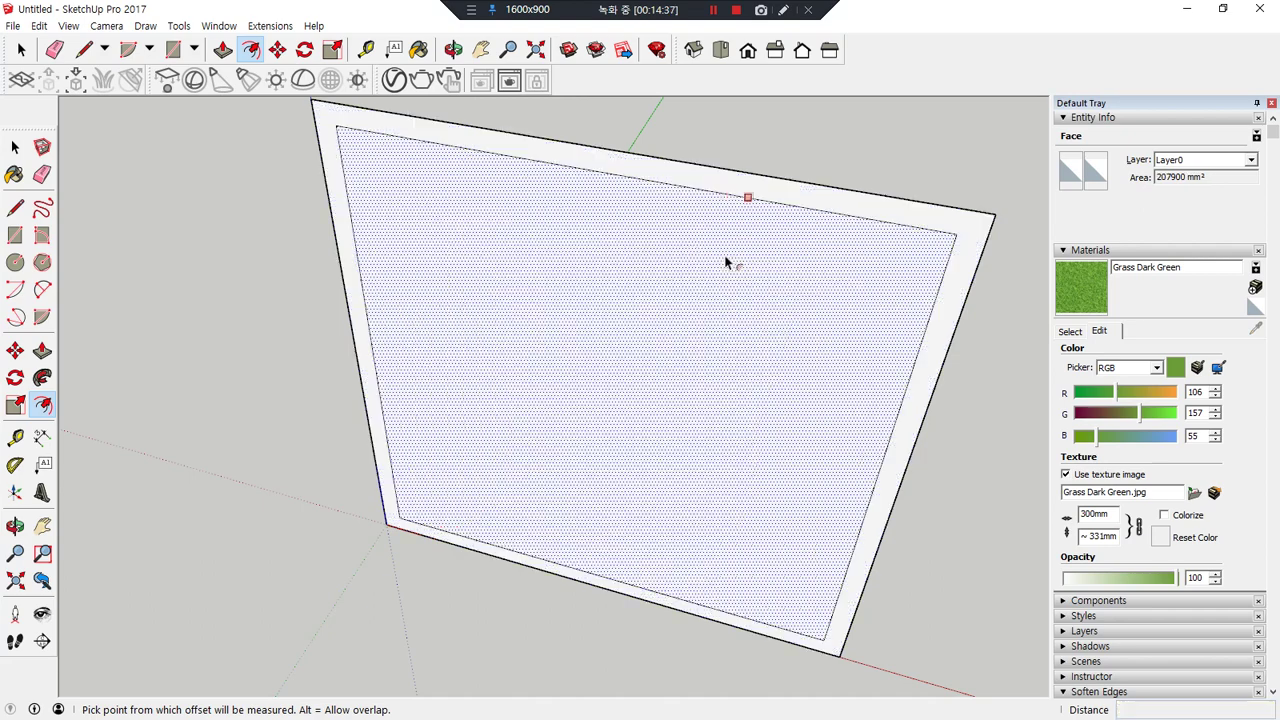
{"action": "key", "text": "space"}
{"action": "key", "text": "ctrl+t"}
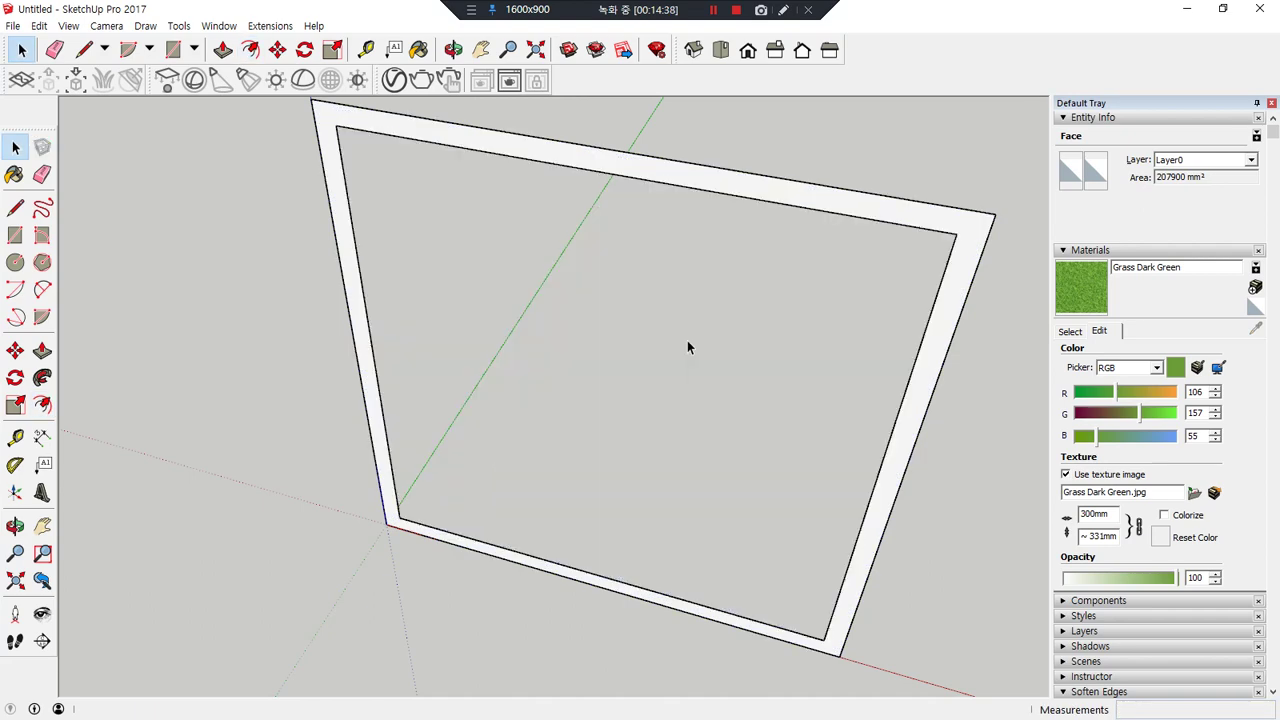
- Extrude the window frame face to a depth of 150 mm
{"action": "key", "text": "p"}
{"action": "left_click", "coordinate": [857, 212]}
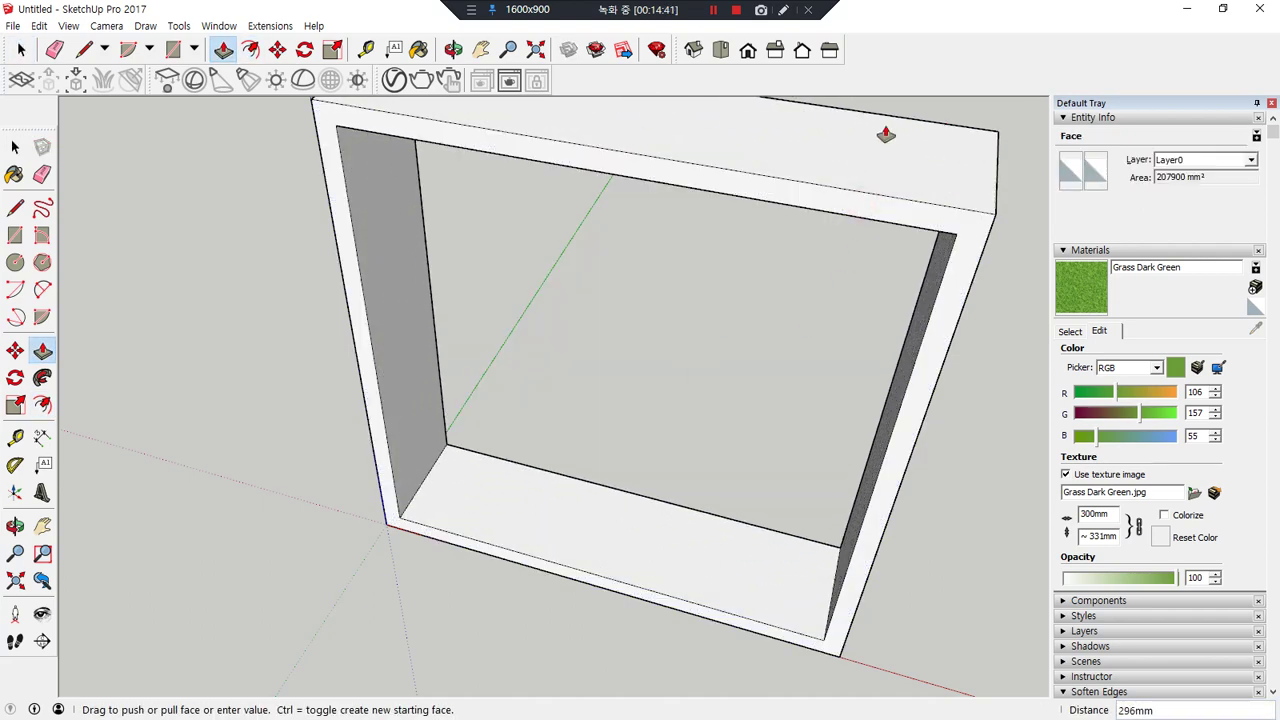
{"action": "middle_click_drag", "start_coordinate": [885, 134], "coordinate": [576, 387]}
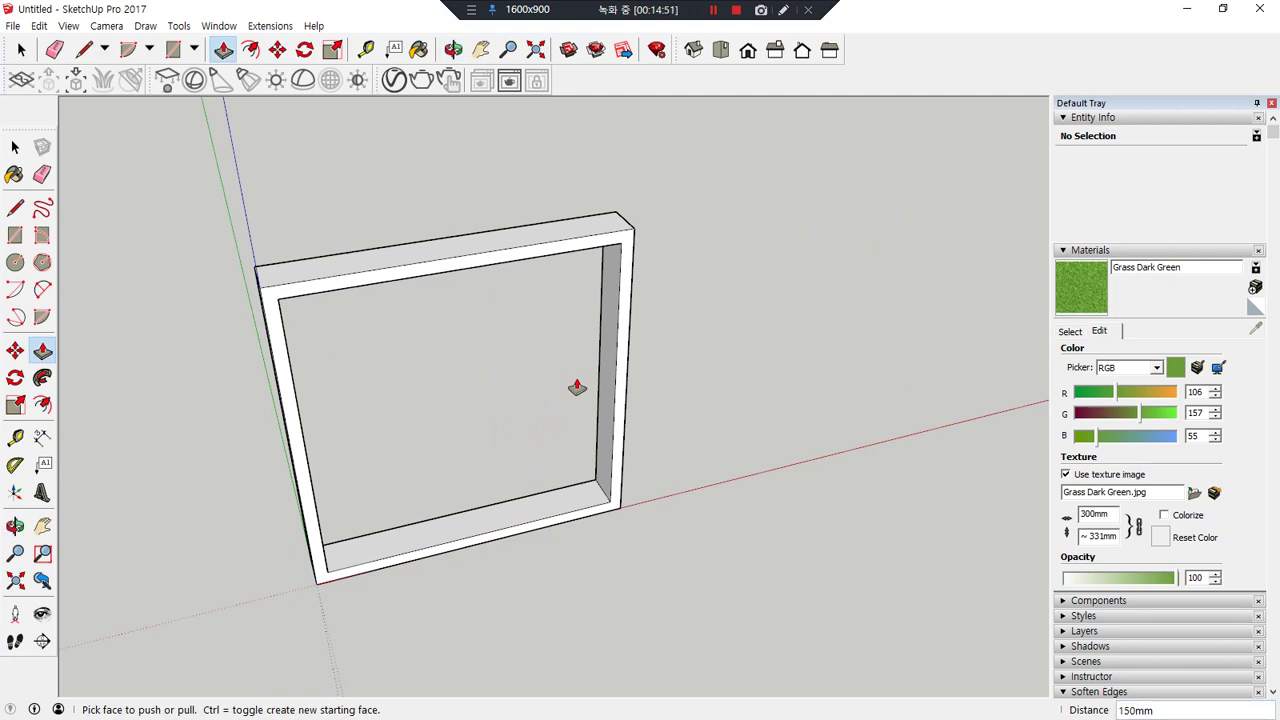
{"action": "middle_click_drag", "start_coordinate": [514, 437], "coordinate": [491, 389]}
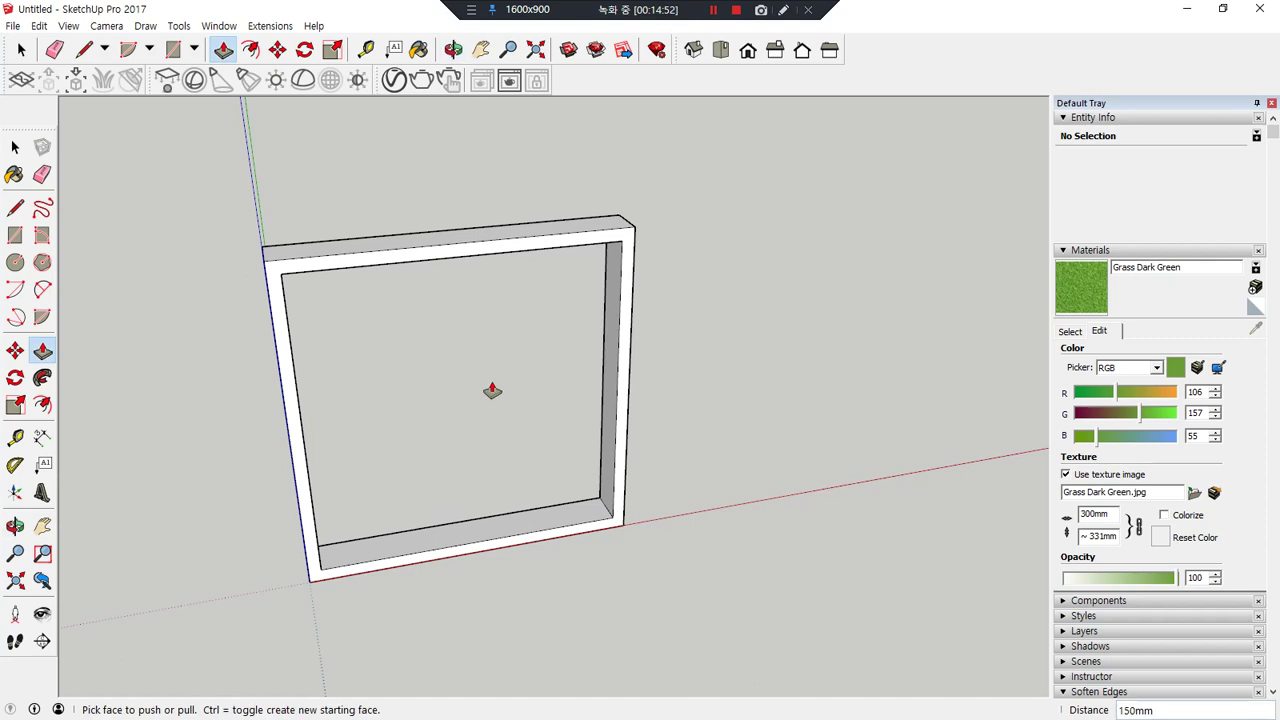
- Draw an 1110 × 555 mm rectangle over the right half of the frame opening
{"action": "key", "text": "space"}
{"action": "left_click", "coordinate": [623, 314]}
{"action": "middle_click_drag", "start_coordinate": [623, 314], "coordinate": [681, 430]}
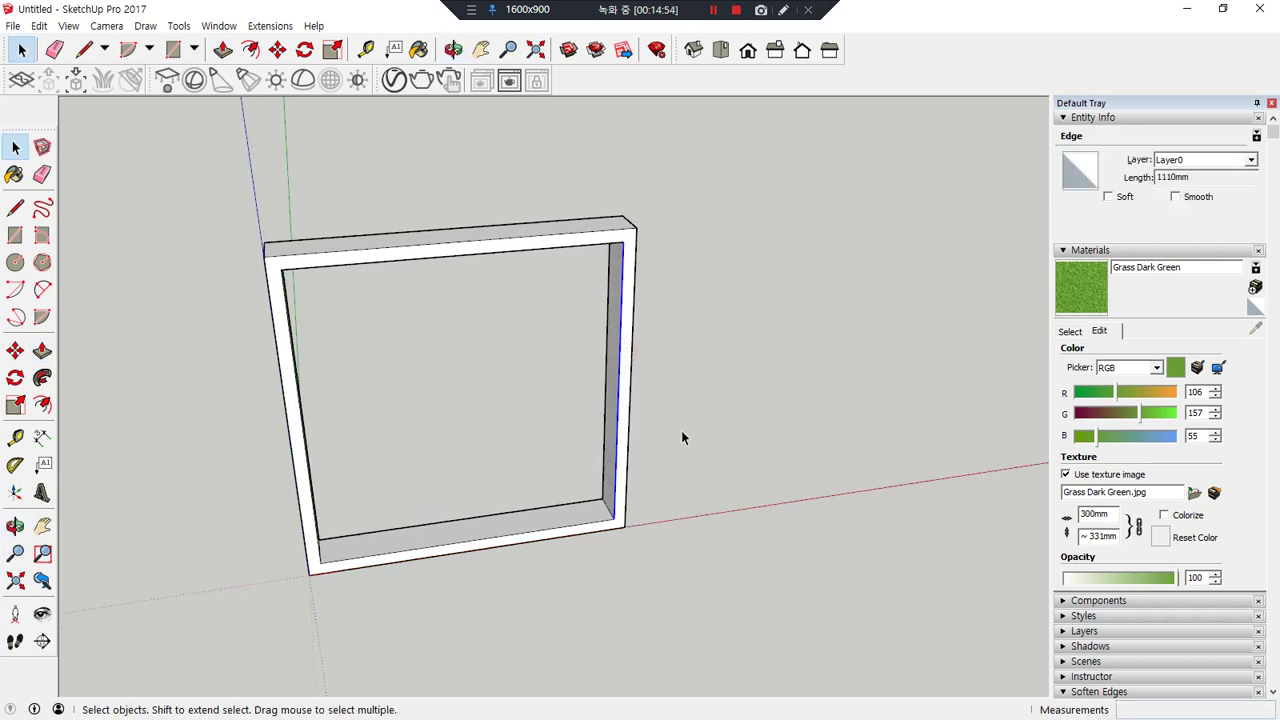
{"action": "key", "text": "r"}
{"action": "left_click", "coordinate": [622, 242]}
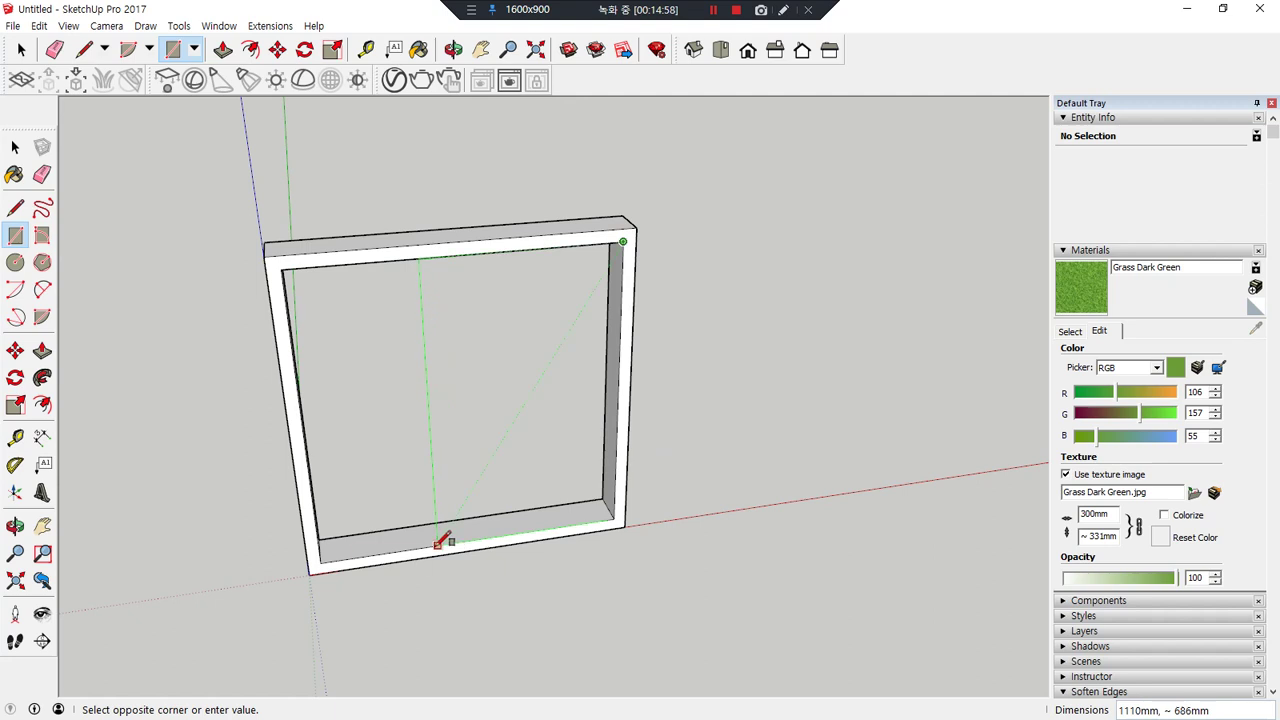
{"action": "left_click", "coordinate": [475, 536]}
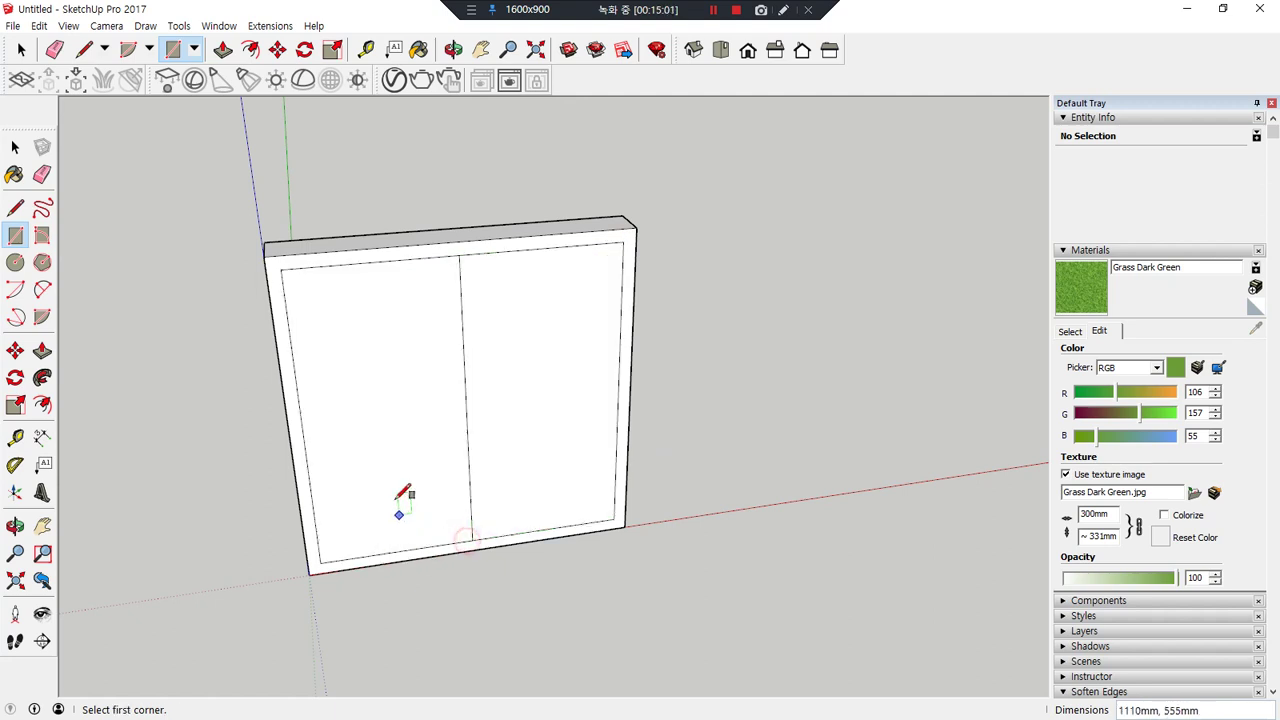
- Delete both faces and the dividing line that fill the window frame's opening
{"action": "key", "text": "space"}
{"action": "left_click", "coordinate": [417, 368]}
{"action": "left_click", "coordinate": [547, 335]}
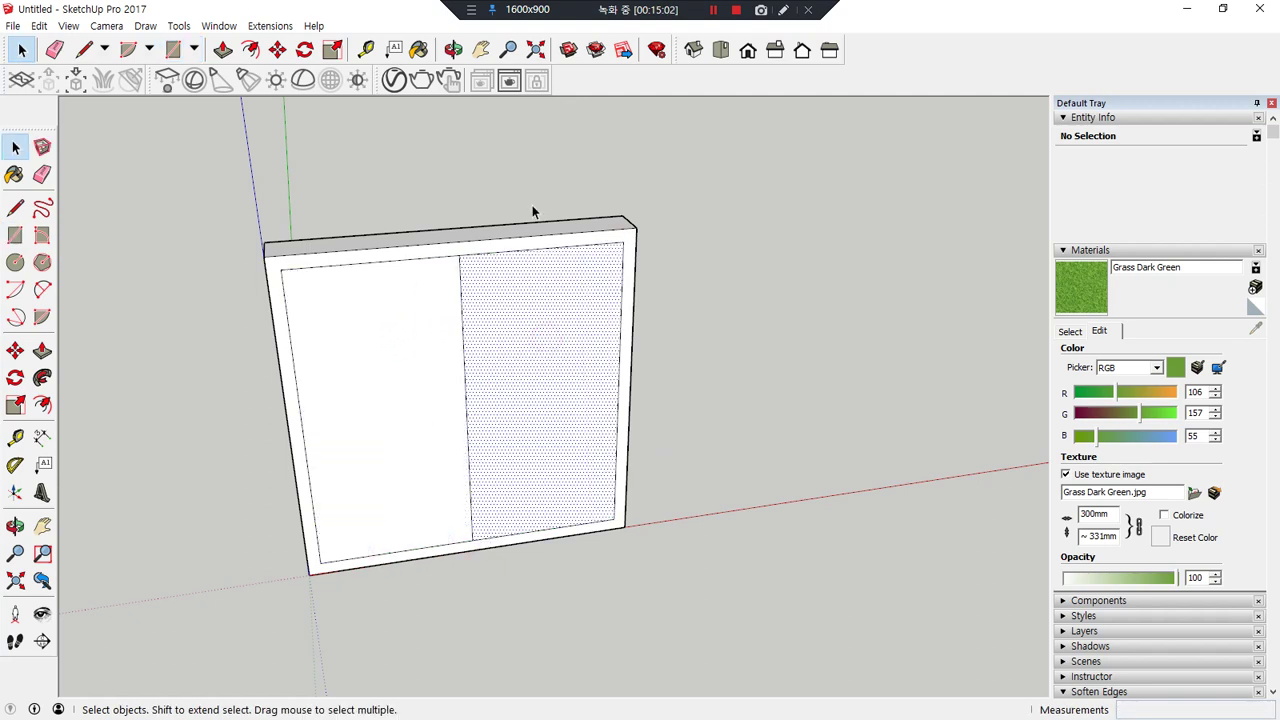
{"action": "left_click", "coordinate": [531, 250]}
{"action": "left_click", "coordinate": [520, 340]}
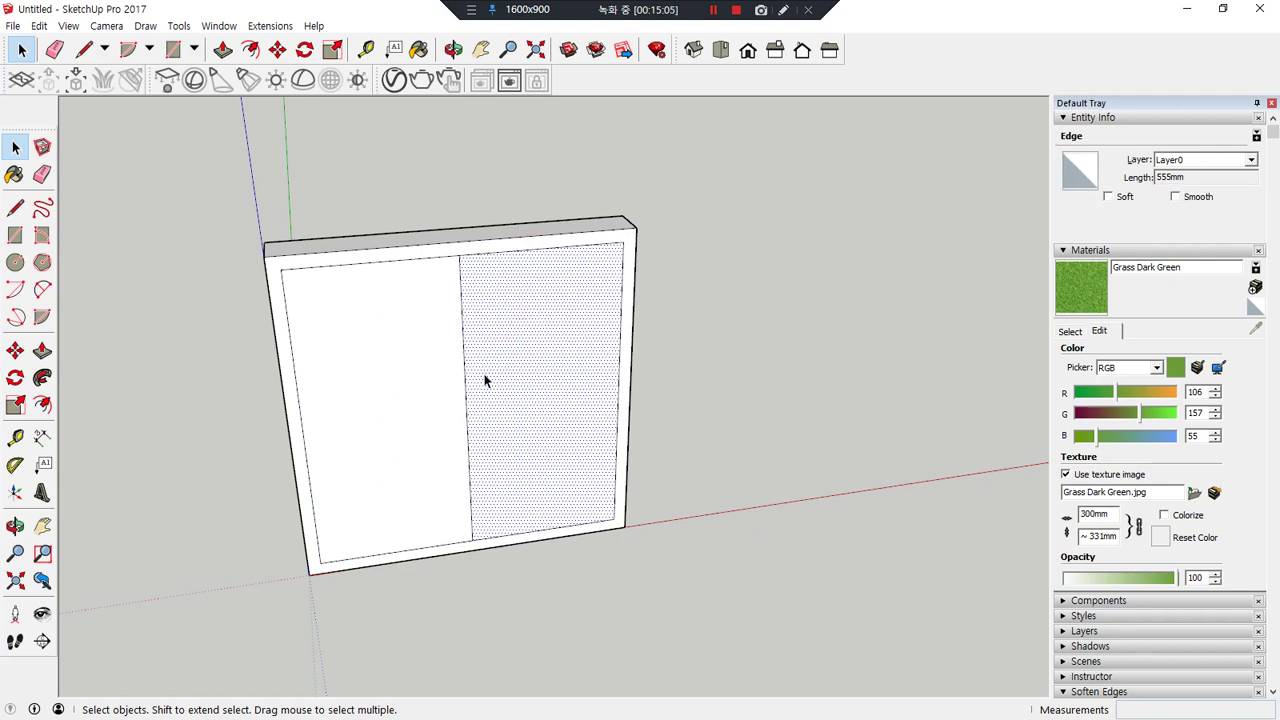
{"action": "key", "text": "Delete"}
{"action": "left_click", "coordinate": [411, 404]}
{"action": "key", "text": "Delete"}
{"action": "left_click", "coordinate": [453, 460]}
{"action": "key", "text": "Delete"}
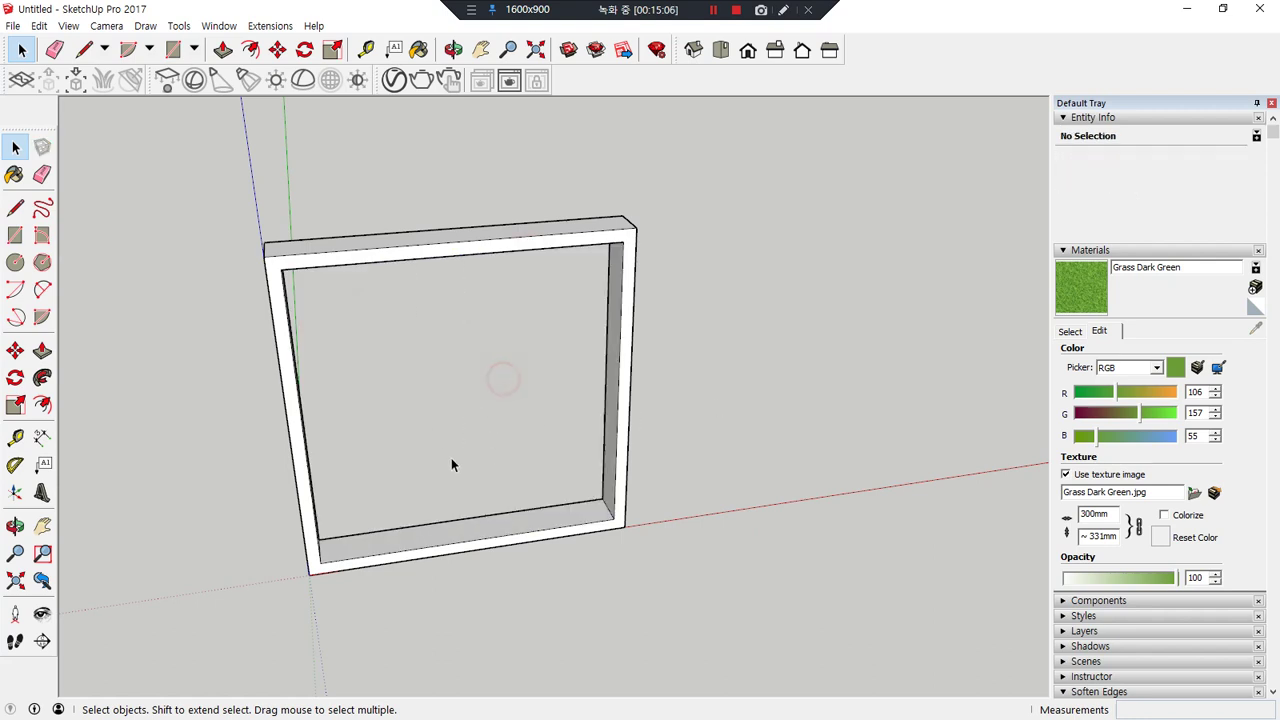
- Draw a rectangle of about 972 × 630 mm on the ground along the red axis beside the frame
{"action": "middle_click_drag", "start_coordinate": [740, 417], "coordinate": [557, 420]}
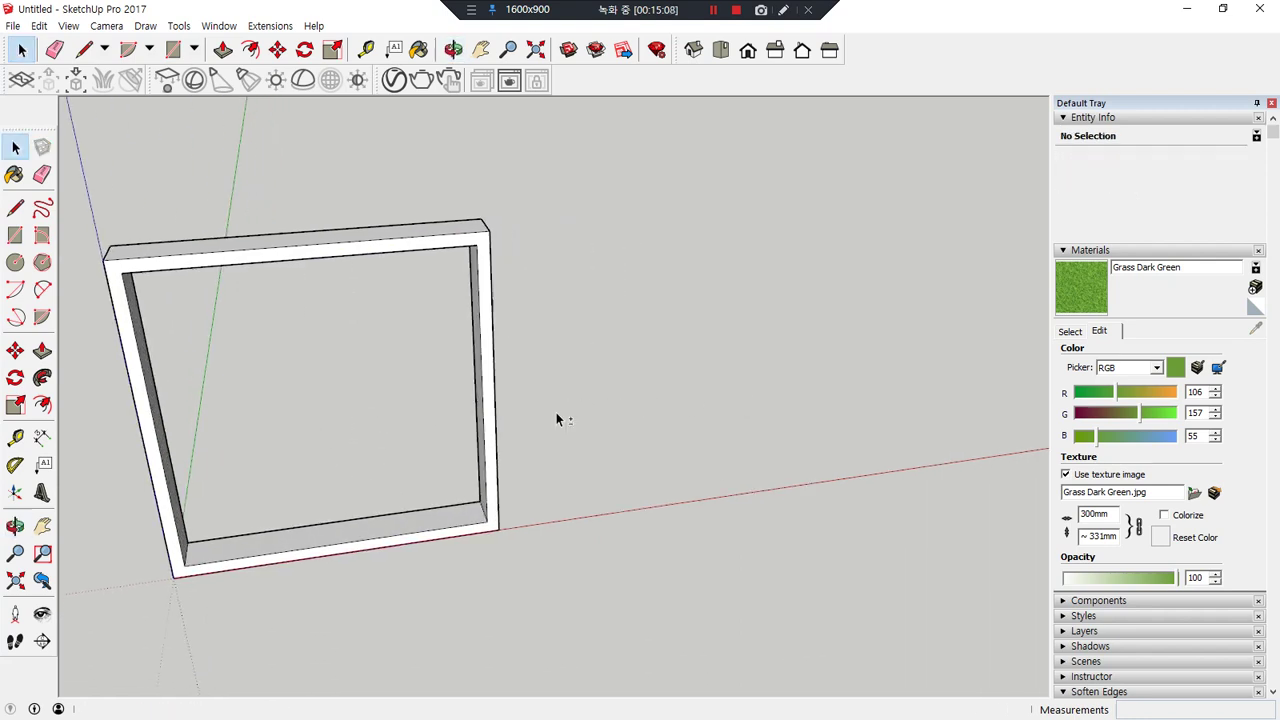
{"action": "key", "text": "r"}
{"action": "left_click", "coordinate": [637, 509]}
{"action": "left_click", "coordinate": [786, 413]}
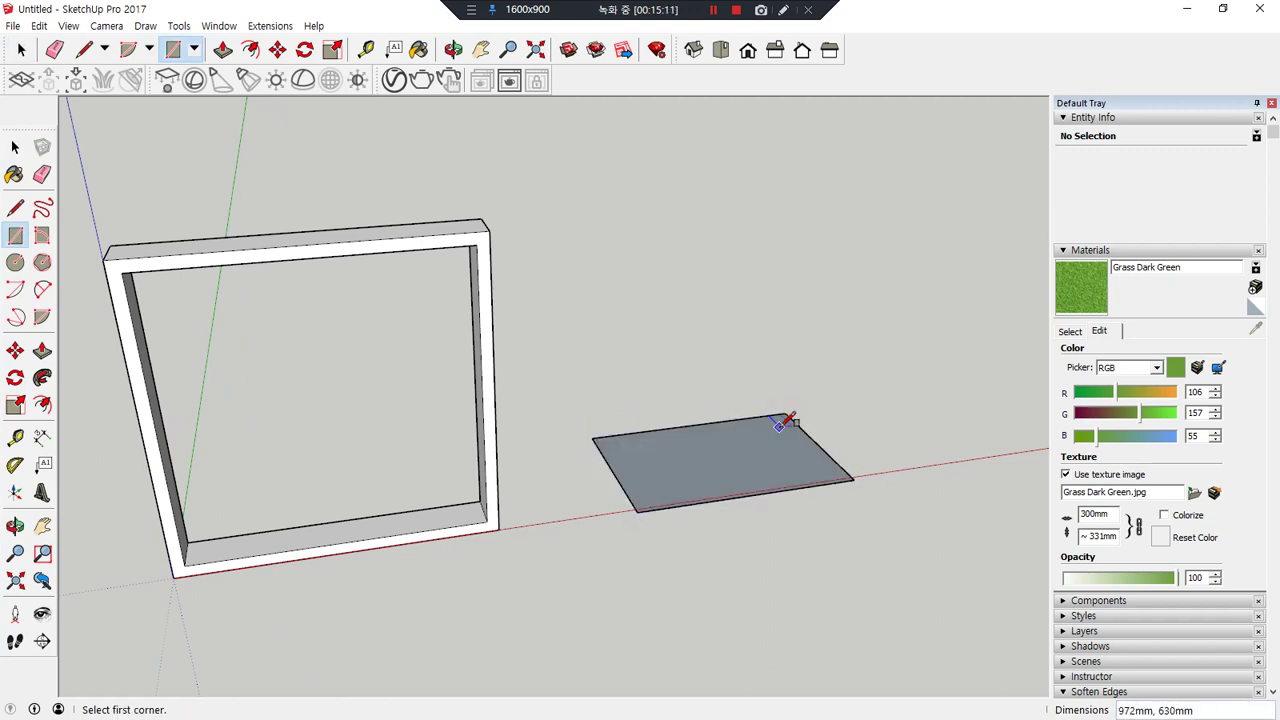
- Try to extrude the ground rectangle about 835 mm upward into a box
{"action": "key", "text": "p"}
{"action": "left_click", "coordinate": [743, 474]}
{"action": "left_click", "coordinate": [711, 291]}
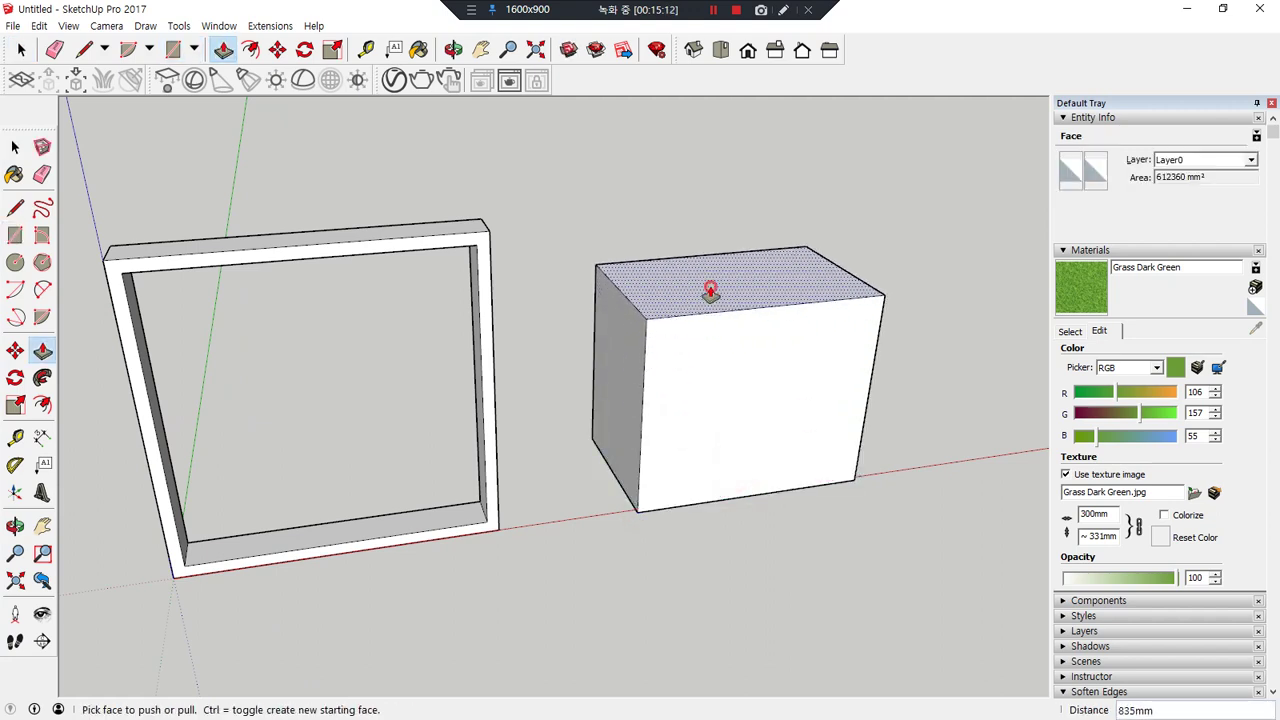
{"action": "left_click", "coordinate": [727, 354]}
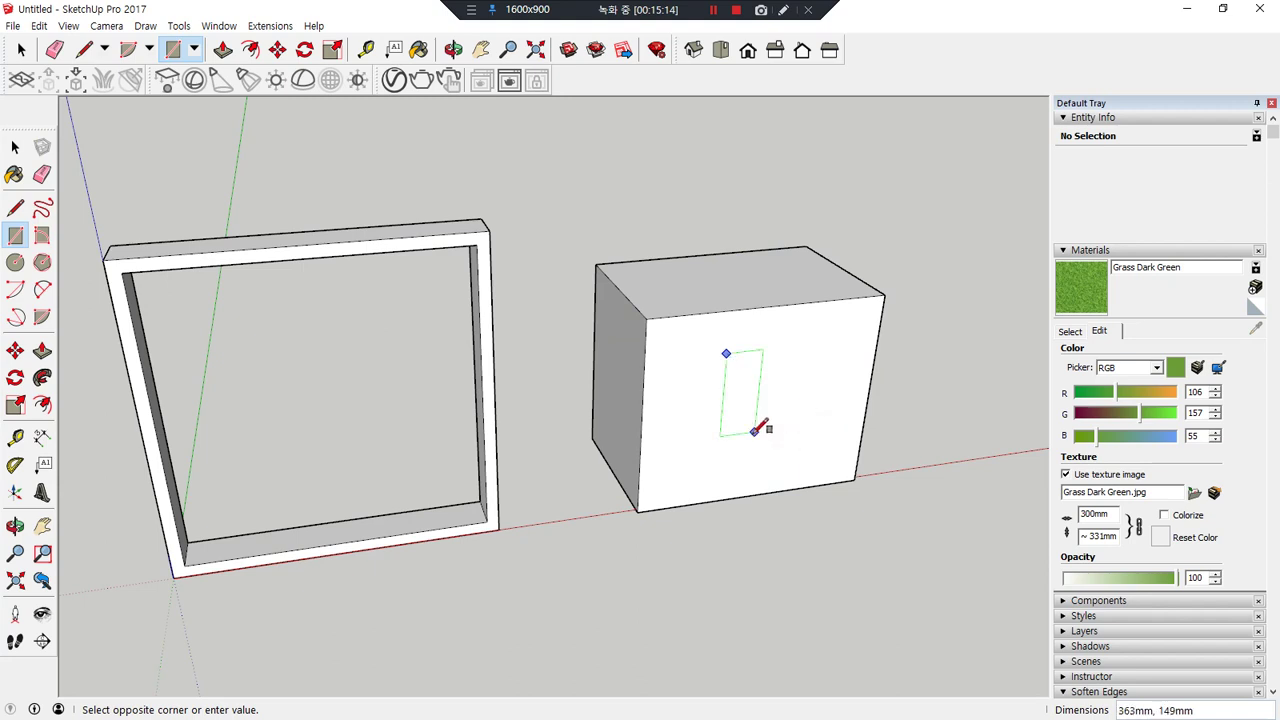
{"action": "key", "text": "ctrl+z"}
- Extrude the ground rectangle upward into a box and draw a rectangle of about 512 × 456 mm on its front face
{"action": "key", "text": "p"}
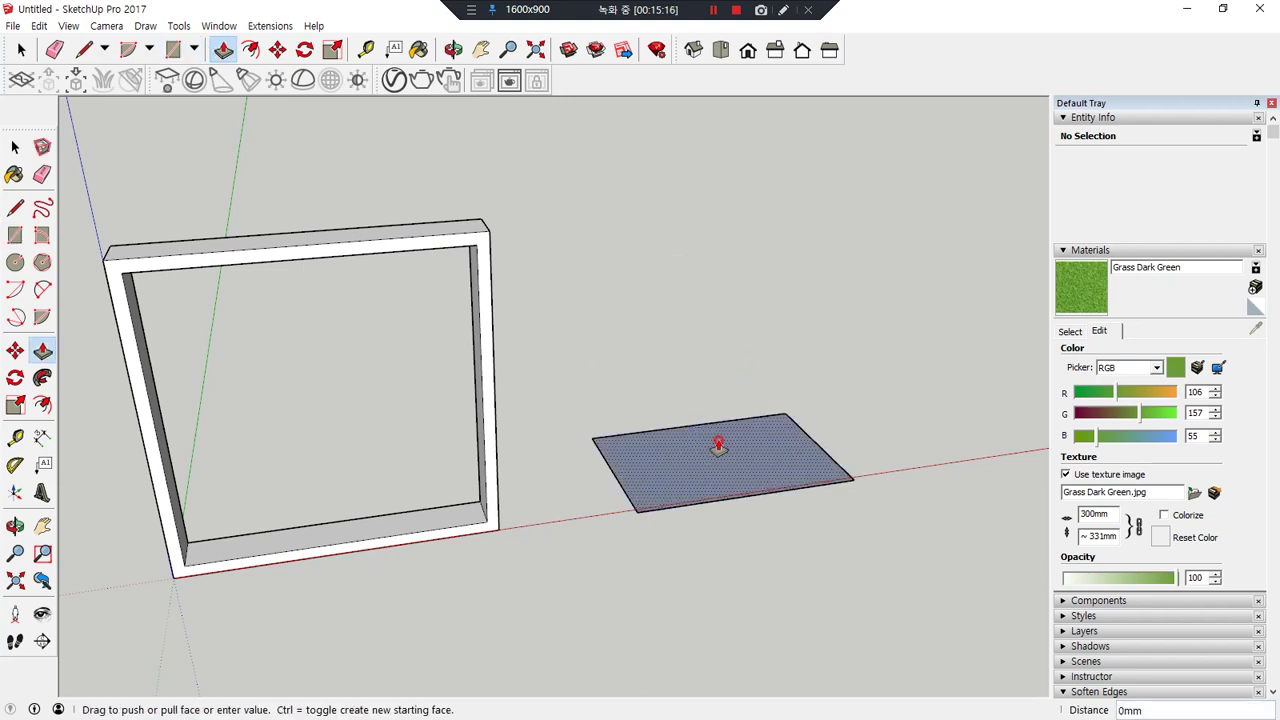
{"action": "left_click", "coordinate": [711, 451]}
{"action": "left_click", "coordinate": [711, 300]}
{"action": "key", "text": "r"}
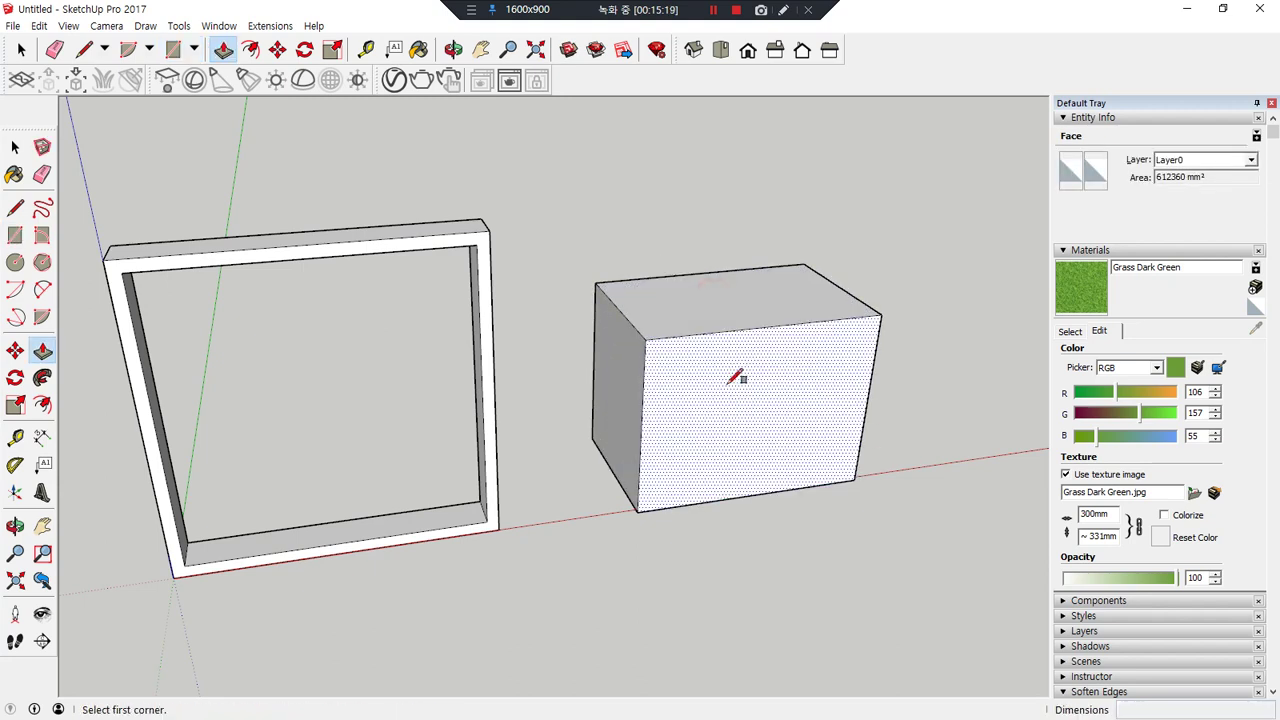
{"action": "left_click", "coordinate": [703, 366]}
{"action": "left_click", "coordinate": [812, 452]}
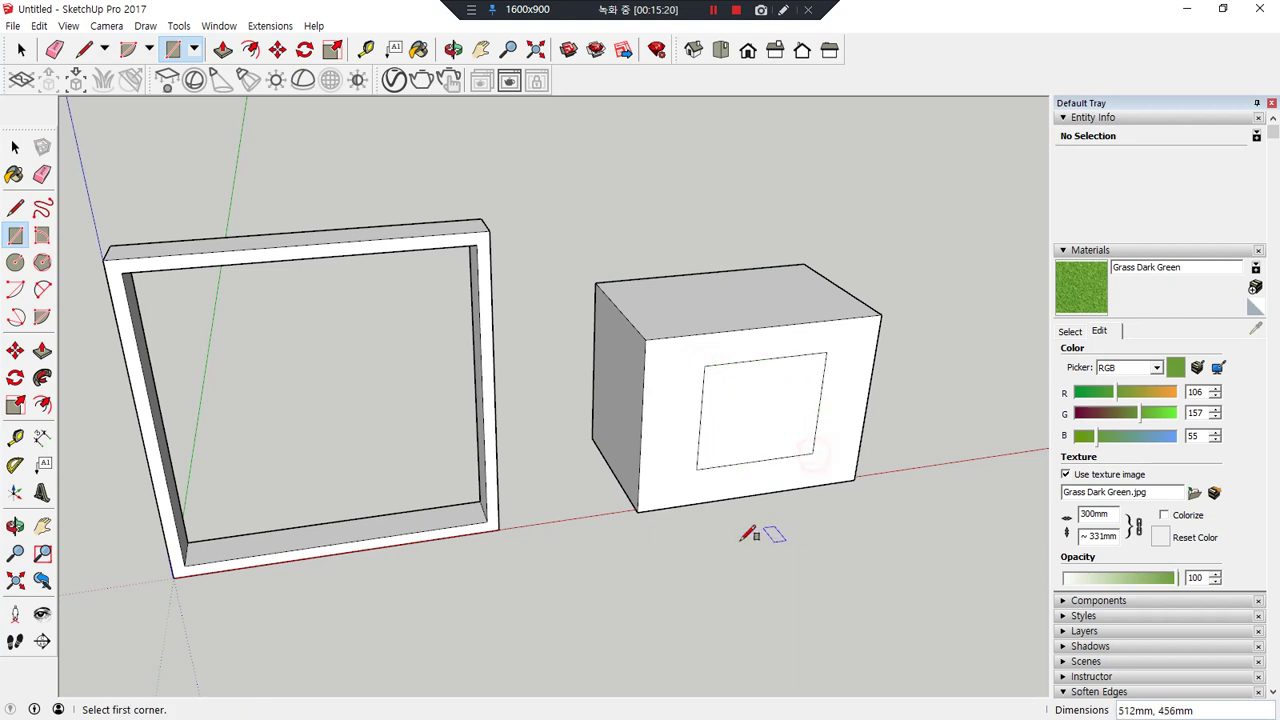
- Push the rectangle on the box's front face inward through the box to cut an opening
{"action": "key", "text": "p"}
{"action": "left_click", "coordinate": [766, 420]}
{"action": "middle_click_drag", "start_coordinate": [743, 363], "coordinate": [750, 407]}
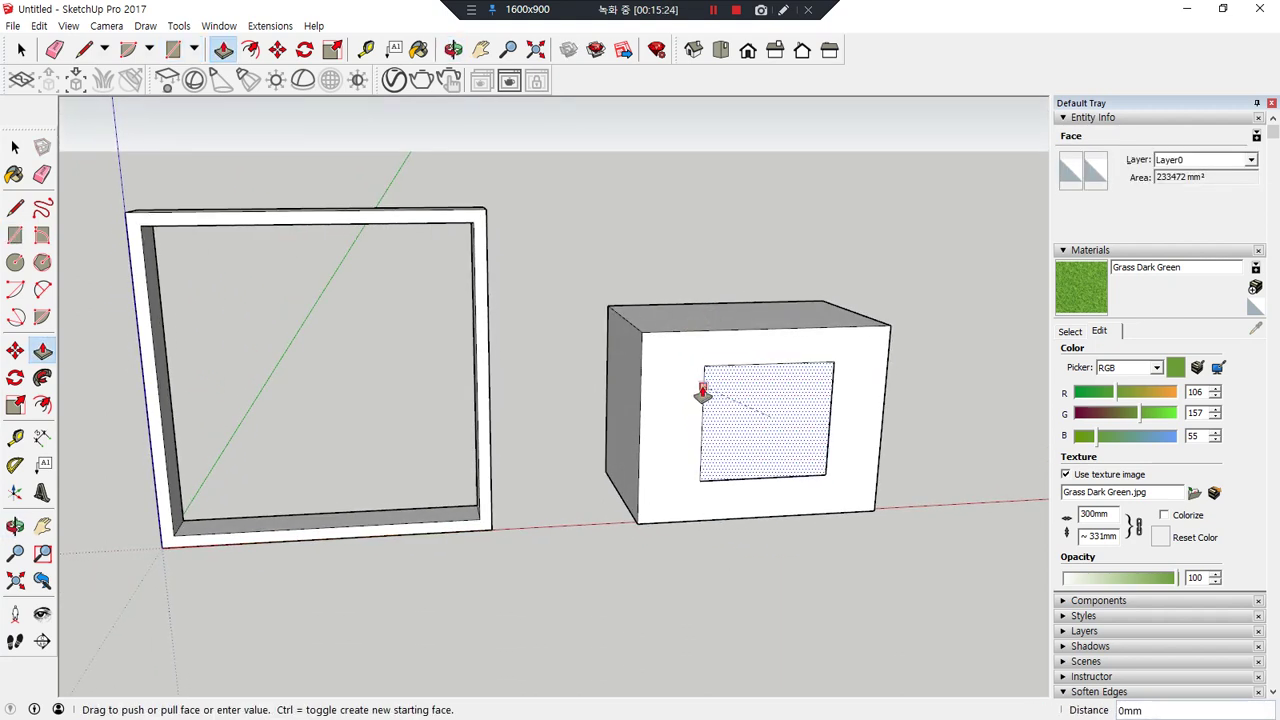
{"action": "scroll", "coordinate": [752, 401], "scroll_direction": "up", "scroll_amount": 3}
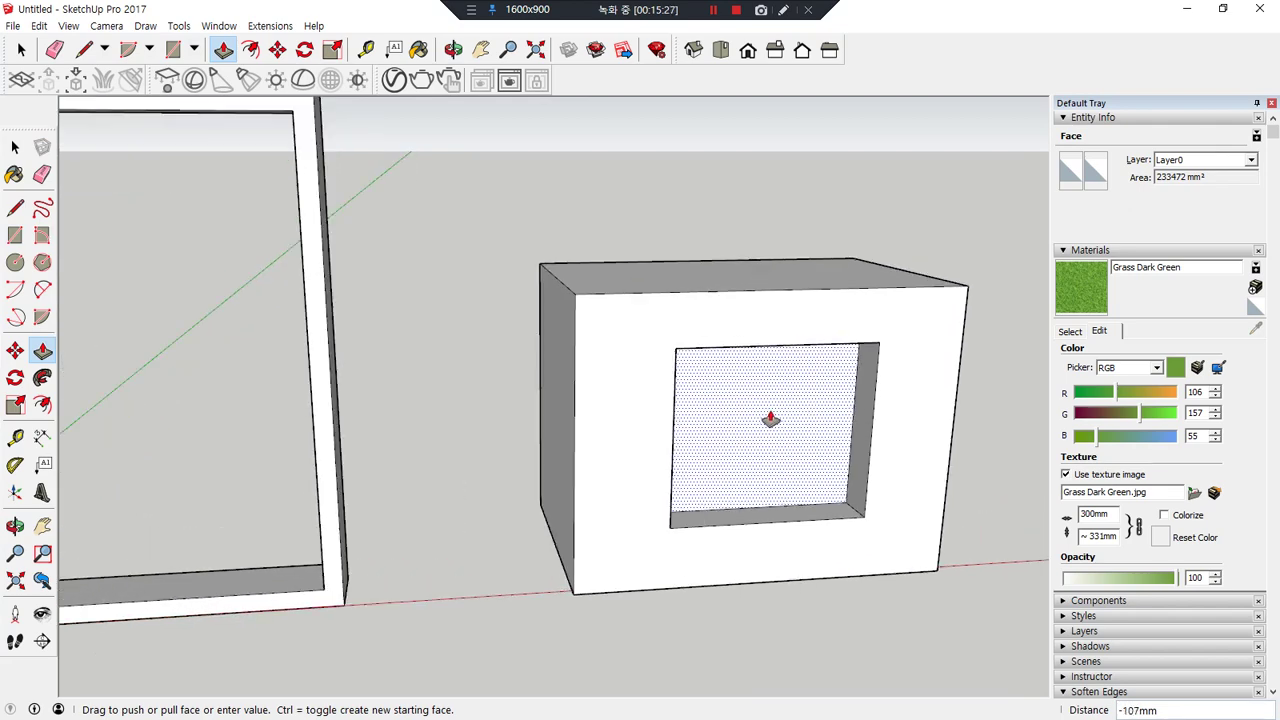
{"action": "left_click", "coordinate": [771, 430]}
{"action": "left_click", "coordinate": [766, 418]}
{"action": "left_click", "coordinate": [734, 400]}
- Draw a rectangle of about 408 × 347 mm on the box's side face and push it inward into the front opening
{"action": "middle_click_drag", "start_coordinate": [722, 492], "coordinate": [723, 534]}
{"action": "key", "text": "r"}
{"action": "left_click", "coordinate": [735, 455]}
{"action": "left_click", "coordinate": [848, 602]}
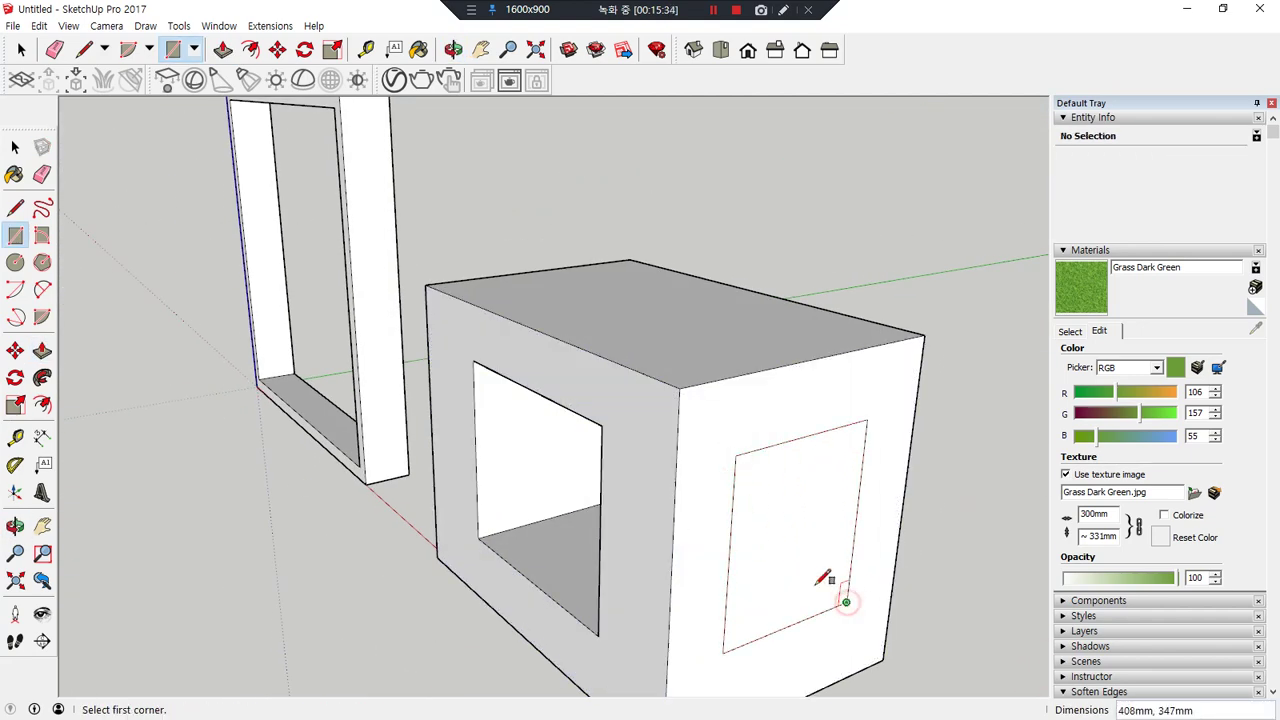
{"action": "key", "text": "p"}
{"action": "left_click", "coordinate": [765, 474]}
{"action": "left_click", "coordinate": [777, 600]}
{"action": "middle_click_drag", "start_coordinate": [777, 600], "coordinate": [249, 509]}
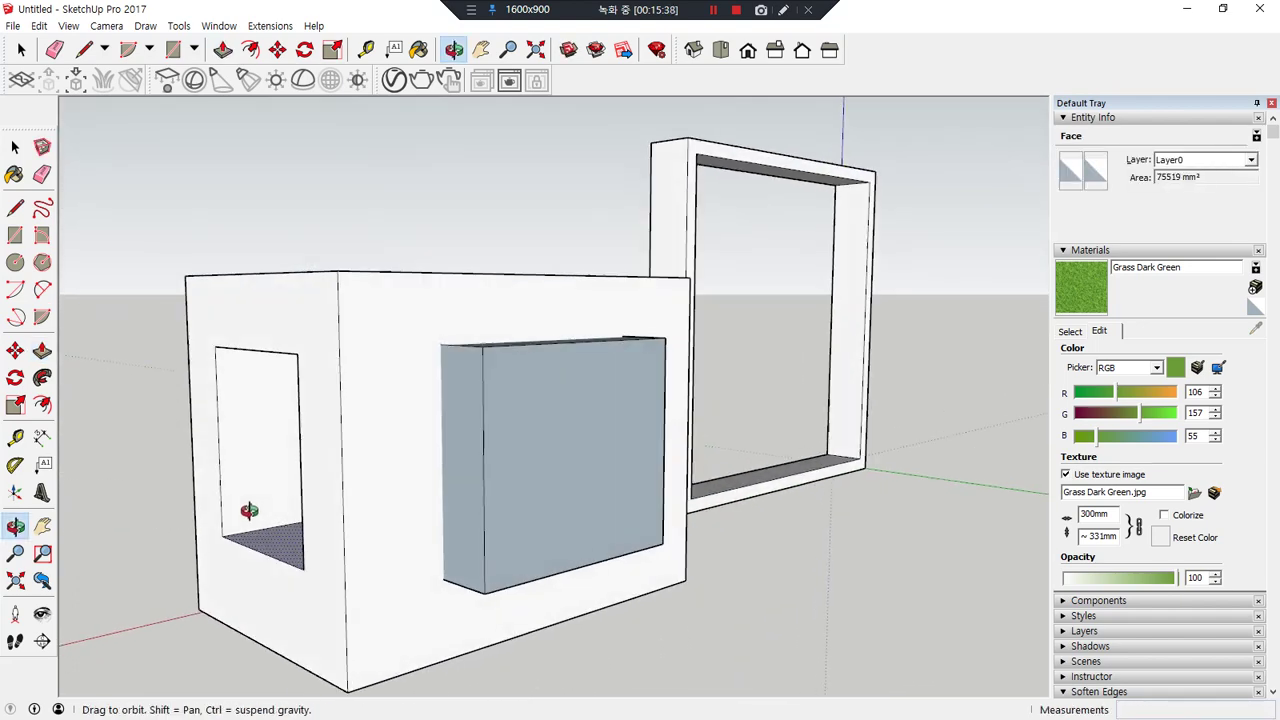
{"action": "left_click", "coordinate": [634, 466]}
{"action": "left_click", "coordinate": [524, 475]}
{"action": "middle_click_drag", "start_coordinate": [523, 466], "coordinate": [803, 645]}
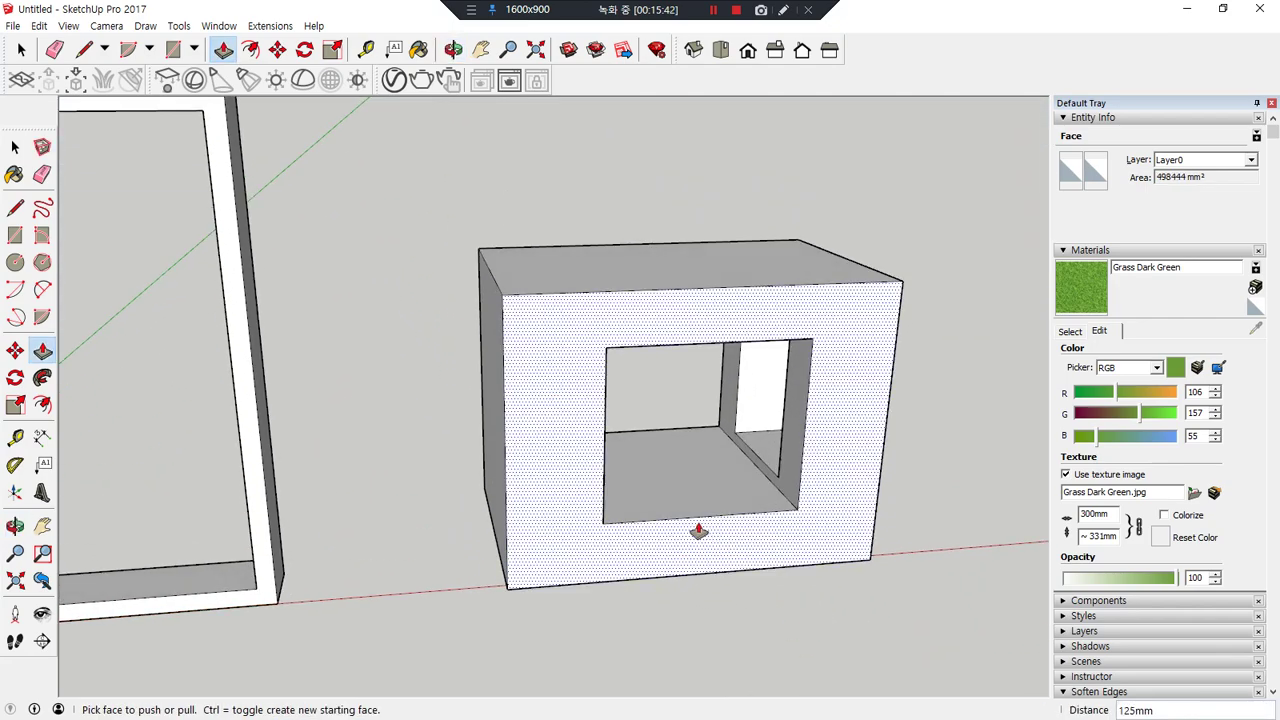
{"action": "middle_click_drag", "start_coordinate": [803, 474], "coordinate": [313, 469]}
{"action": "middle_click_drag", "start_coordinate": [511, 480], "coordinate": [857, 491]}
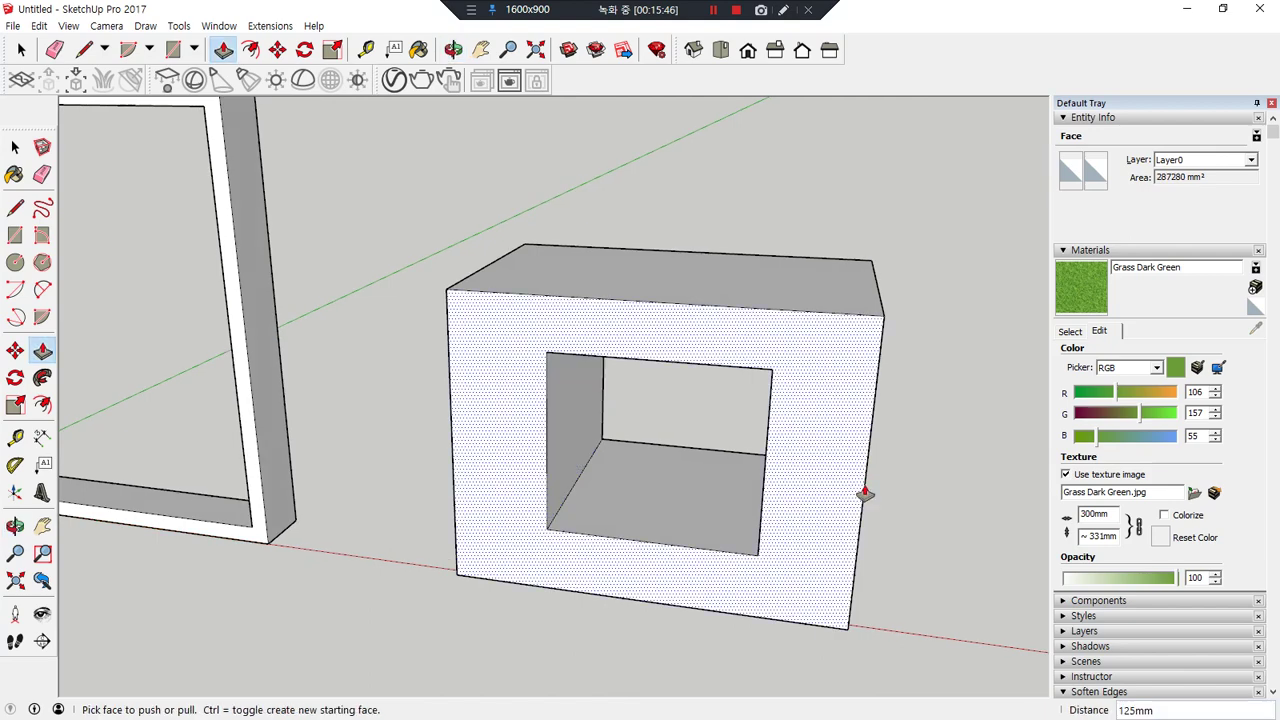
{"action": "middle_click_drag", "start_coordinate": [657, 543], "coordinate": [843, 543]}
- Undo both openings and the front-face rectangle, back to the plain box
{"action": "key", "text": "ctrl+z"}
{"action": "key", "text": "ctrl+z"}
{"action": "key", "text": "ctrl+z"}
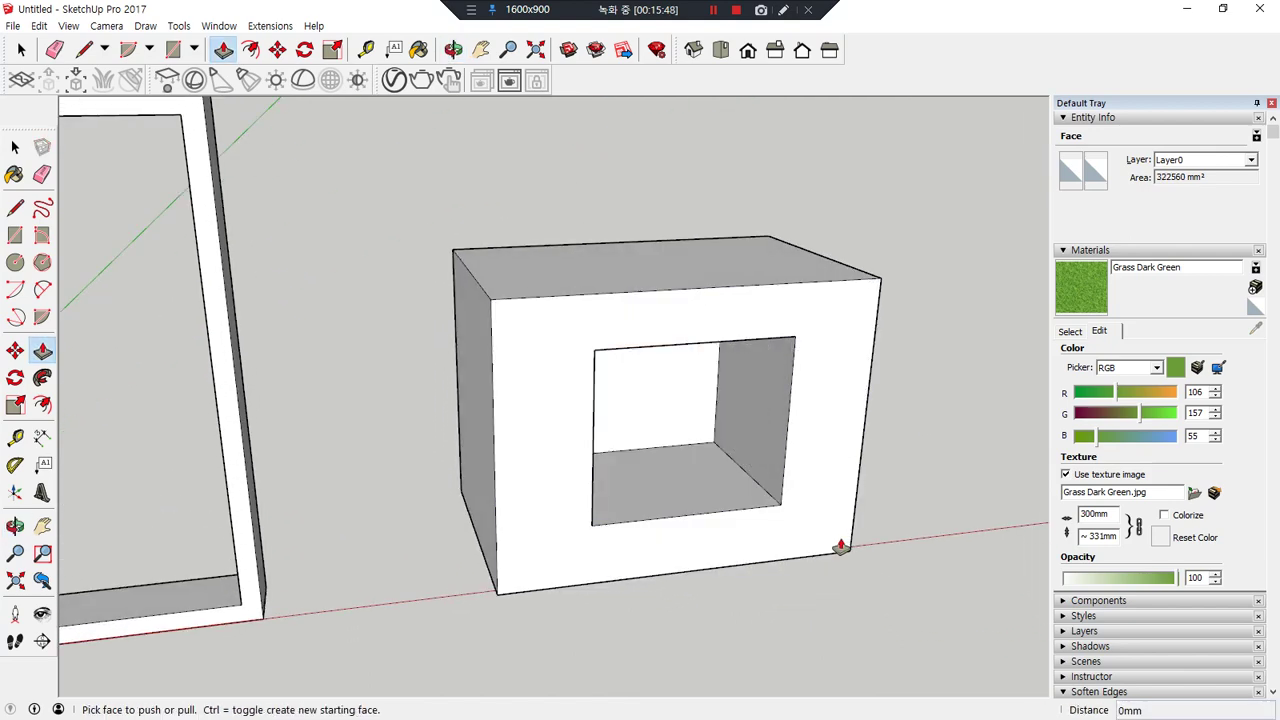
{"action": "middle_click_drag", "start_coordinate": [600, 523], "coordinate": [629, 591]}
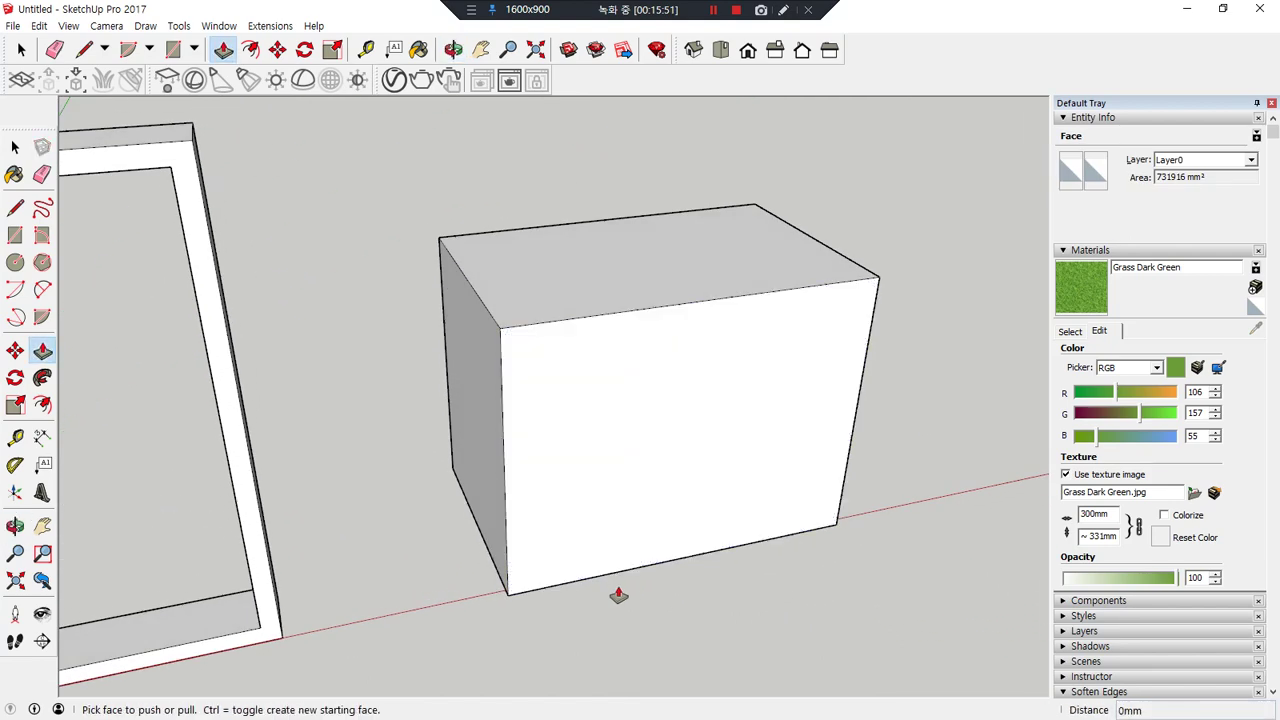
- Select all faces and edges of the plain box and make them a group
{"action": "key", "text": "space"}
{"action": "triple_click", "coordinate": [618, 272]}
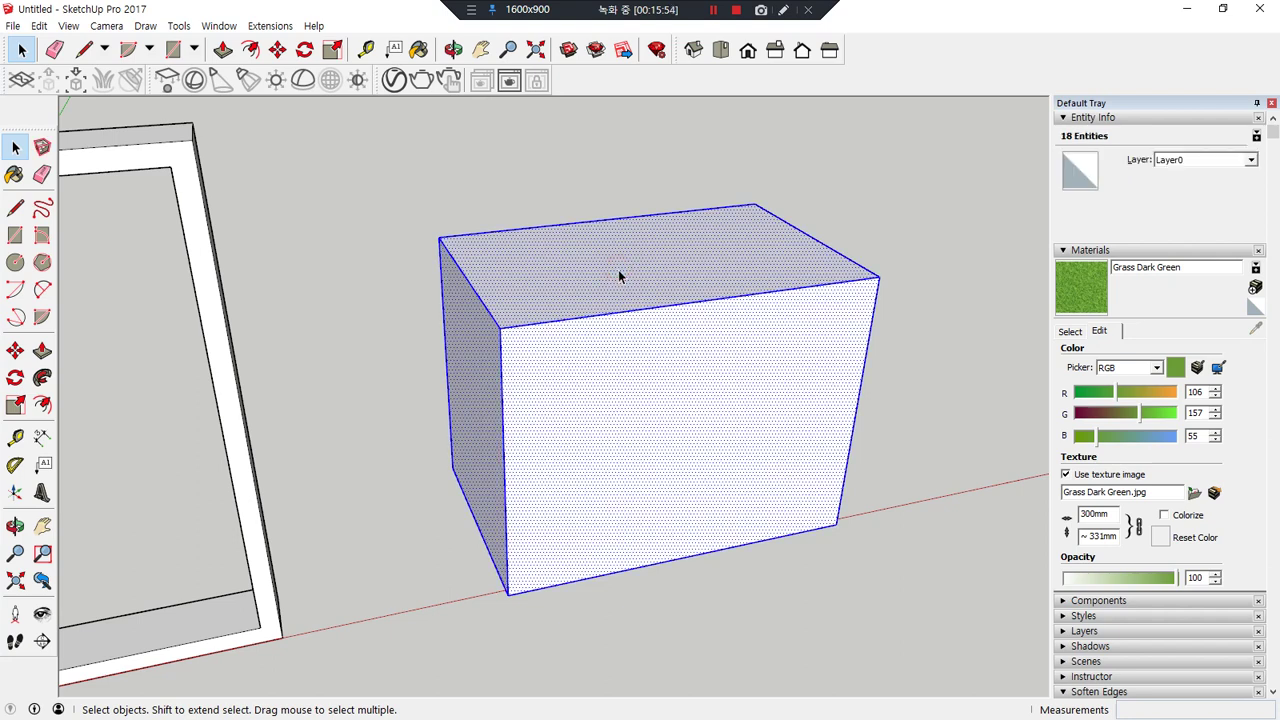
{"action": "right_click", "coordinate": [618, 267]}
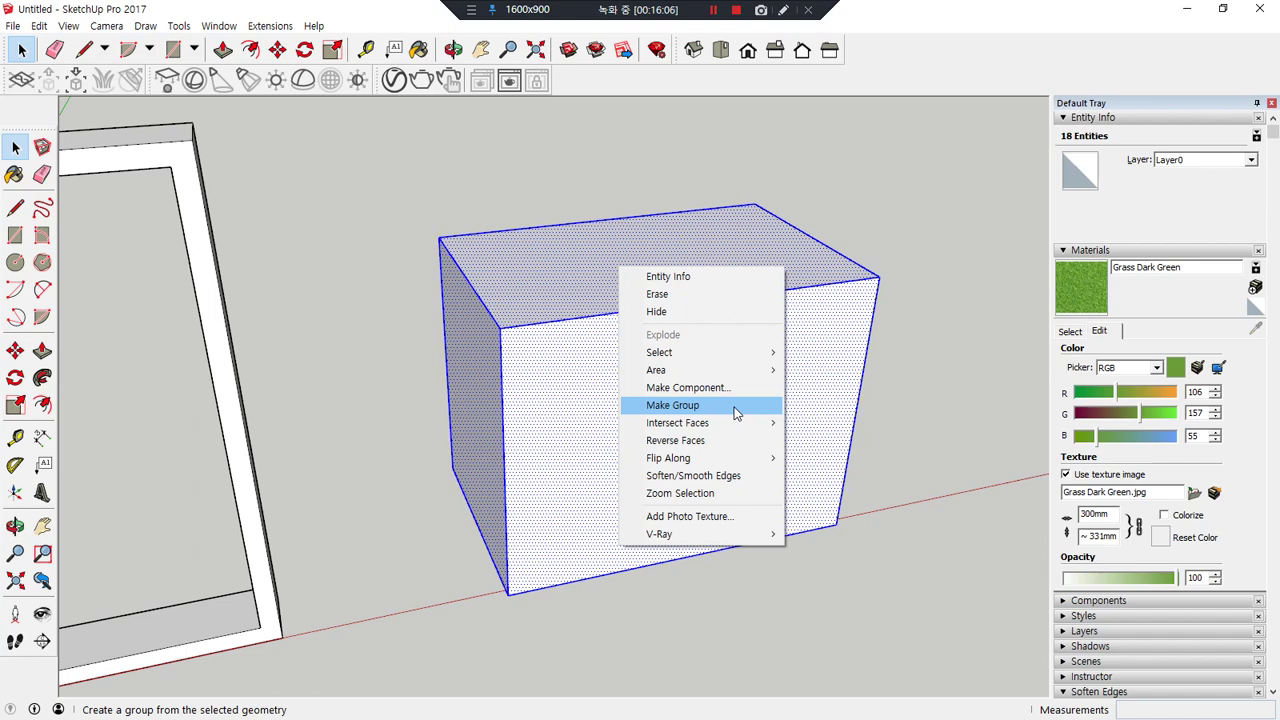
{"action": "left_click", "coordinate": [735, 407]}
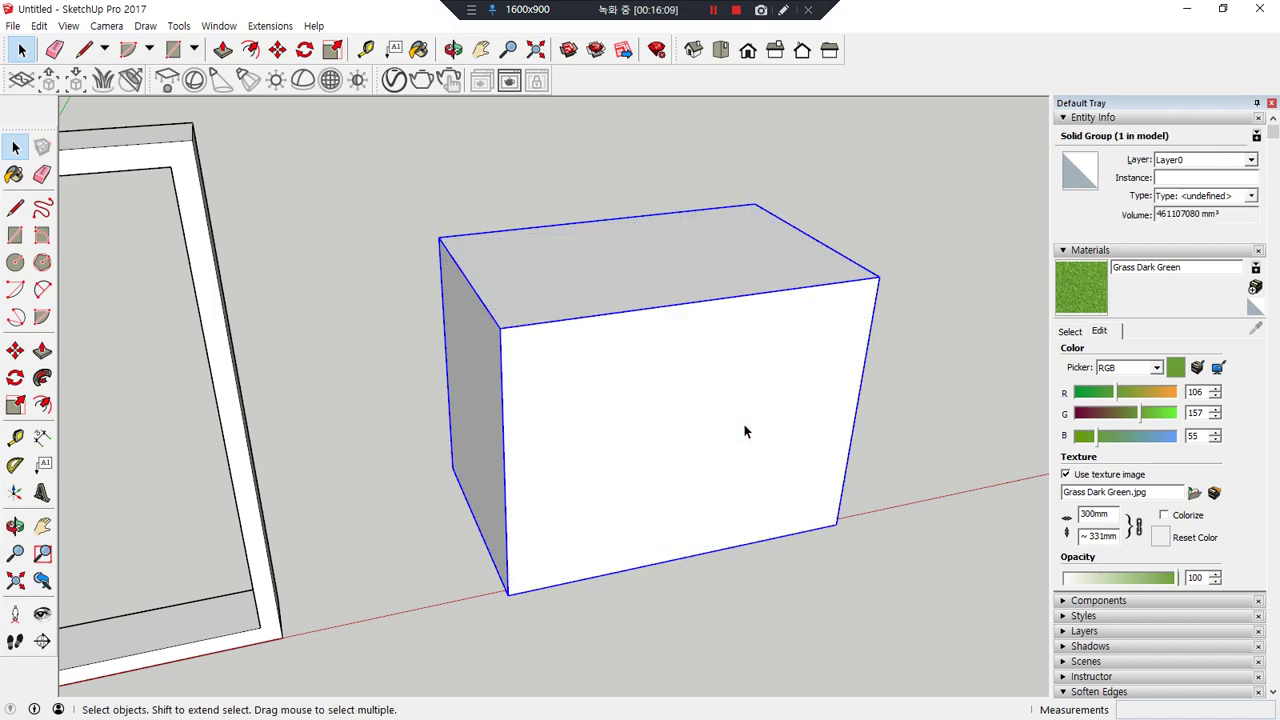
- Draw a rectangle of about 677 × 525 mm on the grouped box's front face and extrude it outward about 398 mm
{"action": "left_click", "coordinate": [705, 408]}
{"action": "key", "text": "r"}
{"action": "left_click", "coordinate": [560, 355]}
{"action": "left_click", "coordinate": [796, 494]}
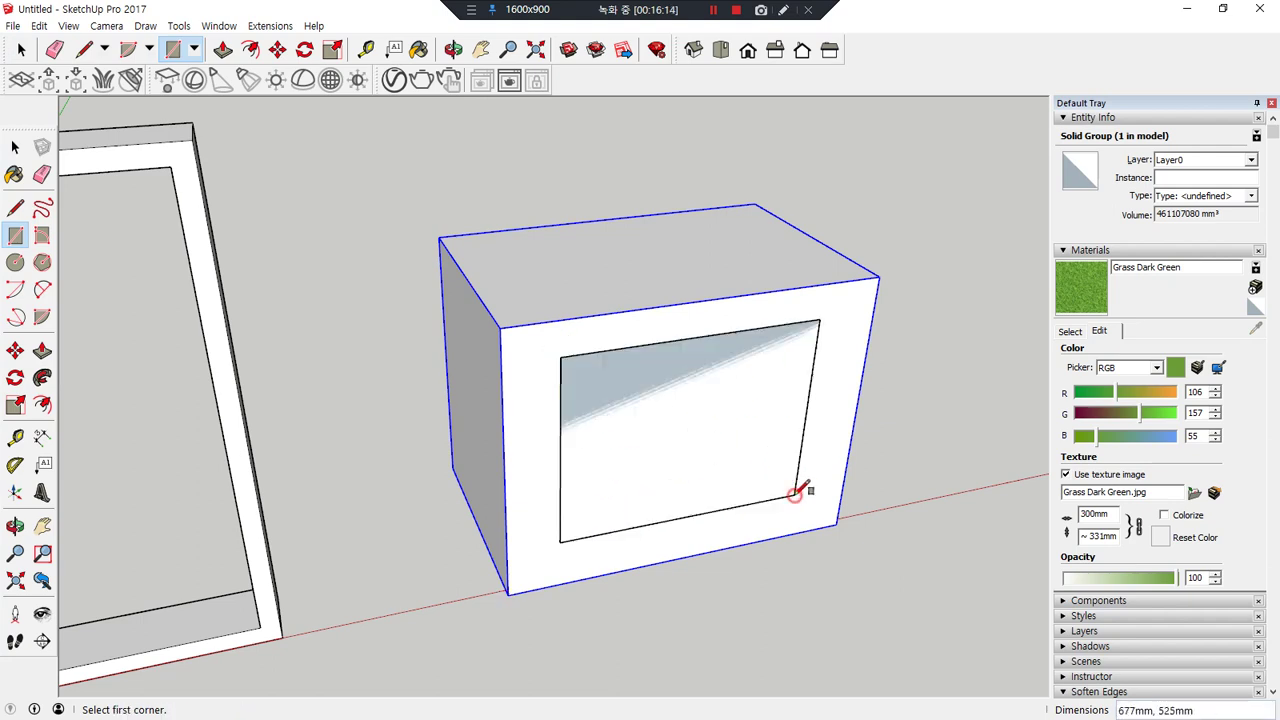
{"action": "key", "text": "p"}
{"action": "left_click", "coordinate": [709, 434]}
{"action": "left_click", "coordinate": [757, 547]}
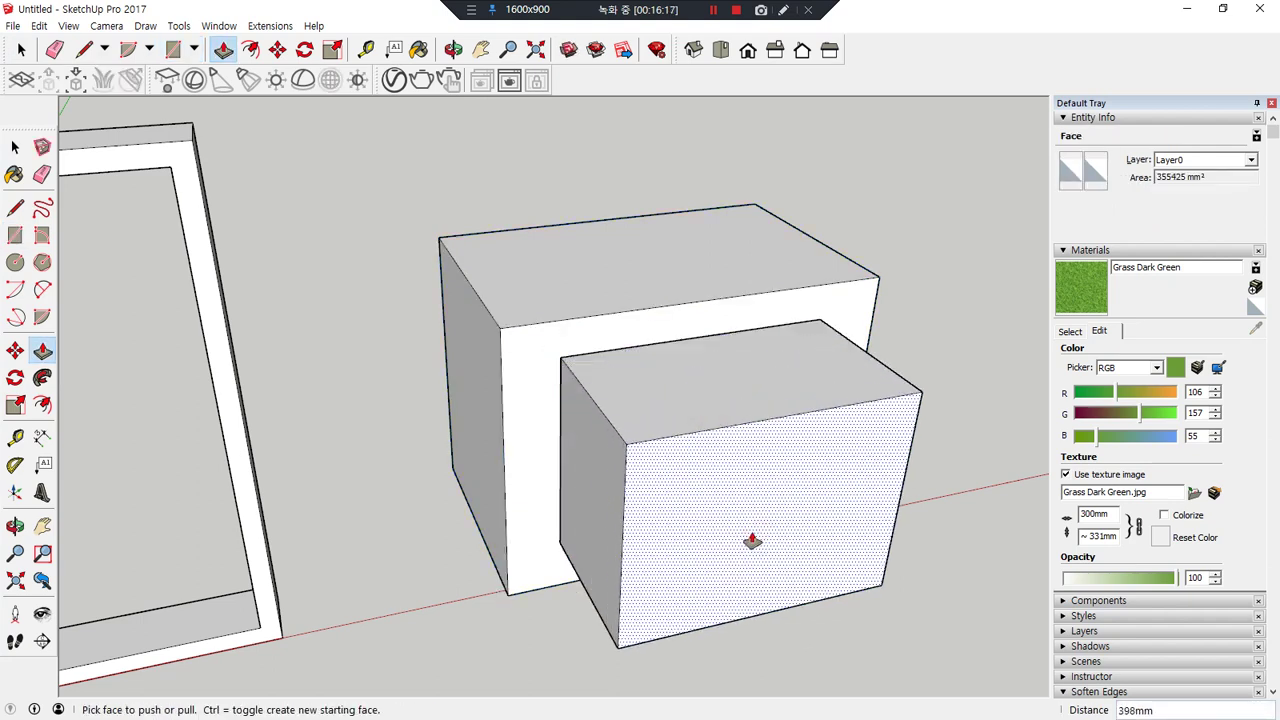
- Select the whole smaller box and move it about 405 mm away from the grouped box
{"action": "key", "text": "space"}
{"action": "triple_click", "coordinate": [745, 517]}
{"action": "key", "text": "m"}
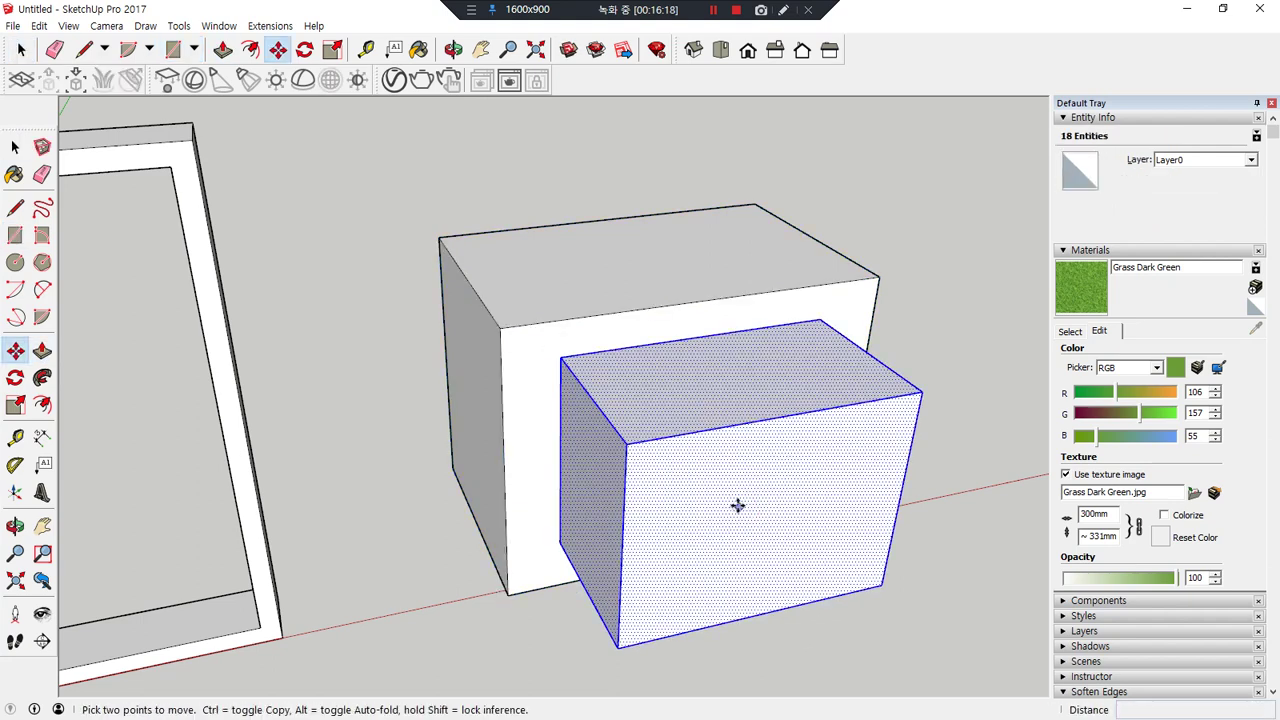
{"action": "left_click", "coordinate": [627, 441]}
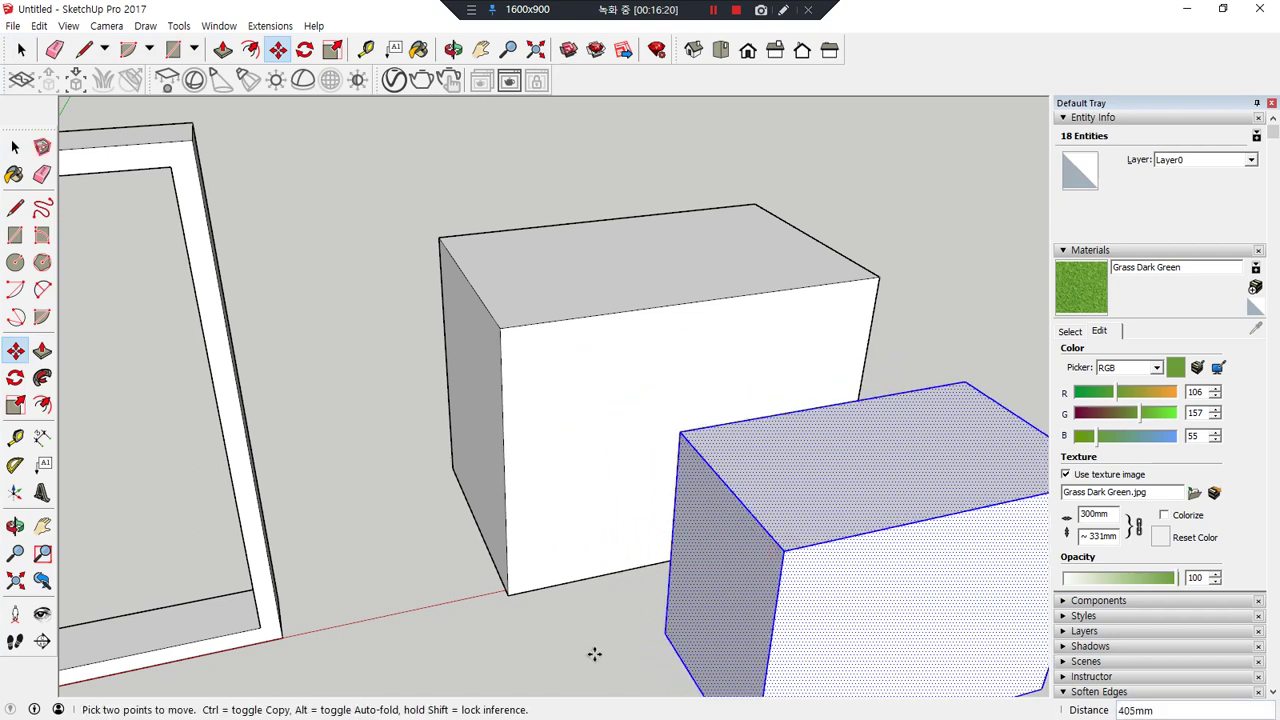
{"action": "scroll", "coordinate": [597, 651], "scroll_direction": "down", "scroll_amount": 2}
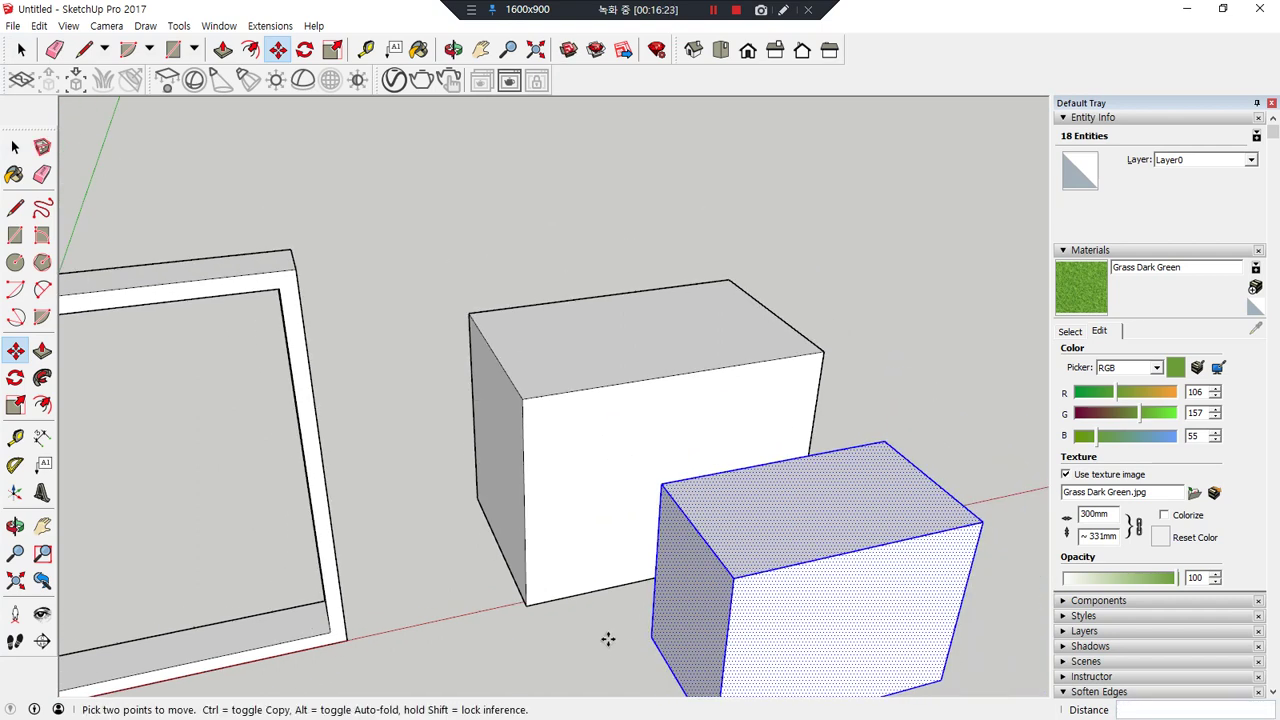
- Make the smaller box a group and select the two boxes in turn to check they are separate
{"action": "key", "text": "space"}
{"action": "left_click", "coordinate": [869, 357]}
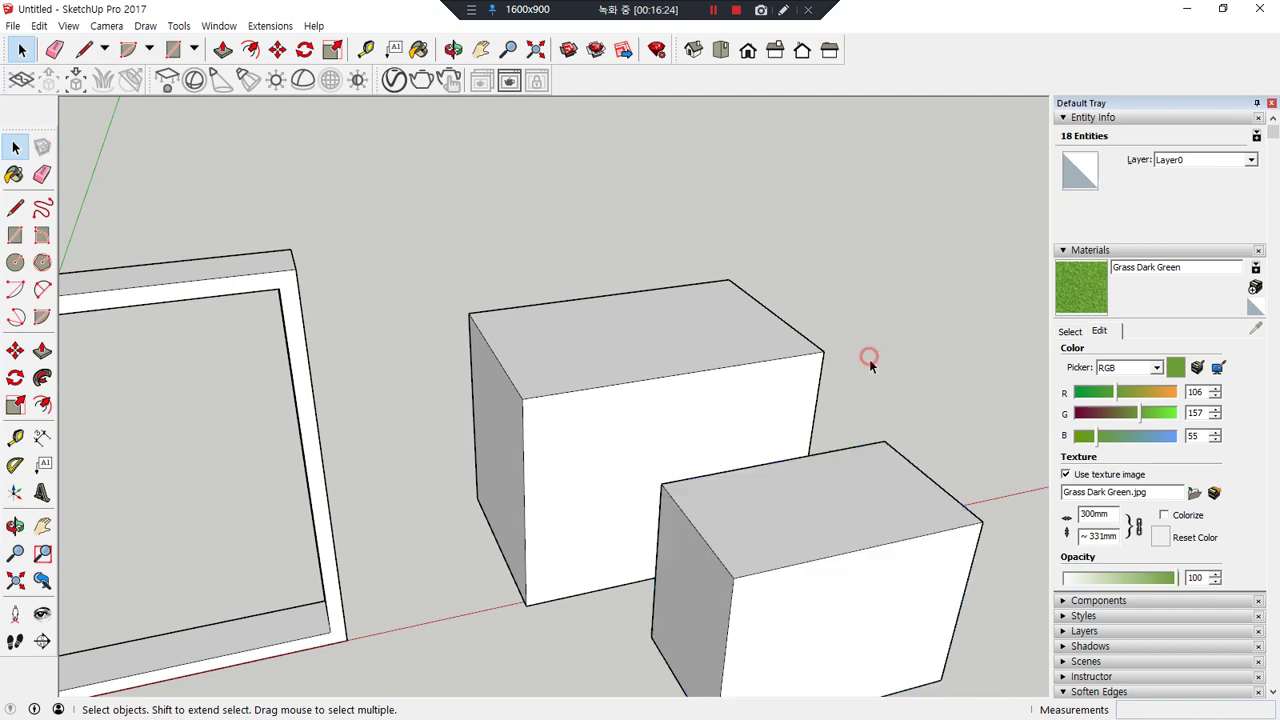
{"action": "scroll", "coordinate": [869, 357], "scroll_direction": "up", "scroll_amount": 2}
{"action": "left_click", "coordinate": [600, 355]}
{"action": "triple_click", "coordinate": [600, 354]}
{"action": "right_click", "coordinate": [551, 362]}
{"action": "key", "text": "g"}
{"action": "middle_click_drag", "start_coordinate": [142, 443], "coordinate": [857, 415]}
{"action": "left_click", "coordinate": [697, 358]}
{"action": "left_click", "coordinate": [566, 449]}
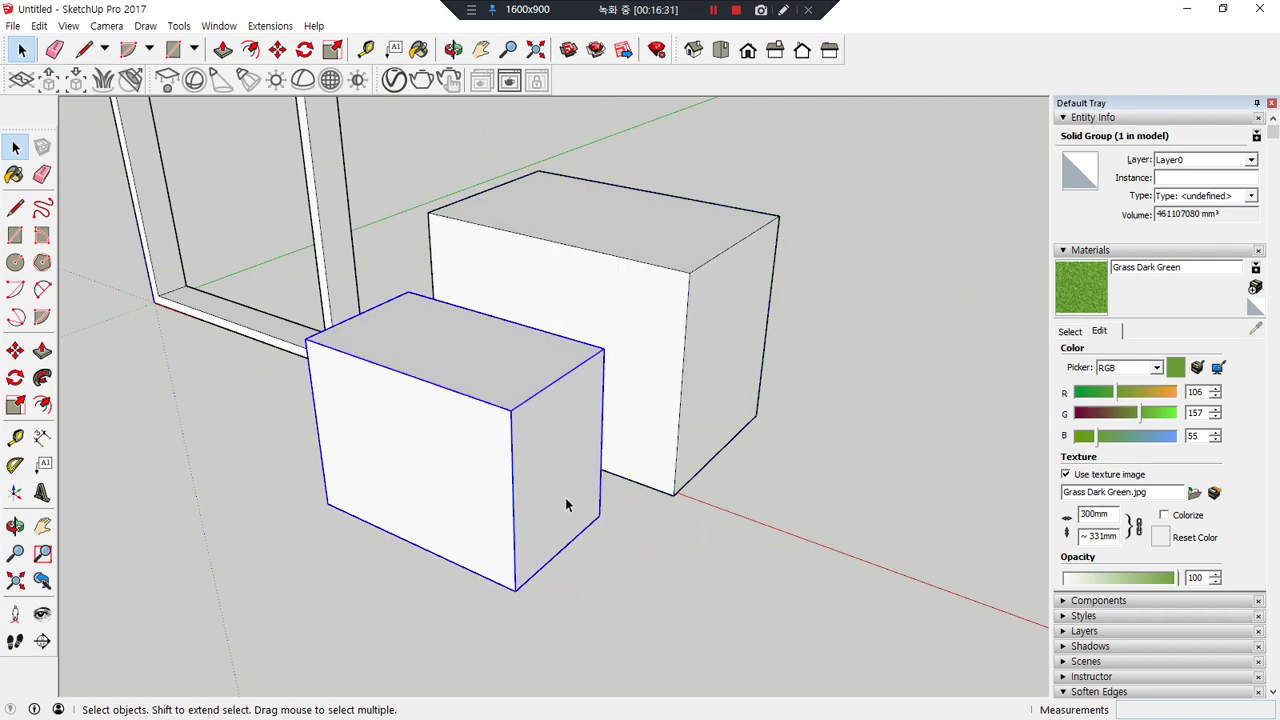
- Select the entire window frame and make it a group
{"action": "middle_click_drag", "start_coordinate": [339, 431], "coordinate": [566, 348]}
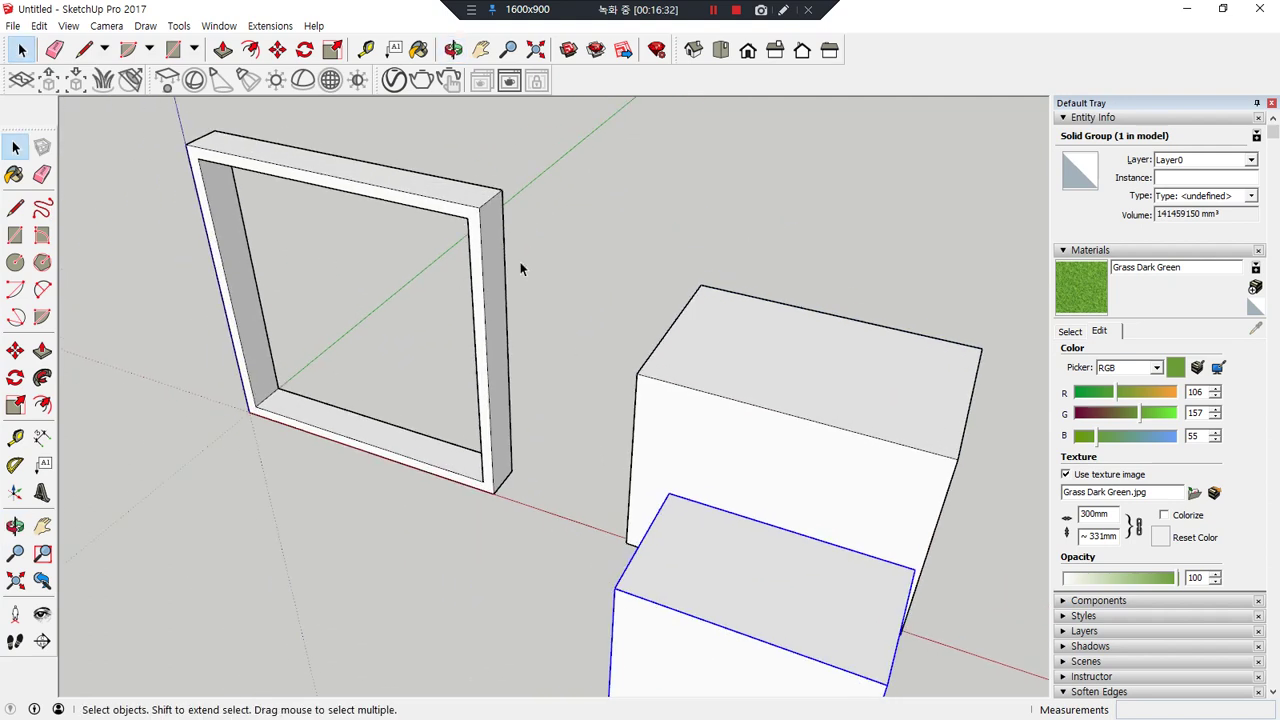
{"action": "triple_click", "coordinate": [495, 248]}
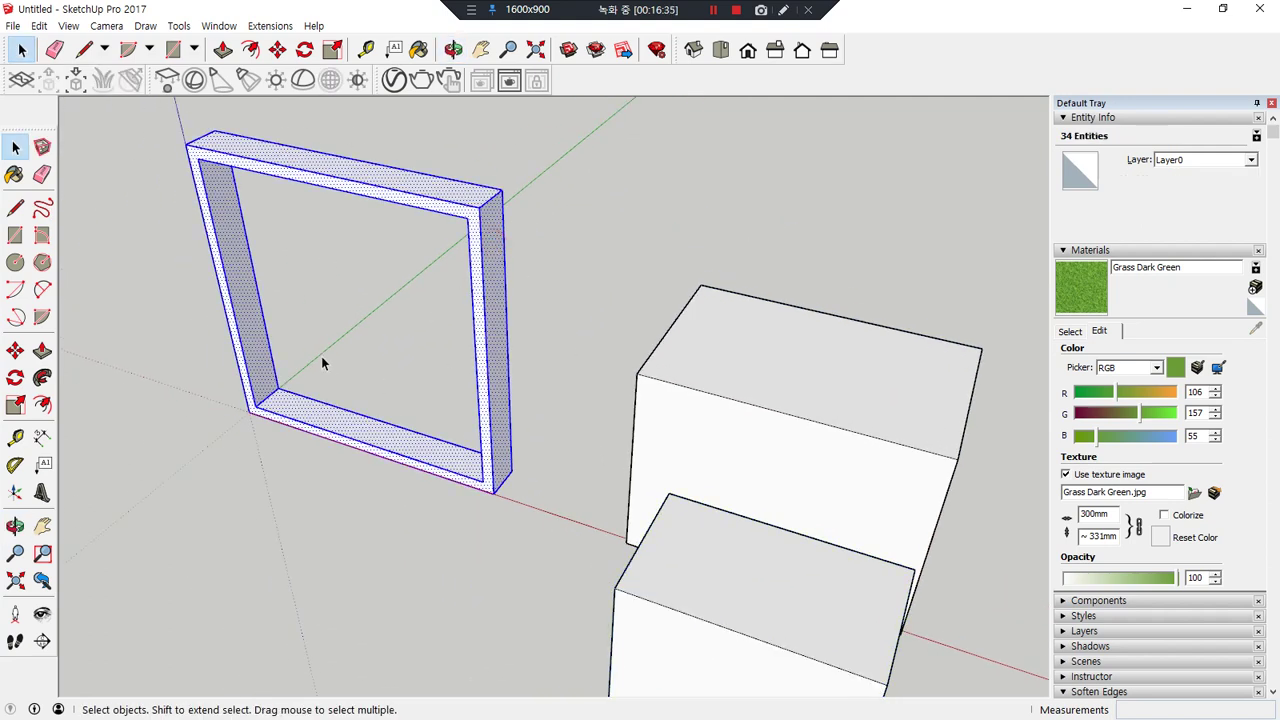
{"action": "right_click", "coordinate": [440, 201]}
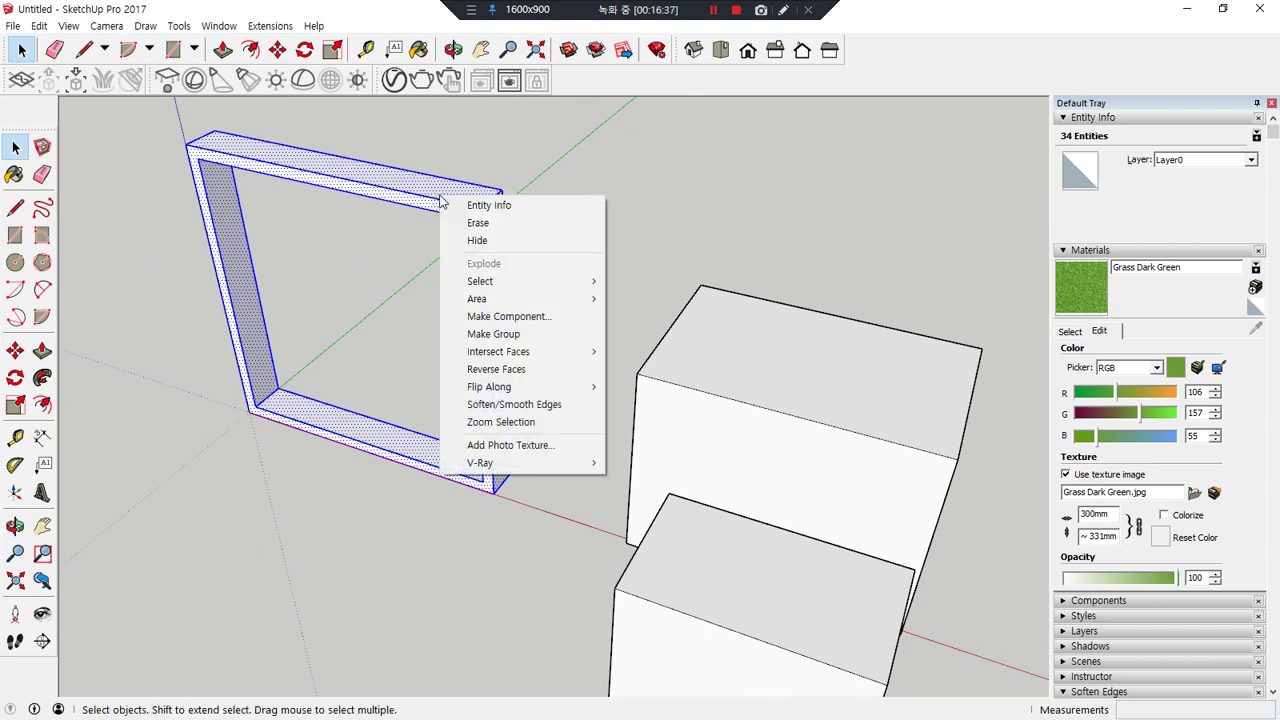
{"action": "key", "text": "g"}
{"action": "left_click", "coordinate": [549, 323]}
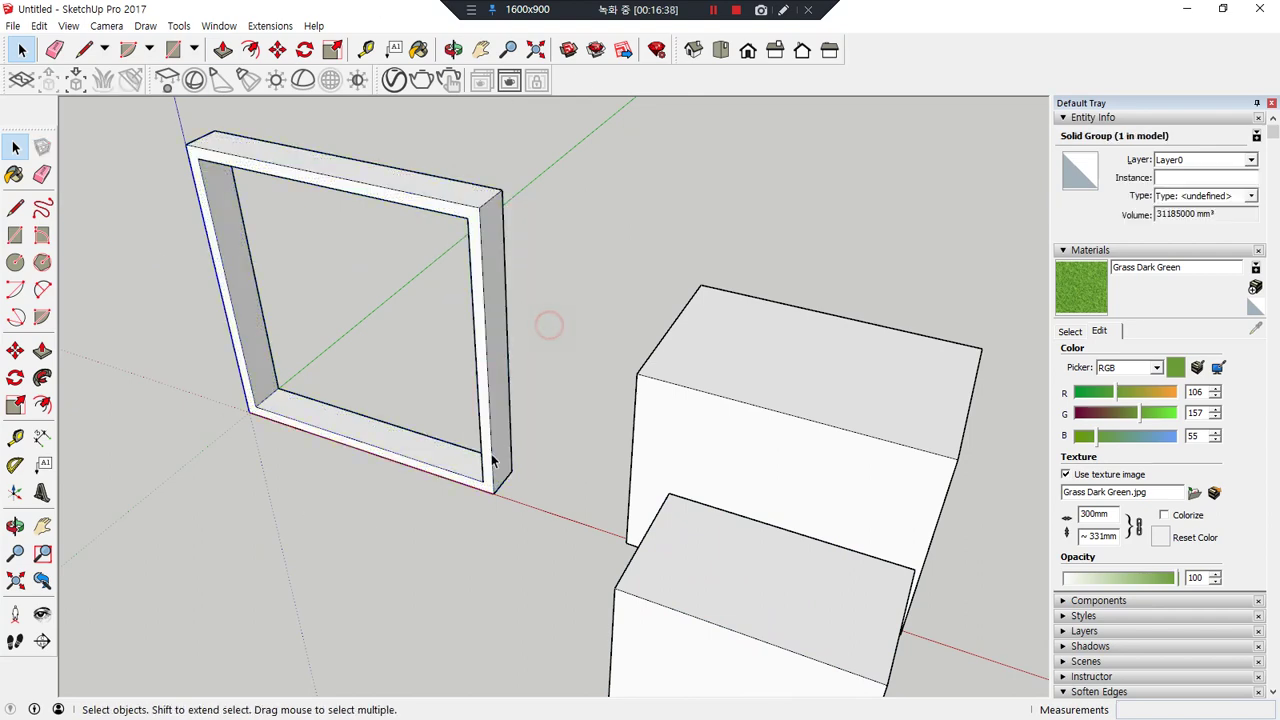
- Draw a 1110 × 555 mm rectangle over the right half of the window frame's opening
{"action": "middle_click_drag", "start_coordinate": [350, 440], "coordinate": [459, 393]}
{"action": "key", "text": "r"}
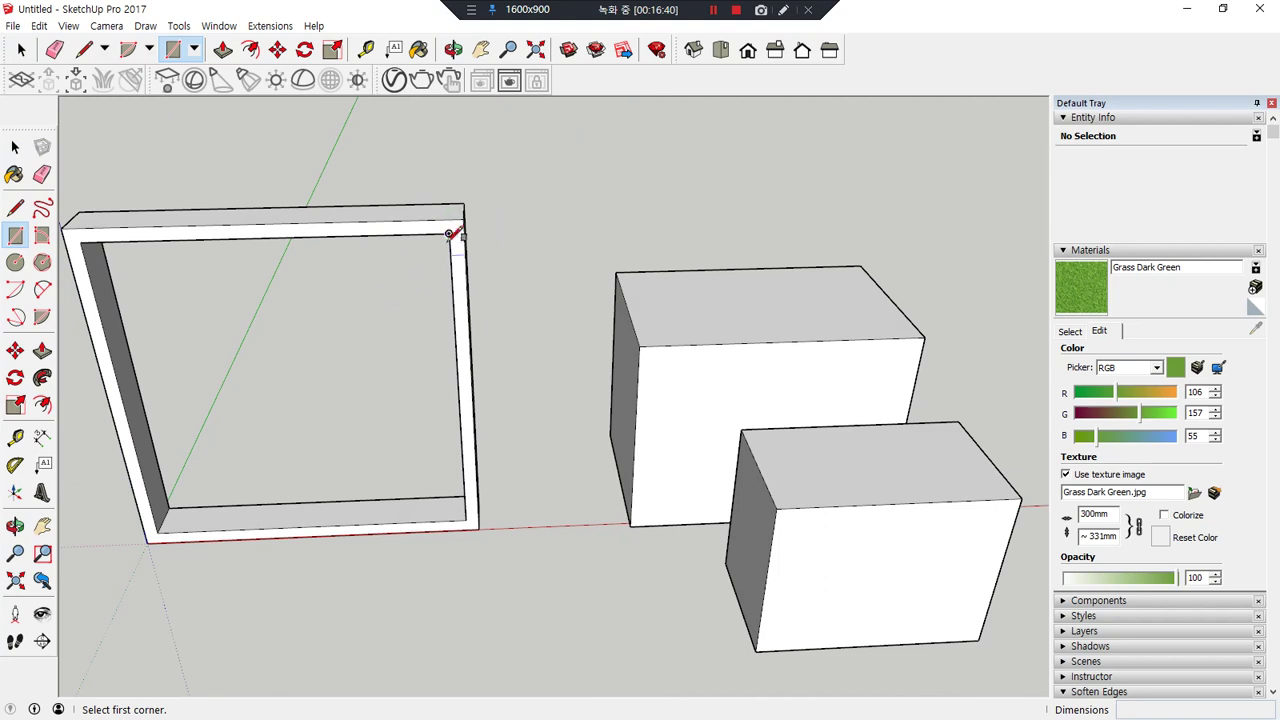
{"action": "left_click", "coordinate": [449, 234]}
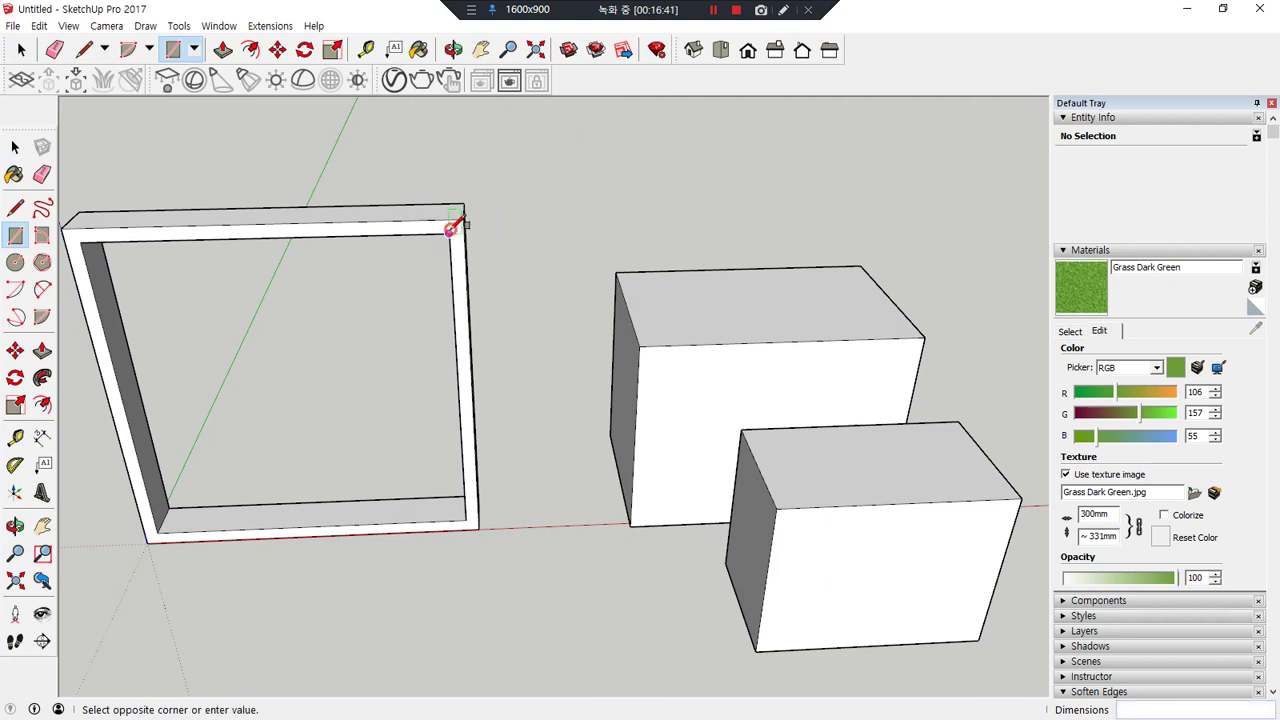
{"action": "left_click", "coordinate": [313, 526]}
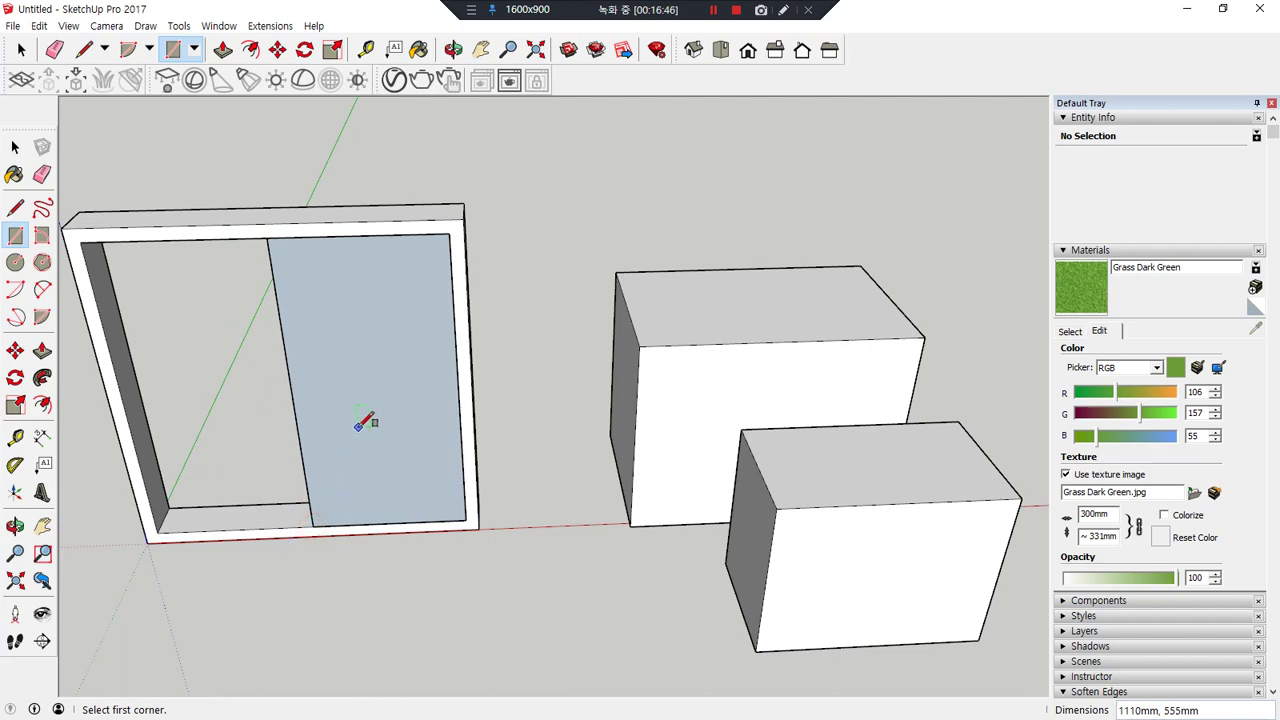
- Widen the panel rectangle by moving its inner vertical edge outward along the red axis
{"action": "scroll", "coordinate": [314, 480], "scroll_direction": "up", "scroll_amount": 5}
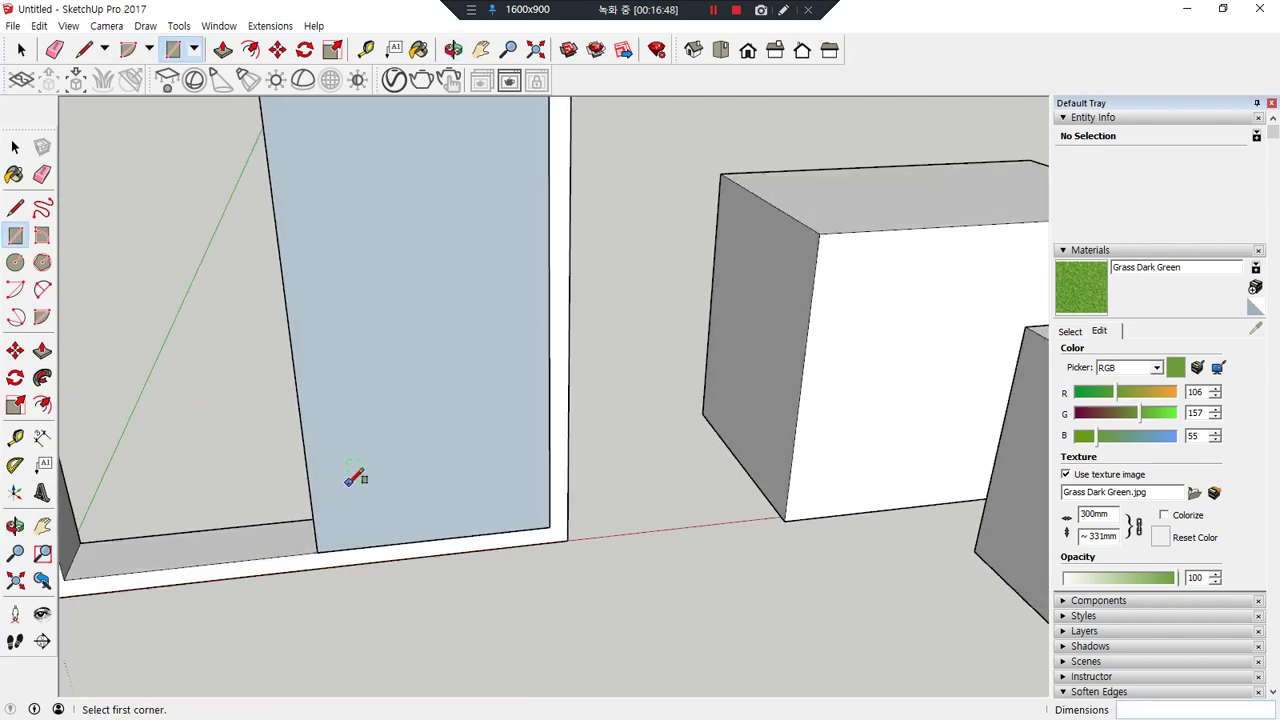
{"action": "key", "text": "m"}
{"action": "left_click", "coordinate": [304, 458]}
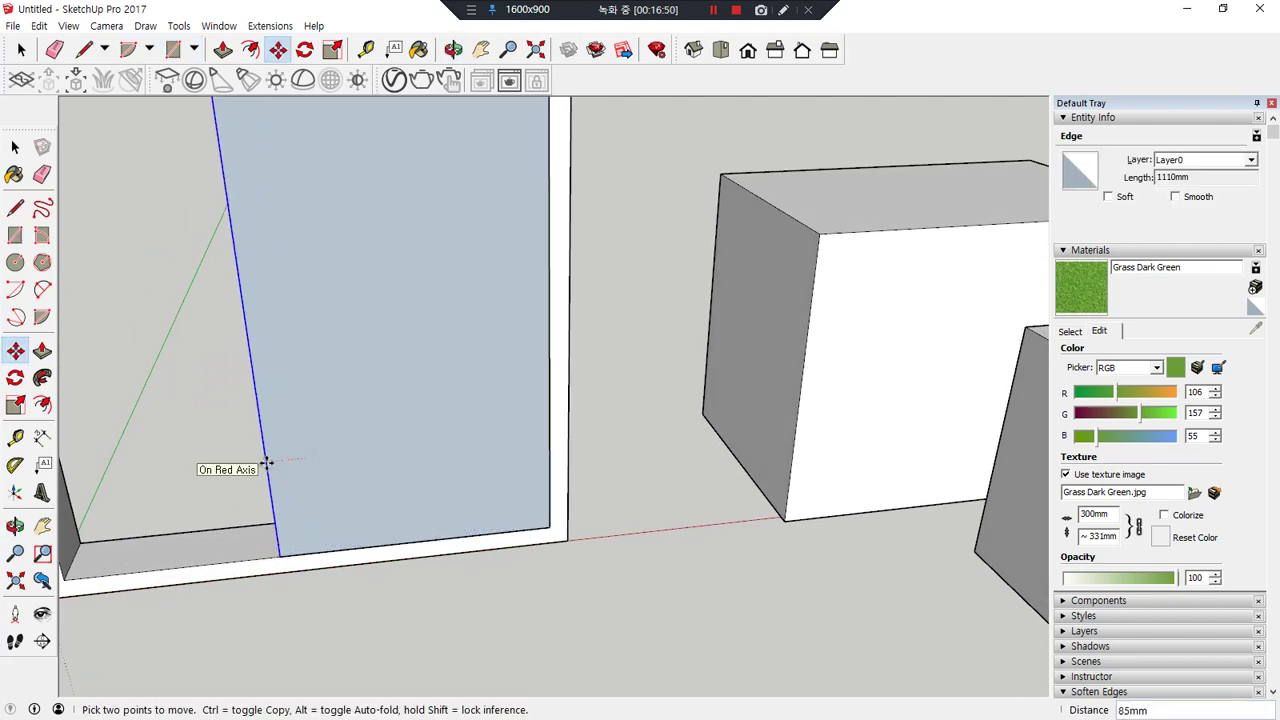
{"action": "key", "text": "Return"}
{"action": "key", "text": "space"}
- Offset the panel face's outline 60 mm inward and delete the inner face
{"action": "key", "text": "f"}
{"action": "left_click", "coordinate": [398, 236]}
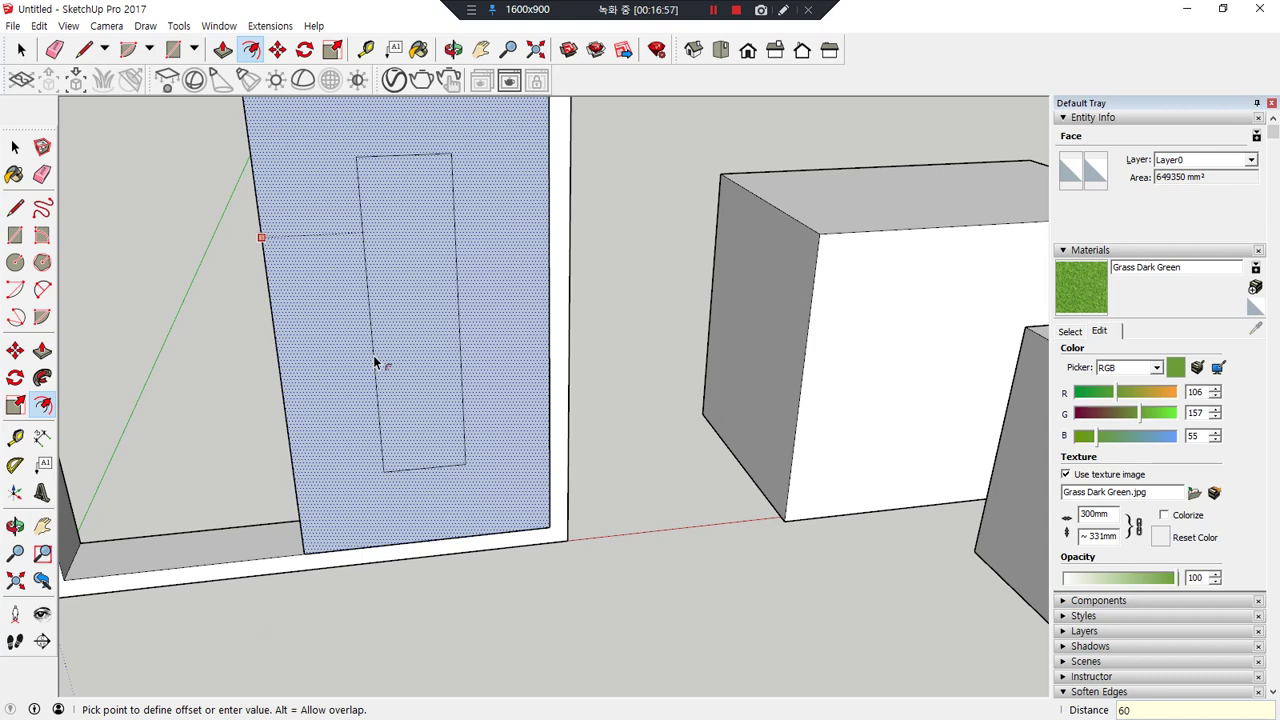
{"action": "key", "text": "Return"}
{"action": "key", "text": "space"}
{"action": "left_click", "coordinate": [434, 309]}
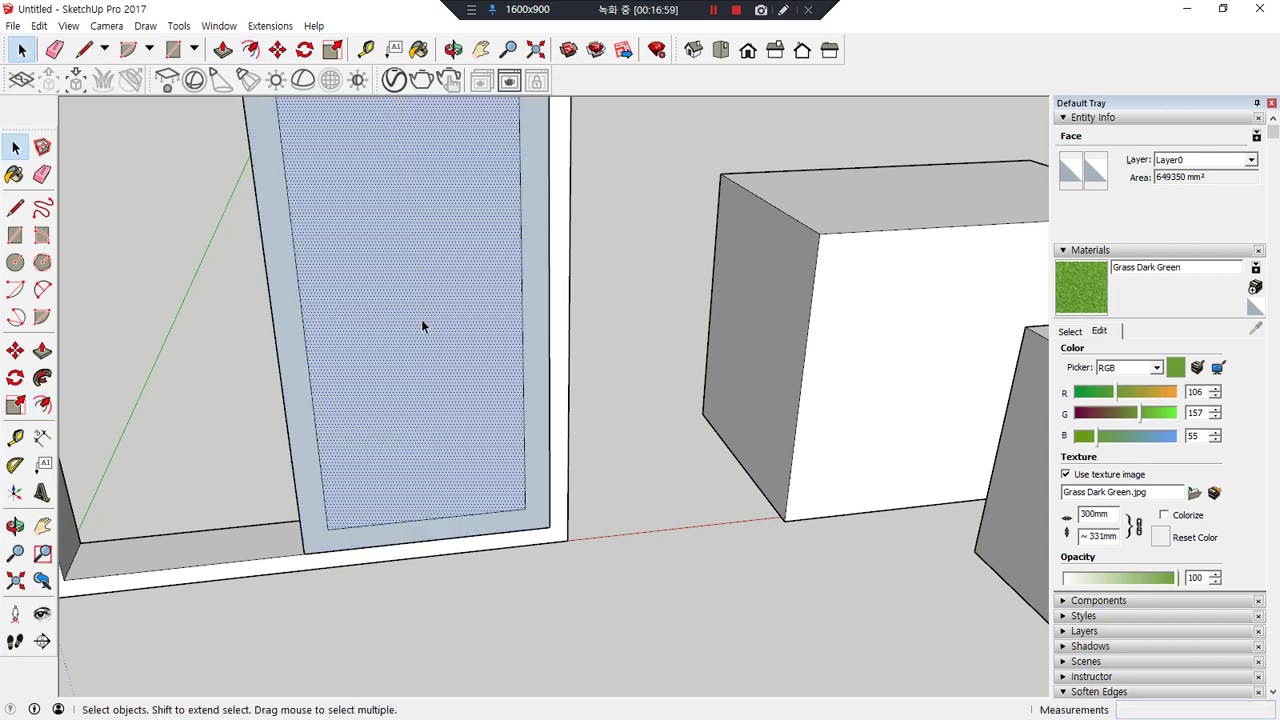
{"action": "key", "text": "Delete"}
- Extrude the panel's border face 40 mm and make the panel frame a group
{"action": "key", "text": "p"}
{"action": "left_click", "coordinate": [314, 463]}
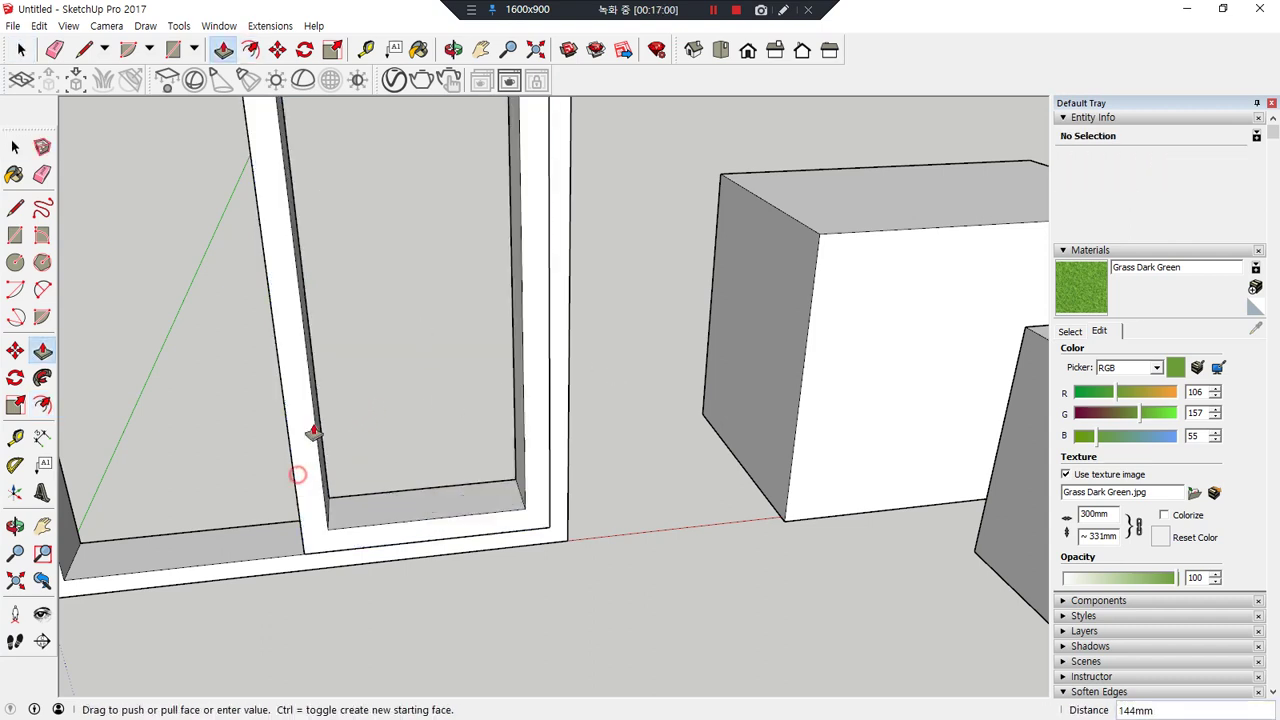
{"action": "type", "text": "40"}
{"action": "key", "text": "Return"}
{"action": "key", "text": "space"}
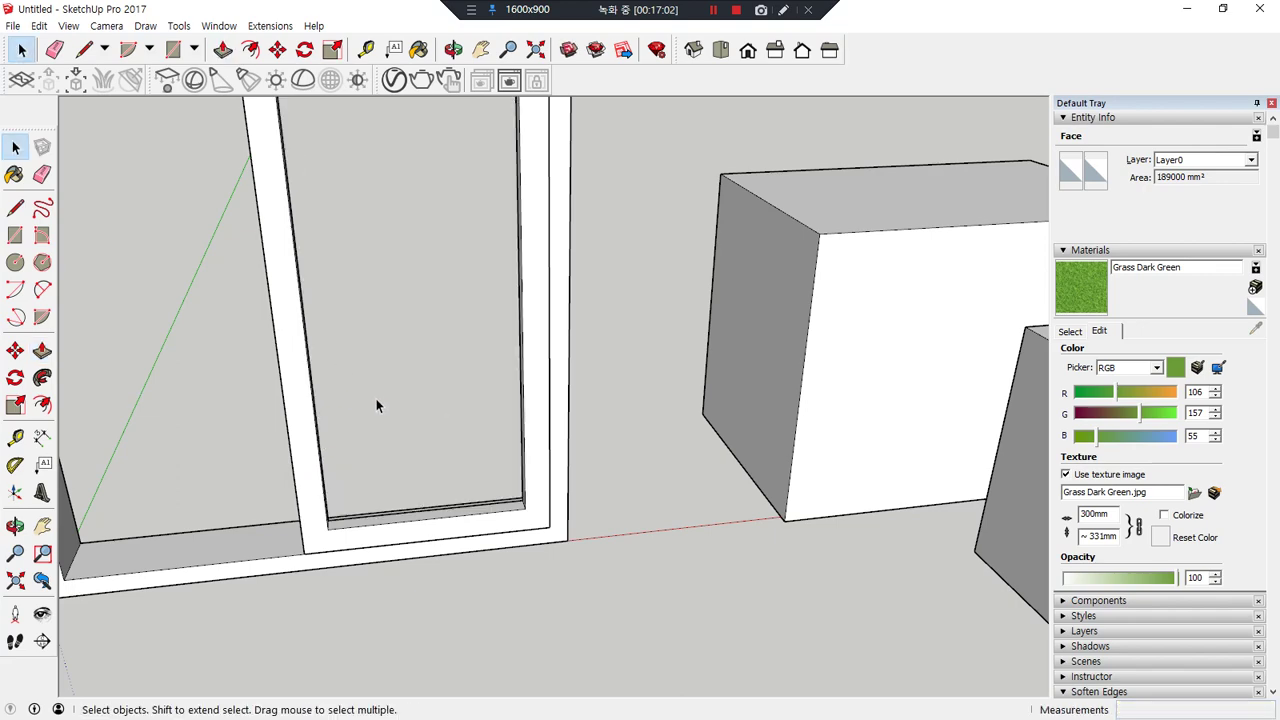
{"action": "double_click", "coordinate": [303, 406]}
{"action": "right_click", "coordinate": [303, 406]}
{"action": "left_click", "coordinate": [345, 539]}
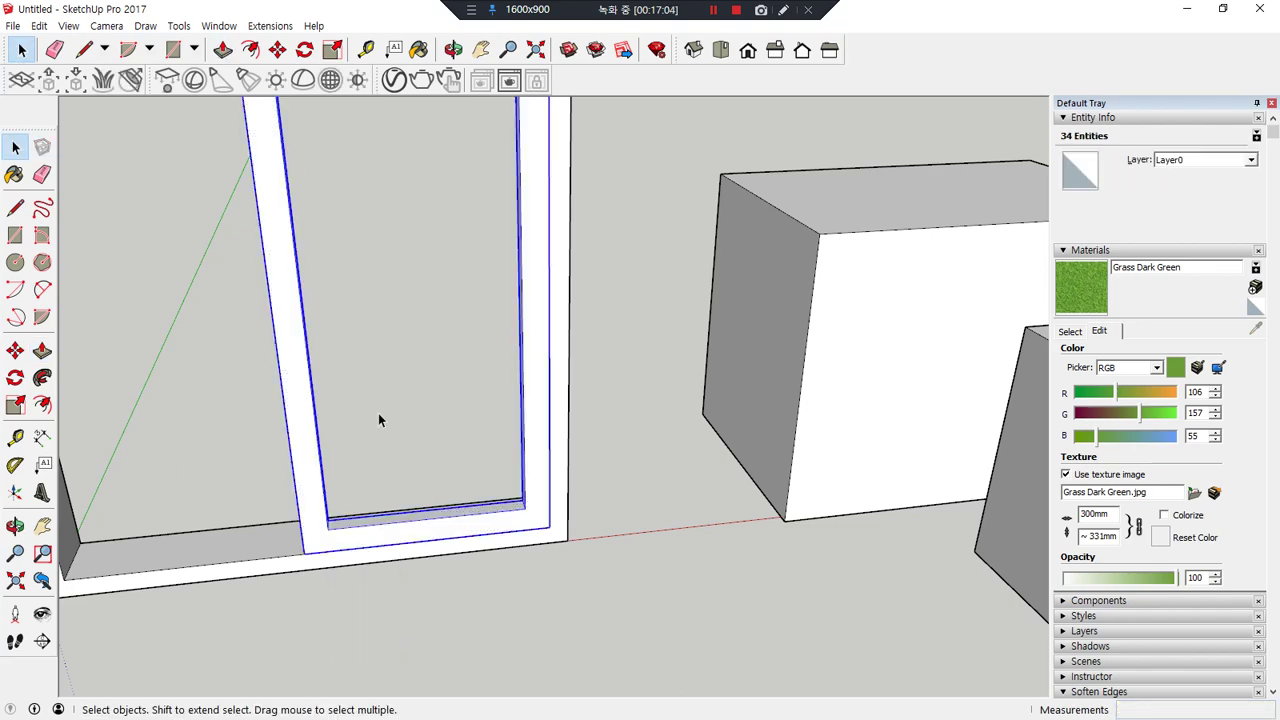
- Draw a rectangle filling the panel frame's opening and make the new face a group
{"action": "scroll", "coordinate": [393, 388], "scroll_direction": "down", "scroll_amount": 2}
{"action": "middle_click_drag", "start_coordinate": [393, 385], "coordinate": [400, 297]}
{"action": "key", "text": "r"}
{"action": "left_click", "coordinate": [346, 235]}
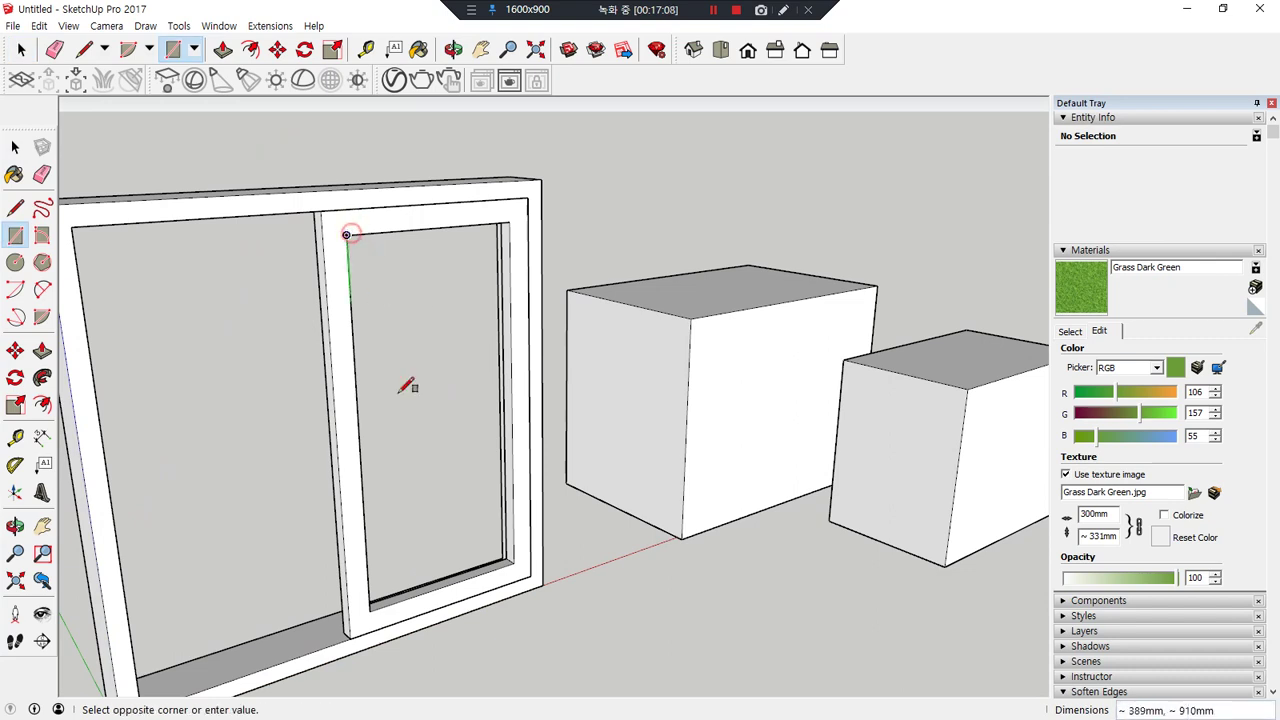
{"action": "left_click", "coordinate": [515, 562]}
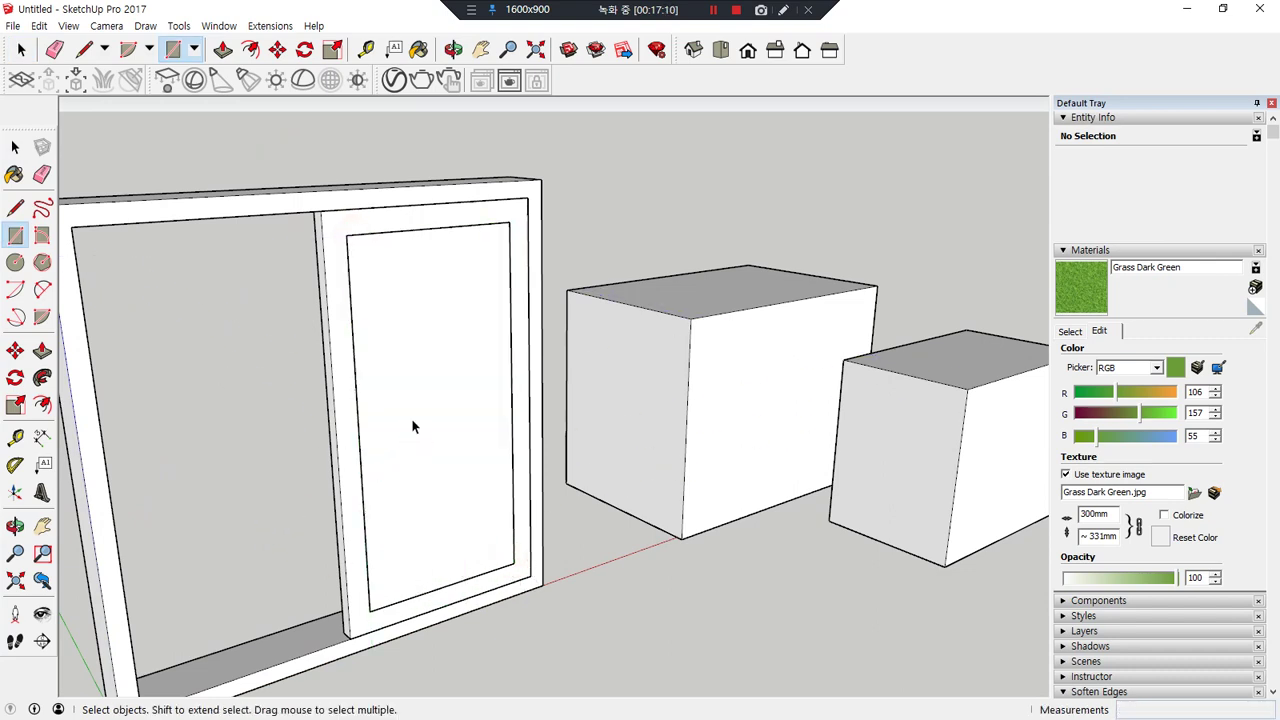
{"action": "key", "text": "space"}
{"action": "double_click", "coordinate": [417, 380]}
{"action": "right_click", "coordinate": [434, 340]}
{"action": "key", "text": "Escape"}
- Move the pane group back to the midpoint of the panel frame's depth
{"action": "middle_click_drag", "start_coordinate": [389, 403], "coordinate": [520, 427]}
{"action": "scroll", "coordinate": [786, 521], "scroll_direction": "up", "scroll_amount": 5}
{"action": "middle_click_drag", "start_coordinate": [786, 521], "coordinate": [463, 487]}
{"action": "scroll", "coordinate": [464, 500], "scroll_direction": "up", "scroll_amount": 3}
{"action": "key", "text": "l"}
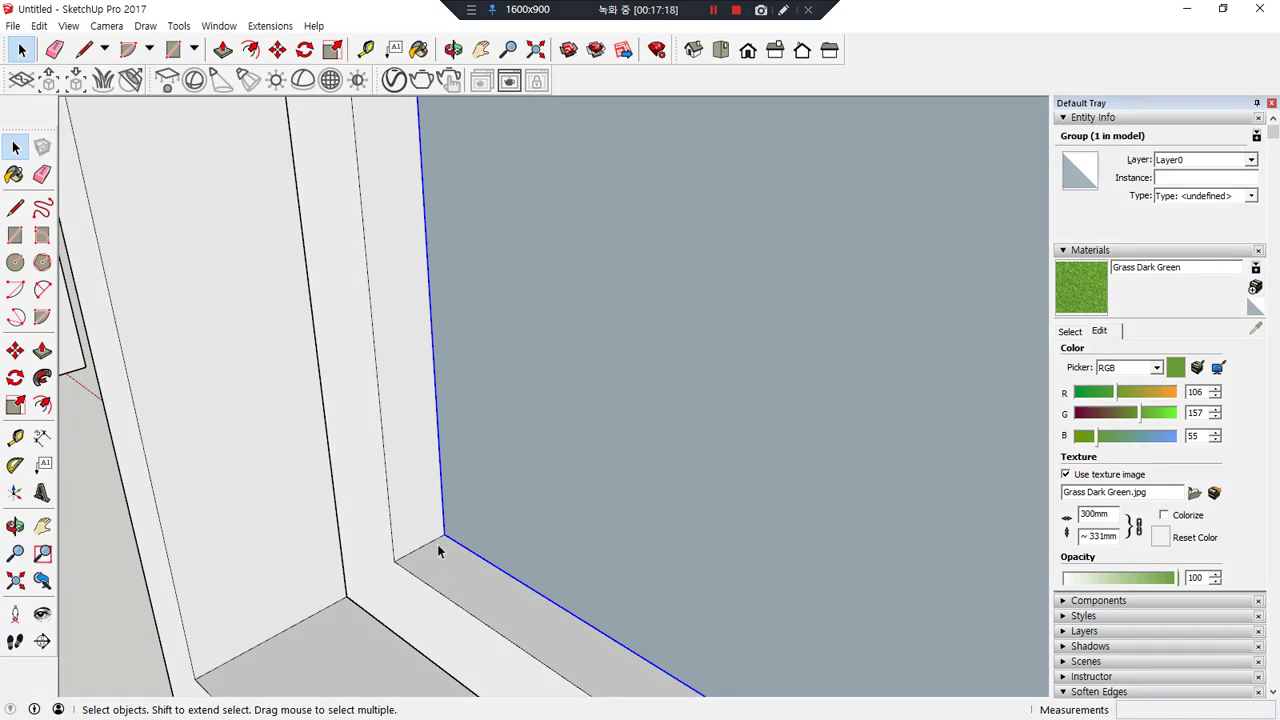
{"action": "key", "text": "m"}
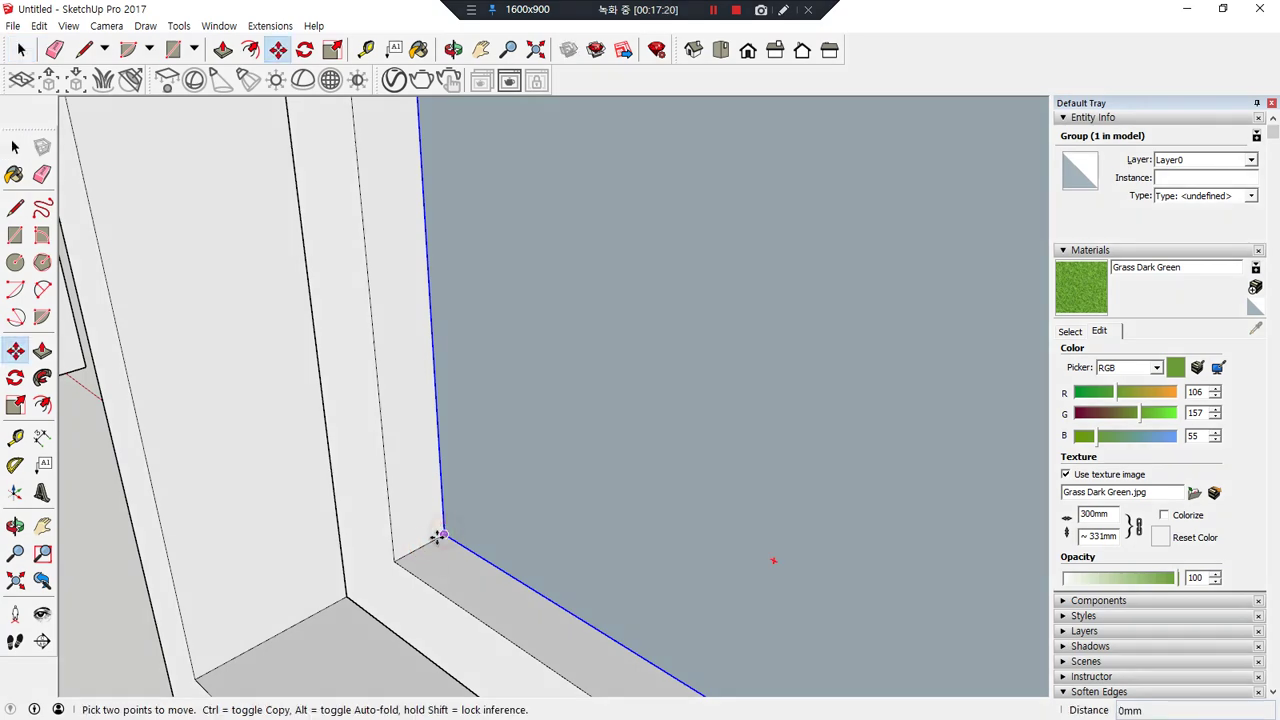
{"action": "left_click_drag", "start_coordinate": [440, 537], "coordinate": [420, 548]}
{"action": "key", "text": "space"}
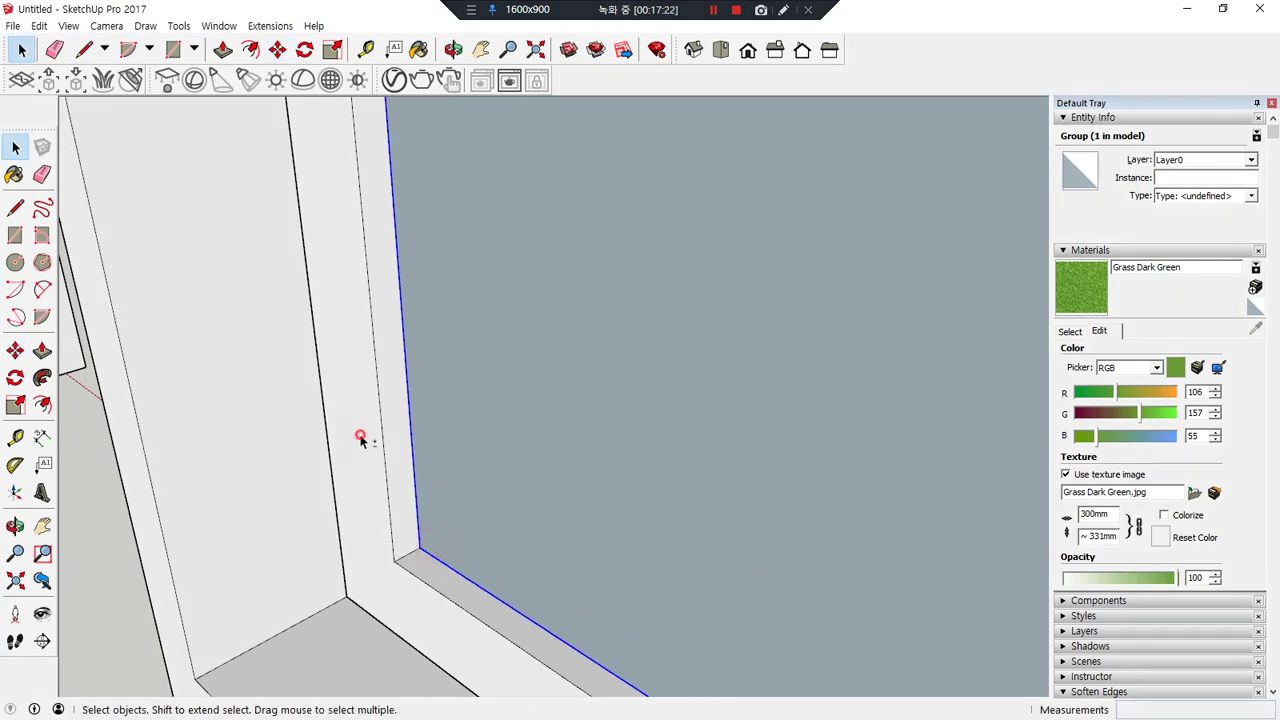
- Copy the panel frame and its pane together to the opposite end of the window opening, directly behind the first panel
{"action": "left_click", "coordinate": [361, 436], "text": "shift"}
{"action": "key", "text": "ctrl+alt+d"}
{"action": "mouse_move", "coordinate": [358, 300]}
{"action": "left_mouse_down"}
{"action": "mouse_move", "coordinate": [328, 338]}
{"action": "mouse_move", "coordinate": [335, 348]}
{"action": "left_mouse_up"}
{"action": "left_click_drag", "start_coordinate": [325, 325], "coordinate": [481, 325], "text": "shift"}
{"action": "left_click_drag", "start_coordinate": [460, 308], "coordinate": [431, 383]}
{"action": "left_click_drag", "start_coordinate": [292, 619], "coordinate": [330, 645]}
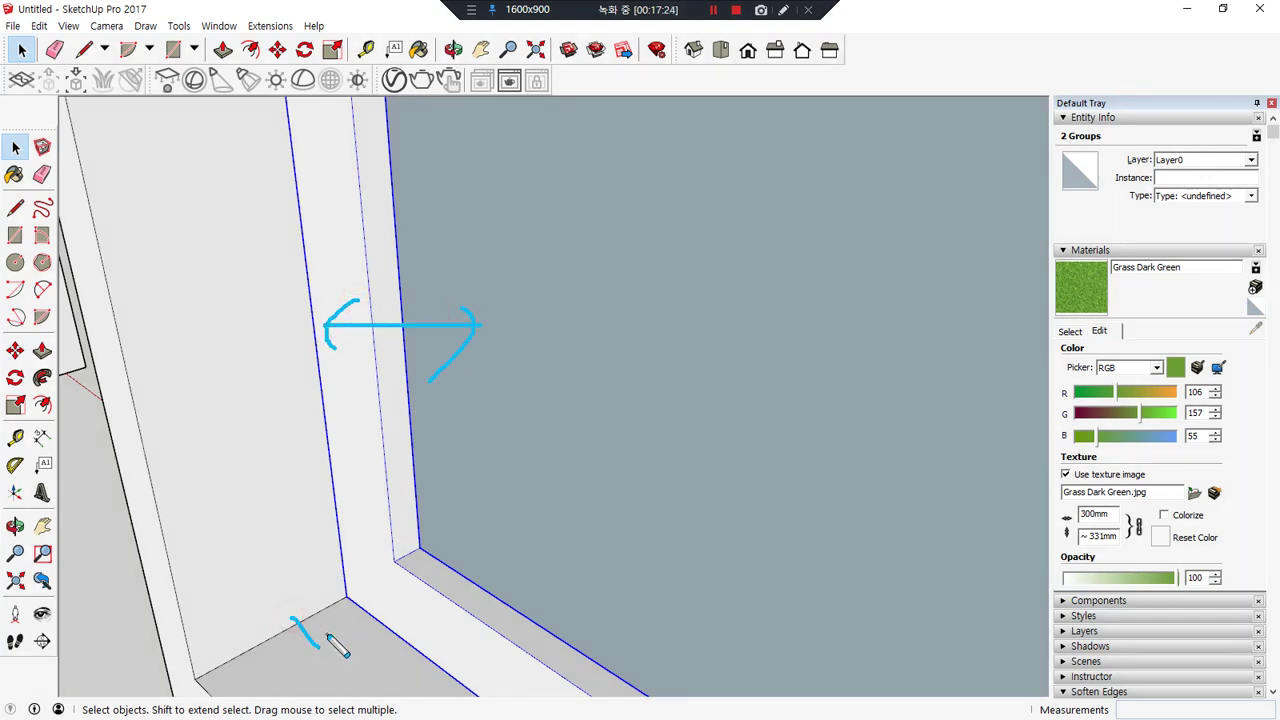
{"action": "key", "text": "m"}
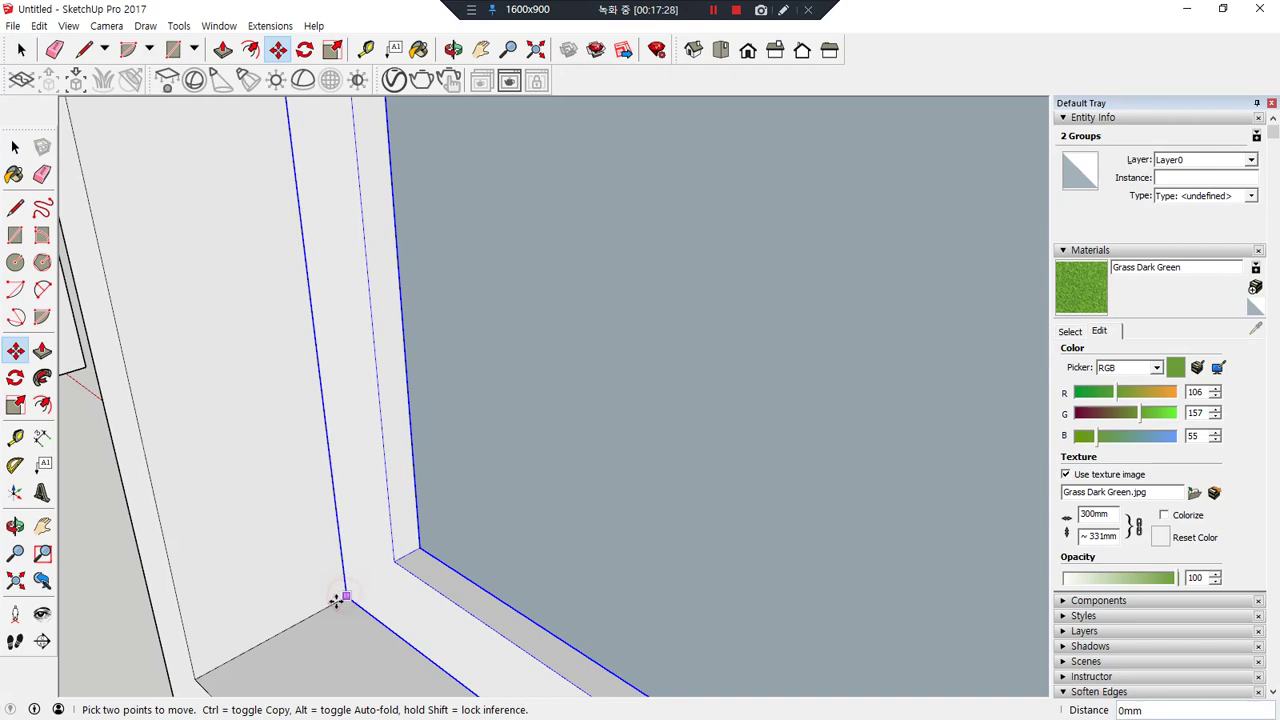
{"action": "scroll", "coordinate": [330, 602], "scroll_direction": "down", "scroll_amount": 1}
{"action": "scroll", "coordinate": [600, 530], "scroll_direction": "down", "scroll_amount": 3}
{"action": "middle_click_drag", "start_coordinate": [596, 516], "coordinate": [540, 348]}
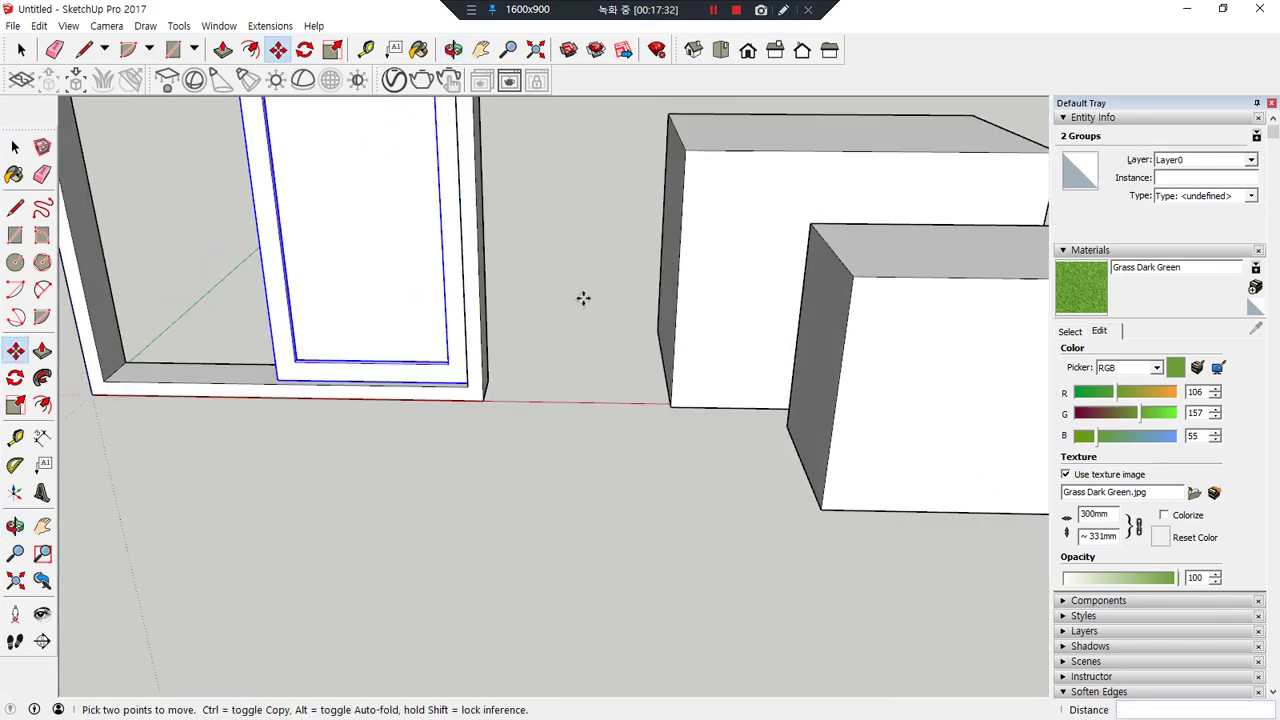
{"action": "scroll", "coordinate": [183, 382], "scroll_direction": "up", "scroll_amount": 4}
{"action": "left_click", "coordinate": [365, 368]}
{"action": "key", "text": "ctrl"}
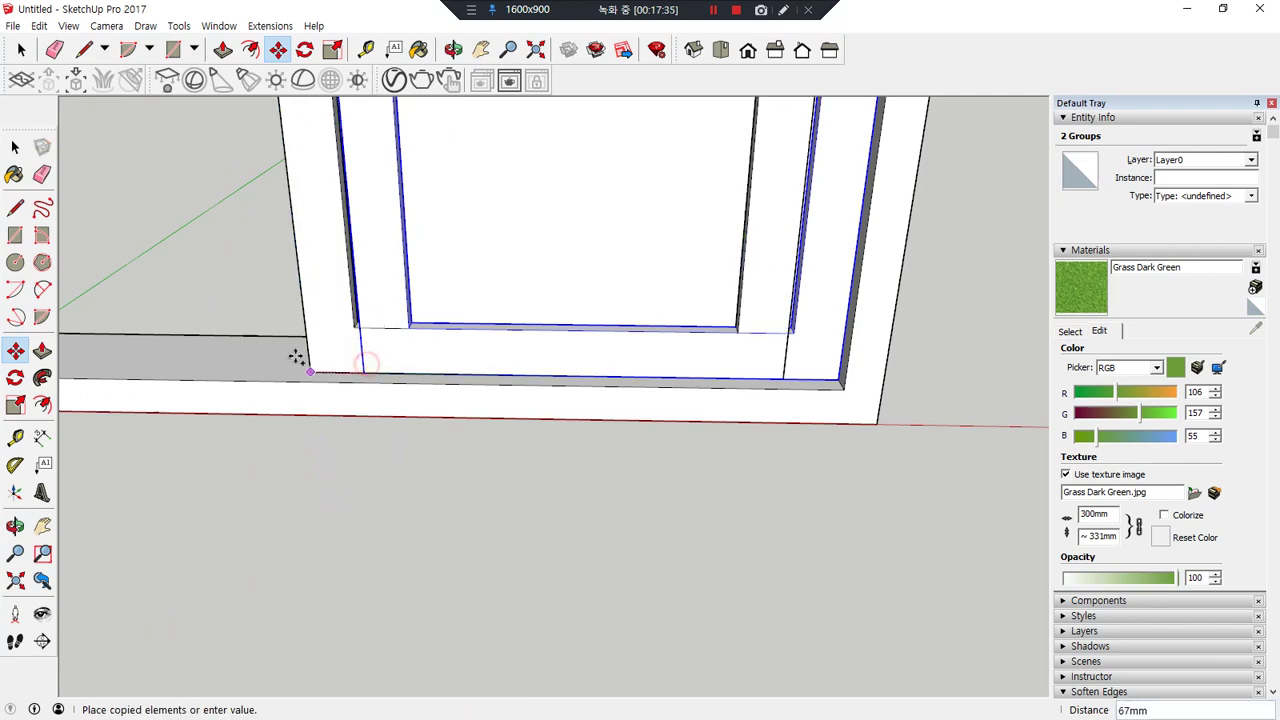
{"action": "middle_click_drag", "start_coordinate": [188, 329], "coordinate": [573, 454], "text": "shift"}
{"action": "middle_click_drag", "start_coordinate": [460, 452], "coordinate": [417, 414]}
{"action": "left_click", "coordinate": [363, 444]}
{"action": "key", "text": "space"}
{"action": "left_click", "coordinate": [331, 557]}
- Draw a vertical 1200 × 1200 mm rectangle starting at the origin along the red and blue axes
{"action": "middle_click_drag", "start_coordinate": [280, 505], "coordinate": [1193, 418]}
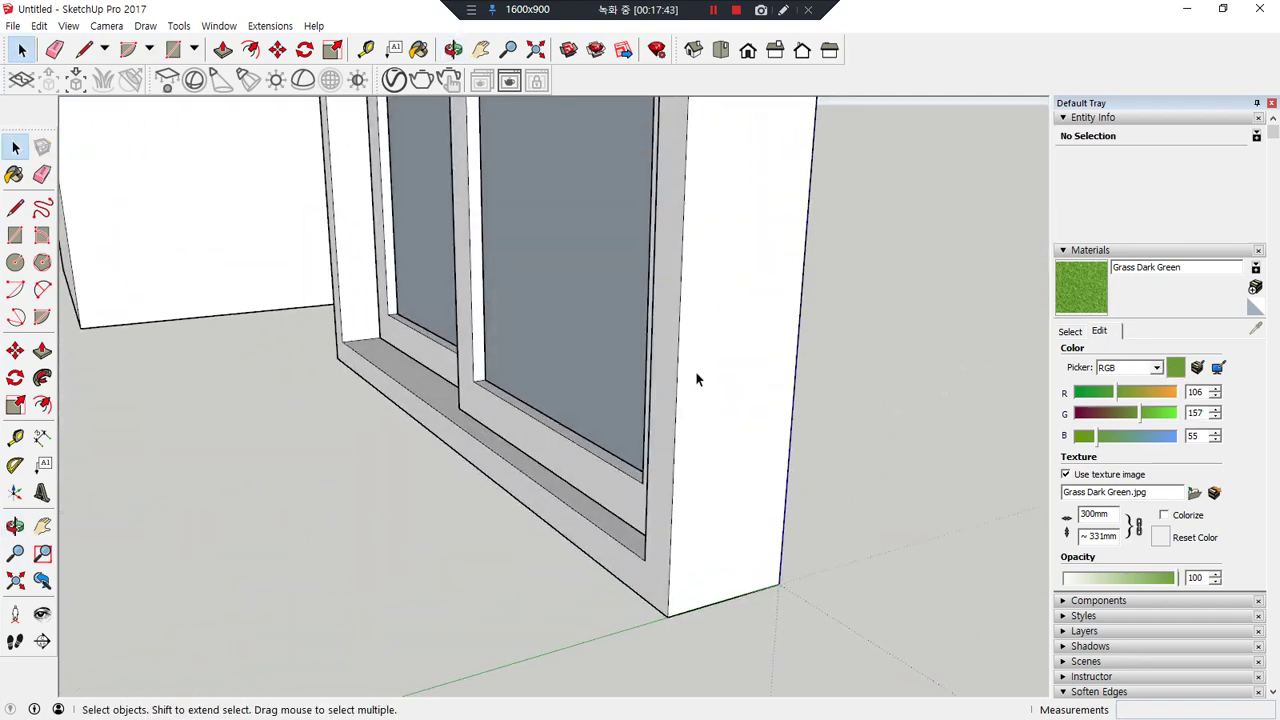
{"action": "scroll", "coordinate": [697, 380], "scroll_direction": "down", "scroll_amount": 4}
{"action": "middle_click_drag", "start_coordinate": [854, 346], "coordinate": [935, 317]}
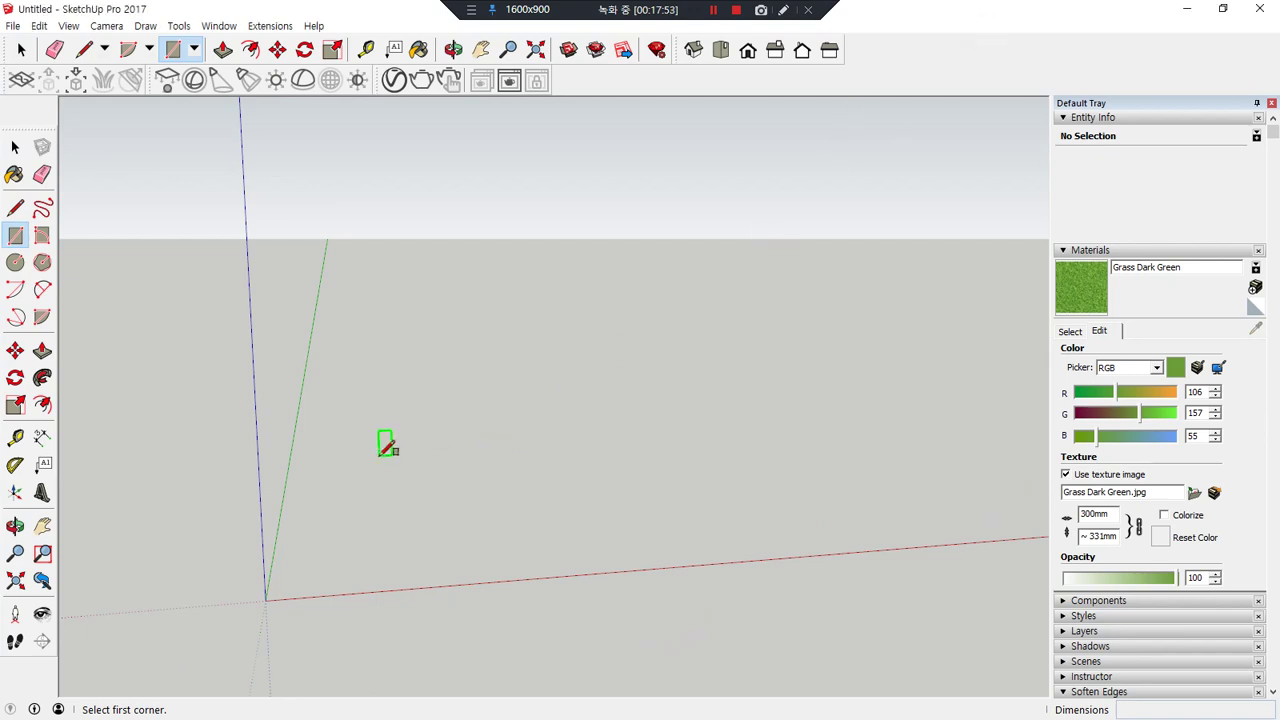
{"action": "left_click", "coordinate": [265, 600]}
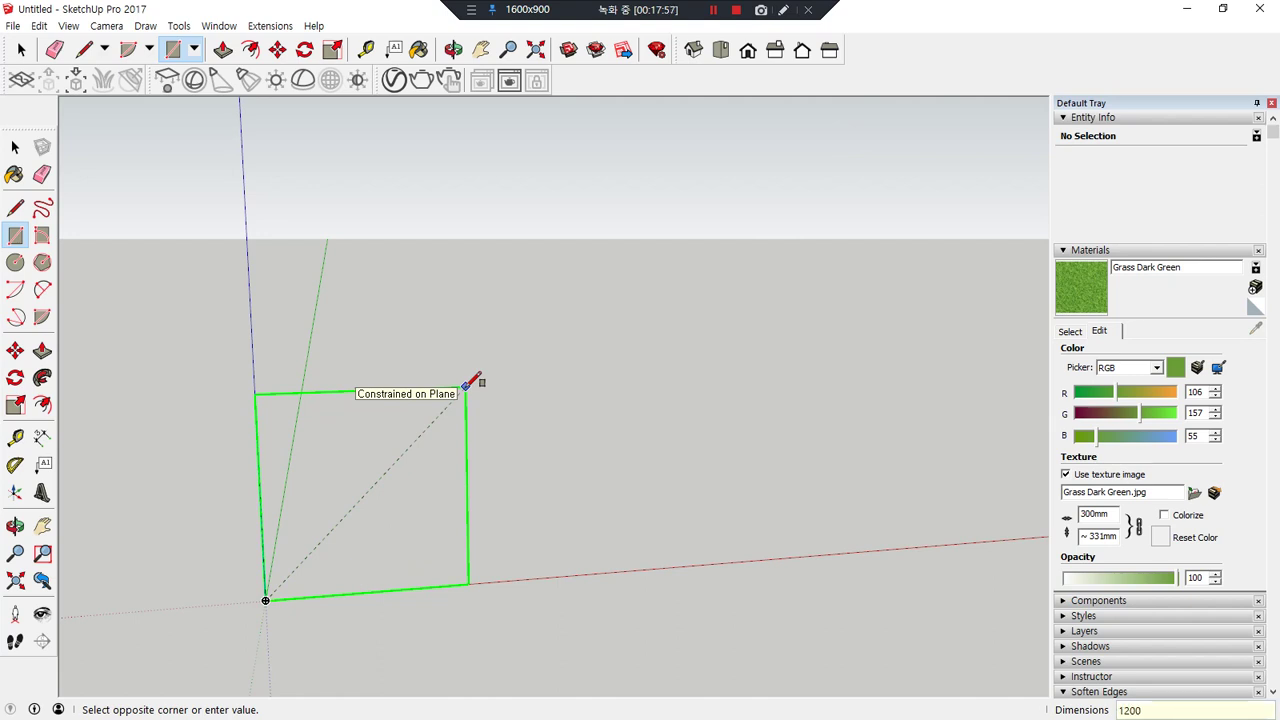
{"action": "key", "text": "Return"}
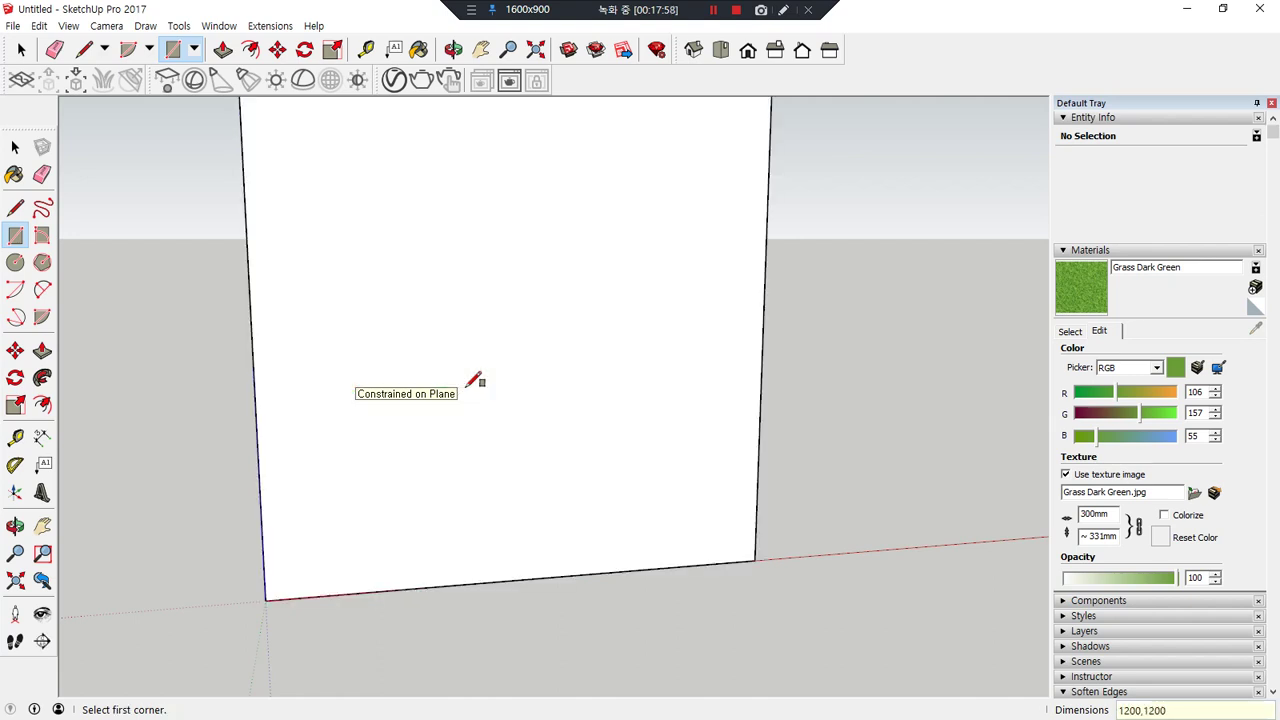
- Offset the square face's outline 45 mm inward and delete the inner face
{"action": "scroll", "coordinate": [657, 423], "scroll_direction": "down", "scroll_amount": 3}
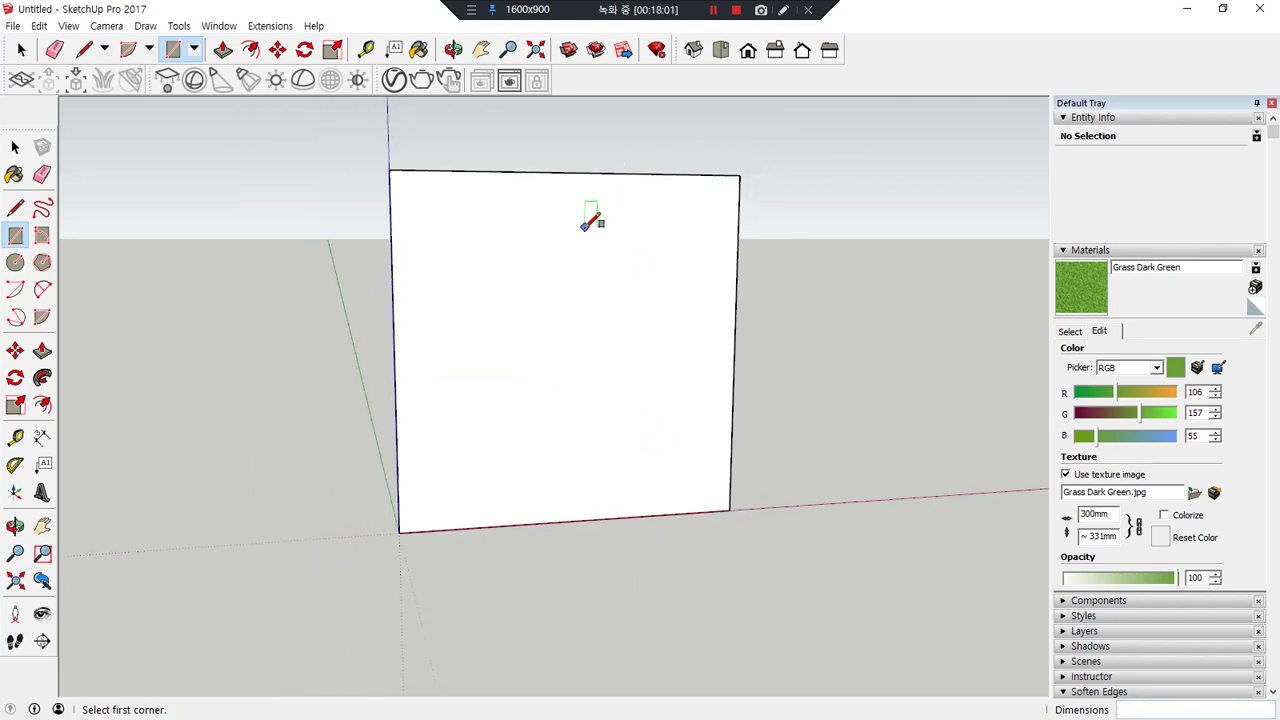
{"action": "key", "text": "f"}
{"action": "left_click", "coordinate": [598, 174]}
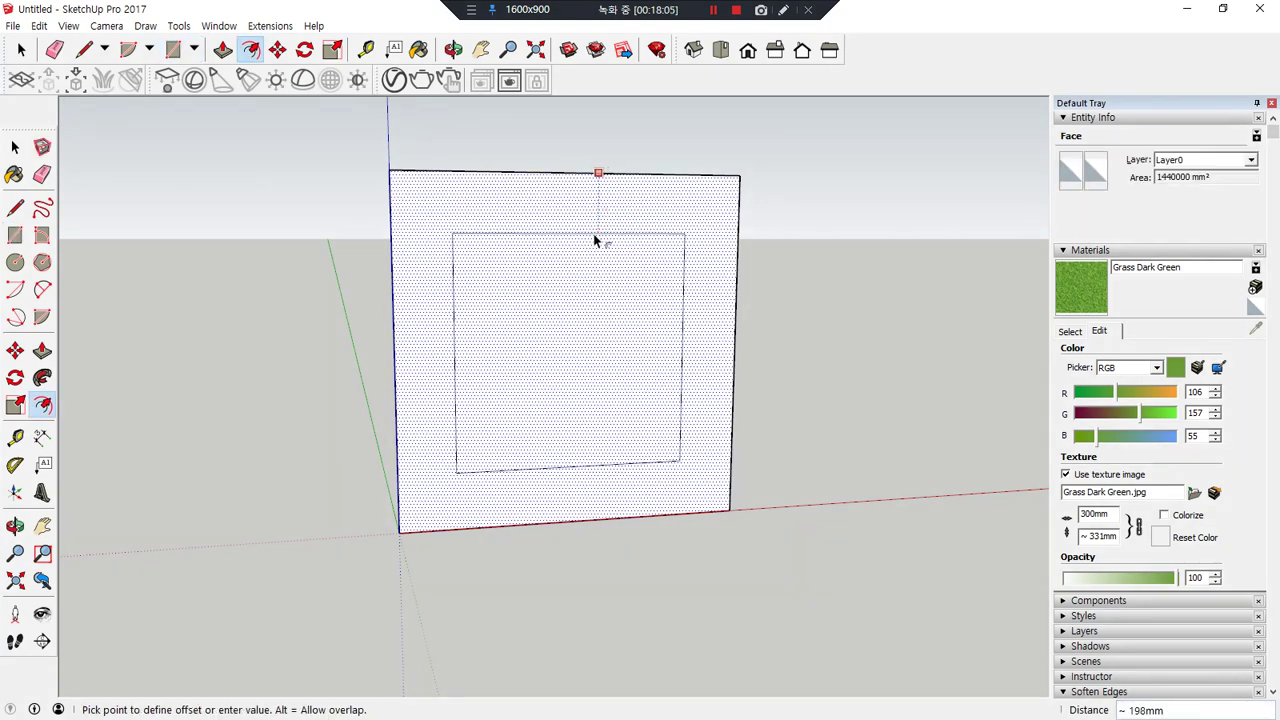
{"action": "type", "text": "45"}
{"action": "key", "text": "Return"}
{"action": "key", "text": "space"}
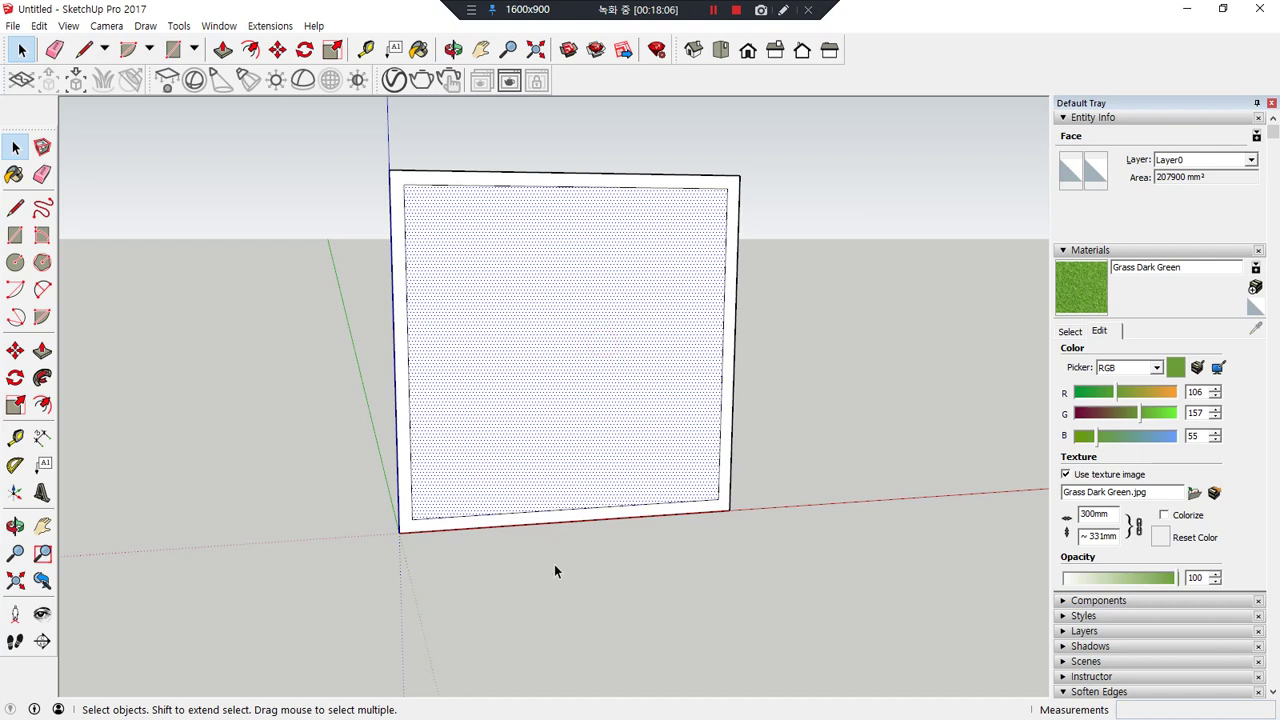
{"action": "left_click", "coordinate": [537, 531]}
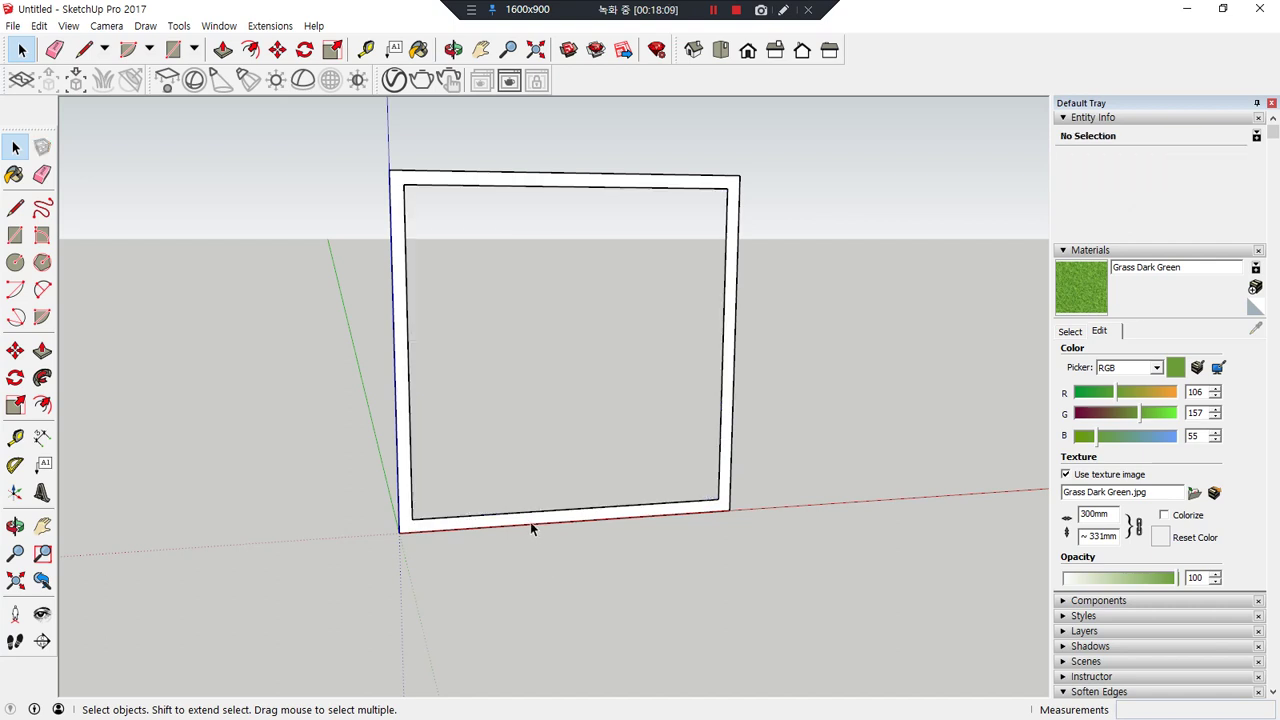
- Extrude the window frame's border face 150 mm backward and make the frame a group
{"action": "key", "text": "p"}
{"action": "left_click", "coordinate": [683, 510]}
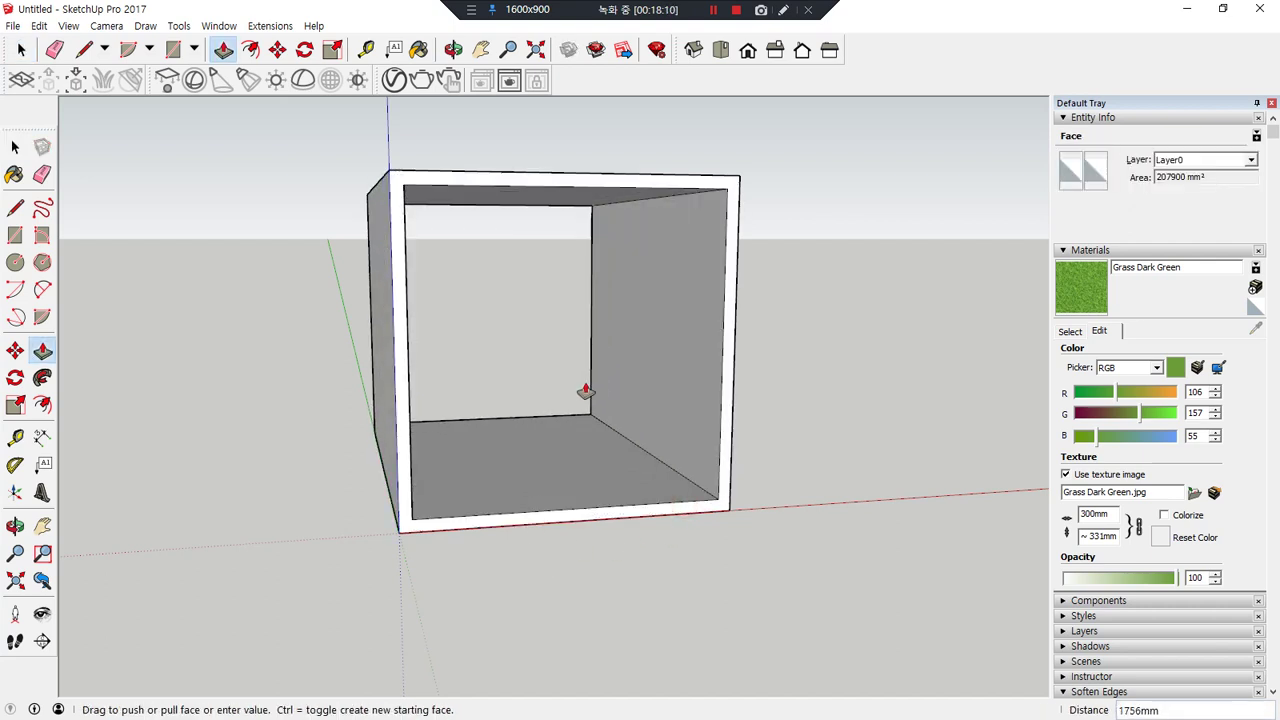
{"action": "left_click", "coordinate": [585, 390]}
{"action": "middle_click_drag", "start_coordinate": [586, 390], "coordinate": [884, 506]}
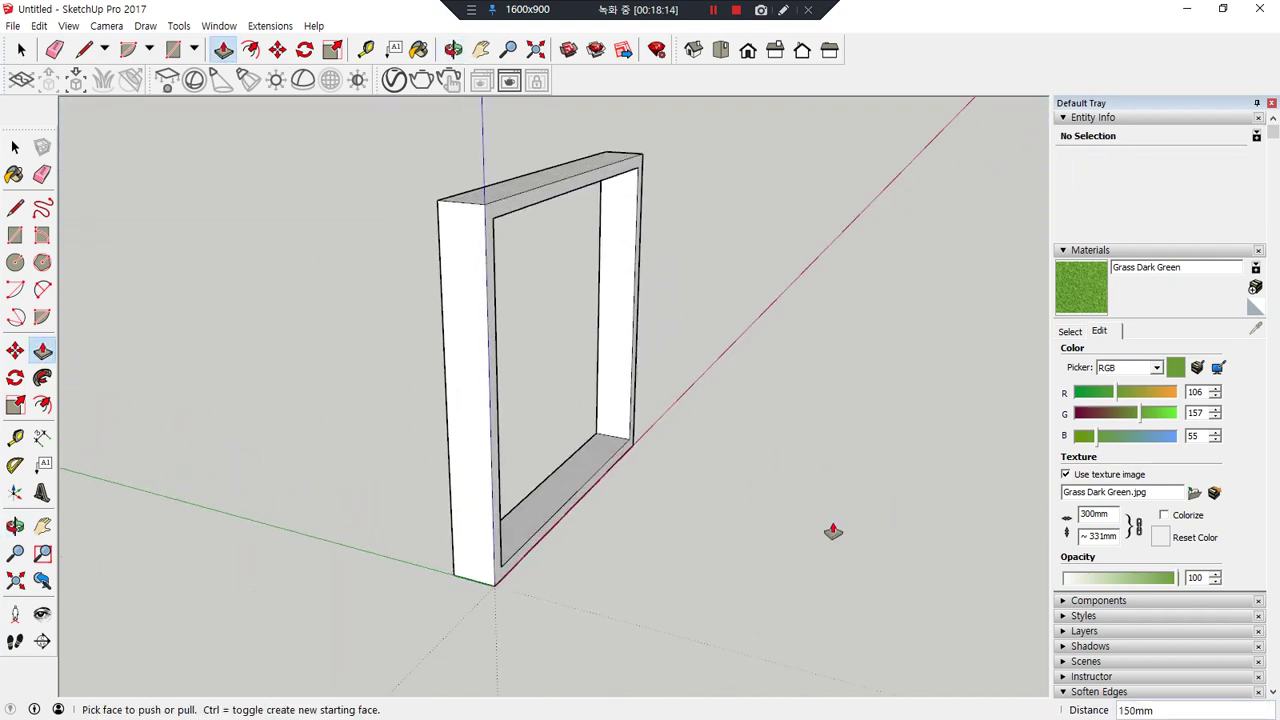
{"action": "key", "text": "space"}
{"action": "triple_click", "coordinate": [464, 368]}
{"action": "right_click", "coordinate": [465, 362]}
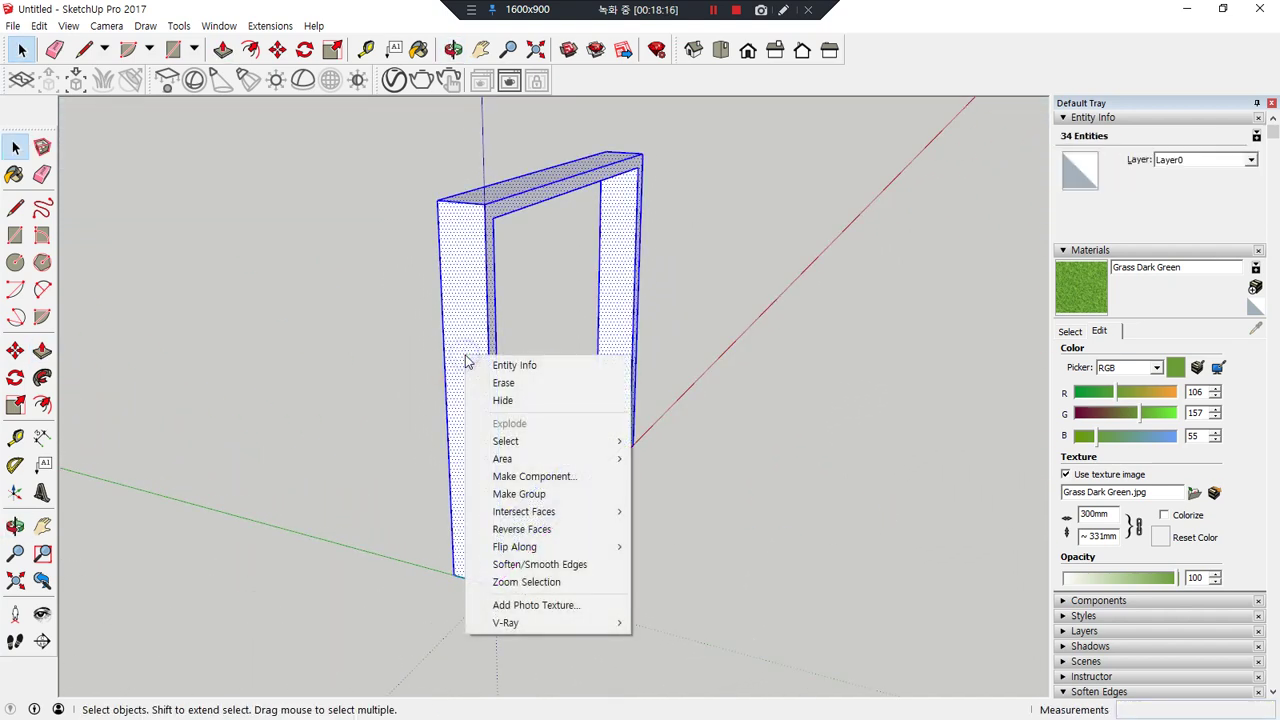
{"action": "key", "text": "g"}
{"action": "left_click", "coordinate": [720, 514]}
- Draw a 555 × 1110 mm rectangle from the opening's upper corner to the midpoint of its lower edge, filling half the opening
{"action": "middle_click_drag", "start_coordinate": [720, 514], "coordinate": [508, 380]}
{"action": "key", "text": "space"}
{"action": "key", "text": "r"}
{"action": "left_click", "coordinate": [721, 179]}
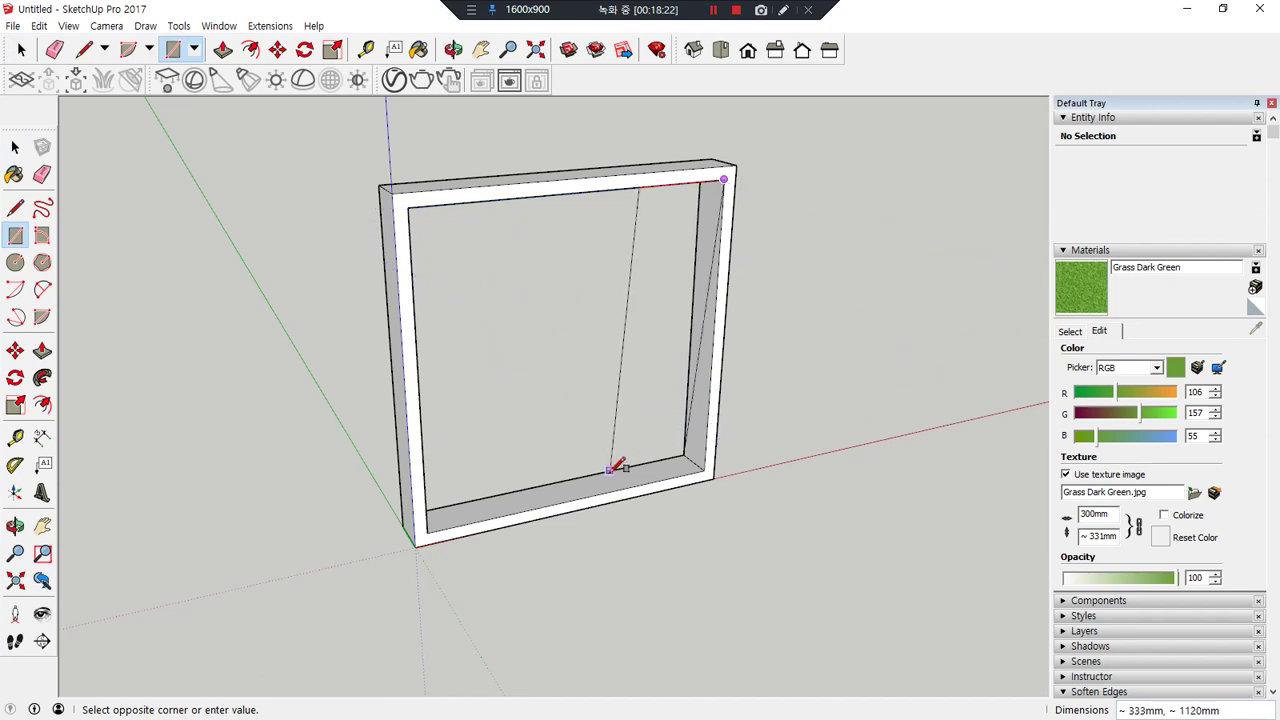
{"action": "left_click", "coordinate": [576, 498]}
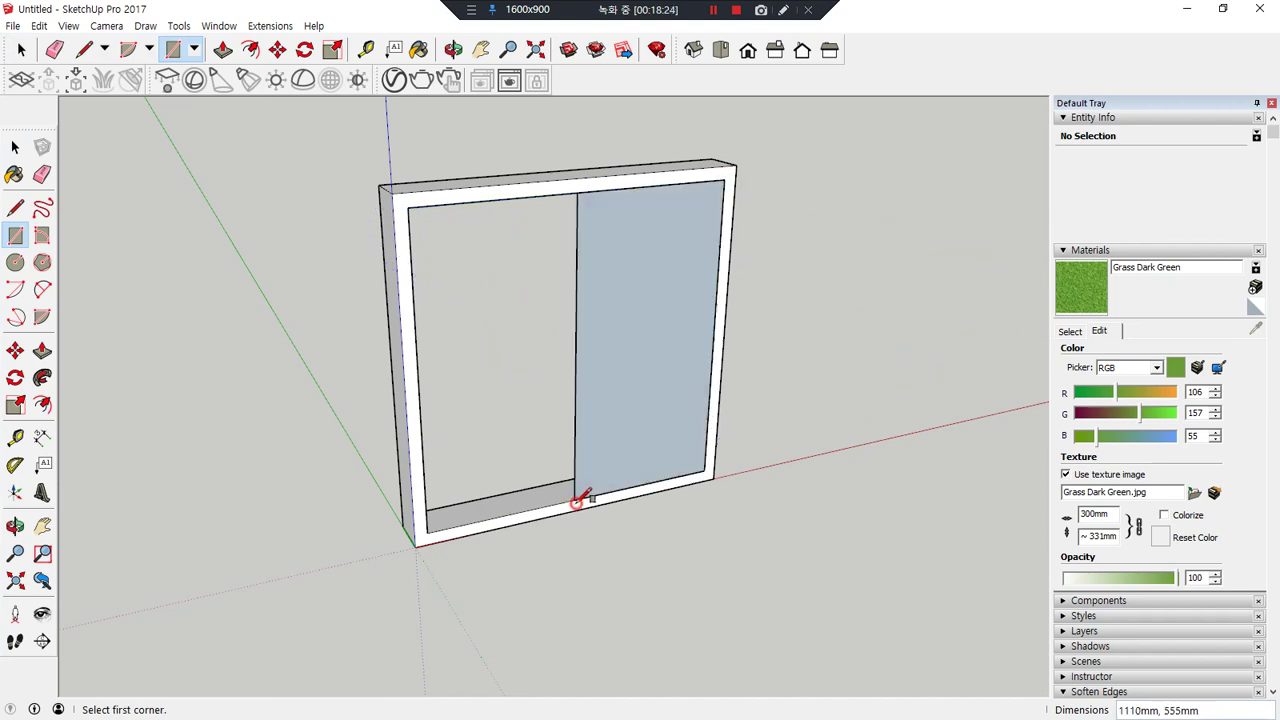
- Widen the panel rectangle by moving its inner vertical edge 30 mm outward along the red axis
{"action": "middle_click_drag", "start_coordinate": [565, 358], "coordinate": [612, 296]}
{"action": "key", "text": "ctrl+alt+d"}
{"action": "left_click_drag", "start_coordinate": [569, 325], "coordinate": [531, 328]}
{"action": "mouse_move", "coordinate": [546, 310]}
{"action": "left_mouse_down"}
{"action": "mouse_move", "coordinate": [527, 330]}
{"action": "mouse_move", "coordinate": [538, 350]}
{"action": "left_mouse_up"}
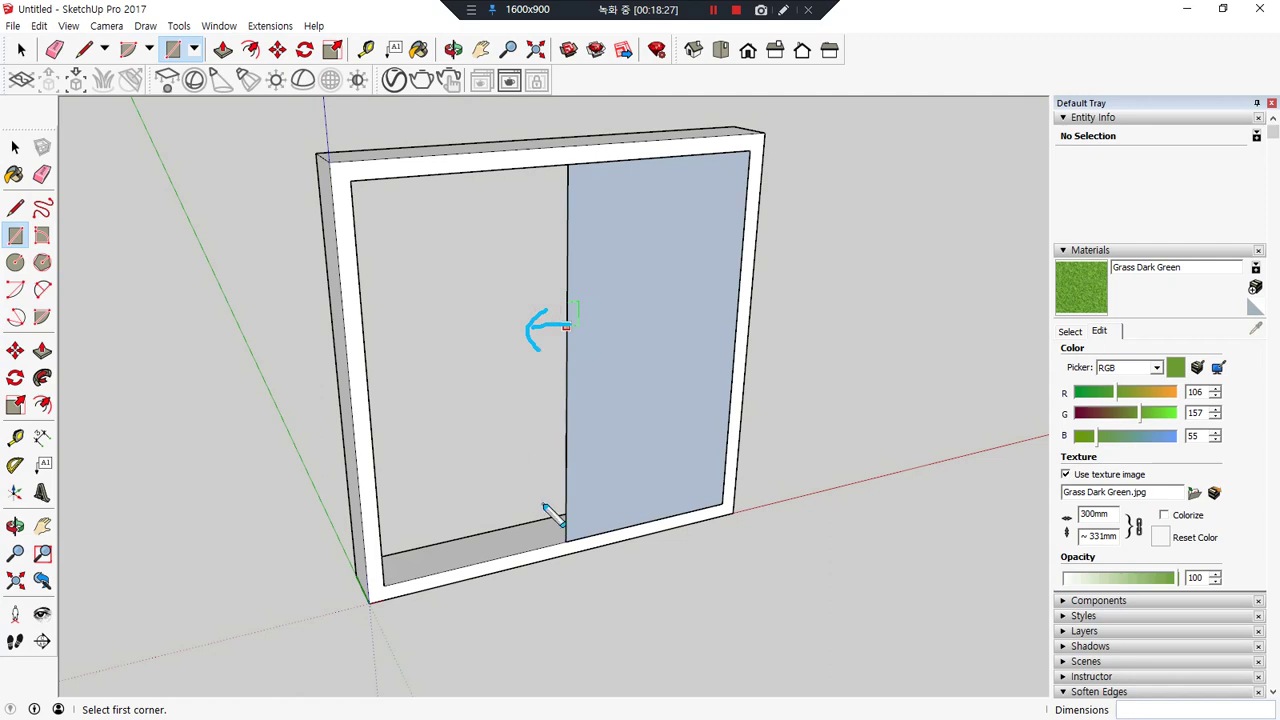
{"action": "key", "text": "space"}
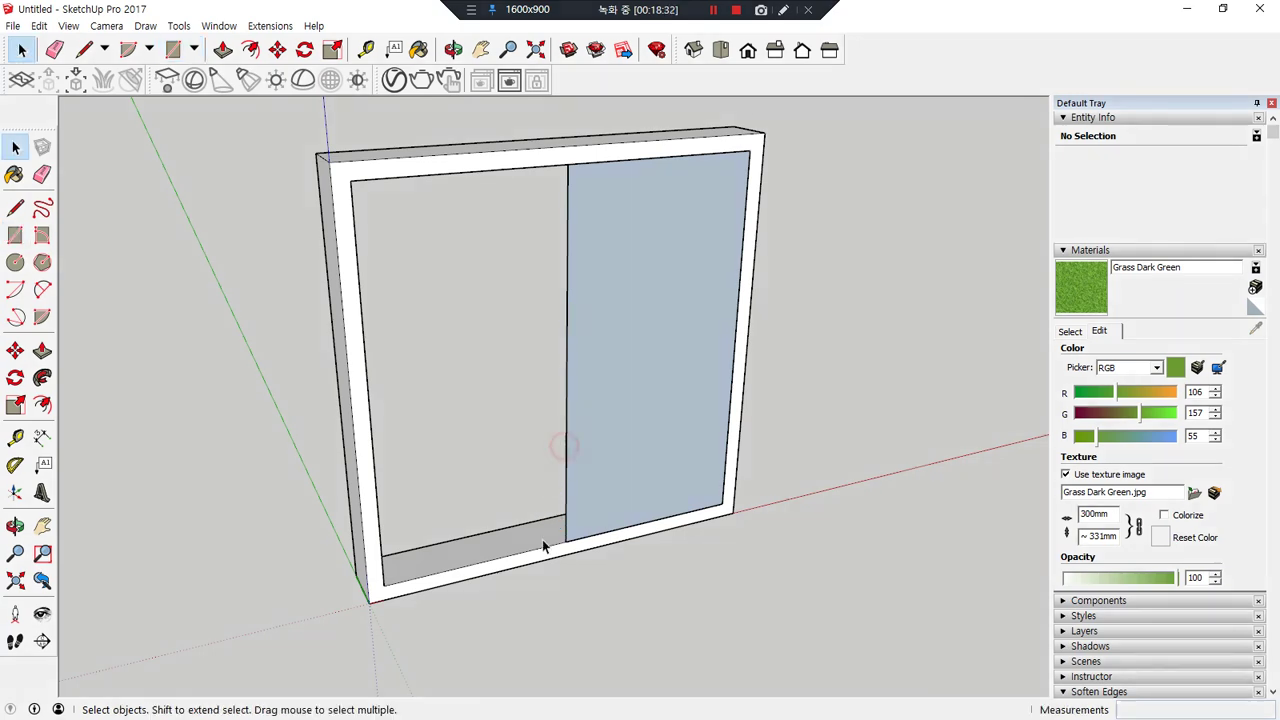
{"action": "left_click", "coordinate": [554, 493]}
{"action": "key", "text": "m"}
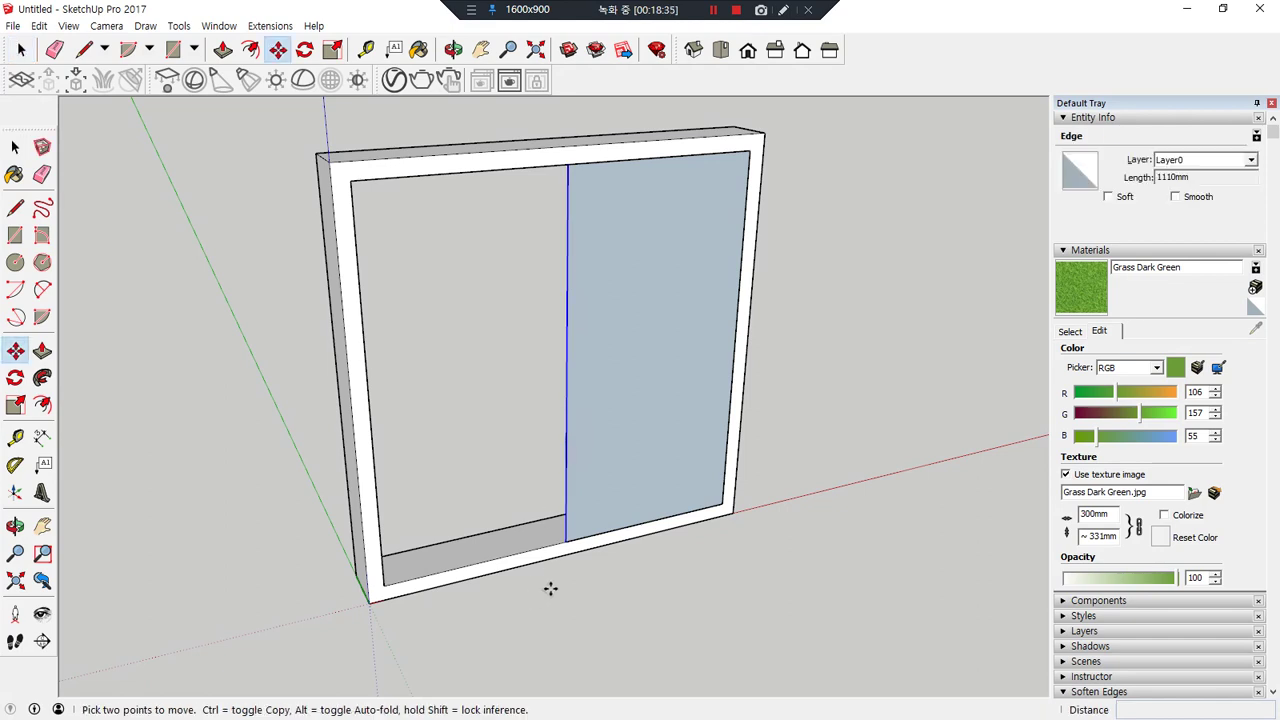
{"action": "left_click", "coordinate": [567, 542]}
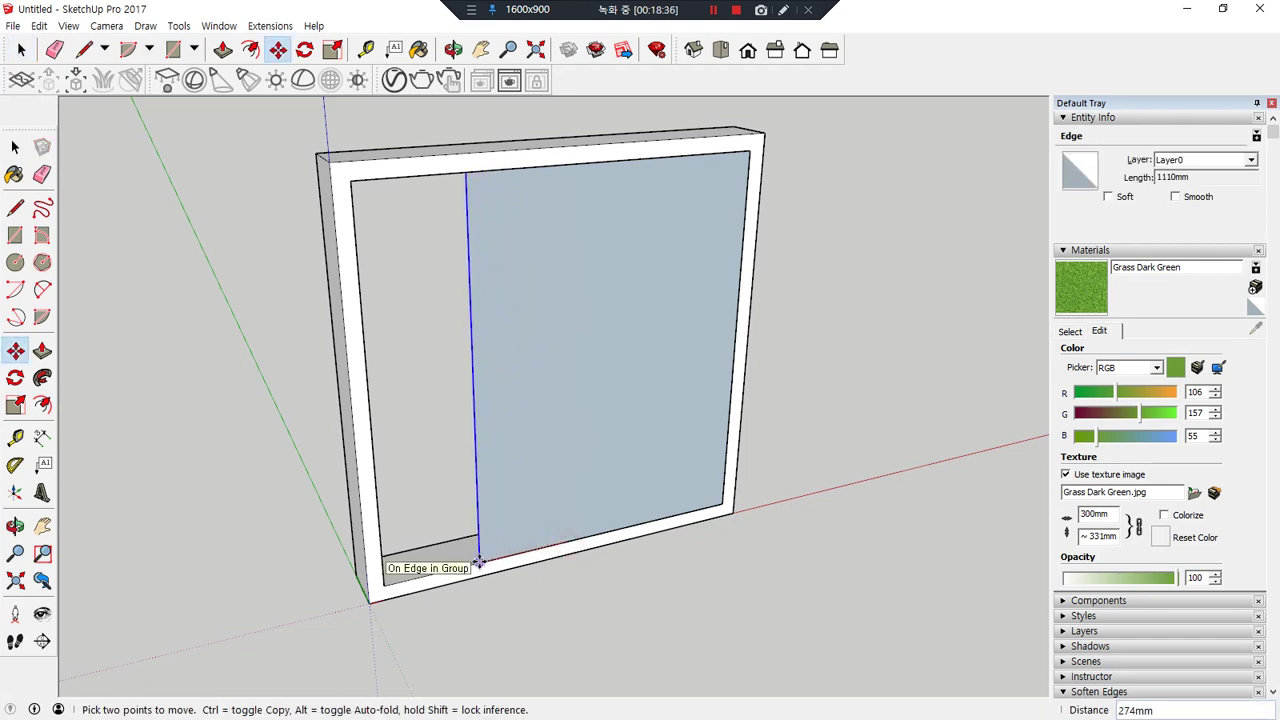
{"action": "type", "text": "30"}
{"action": "key", "text": "Return"}
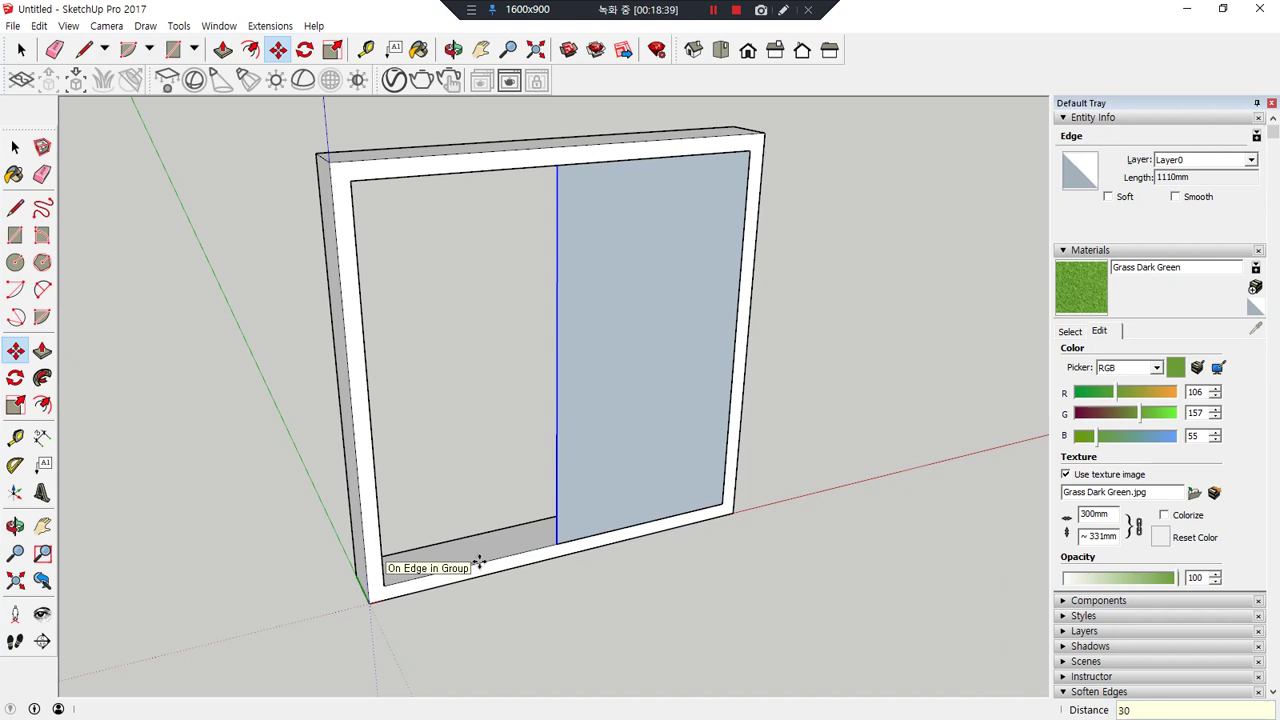
{"action": "key", "text": "space"}
{"action": "left_click", "coordinate": [638, 622]}
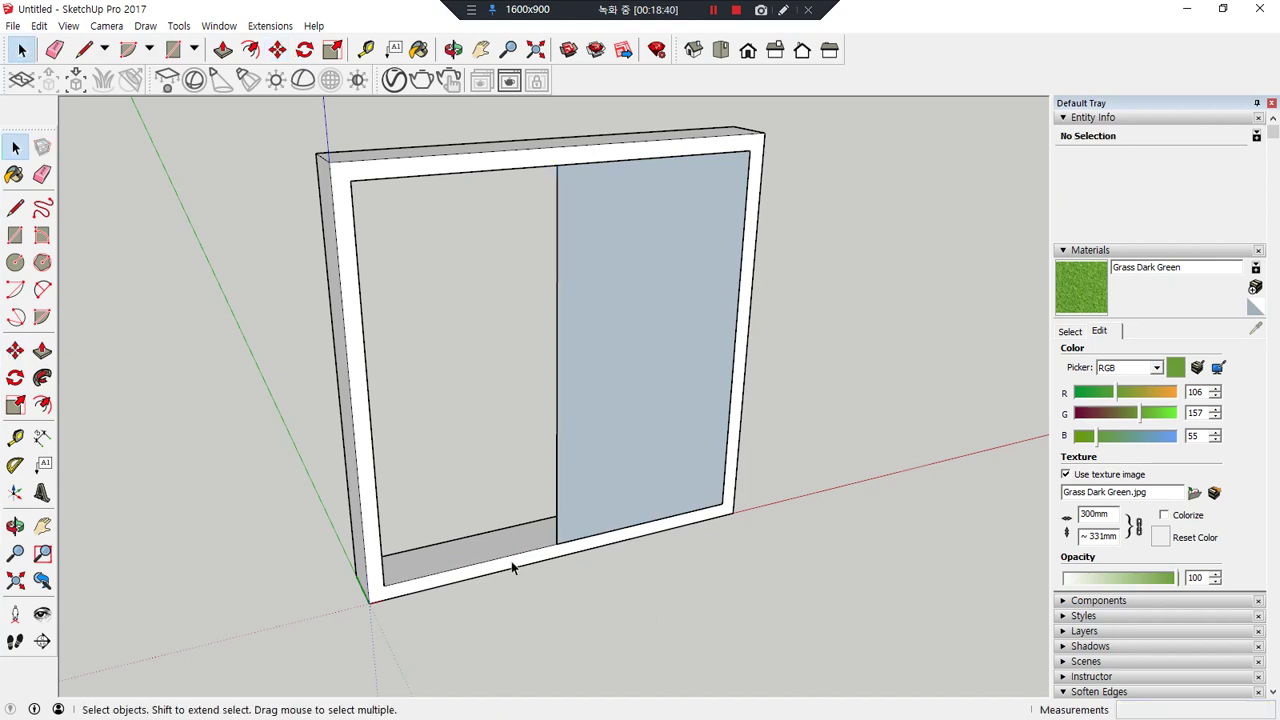
- Offset the widened panel face's outline 60 mm inward and delete the inner face
{"action": "key", "text": "l"}
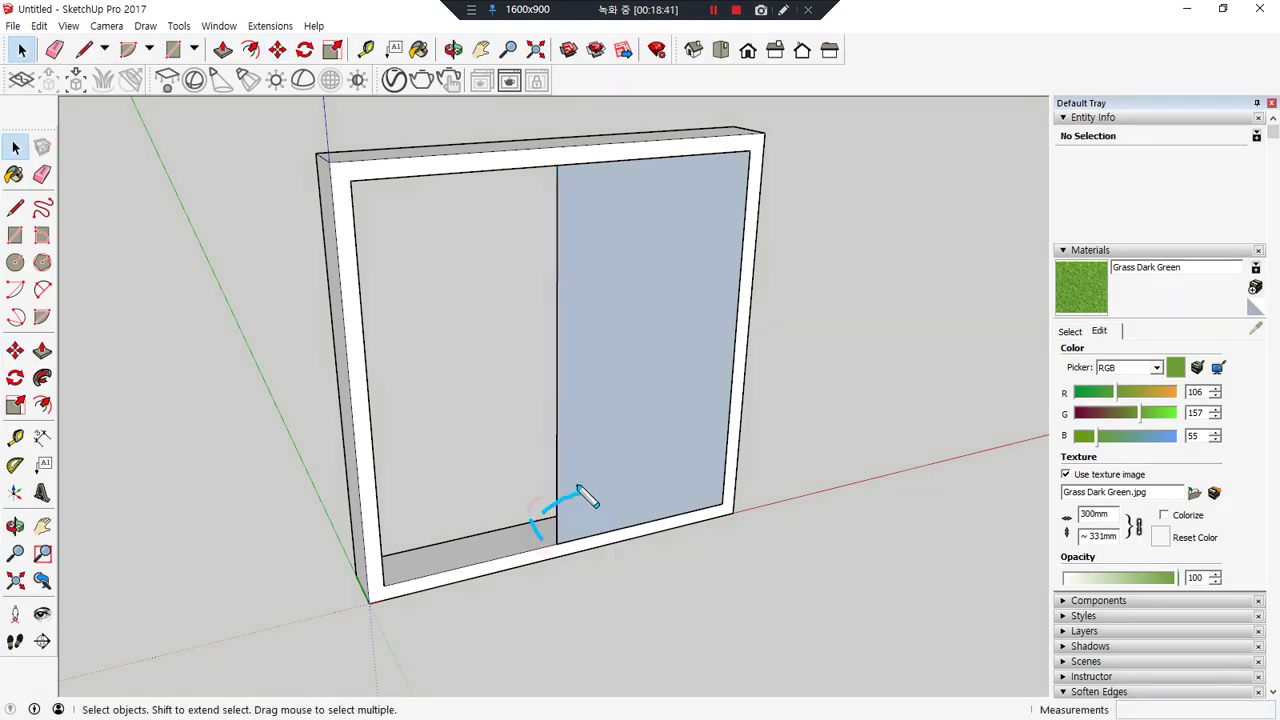
{"action": "key", "text": "Escape"}
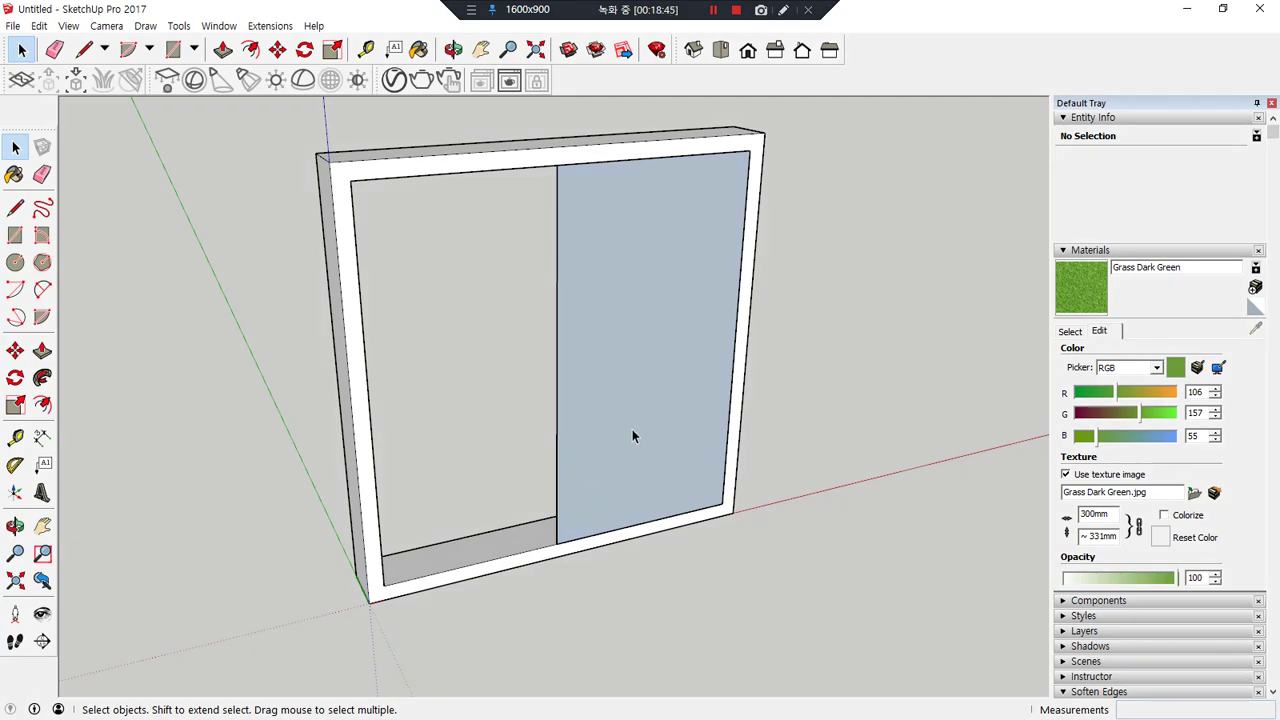
{"action": "key", "text": "f"}
{"action": "left_click", "coordinate": [674, 157]}
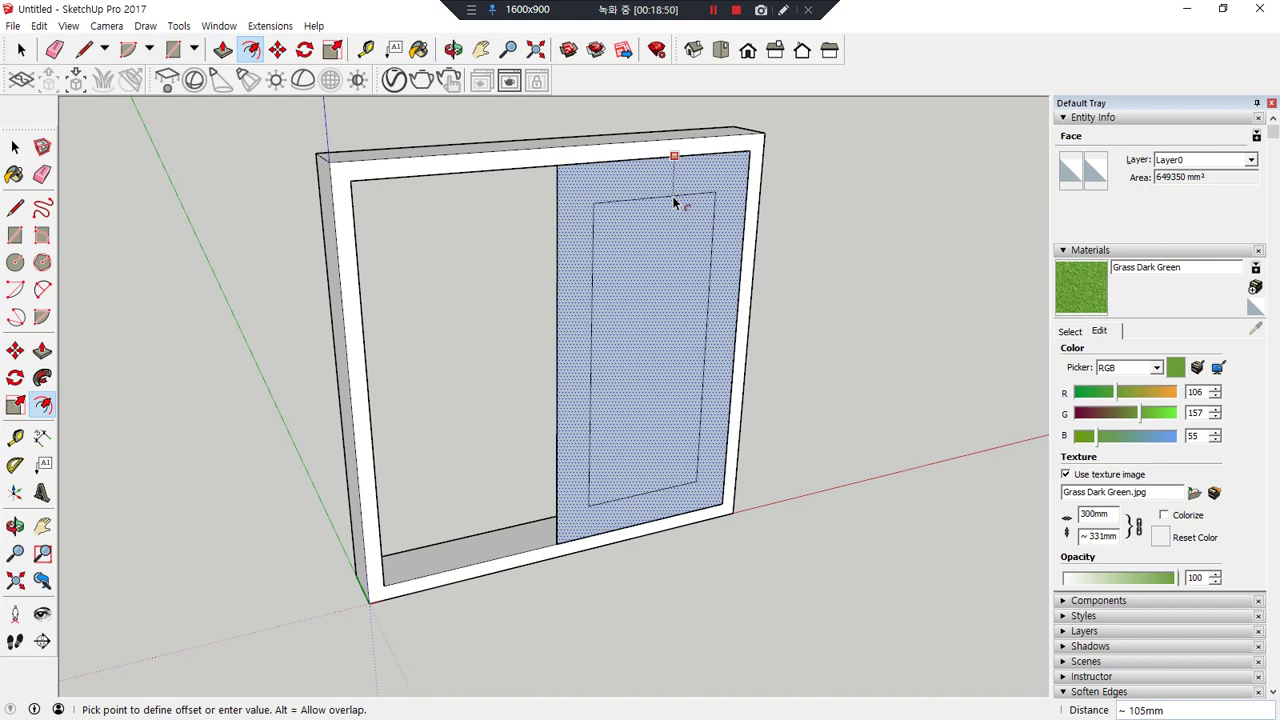
{"action": "type", "text": "60"}
{"action": "key", "text": "Return"}
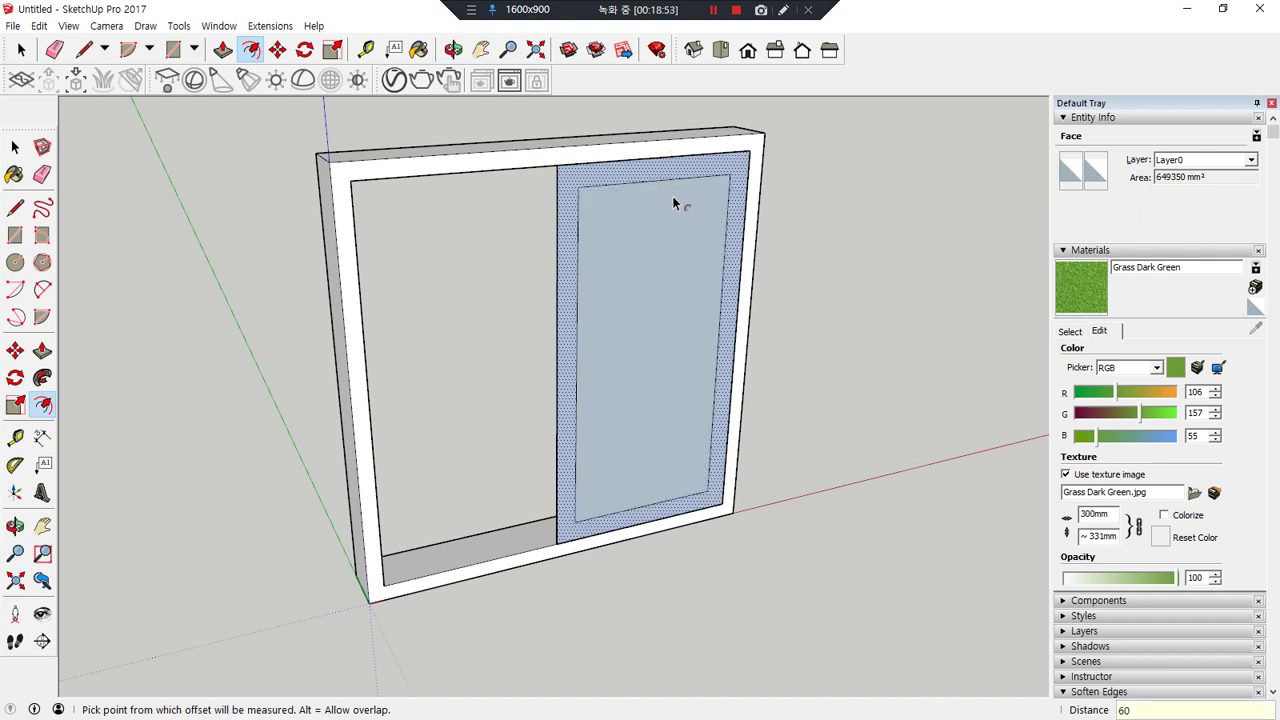
{"action": "key", "text": "space"}
{"action": "left_click", "coordinate": [654, 367]}
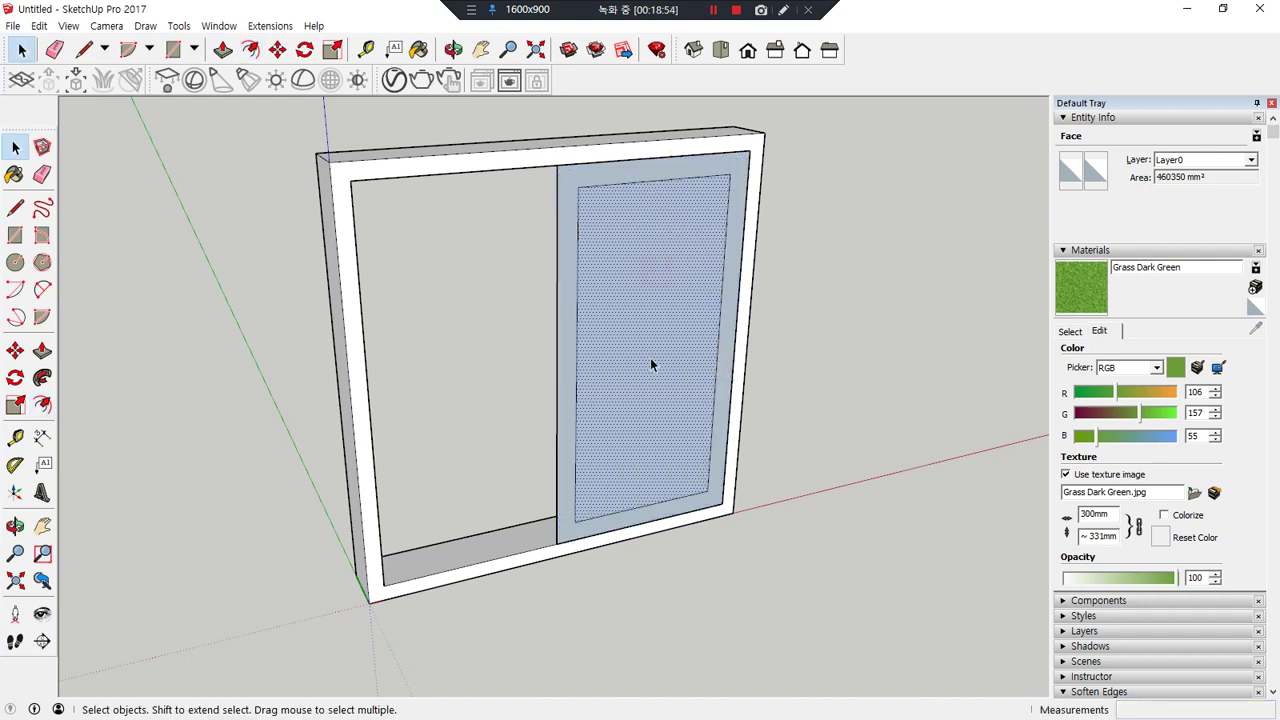
- Extrude the panel's 60 mm border face 40 mm backward and make the panel a group
{"action": "key", "text": "p"}
{"action": "double_click", "coordinate": [632, 365]}
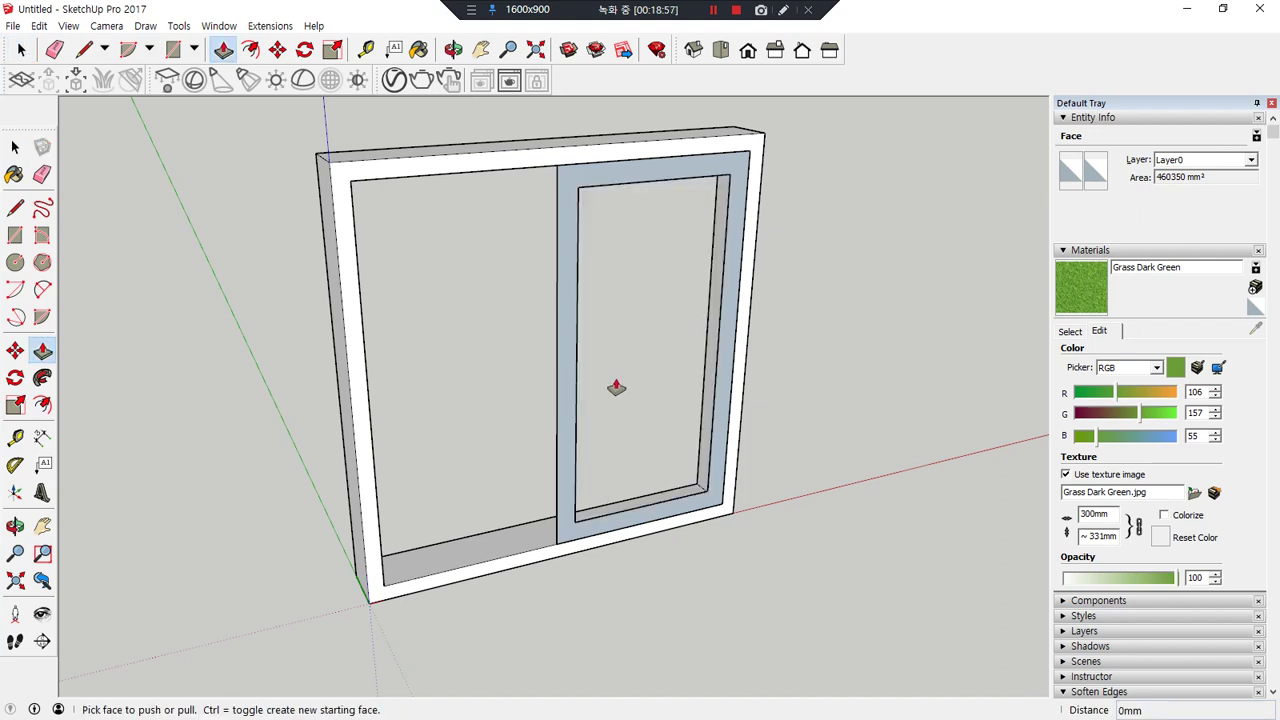
{"action": "left_click_drag", "start_coordinate": [564, 418], "coordinate": [526, 395]}
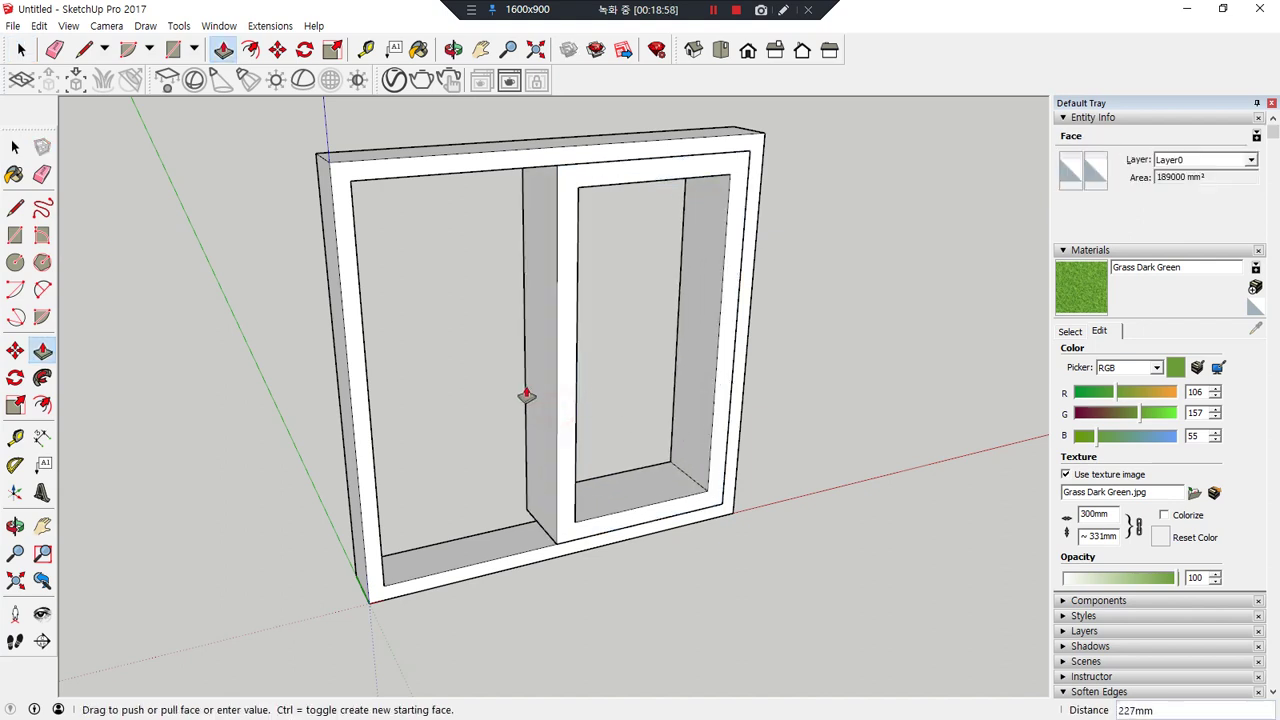
{"action": "key", "text": "Return"}
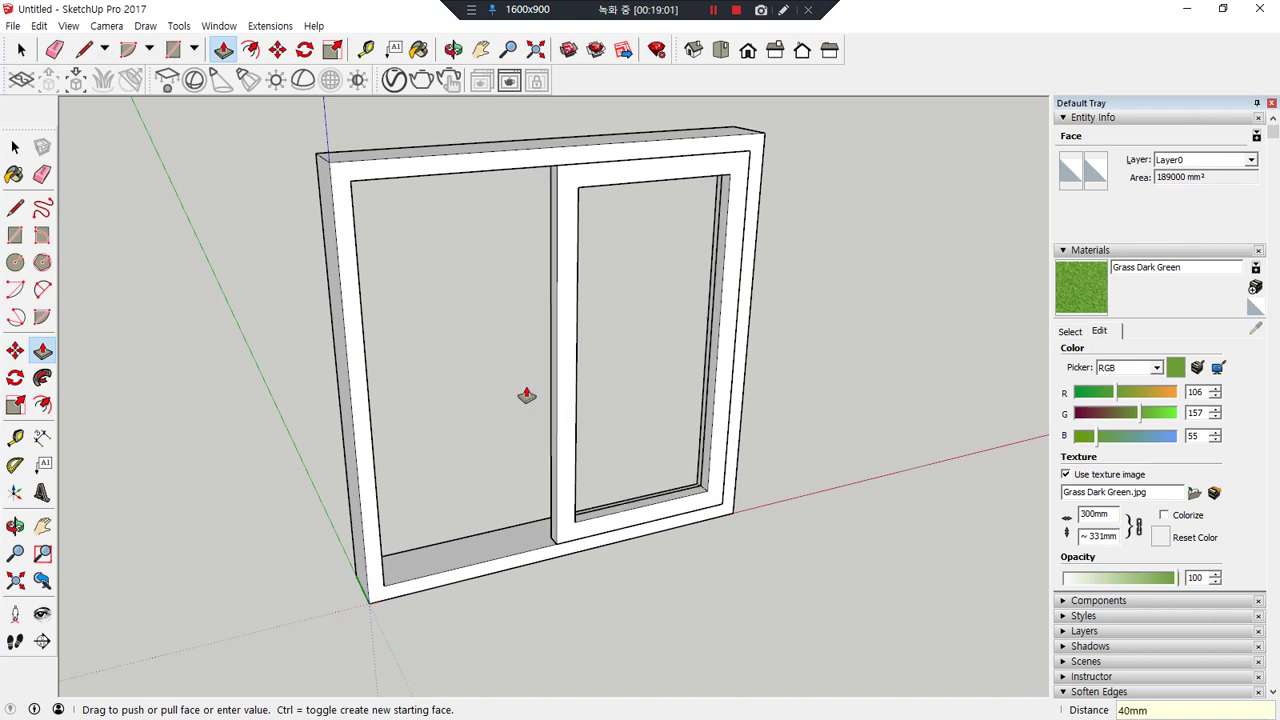
{"action": "key", "text": "space"}
{"action": "triple_click", "coordinate": [557, 283]}
{"action": "right_click", "coordinate": [557, 283]}
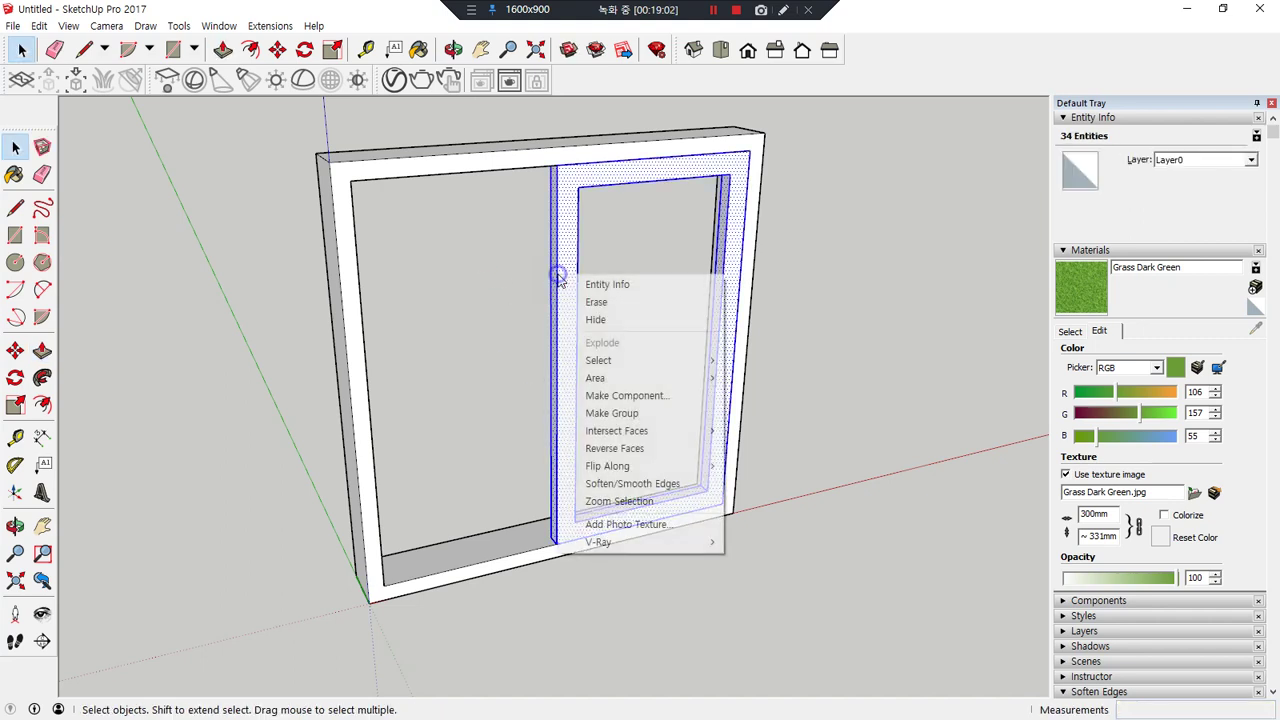
{"action": "key", "text": "g"}
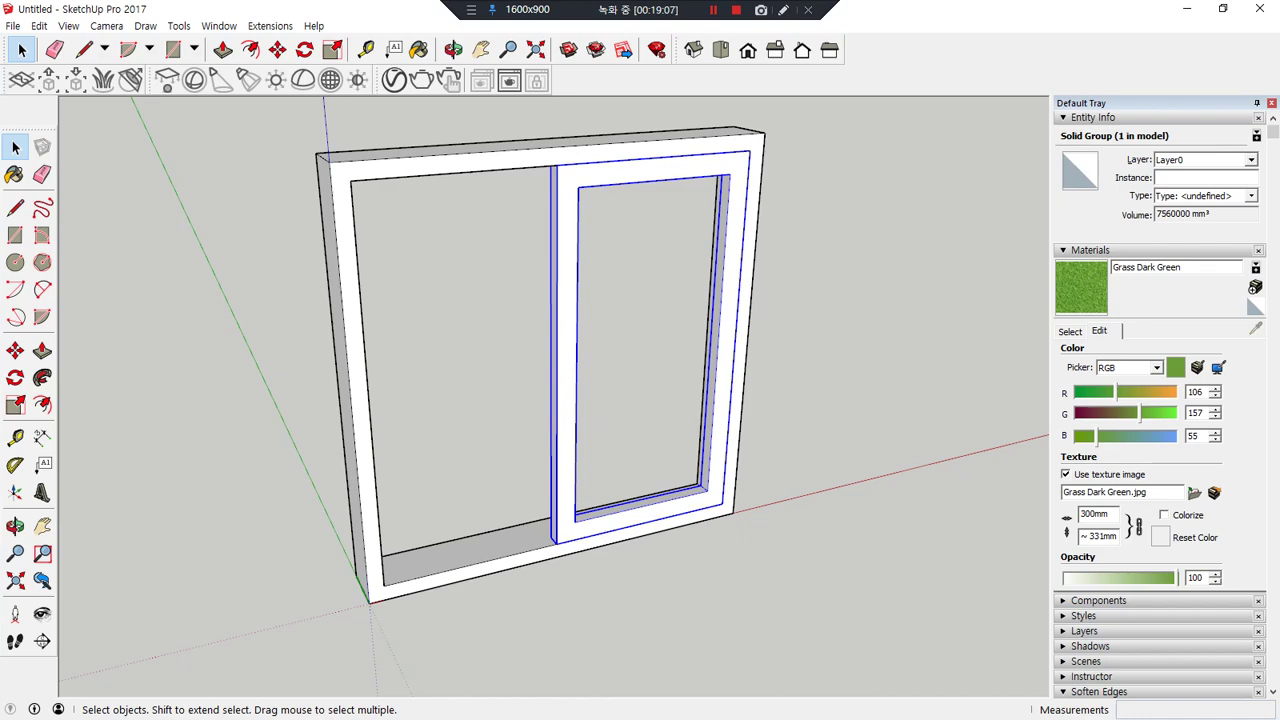
- Check the browser's window reference drawing for the panel border width and the sill section detail dimensions
{"action": "left_click_drag", "start_coordinate": [0, 130], "coordinate": [710, 161]}
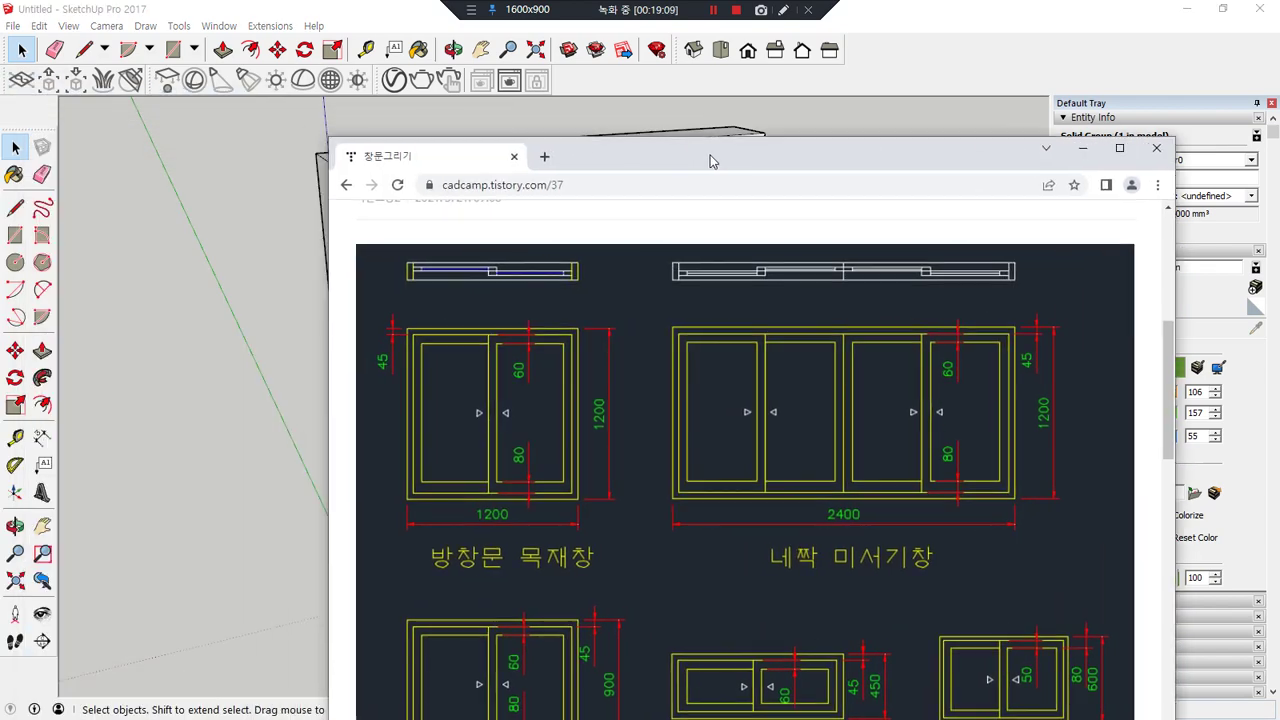
{"action": "scroll", "coordinate": [507, 374], "scroll_direction": "up", "scroll_amount": 2}
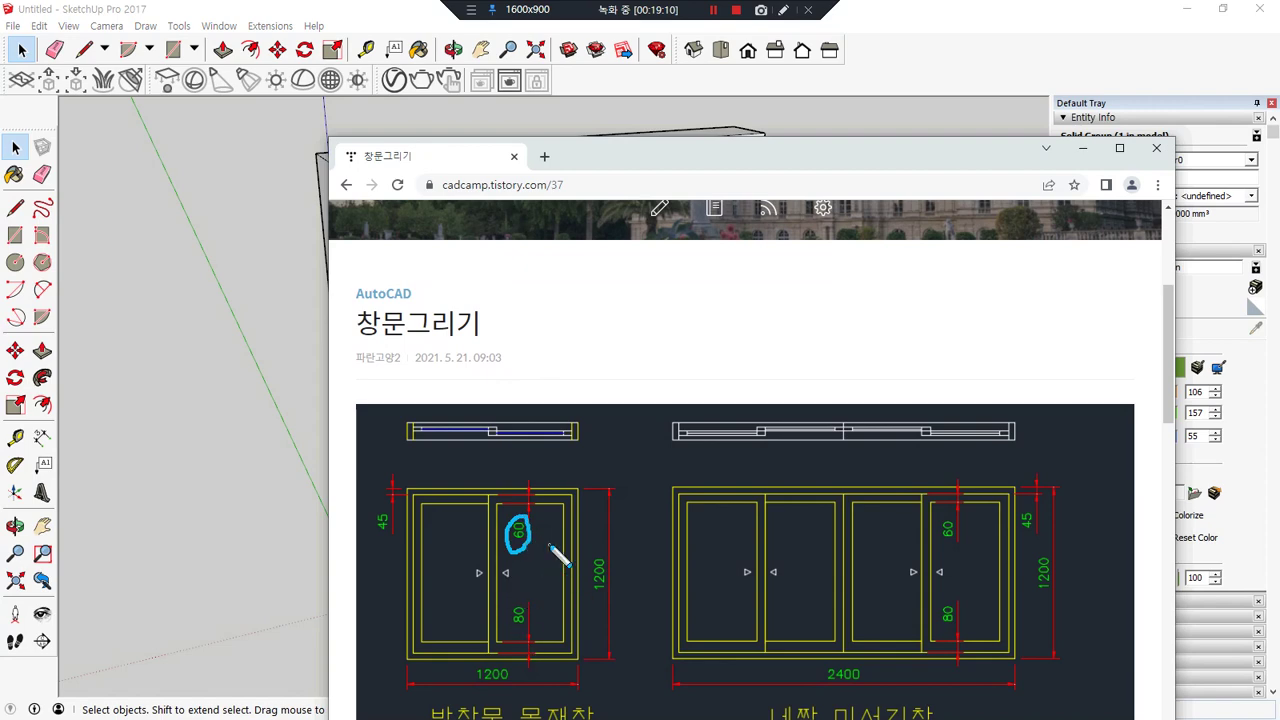
{"action": "scroll", "coordinate": [606, 557], "scroll_direction": "down", "scroll_amount": 10}
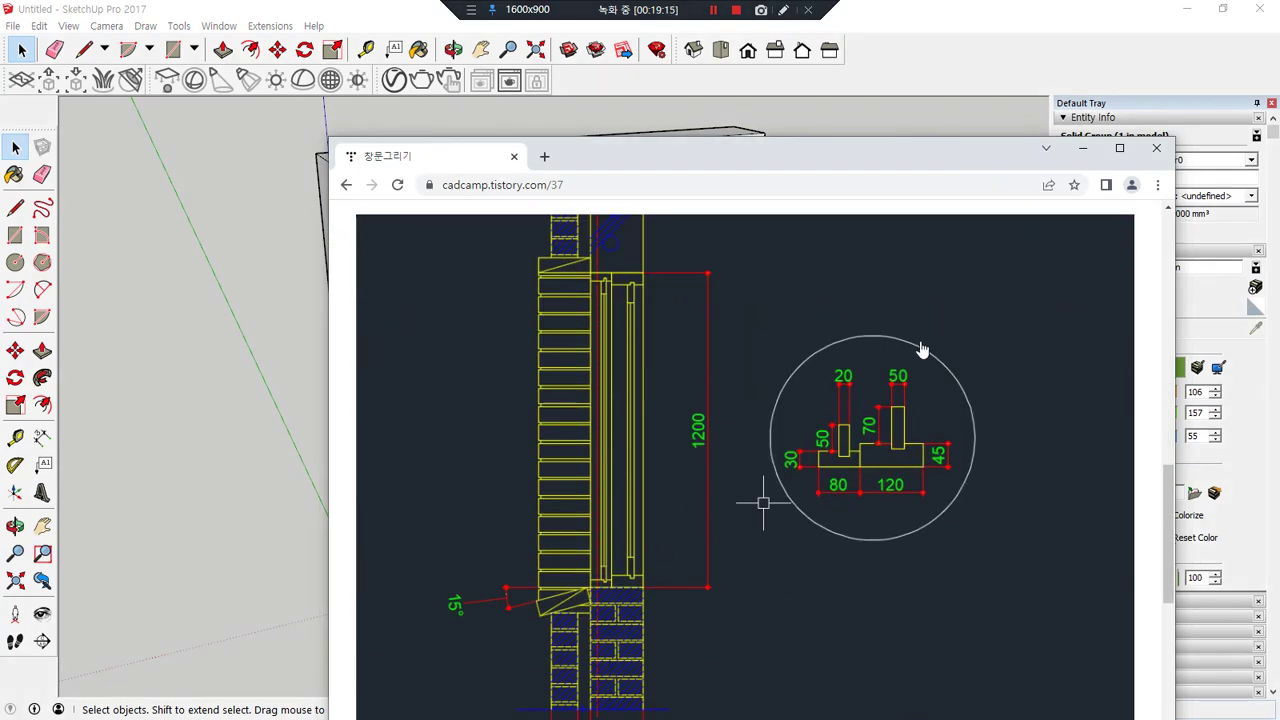
{"action": "mouse_move", "coordinate": [918, 418]}
{"action": "left_mouse_down"}
{"action": "mouse_move", "coordinate": [858, 370]}
{"action": "mouse_move", "coordinate": [940, 478]}
{"action": "mouse_move", "coordinate": [935, 495]}
{"action": "left_mouse_up"}
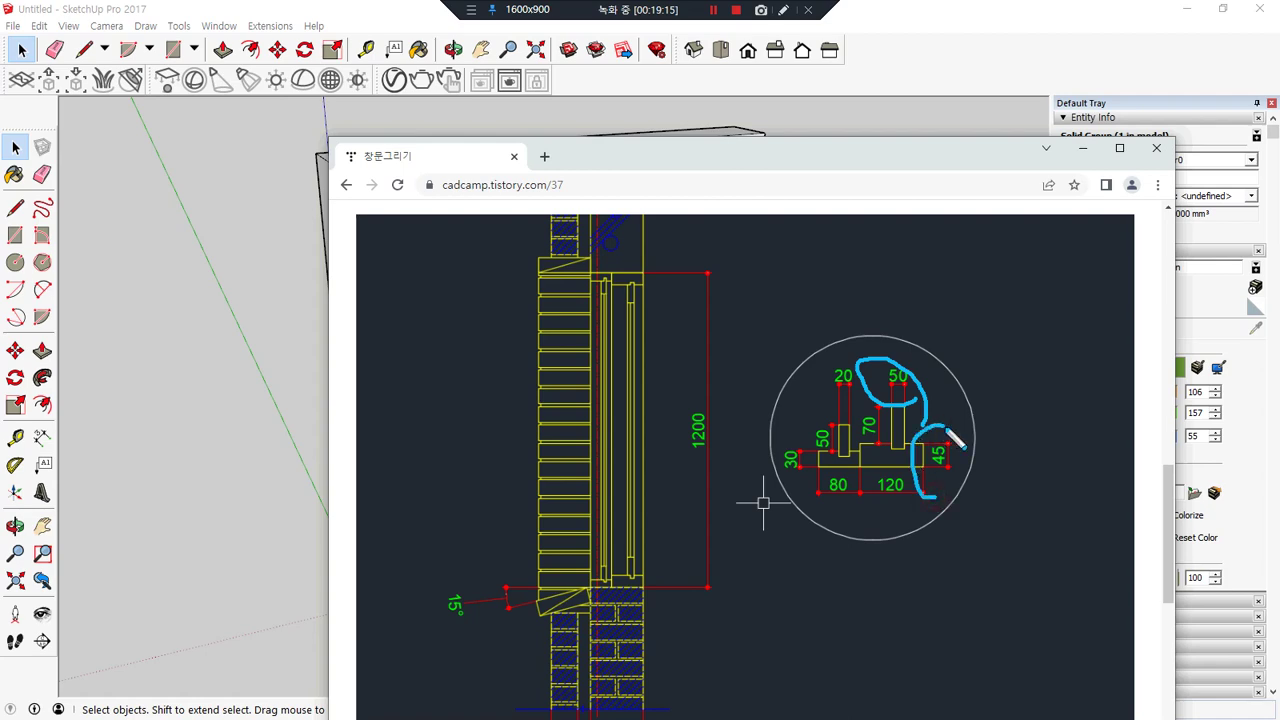
{"action": "key", "text": "Escape"}
{"action": "left_click_drag", "start_coordinate": [873, 158], "coordinate": [0, 190]}
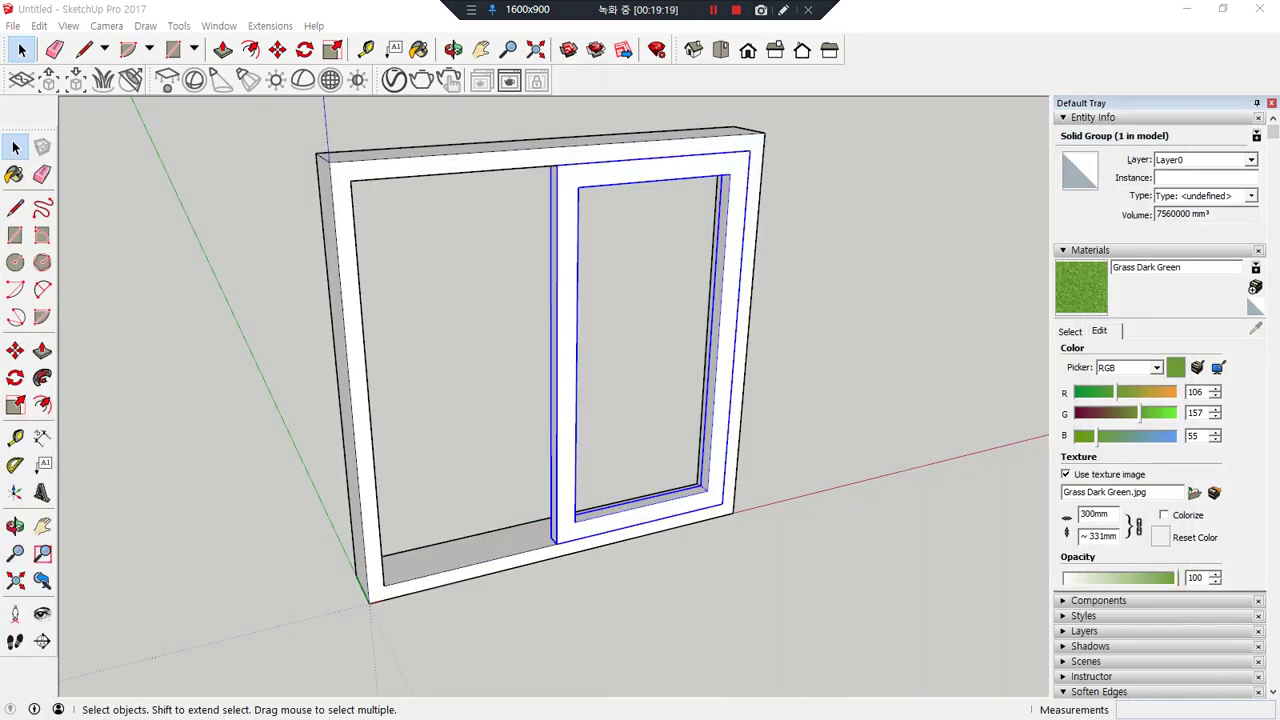
- Draw a 465 × 990 mm pane rectangle across the opening inside the panel group
{"action": "left_click", "coordinate": [660, 297]}
{"action": "key", "text": "r"}
{"action": "left_click", "coordinate": [578, 187]}
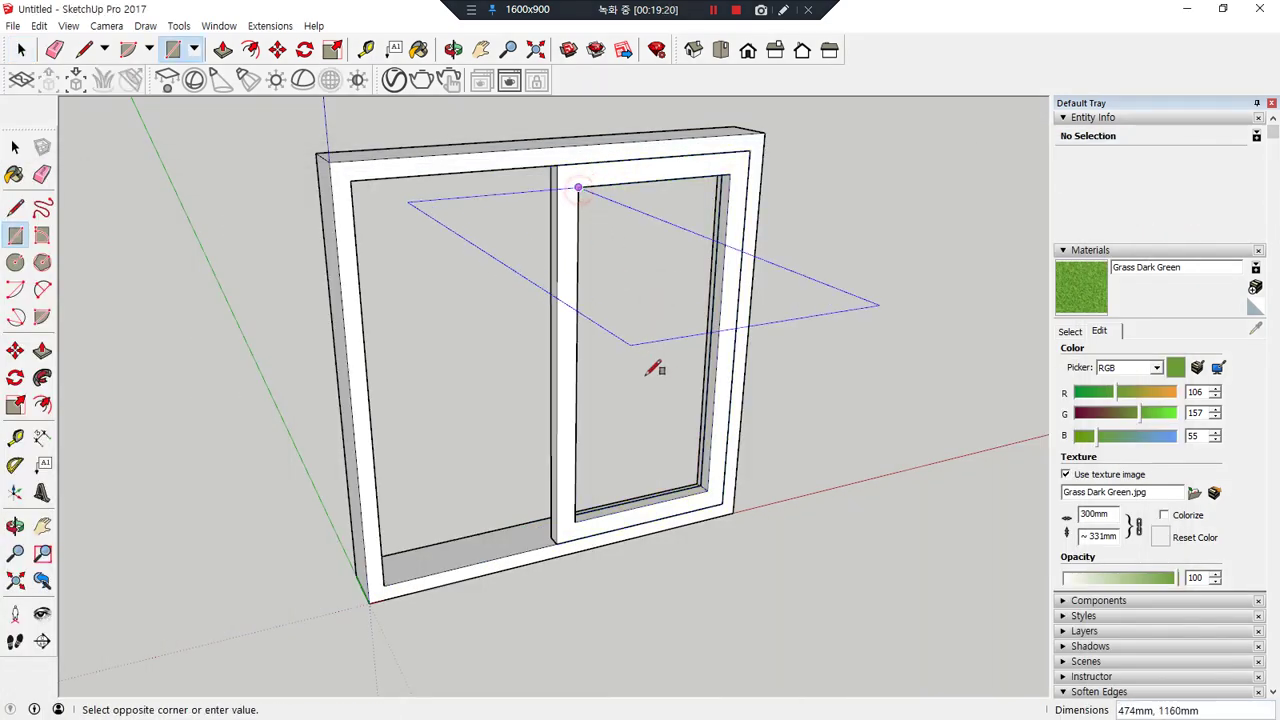
{"action": "left_click", "coordinate": [702, 487]}
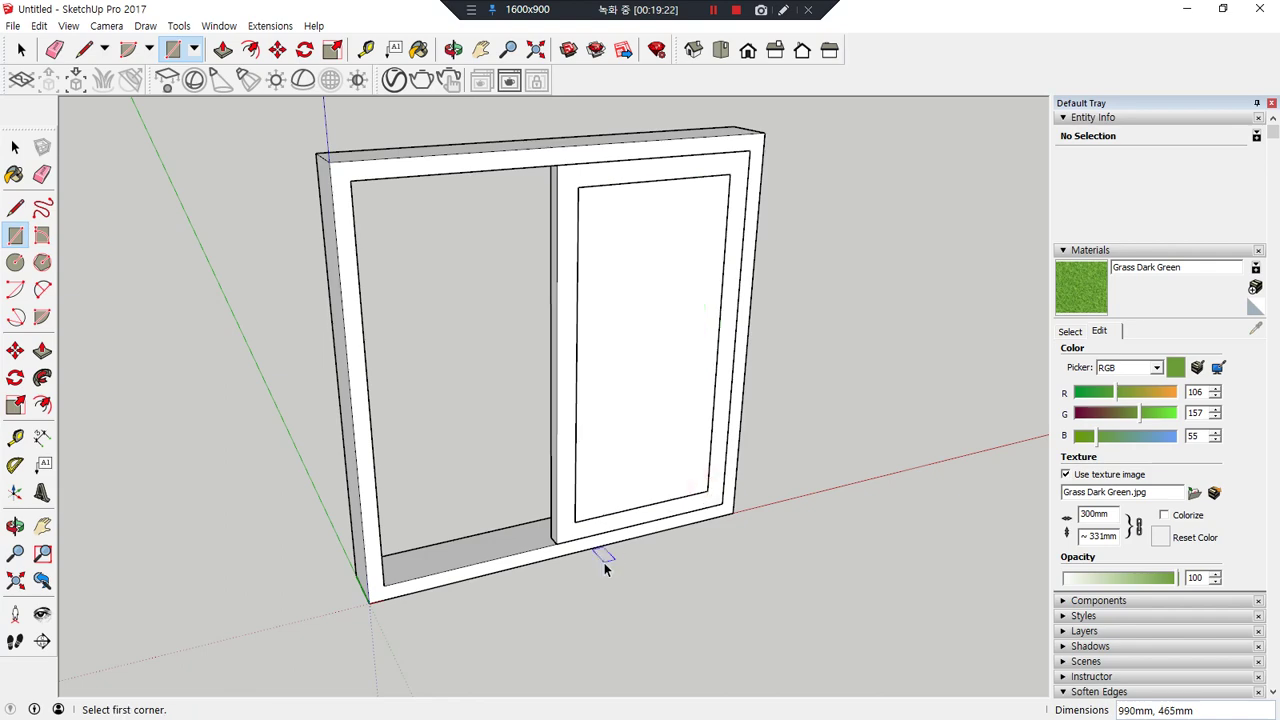
{"action": "key", "text": "space"}
- Move the pane face 20 mm backward to the middle of the panel's thickness
{"action": "middle_click_drag", "start_coordinate": [382, 397], "coordinate": [975, 440]}
{"action": "middle_click_drag", "start_coordinate": [498, 405], "coordinate": [680, 472]}
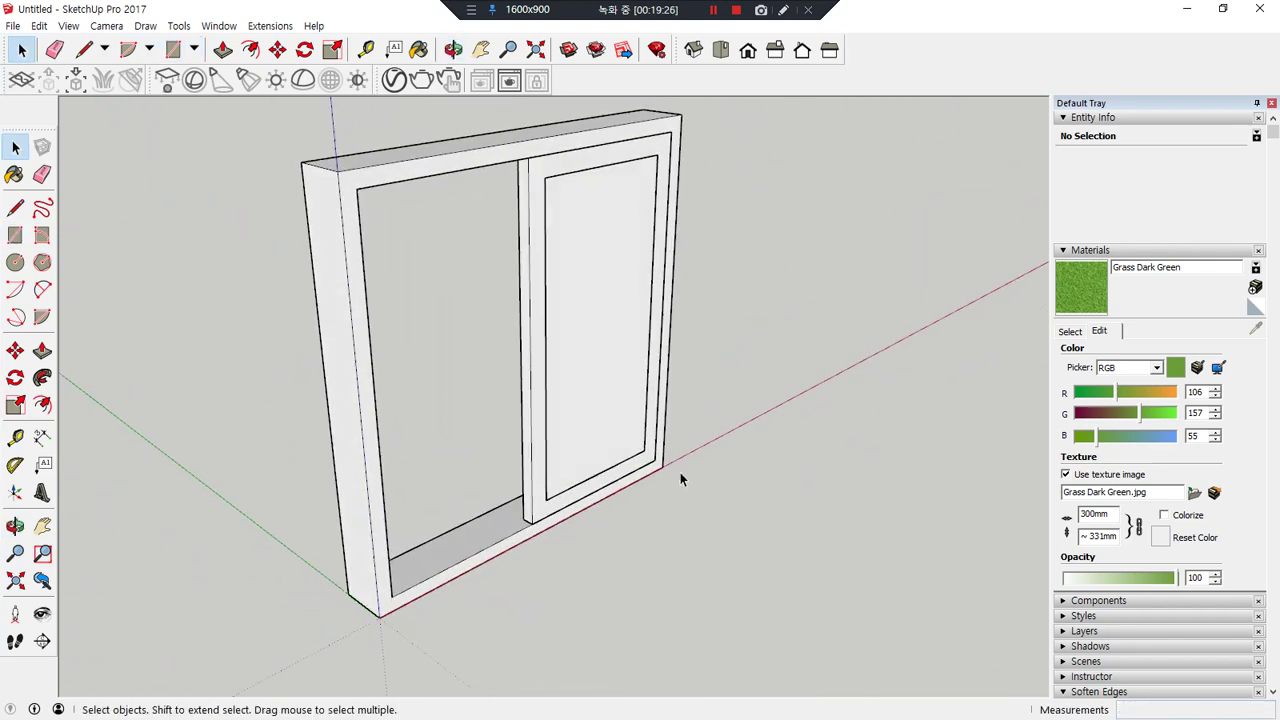
{"action": "scroll", "coordinate": [630, 440], "scroll_direction": "up", "scroll_amount": 5}
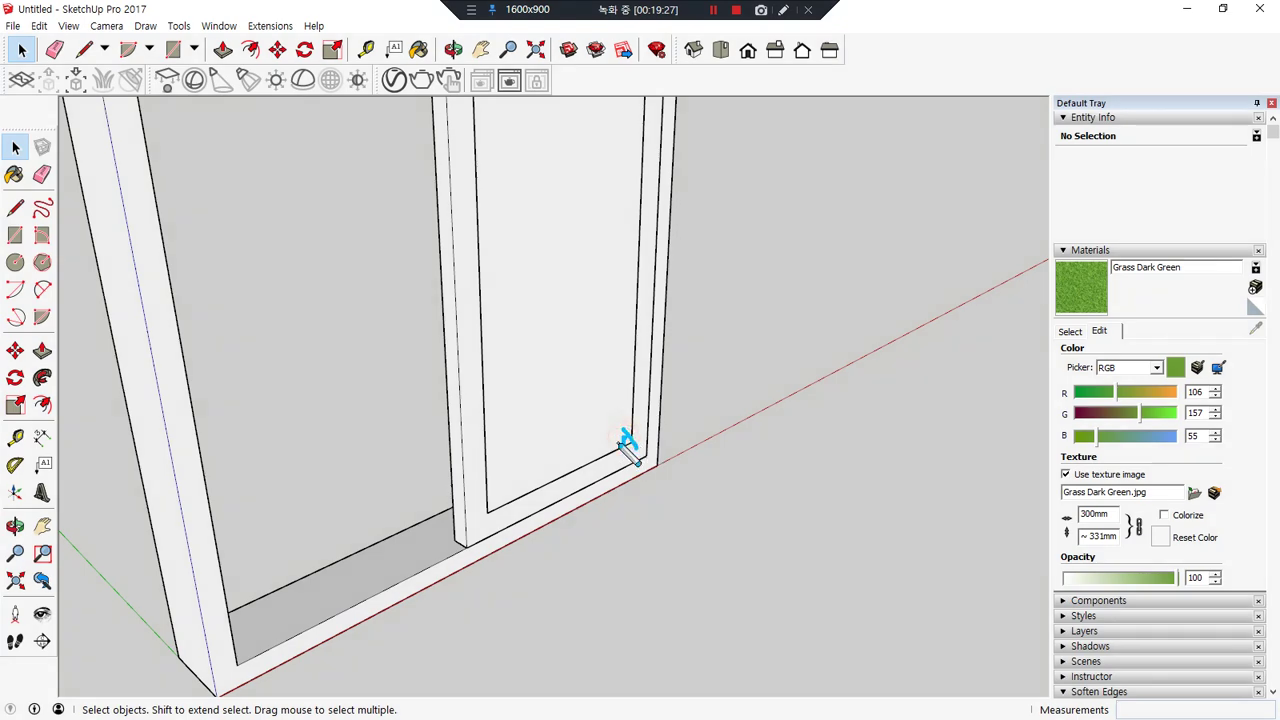
{"action": "middle_click_drag", "start_coordinate": [609, 451], "coordinate": [860, 530]}
{"action": "scroll", "coordinate": [503, 394], "scroll_direction": "up", "scroll_amount": 5}
{"action": "double_click", "coordinate": [622, 376]}
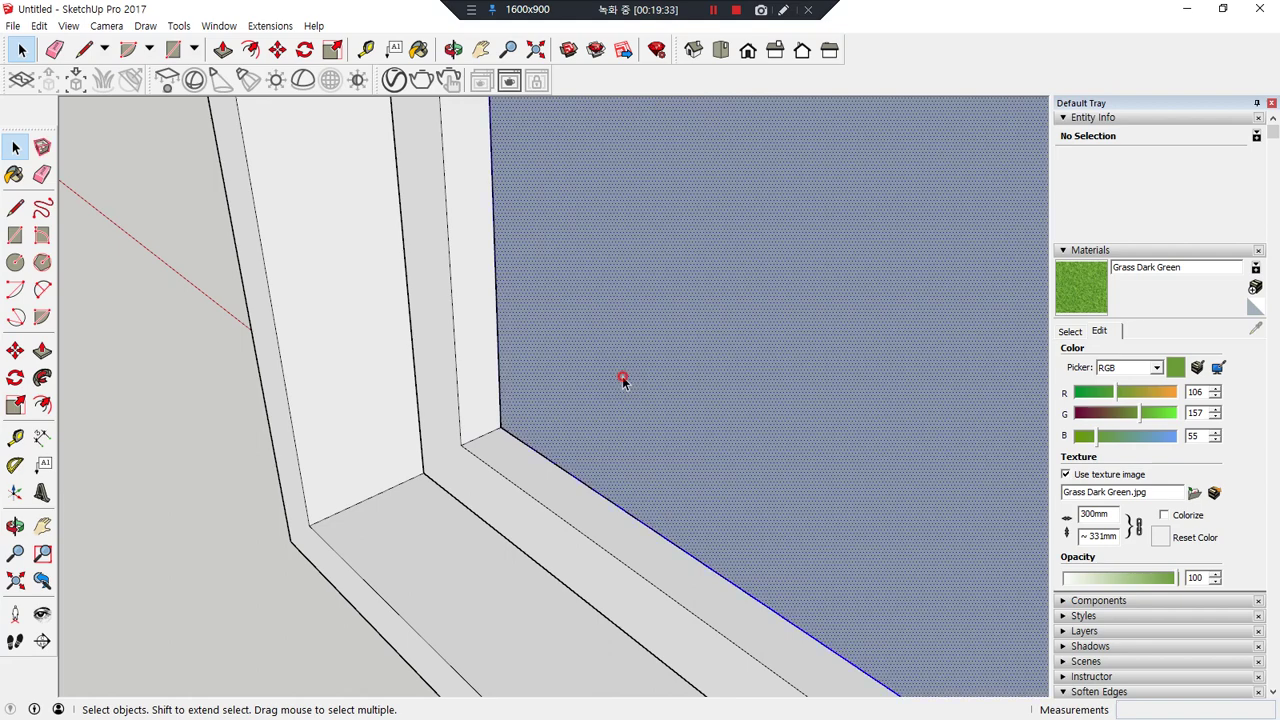
{"action": "key", "text": "m"}
{"action": "left_click", "coordinate": [502, 425]}
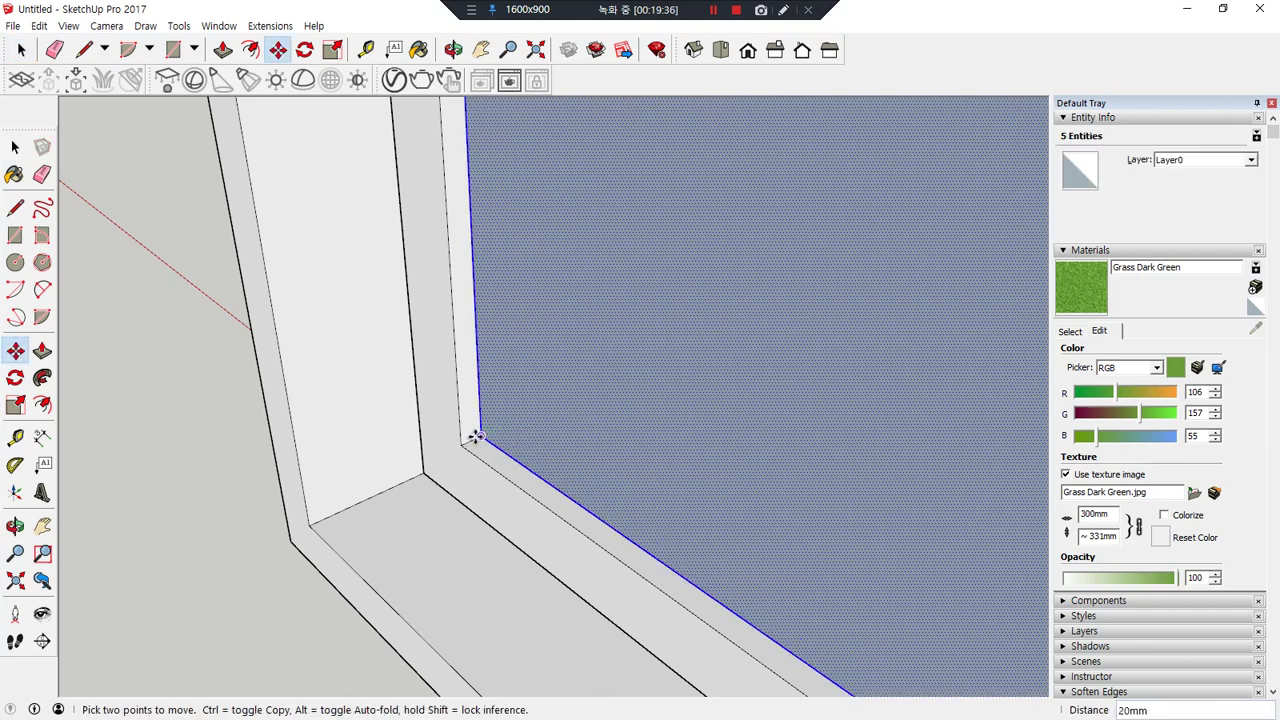
{"action": "left_click", "coordinate": [482, 433]}
- Select the panel group together with its pane and move both backward along the green axis into the frame's depth
{"action": "middle_click_drag", "start_coordinate": [421, 610], "coordinate": [586, 451]}
{"action": "key", "text": "space"}
{"action": "left_click", "coordinate": [452, 458], "text": "shift"}
{"action": "middle_click_drag", "start_coordinate": [426, 507], "coordinate": [545, 490]}
{"action": "middle_click_drag", "start_coordinate": [212, 514], "coordinate": [1200, 532]}
{"action": "key", "text": "m"}
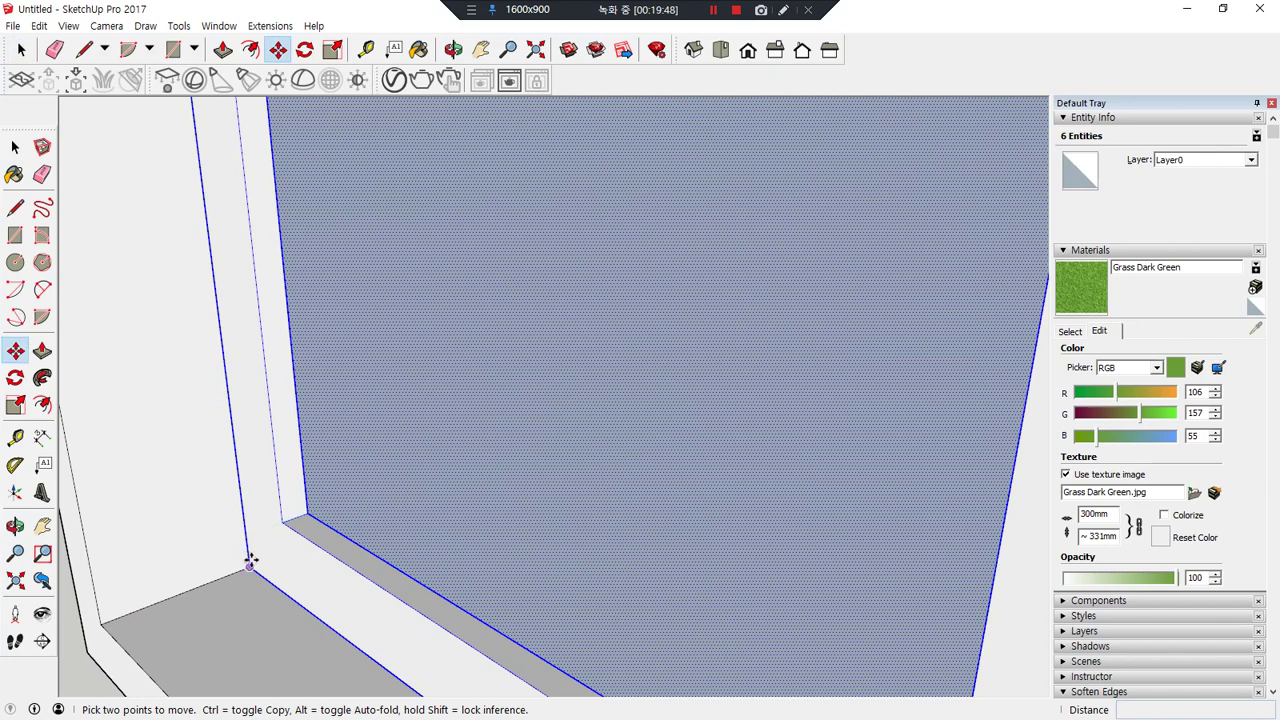
{"action": "left_click", "coordinate": [250, 567]}
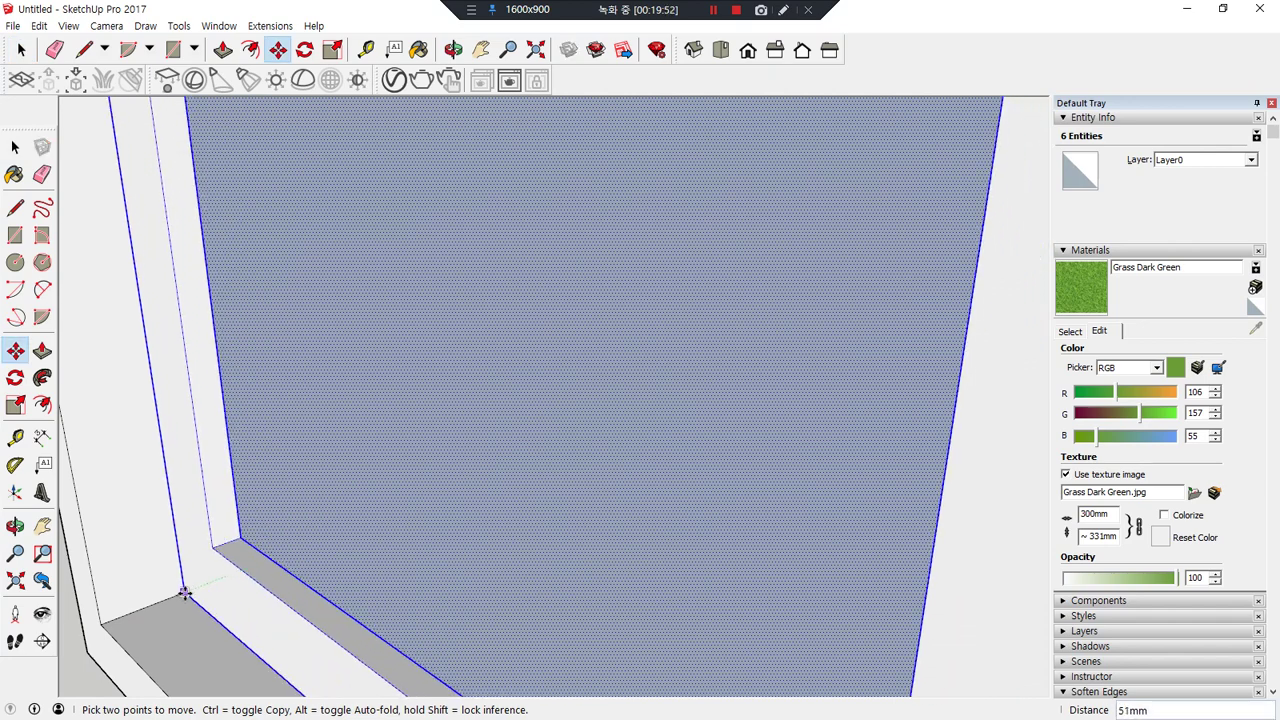
{"action": "left_click", "coordinate": [203, 586]}
- Copy the panel and pane into the empty half of the frame, placing the copy directly behind the first panel
{"action": "scroll", "coordinate": [407, 539], "scroll_direction": "down", "scroll_amount": 3}
{"action": "scroll", "coordinate": [407, 540], "scroll_direction": "down", "scroll_amount": 3}
{"action": "middle_click_drag", "start_coordinate": [403, 529], "coordinate": [20, 530]}
{"action": "scroll", "coordinate": [600, 522], "scroll_direction": "up", "scroll_amount": 6}
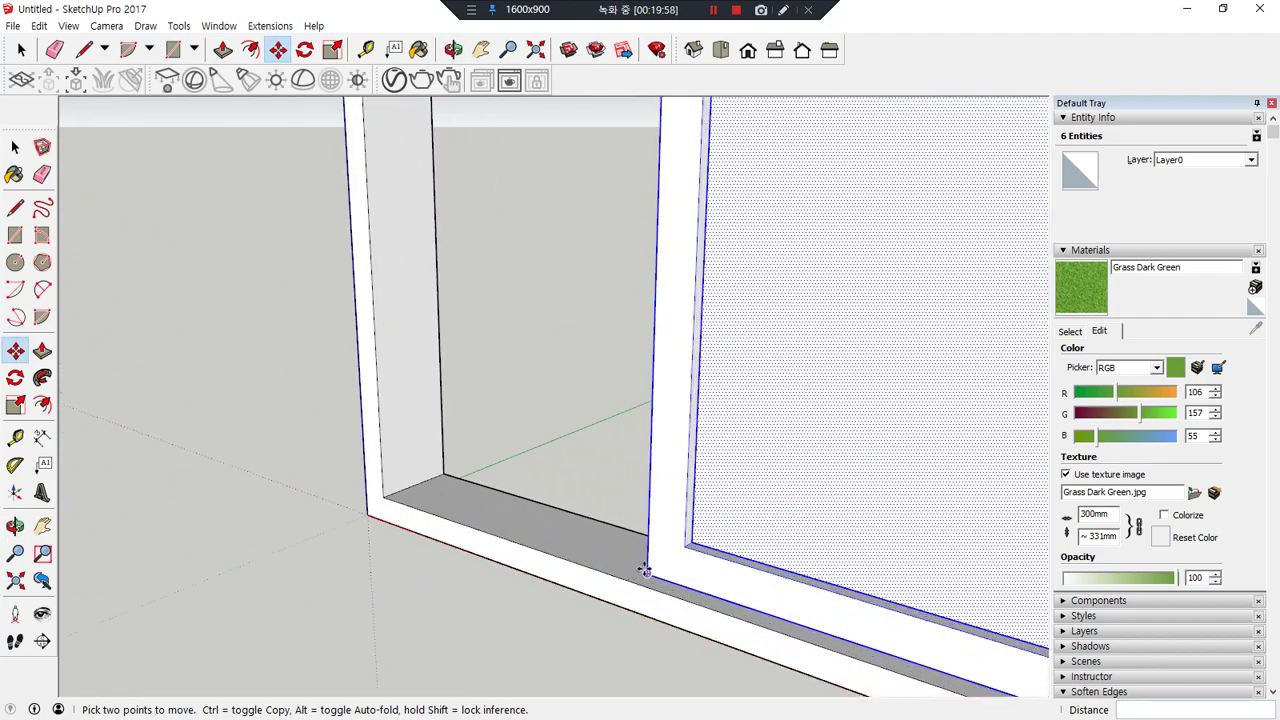
{"action": "left_click", "coordinate": [646, 576]}
{"action": "key", "text": "ctrl"}
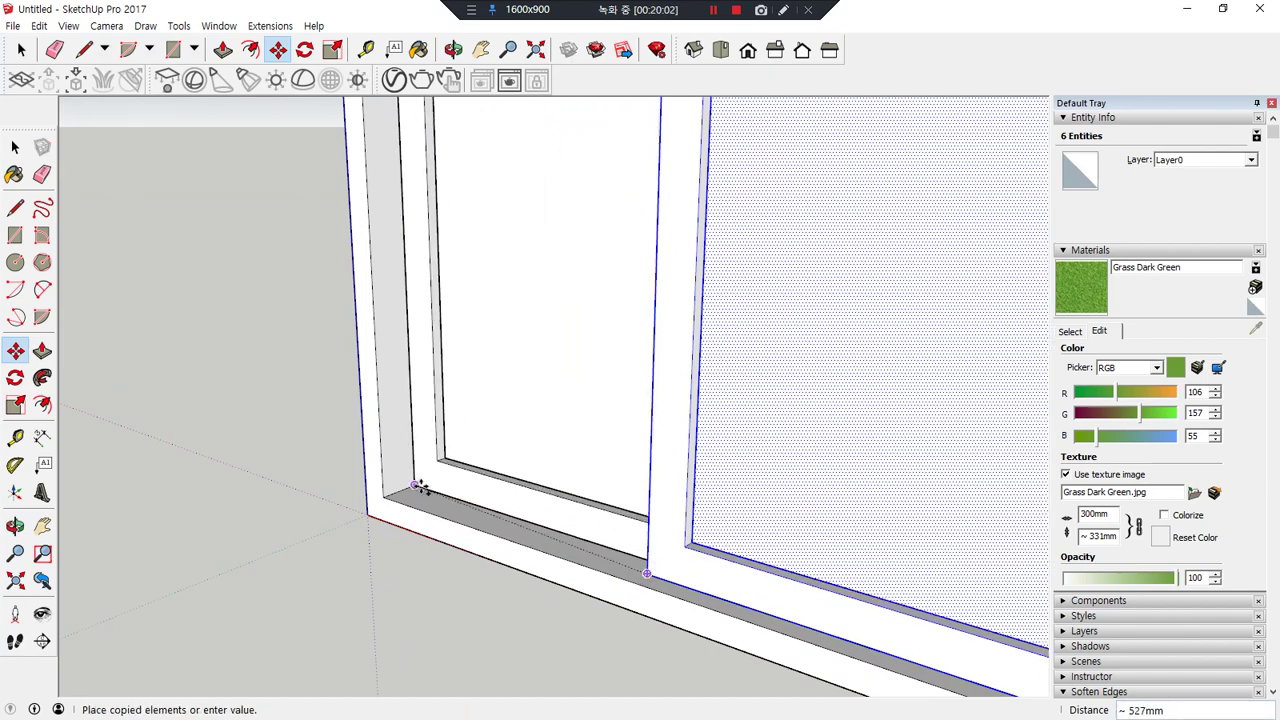
{"action": "left_click", "coordinate": [416, 490]}
{"action": "left_click", "coordinate": [430, 307], "text": "shift"}
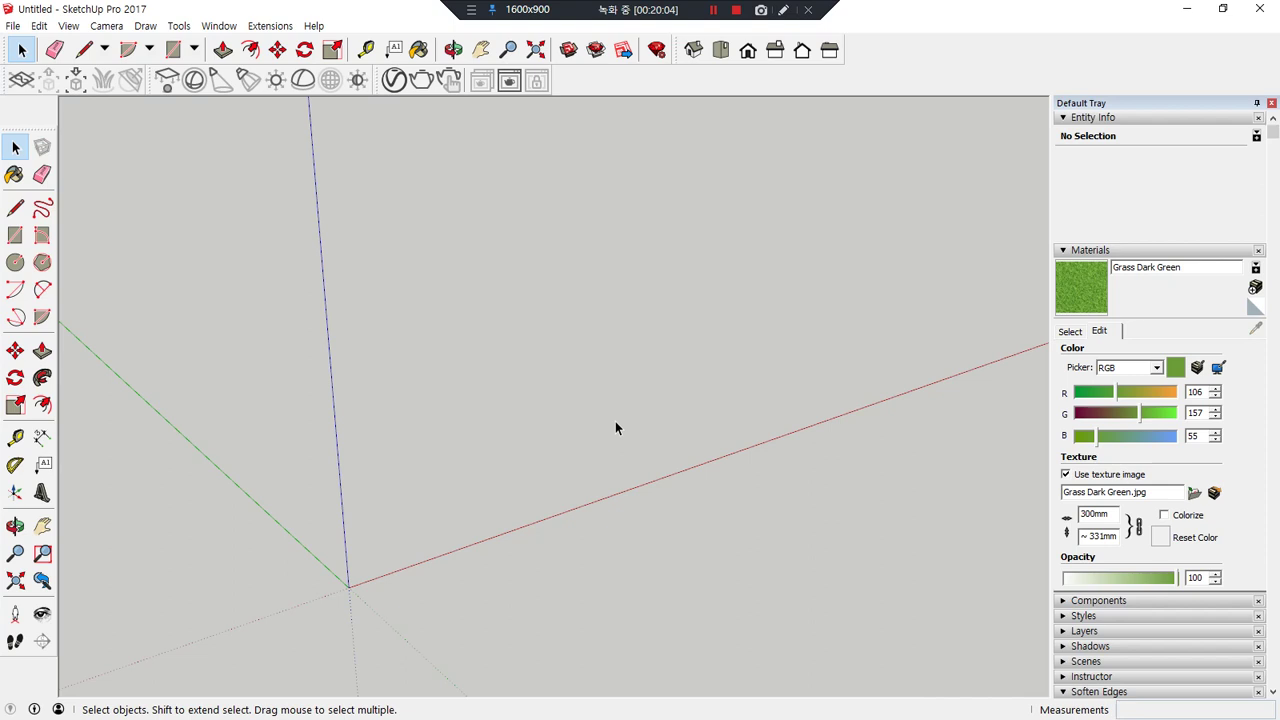
- Undo the deletion of the window and draw an upright 2400 × 2400 mm rectangle beside it on the red axis
{"action": "key", "text": "ctrl+z"}
{"action": "middle_click_drag", "start_coordinate": [660, 487], "coordinate": [437, 529]}
{"action": "key", "text": "r"}
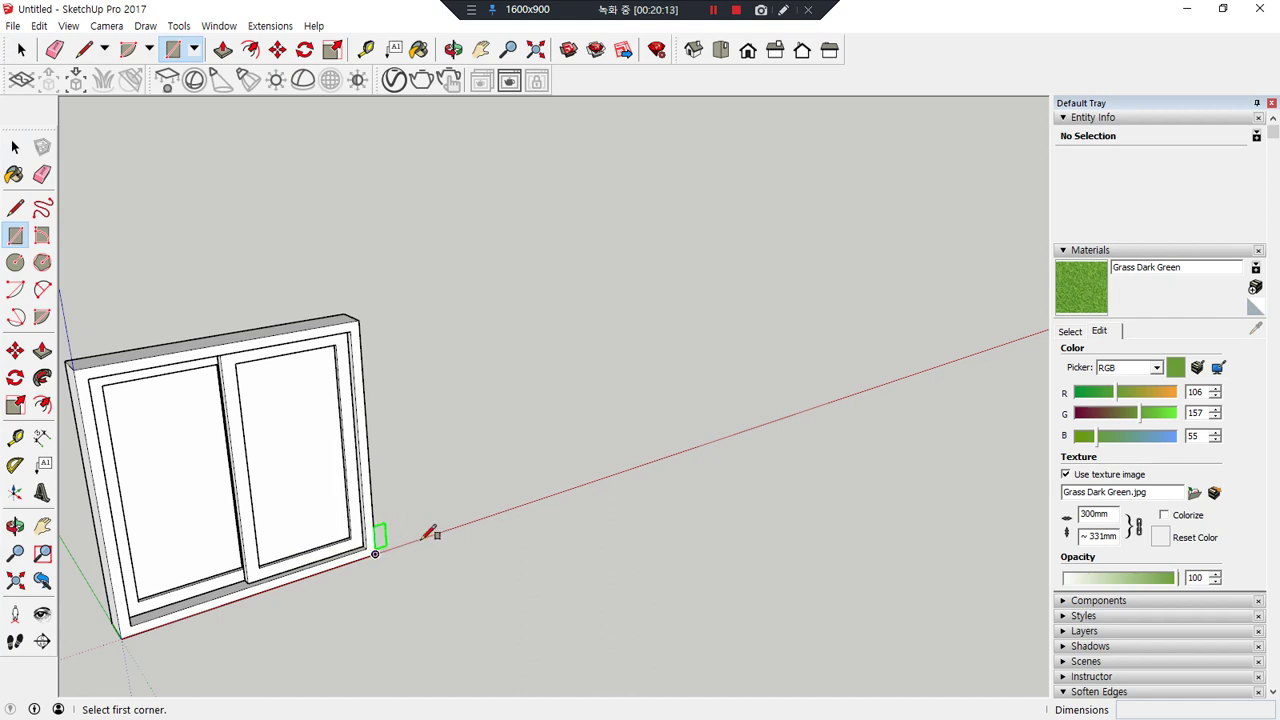
{"action": "left_click", "coordinate": [453, 525]}
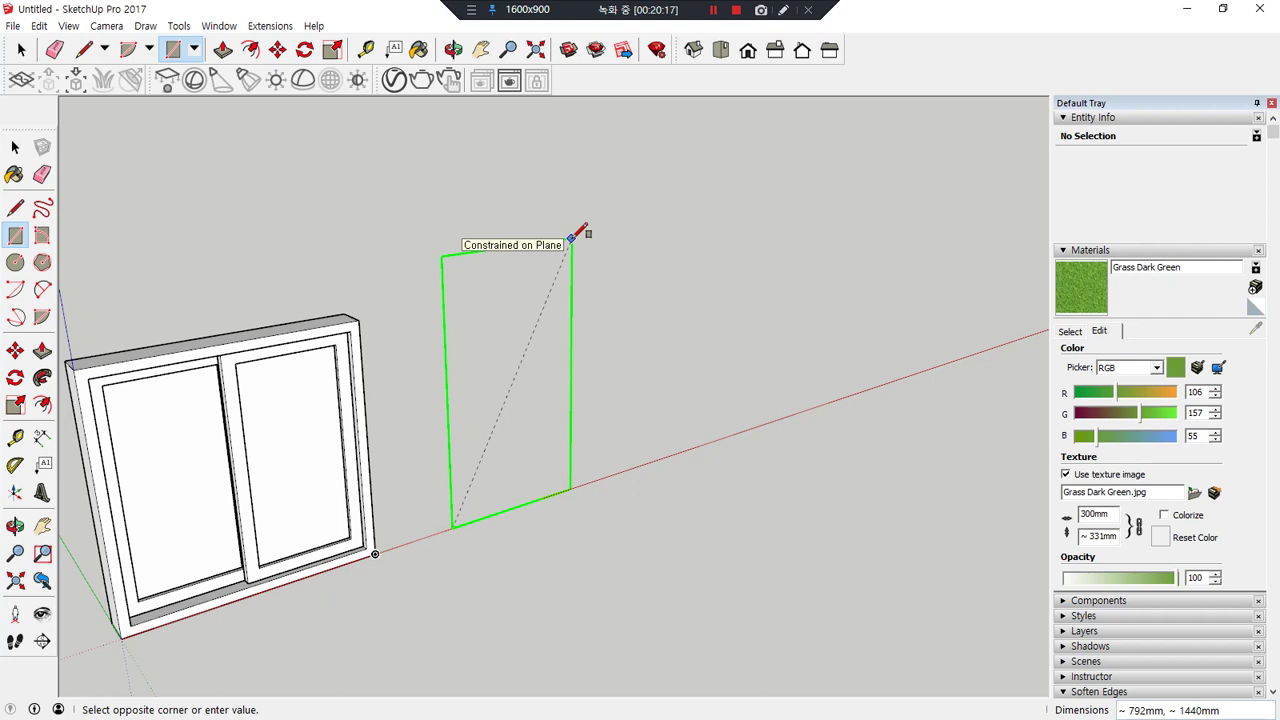
{"action": "type", "text": "2400,2"}
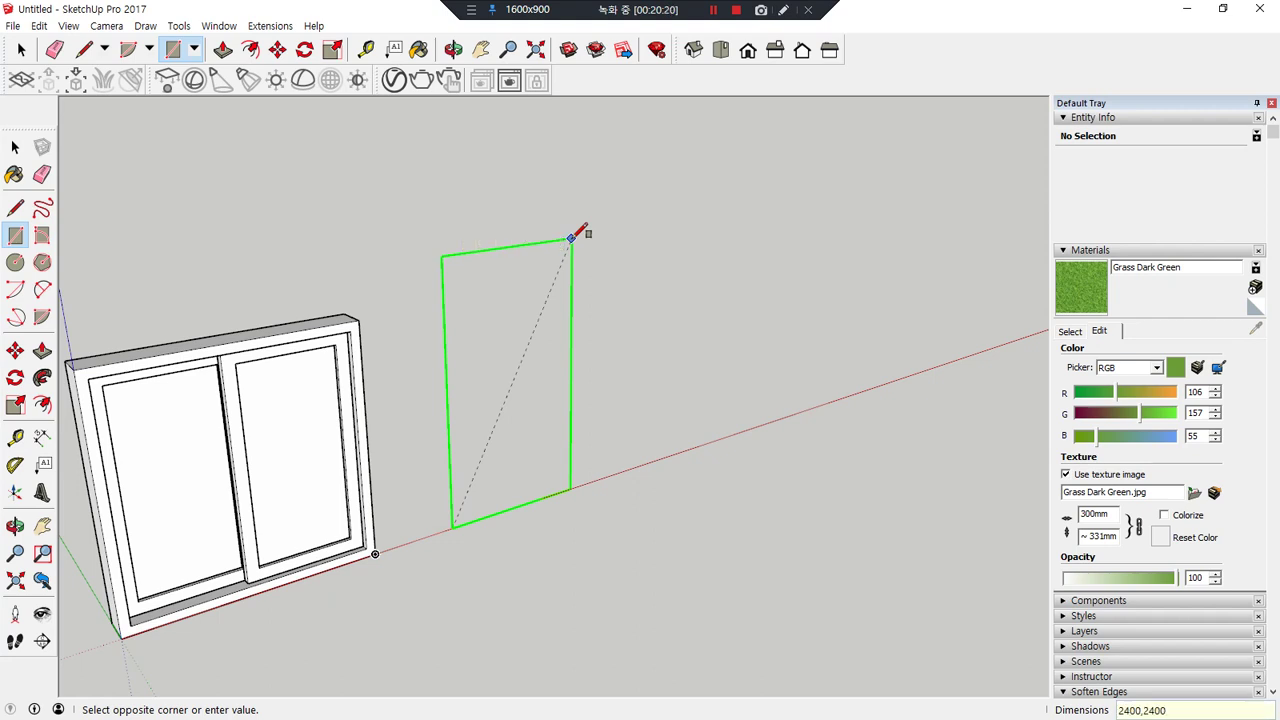
{"action": "type", "text": "400"}
{"action": "key", "text": "Return"}
- Draw an upright 2400 × 1200 mm rectangle on the red axis beyond the 2400 mm square
{"action": "scroll", "coordinate": [563, 240], "scroll_direction": "down", "scroll_amount": 3}
{"action": "middle_click_drag", "start_coordinate": [617, 483], "coordinate": [496, 514]}
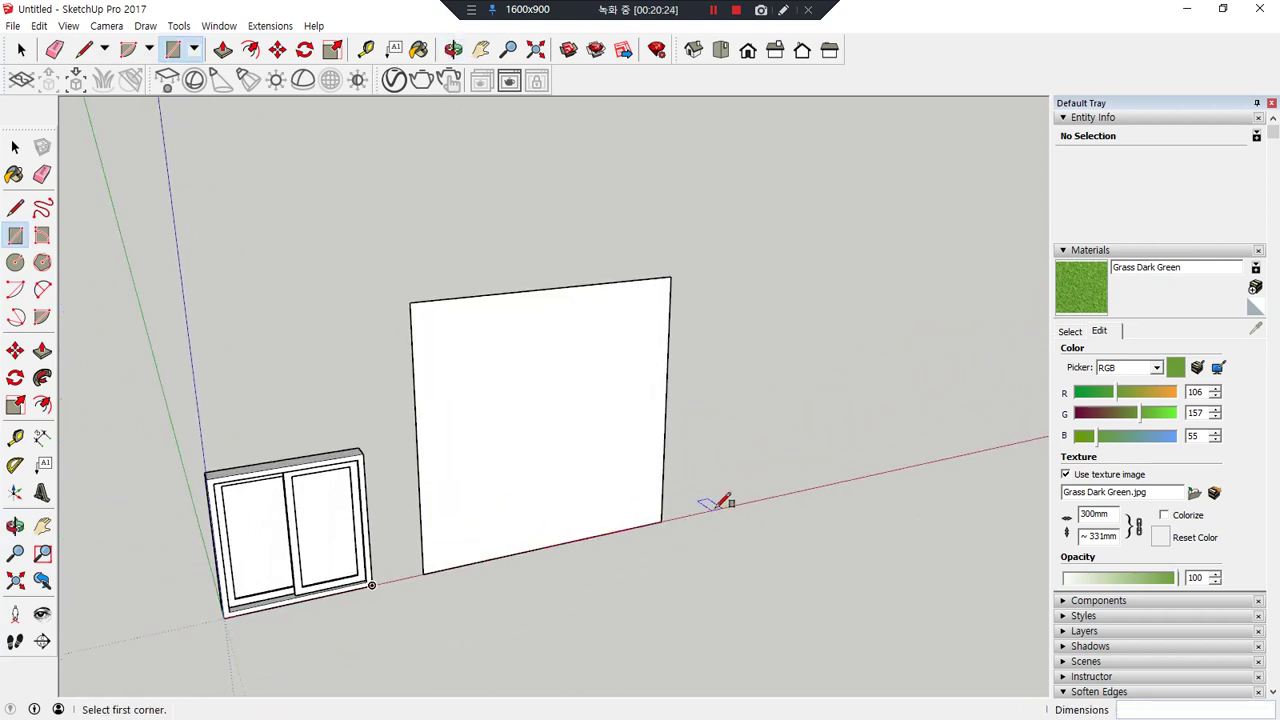
{"action": "left_click", "coordinate": [721, 507]}
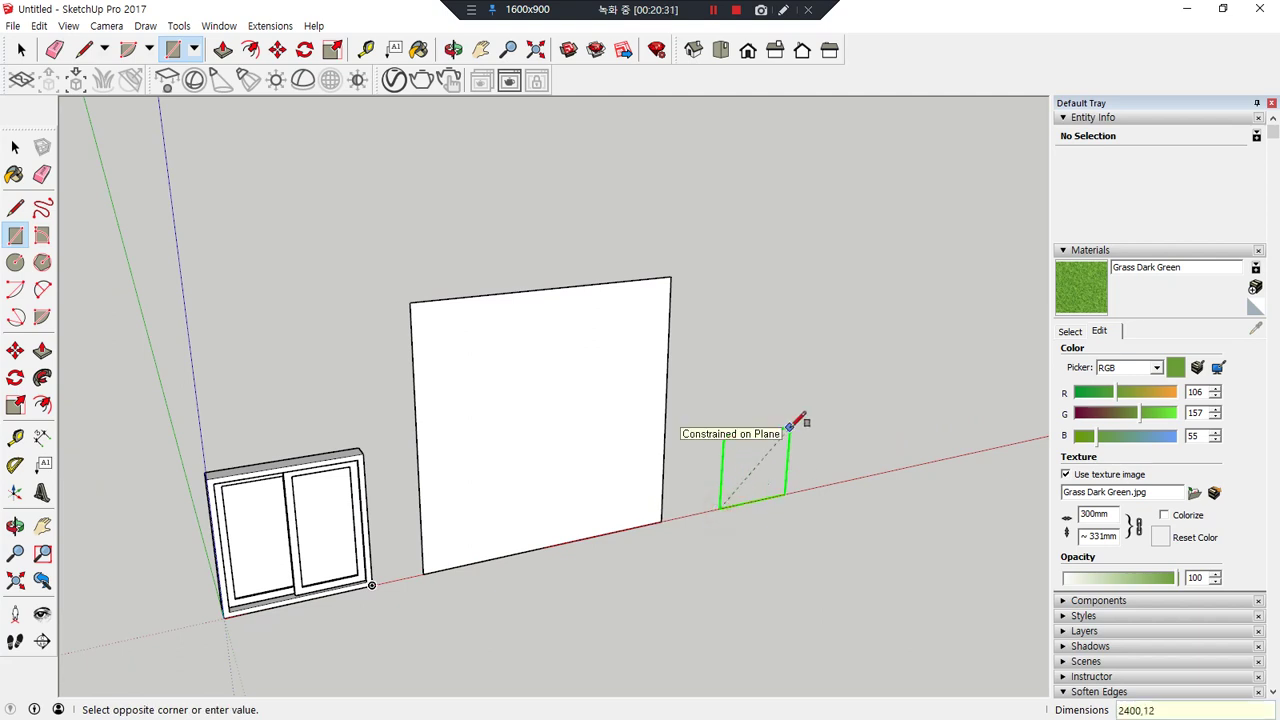
{"action": "key", "text": "Return"}
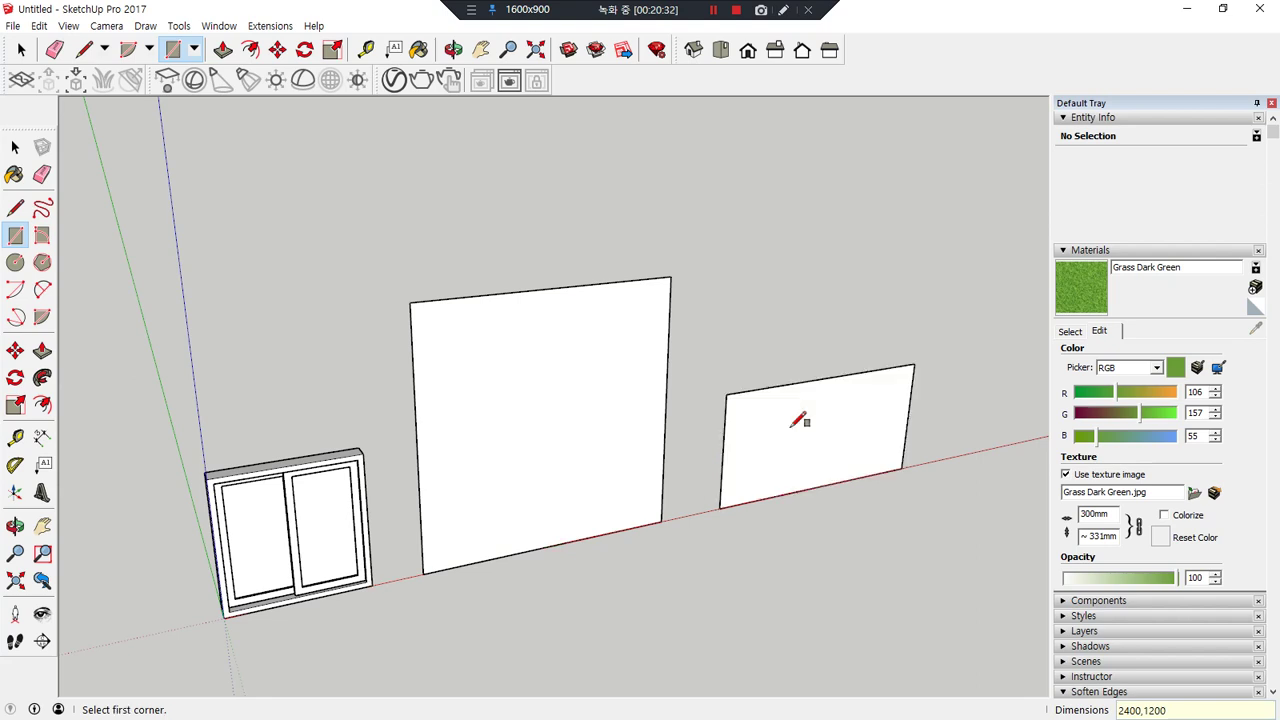
- Switch to the browser's reference drawing and examine the 2400 × 1200 mm four-panel sliding window
{"action": "middle_click_drag", "start_coordinate": [741, 474], "coordinate": [612, 514], "text": "shift"}
{"action": "middle_click_drag", "start_coordinate": [490, 595], "coordinate": [537, 563]}
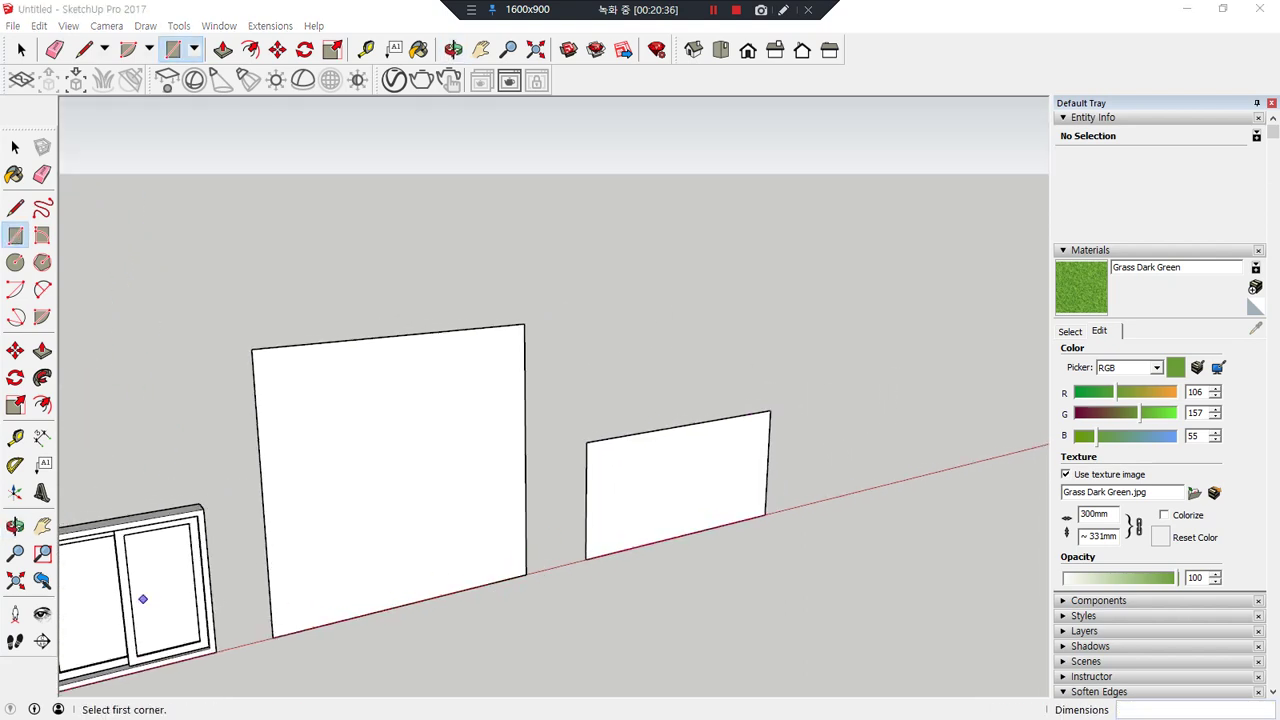
{"action": "key", "text": "alt+Tab"}
{"action": "scroll", "coordinate": [837, 303], "scroll_direction": "up", "scroll_amount": 7}
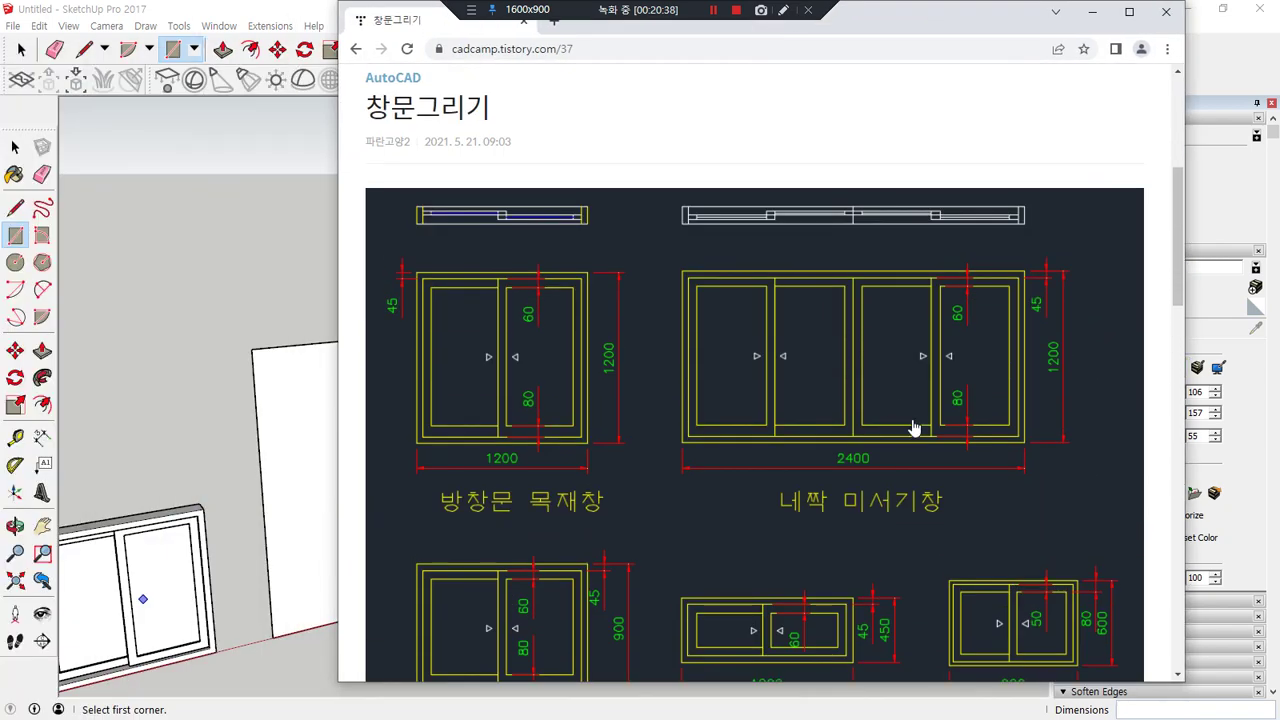
{"action": "mouse_move", "coordinate": [916, 519]}
{"action": "left_mouse_down"}
{"action": "mouse_move", "coordinate": [788, 502]}
{"action": "mouse_move", "coordinate": [1030, 358]}
{"action": "mouse_move", "coordinate": [948, 562]}
{"action": "left_mouse_up"}
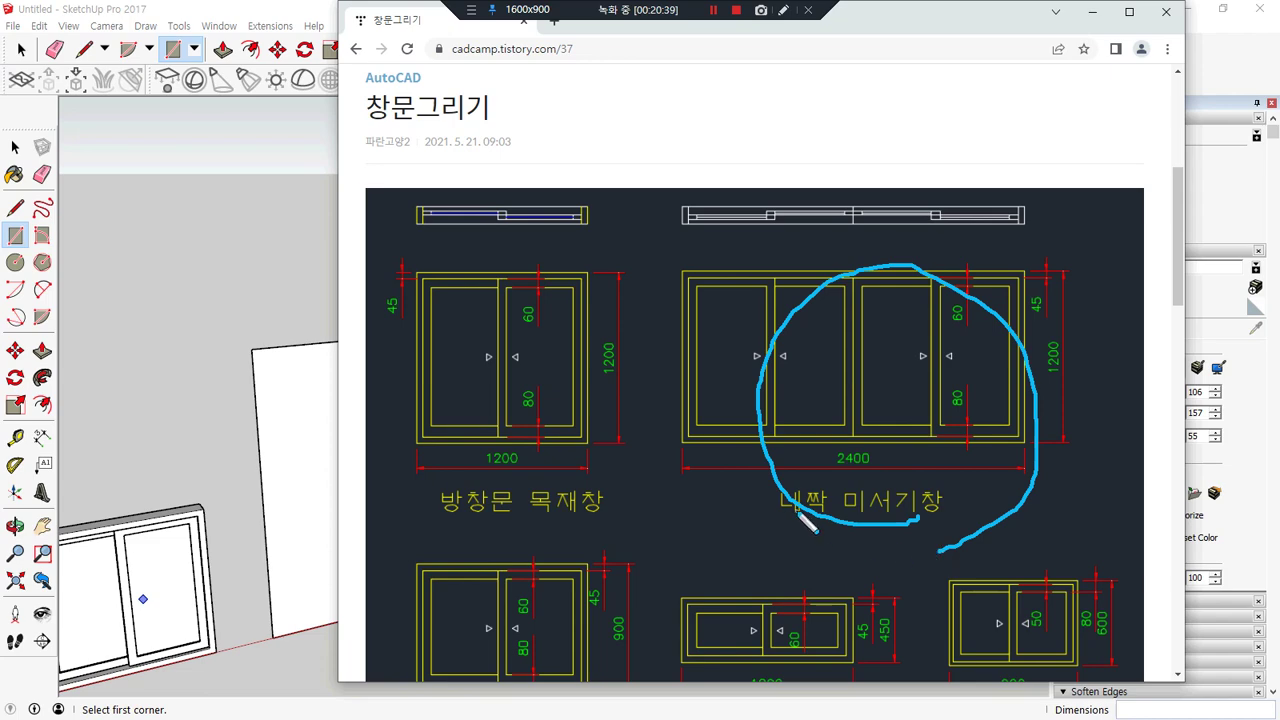
{"action": "key", "text": "Escape"}
{"action": "left_click_drag", "start_coordinate": [906, 14], "coordinate": [118, 151]}
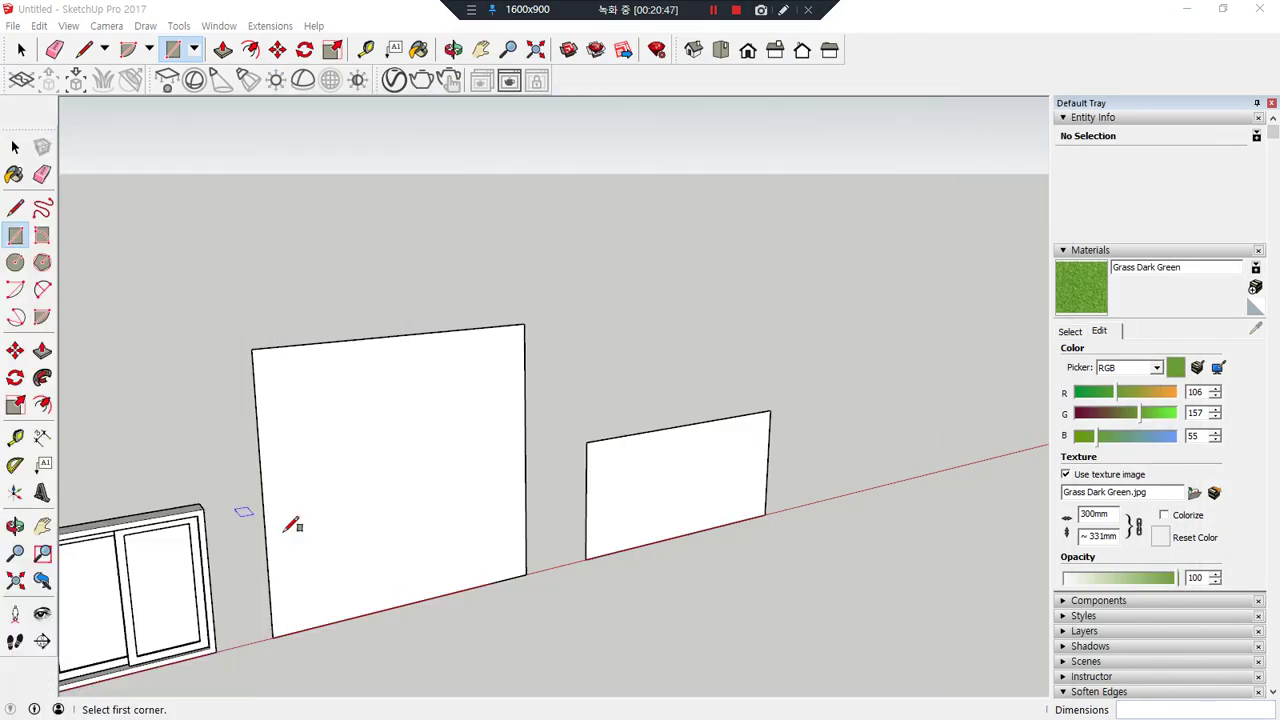
{"action": "key", "text": "ctrl+alt+d"}
{"action": "mouse_move", "coordinate": [296, 624]}
{"action": "left_mouse_down"}
{"action": "mouse_move", "coordinate": [521, 594]}
{"action": "mouse_move", "coordinate": [517, 355]}
{"action": "left_mouse_up"}
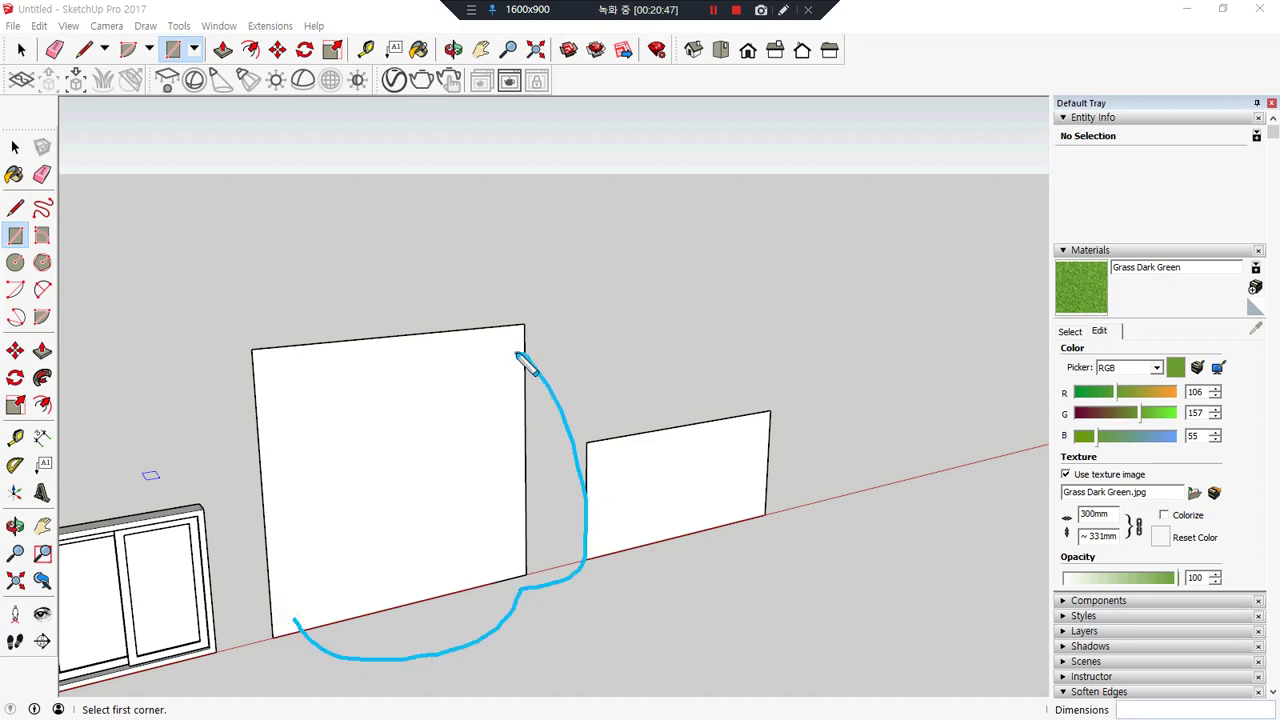
{"action": "left_click_drag", "start_coordinate": [808, 592], "coordinate": [817, 514]}
{"action": "key", "text": "Escape"}
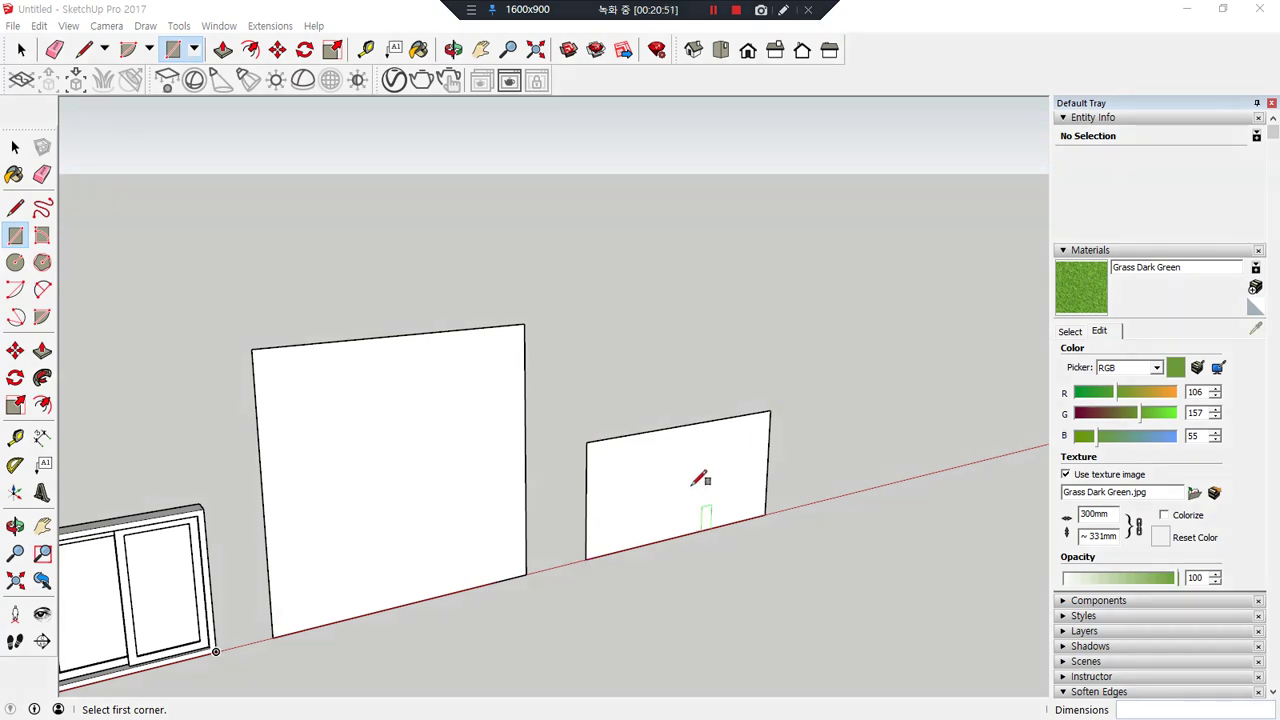
- Offset the outline of the 2400 × 1200 mm rectangle 45 mm inward and delete the inner face
{"action": "scroll", "coordinate": [700, 468], "scroll_direction": "up", "scroll_amount": 5}
{"action": "middle_click_drag", "start_coordinate": [722, 488], "coordinate": [711, 451]}
{"action": "key", "text": "f"}
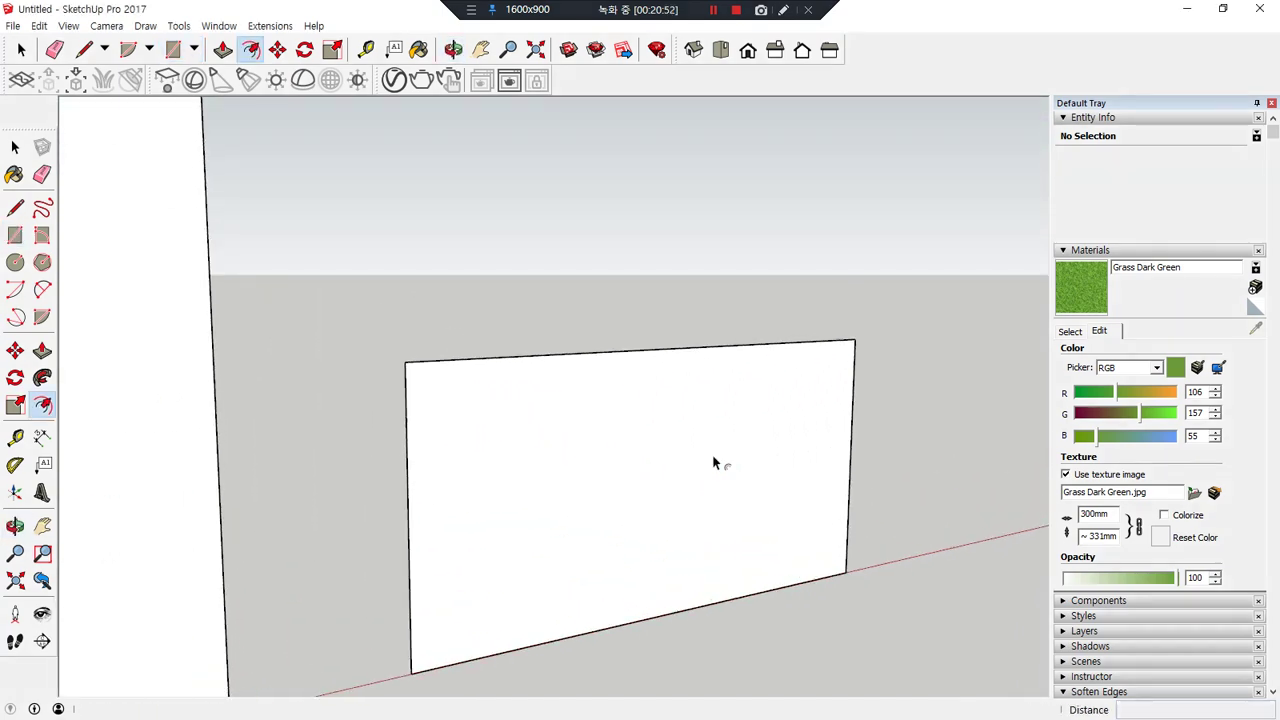
{"action": "left_click", "coordinate": [707, 409]}
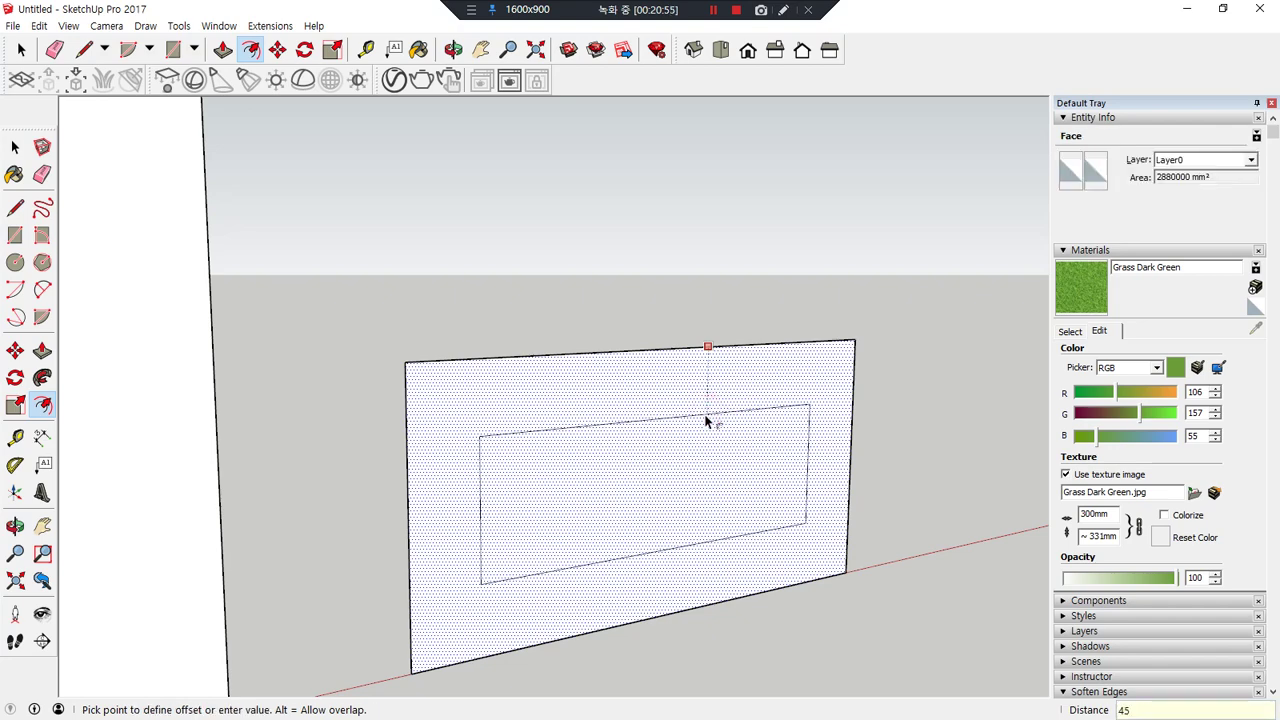
{"action": "key", "text": "Return"}
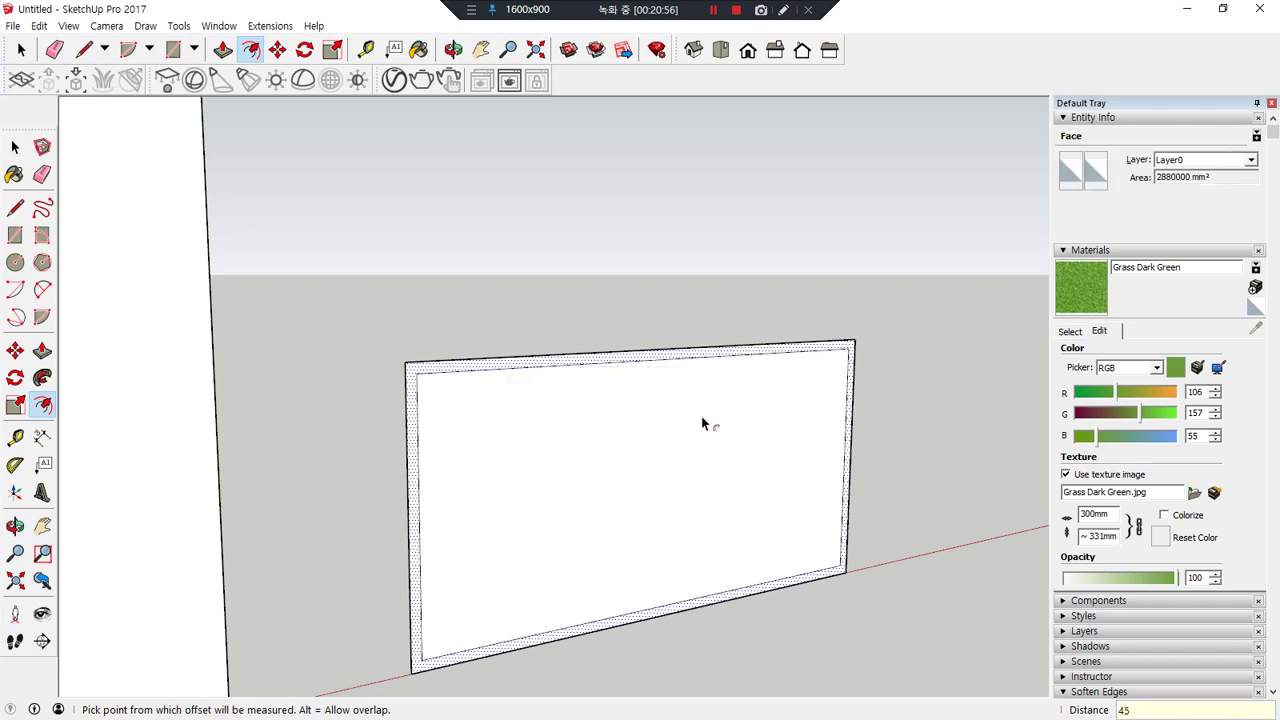
{"action": "key", "text": "space"}
{"action": "left_click", "coordinate": [944, 447]}
- Extrude the window frame ring 150 mm deep with Push/Pull
{"action": "middle_click_drag", "start_coordinate": [944, 447], "coordinate": [780, 514]}
{"action": "key", "text": "p"}
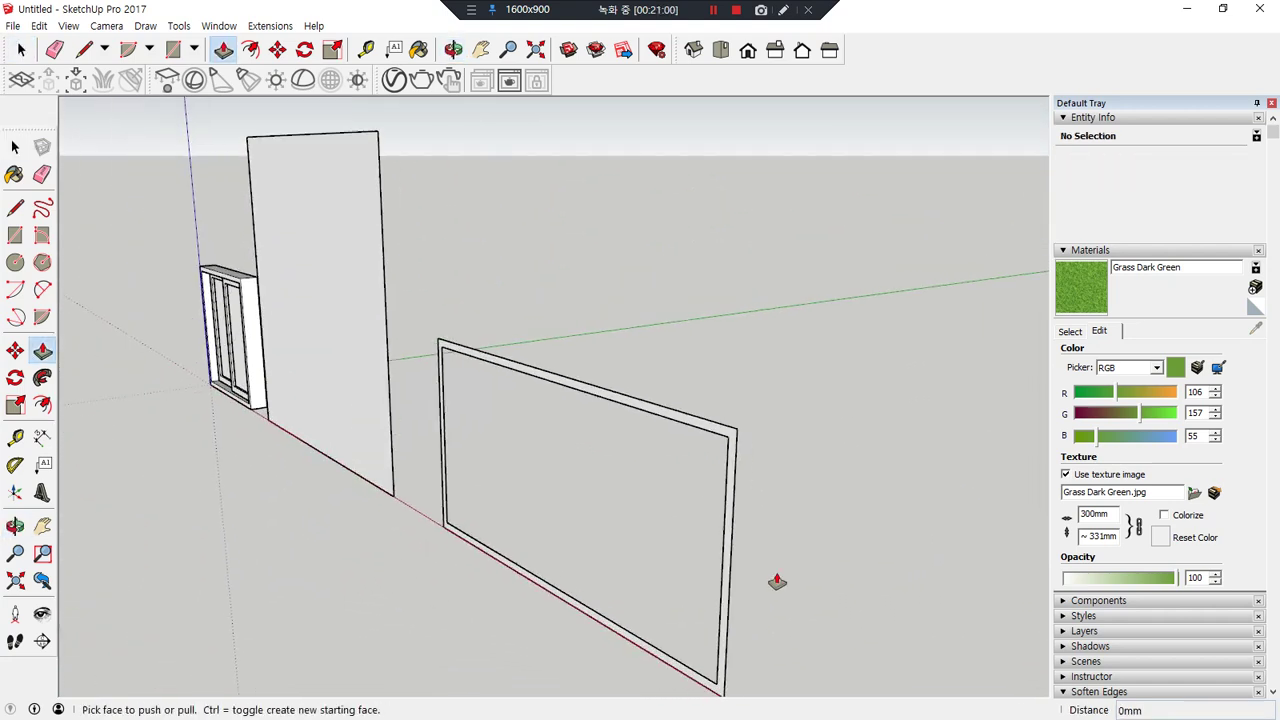
{"action": "left_click_drag", "start_coordinate": [730, 600], "coordinate": [855, 563]}
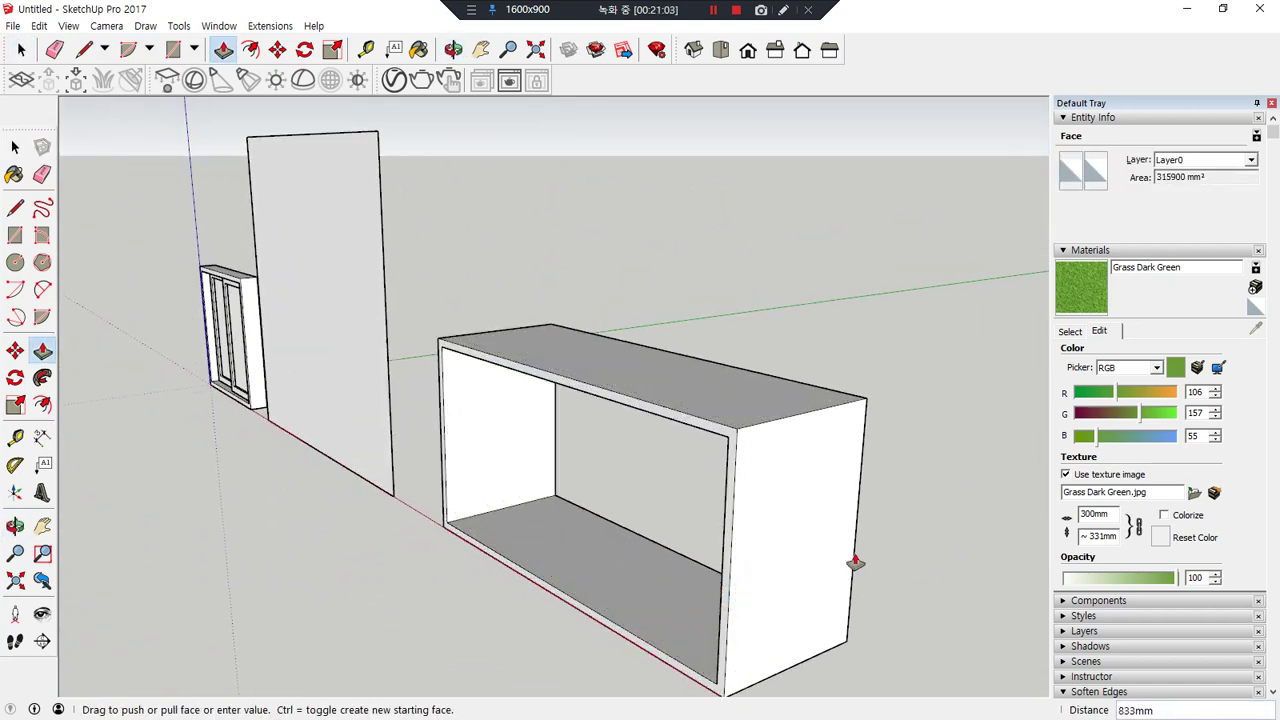
{"action": "type", "text": "15"}
{"action": "key", "text": "Return"}
{"action": "key", "text": "space"}
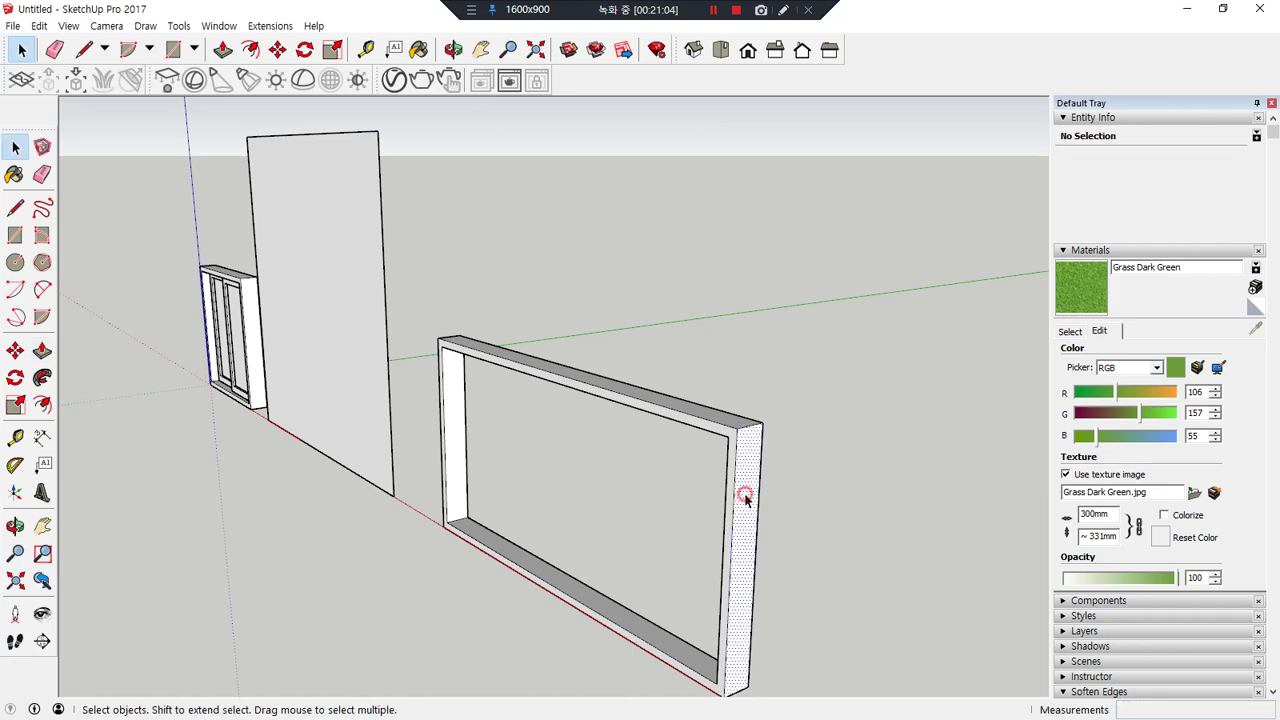
- Select the entire extruded window frame and make it a group
{"action": "triple_click", "coordinate": [746, 495]}
{"action": "right_click", "coordinate": [746, 500]}
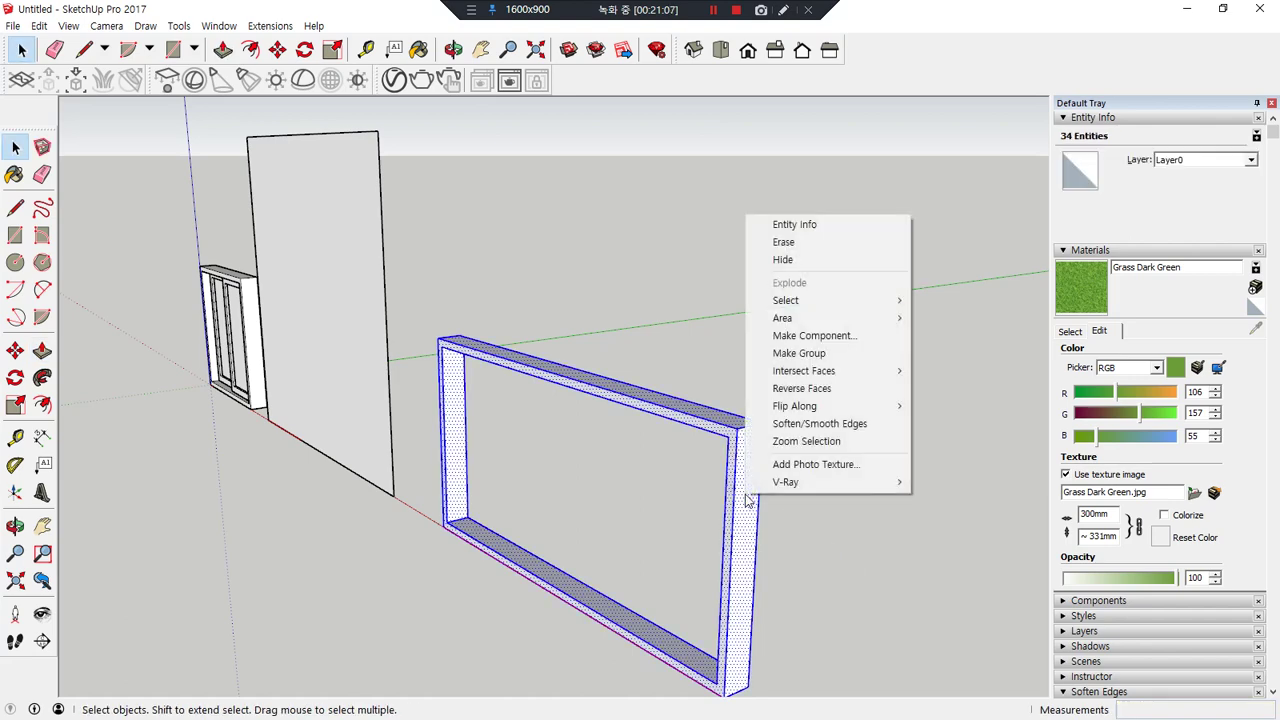
{"action": "key", "text": "Escape"}
{"action": "key", "text": "g"}
- Draw an upright rectangle over half of the frame opening, from its inner upper corner to the midpoint of the lower inner edge
{"action": "middle_click_drag", "start_coordinate": [680, 526], "coordinate": [666, 363]}
{"action": "key", "text": "r"}
{"action": "left_click", "coordinate": [662, 294]}
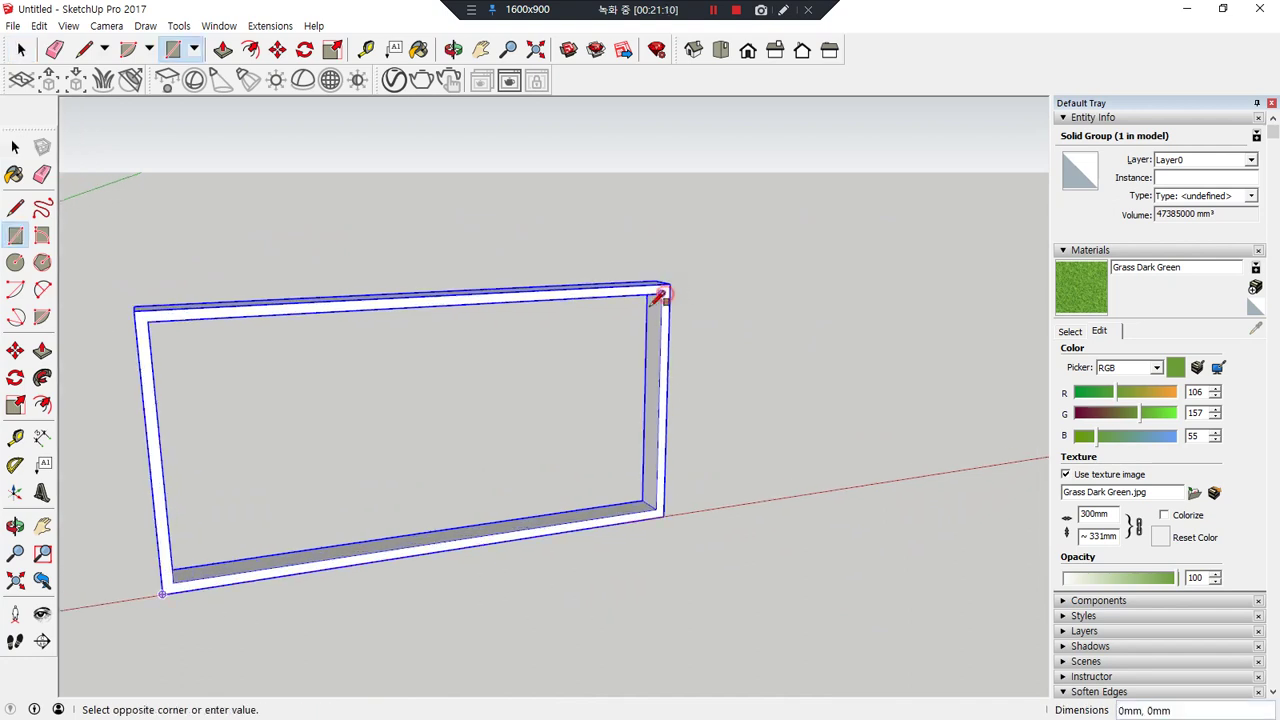
{"action": "left_click", "coordinate": [438, 542]}
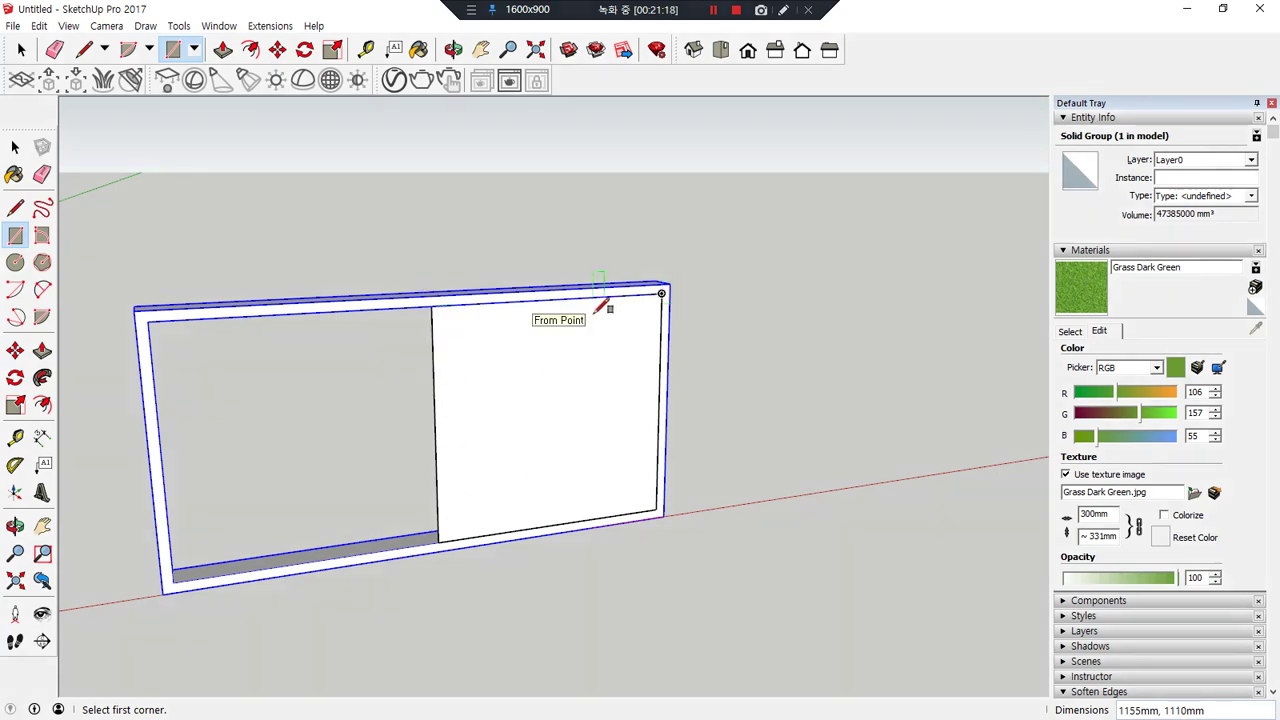
- Split the half-opening rectangle with a vertical line at its midpoint and delete the face nearest the window's centre
{"action": "key", "text": "l"}
{"action": "left_click", "coordinate": [552, 299]}
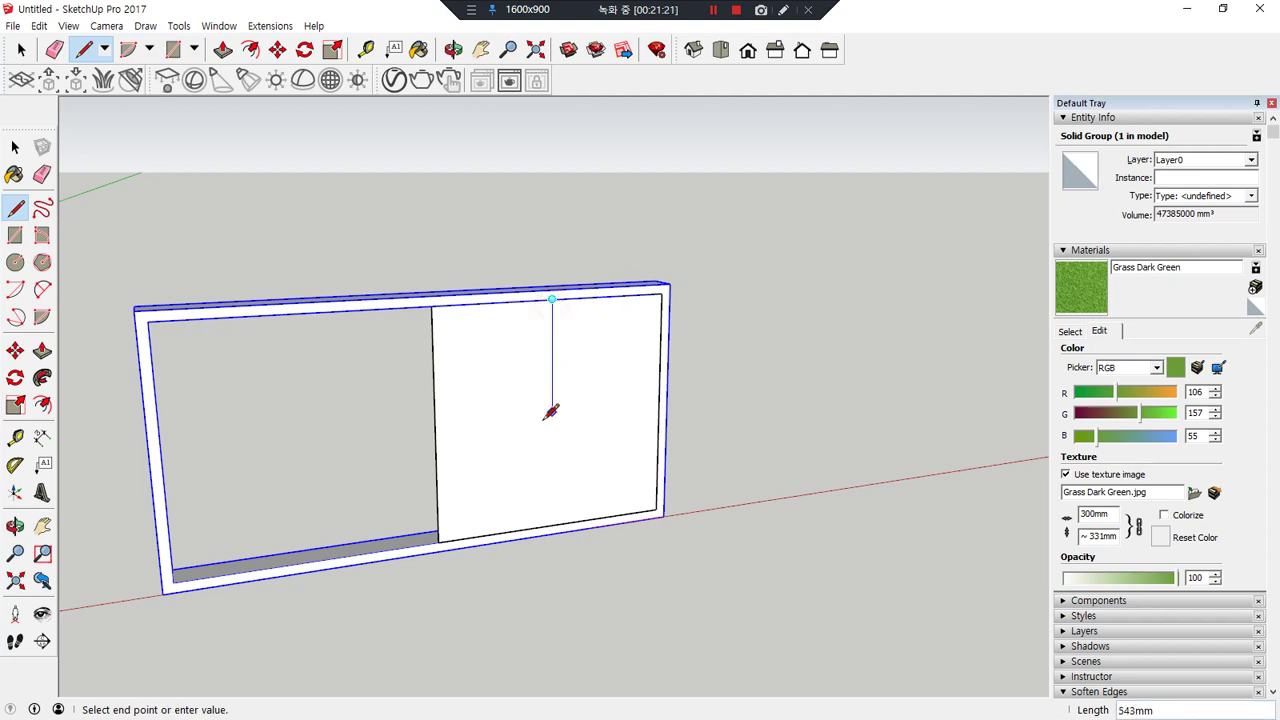
{"action": "left_click", "coordinate": [553, 524]}
{"action": "key", "text": "space"}
{"action": "scroll", "coordinate": [555, 500], "scroll_direction": "up", "scroll_amount": 2}
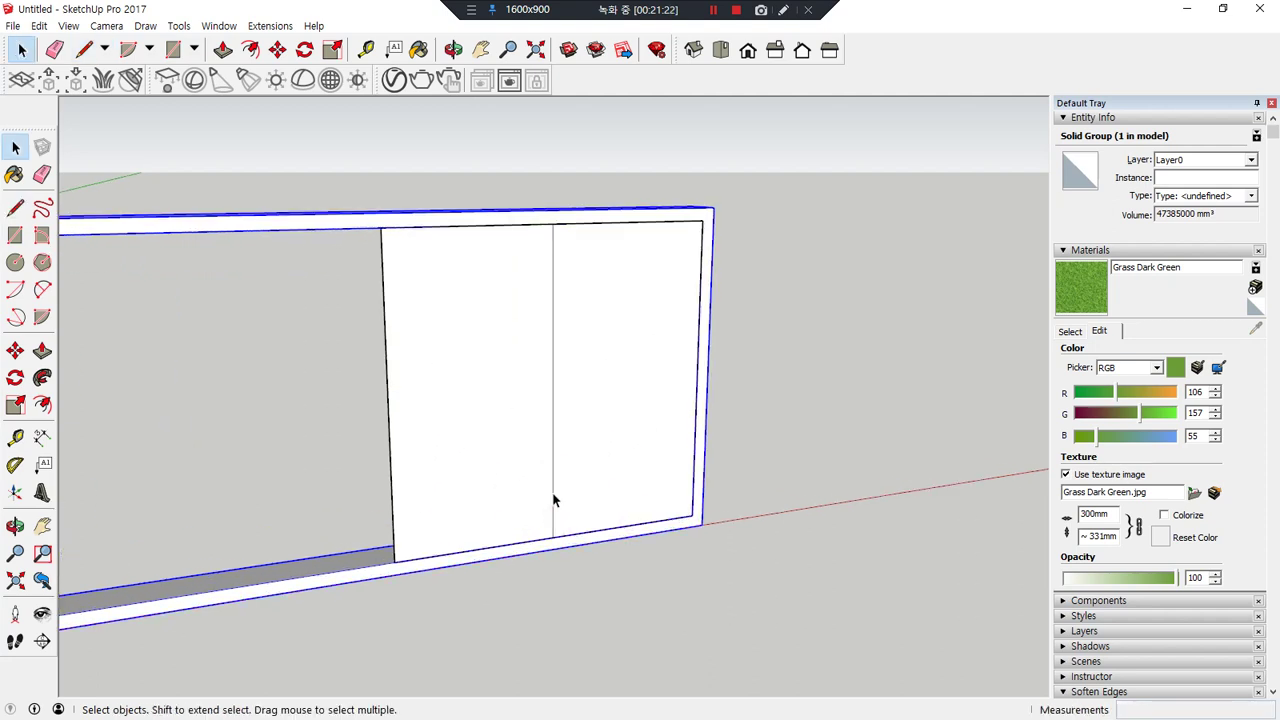
{"action": "double_click", "coordinate": [486, 488]}
{"action": "left_click", "coordinate": [486, 488]}
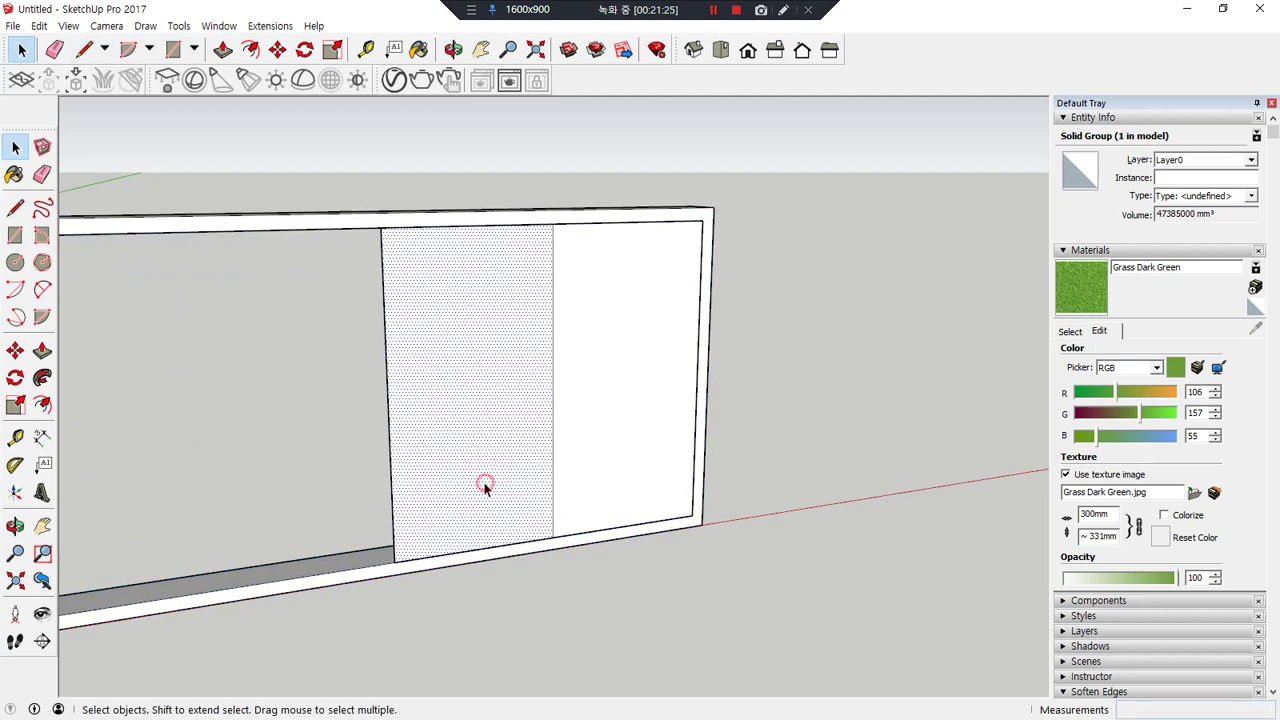
{"action": "key", "text": "Delete"}
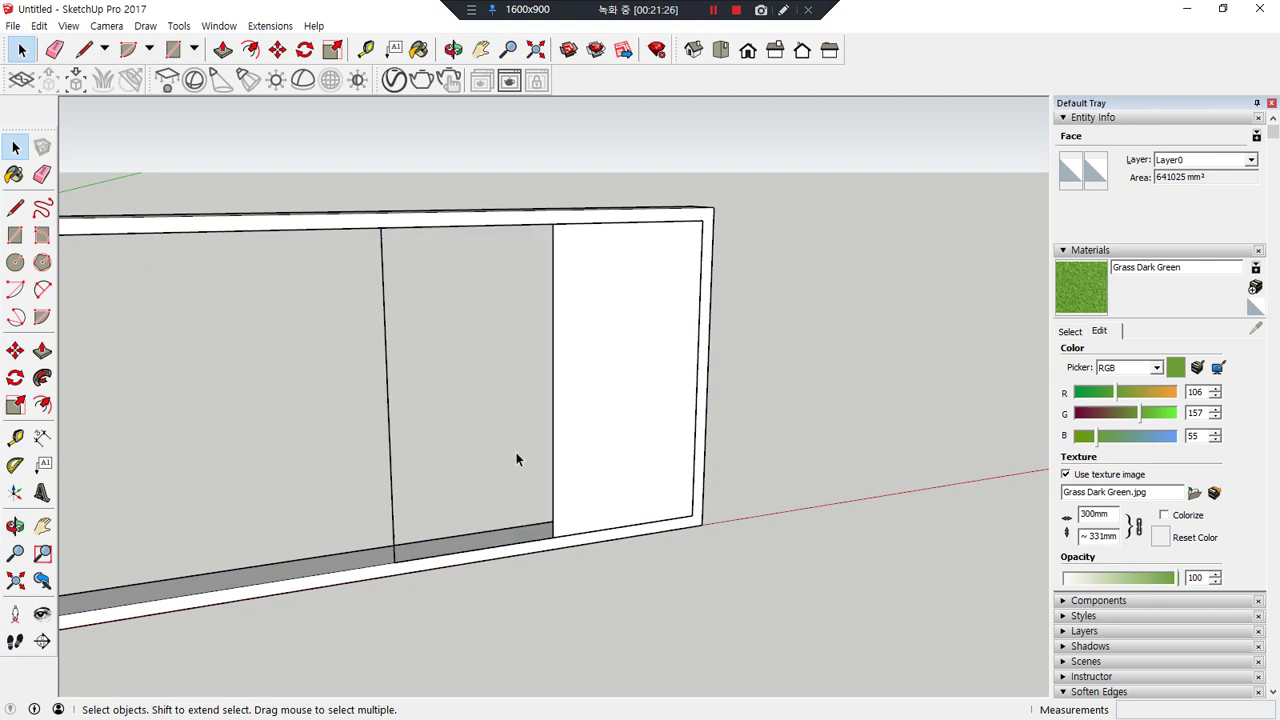
- Move the panel face's free vertical edge 30 mm toward the window's centre
{"action": "left_click", "coordinate": [553, 487]}
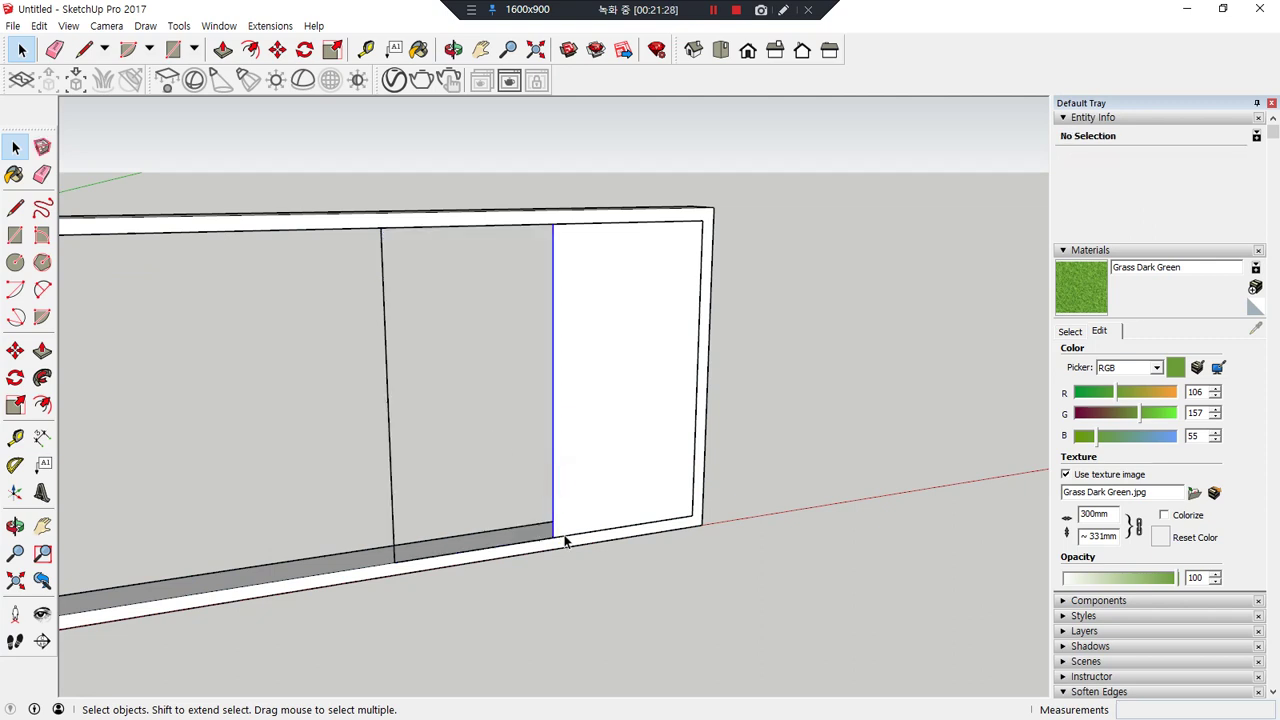
{"action": "key", "text": "m"}
{"action": "left_click", "coordinate": [553, 539]}
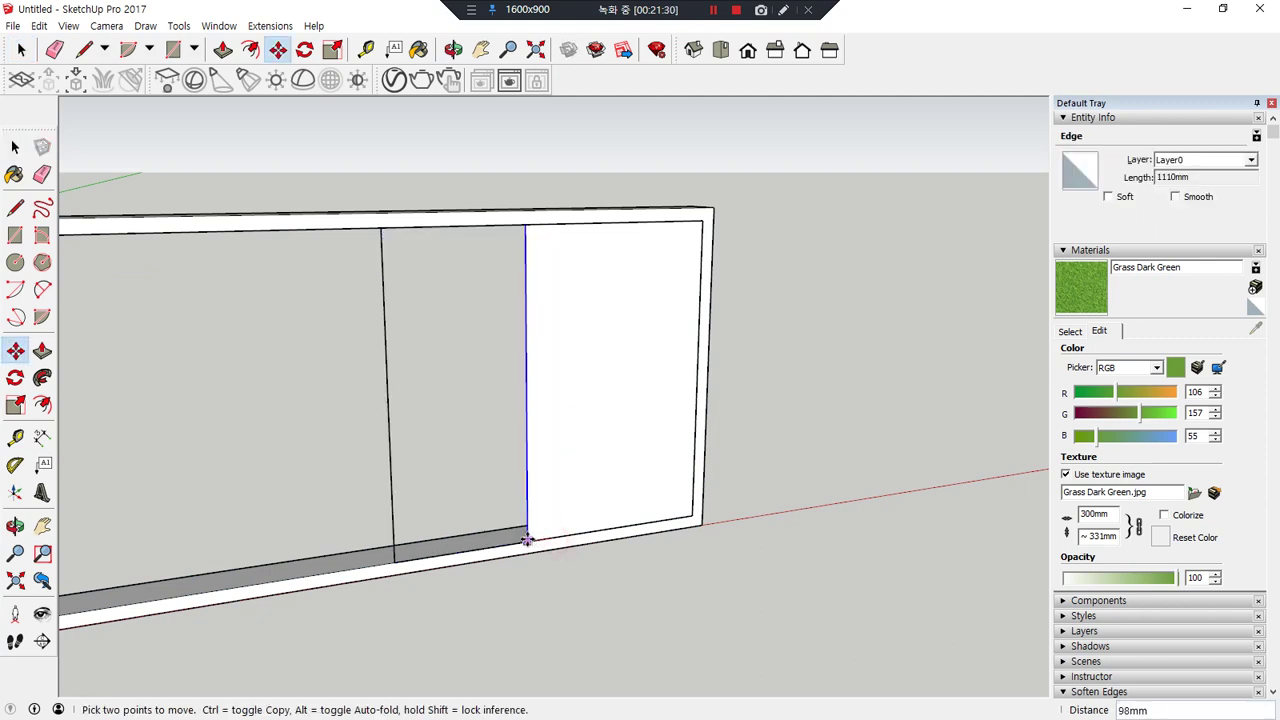
{"action": "key", "text": "ctrl"}
{"action": "left_click", "coordinate": [472, 548]}
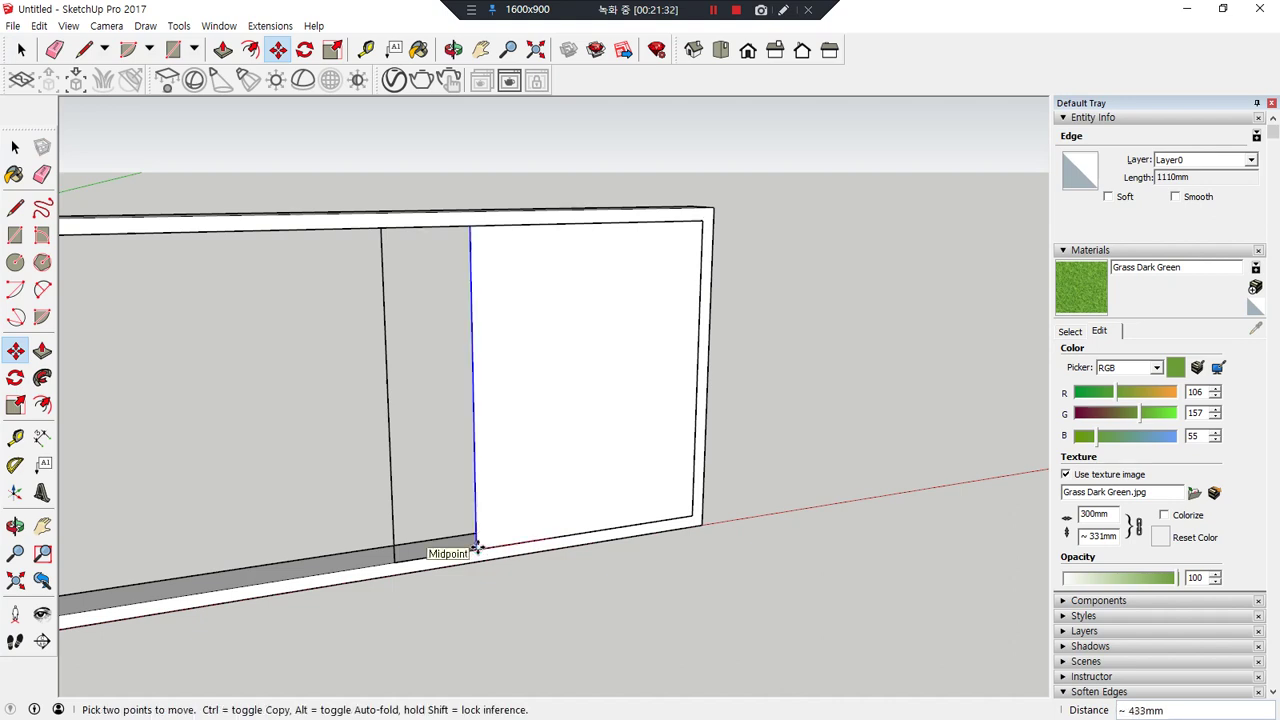
{"action": "type", "text": "30"}
{"action": "key", "text": "Return"}
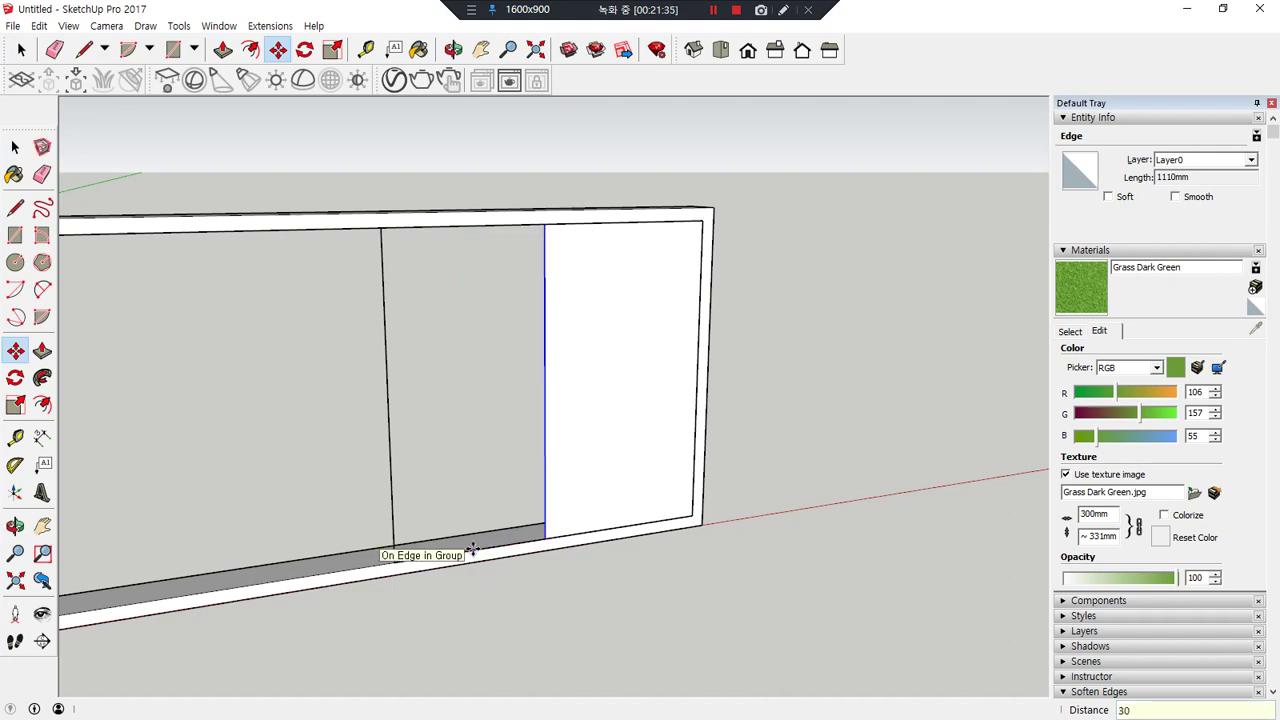
- Offset the panel face's outline 60 mm inward and delete the inner face
{"action": "key", "text": "space"}
{"action": "left_click", "coordinate": [620, 407]}
{"action": "key", "text": "f"}
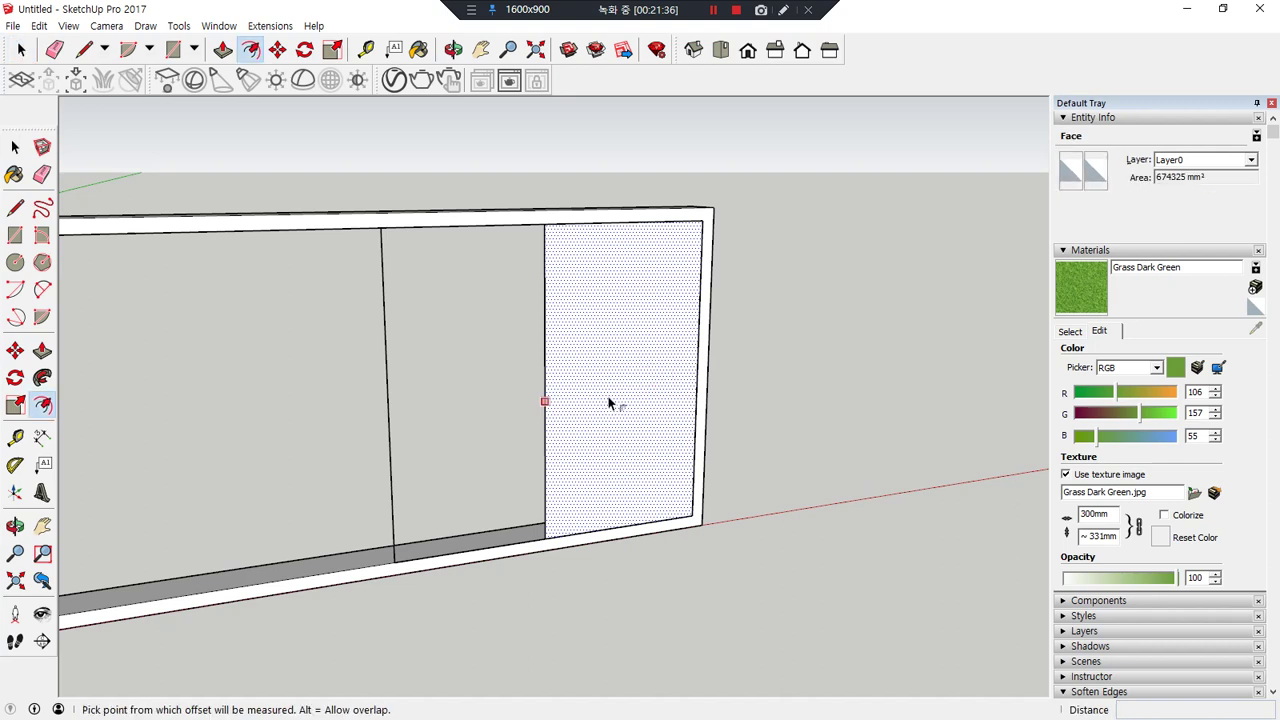
{"action": "left_click", "coordinate": [626, 337]}
{"action": "type", "text": "60"}
{"action": "key", "text": "Return"}
{"action": "key", "text": "space"}
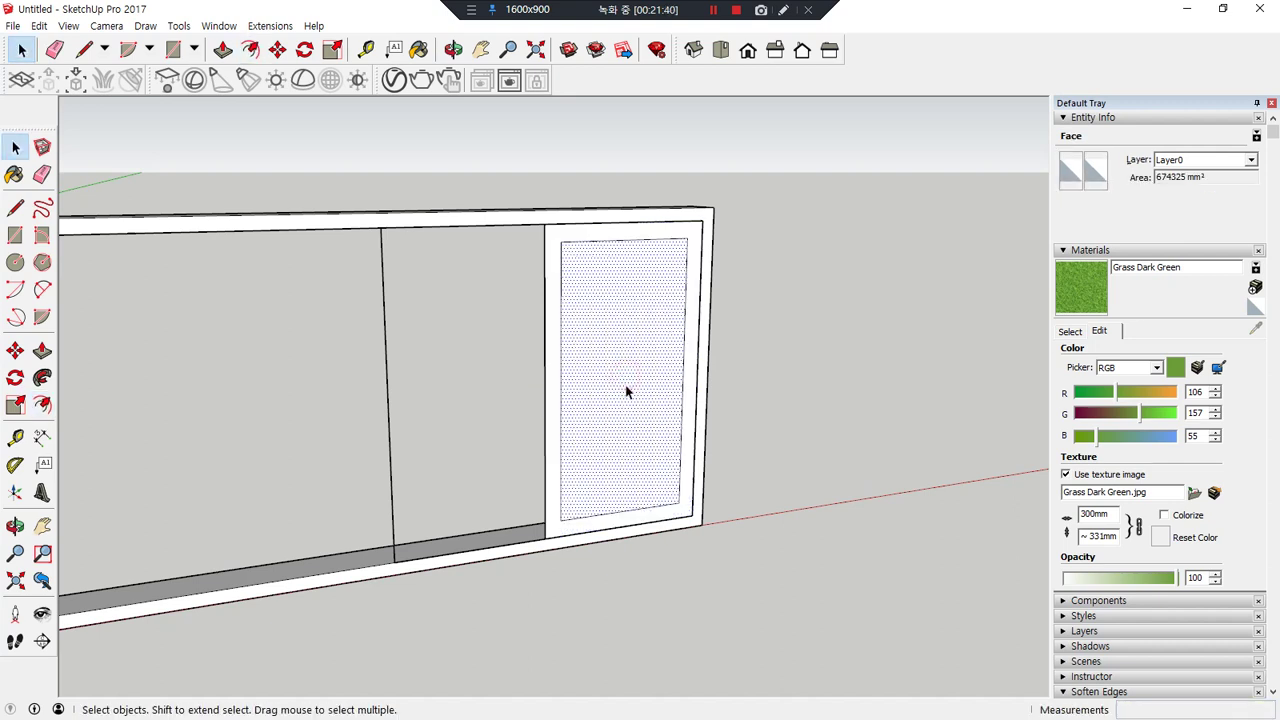
- Extrude the panel frame ring 40 mm into the window frame with Push/Pull
{"action": "key", "text": "p"}
{"action": "left_click", "coordinate": [560, 491]}
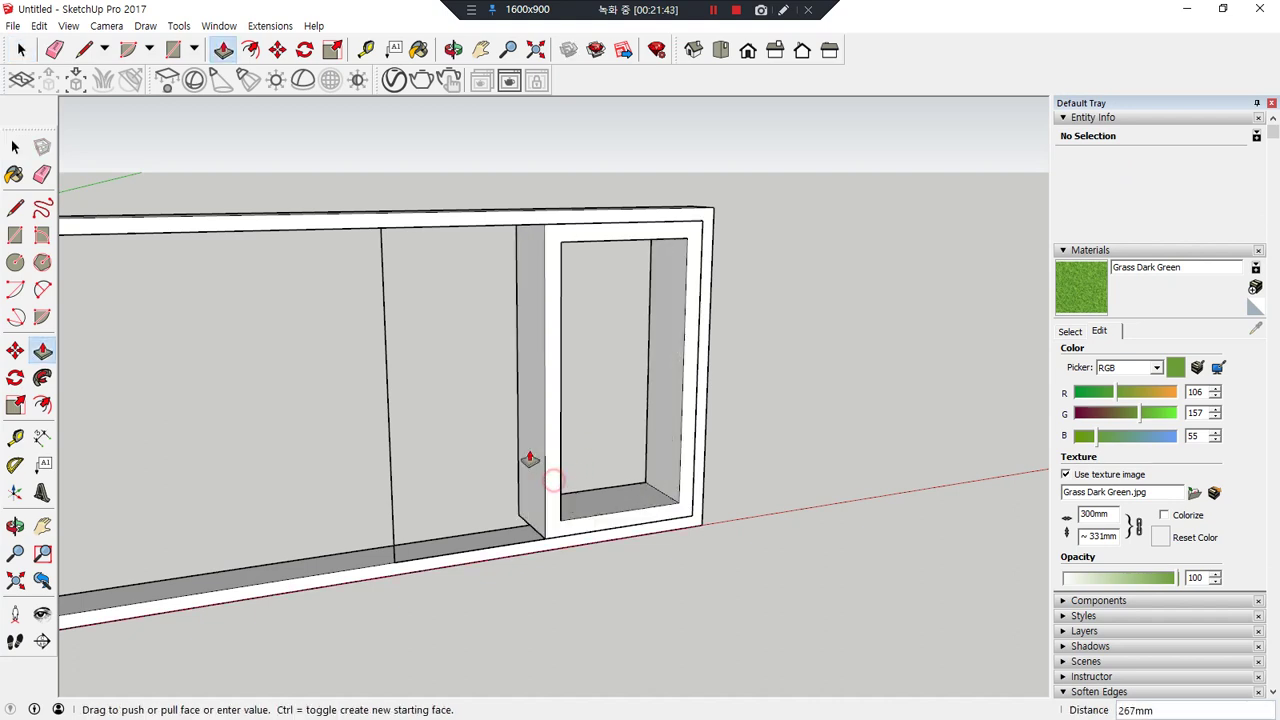
{"action": "key", "text": "Return"}
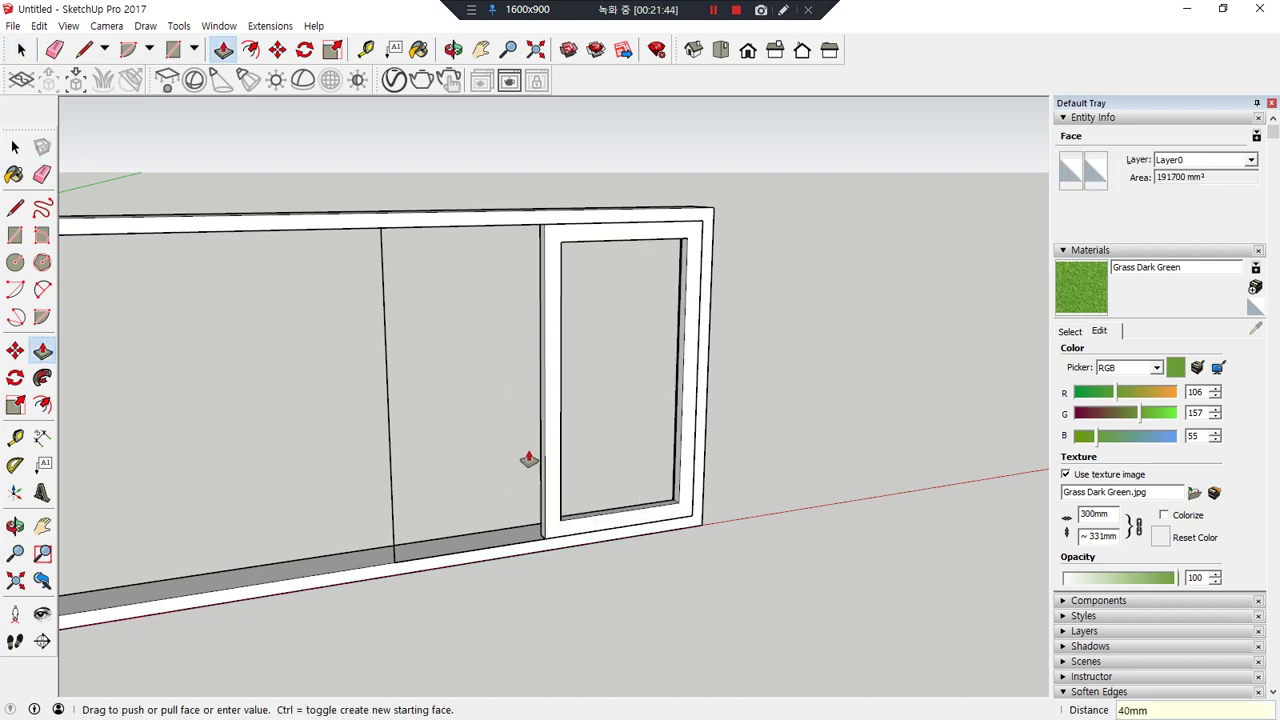
- Delete the leftover horizontal construction edges attached to the panel at the top and bottom of the opening
{"action": "key", "text": "space"}
{"action": "double_click", "coordinate": [555, 462]}
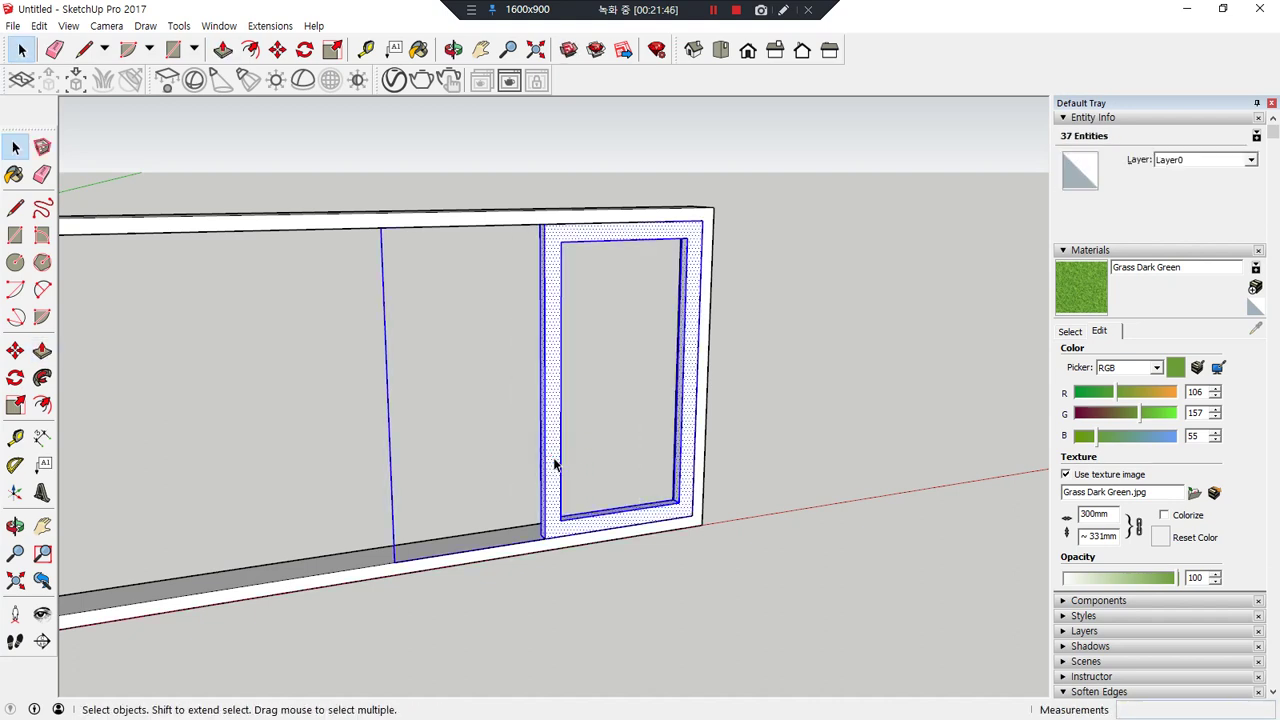
{"action": "left_click", "coordinate": [484, 463]}
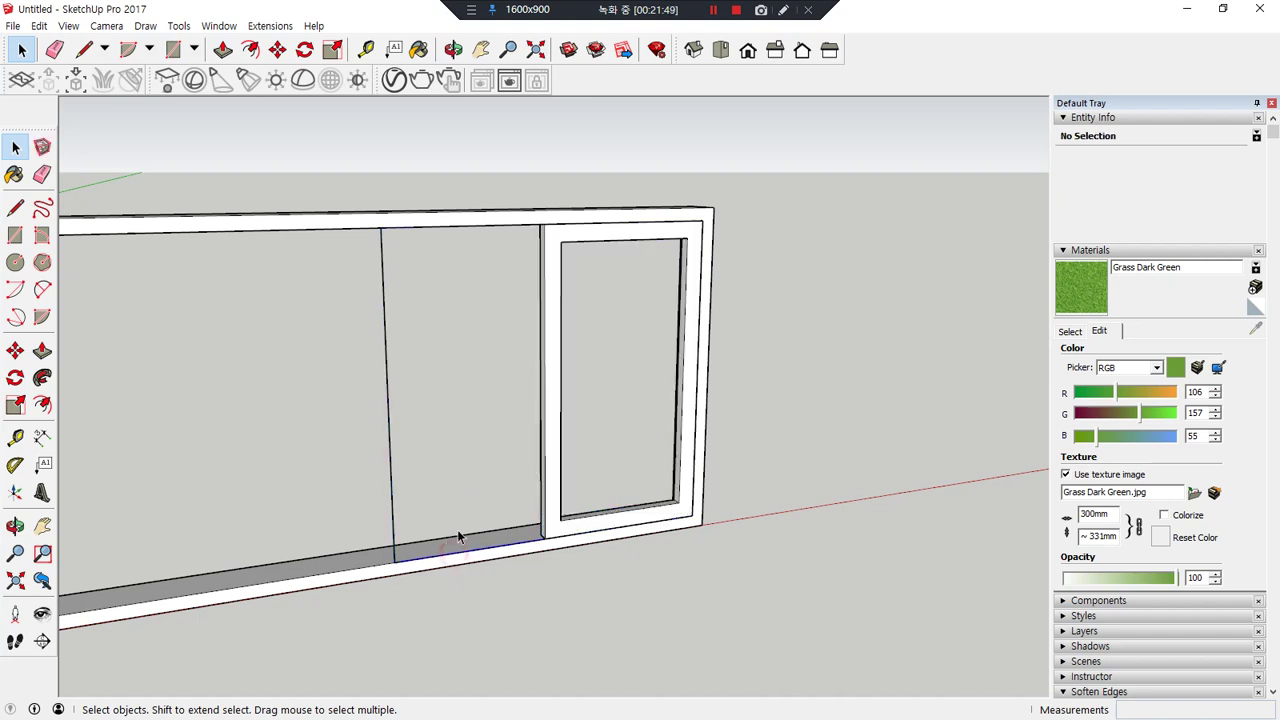
{"action": "left_click", "coordinate": [463, 229]}
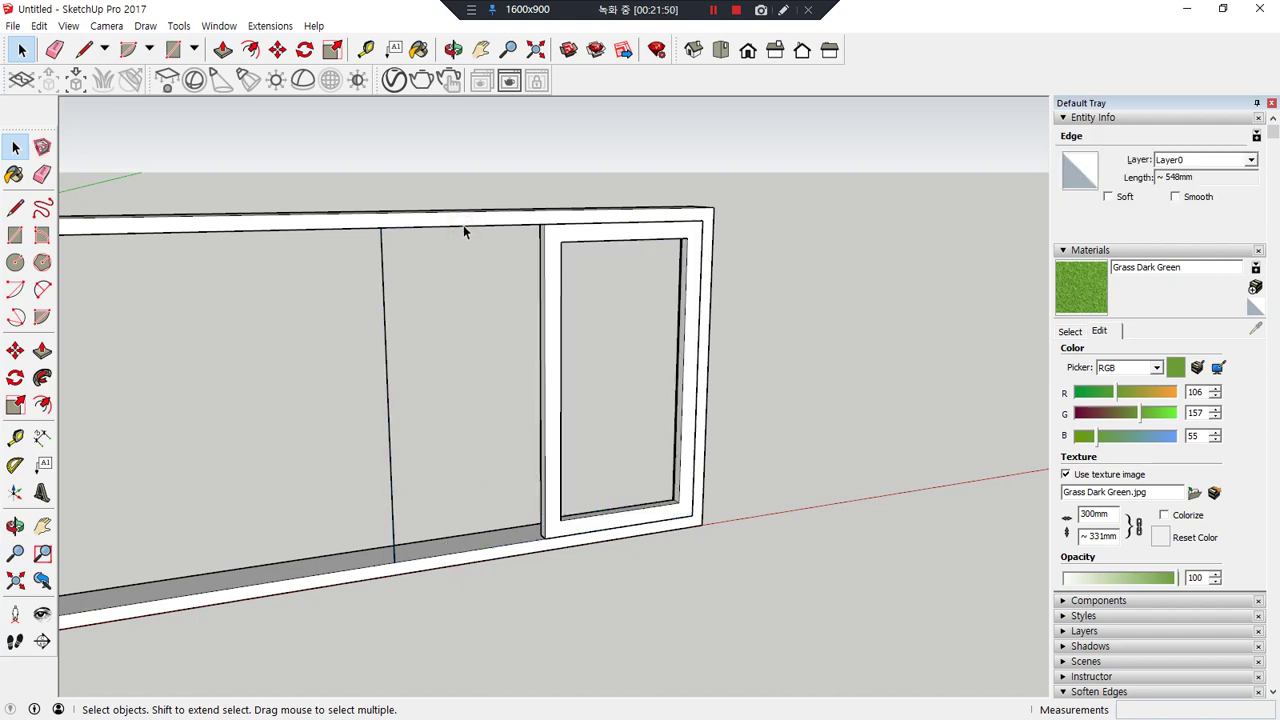
- Select the whole panel frame and make it a group
{"action": "triple_click", "coordinate": [583, 240]}
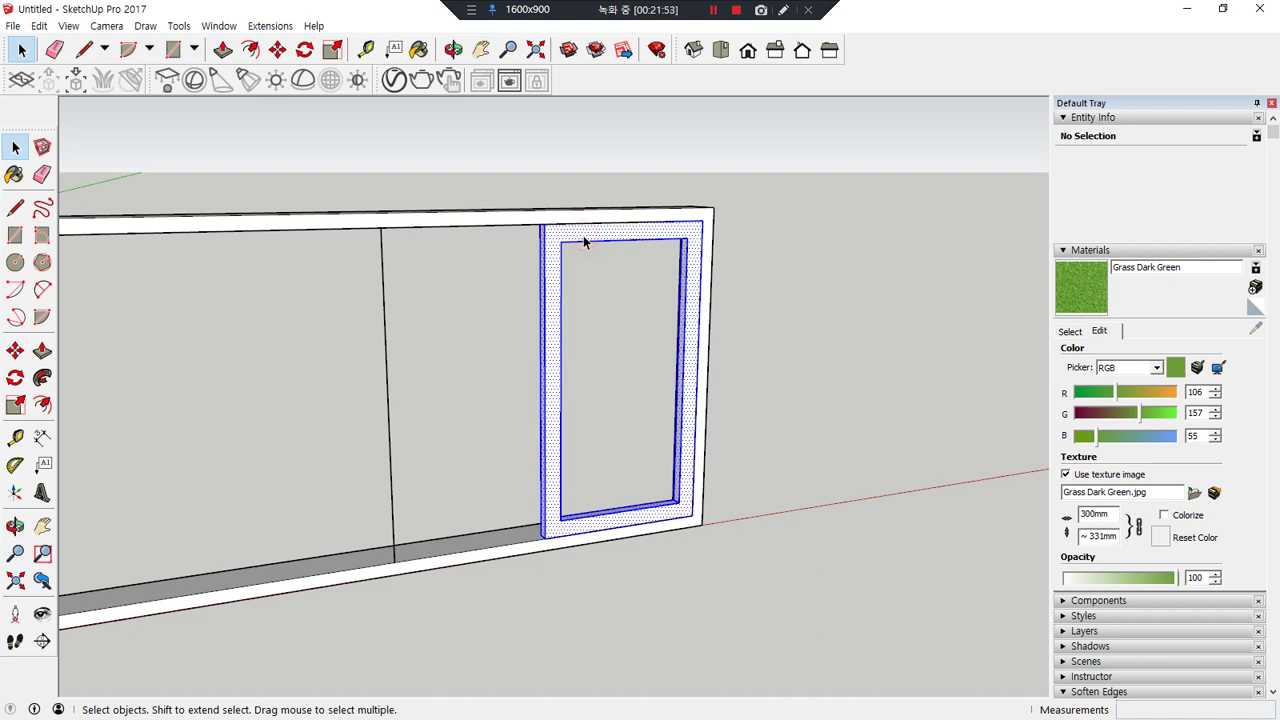
{"action": "right_click", "coordinate": [551, 320]}
{"action": "key", "text": "g"}
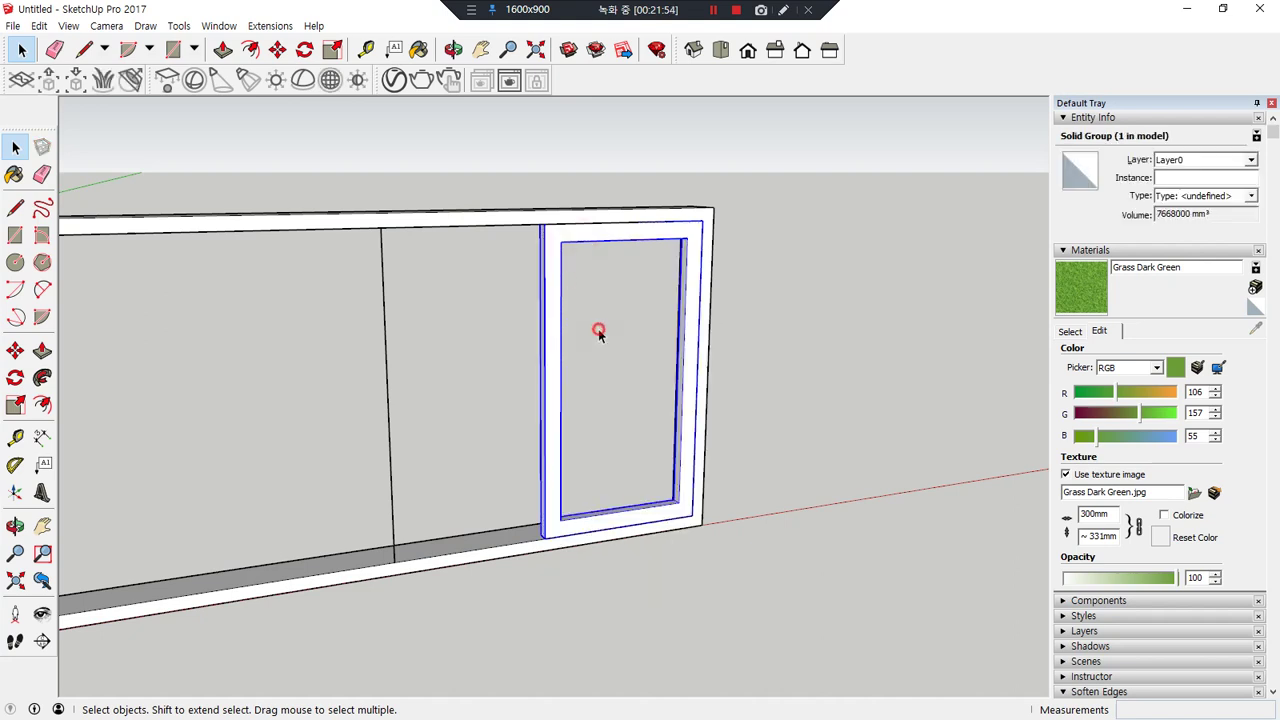
- Draw a rectangle filling the panel's opening as the glass pane
{"action": "key", "text": "r"}
{"action": "left_click", "coordinate": [561, 242]}
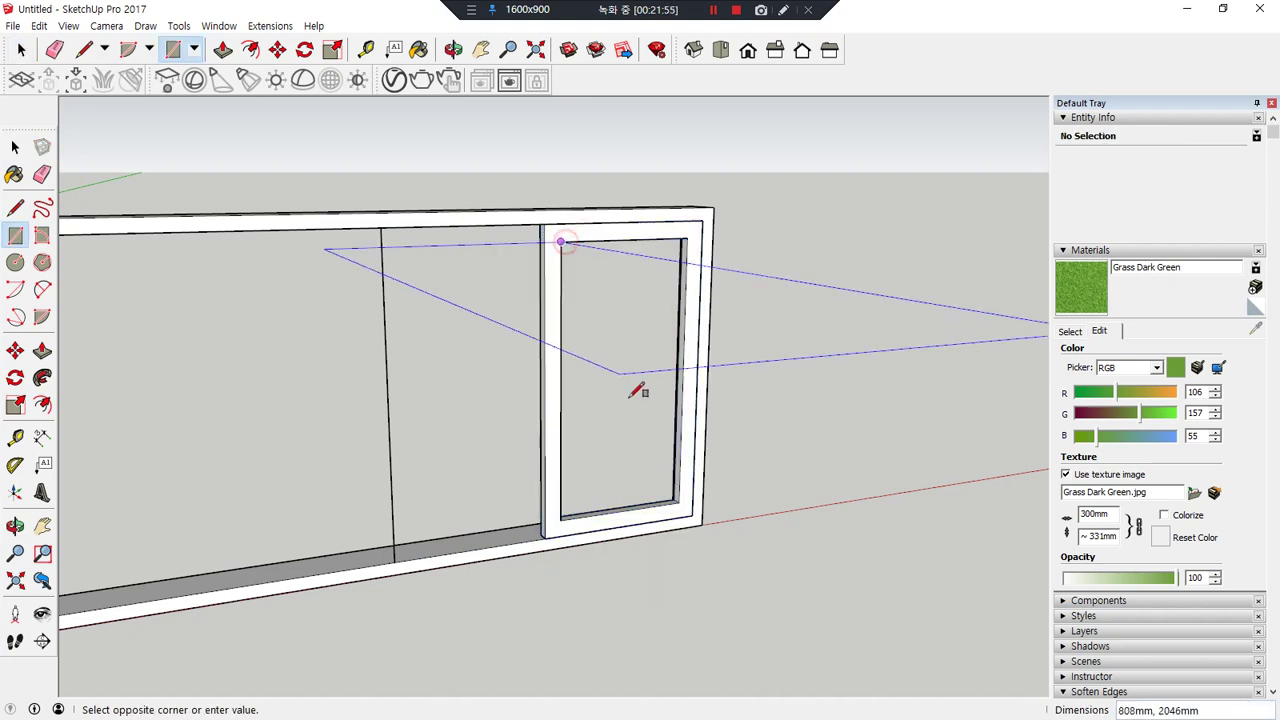
{"action": "left_click", "coordinate": [678, 500]}
- Select the glass pane with its edges and move it to the midpoint of the panel's thickness
{"action": "middle_click_drag", "start_coordinate": [486, 449], "coordinate": [647, 483]}
{"action": "scroll", "coordinate": [549, 414], "scroll_direction": "up", "scroll_amount": 2}
{"action": "key", "text": "space"}
{"action": "left_click", "coordinate": [508, 440]}
{"action": "scroll", "coordinate": [453, 489], "scroll_direction": "up", "scroll_amount": 2}
{"action": "scroll", "coordinate": [453, 489], "scroll_direction": "up", "scroll_amount": 1}
{"action": "double_click", "coordinate": [522, 431]}
{"action": "scroll", "coordinate": [455, 476], "scroll_direction": "up", "scroll_amount": 4}
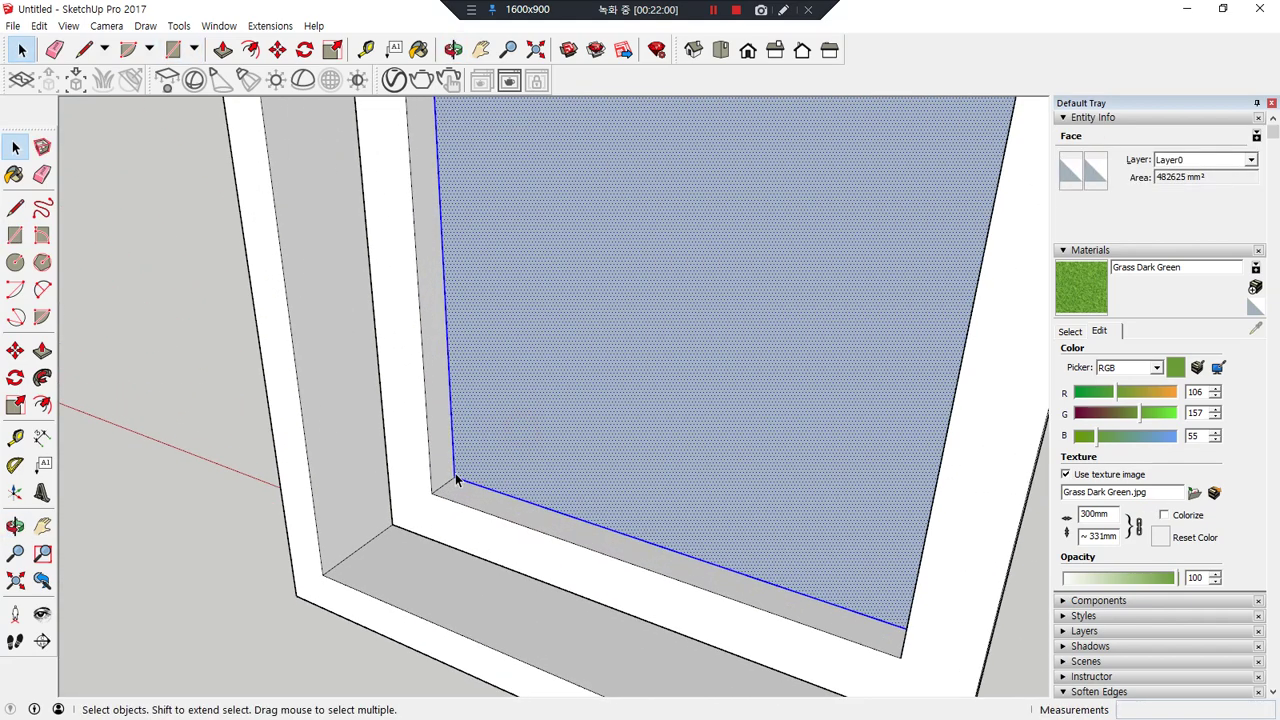
{"action": "key", "text": "m"}
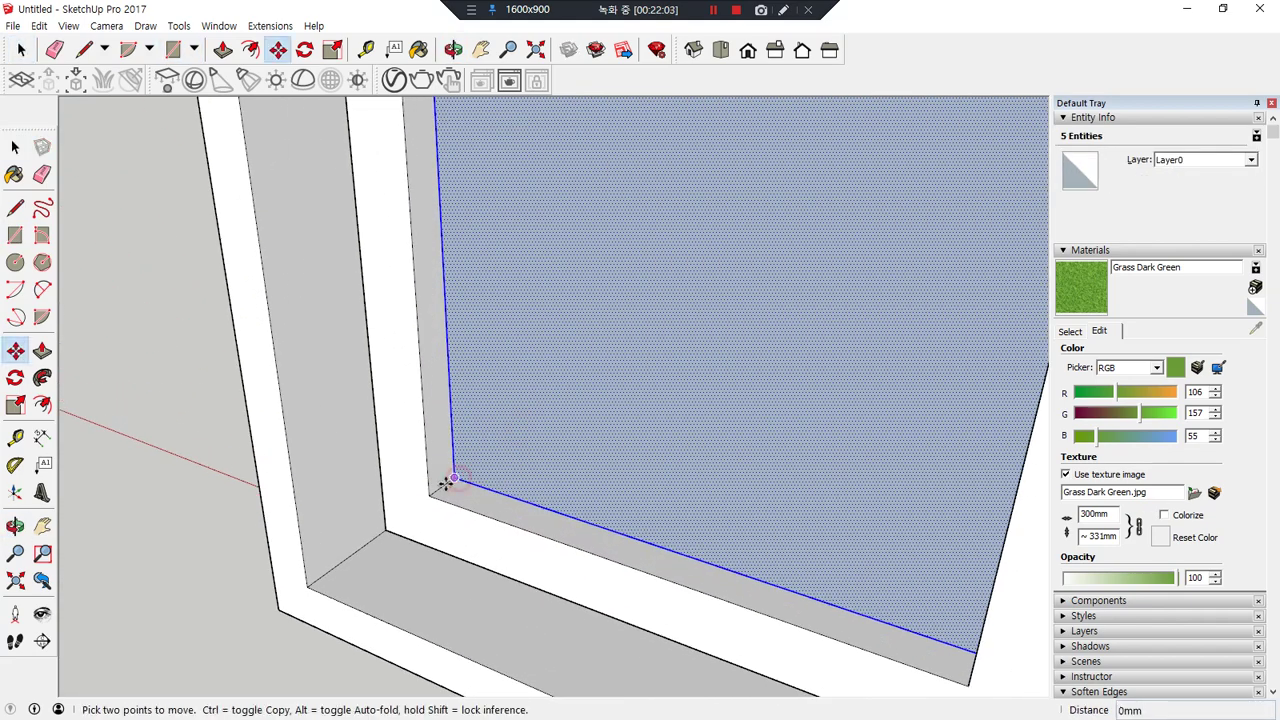
{"action": "left_click", "coordinate": [450, 482]}
{"action": "left_click", "coordinate": [437, 494]}
- Move the panel together with its pane 35 mm deeper, aligning its rear corner with the midpoint of the frame's depth
{"action": "key", "text": "space"}
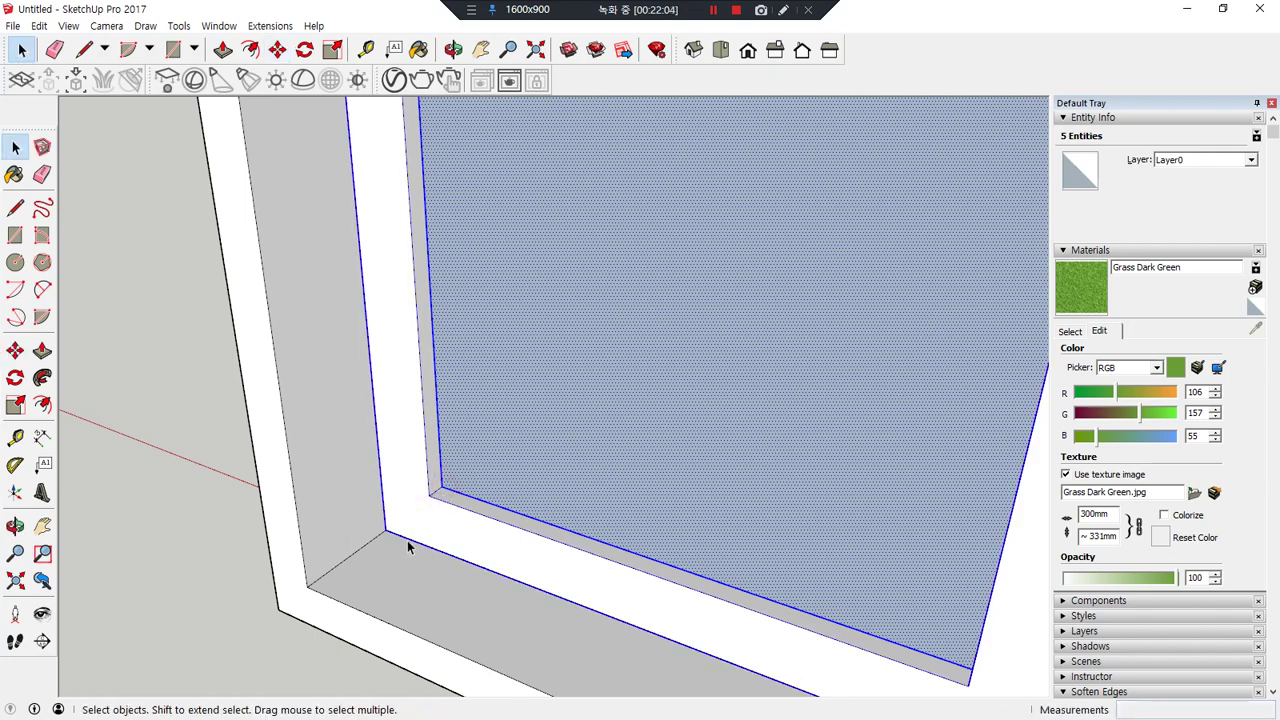
{"action": "key", "text": "m"}
{"action": "left_click", "coordinate": [386, 534]}
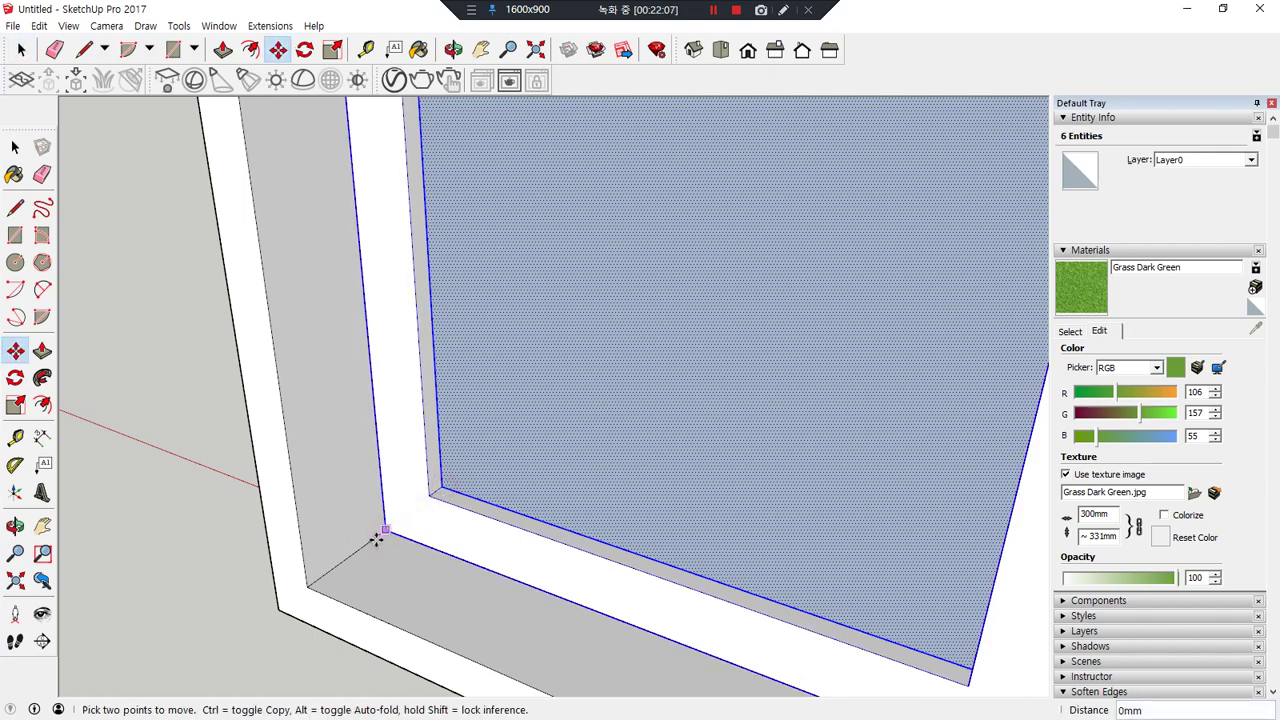
{"action": "left_click", "coordinate": [357, 553]}
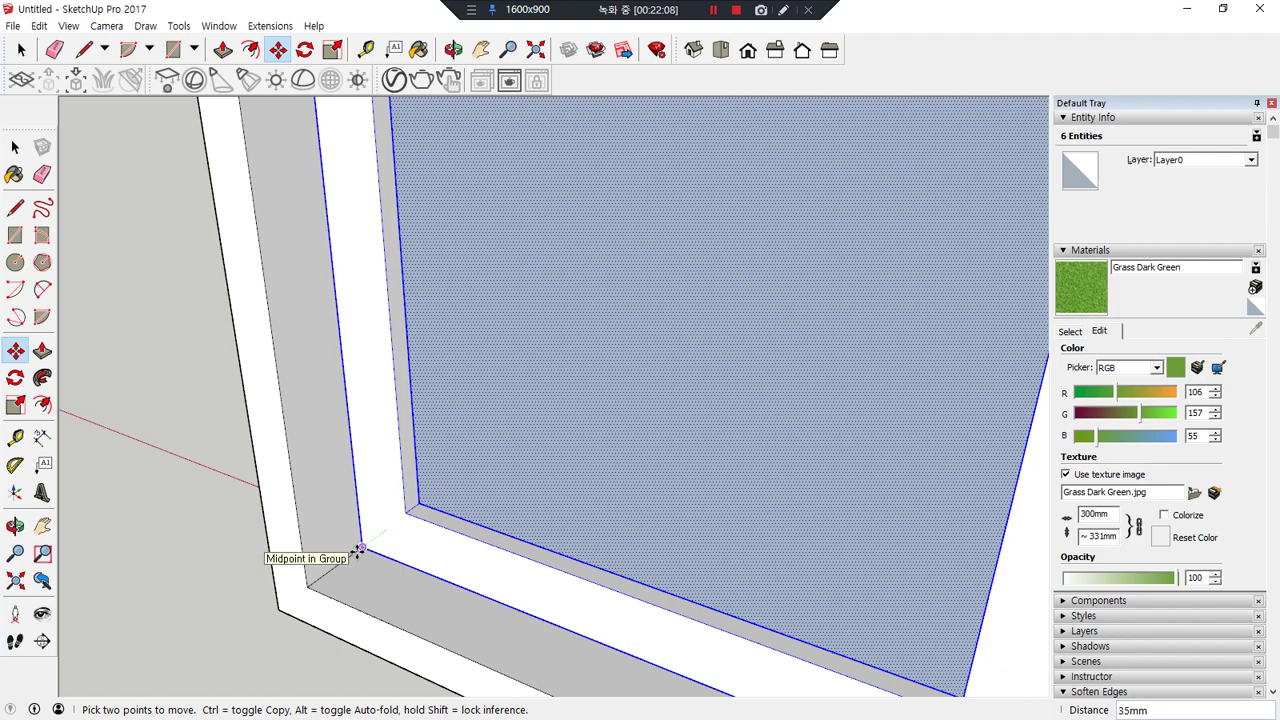
- Copy the panel and pane beside the first one, into the other half of the frame's depth
{"action": "middle_click_drag", "start_coordinate": [474, 569], "coordinate": [300, 601]}
{"action": "key", "text": "ctrl"}
{"action": "left_click", "coordinate": [235, 588]}
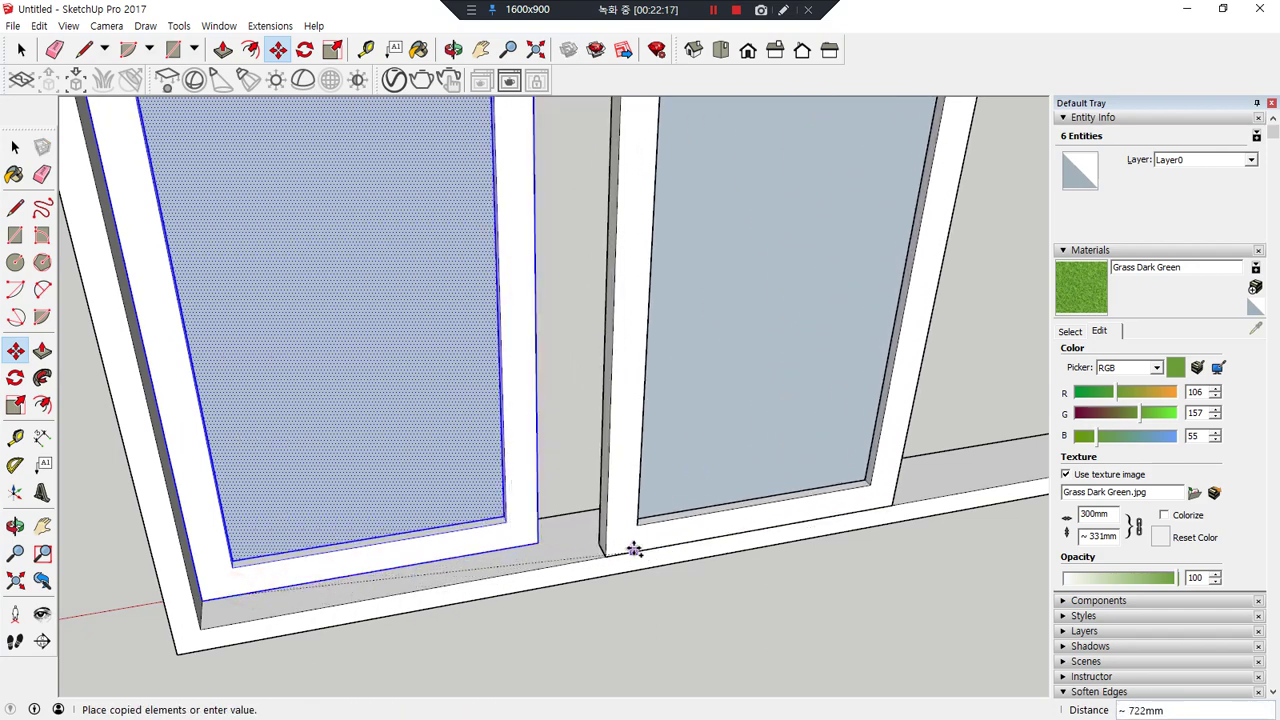
{"action": "left_click", "coordinate": [634, 557]}
- Move the copied panel and pane sideways so that it overlaps the first panel's stile by 60 mm
{"action": "middle_click_drag", "start_coordinate": [634, 545], "coordinate": [663, 580]}
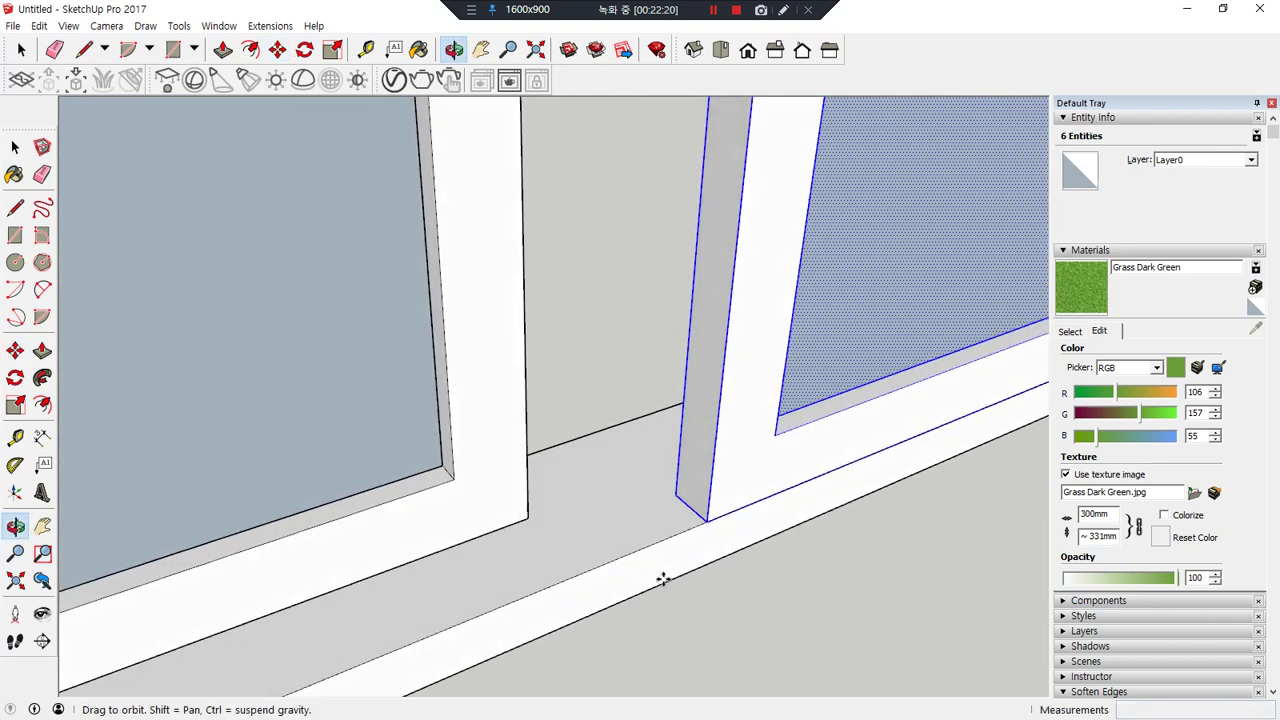
{"action": "left_click", "coordinate": [676, 492]}
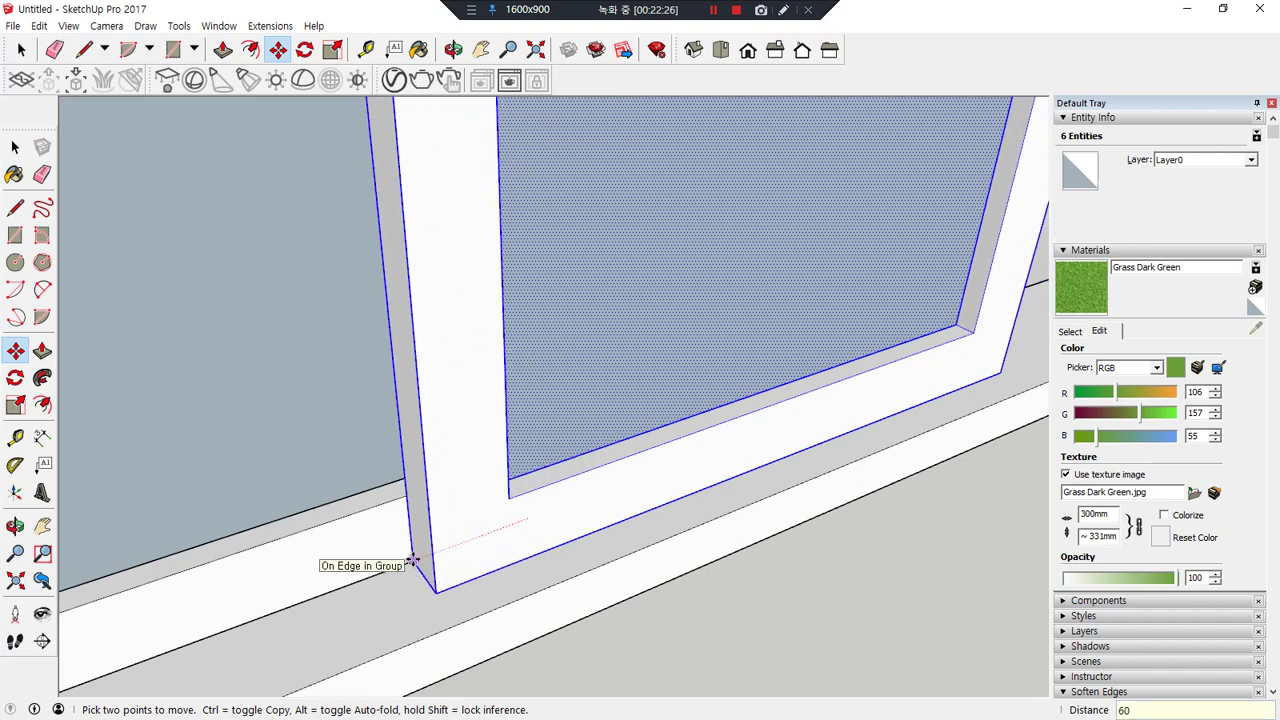
{"action": "middle_click_drag", "start_coordinate": [409, 560], "coordinate": [571, 566]}
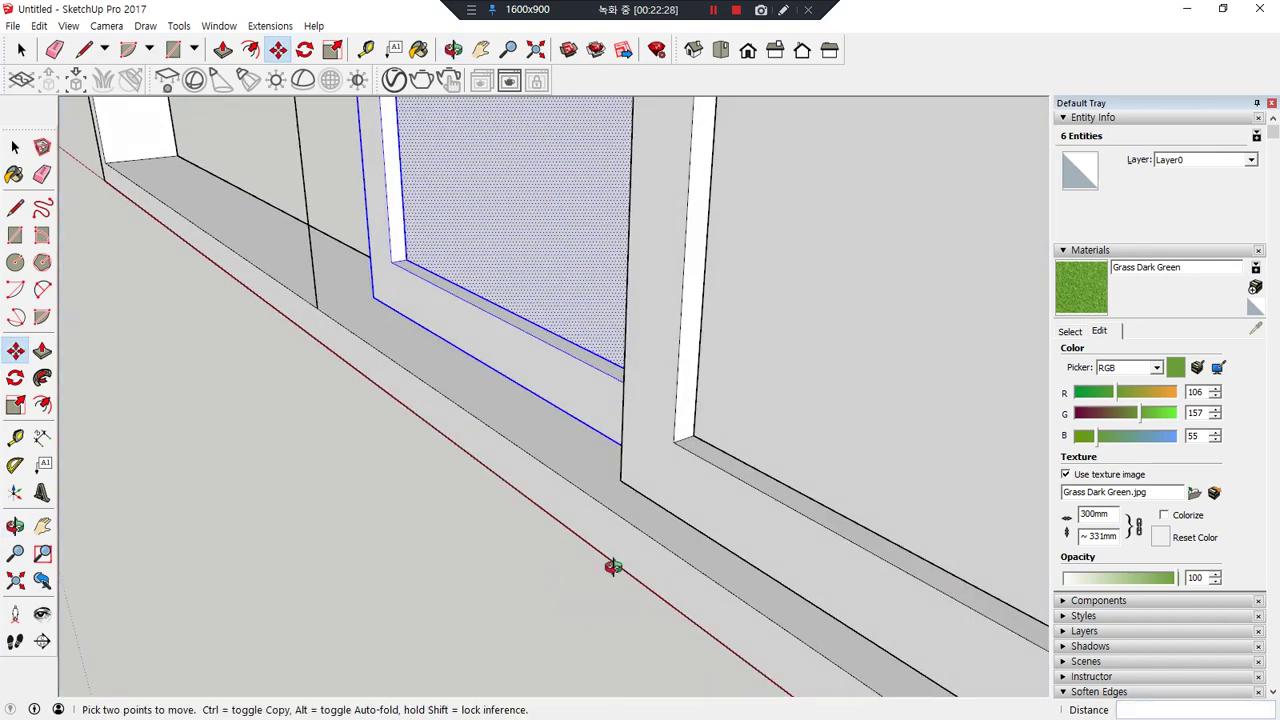
- Delete the leftover vertical line crossing the window frame's sill beside the left sash
{"action": "scroll", "coordinate": [571, 566], "scroll_direction": "up", "scroll_amount": 3}
{"action": "key", "text": "space"}
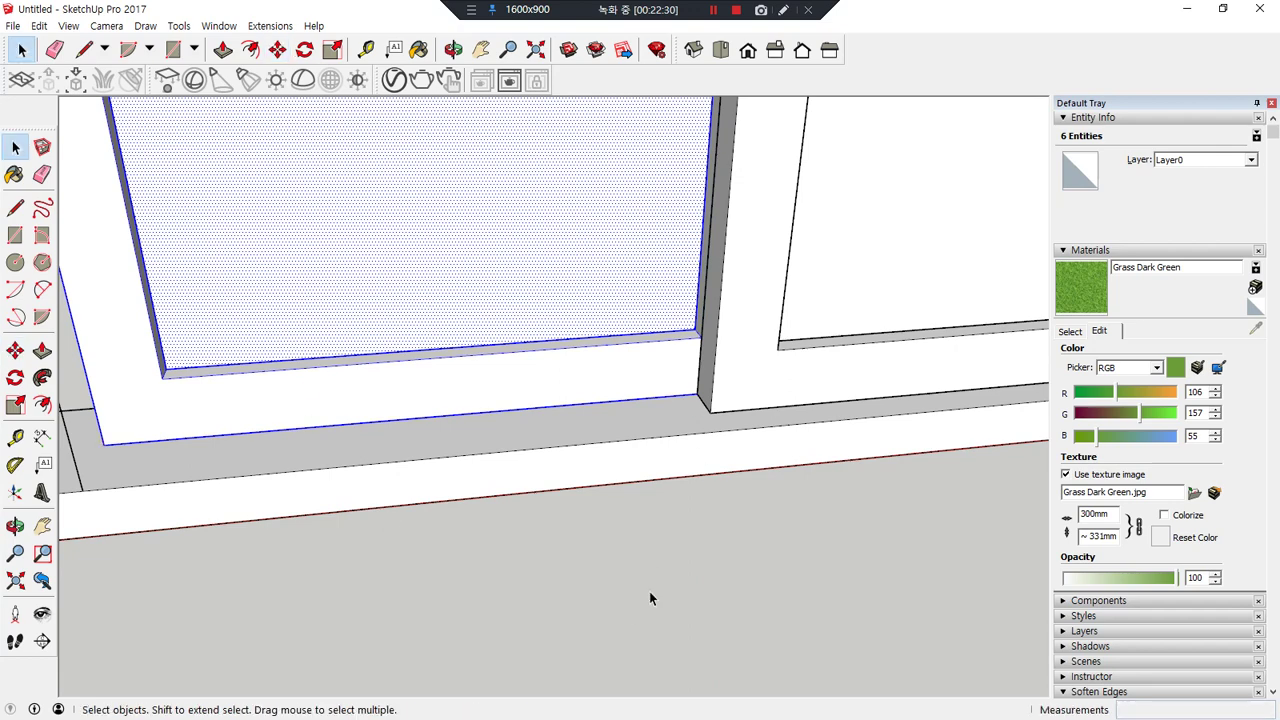
{"action": "left_click", "coordinate": [620, 564]}
{"action": "scroll", "coordinate": [457, 413], "scroll_direction": "down", "scroll_amount": 3}
{"action": "scroll", "coordinate": [457, 413], "scroll_direction": "down", "scroll_amount": 2}
{"action": "middle_click_drag", "start_coordinate": [457, 400], "coordinate": [357, 483], "text": "shift"}
{"action": "left_click", "coordinate": [367, 481]}
{"action": "key", "text": "Delete"}
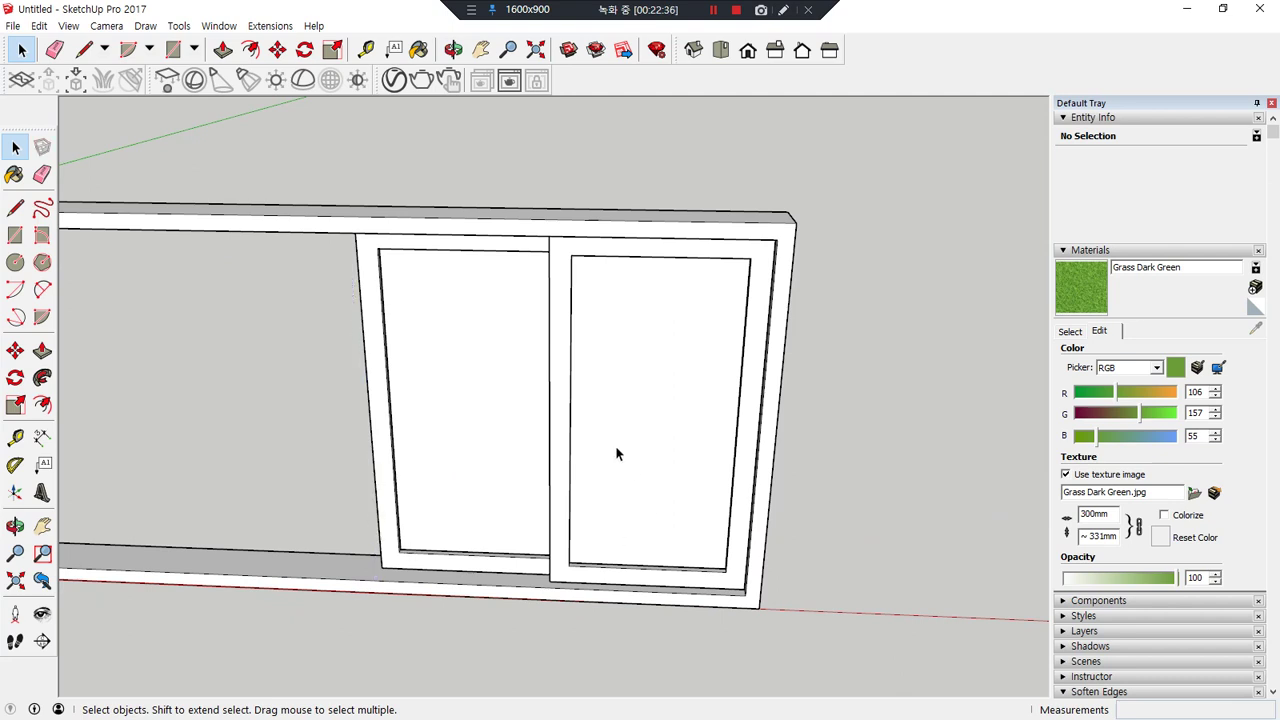
- Copy both sashes about 1850 mm away, outside the frame beside its empty half
{"action": "left_click_drag", "start_coordinate": [353, 359], "coordinate": [350, 365]}
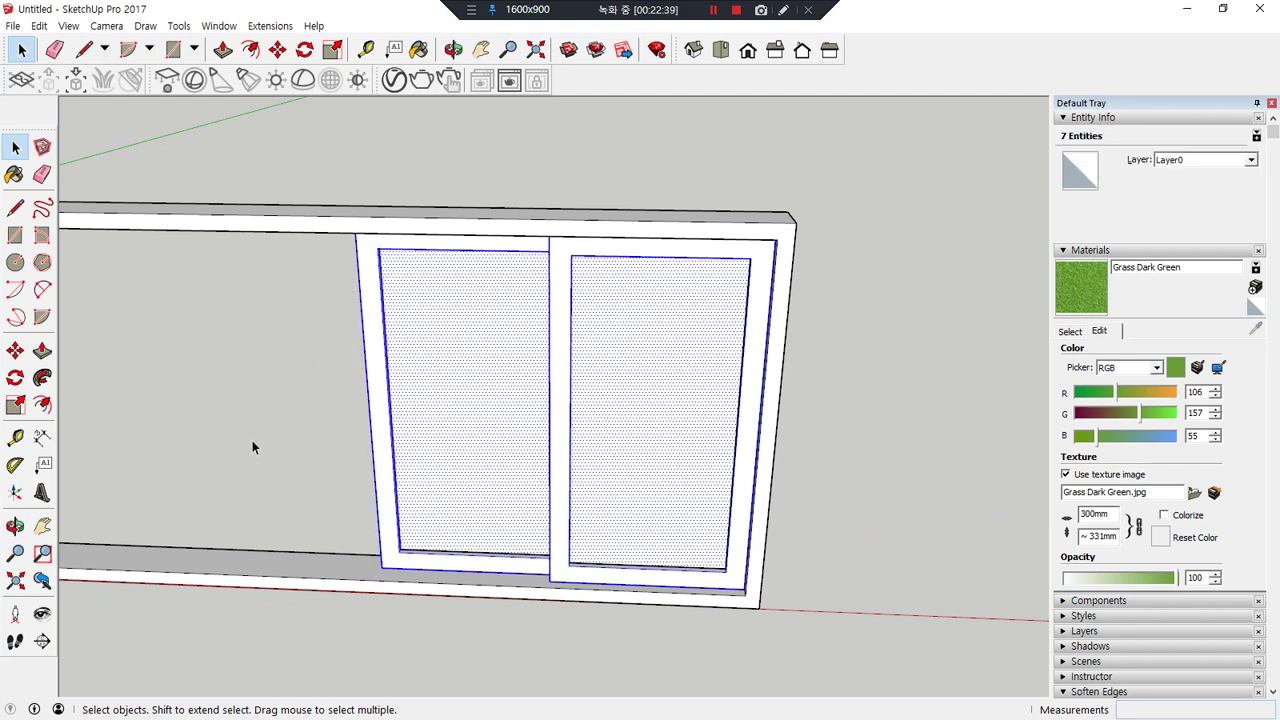
{"action": "scroll", "coordinate": [298, 436], "scroll_direction": "down", "scroll_amount": 2}
{"action": "middle_click_drag", "start_coordinate": [474, 456], "coordinate": [559, 464]}
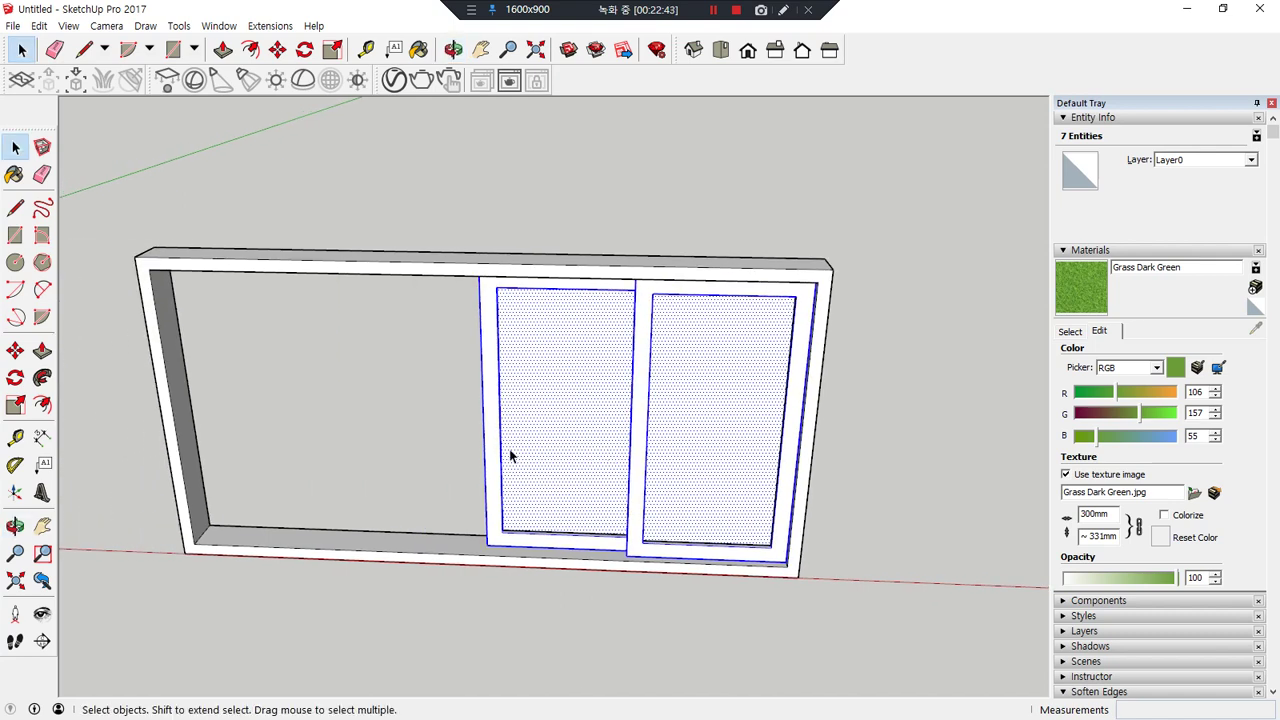
{"action": "key", "text": "m"}
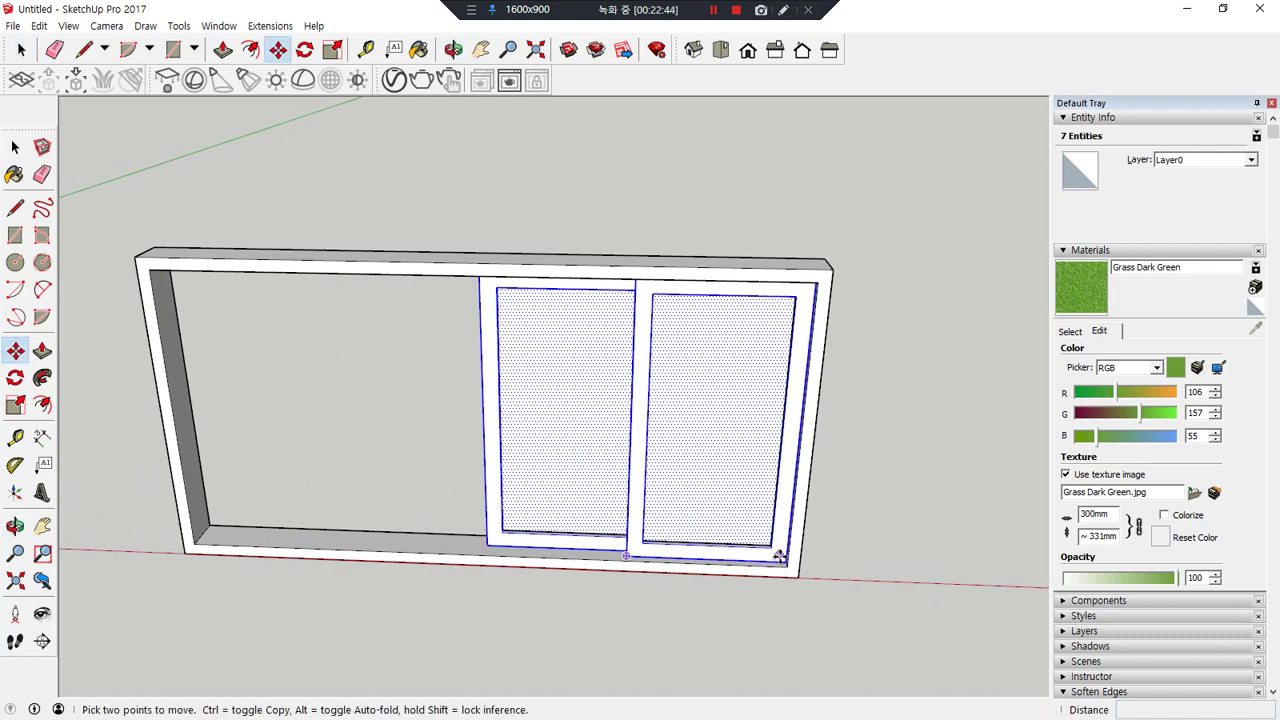
{"action": "key", "text": "ctrl"}
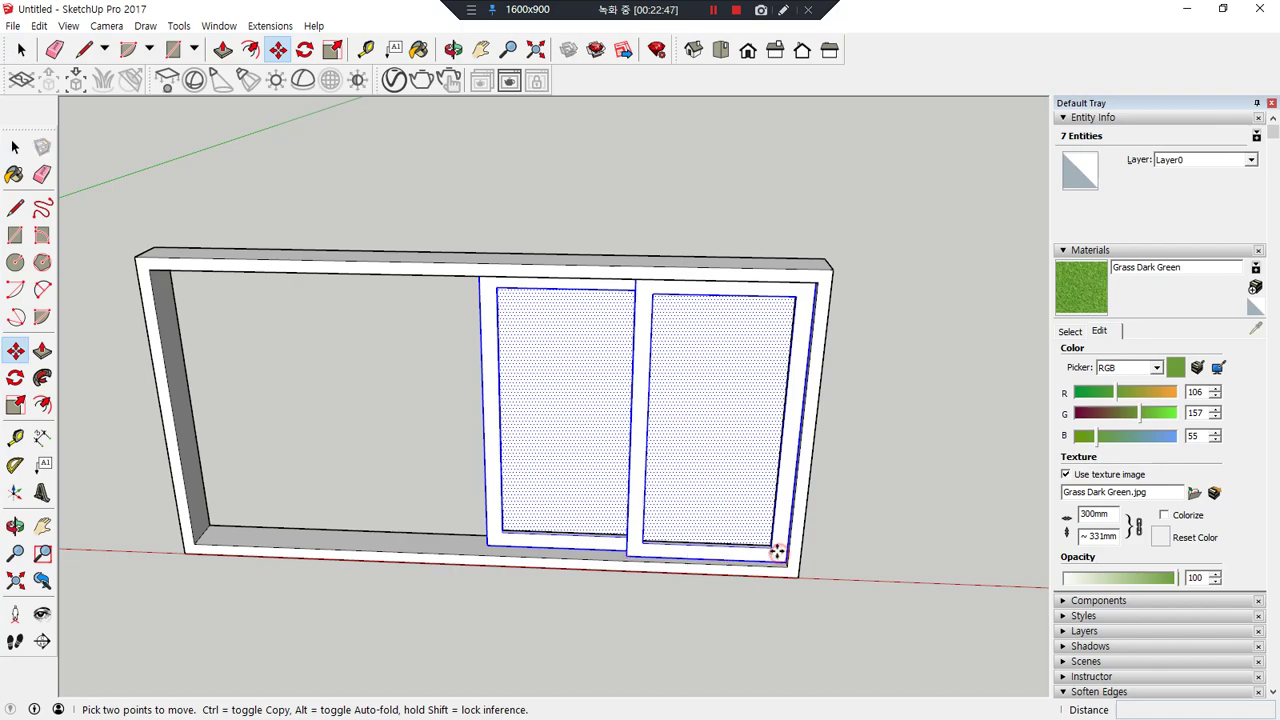
{"action": "left_click", "coordinate": [779, 553]}
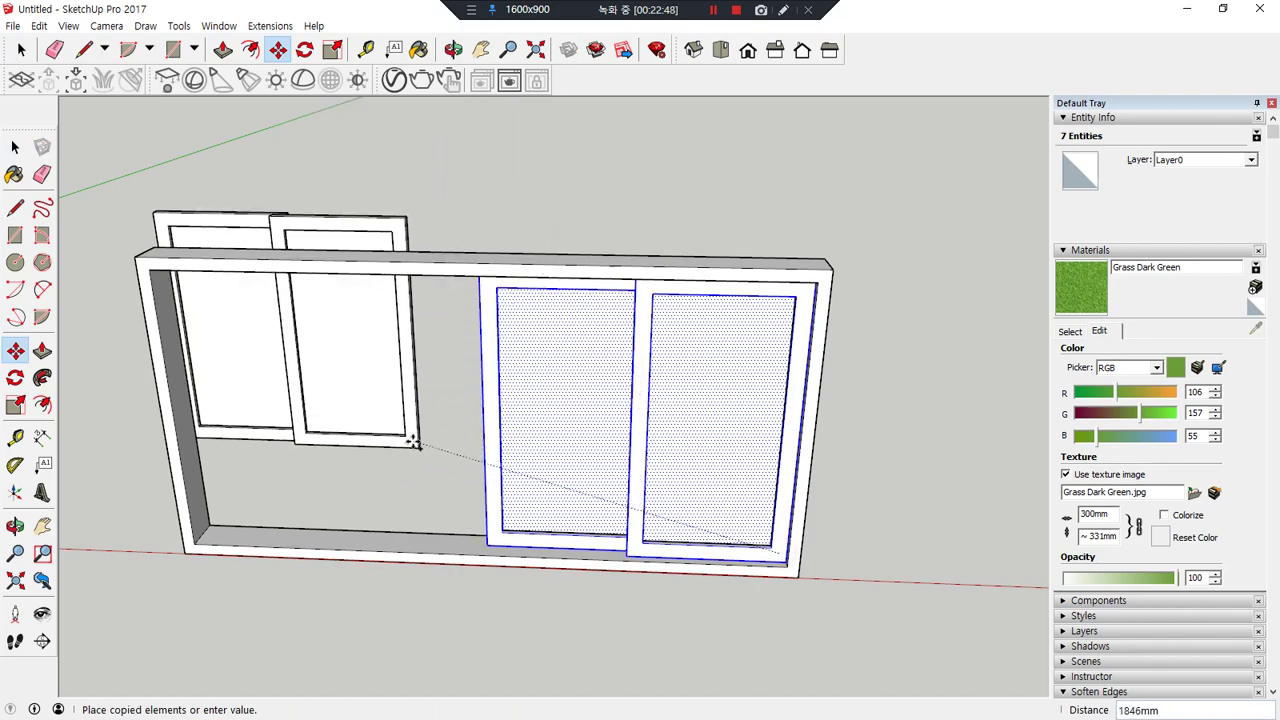
{"action": "left_click", "coordinate": [417, 446]}
{"action": "middle_click_drag", "start_coordinate": [603, 423], "coordinate": [28, 434]}
{"action": "mouse_move", "coordinate": [860, 420]}
{"action": "middle_mouse_down"}
{"action": "mouse_move", "coordinate": [545, 415]}
{"action": "mouse_move", "coordinate": [391, 474]}
{"action": "mouse_move", "coordinate": [434, 515]}
{"action": "middle_mouse_up"}
{"action": "key", "text": "ctrl+alt+d"}
{"action": "left_click_drag", "start_coordinate": [475, 302], "coordinate": [520, 680]}
{"action": "mouse_move", "coordinate": [510, 553]}
{"action": "left_mouse_down"}
{"action": "mouse_move", "coordinate": [655, 512]}
{"action": "mouse_move", "coordinate": [658, 548]}
{"action": "mouse_move", "coordinate": [410, 592]}
{"action": "left_mouse_up"}
{"action": "mouse_move", "coordinate": [426, 535]}
{"action": "left_mouse_down"}
{"action": "mouse_move", "coordinate": [391, 604]}
{"action": "mouse_move", "coordinate": [440, 637]}
{"action": "left_mouse_up"}
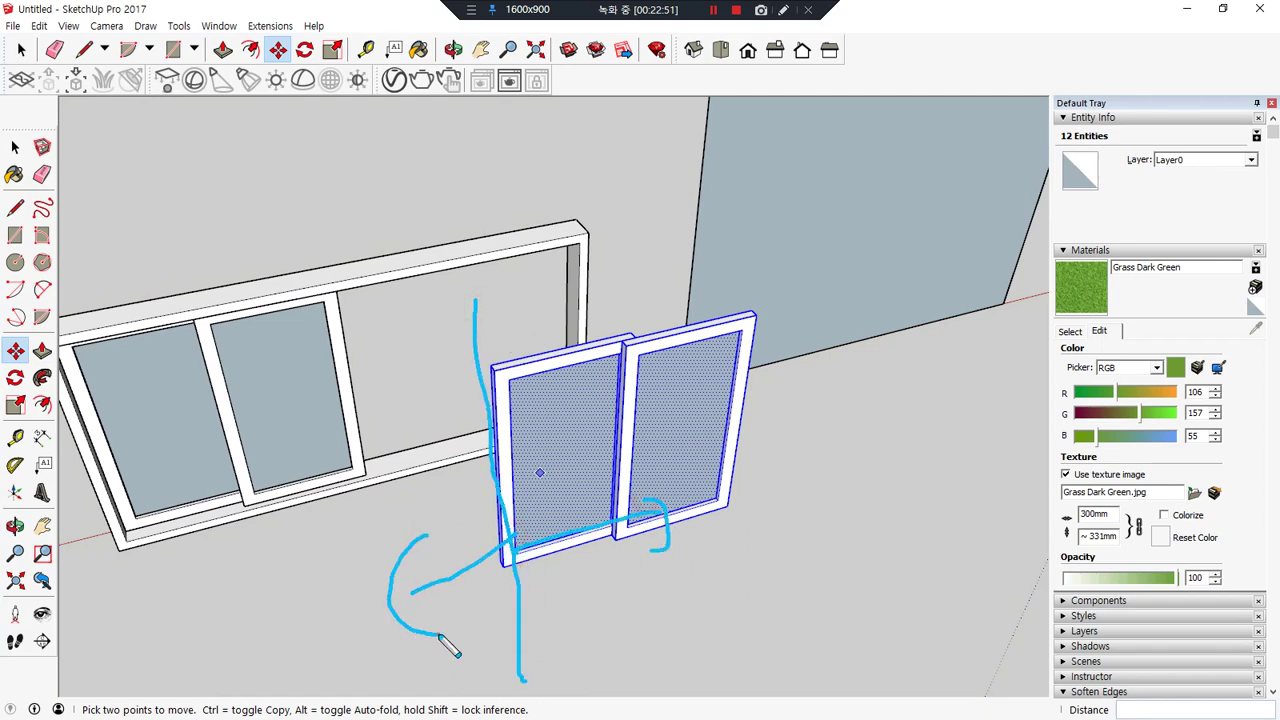
- Mirror the copied sash pair by scaling it by -1 along the red axis
{"action": "left_click", "coordinate": [15, 405]}
{"action": "middle_click_drag", "start_coordinate": [271, 500], "coordinate": [330, 405]}
{"action": "left_click_drag", "start_coordinate": [656, 487], "coordinate": [735, 503]}
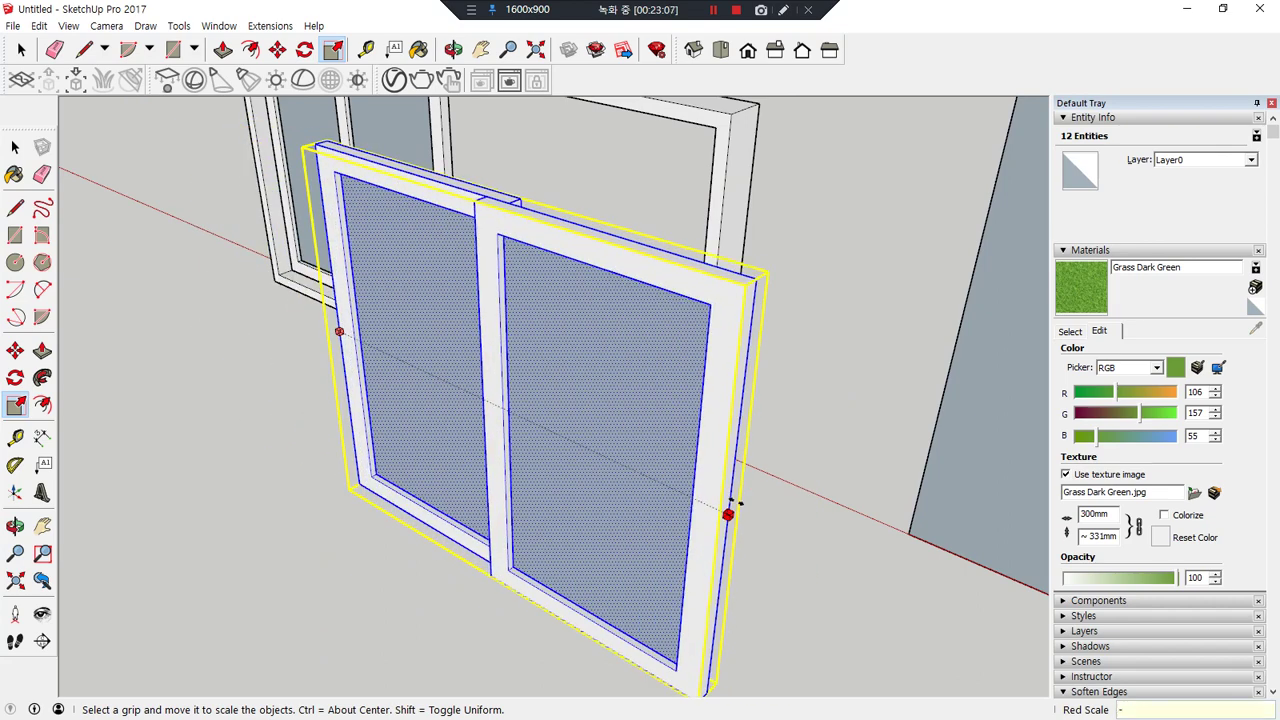
{"action": "key", "text": "Return"}
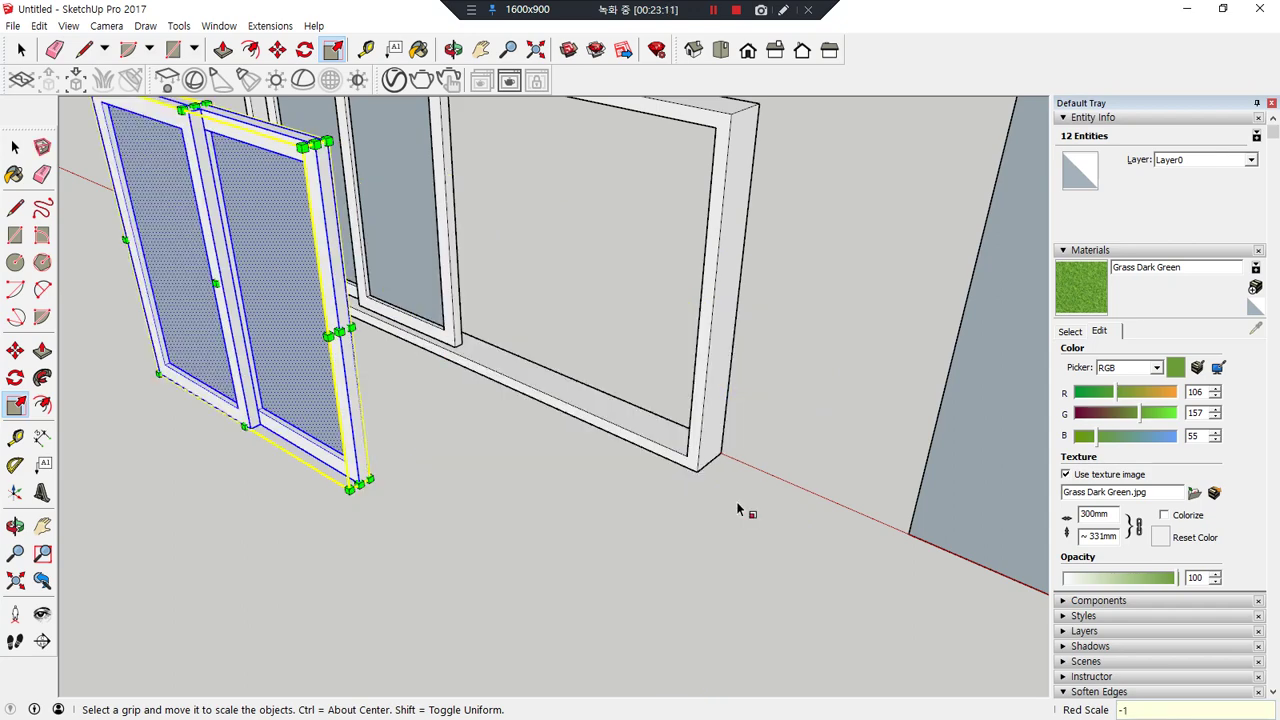
{"action": "key", "text": "ctrl+z"}
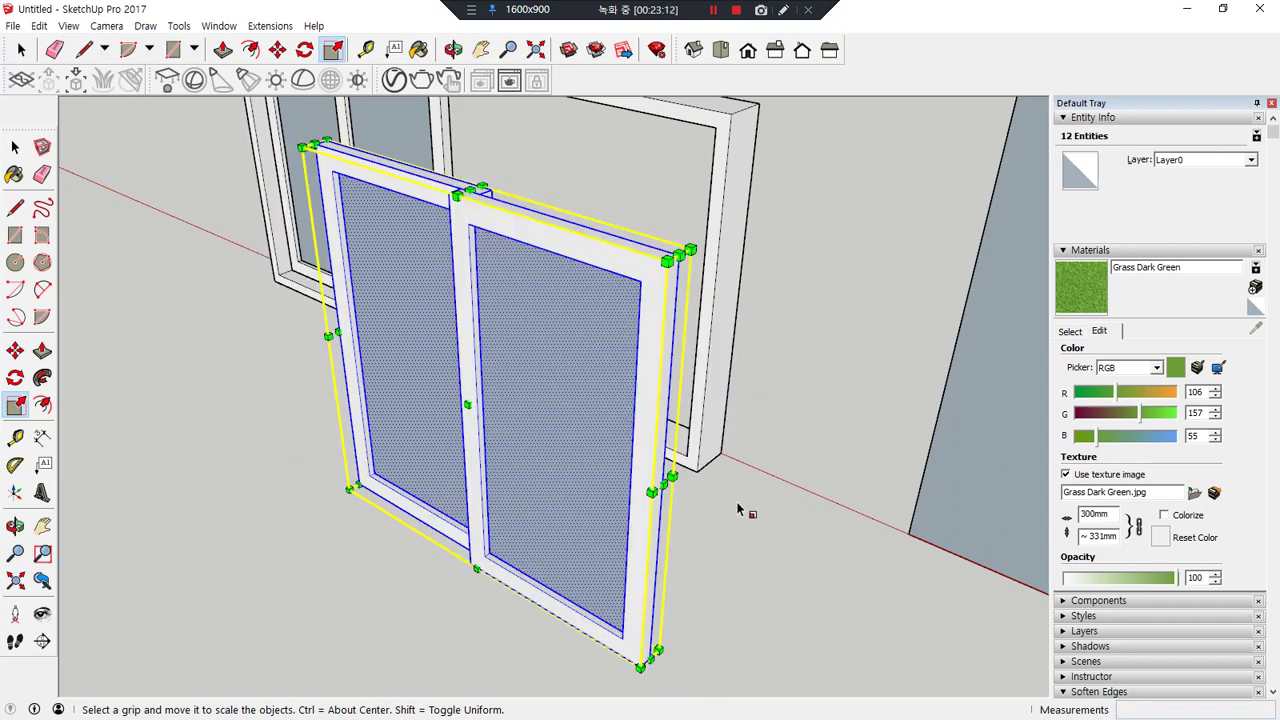
{"action": "left_click_drag", "start_coordinate": [663, 485], "coordinate": [848, 571]}
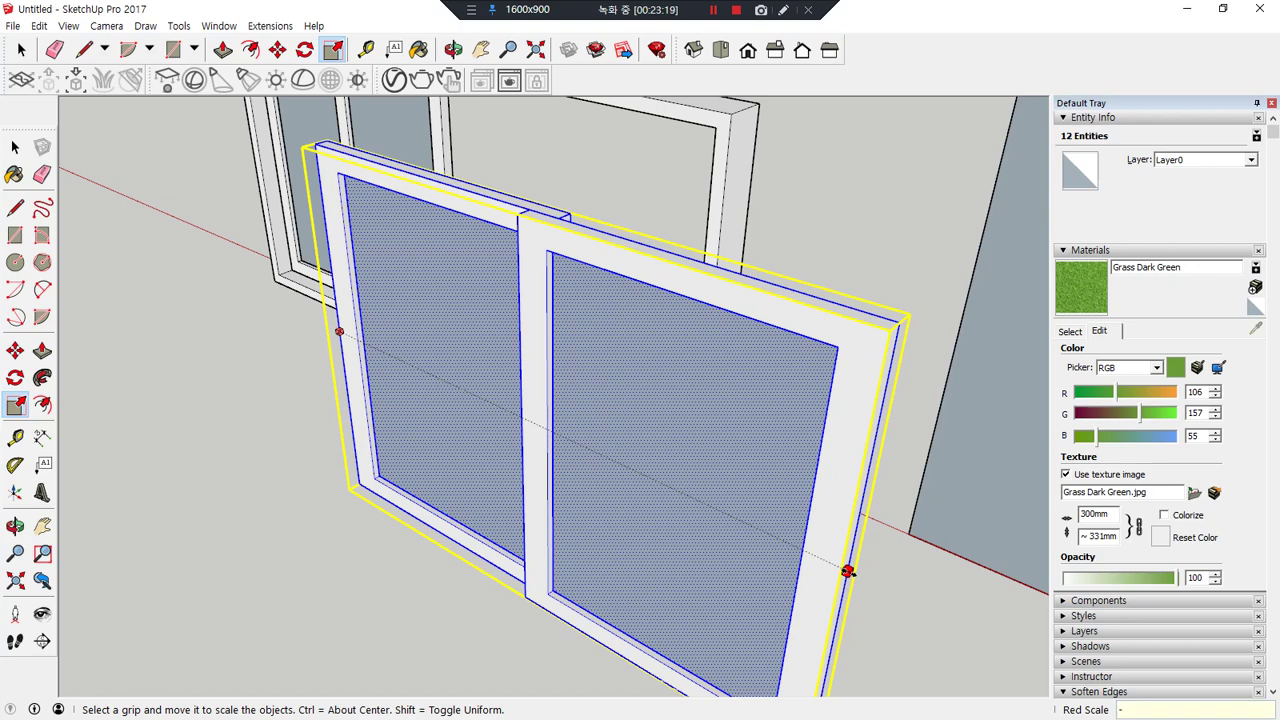
{"action": "key", "text": "Return"}
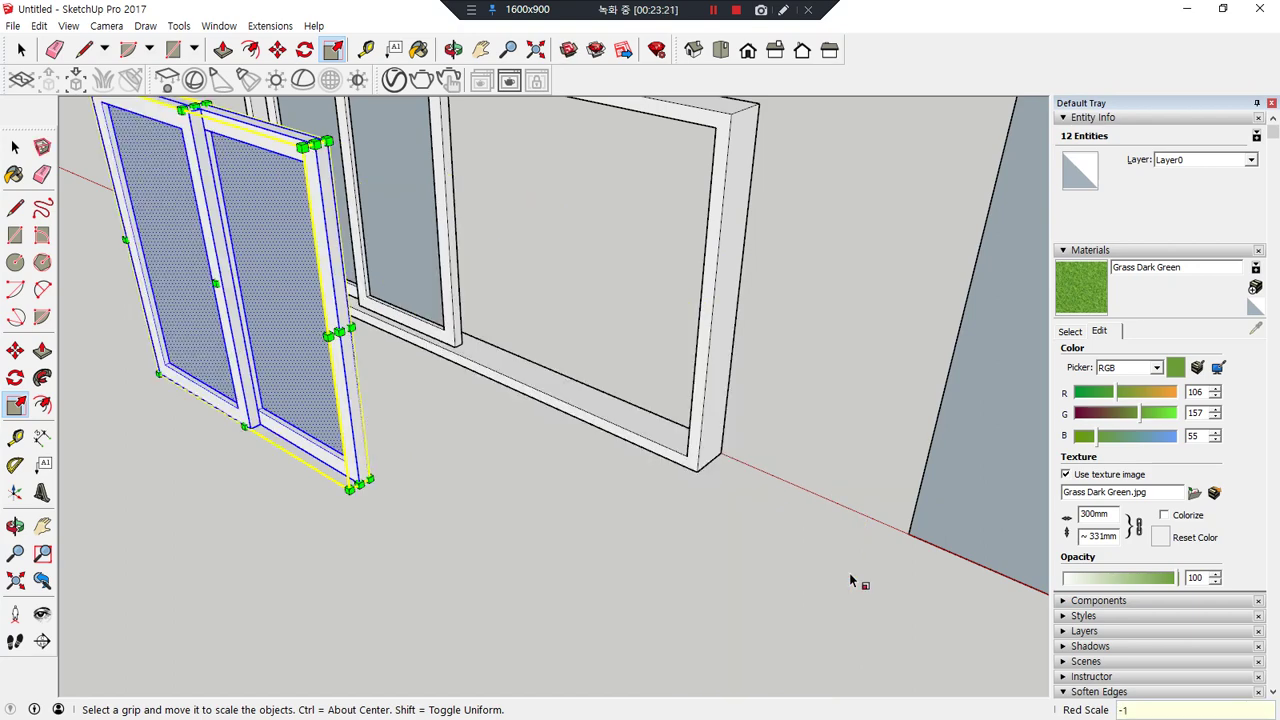
- Move the mirrored sash pair by its lower corner into the frame's empty half, against the middle sash's corner
{"action": "left_click", "coordinate": [15, 147]}
{"action": "middle_click_drag", "start_coordinate": [441, 379], "coordinate": [690, 385]}
{"action": "middle_click_drag", "start_coordinate": [313, 519], "coordinate": [760, 494]}
{"action": "key", "text": "m"}
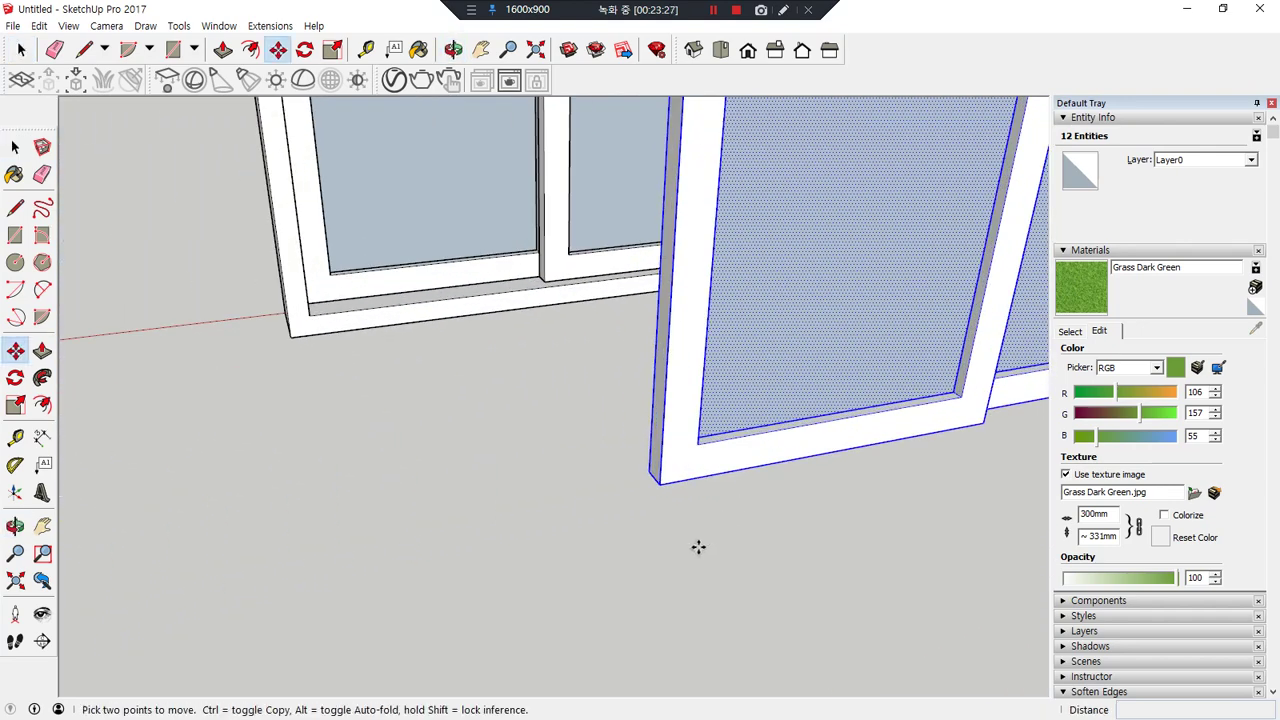
{"action": "left_click", "coordinate": [660, 484]}
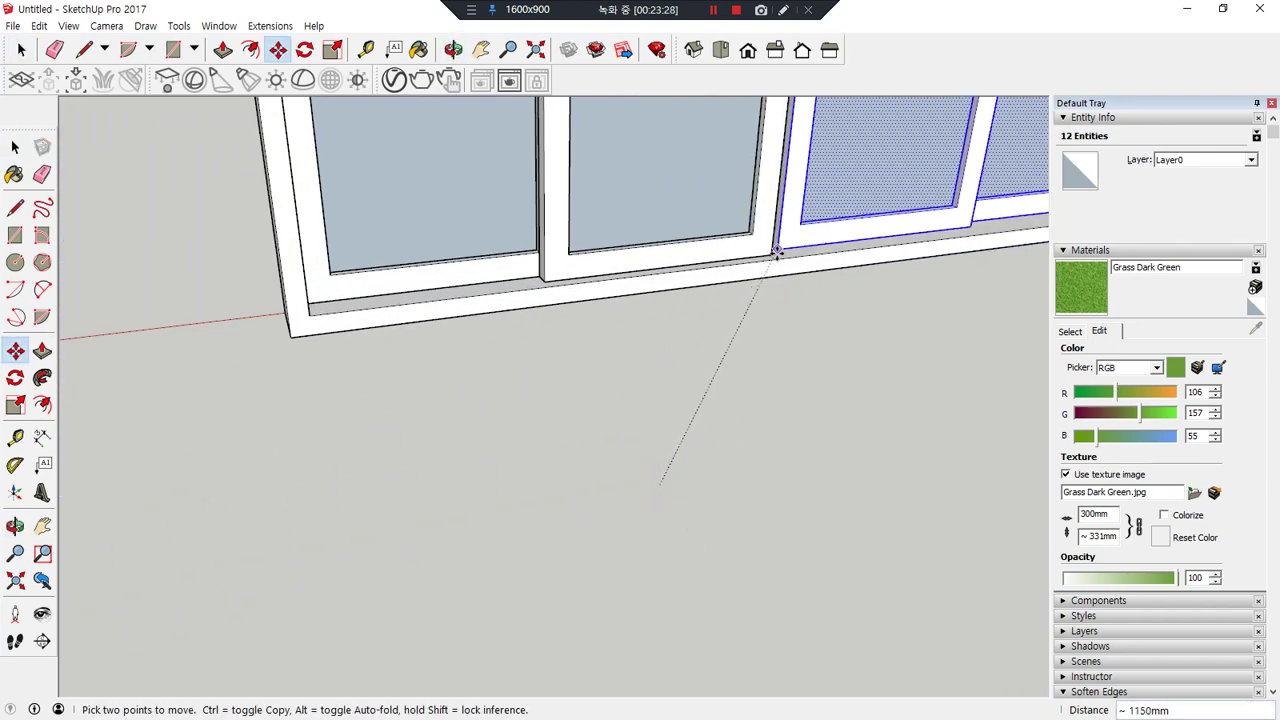
{"action": "key", "text": "space"}
{"action": "left_click", "coordinate": [788, 371]}
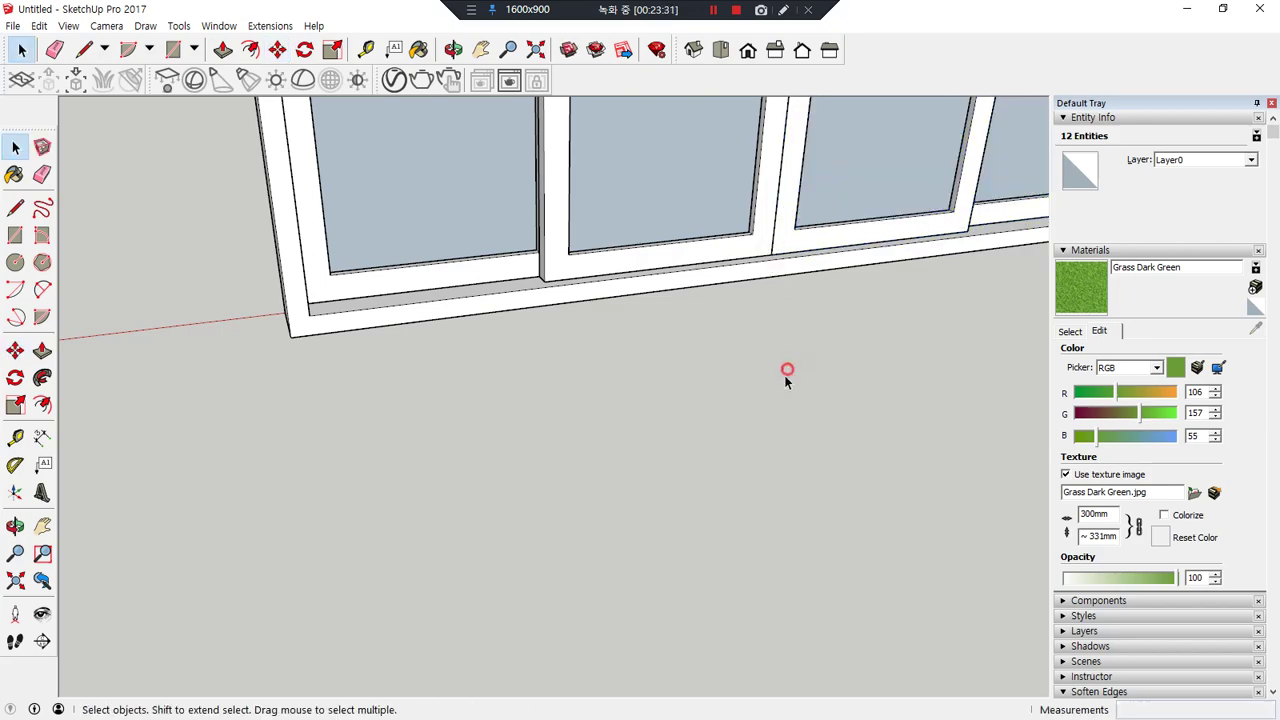
- Examine the assembled four-sash window and the blank rectangular face next to it
{"action": "scroll", "coordinate": [791, 372], "scroll_direction": "down", "scroll_amount": 2}
{"action": "middle_click_drag", "start_coordinate": [812, 329], "coordinate": [760, 500], "text": "shift"}
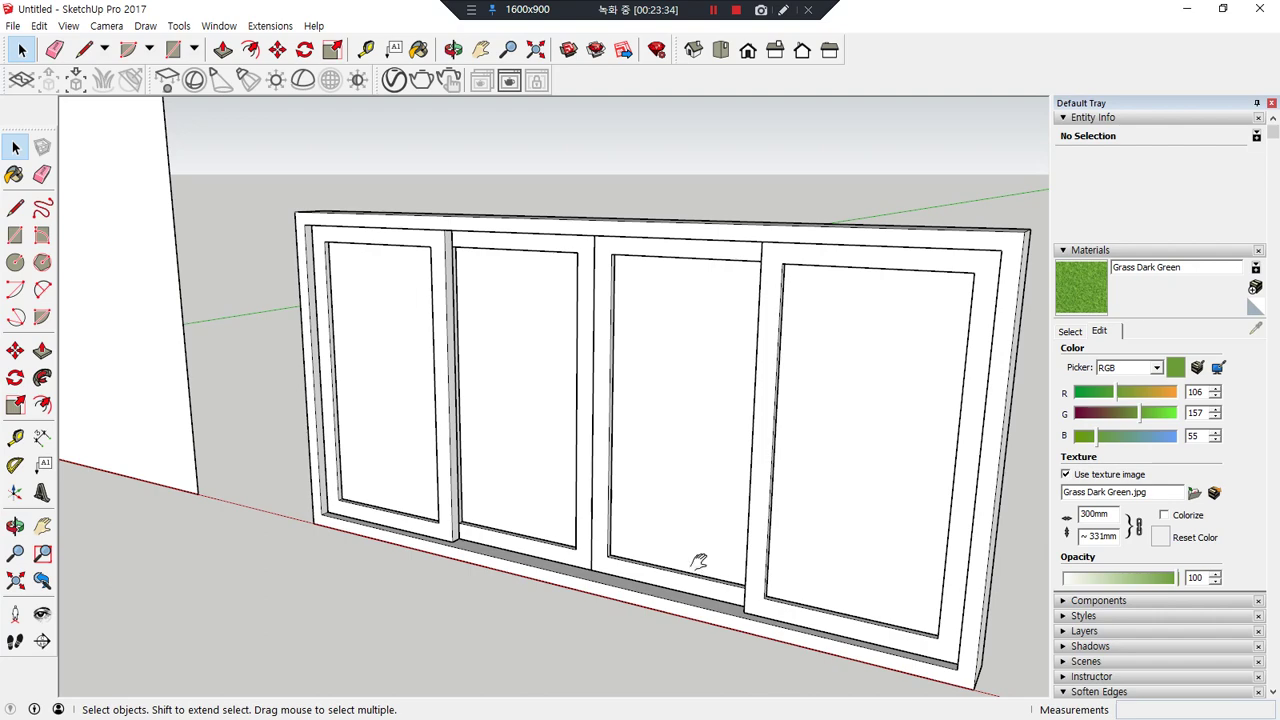
{"action": "middle_click_drag", "start_coordinate": [622, 630], "coordinate": [608, 517], "text": "shift"}
{"action": "scroll", "coordinate": [615, 460], "scroll_direction": "down", "scroll_amount": 1}
{"action": "middle_click_drag", "start_coordinate": [624, 406], "coordinate": [655, 474], "text": "shift"}
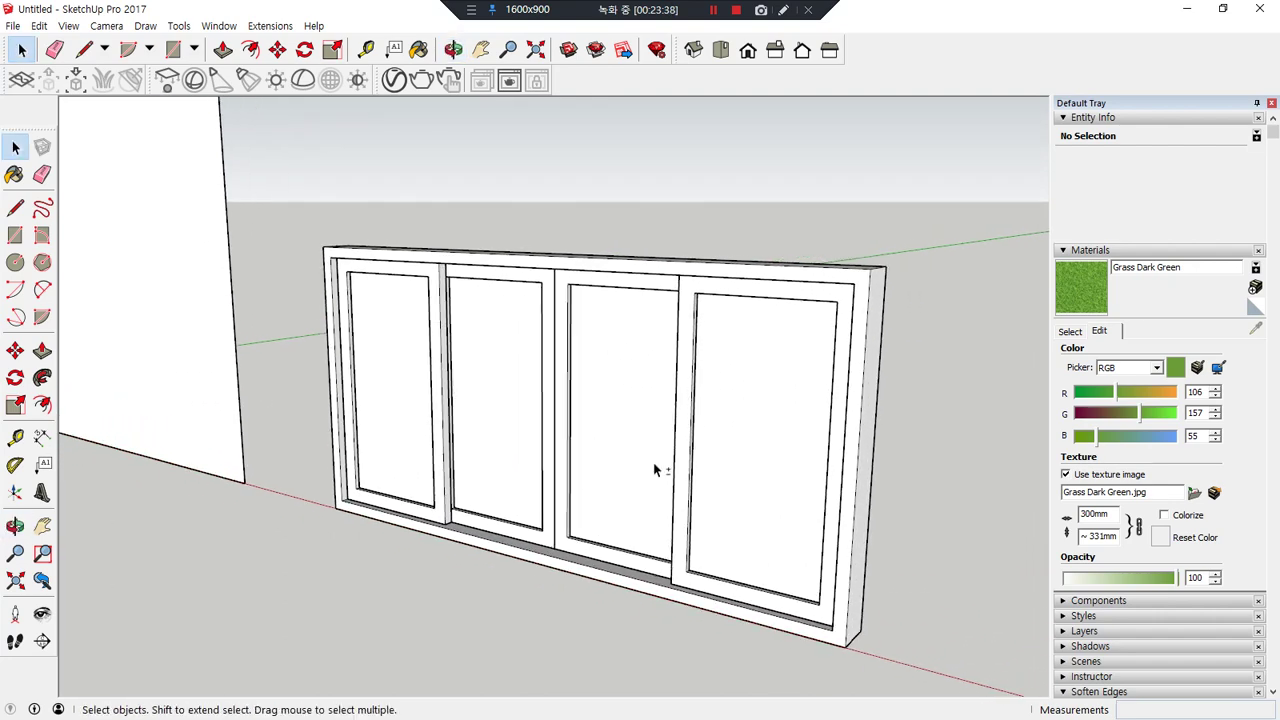
{"action": "middle_click_drag", "start_coordinate": [343, 356], "coordinate": [617, 463], "text": "shift"}
{"action": "scroll", "coordinate": [390, 365], "scroll_direction": "down", "scroll_amount": 2}
{"action": "middle_click_drag", "start_coordinate": [330, 430], "coordinate": [583, 477]}
{"action": "scroll", "coordinate": [585, 551], "scroll_direction": "up", "scroll_amount": 1}
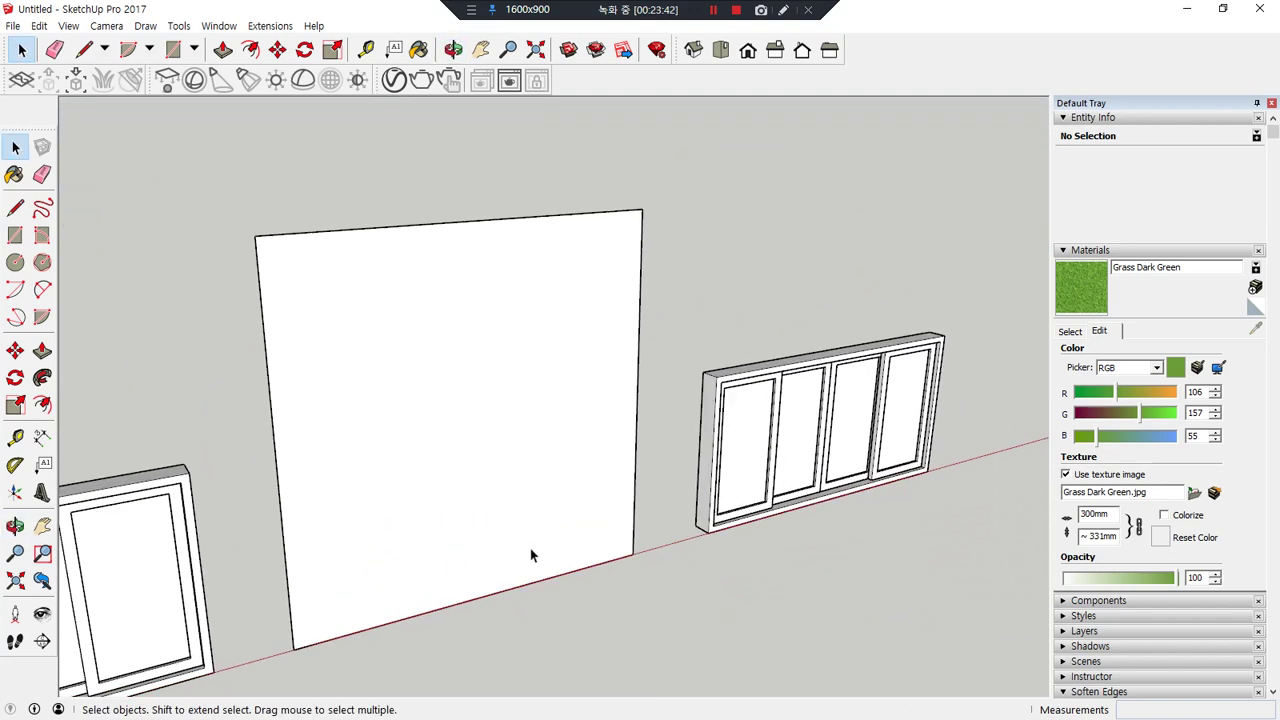
- Copy the bottom edge of the blank rectangle 2100 mm up its face
{"action": "key", "text": "l"}
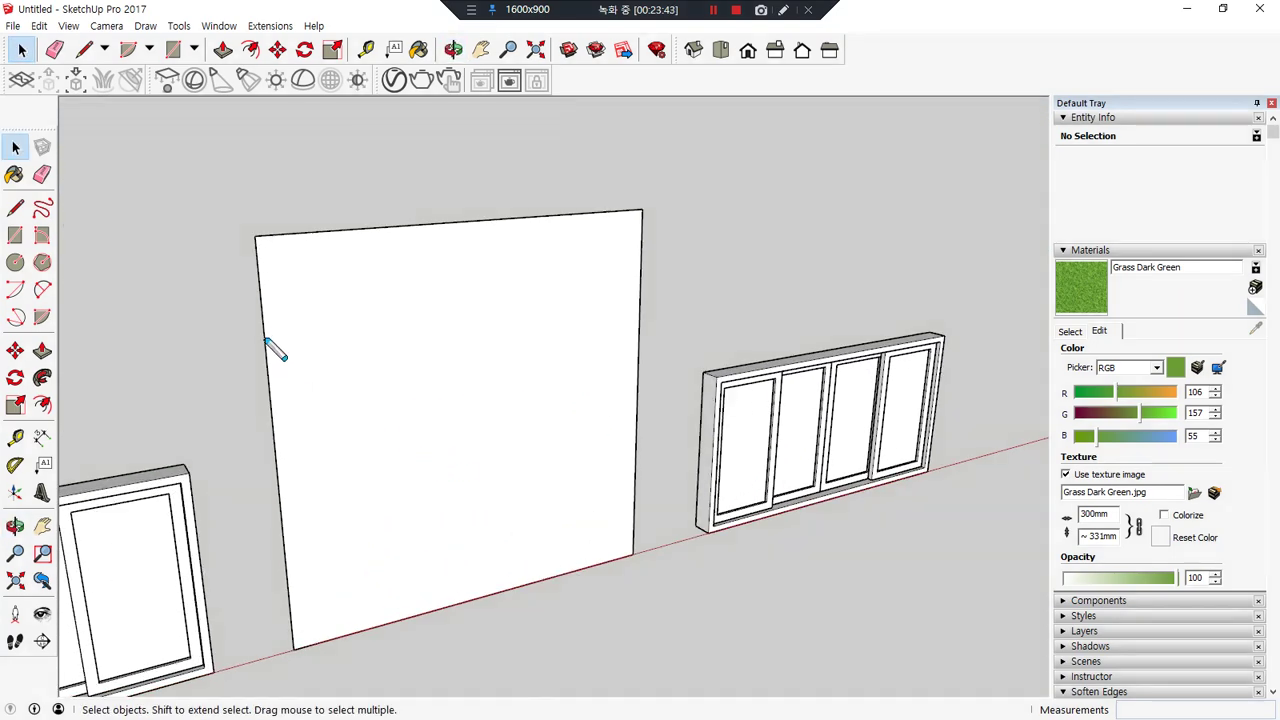
{"action": "mouse_move", "coordinate": [265, 321]}
{"action": "left_mouse_down"}
{"action": "mouse_move", "coordinate": [633, 275]}
{"action": "mouse_move", "coordinate": [641, 250]}
{"action": "left_mouse_up"}
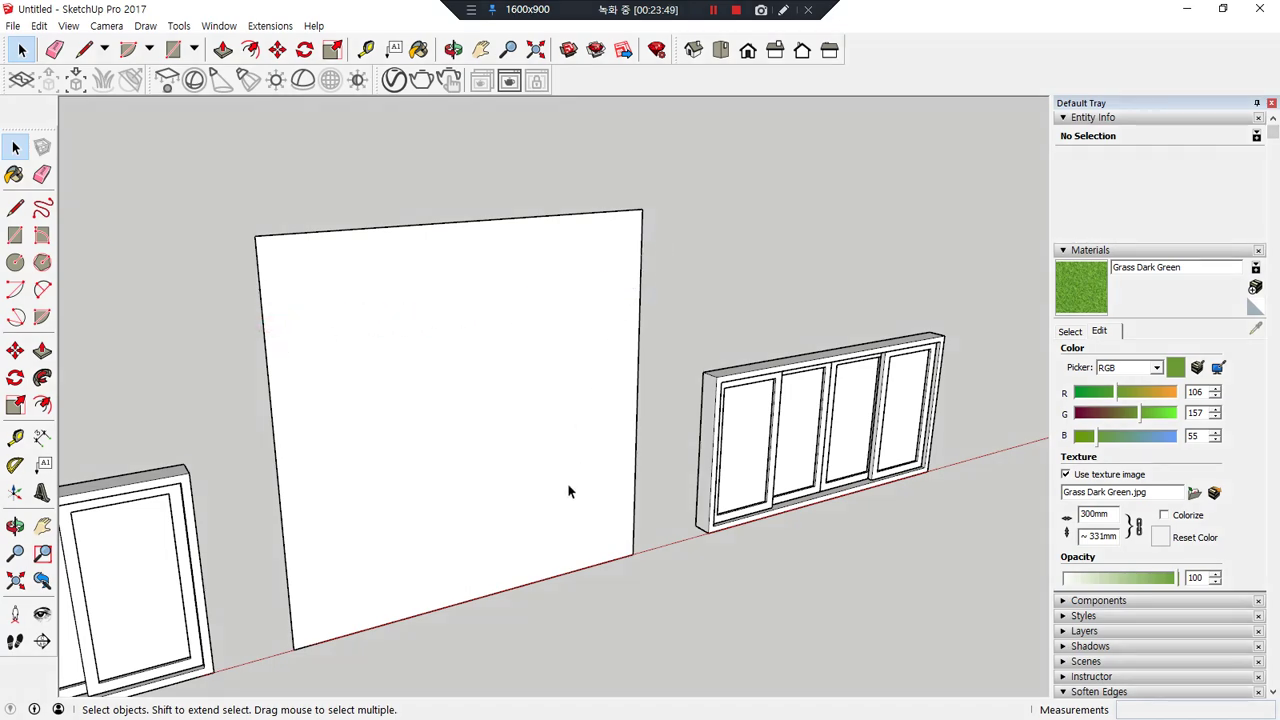
{"action": "key", "text": "m"}
{"action": "left_click", "coordinate": [512, 590]}
{"action": "key", "text": "ctrl"}
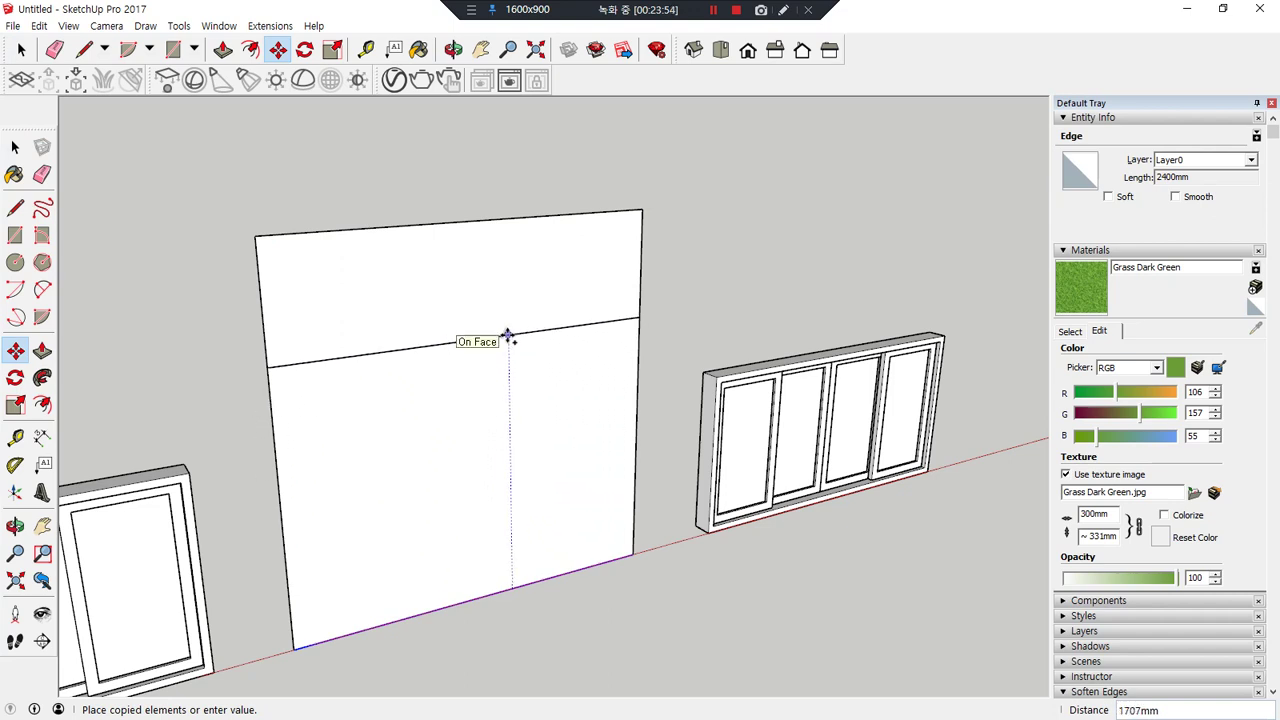
{"action": "key", "text": "Return"}
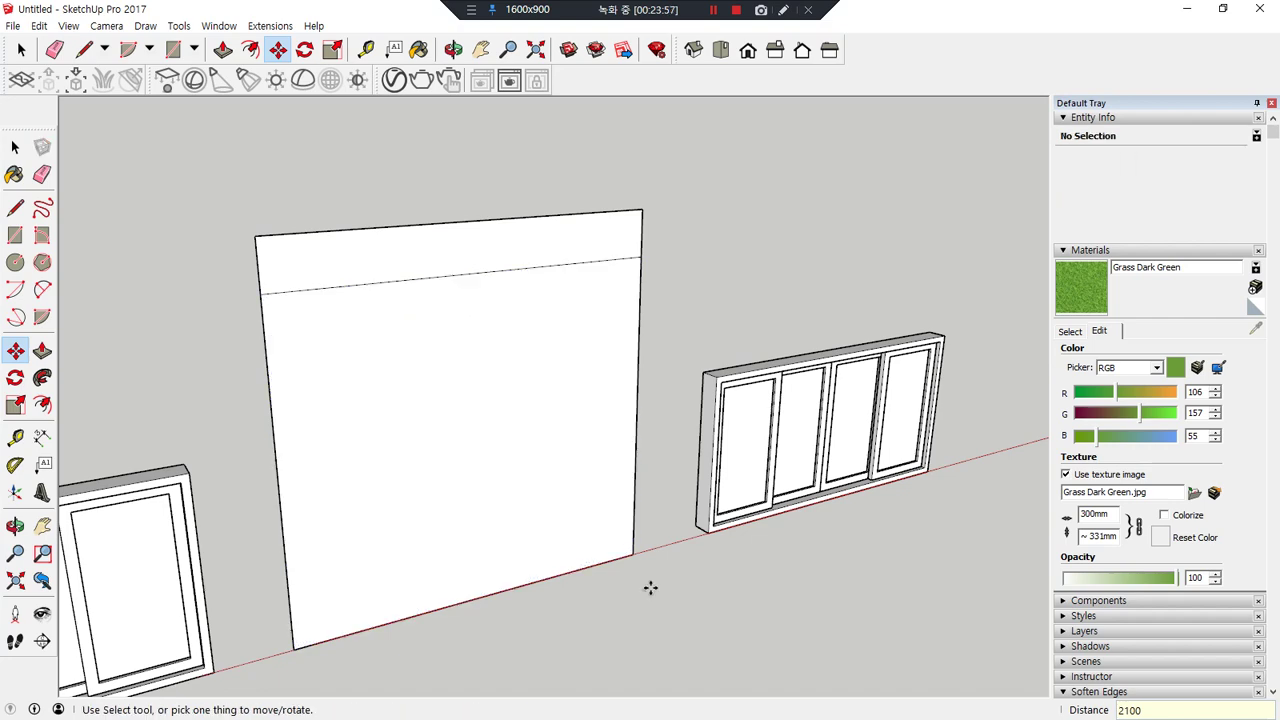
- Offset the outline of the rectangle's lower face 45 mm inward
{"action": "key", "text": "f"}
{"action": "left_click", "coordinate": [525, 330]}
{"action": "key", "text": "Return"}
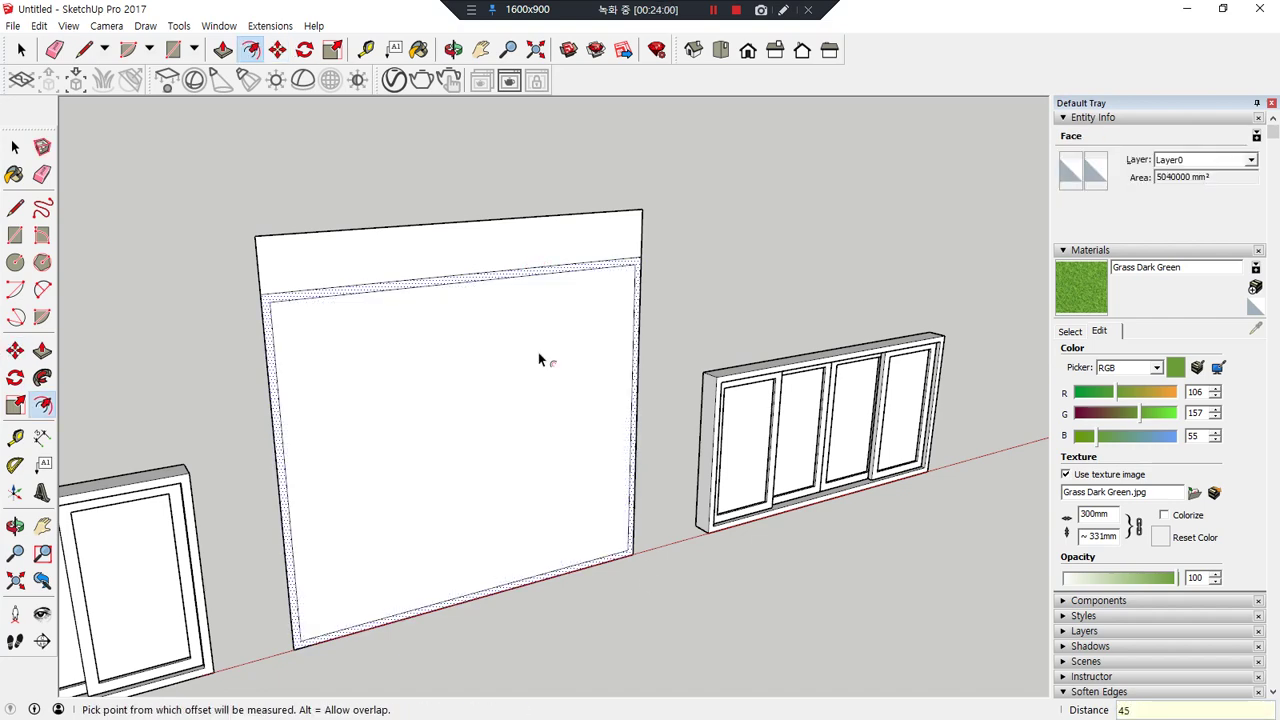
- Offset the three outer edges of the upper strip 45 mm inward, leaving out its bottom edge
{"action": "scroll", "coordinate": [460, 285], "scroll_direction": "up", "scroll_amount": 2}
{"action": "scroll", "coordinate": [340, 250], "scroll_direction": "up", "scroll_amount": 1}
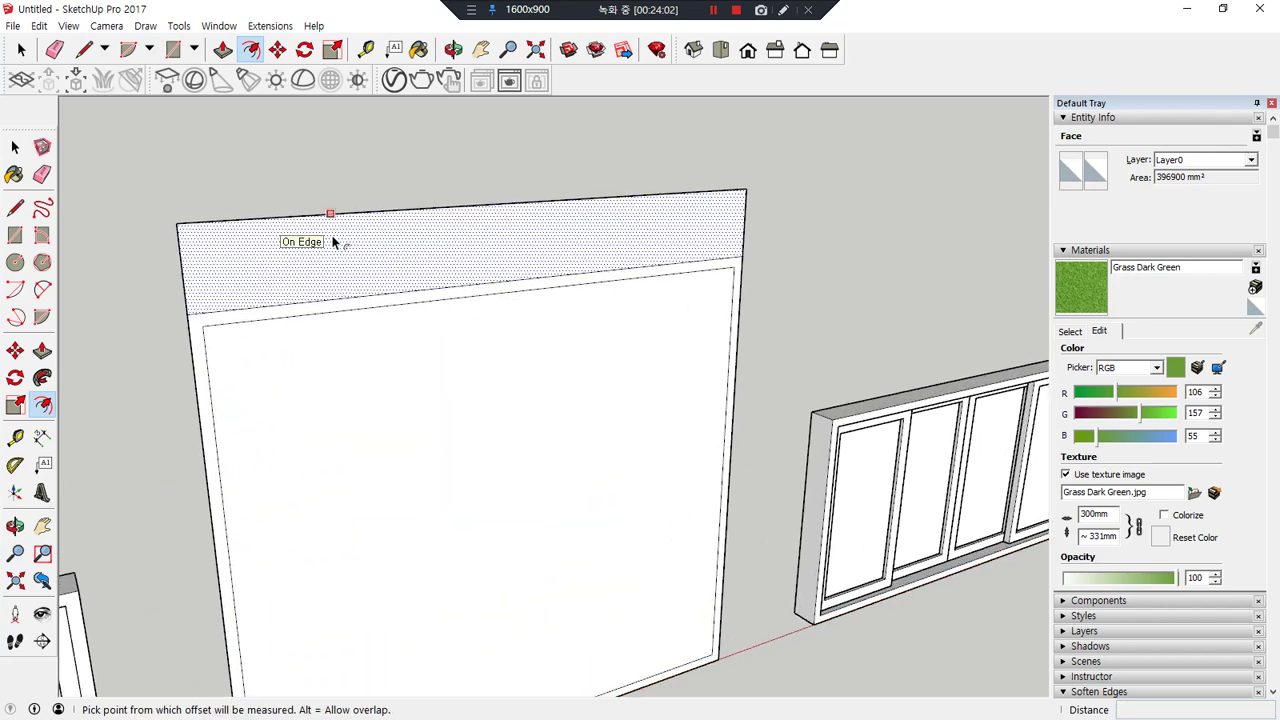
{"action": "scroll", "coordinate": [337, 241], "scroll_direction": "up", "scroll_amount": 1}
{"action": "mouse_move", "coordinate": [363, 280]}
{"action": "right_mouse_down"}
{"action": "mouse_move", "coordinate": [349, 284]}
{"action": "mouse_move", "coordinate": [376, 243]}
{"action": "right_mouse_up"}
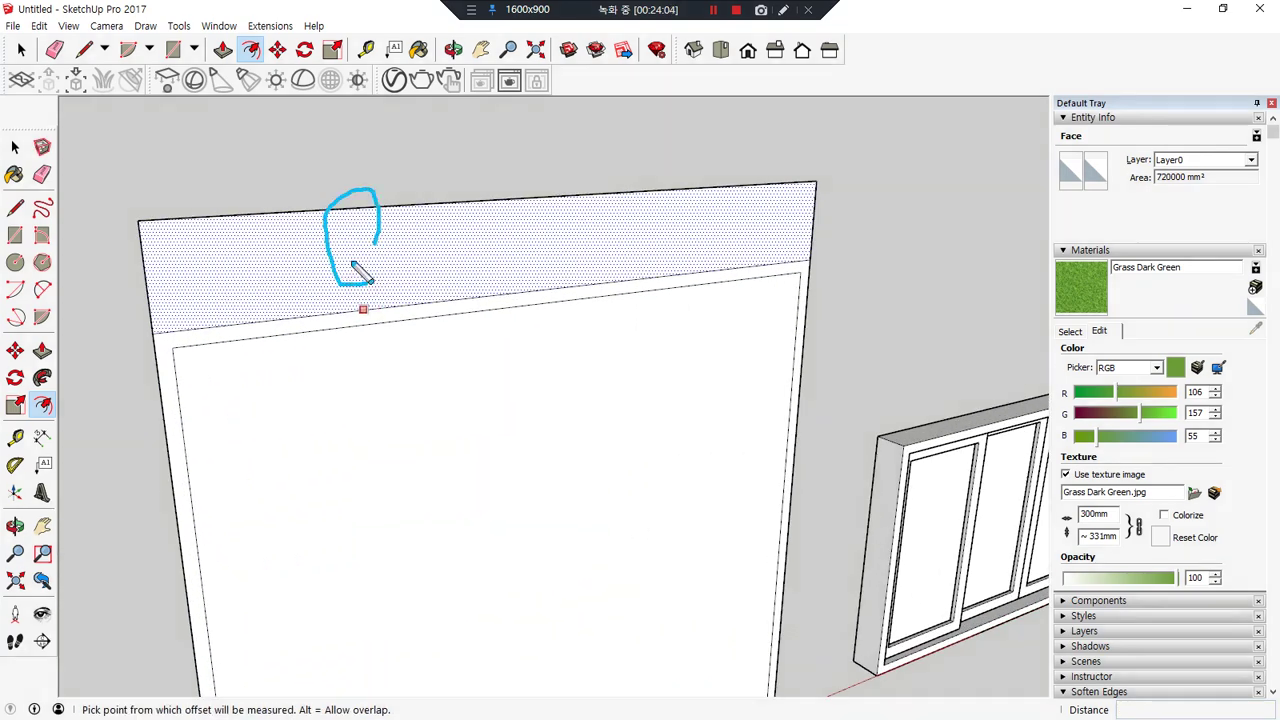
{"action": "key", "text": "space"}
{"action": "left_click", "coordinate": [318, 160]}
{"action": "double_click", "coordinate": [320, 237]}
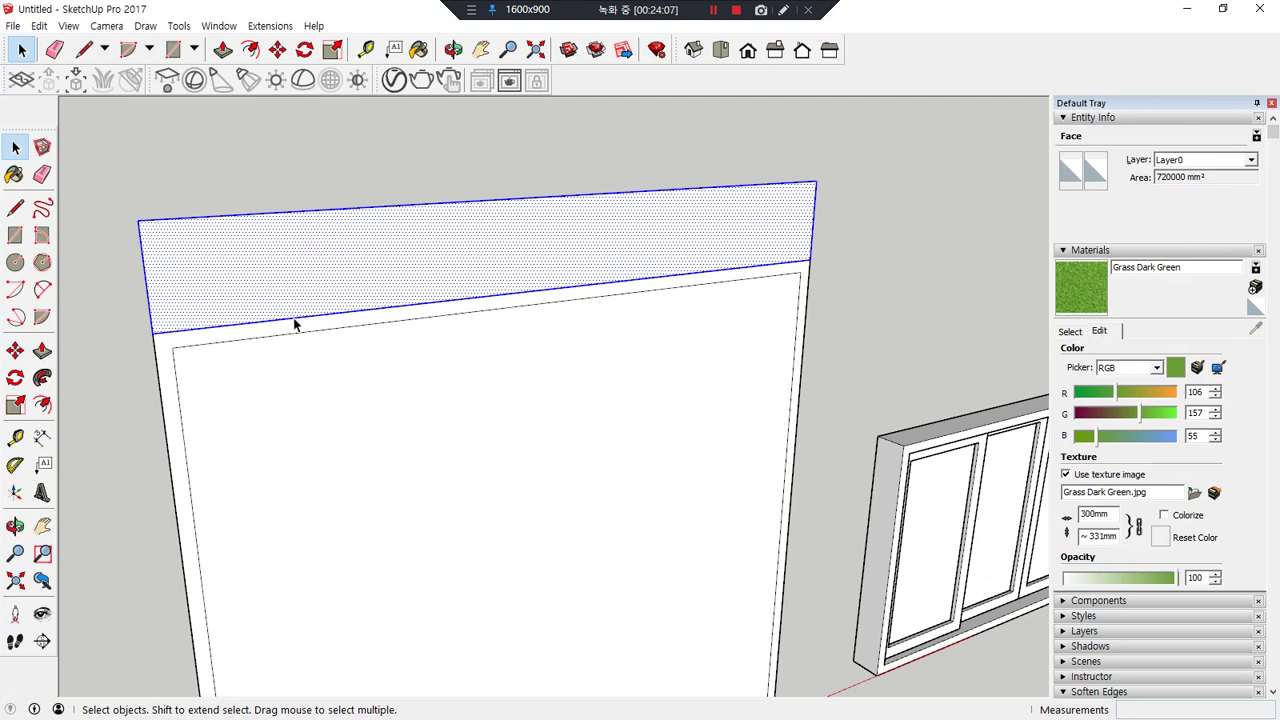
{"action": "left_click", "coordinate": [394, 257], "text": "shift"}
{"action": "mouse_move", "coordinate": [153, 334]}
{"action": "left_mouse_down"}
{"action": "mouse_move", "coordinate": [363, 191]}
{"action": "mouse_move", "coordinate": [808, 156]}
{"action": "left_mouse_up"}
{"action": "mouse_move", "coordinate": [768, 266]}
{"action": "left_mouse_down"}
{"action": "mouse_move", "coordinate": [449, 214]}
{"action": "mouse_move", "coordinate": [167, 289]}
{"action": "left_mouse_up"}
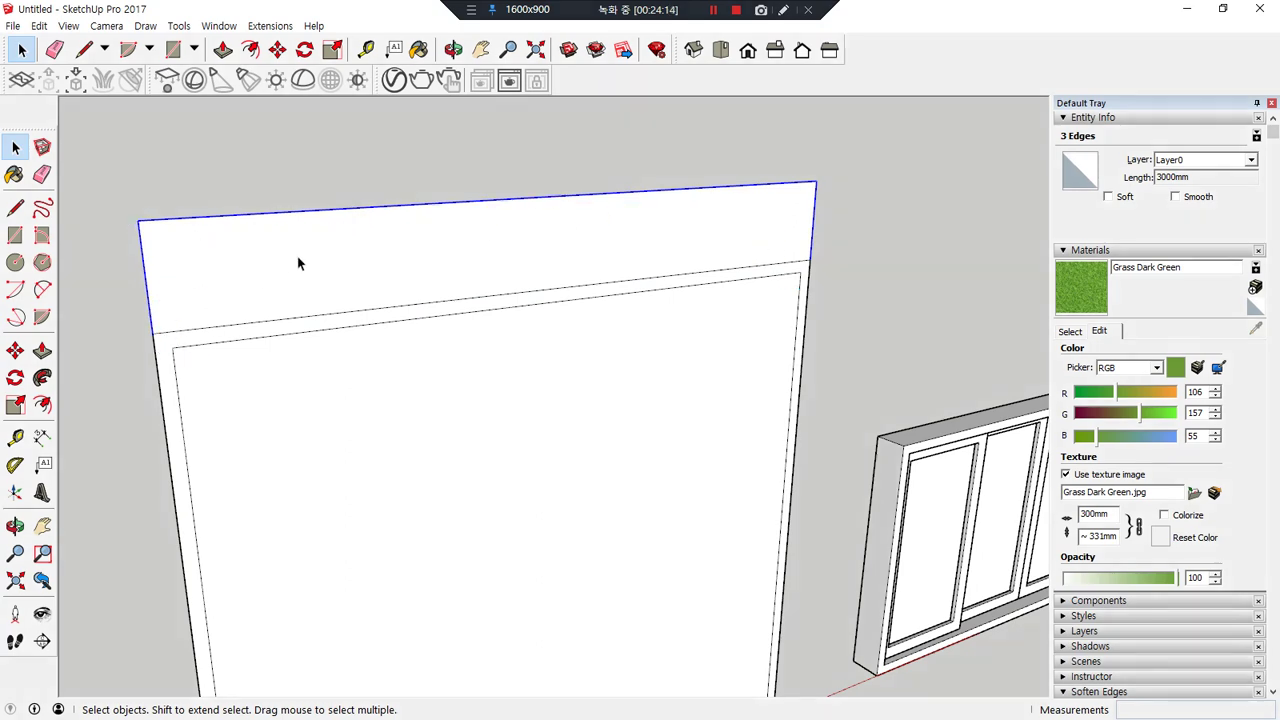
{"action": "key", "text": "f"}
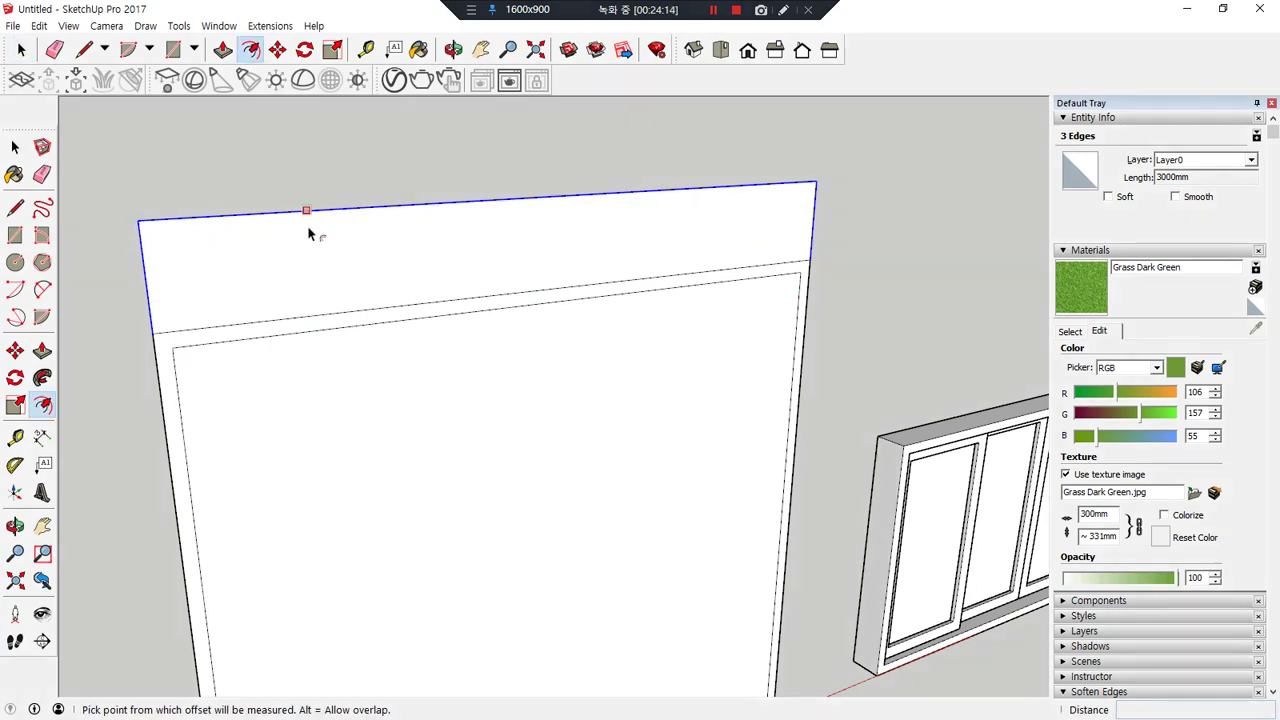
{"action": "left_click", "coordinate": [306, 211]}
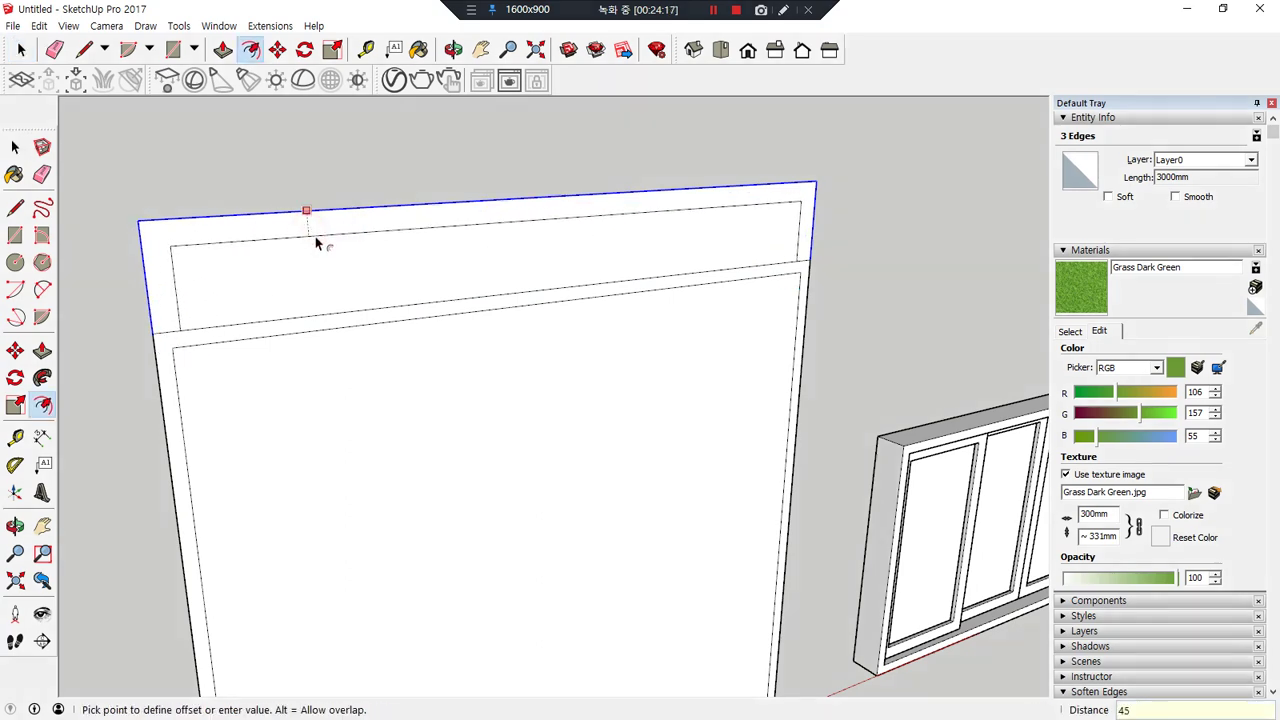
{"action": "key", "text": "Return"}
- Erase the short edge segments at both ends of the horizontal divider where it meets the frame's sides
{"action": "key", "text": "e"}
{"action": "scroll", "coordinate": [167, 322], "scroll_direction": "up", "scroll_amount": 2}
{"action": "left_click", "coordinate": [166, 326]}
{"action": "scroll", "coordinate": [1005, 234], "scroll_direction": "up", "scroll_amount": 3}
{"action": "scroll", "coordinate": [980, 234], "scroll_direction": "up", "scroll_amount": 1}
{"action": "scroll", "coordinate": [920, 340], "scroll_direction": "down", "scroll_amount": 4}
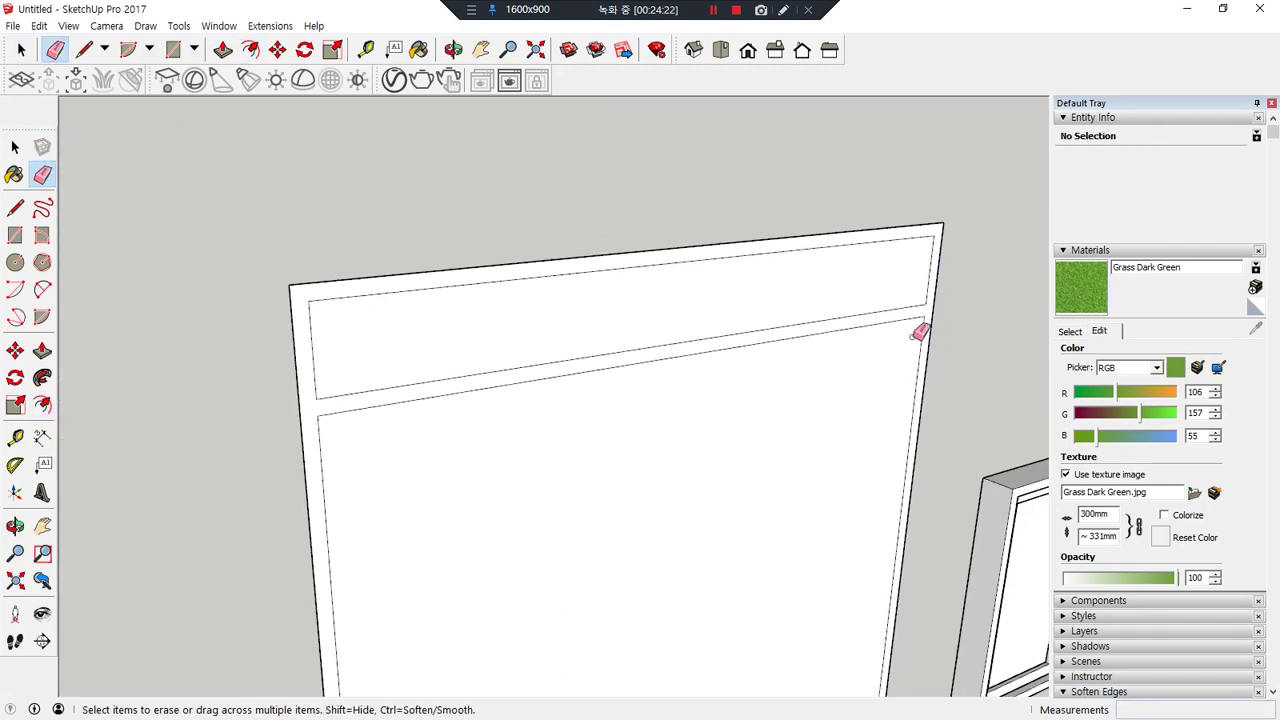
{"action": "middle_click_drag", "start_coordinate": [920, 340], "coordinate": [919, 309]}
- Delete the upper and lower inner faces to open up the divided frame
{"action": "left_click", "coordinate": [737, 249]}
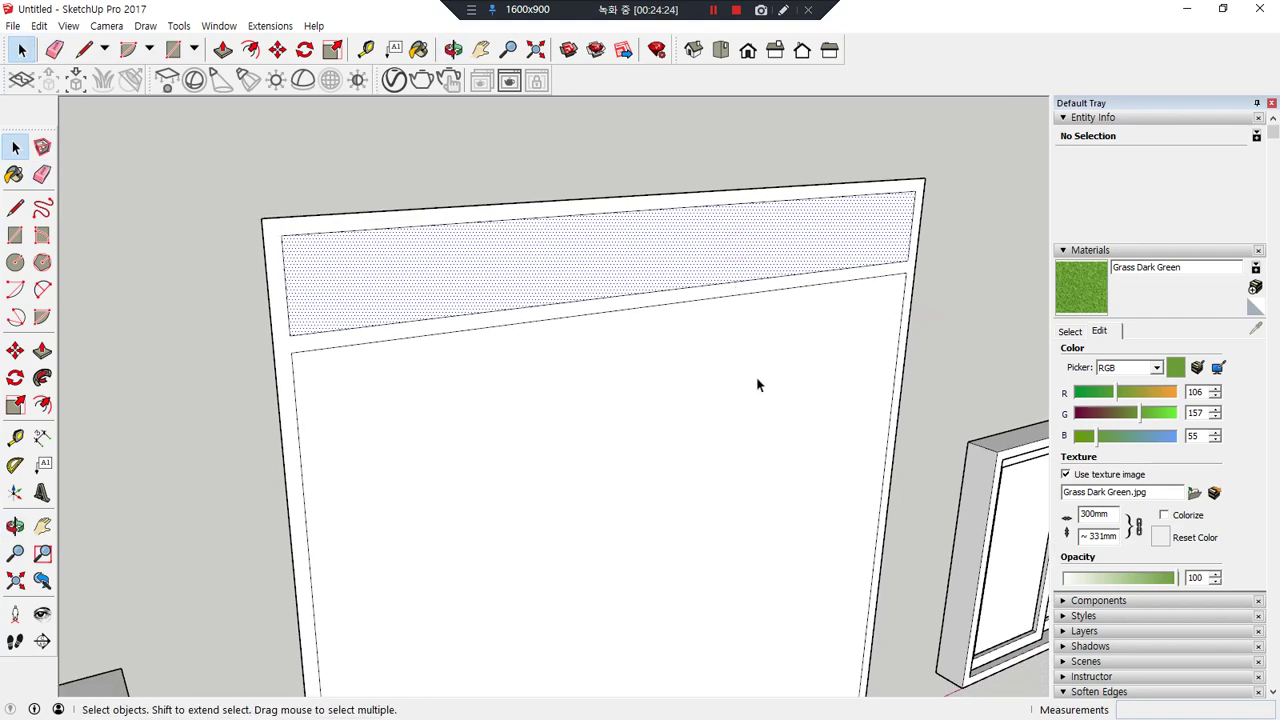
{"action": "key", "text": "Delete"}
{"action": "left_click", "coordinate": [728, 402]}
{"action": "key", "text": "Delete"}
- Extrude the divided frame's face with Push/Pull to give the frame depth
{"action": "key", "text": "p"}
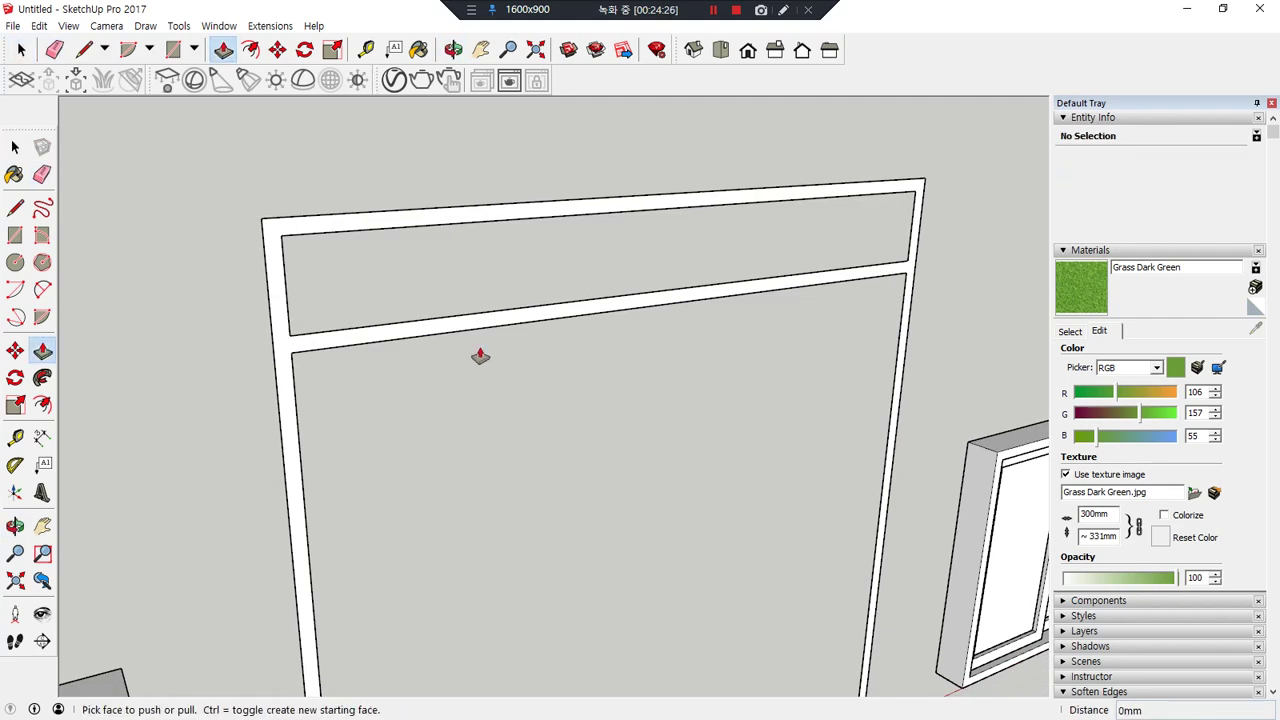
{"action": "left_click", "coordinate": [448, 331]}
{"action": "type", "text": "18"}
{"action": "key", "text": "Return"}
{"action": "key", "text": "space"}
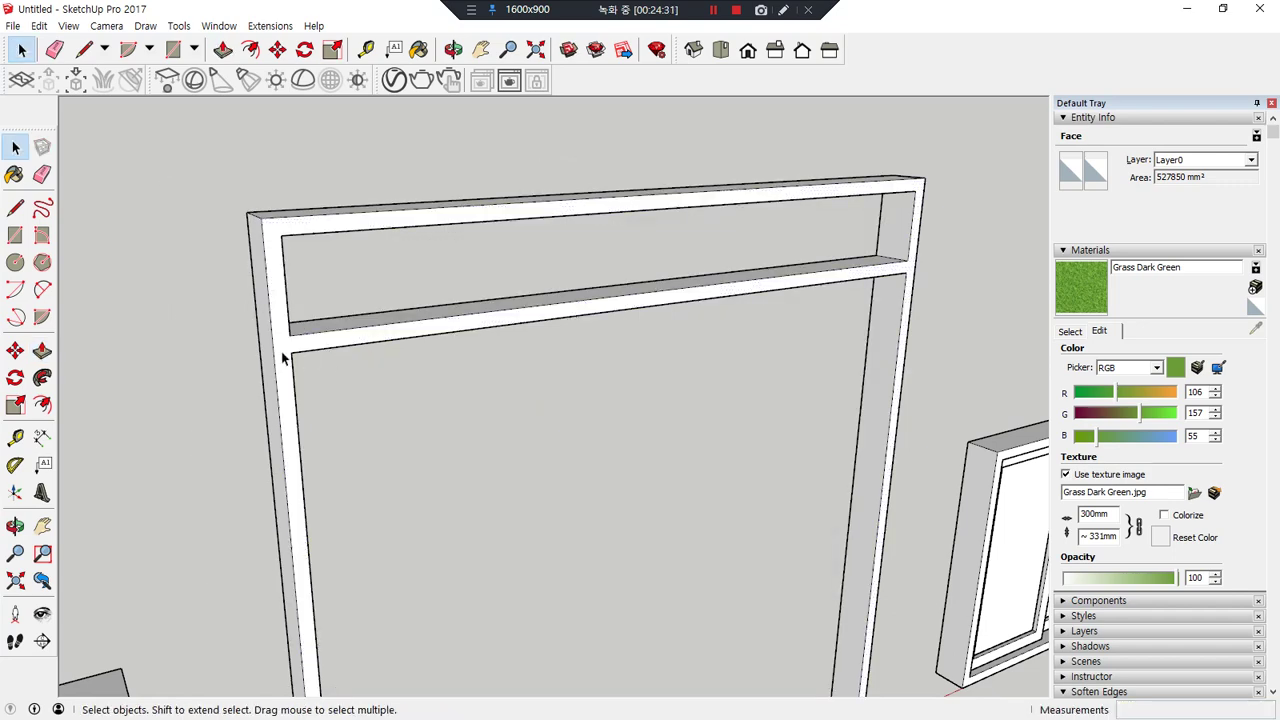
- Group all the connected faces and edges of the extruded divided frame
{"action": "double_click", "coordinate": [283, 352]}
{"action": "left_click", "coordinate": [283, 352]}
{"action": "right_click", "coordinate": [283, 353]}
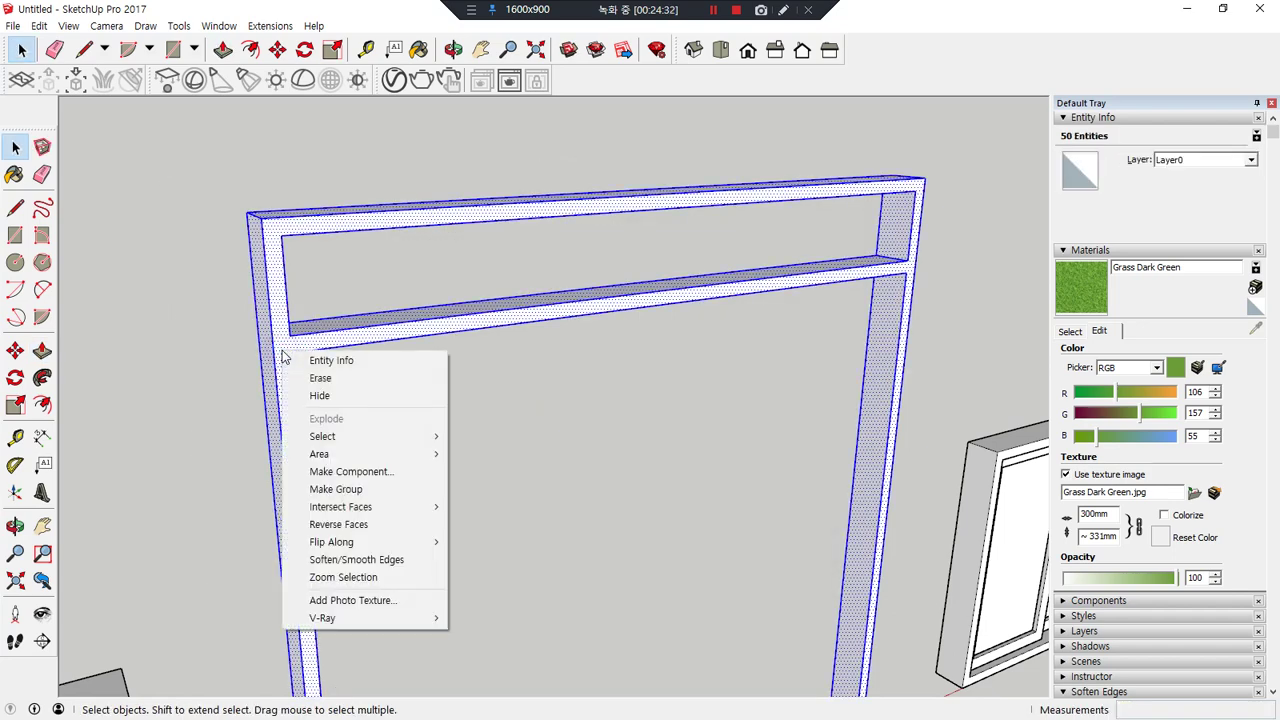
{"action": "key", "text": "g"}
{"action": "left_click", "coordinate": [600, 449]}
- Draw a rectangle over the right half of the frame's lower opening, from its upper right inner corner to the midpoint of the bottom edge
{"action": "scroll", "coordinate": [698, 458], "scroll_direction": "down", "scroll_amount": 2}
{"action": "middle_click_drag", "start_coordinate": [698, 458], "coordinate": [648, 371]}
{"action": "middle_click_drag", "start_coordinate": [648, 371], "coordinate": [472, 214], "text": "shift"}
{"action": "key", "text": "r"}
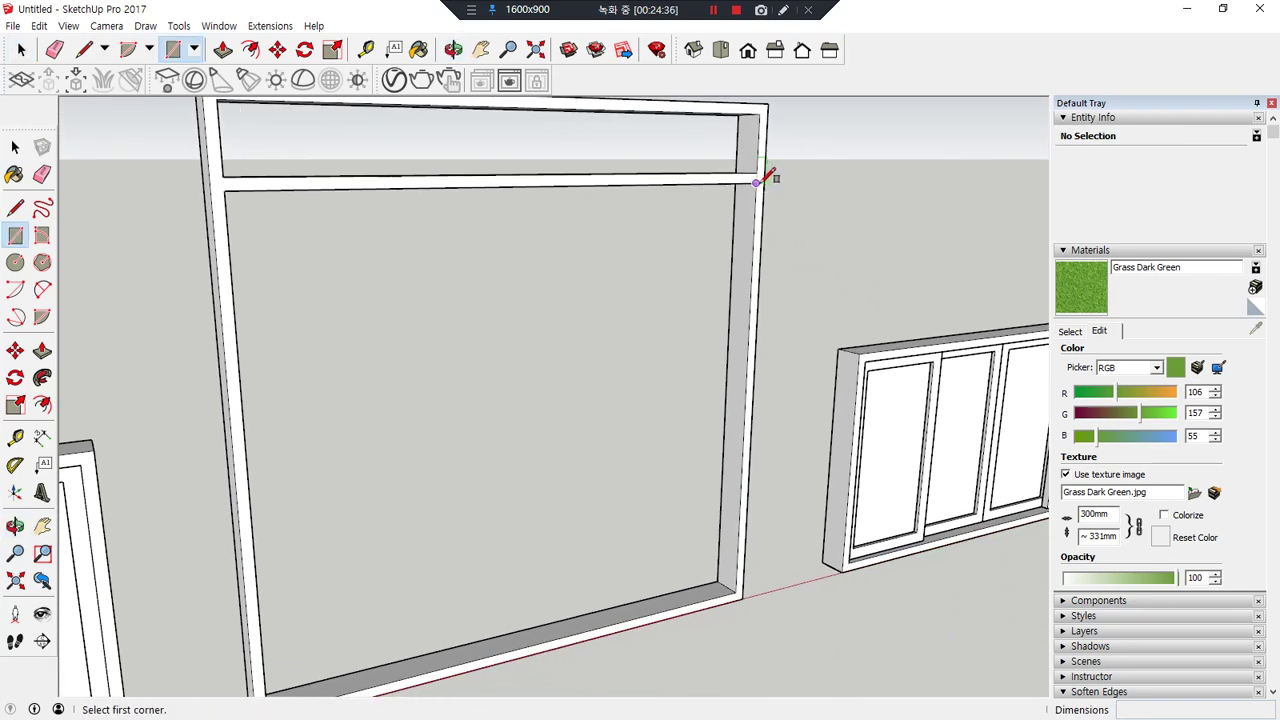
{"action": "left_click", "coordinate": [755, 183]}
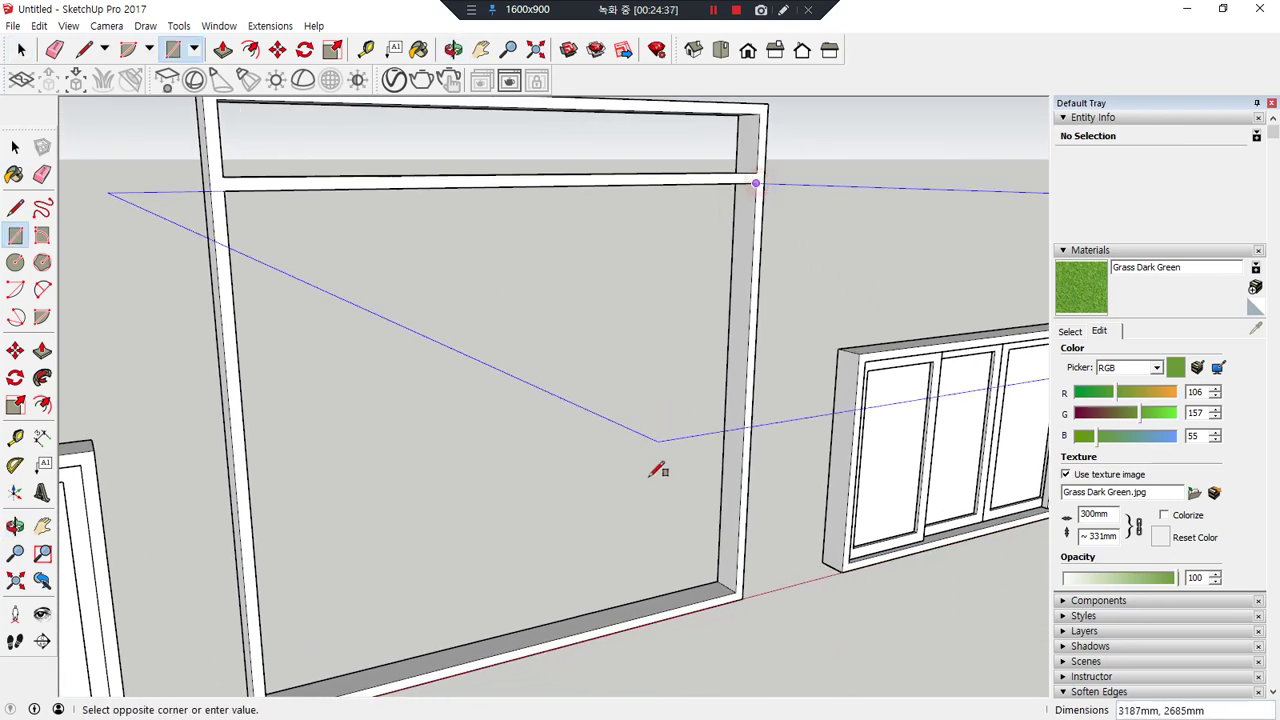
{"action": "left_click", "coordinate": [531, 645]}
- Split the rectangle in half with a vertical line between the midpoints of its upper and lower edges
{"action": "key", "text": "l"}
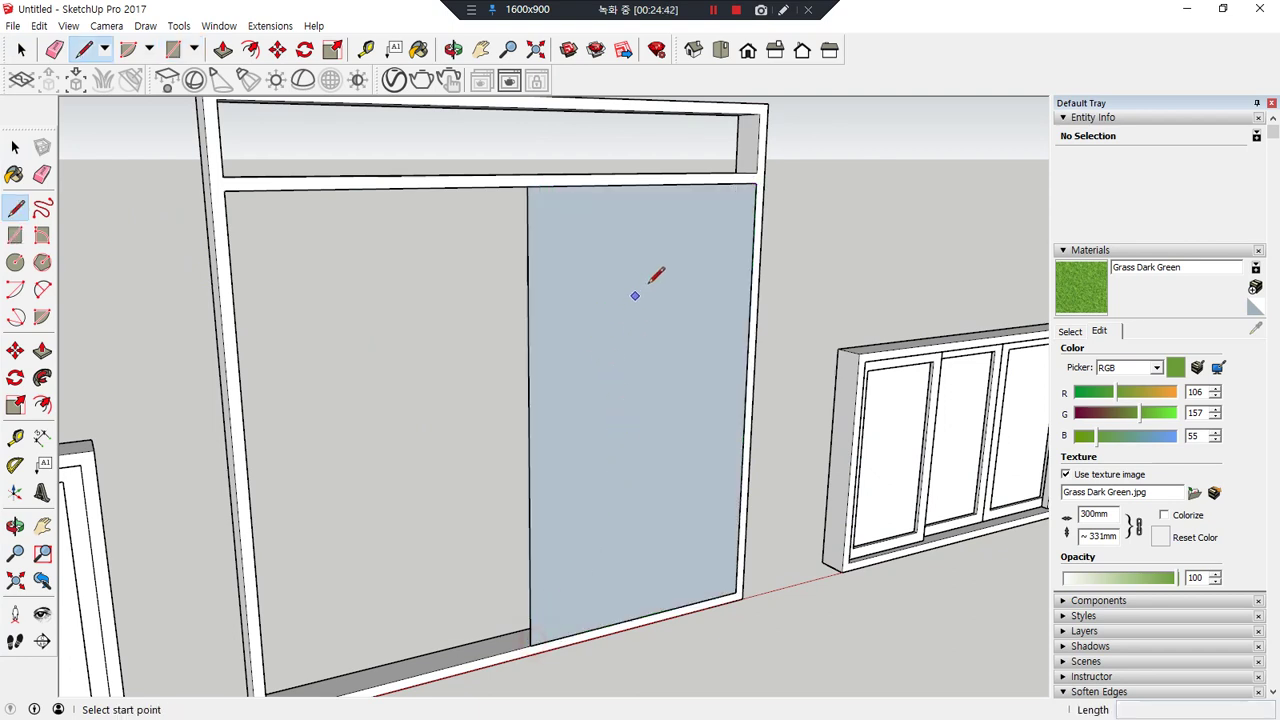
{"action": "left_click", "coordinate": [649, 184]}
{"action": "left_click", "coordinate": [639, 616]}
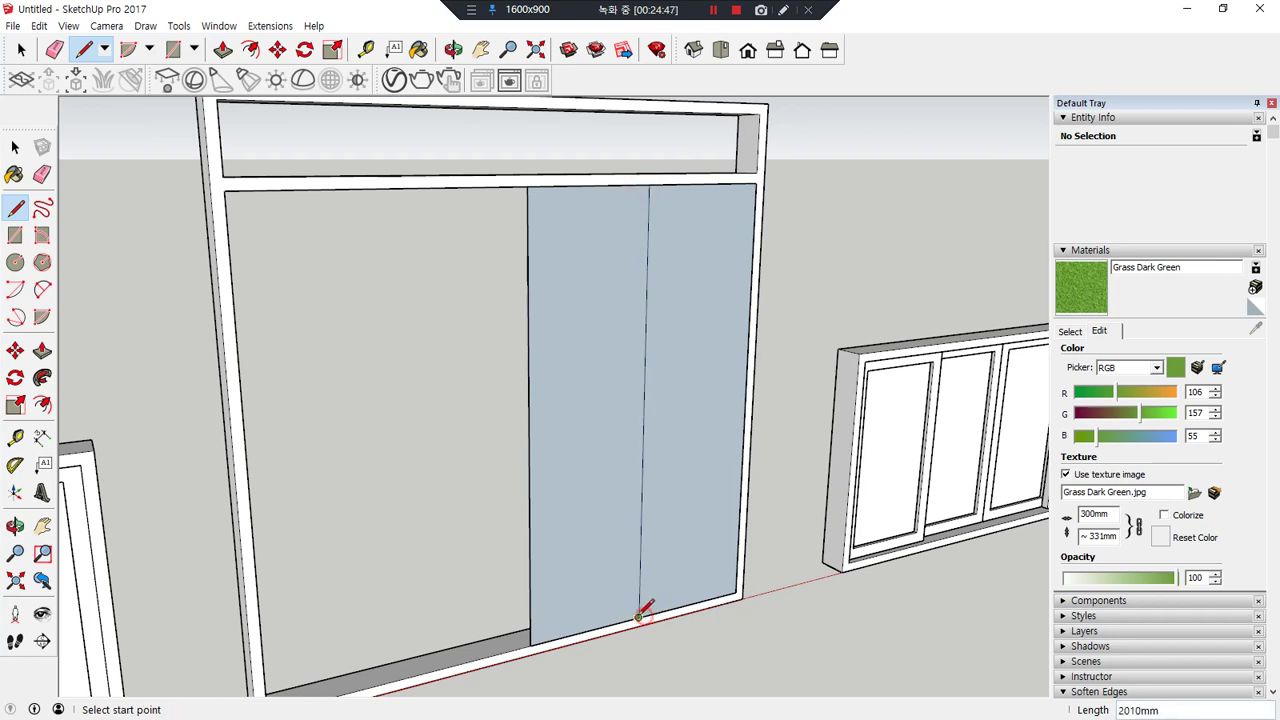
- Move the vertical dividing line 30 mm toward the middle of the frame to widen the outer sash panel
{"action": "key", "text": "space"}
{"action": "left_click", "coordinate": [641, 576]}
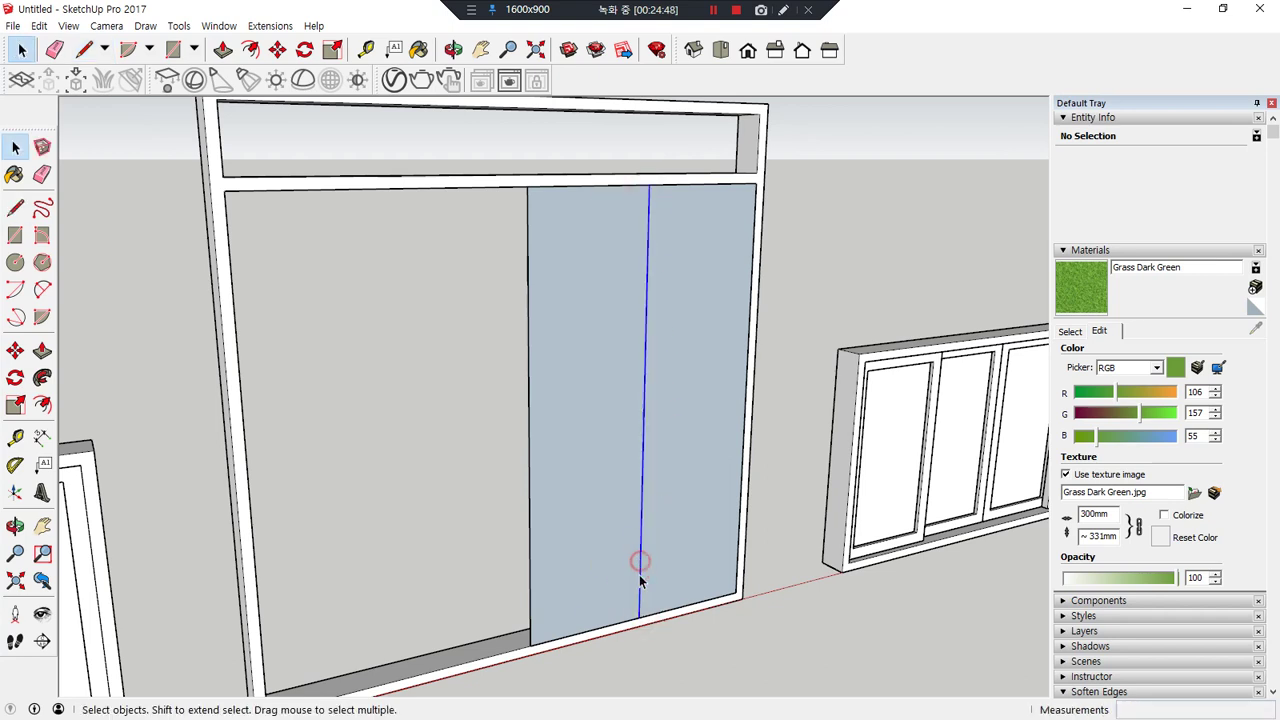
{"action": "key", "text": "m"}
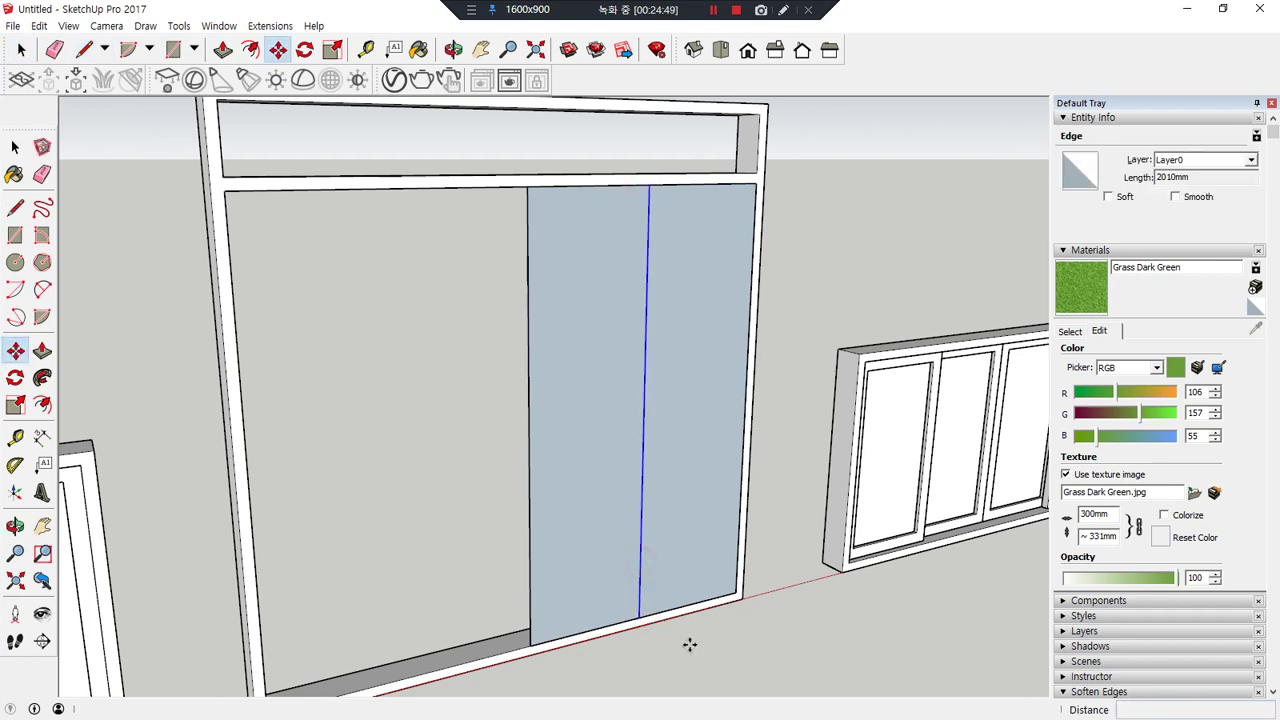
{"action": "left_click", "coordinate": [639, 619]}
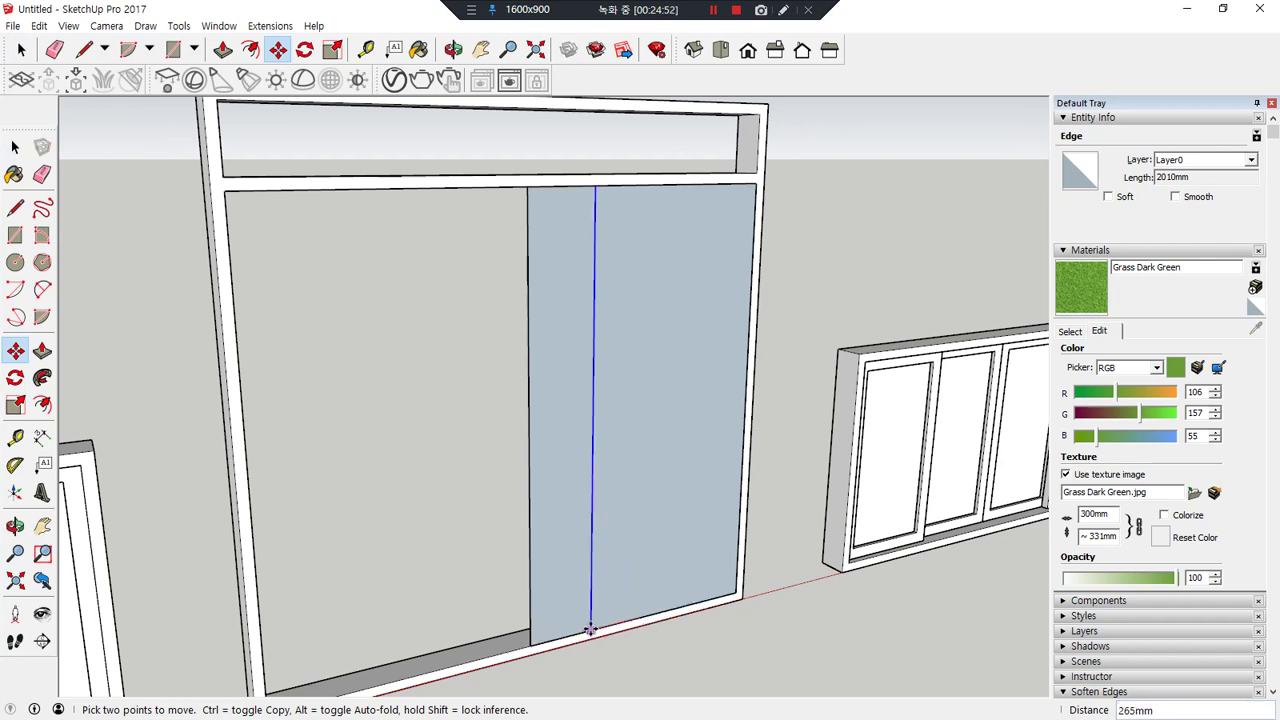
{"action": "type", "text": "30"}
{"action": "key", "text": "Return"}
- Delete the remaining edges of the inner panel, keeping only the outer sash panel
{"action": "key", "text": "e"}
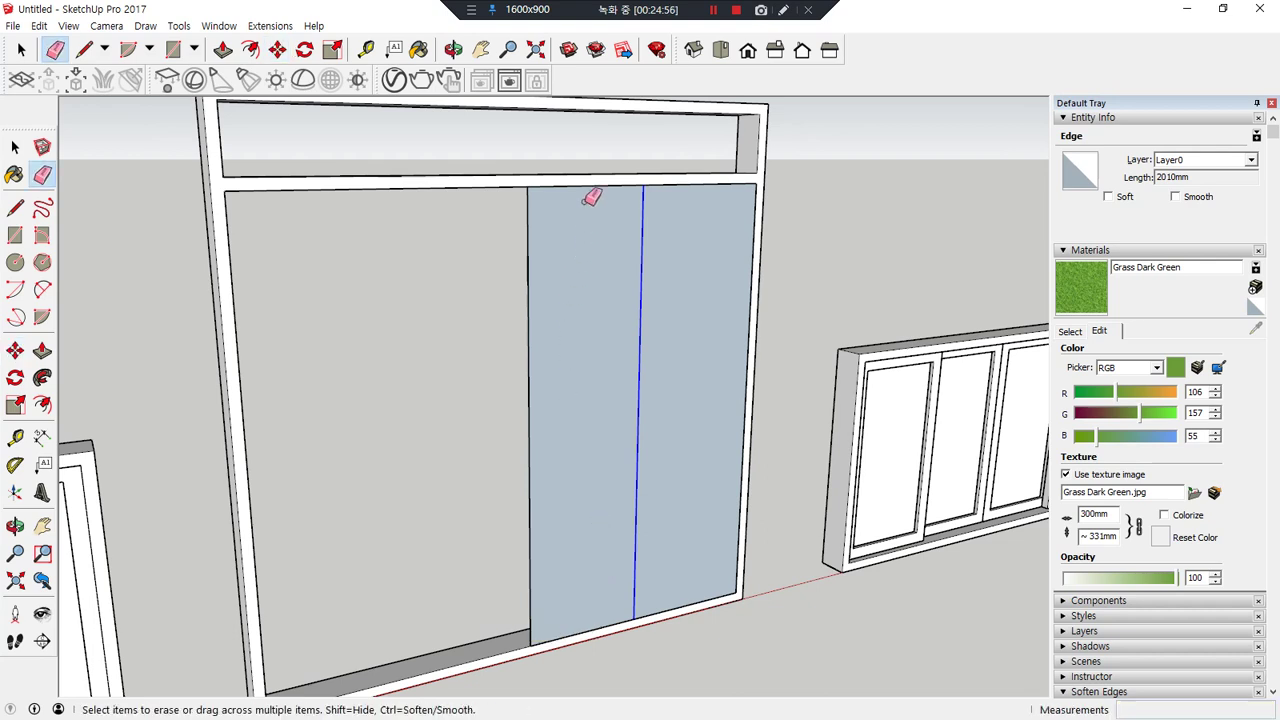
{"action": "key", "text": "space"}
{"action": "left_click", "coordinate": [588, 187]}
{"action": "key", "text": "Delete"}
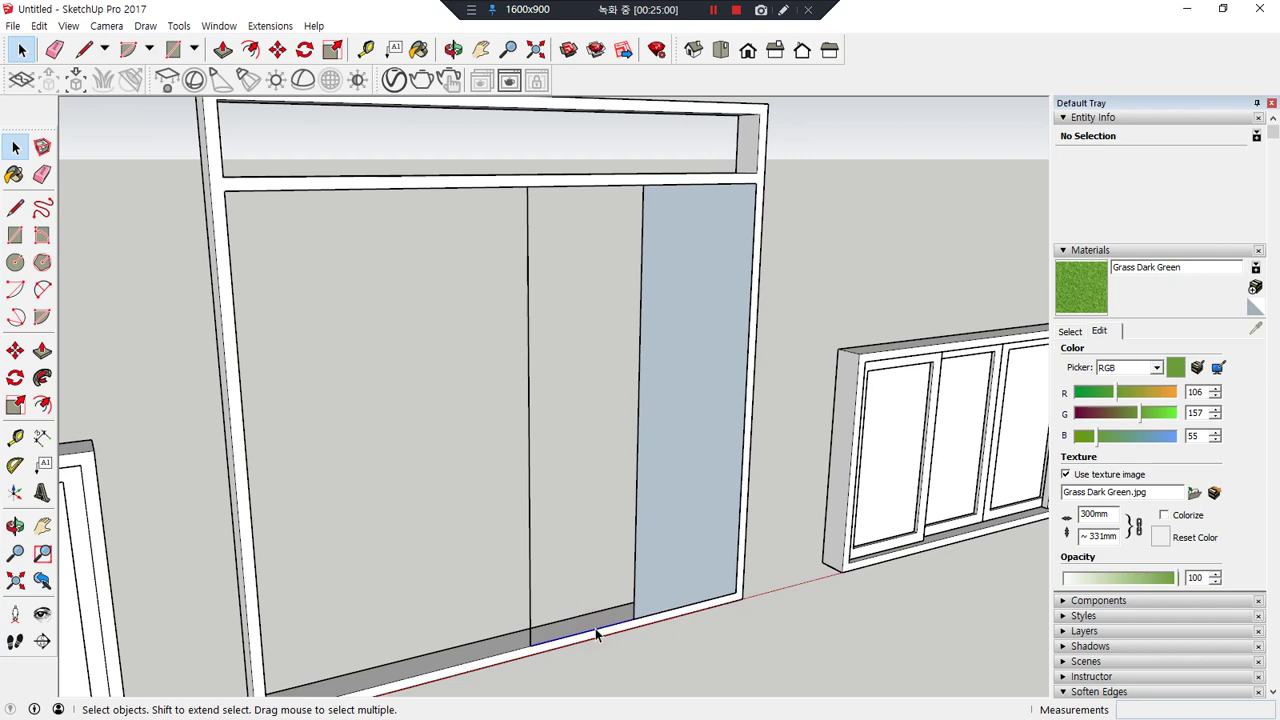
{"action": "key", "text": "Delete"}
{"action": "middle_click_drag", "start_coordinate": [576, 532], "coordinate": [589, 506]}
{"action": "scroll", "coordinate": [666, 452], "scroll_direction": "up", "scroll_amount": 1}
{"action": "left_click_drag", "start_coordinate": [500, 420], "coordinate": [421, 517]}
{"action": "key", "text": "Delete"}
- Offset the sash panel's outline 60 mm inward and delete the inner face to open the sash
{"action": "scroll", "coordinate": [667, 440], "scroll_direction": "down", "scroll_amount": 3}
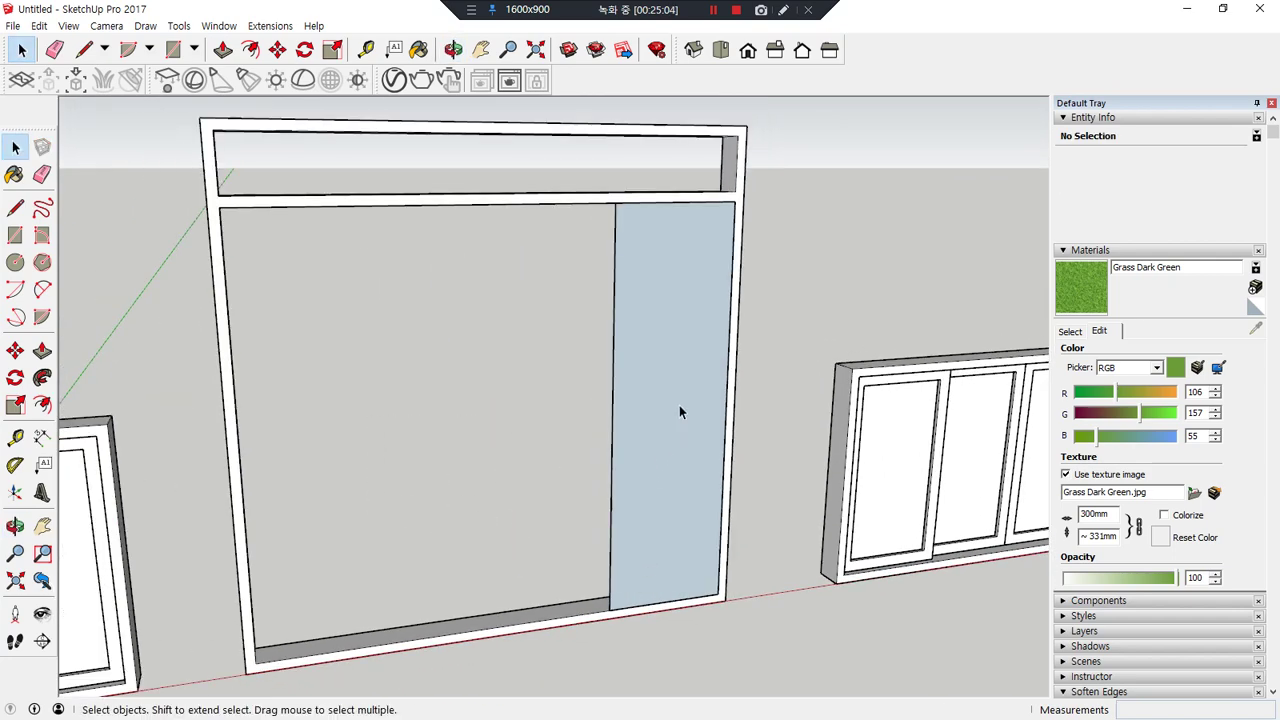
{"action": "key", "text": "f"}
{"action": "left_click", "coordinate": [691, 281]}
{"action": "type", "text": "60"}
{"action": "key", "text": "Return"}
{"action": "key", "text": "space"}
{"action": "left_click", "coordinate": [663, 351]}
{"action": "key", "text": "Delete"}
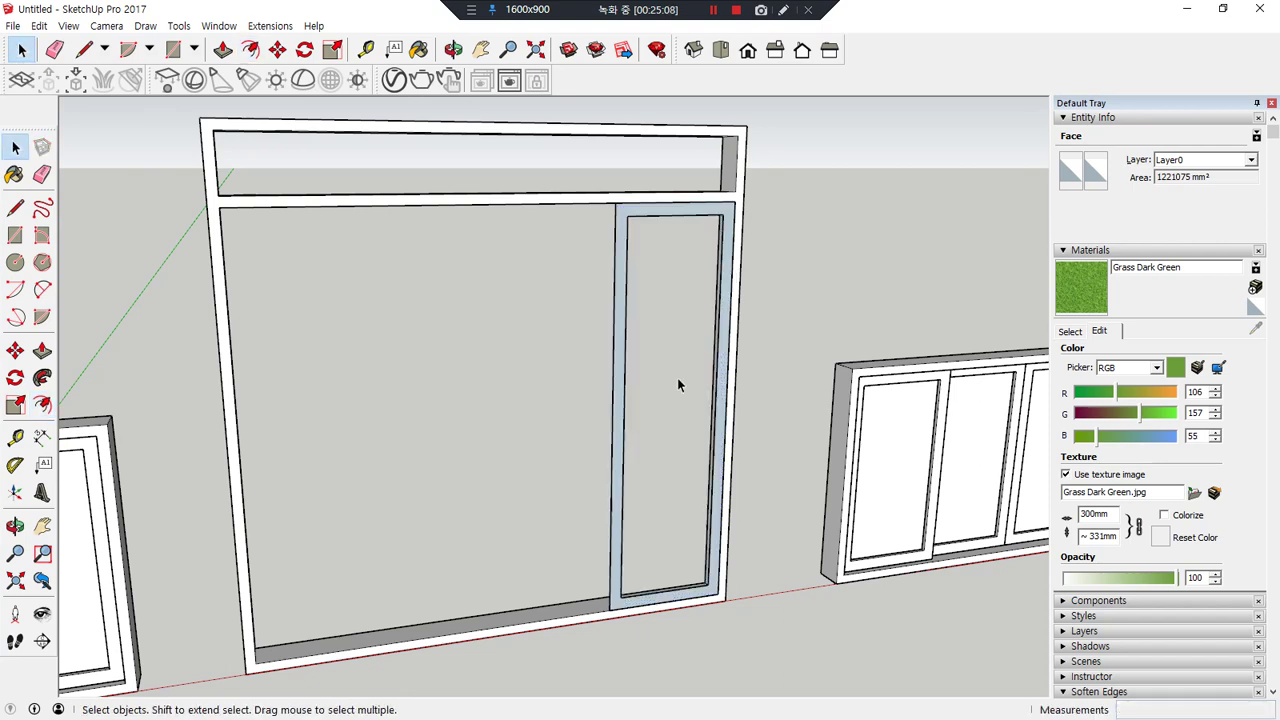
- Extrude the sash border 40 mm with Push/Pull
{"action": "key", "text": "p"}
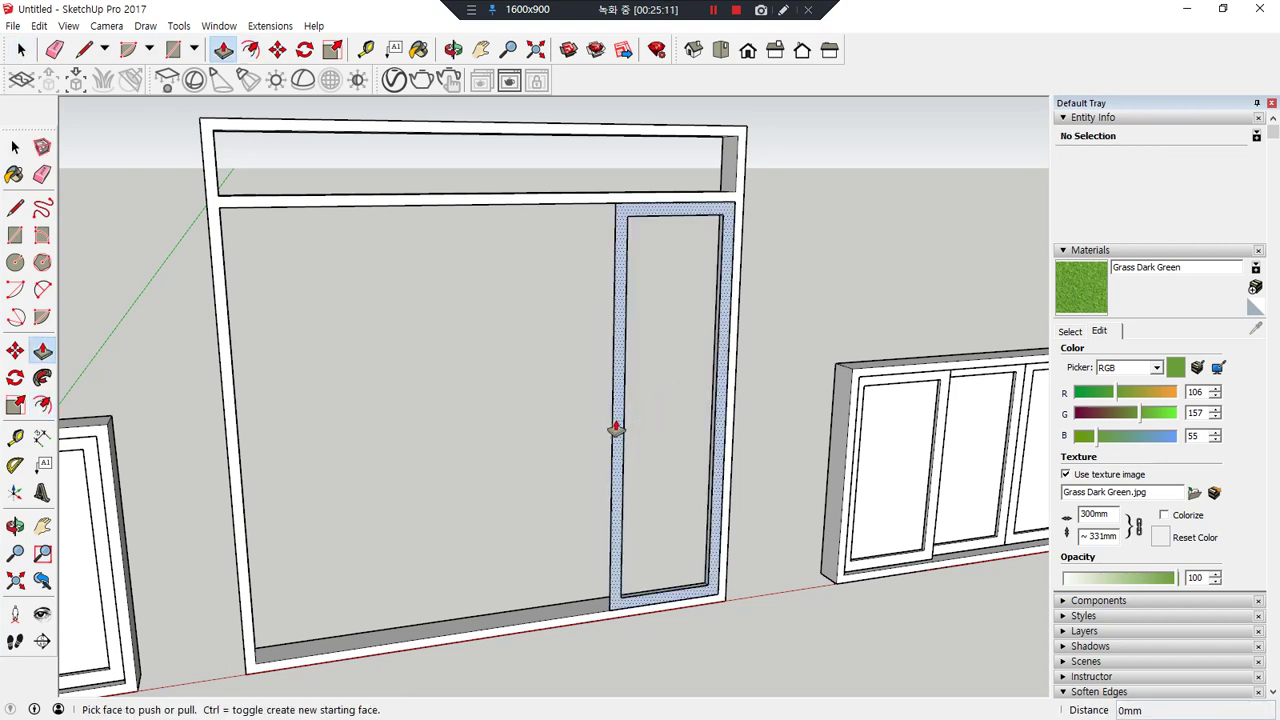
{"action": "left_click", "coordinate": [611, 429]}
{"action": "type", "text": "40"}
{"action": "key", "text": "Return"}
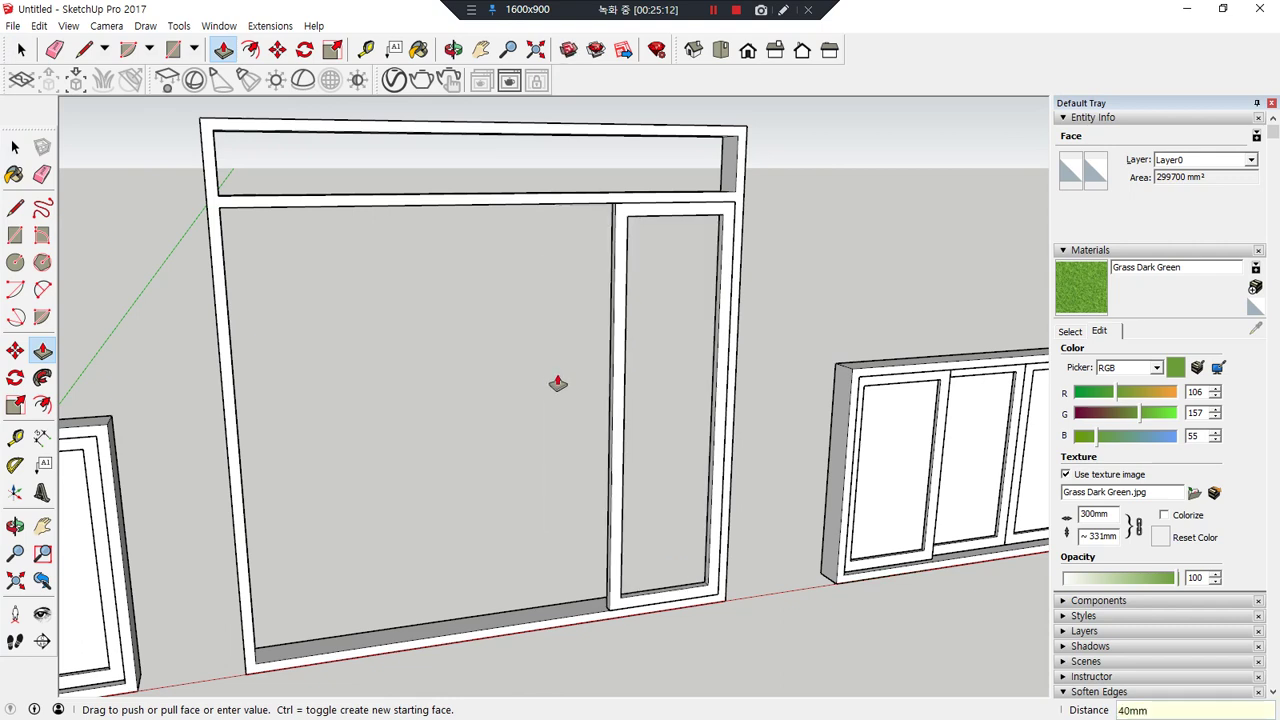
- Group all the connected geometry of the extruded sash
{"action": "key", "text": "space"}
{"action": "scroll", "coordinate": [616, 420], "scroll_direction": "up", "scroll_amount": 1}
{"action": "triple_click", "coordinate": [617, 420]}
{"action": "right_click", "coordinate": [617, 420]}
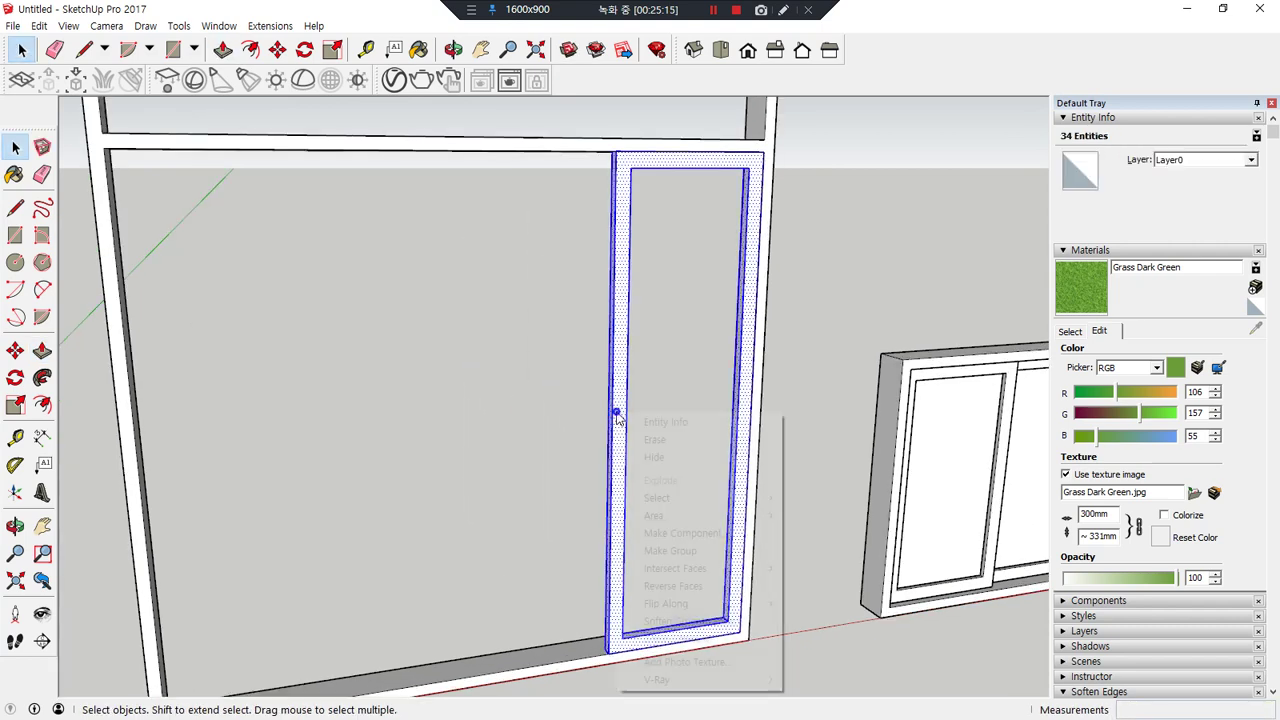
{"action": "key", "text": "g"}
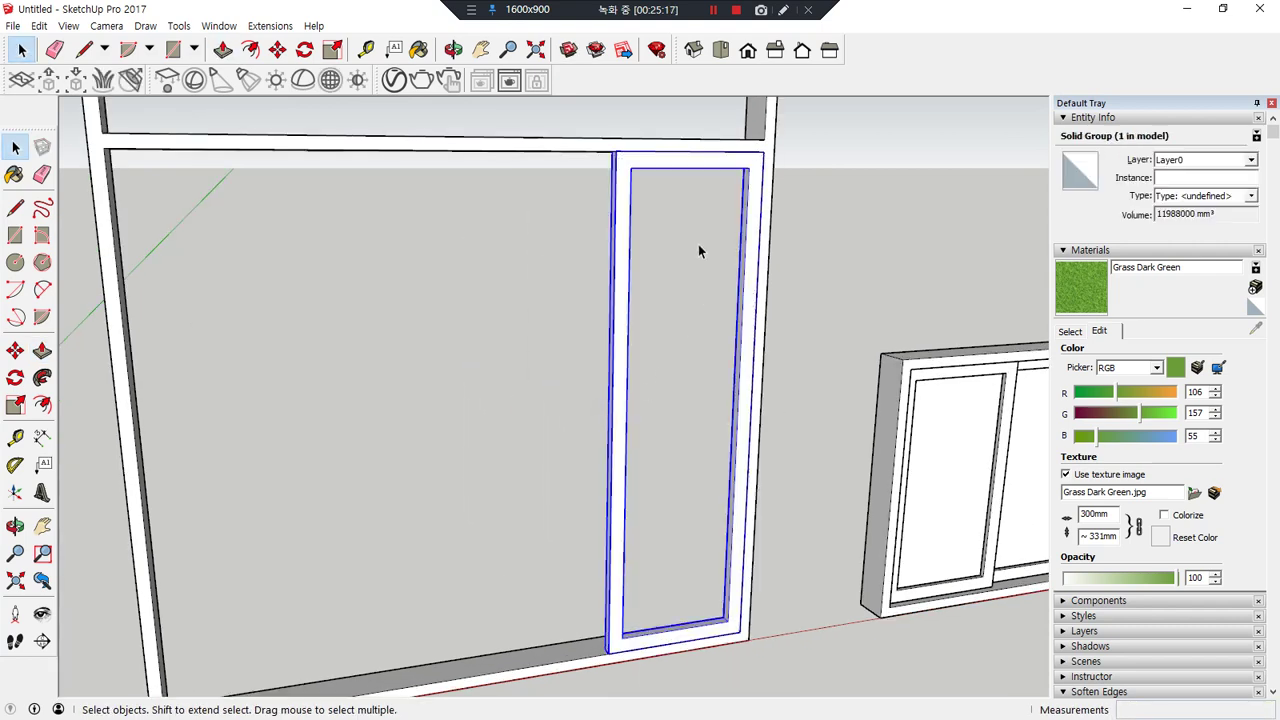
- Draw a rectangle across the sash's inner opening as its glass pane
{"action": "key", "text": "r"}
{"action": "left_click", "coordinate": [631, 167]}
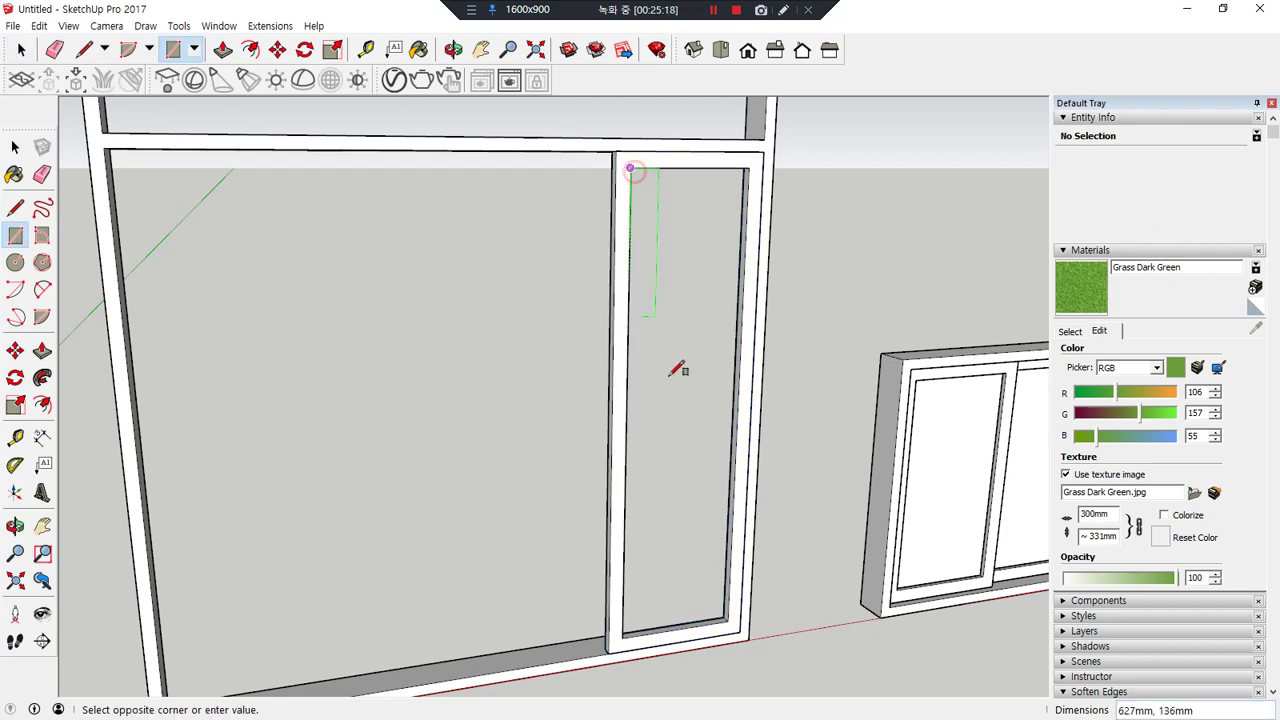
{"action": "left_click", "coordinate": [730, 624]}
- Move the glass face with its edges 20 mm into the sash, to the middle of the sash's depth
{"action": "key", "text": "space"}
{"action": "left_click", "coordinate": [669, 413]}
{"action": "middle_click_drag", "start_coordinate": [385, 484], "coordinate": [1103, 512]}
{"action": "scroll", "coordinate": [606, 501], "scroll_direction": "up", "scroll_amount": 4}
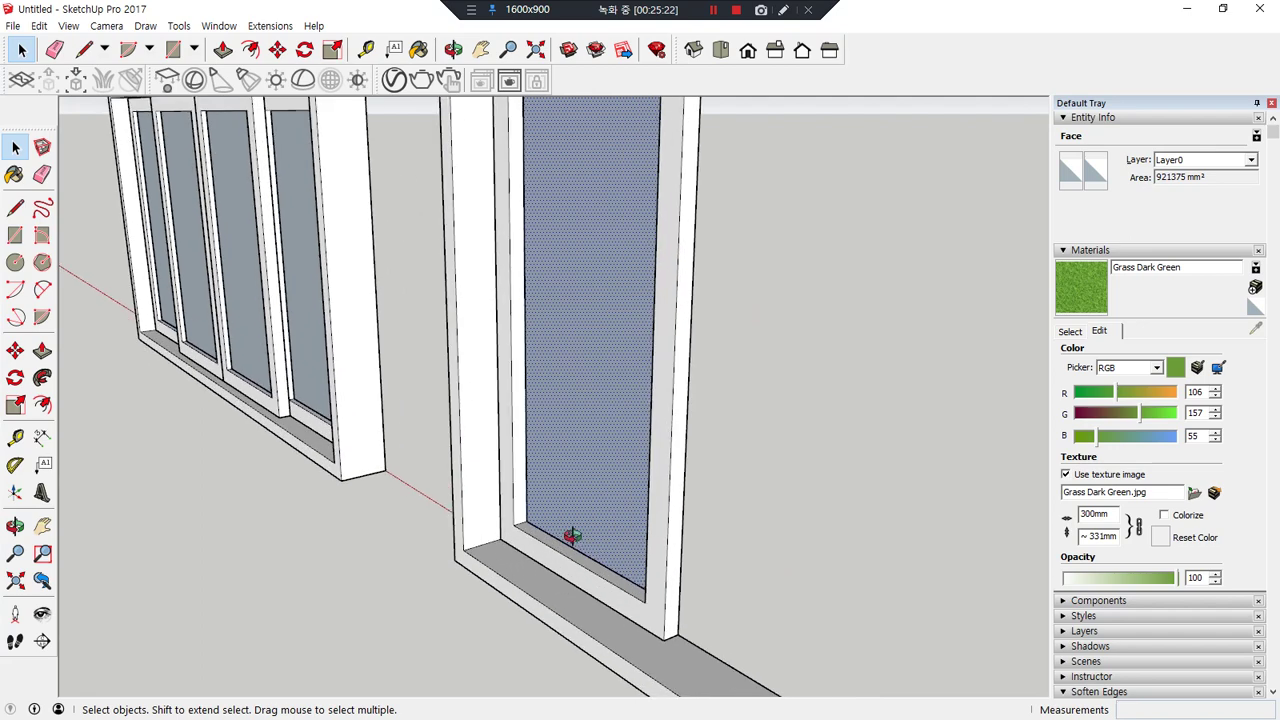
{"action": "middle_click_drag", "start_coordinate": [572, 536], "coordinate": [646, 497]}
{"action": "double_click", "coordinate": [646, 499]}
{"action": "scroll", "coordinate": [646, 499], "scroll_direction": "up", "scroll_amount": 5}
{"action": "key", "text": "m"}
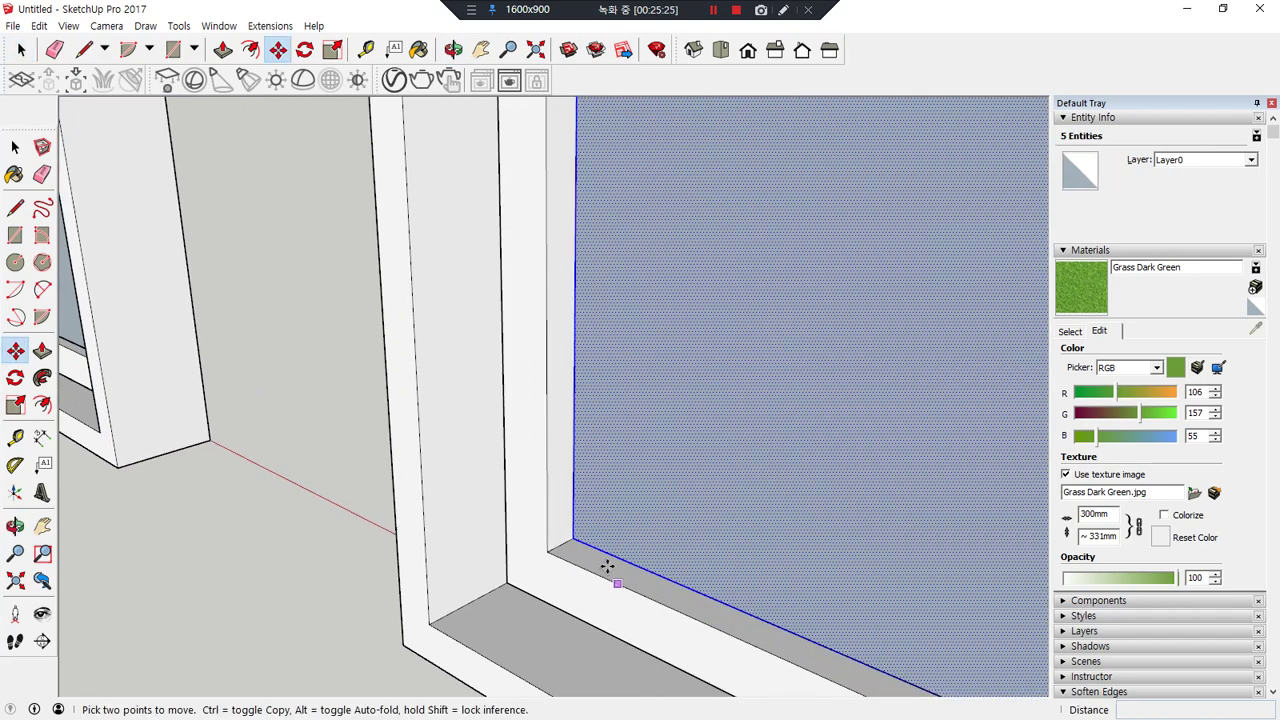
{"action": "left_click", "coordinate": [560, 528]}
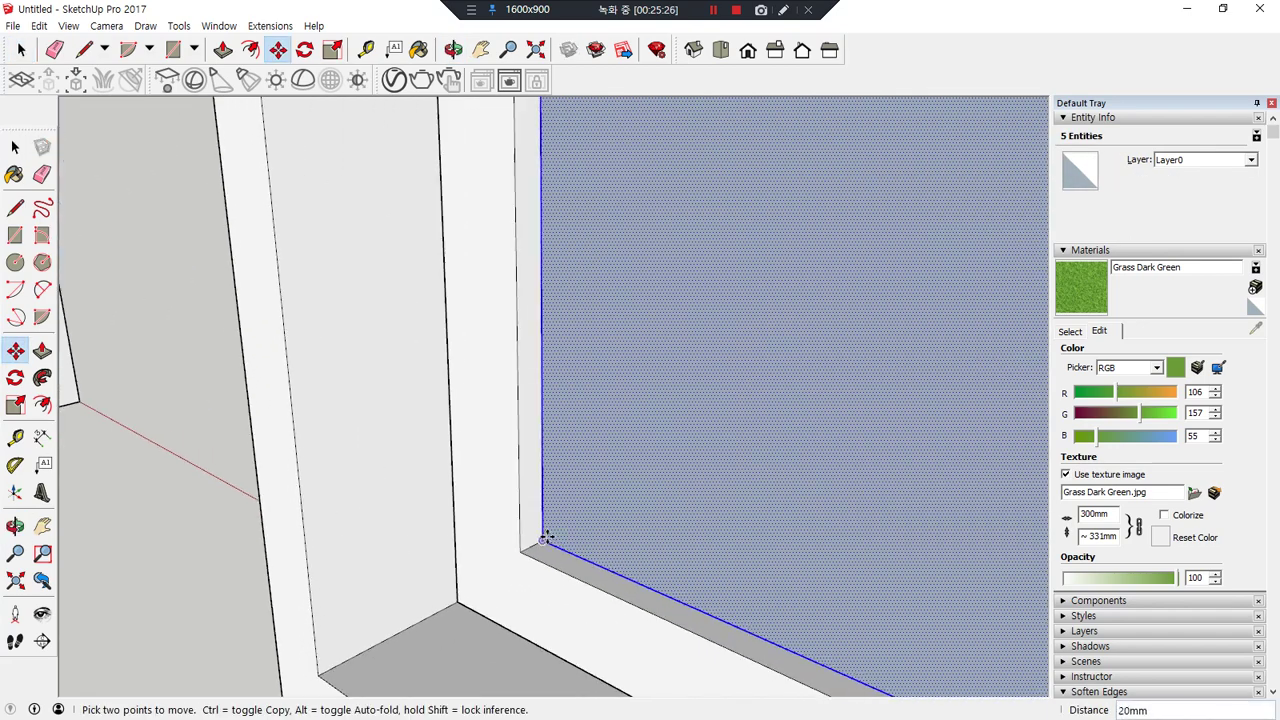
{"action": "key", "text": "space"}
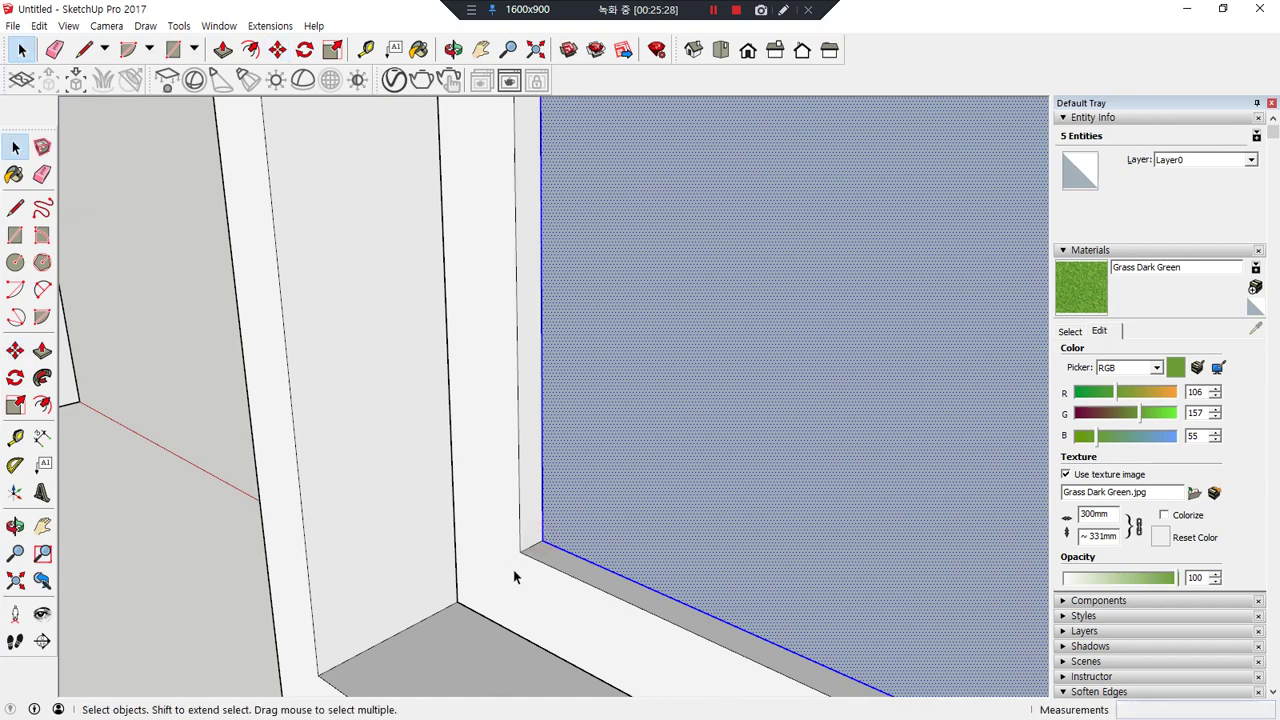
- Move the sash together with its glass pane about 35 mm along the depth of the outer frame
{"action": "left_click", "coordinate": [475, 511], "text": "shift"}
{"action": "scroll", "coordinate": [505, 598], "scroll_direction": "down", "scroll_amount": 2}
{"action": "key", "text": "m"}
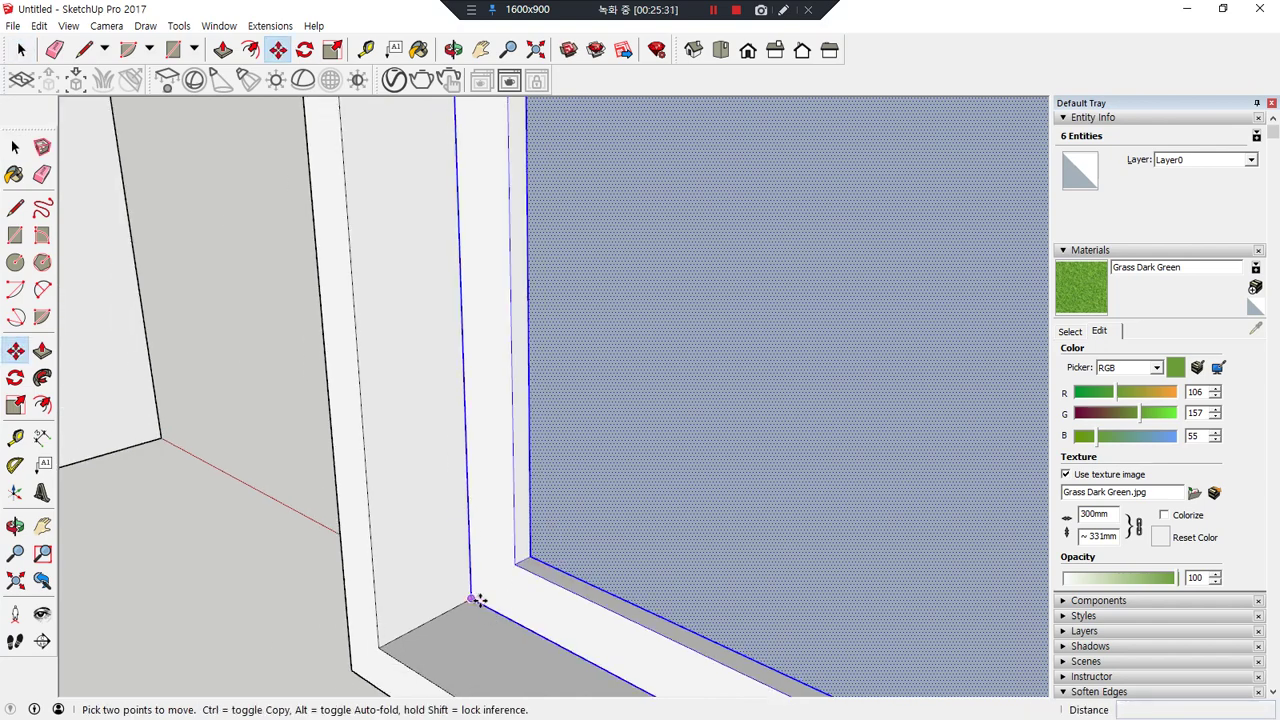
{"action": "left_click", "coordinate": [473, 597]}
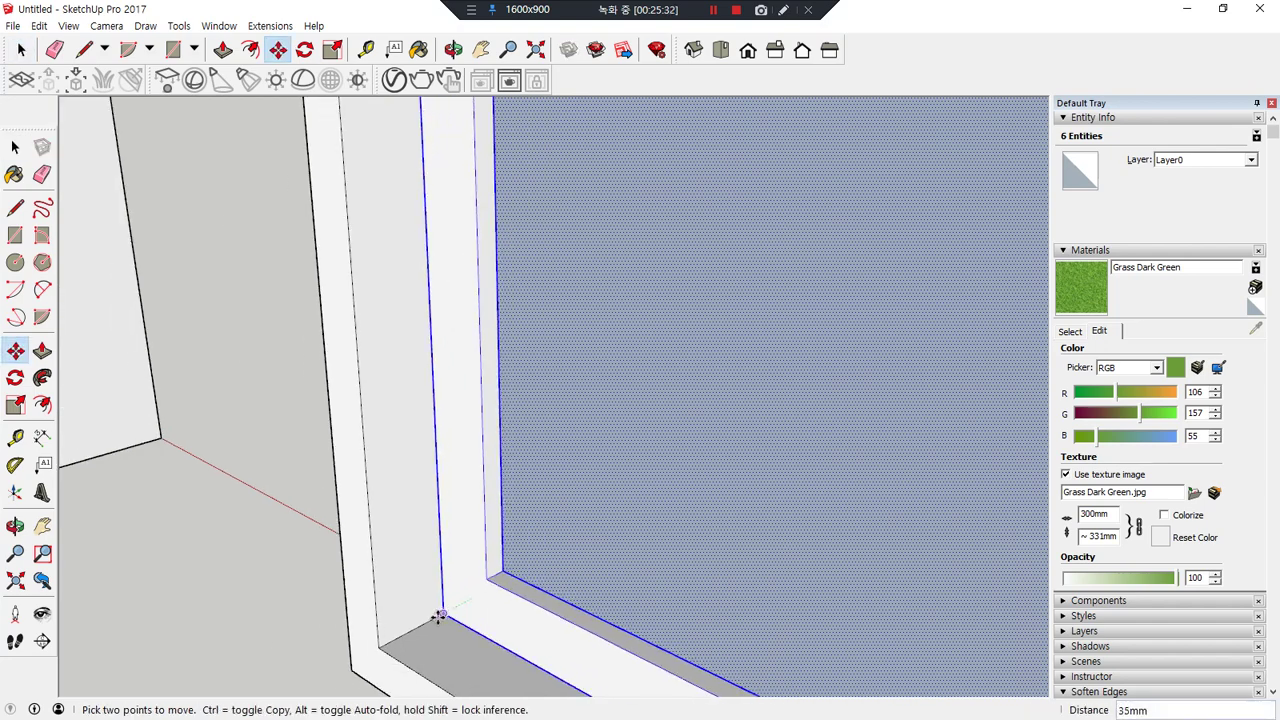
- Copy the glazed sash sideways and place the copy beside the first sash in the lower opening
{"action": "scroll", "coordinate": [603, 569], "scroll_direction": "down", "scroll_amount": 5}
{"action": "middle_click_drag", "start_coordinate": [606, 563], "coordinate": [506, 454]}
{"action": "scroll", "coordinate": [291, 463], "scroll_direction": "up", "scroll_amount": 3}
{"action": "scroll", "coordinate": [506, 454], "scroll_direction": "up", "scroll_amount": 1}
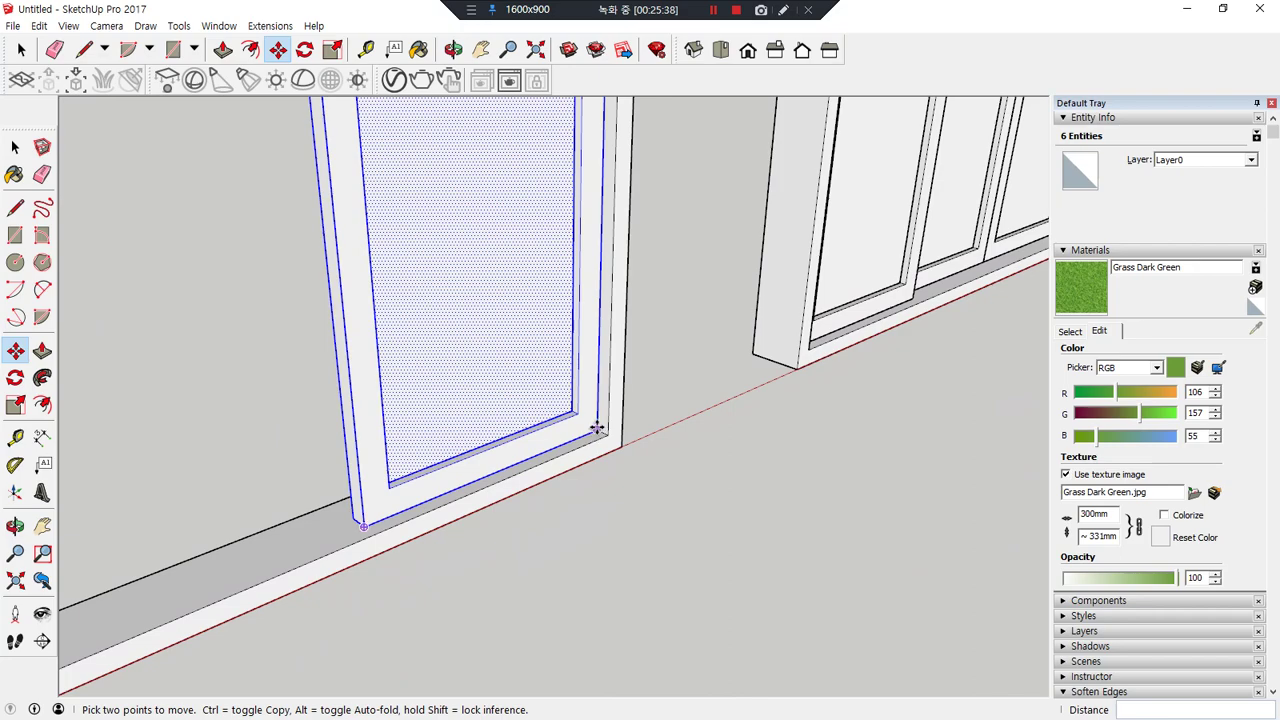
{"action": "left_click", "coordinate": [597, 428]}
{"action": "key", "text": "ctrl"}
{"action": "left_click", "coordinate": [331, 486]}
- Place the copied sash against the first sash's rear corner and shift it sideways so that the two overlap by 60 mm
{"action": "middle_click_drag", "start_coordinate": [243, 500], "coordinate": [623, 417]}
{"action": "scroll", "coordinate": [600, 418], "scroll_direction": "up", "scroll_amount": 4}
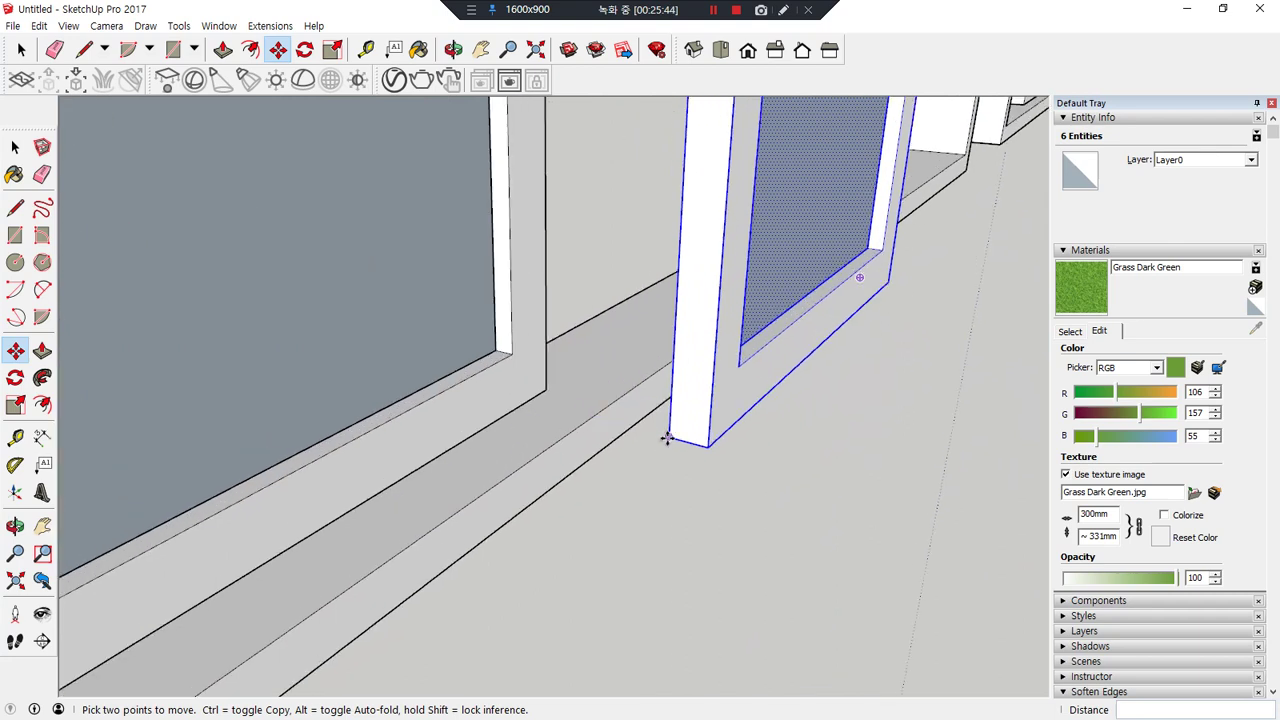
{"action": "left_click", "coordinate": [667, 438]}
{"action": "left_click", "coordinate": [540, 390]}
{"action": "left_click", "coordinate": [550, 390]}
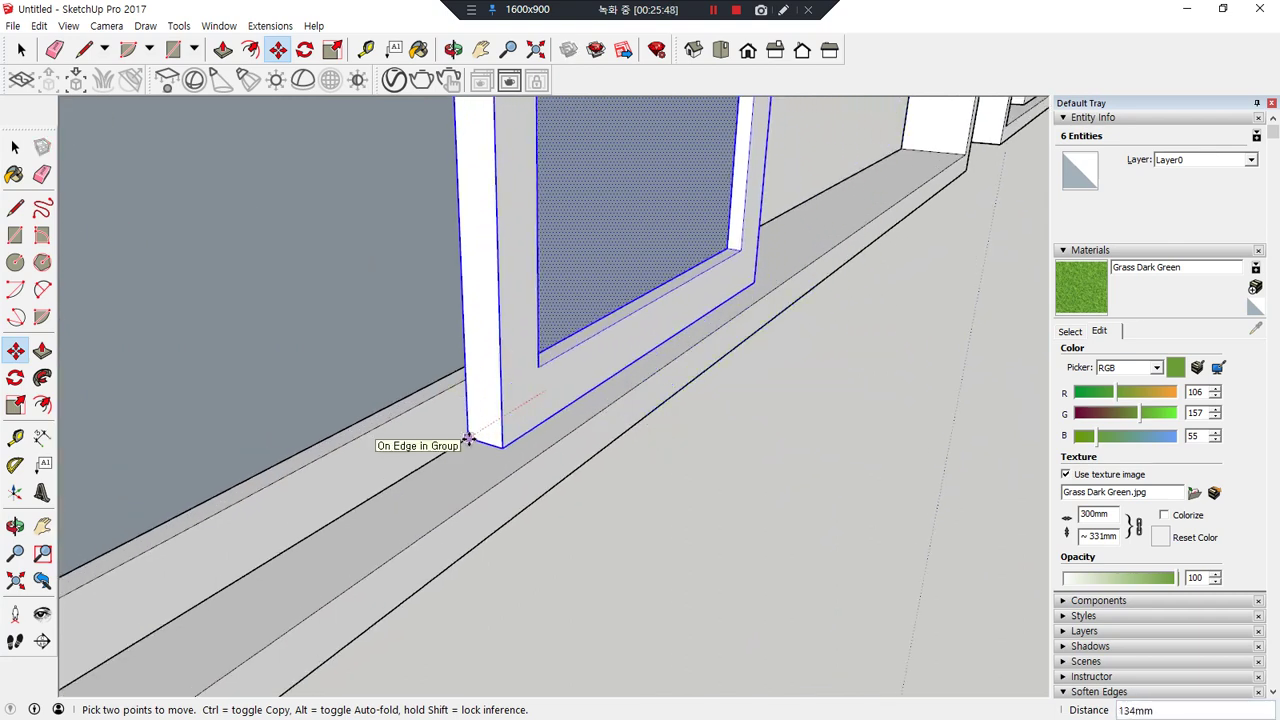
{"action": "key", "text": "Escape"}
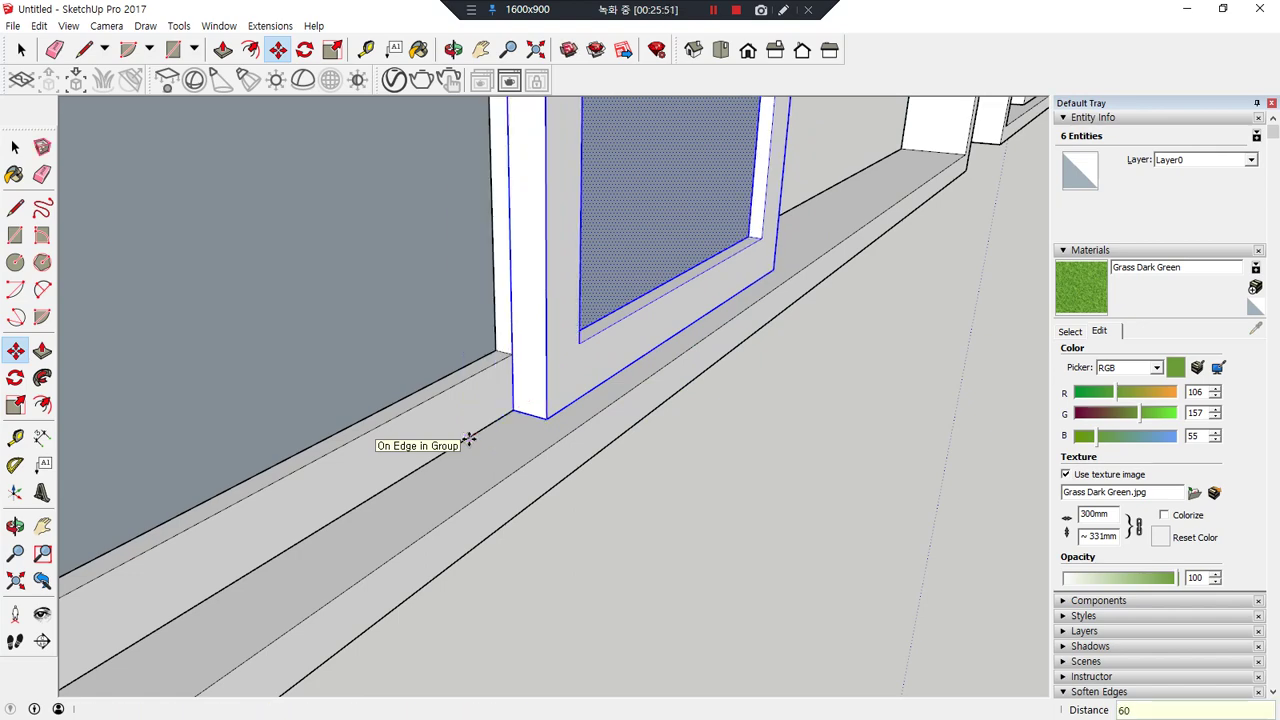
- Try to copy the two glazed sashes toward the empty half of the lower opening
{"action": "key", "text": "space"}
{"action": "scroll", "coordinate": [472, 414], "scroll_direction": "down", "scroll_amount": 5}
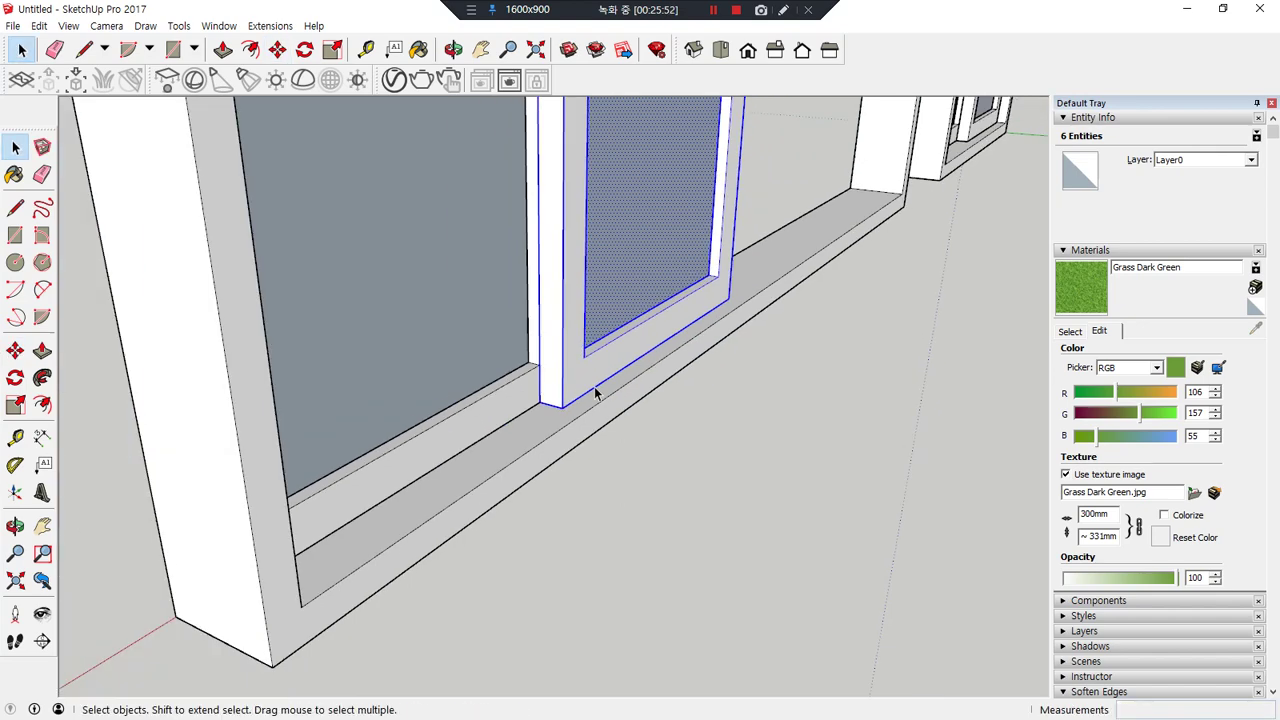
{"action": "middle_click_drag", "start_coordinate": [731, 443], "coordinate": [655, 570]}
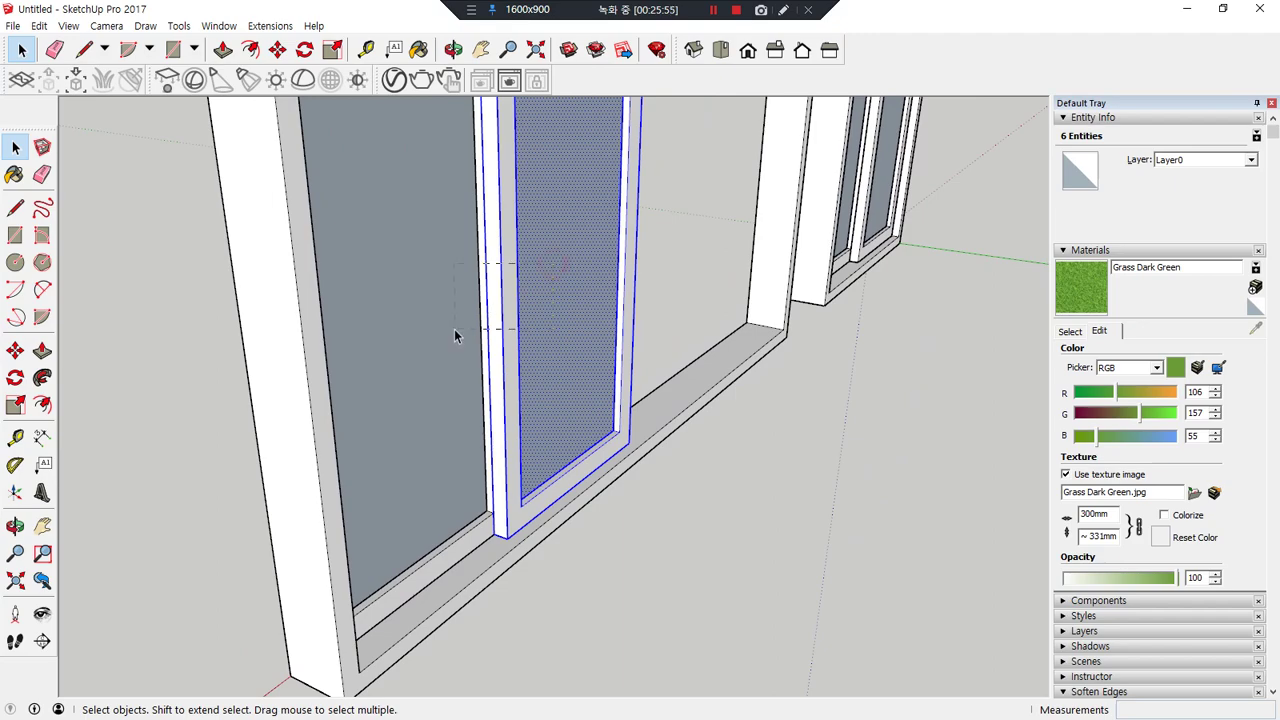
{"action": "middle_click_drag", "start_coordinate": [424, 446], "coordinate": [838, 418]}
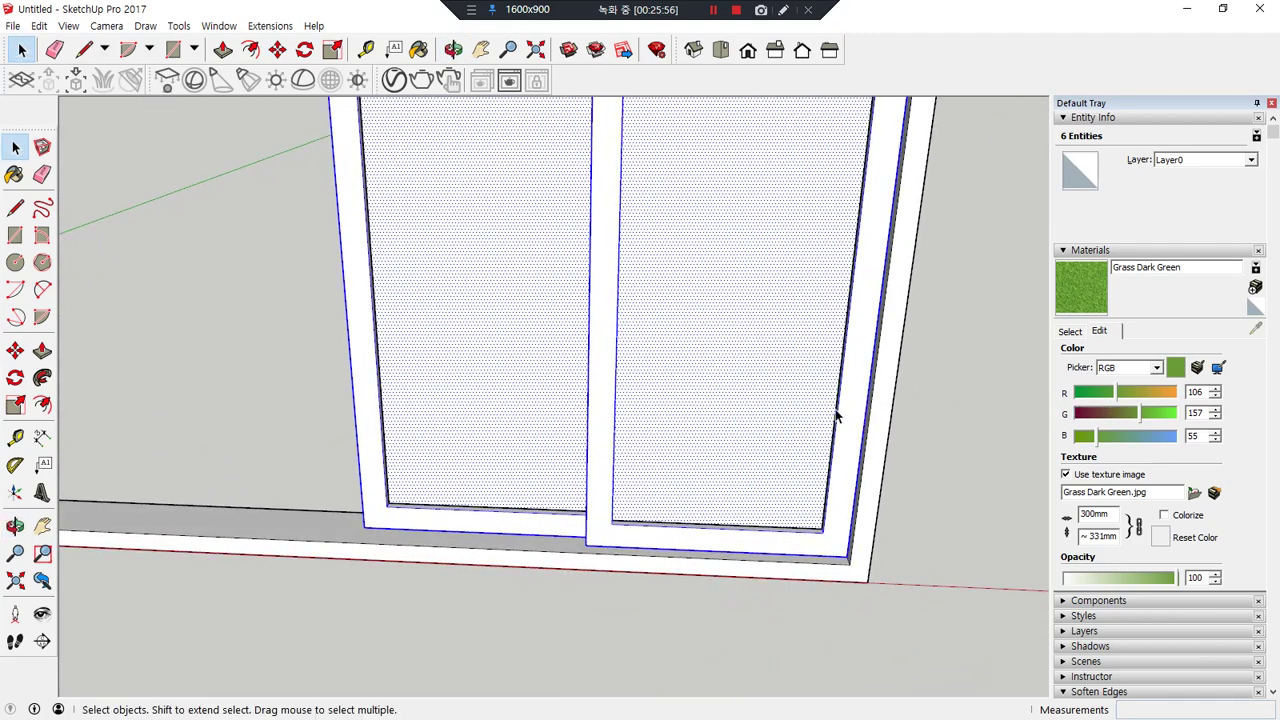
{"action": "scroll", "coordinate": [838, 418], "scroll_direction": "down", "scroll_amount": 4}
{"action": "key", "text": "m"}
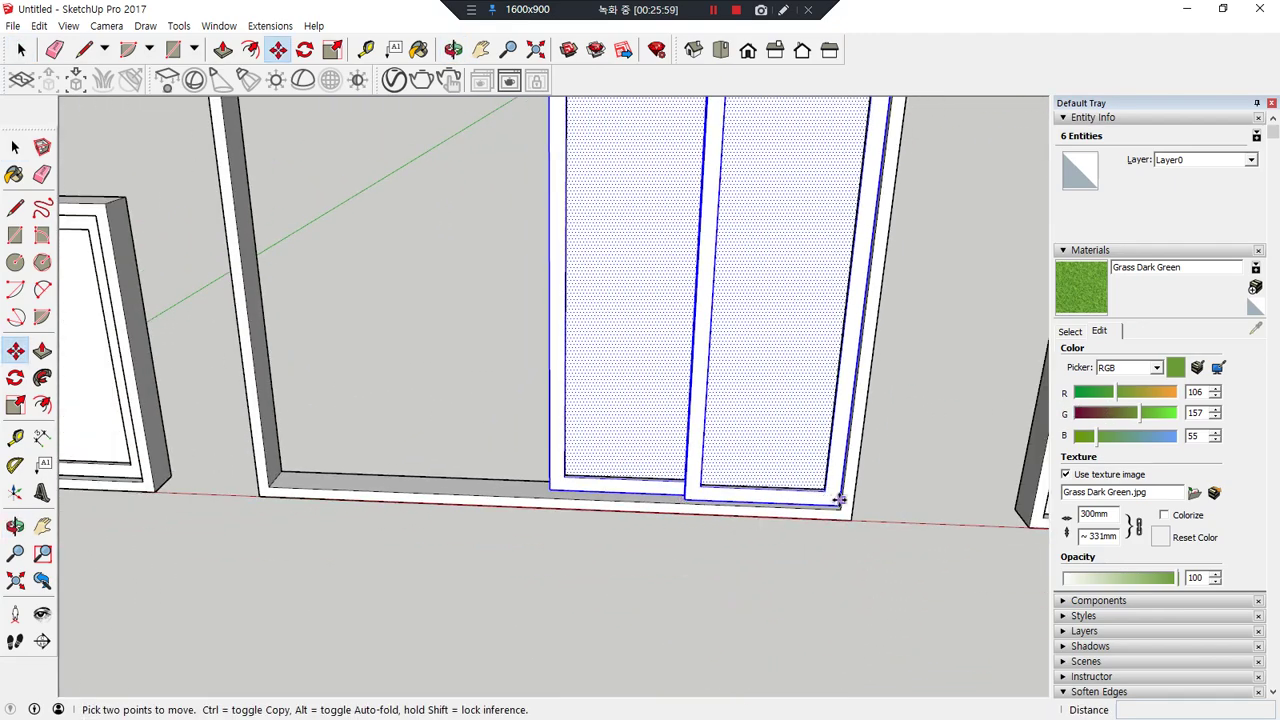
{"action": "left_click", "coordinate": [831, 503]}
{"action": "key", "text": "ctrl"}
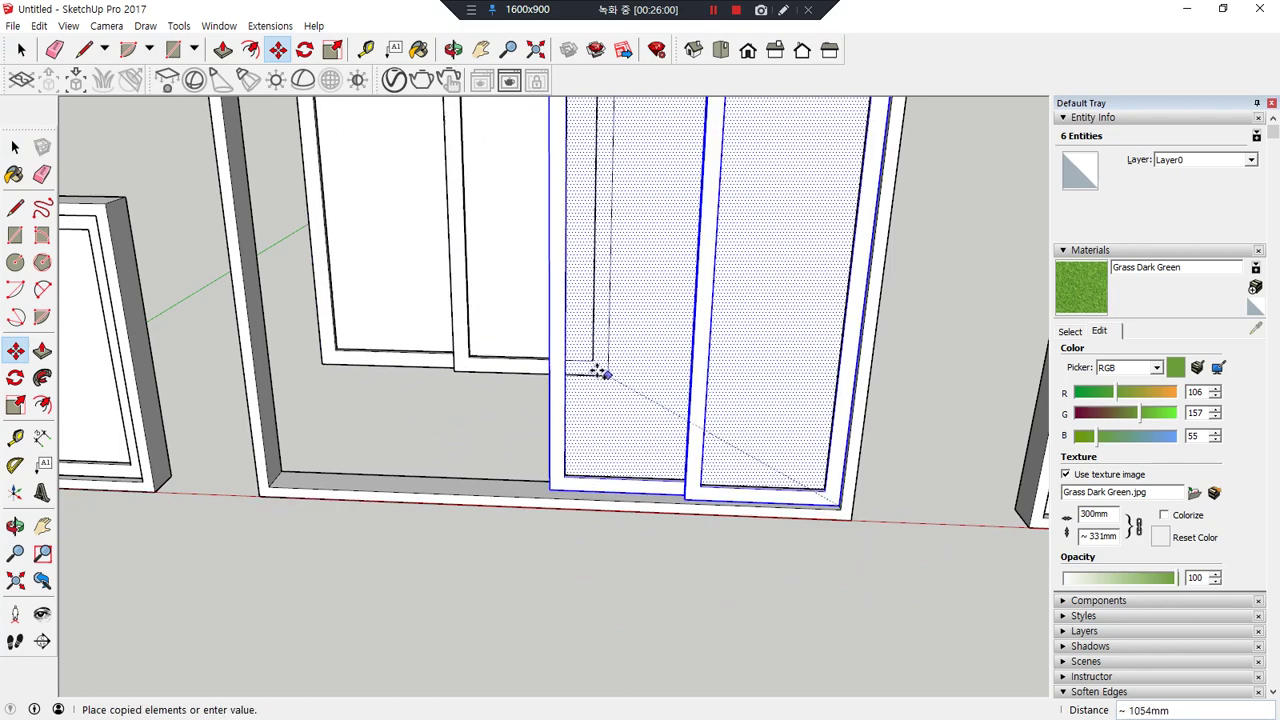
{"action": "left_click", "coordinate": [643, 357]}
{"action": "middle_click_drag", "start_coordinate": [860, 363], "coordinate": [938, 436]}
{"action": "key", "text": "ctrl+z"}
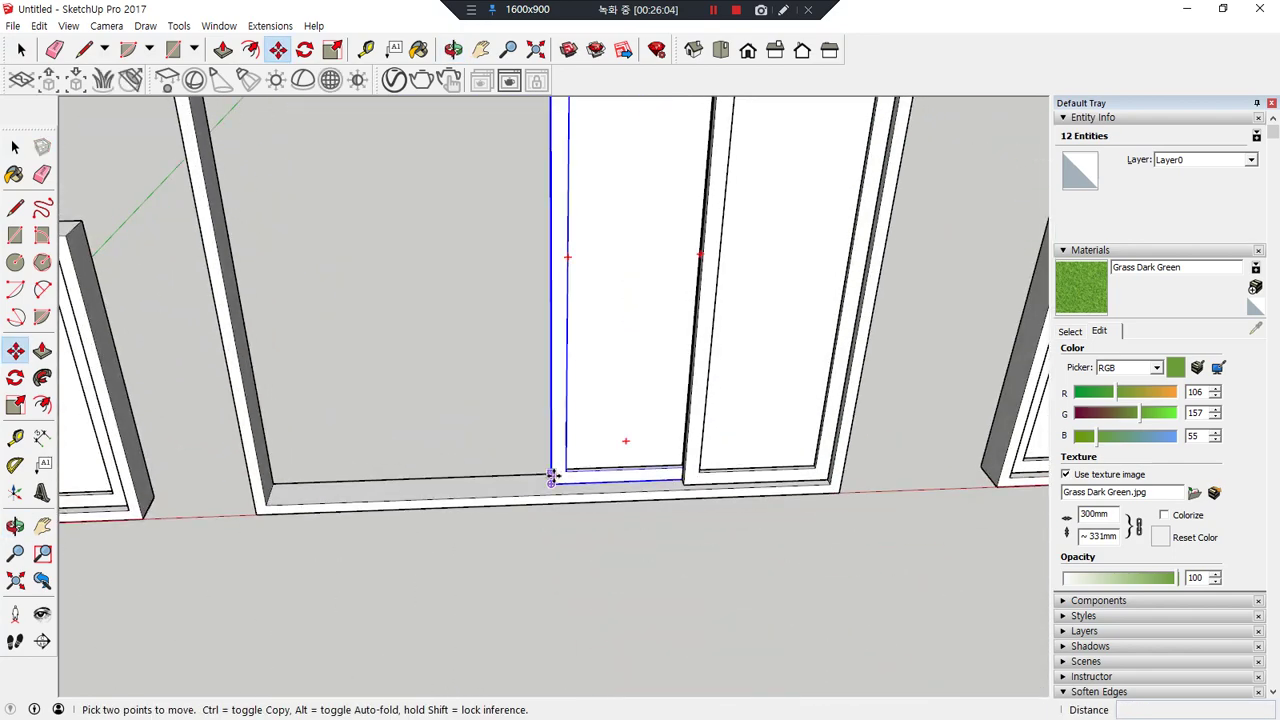
- Select both glazed sashes in the lower opening and copy them about 1143 mm away, out in front of the frame
{"action": "key", "text": "space"}
{"action": "left_click_drag", "start_coordinate": [760, 300], "coordinate": [620, 370]}
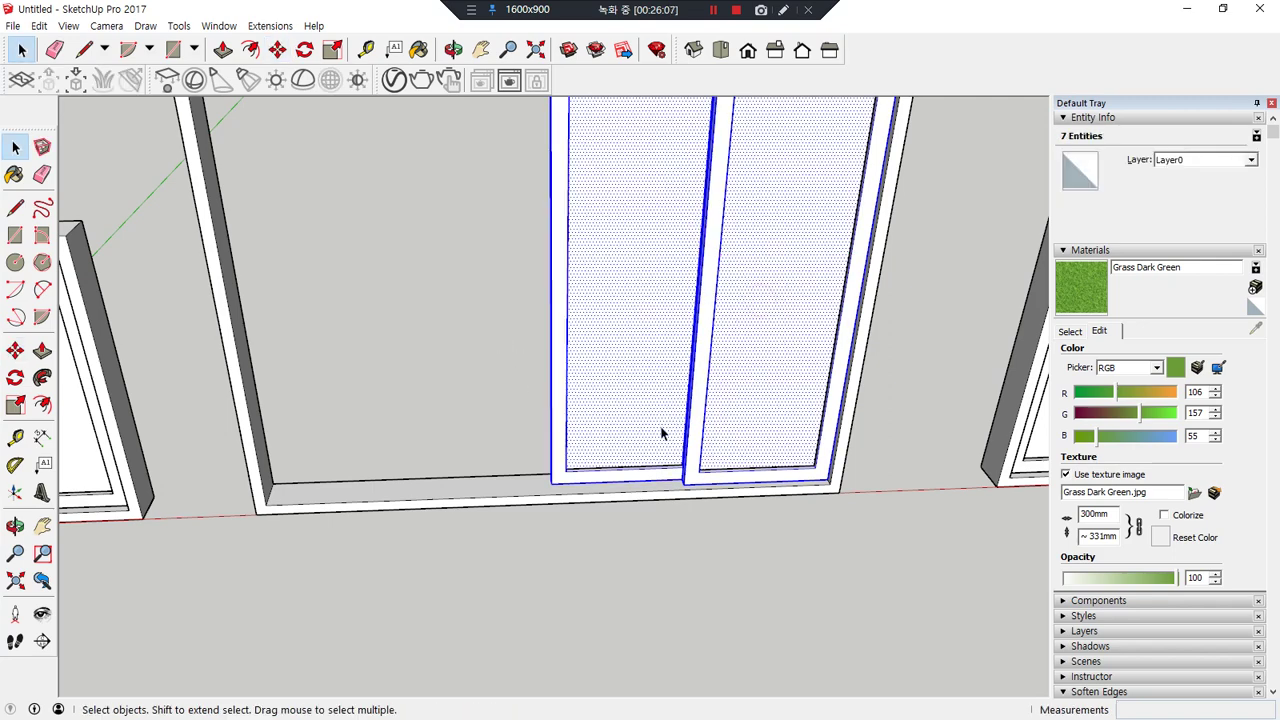
{"action": "key", "text": "m"}
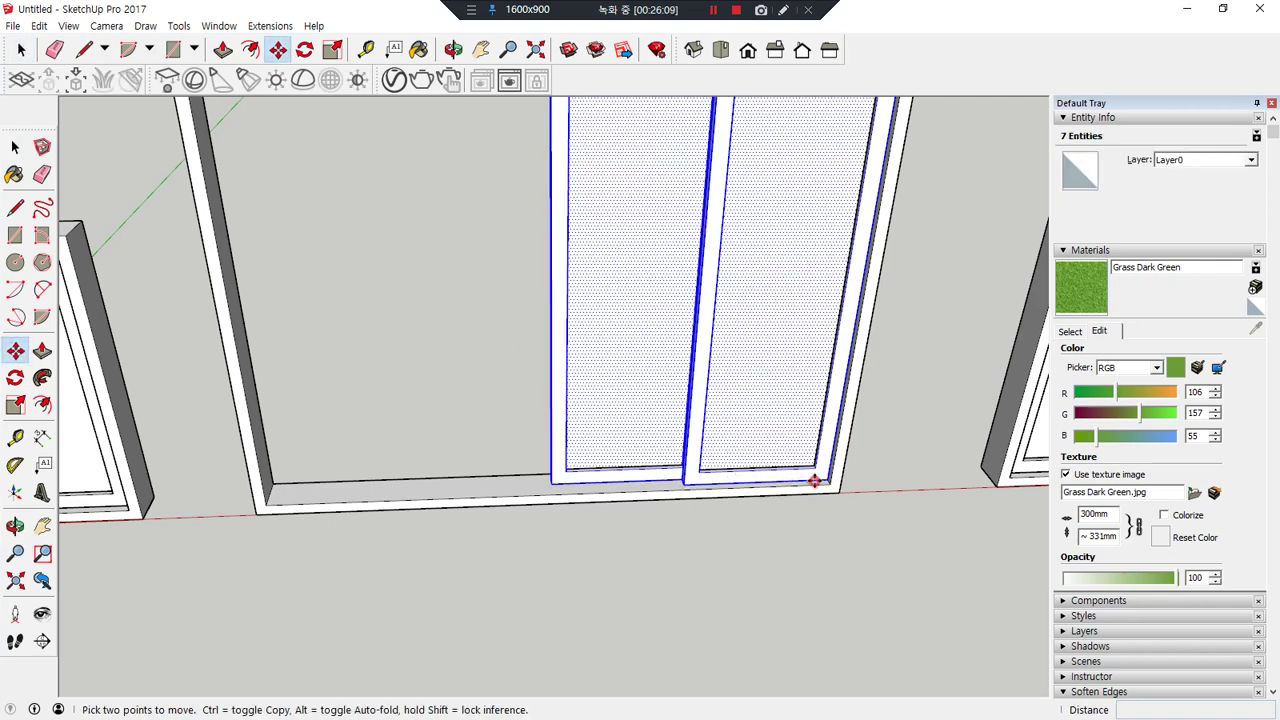
{"action": "left_click", "coordinate": [818, 478]}
{"action": "key", "text": "ctrl"}
{"action": "left_click", "coordinate": [650, 634]}
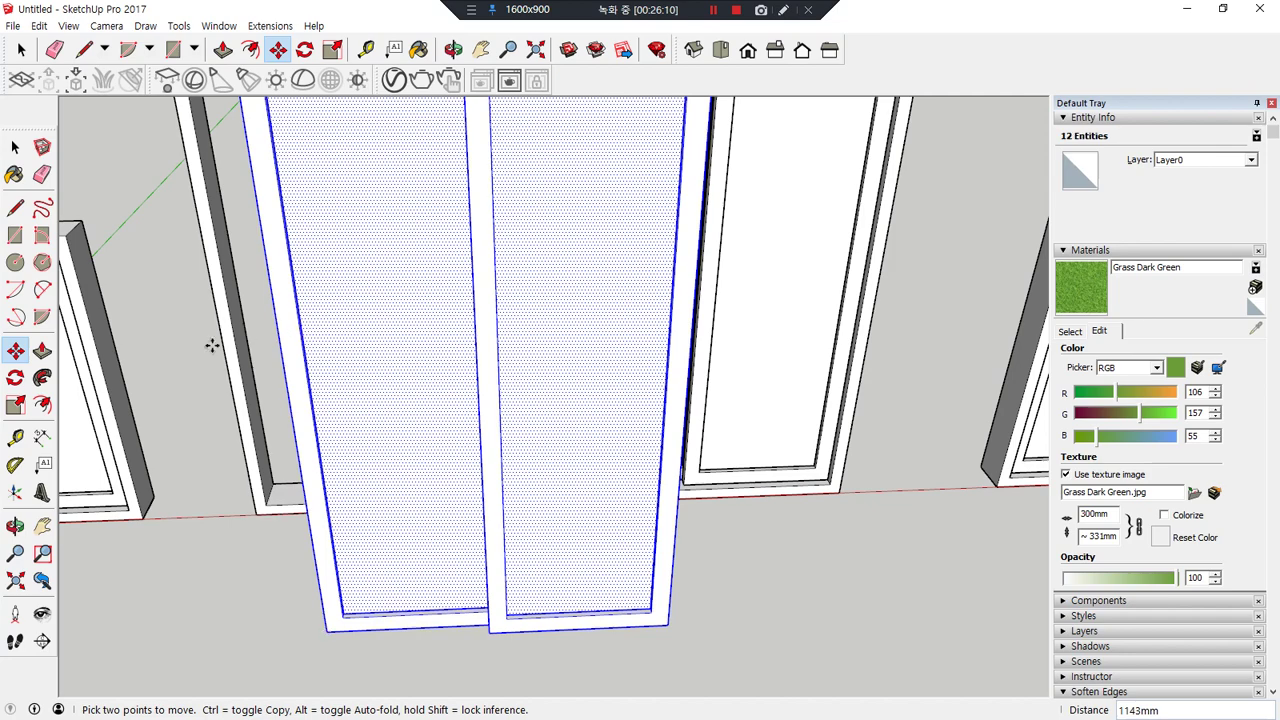
- Mirror the copied pair of sashes along the red axis with a scale factor of -1
{"action": "left_click", "coordinate": [15, 404]}
{"action": "middle_click_drag", "start_coordinate": [600, 420], "coordinate": [432, 438]}
{"action": "left_click_drag", "start_coordinate": [513, 387], "coordinate": [402, 362]}
{"action": "key", "text": "Return"}
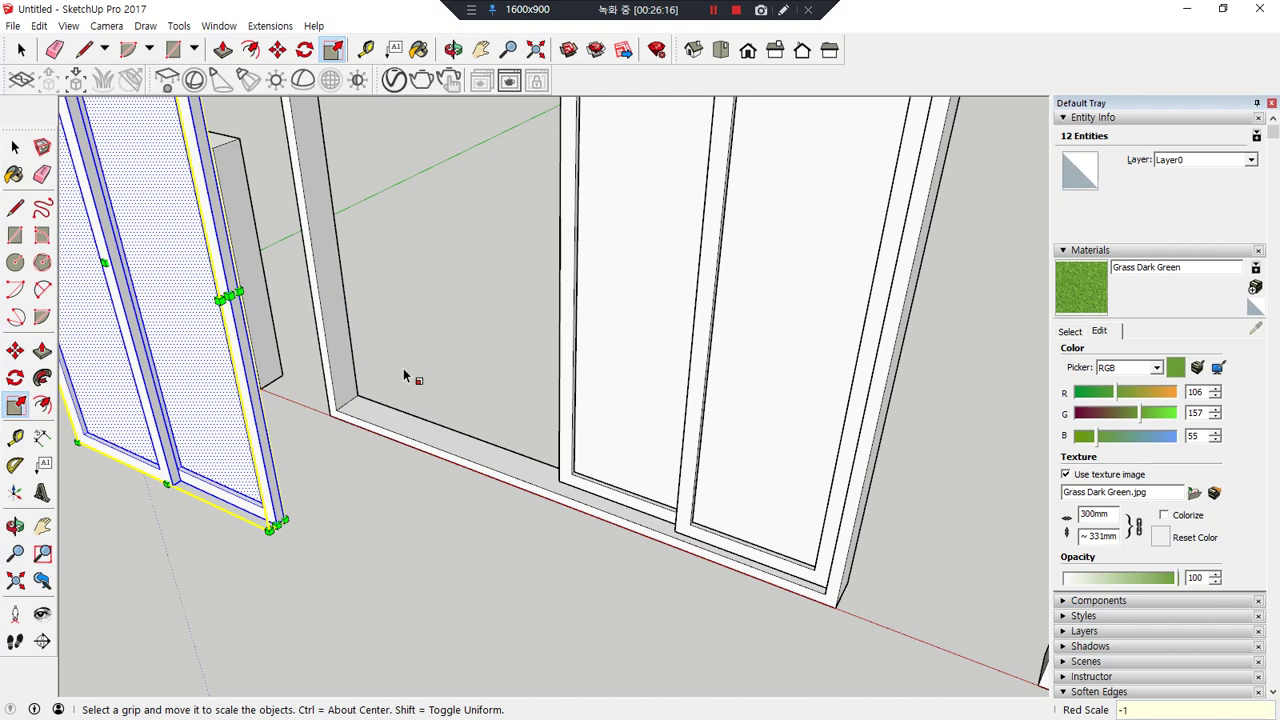
{"action": "left_click", "coordinate": [372, 513]}
- Move the mirrored pair of sashes by its bottom corner into the empty half of the lower opening, against the existing sashes
{"action": "key", "text": "m"}
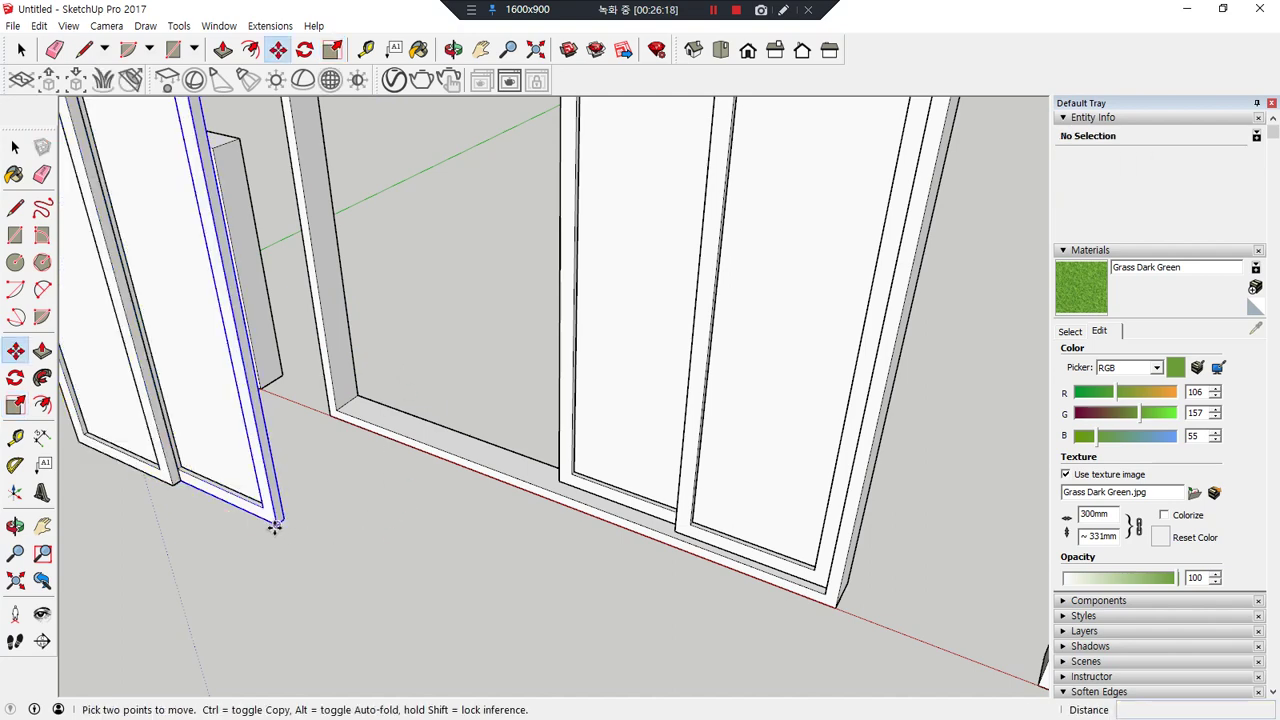
{"action": "key", "text": "space"}
{"action": "middle_click_drag", "start_coordinate": [308, 535], "coordinate": [487, 597]}
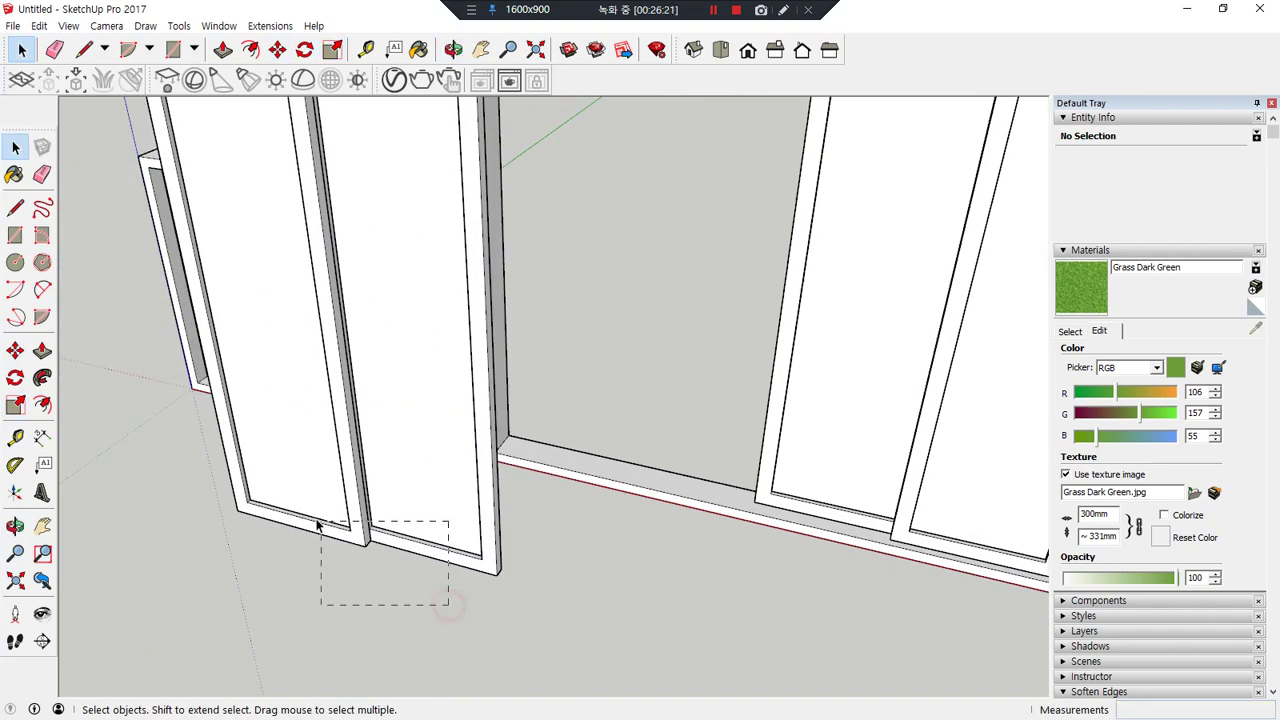
{"action": "left_click_drag", "start_coordinate": [324, 527], "coordinate": [320, 532]}
{"action": "key", "text": "m"}
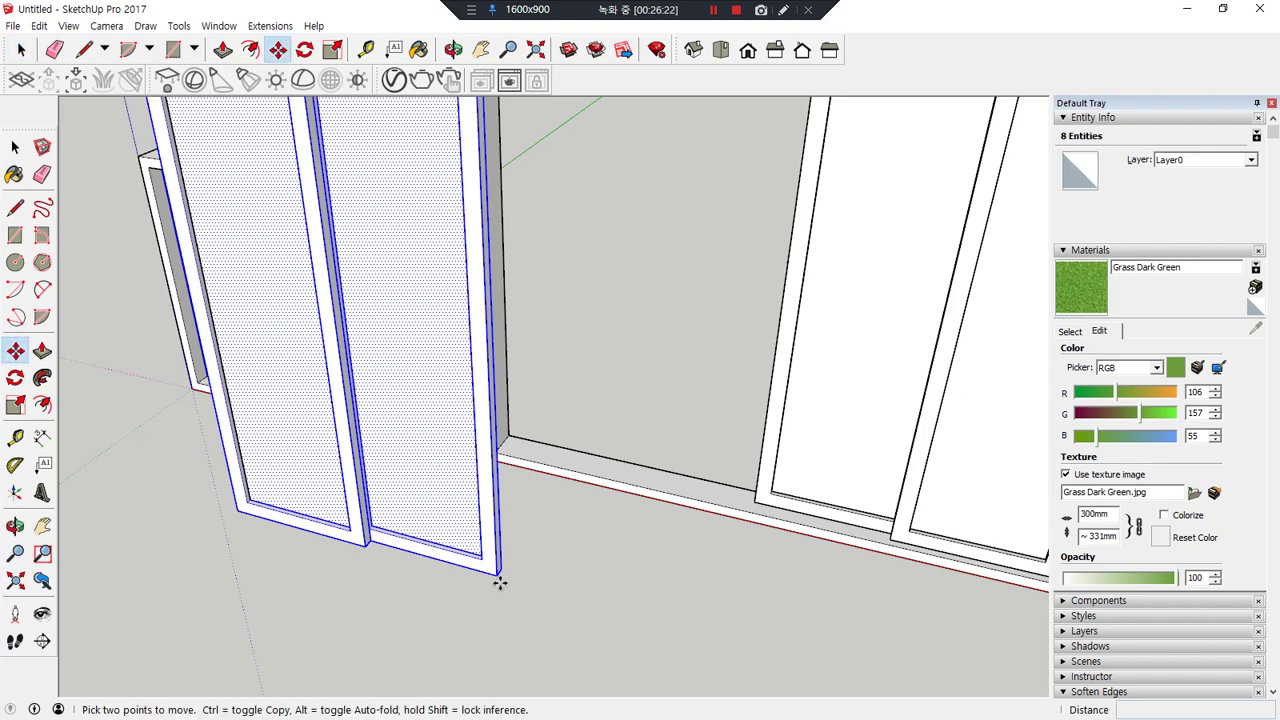
{"action": "left_click", "coordinate": [499, 571]}
{"action": "left_click", "coordinate": [752, 497]}
{"action": "scroll", "coordinate": [697, 571], "scroll_direction": "down", "scroll_amount": 3}
{"action": "key", "text": "space"}
{"action": "mouse_move", "coordinate": [757, 580]}
{"action": "left_mouse_down"}
{"action": "mouse_move", "coordinate": [534, 543]}
{"action": "mouse_move", "coordinate": [986, 623]}
{"action": "left_mouse_up"}
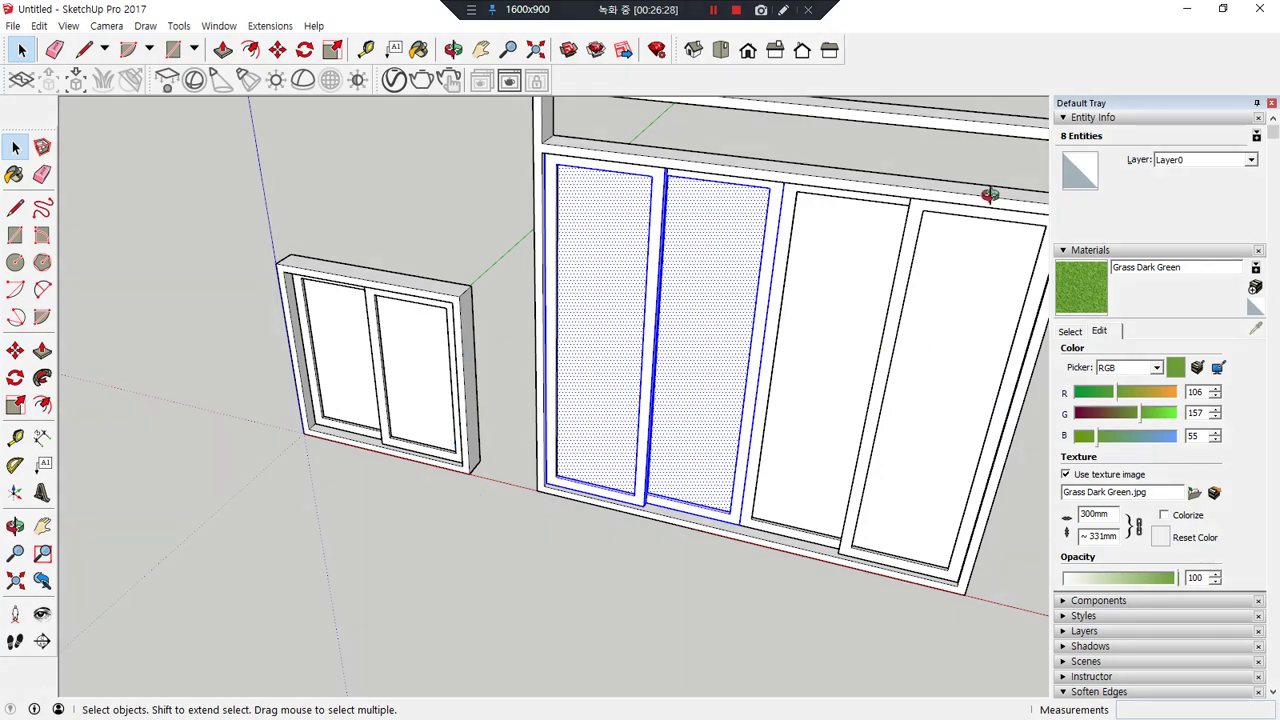
- Draw a 1155 × 255 mm rectangle filling half of the transom opening, from its upper end corner to the opening's midpoint
{"action": "middle_click_drag", "start_coordinate": [995, 203], "coordinate": [714, 428]}
{"action": "scroll", "coordinate": [724, 326], "scroll_direction": "up", "scroll_amount": 5}
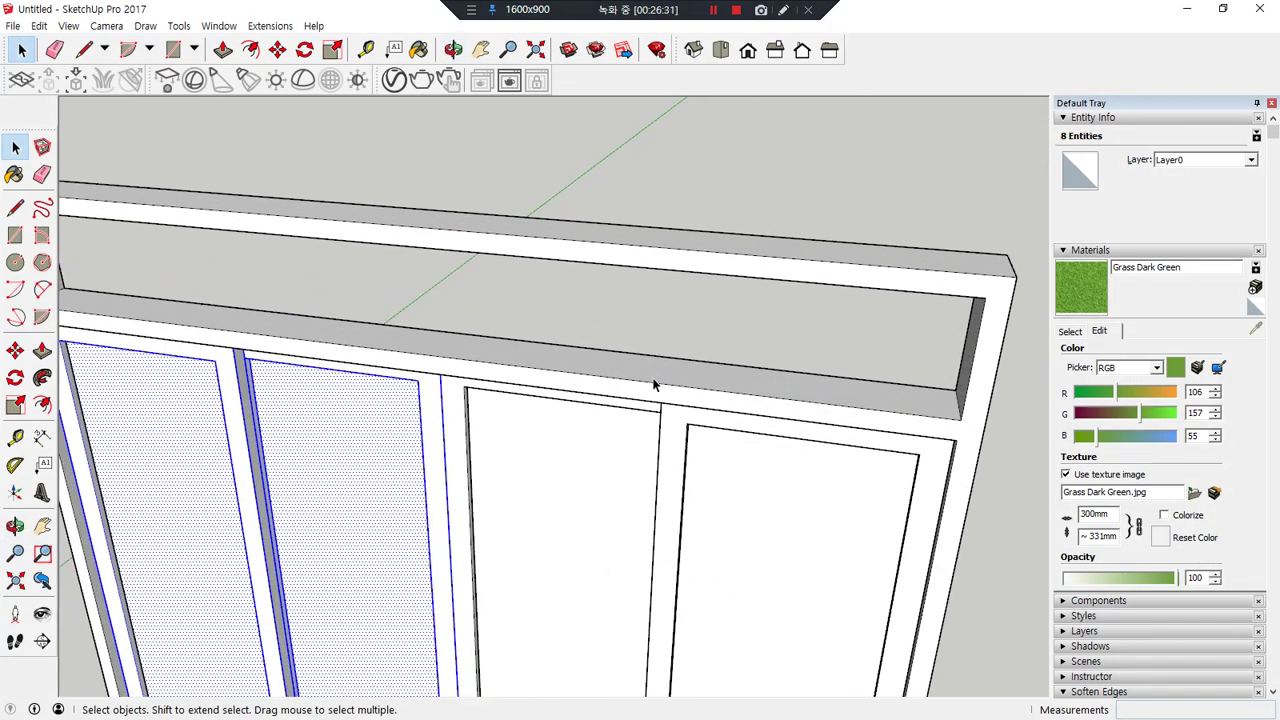
{"action": "key", "text": "r"}
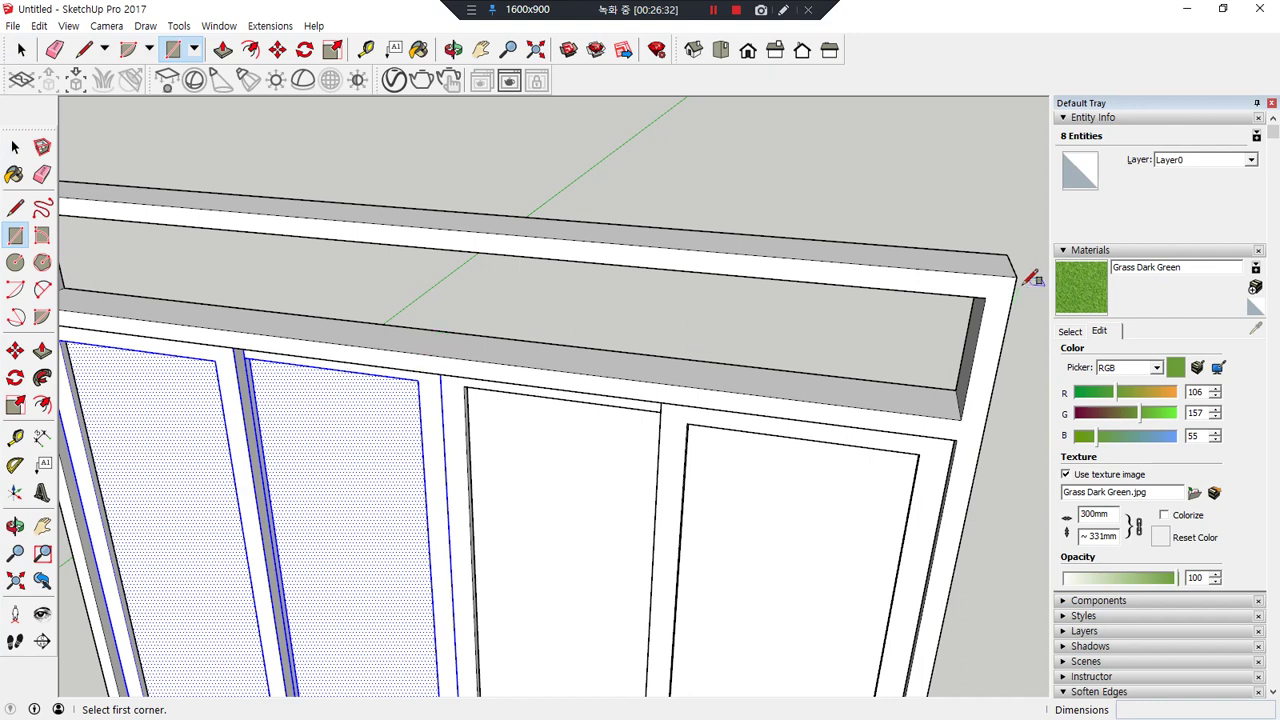
{"action": "left_click", "coordinate": [985, 298]}
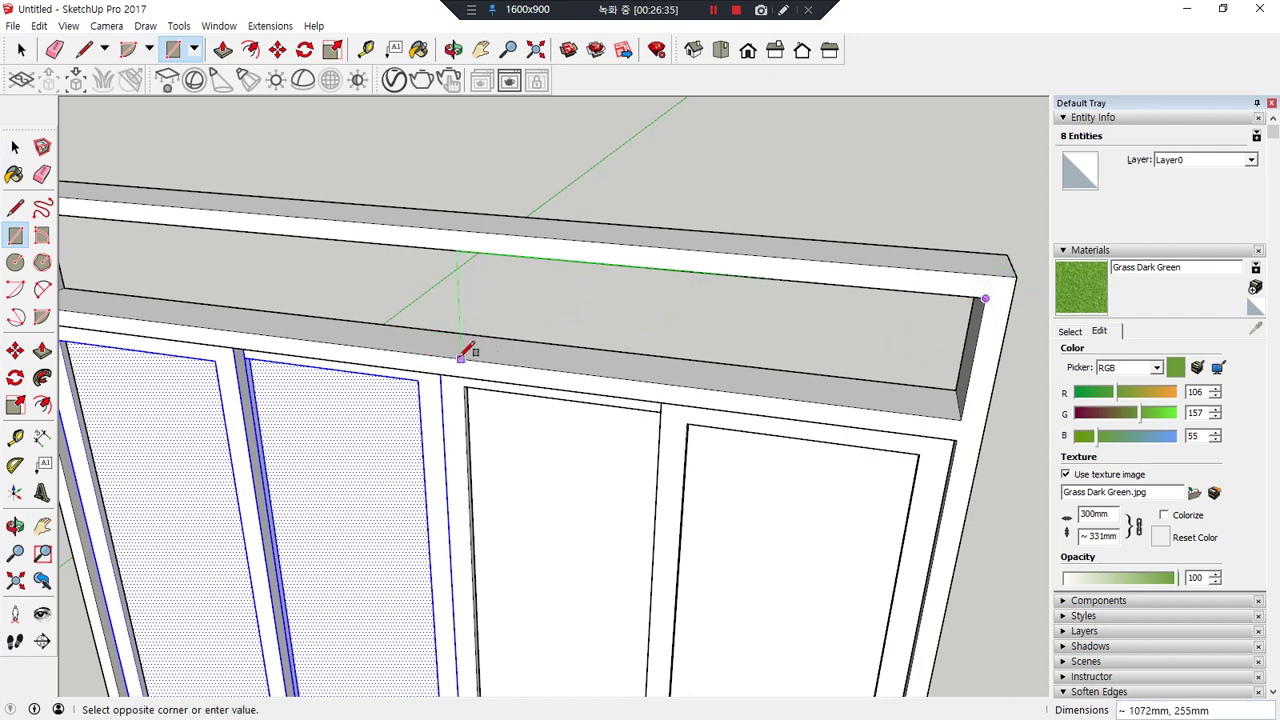
{"action": "left_click", "coordinate": [426, 354]}
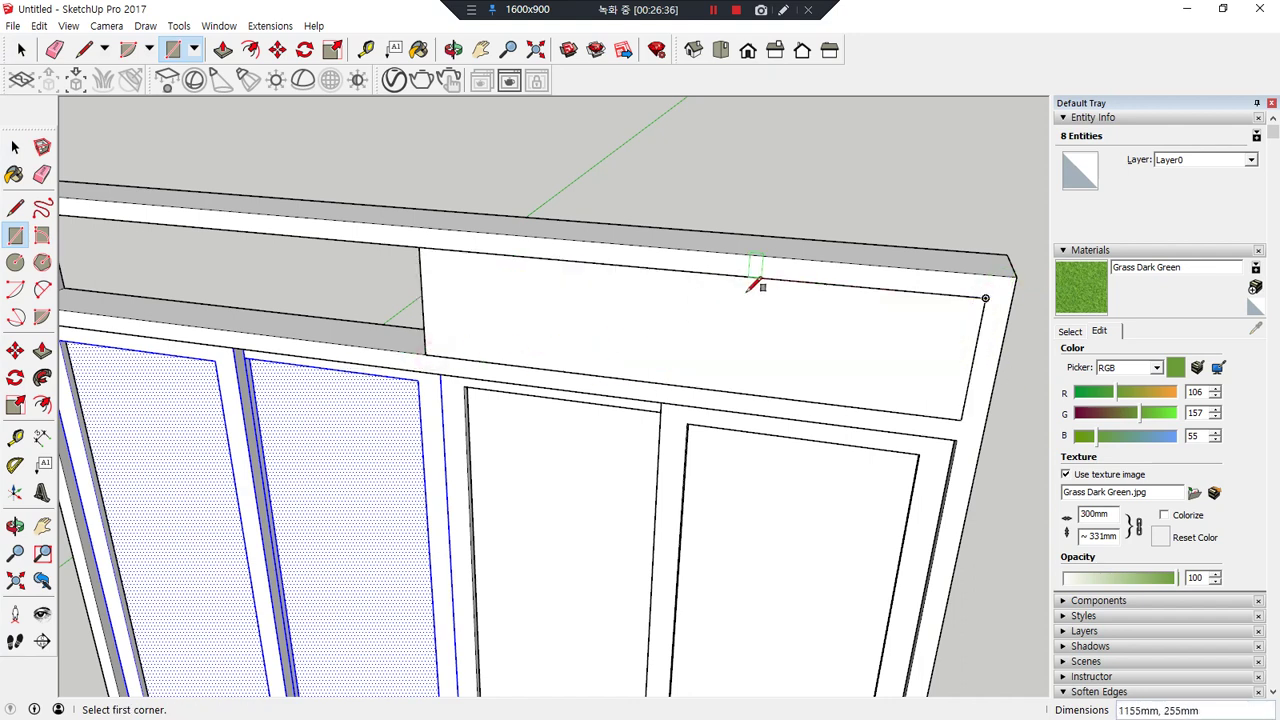
- Split the transom rectangle with a vertical line at its midpoint and delete the half nearer the middle of the frame
{"action": "key", "text": "l"}
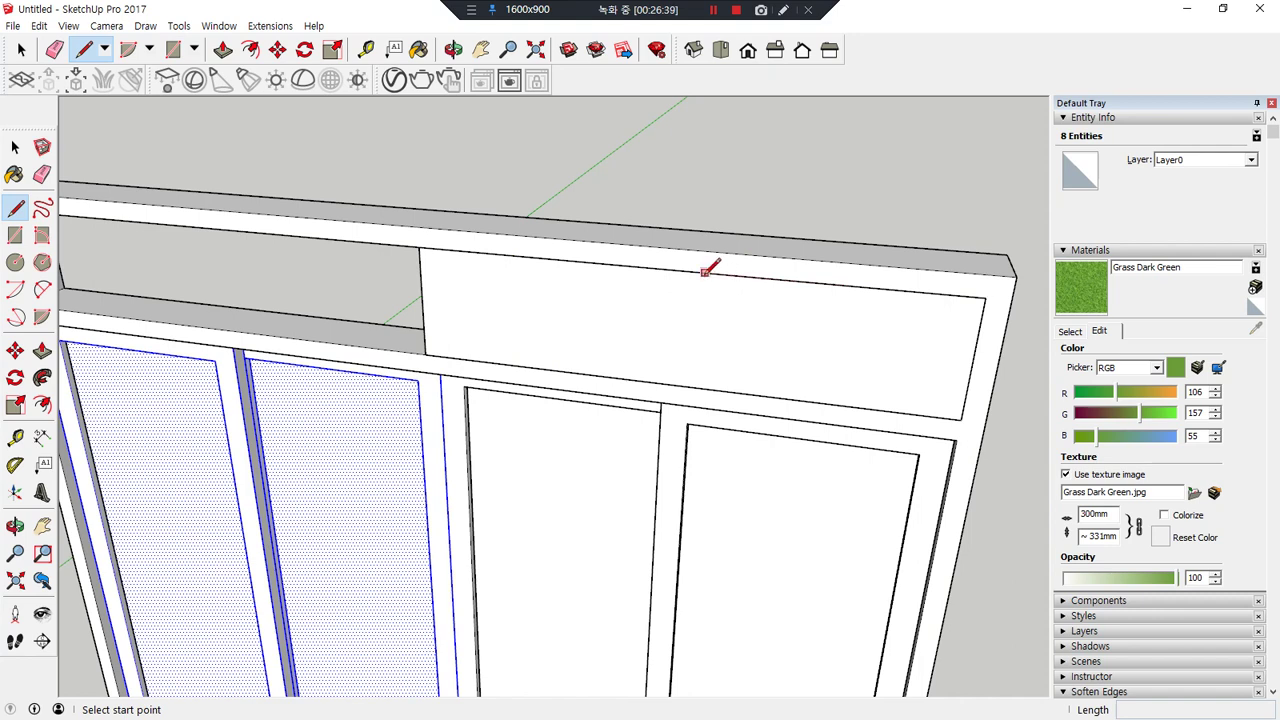
{"action": "left_click", "coordinate": [679, 270]}
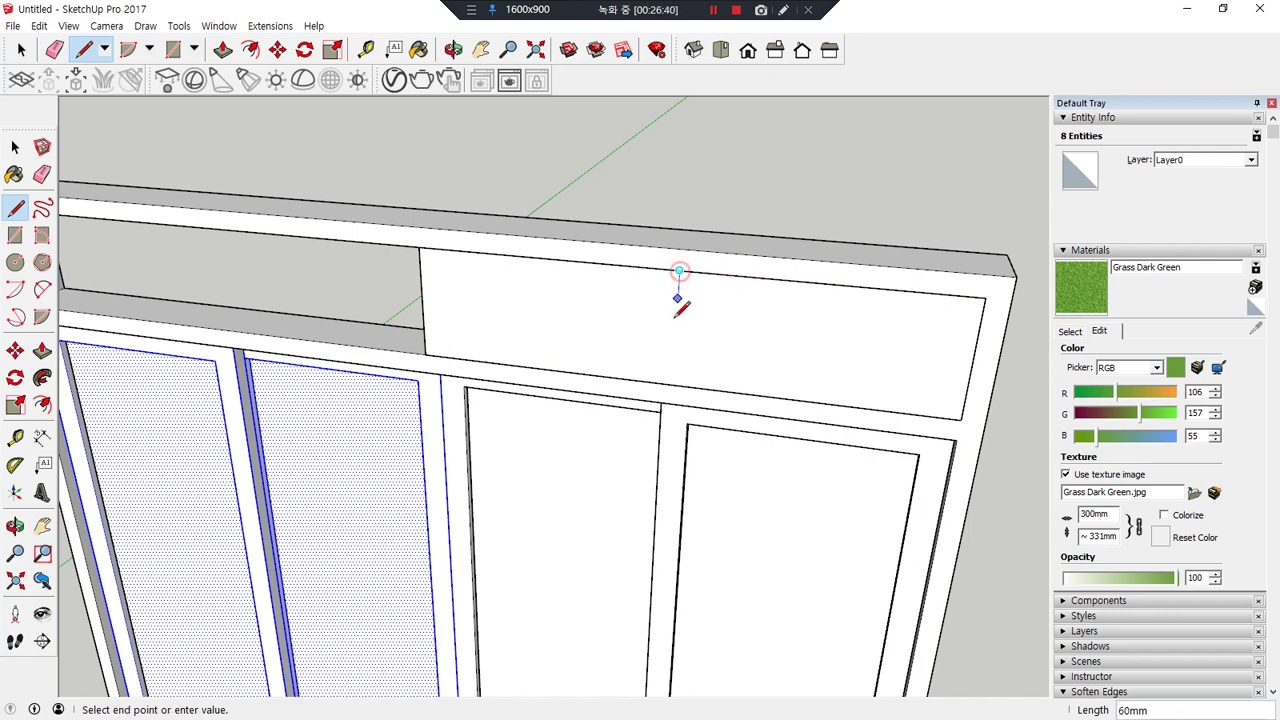
{"action": "left_click", "coordinate": [673, 383]}
{"action": "key", "text": "space"}
{"action": "left_click", "coordinate": [508, 309]}
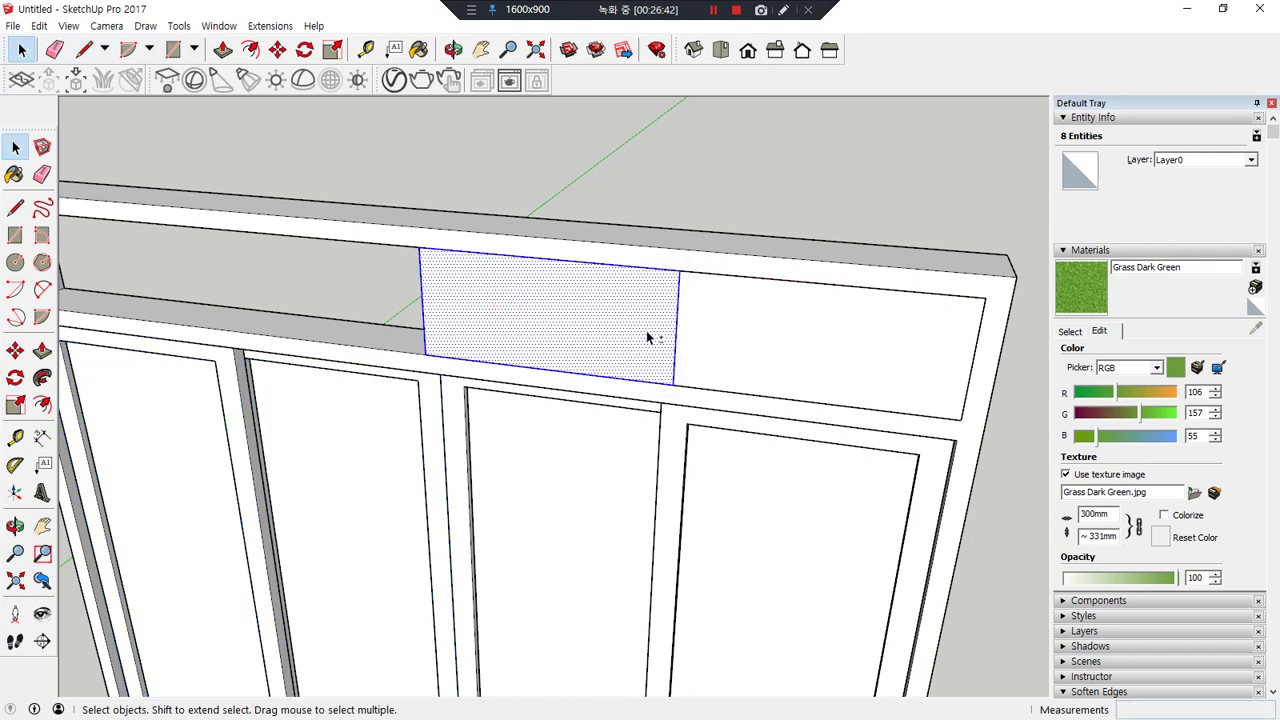
{"action": "key", "text": "Delete"}
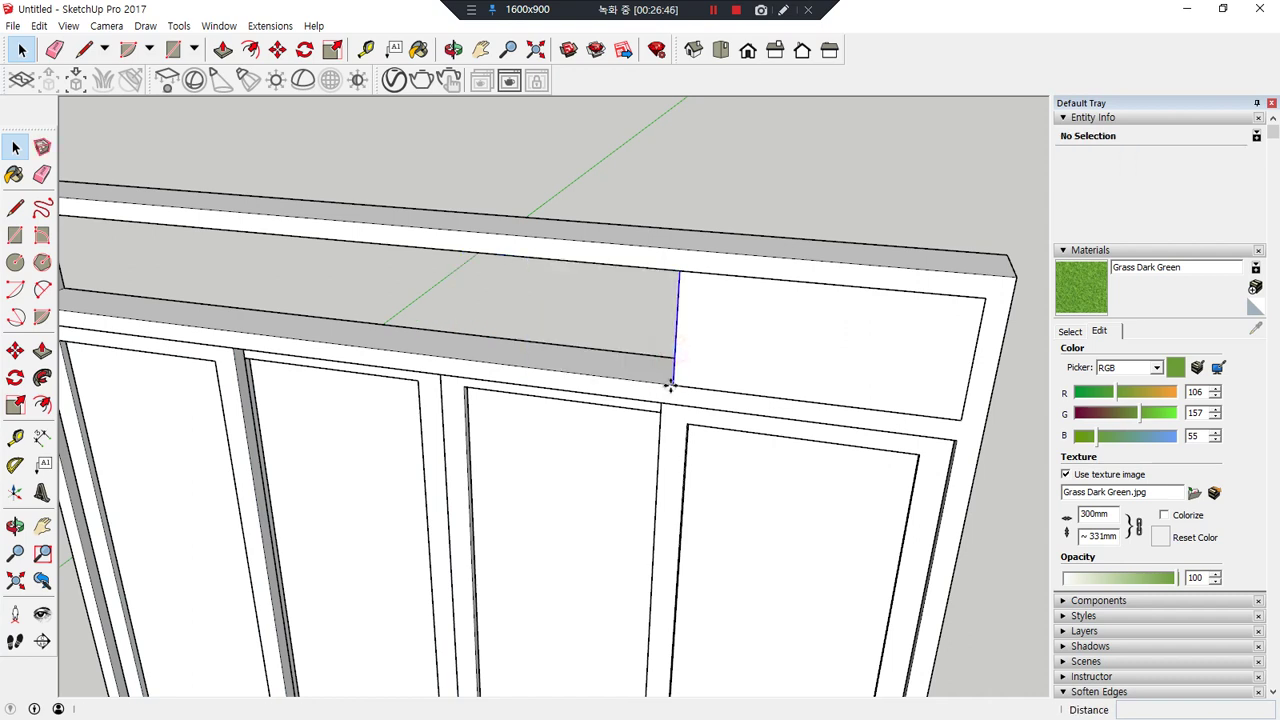
- Move the remaining transom panel's free vertical edge slightly toward the middle of the frame to widen the panel
{"action": "key", "text": "m"}
{"action": "left_click", "coordinate": [671, 383]}
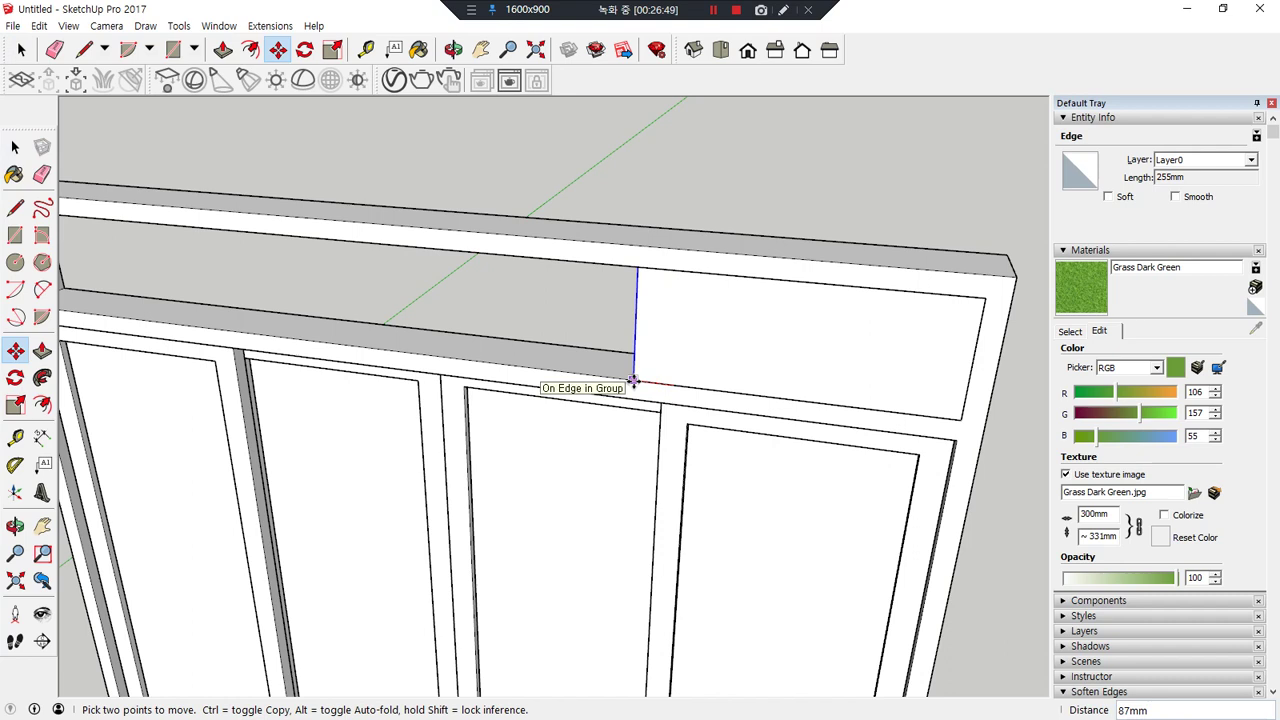
{"action": "key", "text": "space"}
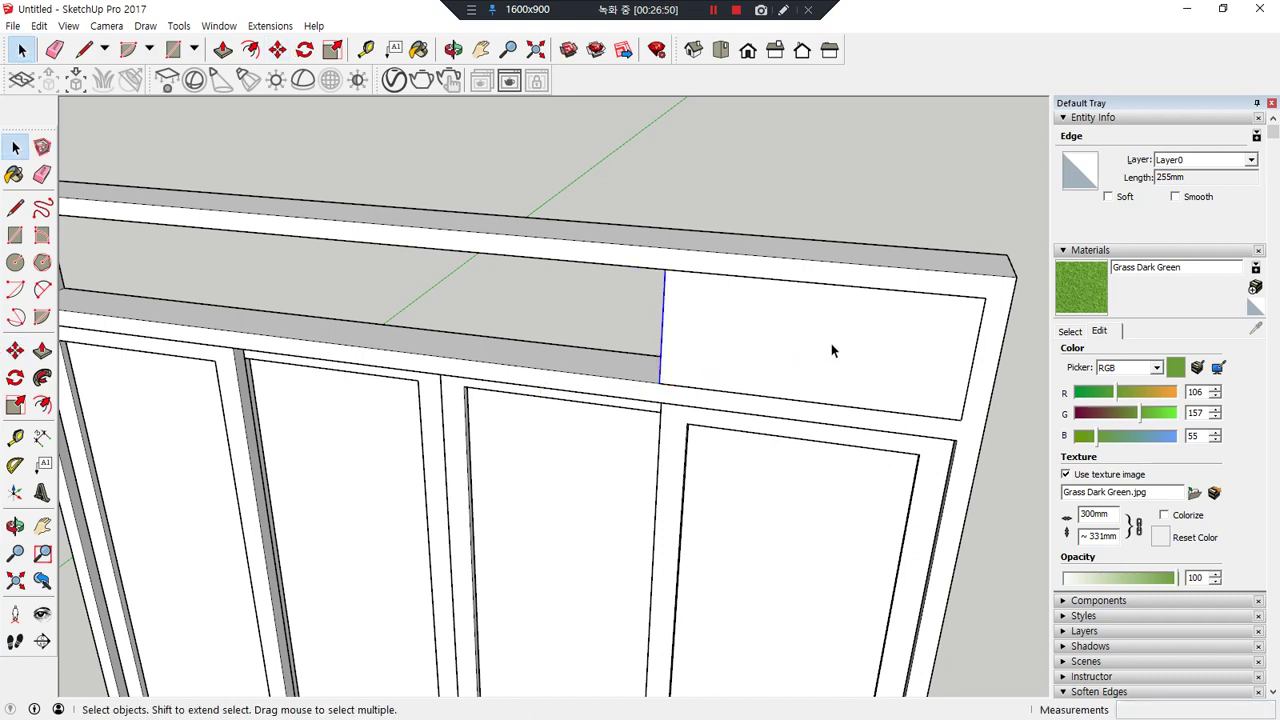
- Offset the transom panel's outline 60 mm inward and delete the inner face
{"action": "left_click", "coordinate": [831, 343]}
{"action": "key", "text": "f"}
{"action": "left_click", "coordinate": [872, 328]}
{"action": "type", "text": "60"}
{"action": "key", "text": "Return"}
{"action": "key", "text": "space"}
{"action": "left_click", "coordinate": [848, 350]}
{"action": "key", "text": "Delete"}
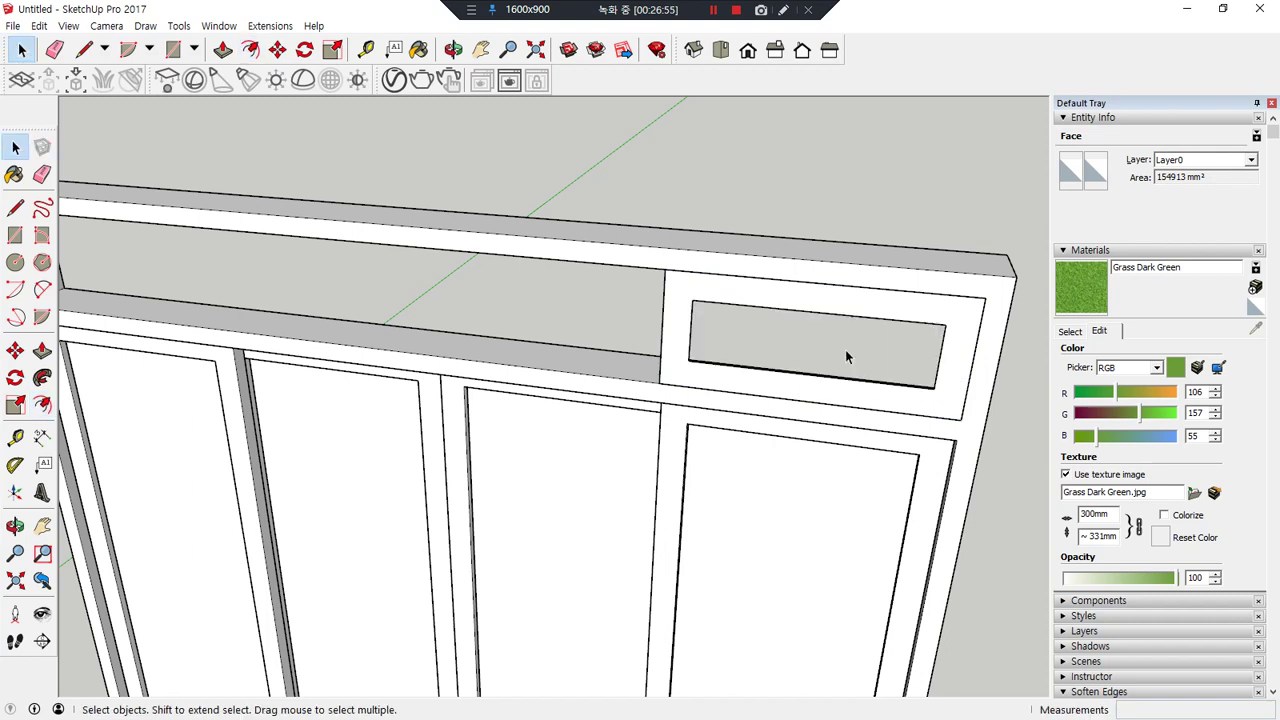
- Extrude the transom panel's border into a solid sash frame and group it
{"action": "key", "text": "p"}
{"action": "left_click", "coordinate": [700, 350]}
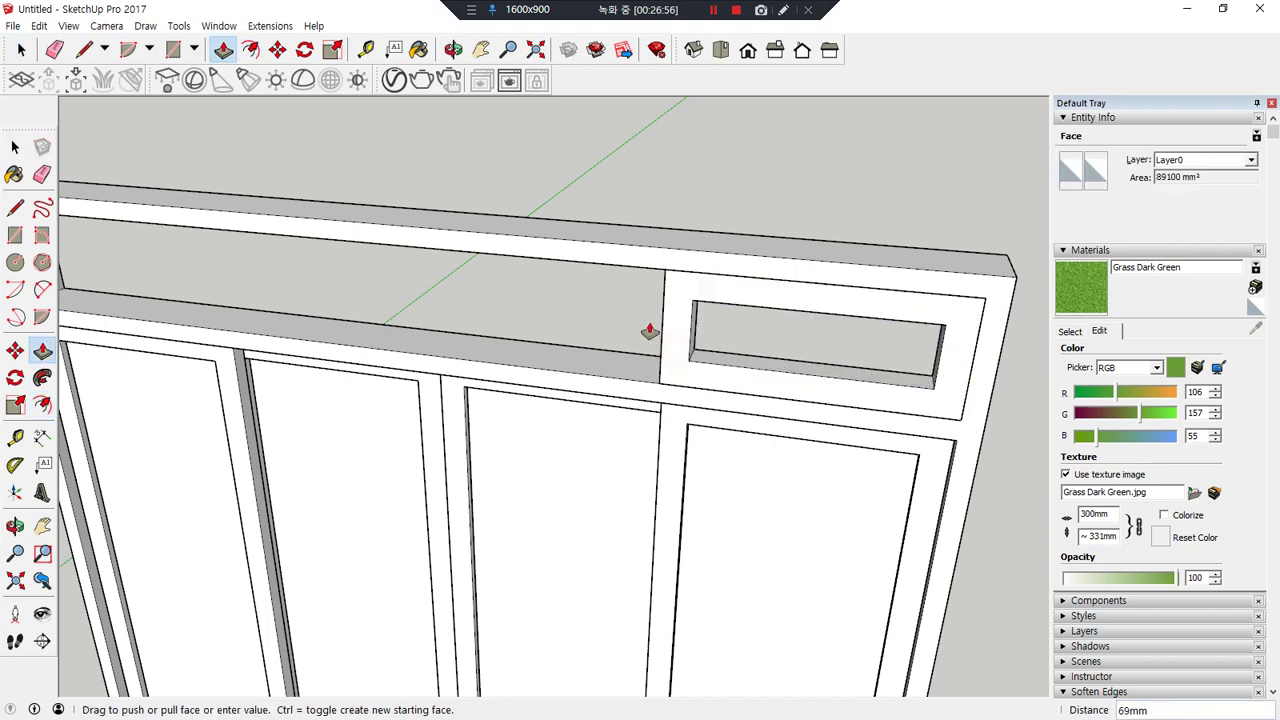
{"action": "key", "text": "Return"}
{"action": "key", "text": "space"}
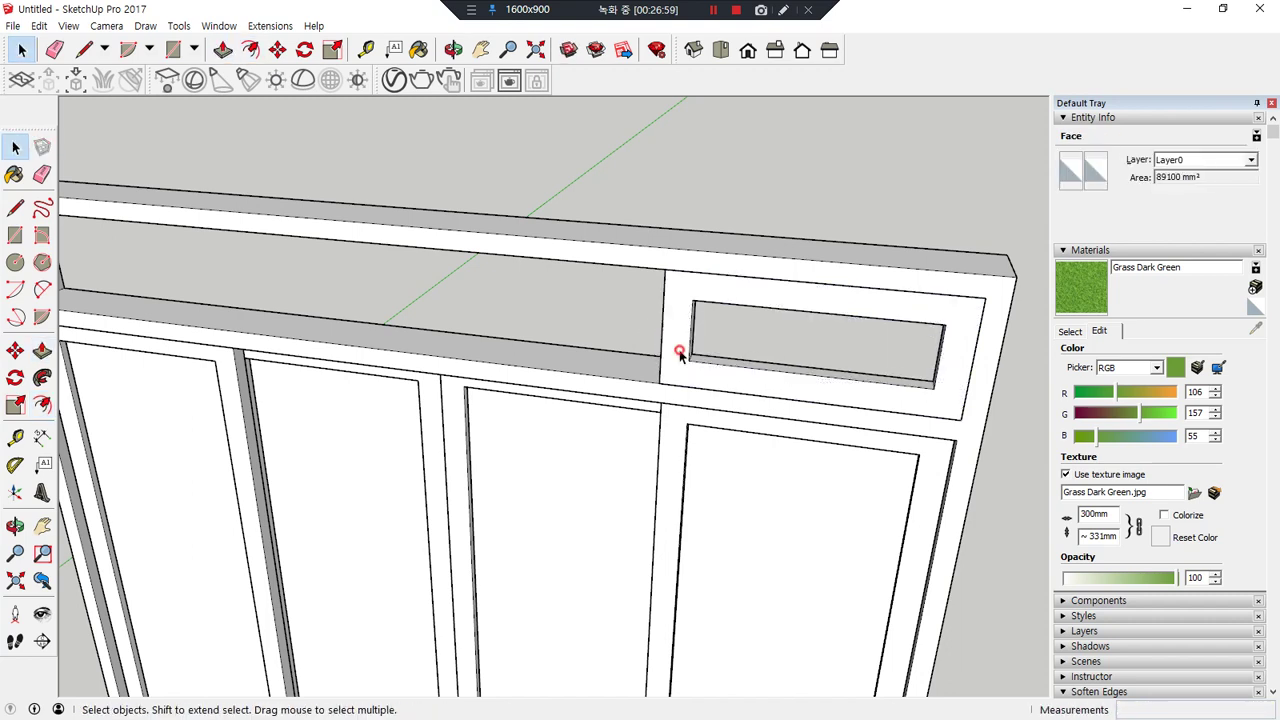
{"action": "triple_click", "coordinate": [677, 351]}
{"action": "right_click", "coordinate": [680, 352]}
{"action": "key", "text": "g"}
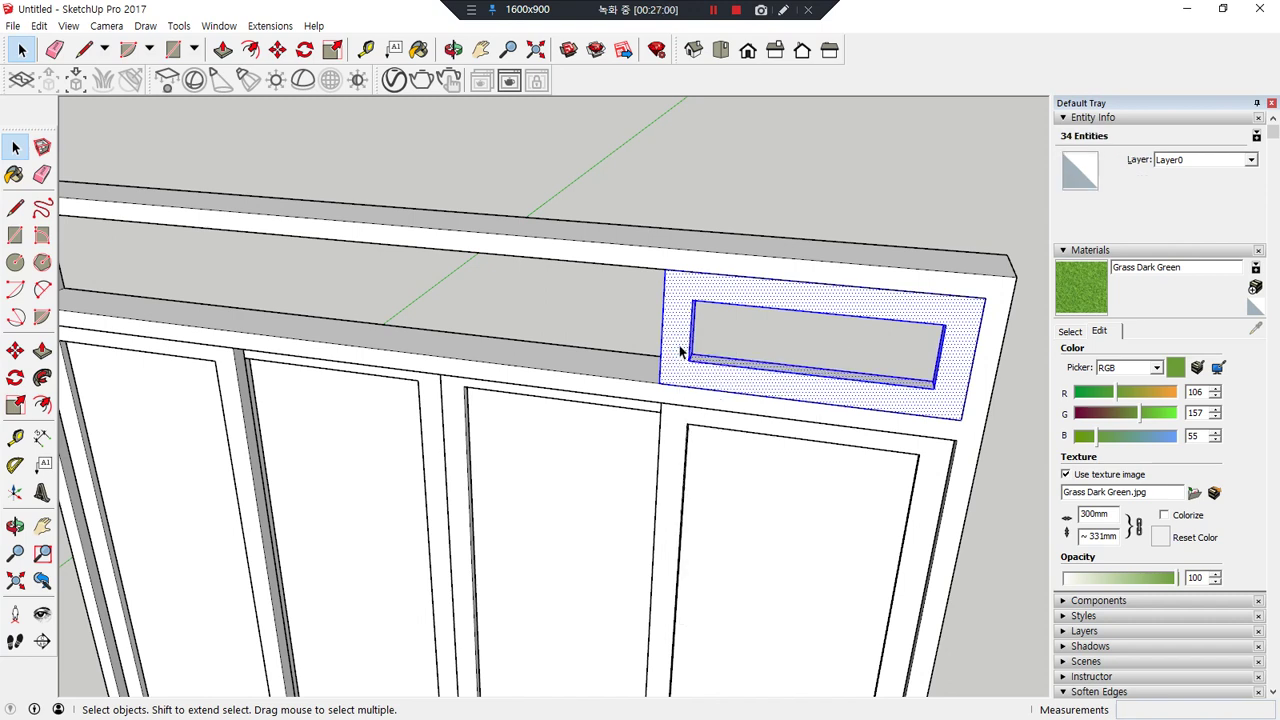
- Draw a rectangular glass pane filling the opening of the transom sash
{"action": "scroll", "coordinate": [749, 329], "scroll_direction": "up", "scroll_amount": 2}
{"action": "key", "text": "r"}
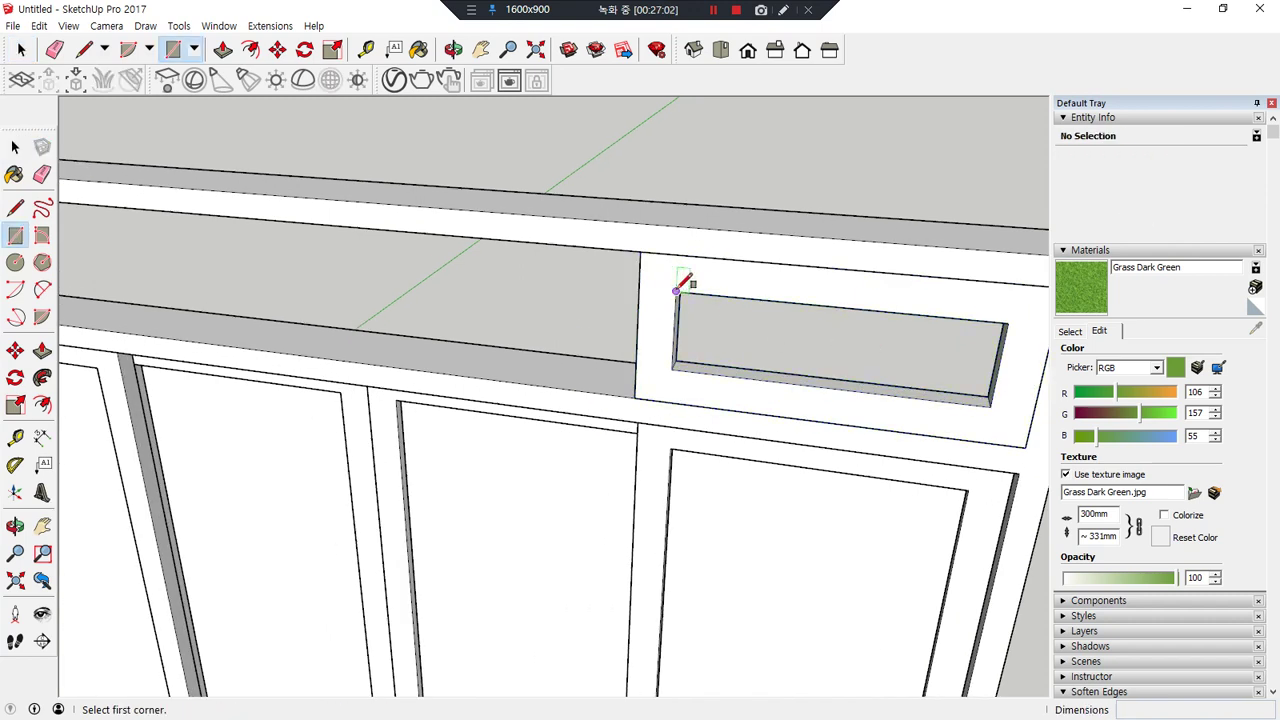
{"action": "left_click", "coordinate": [676, 292]}
{"action": "left_click", "coordinate": [992, 402]}
- Move the transom glass pane about 20 mm along the depth of its sash, inside the sash opening
{"action": "middle_click_drag", "start_coordinate": [466, 340], "coordinate": [434, 223]}
{"action": "scroll", "coordinate": [320, 206], "scroll_direction": "up", "scroll_amount": 6}
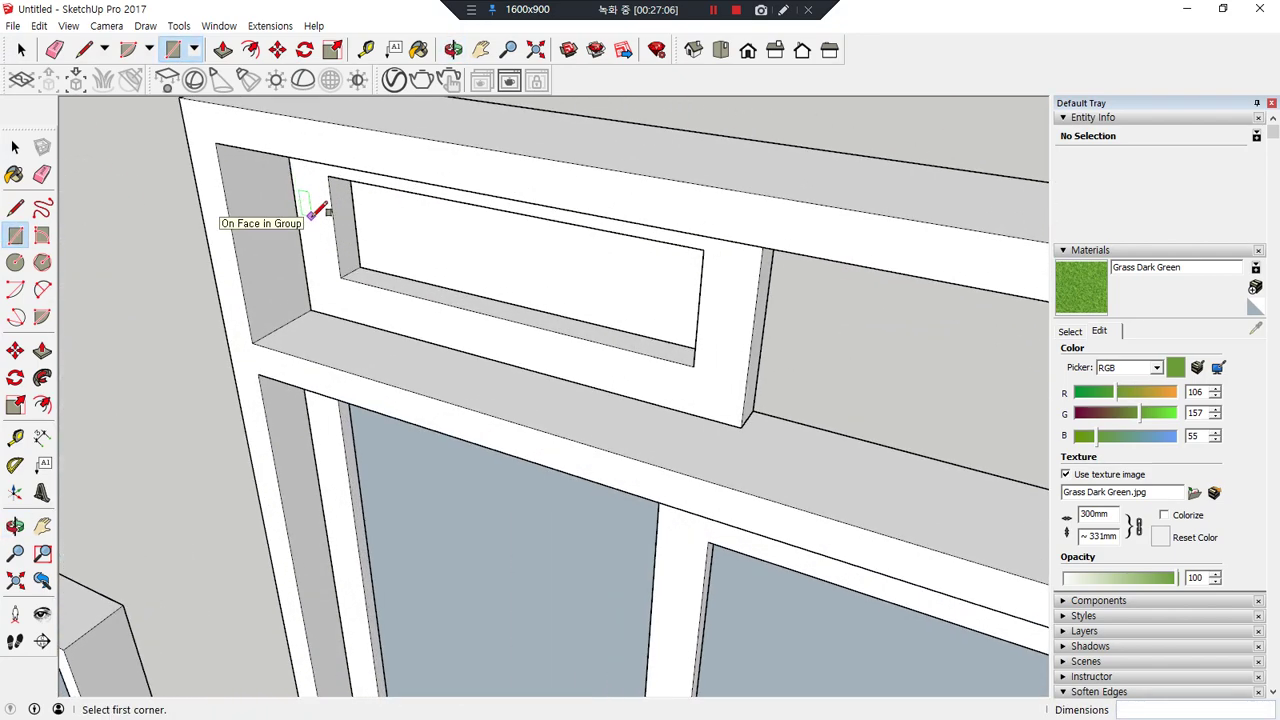
{"action": "key", "text": "space"}
{"action": "left_click", "coordinate": [388, 272]}
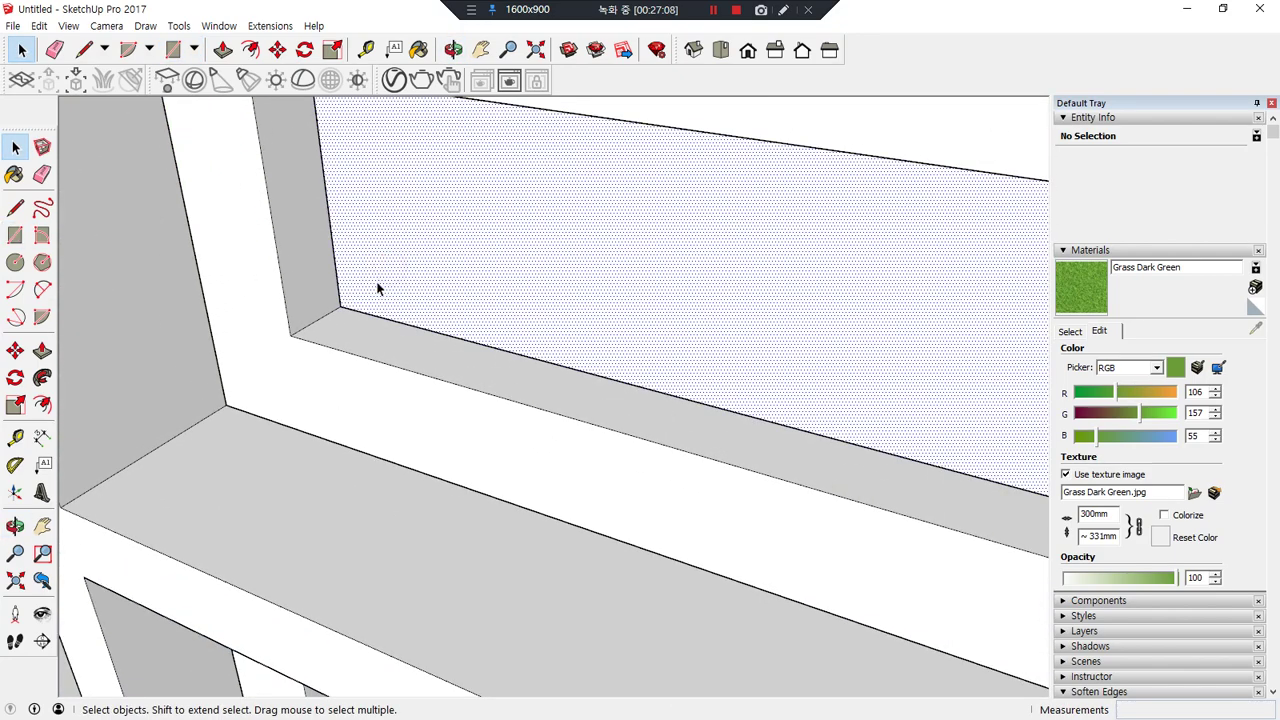
{"action": "key", "text": "m"}
{"action": "left_click", "coordinate": [340, 309]}
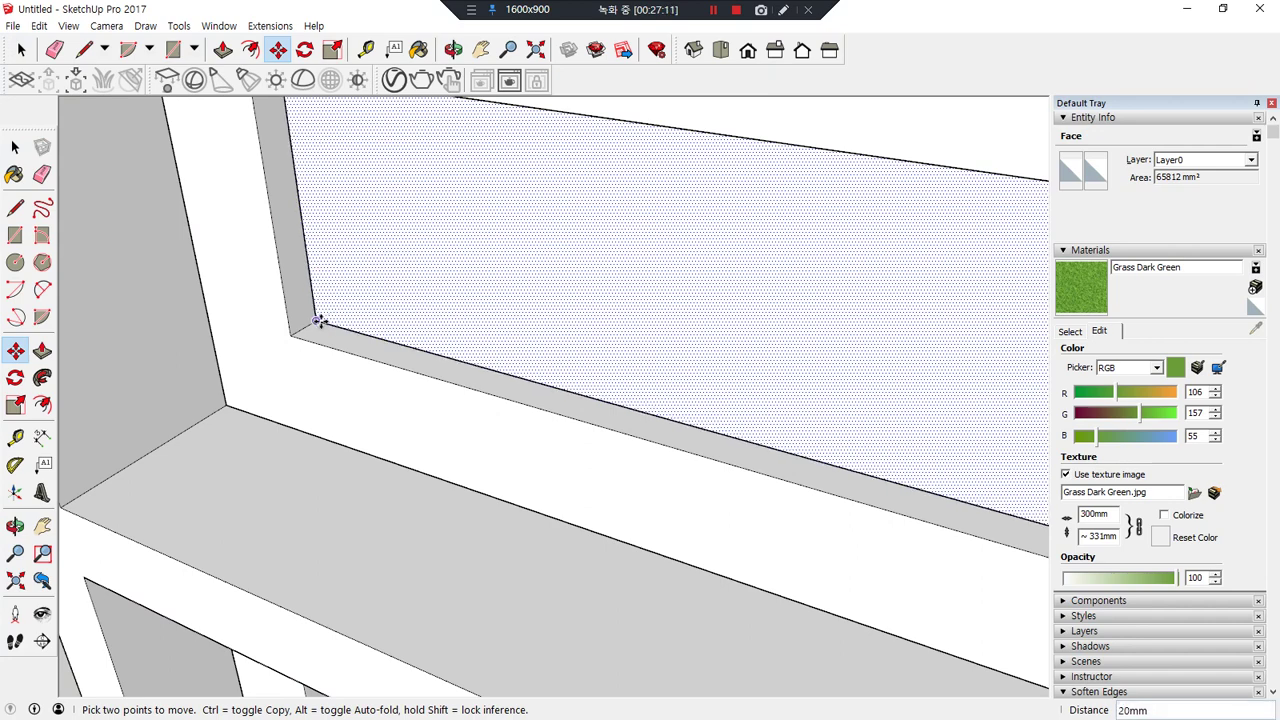
{"action": "left_click", "coordinate": [315, 322]}
- Move the transom sash together with its glass pane about 30 mm along the depth of the outer frame
{"action": "key", "text": "space"}
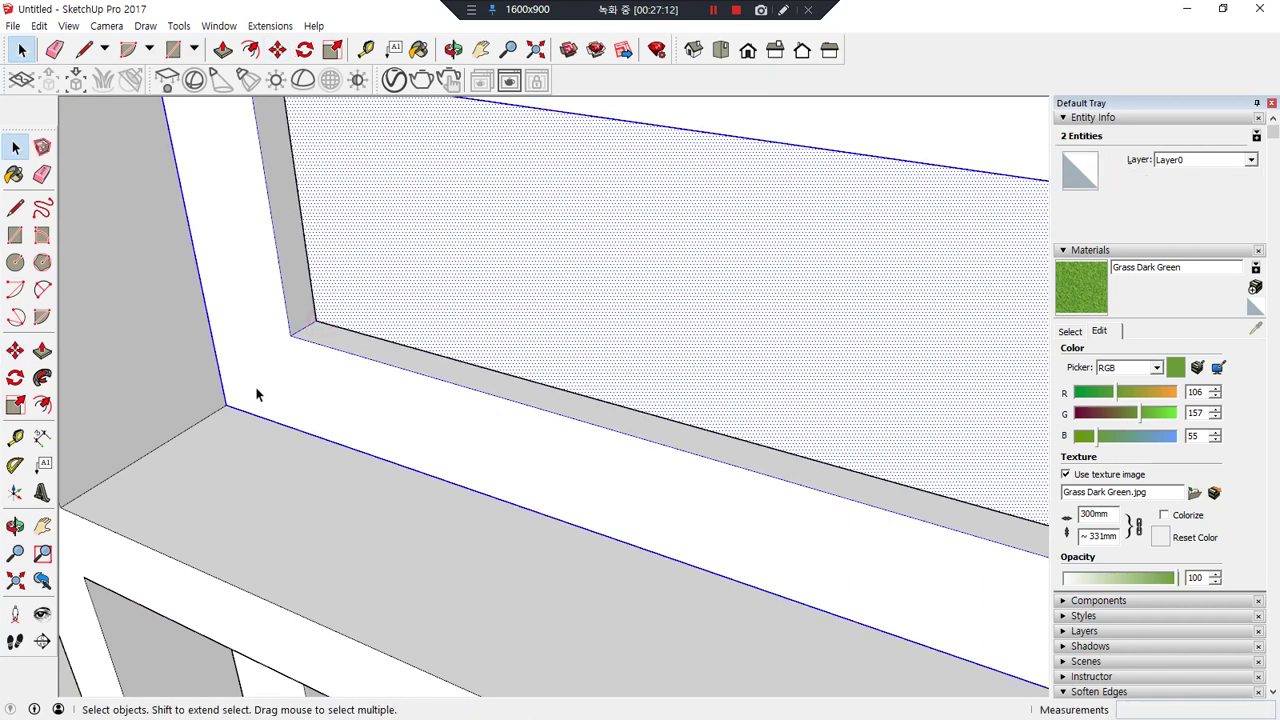
{"action": "key", "text": "m"}
{"action": "scroll", "coordinate": [225, 405], "scroll_direction": "down", "scroll_amount": 3}
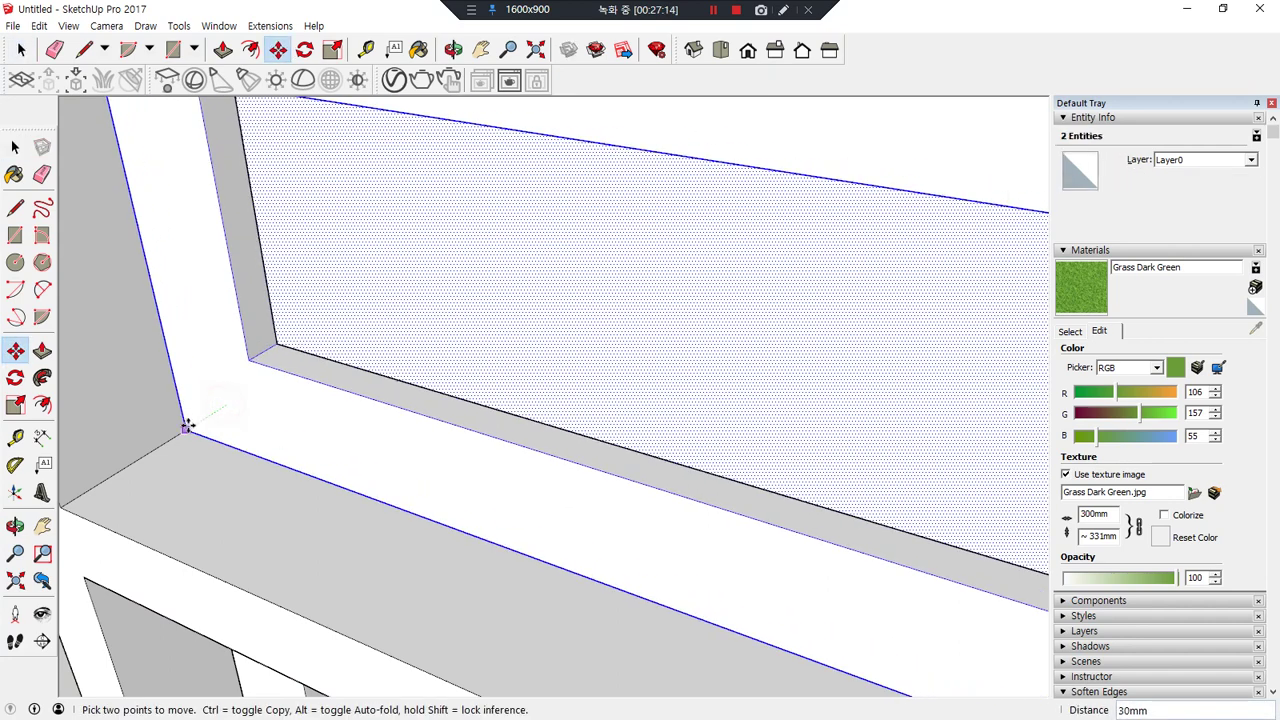
{"action": "scroll", "coordinate": [235, 435], "scroll_direction": "down", "scroll_amount": 3}
- Copy the glazed transom sash about 656 mm sideways within the transom opening
{"action": "middle_click_drag", "start_coordinate": [223, 443], "coordinate": [470, 405]}
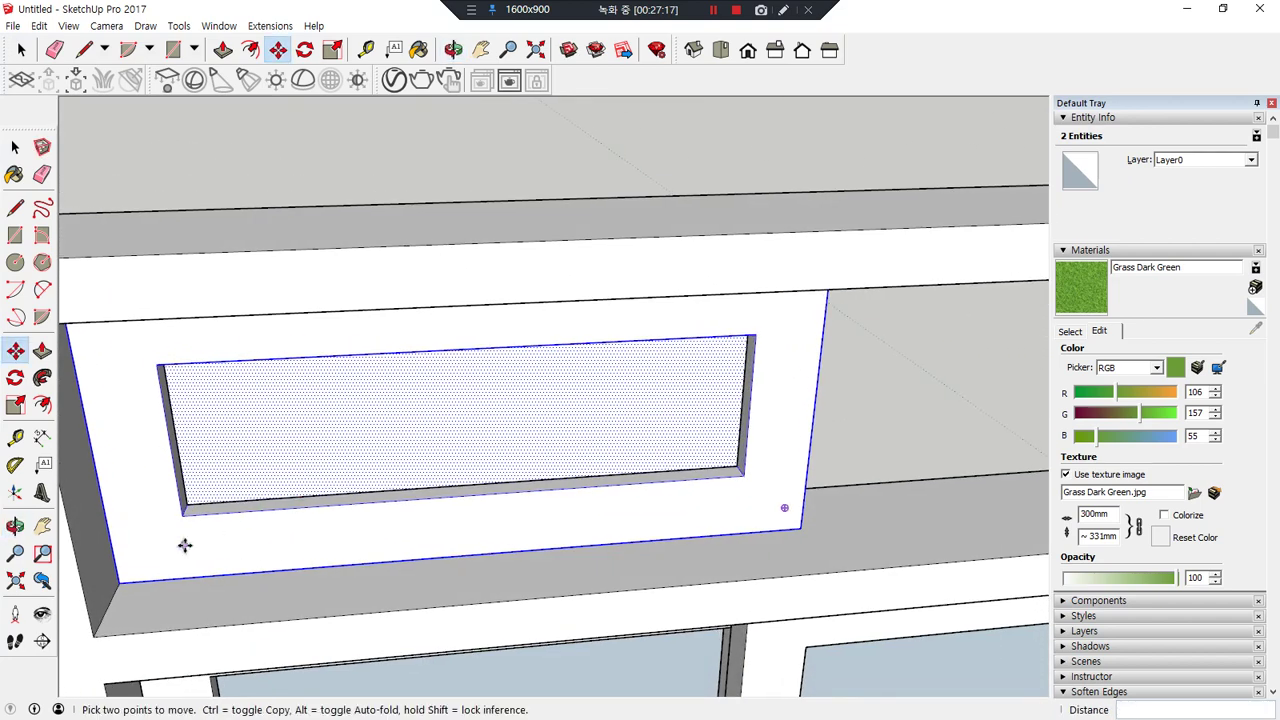
{"action": "key", "text": "ctrl"}
{"action": "left_click", "coordinate": [118, 582]}
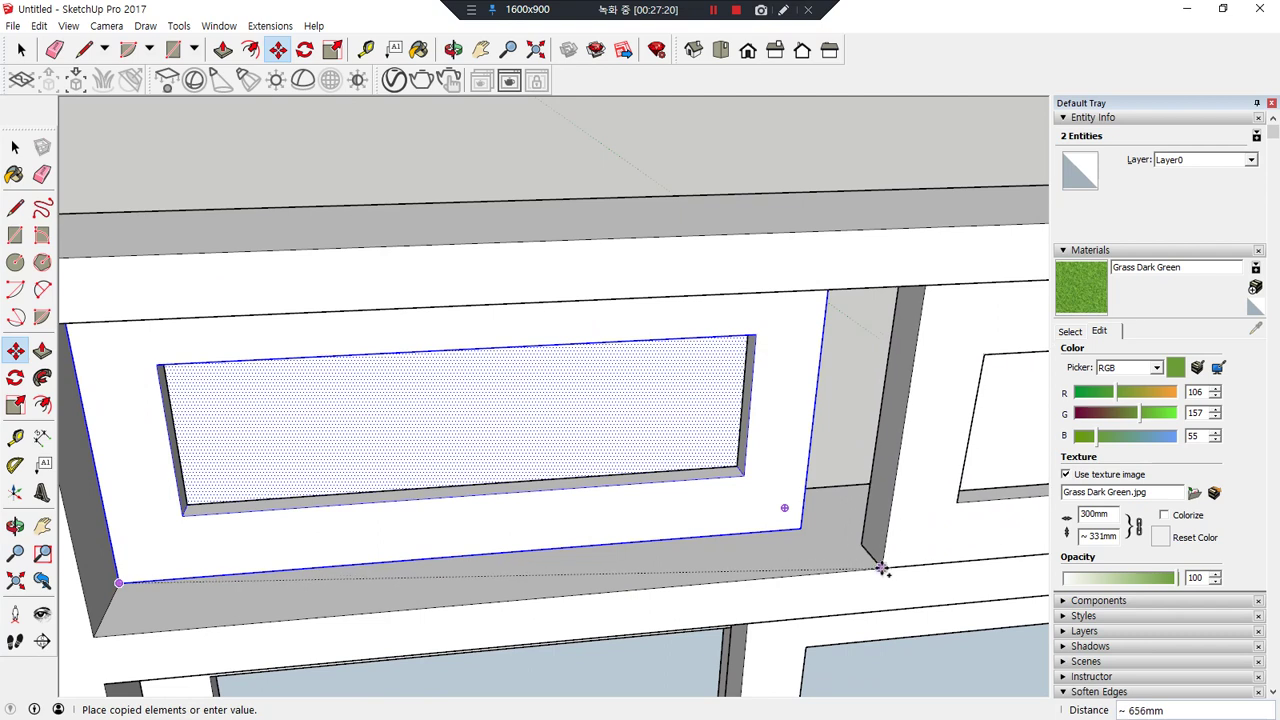
{"action": "left_click", "coordinate": [878, 566]}
- Place the copied transom sash against the first one, shifted about 58 mm sideways so that their adjoining stiles overlap
{"action": "scroll", "coordinate": [860, 545], "scroll_direction": "up", "scroll_amount": 4}
{"action": "left_click", "coordinate": [860, 551]}
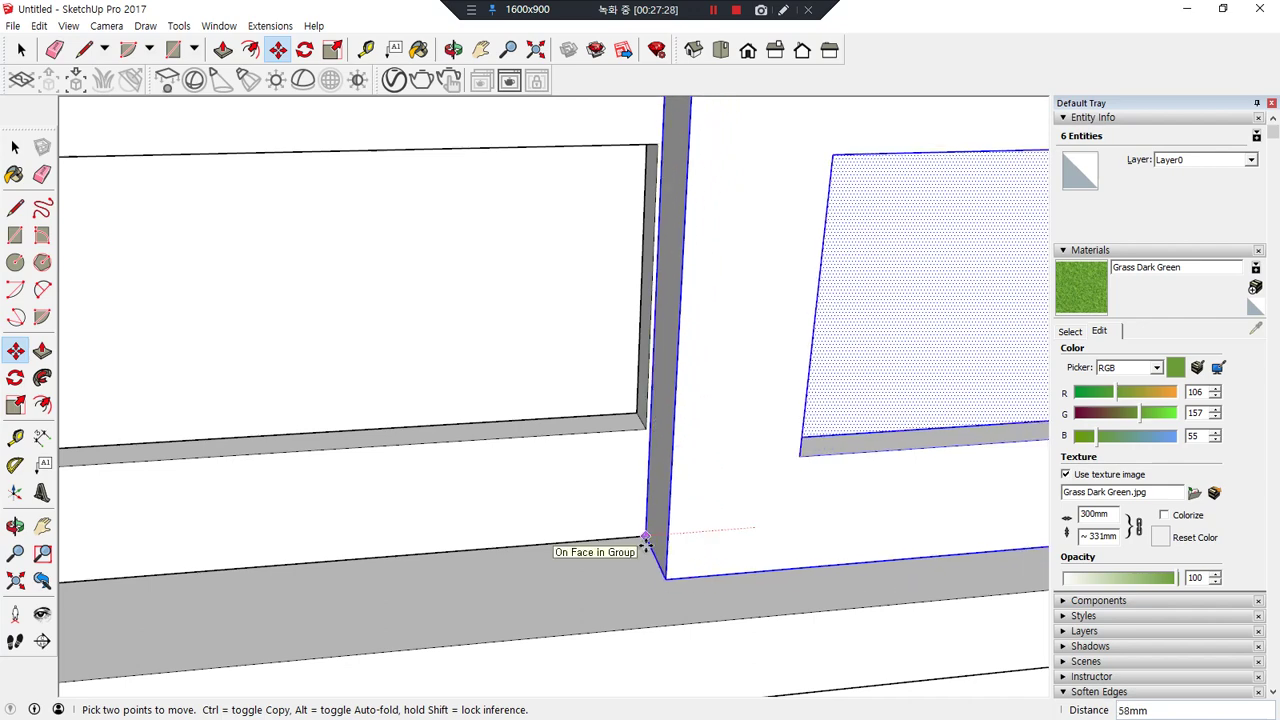
{"action": "left_click", "coordinate": [645, 540]}
- Select both glazed transom sashes and copy them to clear space outside the frame
{"action": "scroll", "coordinate": [630, 538], "scroll_direction": "down", "scroll_amount": 5}
{"action": "key", "text": "space"}
{"action": "left_click_drag", "start_coordinate": [658, 449], "coordinate": [424, 496]}
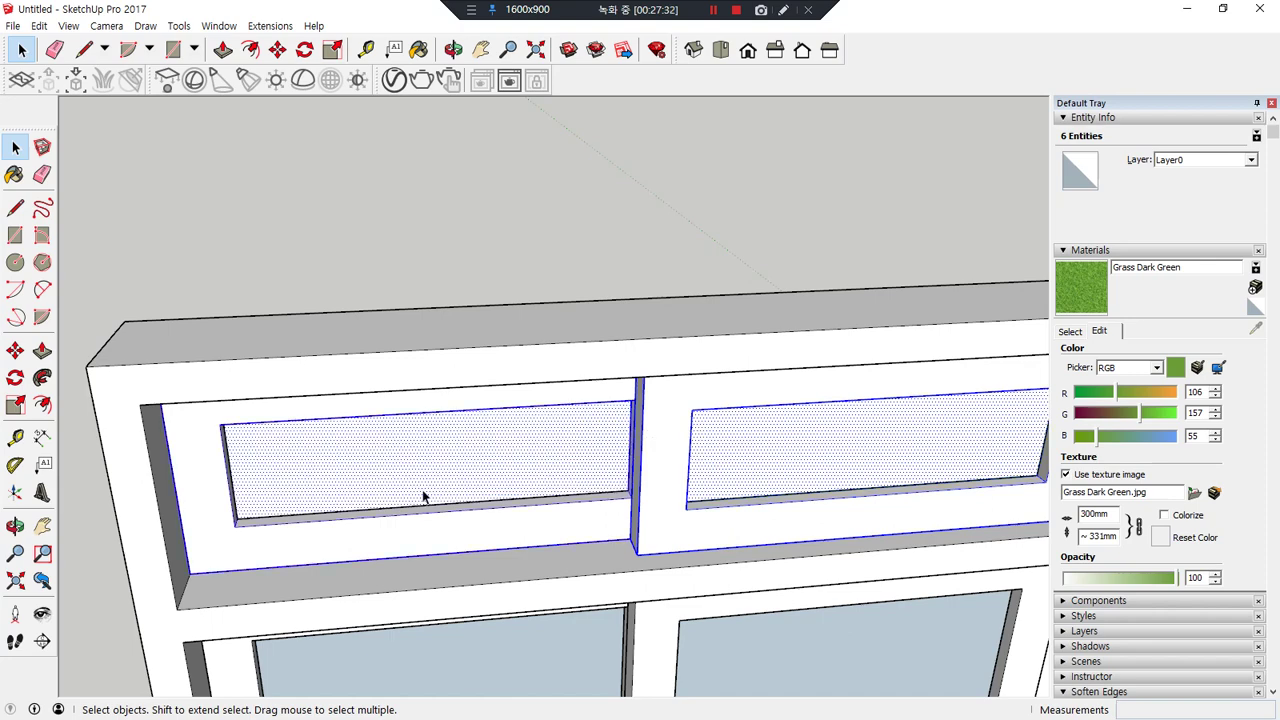
{"action": "key", "text": "m"}
{"action": "key", "text": "ctrl"}
{"action": "left_click", "coordinate": [187, 563]}
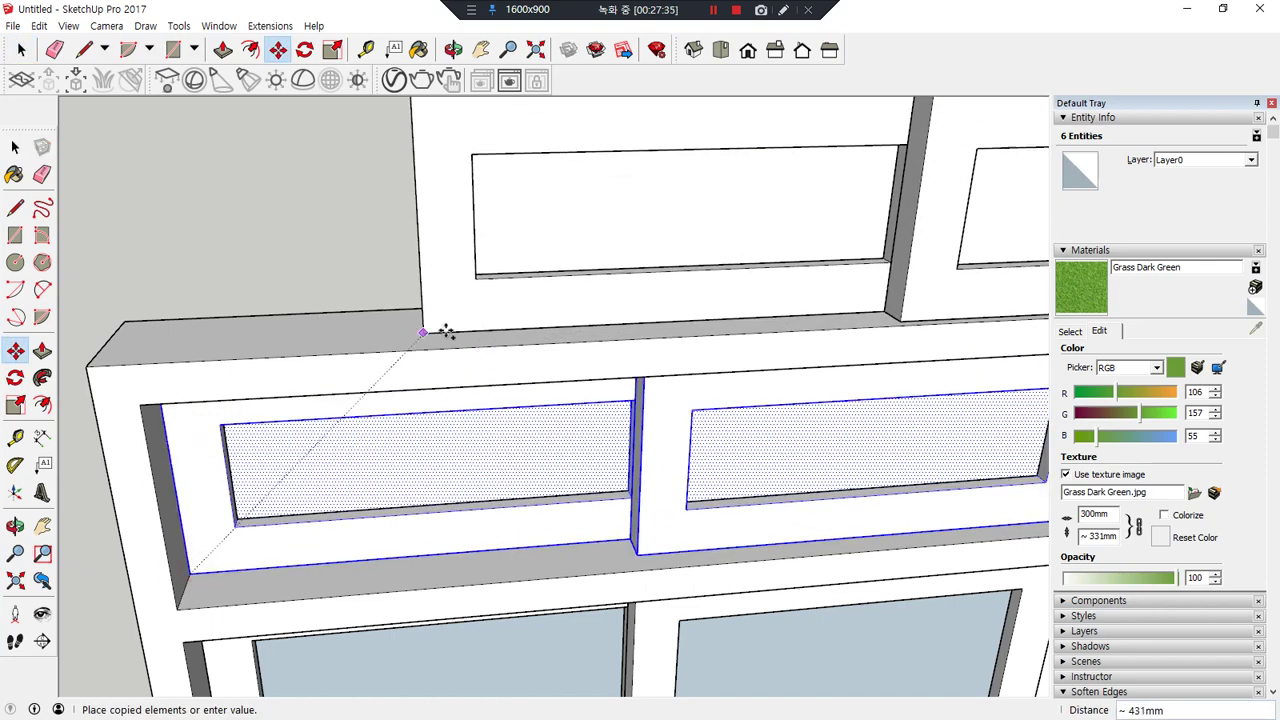
{"action": "left_click", "coordinate": [506, 262]}
- Mirror the copied pair of transom sashes along the red axis with a scale factor of -1
{"action": "middle_click_drag", "start_coordinate": [506, 262], "coordinate": [163, 223]}
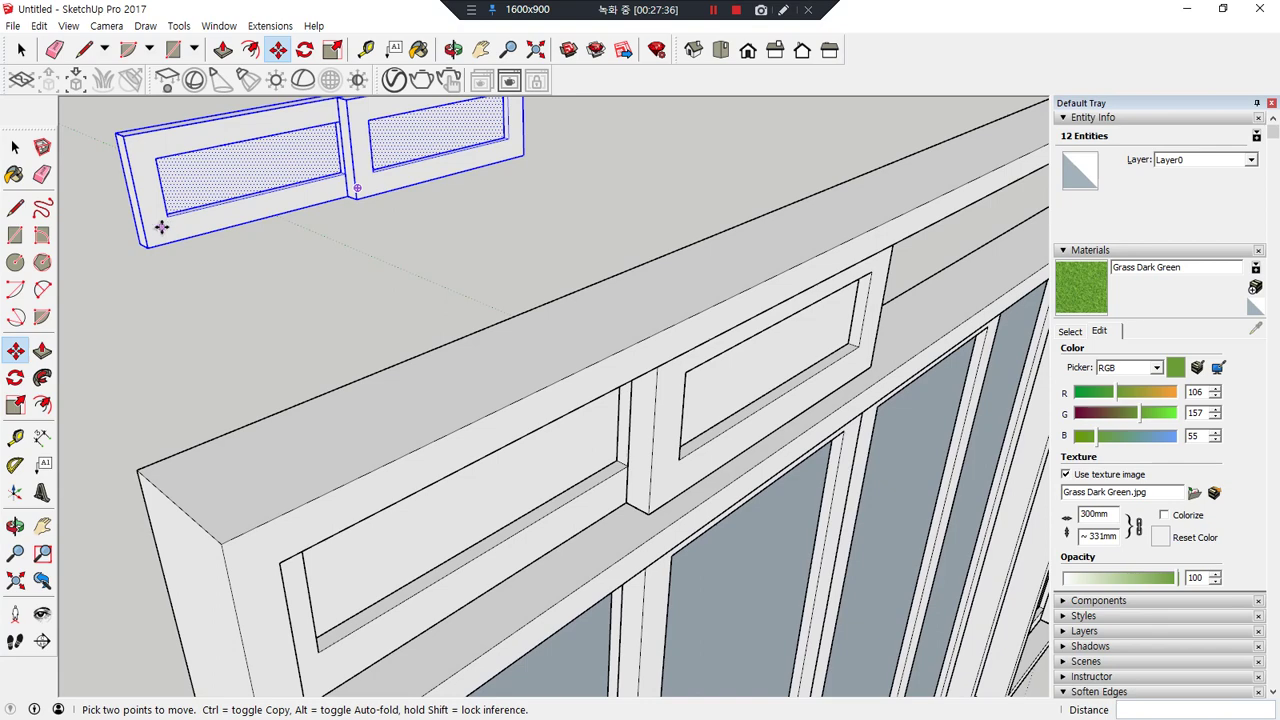
{"action": "key", "text": "s"}
{"action": "scroll", "coordinate": [130, 200], "scroll_direction": "up", "scroll_amount": 3}
{"action": "left_click_drag", "start_coordinate": [128, 200], "coordinate": [141, 214]}
{"action": "type", "text": "-1"}
{"action": "key", "text": "Return"}
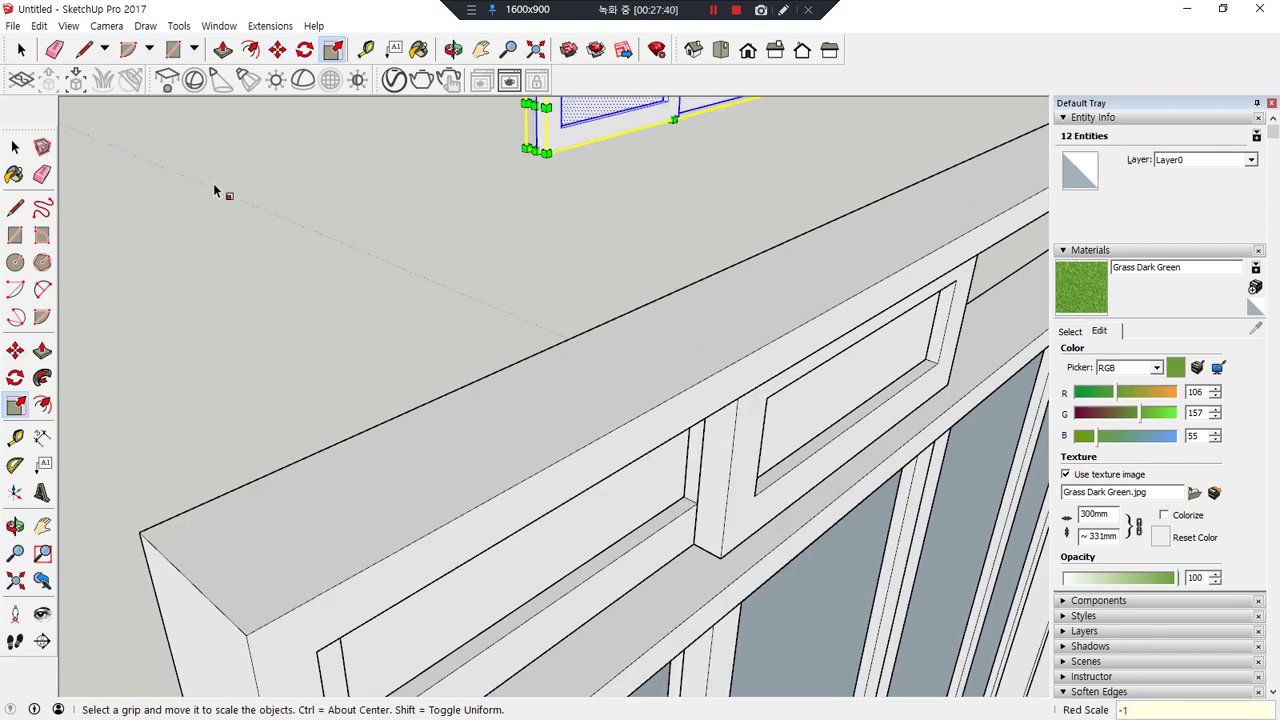
- Move the mirrored pair of transom sashes by its lower outer corner into the free half of the transom opening
{"action": "key", "text": "m"}
{"action": "scroll", "coordinate": [543, 152], "scroll_direction": "up", "scroll_amount": 3}
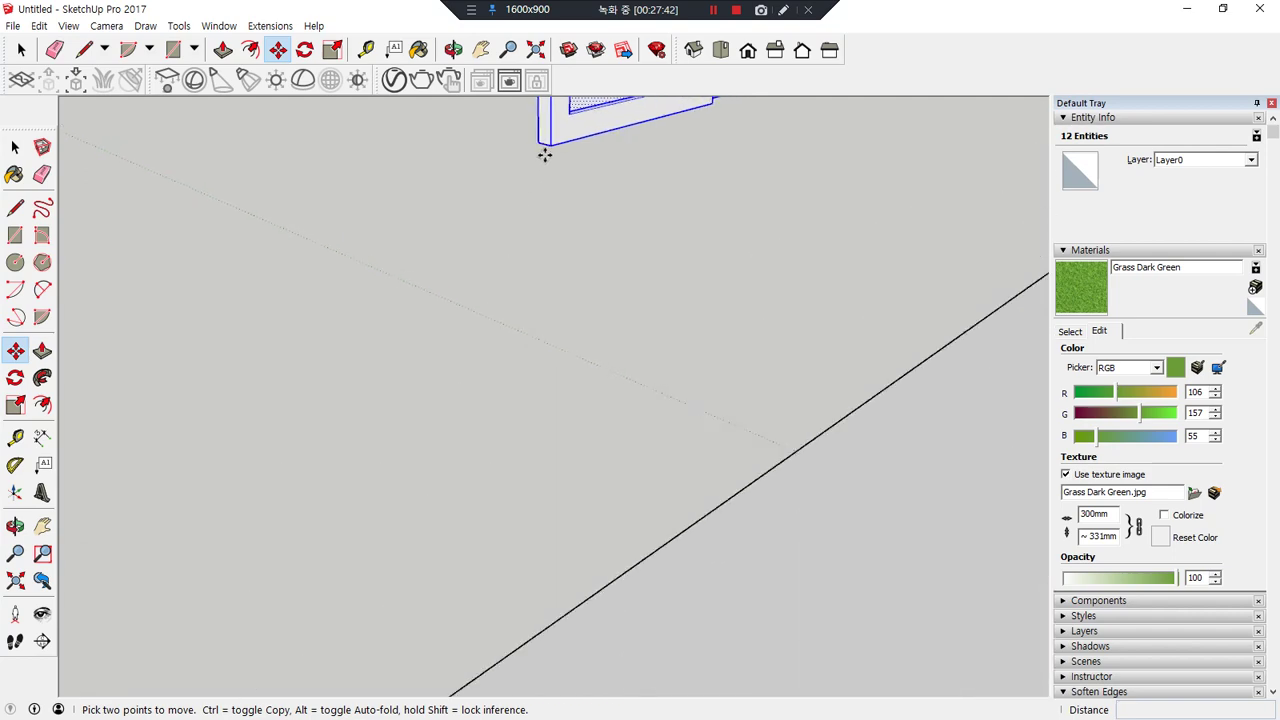
{"action": "scroll", "coordinate": [545, 152], "scroll_direction": "down", "scroll_amount": 4}
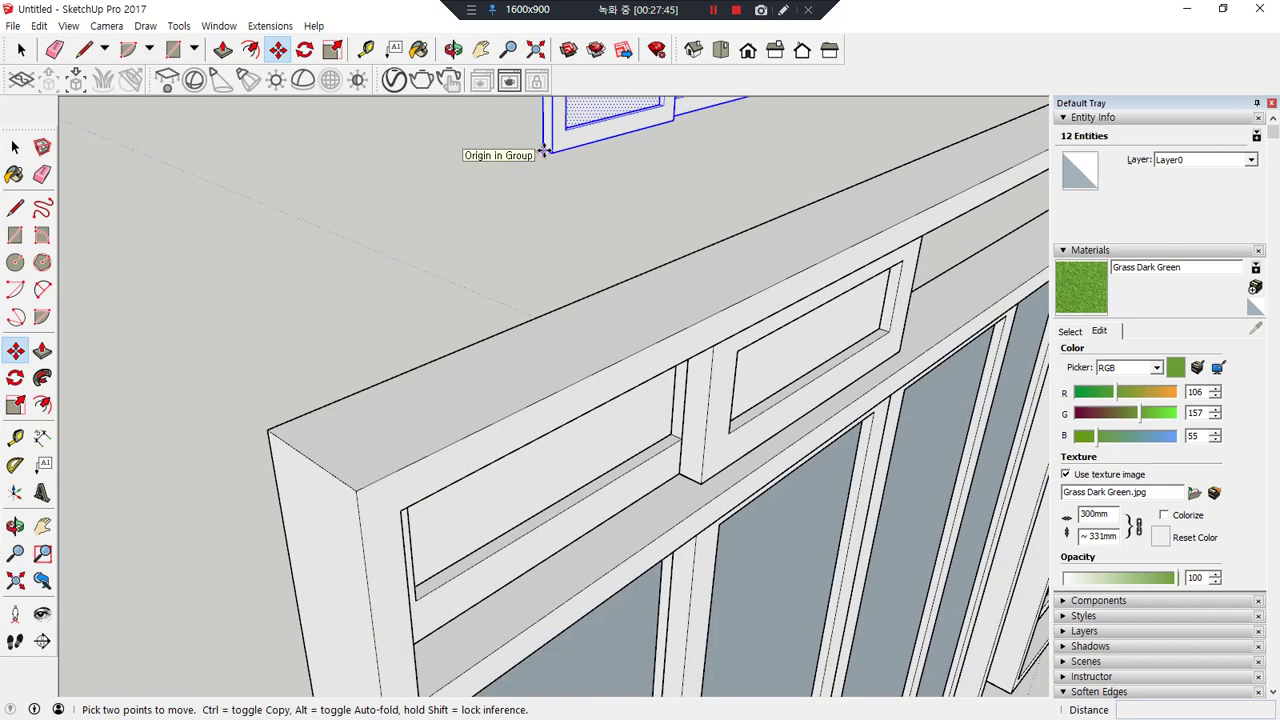
{"action": "left_click", "coordinate": [543, 152]}
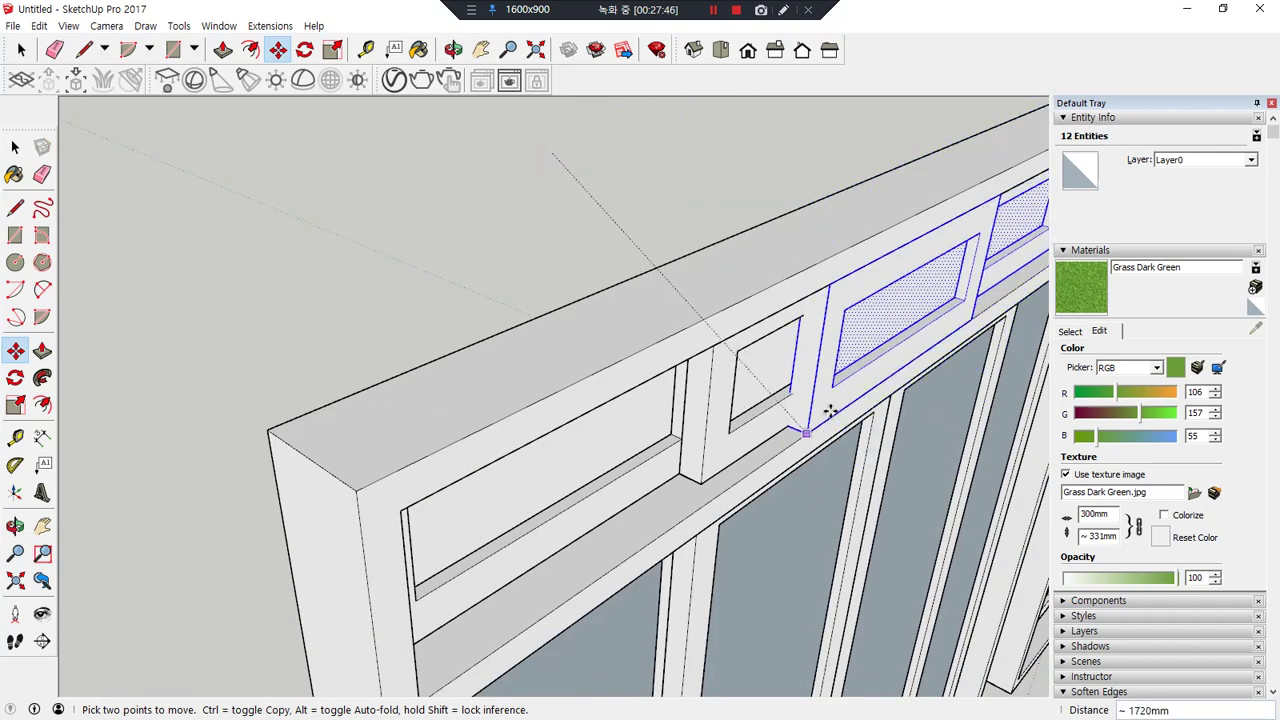
{"action": "middle_click_drag", "start_coordinate": [929, 346], "coordinate": [790, 360]}
{"action": "left_click", "coordinate": [963, 424]}
{"action": "key", "text": "space"}
{"action": "left_click", "coordinate": [362, 186]}
{"action": "scroll", "coordinate": [277, 300], "scroll_direction": "down", "scroll_amount": 5}
{"action": "mouse_move", "coordinate": [277, 378]}
{"action": "middle_mouse_down"}
{"action": "mouse_move", "coordinate": [177, 289]}
{"action": "mouse_move", "coordinate": [851, 329]}
{"action": "mouse_move", "coordinate": [780, 400]}
{"action": "mouse_move", "coordinate": [862, 366]}
{"action": "mouse_move", "coordinate": [826, 415]}
{"action": "mouse_move", "coordinate": [806, 374]}
{"action": "mouse_move", "coordinate": [571, 290]}
{"action": "mouse_move", "coordinate": [486, 326]}
{"action": "mouse_move", "coordinate": [511, 350]}
{"action": "middle_mouse_up"}
{"action": "scroll", "coordinate": [826, 415], "scroll_direction": "down", "scroll_amount": 2}
{"action": "key", "text": "ctrl+alt+d"}
{"action": "mouse_move", "coordinate": [221, 578]}
{"action": "left_mouse_down"}
{"action": "mouse_move", "coordinate": [182, 152]}
{"action": "mouse_move", "coordinate": [888, 652]}
{"action": "mouse_move", "coordinate": [375, 619]}
{"action": "left_mouse_up"}
{"action": "key", "text": "ctrl+z"}
{"action": "mouse_move", "coordinate": [149, 487]}
{"action": "left_mouse_down"}
{"action": "mouse_move", "coordinate": [123, 505]}
{"action": "mouse_move", "coordinate": [166, 501]}
{"action": "mouse_move", "coordinate": [141, 589]}
{"action": "left_mouse_up"}
{"action": "mouse_move", "coordinate": [885, 356]}
{"action": "left_mouse_down"}
{"action": "mouse_move", "coordinate": [845, 432]}
{"action": "mouse_move", "coordinate": [897, 420]}
{"action": "left_mouse_up"}
{"action": "left_click_drag", "start_coordinate": [400, 120], "coordinate": [380, 183]}
{"action": "mouse_move", "coordinate": [367, 163]}
{"action": "left_mouse_down"}
{"action": "mouse_move", "coordinate": [375, 199]}
{"action": "mouse_move", "coordinate": [426, 190]}
{"action": "left_mouse_up"}
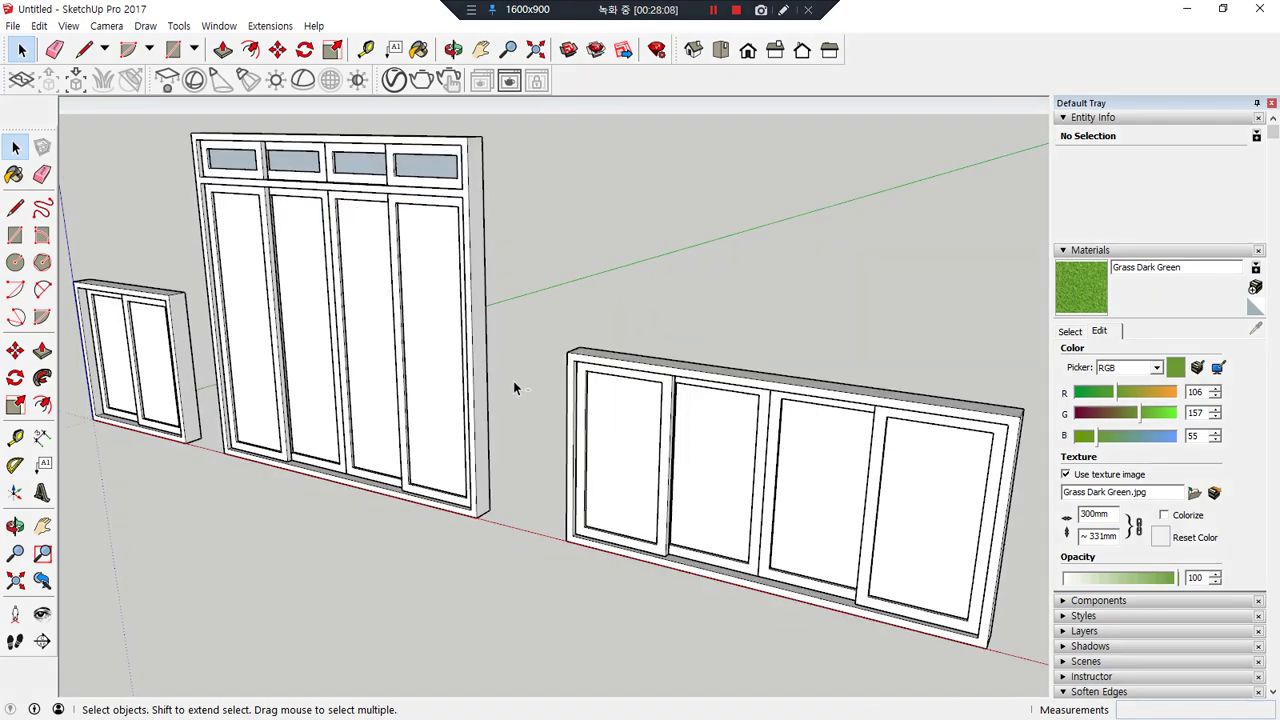
{"action": "middle_click_drag", "start_coordinate": [871, 431], "coordinate": [871, 431]}
{"action": "left_click_drag", "start_coordinate": [871, 431], "coordinate": [781, 529]}
{"action": "key", "text": "space"}
{"action": "scroll", "coordinate": [781, 533], "scroll_direction": "down", "scroll_amount": 2}
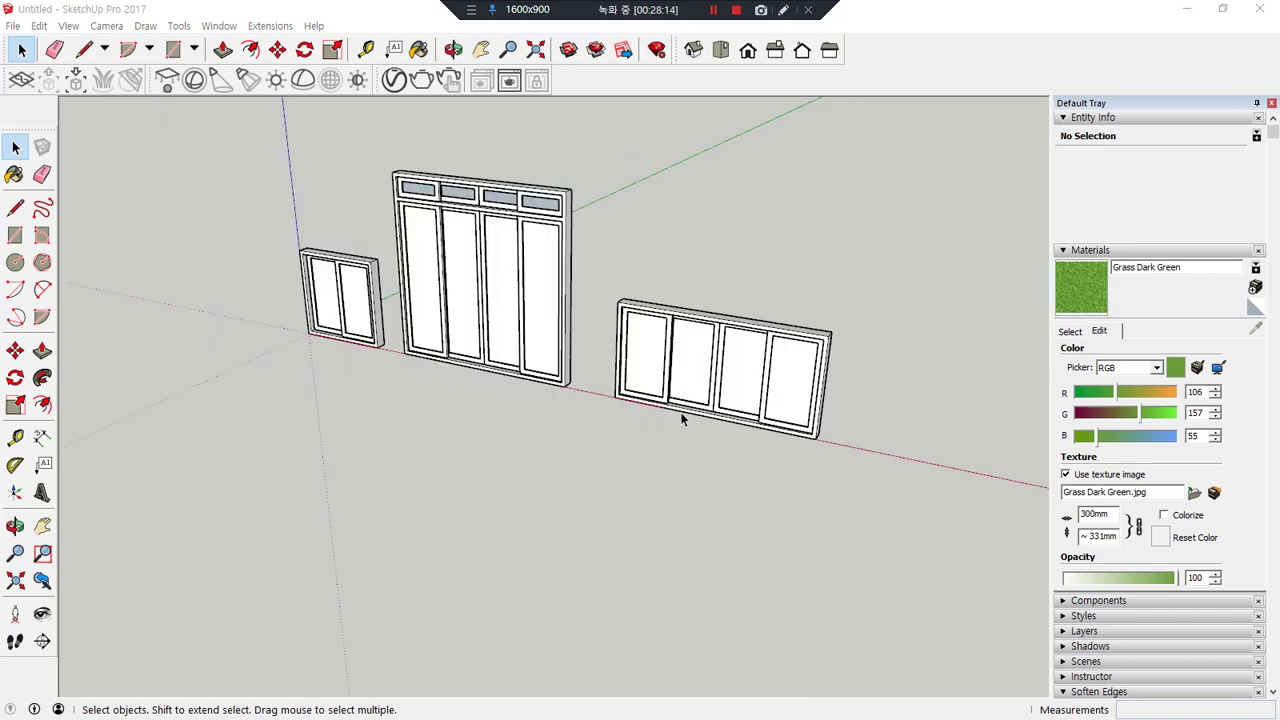
- Draw an upright 2400 x 2400 mm rectangle on the red axis beyond the existing four-panel window
{"action": "middle_click_drag", "start_coordinate": [720, 371], "coordinate": [556, 500]}
{"action": "key", "text": "r"}
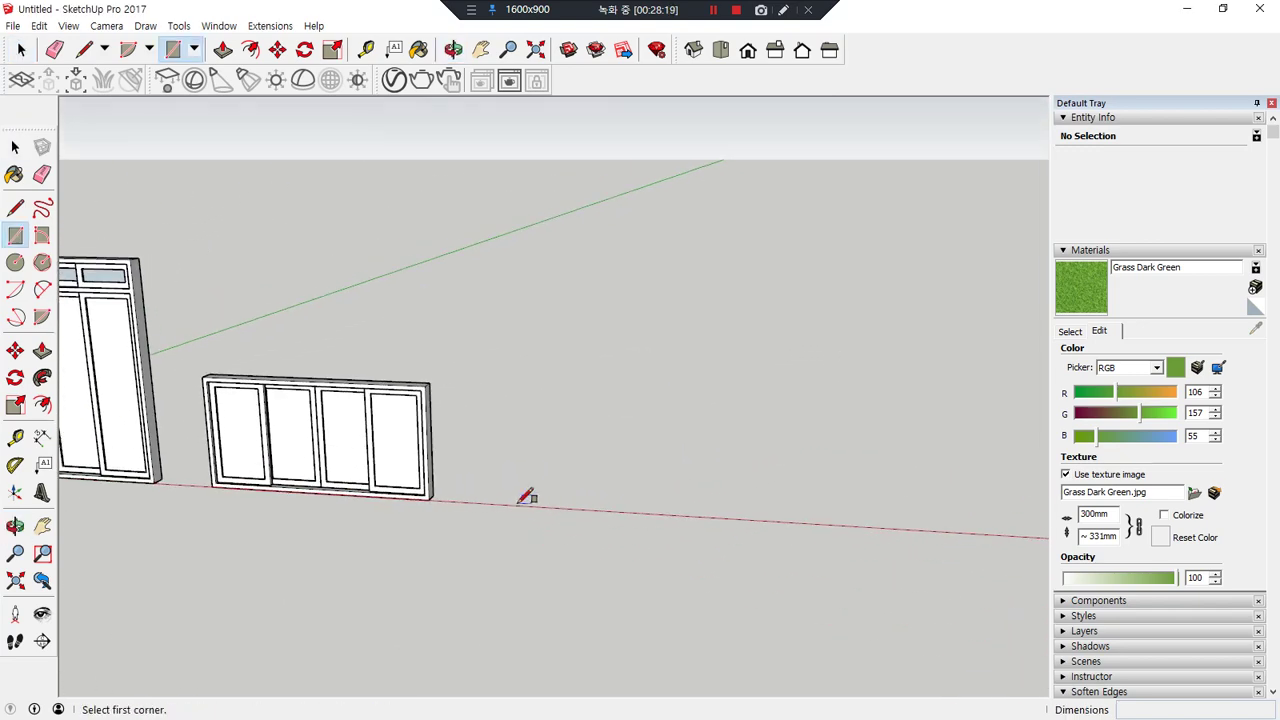
{"action": "left_click", "coordinate": [518, 502]}
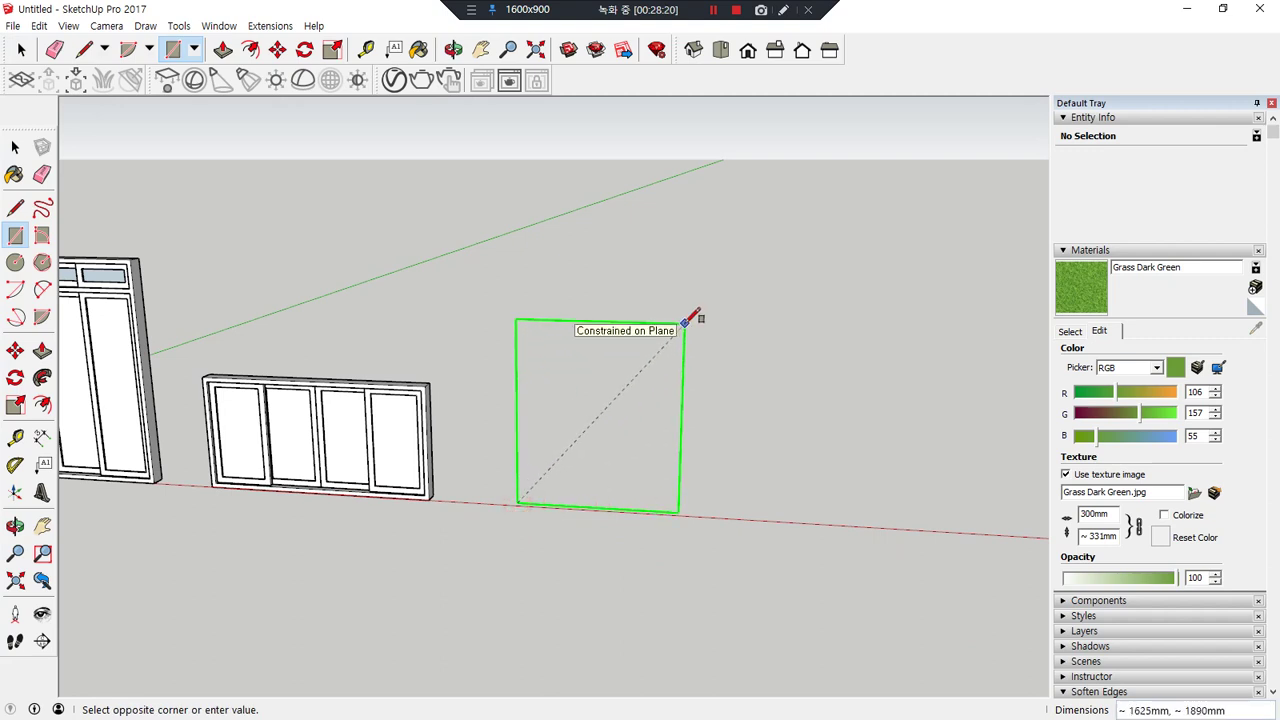
{"action": "type", "text": "2400,2400"}
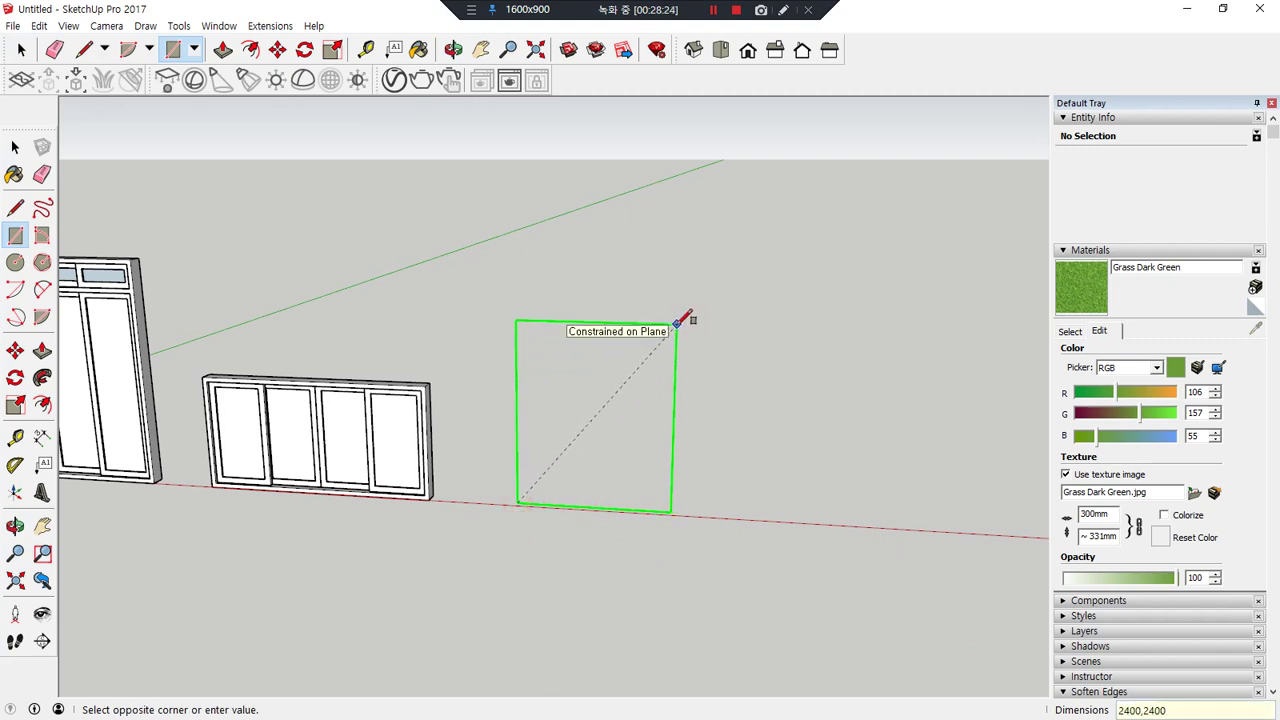
{"action": "key", "text": "Return"}
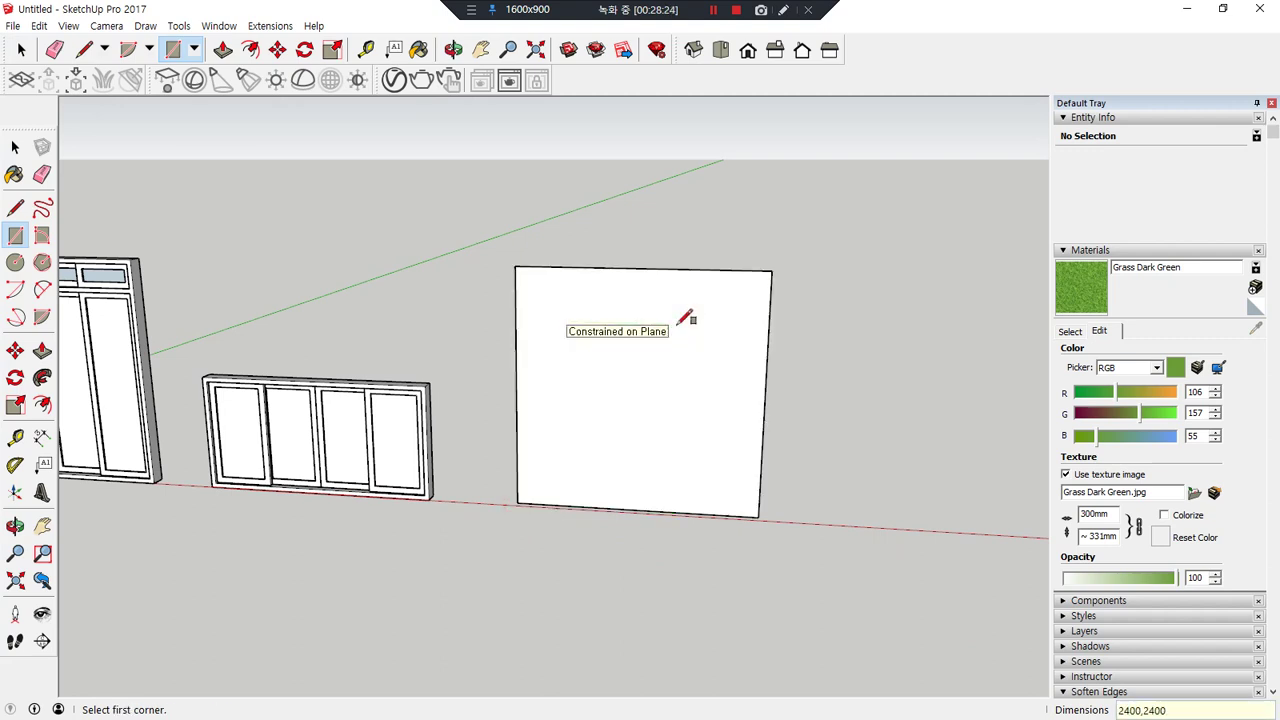
- Copy the square's bottom edge 2100 mm upward to divide the face into a lower part and an upper strip
{"action": "scroll", "coordinate": [654, 494], "scroll_direction": "up", "scroll_amount": 3}
{"action": "key", "text": "m"}
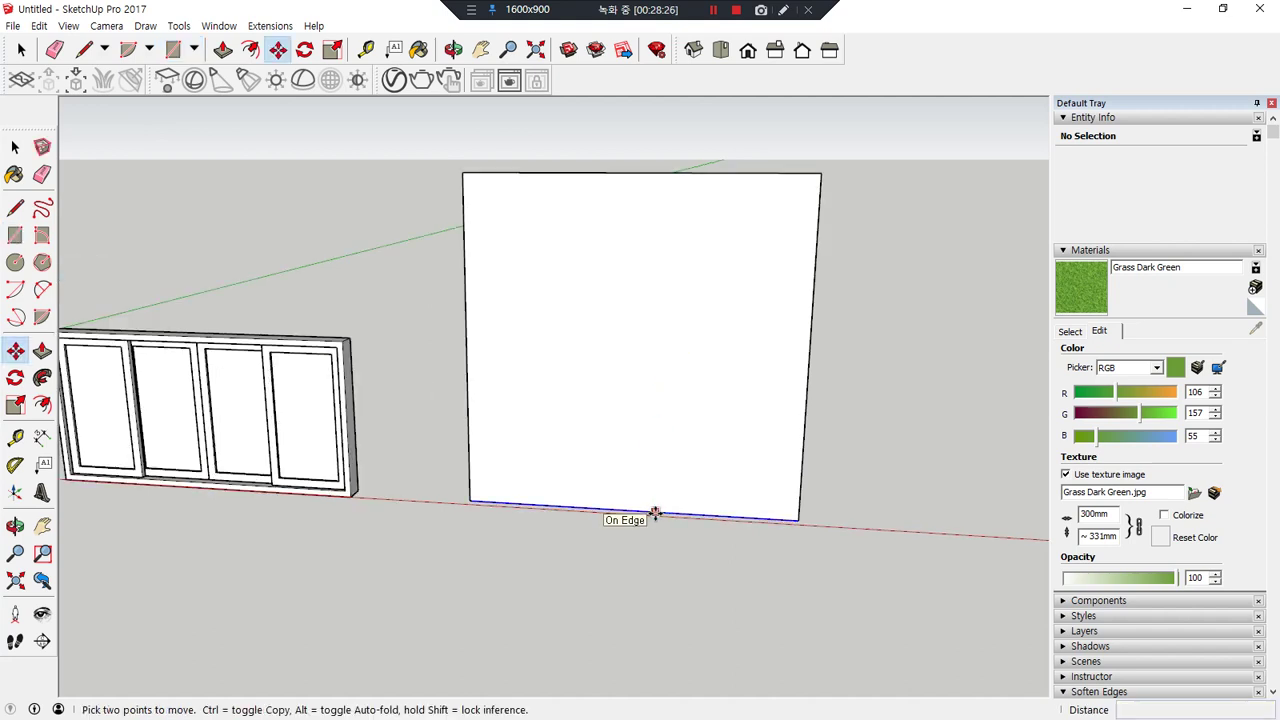
{"action": "left_click", "coordinate": [655, 515]}
{"action": "key", "text": "ctrl"}
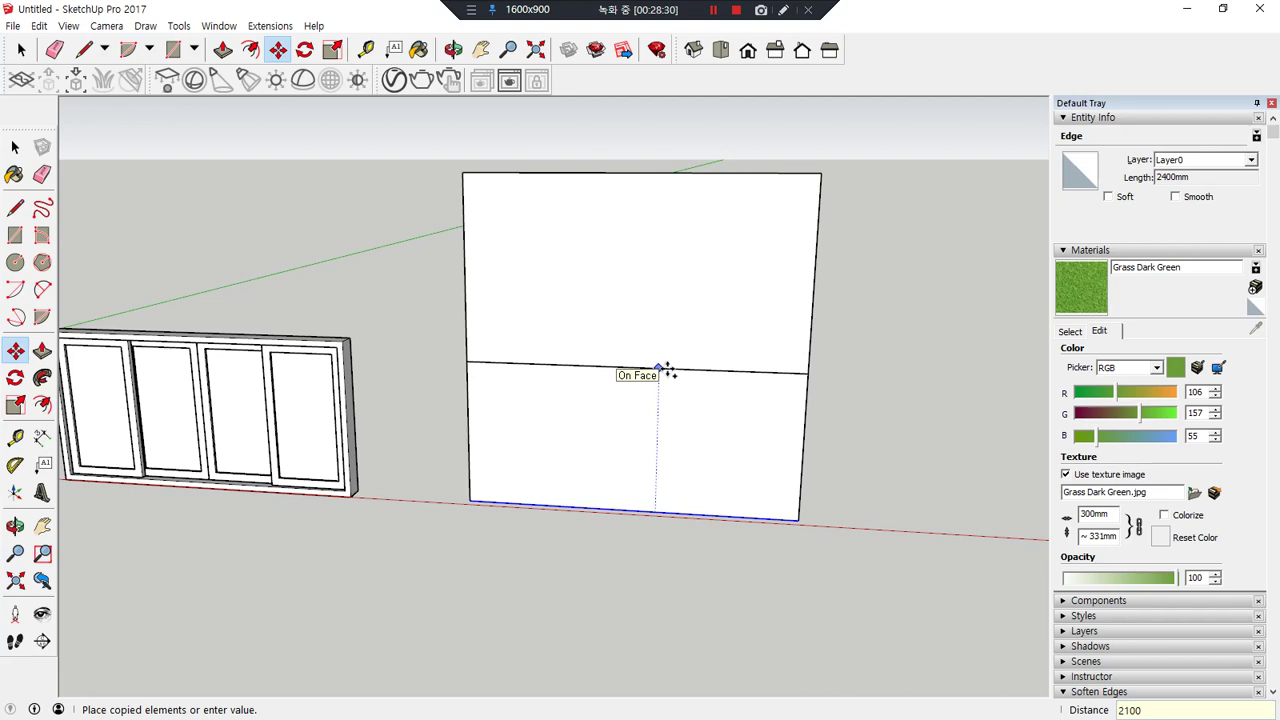
{"action": "key", "text": "Return"}
{"action": "key", "text": "space"}
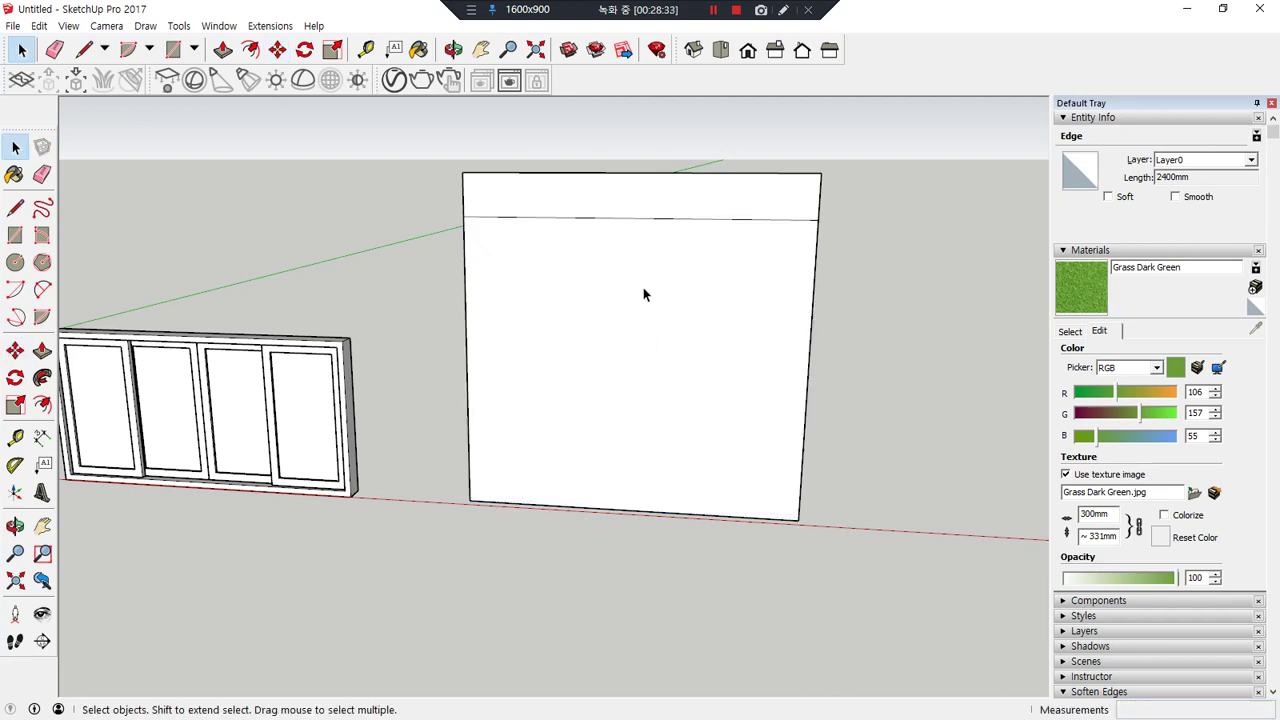
- Offset the lower face's boundary 45 mm inward and delete the inner face to open the frame's lower part
{"action": "key", "text": "f"}
{"action": "left_click", "coordinate": [646, 281]}
{"action": "key", "text": "Return"}
{"action": "key", "text": "space"}
{"action": "key", "text": "Delete"}
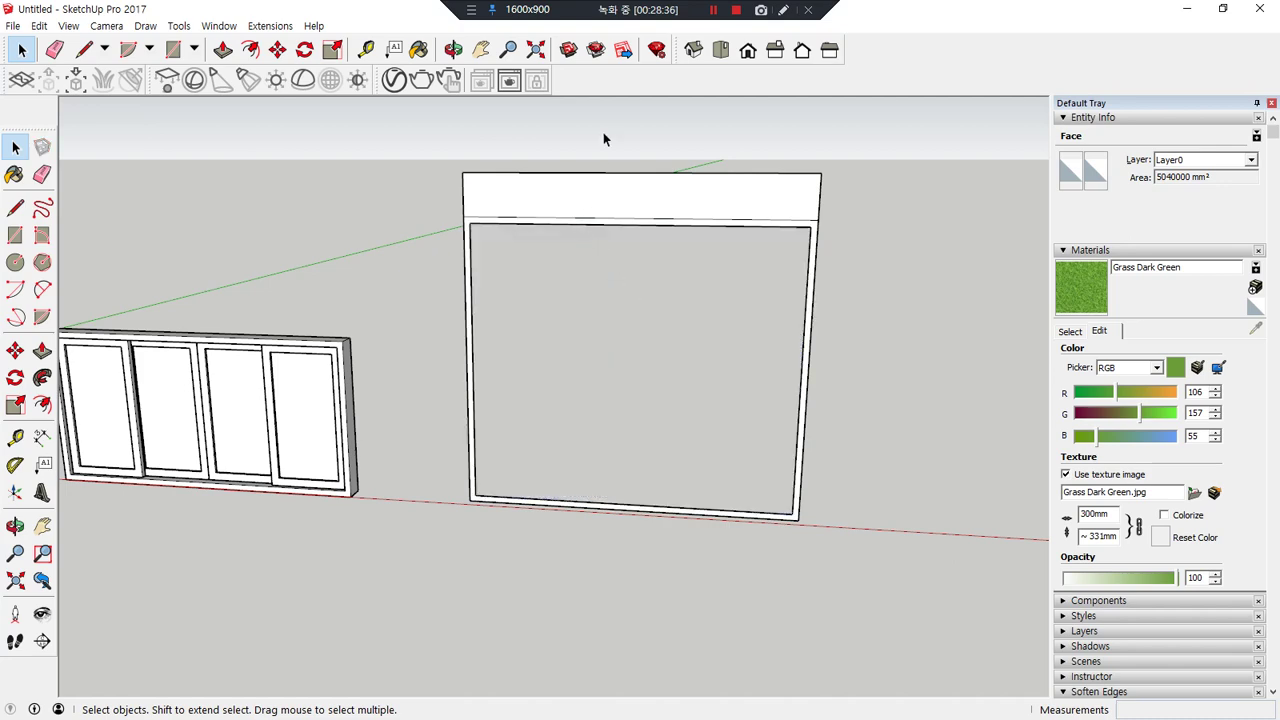
{"action": "scroll", "coordinate": [686, 203], "scroll_direction": "up", "scroll_amount": 5}
{"action": "scroll", "coordinate": [740, 206], "scroll_direction": "down", "scroll_amount": 1}
{"action": "middle_click_drag", "start_coordinate": [750, 204], "coordinate": [636, 228], "text": "shift"}
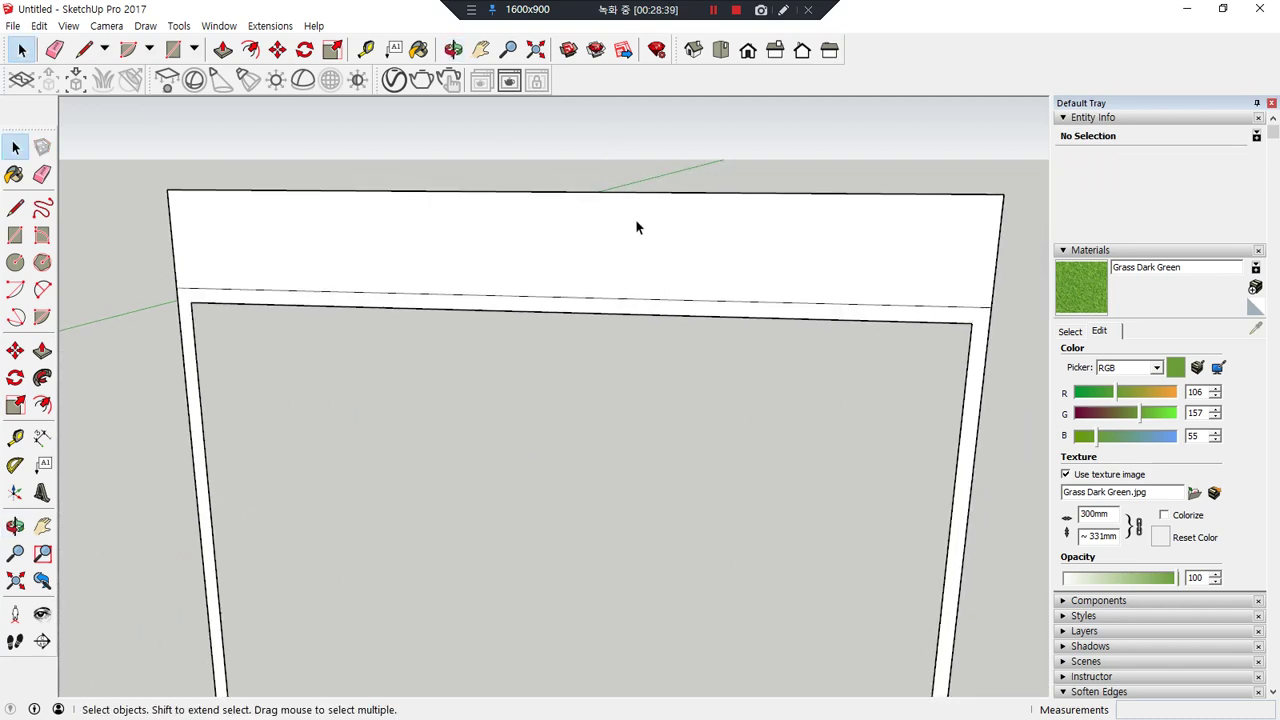
{"action": "mouse_move", "coordinate": [268, 378]}
{"action": "left_mouse_down"}
{"action": "mouse_move", "coordinate": [242, 325]}
{"action": "mouse_move", "coordinate": [322, 376]}
{"action": "left_mouse_up"}
{"action": "mouse_move", "coordinate": [197, 289]}
{"action": "left_mouse_down"}
{"action": "mouse_move", "coordinate": [200, 198]}
{"action": "mouse_move", "coordinate": [840, 202]}
{"action": "mouse_move", "coordinate": [955, 281]}
{"action": "left_mouse_up"}
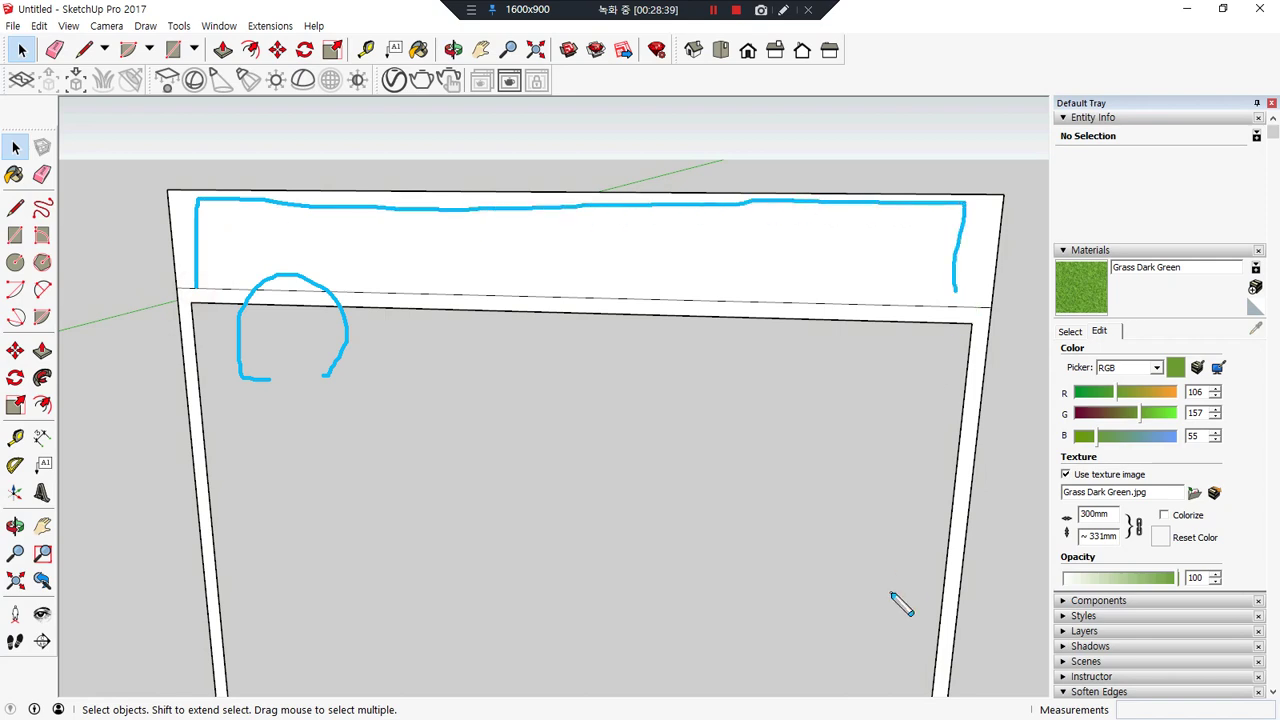
- Select only the upper strip's top edge and two side edges, and offset them 45 mm inward
{"action": "double_click", "coordinate": [608, 251]}
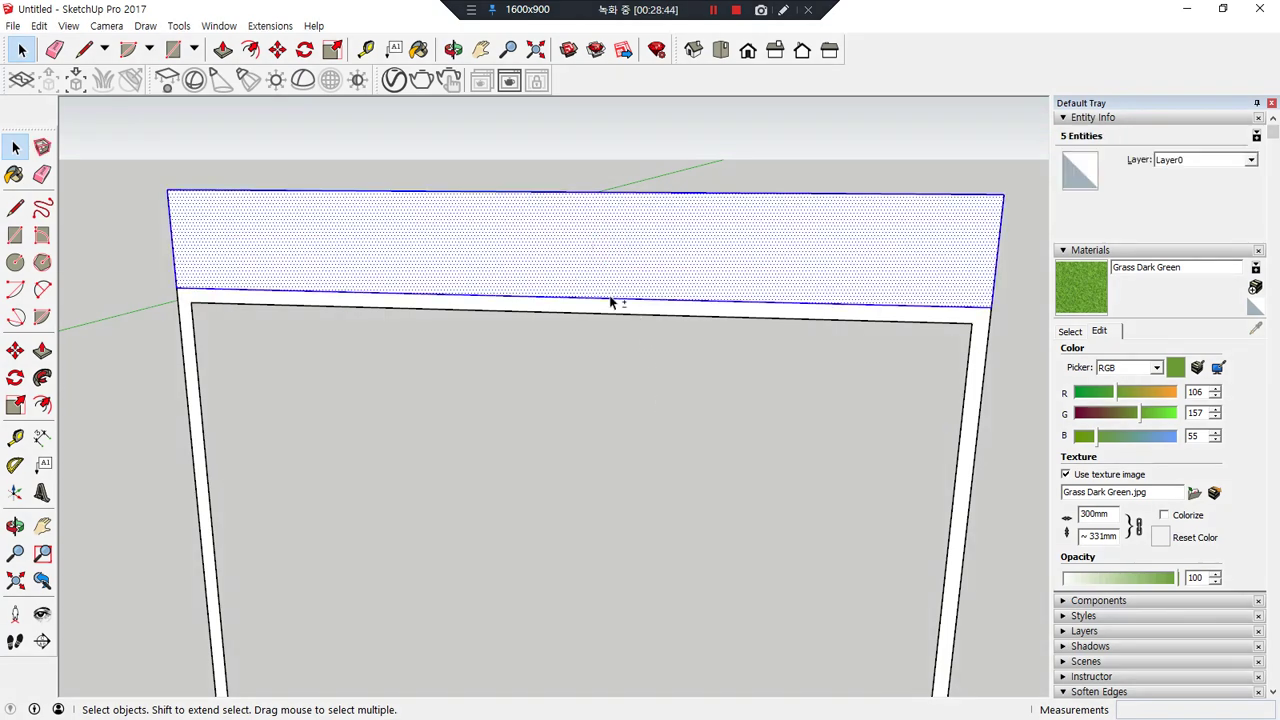
{"action": "left_click", "coordinate": [606, 286], "text": "shift"}
{"action": "left_click", "coordinate": [603, 281], "text": "shift"}
{"action": "left_click", "coordinate": [604, 296], "text": "shift"}
{"action": "left_click", "coordinate": [605, 287], "text": "shift"}
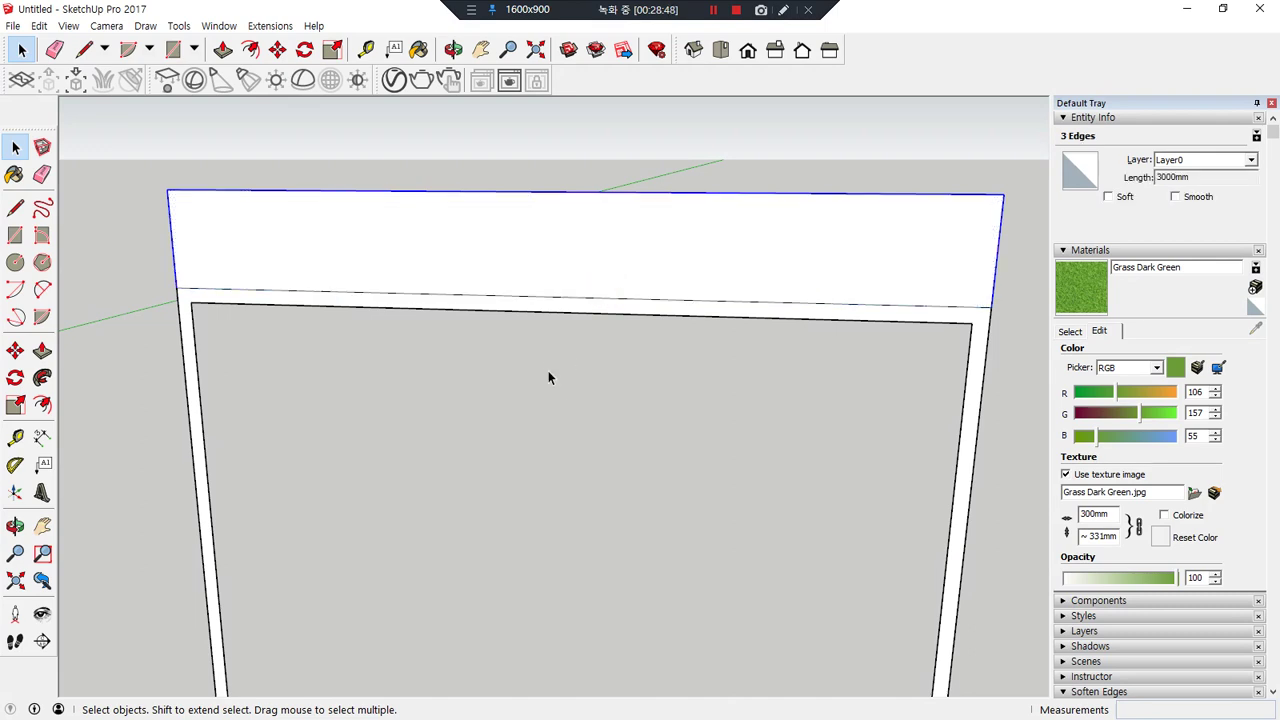
{"action": "key", "text": "f"}
{"action": "left_click", "coordinate": [613, 192]}
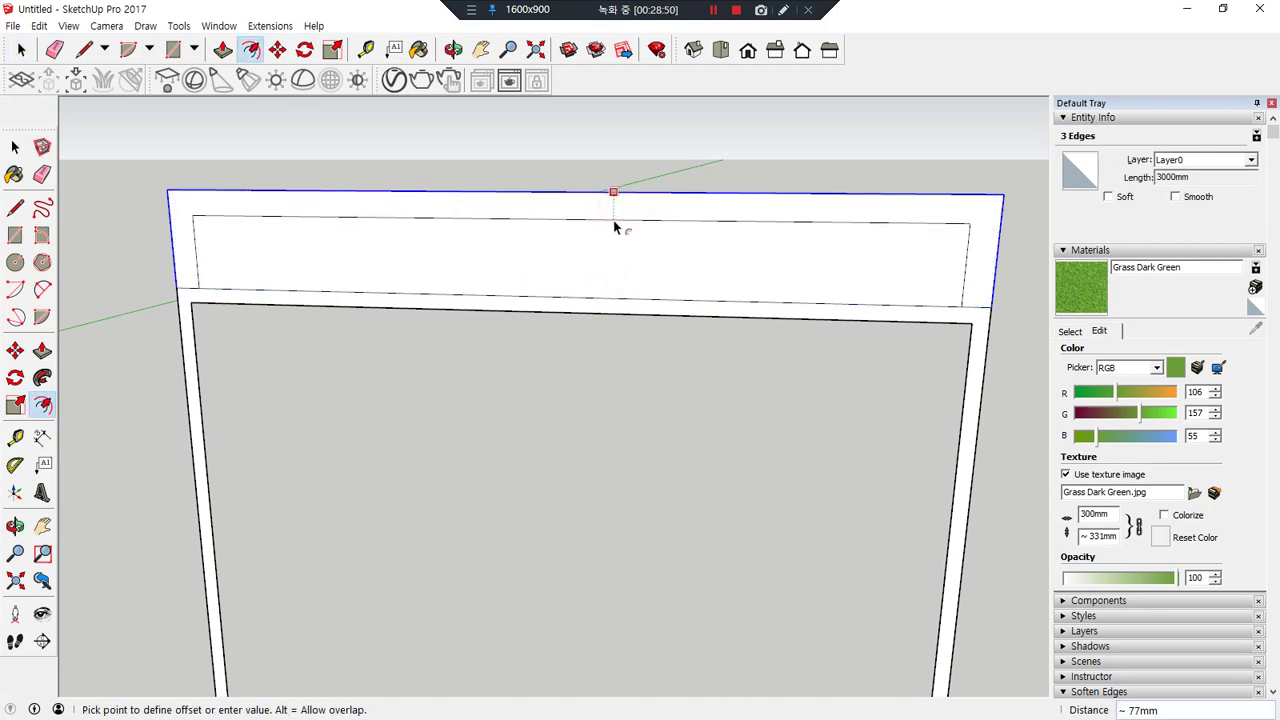
{"action": "key", "text": "Return"}
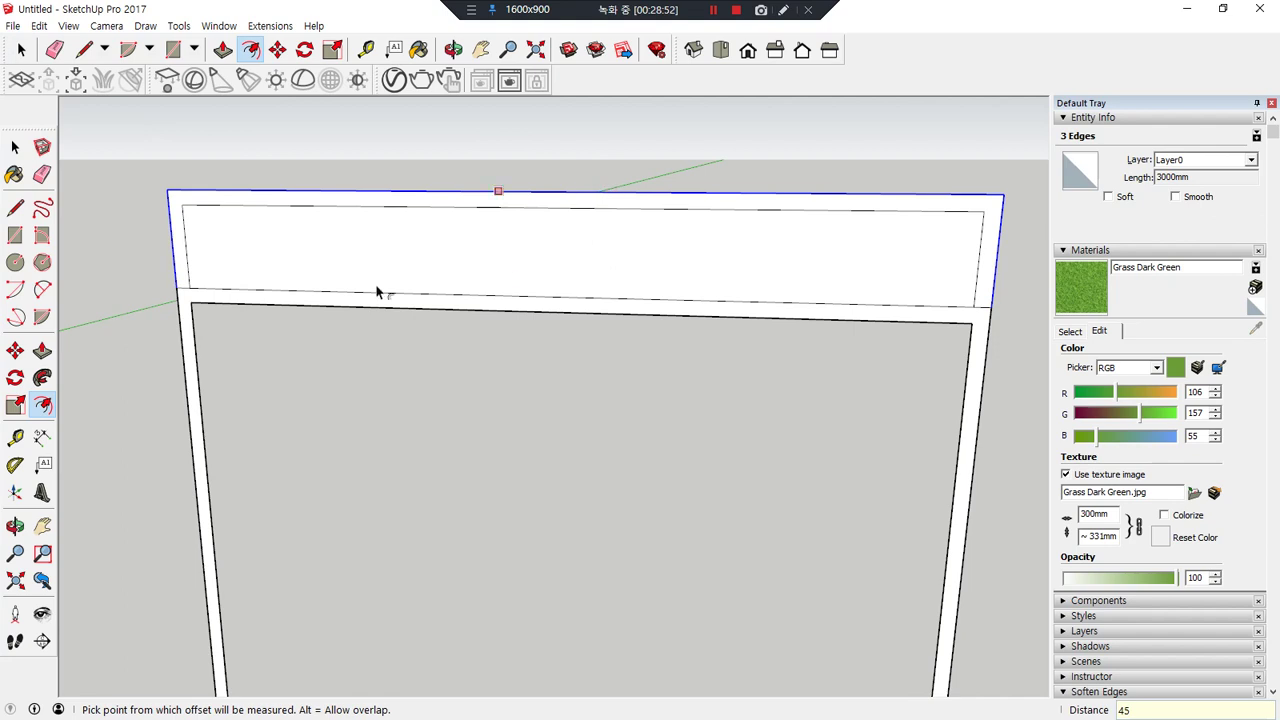
- Erase the short dividing-edge stubs across the frame's side members and delete the inner face of the upper strip
{"action": "key", "text": "e"}
{"action": "scroll", "coordinate": [186, 290], "scroll_direction": "up", "scroll_amount": 1}
{"action": "left_click", "coordinate": [181, 288]}
{"action": "scroll", "coordinate": [703, 306], "scroll_direction": "down", "scroll_amount": 1}
{"action": "middle_click_drag", "start_coordinate": [915, 292], "coordinate": [763, 309]}
{"action": "key", "text": "space"}
{"action": "left_click", "coordinate": [611, 290]}
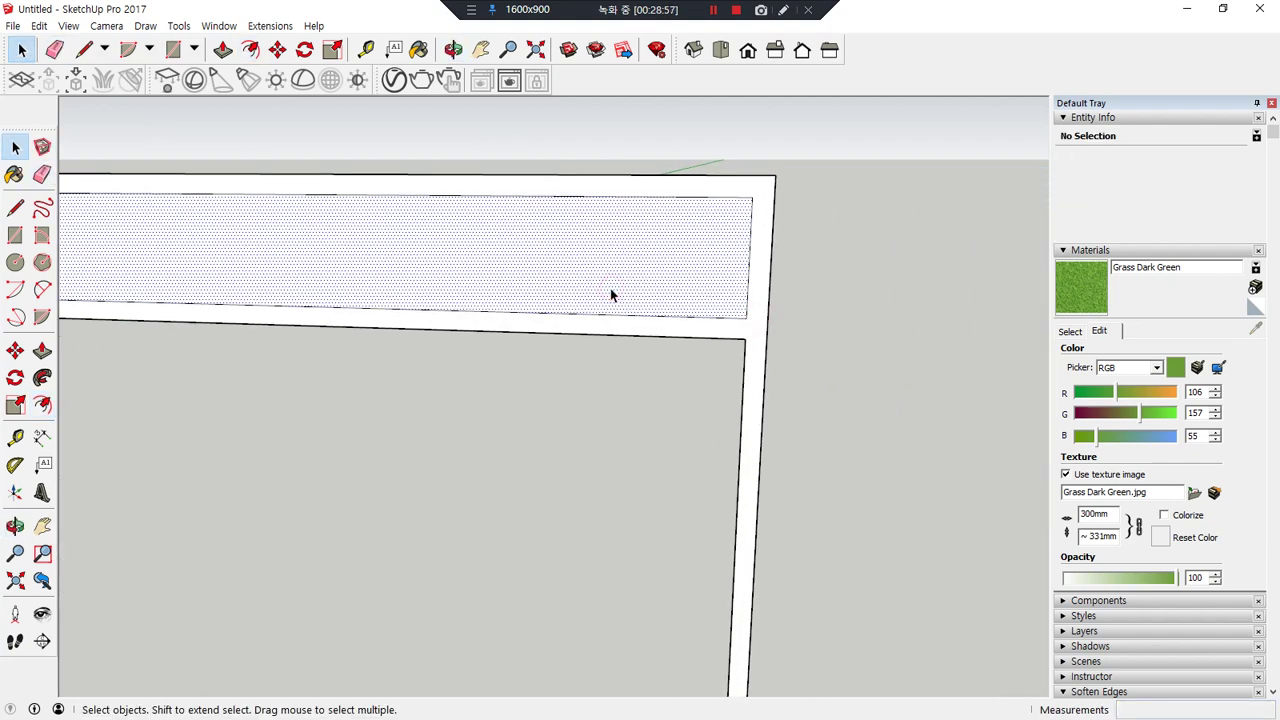
{"action": "key", "text": "Delete"}
- Push/Pull the frame face to a depth of 150 mm
{"action": "key", "text": "p"}
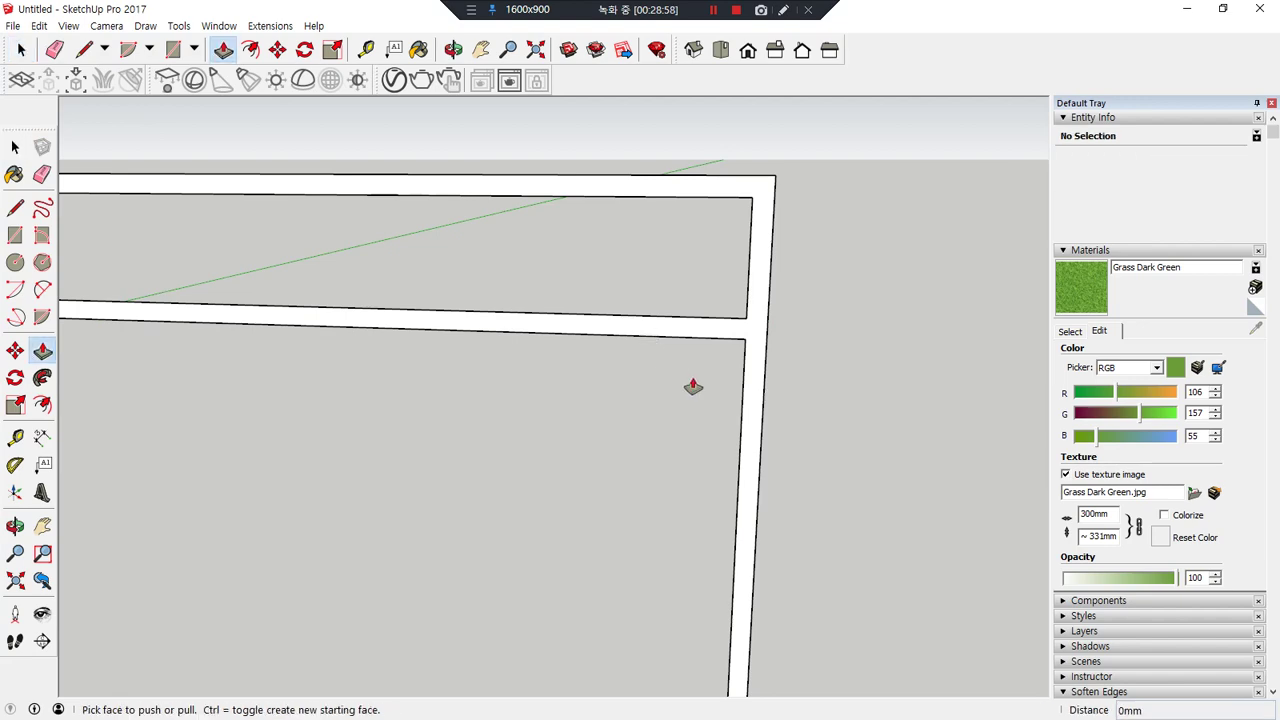
{"action": "left_click", "coordinate": [746, 333]}
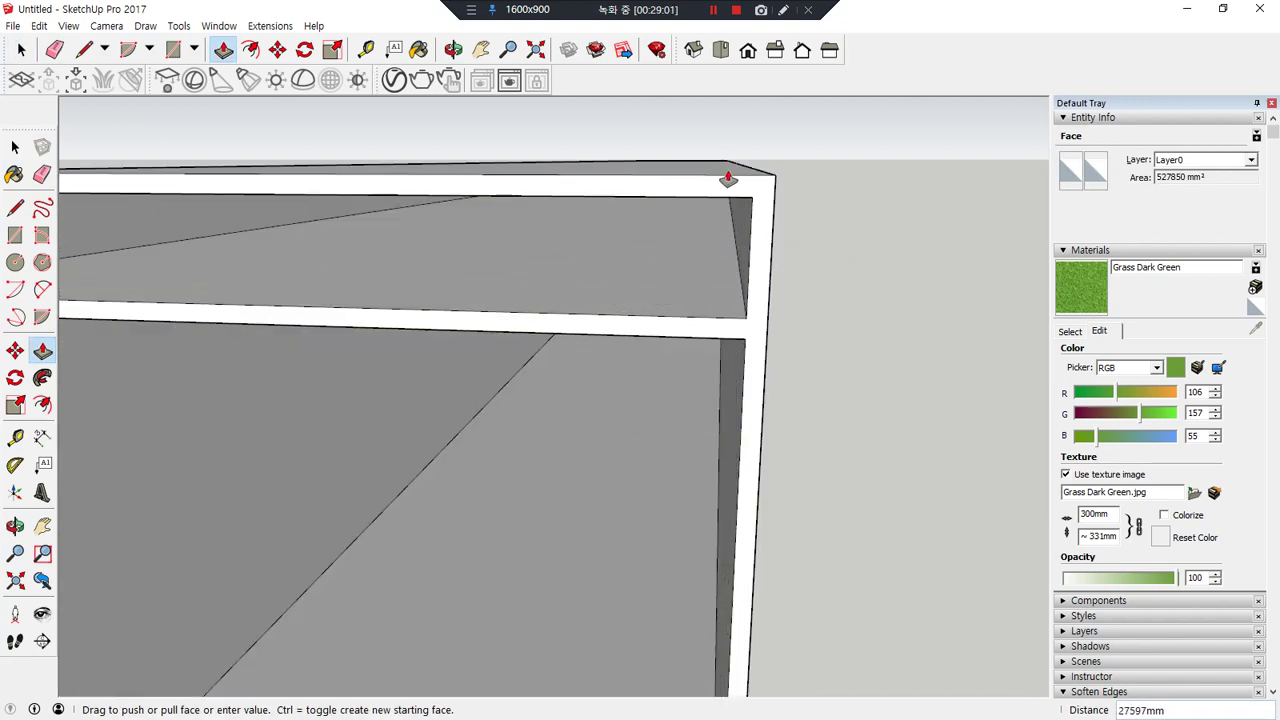
{"action": "type", "text": "150"}
{"action": "key", "text": "Return"}
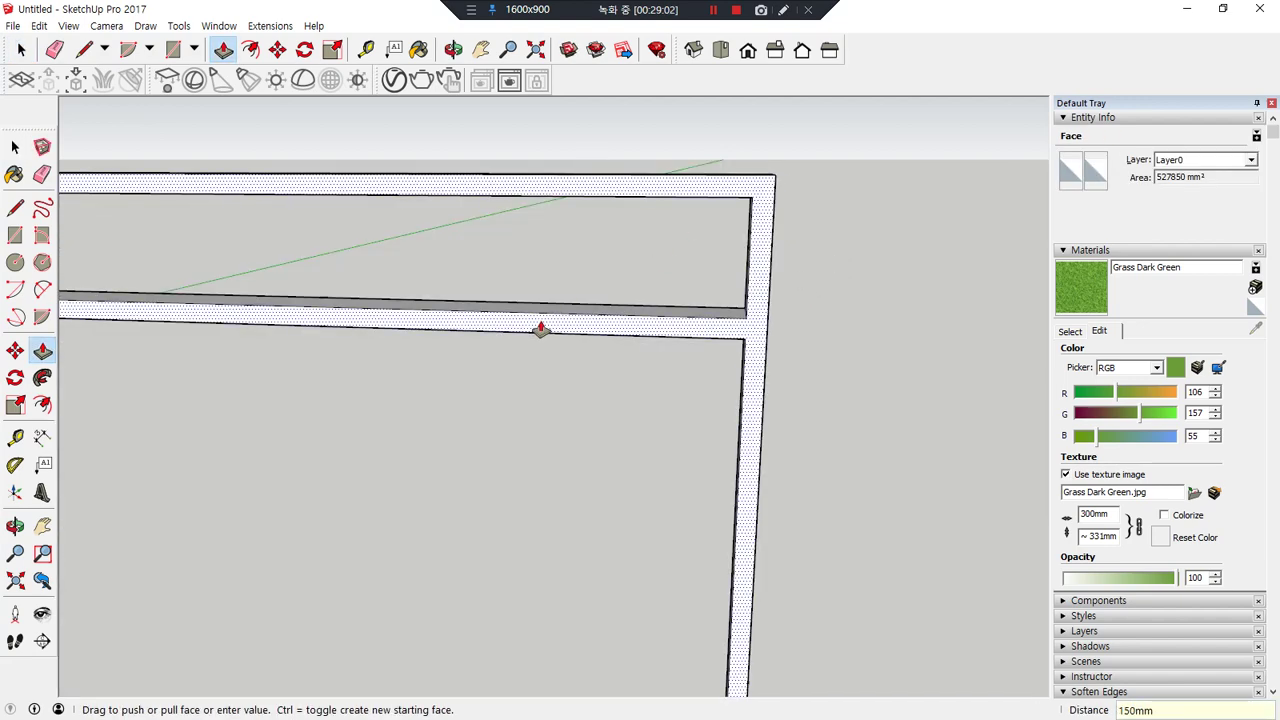
{"action": "key", "text": "space"}
- Select the entire extruded frame with its connected geometry and make it a group
{"action": "scroll", "coordinate": [836, 346], "scroll_direction": "down", "scroll_amount": 3}
{"action": "middle_click_drag", "start_coordinate": [734, 348], "coordinate": [443, 371]}
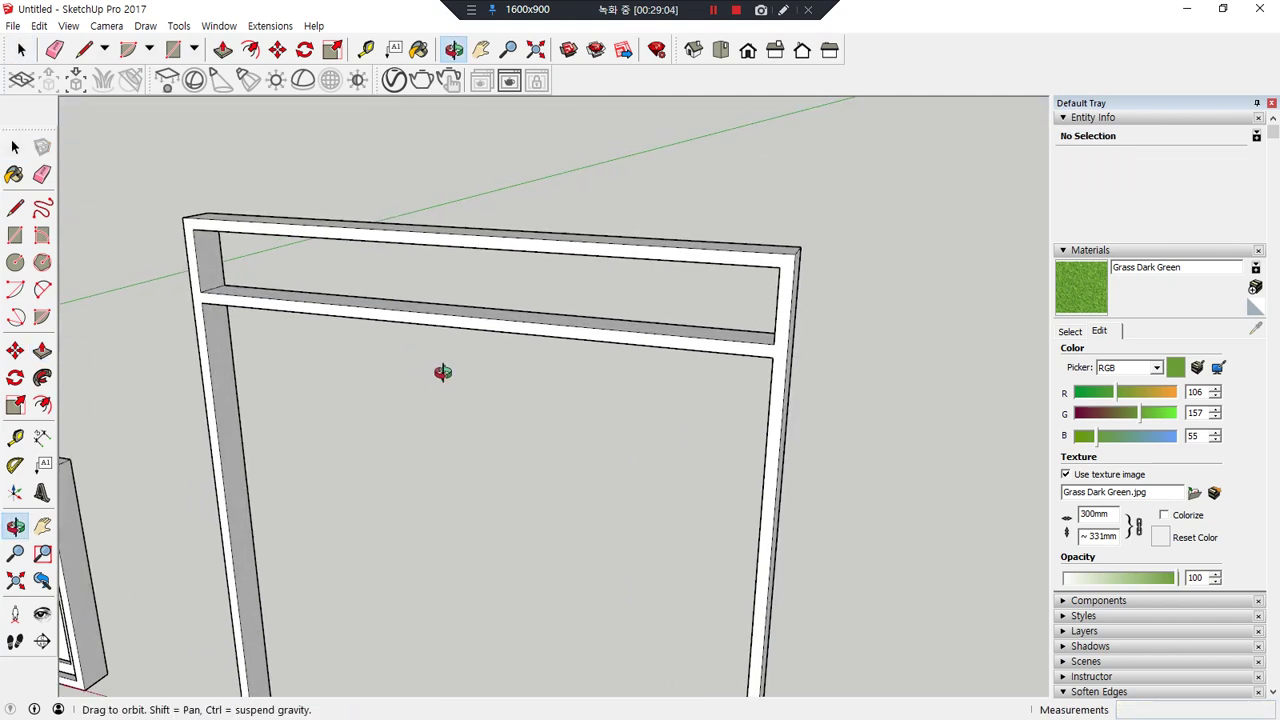
{"action": "triple_click", "coordinate": [214, 331]}
{"action": "right_click", "coordinate": [214, 332]}
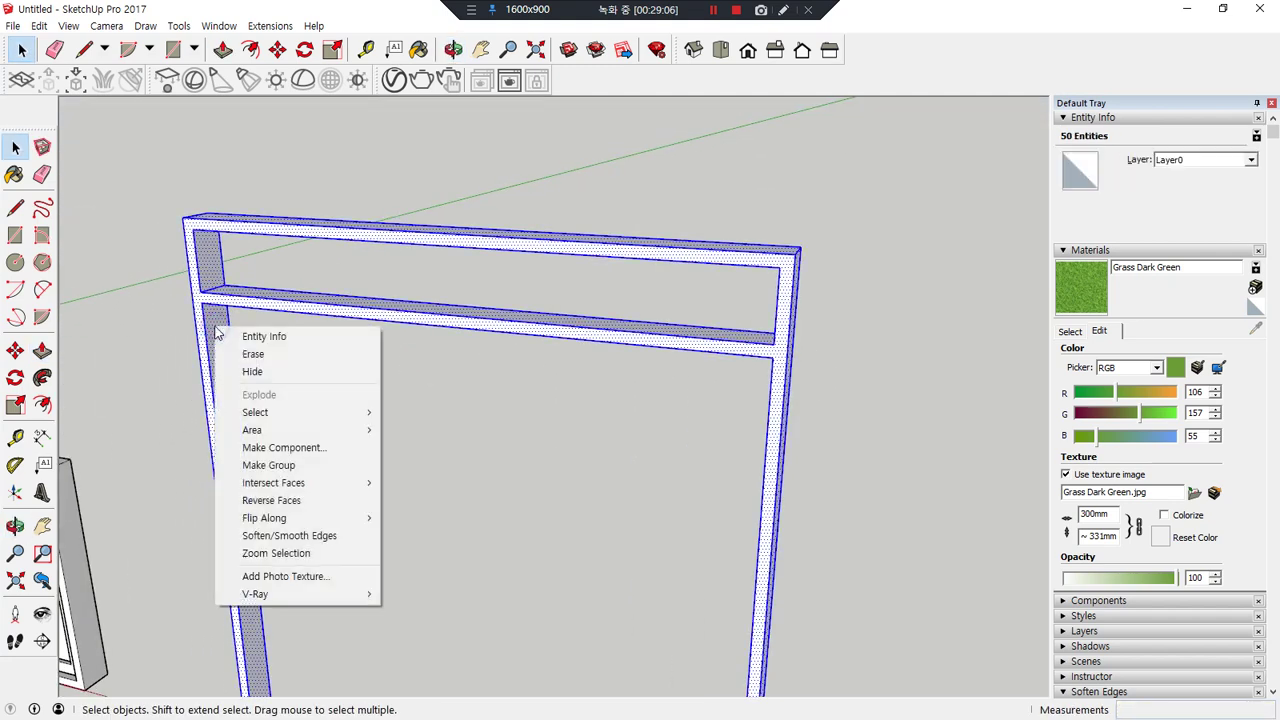
{"action": "left_click", "coordinate": [296, 472]}
{"action": "left_click", "coordinate": [291, 490]}
- Draw a 1155 x 2010 mm rectangle from the lower opening's upper corner to the midpoint of its bottom edge
{"action": "middle_click_drag", "start_coordinate": [291, 490], "coordinate": [620, 500]}
{"action": "key", "text": "r"}
{"action": "left_click", "coordinate": [672, 212]}
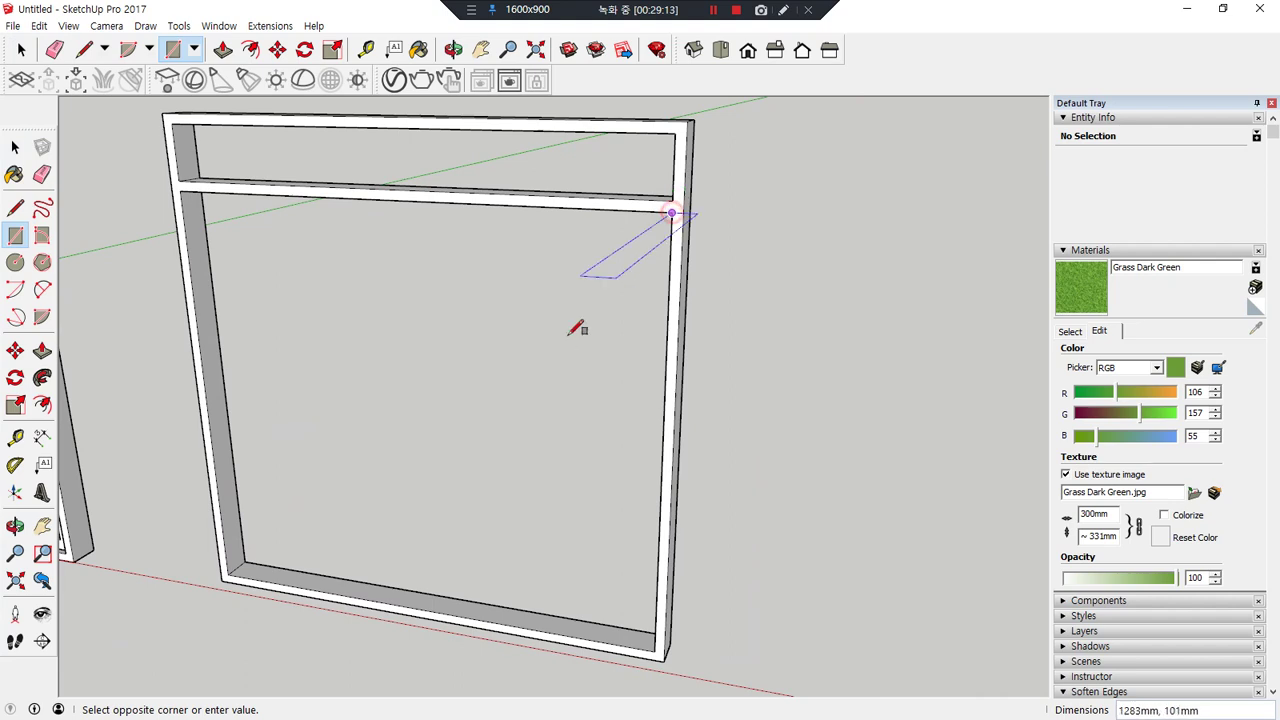
{"action": "left_click", "coordinate": [425, 607]}
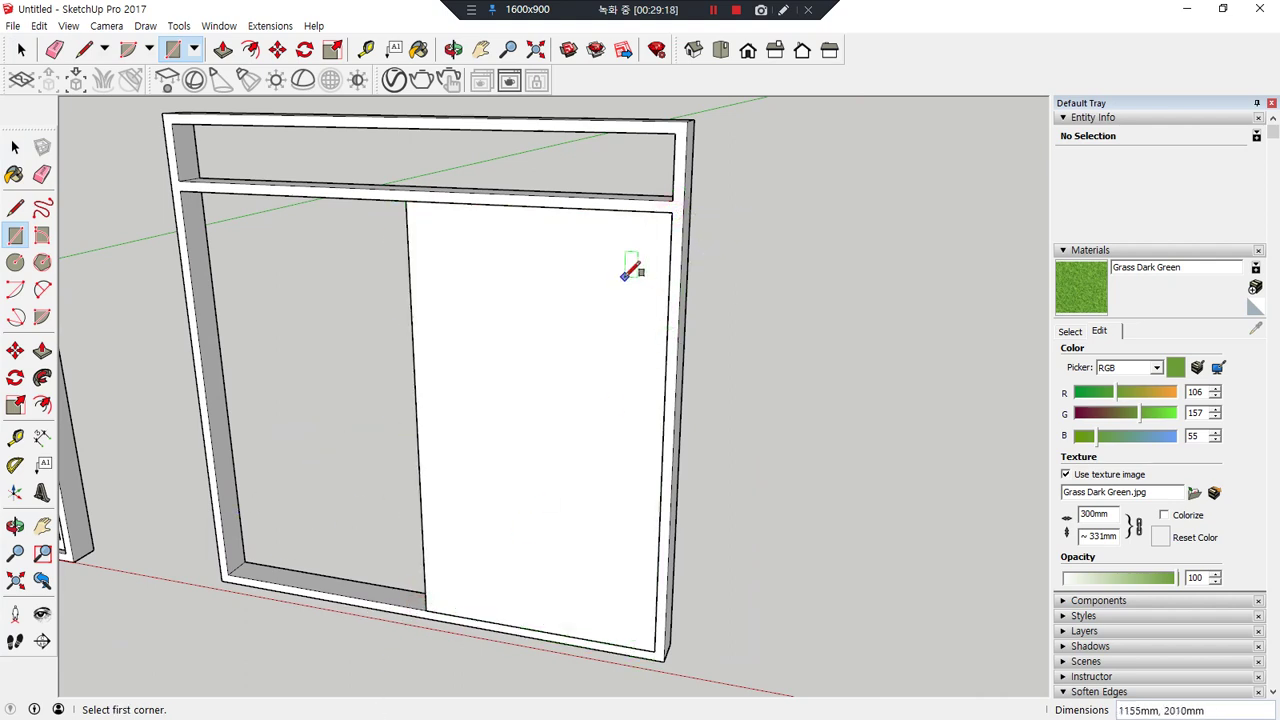
- Split the rectangle with a vertical line through its midpoints and delete the half nearer the opening's centre
{"action": "key", "text": "l"}
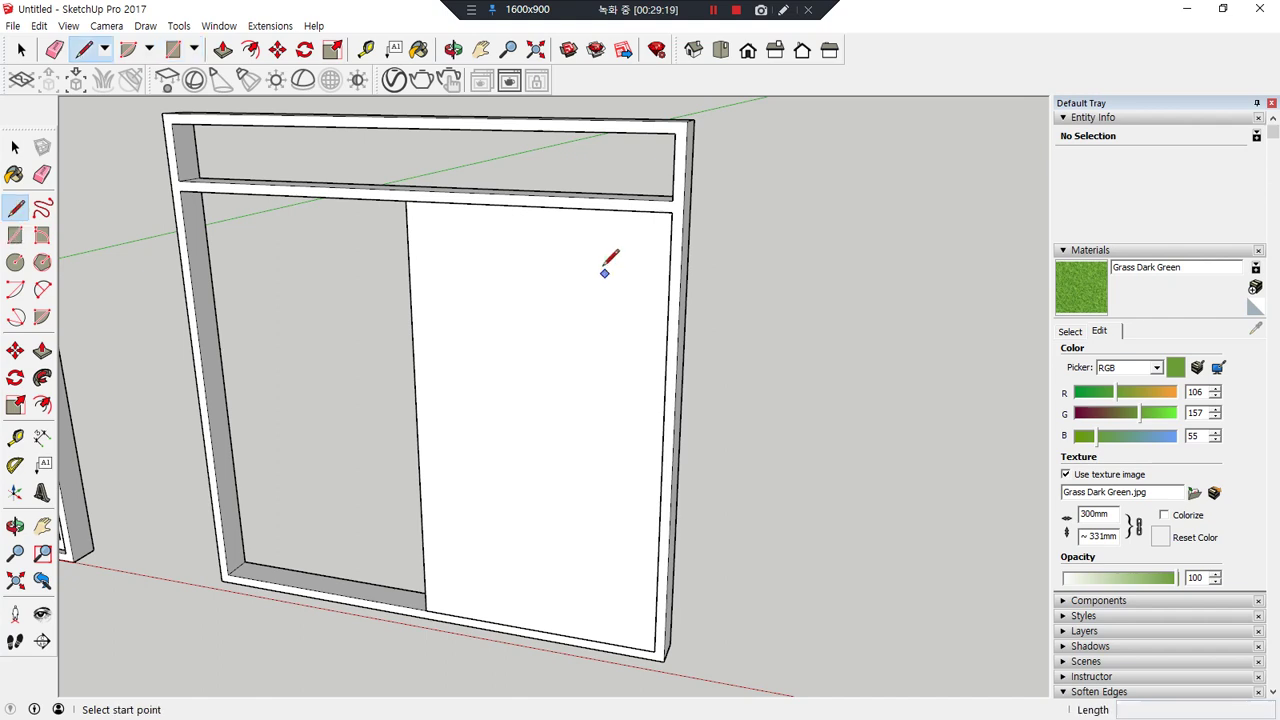
{"action": "left_click", "coordinate": [534, 204]}
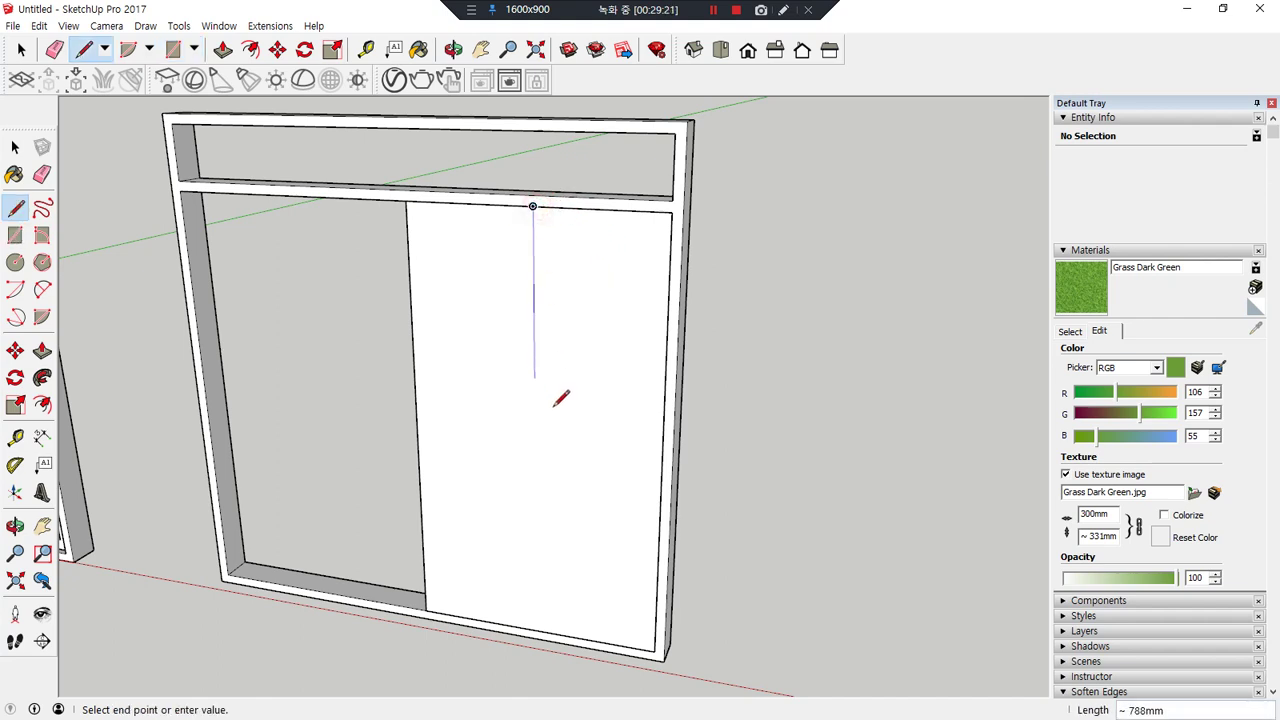
{"action": "left_click", "coordinate": [536, 629]}
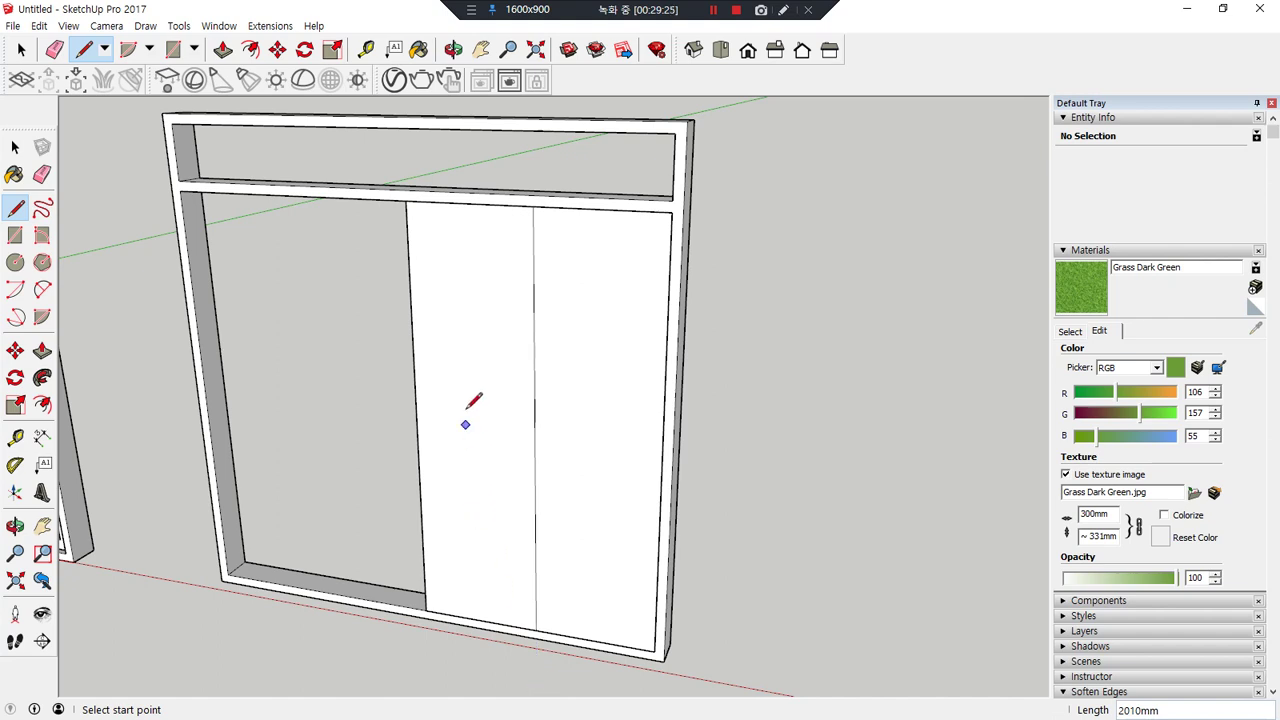
{"action": "key", "text": "space"}
{"action": "left_click", "coordinate": [457, 207]}
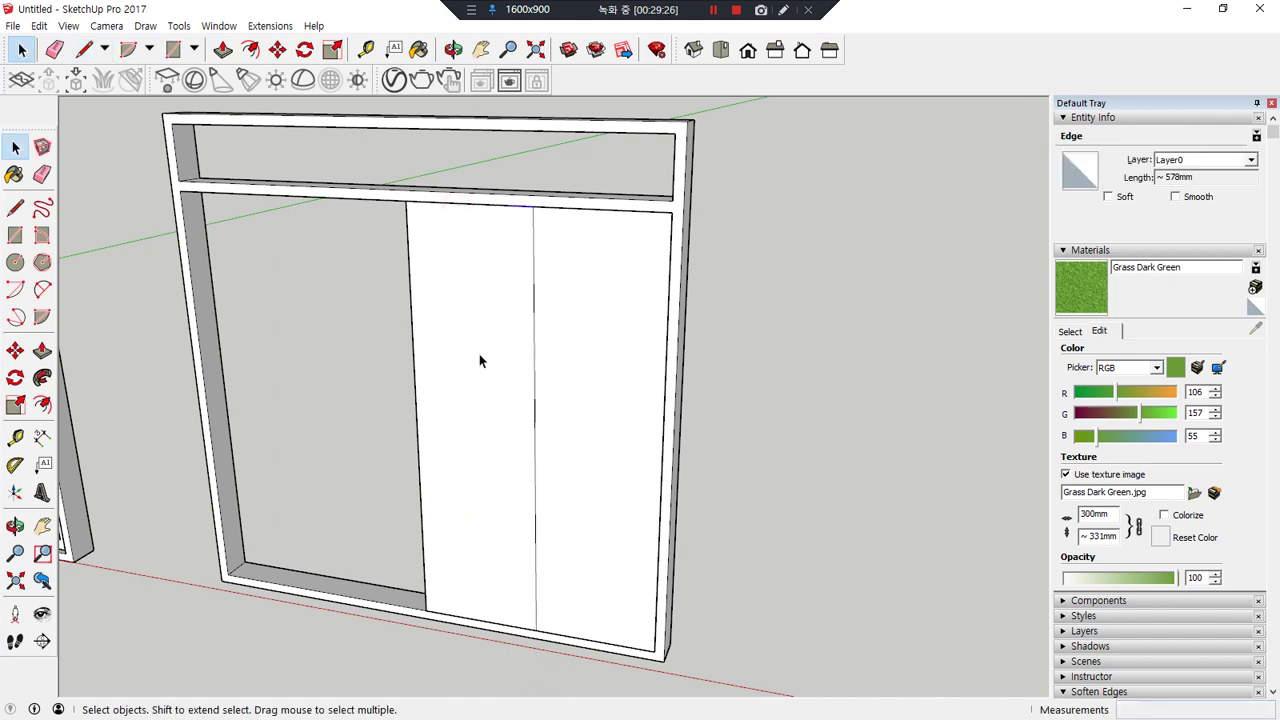
{"action": "key", "text": "Delete"}
{"action": "key", "text": "Delete"}
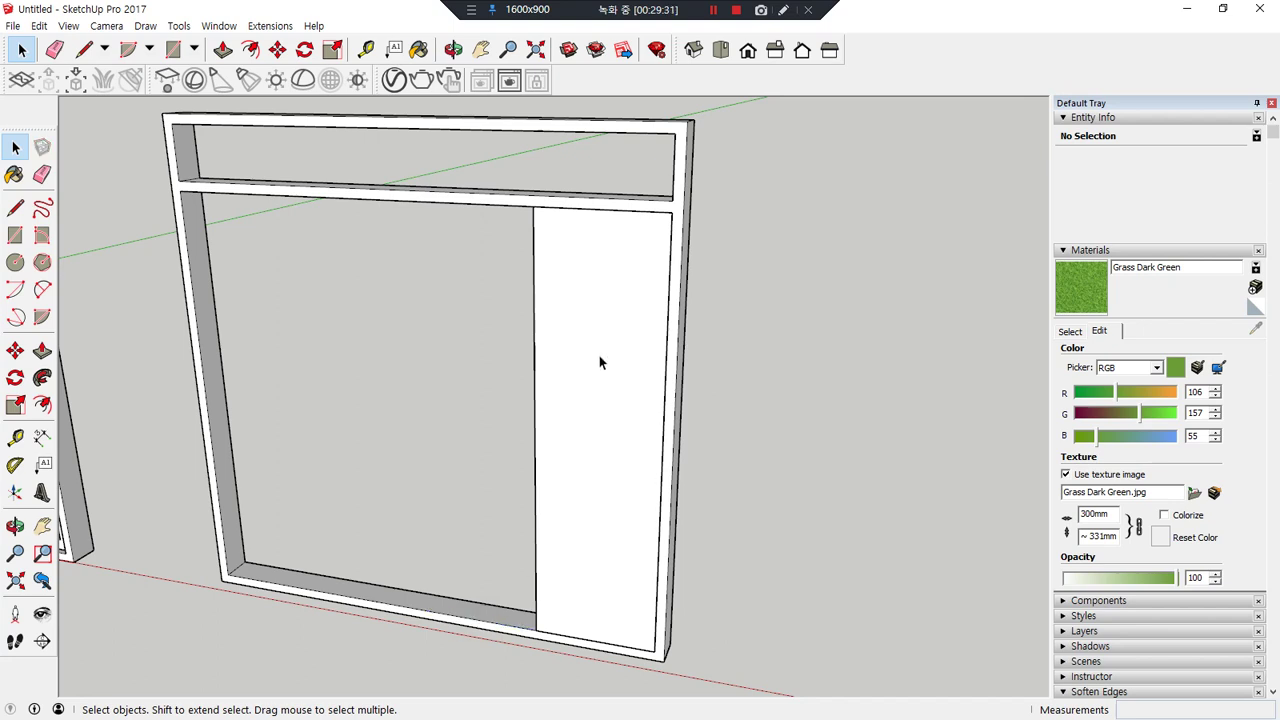
{"action": "mouse_move", "coordinate": [600, 284]}
{"action": "left_mouse_down"}
{"action": "mouse_move", "coordinate": [572, 335]}
{"action": "mouse_move", "coordinate": [648, 322]}
{"action": "left_mouse_up"}
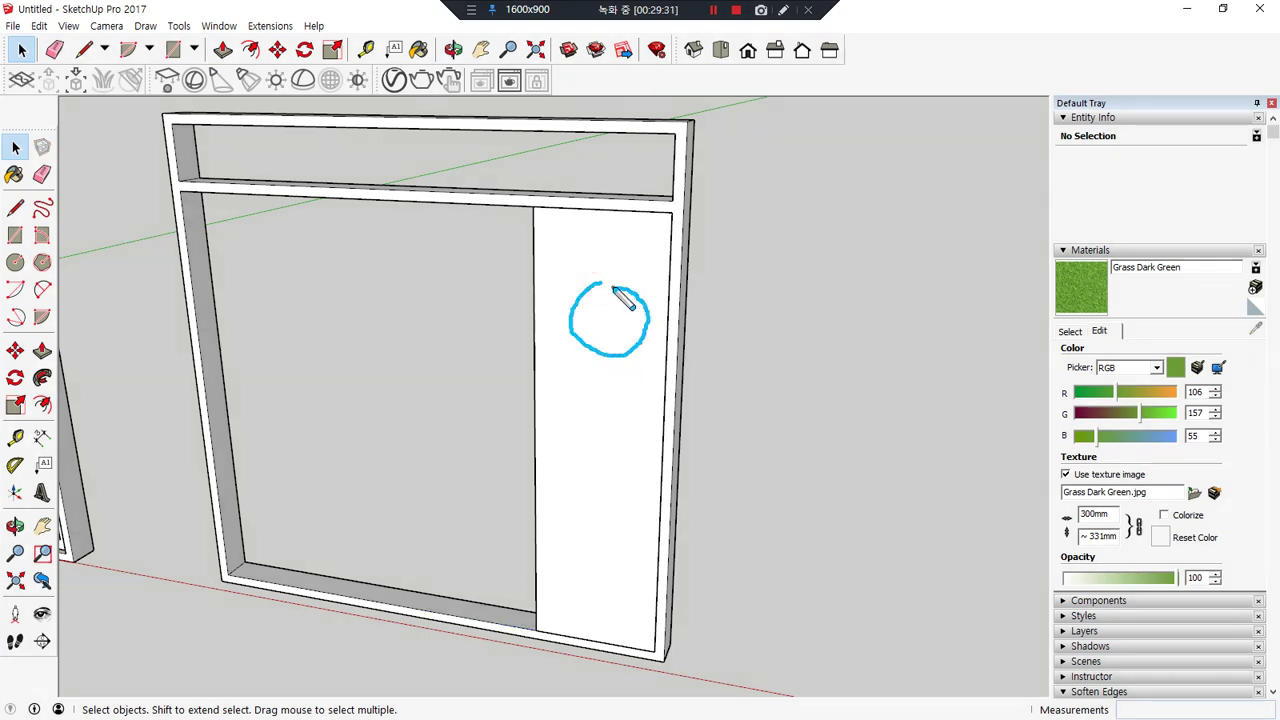
{"action": "mouse_move", "coordinate": [533, 378]}
{"action": "left_mouse_down"}
{"action": "mouse_move", "coordinate": [595, 377]}
{"action": "mouse_move", "coordinate": [600, 393]}
{"action": "mouse_move", "coordinate": [583, 356]}
{"action": "mouse_move", "coordinate": [534, 380]}
{"action": "mouse_move", "coordinate": [466, 368]}
{"action": "mouse_move", "coordinate": [474, 411]}
{"action": "left_mouse_up"}
{"action": "mouse_move", "coordinate": [398, 366]}
{"action": "left_mouse_down"}
{"action": "mouse_move", "coordinate": [372, 380]}
{"action": "mouse_move", "coordinate": [401, 386]}
{"action": "left_mouse_up"}
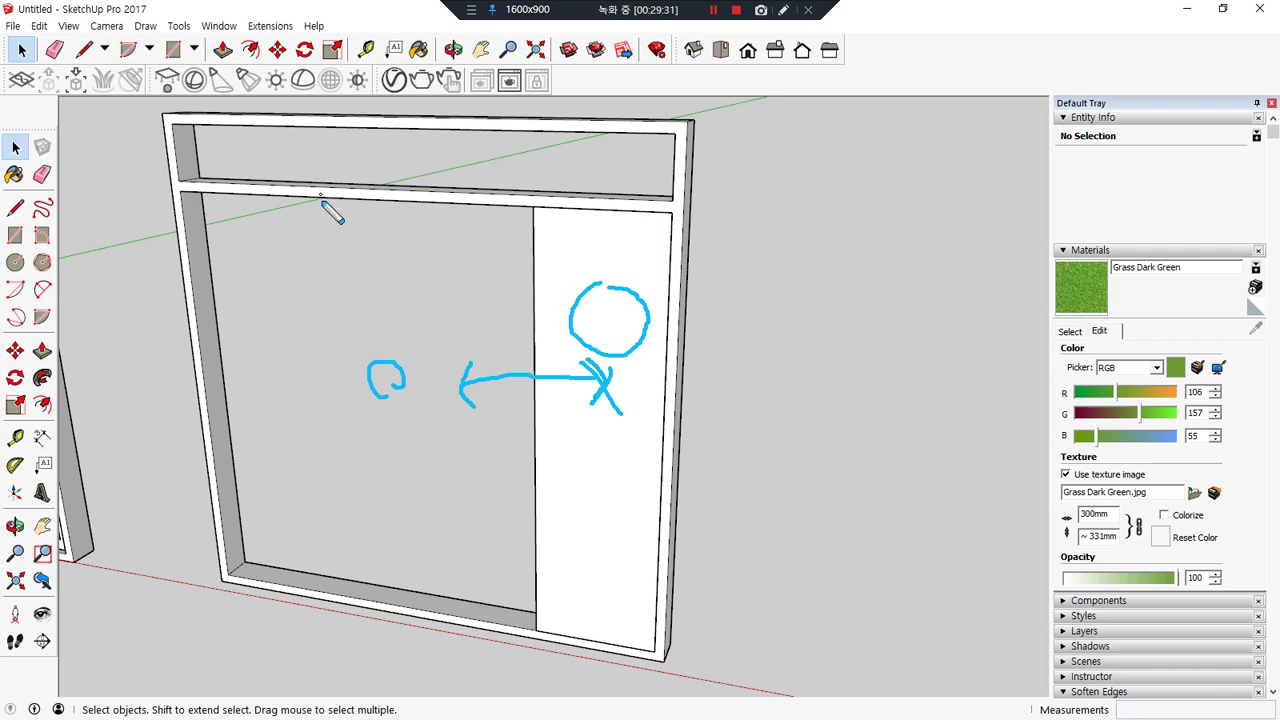
{"action": "key", "text": "Escape"}
{"action": "mouse_move", "coordinate": [535, 434]}
{"action": "left_mouse_down"}
{"action": "mouse_move", "coordinate": [569, 430]}
{"action": "mouse_move", "coordinate": [571, 449]}
{"action": "left_mouse_up"}
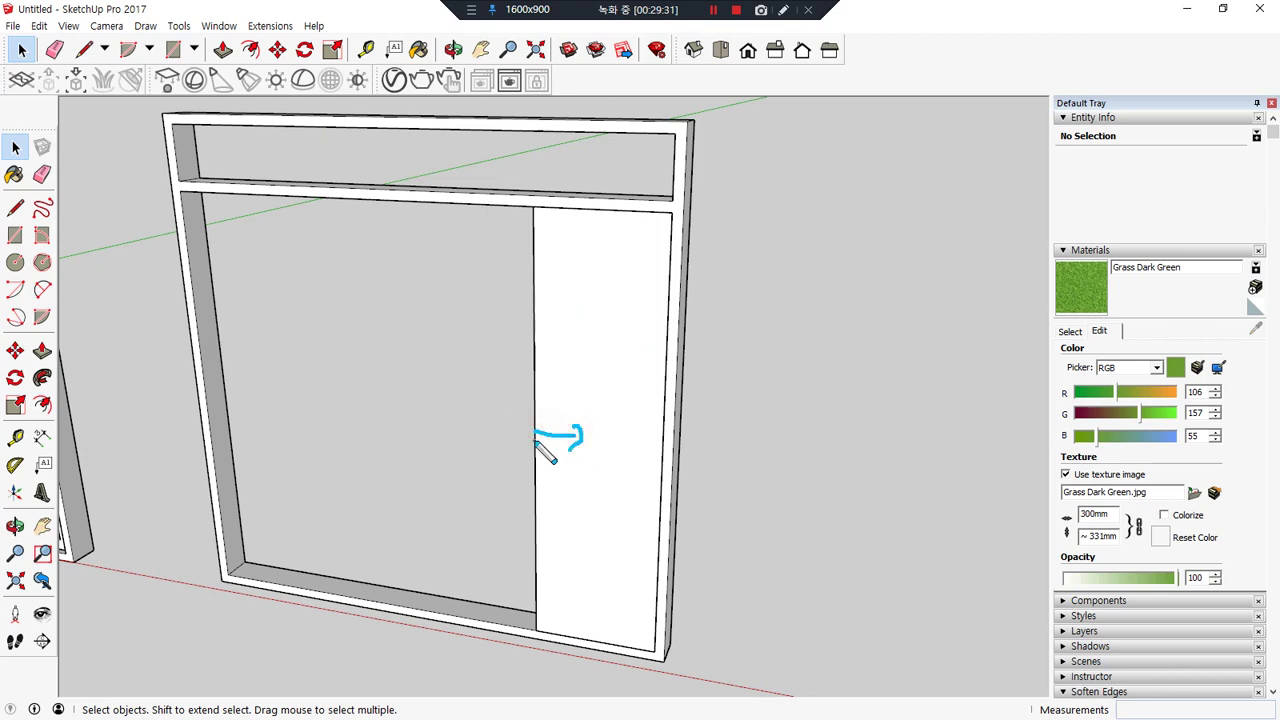
- Move the narrow panel's free vertical edge 30 mm along the red axis towards the centre of the opening
{"action": "mouse_move", "coordinate": [526, 432]}
{"action": "left_mouse_down"}
{"action": "mouse_move", "coordinate": [489, 428]}
{"action": "mouse_move", "coordinate": [490, 448]}
{"action": "mouse_move", "coordinate": [433, 423]}
{"action": "mouse_move", "coordinate": [437, 449]}
{"action": "left_mouse_up"}
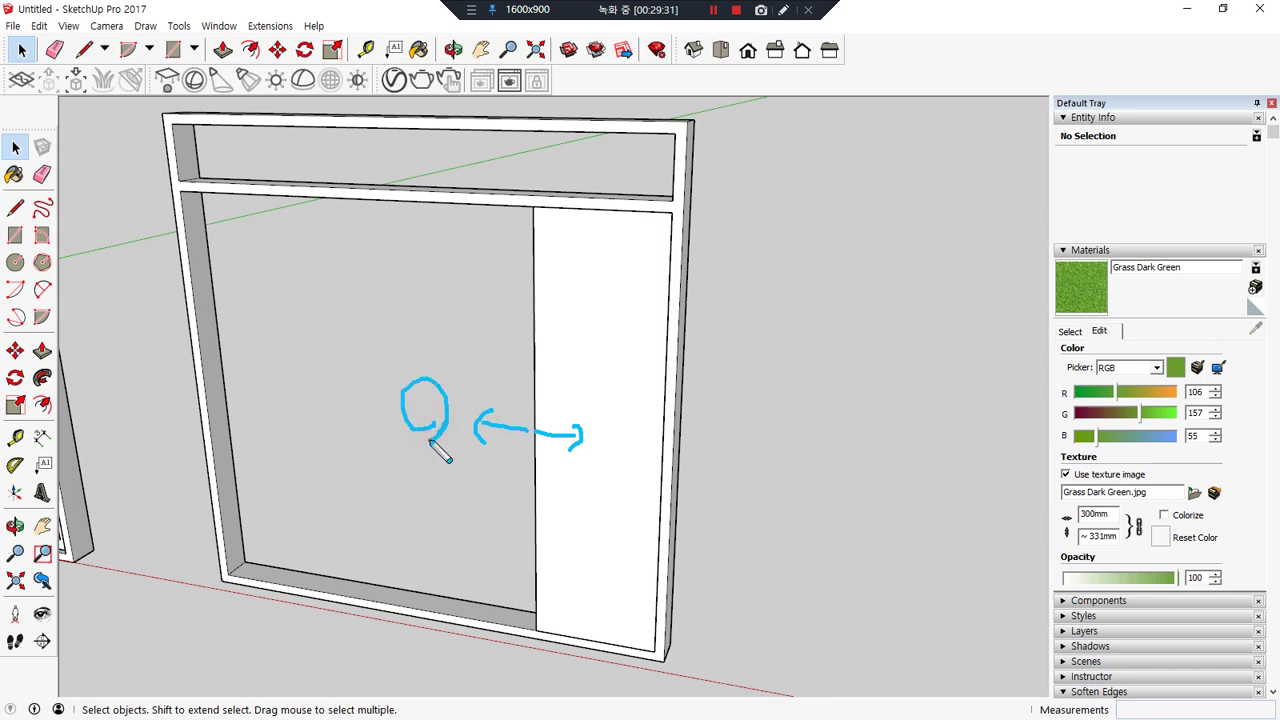
{"action": "key", "text": "m"}
{"action": "left_click", "coordinate": [537, 440]}
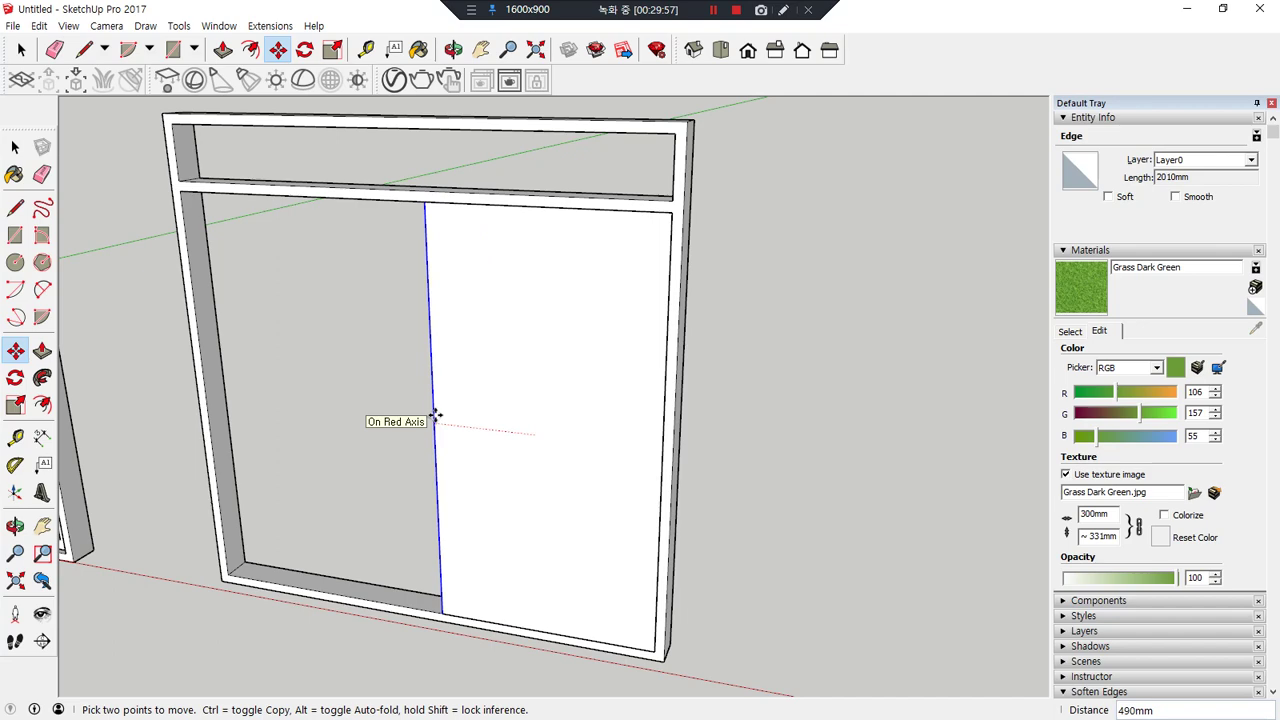
{"action": "key", "text": "Return"}
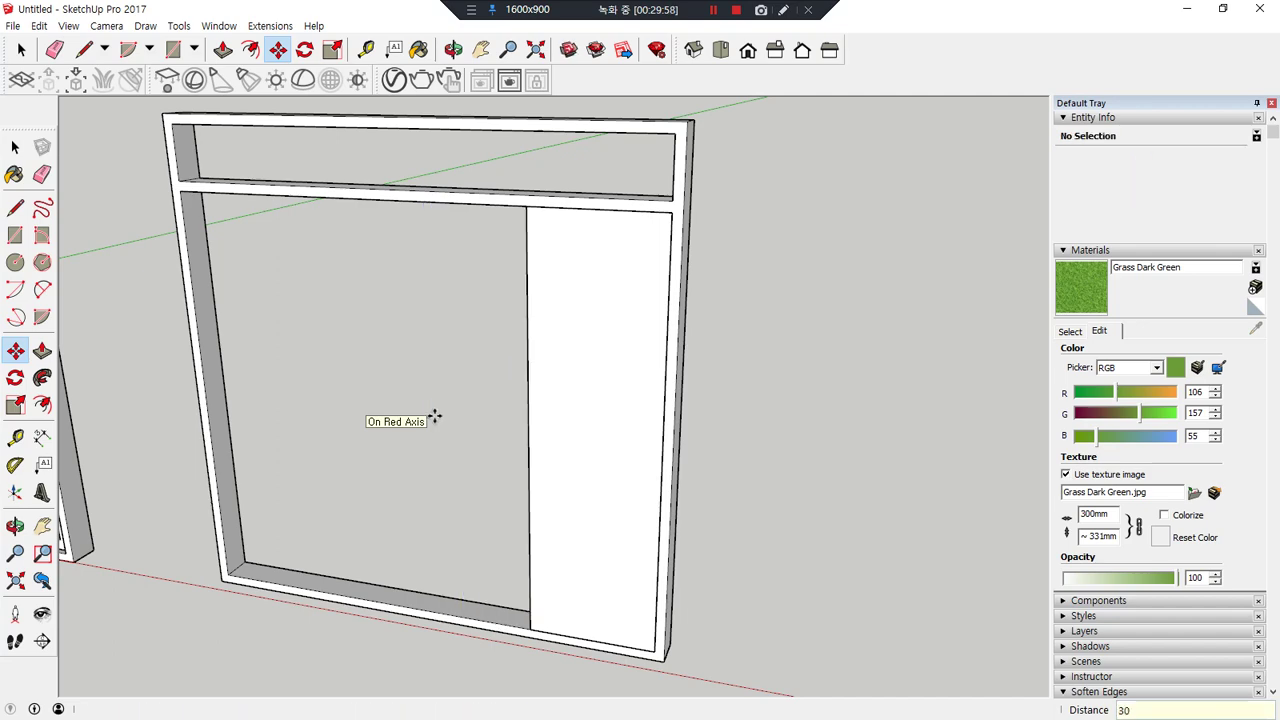
- Offset the panel's outline 60 mm inwards and delete the resulting inner face to leave a sash frame
{"action": "key", "text": "f"}
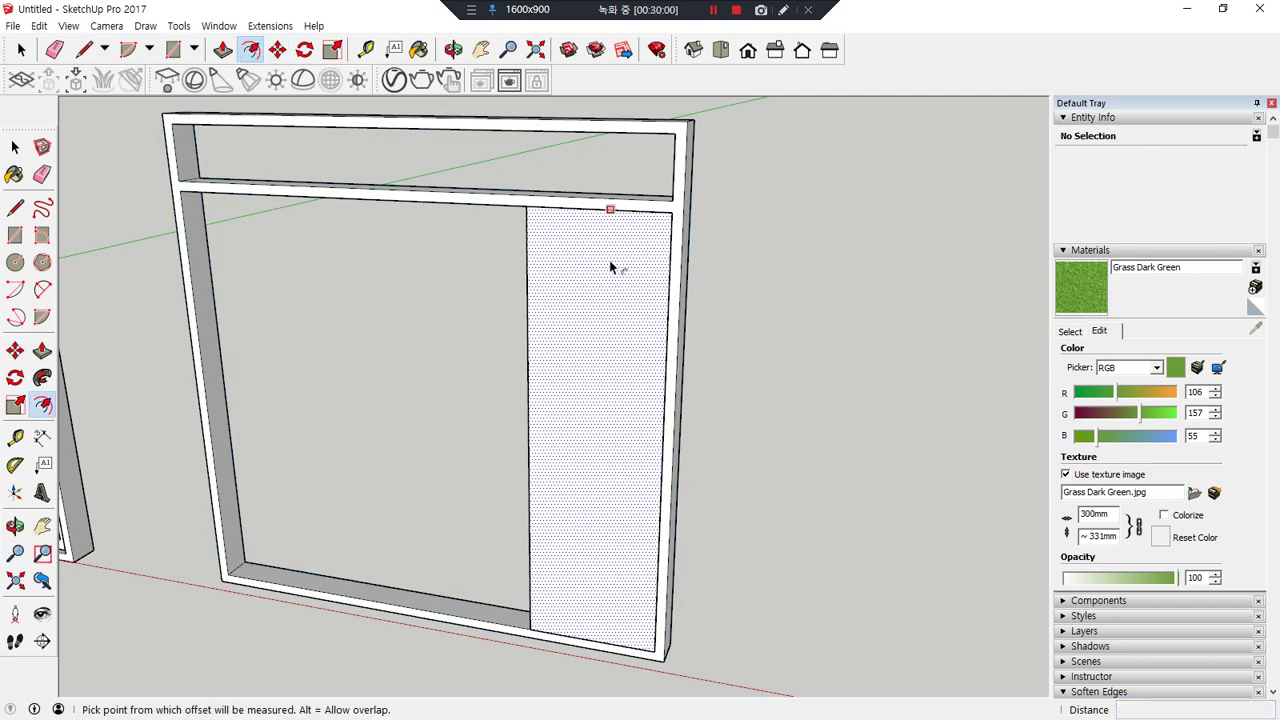
{"action": "double_click", "coordinate": [610, 261]}
{"action": "key", "text": "ctrl+z"}
{"action": "left_click", "coordinate": [599, 255]}
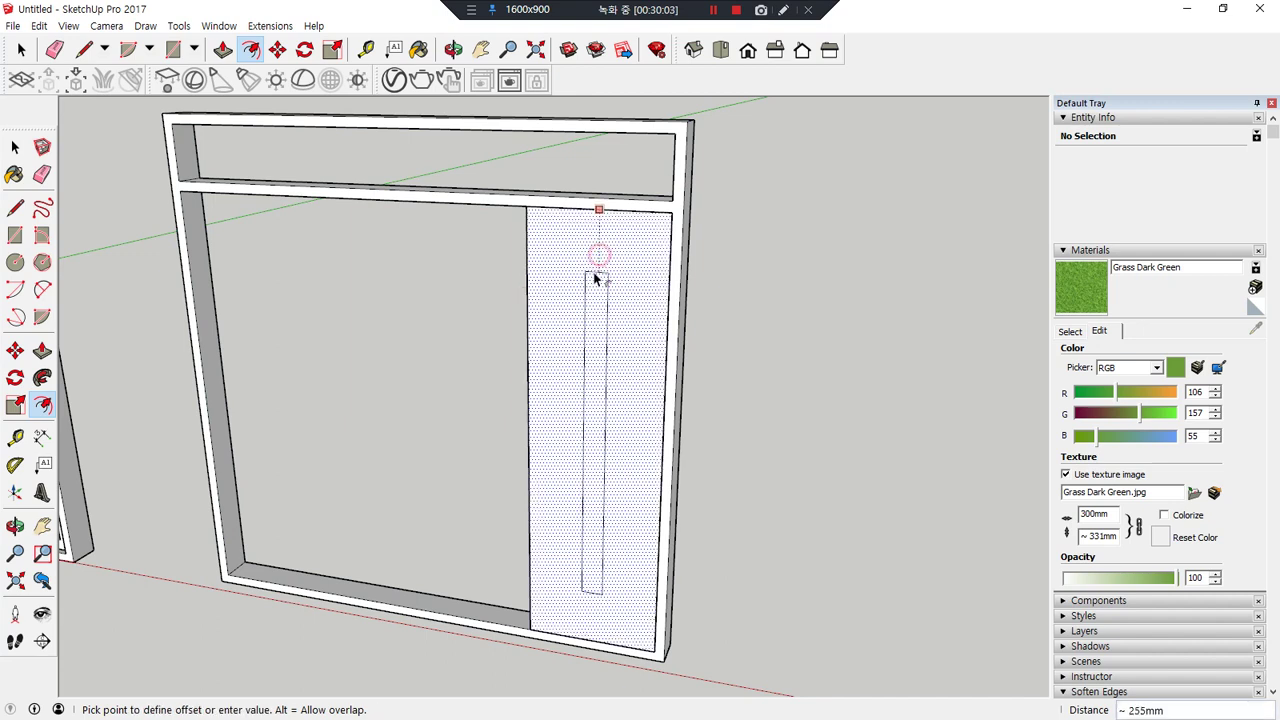
{"action": "type", "text": "60"}
{"action": "key", "text": "Return"}
{"action": "key", "text": "space"}
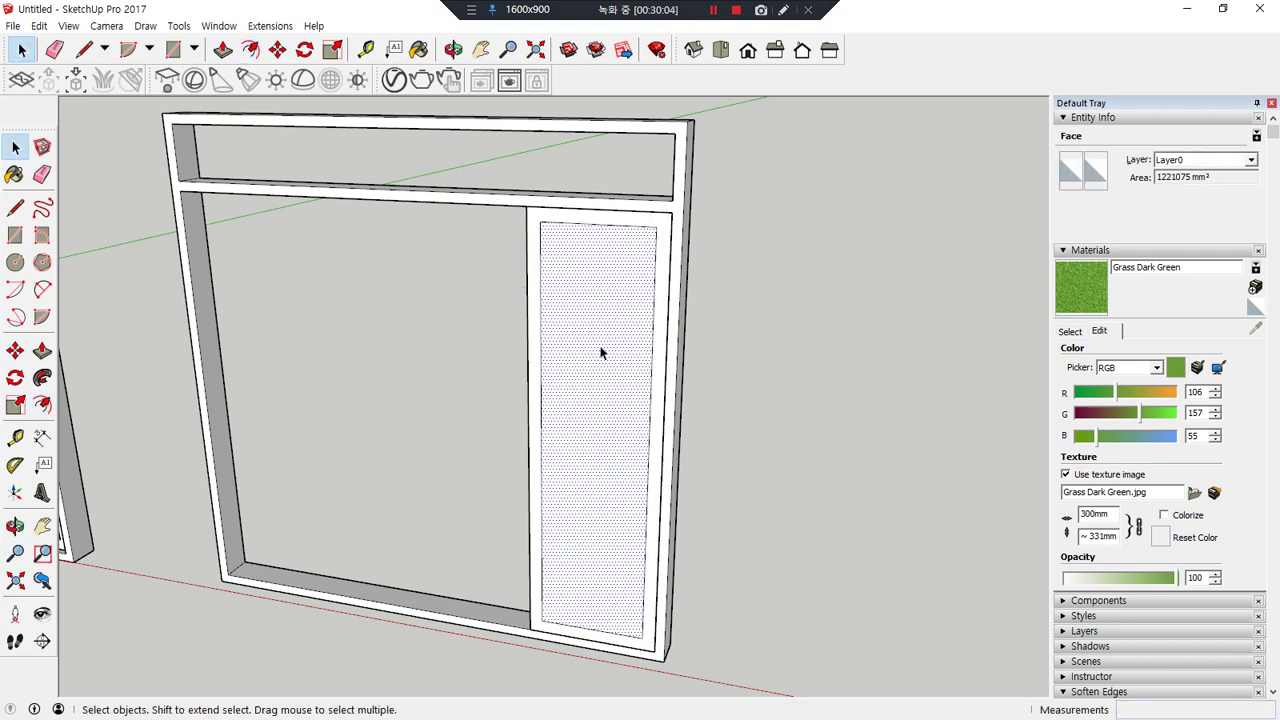
{"action": "key", "text": "Delete"}
- Push/Pull the sash frame's face to a thickness of 40 mm
{"action": "key", "text": "p"}
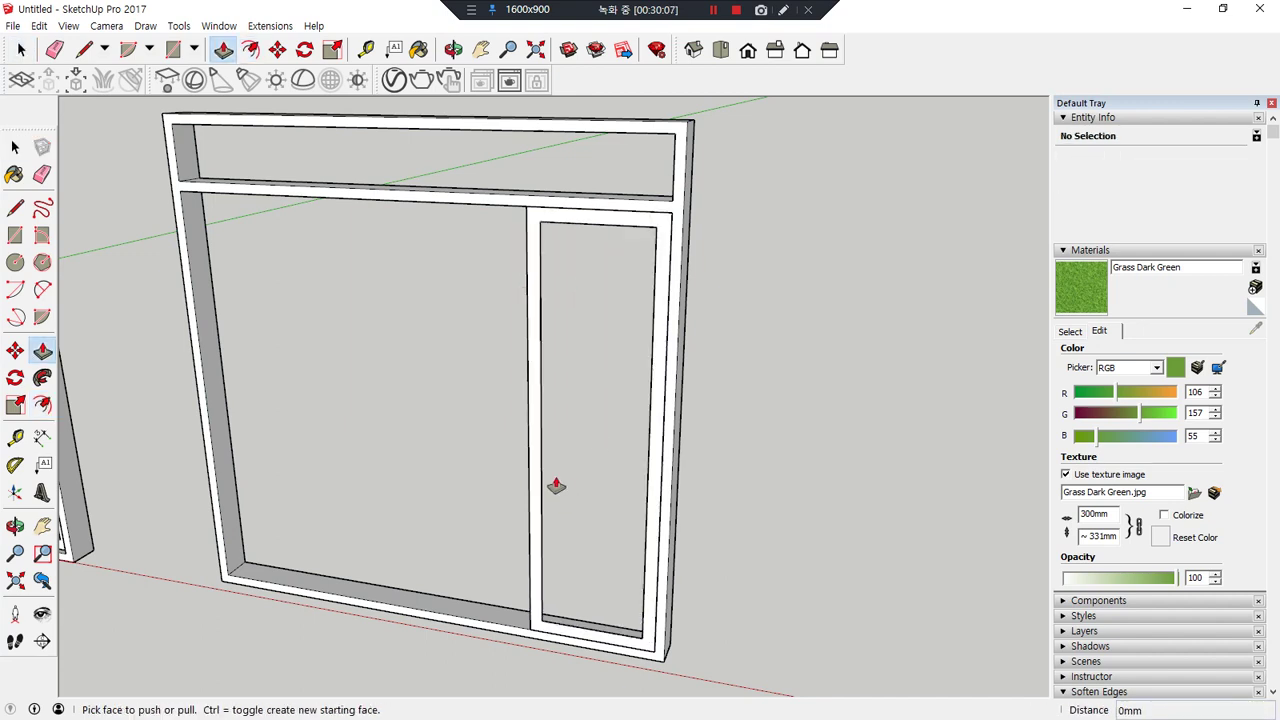
{"action": "left_click", "coordinate": [540, 474]}
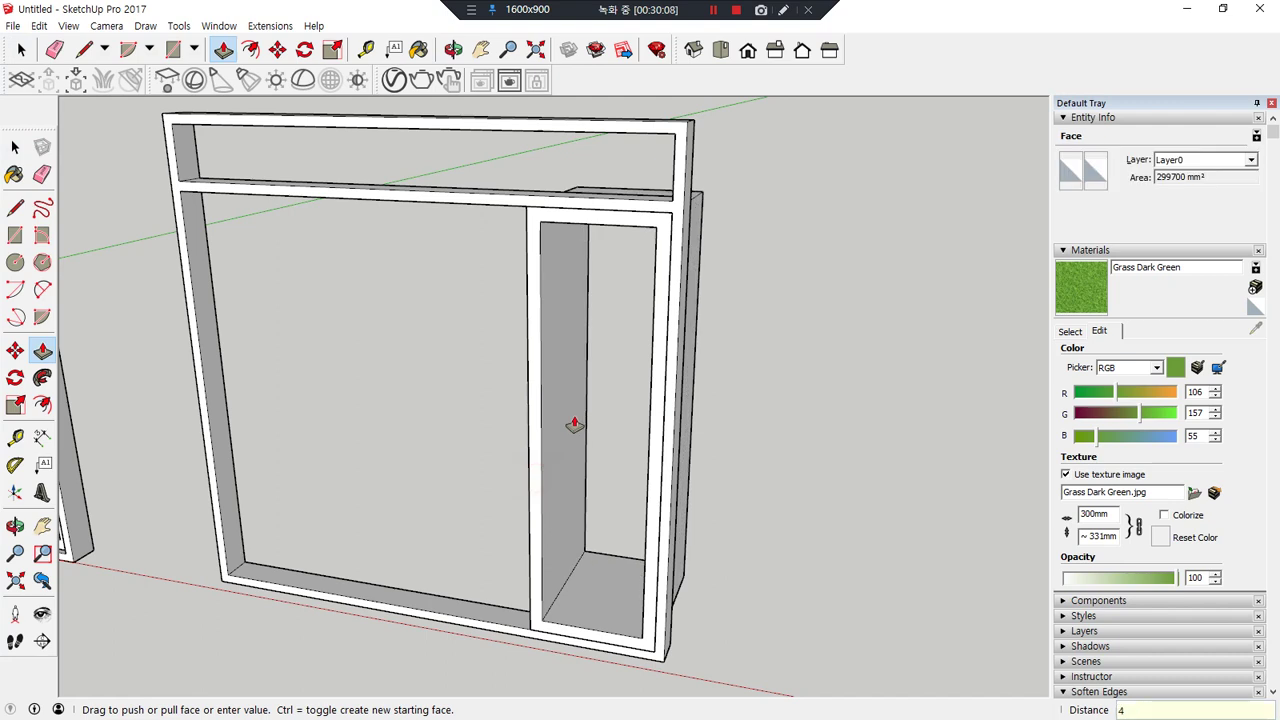
{"action": "key", "text": "Return"}
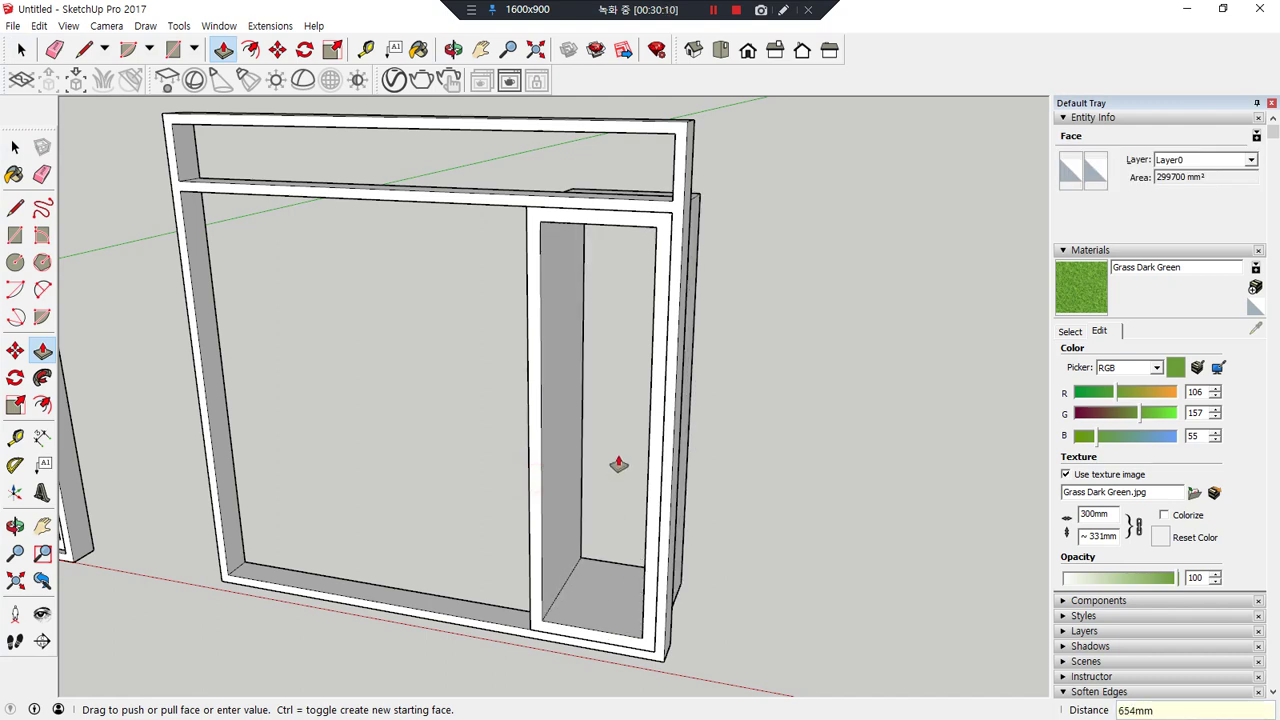
{"action": "type", "text": "40"}
{"action": "key", "text": "Return"}
{"action": "key", "text": "space"}
{"action": "key", "text": "space"}
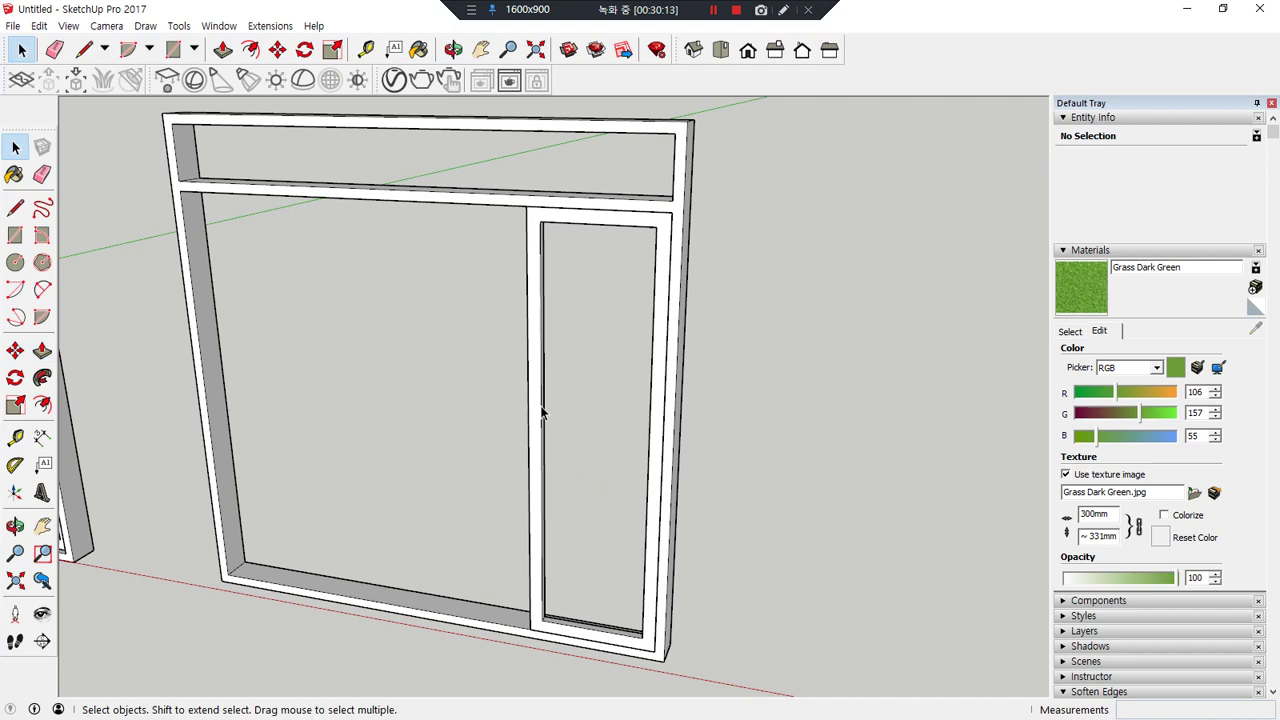
- Select the whole sash frame with its connected geometry and make it a group
{"action": "triple_click", "coordinate": [532, 380]}
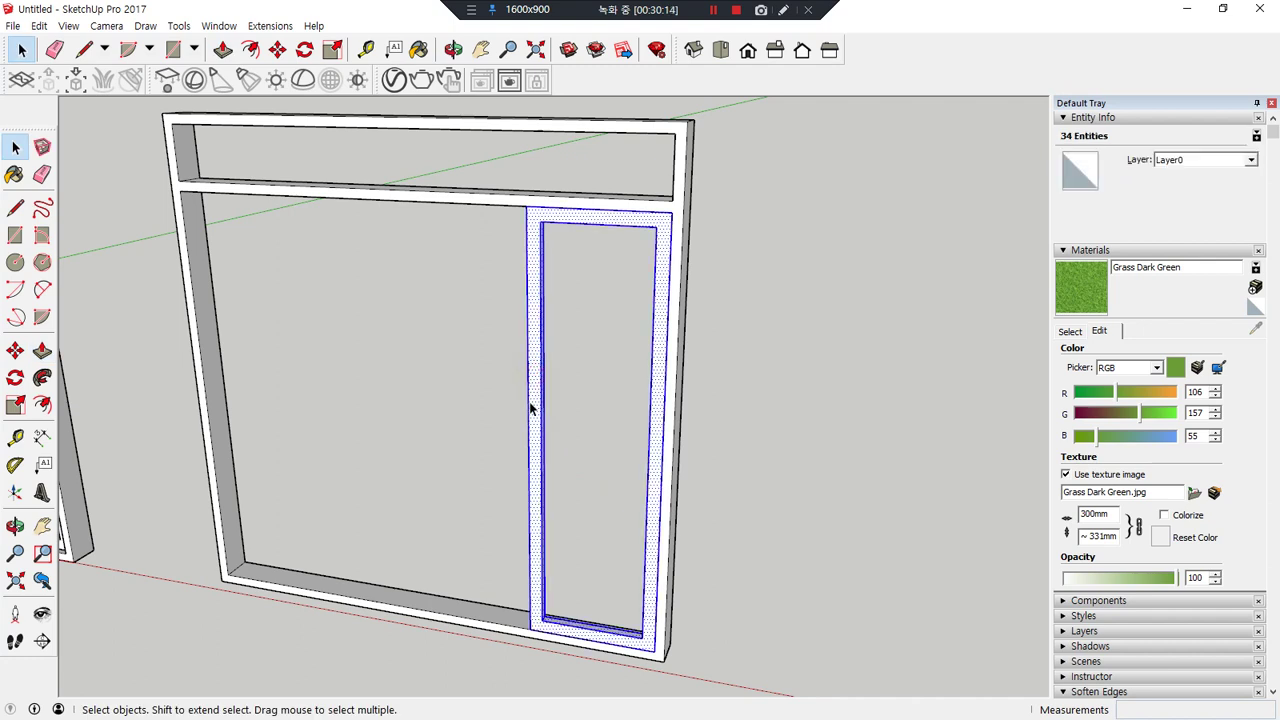
{"action": "right_click", "coordinate": [530, 408]}
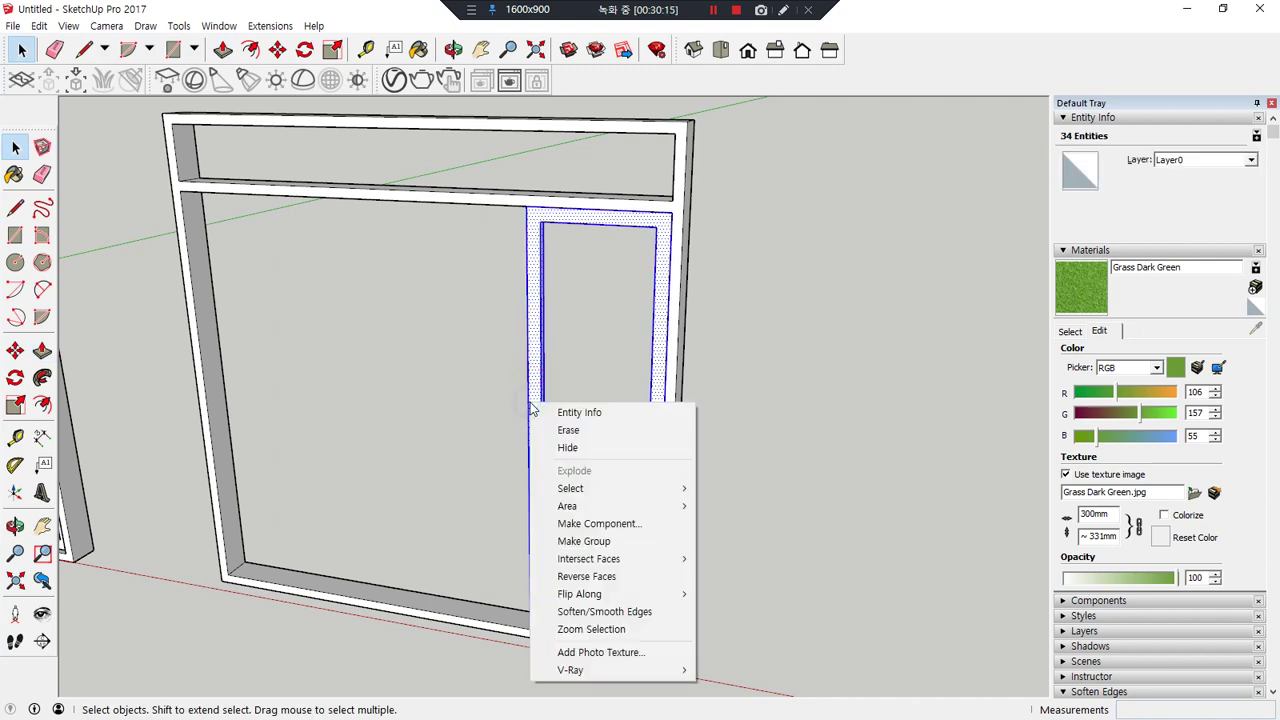
{"action": "left_click", "coordinate": [585, 541]}
- Draw a rectangle between opposite inner corners of the sash frame to form the glass pane
{"action": "key", "text": "r"}
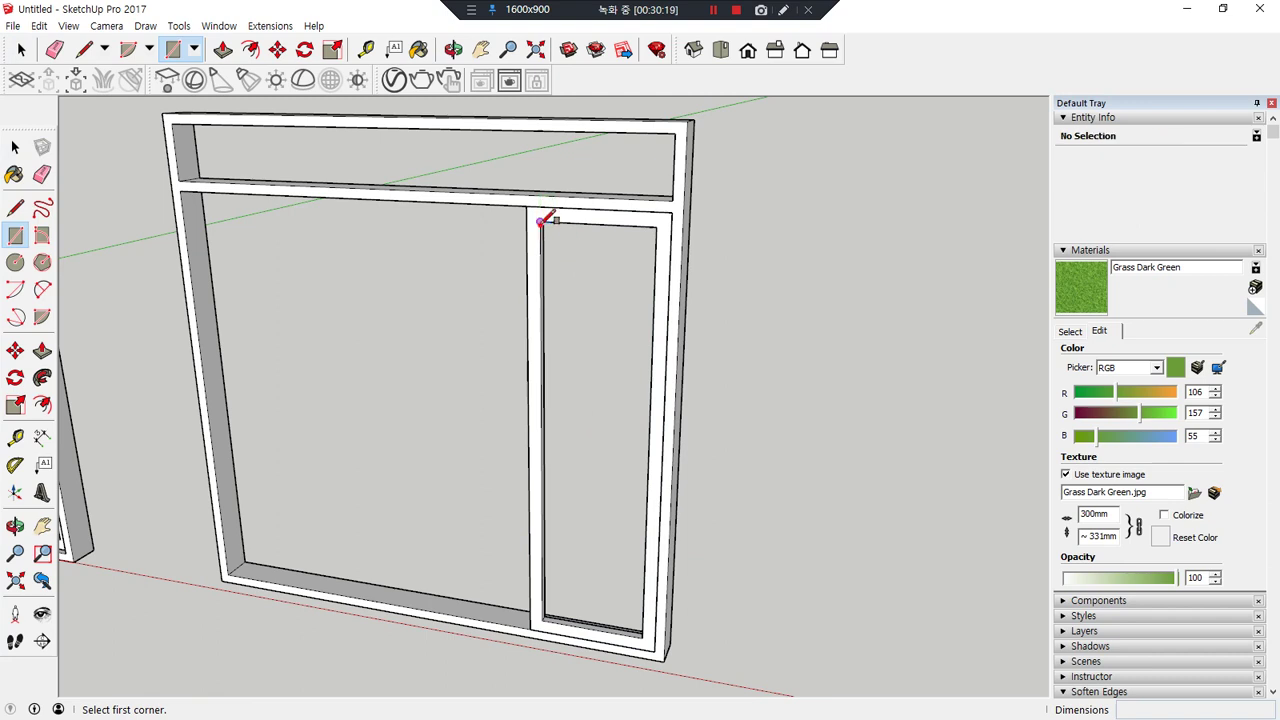
{"action": "left_click", "coordinate": [541, 220]}
{"action": "left_click", "coordinate": [650, 632]}
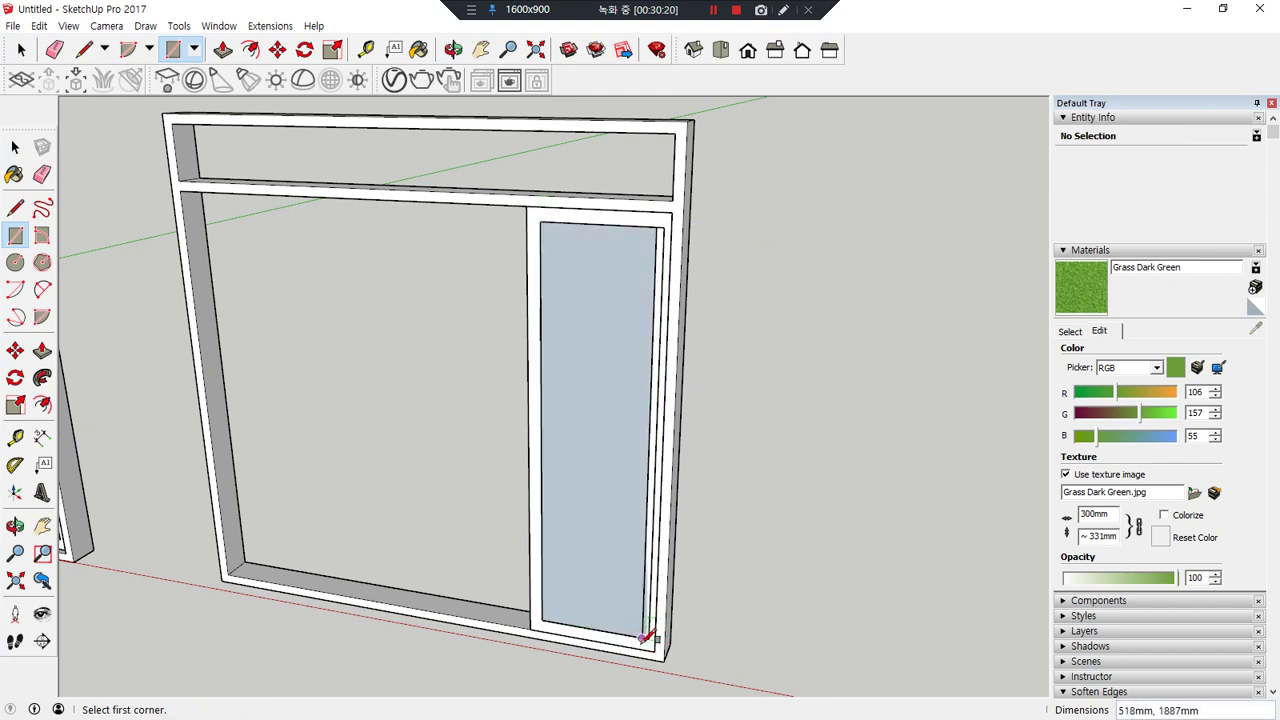
{"action": "key", "text": "ctrl+z"}
{"action": "left_click", "coordinate": [540, 222]}
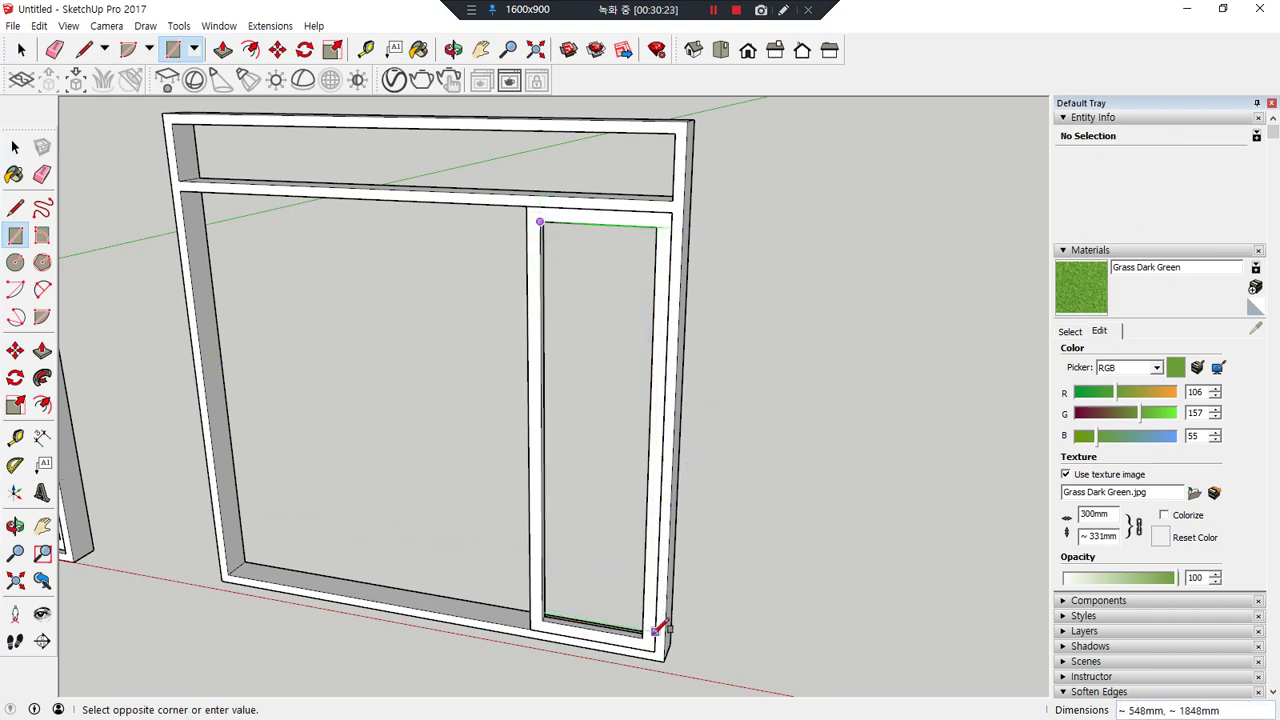
{"action": "left_click", "coordinate": [648, 632]}
- Examine the glass pane from behind and from the front to compare the two sides of its face
{"action": "scroll", "coordinate": [580, 386], "scroll_direction": "up", "scroll_amount": 4}
{"action": "left_click_drag", "start_coordinate": [601, 263], "coordinate": [617, 321]}
{"action": "key", "text": "Escape"}
{"action": "middle_click_drag", "start_coordinate": [752, 372], "coordinate": [4, 372]}
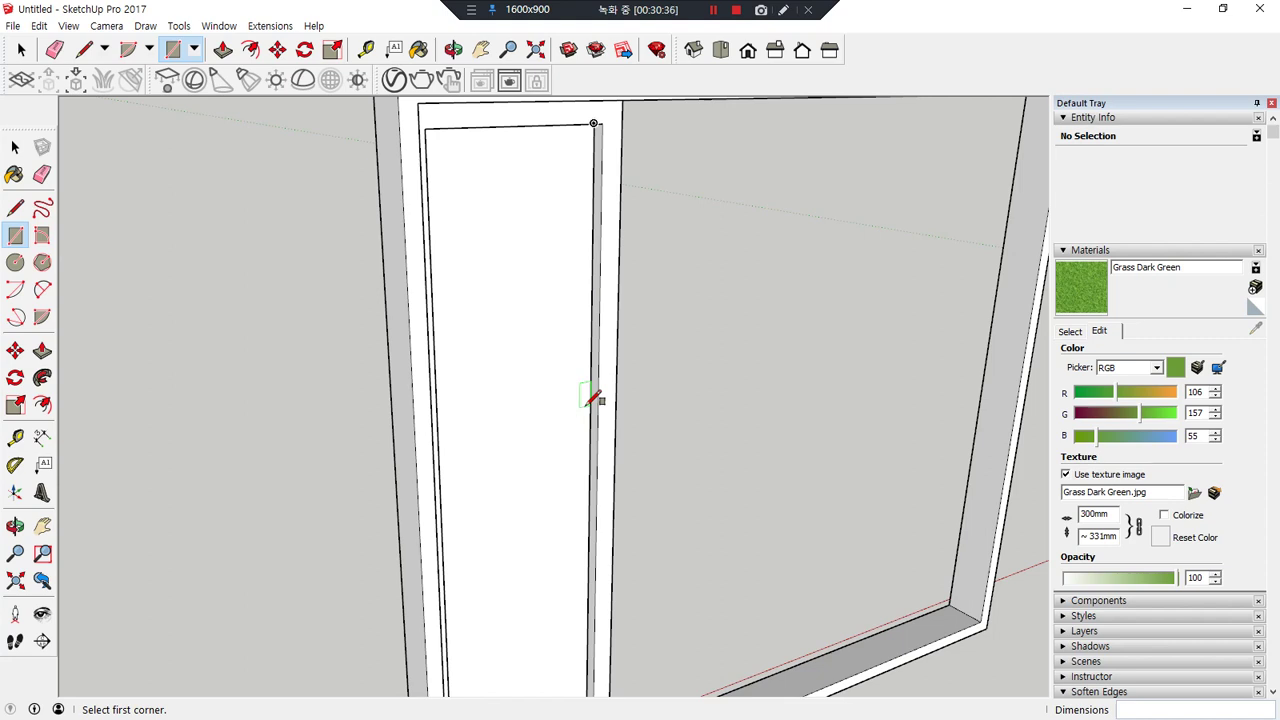
{"action": "key", "text": "ctrl+alt+d"}
{"action": "left_click_drag", "start_coordinate": [541, 380], "coordinate": [549, 367]}
{"action": "mouse_move", "coordinate": [329, 434]}
{"action": "middle_mouse_down"}
{"action": "mouse_move", "coordinate": [849, 437]}
{"action": "mouse_move", "coordinate": [650, 425]}
{"action": "middle_mouse_up"}
{"action": "mouse_move", "coordinate": [565, 395]}
{"action": "left_mouse_down"}
{"action": "mouse_move", "coordinate": [595, 372]}
{"action": "mouse_move", "coordinate": [591, 400]}
{"action": "left_mouse_up"}
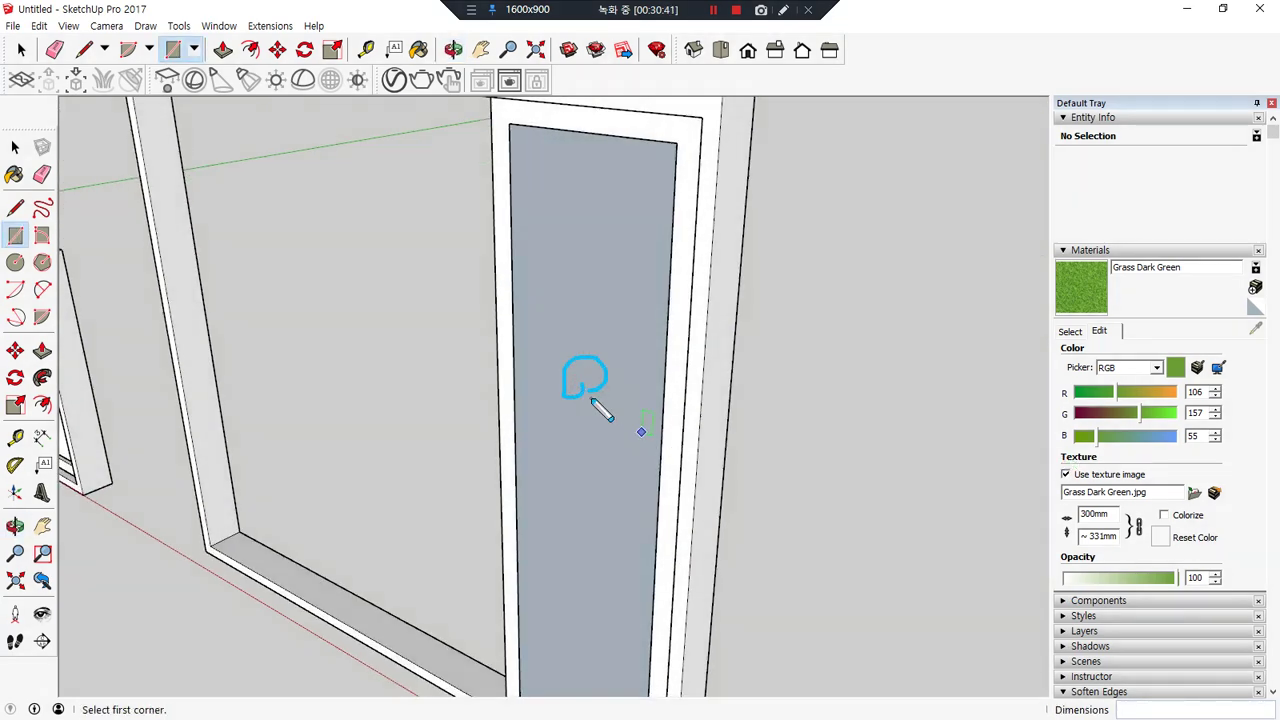
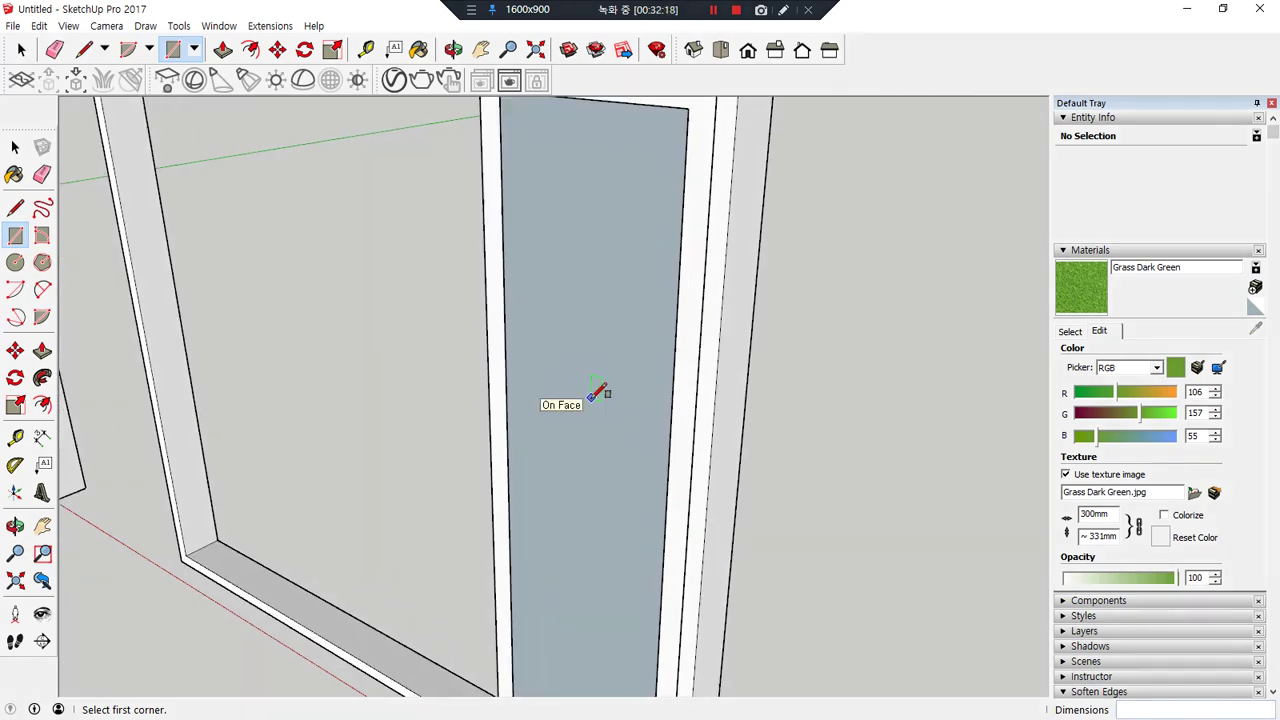
- Reverse the glass pane's face to swap its front and back sides
{"action": "key", "text": "space"}
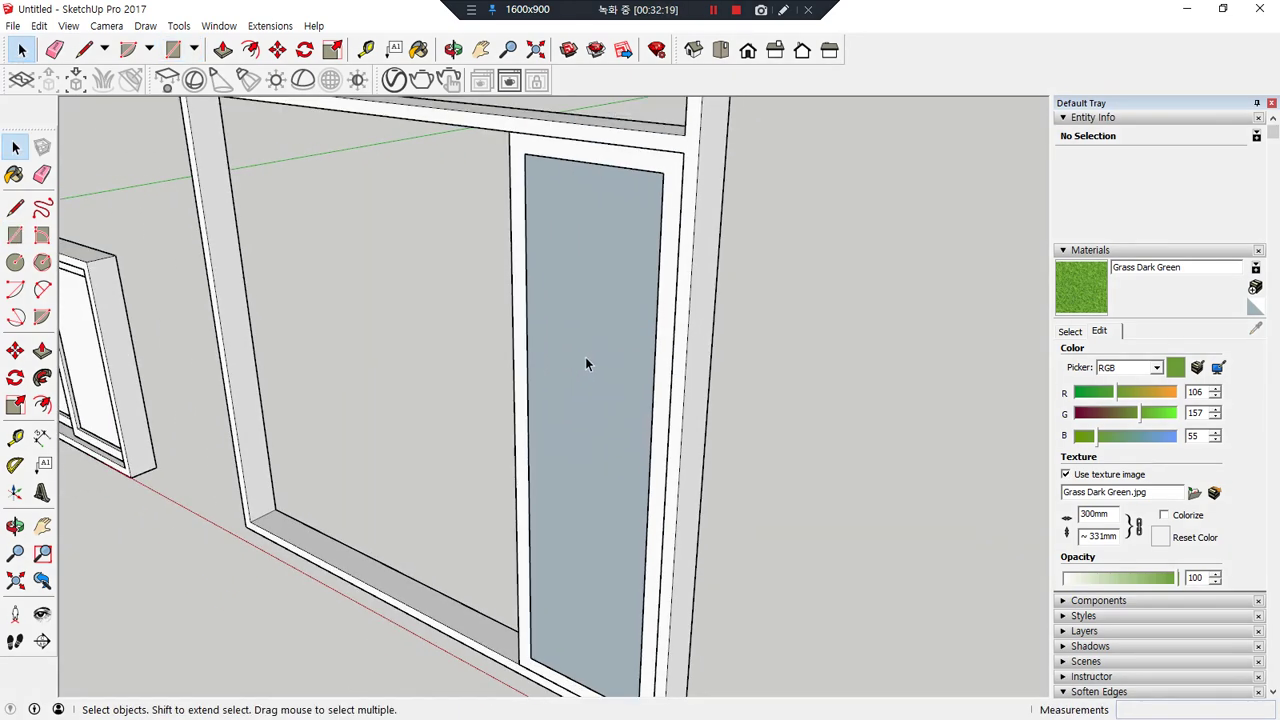
{"action": "left_click", "coordinate": [571, 254]}
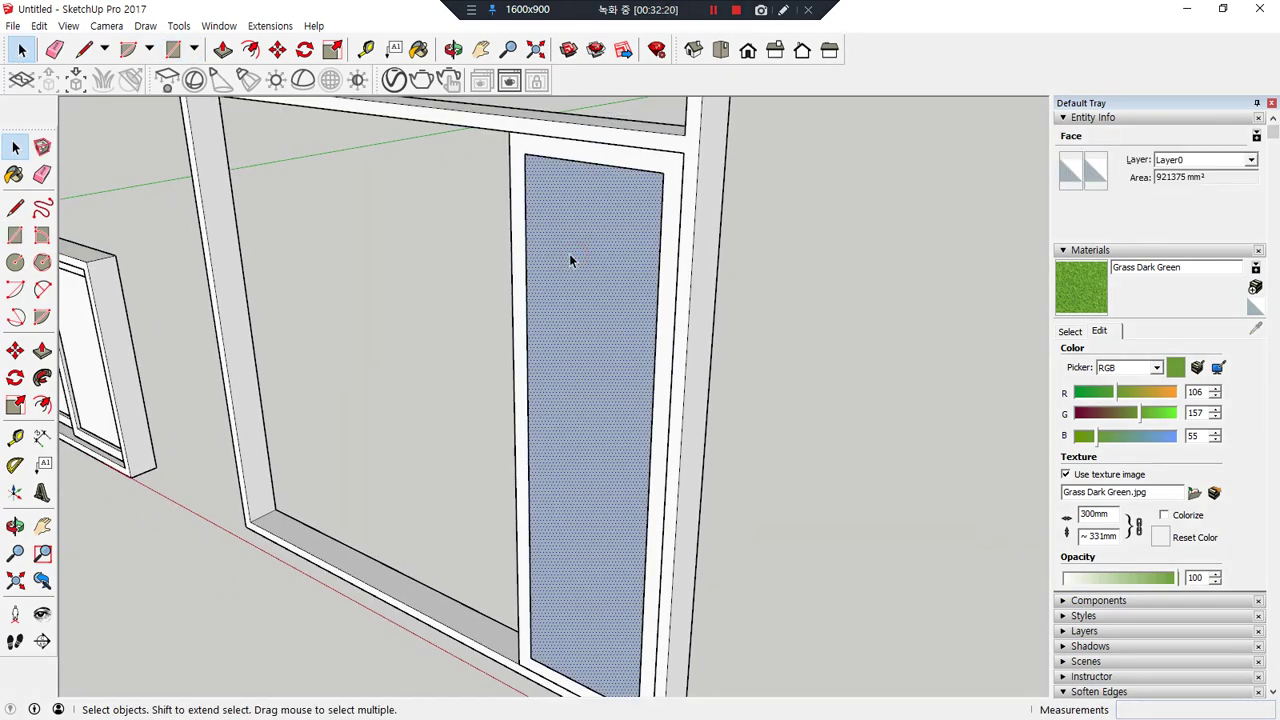
{"action": "right_click", "coordinate": [572, 260]}
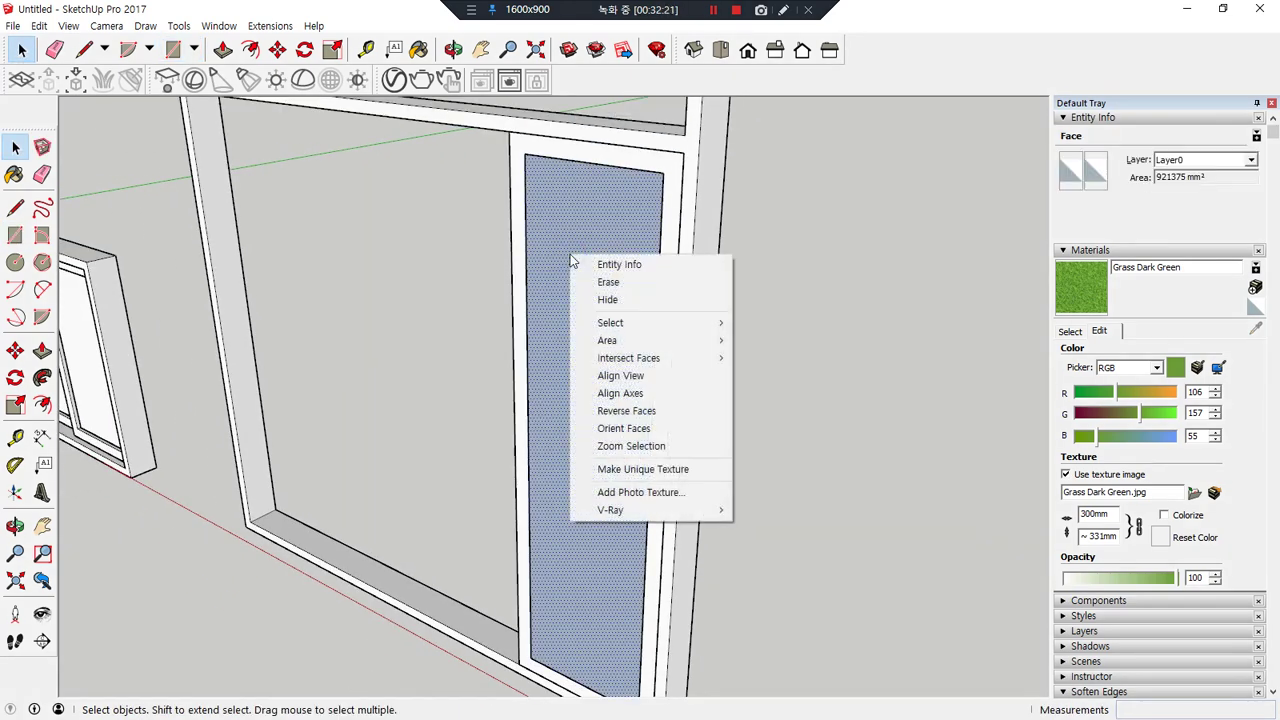
{"action": "left_click", "coordinate": [661, 414]}
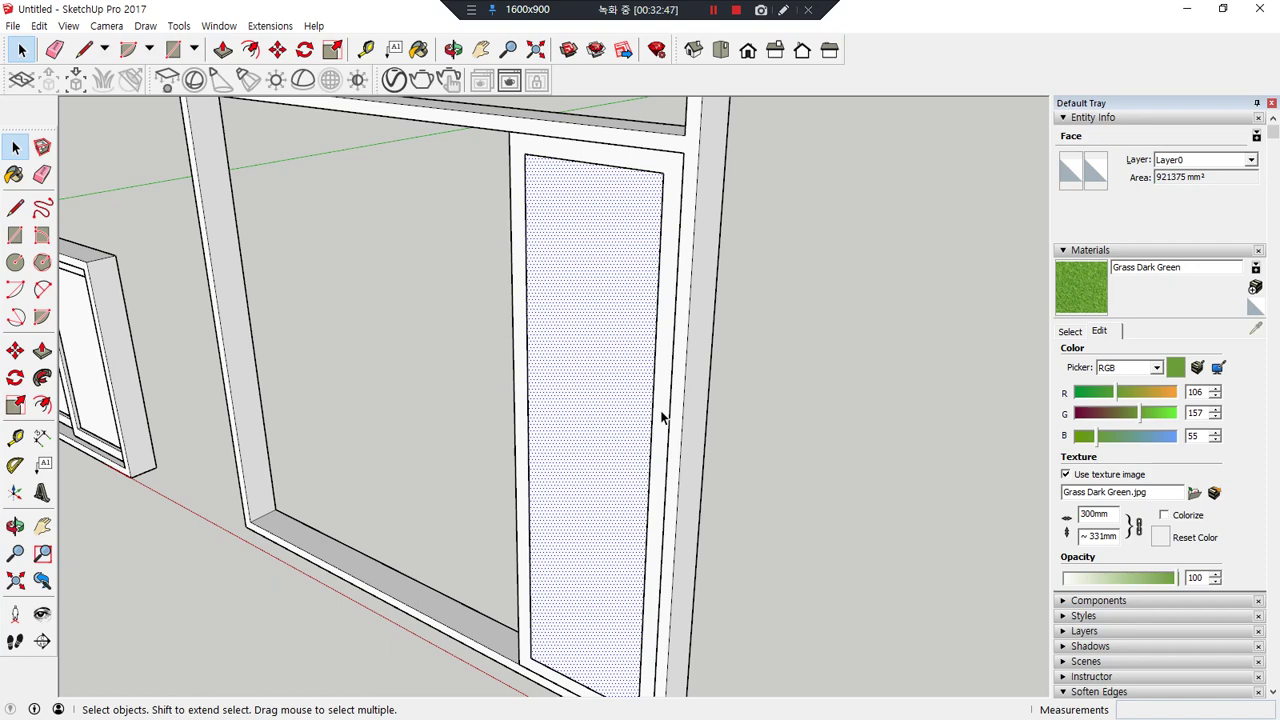
- Reverse the glass pane's face again to restore its original orientation and clear the selection
{"action": "scroll", "coordinate": [834, 371], "scroll_direction": "down", "scroll_amount": 4}
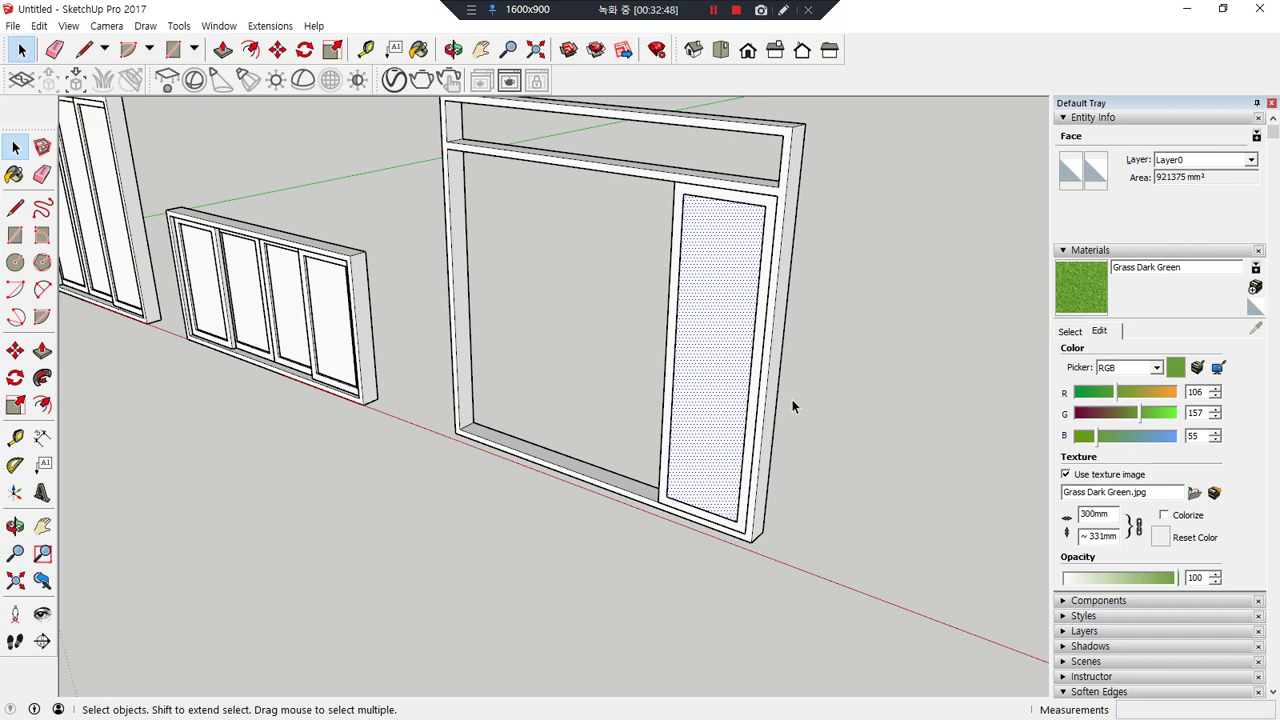
{"action": "right_click", "coordinate": [726, 290]}
{"action": "left_click", "coordinate": [840, 441]}
{"action": "left_click", "coordinate": [856, 422]}
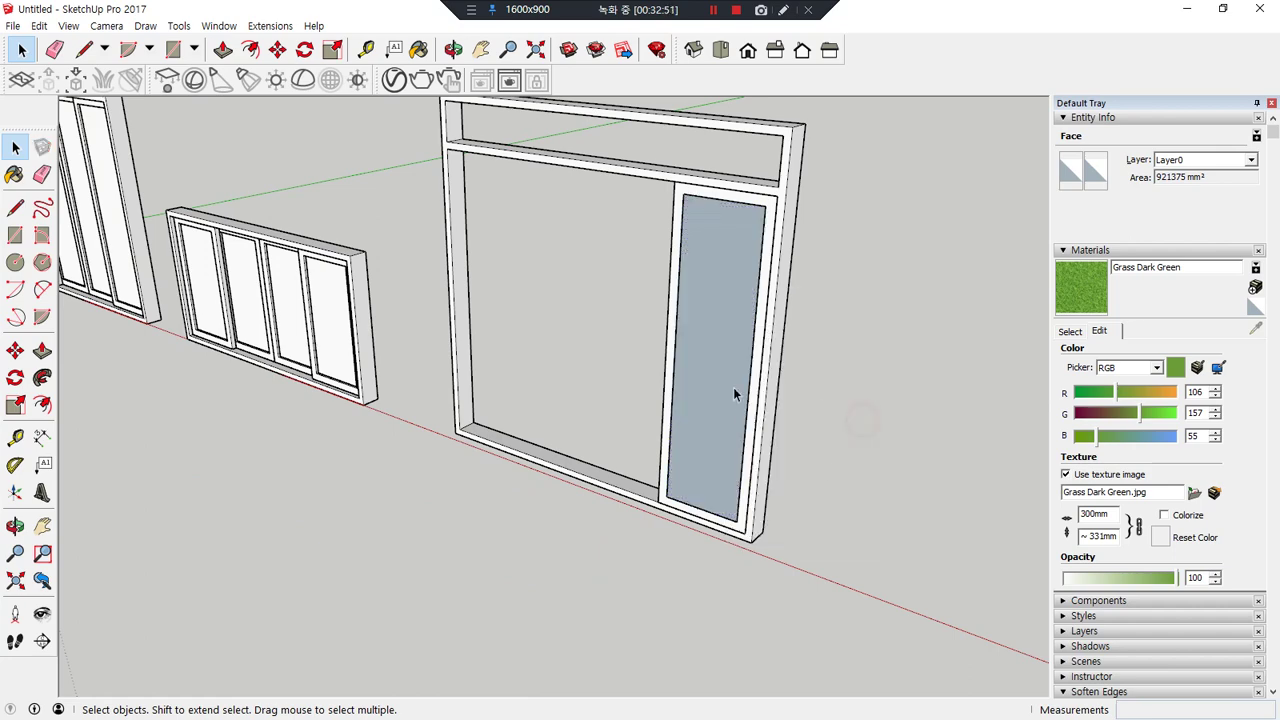
- Select the glass pane with its edges and move it 20 mm to the middle of the sash frame's thickness
{"action": "scroll", "coordinate": [731, 387], "scroll_direction": "up", "scroll_amount": 2}
{"action": "middle_click_drag", "start_coordinate": [706, 379], "coordinate": [836, 420]}
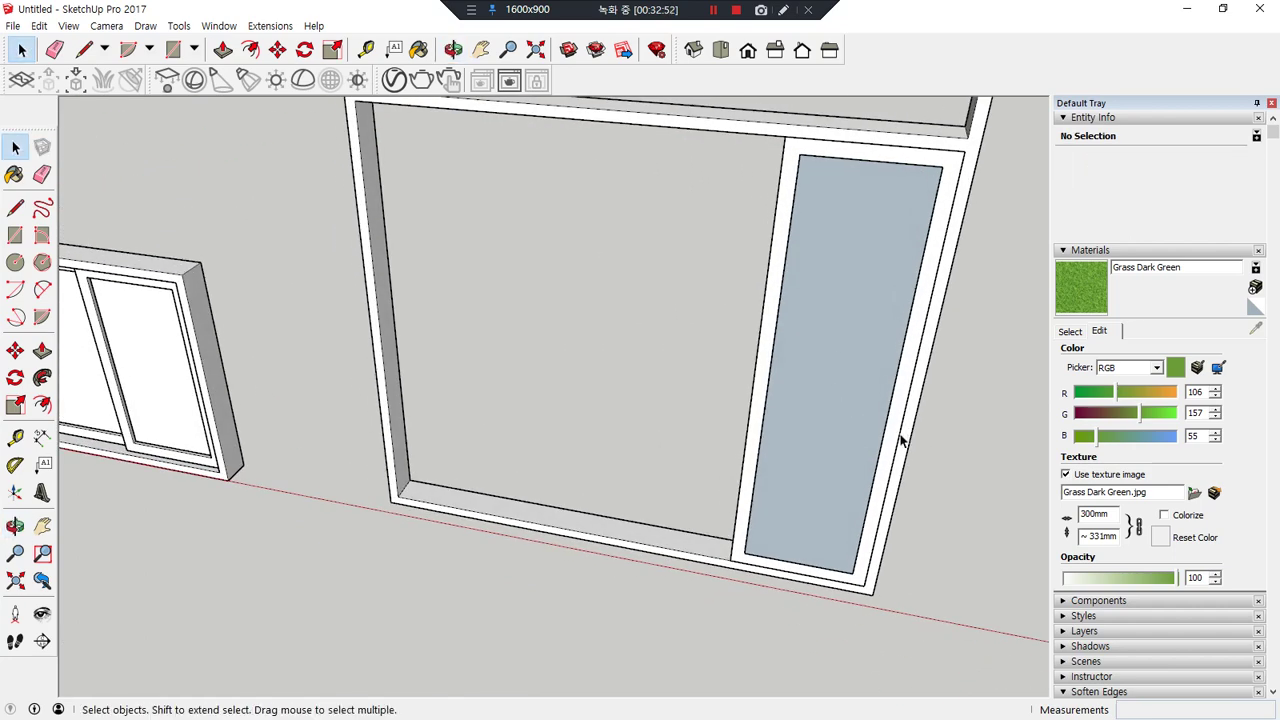
{"action": "middle_click_drag", "start_coordinate": [944, 432], "coordinate": [443, 418]}
{"action": "scroll", "coordinate": [325, 393], "scroll_direction": "up", "scroll_amount": 3}
{"action": "scroll", "coordinate": [283, 378], "scroll_direction": "up", "scroll_amount": 3}
{"action": "left_click", "coordinate": [399, 418]}
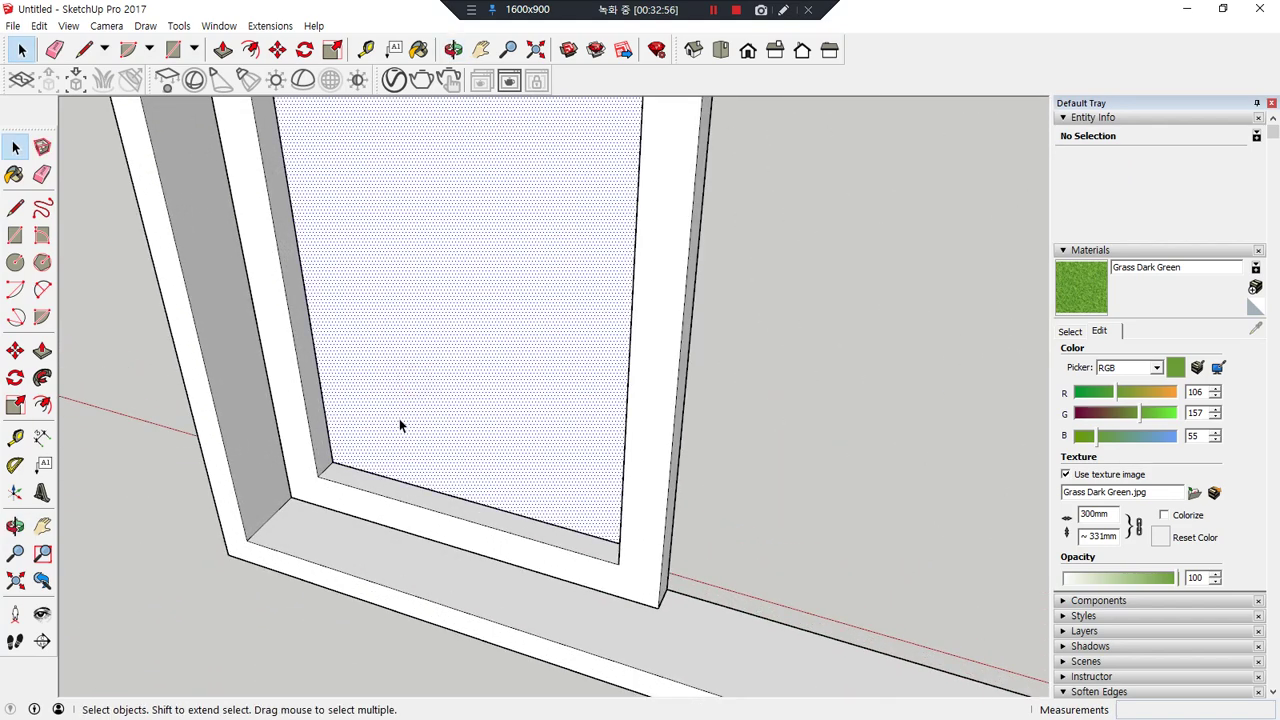
{"action": "key", "text": "m"}
{"action": "scroll", "coordinate": [332, 463], "scroll_direction": "up", "scroll_amount": 4}
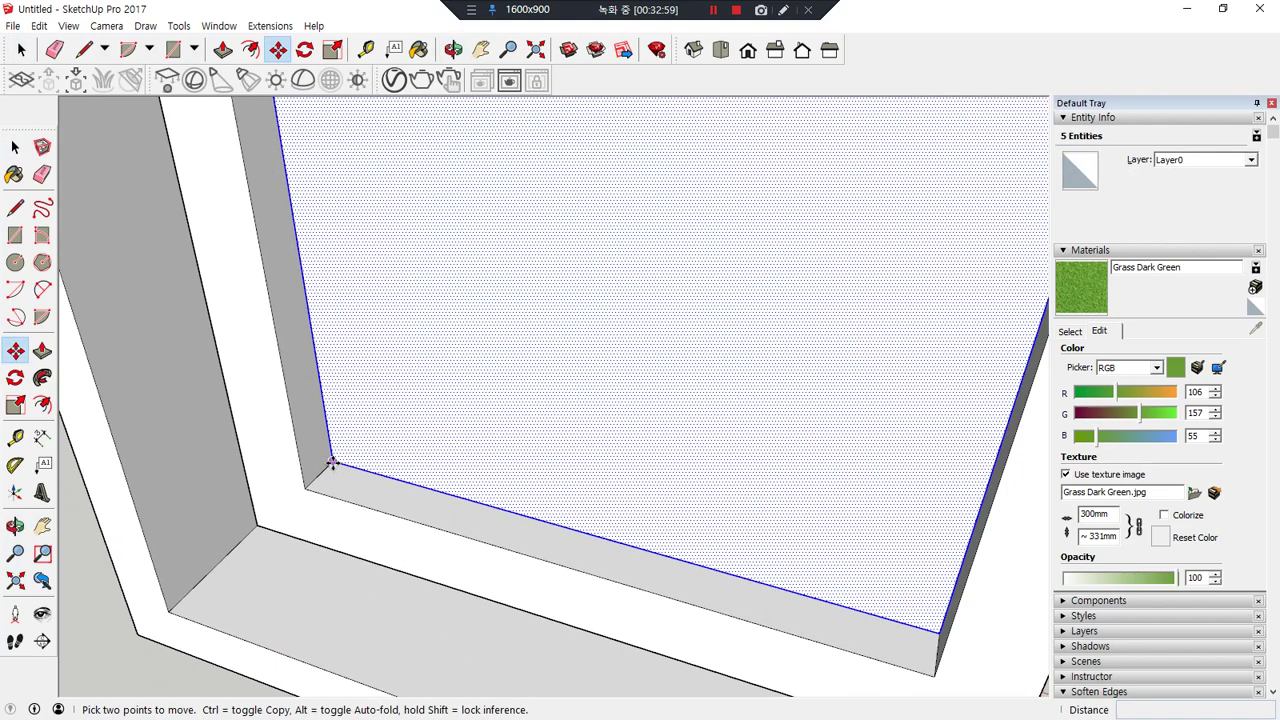
{"action": "left_click", "coordinate": [332, 463]}
{"action": "left_click", "coordinate": [310, 481]}
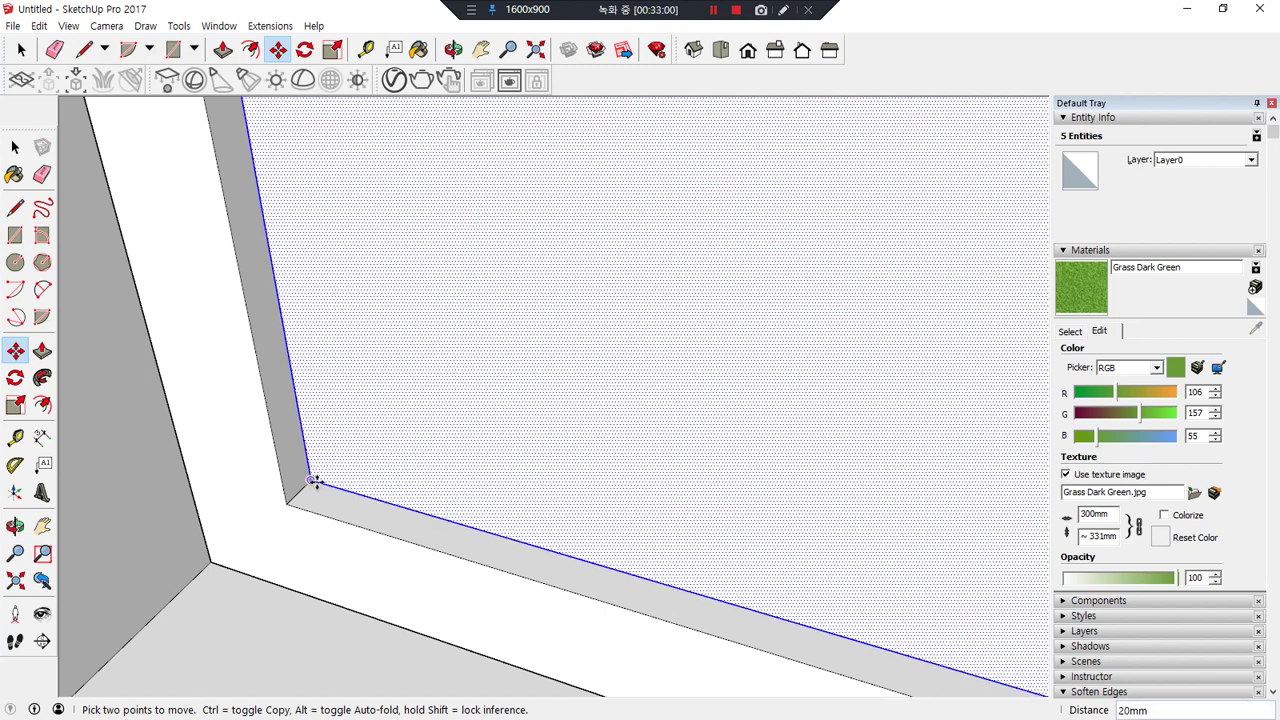
- Add the sash frame to the pane selection and move both 35 mm to the midpoint of the outer frame's depth
{"action": "key", "text": "space"}
{"action": "left_click_drag", "start_coordinate": [380, 281], "coordinate": [243, 480]}
{"action": "left_click", "coordinate": [399, 396]}
{"action": "left_click", "coordinate": [227, 430], "text": "shift"}
{"action": "key", "text": "m"}
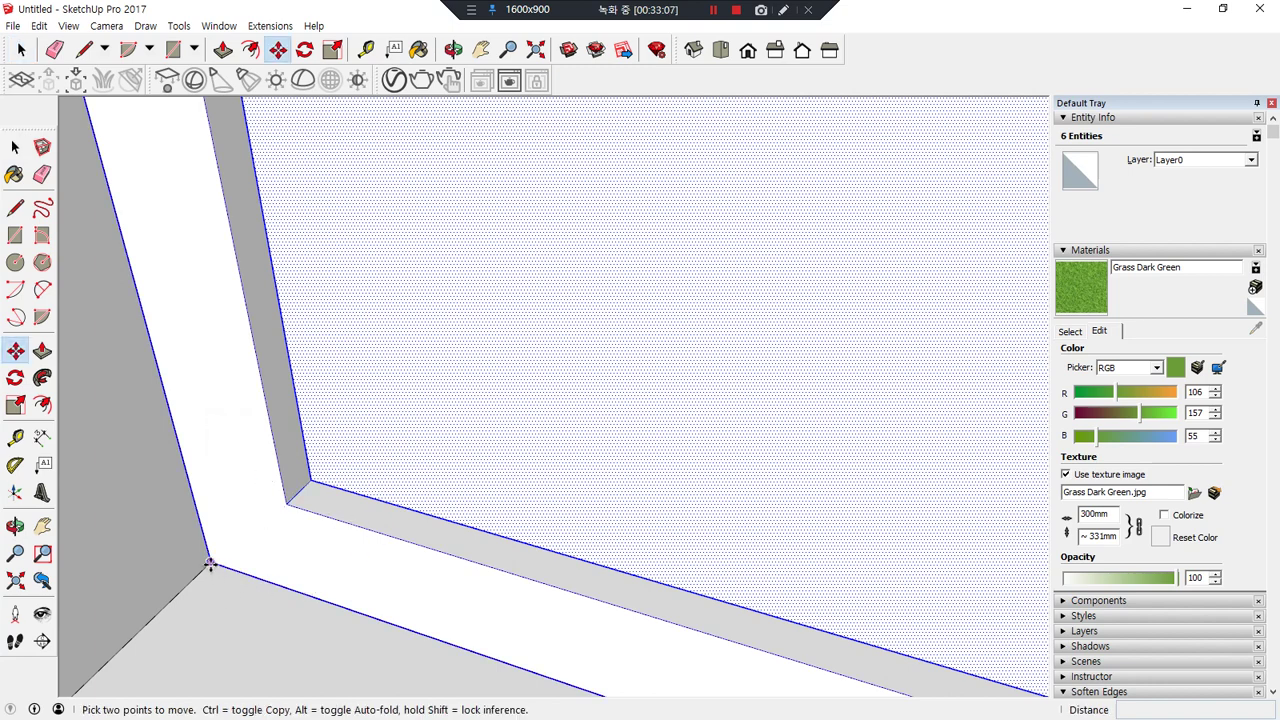
{"action": "left_click", "coordinate": [206, 563]}
{"action": "left_click", "coordinate": [160, 603]}
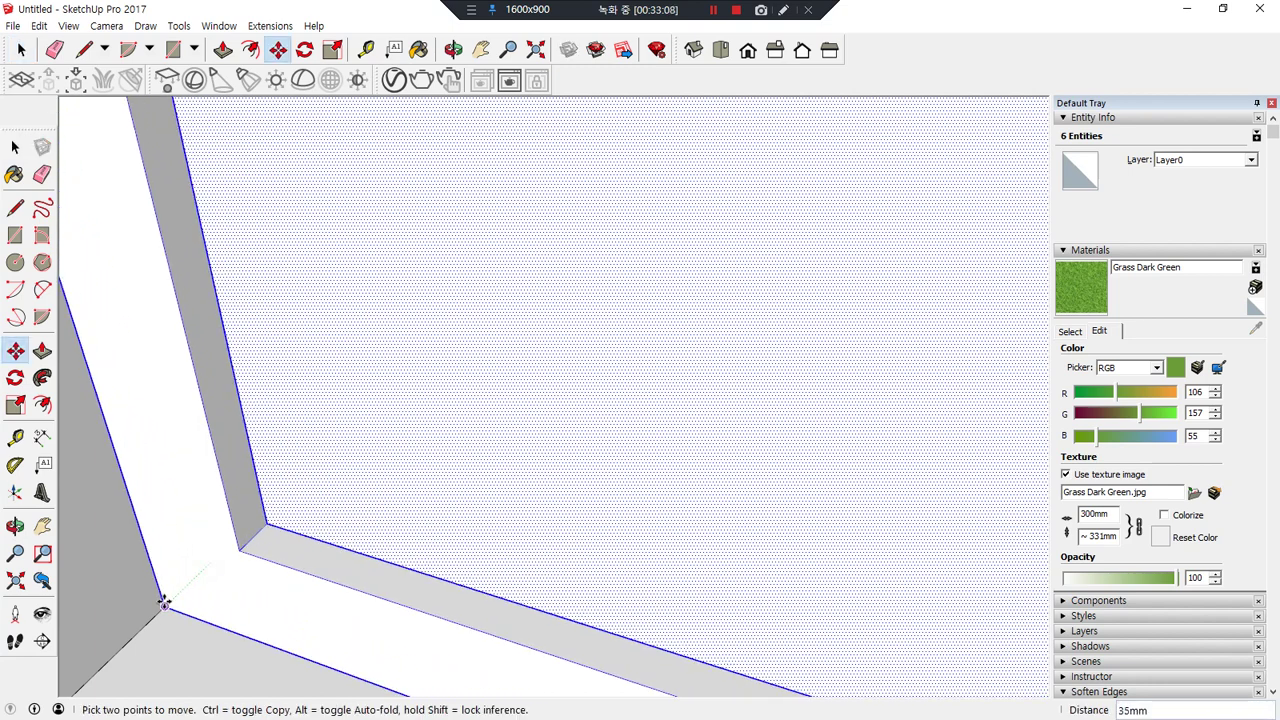
- Copy the sash frame and glass pane from the sash's lower outer corner to a spot about 760 mm away, beside the original
{"action": "scroll", "coordinate": [166, 600], "scroll_direction": "down", "scroll_amount": 6}
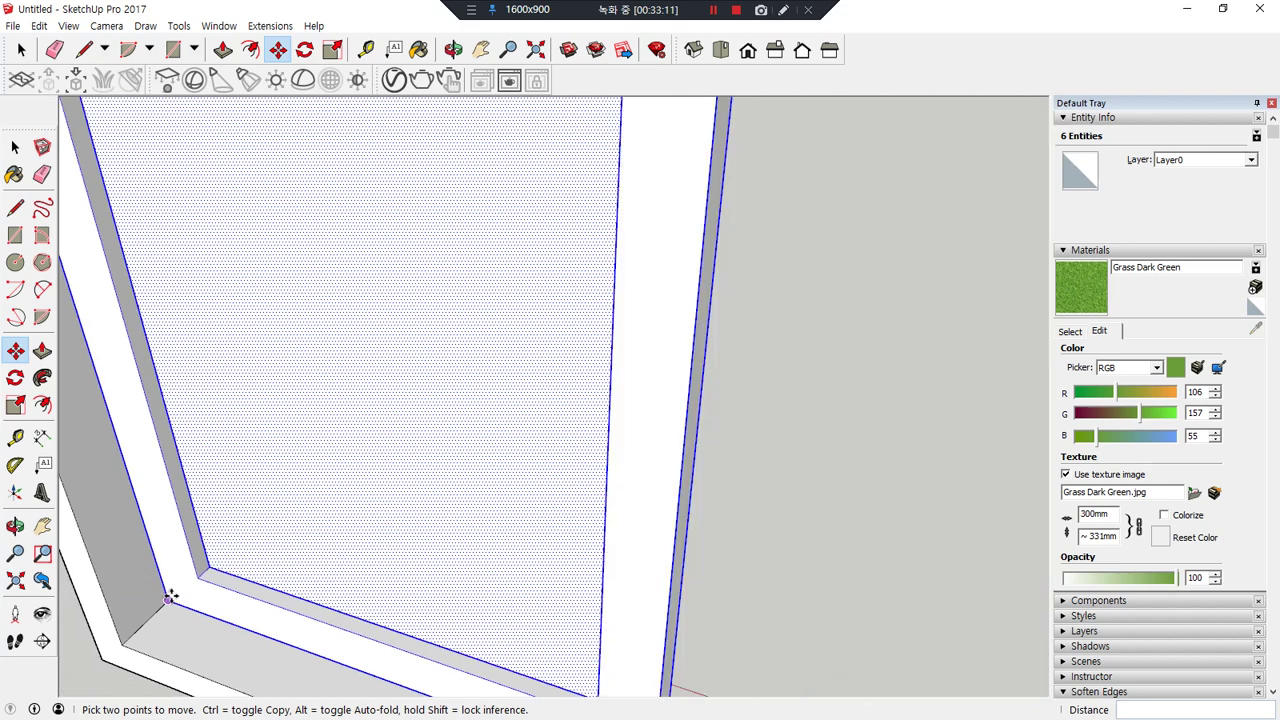
{"action": "middle_click_drag", "start_coordinate": [709, 634], "coordinate": [530, 516]}
{"action": "scroll", "coordinate": [680, 423], "scroll_direction": "up", "scroll_amount": 3}
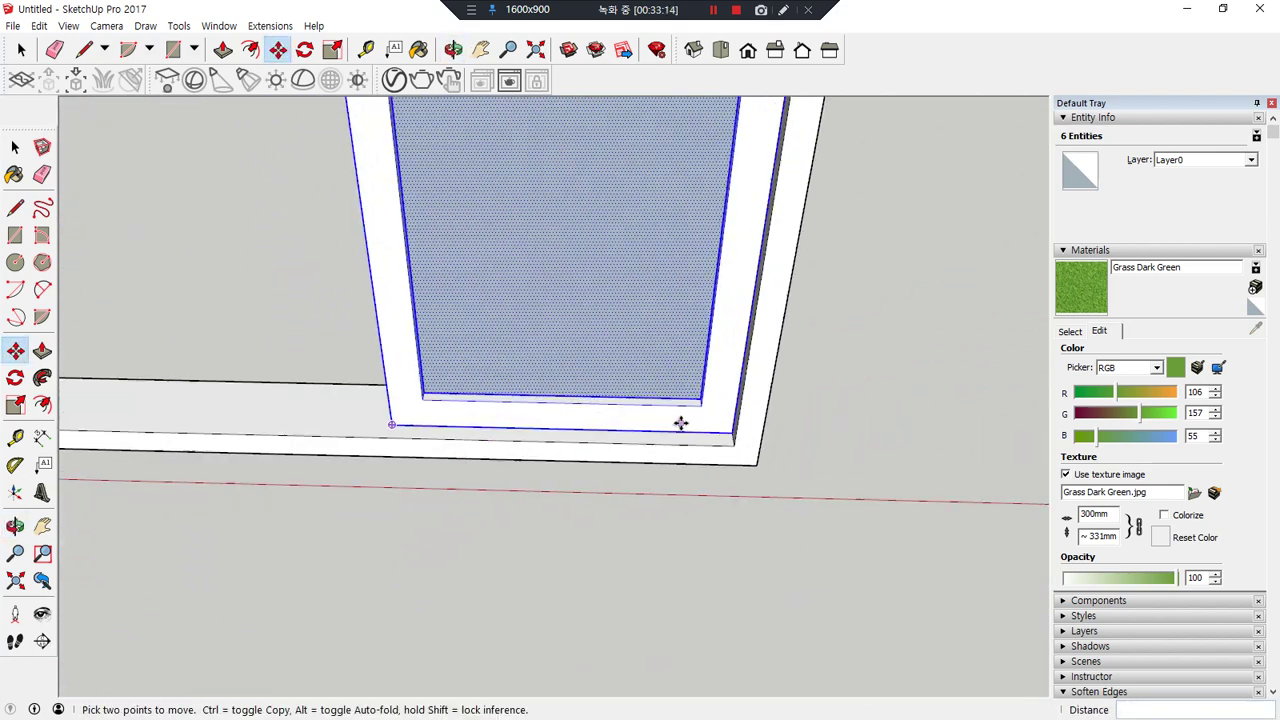
{"action": "left_click", "coordinate": [745, 432]}
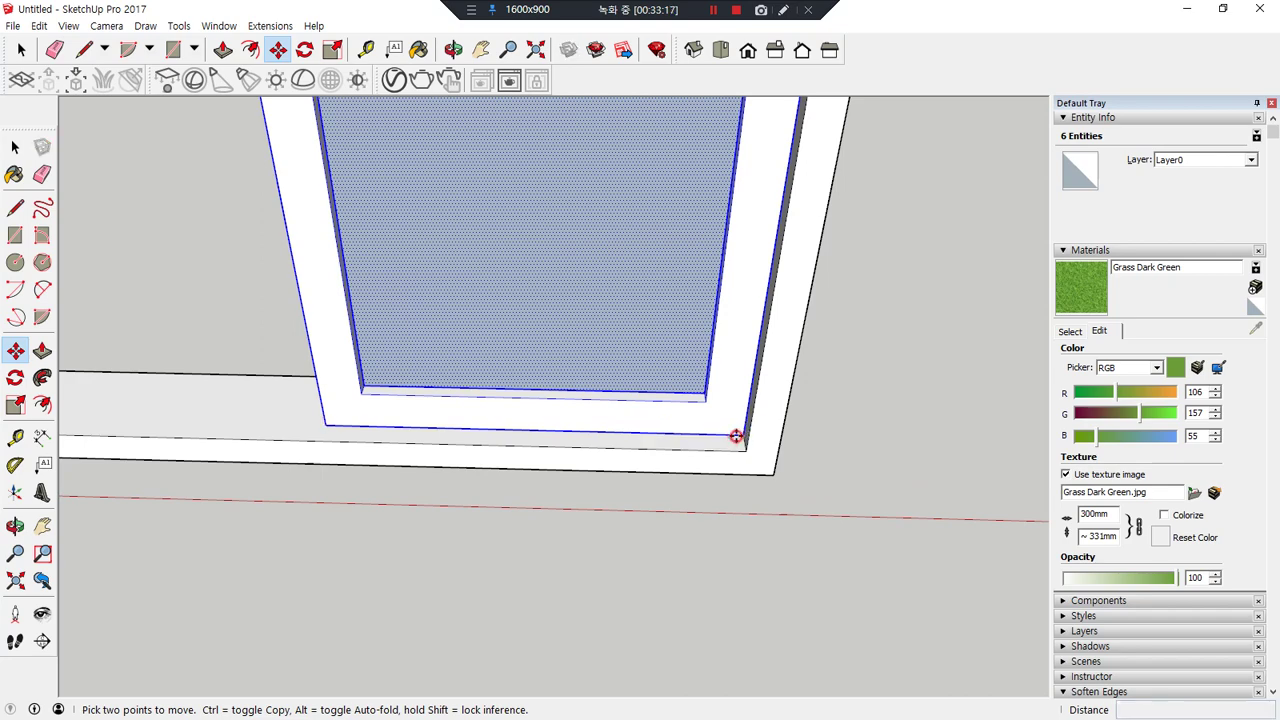
{"action": "key", "text": "ctrl"}
{"action": "left_click", "coordinate": [285, 341]}
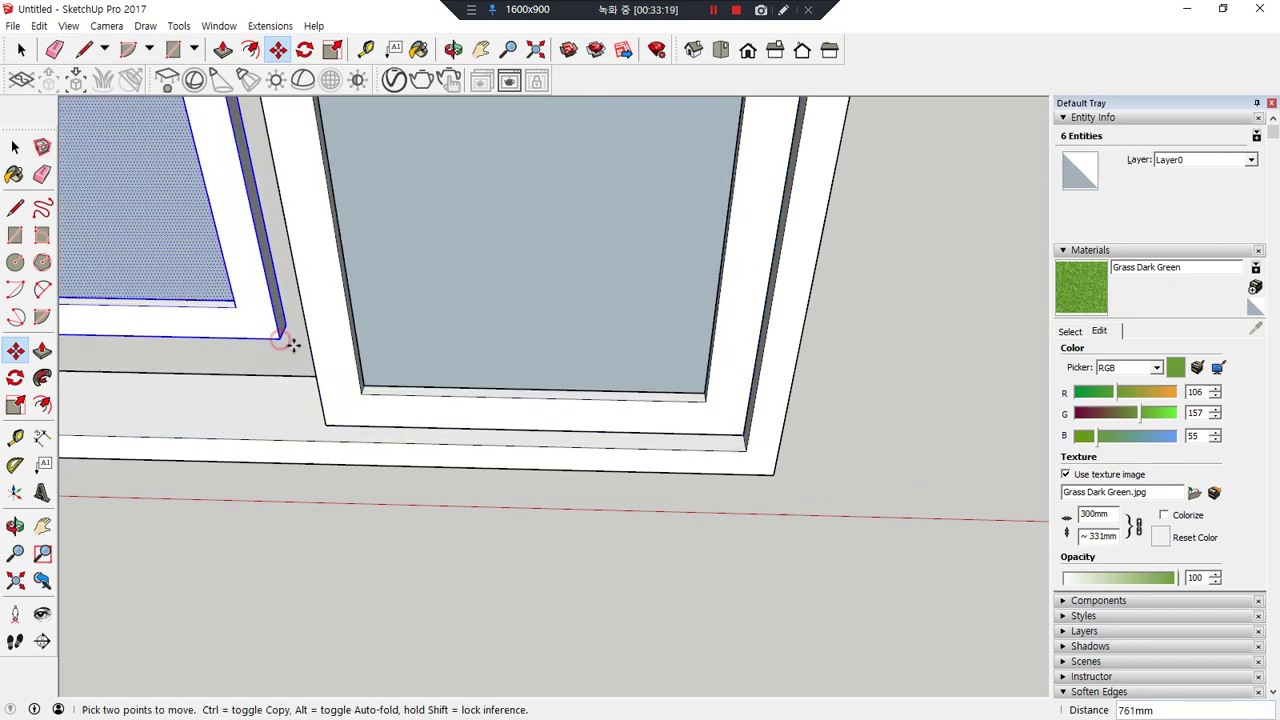
{"action": "middle_click_drag", "start_coordinate": [285, 341], "coordinate": [1023, 274]}
{"action": "scroll", "coordinate": [905, 283], "scroll_direction": "up", "scroll_amount": 5}
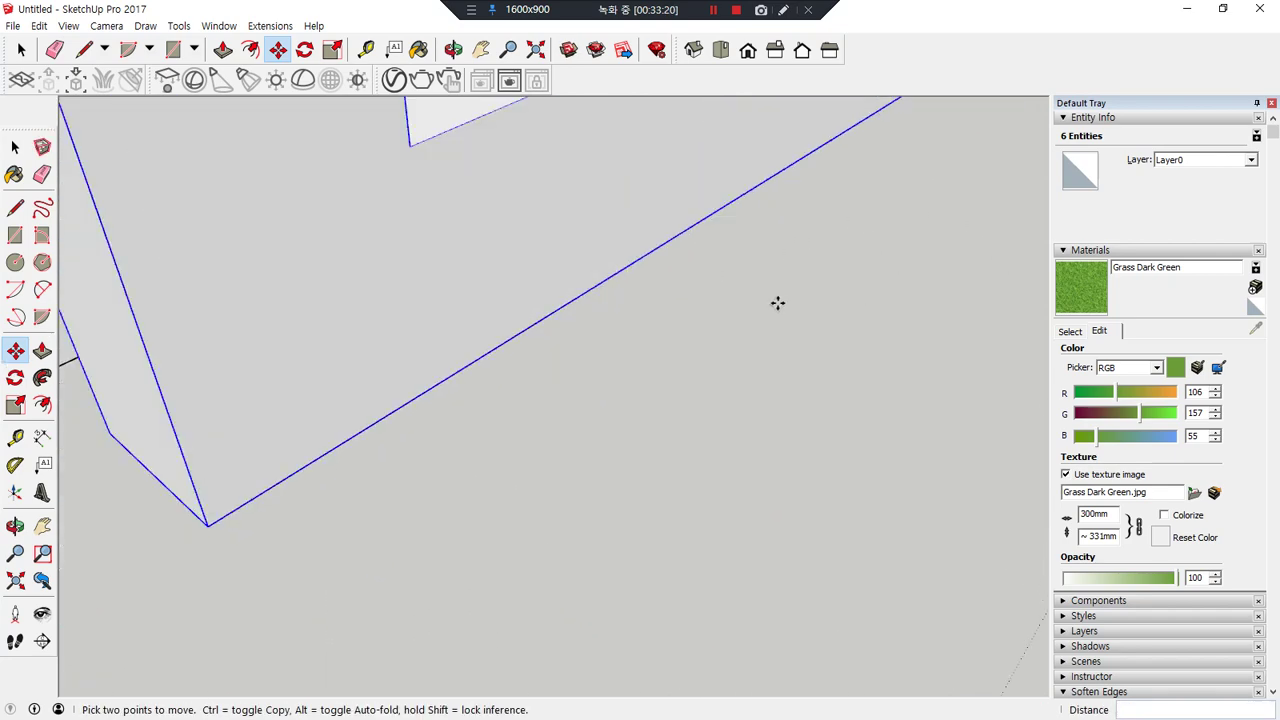
- Move the copied sash and glass against the original sash's lower outer corner, shifting it 60 mm so the two sashes overlap
{"action": "scroll", "coordinate": [696, 318], "scroll_direction": "down", "scroll_amount": 4}
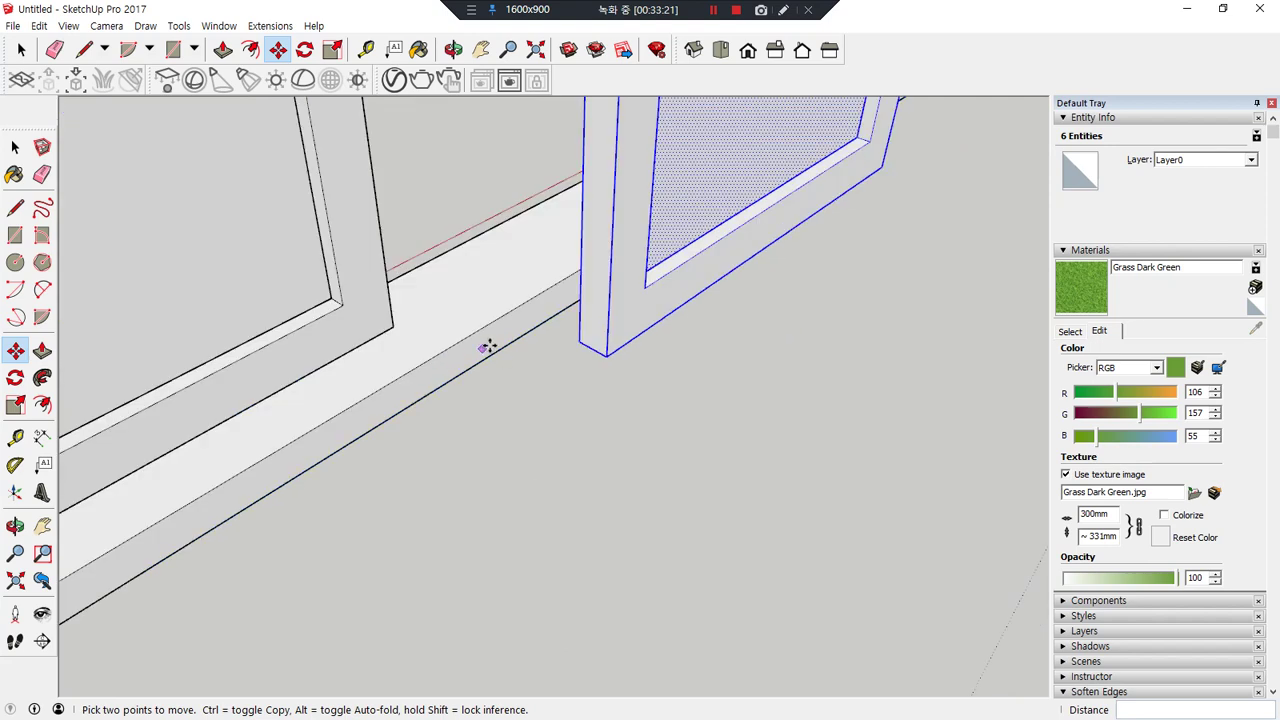
{"action": "left_click", "coordinate": [580, 340]}
{"action": "type", "text": "50"}
{"action": "key", "text": "Return"}
{"action": "left_click", "coordinate": [503, 336]}
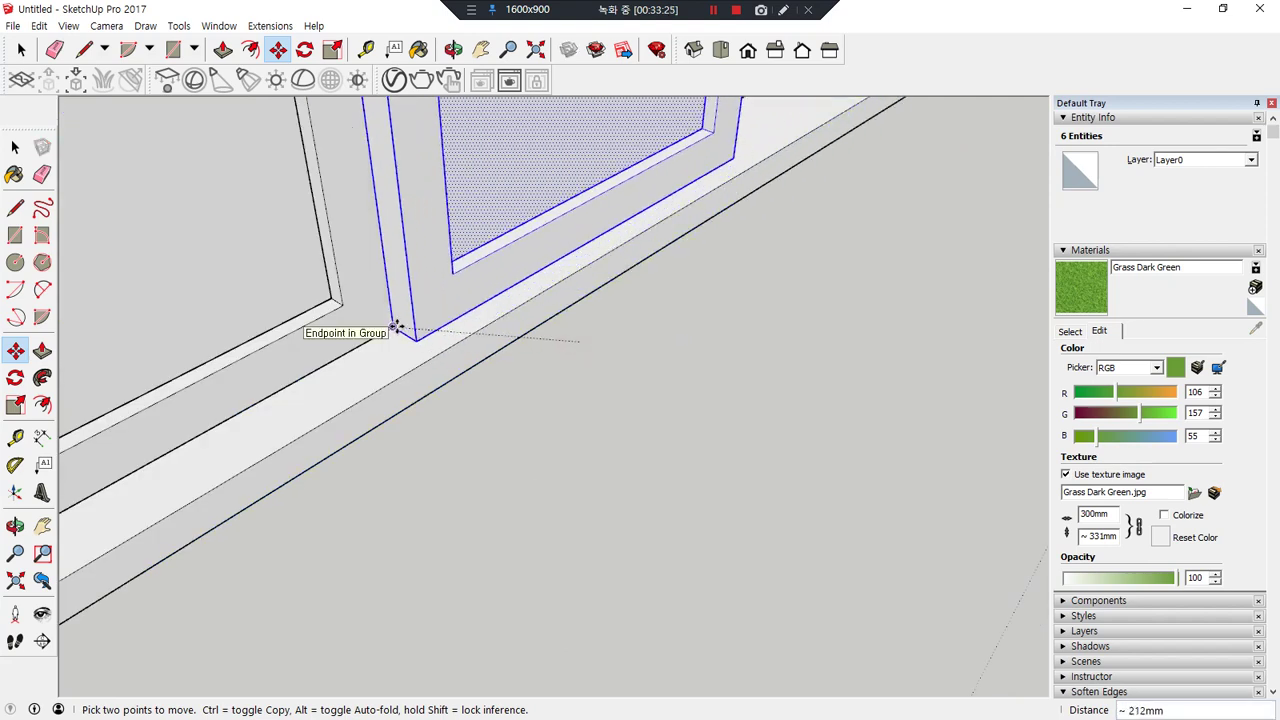
{"action": "left_click", "coordinate": [390, 328]}
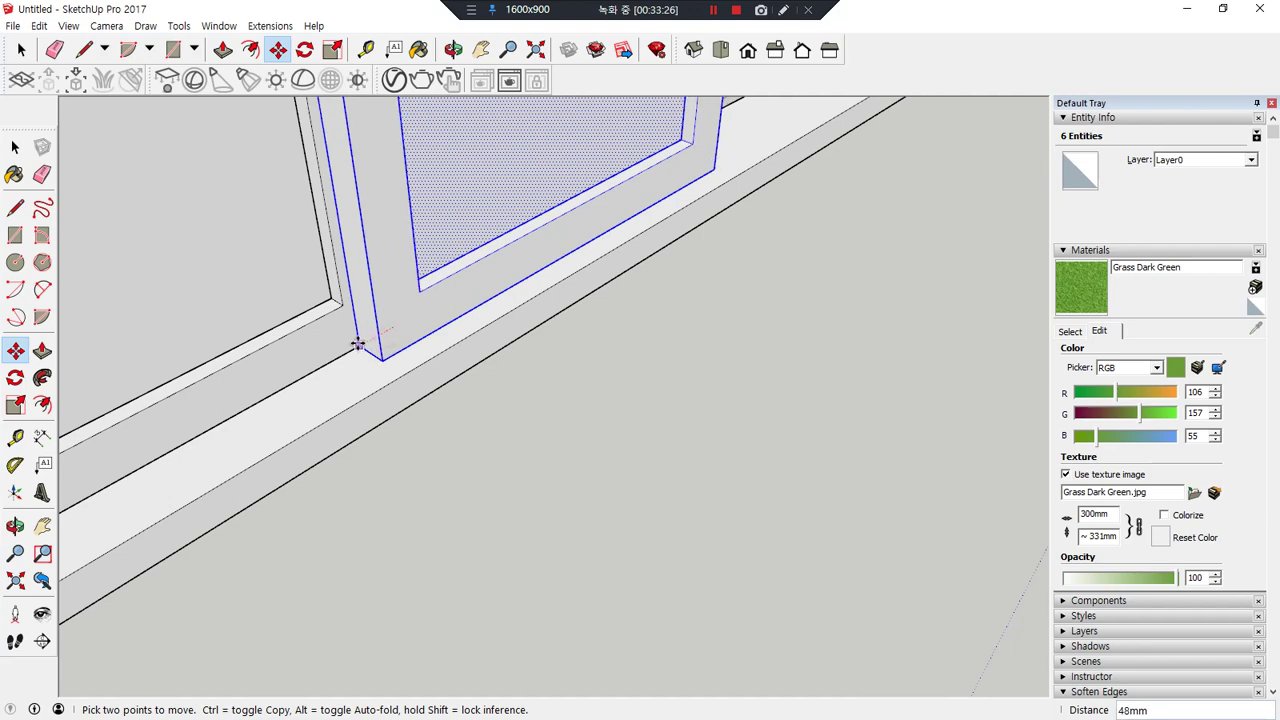
{"action": "left_click", "coordinate": [357, 346]}
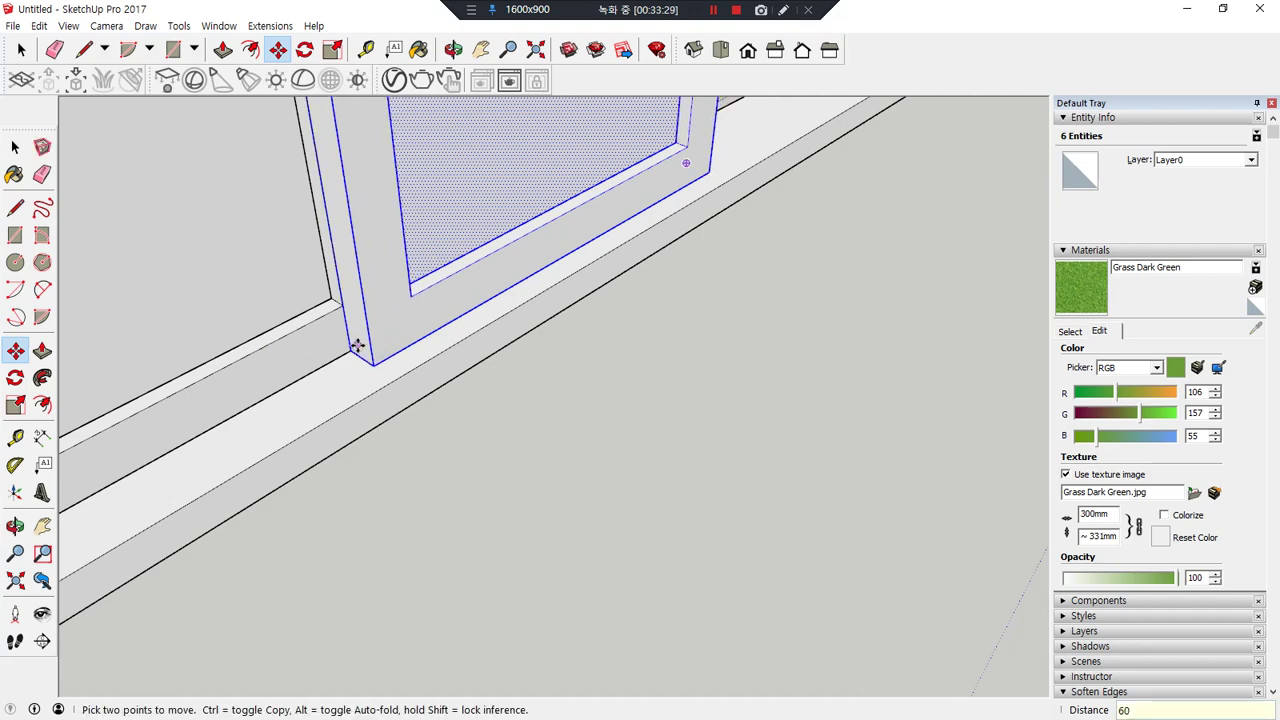
- Select both overlapping glazed sashes and copy them from the lower outer corner to a spot beside the originals
{"action": "scroll", "coordinate": [357, 346], "scroll_direction": "down", "scroll_amount": 3}
{"action": "middle_click_drag", "start_coordinate": [467, 349], "coordinate": [517, 346]}
{"action": "scroll", "coordinate": [494, 463], "scroll_direction": "down", "scroll_amount": 2}
{"action": "middle_click_drag", "start_coordinate": [494, 463], "coordinate": [480, 437]}
{"action": "key", "text": "space"}
{"action": "left_click_drag", "start_coordinate": [98, 127], "coordinate": [608, 599]}
{"action": "scroll", "coordinate": [392, 517], "scroll_direction": "up", "scroll_amount": 3}
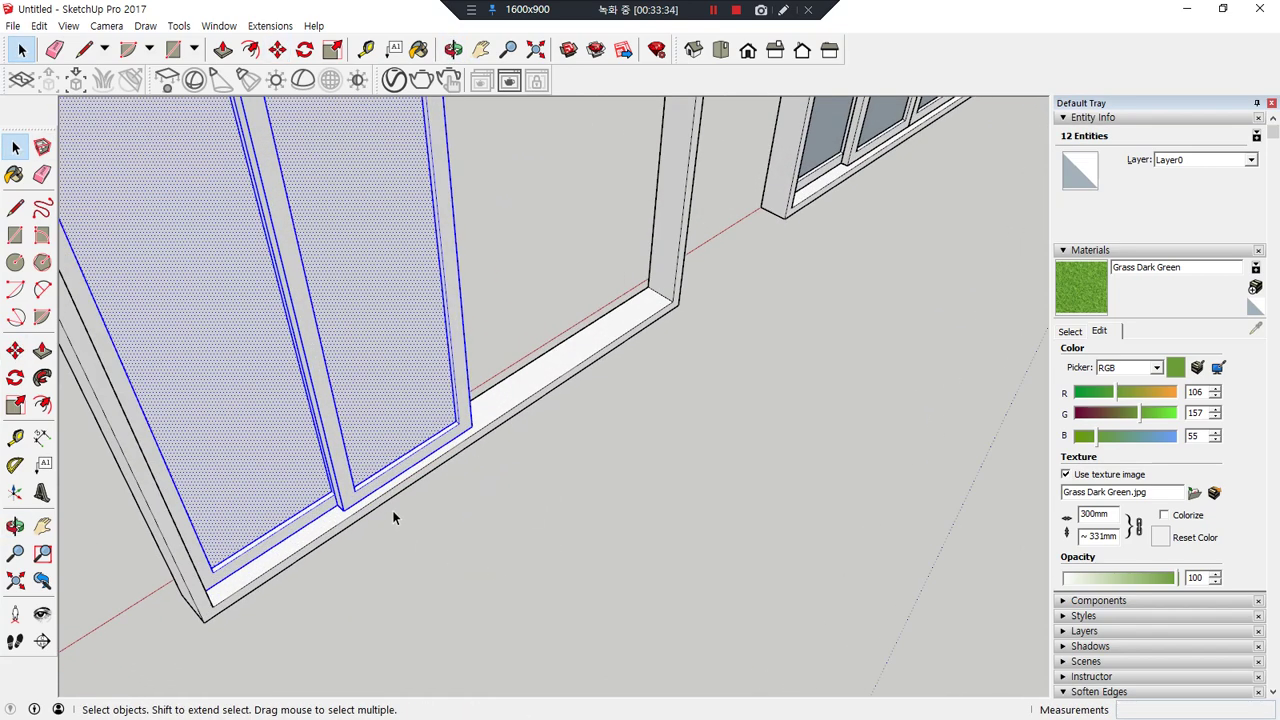
{"action": "key", "text": "m"}
{"action": "scroll", "coordinate": [200, 563], "scroll_direction": "up", "scroll_amount": 2}
{"action": "left_click", "coordinate": [154, 623]}
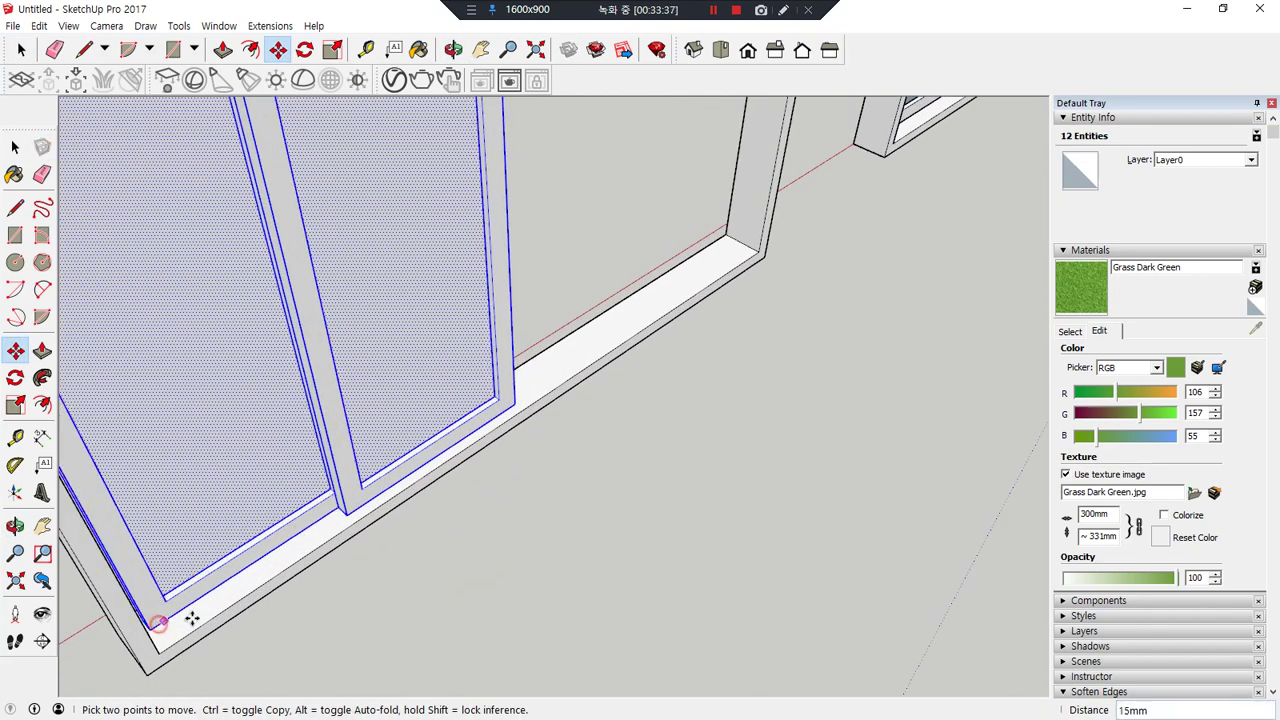
{"action": "key", "text": "ctrl"}
{"action": "left_click", "coordinate": [602, 570]}
- Mirror the copied sash pair along the red axis and move it into the outer frame against the first pair's lower corner
{"action": "key", "text": "s"}
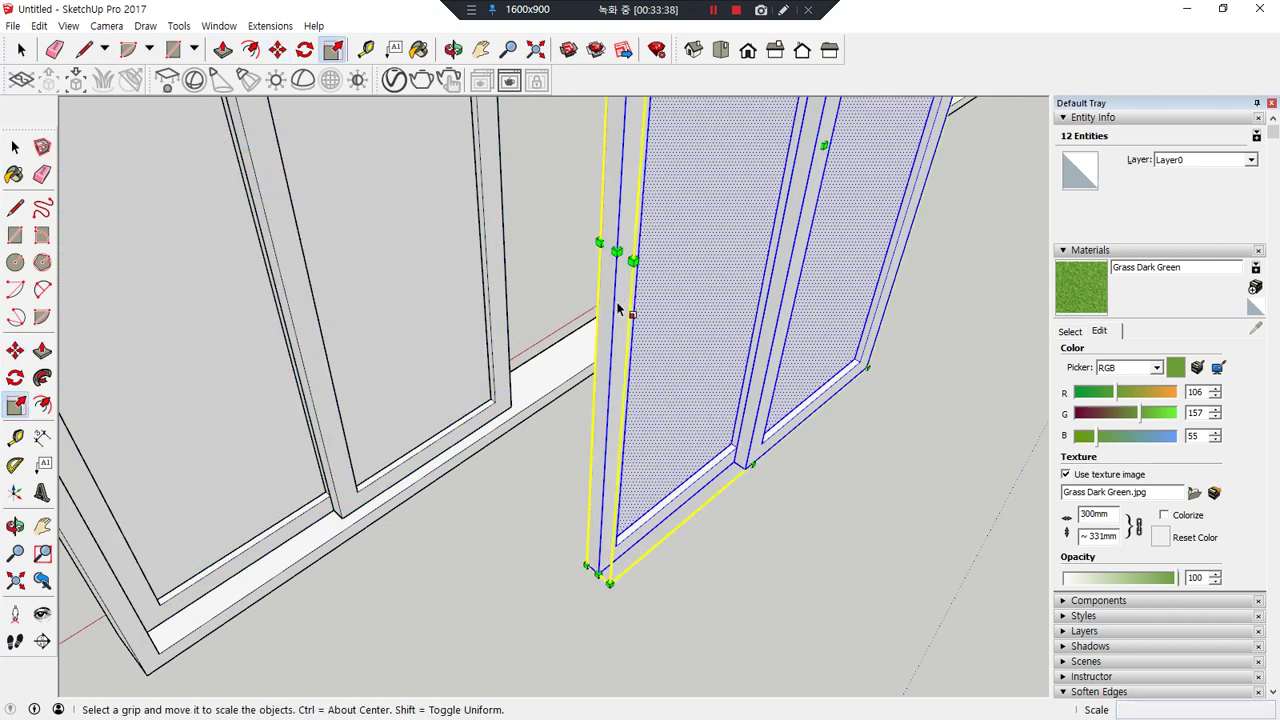
{"action": "left_click", "coordinate": [609, 251]}
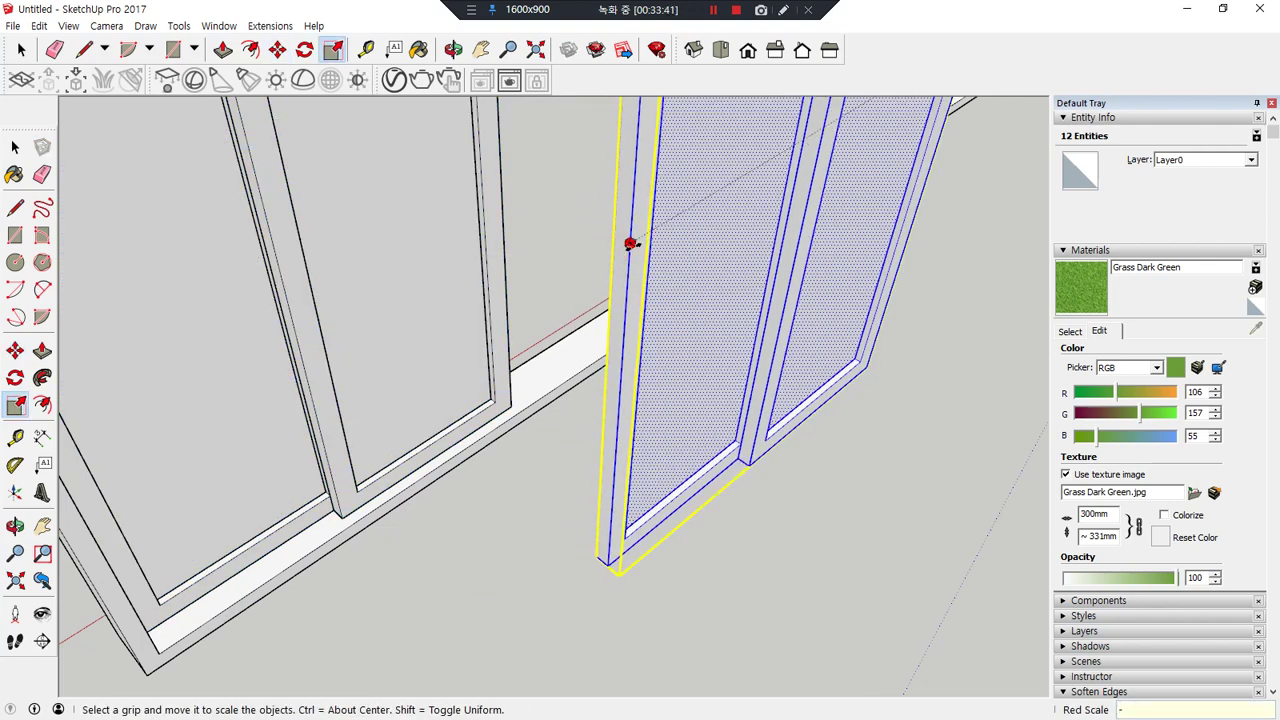
{"action": "key", "text": "Return"}
{"action": "scroll", "coordinate": [643, 257], "scroll_direction": "up", "scroll_amount": 4}
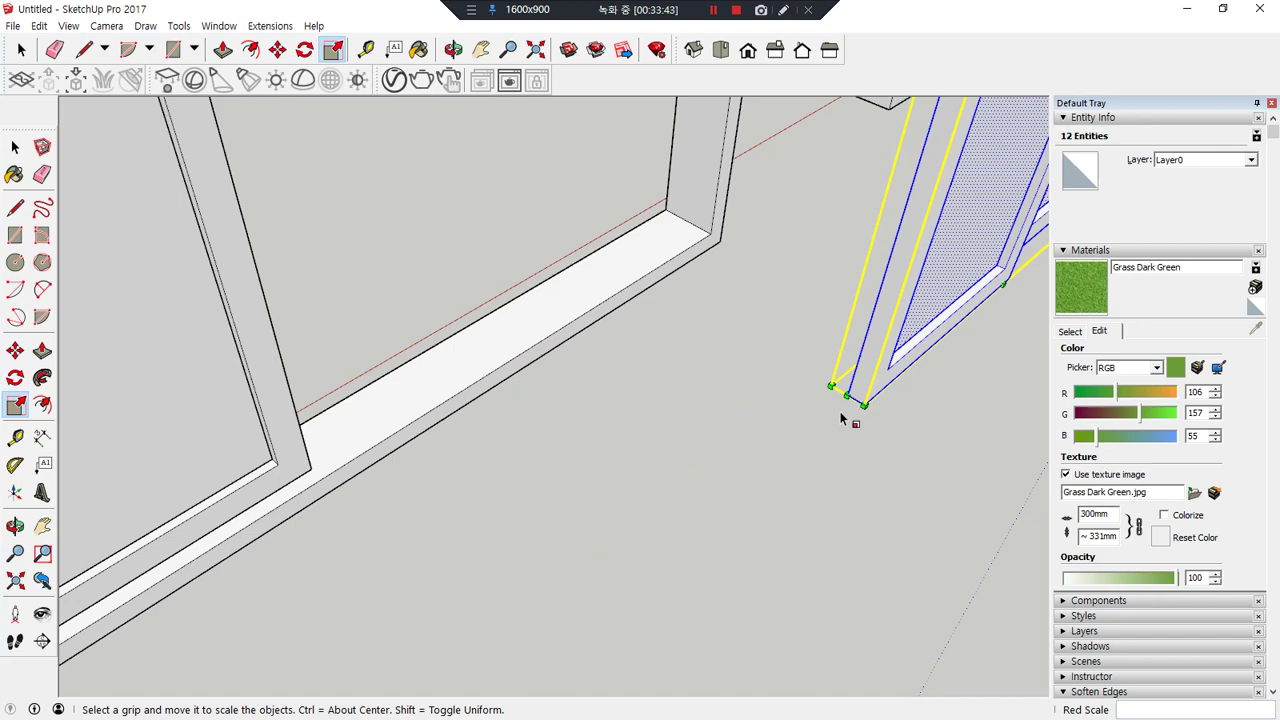
{"action": "key", "text": "m"}
{"action": "left_click", "coordinate": [858, 400]}
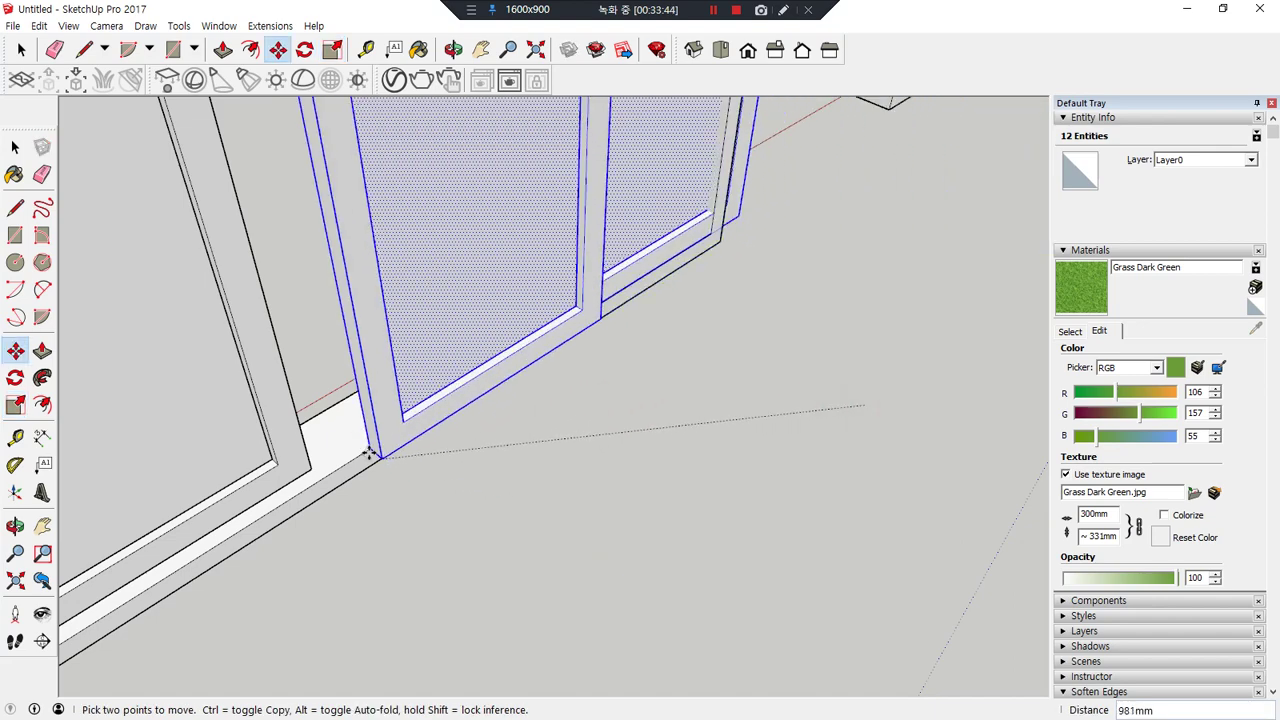
{"action": "left_click", "coordinate": [304, 473]}
- Clear the selection and examine the completed four-sash window alongside the other windows in the row
{"action": "middle_click_drag", "start_coordinate": [769, 231], "coordinate": [480, 128]}
{"action": "scroll", "coordinate": [417, 248], "scroll_direction": "down", "scroll_amount": 1}
{"action": "scroll", "coordinate": [417, 248], "scroll_direction": "down", "scroll_amount": 3}
{"action": "middle_click_drag", "start_coordinate": [420, 254], "coordinate": [1160, 311]}
{"action": "scroll", "coordinate": [865, 405], "scroll_direction": "up", "scroll_amount": 3}
{"action": "key", "text": "space"}
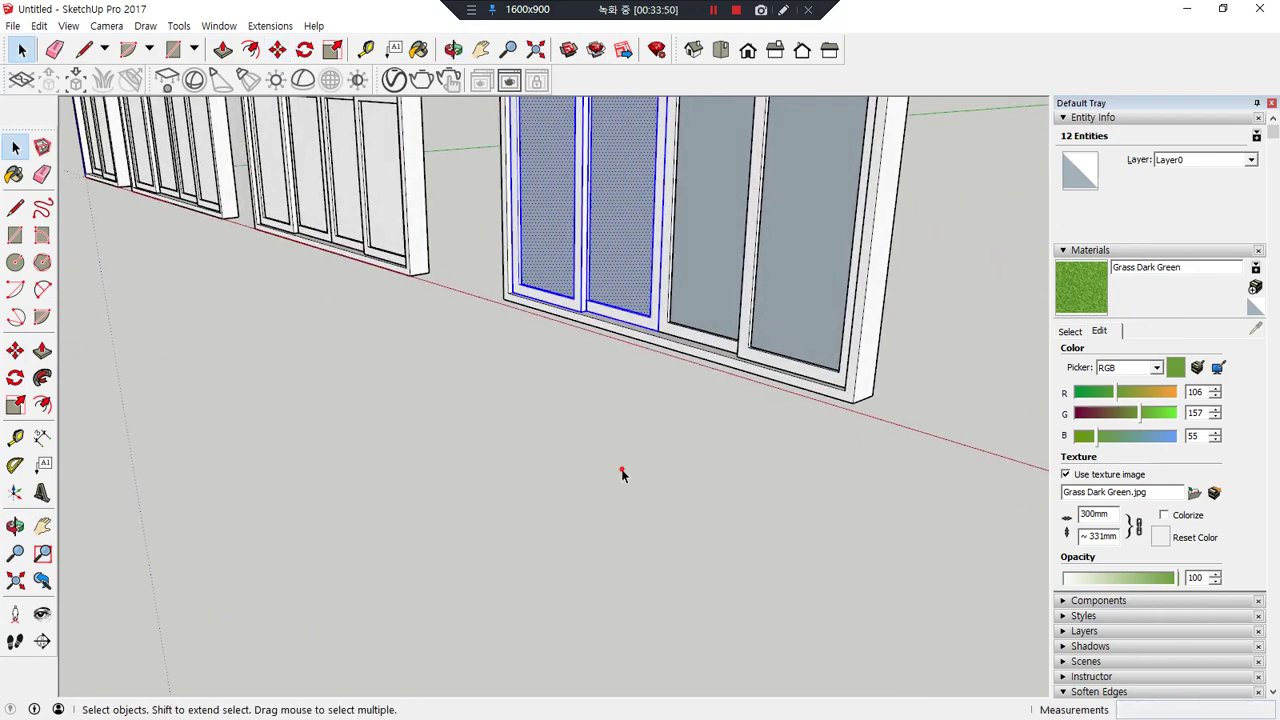
{"action": "scroll", "coordinate": [611, 416], "scroll_direction": "down", "scroll_amount": 3}
{"action": "left_click", "coordinate": [601, 365]}
{"action": "middle_click_drag", "start_coordinate": [601, 365], "coordinate": [822, 540]}
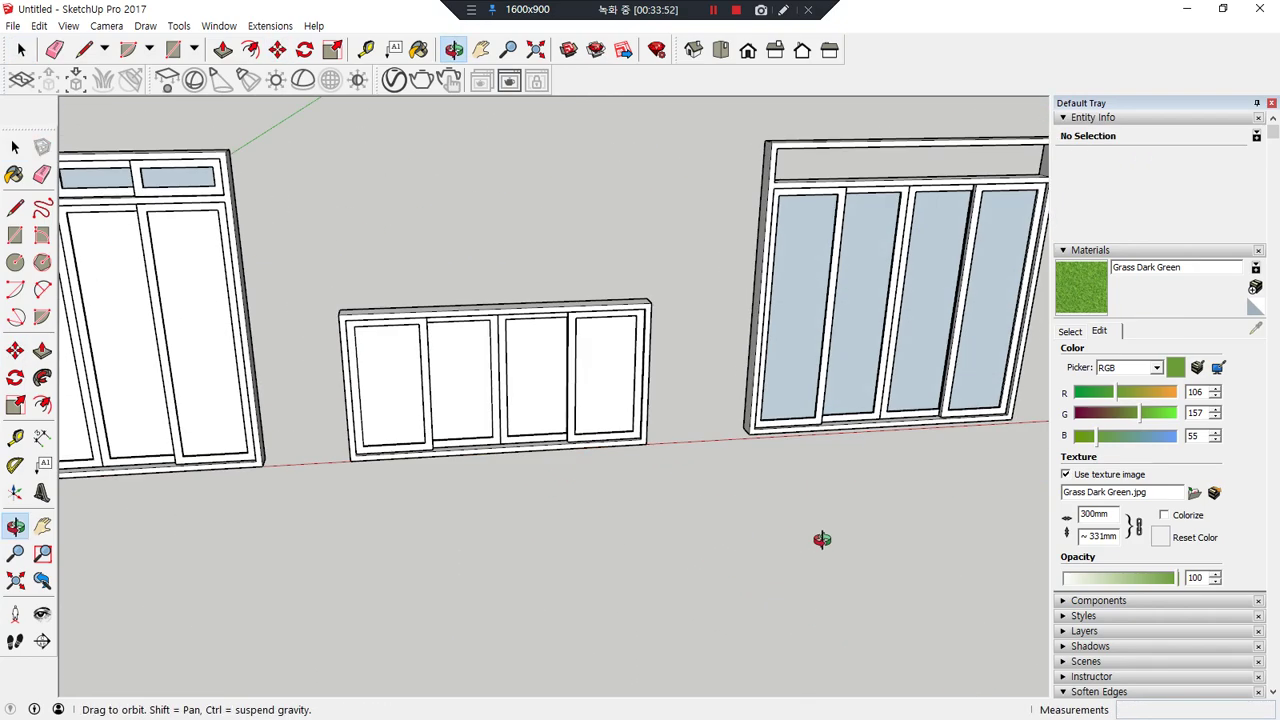
{"action": "middle_click_drag", "start_coordinate": [855, 427], "coordinate": [267, 483]}
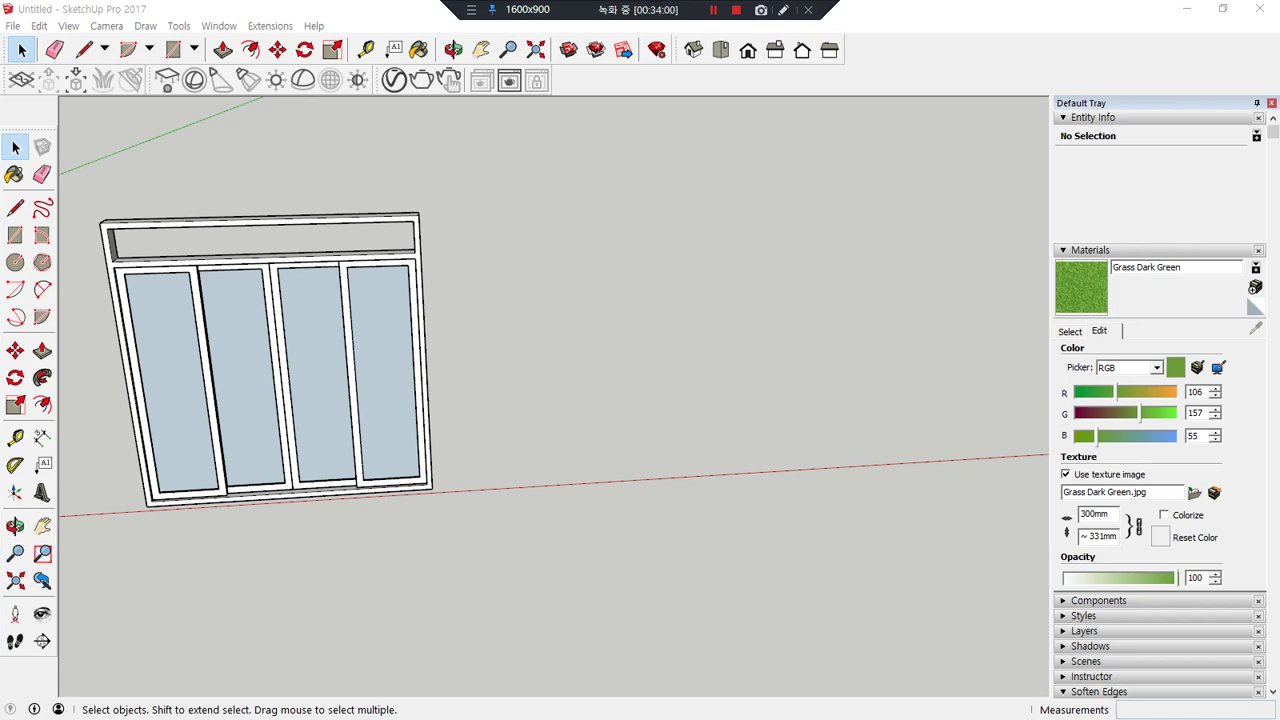
- Switch to the browser and examine the wooden door drawing's frame dimensions
{"action": "key", "text": "alt+Tab"}
{"action": "scroll", "coordinate": [486, 336], "scroll_direction": "down", "scroll_amount": 5}
{"action": "mouse_move", "coordinate": [540, 594]}
{"action": "left_mouse_down"}
{"action": "mouse_move", "coordinate": [360, 262]}
{"action": "mouse_move", "coordinate": [648, 570]}
{"action": "mouse_move", "coordinate": [588, 603]}
{"action": "left_mouse_up"}
{"action": "key", "text": "Escape"}
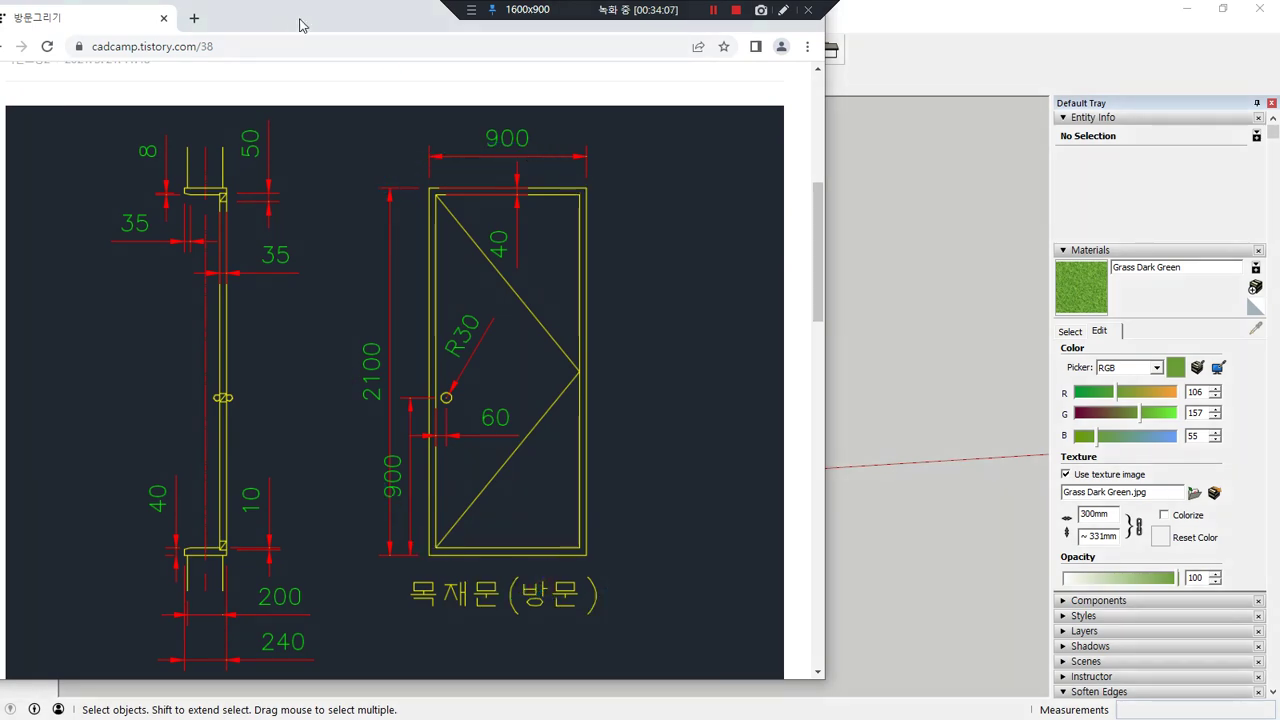
{"action": "left_click_drag", "start_coordinate": [302, 20], "coordinate": [0, 20]}
- Draw an upright 900 x 2100 mm rectangle beside the last window for the door frame
{"action": "key", "text": "r"}
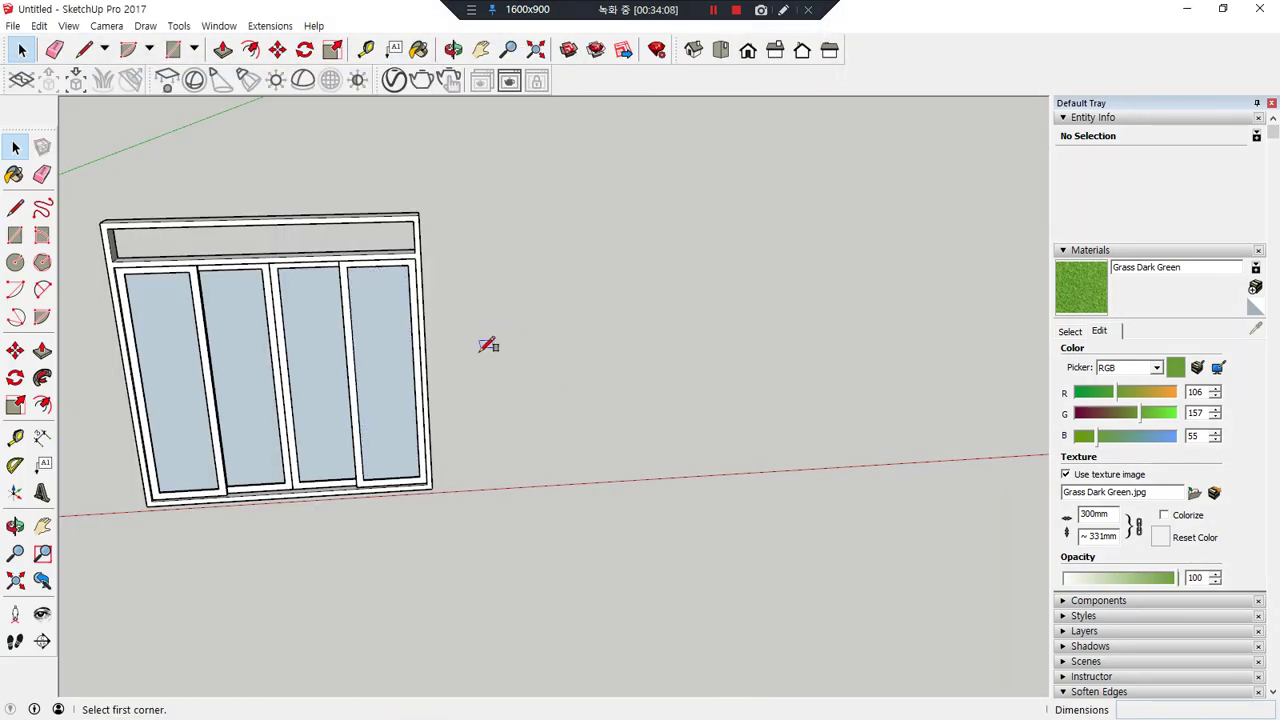
{"action": "left_click", "coordinate": [510, 470]}
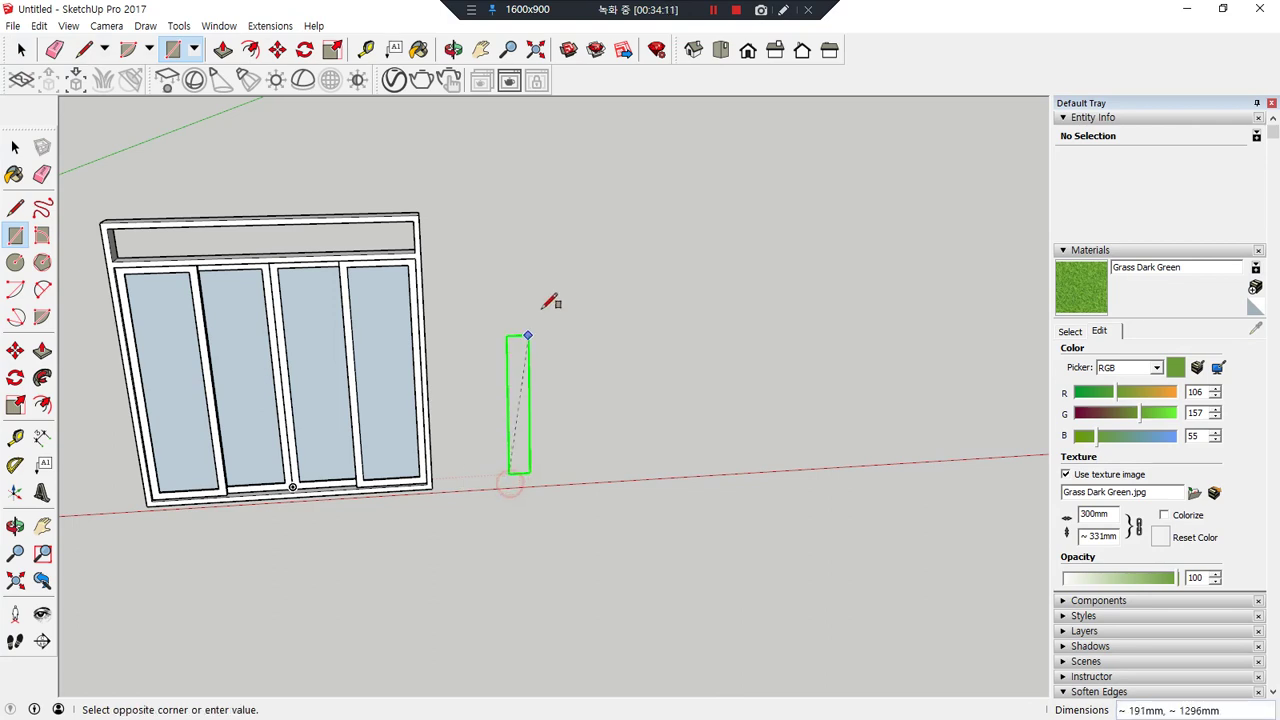
{"action": "type", "text": "900,2100"}
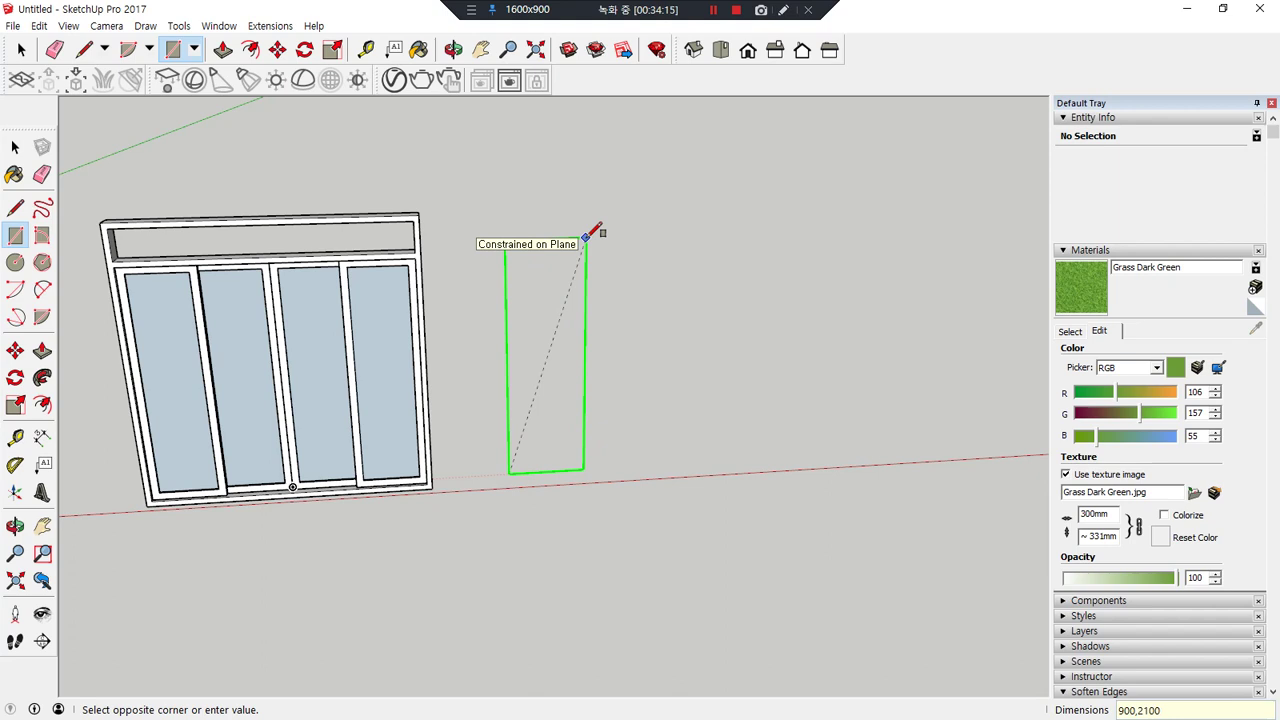
{"action": "key", "text": "Return"}
{"action": "scroll", "coordinate": [543, 280], "scroll_direction": "up", "scroll_amount": 5}
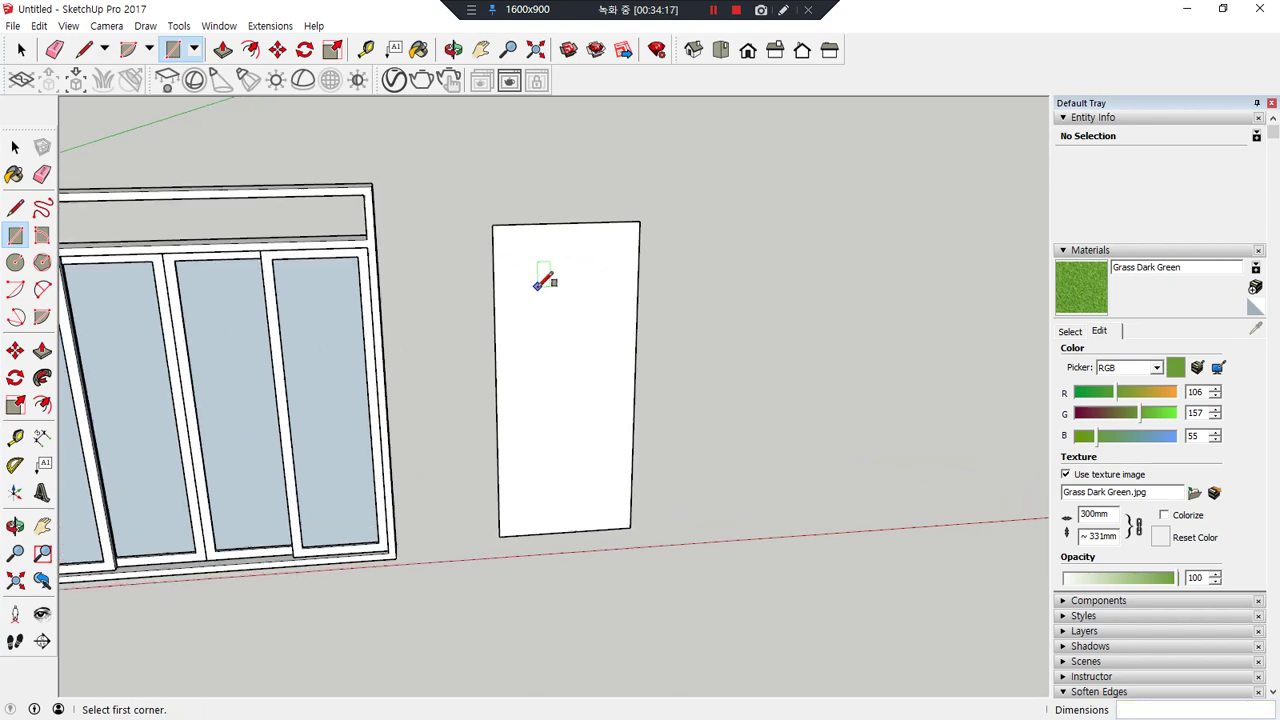
- Select the door rectangle with its edges and copy it about 1323 mm along the red axis, beside the original
{"action": "key", "text": "space"}
{"action": "double_click", "coordinate": [603, 437]}
{"action": "key", "text": "m"}
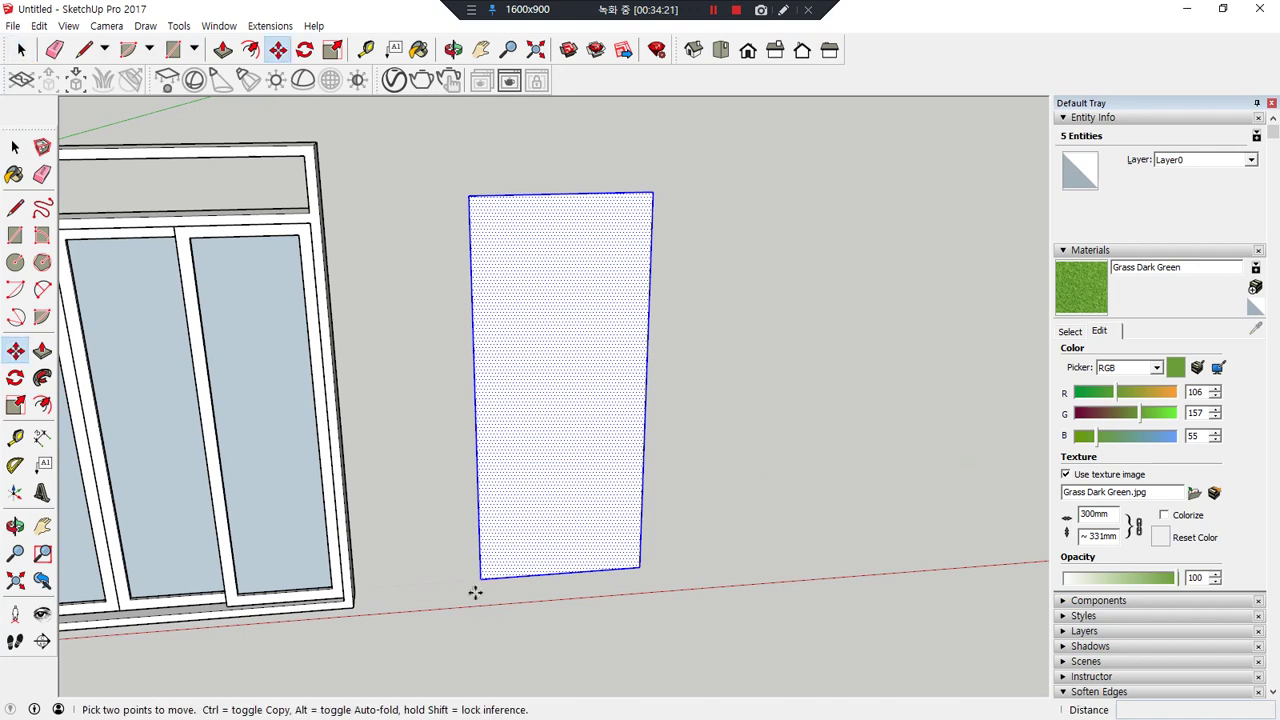
{"action": "key", "text": "ctrl"}
{"action": "left_click", "coordinate": [480, 578]}
{"action": "left_click", "coordinate": [711, 561]}
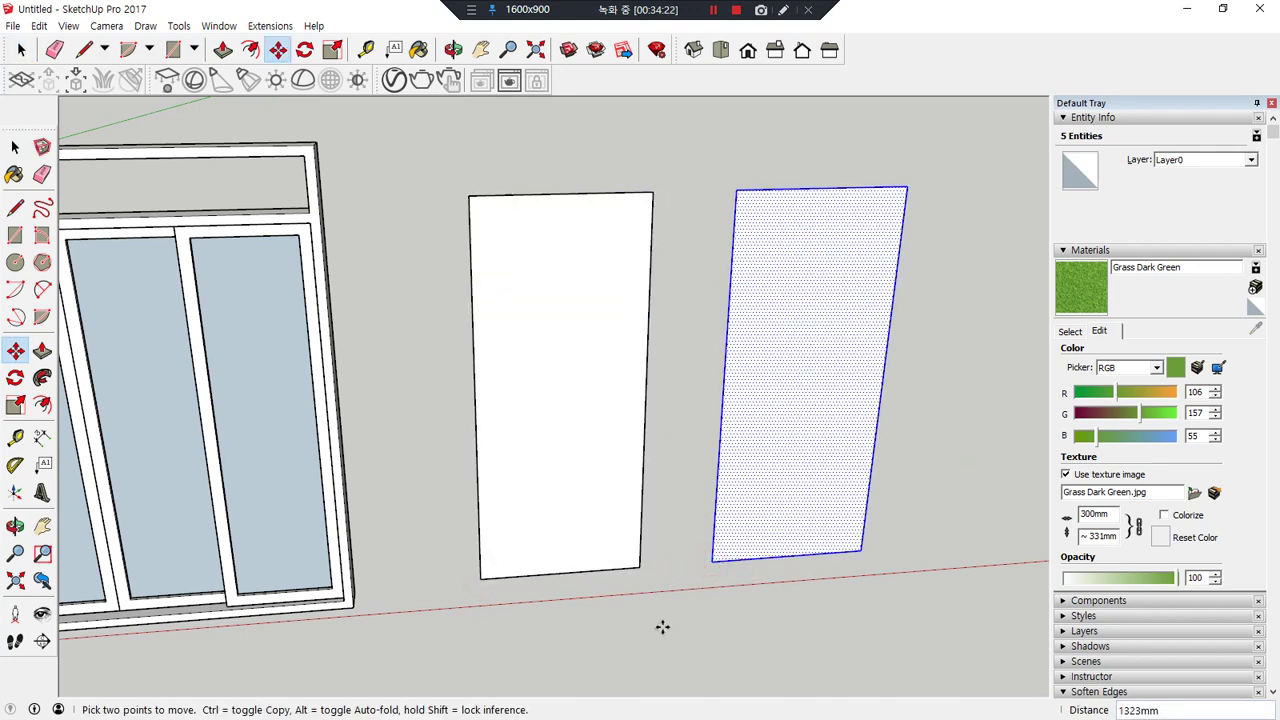
{"action": "mouse_move", "coordinate": [606, 584]}
{"action": "left_mouse_down"}
{"action": "mouse_move", "coordinate": [560, 602]}
{"action": "mouse_move", "coordinate": [608, 590]}
{"action": "left_mouse_up"}
{"action": "mouse_move", "coordinate": [860, 577]}
{"action": "left_mouse_down"}
{"action": "mouse_move", "coordinate": [782, 597]}
{"action": "mouse_move", "coordinate": [830, 594]}
{"action": "left_mouse_up"}
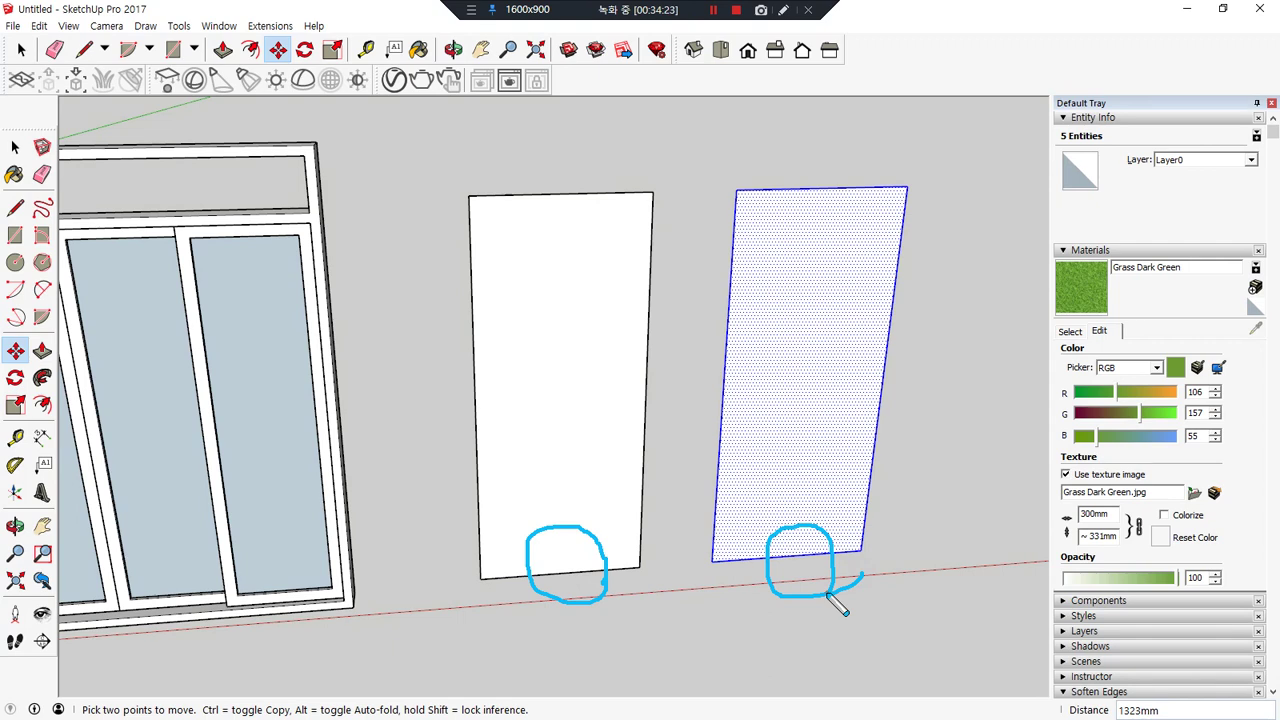
- Offset the first door rectangle's outline 40 mm inward and delete the inner face to leave a four-sided frame
{"action": "key", "text": "f"}
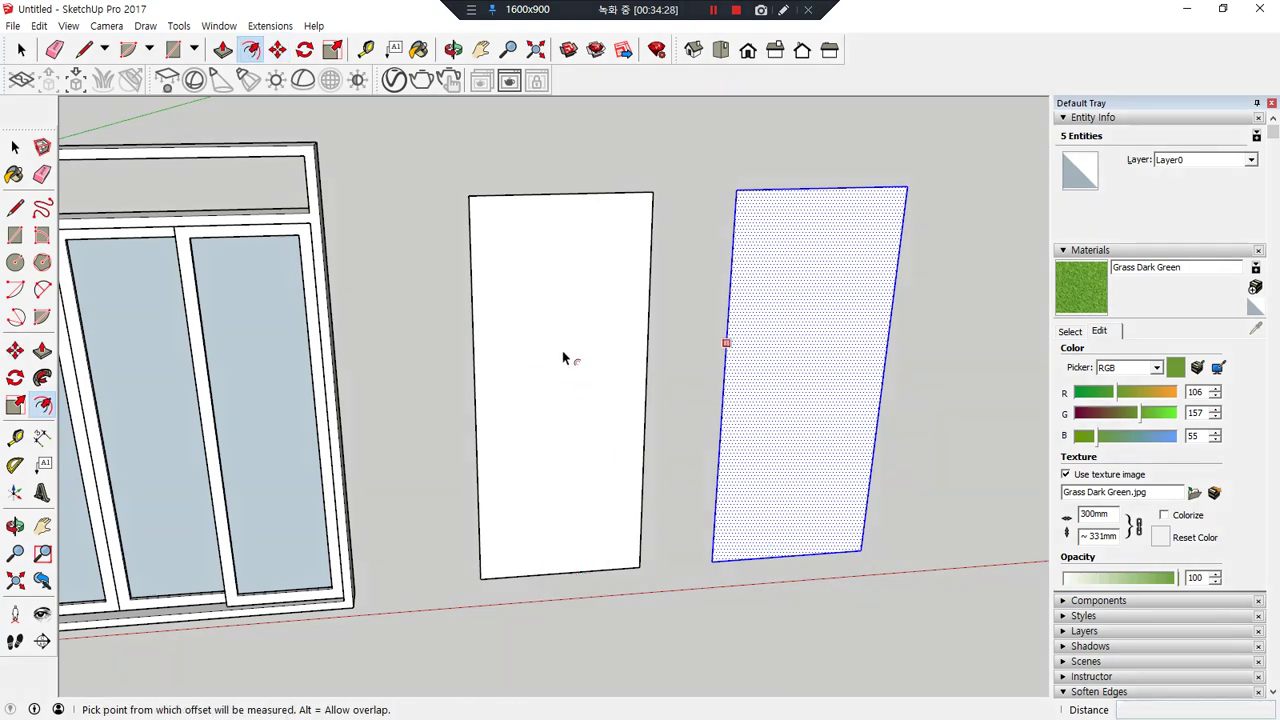
{"action": "key", "text": "space"}
{"action": "left_click", "coordinate": [563, 354]}
{"action": "key", "text": "f"}
{"action": "left_click", "coordinate": [584, 315]}
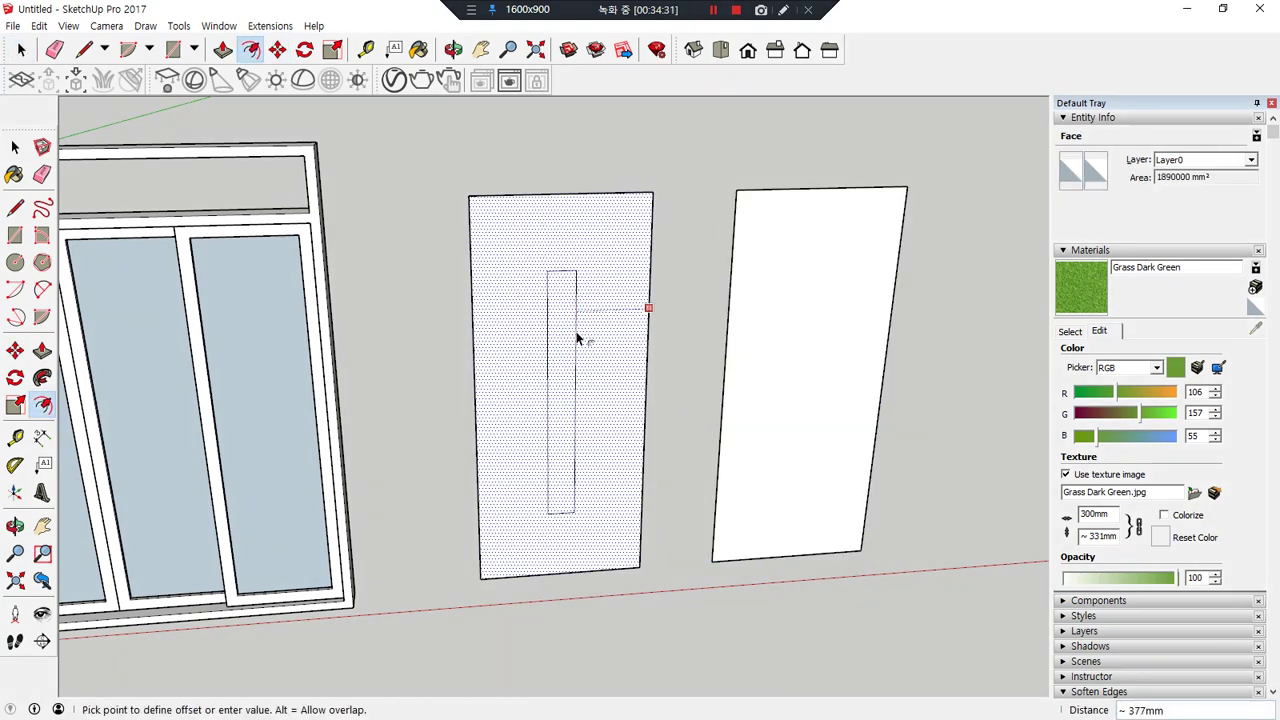
{"action": "type", "text": "40"}
{"action": "key", "text": "Return"}
{"action": "key", "text": "space"}
{"action": "left_click", "coordinate": [576, 334]}
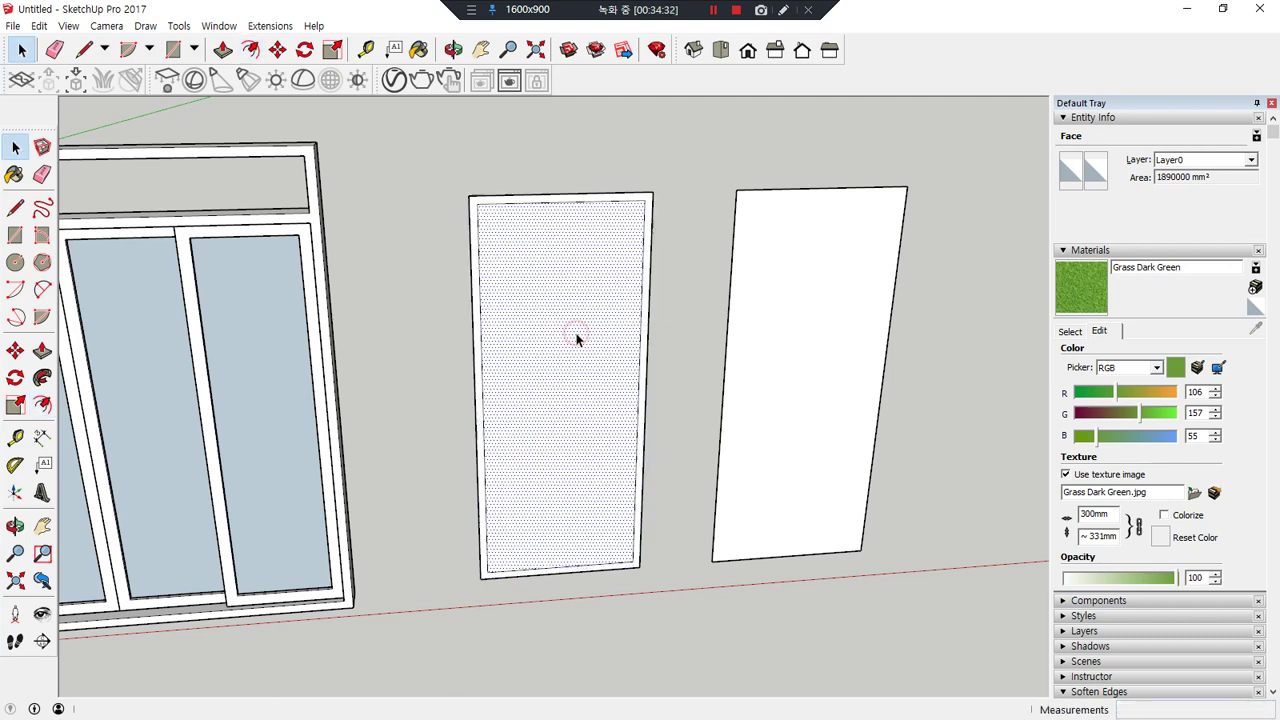
{"action": "key", "text": "Delete"}
- Extrude the four-sided door frame face to a depth of 200 mm
{"action": "key", "text": "p"}
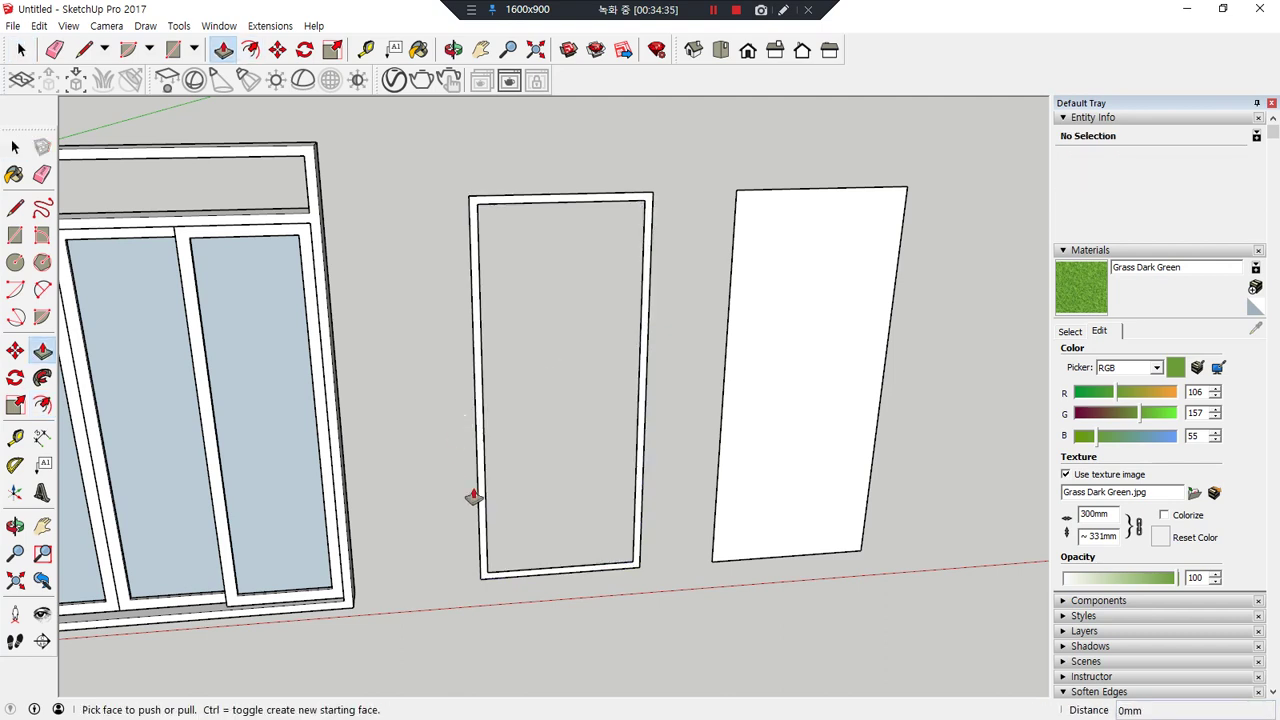
{"action": "left_click", "coordinate": [482, 496]}
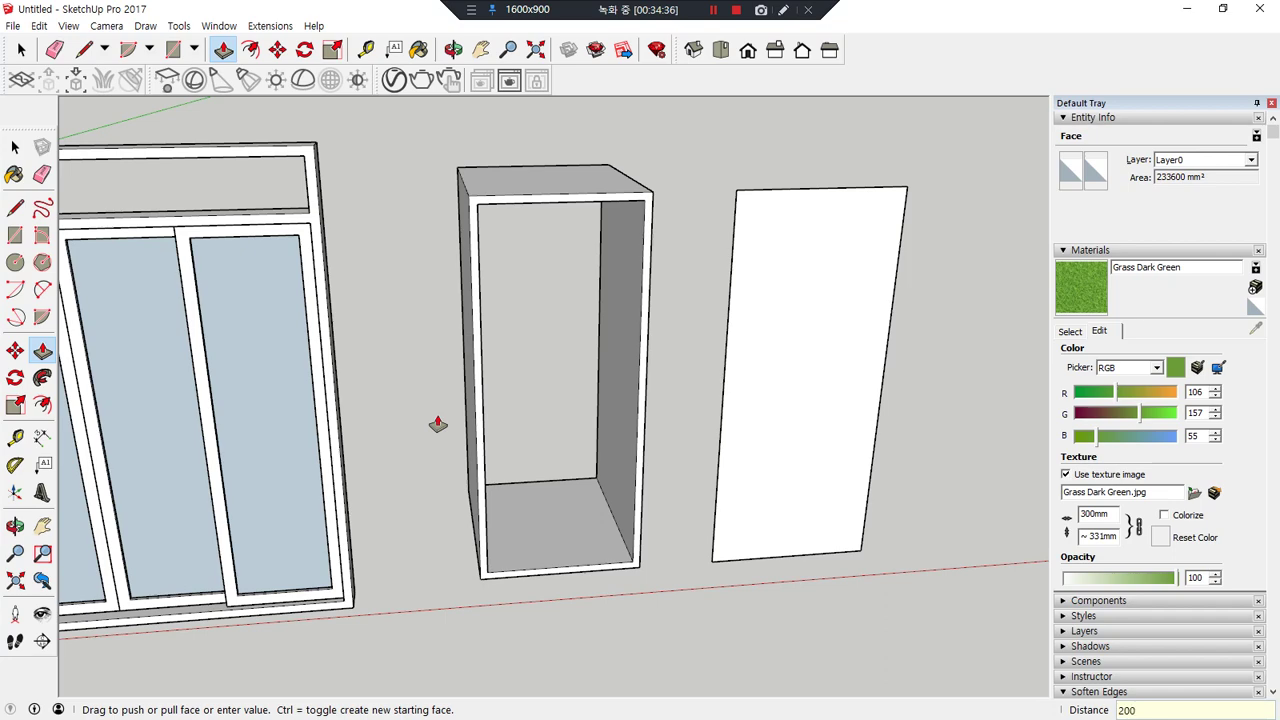
{"action": "key", "text": "Return"}
- Select the whole extruded four-sided frame and make it a group
{"action": "key", "text": "space"}
{"action": "scroll", "coordinate": [524, 552], "scroll_direction": "up", "scroll_amount": 3}
{"action": "left_click", "coordinate": [541, 575]}
{"action": "triple_click", "coordinate": [542, 576]}
{"action": "right_click", "coordinate": [545, 570]}
{"action": "left_click", "coordinate": [597, 422]}
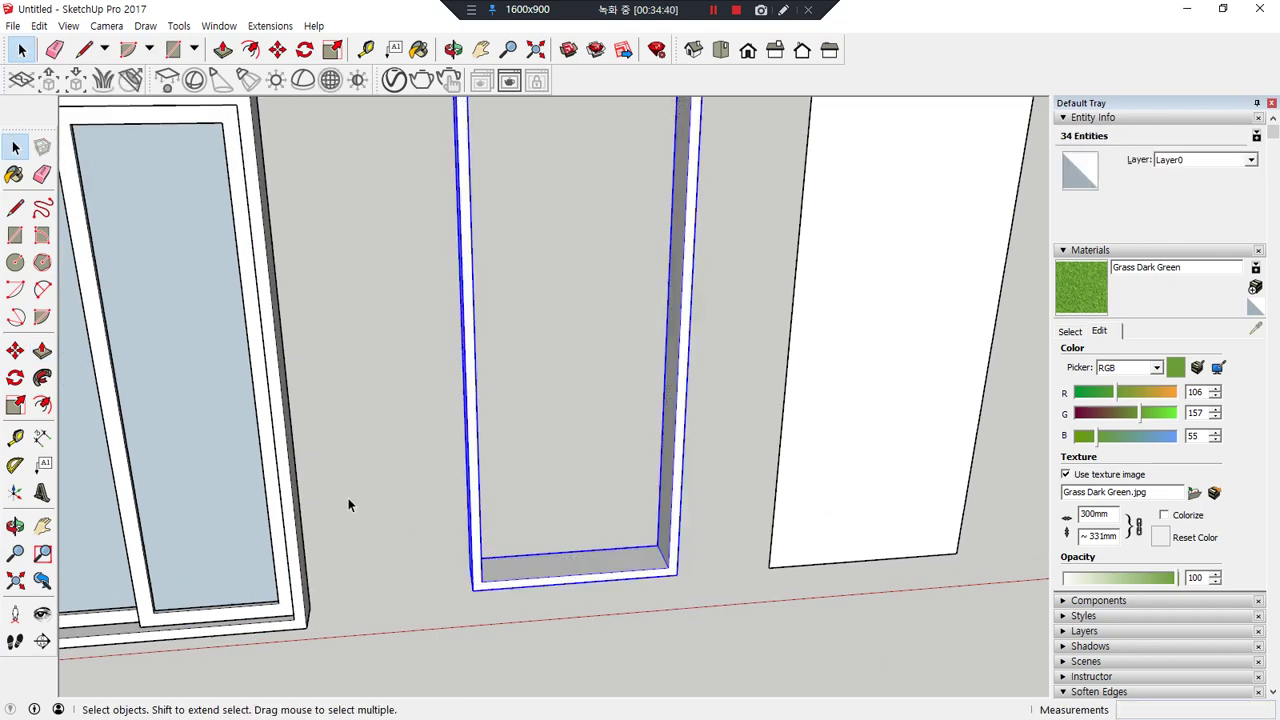
- Offset the second rectangle's two side edges and upper edge 40 mm inward, and erase its bottom edge between the jambs
{"action": "middle_click_drag", "start_coordinate": [348, 498], "coordinate": [514, 480]}
{"action": "middle_click_drag", "start_coordinate": [701, 523], "coordinate": [293, 476]}
{"action": "middle_click_drag", "start_coordinate": [397, 420], "coordinate": [586, 390]}
{"action": "double_click", "coordinate": [585, 384]}
{"action": "left_click_drag", "start_coordinate": [643, 684], "coordinate": [606, 592], "text": "shift"}
{"action": "key", "text": "f"}
{"action": "left_click", "coordinate": [510, 390]}
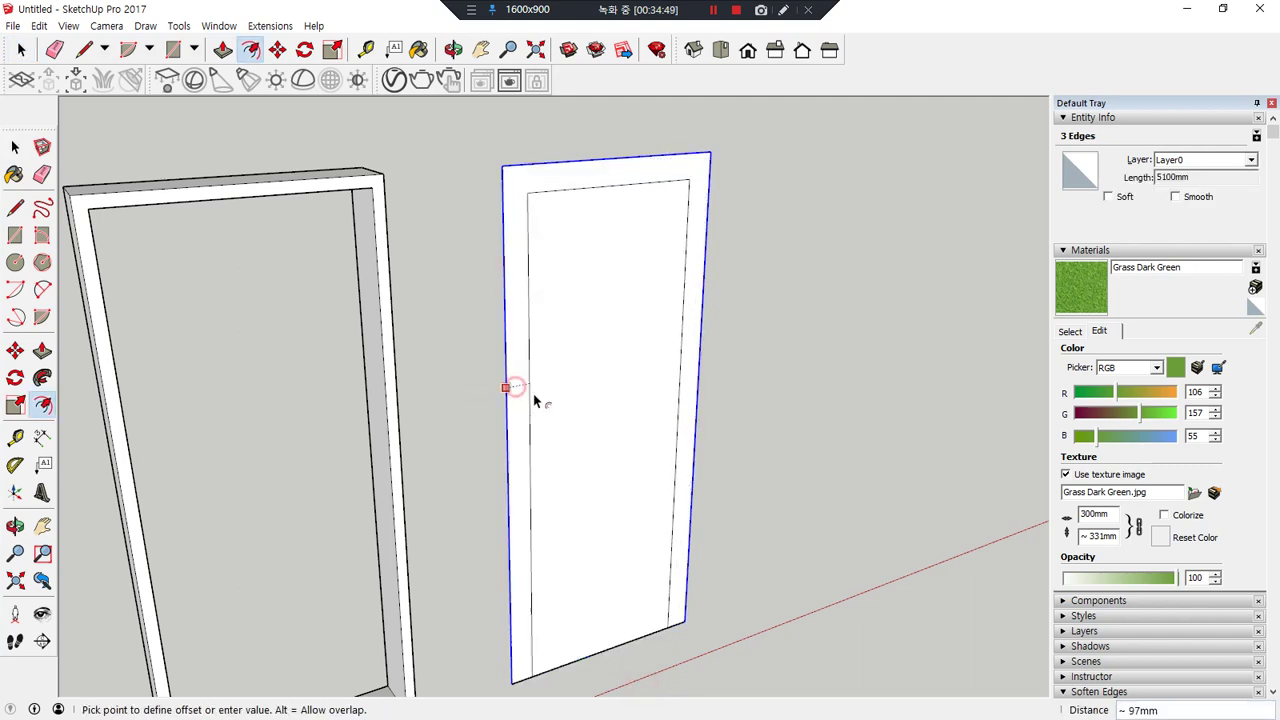
{"action": "type", "text": "40"}
{"action": "key", "text": "Return"}
{"action": "key", "text": "e"}
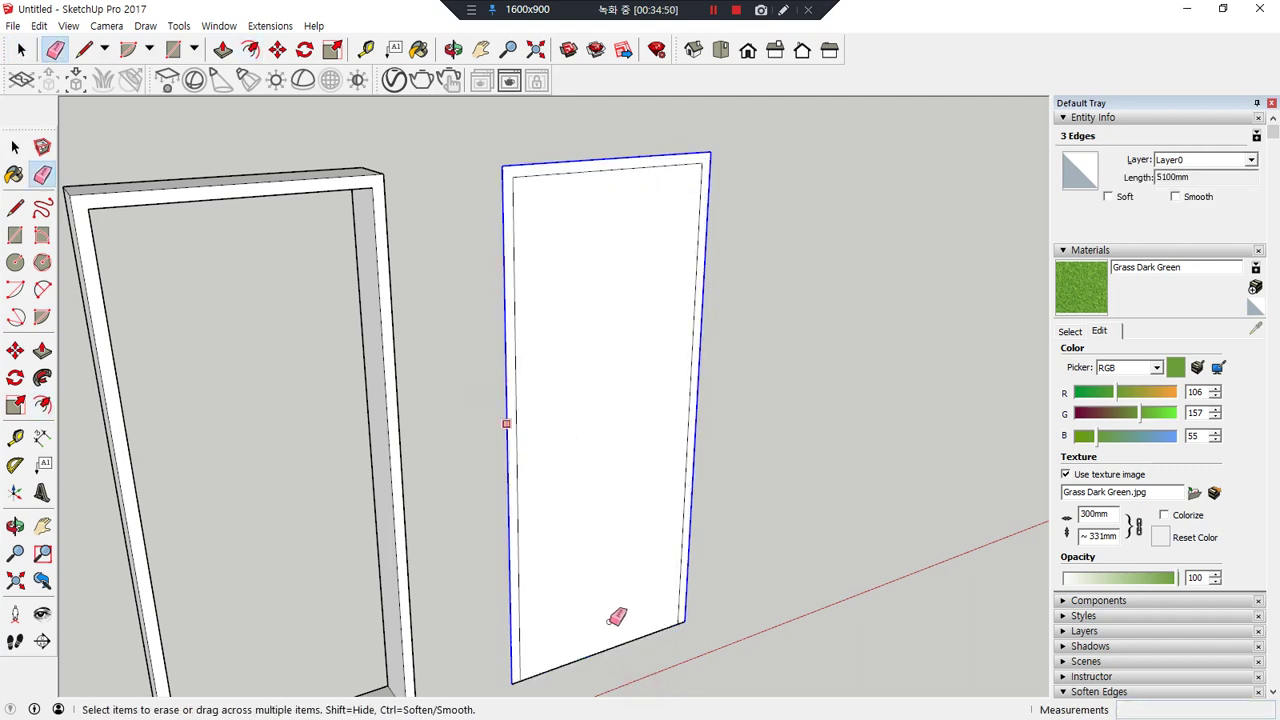
{"action": "left_click", "coordinate": [617, 648]}
- Extrude the three-sided door frame face to a depth of 200 mm
{"action": "key", "text": "p"}
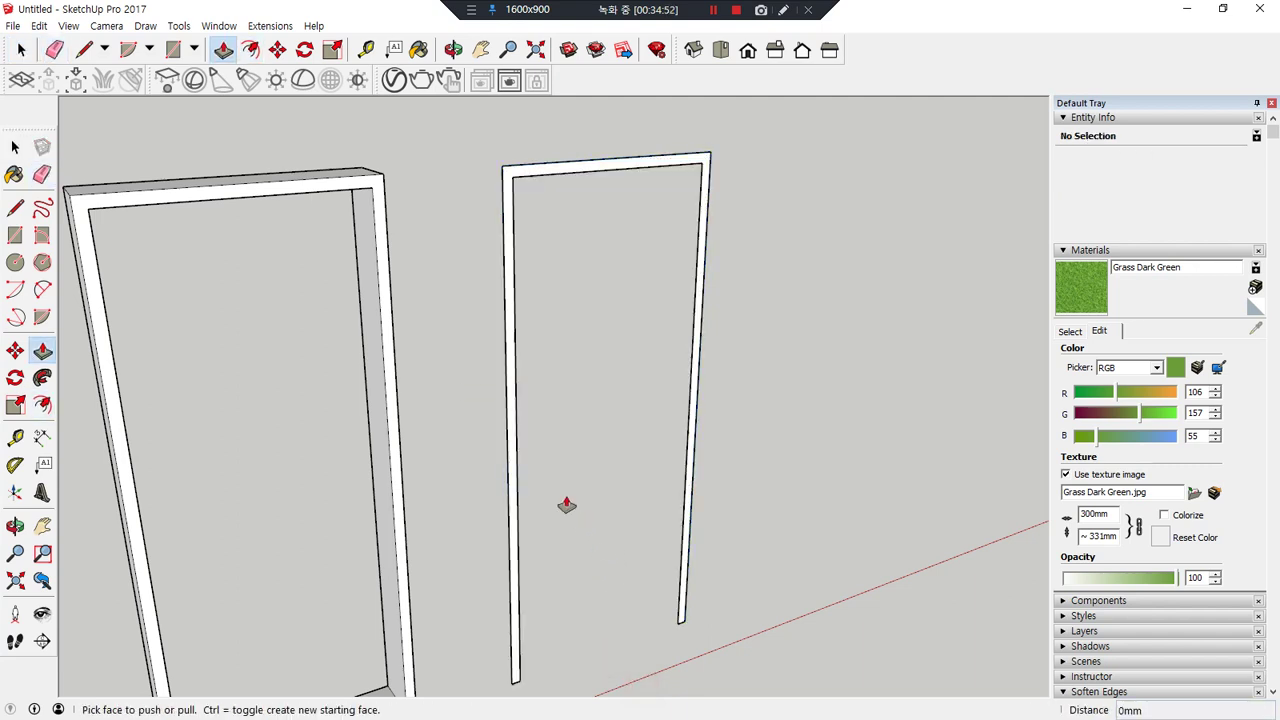
{"action": "left_click", "coordinate": [512, 530]}
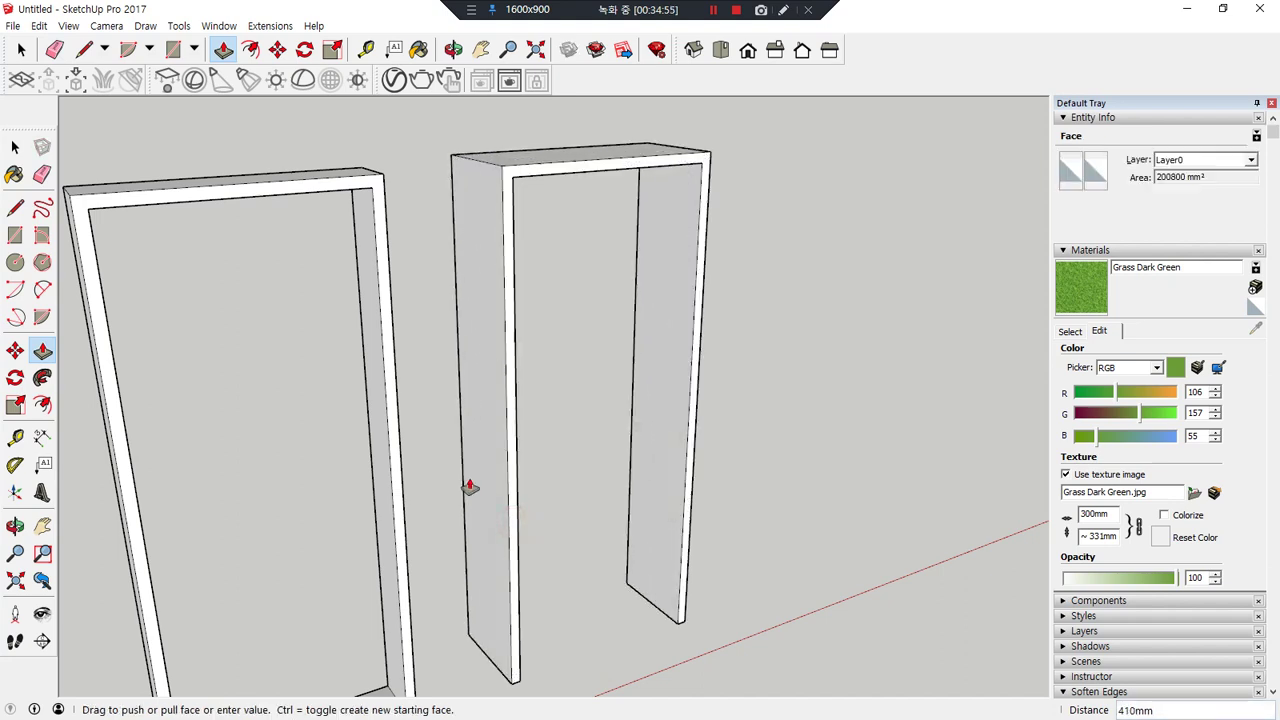
{"action": "key", "text": "Return"}
- Select the whole extruded three-sided frame, make it a group and clear the selection
{"action": "key", "text": "space"}
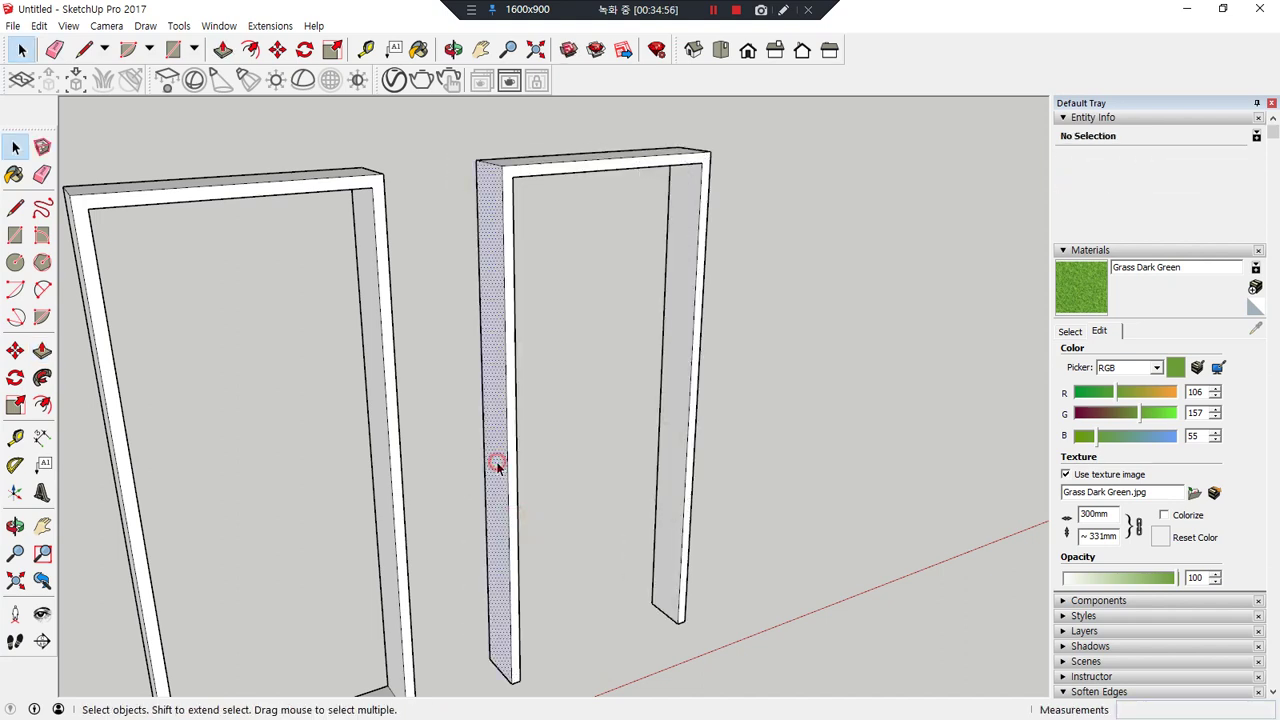
{"action": "triple_click", "coordinate": [495, 466]}
{"action": "right_click", "coordinate": [497, 465]}
{"action": "key", "text": "g"}
{"action": "scroll", "coordinate": [497, 577], "scroll_direction": "down", "scroll_amount": 2}
{"action": "middle_click_drag", "start_coordinate": [428, 556], "coordinate": [462, 510], "text": "shift"}
{"action": "left_click", "coordinate": [871, 509]}
{"action": "key", "text": "ctrl+alt+d"}
{"action": "mouse_move", "coordinate": [400, 405]}
{"action": "left_mouse_down"}
{"action": "mouse_move", "coordinate": [384, 483]}
{"action": "mouse_move", "coordinate": [644, 373]}
{"action": "mouse_move", "coordinate": [620, 456]}
{"action": "left_mouse_up"}
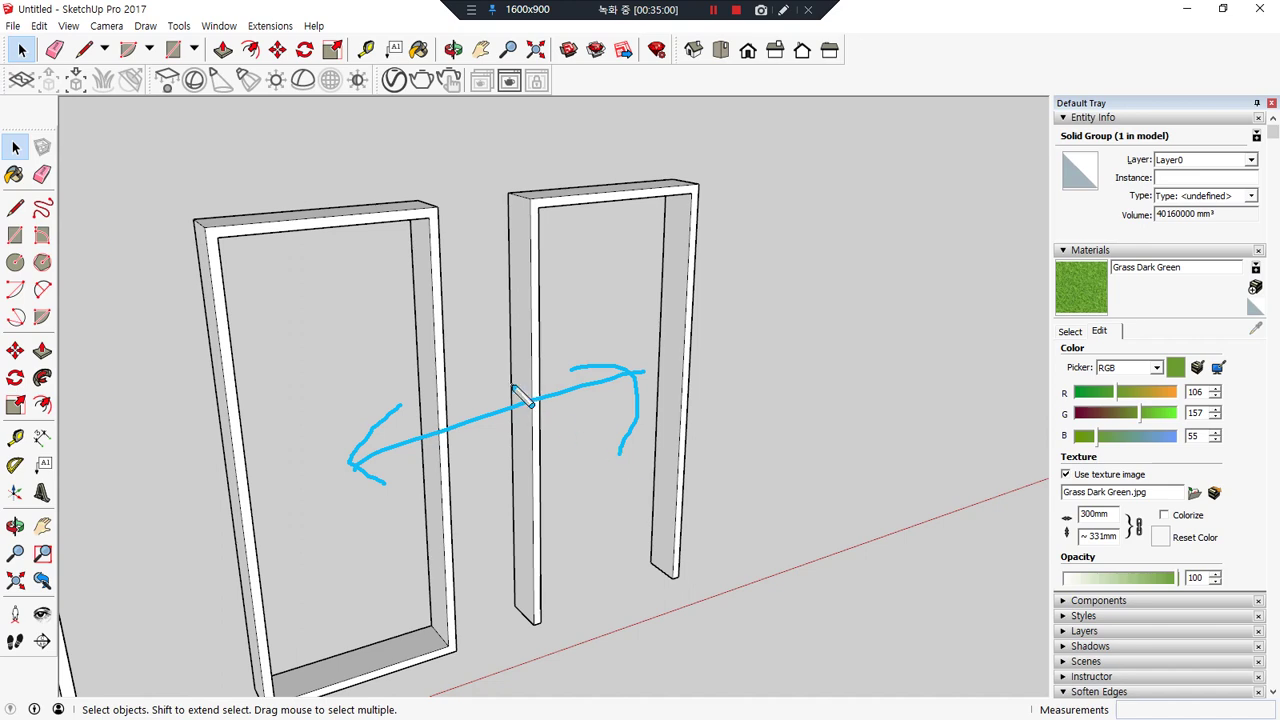
{"action": "key", "text": "Escape"}
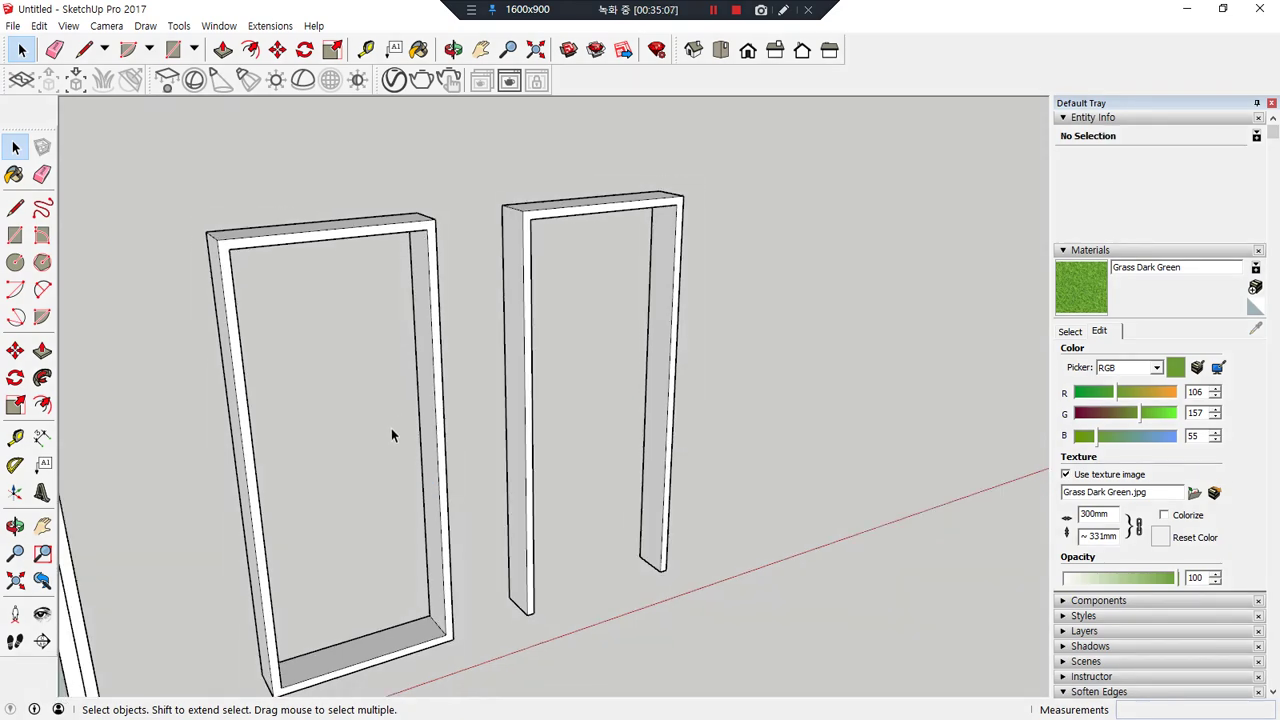
- Draw a rectangle filling the opening of the frame with a threshold and extrude it 40 mm into a door panel
{"action": "key", "text": "r"}
{"action": "left_click", "coordinate": [280, 685]}
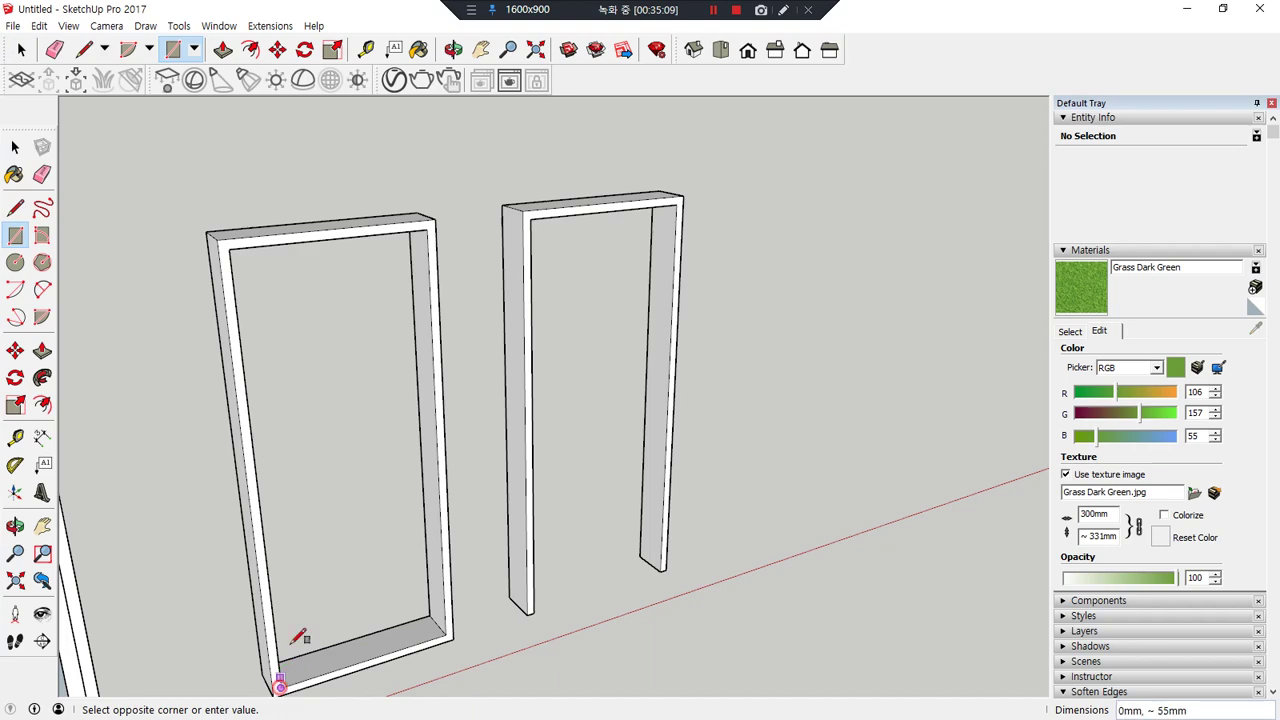
{"action": "left_click", "coordinate": [432, 226]}
{"action": "key", "text": "space"}
{"action": "middle_click_drag", "start_coordinate": [291, 400], "coordinate": [810, 412]}
{"action": "key", "text": "p"}
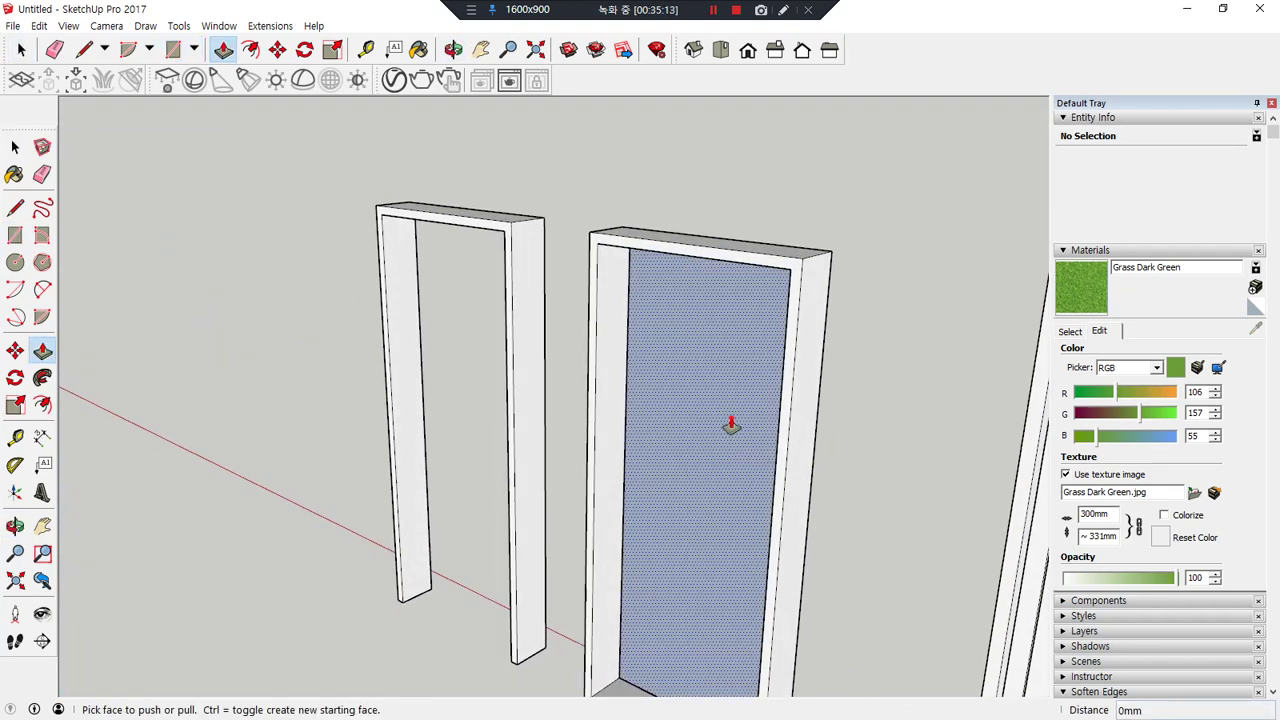
{"action": "left_click", "coordinate": [731, 423]}
{"action": "type", "text": "40"}
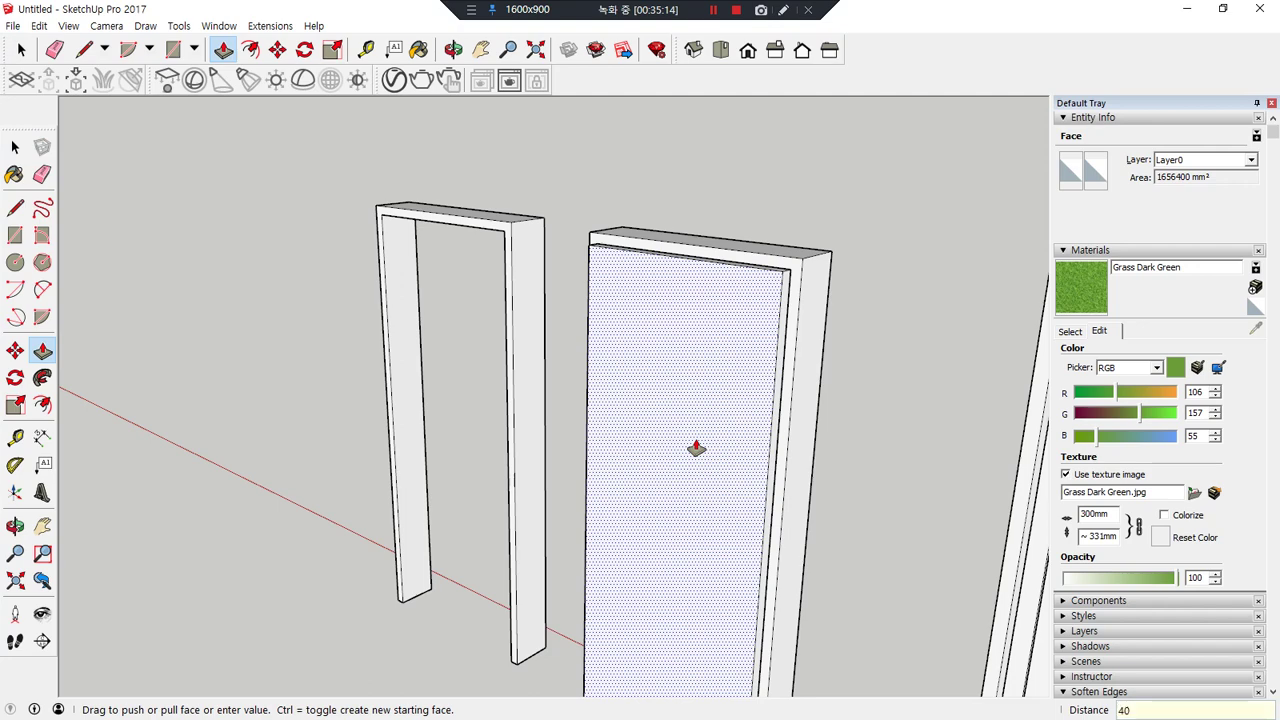
{"action": "key", "text": "Return"}
- Select the whole extruded door panel in the threshold frame and make it a group
{"action": "key", "text": "space"}
{"action": "left_click", "coordinate": [693, 444]}
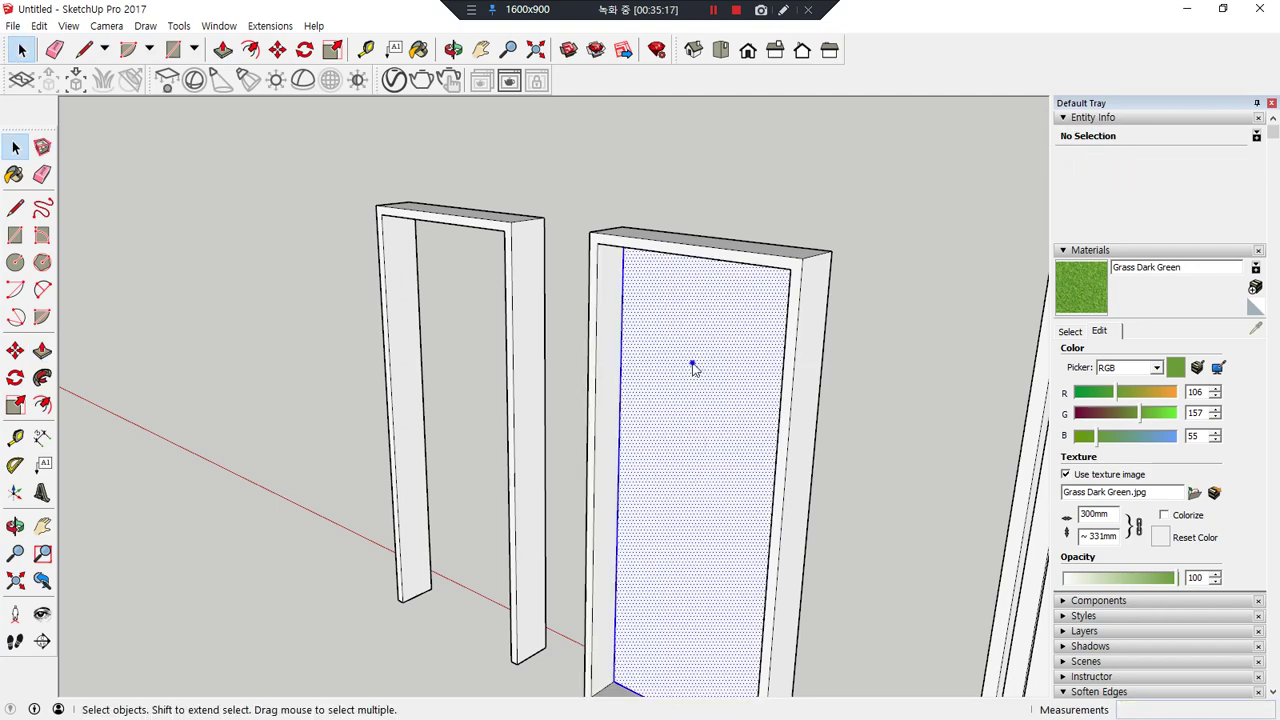
{"action": "right_click", "coordinate": [691, 369]}
{"action": "key", "text": "Escape"}
- Draw a rectangle filling the opening of the three-sided frame and extrude it by the same 40 mm as the first panel
{"action": "middle_click_drag", "start_coordinate": [680, 369], "coordinate": [107, 290]}
{"action": "key", "text": "r"}
{"action": "left_click", "coordinate": [616, 237]}
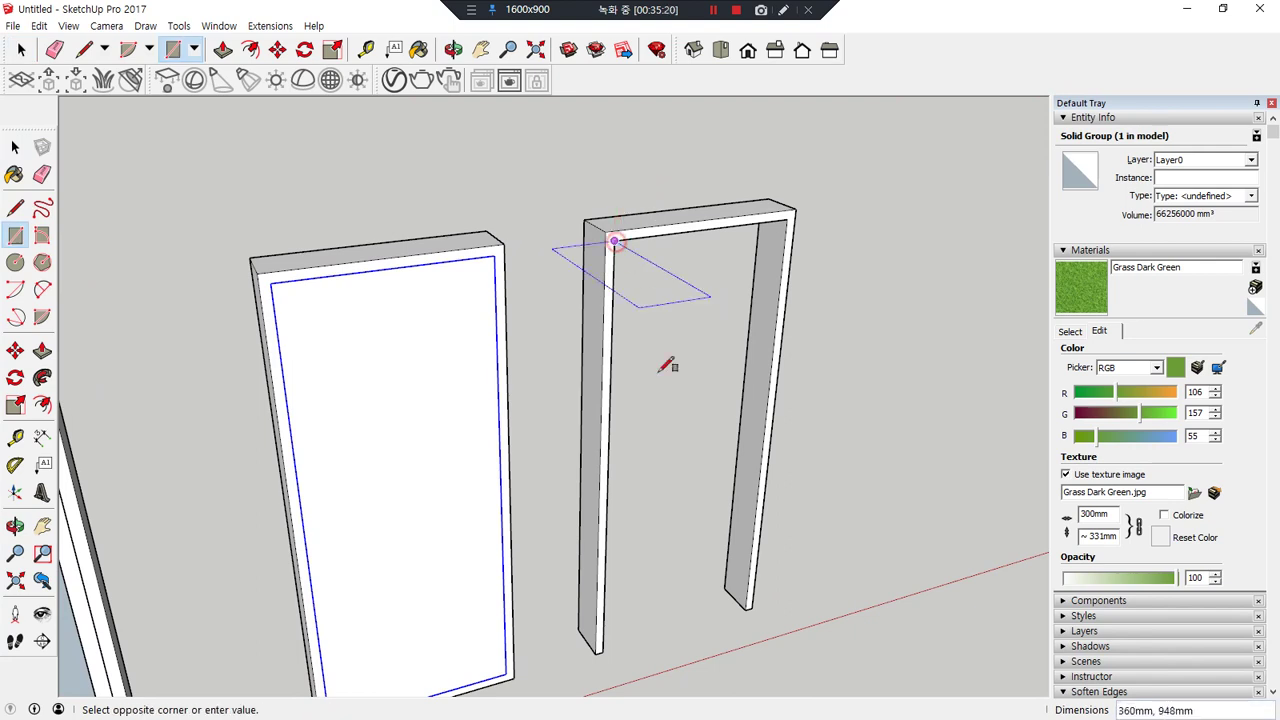
{"action": "left_click", "coordinate": [750, 606]}
{"action": "key", "text": "space"}
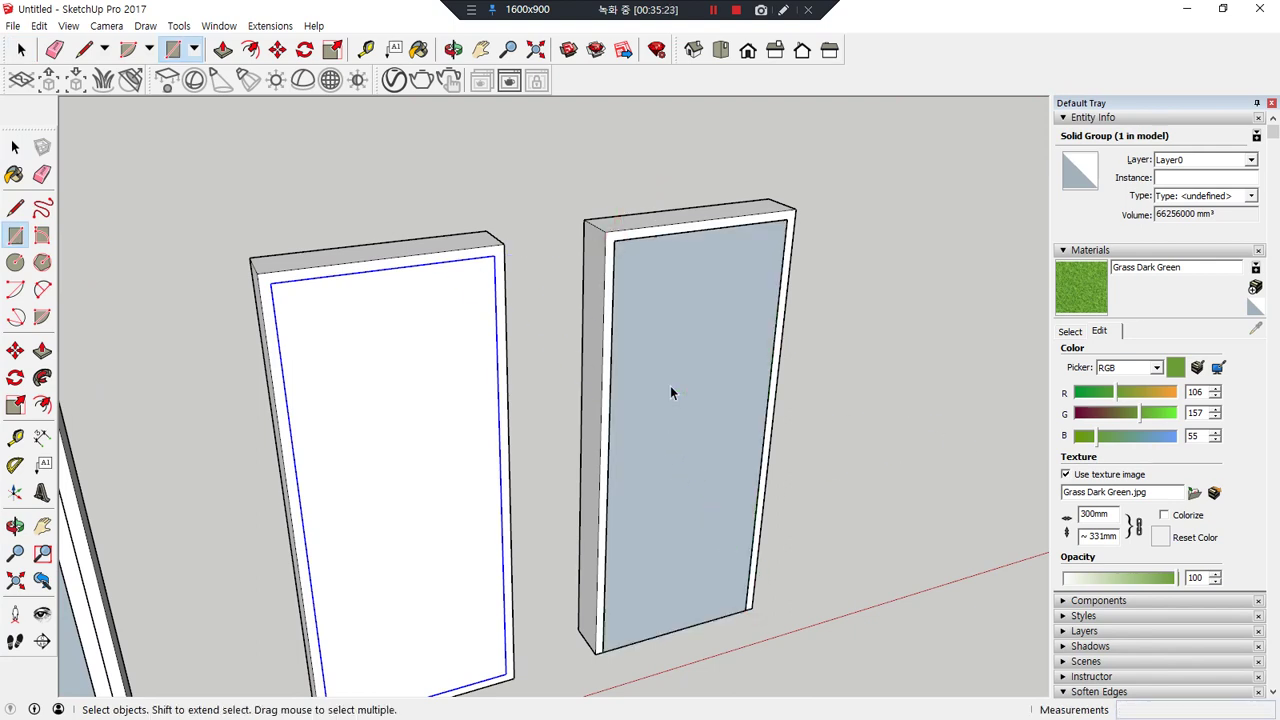
{"action": "key", "text": "p"}
{"action": "left_click", "coordinate": [700, 456]}
{"action": "left_click", "coordinate": [698, 456]}
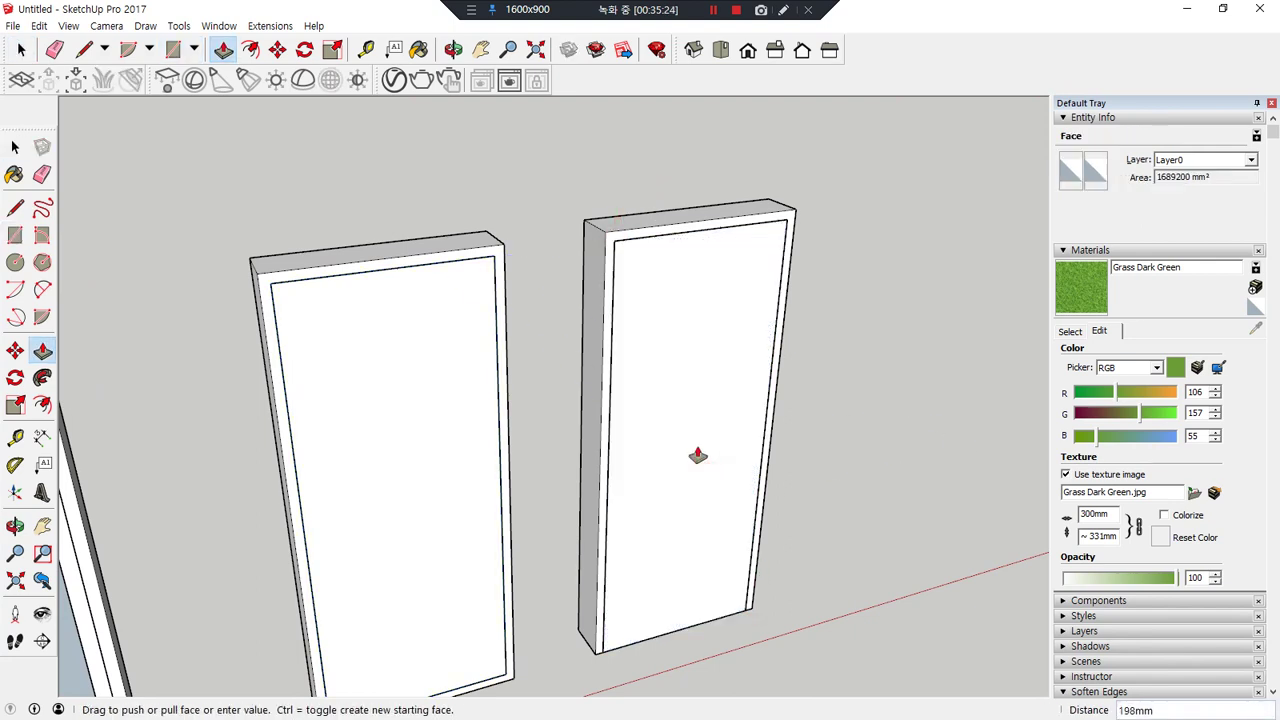
- Select the whole panel in the three-sided frame, make it a group and clear the selection
{"action": "key", "text": "space"}
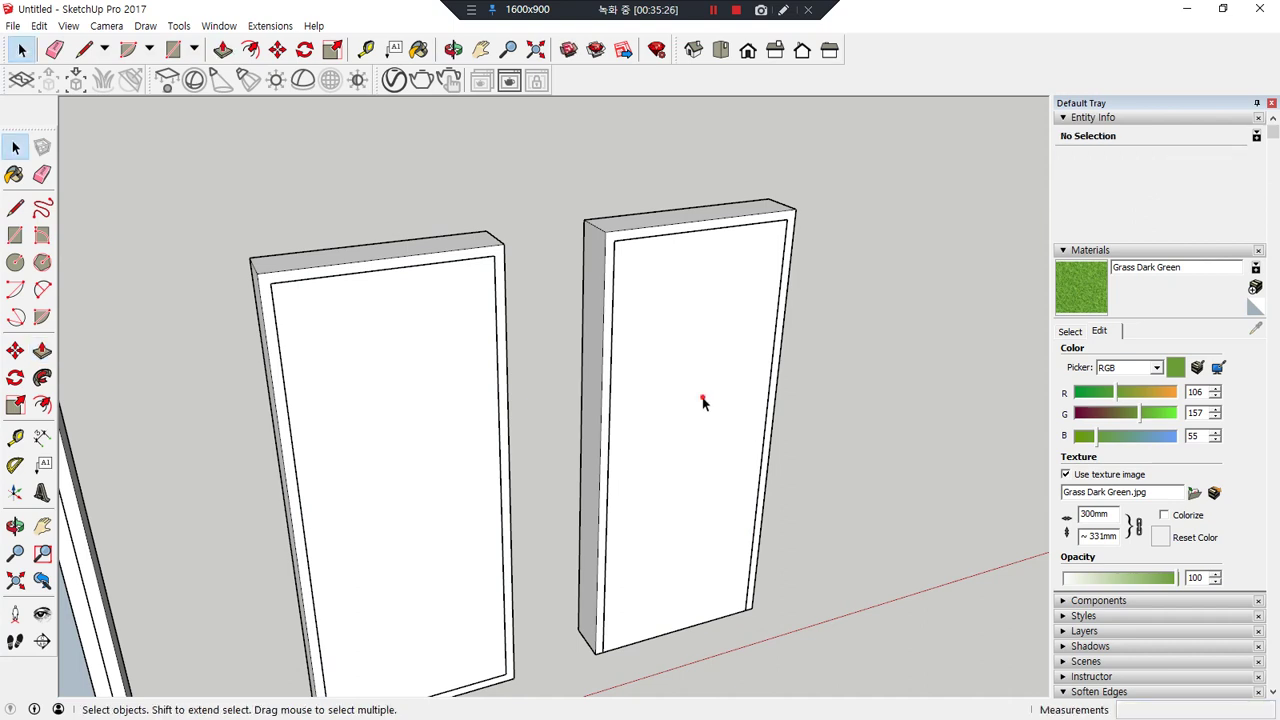
{"action": "left_click", "coordinate": [702, 397]}
{"action": "right_click", "coordinate": [680, 360]}
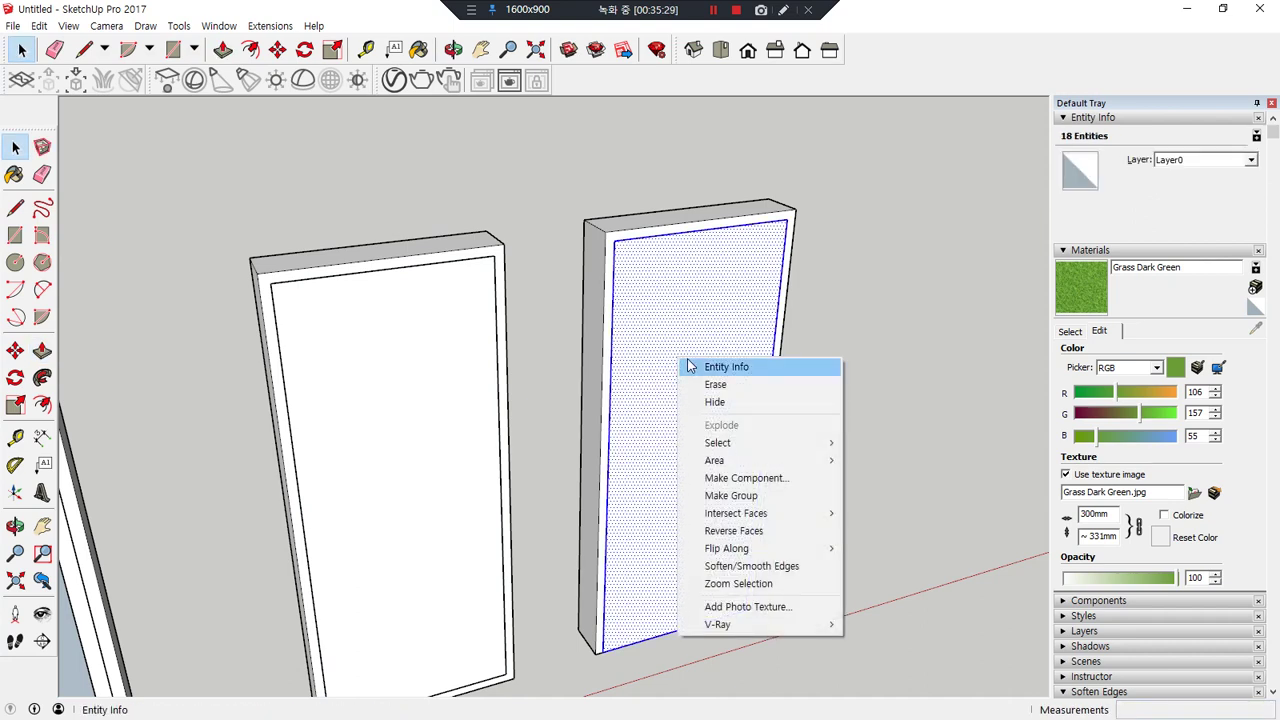
{"action": "key", "text": "g"}
{"action": "left_click", "coordinate": [871, 432]}
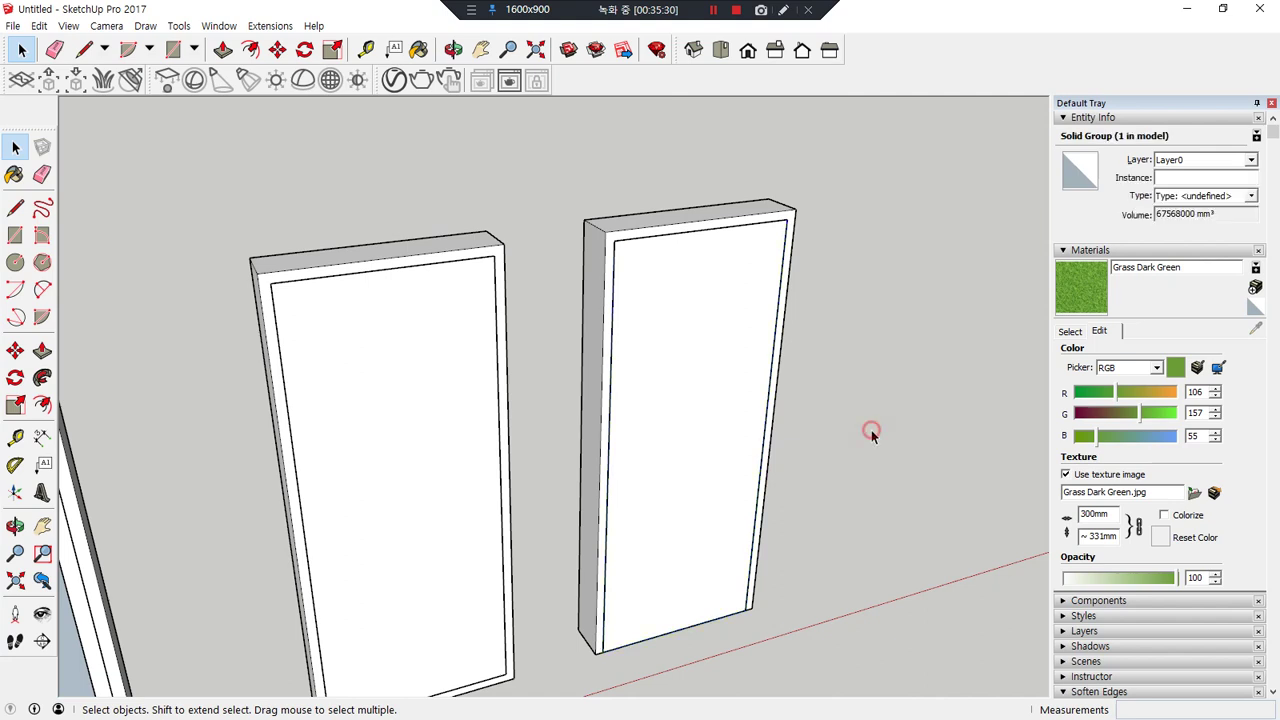
{"action": "scroll", "coordinate": [815, 423], "scroll_direction": "down", "scroll_amount": 1}
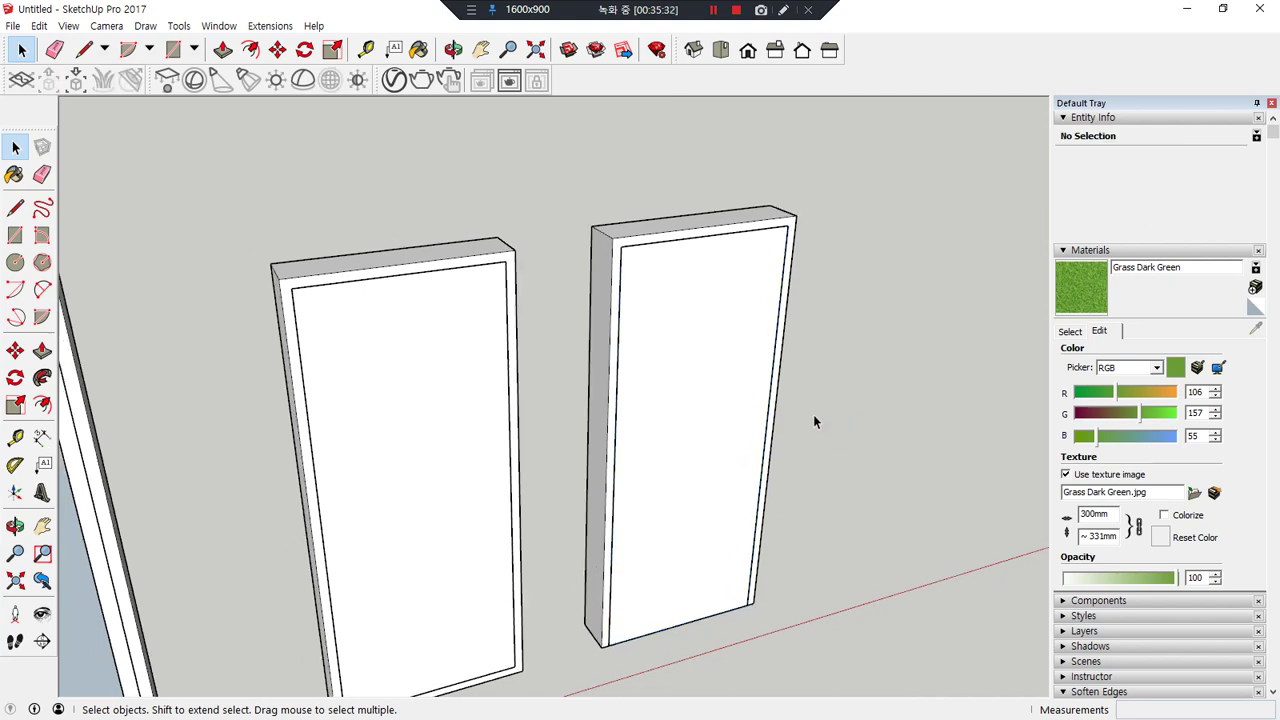
- Rotate the threshold frame's door panel 90° open about its upper corner beside the second frame
{"action": "left_click", "coordinate": [434, 425]}
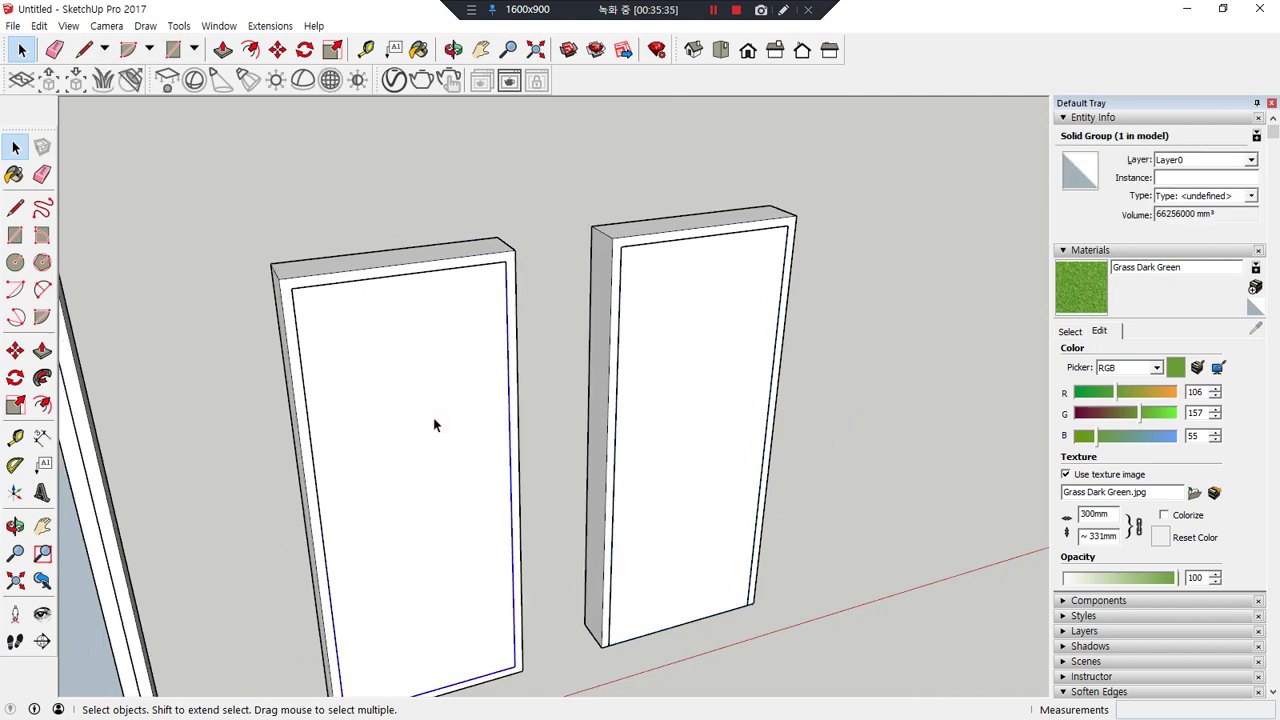
{"action": "key", "text": "q"}
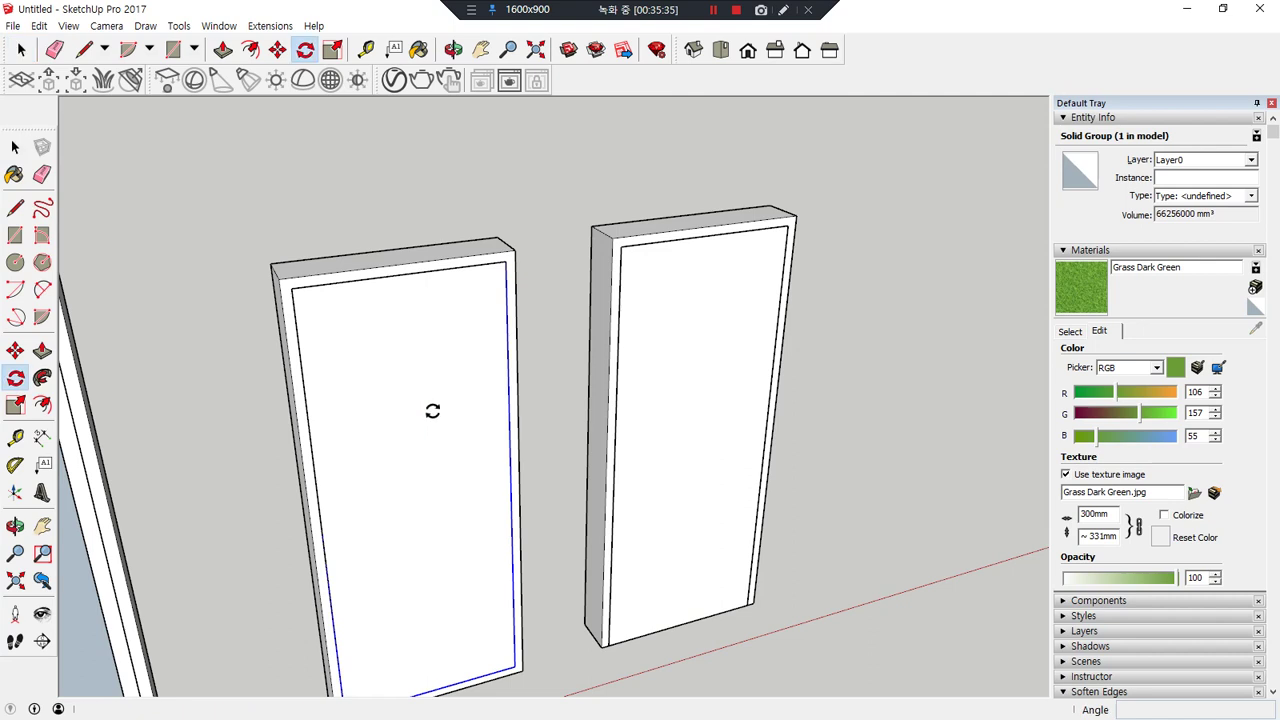
{"action": "left_click", "coordinate": [502, 268]}
{"action": "left_click", "coordinate": [293, 290]}
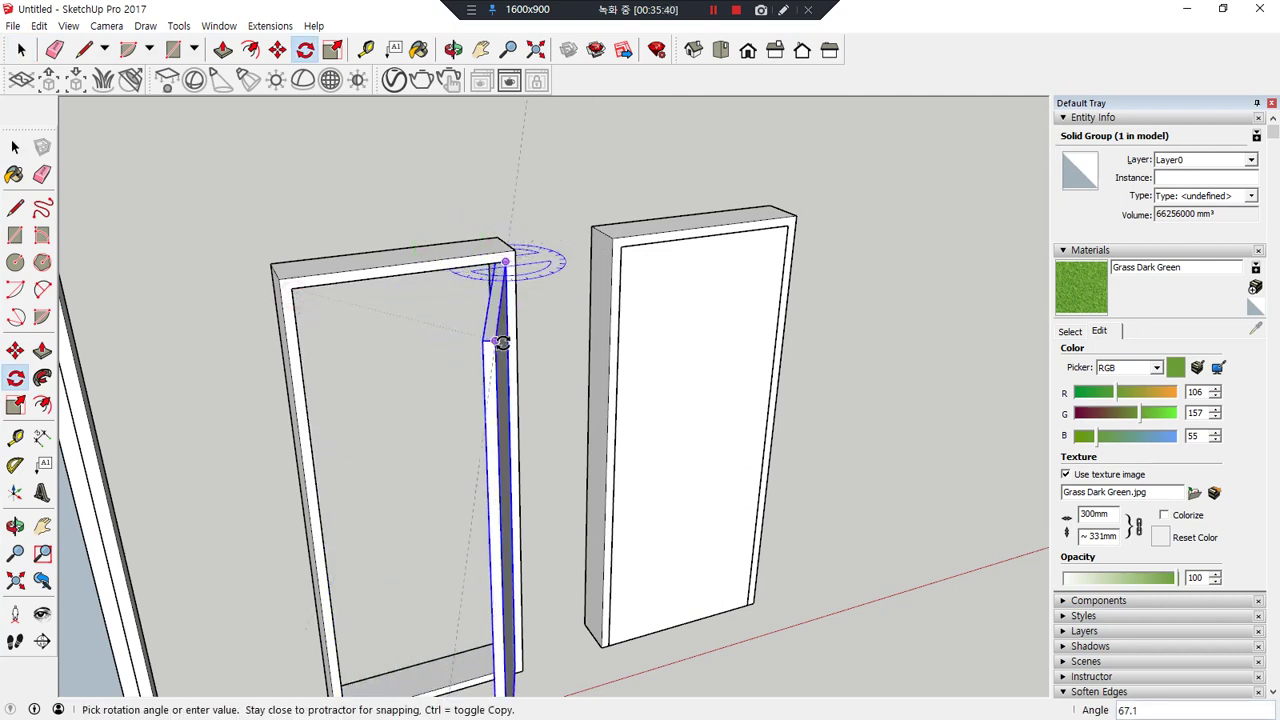
{"action": "left_click", "coordinate": [508, 343]}
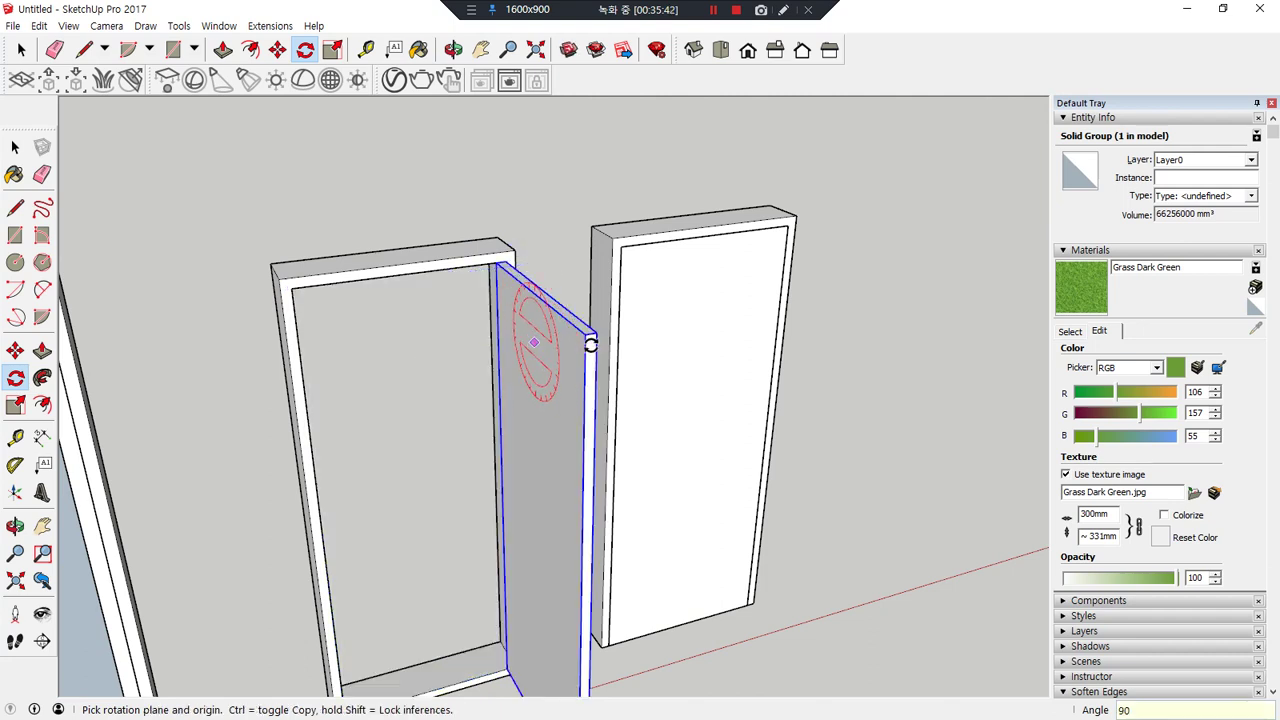
- Rotate the door panel of the frame without a threshold 90° open about its upper corner farthest from the first door
{"action": "key", "text": "space"}
{"action": "left_click", "coordinate": [712, 288]}
{"action": "key", "text": "q"}
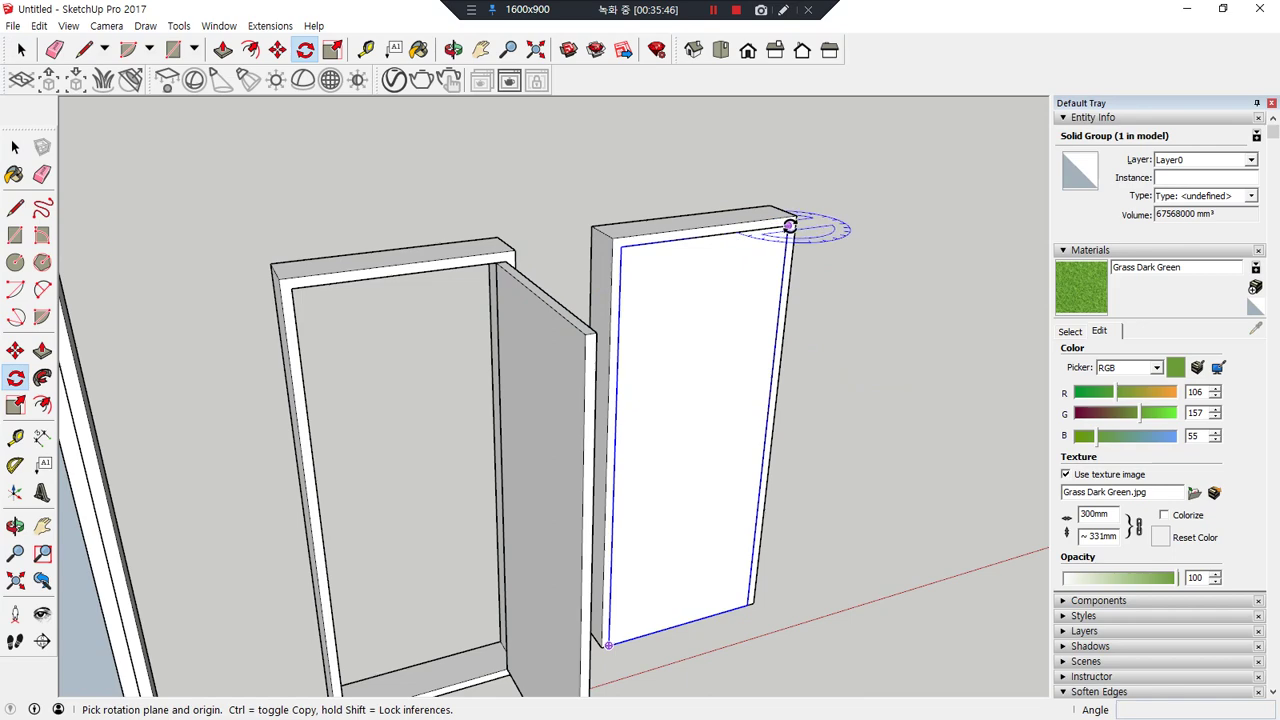
{"action": "left_click", "coordinate": [790, 226]}
{"action": "left_click", "coordinate": [621, 247]}
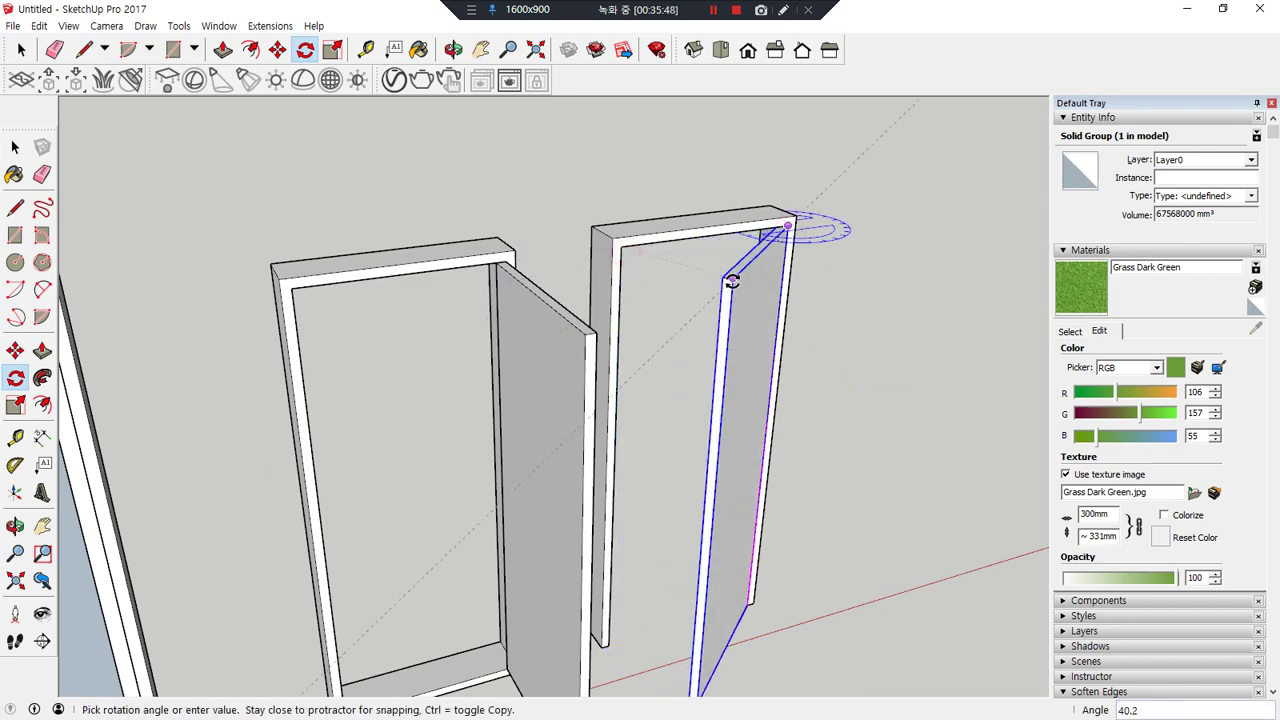
{"action": "type", "text": "90"}
{"action": "key", "text": "Return"}
{"action": "scroll", "coordinate": [760, 287], "scroll_direction": "down", "scroll_amount": 1}
{"action": "middle_click_drag", "start_coordinate": [817, 434], "coordinate": [374, 383]}
{"action": "scroll", "coordinate": [454, 434], "scroll_direction": "down", "scroll_amount": 3}
{"action": "scroll", "coordinate": [604, 594], "scroll_direction": "up", "scroll_amount": 1}
{"action": "middle_click_drag", "start_coordinate": [445, 555], "coordinate": [800, 572]}
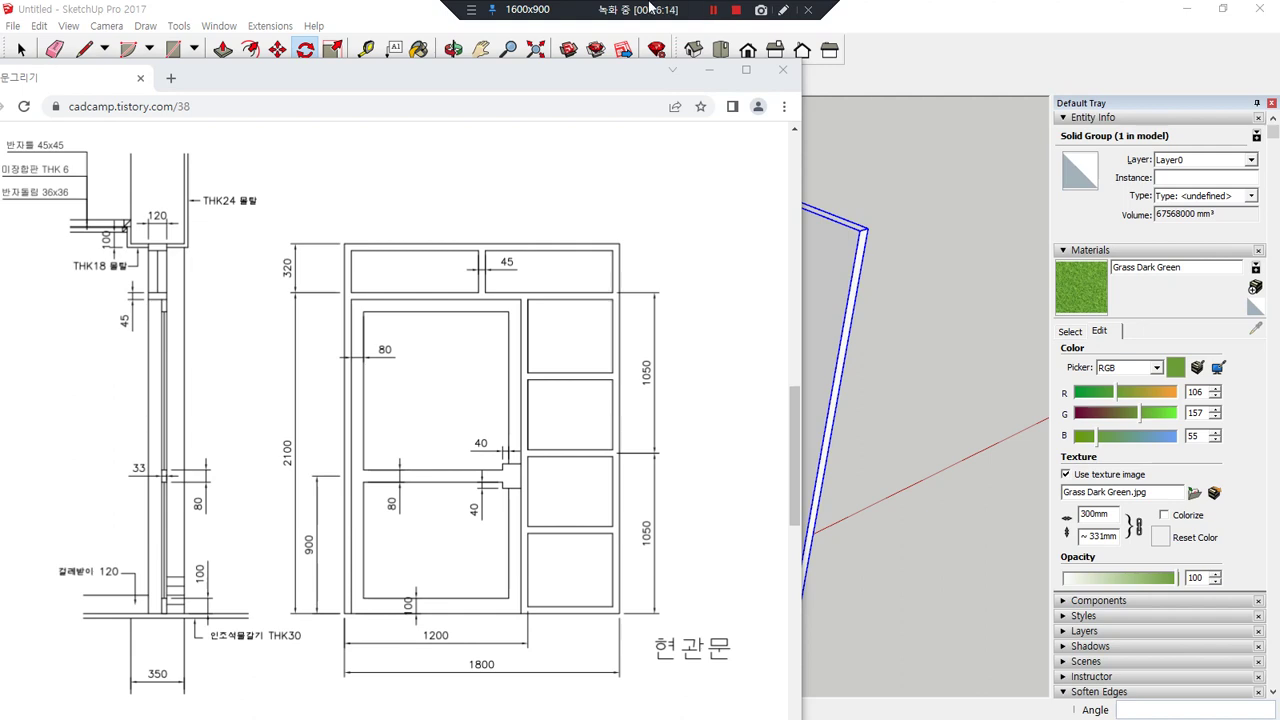
- Switch to the web browser to check the entrance door drawing's dimensions, and return to the SketchUp model
{"action": "left_click", "coordinate": [363, 28]}
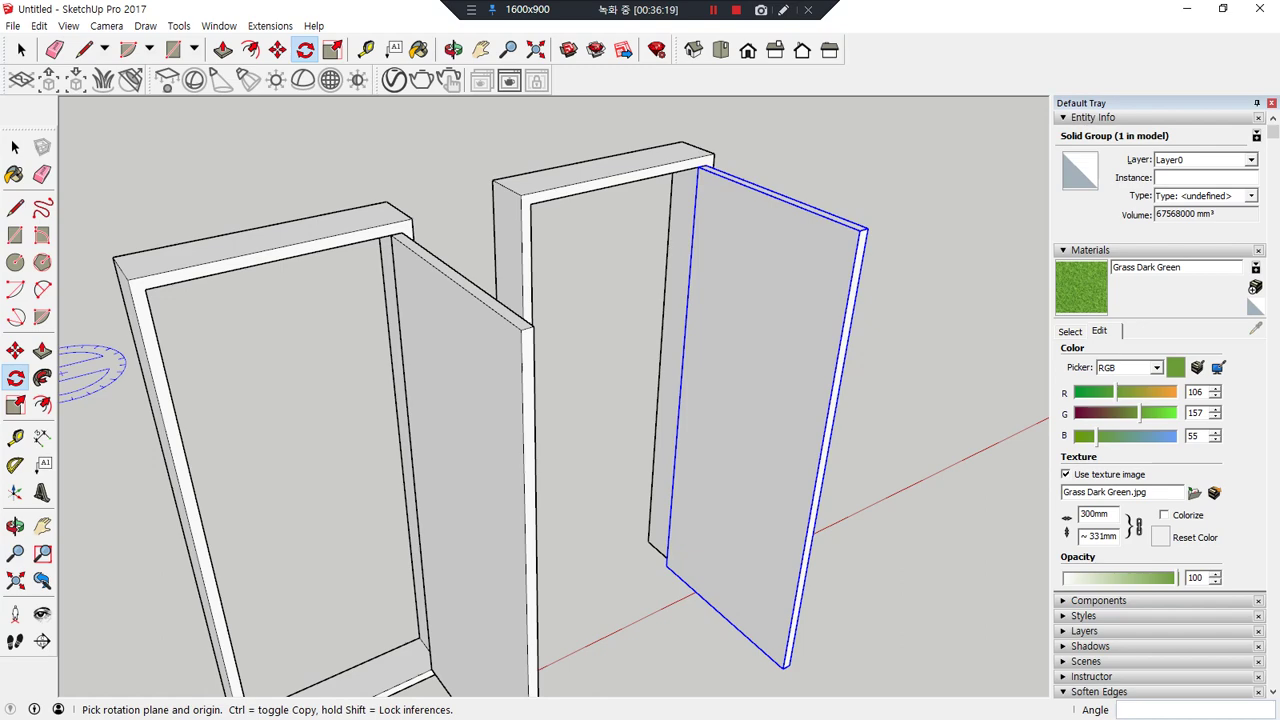
{"action": "key", "text": "alt+Tab"}
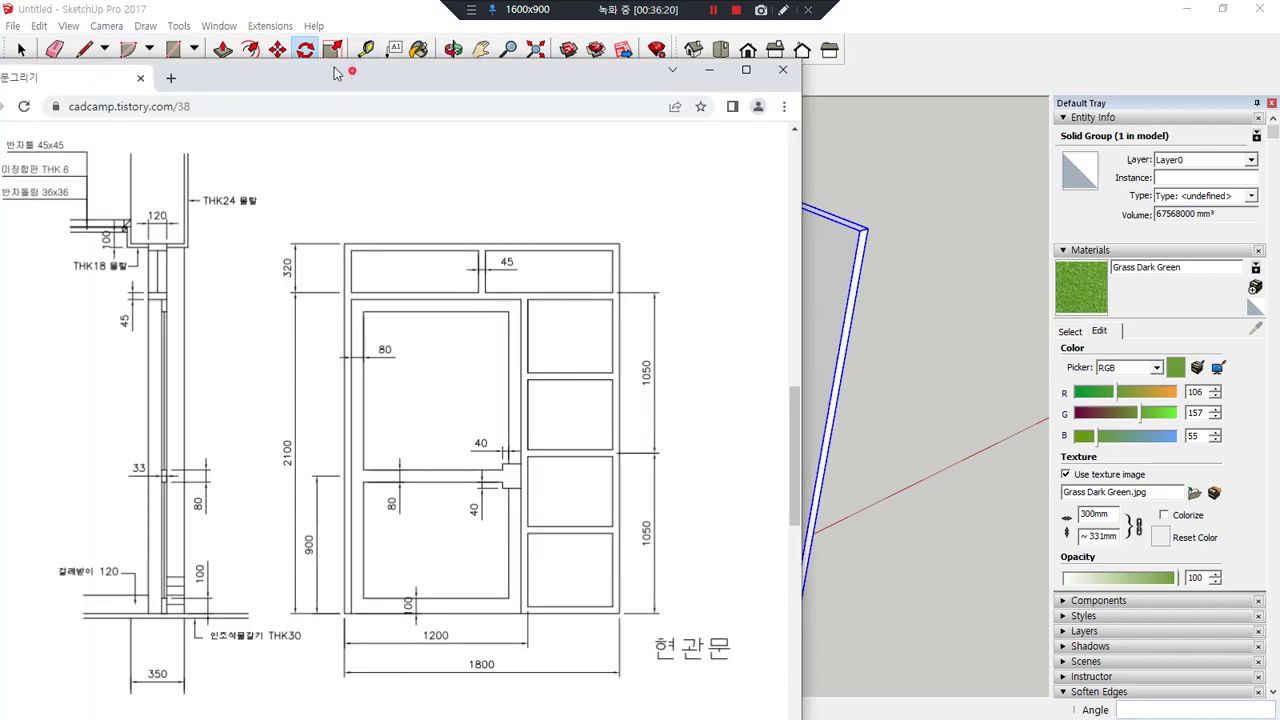
{"action": "key", "text": "alt+Tab"}
- Select all the windows and doors in the model and delete them
{"action": "scroll", "coordinate": [678, 473], "scroll_direction": "down", "scroll_amount": 5}
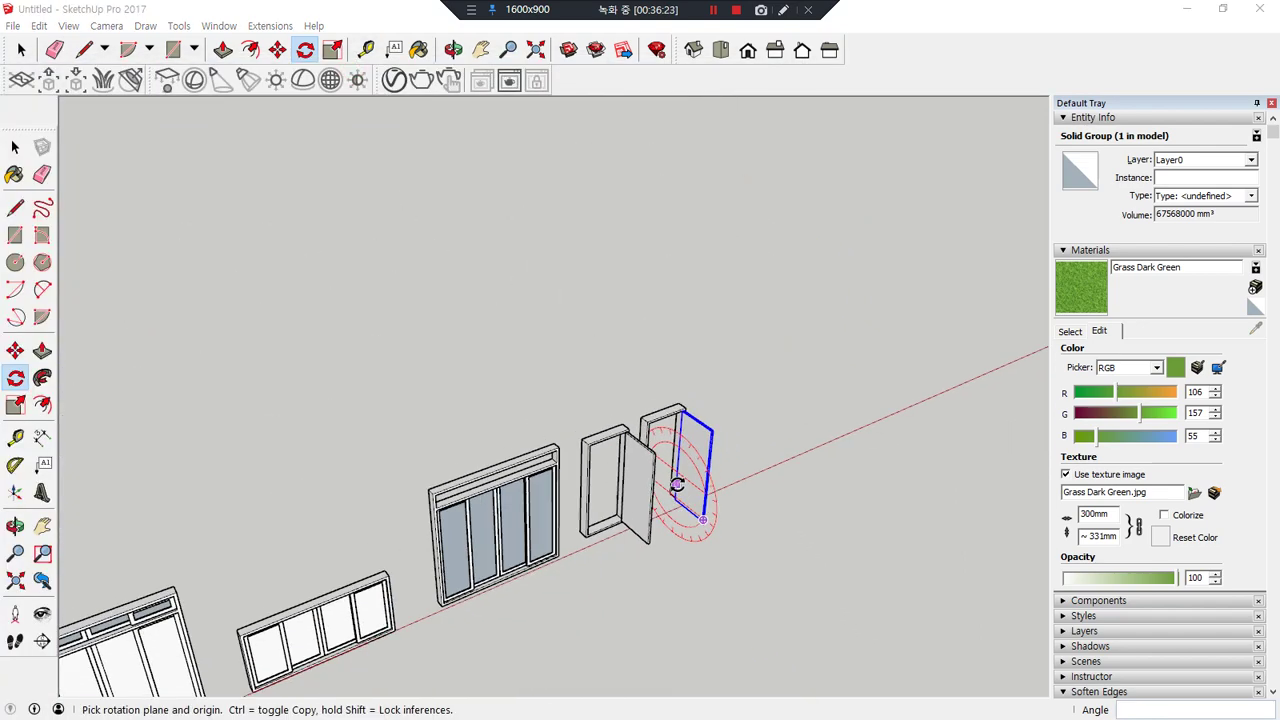
{"action": "left_click", "coordinate": [775, 500]}
{"action": "key", "text": "Escape"}
{"action": "key", "text": "ctrl+a"}
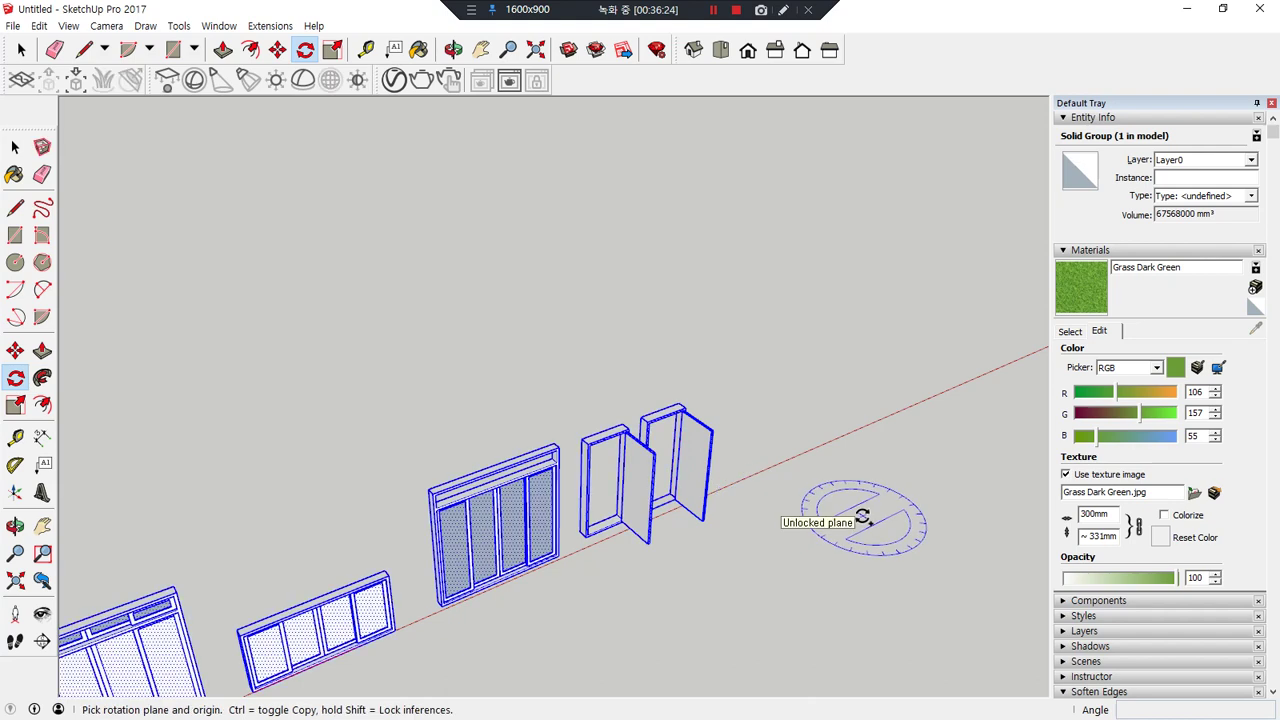
{"action": "key", "text": "Delete"}
- Draw an upright rectangle 1800 mm wide and 2420 mm high from the origin along the red axis
{"action": "left_click", "coordinate": [15, 583]}
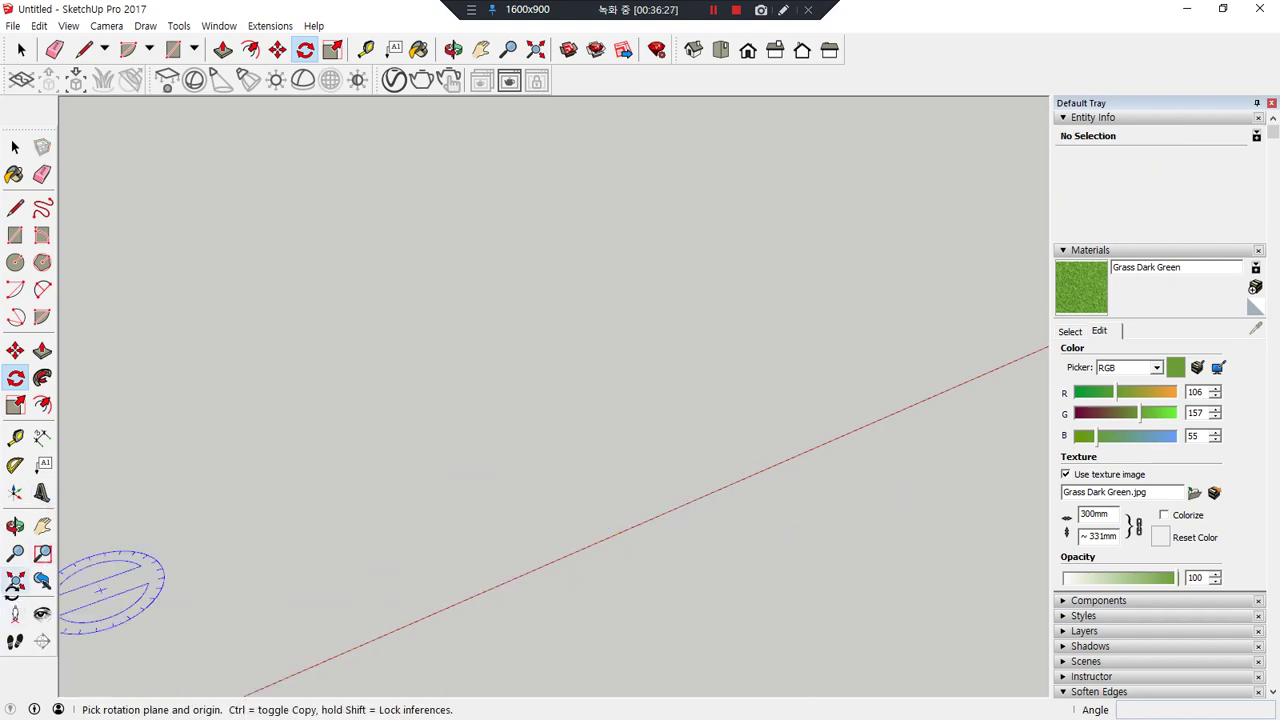
{"action": "middle_click_drag", "start_coordinate": [686, 337], "coordinate": [608, 409]}
{"action": "key", "text": "r"}
{"action": "left_click", "coordinate": [443, 473]}
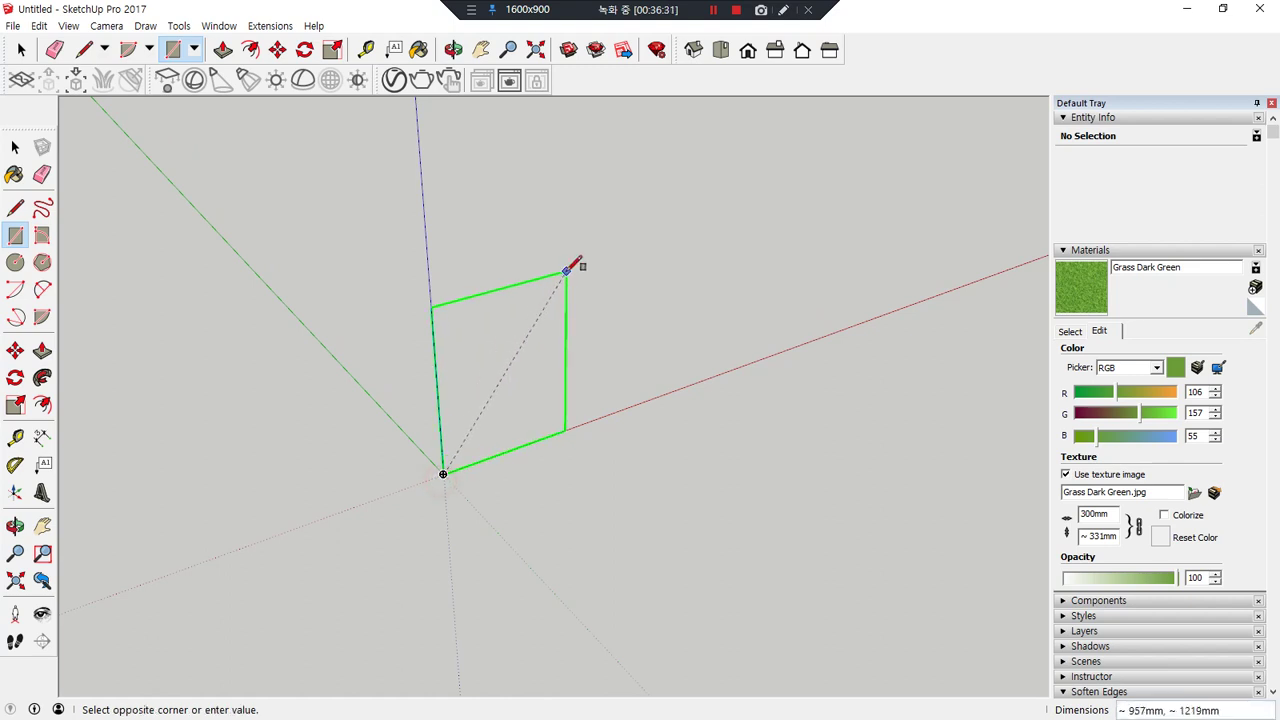
{"action": "type", "text": "1800,2420"}
{"action": "key", "text": "Return"}
{"action": "middle_click_drag", "start_coordinate": [569, 266], "coordinate": [371, 426]}
- Try to draw a rectangle with dimensions 1200,2100 from the large rectangle's corner at the origin
{"action": "key", "text": "r"}
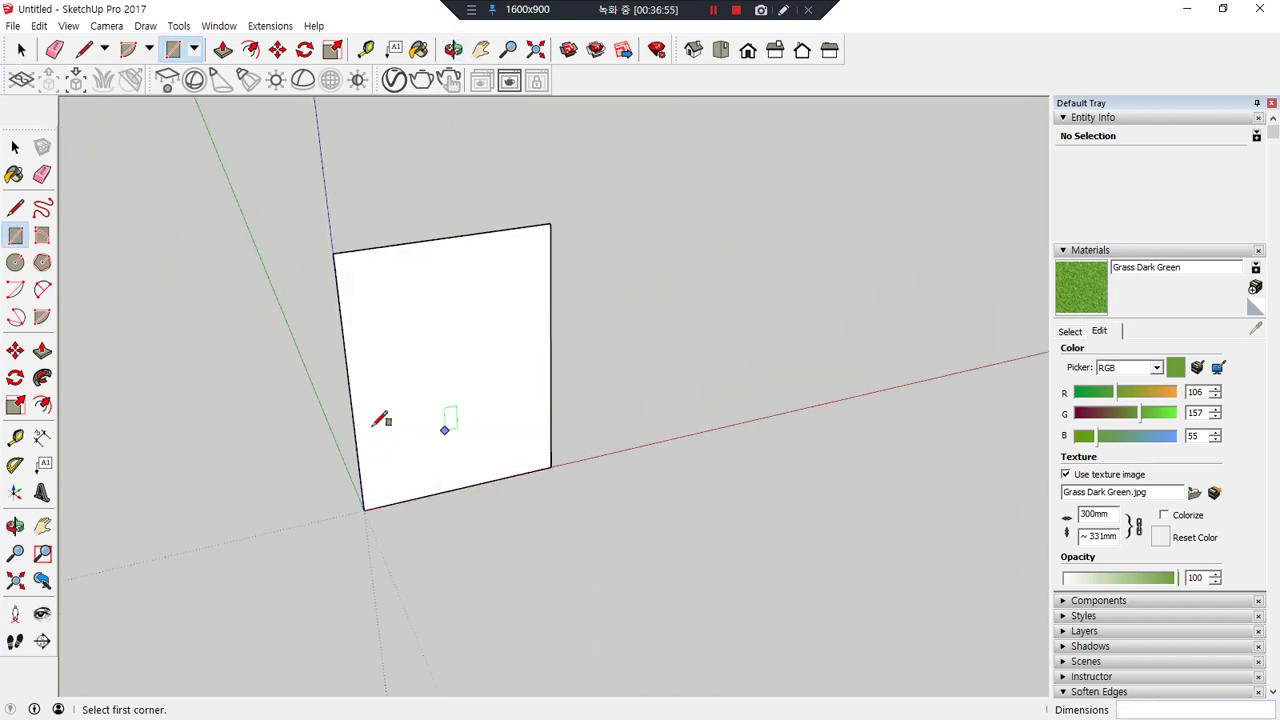
{"action": "left_click", "coordinate": [364, 509]}
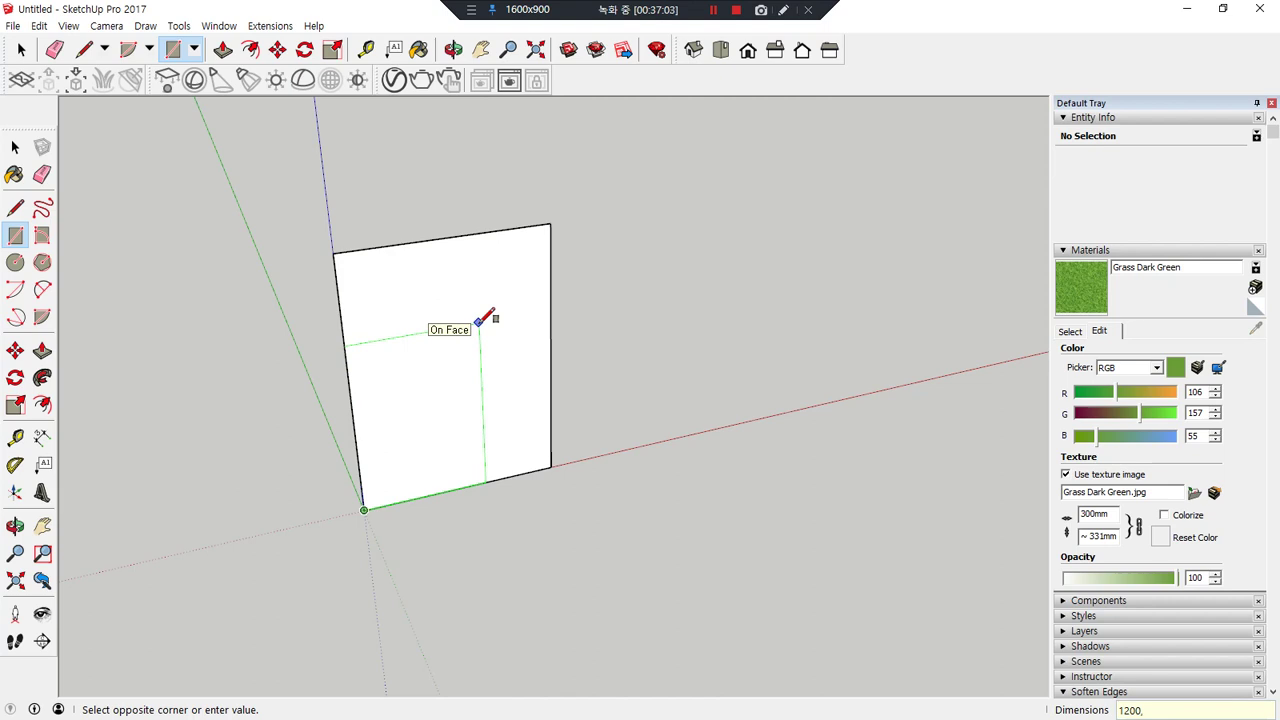
{"action": "type", "text": "1200,2100"}
{"action": "key", "text": "Return"}
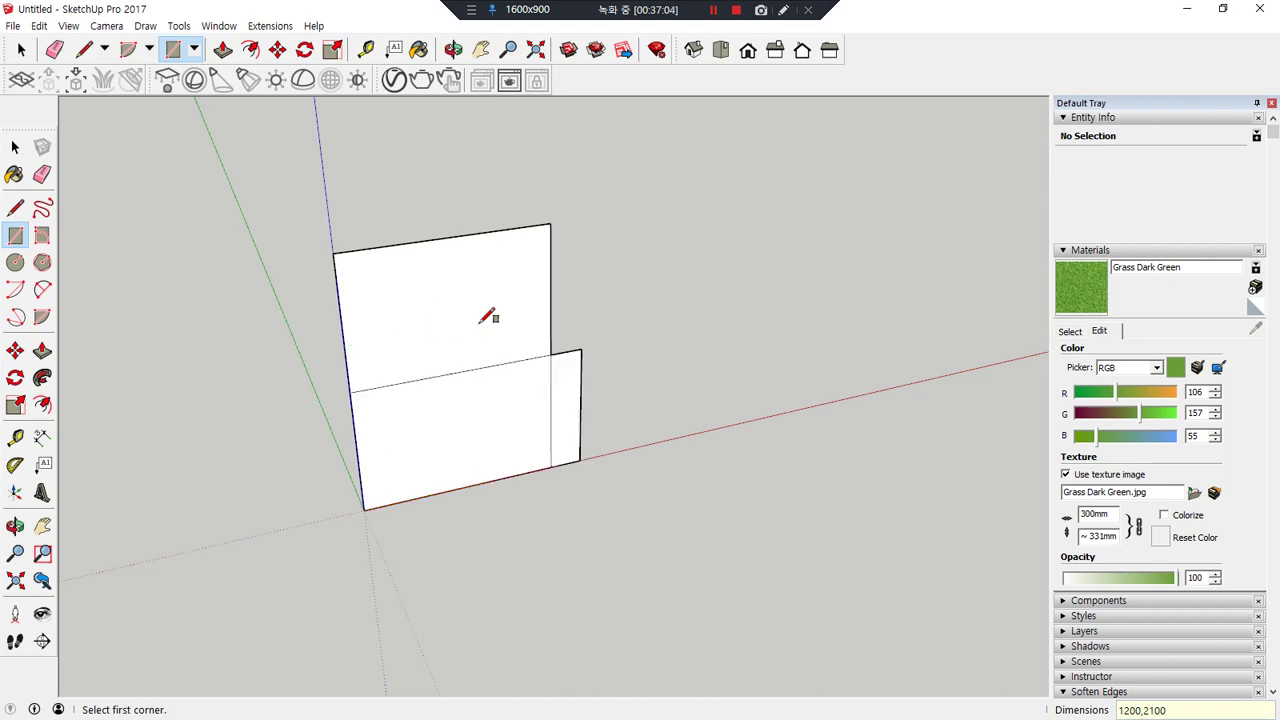
{"action": "key", "text": "ctrl+z"}
{"action": "left_click", "coordinate": [364, 509]}
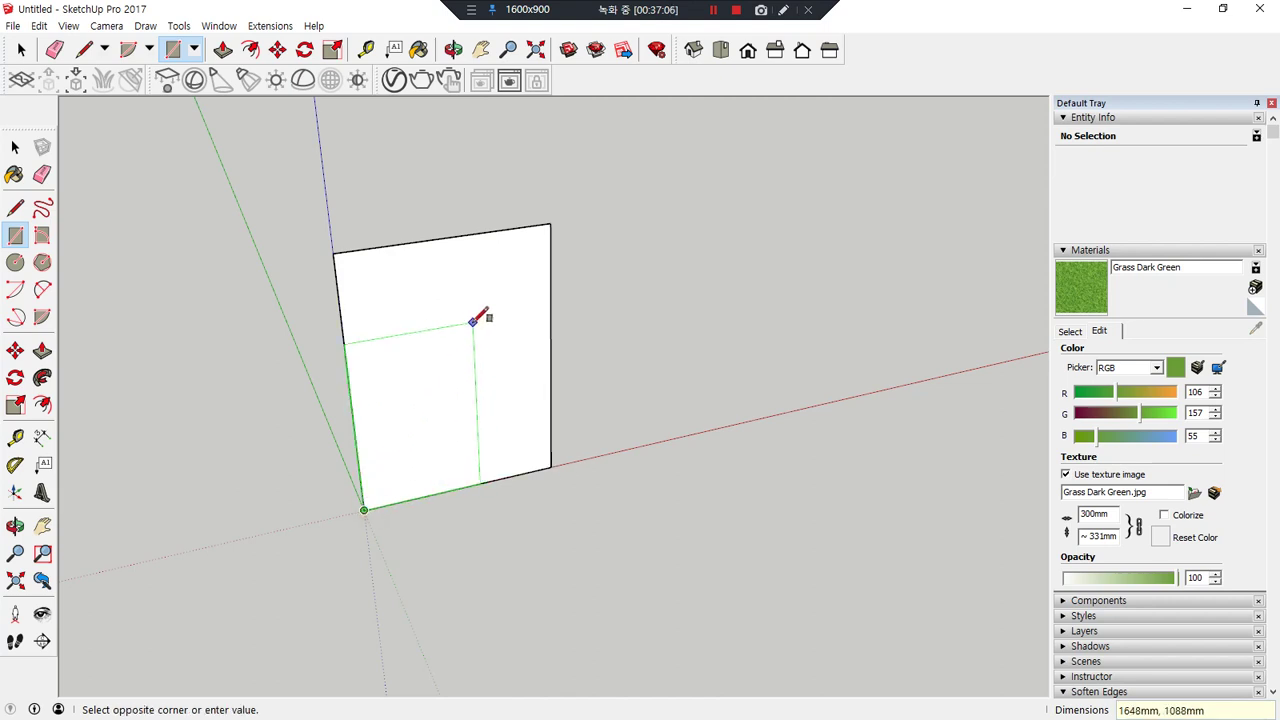
{"action": "type", "text": "1200,21"}
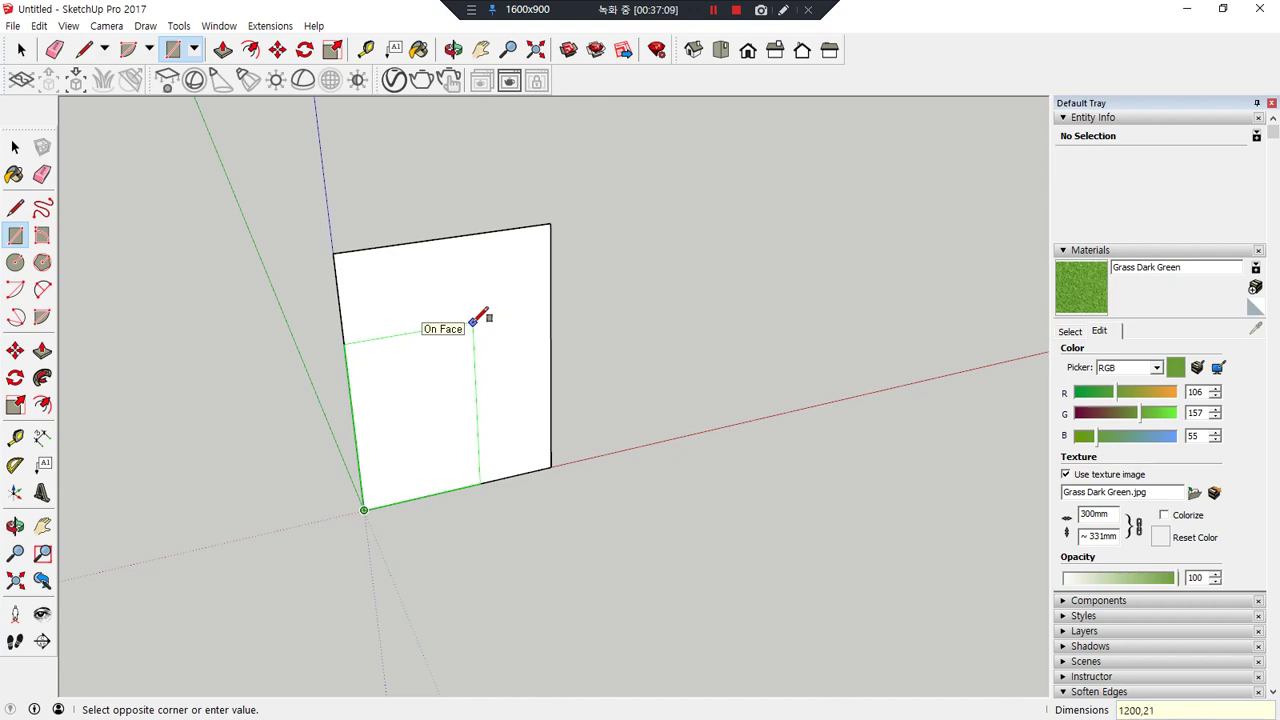
{"action": "type", "text": "00"}
{"action": "key", "text": "Return"}
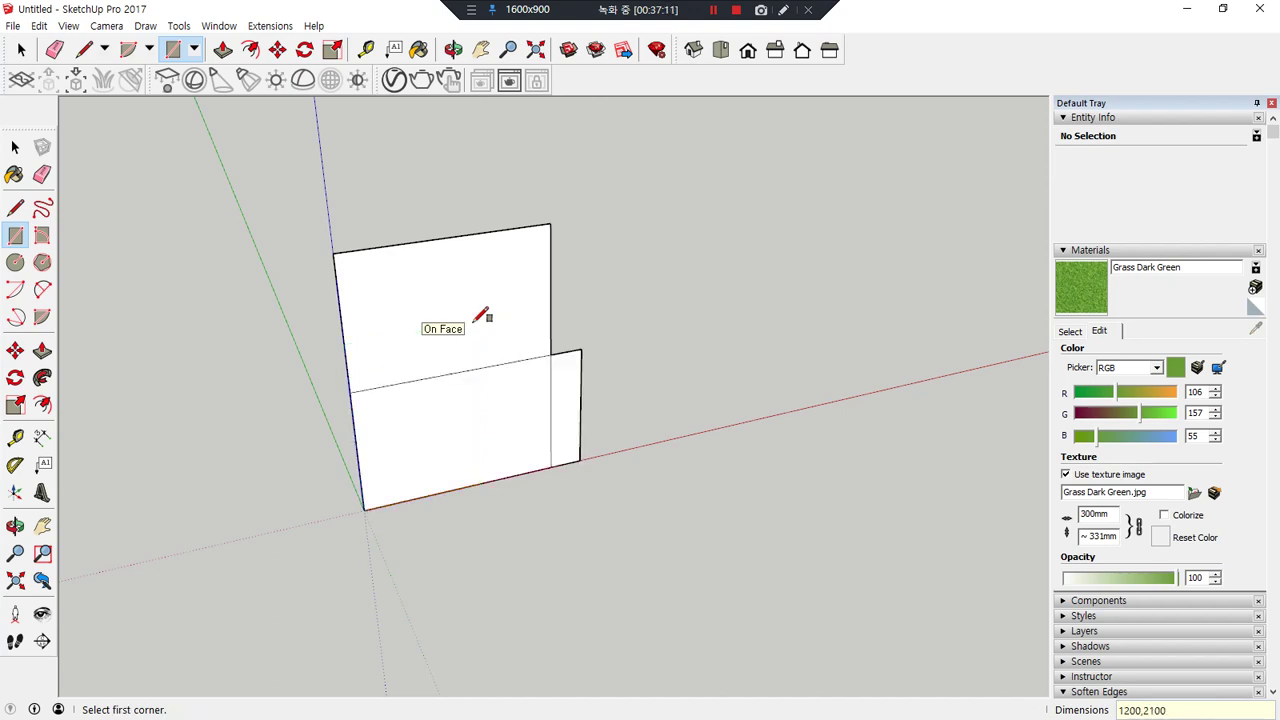
- Draw a rectangle 1200 mm wide and 2100 mm high on the large face, starting at its origin corner
{"action": "left_click", "coordinate": [364, 508]}
{"action": "type", "text": "2100"}
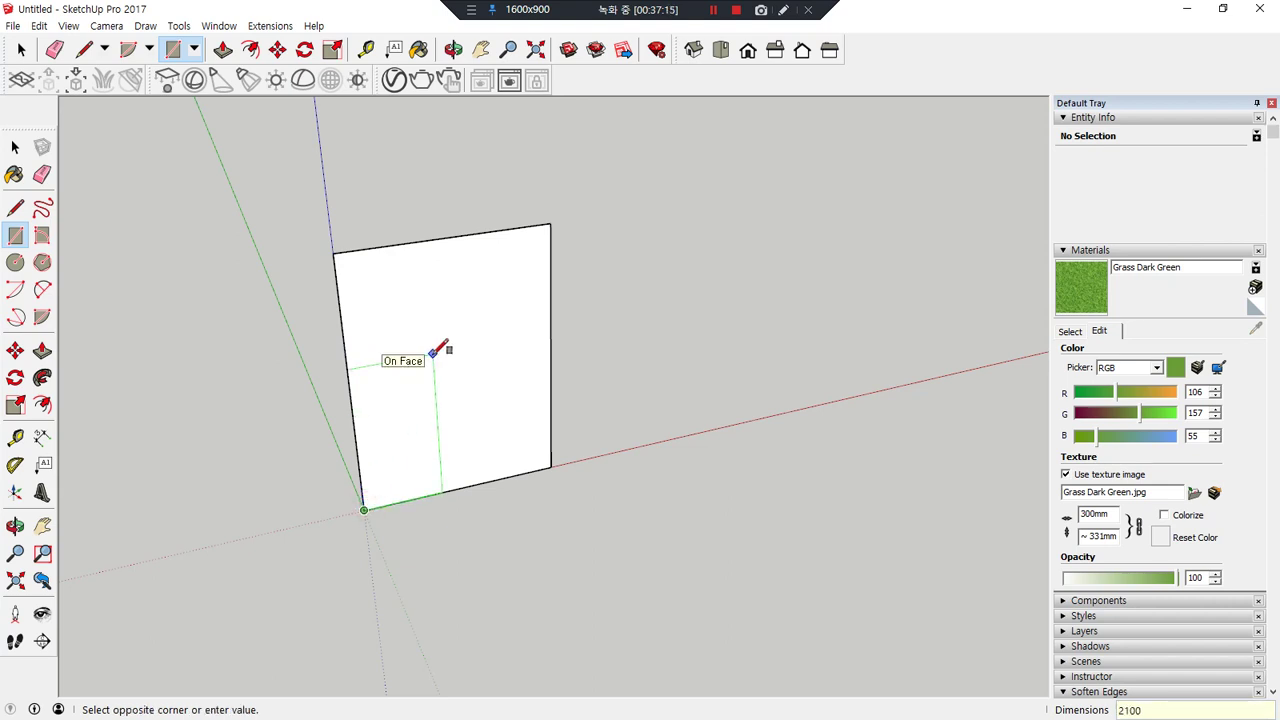
{"action": "type", "text": ",1200"}
{"action": "key", "text": "Return"}
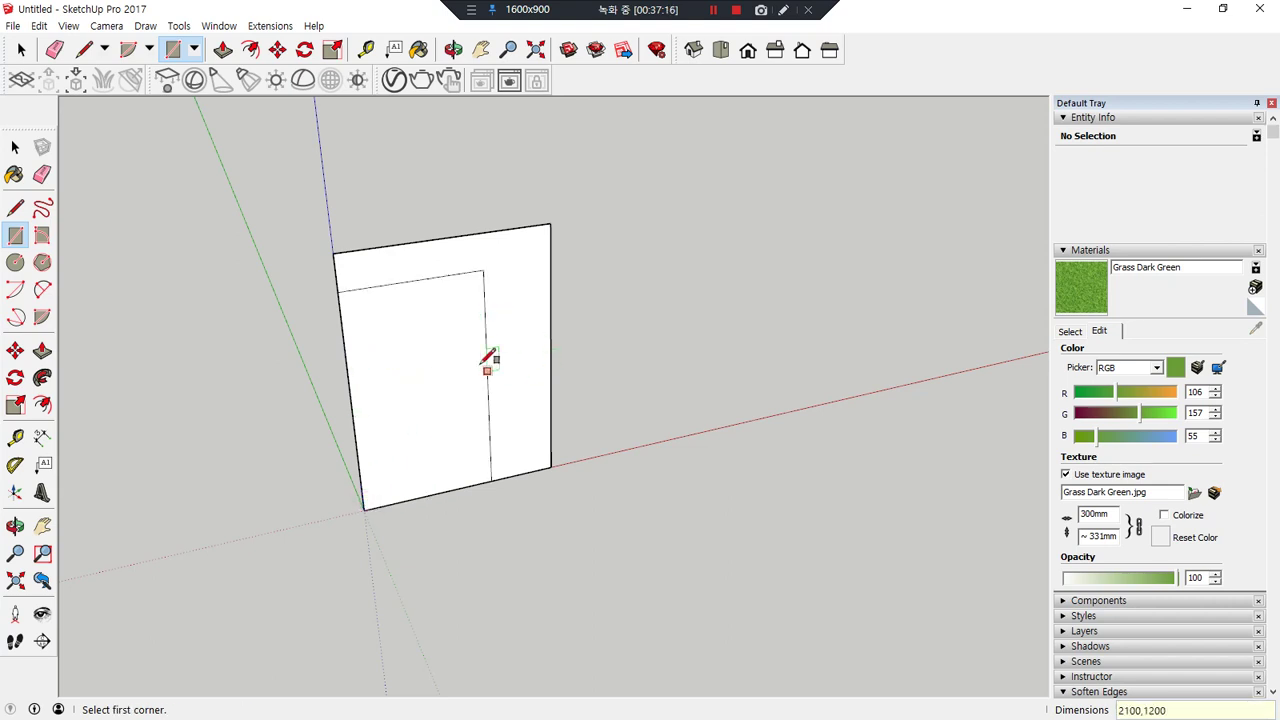
- Draw a 600 mm line along the red axis from the door rectangle's upper inner corner to the large face's outer edge
{"action": "scroll", "coordinate": [491, 333], "scroll_direction": "up", "scroll_amount": 3}
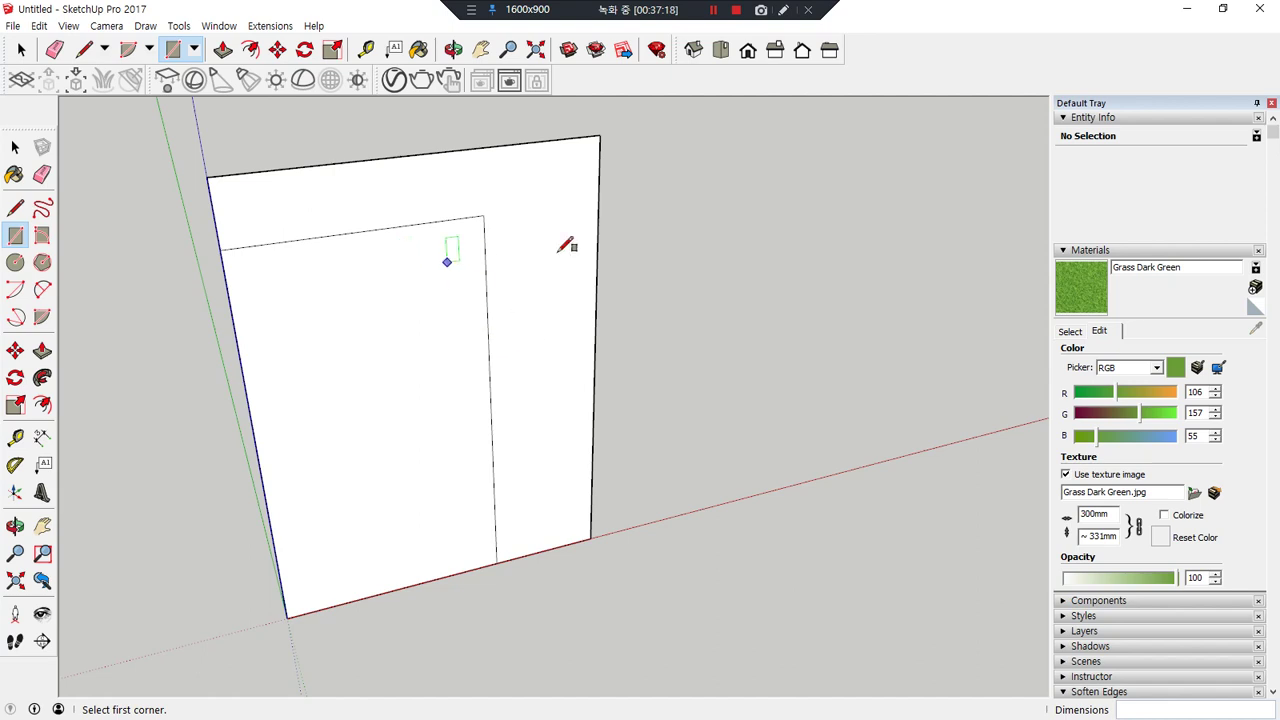
{"action": "scroll", "coordinate": [486, 229], "scroll_direction": "up", "scroll_amount": 2}
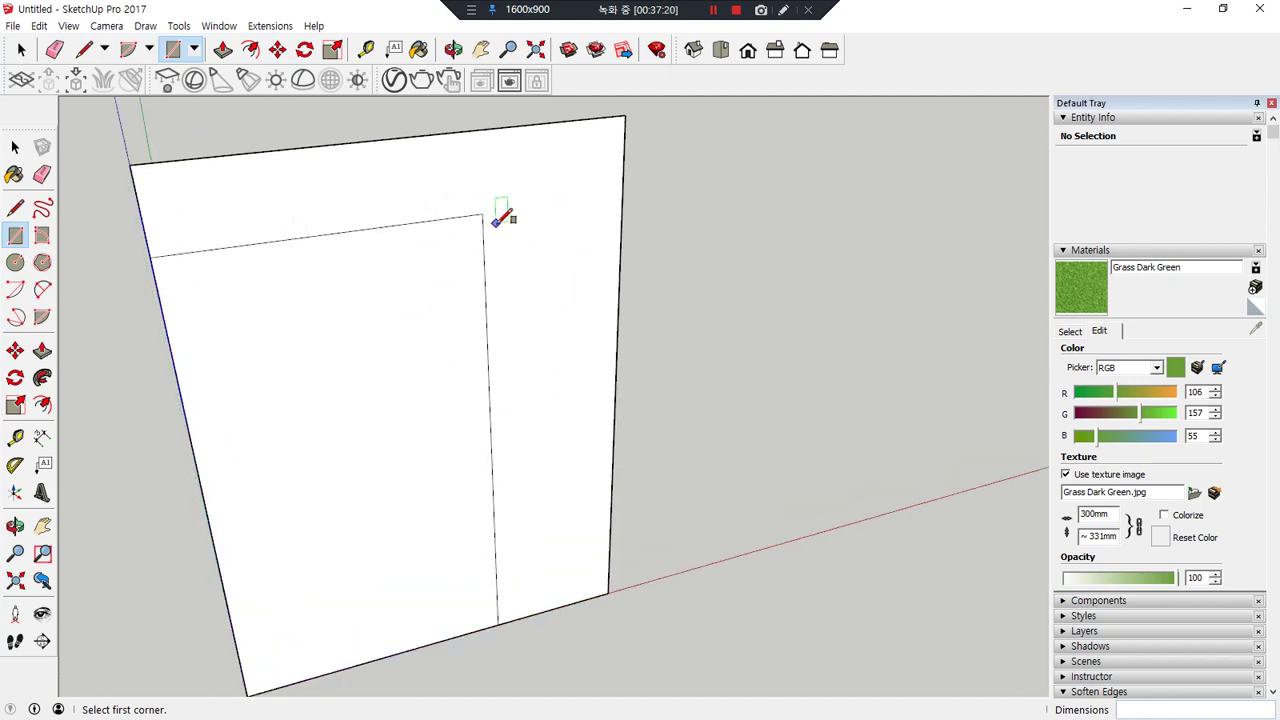
{"action": "key", "text": "l"}
{"action": "left_click", "coordinate": [487, 216]}
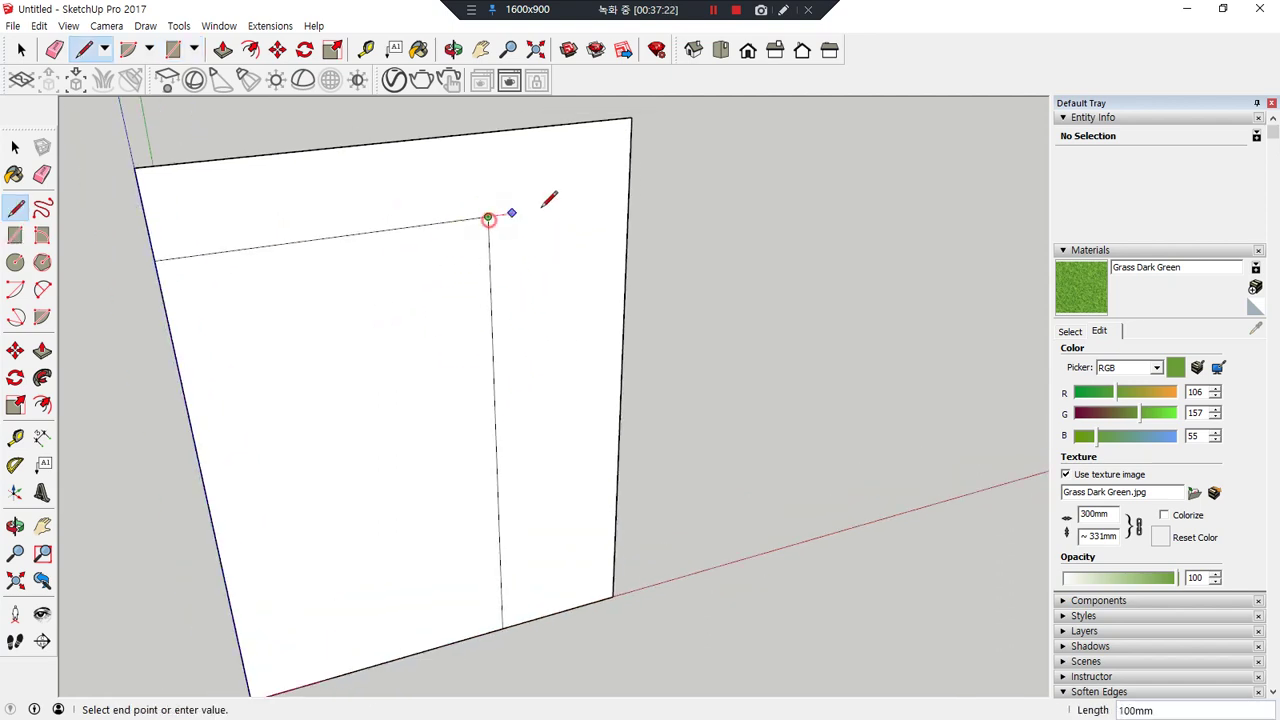
{"action": "left_click", "coordinate": [627, 189]}
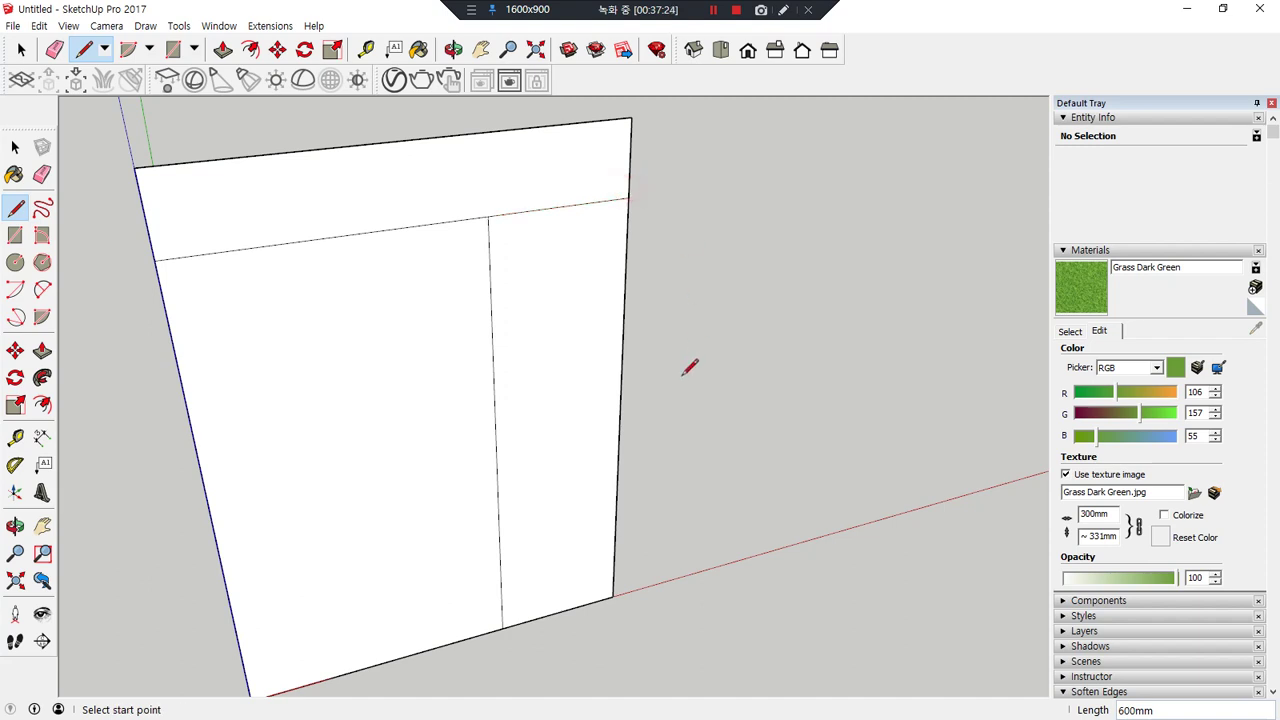
- Draw three 600 mm horizontal lines across the sidelight, at its midpoint and the midpoints of its halves, to form four panels
{"action": "left_click", "coordinate": [496, 446]}
{"action": "left_click", "coordinate": [621, 425]}
{"action": "left_click", "coordinate": [491, 340]}
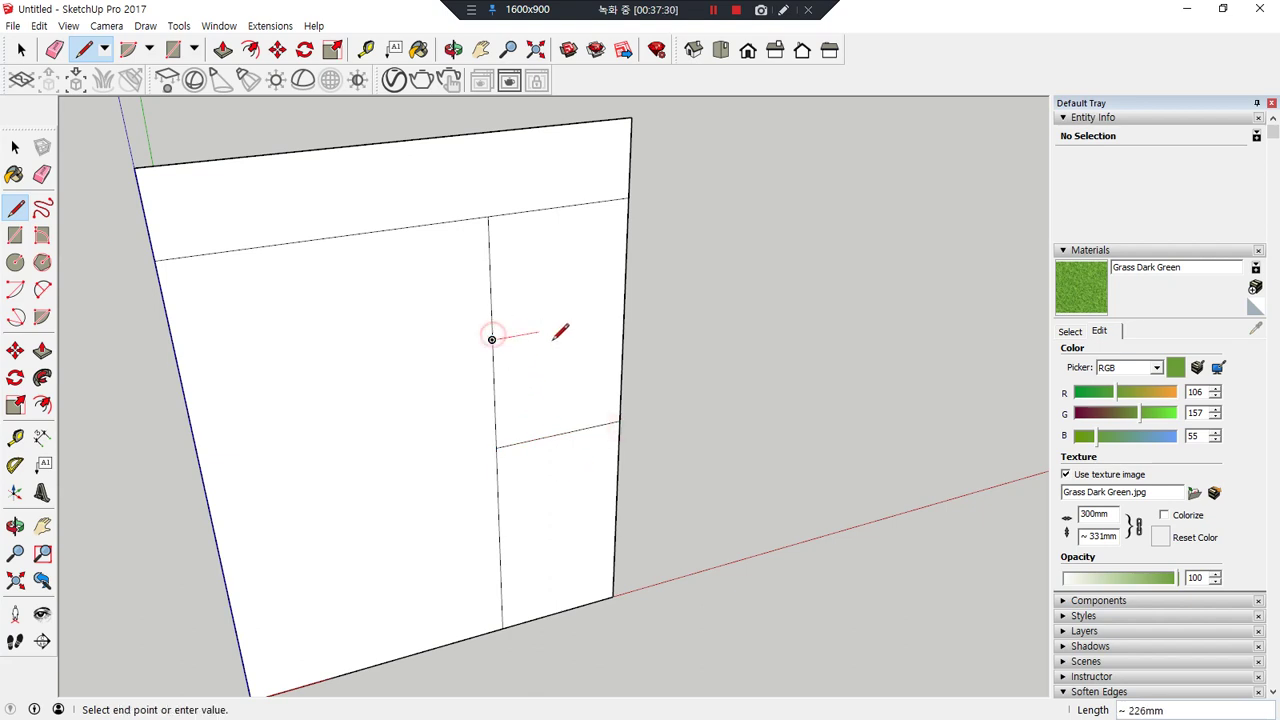
{"action": "left_click", "coordinate": [623, 318]}
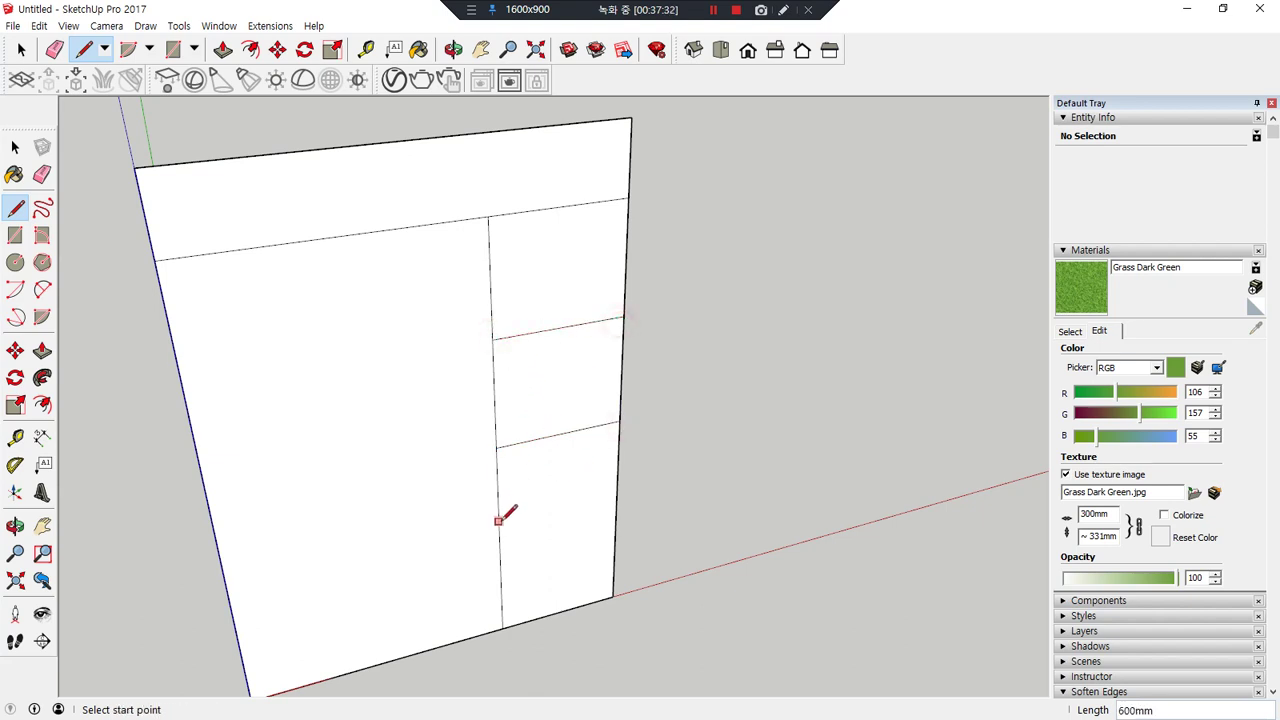
{"action": "left_click", "coordinate": [499, 541]}
{"action": "left_click", "coordinate": [617, 516]}
{"action": "mouse_move", "coordinate": [312, 320]}
{"action": "left_mouse_down"}
{"action": "mouse_move", "coordinate": [366, 343]}
{"action": "mouse_move", "coordinate": [335, 328]}
{"action": "left_mouse_up"}
{"action": "mouse_move", "coordinate": [484, 318]}
{"action": "left_mouse_down"}
{"action": "mouse_move", "coordinate": [436, 340]}
{"action": "mouse_move", "coordinate": [448, 360]}
{"action": "left_mouse_up"}
{"action": "left_click_drag", "start_coordinate": [362, 521], "coordinate": [380, 434]}
{"action": "mouse_move", "coordinate": [340, 448]}
{"action": "left_mouse_down"}
{"action": "mouse_move", "coordinate": [383, 436]}
{"action": "mouse_move", "coordinate": [453, 474]}
{"action": "left_mouse_up"}
{"action": "key", "text": "Escape"}
- Offset the outline of the 1200 x 2100 mm door face 45 mm inward
{"action": "key", "text": "f"}
{"action": "left_click", "coordinate": [420, 297]}
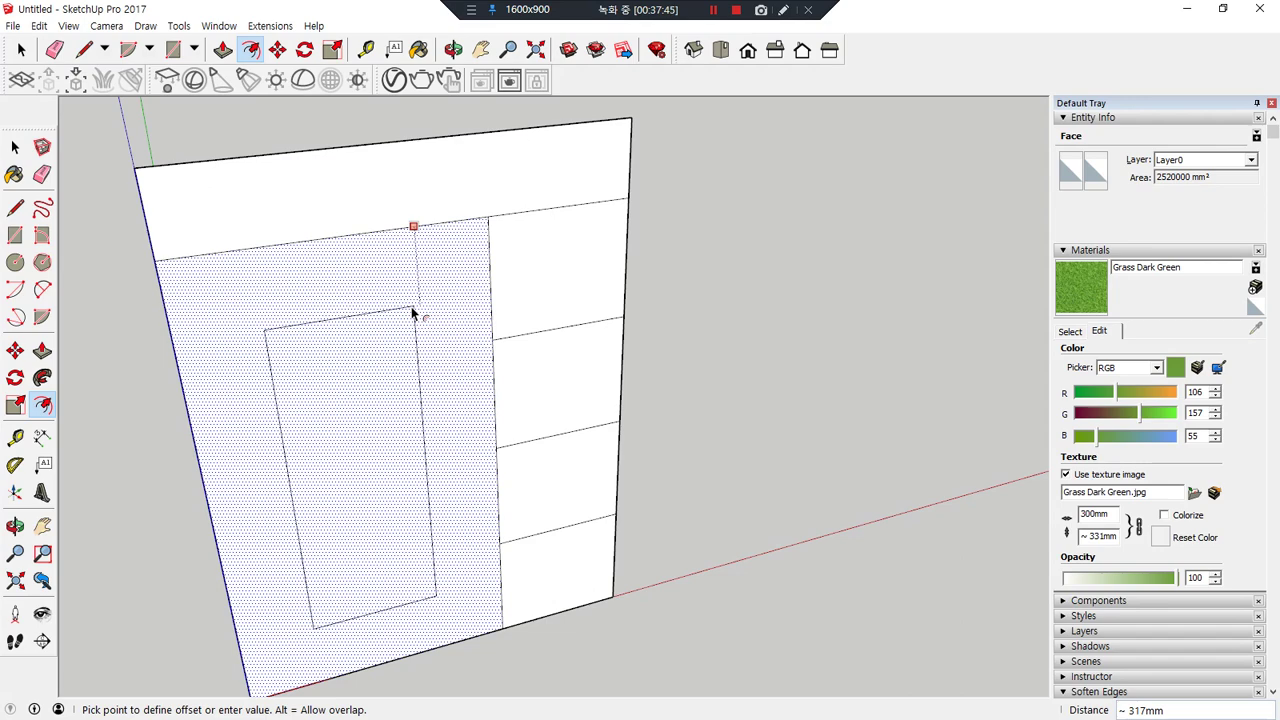
{"action": "type", "text": "45"}
{"action": "key", "text": "Return"}
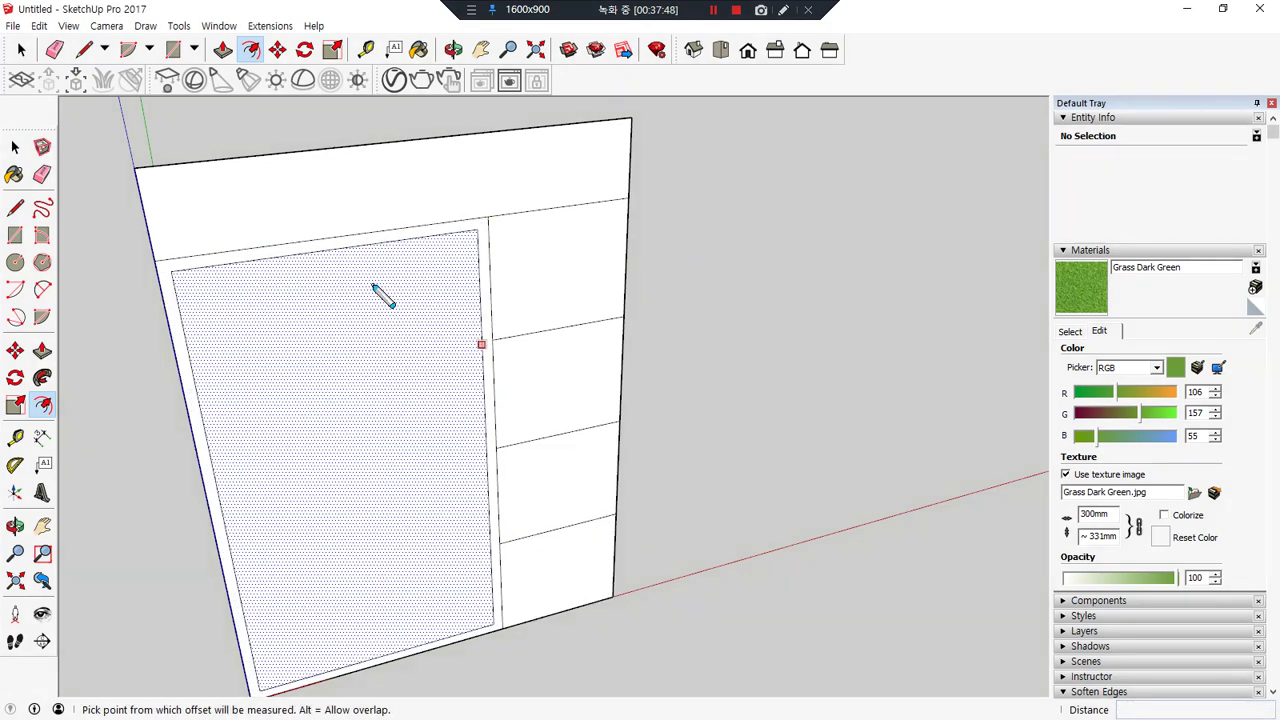
{"action": "left_click_drag", "start_coordinate": [367, 312], "coordinate": [353, 506]}
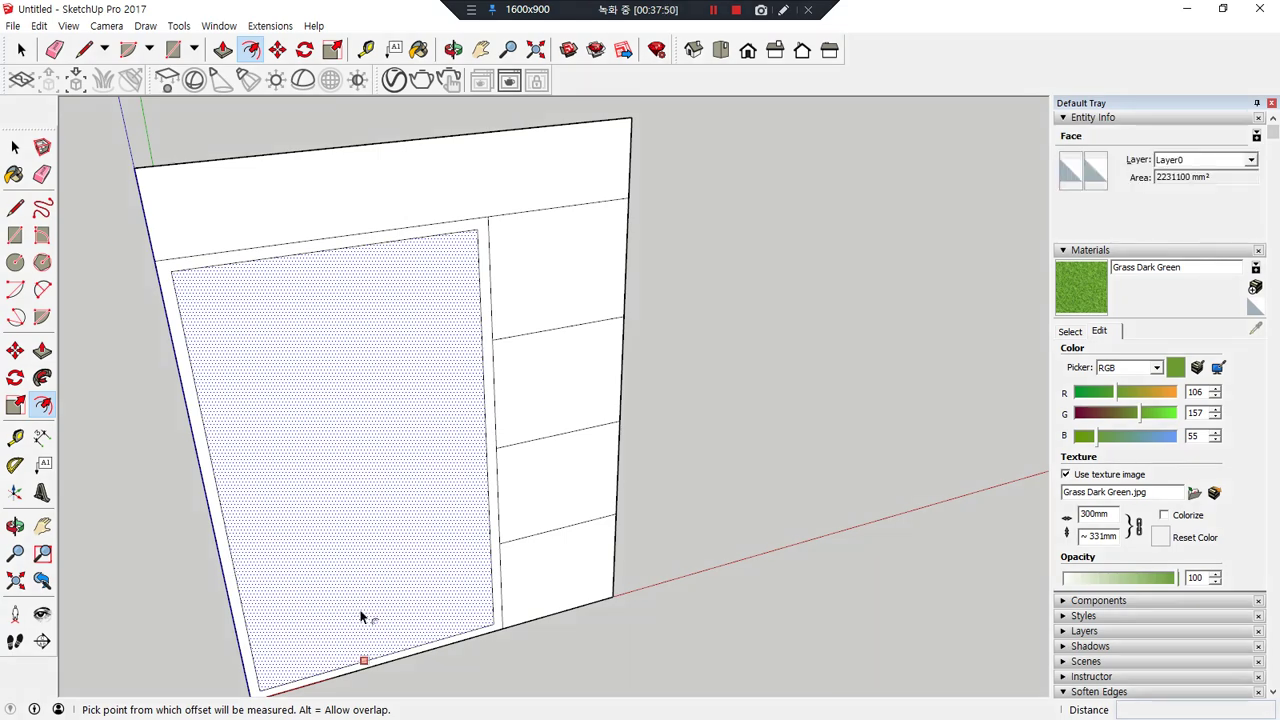
- Move the offset outline's lower edge down 45 mm onto the door face's bottom edge
{"action": "scroll", "coordinate": [335, 470], "scroll_direction": "up", "scroll_amount": 8}
{"action": "key", "text": "m"}
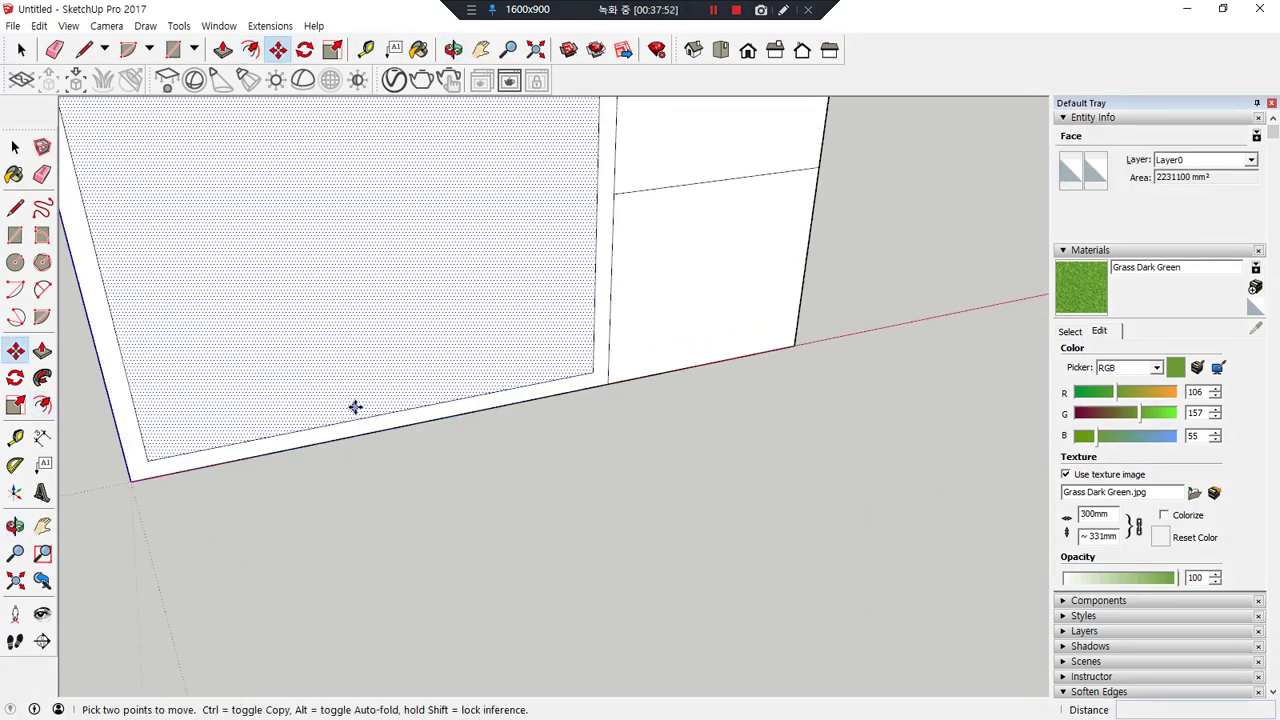
{"action": "left_click", "coordinate": [355, 420]}
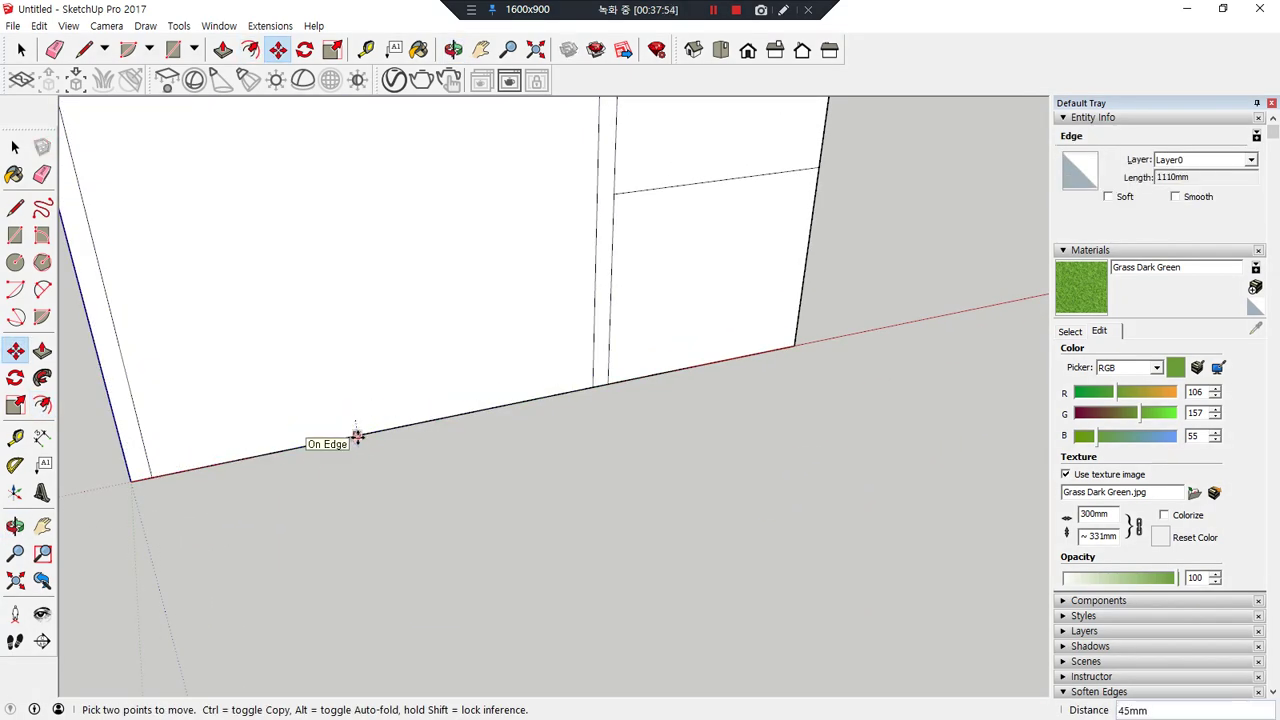
{"action": "left_click", "coordinate": [357, 436]}
{"action": "scroll", "coordinate": [384, 523], "scroll_direction": "down", "scroll_amount": 3}
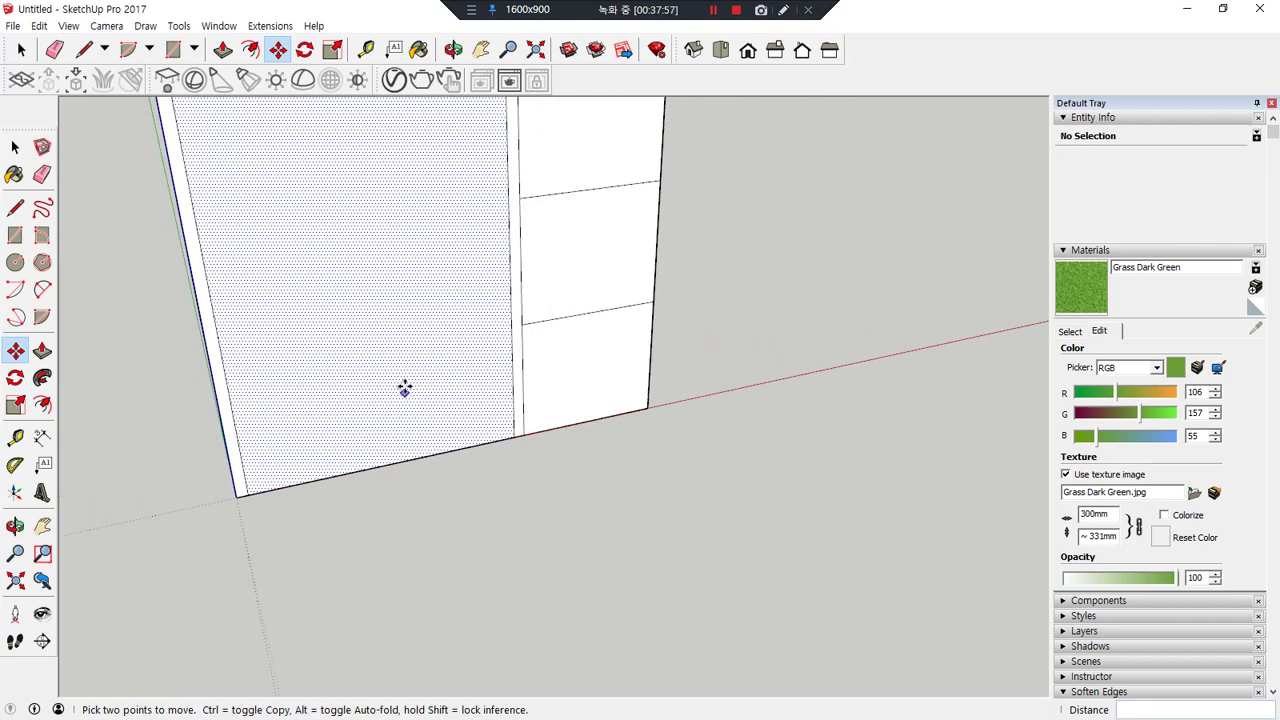
- Delete the inner door face together with its bottom edge to open the doorway
{"action": "key", "text": "space"}
{"action": "scroll", "coordinate": [417, 529], "scroll_direction": "up", "scroll_amount": 2}
{"action": "left_click", "coordinate": [407, 507]}
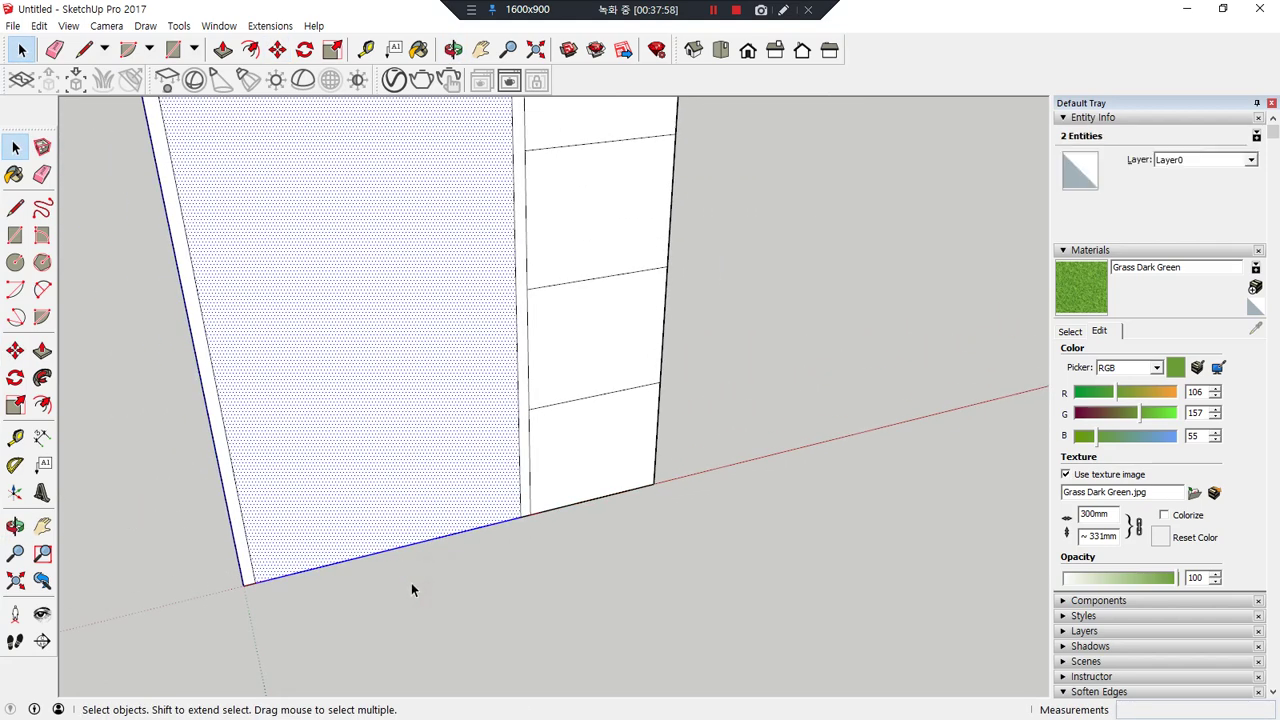
{"action": "left_click", "coordinate": [411, 583]}
{"action": "middle_click_drag", "start_coordinate": [451, 469], "coordinate": [314, 608]}
{"action": "left_click", "coordinate": [455, 210]}
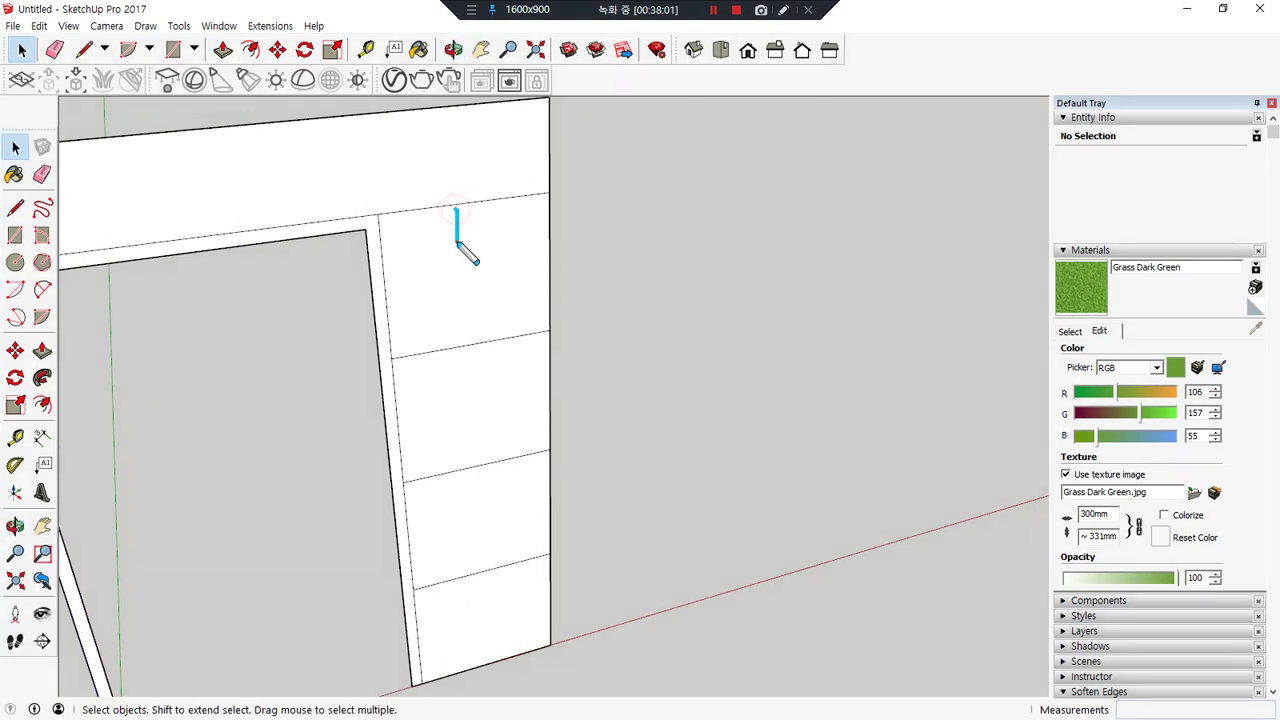
{"action": "left_click_drag", "start_coordinate": [448, 226], "coordinate": [472, 235]}
{"action": "left_click_drag", "start_coordinate": [488, 661], "coordinate": [489, 626]}
{"action": "left_click_drag", "start_coordinate": [477, 634], "coordinate": [502, 628]}
{"action": "mouse_move", "coordinate": [484, 552]}
{"action": "left_mouse_down"}
{"action": "mouse_move", "coordinate": [488, 597]}
{"action": "mouse_move", "coordinate": [497, 586]}
{"action": "left_mouse_up"}
{"action": "left_click_drag", "start_coordinate": [489, 551], "coordinate": [478, 575]}
{"action": "left_click_drag", "start_coordinate": [485, 552], "coordinate": [505, 553]}
{"action": "left_click_drag", "start_coordinate": [475, 450], "coordinate": [470, 503]}
{"action": "left_click_drag", "start_coordinate": [470, 503], "coordinate": [488, 488]}
{"action": "left_click_drag", "start_coordinate": [468, 320], "coordinate": [474, 369]}
{"action": "left_click_drag", "start_coordinate": [457, 370], "coordinate": [463, 376]}
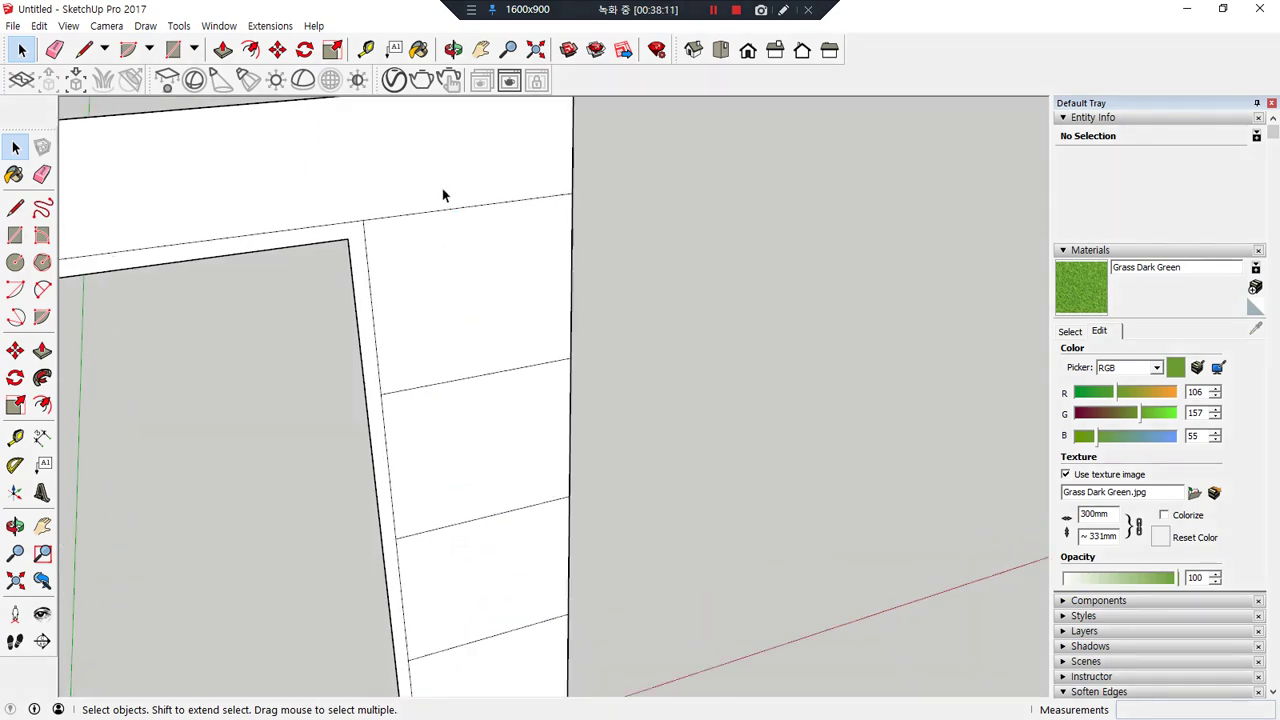
- Copy the sidelight's upper edge downward onto its top panel, level with the door opening's upper edge
{"action": "scroll", "coordinate": [443, 189], "scroll_direction": "up", "scroll_amount": 1}
{"action": "left_click", "coordinate": [451, 209]}
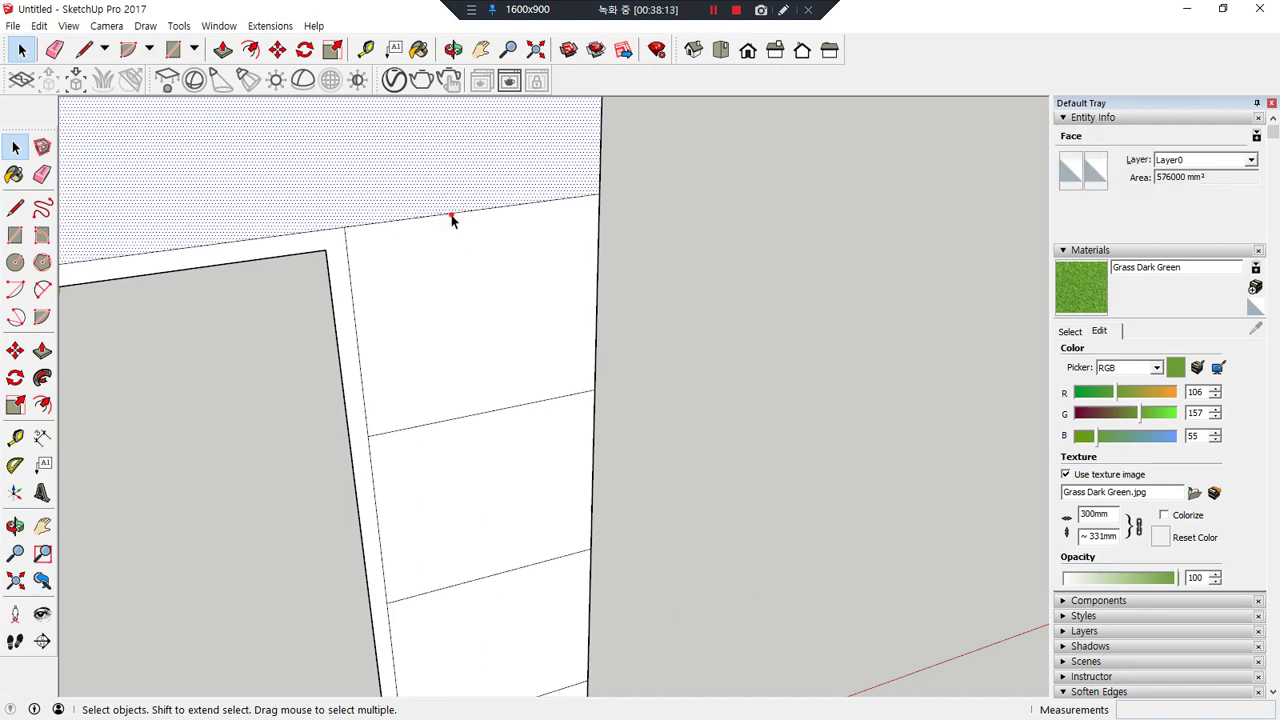
{"action": "left_click", "coordinate": [451, 214]}
{"action": "key", "text": "m"}
{"action": "key", "text": "ctrl"}
{"action": "left_click", "coordinate": [451, 214]}
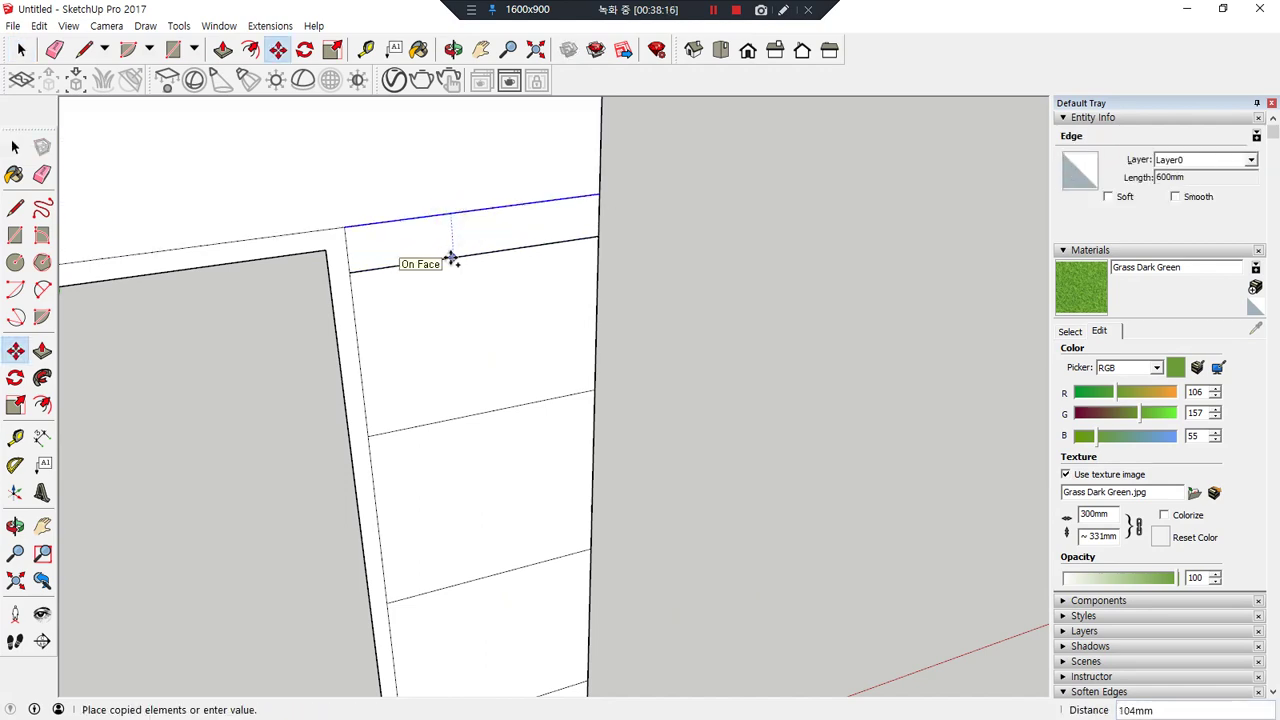
{"action": "key", "text": "Return"}
{"action": "scroll", "coordinate": [469, 474], "scroll_direction": "down", "scroll_amount": 1}
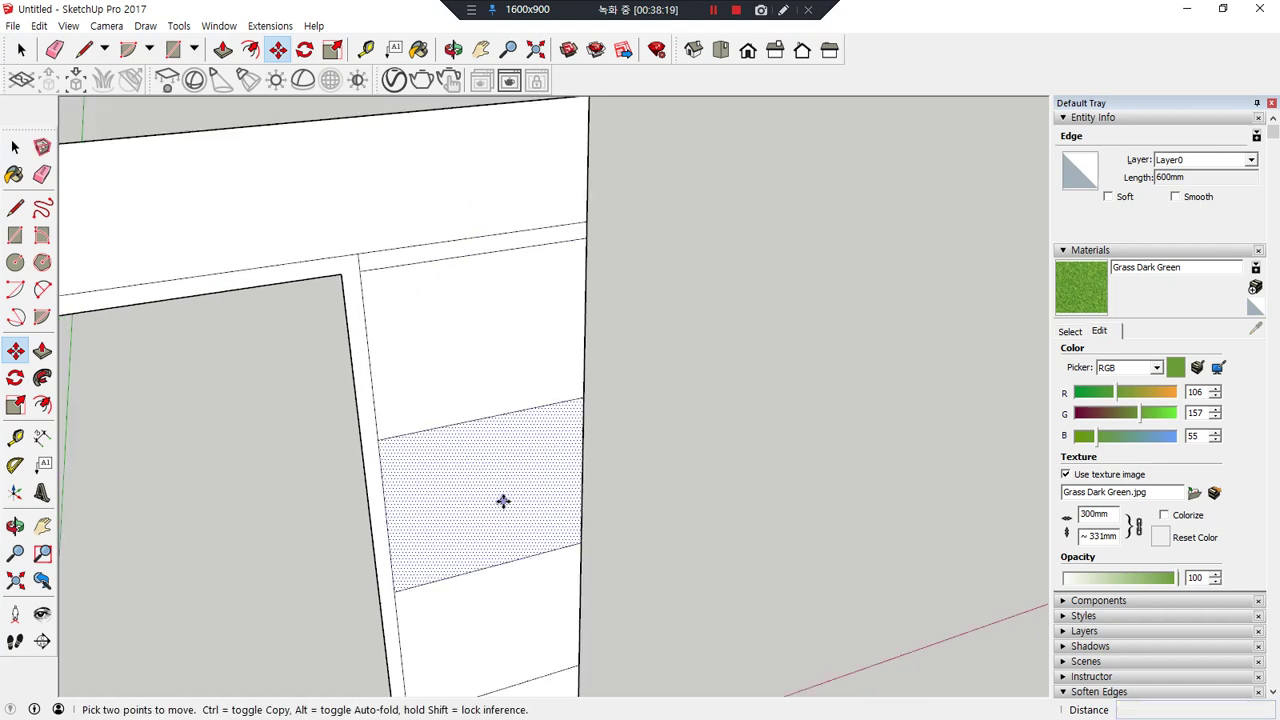
{"action": "middle_click_drag", "start_coordinate": [503, 503], "coordinate": [507, 284], "text": "shift"}
{"action": "key", "text": "space"}
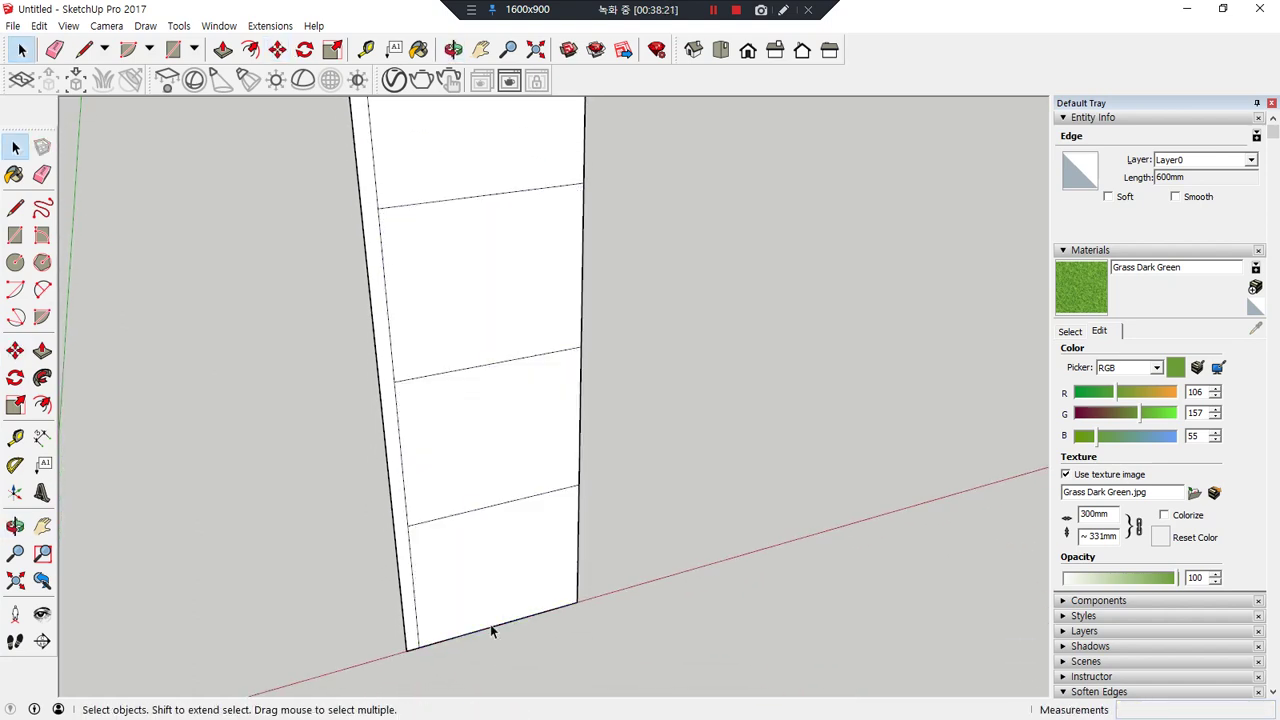
{"action": "left_click", "coordinate": [491, 638]}
{"action": "key", "text": "m"}
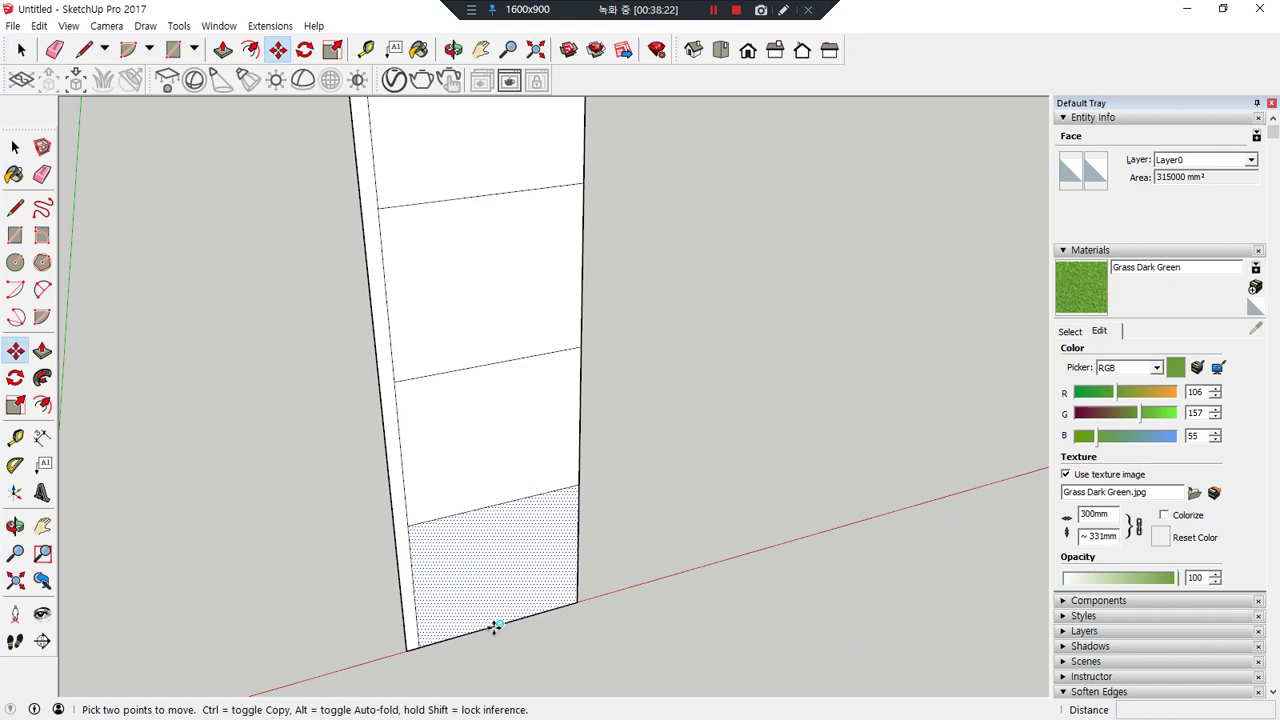
{"action": "left_click", "coordinate": [491, 626]}
{"action": "key", "text": "Escape"}
- Copy the sidelight's bottom edge 45 mm upward onto its lowest panel
{"action": "key", "text": "space"}
{"action": "left_click", "coordinate": [503, 640]}
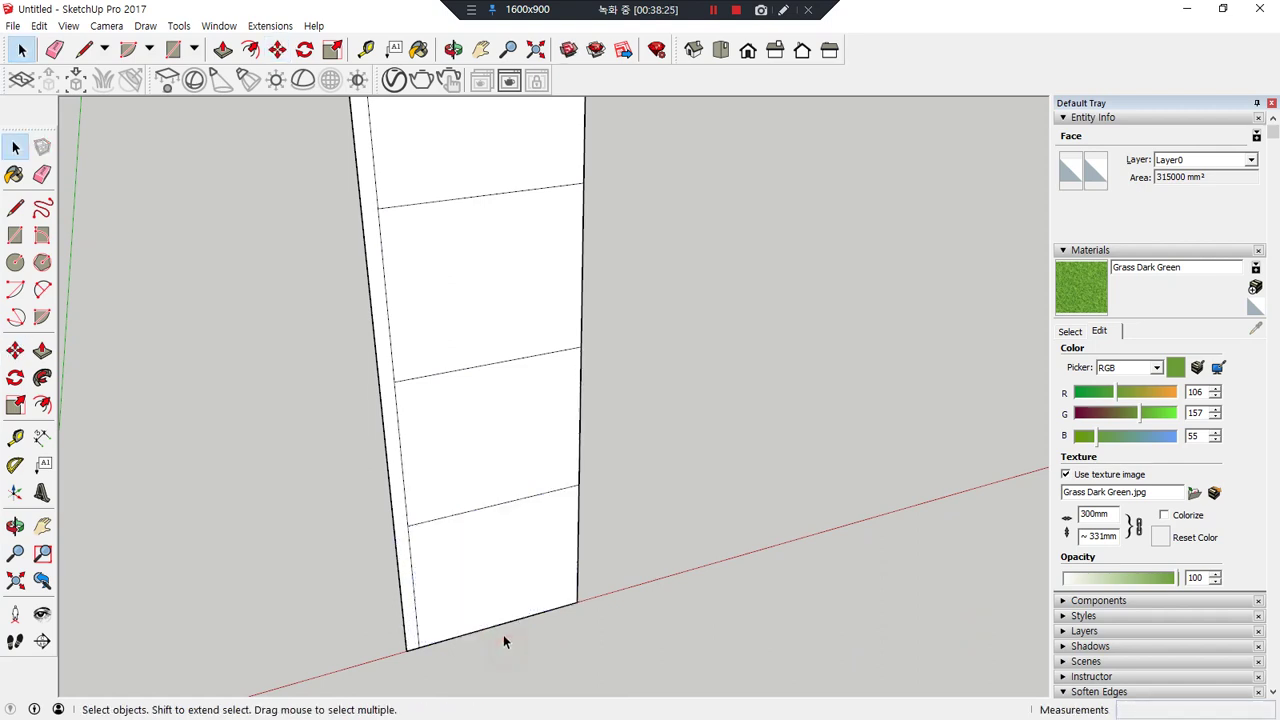
{"action": "key", "text": "m"}
{"action": "left_click", "coordinate": [497, 626]}
{"action": "key", "text": "ctrl"}
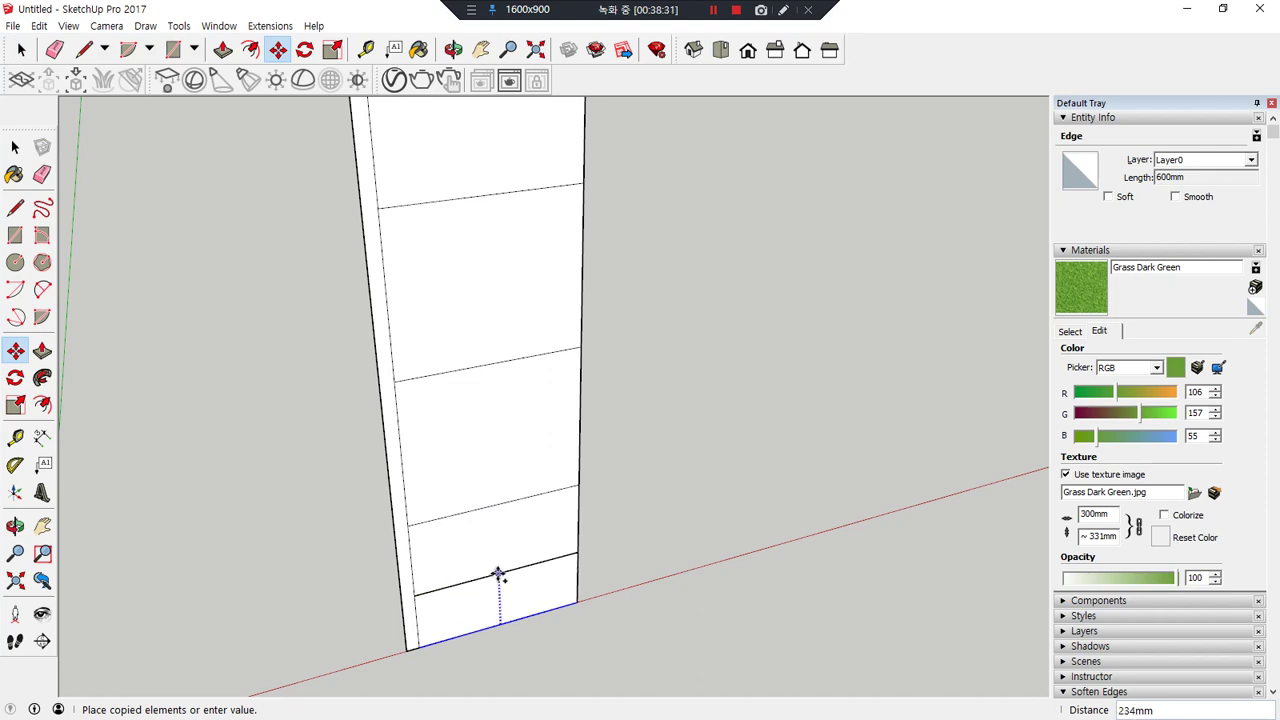
{"action": "type", "text": "45"}
{"action": "key", "text": "Return"}
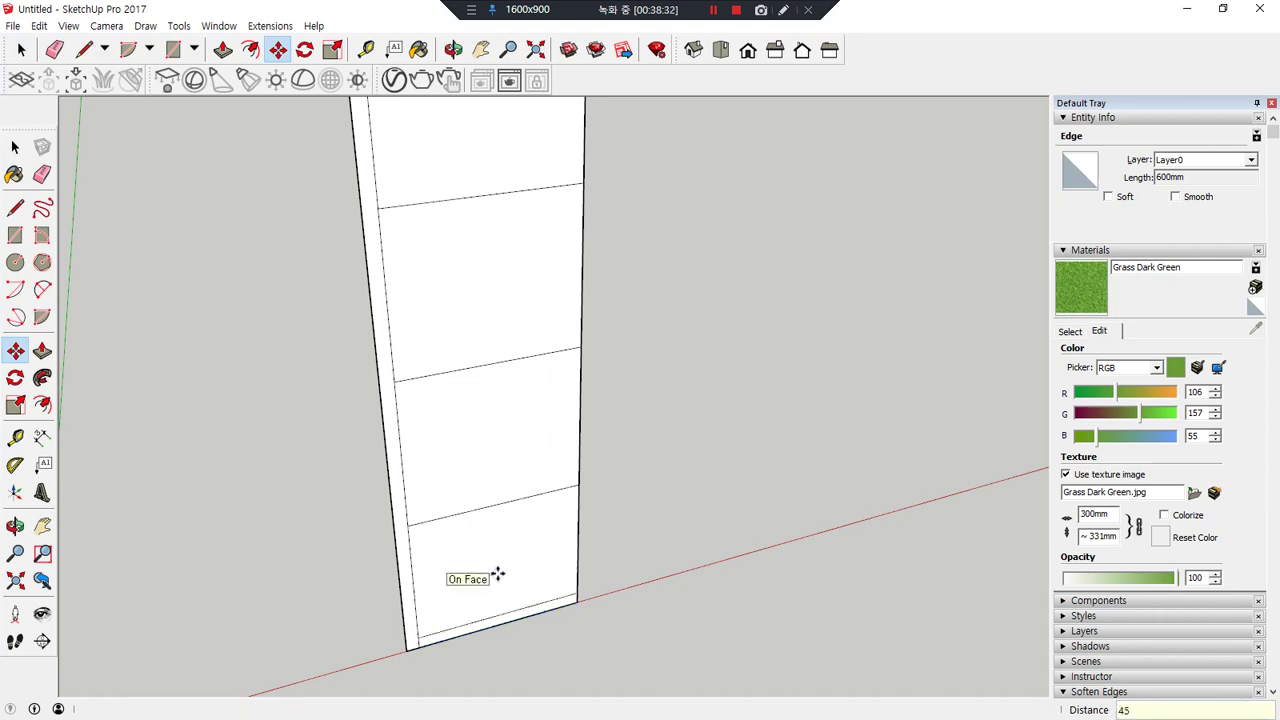
{"action": "scroll", "coordinate": [510, 508], "scroll_direction": "up", "scroll_amount": 3}
{"action": "key", "text": "space"}
{"action": "scroll", "coordinate": [498, 506], "scroll_direction": "down", "scroll_amount": 1}
{"action": "key", "text": "ctrl+alt+d"}
{"action": "left_click_drag", "start_coordinate": [510, 476], "coordinate": [509, 532]}
{"action": "mouse_move", "coordinate": [501, 529]}
{"action": "left_mouse_down"}
{"action": "mouse_move", "coordinate": [505, 543]}
{"action": "mouse_move", "coordinate": [520, 530]}
{"action": "left_mouse_up"}
{"action": "left_click_drag", "start_coordinate": [510, 474], "coordinate": [497, 481]}
{"action": "left_click_drag", "start_coordinate": [501, 475], "coordinate": [525, 474]}
{"action": "mouse_move", "coordinate": [702, 442]}
{"action": "left_mouse_down"}
{"action": "mouse_move", "coordinate": [735, 474]}
{"action": "mouse_move", "coordinate": [720, 492]}
{"action": "left_mouse_up"}
{"action": "mouse_move", "coordinate": [756, 428]}
{"action": "left_mouse_down"}
{"action": "mouse_move", "coordinate": [766, 490]}
{"action": "mouse_move", "coordinate": [789, 443]}
{"action": "mouse_move", "coordinate": [768, 537]}
{"action": "left_mouse_up"}
{"action": "left_click_drag", "start_coordinate": [806, 480], "coordinate": [858, 508]}
{"action": "left_click_drag", "start_coordinate": [750, 620], "coordinate": [848, 618]}
{"action": "left_click_drag", "start_coordinate": [888, 578], "coordinate": [885, 625]}
{"action": "left_click_drag", "start_coordinate": [884, 556], "coordinate": [893, 553]}
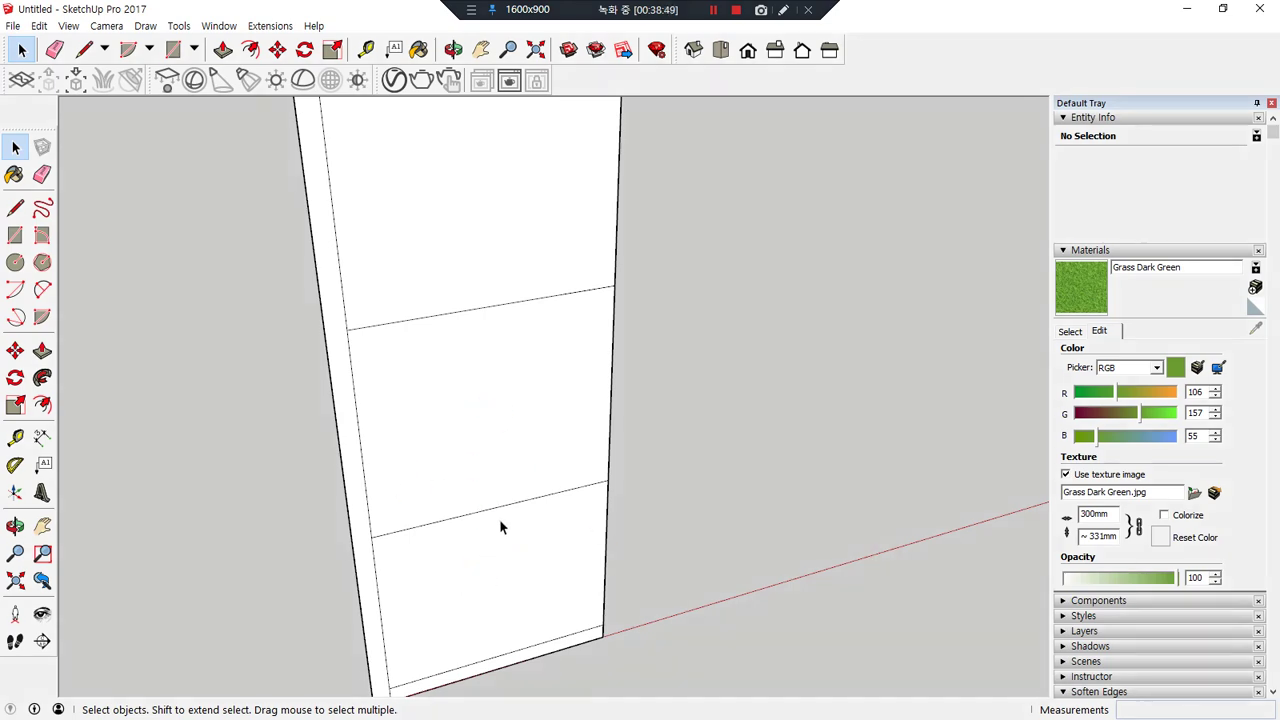
- Copy the sidelight's lowest divider line 45/2 mm downward
{"action": "left_click", "coordinate": [491, 514]}
{"action": "key", "text": "m"}
{"action": "key", "text": "ctrl"}
{"action": "left_click", "coordinate": [487, 509]}
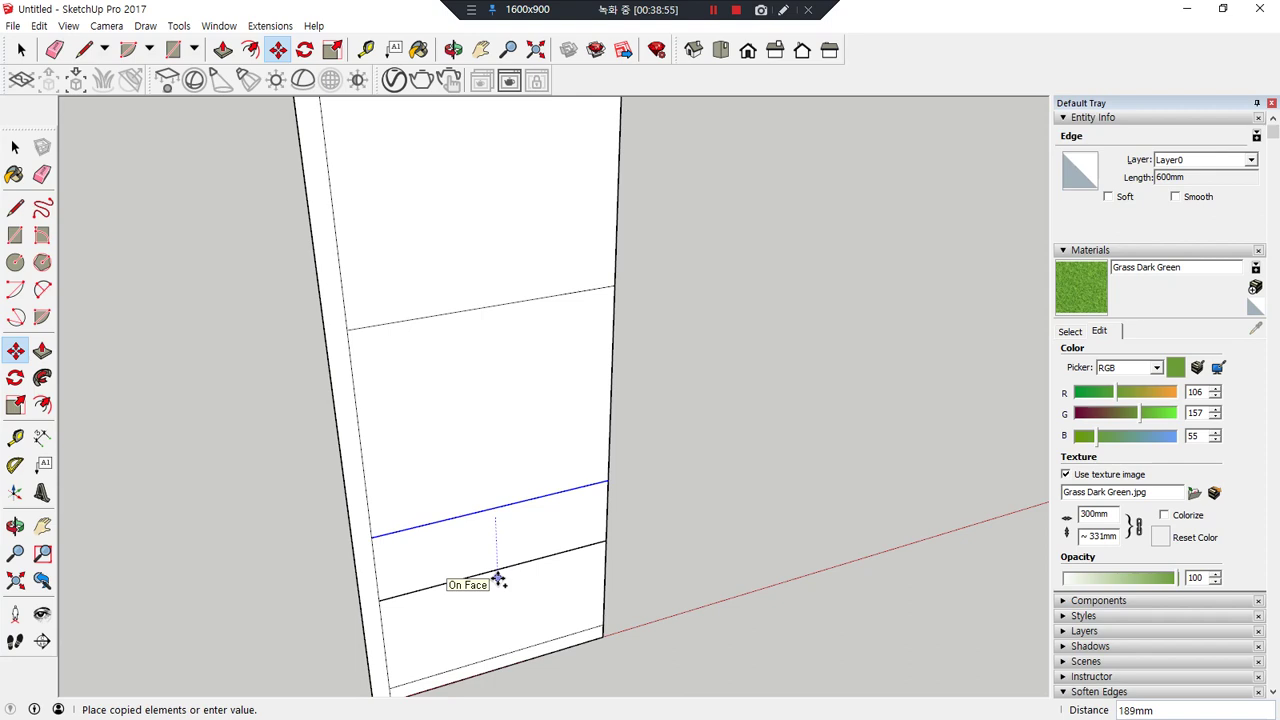
{"action": "key", "text": "Return"}
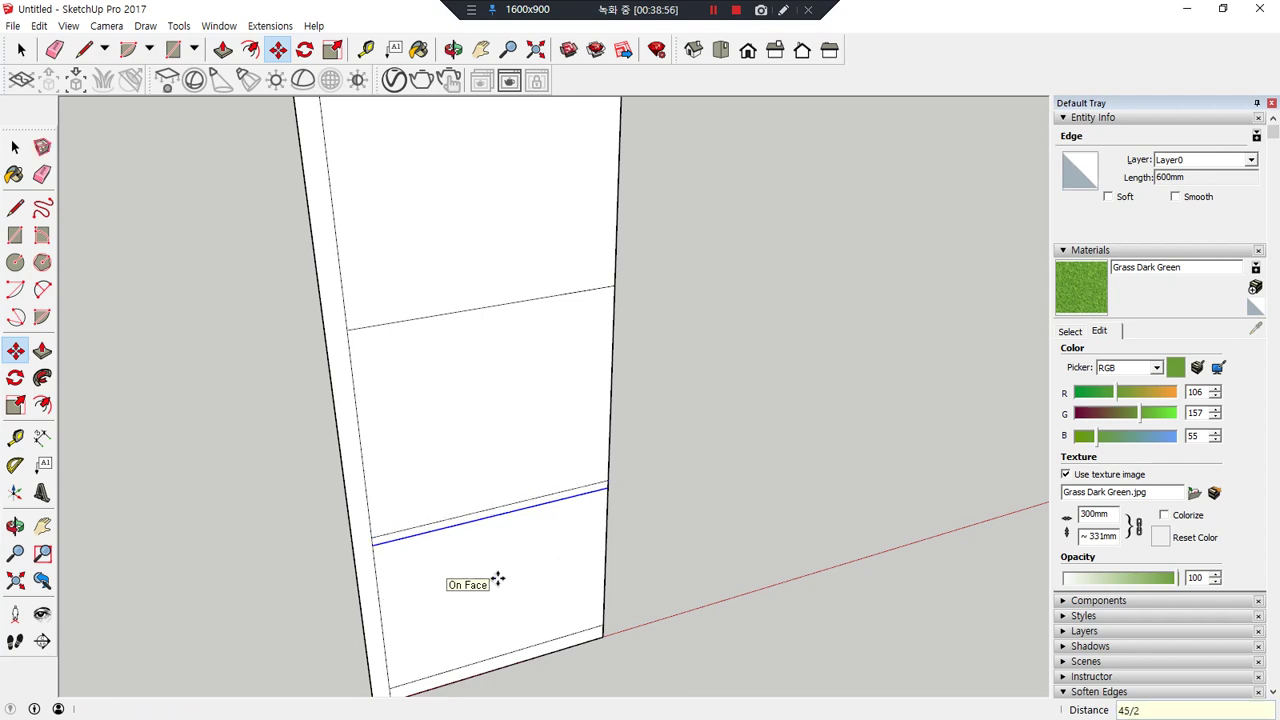
- Copy the lowered line upward so it lies the same distance above the original divider as the lowered line lies below
{"action": "scroll", "coordinate": [497, 546], "scroll_direction": "up", "scroll_amount": 5}
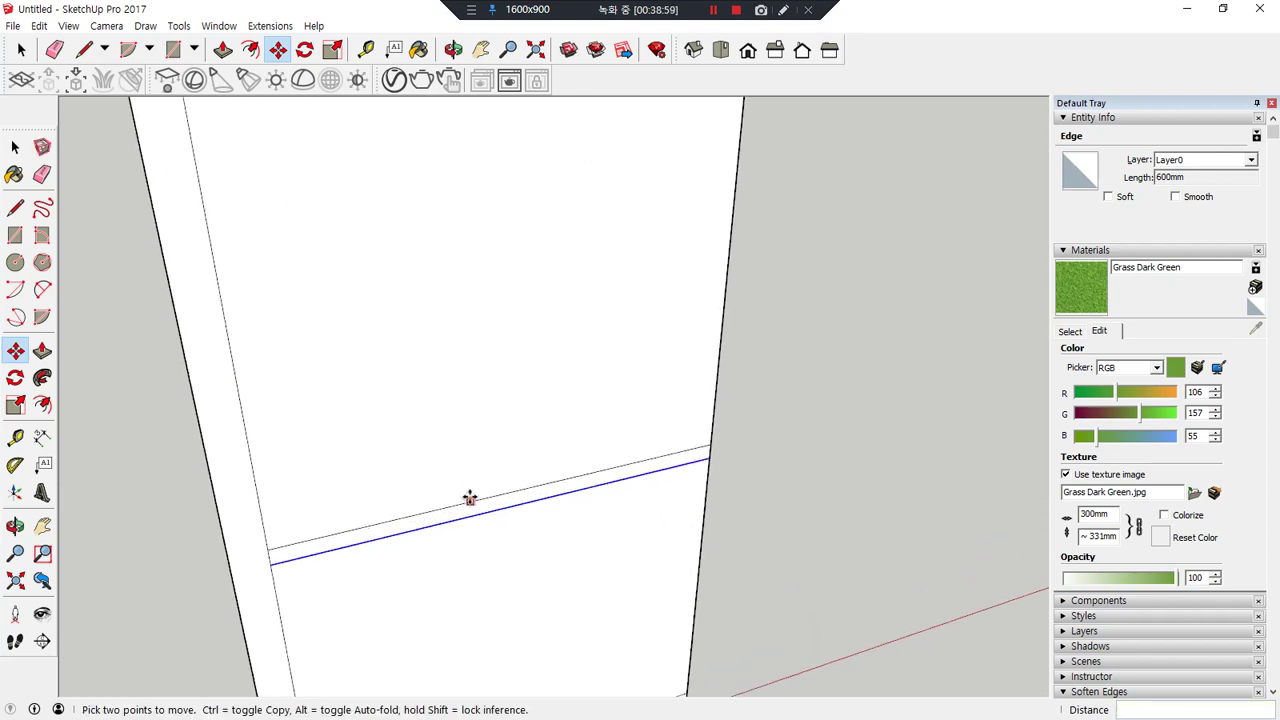
{"action": "key", "text": "ctrl"}
{"action": "left_click", "coordinate": [455, 507]}
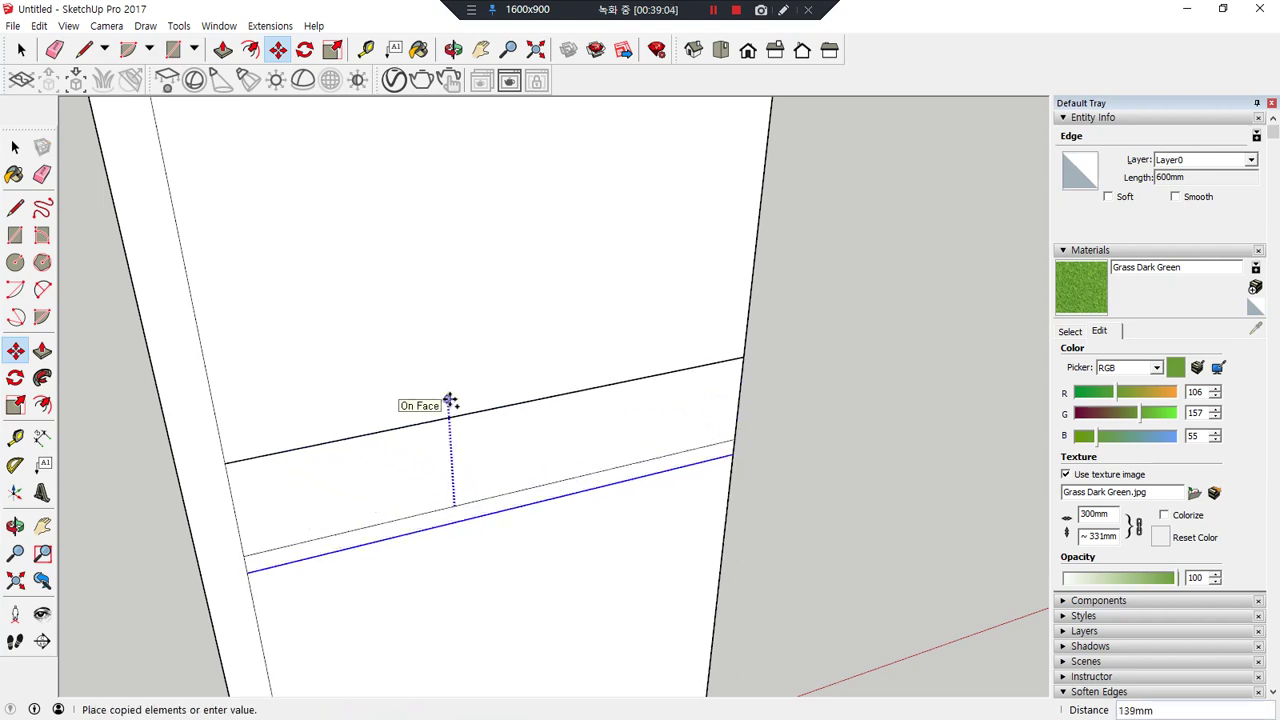
{"action": "key", "text": "Return"}
{"action": "key", "text": "space"}
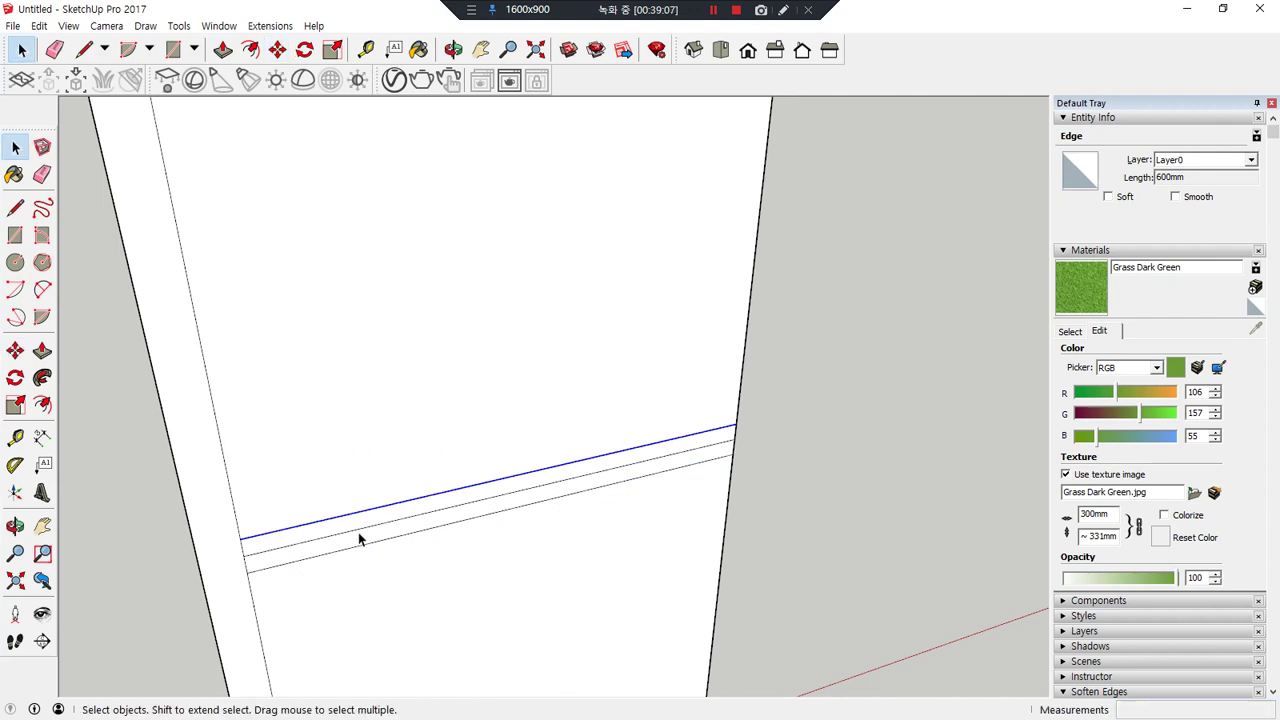
- Erase the original divider between the two copied lines and the short vertical segment joining them beside the door frame
{"action": "key", "text": "Escape"}
{"action": "key", "text": "e"}
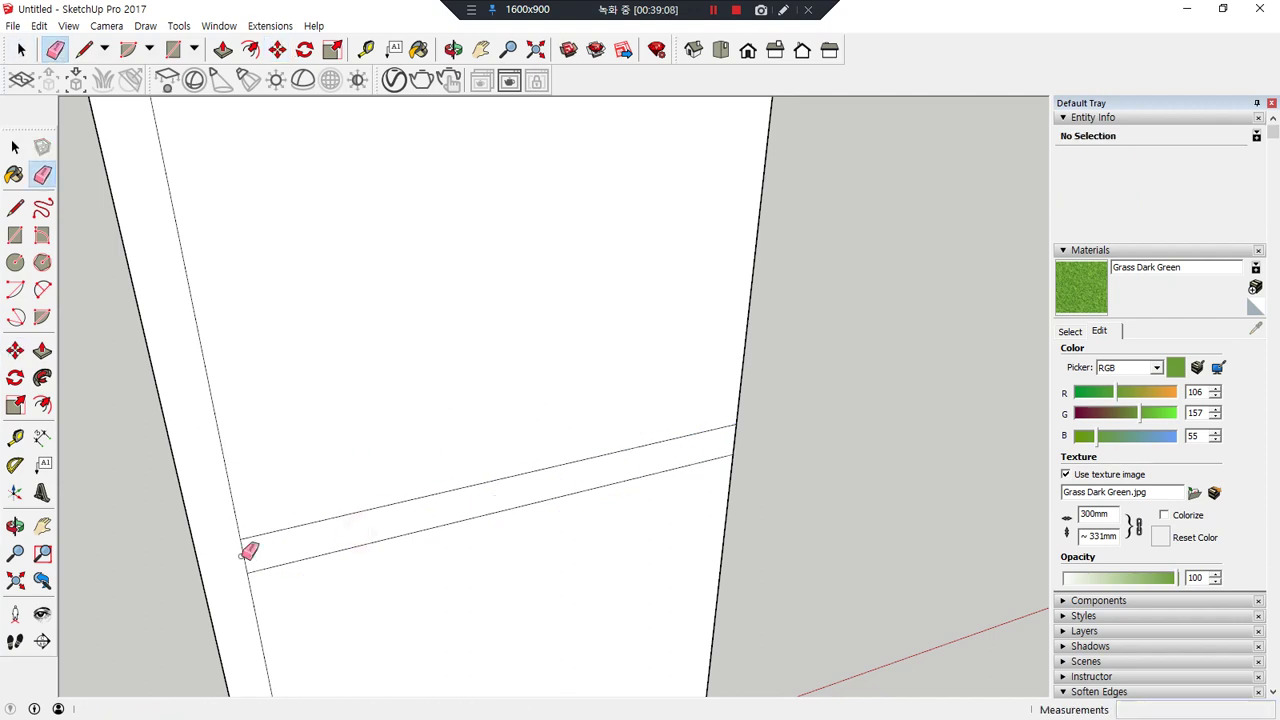
{"action": "scroll", "coordinate": [272, 525], "scroll_direction": "down", "scroll_amount": 3}
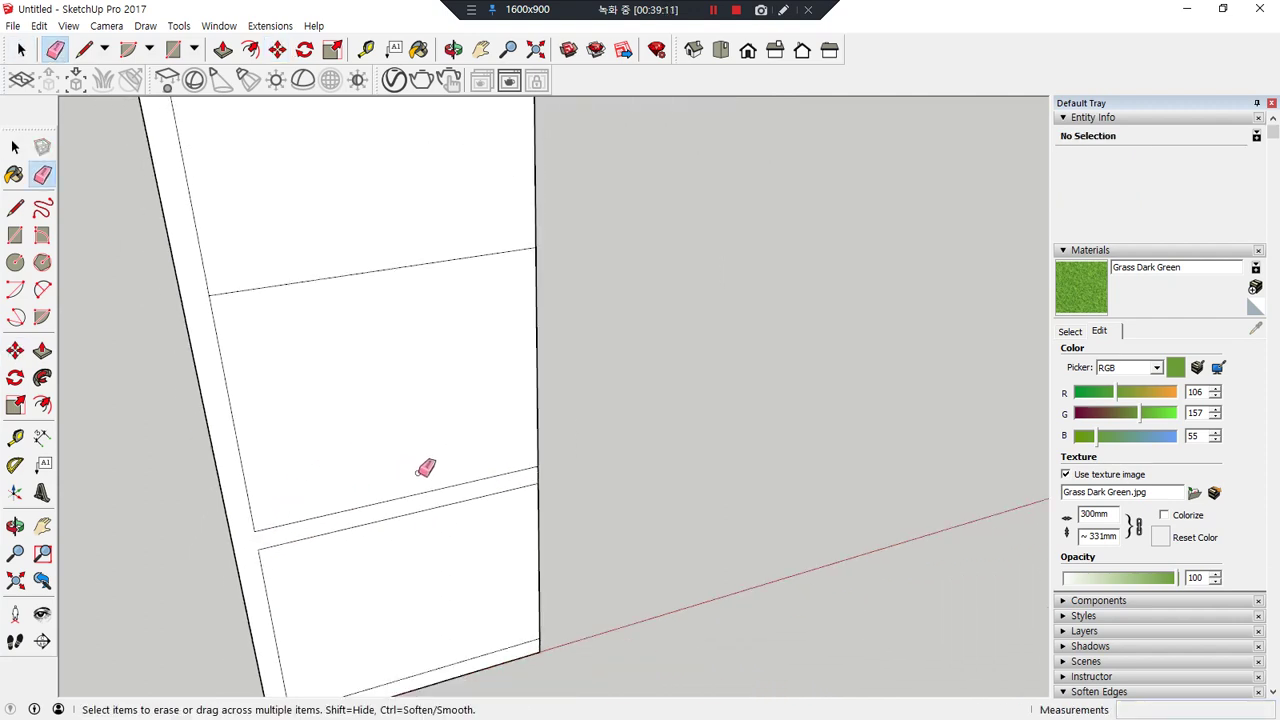
- Undo the erasure of the short vertical segment beside the door frame, keeping both copied lines and the divider's removal
{"action": "key", "text": "space"}
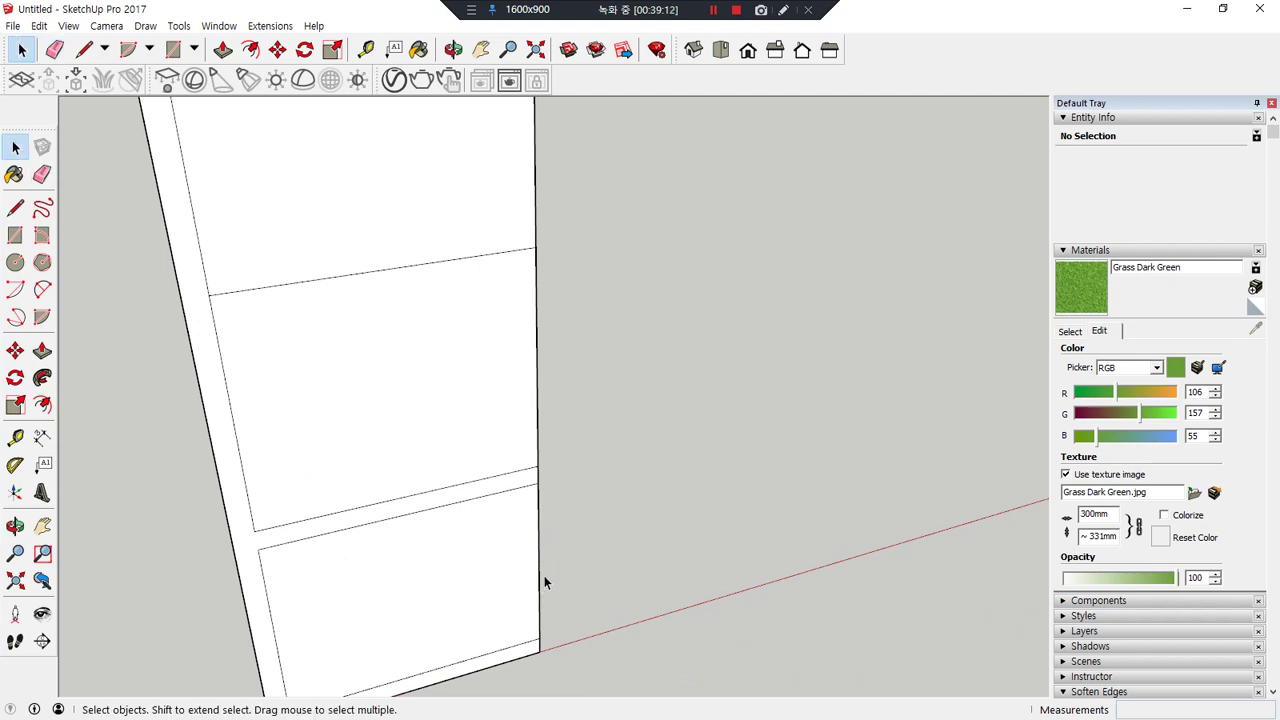
{"action": "key", "text": "ctrl+z"}
{"action": "key", "text": "ctrl+z"}
{"action": "key", "text": "ctrl+z"}
{"action": "key", "text": "ctrl+z"}
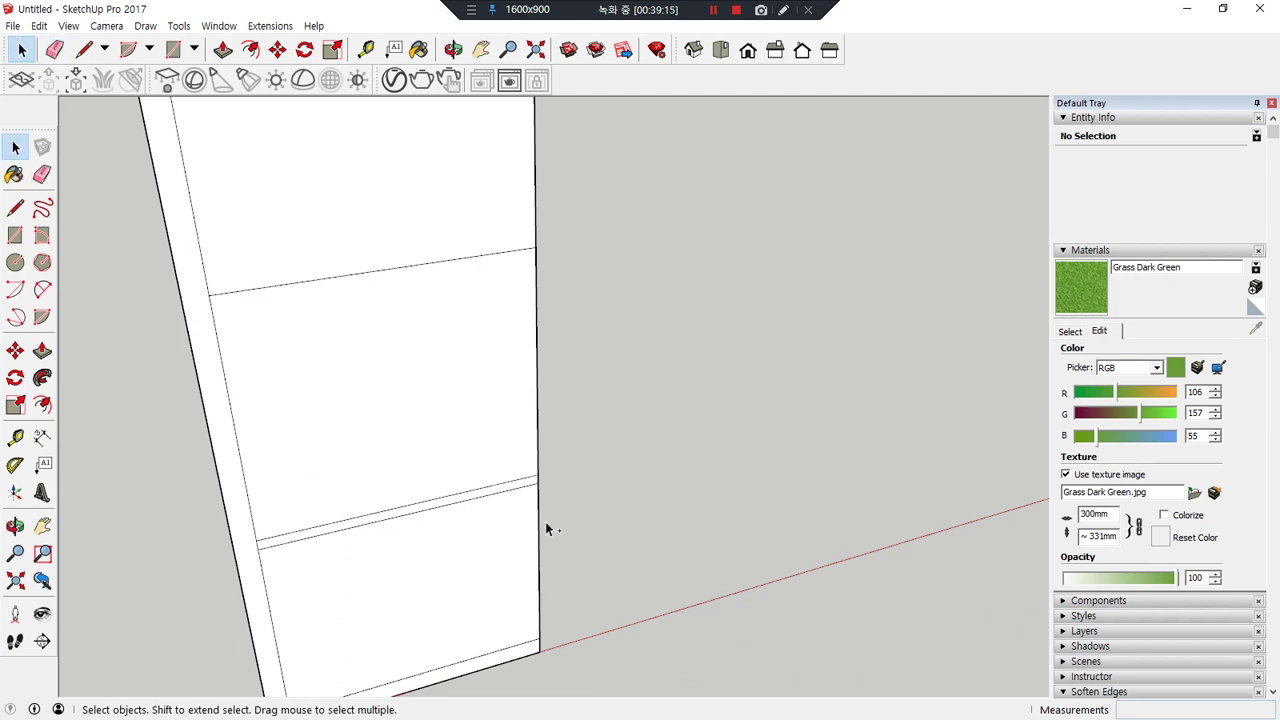
{"action": "key", "text": "ctrl+y"}
{"action": "key", "text": "ctrl+y"}
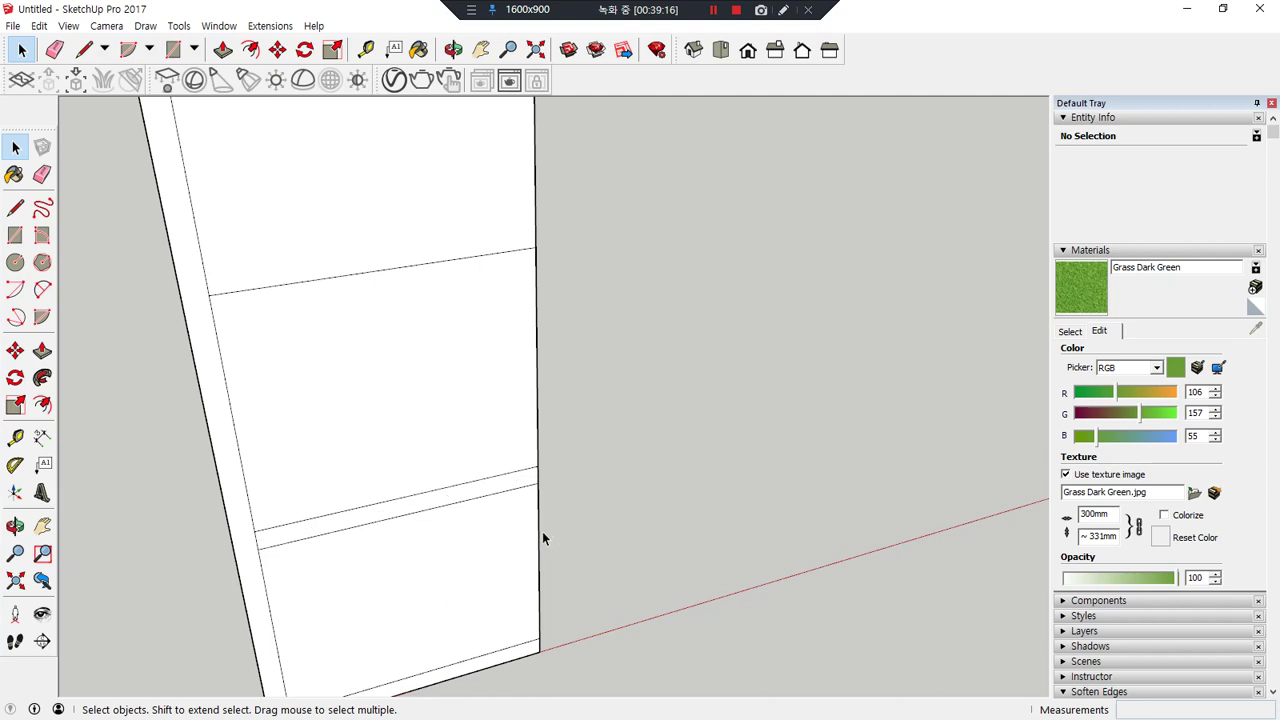
- Copy the sidelight's two lower outer edge segments 45 mm inward along the red axis
{"action": "left_click", "coordinate": [540, 548]}
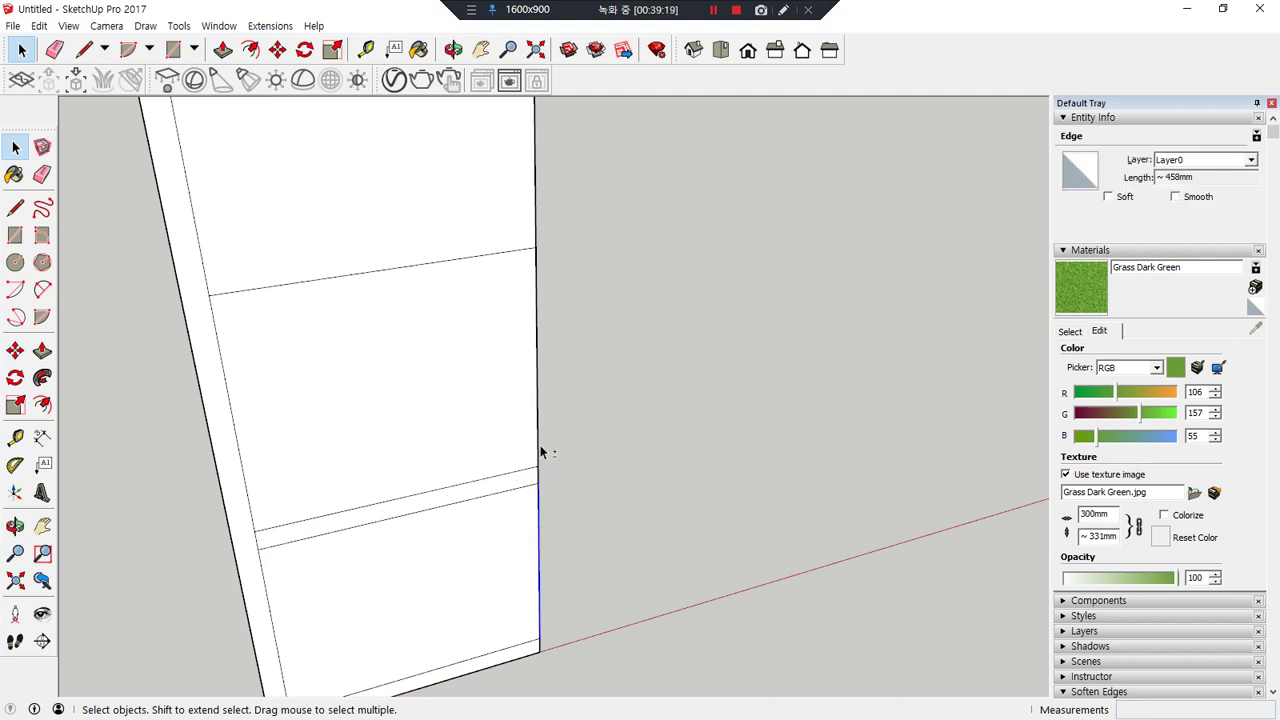
{"action": "left_click", "coordinate": [538, 450], "text": "shift"}
{"action": "key", "text": "m"}
{"action": "key", "text": "ctrl"}
{"action": "left_click", "coordinate": [538, 549]}
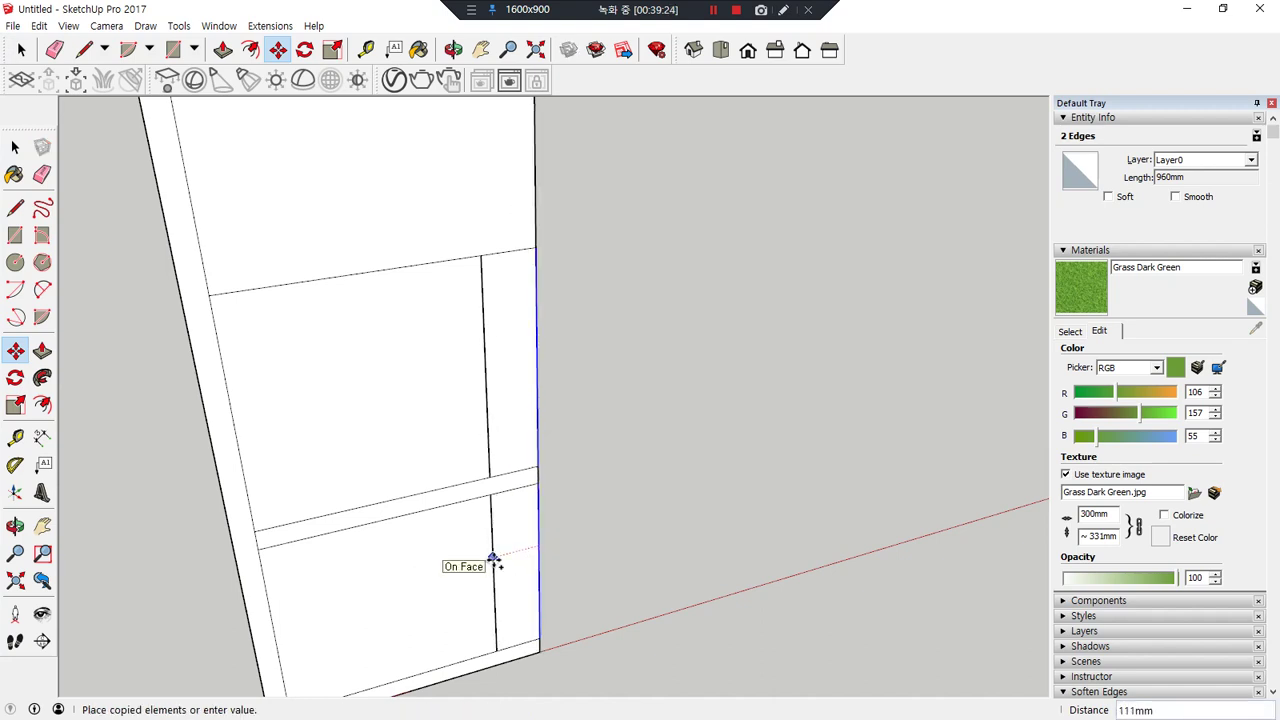
{"action": "key", "text": "Return"}
- Copy the sidelight's two upper outer edge segments 45 mm inward, in line with the lower copies
{"action": "scroll", "coordinate": [474, 380], "scroll_direction": "down", "scroll_amount": 2}
{"action": "middle_click_drag", "start_coordinate": [461, 277], "coordinate": [441, 560], "text": "shift"}
{"action": "key", "text": "space"}
{"action": "left_click", "coordinate": [500, 433]}
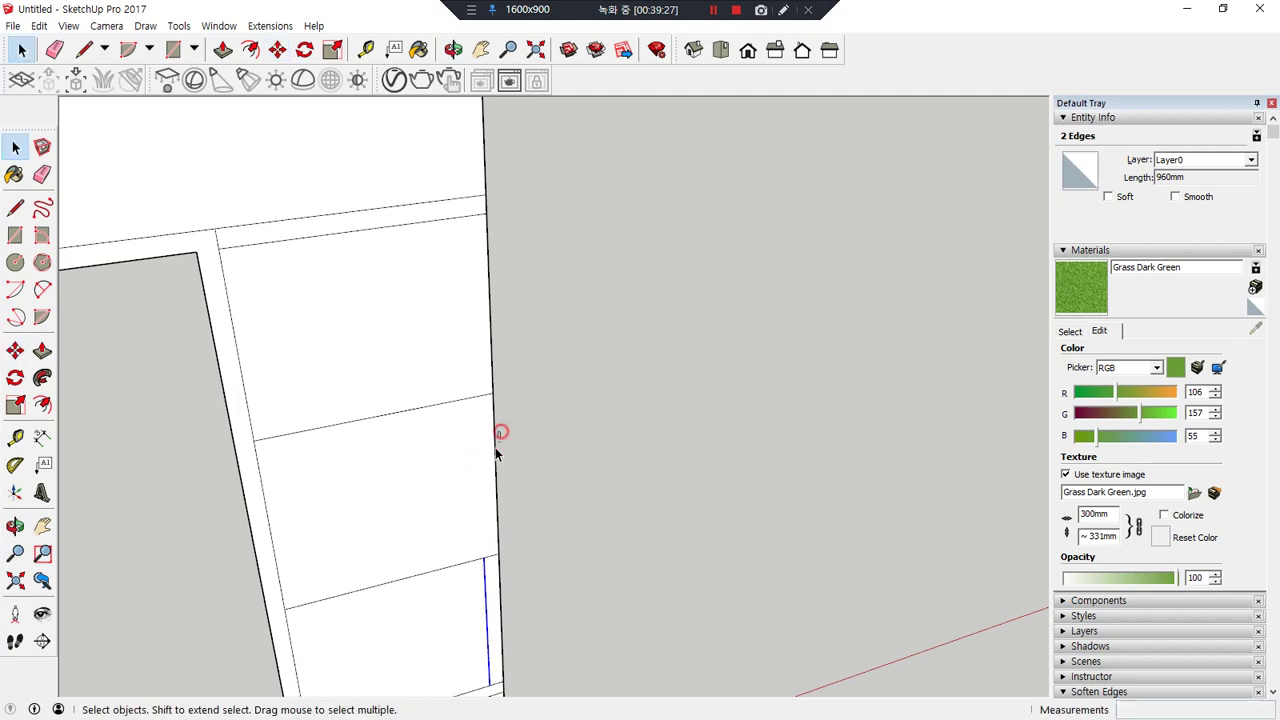
{"action": "left_click", "coordinate": [508, 356]}
{"action": "left_click", "coordinate": [491, 370]}
{"action": "key", "text": "m"}
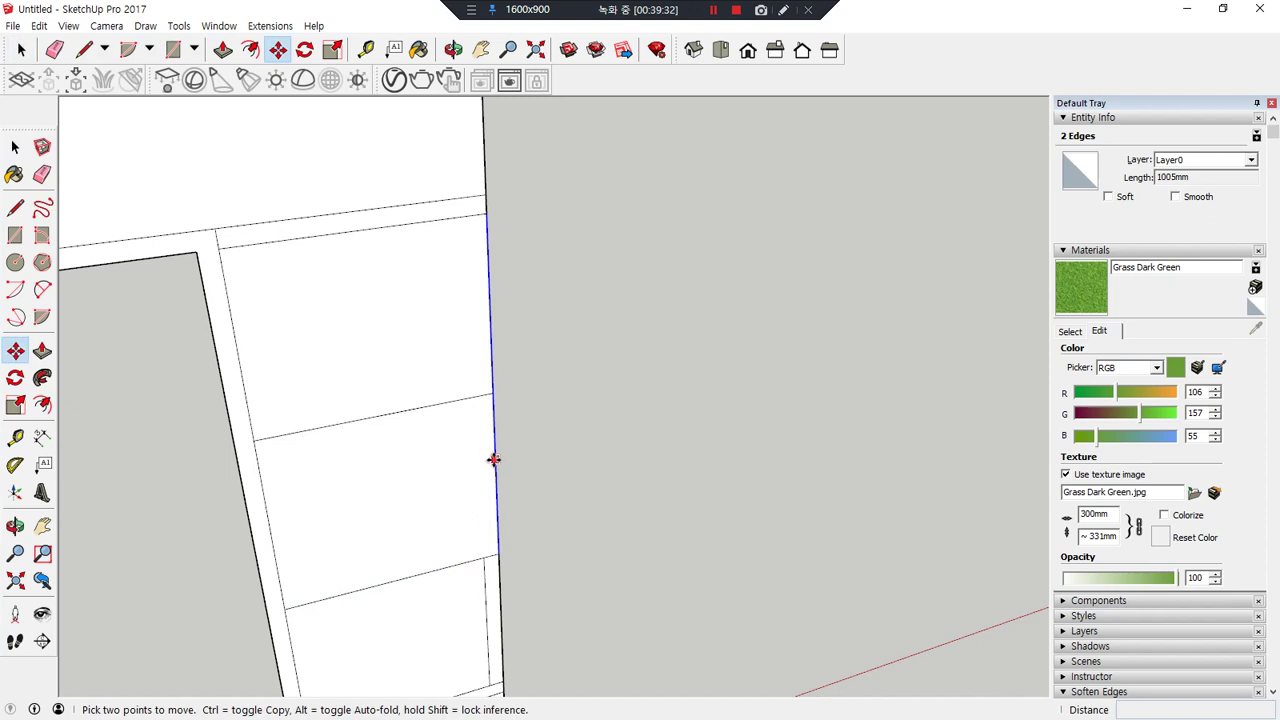
{"action": "left_click", "coordinate": [495, 460]}
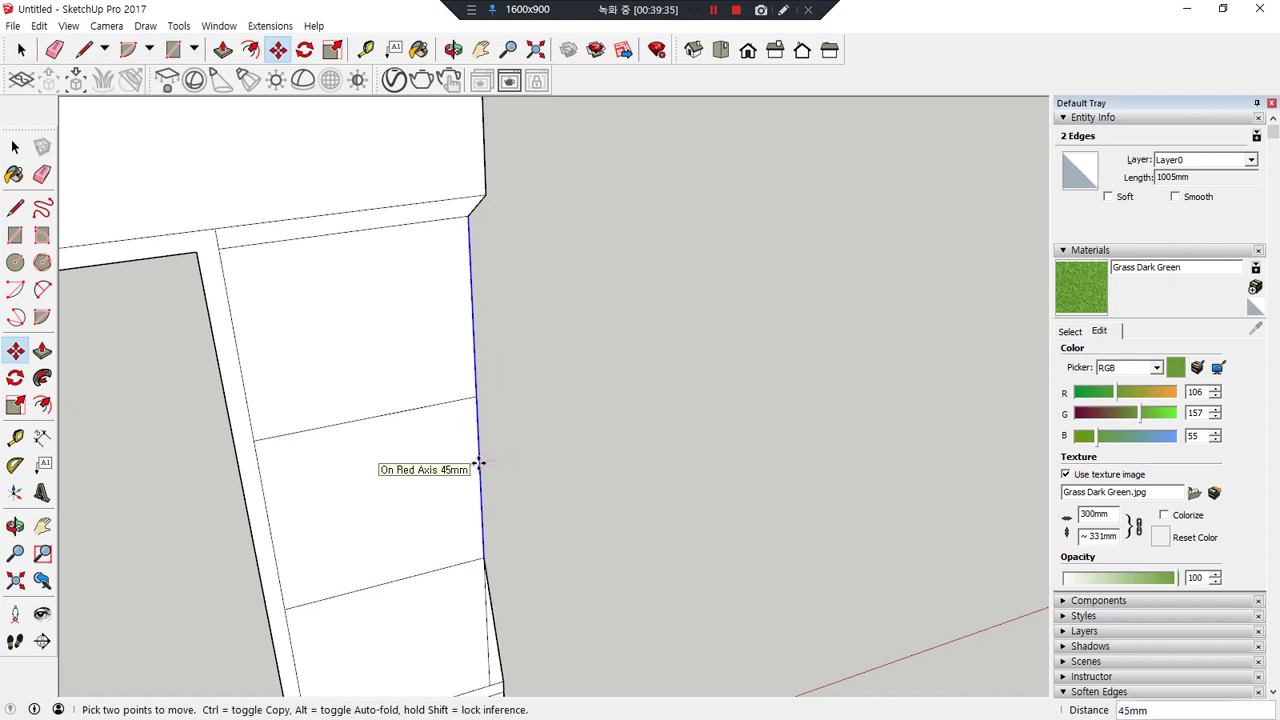
{"action": "key", "text": "ctrl"}
{"action": "left_click", "coordinate": [478, 465]}
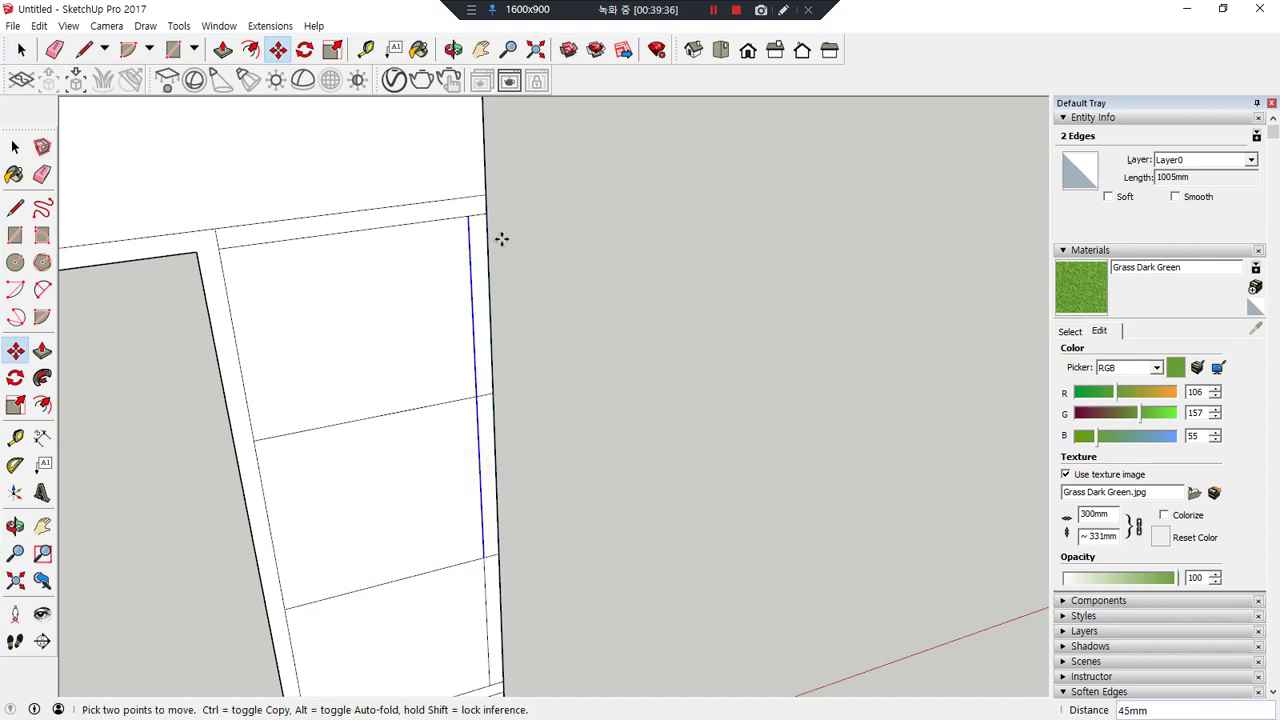
- Erase the leftover stubs crossing the frame members at the sidelight's top corner, lowest divider and base
{"action": "scroll", "coordinate": [466, 209], "scroll_direction": "up", "scroll_amount": 2}
{"action": "key", "text": "e"}
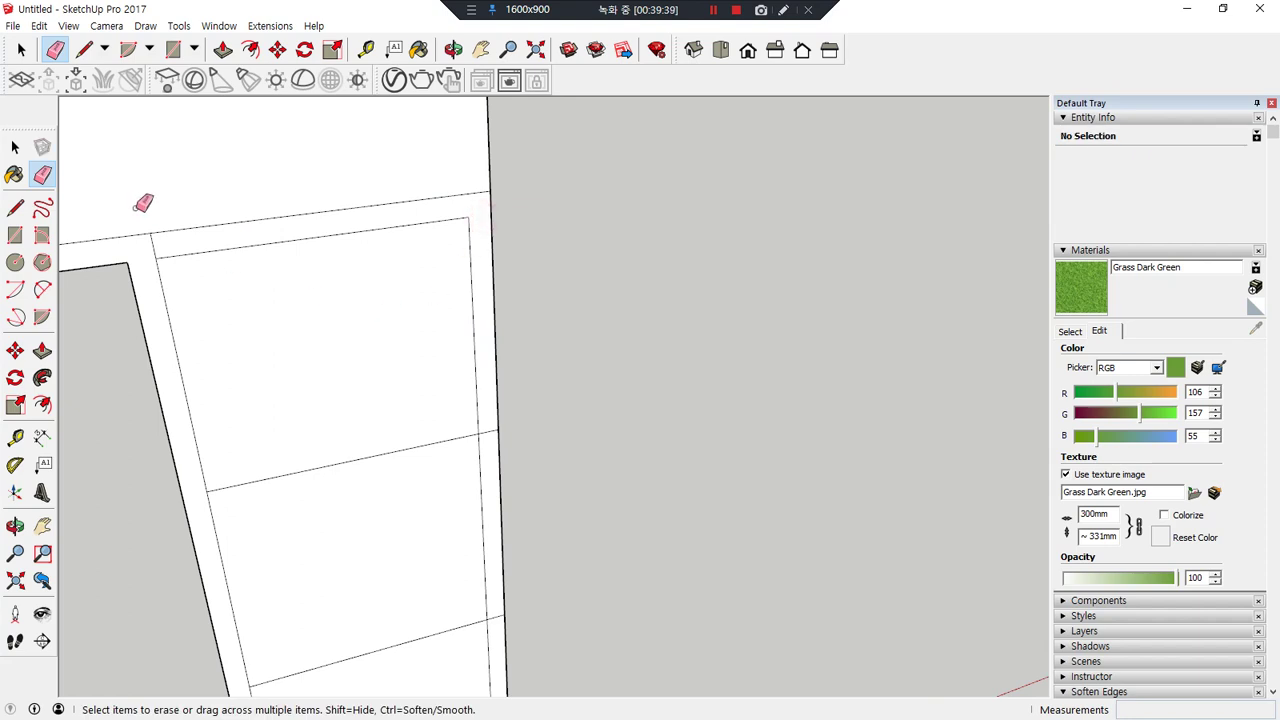
{"action": "scroll", "coordinate": [417, 574], "scroll_direction": "down", "scroll_amount": 3}
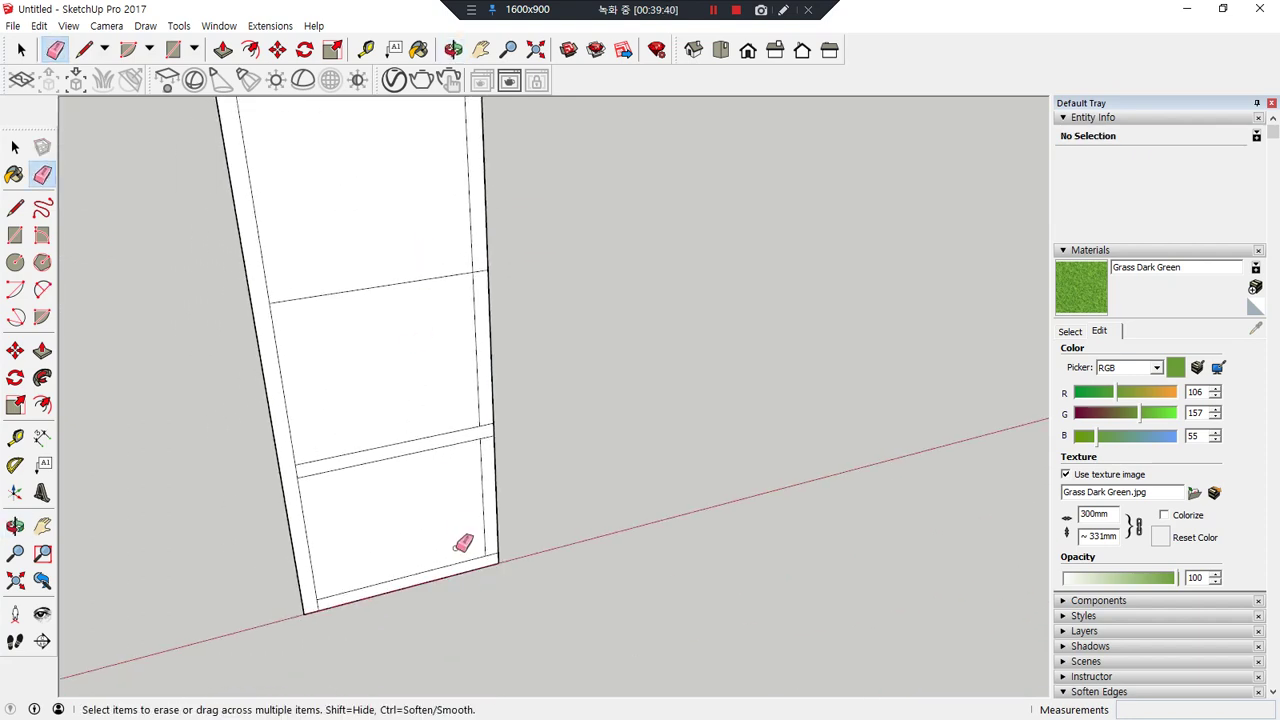
{"action": "scroll", "coordinate": [463, 542], "scroll_direction": "up", "scroll_amount": 2}
{"action": "left_click_drag", "start_coordinate": [506, 368], "coordinate": [508, 528]}
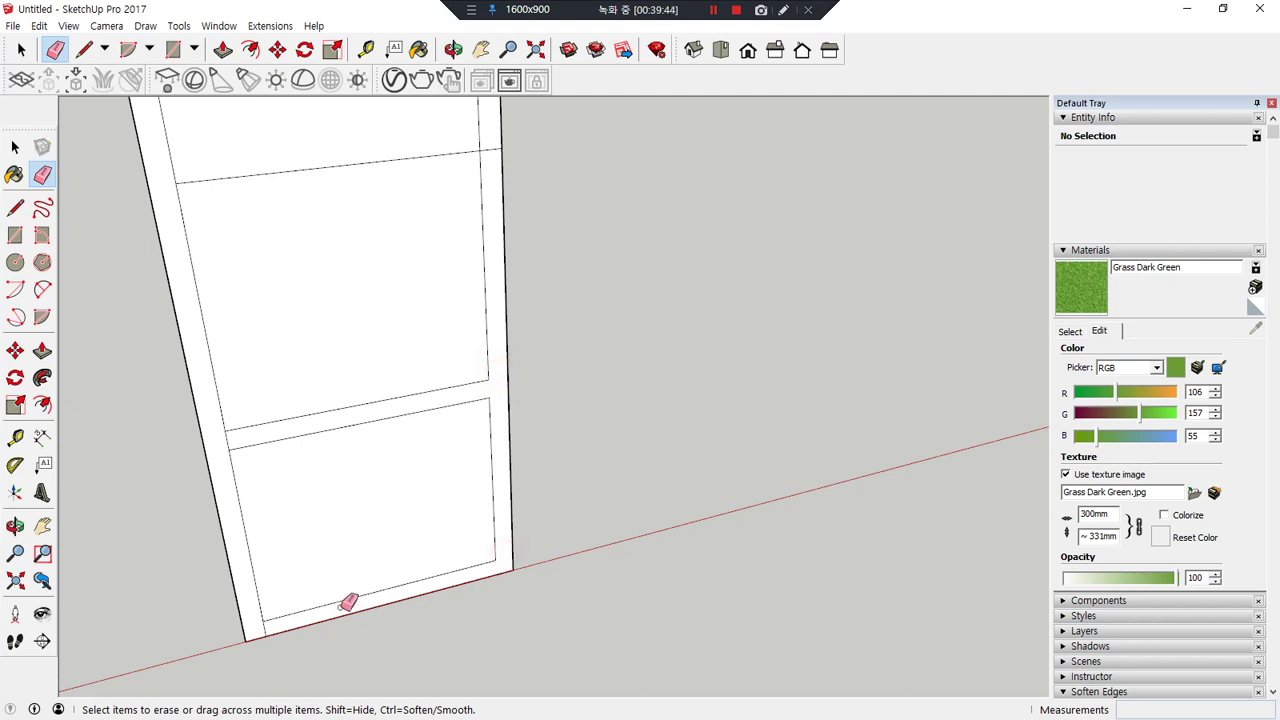
{"action": "left_click", "coordinate": [226, 440]}
- Erase the ends of the two upper divider lines that cross the sidelight's new outer frame member
{"action": "scroll", "coordinate": [312, 298], "scroll_direction": "down", "scroll_amount": 1}
{"action": "middle_click_drag", "start_coordinate": [312, 298], "coordinate": [428, 474]}
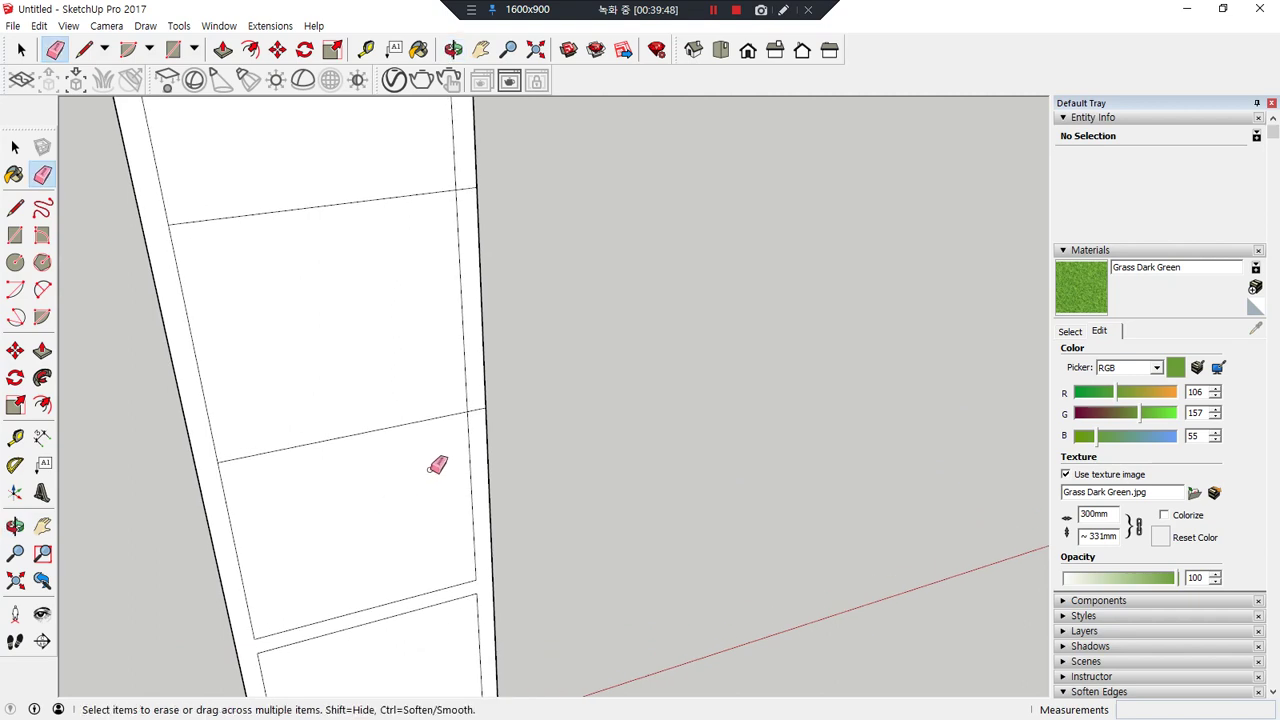
{"action": "scroll", "coordinate": [413, 342], "scroll_direction": "down", "scroll_amount": 1}
{"action": "scroll", "coordinate": [430, 305], "scroll_direction": "up", "scroll_amount": 1}
{"action": "scroll", "coordinate": [447, 257], "scroll_direction": "down", "scroll_amount": 3}
{"action": "middle_click_drag", "start_coordinate": [447, 220], "coordinate": [446, 291]}
{"action": "scroll", "coordinate": [446, 291], "scroll_direction": "up", "scroll_amount": 2}
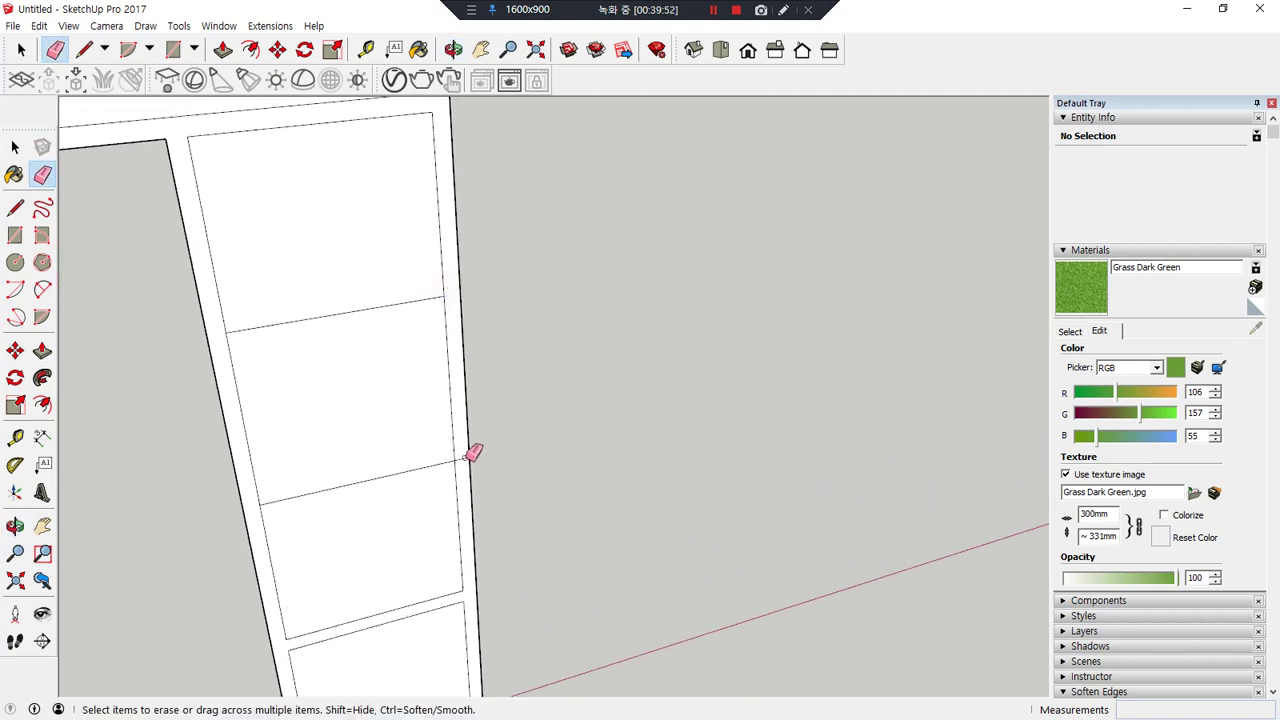
{"action": "scroll", "coordinate": [360, 515], "scroll_direction": "up", "scroll_amount": 2}
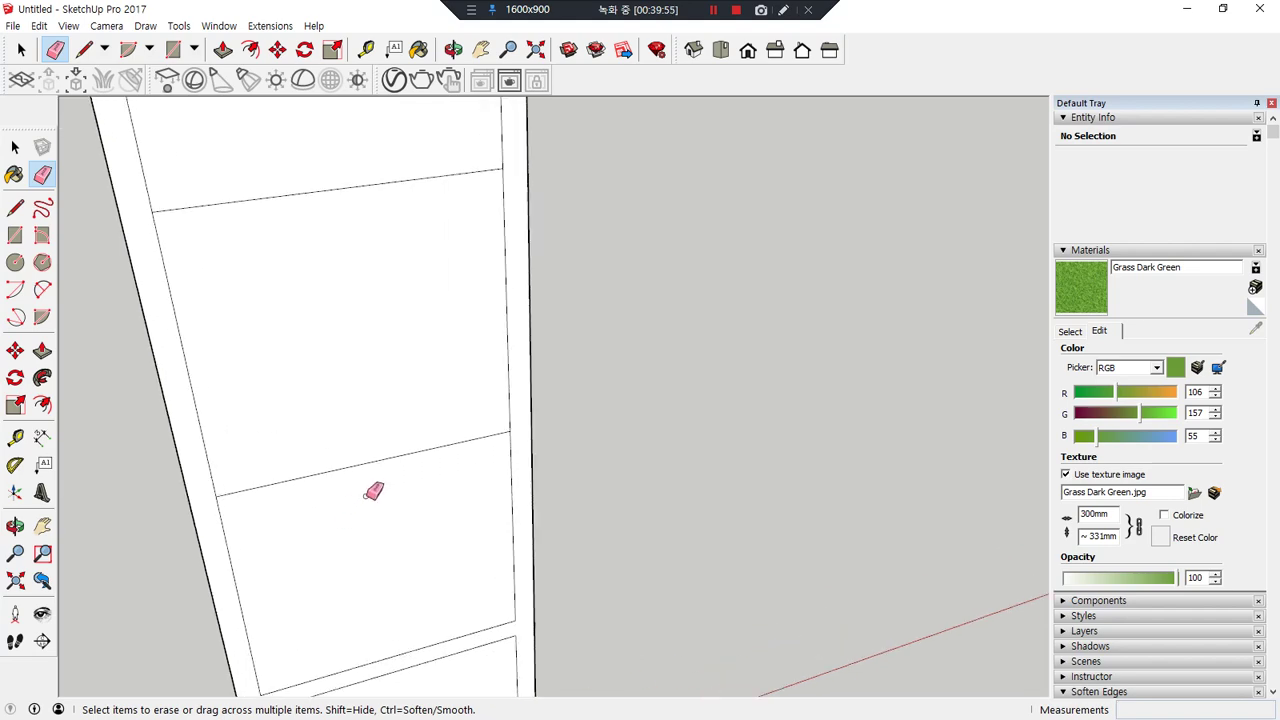
- Copy the sidelight's middle divider line 45/2 mm downward
{"action": "key", "text": "m"}
{"action": "left_click", "coordinate": [357, 357]}
{"action": "scroll", "coordinate": [357, 357], "scroll_direction": "down", "scroll_amount": 1}
{"action": "scroll", "coordinate": [376, 413], "scroll_direction": "up", "scroll_amount": 3}
{"action": "scroll", "coordinate": [390, 457], "scroll_direction": "down", "scroll_amount": 2}
{"action": "scroll", "coordinate": [390, 457], "scroll_direction": "up", "scroll_amount": 1}
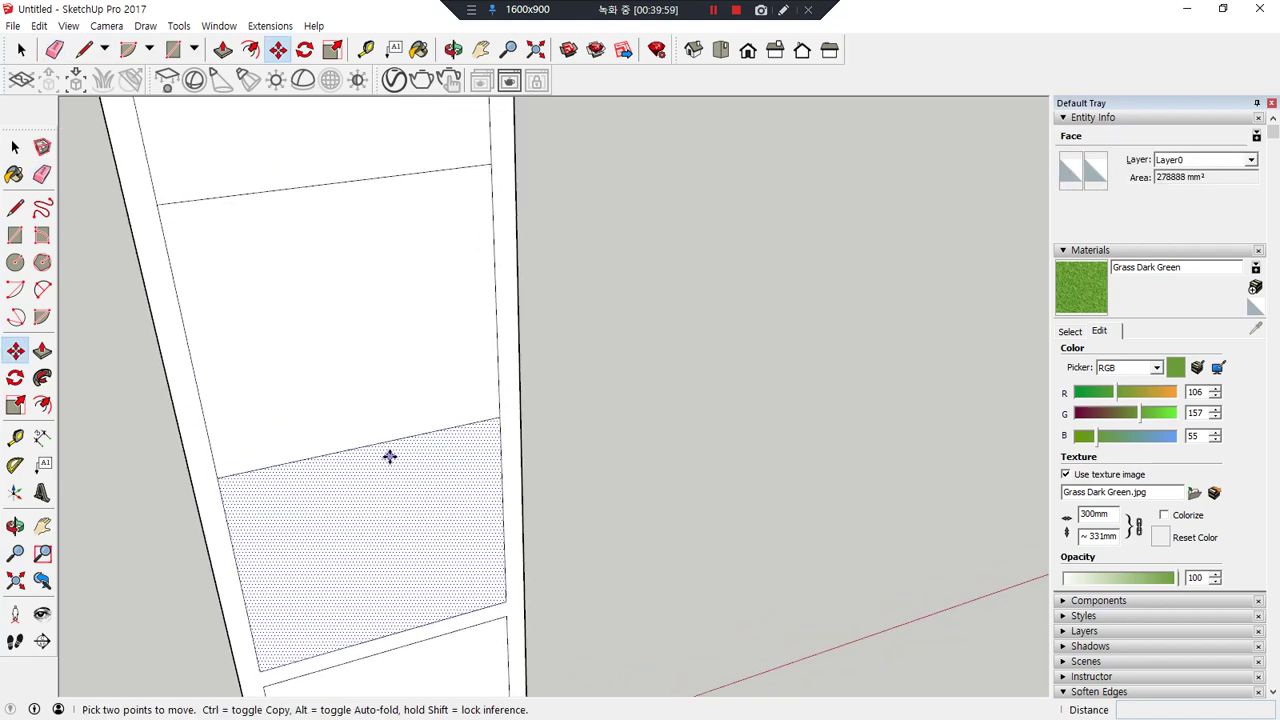
{"action": "key", "text": "ctrl"}
{"action": "left_click", "coordinate": [382, 447]}
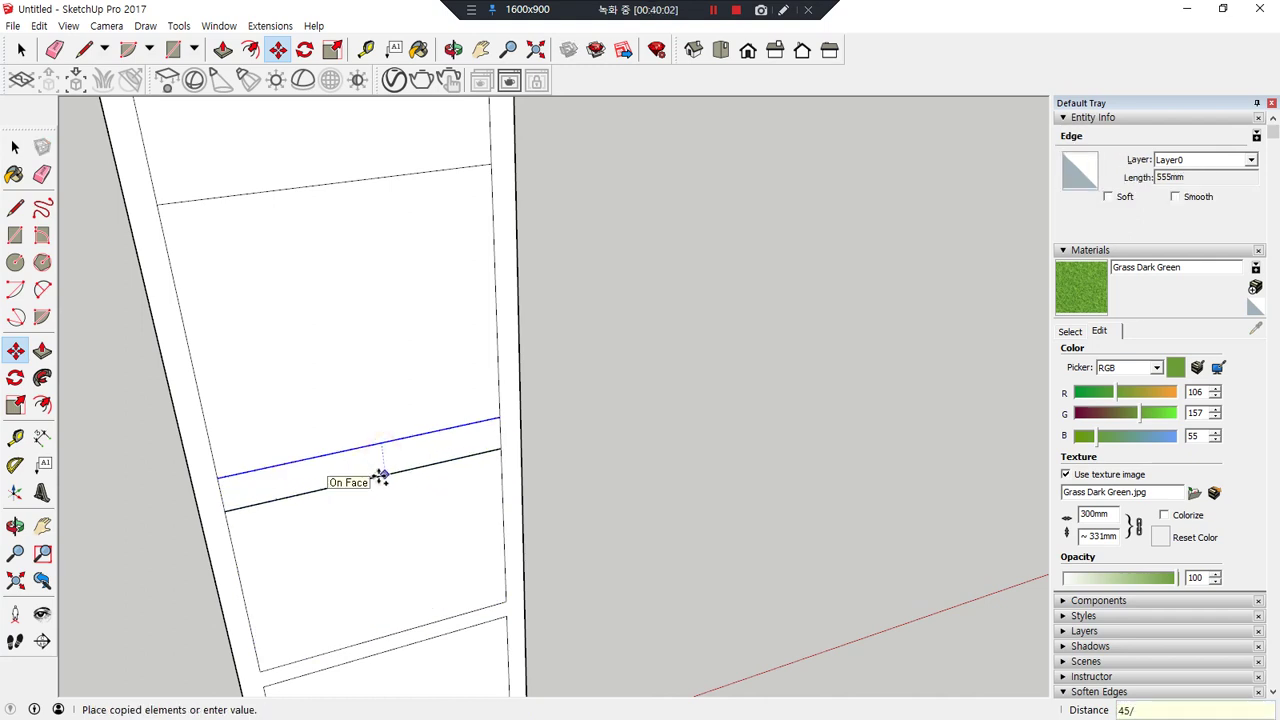
{"action": "type", "text": "45/2"}
{"action": "key", "text": "Return"}
- Copy the lowered line 45 mm upward, and erase the original middle divider and the short segments joining the copies
{"action": "scroll", "coordinate": [380, 449], "scroll_direction": "up", "scroll_amount": 1}
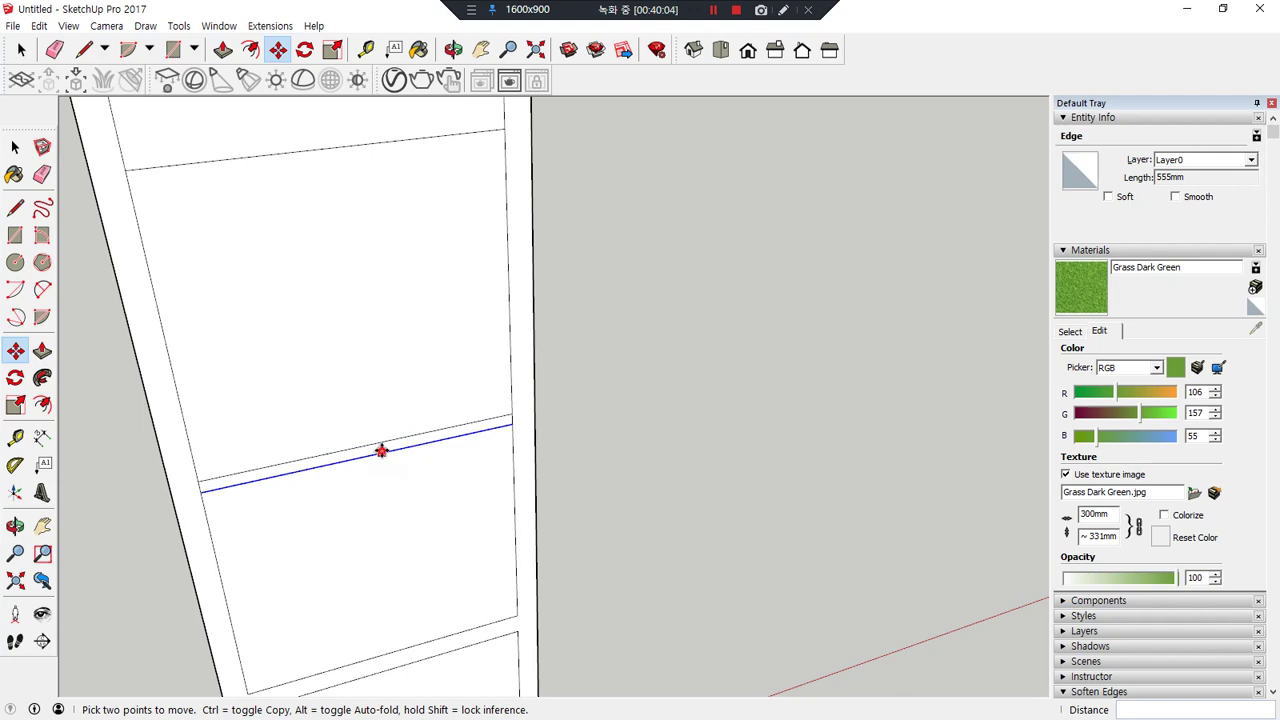
{"action": "key", "text": "ctrl"}
{"action": "left_click", "coordinate": [380, 449]}
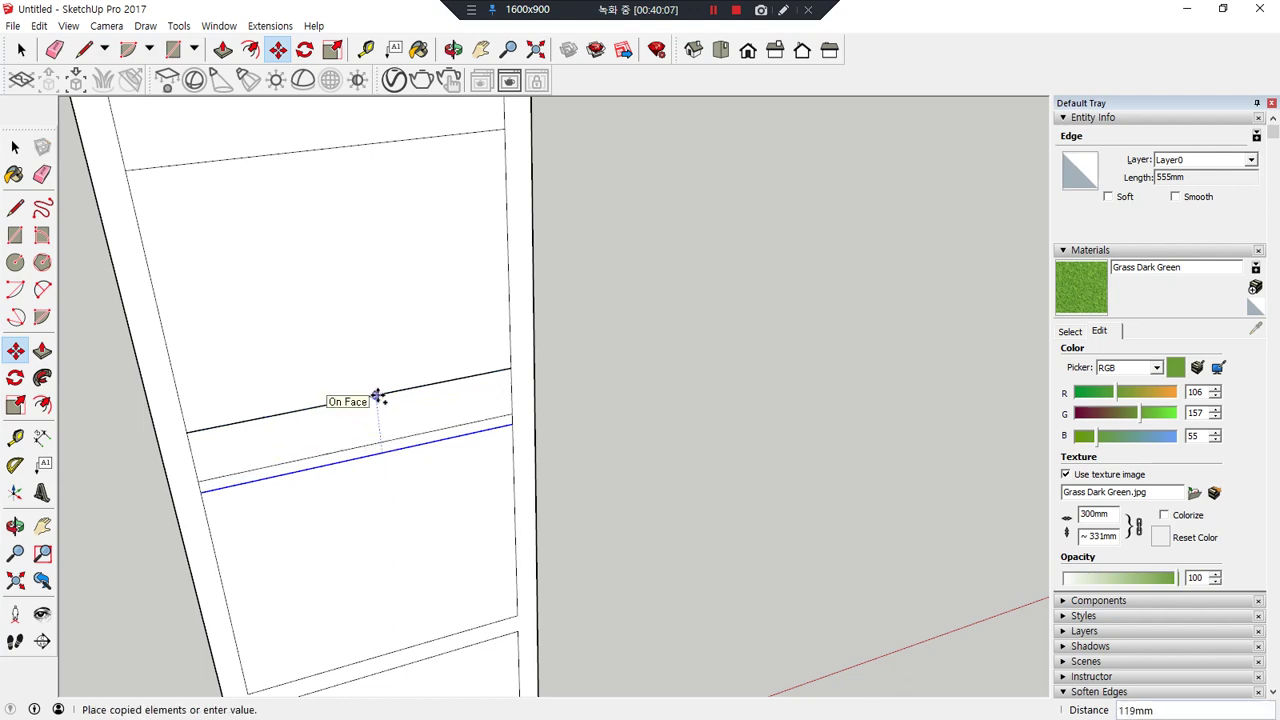
{"action": "type", "text": "45"}
{"action": "key", "text": "Return"}
{"action": "key", "text": "space"}
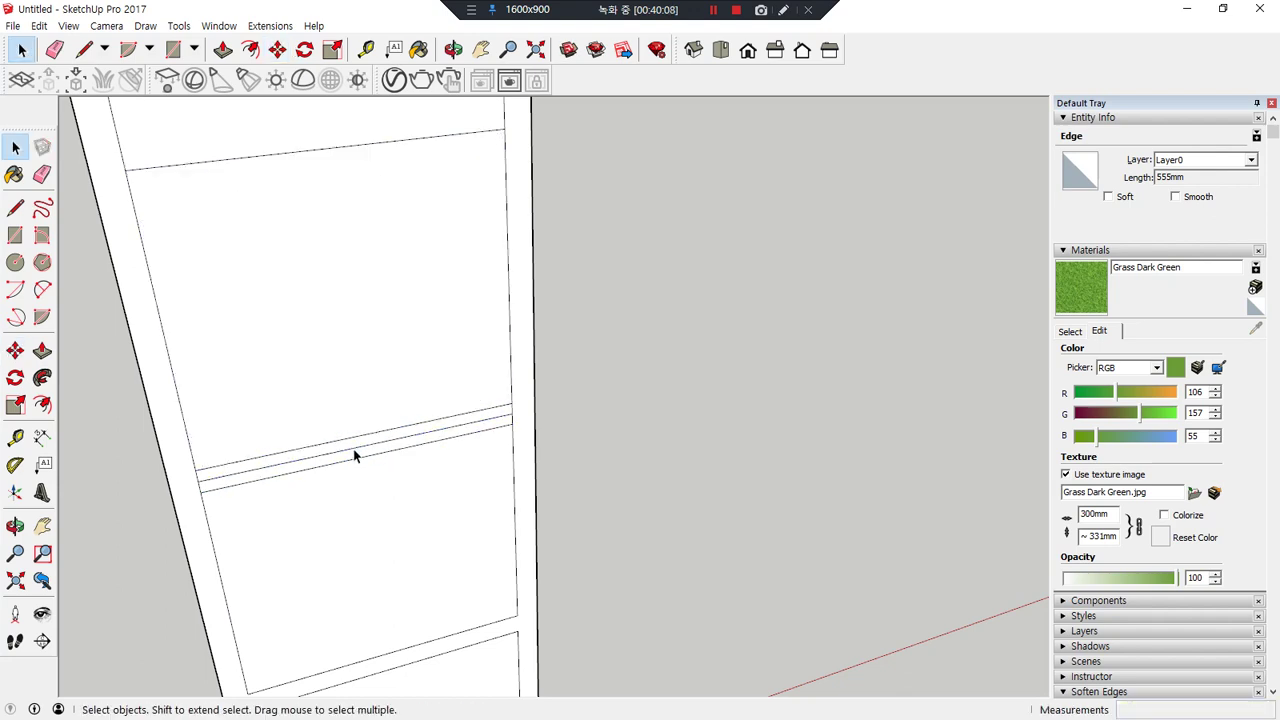
{"action": "key", "text": "e"}
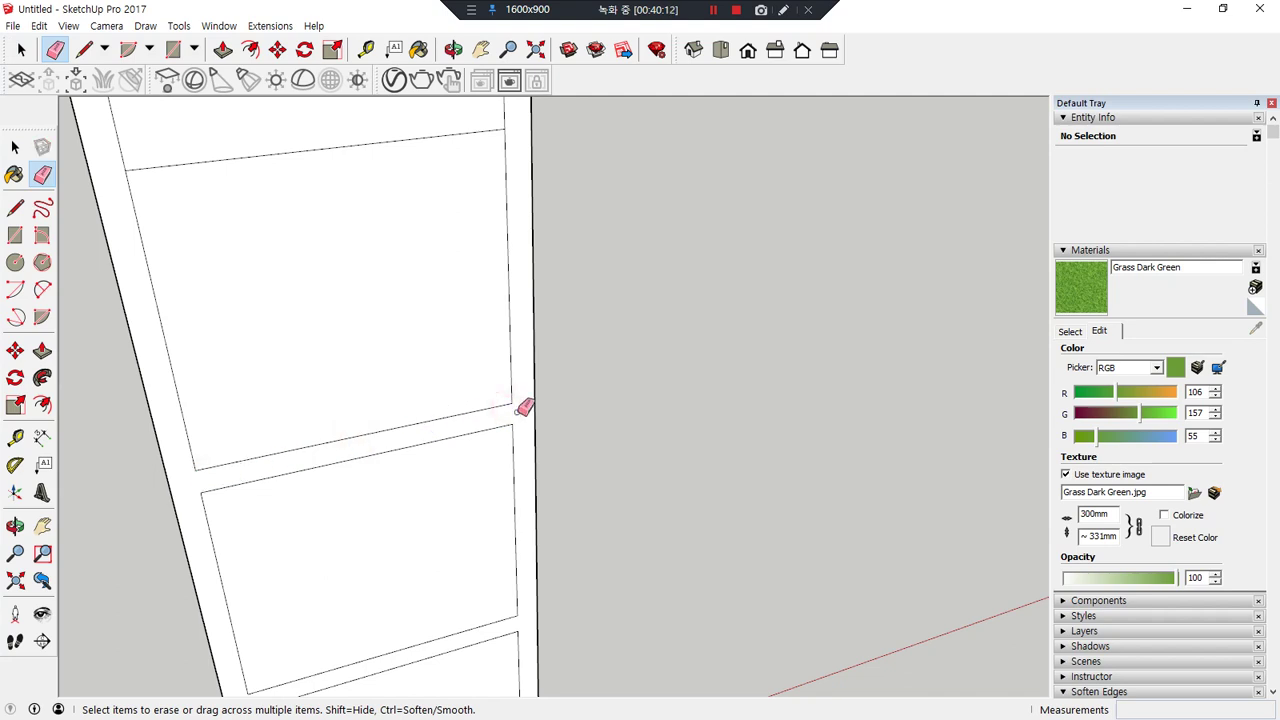
- Copy the sidelight's uppermost divider line downward by half the 45 mm member width
{"action": "scroll", "coordinate": [390, 306], "scroll_direction": "down", "scroll_amount": 1}
{"action": "middle_click_drag", "start_coordinate": [335, 236], "coordinate": [348, 502], "text": "shift"}
{"action": "key", "text": "space"}
{"action": "left_click", "coordinate": [358, 434]}
{"action": "left_click", "coordinate": [358, 437]}
{"action": "key", "text": "m"}
{"action": "left_click", "coordinate": [358, 439]}
{"action": "key", "text": "ctrl"}
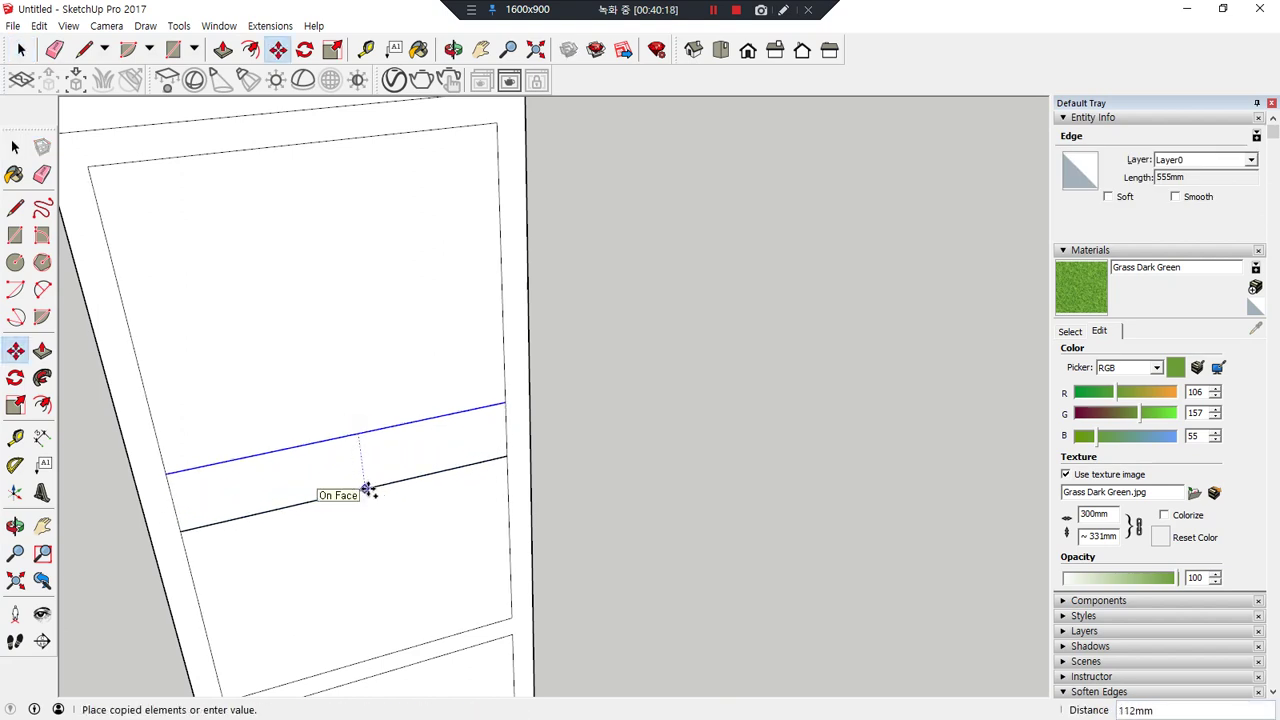
{"action": "key", "text": "Return"}
- Copy the lowered uppermost line 45 mm upward, and erase the original divider and the short segments beside it
{"action": "left_click", "coordinate": [360, 440]}
{"action": "key", "text": "ctrl"}
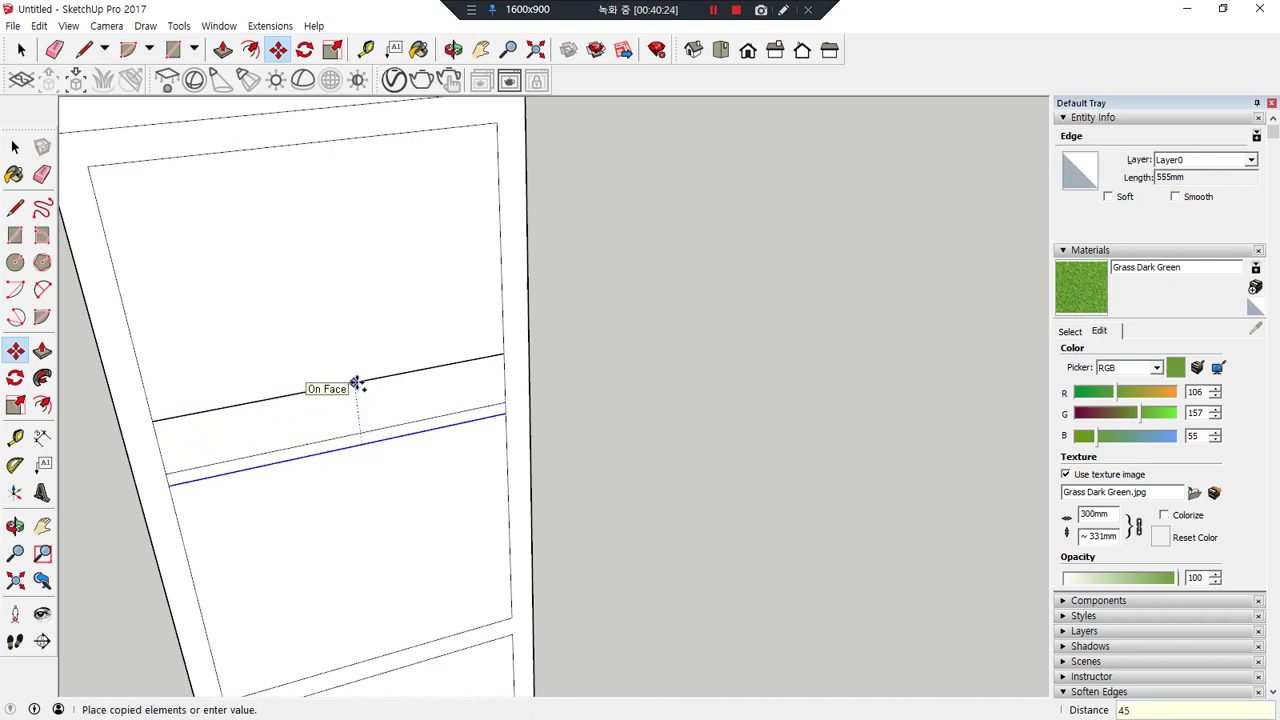
{"action": "key", "text": "Return"}
{"action": "key", "text": "e"}
{"action": "left_click", "coordinate": [222, 463]}
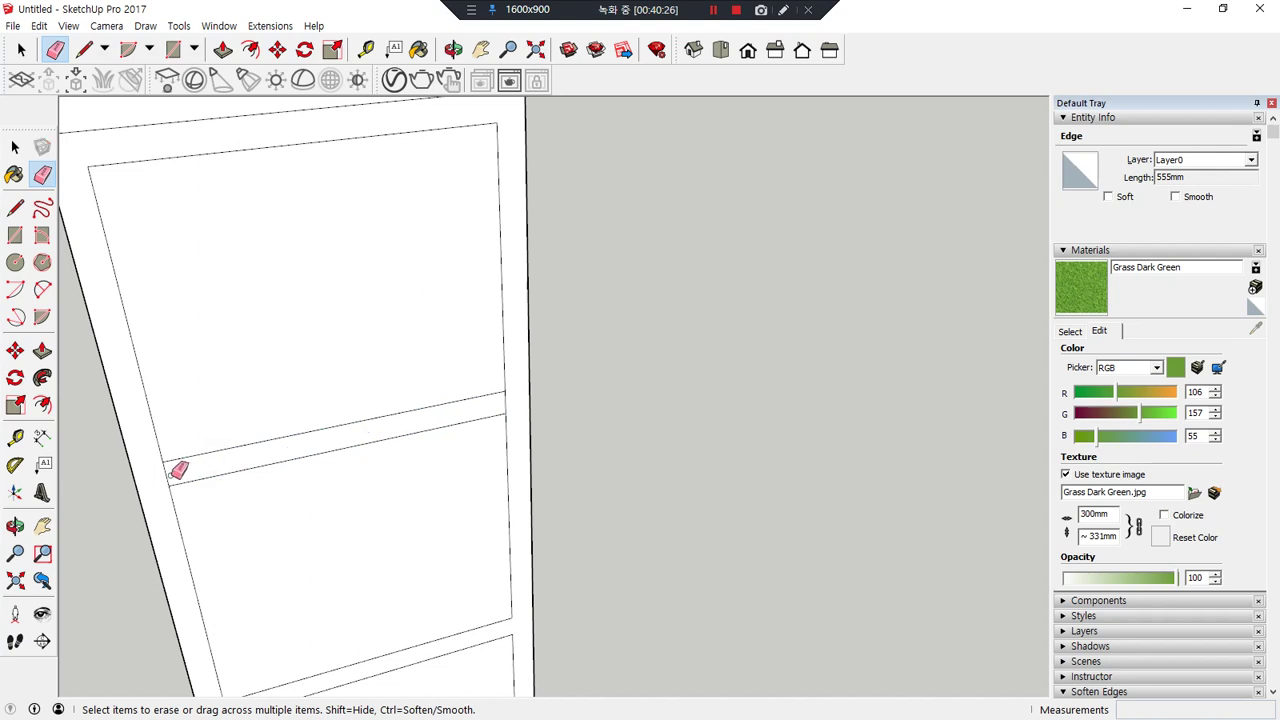
{"action": "scroll", "coordinate": [510, 405], "scroll_direction": "down", "scroll_amount": 4}
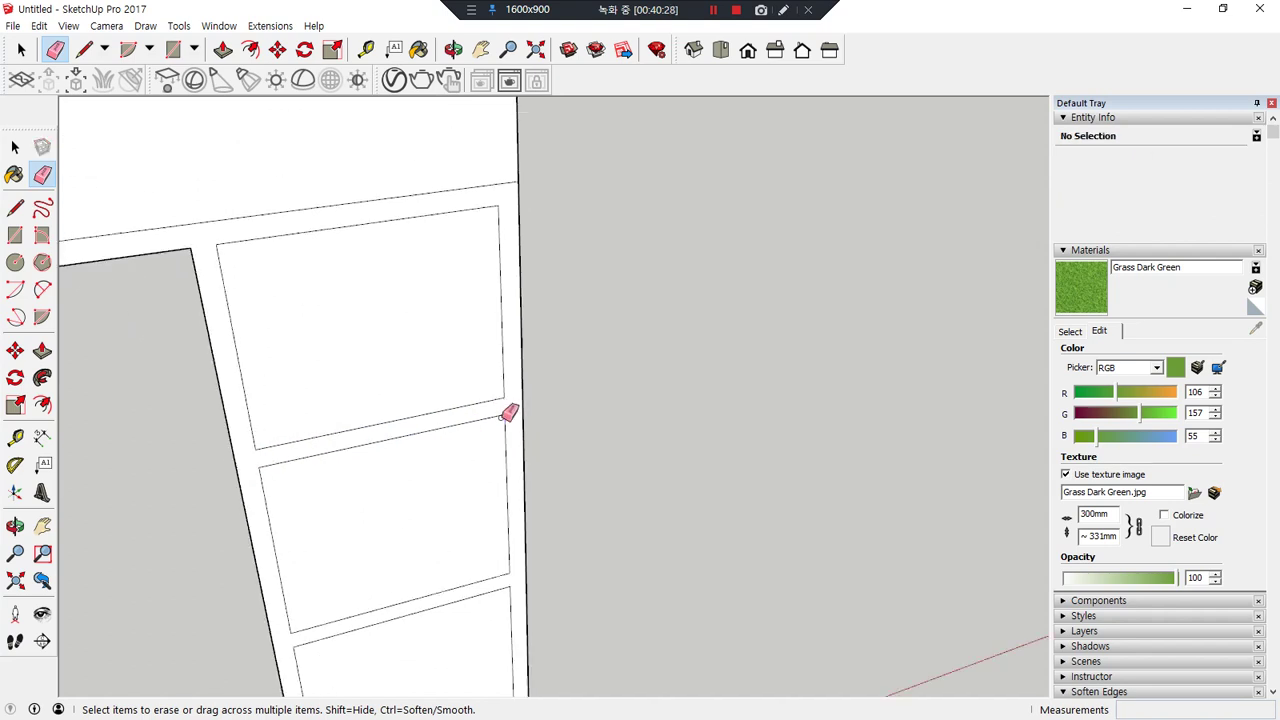
- Delete the four panel faces of the sidelight to leave open frames
{"action": "key", "text": "space"}
{"action": "left_click", "coordinate": [443, 373]}
{"action": "left_click", "coordinate": [450, 492]}
{"action": "key", "text": "Delete"}
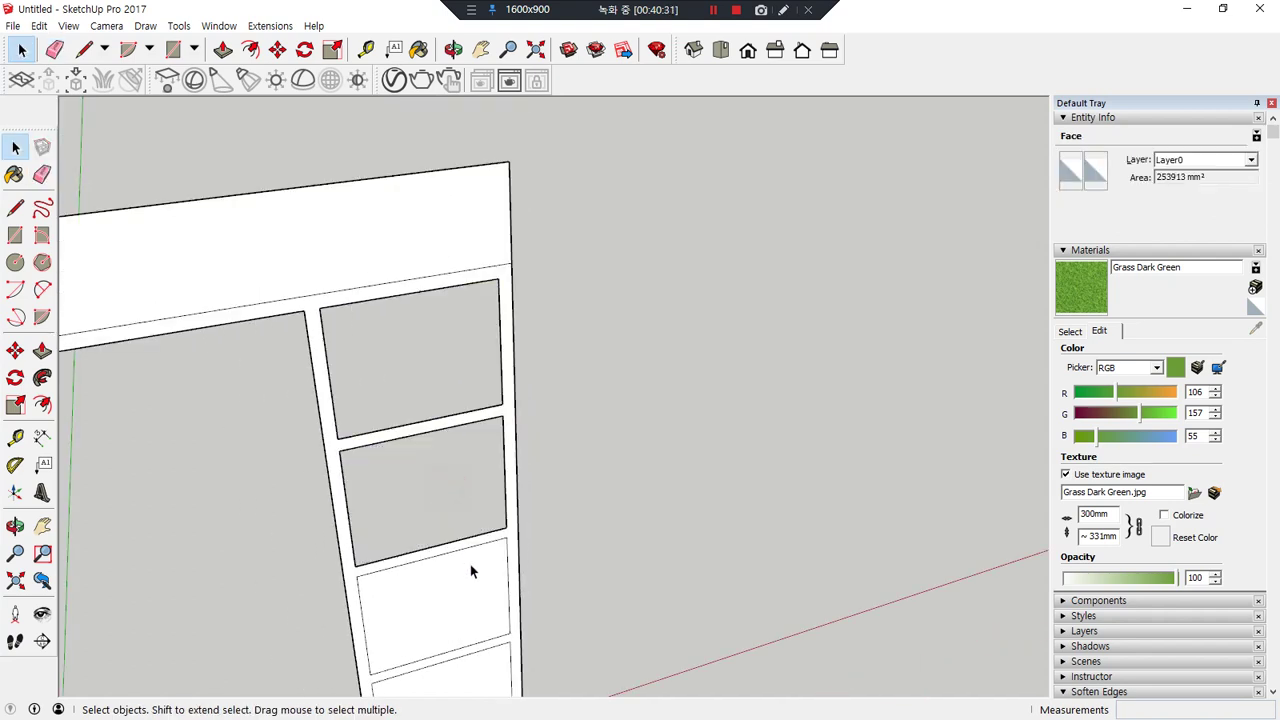
{"action": "left_click", "coordinate": [470, 564]}
{"action": "key", "text": "Delete"}
{"action": "left_click", "coordinate": [475, 666]}
{"action": "key", "text": "Delete"}
{"action": "scroll", "coordinate": [468, 557], "scroll_direction": "down", "scroll_amount": 2}
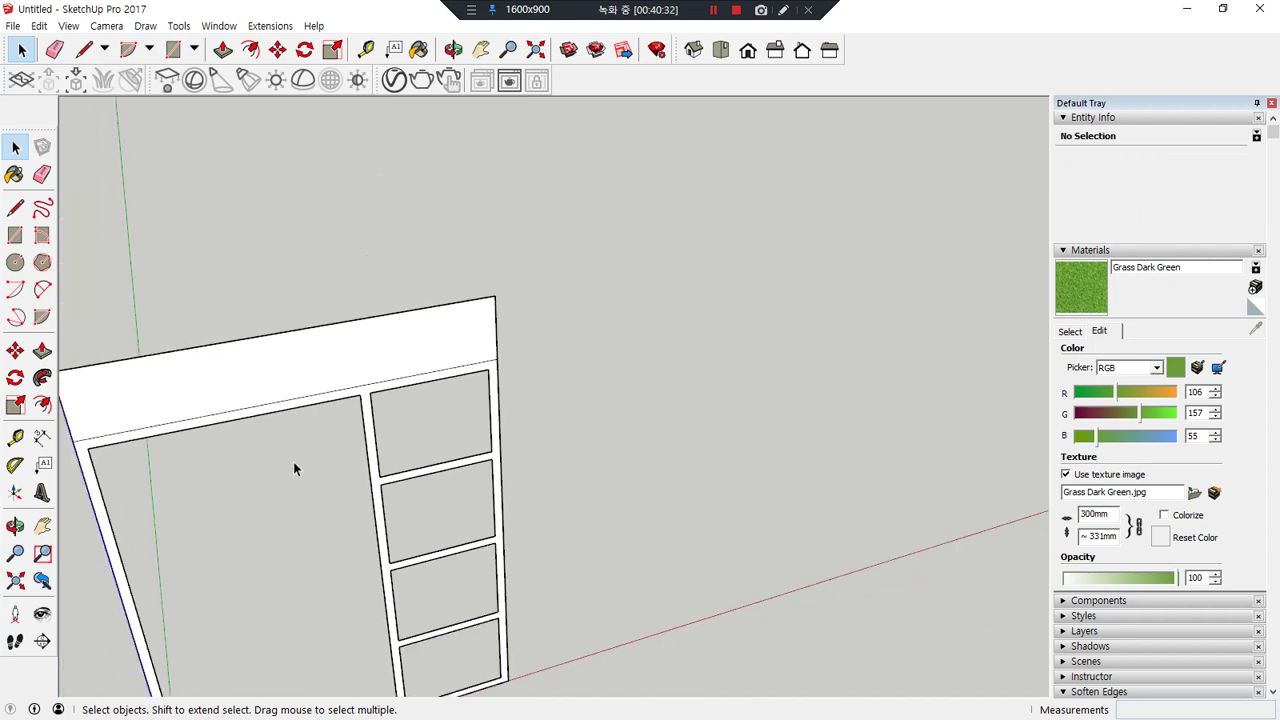
{"action": "middle_click_drag", "start_coordinate": [310, 465], "coordinate": [343, 297], "text": "shift"}
{"action": "scroll", "coordinate": [293, 208], "scroll_direction": "up", "scroll_amount": 1}
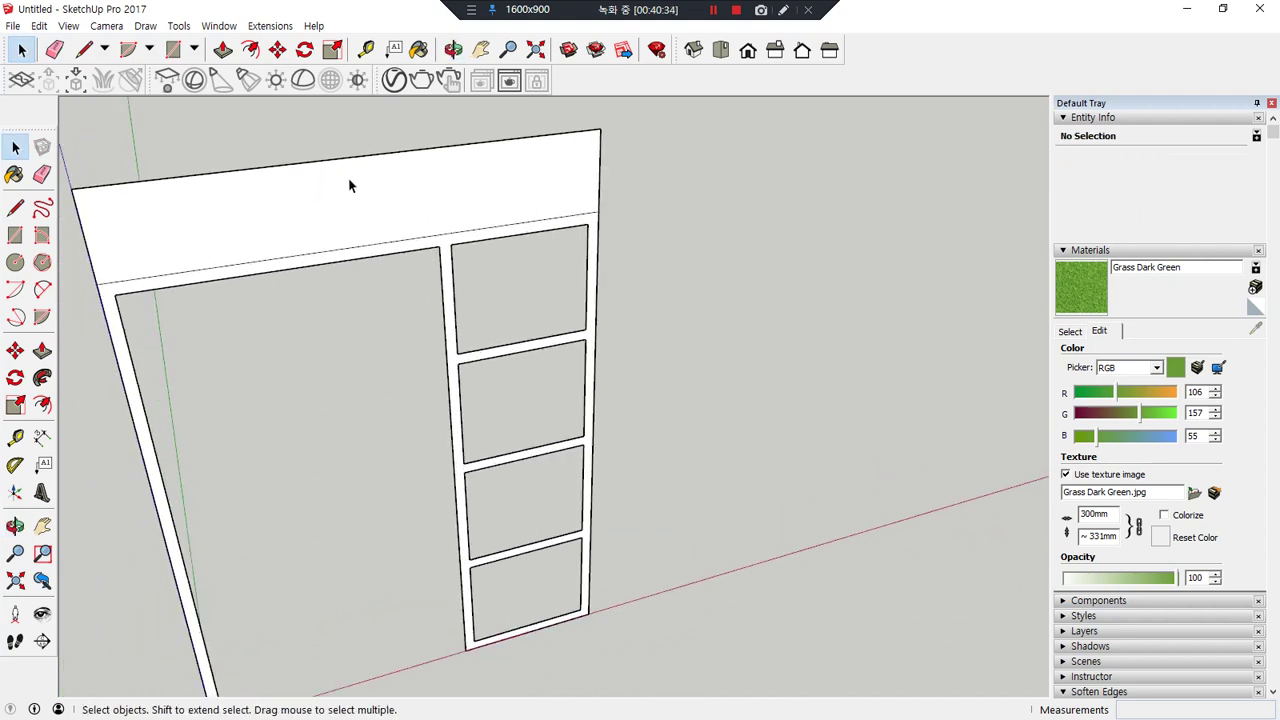
{"action": "left_click", "coordinate": [349, 183]}
{"action": "double_click", "coordinate": [355, 247]}
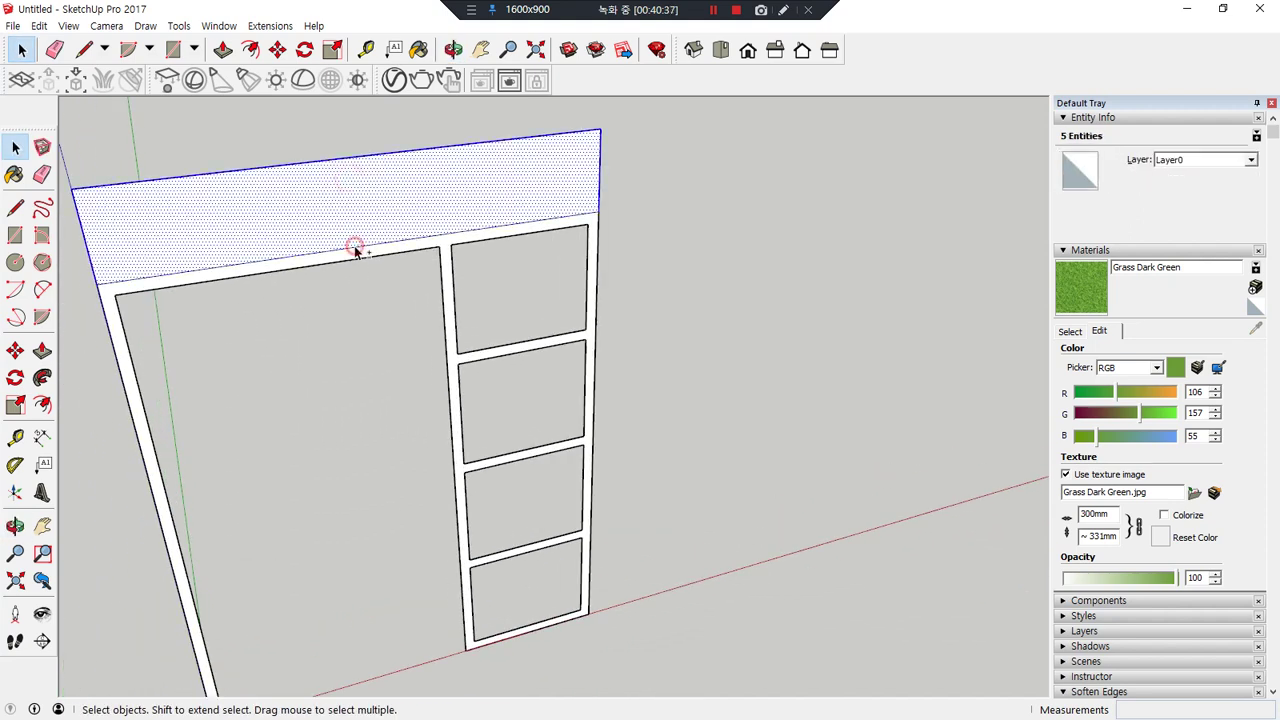
{"action": "key", "text": "f"}
{"action": "left_click", "coordinate": [347, 158]}
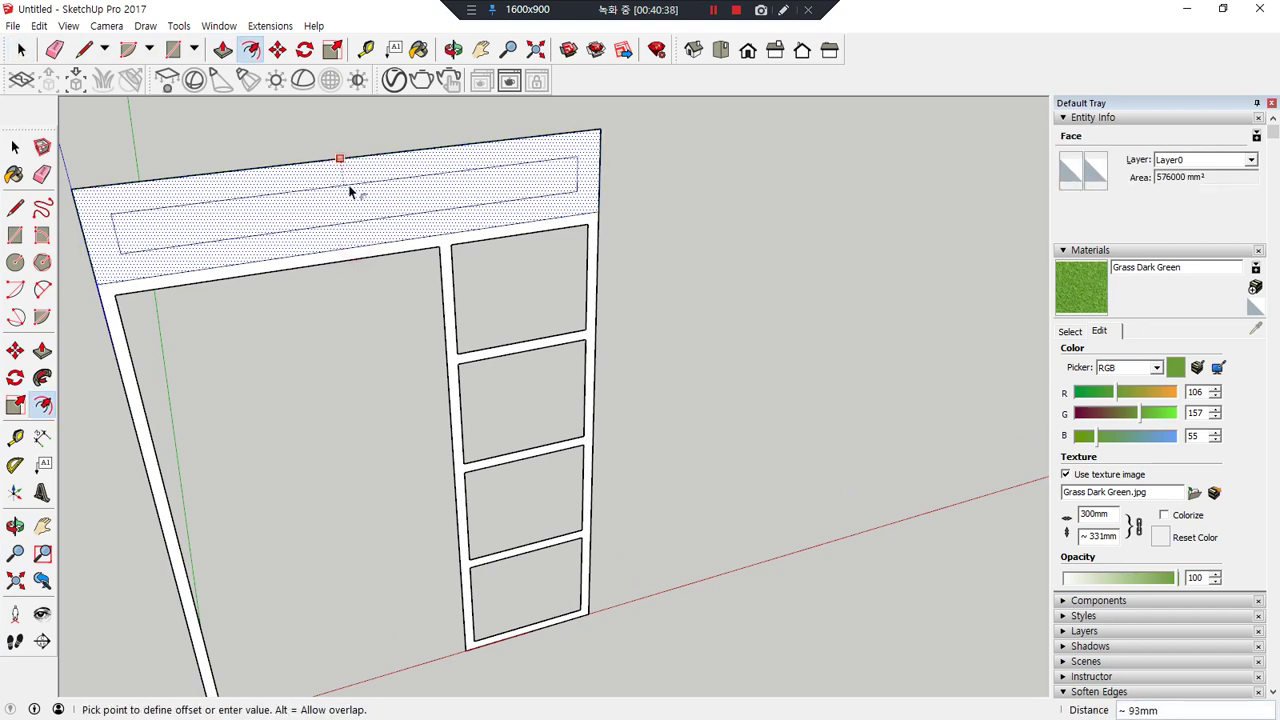
{"action": "key", "text": "Escape"}
{"action": "key", "text": "space"}
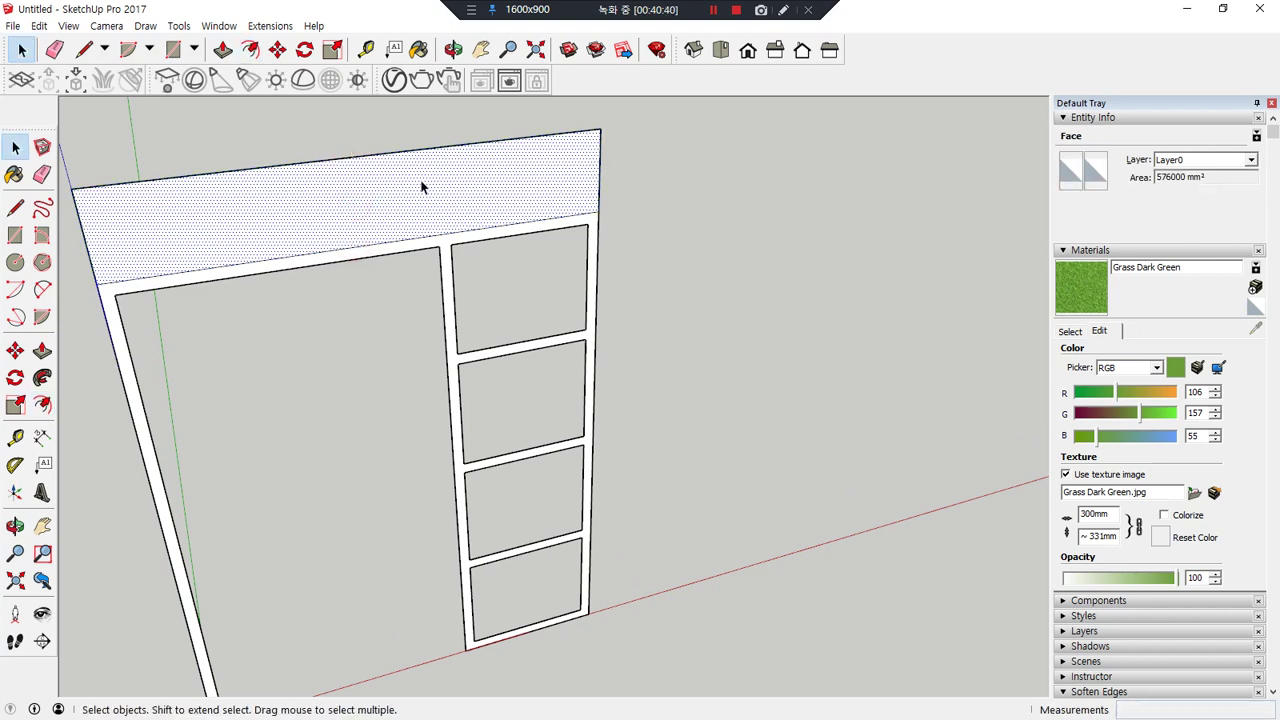
- Offset only the transom's upper edge and two side edges 45 mm inward
{"action": "double_click", "coordinate": [371, 203]}
{"action": "left_click", "coordinate": [349, 229], "text": "shift"}
{"action": "left_click", "coordinate": [341, 254], "text": "shift"}
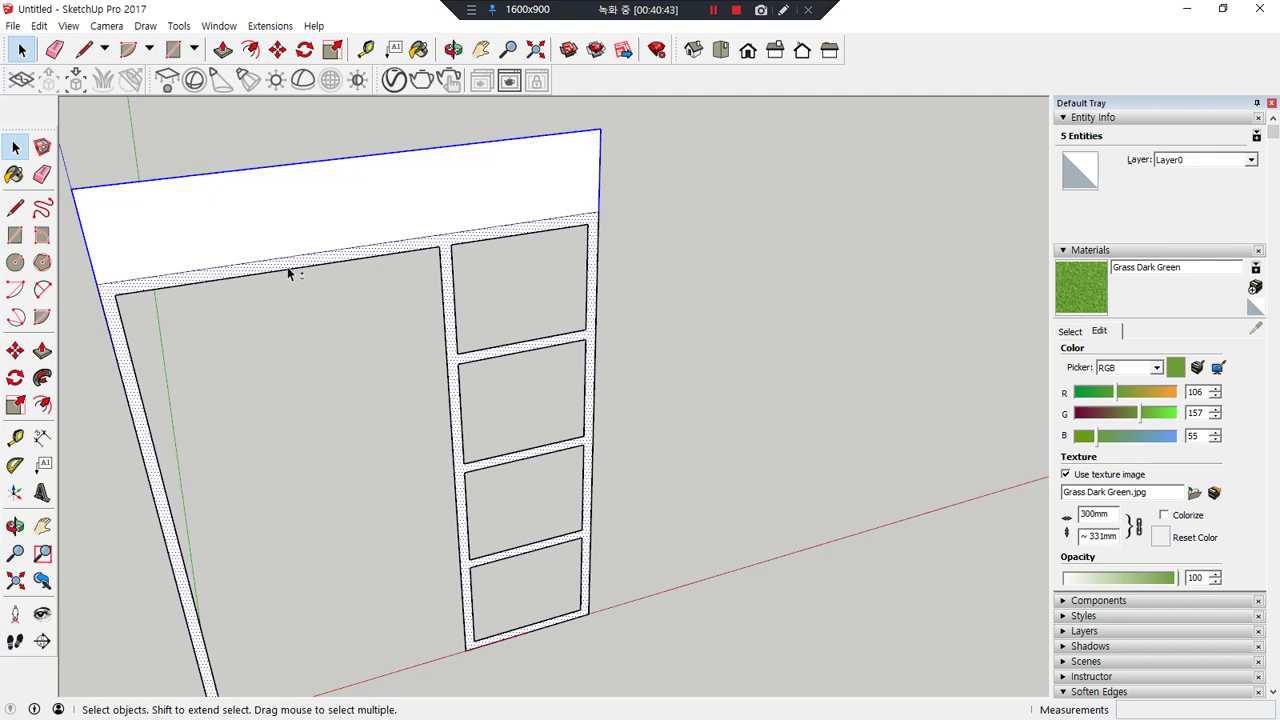
{"action": "left_click", "coordinate": [274, 271], "text": "shift"}
{"action": "key", "text": "f"}
{"action": "left_click", "coordinate": [345, 158]}
{"action": "type", "text": "45"}
{"action": "key", "text": "Return"}
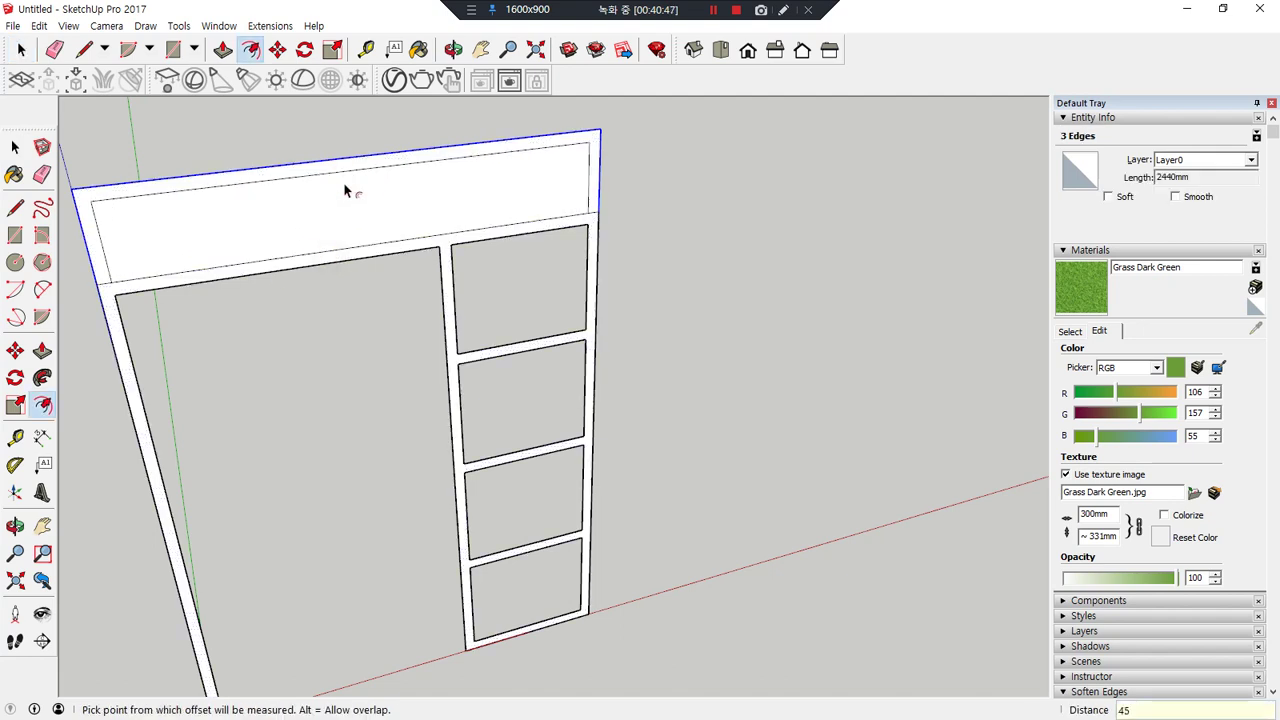
- Erase the short line stubs at both lower corners of the transom and delete the transom's inner face
{"action": "scroll", "coordinate": [96, 287], "scroll_direction": "up", "scroll_amount": 1}
{"action": "key", "text": "e"}
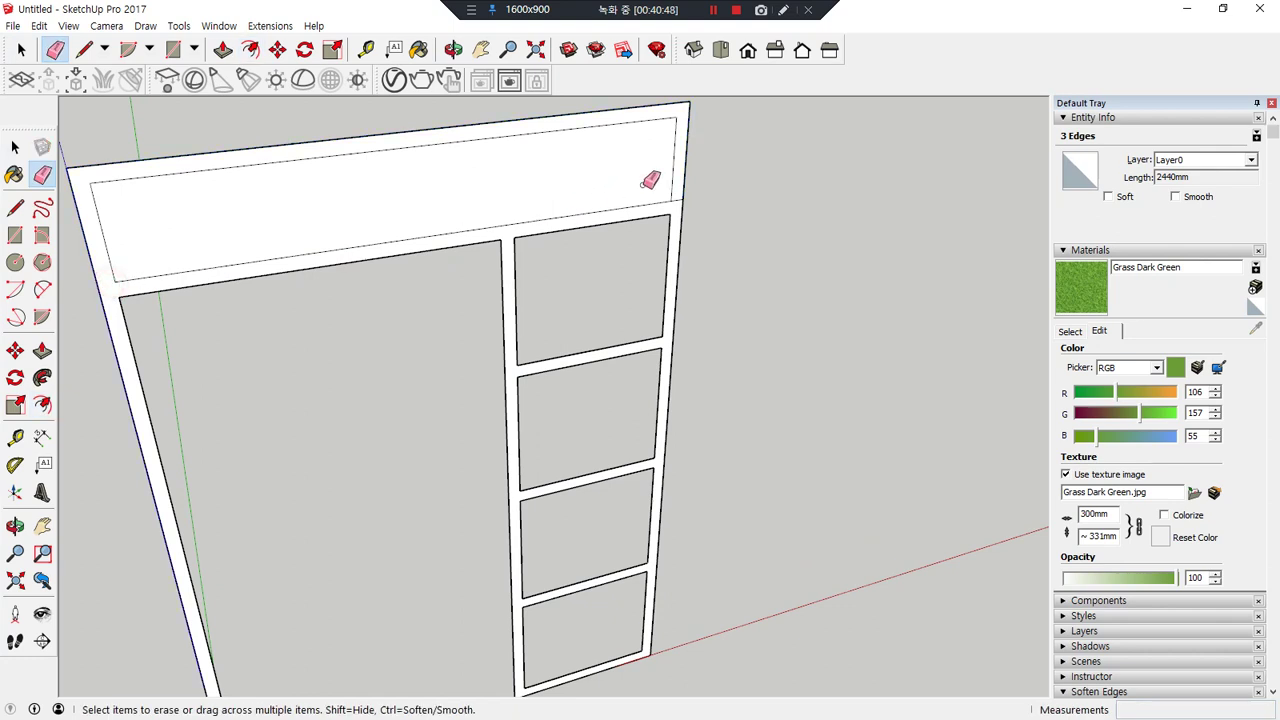
{"action": "scroll", "coordinate": [684, 196], "scroll_direction": "up", "scroll_amount": 1}
{"action": "scroll", "coordinate": [677, 249], "scroll_direction": "down", "scroll_amount": 3}
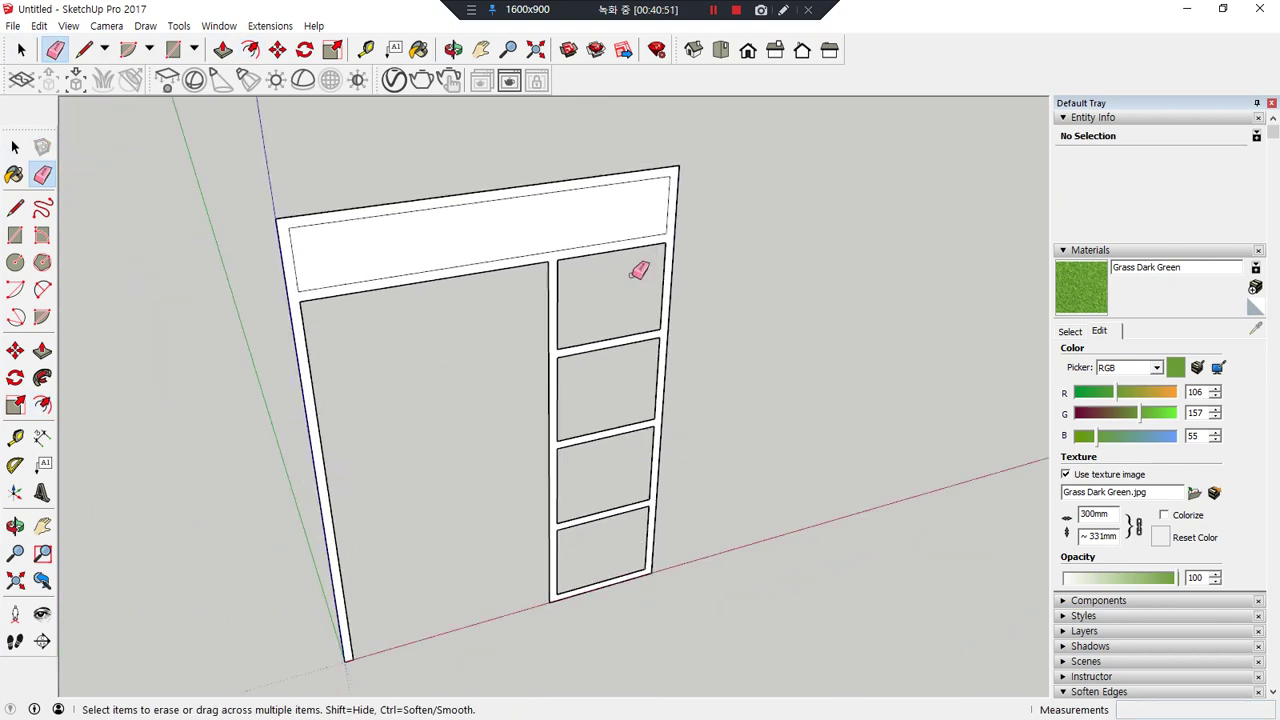
{"action": "key", "text": "space"}
{"action": "left_click", "coordinate": [500, 238]}
{"action": "key", "text": "Delete"}
- Push/Pull the whole door frame face to a depth of 150 mm
{"action": "key", "text": "p"}
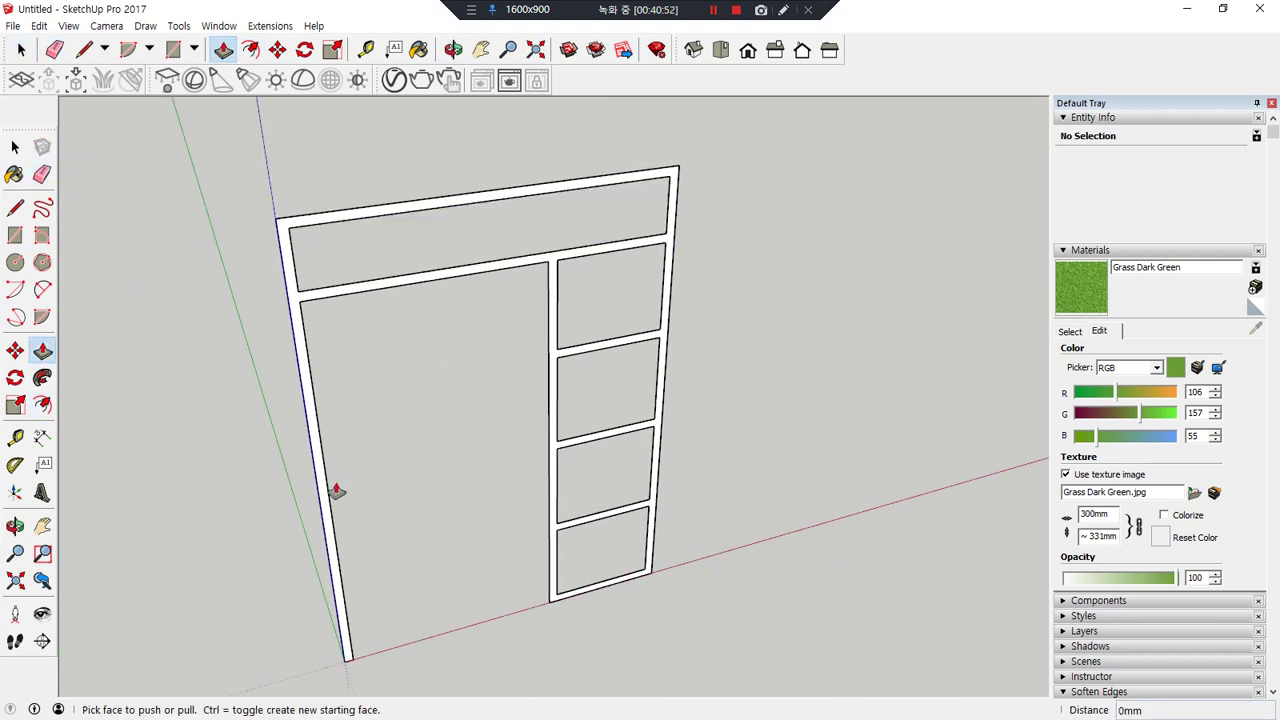
{"action": "left_click", "coordinate": [323, 480]}
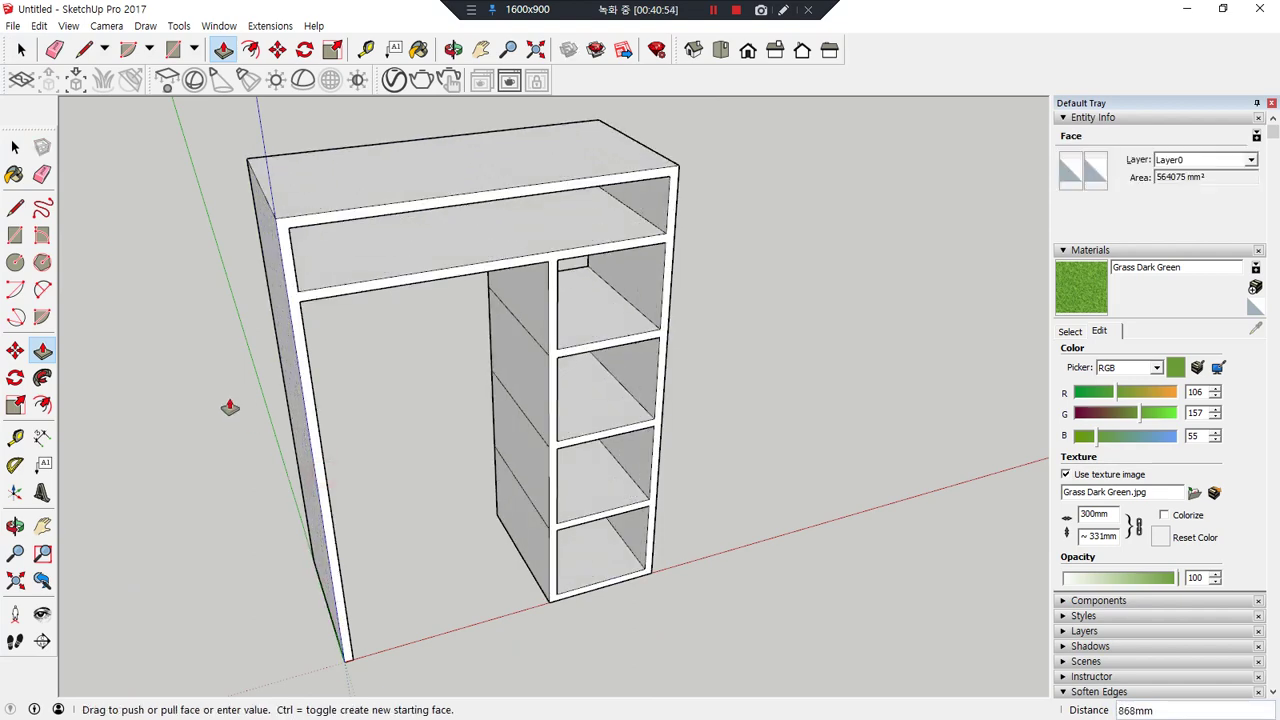
{"action": "middle_click_drag", "start_coordinate": [240, 403], "coordinate": [278, 364]}
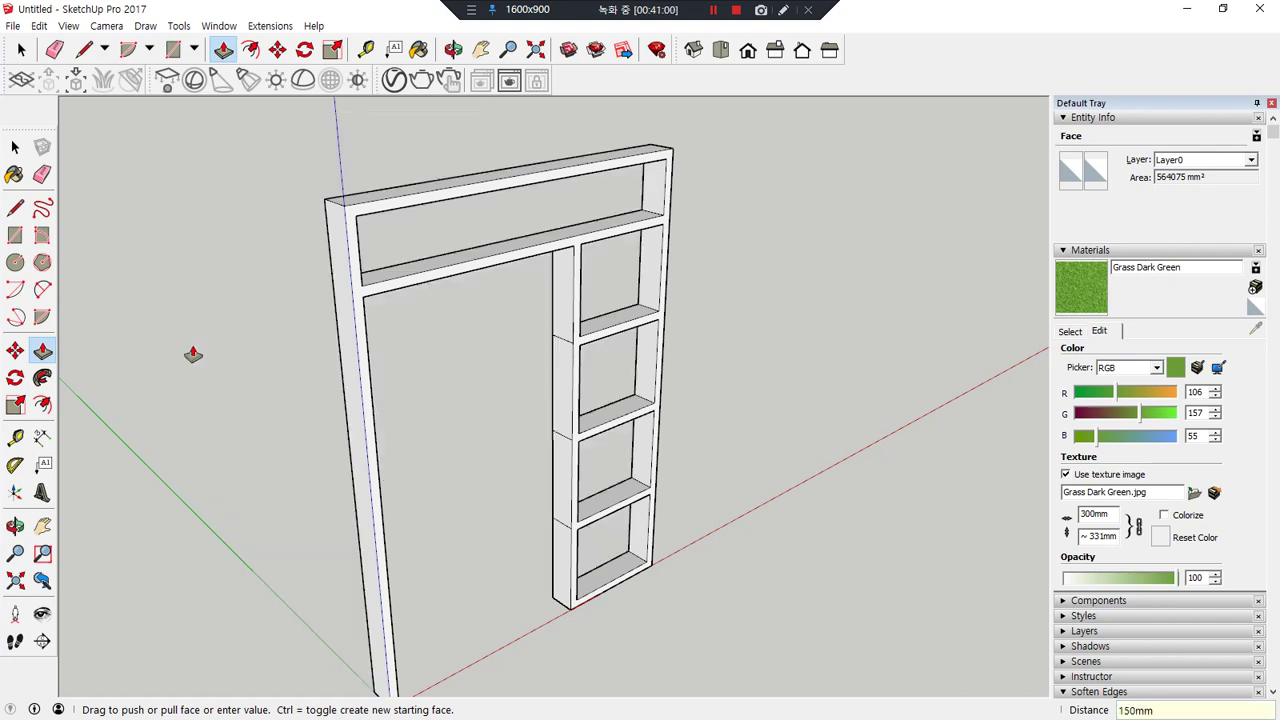
- Erase the leftover horizontal lines on the door-opening side of the sidelight post
{"action": "key", "text": "Escape"}
{"action": "scroll", "coordinate": [534, 374], "scroll_direction": "up", "scroll_amount": 3}
{"action": "key", "text": "e"}
{"action": "scroll", "coordinate": [560, 337], "scroll_direction": "up", "scroll_amount": 2}
{"action": "left_click", "coordinate": [567, 340]}
{"action": "left_click", "coordinate": [564, 482]}
{"action": "left_click", "coordinate": [558, 606]}
{"action": "mouse_move", "coordinate": [648, 566]}
{"action": "middle_mouse_down"}
{"action": "mouse_move", "coordinate": [430, 470]}
{"action": "mouse_move", "coordinate": [445, 470]}
{"action": "middle_mouse_up"}
{"action": "scroll", "coordinate": [843, 489], "scroll_direction": "down", "scroll_amount": 1}
{"action": "mouse_move", "coordinate": [843, 489]}
{"action": "middle_mouse_down"}
{"action": "mouse_move", "coordinate": [283, 489]}
{"action": "mouse_move", "coordinate": [260, 346]}
{"action": "mouse_move", "coordinate": [10, 398]}
{"action": "mouse_move", "coordinate": [744, 555]}
{"action": "mouse_move", "coordinate": [1018, 595]}
{"action": "mouse_move", "coordinate": [1005, 592]}
{"action": "middle_mouse_up"}
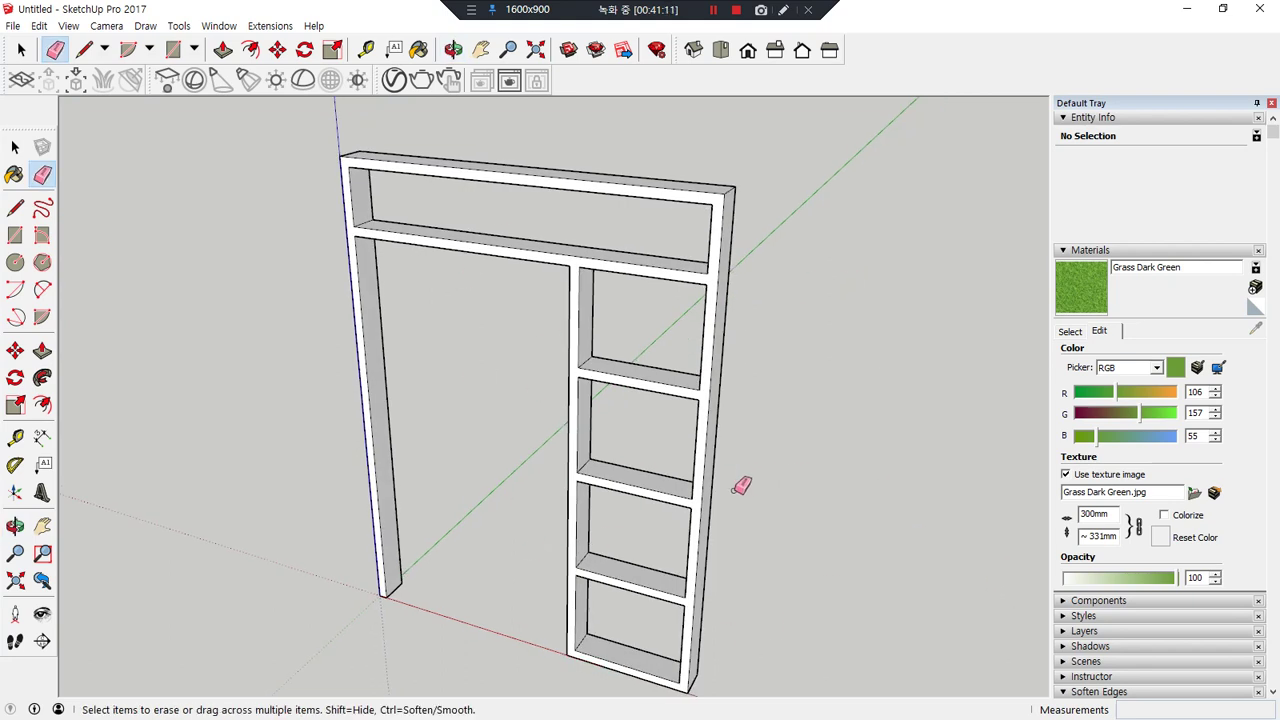
- Make the whole door frame, with its transom and sidelight, a group
{"action": "scroll", "coordinate": [744, 486], "scroll_direction": "up", "scroll_amount": 2}
{"action": "key", "text": "space"}
{"action": "triple_click", "coordinate": [594, 241]}
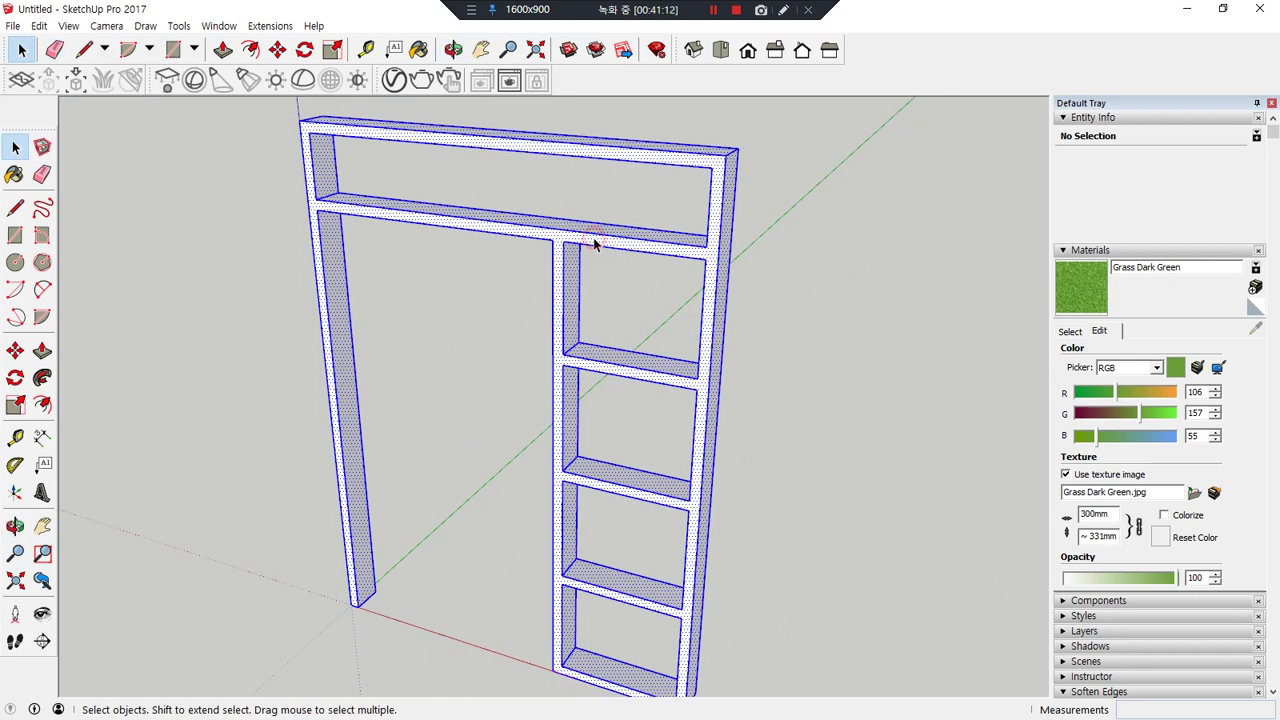
{"action": "right_click", "coordinate": [594, 242]}
{"action": "left_click", "coordinate": [647, 377]}
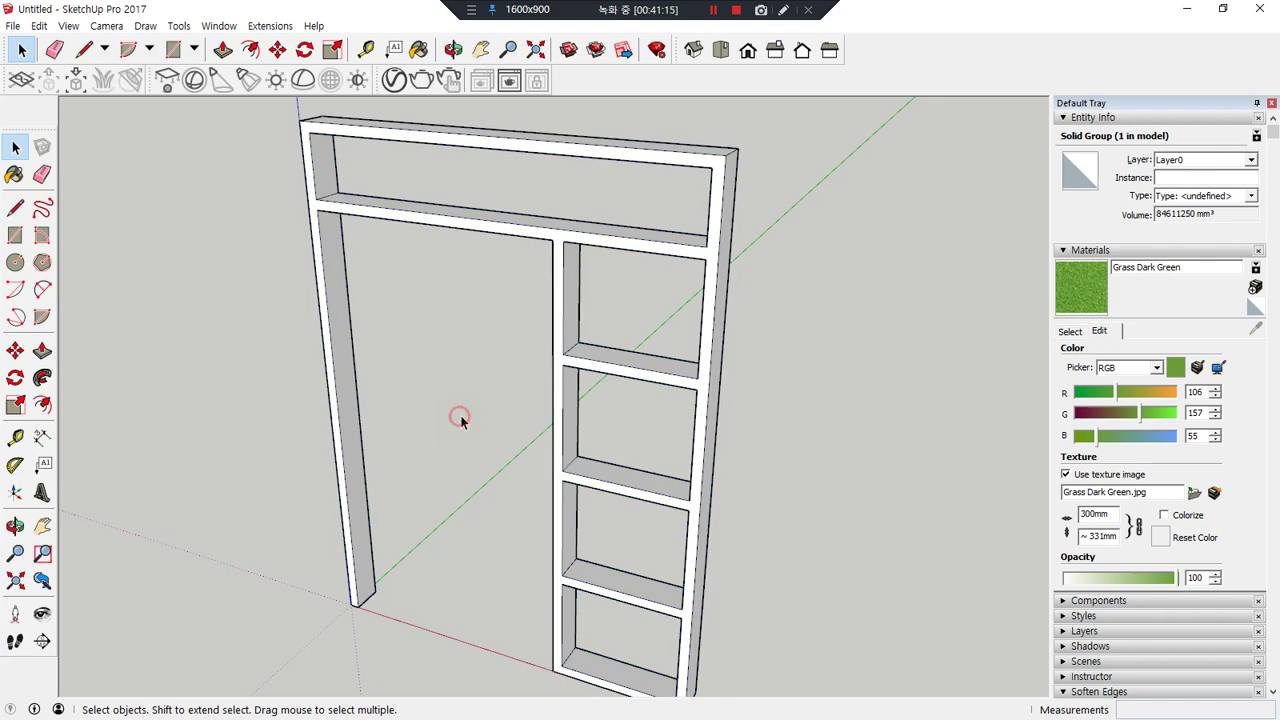
{"action": "left_click", "coordinate": [457, 417]}
- Draw a 2055 x 1110 mm rectangle across the door opening and offset its outline 80 mm inward
{"action": "middle_click_drag", "start_coordinate": [664, 522], "coordinate": [448, 290]}
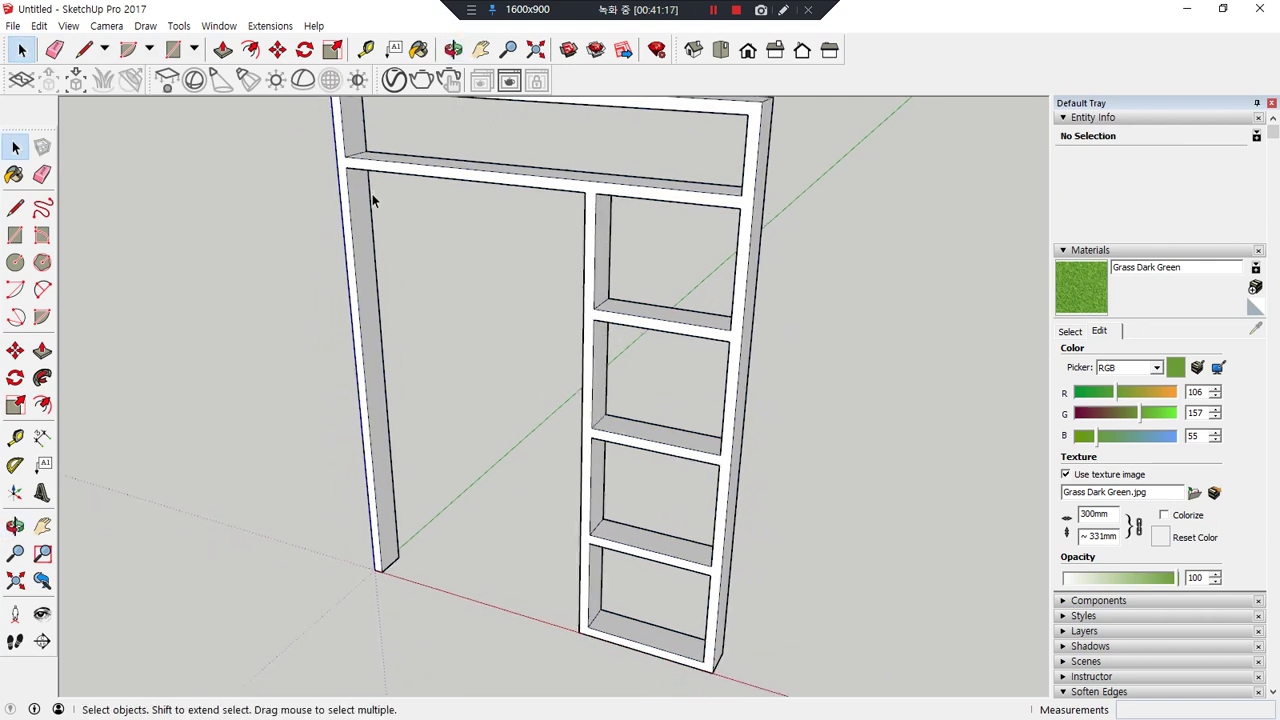
{"action": "key", "text": "r"}
{"action": "left_click", "coordinate": [344, 167]}
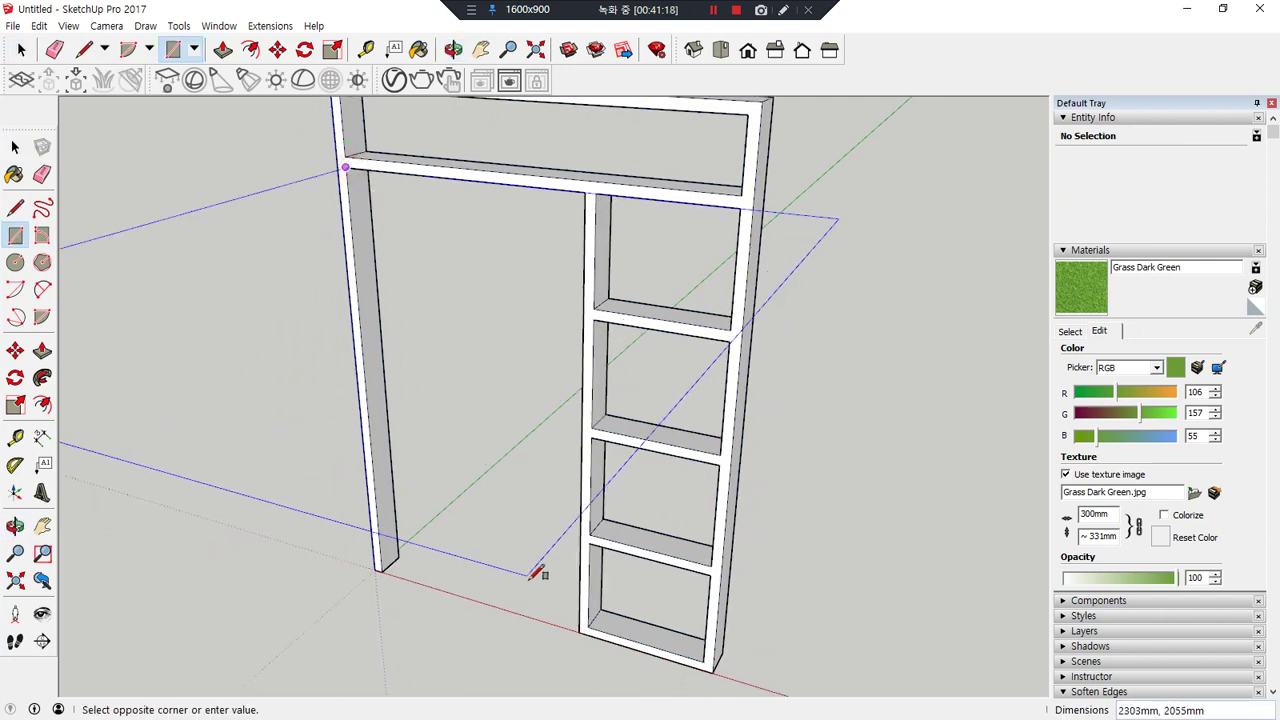
{"action": "left_click", "coordinate": [579, 632]}
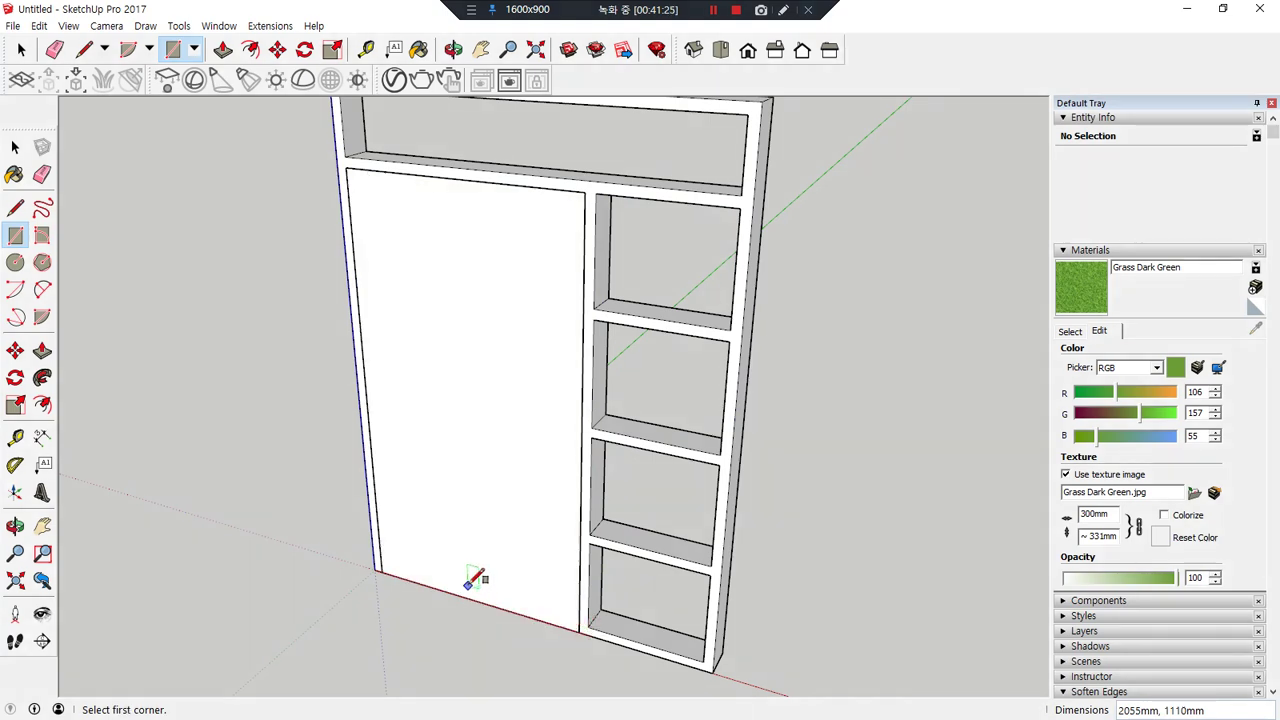
{"action": "key", "text": "f"}
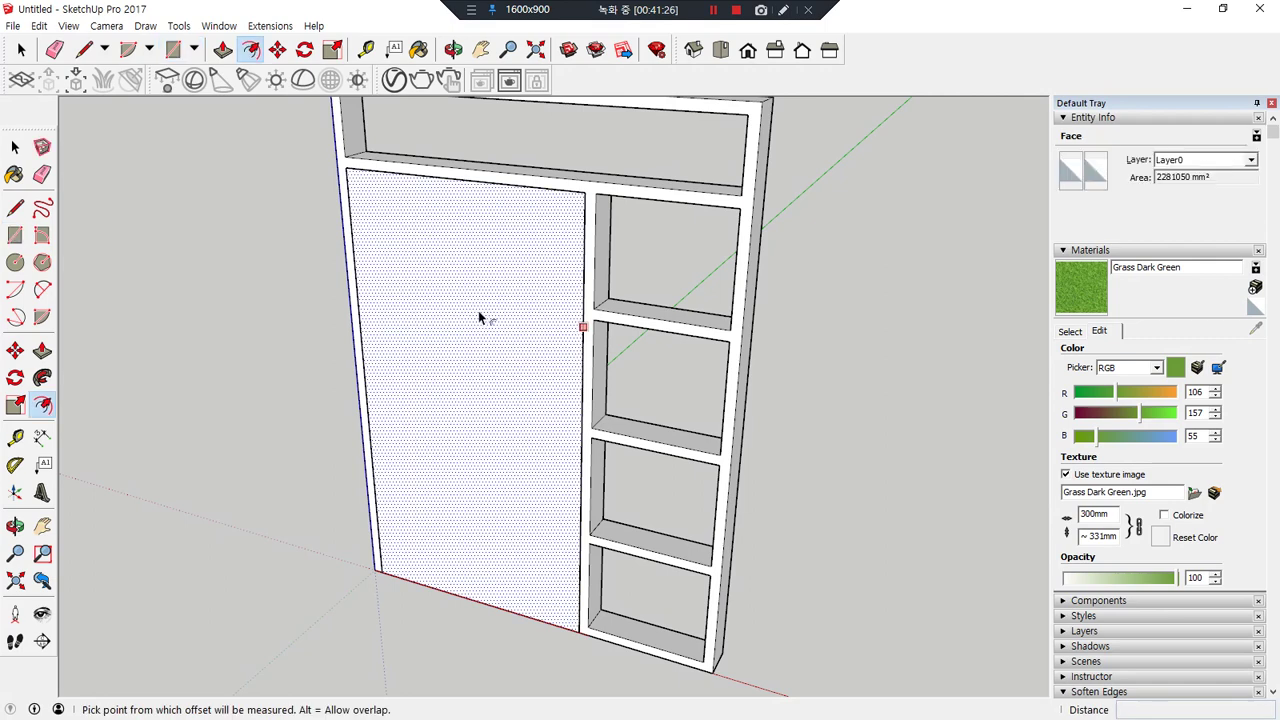
{"action": "left_click", "coordinate": [479, 316]}
{"action": "type", "text": "80"}
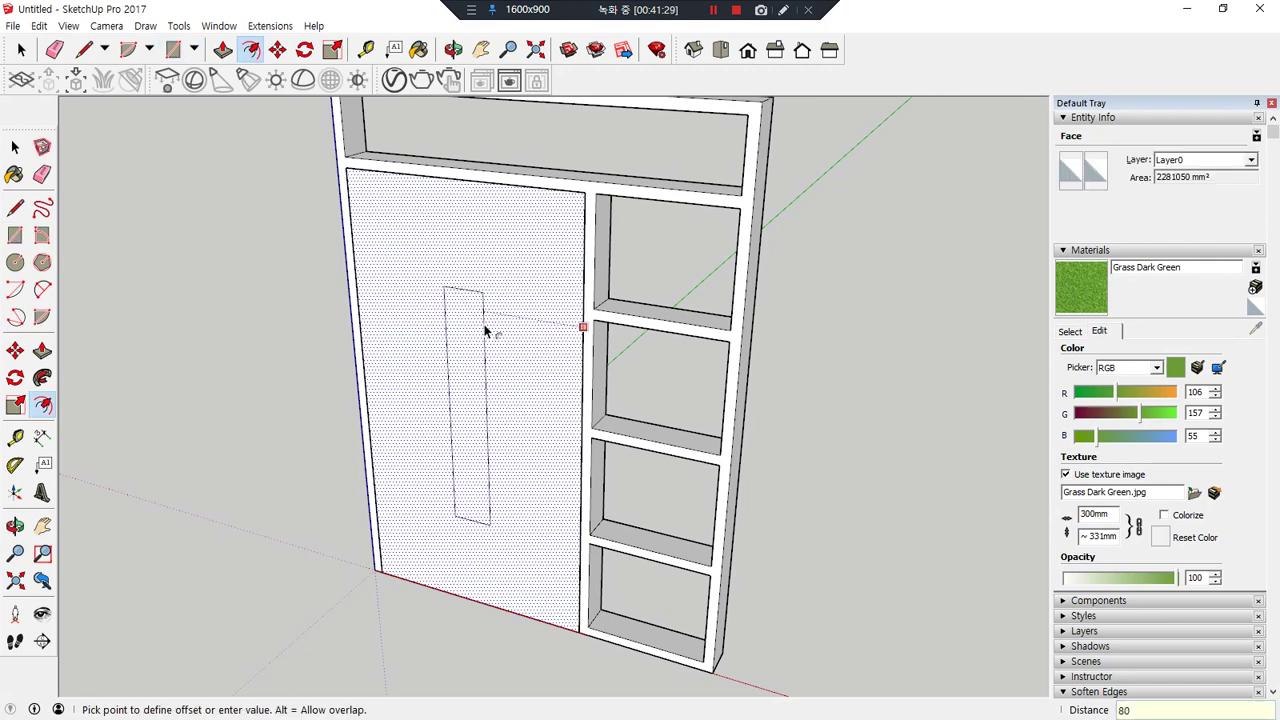
{"action": "key", "text": "Return"}
- Copy the bottom edge of the door leaf straight up to mark the centre of the middle rail
{"action": "key", "text": "m"}
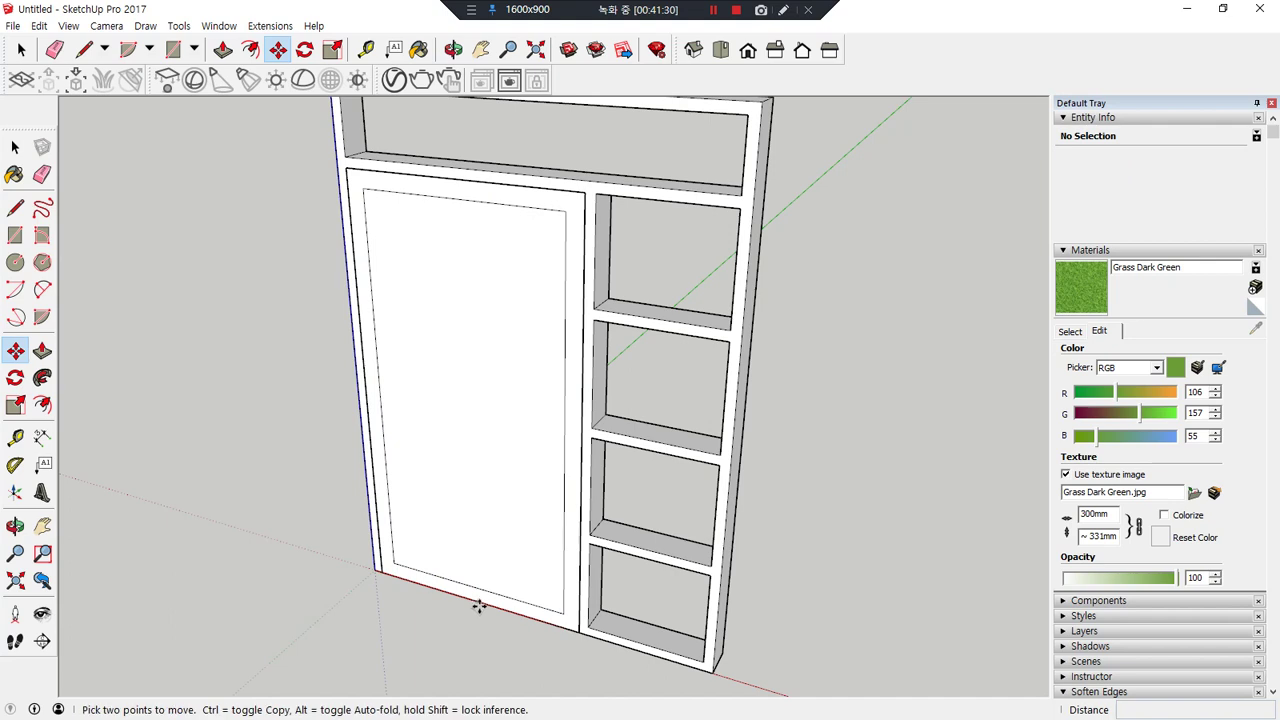
{"action": "key", "text": "ctrl"}
{"action": "left_click", "coordinate": [479, 607]}
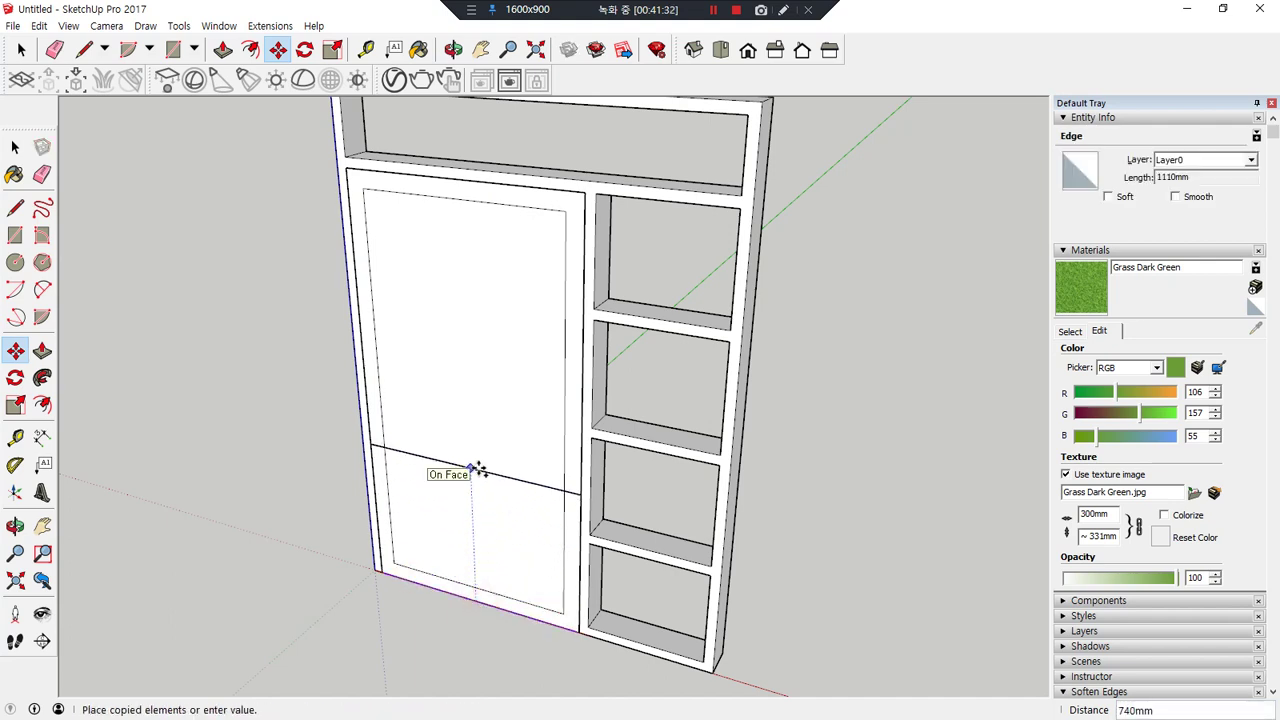
{"action": "key", "text": "Return"}
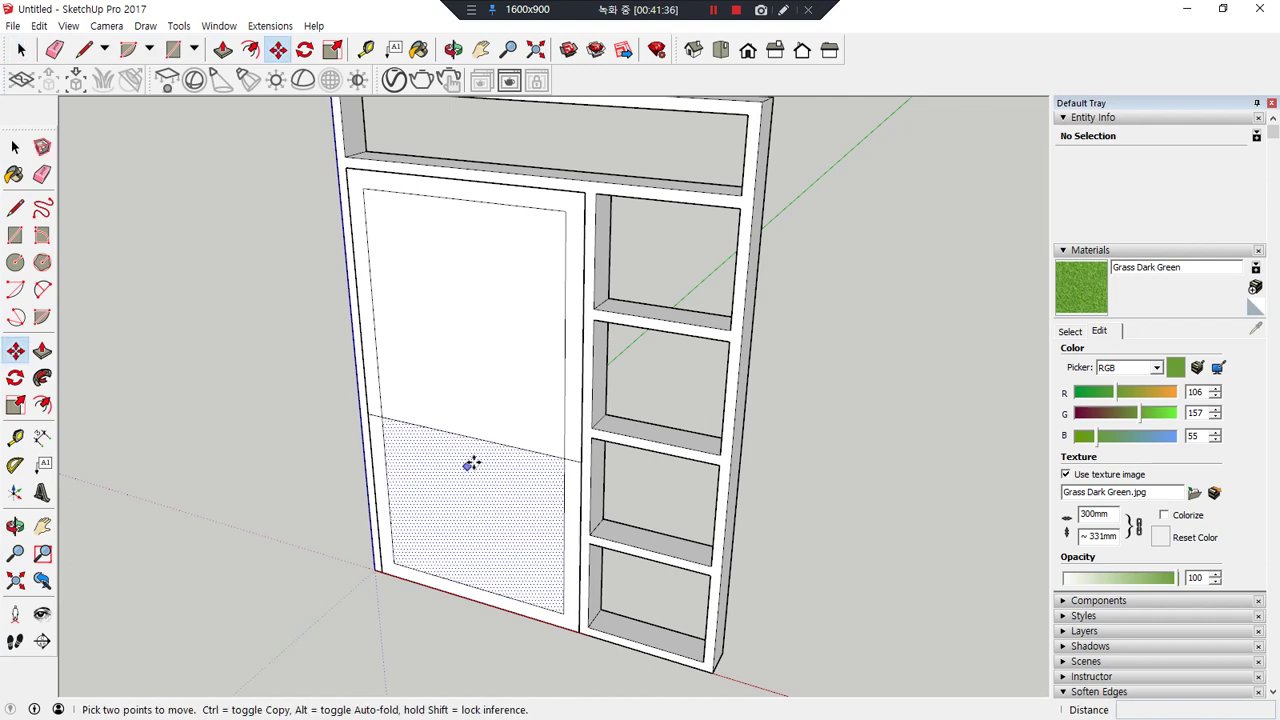
- Copy the middle rail's centre line 40 mm upward and 40 mm downward
{"action": "key", "text": "ctrl"}
{"action": "left_click", "coordinate": [480, 437]}
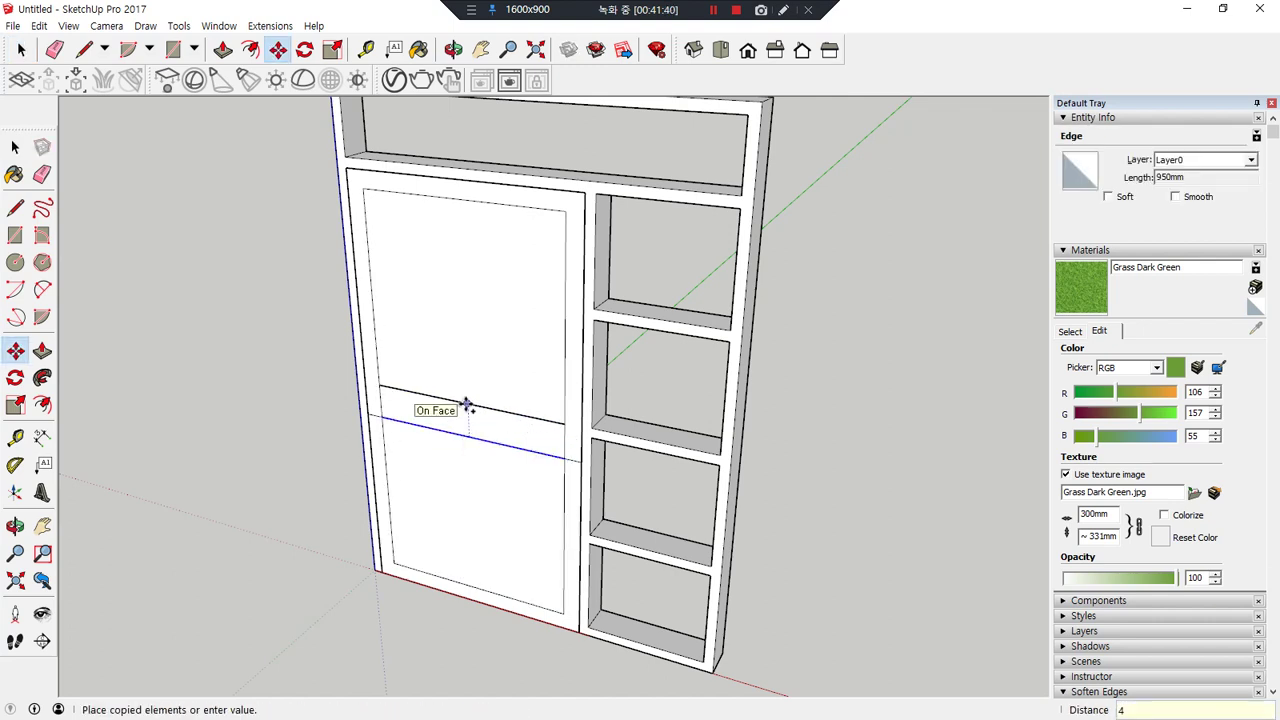
{"action": "type", "text": "40"}
{"action": "scroll", "coordinate": [460, 440], "scroll_direction": "up", "scroll_amount": 3}
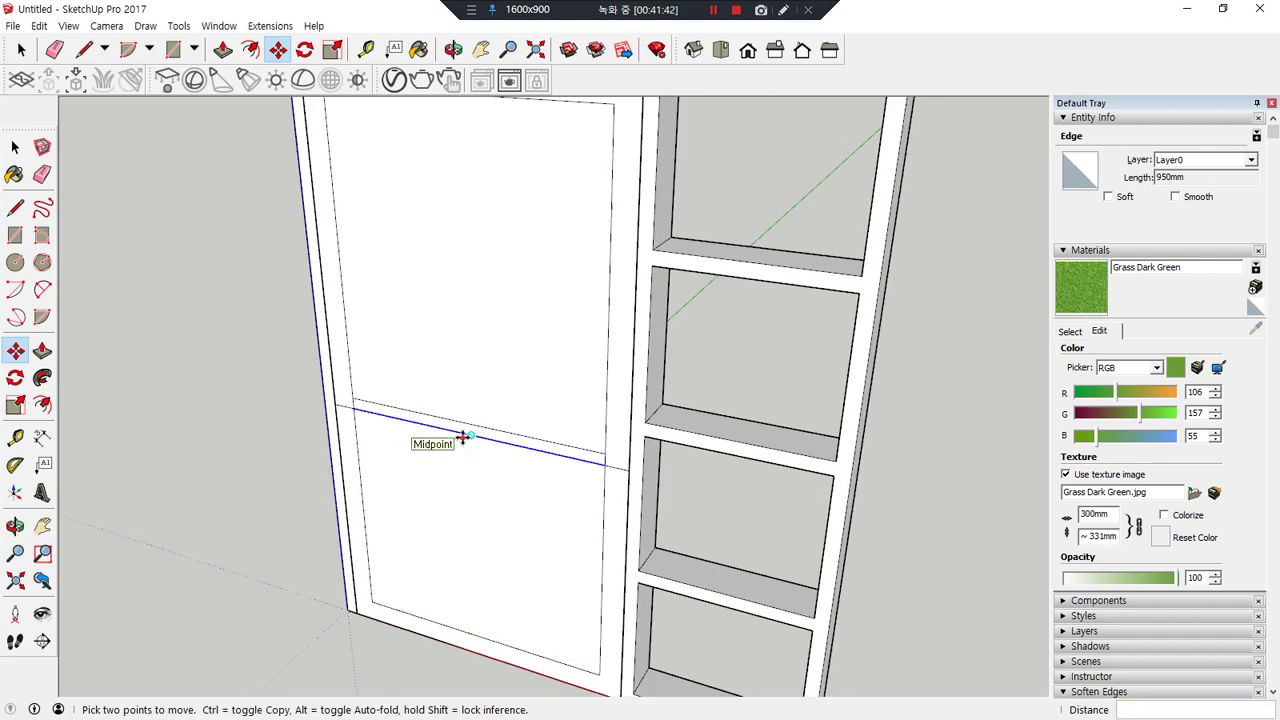
{"action": "key", "text": "Return"}
{"action": "left_click", "coordinate": [471, 435]}
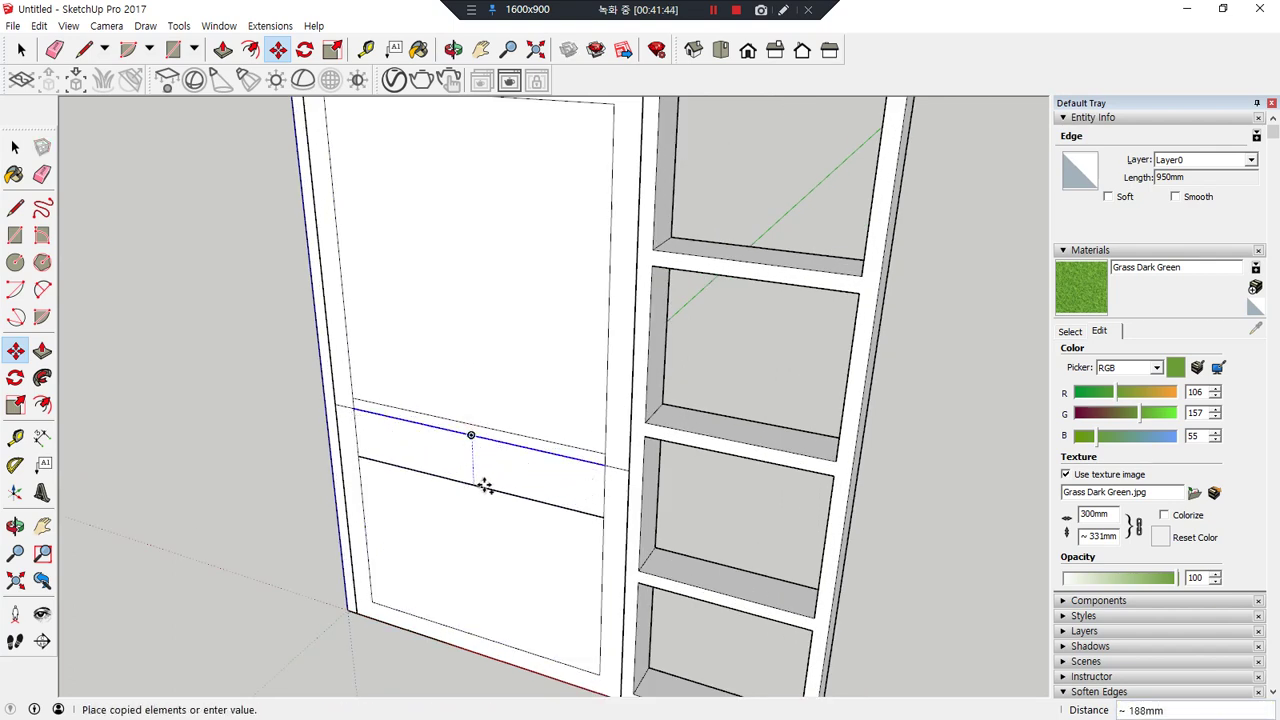
{"action": "type", "text": "40"}
{"action": "key", "text": "Return"}
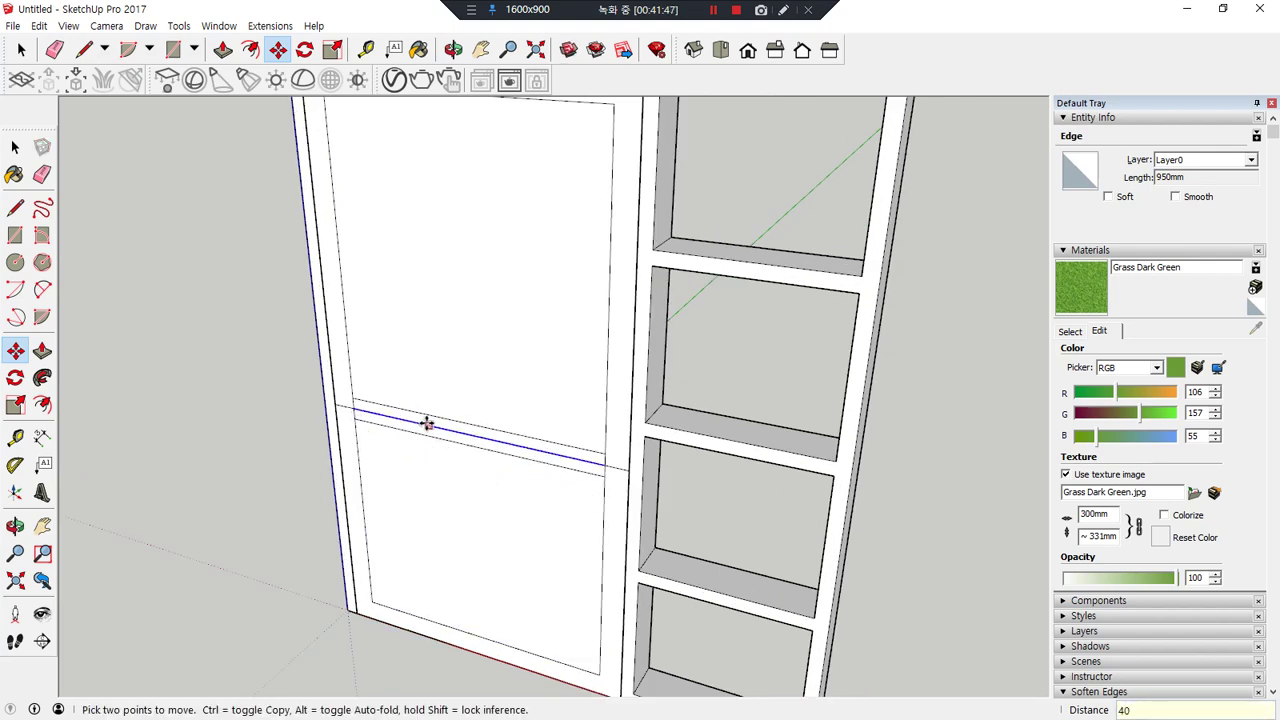
- Erase the centre line and the short edge pieces at both ends of the door's middle rail
{"action": "key", "text": "e"}
{"action": "scroll", "coordinate": [337, 394], "scroll_direction": "up", "scroll_amount": 3}
{"action": "left_click_drag", "start_coordinate": [343, 400], "coordinate": [471, 434]}
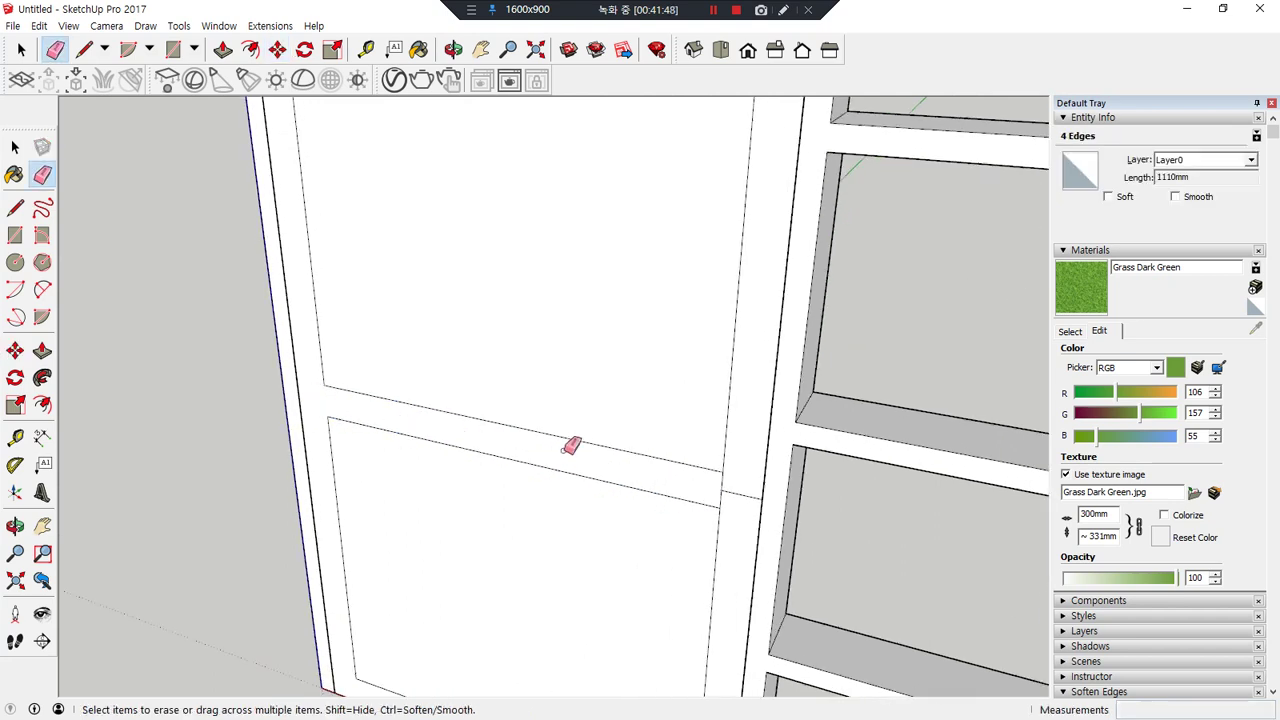
{"action": "left_click", "coordinate": [746, 492]}
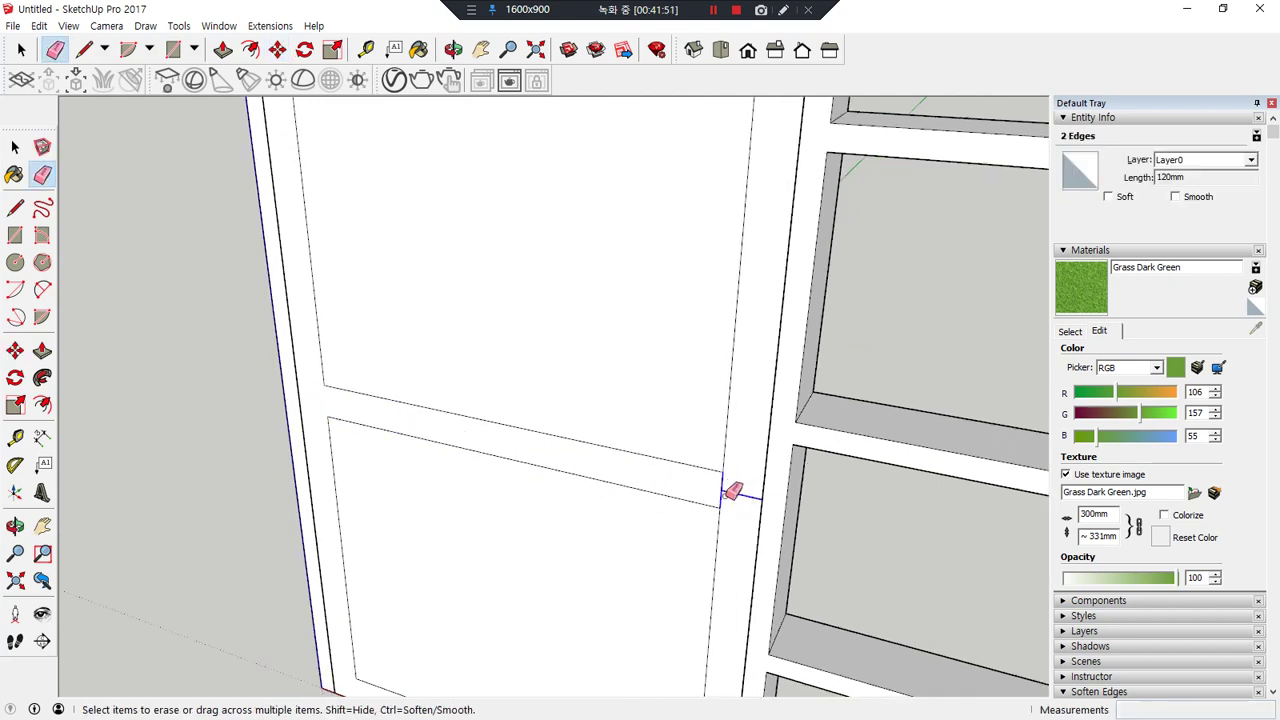
- Delete the lower and upper panel faces of the door leaf to leave open frames
{"action": "scroll", "coordinate": [638, 558], "scroll_direction": "down", "scroll_amount": 2}
{"action": "key", "text": "space"}
{"action": "left_click", "coordinate": [637, 558]}
{"action": "key", "text": "Delete"}
{"action": "left_click", "coordinate": [589, 431]}
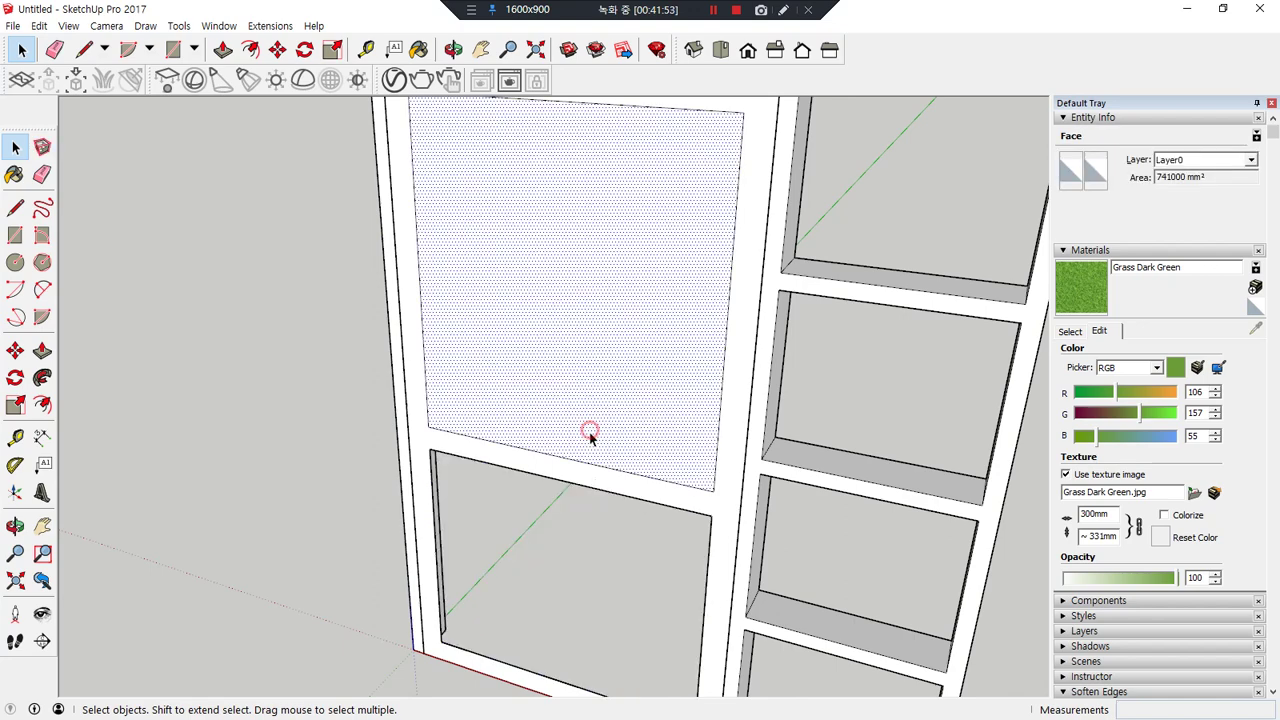
{"action": "key", "text": "Delete"}
- Push/Pull the door leaf's frame face to 40 mm thickness and make the leaf a group
{"action": "key", "text": "p"}
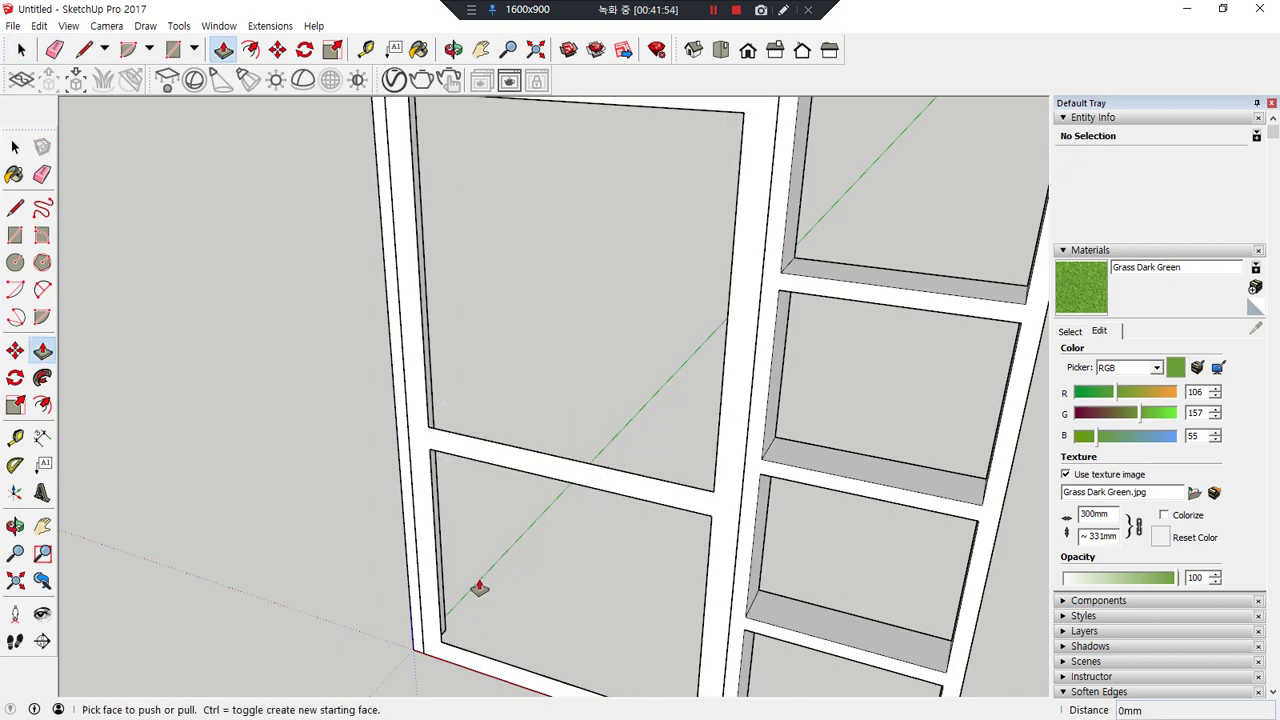
{"action": "left_click", "coordinate": [457, 655]}
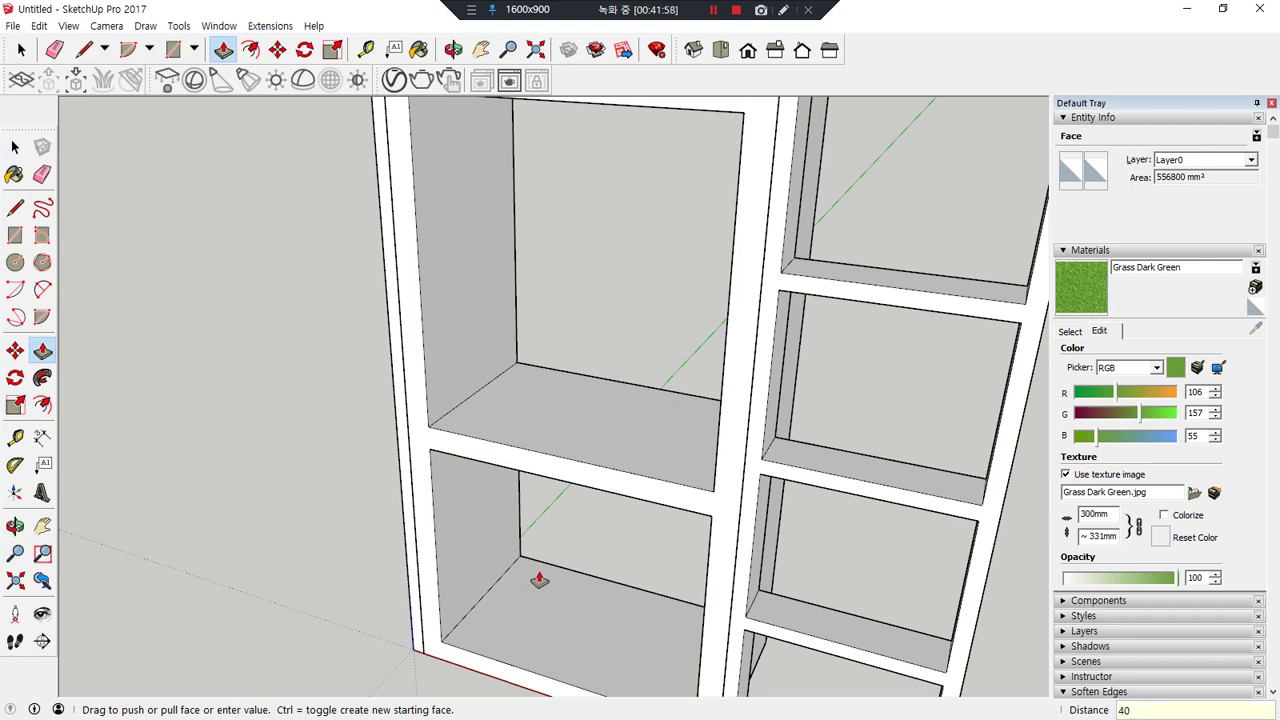
{"action": "key", "text": "Return"}
{"action": "key", "text": "space"}
{"action": "right_click", "coordinate": [557, 470]}
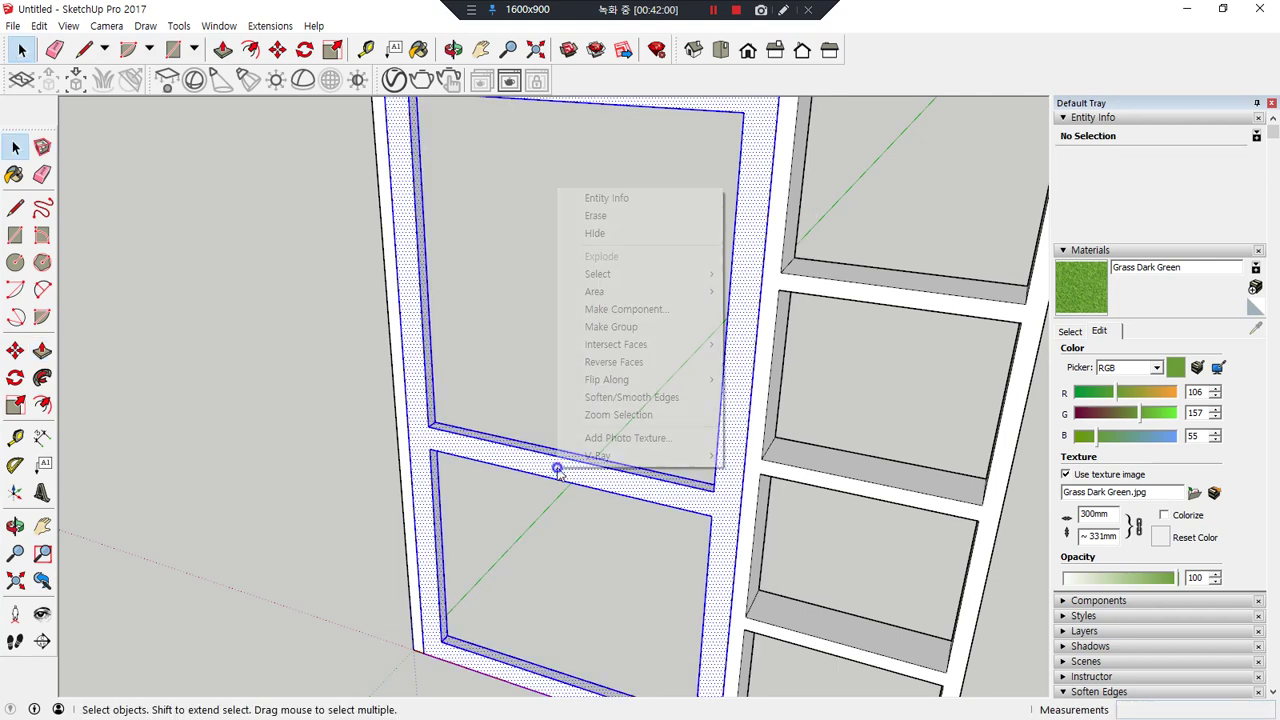
{"action": "left_click", "coordinate": [618, 414]}
{"action": "key", "text": "g"}
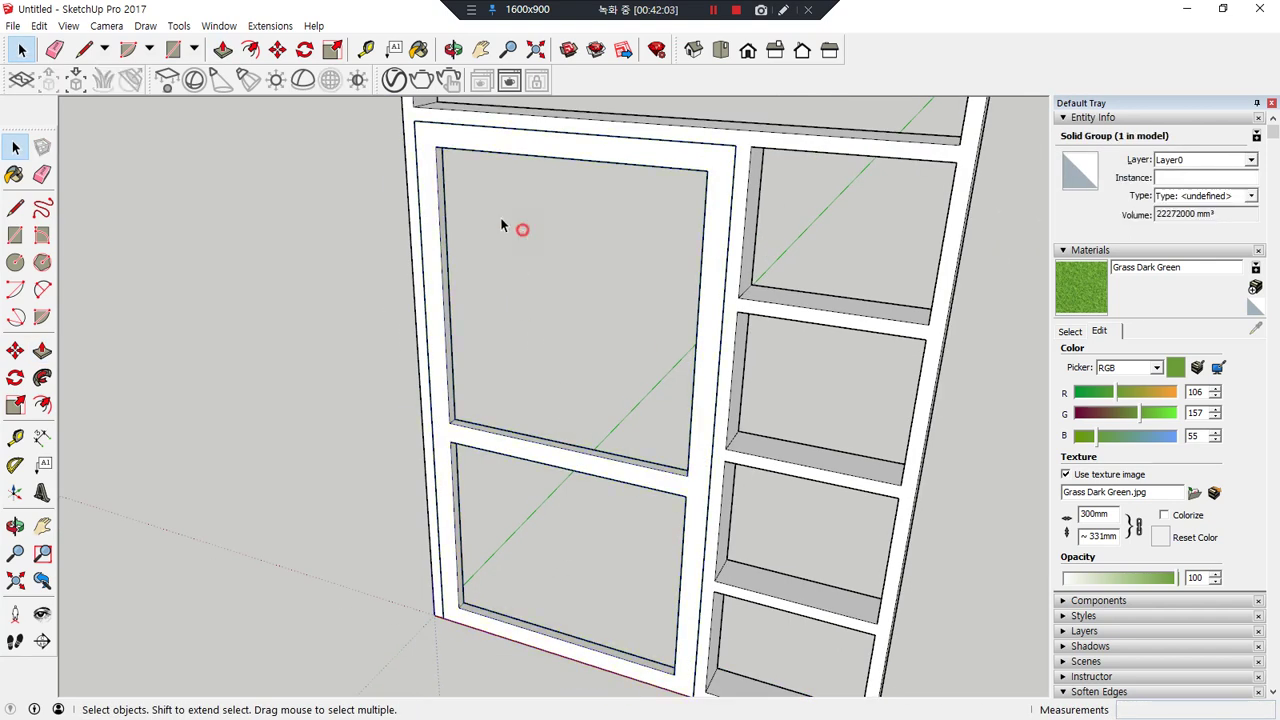
- Draw rectangles that fill the upper and lower openings of the door leaf as panels
{"action": "key", "text": "r"}
{"action": "left_click", "coordinate": [436, 145]}
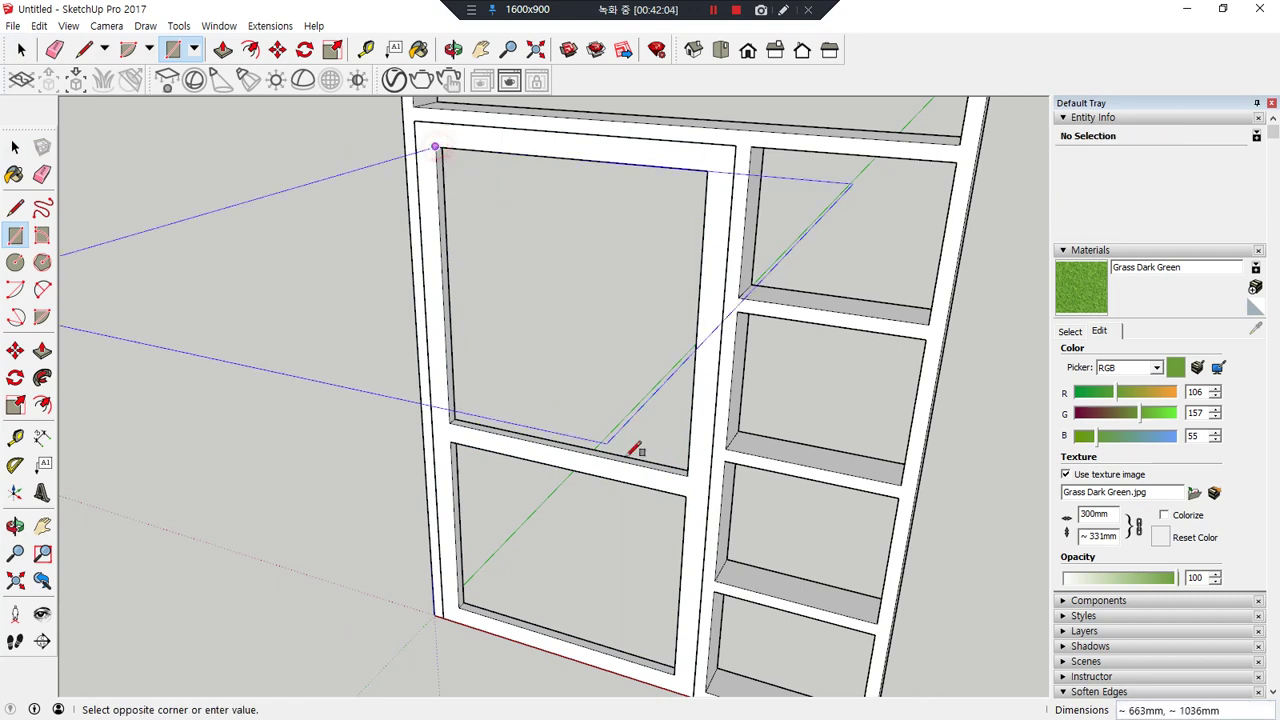
{"action": "left_click", "coordinate": [687, 476]}
{"action": "key", "text": "space"}
{"action": "key", "text": "r"}
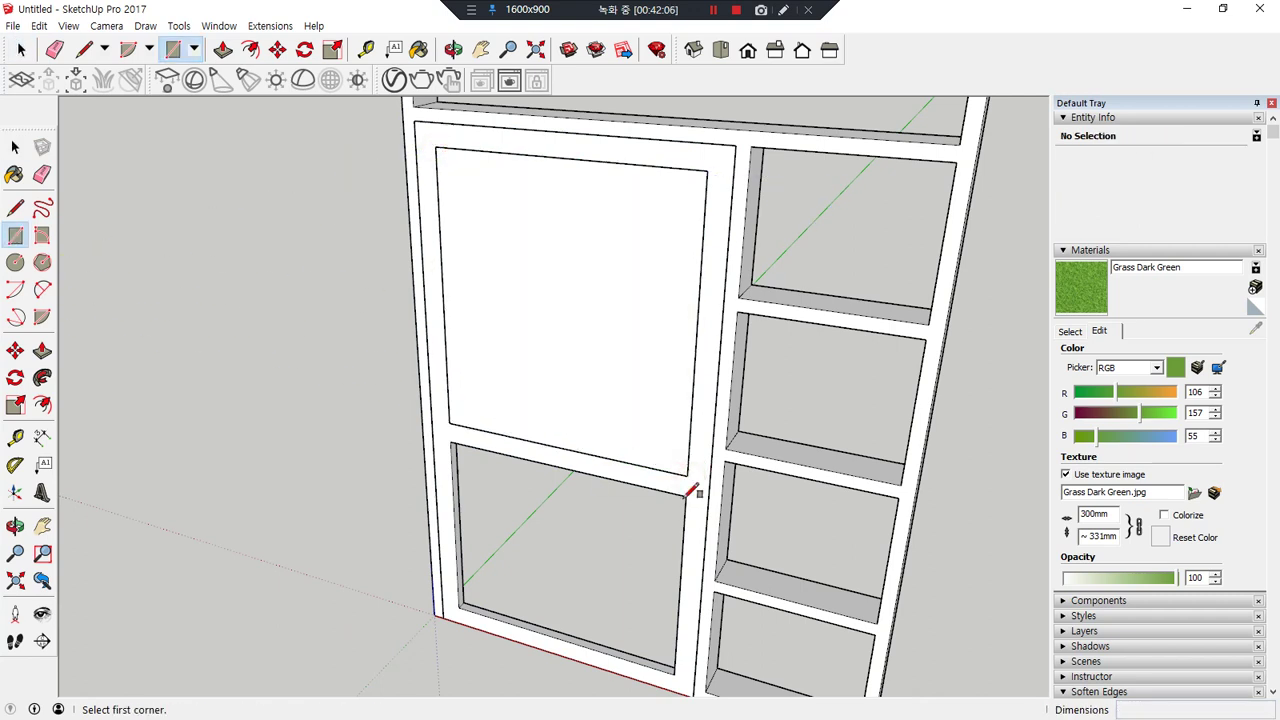
{"action": "left_click", "coordinate": [686, 494]}
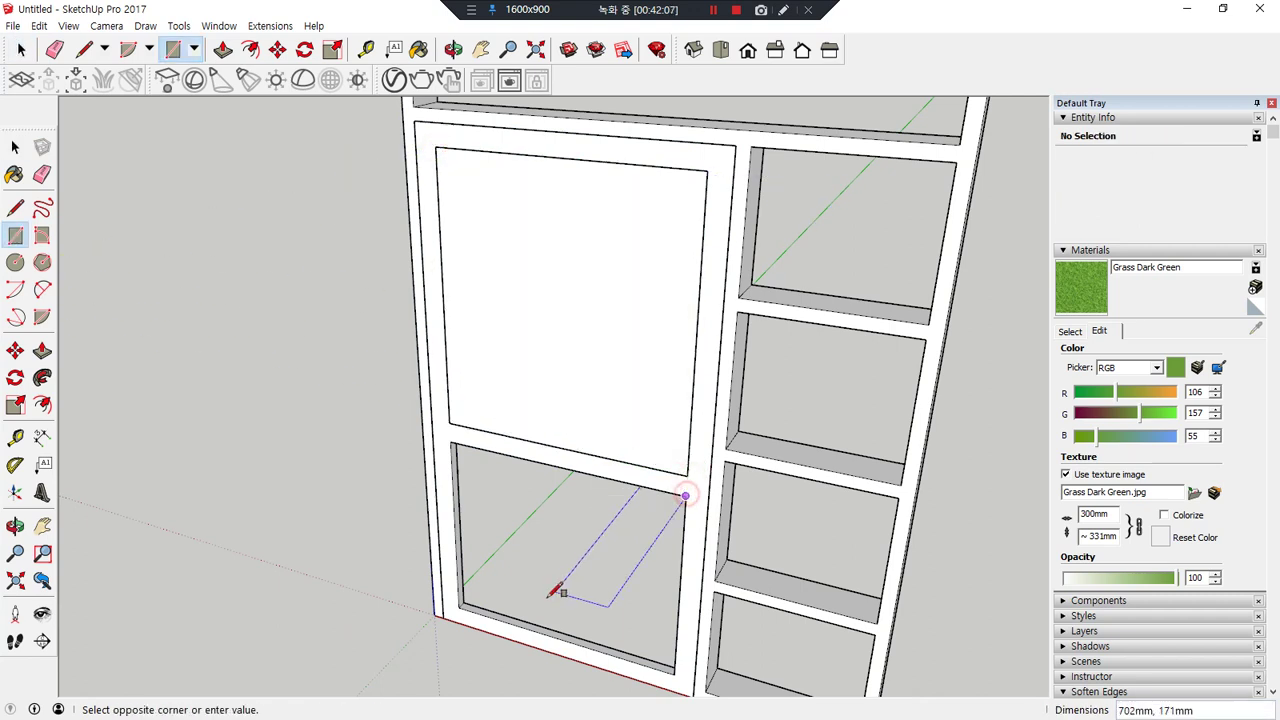
{"action": "left_click", "coordinate": [460, 606]}
{"action": "scroll", "coordinate": [571, 590], "scroll_direction": "down", "scroll_amount": 2}
- Rotate the door leaf and its two panels 90° outward about the leaf's lower hinge corner
{"action": "key", "text": "space"}
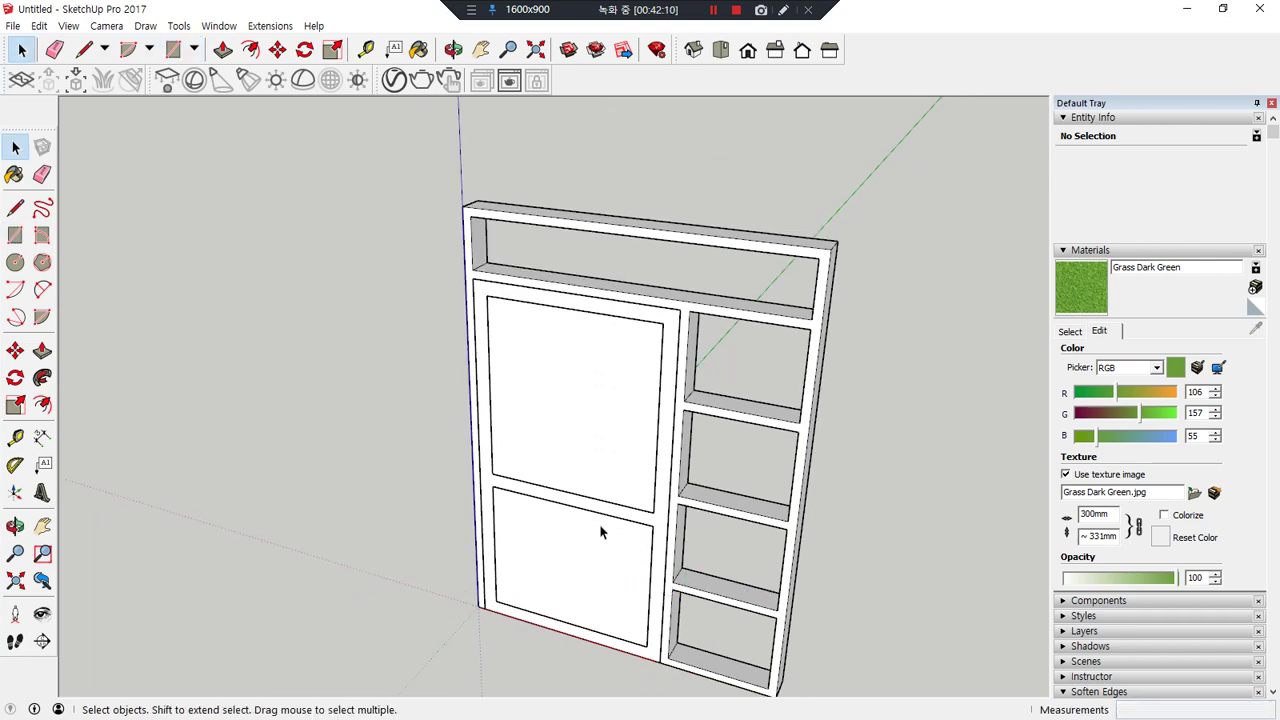
{"action": "left_click_drag", "start_coordinate": [575, 437], "coordinate": [574, 440]}
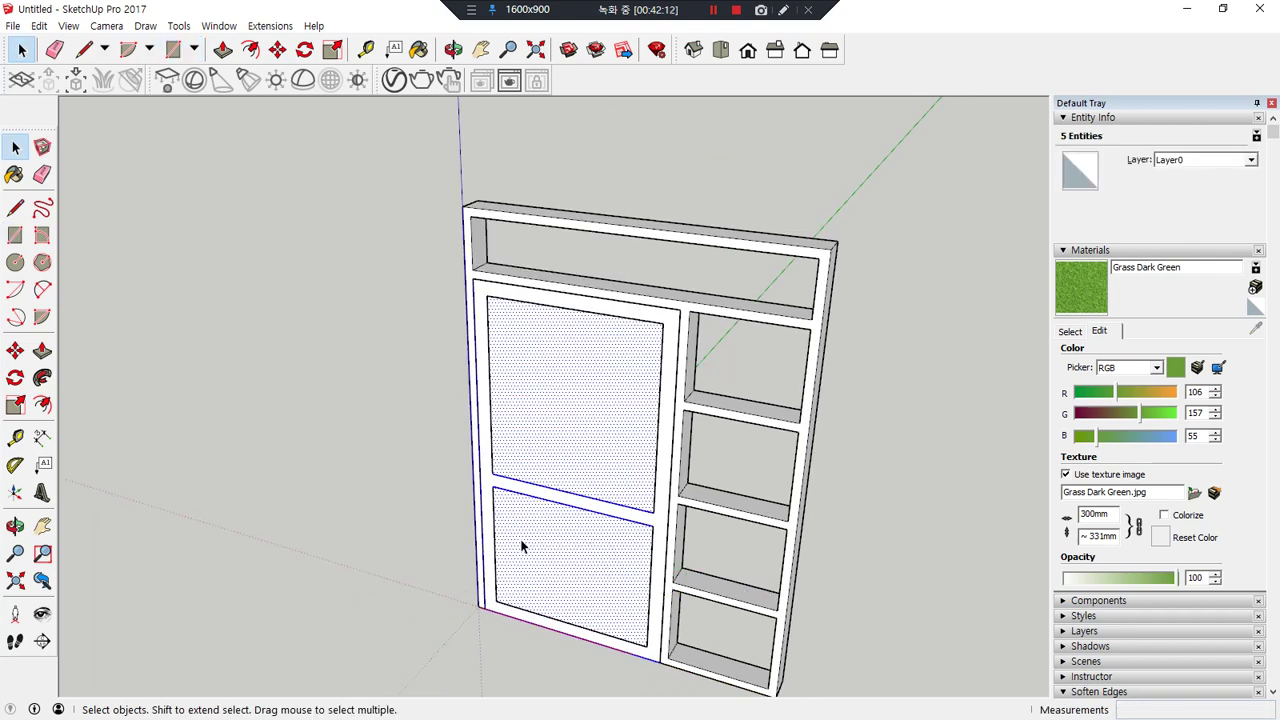
{"action": "key", "text": "q"}
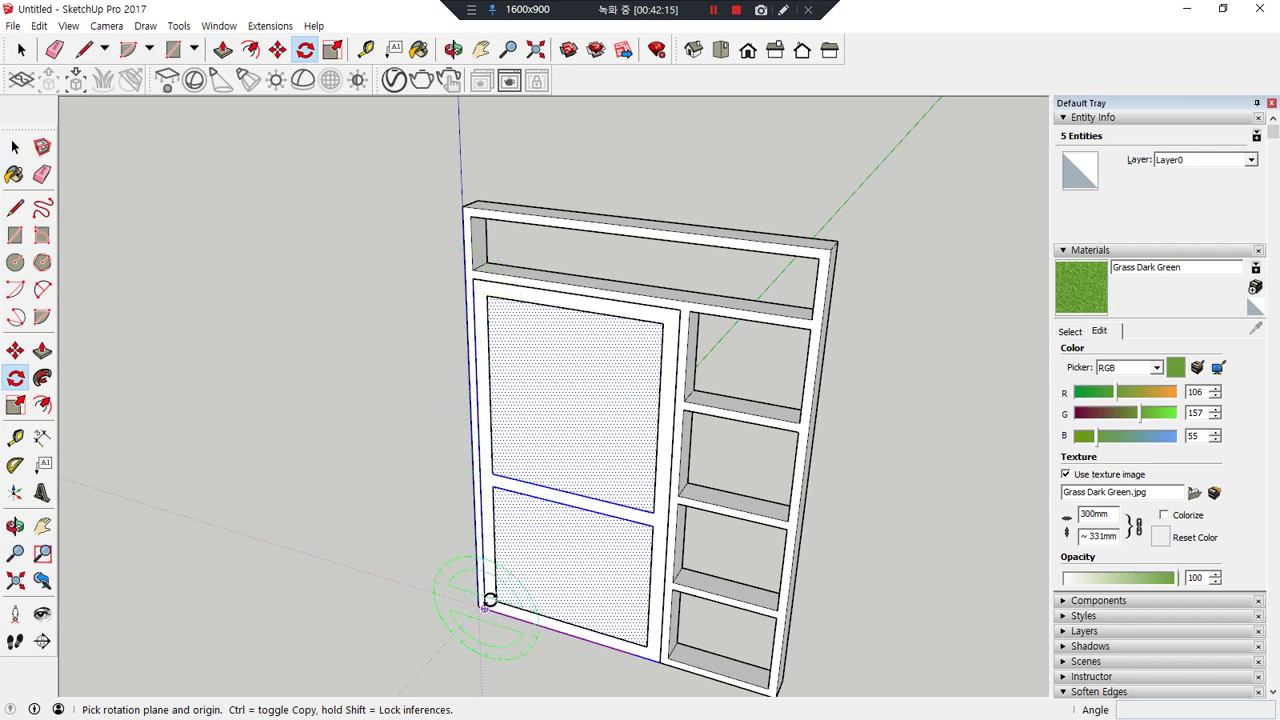
{"action": "left_click", "coordinate": [485, 607]}
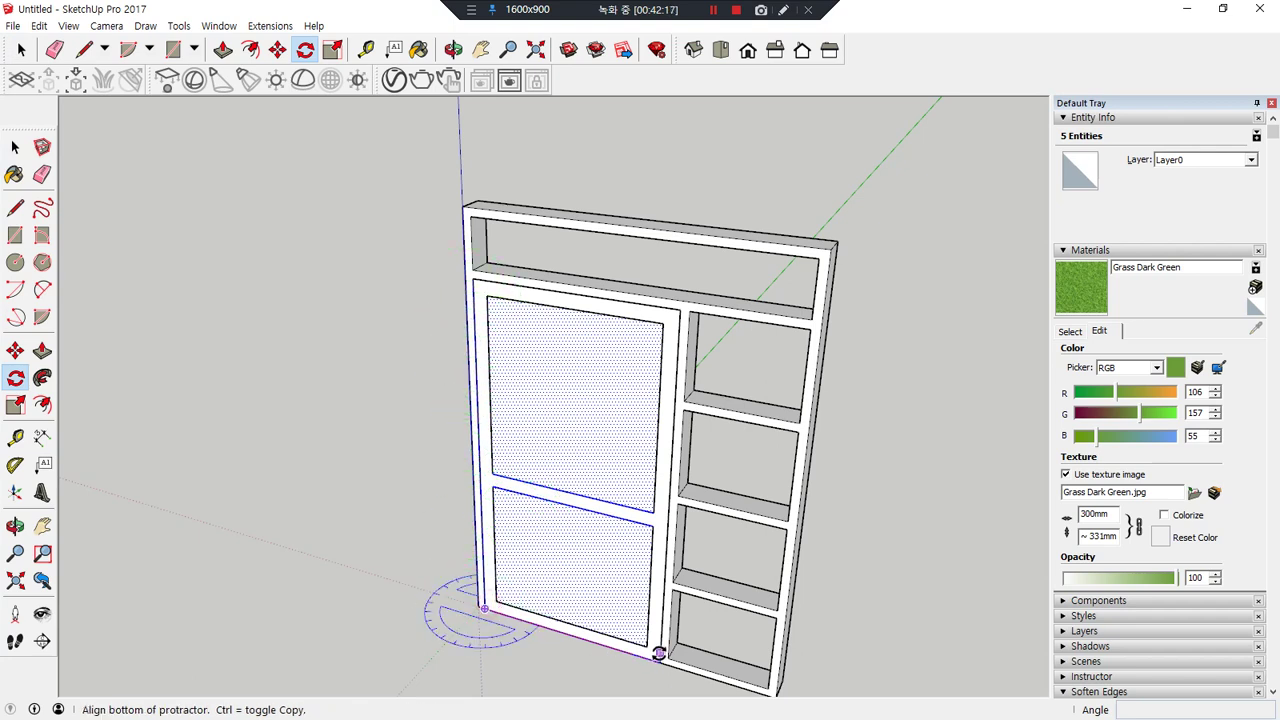
{"action": "left_click", "coordinate": [661, 660]}
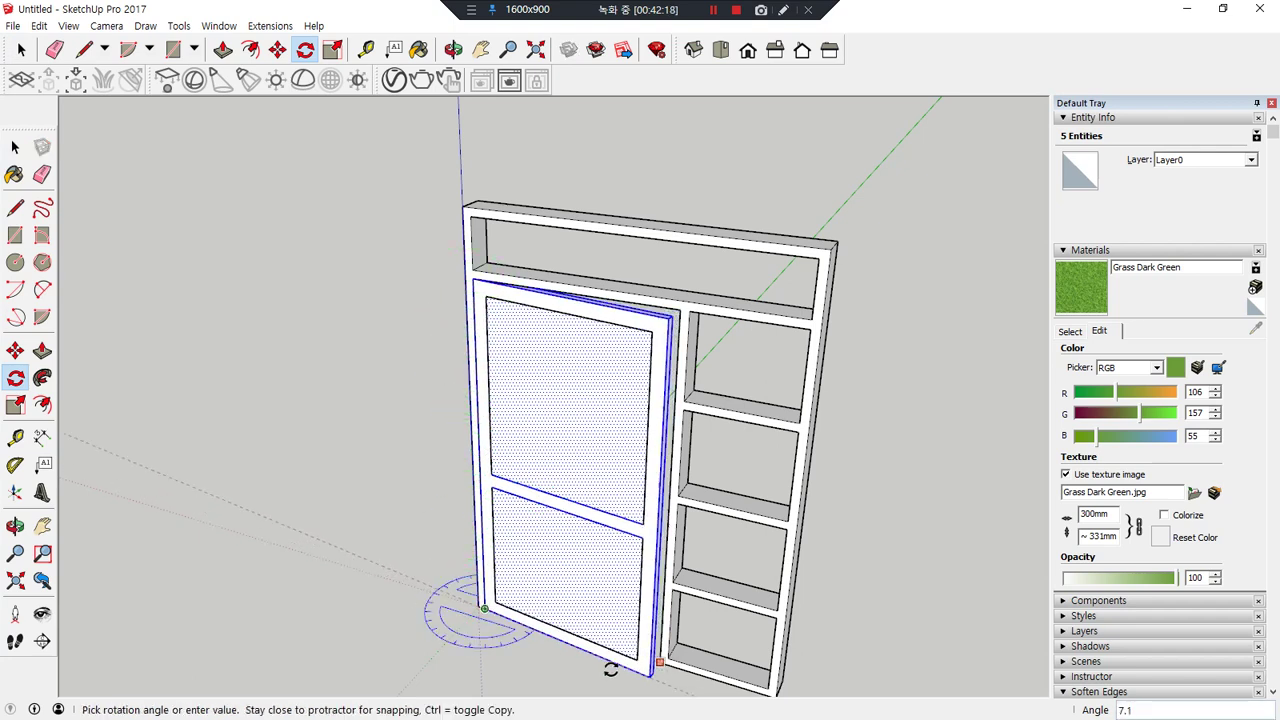
{"action": "left_click", "coordinate": [455, 665]}
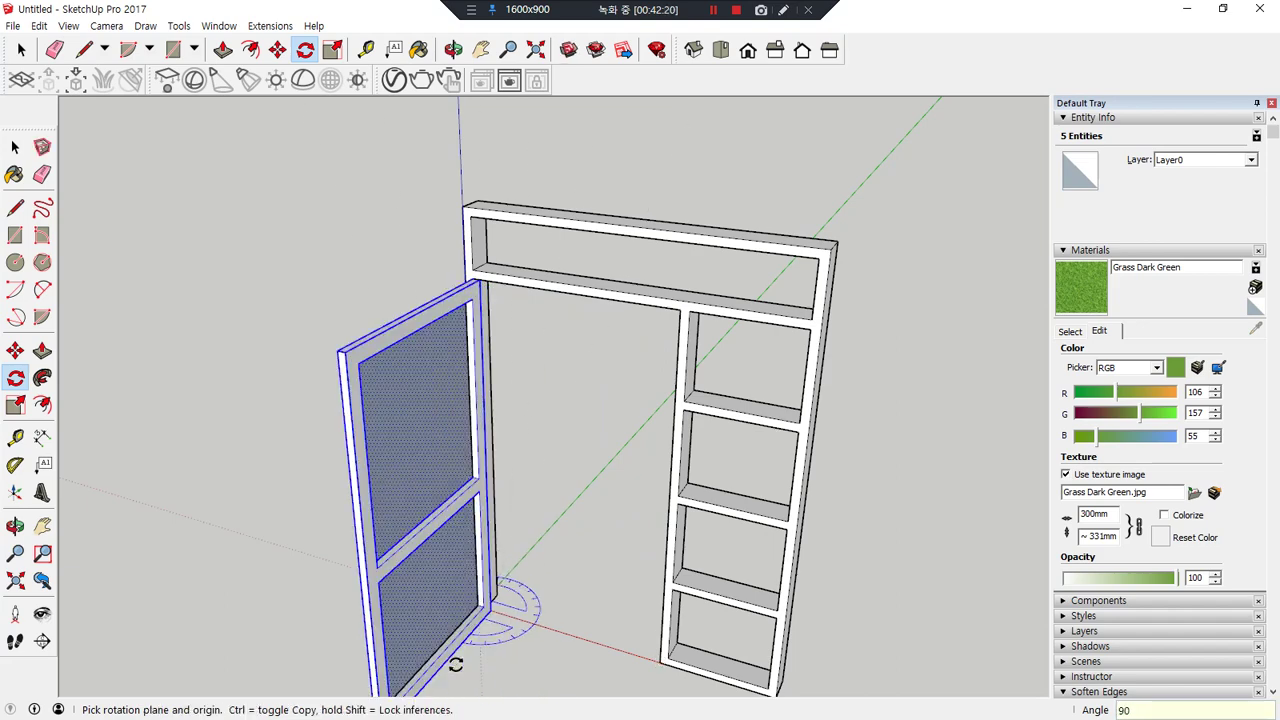
{"action": "scroll", "coordinate": [571, 557], "scroll_direction": "down", "scroll_amount": 2}
{"action": "key", "text": "space"}
{"action": "left_click", "coordinate": [820, 543]}
{"action": "mouse_move", "coordinate": [820, 543]}
{"action": "middle_mouse_down"}
{"action": "mouse_move", "coordinate": [680, 514]}
{"action": "mouse_move", "coordinate": [694, 366]}
{"action": "mouse_move", "coordinate": [942, 496]}
{"action": "mouse_move", "coordinate": [864, 523]}
{"action": "mouse_move", "coordinate": [772, 530]}
{"action": "middle_mouse_up"}
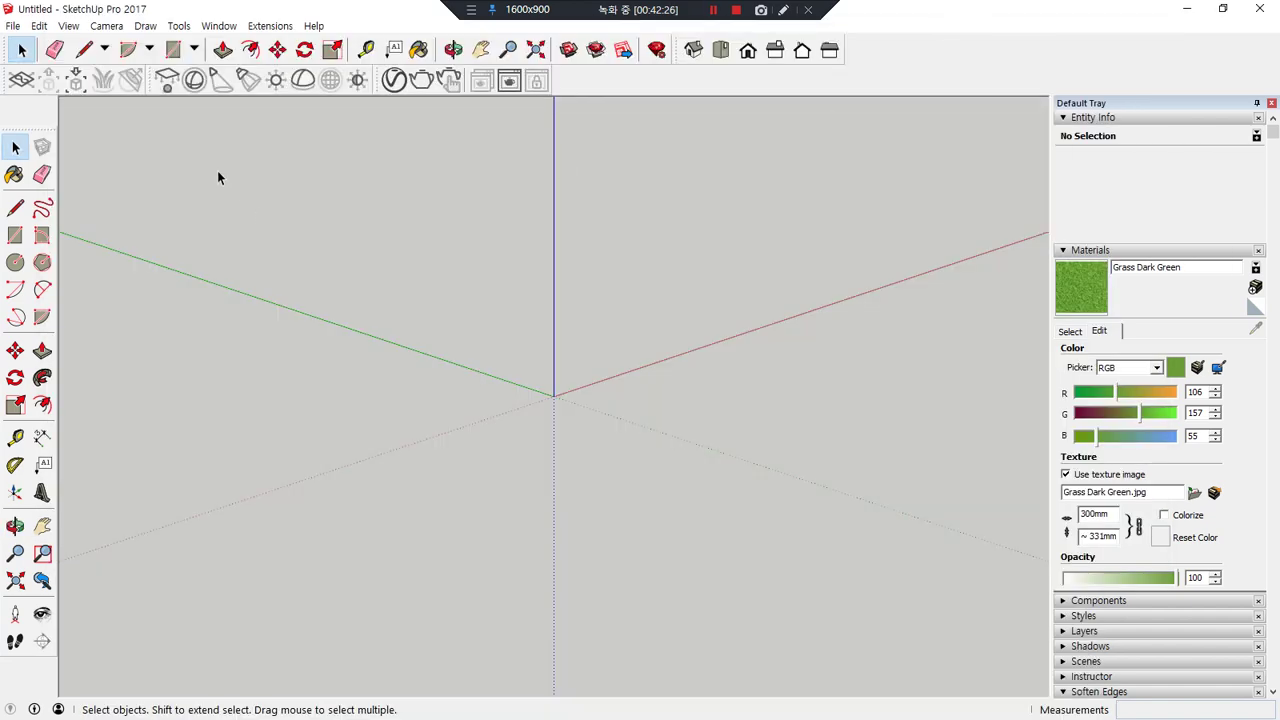
- Open the file import dialog in the empty model
{"action": "left_click", "coordinate": [12, 26]}
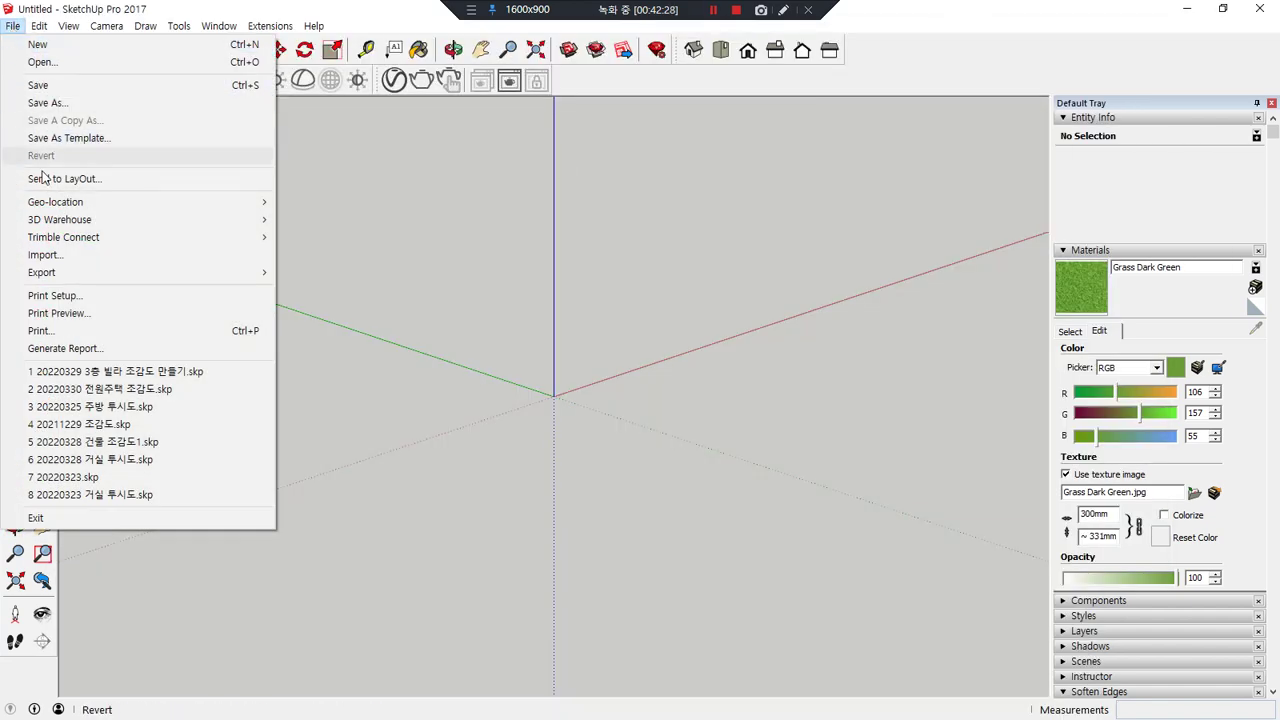
{"action": "left_click", "coordinate": [99, 262]}
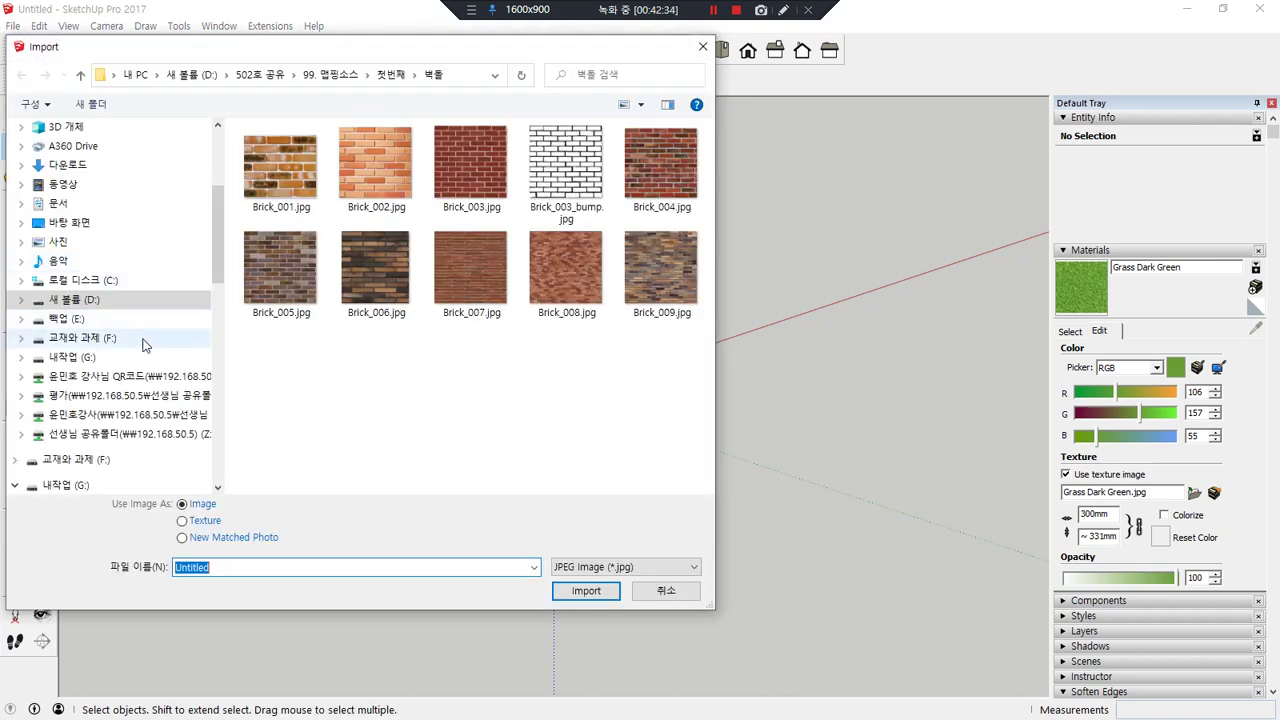
- Browse the import dialog to the 01. ISO 그리기 folder inside 502호 공유 > 스케치업 on drive D
{"action": "left_click", "coordinate": [88, 299]}
{"action": "double_click", "coordinate": [390, 160]}
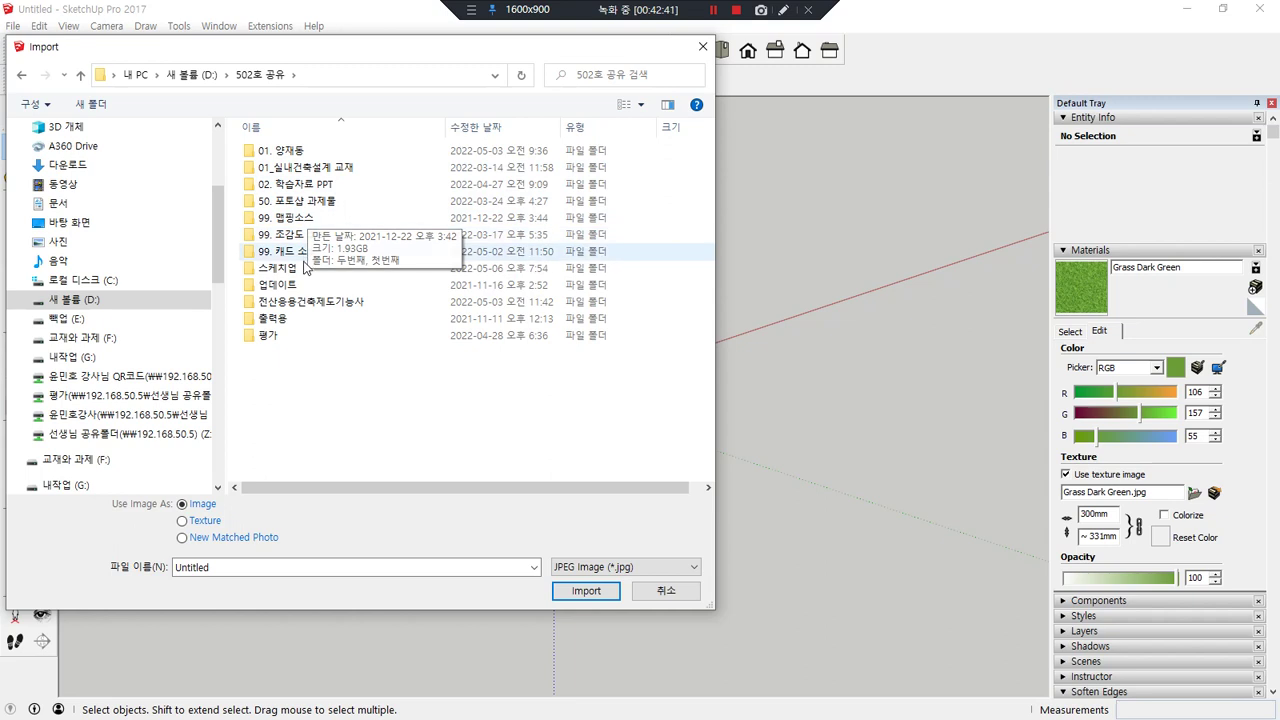
{"action": "left_click", "coordinate": [290, 270]}
{"action": "key", "text": "Return"}
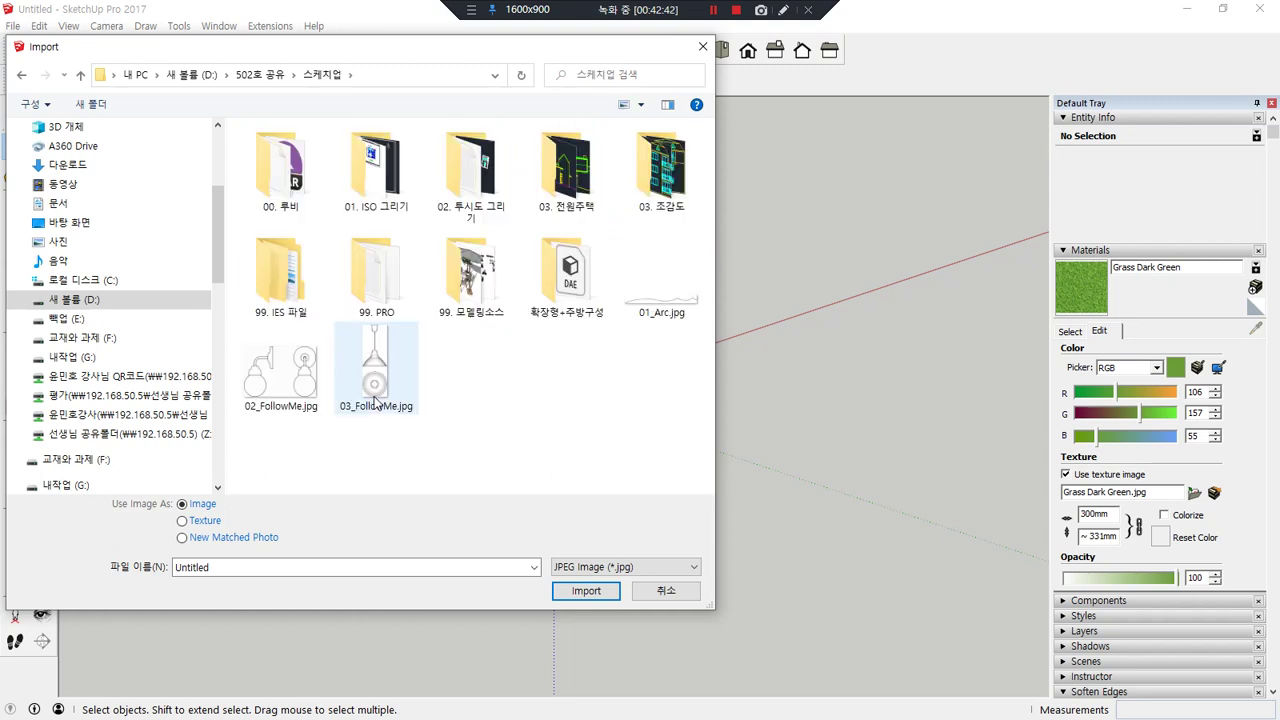
{"action": "double_click", "coordinate": [375, 168]}
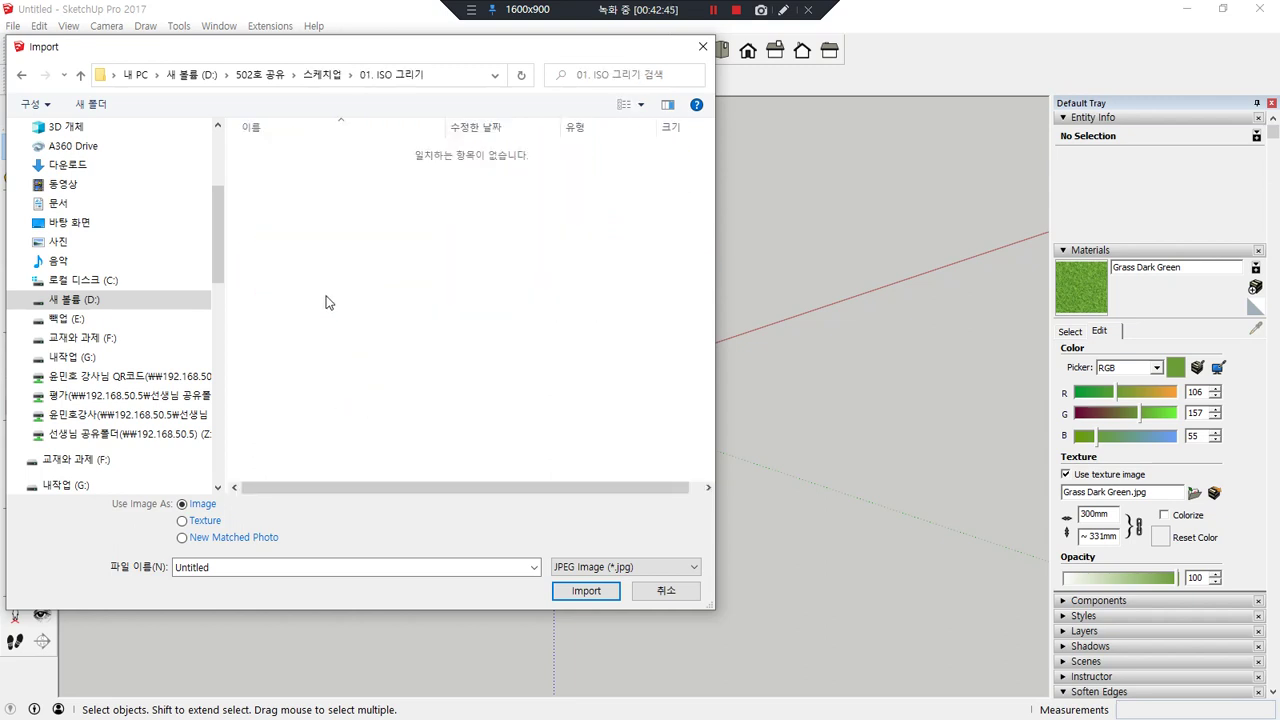
{"action": "mouse_move", "coordinate": [507, 268]}
{"action": "left_mouse_down"}
{"action": "mouse_move", "coordinate": [283, 200]}
{"action": "mouse_move", "coordinate": [522, 245]}
{"action": "left_mouse_up"}
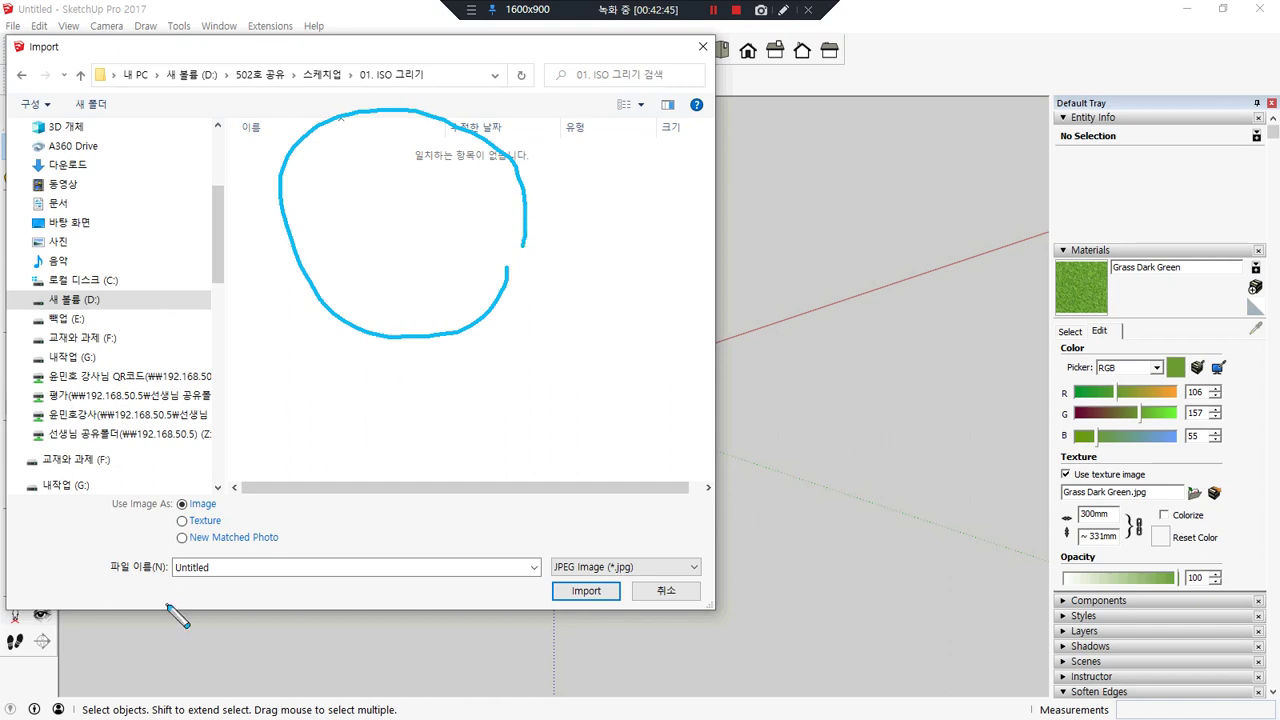
{"action": "mouse_move", "coordinate": [129, 581]}
{"action": "left_mouse_down"}
{"action": "mouse_move", "coordinate": [612, 580]}
{"action": "mouse_move", "coordinate": [560, 548]}
{"action": "mouse_move", "coordinate": [716, 570]}
{"action": "mouse_move", "coordinate": [568, 588]}
{"action": "left_mouse_up"}
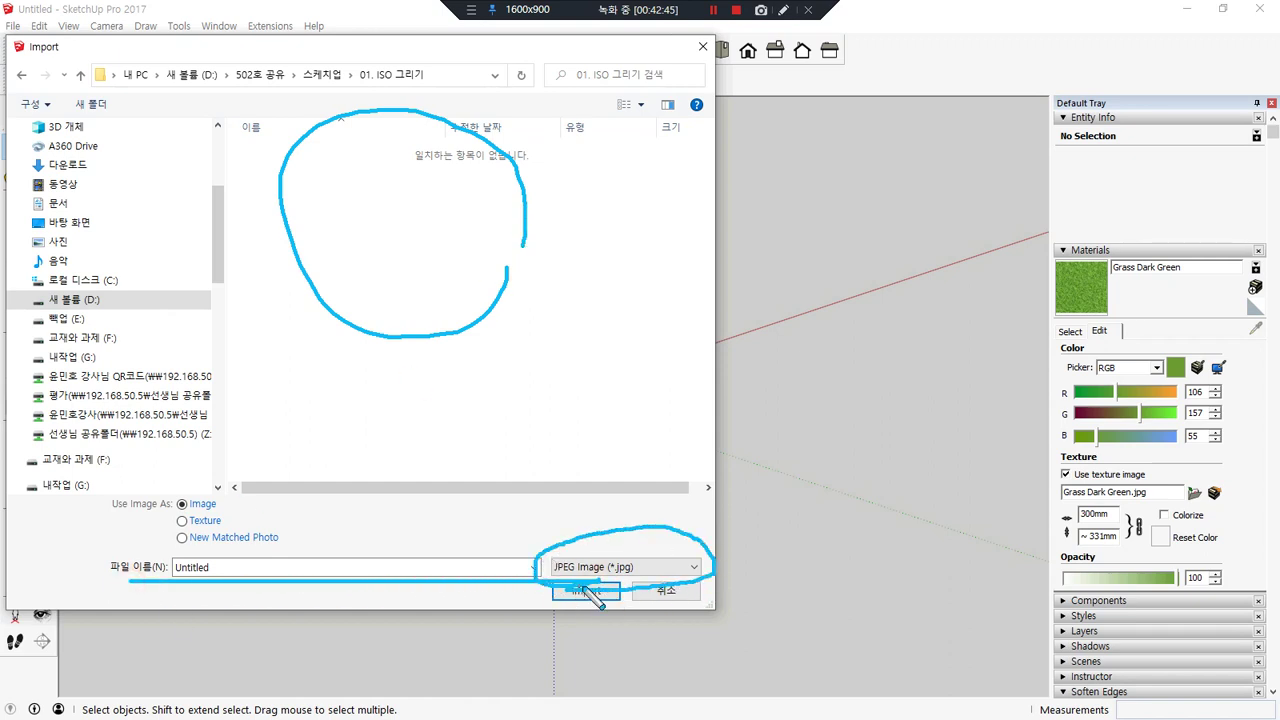
- Set the import file type to AutoCAD Files (*.dwg, *.dxf) and import 16-1층주택.dwg
{"action": "left_click", "coordinate": [692, 567]}
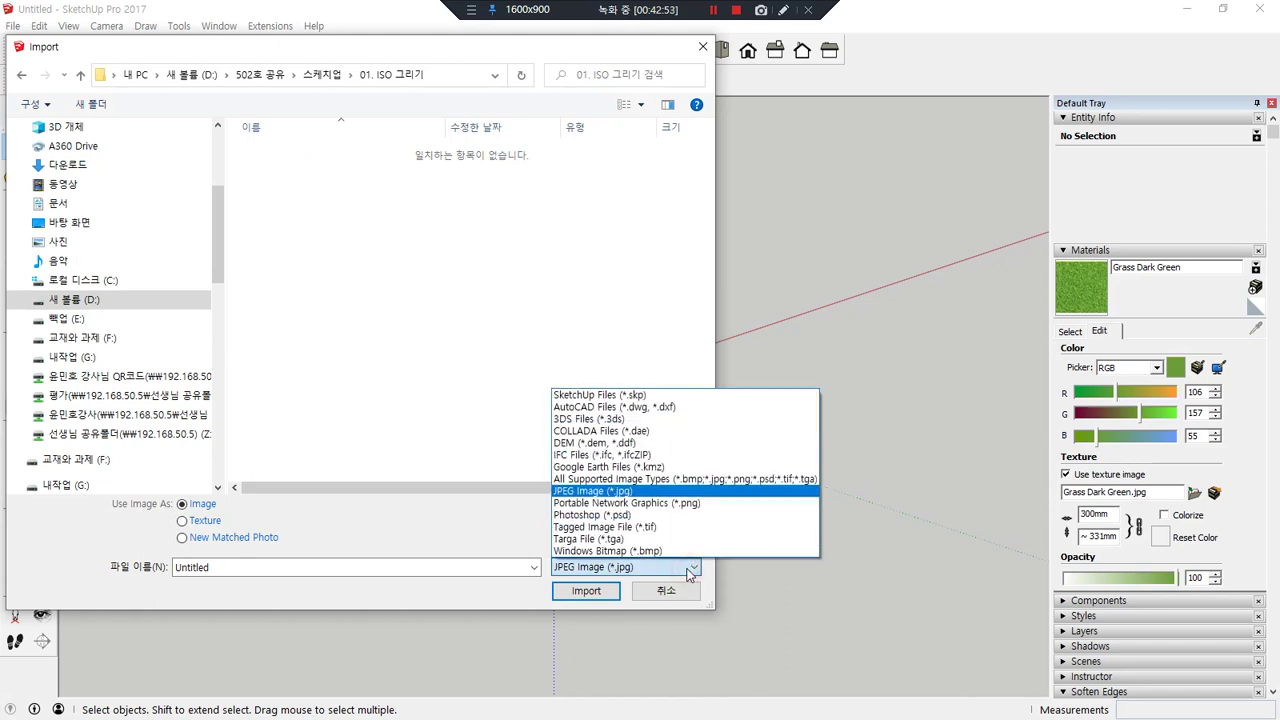
{"action": "left_click", "coordinate": [676, 409]}
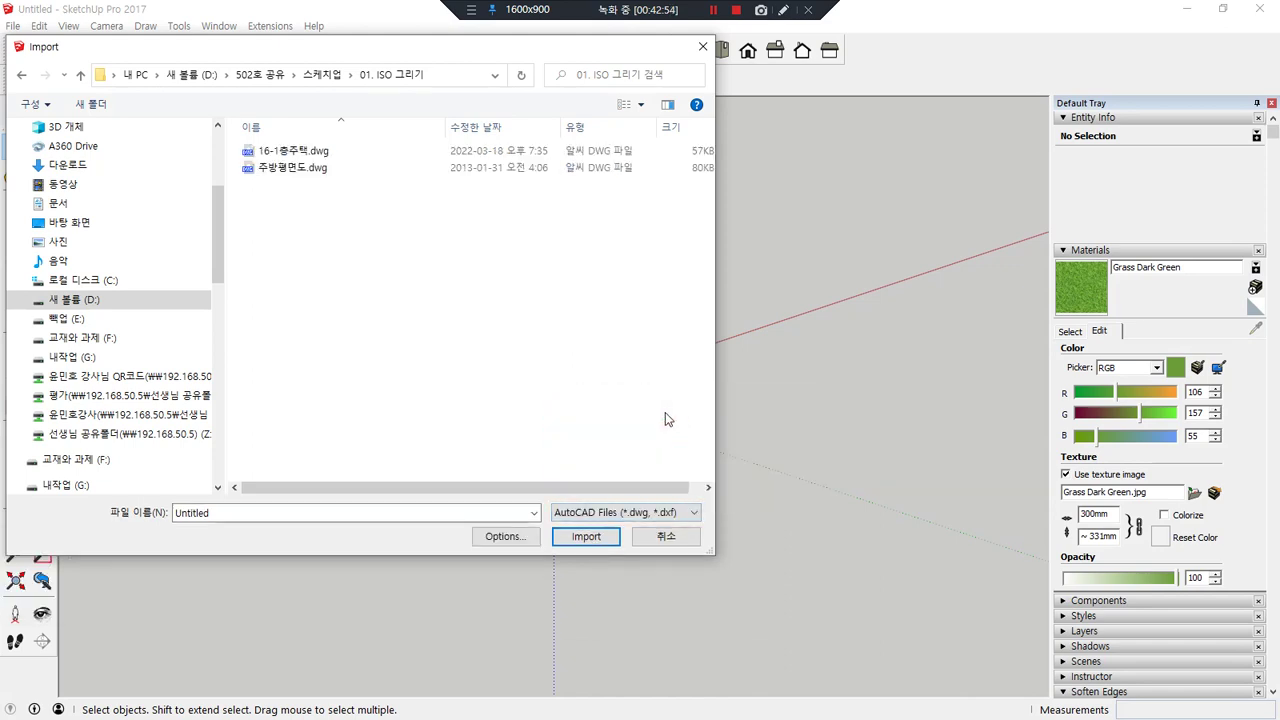
{"action": "mouse_move", "coordinate": [664, 548]}
{"action": "left_mouse_down"}
{"action": "mouse_move", "coordinate": [565, 519]}
{"action": "mouse_move", "coordinate": [687, 529]}
{"action": "mouse_move", "coordinate": [600, 555]}
{"action": "left_mouse_up"}
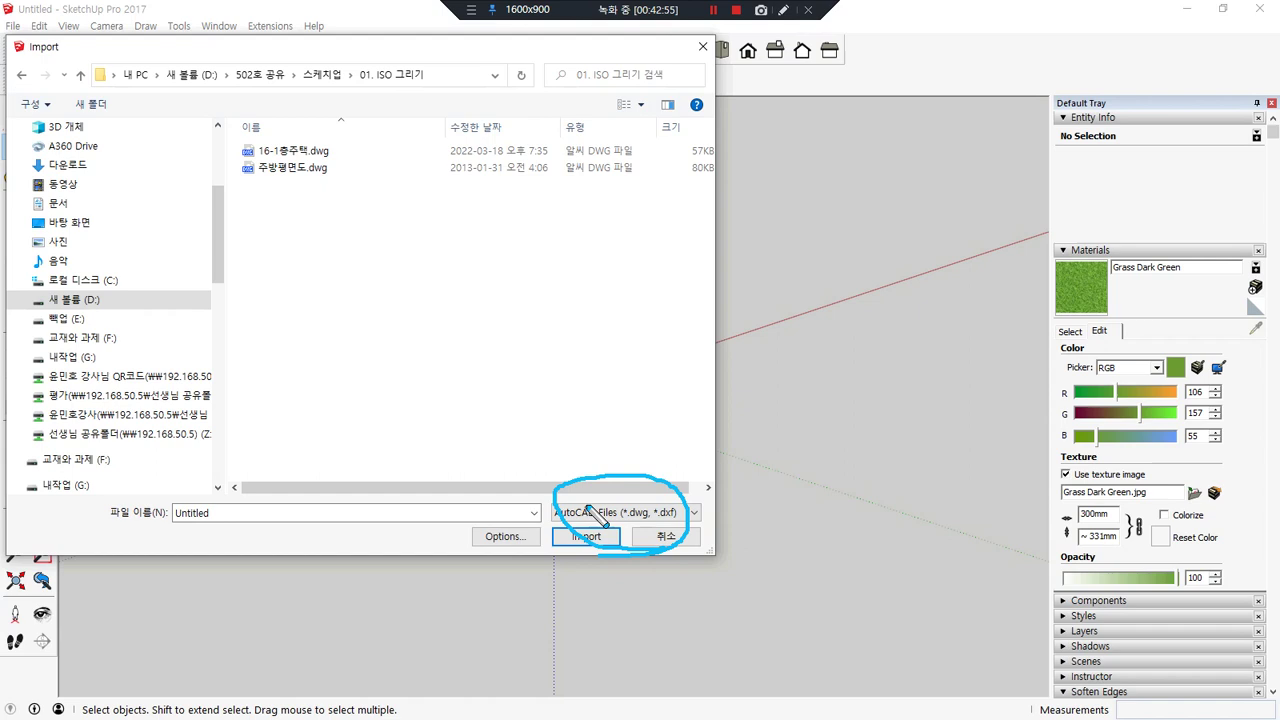
{"action": "mouse_move", "coordinate": [583, 482]}
{"action": "left_mouse_down"}
{"action": "mouse_move", "coordinate": [516, 460]}
{"action": "mouse_move", "coordinate": [328, 195]}
{"action": "mouse_move", "coordinate": [379, 209]}
{"action": "left_mouse_up"}
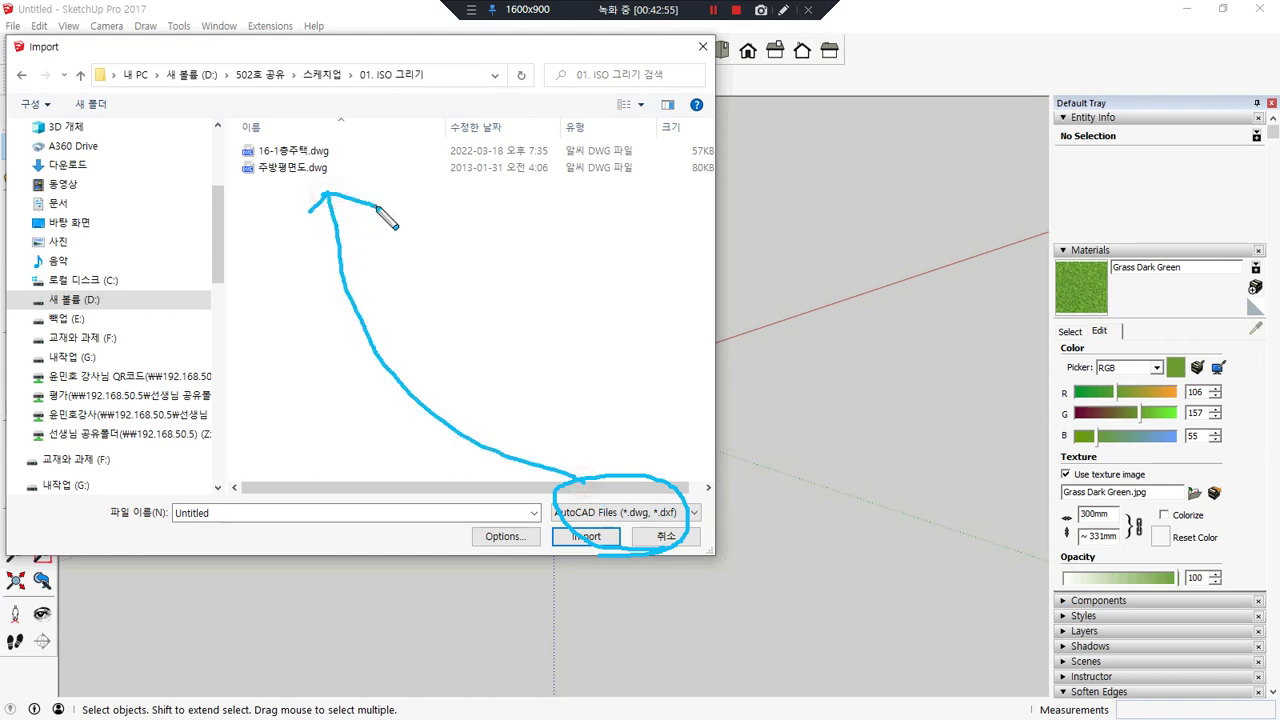
{"action": "left_click", "coordinate": [297, 152]}
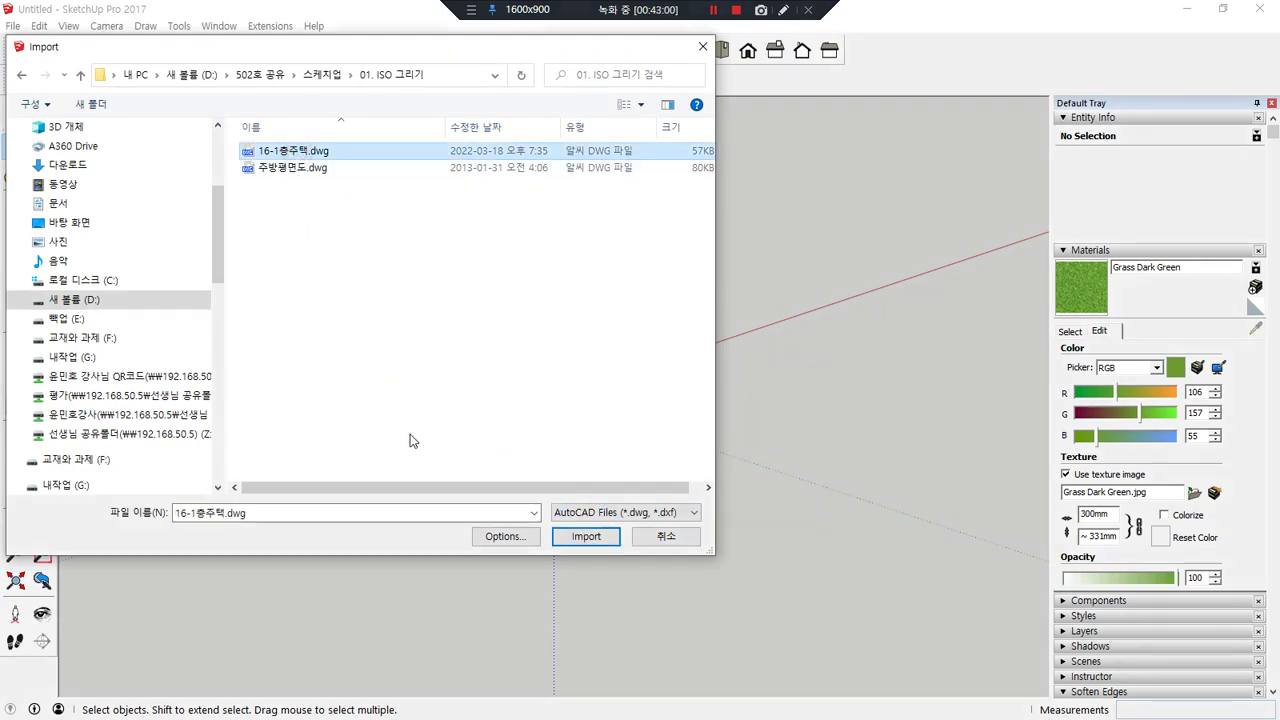
{"action": "left_click", "coordinate": [582, 545]}
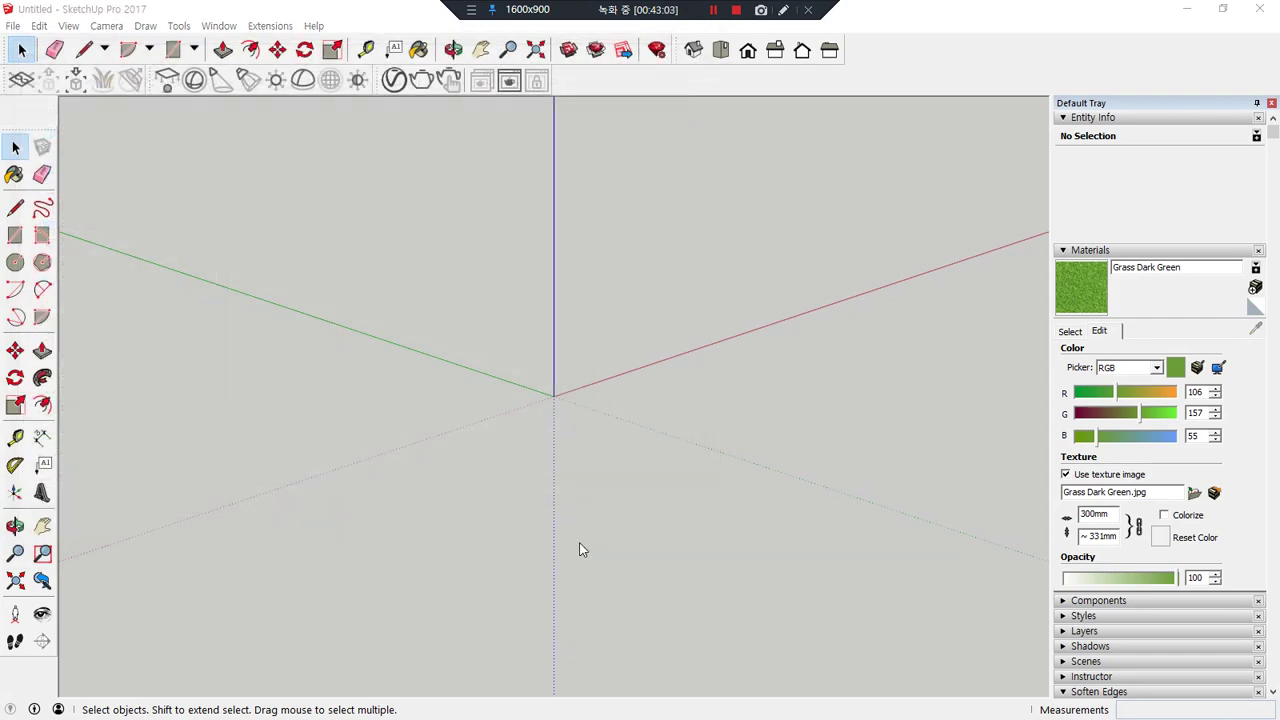
{"action": "left_click", "coordinate": [724, 487]}
- Collapse the Materials and Entity Info sections of the tray and expand the Layers list
{"action": "scroll", "coordinate": [717, 427], "scroll_direction": "down", "scroll_amount": 5}
{"action": "mouse_move", "coordinate": [717, 427]}
{"action": "middle_mouse_down"}
{"action": "mouse_move", "coordinate": [717, 412]}
{"action": "mouse_move", "coordinate": [610, 520]}
{"action": "mouse_move", "coordinate": [480, 603]}
{"action": "mouse_move", "coordinate": [80, 527]}
{"action": "mouse_move", "coordinate": [471, 551]}
{"action": "mouse_move", "coordinate": [603, 580]}
{"action": "middle_mouse_up"}
{"action": "key", "text": "space"}
{"action": "middle_click_drag", "start_coordinate": [563, 509], "coordinate": [477, 488]}
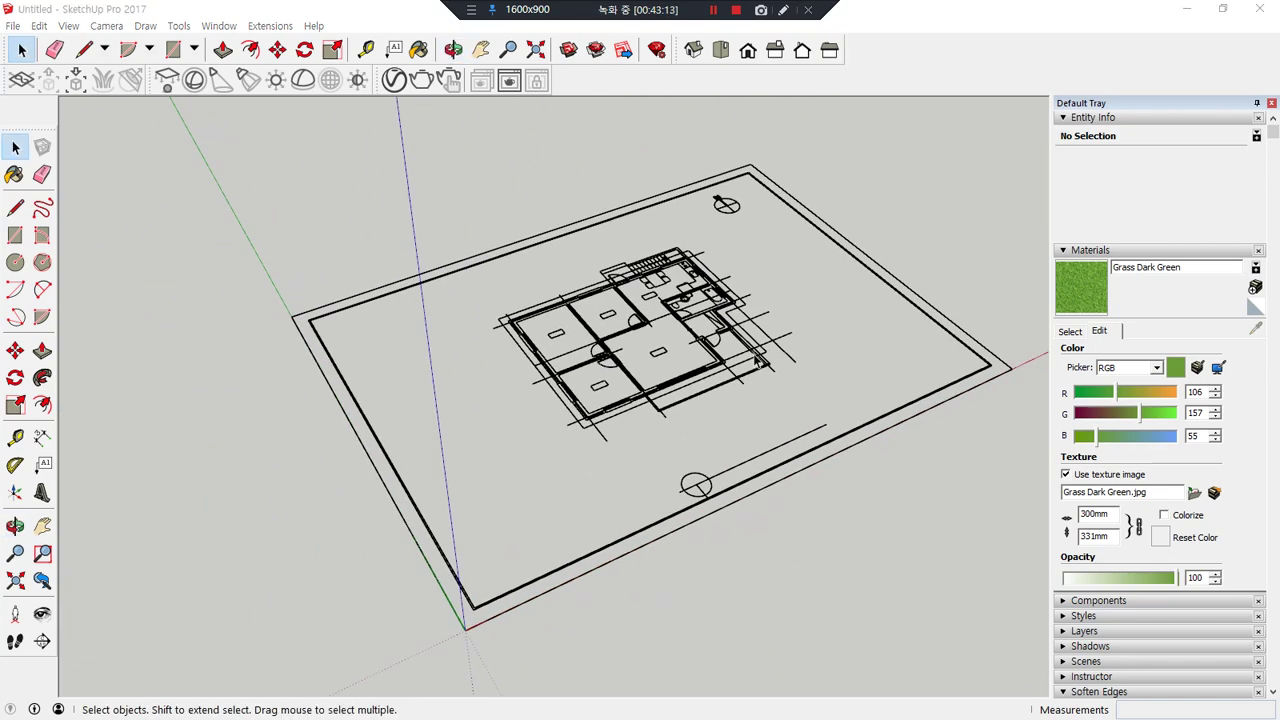
{"action": "left_click", "coordinate": [1063, 251]}
{"action": "left_click", "coordinate": [1065, 119]}
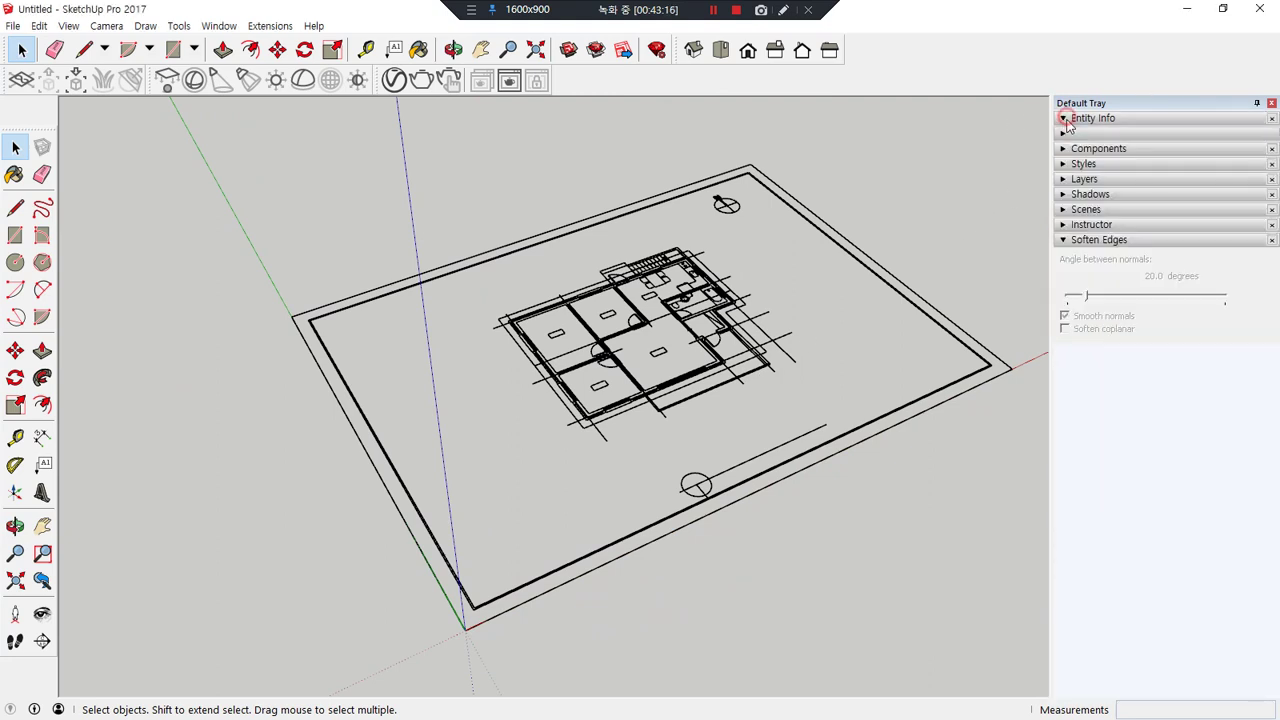
{"action": "left_click", "coordinate": [1063, 180]}
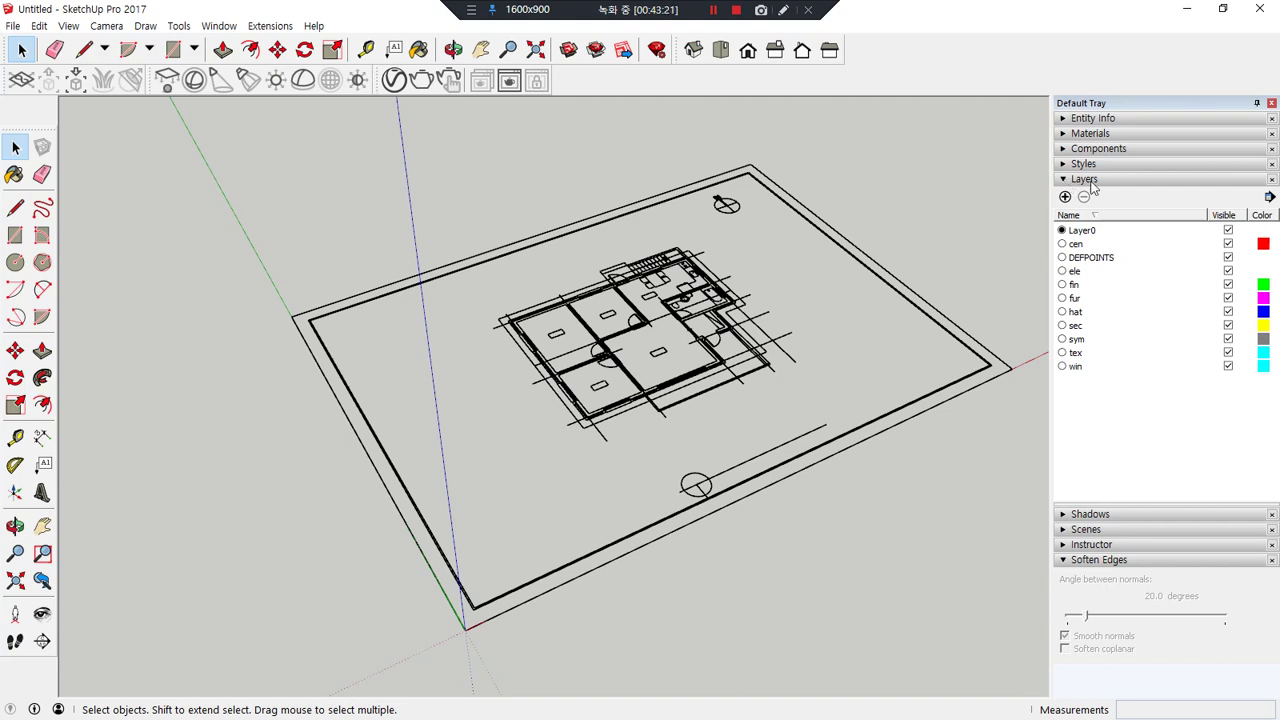
{"action": "mouse_move", "coordinate": [1046, 337]}
{"action": "left_mouse_down"}
{"action": "mouse_move", "coordinate": [1114, 430]}
{"action": "mouse_move", "coordinate": [1166, 280]}
{"action": "mouse_move", "coordinate": [1108, 400]}
{"action": "left_mouse_up"}
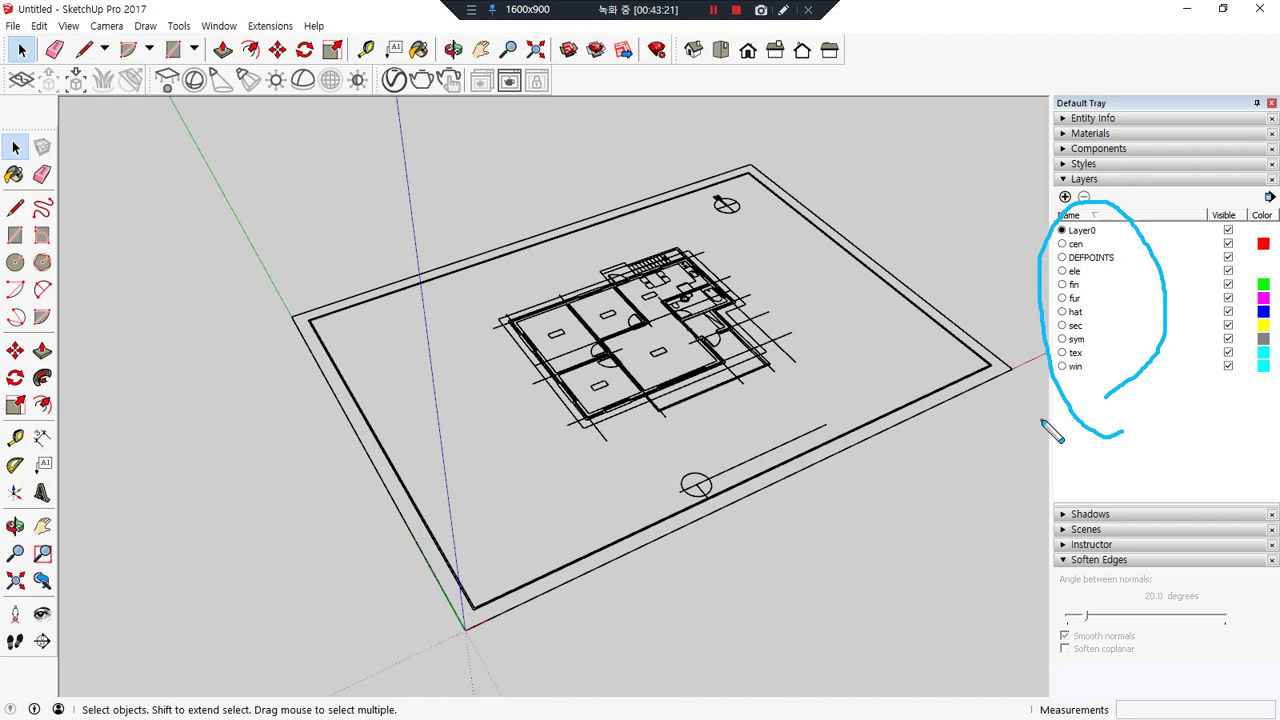
{"action": "left_click_drag", "start_coordinate": [1105, 215], "coordinate": [1052, 283]}
{"action": "left_click_drag", "start_coordinate": [1148, 251], "coordinate": [1062, 347]}
{"action": "left_click_drag", "start_coordinate": [1183, 294], "coordinate": [1123, 358]}
{"action": "mouse_move", "coordinate": [770, 528]}
{"action": "left_mouse_down"}
{"action": "mouse_move", "coordinate": [582, 555]}
{"action": "mouse_move", "coordinate": [768, 240]}
{"action": "mouse_move", "coordinate": [733, 488]}
{"action": "left_mouse_up"}
{"action": "mouse_move", "coordinate": [868, 303]}
{"action": "left_mouse_down"}
{"action": "mouse_move", "coordinate": [998, 280]}
{"action": "mouse_move", "coordinate": [1007, 330]}
{"action": "left_mouse_up"}
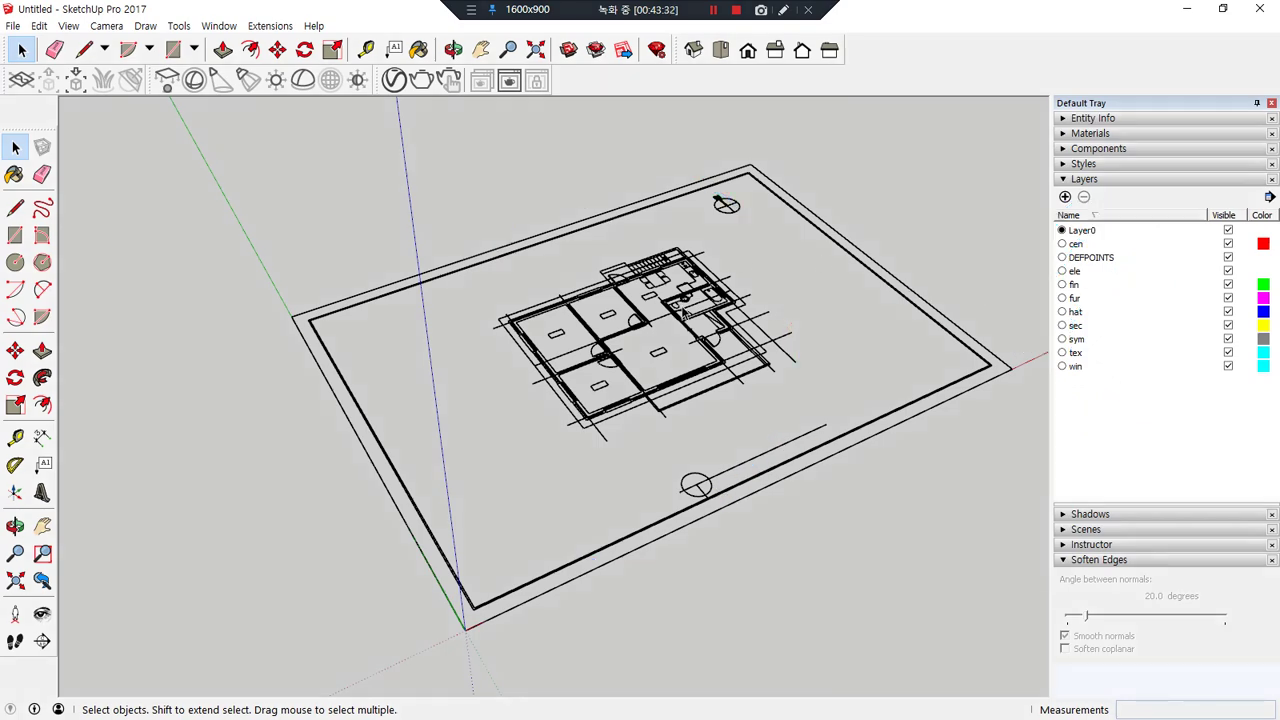
- Toggle the cen layer's visibility repeatedly to identify its lines in the floor plan, and leave it hidden
{"action": "scroll", "coordinate": [683, 312], "scroll_direction": "up", "scroll_amount": 5}
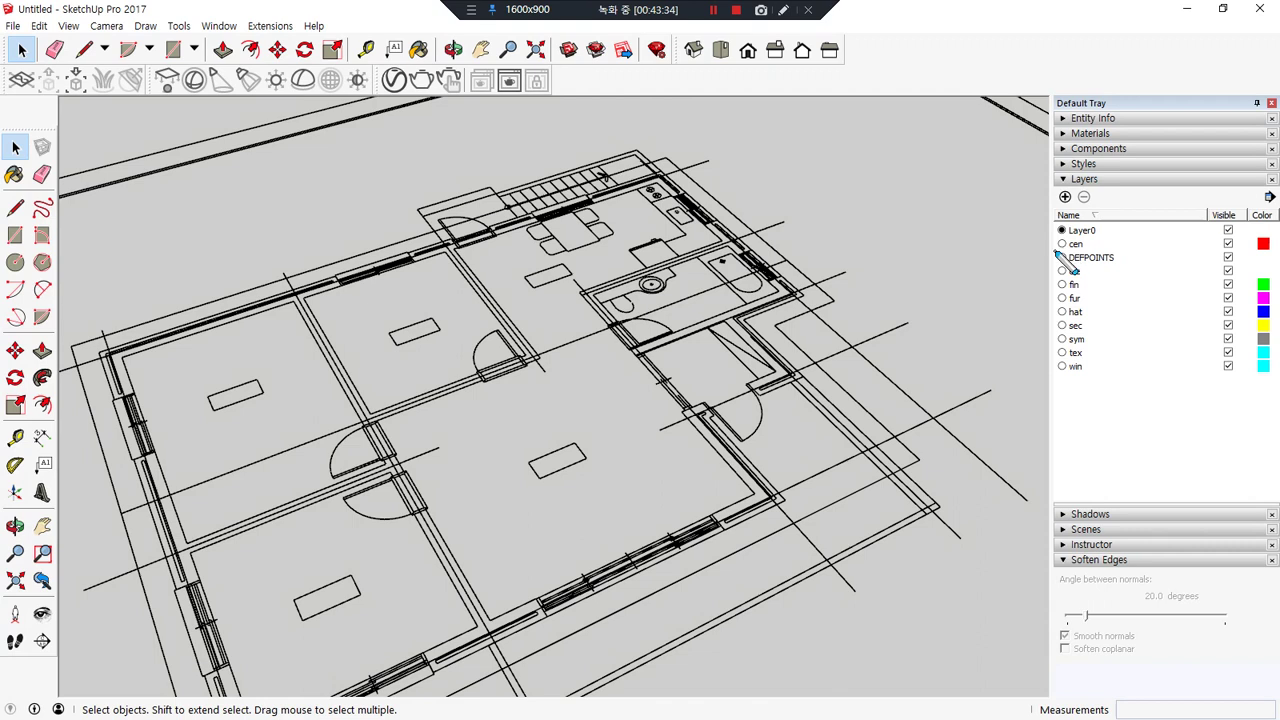
{"action": "left_click_drag", "start_coordinate": [1050, 249], "coordinate": [1275, 248]}
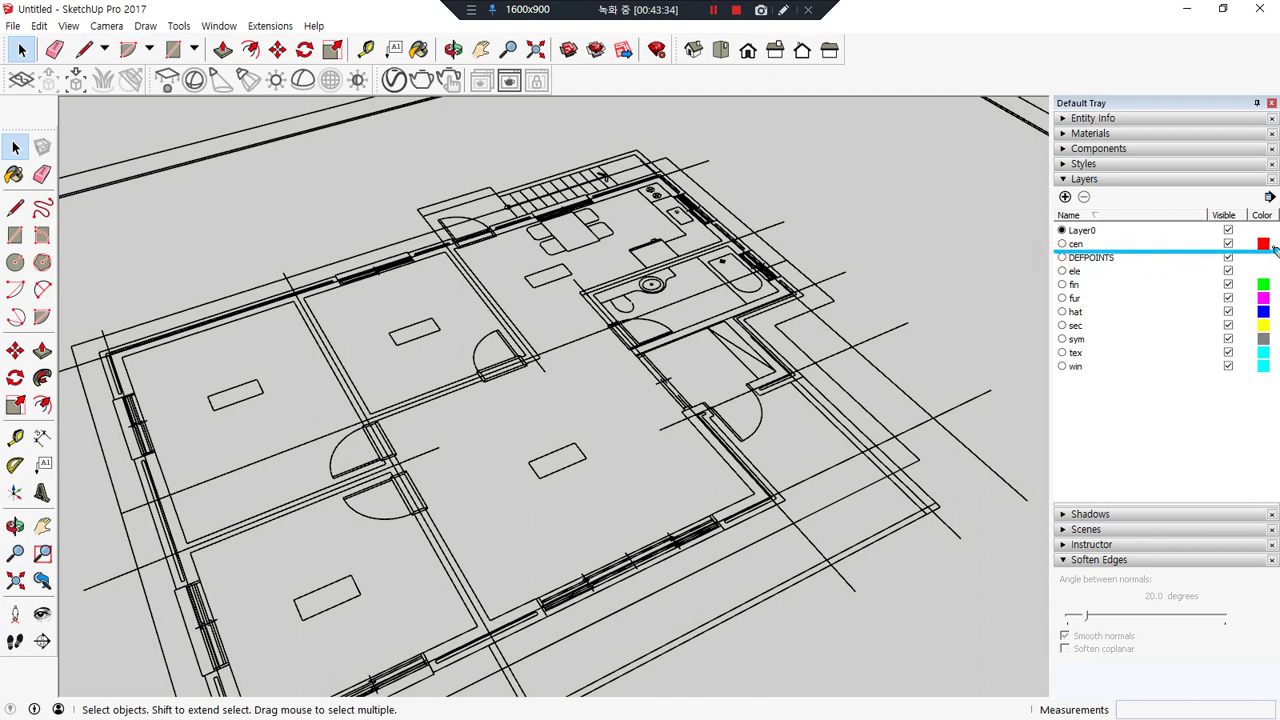
{"action": "key", "text": "Escape"}
{"action": "left_click", "coordinate": [1228, 244]}
{"action": "left_click", "coordinate": [1228, 246]}
{"action": "left_click", "coordinate": [1228, 246]}
{"action": "left_click", "coordinate": [1228, 246]}
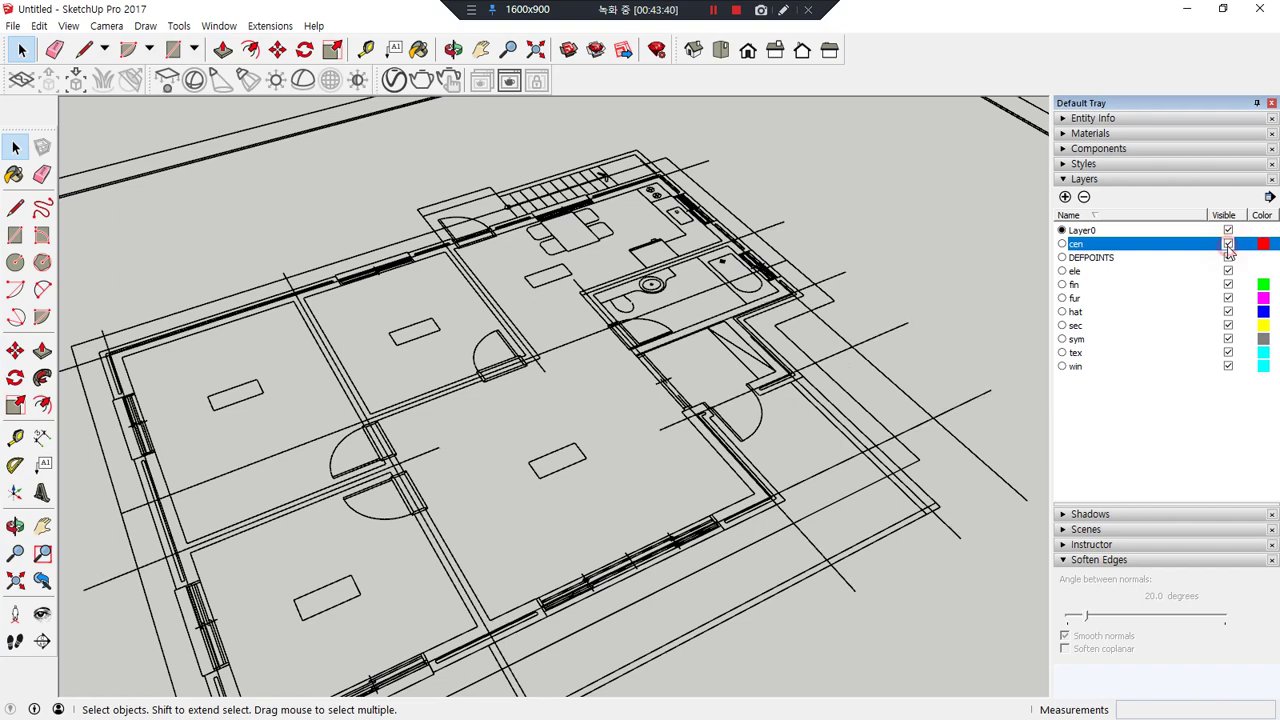
{"action": "left_click", "coordinate": [1228, 245]}
{"action": "left_click", "coordinate": [1228, 245]}
{"action": "left_click", "coordinate": [1228, 245]}
{"action": "left_click", "coordinate": [1228, 245]}
{"action": "left_click", "coordinate": [1228, 245]}
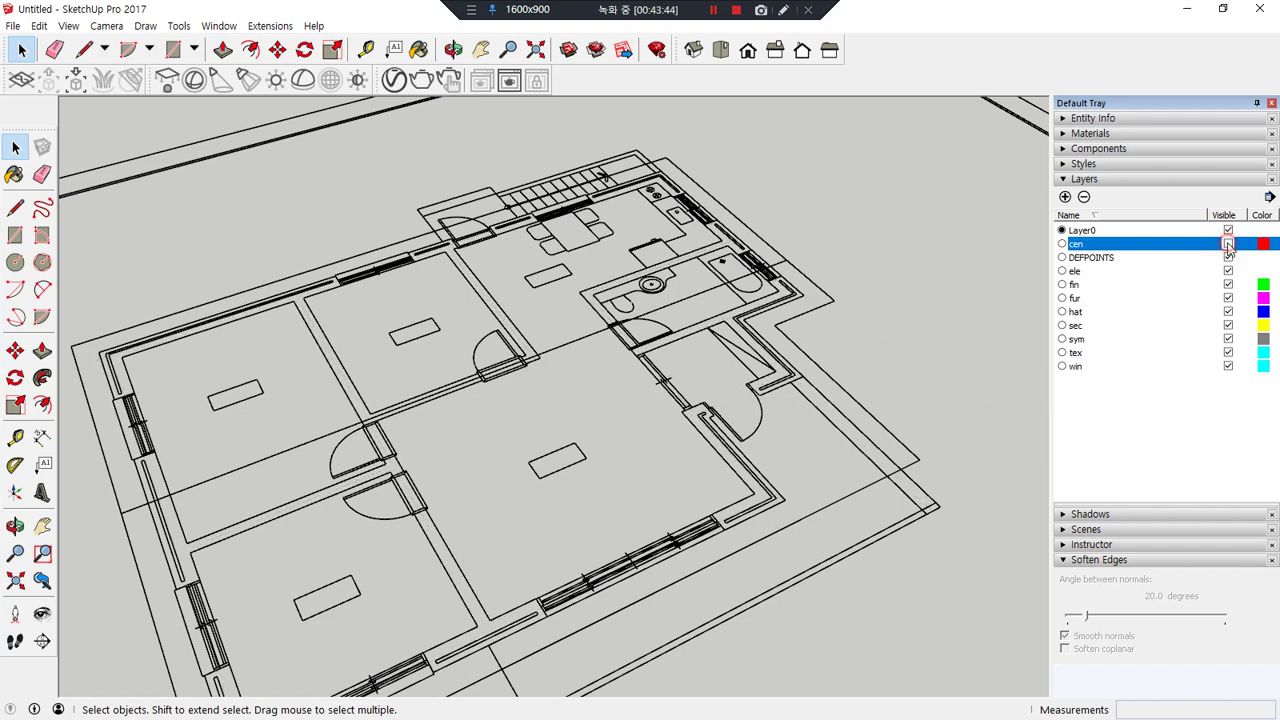
{"action": "left_click", "coordinate": [1228, 245]}
{"action": "left_click", "coordinate": [1228, 245]}
{"action": "left_click", "coordinate": [1228, 245]}
{"action": "left_click", "coordinate": [1228, 245]}
{"action": "left_click", "coordinate": [1228, 245]}
- Hide the DEFPOINTS layer, and toggle the ele layer off and back on to check its contents
{"action": "left_click", "coordinate": [1229, 257]}
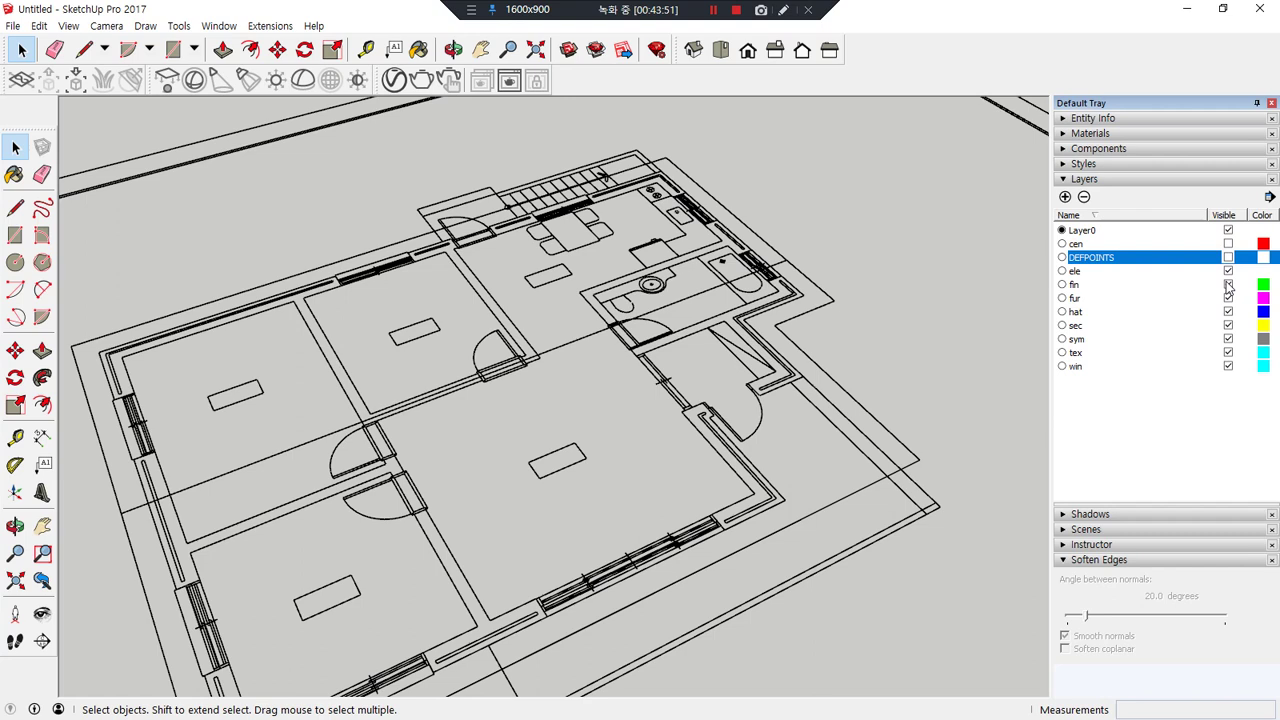
{"action": "left_click", "coordinate": [1227, 272]}
{"action": "left_click", "coordinate": [1227, 272]}
{"action": "left_click", "coordinate": [1227, 272]}
{"action": "left_click", "coordinate": [1227, 272]}
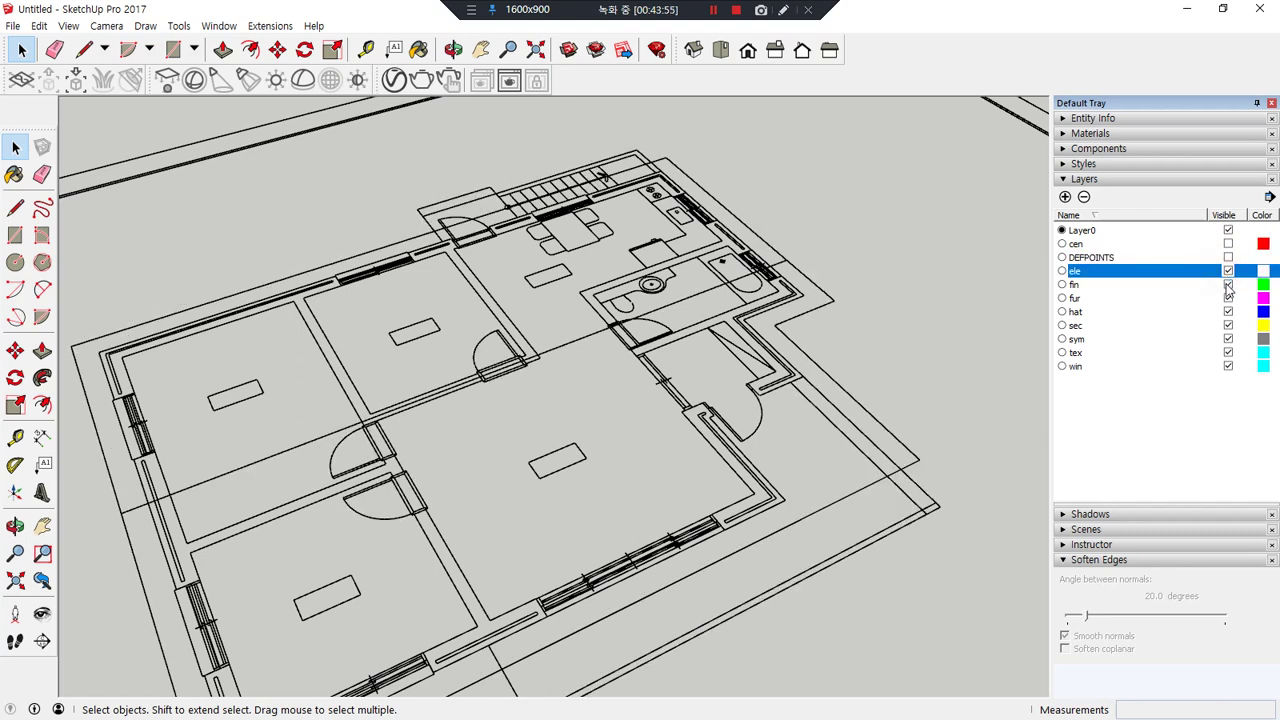
- Hide the fin layer, and toggle the fur layer off and back on to check the furniture lines
{"action": "left_click", "coordinate": [1228, 285]}
{"action": "left_click", "coordinate": [1228, 285]}
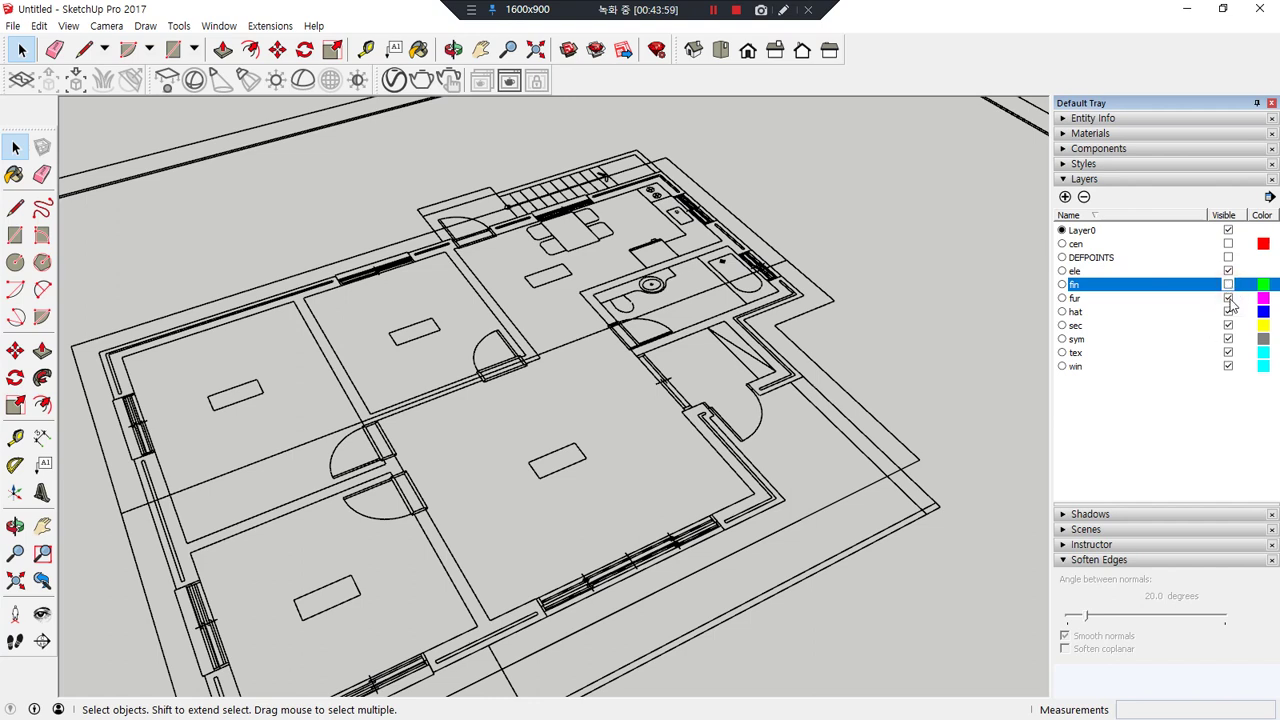
{"action": "left_click", "coordinate": [1228, 298]}
{"action": "left_click", "coordinate": [1229, 297]}
{"action": "left_click", "coordinate": [1229, 297]}
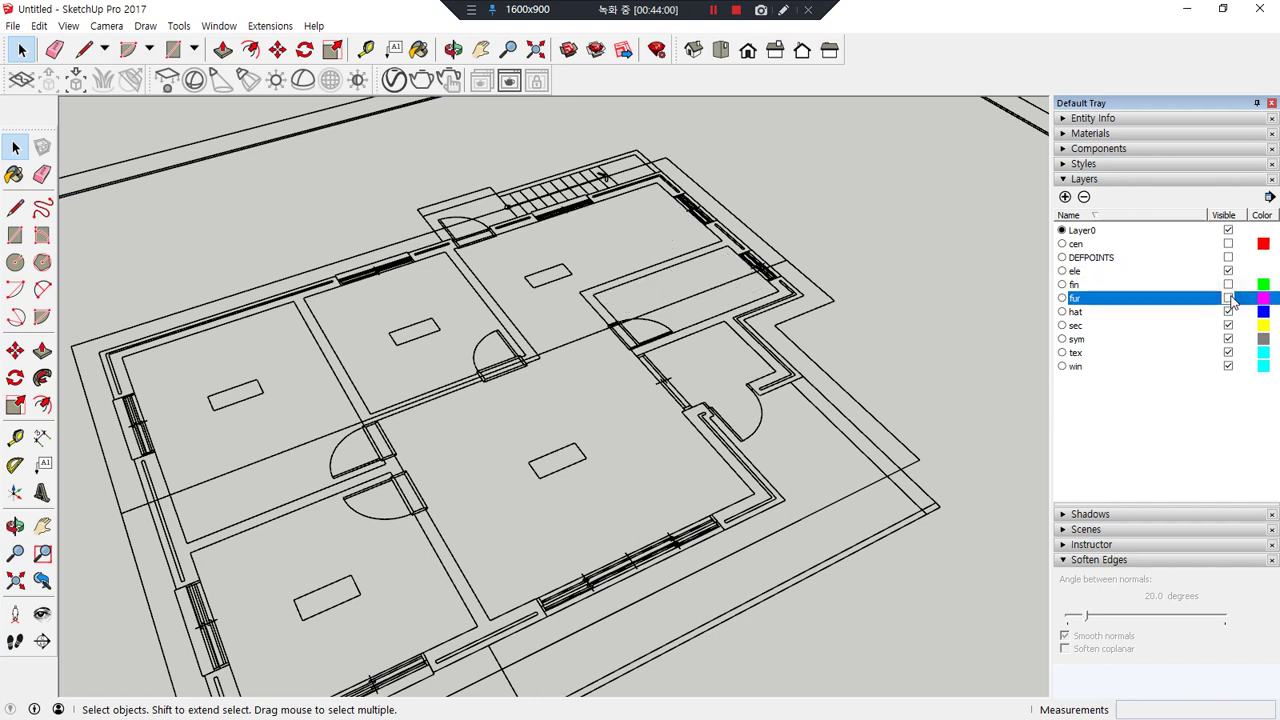
{"action": "left_click", "coordinate": [1228, 298]}
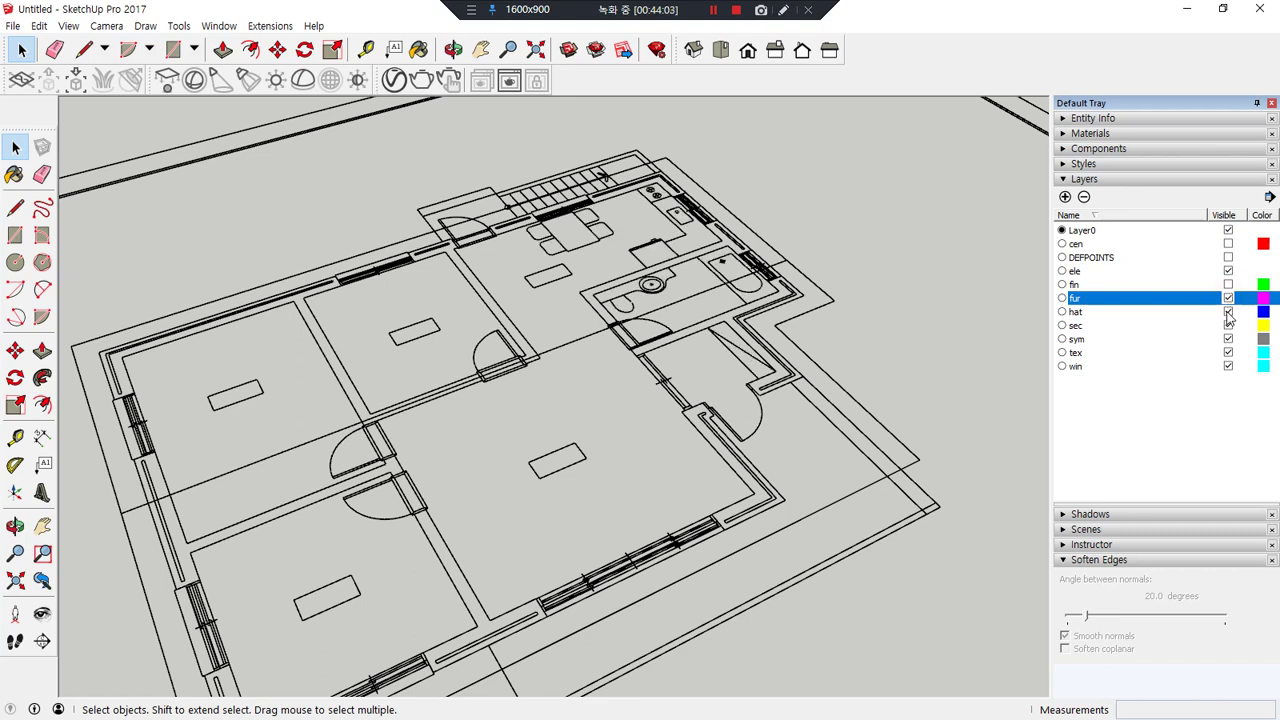
- Hide the hat layer, and toggle the sec layer off and back on to check its lines
{"action": "left_click", "coordinate": [1228, 312]}
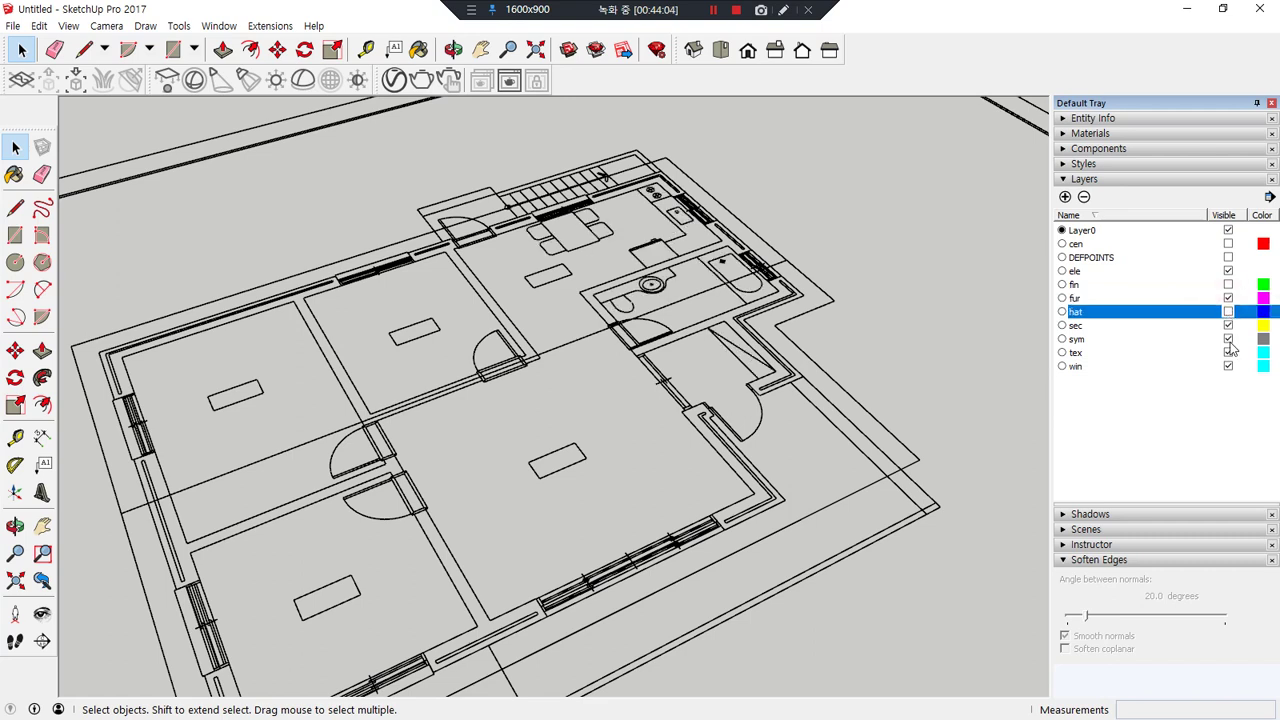
{"action": "left_click", "coordinate": [1228, 325]}
{"action": "left_click", "coordinate": [1228, 325]}
{"action": "left_click", "coordinate": [1228, 325]}
{"action": "left_click", "coordinate": [1228, 326]}
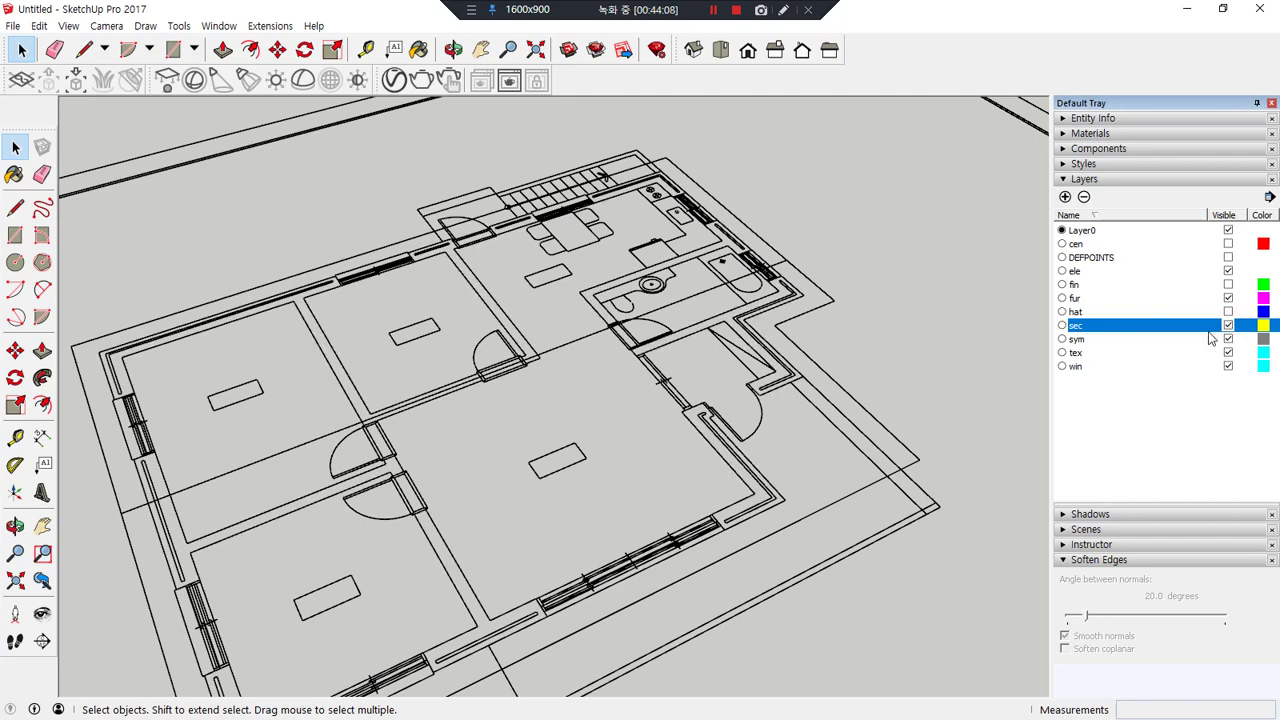
- Hide the sym and tex layers, toggling each to check which drawing elements it holds
{"action": "scroll", "coordinate": [872, 385], "scroll_direction": "down", "scroll_amount": 1}
{"action": "left_click", "coordinate": [1228, 340]}
{"action": "left_click", "coordinate": [1228, 340]}
{"action": "left_click", "coordinate": [1228, 340]}
{"action": "left_click", "coordinate": [1228, 340]}
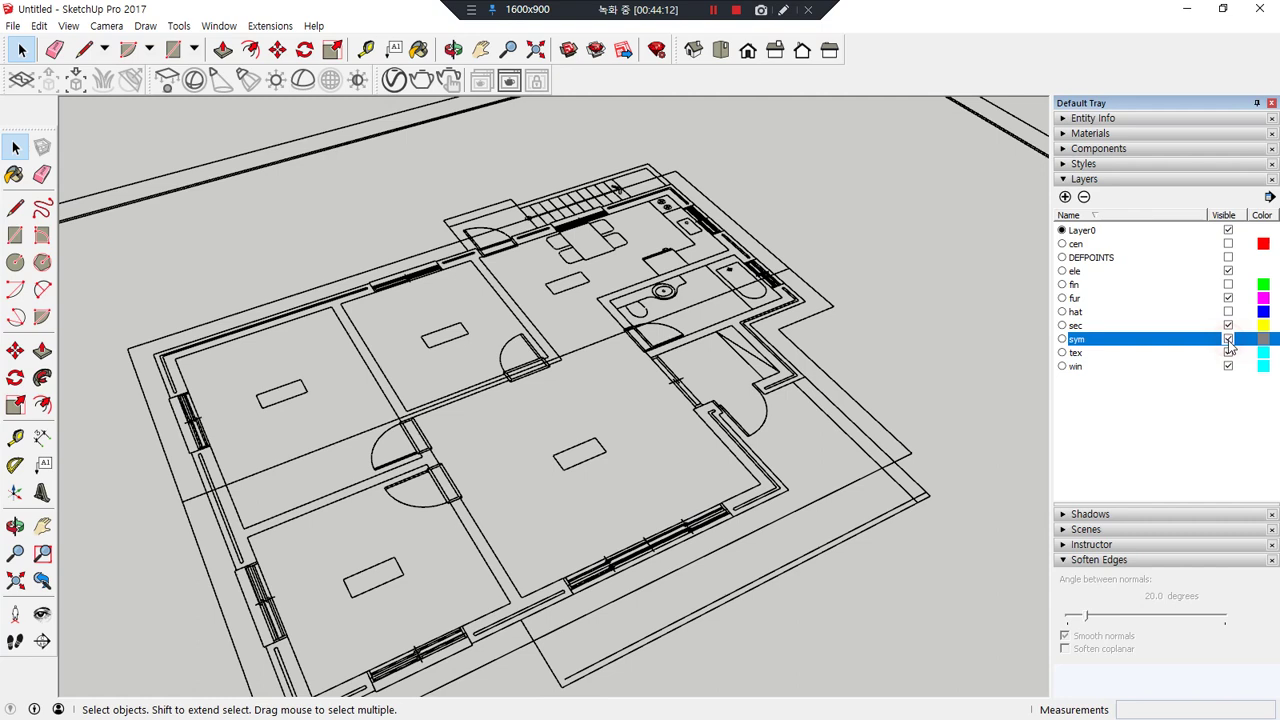
{"action": "left_click", "coordinate": [1228, 340]}
{"action": "left_click", "coordinate": [1228, 353]}
{"action": "left_click", "coordinate": [1228, 353]}
{"action": "left_click", "coordinate": [1228, 353]}
- Toggle the win layer off and back on to check the window and door lines
{"action": "left_click", "coordinate": [1228, 367]}
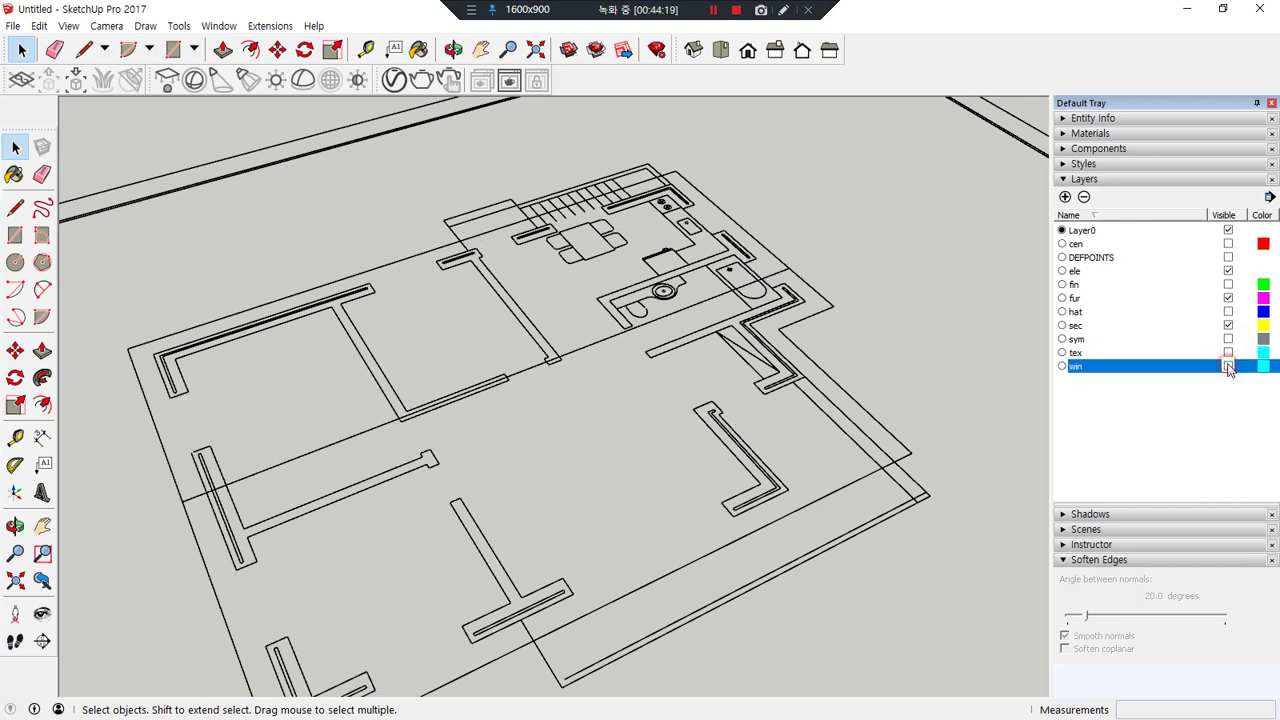
{"action": "left_click", "coordinate": [1228, 367]}
{"action": "left_click", "coordinate": [1228, 367]}
{"action": "left_click", "coordinate": [1228, 367]}
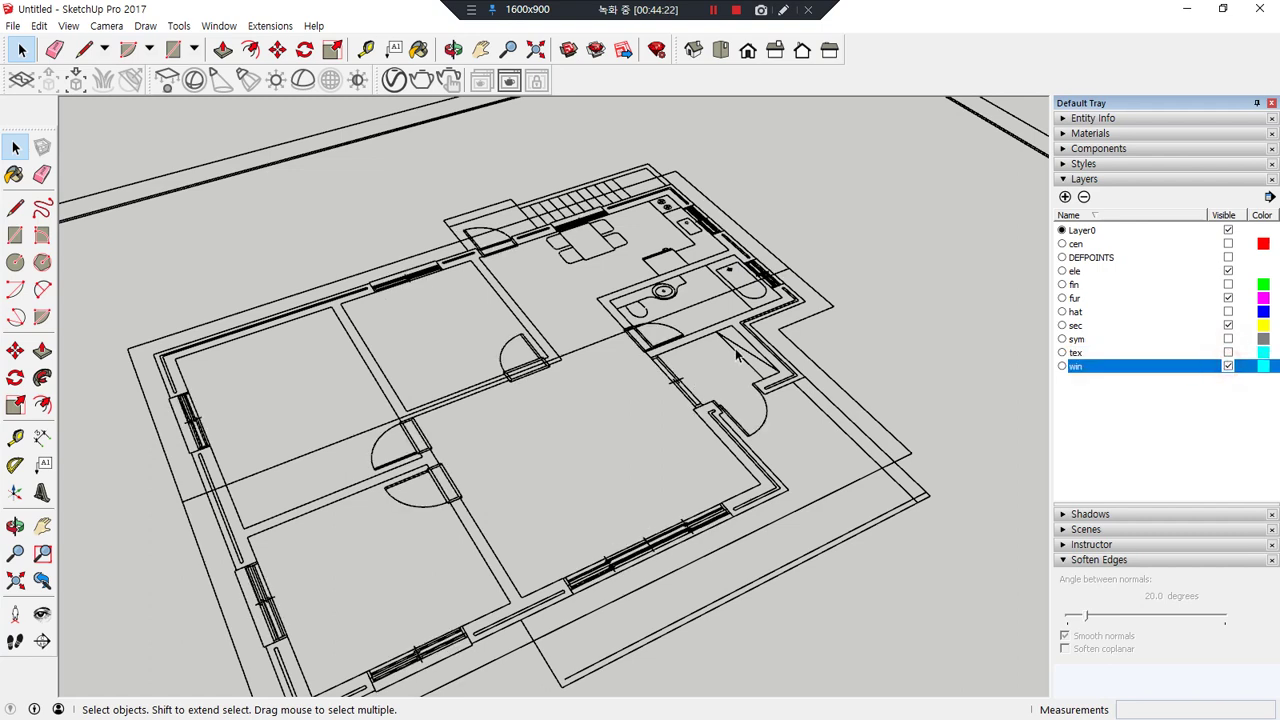
- Select an inner wall line beside the entrance, check its layer in Entity Info, and clear the selection
{"action": "scroll", "coordinate": [745, 350], "scroll_direction": "up", "scroll_amount": 3}
{"action": "left_click", "coordinate": [786, 462]}
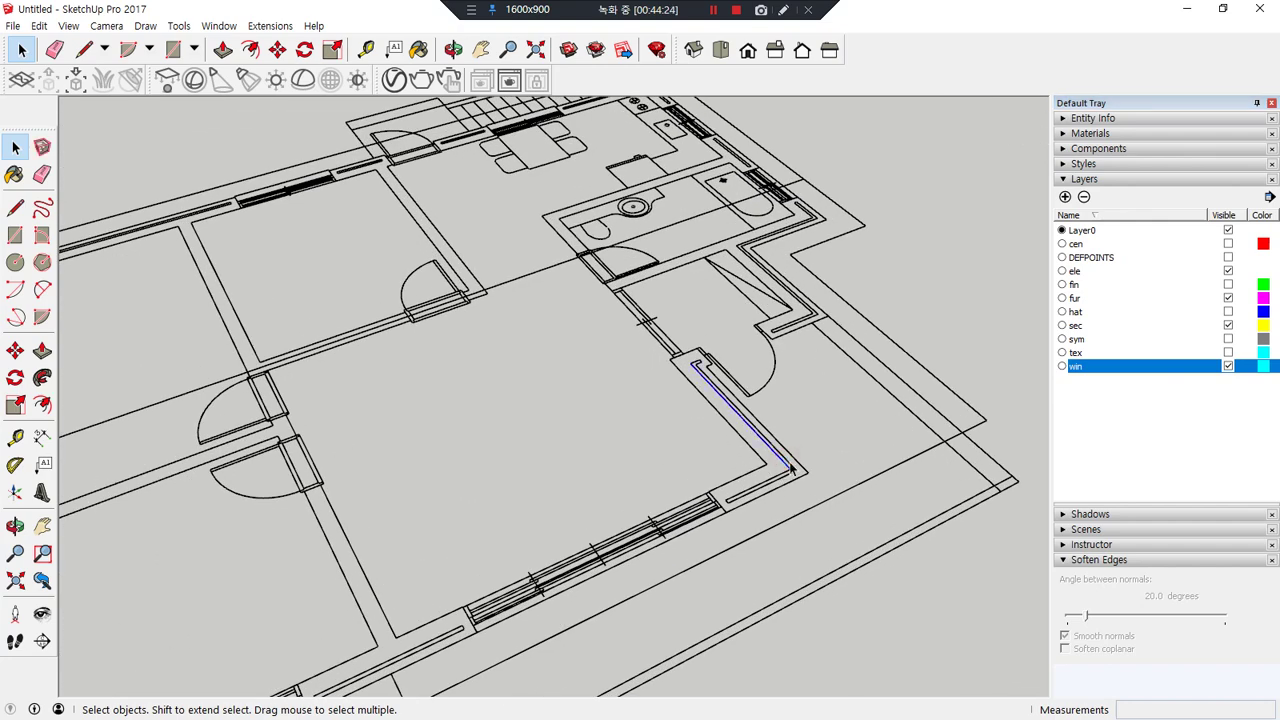
{"action": "left_click", "coordinate": [1062, 119]}
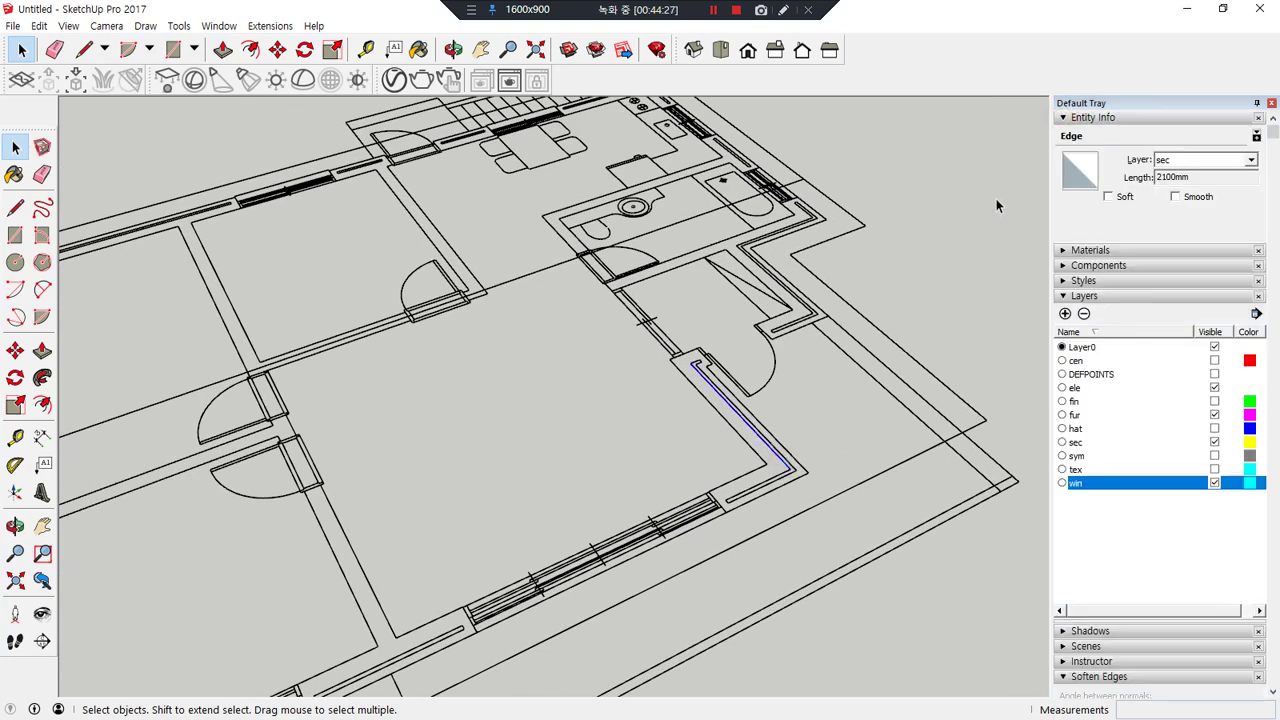
{"action": "scroll", "coordinate": [884, 400], "scroll_direction": "down", "scroll_amount": 5}
{"action": "left_click", "coordinate": [920, 237]}
- Toggle the tex layer on and back off to check its contents across the whole floor plan
{"action": "middle_click_drag", "start_coordinate": [920, 237], "coordinate": [484, 287]}
{"action": "scroll", "coordinate": [490, 282], "scroll_direction": "down", "scroll_amount": 4}
{"action": "middle_click_drag", "start_coordinate": [289, 367], "coordinate": [455, 500]}
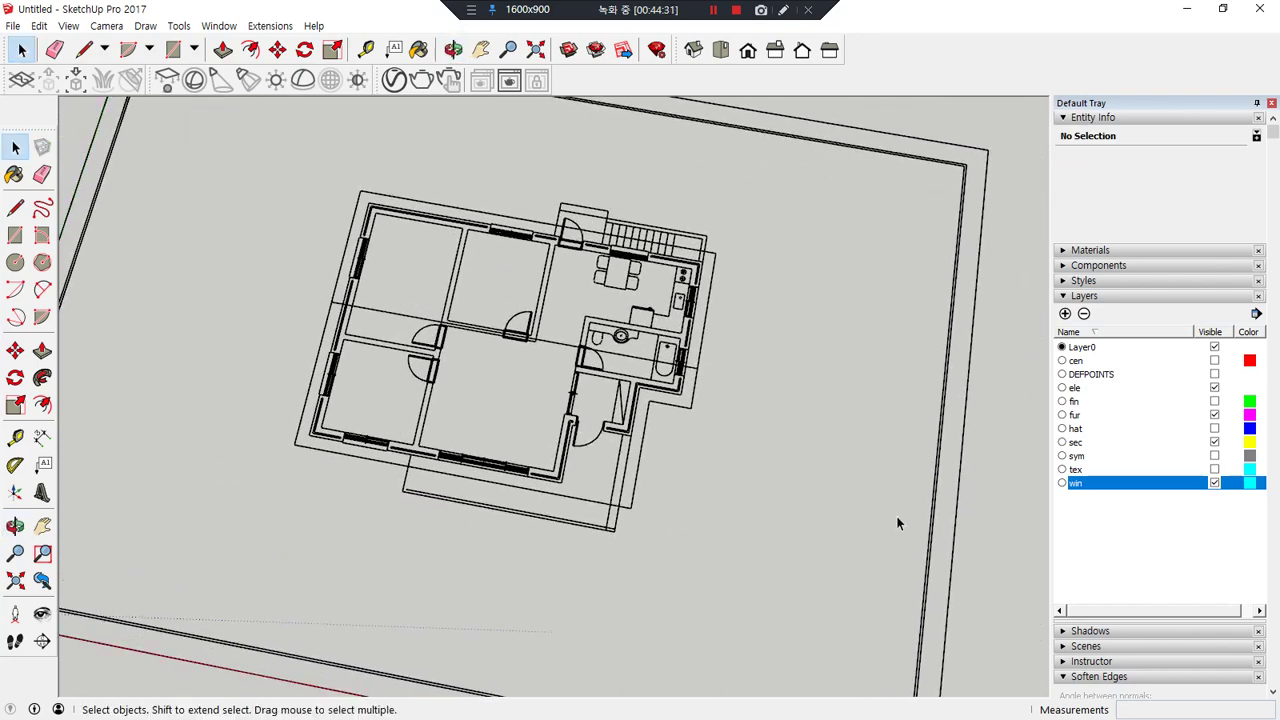
{"action": "left_click", "coordinate": [1215, 469]}
{"action": "left_click", "coordinate": [1215, 469]}
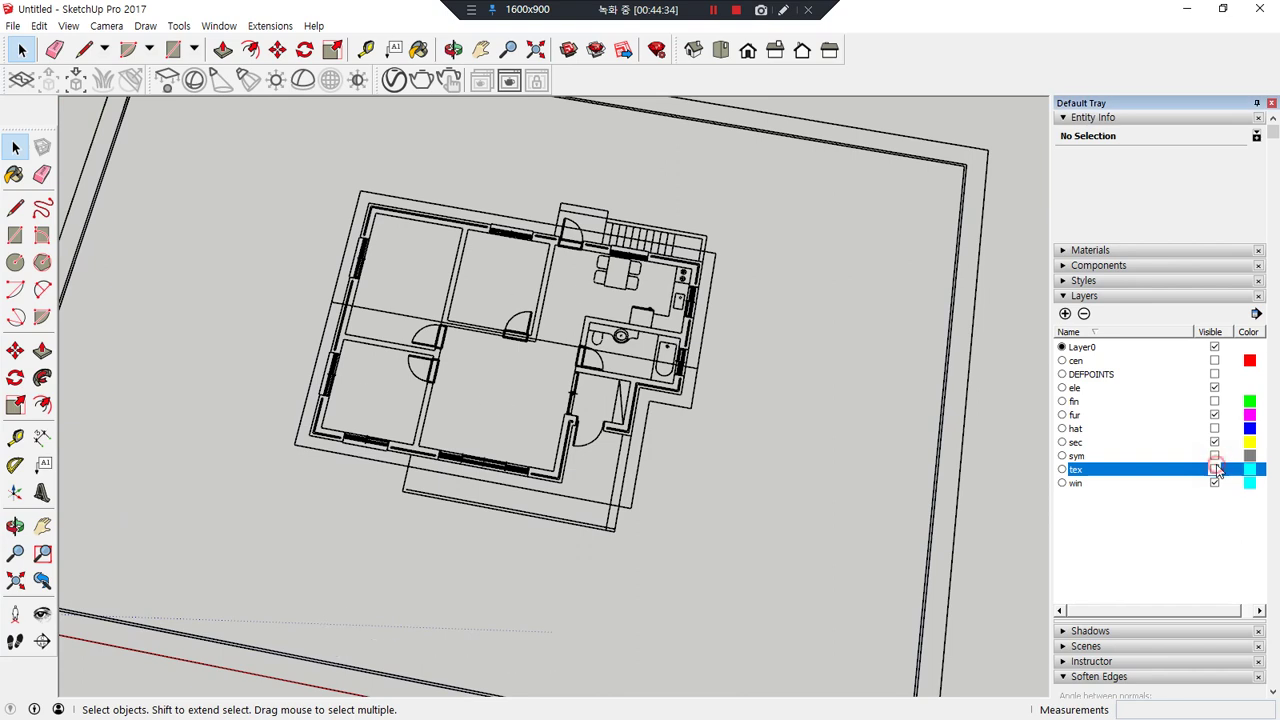
- Select the whole house floor plan inside the site boundary and make it a group
{"action": "left_click_drag", "start_coordinate": [777, 611], "coordinate": [260, 178]}
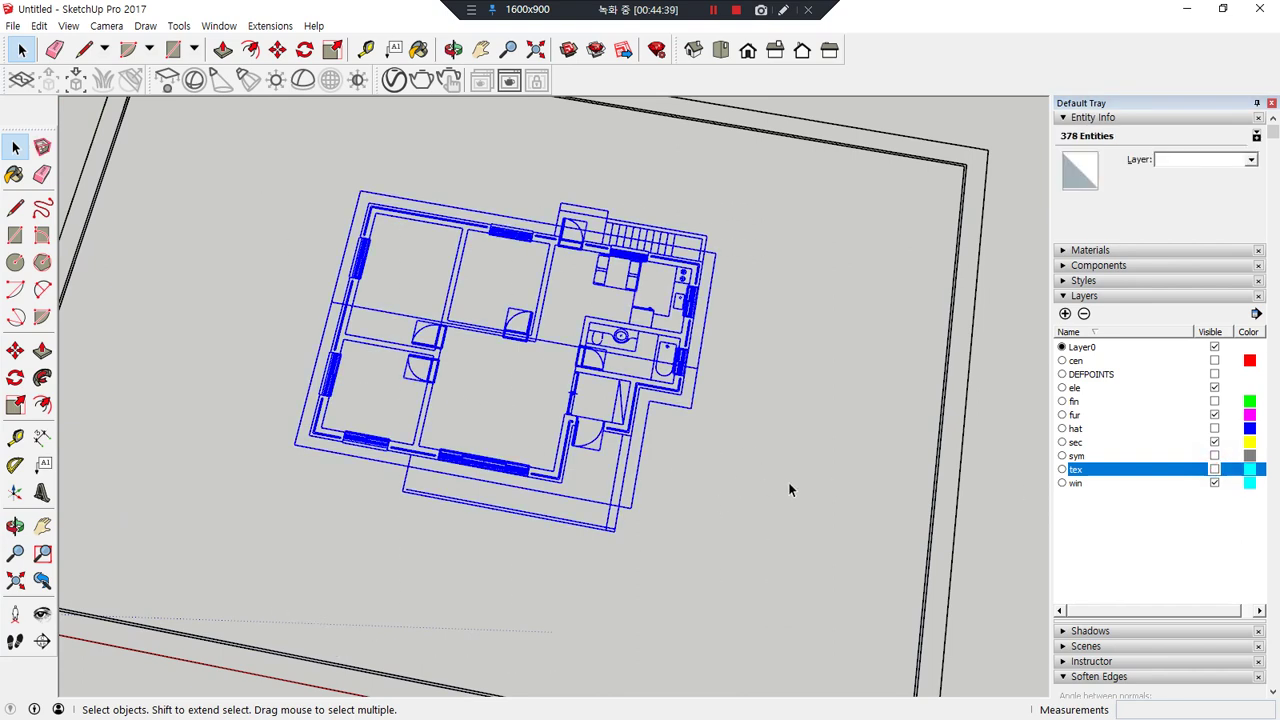
{"action": "right_click", "coordinate": [679, 393]}
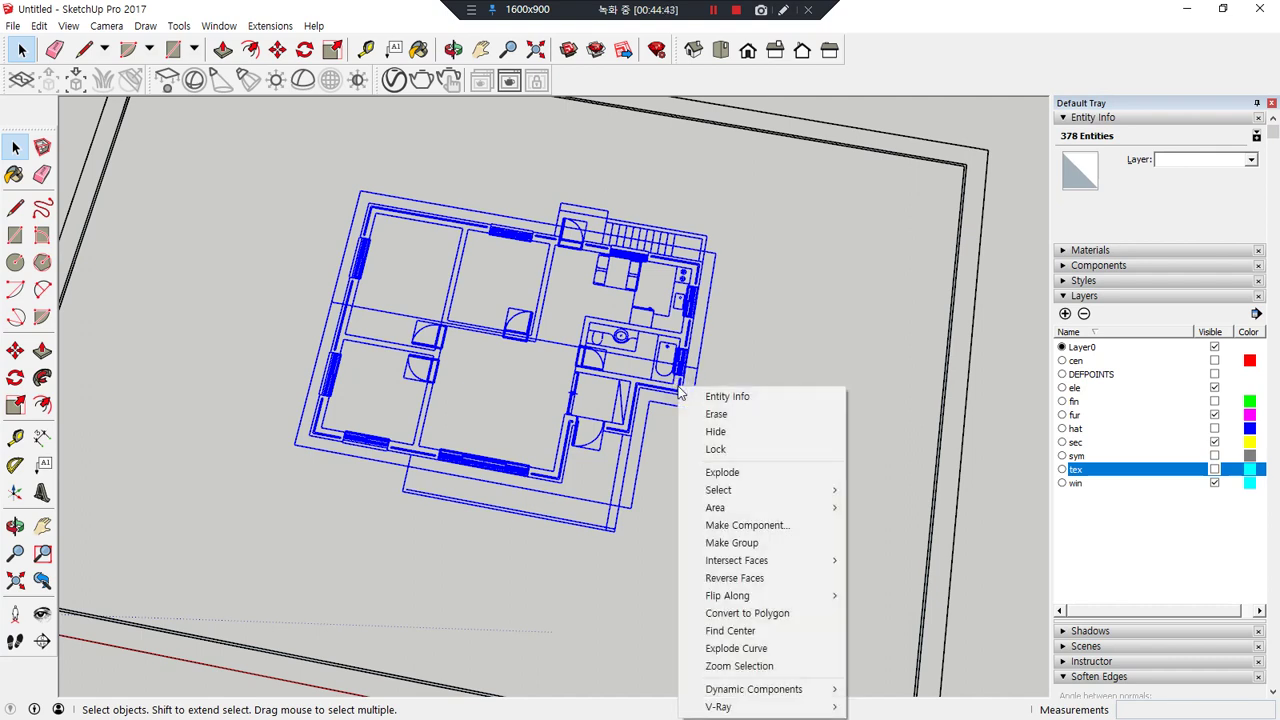
{"action": "mouse_move", "coordinate": [810, 560]}
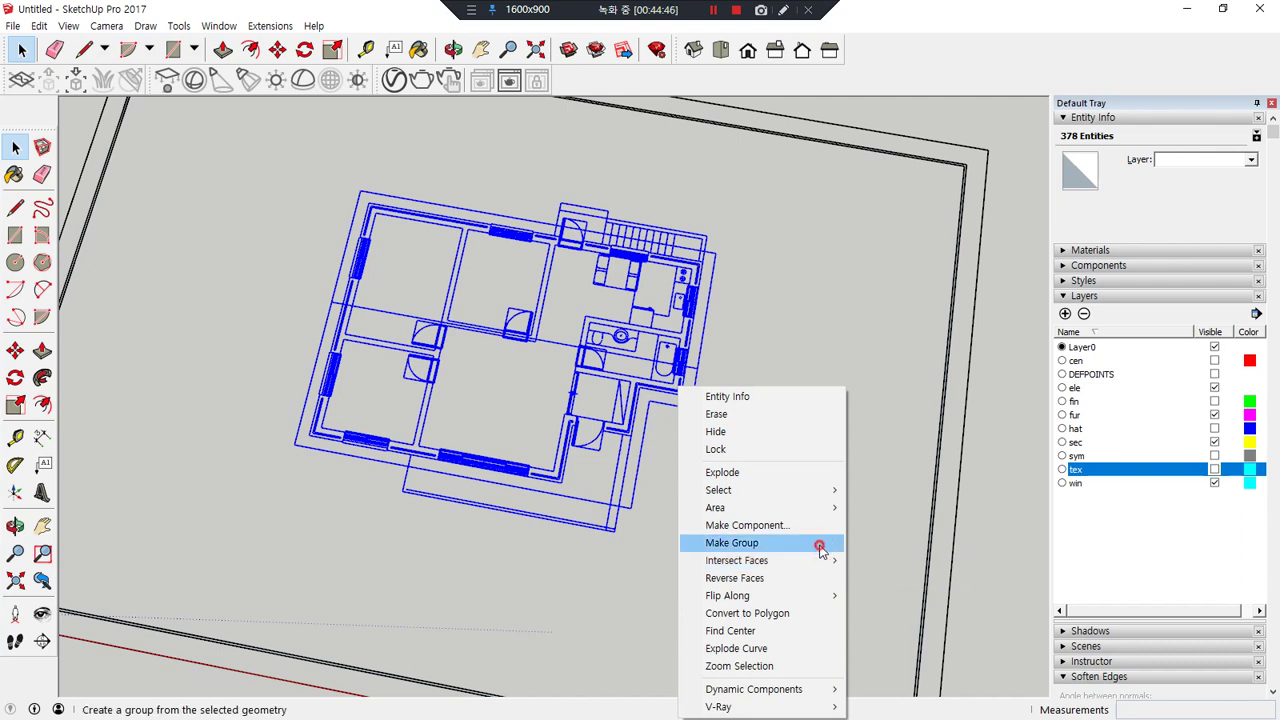
{"action": "left_click", "coordinate": [820, 548]}
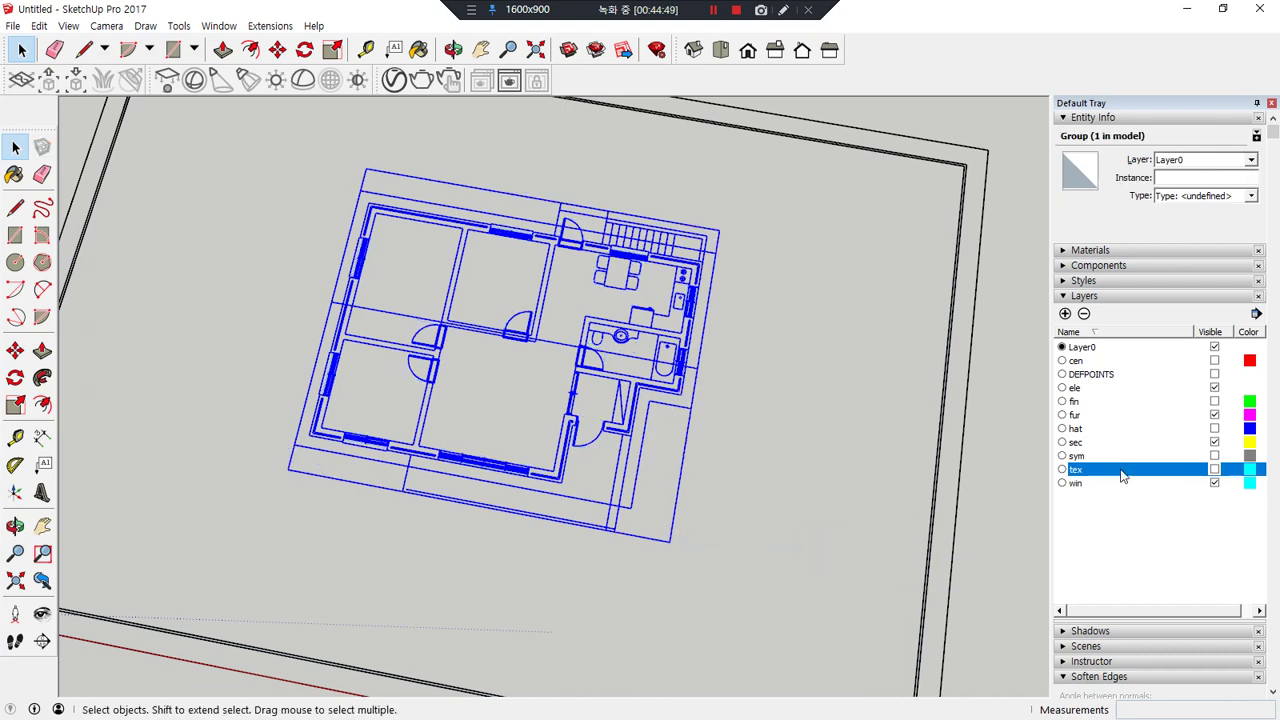
- Sort the layer list by visibility so the hidden layers are listed together
{"action": "left_click", "coordinate": [1212, 331]}
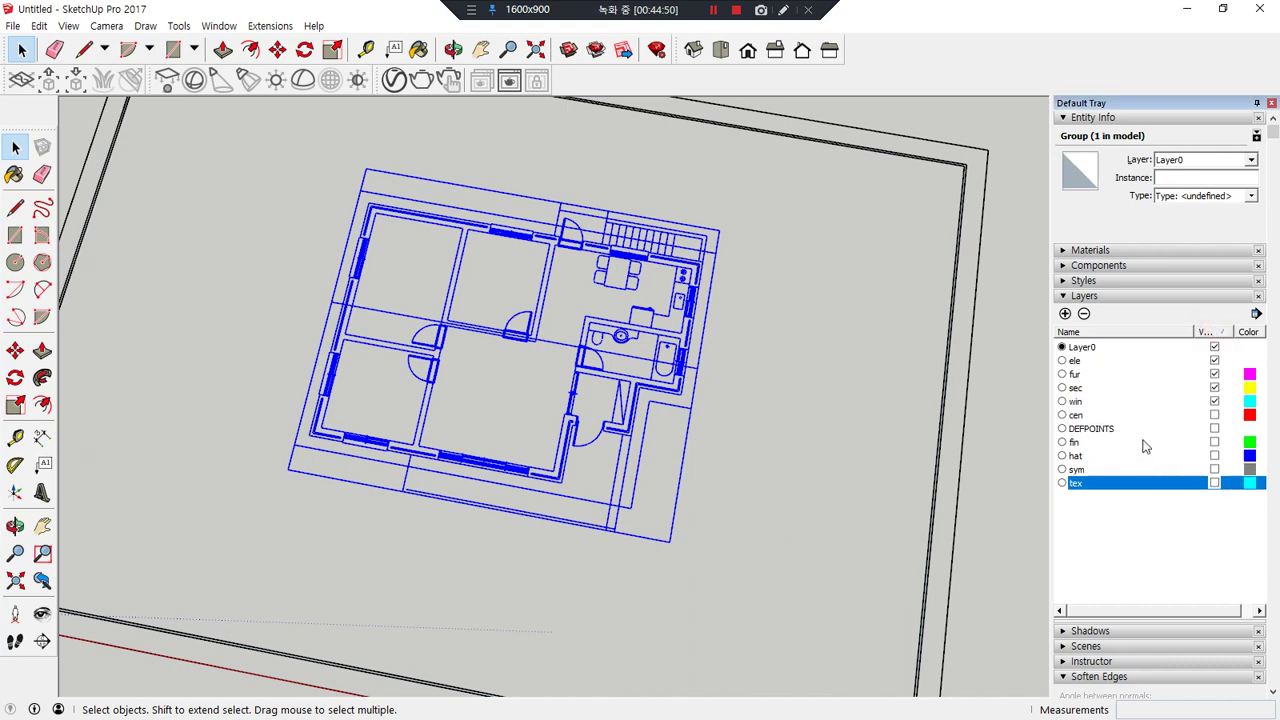
{"action": "left_click", "coordinate": [1153, 331]}
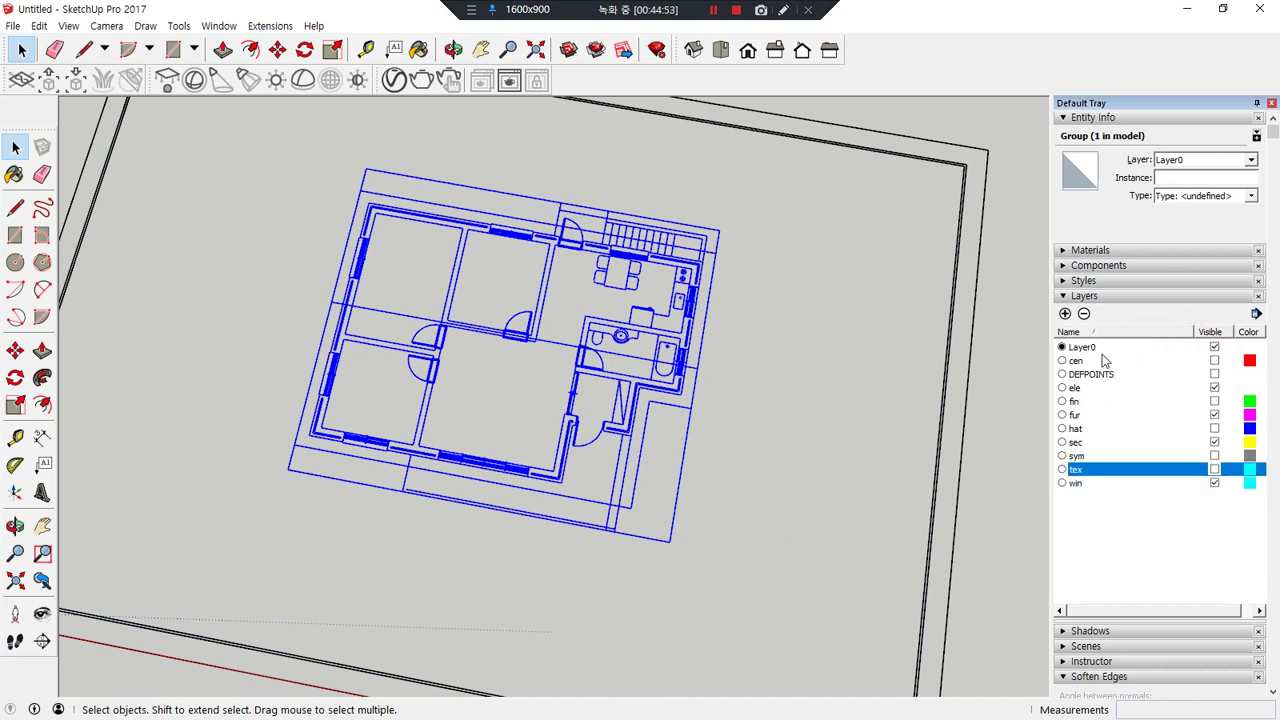
{"action": "mouse_move", "coordinate": [1106, 353]}
{"action": "left_mouse_down"}
{"action": "mouse_move", "coordinate": [1051, 335]}
{"action": "mouse_move", "coordinate": [1112, 356]}
{"action": "mouse_move", "coordinate": [1101, 362]}
{"action": "left_mouse_up"}
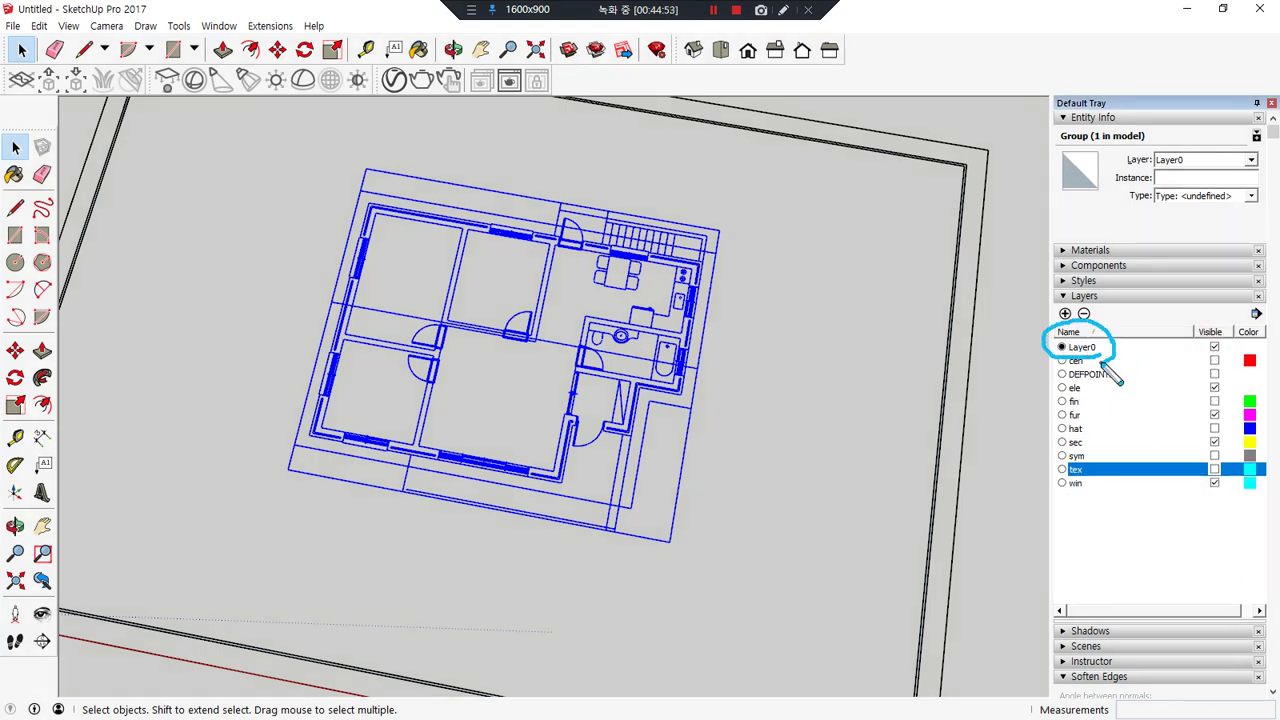
{"action": "mouse_move", "coordinate": [1226, 346]}
{"action": "left_mouse_down"}
{"action": "mouse_move", "coordinate": [1208, 314]}
{"action": "mouse_move", "coordinate": [1236, 358]}
{"action": "left_mouse_up"}
{"action": "left_click", "coordinate": [1210, 331]}
{"action": "mouse_move", "coordinate": [1080, 500]}
{"action": "left_mouse_down"}
{"action": "mouse_move", "coordinate": [1052, 462]}
{"action": "mouse_move", "coordinate": [1208, 412]}
{"action": "mouse_move", "coordinate": [1232, 505]}
{"action": "mouse_move", "coordinate": [1079, 503]}
{"action": "left_mouse_up"}
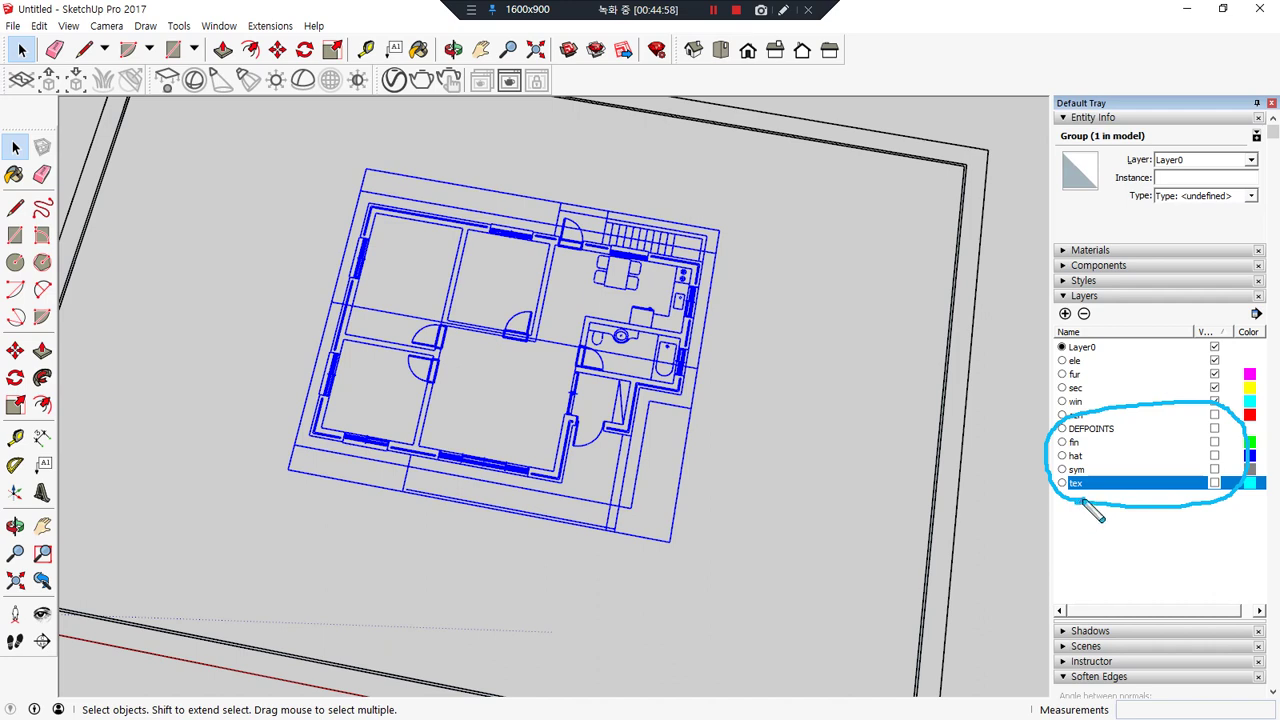
{"action": "key", "text": "Escape"}
- Delete the hidden layers cen, DEFPOINTS, fin, hat, sym and tex together with their contents
{"action": "left_click", "coordinate": [1102, 416], "text": "shift"}
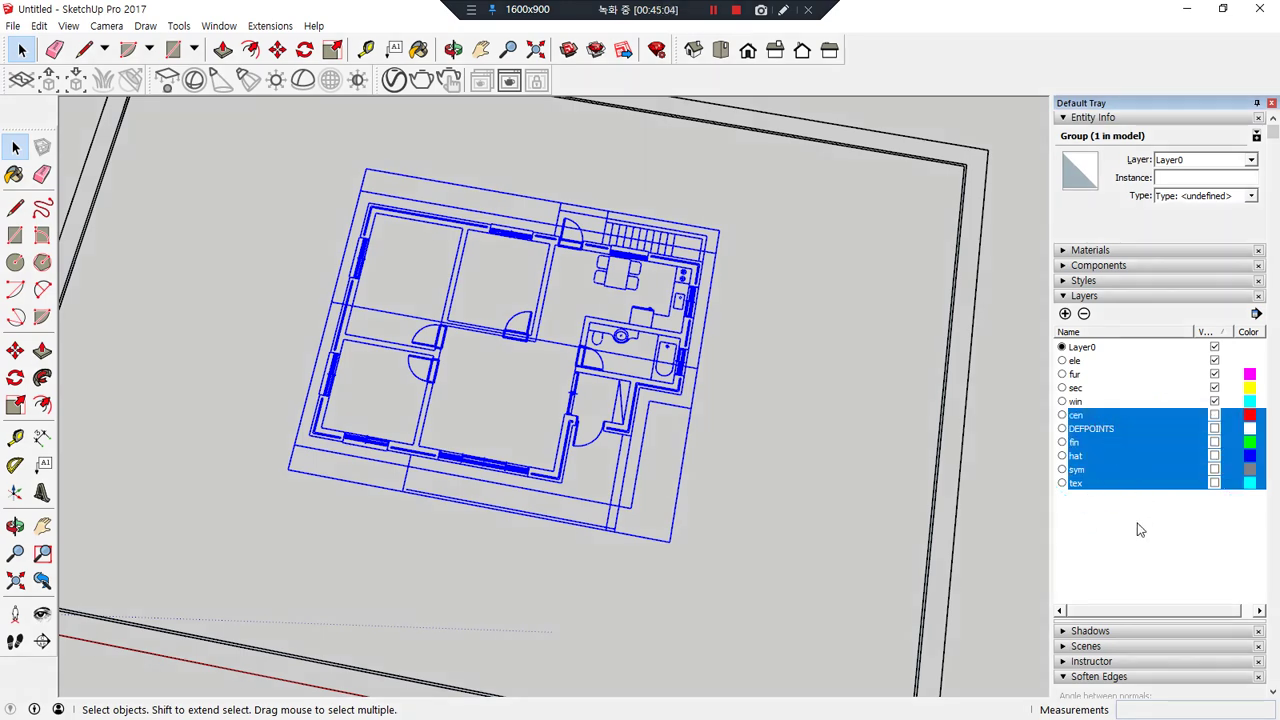
{"action": "mouse_move", "coordinate": [1160, 535]}
{"action": "left_mouse_down"}
{"action": "mouse_move", "coordinate": [1060, 440]}
{"action": "mouse_move", "coordinate": [1205, 500]}
{"action": "mouse_move", "coordinate": [1140, 535]}
{"action": "left_mouse_up"}
{"action": "mouse_move", "coordinate": [1092, 322]}
{"action": "left_mouse_down"}
{"action": "mouse_move", "coordinate": [1075, 312]}
{"action": "mouse_move", "coordinate": [1093, 308]}
{"action": "mouse_move", "coordinate": [1097, 331]}
{"action": "mouse_move", "coordinate": [1045, 320]}
{"action": "mouse_move", "coordinate": [1098, 304]}
{"action": "mouse_move", "coordinate": [1060, 338]}
{"action": "left_mouse_up"}
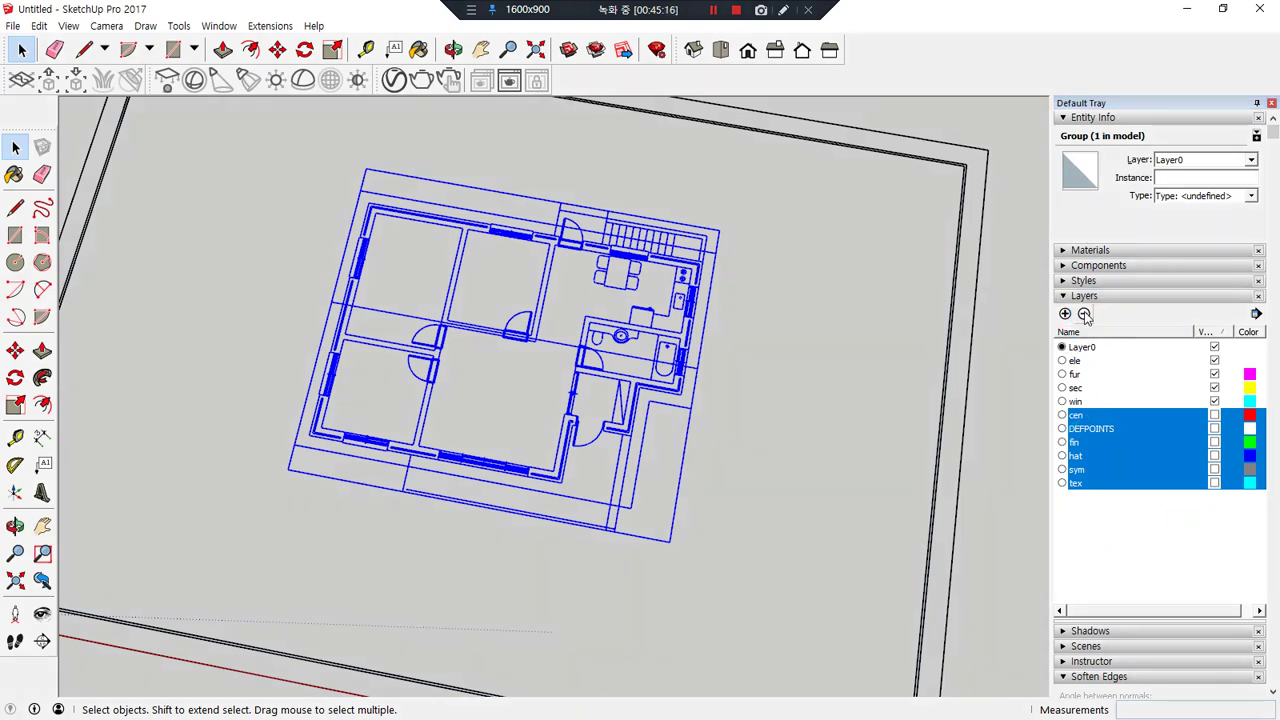
{"action": "left_click", "coordinate": [1085, 314]}
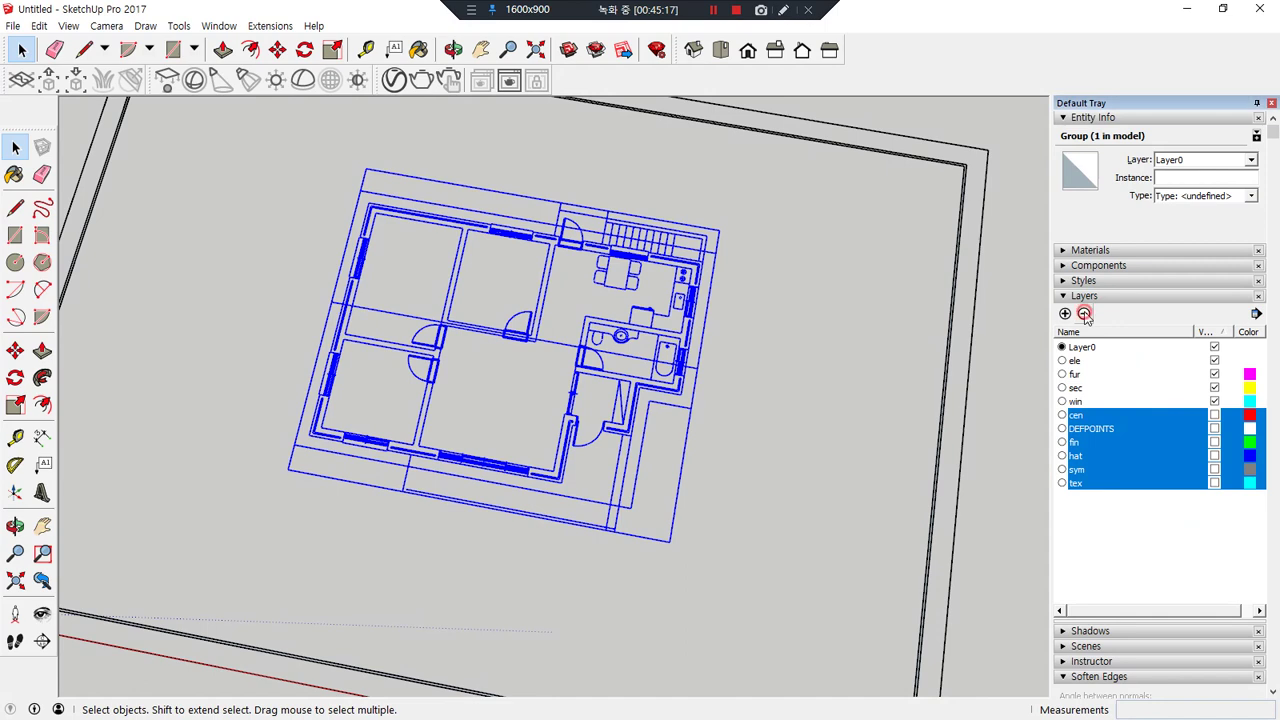
{"action": "mouse_move", "coordinate": [512, 318]}
{"action": "left_mouse_down"}
{"action": "mouse_move", "coordinate": [490, 430]}
{"action": "mouse_move", "coordinate": [803, 404]}
{"action": "mouse_move", "coordinate": [550, 308]}
{"action": "left_mouse_up"}
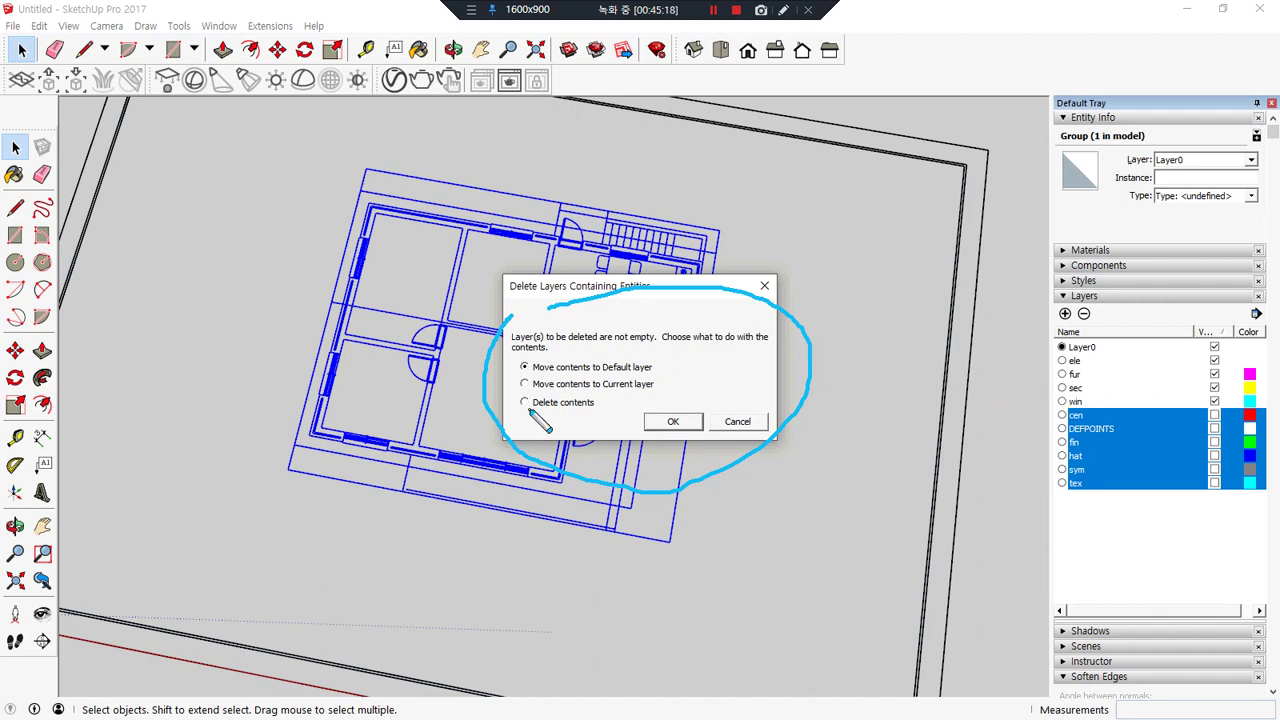
{"action": "key", "text": "Escape"}
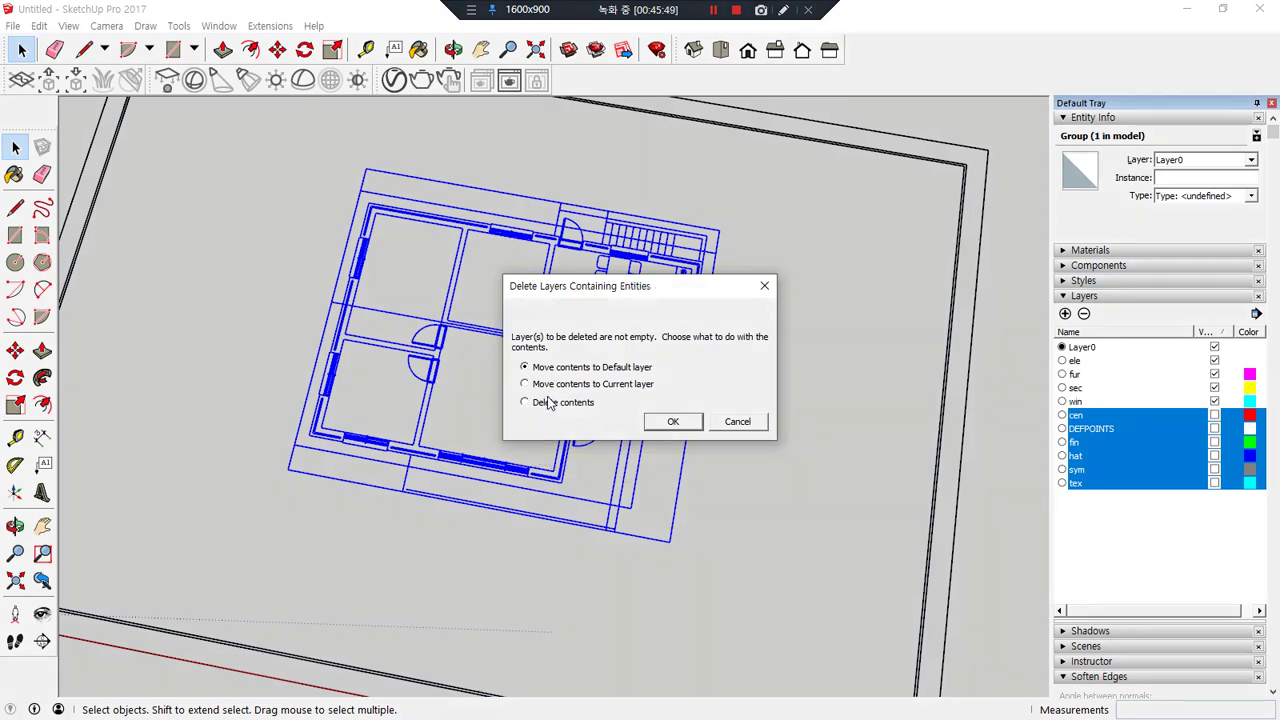
{"action": "left_click", "coordinate": [525, 402]}
{"action": "left_click", "coordinate": [673, 422]}
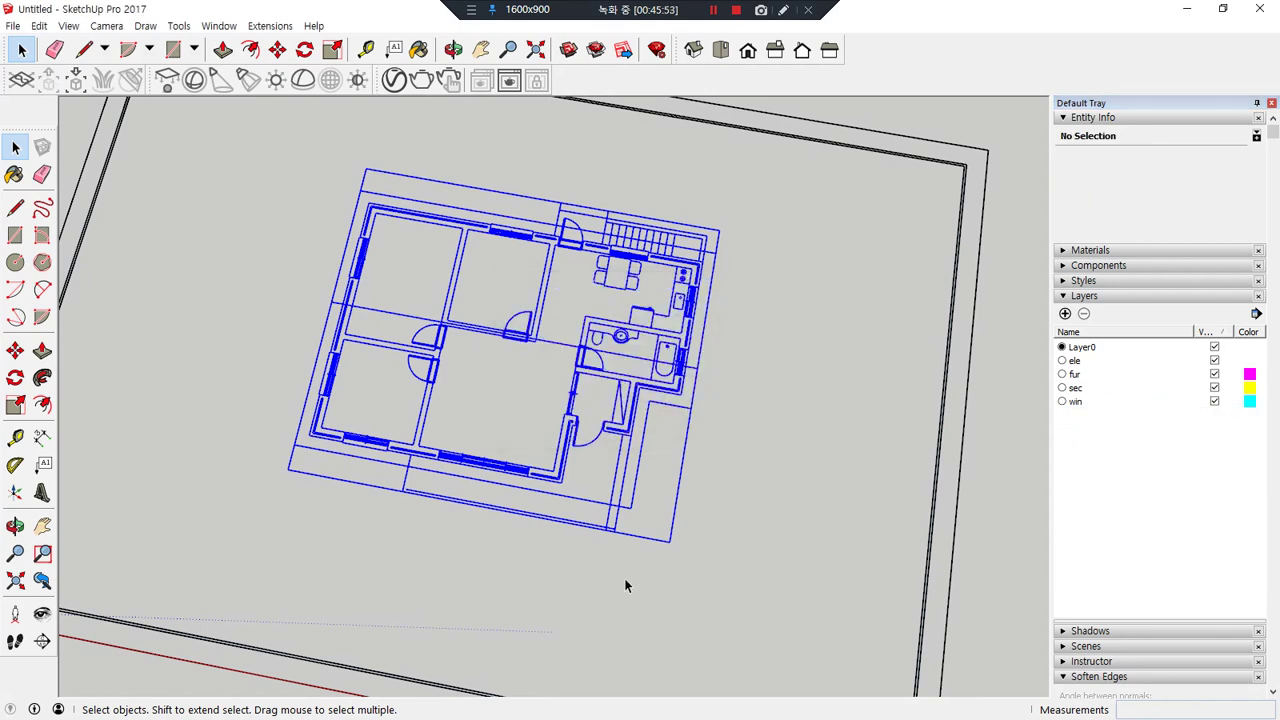
- Delete the site boundary lines around the floor plan, fit the plan in view and clear the selection
{"action": "left_click_drag", "start_coordinate": [1007, 140], "coordinate": [936, 197]}
{"action": "key", "text": "Delete"}
{"action": "scroll", "coordinate": [781, 229], "scroll_direction": "down", "scroll_amount": 2}
{"action": "middle_click_drag", "start_coordinate": [699, 334], "coordinate": [357, 400]}
{"action": "left_click_drag", "start_coordinate": [357, 400], "coordinate": [286, 494]}
{"action": "key", "text": "Delete"}
{"action": "key", "text": "shift+z"}
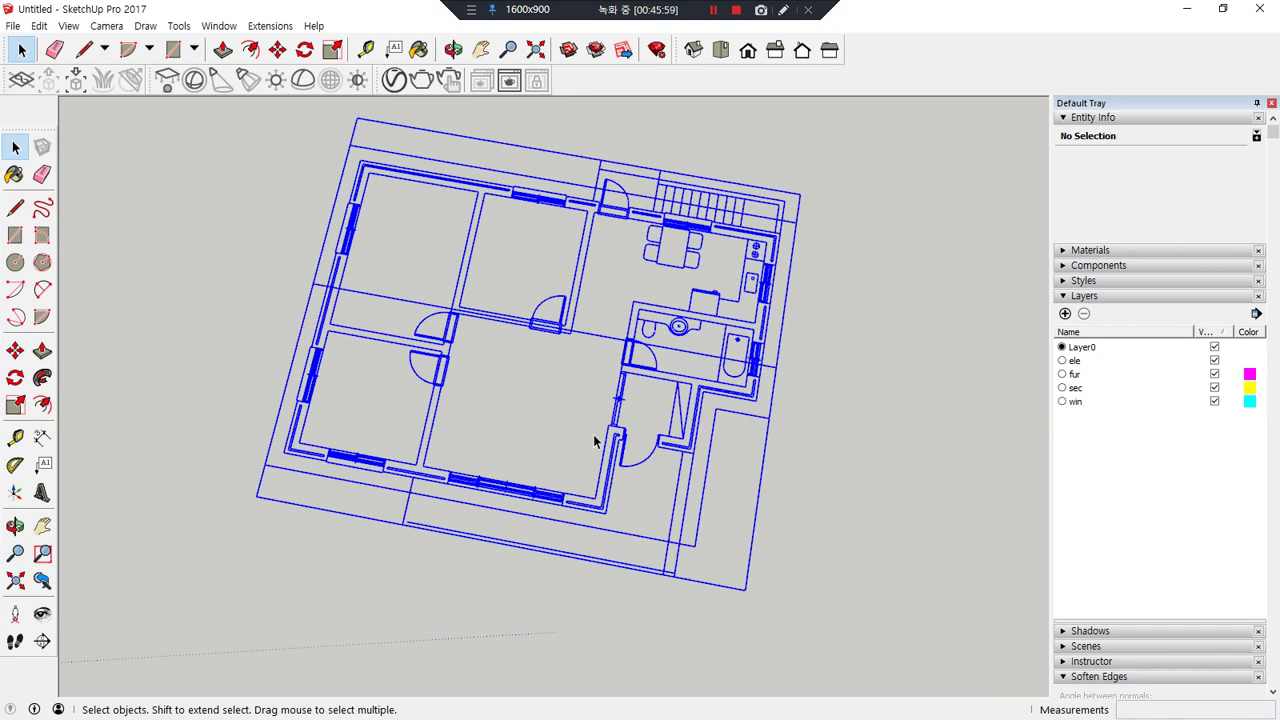
{"action": "left_click", "coordinate": [890, 467]}
{"action": "key", "text": "ctrl+z"}
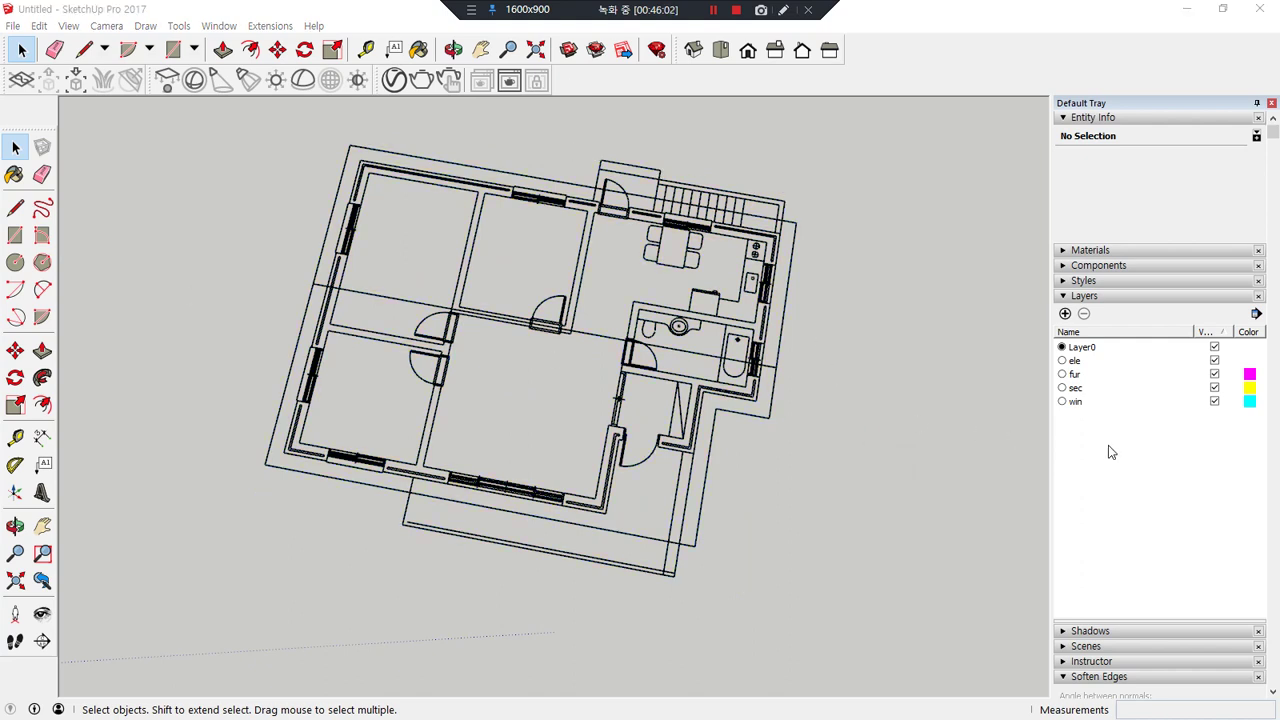
{"action": "left_click", "coordinate": [1109, 447]}
{"action": "mouse_move", "coordinate": [1068, 352]}
{"action": "left_mouse_down"}
{"action": "mouse_move", "coordinate": [1143, 448]}
{"action": "mouse_move", "coordinate": [1127, 455]}
{"action": "left_mouse_up"}
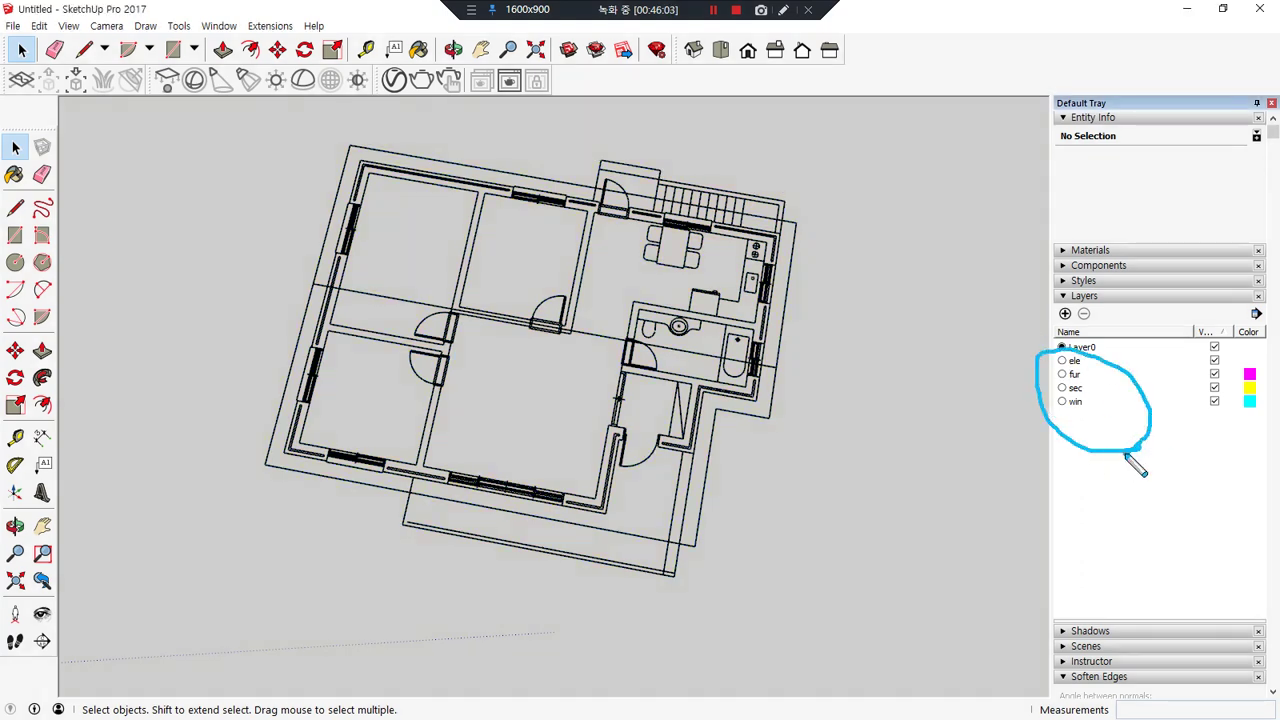
{"action": "left_click_drag", "start_coordinate": [994, 411], "coordinate": [1278, 411]}
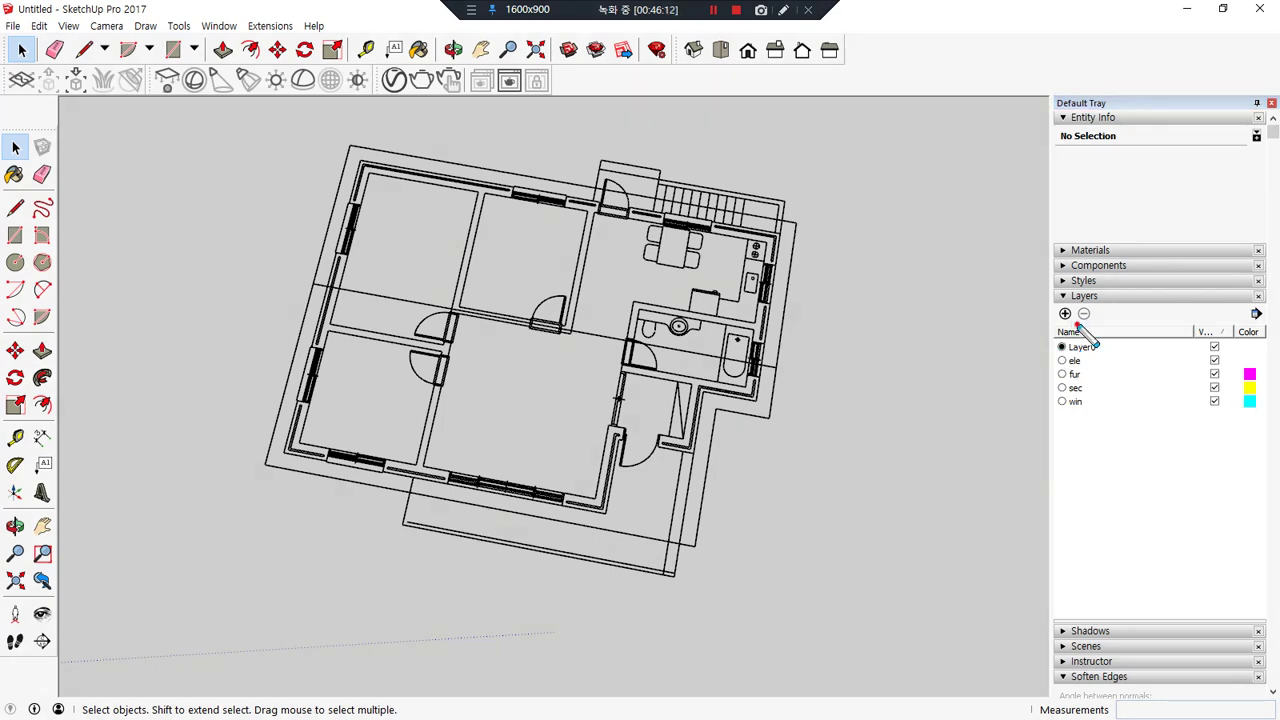
{"action": "mouse_move", "coordinate": [1080, 325]}
{"action": "left_mouse_down"}
{"action": "mouse_move", "coordinate": [1064, 297]}
{"action": "mouse_move", "coordinate": [1068, 326]}
{"action": "left_mouse_up"}
{"action": "key", "text": "Escape"}
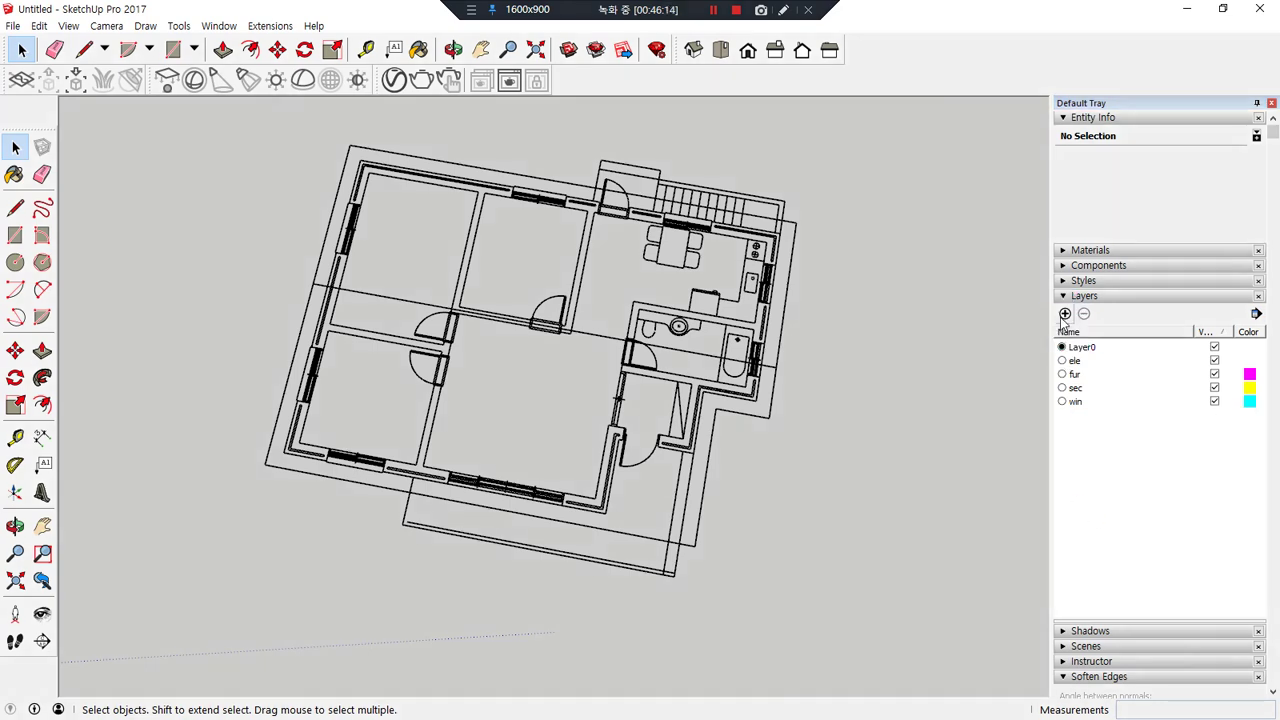
- Add a new layer named 3D 벽체
{"action": "left_click", "coordinate": [1062, 314]}
{"action": "left_click", "coordinate": [1064, 314]}
{"action": "left_click_drag", "start_coordinate": [1050, 398], "coordinate": [1119, 398]}
{"action": "left_click_drag", "start_coordinate": [1119, 398], "coordinate": [1055, 402]}
{"action": "key", "text": "Escape"}
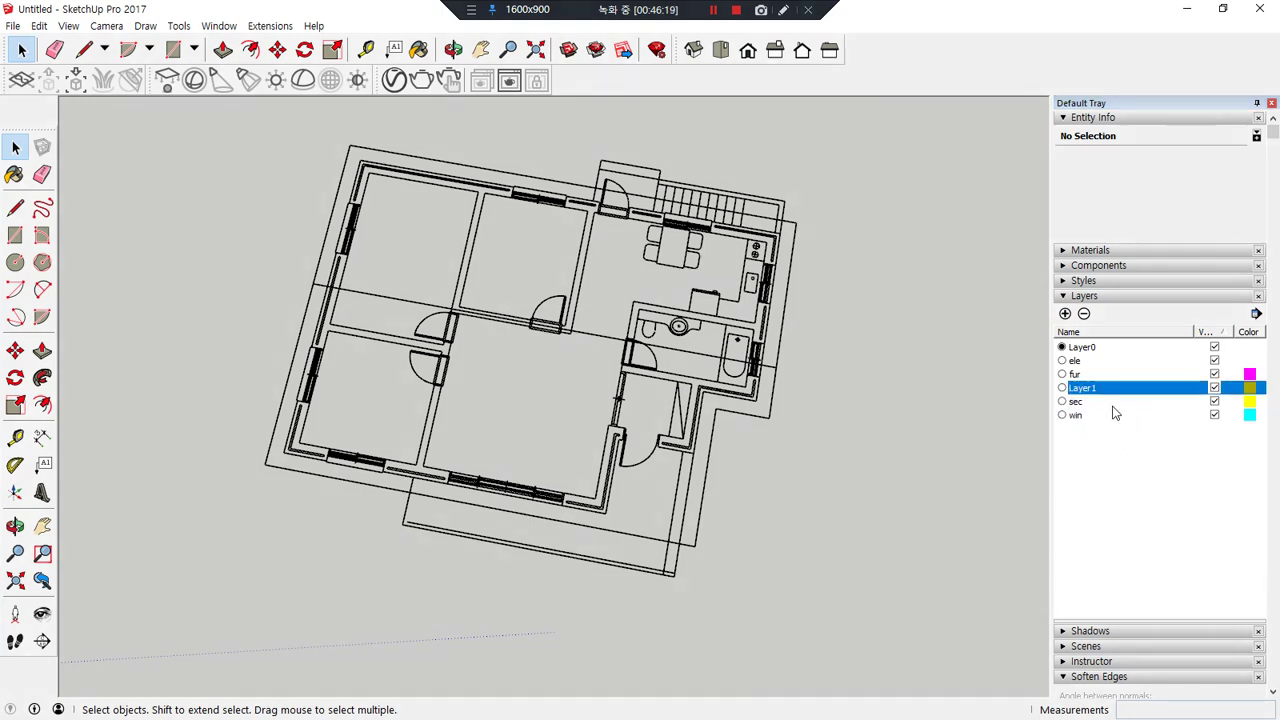
{"action": "left_click", "coordinate": [1094, 394]}
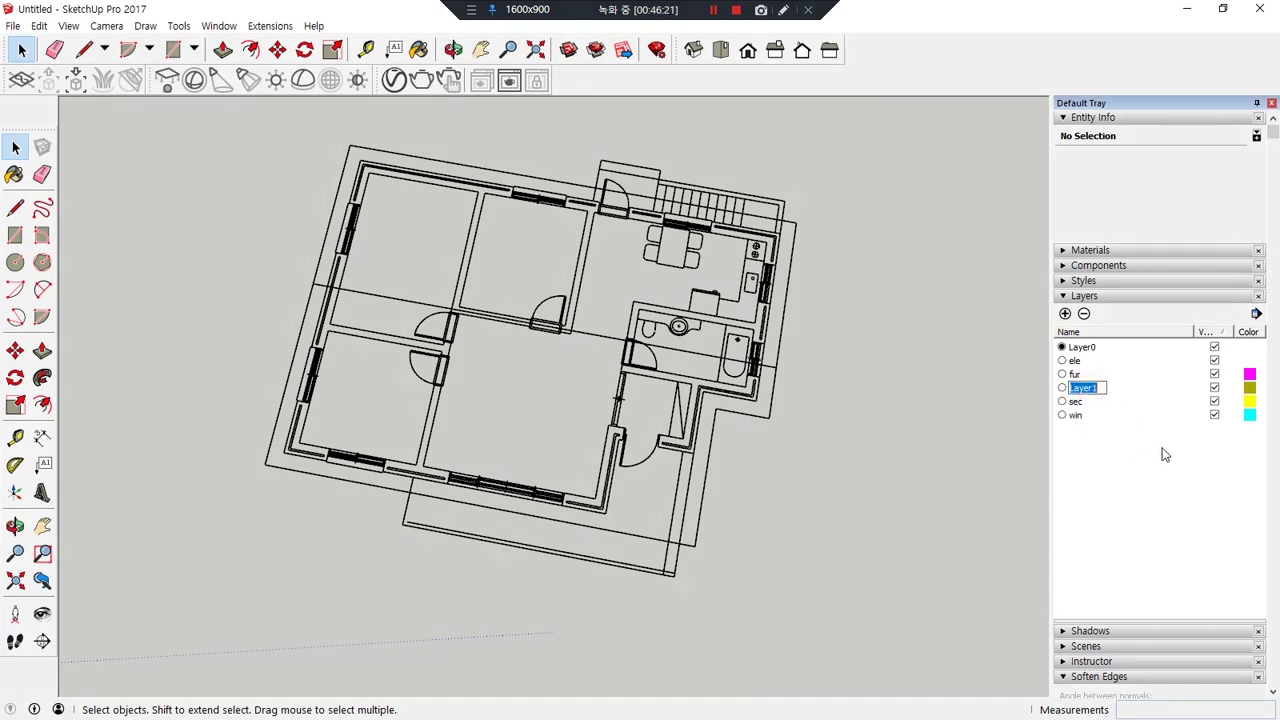
{"action": "type", "text": "3D 벽체"}
{"action": "key", "text": "Return"}
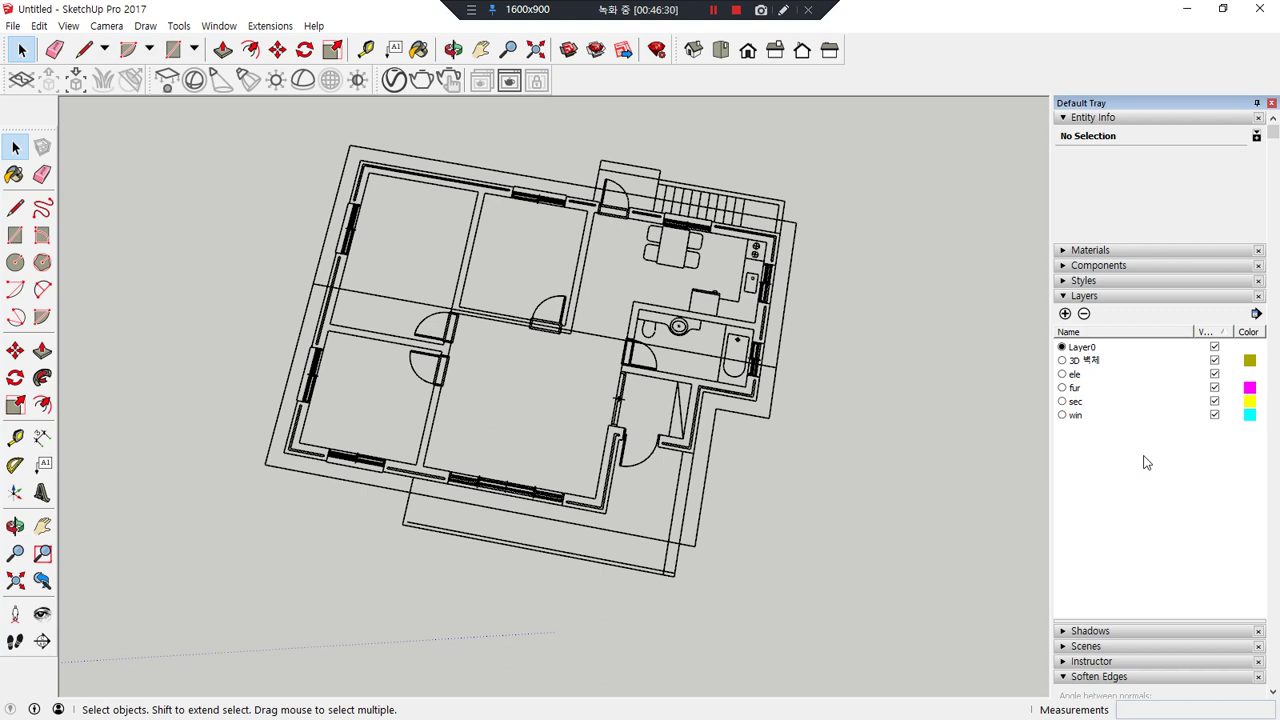
- Make 3D 벽체 the current drawing layer
{"action": "key", "text": "ctrl+alt+d"}
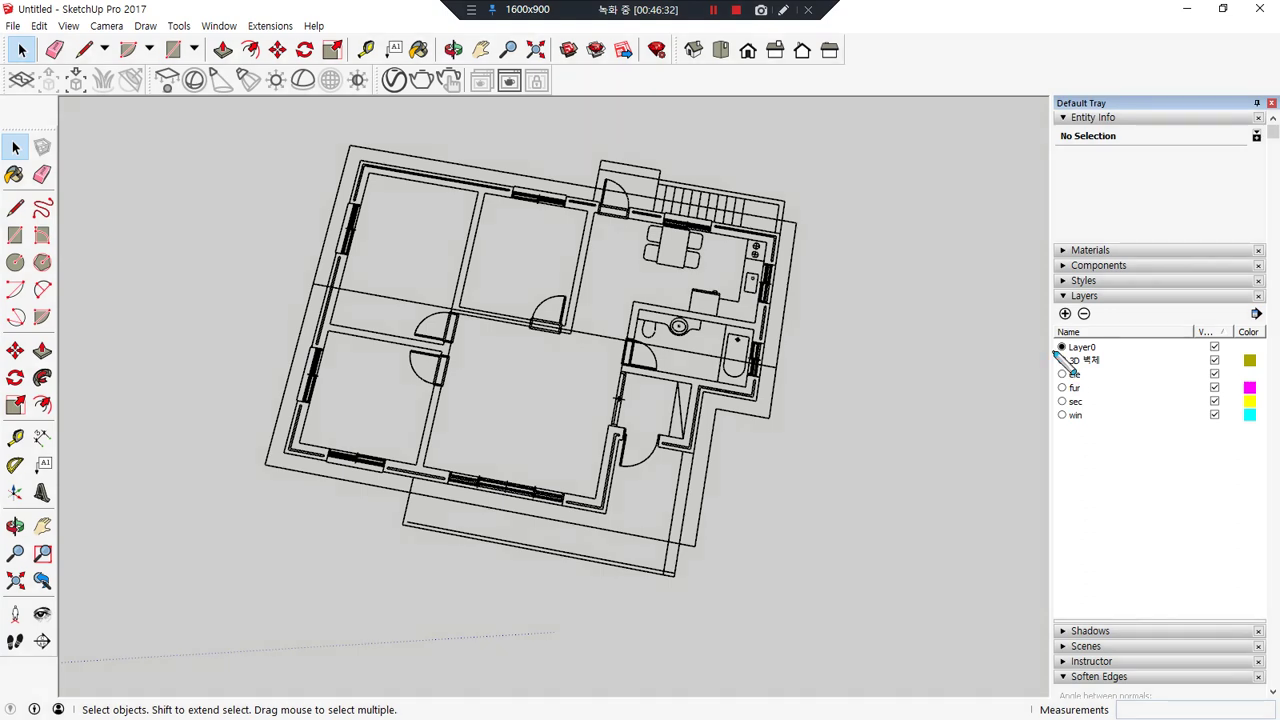
{"action": "mouse_move", "coordinate": [1072, 346]}
{"action": "left_mouse_down"}
{"action": "mouse_move", "coordinate": [1053, 349]}
{"action": "mouse_move", "coordinate": [1084, 380]}
{"action": "mouse_move", "coordinate": [1047, 445]}
{"action": "mouse_move", "coordinate": [1050, 335]}
{"action": "left_mouse_up"}
{"action": "left_click_drag", "start_coordinate": [1118, 358], "coordinate": [1000, 358]}
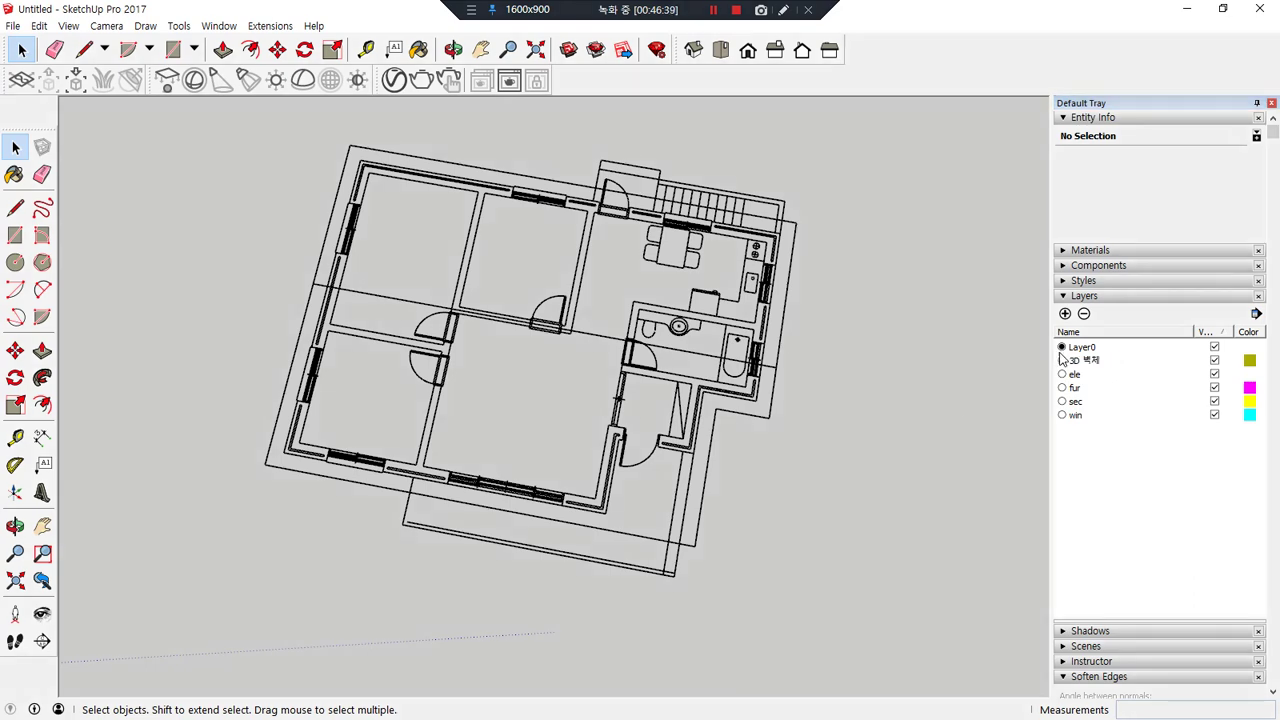
{"action": "left_click", "coordinate": [1062, 360]}
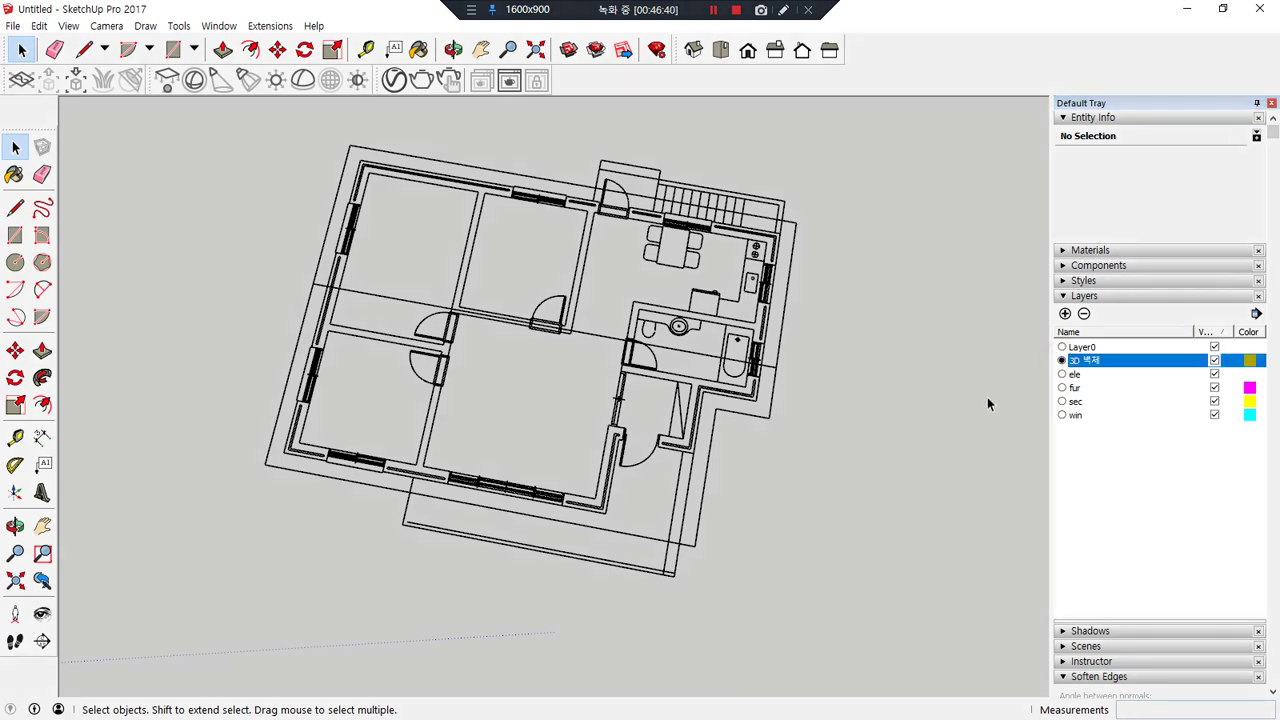
{"action": "mouse_move", "coordinate": [926, 381]}
{"action": "left_mouse_down"}
{"action": "mouse_move", "coordinate": [1033, 372]}
{"action": "mouse_move", "coordinate": [1024, 362]}
{"action": "mouse_move", "coordinate": [1046, 394]}
{"action": "left_mouse_up"}
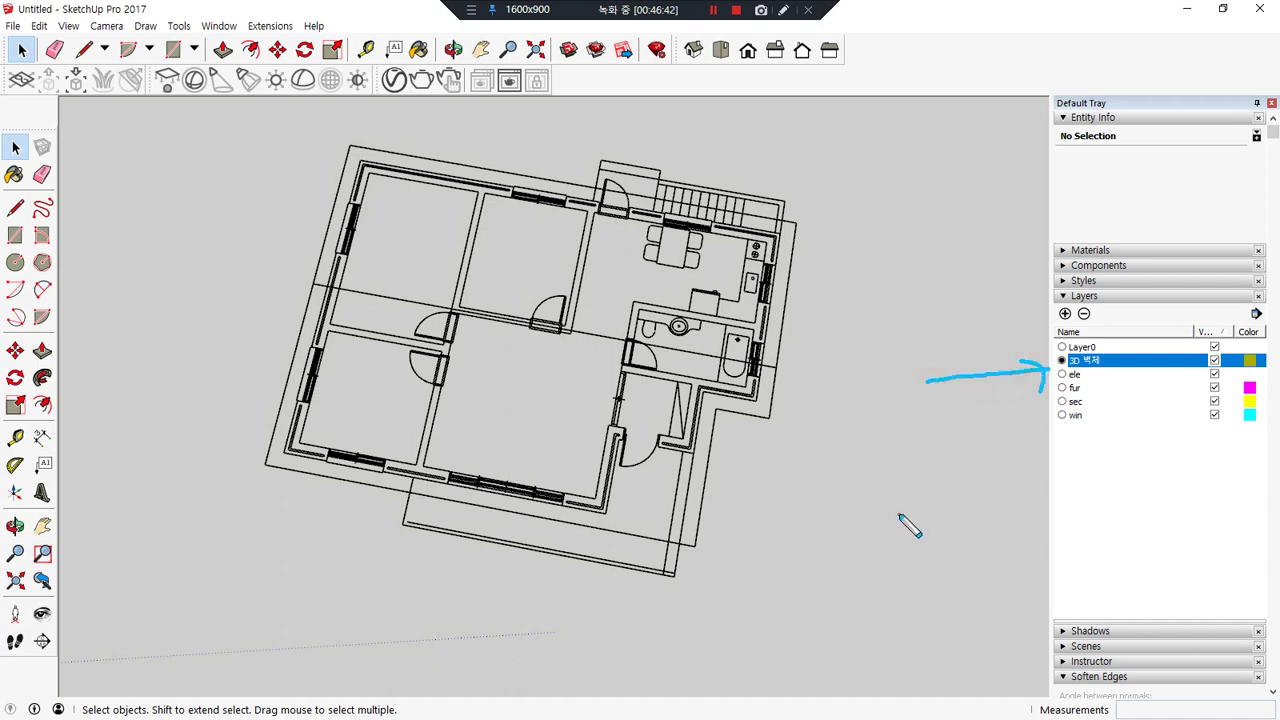
- Add a new layer named 3D 바닥 and make it the current drawing layer
{"action": "scroll", "coordinate": [720, 470], "scroll_direction": "up", "scroll_amount": 4}
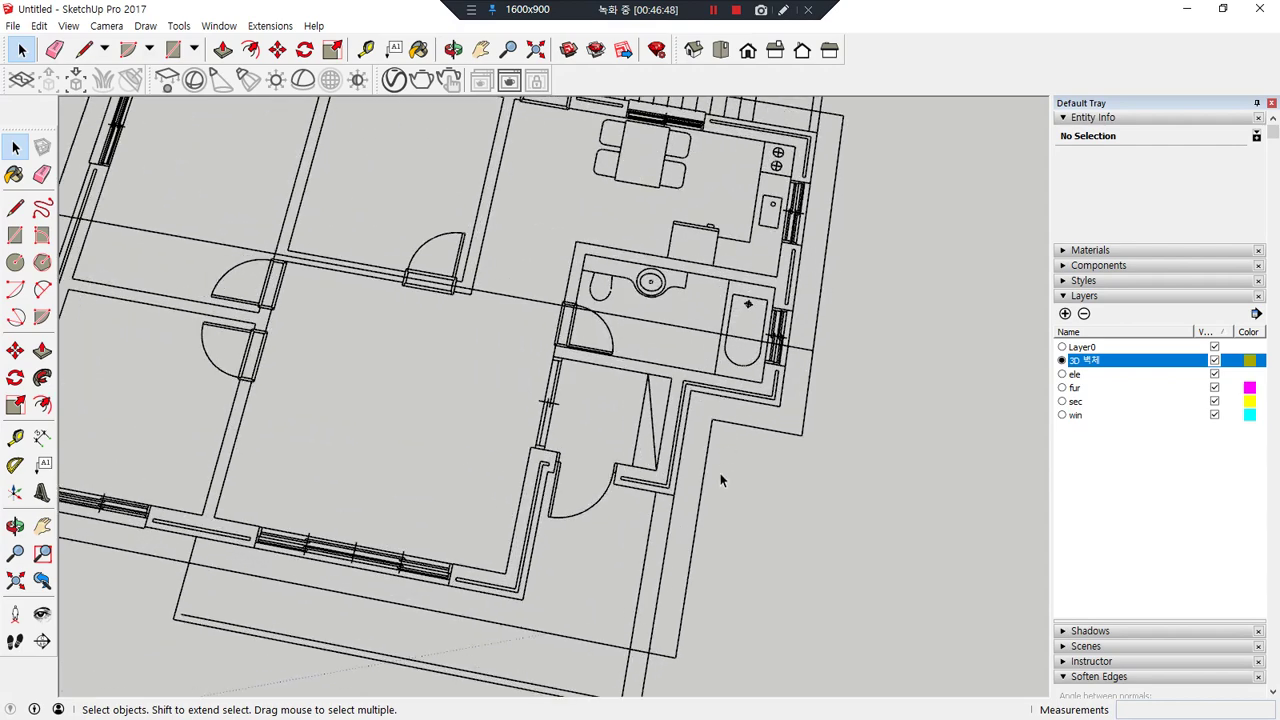
{"action": "middle_click_drag", "start_coordinate": [720, 472], "coordinate": [728, 471]}
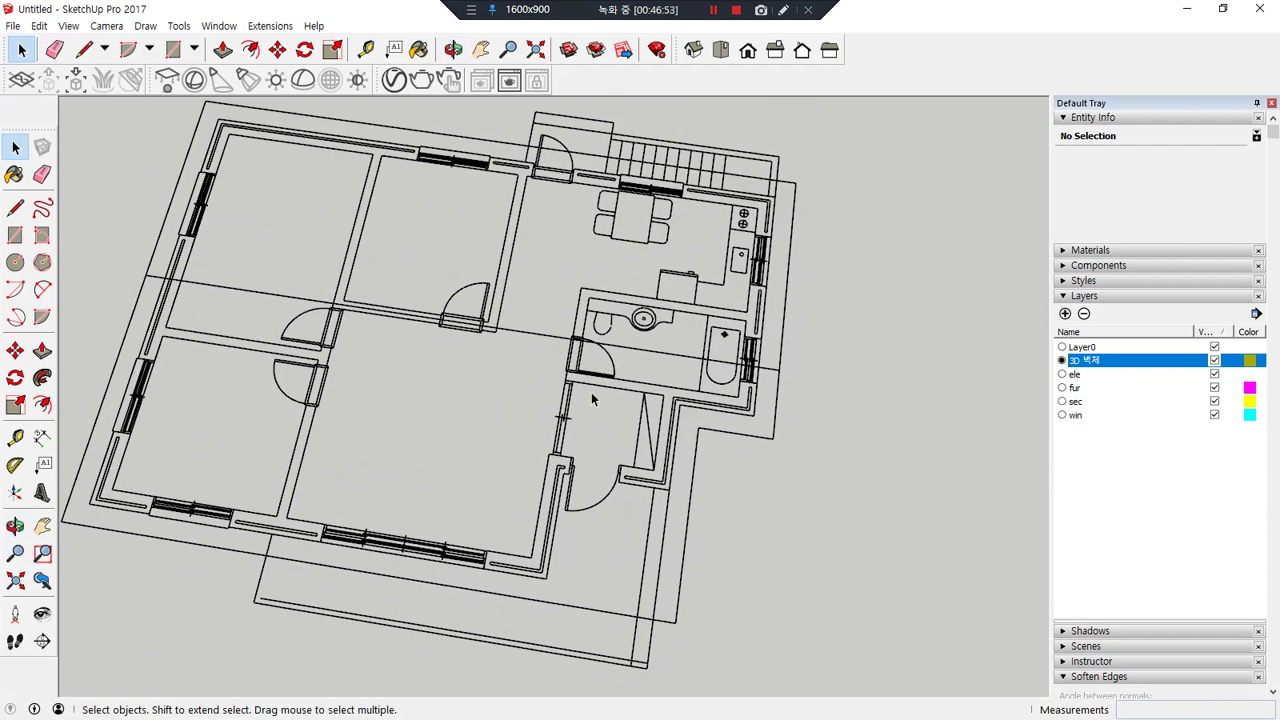
{"action": "middle_click_drag", "start_coordinate": [248, 553], "coordinate": [620, 500]}
{"action": "left_click", "coordinate": [1065, 314]}
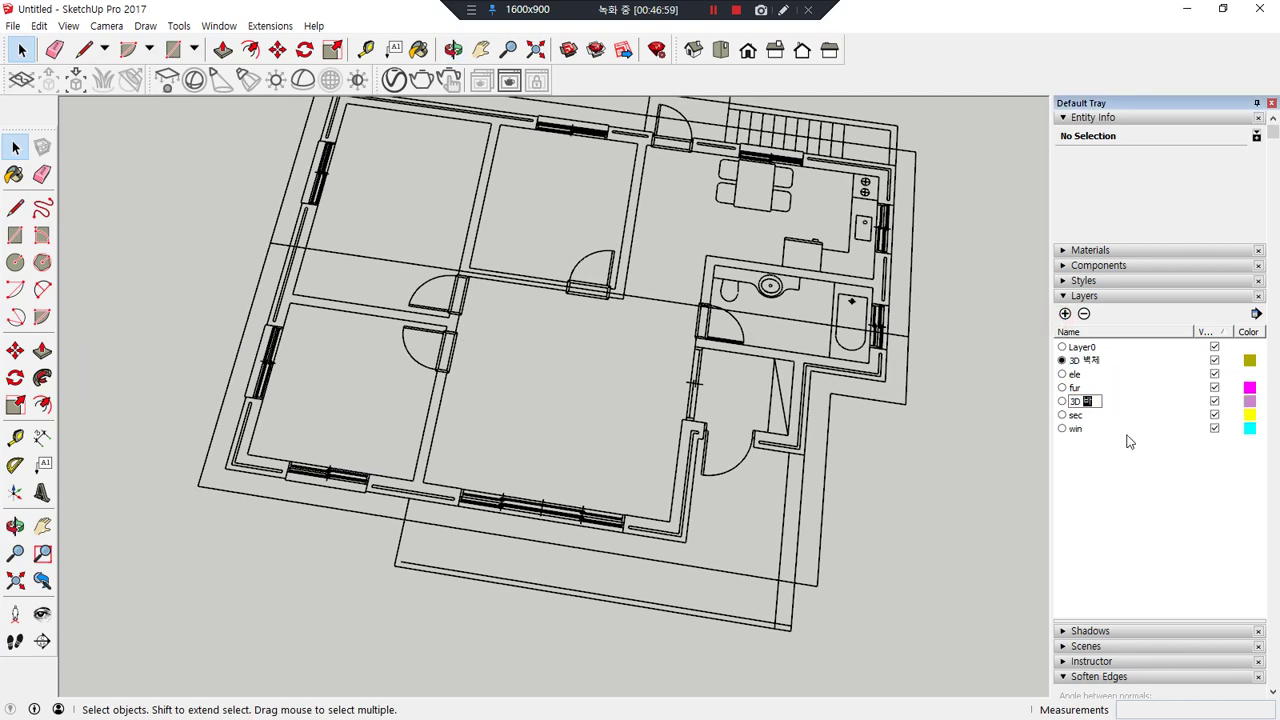
{"action": "type", "text": "3D 바닥"}
{"action": "key", "text": "Return"}
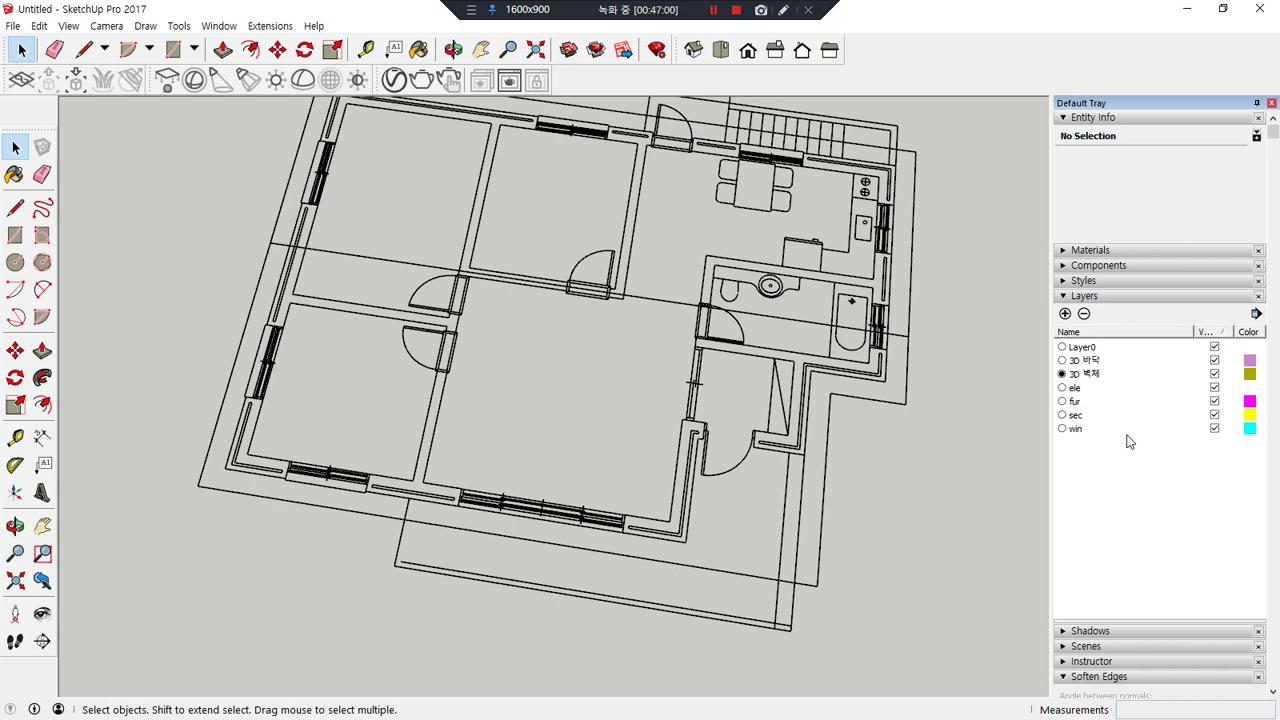
{"action": "left_click", "coordinate": [1061, 361]}
- Draw a 5375 × 1325 mm floor rectangle over the terrace strip in front of the large room's window
{"action": "middle_click_drag", "start_coordinate": [781, 563], "coordinate": [687, 507]}
{"action": "scroll", "coordinate": [180, 501], "scroll_direction": "up", "scroll_amount": 2}
{"action": "key", "text": "r"}
{"action": "left_click", "coordinate": [336, 494]}
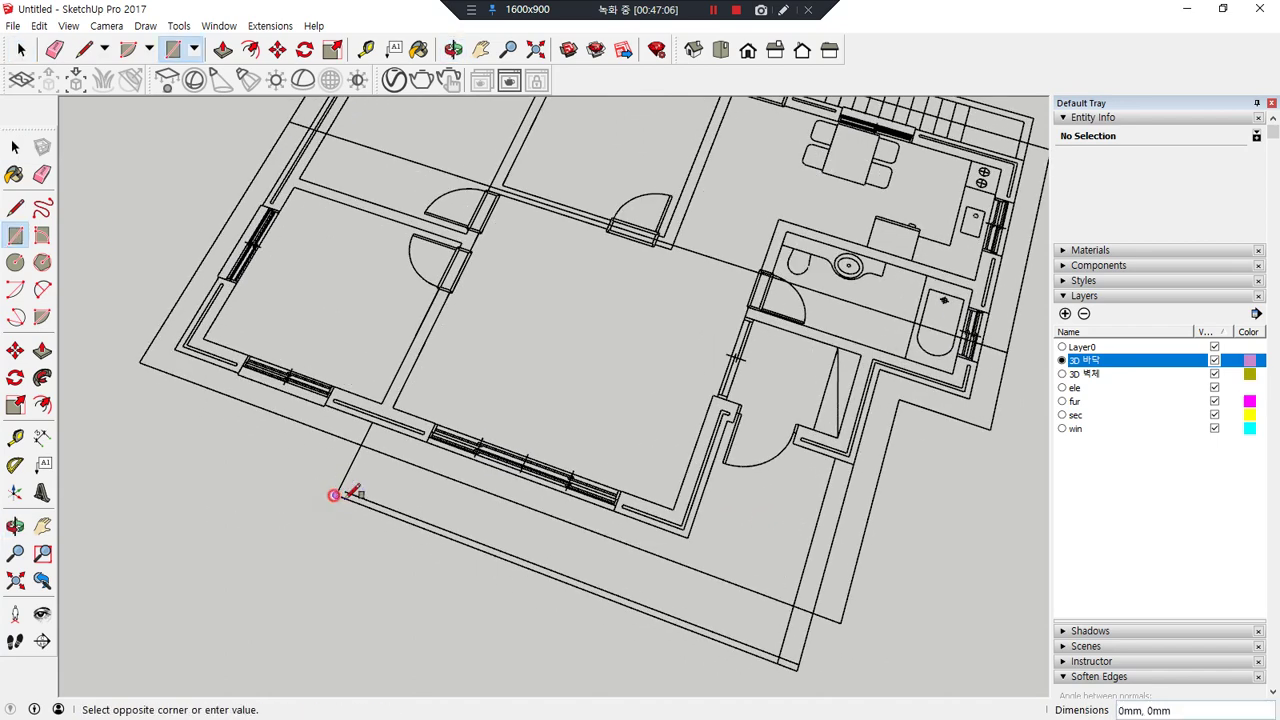
{"action": "left_click", "coordinate": [687, 537]}
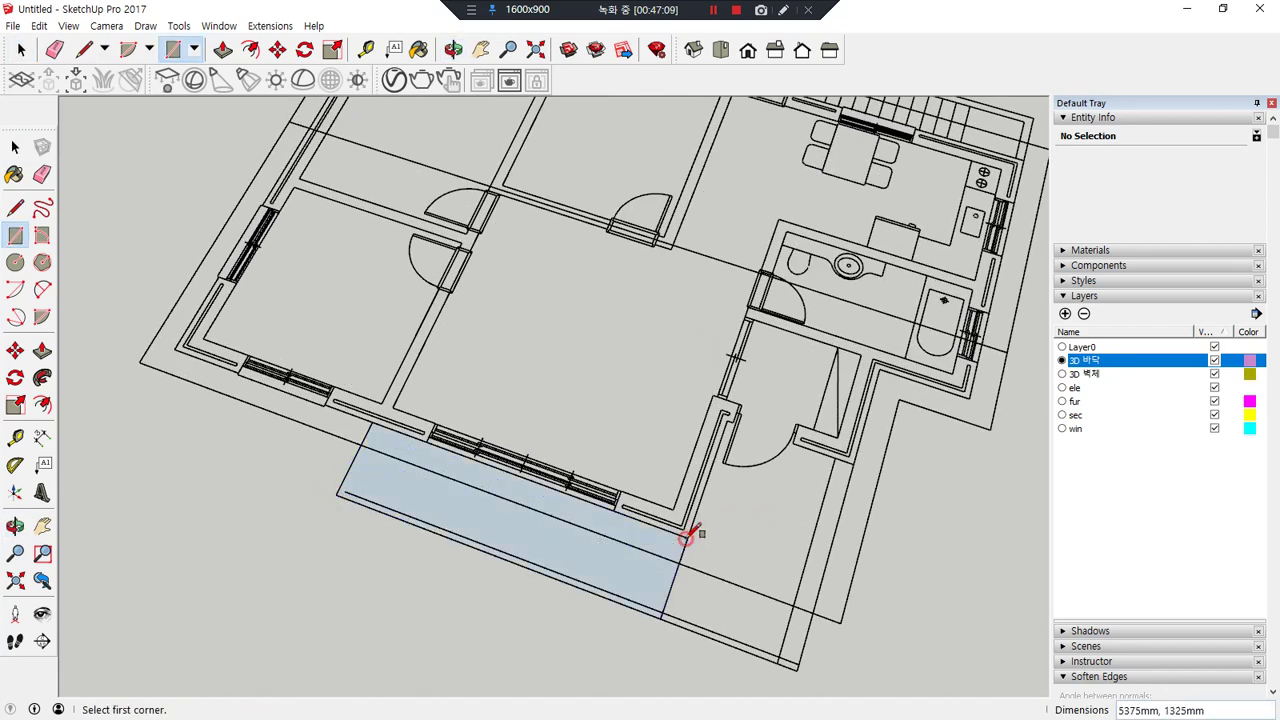
- Draw two adjoining floor rectangles over the entrance porch beside the terrace, the outer strip measuring 3425 × 300 mm
{"action": "left_click", "coordinate": [660, 618]}
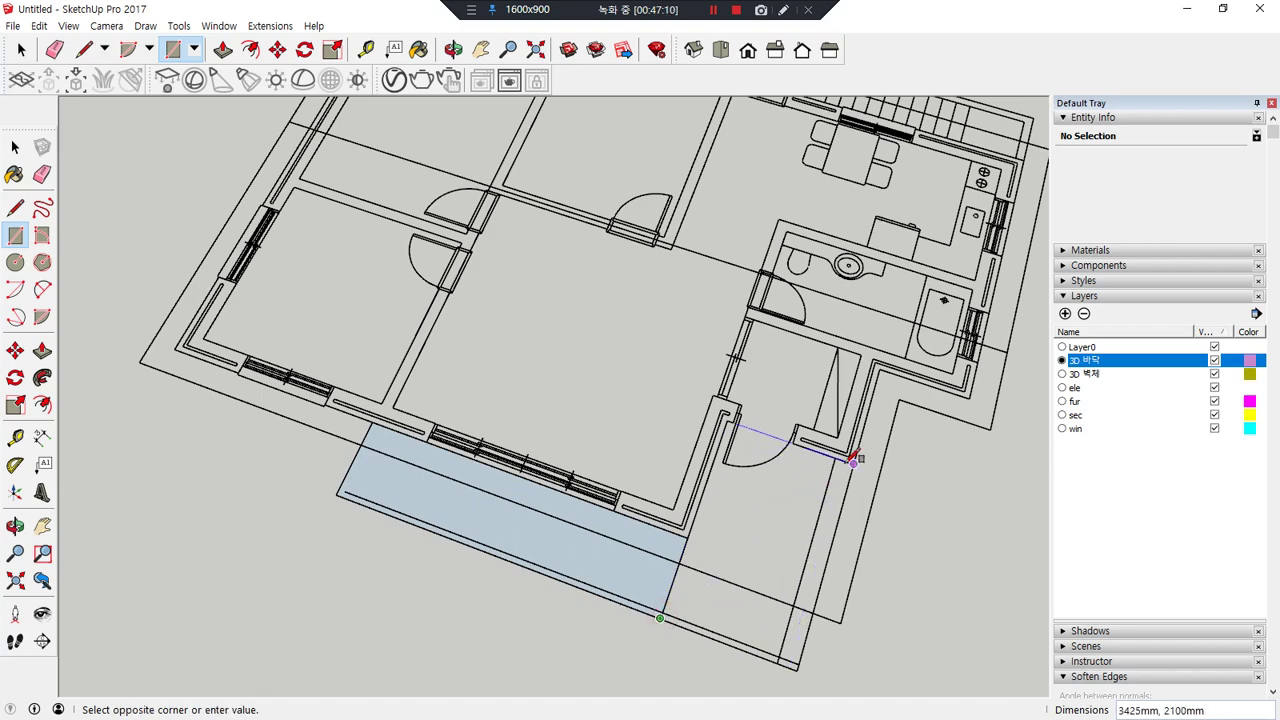
{"action": "left_click", "coordinate": [836, 457]}
{"action": "left_click", "coordinate": [778, 660]}
{"action": "left_click", "coordinate": [851, 461]}
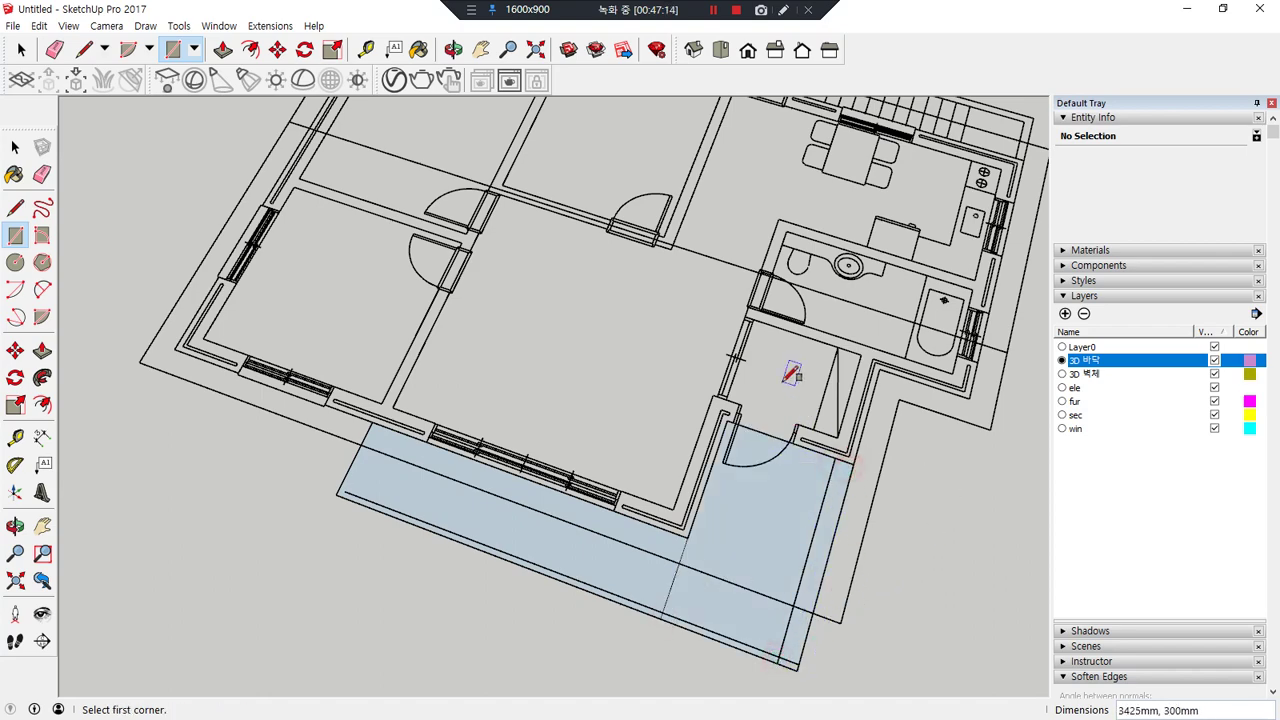
- Draw a floor rectangle of about 958 × 350 mm in the entrance door opening
{"action": "scroll", "coordinate": [791, 373], "scroll_direction": "up", "scroll_amount": 8}
{"action": "left_click", "coordinate": [664, 470]}
{"action": "left_click", "coordinate": [902, 476]}
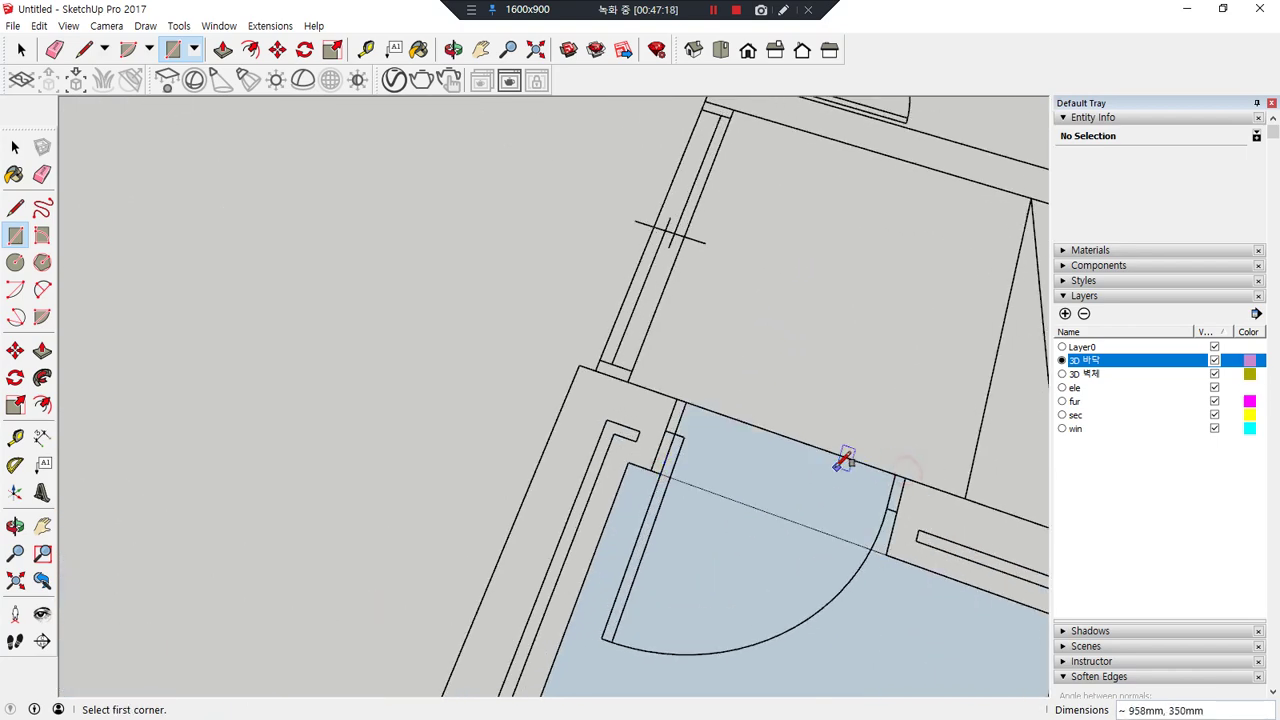
- Draw a floor rectangle of about 192 × 42 mm in the small notch at the entrance door jamb
{"action": "scroll", "coordinate": [720, 452], "scroll_direction": "up", "scroll_amount": 2}
{"action": "left_click", "coordinate": [632, 472]}
{"action": "left_click", "coordinate": [668, 421]}
{"action": "scroll", "coordinate": [758, 447], "scroll_direction": "down", "scroll_amount": 2}
{"action": "scroll", "coordinate": [751, 452], "scroll_direction": "down", "scroll_amount": 1}
- Draw a floor rectangle covering the entrance hall inside the door, including the shoe cabinet area
{"action": "middle_click_drag", "start_coordinate": [751, 452], "coordinate": [486, 508], "text": "shift"}
{"action": "left_click", "coordinate": [715, 564]}
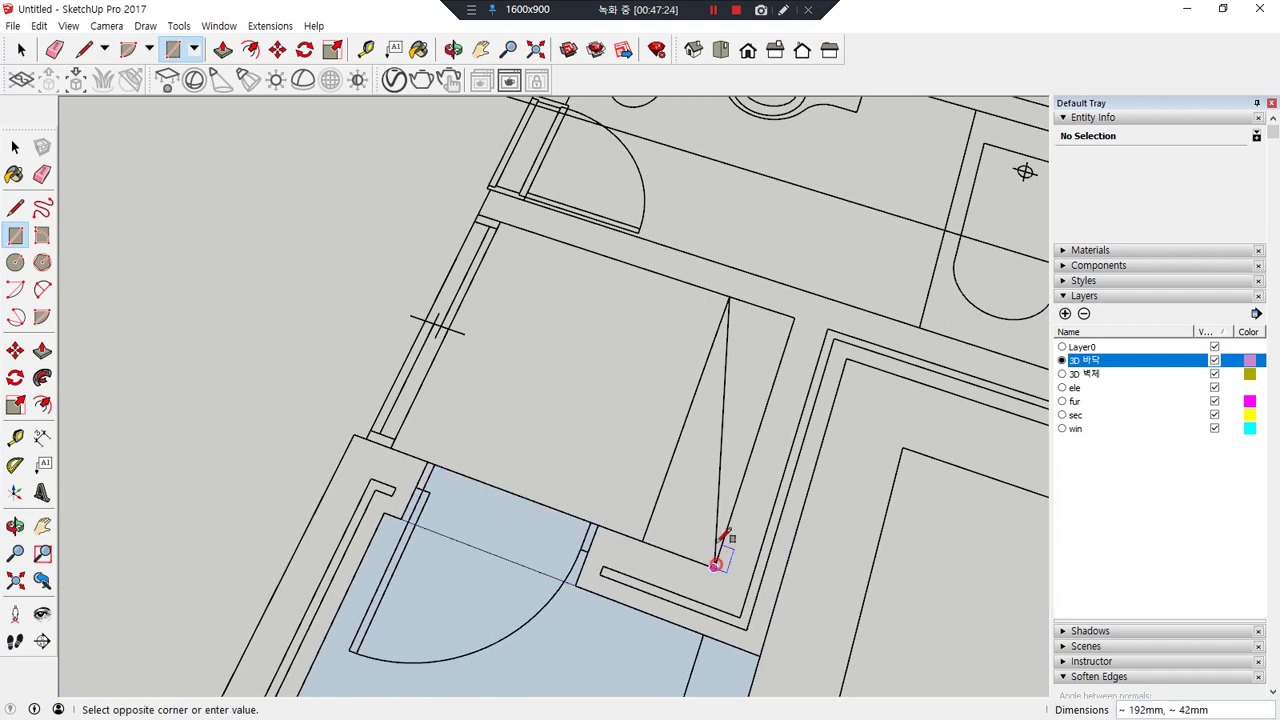
{"action": "left_click", "coordinate": [496, 222]}
{"action": "scroll", "coordinate": [610, 450], "scroll_direction": "down", "scroll_amount": 2}
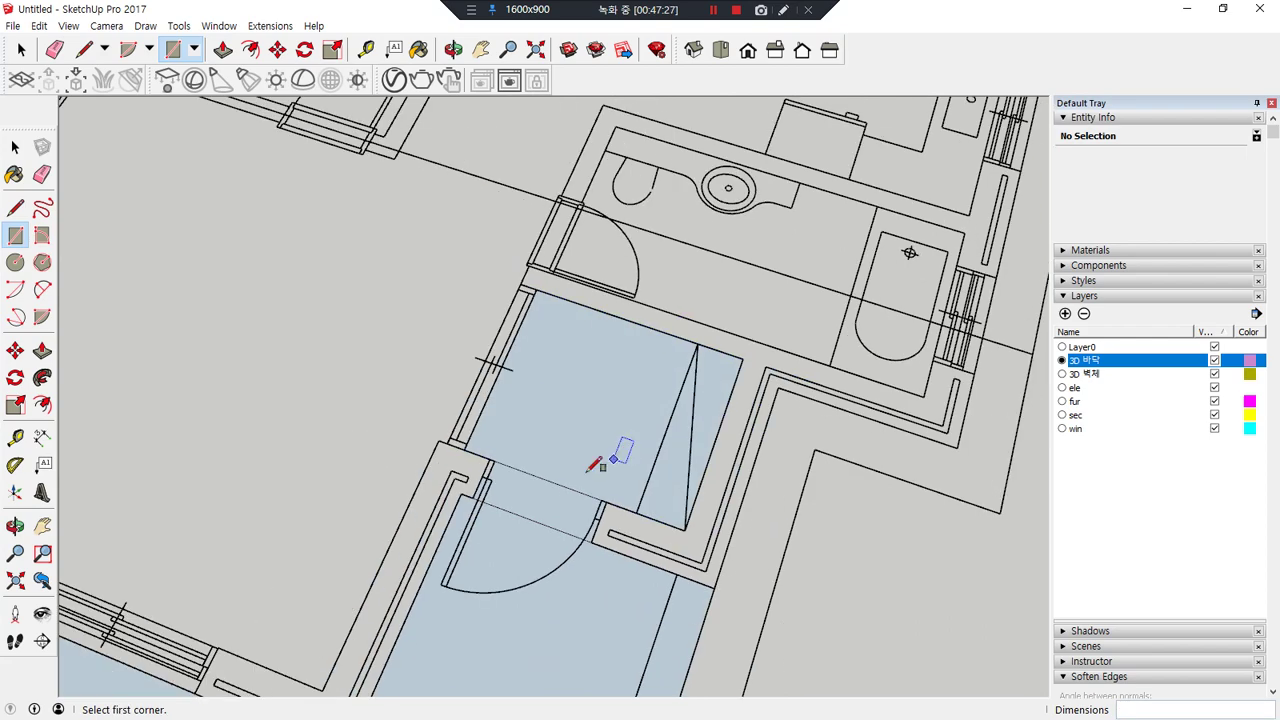
- Erase the leftover edges between the floor rectangles in the entrance door opening and at its jamb
{"action": "scroll", "coordinate": [565, 480], "scroll_direction": "up", "scroll_amount": 3}
{"action": "key", "text": "e"}
{"action": "left_click", "coordinate": [566, 484]}
{"action": "left_click", "coordinate": [543, 532]}
{"action": "scroll", "coordinate": [450, 510], "scroll_direction": "up", "scroll_amount": 5}
{"action": "scroll", "coordinate": [452, 483], "scroll_direction": "up", "scroll_amount": 2}
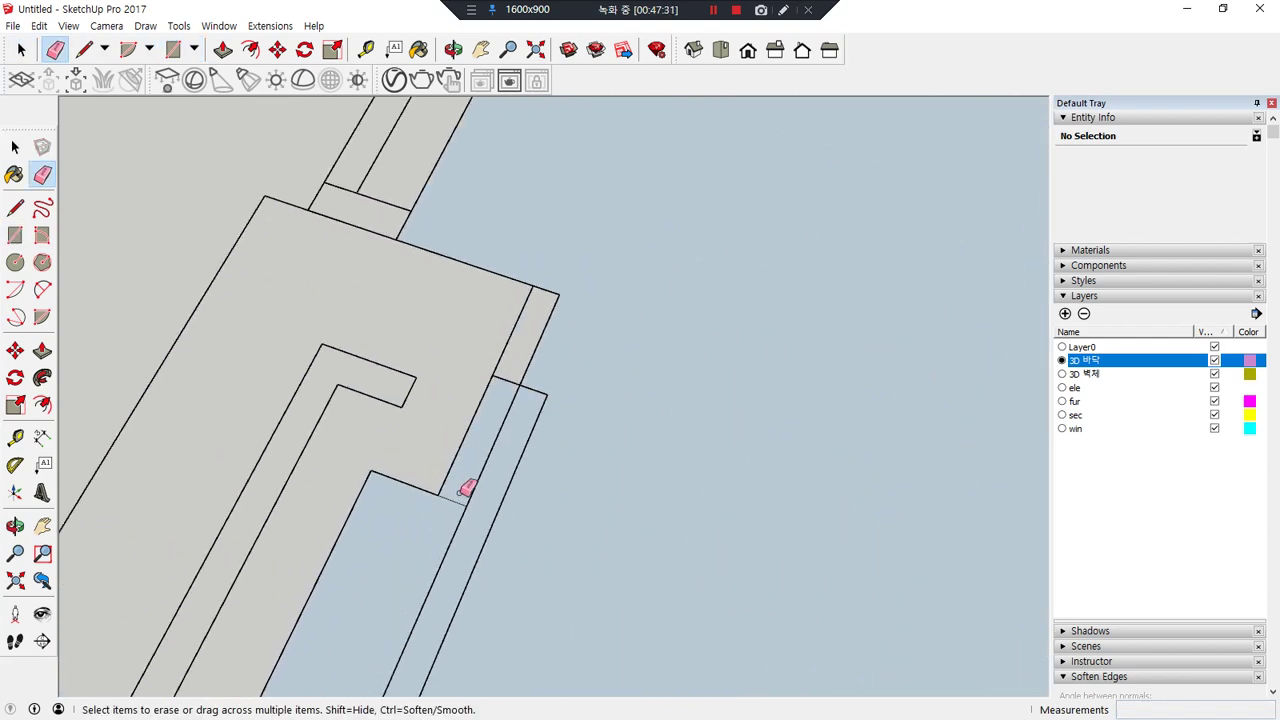
{"action": "key", "text": "space"}
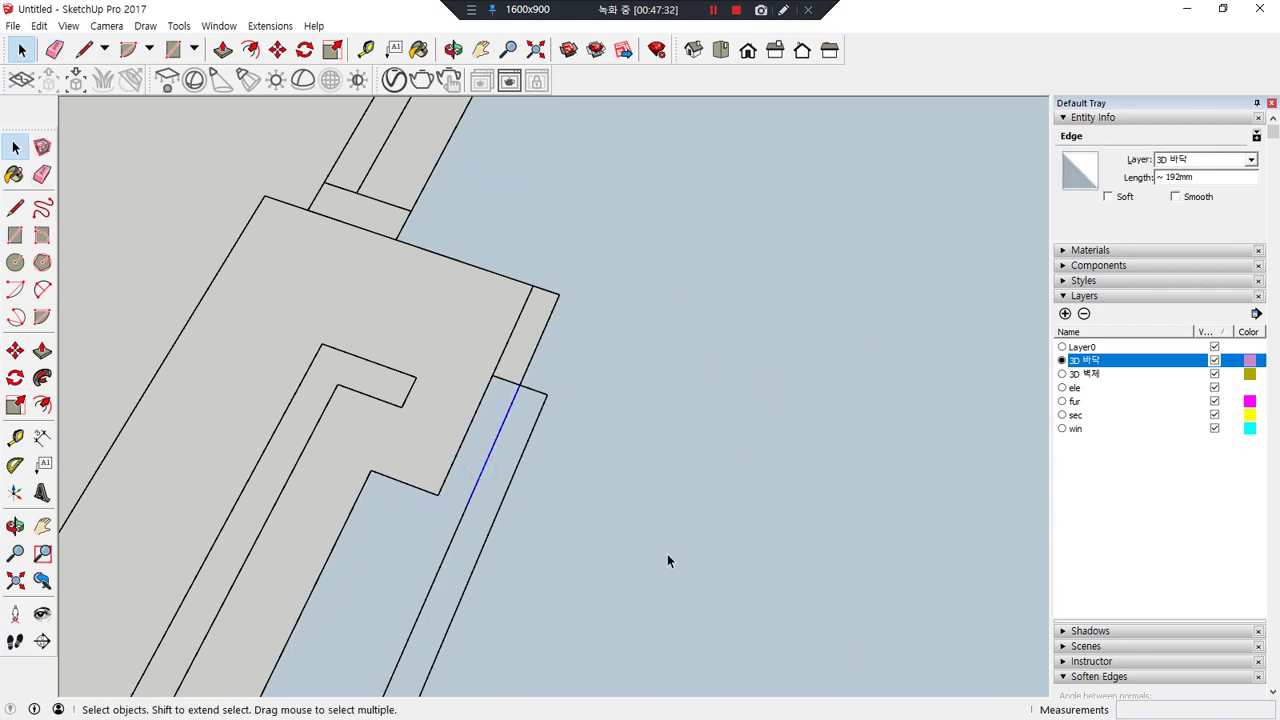
{"action": "left_click", "coordinate": [668, 552]}
{"action": "scroll", "coordinate": [677, 529], "scroll_direction": "down", "scroll_amount": 4}
{"action": "middle_click_drag", "start_coordinate": [848, 578], "coordinate": [676, 470], "text": "shift"}
{"action": "scroll", "coordinate": [663, 480], "scroll_direction": "down", "scroll_amount": 5}
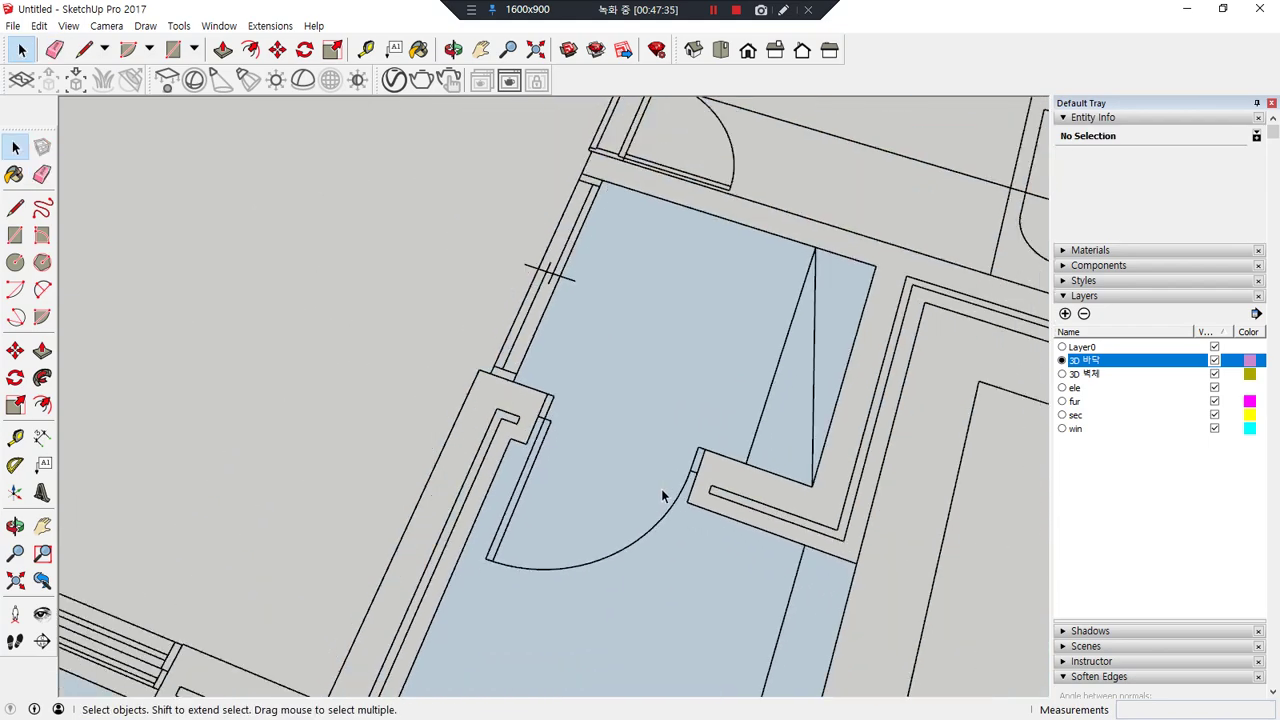
- Erase the dividing edge between the terrace floor and the entrance porch floor
{"action": "mouse_move", "coordinate": [620, 575]}
{"action": "middle_mouse_down"}
{"action": "mouse_move", "coordinate": [547, 545]}
{"action": "mouse_move", "coordinate": [523, 551]}
{"action": "mouse_move", "coordinate": [669, 580]}
{"action": "mouse_move", "coordinate": [480, 489]}
{"action": "mouse_move", "coordinate": [463, 409]}
{"action": "mouse_move", "coordinate": [471, 432]}
{"action": "mouse_move", "coordinate": [541, 464]}
{"action": "middle_mouse_up"}
{"action": "key", "text": "e"}
{"action": "left_click", "coordinate": [526, 534]}
{"action": "key", "text": "space"}
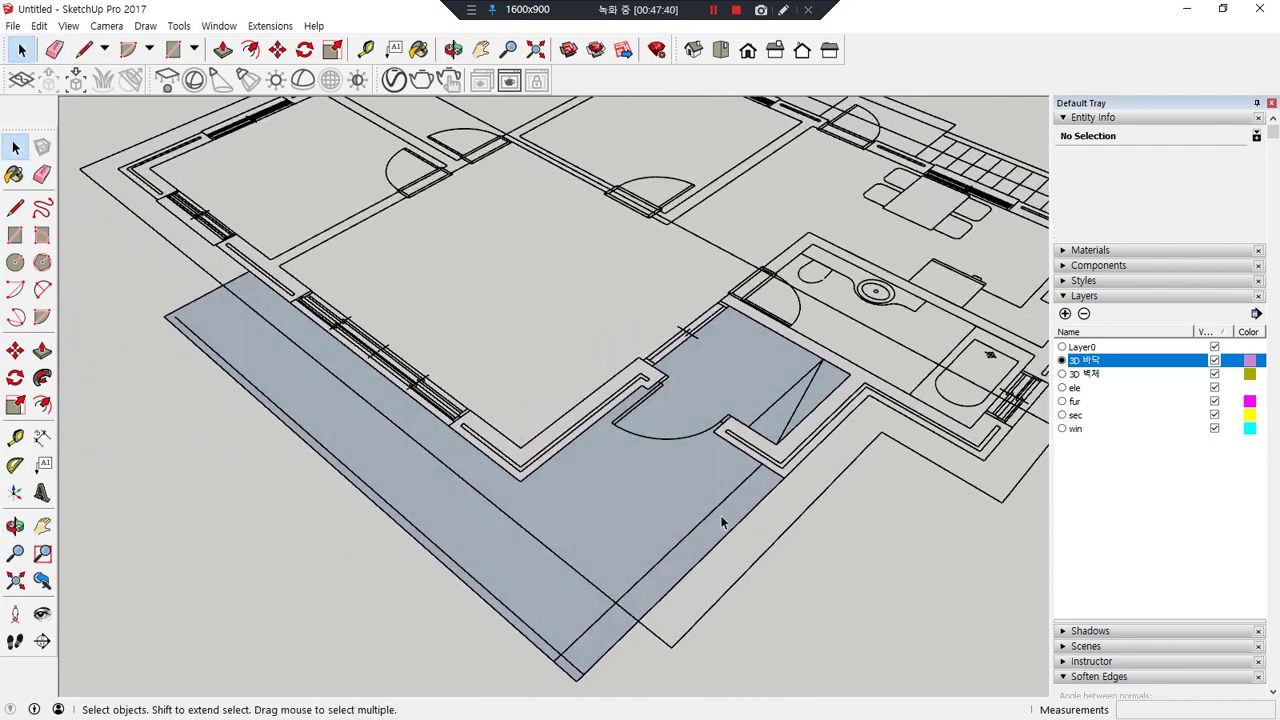
- Push/Pull the narrow outer strip of the porch floor up 150 mm as a step
{"action": "key", "text": "p"}
{"action": "left_click", "coordinate": [712, 531]}
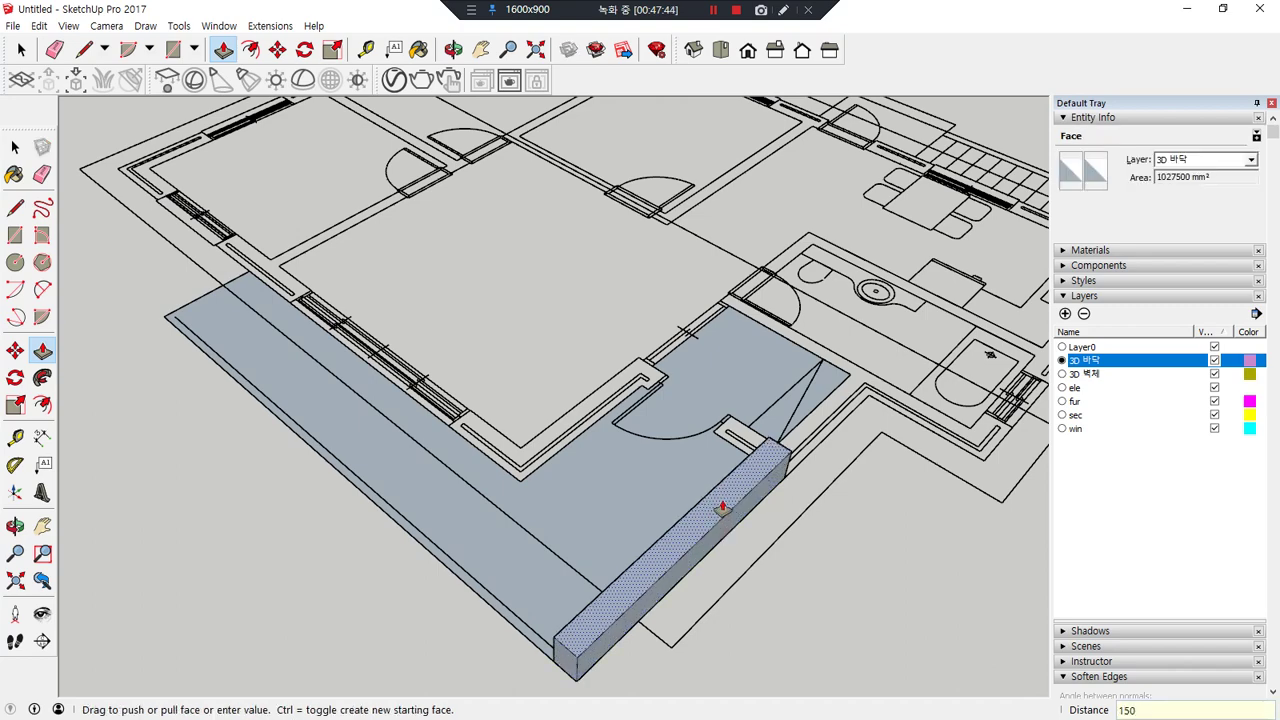
{"action": "type", "text": "150"}
{"action": "key", "text": "Return"}
- Push/Pull the main terrace, porch and hall floor up 150 mm twice, making it higher than the outer step
{"action": "double_click", "coordinate": [620, 466]}
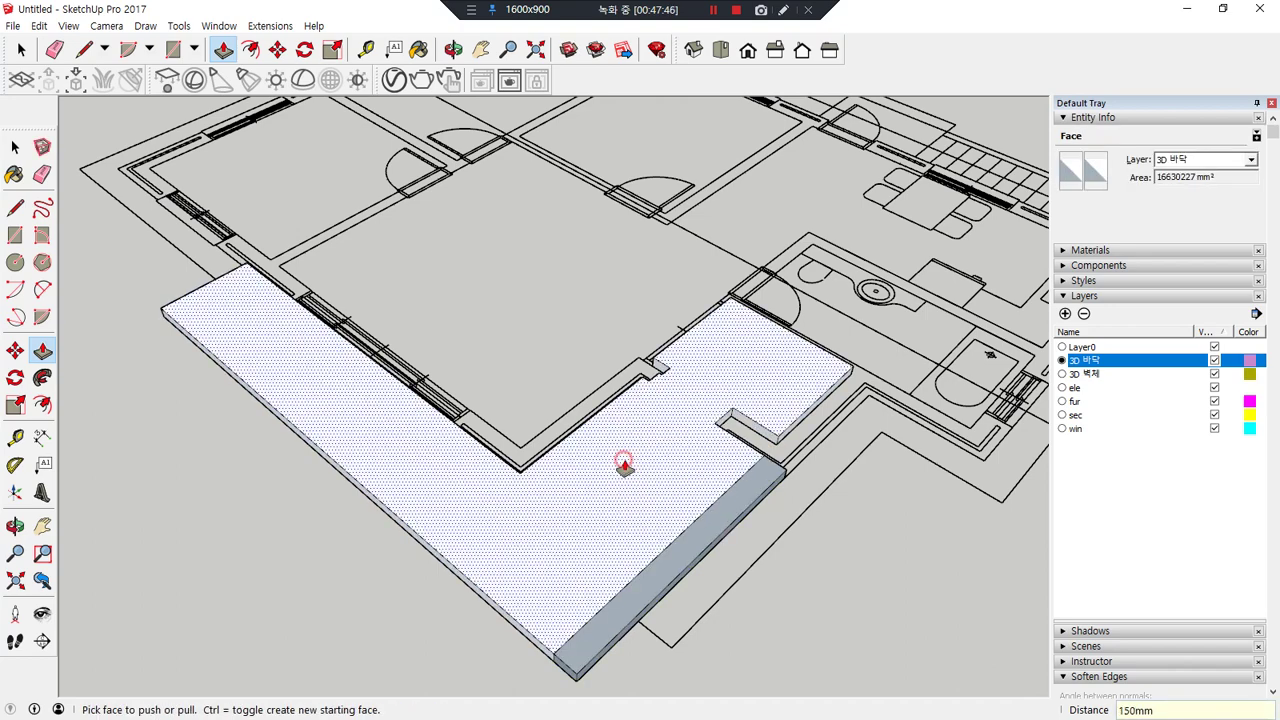
{"action": "left_click", "coordinate": [622, 463]}
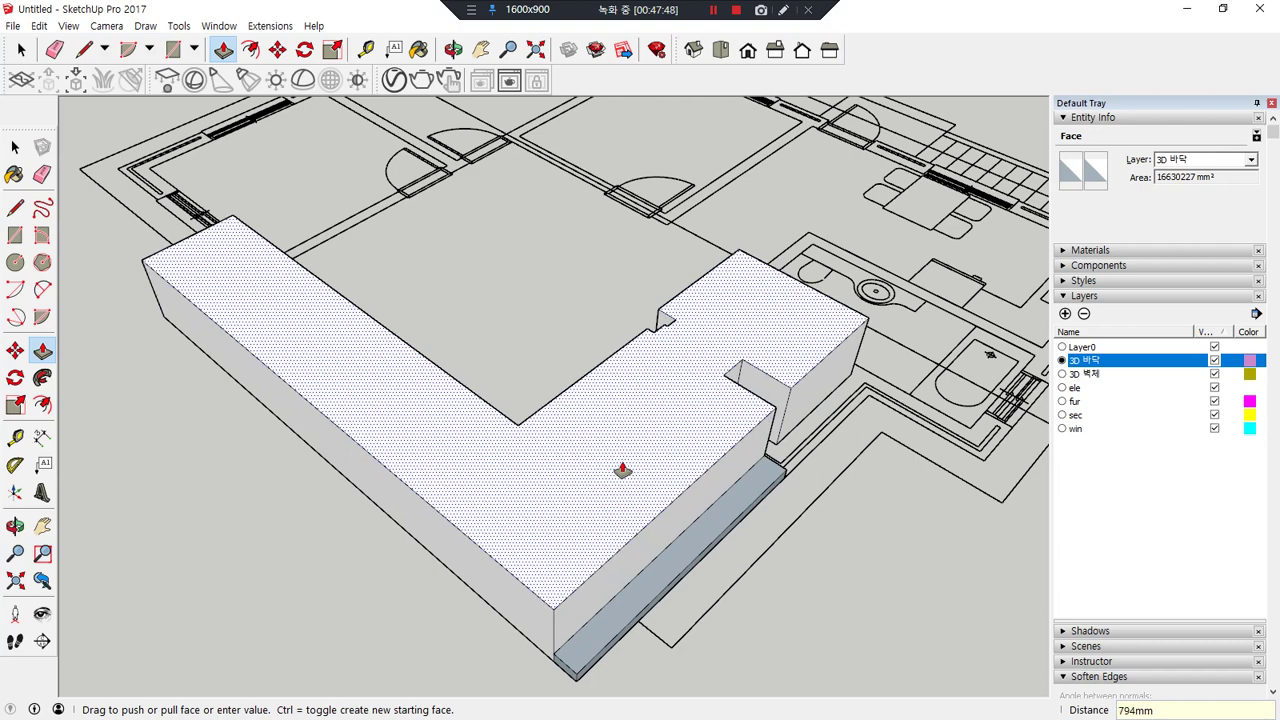
{"action": "type", "text": "150"}
{"action": "key", "text": "Return"}
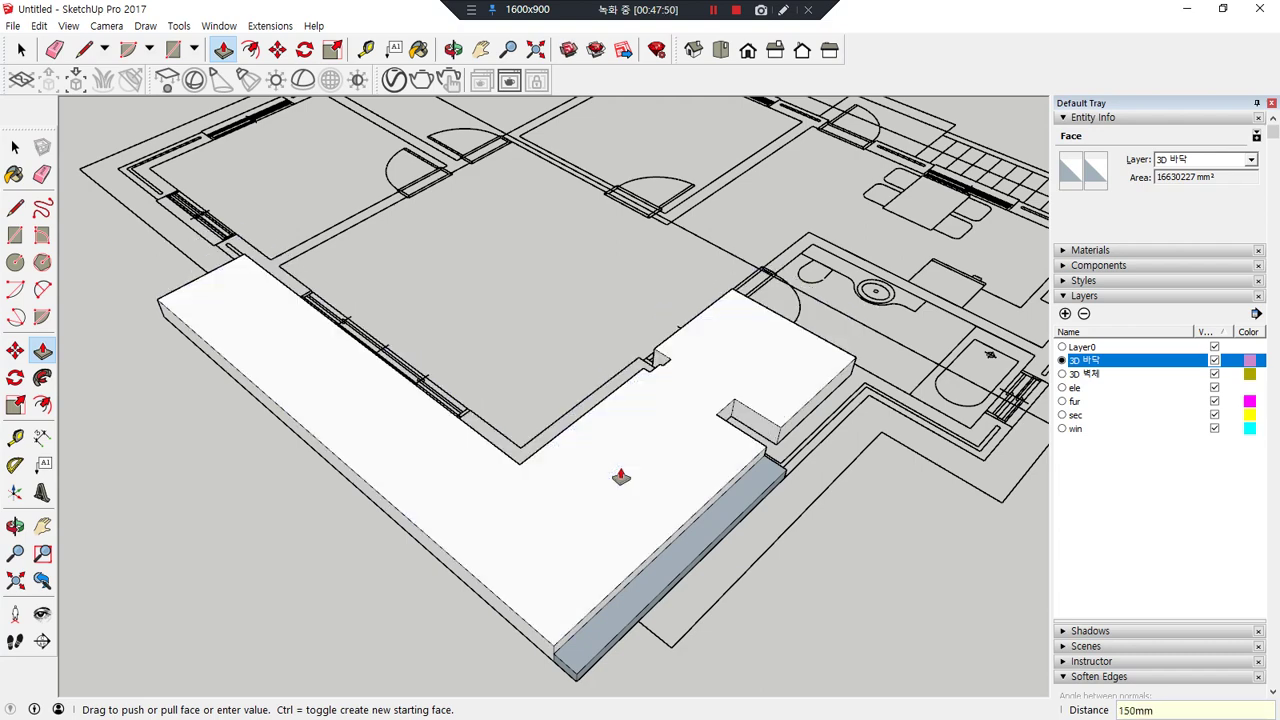
- Flip the blue faces of the outer porch step so that their front sides face outward
{"action": "middle_click_drag", "start_coordinate": [569, 583], "coordinate": [602, 458]}
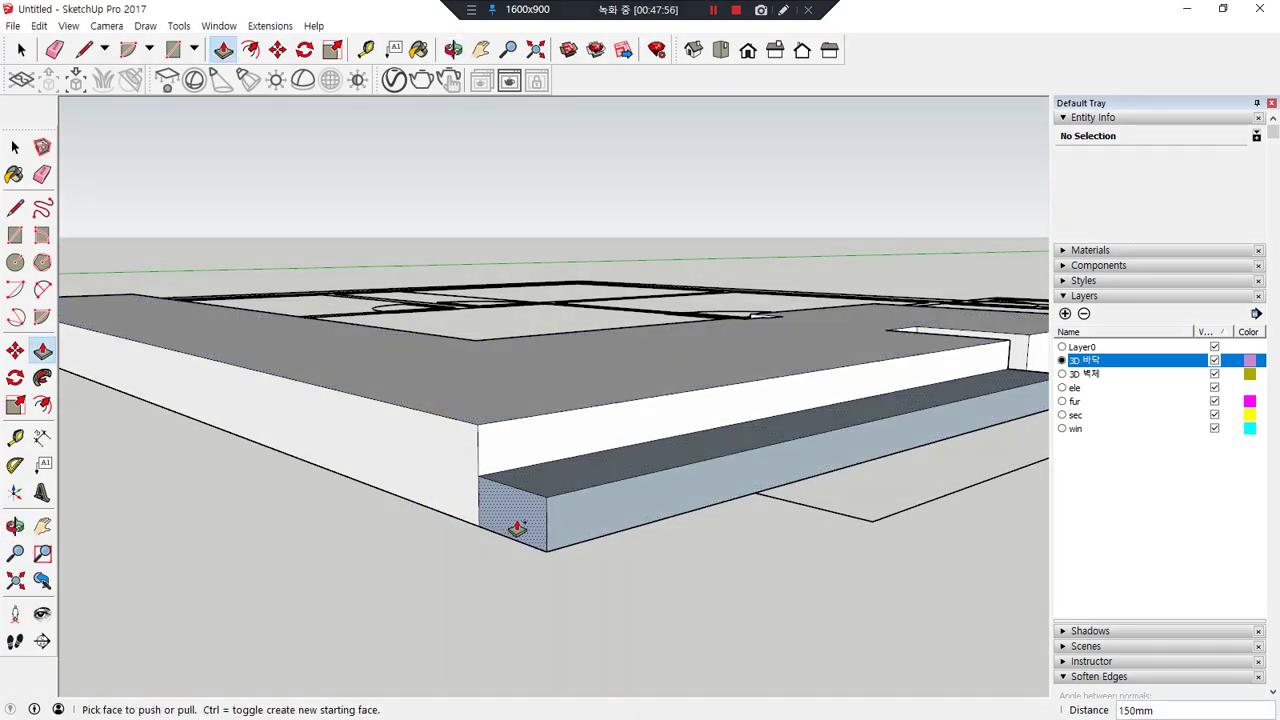
{"action": "key", "text": "e"}
{"action": "middle_click_drag", "start_coordinate": [609, 537], "coordinate": [285, 468]}
{"action": "scroll", "coordinate": [285, 468], "scroll_direction": "up", "scroll_amount": 6}
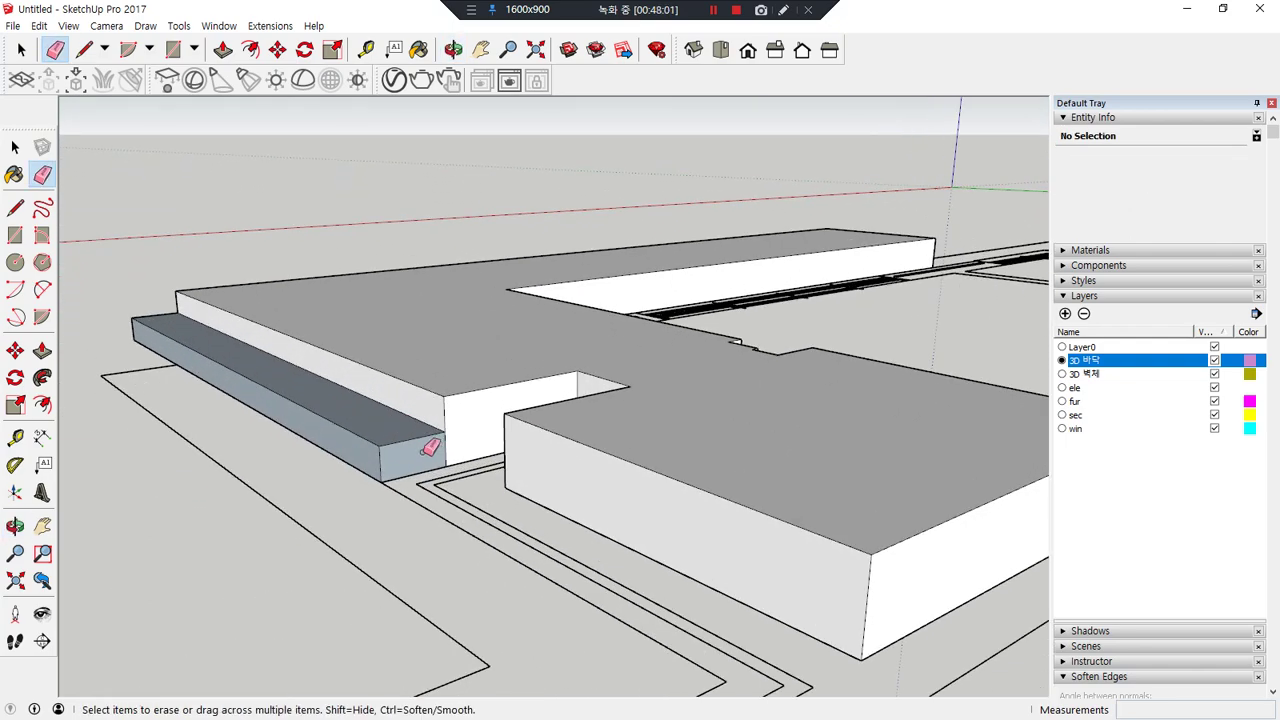
{"action": "key", "text": "space"}
{"action": "left_click", "coordinate": [437, 457]}
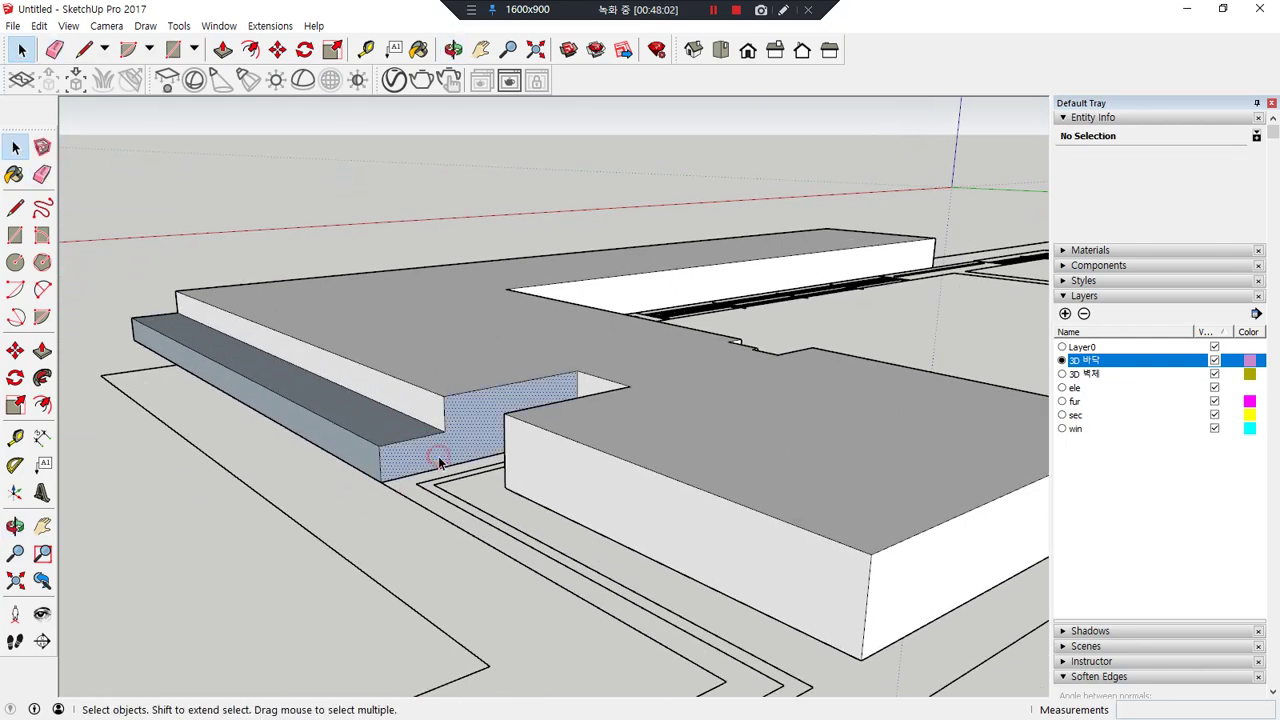
{"action": "right_click", "coordinate": [437, 460]}
{"action": "left_click", "coordinate": [495, 345]}
{"action": "left_click", "coordinate": [355, 450]}
{"action": "right_click", "coordinate": [342, 440]}
{"action": "left_click", "coordinate": [395, 594]}
- Close the open underside of the porch step with a 3425 × 300 mm rectangle
{"action": "middle_click_drag", "start_coordinate": [395, 594], "coordinate": [517, 300]}
{"action": "key", "text": "r"}
{"action": "left_click", "coordinate": [506, 303]}
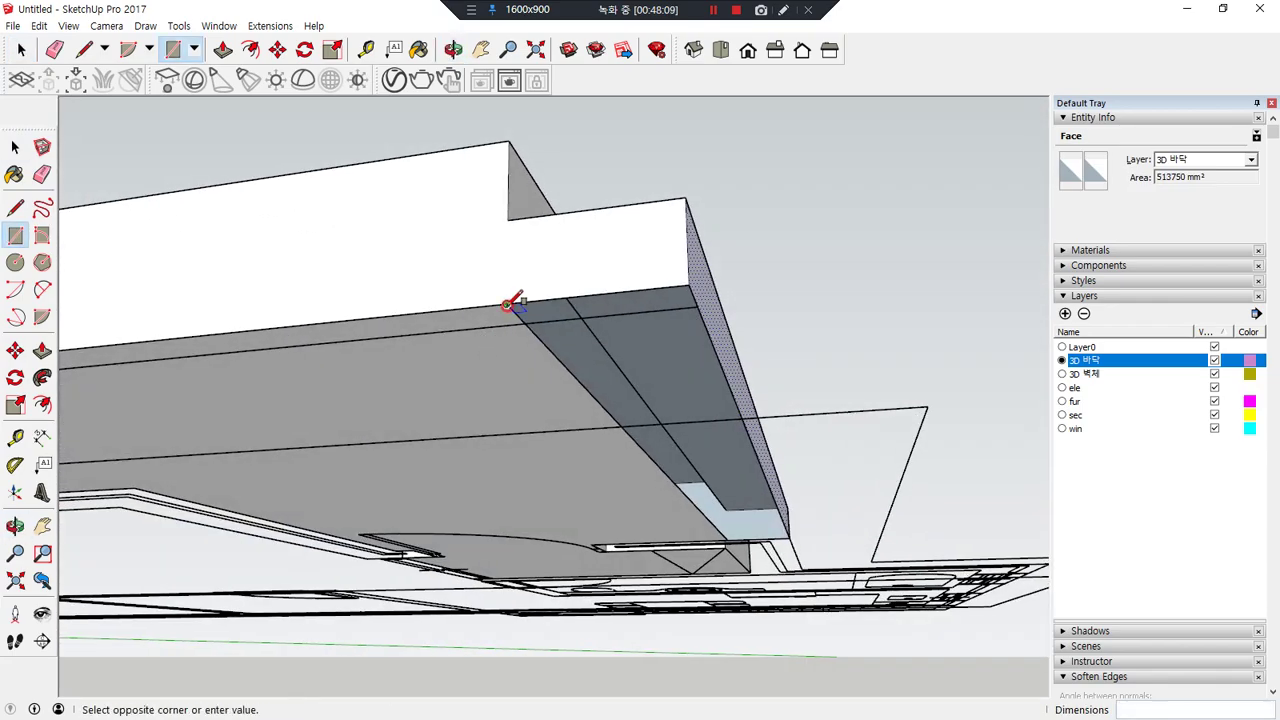
{"action": "left_click", "coordinate": [788, 536]}
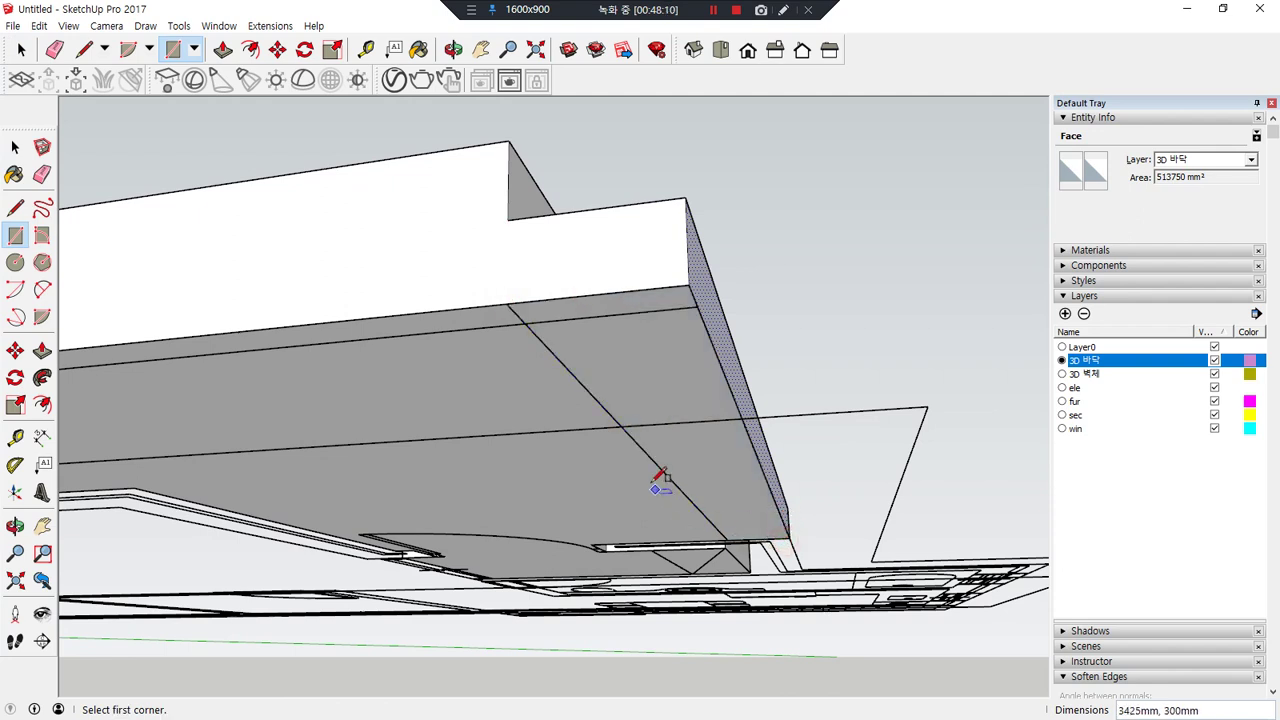
- Delete the leftover edge between the step and the main floor on the slab's underside
{"action": "key", "text": "e"}
{"action": "left_click", "coordinate": [642, 450]}
{"action": "key", "text": "ctrl+z"}
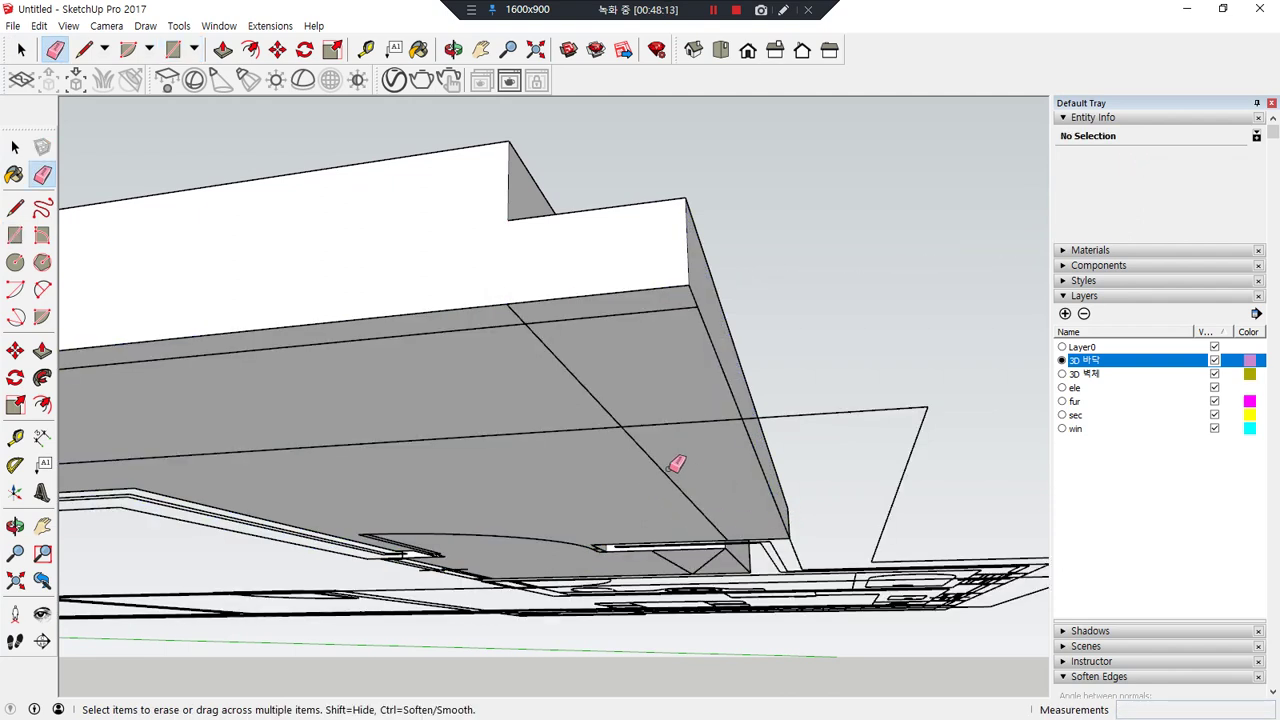
{"action": "key", "text": "space"}
{"action": "left_click", "coordinate": [658, 471]}
{"action": "key", "text": "Delete"}
{"action": "middle_click_drag", "start_coordinate": [829, 366], "coordinate": [612, 563]}
{"action": "scroll", "coordinate": [614, 553], "scroll_direction": "down", "scroll_amount": 5}
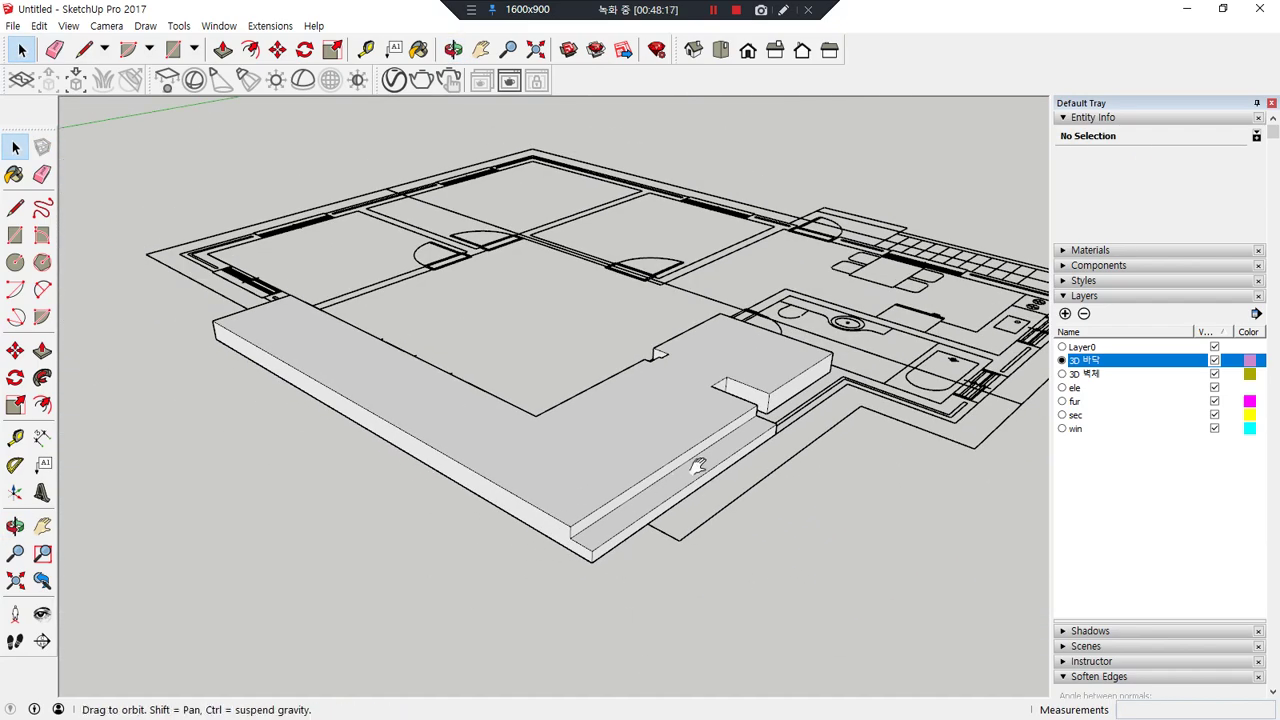
{"action": "scroll", "coordinate": [686, 505], "scroll_direction": "up", "scroll_amount": 2}
- Try hiding the imported floor plan group, and undo the hiding
{"action": "mouse_move", "coordinate": [687, 501]}
{"action": "middle_mouse_down"}
{"action": "mouse_move", "coordinate": [558, 224]}
{"action": "mouse_move", "coordinate": [506, 249]}
{"action": "mouse_move", "coordinate": [563, 309]}
{"action": "middle_mouse_up"}
{"action": "right_click_drag", "start_coordinate": [543, 320], "coordinate": [474, 283]}
{"action": "left_click_drag", "start_coordinate": [473, 282], "coordinate": [433, 231]}
{"action": "mouse_move", "coordinate": [491, 334]}
{"action": "left_mouse_down"}
{"action": "mouse_move", "coordinate": [480, 229]}
{"action": "mouse_move", "coordinate": [510, 288]}
{"action": "left_mouse_up"}
{"action": "left_click", "coordinate": [532, 350]}
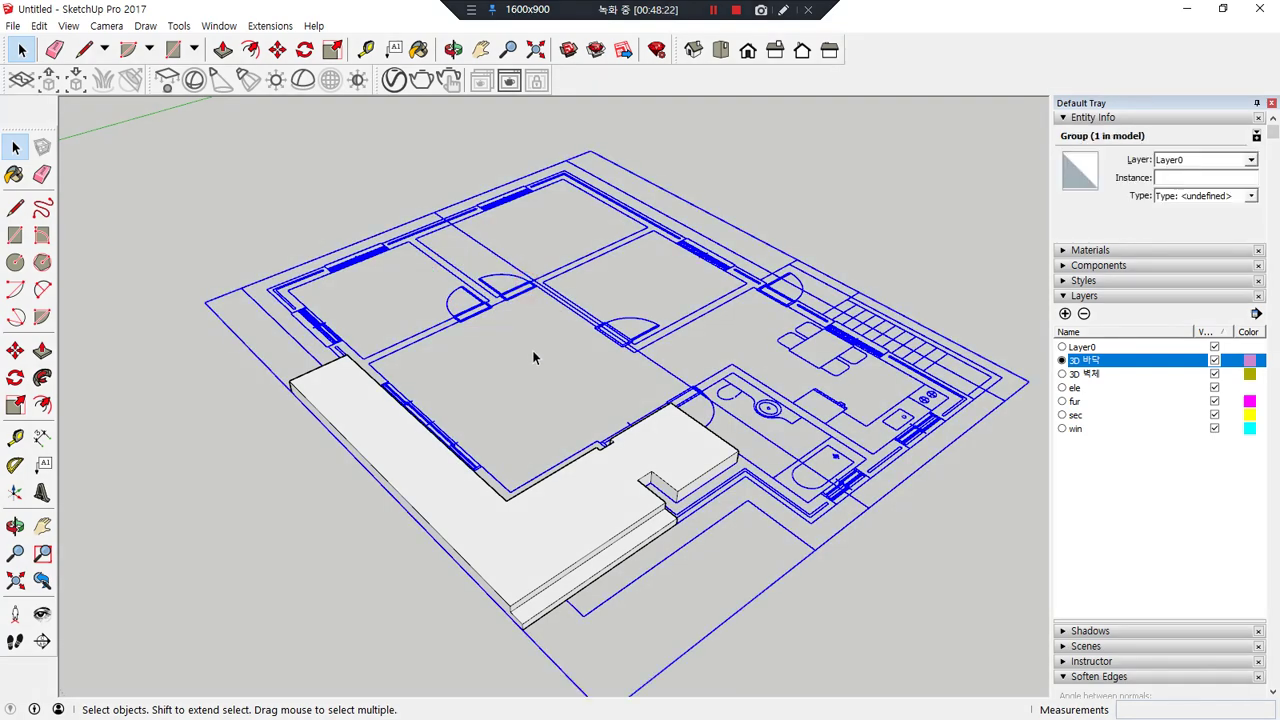
{"action": "middle_click_drag", "start_coordinate": [502, 302], "coordinate": [557, 312]}
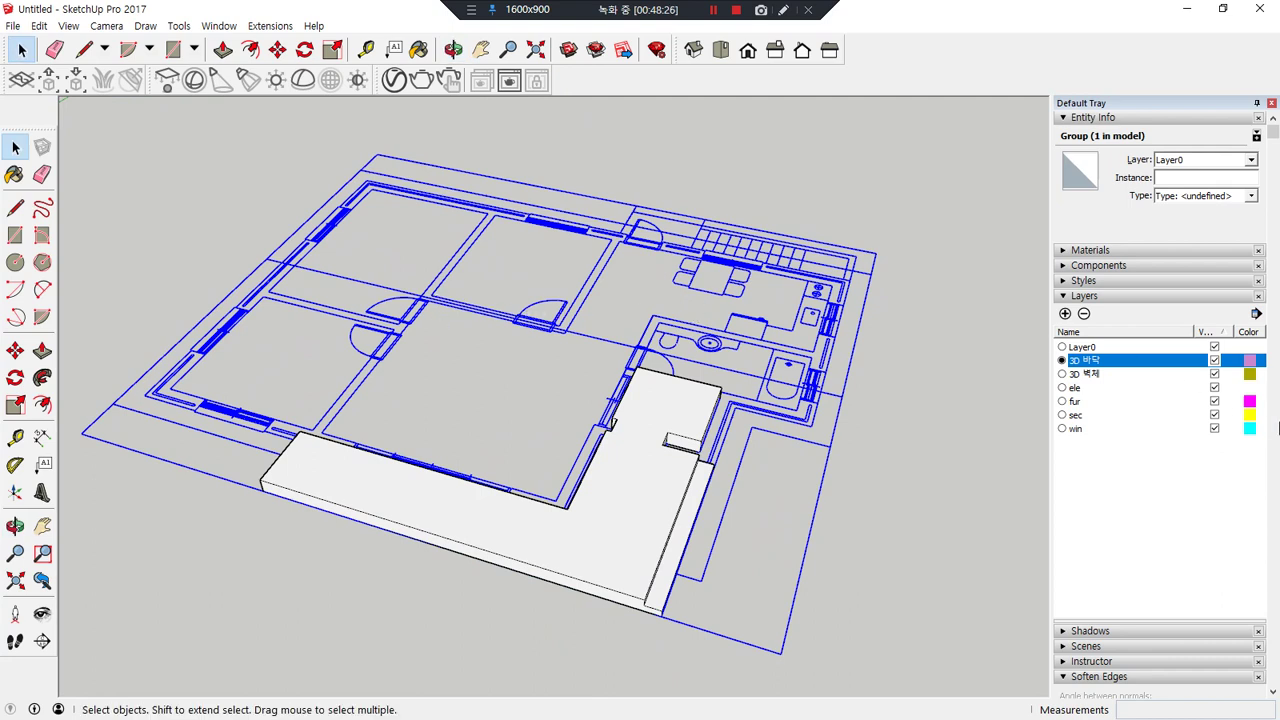
{"action": "right_click", "coordinate": [428, 300]}
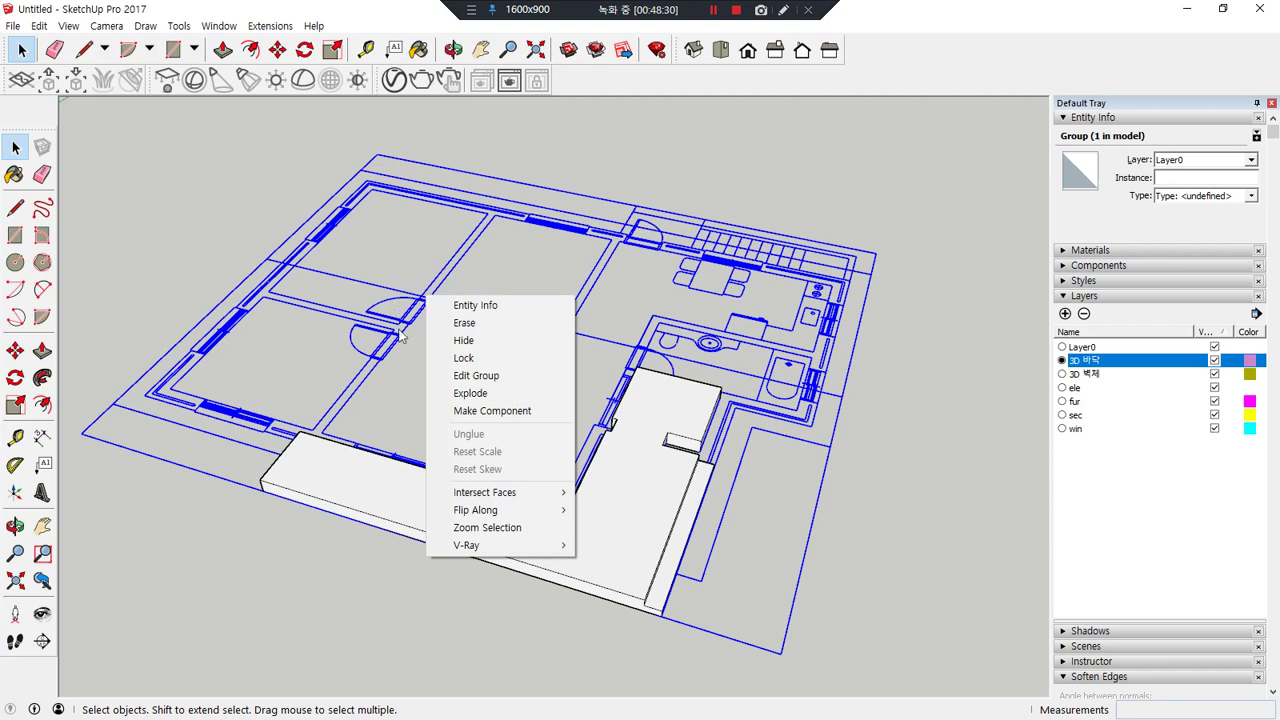
{"action": "left_click", "coordinate": [405, 341]}
{"action": "right_click", "coordinate": [411, 322]}
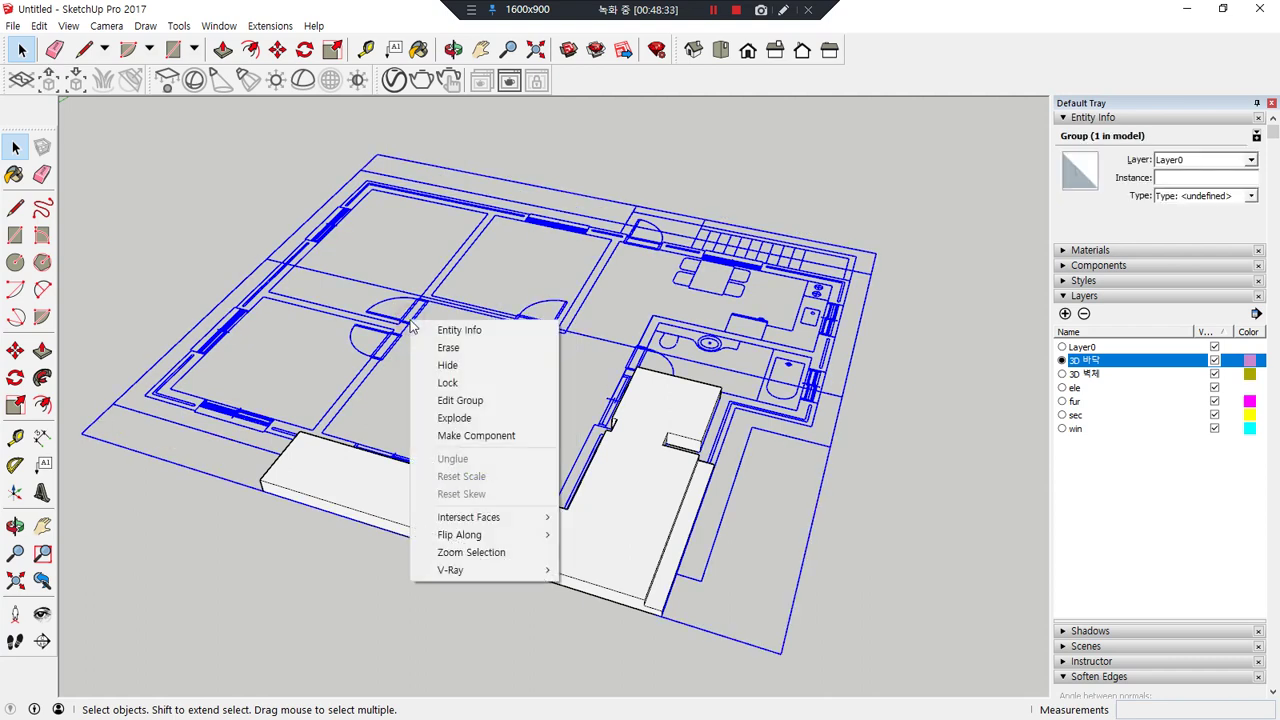
{"action": "left_click_drag", "start_coordinate": [459, 351], "coordinate": [438, 392]}
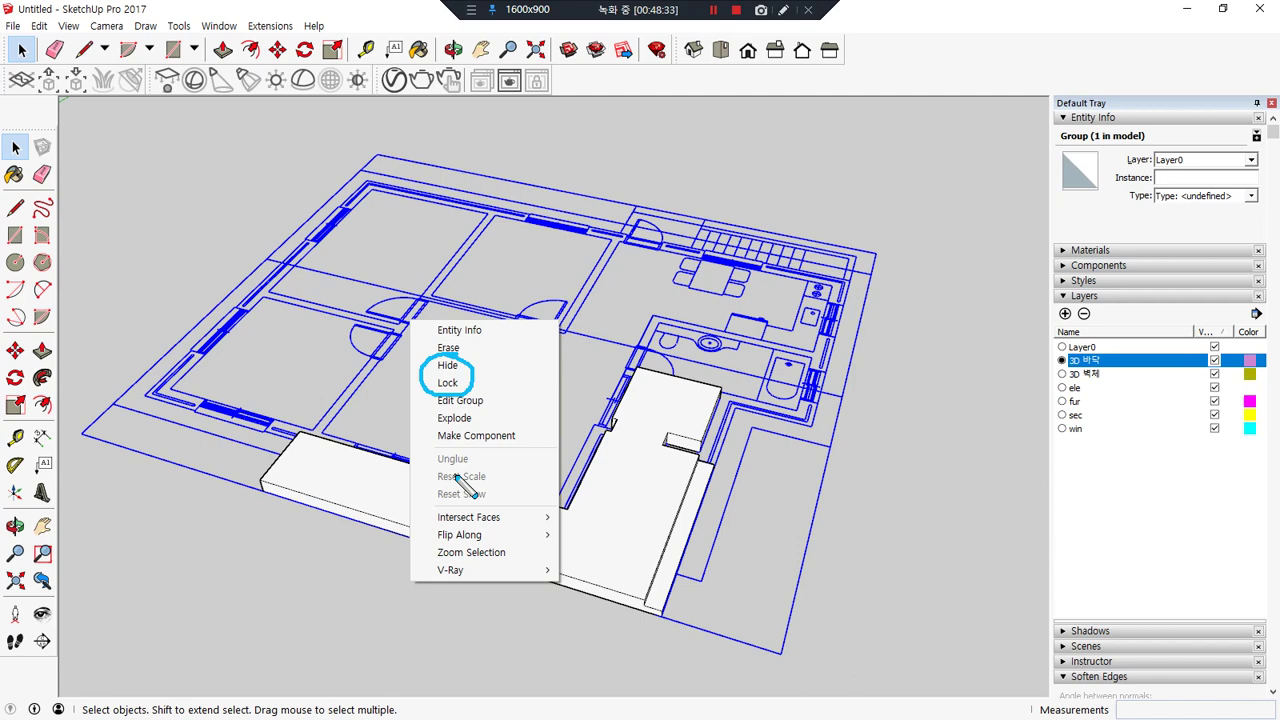
{"action": "left_click", "coordinate": [447, 365]}
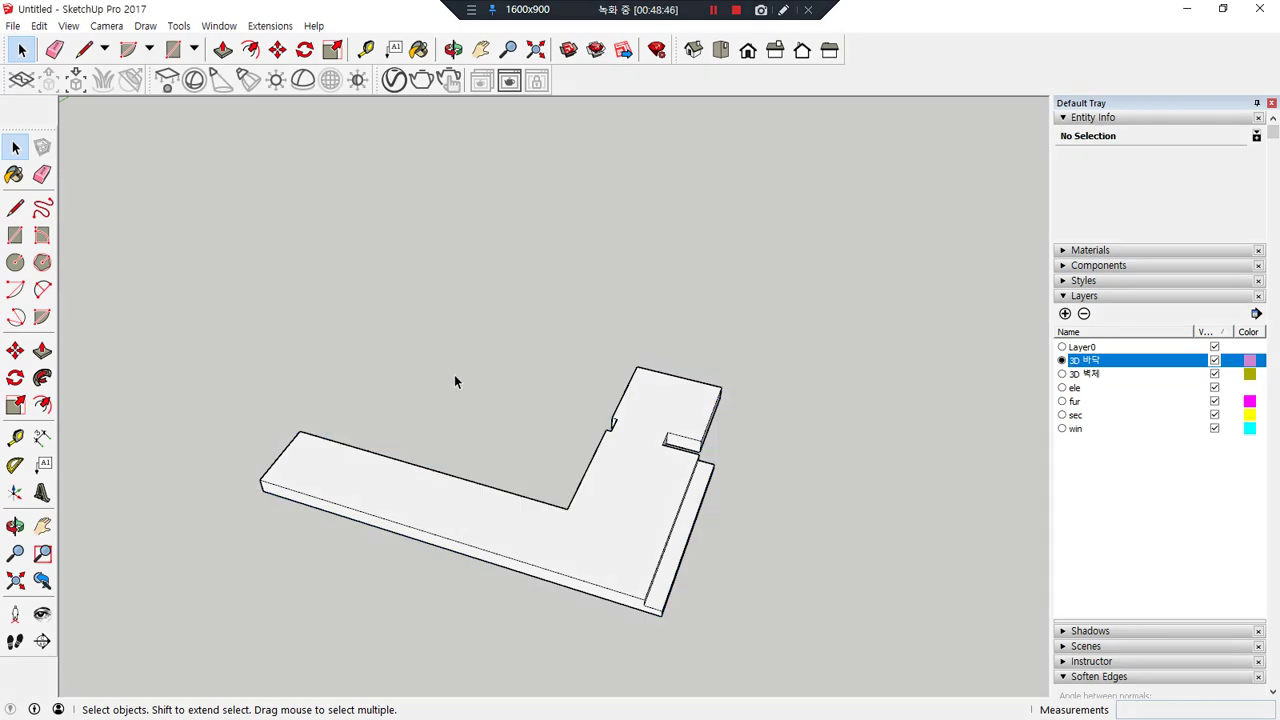
{"action": "key", "text": "ctrl+z"}
- Lock the imported floor plan group
{"action": "left_click", "coordinate": [418, 324]}
{"action": "right_click", "coordinate": [416, 322]}
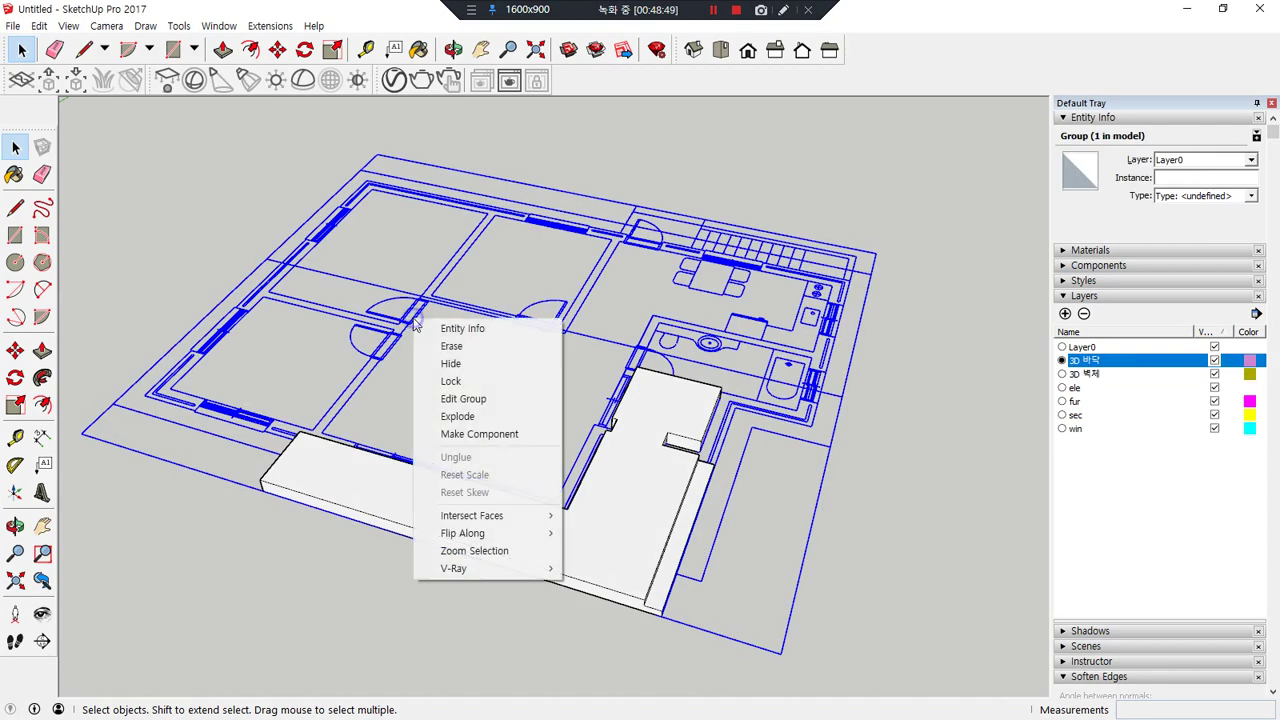
{"action": "left_click", "coordinate": [442, 384]}
{"action": "left_click", "coordinate": [441, 384]}
{"action": "left_click_drag", "start_coordinate": [448, 334], "coordinate": [342, 342]}
{"action": "left_click", "coordinate": [430, 360]}
{"action": "left_click_drag", "start_coordinate": [443, 364], "coordinate": [316, 343]}
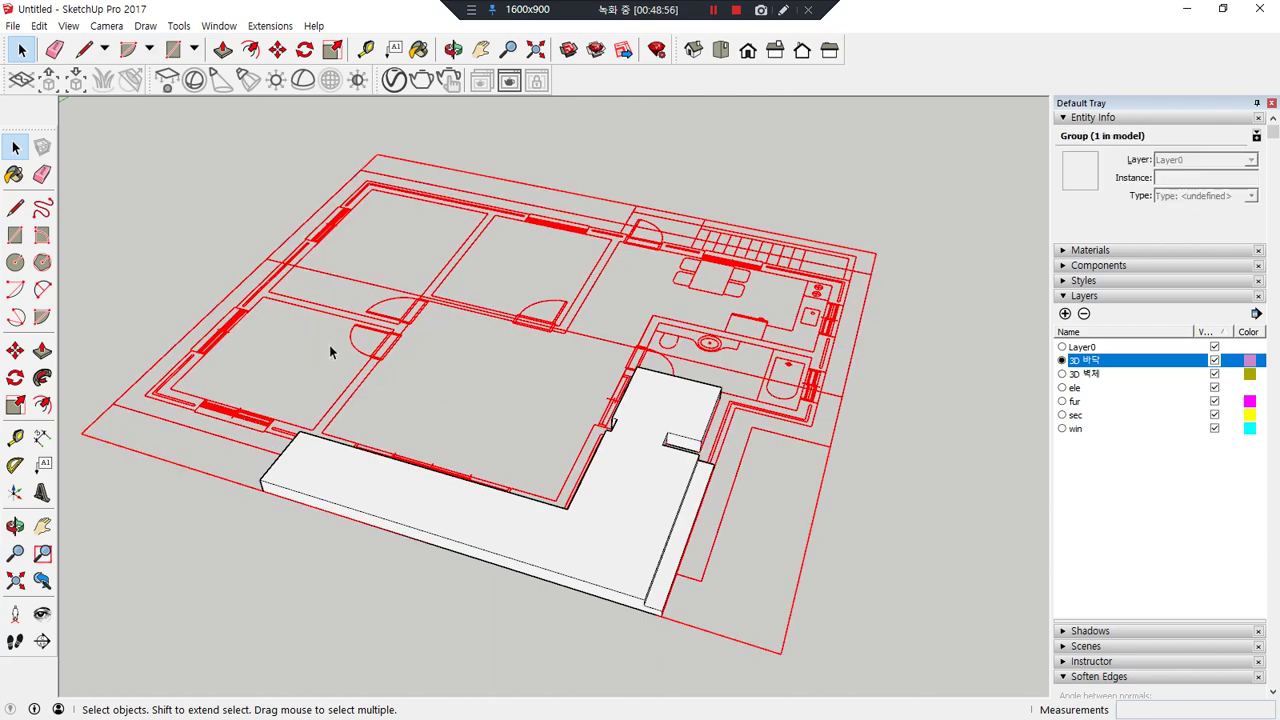
{"action": "left_click", "coordinate": [413, 376]}
- Try to erase lines of the locked floor plan with the Eraser
{"action": "key", "text": "e"}
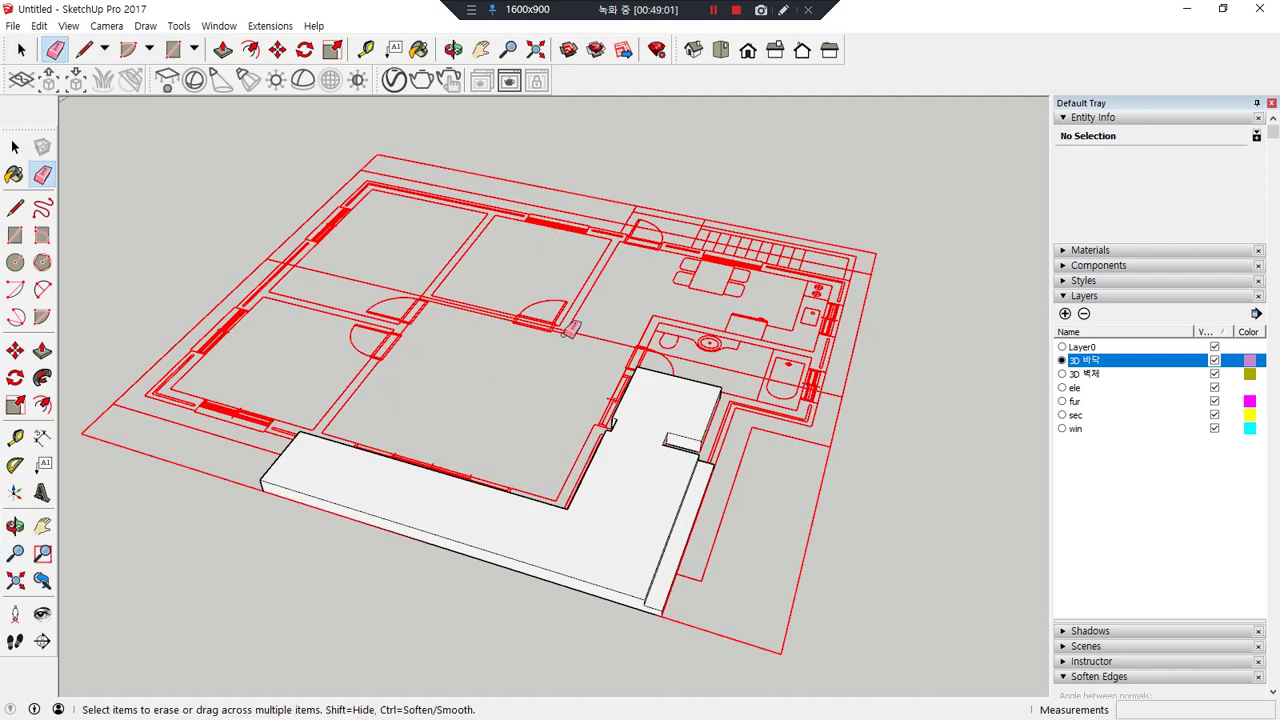
{"action": "key", "text": "space"}
{"action": "left_click", "coordinate": [462, 395]}
{"action": "left_click", "coordinate": [461, 399]}
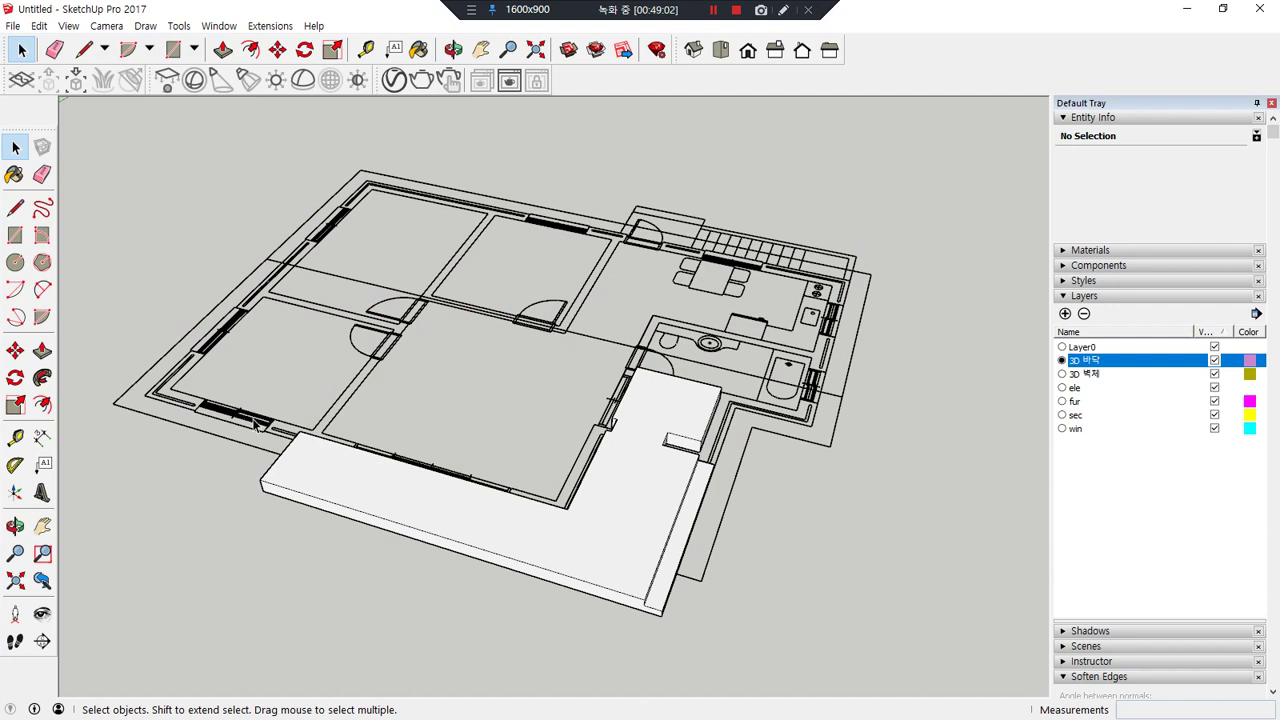
- Make a group from the whole connected terrace, porch and hall floor slab
{"action": "triple_click", "coordinate": [558, 527]}
{"action": "right_click", "coordinate": [557, 530]}
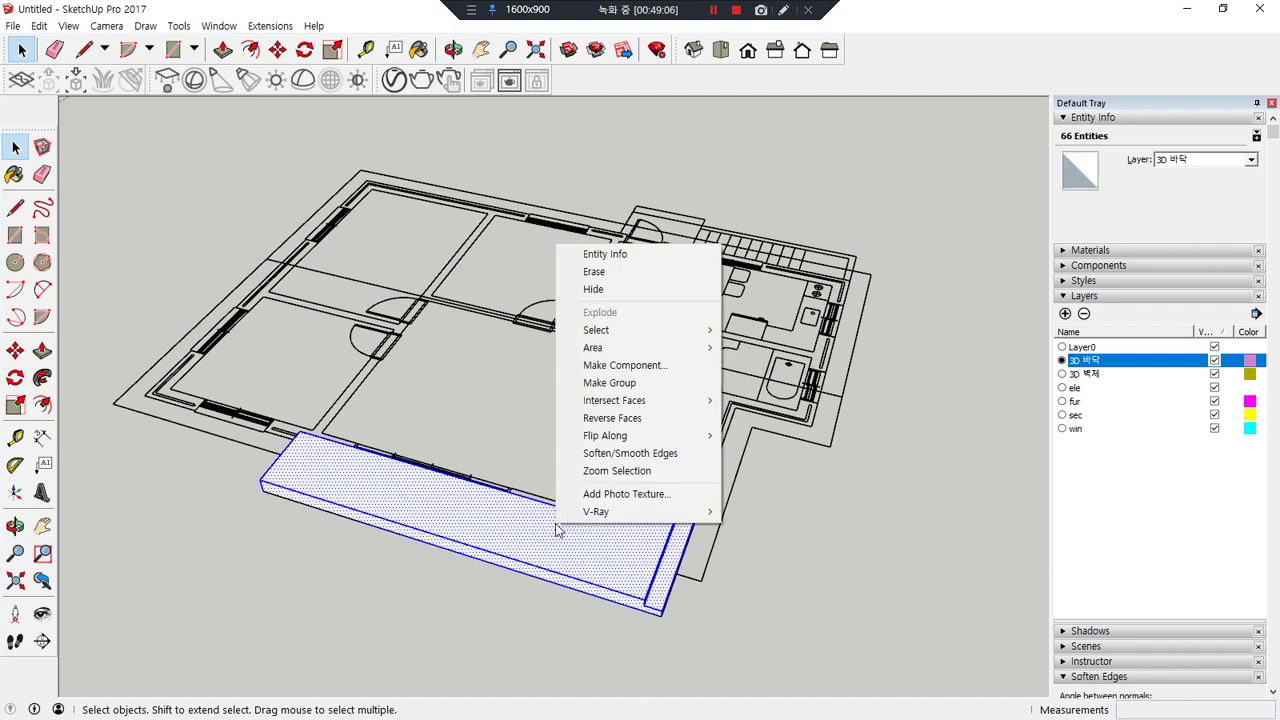
{"action": "left_click", "coordinate": [609, 382]}
{"action": "left_click", "coordinate": [286, 570]}
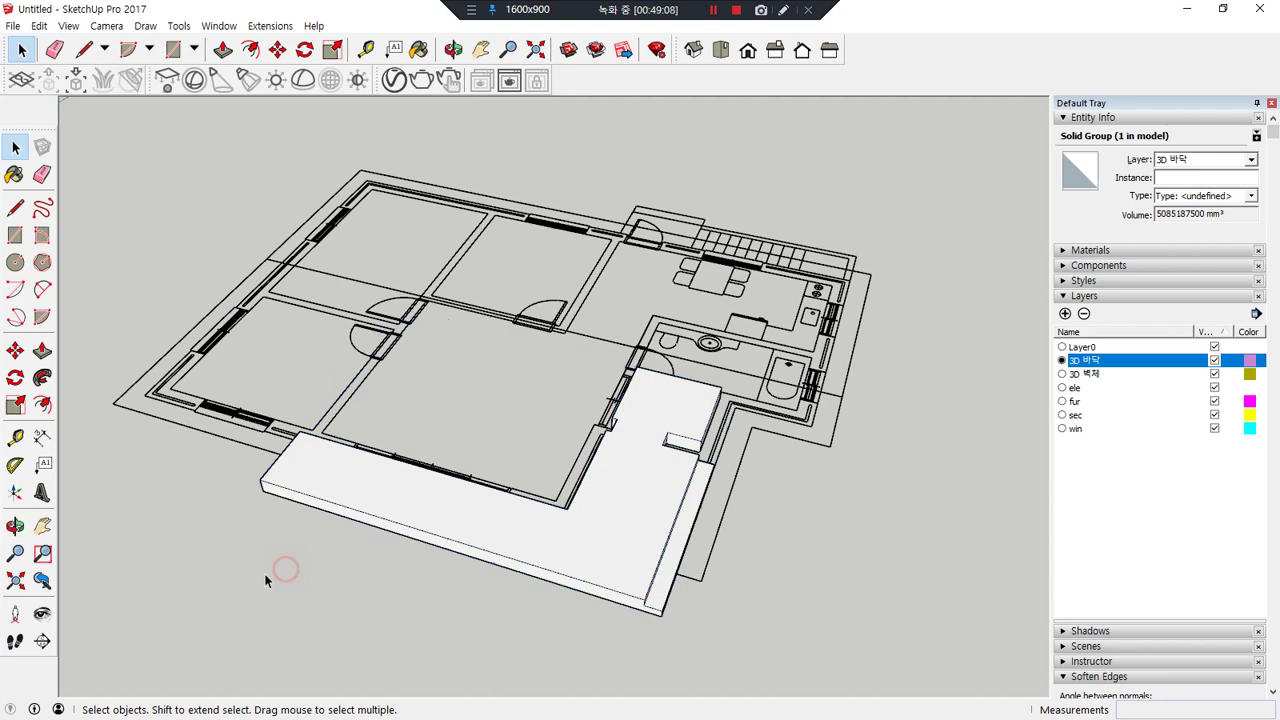
- Make 3D 벽체 the current drawing layer and turn off the visibility of the 3D 바닥 layer
{"action": "left_click", "coordinate": [1063, 374]}
{"action": "left_click", "coordinate": [1214, 360]}
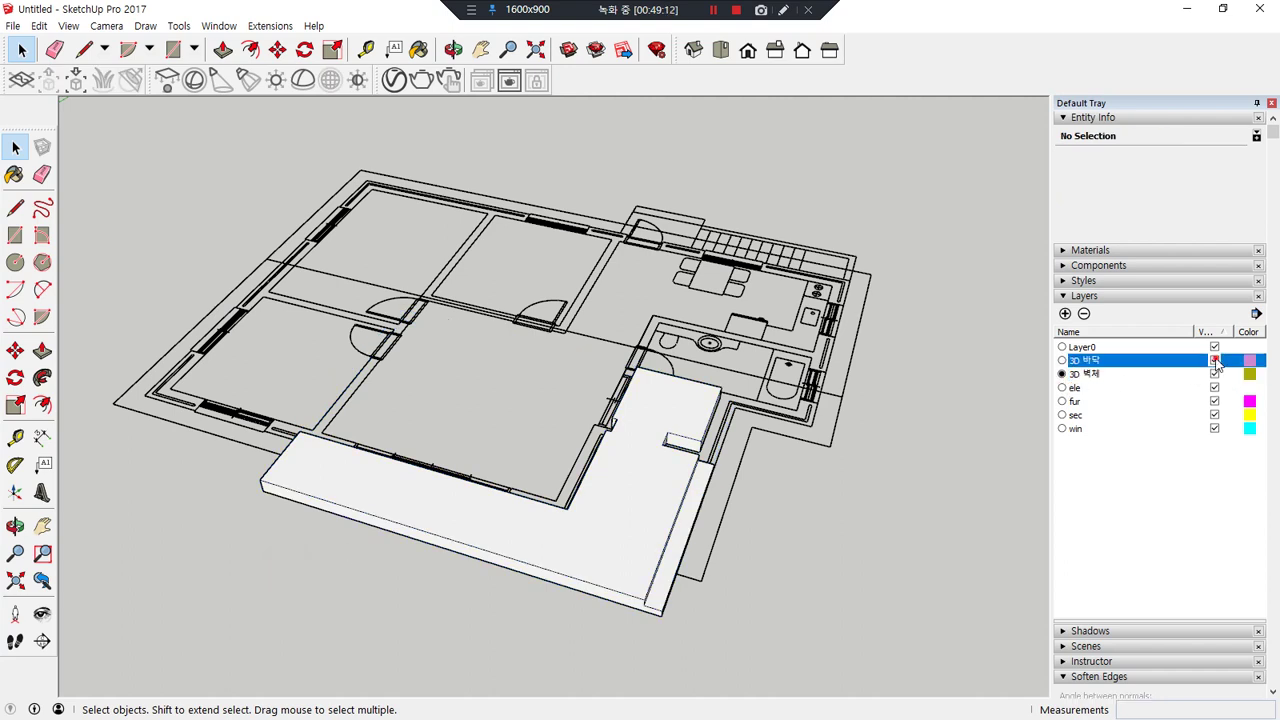
- Draw a wall rectangle over the wall's end block beside the entrance door's hinge side
{"action": "scroll", "coordinate": [600, 511], "scroll_direction": "up", "scroll_amount": 2}
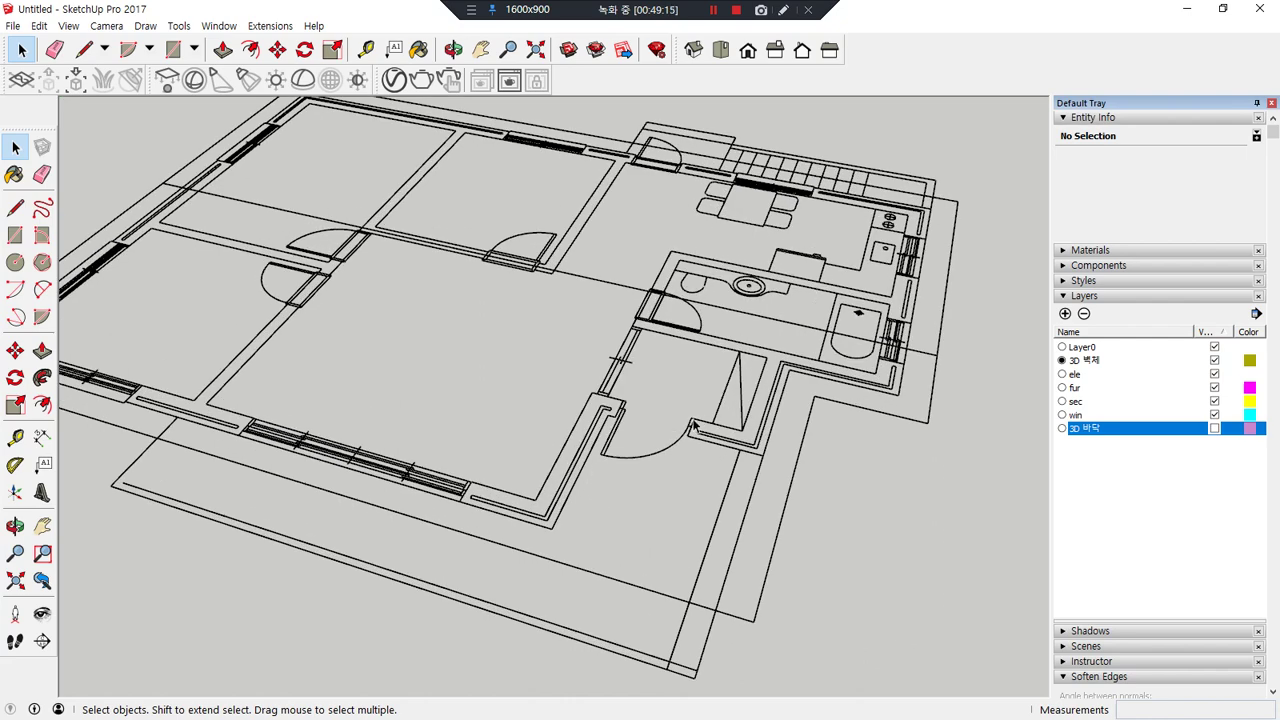
{"action": "scroll", "coordinate": [703, 430], "scroll_direction": "up", "scroll_amount": 6}
{"action": "key", "text": "r"}
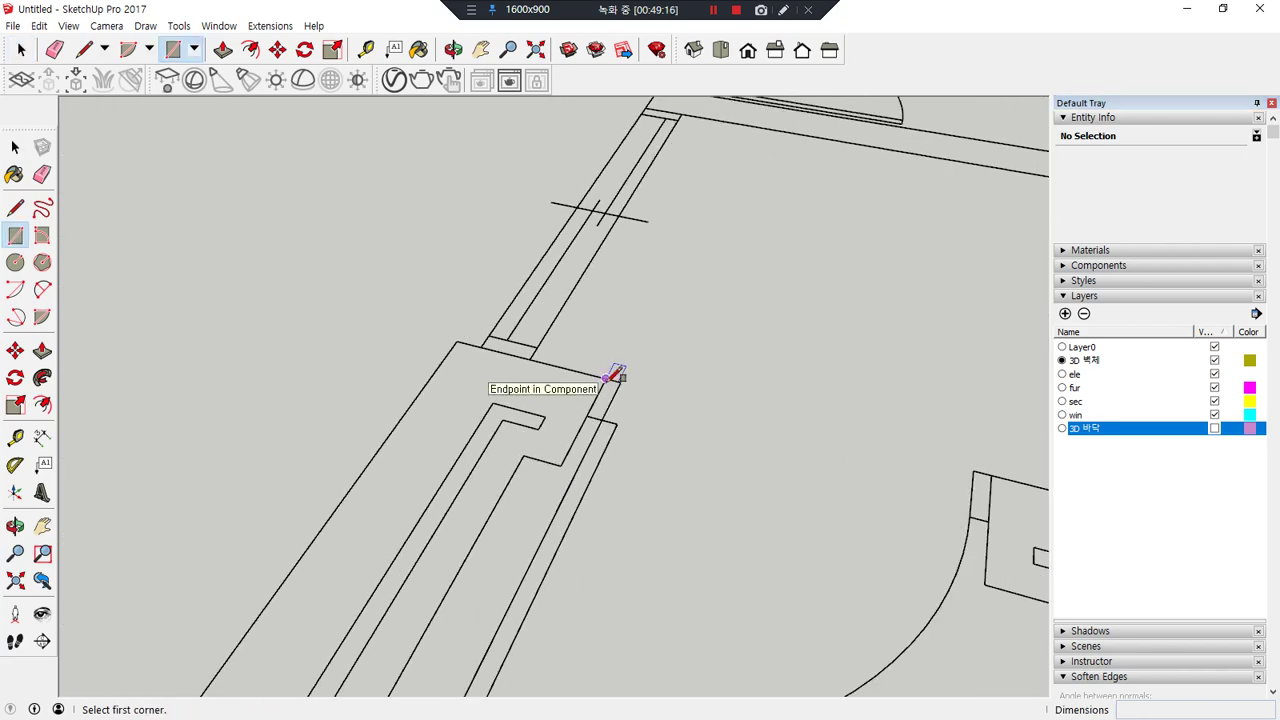
{"action": "left_click", "coordinate": [561, 465]}
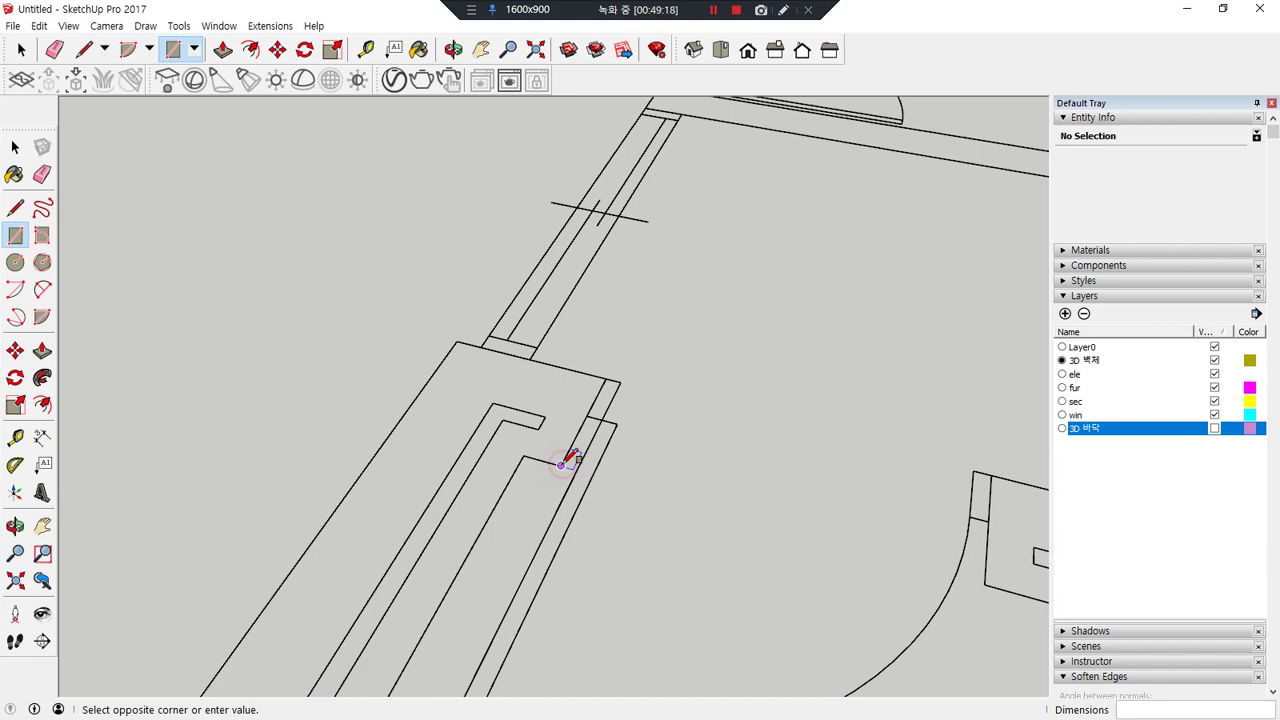
{"action": "left_click", "coordinate": [457, 343]}
- Draw a 1750 × 350 mm wall rectangle from the end block along the wall between the large room and the porch
{"action": "left_click", "coordinate": [524, 454]}
{"action": "scroll", "coordinate": [432, 512], "scroll_direction": "down", "scroll_amount": 6}
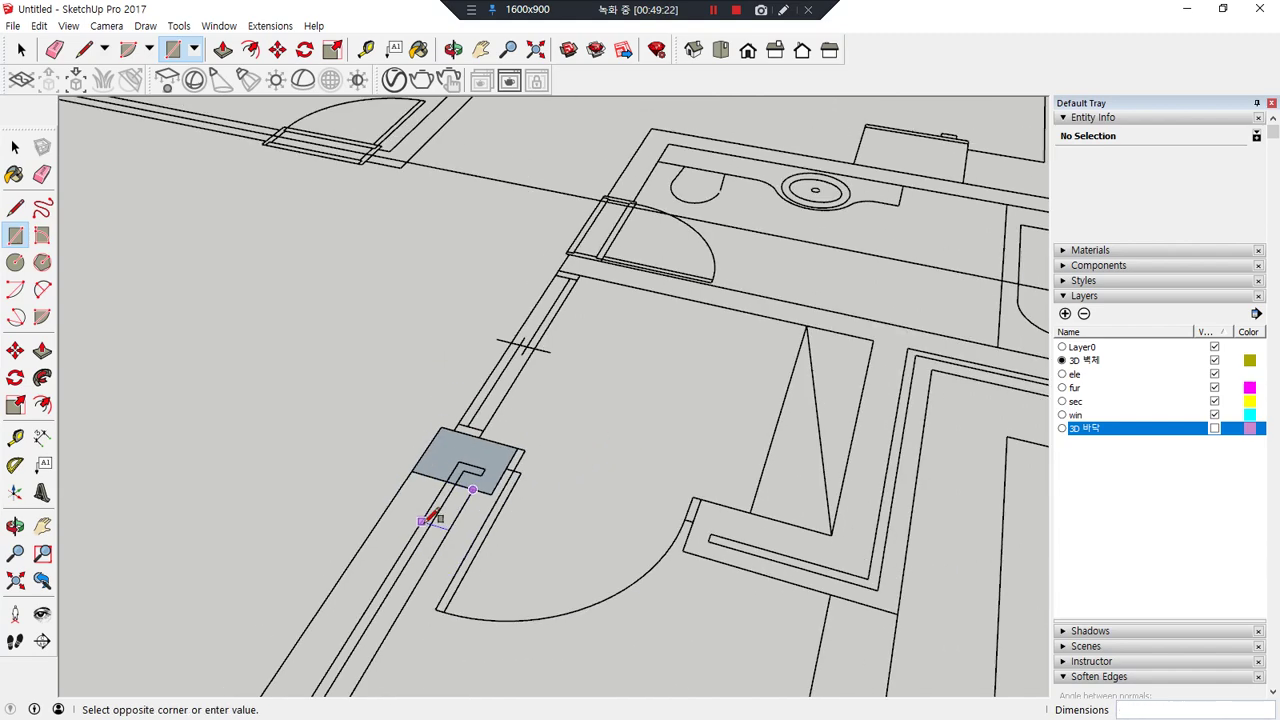
{"action": "left_click", "coordinate": [406, 488]}
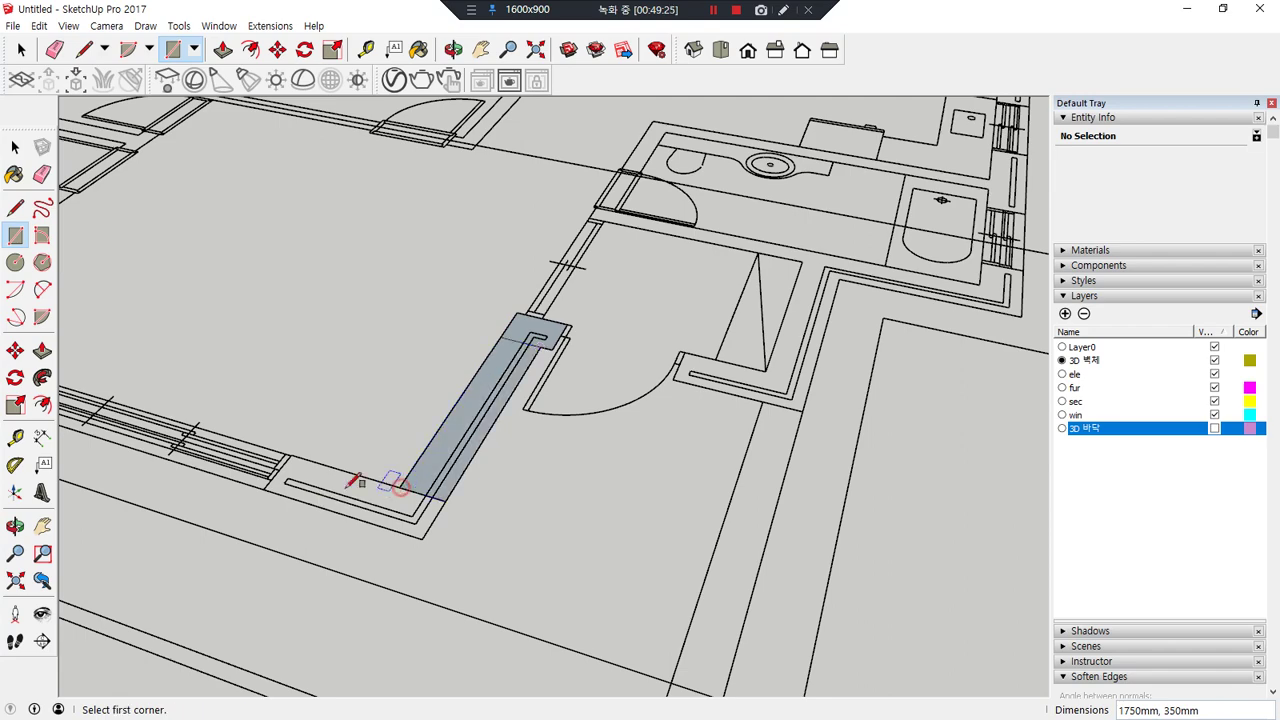
- Draw a wall rectangle about 1213 × 350 mm between the large room's window and the porch corner, and erase its joint lines
{"action": "left_click", "coordinate": [263, 489]}
{"action": "left_click", "coordinate": [449, 496]}
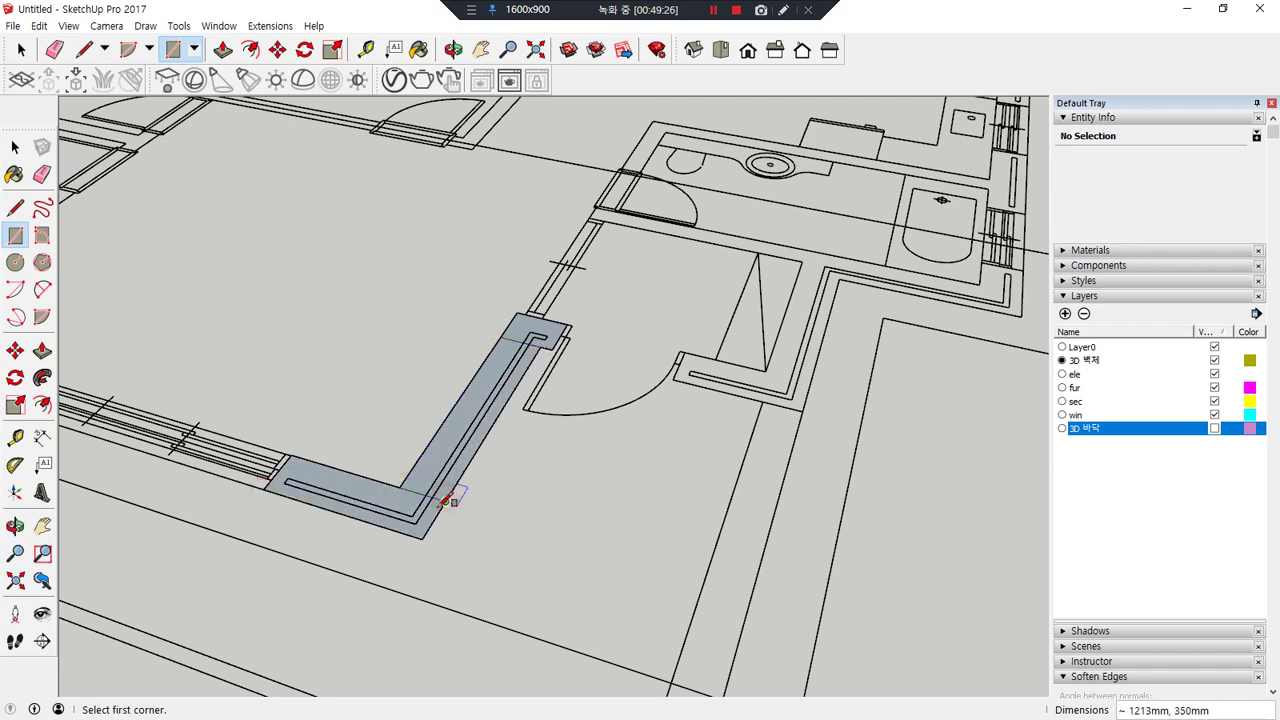
{"action": "scroll", "coordinate": [437, 486], "scroll_direction": "up", "scroll_amount": 3}
{"action": "key", "text": "e"}
{"action": "left_click", "coordinate": [414, 492]}
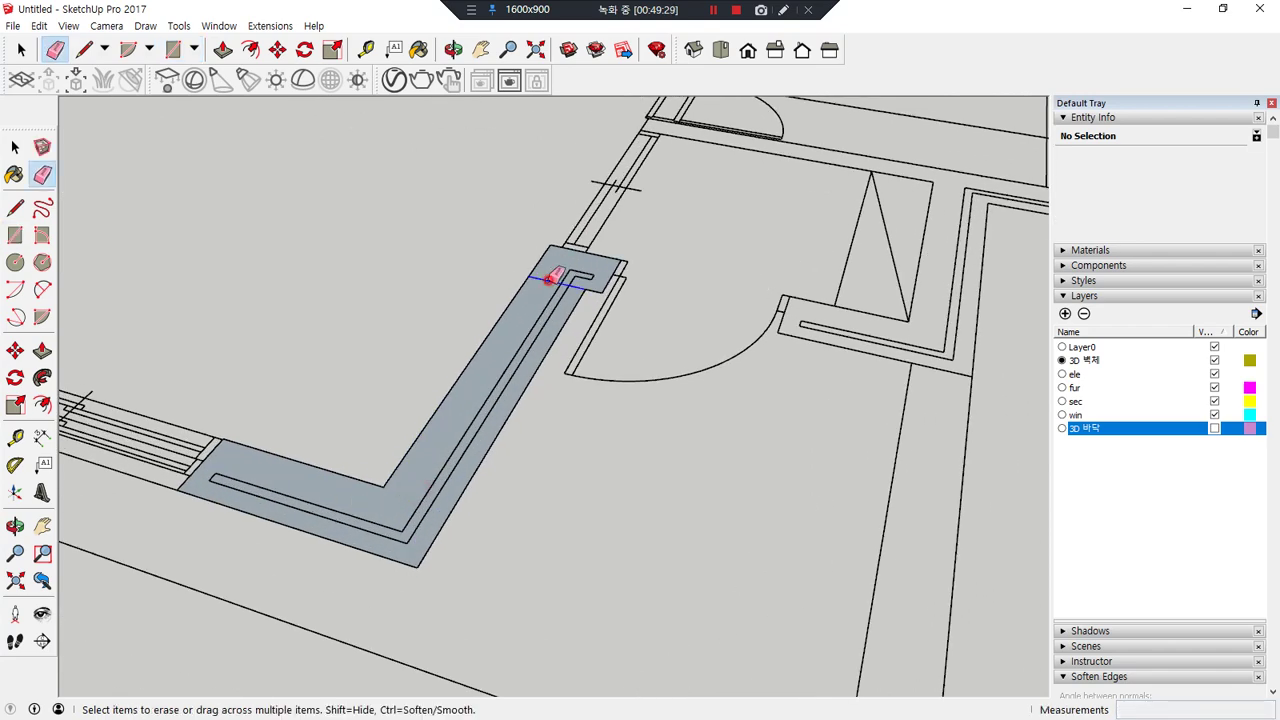
- Draw a wall rectangle over the outer wall pier between the large room's window and the adjoining room's window
{"action": "scroll", "coordinate": [448, 390], "scroll_direction": "down", "scroll_amount": 4}
{"action": "middle_click_drag", "start_coordinate": [207, 366], "coordinate": [637, 494], "text": "shift"}
{"action": "scroll", "coordinate": [430, 458], "scroll_direction": "up", "scroll_amount": 3}
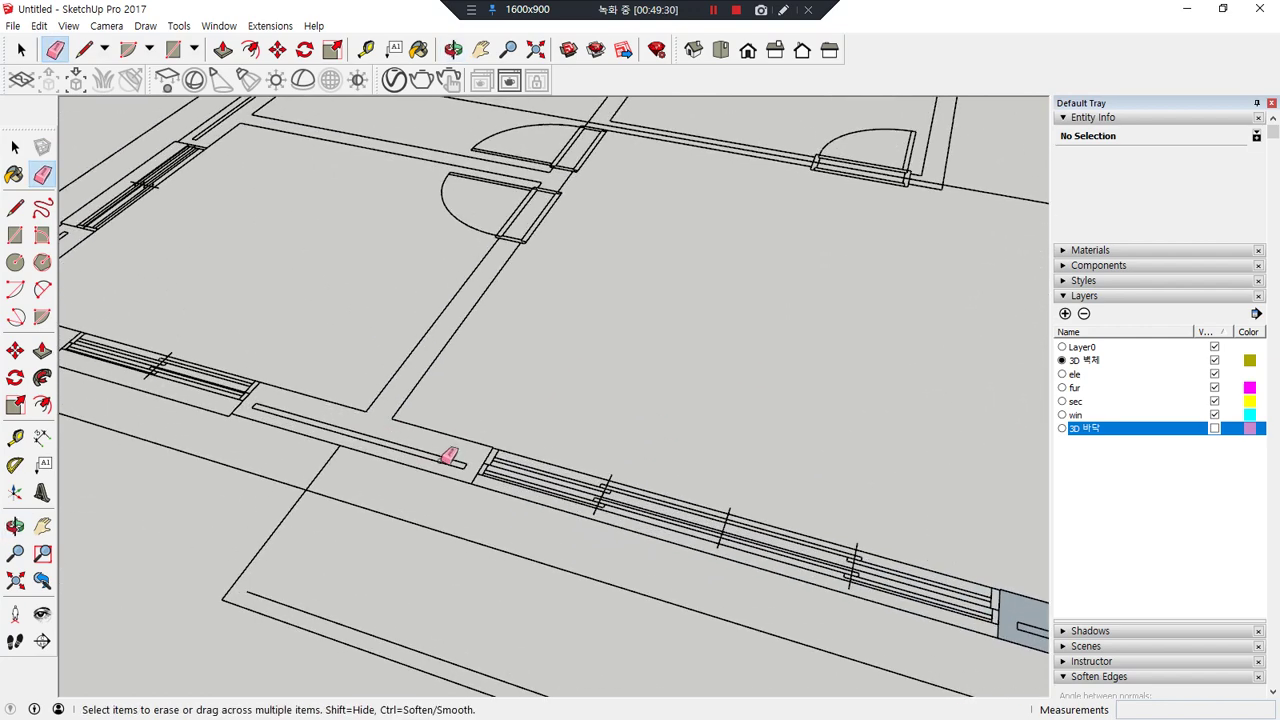
{"action": "key", "text": "r"}
{"action": "left_click", "coordinate": [472, 480]}
{"action": "left_click", "coordinate": [268, 376]}
- Trace the partition from the pier up to the first door, plus the 200 × 400 mm block between the two neighbouring doors
{"action": "middle_click_drag", "start_coordinate": [531, 338], "coordinate": [380, 508]}
{"action": "left_click", "coordinate": [368, 517]}
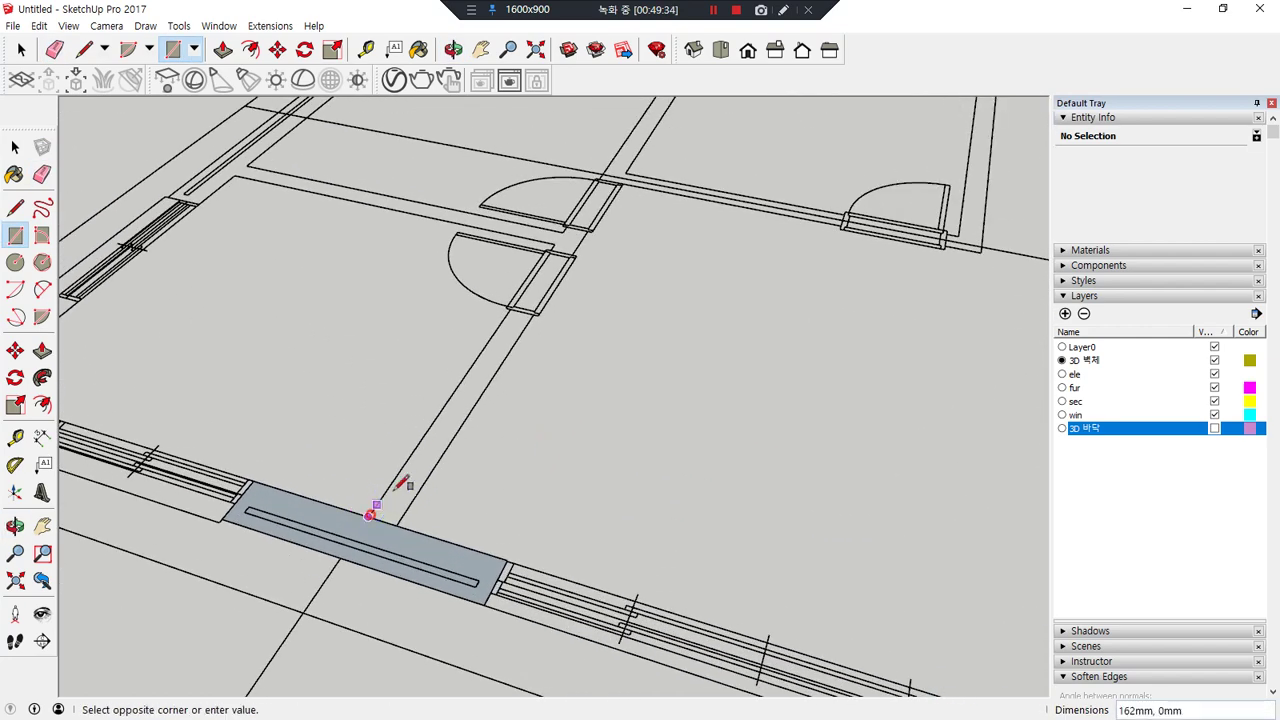
{"action": "left_click", "coordinate": [536, 313]}
{"action": "scroll", "coordinate": [572, 229], "scroll_direction": "up", "scroll_amount": 4}
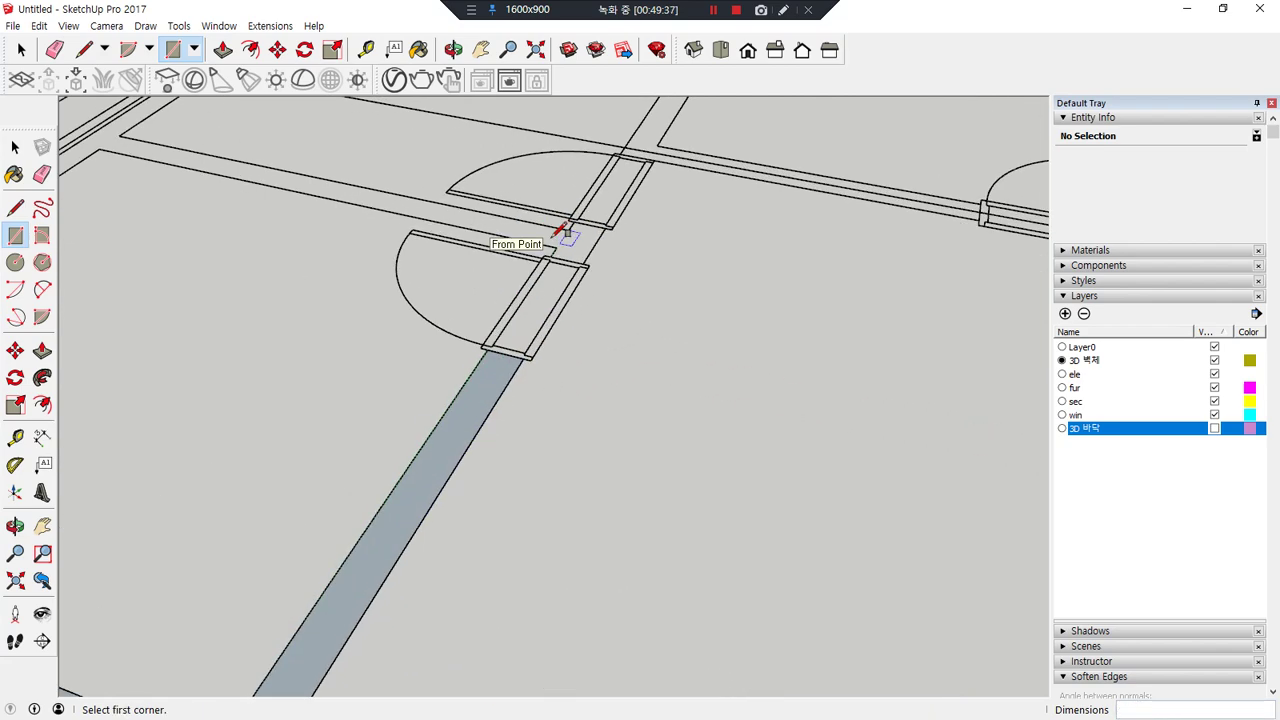
{"action": "left_click", "coordinate": [551, 263]}
{"action": "left_click", "coordinate": [626, 222]}
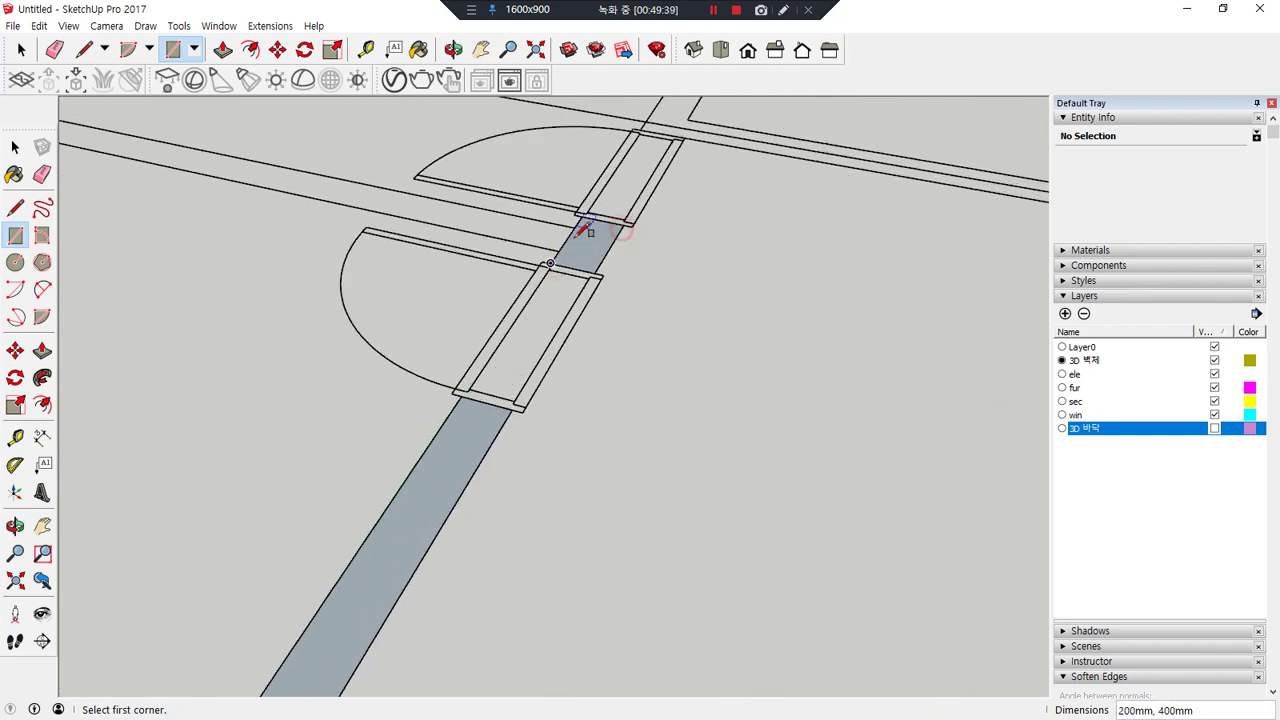
- Draw a 200 mm thick wall rectangle from the block between the doors to the outer wall, and erase the joint line at the block
{"action": "left_click", "coordinate": [558, 251]}
{"action": "middle_click_drag", "start_coordinate": [343, 177], "coordinate": [414, 263]}
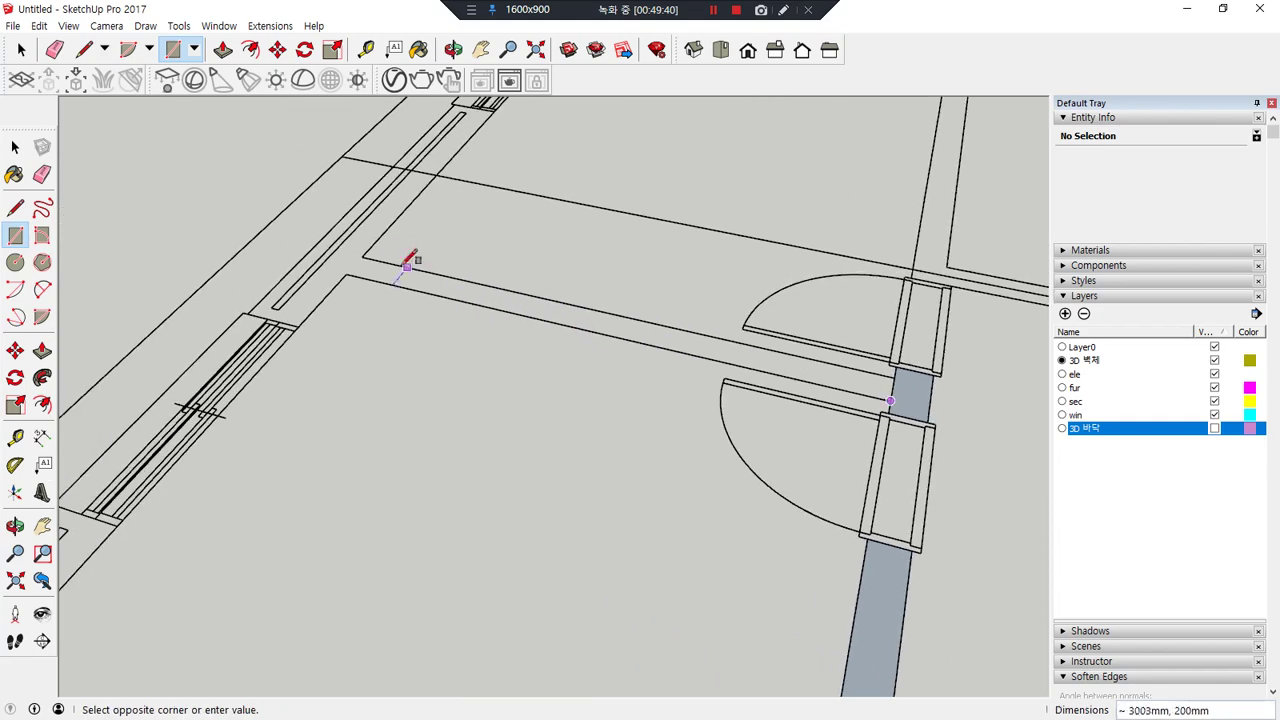
{"action": "left_click", "coordinate": [366, 251]}
{"action": "key", "text": "e"}
{"action": "scroll", "coordinate": [908, 380], "scroll_direction": "up", "scroll_amount": 2}
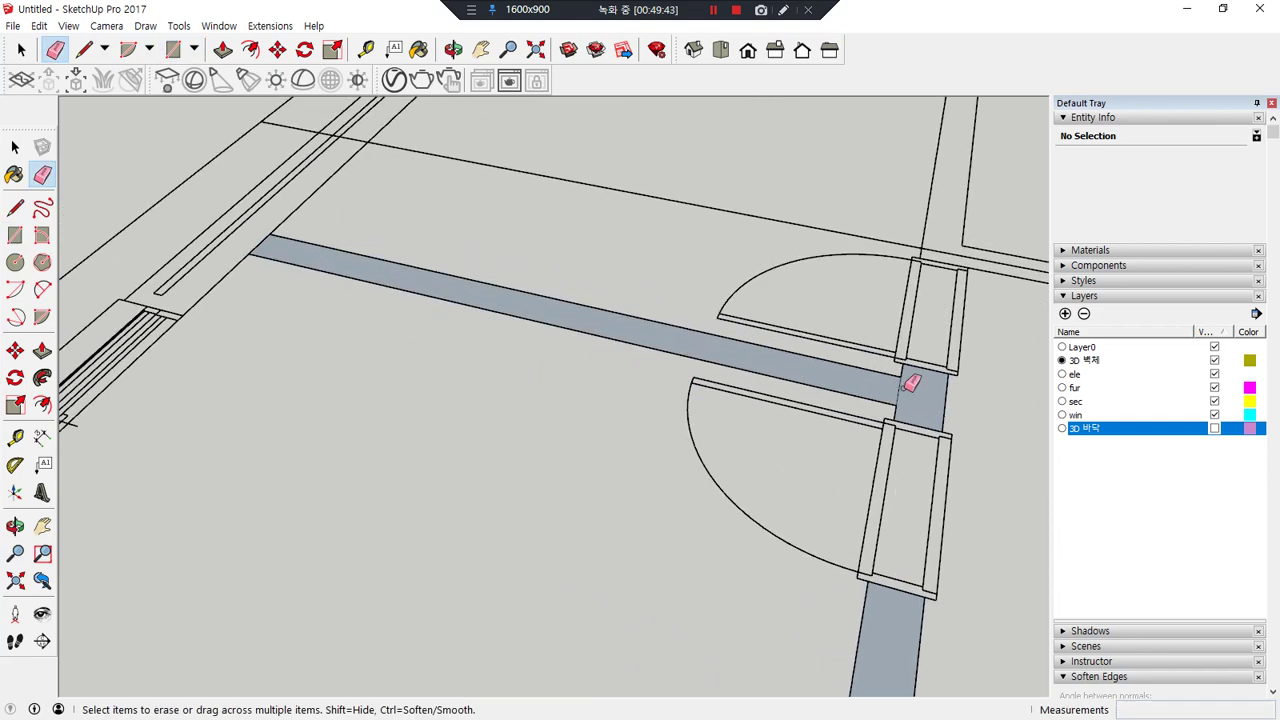
{"action": "left_click", "coordinate": [894, 390]}
{"action": "scroll", "coordinate": [808, 506], "scroll_direction": "down", "scroll_amount": 1}
{"action": "middle_click_drag", "start_coordinate": [808, 506], "coordinate": [597, 100], "text": "shift"}
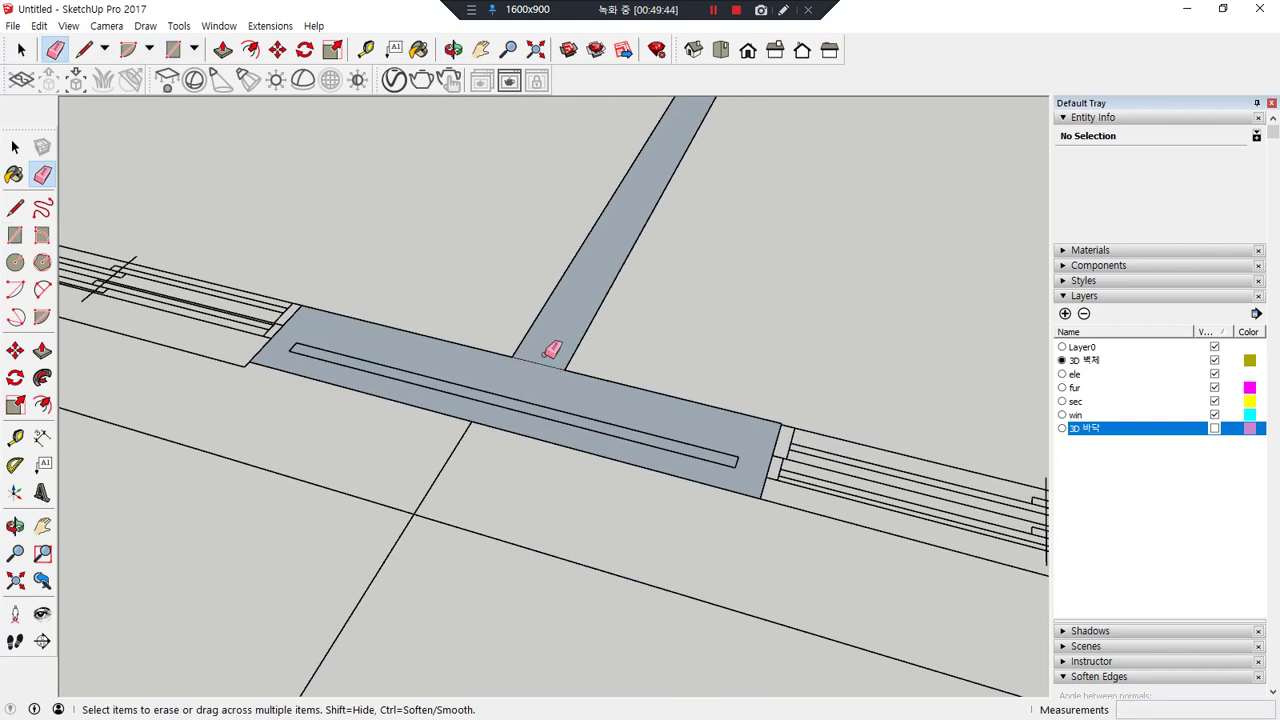
- Draw two 350 mm thick wall rectangles forming the L-shaped outer corner between the adjoining room's two windows
{"action": "scroll", "coordinate": [300, 323], "scroll_direction": "down", "scroll_amount": 3}
{"action": "scroll", "coordinate": [586, 443], "scroll_direction": "down", "scroll_amount": 2}
{"action": "scroll", "coordinate": [526, 420], "scroll_direction": "up", "scroll_amount": 4}
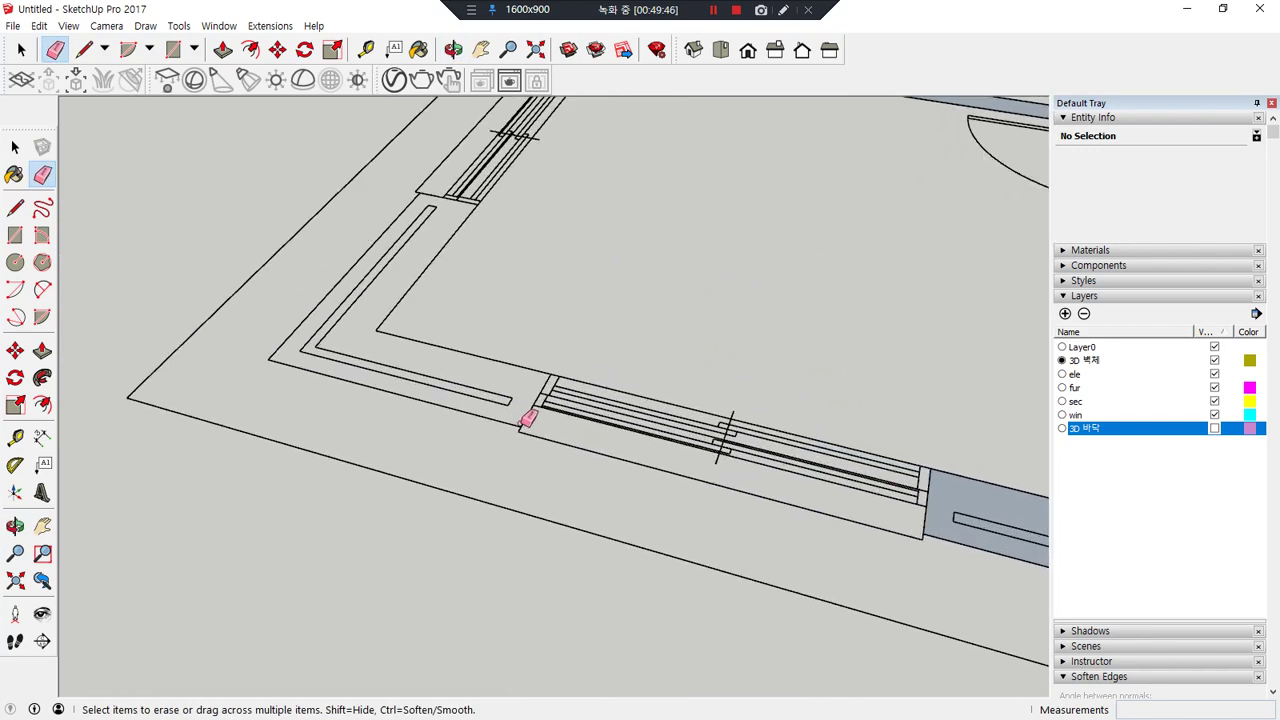
{"action": "key", "text": "r"}
{"action": "left_click", "coordinate": [520, 425]}
{"action": "left_click", "coordinate": [337, 376]}
{"action": "left_click", "coordinate": [337, 376]}
{"action": "left_click", "coordinate": [422, 192]}
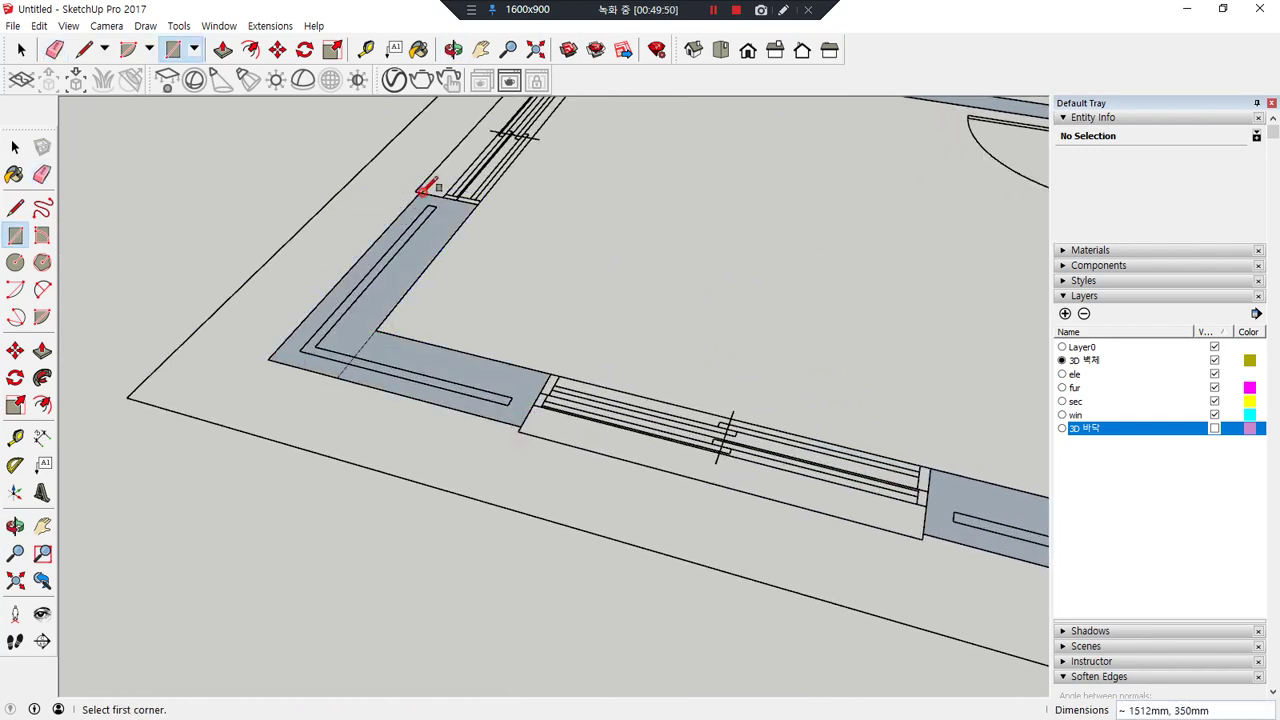
{"action": "key", "text": "e"}
- Draw a wall rectangle over the outer wall pier where the cross partition meets it between two windows, and erase their joint line
{"action": "scroll", "coordinate": [477, 292], "scroll_direction": "down", "scroll_amount": 3}
{"action": "middle_click_drag", "start_coordinate": [477, 289], "coordinate": [503, 489]}
{"action": "scroll", "coordinate": [408, 428], "scroll_direction": "up", "scroll_amount": 4}
{"action": "scroll", "coordinate": [408, 428], "scroll_direction": "up", "scroll_amount": 2}
{"action": "key", "text": "r"}
{"action": "left_click", "coordinate": [371, 437]}
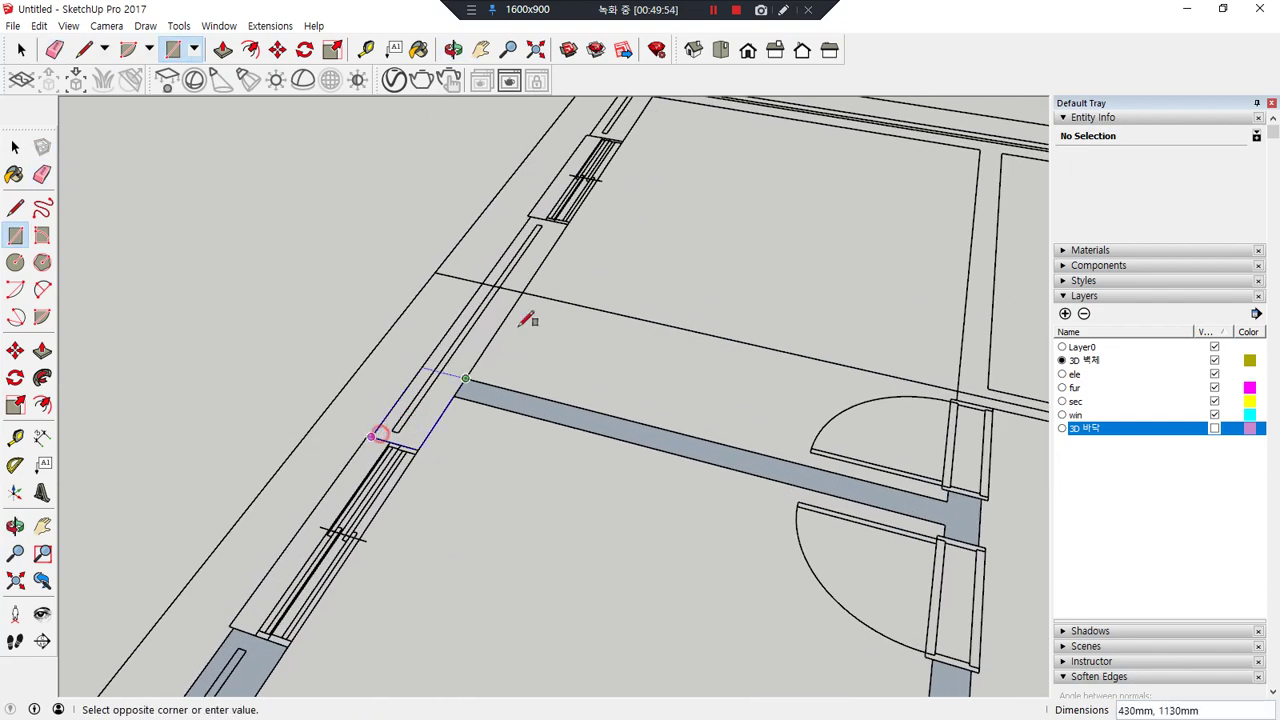
{"action": "left_click", "coordinate": [566, 222]}
{"action": "key", "text": "e"}
{"action": "left_click", "coordinate": [460, 389]}
- Draw a wall rectangle from the next window's end to the building's far outer corner
{"action": "scroll", "coordinate": [612, 283], "scroll_direction": "down", "scroll_amount": 2}
{"action": "middle_click_drag", "start_coordinate": [722, 205], "coordinate": [483, 404], "text": "shift"}
{"action": "scroll", "coordinate": [406, 354], "scroll_direction": "up", "scroll_amount": 3}
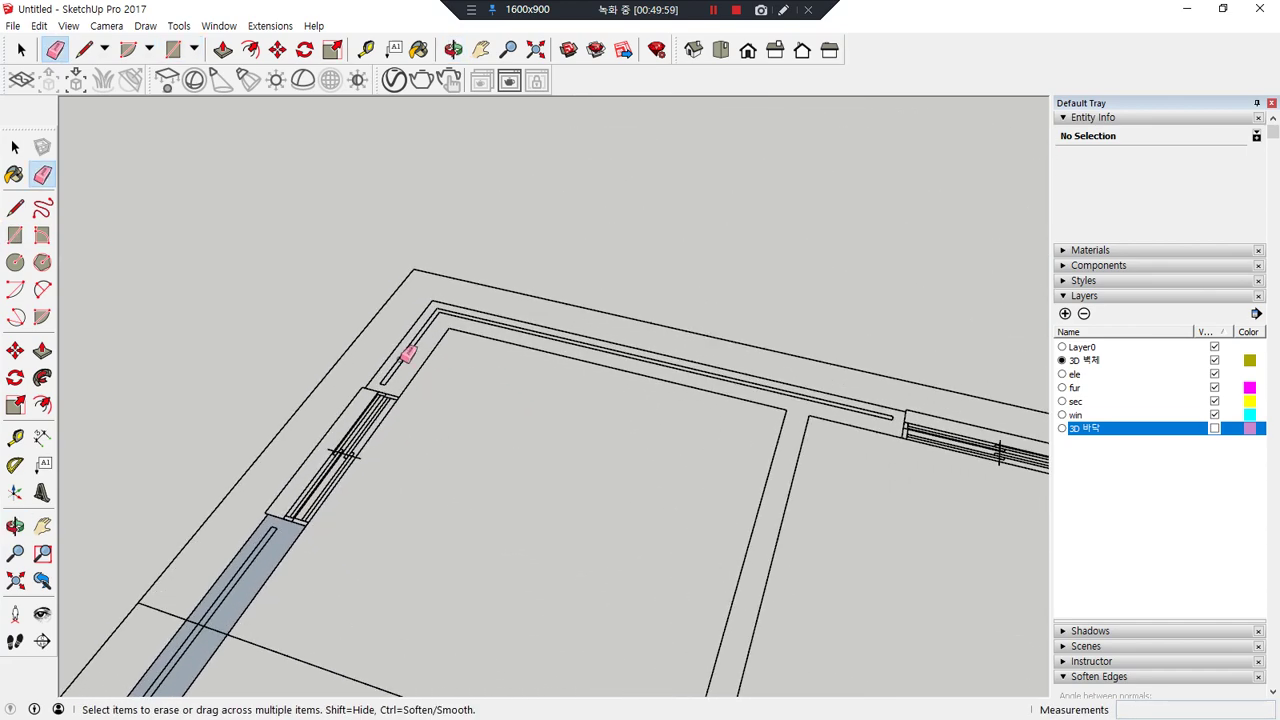
{"action": "key", "text": "r"}
{"action": "left_click", "coordinate": [398, 410]}
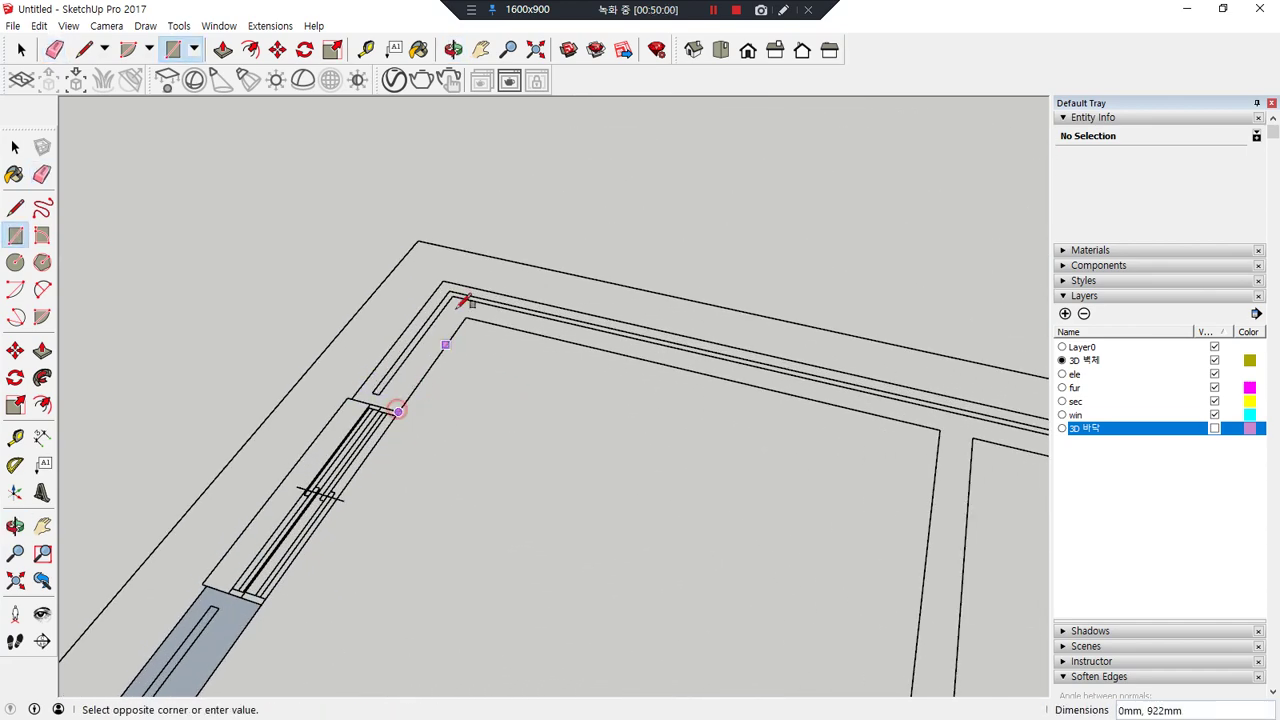
{"action": "left_click", "coordinate": [440, 283]}
- Draw a wall rectangle along the far outer wall from that corner to its first window, and erase the joint line at the corner
{"action": "left_click", "coordinate": [472, 311]}
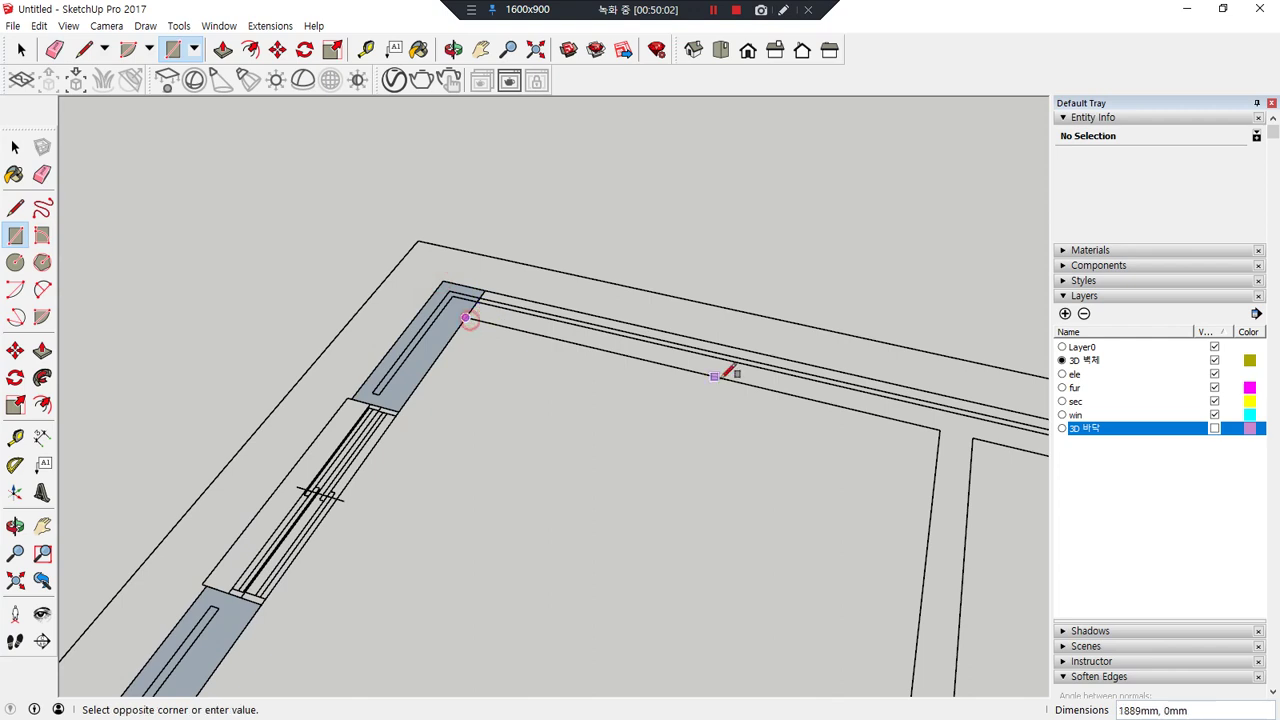
{"action": "scroll", "coordinate": [760, 380], "scroll_direction": "down", "scroll_amount": 2}
{"action": "middle_click_drag", "start_coordinate": [851, 409], "coordinate": [547, 318], "text": "shift"}
{"action": "scroll", "coordinate": [547, 318], "scroll_direction": "up", "scroll_amount": 2}
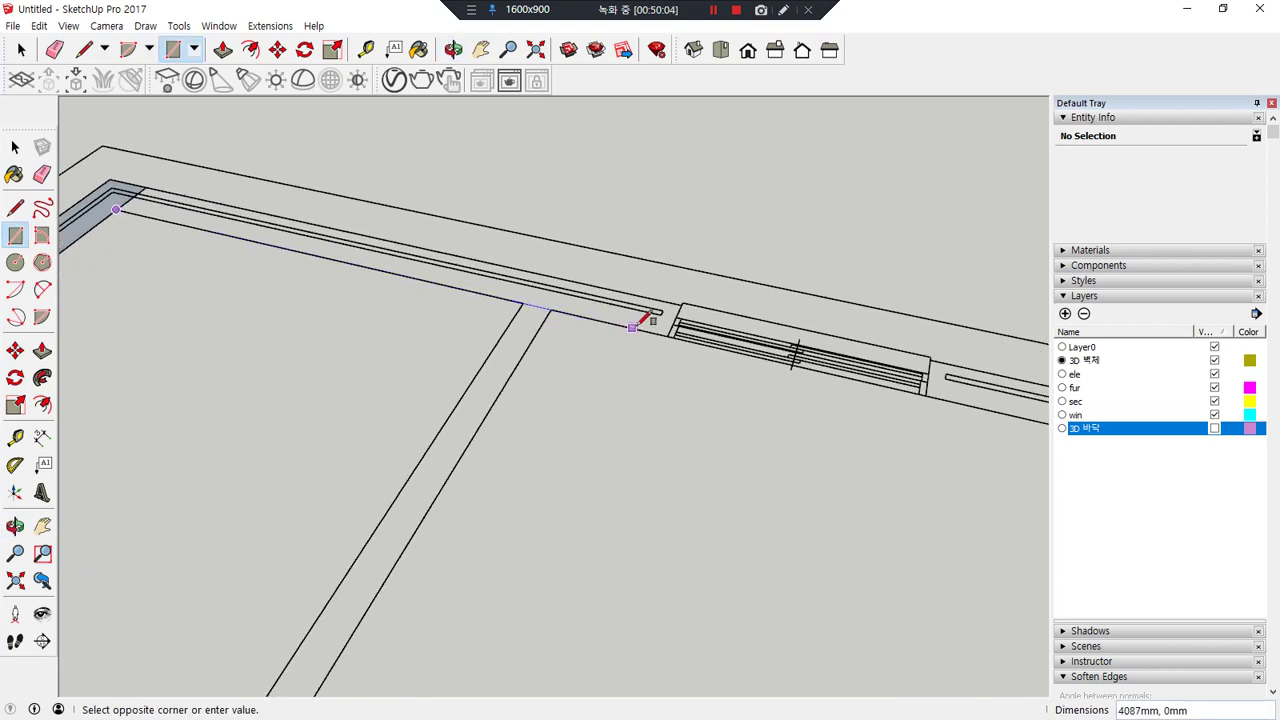
{"action": "left_click", "coordinate": [683, 304]}
{"action": "key", "text": "e"}
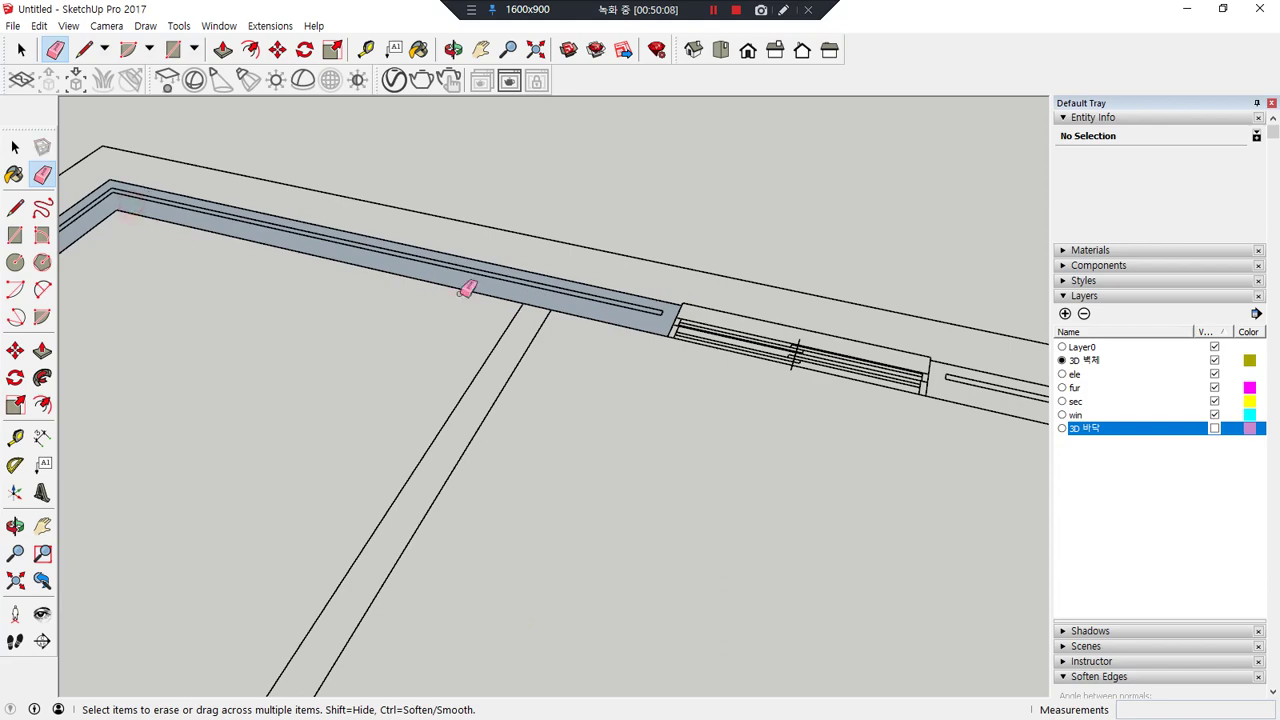
- Draw a 3625 × 200 mm partition rectangle from the far outer wall down to the cross wall beside the doors
{"action": "key", "text": "r"}
{"action": "scroll", "coordinate": [451, 403], "scroll_direction": "down", "scroll_amount": 5}
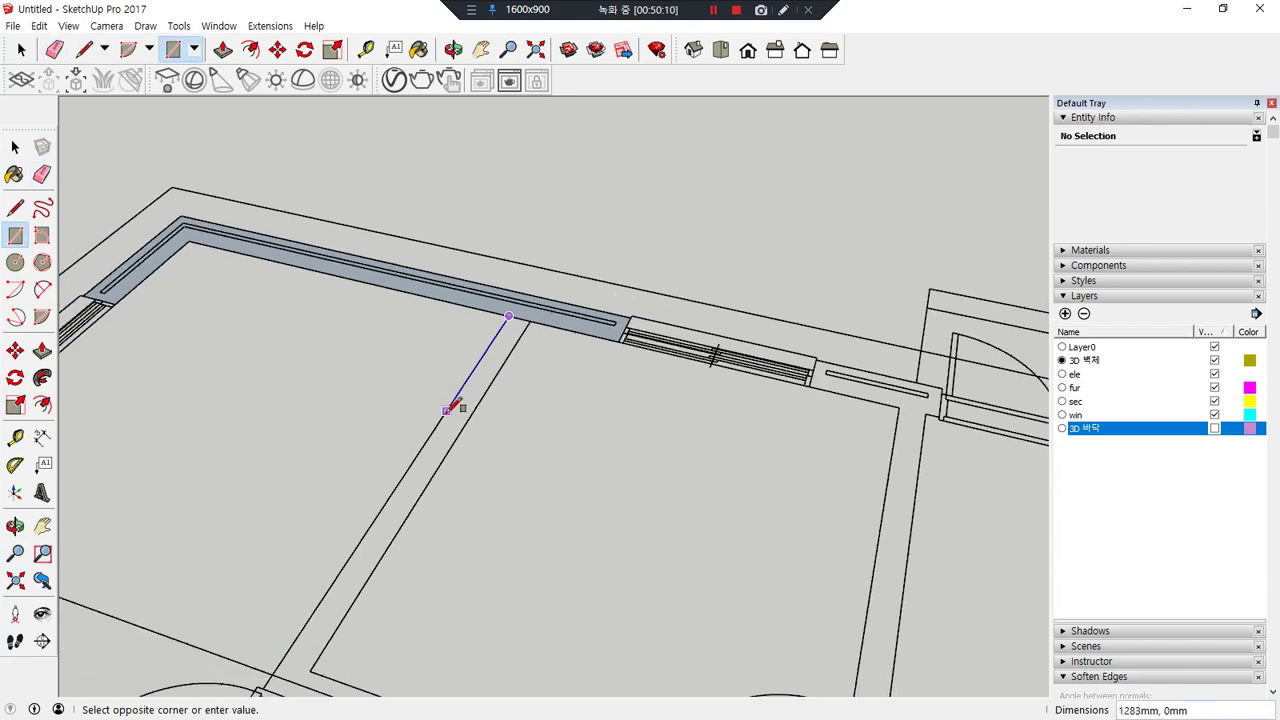
{"action": "scroll", "coordinate": [406, 397], "scroll_direction": "up", "scroll_amount": 5}
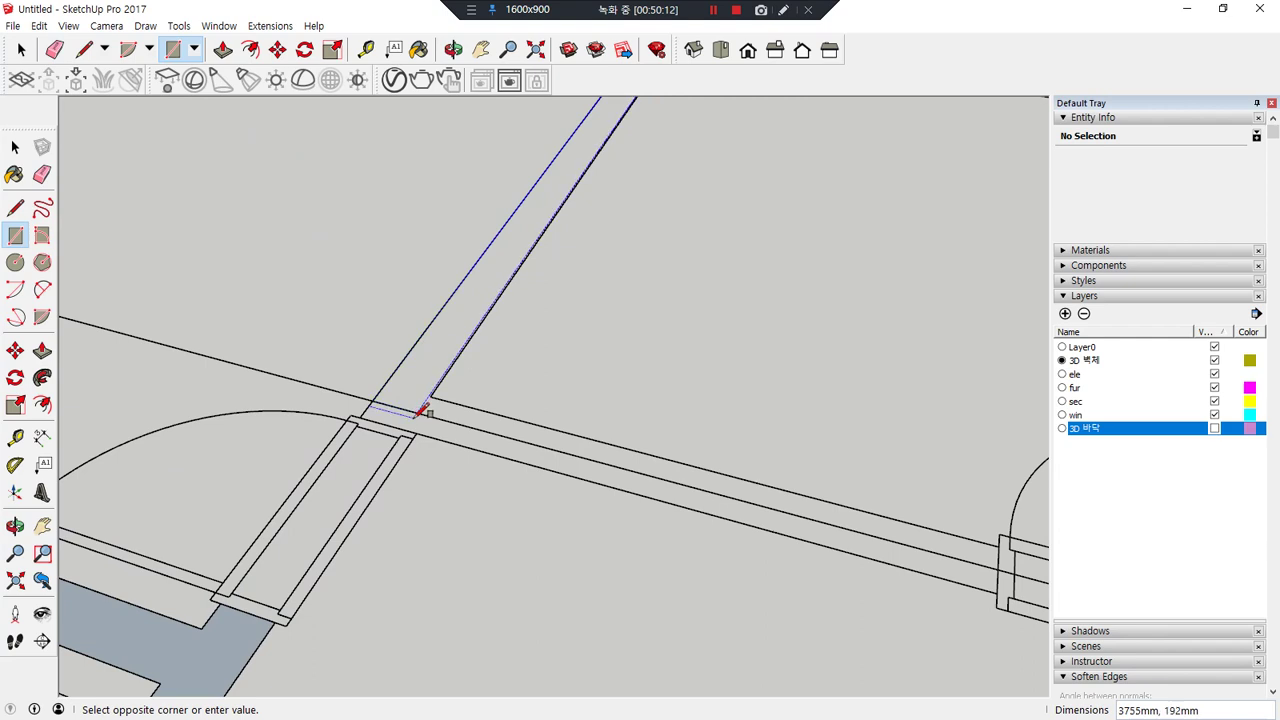
{"action": "left_click", "coordinate": [430, 396]}
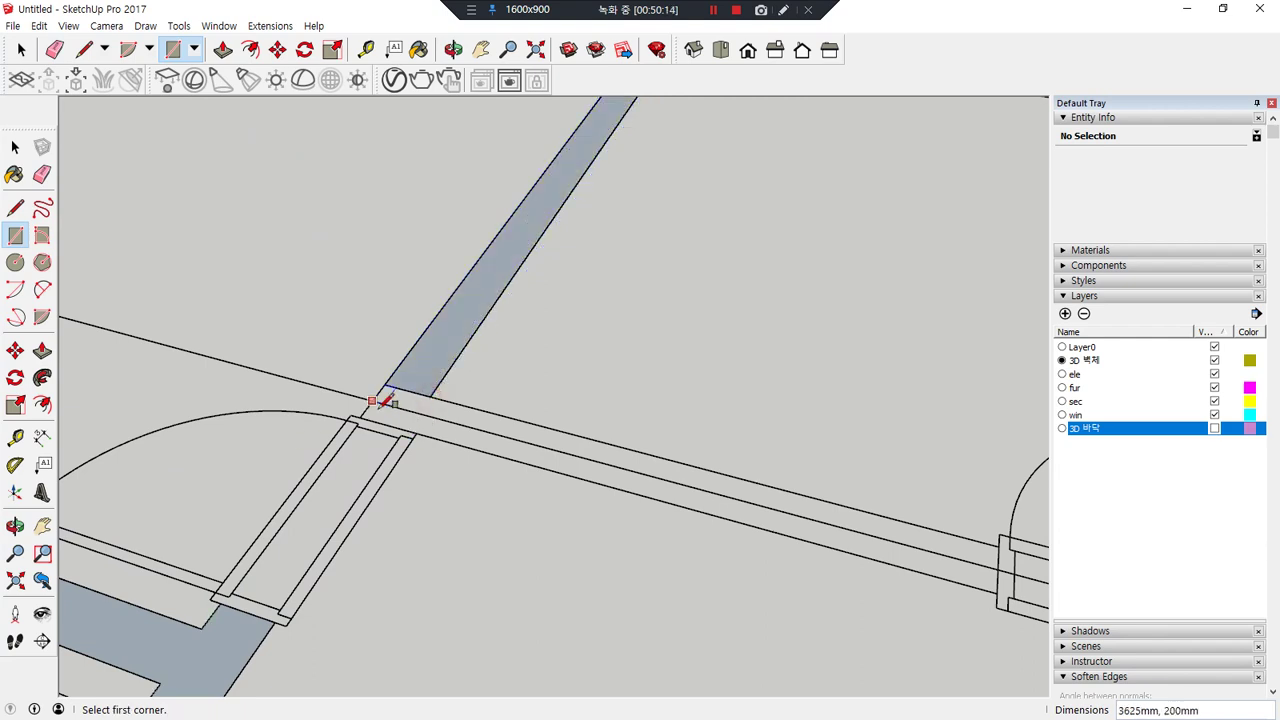
- Draw a wall rectangle over the cross wall between the two bedroom doors, and erase the joint lines with the partition
{"action": "left_click", "coordinate": [362, 415]}
{"action": "middle_click_drag", "start_coordinate": [731, 457], "coordinate": [749, 523]}
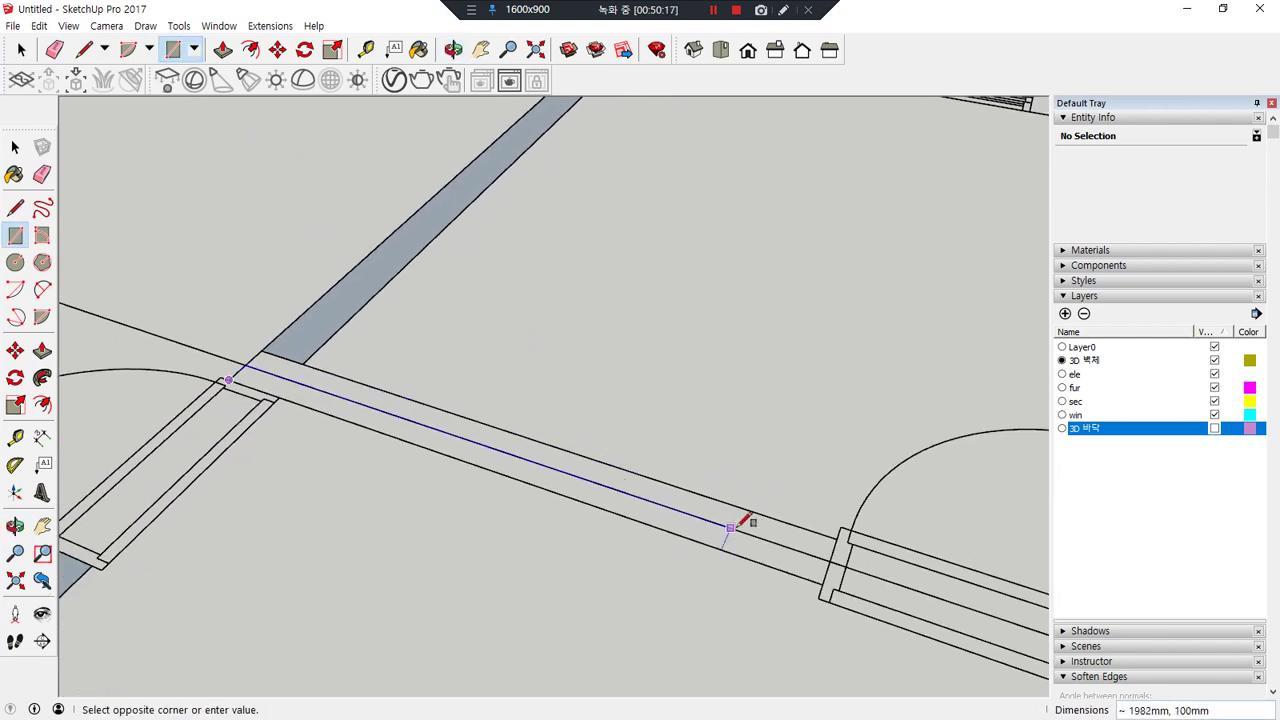
{"action": "left_click", "coordinate": [838, 532]}
{"action": "key", "text": "e"}
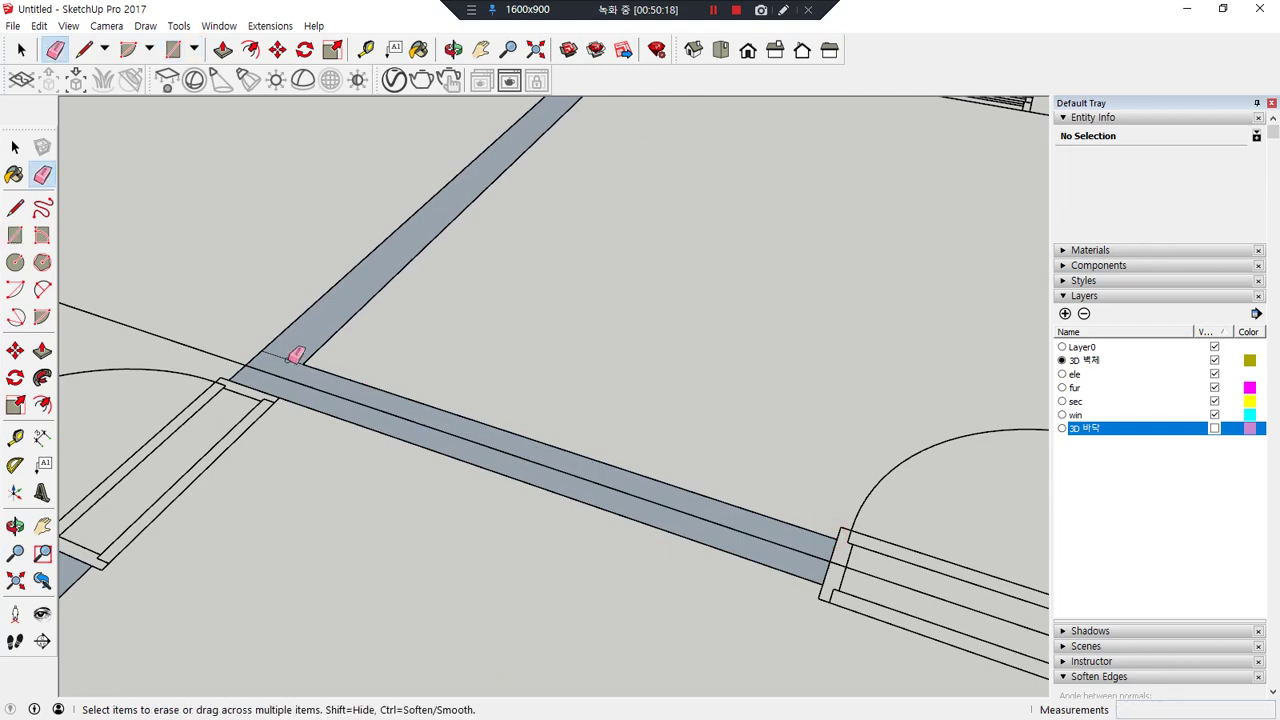
{"action": "scroll", "coordinate": [323, 314], "scroll_direction": "down", "scroll_amount": 5}
{"action": "middle_click_drag", "start_coordinate": [323, 314], "coordinate": [408, 298]}
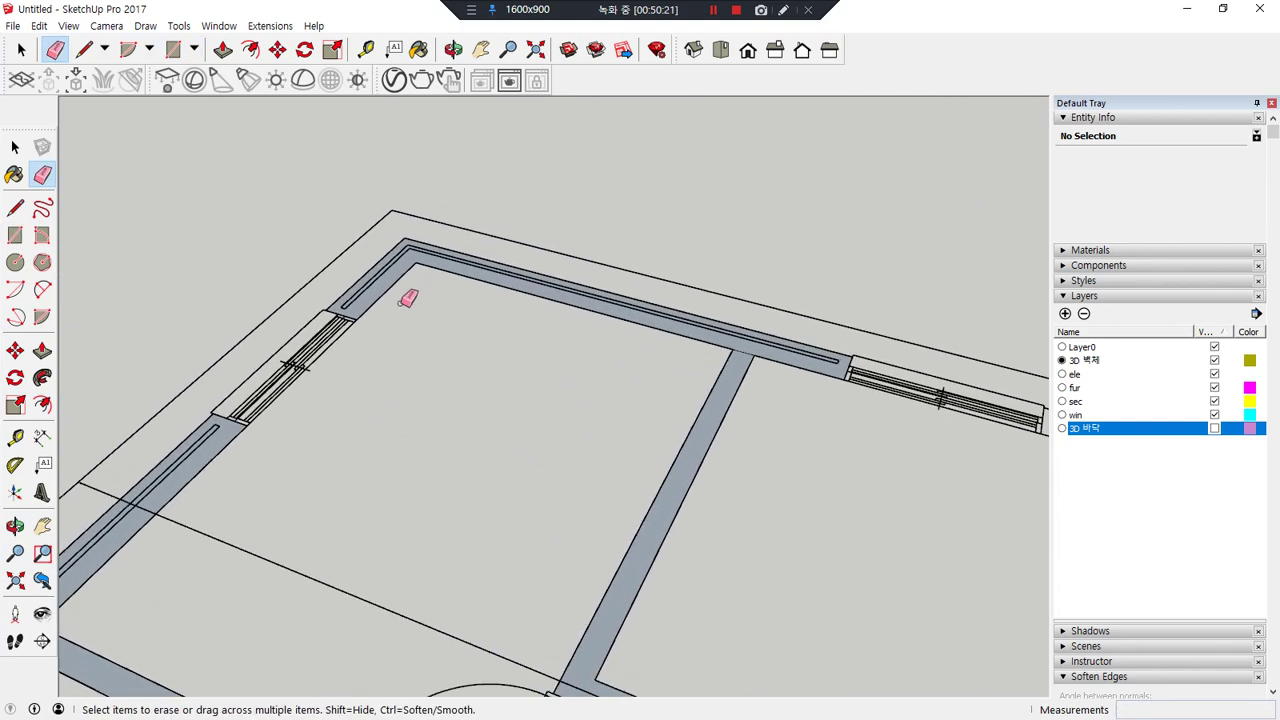
- Trace the short wall beside the second bedroom's door and the 3625 × 200 mm partition up to the outer wall, and erase their joint line
{"action": "scroll", "coordinate": [294, 477], "scroll_direction": "down", "scroll_amount": 3}
{"action": "mouse_move", "coordinate": [294, 477]}
{"action": "middle_mouse_down"}
{"action": "mouse_move", "coordinate": [600, 400]}
{"action": "mouse_move", "coordinate": [694, 189]}
{"action": "mouse_move", "coordinate": [464, 306]}
{"action": "mouse_move", "coordinate": [457, 349]}
{"action": "middle_mouse_up"}
{"action": "middle_click_drag", "start_coordinate": [728, 294], "coordinate": [197, 420], "text": "shift"}
{"action": "middle_click_drag", "start_coordinate": [654, 235], "coordinate": [416, 506], "text": "shift"}
{"action": "scroll", "coordinate": [412, 510], "scroll_direction": "up", "scroll_amount": 2}
{"action": "key", "text": "r"}
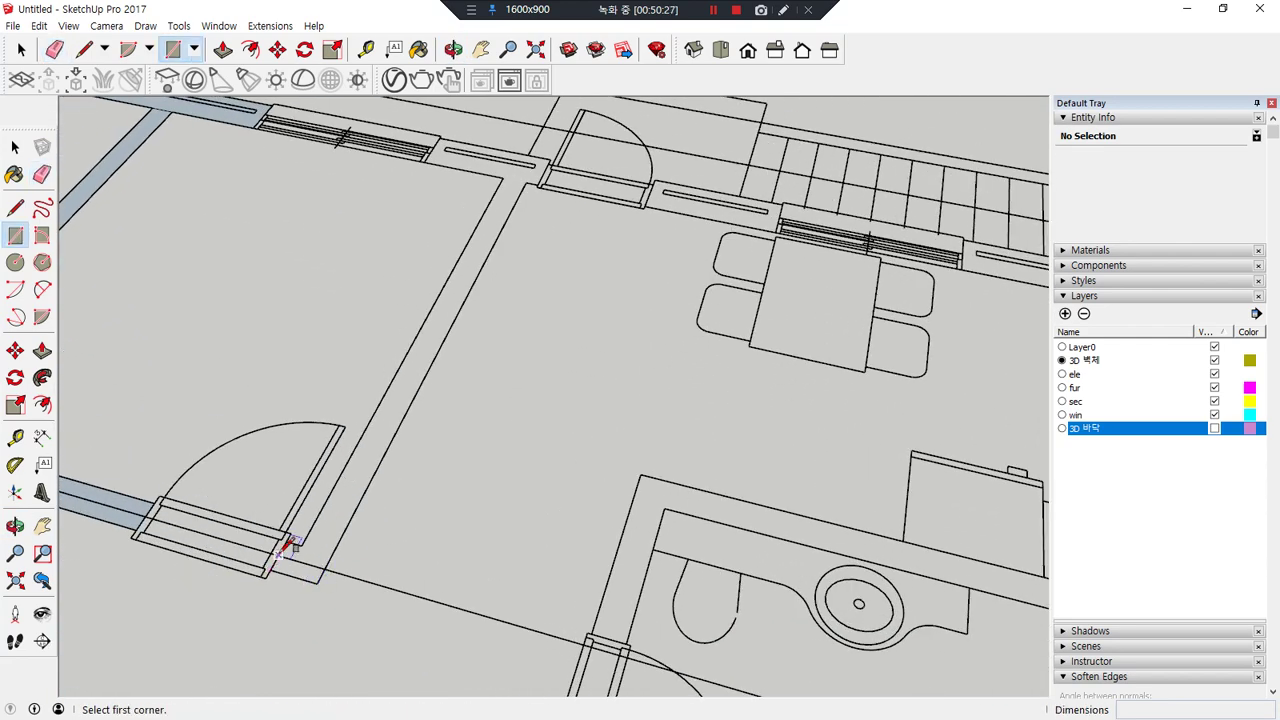
{"action": "left_click", "coordinate": [287, 540]}
{"action": "left_click", "coordinate": [318, 576]}
{"action": "left_click", "coordinate": [331, 553]}
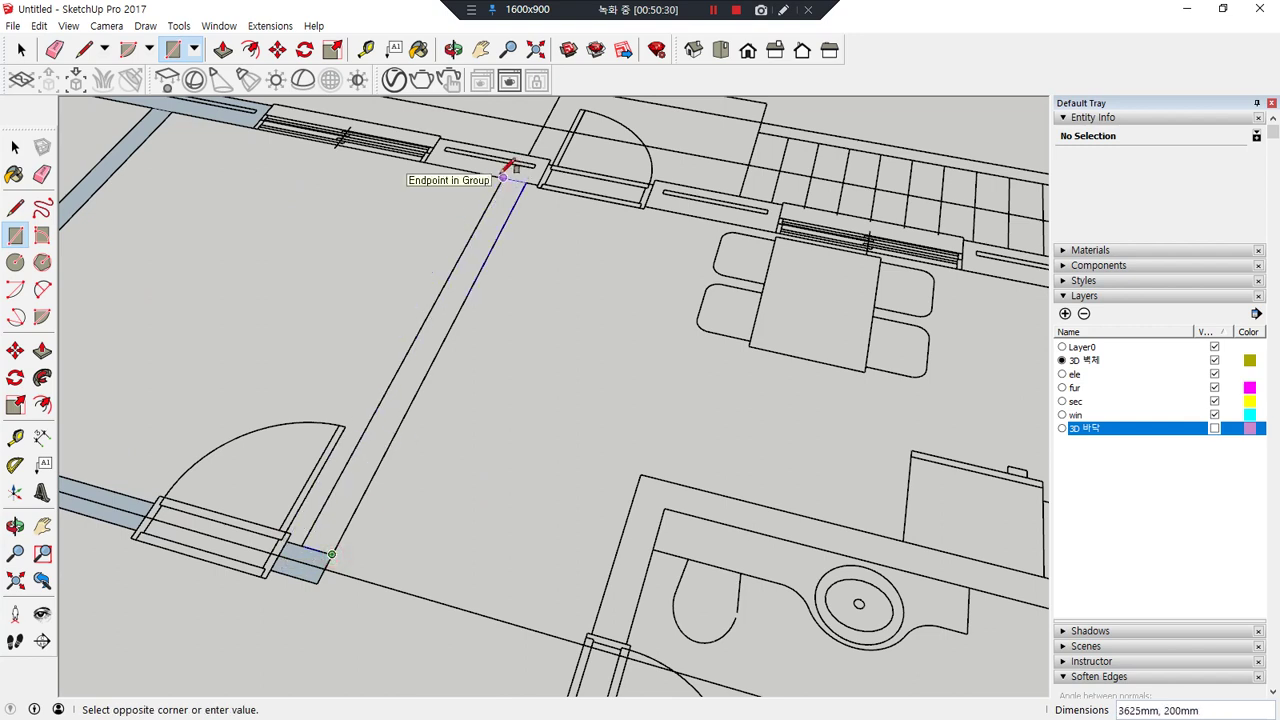
{"action": "left_click", "coordinate": [502, 174]}
{"action": "key", "text": "e"}
- Draw a wall rectangle over the outer wall between the second bedroom's window and the rear door, and erase the joint with the partition
{"action": "key", "text": "r"}
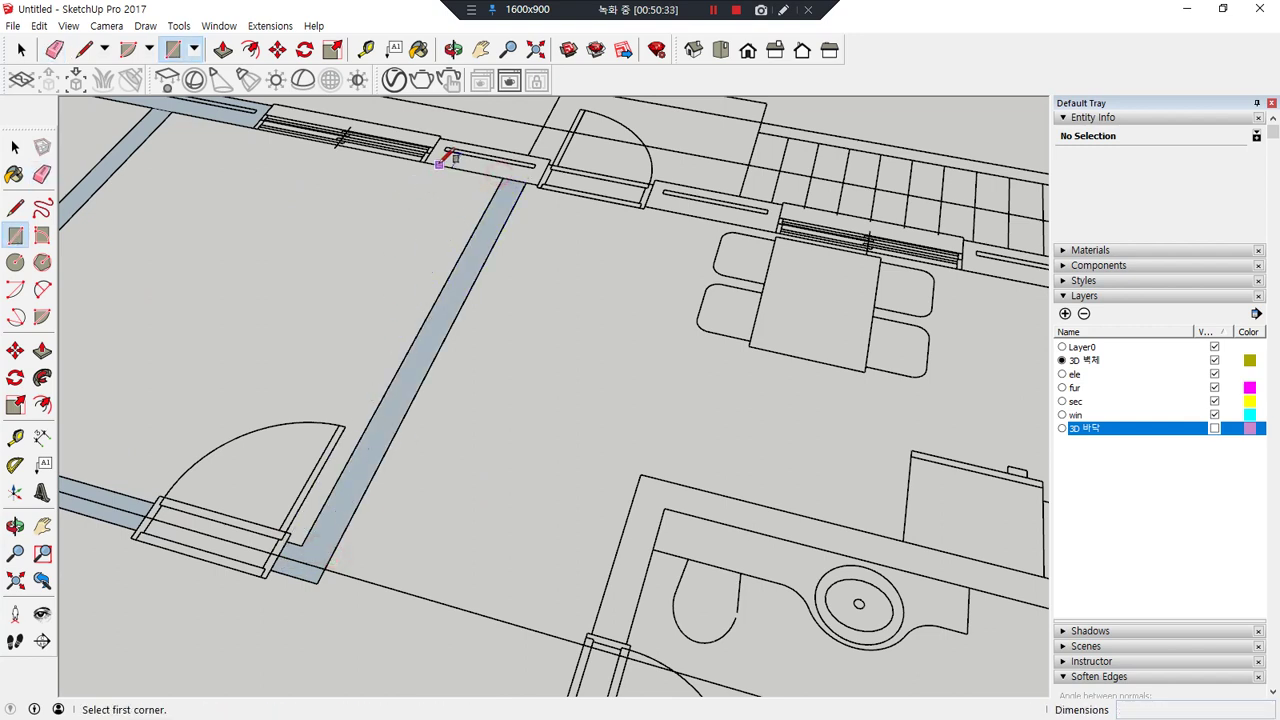
{"action": "left_click", "coordinate": [425, 161]}
{"action": "left_click", "coordinate": [546, 160]}
{"action": "key", "text": "e"}
- Draw a wall rectangle over the outer wall between the rear door and the dining area's window
{"action": "key", "text": "r"}
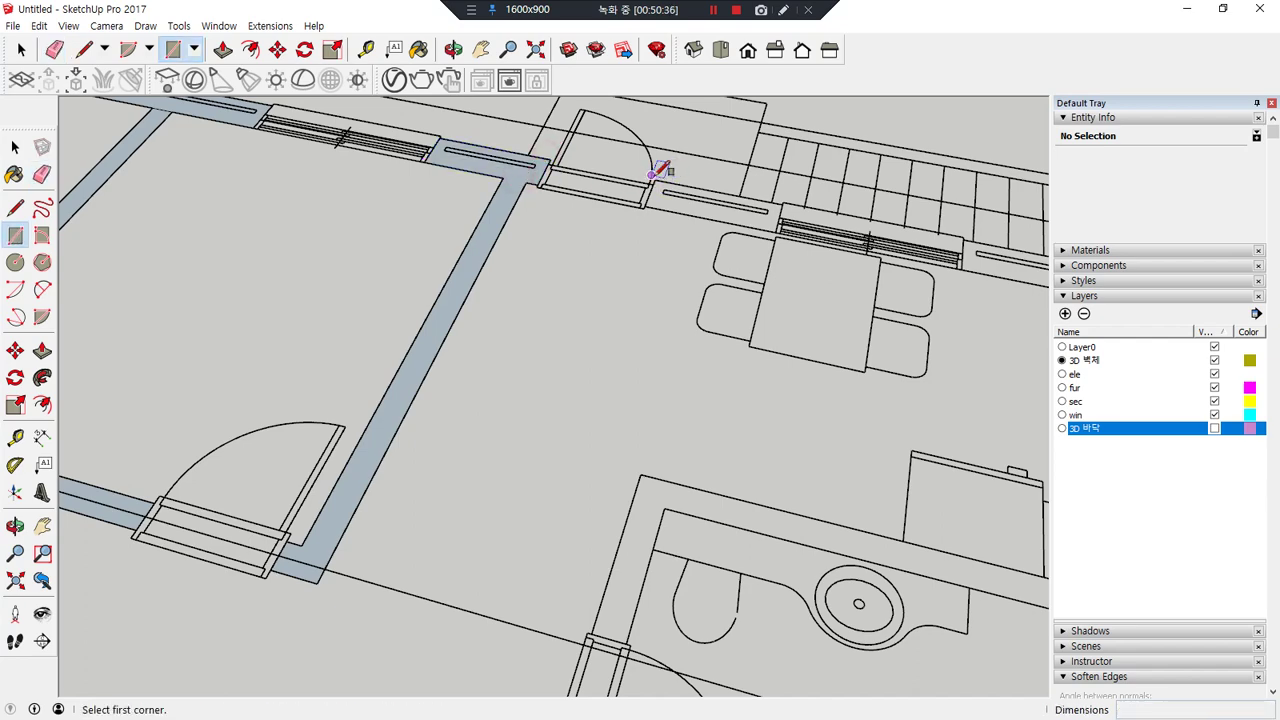
{"action": "scroll", "coordinate": [655, 172], "scroll_direction": "up", "scroll_amount": 5}
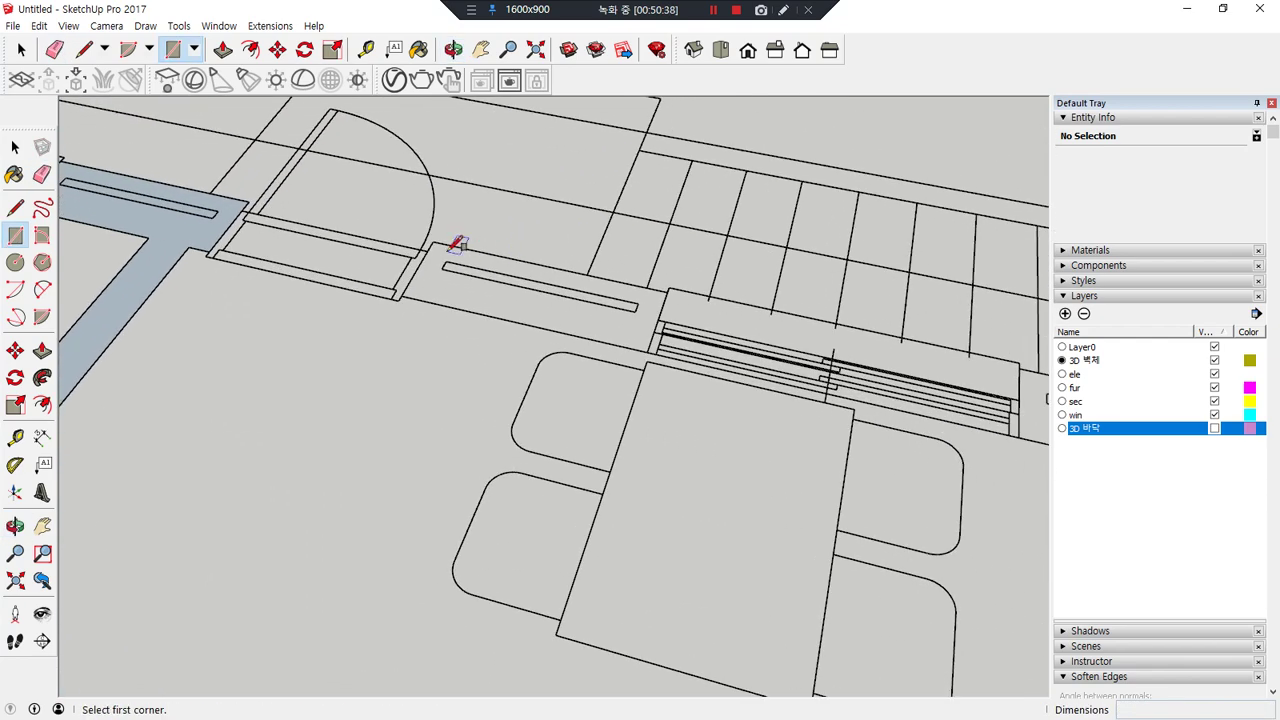
{"action": "left_click", "coordinate": [434, 240]}
{"action": "left_click", "coordinate": [657, 348]}
{"action": "scroll", "coordinate": [729, 371], "scroll_direction": "down", "scroll_amount": 3}
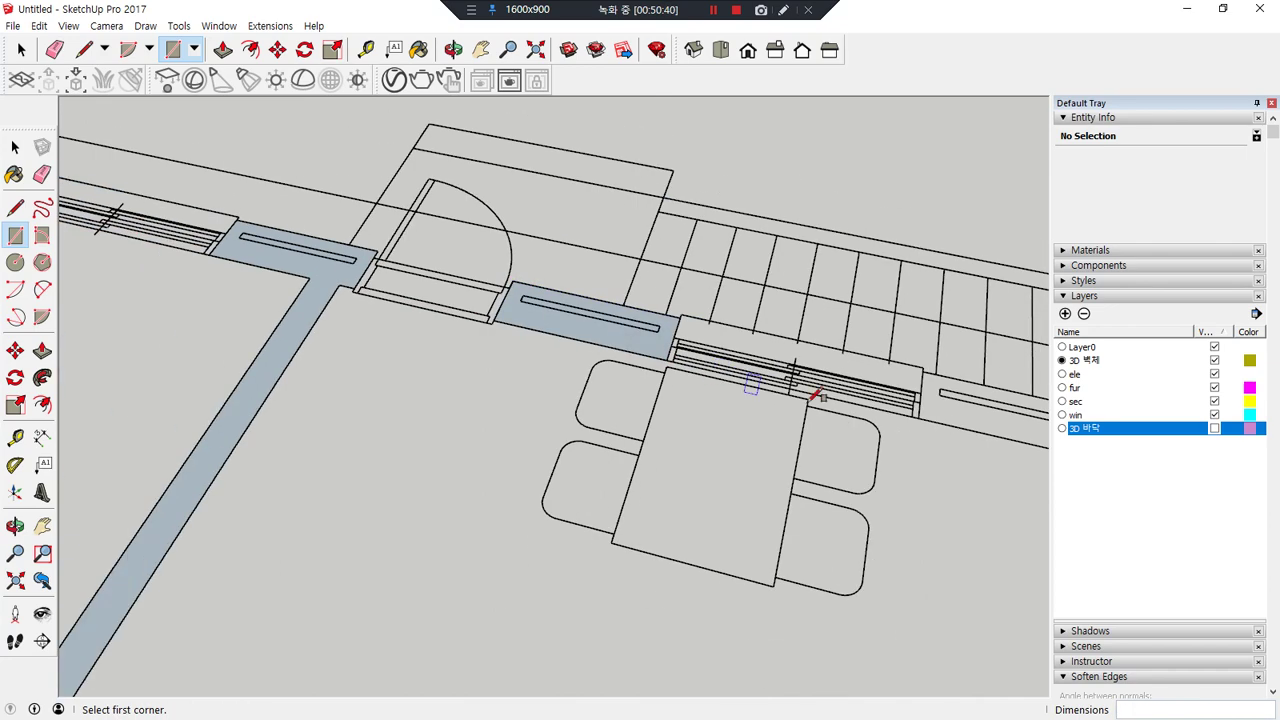
- Draw two wall rectangles forming the L-shaped kitchen corner between the dining and kitchen windows, and erase their joint line
{"action": "middle_click_drag", "start_coordinate": [729, 371], "coordinate": [218, 262]}
{"action": "scroll", "coordinate": [250, 272], "scroll_direction": "up", "scroll_amount": 2}
{"action": "left_click", "coordinate": [290, 278]}
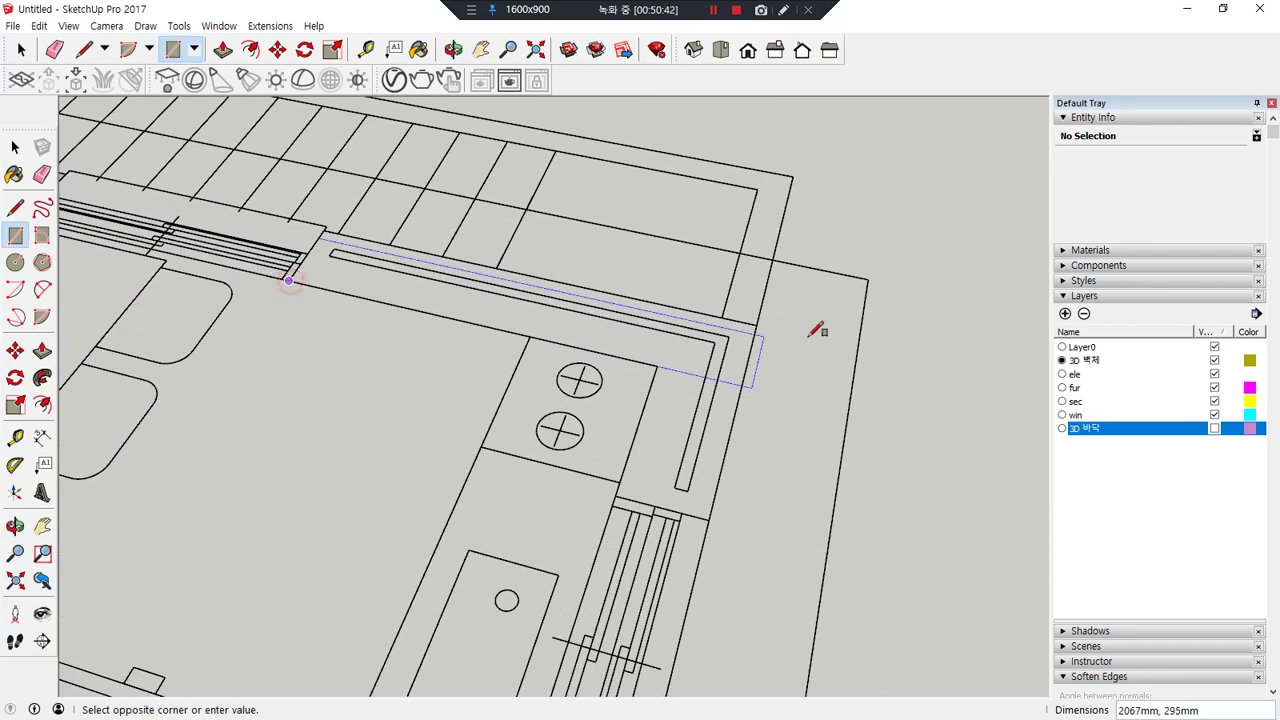
{"action": "left_click", "coordinate": [760, 323]}
{"action": "left_click", "coordinate": [657, 366]}
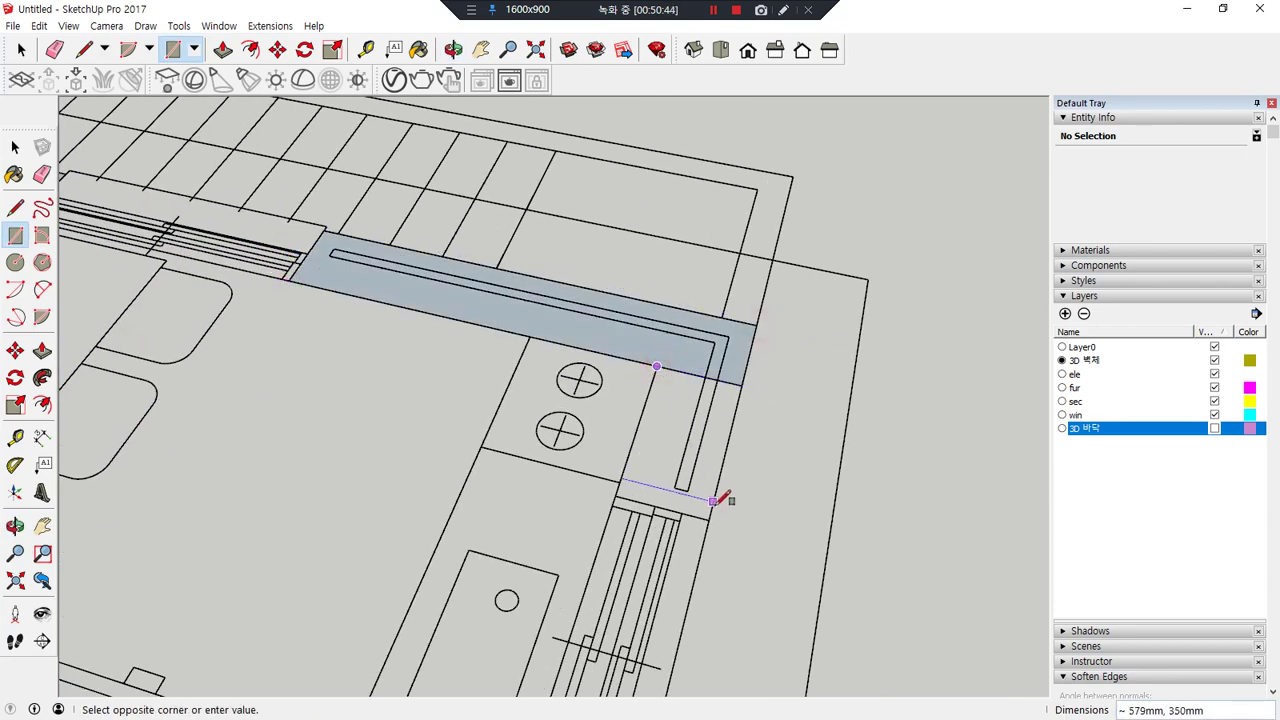
{"action": "left_click", "coordinate": [709, 519]}
{"action": "key", "text": "e"}
{"action": "left_click", "coordinate": [700, 377]}
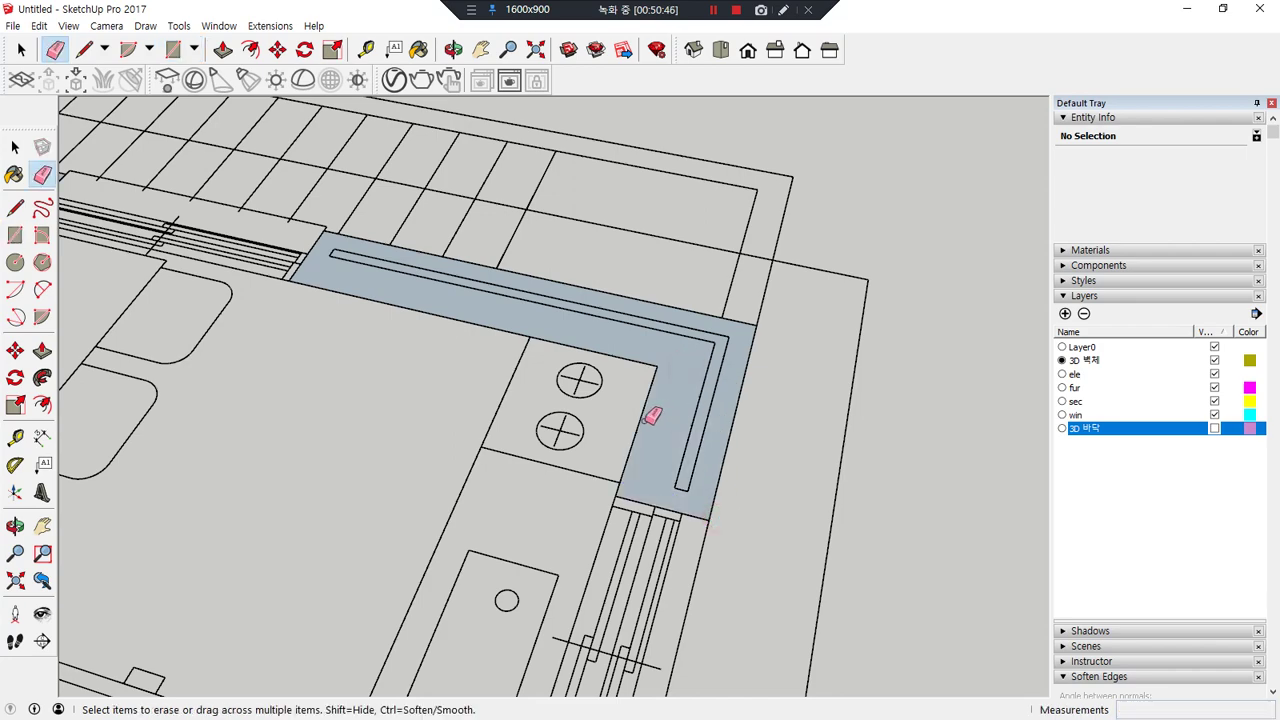
- Draw a 350 × 1225 mm wall rectangle over the outer wall pier between the kitchen and bathroom windows
{"action": "scroll", "coordinate": [637, 463], "scroll_direction": "down", "scroll_amount": 3}
{"action": "middle_click_drag", "start_coordinate": [630, 470], "coordinate": [635, 214], "text": "shift"}
{"action": "scroll", "coordinate": [637, 240], "scroll_direction": "up", "scroll_amount": 2}
{"action": "key", "text": "r"}
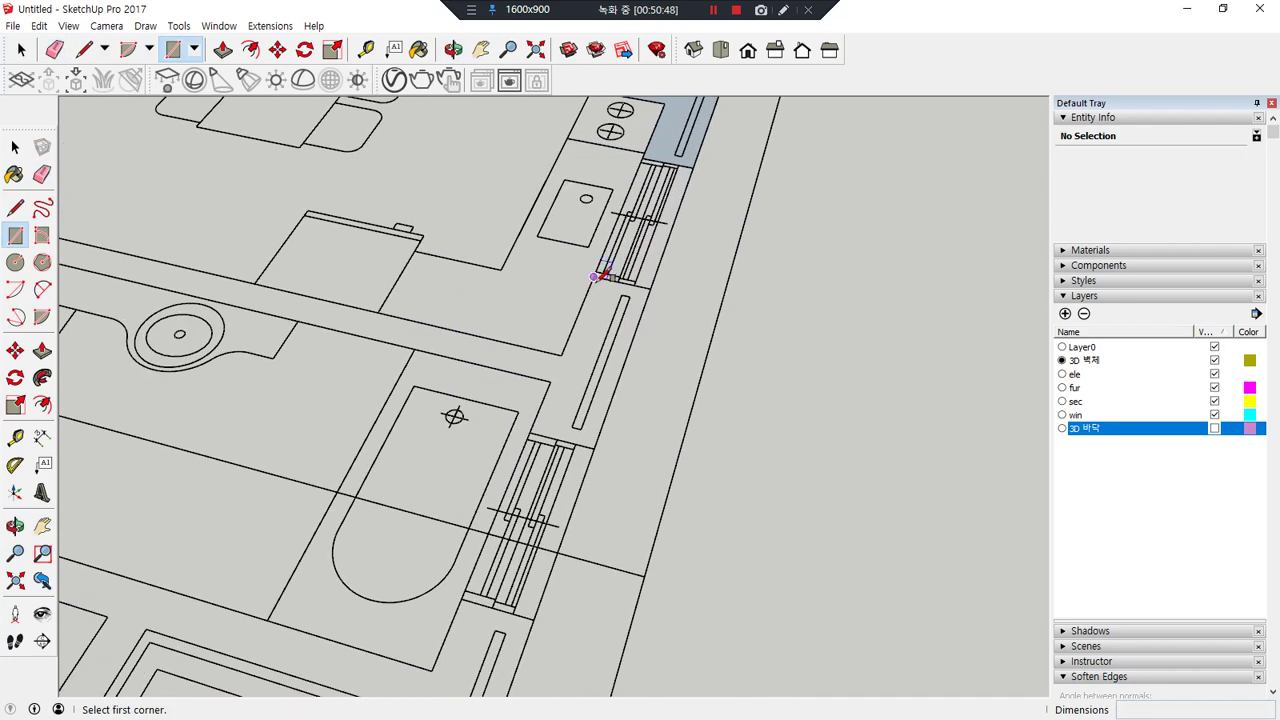
{"action": "left_click", "coordinate": [593, 276]}
{"action": "left_click", "coordinate": [594, 446]}
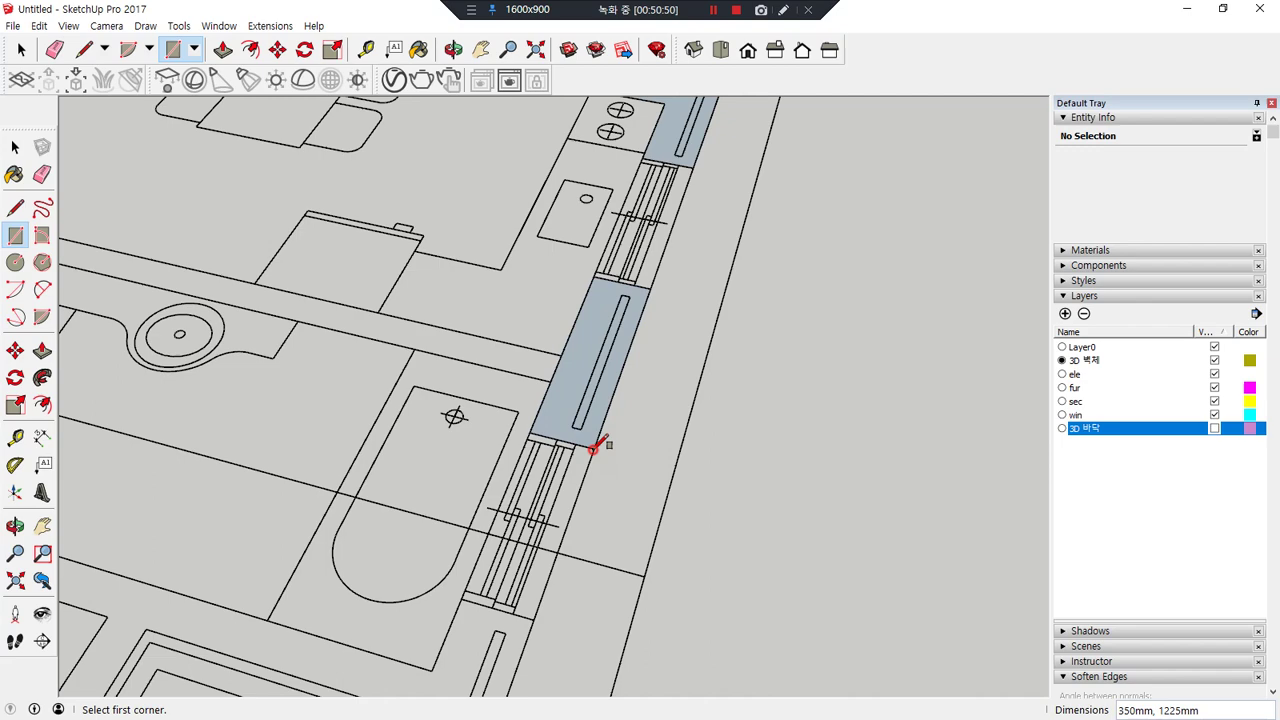
- Draw a wall rectangle over the partition between the kitchen and the bathroom, starting from the outer wall pier
{"action": "left_click", "coordinate": [550, 381]}
{"action": "scroll", "coordinate": [253, 280], "scroll_direction": "down", "scroll_amount": 2}
{"action": "middle_click_drag", "start_coordinate": [334, 280], "coordinate": [668, 318], "text": "shift"}
{"action": "scroll", "coordinate": [474, 297], "scroll_direction": "up", "scroll_amount": 2}
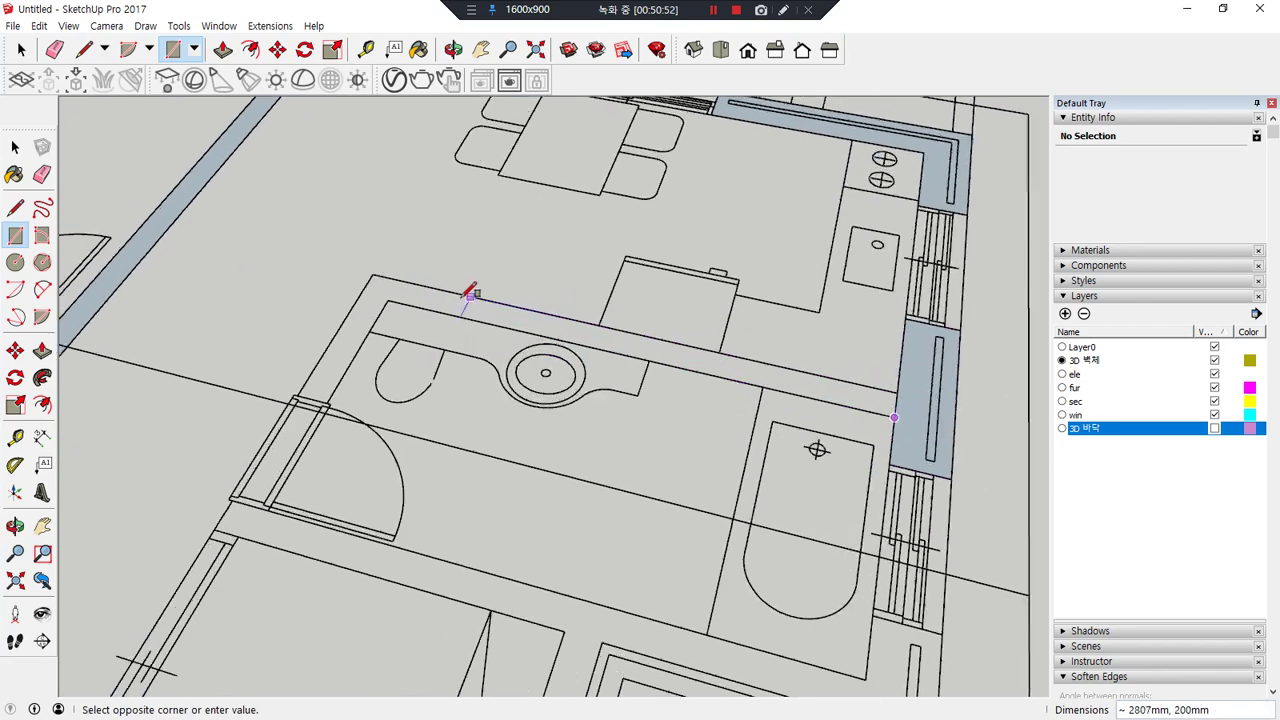
{"action": "left_click", "coordinate": [897, 393]}
{"action": "left_click", "coordinate": [903, 390]}
{"action": "left_click", "coordinate": [400, 285]}
- Draw a 200 × 1125 mm wall rectangle from the bathroom partition's corner to the bathroom door, and erase the joint lines
{"action": "left_click", "coordinate": [372, 274]}
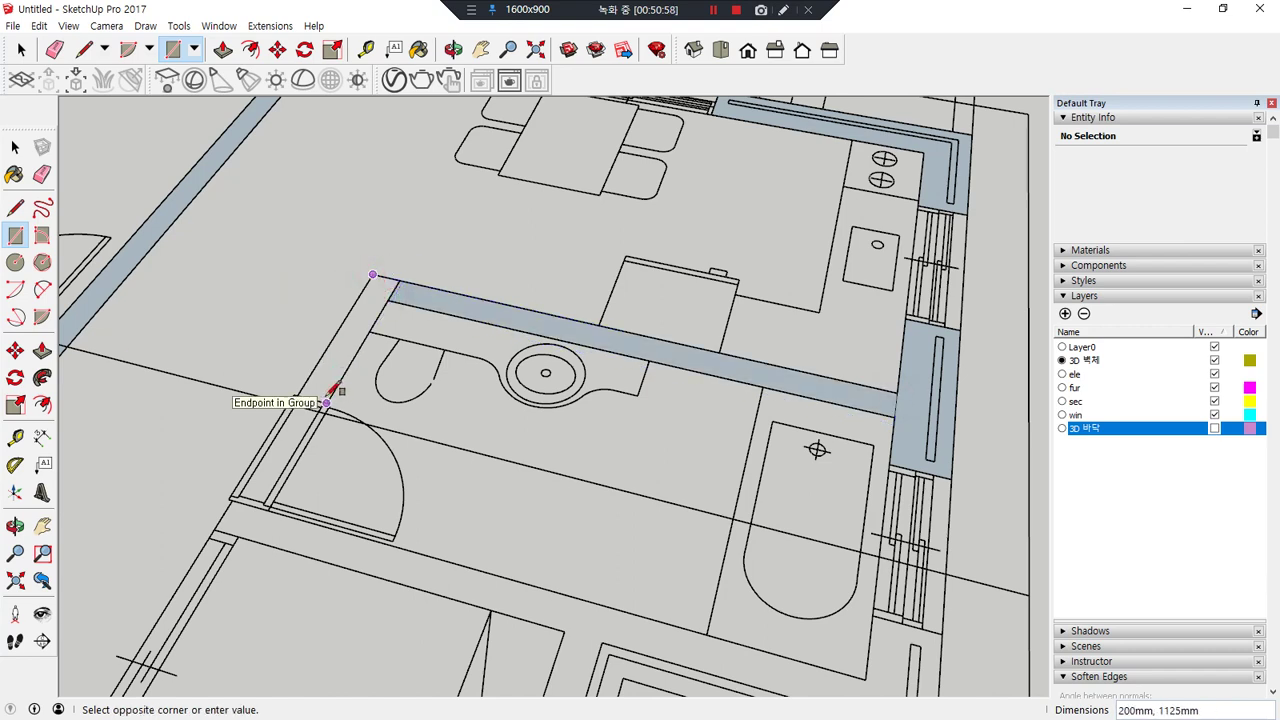
{"action": "left_click", "coordinate": [331, 400]}
{"action": "key", "text": "e"}
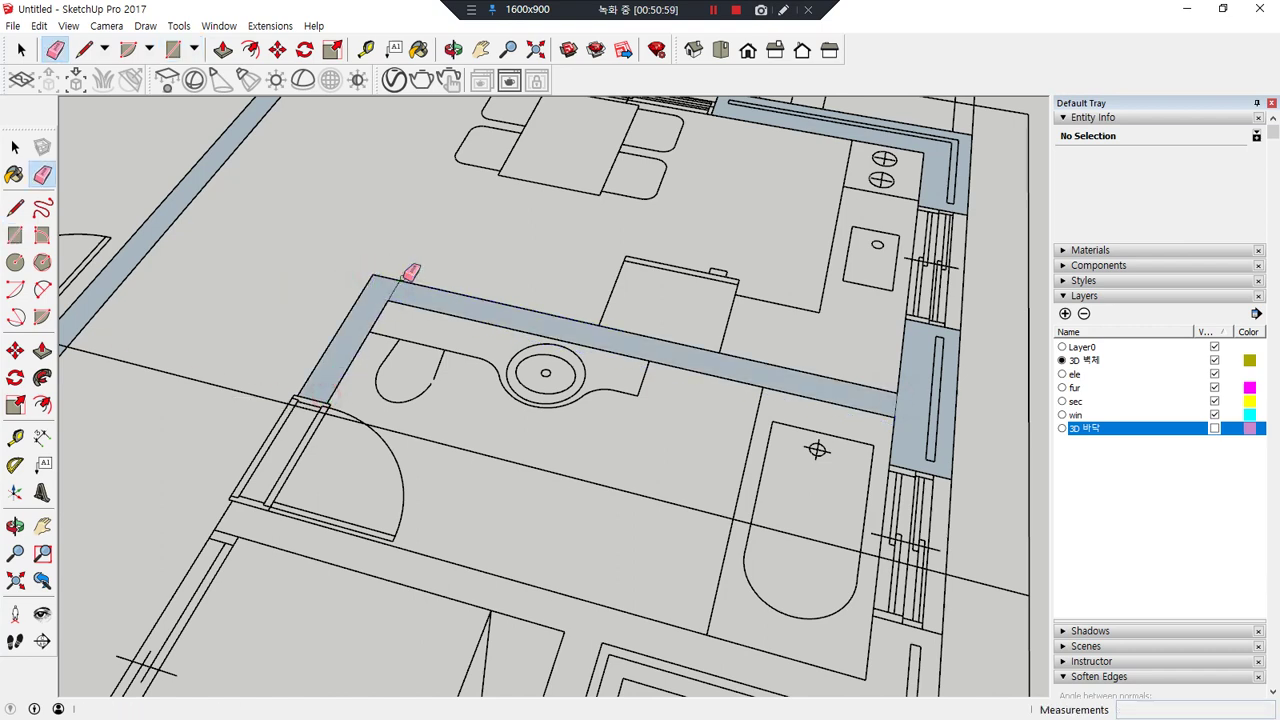
{"action": "left_click", "coordinate": [897, 400]}
- Draw a wall rectangle over the partition between the bathroom and the entrance, ending at the bathroom's inner corner
{"action": "scroll", "coordinate": [917, 291], "scroll_direction": "down", "scroll_amount": 3}
{"action": "middle_click_drag", "start_coordinate": [737, 403], "coordinate": [711, 220], "text": "shift"}
{"action": "scroll", "coordinate": [405, 217], "scroll_direction": "up", "scroll_amount": 3}
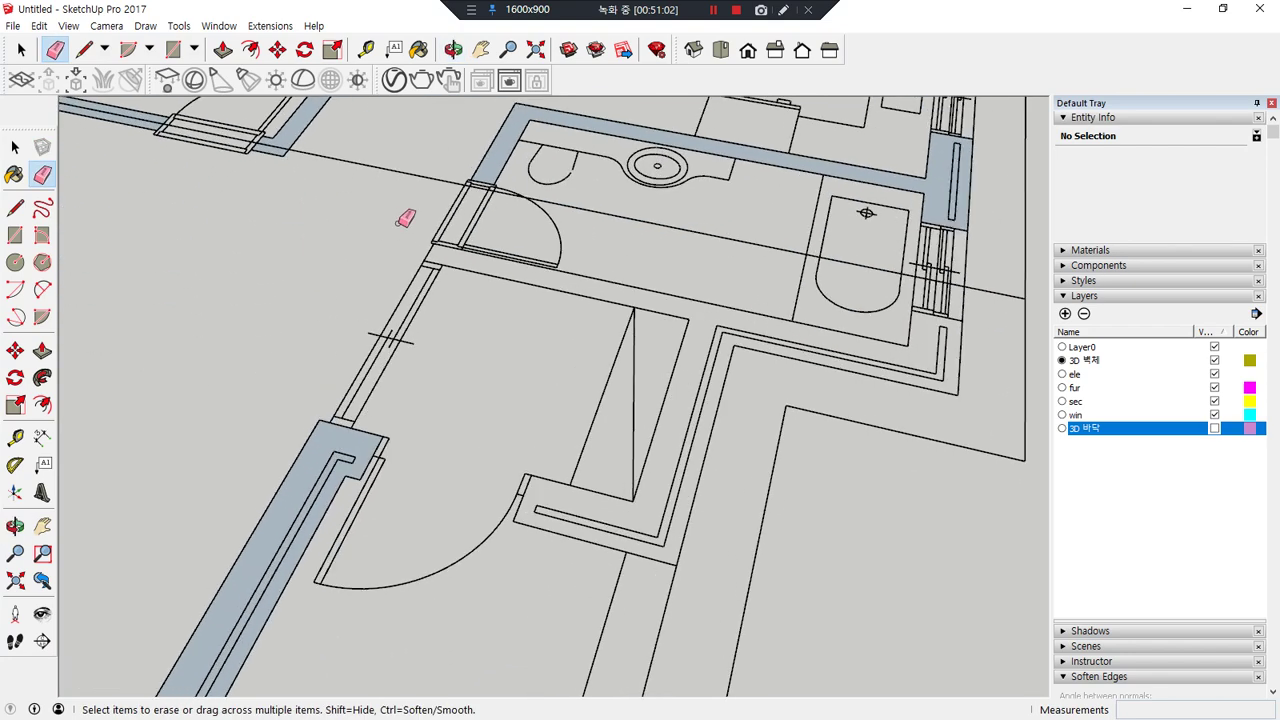
{"action": "key", "text": "r"}
{"action": "left_click", "coordinate": [430, 270]}
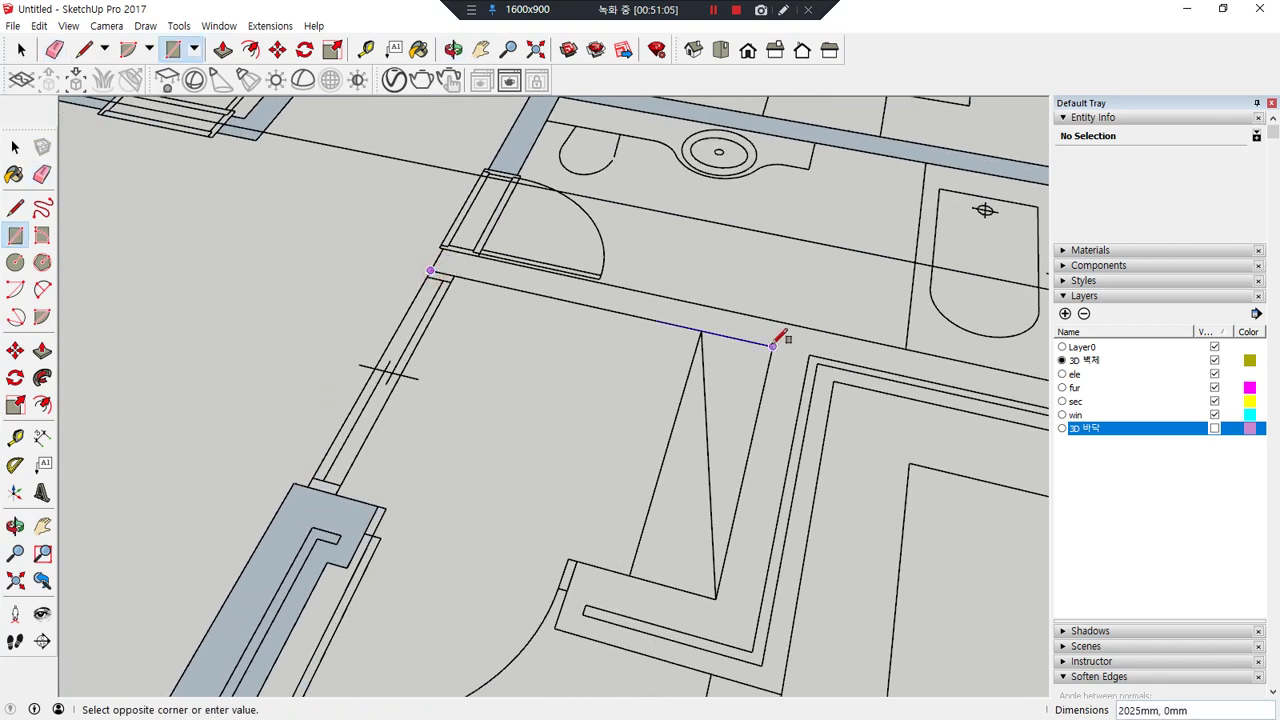
{"action": "middle_click_drag", "start_coordinate": [888, 345], "coordinate": [700, 312]}
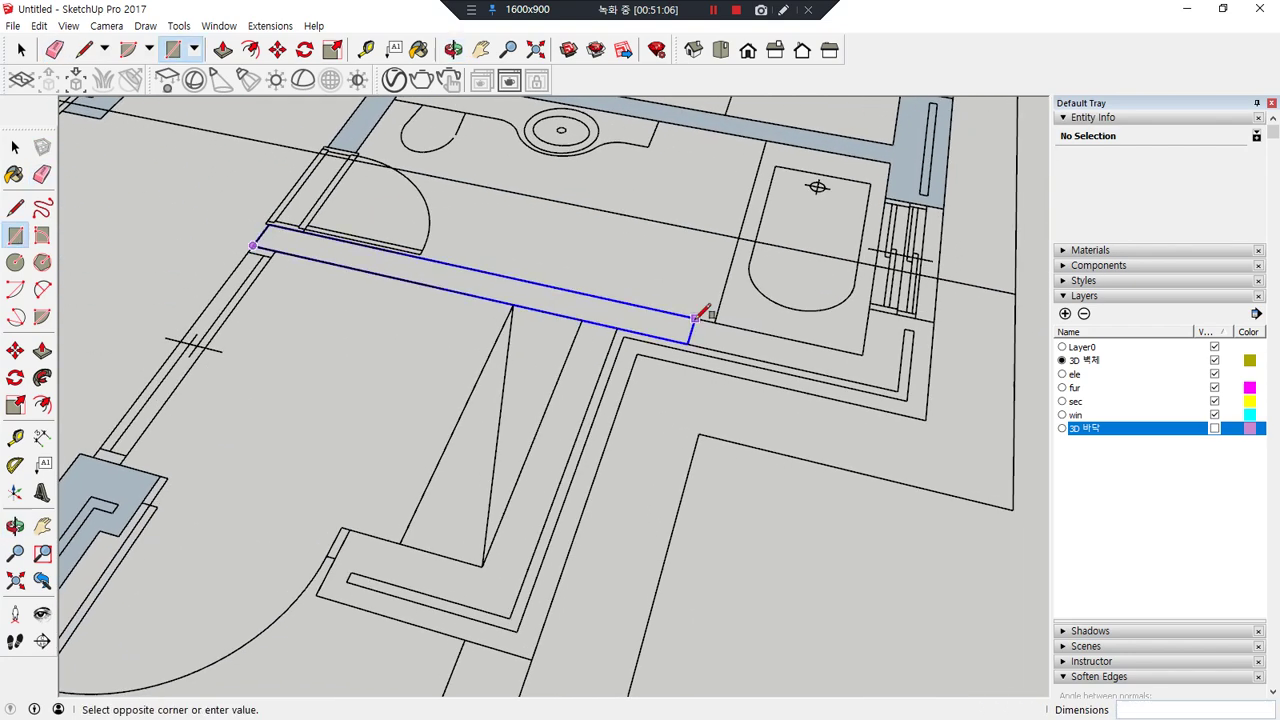
{"action": "left_click", "coordinate": [860, 357]}
- Draw wall rectangles over the outer corner beside the bathroom window and the outer wall running back to the entrance, erasing their joint
{"action": "left_click", "coordinate": [868, 308]}
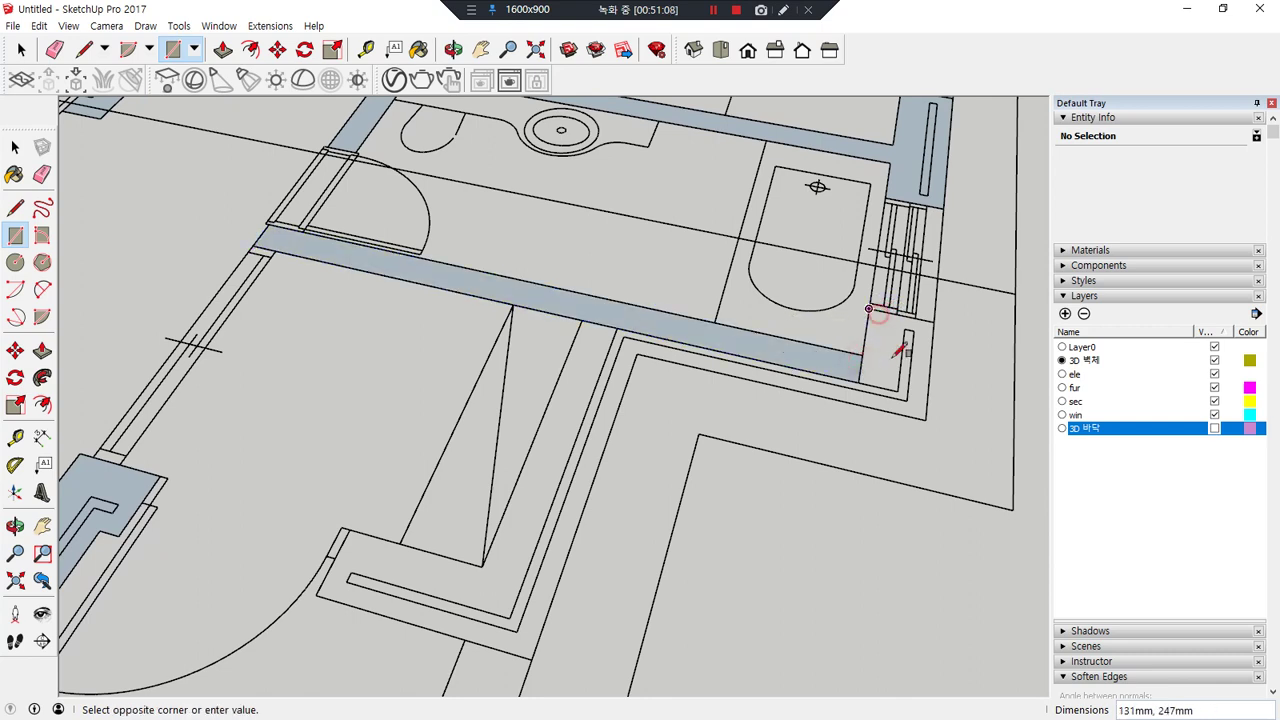
{"action": "left_click", "coordinate": [932, 412]}
{"action": "left_click", "coordinate": [855, 403]}
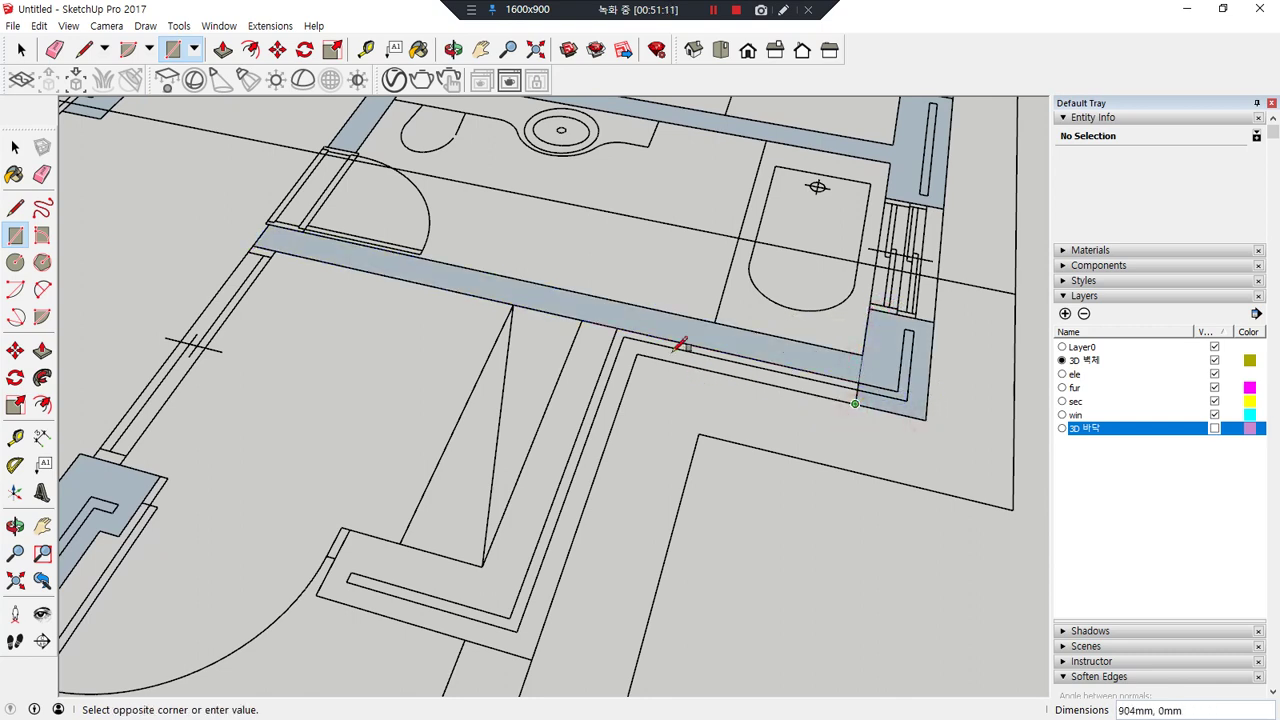
{"action": "left_click", "coordinate": [582, 320]}
{"action": "key", "text": "e"}
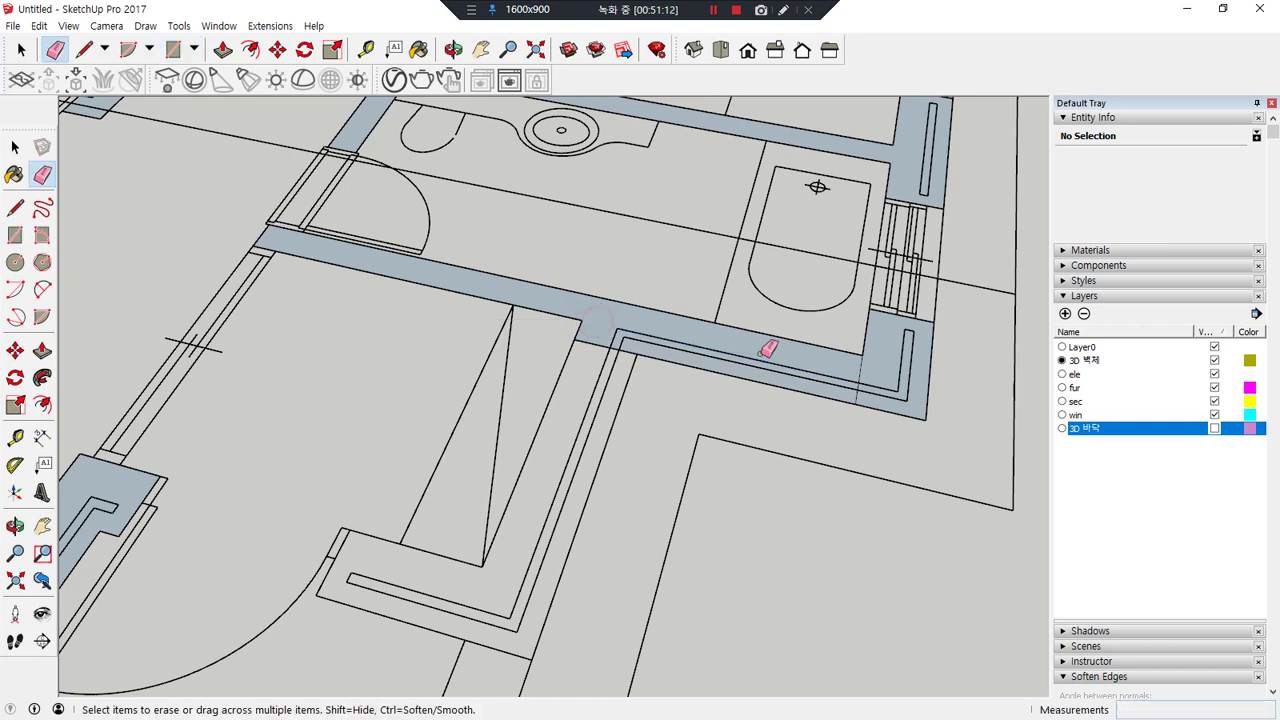
{"action": "left_click_drag", "start_coordinate": [856, 365], "coordinate": [854, 389]}
- Draw 1800 × 350 mm and 650 × 350 mm wall rectangles forming the entrance's outer corner, and erase the joint lines
{"action": "key", "text": "r"}
{"action": "left_click", "coordinate": [573, 339]}
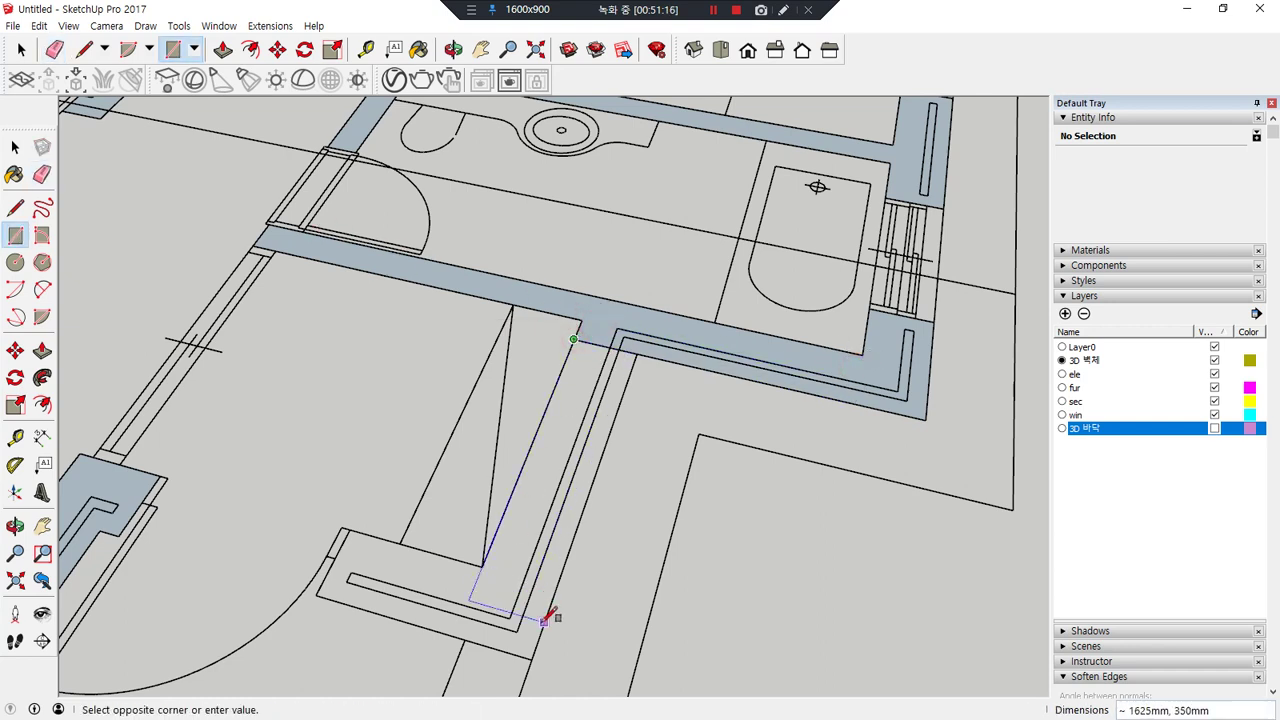
{"action": "left_click", "coordinate": [533, 655]}
{"action": "left_click", "coordinate": [456, 633]}
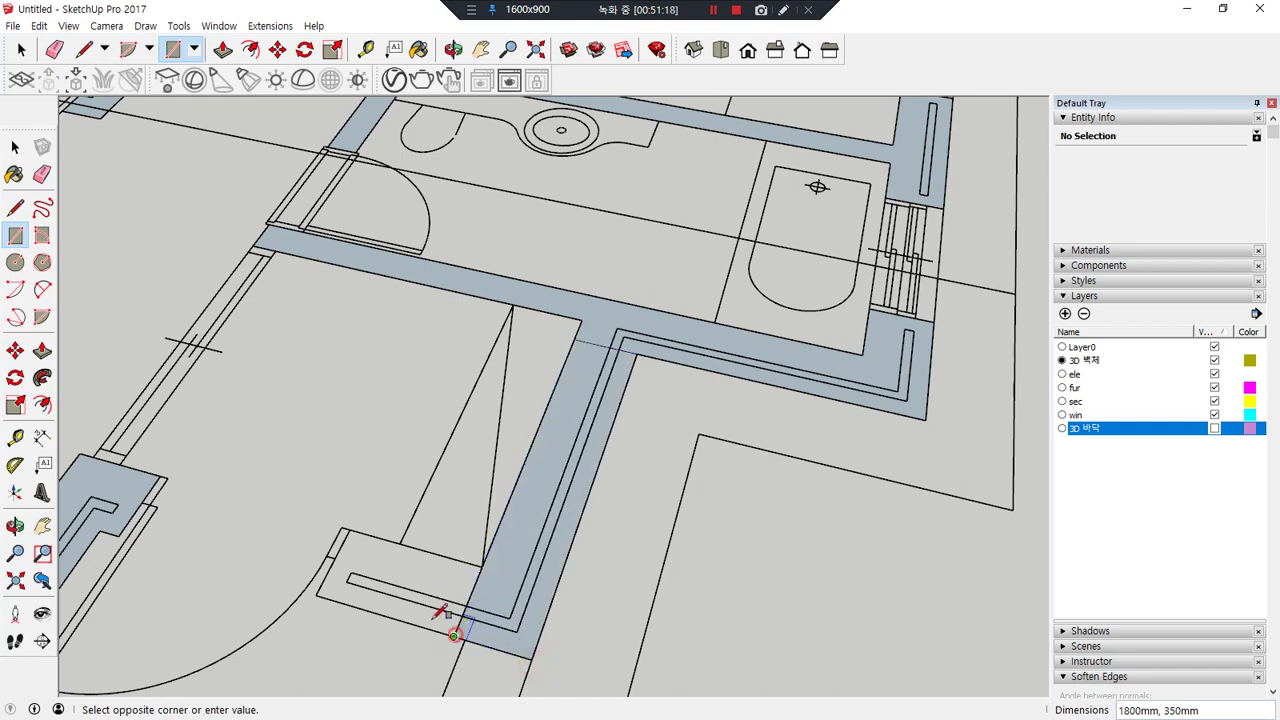
{"action": "left_click", "coordinate": [342, 530]}
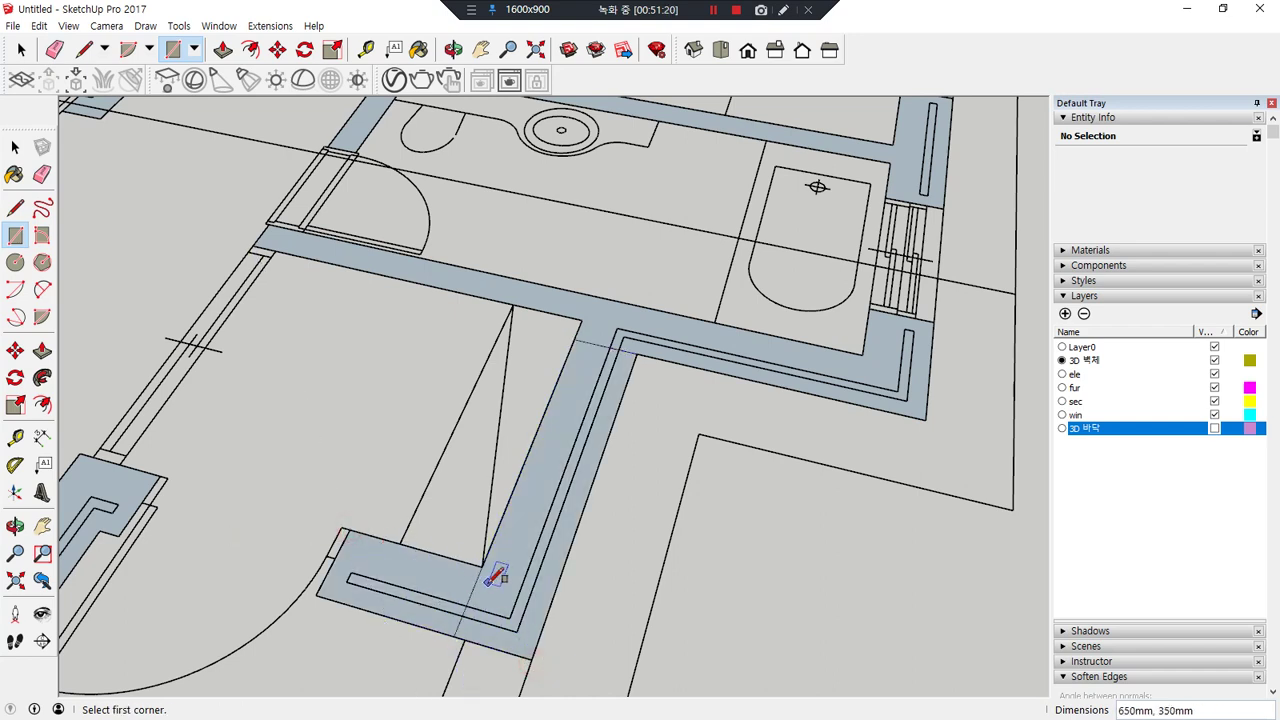
{"action": "key", "text": "e"}
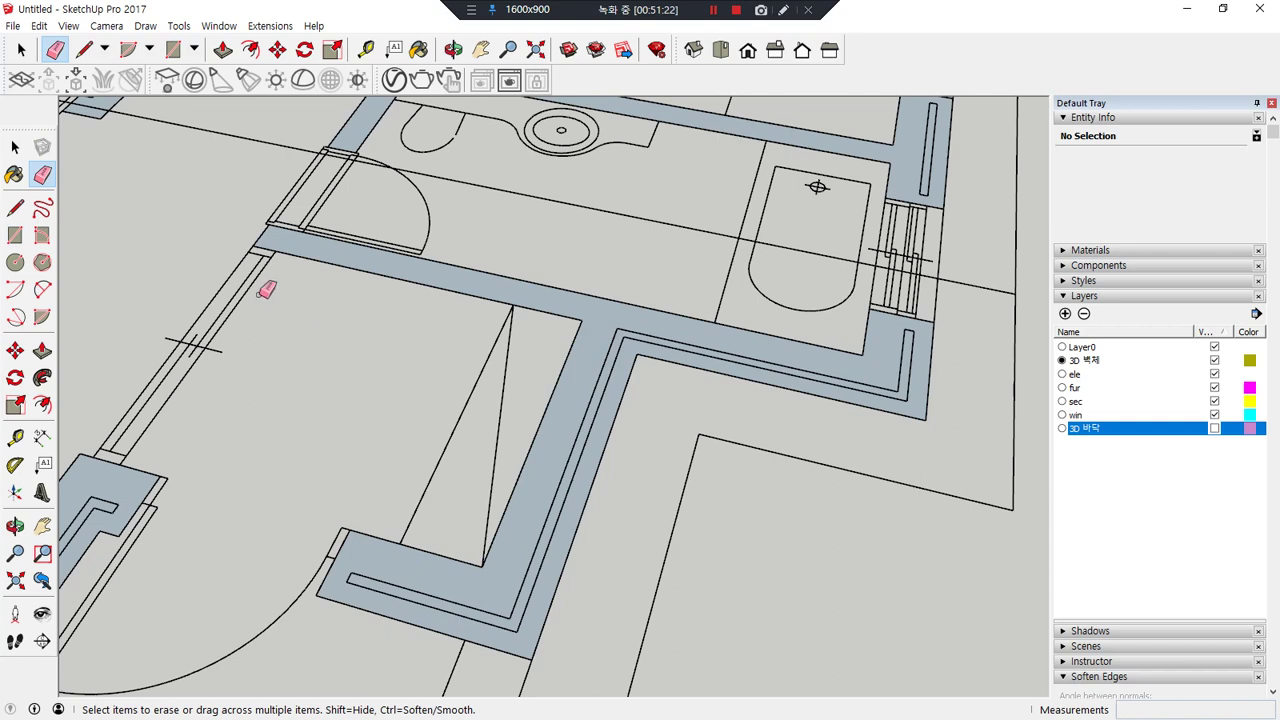
- Draw a wall rectangle over the inner sliding door opening between the entrance and living room, and erase its end joints
{"action": "key", "text": "r"}
{"action": "left_click", "coordinate": [253, 245]}
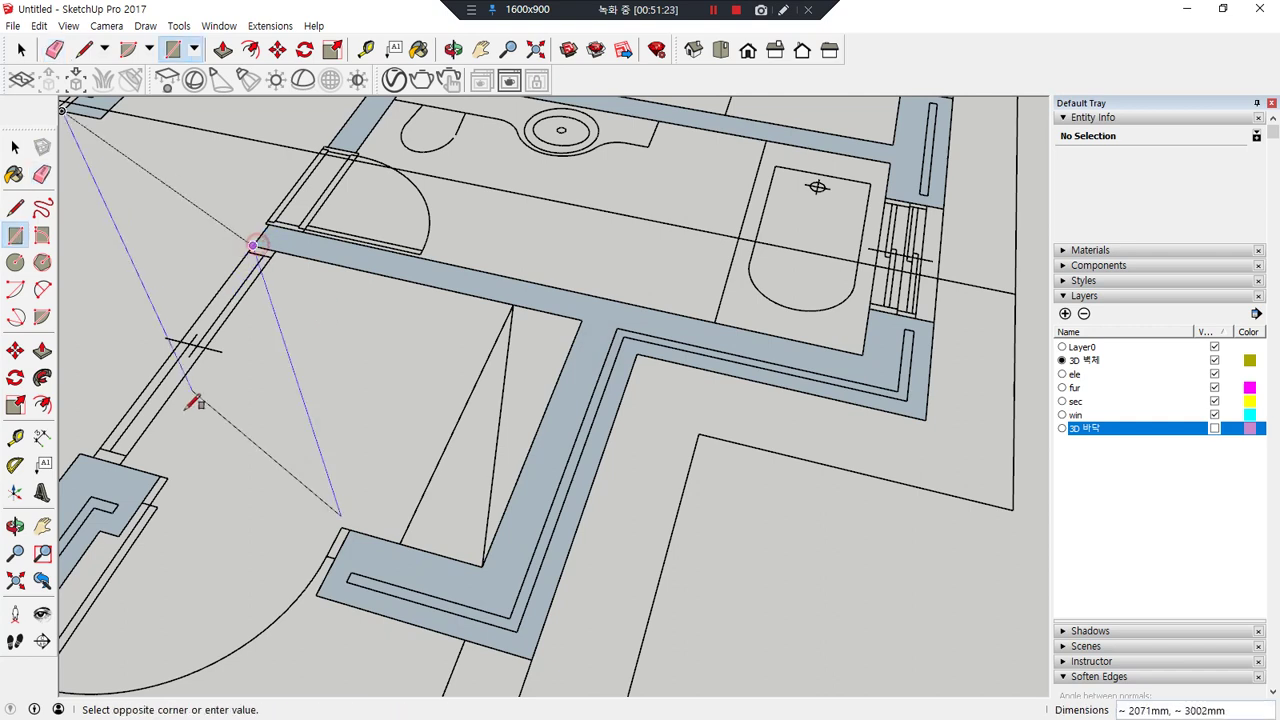
{"action": "left_click", "coordinate": [122, 455]}
{"action": "key", "text": "e"}
{"action": "left_click", "coordinate": [270, 247]}
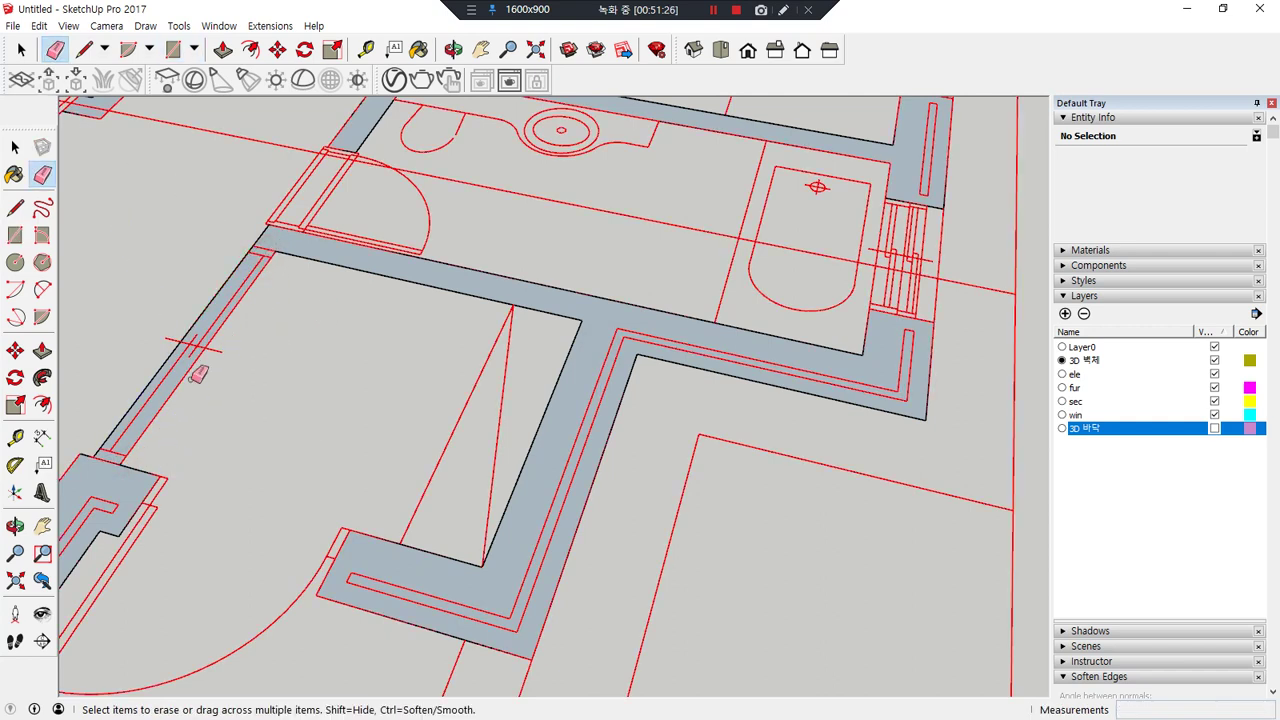
{"action": "left_click_drag", "start_coordinate": [109, 473], "coordinate": [114, 463]}
{"action": "key", "text": "space"}
{"action": "left_click", "coordinate": [249, 448]}
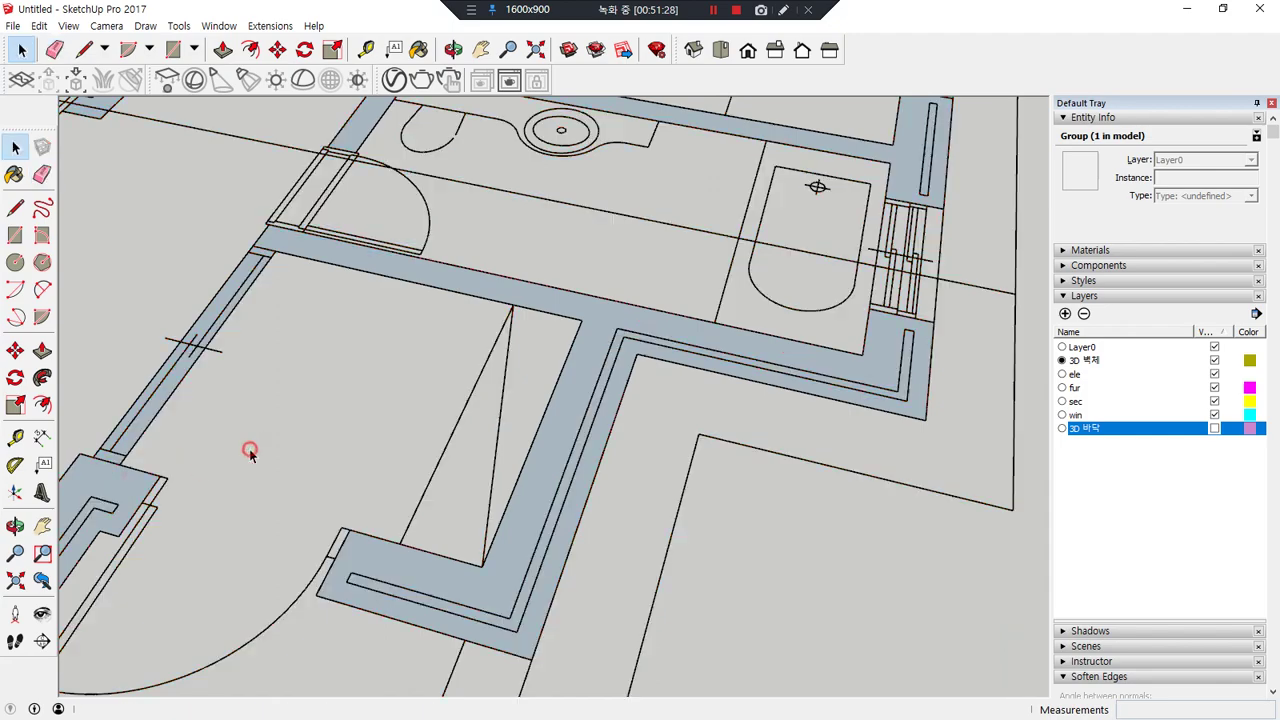
- Draw 150 mm lines across both ends of the inner sliding door opening, and erase the wall face between them
{"action": "scroll", "coordinate": [249, 448], "scroll_direction": "down", "scroll_amount": 4}
{"action": "scroll", "coordinate": [265, 468], "scroll_direction": "up", "scroll_amount": 8}
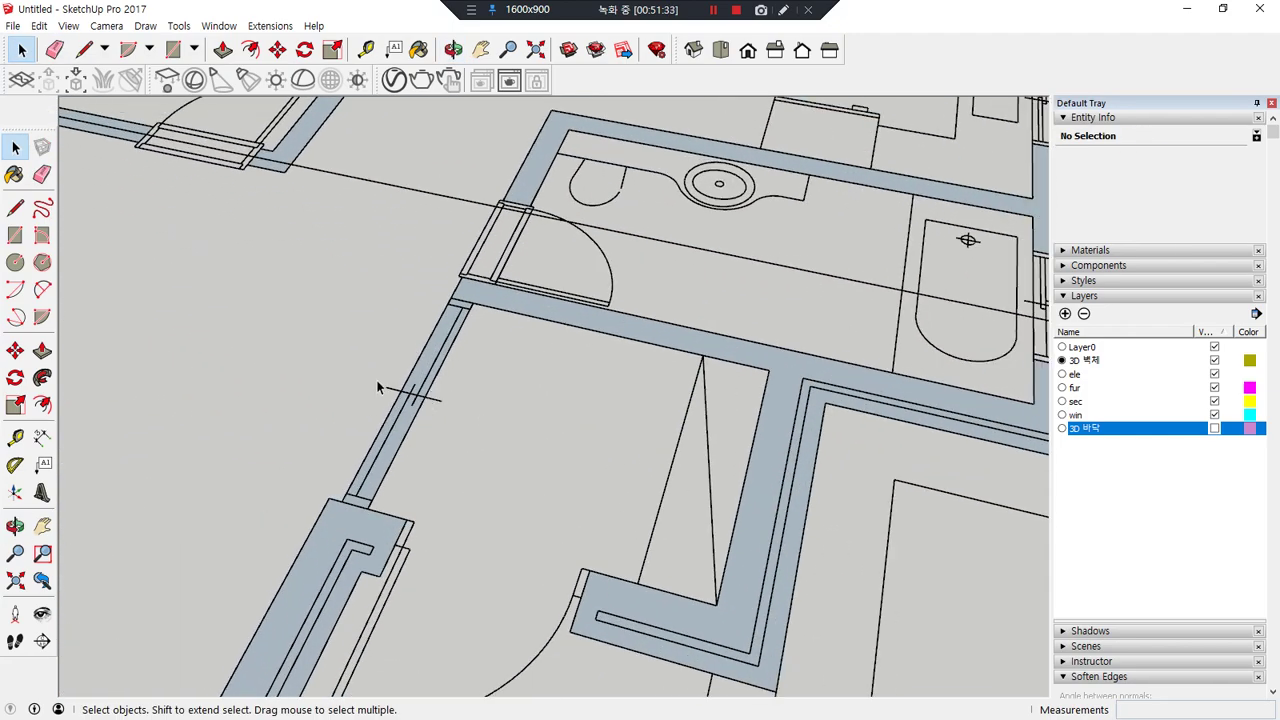
{"action": "scroll", "coordinate": [379, 385], "scroll_direction": "down", "scroll_amount": 3}
{"action": "key", "text": "l"}
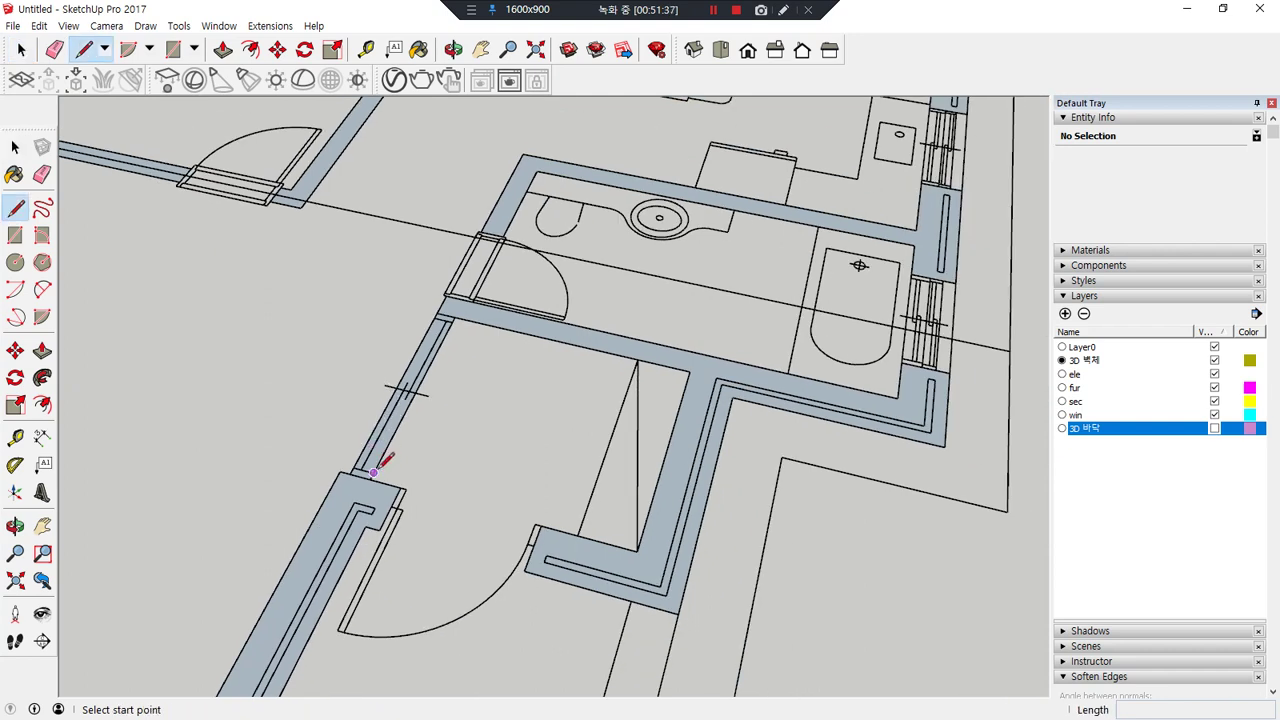
{"action": "left_click", "coordinate": [350, 474]}
{"action": "left_click", "coordinate": [370, 474]}
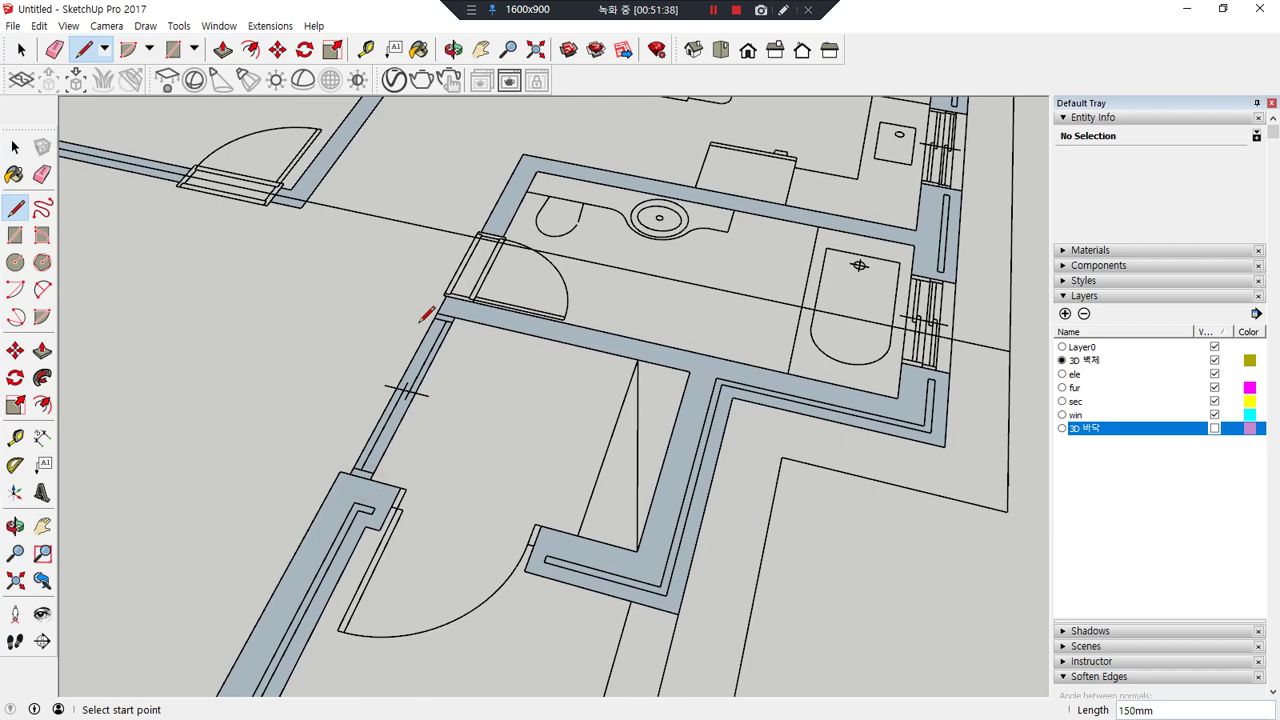
{"action": "scroll", "coordinate": [429, 308], "scroll_direction": "up", "scroll_amount": 3}
{"action": "left_click", "coordinate": [477, 312]}
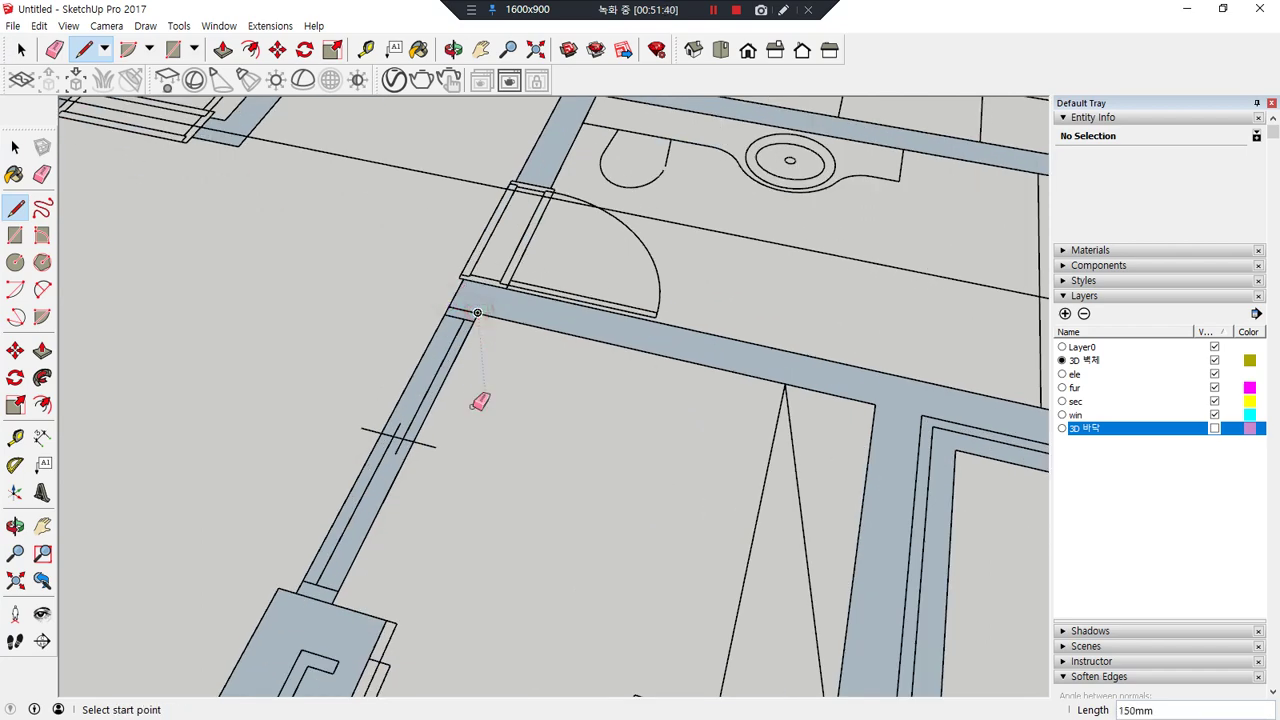
{"action": "key", "text": "e"}
{"action": "left_click_drag", "start_coordinate": [476, 410], "coordinate": [310, 370]}
{"action": "key", "text": "space"}
{"action": "left_click", "coordinate": [260, 376]}
{"action": "scroll", "coordinate": [260, 372], "scroll_direction": "down", "scroll_amount": 6}
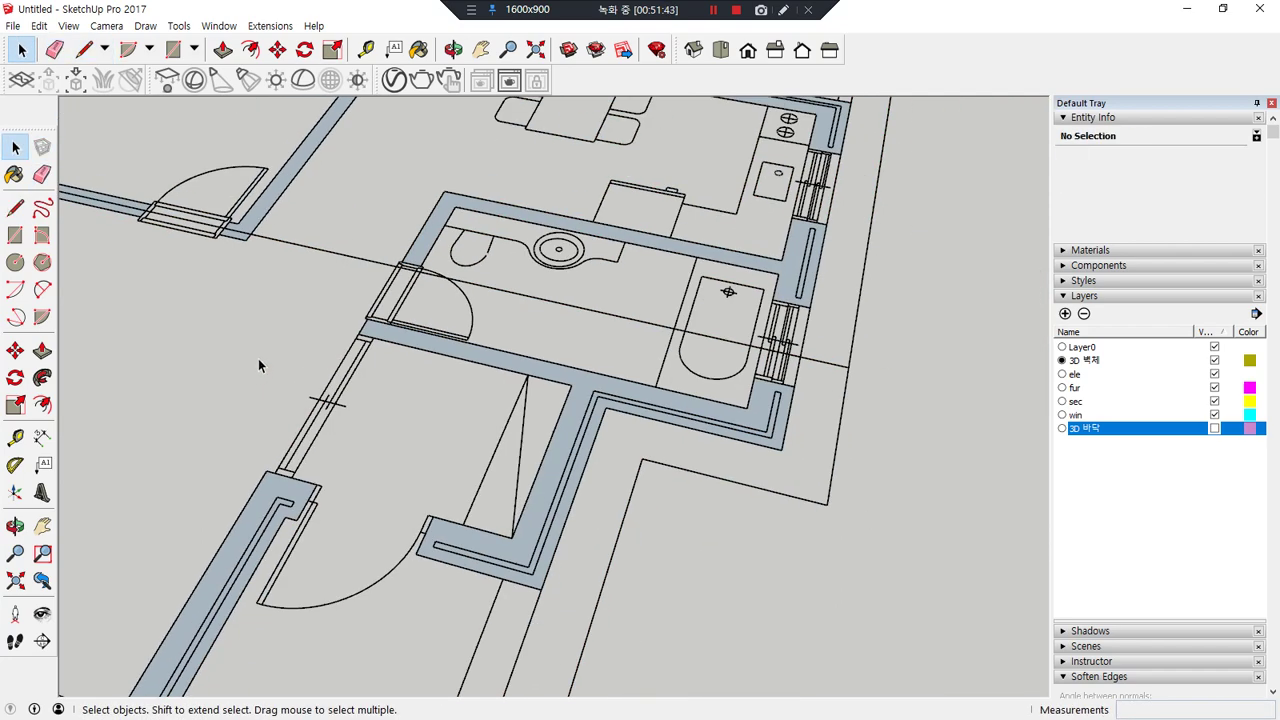
- Push/Pull the L-shaped wall at the living room's front corner beside the entrance up 450 mm
{"action": "middle_click_drag", "start_coordinate": [590, 392], "coordinate": [520, 413], "text": "shift"}
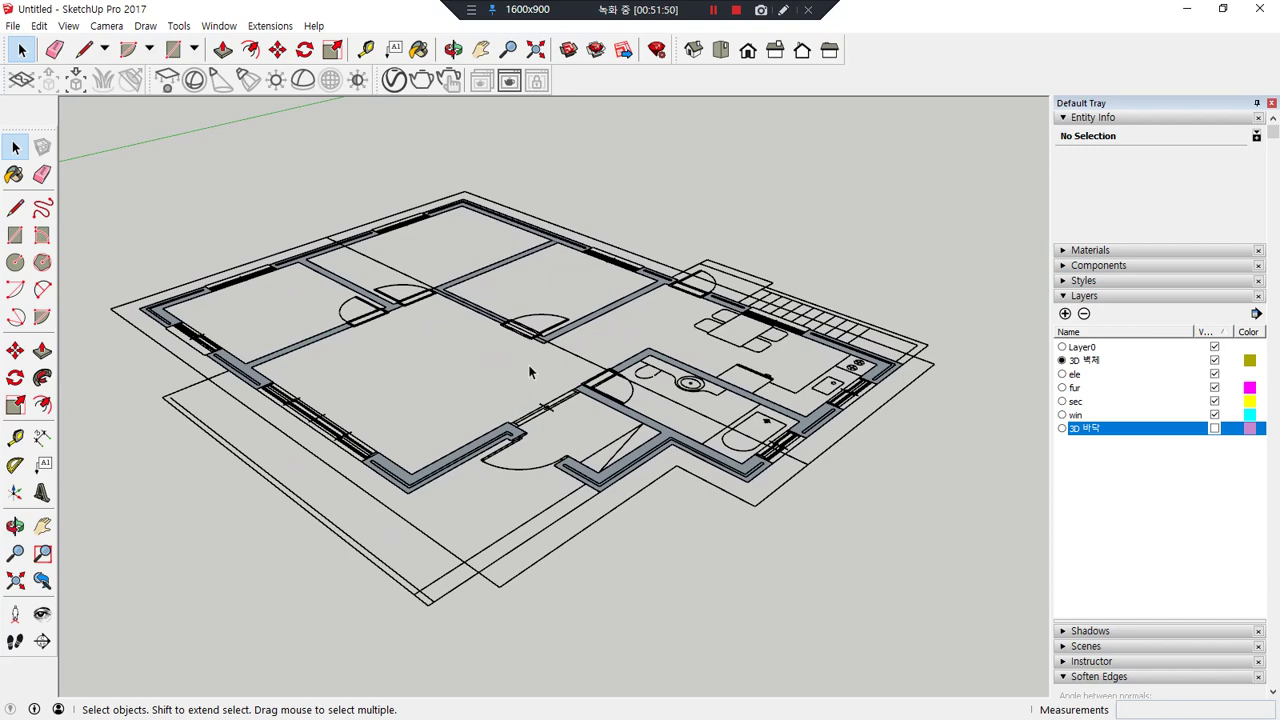
{"action": "middle_click_drag", "start_coordinate": [322, 478], "coordinate": [391, 471]}
{"action": "scroll", "coordinate": [409, 466], "scroll_direction": "up", "scroll_amount": 3}
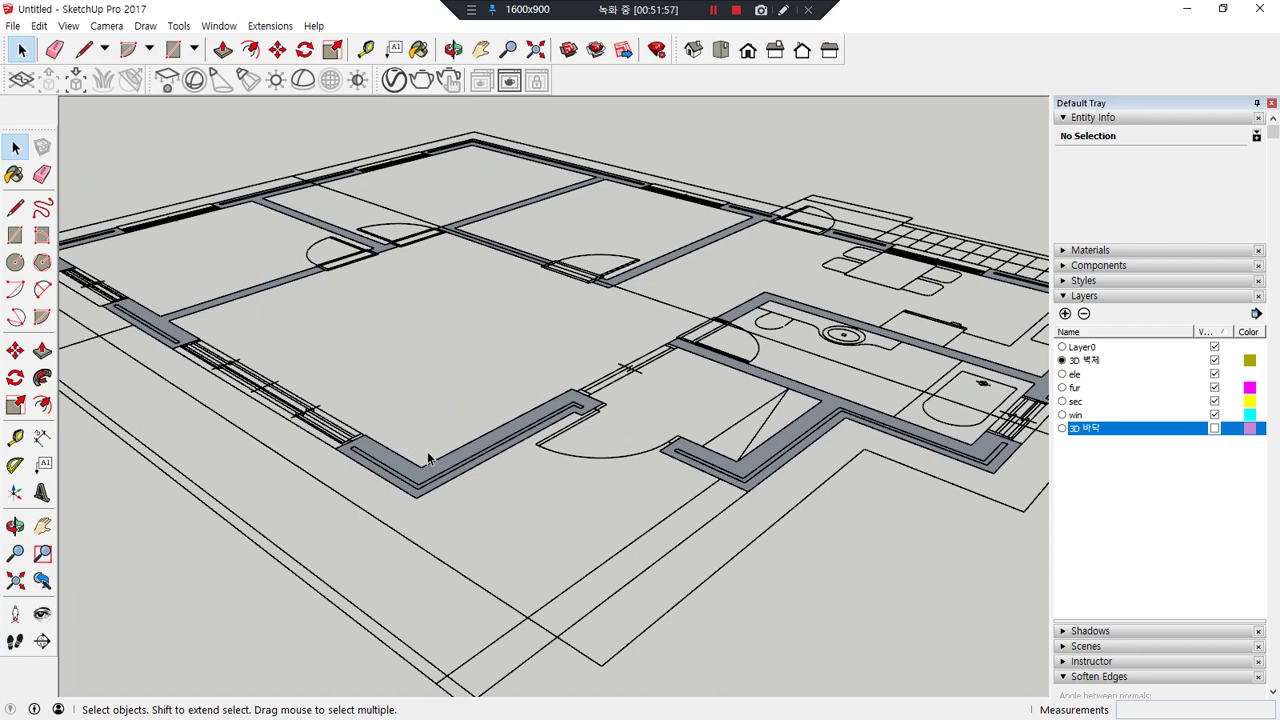
{"action": "key", "text": "p"}
{"action": "left_click", "coordinate": [437, 469]}
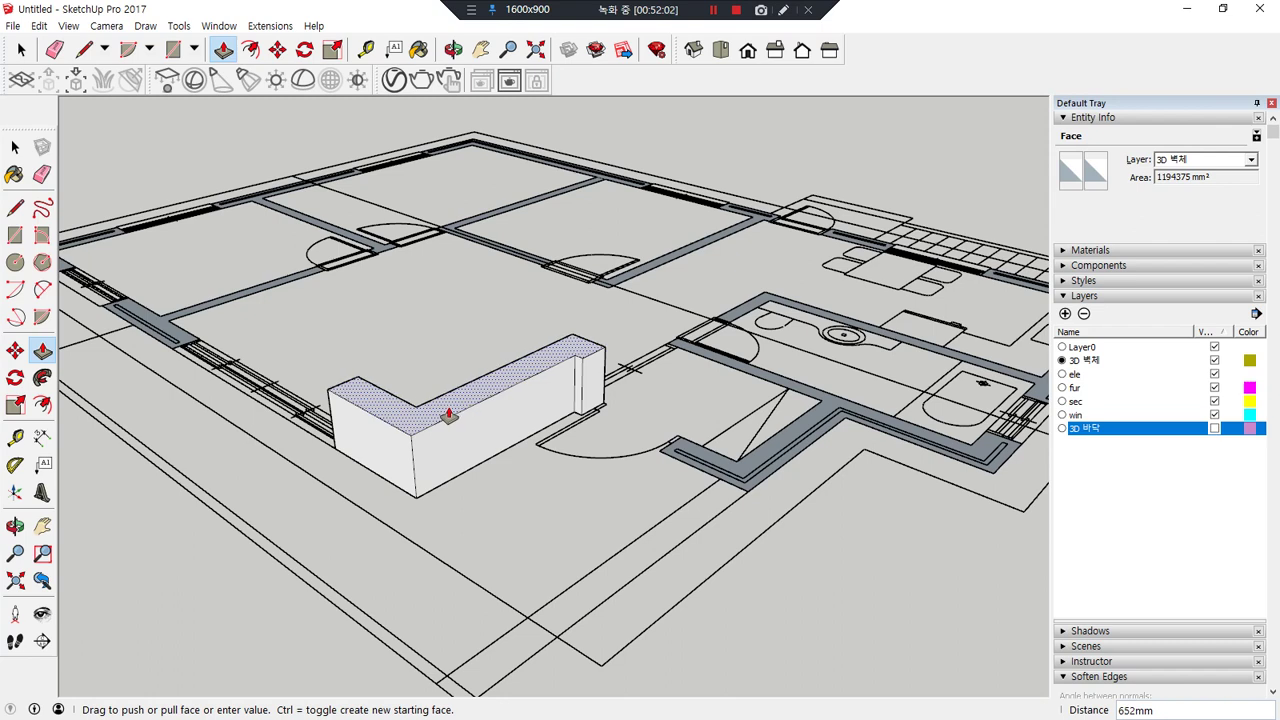
{"action": "key", "text": "Return"}
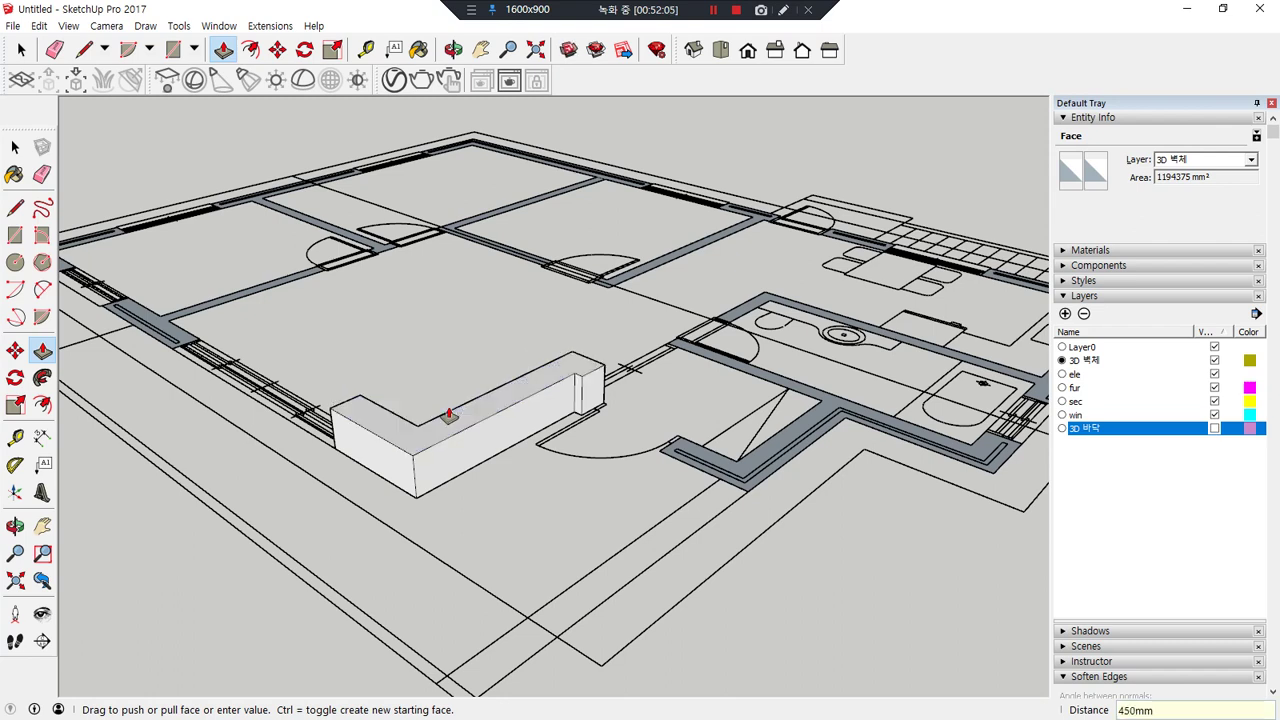
- Push/Pull the wall between the living room and front bedroom windows, and the front bedroom's L-shaped corner wall, up 450 mm each
{"action": "middle_click_drag", "start_coordinate": [372, 360], "coordinate": [450, 388], "text": "shift"}
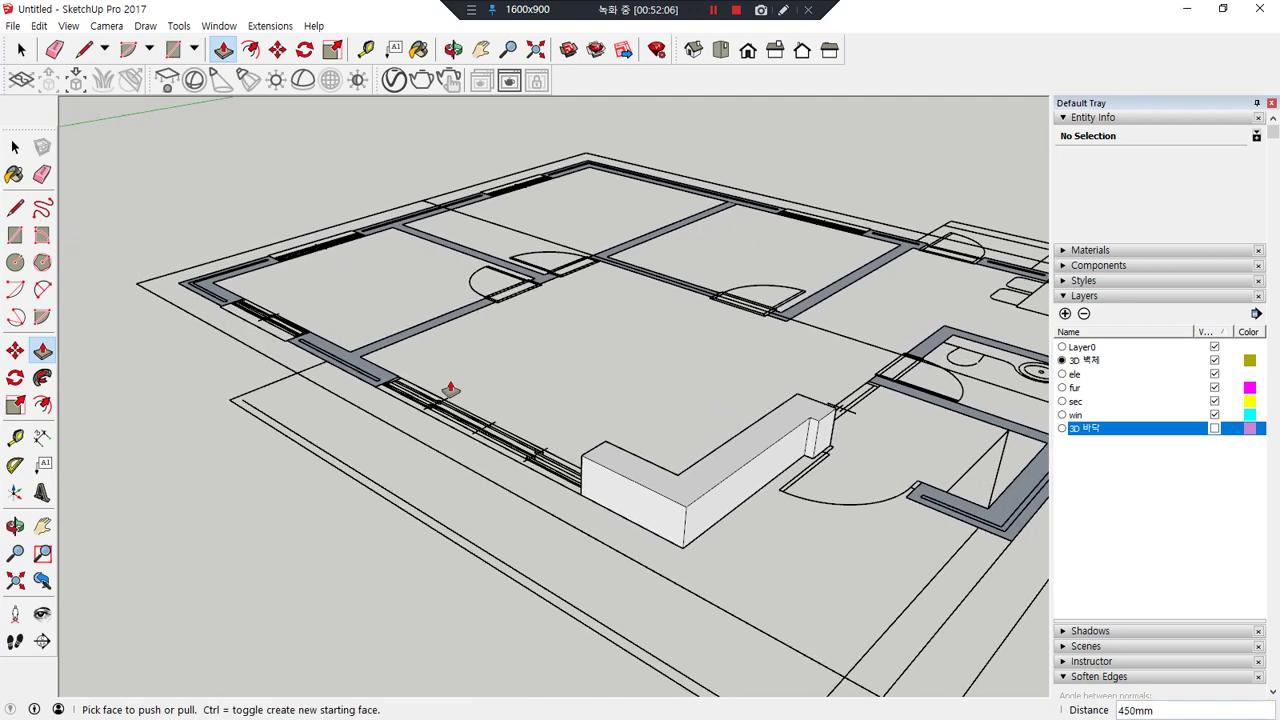
{"action": "left_click", "coordinate": [377, 376]}
{"action": "type", "text": "450"}
{"action": "key", "text": "Return"}
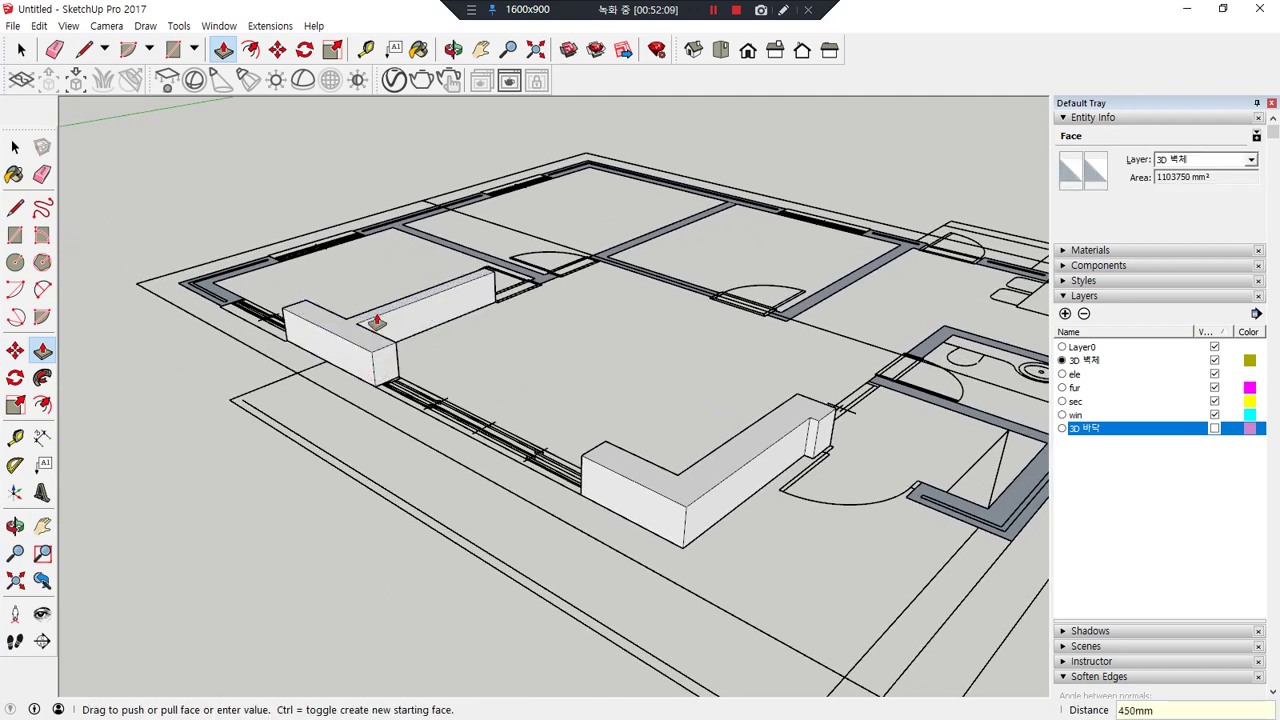
{"action": "left_click", "coordinate": [213, 286]}
{"action": "type", "text": "45"}
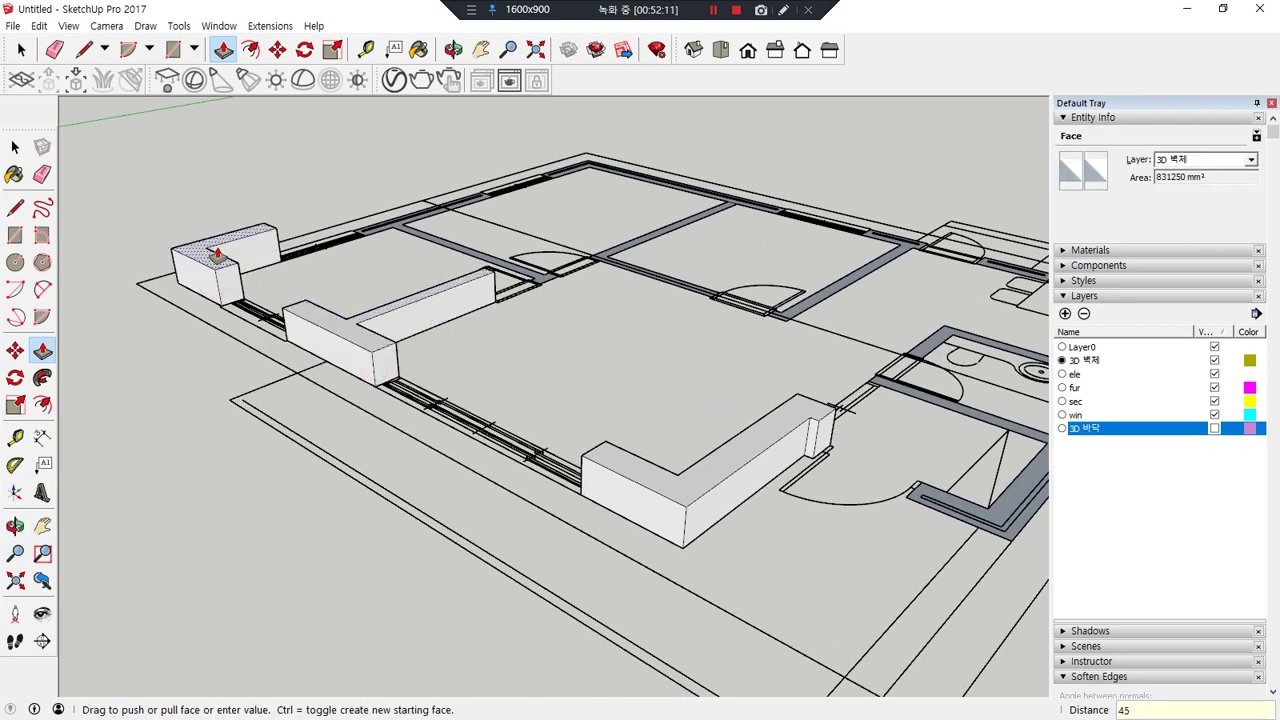
{"action": "type", "text": "0"}
{"action": "key", "text": "Return"}
- Push/Pull the front bedroom's rear partition and its attached outer wall section between two windows up 450 mm
{"action": "middle_click_drag", "start_coordinate": [525, 190], "coordinate": [537, 240]}
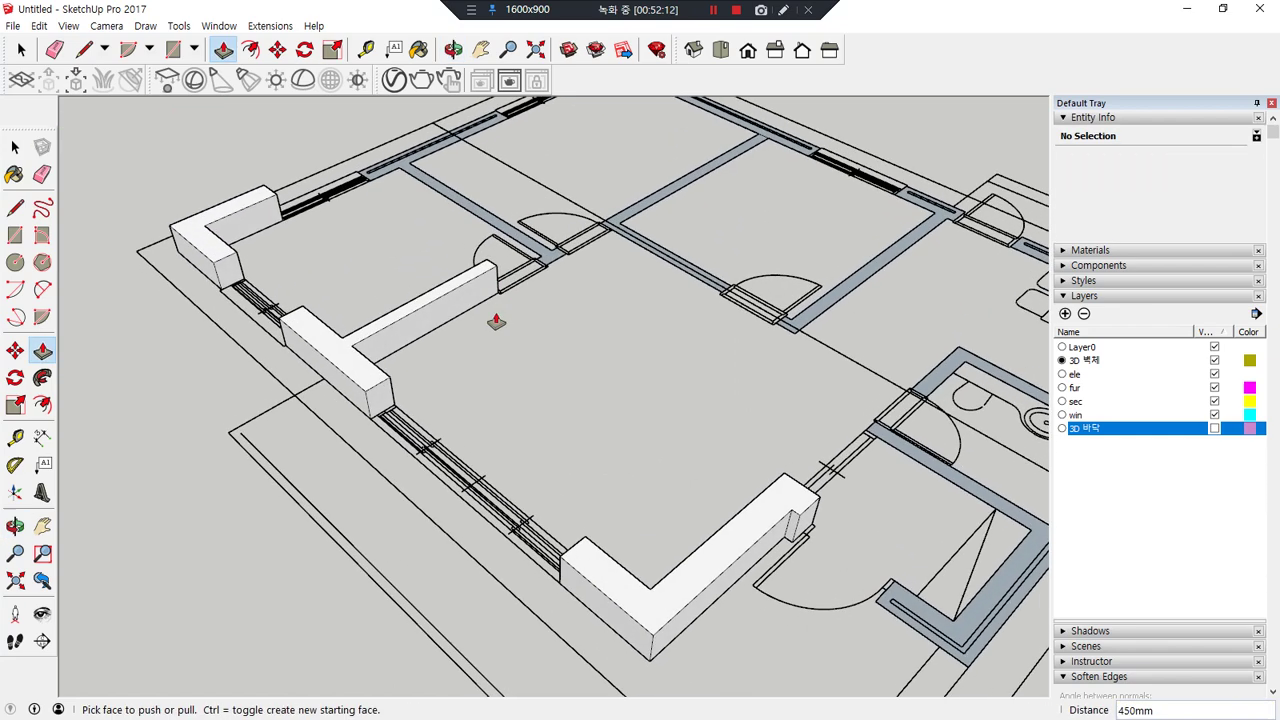
{"action": "left_click", "coordinate": [537, 250]}
{"action": "type", "text": "45"}
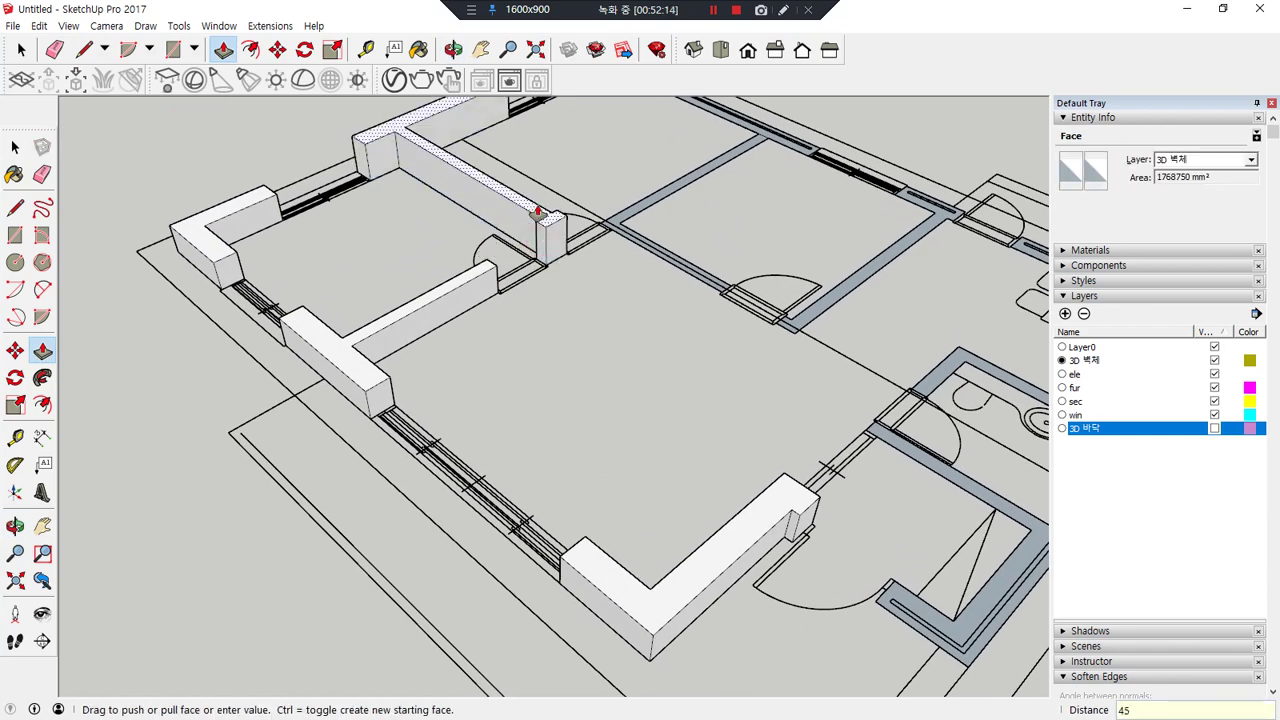
{"action": "type", "text": "0"}
{"action": "key", "text": "Return"}
- Erase the joint line where the second bedroom's partition meets the outer wall
{"action": "middle_click_drag", "start_coordinate": [728, 291], "coordinate": [410, 441], "text": "shift"}
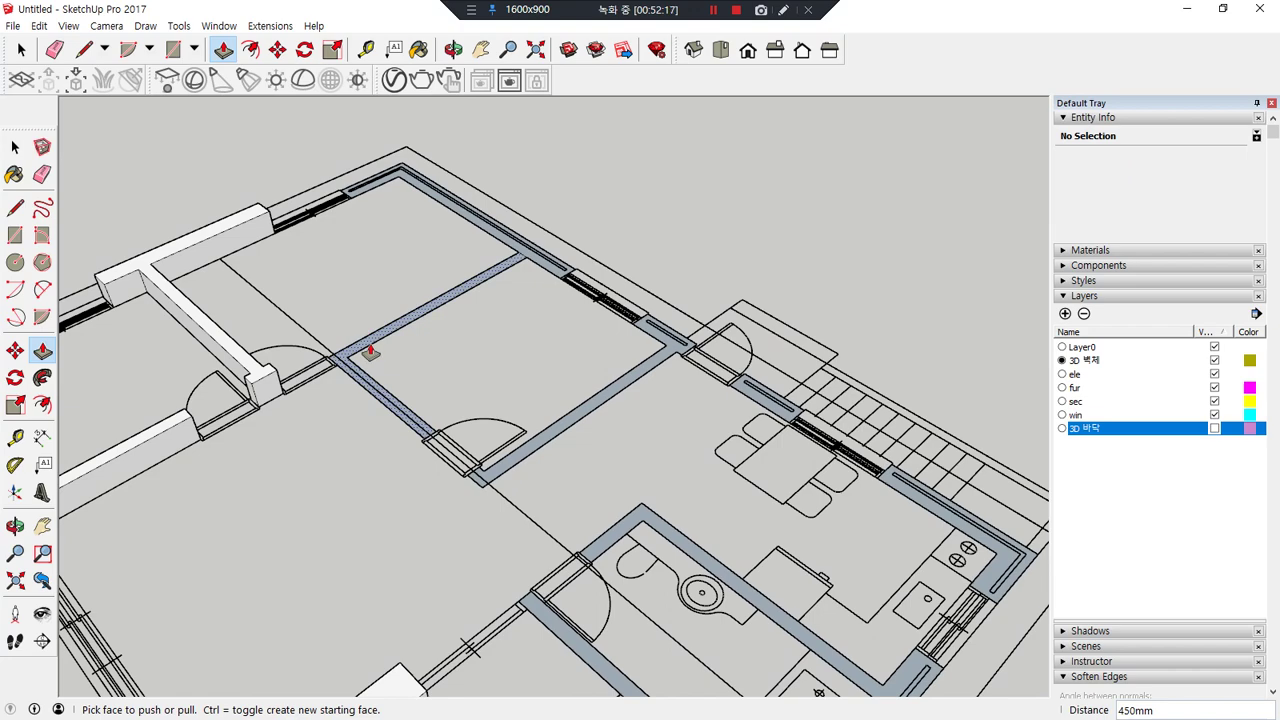
{"action": "left_click", "coordinate": [370, 350]}
{"action": "key", "text": "Escape"}
{"action": "scroll", "coordinate": [505, 266], "scroll_direction": "up", "scroll_amount": 2}
{"action": "key", "text": "e"}
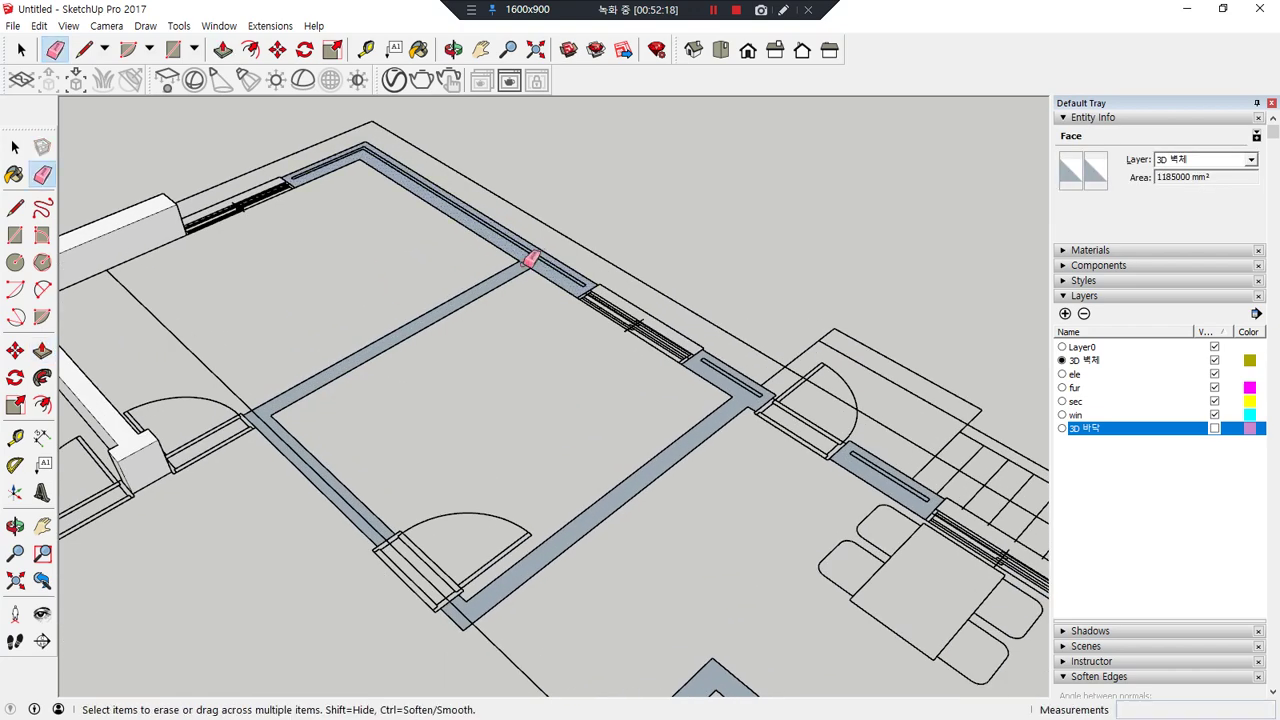
- Push/Pull the joined far corner outer wall and second bedroom partitions up 450 mm
{"action": "key", "text": "p"}
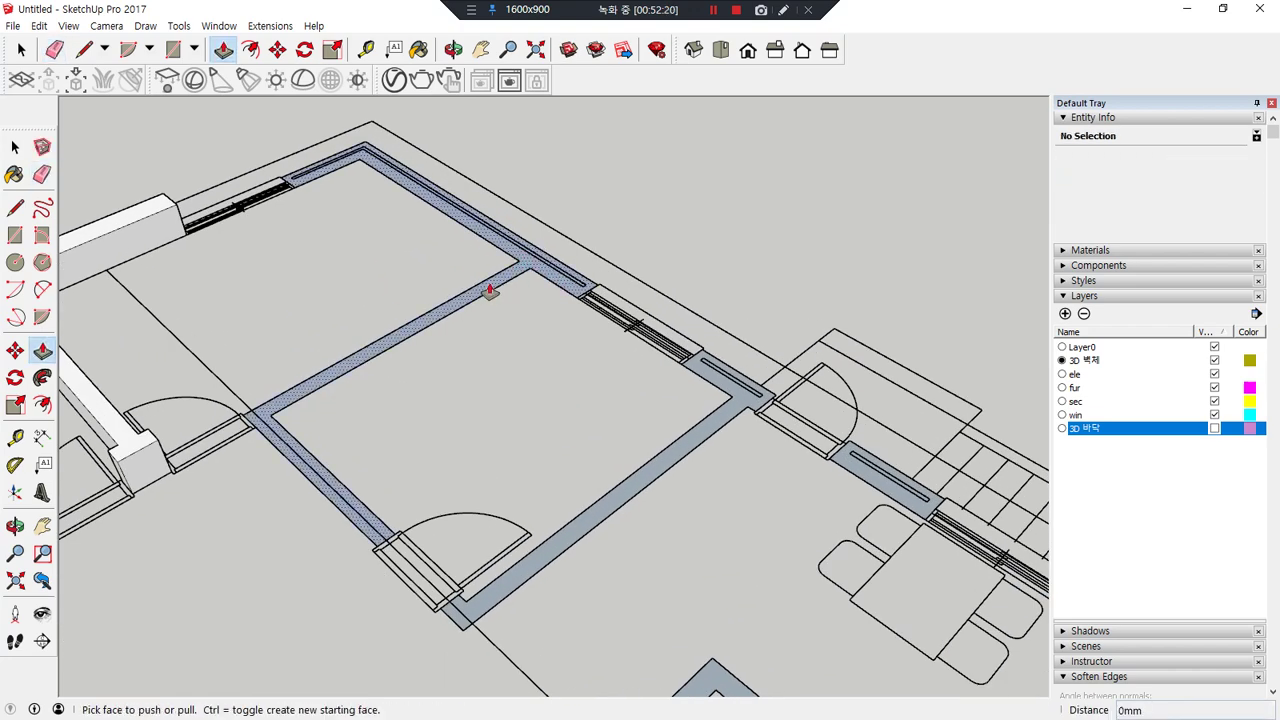
{"action": "left_click", "coordinate": [491, 286]}
{"action": "type", "text": "450"}
{"action": "key", "text": "Return"}
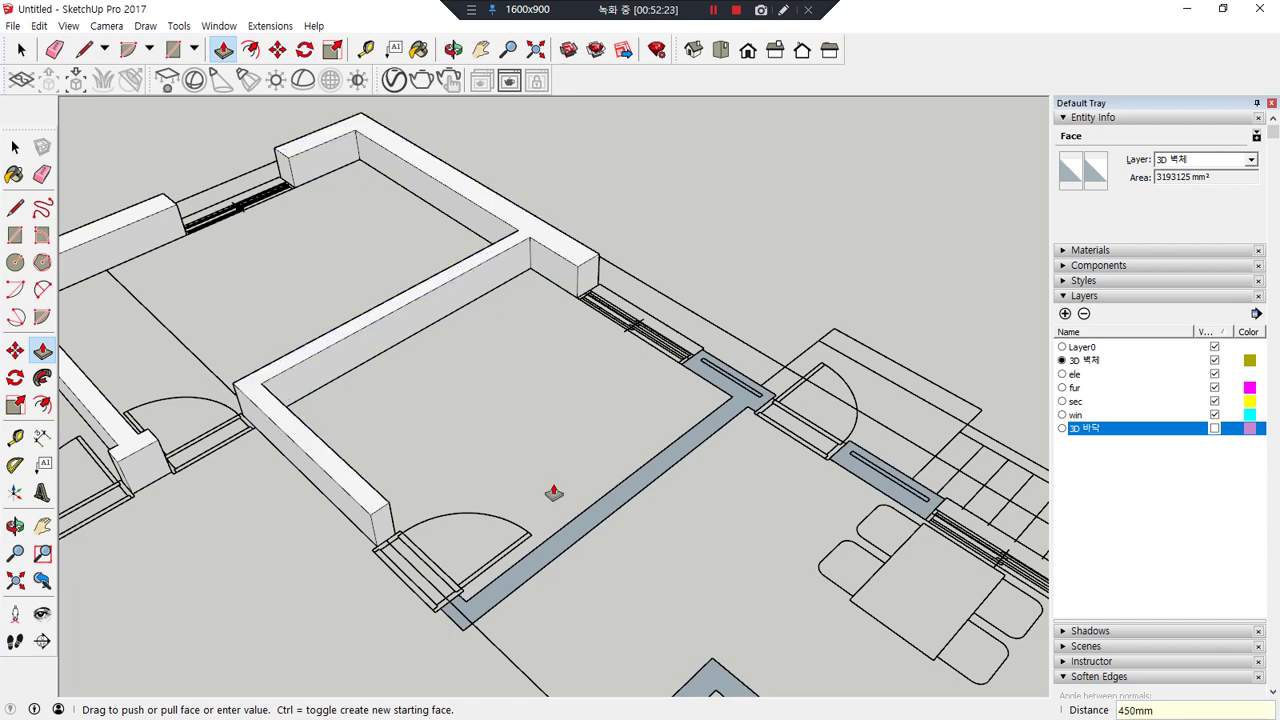
- Push/Pull the partition between the second bedroom and the dining area, with its outer wall pier, up 450 mm
{"action": "left_click", "coordinate": [560, 537]}
{"action": "type", "text": "450"}
{"action": "key", "text": "Return"}
- Push/Pull the entrance-side bathroom wall and the bathroom-kitchen partition, with their attached outer wall sections, up 450 mm
{"action": "scroll", "coordinate": [749, 566], "scroll_direction": "down", "scroll_amount": 1}
{"action": "middle_click_drag", "start_coordinate": [742, 500], "coordinate": [545, 222], "text": "shift"}
{"action": "scroll", "coordinate": [478, 485], "scroll_direction": "down", "scroll_amount": 5}
{"action": "left_click", "coordinate": [476, 545]}
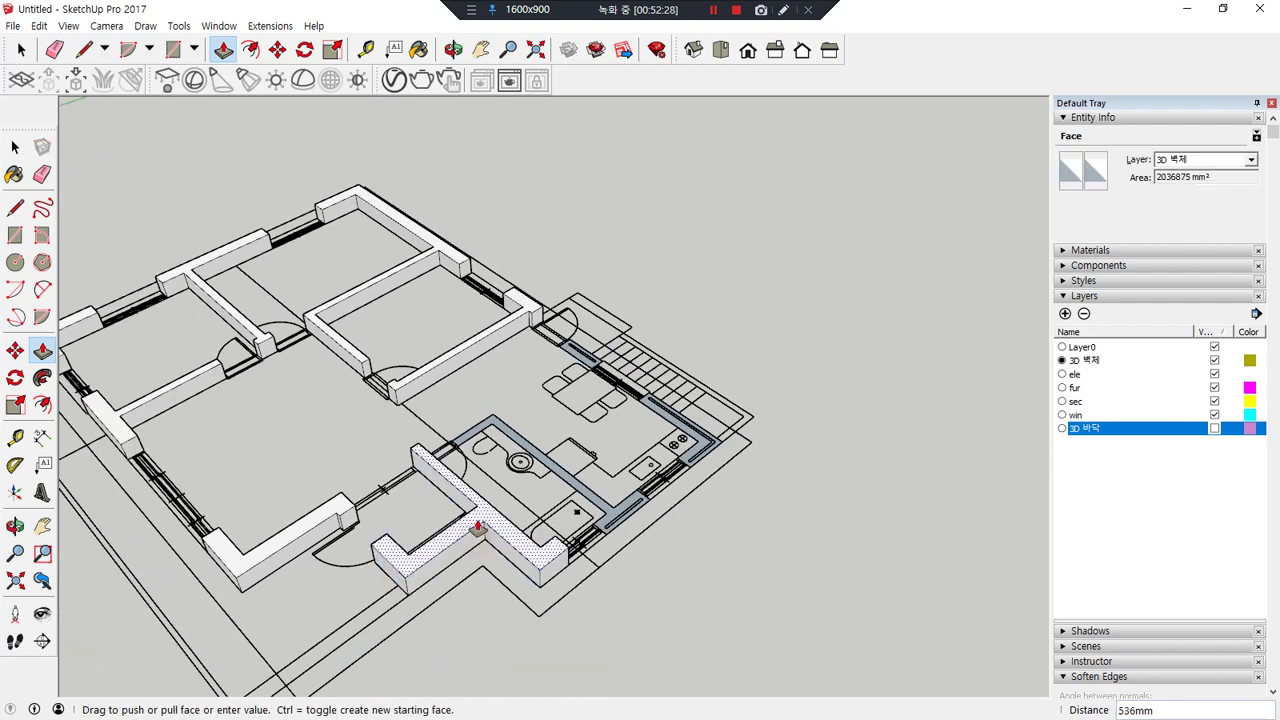
{"action": "left_click", "coordinate": [620, 508]}
{"action": "key", "text": "Return"}
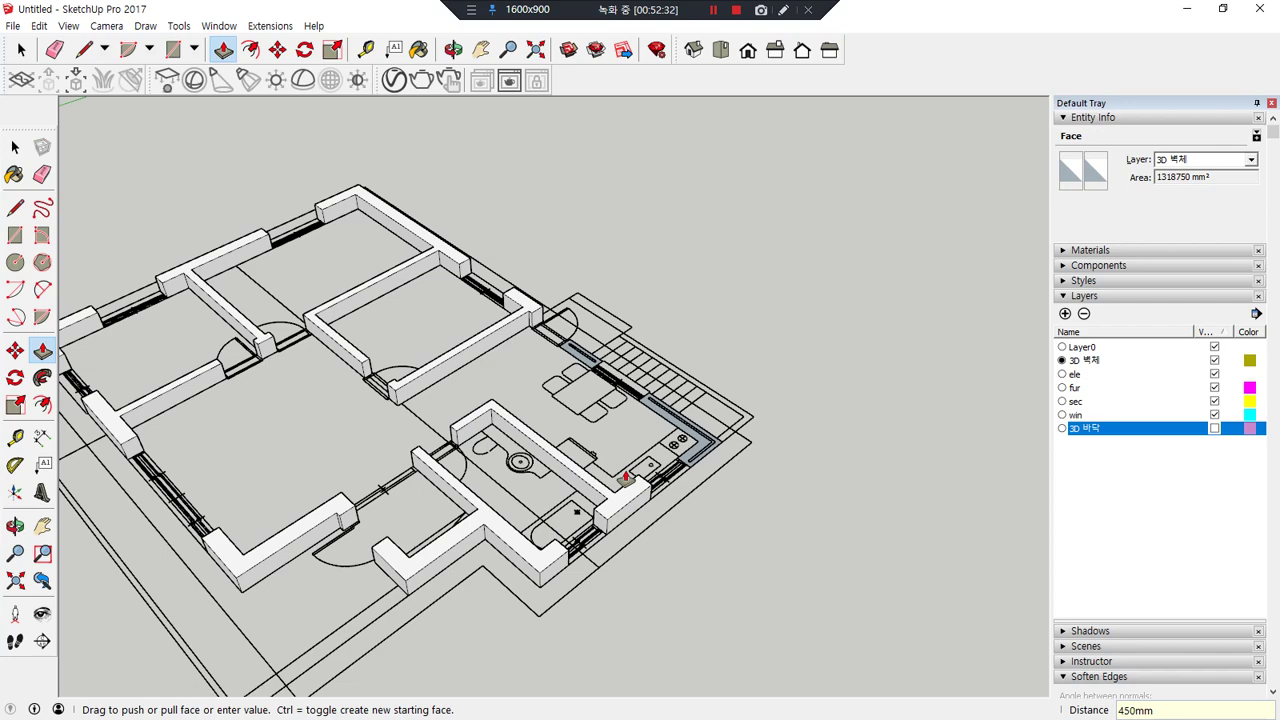
- Push/Pull the kitchen's L-shaped outer corner wall up 450 mm
{"action": "left_click", "coordinate": [709, 449]}
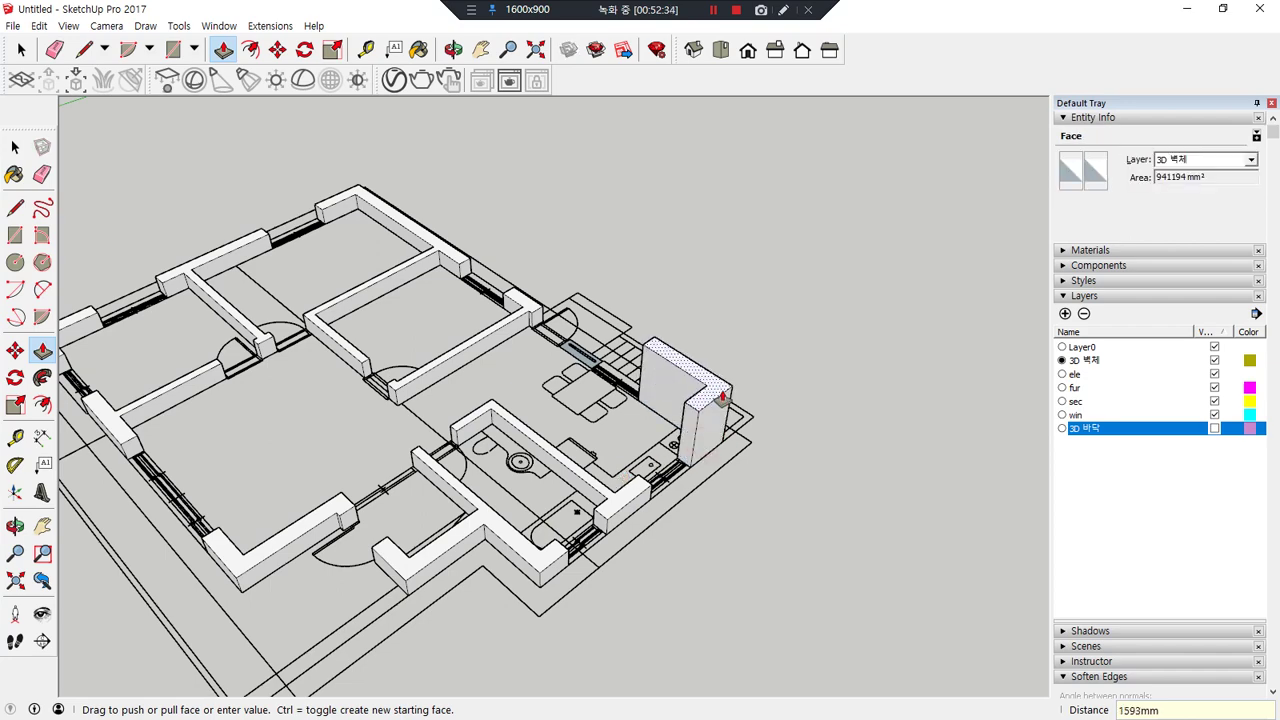
{"action": "key", "text": "Return"}
{"action": "scroll", "coordinate": [596, 330], "scroll_direction": "up", "scroll_amount": 2}
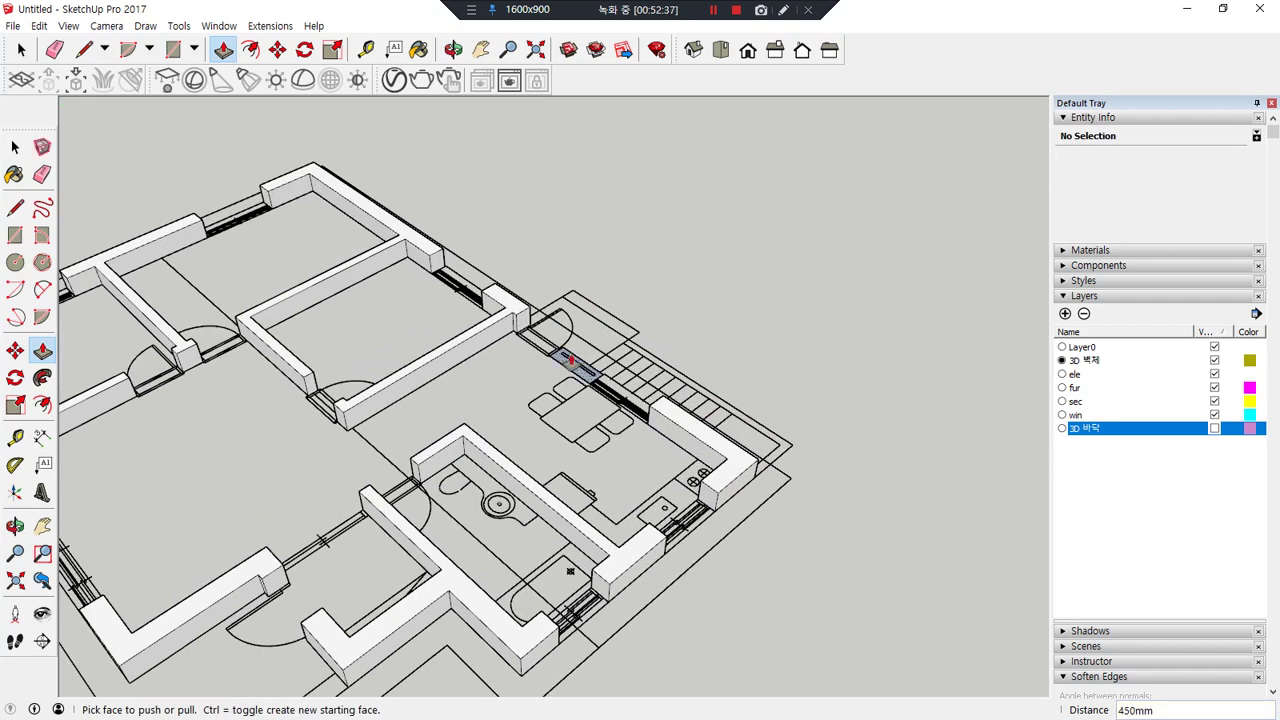
{"action": "left_click", "coordinate": [570, 362]}
{"action": "type", "text": "450"}
{"action": "key", "text": "Return"}
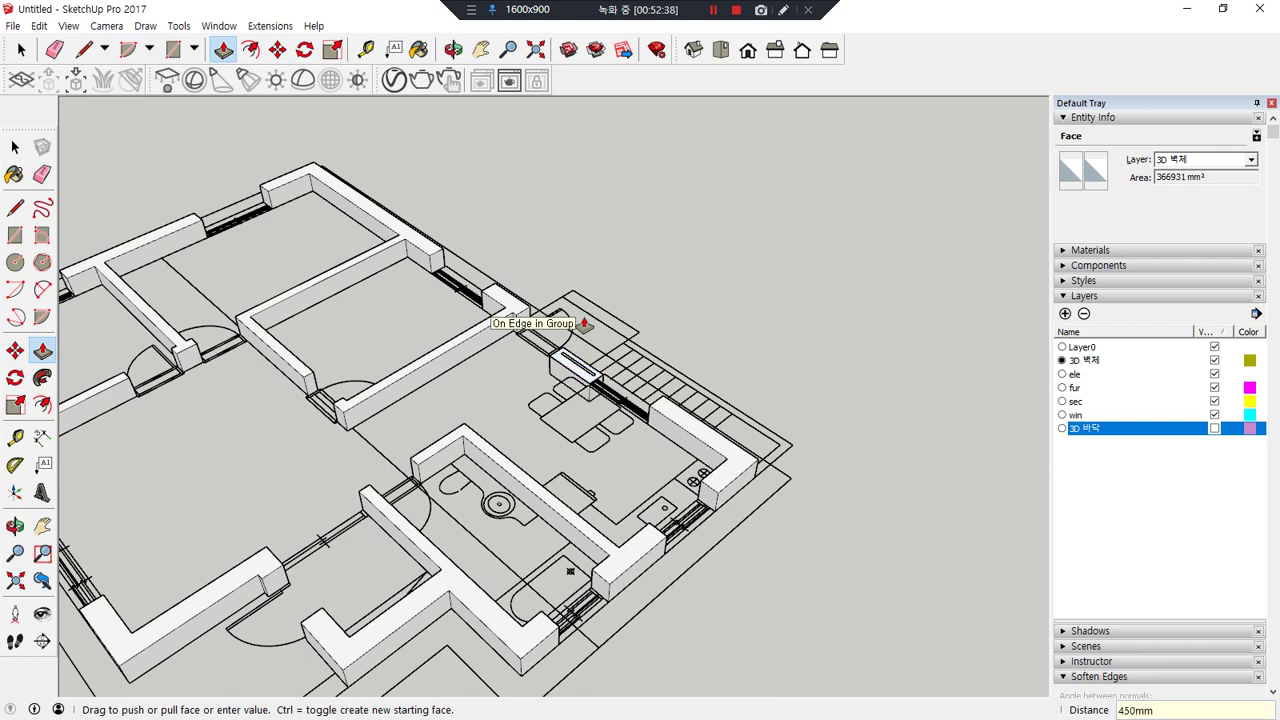
{"action": "key", "text": "ctrl+z"}
- Push/Pull the short outer wall pier between the dining area's door and window up 450 mm
{"action": "left_click", "coordinate": [587, 372]}
{"action": "type", "text": "4"}
{"action": "key", "text": "Return"}
{"action": "key", "text": "space"}
{"action": "middle_click_drag", "start_coordinate": [537, 594], "coordinate": [565, 540]}
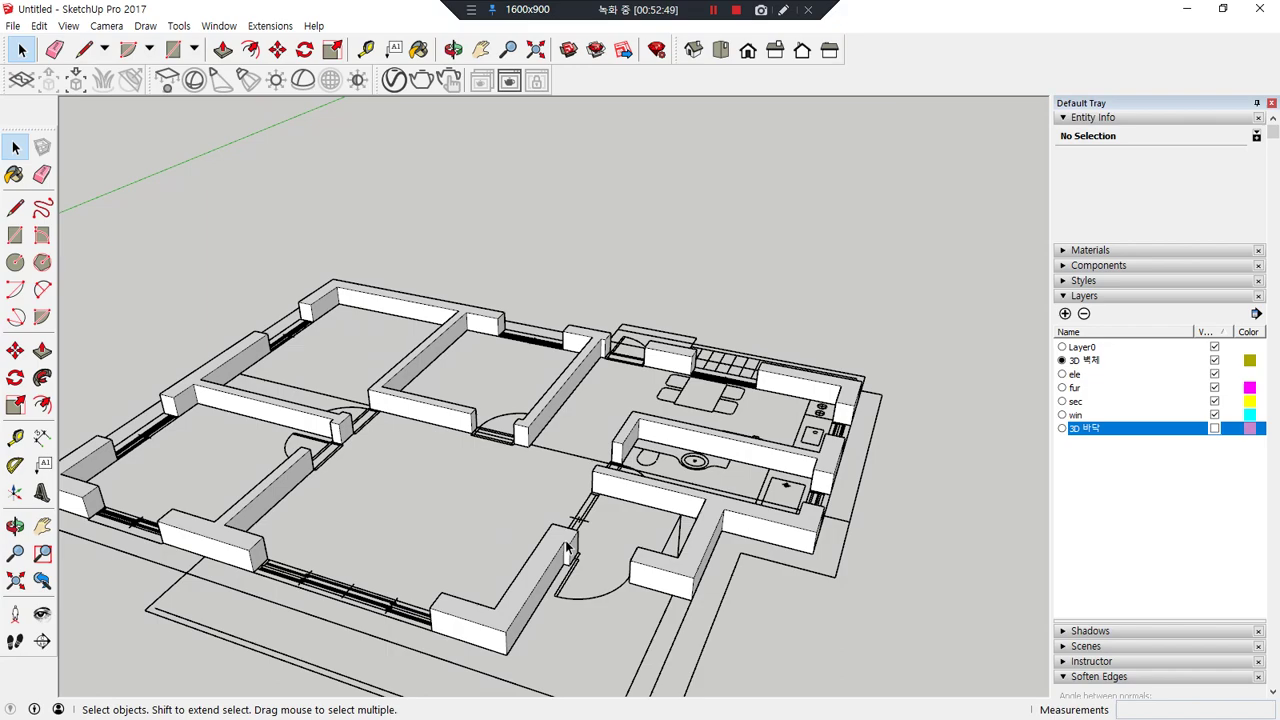
{"action": "middle_click_drag", "start_coordinate": [681, 575], "coordinate": [627, 566]}
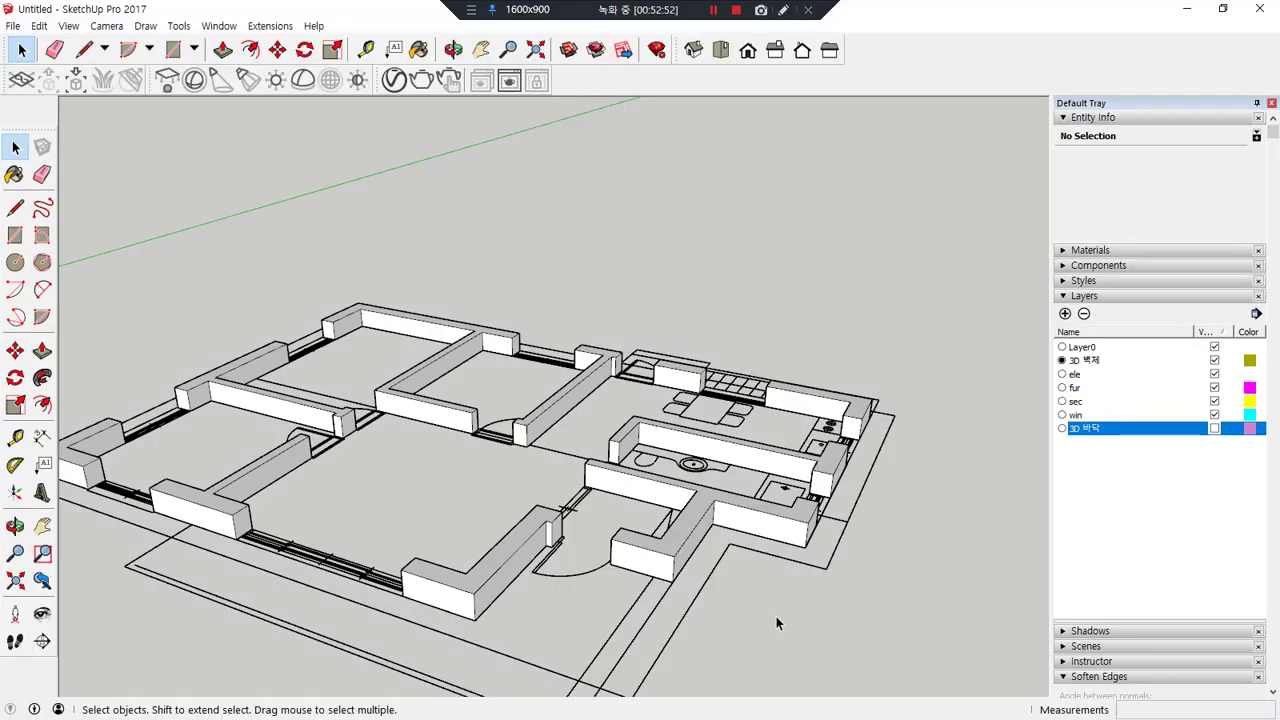
{"action": "scroll", "coordinate": [842, 620], "scroll_direction": "up", "scroll_amount": 3}
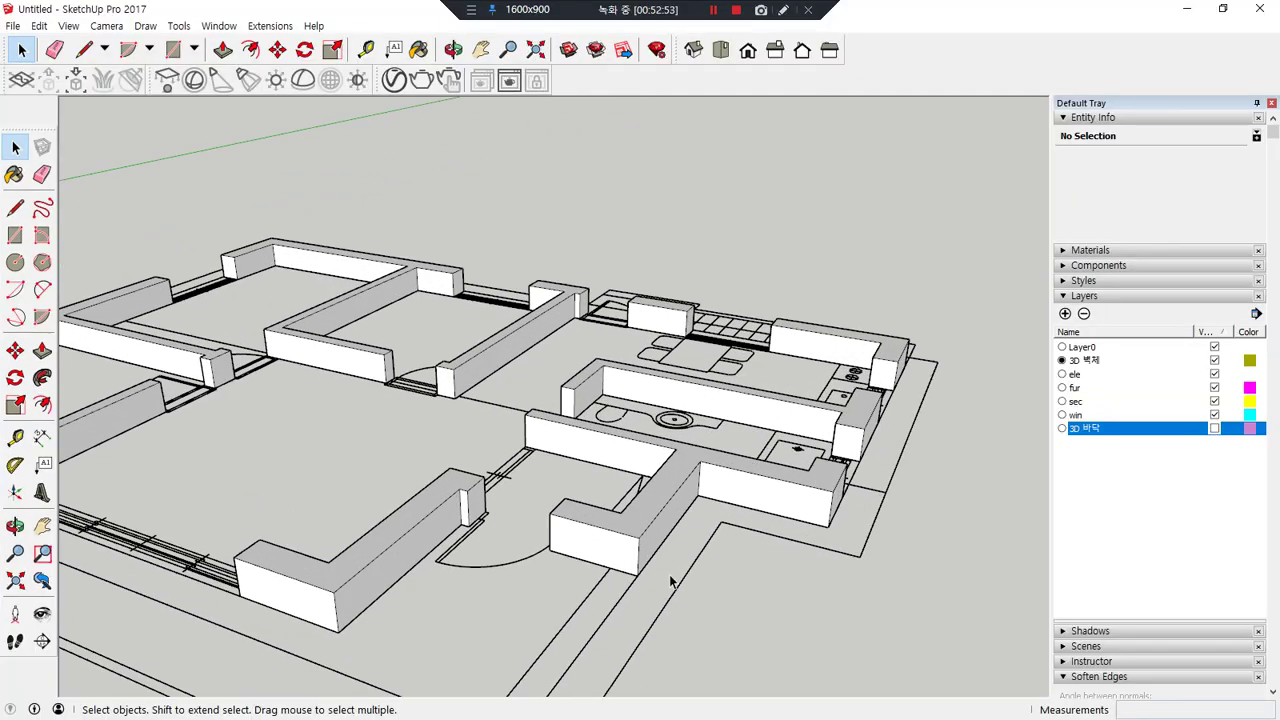
{"action": "left_click_drag", "start_coordinate": [734, 616], "coordinate": [713, 557]}
{"action": "left_click_drag", "start_coordinate": [583, 572], "coordinate": [594, 556]}
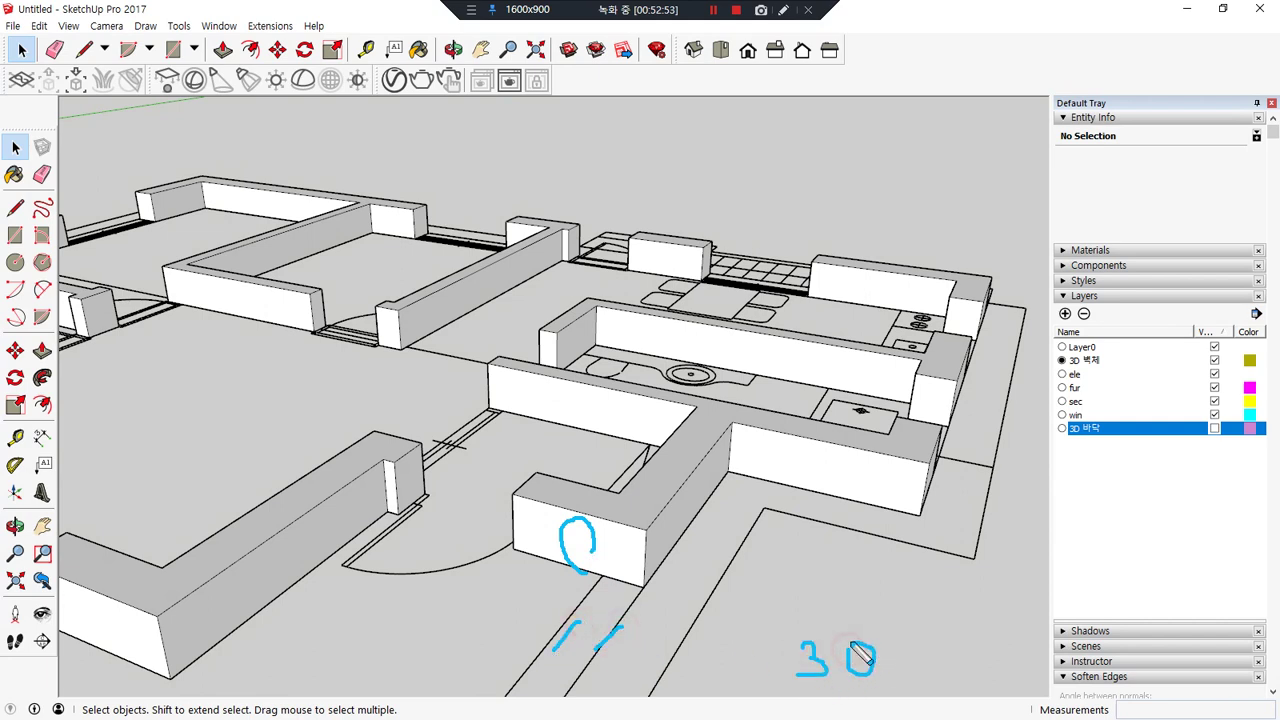
{"action": "left_click_drag", "start_coordinate": [900, 628], "coordinate": [914, 646]}
{"action": "left_click_drag", "start_coordinate": [157, 418], "coordinate": [181, 431]}
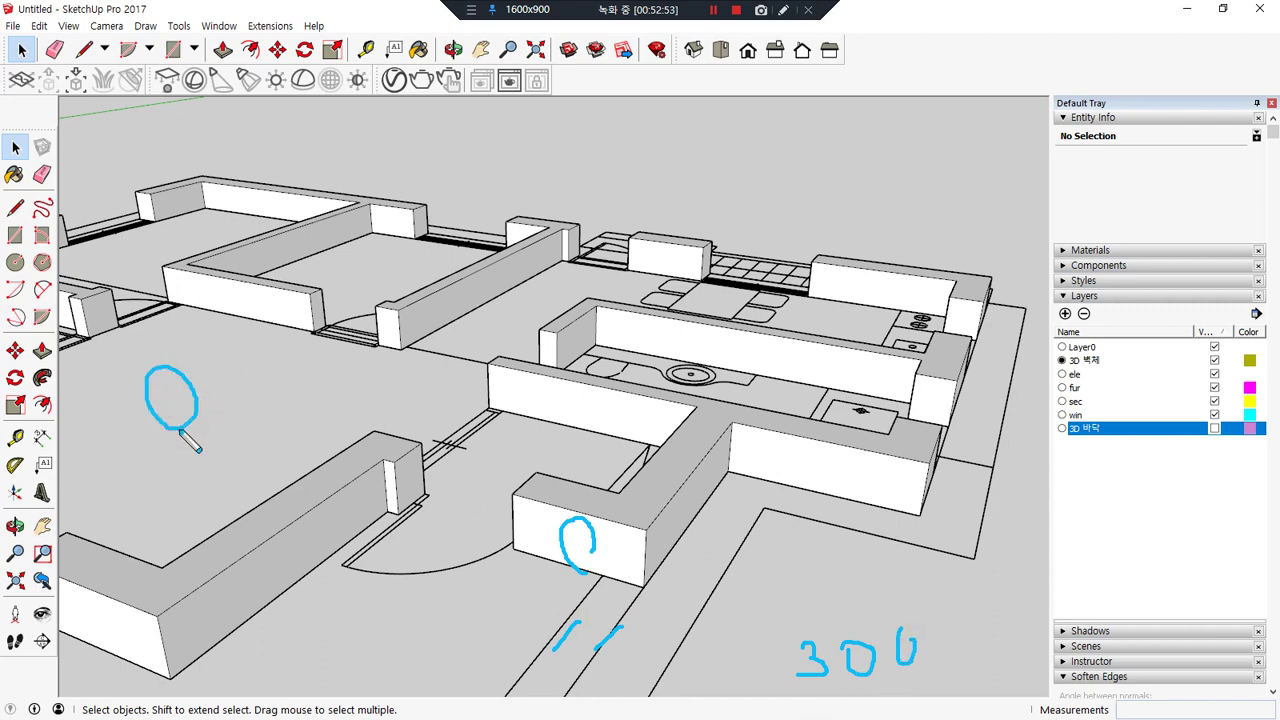
{"action": "mouse_move", "coordinate": [864, 682]}
{"action": "left_mouse_down"}
{"action": "mouse_move", "coordinate": [897, 606]}
{"action": "mouse_move", "coordinate": [880, 688]}
{"action": "left_mouse_up"}
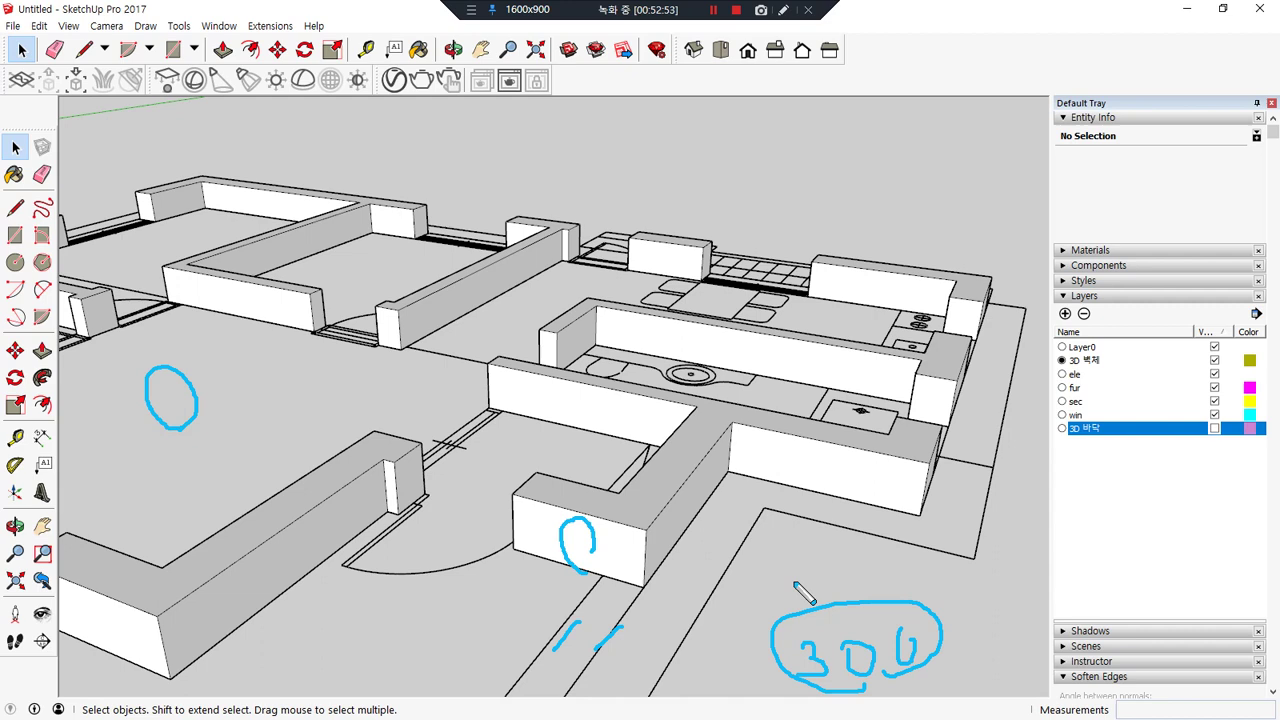
{"action": "mouse_move", "coordinate": [793, 540]}
{"action": "left_mouse_down"}
{"action": "mouse_move", "coordinate": [792, 580]}
{"action": "mouse_move", "coordinate": [866, 560]}
{"action": "left_mouse_up"}
{"action": "left_click_drag", "start_coordinate": [856, 540], "coordinate": [920, 568]}
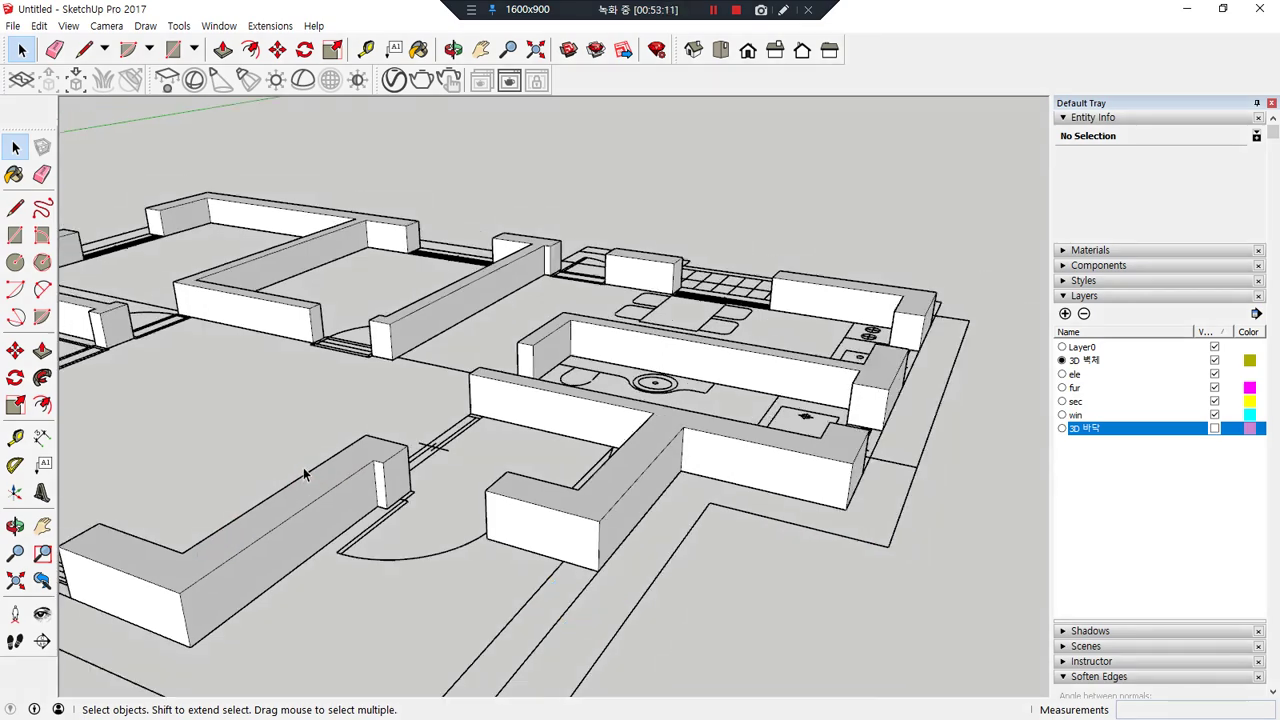
- Push/Pull the top of the living room's corner wall beside the entrance up another 2100 mm
{"action": "scroll", "coordinate": [306, 474], "scroll_direction": "down", "scroll_amount": 1}
{"action": "mouse_move", "coordinate": [306, 474]}
{"action": "middle_mouse_down"}
{"action": "mouse_move", "coordinate": [303, 457]}
{"action": "mouse_move", "coordinate": [463, 480]}
{"action": "middle_mouse_up"}
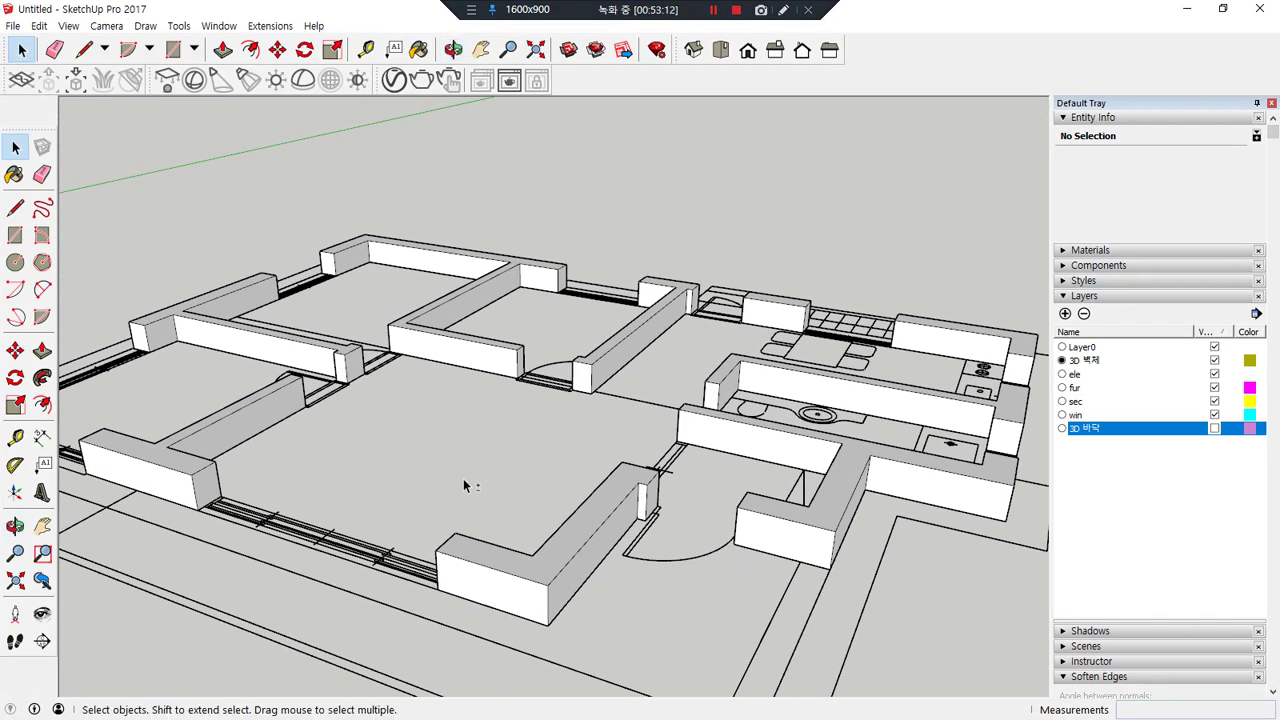
{"action": "key", "text": "p"}
{"action": "left_click_drag", "start_coordinate": [540, 573], "coordinate": [536, 476]}
{"action": "type", "text": "21"}
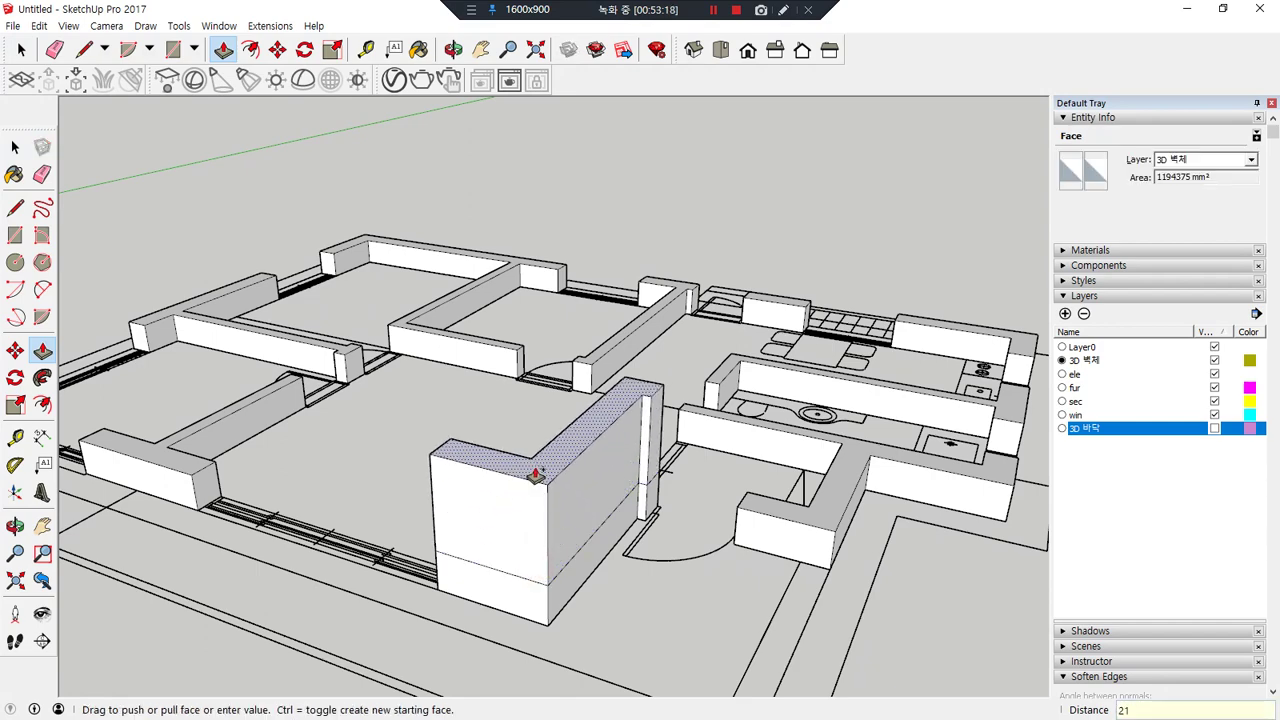
{"action": "type", "text": "00"}
{"action": "key", "text": "Return"}
- Push/Pull the living room-front bedroom partition with its front wall section, and the front bedroom's corner wall, up another 2100 mm
{"action": "middle_click_drag", "start_coordinate": [351, 451], "coordinate": [508, 520]}
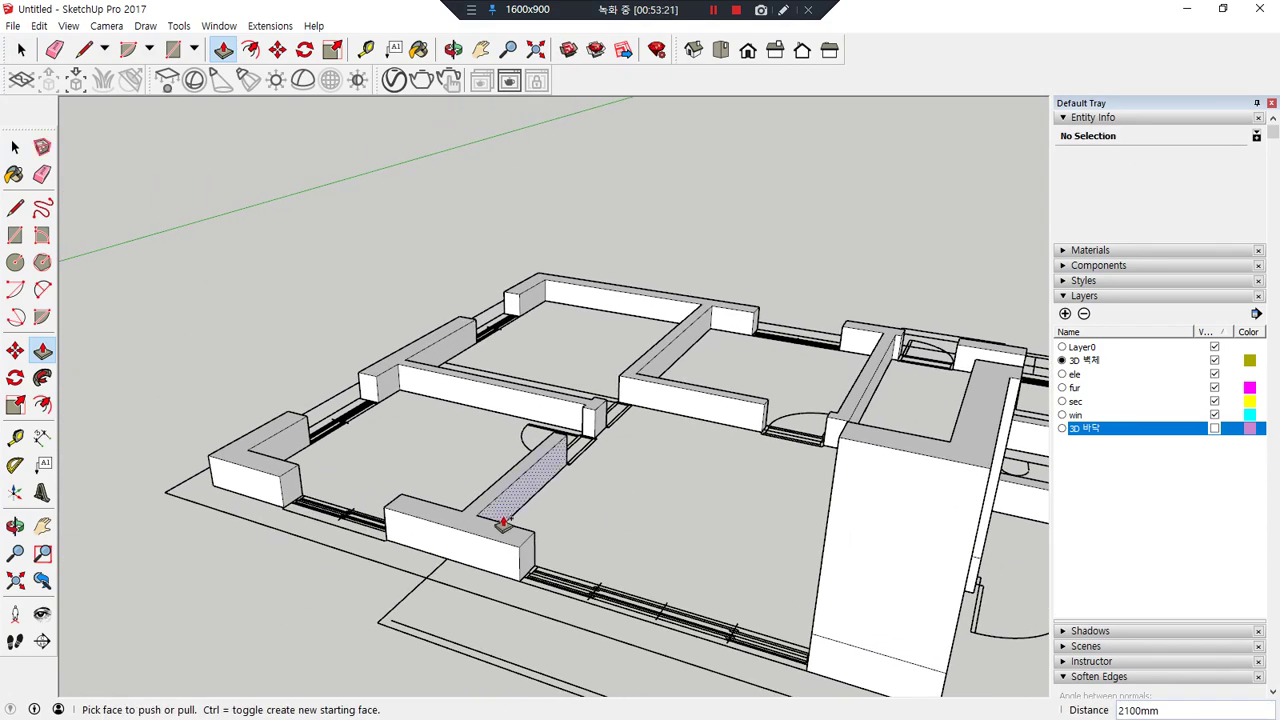
{"action": "left_click_drag", "start_coordinate": [477, 526], "coordinate": [473, 484]}
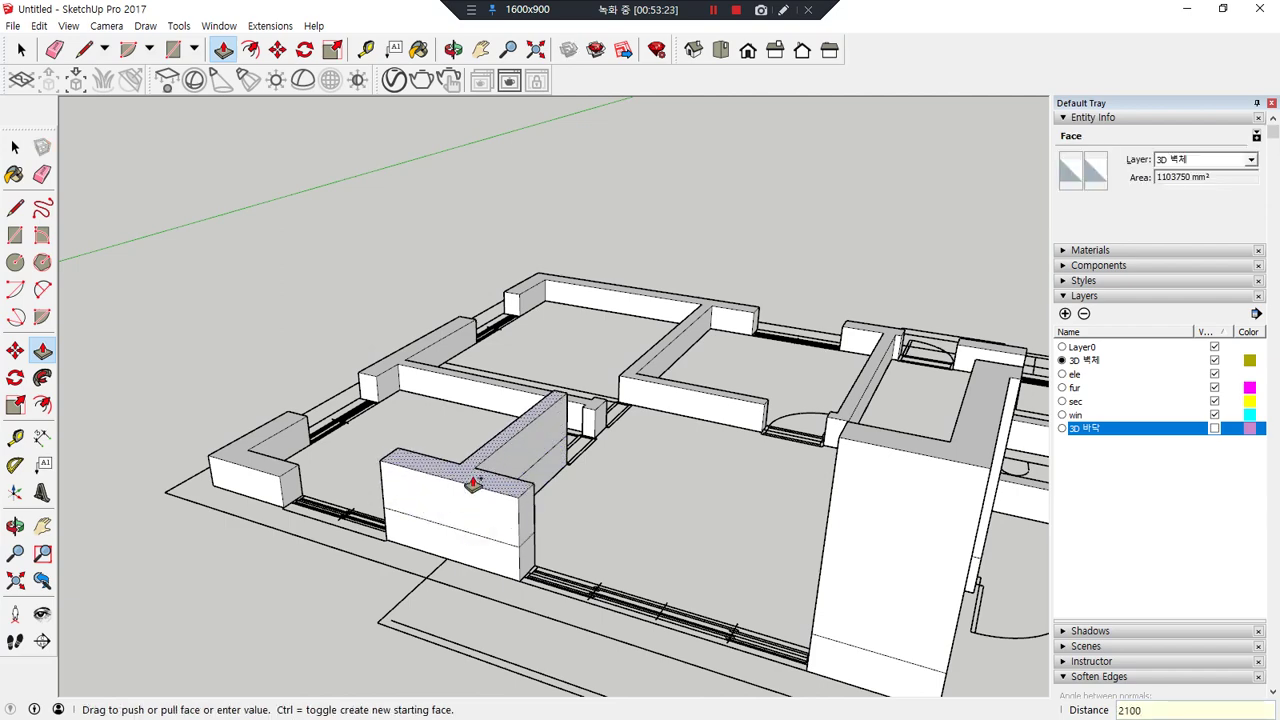
{"action": "key", "text": "Return"}
{"action": "left_click_drag", "start_coordinate": [251, 477], "coordinate": [240, 423]}
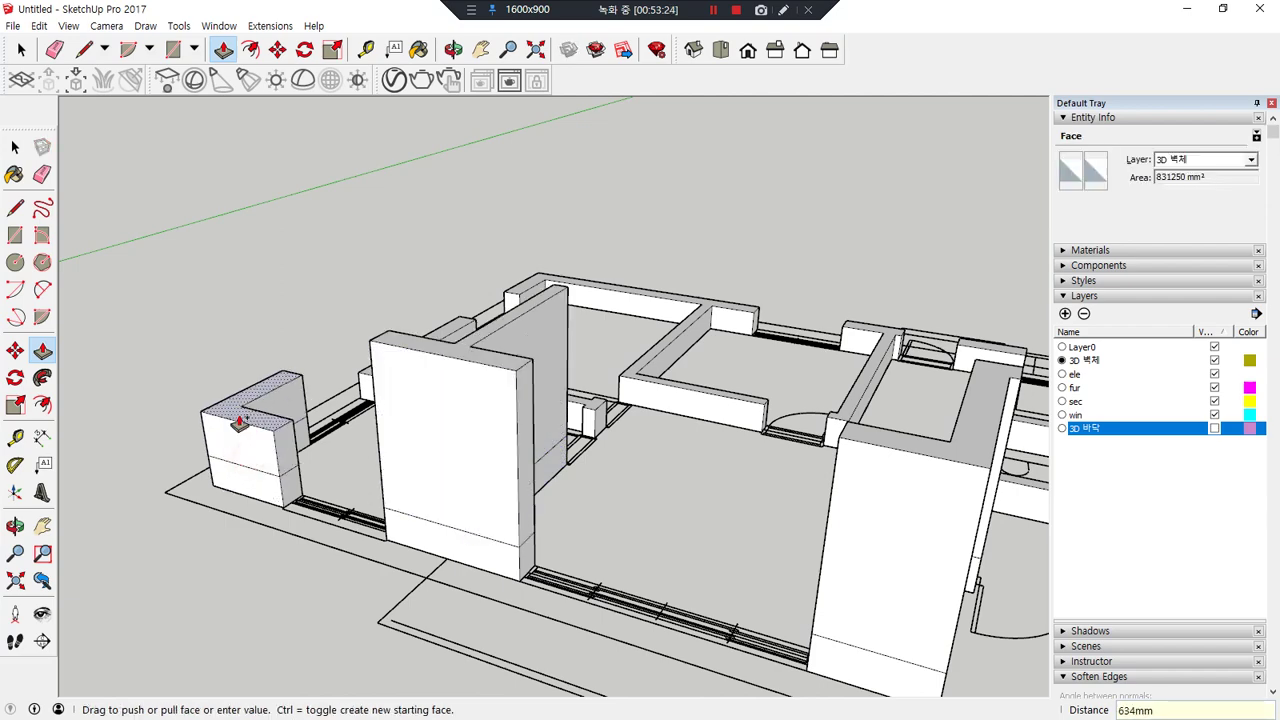
{"action": "key", "text": "Return"}
- Push/Pull the front bedroom's rear partition with its outer wall, and the far corner wall with the second bedroom partitions, up 2100 mm
{"action": "middle_click_drag", "start_coordinate": [240, 423], "coordinate": [526, 540]}
{"action": "left_click_drag", "start_coordinate": [509, 537], "coordinate": [500, 494]}
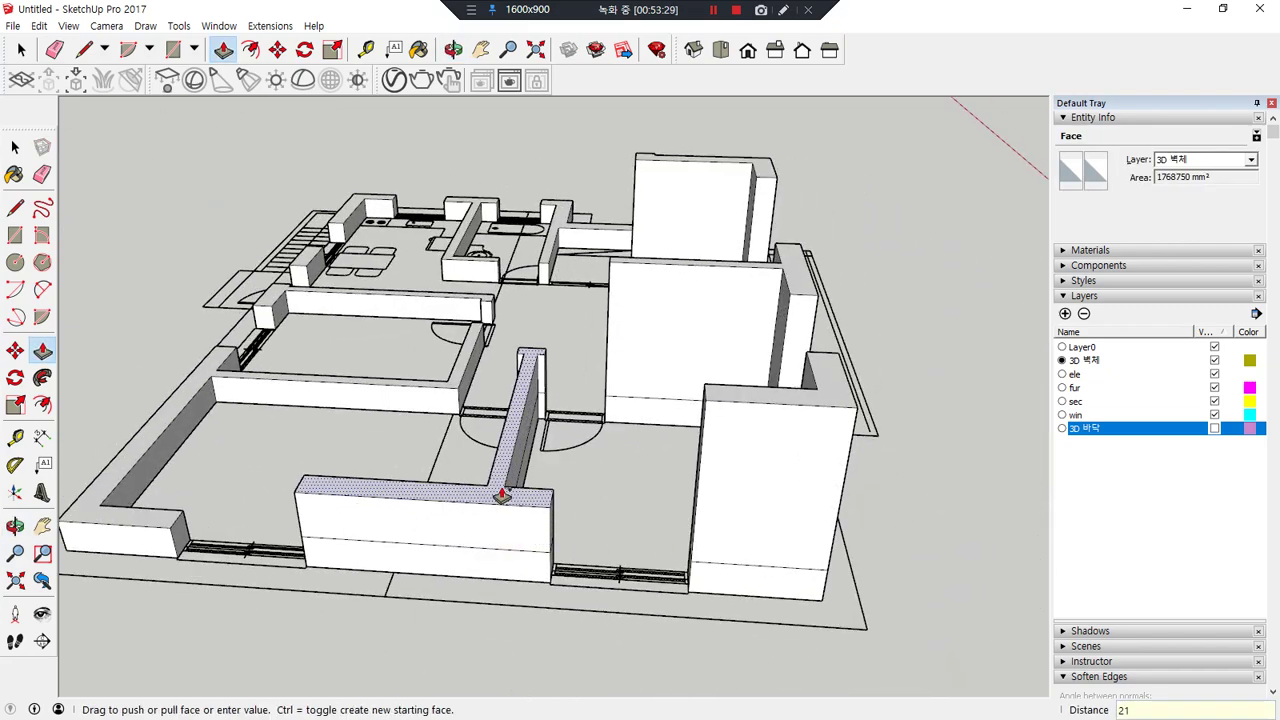
{"action": "type", "text": "2100"}
{"action": "key", "text": "Return"}
{"action": "left_click_drag", "start_coordinate": [111, 520], "coordinate": [117, 490]}
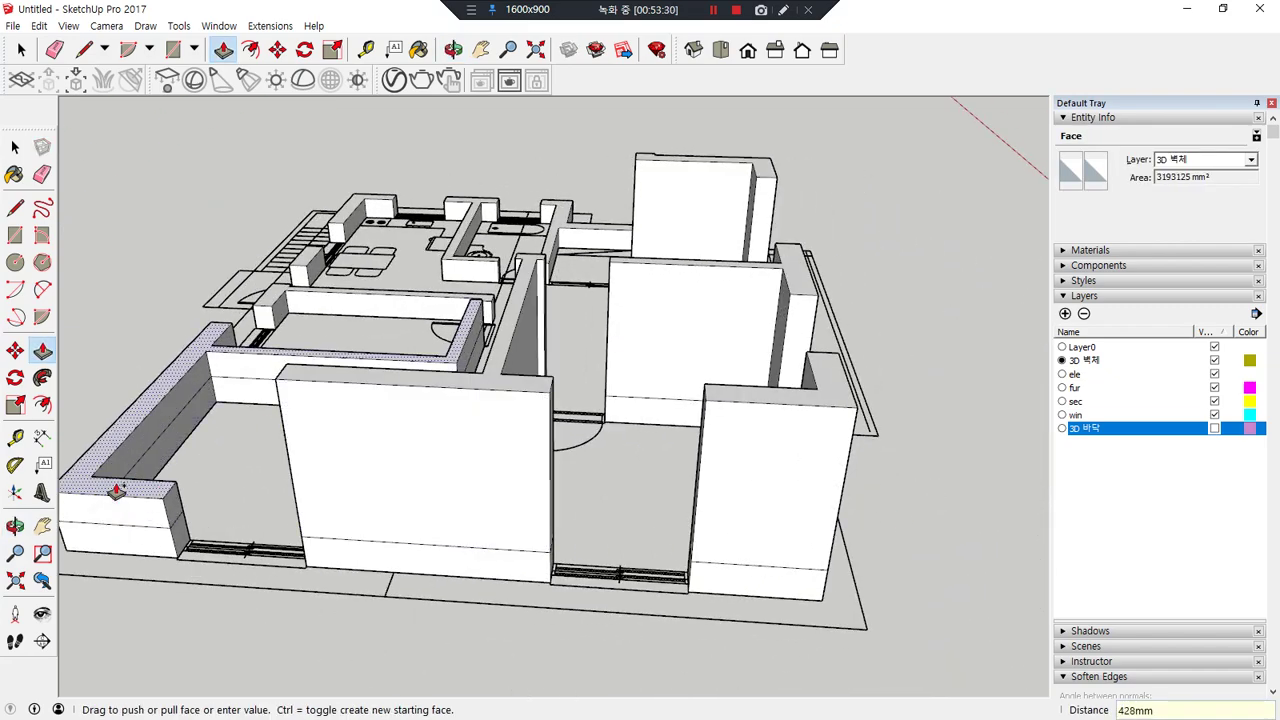
{"action": "key", "text": "Return"}
- Push/Pull the partition between the second bedroom and the dining area, with its outer wall pier, up another 2100 mm
{"action": "scroll", "coordinate": [377, 460], "scroll_direction": "down", "scroll_amount": 2}
{"action": "middle_click_drag", "start_coordinate": [257, 489], "coordinate": [1097, 591], "text": "shift"}
{"action": "scroll", "coordinate": [520, 471], "scroll_direction": "up", "scroll_amount": 2}
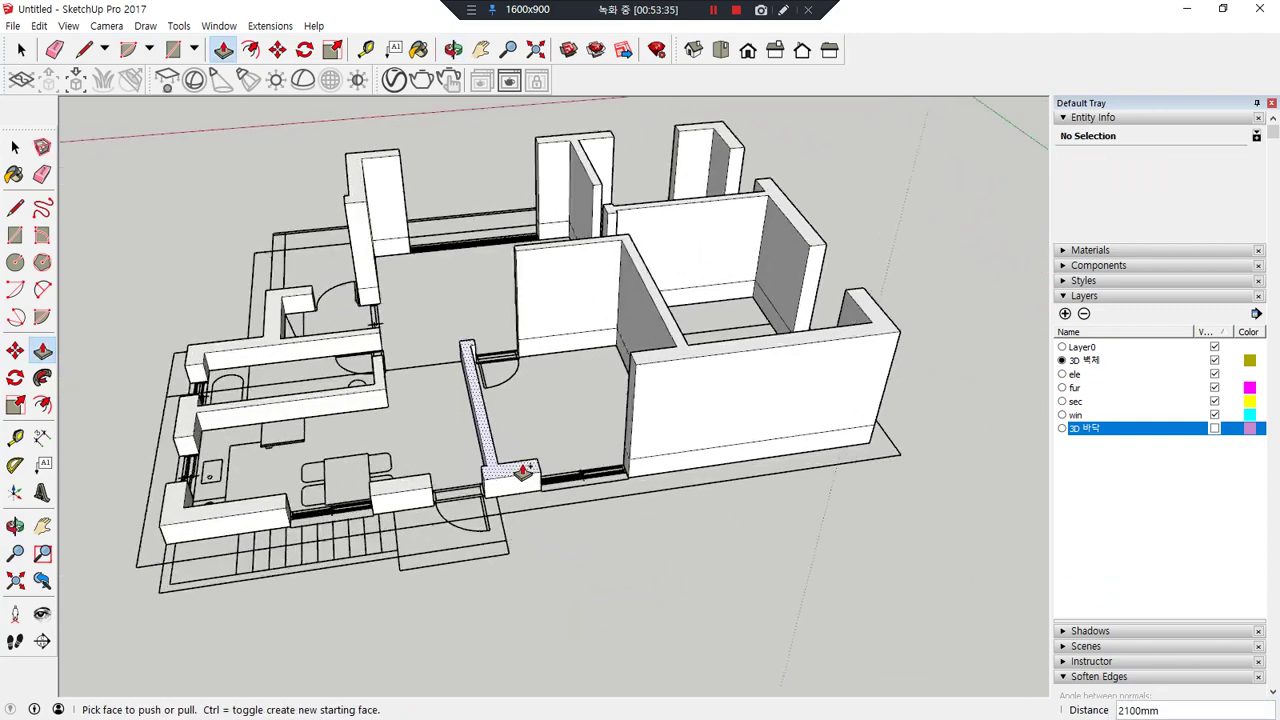
{"action": "left_click", "coordinate": [503, 470]}
{"action": "double_click", "coordinate": [489, 442]}
- Push/Pull the entrance-side bathroom wall and the bathroom-kitchen partition up another 2100 mm
{"action": "left_click_drag", "start_coordinate": [241, 332], "coordinate": [251, 313]}
{"action": "type", "text": "2100"}
{"action": "key", "text": "Return"}
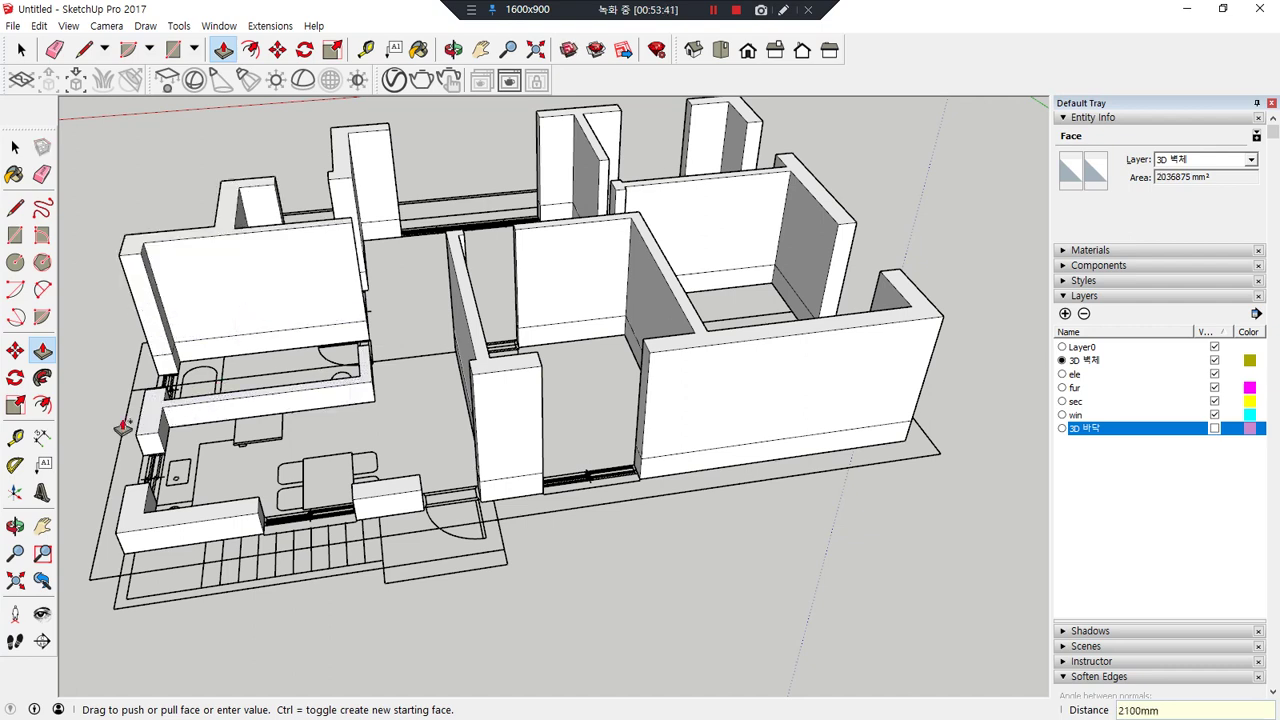
{"action": "left_click_drag", "start_coordinate": [153, 432], "coordinate": [146, 408]}
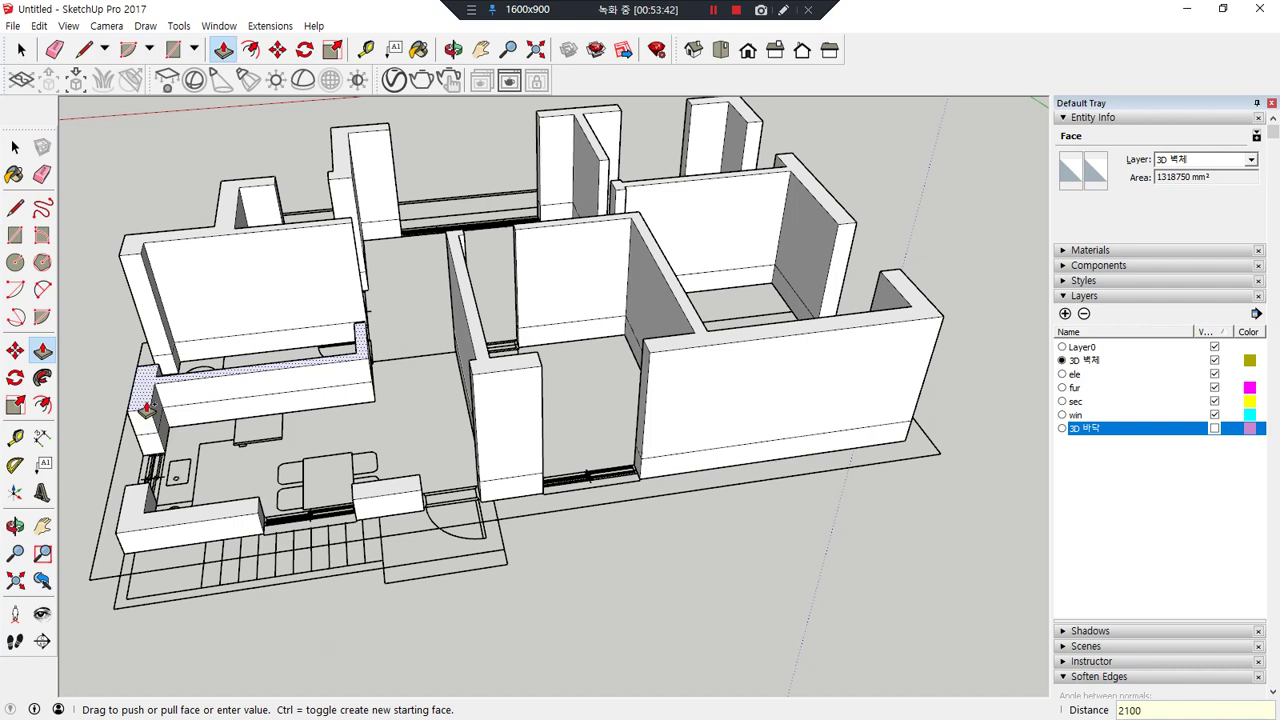
{"action": "key", "text": "Return"}
- Push/Pull the kitchen's outer corner wall and the short dining wall pier up another 2100 mm
{"action": "left_click_drag", "start_coordinate": [140, 520], "coordinate": [134, 495]}
{"action": "type", "text": "2100"}
{"action": "key", "text": "Return"}
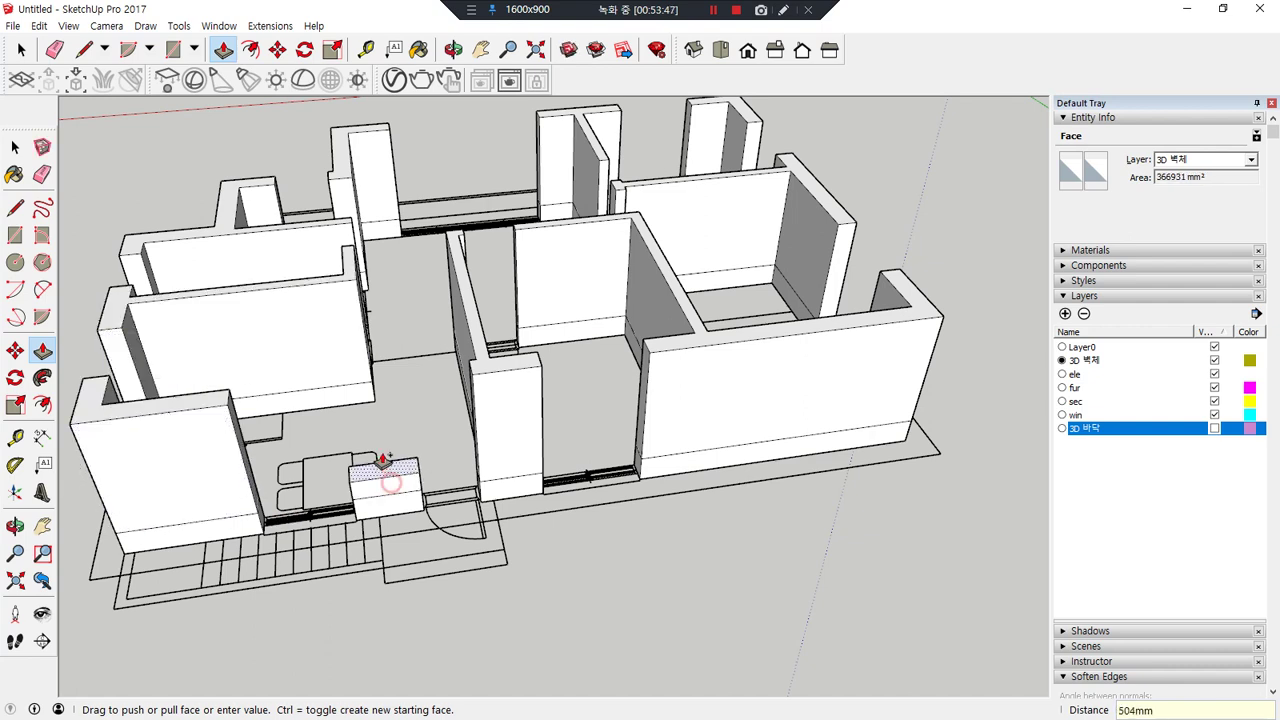
{"action": "key", "text": "Return"}
- Push/Pull the lower 450 mm side face of the wall across the living room's front window opening to the opposite wall
{"action": "middle_click_drag", "start_coordinate": [508, 608], "coordinate": [507, 581]}
{"action": "scroll", "coordinate": [507, 581], "scroll_direction": "up", "scroll_amount": 3}
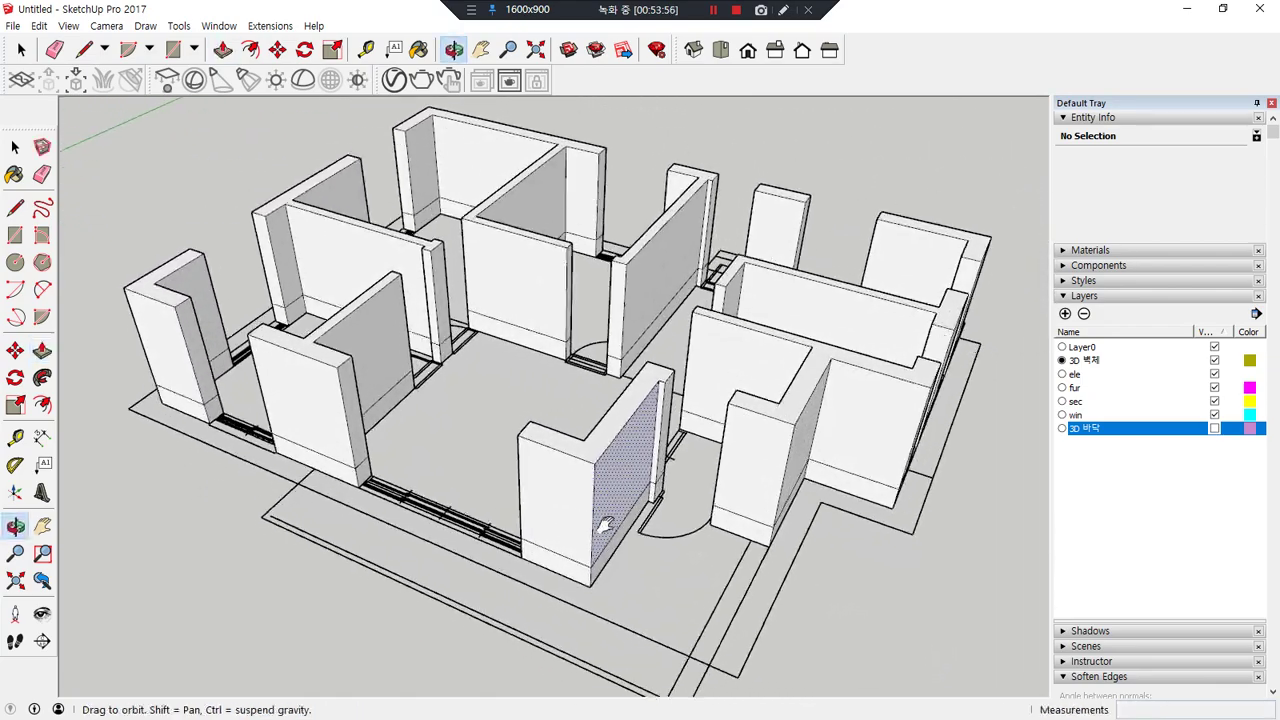
{"action": "key", "text": "p"}
{"action": "scroll", "coordinate": [524, 356], "scroll_direction": "up", "scroll_amount": 2}
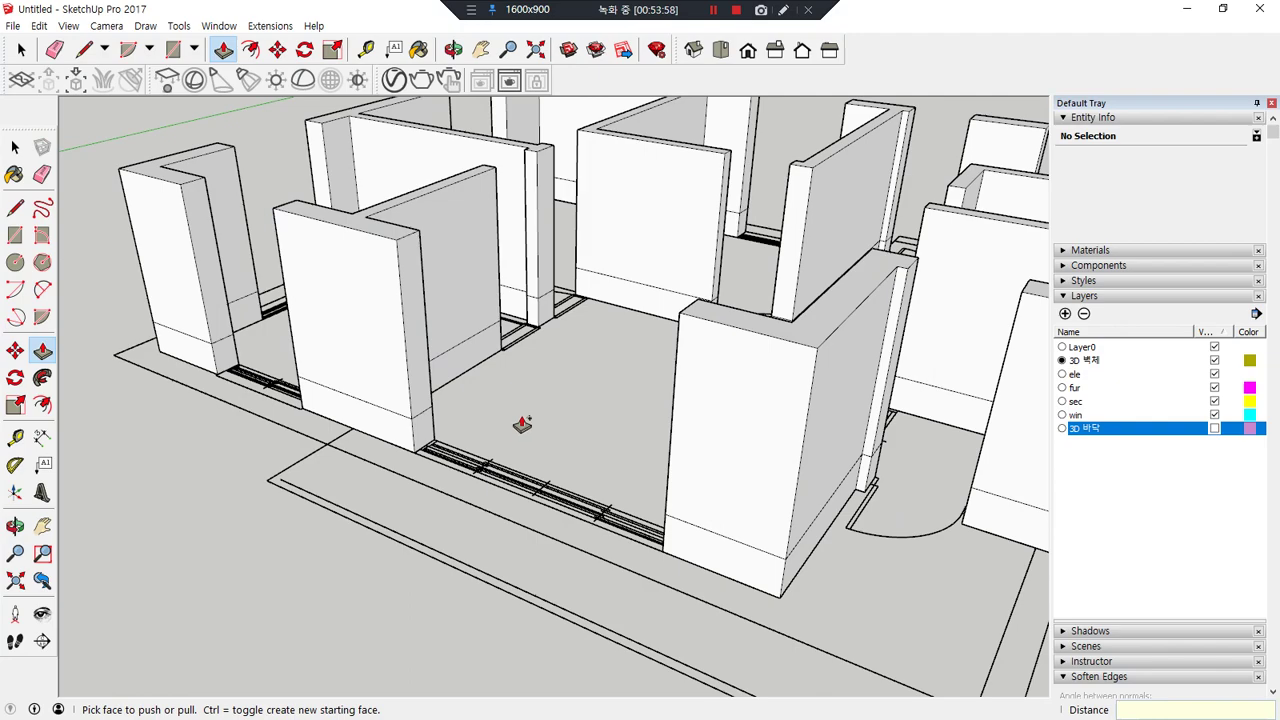
{"action": "middle_click_drag", "start_coordinate": [507, 449], "coordinate": [449, 471]}
{"action": "scroll", "coordinate": [449, 468], "scroll_direction": "up", "scroll_amount": 4}
{"action": "mouse_move", "coordinate": [588, 459]}
{"action": "middle_mouse_down"}
{"action": "mouse_move", "coordinate": [737, 457]}
{"action": "mouse_move", "coordinate": [585, 445]}
{"action": "middle_mouse_up"}
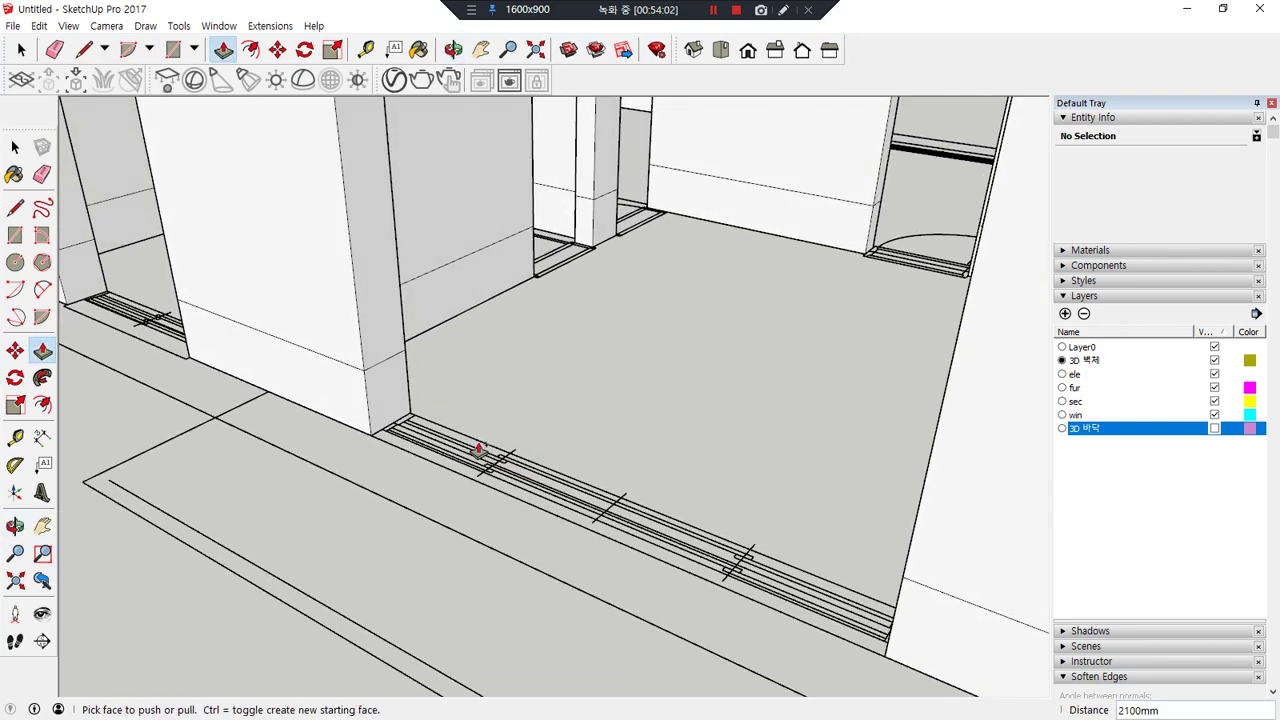
{"action": "left_click", "coordinate": [398, 403]}
{"action": "mouse_move", "coordinate": [626, 511]}
{"action": "middle_mouse_down"}
{"action": "mouse_move", "coordinate": [520, 423]}
{"action": "mouse_move", "coordinate": [560, 470]}
{"action": "middle_mouse_up"}
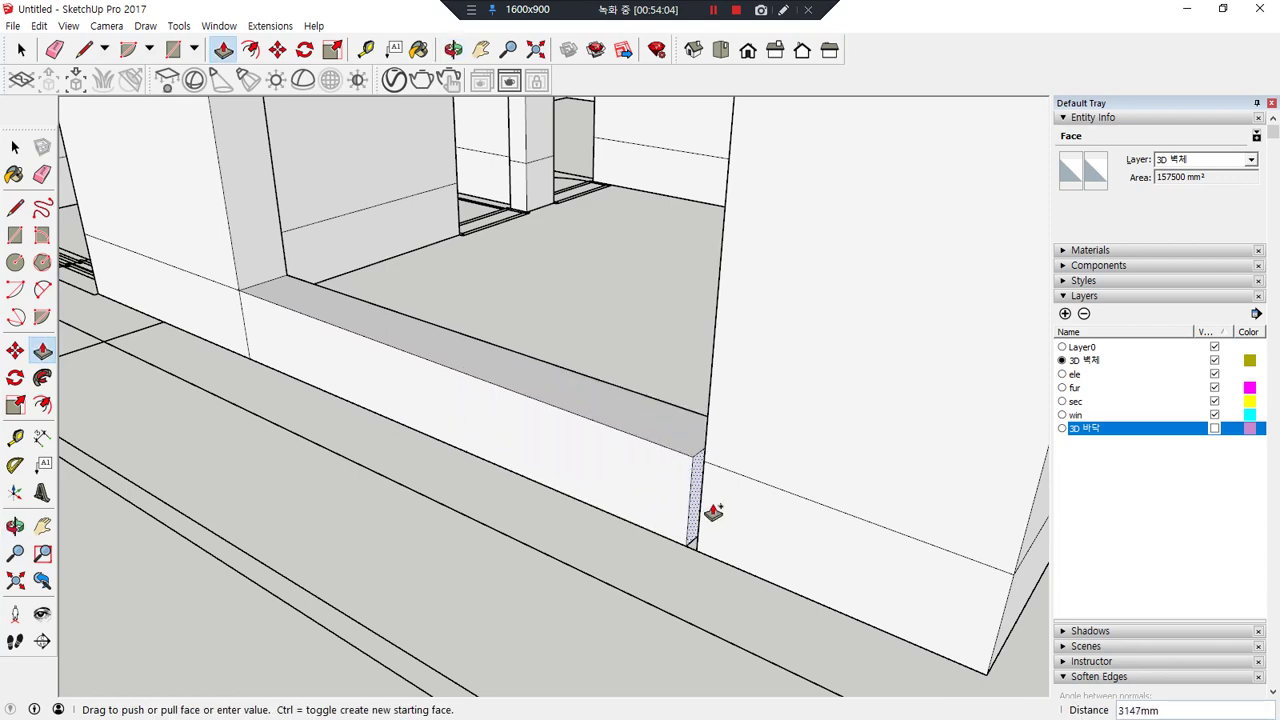
{"action": "scroll", "coordinate": [698, 530], "scroll_direction": "up", "scroll_amount": 1}
- Erase the vertical joint lines between the living room window's sill wall and its adjoining walls, inside and outside
{"action": "key", "text": "e"}
{"action": "left_click_drag", "start_coordinate": [688, 509], "coordinate": [718, 521]}
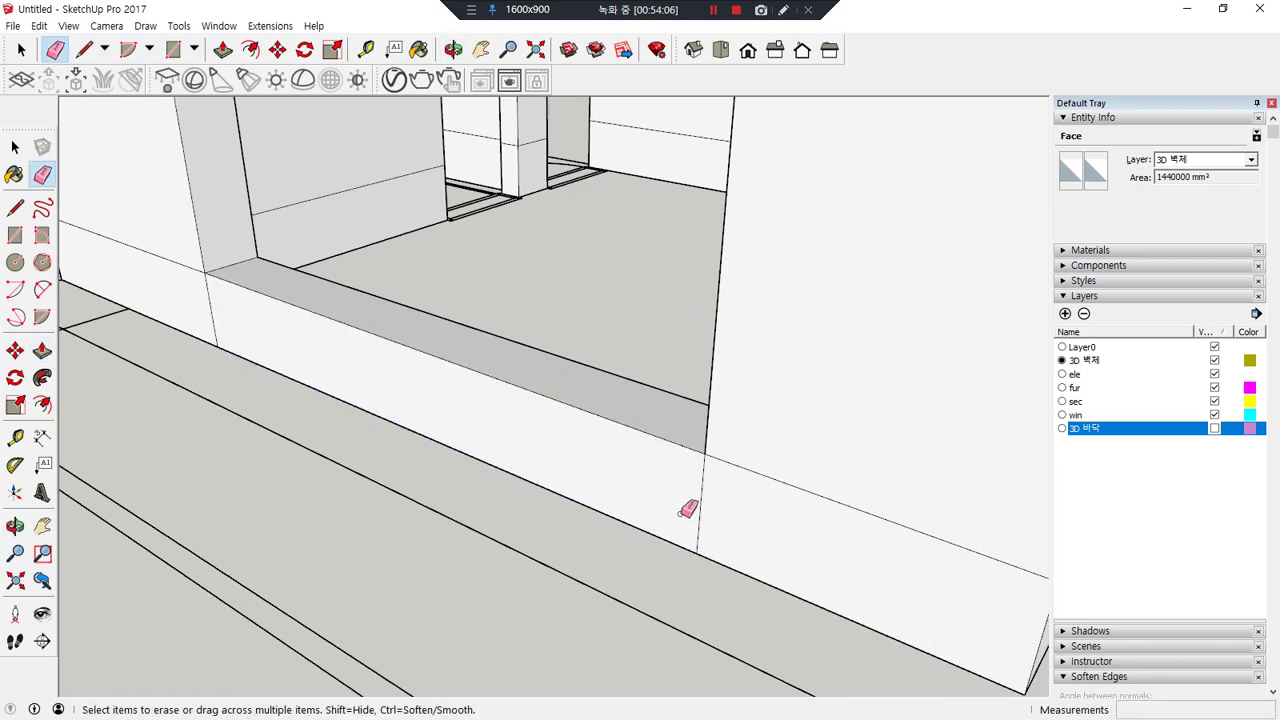
{"action": "mouse_move", "coordinate": [607, 508]}
{"action": "middle_mouse_down"}
{"action": "mouse_move", "coordinate": [730, 483]}
{"action": "mouse_move", "coordinate": [700, 472]}
{"action": "middle_mouse_up"}
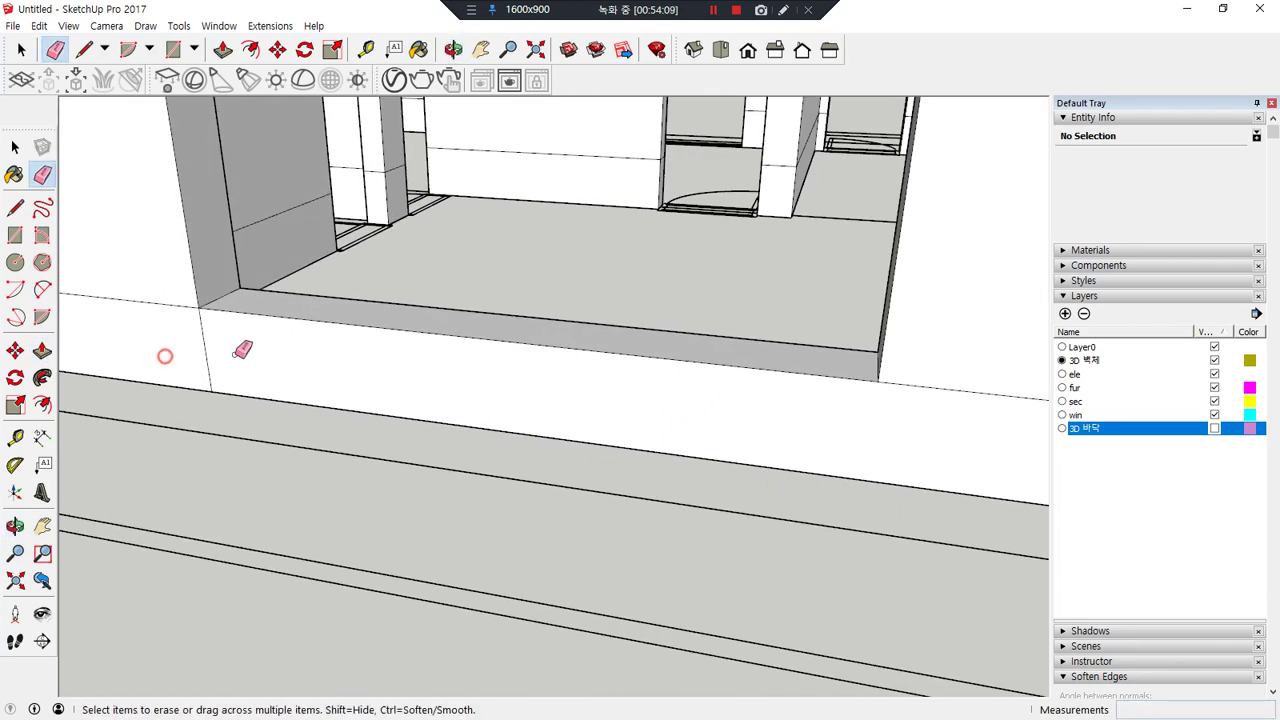
{"action": "middle_click_drag", "start_coordinate": [232, 396], "coordinate": [110, 320]}
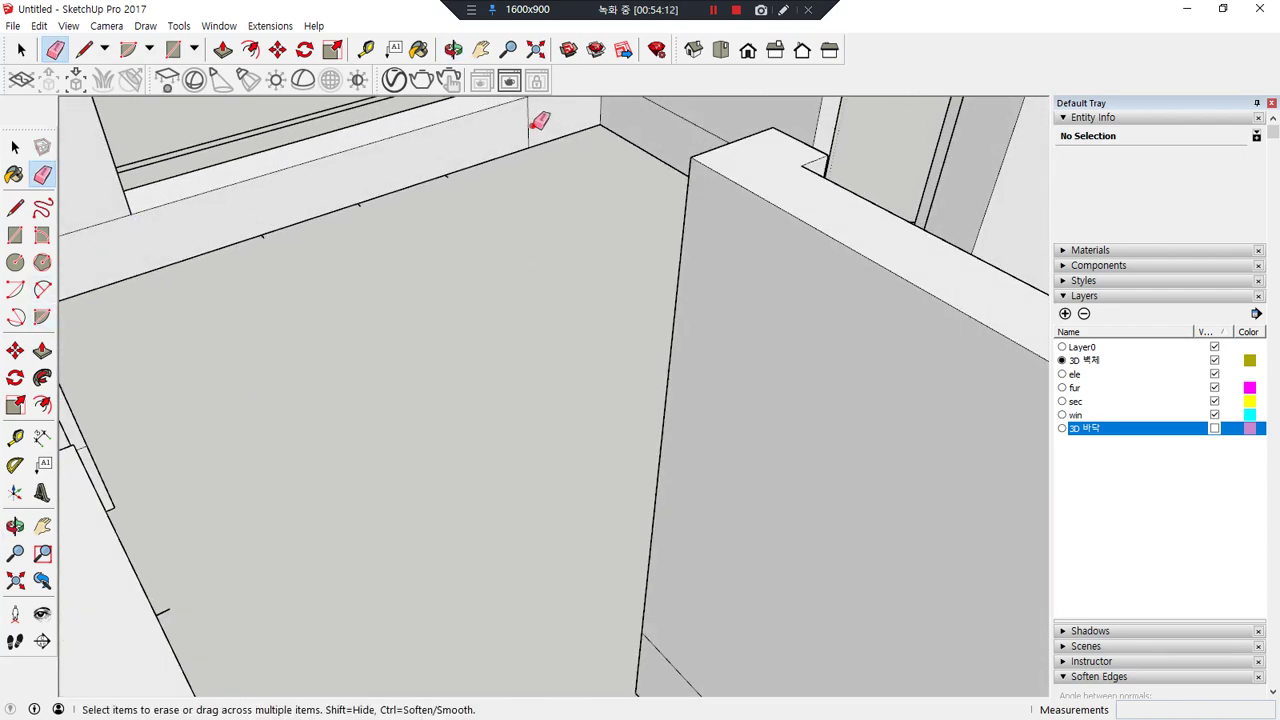
{"action": "mouse_move", "coordinate": [363, 252]}
{"action": "middle_mouse_down"}
{"action": "mouse_move", "coordinate": [346, 383]}
{"action": "mouse_move", "coordinate": [975, 350]}
{"action": "mouse_move", "coordinate": [206, 423]}
{"action": "middle_mouse_up"}
- Push/Pull the lower side face of the corner wall 1600 mm across the front bedroom's front window opening
{"action": "scroll", "coordinate": [429, 411], "scroll_direction": "up", "scroll_amount": 8}
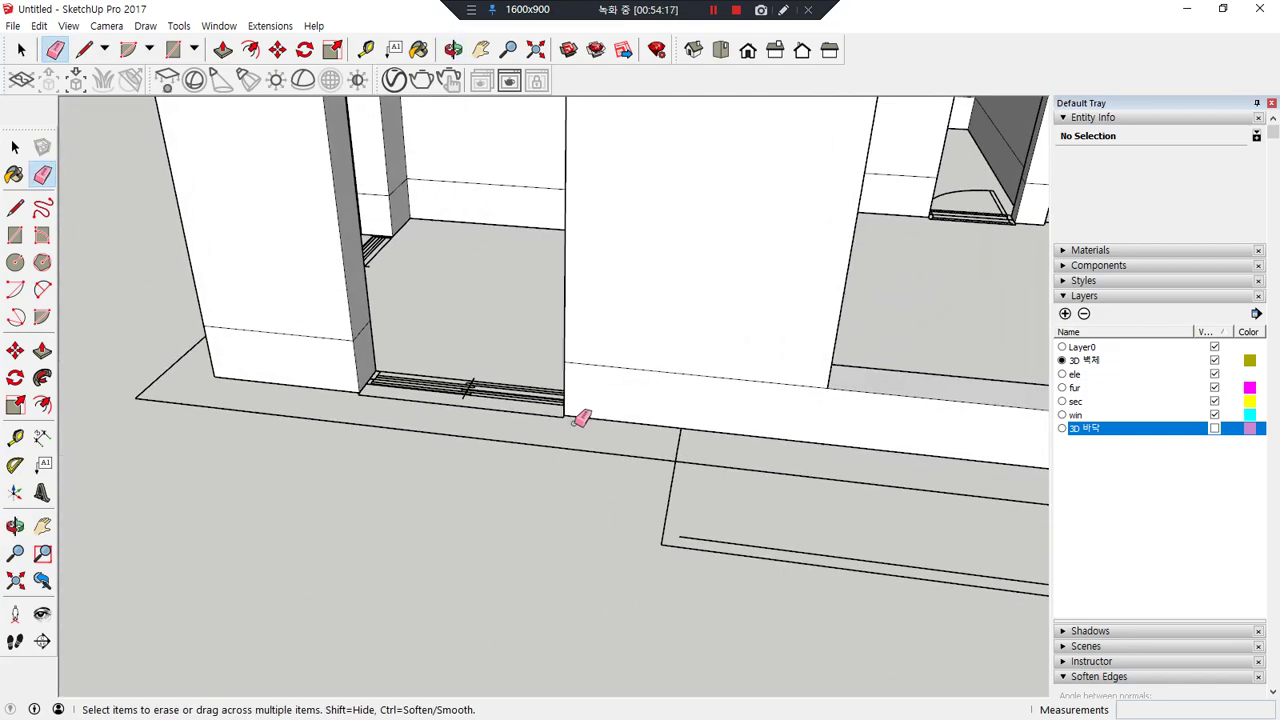
{"action": "key", "text": "p"}
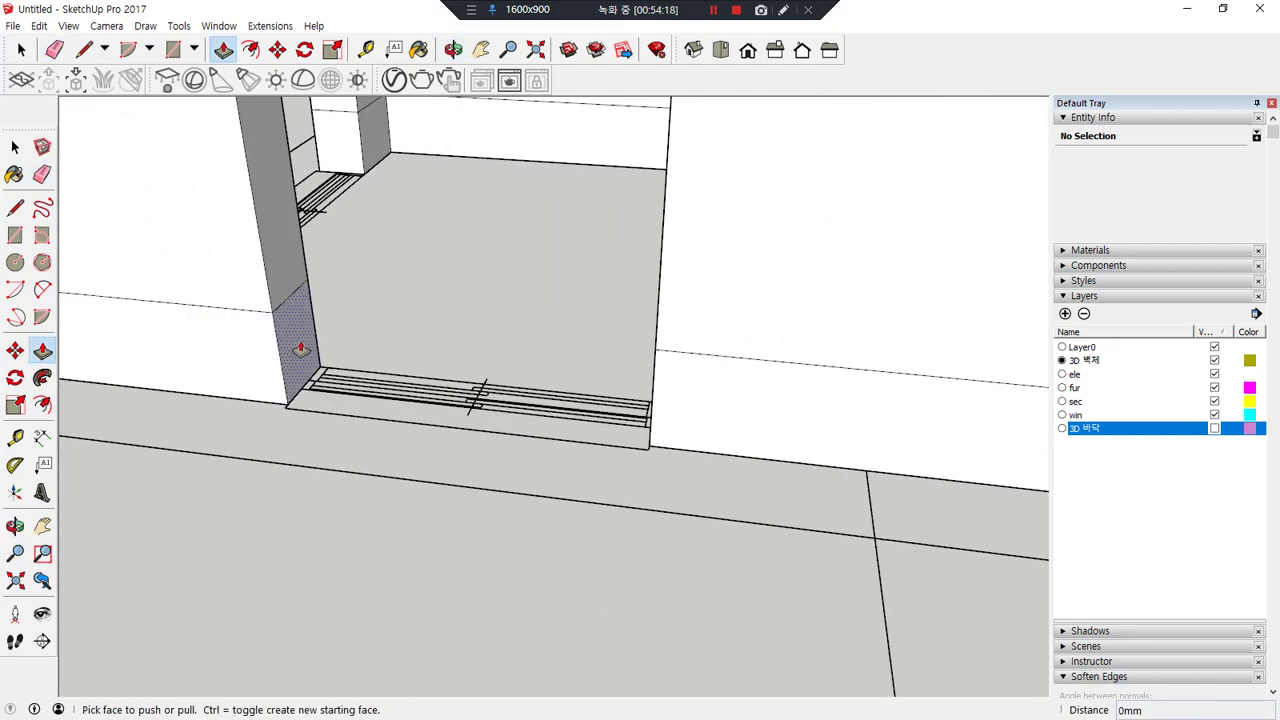
{"action": "left_click", "coordinate": [297, 350]}
{"action": "left_click", "coordinate": [657, 405]}
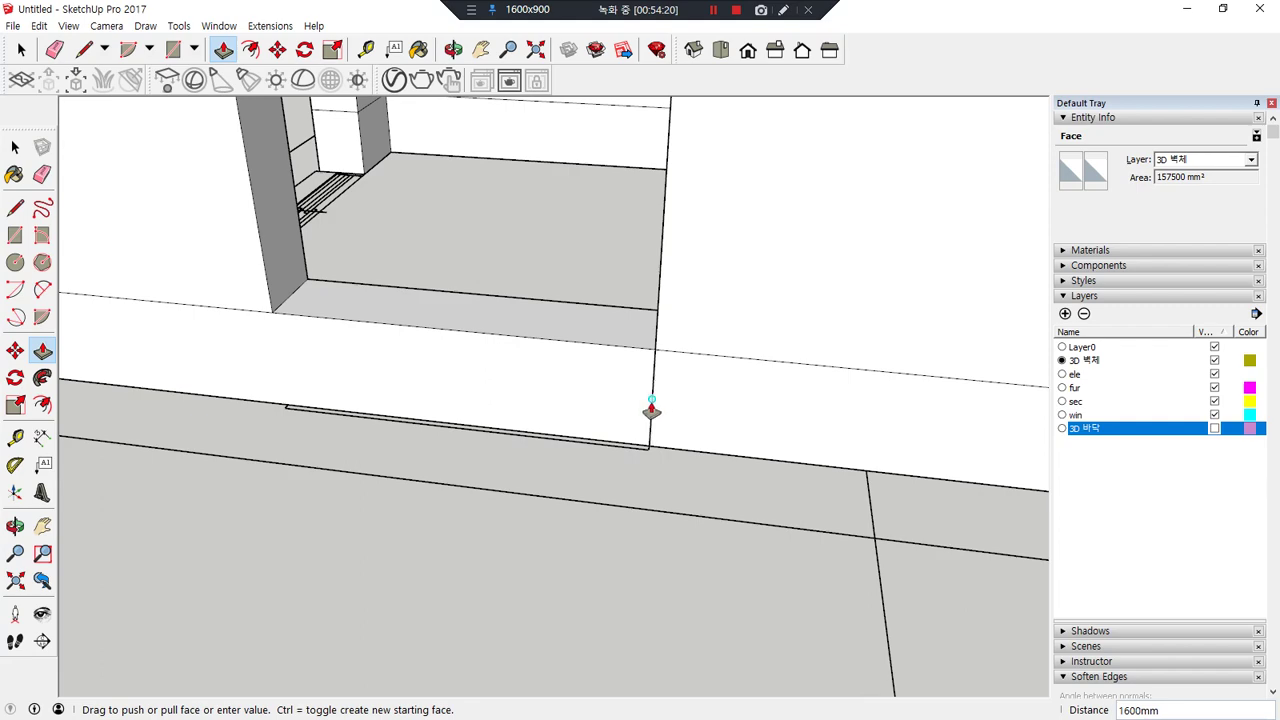
- Erase the joint lines between the front bedroom's front window sill wall and its adjoining walls
{"action": "key", "text": "e"}
{"action": "mouse_move", "coordinate": [558, 344]}
{"action": "middle_mouse_down"}
{"action": "mouse_move", "coordinate": [594, 371]}
{"action": "mouse_move", "coordinate": [1171, 491]}
{"action": "mouse_move", "coordinate": [517, 286]}
{"action": "mouse_move", "coordinate": [240, 289]}
{"action": "middle_mouse_up"}
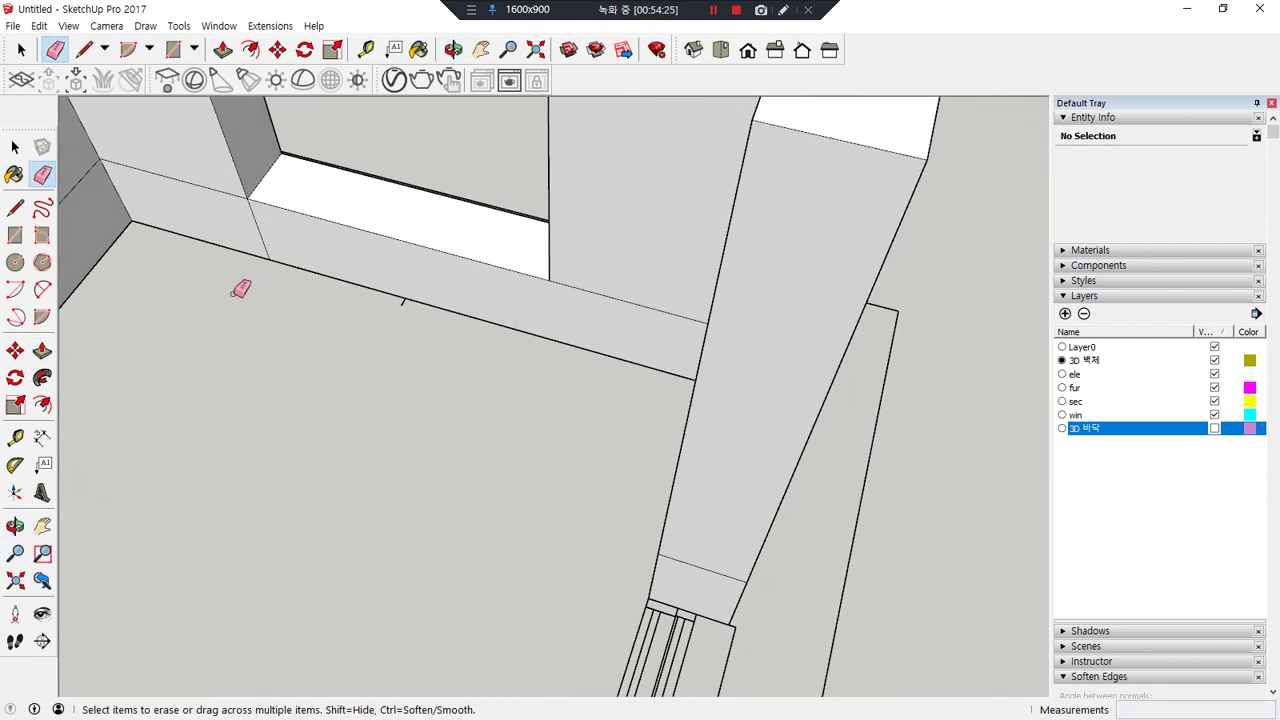
{"action": "mouse_move", "coordinate": [333, 279]}
{"action": "middle_mouse_down"}
{"action": "mouse_move", "coordinate": [200, 300]}
{"action": "mouse_move", "coordinate": [76, 282]}
{"action": "middle_mouse_up"}
- Push/Pull the lower wall side face across the front bedroom's side window opening to the opposite wall
{"action": "middle_click_drag", "start_coordinate": [215, 401], "coordinate": [391, 431]}
{"action": "key", "text": "p"}
{"action": "left_click_drag", "start_coordinate": [309, 432], "coordinate": [623, 467]}
{"action": "left_click", "coordinate": [620, 380]}
- Erase the vertical joint lines between the front bedroom's side window sill wall and its adjoining walls, inside and outside
{"action": "key", "text": "e"}
{"action": "middle_click_drag", "start_coordinate": [606, 445], "coordinate": [843, 503]}
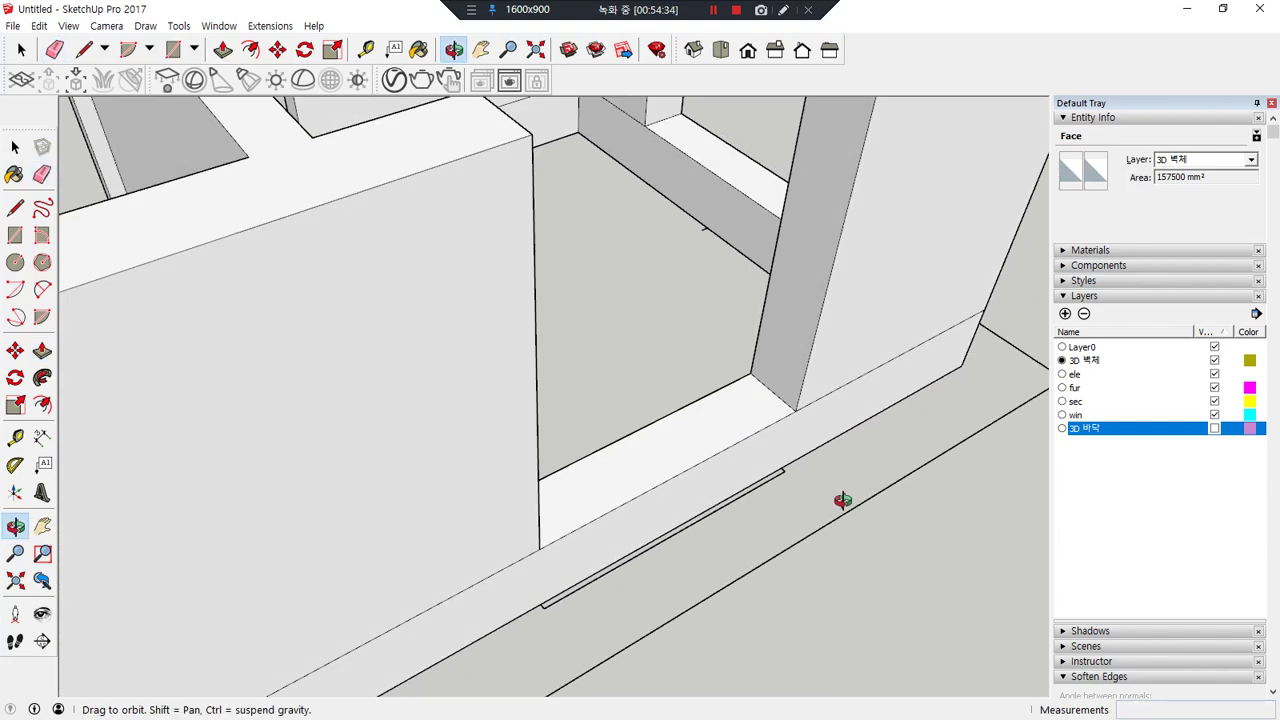
{"action": "scroll", "coordinate": [911, 374], "scroll_direction": "up", "scroll_amount": 8}
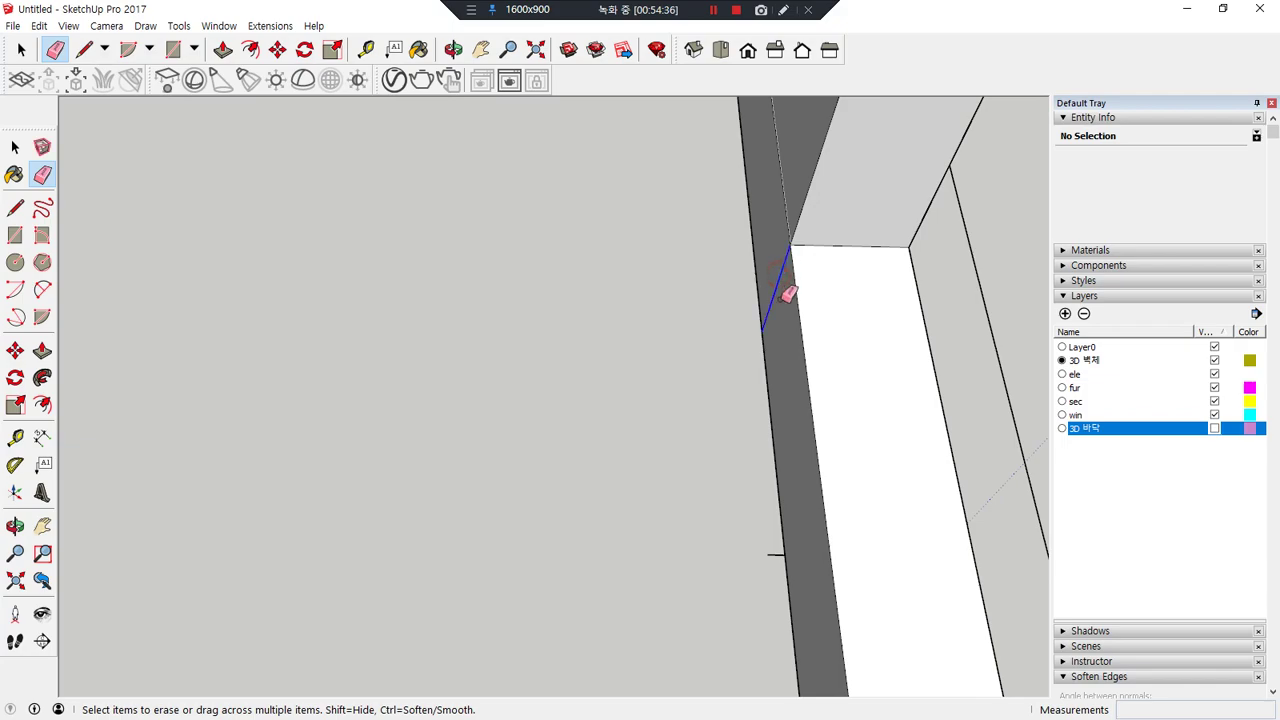
{"action": "scroll", "coordinate": [805, 415], "scroll_direction": "down", "scroll_amount": 8}
- Push/Pull the lower wall side face 1600 mm across the next bedroom's side window opening and erase the outer joint line
{"action": "mouse_move", "coordinate": [794, 409]}
{"action": "middle_mouse_down"}
{"action": "mouse_move", "coordinate": [651, 443]}
{"action": "mouse_move", "coordinate": [441, 437]}
{"action": "middle_mouse_up"}
{"action": "scroll", "coordinate": [441, 437], "scroll_direction": "down", "scroll_amount": 3}
{"action": "mouse_move", "coordinate": [366, 457]}
{"action": "middle_mouse_down"}
{"action": "mouse_move", "coordinate": [400, 366]}
{"action": "mouse_move", "coordinate": [306, 520]}
{"action": "mouse_move", "coordinate": [337, 535]}
{"action": "mouse_move", "coordinate": [494, 434]}
{"action": "middle_mouse_up"}
{"action": "scroll", "coordinate": [306, 520], "scroll_direction": "up", "scroll_amount": 6}
{"action": "key", "text": "p"}
{"action": "left_click", "coordinate": [588, 428]}
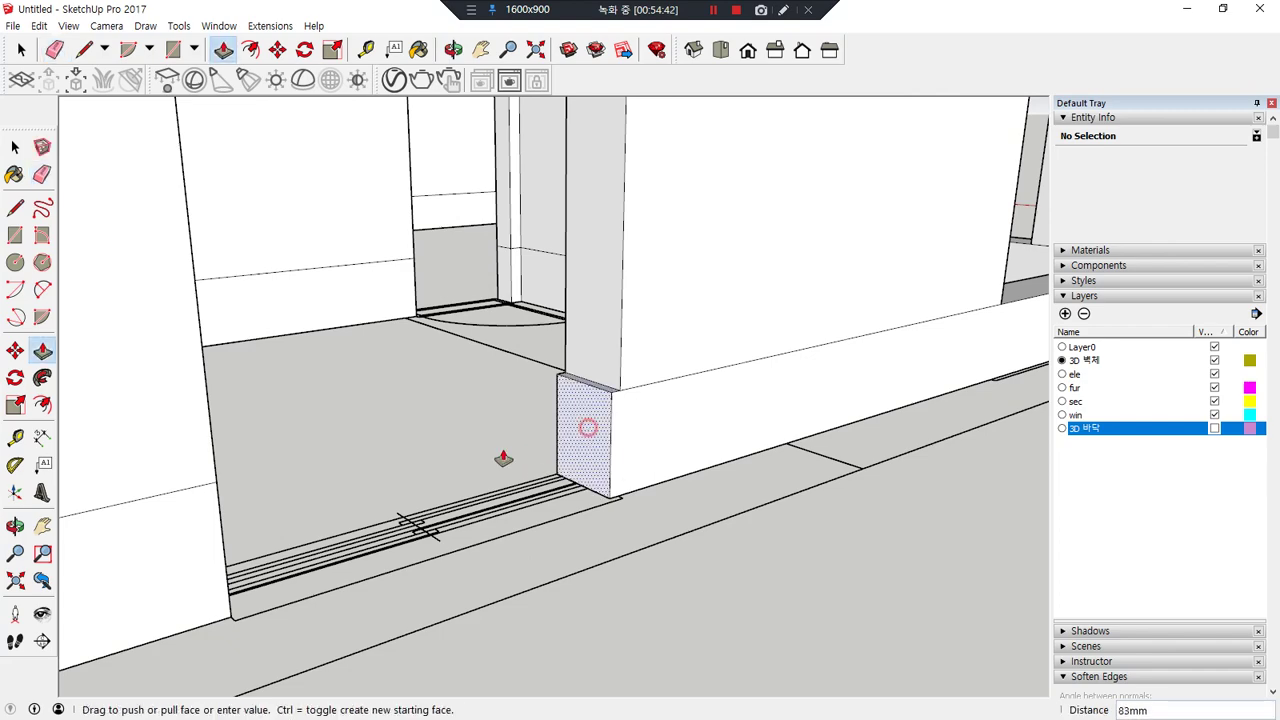
{"action": "left_click", "coordinate": [215, 487]}
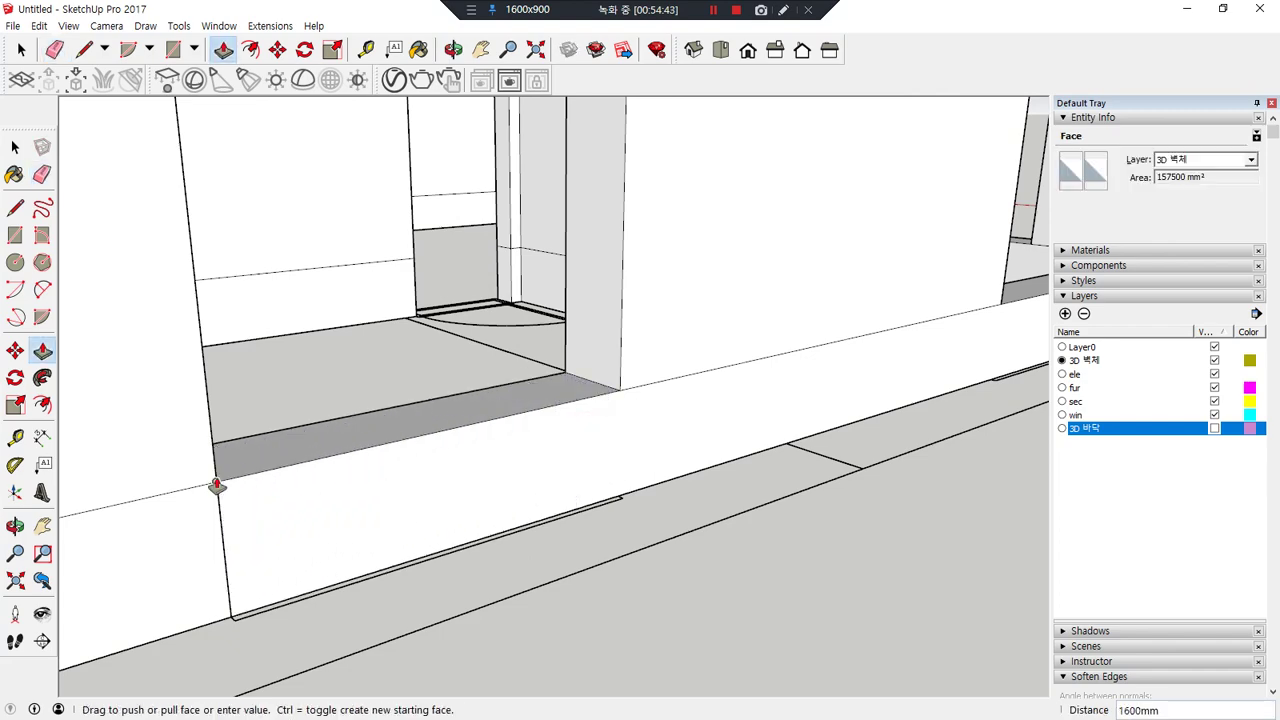
{"action": "key", "text": "e"}
{"action": "left_click", "coordinate": [227, 542]}
- Push/Pull the lower wall side face 1600 mm across the rear wall's bedroom window opening and erase the joint line
{"action": "scroll", "coordinate": [155, 552], "scroll_direction": "down", "scroll_amount": 3}
{"action": "middle_click_drag", "start_coordinate": [154, 544], "coordinate": [682, 402], "text": "shift"}
{"action": "mouse_move", "coordinate": [152, 374]}
{"action": "middle_mouse_down"}
{"action": "mouse_move", "coordinate": [477, 429]}
{"action": "mouse_move", "coordinate": [840, 455]}
{"action": "middle_mouse_up"}
{"action": "middle_click_drag", "start_coordinate": [391, 571], "coordinate": [500, 565]}
{"action": "mouse_move", "coordinate": [309, 617]}
{"action": "middle_mouse_down", "text": "shift"}
{"action": "mouse_move", "coordinate": [365, 451]}
{"action": "mouse_move", "coordinate": [443, 489]}
{"action": "middle_mouse_up", "text": "shift"}
{"action": "key", "text": "p"}
{"action": "left_click", "coordinate": [366, 537]}
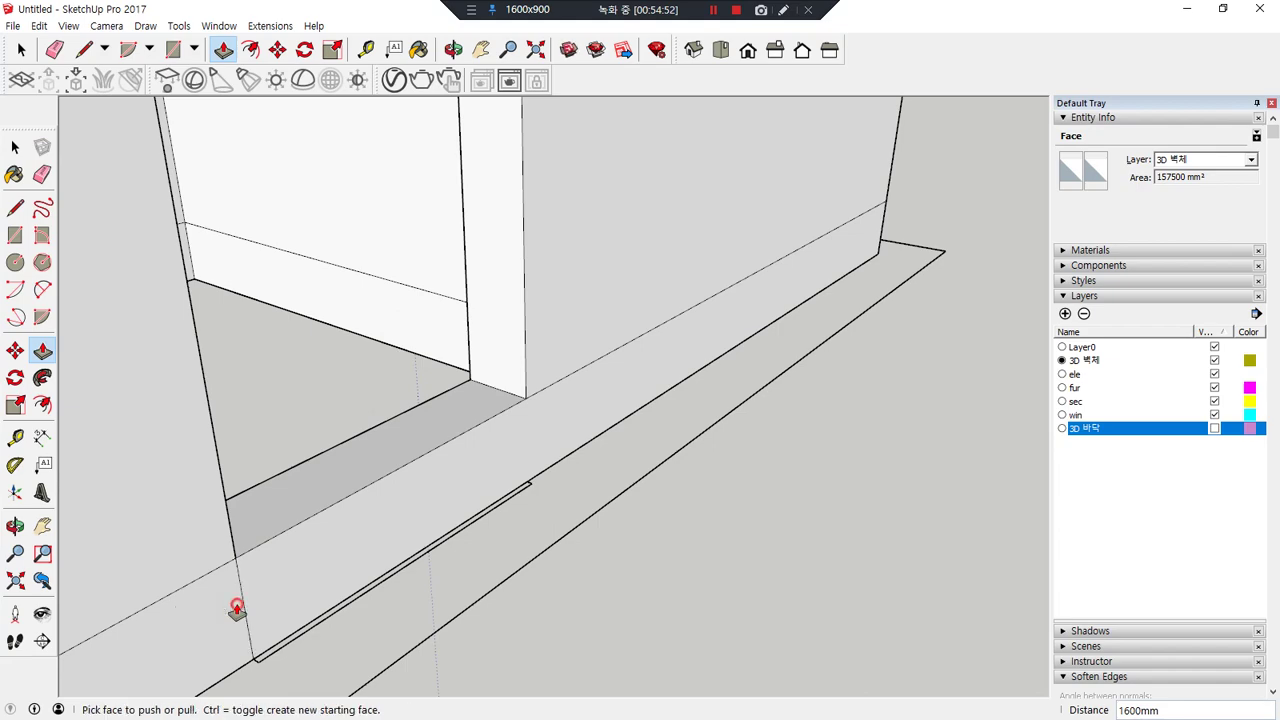
{"action": "key", "text": "e"}
- Push/Pull the lower wall side face 900 mm across the back door opening and erase the outer joint line
{"action": "scroll", "coordinate": [236, 590], "scroll_direction": "down", "scroll_amount": 2}
{"action": "mouse_move", "coordinate": [234, 577]}
{"action": "middle_mouse_down"}
{"action": "mouse_move", "coordinate": [540, 420]}
{"action": "mouse_move", "coordinate": [609, 366]}
{"action": "middle_mouse_up"}
{"action": "scroll", "coordinate": [609, 366], "scroll_direction": "up", "scroll_amount": 1}
{"action": "key", "text": "p"}
{"action": "left_click_drag", "start_coordinate": [610, 390], "coordinate": [515, 455]}
{"action": "left_click", "coordinate": [513, 424]}
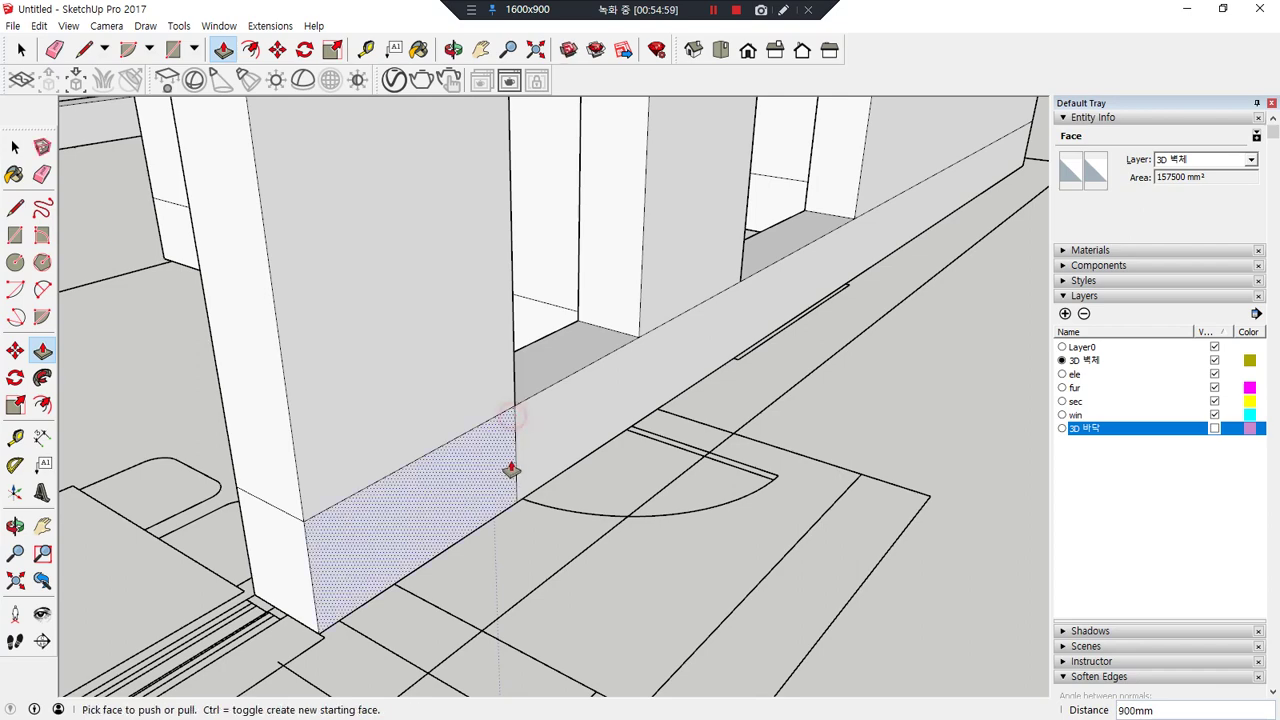
{"action": "key", "text": "e"}
{"action": "left_click", "coordinate": [516, 458]}
- Push/Pull the lower wall side face across the sliding window opening beside the dining table and erase its joint line
{"action": "scroll", "coordinate": [450, 476], "scroll_direction": "down", "scroll_amount": 2}
{"action": "middle_click_drag", "start_coordinate": [310, 560], "coordinate": [496, 453], "text": "shift"}
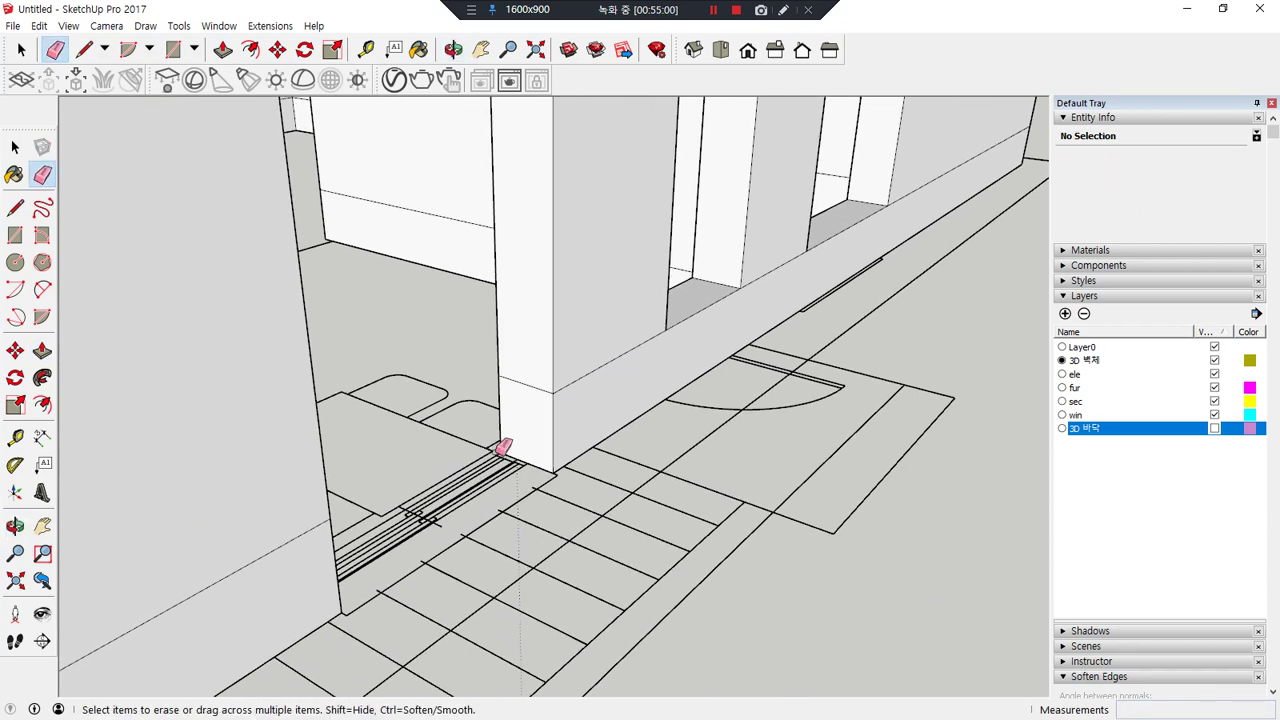
{"action": "key", "text": "p"}
{"action": "left_click", "coordinate": [530, 422]}
{"action": "left_click_drag", "start_coordinate": [499, 412], "coordinate": [332, 560]}
{"action": "key", "text": "e"}
- Push/Pull the lower wall side face 1200 mm across the kitchen window opening and erase the outer joint line
{"action": "mouse_move", "coordinate": [309, 560]}
{"action": "middle_mouse_down"}
{"action": "mouse_move", "coordinate": [294, 551]}
{"action": "mouse_move", "coordinate": [606, 409]}
{"action": "mouse_move", "coordinate": [608, 430]}
{"action": "mouse_move", "coordinate": [919, 424]}
{"action": "middle_mouse_up"}
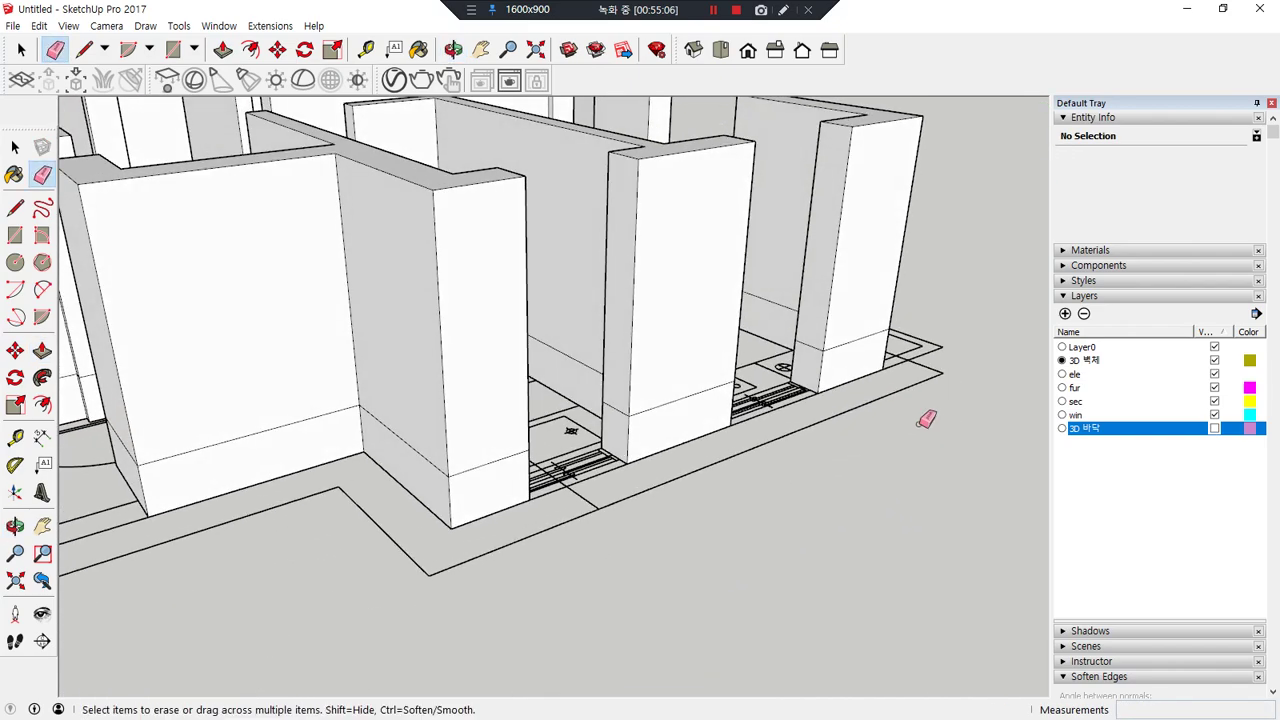
{"action": "scroll", "coordinate": [820, 366], "scroll_direction": "up", "scroll_amount": 3}
{"action": "key", "text": "p"}
{"action": "left_click_drag", "start_coordinate": [790, 372], "coordinate": [663, 402]}
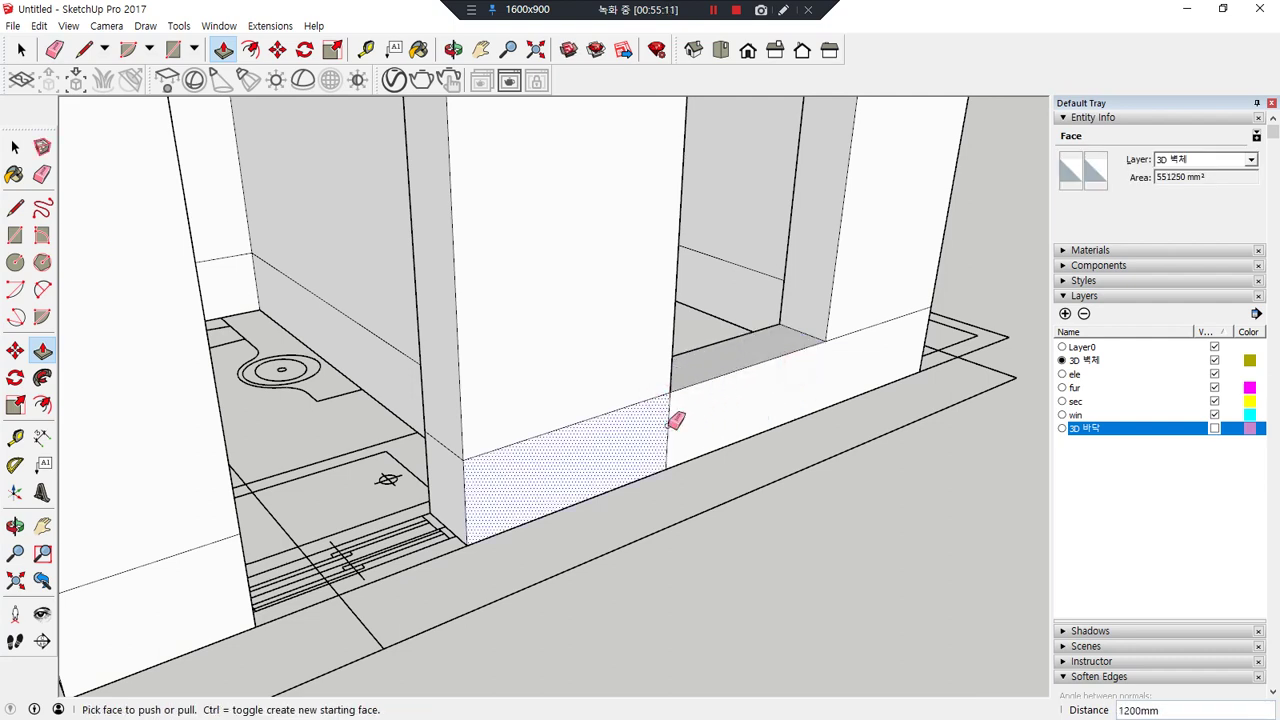
{"action": "key", "text": "e"}
- Push/Pull the lower wall side face 1000 mm across the bathroom window opening and erase the outer joint line
{"action": "key", "text": "p"}
{"action": "mouse_move", "coordinate": [443, 500]}
{"action": "left_mouse_down"}
{"action": "mouse_move", "coordinate": [265, 562]}
{"action": "mouse_move", "coordinate": [233, 564]}
{"action": "mouse_move", "coordinate": [240, 545]}
{"action": "left_mouse_up"}
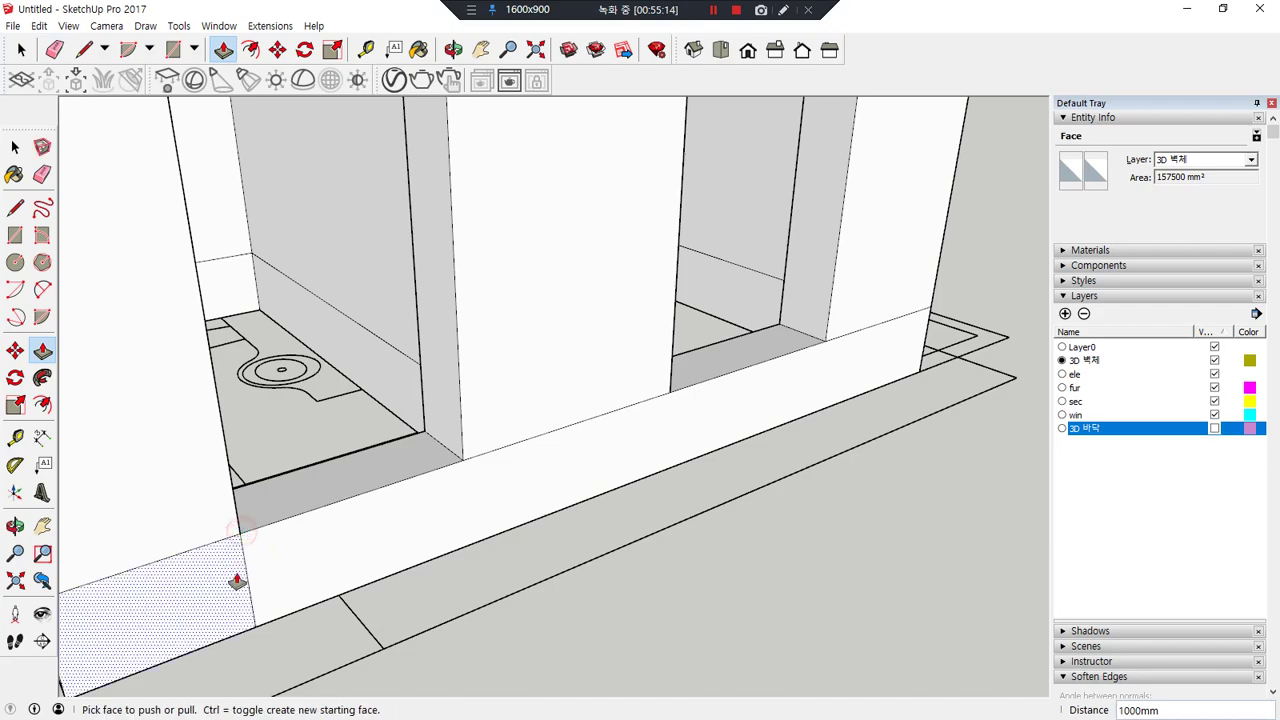
{"action": "key", "text": "e"}
- Push/Pull the lower wall side face across the bathroom doorway to the opposite wall and erase the joint line
{"action": "scroll", "coordinate": [260, 568], "scroll_direction": "down", "scroll_amount": 2}
{"action": "scroll", "coordinate": [137, 557], "scroll_direction": "down", "scroll_amount": 2}
{"action": "mouse_move", "coordinate": [137, 557]}
{"action": "middle_mouse_down"}
{"action": "mouse_move", "coordinate": [690, 521]}
{"action": "mouse_move", "coordinate": [90, 660]}
{"action": "mouse_move", "coordinate": [373, 549]}
{"action": "mouse_move", "coordinate": [820, 609]}
{"action": "mouse_move", "coordinate": [1191, 605]}
{"action": "middle_mouse_up"}
{"action": "middle_click_drag", "start_coordinate": [506, 494], "coordinate": [543, 497]}
{"action": "scroll", "coordinate": [540, 496], "scroll_direction": "up", "scroll_amount": 2}
{"action": "scroll", "coordinate": [561, 442], "scroll_direction": "up", "scroll_amount": 1}
{"action": "key", "text": "p"}
{"action": "left_click_drag", "start_coordinate": [563, 412], "coordinate": [652, 455]}
{"action": "left_click_drag", "start_coordinate": [655, 502], "coordinate": [652, 492]}
{"action": "key", "text": "e"}
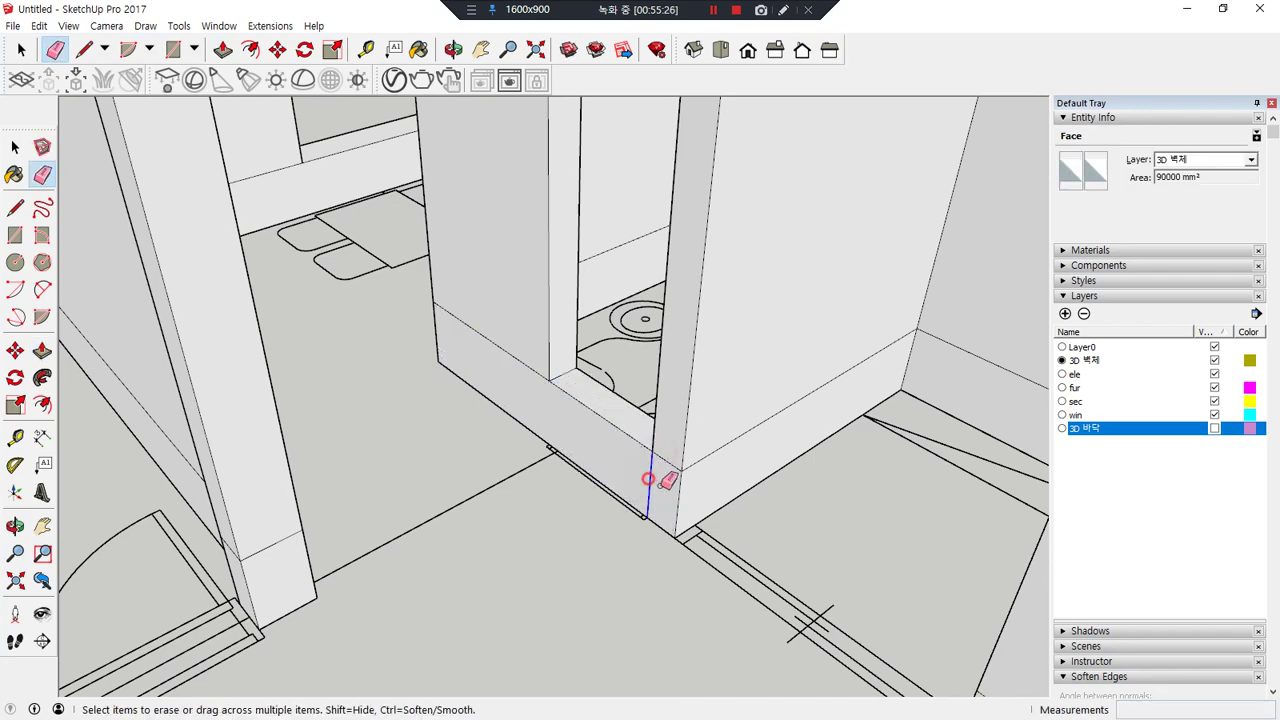
- Push/Pull the lower wall end face across the central room's doorway and erase the joint line with the opposite wall
{"action": "scroll", "coordinate": [310, 487], "scroll_direction": "down", "scroll_amount": 1}
{"action": "middle_click_drag", "start_coordinate": [221, 550], "coordinate": [476, 475], "text": "shift"}
{"action": "scroll", "coordinate": [476, 475], "scroll_direction": "up", "scroll_amount": 1}
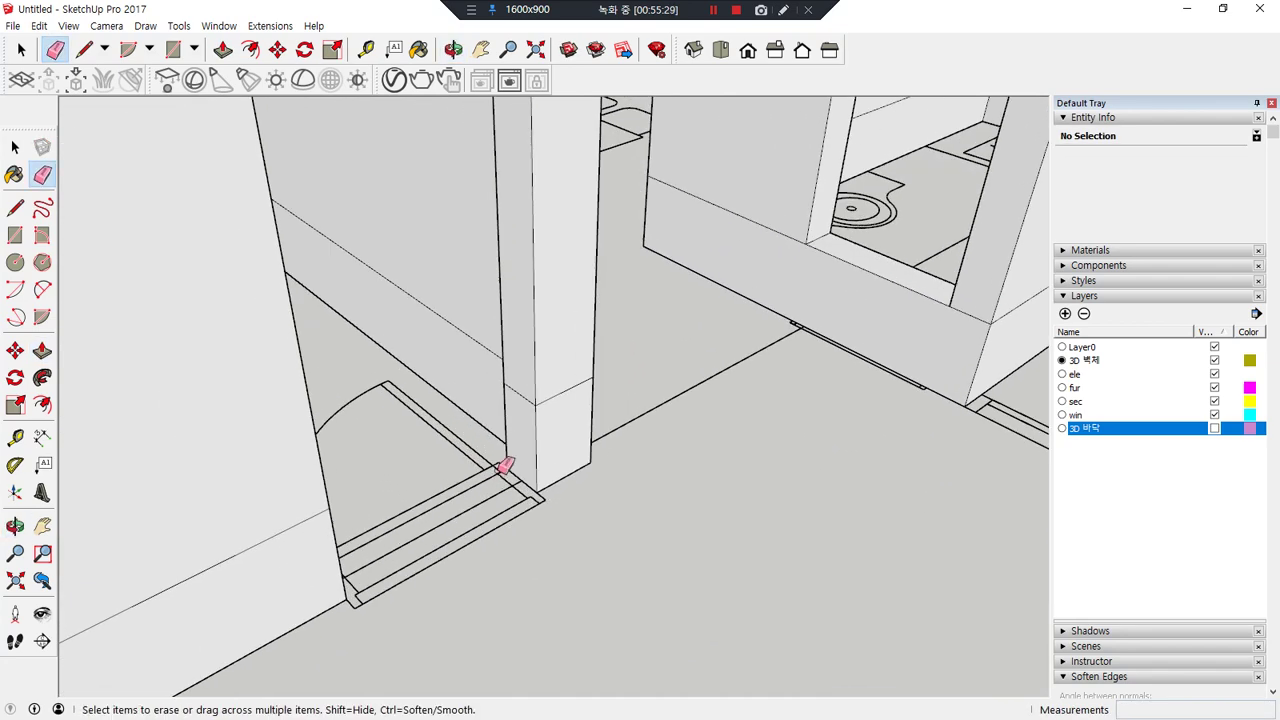
{"action": "key", "text": "p"}
{"action": "left_click_drag", "start_coordinate": [530, 447], "coordinate": [332, 522]}
{"action": "key", "text": "e"}
- Push/Pull the pillar's lower side face 900 mm across the first of the two adjacent bedroom doorways and erase the joint line
{"action": "mouse_move", "coordinate": [329, 543]}
{"action": "middle_mouse_down"}
{"action": "mouse_move", "coordinate": [323, 517]}
{"action": "mouse_move", "coordinate": [468, 377]}
{"action": "mouse_move", "coordinate": [620, 529]}
{"action": "mouse_move", "coordinate": [151, 571]}
{"action": "mouse_move", "coordinate": [606, 594]}
{"action": "mouse_move", "coordinate": [420, 222]}
{"action": "middle_mouse_up"}
{"action": "scroll", "coordinate": [420, 222], "scroll_direction": "up", "scroll_amount": 6}
{"action": "key", "text": "p"}
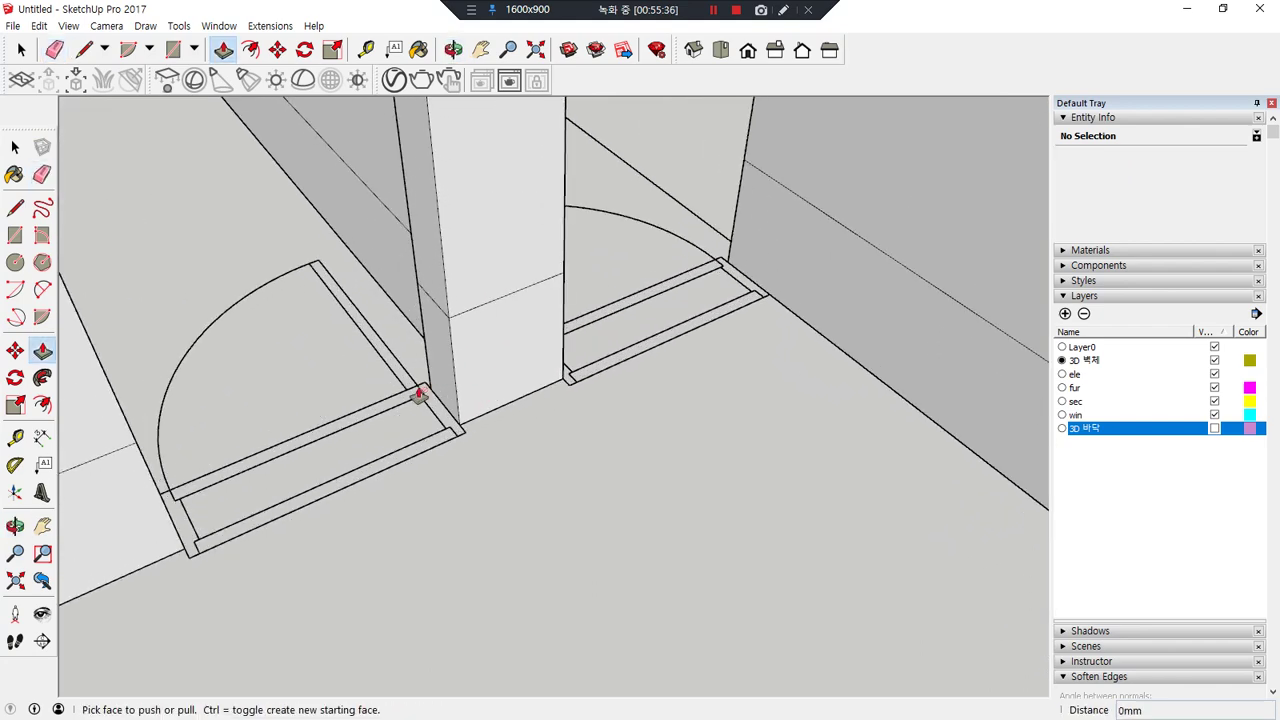
{"action": "left_click_drag", "start_coordinate": [449, 347], "coordinate": [143, 451]}
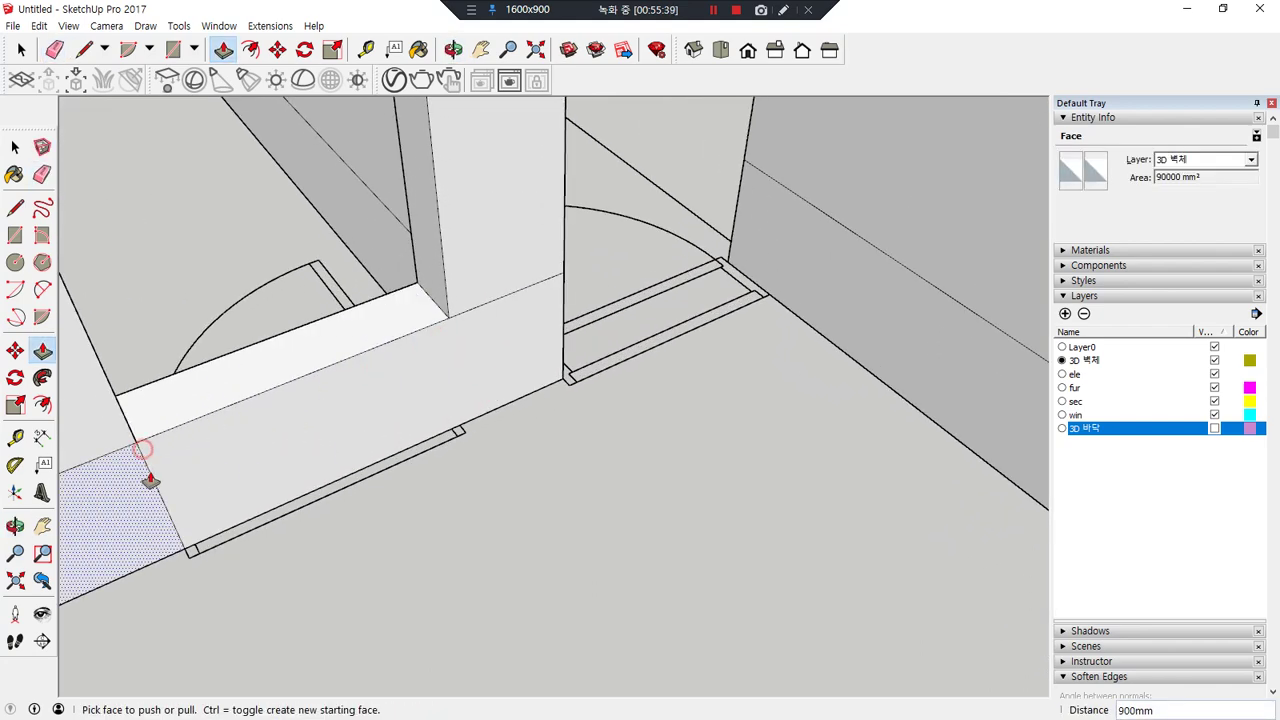
{"action": "key", "text": "e"}
- Push/Pull the pillar's other lower side face 900 mm across the second bedroom doorway to the corner wall
{"action": "middle_click_drag", "start_coordinate": [151, 475], "coordinate": [709, 418]}
{"action": "scroll", "coordinate": [695, 380], "scroll_direction": "up", "scroll_amount": 3}
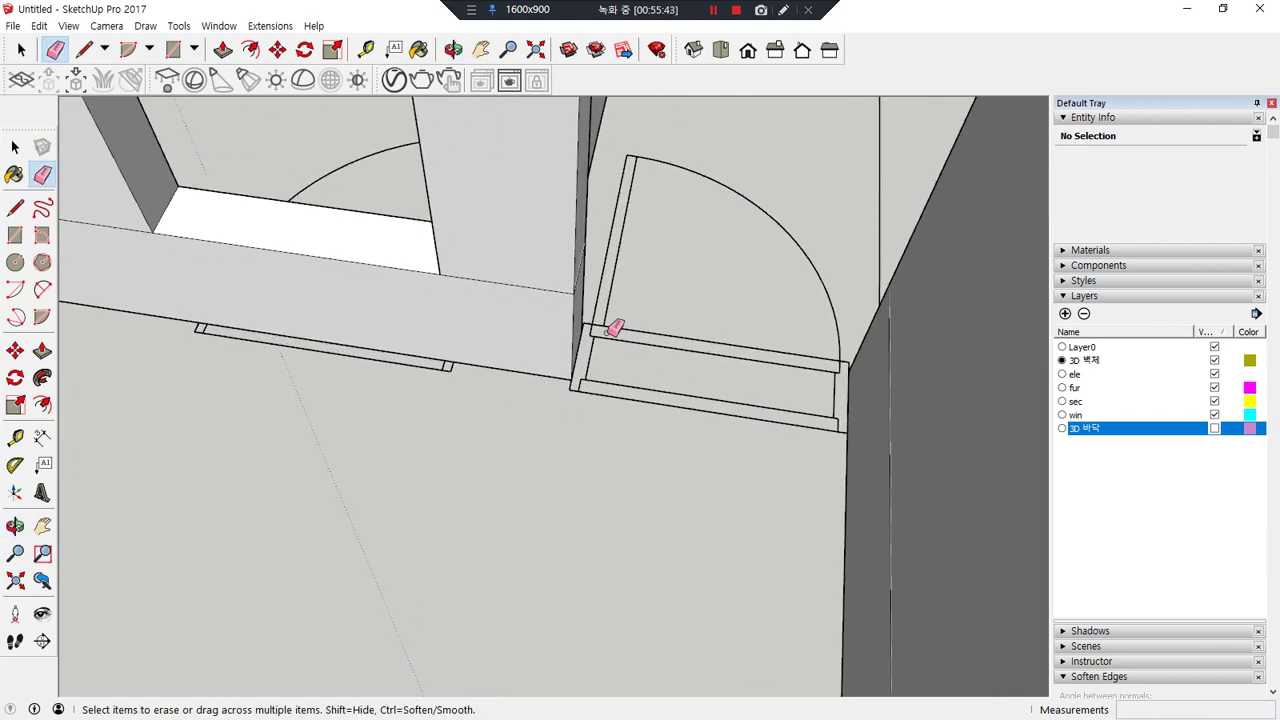
{"action": "key", "text": "p"}
{"action": "left_click_drag", "start_coordinate": [579, 315], "coordinate": [888, 309]}
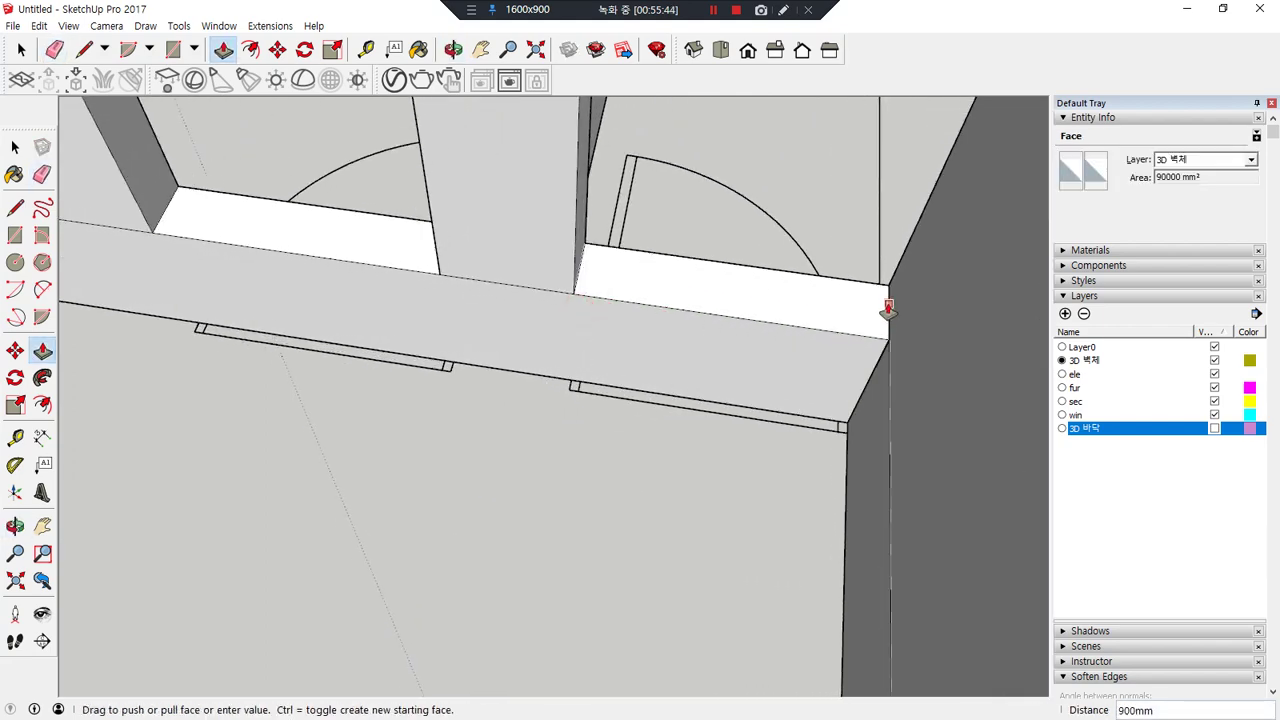
- Erase the vertical joint lines on the room side of the two filled bedroom doorways
{"action": "middle_click_drag", "start_coordinate": [875, 378], "coordinate": [486, 380]}
{"action": "scroll", "coordinate": [302, 388], "scroll_direction": "up", "scroll_amount": 3}
{"action": "middle_click_drag", "start_coordinate": [302, 388], "coordinate": [457, 449]}
{"action": "scroll", "coordinate": [443, 434], "scroll_direction": "down", "scroll_amount": 3}
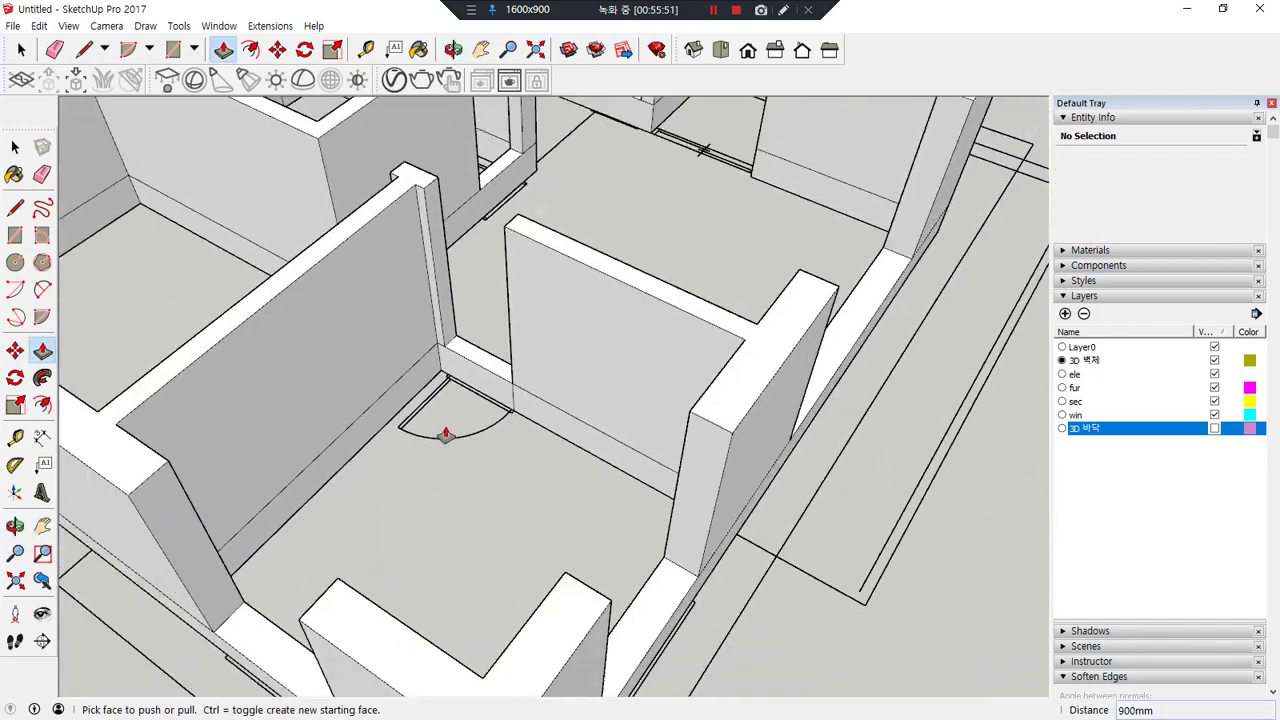
{"action": "scroll", "coordinate": [491, 406], "scroll_direction": "up", "scroll_amount": 5}
{"action": "key", "text": "e"}
{"action": "scroll", "coordinate": [514, 437], "scroll_direction": "down", "scroll_amount": 5}
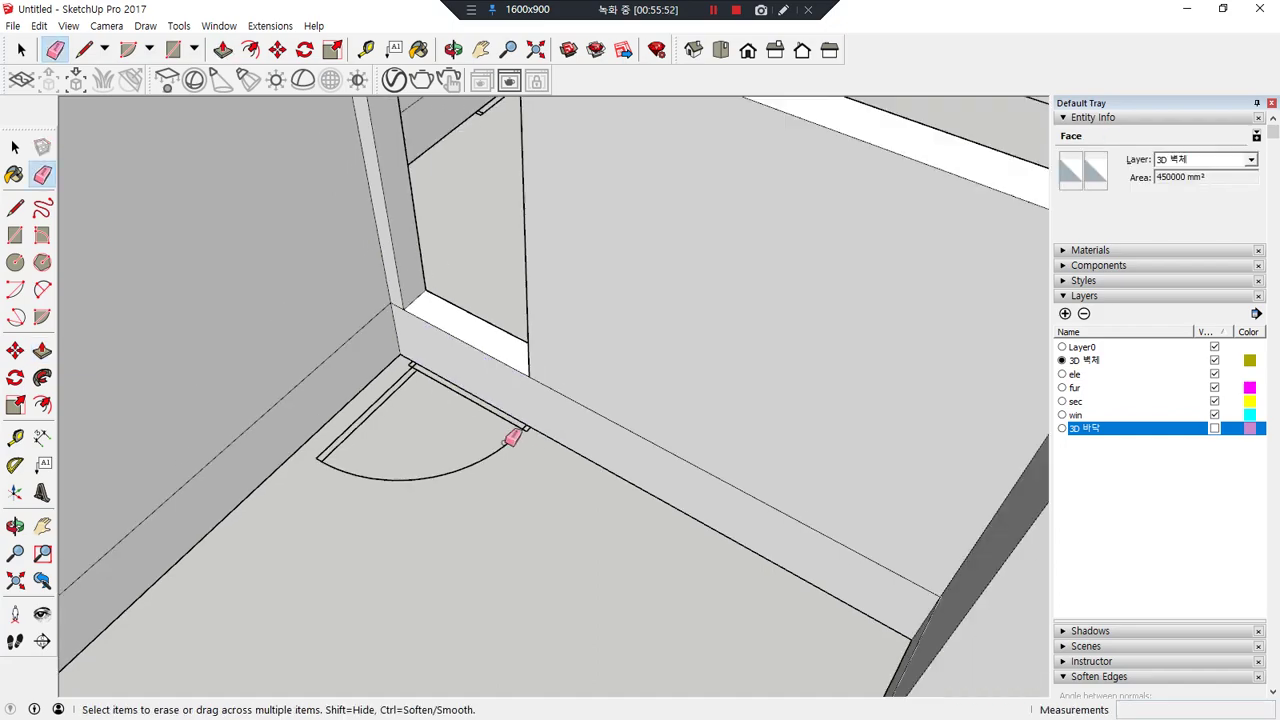
{"action": "mouse_move", "coordinate": [466, 409]}
{"action": "middle_mouse_down"}
{"action": "mouse_move", "coordinate": [519, 384]}
{"action": "mouse_move", "coordinate": [443, 443]}
{"action": "middle_mouse_up"}
{"action": "scroll", "coordinate": [372, 498], "scroll_direction": "up", "scroll_amount": 3}
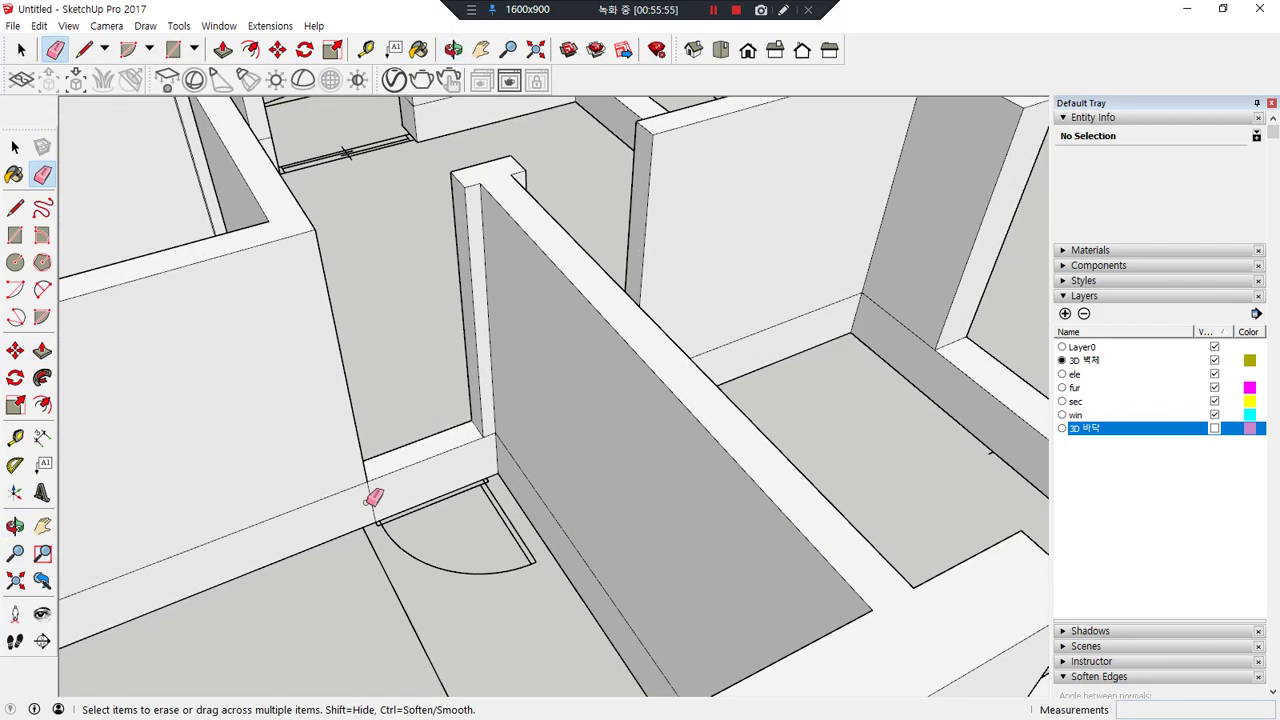
{"action": "scroll", "coordinate": [278, 502], "scroll_direction": "down", "scroll_amount": 2}
{"action": "middle_click_drag", "start_coordinate": [176, 437], "coordinate": [577, 420]}
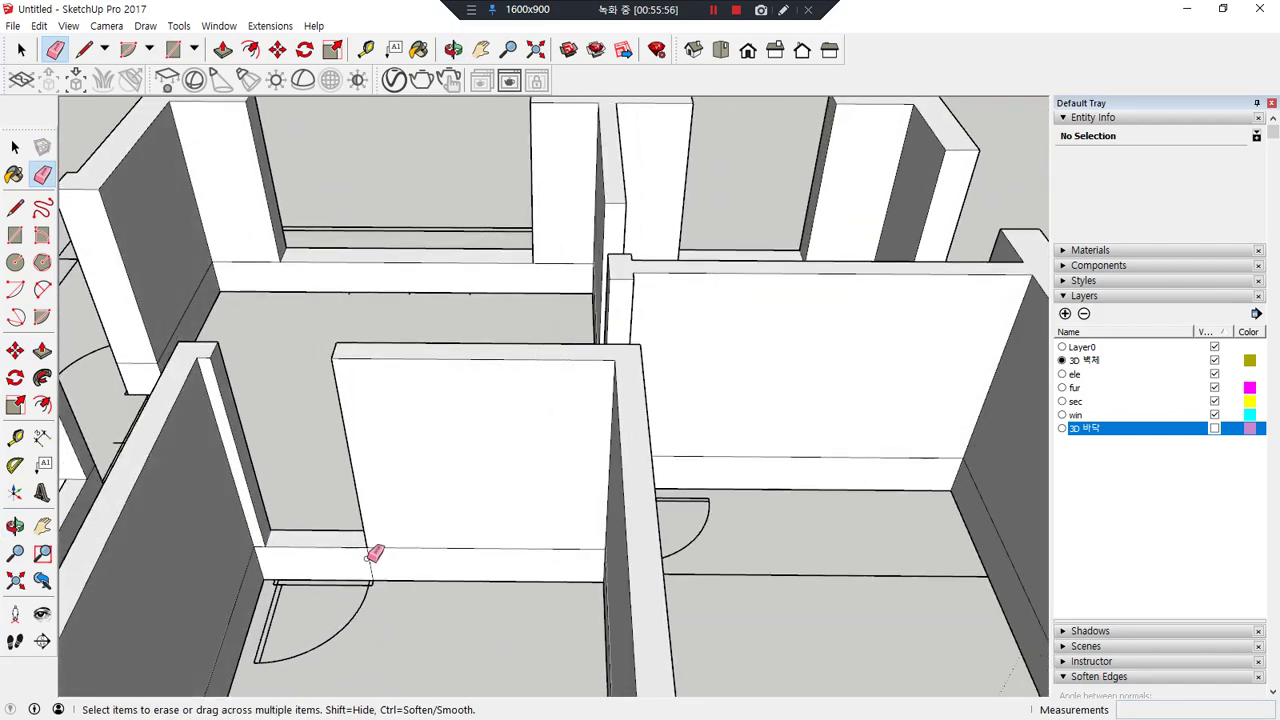
- Erase the remaining interior joint lines on the back door, kitchen and bathroom window sill walls
{"action": "scroll", "coordinate": [277, 509], "scroll_direction": "down", "scroll_amount": 5}
{"action": "mouse_move", "coordinate": [206, 474]}
{"action": "middle_mouse_down"}
{"action": "mouse_move", "coordinate": [414, 471]}
{"action": "mouse_move", "coordinate": [556, 489]}
{"action": "middle_mouse_up"}
{"action": "mouse_move", "coordinate": [389, 494]}
{"action": "middle_mouse_down"}
{"action": "mouse_move", "coordinate": [489, 389]}
{"action": "mouse_move", "coordinate": [209, 449]}
{"action": "mouse_move", "coordinate": [2, 418]}
{"action": "middle_mouse_up"}
{"action": "mouse_move", "coordinate": [663, 491]}
{"action": "middle_mouse_down"}
{"action": "mouse_move", "coordinate": [314, 443]}
{"action": "mouse_move", "coordinate": [846, 463]}
{"action": "mouse_move", "coordinate": [882, 365]}
{"action": "mouse_move", "coordinate": [771, 409]}
{"action": "mouse_move", "coordinate": [854, 414]}
{"action": "mouse_move", "coordinate": [980, 391]}
{"action": "mouse_move", "coordinate": [609, 354]}
{"action": "mouse_move", "coordinate": [737, 386]}
{"action": "mouse_move", "coordinate": [801, 346]}
{"action": "middle_mouse_up"}
{"action": "scroll", "coordinate": [985, 363], "scroll_direction": "up", "scroll_amount": 2}
{"action": "scroll", "coordinate": [972, 357], "scroll_direction": "down", "scroll_amount": 3}
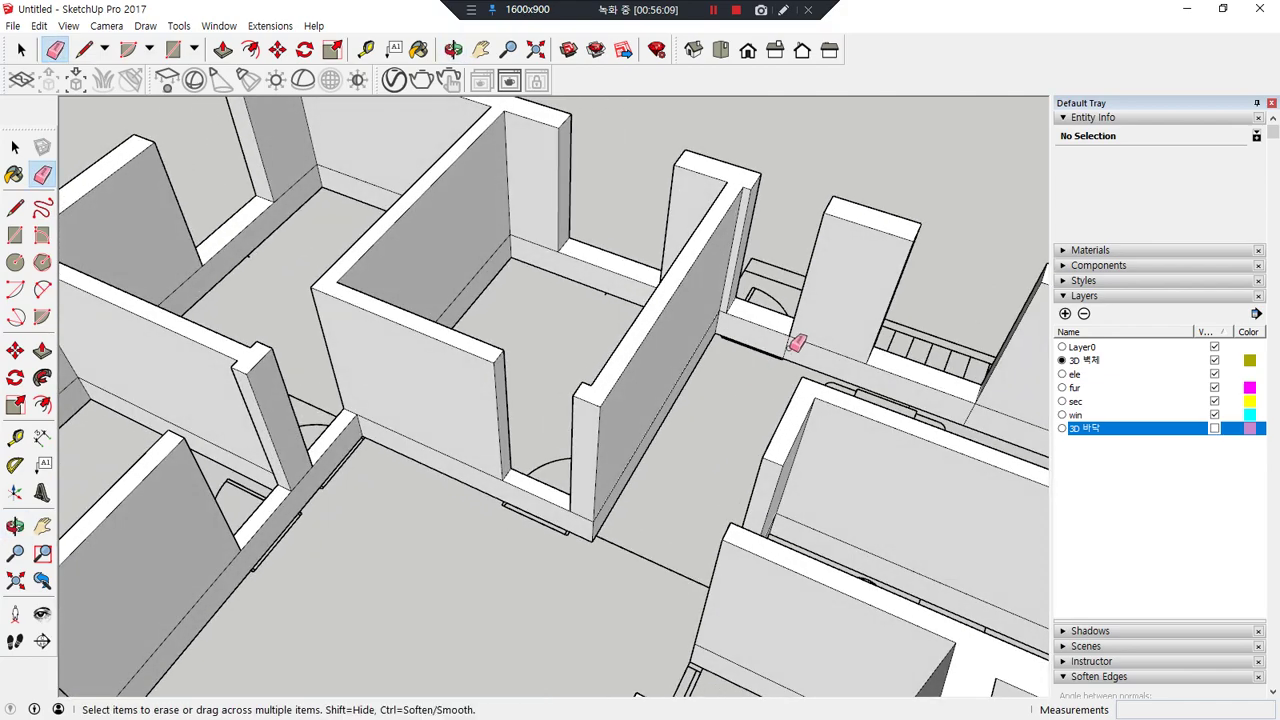
{"action": "mouse_move", "coordinate": [963, 421]}
{"action": "middle_mouse_down"}
{"action": "mouse_move", "coordinate": [614, 354]}
{"action": "mouse_move", "coordinate": [729, 409]}
{"action": "mouse_move", "coordinate": [988, 458]}
{"action": "mouse_move", "coordinate": [583, 321]}
{"action": "middle_mouse_up"}
{"action": "scroll", "coordinate": [583, 321], "scroll_direction": "up", "scroll_amount": 2}
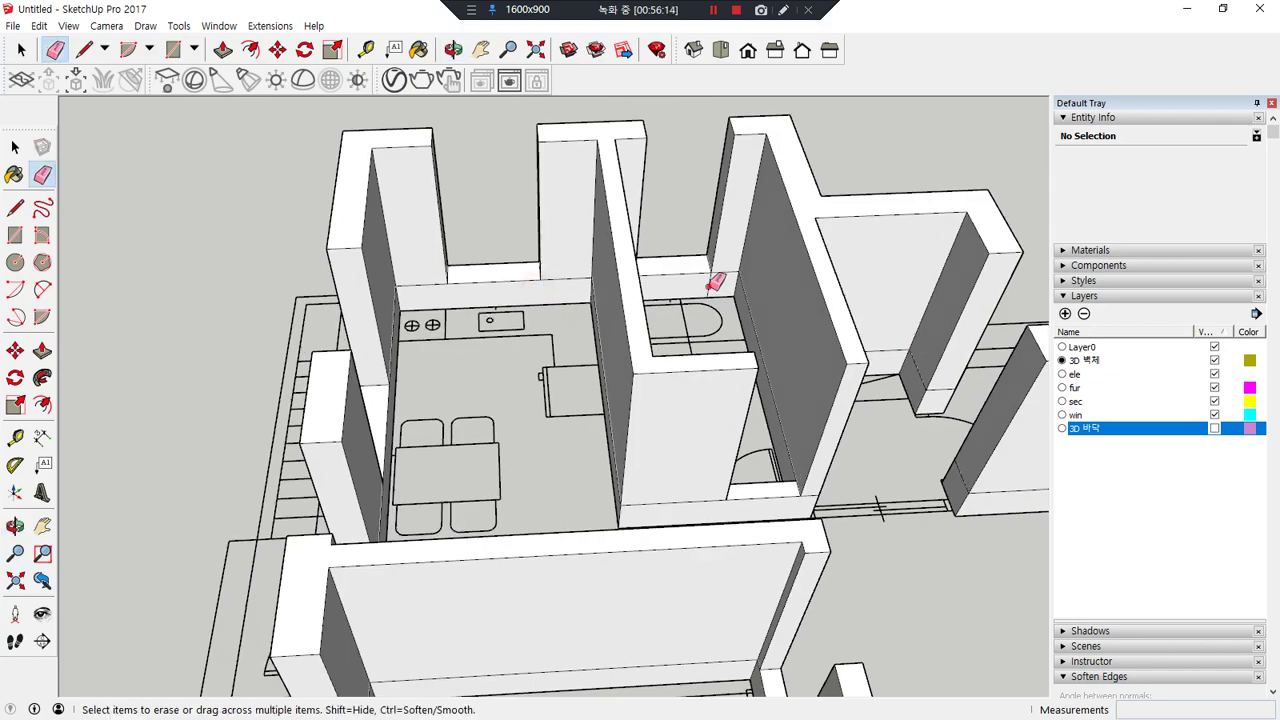
{"action": "scroll", "coordinate": [810, 320], "scroll_direction": "down", "scroll_amount": 2}
{"action": "mouse_move", "coordinate": [657, 366]}
{"action": "middle_mouse_down"}
{"action": "mouse_move", "coordinate": [760, 380]}
{"action": "mouse_move", "coordinate": [294, 360]}
{"action": "mouse_move", "coordinate": [300, 380]}
{"action": "mouse_move", "coordinate": [229, 431]}
{"action": "mouse_move", "coordinate": [232, 445]}
{"action": "middle_mouse_up"}
{"action": "key", "text": "space"}
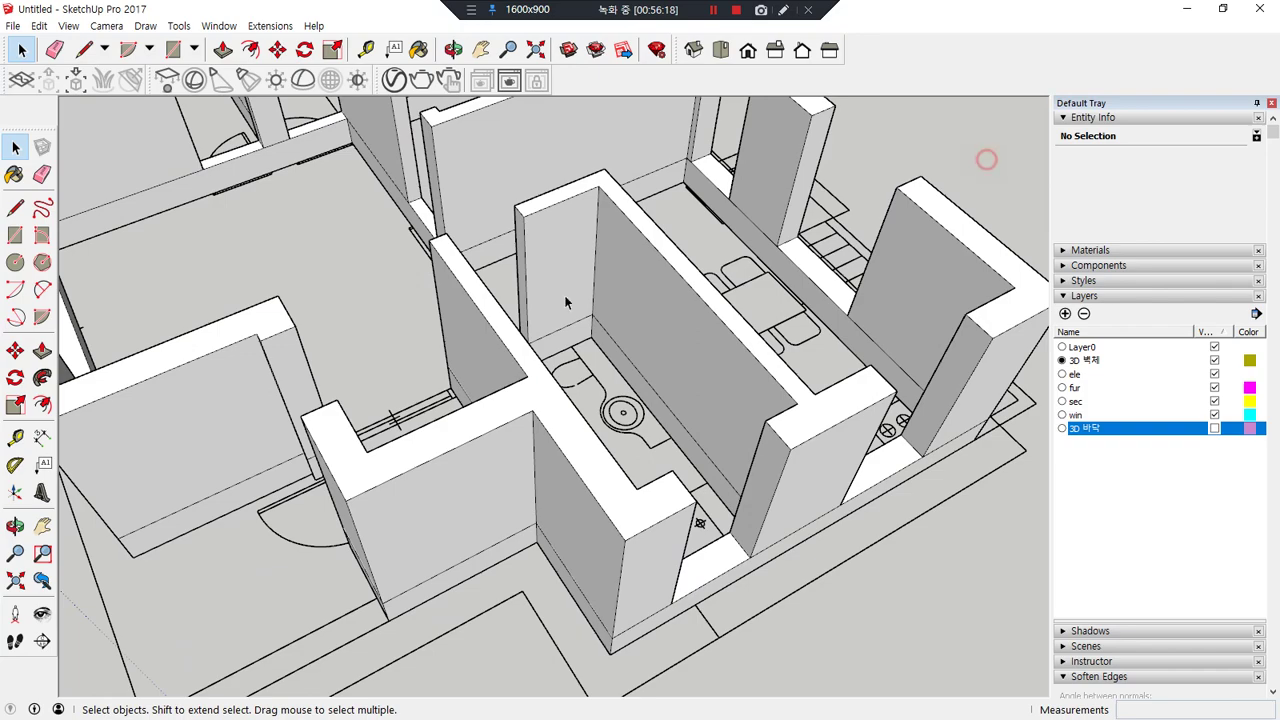
{"action": "scroll", "coordinate": [564, 300], "scroll_direction": "down", "scroll_amount": 4}
{"action": "middle_click_drag", "start_coordinate": [564, 300], "coordinate": [453, 426]}
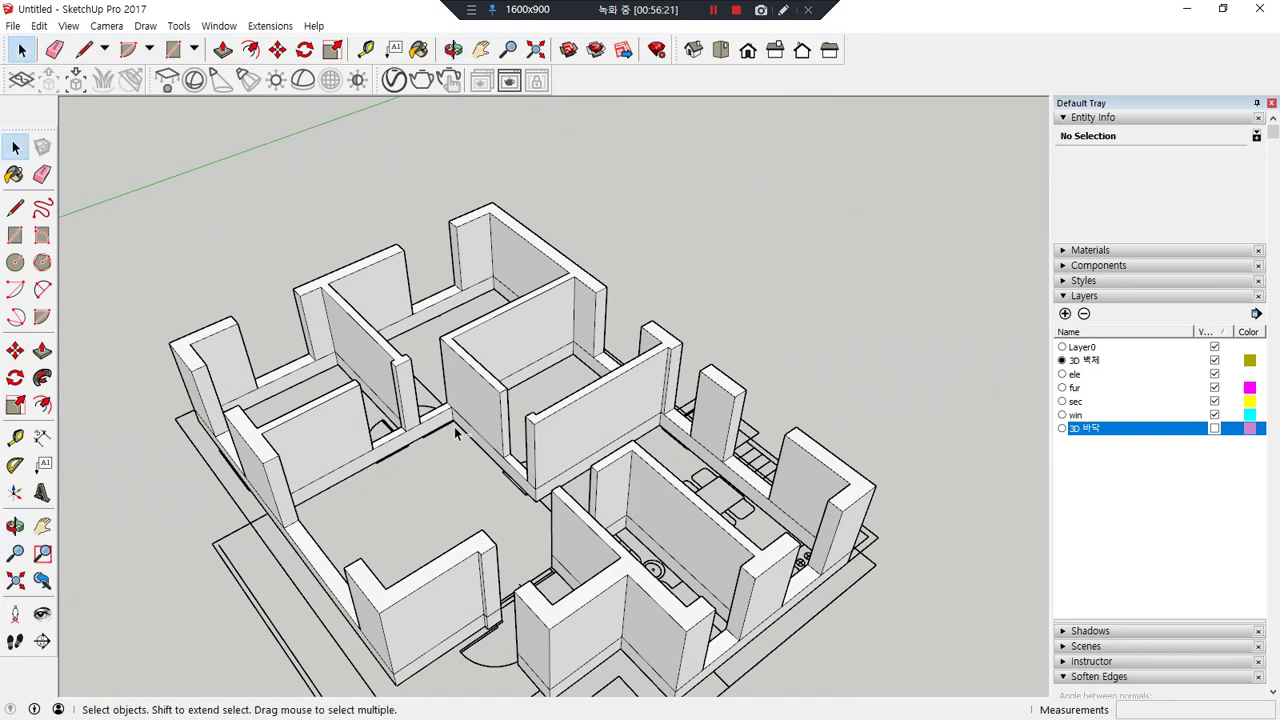
{"action": "key", "text": "shift+z"}
{"action": "middle_click_drag", "start_coordinate": [240, 362], "coordinate": [623, 430]}
{"action": "scroll", "coordinate": [373, 458], "scroll_direction": "up", "scroll_amount": 3}
{"action": "key", "text": "e"}
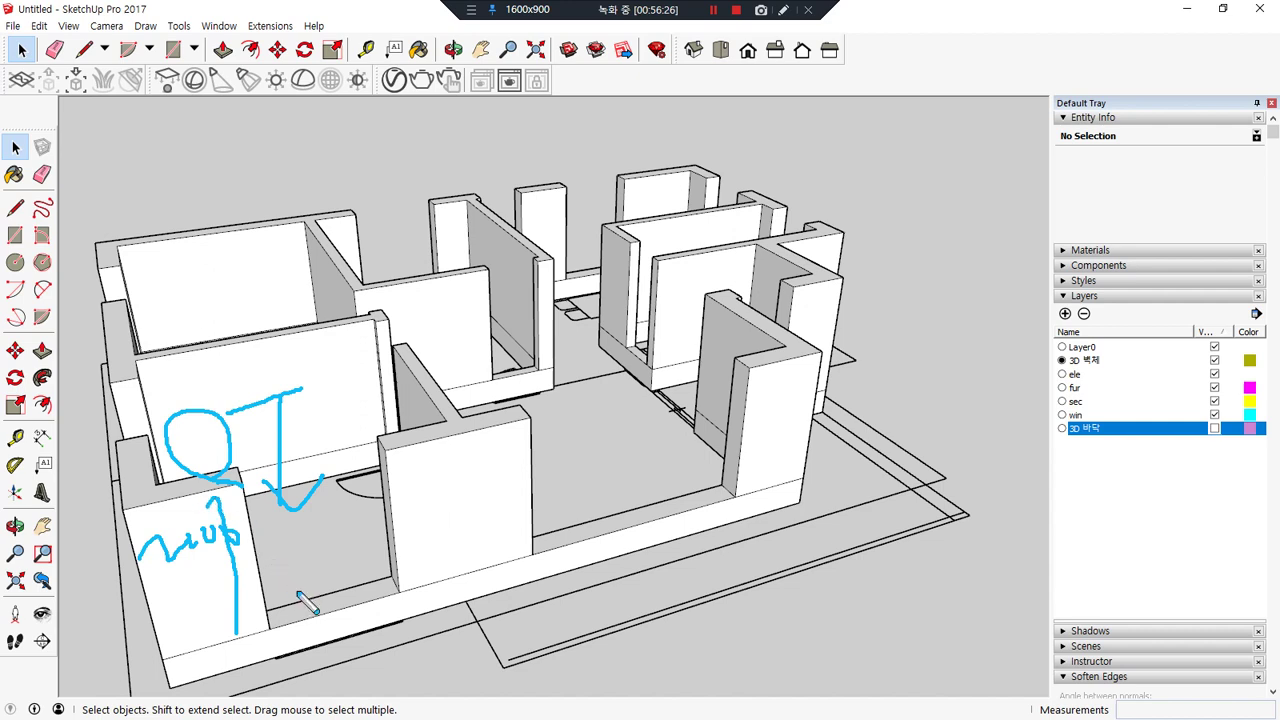
{"action": "key", "text": "Delete"}
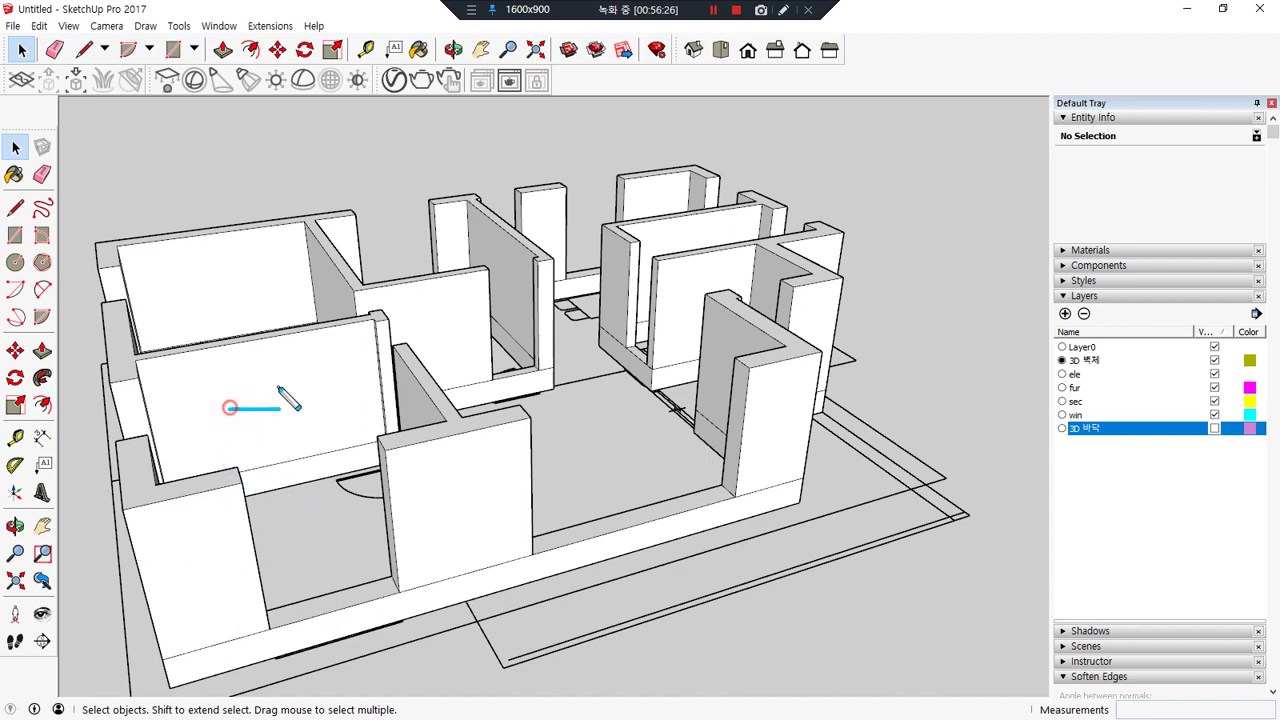
{"action": "mouse_move", "coordinate": [230, 422]}
{"action": "left_mouse_down"}
{"action": "mouse_move", "coordinate": [310, 386]}
{"action": "mouse_move", "coordinate": [288, 515]}
{"action": "mouse_move", "coordinate": [333, 476]}
{"action": "left_mouse_up"}
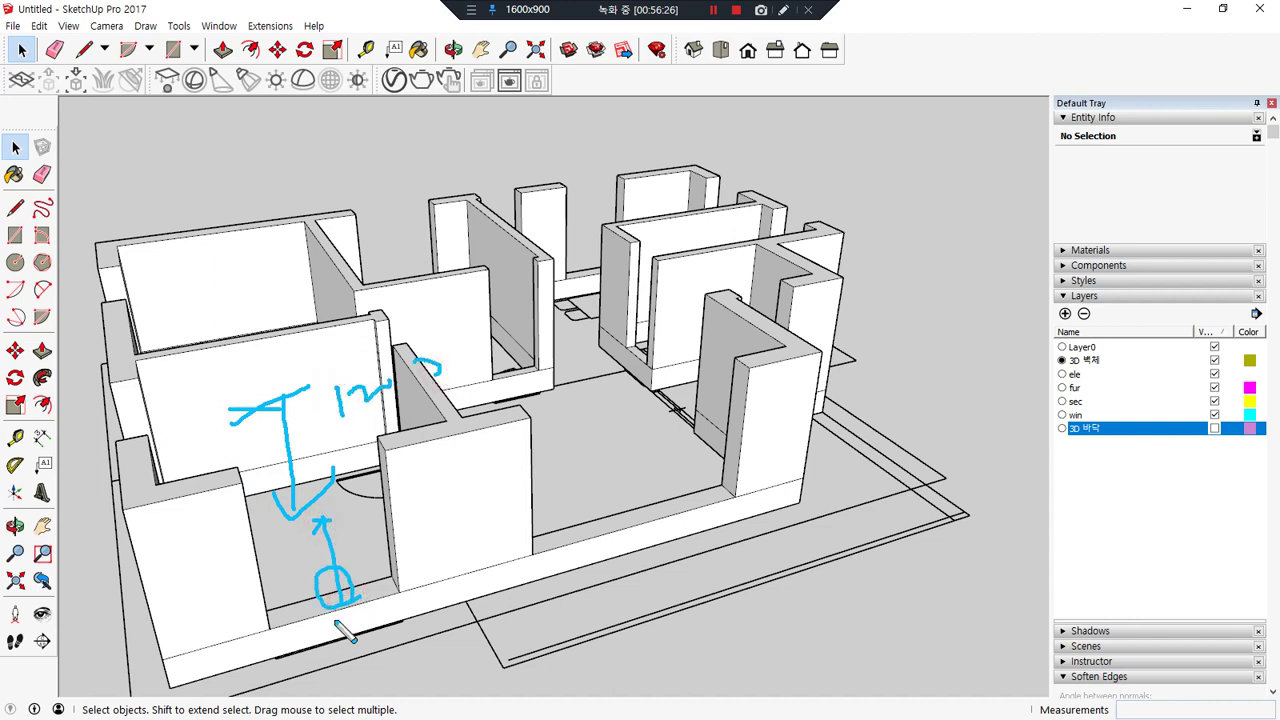
{"action": "key", "text": "e"}
- Try to raise the top face of the front bedroom's front window sill 1200 mm with a plain Push/Pull
{"action": "key", "text": "p"}
{"action": "left_click", "coordinate": [327, 607]}
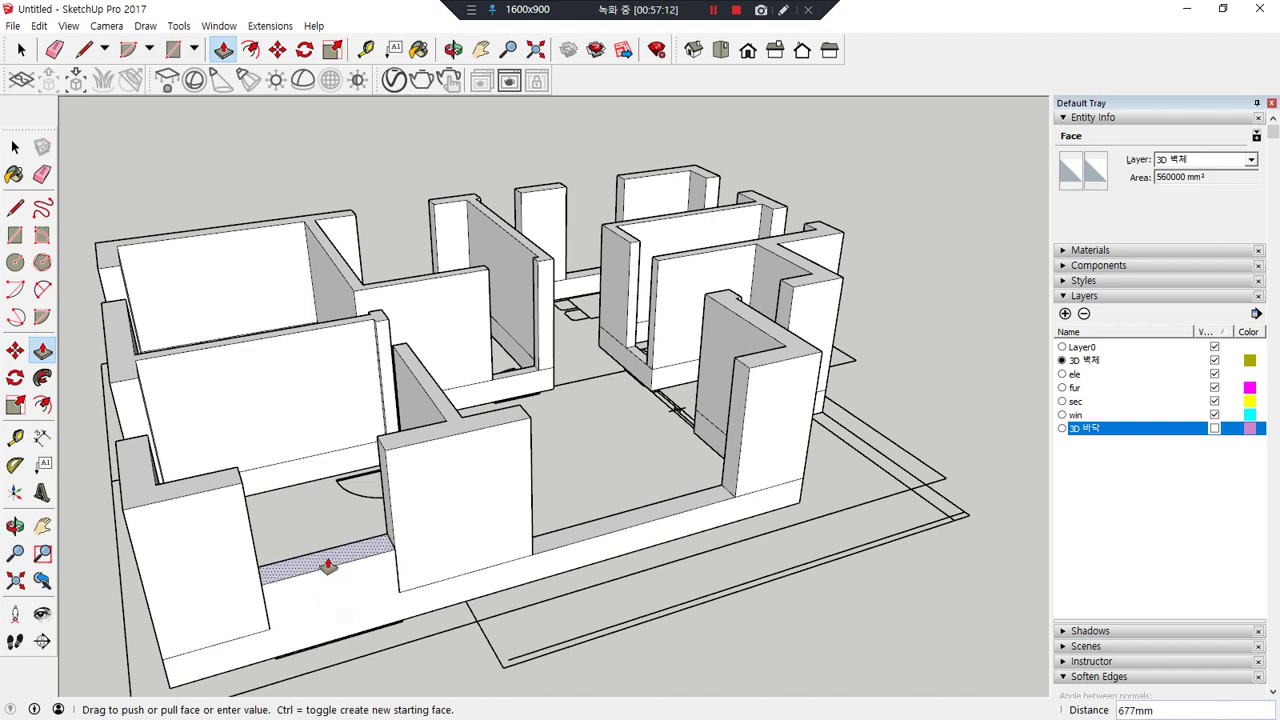
{"action": "key", "text": "Return"}
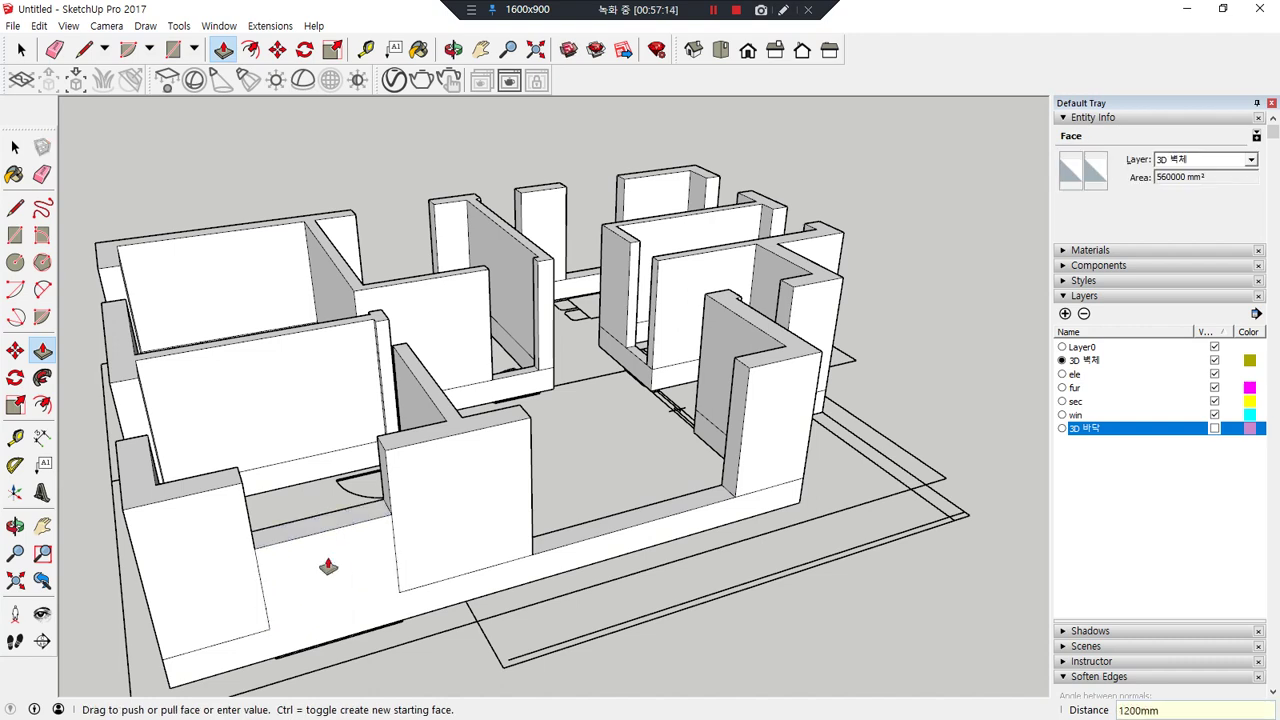
{"action": "left_click", "coordinate": [308, 580]}
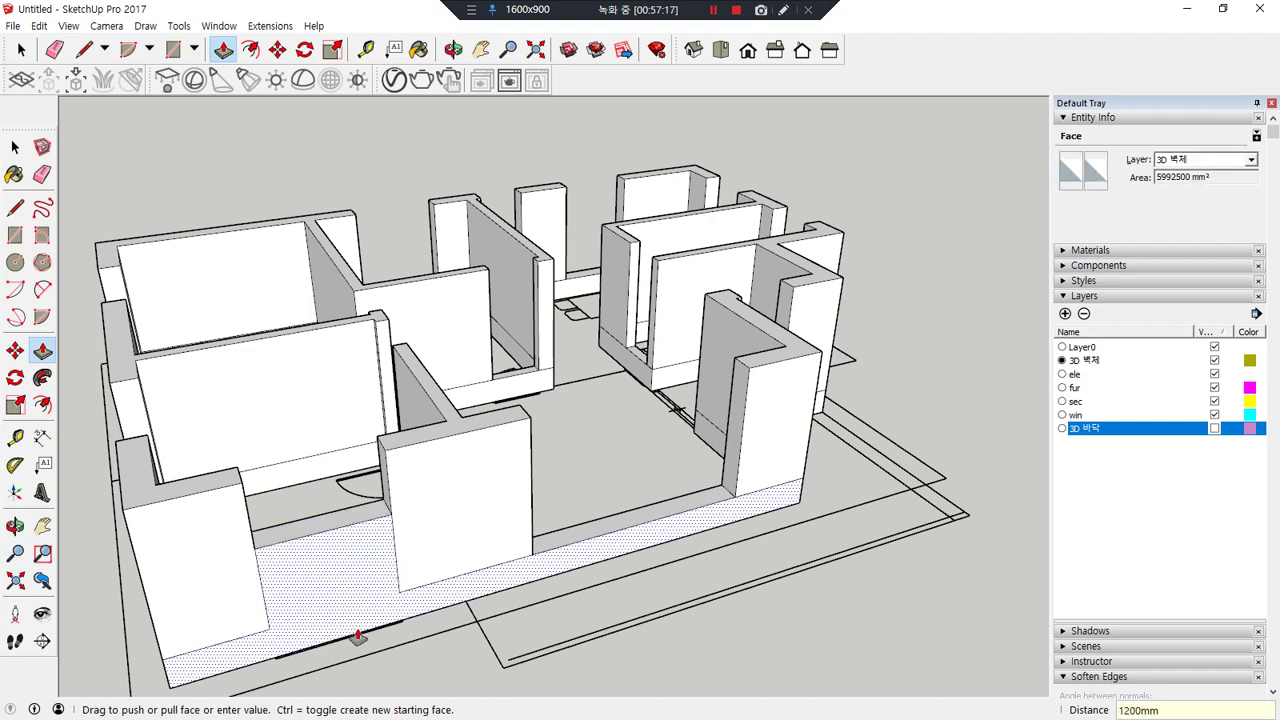
{"action": "key", "text": "ctrl+z"}
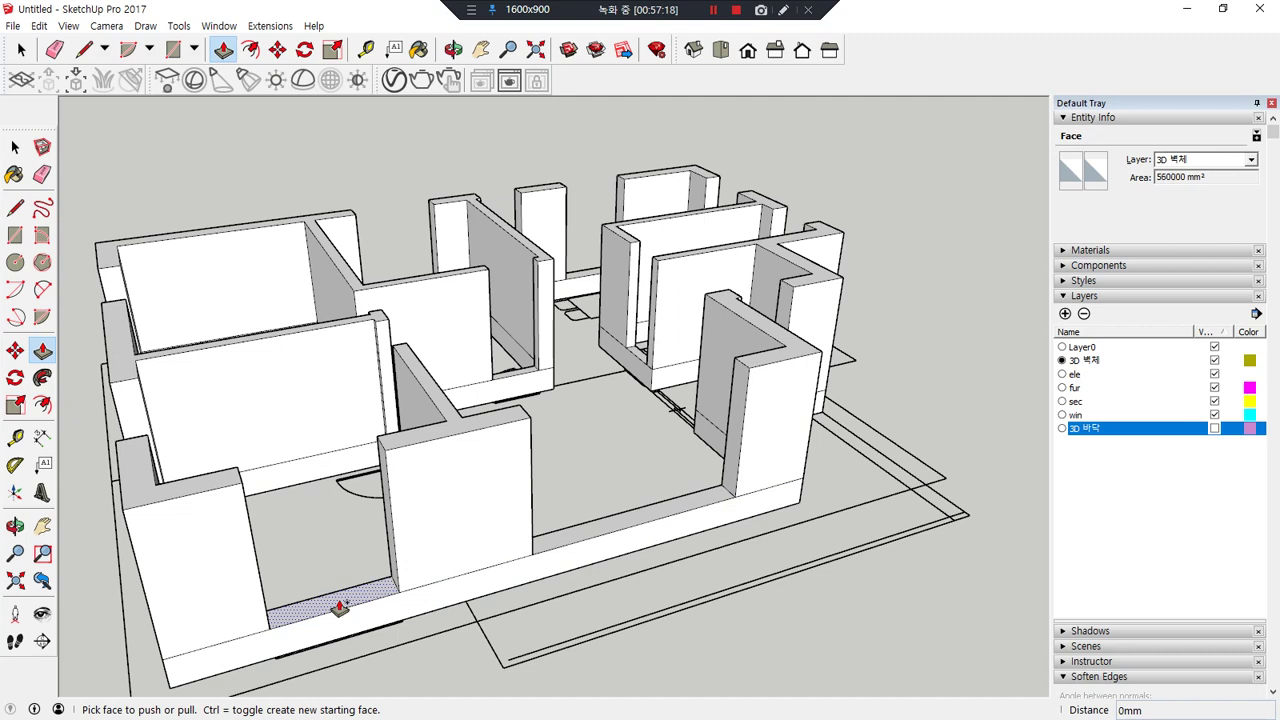
- Push/Pull the front bedroom's front window sill up 1200 mm from a new starting face and erase its vertical joint lines
{"action": "left_click", "coordinate": [340, 607]}
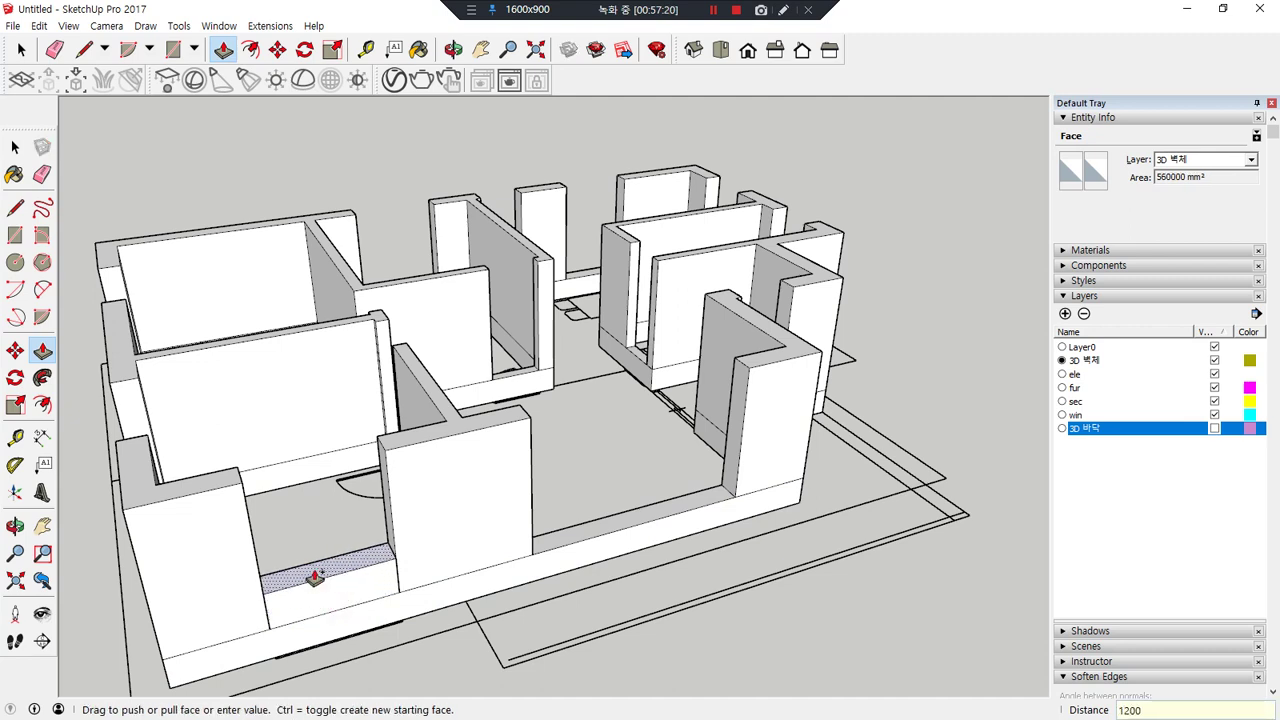
{"action": "key", "text": "Return"}
{"action": "key", "text": "e"}
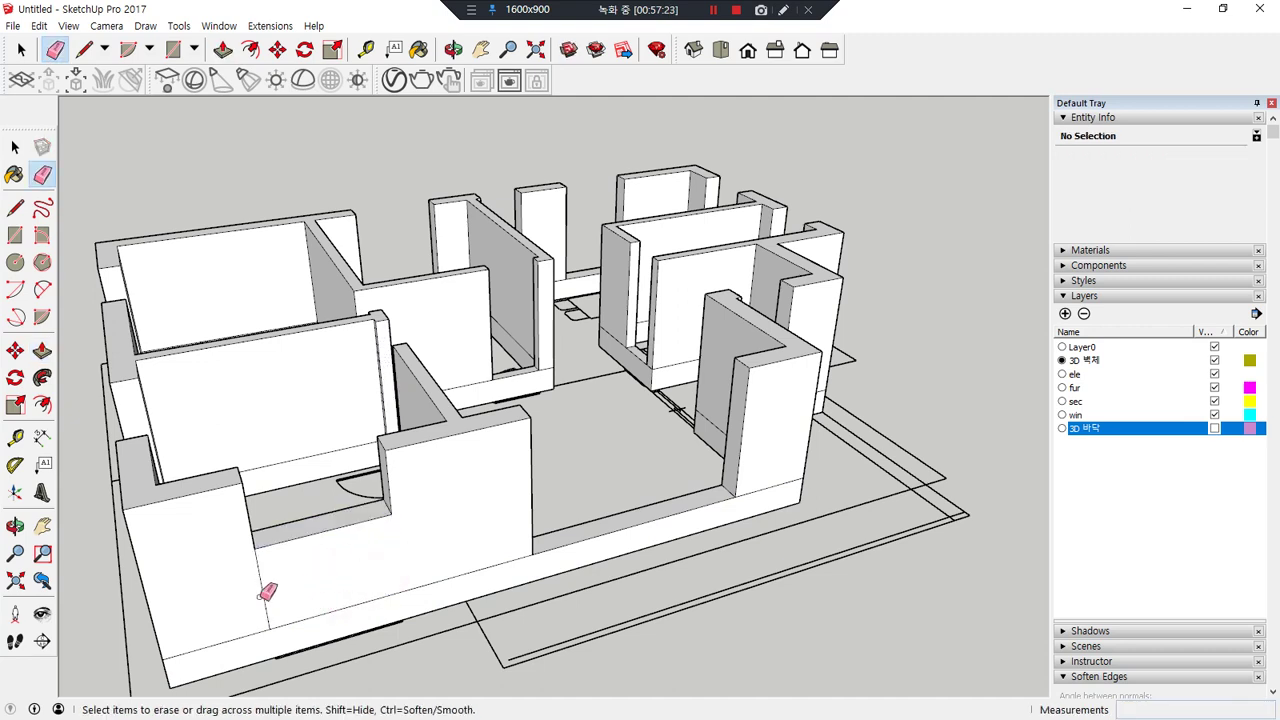
{"action": "mouse_move", "coordinate": [163, 578]}
{"action": "middle_mouse_down"}
{"action": "mouse_move", "coordinate": [434, 514]}
{"action": "mouse_move", "coordinate": [352, 497]}
{"action": "mouse_move", "coordinate": [336, 480]}
{"action": "middle_mouse_up"}
{"action": "left_click_drag", "start_coordinate": [533, 574], "coordinate": [589, 421]}
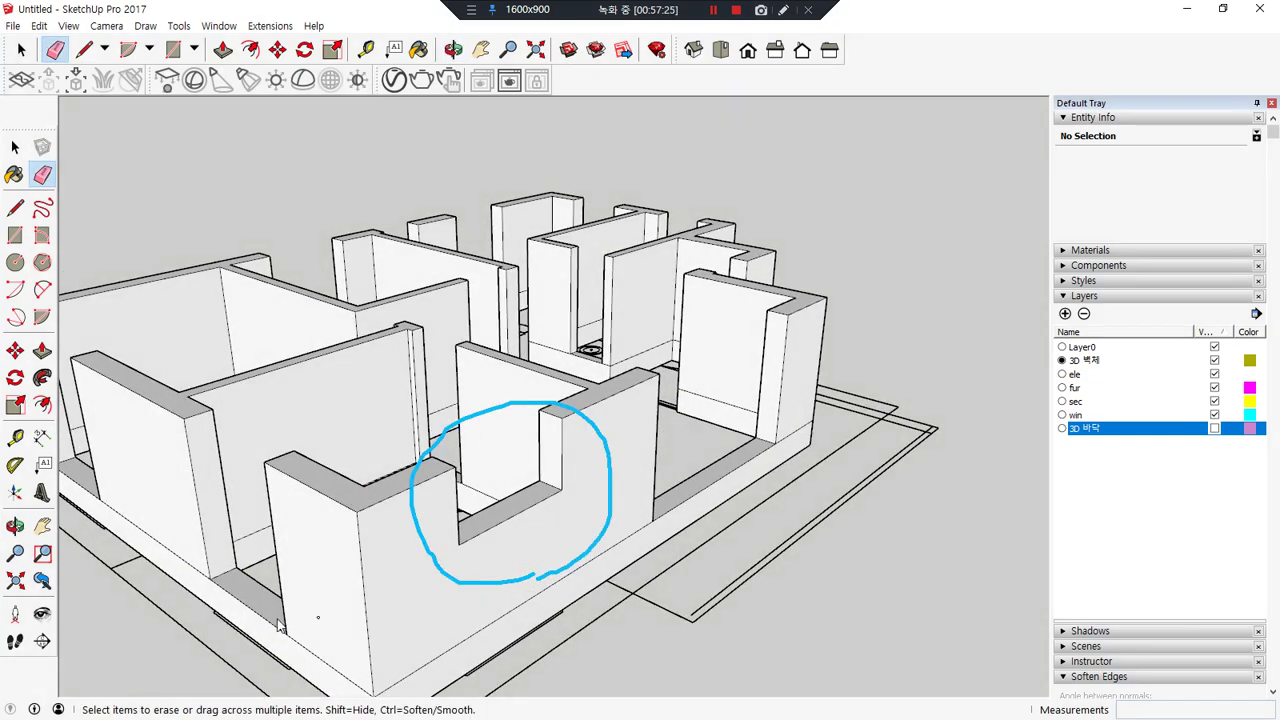
- Push/Pull the front bedroom's side window sill up 1200 mm and erase the vertical joint lines on its outer wall
{"action": "mouse_move", "coordinate": [268, 603]}
{"action": "middle_mouse_down"}
{"action": "mouse_move", "coordinate": [323, 574]}
{"action": "mouse_move", "coordinate": [398, 610]}
{"action": "middle_mouse_up"}
{"action": "key", "text": "p"}
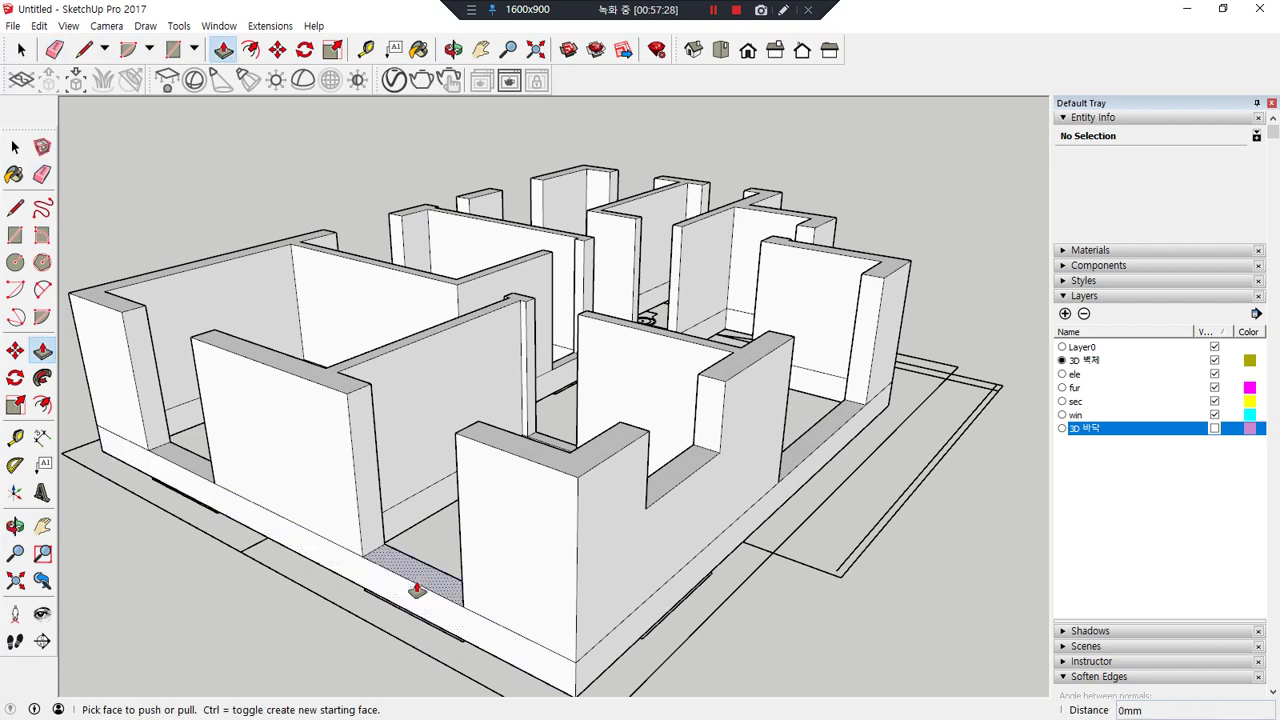
{"action": "left_click", "coordinate": [422, 585]}
{"action": "type", "text": "120"}
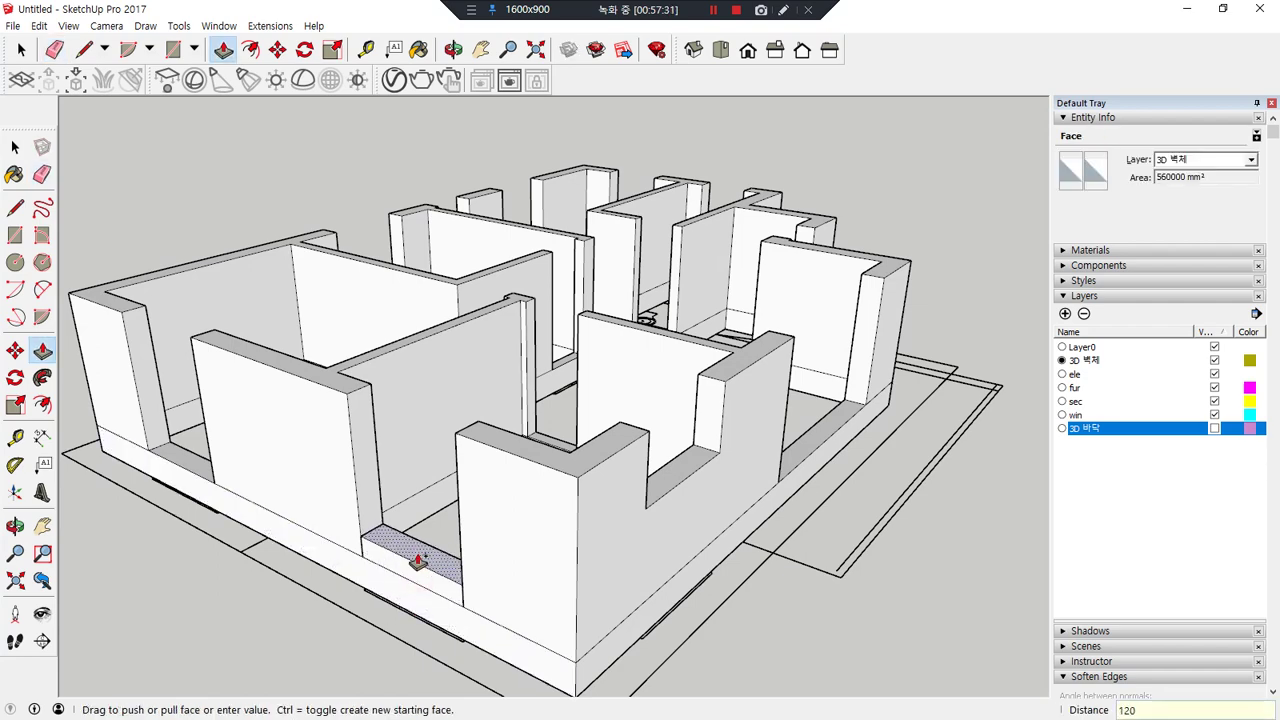
{"action": "type", "text": "0"}
{"action": "key", "text": "Return"}
{"action": "key", "text": "e"}
{"action": "left_click_drag", "start_coordinate": [455, 535], "coordinate": [458, 541]}
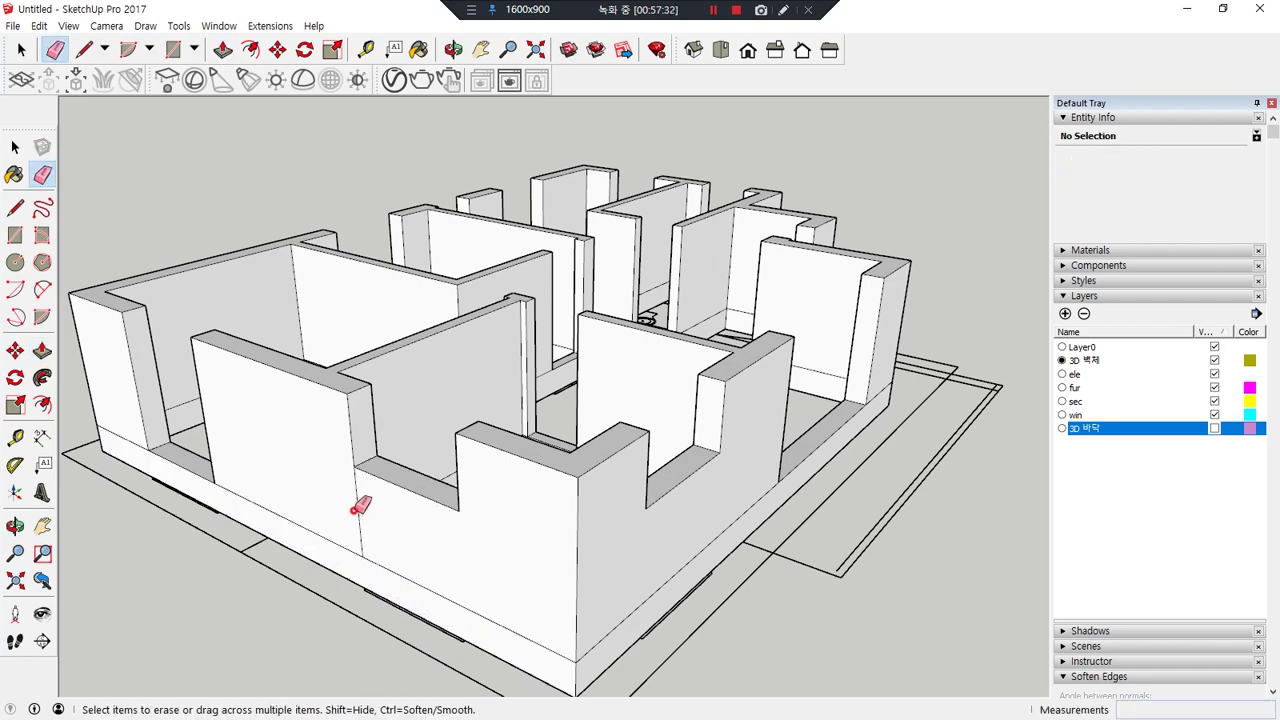
- Raise the adjoining bedroom's window sill on the same side wall 1200 mm and erase its outer joint lines
{"action": "middle_click_drag", "start_coordinate": [292, 527], "coordinate": [660, 571]}
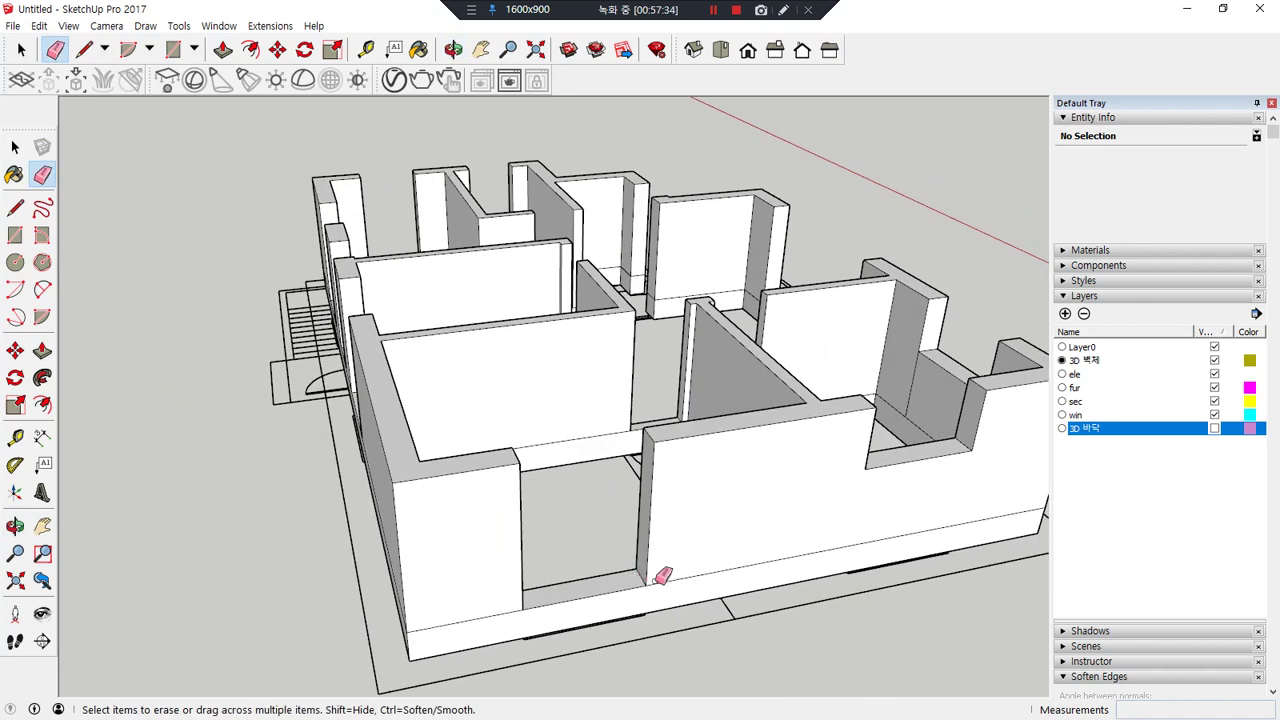
{"action": "scroll", "coordinate": [610, 608], "scroll_direction": "up", "scroll_amount": 2}
{"action": "key", "text": "p"}
{"action": "left_click", "coordinate": [586, 596]}
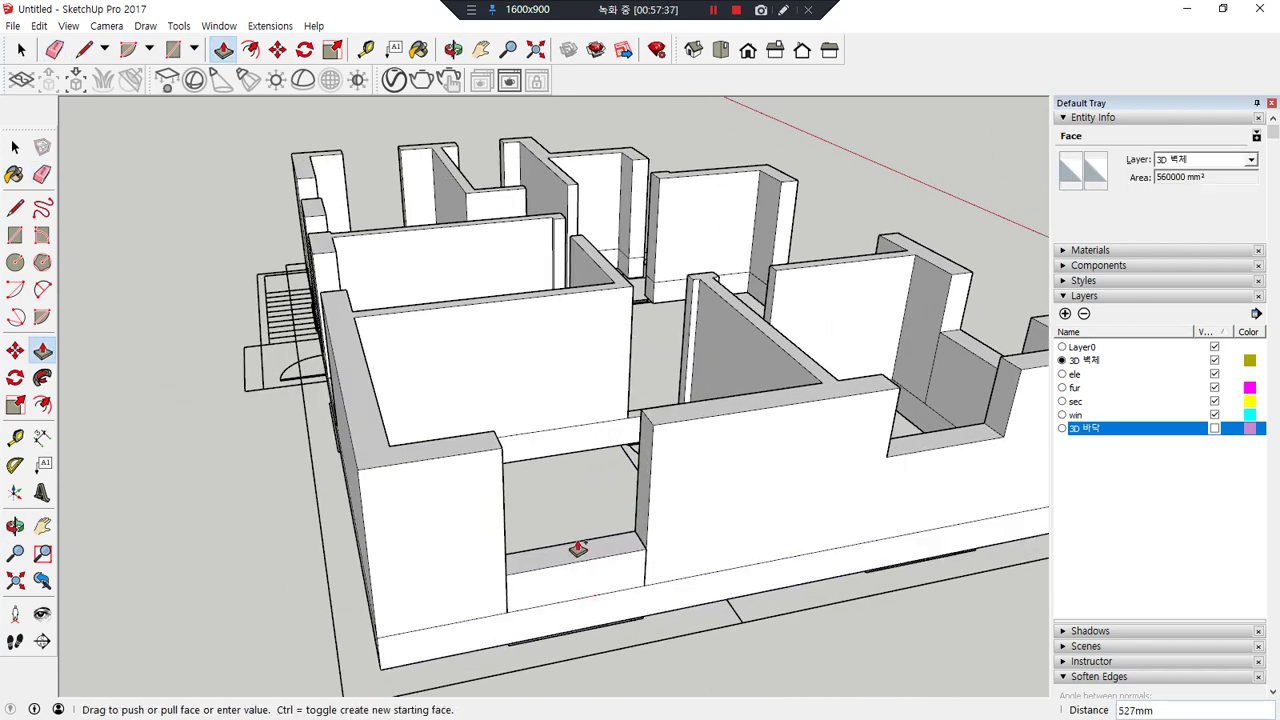
{"action": "type", "text": "0"}
{"action": "key", "text": "Return"}
{"action": "key", "text": "e"}
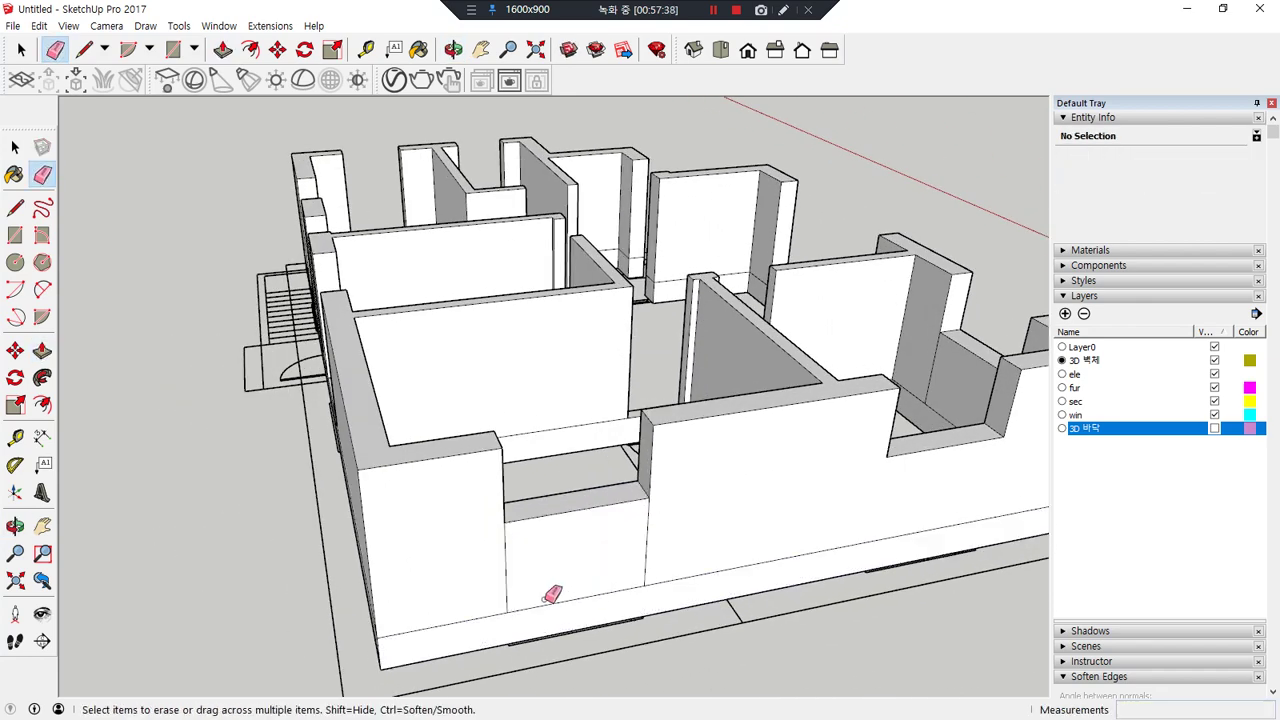
- Raise the middle bedroom's window sill on the back wall 1200 mm and erase its outer joint lines
{"action": "mouse_move", "coordinate": [366, 571]}
{"action": "middle_mouse_down"}
{"action": "mouse_move", "coordinate": [529, 569]}
{"action": "mouse_move", "coordinate": [666, 600]}
{"action": "mouse_move", "coordinate": [771, 644]}
{"action": "mouse_move", "coordinate": [690, 625]}
{"action": "middle_mouse_up"}
{"action": "mouse_move", "coordinate": [529, 594]}
{"action": "middle_mouse_down"}
{"action": "mouse_move", "coordinate": [331, 574]}
{"action": "mouse_move", "coordinate": [594, 600]}
{"action": "mouse_move", "coordinate": [741, 588]}
{"action": "mouse_move", "coordinate": [666, 526]}
{"action": "middle_mouse_up"}
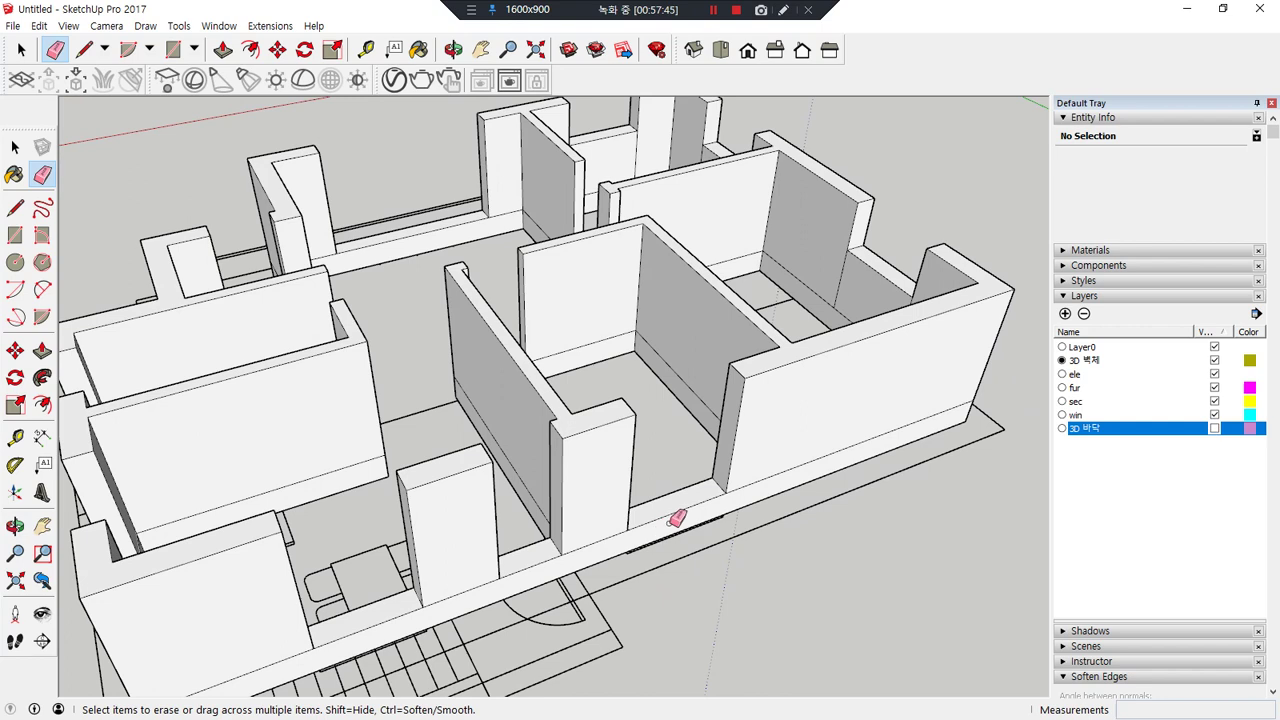
{"action": "key", "text": "p"}
{"action": "left_click", "coordinate": [666, 497]}
{"action": "left_click", "coordinate": [654, 497]}
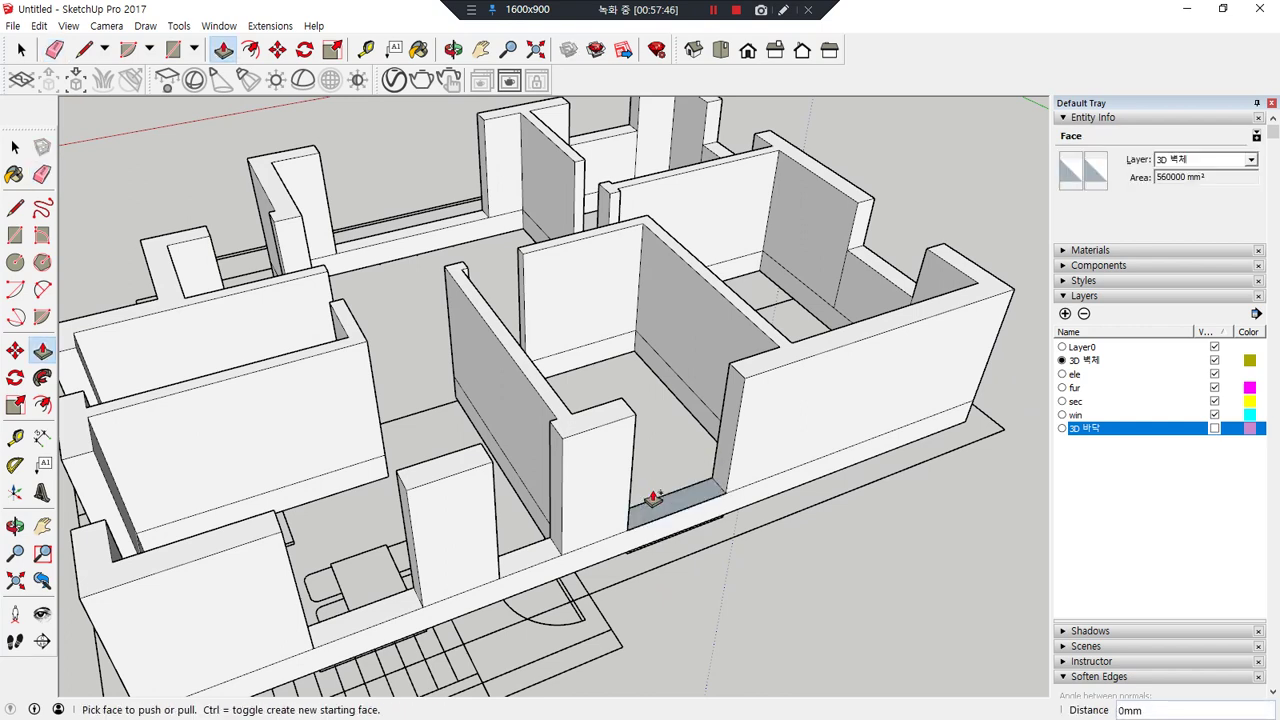
{"action": "type", "text": "1"}
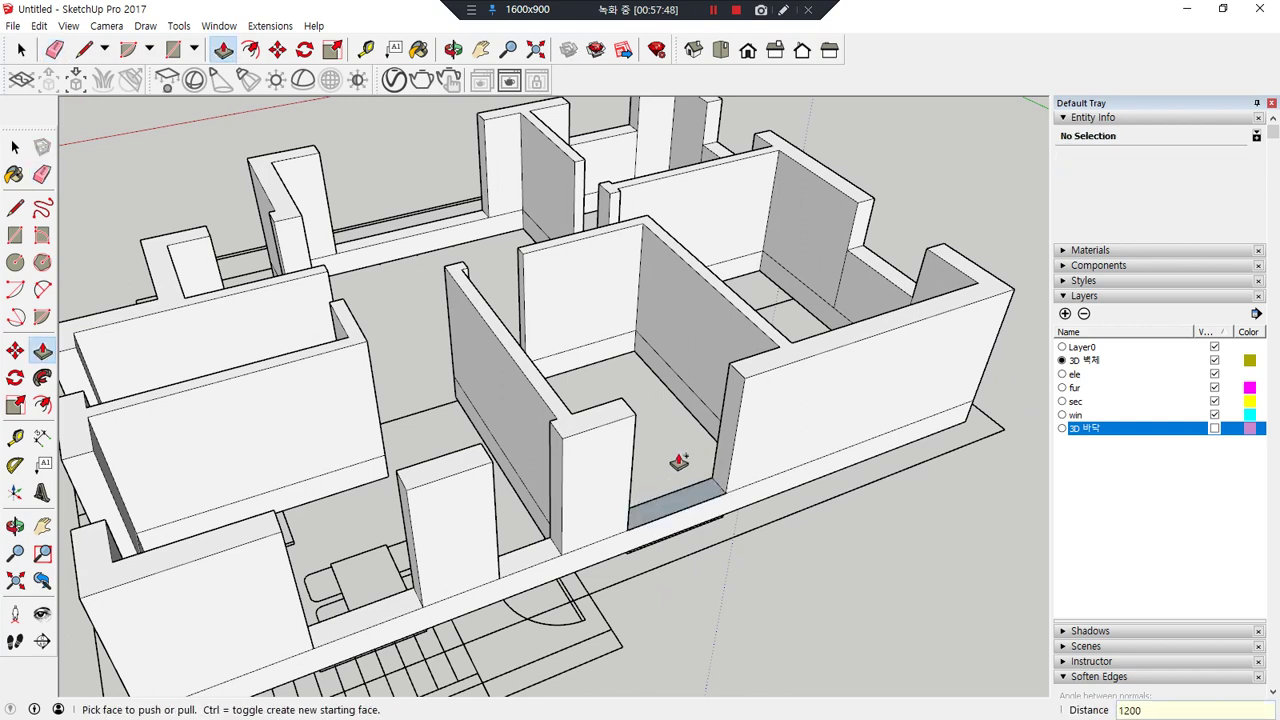
{"action": "type", "text": "20"}
{"action": "left_click", "coordinate": [644, 468]}
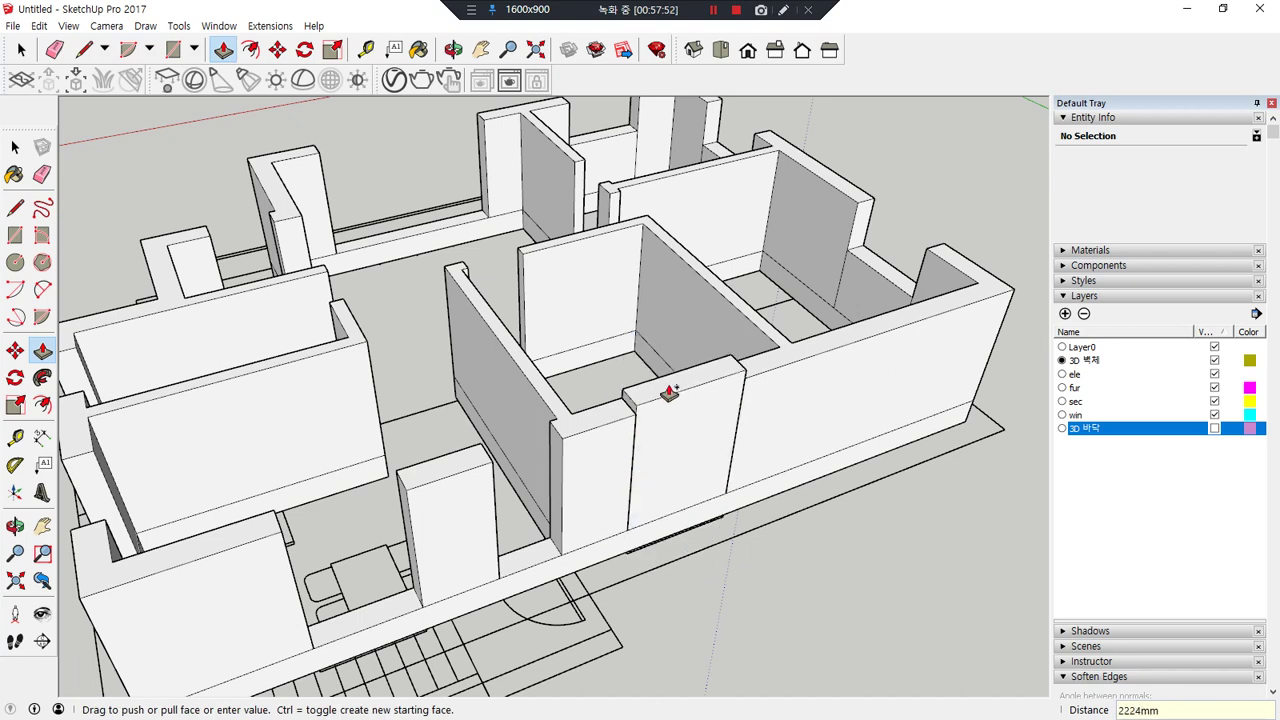
{"action": "key", "text": "Escape"}
{"action": "key", "text": "e"}
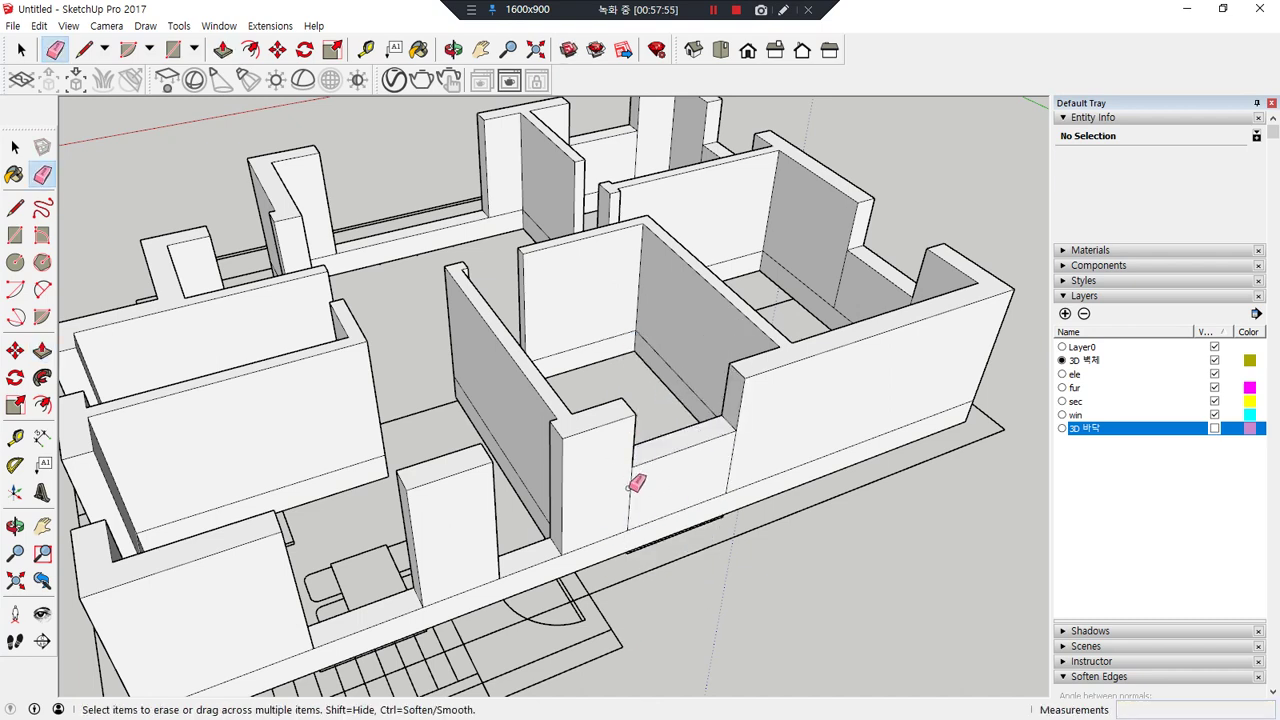
- Raise the dining area's window sill beside the back door 1200 mm and erase its outer joint lines
{"action": "mouse_move", "coordinate": [490, 543]}
{"action": "middle_mouse_down"}
{"action": "mouse_move", "coordinate": [500, 500]}
{"action": "mouse_move", "coordinate": [540, 505]}
{"action": "middle_mouse_up"}
{"action": "scroll", "coordinate": [463, 571], "scroll_direction": "up", "scroll_amount": 1}
{"action": "middle_click_drag", "start_coordinate": [463, 571], "coordinate": [514, 566]}
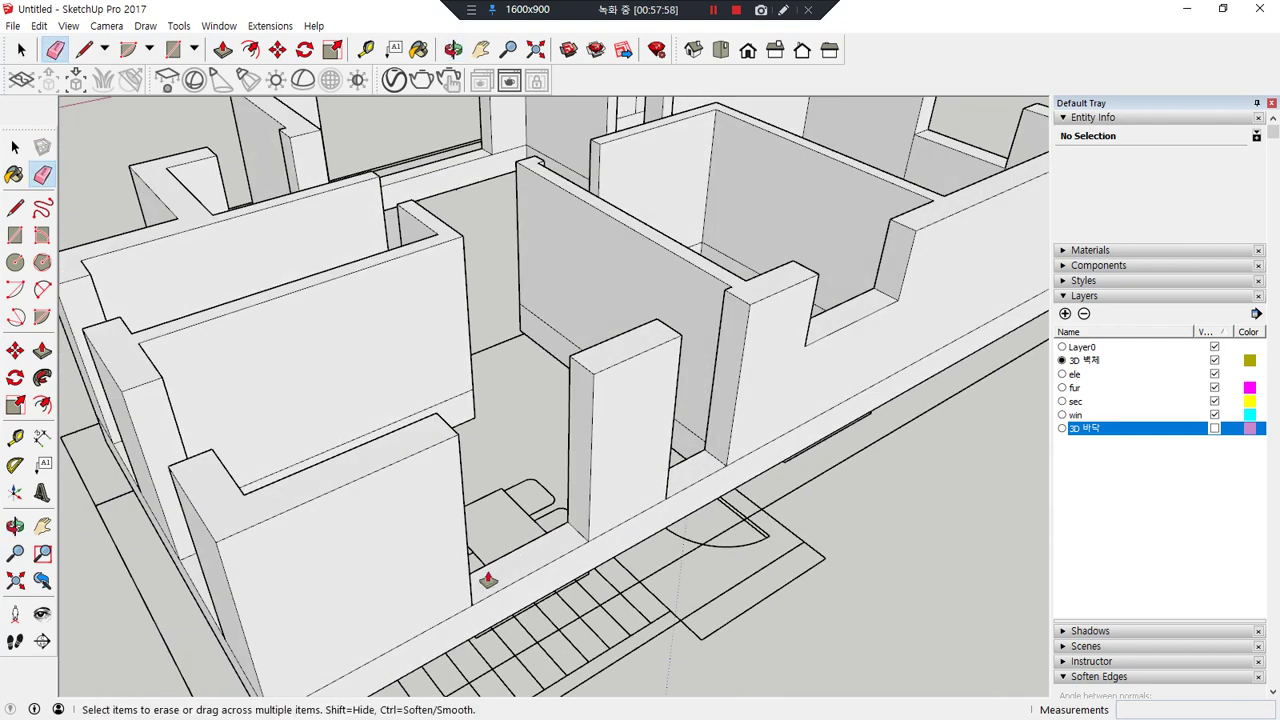
{"action": "key", "text": "p"}
{"action": "left_click", "coordinate": [520, 564]}
{"action": "left_click", "coordinate": [527, 534]}
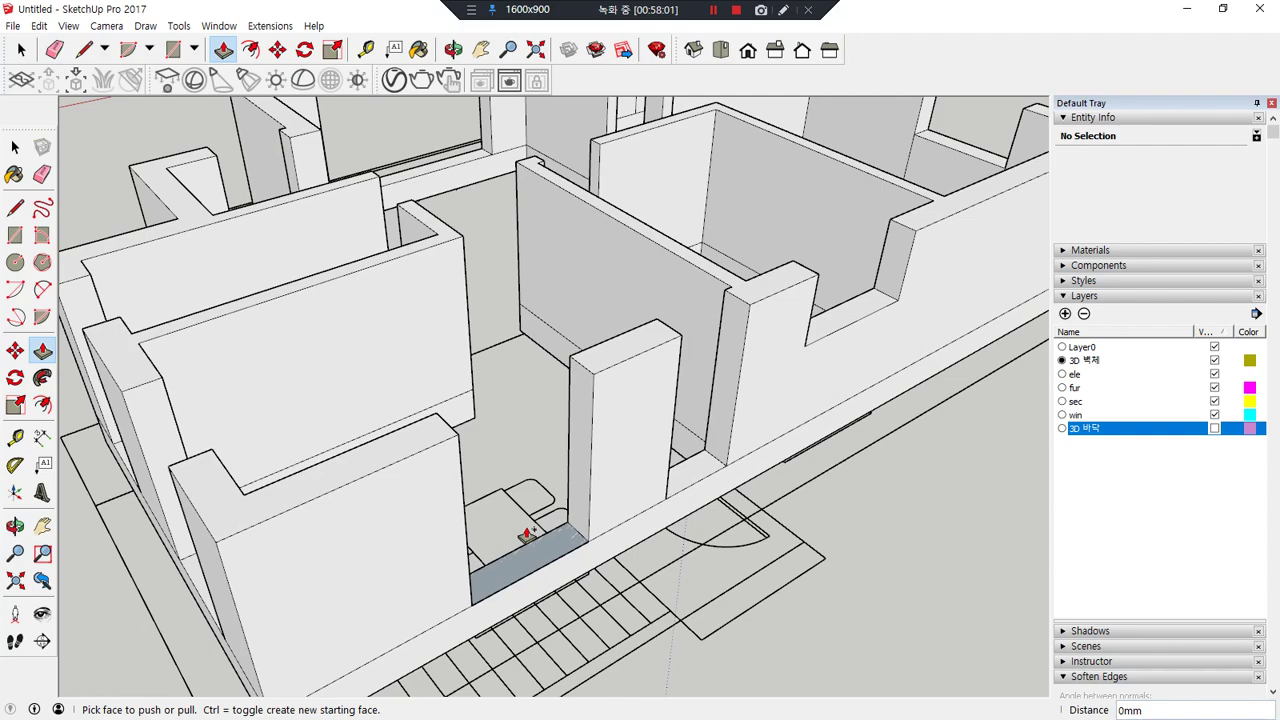
{"action": "left_click", "coordinate": [527, 535]}
{"action": "key", "text": "Return"}
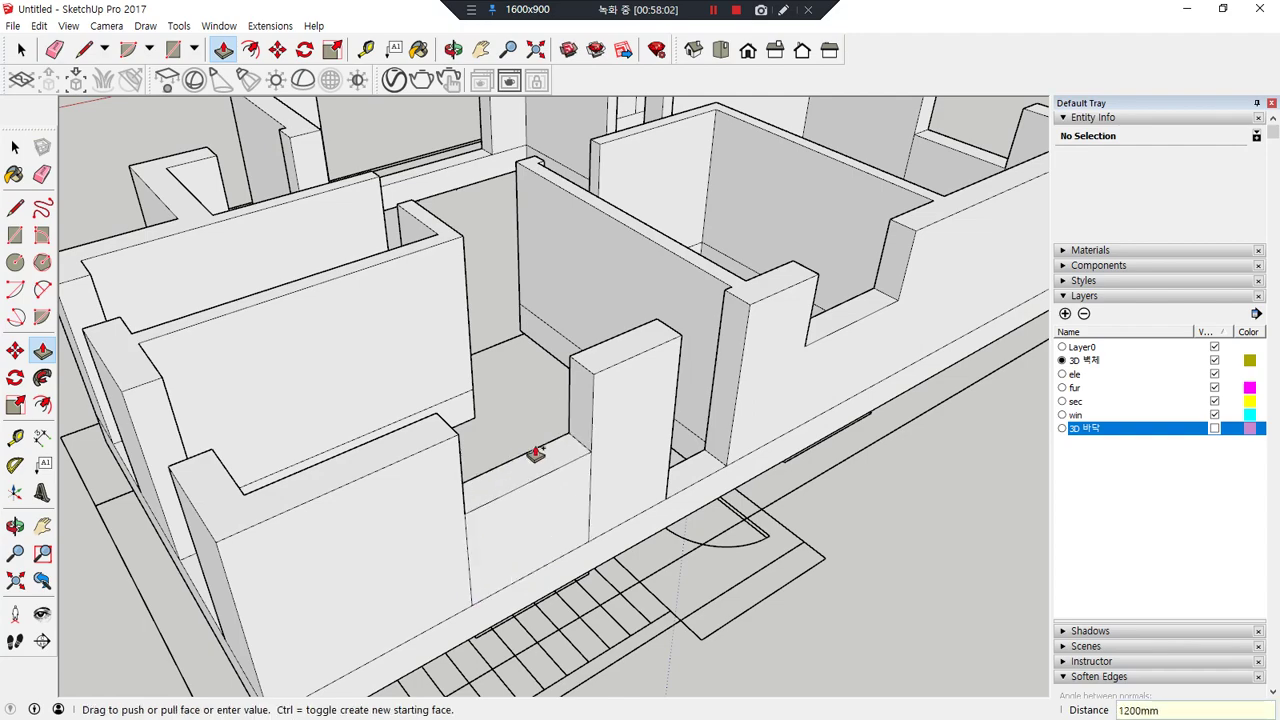
{"action": "key", "text": "e"}
- Push/Pull the kitchen's end-wall window sill up 1200 mm and erase the vertical joint lines below the opening
{"action": "mouse_move", "coordinate": [289, 571]}
{"action": "middle_mouse_down"}
{"action": "mouse_move", "coordinate": [651, 531]}
{"action": "mouse_move", "coordinate": [817, 557]}
{"action": "mouse_move", "coordinate": [633, 505]}
{"action": "mouse_move", "coordinate": [637, 586]}
{"action": "mouse_move", "coordinate": [689, 586]}
{"action": "middle_mouse_up"}
{"action": "scroll", "coordinate": [689, 586], "scroll_direction": "up", "scroll_amount": 2}
{"action": "key", "text": "p"}
{"action": "left_click", "coordinate": [693, 592]}
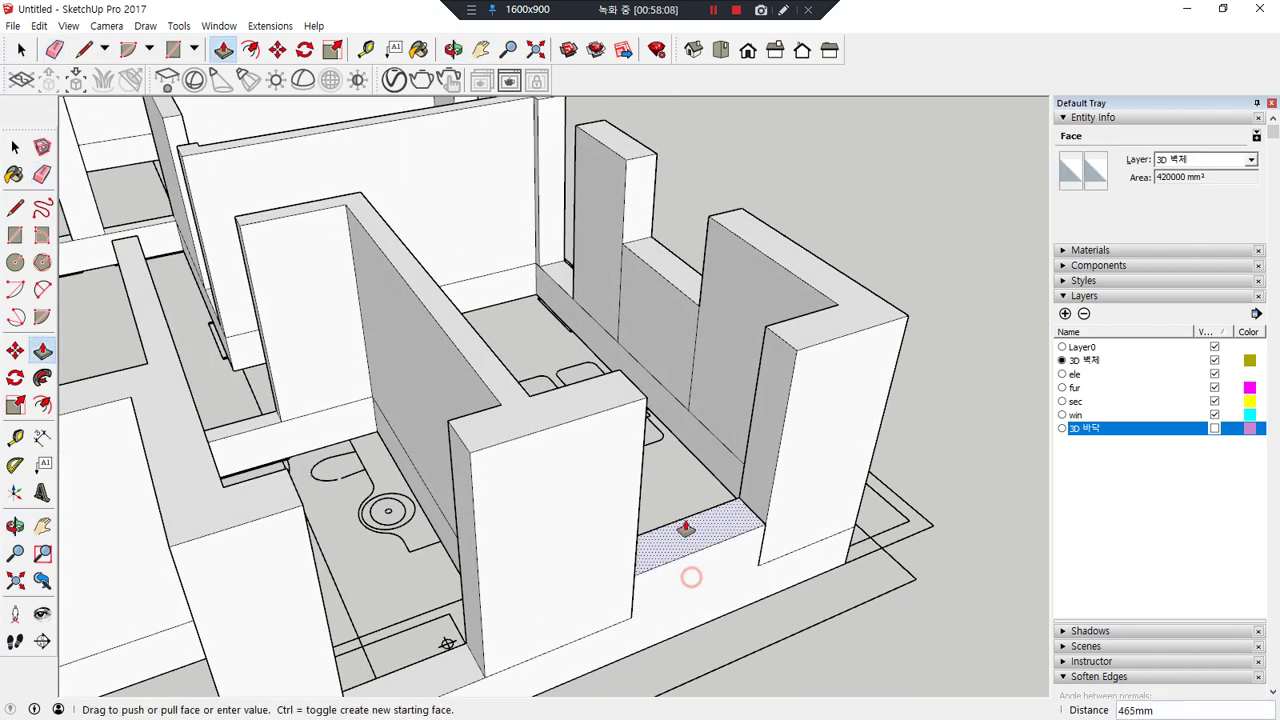
{"action": "left_click", "coordinate": [660, 492]}
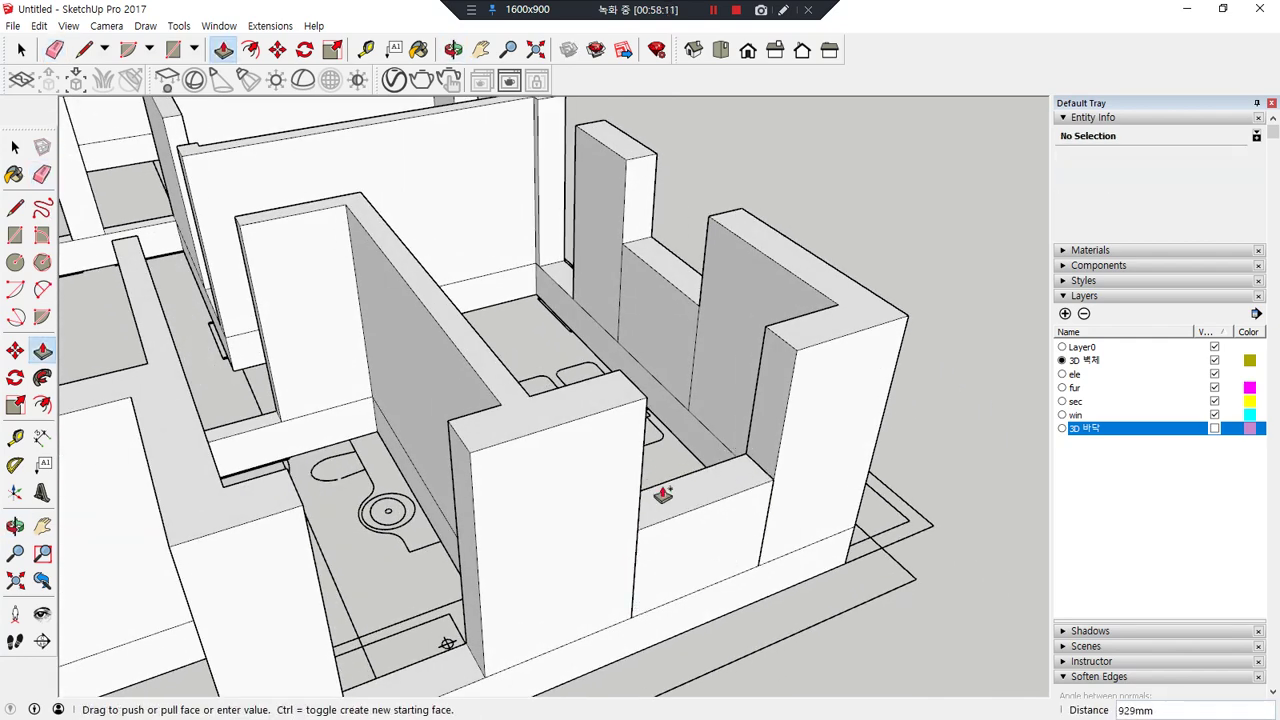
{"action": "type", "text": "1200"}
{"action": "key", "text": "Return"}
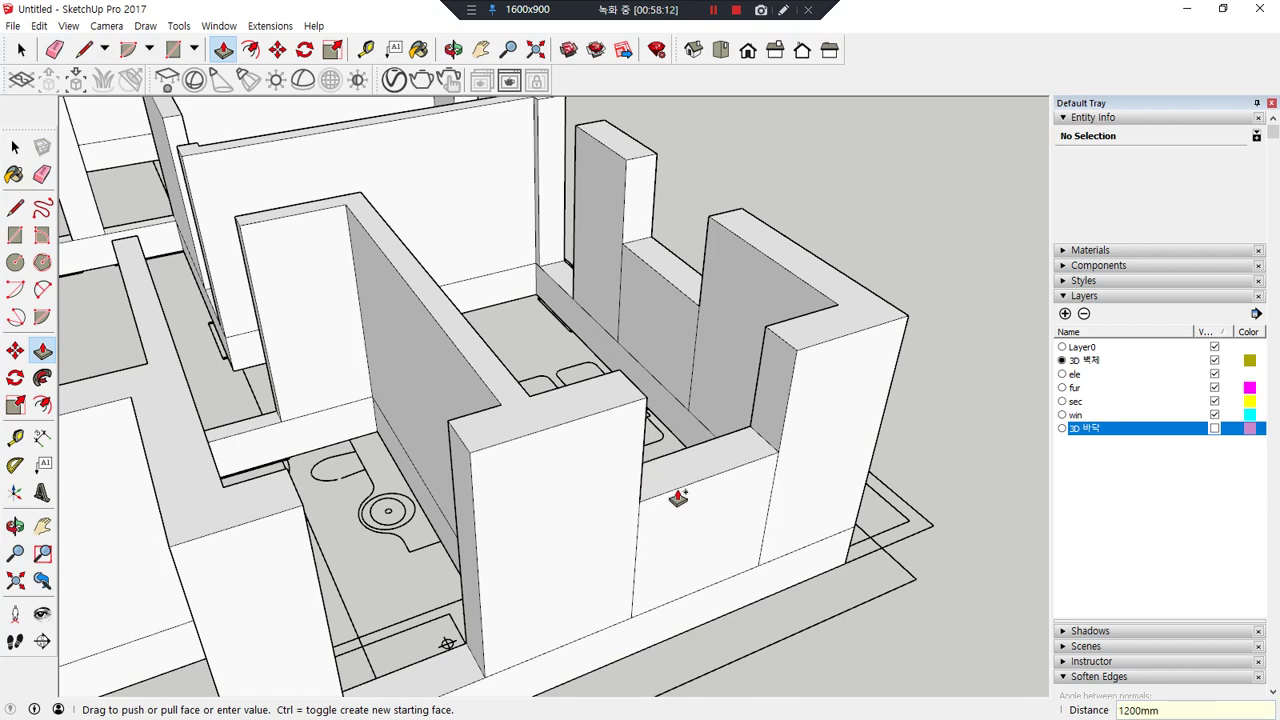
{"action": "key", "text": "e"}
{"action": "left_click", "coordinate": [767, 501]}
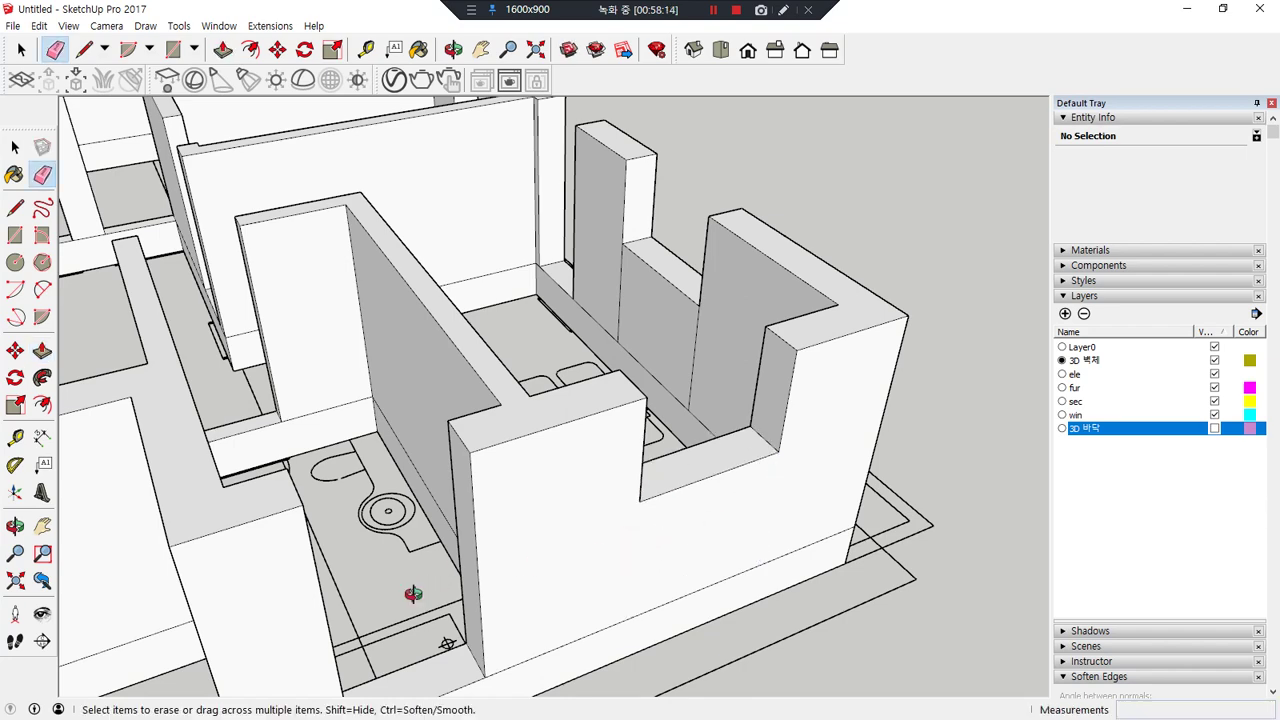
- Raise the bathroom window sill above the kitchen sill, entering a 300 mm pull, and erase its outer joint lines
{"action": "scroll", "coordinate": [420, 590], "scroll_direction": "up", "scroll_amount": 3}
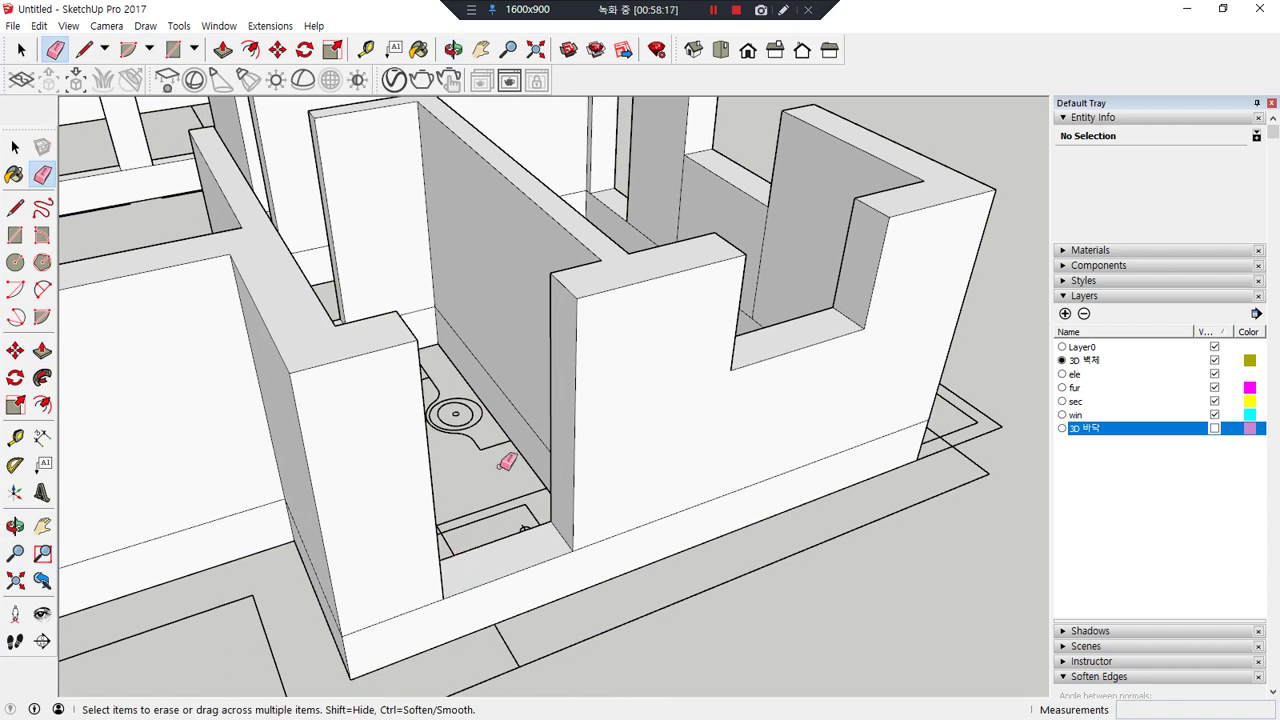
{"action": "left_click_drag", "start_coordinate": [384, 232], "coordinate": [421, 391]}
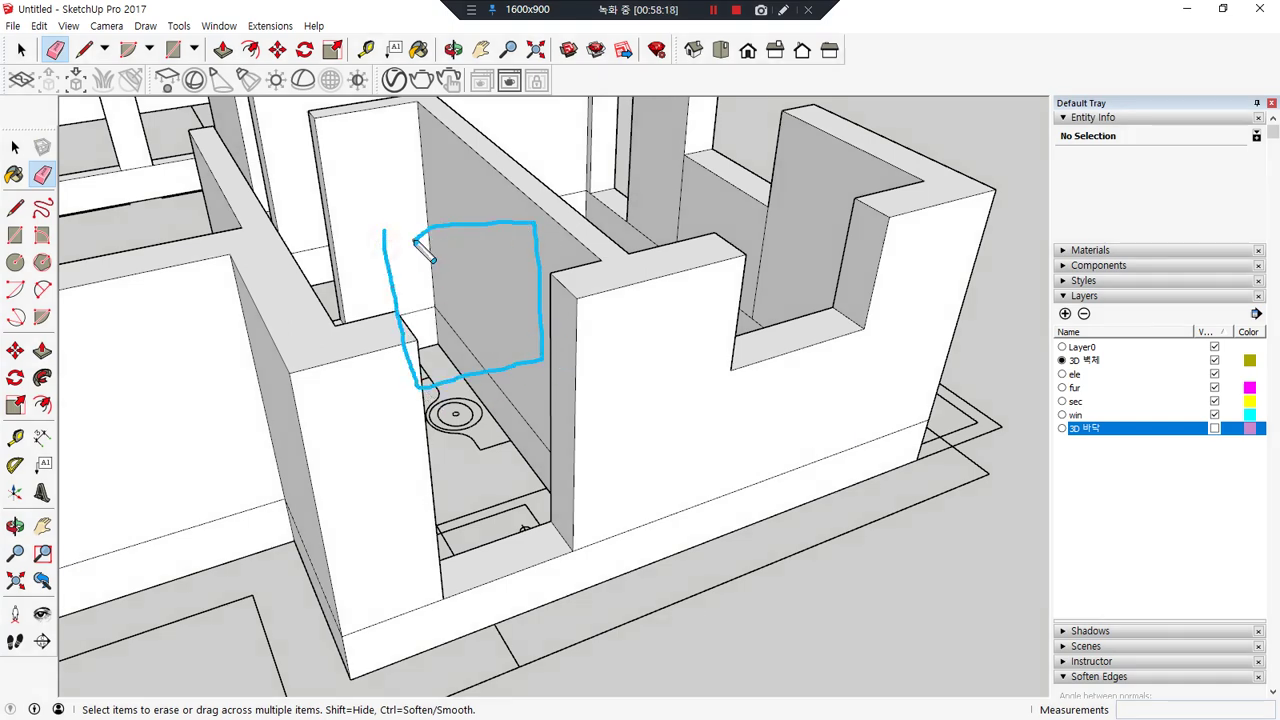
{"action": "key", "text": "p"}
{"action": "mouse_move", "coordinate": [514, 557]}
{"action": "left_mouse_down"}
{"action": "mouse_move", "coordinate": [565, 407]}
{"action": "mouse_move", "coordinate": [570, 300]}
{"action": "mouse_move", "coordinate": [526, 331]}
{"action": "mouse_move", "coordinate": [527, 349]}
{"action": "left_mouse_up"}
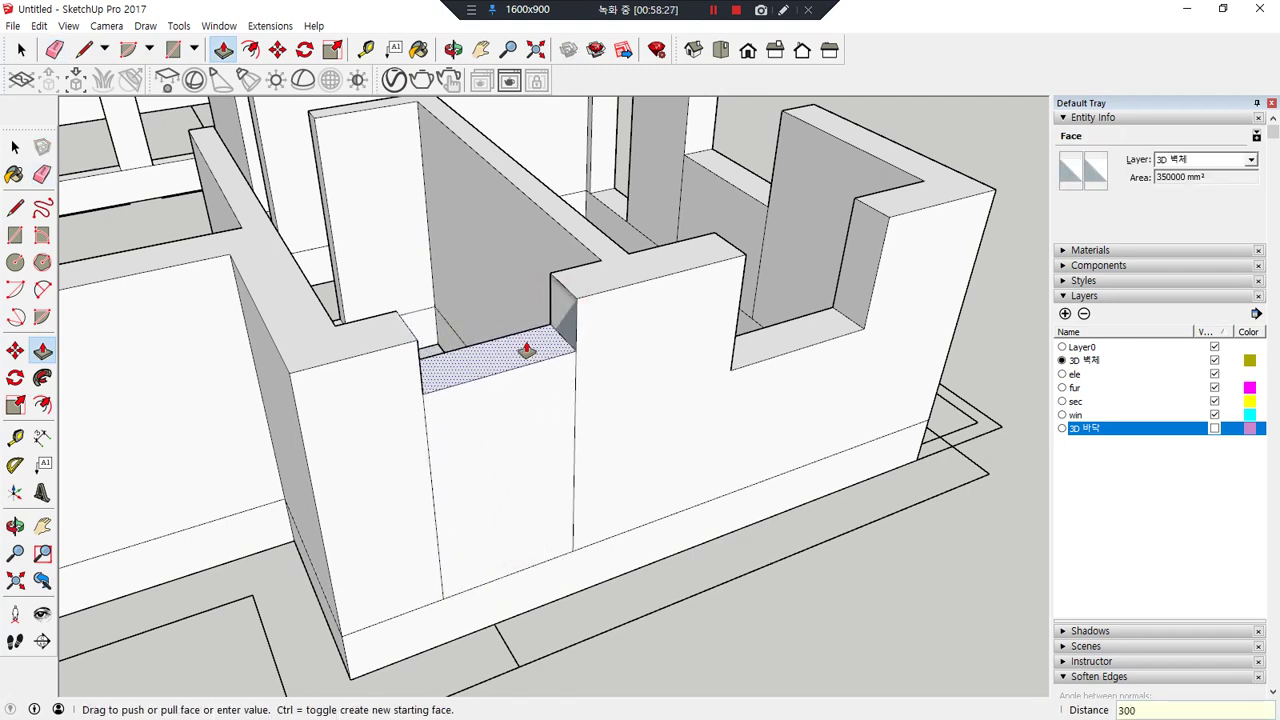
{"action": "key", "text": "Return"}
{"action": "middle_click_drag", "start_coordinate": [518, 400], "coordinate": [597, 349]}
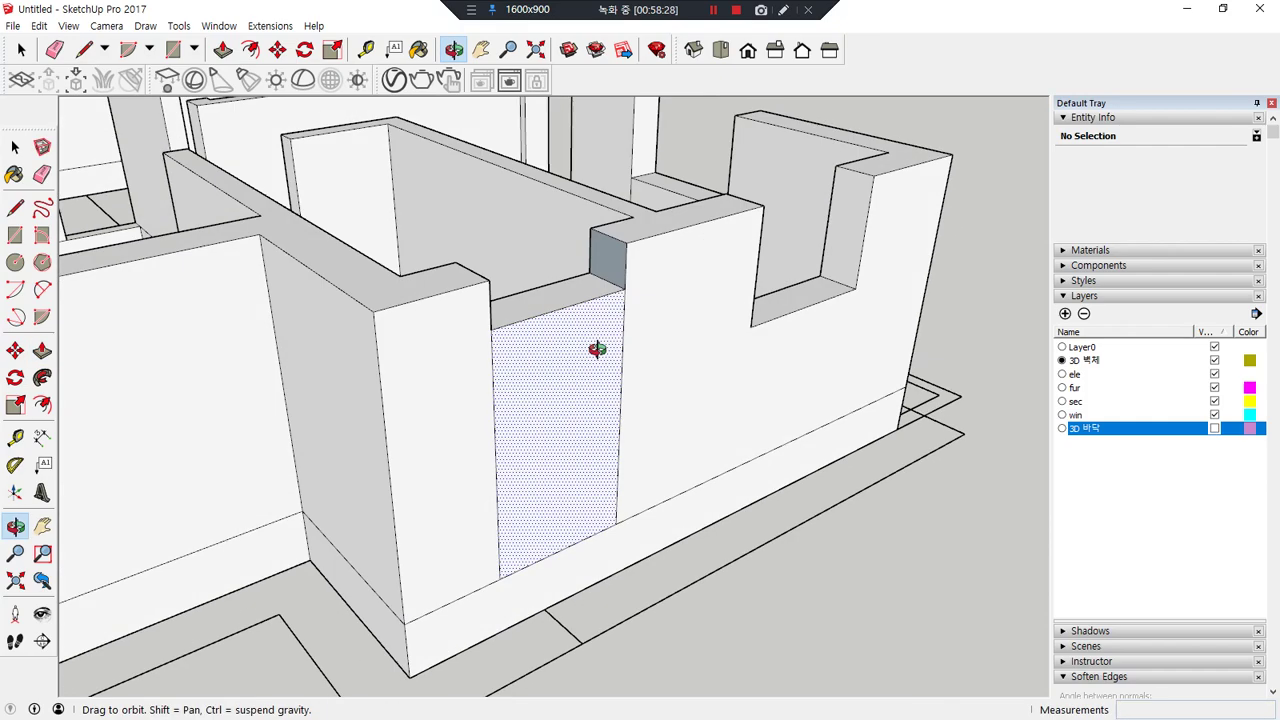
{"action": "key", "text": "e"}
{"action": "left_click", "coordinate": [619, 372]}
{"action": "mouse_move", "coordinate": [551, 423]}
{"action": "left_mouse_down"}
{"action": "mouse_move", "coordinate": [490, 437]}
{"action": "mouse_move", "coordinate": [464, 486]}
{"action": "left_mouse_up"}
- Reverse the back-facing side face inside the bathroom window opening so it matches the other wall faces
{"action": "scroll", "coordinate": [440, 478], "scroll_direction": "down", "scroll_amount": 5}
{"action": "mouse_move", "coordinate": [217, 480]}
{"action": "middle_mouse_down"}
{"action": "mouse_move", "coordinate": [569, 431]}
{"action": "mouse_move", "coordinate": [601, 446]}
{"action": "mouse_move", "coordinate": [391, 551]}
{"action": "mouse_move", "coordinate": [451, 537]}
{"action": "middle_mouse_up"}
{"action": "scroll", "coordinate": [606, 380], "scroll_direction": "up", "scroll_amount": 5}
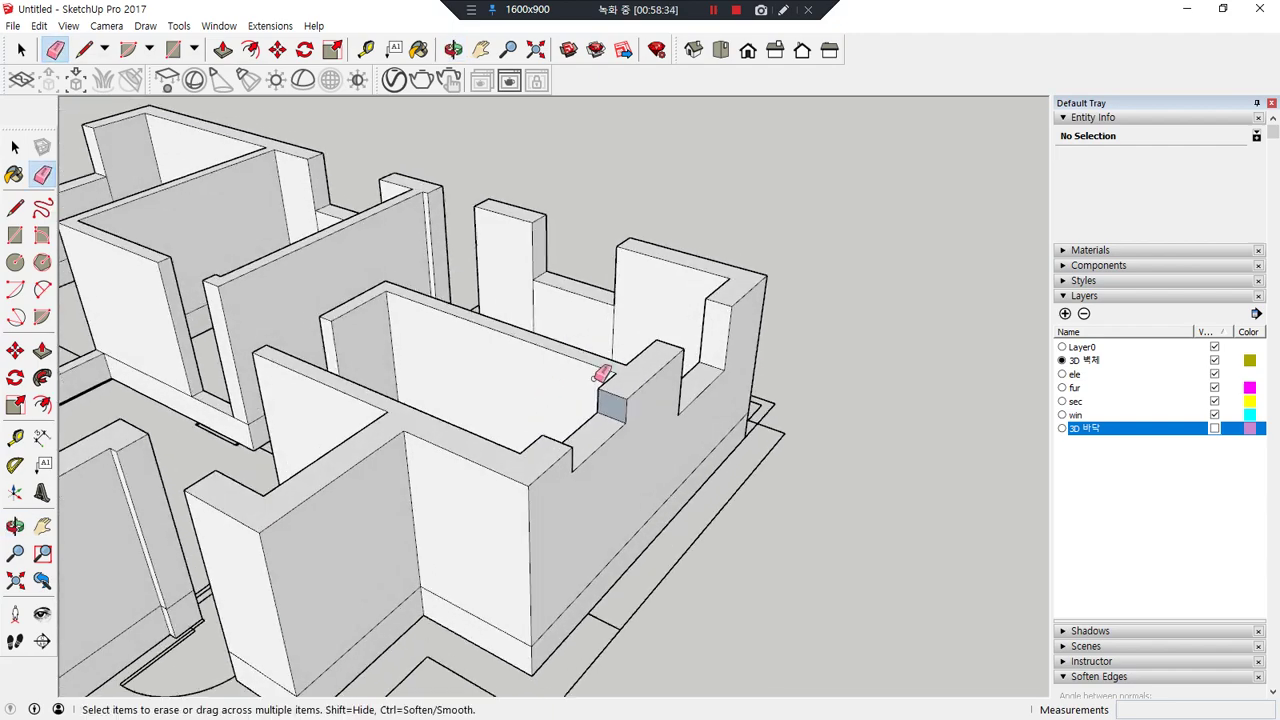
{"action": "key", "text": "space"}
{"action": "right_click", "coordinate": [618, 418]}
{"action": "left_click", "coordinate": [598, 421]}
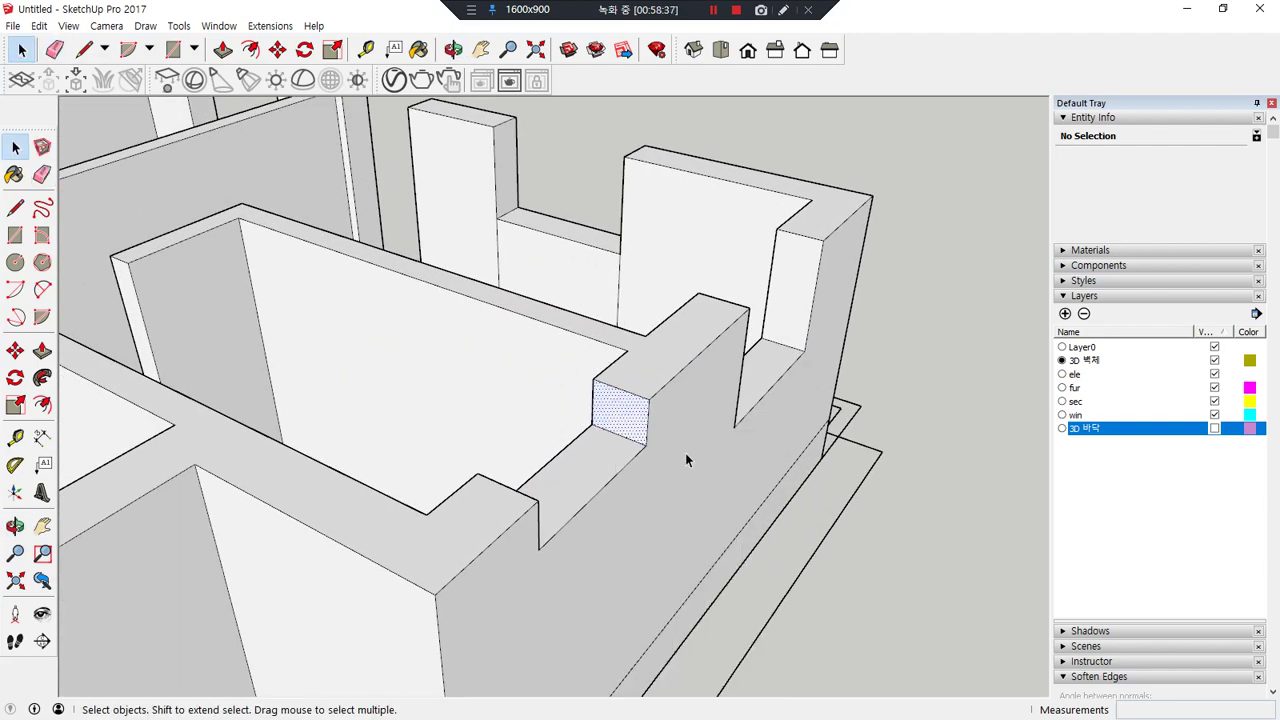
{"action": "left_click", "coordinate": [930, 508]}
- Erase the vertical joint lines on the room side of the dining, kitchen and bathroom window sill walls
{"action": "mouse_move", "coordinate": [930, 508]}
{"action": "middle_mouse_down"}
{"action": "mouse_move", "coordinate": [673, 414]}
{"action": "mouse_move", "coordinate": [516, 291]}
{"action": "middle_mouse_up"}
{"action": "key", "text": "e"}
{"action": "left_click_drag", "start_coordinate": [516, 292], "coordinate": [394, 345]}
{"action": "left_click", "coordinate": [356, 349]}
{"action": "mouse_move", "coordinate": [356, 349]}
{"action": "middle_mouse_down"}
{"action": "mouse_move", "coordinate": [600, 331]}
{"action": "mouse_move", "coordinate": [638, 286]}
{"action": "middle_mouse_up"}
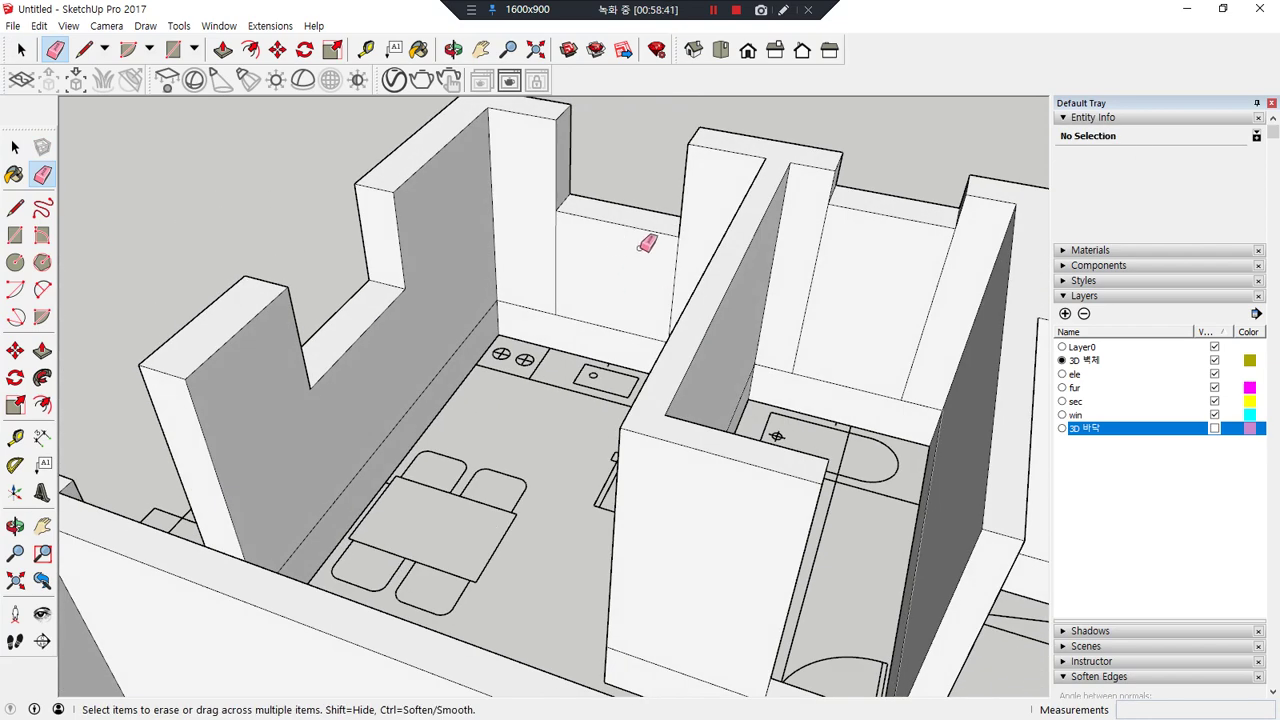
{"action": "left_click_drag", "start_coordinate": [672, 271], "coordinate": [574, 260]}
{"action": "left_click_drag", "start_coordinate": [822, 280], "coordinate": [938, 316]}
- Erase the vertical joint lines on the room side of the bedroom window sill walls
{"action": "mouse_move", "coordinate": [938, 316]}
{"action": "middle_mouse_down"}
{"action": "mouse_move", "coordinate": [848, 381]}
{"action": "mouse_move", "coordinate": [828, 455]}
{"action": "mouse_move", "coordinate": [563, 446]}
{"action": "mouse_move", "coordinate": [443, 460]}
{"action": "mouse_move", "coordinate": [326, 443]}
{"action": "middle_mouse_up"}
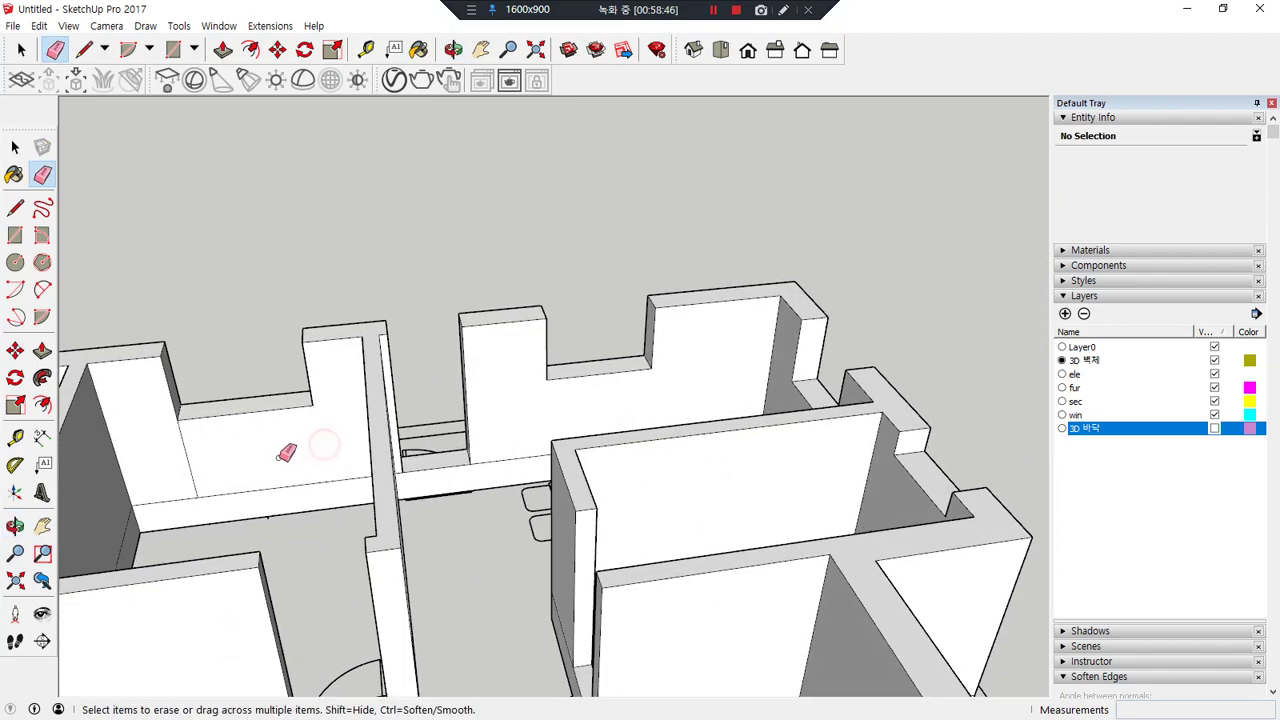
{"action": "middle_click_drag", "start_coordinate": [131, 462], "coordinate": [534, 402]}
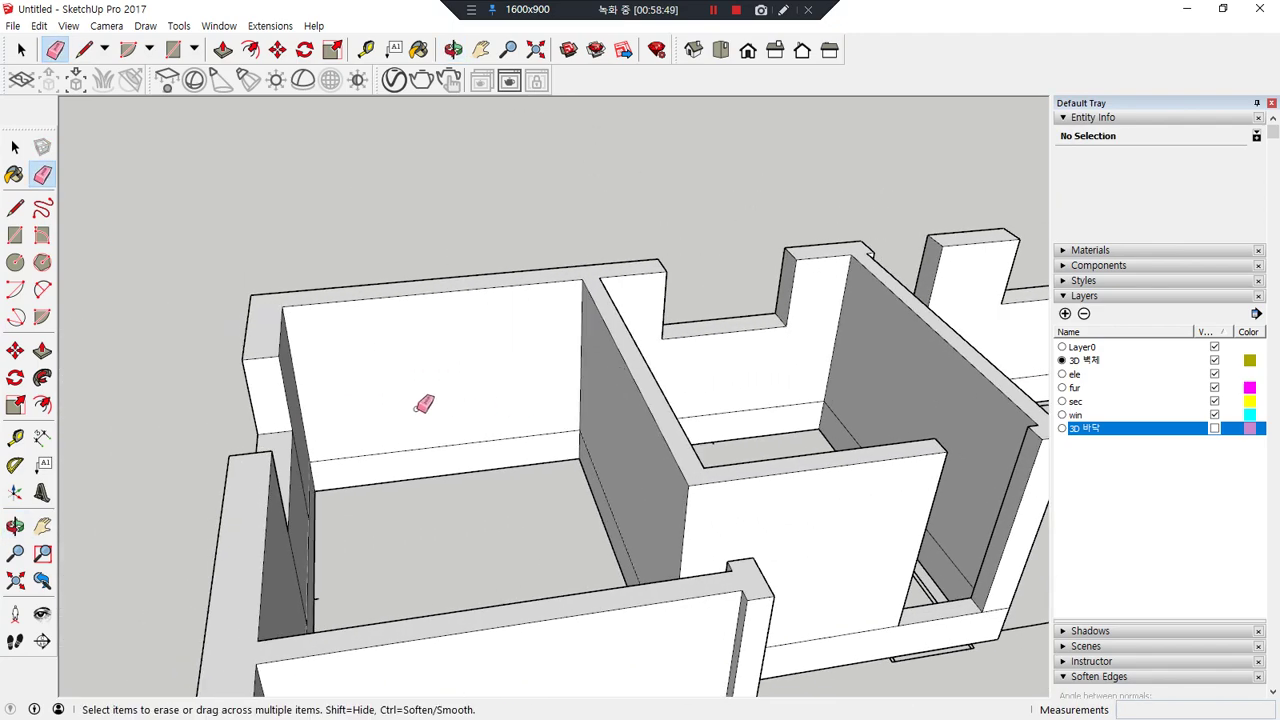
{"action": "middle_click_drag", "start_coordinate": [424, 404], "coordinate": [301, 436]}
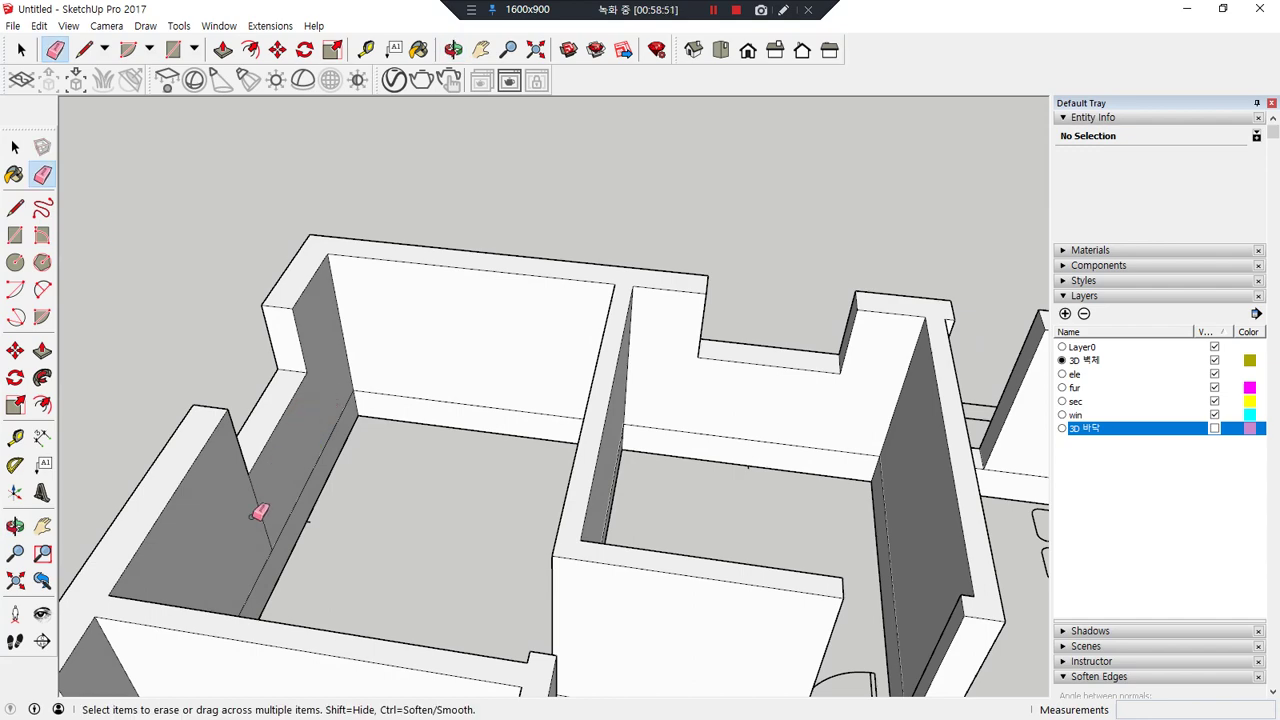
{"action": "scroll", "coordinate": [260, 520], "scroll_direction": "down", "scroll_amount": 3}
{"action": "mouse_move", "coordinate": [254, 523]}
{"action": "middle_mouse_down"}
{"action": "mouse_move", "coordinate": [331, 300]}
{"action": "mouse_move", "coordinate": [249, 400]}
{"action": "mouse_move", "coordinate": [266, 423]}
{"action": "mouse_move", "coordinate": [129, 429]}
{"action": "mouse_move", "coordinate": [240, 449]}
{"action": "mouse_move", "coordinate": [185, 450]}
{"action": "middle_mouse_up"}
{"action": "mouse_move", "coordinate": [557, 278]}
{"action": "middle_mouse_down", "text": "shift"}
{"action": "mouse_move", "coordinate": [523, 440]}
{"action": "mouse_move", "coordinate": [498, 323]}
{"action": "middle_mouse_up", "text": "shift"}
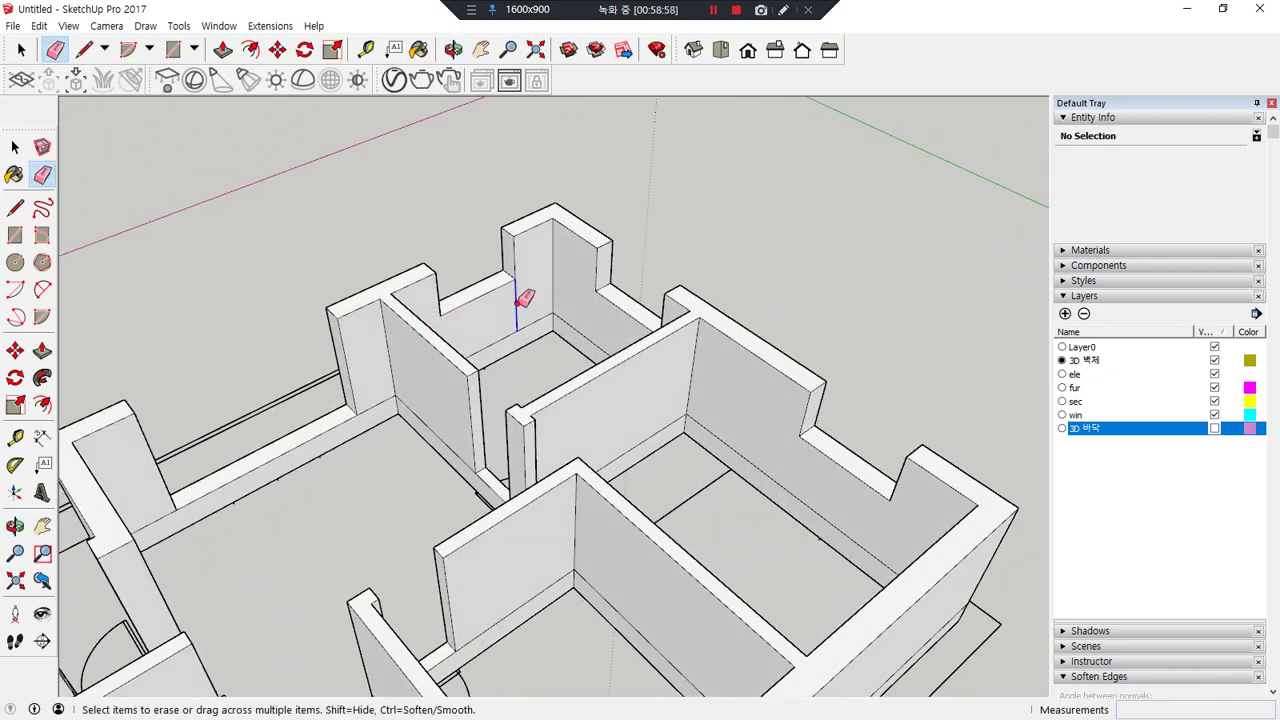
- Inspect the walls and window openings from several sides for leftover joint lines
{"action": "scroll", "coordinate": [386, 460], "scroll_direction": "down", "scroll_amount": 2}
{"action": "mouse_move", "coordinate": [386, 460]}
{"action": "middle_mouse_down"}
{"action": "mouse_move", "coordinate": [497, 409]}
{"action": "mouse_move", "coordinate": [590, 393]}
{"action": "mouse_move", "coordinate": [980, 417]}
{"action": "mouse_move", "coordinate": [634, 446]}
{"action": "mouse_move", "coordinate": [534, 480]}
{"action": "middle_mouse_up"}
{"action": "scroll", "coordinate": [551, 330], "scroll_direction": "up", "scroll_amount": 5}
{"action": "scroll", "coordinate": [541, 339], "scroll_direction": "down", "scroll_amount": 4}
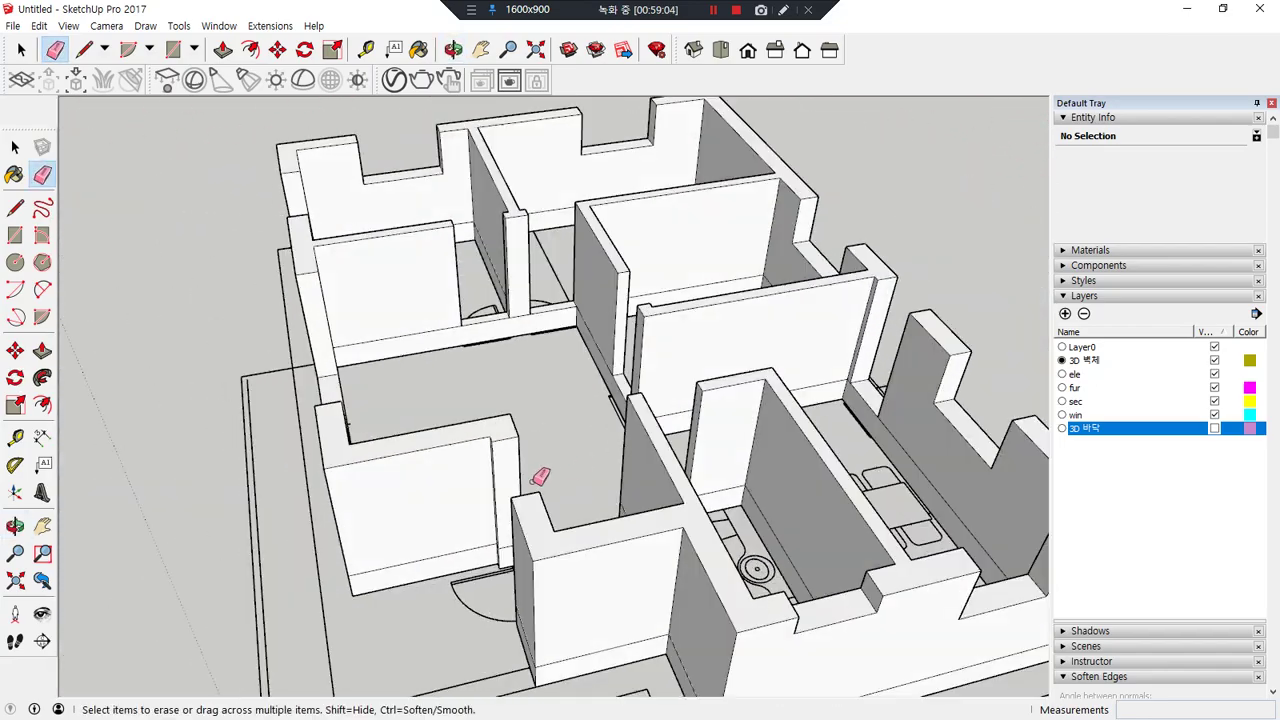
{"action": "scroll", "coordinate": [600, 485], "scroll_direction": "up", "scroll_amount": 3}
{"action": "scroll", "coordinate": [652, 485], "scroll_direction": "down", "scroll_amount": 2}
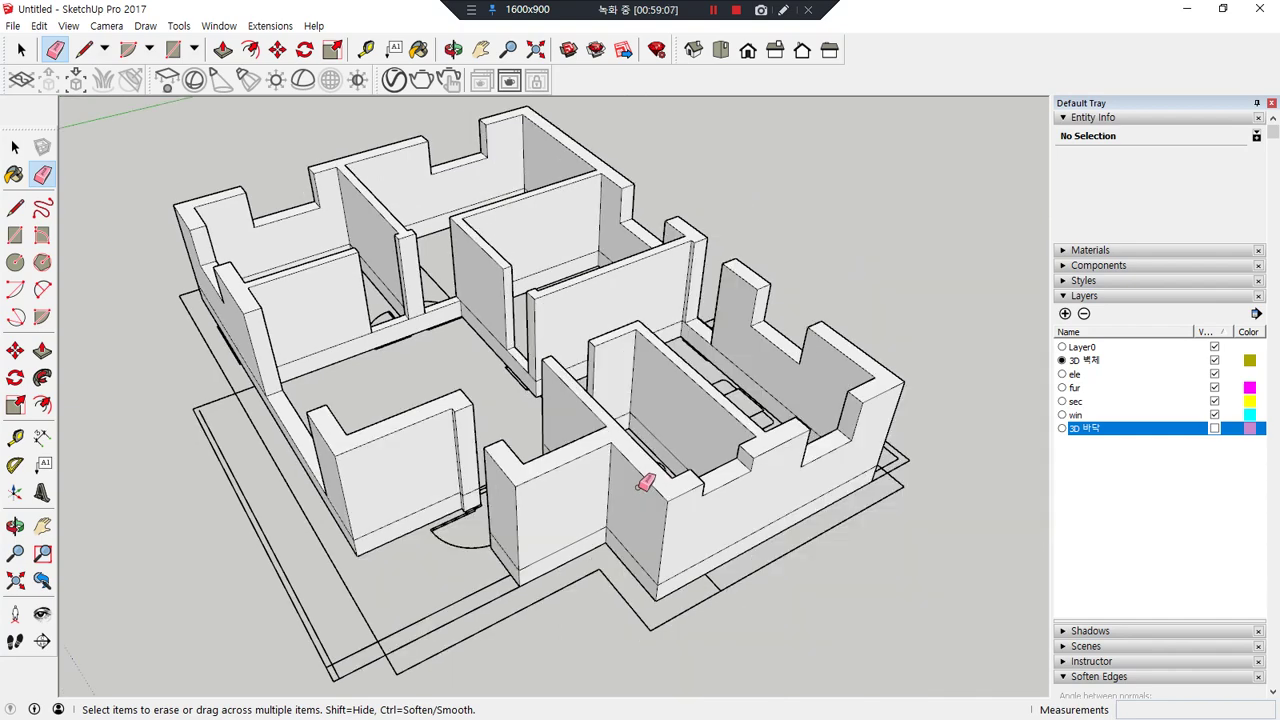
{"action": "middle_click_drag", "start_coordinate": [622, 419], "coordinate": [609, 346]}
- Make the 3D 바닥 floor layer the active layer and show it around the living room
{"action": "key", "text": "space"}
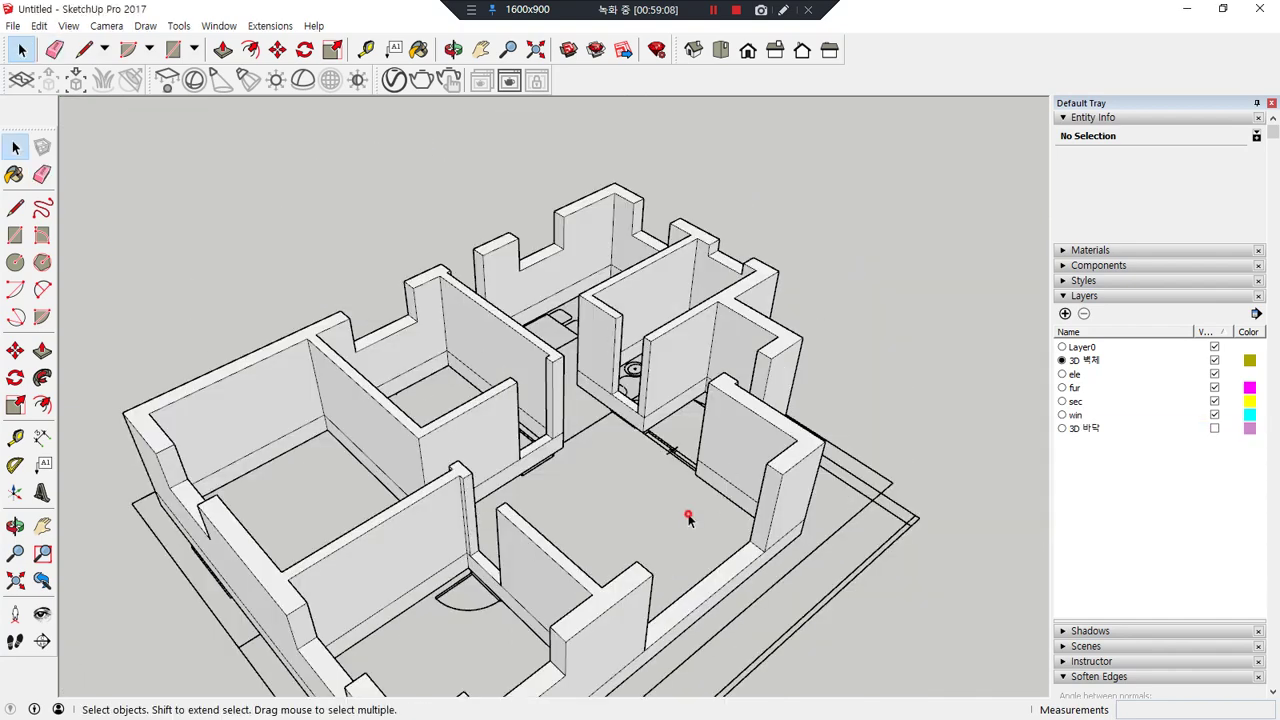
{"action": "scroll", "coordinate": [594, 518], "scroll_direction": "down", "scroll_amount": 1}
{"action": "middle_click_drag", "start_coordinate": [576, 545], "coordinate": [560, 500]}
{"action": "left_click", "coordinate": [1062, 428]}
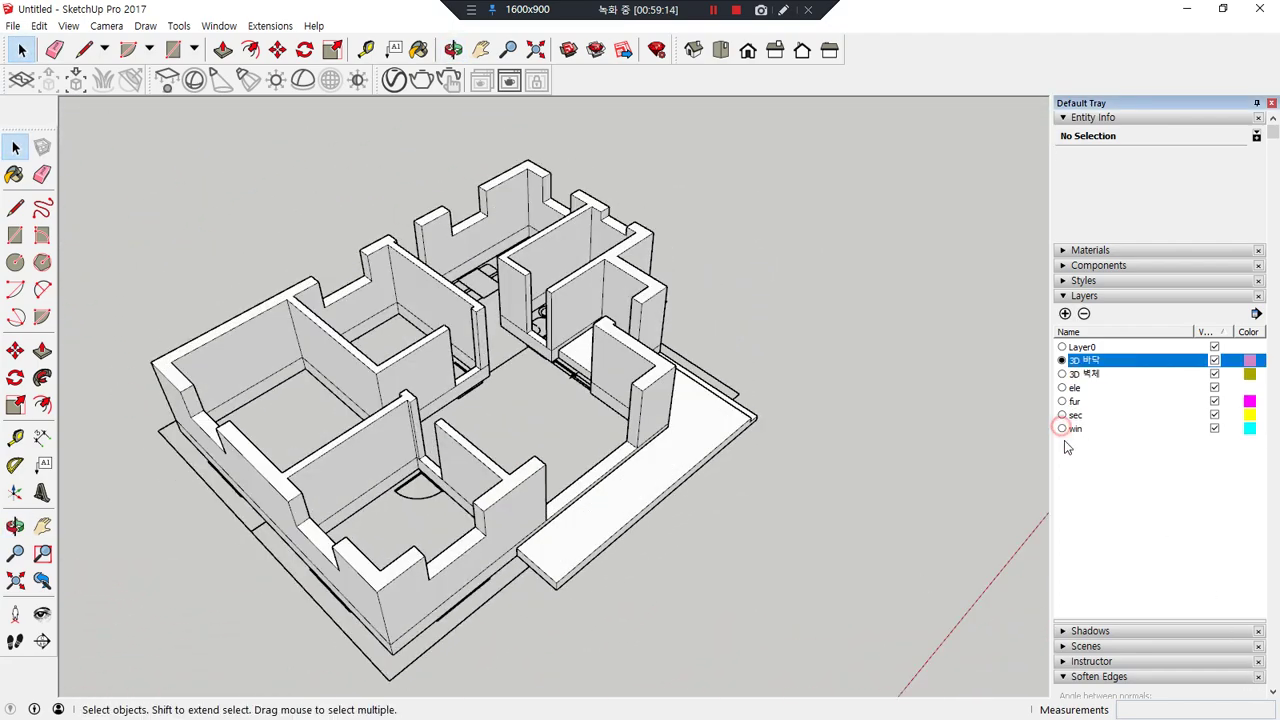
{"action": "scroll", "coordinate": [500, 410], "scroll_direction": "up", "scroll_amount": 6}
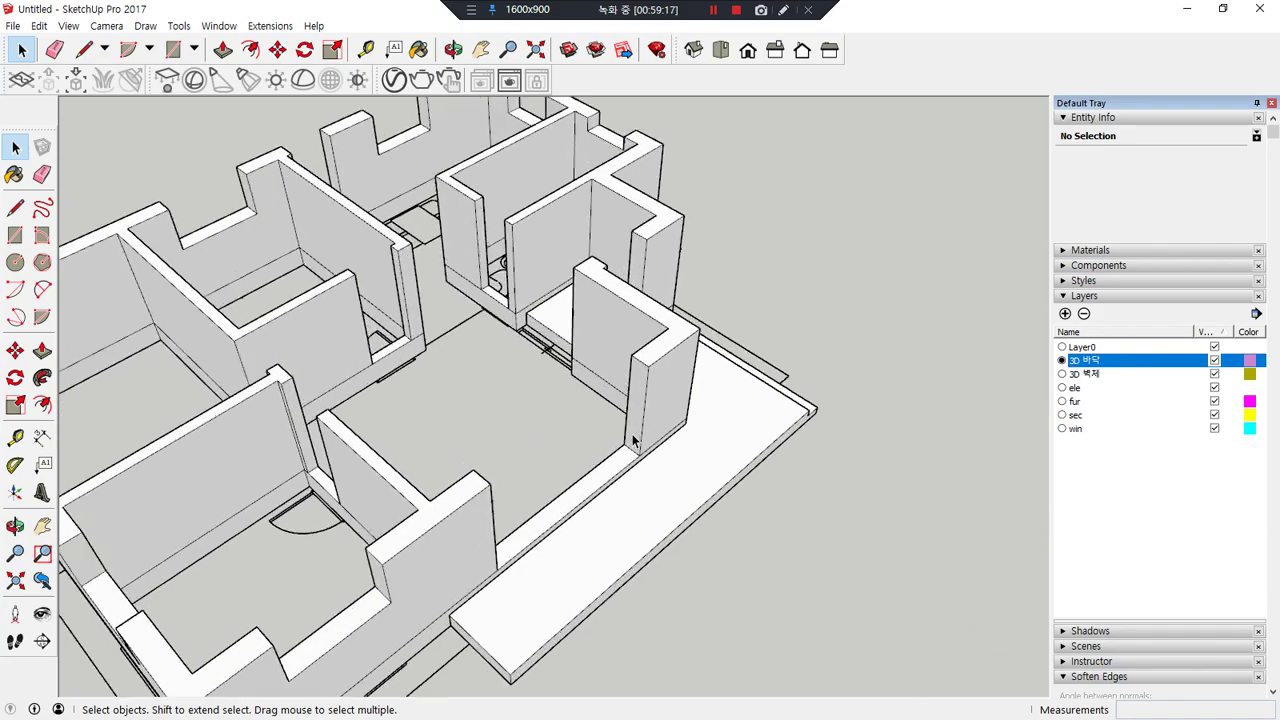
{"action": "scroll", "coordinate": [537, 418], "scroll_direction": "down", "scroll_amount": 5}
{"action": "middle_click_drag", "start_coordinate": [537, 418], "coordinate": [993, 430]}
{"action": "scroll", "coordinate": [365, 420], "scroll_direction": "up", "scroll_amount": 5}
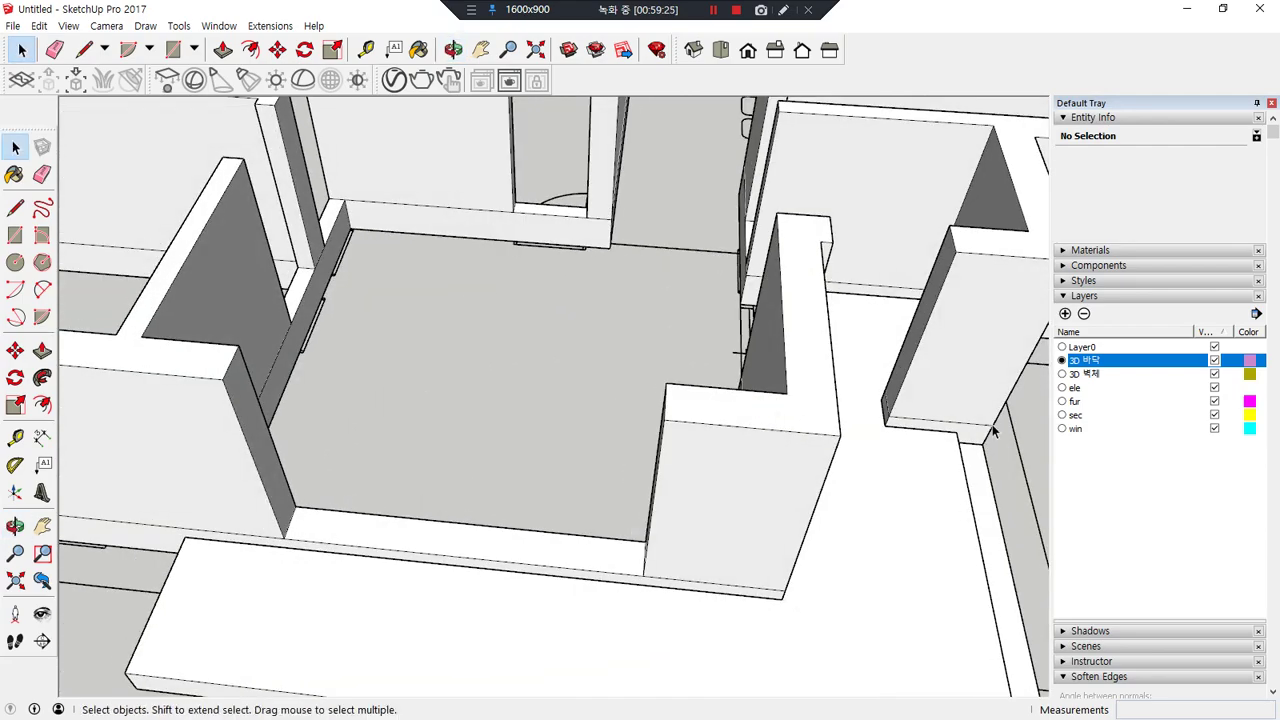
- With 3D 벽체 as the active layer, draw a 1600 by 450 mm rectangle across the entrance opening beside the living room
{"action": "left_click", "coordinate": [1063, 374]}
{"action": "middle_click_drag", "start_coordinate": [414, 451], "coordinate": [867, 442]}
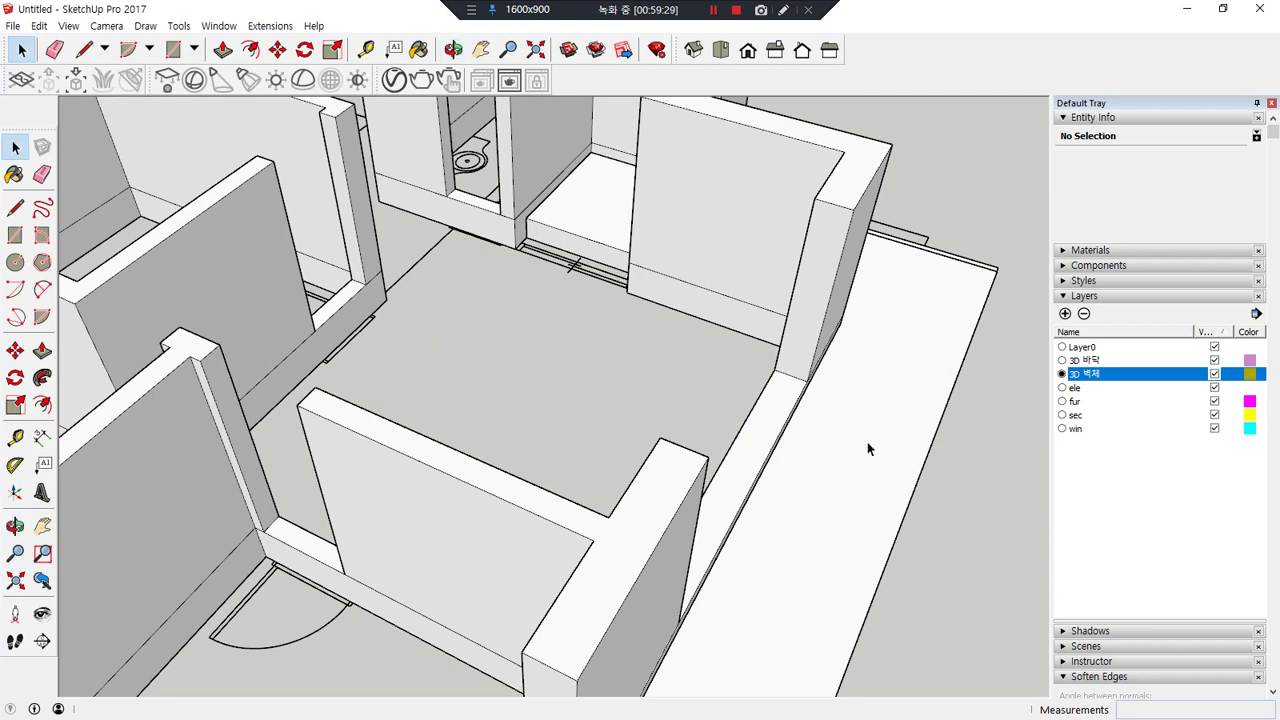
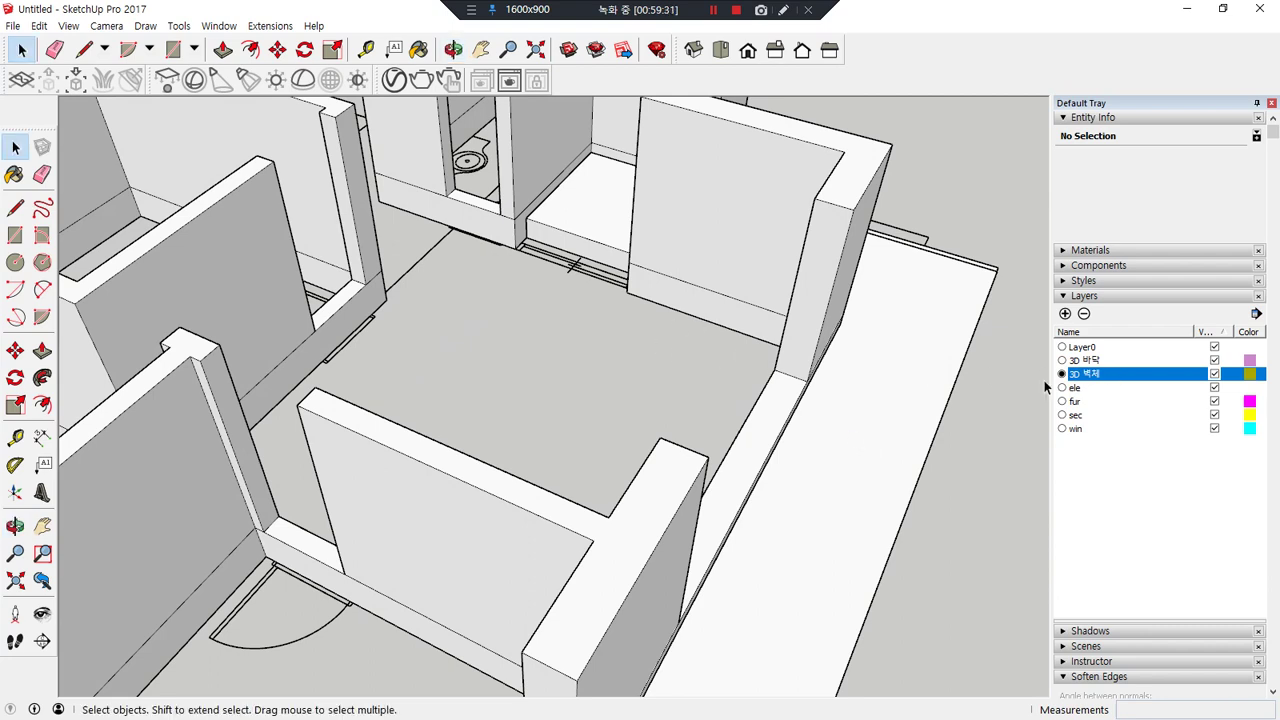
{"action": "scroll", "coordinate": [572, 282], "scroll_direction": "up", "scroll_amount": 3}
{"action": "key", "text": "r"}
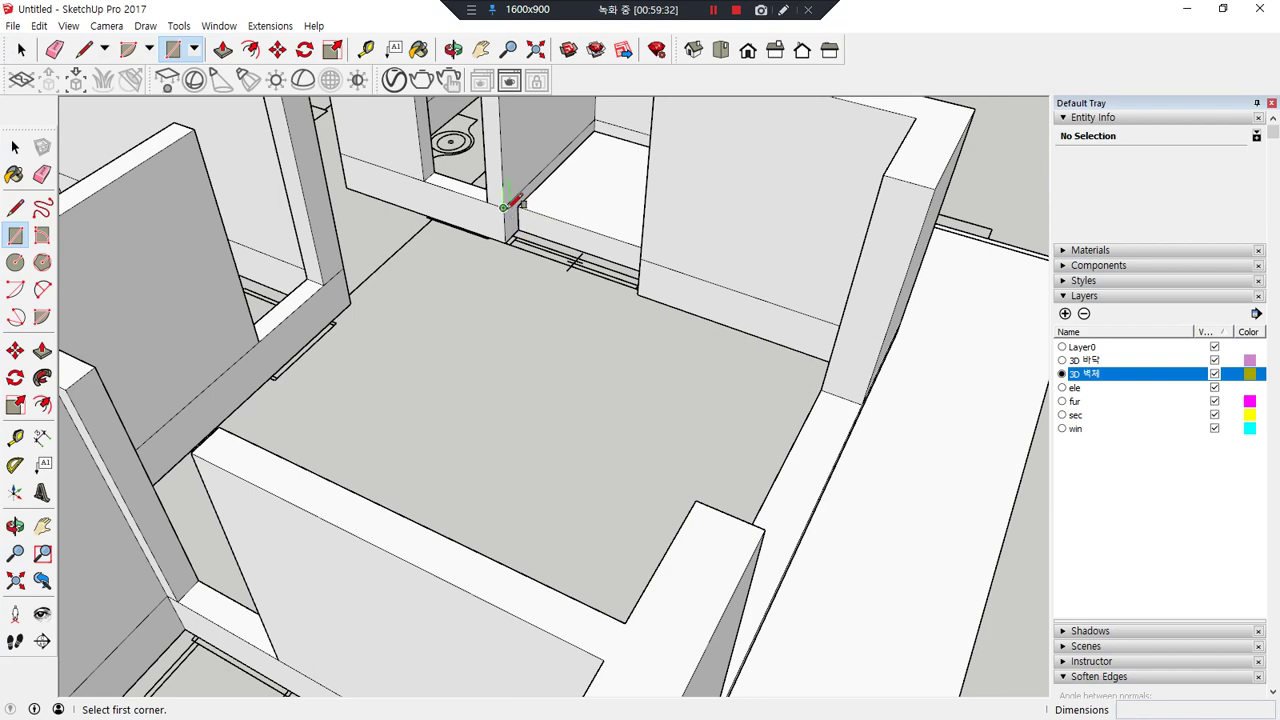
{"action": "left_click", "coordinate": [503, 207]}
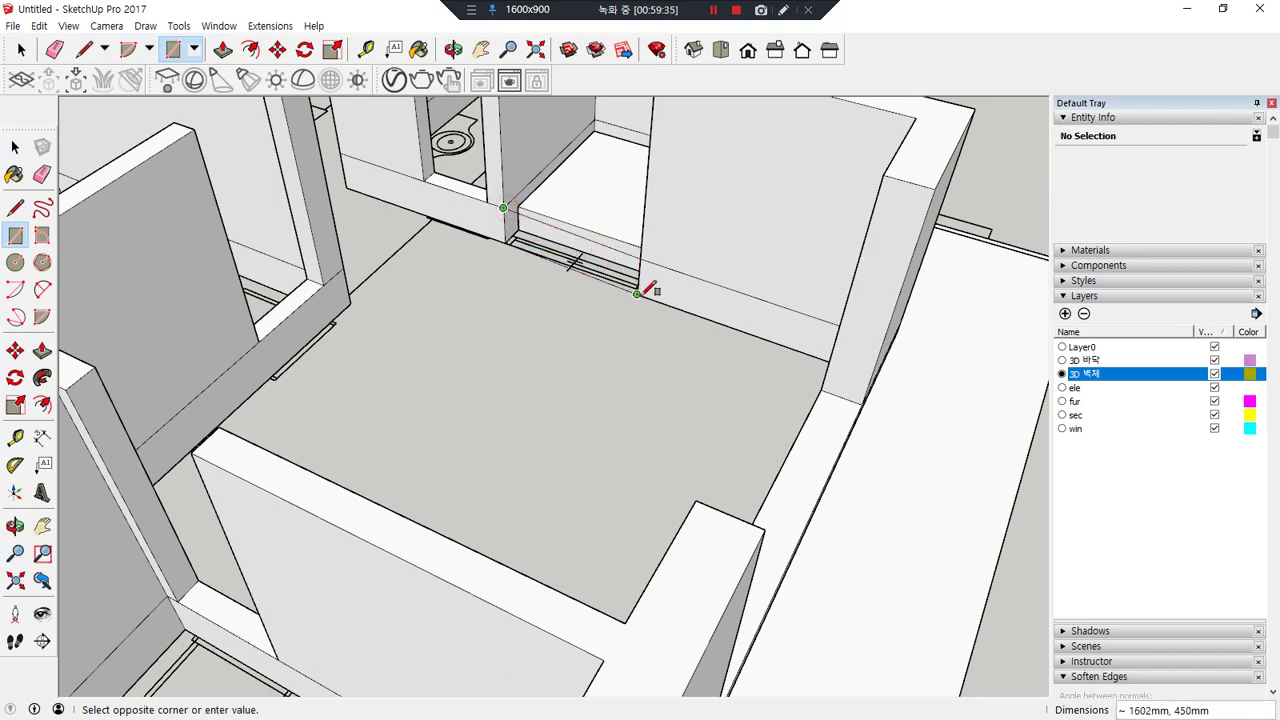
{"action": "middle_click_drag", "start_coordinate": [644, 268], "coordinate": [776, 257]}
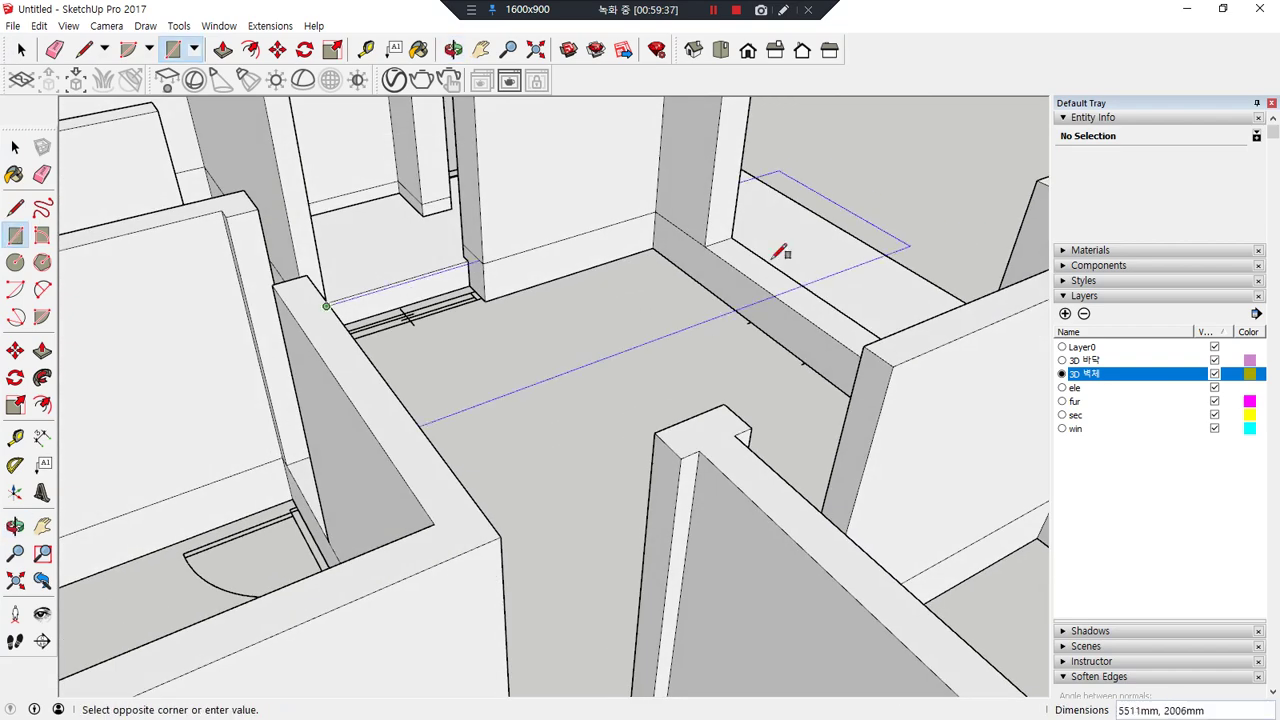
{"action": "scroll", "coordinate": [481, 297], "scroll_direction": "up", "scroll_amount": 2}
{"action": "scroll", "coordinate": [487, 292], "scroll_direction": "up", "scroll_amount": 3}
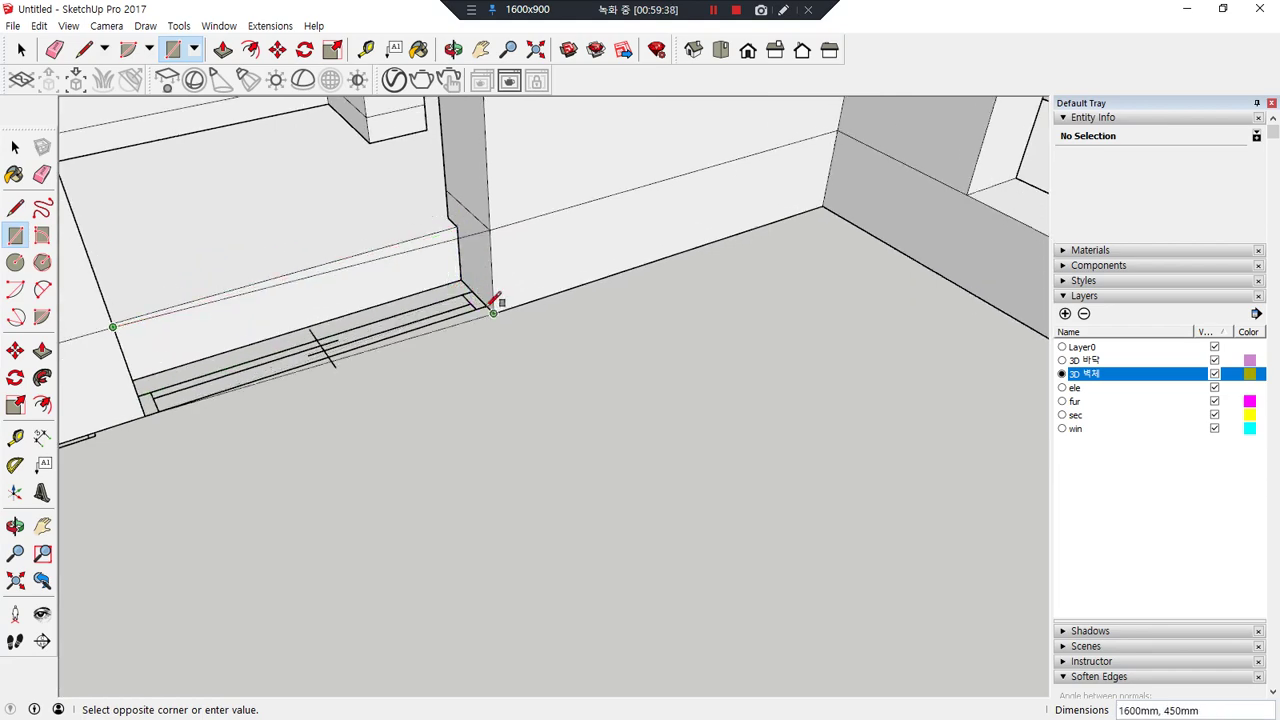
{"action": "left_click", "coordinate": [490, 302]}
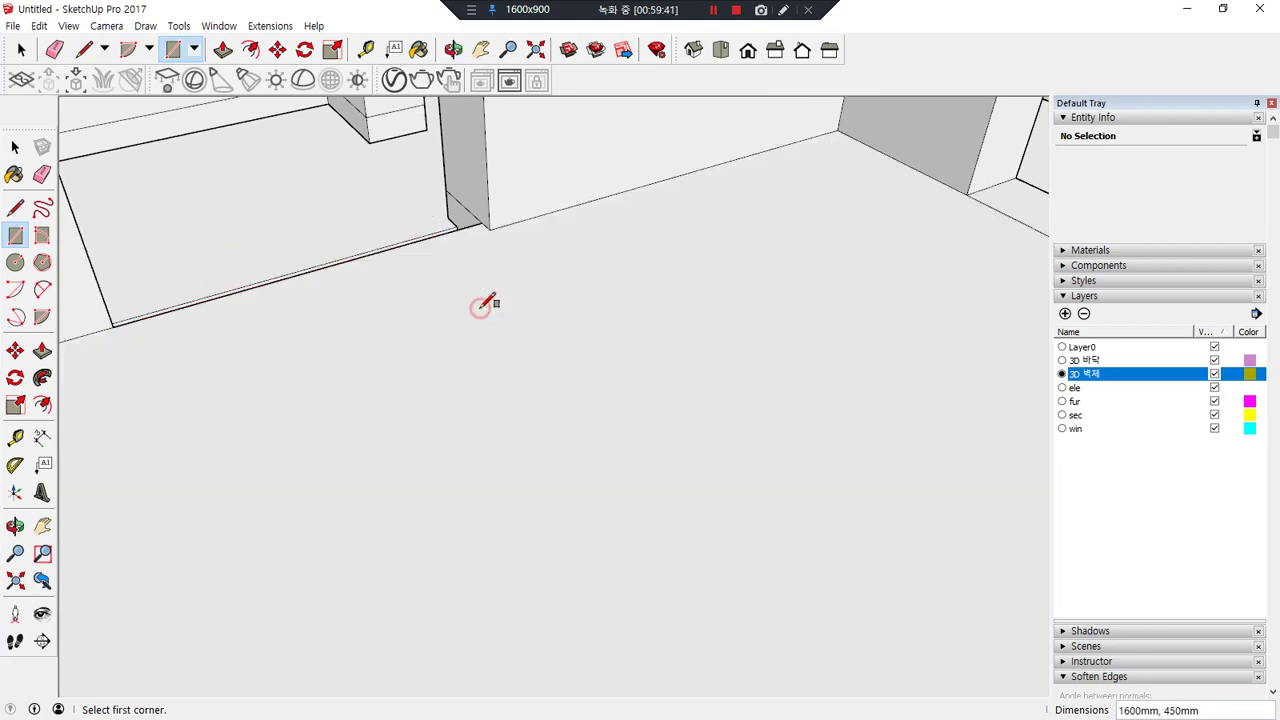
- Draw a 3325 by 3325 mm floor rectangle between the inner wall corners of the first bedroom
{"action": "scroll", "coordinate": [457, 377], "scroll_direction": "down", "scroll_amount": 3}
{"action": "scroll", "coordinate": [530, 415], "scroll_direction": "down", "scroll_amount": 1}
{"action": "middle_click_drag", "start_coordinate": [387, 456], "coordinate": [750, 404]}
{"action": "middle_click_drag", "start_coordinate": [449, 469], "coordinate": [62, 607]}
{"action": "middle_click_drag", "start_coordinate": [287, 126], "coordinate": [646, 523]}
{"action": "middle_click_drag", "start_coordinate": [731, 534], "coordinate": [330, 503]}
{"action": "scroll", "coordinate": [437, 371], "scroll_direction": "up", "scroll_amount": 5}
{"action": "scroll", "coordinate": [609, 437], "scroll_direction": "up", "scroll_amount": 2}
{"action": "middle_click_drag", "start_coordinate": [609, 437], "coordinate": [680, 623]}
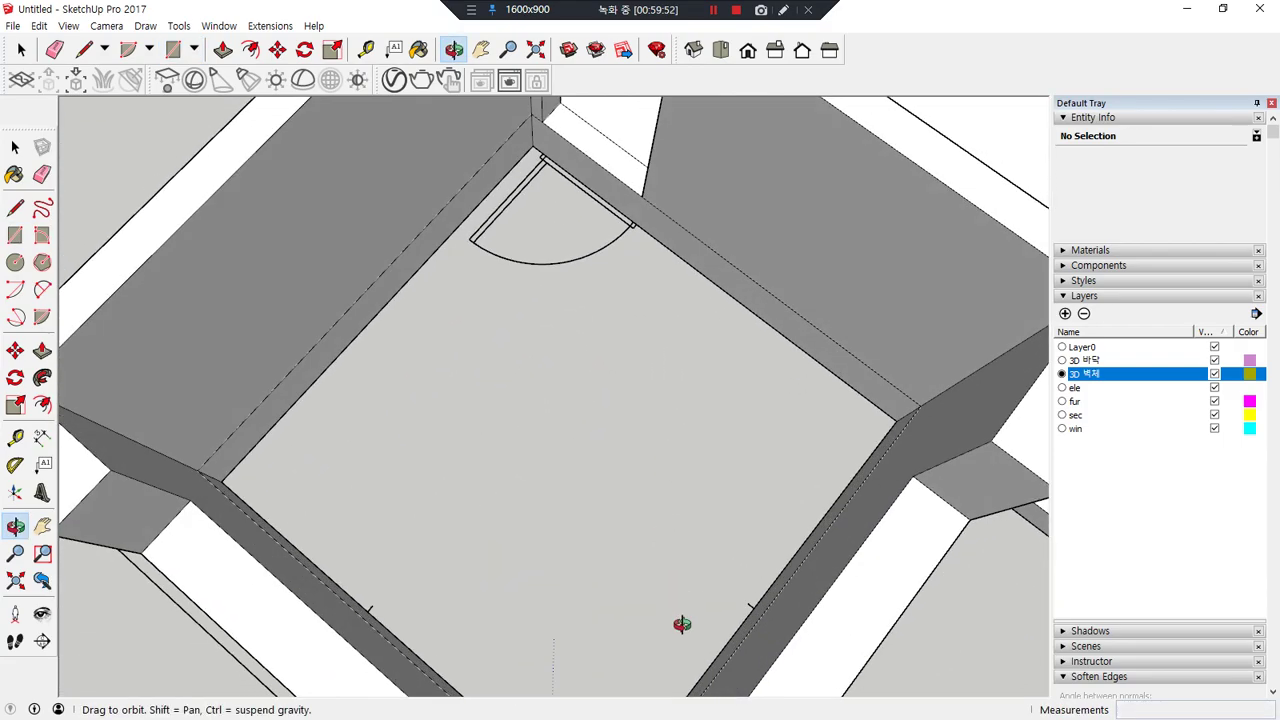
{"action": "middle_click_drag", "start_coordinate": [528, 582], "coordinate": [148, 548]}
{"action": "middle_click_drag", "start_coordinate": [152, 430], "coordinate": [860, 357]}
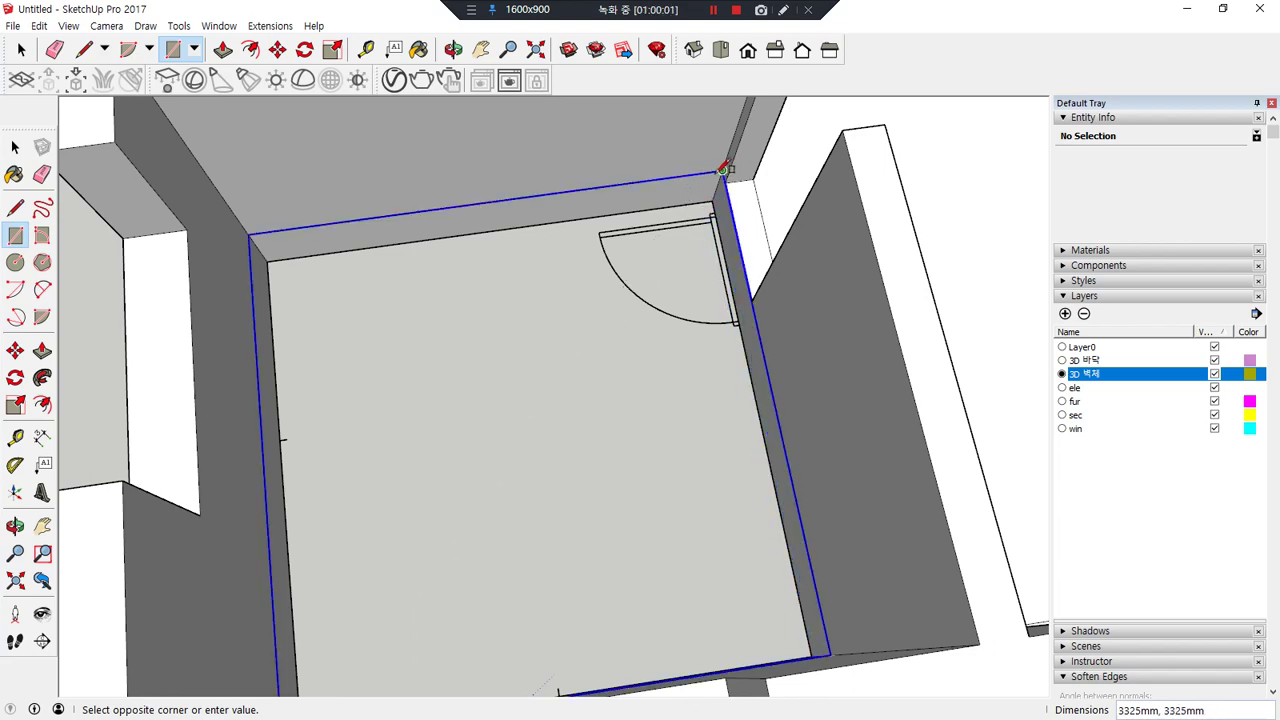
{"action": "left_click", "coordinate": [730, 163]}
- Draw a floor rectangle between the inner wall corners of the neighbouring bedroom
{"action": "middle_click_drag", "start_coordinate": [582, 450], "coordinate": [851, 423]}
{"action": "scroll", "coordinate": [708, 426], "scroll_direction": "down", "scroll_amount": 2}
{"action": "middle_click_drag", "start_coordinate": [627, 437], "coordinate": [814, 429]}
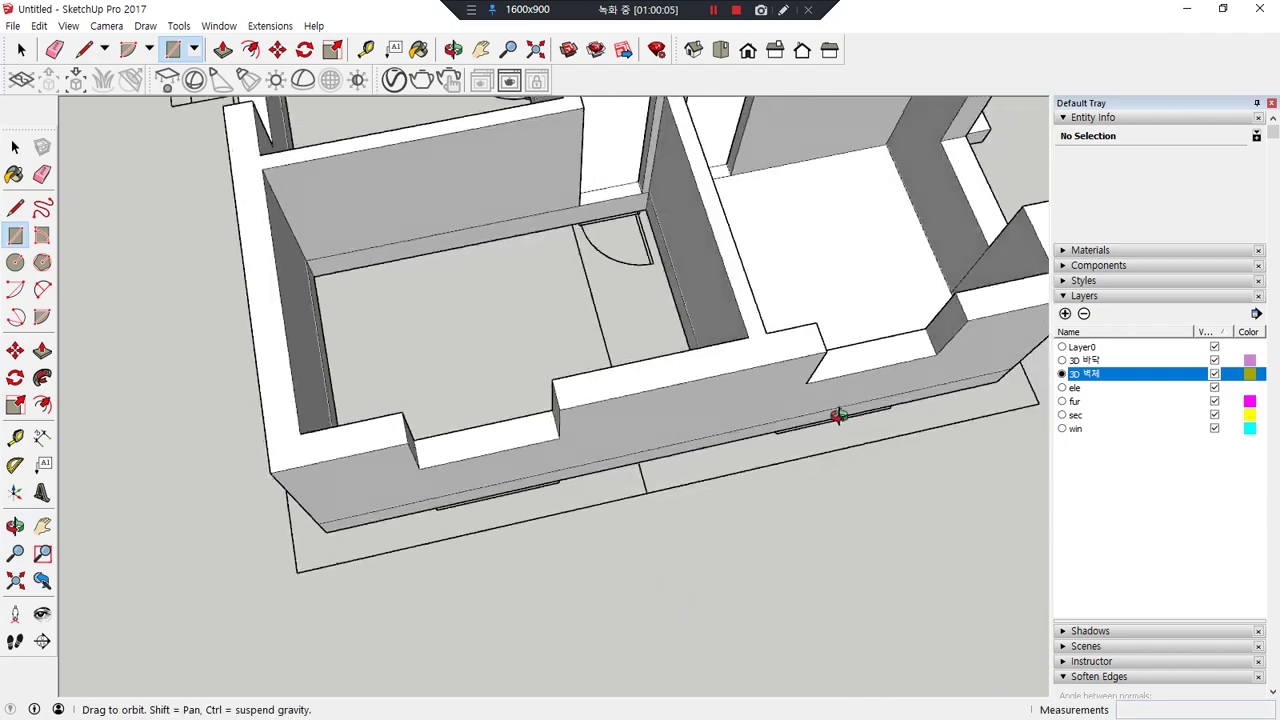
{"action": "scroll", "coordinate": [677, 209], "scroll_direction": "up", "scroll_amount": 4}
{"action": "left_click", "coordinate": [583, 156]}
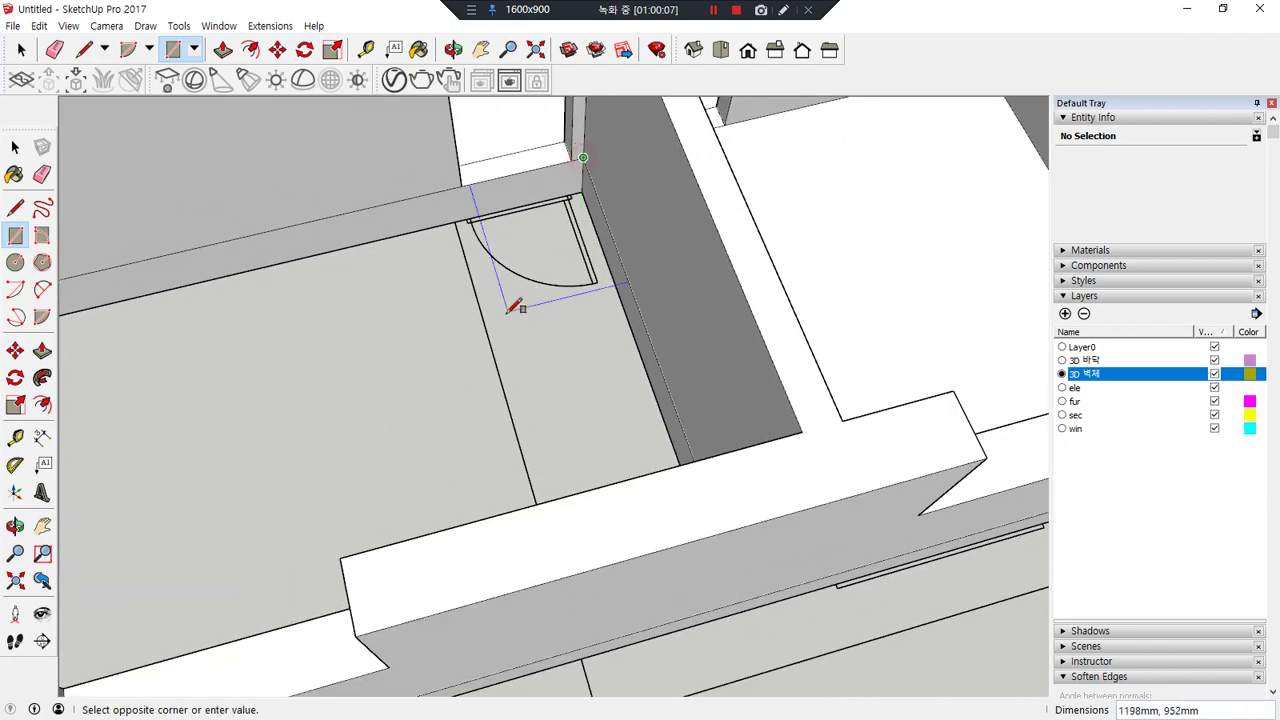
{"action": "middle_click_drag", "start_coordinate": [617, 366], "coordinate": [531, 251]}
{"action": "scroll", "coordinate": [683, 329], "scroll_direction": "down", "scroll_amount": 5}
- Draw a floor rectangle between the inner wall corners of the remaining unfilled bedroom
{"action": "middle_click_drag", "start_coordinate": [683, 329], "coordinate": [245, 462]}
{"action": "scroll", "coordinate": [245, 462], "scroll_direction": "up", "scroll_amount": 4}
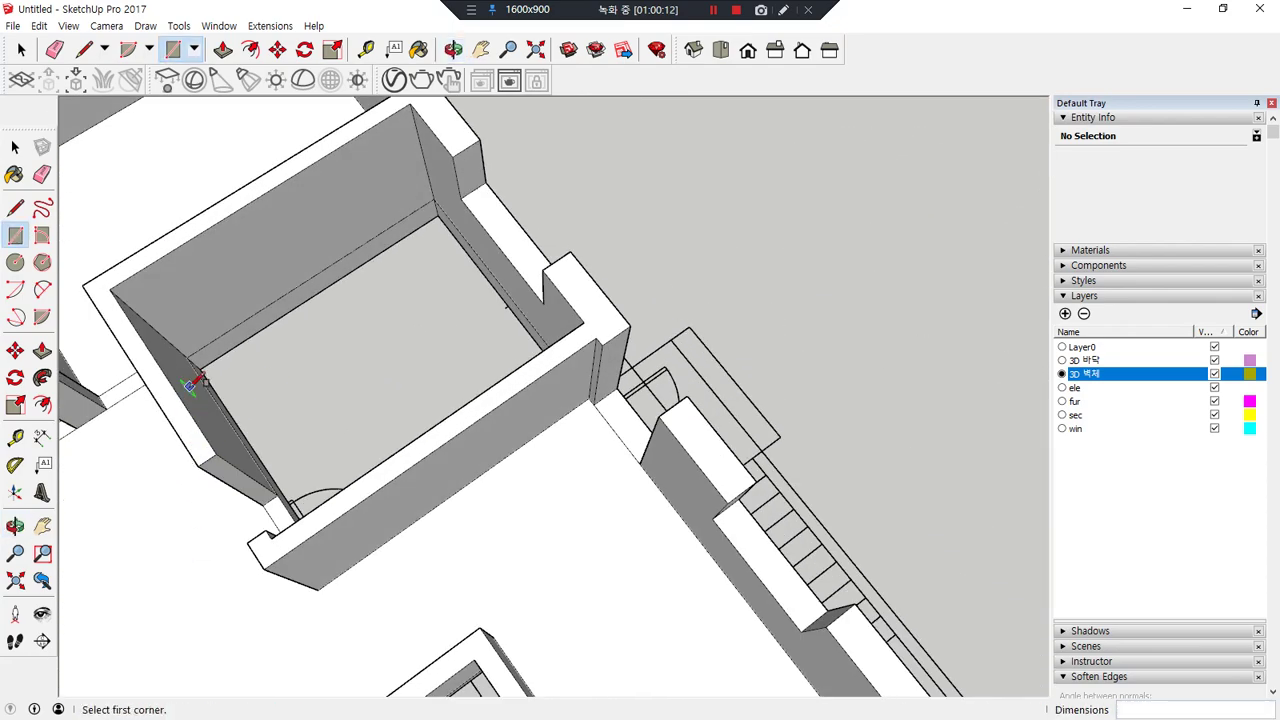
{"action": "left_click", "coordinate": [185, 349]}
{"action": "middle_click_drag", "start_coordinate": [185, 349], "coordinate": [630, 252]}
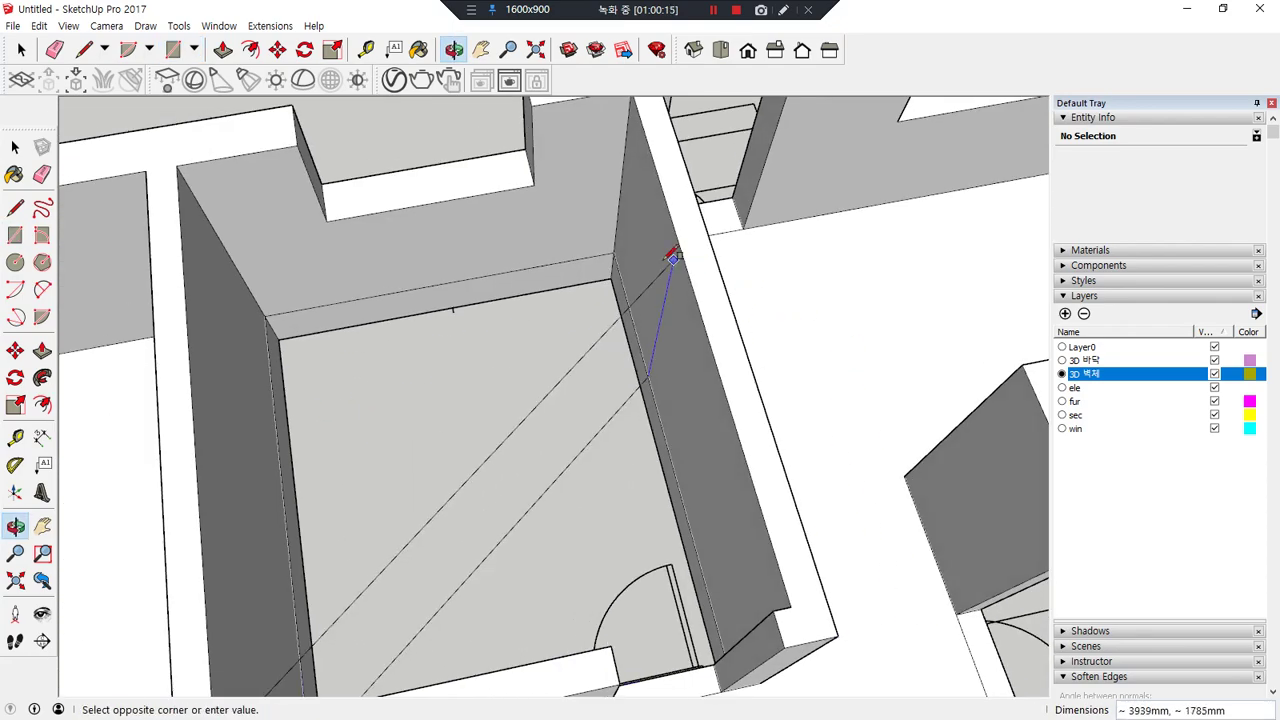
{"action": "middle_click_drag", "start_coordinate": [660, 509], "coordinate": [611, 714]}
- Draw a floor rectangle between the inner wall corners of the bathroom
{"action": "scroll", "coordinate": [720, 580], "scroll_direction": "down", "scroll_amount": 3}
{"action": "scroll", "coordinate": [730, 456], "scroll_direction": "up", "scroll_amount": 2}
{"action": "middle_click_drag", "start_coordinate": [735, 448], "coordinate": [200, 409]}
{"action": "scroll", "coordinate": [237, 293], "scroll_direction": "up", "scroll_amount": 3}
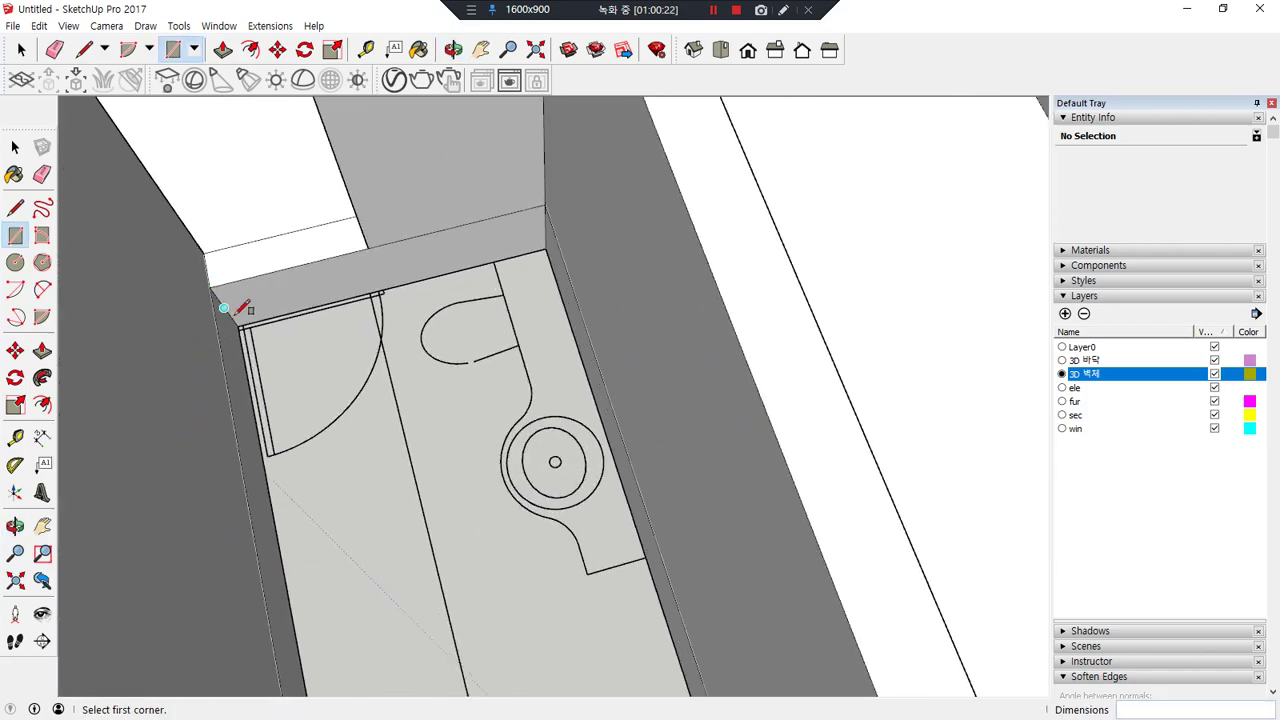
{"action": "middle_click_drag", "start_coordinate": [343, 450], "coordinate": [900, 460]}
{"action": "left_click", "coordinate": [975, 357]}
- Push the bathroom floor face down 150 mm
{"action": "middle_click_drag", "start_coordinate": [823, 434], "coordinate": [603, 566]}
{"action": "key", "text": "p"}
{"action": "left_click", "coordinate": [634, 504]}
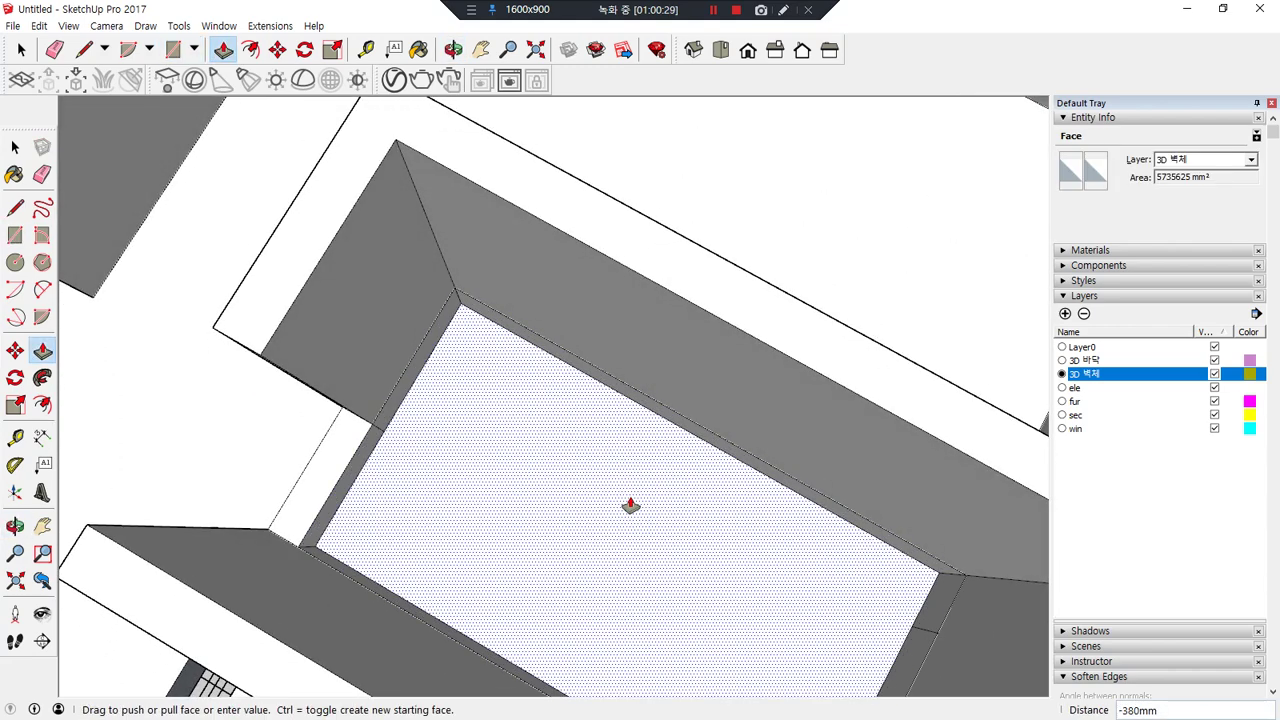
{"action": "key", "text": "Return"}
- Push the entrance floor face beside the living room down 150 mm
{"action": "mouse_move", "coordinate": [663, 360]}
{"action": "middle_mouse_down"}
{"action": "mouse_move", "coordinate": [363, 543]}
{"action": "mouse_move", "coordinate": [89, 365]}
{"action": "mouse_move", "coordinate": [166, 374]}
{"action": "middle_mouse_up"}
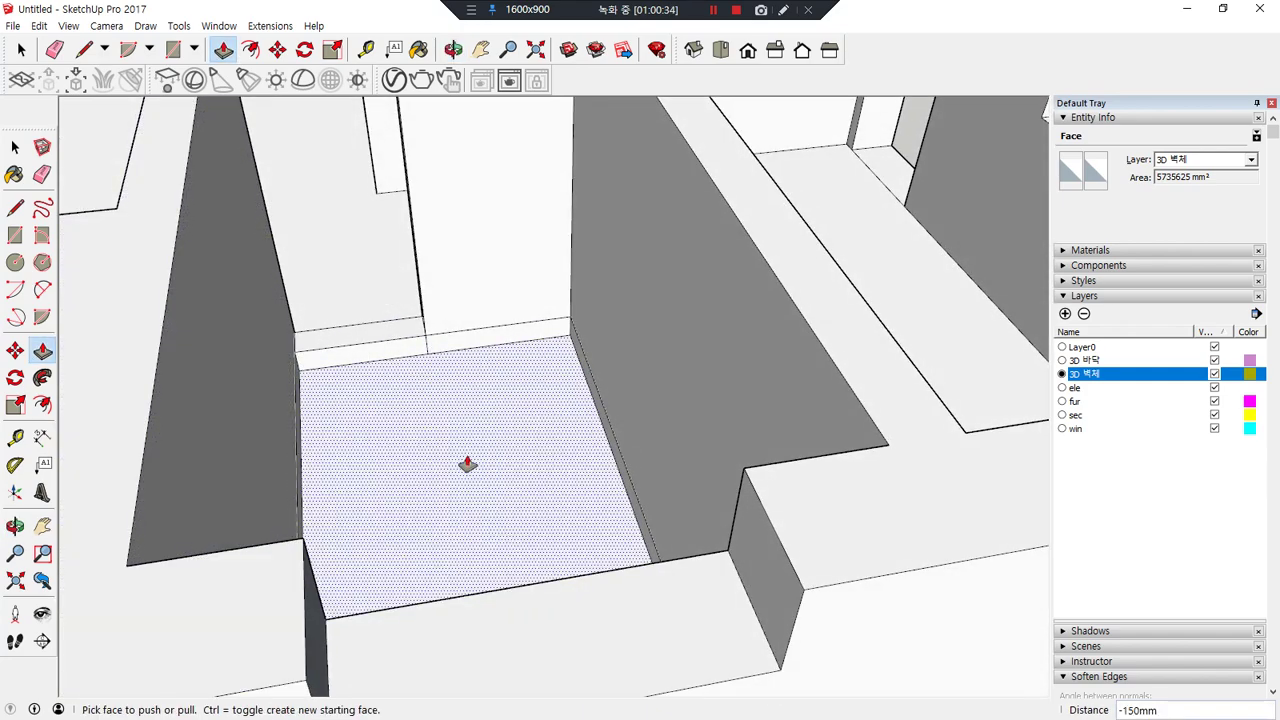
{"action": "scroll", "coordinate": [478, 464], "scroll_direction": "down", "scroll_amount": 5}
{"action": "middle_click_drag", "start_coordinate": [343, 509], "coordinate": [654, 546]}
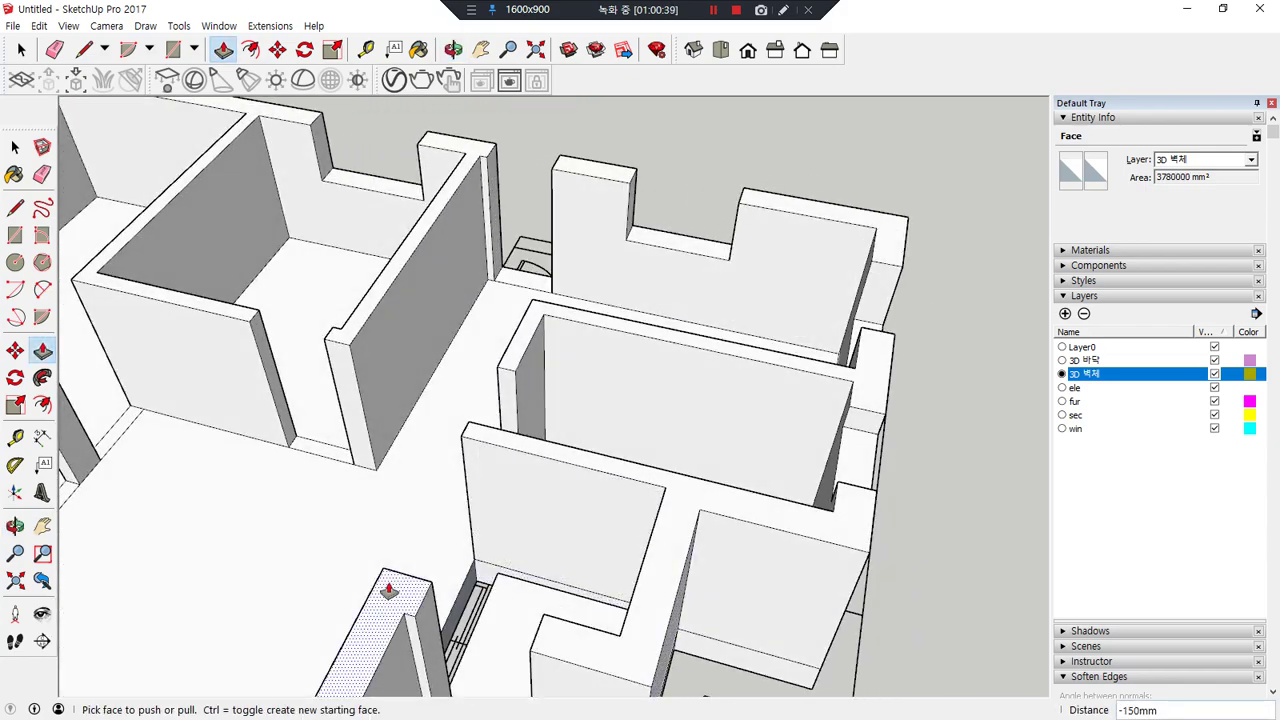
- Draw a 275 by 1600 mm rectangle over the threshold gap between the living room and the entrance
{"action": "middle_click_drag", "start_coordinate": [391, 591], "coordinate": [72, 618]}
{"action": "scroll", "coordinate": [229, 495], "scroll_direction": "up", "scroll_amount": 3}
{"action": "mouse_move", "coordinate": [229, 491]}
{"action": "middle_mouse_down"}
{"action": "mouse_move", "coordinate": [266, 571]}
{"action": "mouse_move", "coordinate": [266, 494]}
{"action": "middle_mouse_up"}
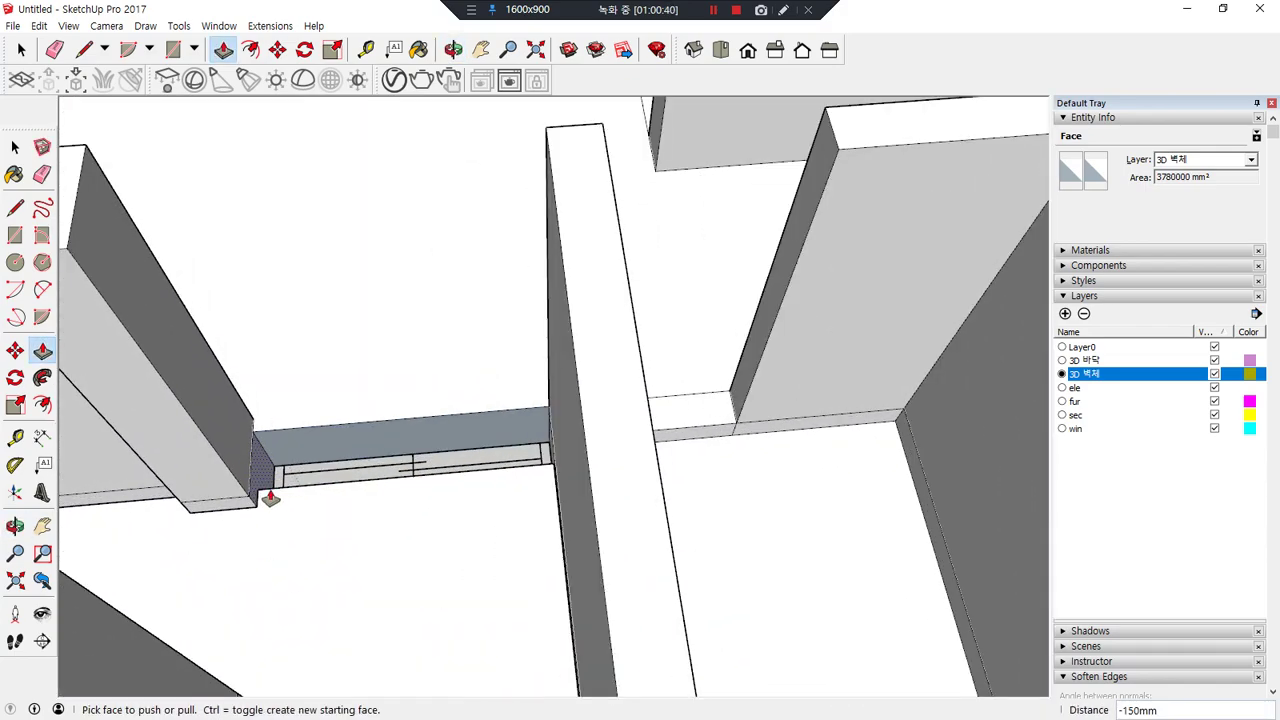
{"action": "scroll", "coordinate": [260, 496], "scroll_direction": "up", "scroll_amount": 3}
{"action": "key", "text": "r"}
{"action": "left_click", "coordinate": [251, 490]}
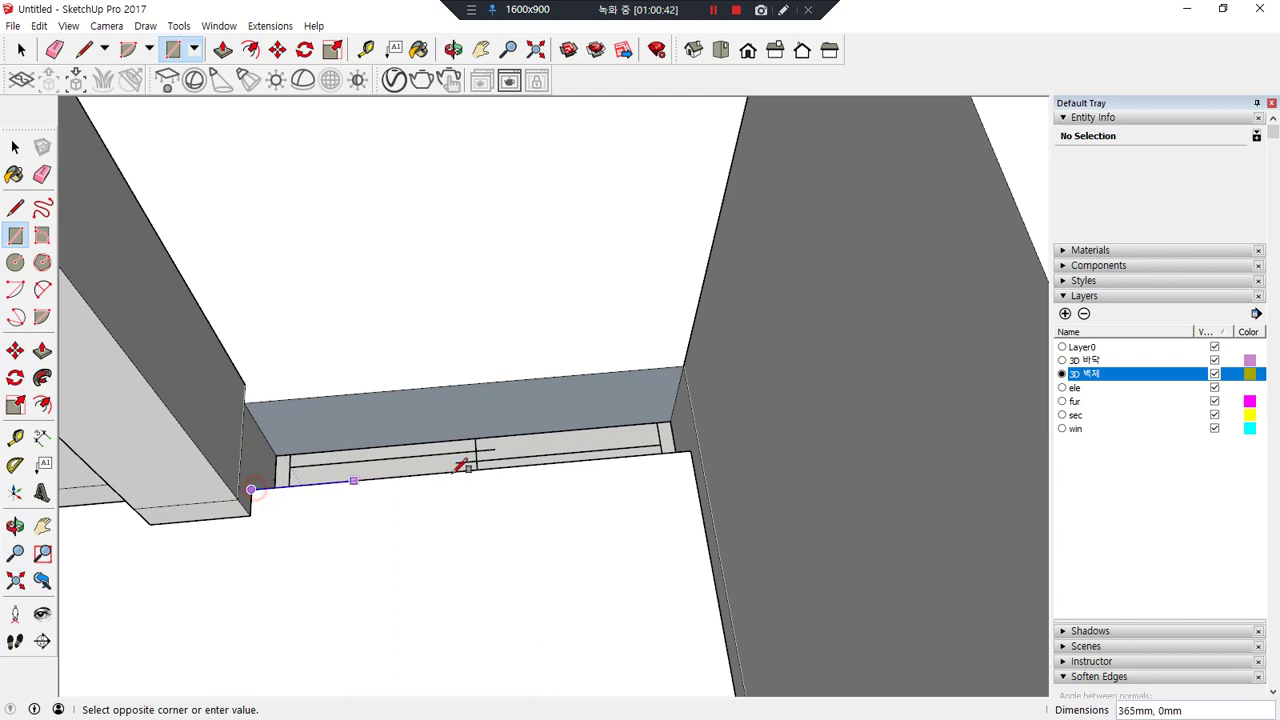
{"action": "left_click", "coordinate": [683, 366]}
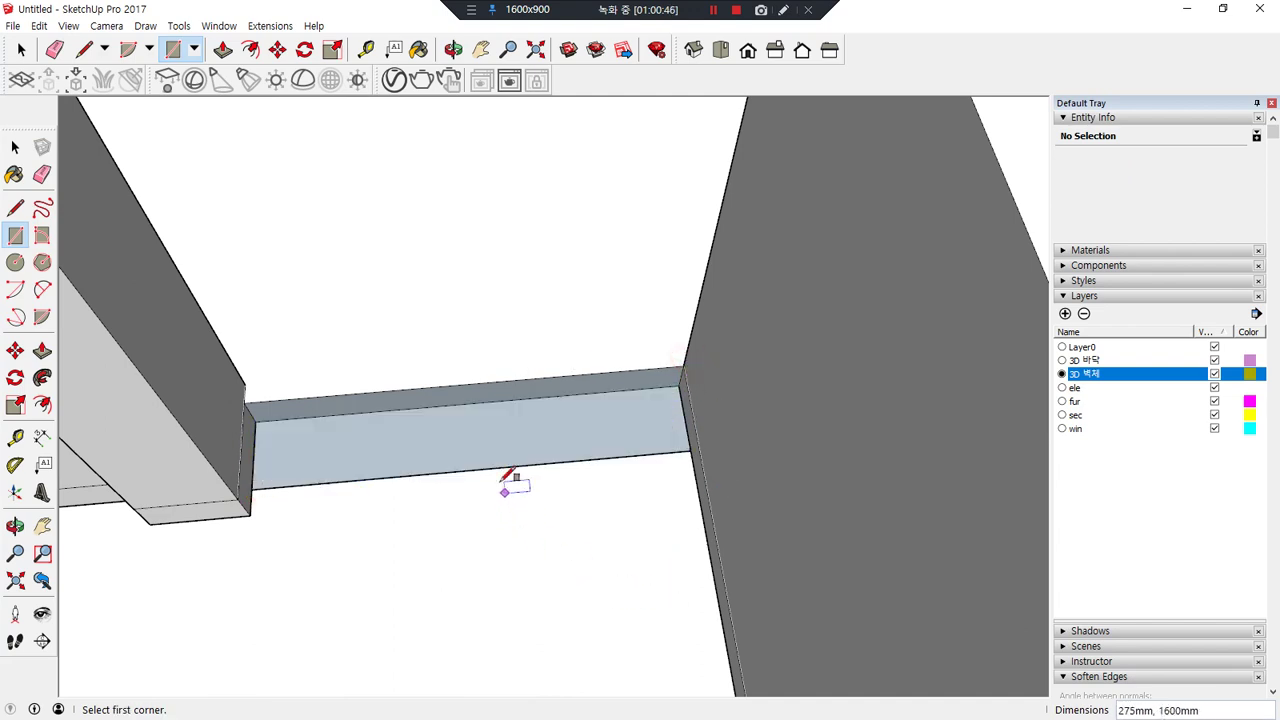
- Reverse the threshold face and try to erase the joint line between it and the entrance floor
{"action": "key", "text": "space"}
{"action": "right_click", "coordinate": [444, 439]}
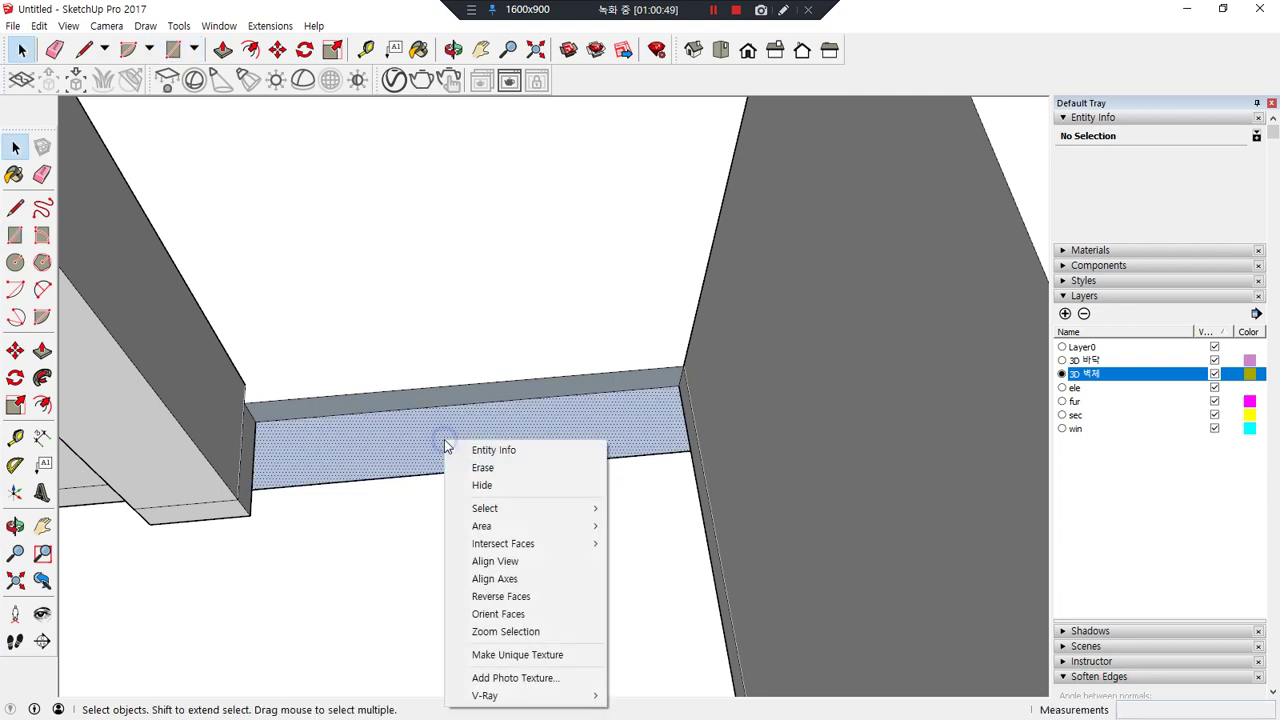
{"action": "left_click", "coordinate": [438, 462]}
{"action": "left_click", "coordinate": [459, 496]}
{"action": "key", "text": "e"}
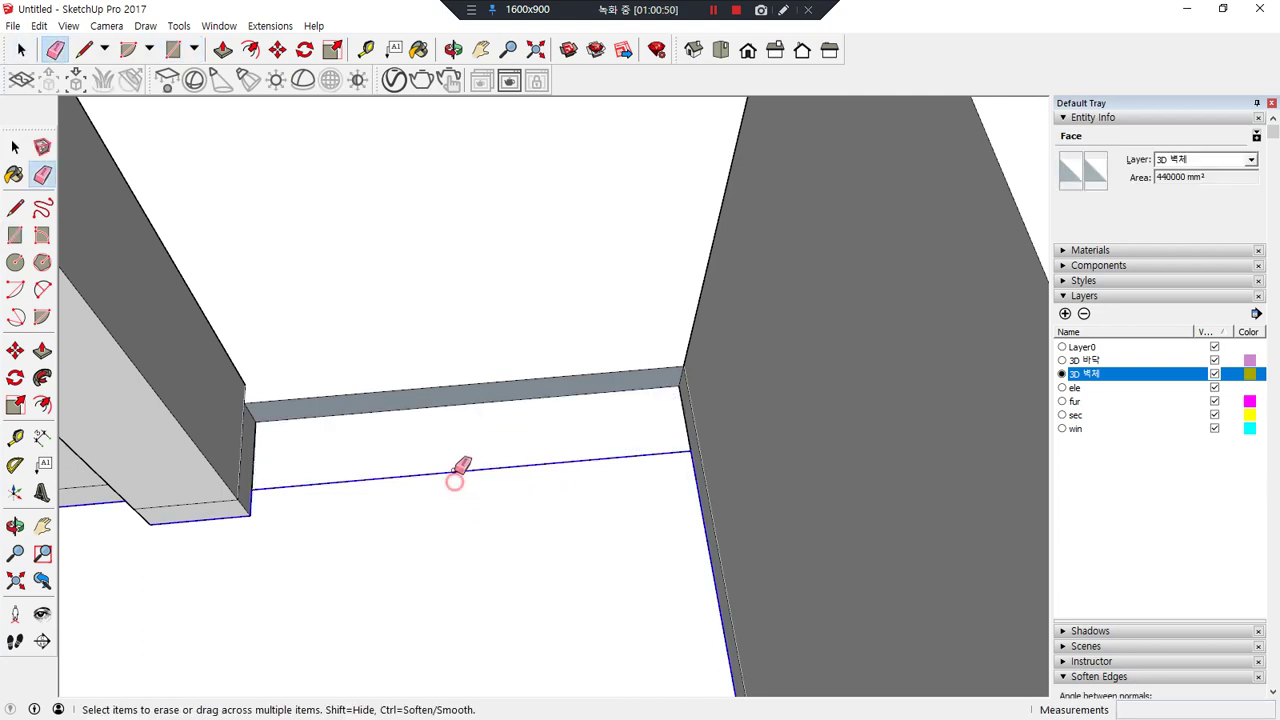
{"action": "left_click", "coordinate": [452, 473]}
{"action": "scroll", "coordinate": [474, 531], "scroll_direction": "down", "scroll_amount": 5}
{"action": "key", "text": "space"}
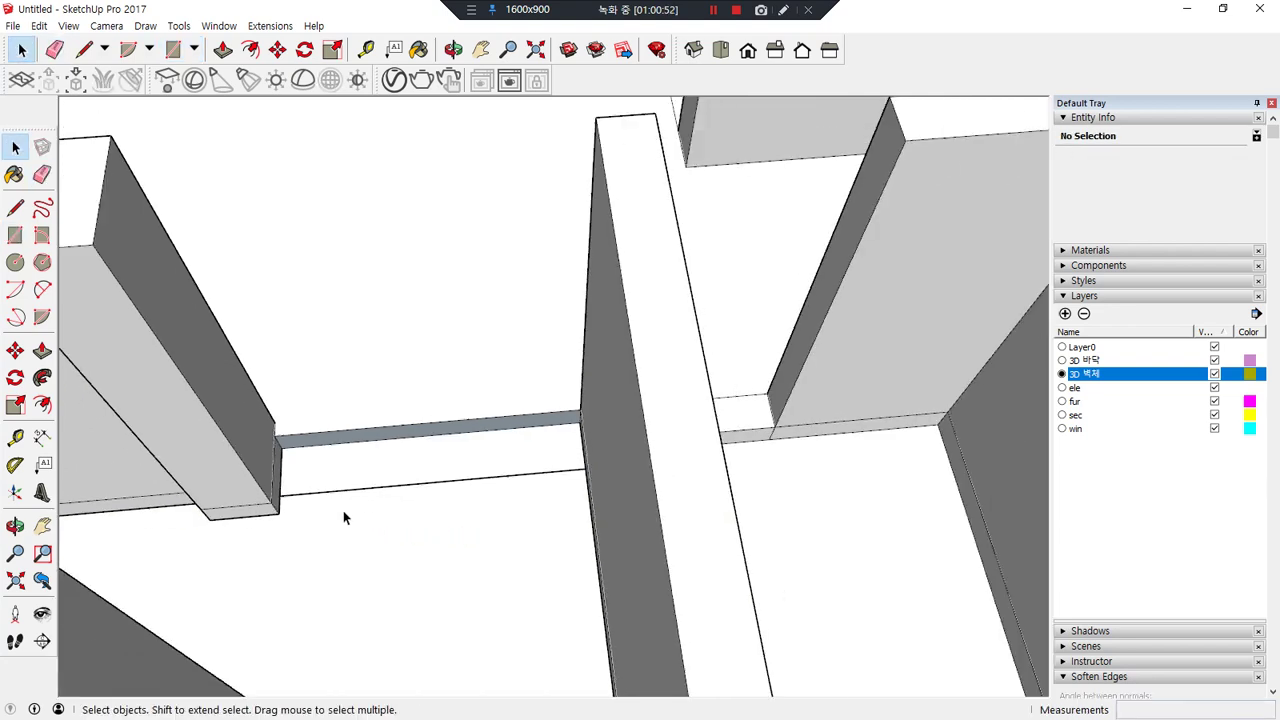
- Undo the room floor faces, the lowered floors and the entrance threshold drawn on the 3D 벽체 layer
{"action": "scroll", "coordinate": [343, 510], "scroll_direction": "down", "scroll_amount": 3}
{"action": "middle_click_drag", "start_coordinate": [253, 583], "coordinate": [1060, 418]}
{"action": "scroll", "coordinate": [523, 514], "scroll_direction": "down", "scroll_amount": 6}
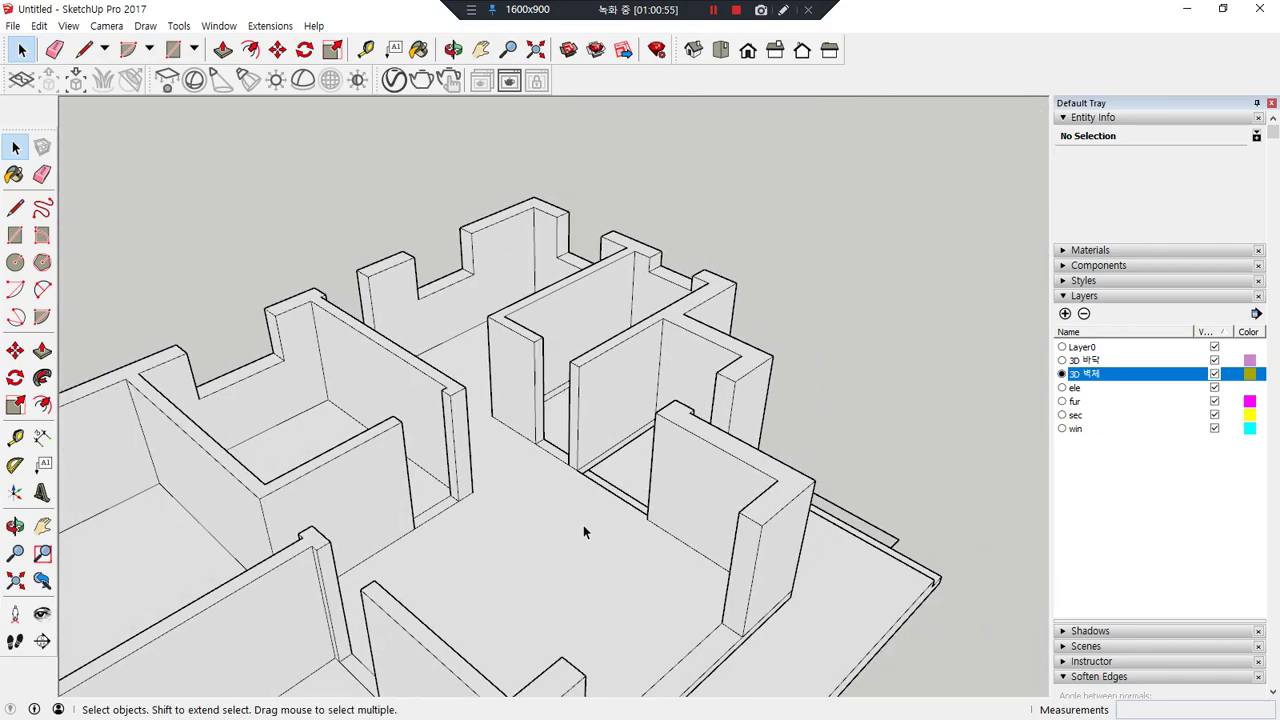
{"action": "middle_click_drag", "start_coordinate": [656, 588], "coordinate": [555, 714]}
{"action": "key", "text": "ctrl+z"}
{"action": "key", "text": "ctrl+z"}
{"action": "key", "text": "ctrl+z"}
{"action": "key", "text": "ctrl+z"}
{"action": "key", "text": "ctrl+z"}
{"action": "key", "text": "ctrl+z"}
{"action": "key", "text": "ctrl+z"}
{"action": "key", "text": "ctrl+z"}
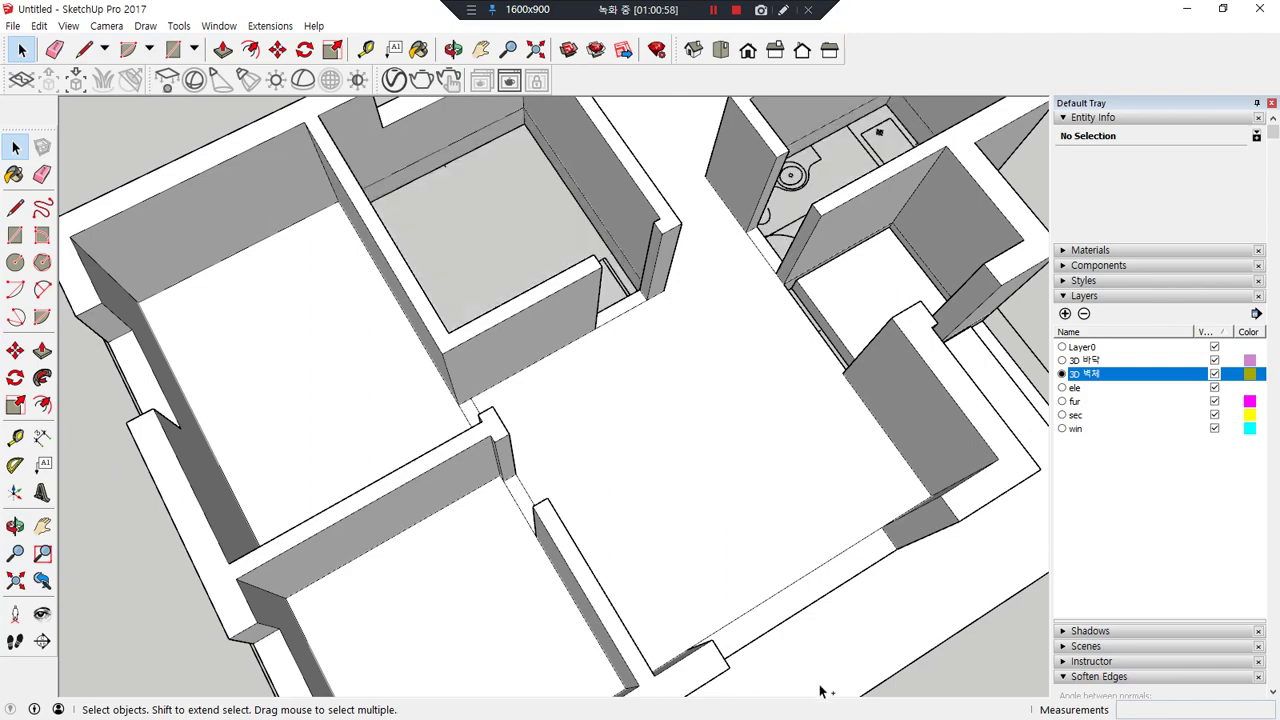
- Make the 3D 바닥 floor layer the active layer
{"action": "middle_click_drag", "start_coordinate": [738, 506], "coordinate": [1119, 447]}
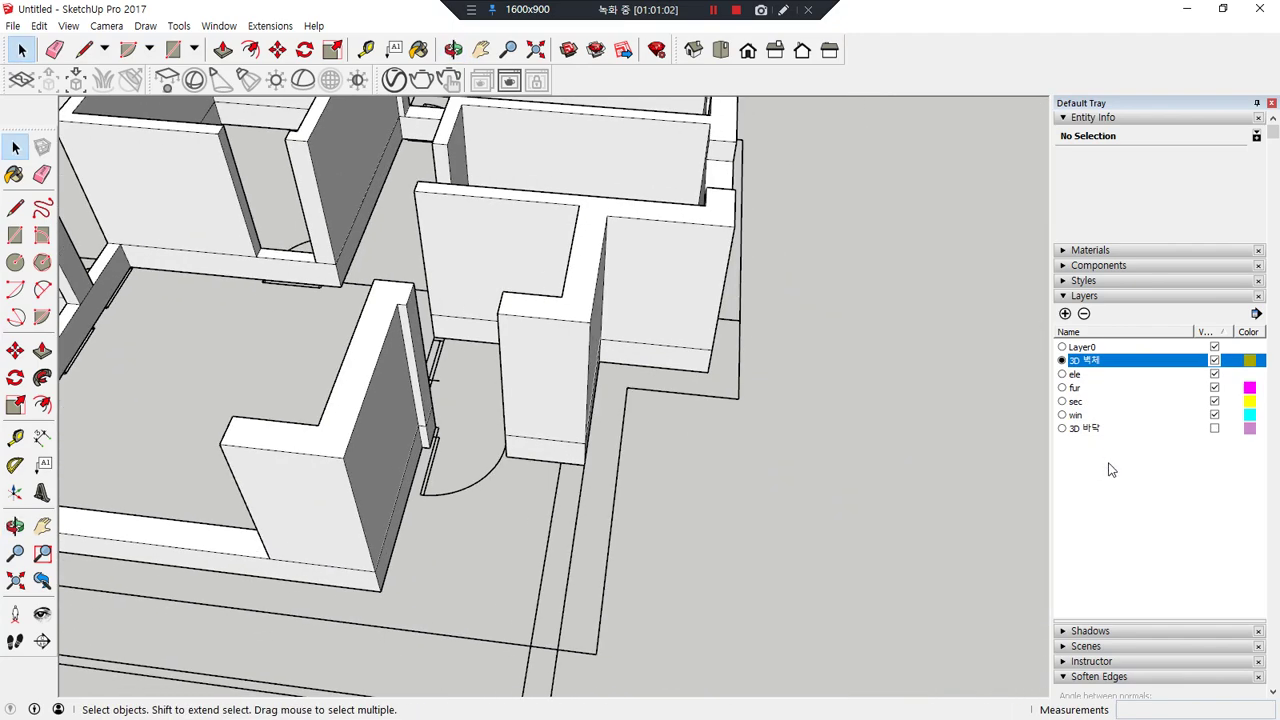
{"action": "left_click", "coordinate": [1064, 428]}
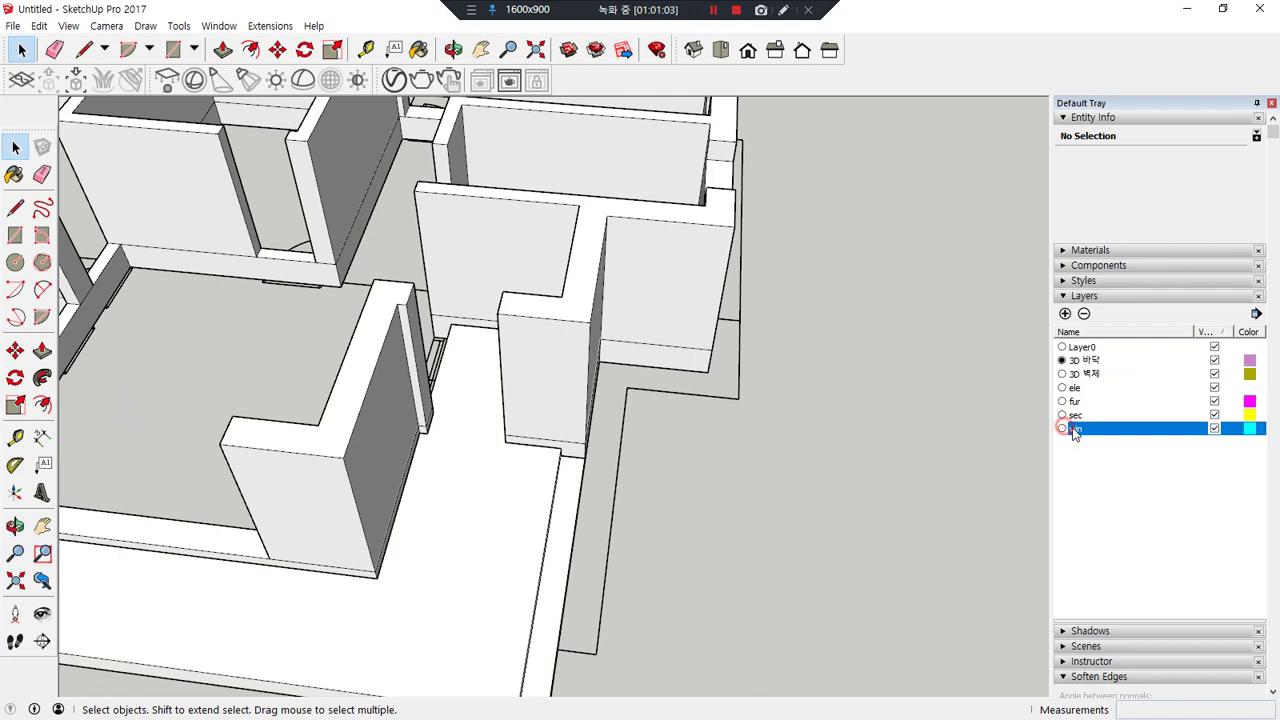
{"action": "left_click", "coordinate": [1214, 361]}
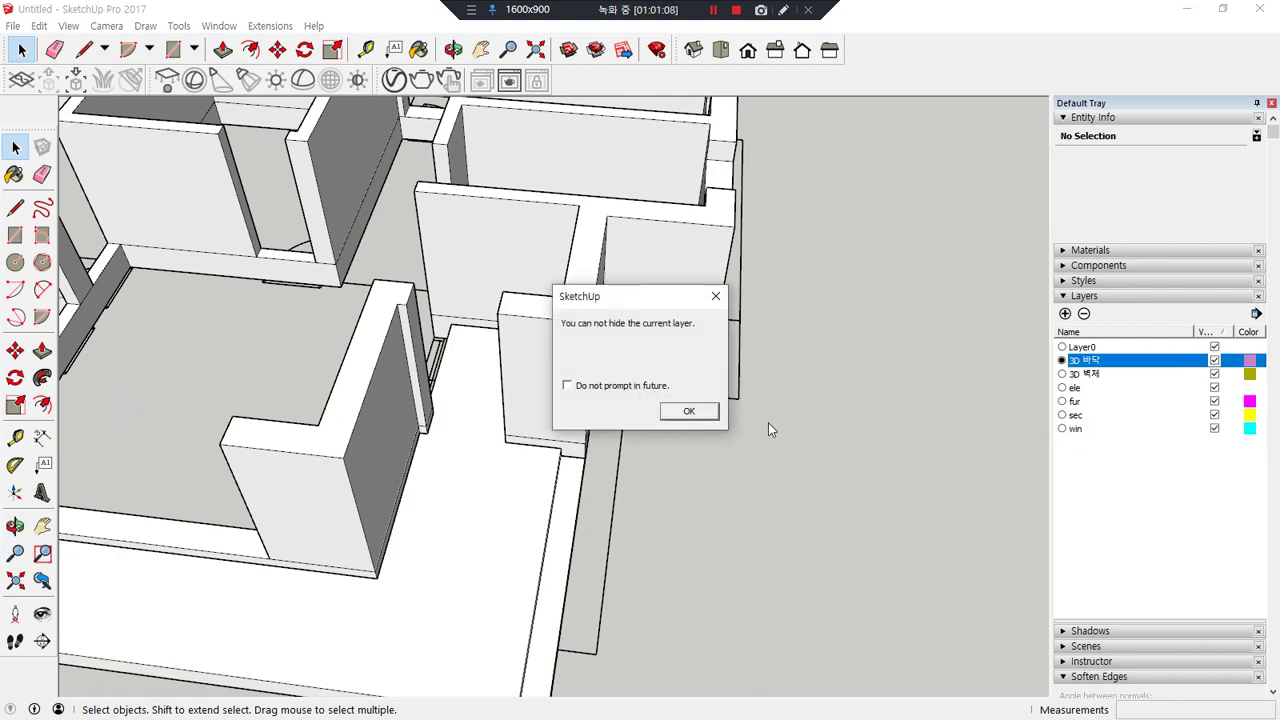
{"action": "left_click", "coordinate": [689, 411]}
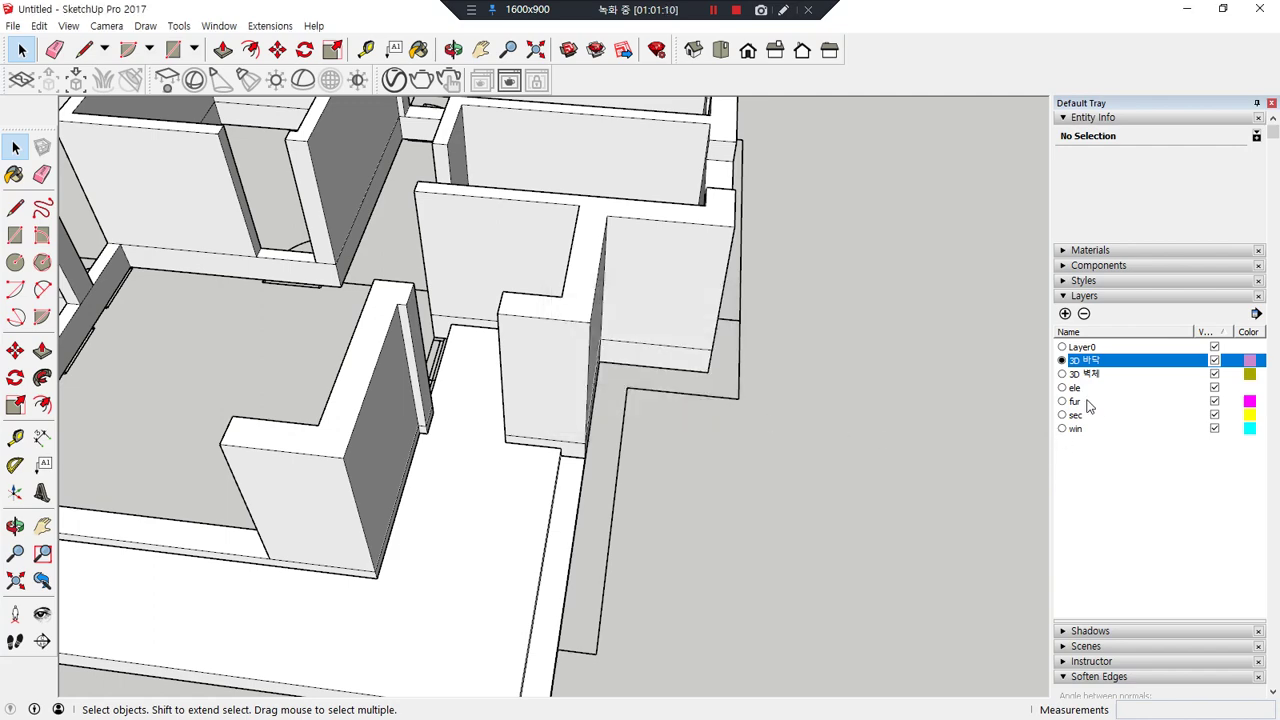
- Hide the 3D 벽체 wall layer and draw a floor rectangle over the bathroom outline on the plan
{"action": "left_click", "coordinate": [1214, 374]}
{"action": "middle_click_drag", "start_coordinate": [548, 422], "coordinate": [734, 401]}
{"action": "scroll", "coordinate": [697, 454], "scroll_direction": "up", "scroll_amount": 2}
{"action": "key", "text": "r"}
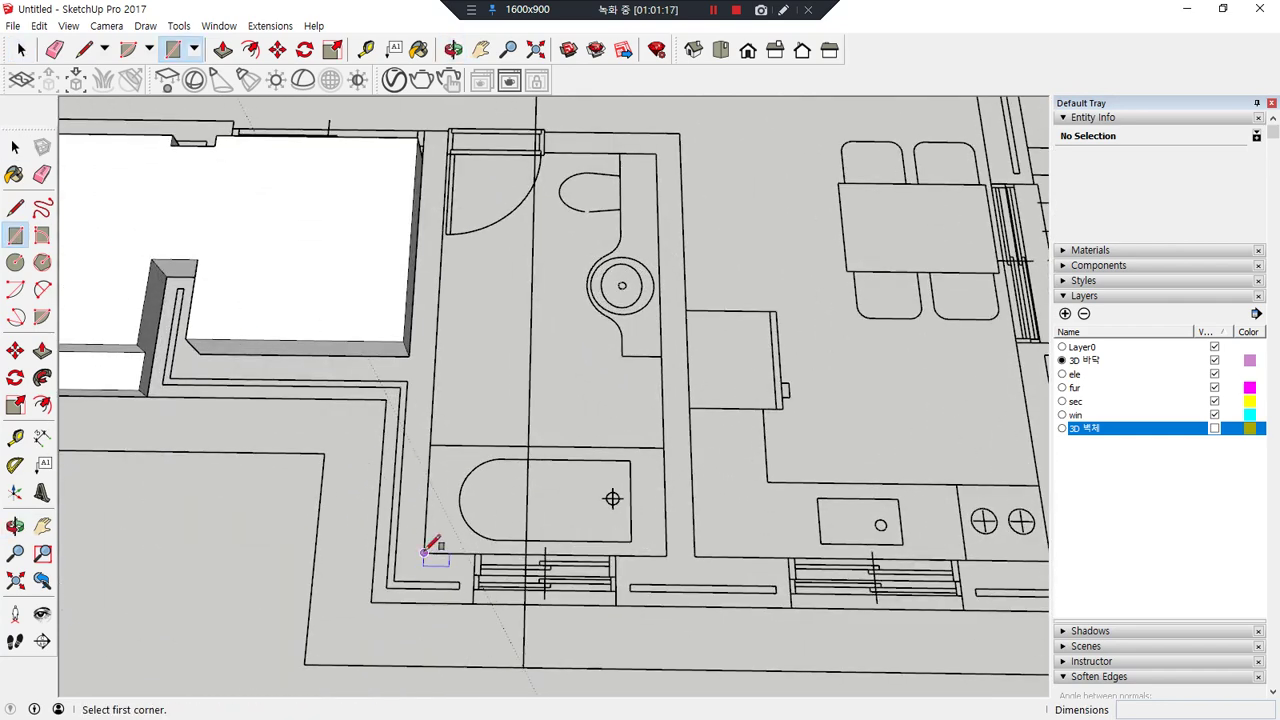
{"action": "left_click", "coordinate": [424, 551]}
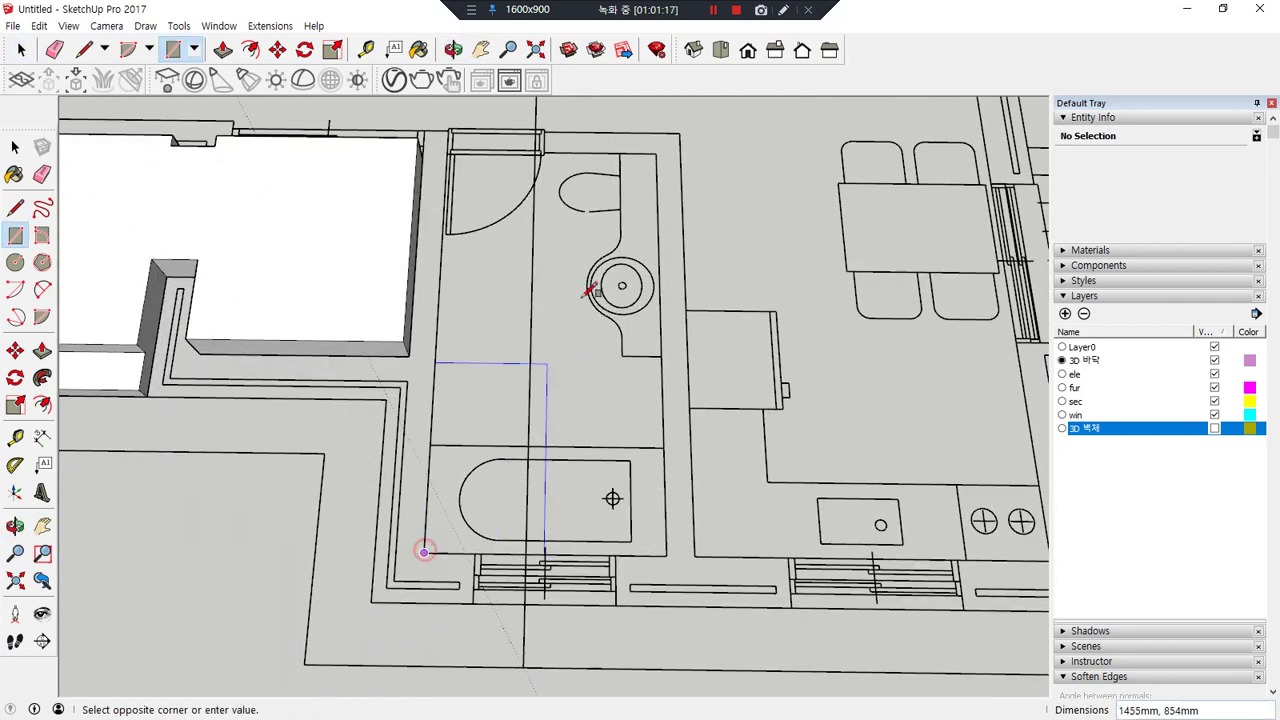
- Extrude the bathroom floor rectangle up 300 mm
{"action": "key", "text": "p"}
{"action": "left_click", "coordinate": [536, 345]}
{"action": "type", "text": "30"}
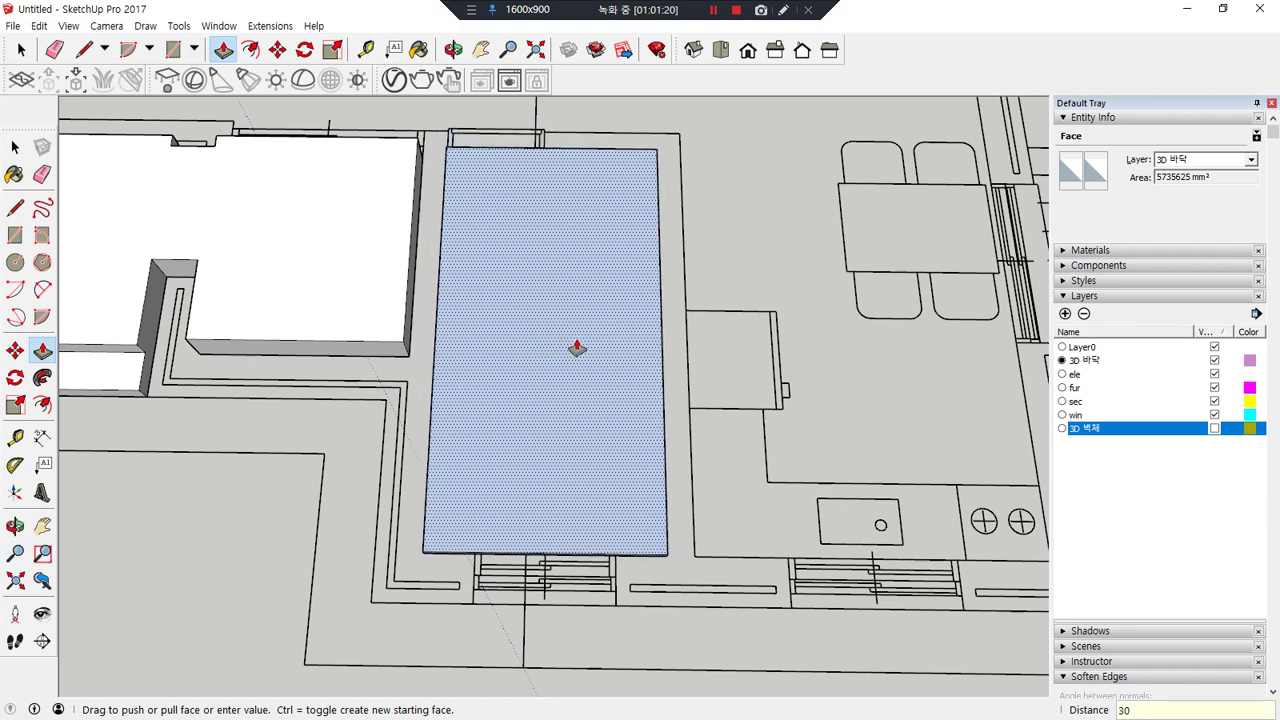
{"action": "type", "text": "0"}
{"action": "key", "text": "Return"}
- Undo the bathroom floor slab and its rectangle, and show the 3D 벽체 wall layer again
{"action": "key", "text": "space"}
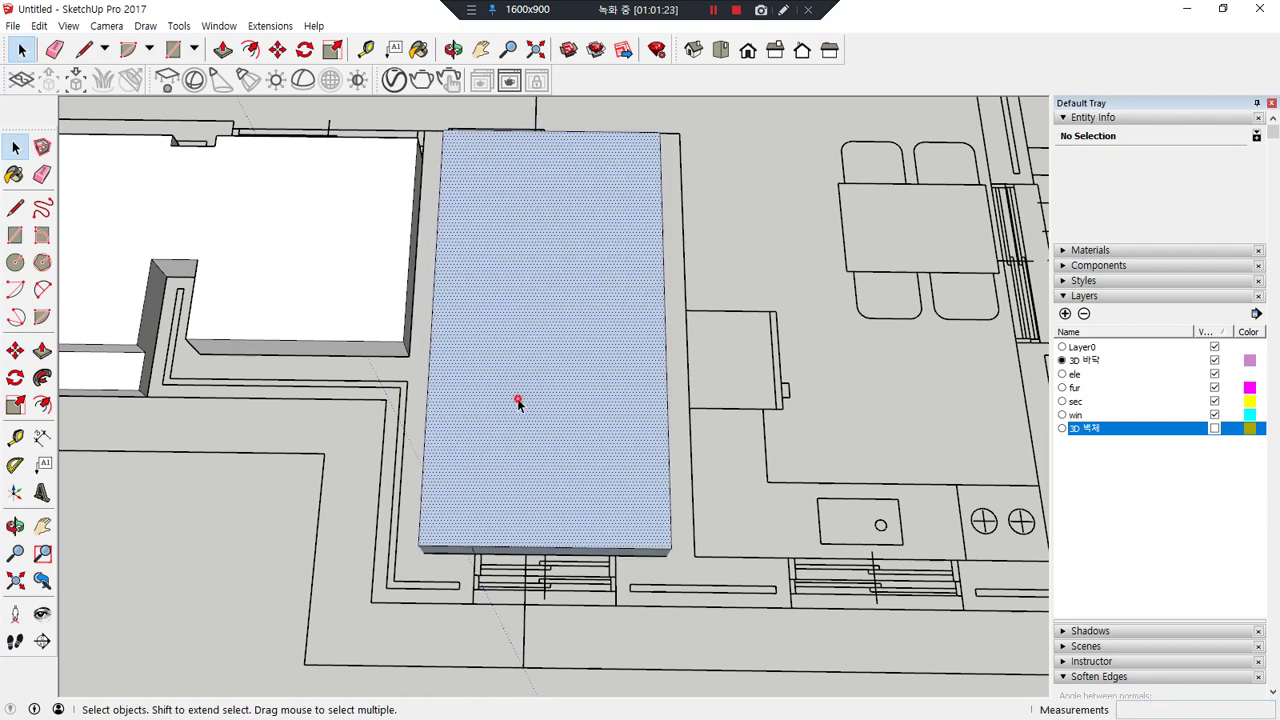
{"action": "triple_click", "coordinate": [518, 400]}
{"action": "right_click", "coordinate": [518, 398]}
{"action": "left_click", "coordinate": [261, 549]}
{"action": "key", "text": "ctrl+z"}
{"action": "key", "text": "ctrl+z"}
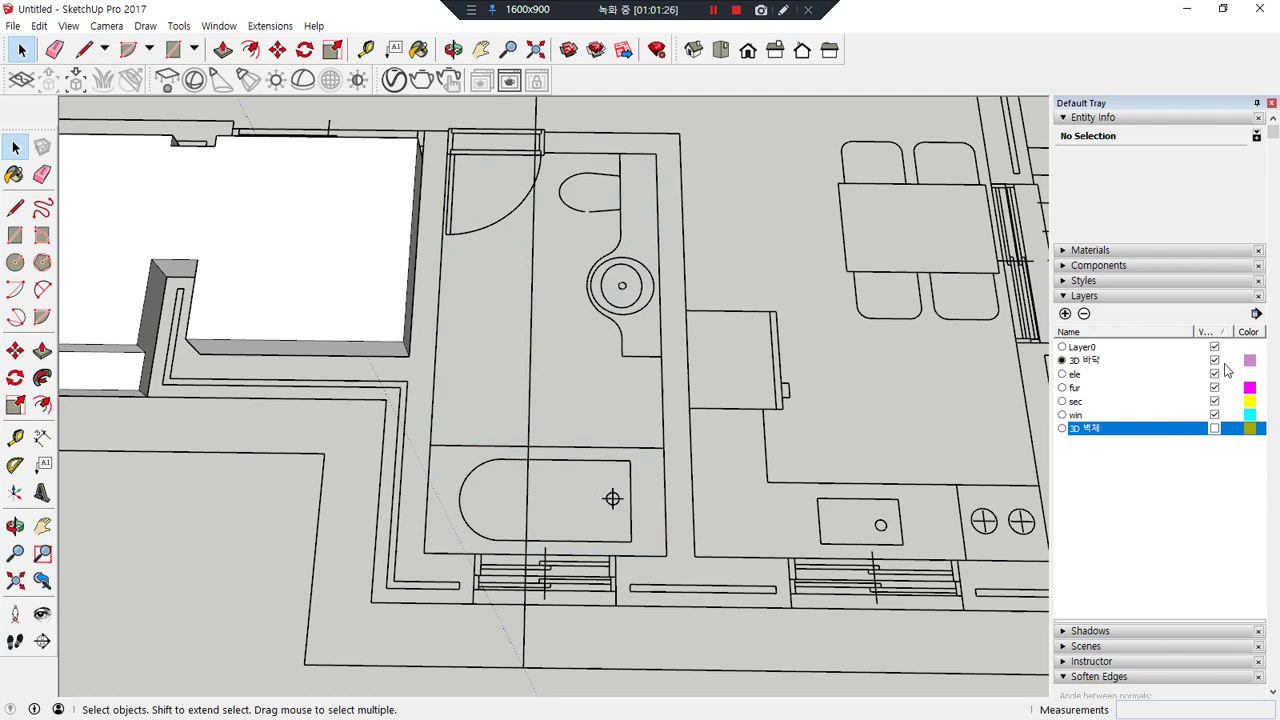
{"action": "left_click", "coordinate": [1214, 428]}
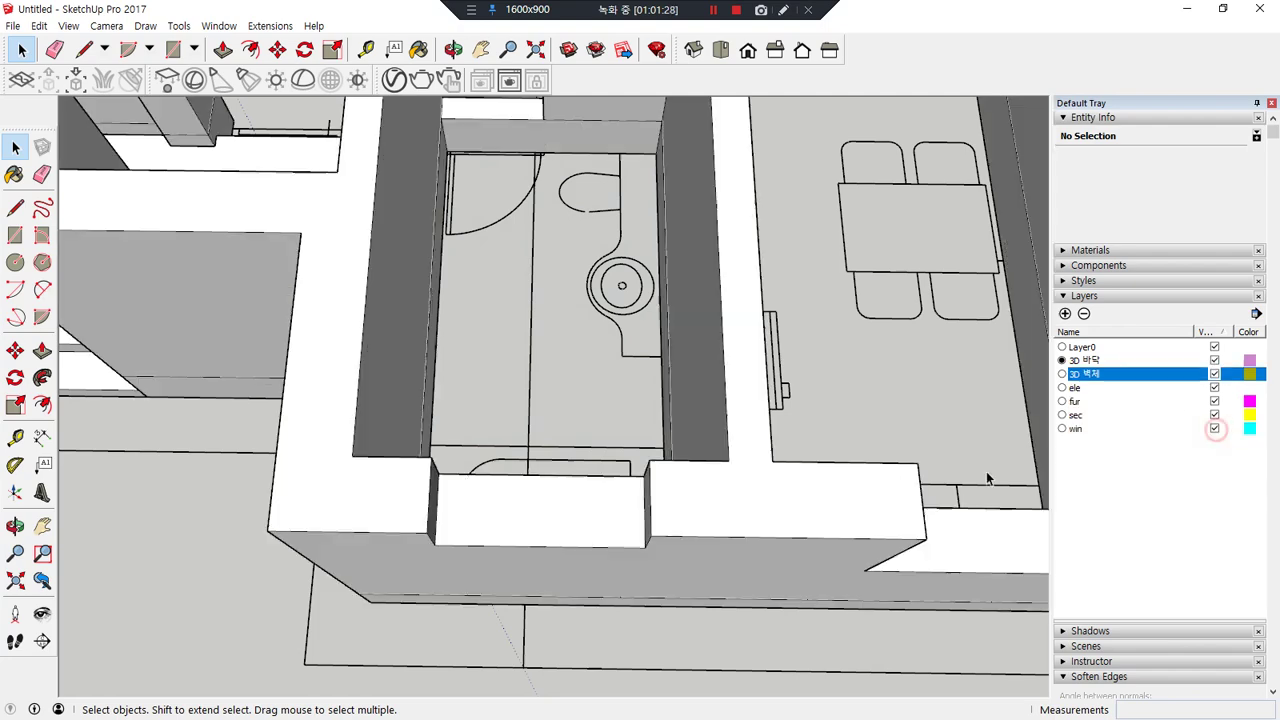
- Select all the connected house wall geometry and make it a single group
{"action": "triple_click", "coordinate": [326, 359]}
{"action": "right_click", "coordinate": [325, 339]}
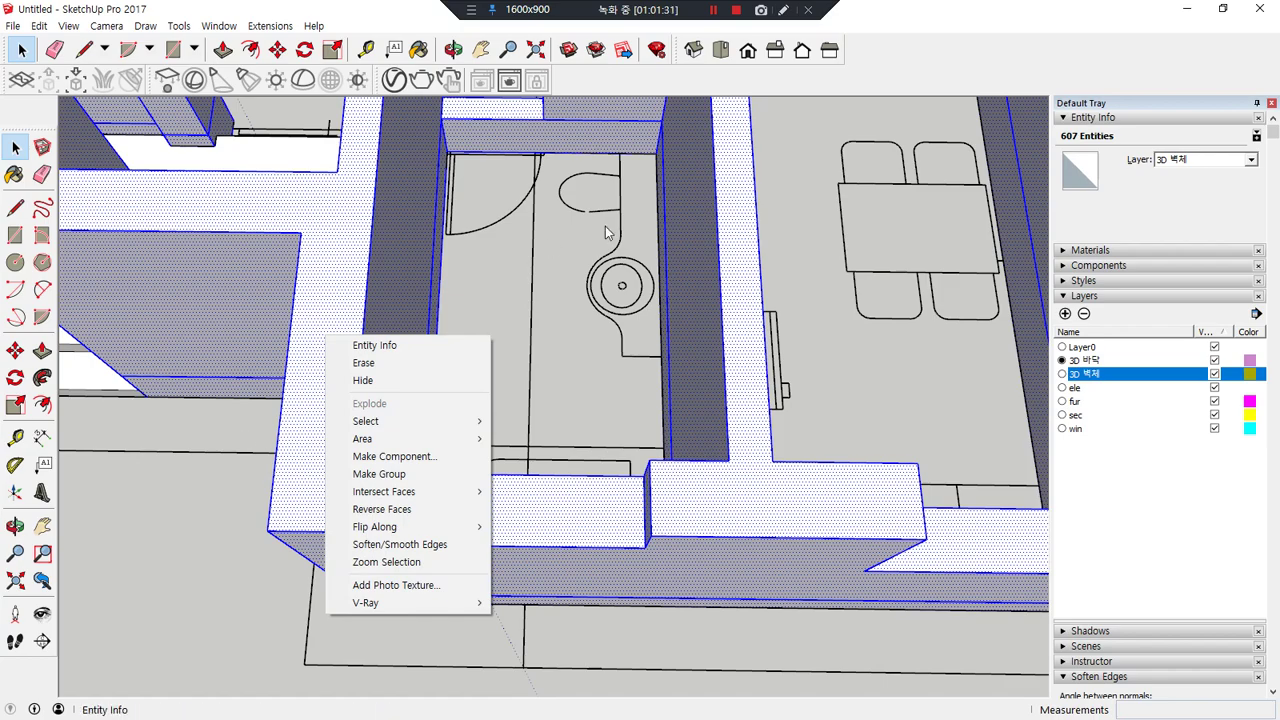
{"action": "left_click", "coordinate": [185, 554]}
{"action": "middle_click_drag", "start_coordinate": [140, 568], "coordinate": [488, 404]}
{"action": "triple_click", "coordinate": [512, 388]}
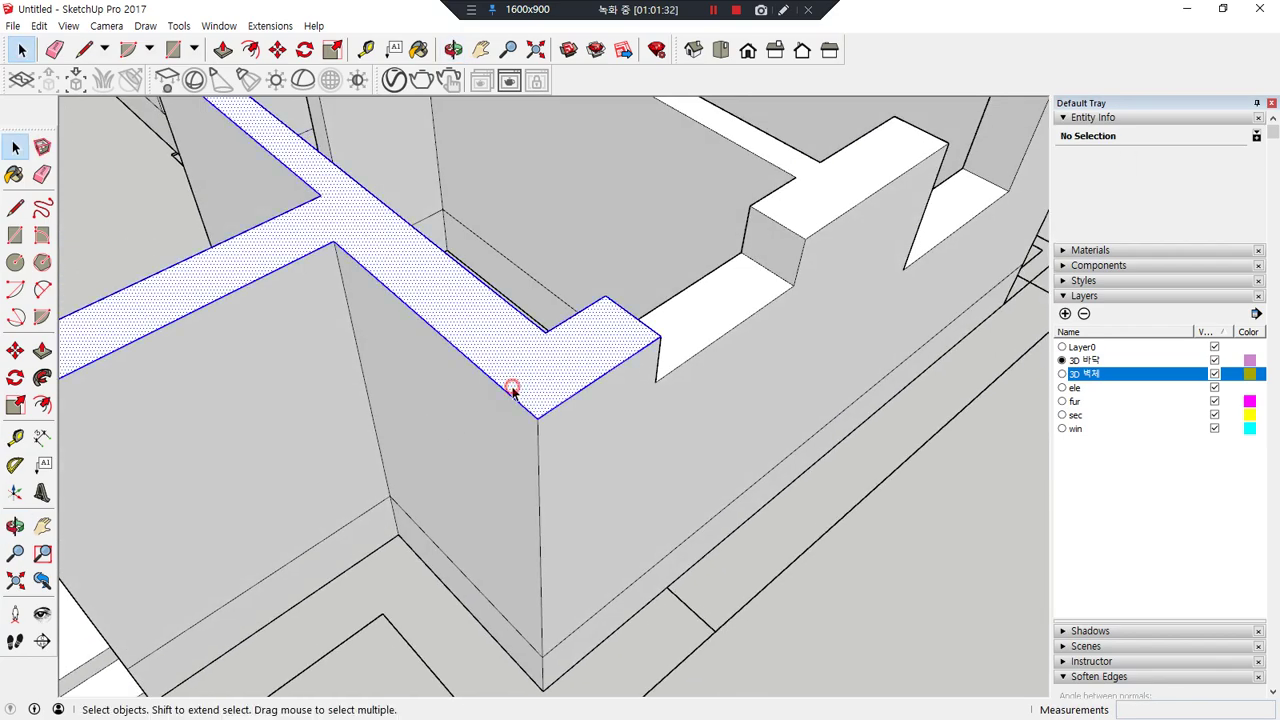
{"action": "right_click", "coordinate": [541, 359]}
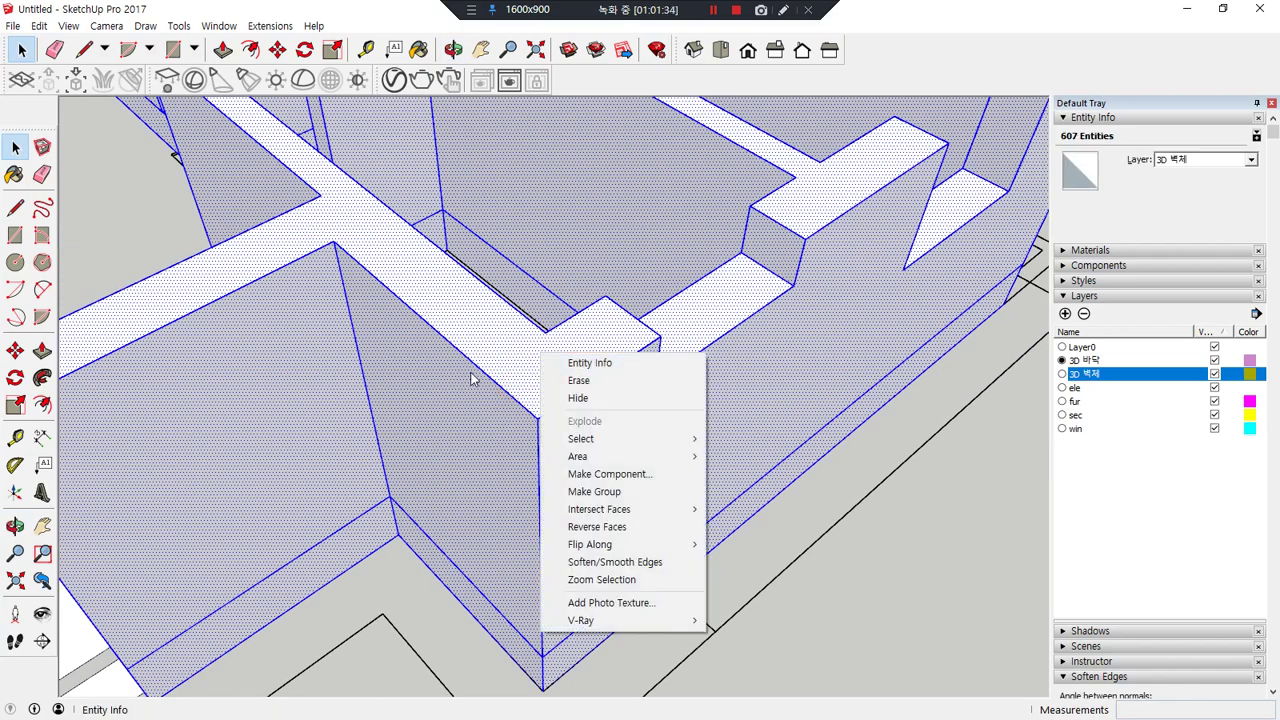
{"action": "left_click", "coordinate": [577, 560]}
{"action": "scroll", "coordinate": [560, 512], "scroll_direction": "down", "scroll_amount": 10}
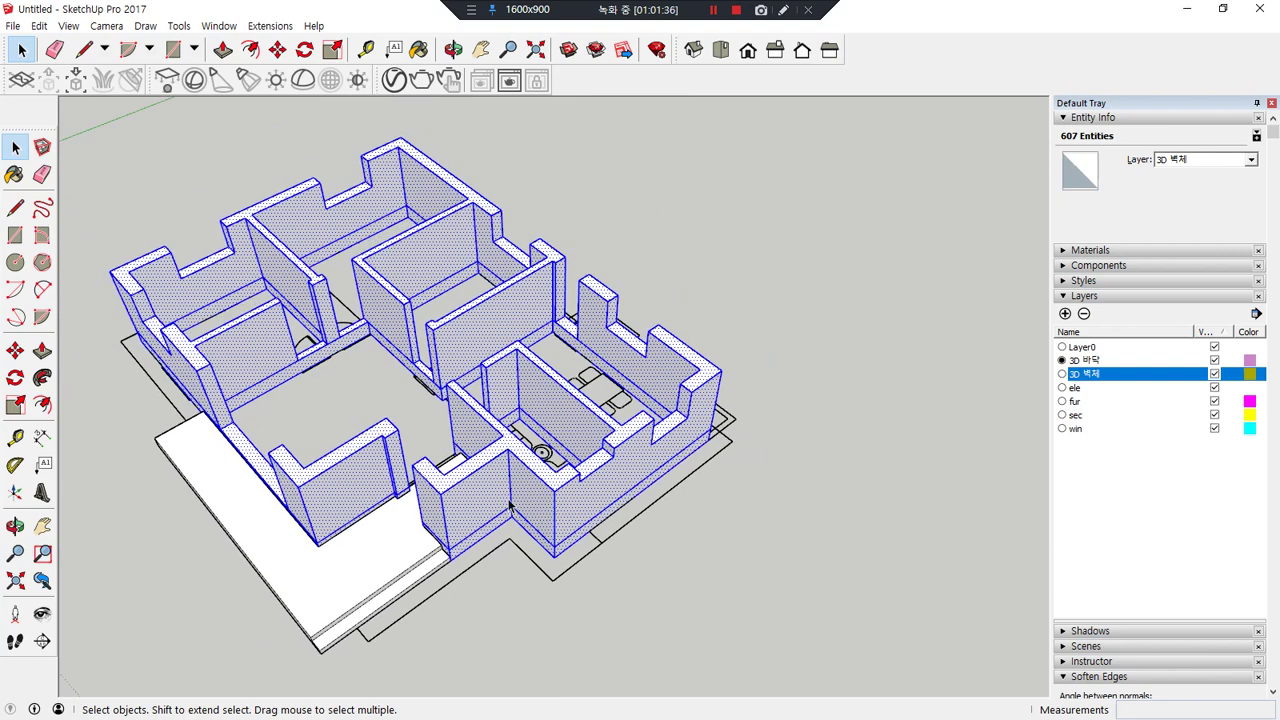
{"action": "right_click", "coordinate": [463, 339]}
{"action": "left_click", "coordinate": [515, 471]}
{"action": "left_click", "coordinate": [734, 534]}
- Hide the 3D 벽체 wall layer and draw a floor rectangle over the full bathroom outline on the plan
{"action": "left_click", "coordinate": [1214, 374]}
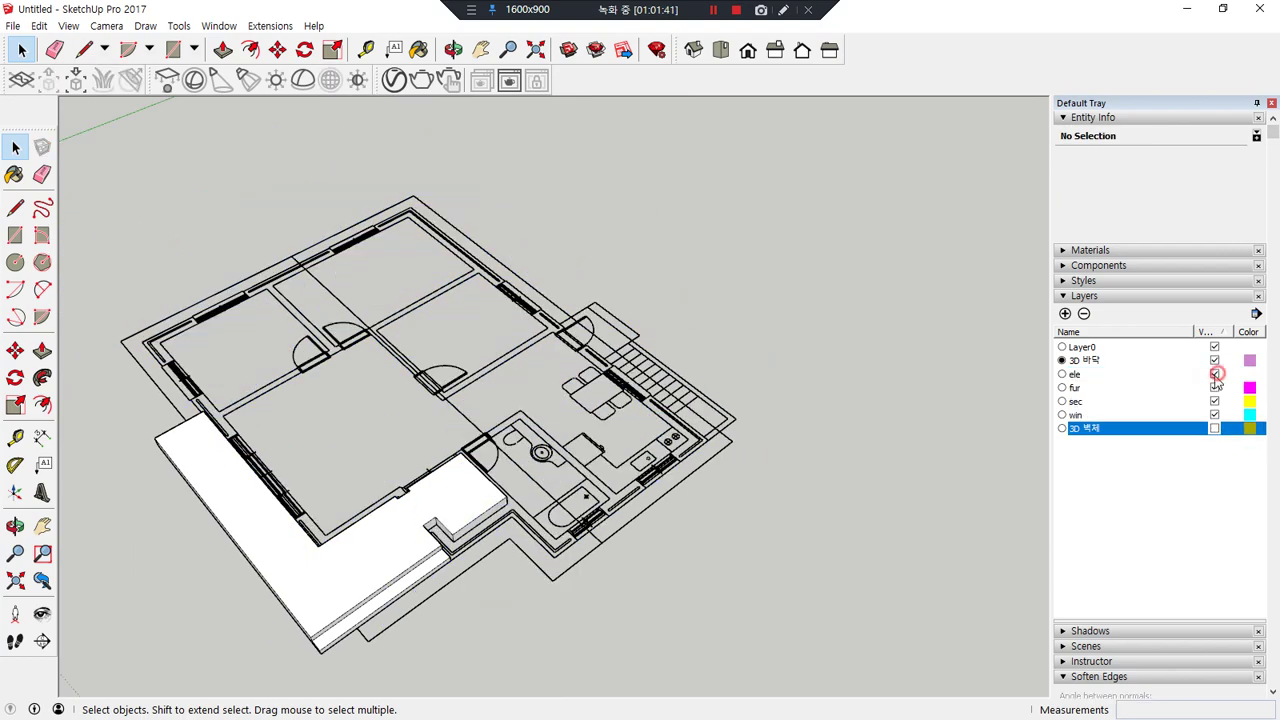
{"action": "middle_click_drag", "start_coordinate": [560, 520], "coordinate": [551, 531]}
{"action": "scroll", "coordinate": [500, 560], "scroll_direction": "up", "scroll_amount": 5}
{"action": "key", "text": "r"}
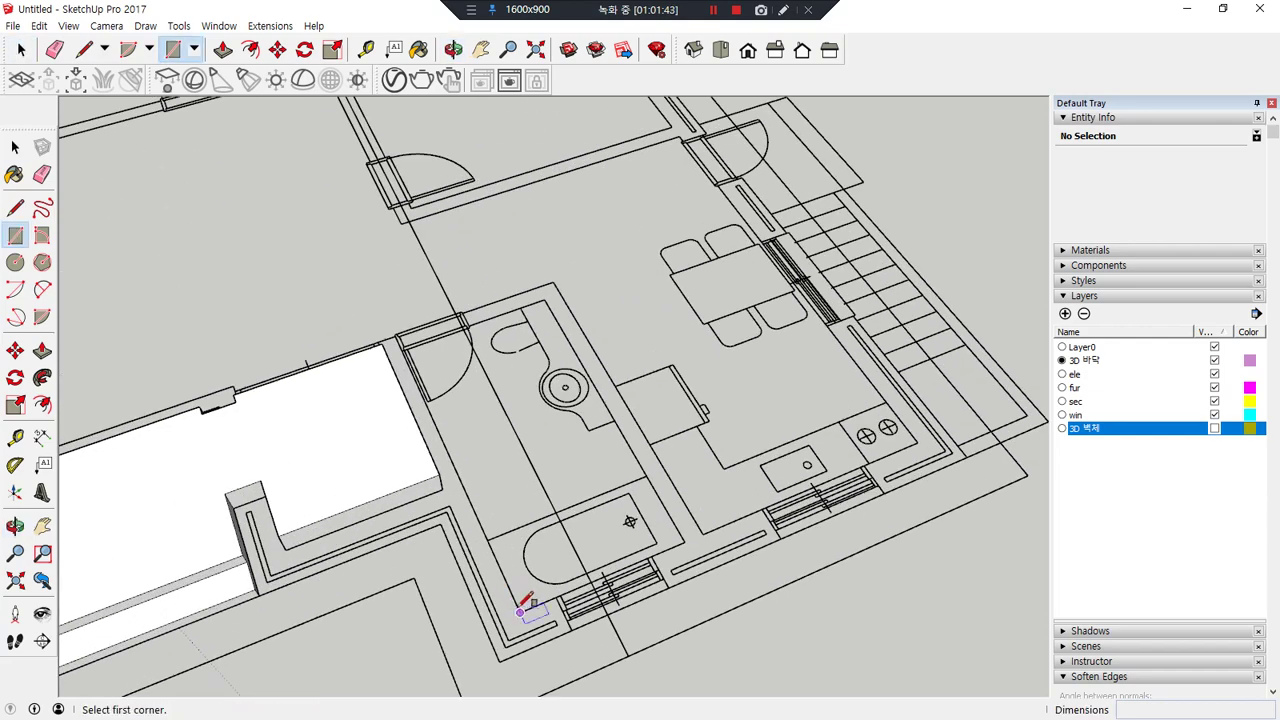
{"action": "left_click", "coordinate": [519, 610]}
{"action": "left_click", "coordinate": [548, 297]}
- Extrude the bathroom floor rectangle up 300 mm
{"action": "key", "text": "p"}
{"action": "left_click", "coordinate": [494, 451]}
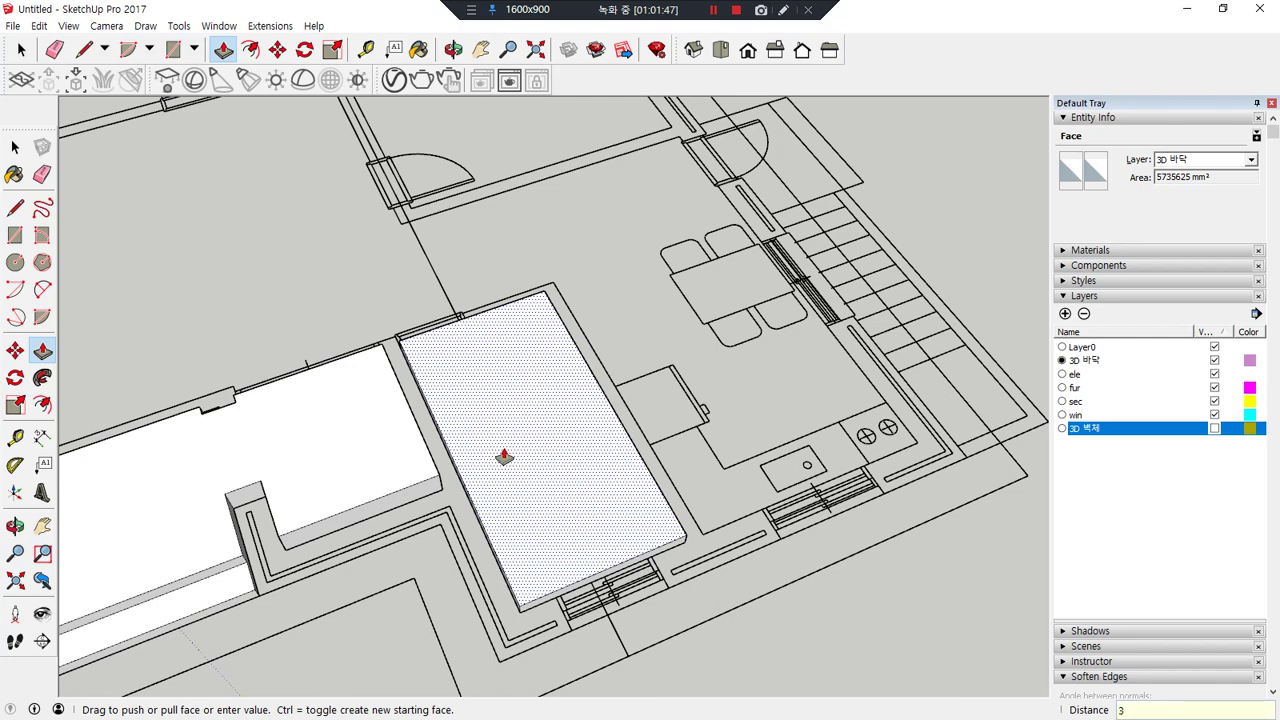
{"action": "key", "text": "Return"}
- Draw a floor rectangle of about 5125 by 2525 mm over the kitchen and dining area, plus an adjoining one over the passage beside the bathroom
{"action": "middle_click_drag", "start_coordinate": [504, 457], "coordinate": [628, 620]}
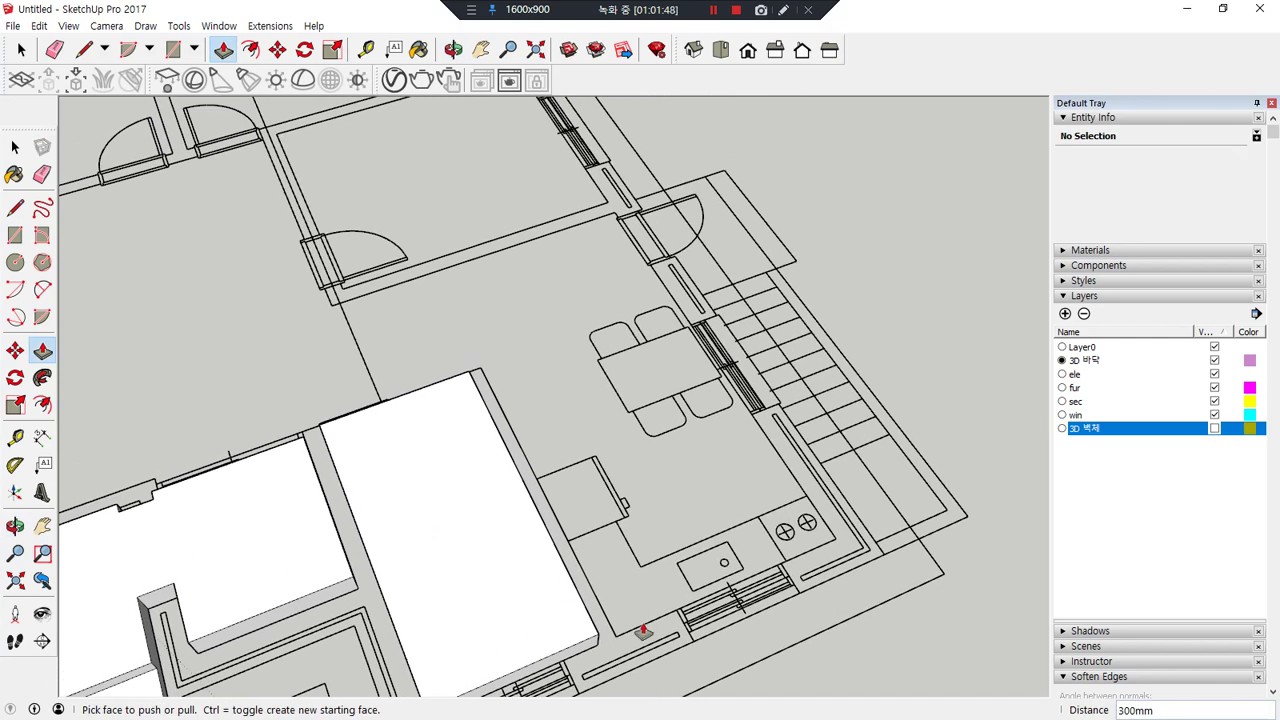
{"action": "key", "text": "r"}
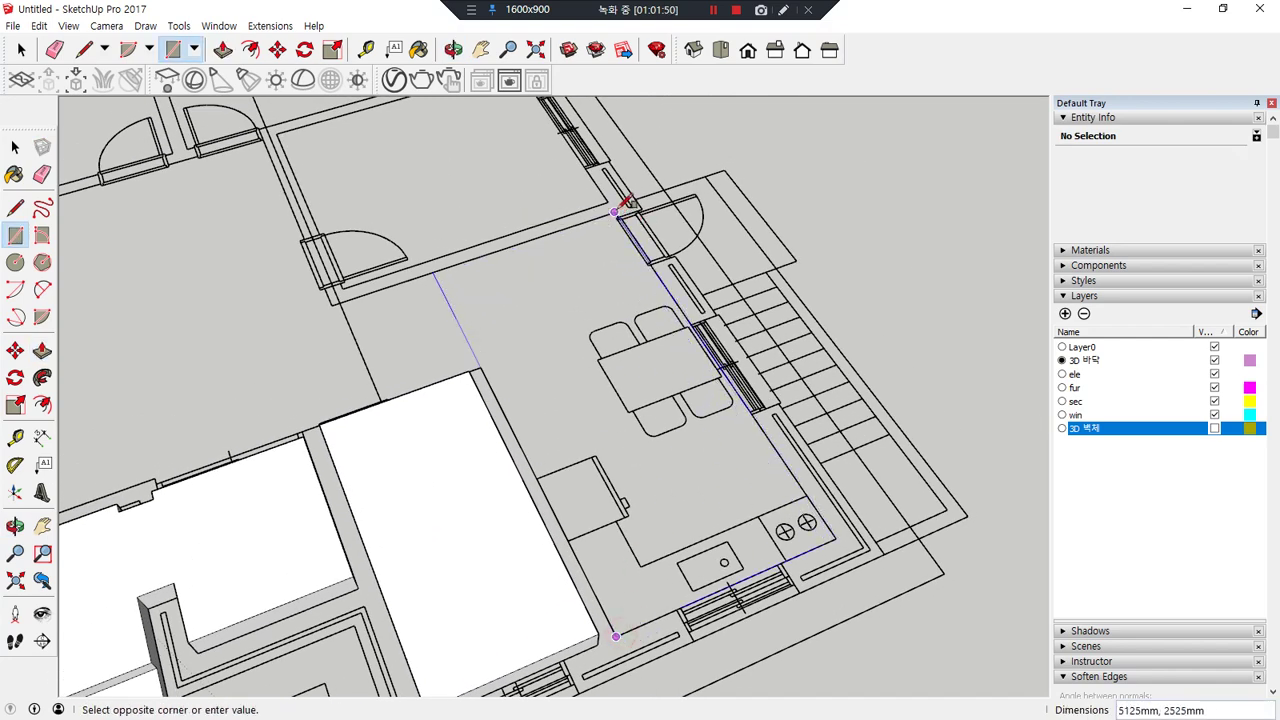
{"action": "left_click", "coordinate": [622, 205]}
{"action": "middle_click_drag", "start_coordinate": [622, 205], "coordinate": [487, 366]}
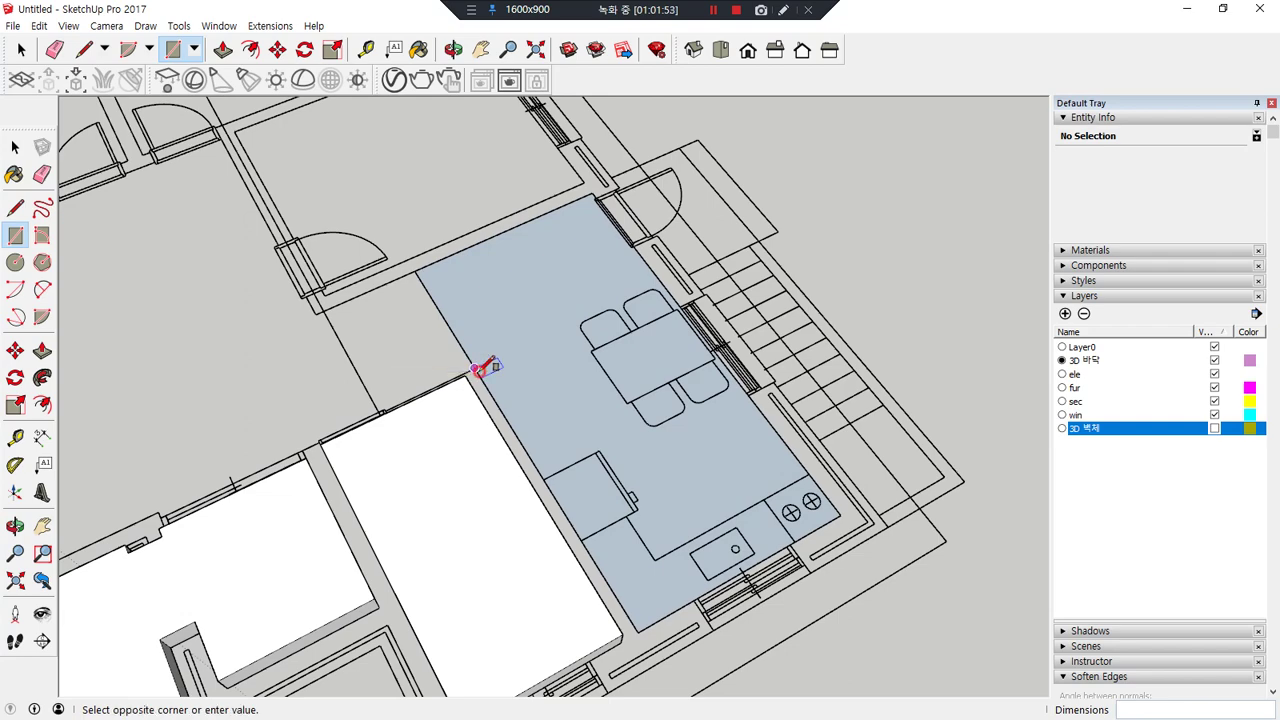
{"action": "left_click", "coordinate": [316, 312]}
- Draw a living room floor rectangle of about 4900 by 4525 mm and erase the shared edges to merge it with the passage and kitchen floors
{"action": "middle_click_drag", "start_coordinate": [297, 327], "coordinate": [305, 315]}
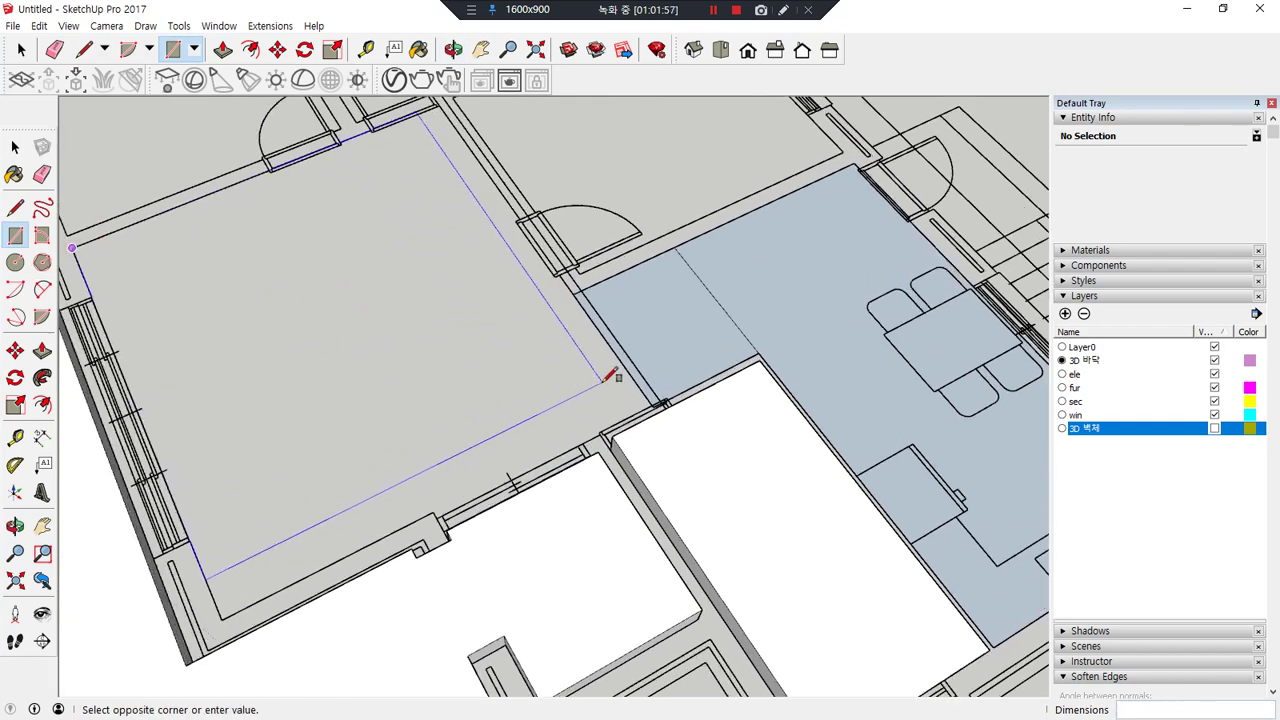
{"action": "scroll", "coordinate": [629, 371], "scroll_direction": "up", "scroll_amount": 4}
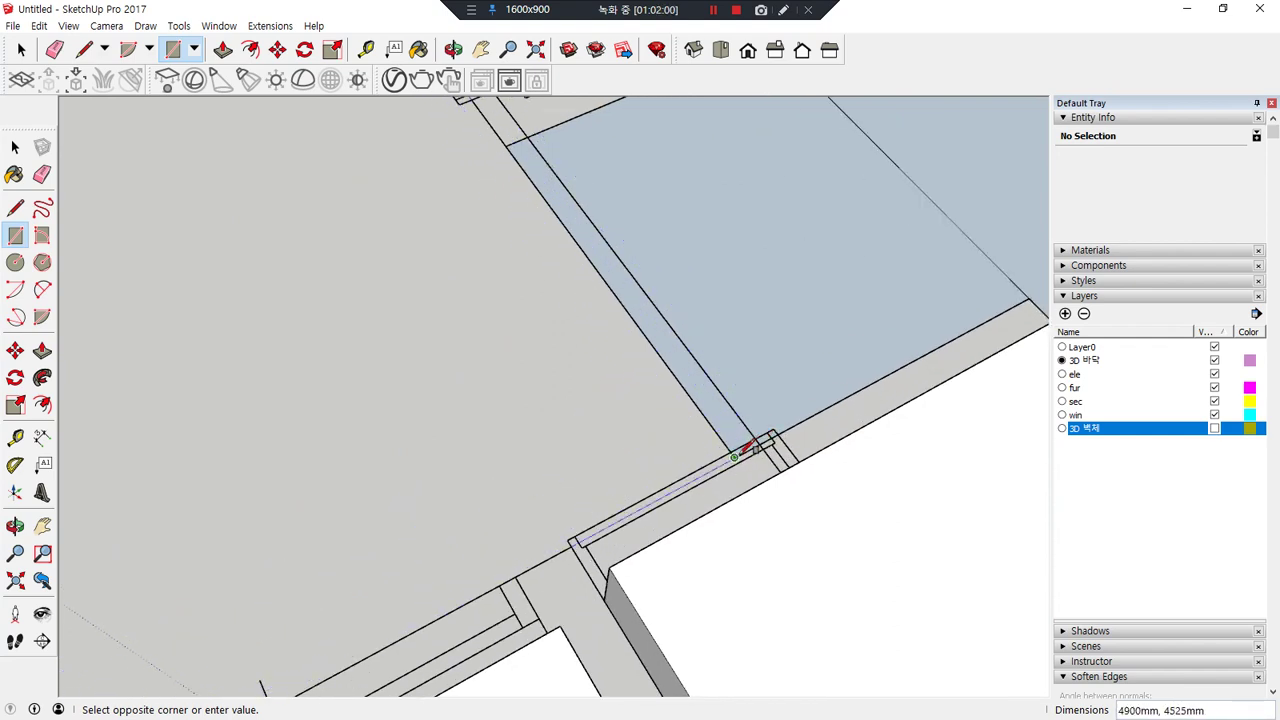
{"action": "left_click", "coordinate": [738, 452]}
{"action": "key", "text": "space"}
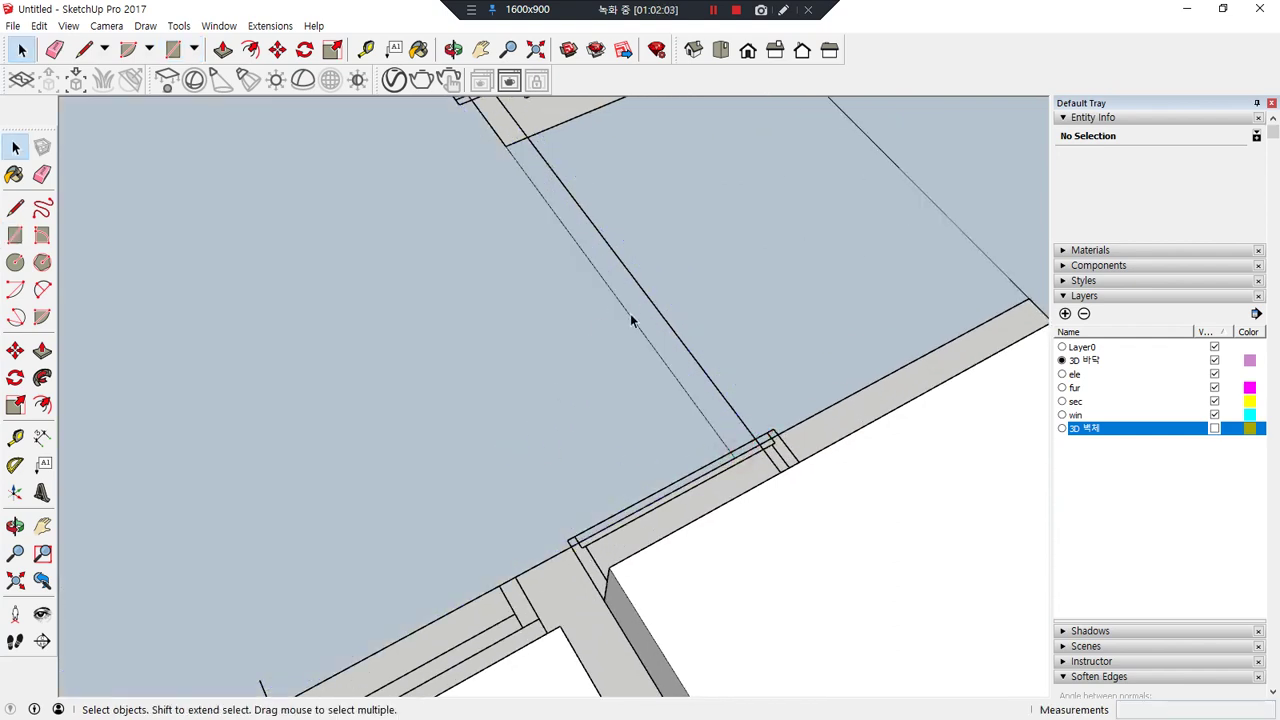
{"action": "key", "text": "e"}
{"action": "scroll", "coordinate": [663, 311], "scroll_direction": "down", "scroll_amount": 5}
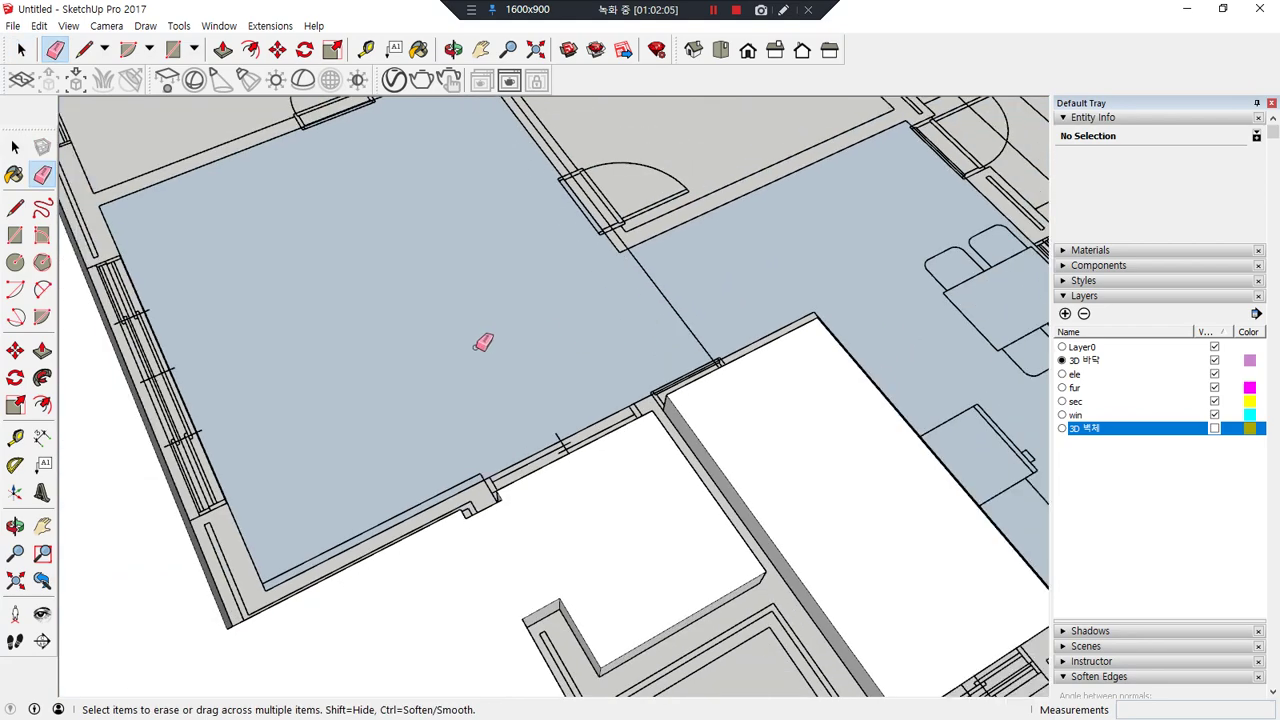
- Try to extrude the merged living room and kitchen floor 450 mm and erase the line crossing the passage
{"action": "key", "text": "space"}
{"action": "key", "text": "p"}
{"action": "left_click", "coordinate": [374, 371]}
{"action": "type", "text": "71"}
{"action": "key", "text": "Return"}
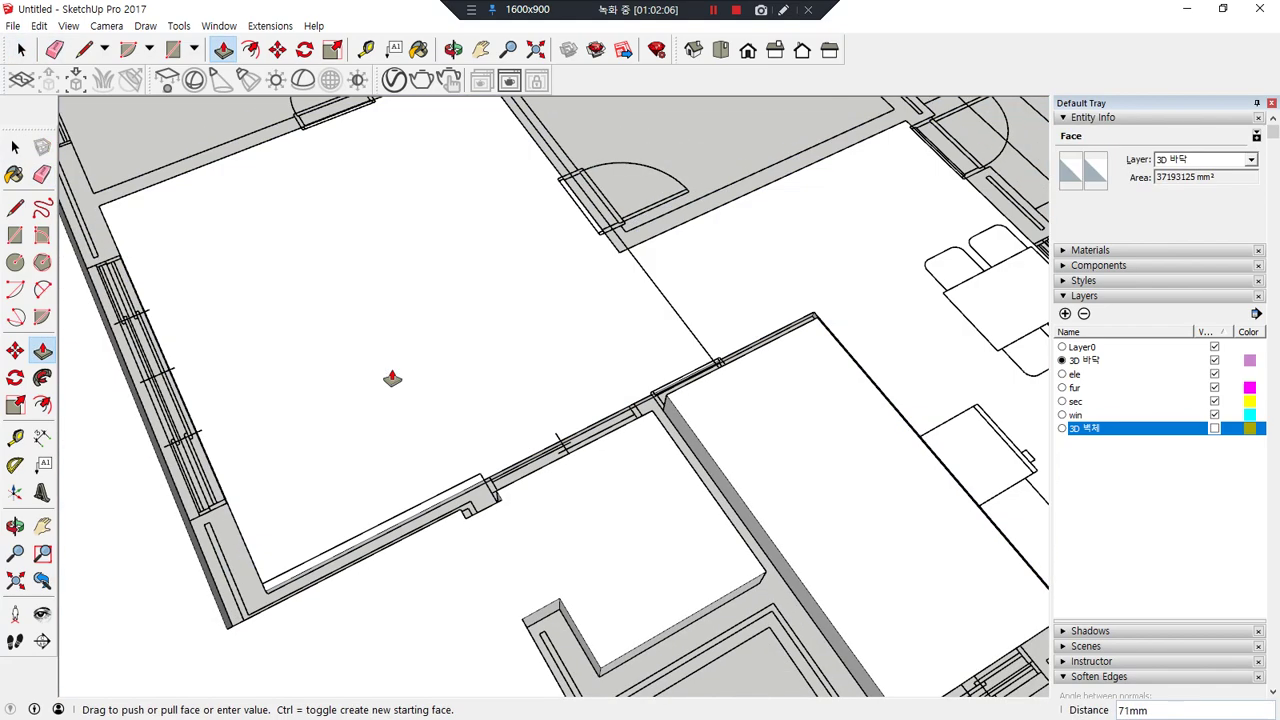
{"action": "type", "text": "450"}
{"action": "key", "text": "Return"}
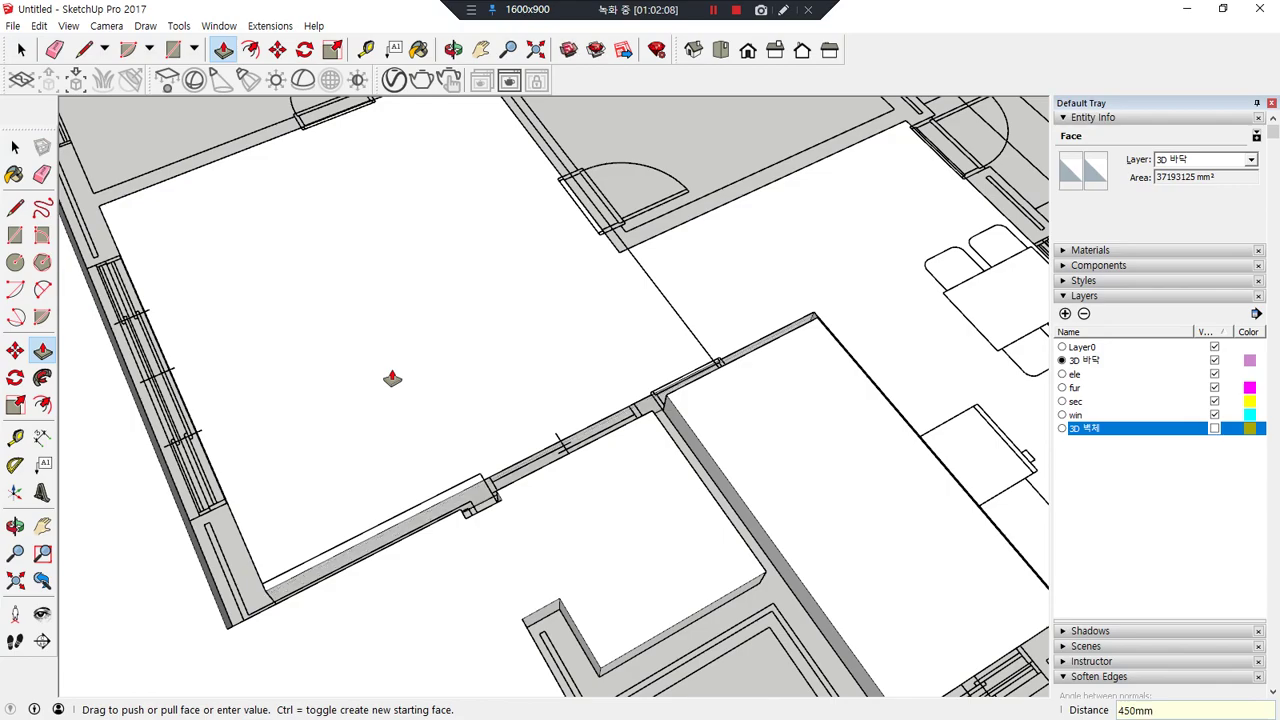
{"action": "mouse_move", "coordinate": [723, 158]}
{"action": "middle_mouse_down"}
{"action": "mouse_move", "coordinate": [723, 374]}
{"action": "mouse_move", "coordinate": [651, 277]}
{"action": "middle_mouse_up"}
{"action": "key", "text": "e"}
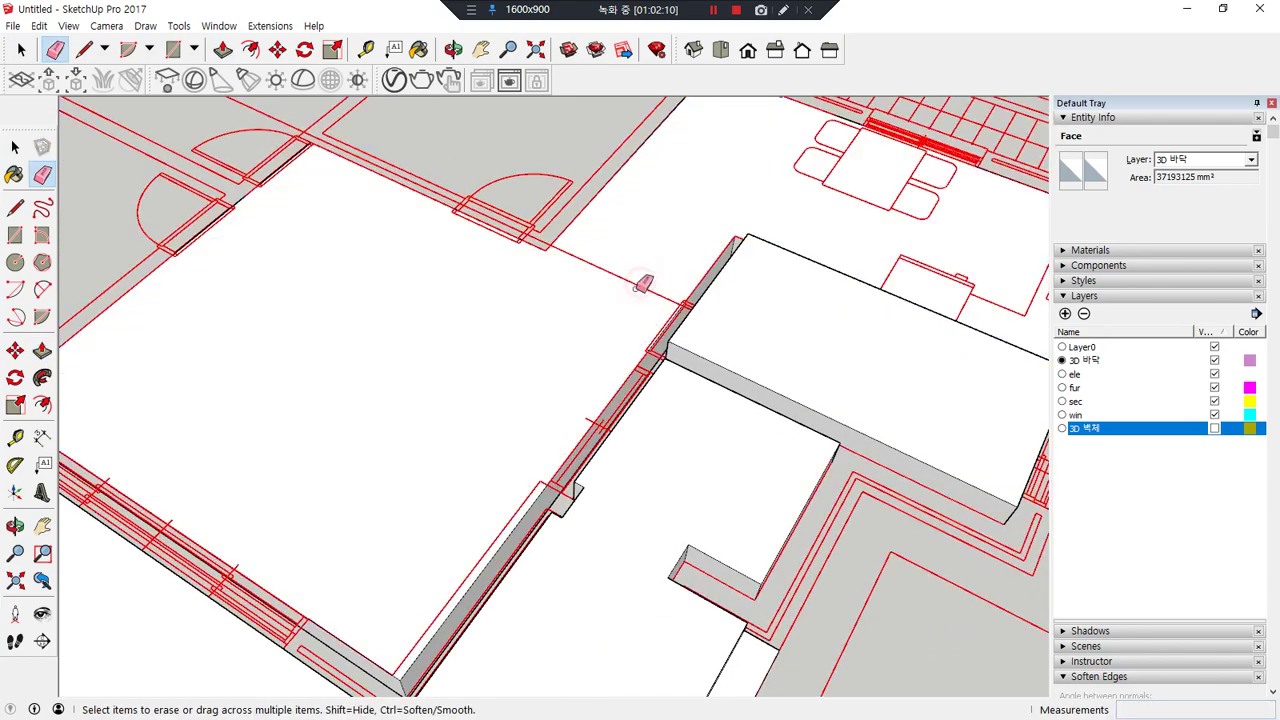
{"action": "key", "text": "space"}
- Extrude the merged living room and kitchen floor face up 450 mm
{"action": "mouse_move", "coordinate": [457, 411]}
{"action": "middle_mouse_down"}
{"action": "mouse_move", "coordinate": [509, 351]}
{"action": "mouse_move", "coordinate": [749, 297]}
{"action": "mouse_move", "coordinate": [643, 404]}
{"action": "middle_mouse_up"}
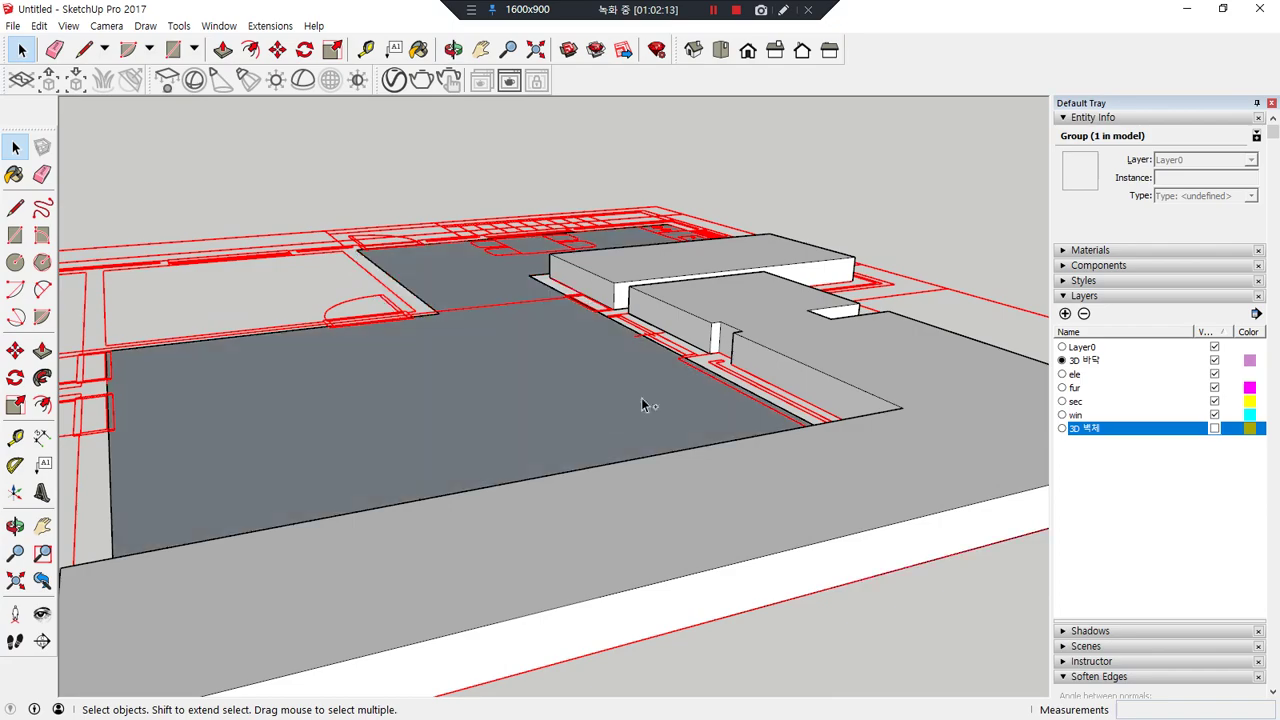
{"action": "key", "text": "p"}
{"action": "left_click", "coordinate": [537, 394]}
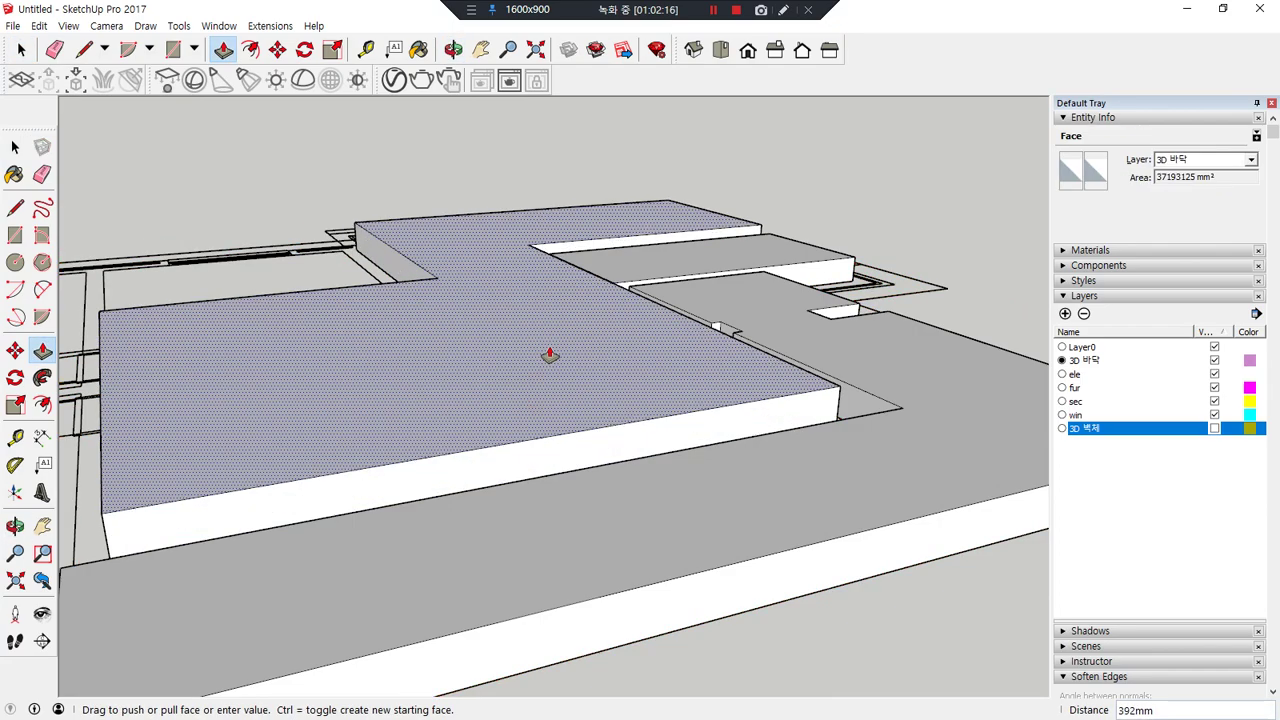
{"action": "type", "text": "450"}
{"action": "key", "text": "Return"}
- Draw a floor rectangle of about 3100 by 3625 mm over the middle bedroom beside the dining area and extrude it upward
{"action": "middle_click_drag", "start_coordinate": [549, 357], "coordinate": [487, 620]}
{"action": "scroll", "coordinate": [455, 580], "scroll_direction": "up", "scroll_amount": 1}
{"action": "key", "text": "r"}
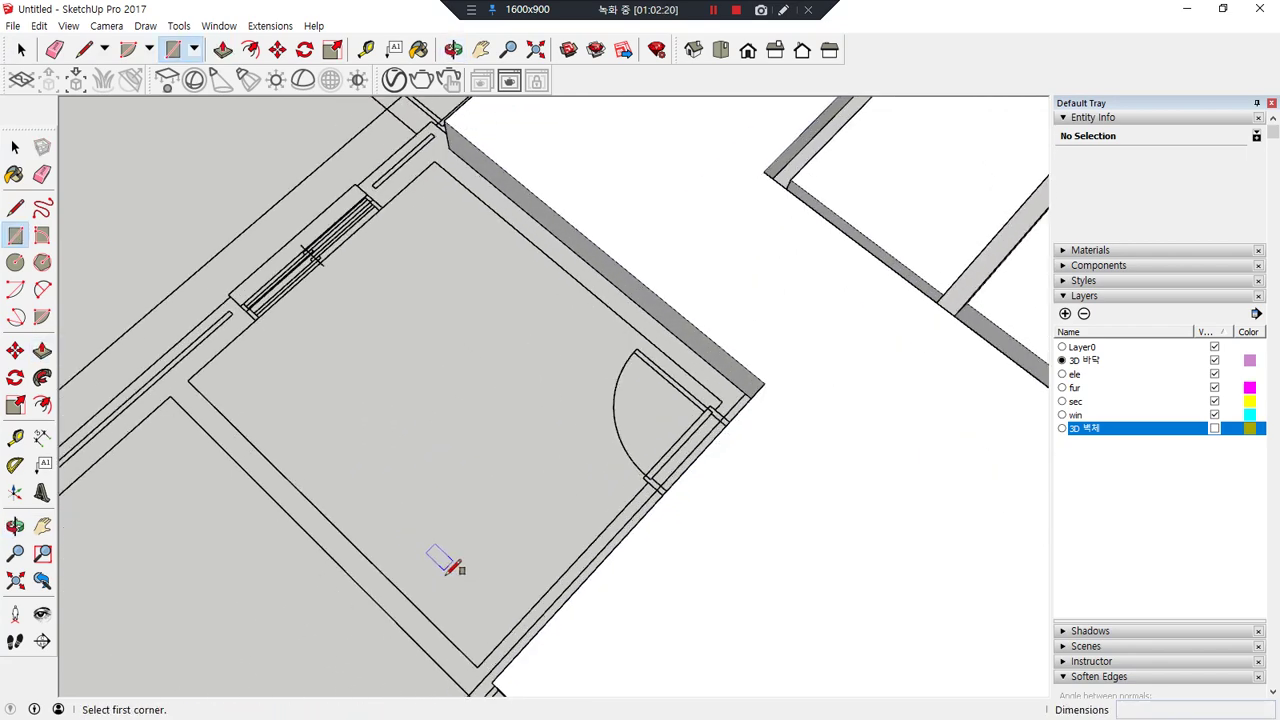
{"action": "left_click", "coordinate": [477, 665]}
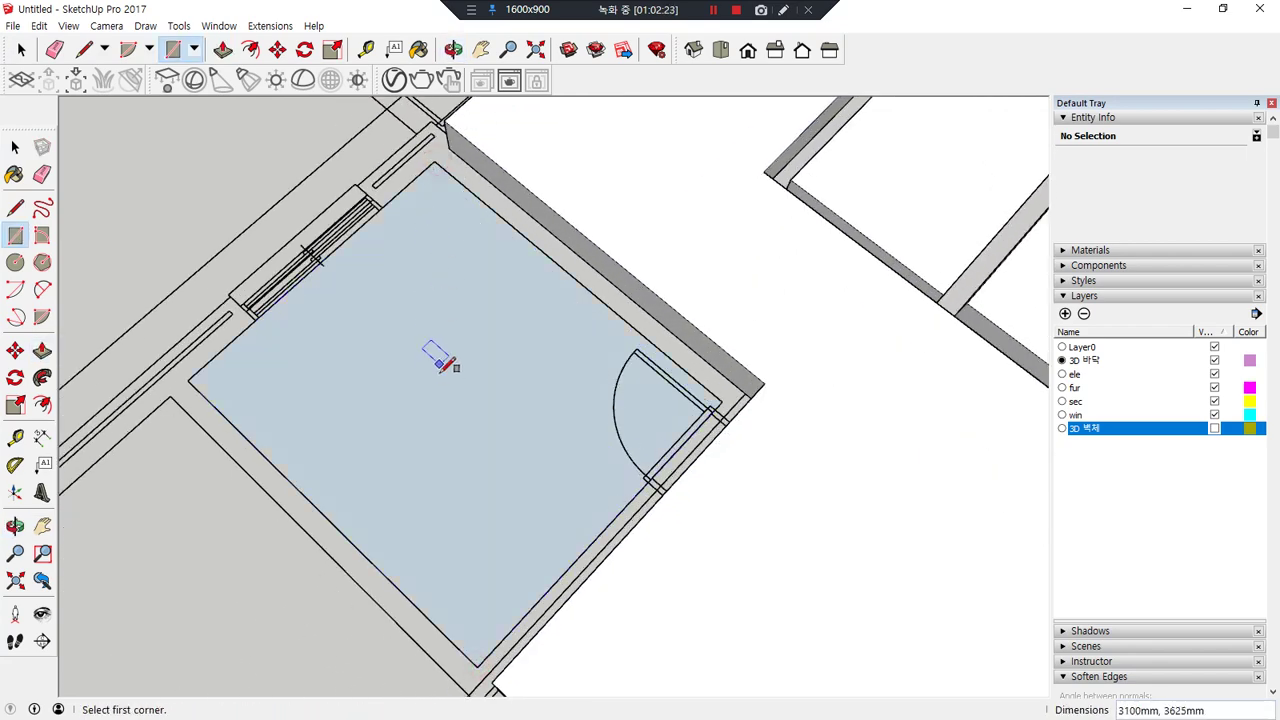
{"action": "key", "text": "p"}
{"action": "left_click", "coordinate": [475, 420]}
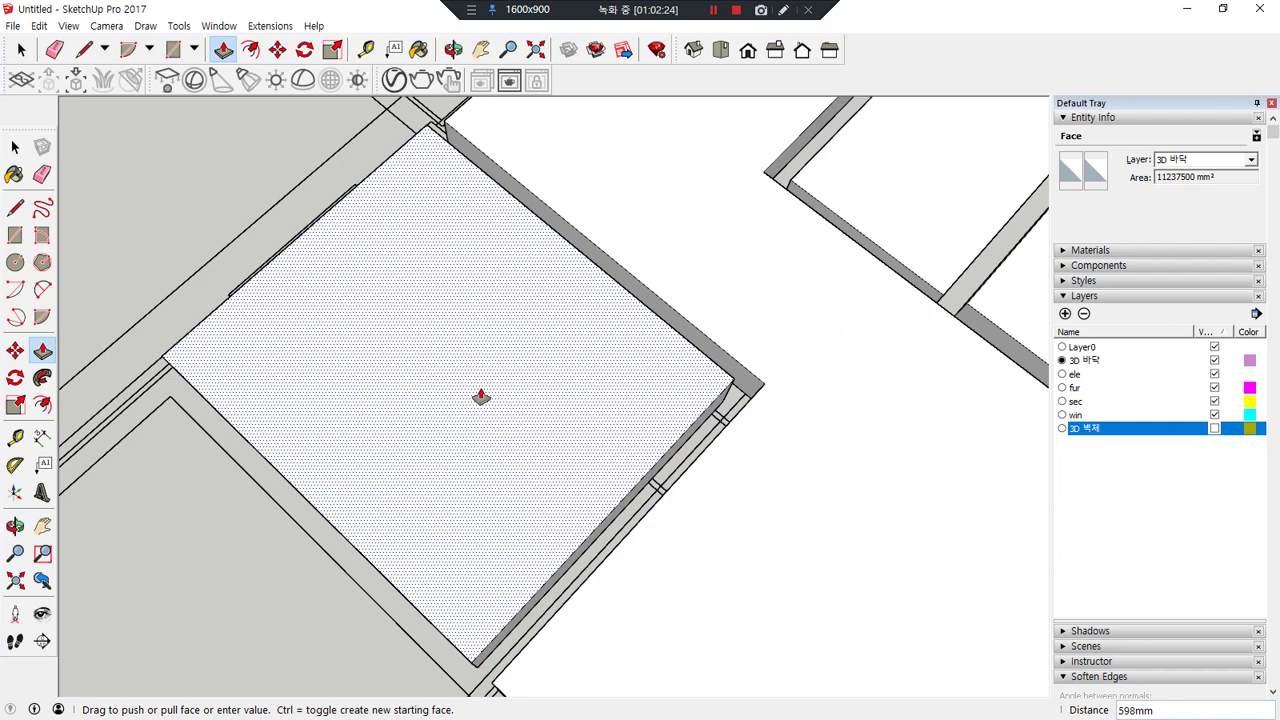
{"action": "key", "text": "Return"}
- Draw a floor rectangle of about 3325 by 4825 mm over the long corner bedroom and extrude it up 450 mm
{"action": "scroll", "coordinate": [349, 611], "scroll_direction": "down", "scroll_amount": 1}
{"action": "middle_click_drag", "start_coordinate": [369, 620], "coordinate": [488, 170], "text": "shift"}
{"action": "key", "text": "r"}
{"action": "left_click", "coordinate": [70, 225]}
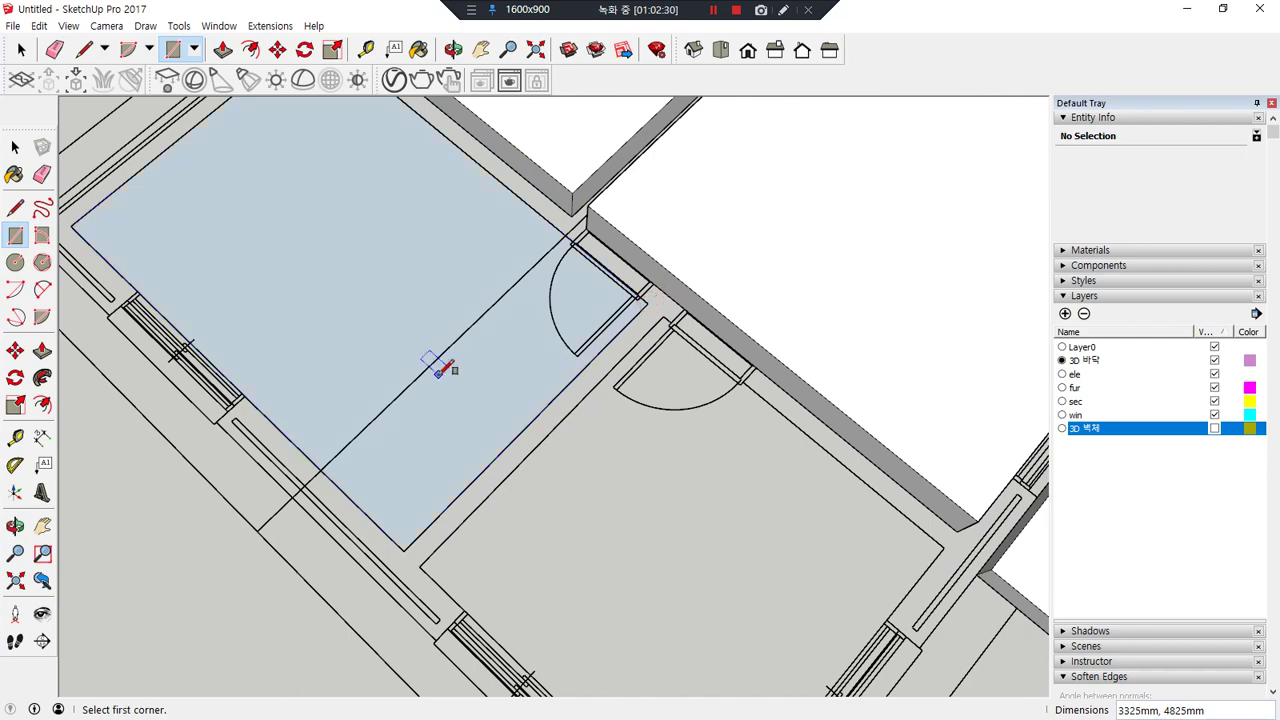
{"action": "key", "text": "p"}
{"action": "left_click", "coordinate": [400, 329]}
{"action": "type", "text": "450"}
{"action": "key", "text": "Return"}
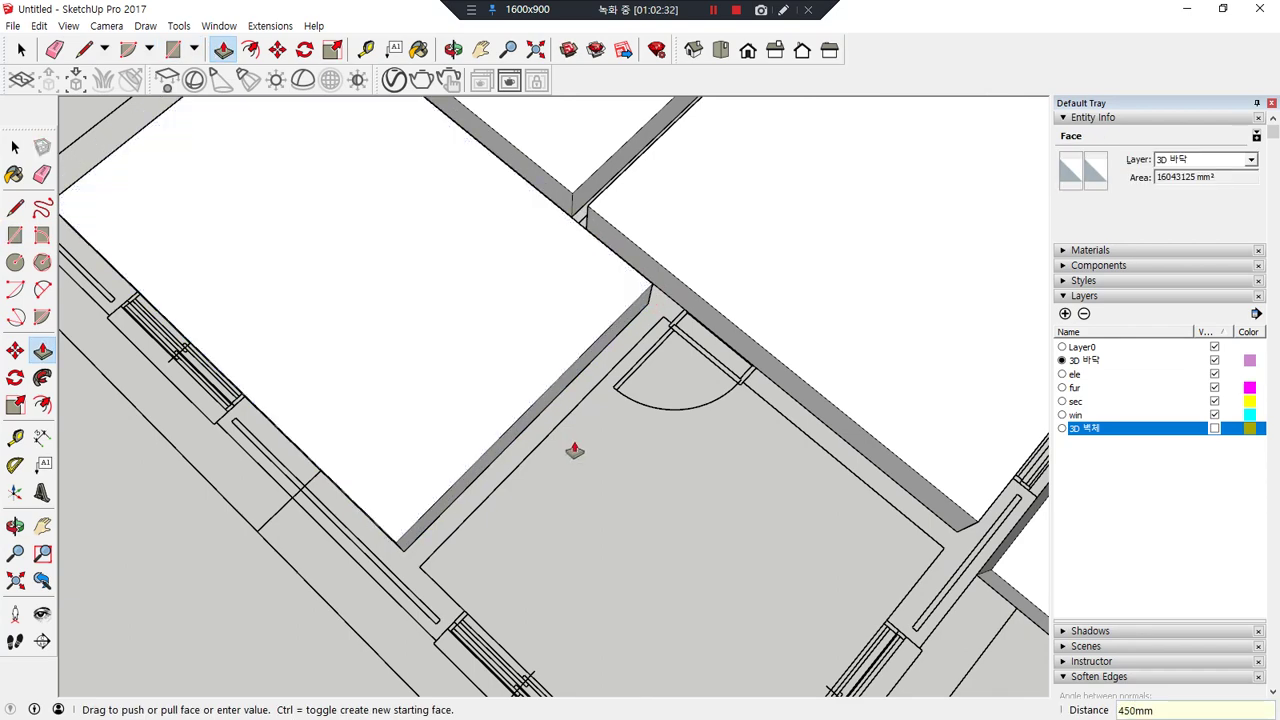
- Draw a floor rectangle of about 3325 by 3325 mm over the remaining square bedroom and extrude it up 450 mm
{"action": "scroll", "coordinate": [573, 450], "scroll_direction": "down", "scroll_amount": 1}
{"action": "middle_click_drag", "start_coordinate": [566, 517], "coordinate": [510, 481], "text": "shift"}
{"action": "key", "text": "r"}
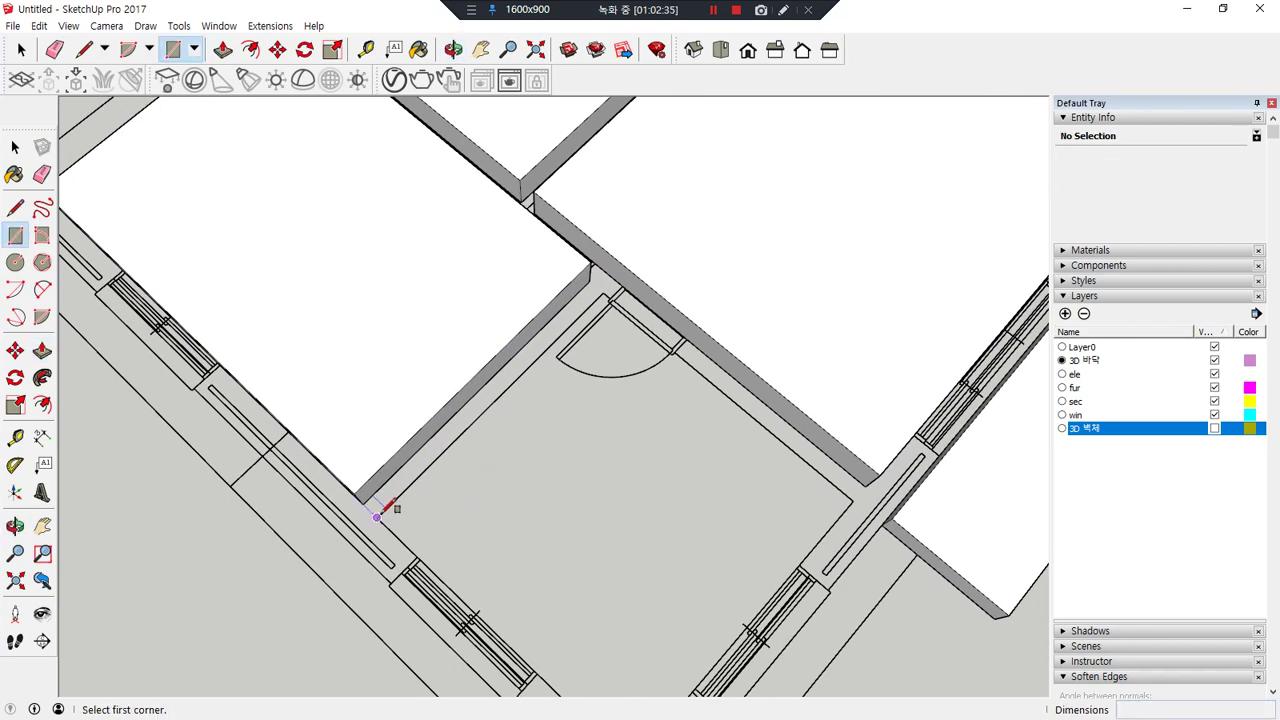
{"action": "left_click", "coordinate": [377, 517]}
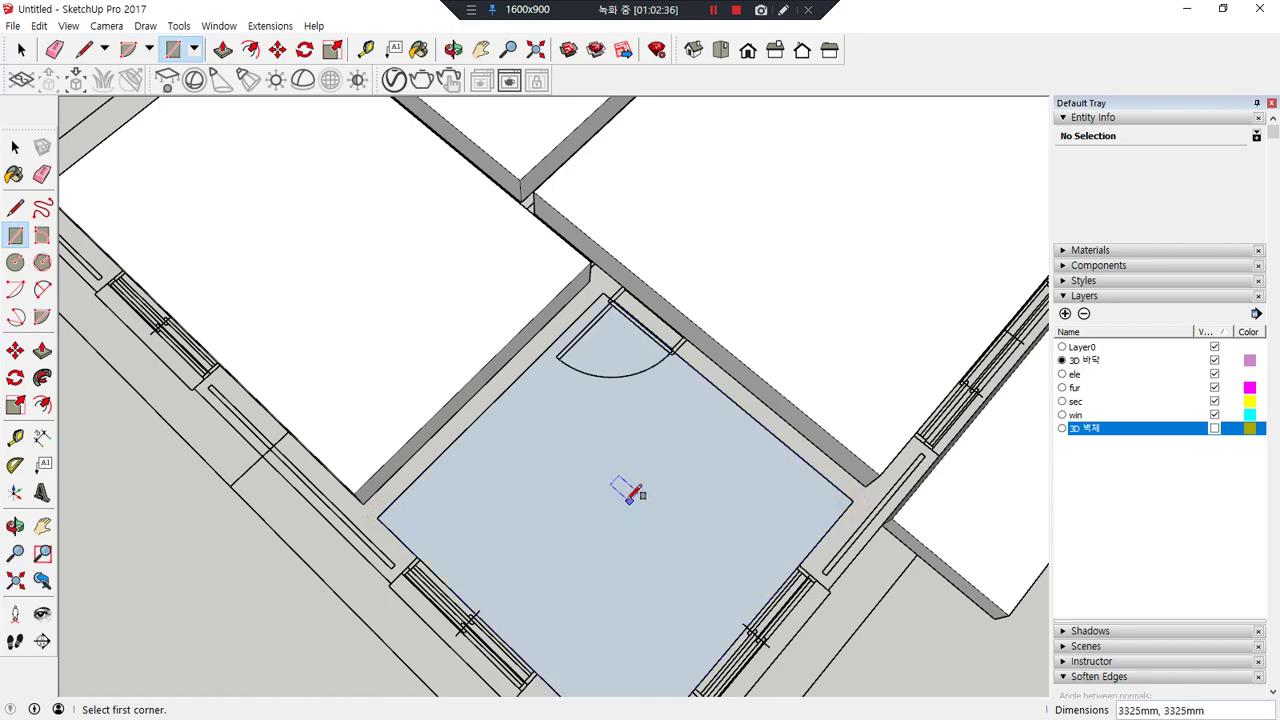
{"action": "key", "text": "p"}
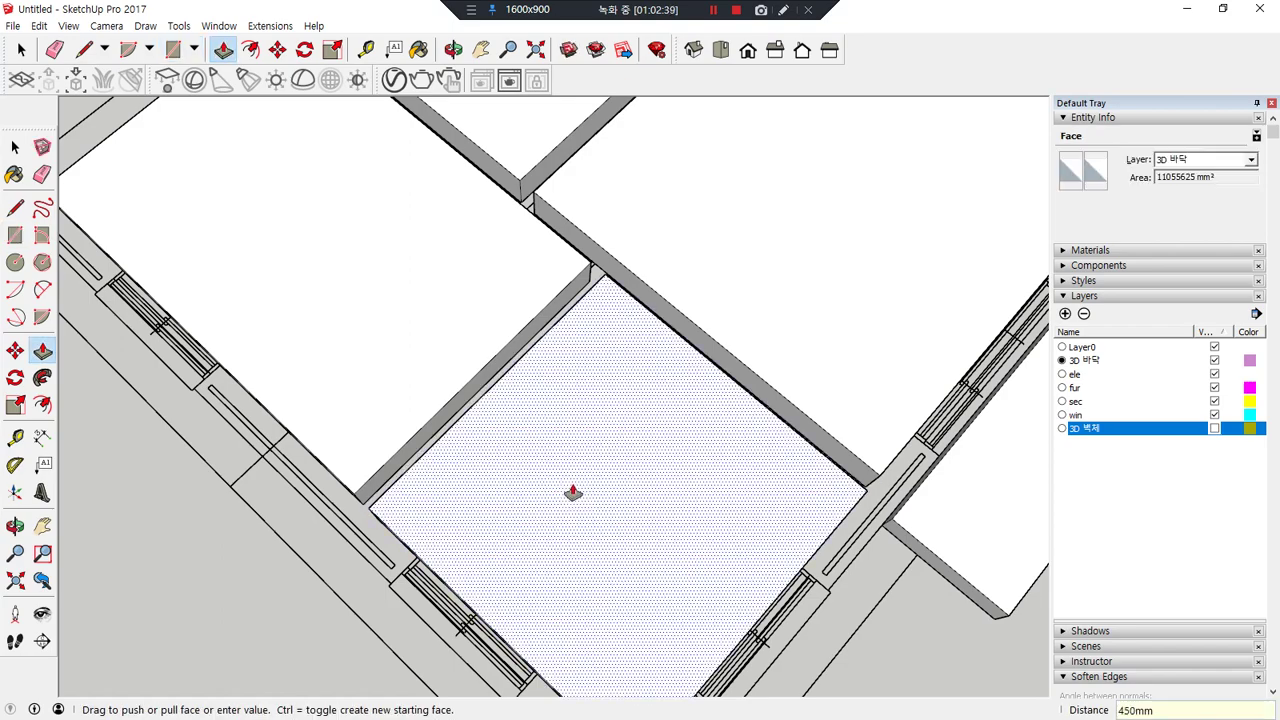
- Show the 3D 벽체 wall layer again and examine the floor gap at the doorway between the entrance and the living room
{"action": "scroll", "coordinate": [581, 485], "scroll_direction": "down", "scroll_amount": 5}
{"action": "middle_click_drag", "start_coordinate": [591, 477], "coordinate": [510, 380]}
{"action": "scroll", "coordinate": [530, 390], "scroll_direction": "up", "scroll_amount": 10}
{"action": "scroll", "coordinate": [598, 410], "scroll_direction": "down", "scroll_amount": 5}
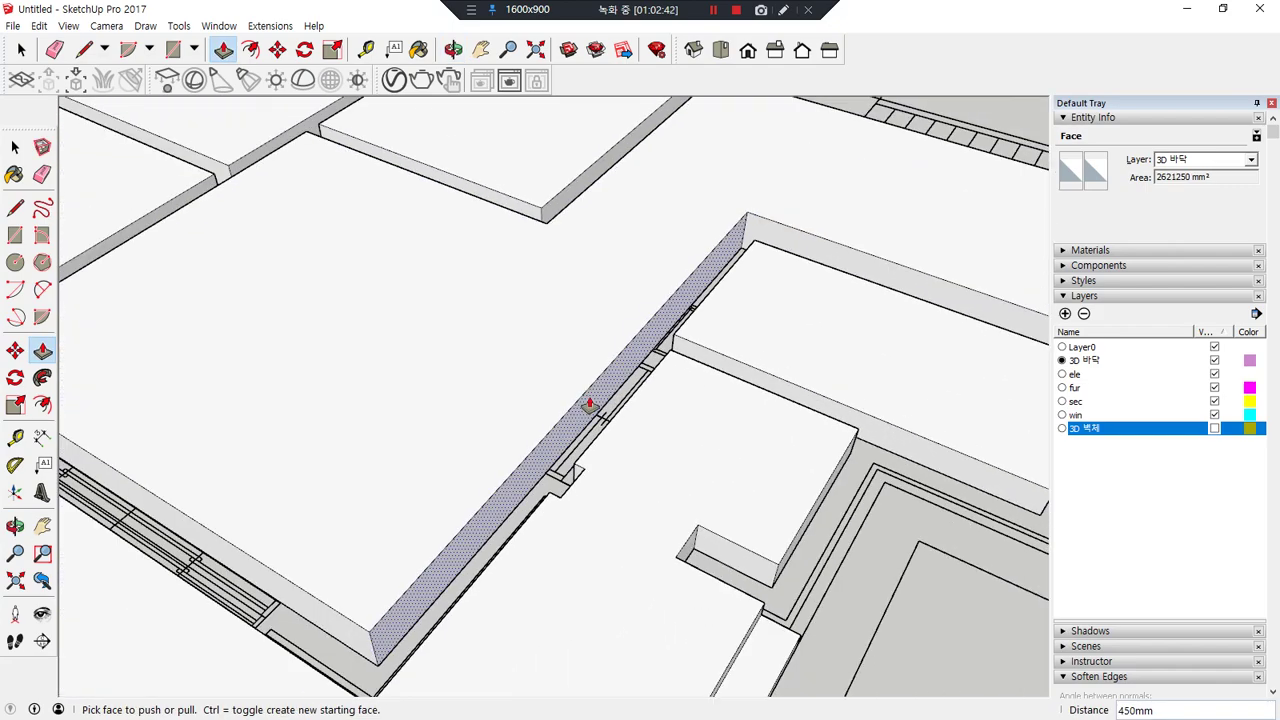
{"action": "middle_click_drag", "start_coordinate": [591, 406], "coordinate": [734, 457]}
{"action": "scroll", "coordinate": [662, 463], "scroll_direction": "up", "scroll_amount": 3}
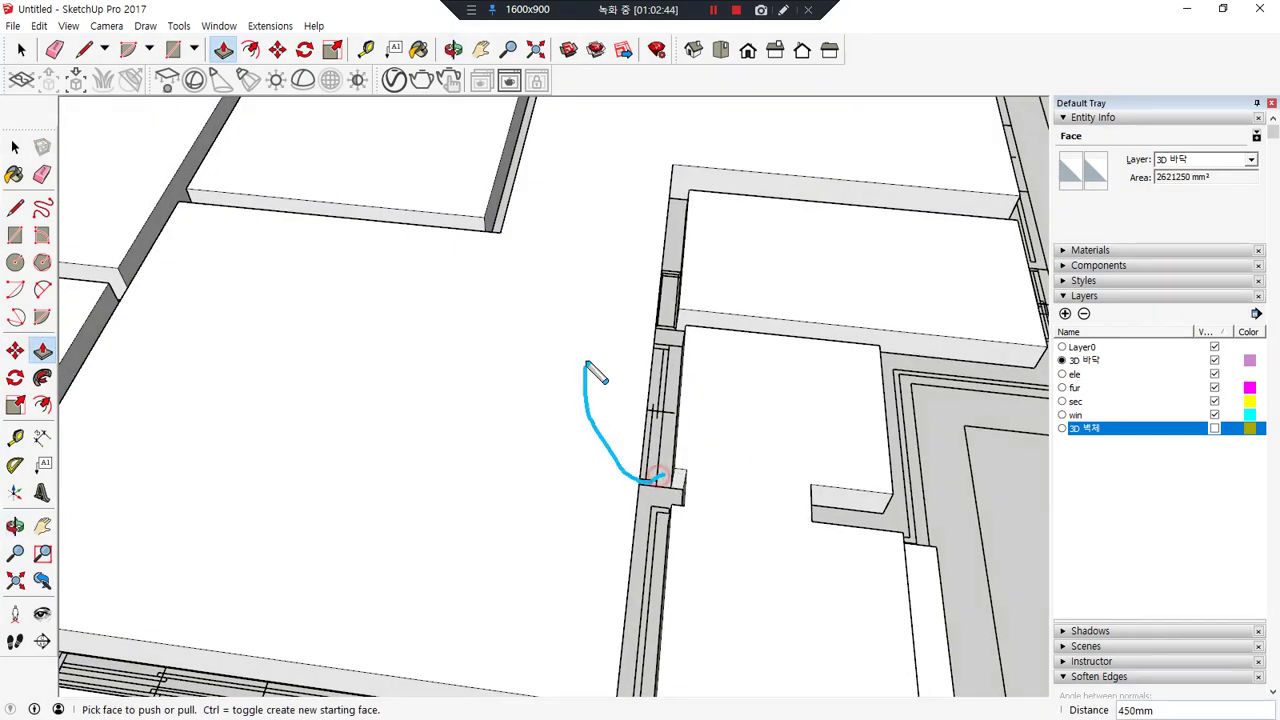
{"action": "key", "text": "Escape"}
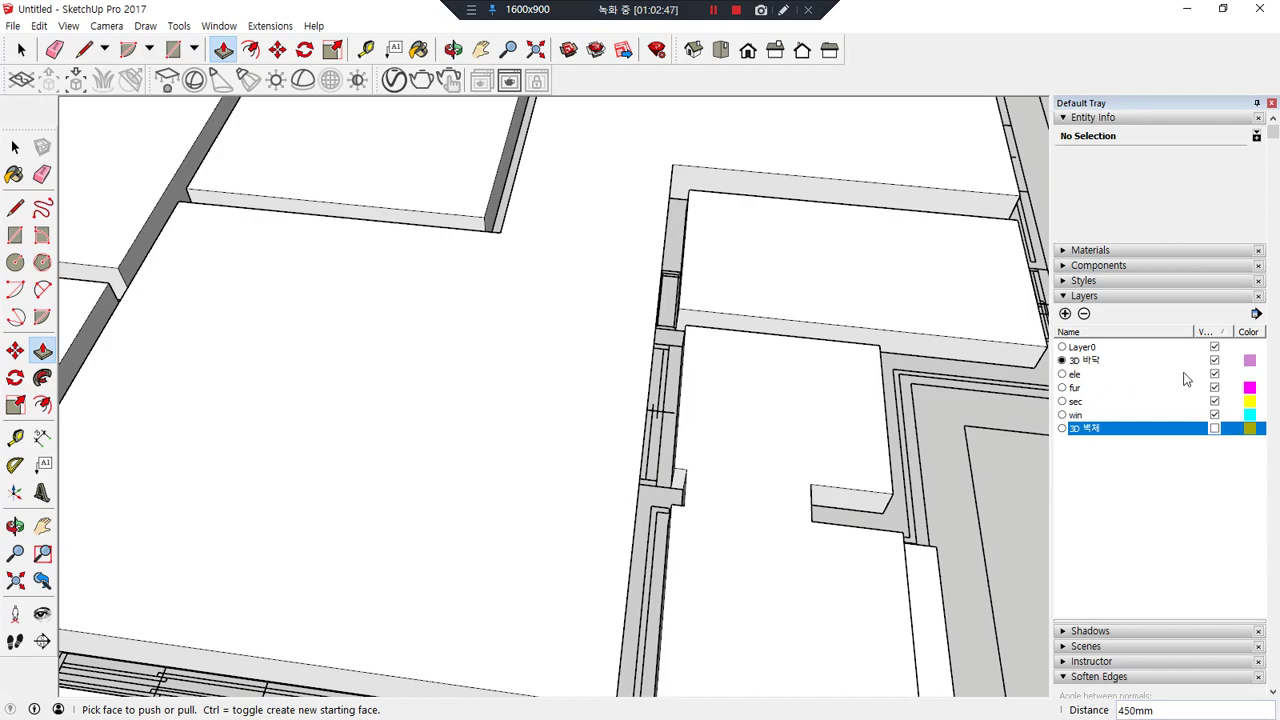
{"action": "left_click", "coordinate": [1215, 429]}
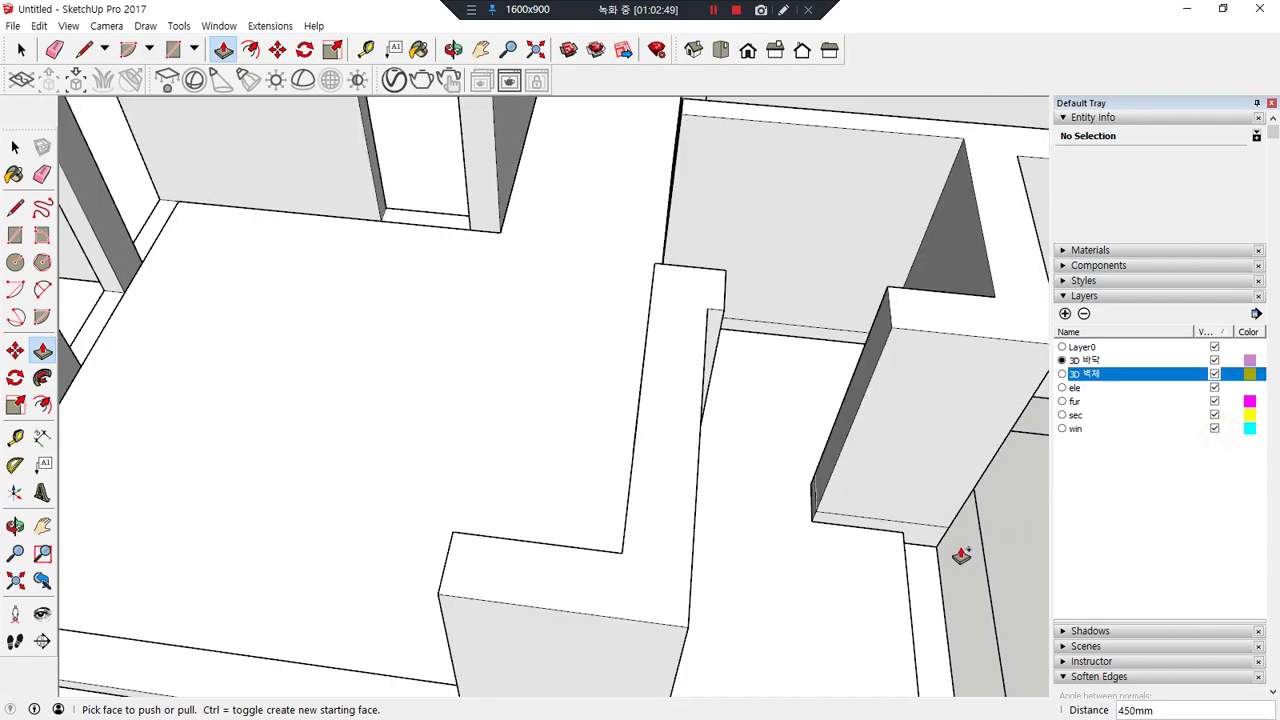
{"action": "key", "text": "space"}
{"action": "middle_click_drag", "start_coordinate": [951, 539], "coordinate": [766, 323]}
{"action": "scroll", "coordinate": [383, 368], "scroll_direction": "up", "scroll_amount": 3}
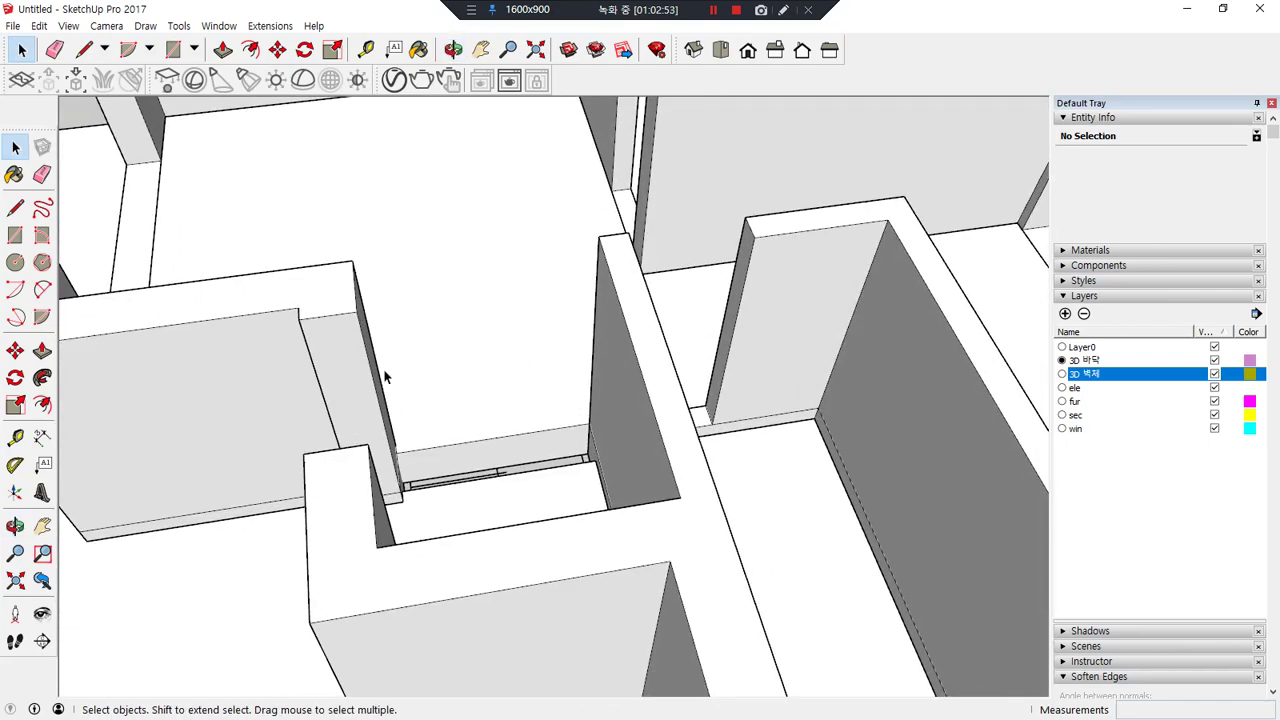
- Draw a 450 mm vertical line on the floor slab's side face at one end of the wall opening
{"action": "scroll", "coordinate": [458, 461], "scroll_direction": "up", "scroll_amount": 3}
{"action": "middle_click_drag", "start_coordinate": [458, 461], "coordinate": [389, 489]}
{"action": "scroll", "coordinate": [417, 472], "scroll_direction": "up", "scroll_amount": 2}
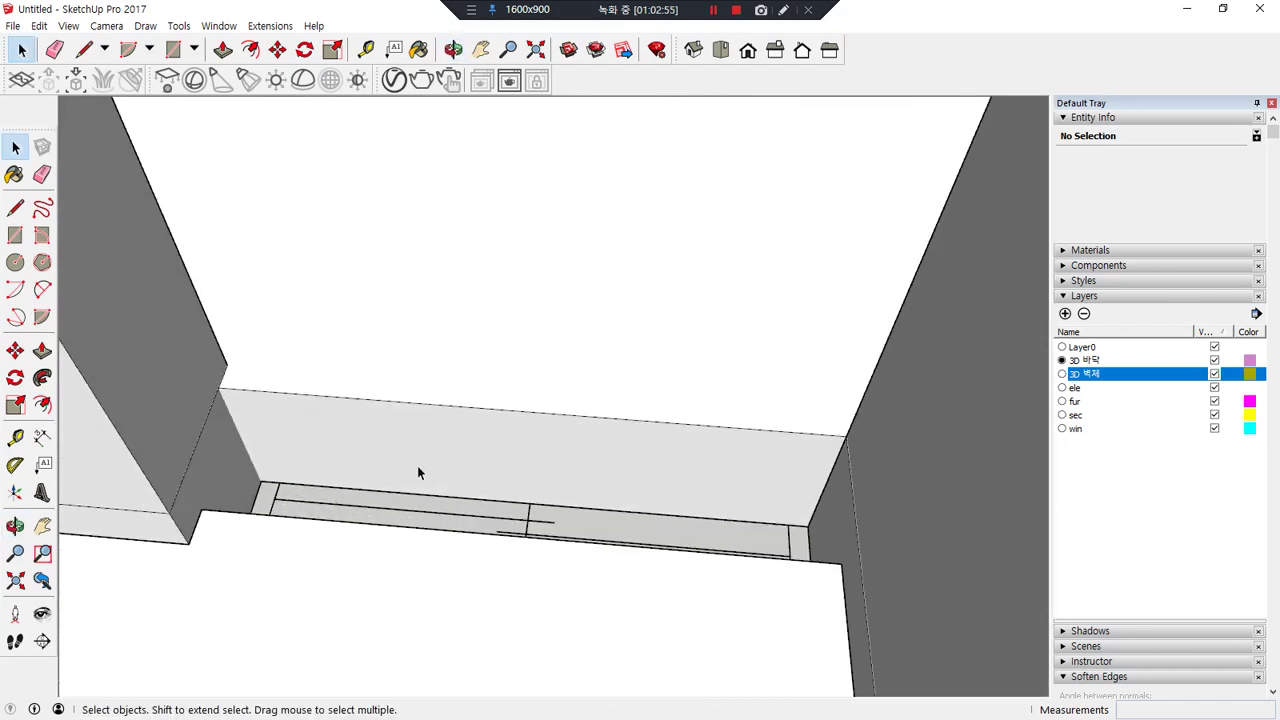
{"action": "left_click", "coordinate": [718, 462]}
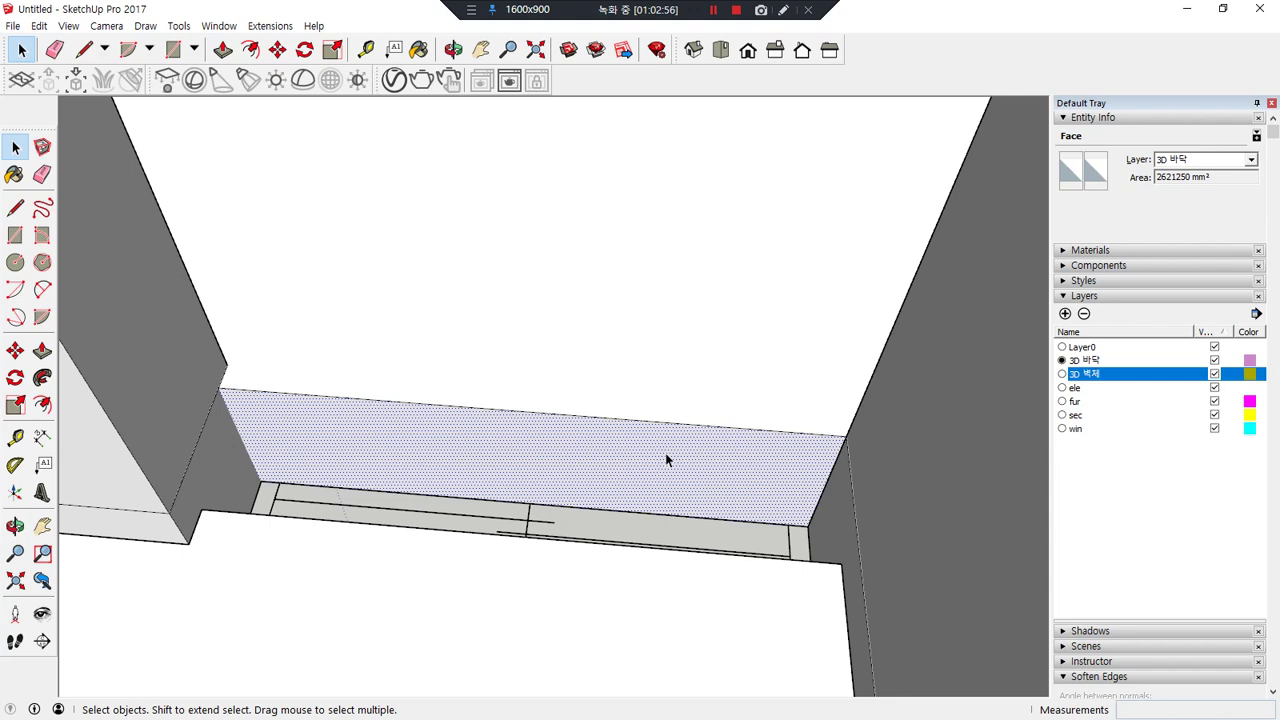
{"action": "key", "text": "p"}
{"action": "key", "text": "l"}
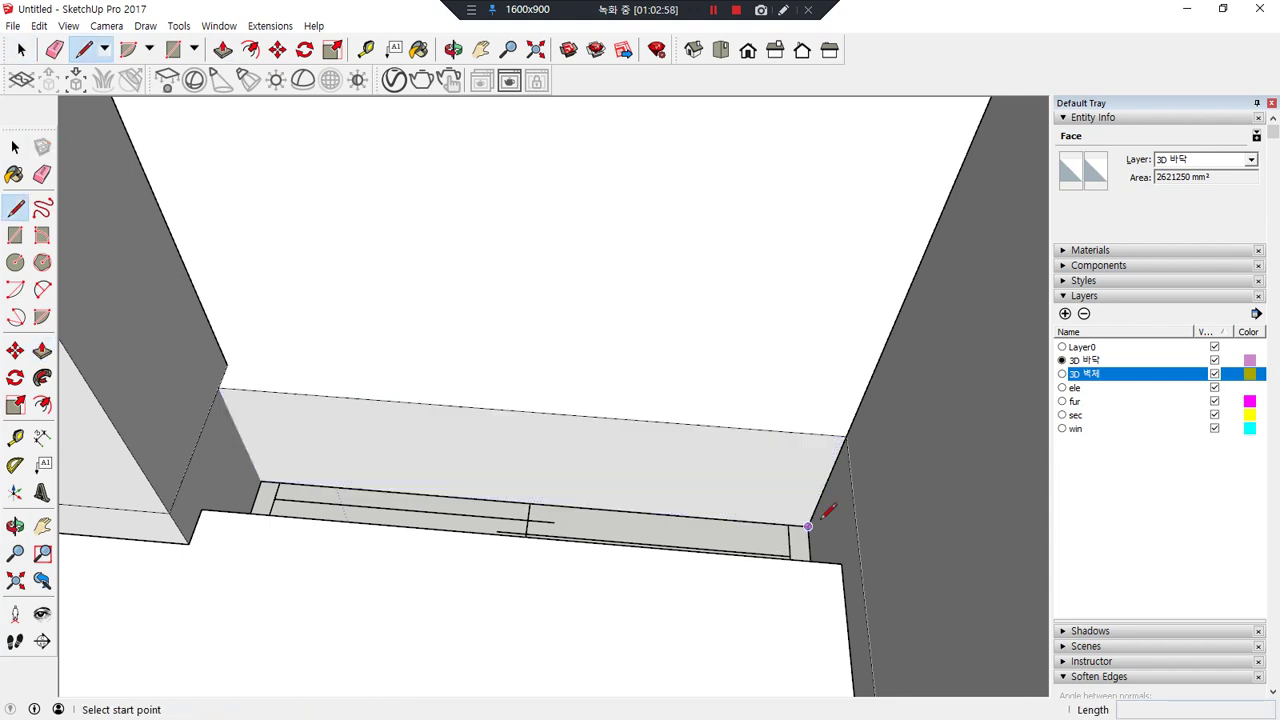
{"action": "left_click", "coordinate": [808, 525]}
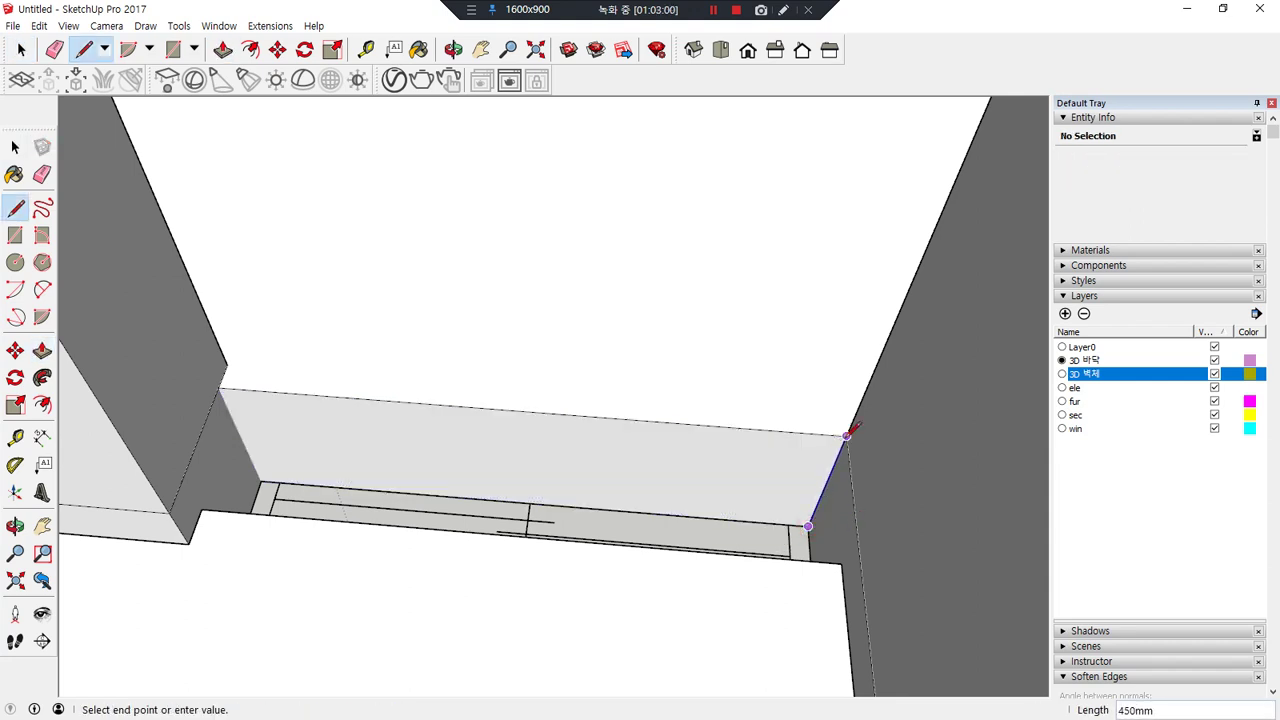
{"action": "key", "text": "p"}
{"action": "left_click", "coordinate": [495, 481]}
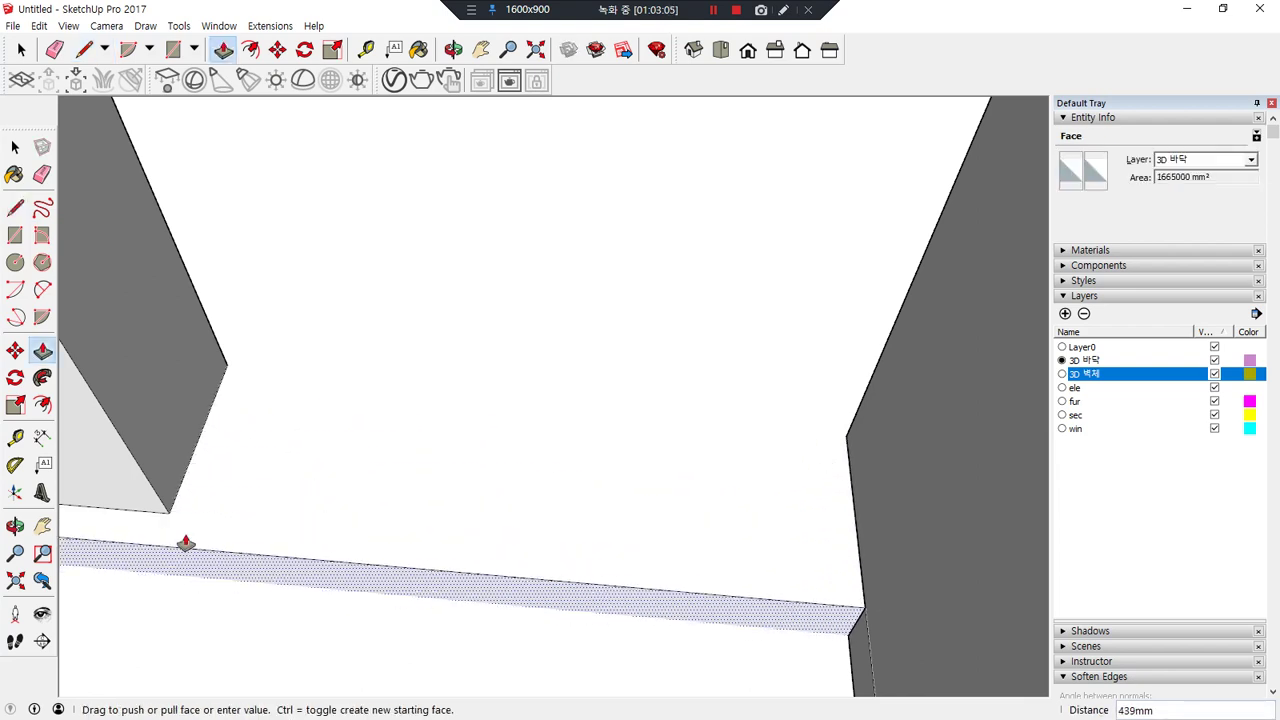
{"action": "left_click", "coordinate": [255, 448]}
- Draw a 450 mm vertical line on the slab's side face at the opposite end of the opening
{"action": "key", "text": "l"}
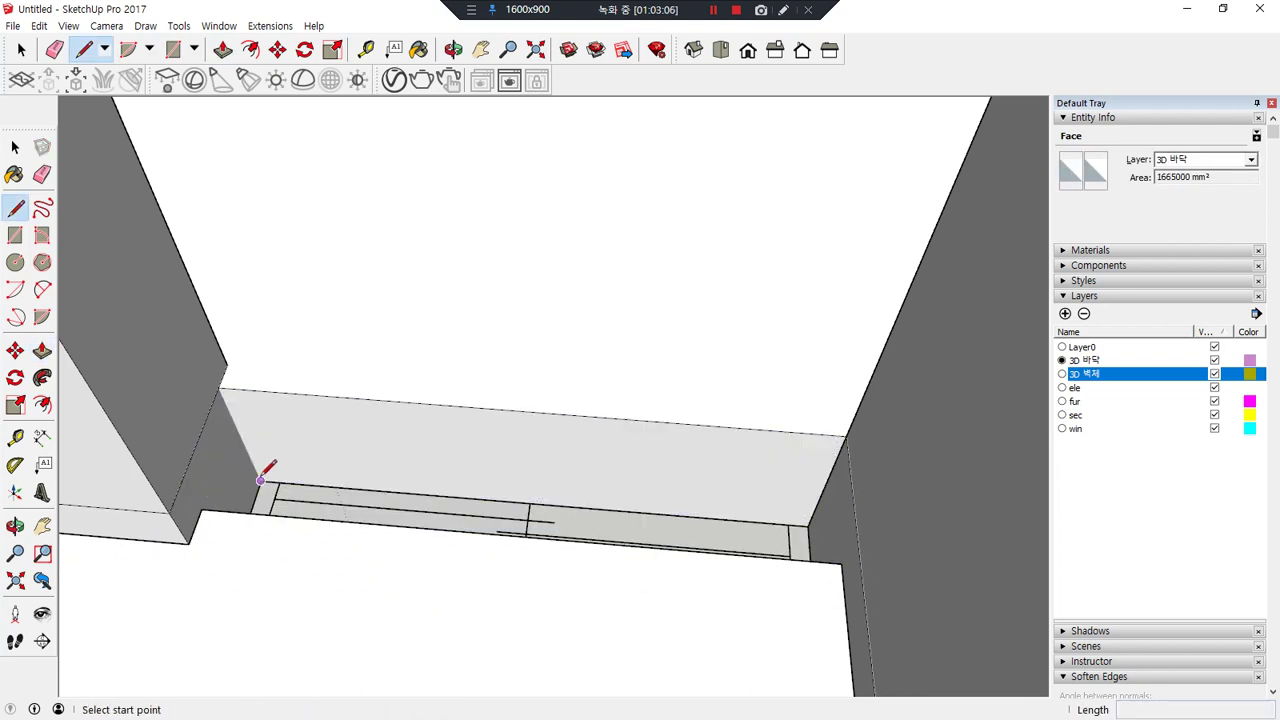
{"action": "left_click", "coordinate": [259, 482]}
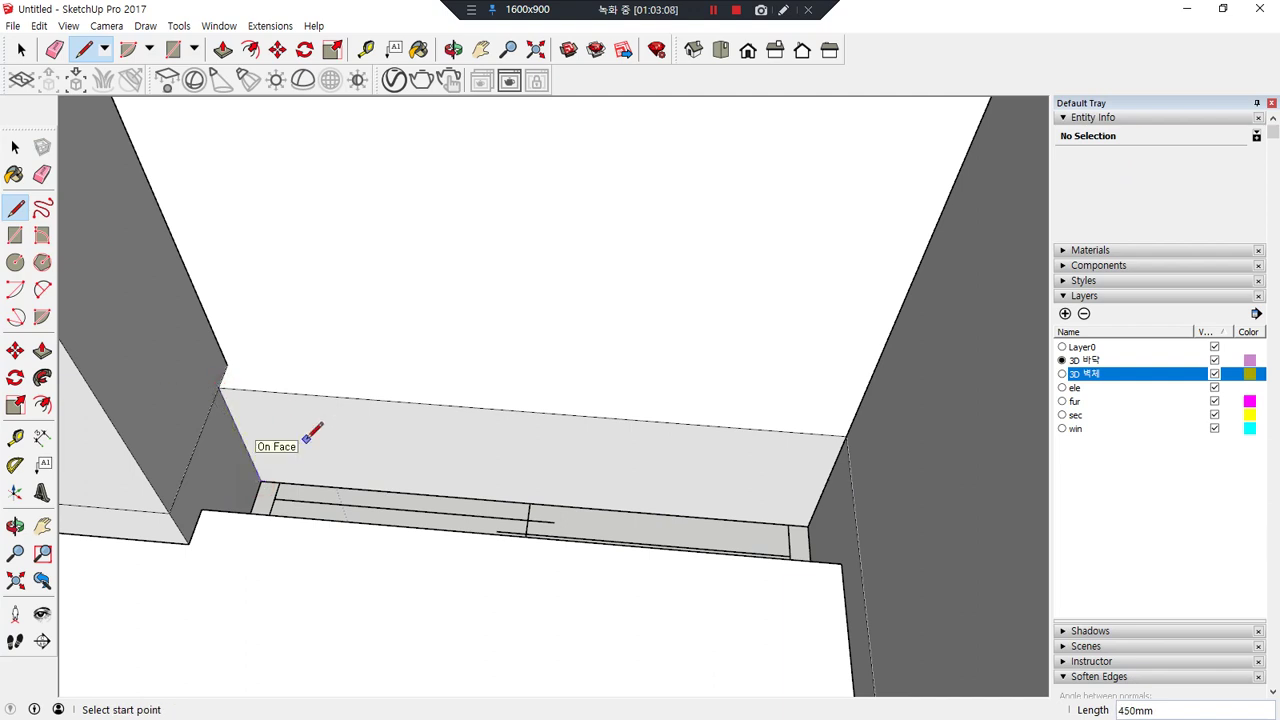
- Try to push/pull the slab face between the two lines 275 mm to the wall's outer corner
{"action": "key", "text": "p"}
{"action": "left_click", "coordinate": [378, 452]}
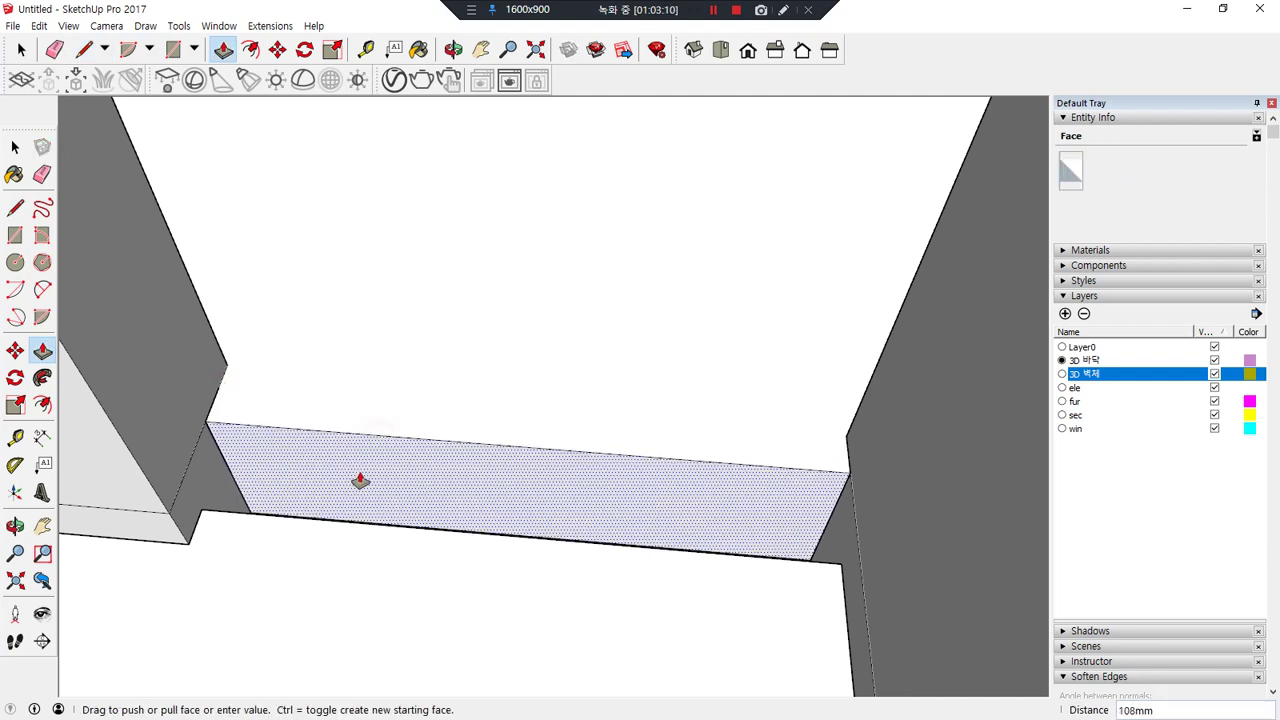
{"action": "left_click", "coordinate": [232, 486]}
{"action": "left_click", "coordinate": [283, 431]}
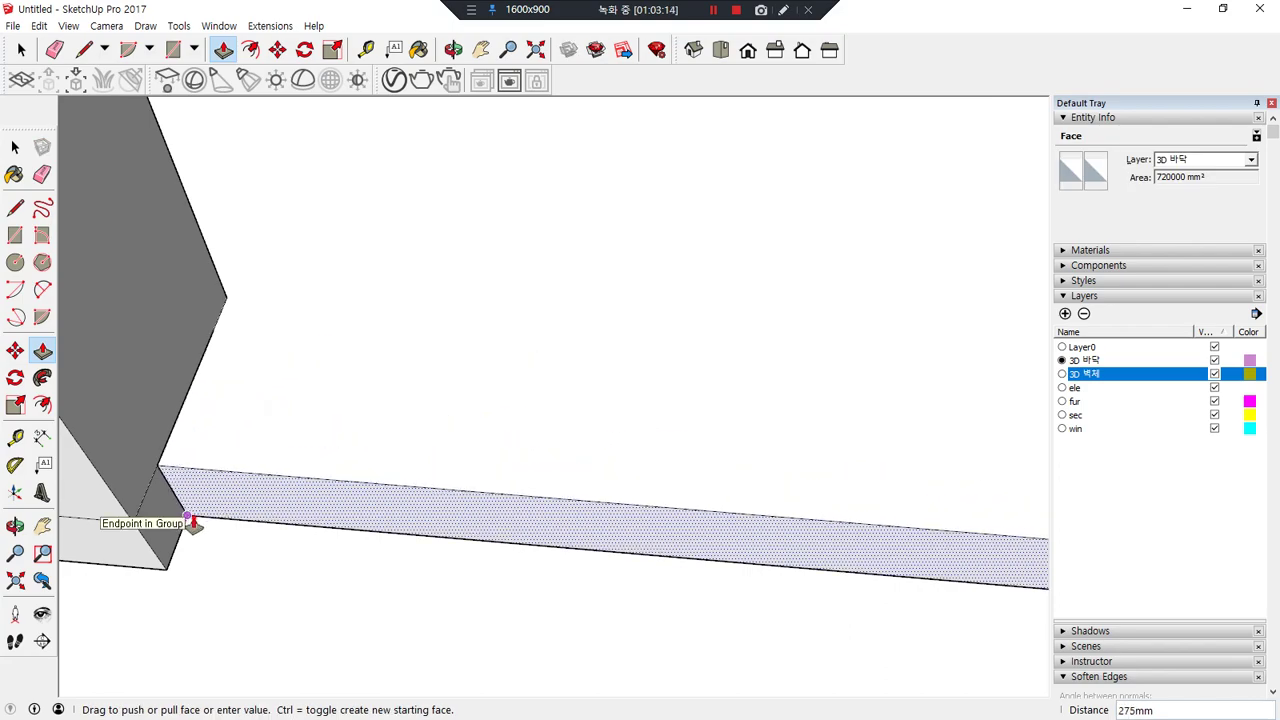
{"action": "left_click", "coordinate": [193, 524]}
{"action": "middle_click_drag", "start_coordinate": [331, 580], "coordinate": [238, 483]}
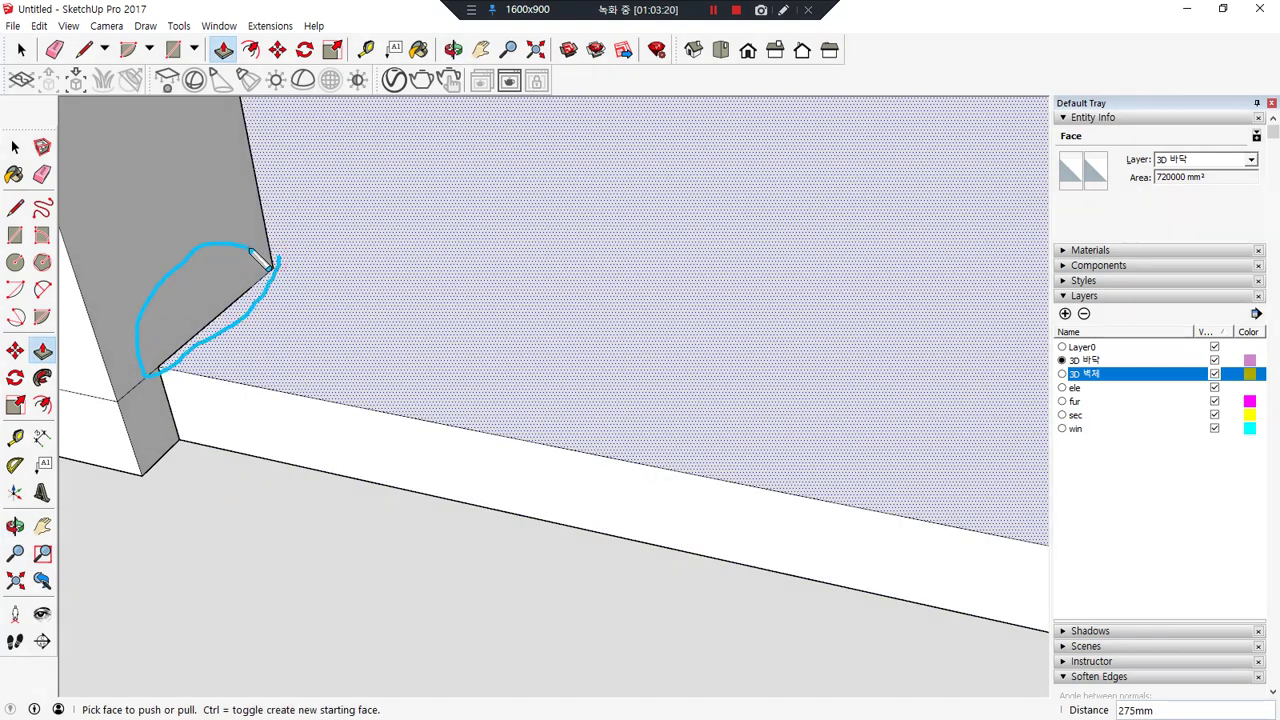
{"action": "middle_click_drag", "start_coordinate": [297, 420], "coordinate": [95, 484]}
{"action": "left_click_drag", "start_coordinate": [140, 456], "coordinate": [300, 420]}
- Push/pull the slab face within the wall opening 275 mm out to the wall's outer corner
{"action": "key", "text": "p"}
{"action": "left_click", "coordinate": [298, 382]}
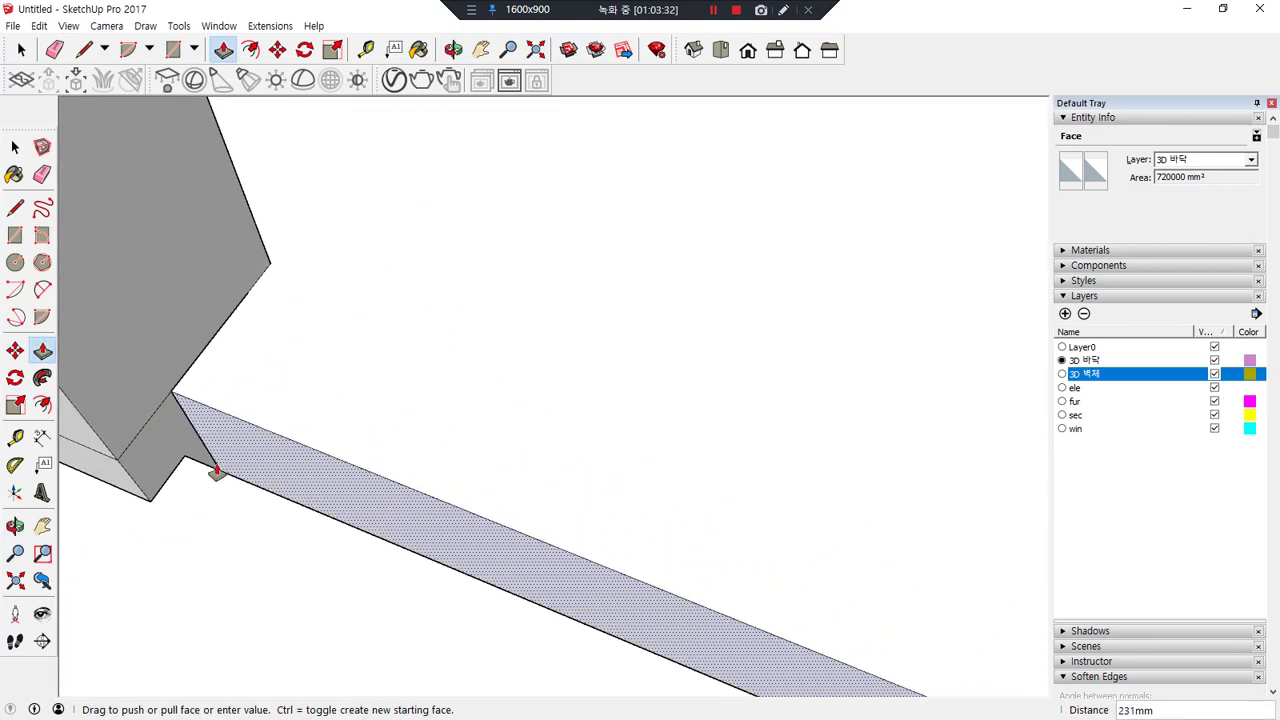
{"action": "left_click", "coordinate": [203, 480]}
{"action": "middle_click_drag", "start_coordinate": [194, 534], "coordinate": [563, 460]}
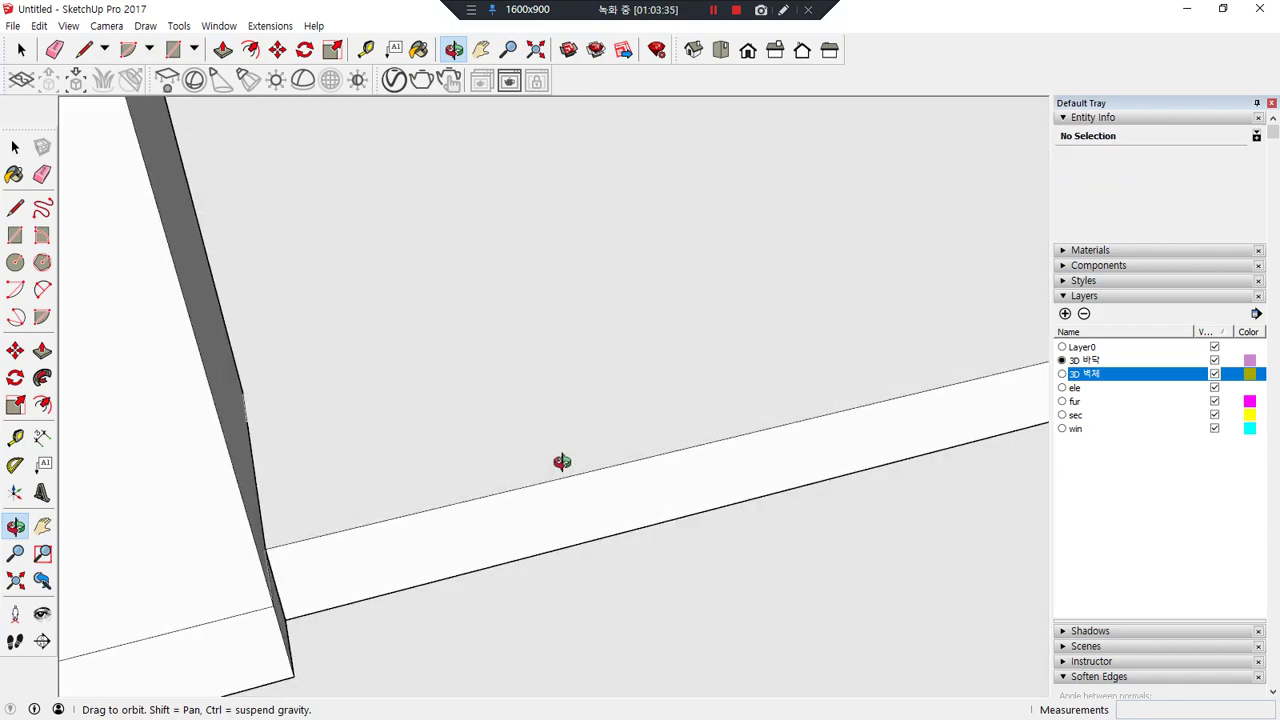
{"action": "mouse_move", "coordinate": [560, 443]}
{"action": "right_mouse_down"}
{"action": "mouse_move", "coordinate": [630, 410]}
{"action": "mouse_move", "coordinate": [608, 434]}
{"action": "right_mouse_up"}
{"action": "scroll", "coordinate": [608, 436], "scroll_direction": "down", "scroll_amount": 1}
{"action": "scroll", "coordinate": [607, 436], "scroll_direction": "down", "scroll_amount": 2}
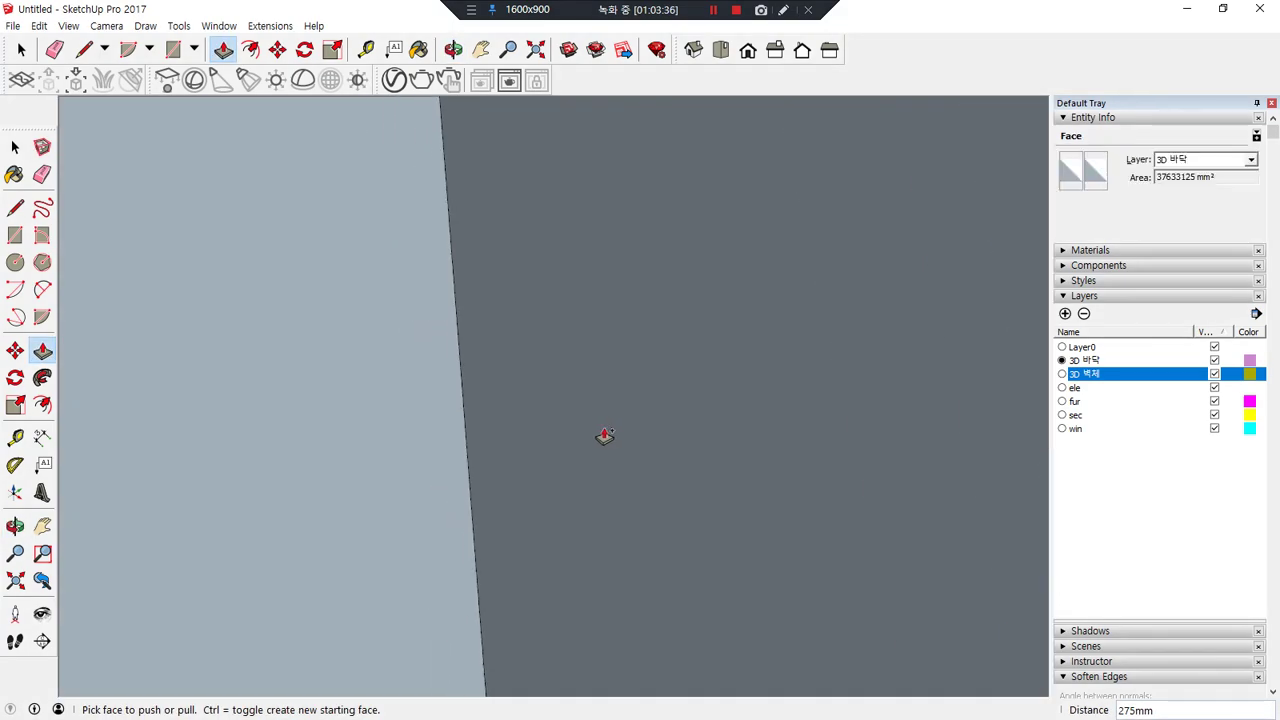
{"action": "key", "text": "shift+z"}
{"action": "key", "text": "space"}
{"action": "left_click", "coordinate": [840, 254]}
{"action": "middle_click_drag", "start_coordinate": [426, 399], "coordinate": [376, 586]}
{"action": "middle_click_drag", "start_coordinate": [250, 390], "coordinate": [411, 528]}
{"action": "left_click", "coordinate": [411, 528]}
{"action": "left_click", "coordinate": [220, 522]}
{"action": "left_click", "coordinate": [443, 354]}
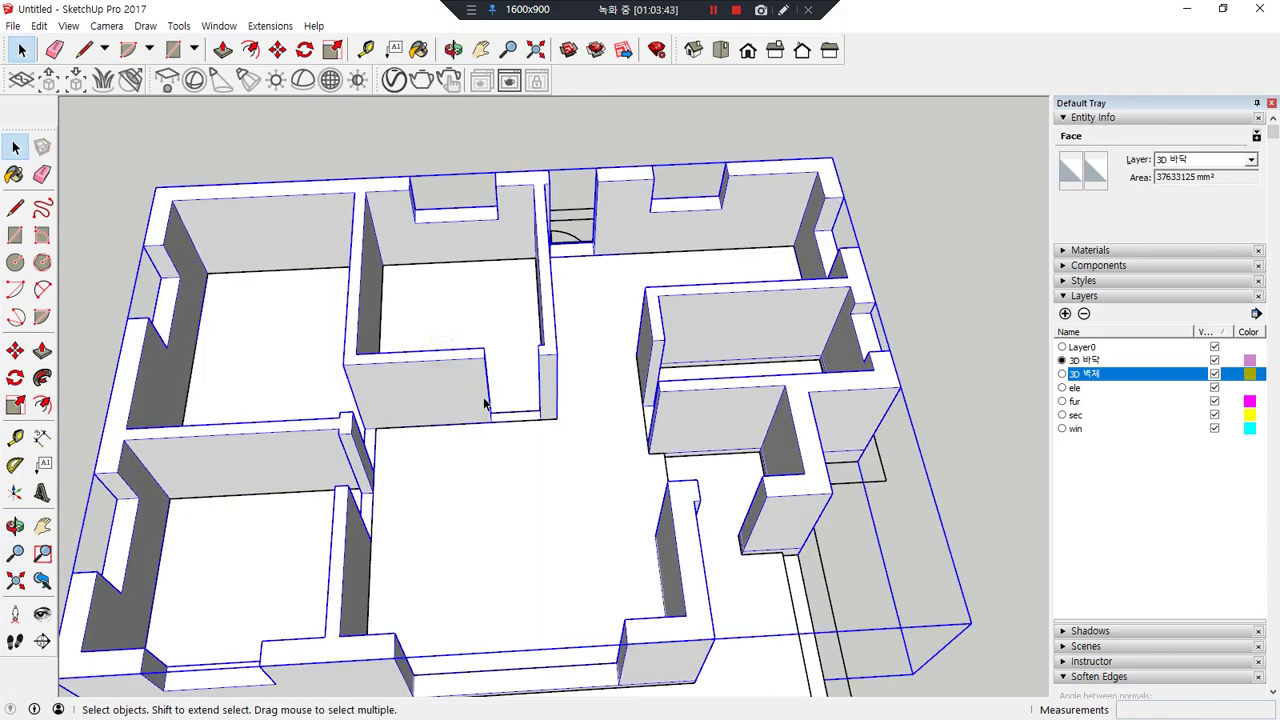
{"action": "scroll", "coordinate": [485, 405], "scroll_direction": "down", "scroll_amount": 3}
{"action": "double_click", "coordinate": [353, 370]}
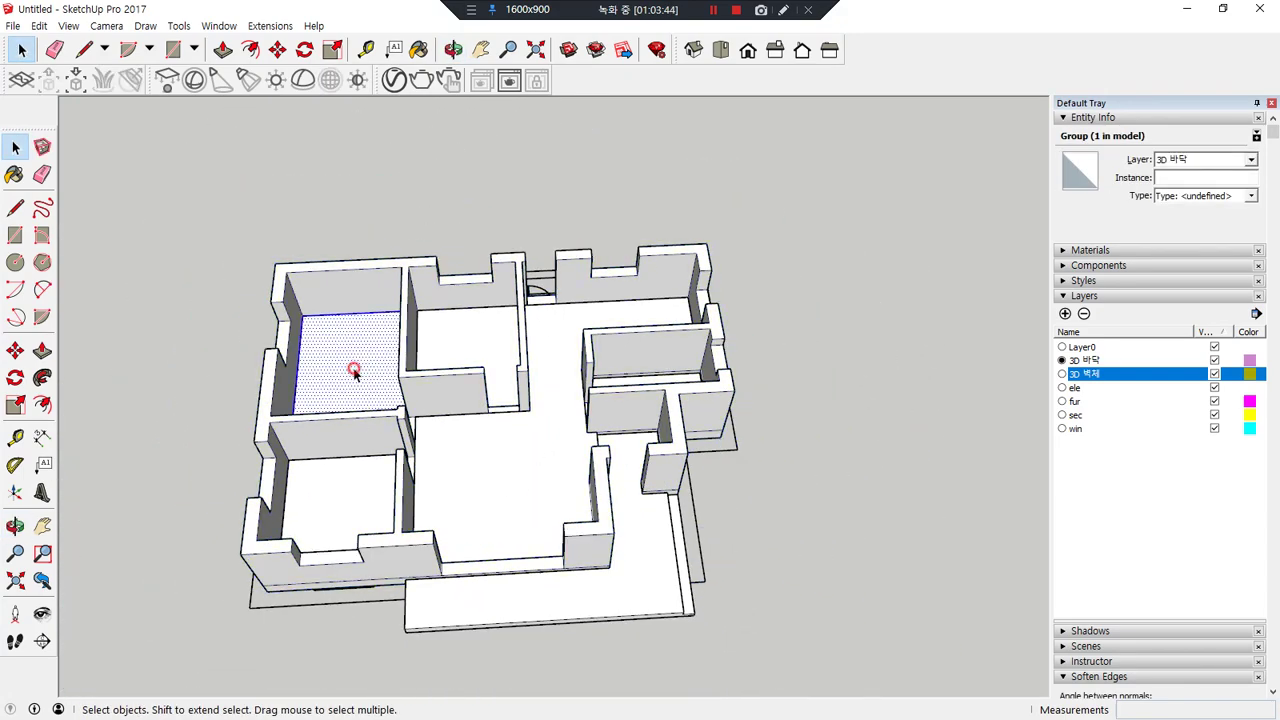
{"action": "left_click", "coordinate": [344, 470], "text": "ctrl"}
{"action": "left_click", "coordinate": [492, 463], "text": "ctrl"}
{"action": "scroll", "coordinate": [616, 356], "scroll_direction": "up", "scroll_amount": 5}
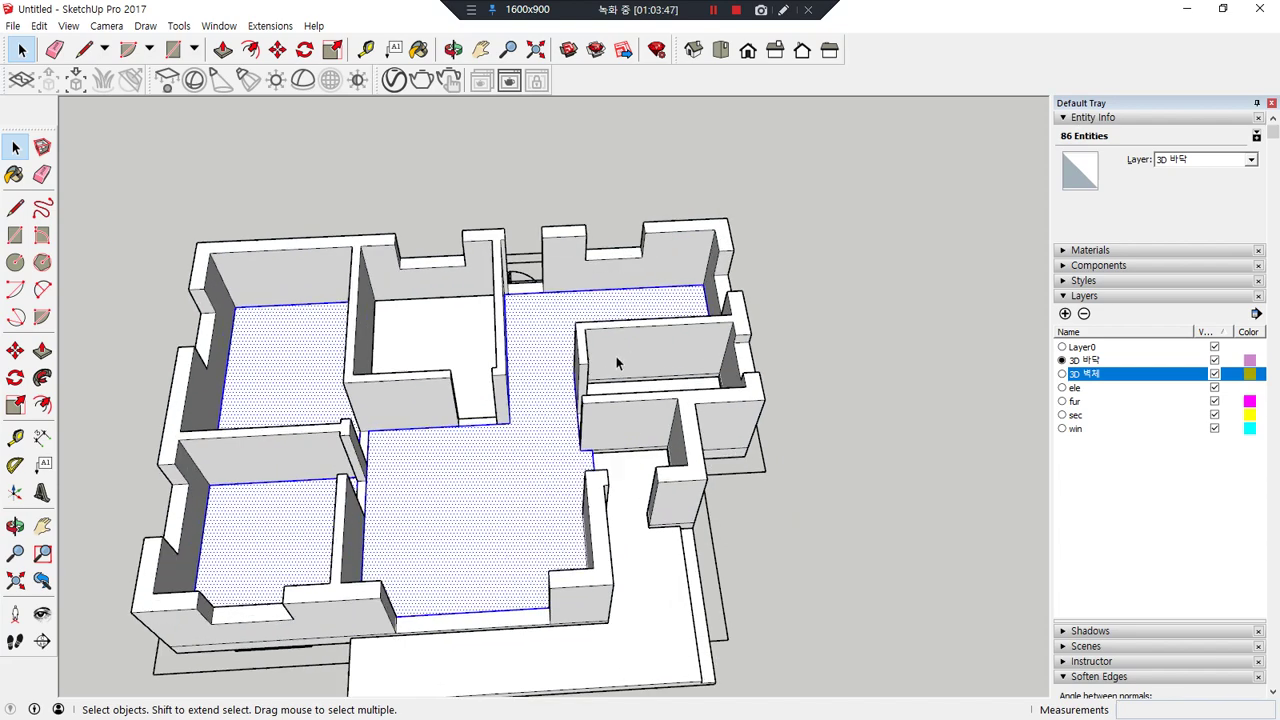
{"action": "left_click", "coordinate": [396, 349], "text": "ctrl"}
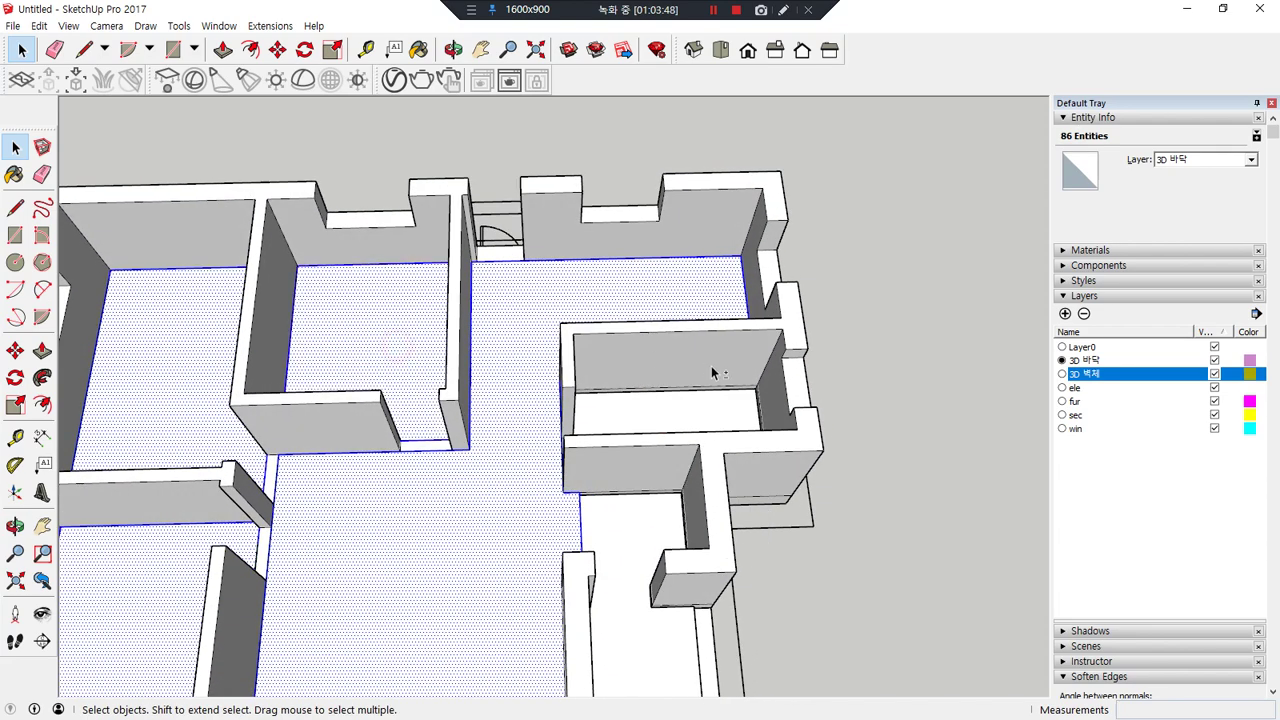
{"action": "left_click", "coordinate": [690, 406], "text": "ctrl"}
{"action": "left_click", "coordinate": [652, 428], "text": "ctrl"}
{"action": "scroll", "coordinate": [645, 426], "scroll_direction": "down", "scroll_amount": 5}
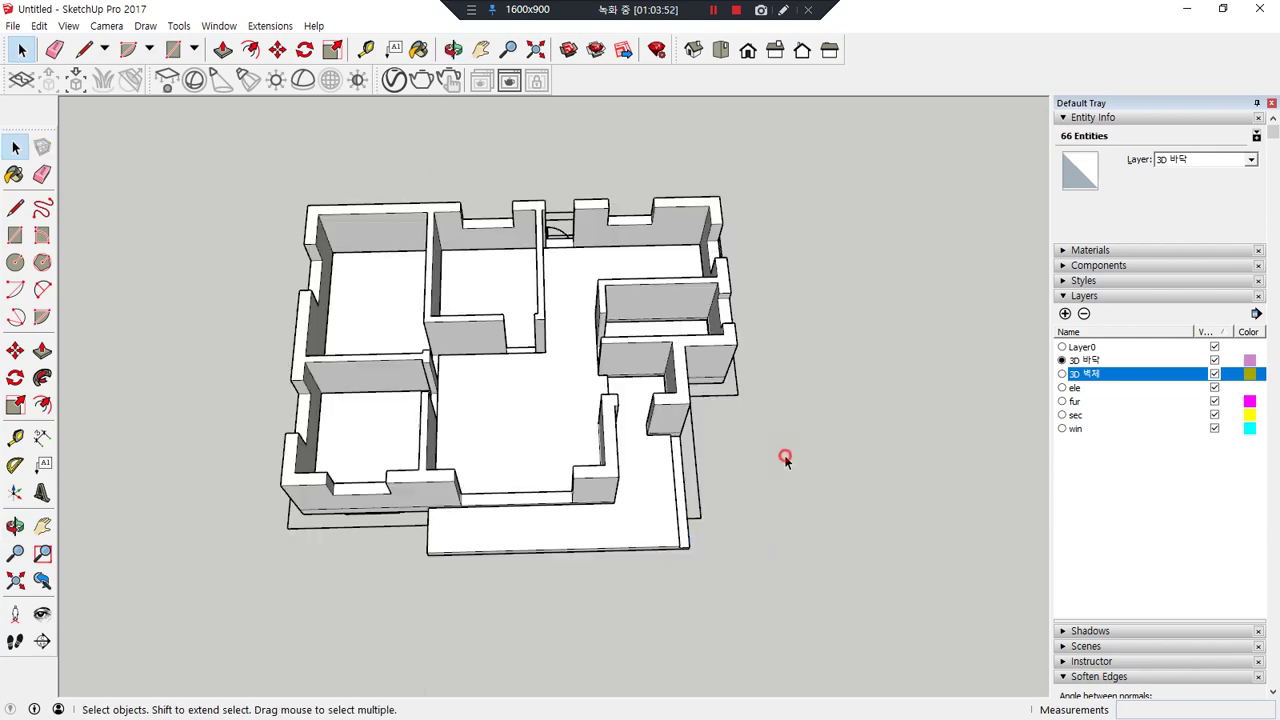
{"action": "left_click", "coordinate": [784, 455]}
- Select the interior floor faces of all rooms with their edges and make them one group
{"action": "double_click", "coordinate": [470, 412]}
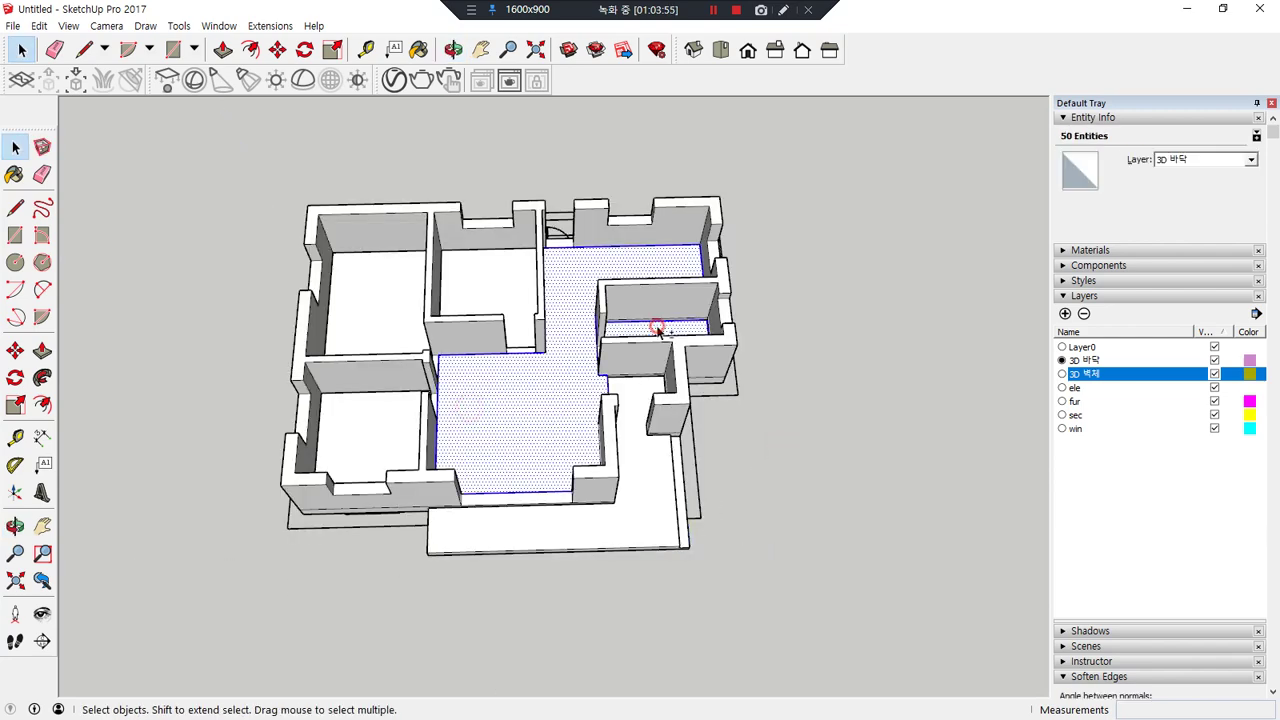
{"action": "double_click", "coordinate": [477, 286], "text": "shift"}
{"action": "double_click", "coordinate": [378, 325], "text": "shift"}
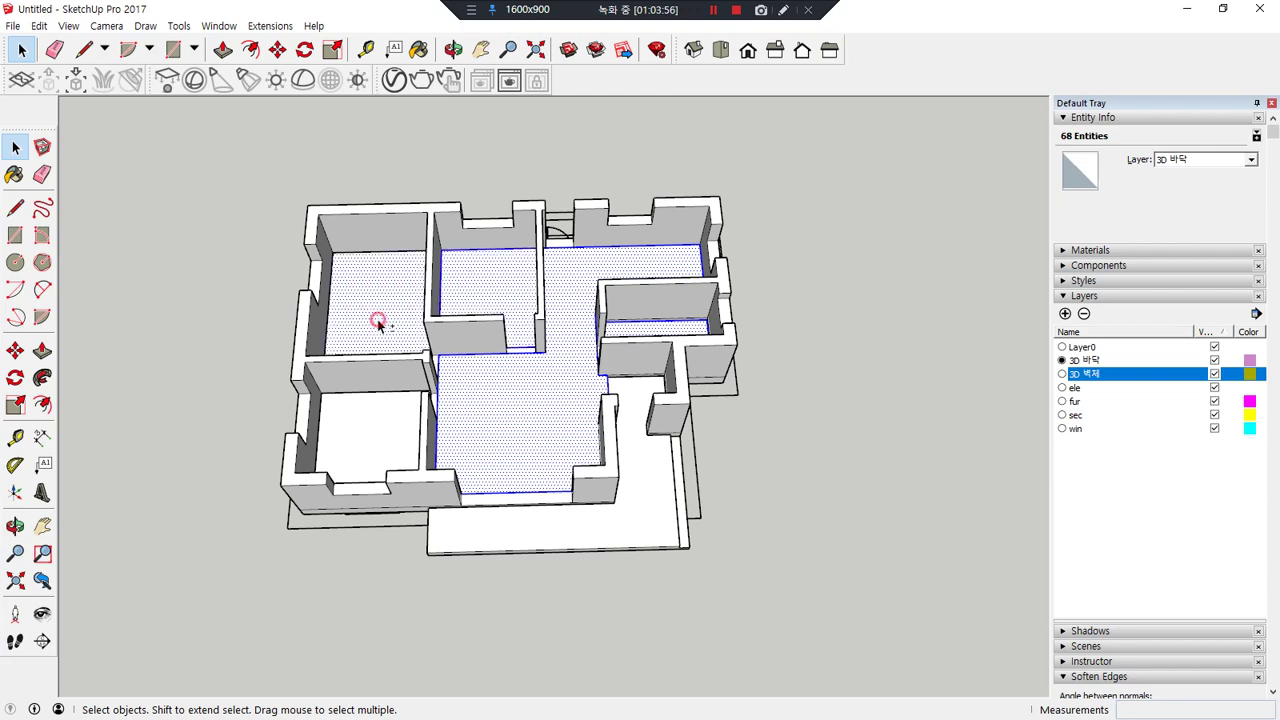
{"action": "double_click", "coordinate": [352, 430], "text": "shift"}
{"action": "right_click", "coordinate": [345, 412]}
{"action": "left_click", "coordinate": [455, 441]}
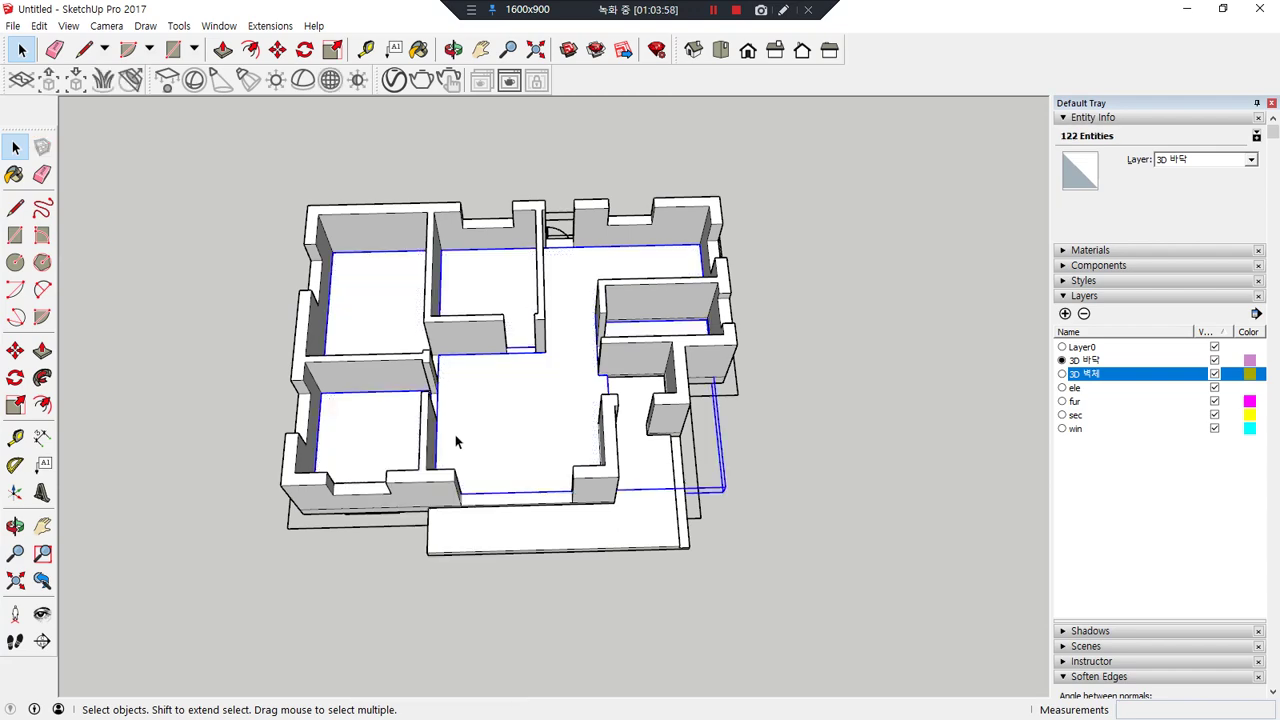
{"action": "left_click", "coordinate": [932, 440]}
- Add a layer named "3D 방문" and make it the active layer
{"action": "middle_click_drag", "start_coordinate": [724, 462], "coordinate": [253, 294]}
{"action": "scroll", "coordinate": [459, 367], "scroll_direction": "up", "scroll_amount": 2}
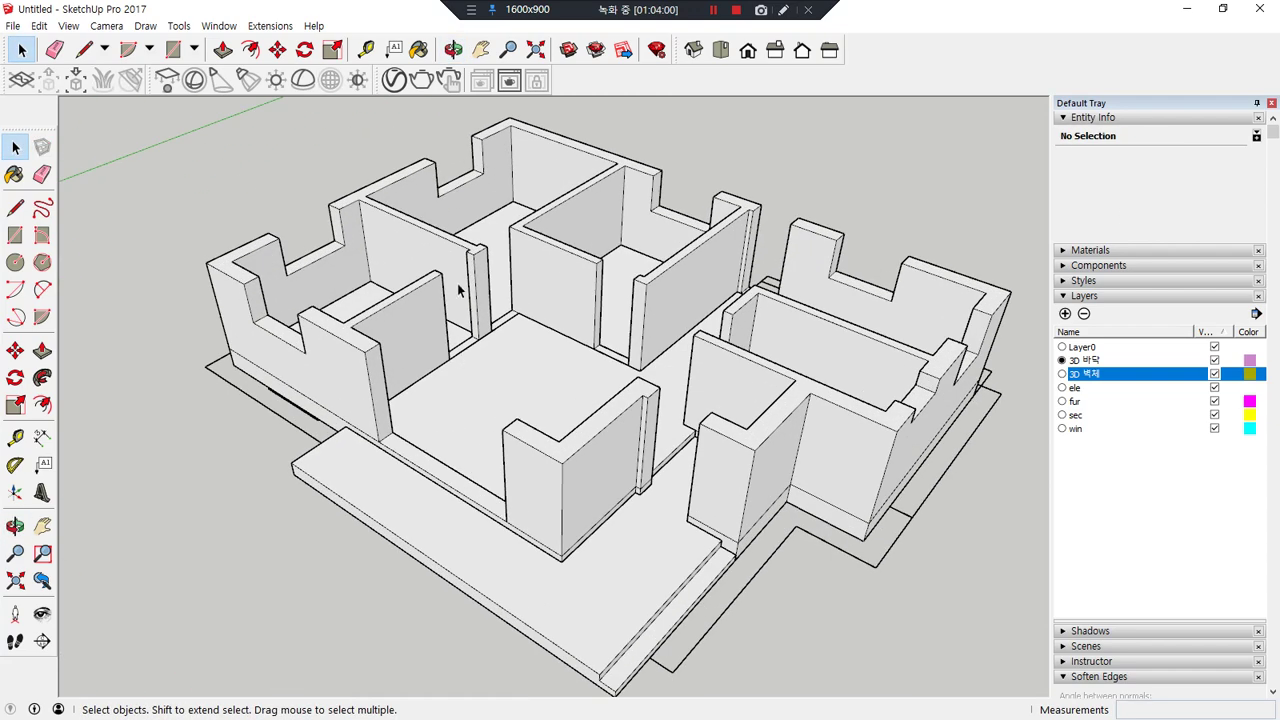
{"action": "scroll", "coordinate": [459, 288], "scroll_direction": "up", "scroll_amount": 1}
{"action": "middle_click_drag", "start_coordinate": [443, 355], "coordinate": [340, 387]}
{"action": "scroll", "coordinate": [313, 357], "scroll_direction": "up", "scroll_amount": 2}
{"action": "middle_click_drag", "start_coordinate": [571, 385], "coordinate": [360, 497]}
{"action": "left_click", "coordinate": [1162, 494]}
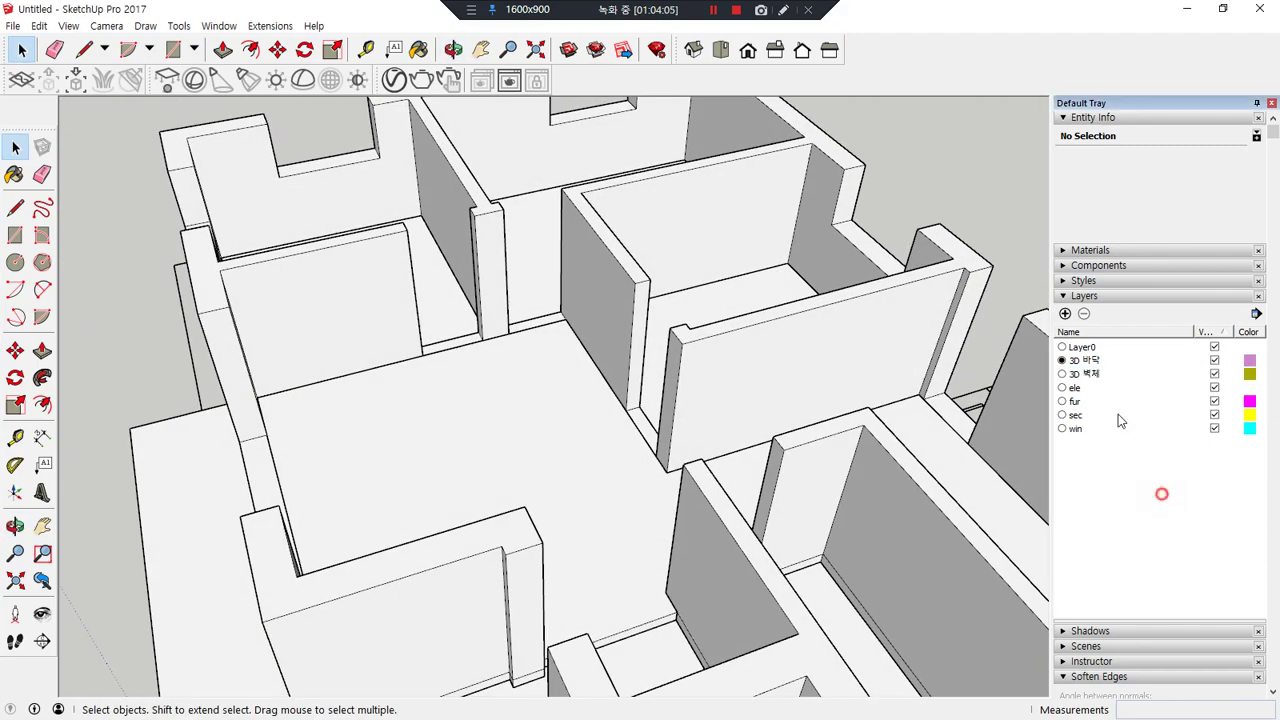
{"action": "left_click", "coordinate": [1065, 314]}
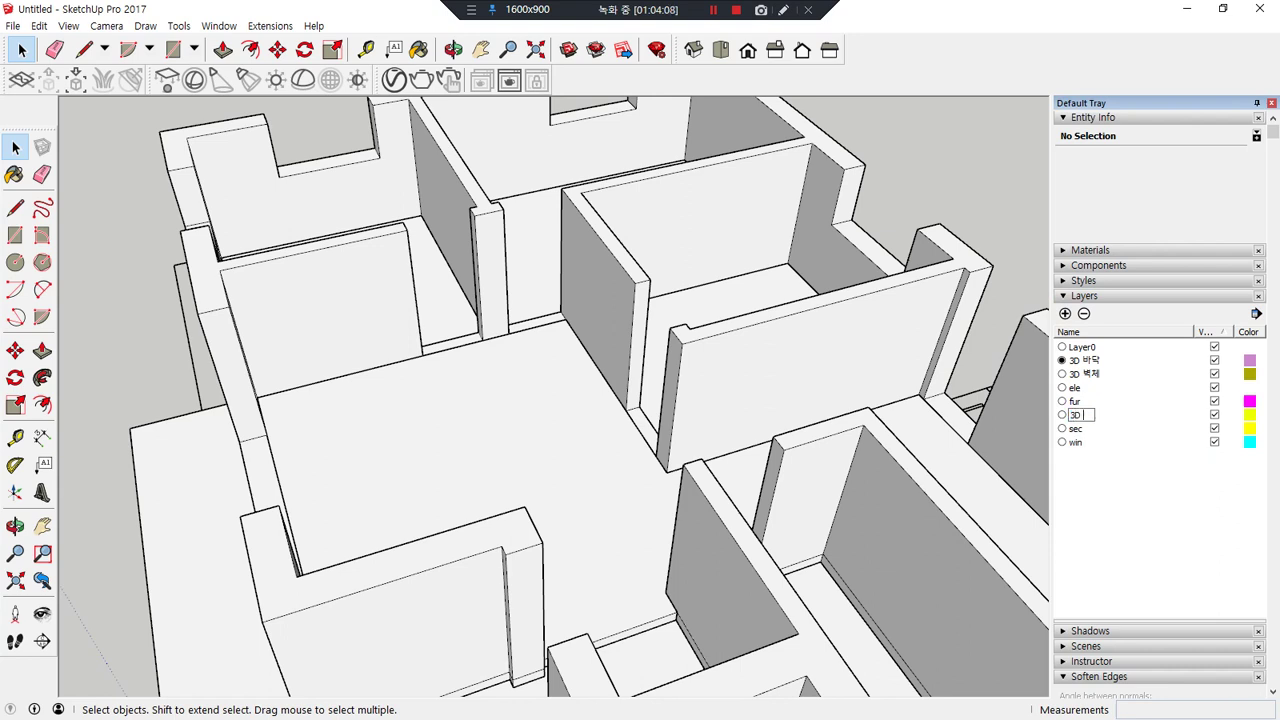
{"action": "type", "text": "3D 방문"}
{"action": "key", "text": "Return"}
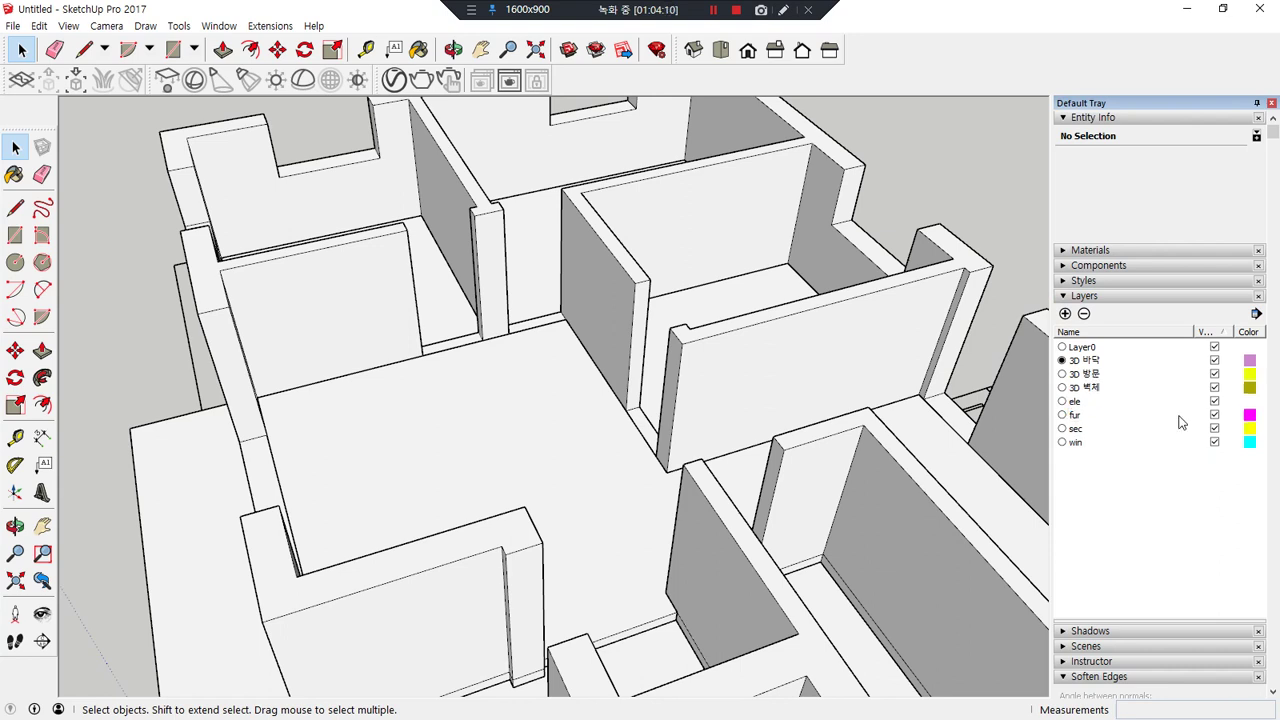
{"action": "left_click", "coordinate": [1062, 374]}
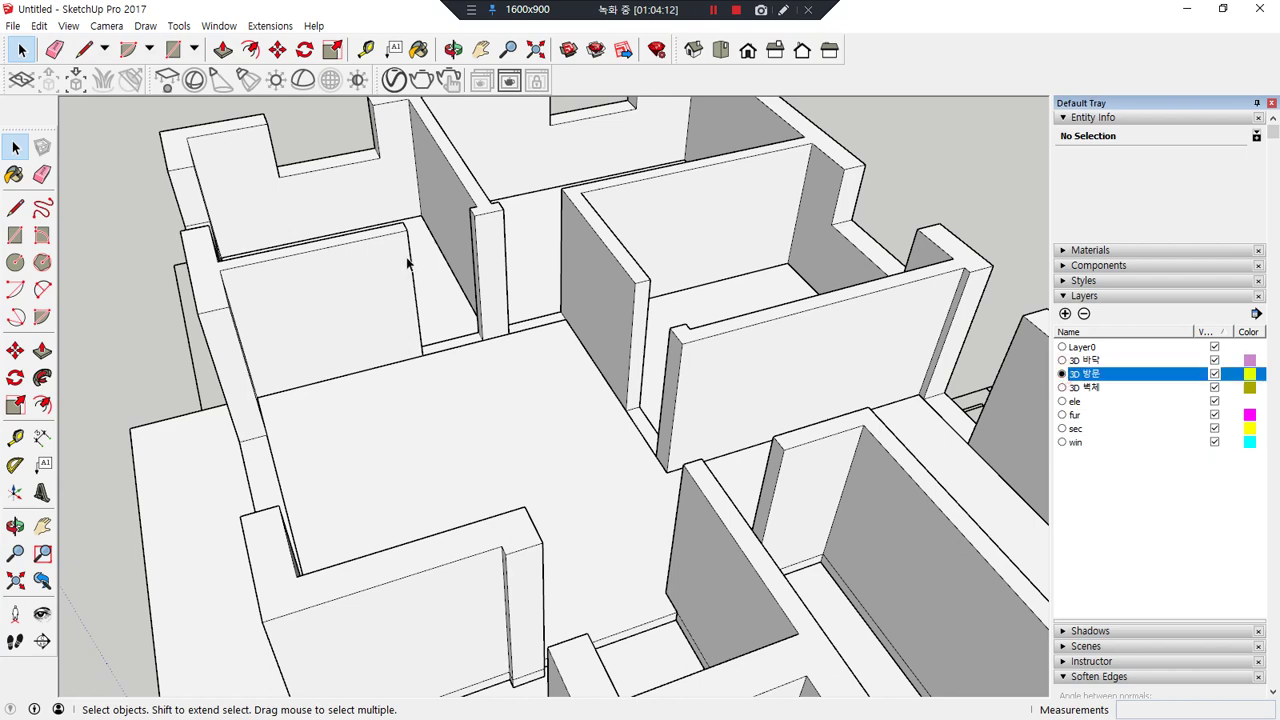
- Draw a rectangle filling the room's doorway, from the wall's top corner to the opposite jamb's bottom corner
{"action": "scroll", "coordinate": [407, 263], "scroll_direction": "up", "scroll_amount": 5}
{"action": "scroll", "coordinate": [418, 260], "scroll_direction": "up", "scroll_amount": 3}
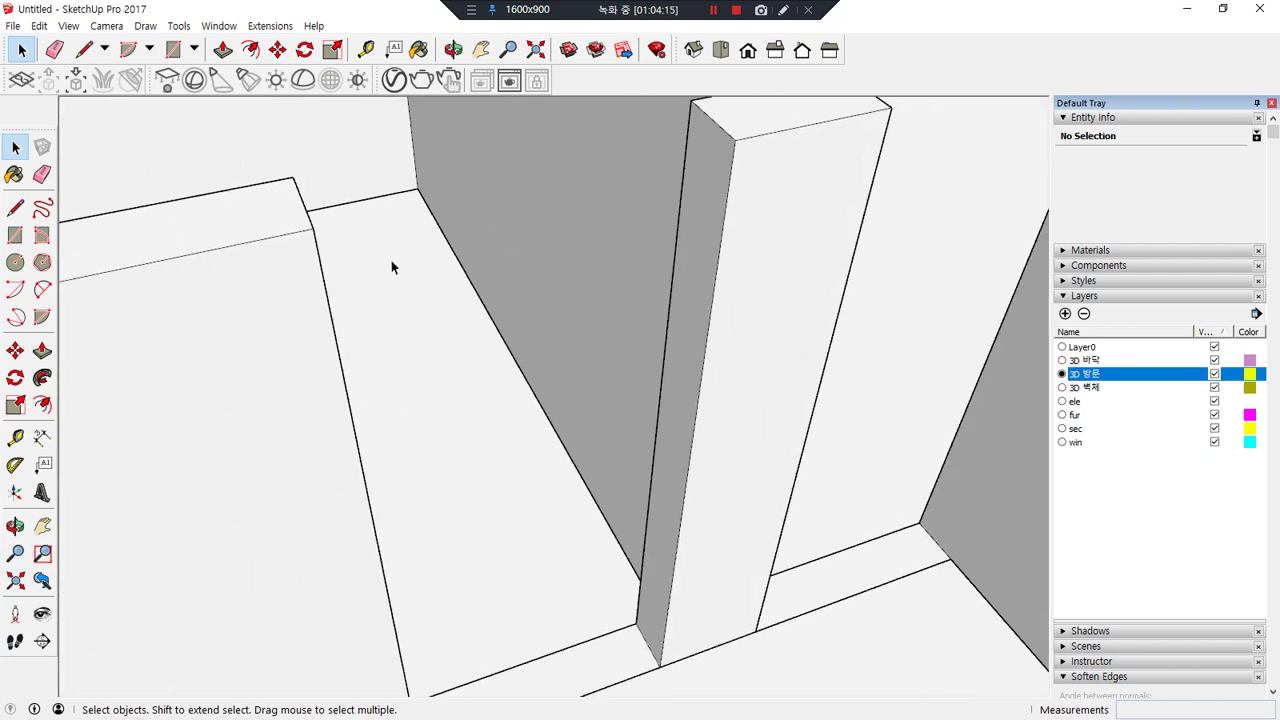
{"action": "key", "text": "r"}
{"action": "left_click", "coordinate": [363, 199]}
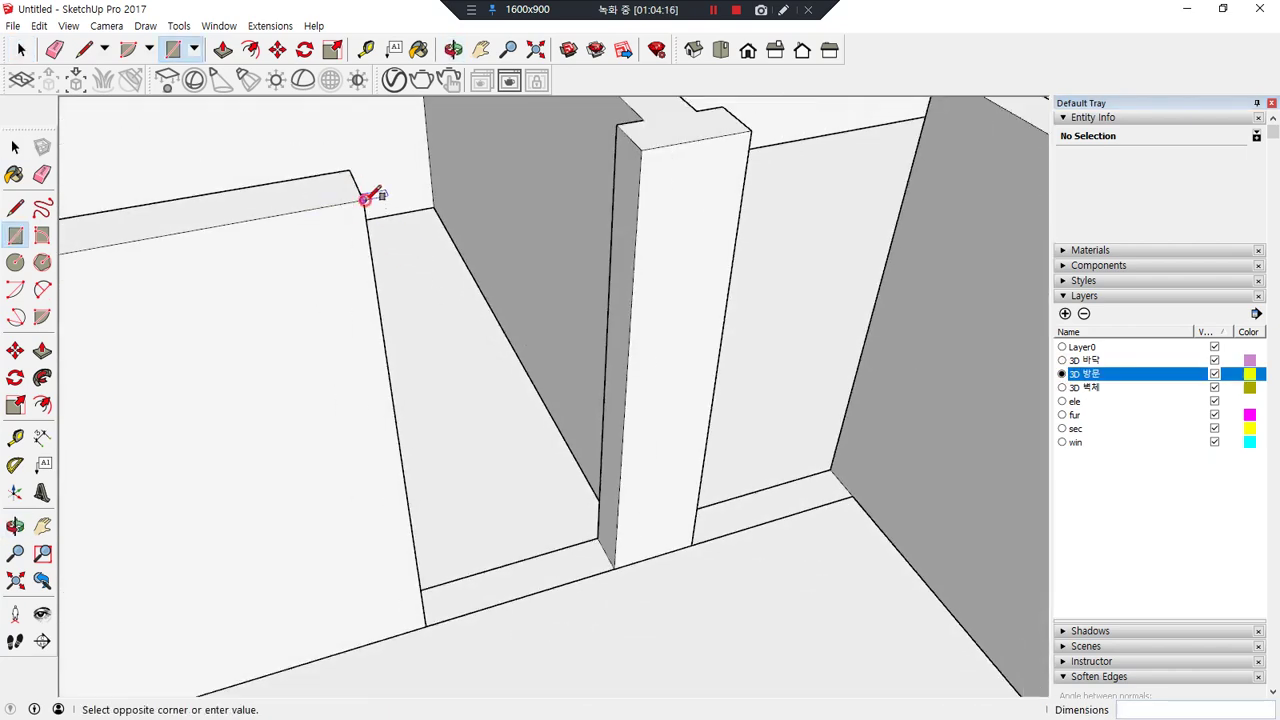
{"action": "left_click", "coordinate": [614, 568]}
{"action": "middle_click_drag", "start_coordinate": [268, 470], "coordinate": [1020, 540]}
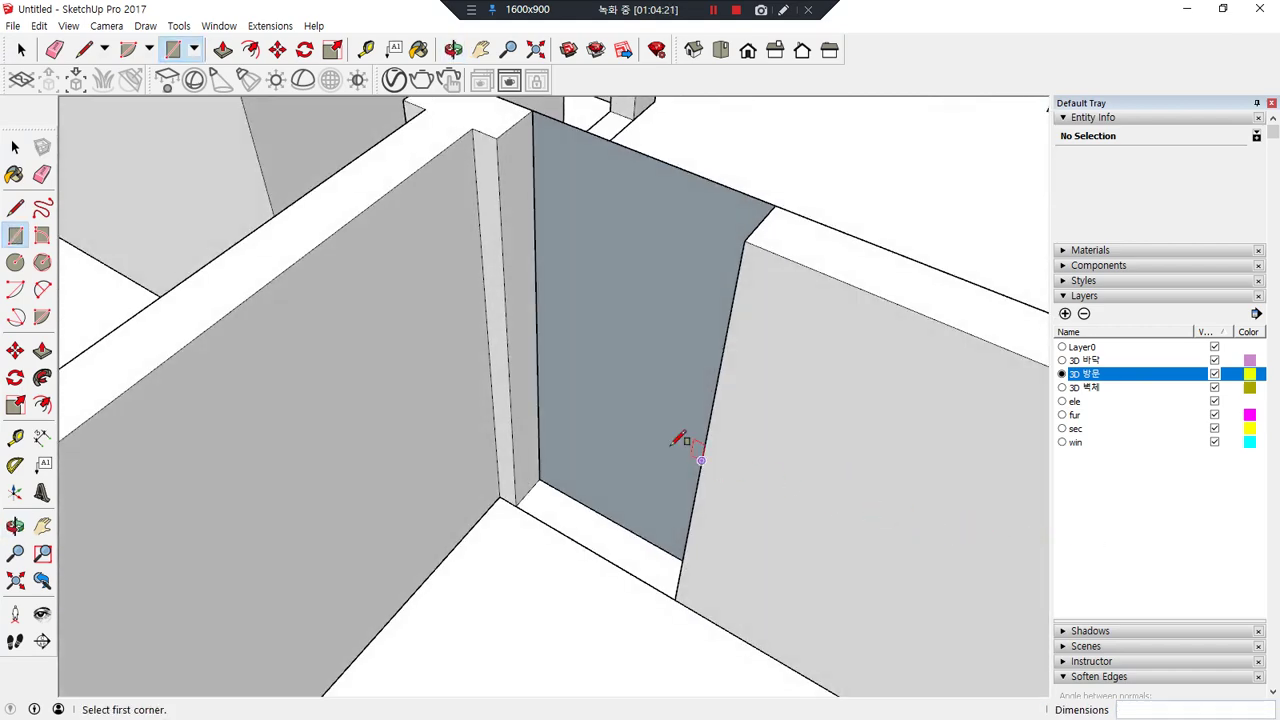
{"action": "middle_click_drag", "start_coordinate": [760, 285], "coordinate": [505, 358]}
{"action": "scroll", "coordinate": [414, 251], "scroll_direction": "up", "scroll_amount": 2}
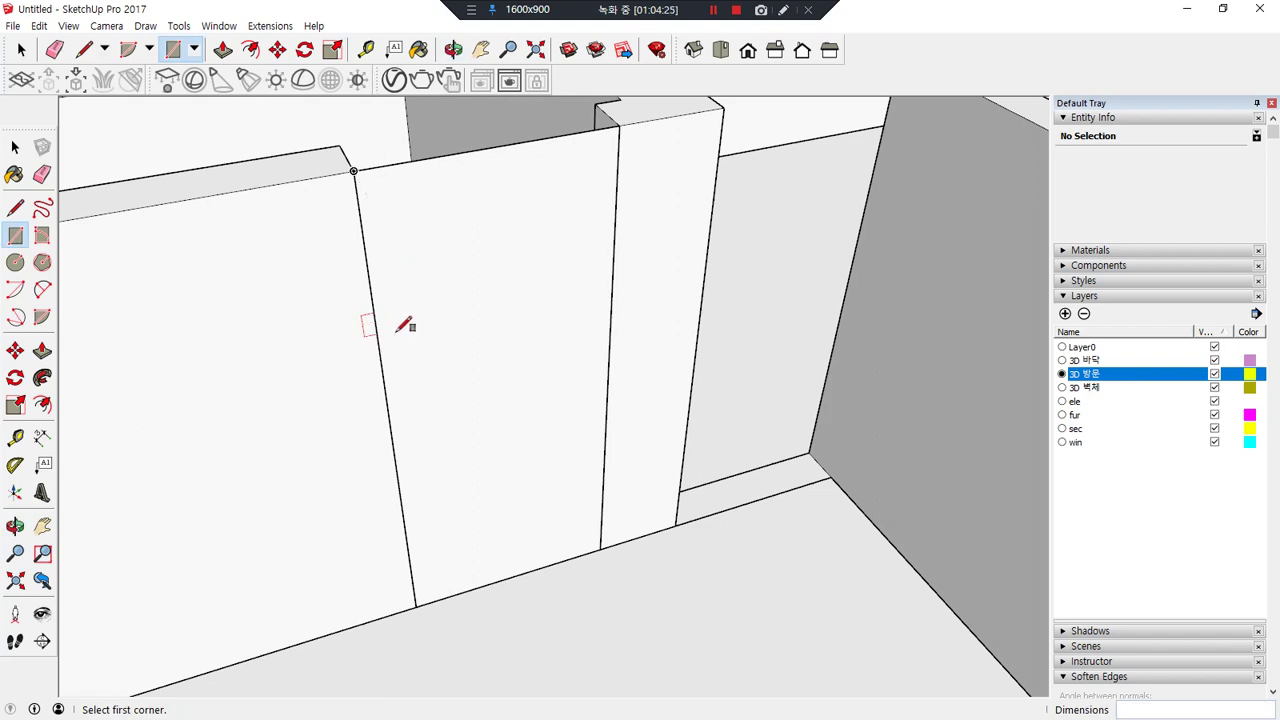
- Offset the doorway rectangle's outline inward by 40 mm
{"action": "key", "text": "o"}
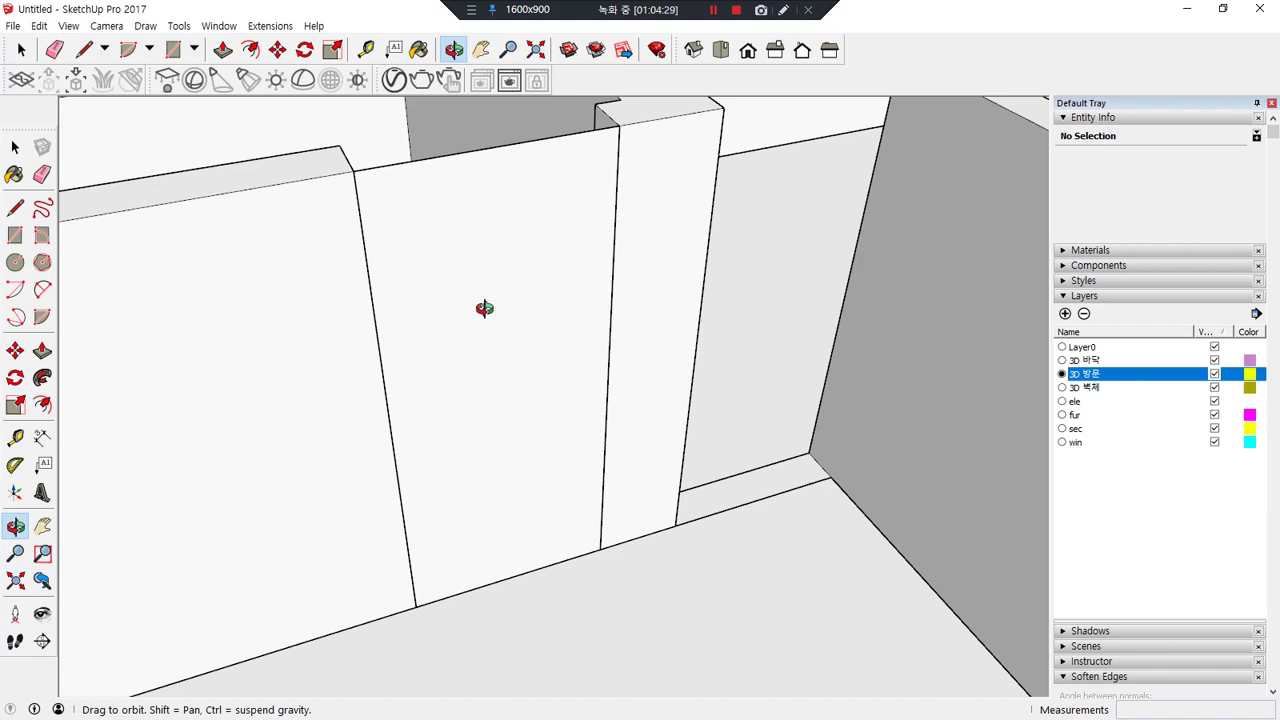
{"action": "key", "text": "f"}
{"action": "left_click", "coordinate": [494, 276]}
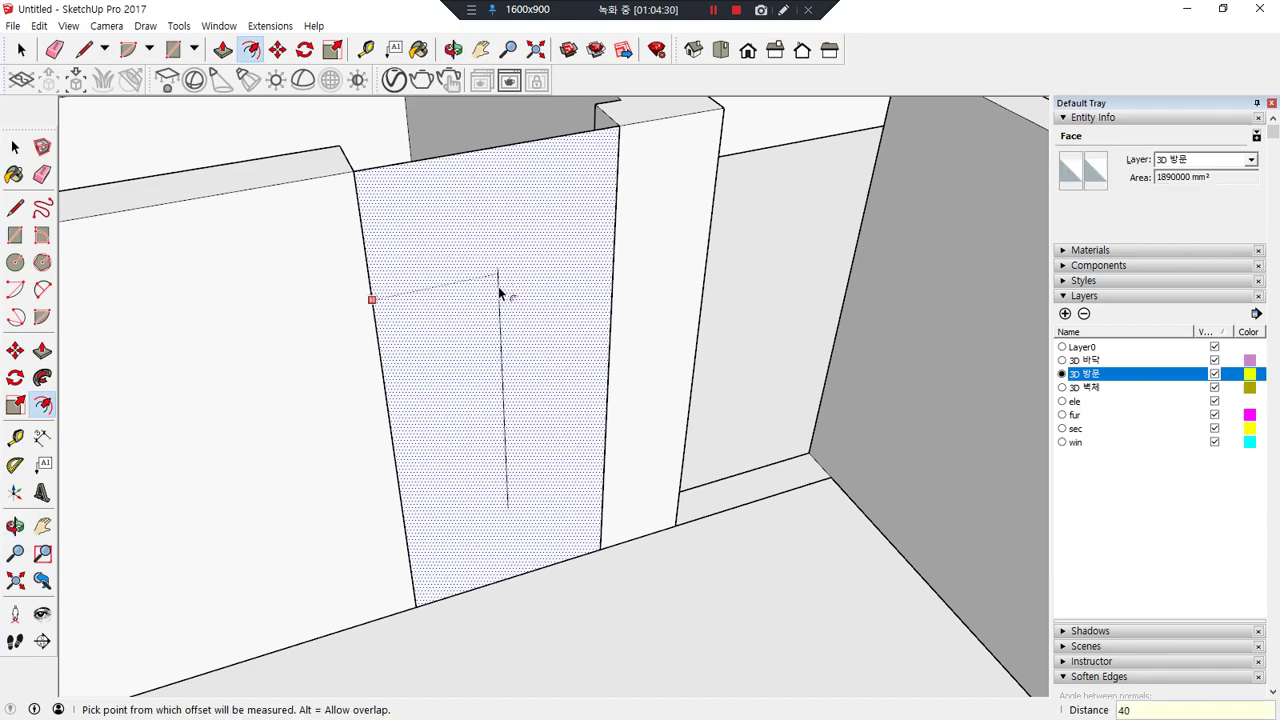
{"action": "key", "text": "Return"}
- Move the inner outline's top edge up 40 mm onto the doorway rectangle's top edge
{"action": "scroll", "coordinate": [483, 222], "scroll_direction": "up", "scroll_amount": 2}
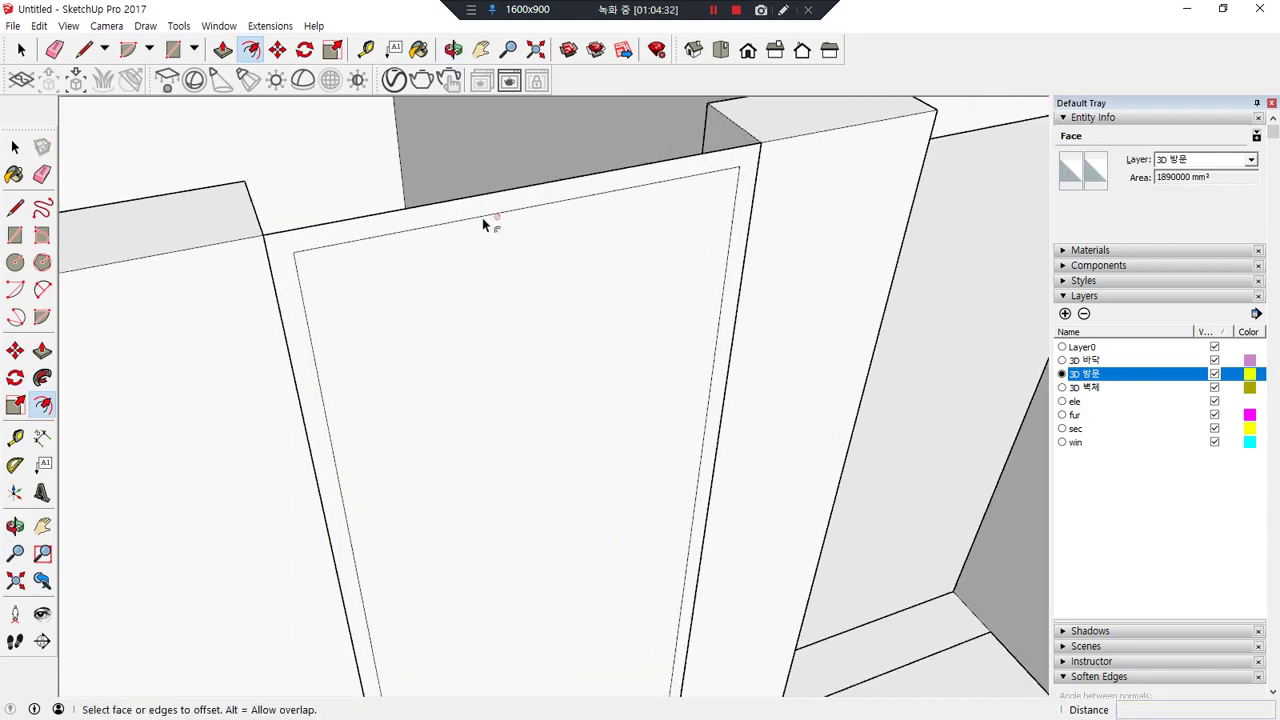
{"action": "key", "text": "m"}
{"action": "left_click", "coordinate": [500, 215]}
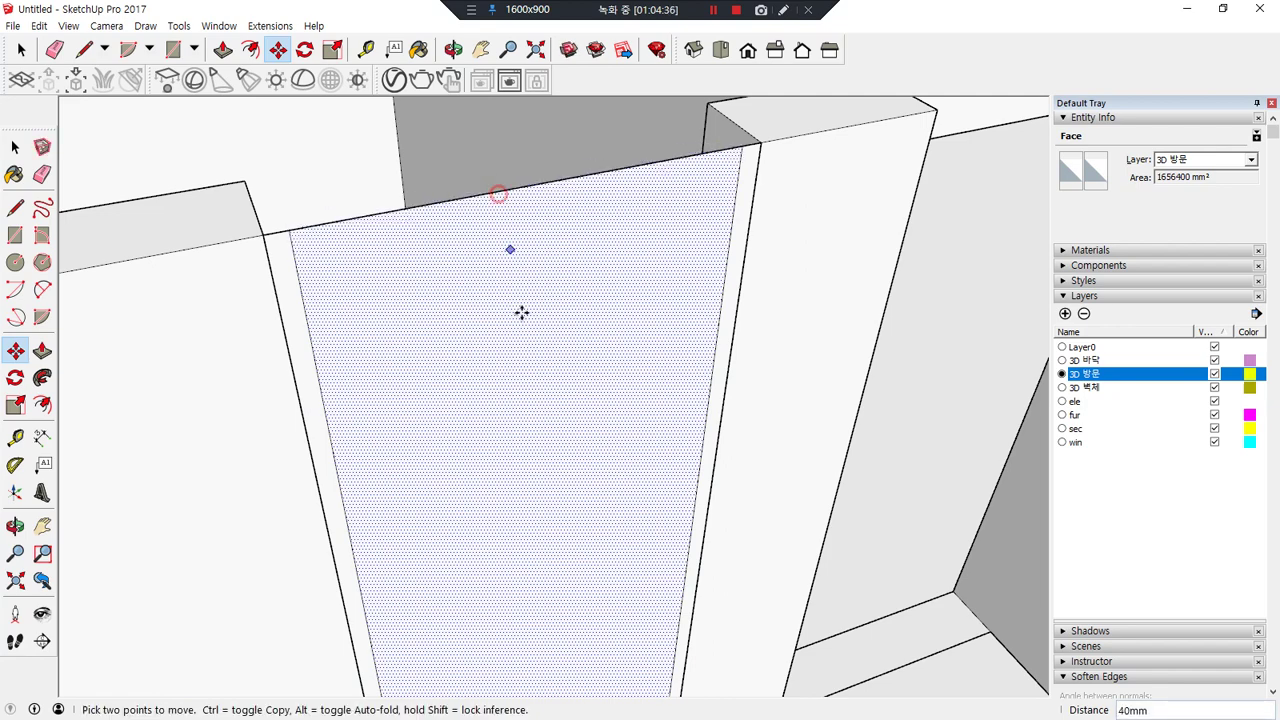
- Move the inner outline's bottom edge down 40 mm to the base of the doorway rectangle
{"action": "scroll", "coordinate": [522, 459], "scroll_direction": "down", "scroll_amount": 1}
{"action": "middle_click_drag", "start_coordinate": [522, 459], "coordinate": [474, 103], "text": "shift"}
{"action": "scroll", "coordinate": [490, 467], "scroll_direction": "up", "scroll_amount": 2}
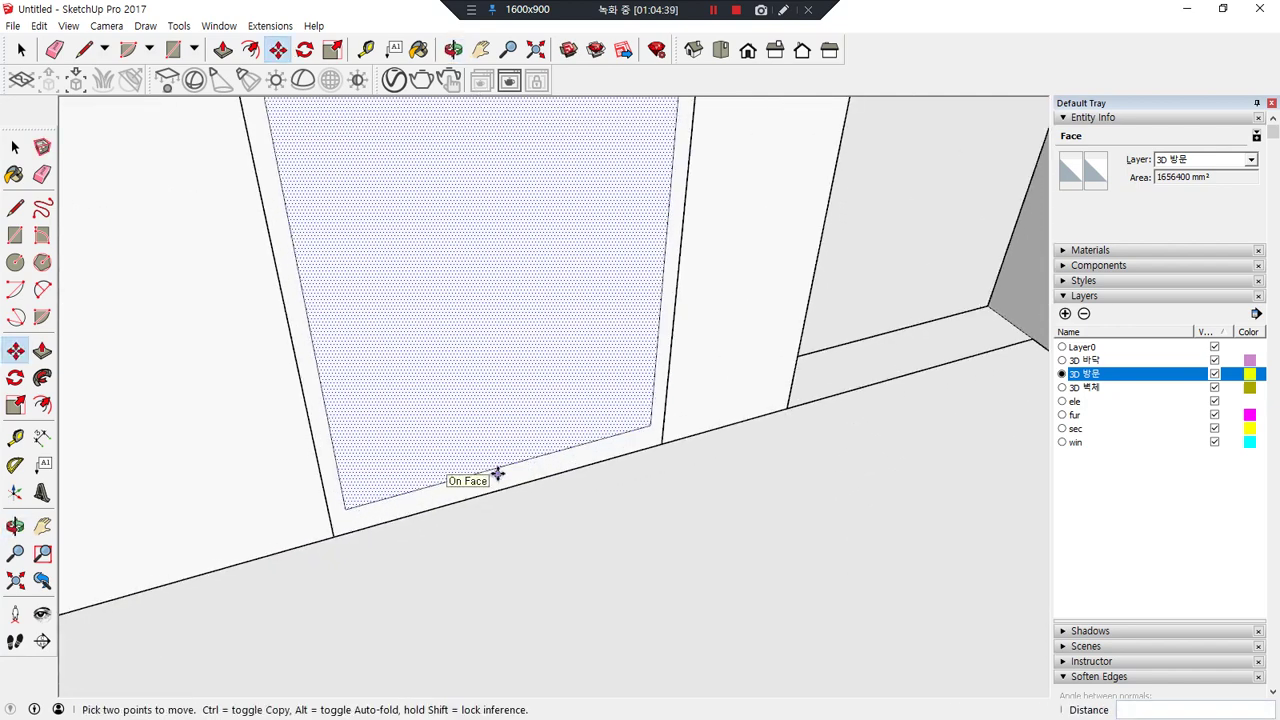
{"action": "left_click", "coordinate": [495, 470]}
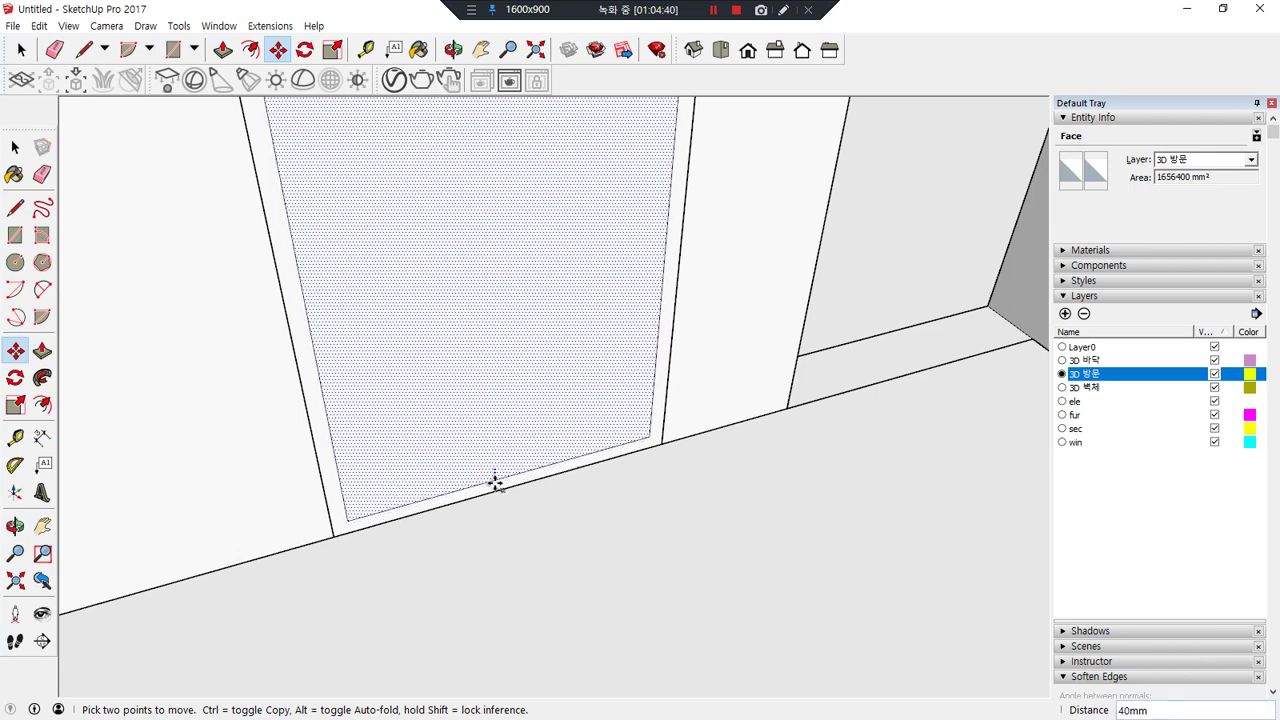
- Try removing the doorway's inner face and top edge, and undo the removal
{"action": "scroll", "coordinate": [489, 500], "scroll_direction": "down", "scroll_amount": 2}
{"action": "scroll", "coordinate": [487, 485], "scroll_direction": "down", "scroll_amount": 1}
{"action": "key", "text": "space"}
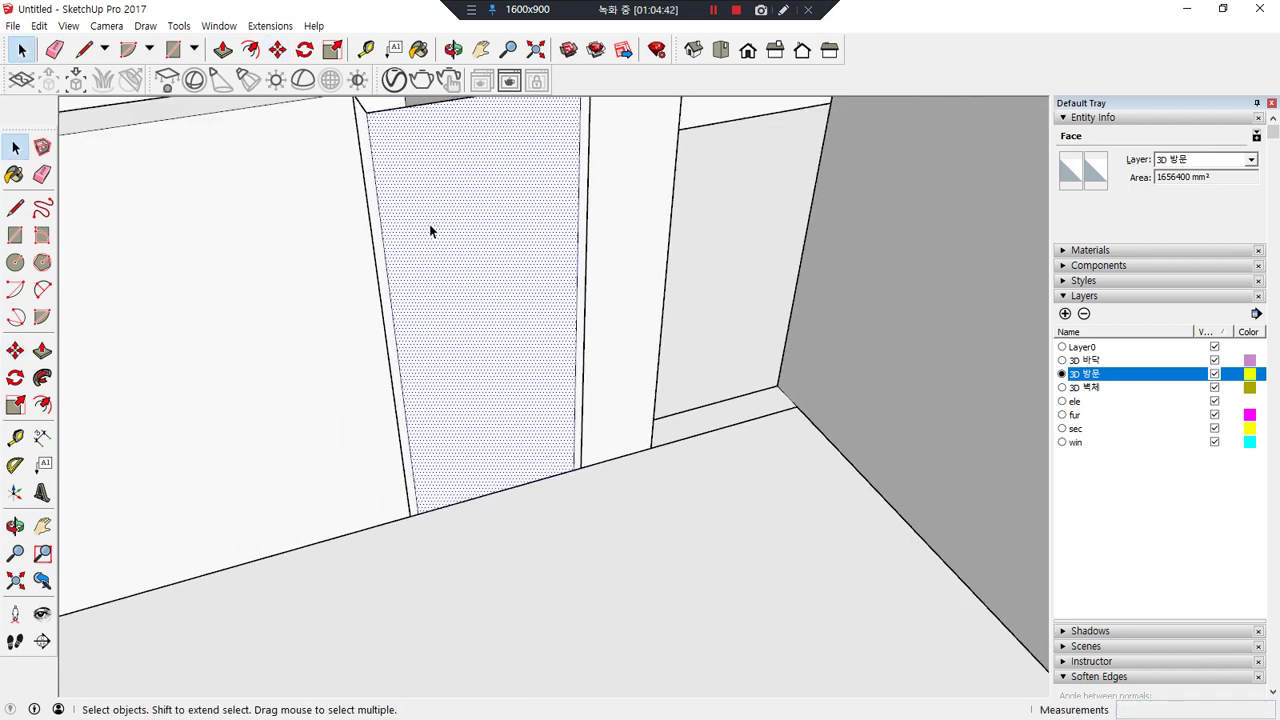
{"action": "middle_click_drag", "start_coordinate": [439, 195], "coordinate": [439, 328]}
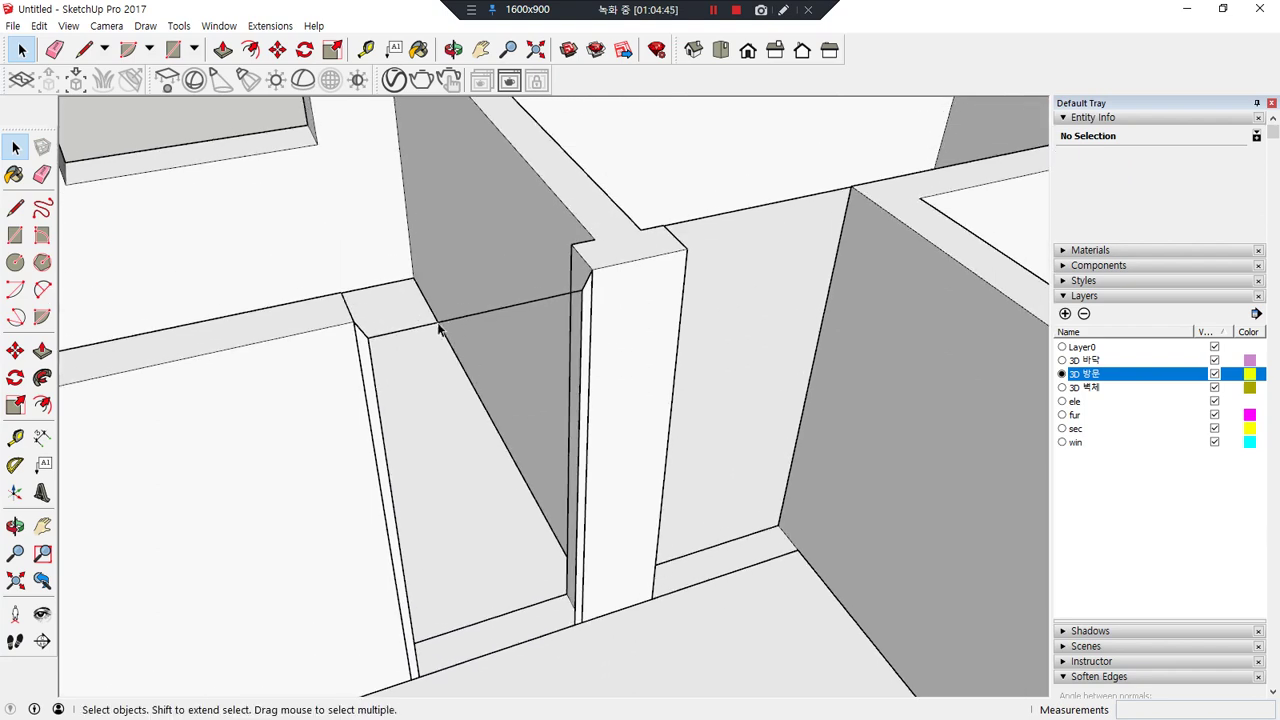
{"action": "scroll", "coordinate": [588, 295], "scroll_direction": "up", "scroll_amount": 2}
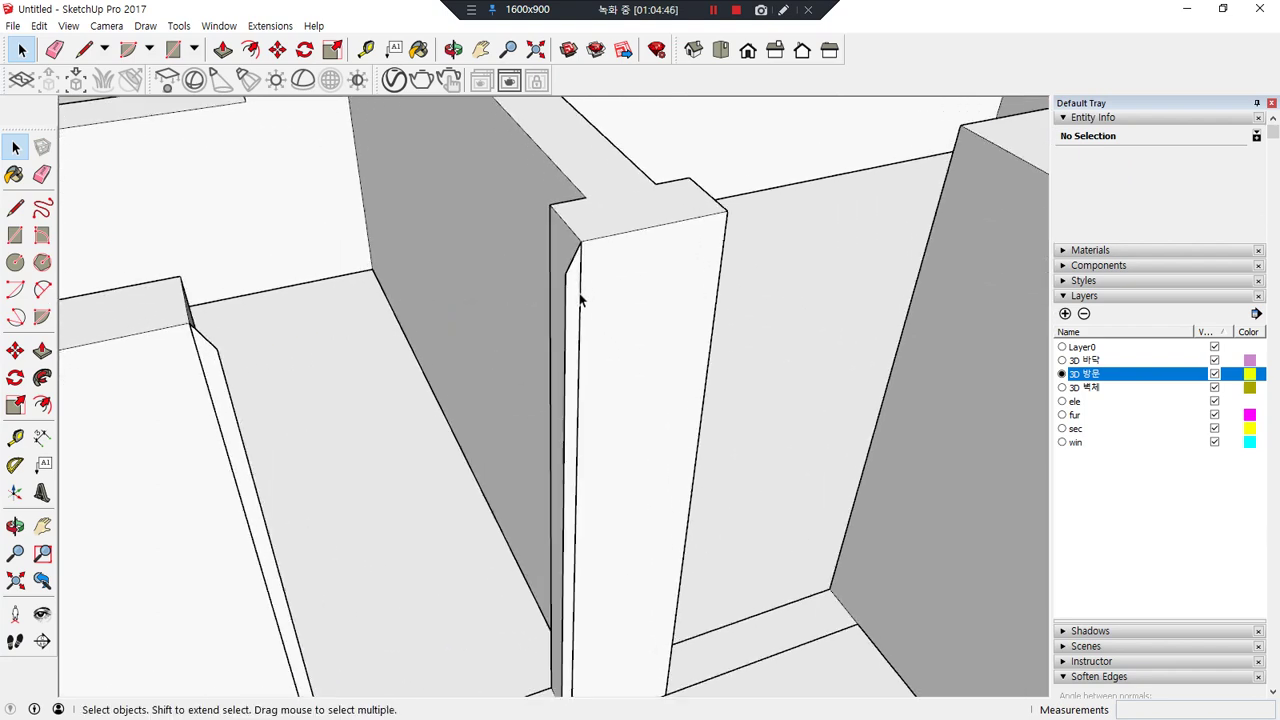
{"action": "key", "text": "ctrl+z"}
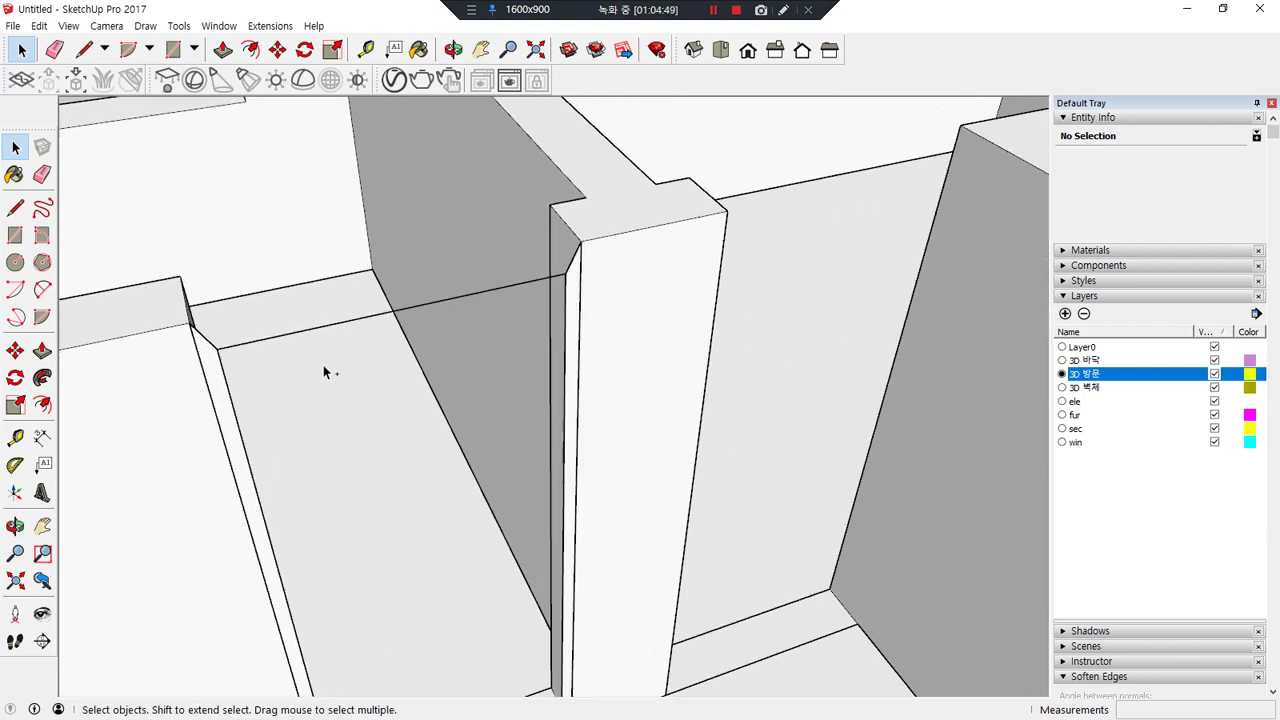
- Move the inner outline's top edge up onto the doorway's top corner at the wall
{"action": "key", "text": "m"}
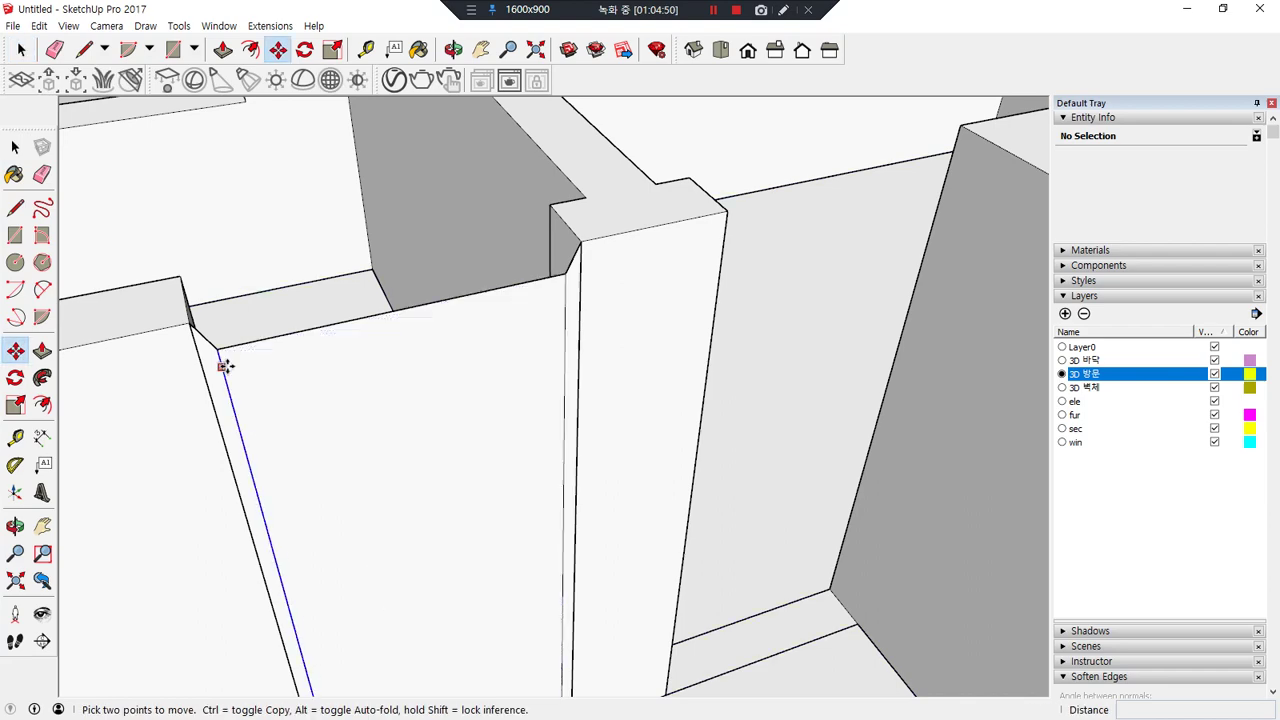
{"action": "left_click", "coordinate": [218, 347]}
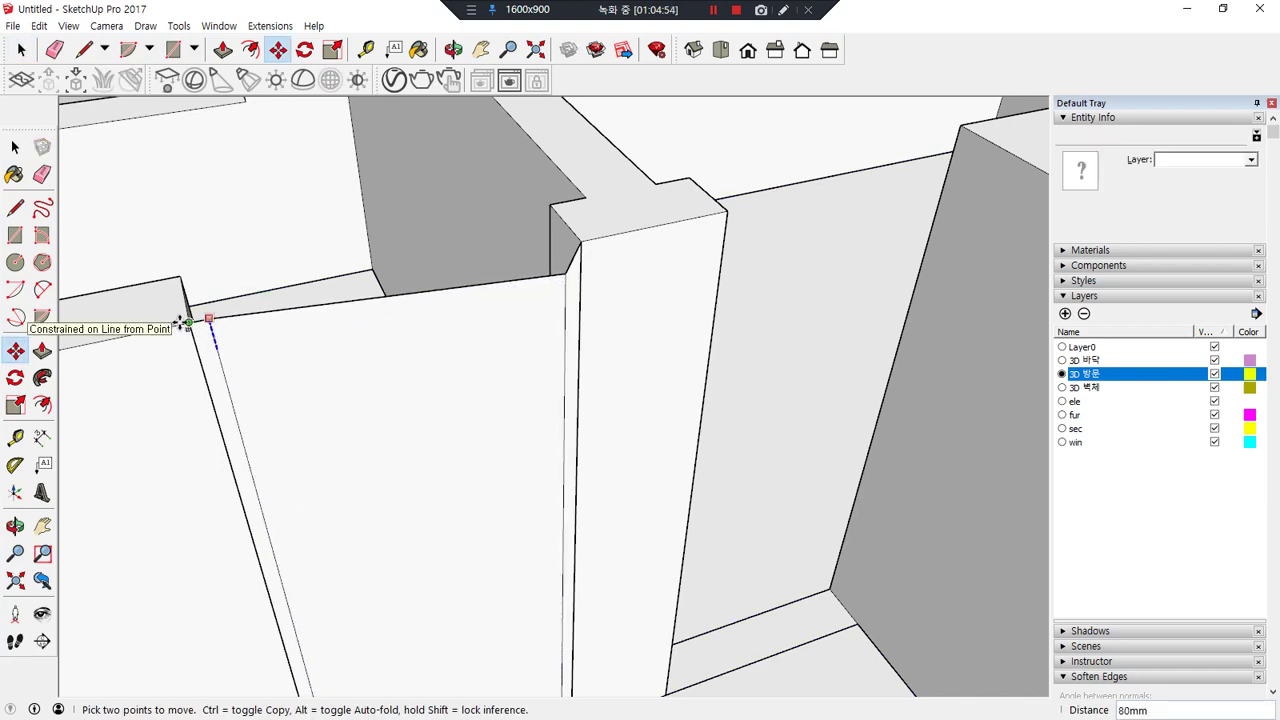
{"action": "key", "text": "Escape"}
{"action": "left_click", "coordinate": [265, 340]}
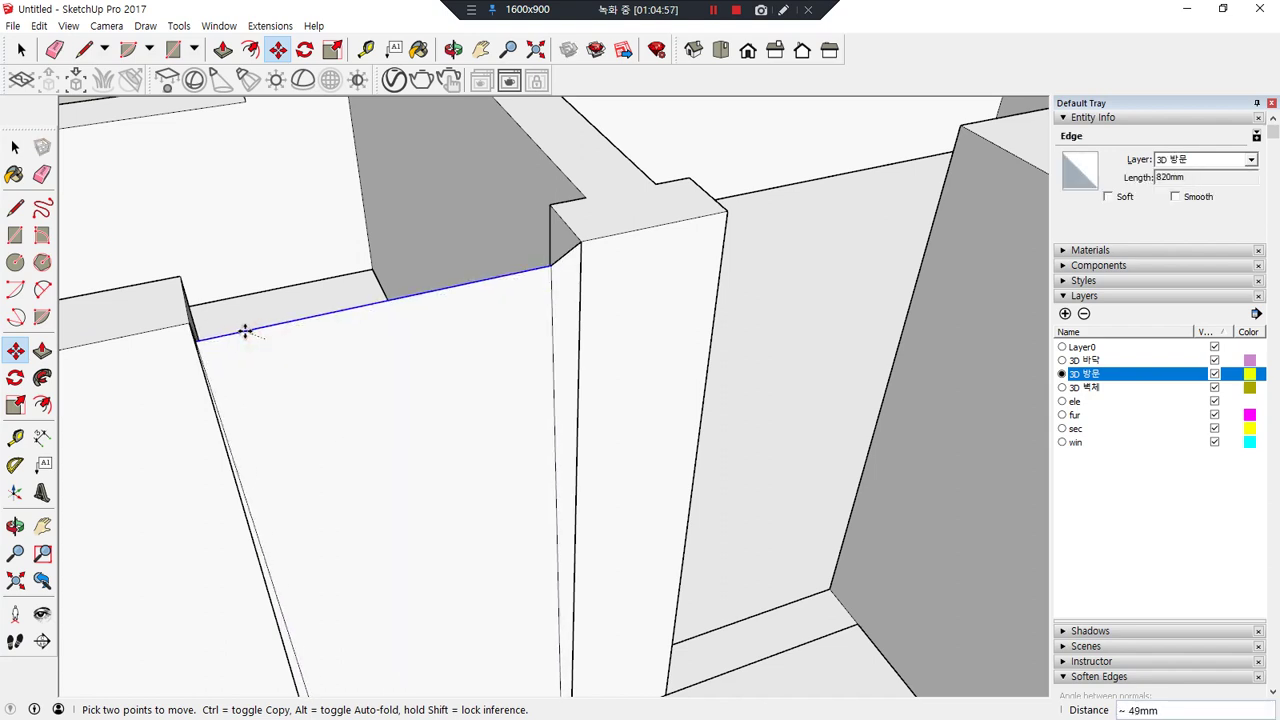
{"action": "left_click", "coordinate": [190, 324]}
{"action": "key", "text": "space"}
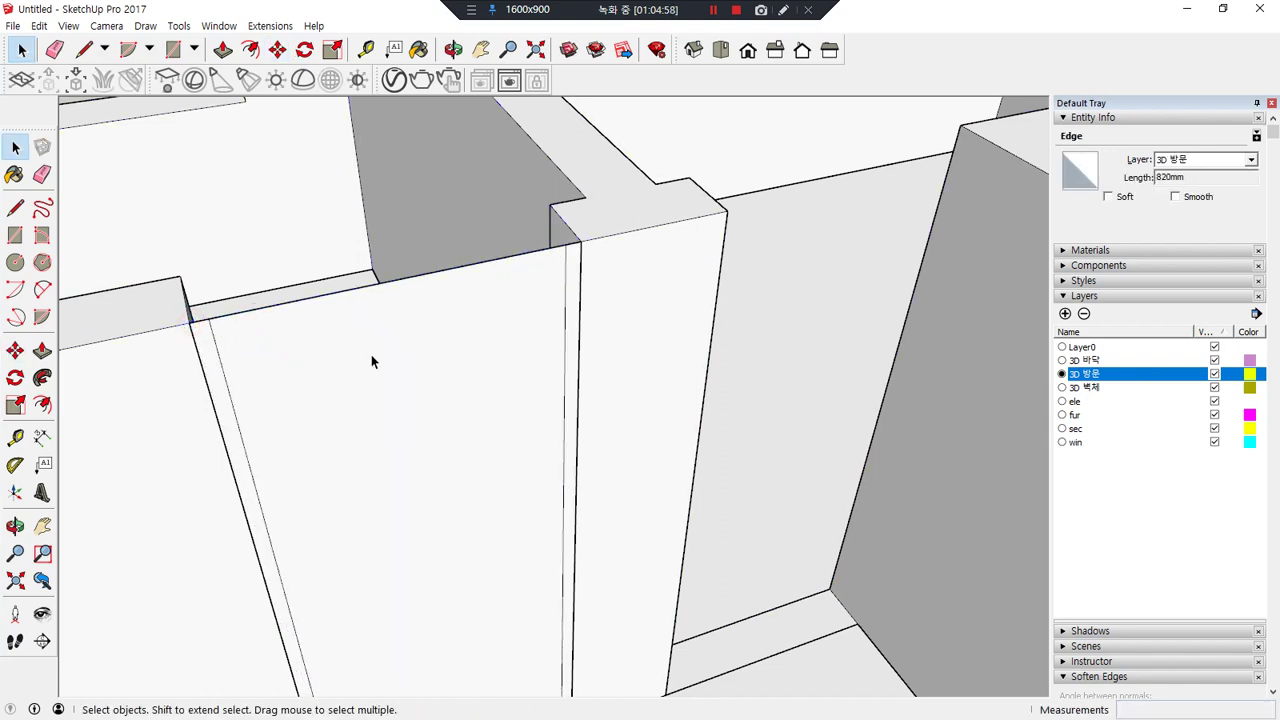
- Erase the top edge spanning the doorway so the face between the two jamb strips is removed
{"action": "key", "text": "Escape"}
{"action": "key", "text": "e"}
{"action": "left_click_drag", "start_coordinate": [441, 265], "coordinate": [440, 285]}
{"action": "scroll", "coordinate": [429, 383], "scroll_direction": "down", "scroll_amount": 3}
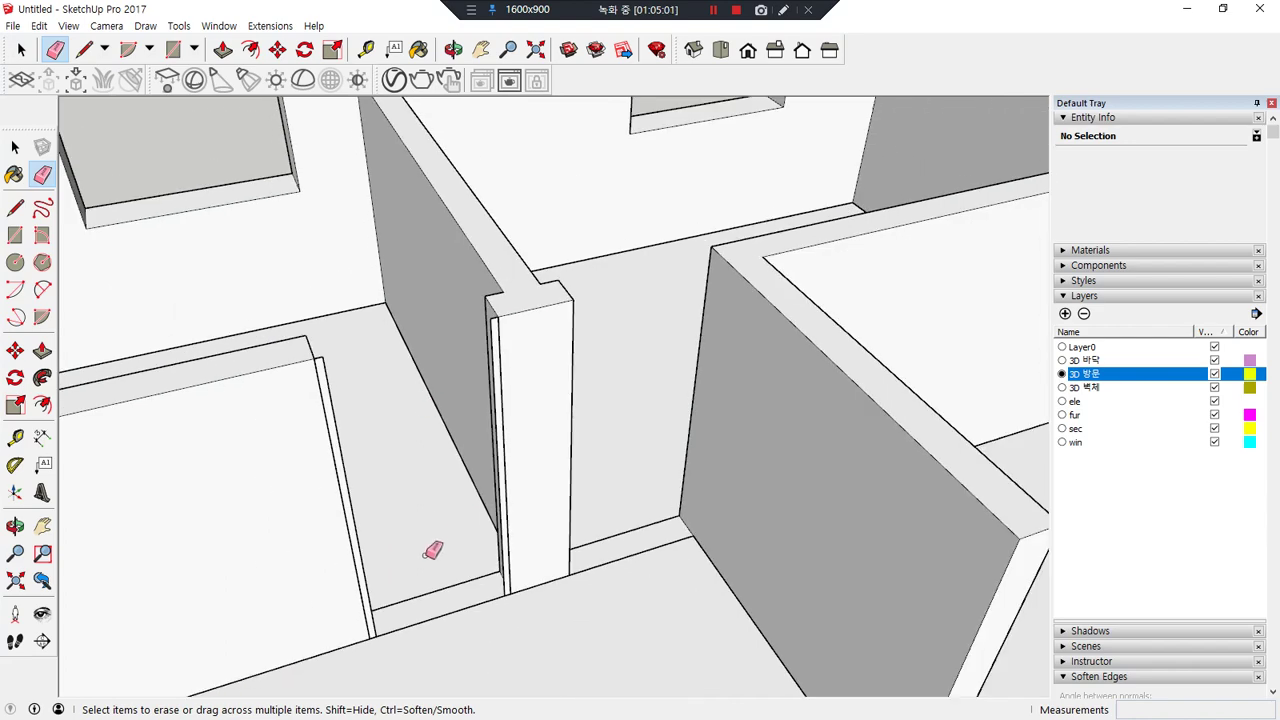
- Try erasing the edge along the doorway's floor line, and undo the erasure
{"action": "scroll", "coordinate": [434, 540], "scroll_direction": "up", "scroll_amount": 2}
{"action": "left_click_drag", "start_coordinate": [442, 610], "coordinate": [449, 632]}
{"action": "key", "text": "ctrl+z"}
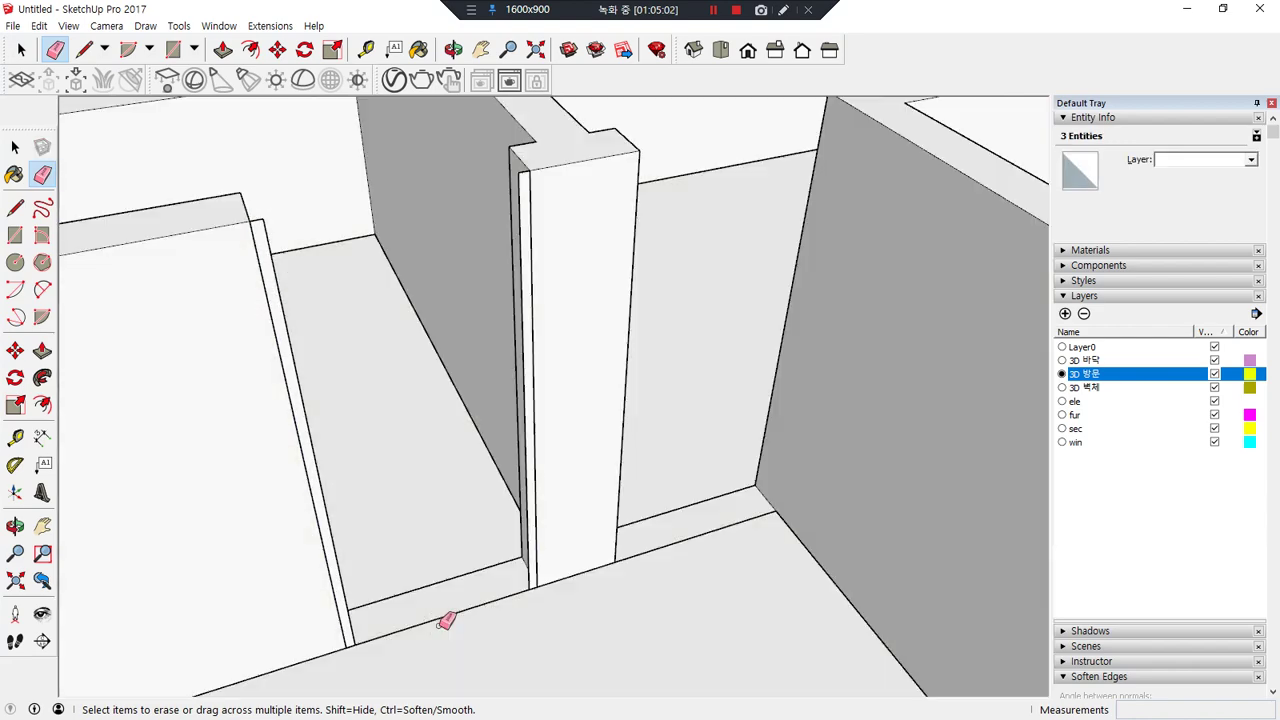
{"action": "key", "text": "space"}
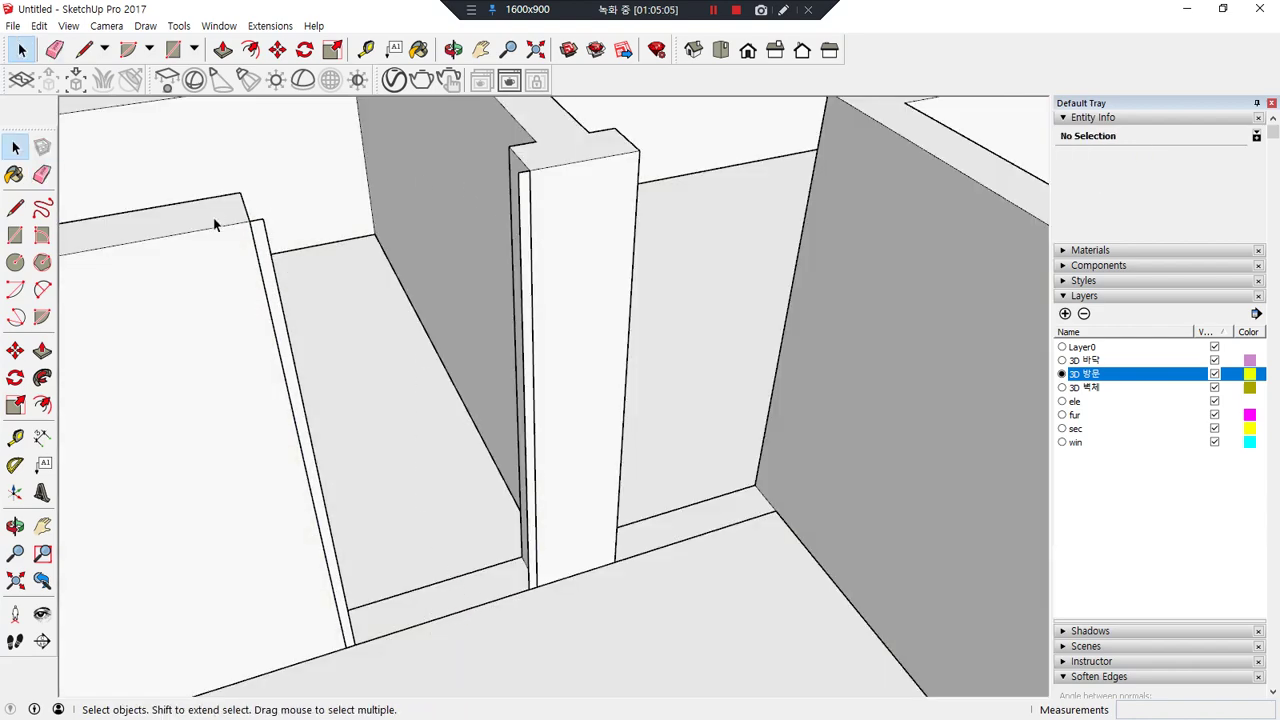
- Push/Pull both door jamb strips 200 mm through the full thickness of the wall
{"action": "key", "text": "p"}
{"action": "left_click", "coordinate": [255, 228]}
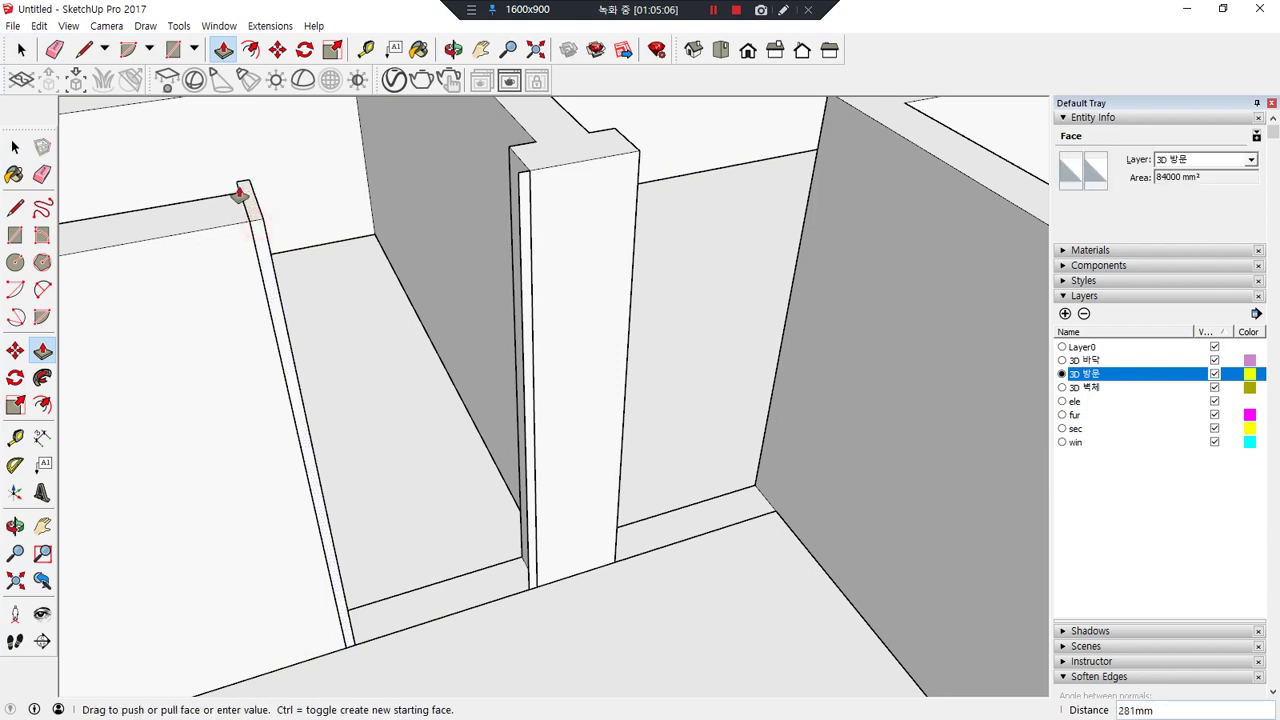
{"action": "left_click", "coordinate": [200, 205]}
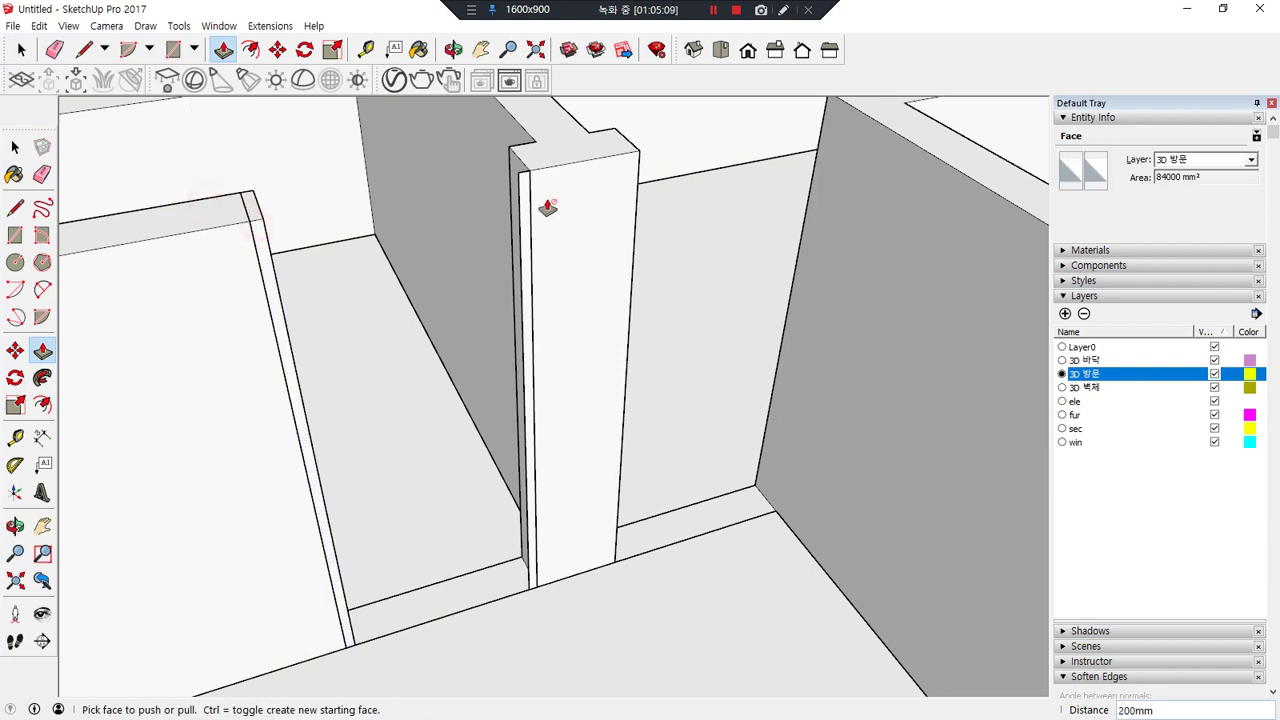
{"action": "left_click", "coordinate": [517, 192]}
{"action": "left_click", "coordinate": [520, 145]}
- Make a group of the two extruded door jambs, leaving out the rear floor edge between them
{"action": "middle_click_drag", "start_coordinate": [421, 415], "coordinate": [894, 351]}
{"action": "triple_click", "coordinate": [575, 214]}
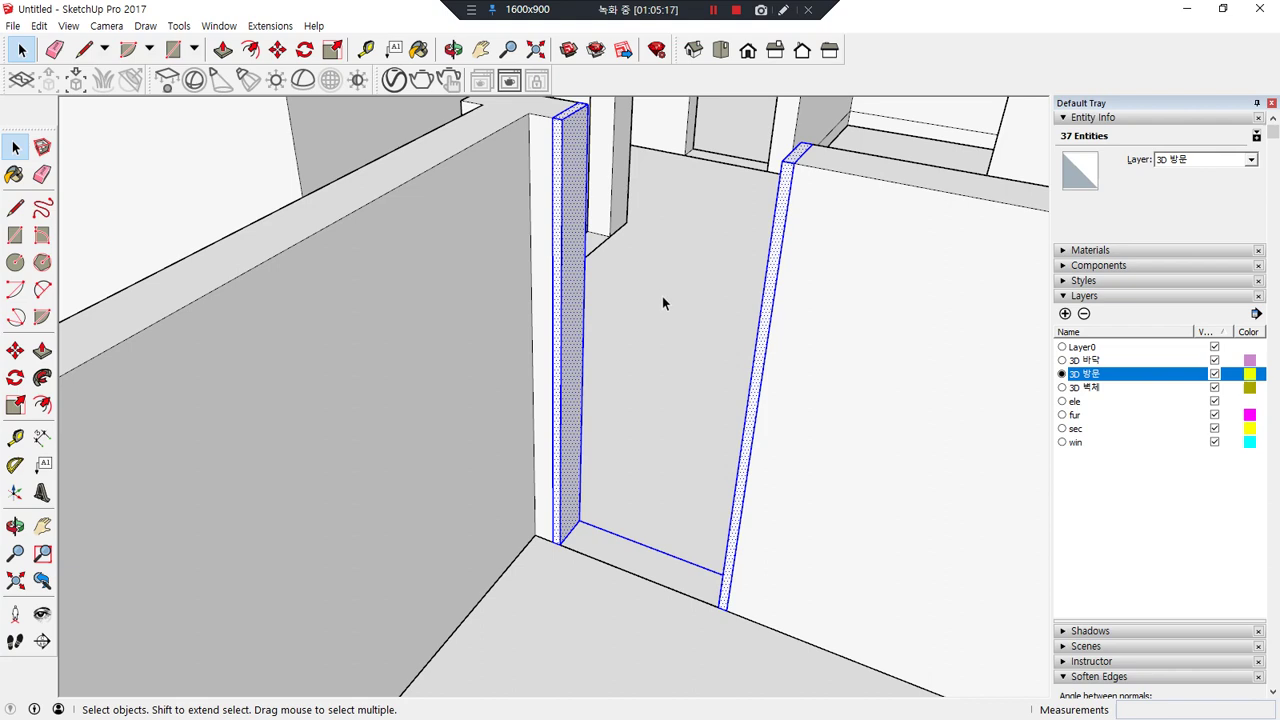
{"action": "left_click", "coordinate": [652, 548], "text": "shift"}
{"action": "right_click", "coordinate": [567, 428]}
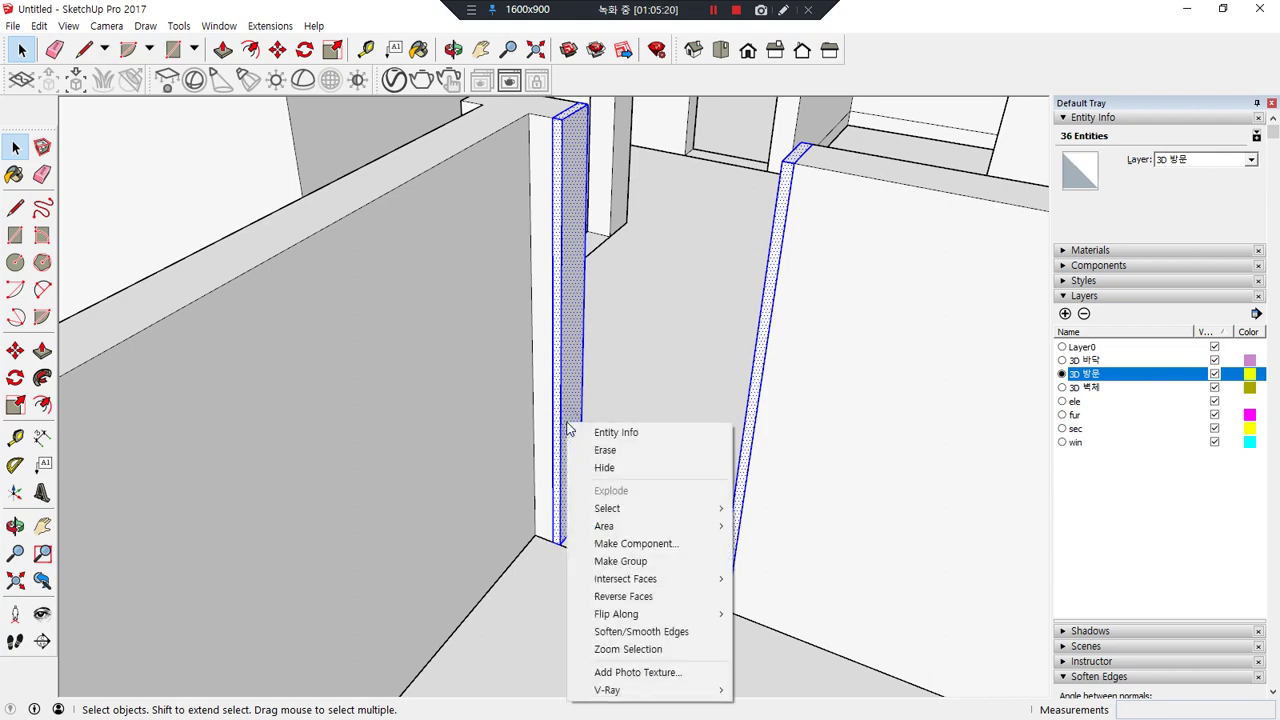
{"action": "left_click", "coordinate": [620, 561]}
{"action": "left_click", "coordinate": [644, 548]}
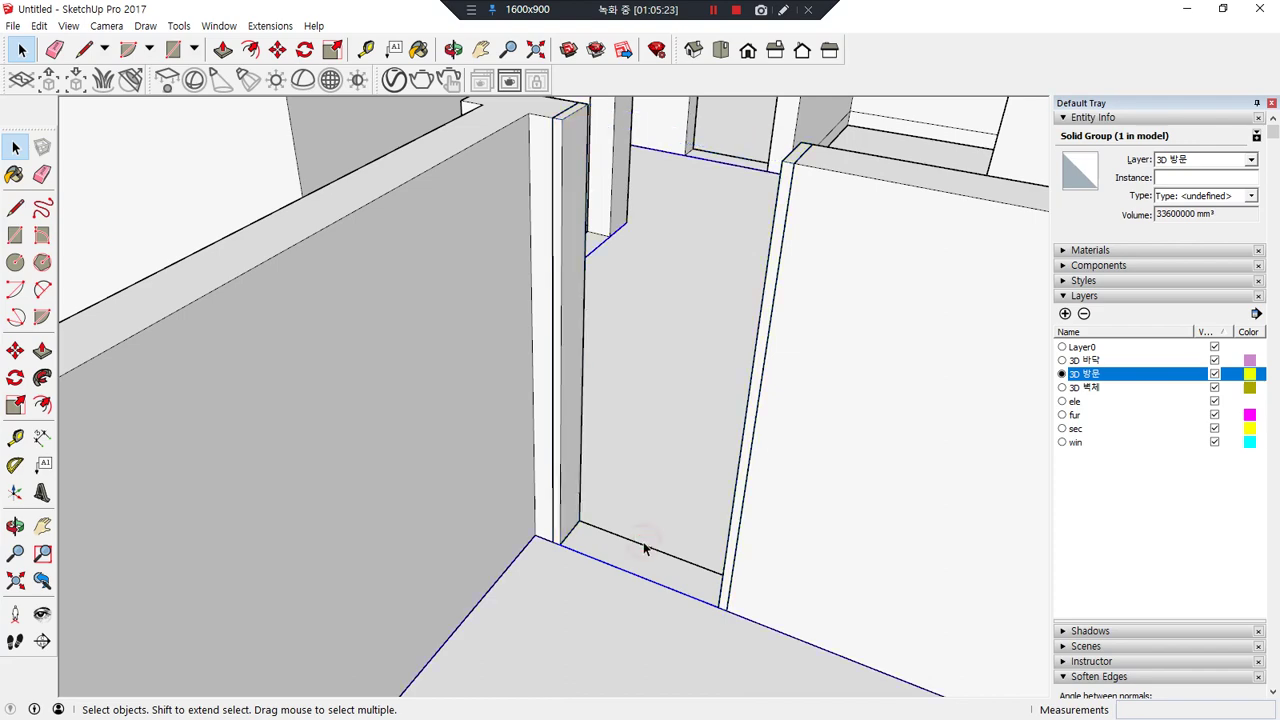
{"action": "left_click", "coordinate": [644, 549]}
{"action": "left_click", "coordinate": [563, 495]}
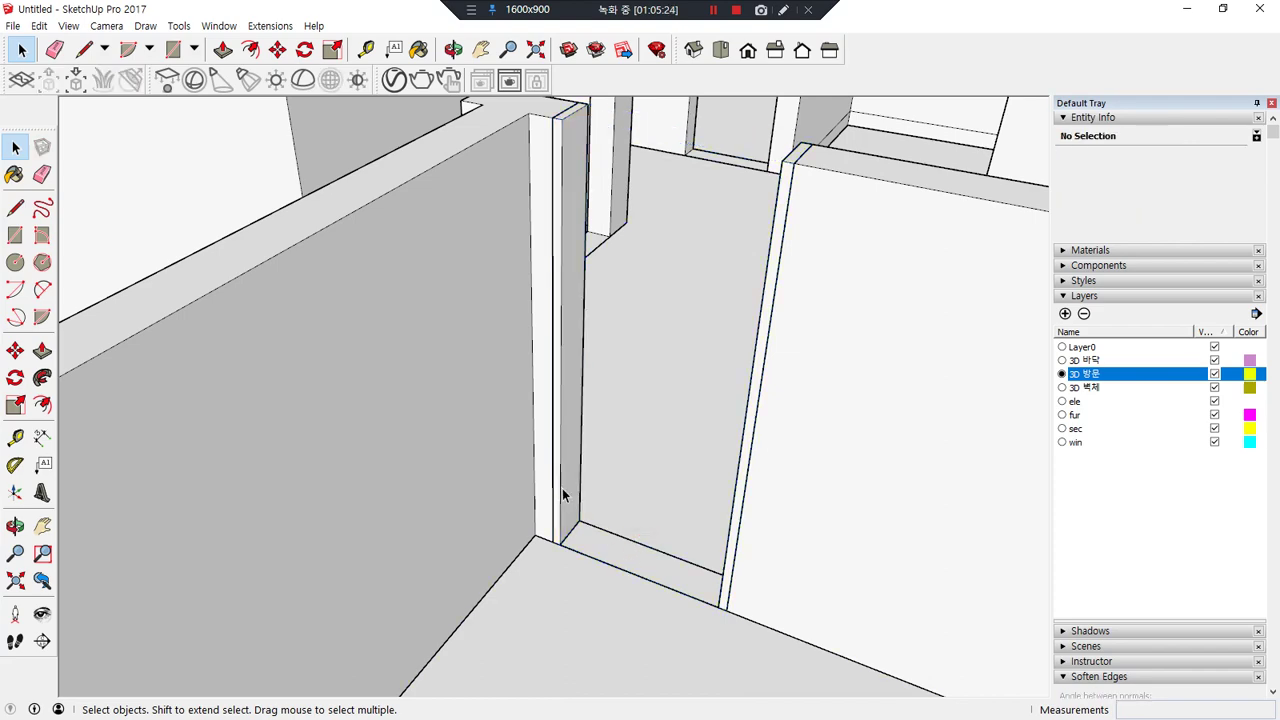
- Hide the 3D 바닥 layer to examine the door swing on the floor plan, and show the layer again
{"action": "middle_click_drag", "start_coordinate": [639, 481], "coordinate": [762, 493]}
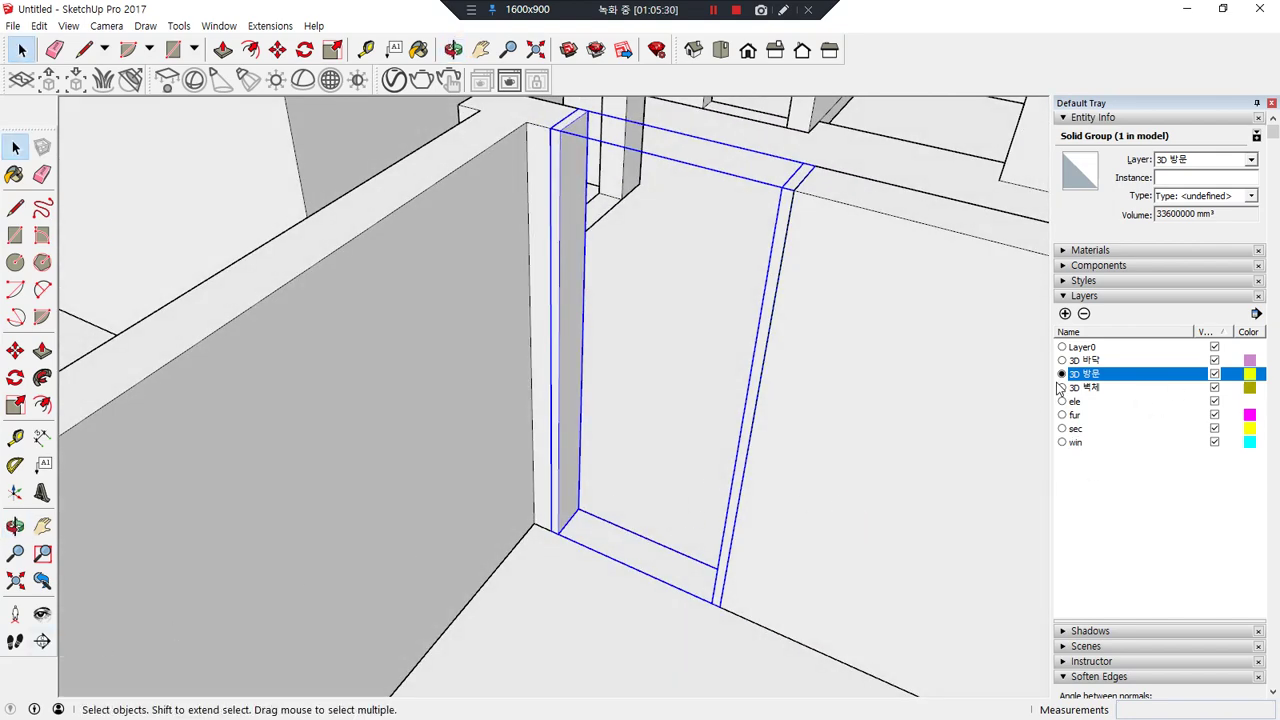
{"action": "left_click", "coordinate": [1215, 360]}
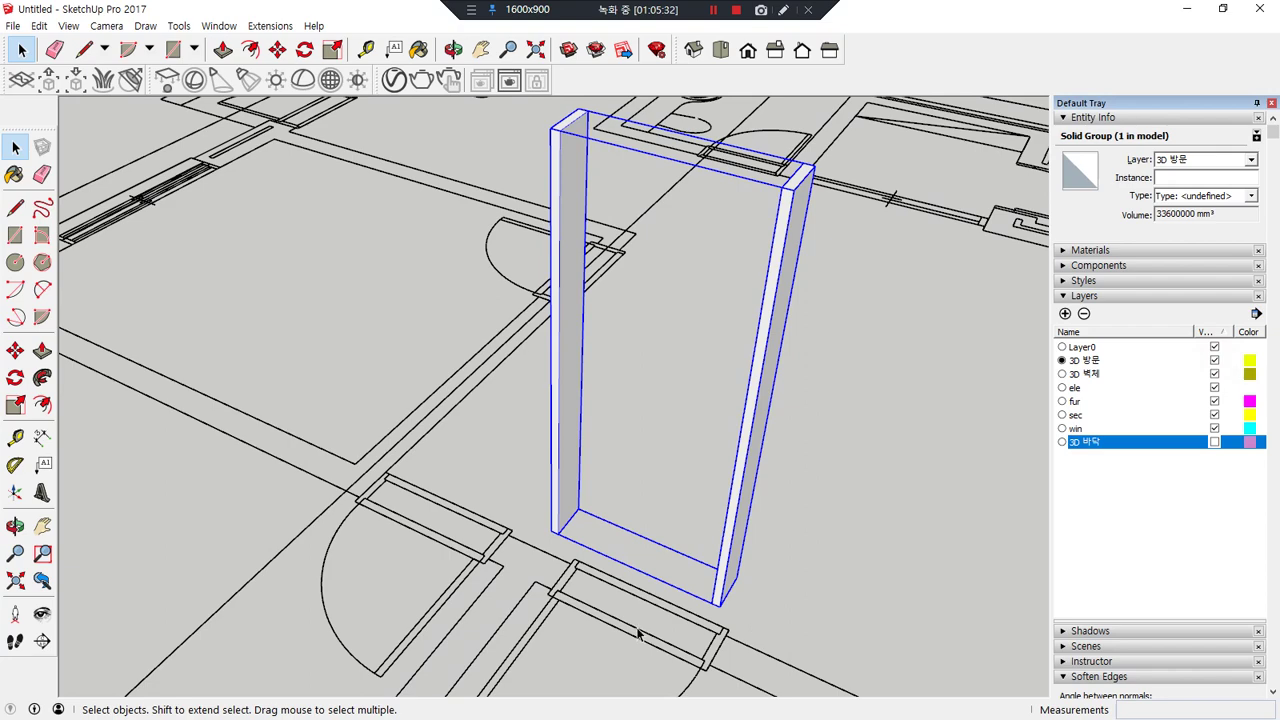
{"action": "scroll", "coordinate": [621, 608], "scroll_direction": "down", "scroll_amount": 2}
{"action": "middle_click_drag", "start_coordinate": [621, 608], "coordinate": [644, 465], "text": "shift"}
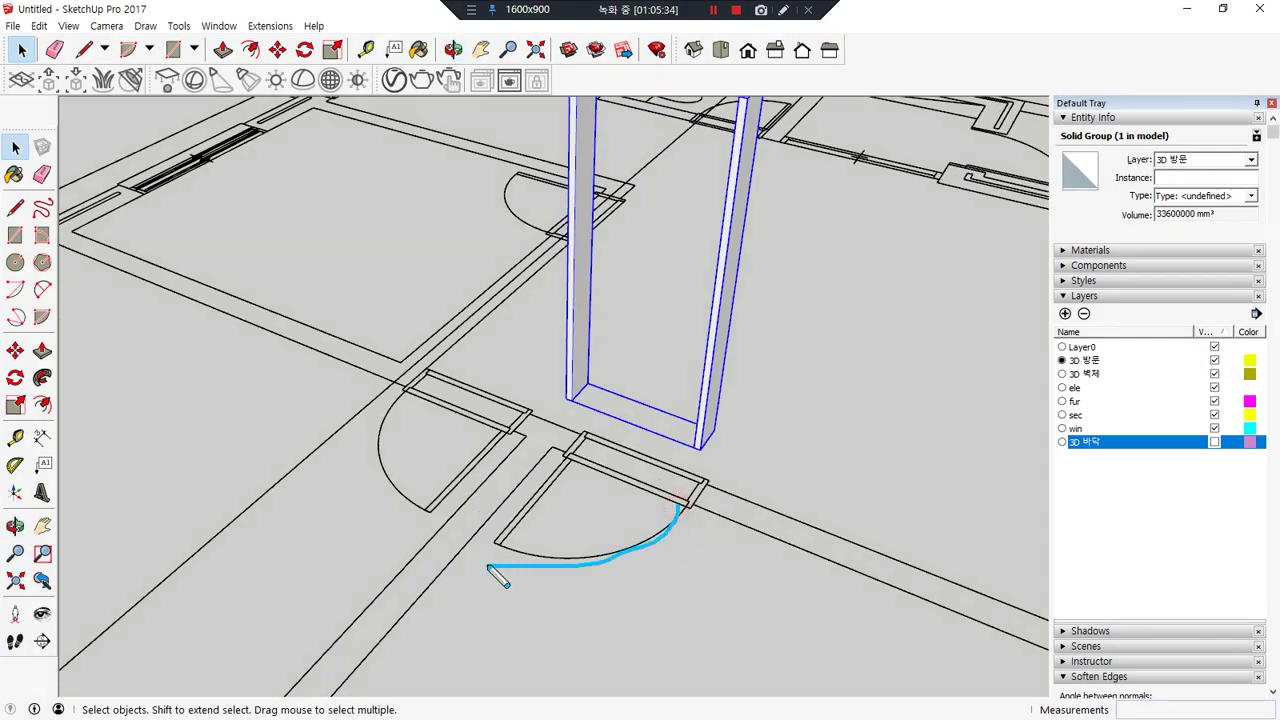
{"action": "left_click", "coordinate": [1215, 442]}
{"action": "scroll", "coordinate": [697, 325], "scroll_direction": "down", "scroll_amount": 3}
{"action": "key", "text": "r"}
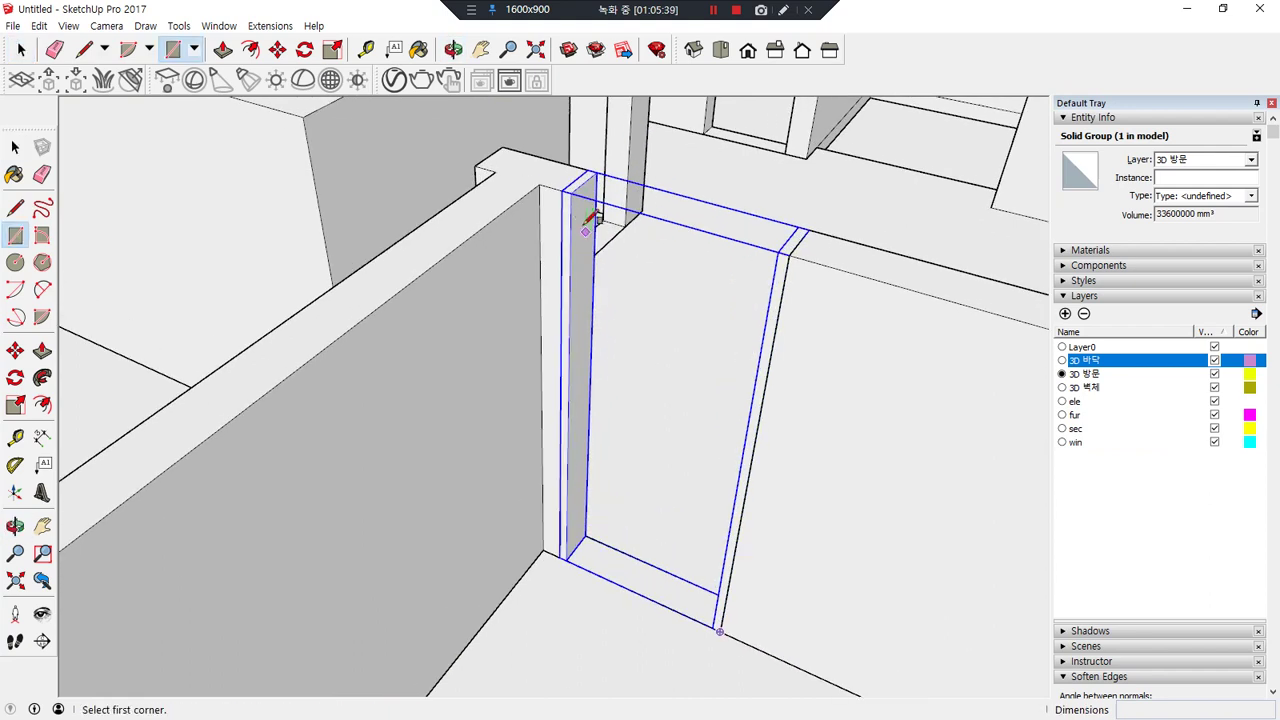
{"action": "left_click", "coordinate": [570, 192]}
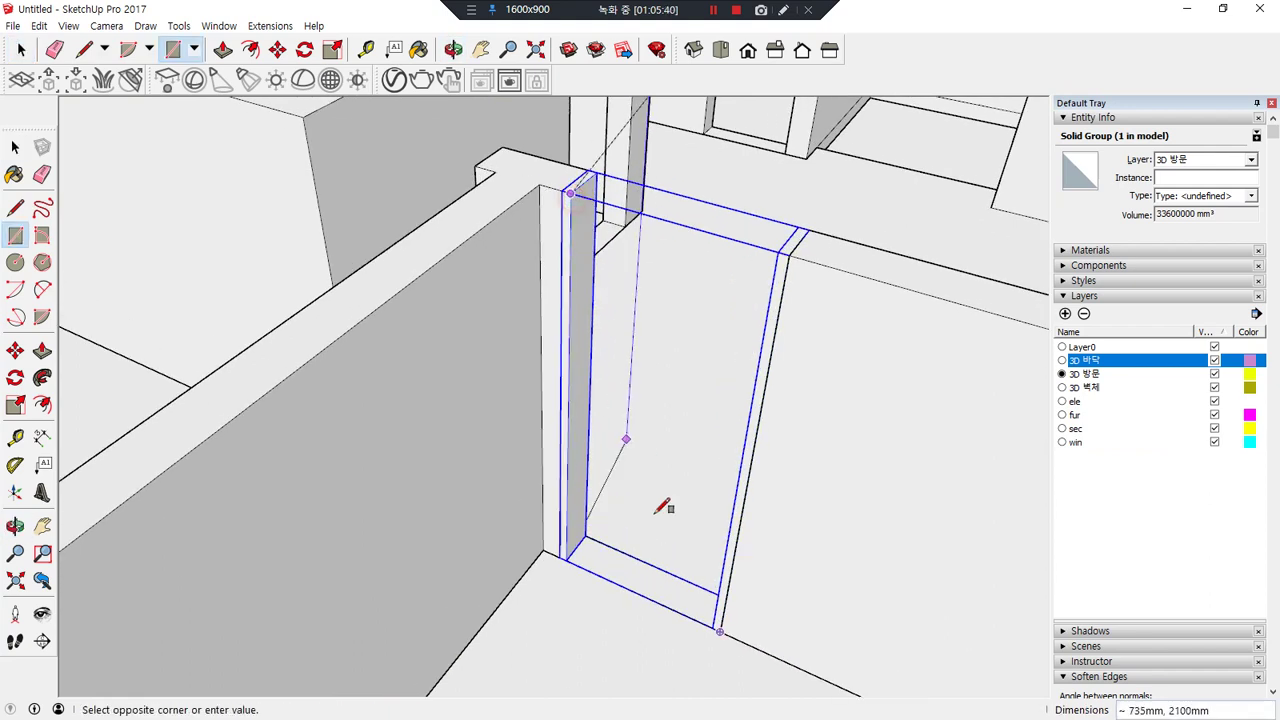
{"action": "left_click", "coordinate": [719, 630]}
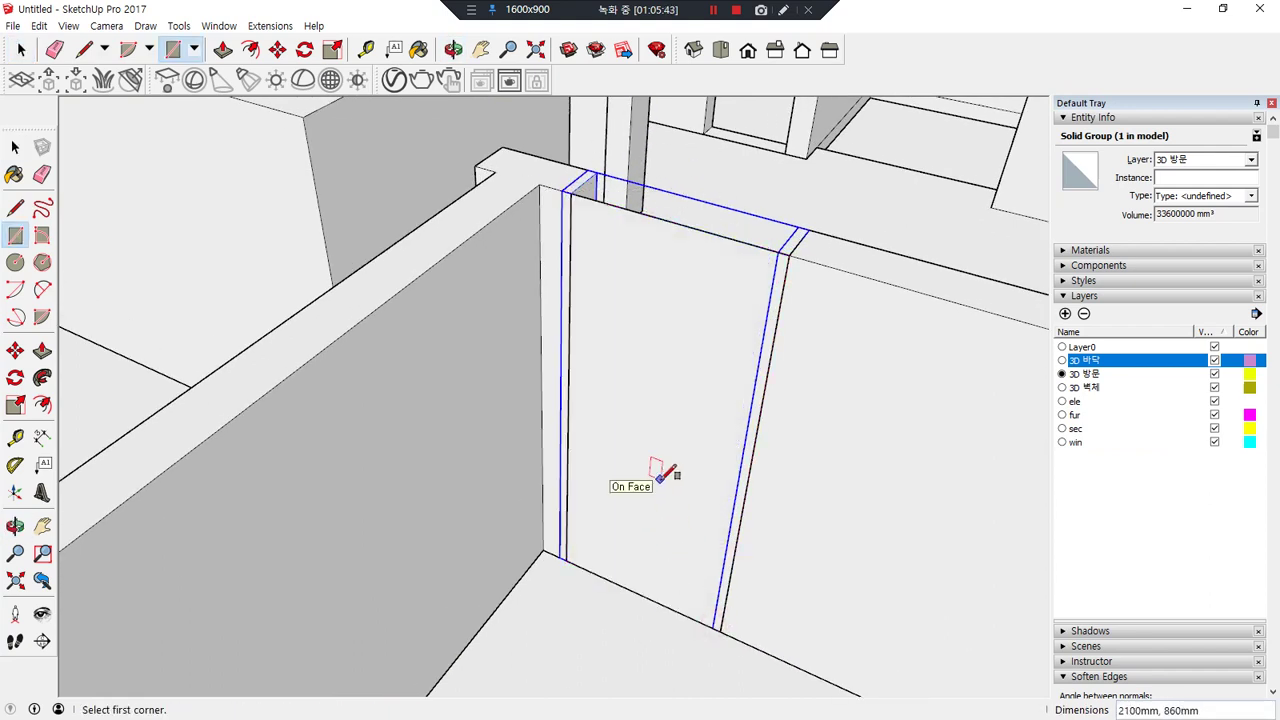
{"action": "key", "text": "p"}
{"action": "left_click", "coordinate": [668, 406]}
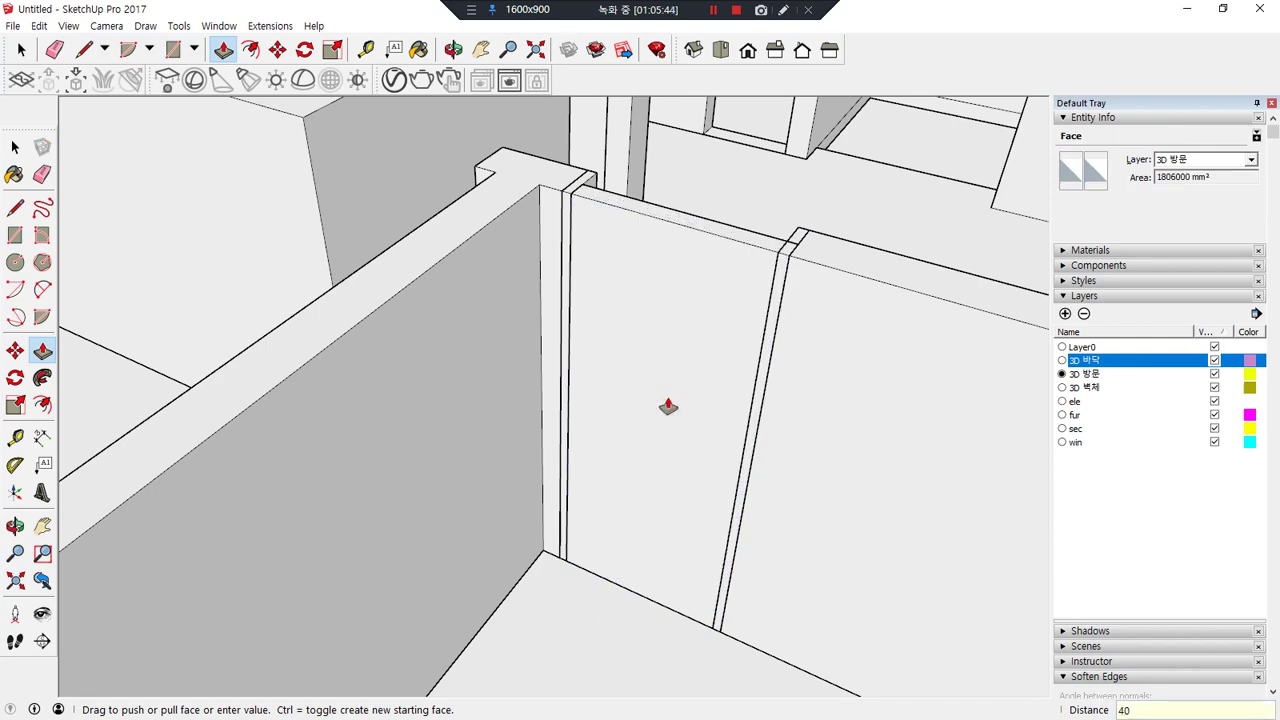
{"action": "key", "text": "Return"}
{"action": "key", "text": "space"}
{"action": "triple_click", "coordinate": [671, 328]}
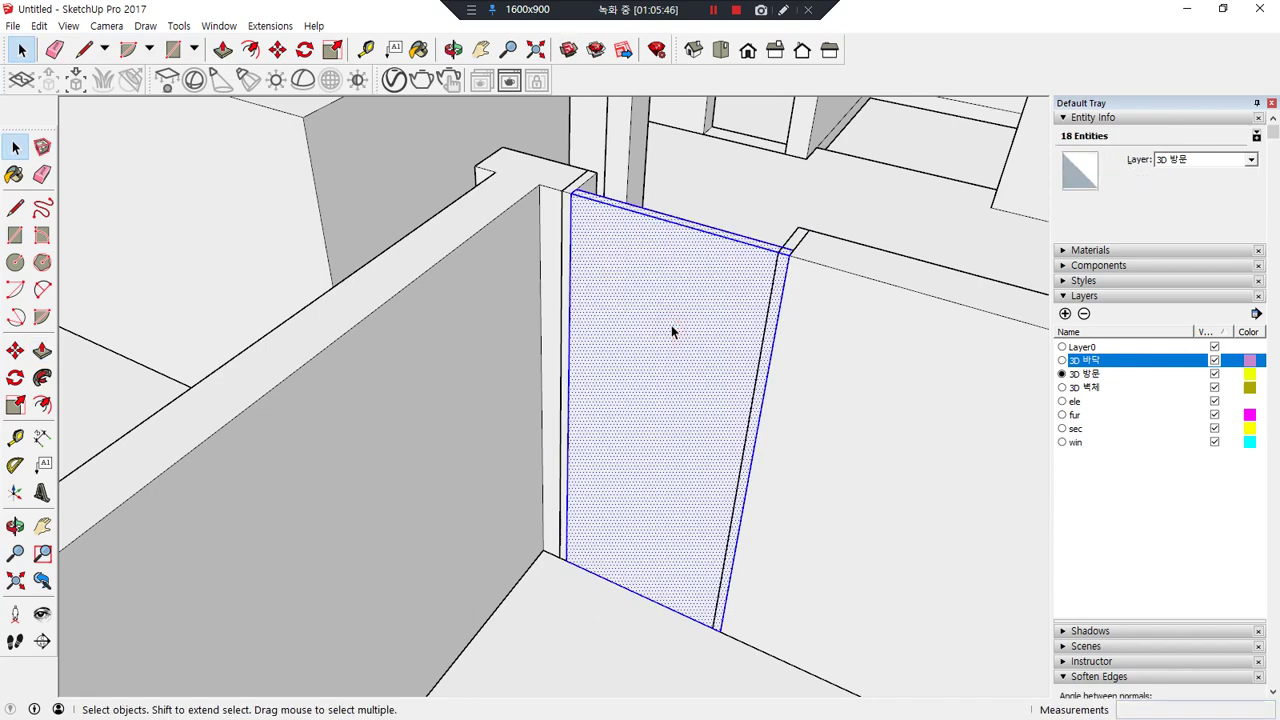
{"action": "key", "text": "Delete"}
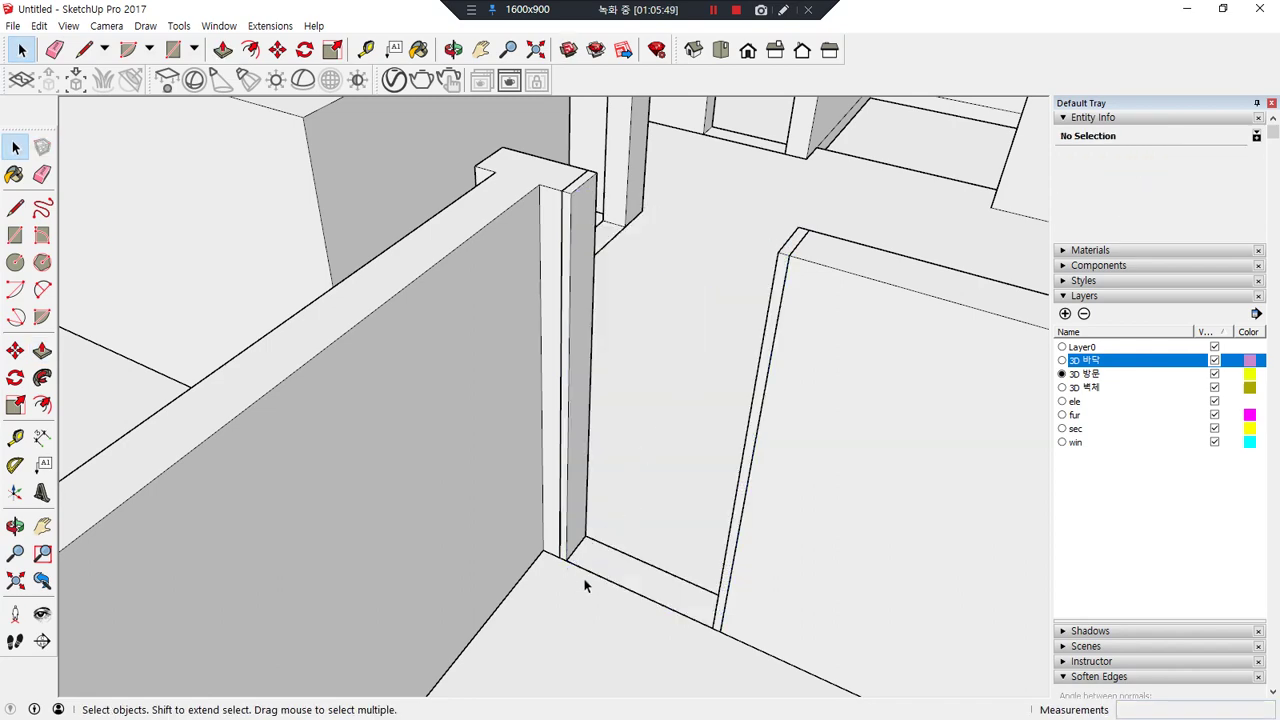
- Draw a door panel rectangle between the inner faces of the two jambs and Push/Pull it 40 mm thick
{"action": "key", "text": "r"}
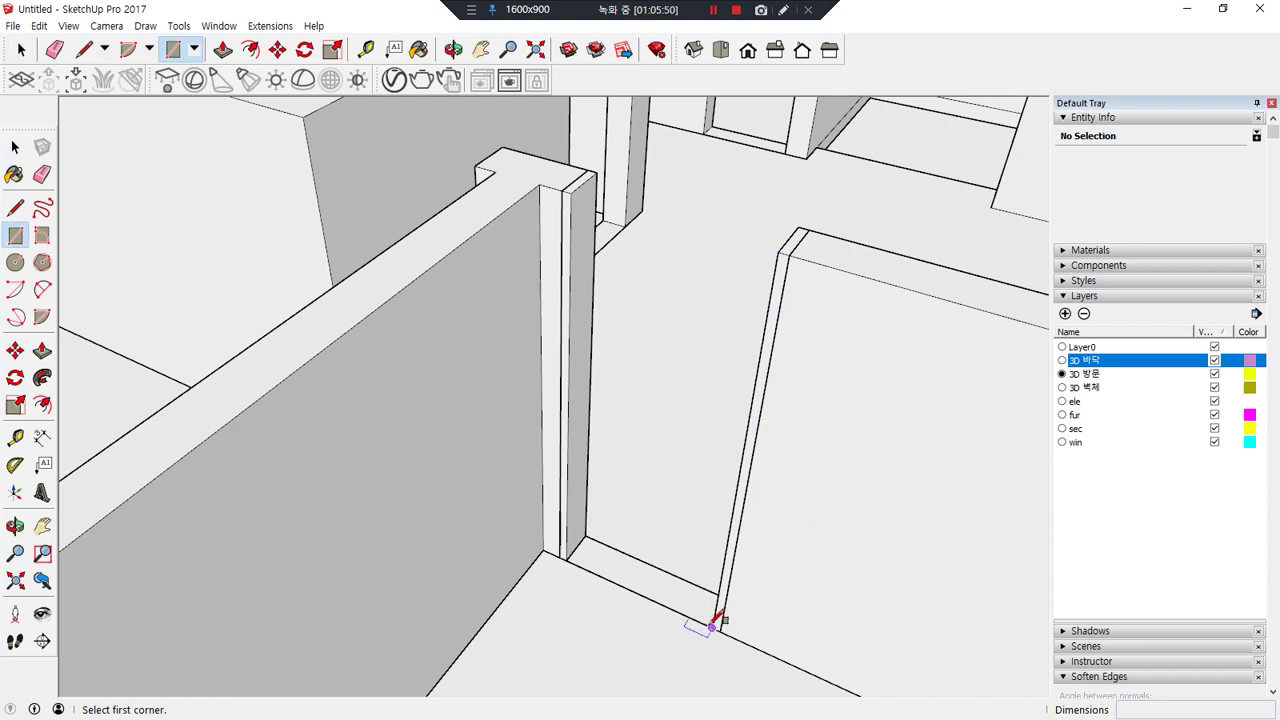
{"action": "left_click", "coordinate": [711, 626]}
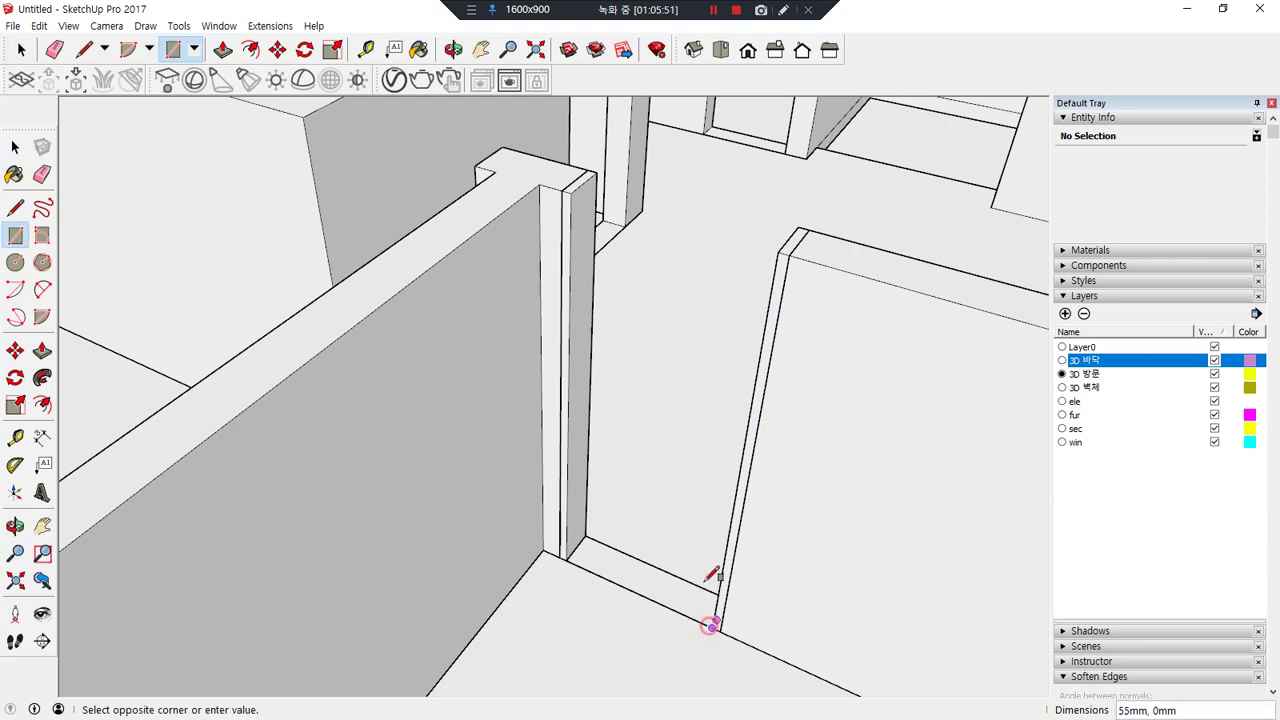
{"action": "left_click", "coordinate": [571, 192]}
{"action": "key", "text": "p"}
{"action": "left_click", "coordinate": [668, 392]}
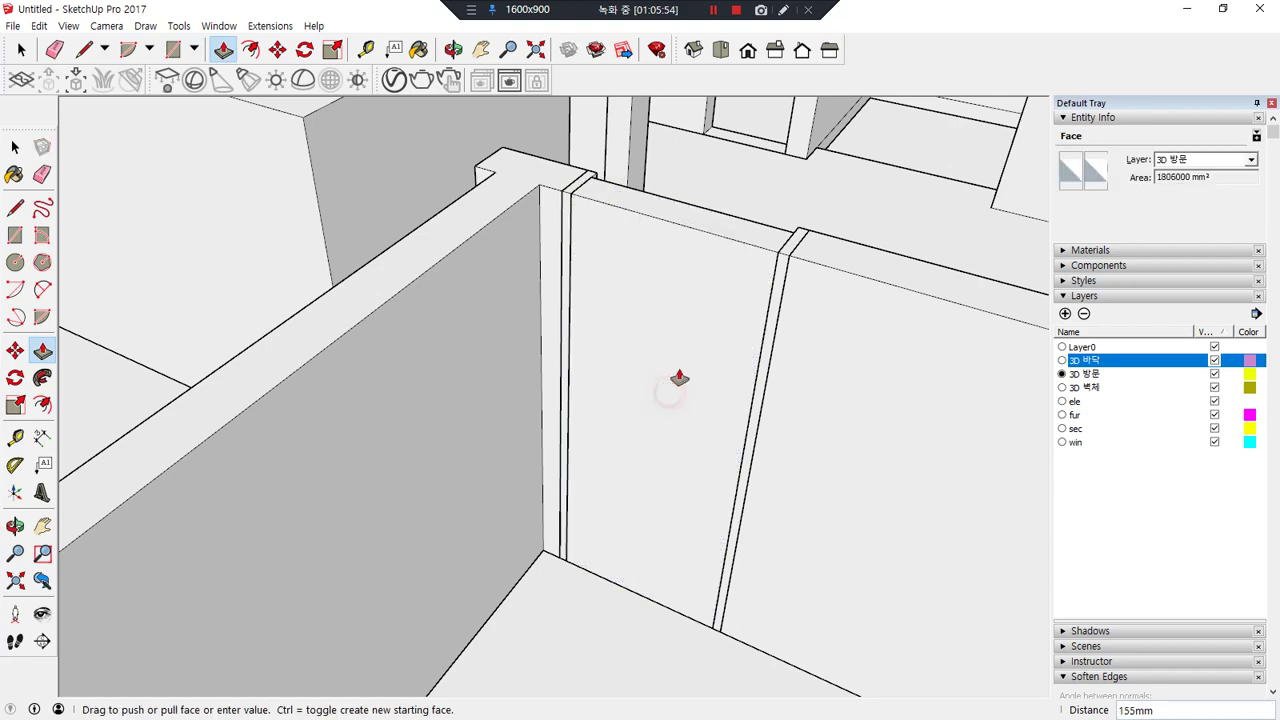
{"action": "key", "text": "Return"}
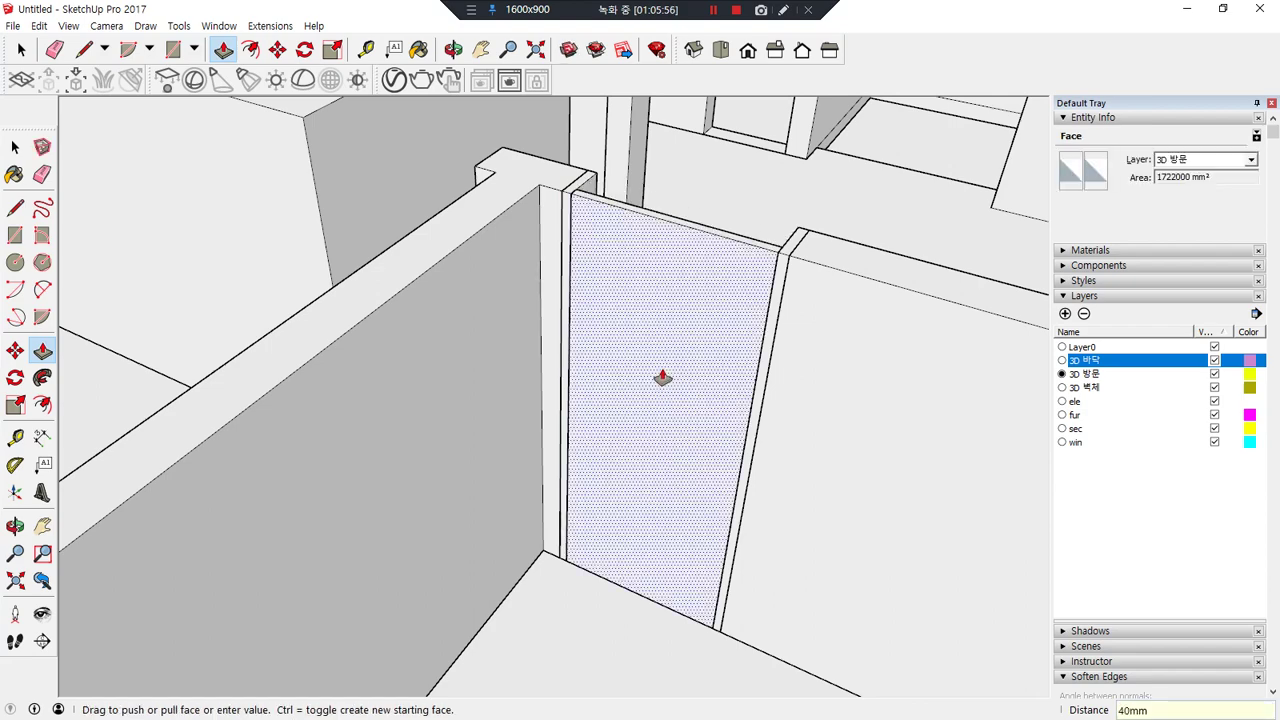
- Select the whole door panel solid and make it a group
{"action": "key", "text": "space"}
{"action": "triple_click", "coordinate": [651, 314]}
{"action": "right_click", "coordinate": [648, 314]}
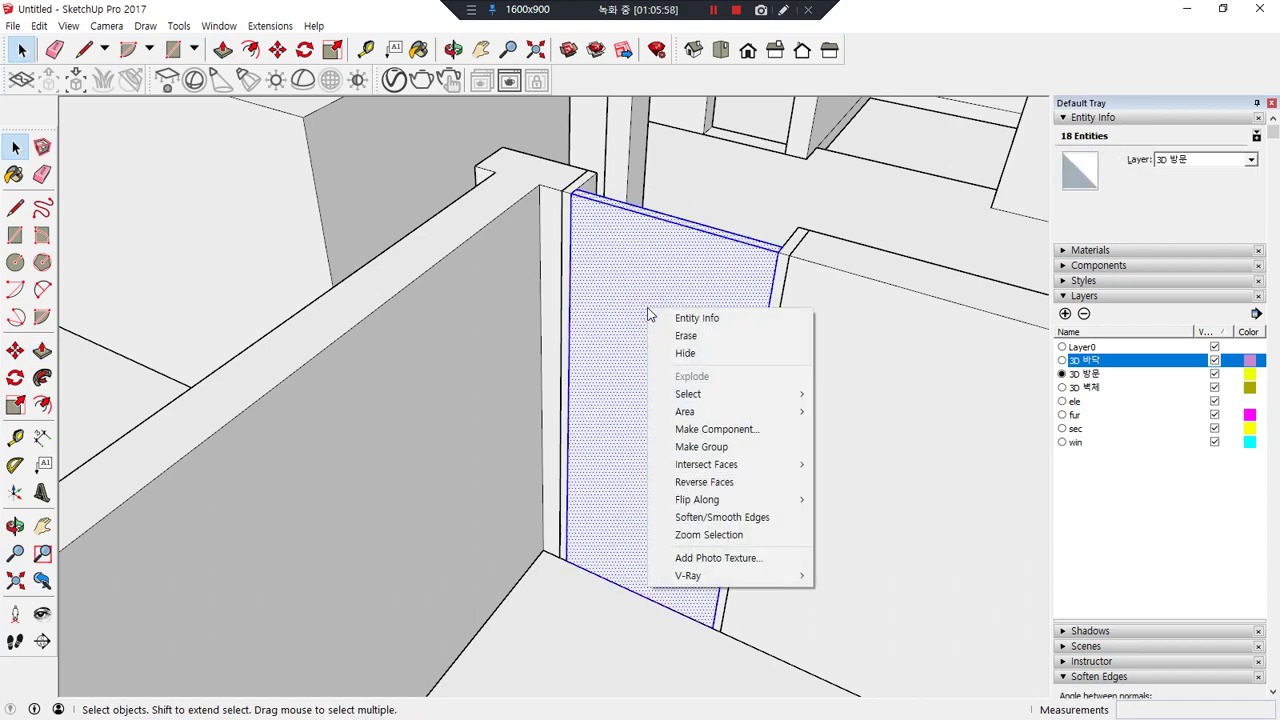
{"action": "key", "text": "g"}
- Rotate the door panel group about its lower hinge corner at the jamb so the door swings open into the room
{"action": "key", "text": "q"}
{"action": "key", "text": "a"}
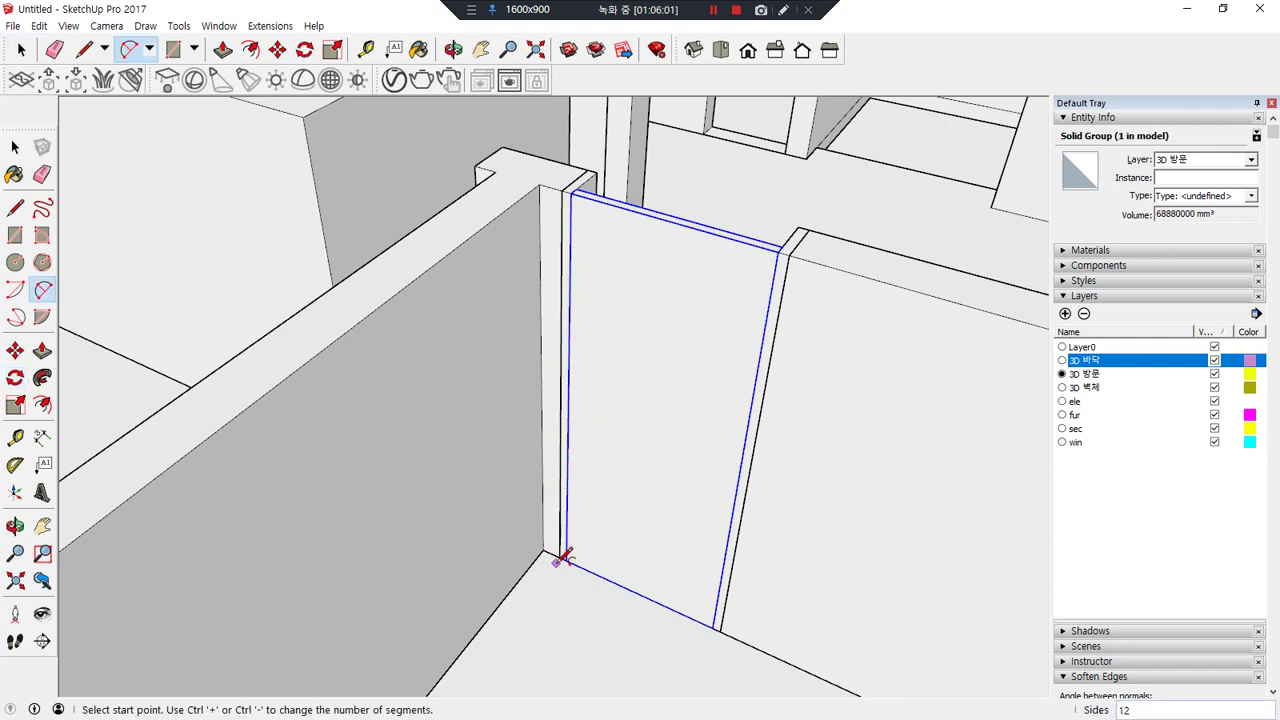
{"action": "key", "text": "q"}
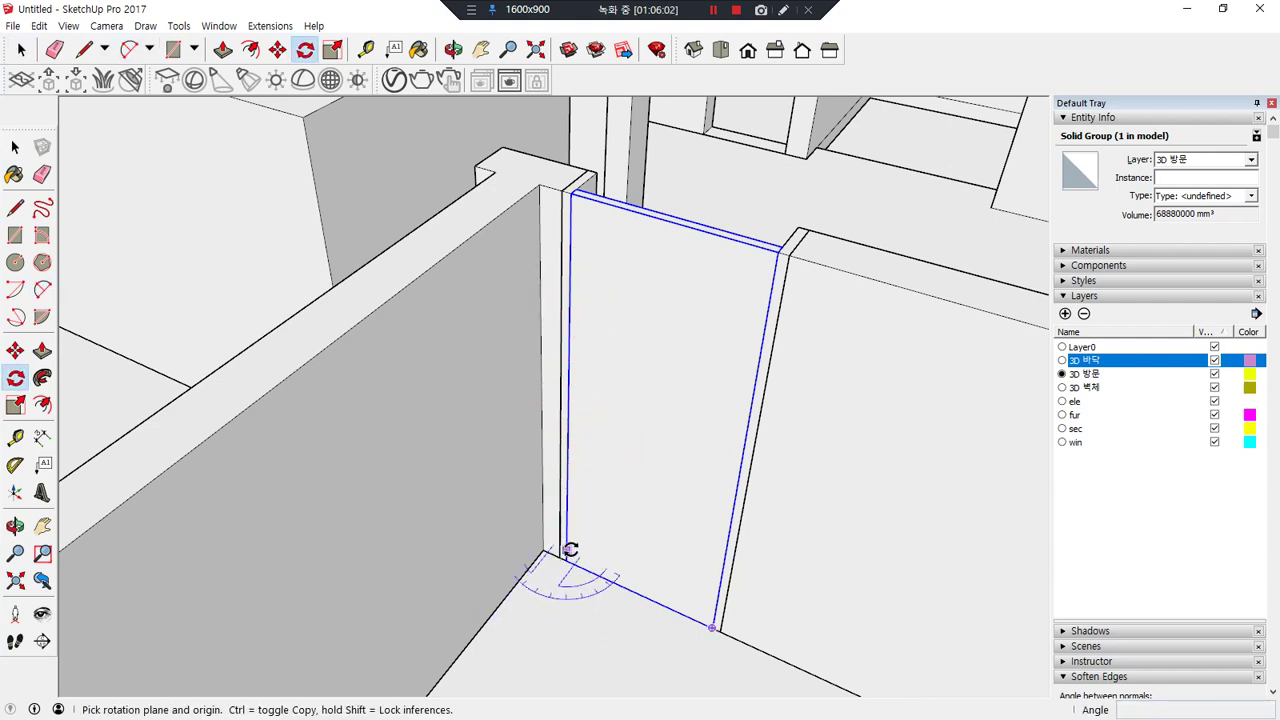
{"action": "left_click", "coordinate": [566, 557]}
{"action": "left_click", "coordinate": [711, 628]}
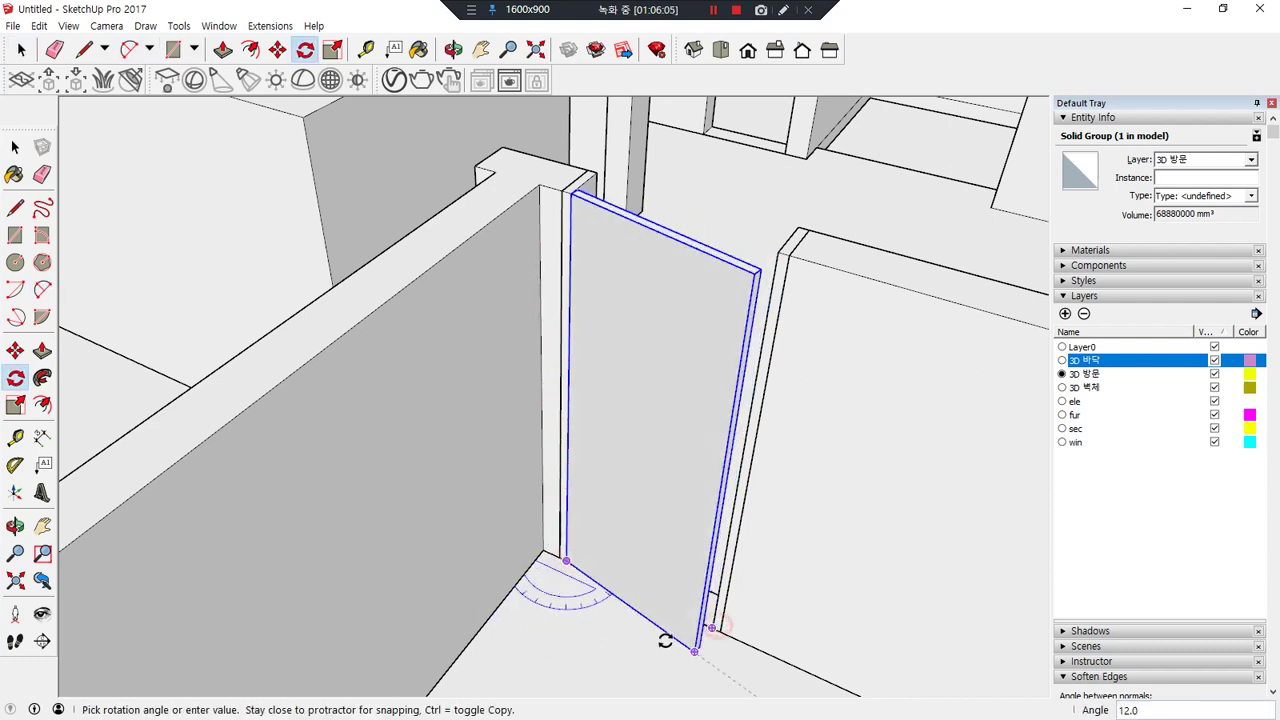
{"action": "left_click", "coordinate": [622, 640]}
{"action": "key", "text": "space"}
- Add the door frame to the selection with the opened door panel and make both into one group
{"action": "middle_click_drag", "start_coordinate": [714, 366], "coordinate": [590, 316]}
{"action": "left_click", "coordinate": [590, 265], "text": "shift"}
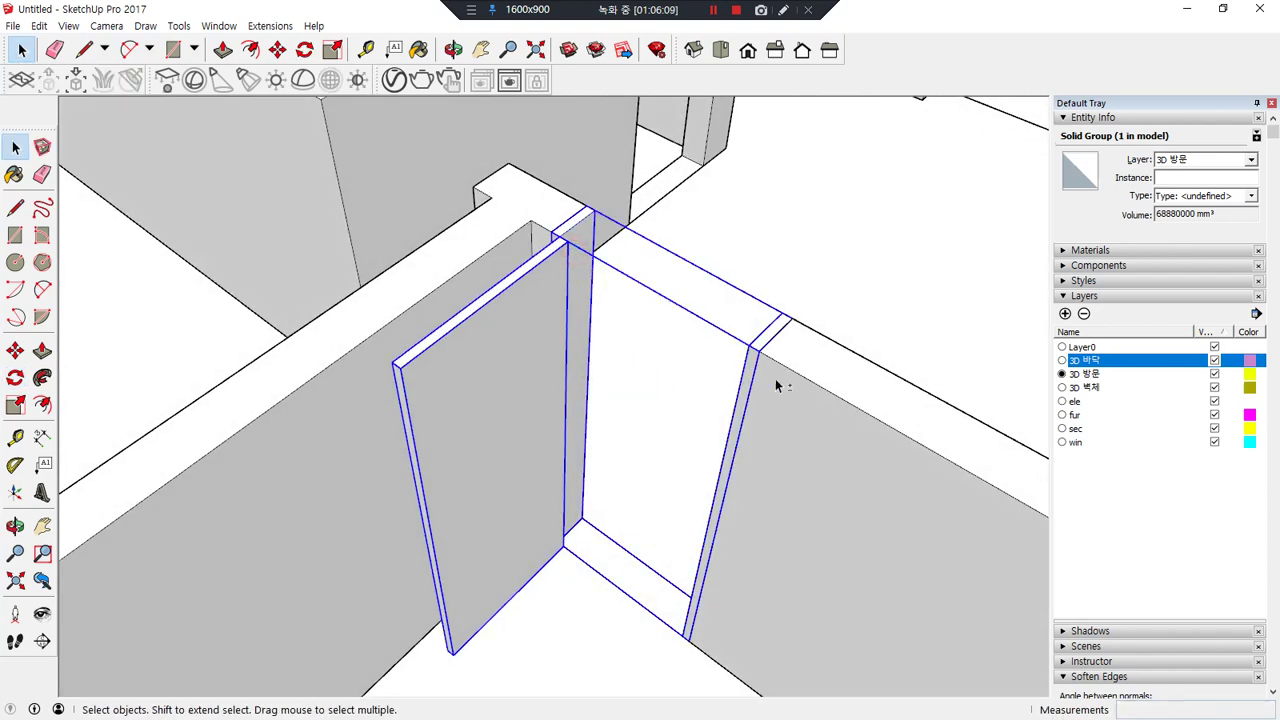
{"action": "right_click", "coordinate": [506, 356]}
{"action": "key", "text": "g"}
- Copy the door group from its frame corner to the wall corner of the neighbouring door opening
{"action": "middle_click_drag", "start_coordinate": [613, 383], "coordinate": [354, 377]}
{"action": "key", "text": "space"}
{"action": "middle_click_drag", "start_coordinate": [514, 294], "coordinate": [595, 347]}
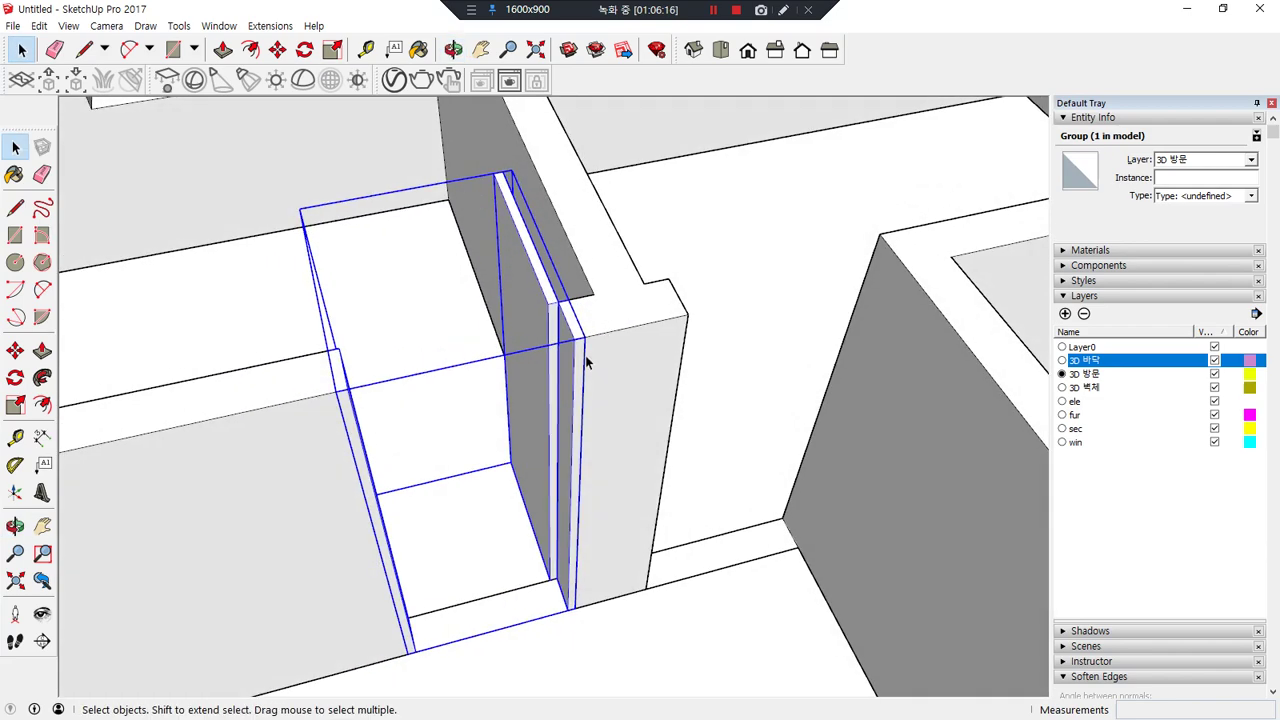
{"action": "key", "text": "m"}
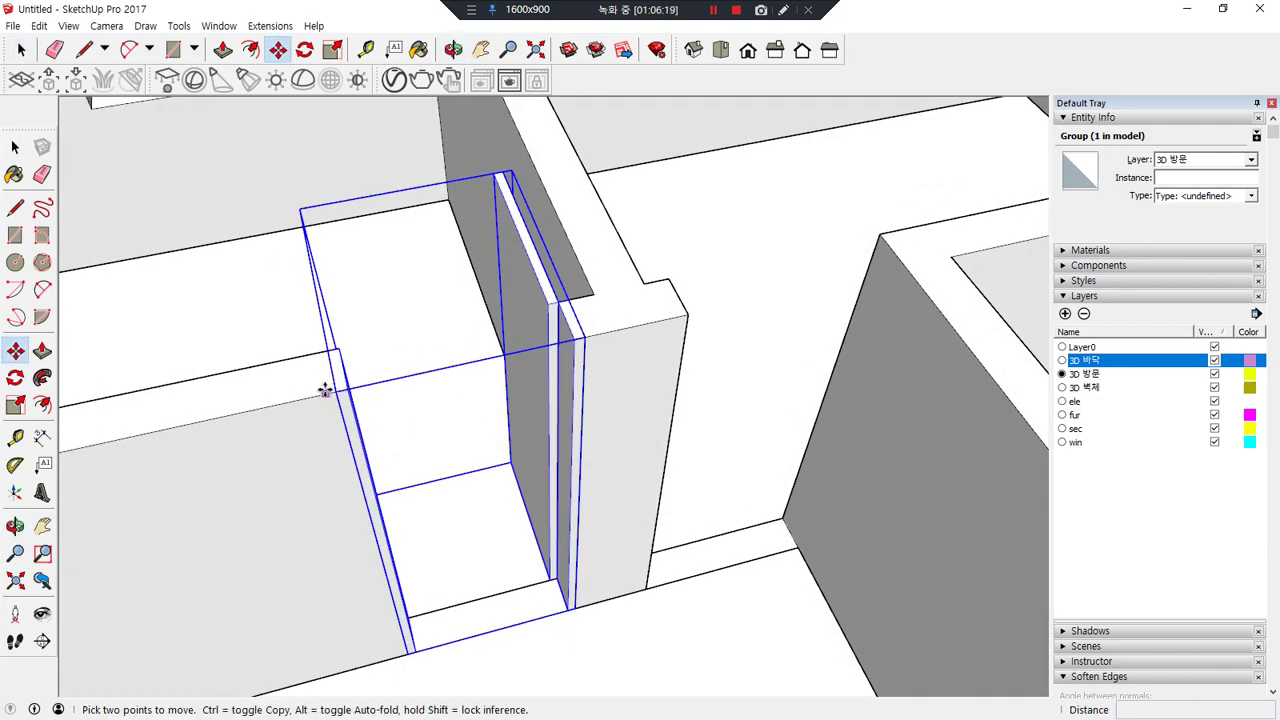
{"action": "key", "text": "ctrl"}
{"action": "left_click", "coordinate": [335, 388]}
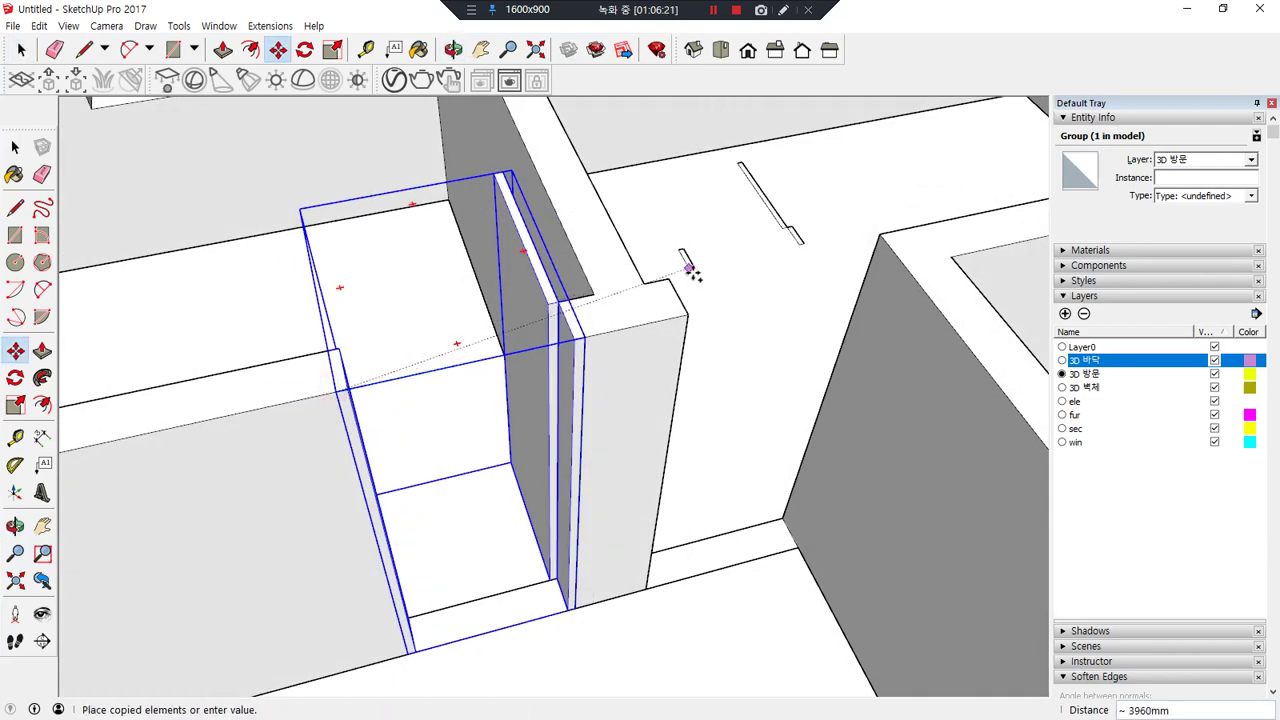
{"action": "left_click", "coordinate": [687, 316]}
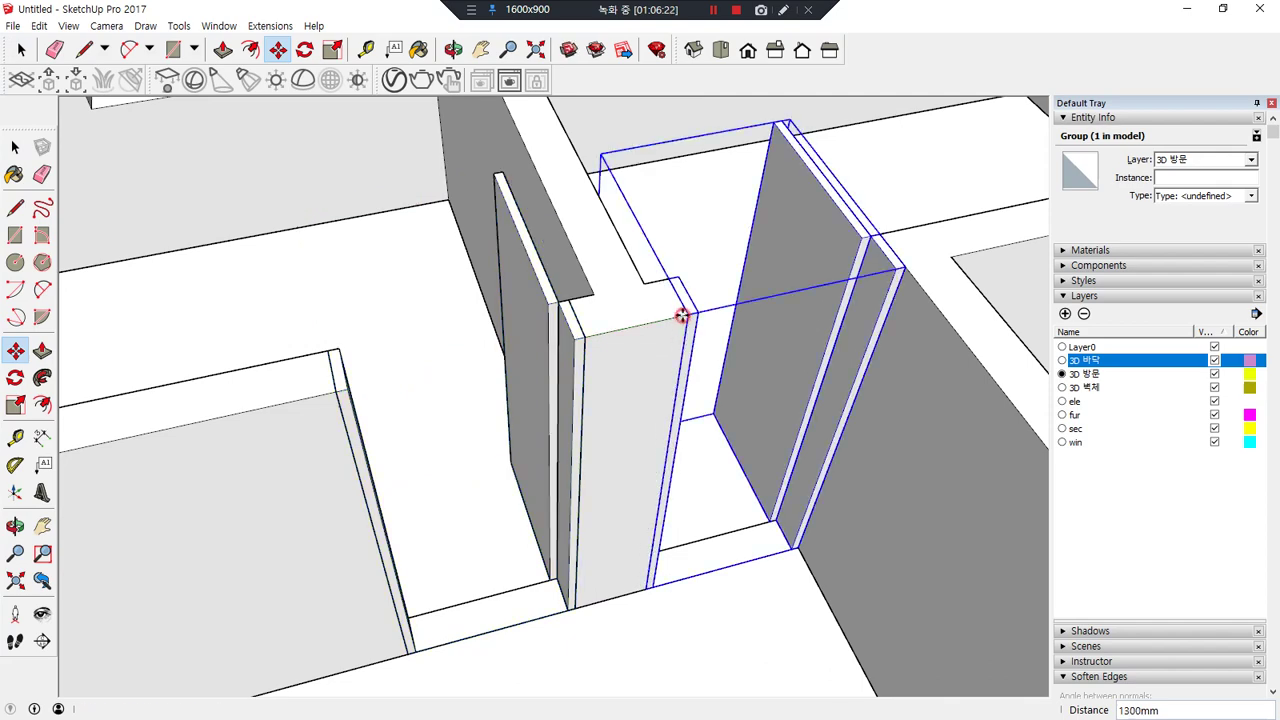
- Mirror the copied door group by scaling it -1 along the green axis
{"action": "key", "text": "s"}
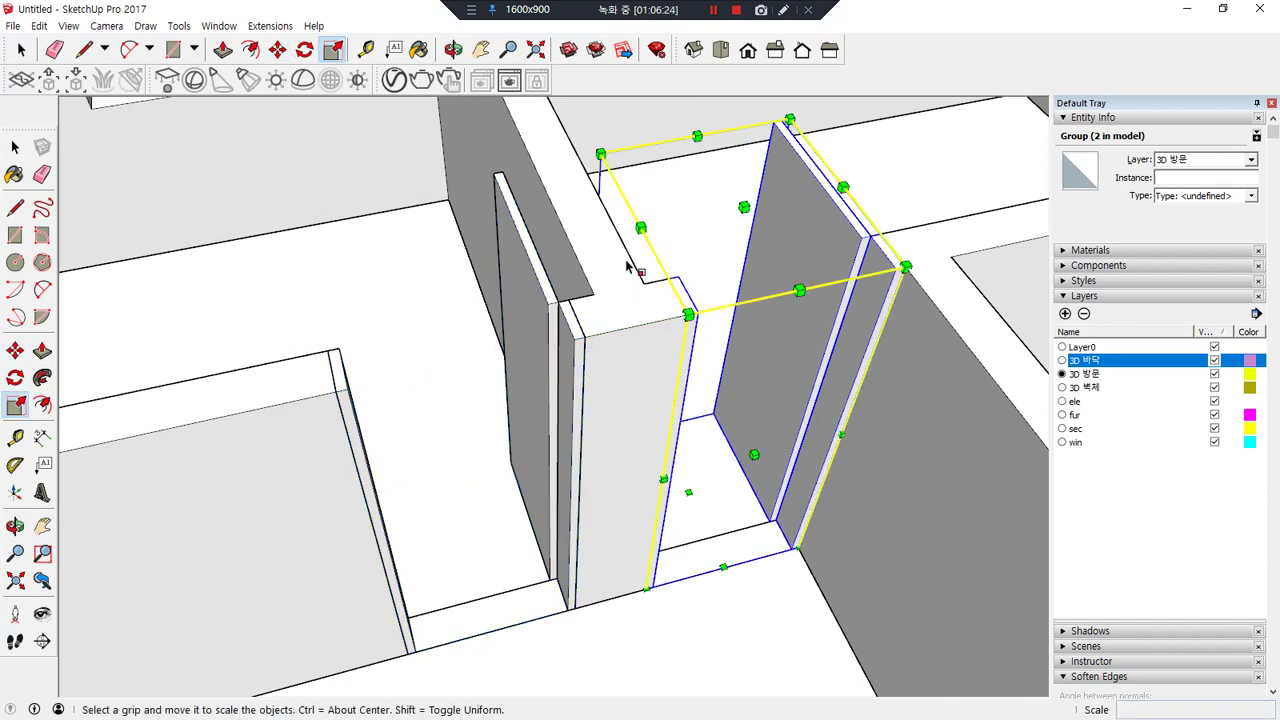
{"action": "middle_click_drag", "start_coordinate": [692, 438], "coordinate": [199, 336]}
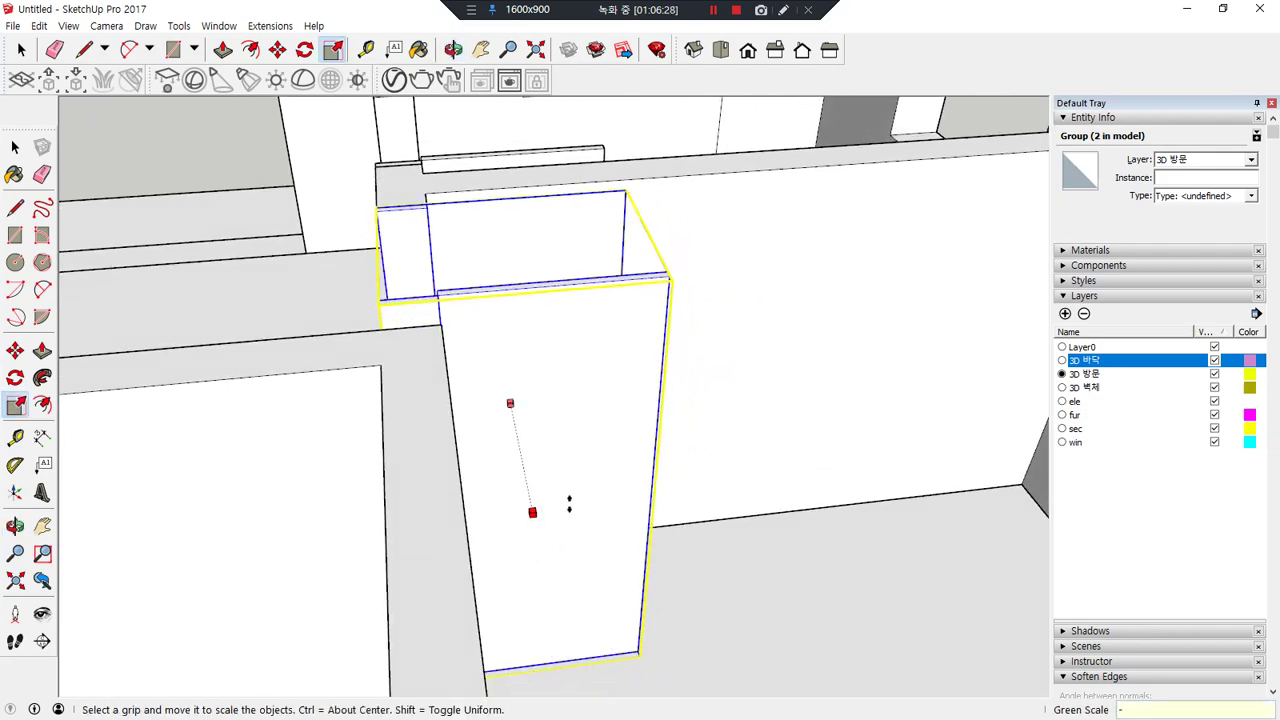
{"action": "type", "text": "-1"}
{"action": "key", "text": "Return"}
- Move the mirrored door group along the green axis until its frame fits into the neighbouring door opening
{"action": "mouse_move", "coordinate": [572, 513]}
{"action": "middle_mouse_down"}
{"action": "mouse_move", "coordinate": [900, 491]}
{"action": "mouse_move", "coordinate": [589, 420]}
{"action": "mouse_move", "coordinate": [560, 493]}
{"action": "middle_mouse_up"}
{"action": "key", "text": "m"}
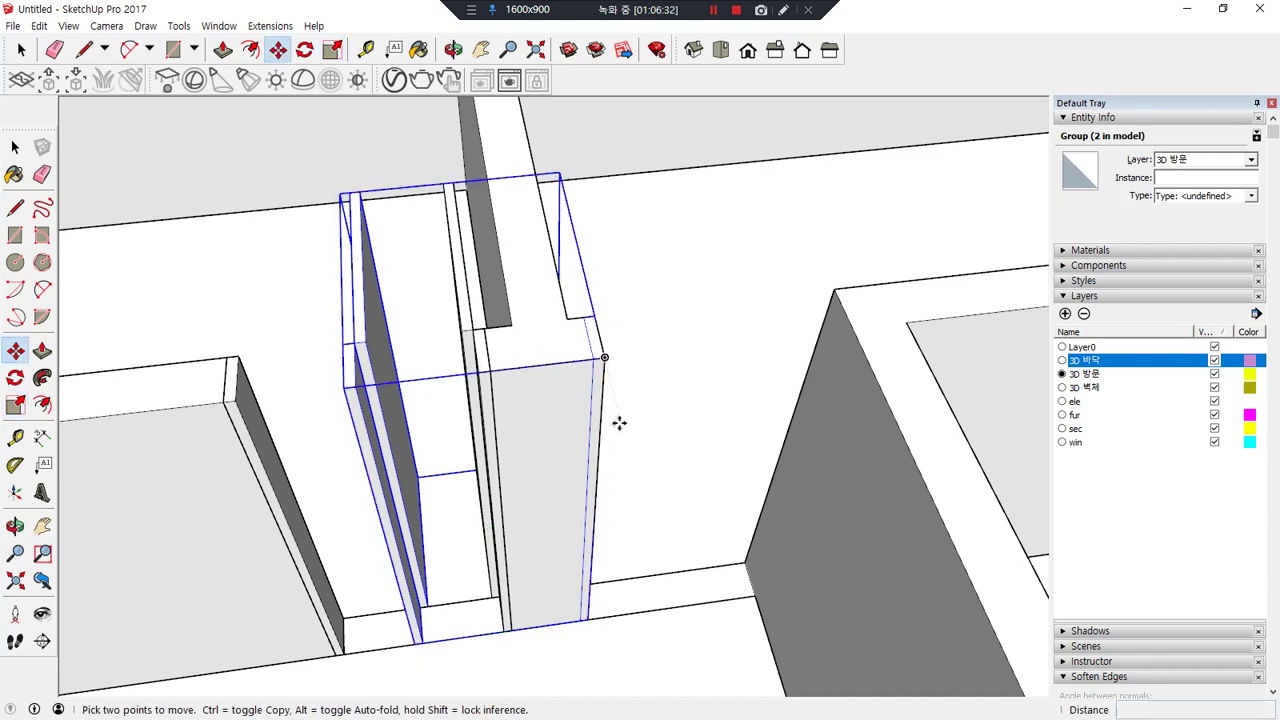
{"action": "left_click", "coordinate": [608, 358]}
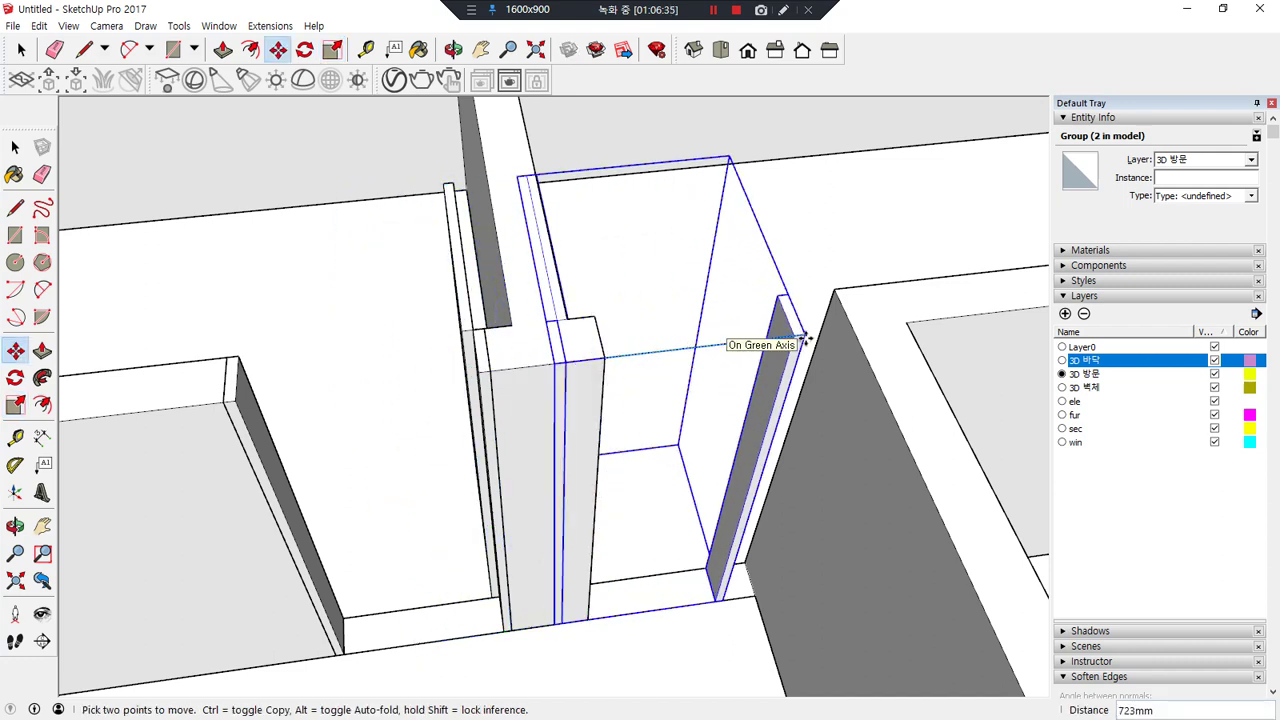
{"action": "left_click", "coordinate": [851, 334]}
- Hide the 3D 바닥 layer to check the placed doors against the floor plan, and show the layer again
{"action": "middle_click_drag", "start_coordinate": [475, 509], "coordinate": [763, 400]}
{"action": "scroll", "coordinate": [677, 443], "scroll_direction": "down", "scroll_amount": 3}
{"action": "middle_click_drag", "start_coordinate": [677, 443], "coordinate": [540, 420]}
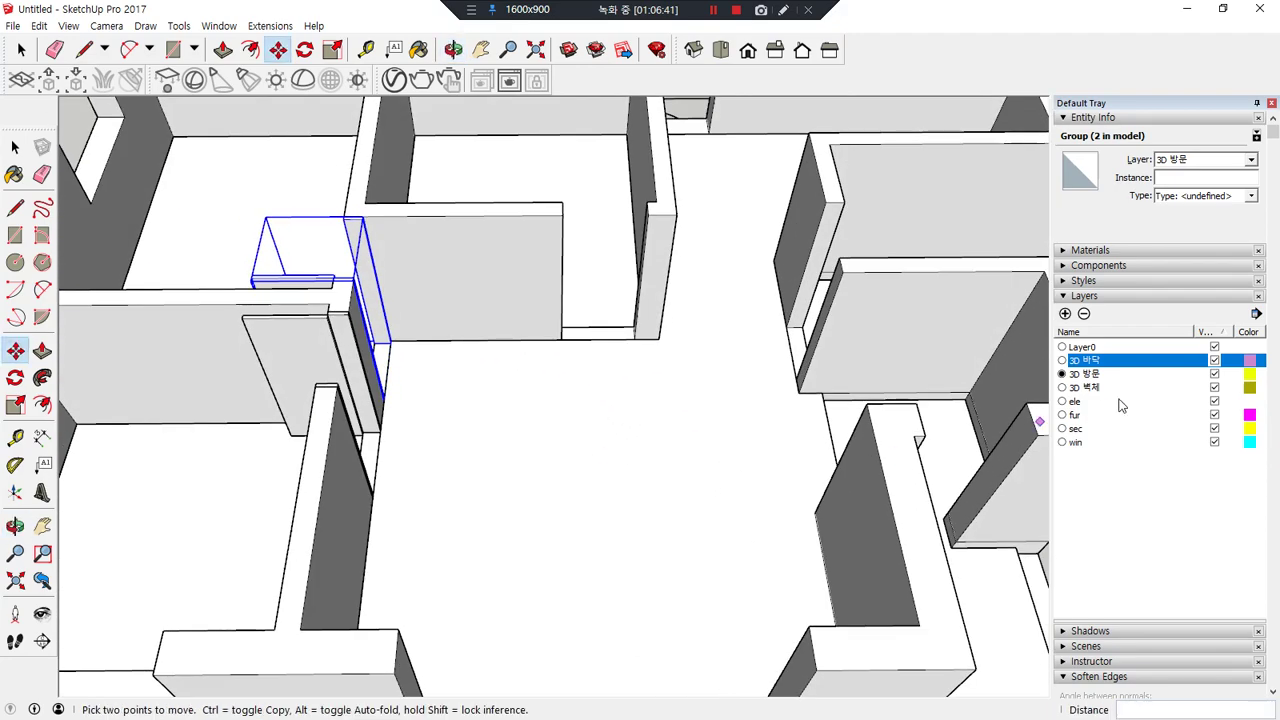
{"action": "left_click", "coordinate": [1214, 373]}
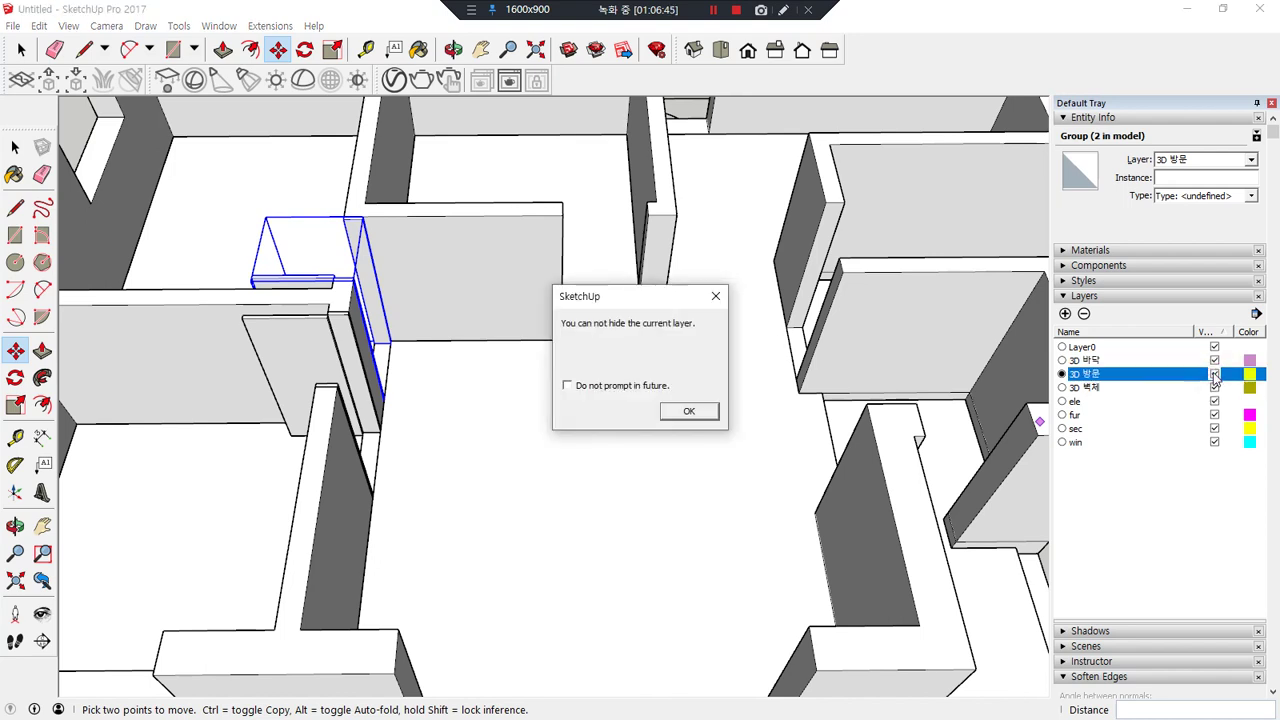
{"action": "left_click", "coordinate": [693, 415]}
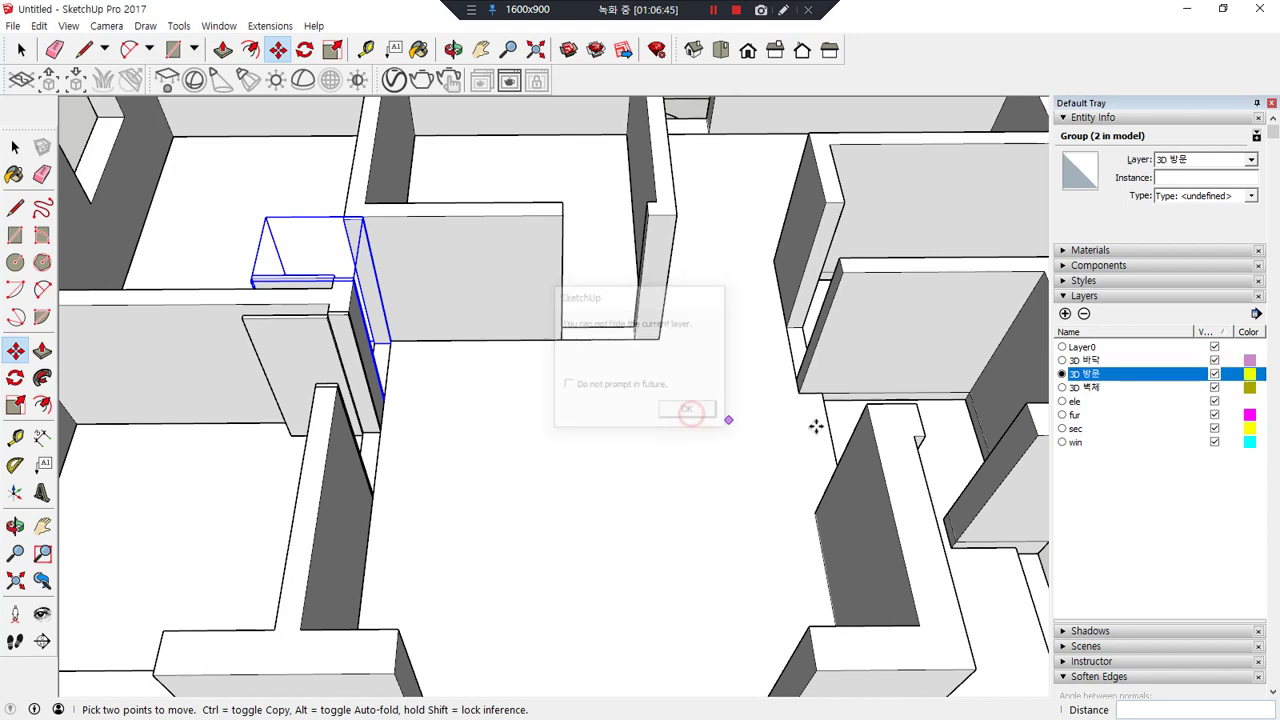
{"action": "left_click", "coordinate": [1215, 361]}
{"action": "left_click", "coordinate": [1215, 361]}
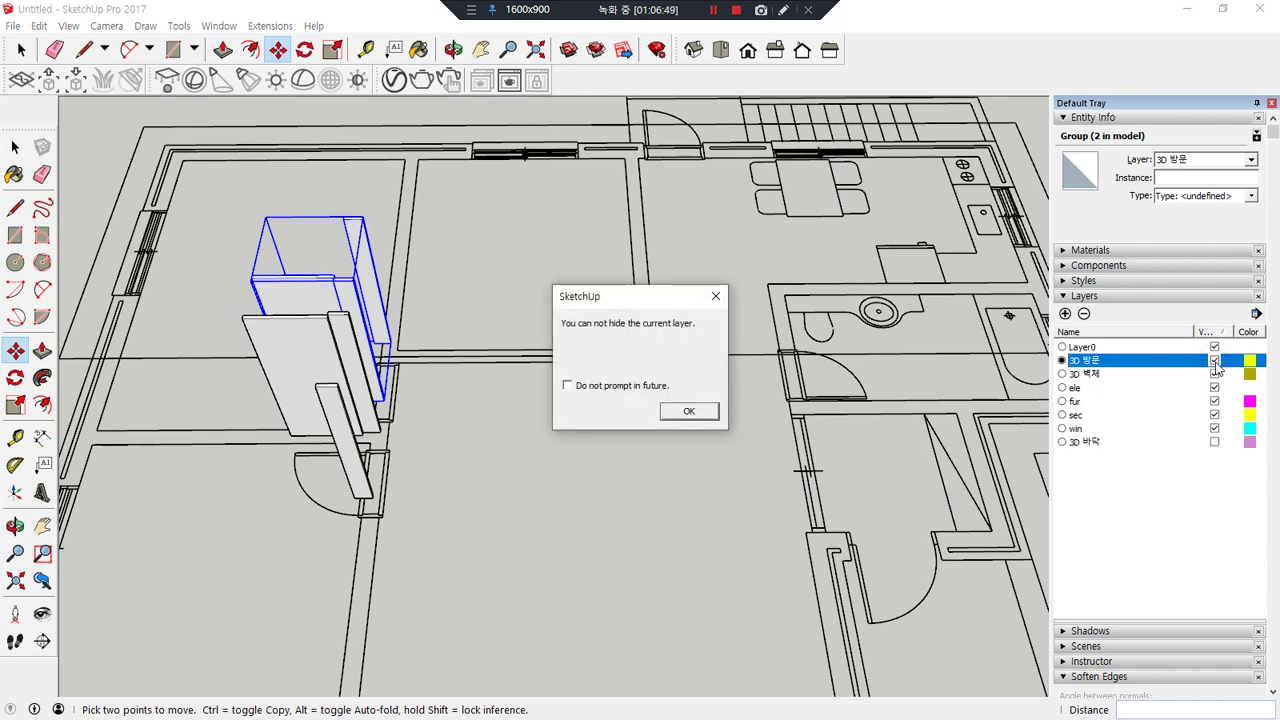
{"action": "left_click", "coordinate": [686, 410]}
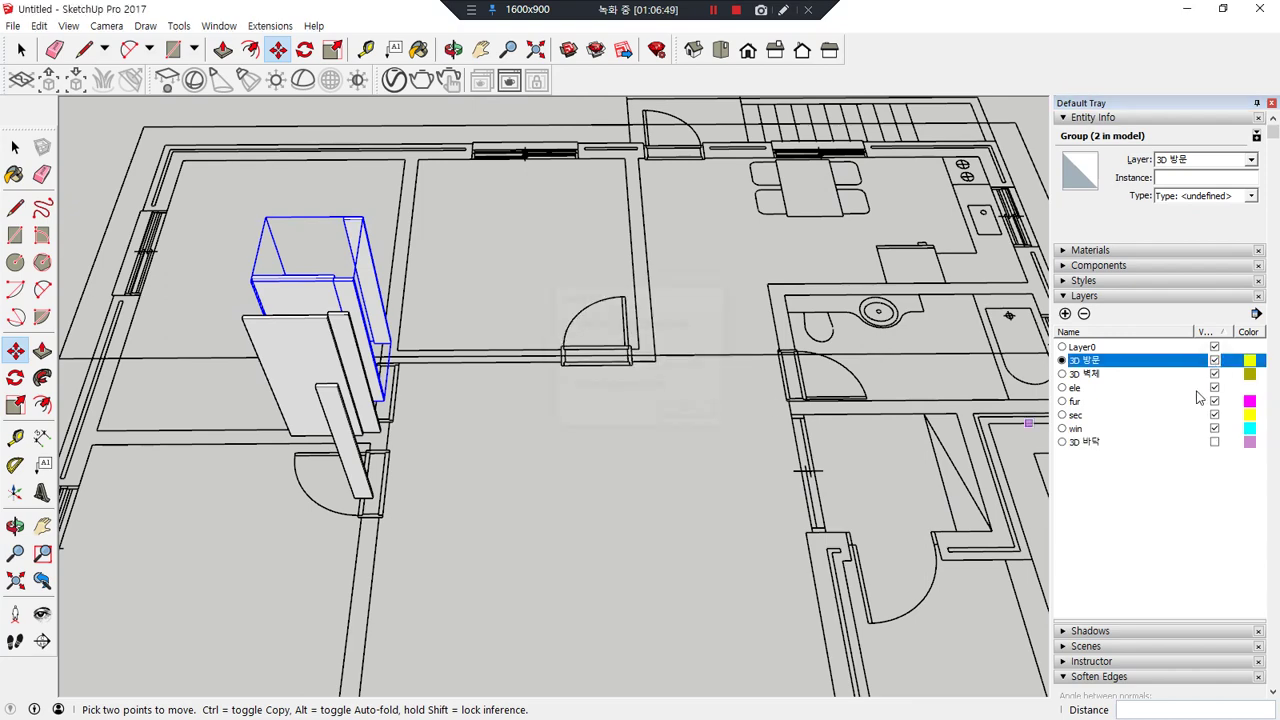
{"action": "left_click", "coordinate": [1215, 442]}
- Copy the unmirrored door group from its upper frame corner to the wall corner at the next room's door opening
{"action": "scroll", "coordinate": [356, 247], "scroll_direction": "up", "scroll_amount": 2}
{"action": "key", "text": "space"}
{"action": "left_click", "coordinate": [345, 412]}
{"action": "key", "text": "m"}
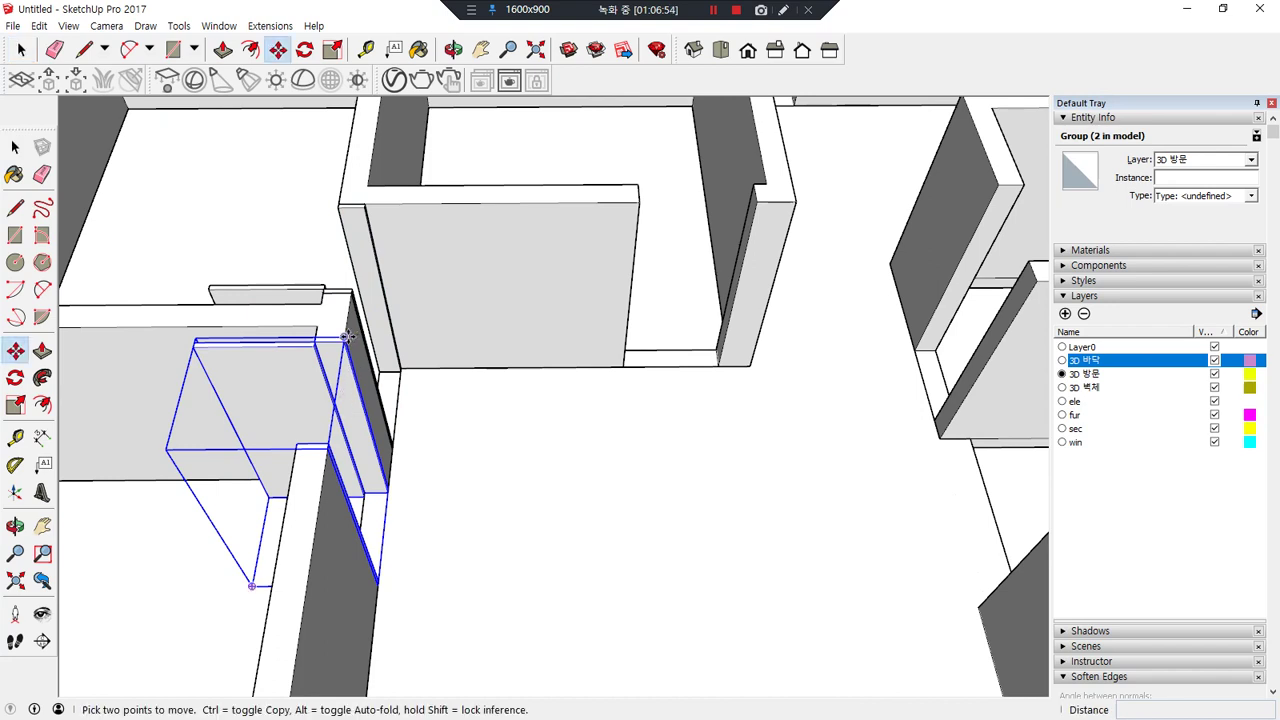
{"action": "left_click", "coordinate": [345, 337]}
{"action": "key", "text": "ctrl"}
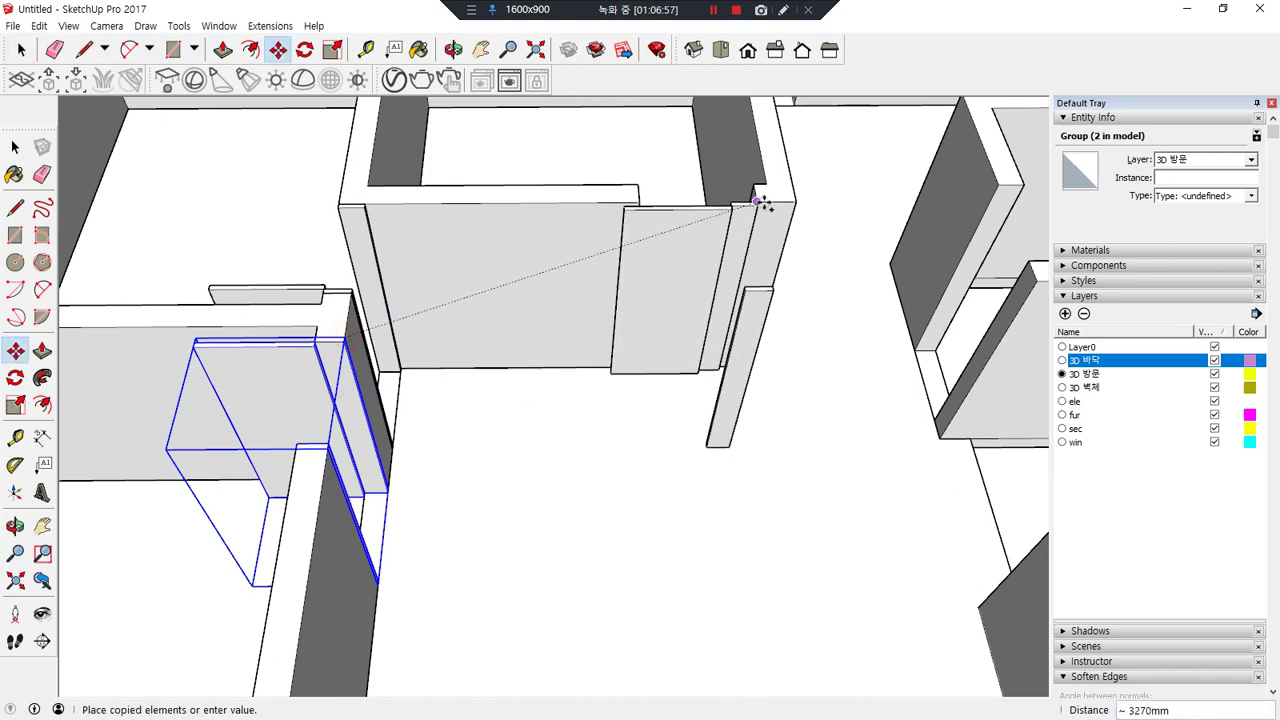
{"action": "left_click", "coordinate": [758, 200]}
{"action": "scroll", "coordinate": [758, 200], "scroll_direction": "up", "scroll_amount": 2}
{"action": "key", "text": "q"}
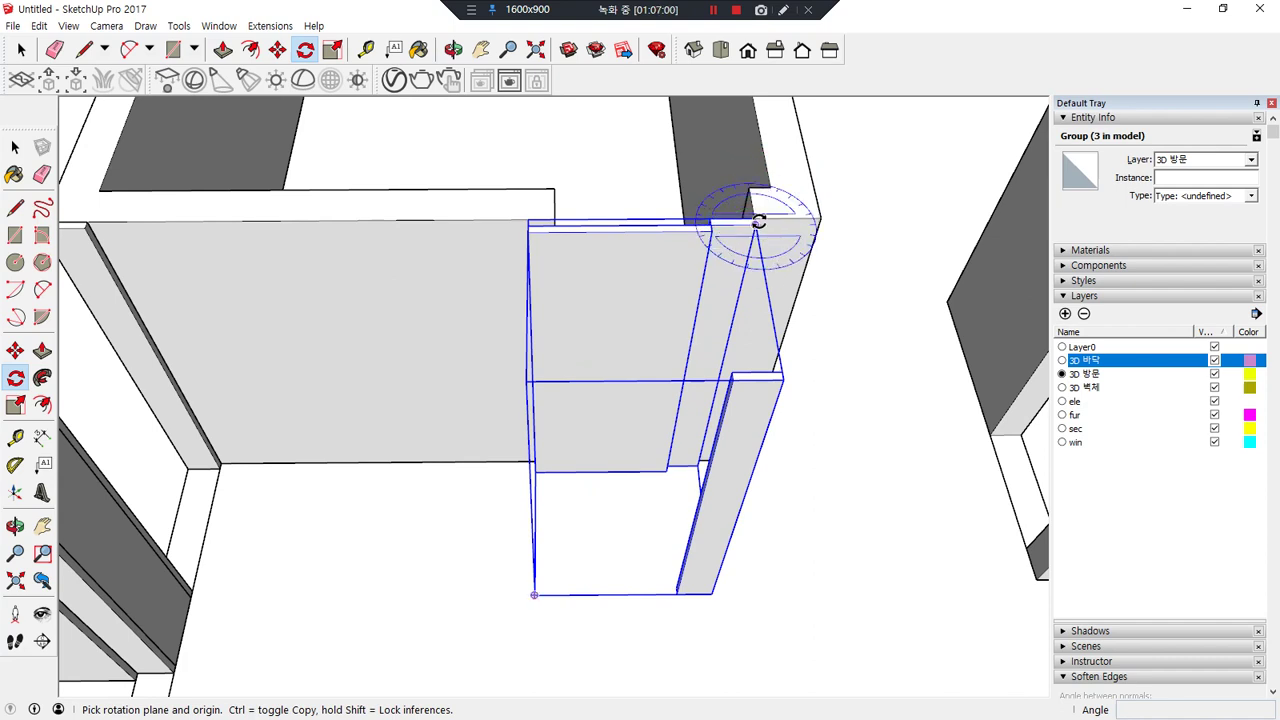
{"action": "left_click", "coordinate": [755, 224]}
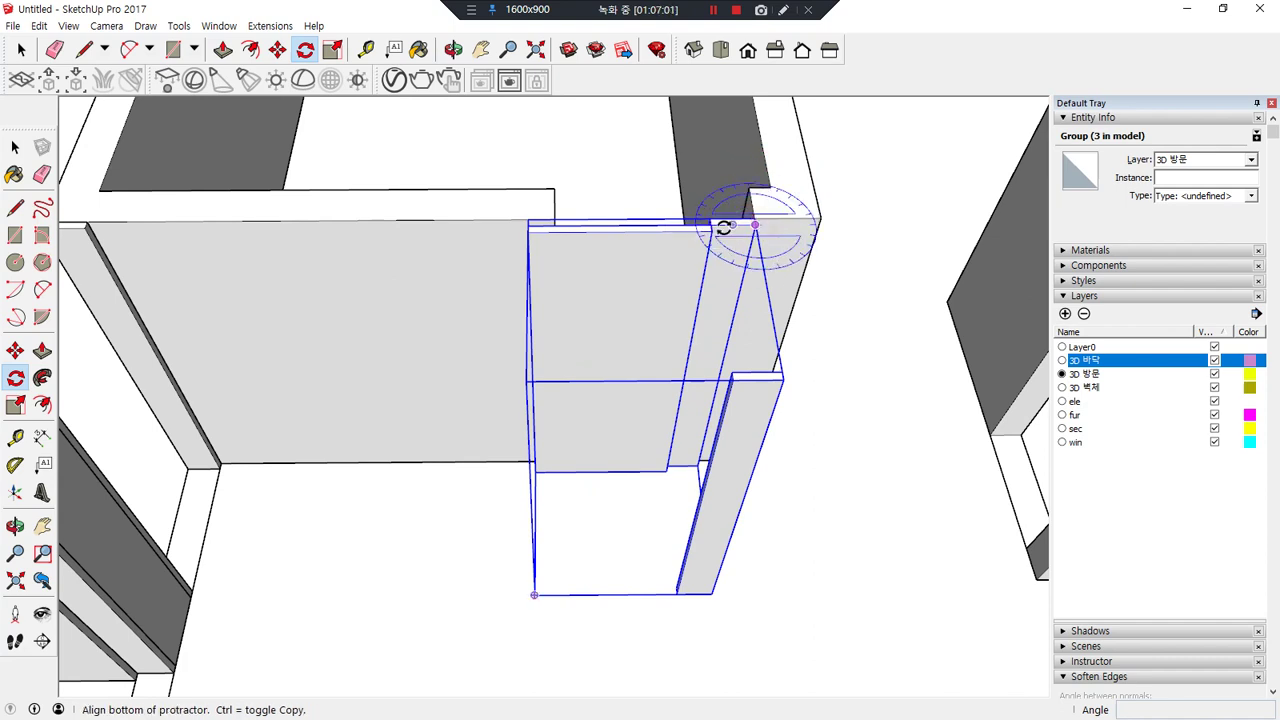
{"action": "left_click", "coordinate": [786, 376]}
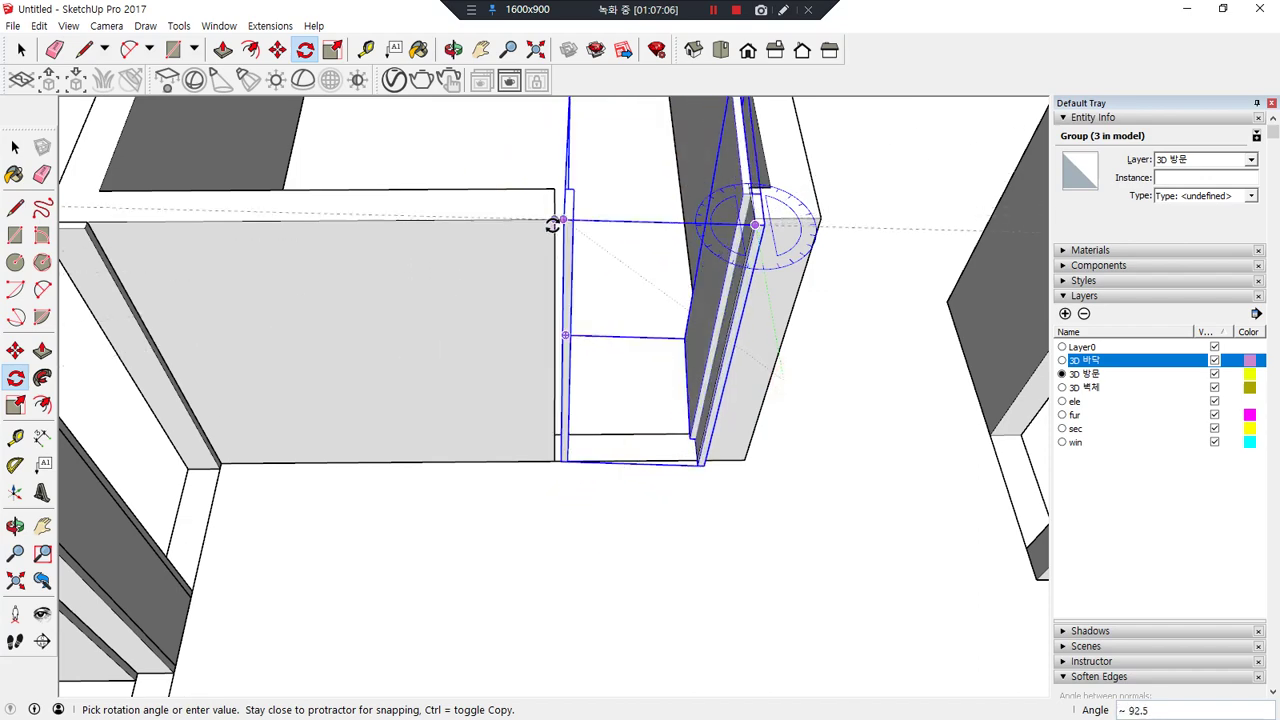
{"action": "scroll", "coordinate": [554, 222], "scroll_direction": "up", "scroll_amount": 2}
{"action": "key", "text": "Escape"}
- Rotate the copied door group 90 degrees about its upper frame corner so the frame sits in the room's opening
{"action": "scroll", "coordinate": [785, 205], "scroll_direction": "up", "scroll_amount": 5}
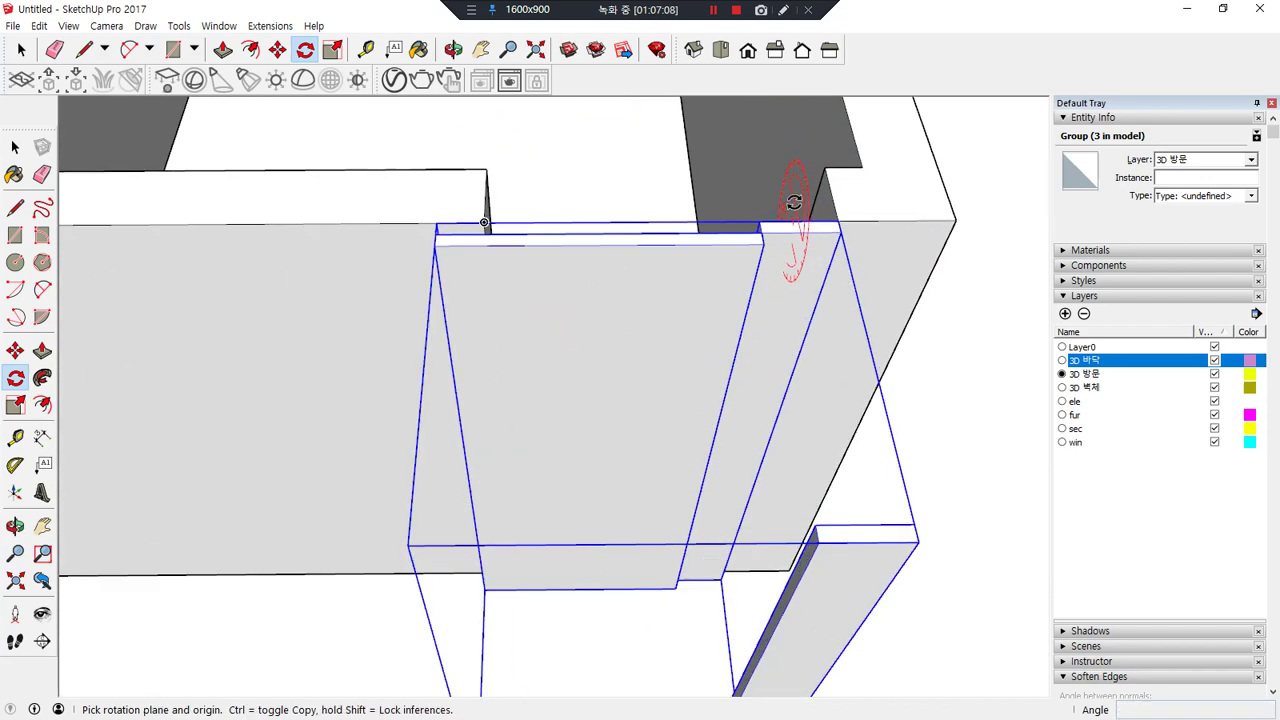
{"action": "middle_click_drag", "start_coordinate": [870, 213], "coordinate": [836, 398]}
{"action": "scroll", "coordinate": [827, 350], "scroll_direction": "down", "scroll_amount": 6}
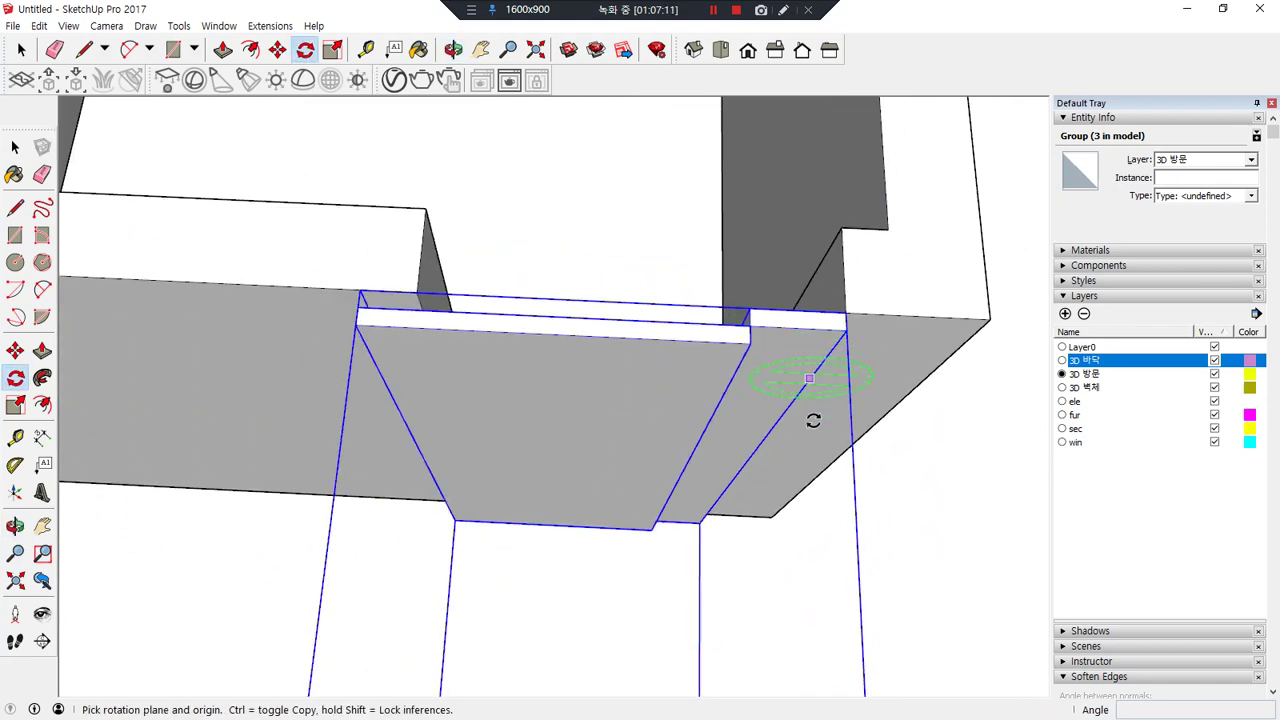
{"action": "scroll", "coordinate": [812, 420], "scroll_direction": "up", "scroll_amount": 2}
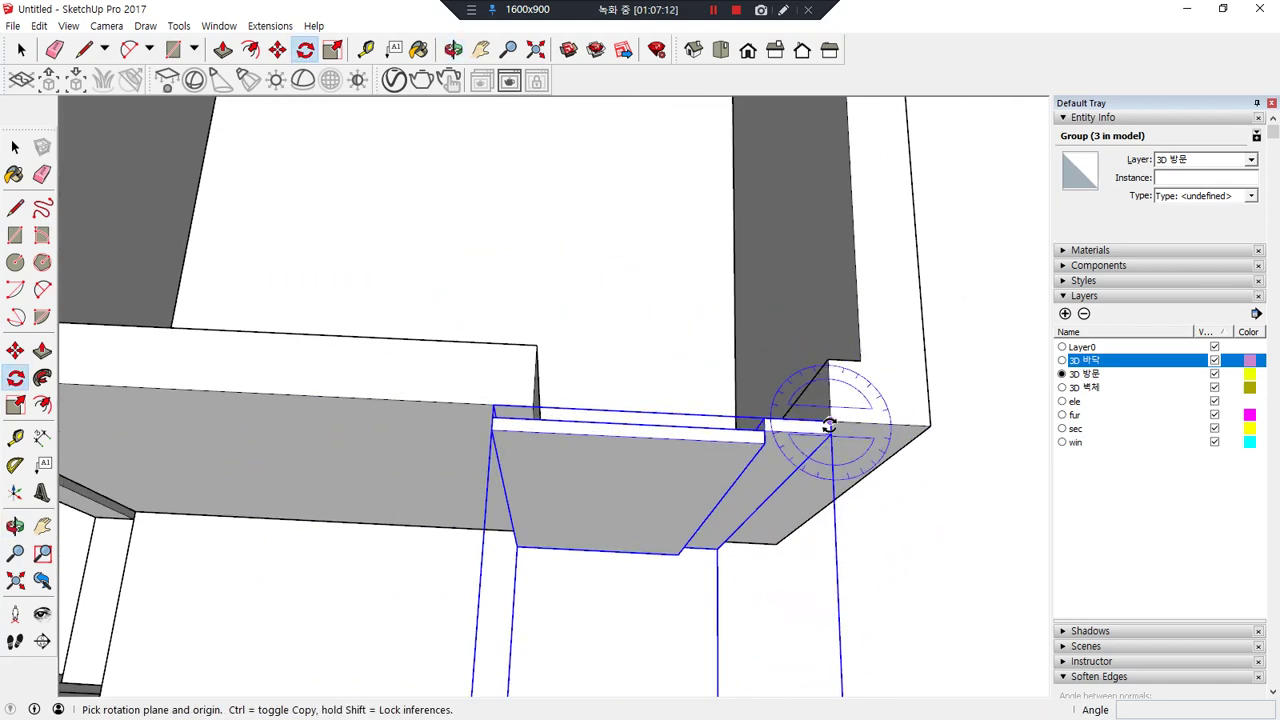
{"action": "left_click", "coordinate": [837, 427]}
{"action": "mouse_move", "coordinate": [837, 423]}
{"action": "middle_mouse_down"}
{"action": "mouse_move", "coordinate": [851, 551]}
{"action": "mouse_move", "coordinate": [834, 443]}
{"action": "middle_mouse_up"}
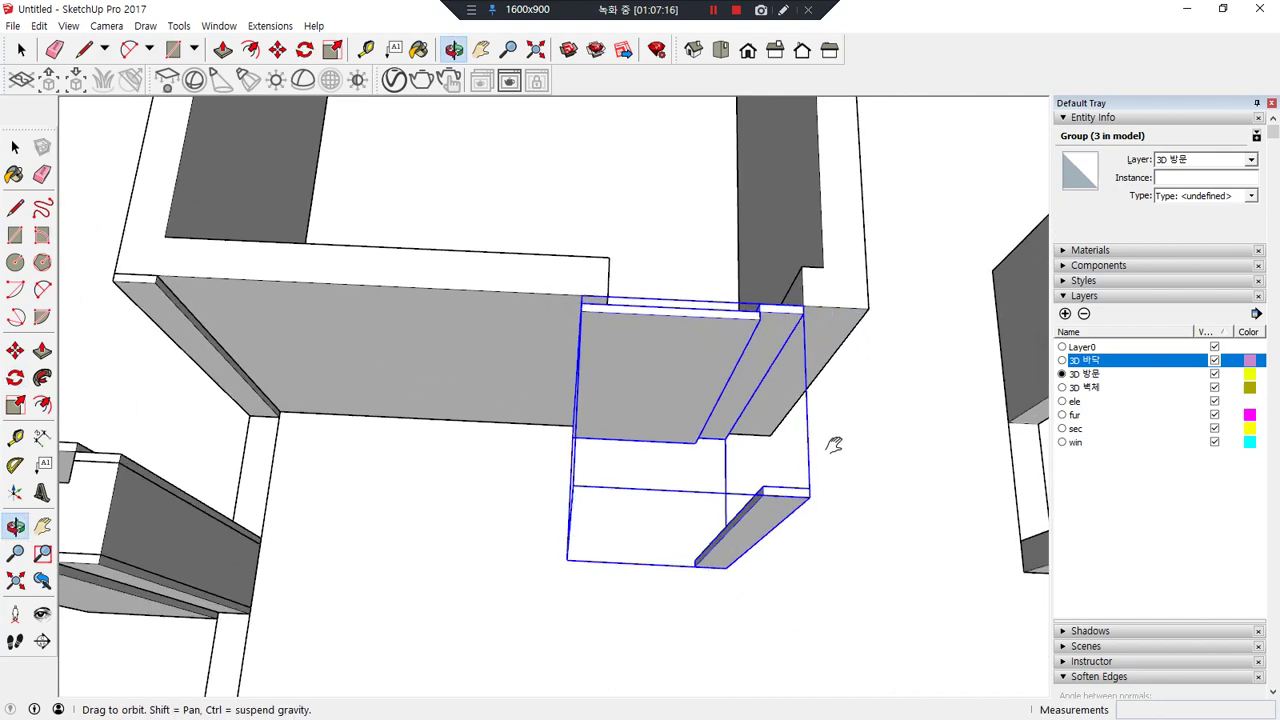
{"action": "left_click", "coordinate": [810, 497]}
{"action": "type", "text": "90"}
{"action": "key", "text": "Return"}
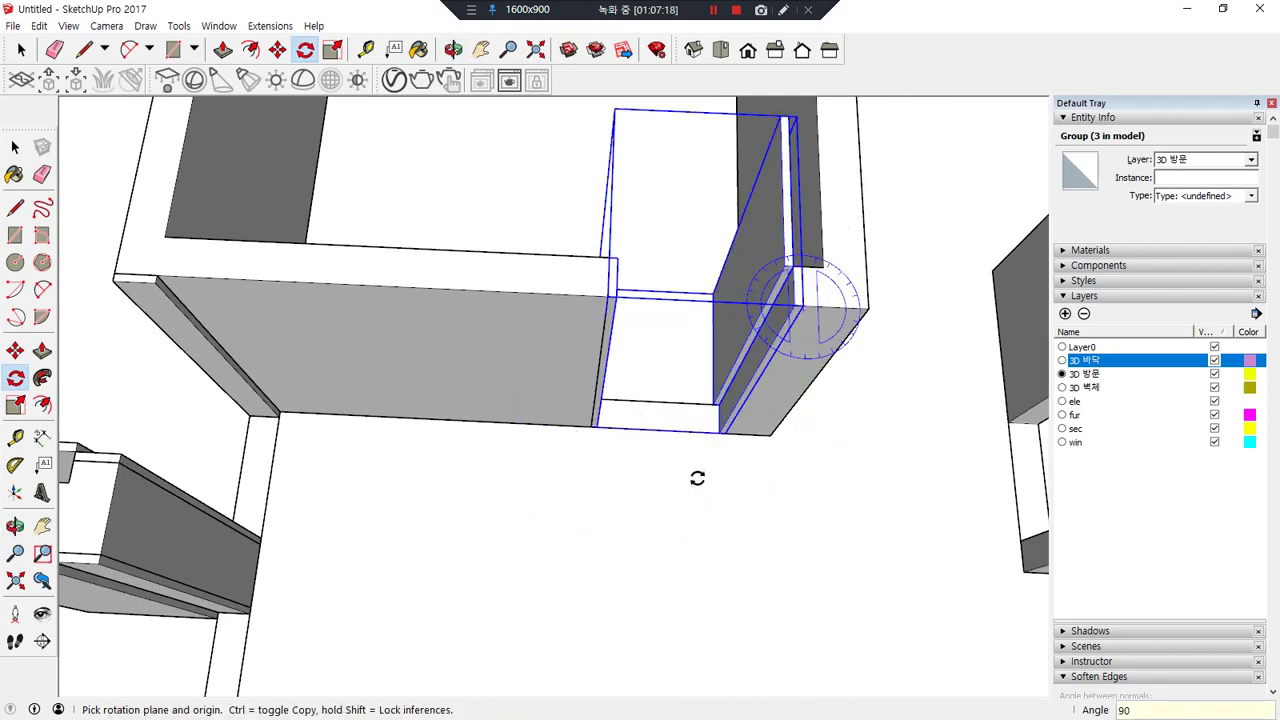
- Hide and show the 3D 바닥 layer to examine the door swings on the floor plan, and sort the layer list by name
{"action": "middle_click_drag", "start_coordinate": [674, 294], "coordinate": [666, 131]}
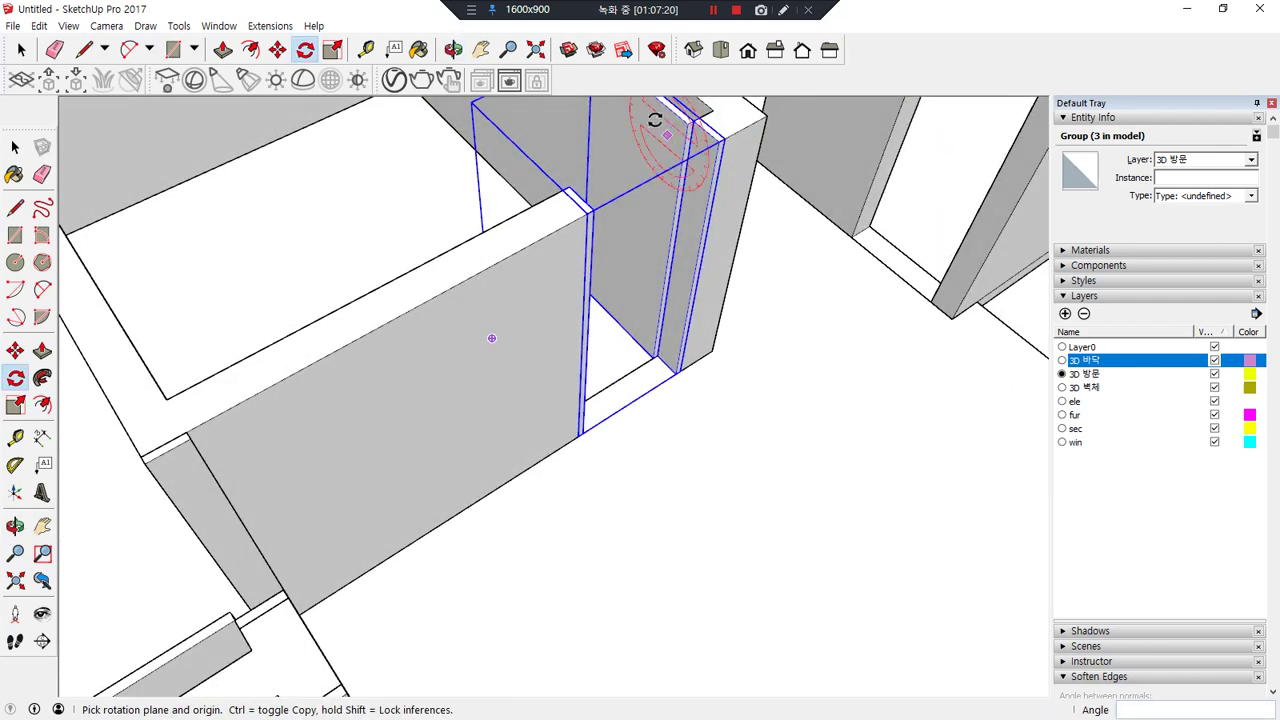
{"action": "middle_click_drag", "start_coordinate": [626, 180], "coordinate": [723, 292]}
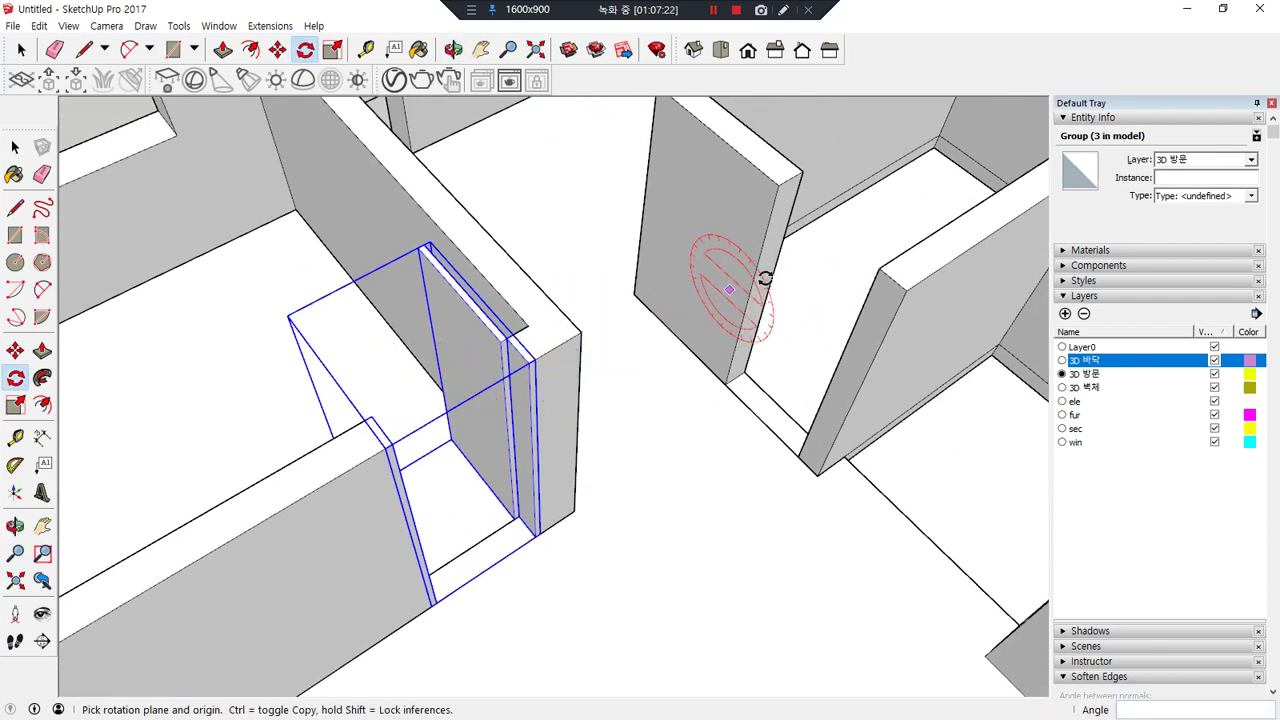
{"action": "left_click", "coordinate": [1214, 361]}
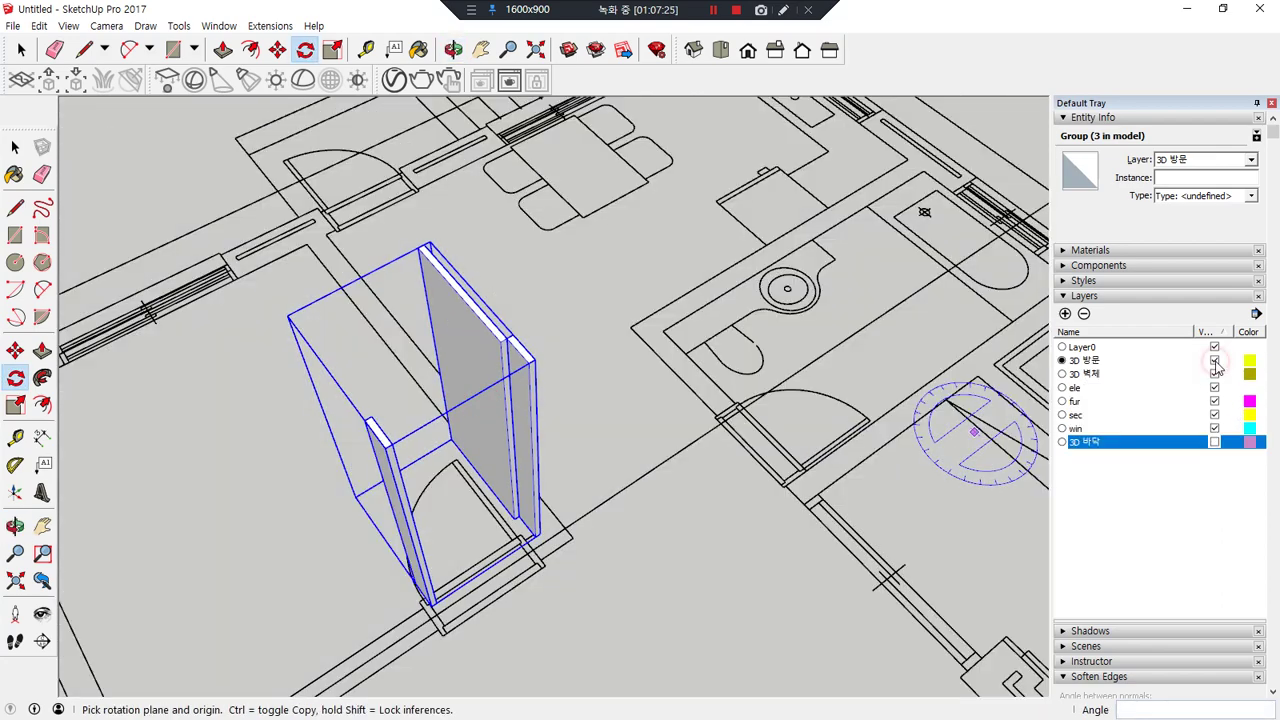
{"action": "left_click", "coordinate": [1215, 442]}
{"action": "left_click", "coordinate": [1130, 331]}
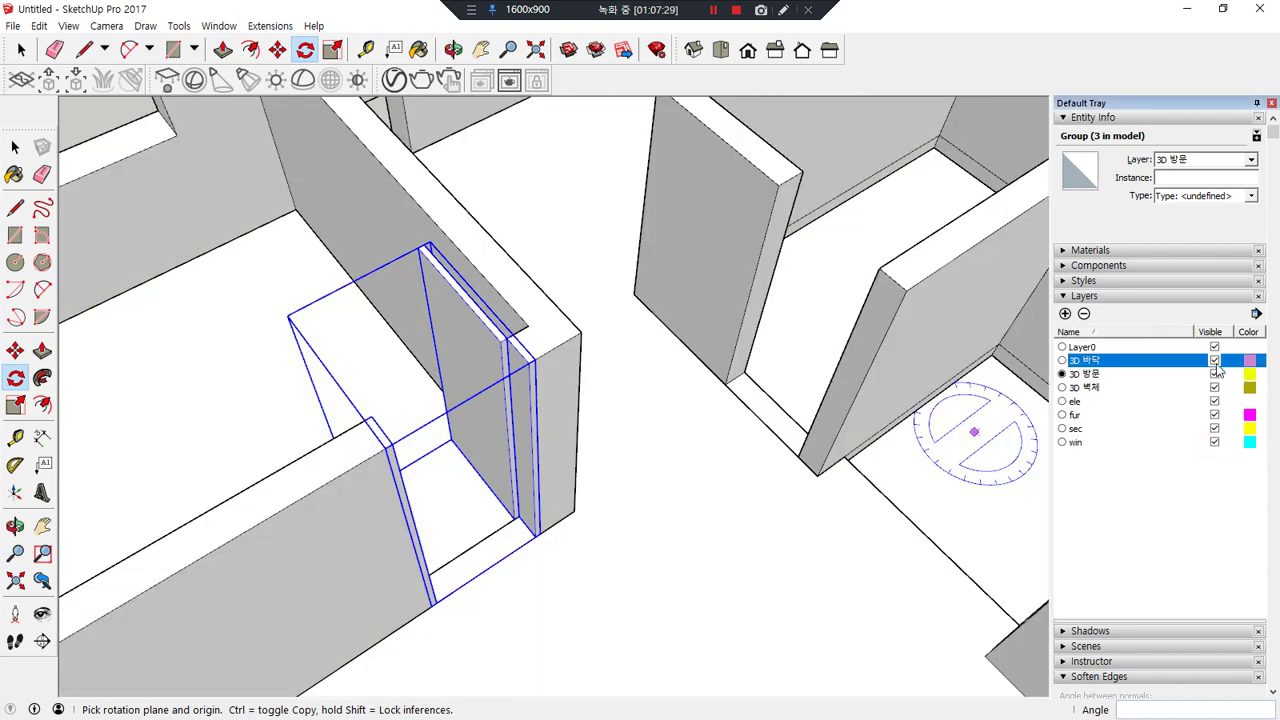
{"action": "left_click", "coordinate": [1214, 361]}
{"action": "left_click", "coordinate": [1214, 361]}
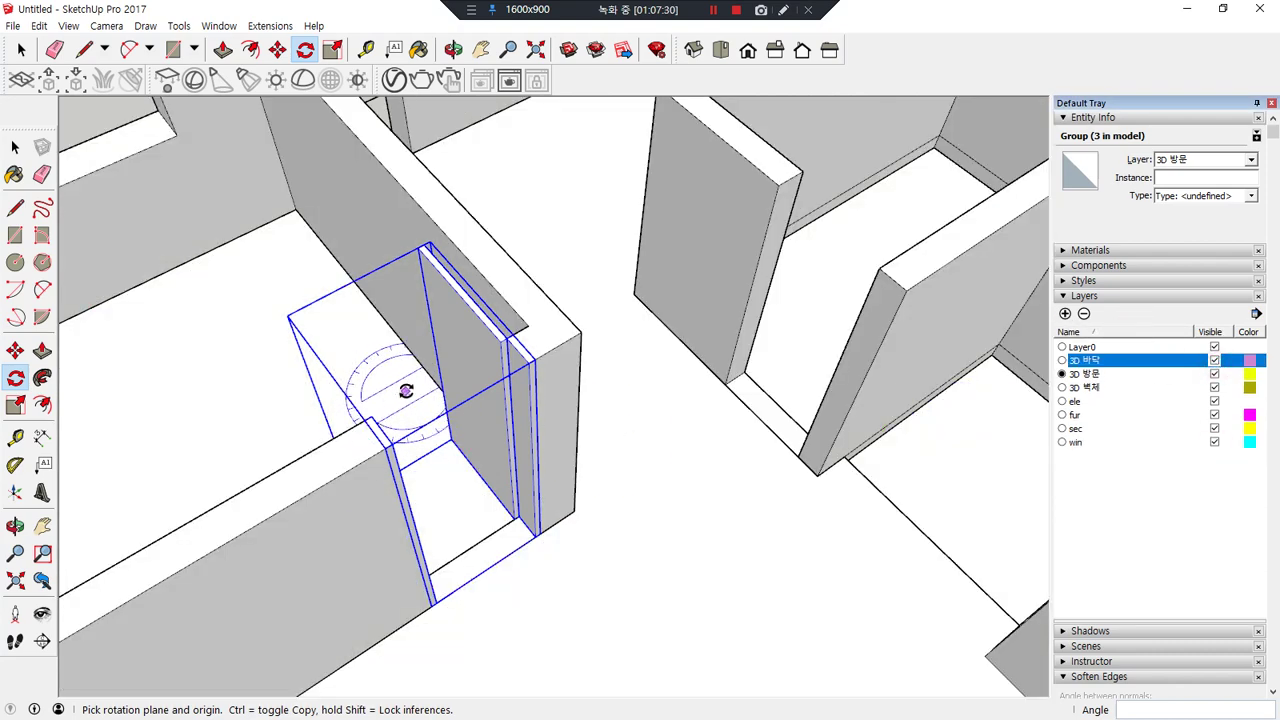
- Copy the rotated door group from its upper frame corner to the wall corner of the opening across the hall
{"action": "key", "text": "m"}
{"action": "key", "text": "ctrl"}
{"action": "left_click", "coordinate": [535, 362]}
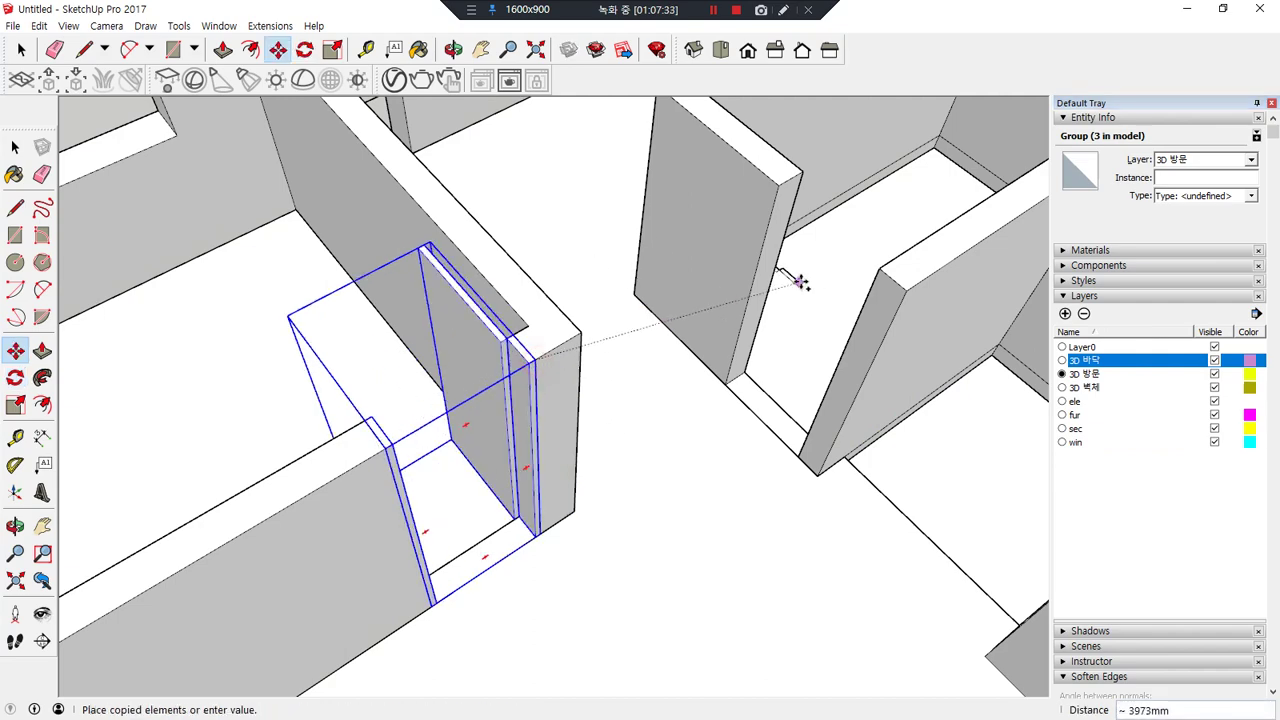
{"action": "left_click", "coordinate": [883, 267]}
- Rotate the newly copied door group about its upper frame corner so the frame spans the opening between the two walls
{"action": "scroll", "coordinate": [883, 267], "scroll_direction": "up", "scroll_amount": 3}
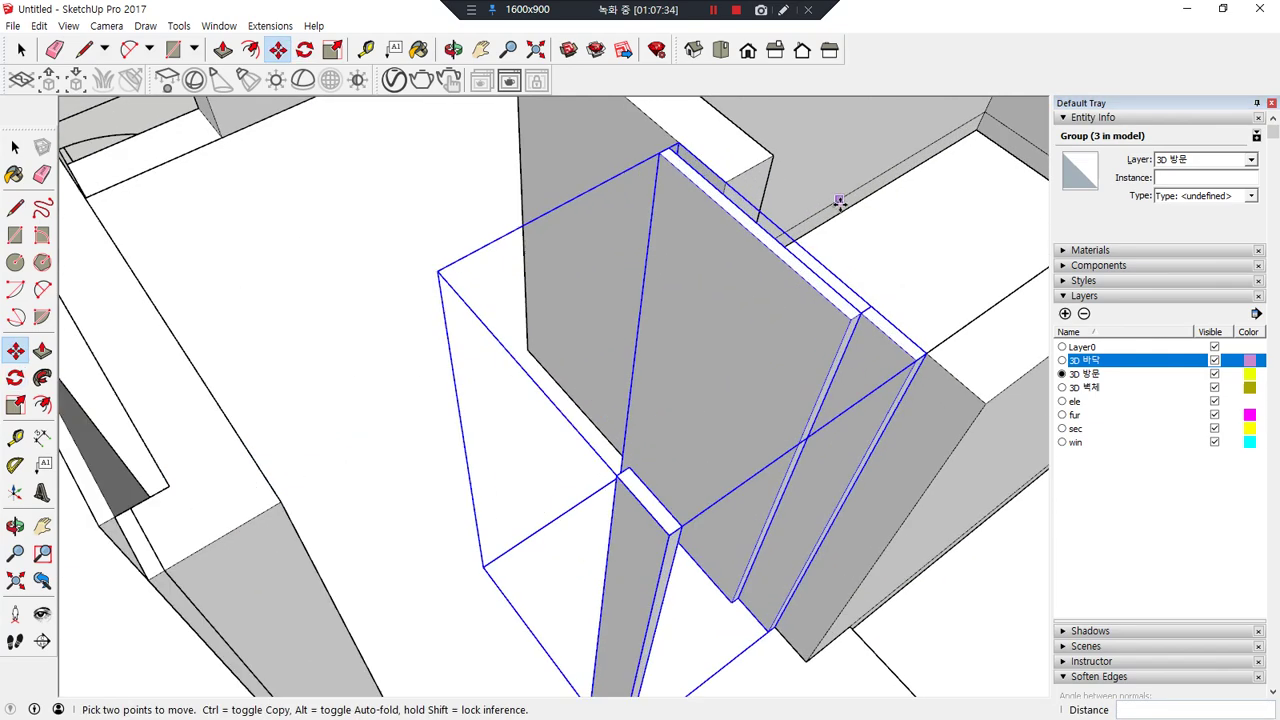
{"action": "key", "text": "q"}
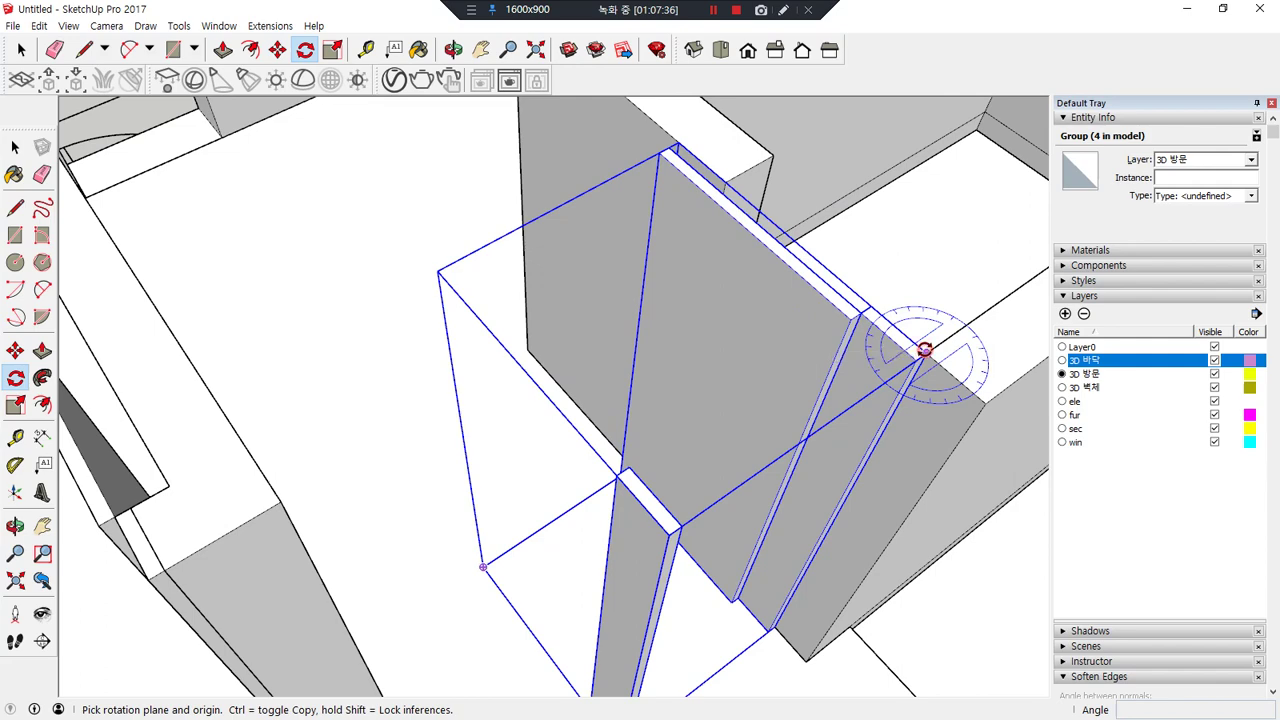
{"action": "left_click", "coordinate": [924, 350]}
{"action": "left_click", "coordinate": [669, 535]}
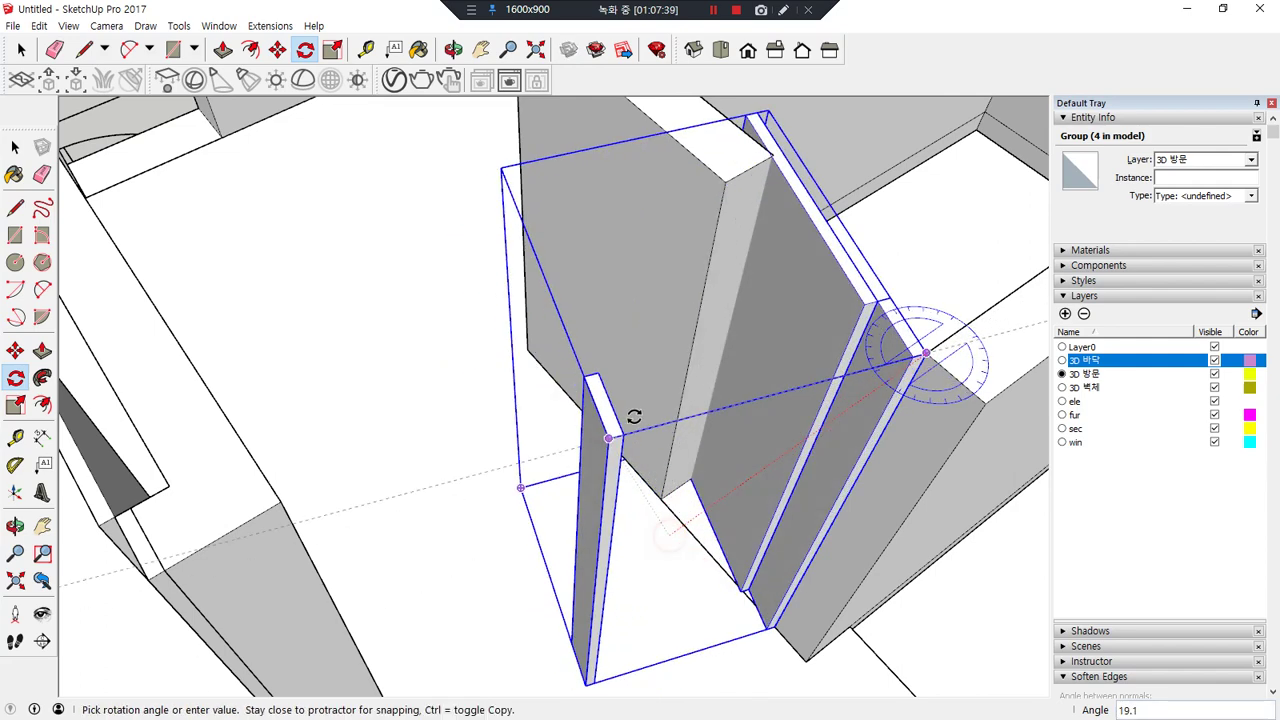
{"action": "left_click", "coordinate": [627, 412]}
- Open the wall group and push the wall's end face at the opening back to the new door frame
{"action": "middle_click_drag", "start_coordinate": [671, 371], "coordinate": [643, 466]}
{"action": "key", "text": "space"}
{"action": "double_click", "coordinate": [680, 381]}
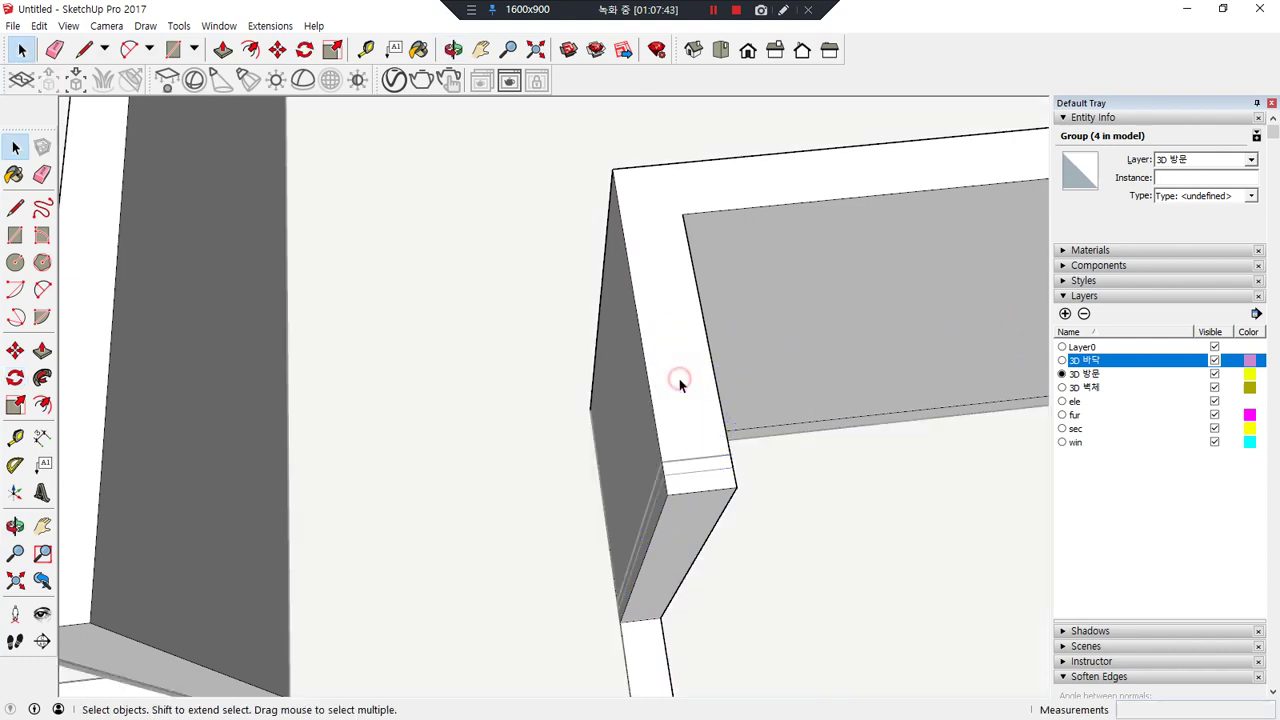
{"action": "middle_click_drag", "start_coordinate": [675, 538], "coordinate": [697, 493]}
{"action": "left_click", "coordinate": [696, 490]}
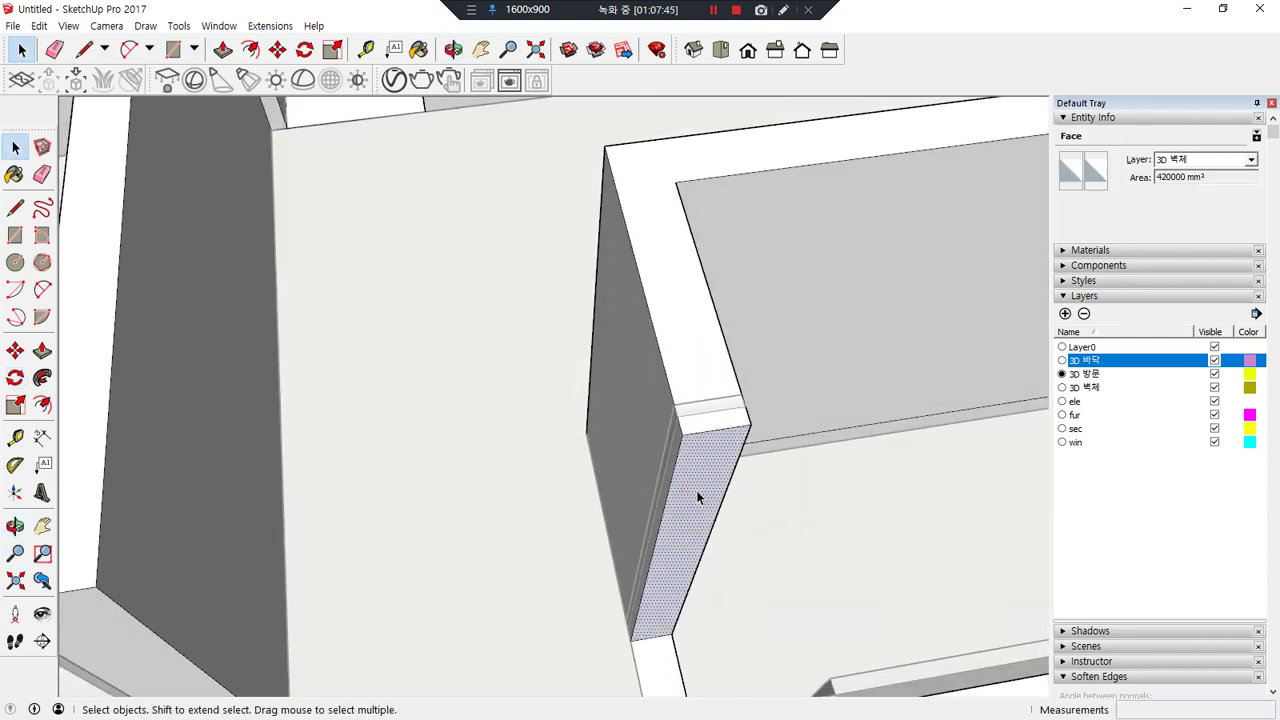
{"action": "key", "text": "p"}
{"action": "left_click_drag", "start_coordinate": [730, 447], "coordinate": [714, 423]}
{"action": "key", "text": "space"}
- Examine the placed doors and their openings across the whole house model
{"action": "middle_click_drag", "start_coordinate": [529, 577], "coordinate": [868, 487]}
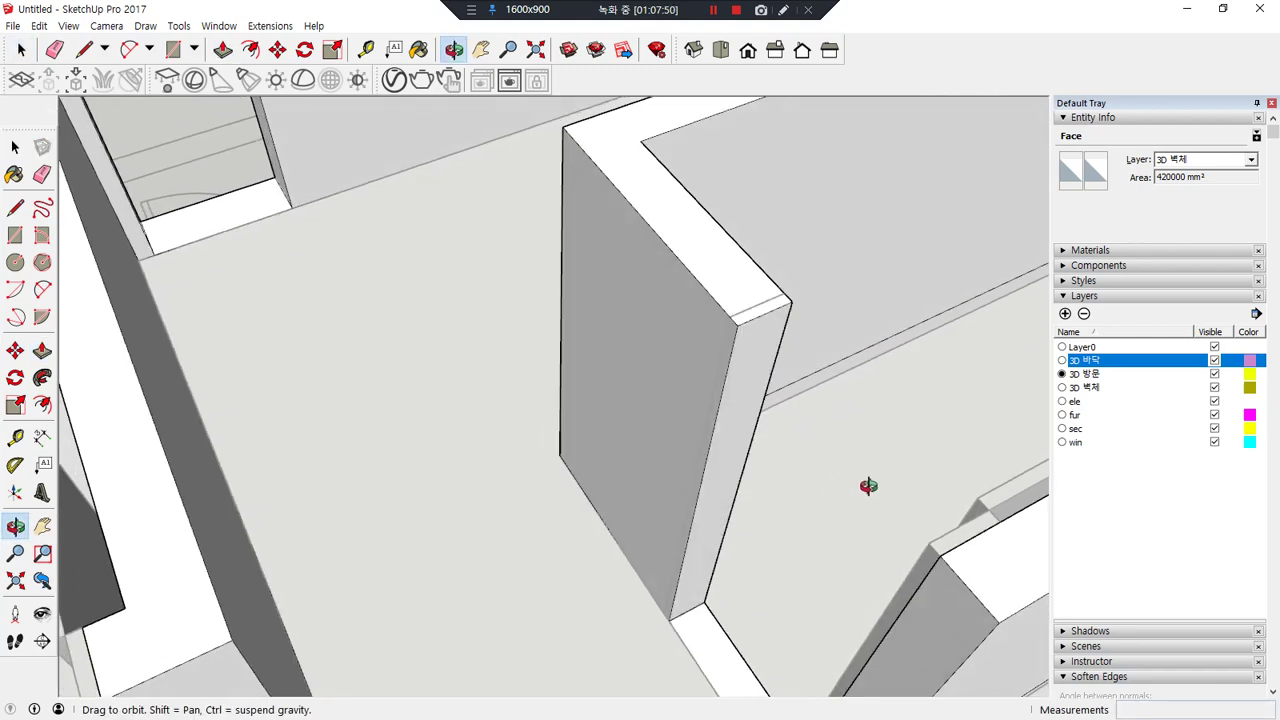
{"action": "scroll", "coordinate": [871, 477], "scroll_direction": "down", "scroll_amount": 4}
{"action": "middle_click_drag", "start_coordinate": [216, 186], "coordinate": [614, 471]}
{"action": "scroll", "coordinate": [620, 500], "scroll_direction": "down", "scroll_amount": 3}
{"action": "middle_click_drag", "start_coordinate": [623, 517], "coordinate": [491, 563]}
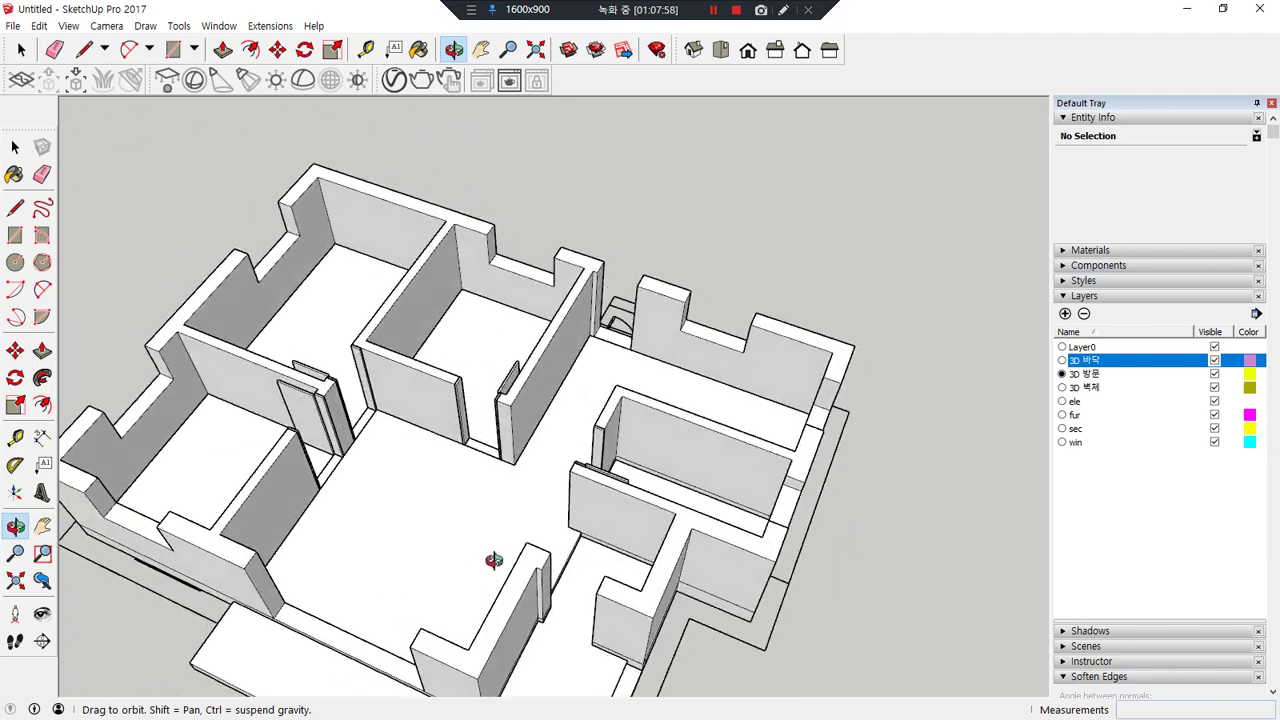
{"action": "scroll", "coordinate": [300, 445], "scroll_direction": "up", "scroll_amount": 6}
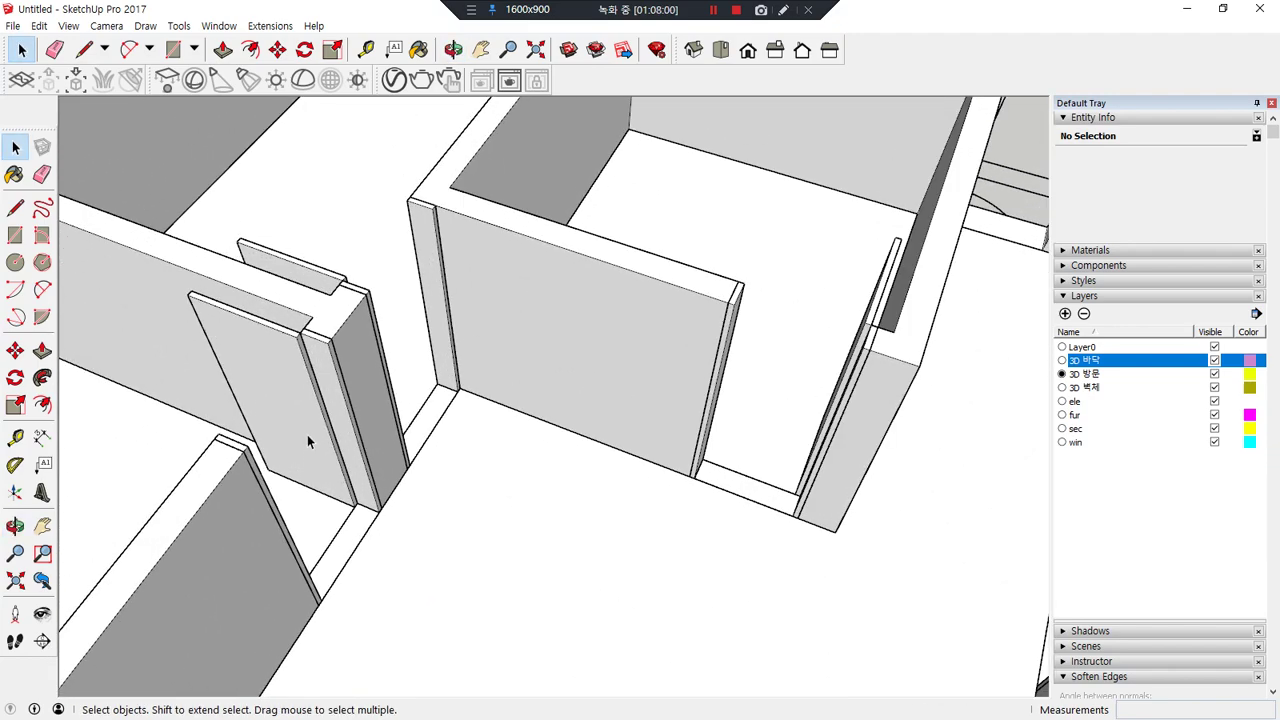
{"action": "scroll", "coordinate": [305, 440], "scroll_direction": "down", "scroll_amount": 6}
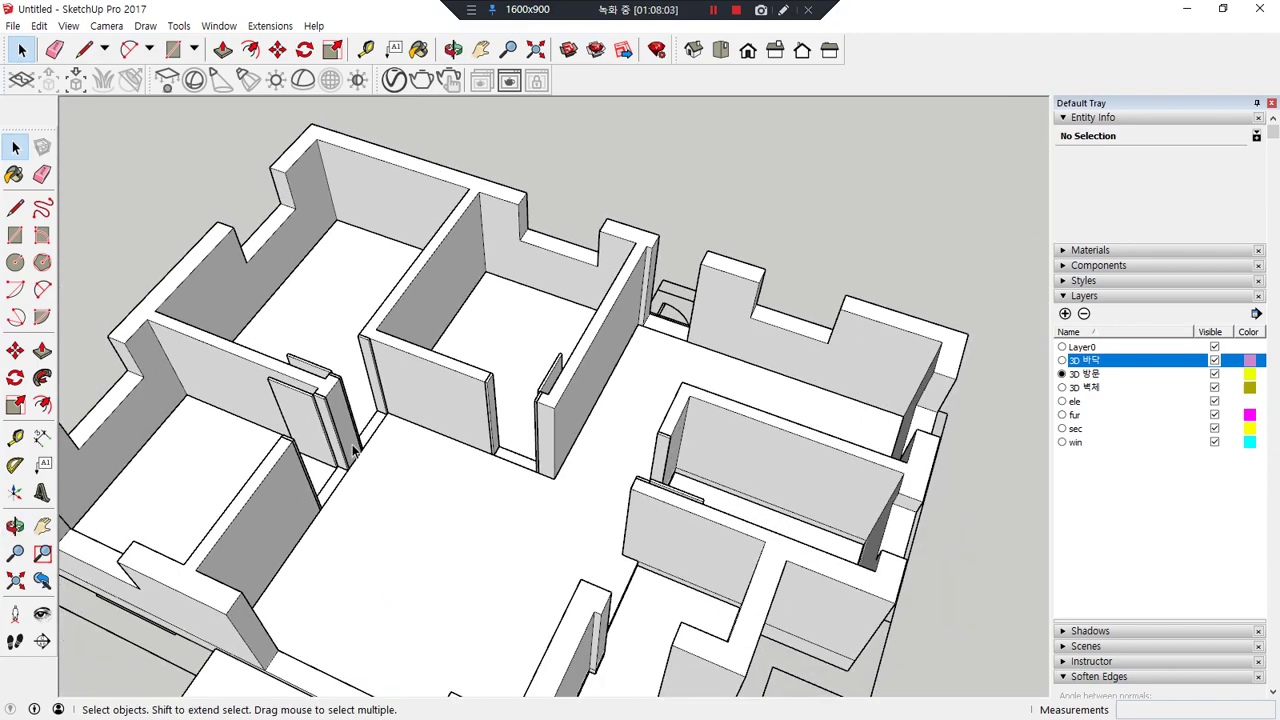
{"action": "scroll", "coordinate": [353, 448], "scroll_direction": "down", "scroll_amount": 4}
{"action": "middle_click_drag", "start_coordinate": [352, 444], "coordinate": [529, 434]}
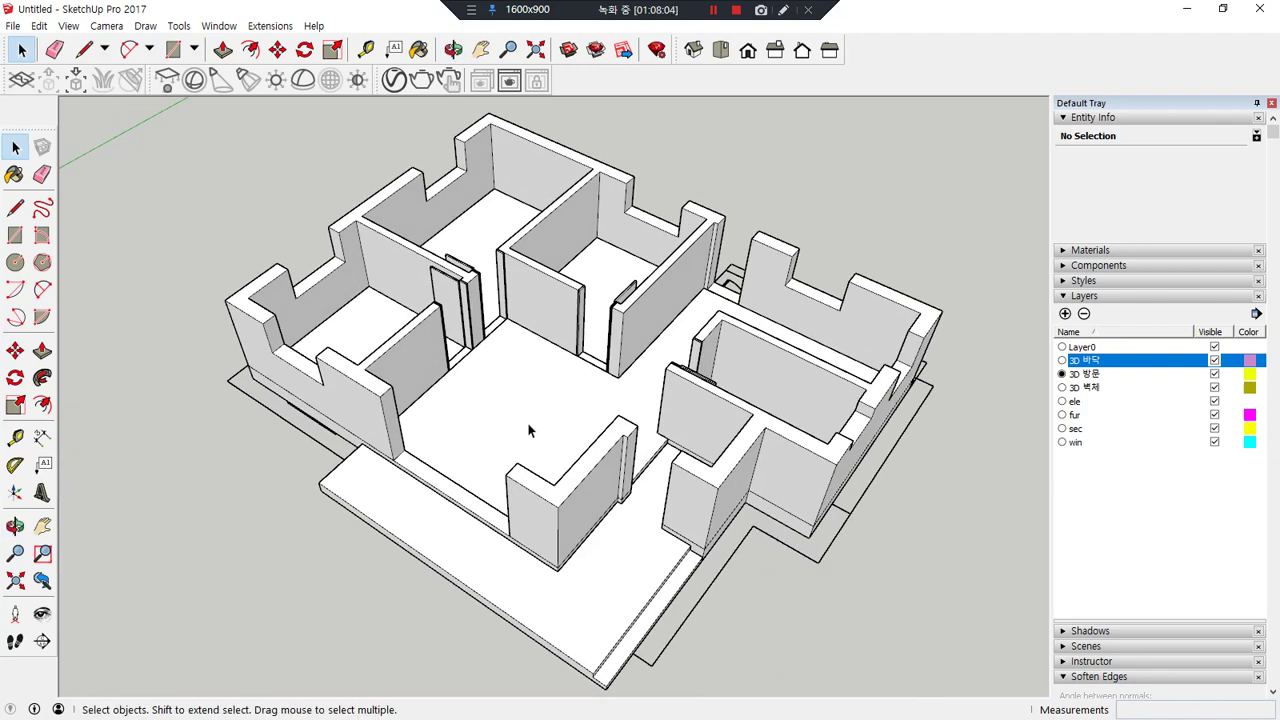
{"action": "middle_click_drag", "start_coordinate": [399, 440], "coordinate": [506, 481]}
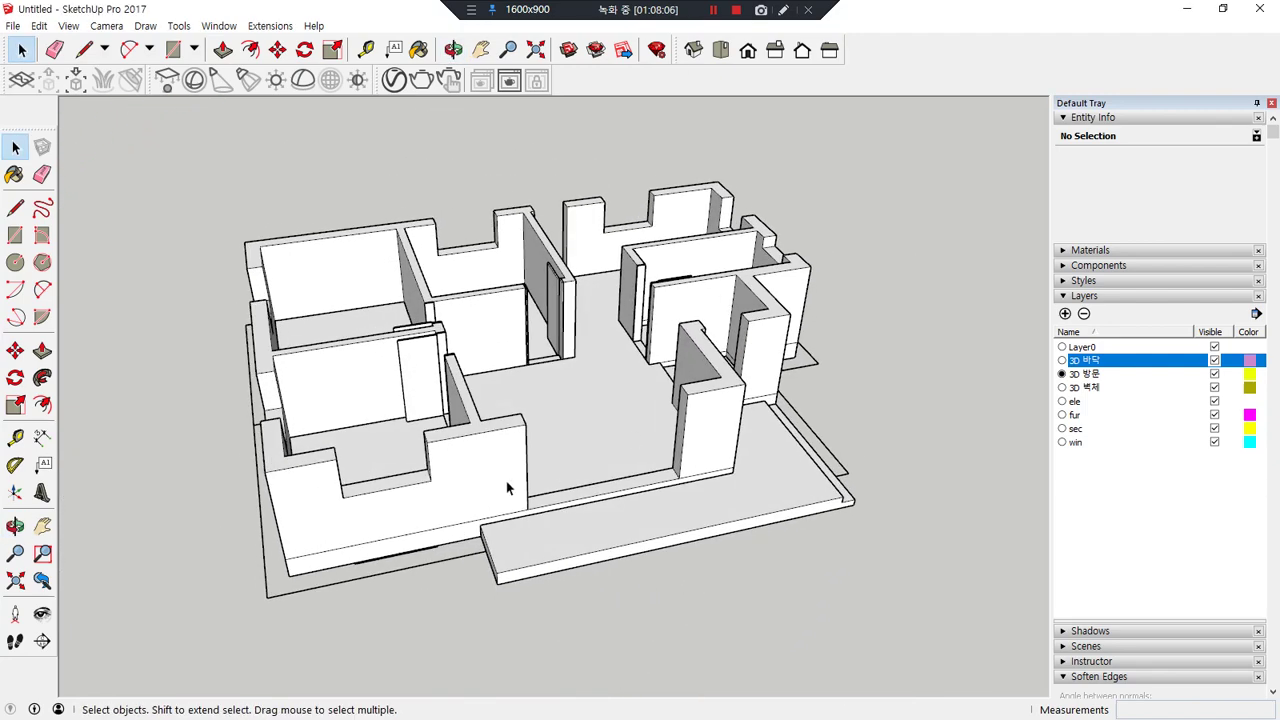
- Draw a 1600 by 900 mm rectangle across the window opening in the outer wall of the corner room
{"action": "scroll", "coordinate": [310, 487], "scroll_direction": "up", "scroll_amount": 3}
{"action": "middle_click_drag", "start_coordinate": [310, 487], "coordinate": [430, 462]}
{"action": "left_click_drag", "start_coordinate": [322, 423], "coordinate": [508, 400]}
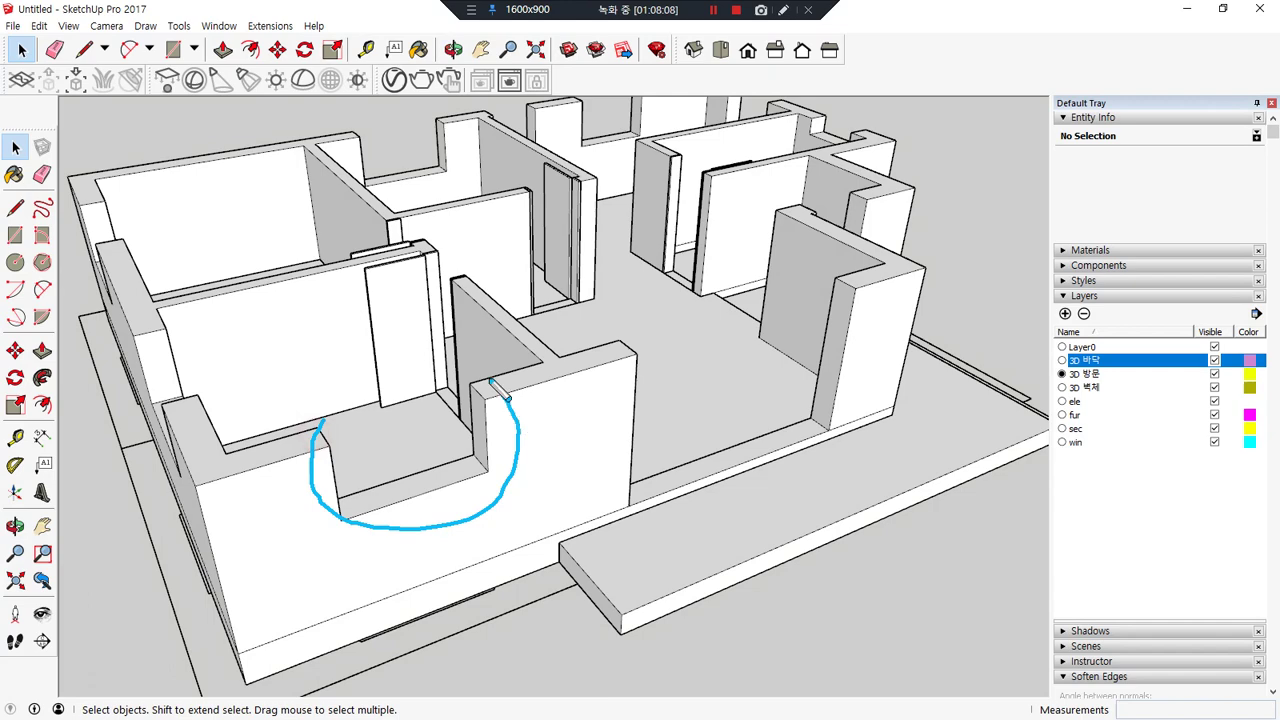
{"action": "scroll", "coordinate": [320, 458], "scroll_direction": "up", "scroll_amount": 3}
{"action": "mouse_move", "coordinate": [386, 477]}
{"action": "middle_mouse_down"}
{"action": "mouse_move", "coordinate": [380, 449]}
{"action": "mouse_move", "coordinate": [343, 443]}
{"action": "middle_mouse_up"}
{"action": "key", "text": "r"}
{"action": "left_click", "coordinate": [313, 374]}
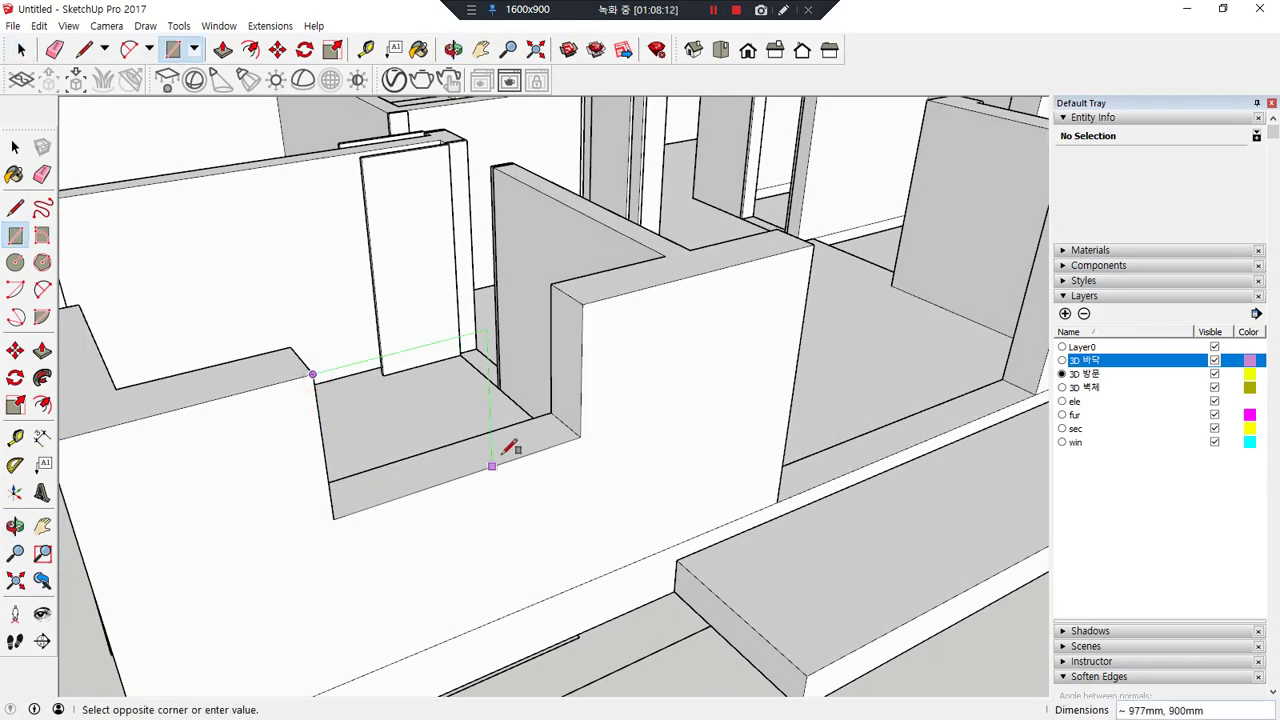
{"action": "left_click", "coordinate": [580, 434]}
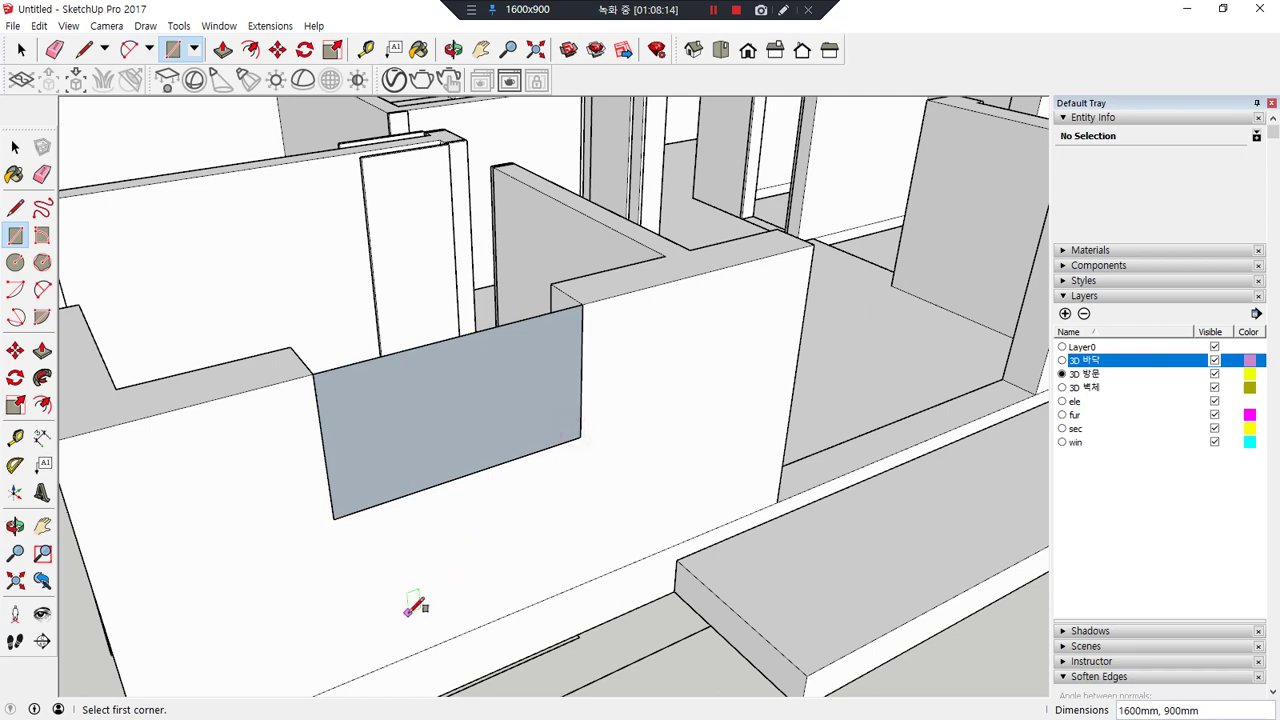
- Offset the window rectangle's two side edges and bottom edge 45 mm inward
{"action": "scroll", "coordinate": [455, 281], "scroll_direction": "up", "scroll_amount": 3}
{"action": "scroll", "coordinate": [436, 438], "scroll_direction": "down", "scroll_amount": 1}
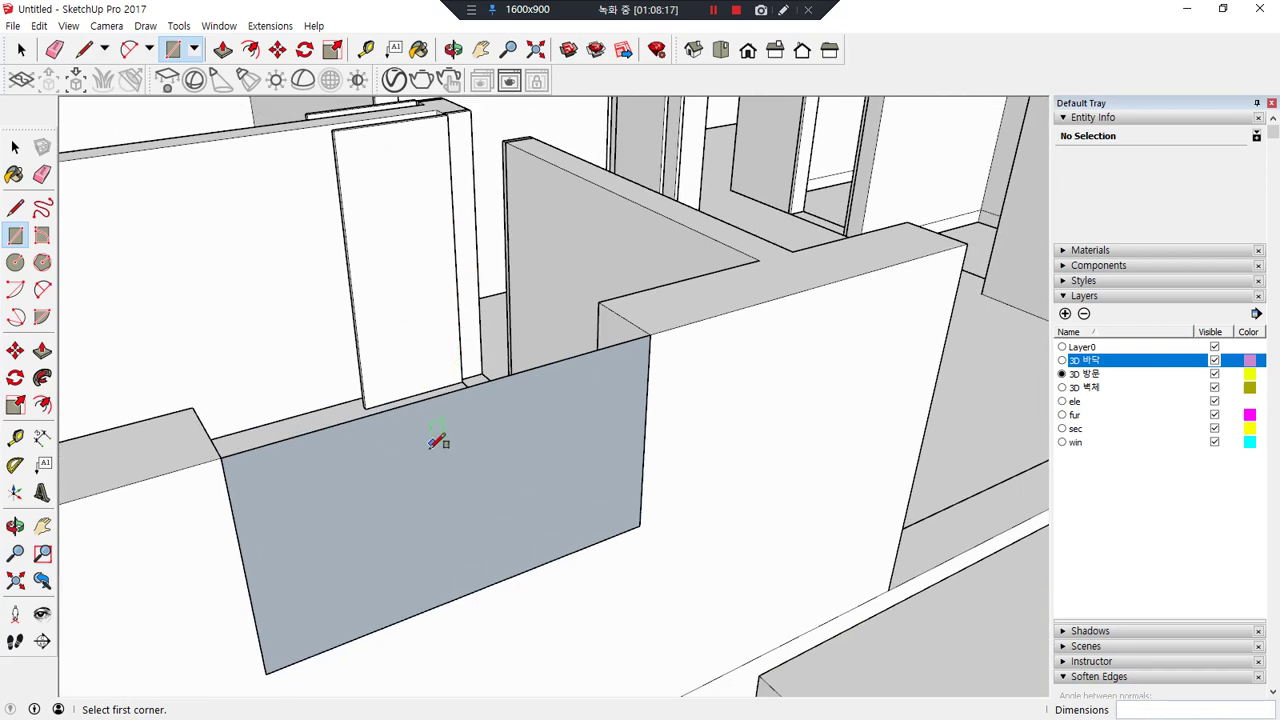
{"action": "key", "text": "space"}
{"action": "left_click", "coordinate": [401, 485]}
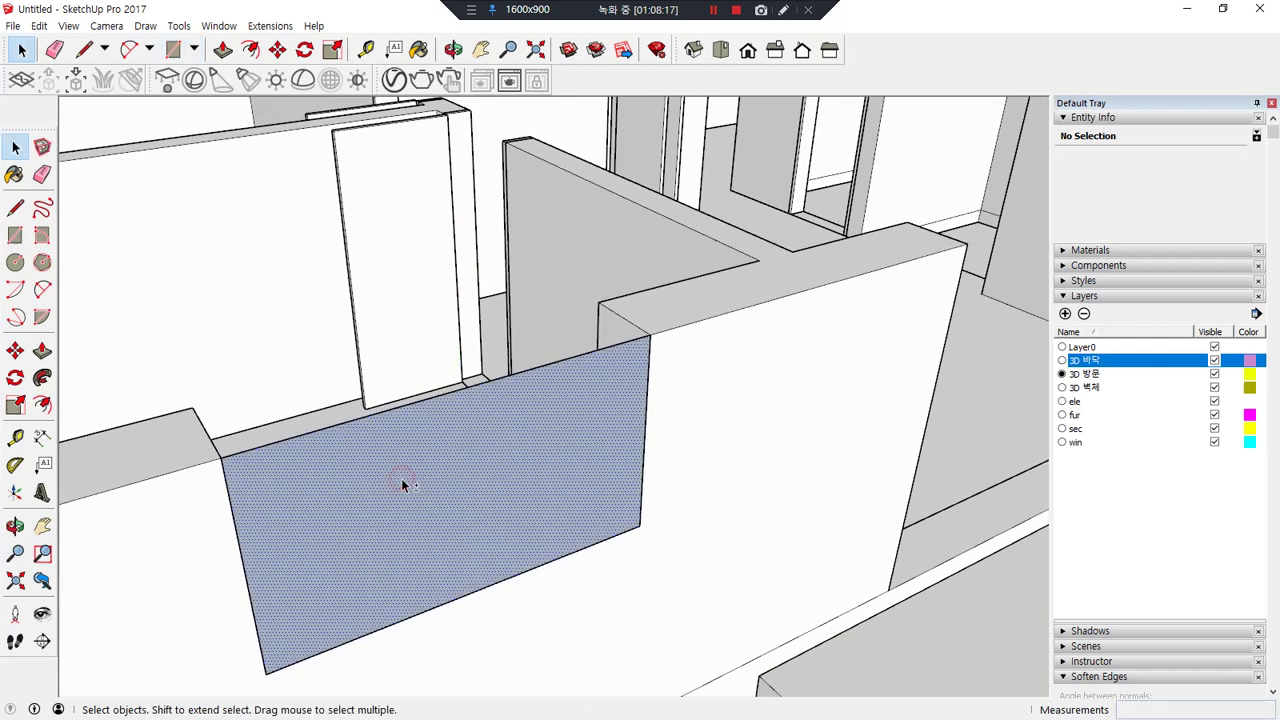
{"action": "left_click", "coordinate": [383, 430], "text": "shift"}
{"action": "key", "text": "f"}
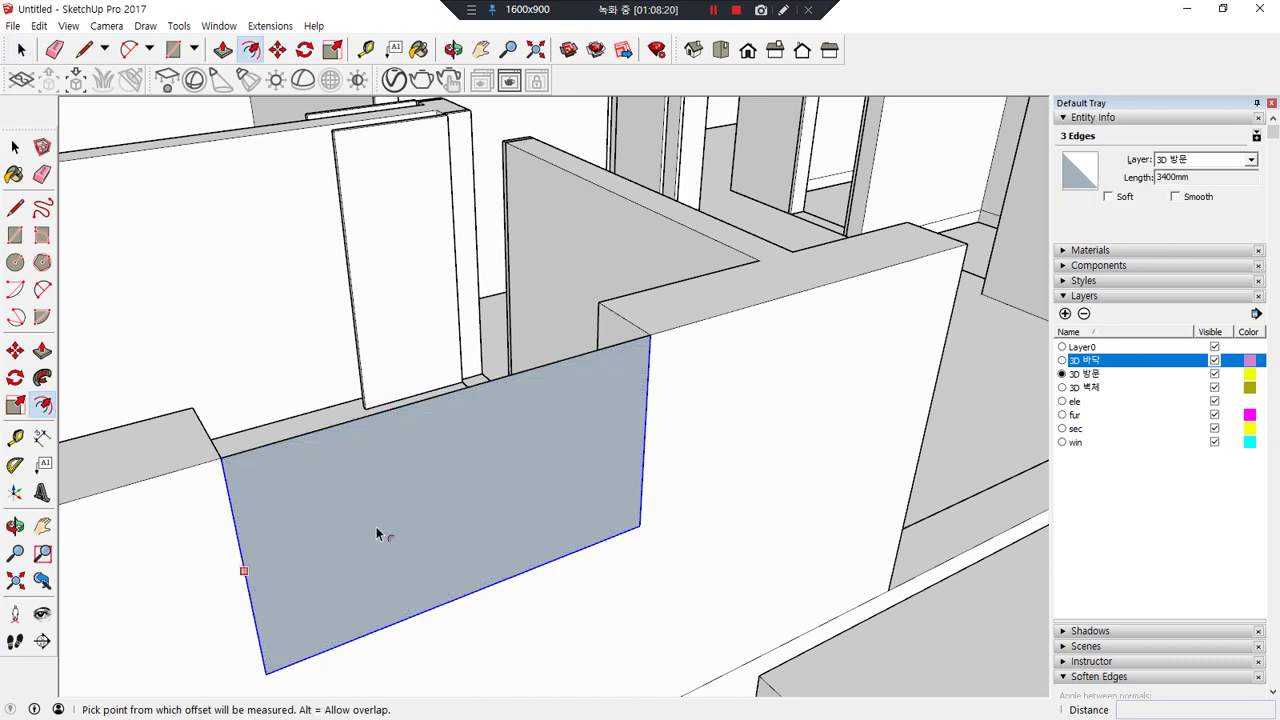
{"action": "left_click", "coordinate": [377, 528]}
{"action": "type", "text": "45"}
{"action": "key", "text": "Return"}
- Erase the window rectangle's top edge to leave a U-shaped frame face, and extrude that face 120 mm into the wall
{"action": "key", "text": "e"}
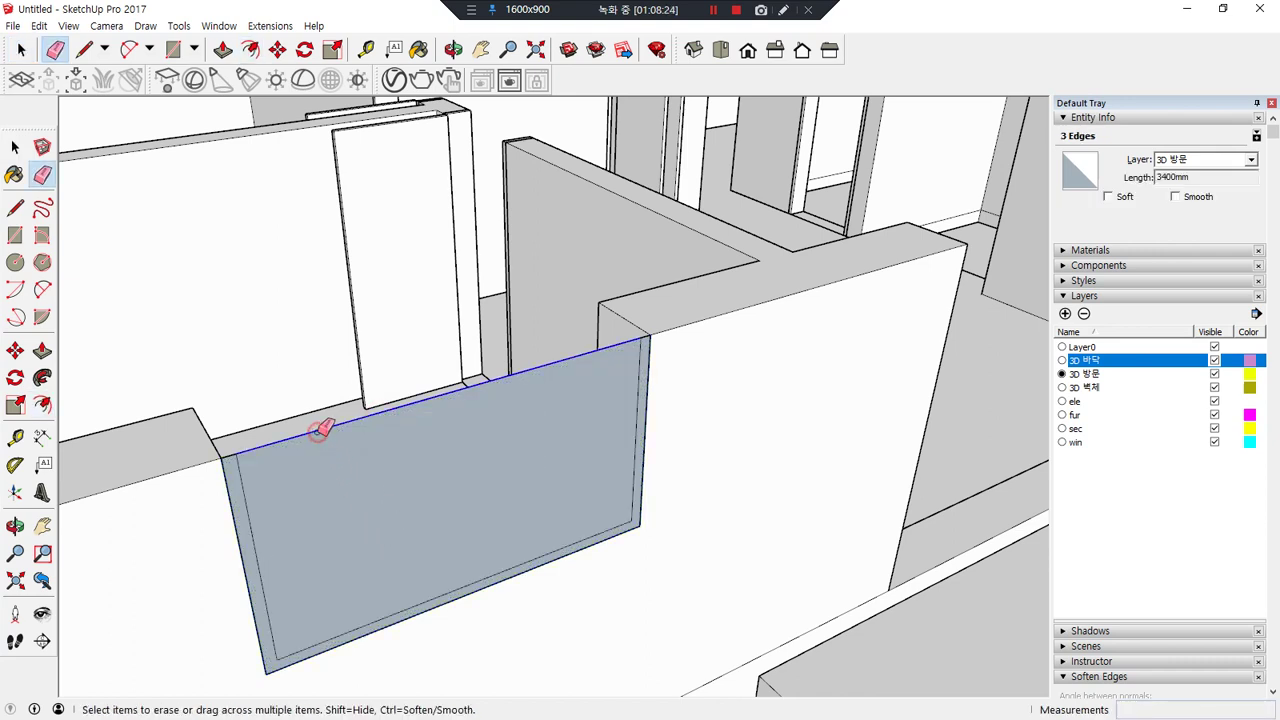
{"action": "left_click", "coordinate": [320, 428]}
{"action": "mouse_move", "coordinate": [177, 654]}
{"action": "middle_mouse_down"}
{"action": "mouse_move", "coordinate": [286, 551]}
{"action": "mouse_move", "coordinate": [293, 580]}
{"action": "middle_mouse_up"}
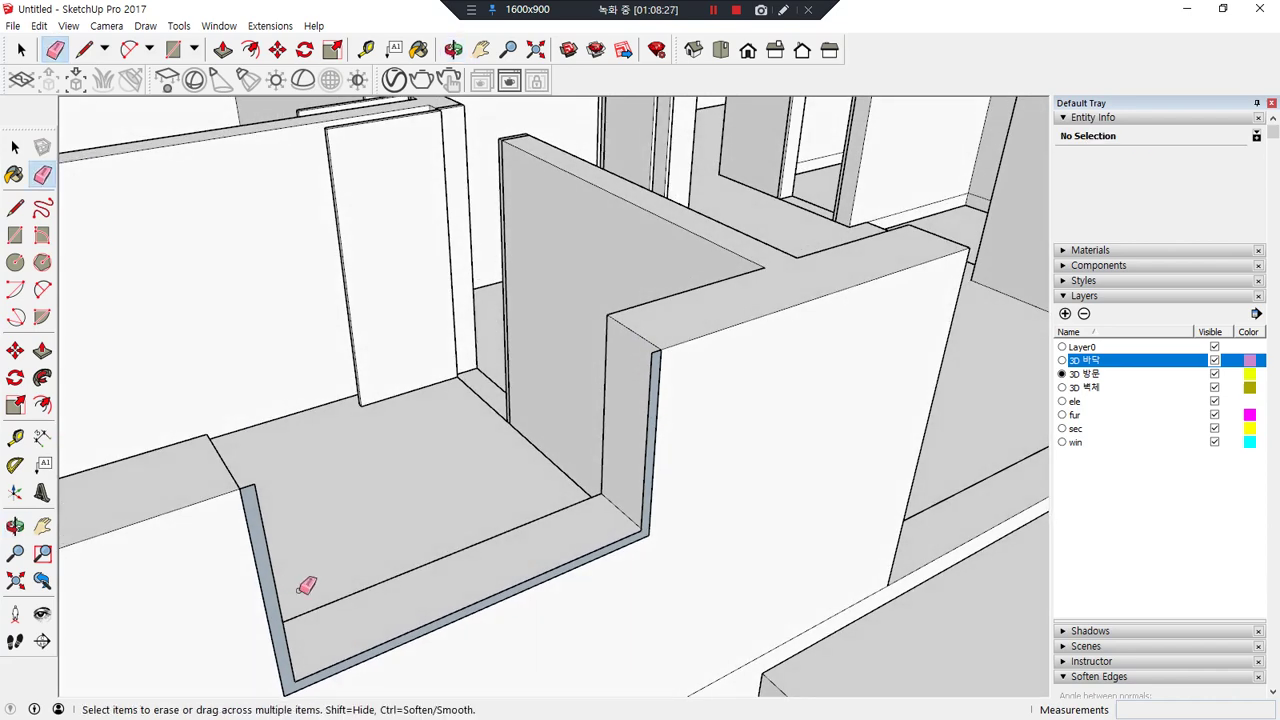
{"action": "key", "text": "p"}
{"action": "left_click", "coordinate": [260, 574]}
{"action": "type", "text": "12"}
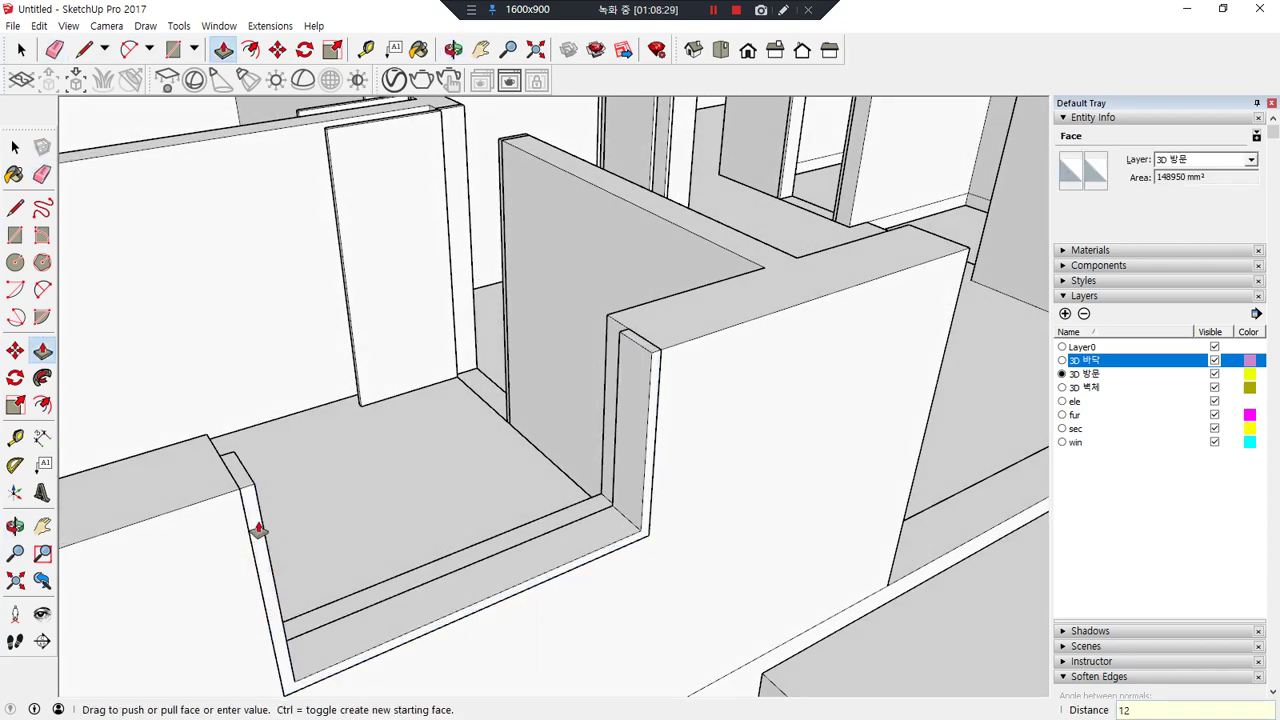
{"action": "type", "text": "0"}
{"action": "key", "text": "Return"}
- Select the whole extruded window frame and make it a group
{"action": "key", "text": "space"}
{"action": "triple_click", "coordinate": [262, 552]}
{"action": "right_click", "coordinate": [264, 549]}
{"action": "key", "text": "g"}
{"action": "middle_click_drag", "start_coordinate": [343, 551], "coordinate": [329, 496]}
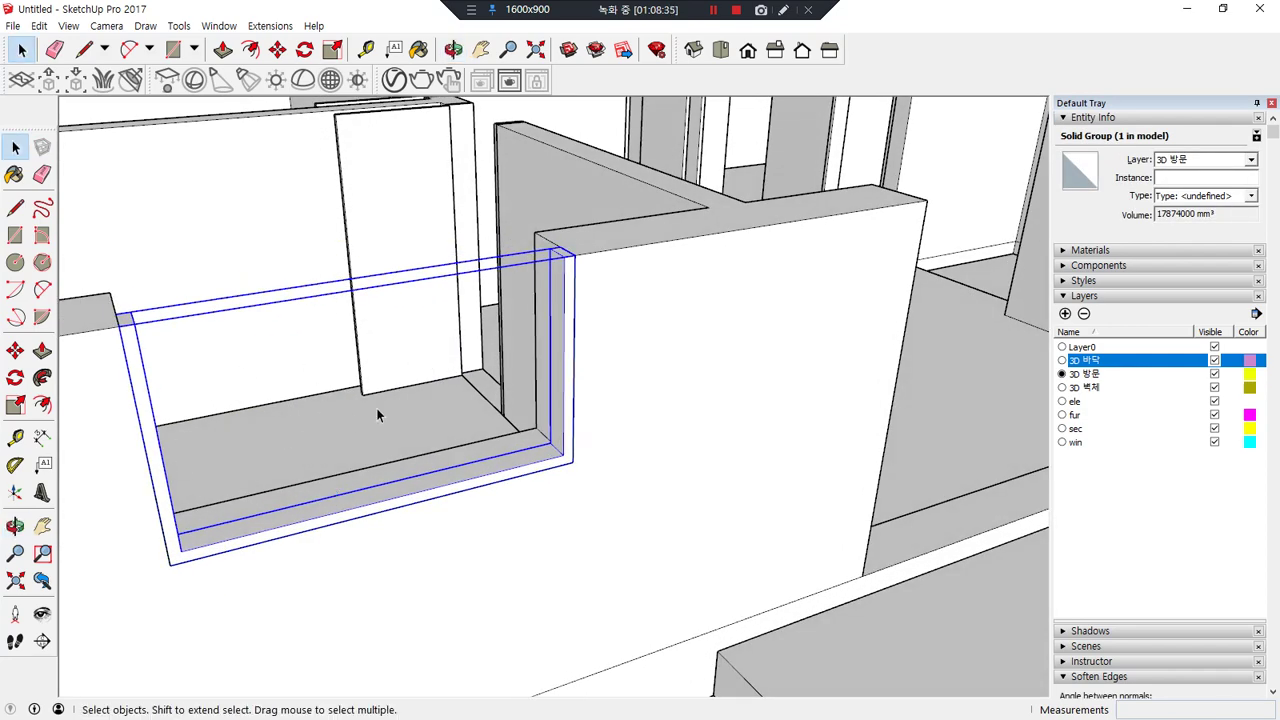
- Draw a 755 by 855 mm sash rectangle from the window frame's inner upper corner to the midpoint of its inner bottom edge
{"action": "key", "text": "r"}
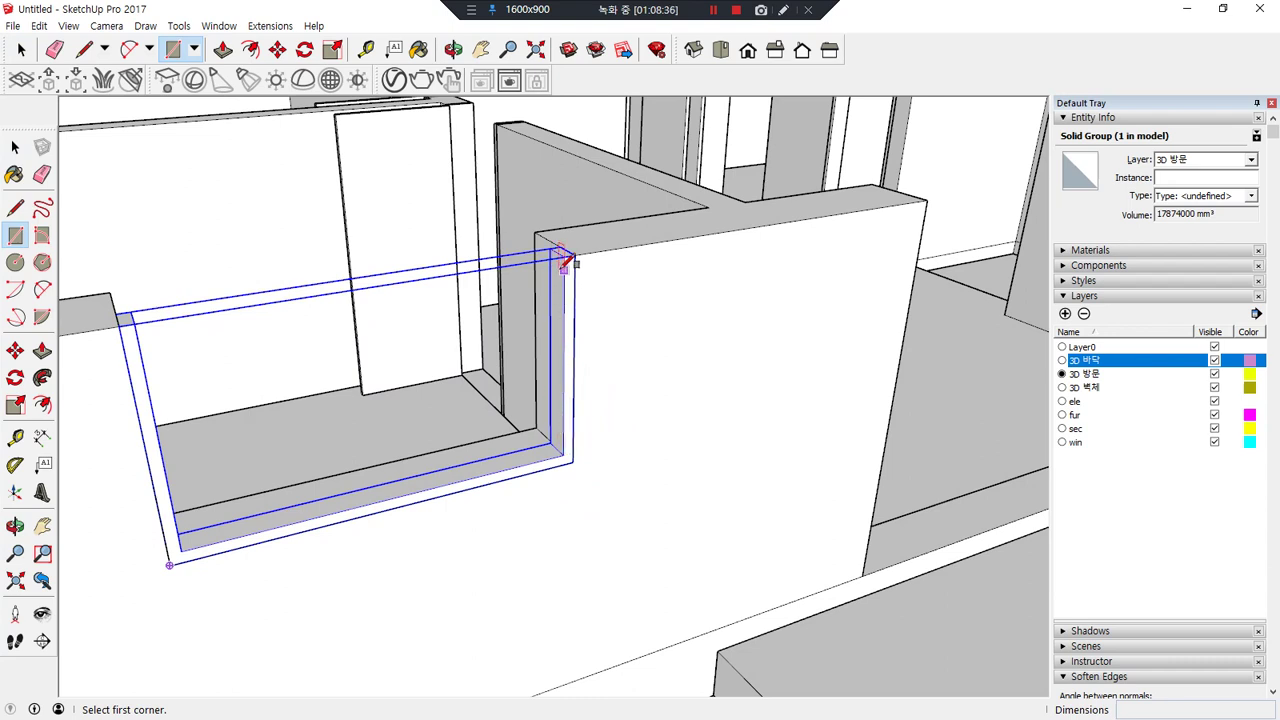
{"action": "left_click", "coordinate": [563, 256]}
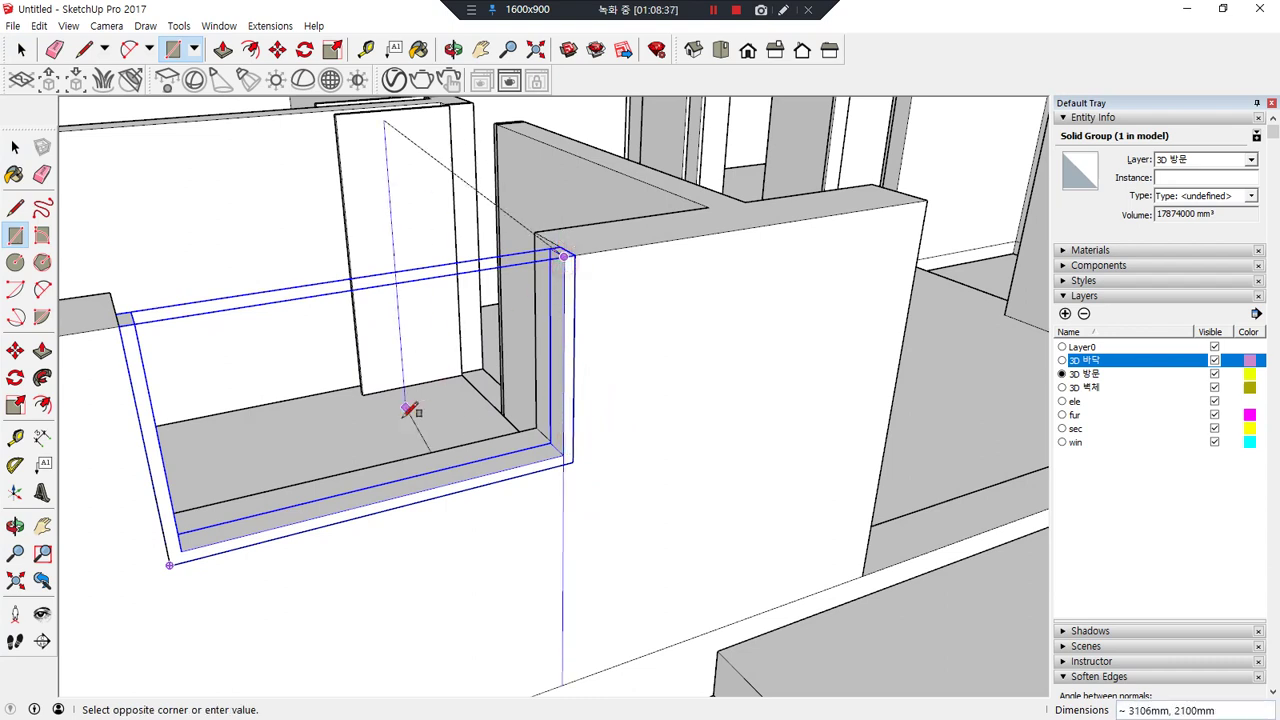
{"action": "left_click", "coordinate": [389, 497]}
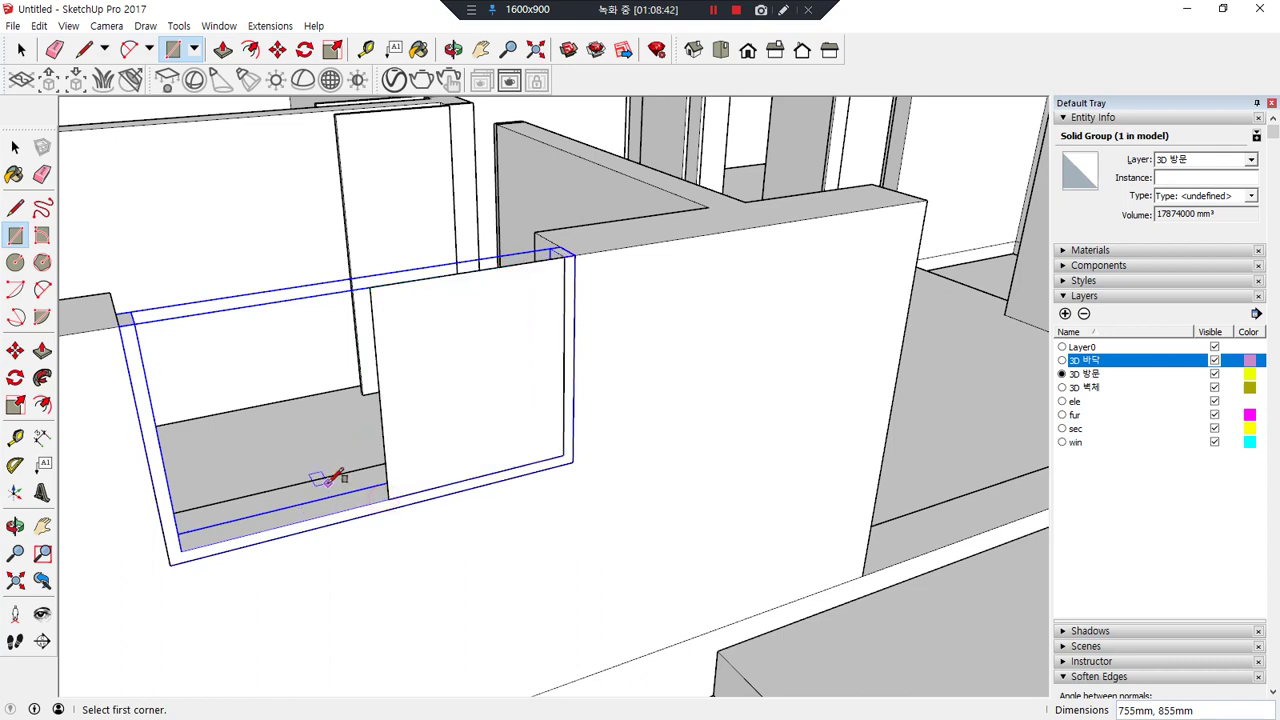
{"action": "key", "text": "m"}
{"action": "left_click", "coordinate": [385, 447]}
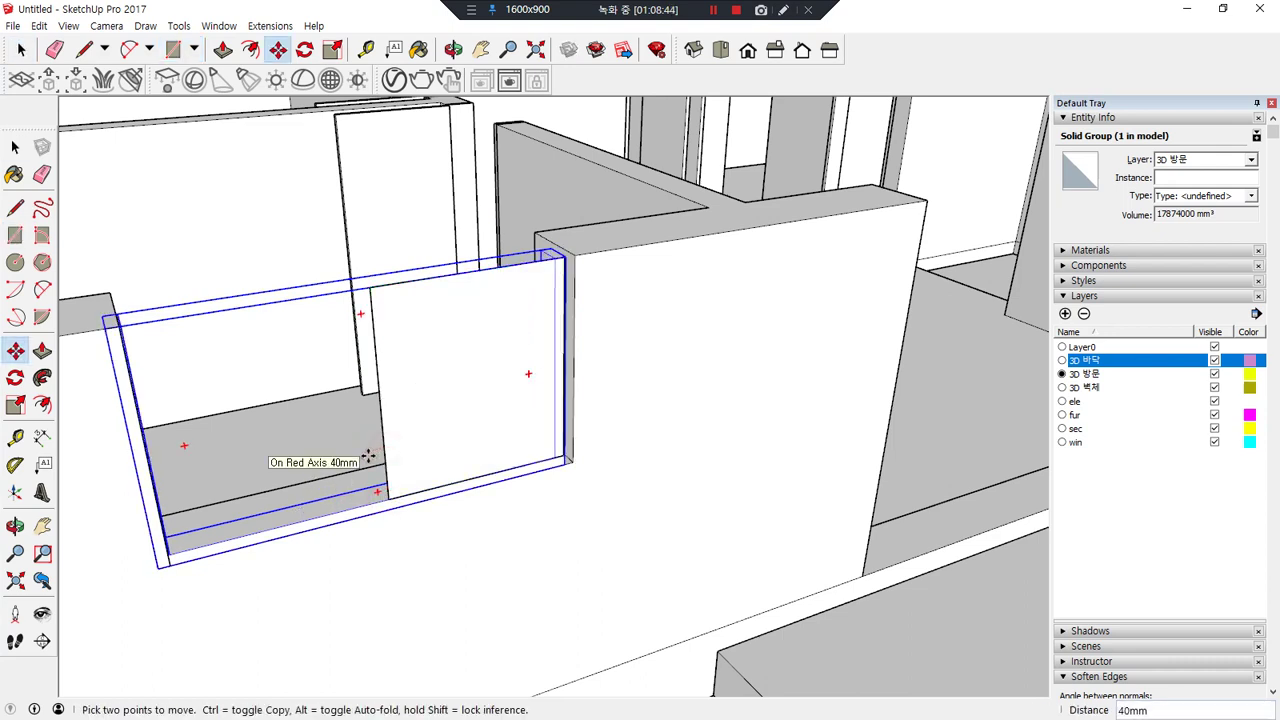
{"action": "key", "text": "Escape"}
- Move the sash rectangle's vertical edge at the middle of the window 30 mm outward to widen the sash
{"action": "key", "text": "space"}
{"action": "left_click", "coordinate": [383, 427]}
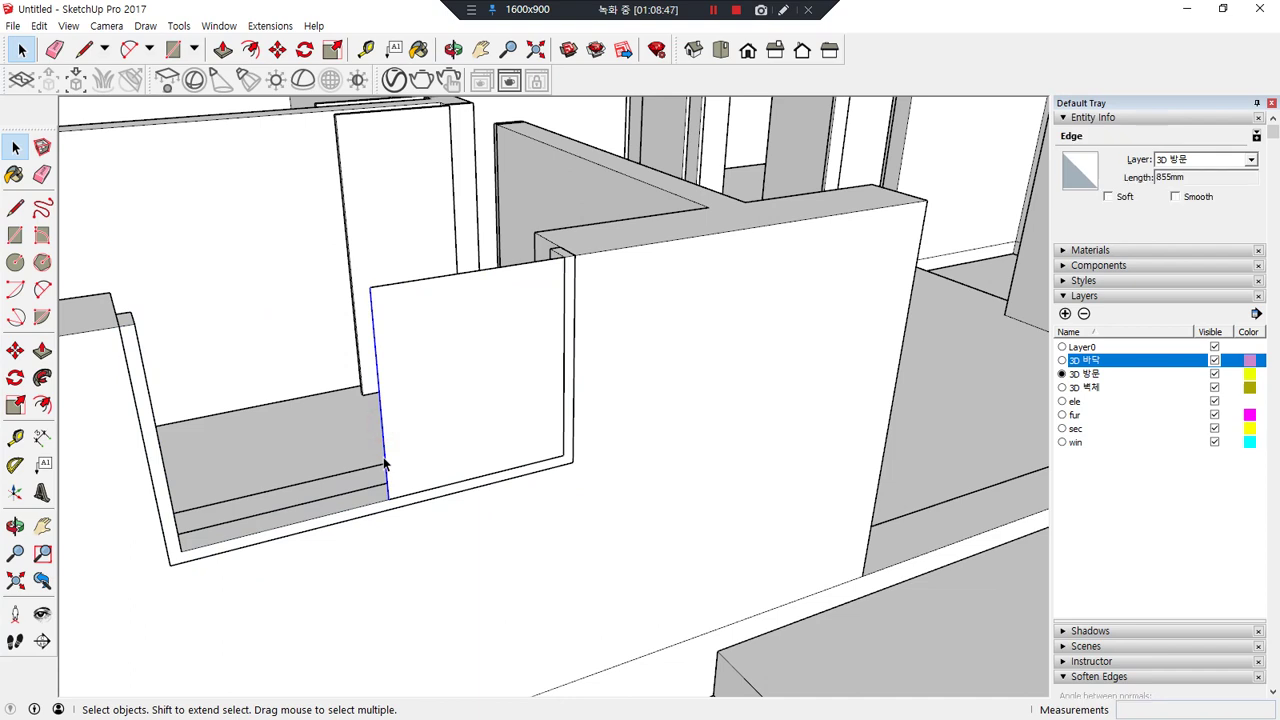
{"action": "key", "text": "m"}
{"action": "left_click", "coordinate": [383, 426]}
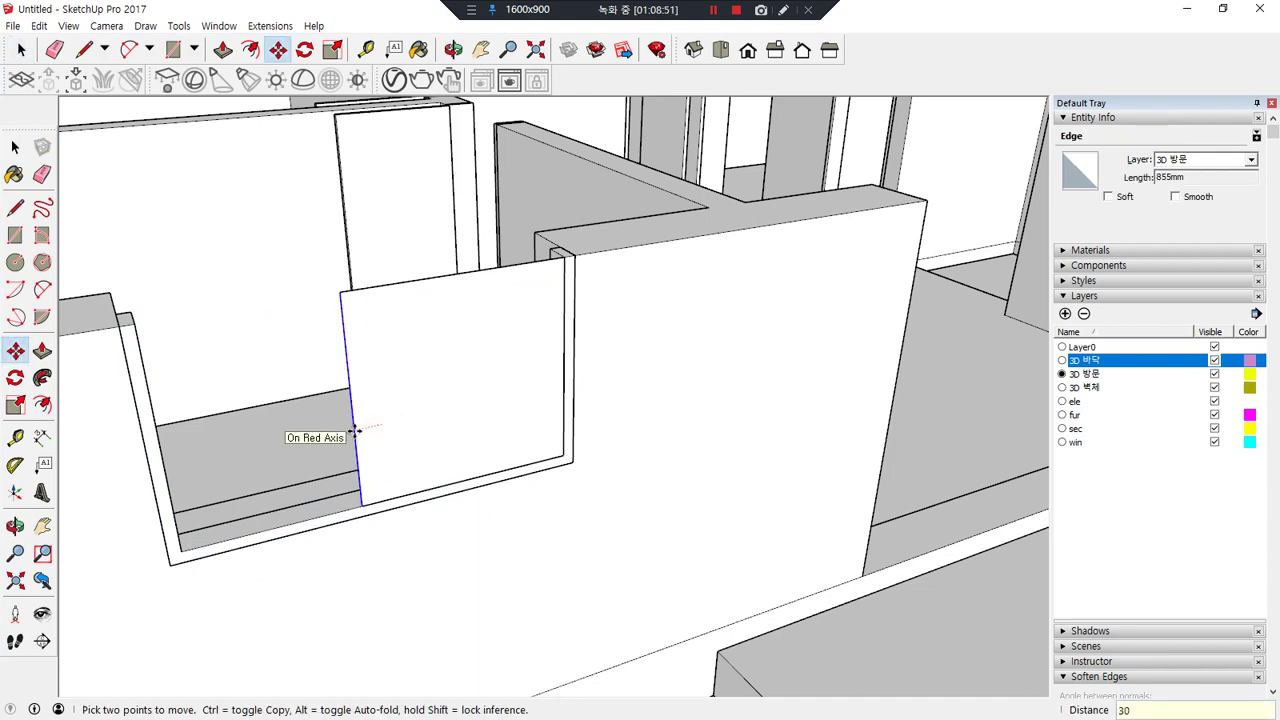
{"action": "type", "text": "30"}
{"action": "key", "text": "Return"}
- Offset the sash rectangle's outline 60 mm inward
{"action": "key", "text": "f"}
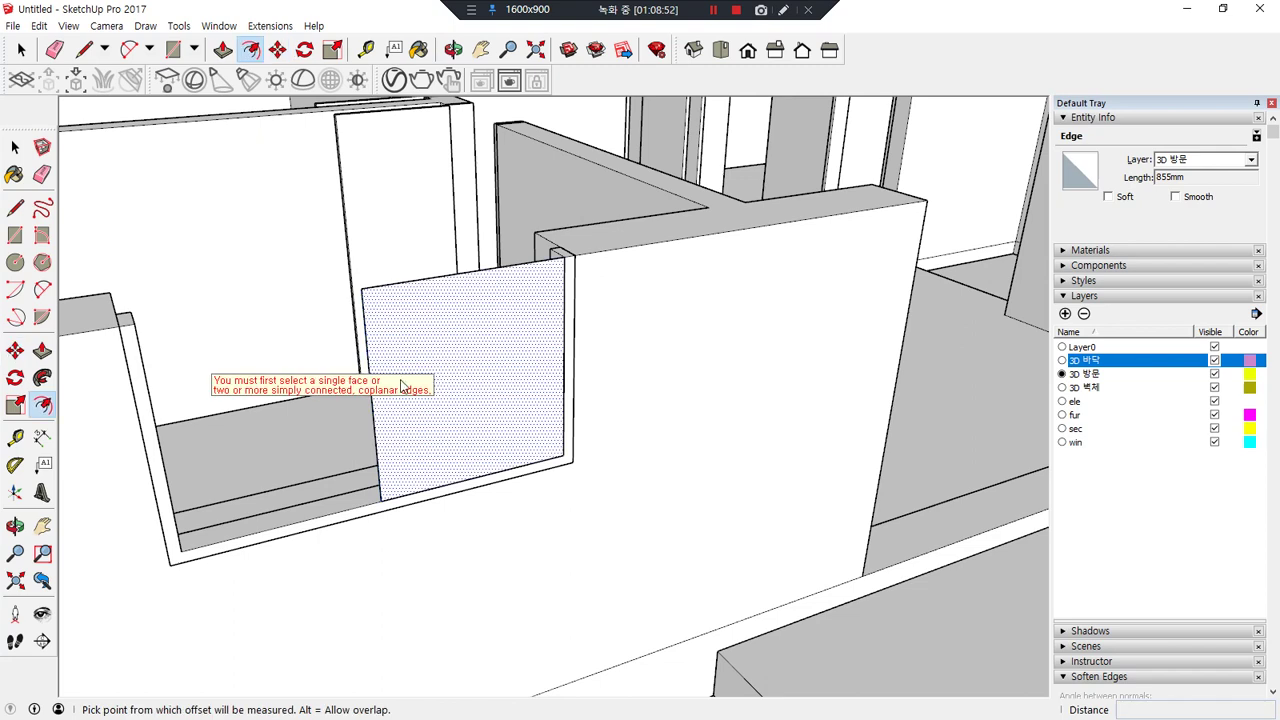
{"action": "key", "text": "space"}
{"action": "left_click", "coordinate": [434, 292]}
{"action": "left_click", "coordinate": [432, 276]}
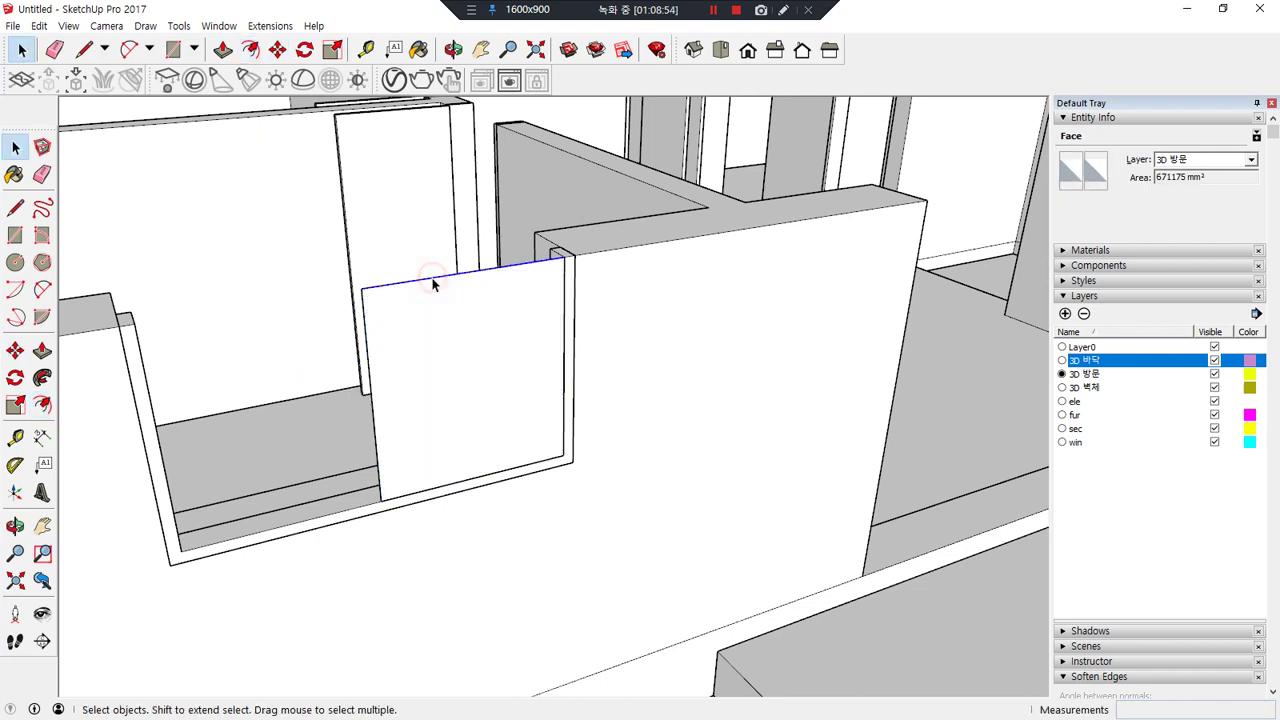
{"action": "double_click", "coordinate": [438, 374]}
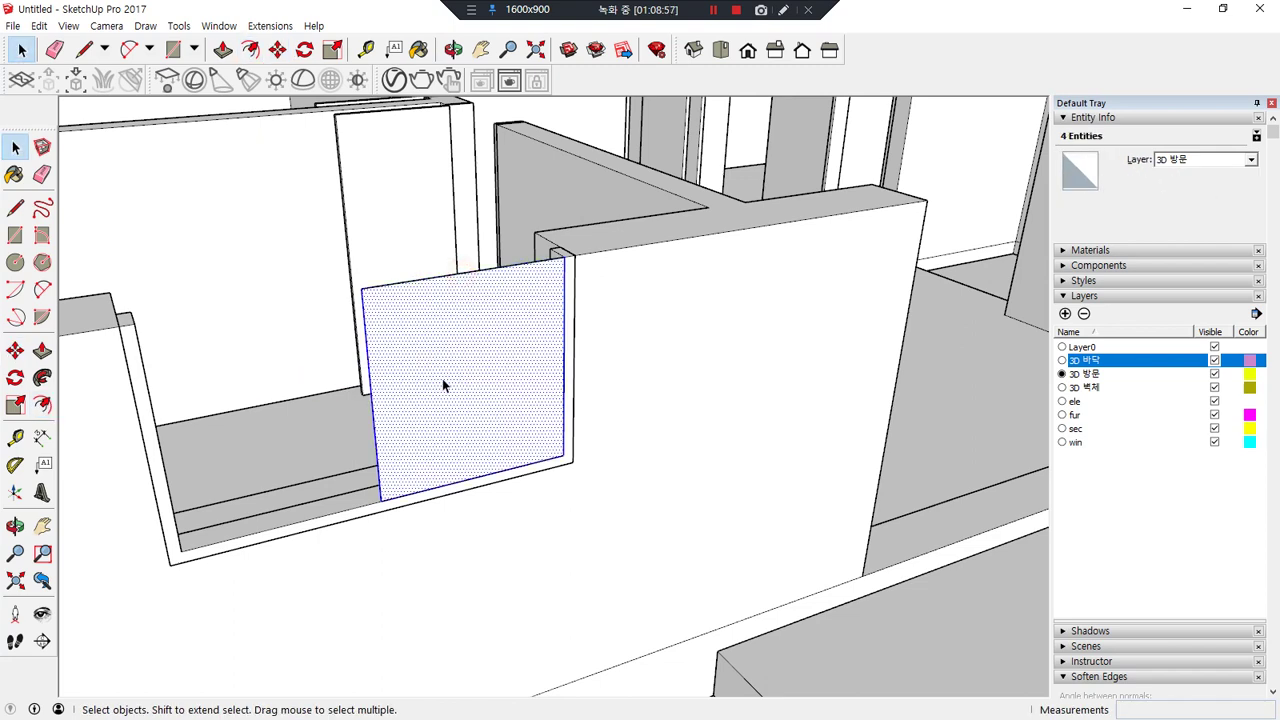
{"action": "key", "text": "f"}
{"action": "left_click", "coordinate": [392, 435]}
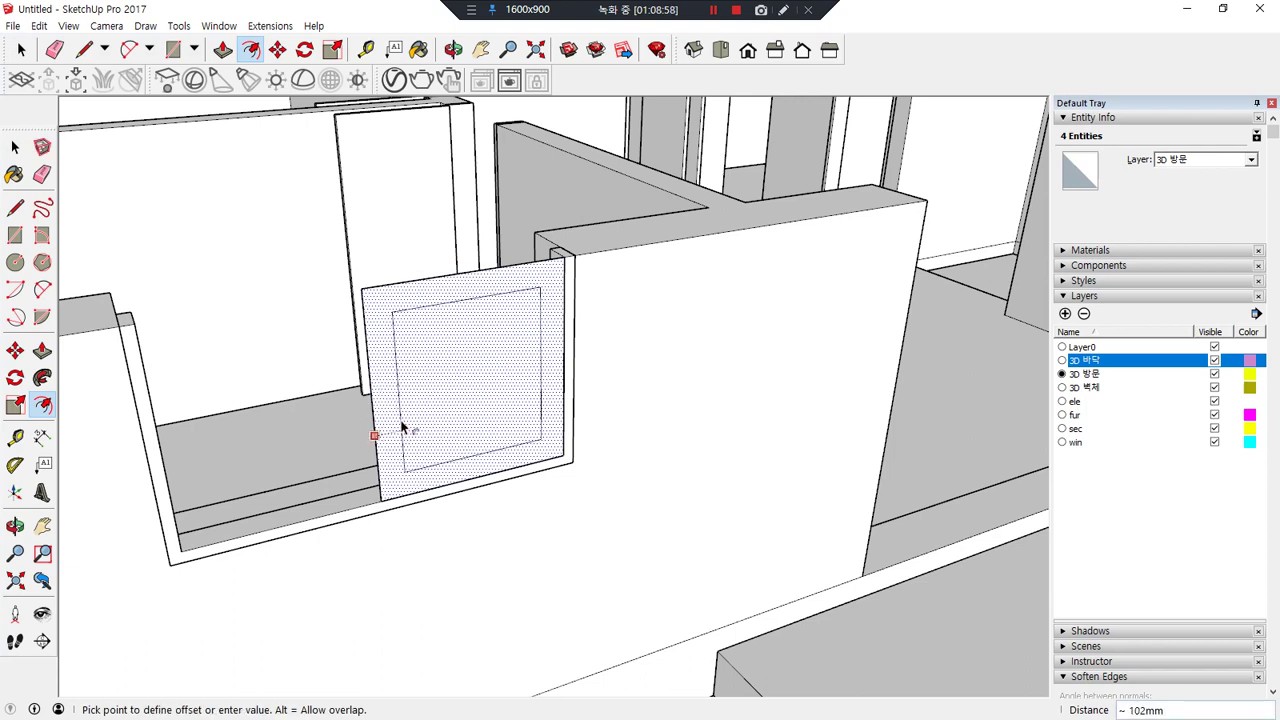
{"action": "left_click", "coordinate": [403, 424]}
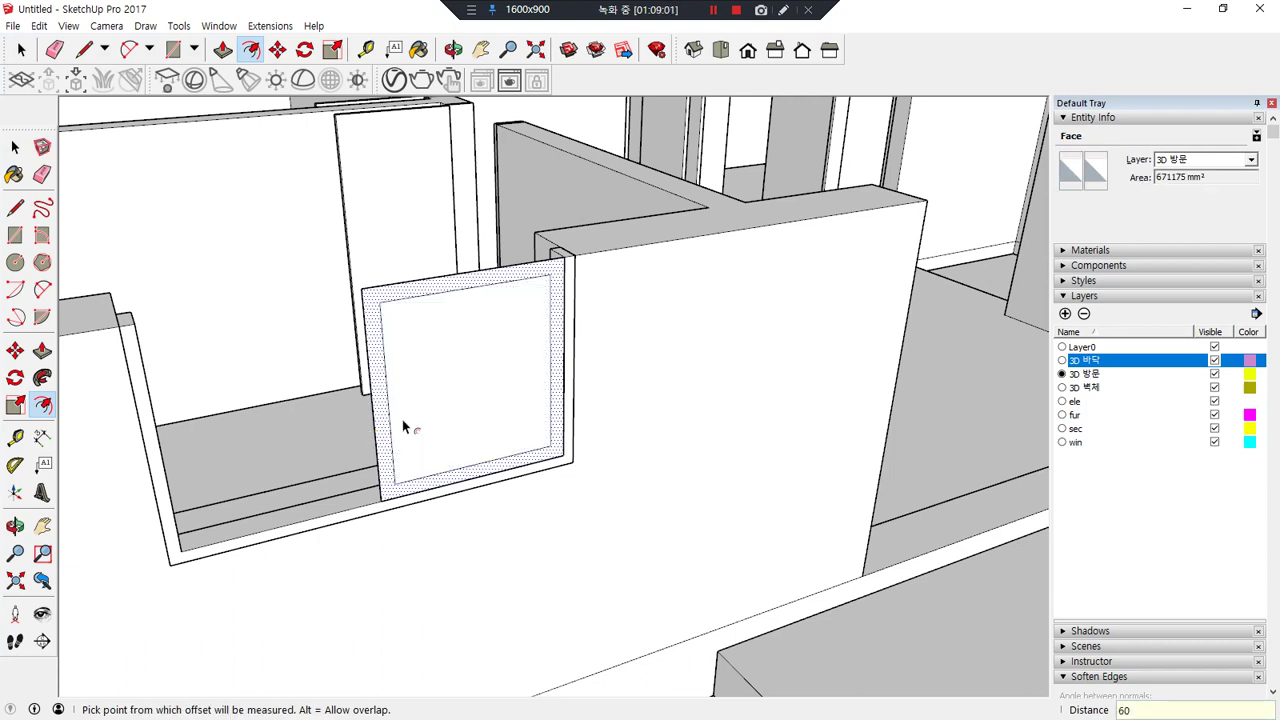
- Move the top edge of the sash's inner outline up 60 mm onto the outer top edge
{"action": "key", "text": "space"}
{"action": "left_click", "coordinate": [445, 298]}
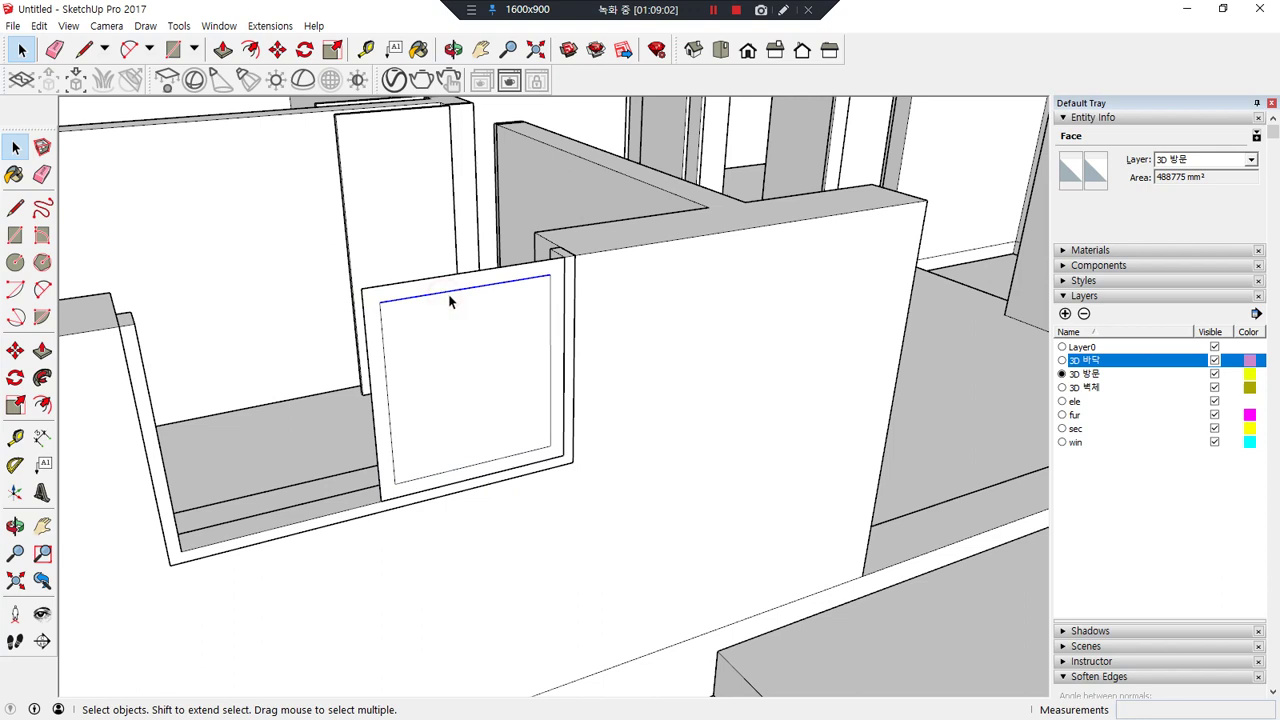
{"action": "key", "text": "m"}
{"action": "left_click", "coordinate": [441, 289]}
{"action": "left_click", "coordinate": [432, 281]}
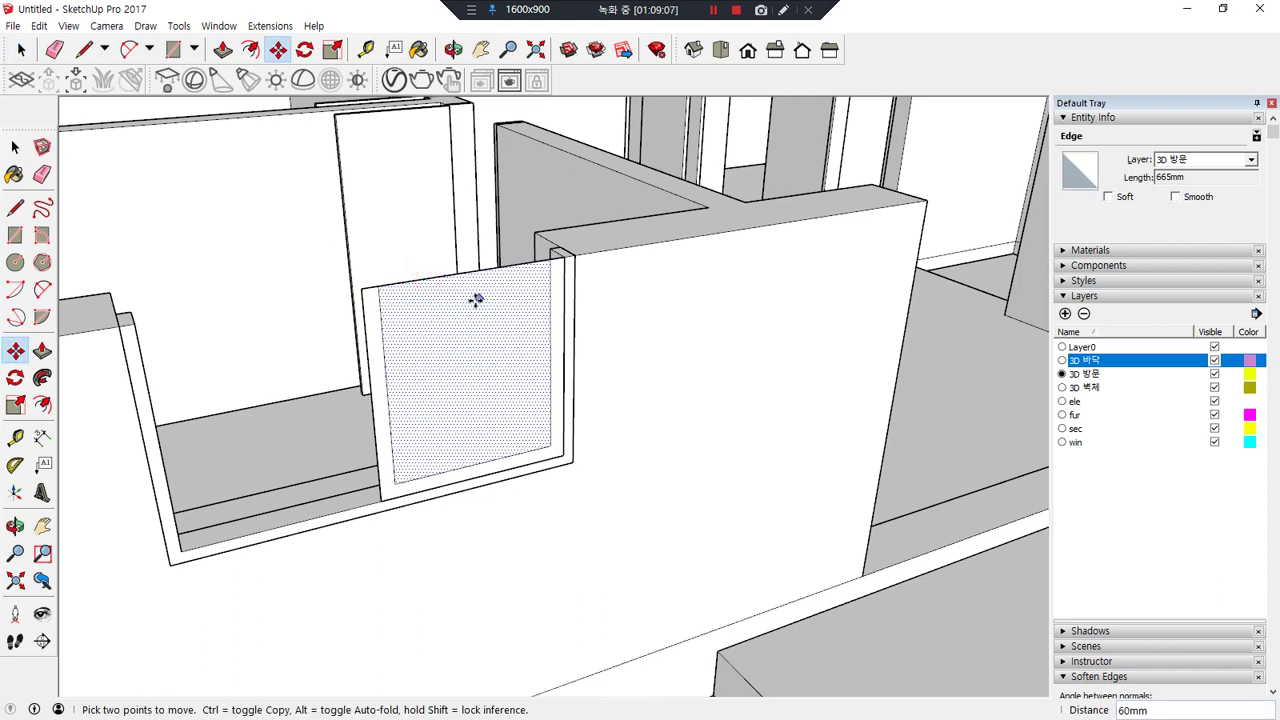
- Erase the top edge of the sash's inner face to open the pane area and leave a U-shaped sash profile
{"action": "scroll", "coordinate": [476, 300], "scroll_direction": "up", "scroll_amount": 2}
{"action": "key", "text": "e"}
{"action": "left_click_drag", "start_coordinate": [431, 271], "coordinate": [374, 371]}
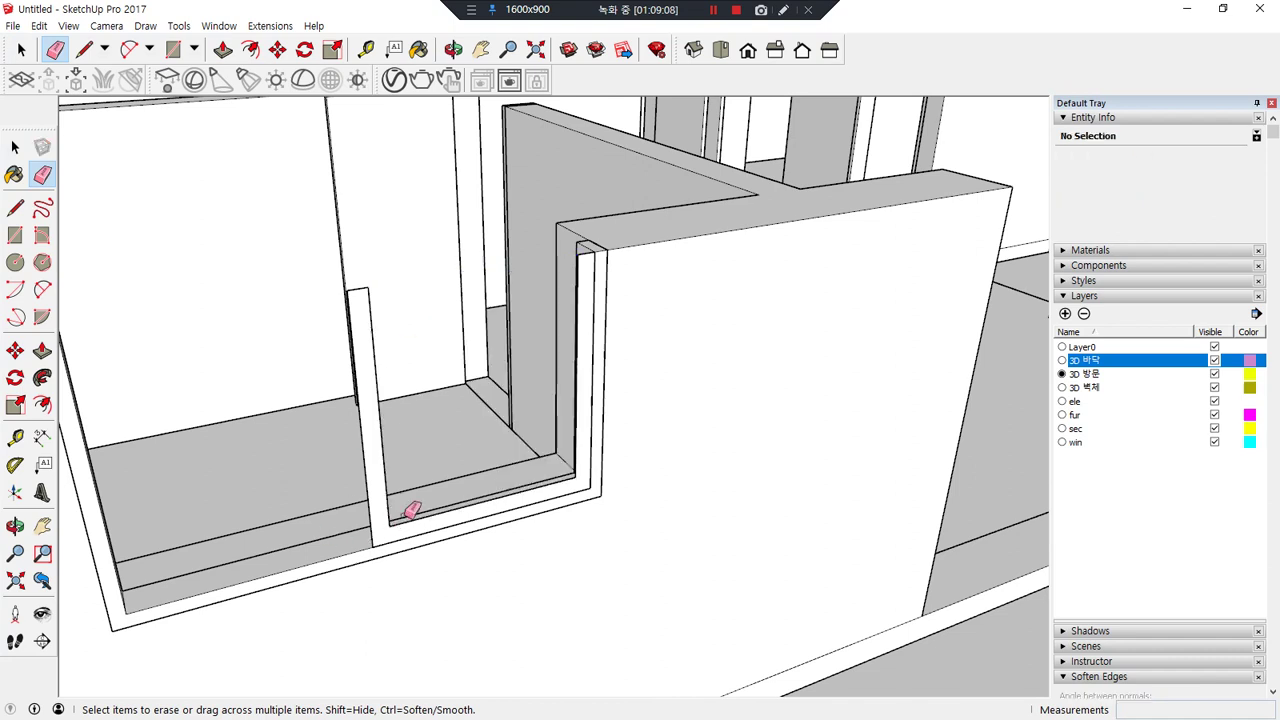
- Extrude the U-shaped sash profile 40 mm and turn the resulting sash into a group
{"action": "key", "text": "space"}
{"action": "key", "text": "p"}
{"action": "left_click", "coordinate": [372, 512]}
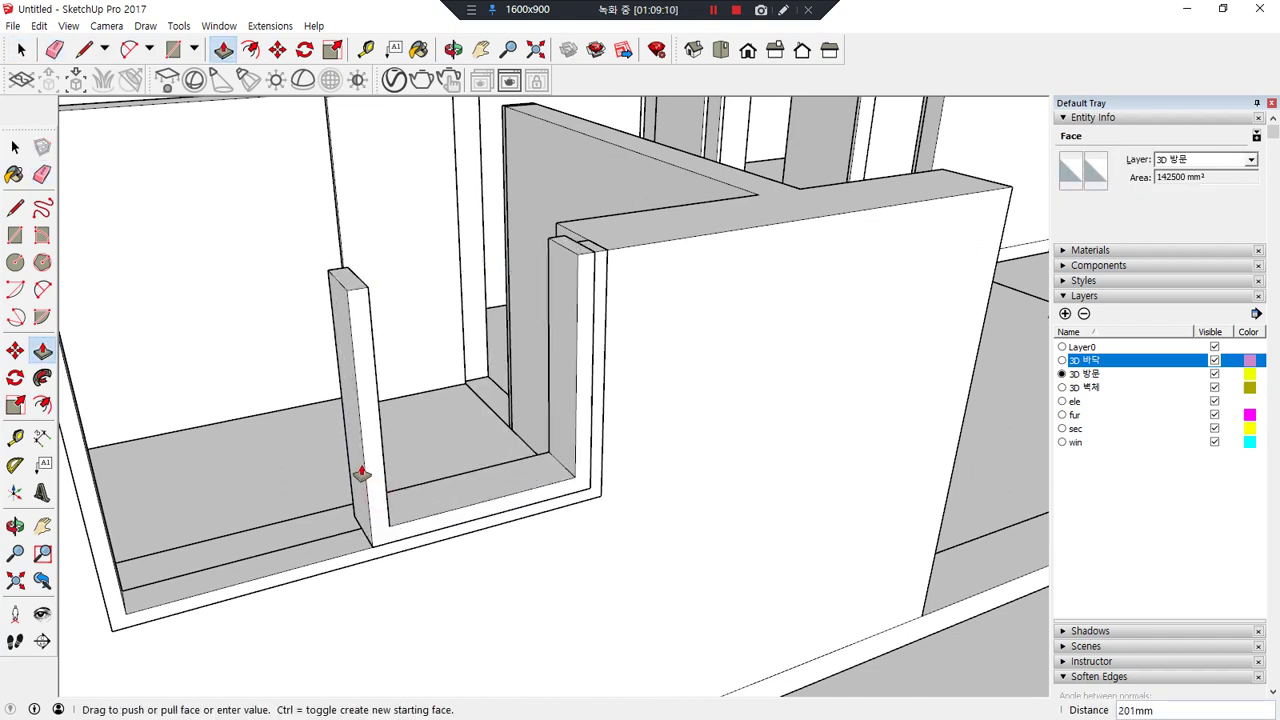
{"action": "type", "text": "40"}
{"action": "key", "text": "Return"}
{"action": "key", "text": "space"}
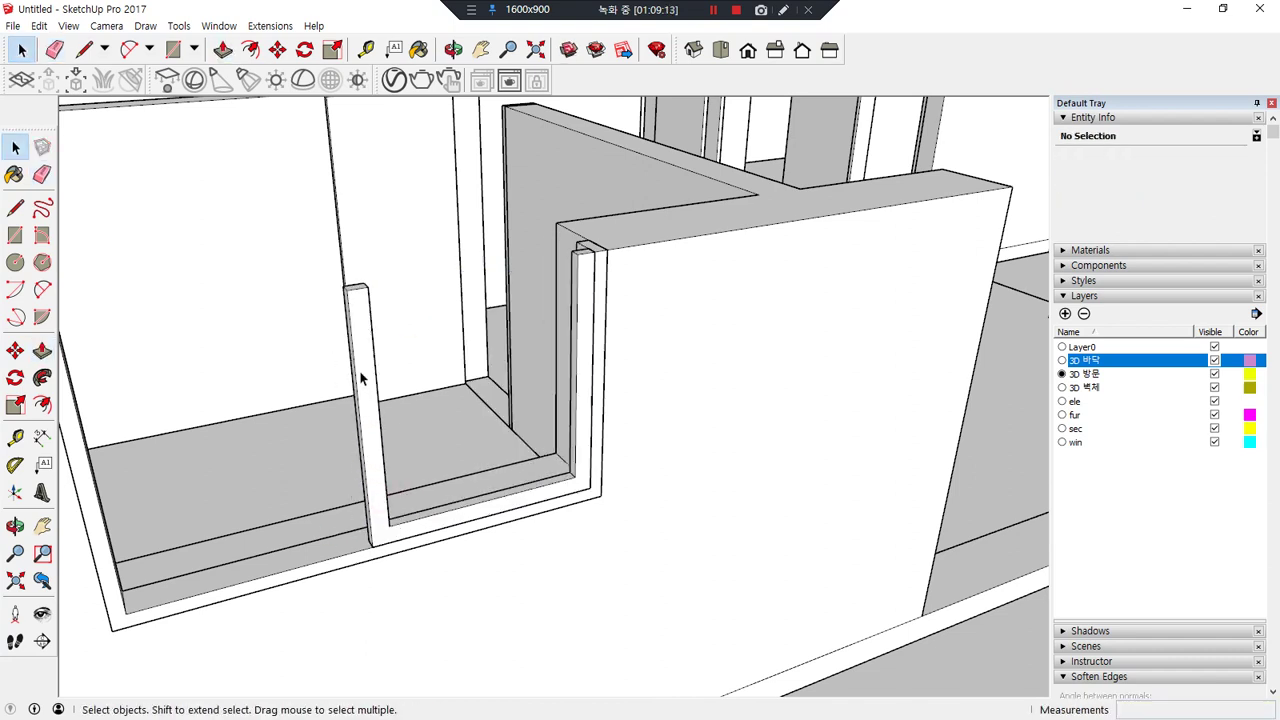
{"action": "triple_click", "coordinate": [360, 366]}
{"action": "right_click", "coordinate": [361, 358]}
{"action": "key", "text": "g"}
{"action": "middle_click_drag", "start_coordinate": [371, 363], "coordinate": [409, 478]}
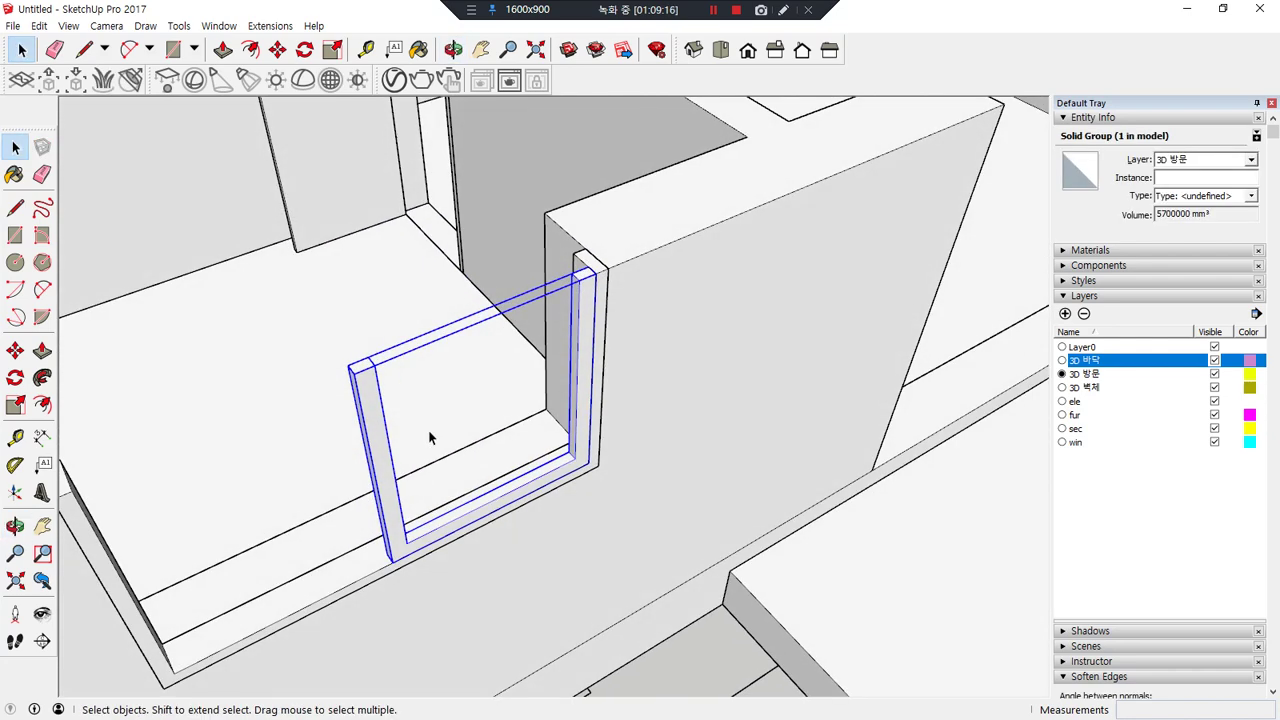
- Draw a 665 by 795 mm glass pane rectangle filling the sash's inner opening and group it
{"action": "scroll", "coordinate": [614, 257], "scroll_direction": "up", "scroll_amount": 3}
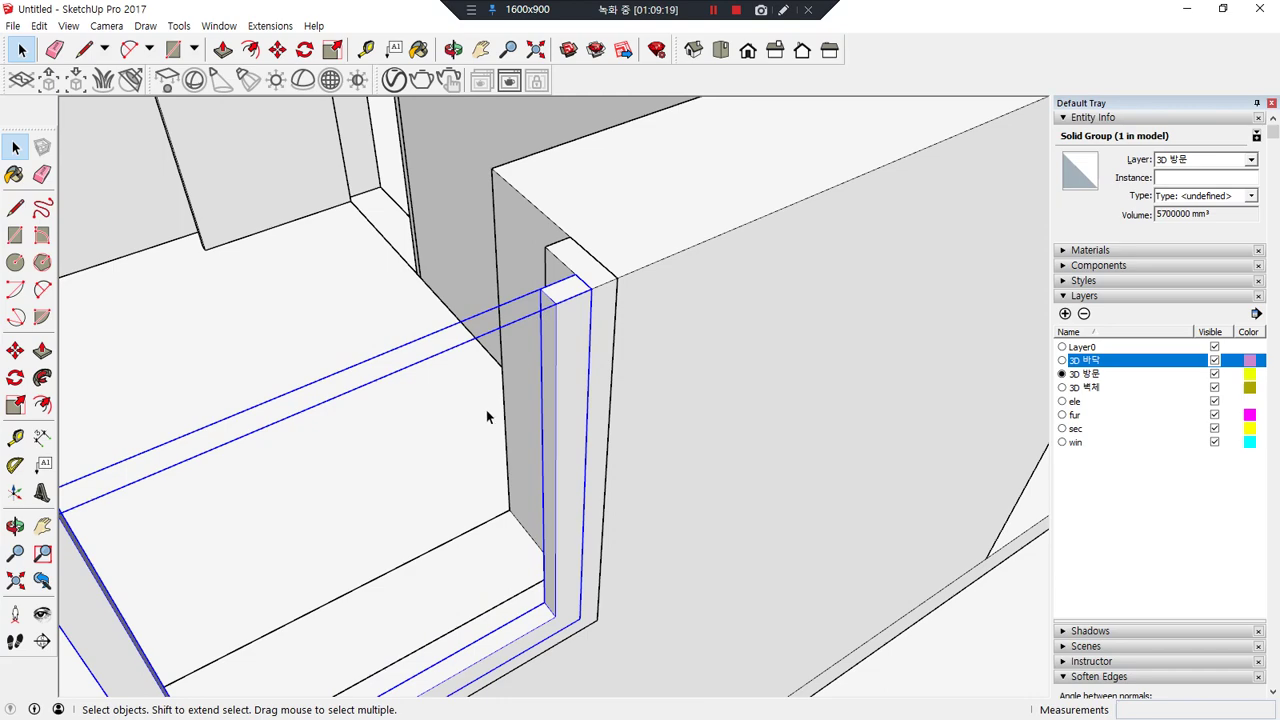
{"action": "scroll", "coordinate": [444, 441], "scroll_direction": "down", "scroll_amount": 3}
{"action": "middle_click_drag", "start_coordinate": [271, 527], "coordinate": [250, 456]}
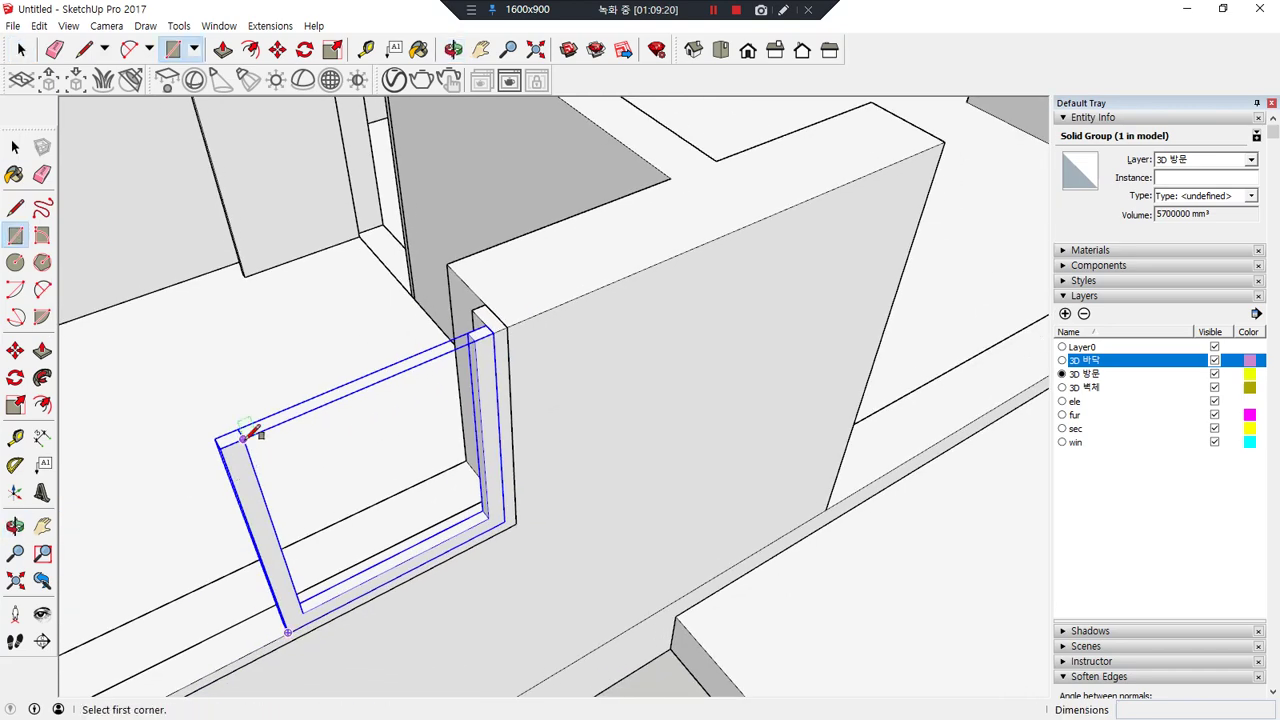
{"action": "key", "text": "r"}
{"action": "left_click", "coordinate": [243, 438]}
{"action": "left_click", "coordinate": [490, 516]}
{"action": "key", "text": "space"}
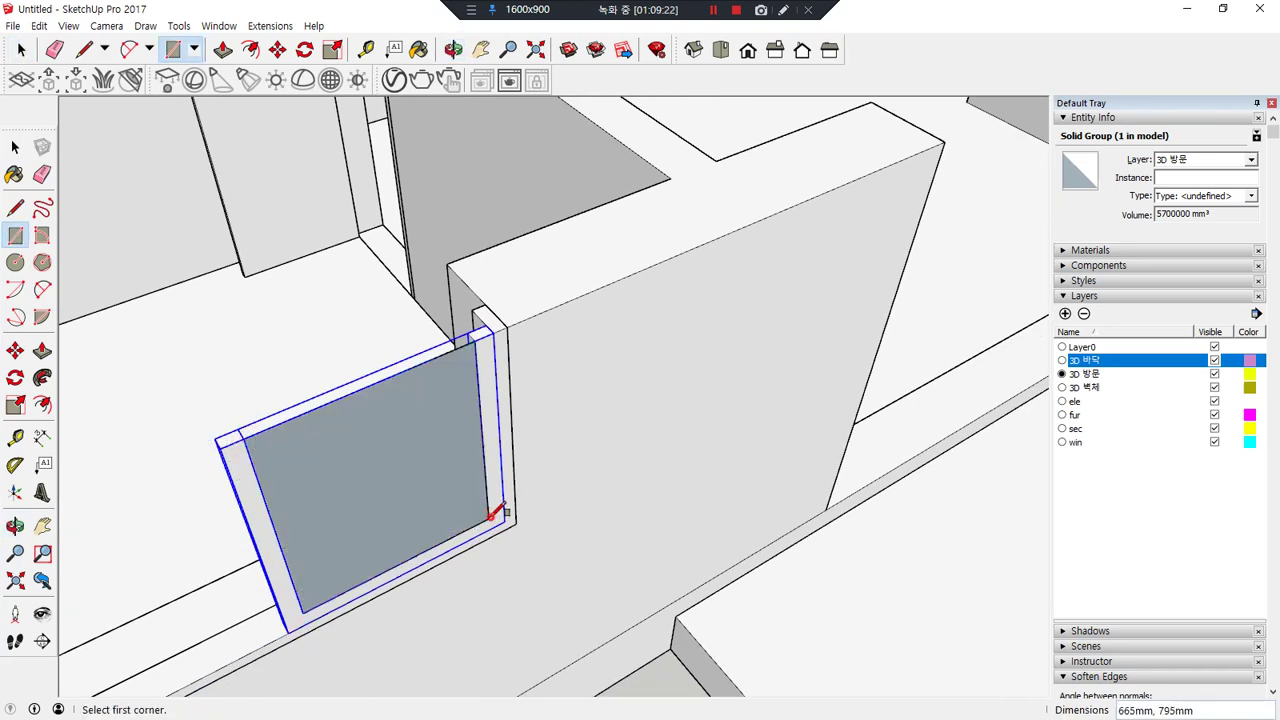
{"action": "double_click", "coordinate": [386, 407]}
{"action": "right_click", "coordinate": [386, 407]}
{"action": "key", "text": "Escape"}
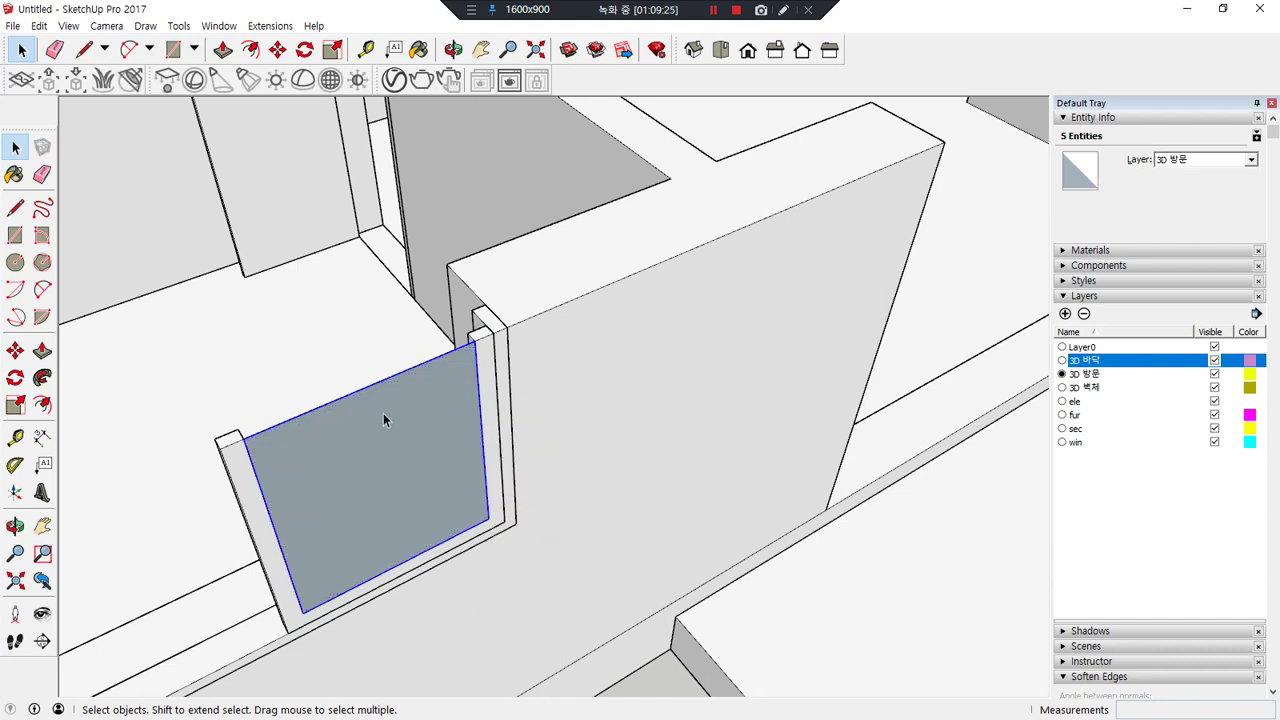
{"action": "key", "text": "ctrl+g"}
- Move the glass pane to the middle of the sash's thickness
{"action": "scroll", "coordinate": [450, 342], "scroll_direction": "up", "scroll_amount": 5}
{"action": "key", "text": "m"}
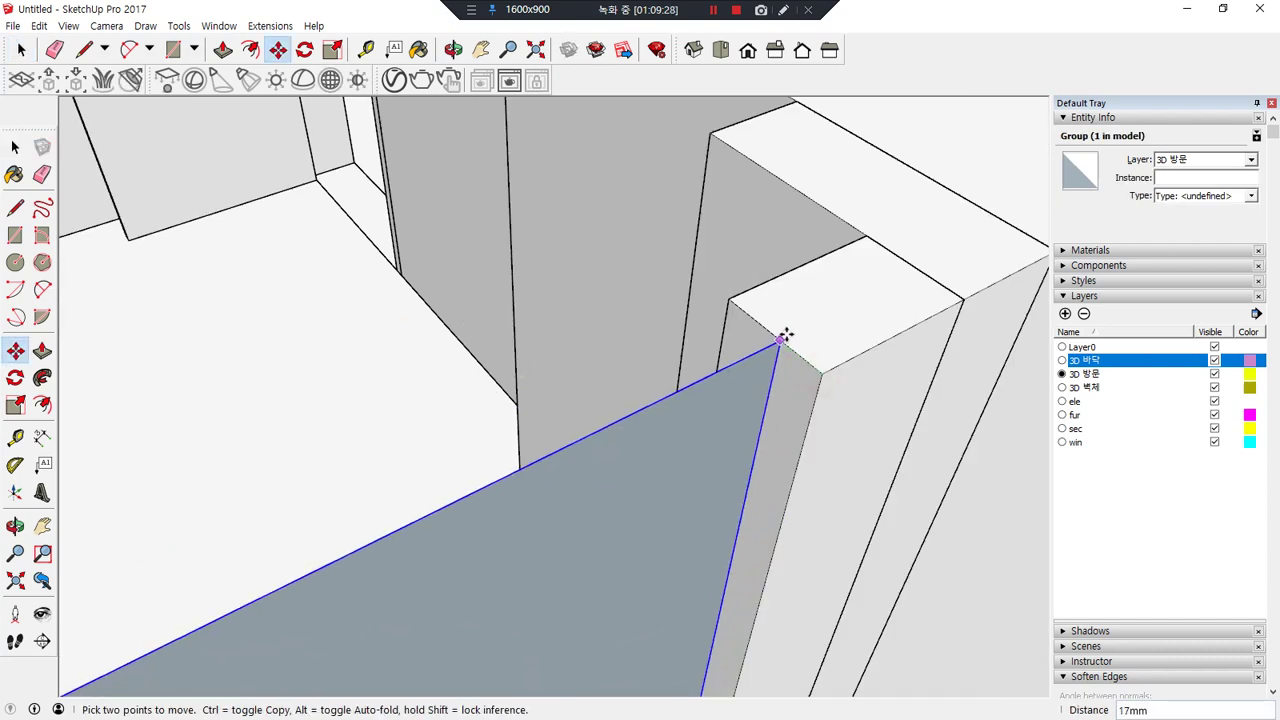
{"action": "left_click", "coordinate": [775, 335]}
- Add the sash to the selected glass pane and move both inward from the frame's outer face
{"action": "key", "text": "space"}
{"action": "left_click", "coordinate": [828, 296]}
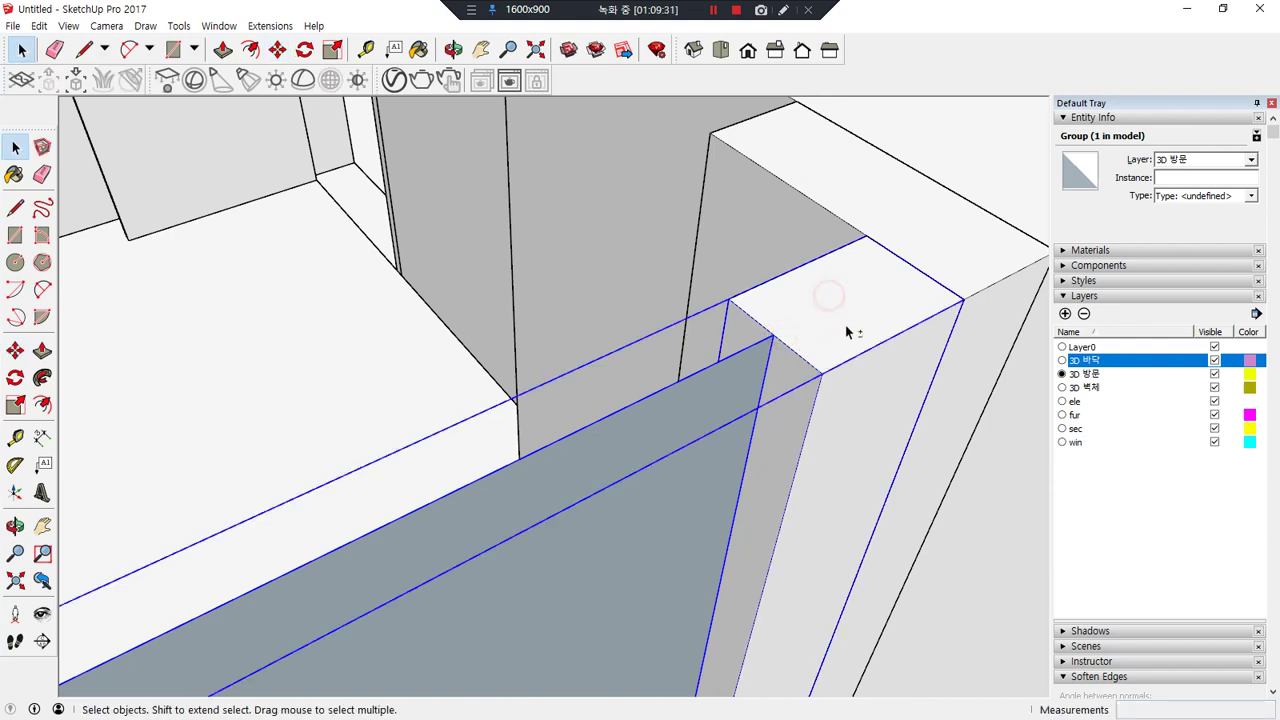
{"action": "key", "text": "m"}
{"action": "left_click", "coordinate": [867, 237]}
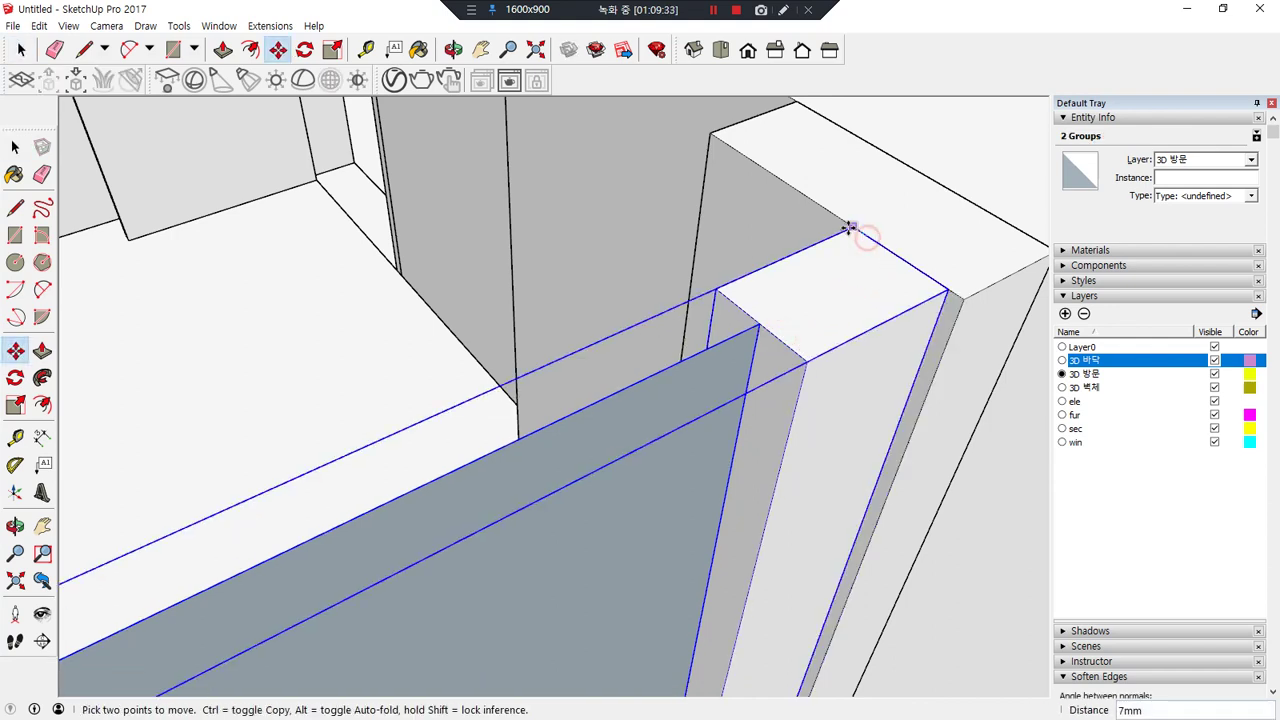
- Copy the sash and its glass into the other half of the frame, directly behind the first sash with the middle stiles overlapping
{"action": "key", "text": "ctrl"}
{"action": "left_click", "coordinate": [911, 269]}
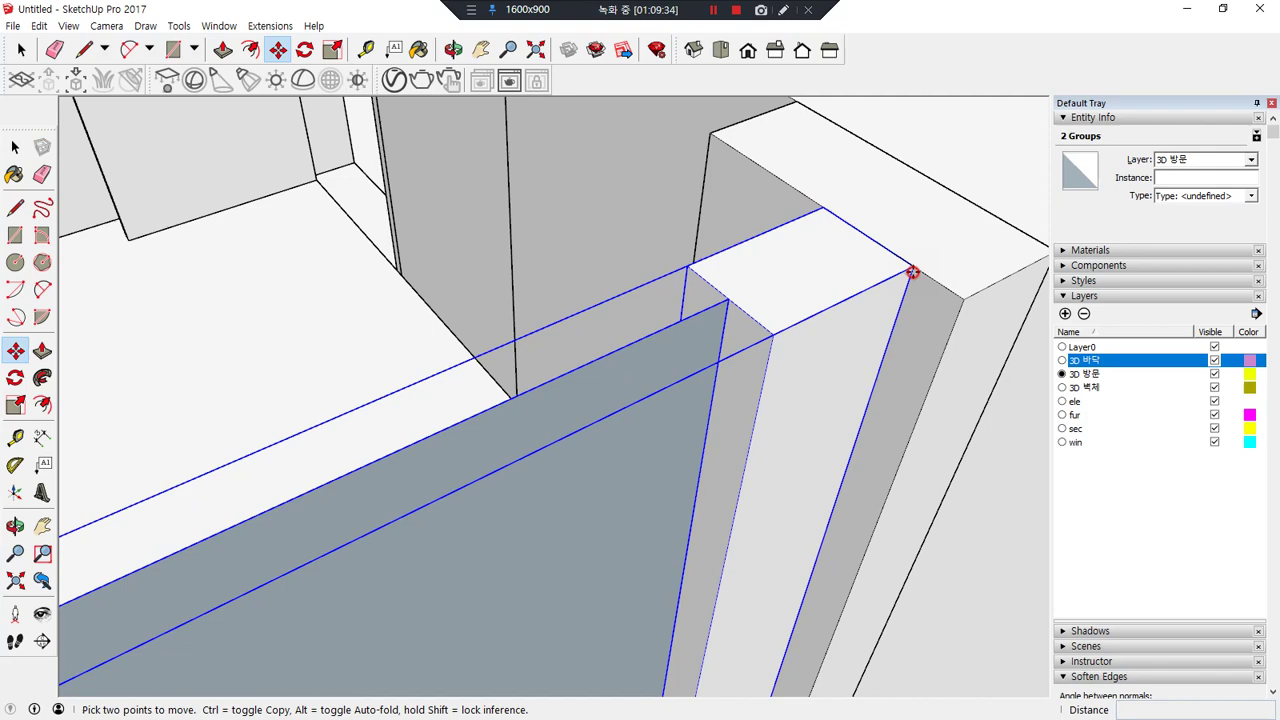
{"action": "scroll", "coordinate": [660, 351], "scroll_direction": "down", "scroll_amount": 3}
{"action": "middle_click_drag", "start_coordinate": [414, 426], "coordinate": [743, 346], "text": "shift"}
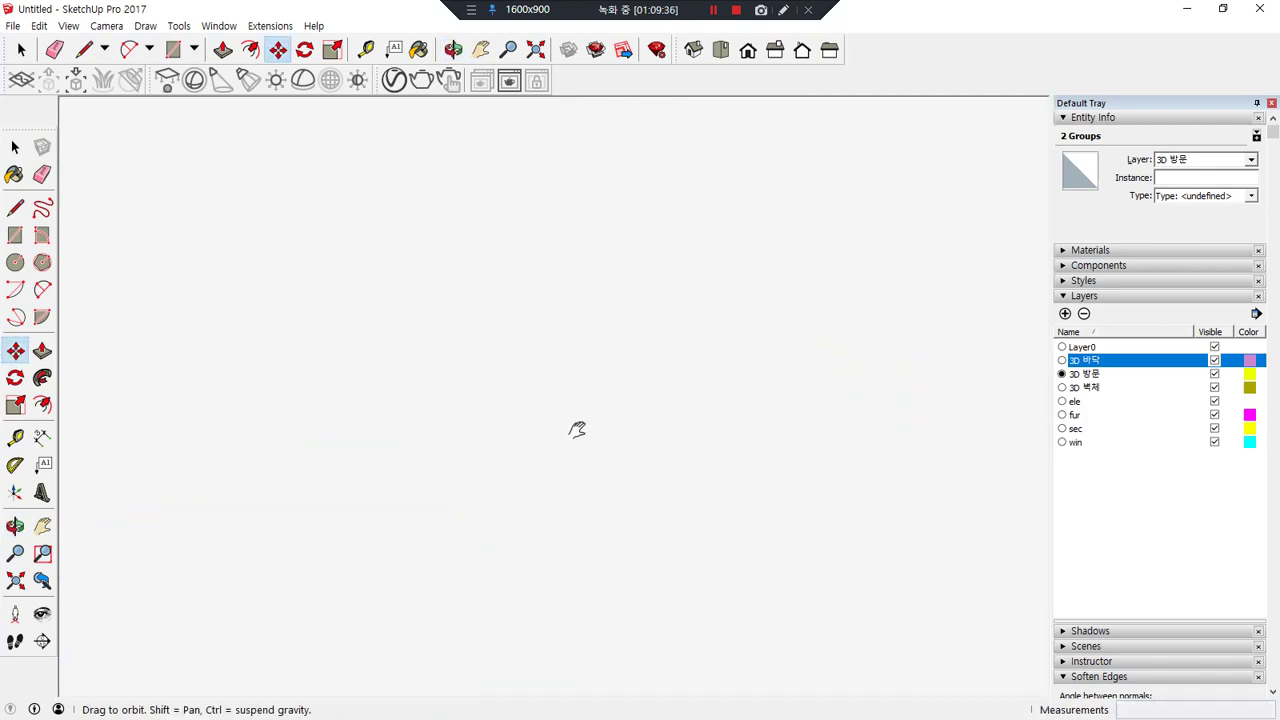
{"action": "scroll", "coordinate": [740, 392], "scroll_direction": "down", "scroll_amount": 4}
{"action": "scroll", "coordinate": [742, 391], "scroll_direction": "down", "scroll_amount": 9}
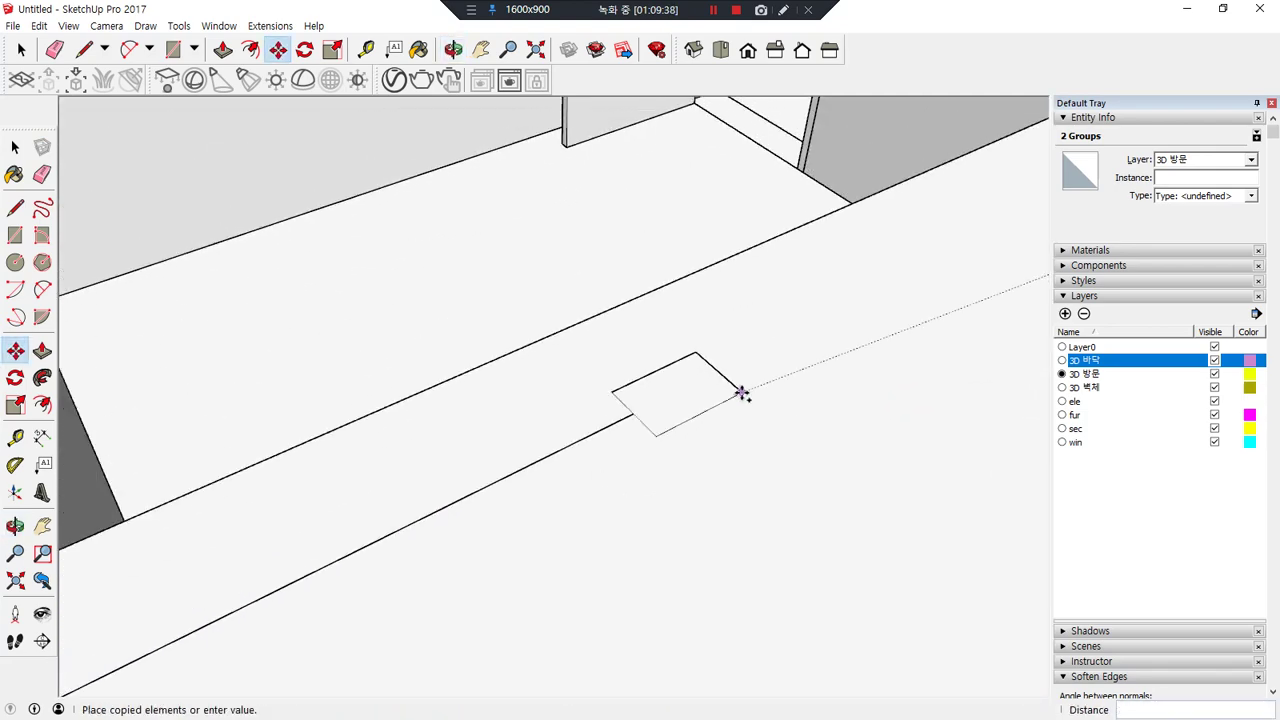
{"action": "middle_click_drag", "start_coordinate": [922, 390], "coordinate": [477, 523], "text": "shift"}
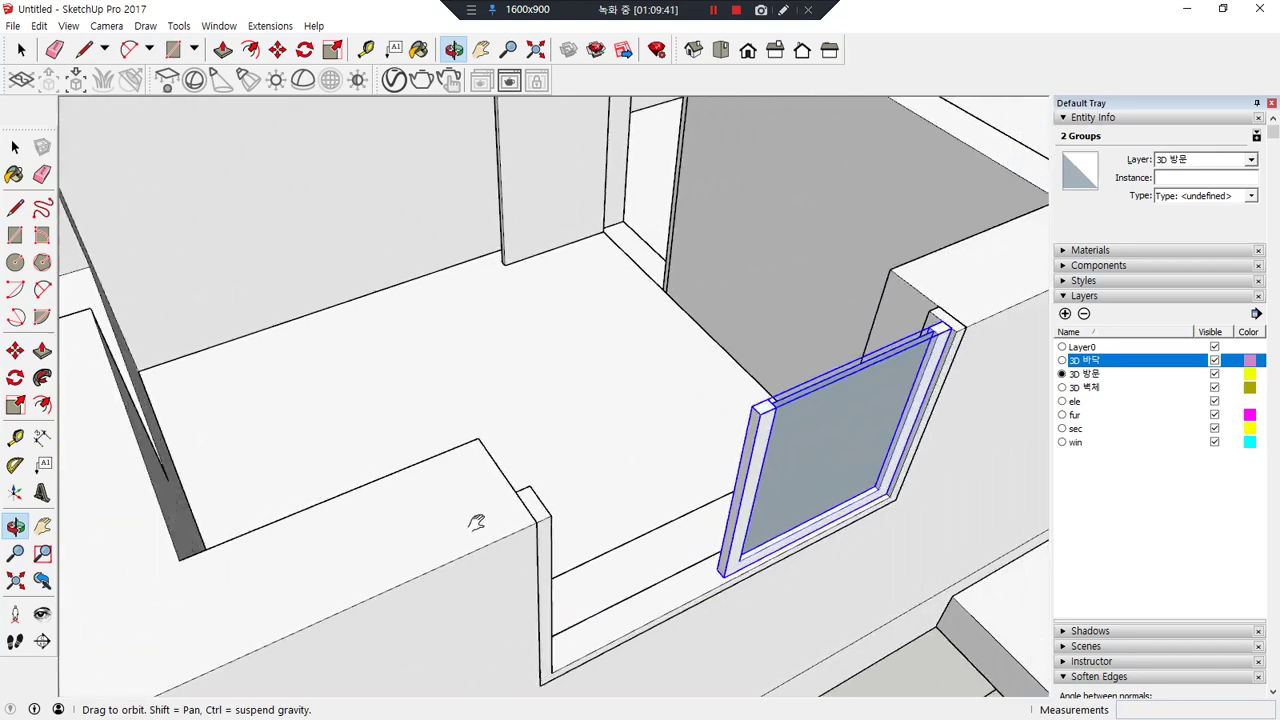
{"action": "scroll", "coordinate": [631, 474], "scroll_direction": "up", "scroll_amount": 4}
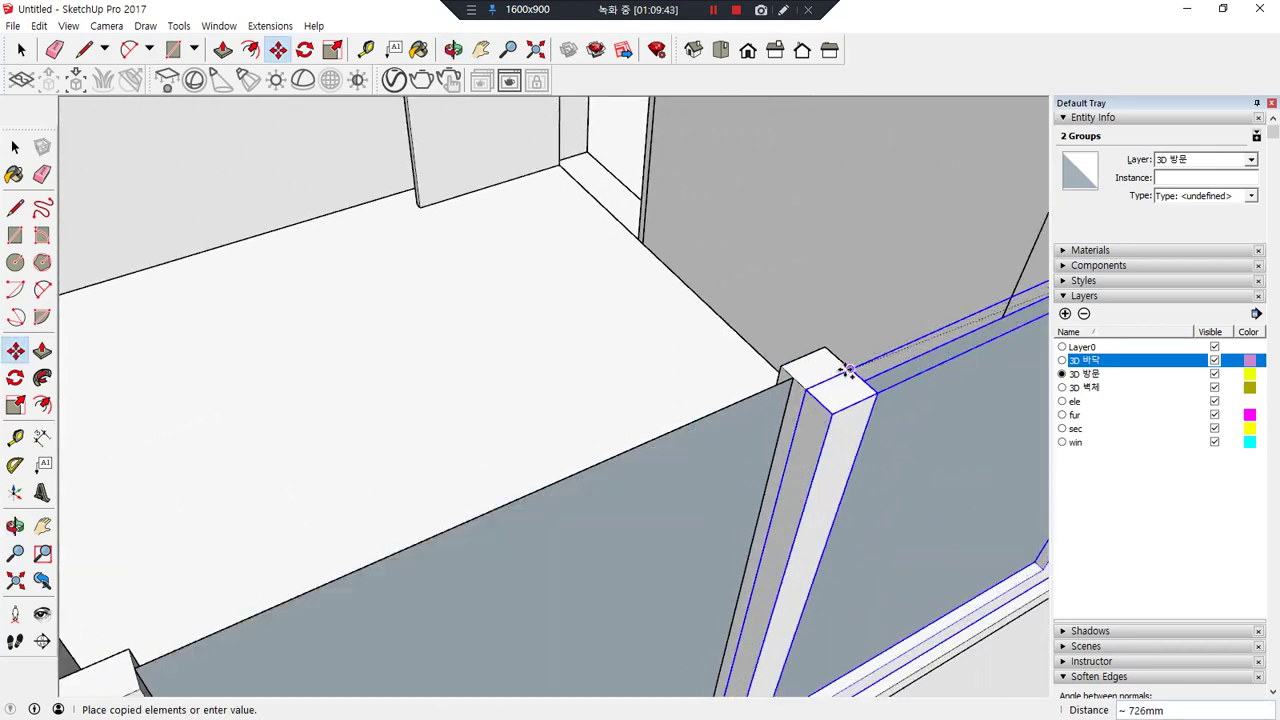
{"action": "left_click", "coordinate": [520, 497]}
- Group the window frame, both sashes and both glass panes into one window
{"action": "scroll", "coordinate": [517, 500], "scroll_direction": "down", "scroll_amount": 3}
{"action": "middle_click_drag", "start_coordinate": [430, 550], "coordinate": [503, 574]}
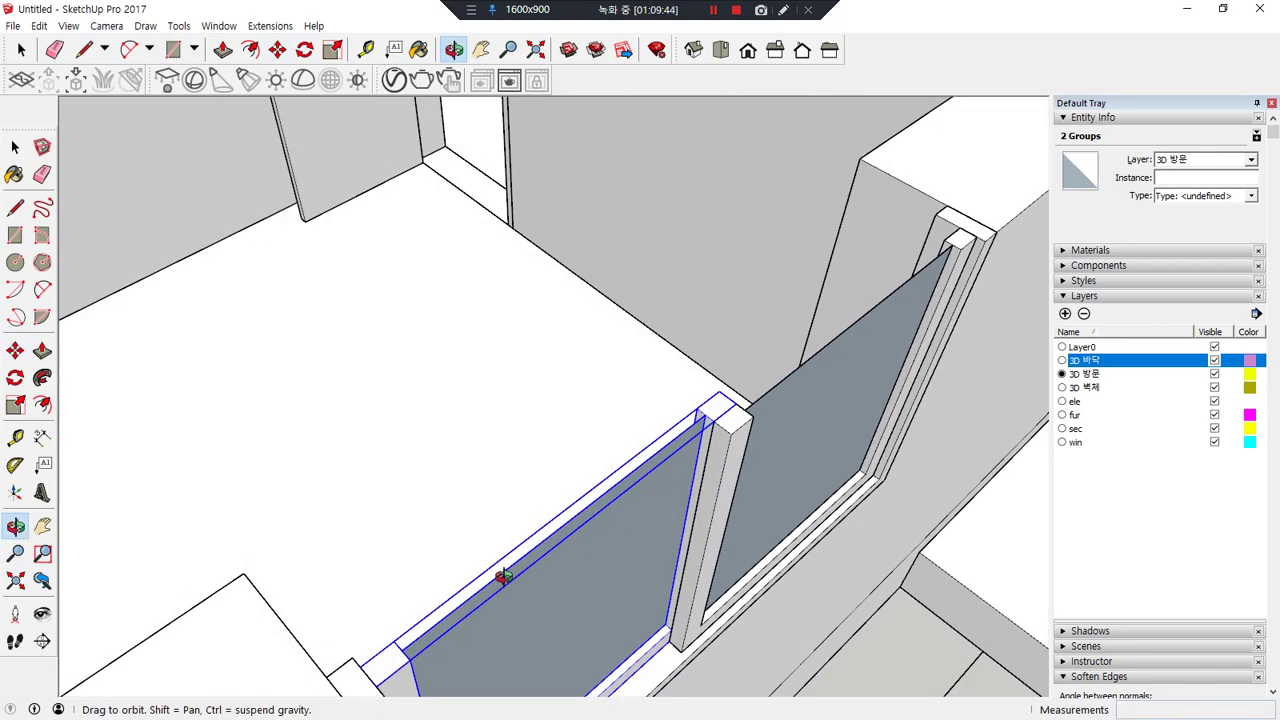
{"action": "key", "text": "space"}
{"action": "left_click", "coordinate": [811, 374], "text": "shift"}
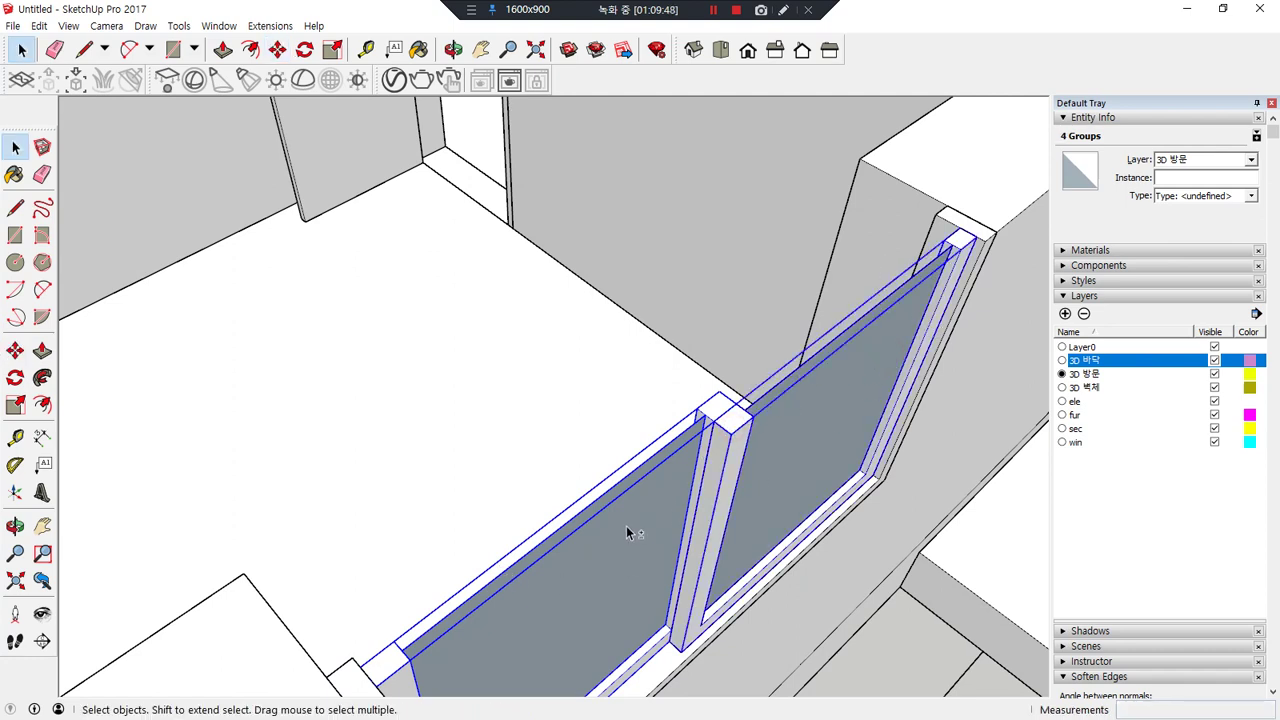
{"action": "left_click", "coordinate": [941, 233], "text": "shift"}
{"action": "right_click", "coordinate": [942, 230]}
{"action": "key", "text": "g"}
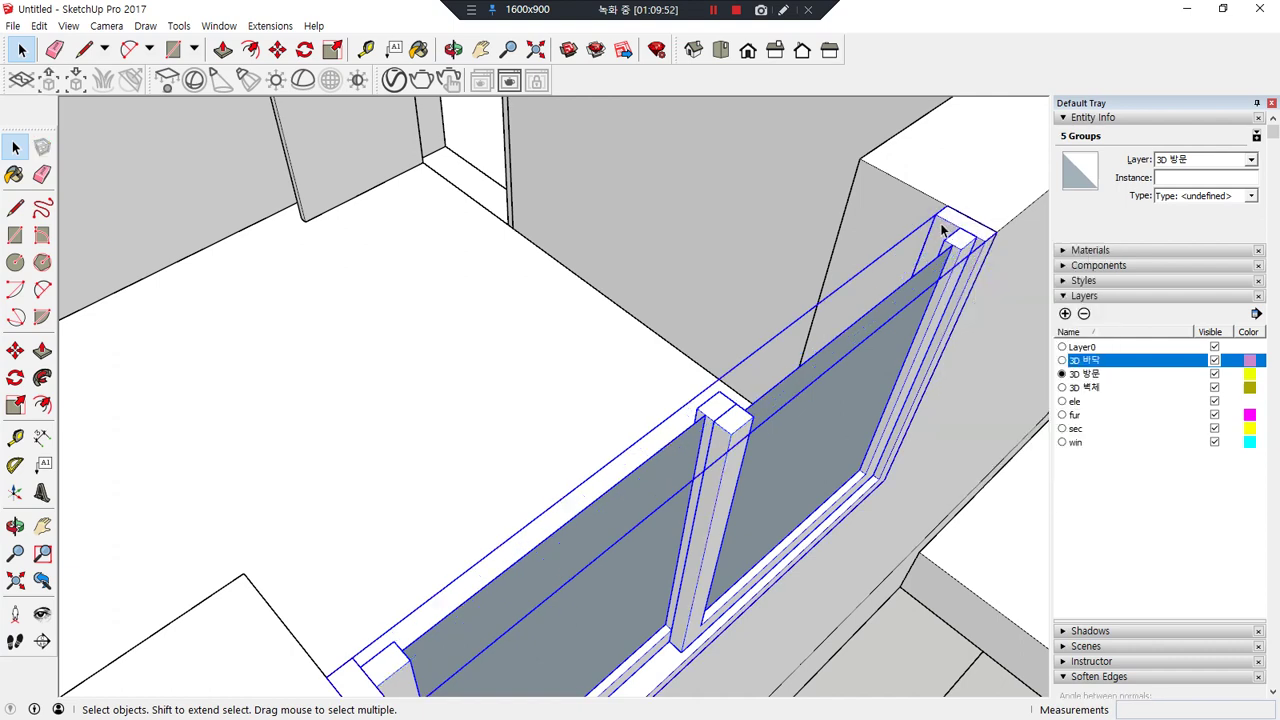
- Move the grouped window across the wall thickness until its frame corner meets the opposite corner of the opening
{"action": "key", "text": "m"}
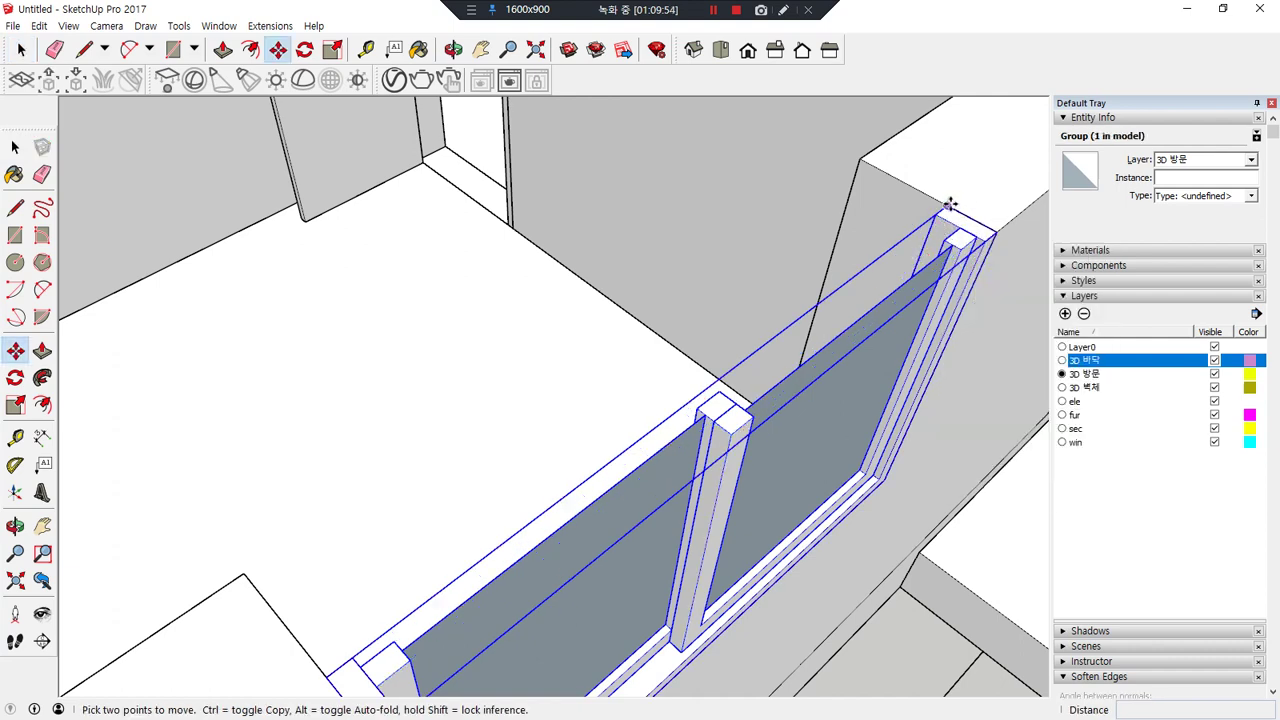
{"action": "left_click", "coordinate": [950, 203]}
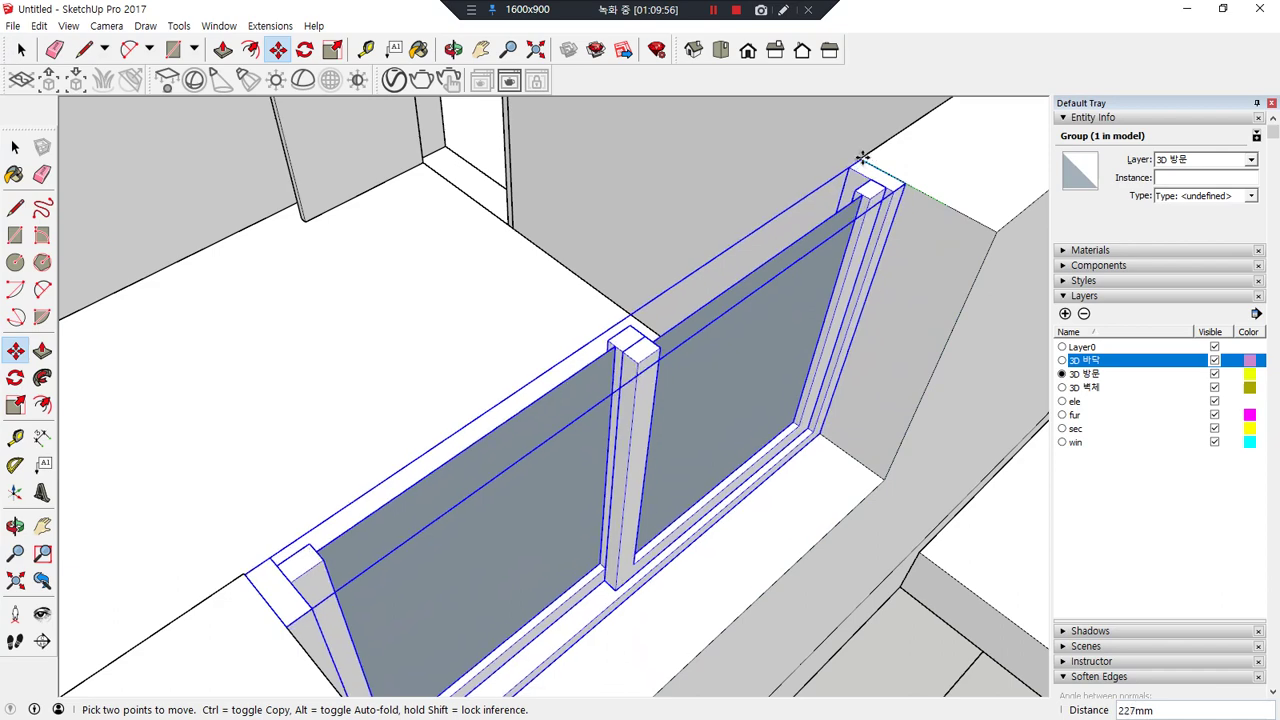
{"action": "left_click", "coordinate": [855, 157]}
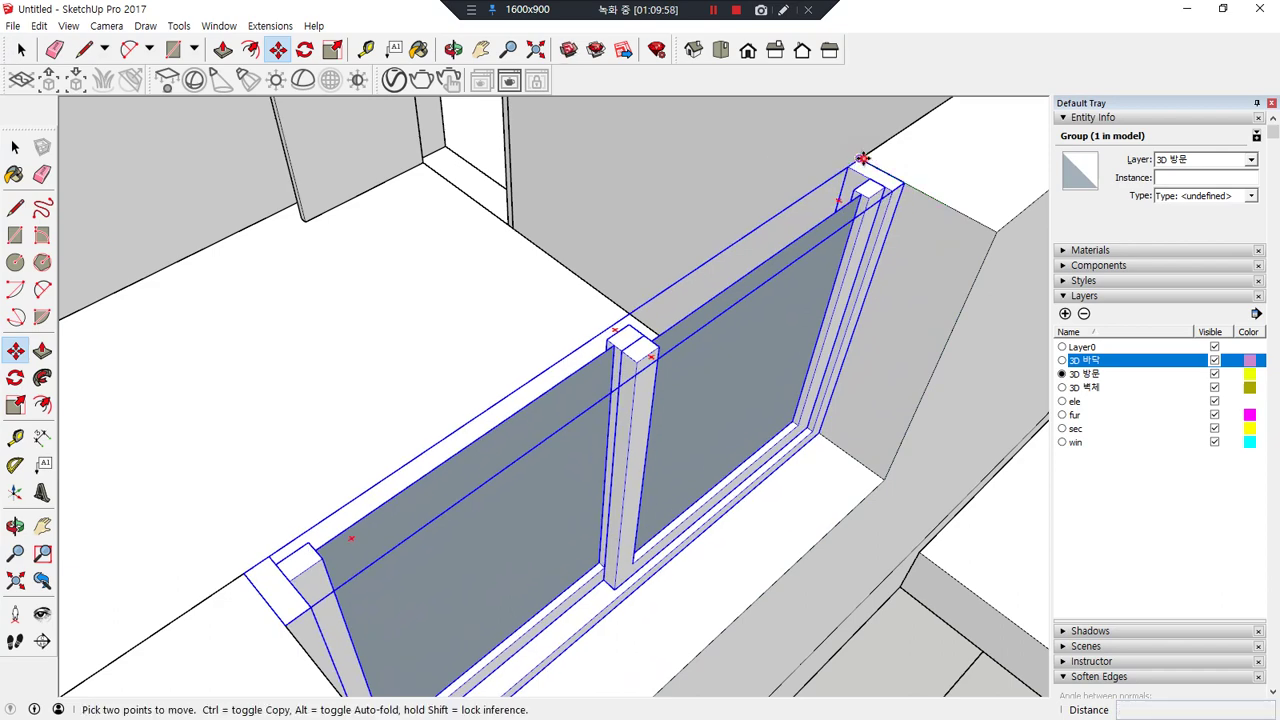
- Copy the grouped window 120 mm across the wall thickness to form a double window
{"action": "left_click", "coordinate": [857, 157]}
{"action": "key", "text": "ctrl"}
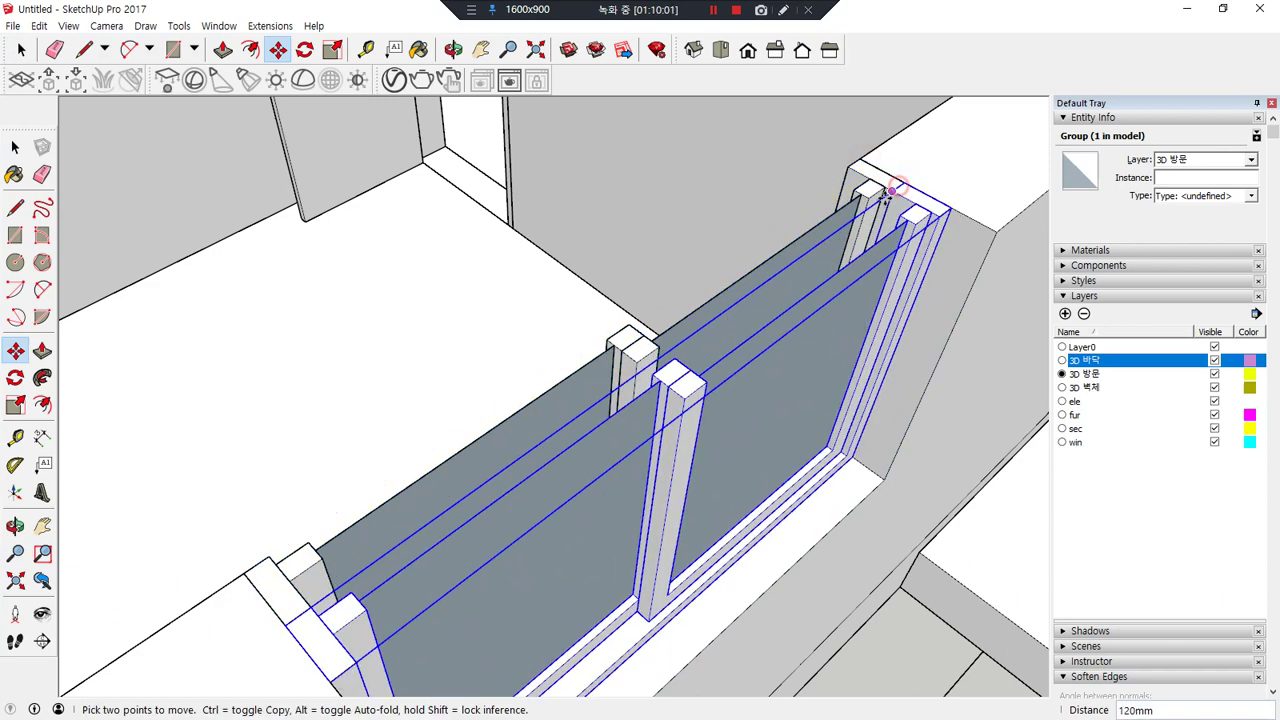
{"action": "left_click", "coordinate": [900, 188]}
{"action": "mouse_move", "coordinate": [900, 188]}
{"action": "middle_mouse_down"}
{"action": "mouse_move", "coordinate": [499, 489]}
{"action": "mouse_move", "coordinate": [120, 480]}
{"action": "mouse_move", "coordinate": [320, 546]}
{"action": "middle_mouse_up"}
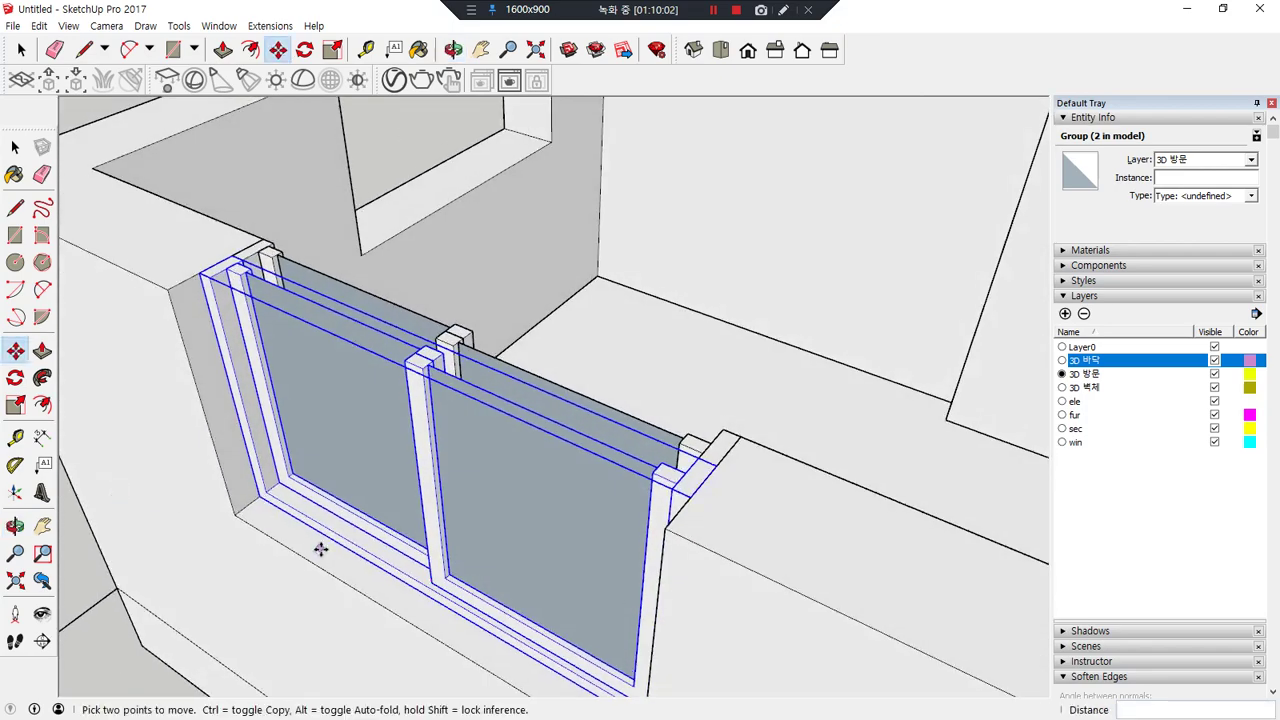
{"action": "mouse_move", "coordinate": [527, 590]}
{"action": "left_mouse_down"}
{"action": "mouse_move", "coordinate": [157, 237]}
{"action": "mouse_move", "coordinate": [757, 506]}
{"action": "mouse_move", "coordinate": [253, 552]}
{"action": "left_mouse_up"}
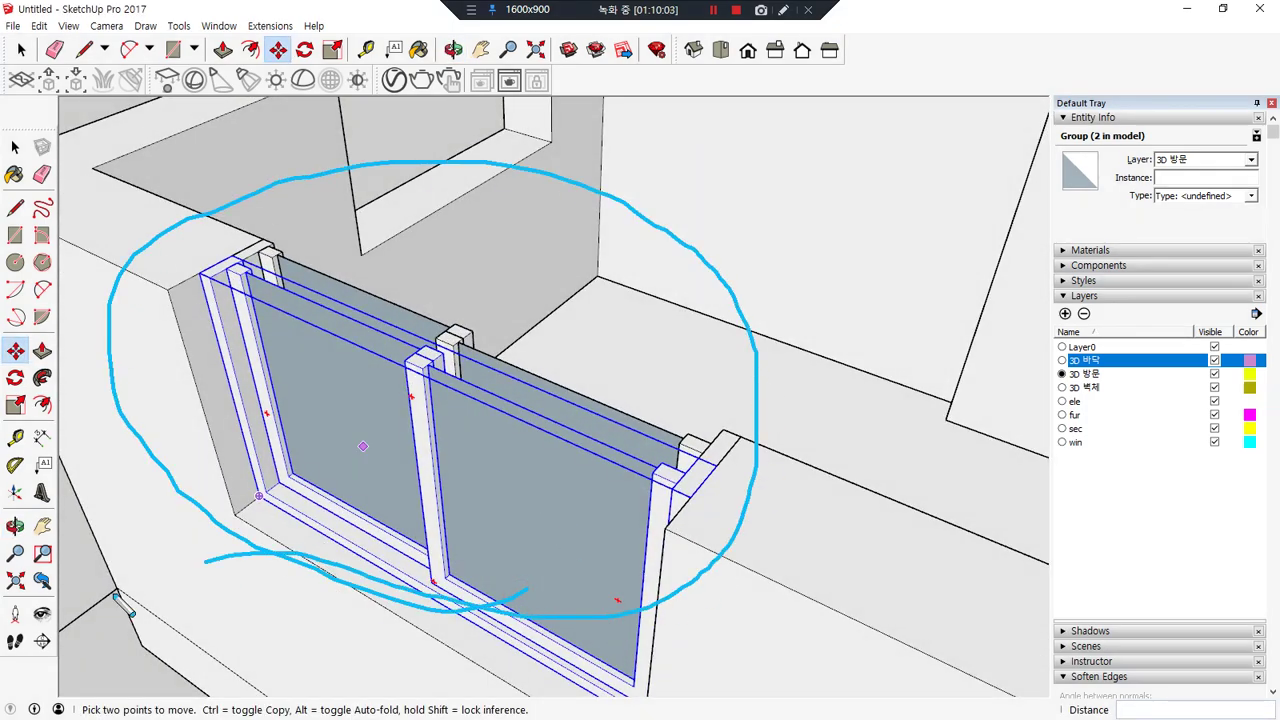
{"action": "key", "text": "Escape"}
- Draw a rectangle over the wall face of another empty window opening, between its upper and lower opposite corners
{"action": "mouse_move", "coordinate": [550, 248]}
{"action": "middle_mouse_down", "text": "shift"}
{"action": "mouse_move", "coordinate": [529, 406]}
{"action": "mouse_move", "coordinate": [497, 498]}
{"action": "middle_mouse_up", "text": "shift"}
{"action": "scroll", "coordinate": [355, 472], "scroll_direction": "up", "scroll_amount": 1}
{"action": "middle_click_drag", "start_coordinate": [286, 480], "coordinate": [360, 466]}
{"action": "key", "text": "r"}
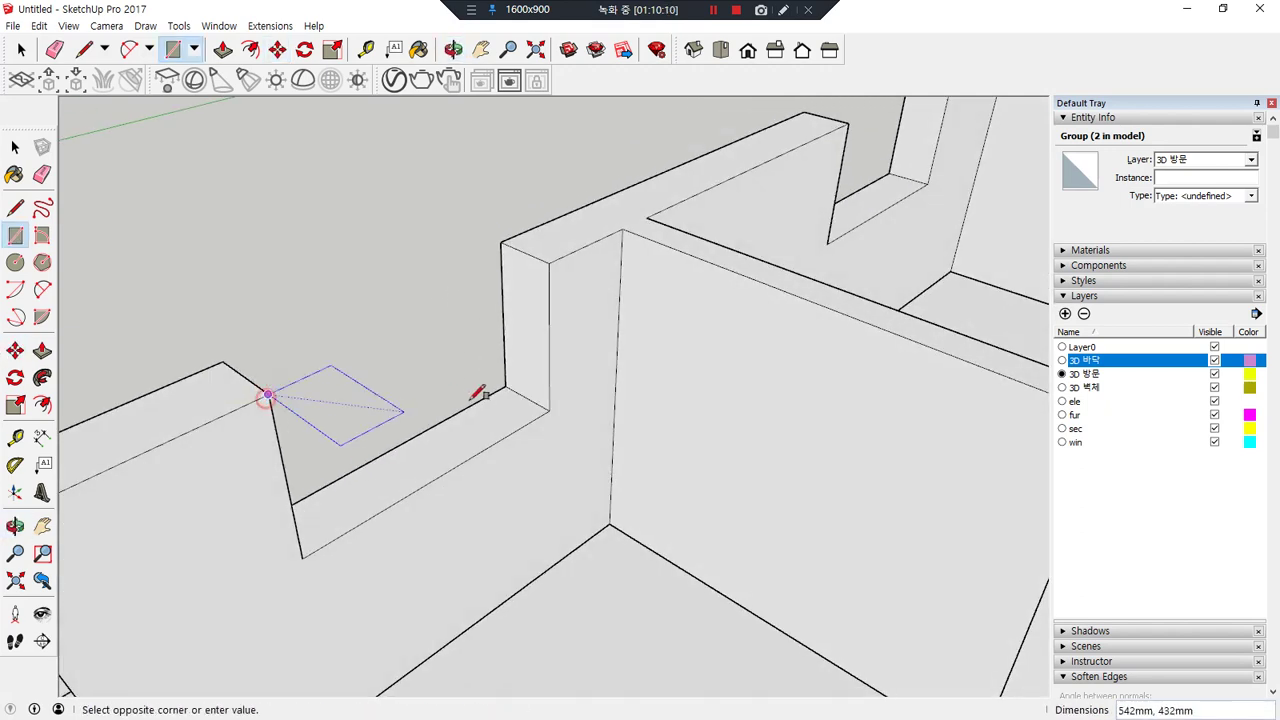
{"action": "left_click", "coordinate": [549, 407]}
- Offset the new window rectangle's outline 45 mm inward for the frame
{"action": "key", "text": "e"}
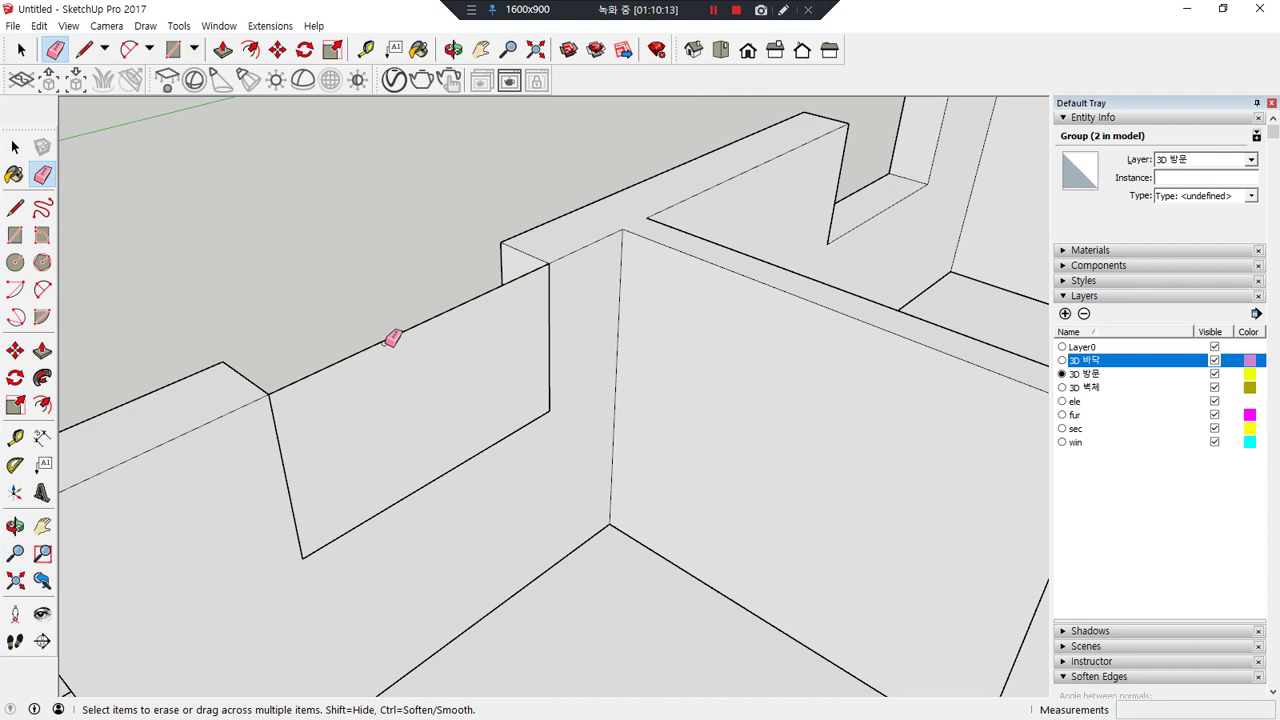
{"action": "key", "text": "f"}
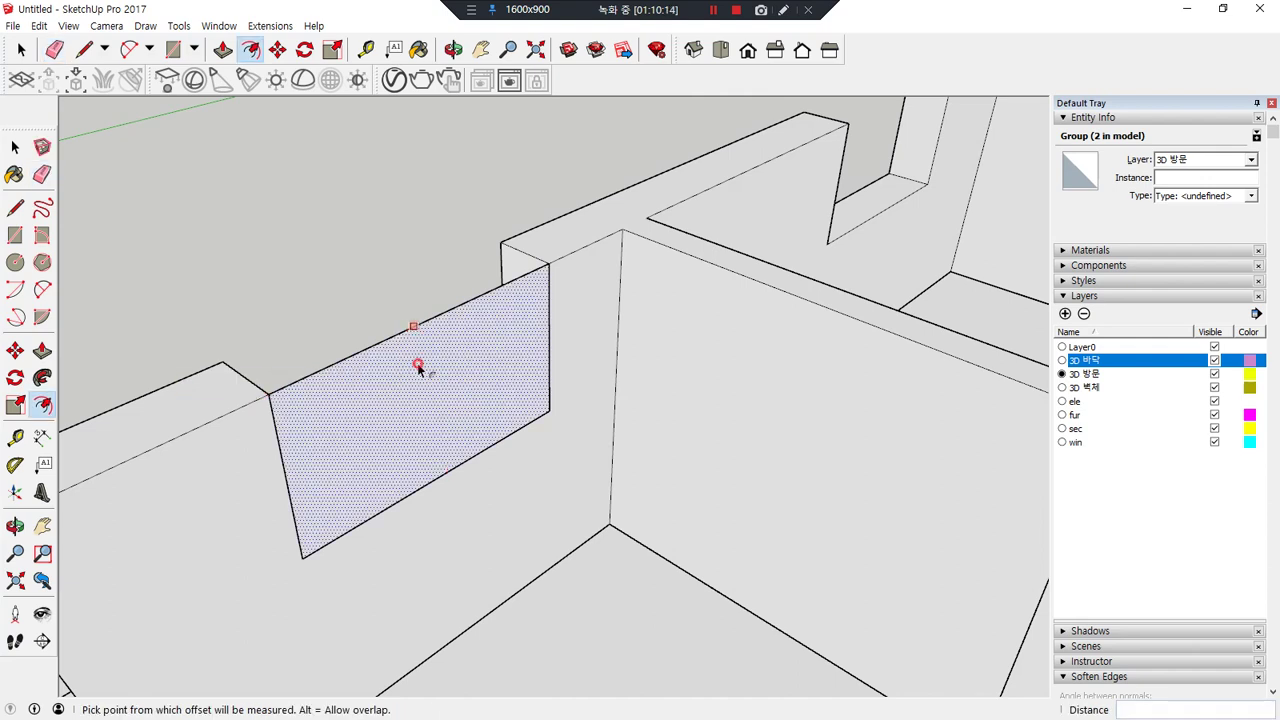
{"action": "left_click", "coordinate": [420, 368]}
{"action": "type", "text": "40"}
{"action": "key", "text": "Return"}
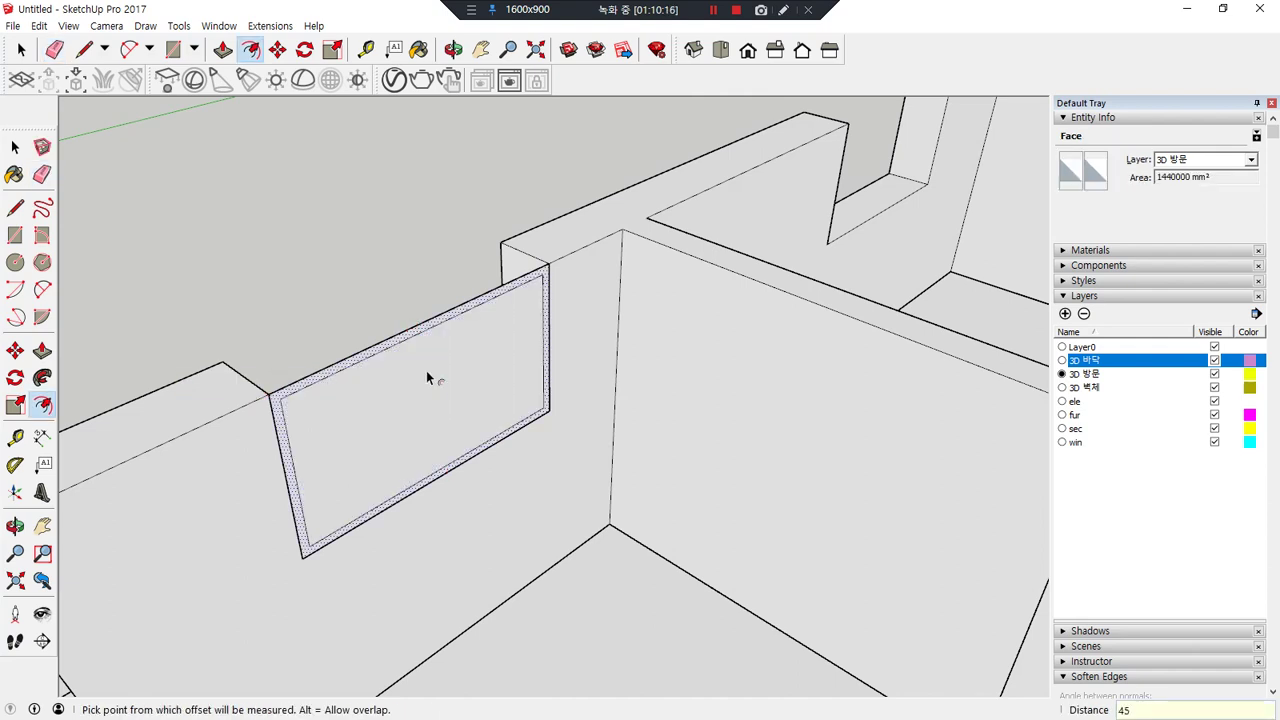
- Move the inner outline's top edge up 45 mm onto the outer top edge and erase it to leave a U-shaped frame profile
{"action": "key", "text": "space"}
{"action": "left_click", "coordinate": [407, 338]}
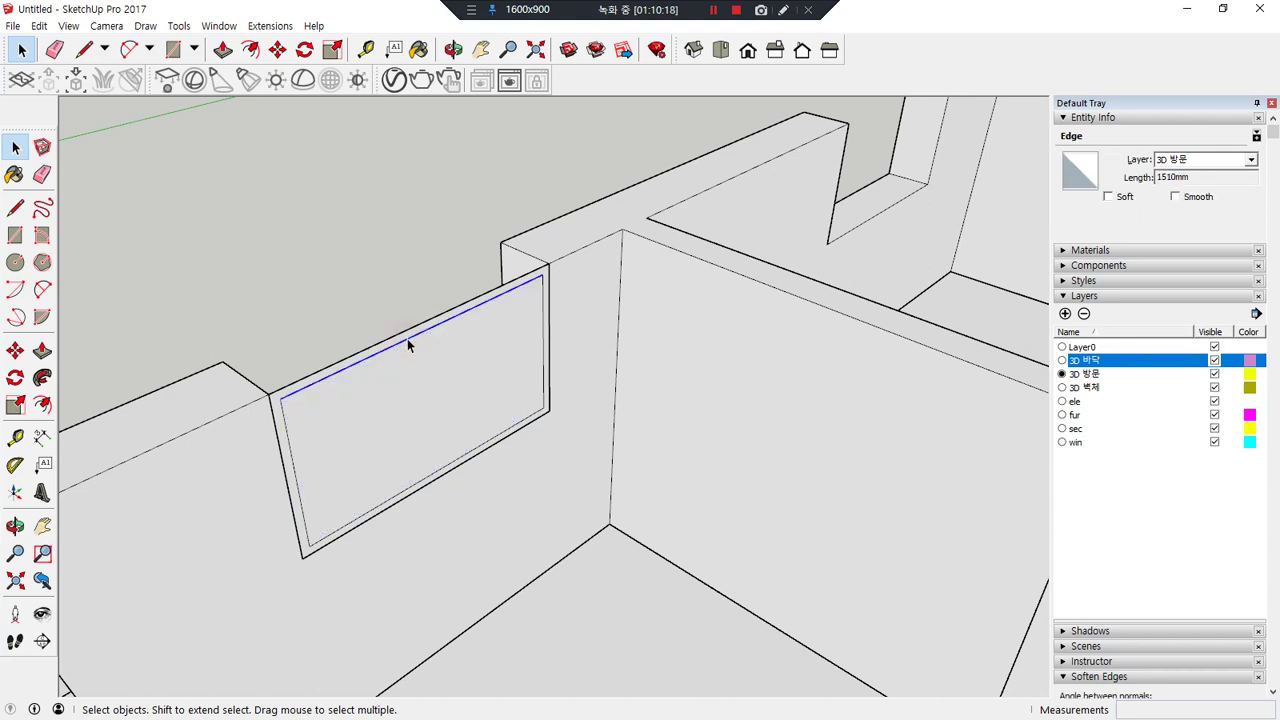
{"action": "key", "text": "m"}
{"action": "key", "text": "ctrl"}
{"action": "left_click", "coordinate": [405, 339]}
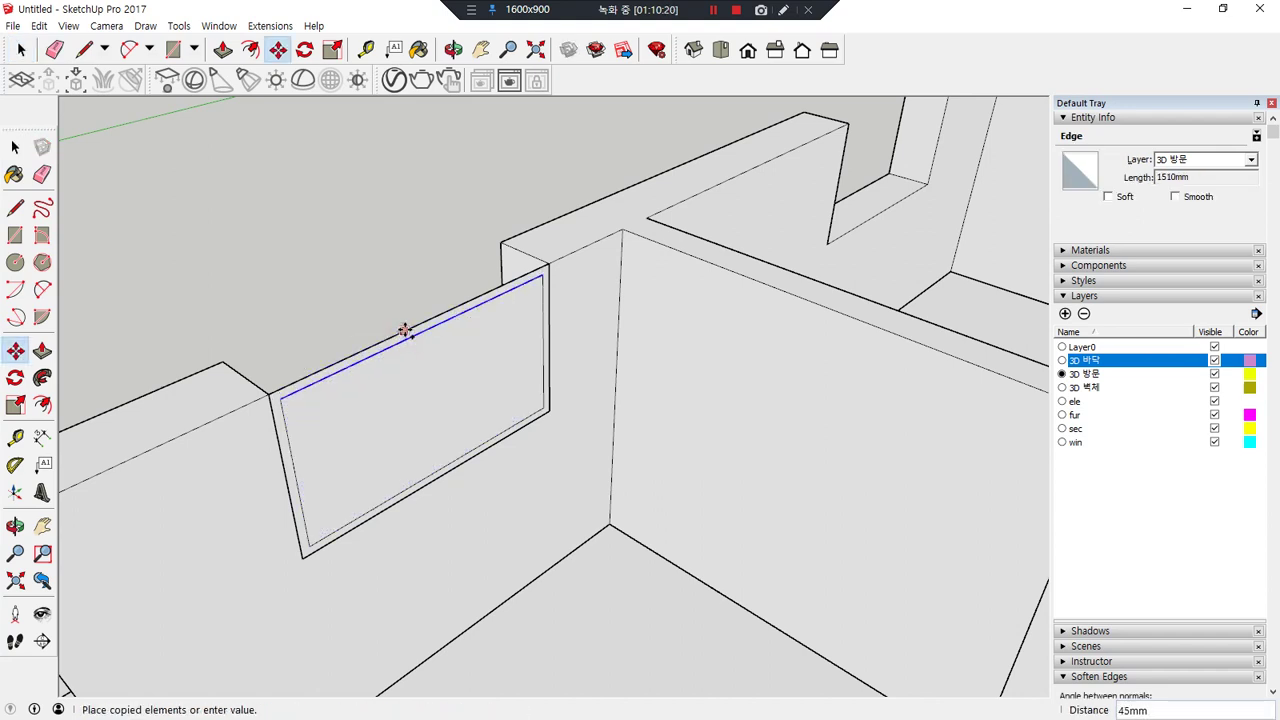
{"action": "key", "text": "Escape"}
{"action": "key", "text": "Escape"}
{"action": "key", "text": "e"}
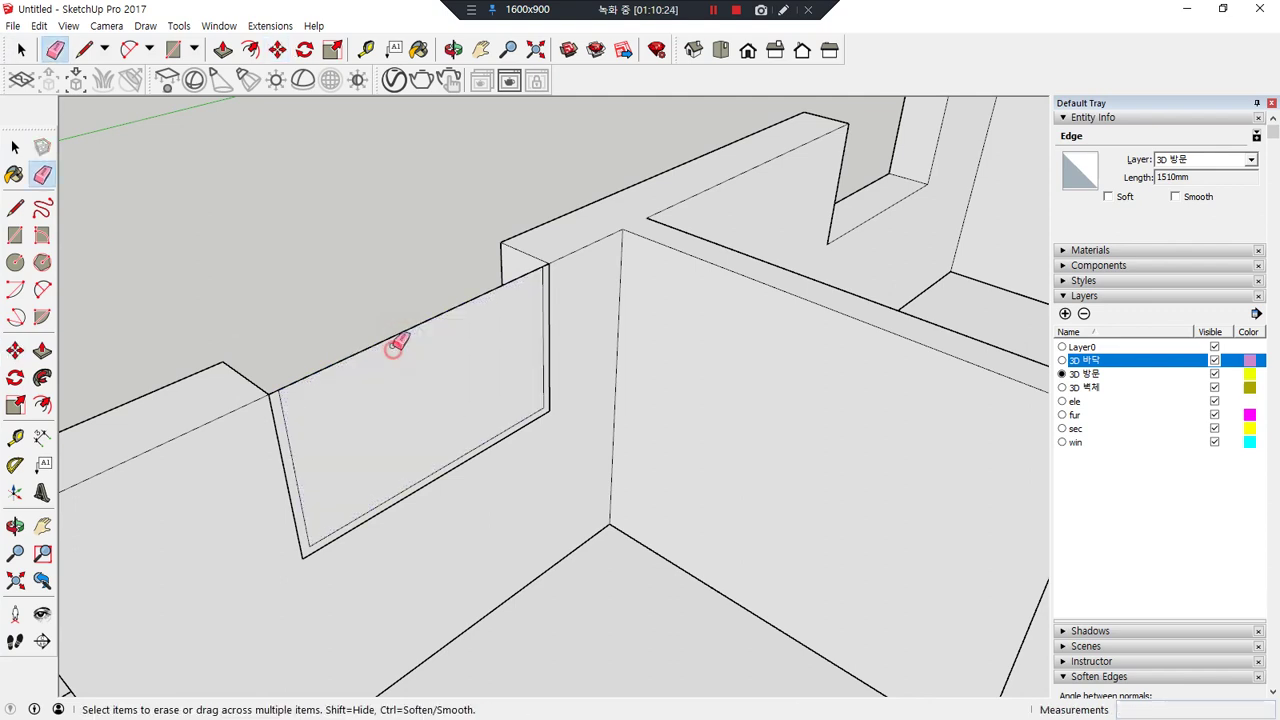
{"action": "left_click", "coordinate": [393, 335]}
- Extrude the U-shaped frame profile partway through the wall thickness and group the resulting window frame
{"action": "key", "text": "p"}
{"action": "scroll", "coordinate": [321, 366], "scroll_direction": "up", "scroll_amount": 1}
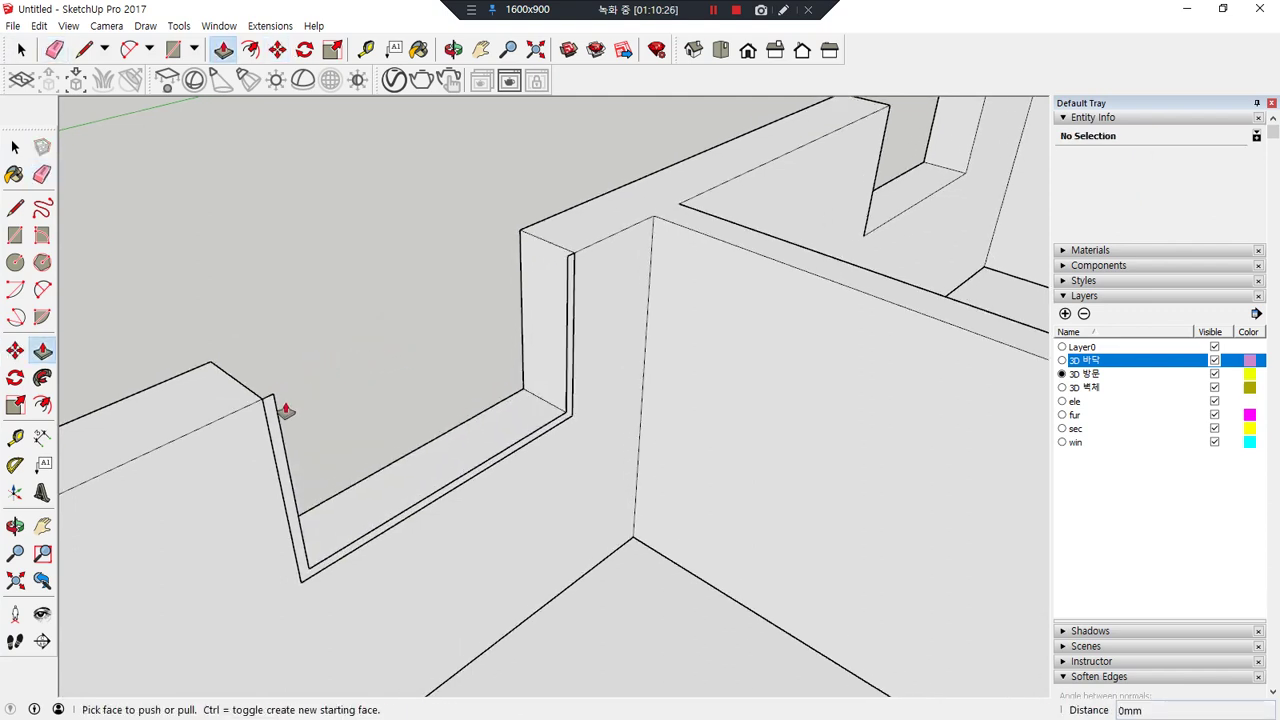
{"action": "left_click", "coordinate": [277, 428]}
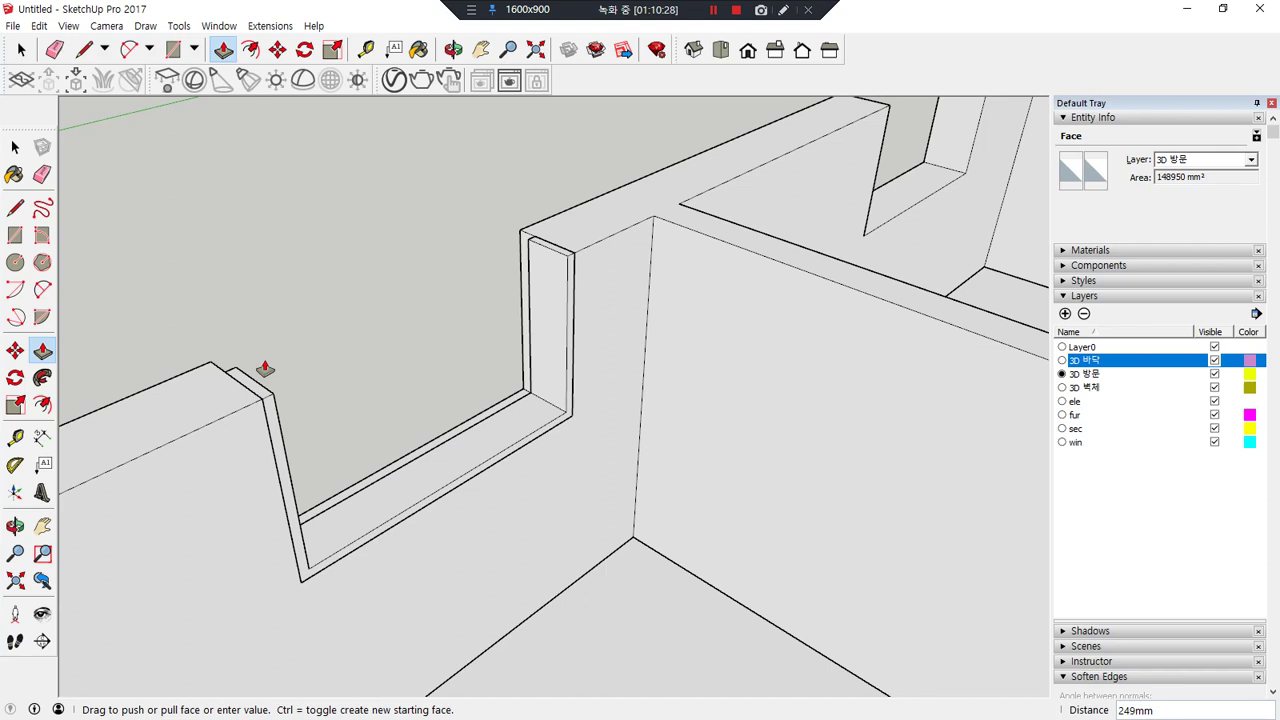
{"action": "key", "text": "space"}
{"action": "triple_click", "coordinate": [430, 478]}
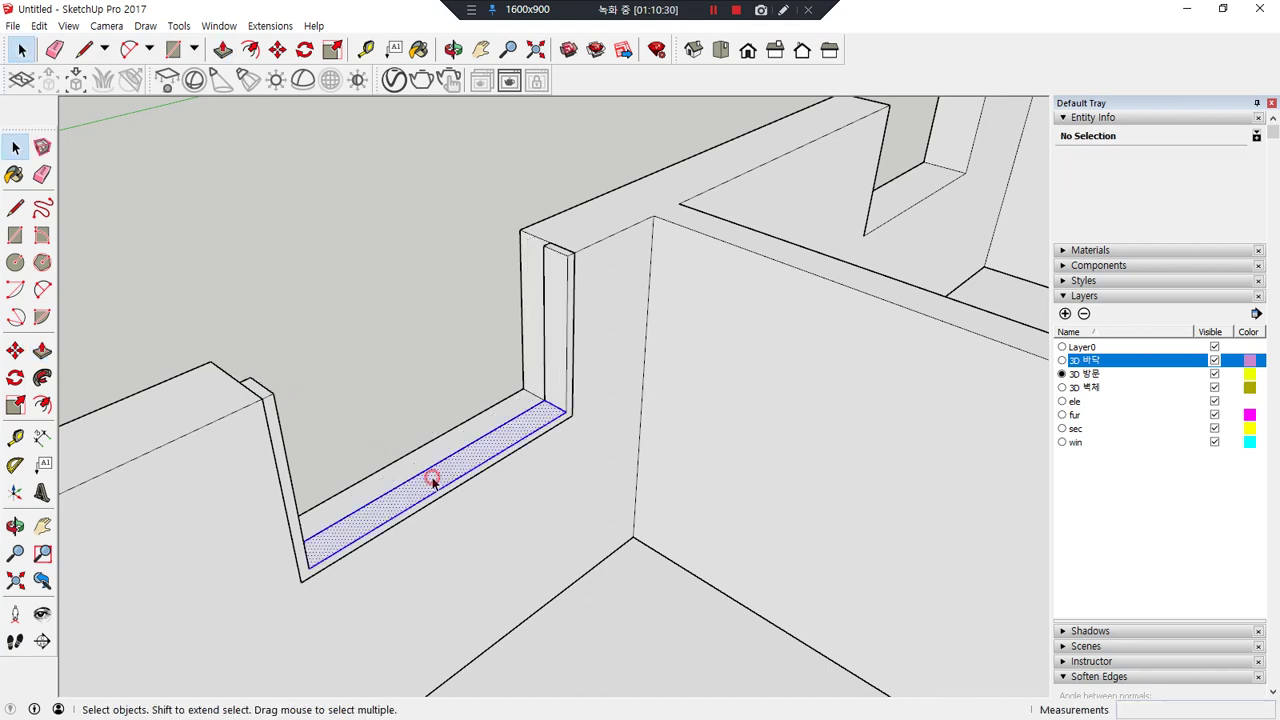
{"action": "right_click", "coordinate": [432, 478]}
{"action": "key", "text": "g"}
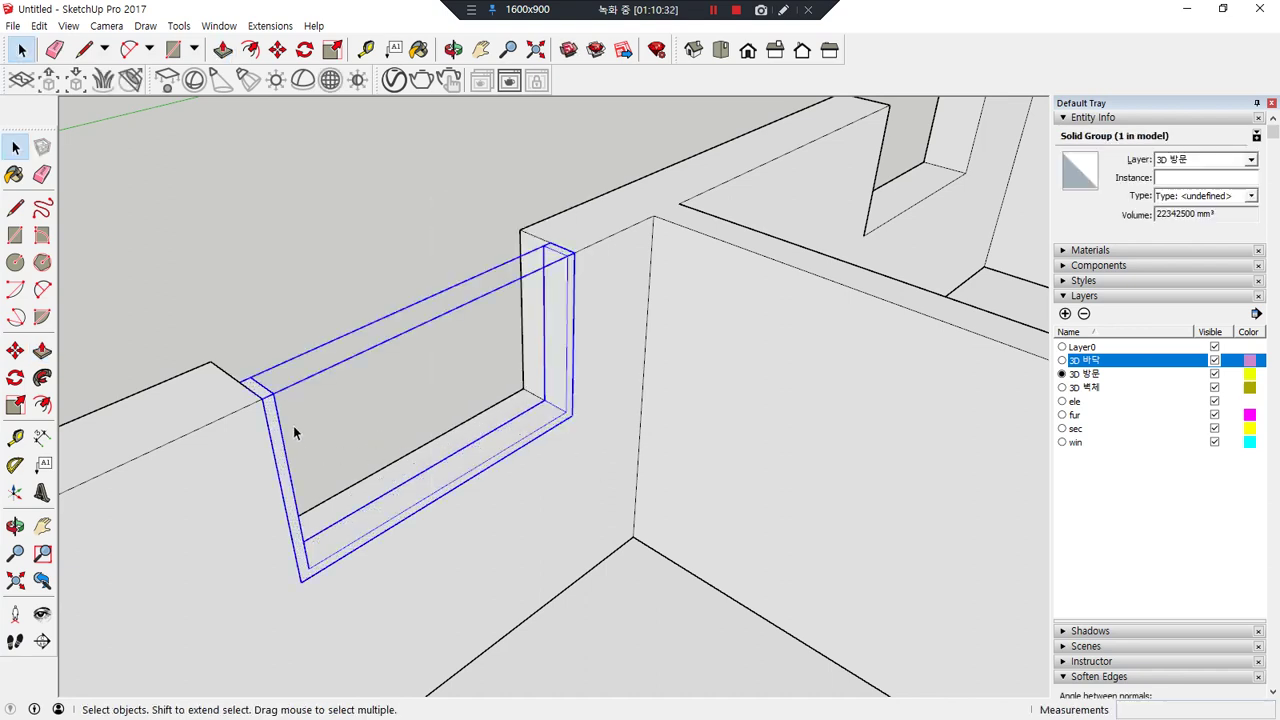
- Draw a 755 by 855 mm sash rectangle from the window frame's inner upper corner to the midpoint of its inner bottom edge
{"action": "key", "text": "r"}
{"action": "left_click", "coordinate": [271, 392]}
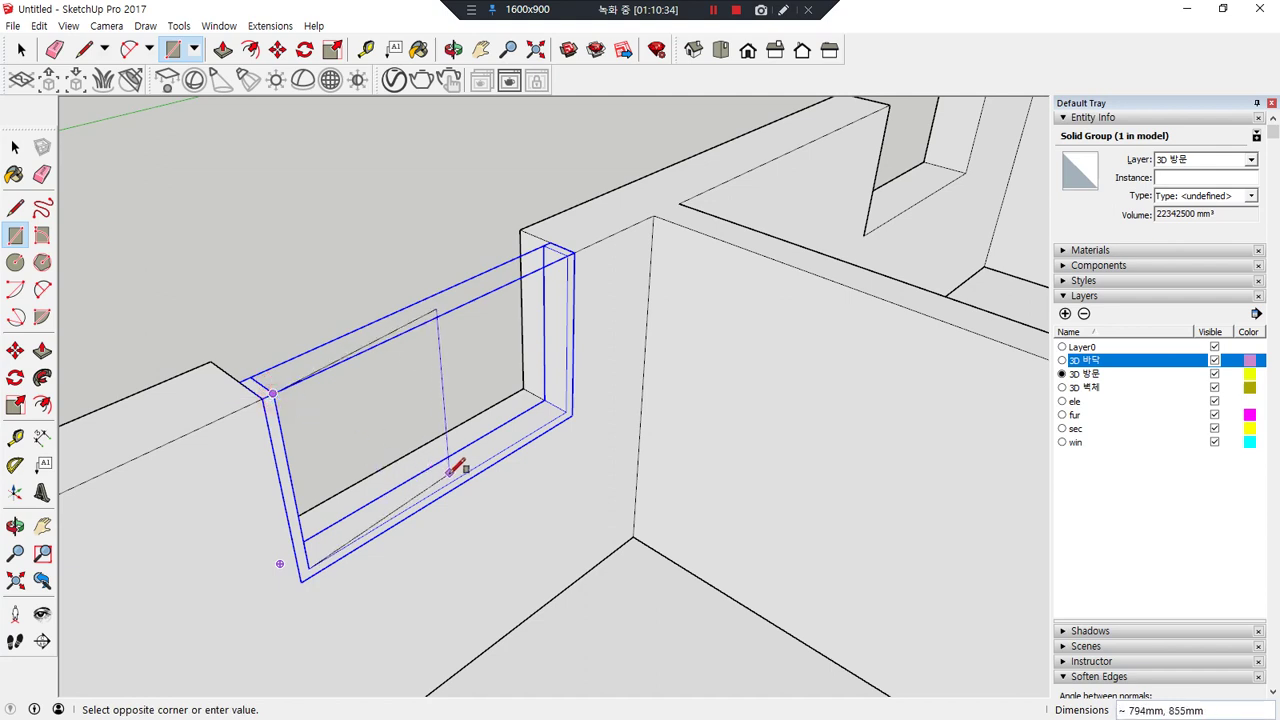
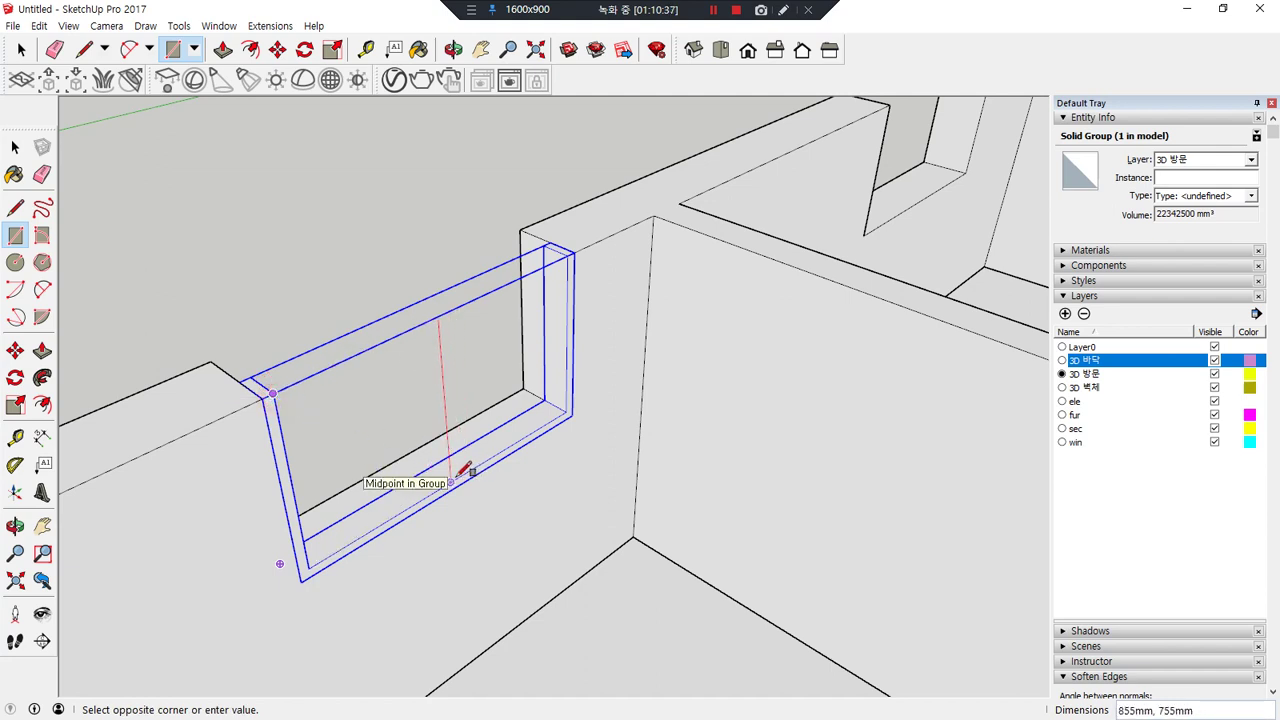
{"action": "left_click", "coordinate": [452, 482]}
{"action": "key", "text": "space"}
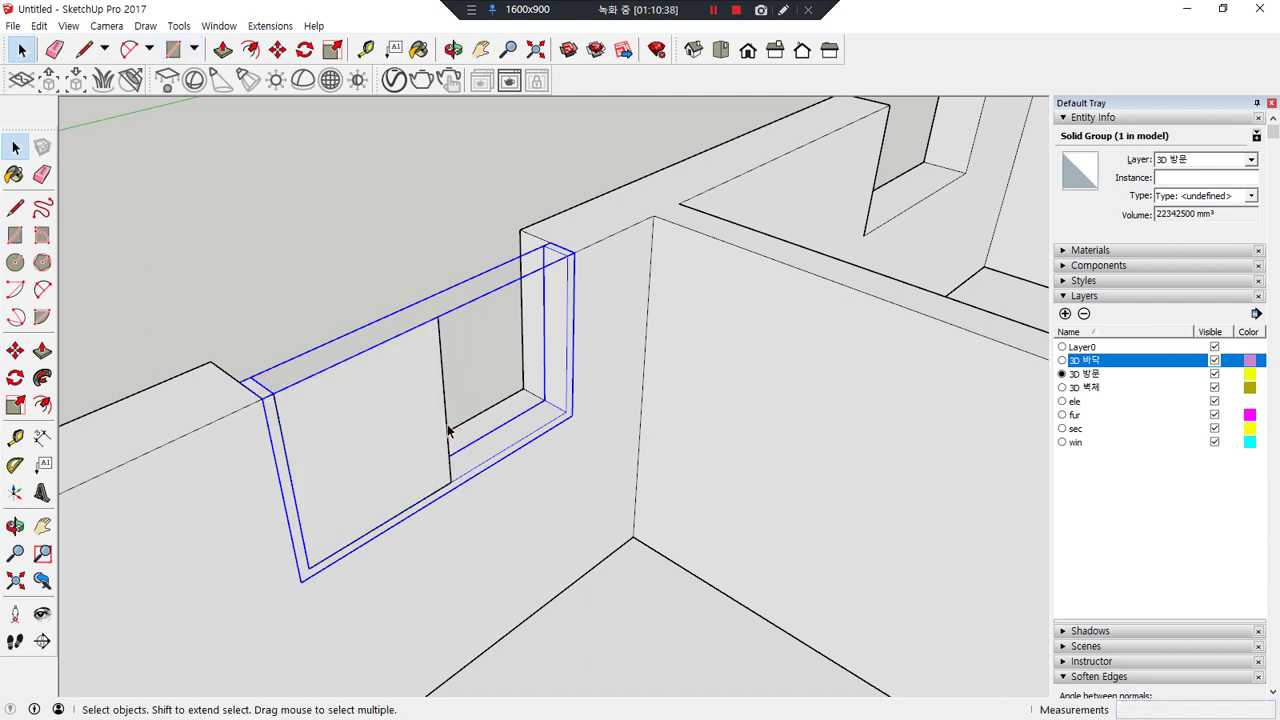
- Widen the sash rectangle by moving its vertical edge at the frame's middle 30 mm towards the open half
{"action": "left_click", "coordinate": [447, 430]}
{"action": "key", "text": "m"}
{"action": "left_click", "coordinate": [449, 478]}
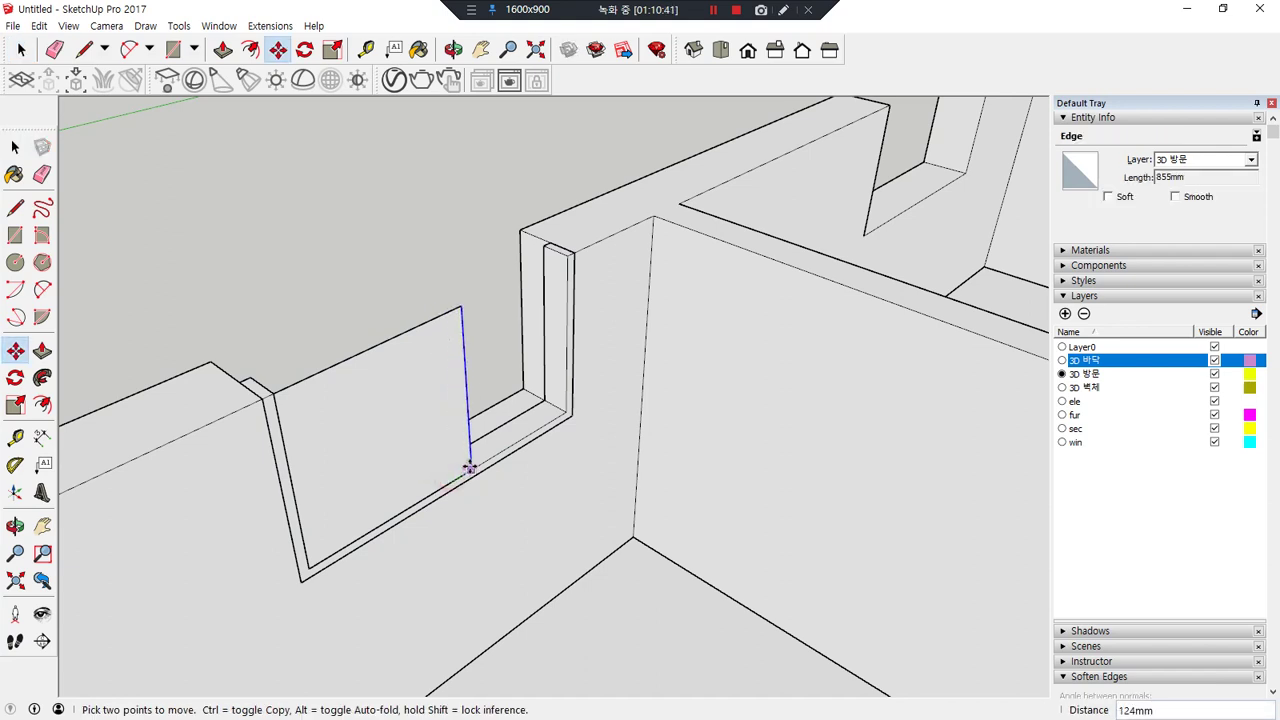
{"action": "key", "text": "Return"}
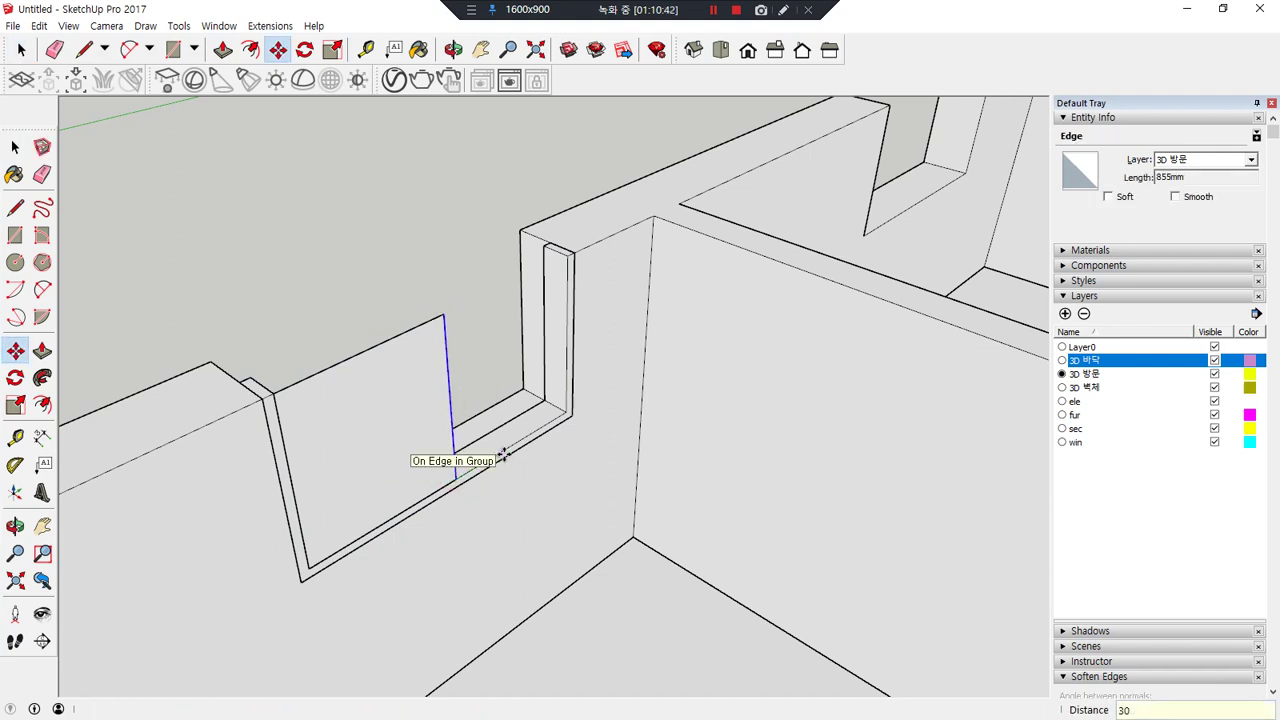
{"action": "key", "text": "space"}
- Offset the sash rectangle's outline 60 mm inward
{"action": "scroll", "coordinate": [364, 405], "scroll_direction": "up", "scroll_amount": 2}
{"action": "scroll", "coordinate": [355, 385], "scroll_direction": "up", "scroll_amount": 1}
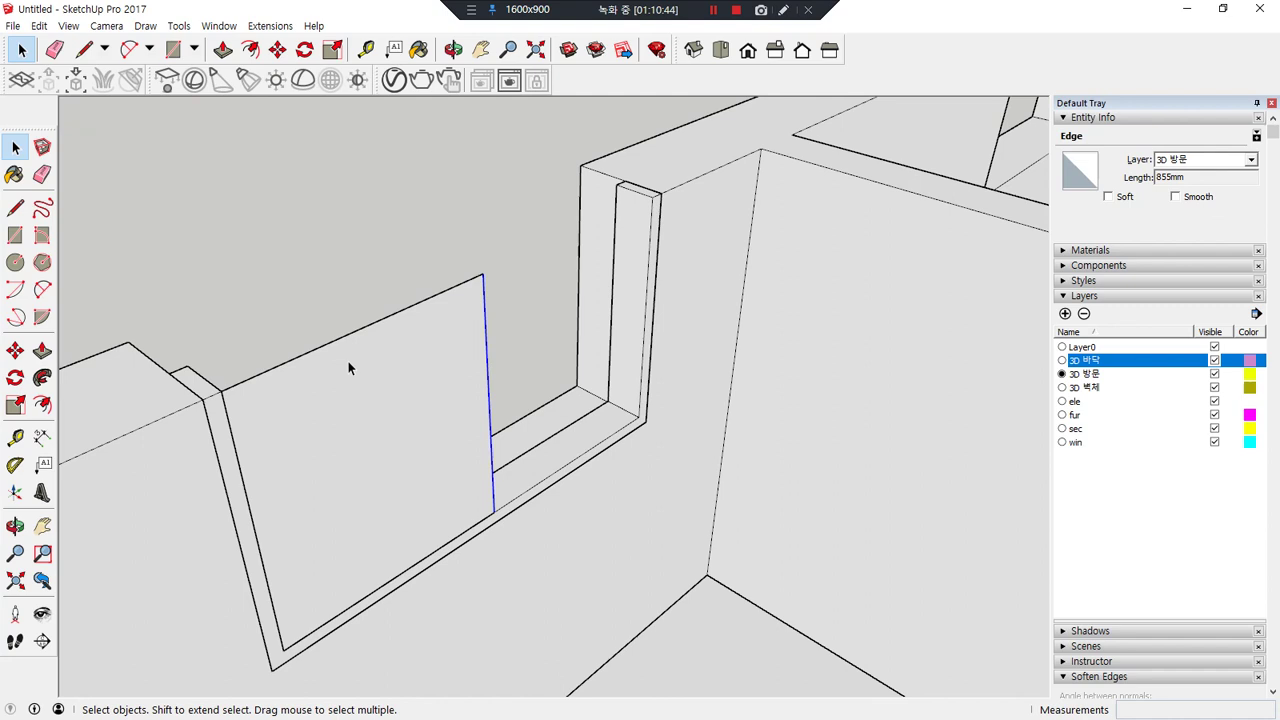
{"action": "key", "text": "f"}
{"action": "left_click", "coordinate": [353, 330]}
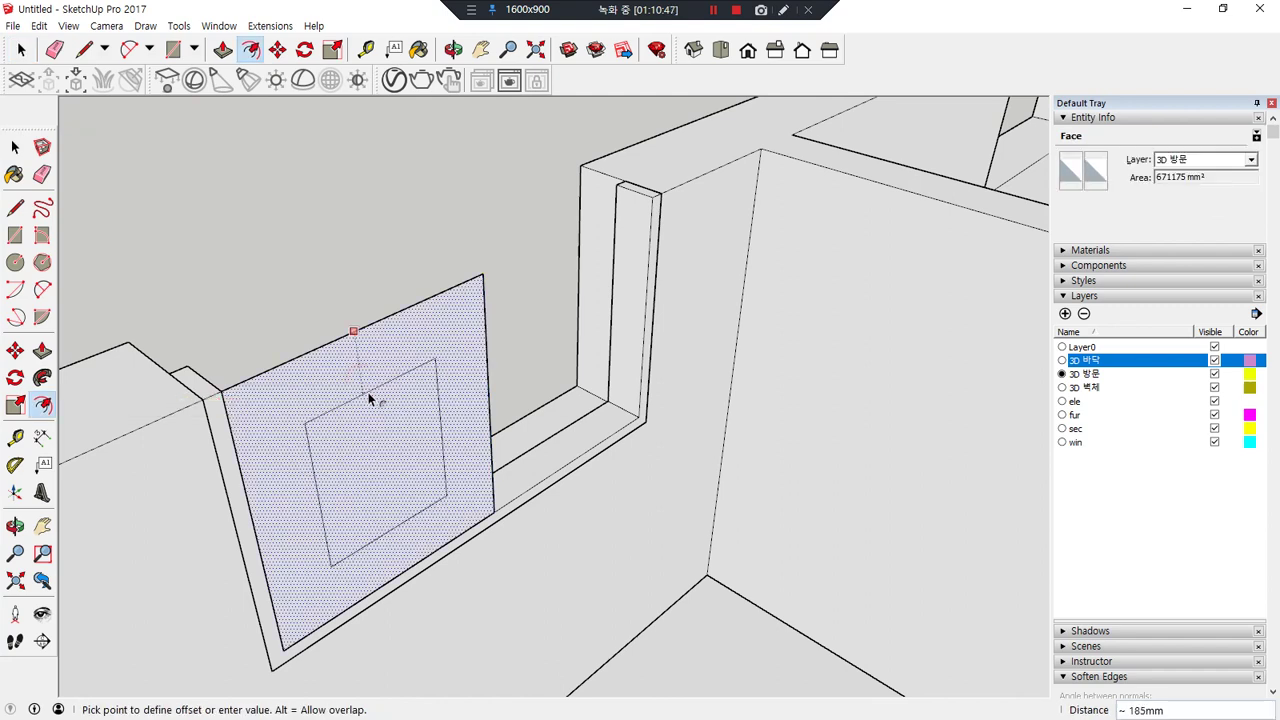
{"action": "type", "text": "60"}
{"action": "key", "text": "Return"}
{"action": "key", "text": "space"}
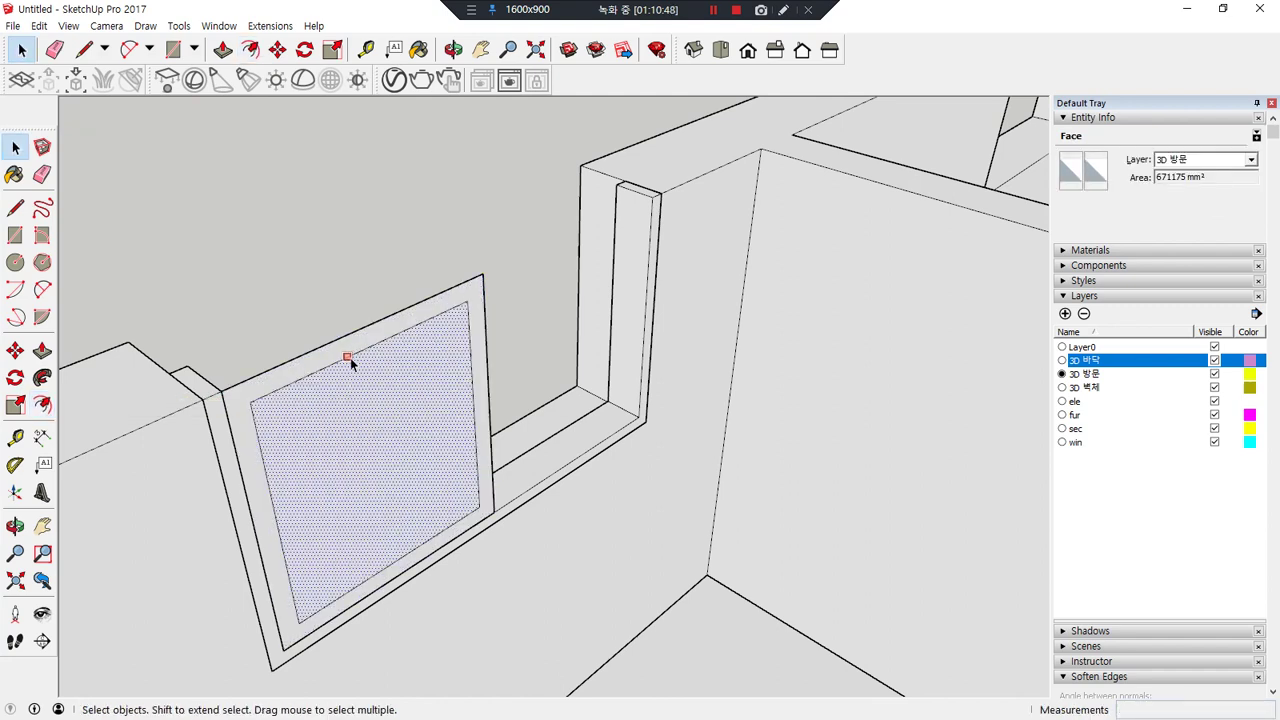
- Move the inner outline's top edge up 60 mm onto the outer top edge and erase it to leave a U-shaped sash profile
{"action": "left_click", "coordinate": [350, 362]}
{"action": "key", "text": "m"}
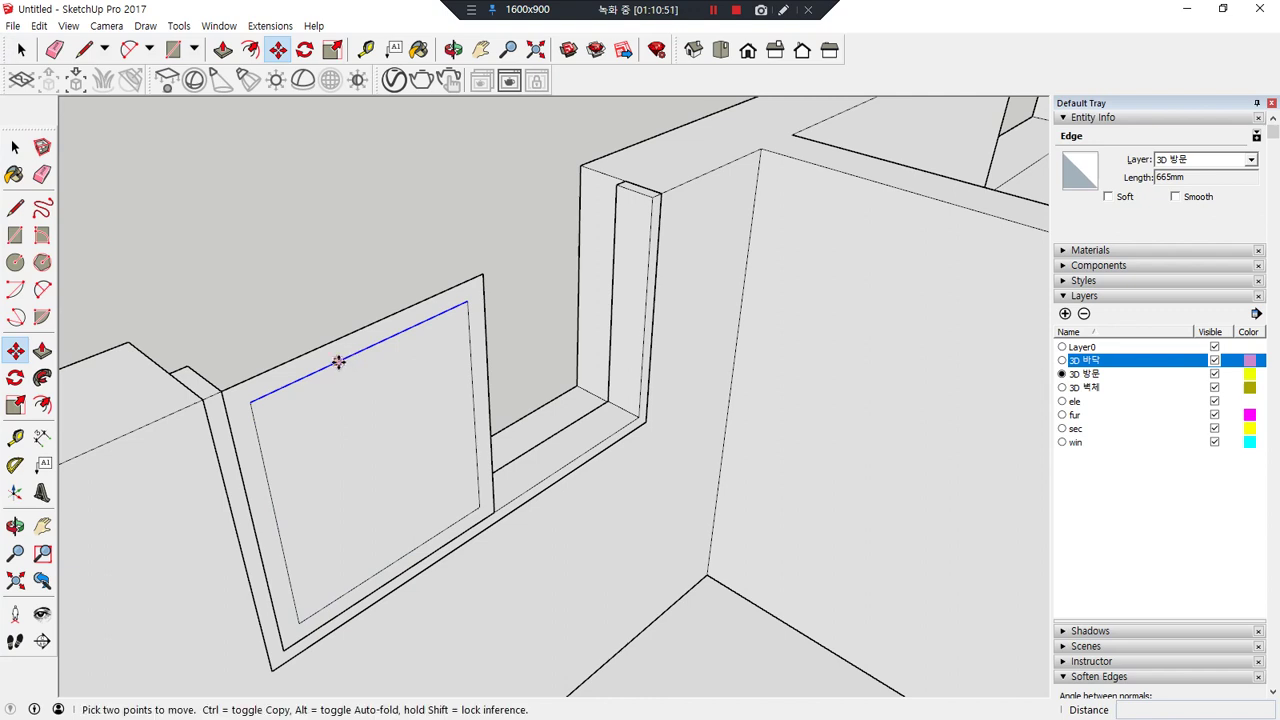
{"action": "left_click", "coordinate": [339, 356]}
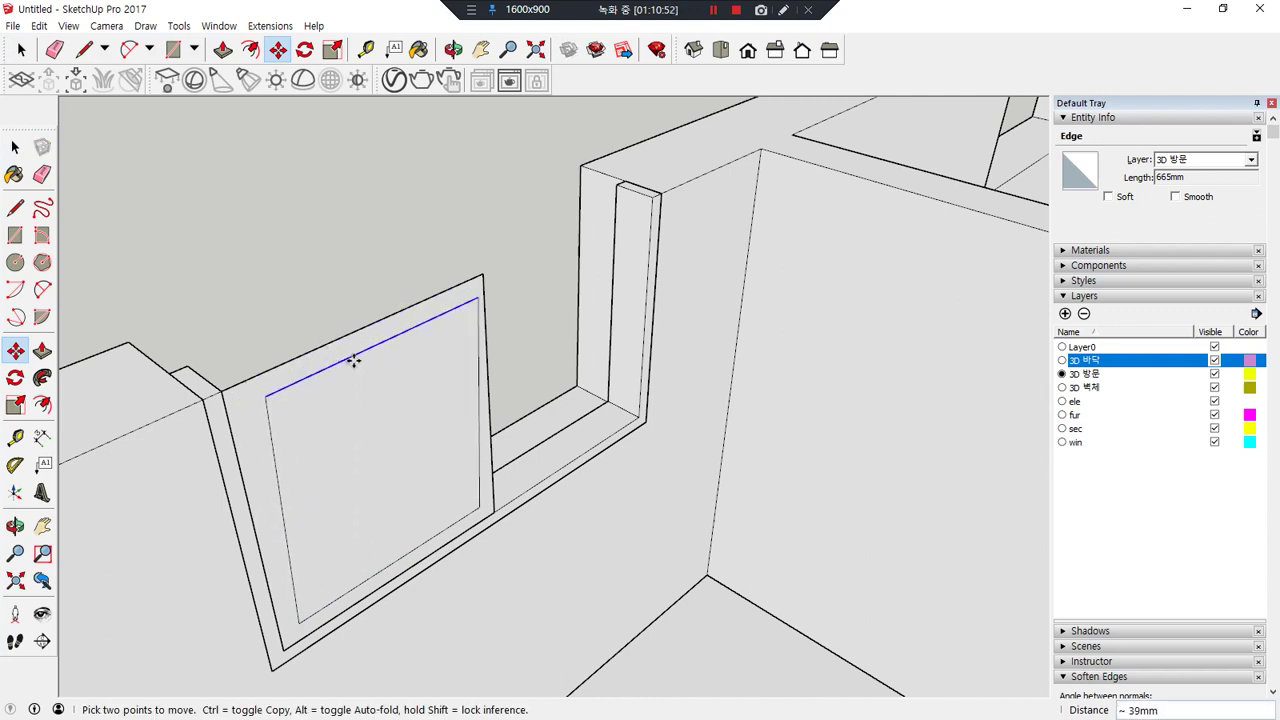
{"action": "left_click", "coordinate": [334, 350]}
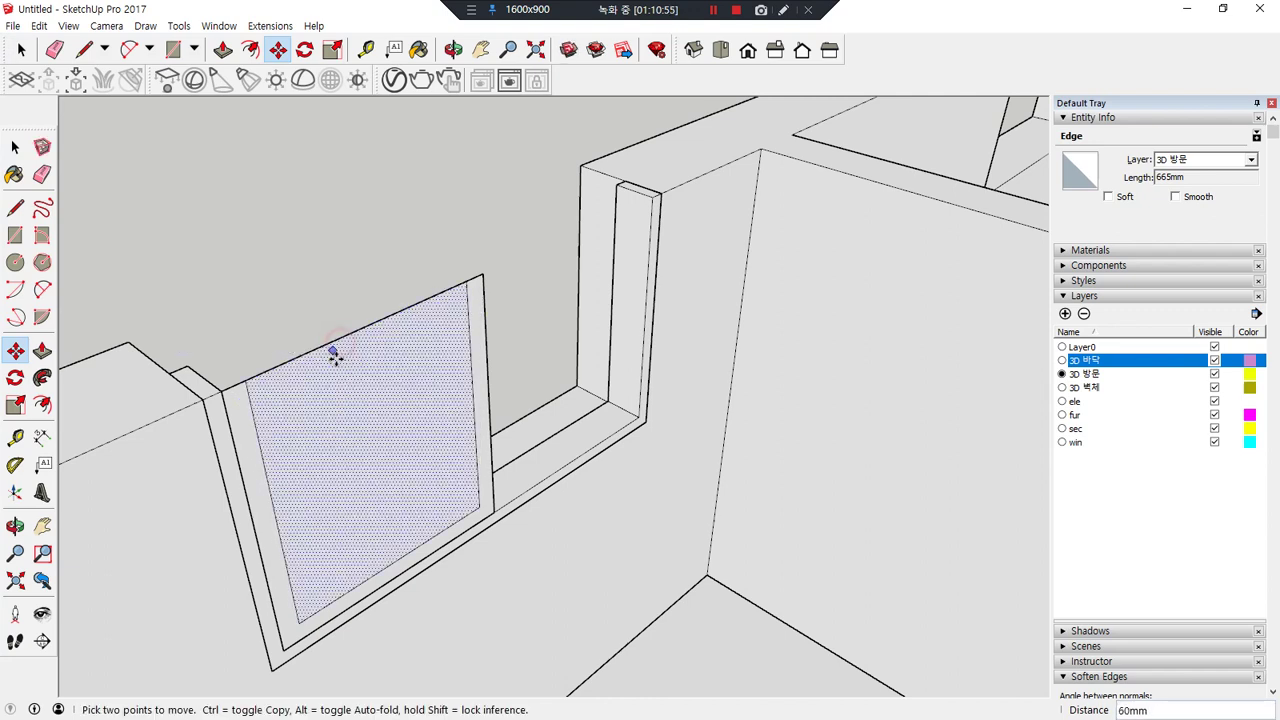
{"action": "key", "text": "e"}
{"action": "left_click", "coordinate": [351, 329]}
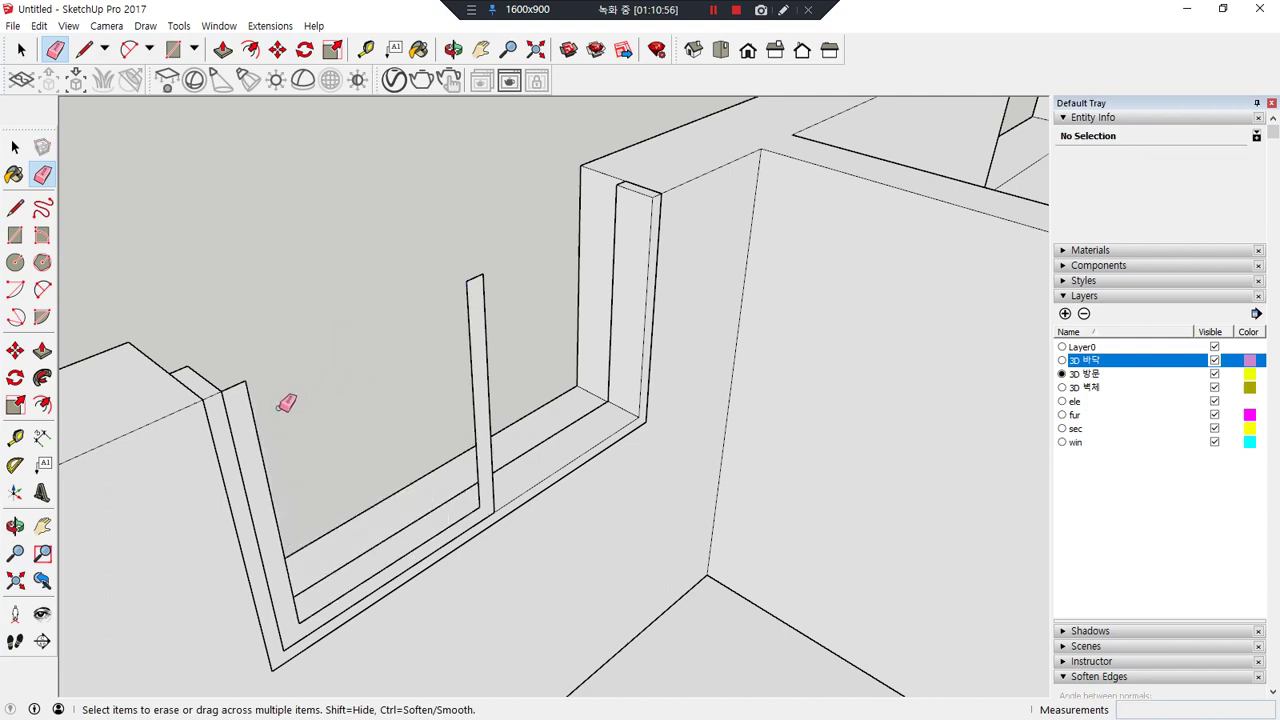
- Extrude the U-shaped sash profile 40 mm and make the whole sash a group
{"action": "key", "text": "p"}
{"action": "left_click", "coordinate": [257, 411]}
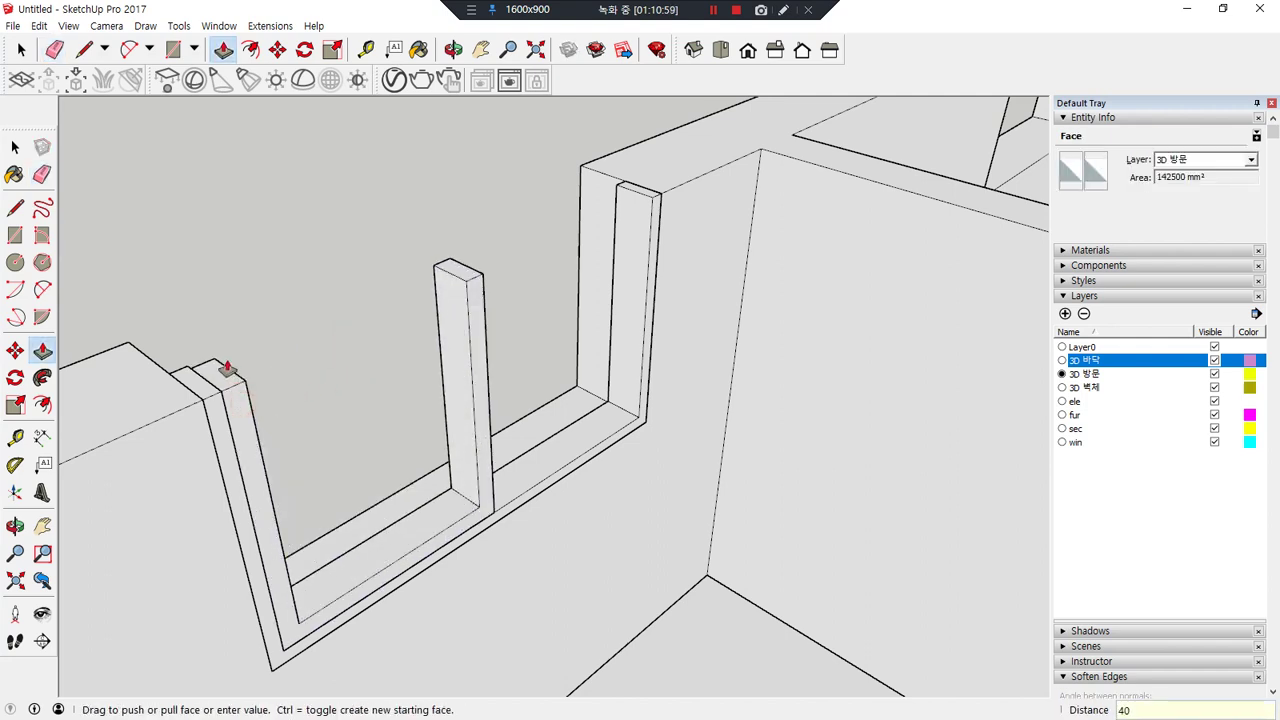
{"action": "type", "text": "40"}
{"action": "key", "text": "Return"}
{"action": "key", "text": "space"}
{"action": "left_click", "coordinate": [241, 408]}
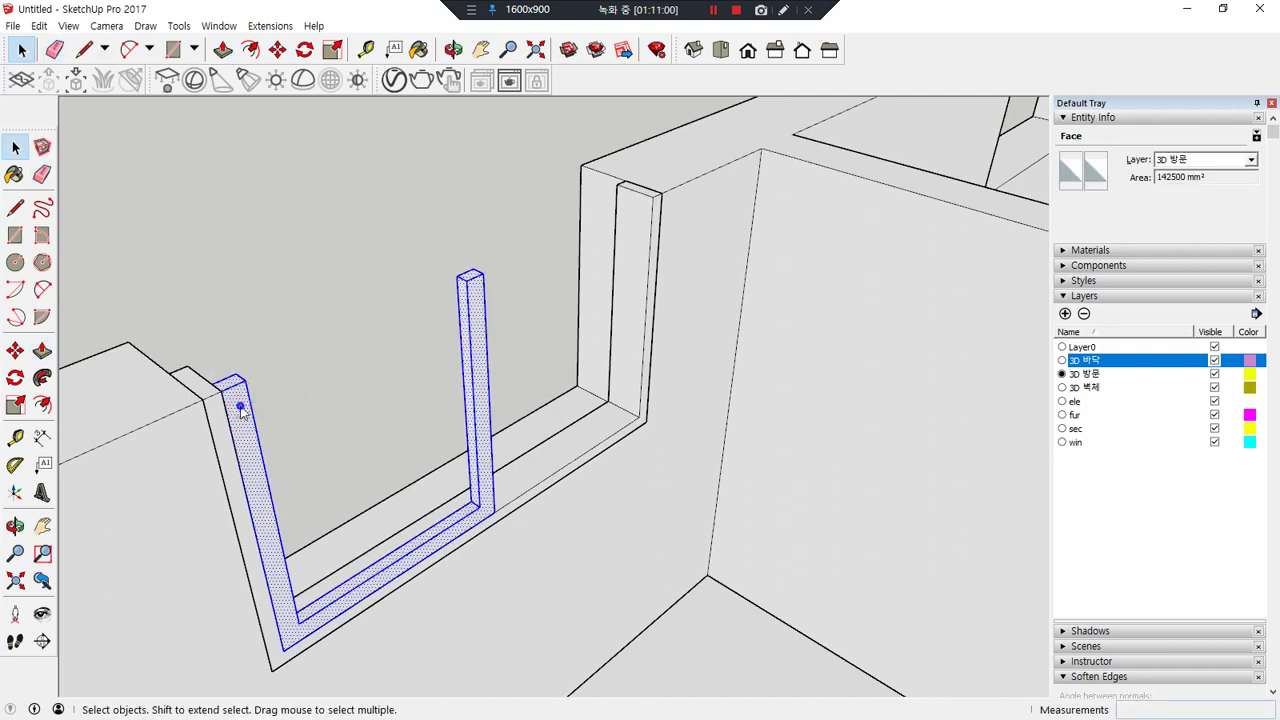
{"action": "triple_click", "coordinate": [241, 408]}
{"action": "key", "text": "g"}
- Draw a glass rectangle between the sash's inner opposite corners and group it
{"action": "key", "text": "r"}
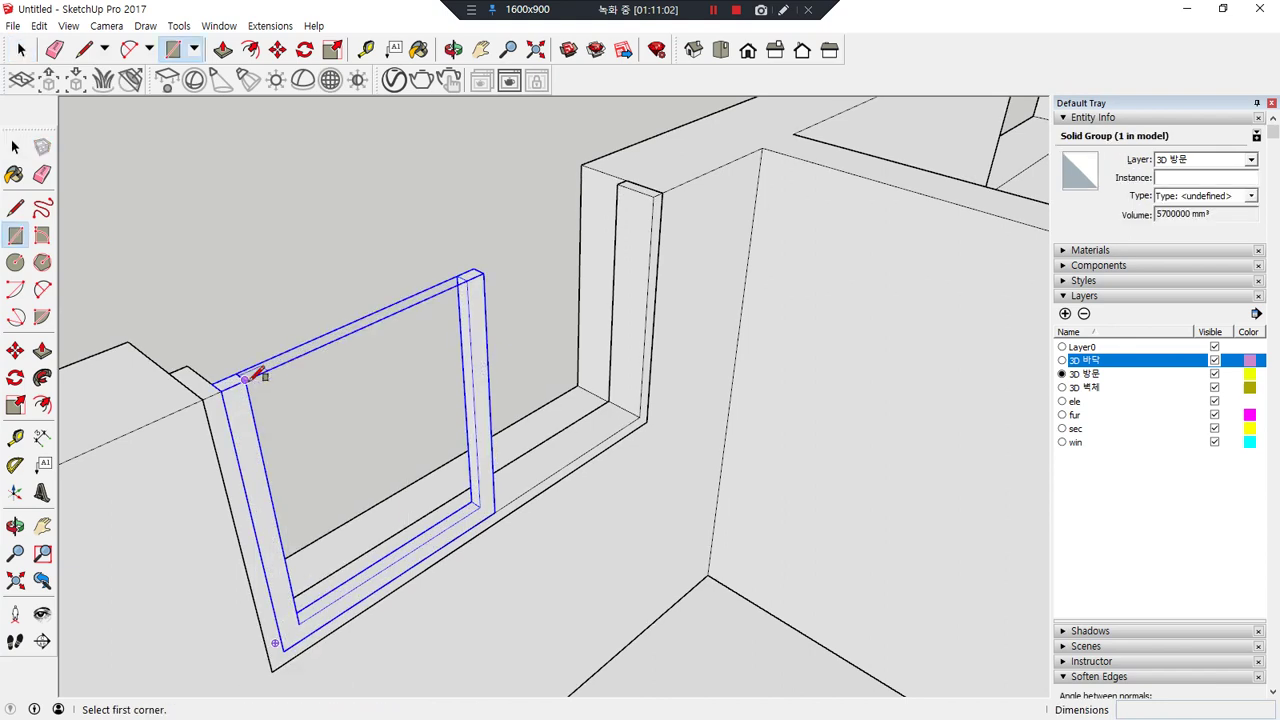
{"action": "left_click", "coordinate": [246, 380]}
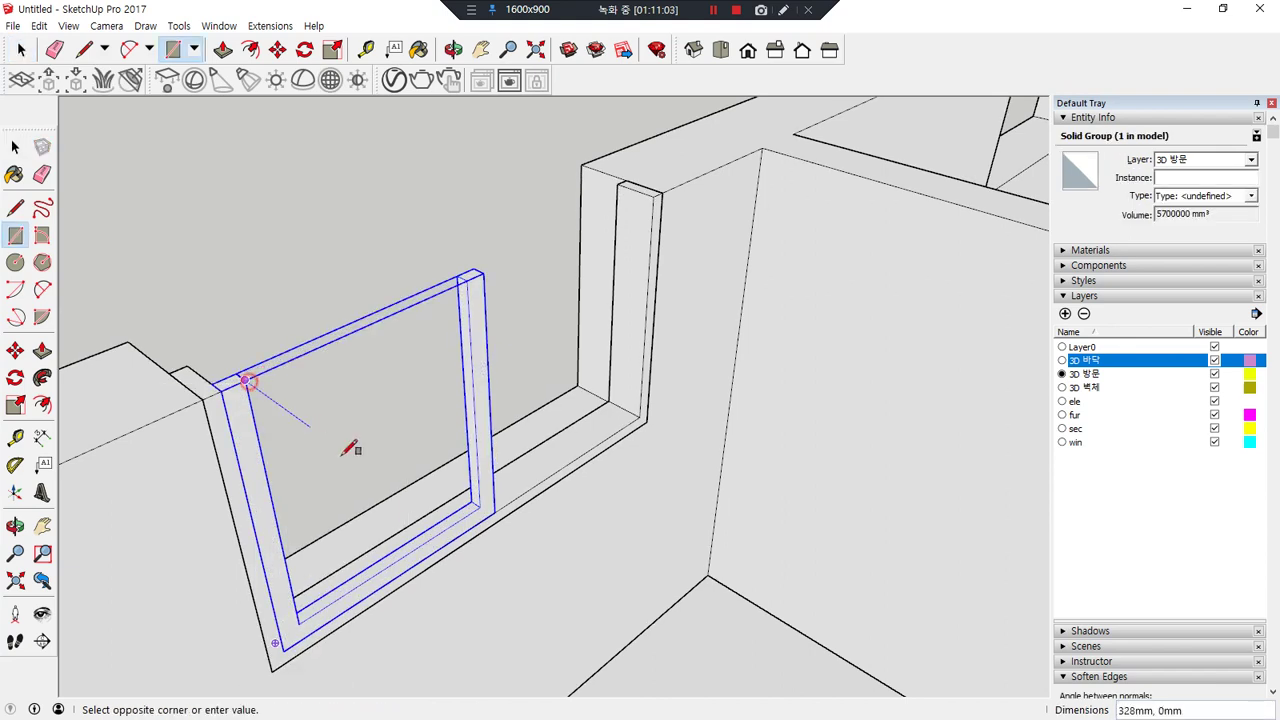
{"action": "left_click", "coordinate": [476, 499]}
{"action": "key", "text": "space"}
{"action": "double_click", "coordinate": [298, 405]}
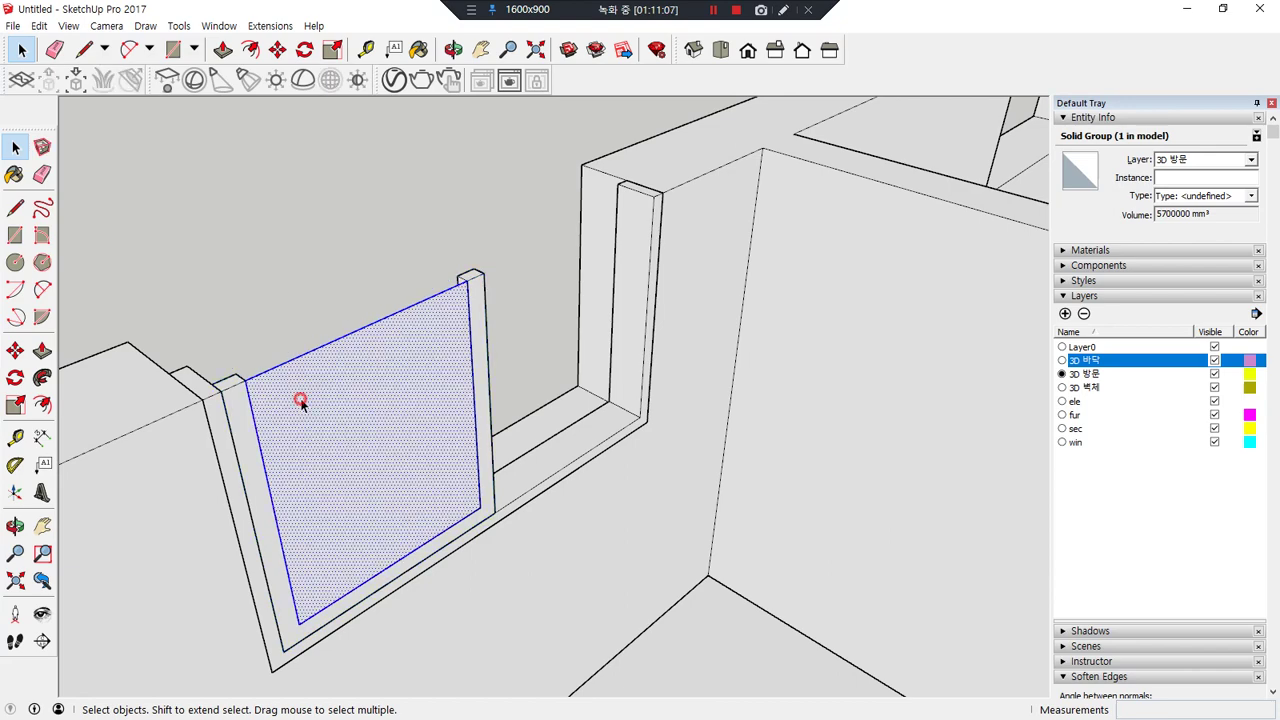
{"action": "key", "text": "g"}
- Move the glass pane 20 mm back to the middle of the sash's depth
{"action": "scroll", "coordinate": [250, 387], "scroll_direction": "up", "scroll_amount": 3}
{"action": "scroll", "coordinate": [250, 387], "scroll_direction": "up", "scroll_amount": 2}
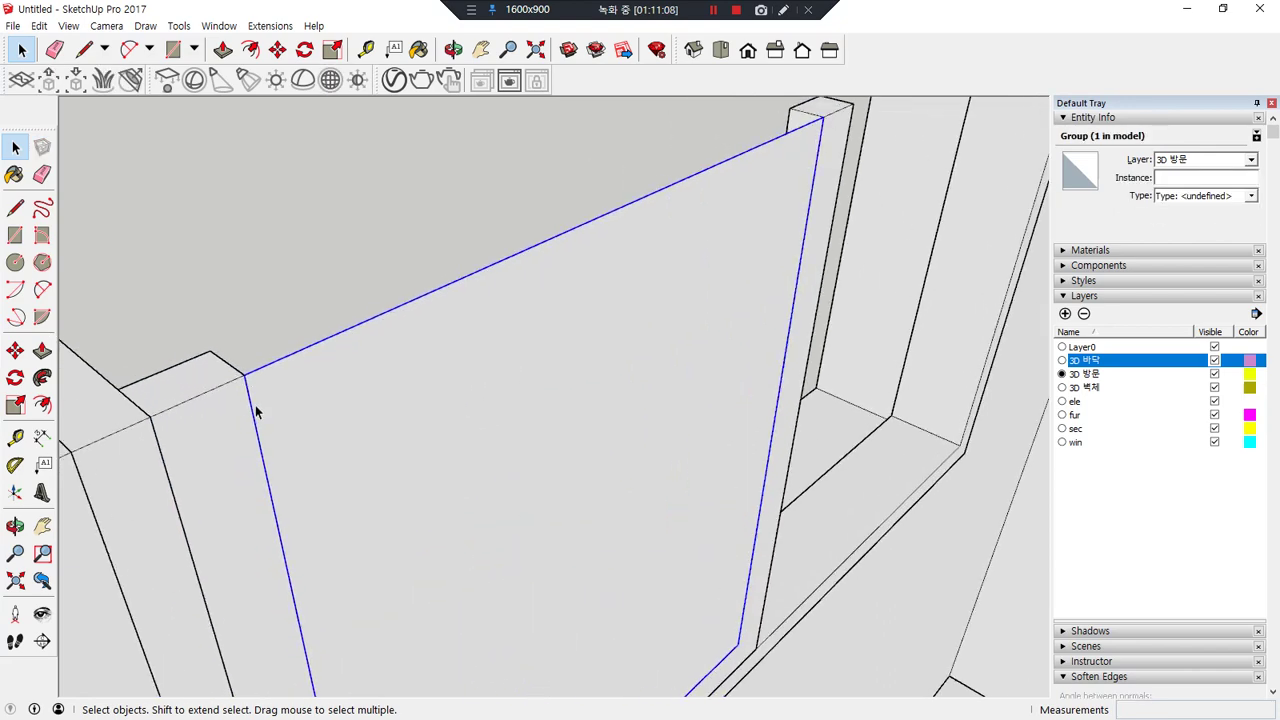
{"action": "middle_click_drag", "start_coordinate": [254, 409], "coordinate": [280, 474]}
{"action": "key", "text": "m"}
{"action": "left_click", "coordinate": [252, 428]}
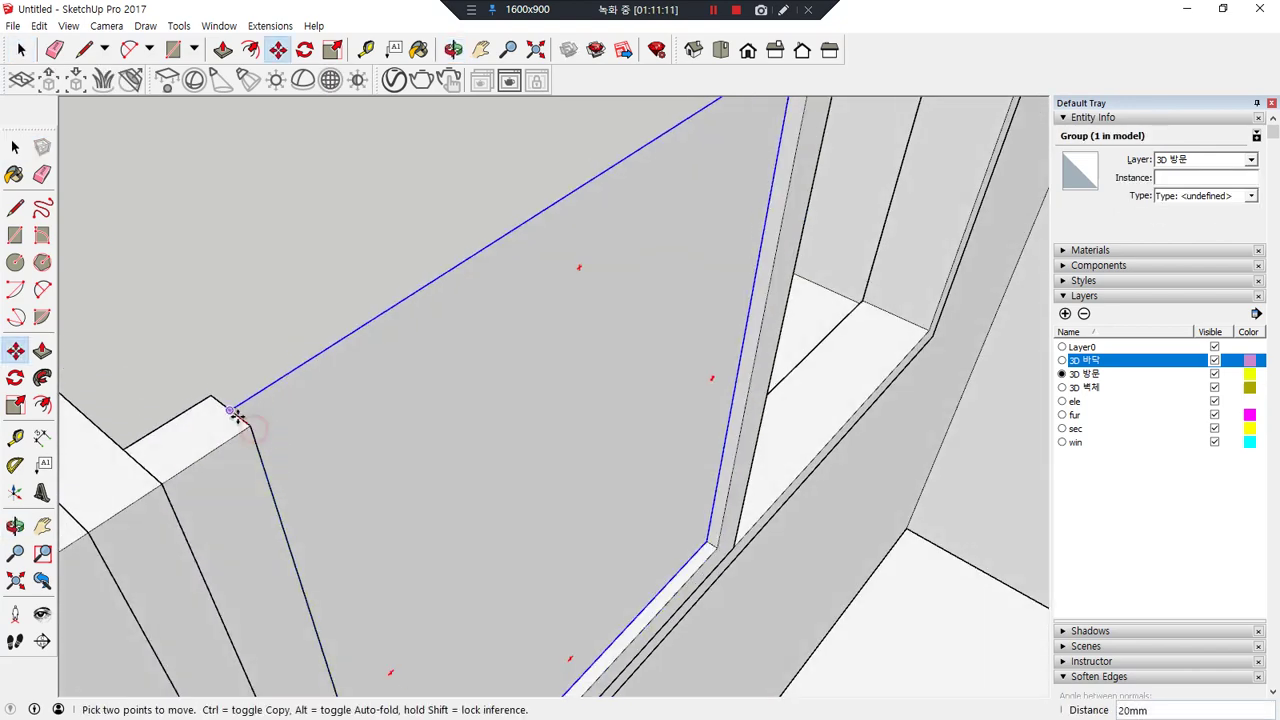
{"action": "left_click", "coordinate": [230, 411]}
{"action": "key", "text": "space"}
- Move the sash with its glass 35 mm into the frame and copy both behind it into the open half, with the middle stiles overlapping
{"action": "left_click", "coordinate": [206, 443]}
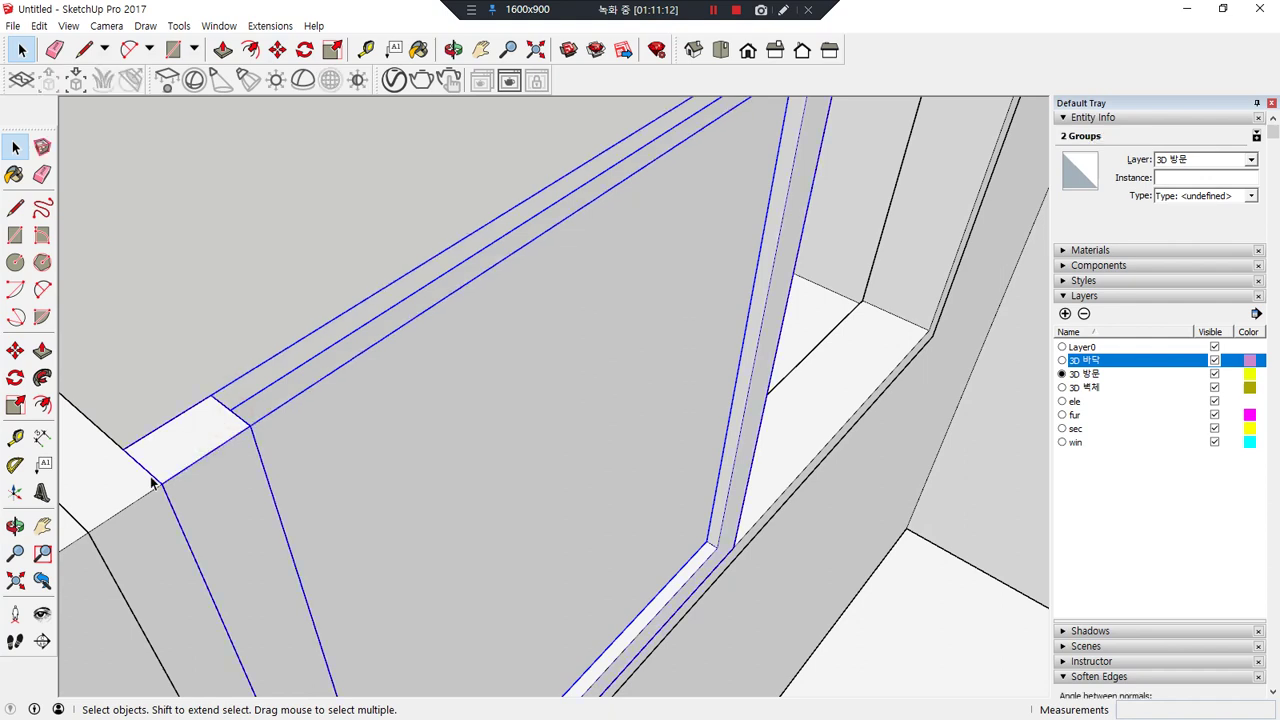
{"action": "key", "text": "m"}
{"action": "left_click", "coordinate": [120, 449]}
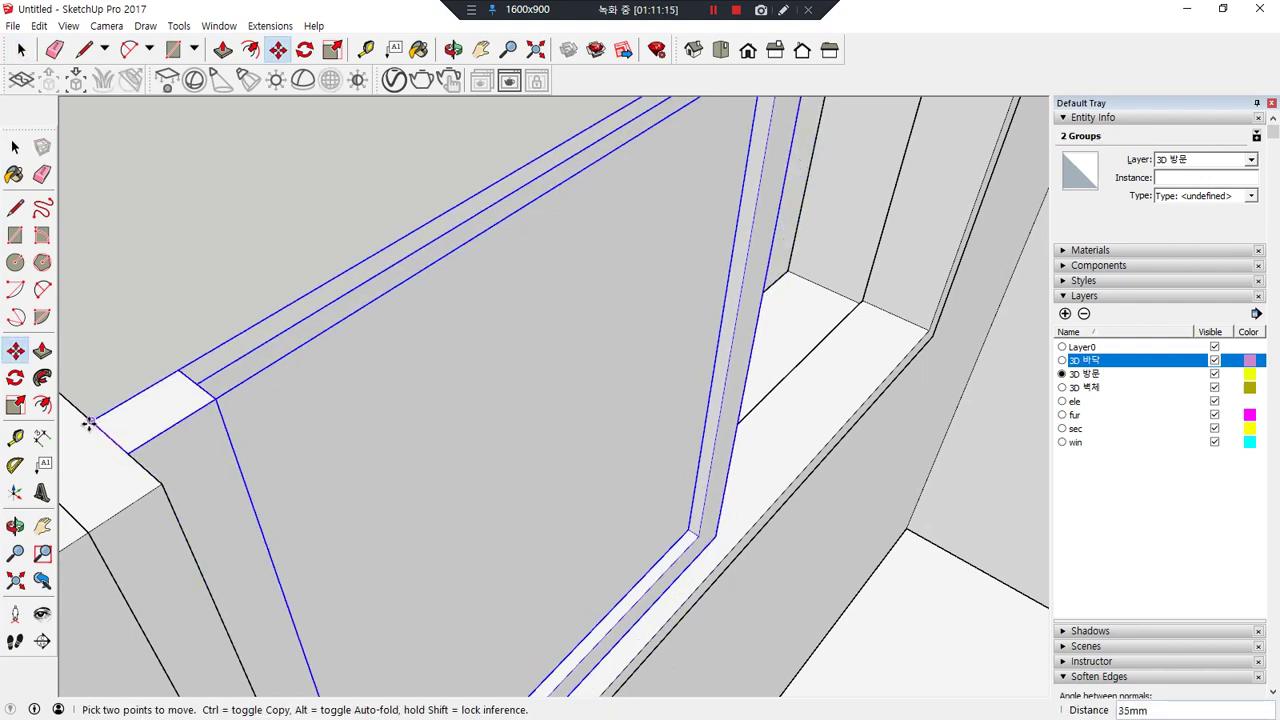
{"action": "key", "text": "ctrl"}
{"action": "middle_click_drag", "start_coordinate": [223, 357], "coordinate": [600, 333]}
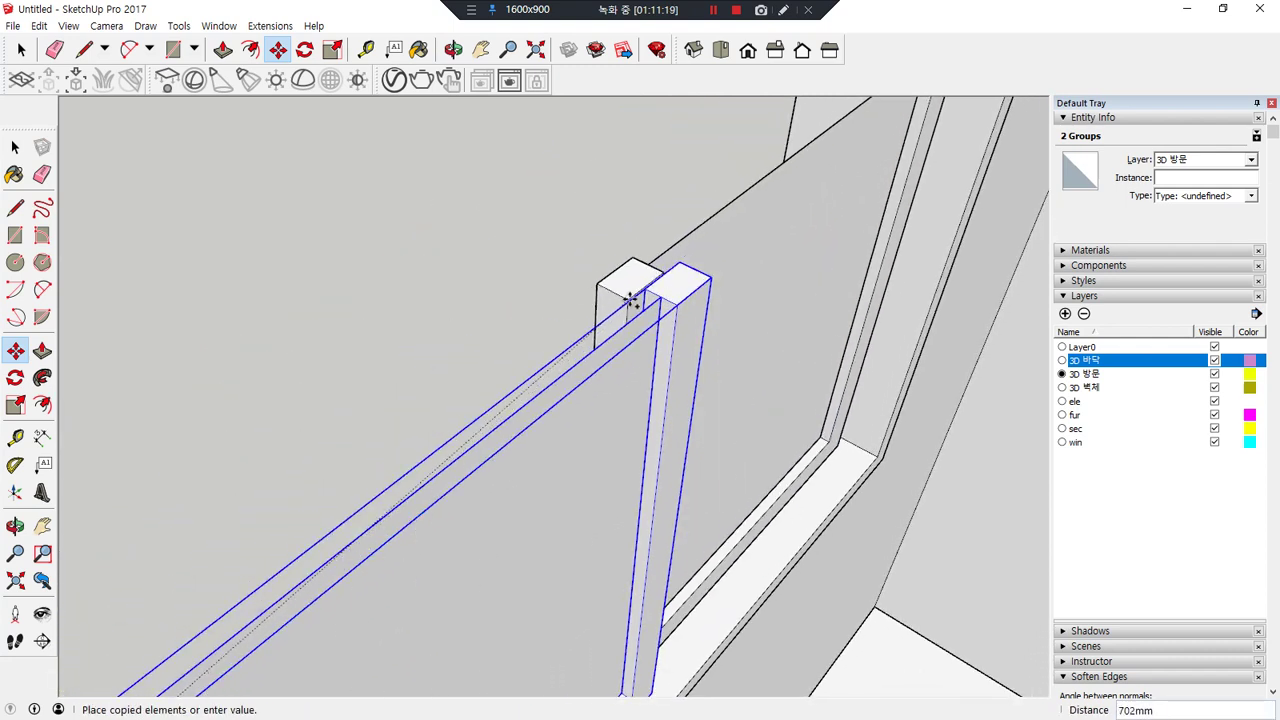
{"action": "left_click", "coordinate": [649, 290]}
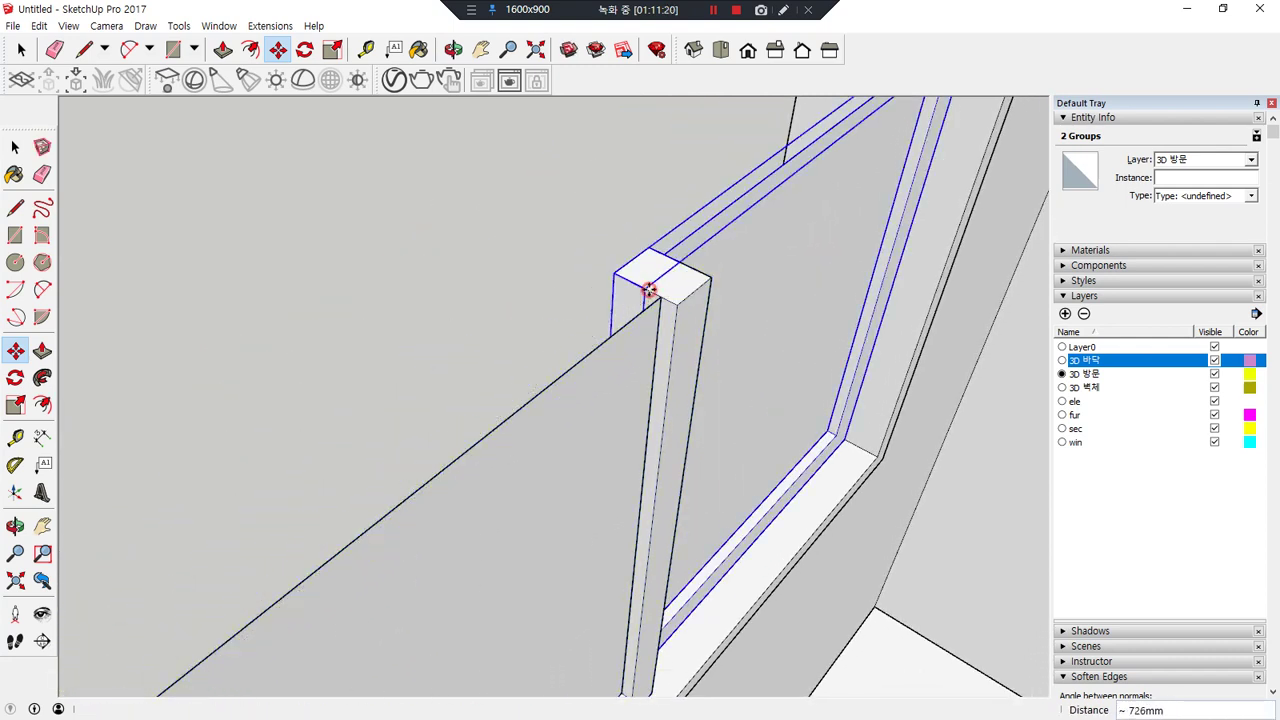
- Select both sashes, their glass panes and the window frame, and combine them into one group
{"action": "key", "text": "space"}
{"action": "left_click", "coordinate": [674, 347], "text": "shift"}
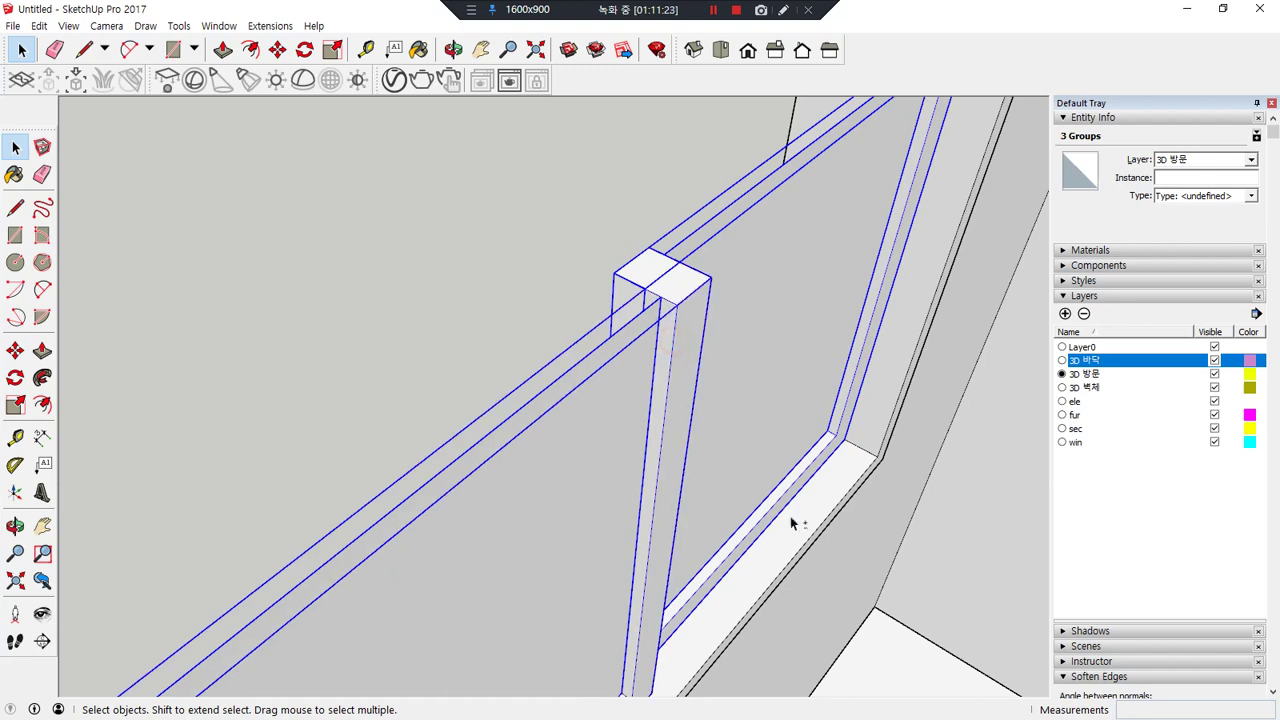
{"action": "left_click", "coordinate": [801, 543], "text": "shift"}
{"action": "scroll", "coordinate": [759, 543], "scroll_direction": "down", "scroll_amount": 3}
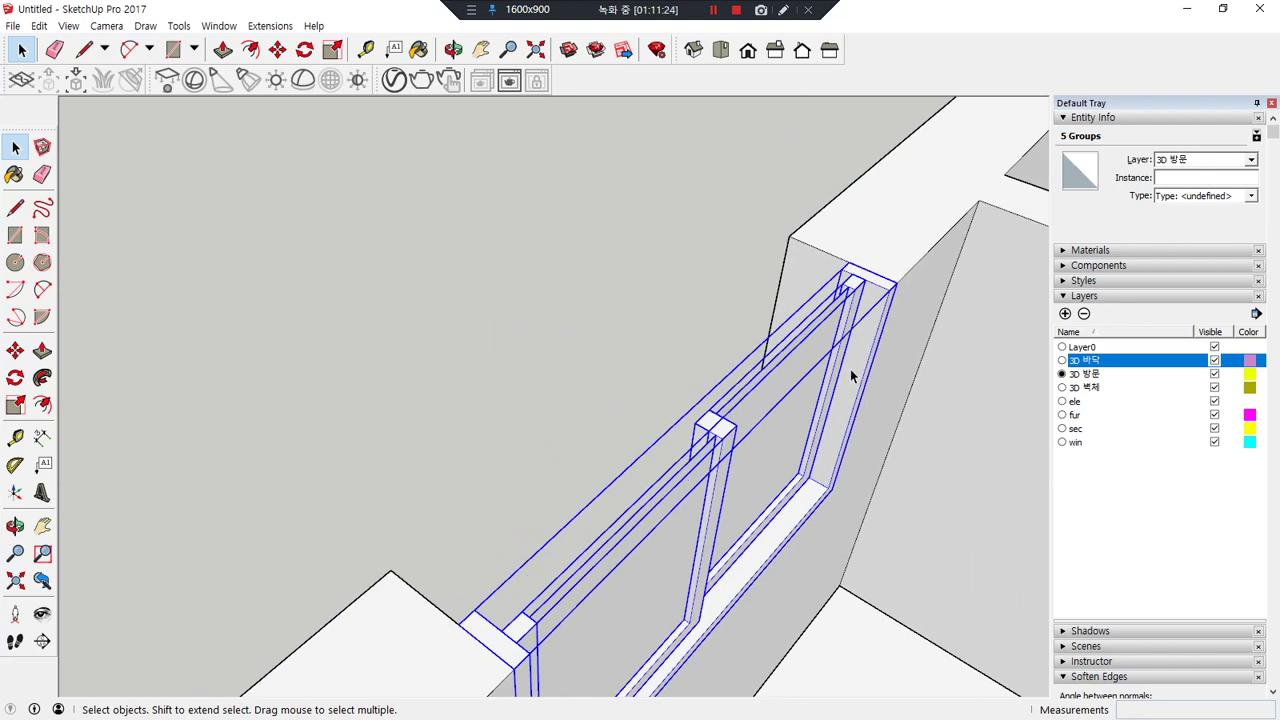
{"action": "right_click", "coordinate": [852, 375]}
{"action": "key", "text": "Escape"}
- Copy the complete window group 150 mm across the wall's thickness to form a double window, and clear the selection
{"action": "key", "text": "m"}
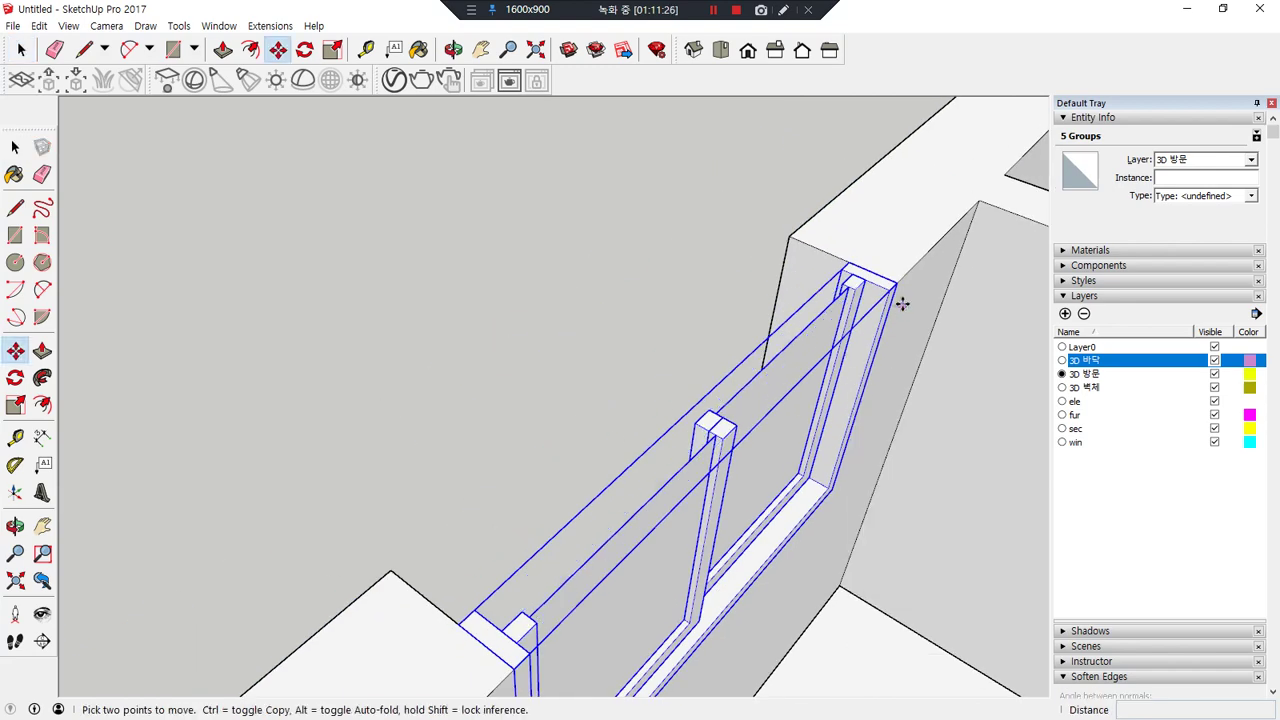
{"action": "scroll", "coordinate": [897, 282], "scroll_direction": "up", "scroll_amount": 3}
{"action": "key", "text": "ctrl"}
{"action": "left_click", "coordinate": [897, 284]}
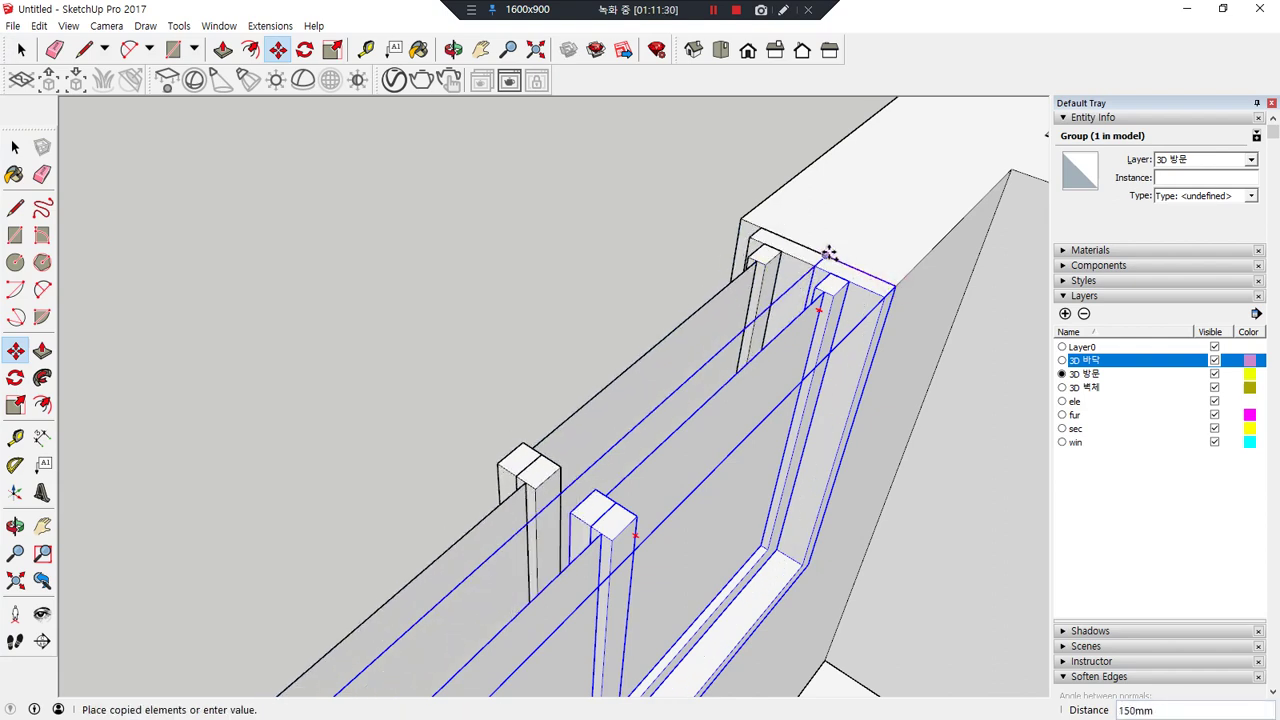
{"action": "left_click", "coordinate": [829, 254]}
{"action": "key", "text": "space"}
{"action": "left_click", "coordinate": [508, 289]}
{"action": "scroll", "coordinate": [501, 334], "scroll_direction": "down", "scroll_amount": 3}
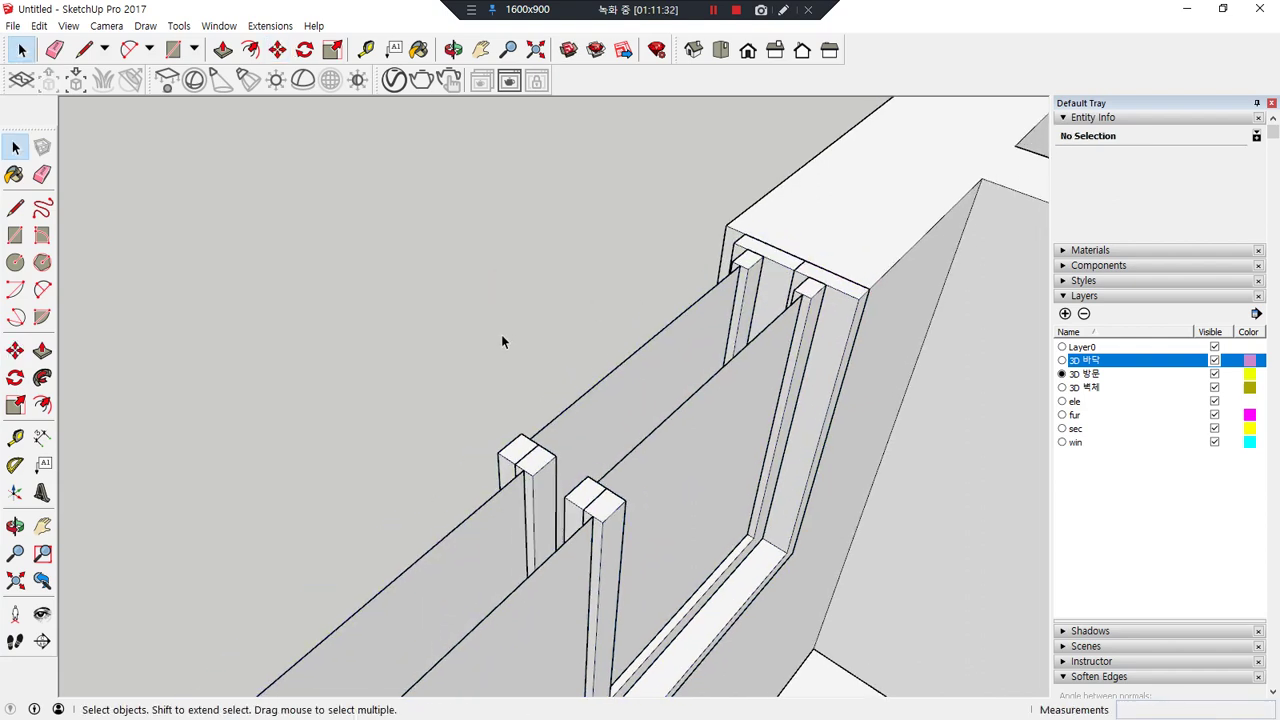
- Copy the outer unit of the glazed double window along the same exterior wall into the neighbouring room's empty opening
{"action": "scroll", "coordinate": [748, 482], "scroll_direction": "down", "scroll_amount": 10}
{"action": "middle_click_drag", "start_coordinate": [456, 379], "coordinate": [520, 585]}
{"action": "scroll", "coordinate": [528, 588], "scroll_direction": "up", "scroll_amount": 5}
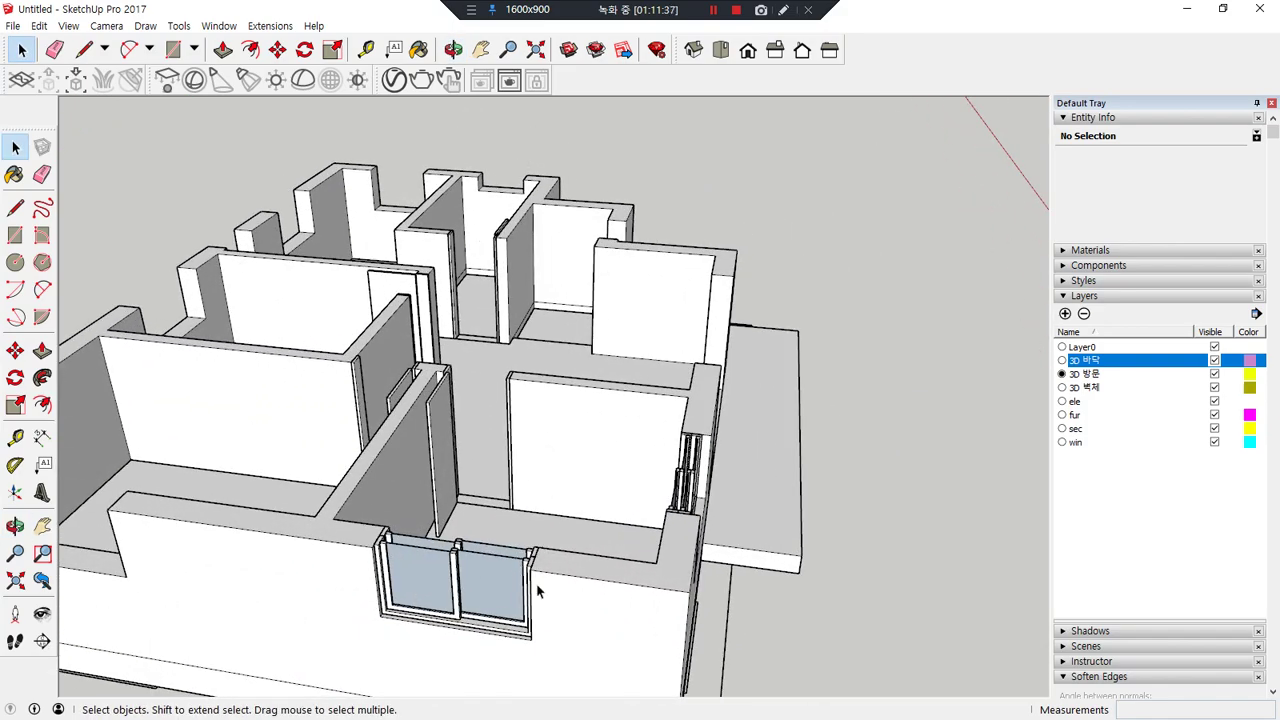
{"action": "scroll", "coordinate": [592, 575], "scroll_direction": "up", "scroll_amount": 2}
{"action": "middle_click_drag", "start_coordinate": [660, 483], "coordinate": [644, 570], "text": "shift"}
{"action": "scroll", "coordinate": [500, 532], "scroll_direction": "up", "scroll_amount": 3}
{"action": "scroll", "coordinate": [500, 532], "scroll_direction": "down", "scroll_amount": 3}
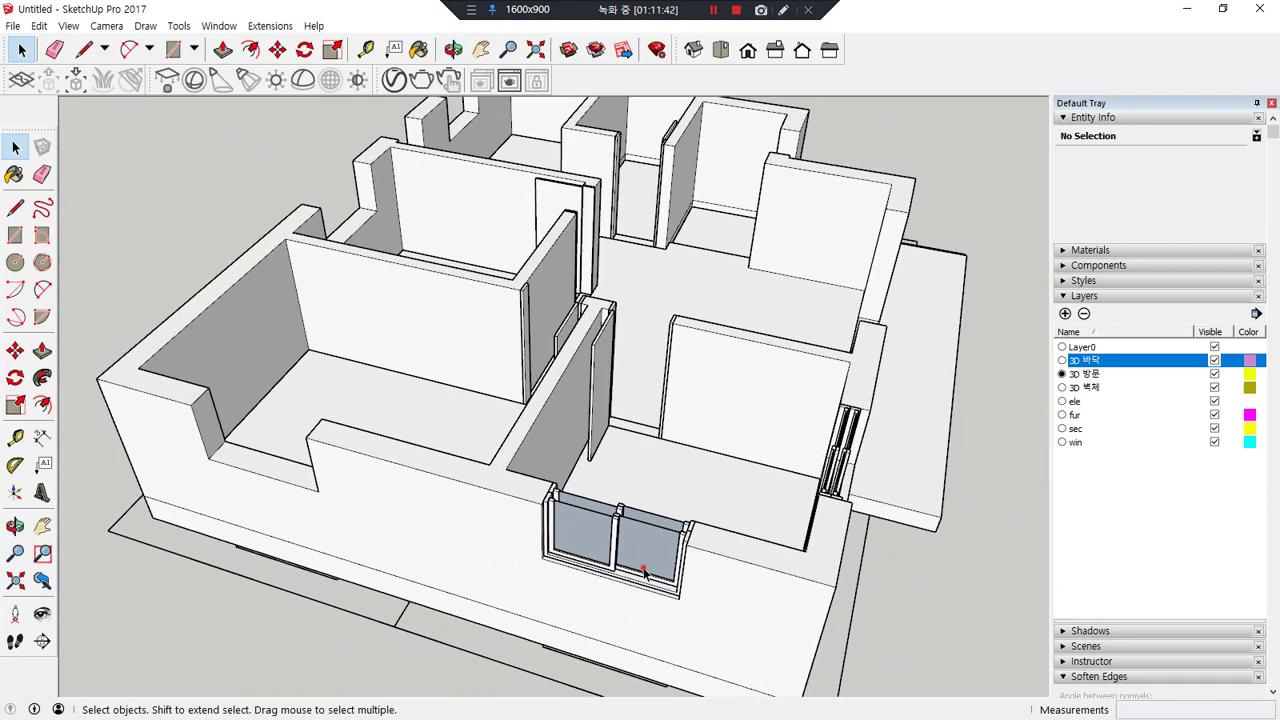
{"action": "left_click", "coordinate": [671, 573]}
{"action": "scroll", "coordinate": [668, 560], "scroll_direction": "up", "scroll_amount": 2}
{"action": "key", "text": "m"}
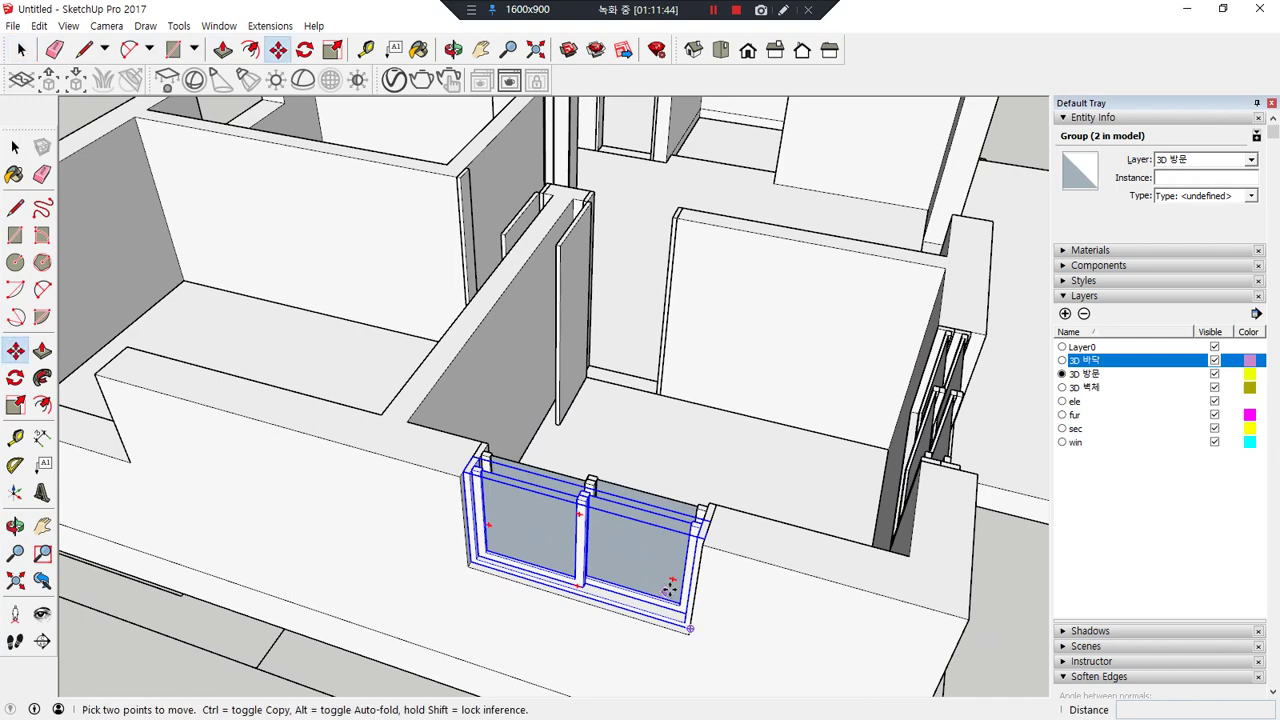
{"action": "left_click", "coordinate": [705, 537]}
{"action": "key", "text": "ctrl"}
{"action": "middle_click_drag", "start_coordinate": [430, 500], "coordinate": [396, 478]}
{"action": "scroll", "coordinate": [396, 478], "scroll_direction": "up", "scroll_amount": 2}
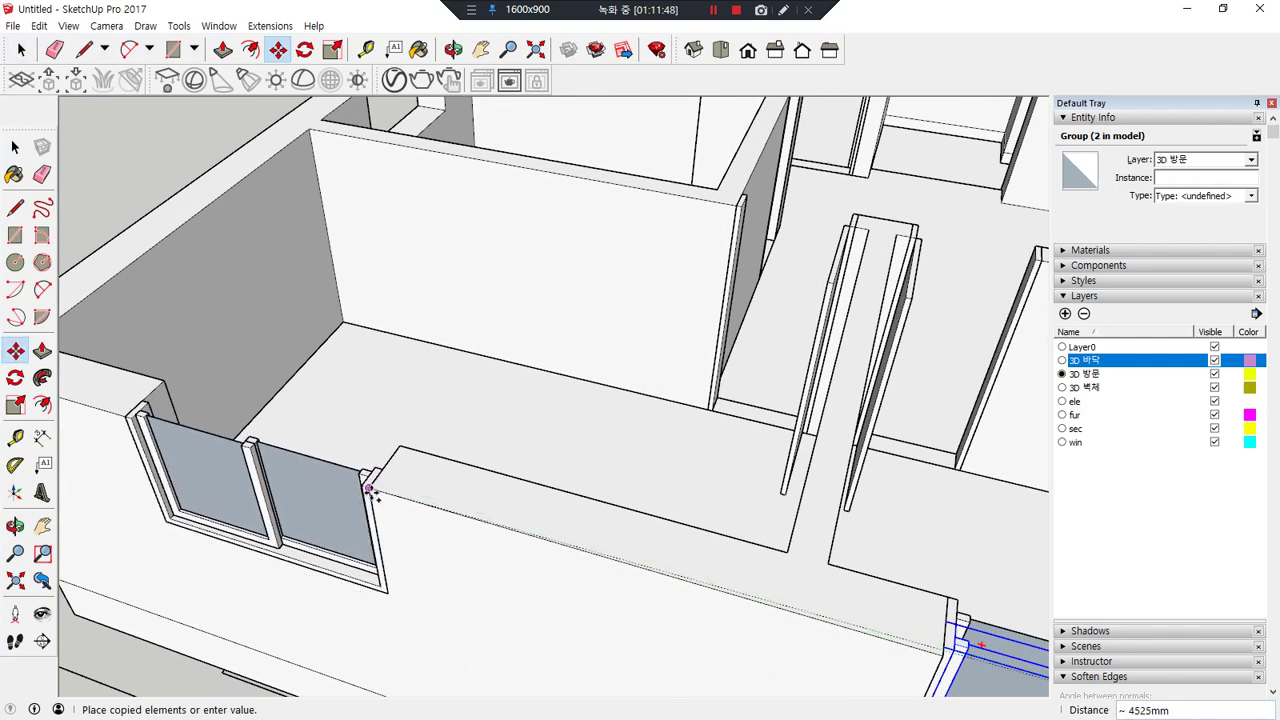
{"action": "left_click", "coordinate": [369, 490]}
- Move the copied window 200 mm to the opening's inner wall face and copy it 150 mm outward to form a double window
{"action": "scroll", "coordinate": [369, 490], "scroll_direction": "up", "scroll_amount": 3}
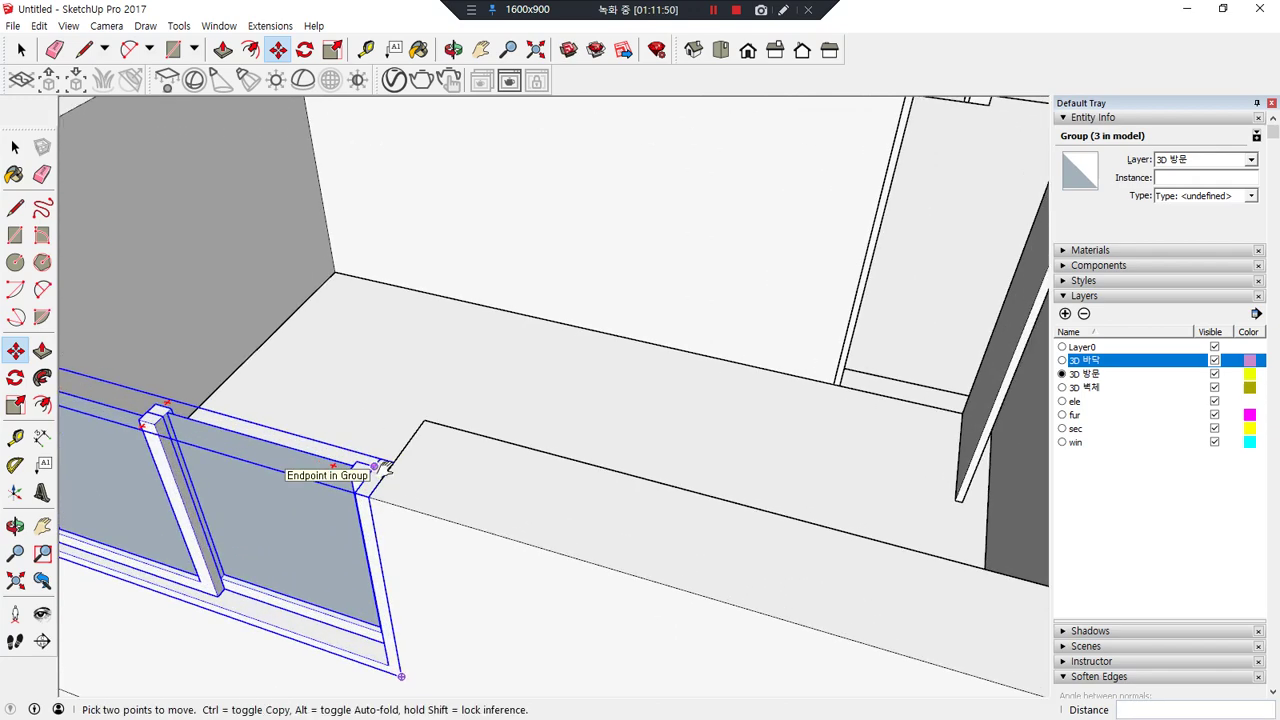
{"action": "middle_click_drag", "start_coordinate": [372, 465], "coordinate": [615, 530]}
{"action": "left_click", "coordinate": [617, 523]}
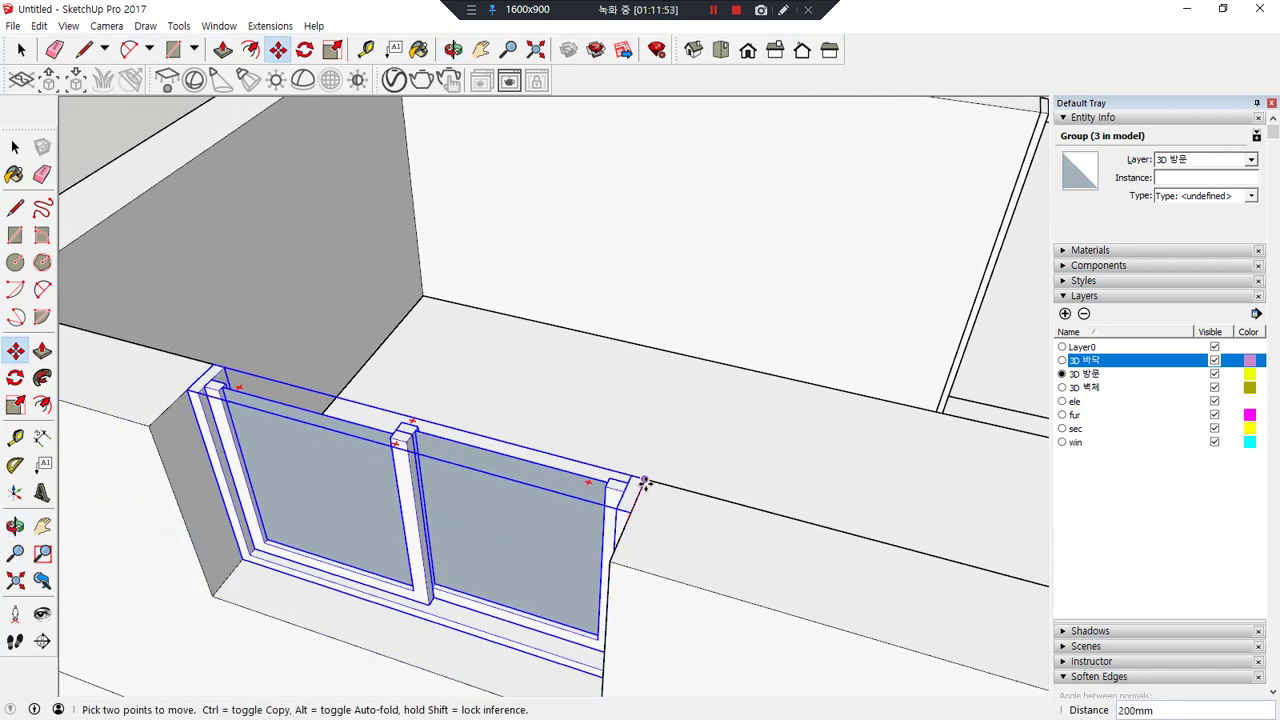
{"action": "left_click", "coordinate": [646, 483]}
{"action": "key", "text": "ctrl"}
{"action": "left_click", "coordinate": [644, 481]}
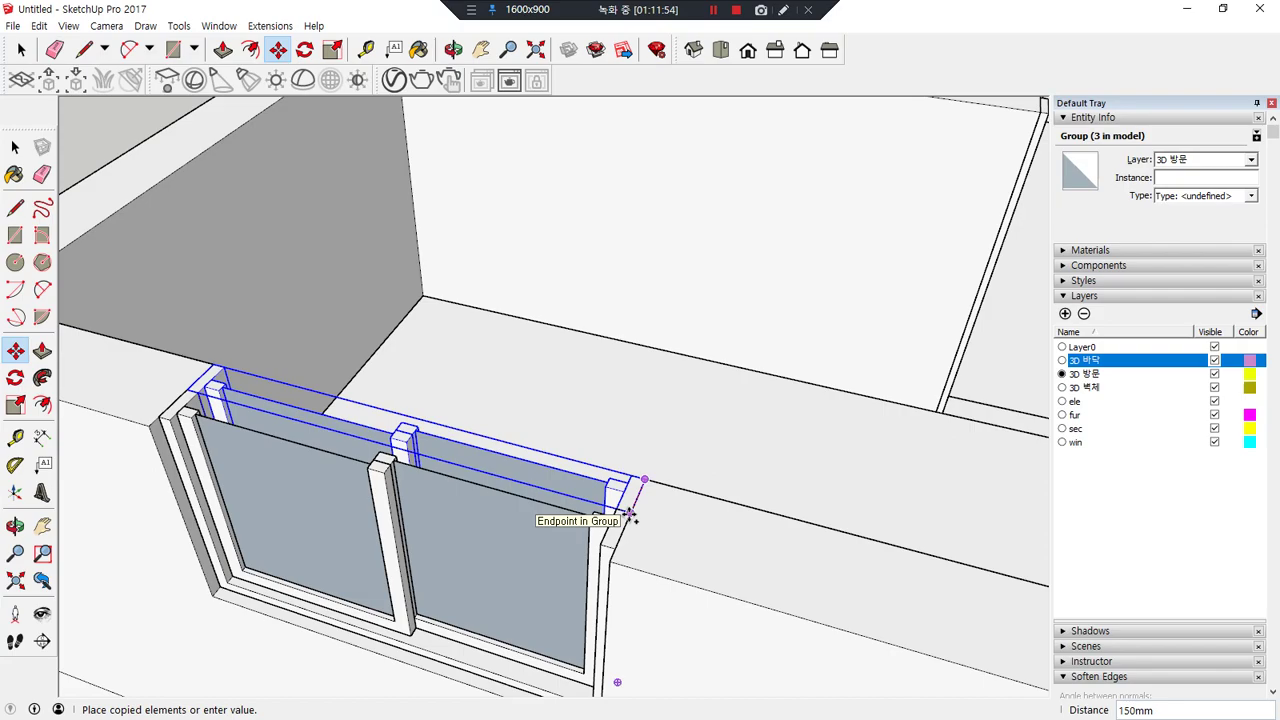
{"action": "left_click", "coordinate": [592, 545]}
- Copy the outer window unit to the near corner of the next room's empty opening, on the wall perpendicular to this one
{"action": "left_click", "coordinate": [616, 548]}
{"action": "key", "text": "ctrl"}
{"action": "scroll", "coordinate": [506, 404], "scroll_direction": "down", "scroll_amount": 6}
{"action": "middle_click_drag", "start_coordinate": [502, 399], "coordinate": [470, 460], "text": "shift"}
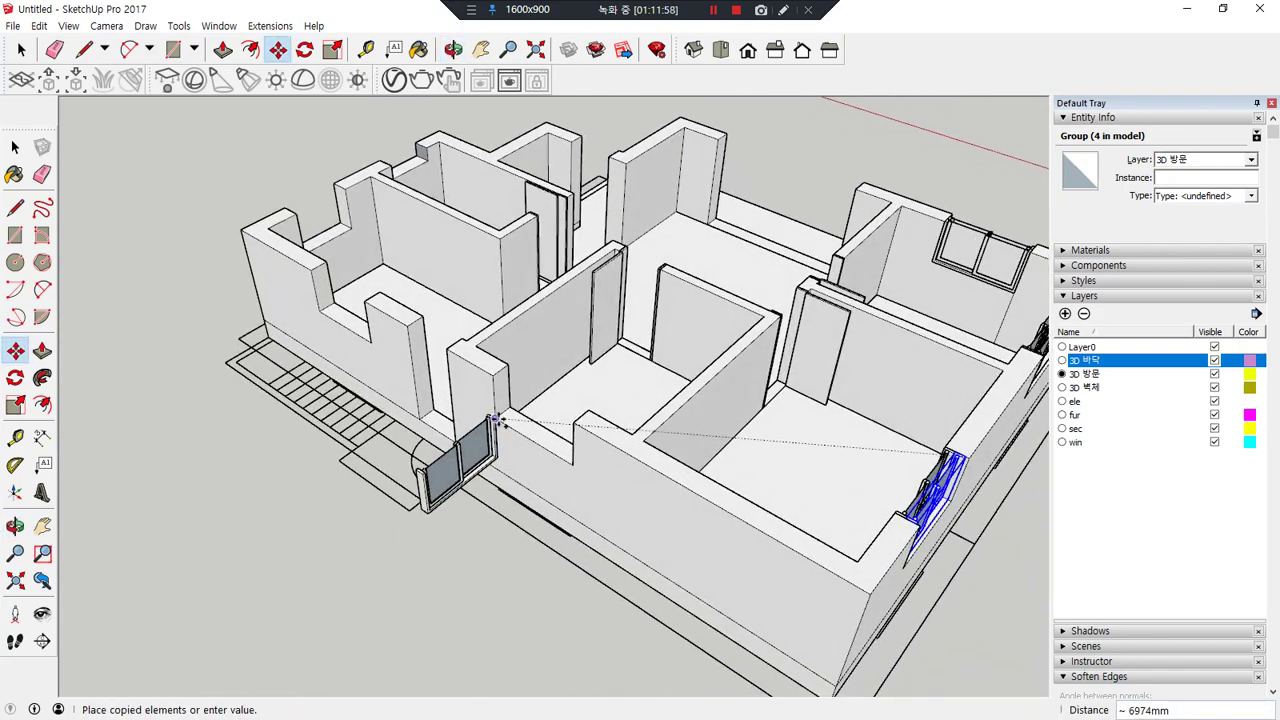
{"action": "scroll", "coordinate": [594, 429], "scroll_direction": "up", "scroll_amount": 6}
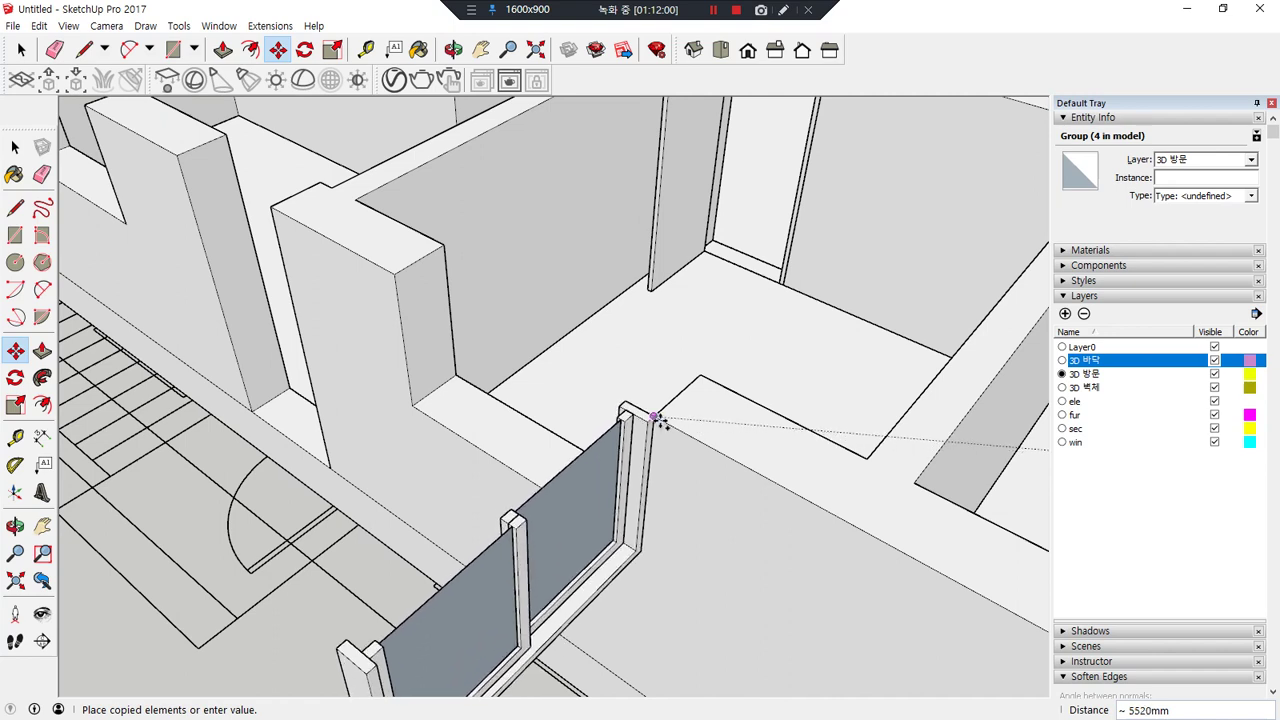
{"action": "left_click", "coordinate": [657, 423]}
- Rotate the copied window 90 degrees about its corner in the horizontal plane so it lies along the wall opening
{"action": "key", "text": "q"}
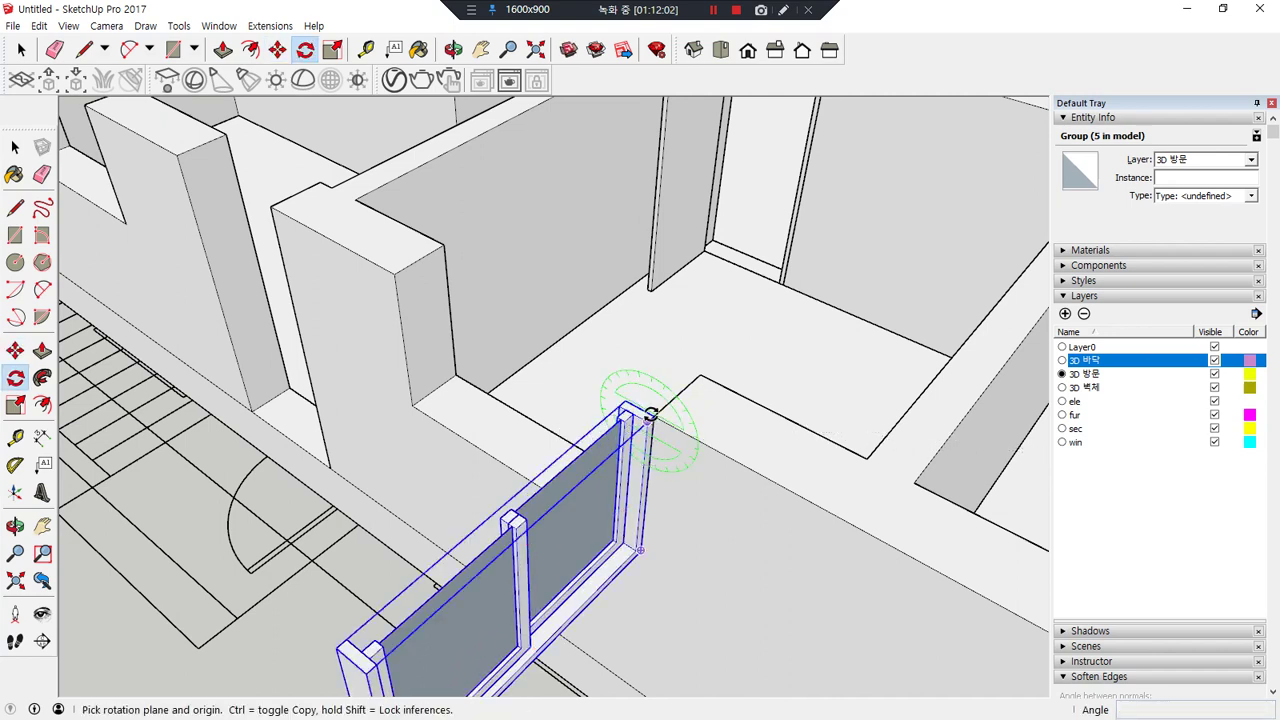
{"action": "left_click", "coordinate": [652, 418]}
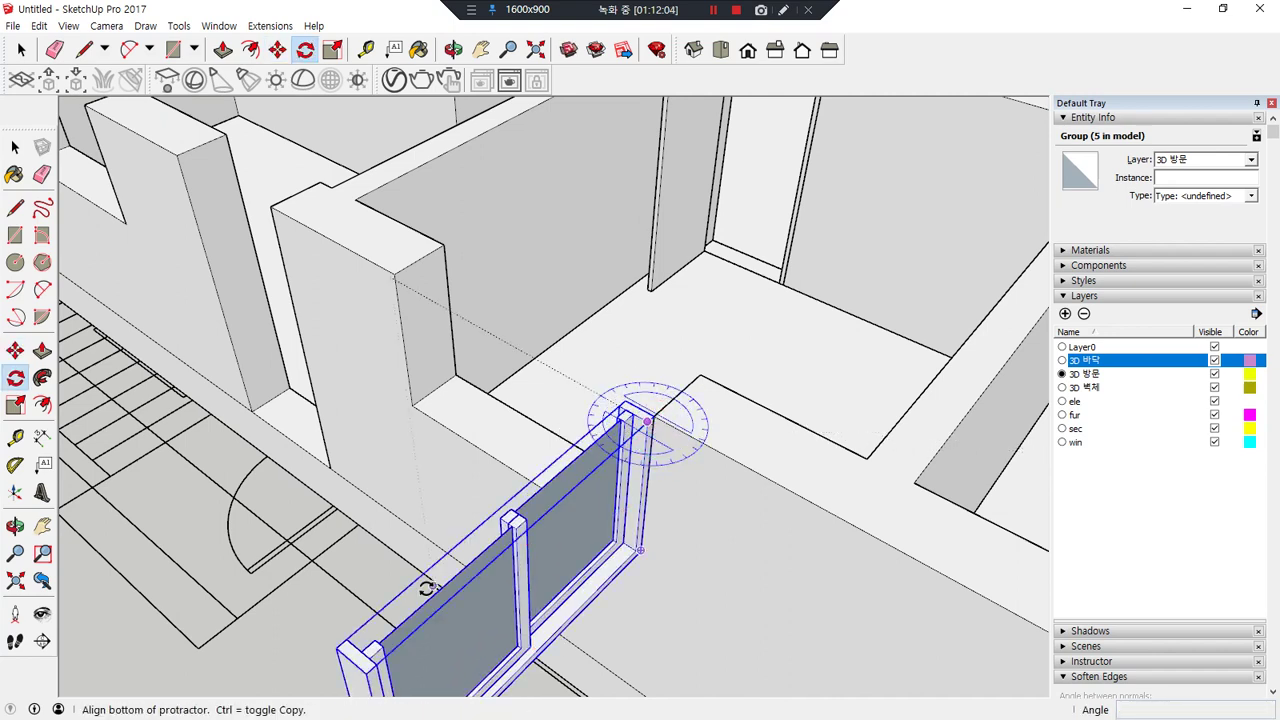
{"action": "left_click", "coordinate": [368, 672]}
{"action": "type", "text": "90"}
{"action": "key", "text": "Return"}
- Align the rotated window with the opening and copy it 150 mm across the wall's thickness as a double window
{"action": "middle_click_drag", "start_coordinate": [360, 442], "coordinate": [900, 454]}
{"action": "scroll", "coordinate": [674, 341], "scroll_direction": "up", "scroll_amount": 2}
{"action": "scroll", "coordinate": [910, 456], "scroll_direction": "up", "scroll_amount": 2}
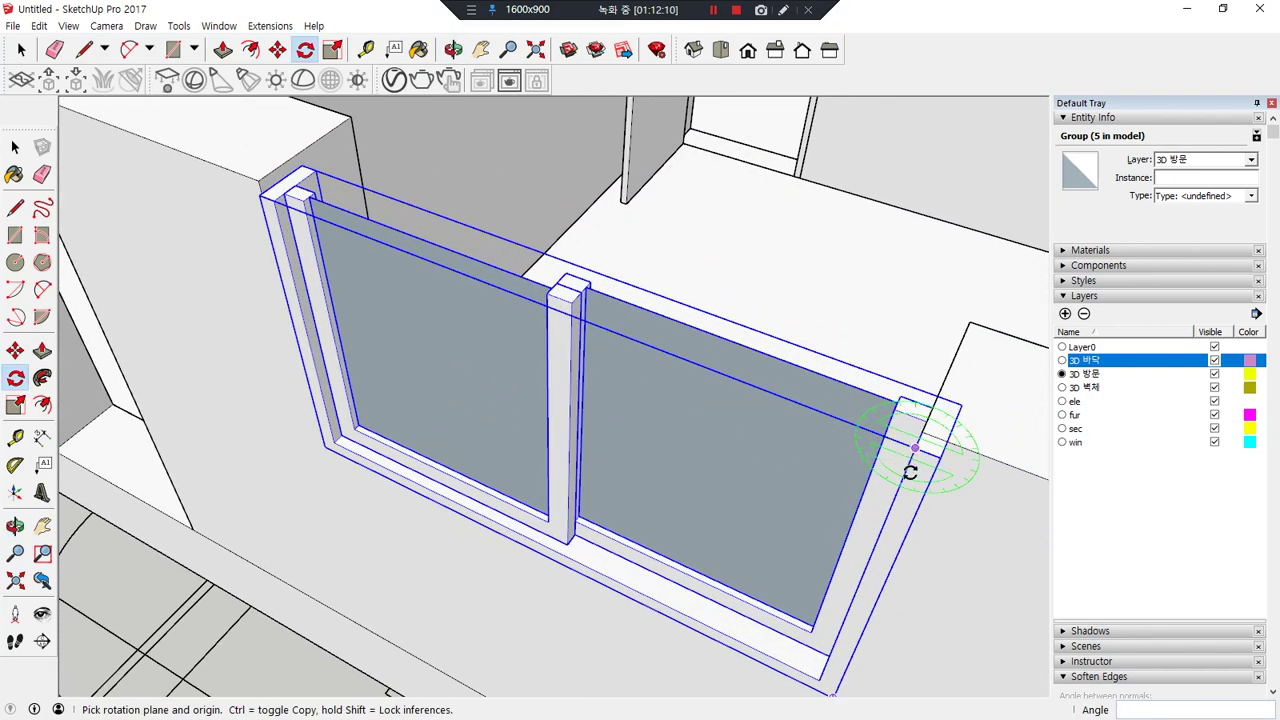
{"action": "key", "text": "m"}
{"action": "left_click", "coordinate": [960, 405]}
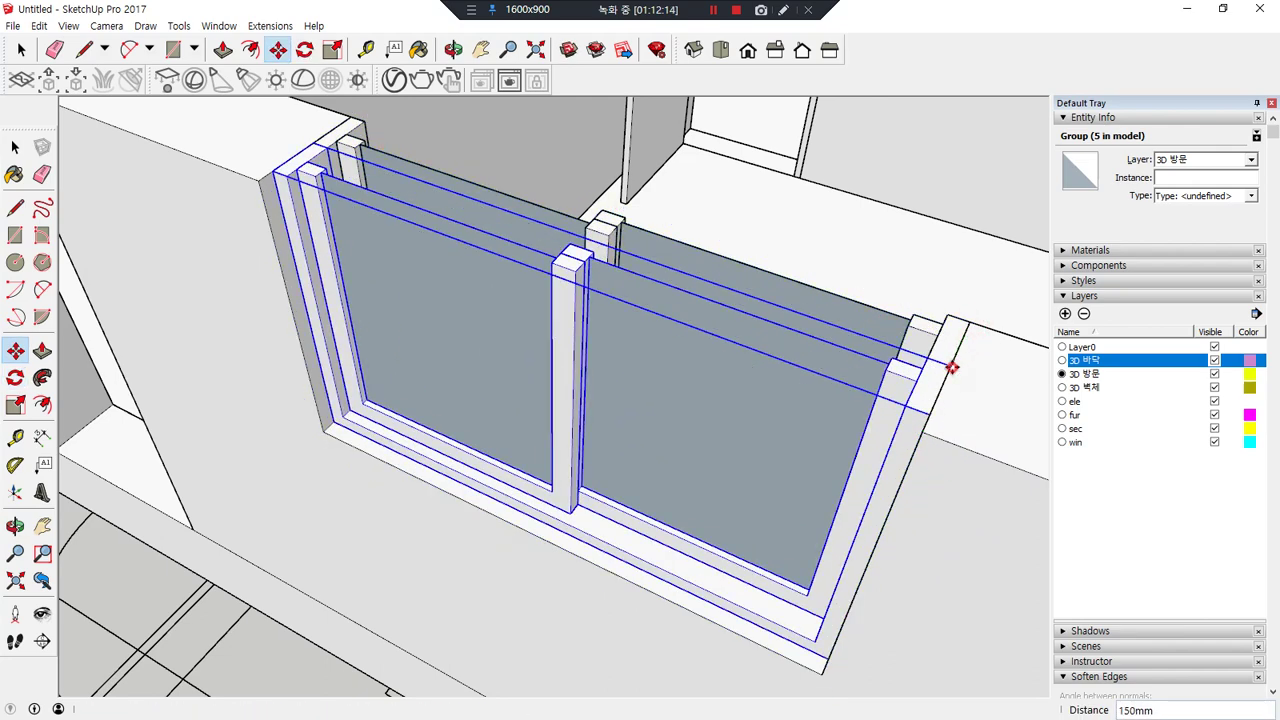
{"action": "left_click", "coordinate": [951, 363]}
{"action": "key", "text": "space"}
- Try to fit the outer window unit into another empty opening in the exterior wall
{"action": "scroll", "coordinate": [630, 465], "scroll_direction": "down", "scroll_amount": 3}
{"action": "middle_click_drag", "start_coordinate": [613, 462], "coordinate": [586, 480]}
{"action": "scroll", "coordinate": [880, 560], "scroll_direction": "up", "scroll_amount": 5}
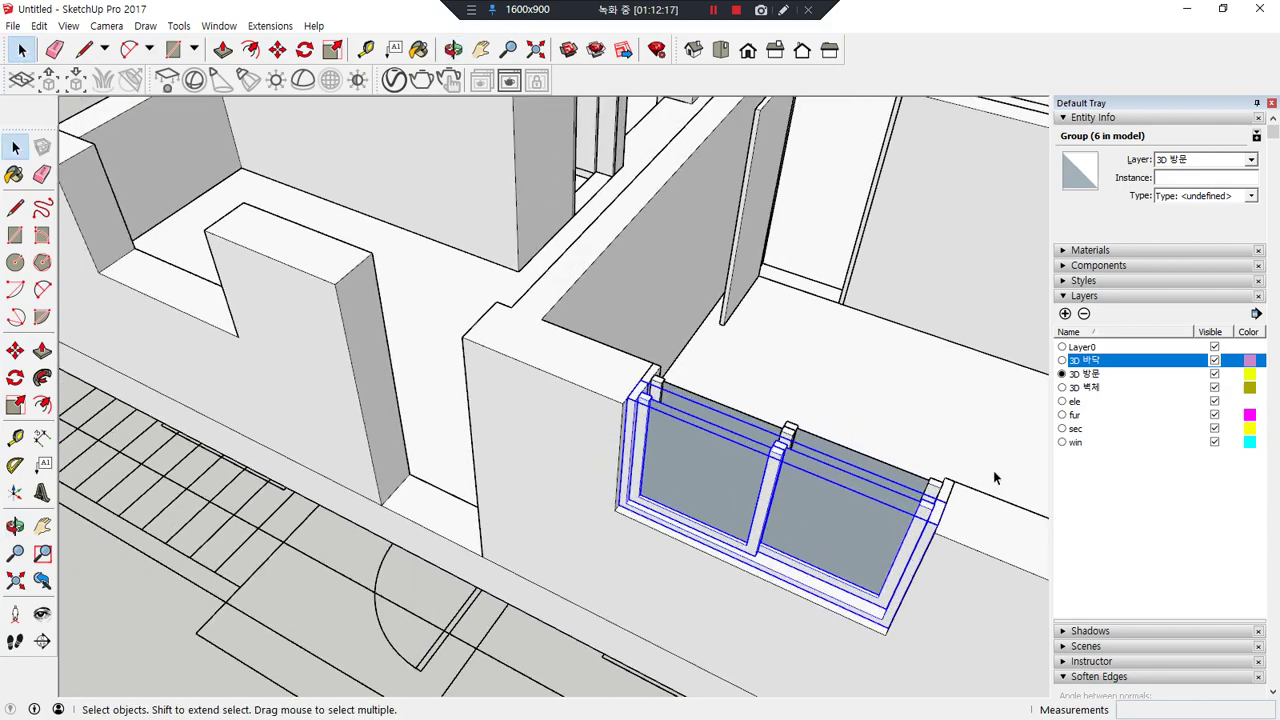
{"action": "key", "text": "m"}
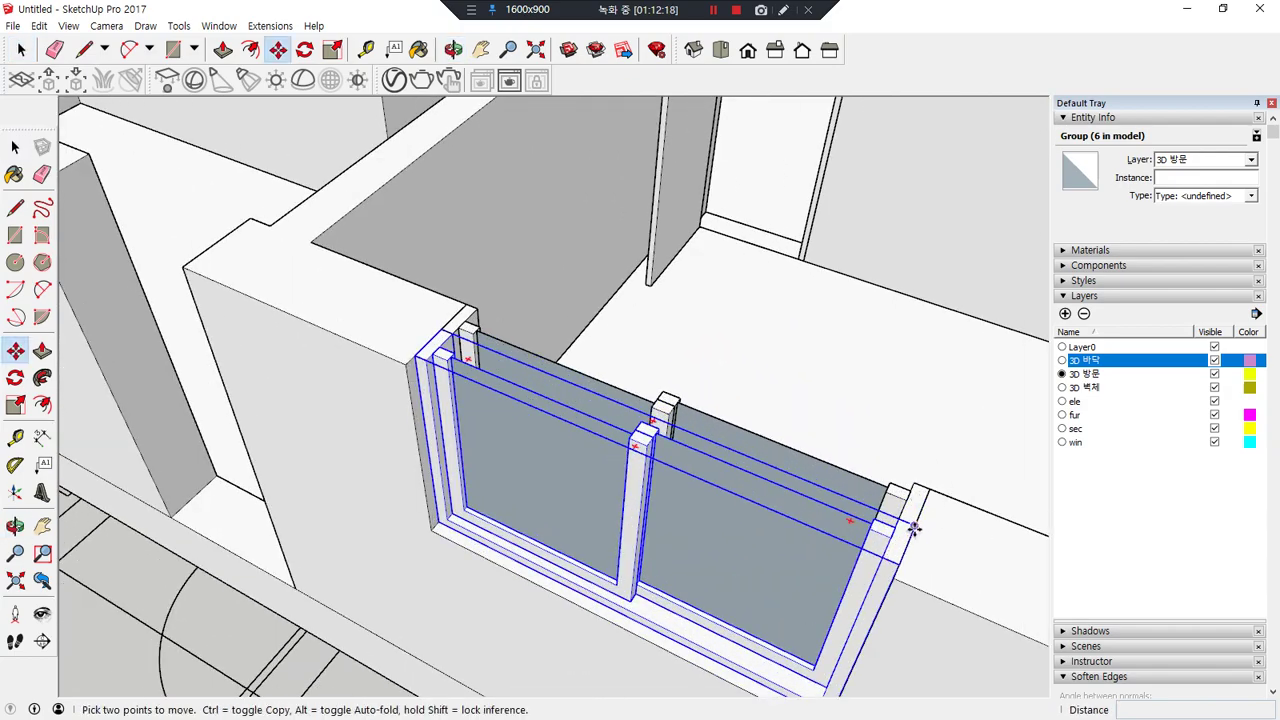
{"action": "left_click", "coordinate": [914, 529]}
{"action": "scroll", "coordinate": [540, 370], "scroll_direction": "down", "scroll_amount": 3}
{"action": "middle_click_drag", "start_coordinate": [503, 389], "coordinate": [671, 229]}
{"action": "scroll", "coordinate": [500, 309], "scroll_direction": "up", "scroll_amount": 5}
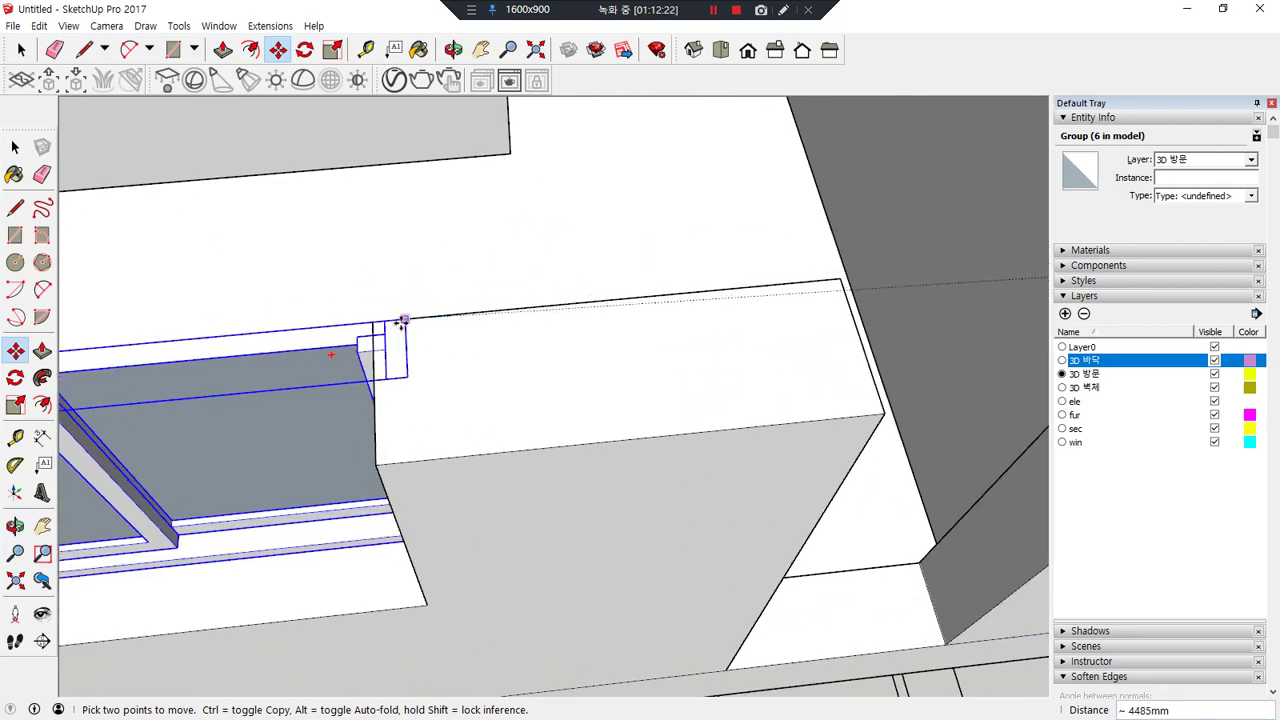
{"action": "middle_click_drag", "start_coordinate": [423, 537], "coordinate": [388, 444]}
{"action": "key", "text": "space"}
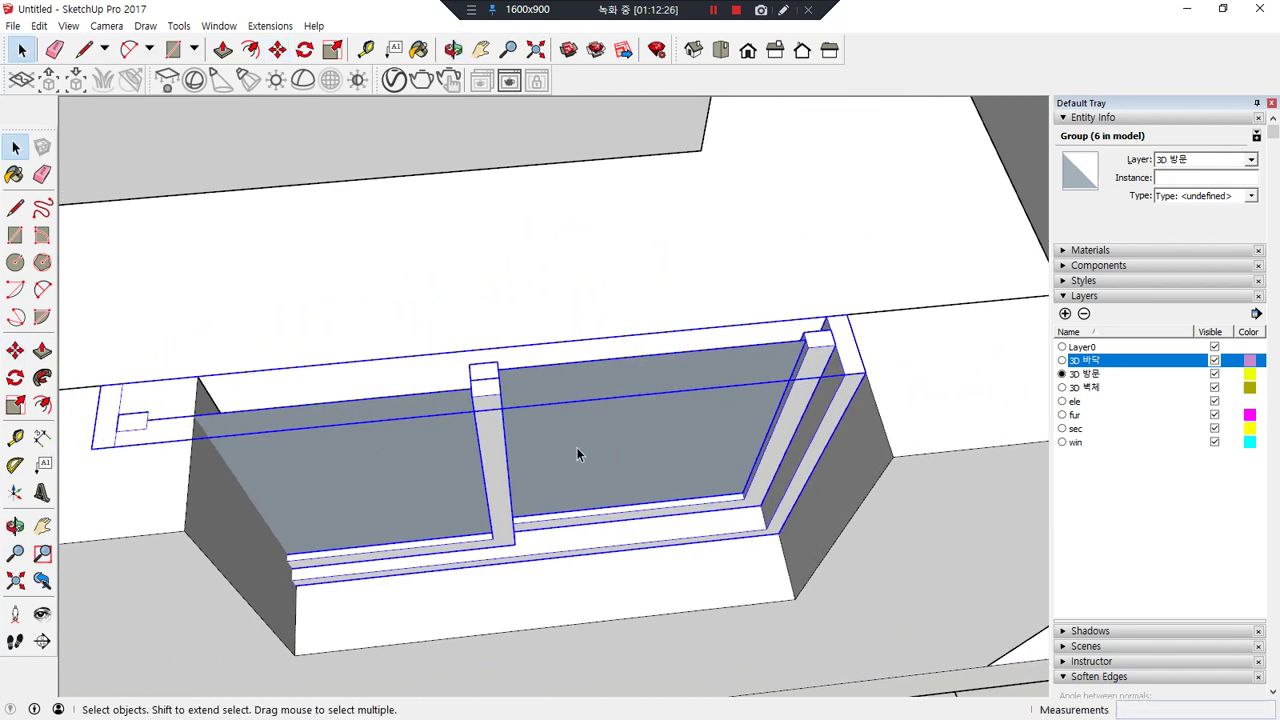
- Draw a 1400 mm by 900 mm rectangle across the empty opening on the wall's inner face
{"action": "mouse_move", "coordinate": [719, 430]}
{"action": "middle_mouse_down"}
{"action": "mouse_move", "coordinate": [777, 386]}
{"action": "mouse_move", "coordinate": [51, 486]}
{"action": "mouse_move", "coordinate": [529, 640]}
{"action": "mouse_move", "coordinate": [354, 503]}
{"action": "mouse_move", "coordinate": [363, 381]}
{"action": "middle_mouse_up"}
{"action": "mouse_move", "coordinate": [467, 313]}
{"action": "middle_mouse_down"}
{"action": "mouse_move", "coordinate": [460, 411]}
{"action": "mouse_move", "coordinate": [481, 456]}
{"action": "mouse_move", "coordinate": [480, 400]}
{"action": "mouse_move", "coordinate": [352, 380]}
{"action": "middle_mouse_up"}
{"action": "key", "text": "r"}
{"action": "left_click", "coordinate": [340, 378]}
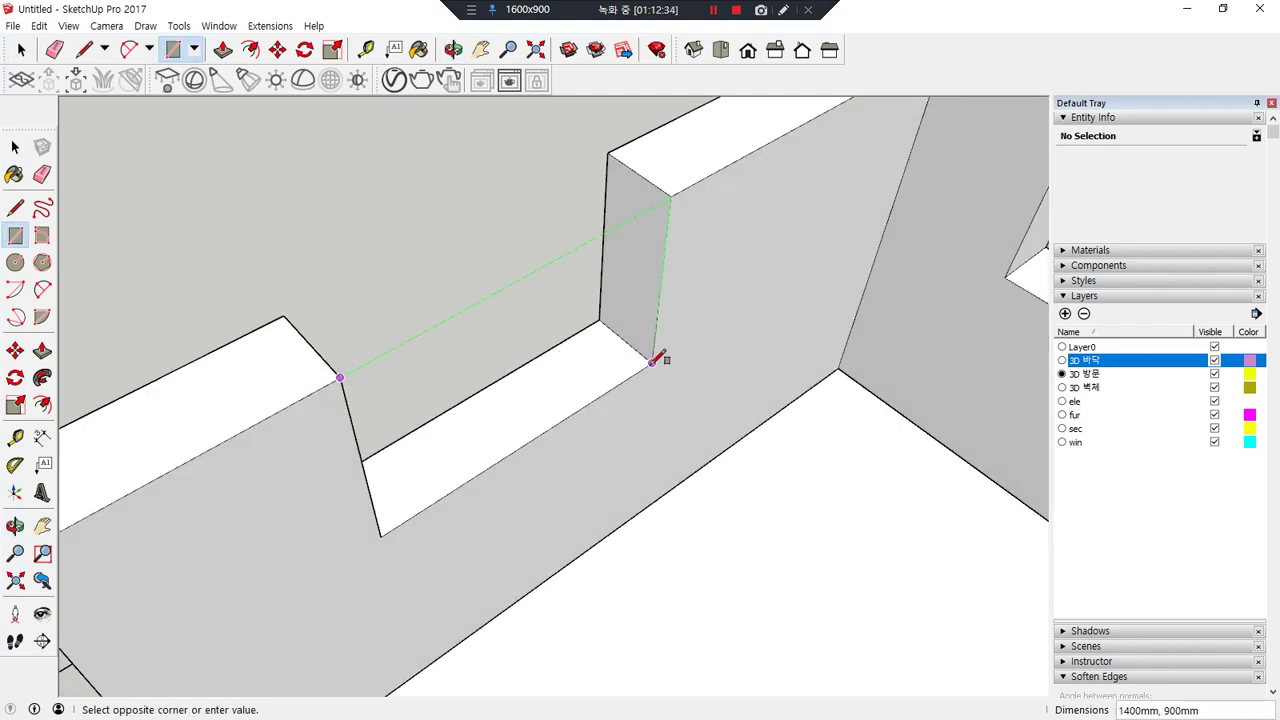
{"action": "left_click", "coordinate": [652, 362]}
- Offset the rectangle's two side edges and bottom edge 45 mm inward, leaving out the top edge
{"action": "middle_click_drag", "start_coordinate": [477, 386], "coordinate": [478, 291]}
{"action": "key", "text": "space"}
{"action": "left_click", "coordinate": [481, 293]}
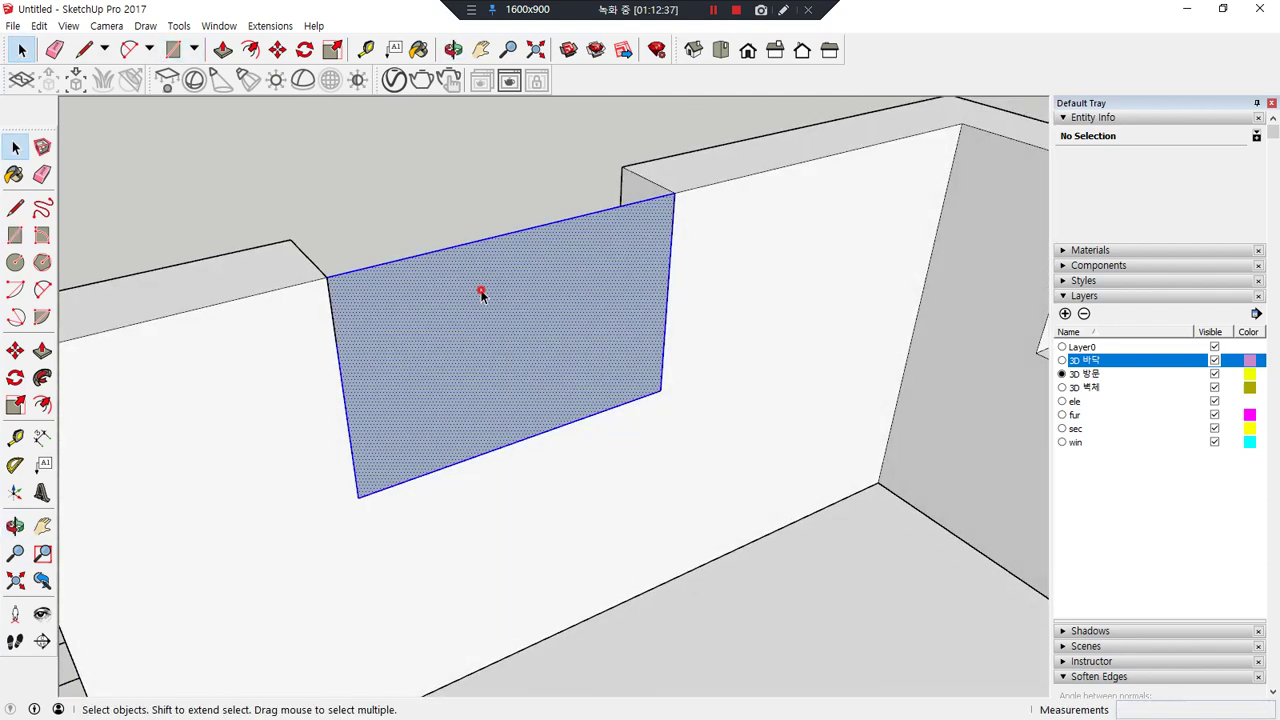
{"action": "left_click_drag", "start_coordinate": [489, 215], "coordinate": [462, 342], "text": "shift"}
{"action": "key", "text": "f"}
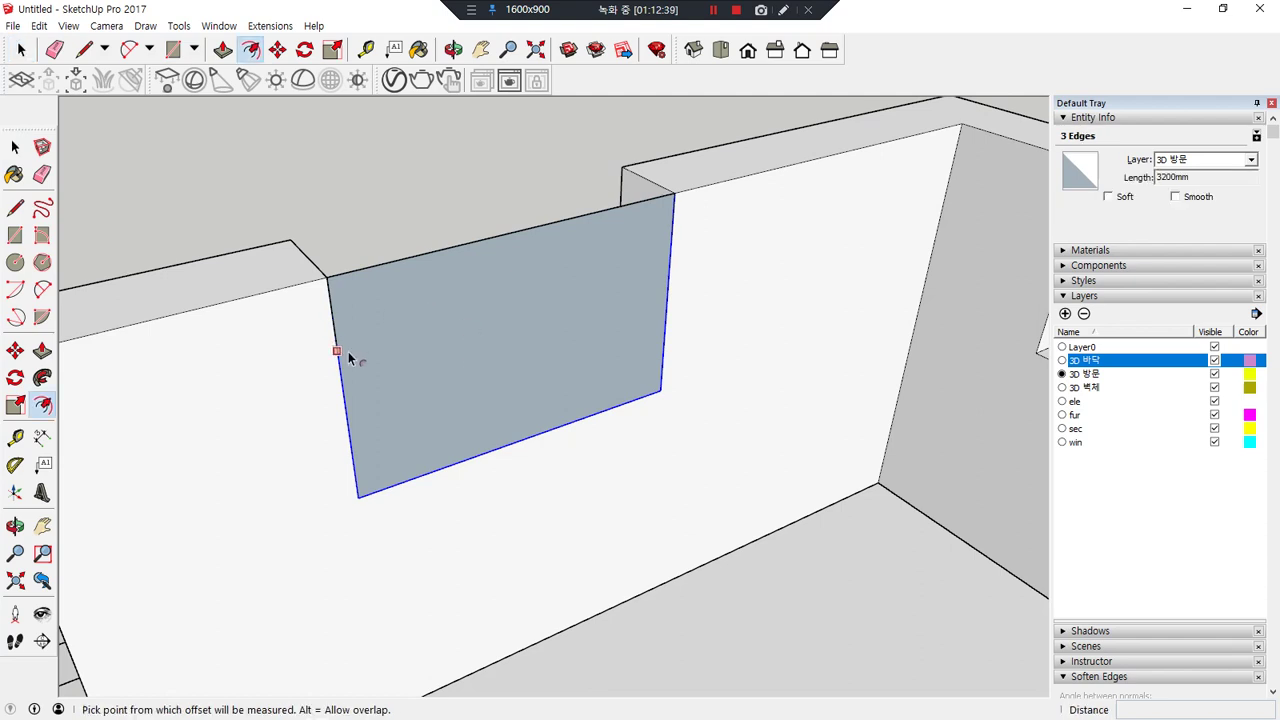
{"action": "left_click", "coordinate": [389, 431]}
{"action": "type", "text": "45"}
{"action": "key", "text": "Return"}
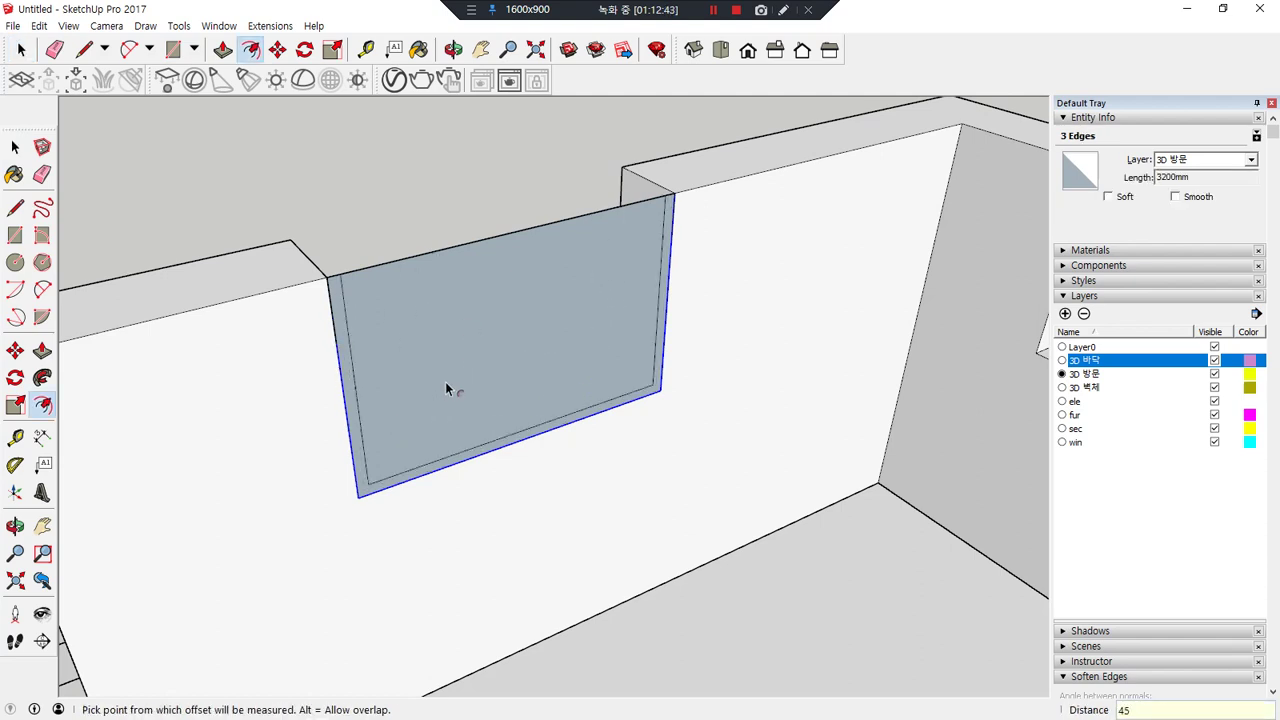
- Erase the inner area's top edge and extrude the remaining U-shaped frame profile into the wall opening
{"action": "key", "text": "e"}
{"action": "left_click_drag", "start_coordinate": [505, 232], "coordinate": [466, 268]}
{"action": "key", "text": "space"}
{"action": "key", "text": "p"}
{"action": "left_click", "coordinate": [663, 323]}
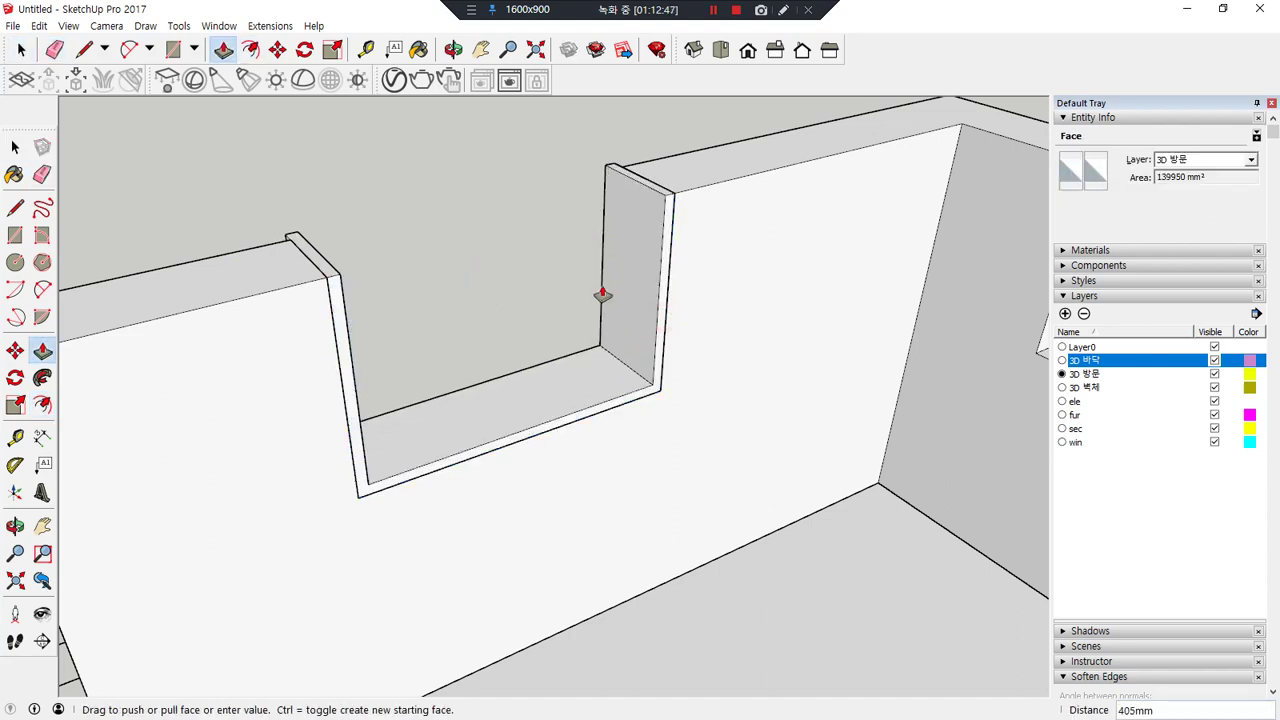
{"action": "key", "text": "Return"}
- Make the whole extruded window frame a group and clear the selection
{"action": "key", "text": "space"}
{"action": "double_click", "coordinate": [578, 413]}
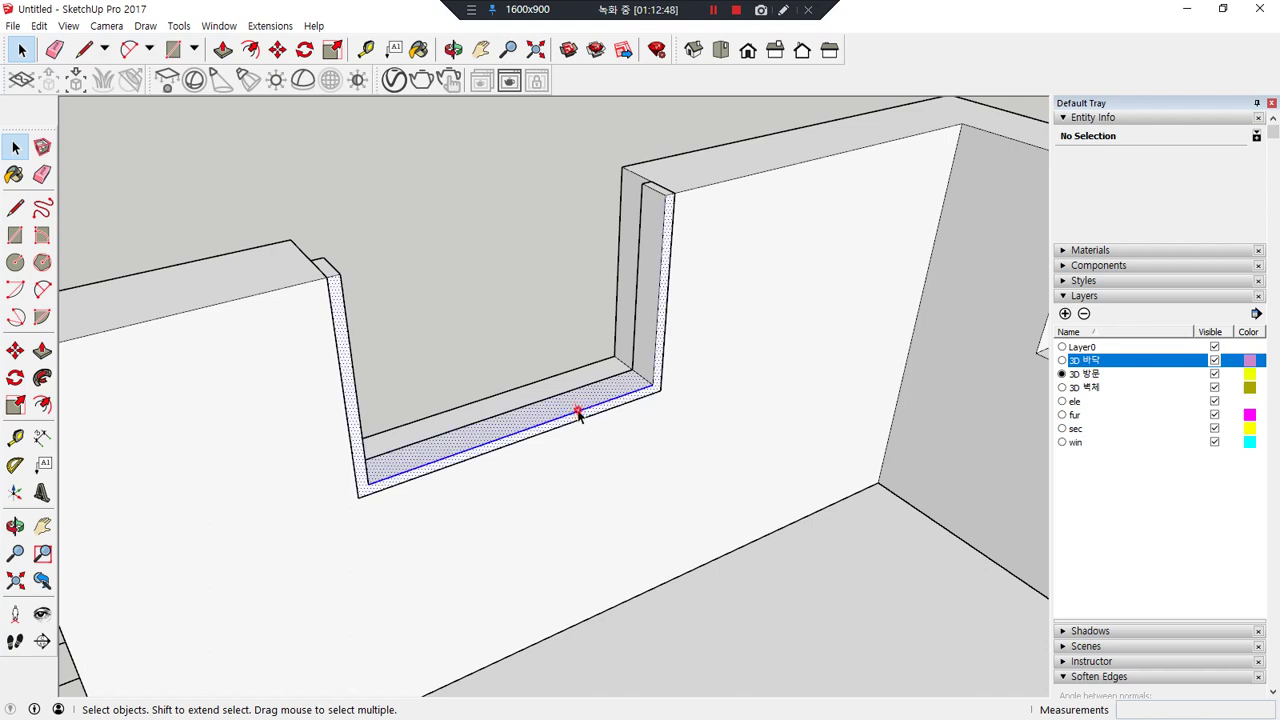
{"action": "right_click", "coordinate": [564, 411]}
{"action": "key", "text": "g"}
{"action": "left_click", "coordinate": [529, 191]}
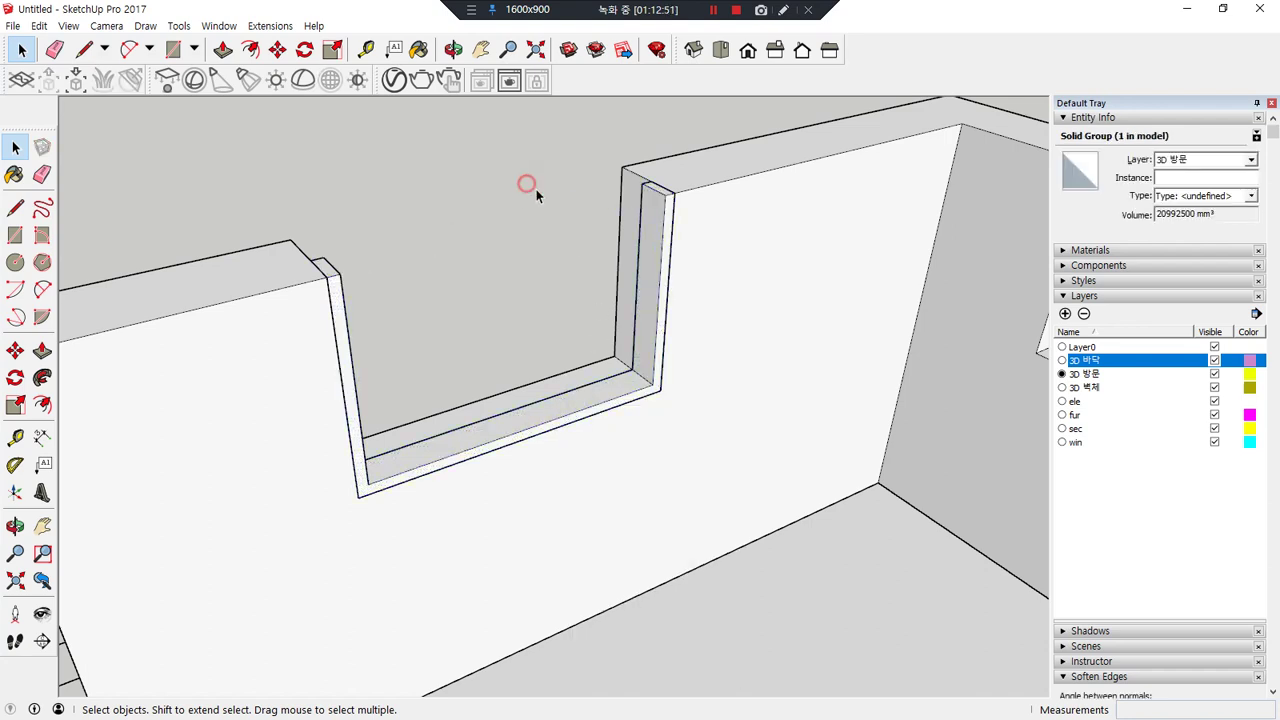
- Draw a 655 mm by 855 mm sash rectangle from the frame's upper inner corner to the middle of its bottom rail
{"action": "key", "text": "r"}
{"action": "left_click", "coordinate": [664, 195]}
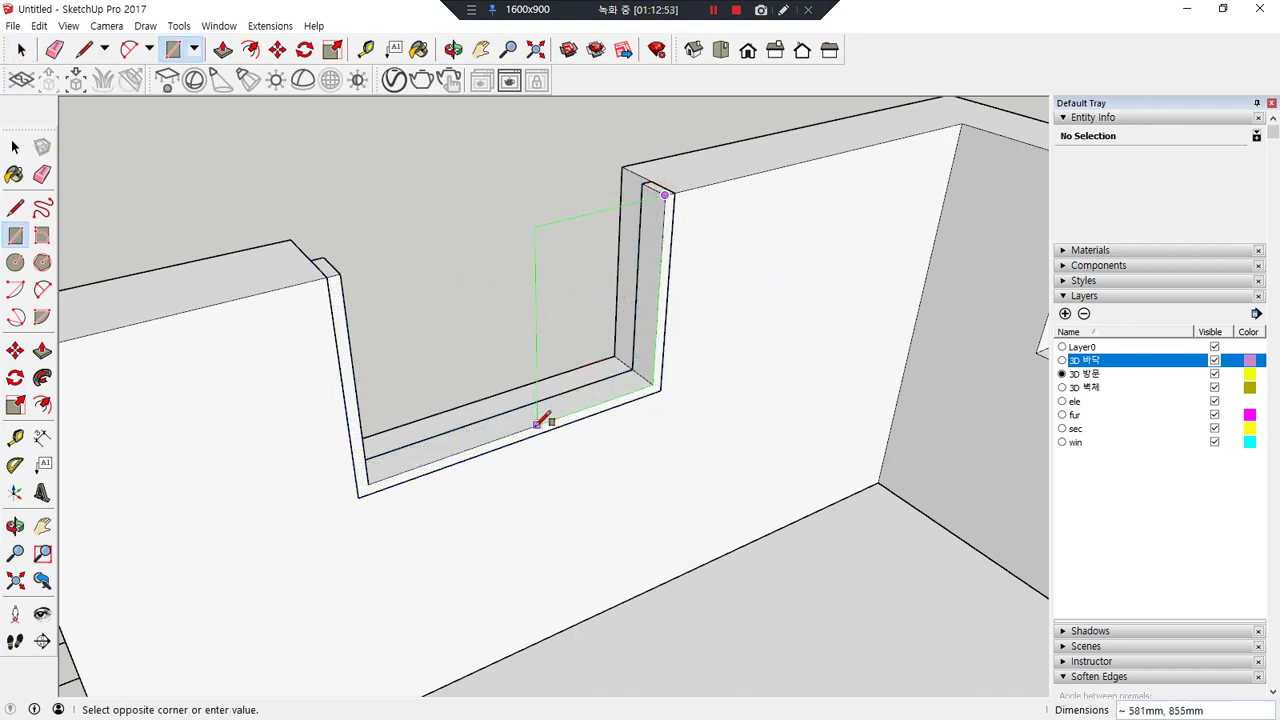
{"action": "left_click", "coordinate": [520, 429]}
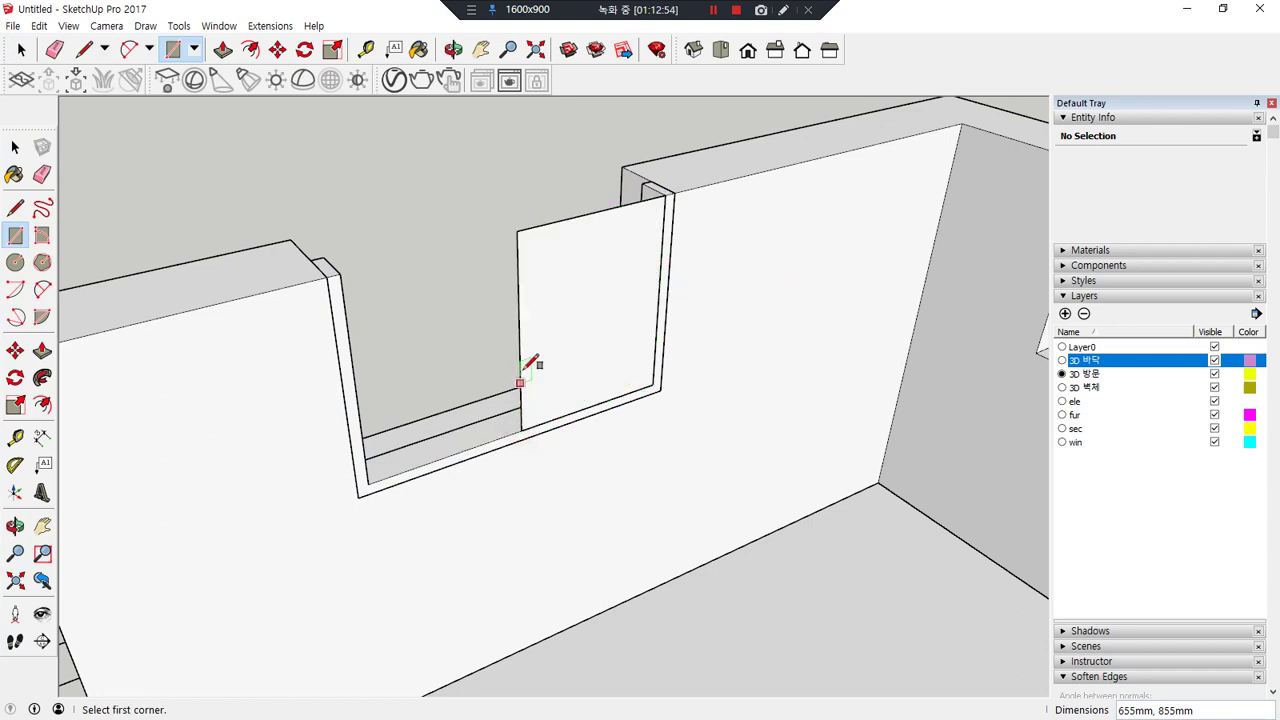
- Widen the sash rectangle by moving its free vertical edge slightly past the middle of the frame
{"action": "key", "text": "space"}
{"action": "left_click", "coordinate": [523, 363]}
{"action": "left_click", "coordinate": [522, 396]}
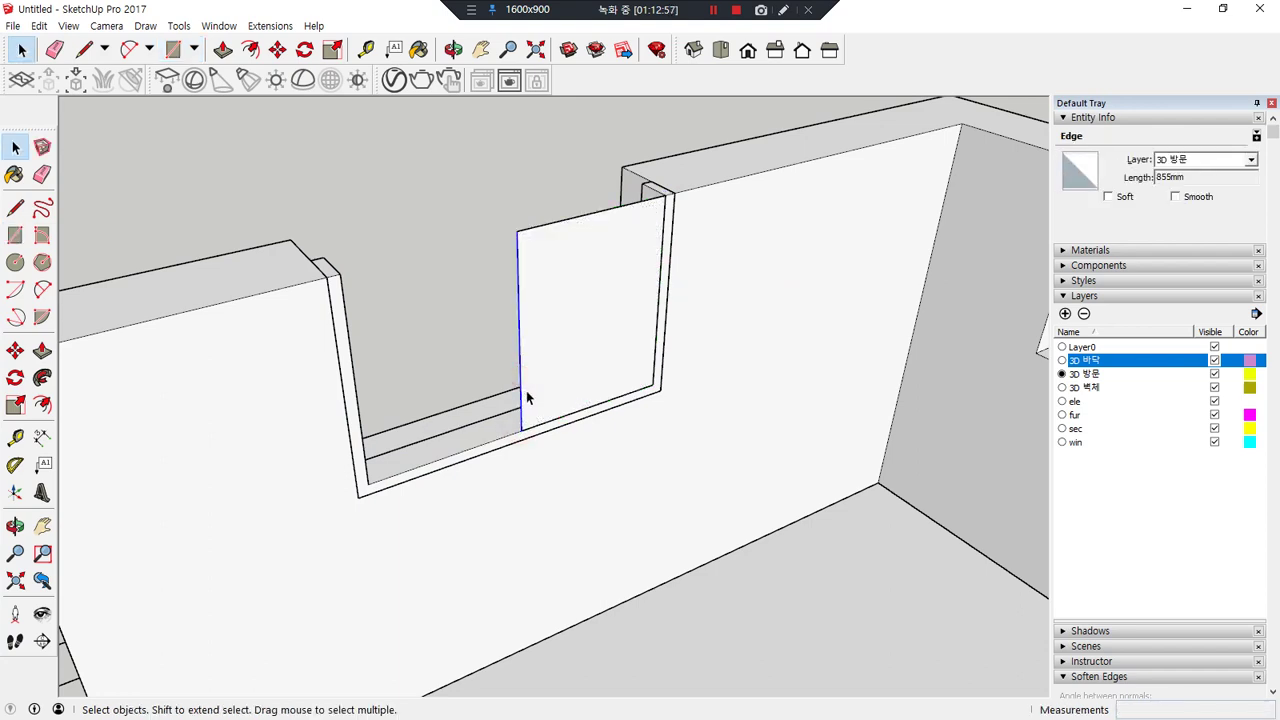
{"action": "key", "text": "m"}
{"action": "left_click", "coordinate": [521, 430]}
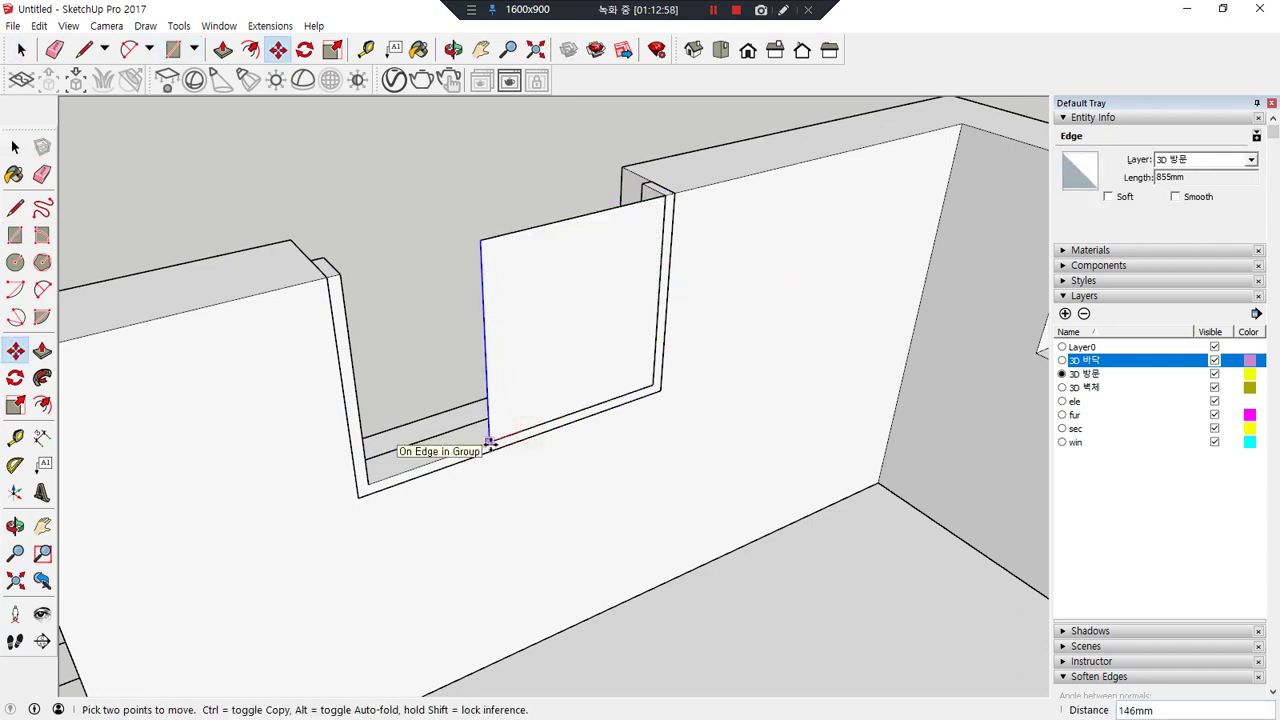
{"action": "key", "text": "Escape"}
{"action": "key", "text": "space"}
- Offset the sash rectangle's two side edges and bottom edge 60 mm inward
{"action": "double_click", "coordinate": [554, 292]}
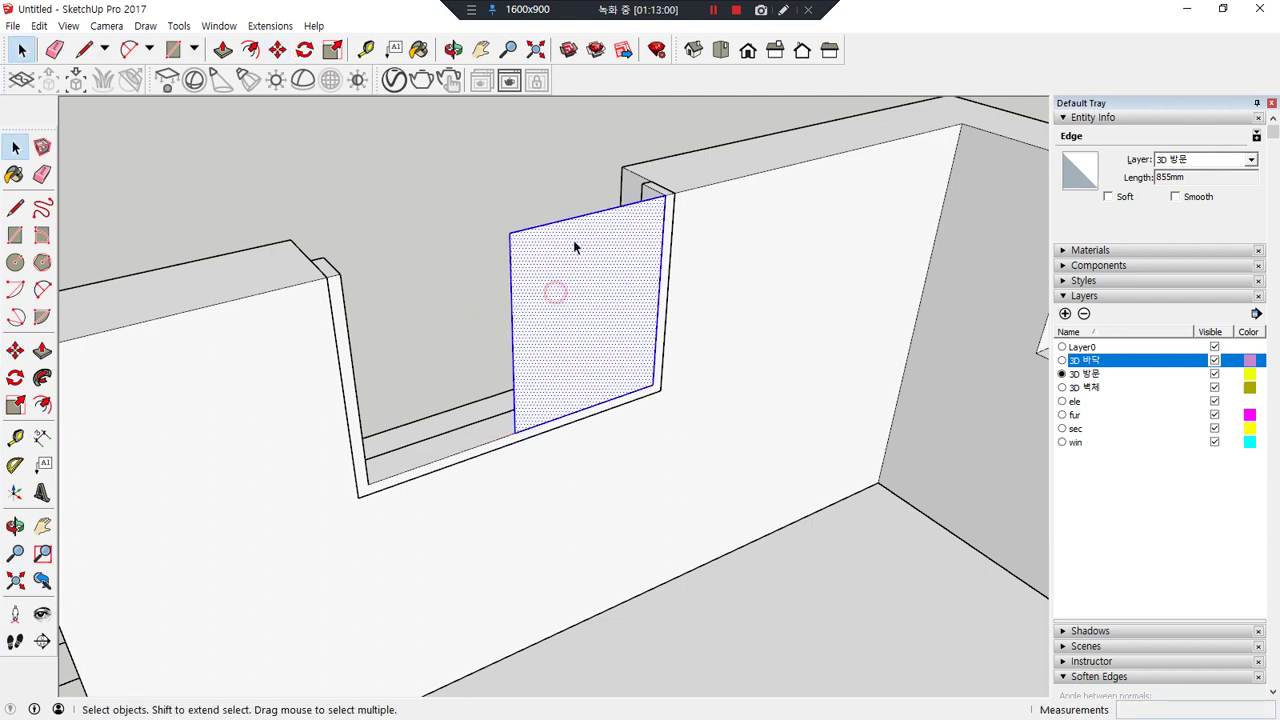
{"action": "left_click_drag", "start_coordinate": [553, 252], "coordinate": [557, 270], "text": "shift"}
{"action": "key", "text": "f"}
{"action": "left_click", "coordinate": [585, 279]}
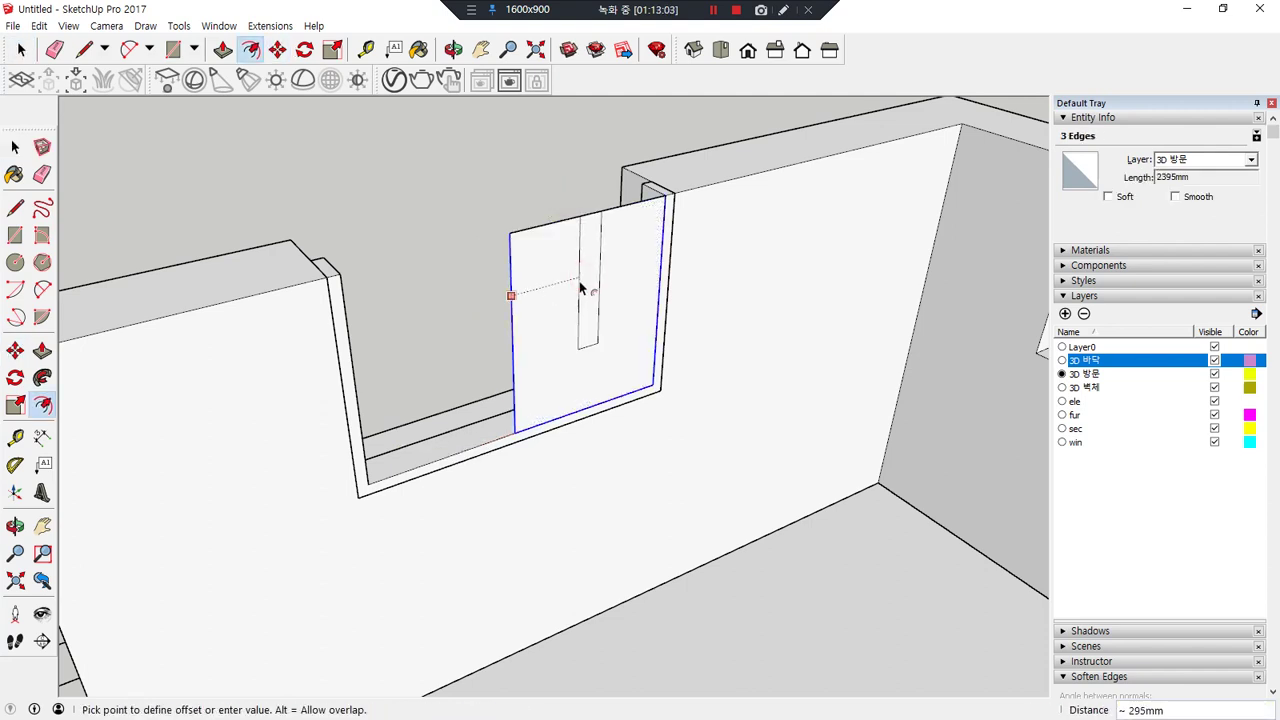
{"action": "type", "text": "60"}
{"action": "key", "text": "Return"}
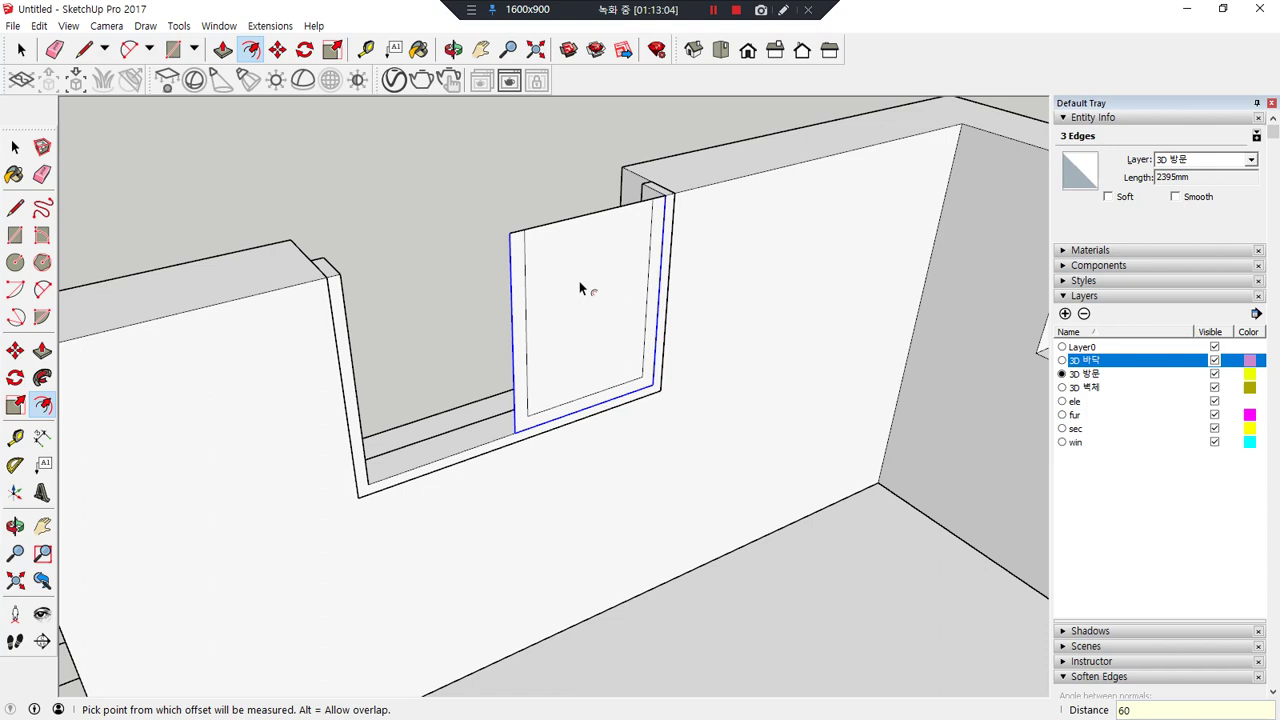
- Erase the sash's inner top edge and extrude the remaining U-shaped sash profile into the frame's depth
{"action": "key", "text": "e"}
{"action": "mouse_move", "coordinate": [586, 233]}
{"action": "left_mouse_down"}
{"action": "mouse_move", "coordinate": [583, 203]}
{"action": "mouse_move", "coordinate": [571, 239]}
{"action": "left_mouse_up"}
{"action": "scroll", "coordinate": [680, 194], "scroll_direction": "up", "scroll_amount": 4}
{"action": "key", "text": "p"}
{"action": "left_click", "coordinate": [646, 240]}
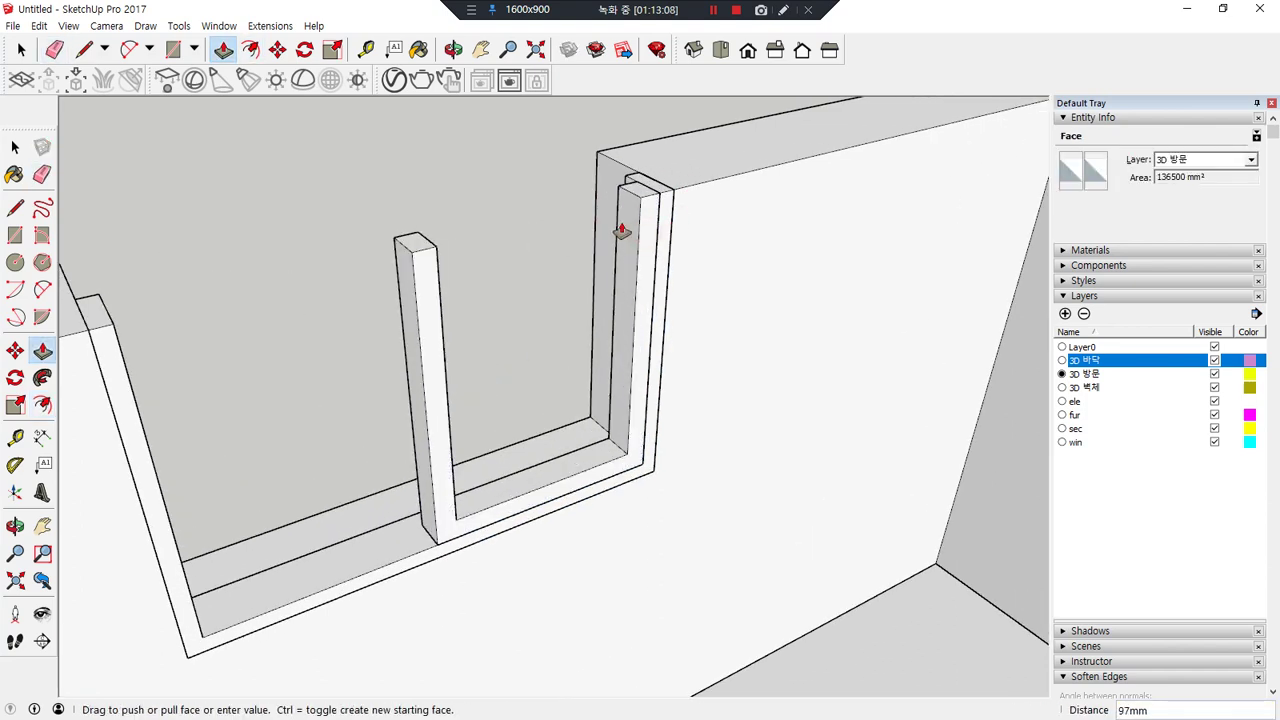
{"action": "left_click", "coordinate": [621, 230]}
- Select the entire extruded sash and make it a group
{"action": "key", "text": "space"}
{"action": "triple_click", "coordinate": [431, 283]}
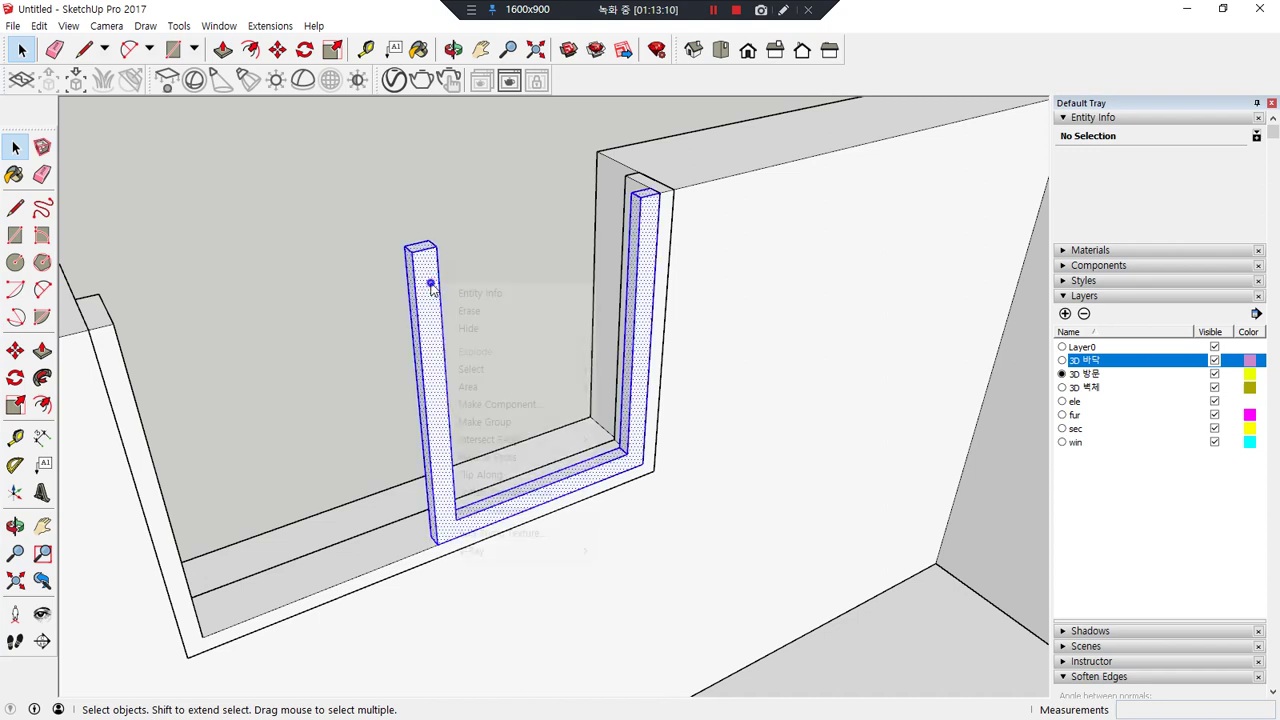
{"action": "key", "text": "g"}
- Draw a rectangle filling the inside of the sash frame as the glass pane
{"action": "key", "text": "r"}
{"action": "left_click", "coordinate": [436, 245]}
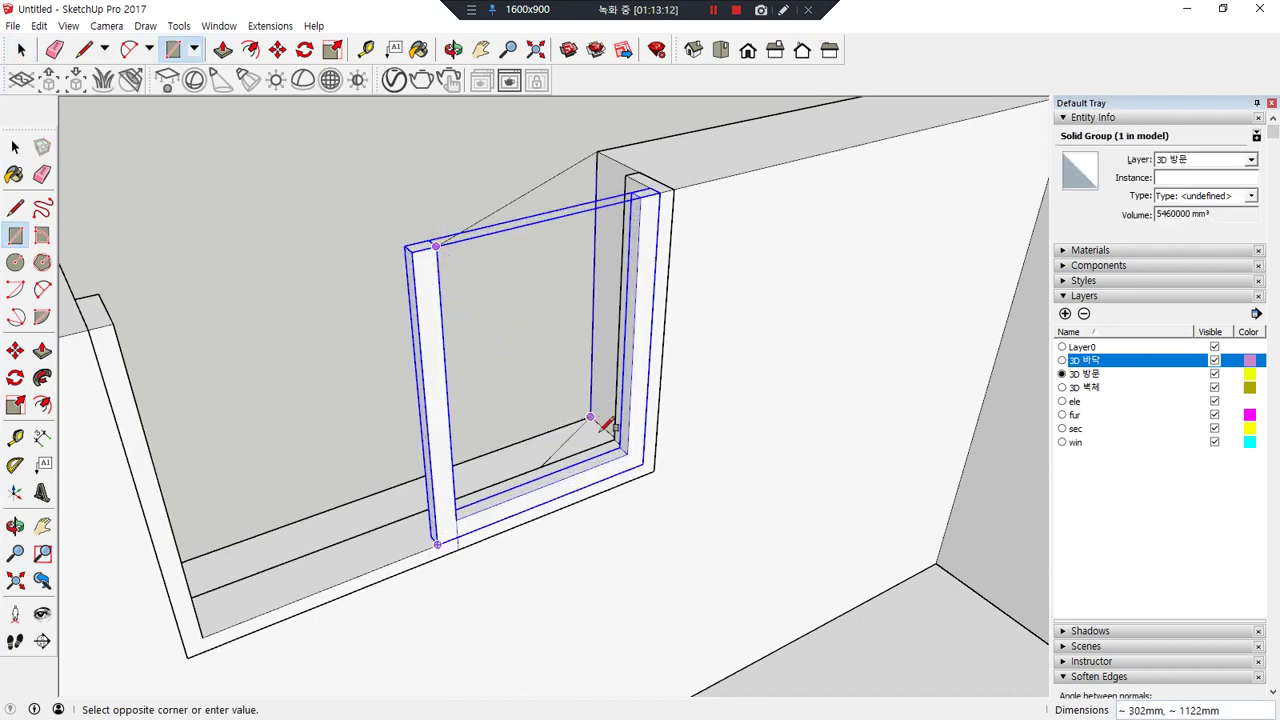
{"action": "left_click", "coordinate": [628, 443]}
- Reverse the glass pane's face and make the pane with its edges a group
{"action": "key", "text": "space"}
{"action": "left_click", "coordinate": [523, 272]}
{"action": "double_click", "coordinate": [525, 268]}
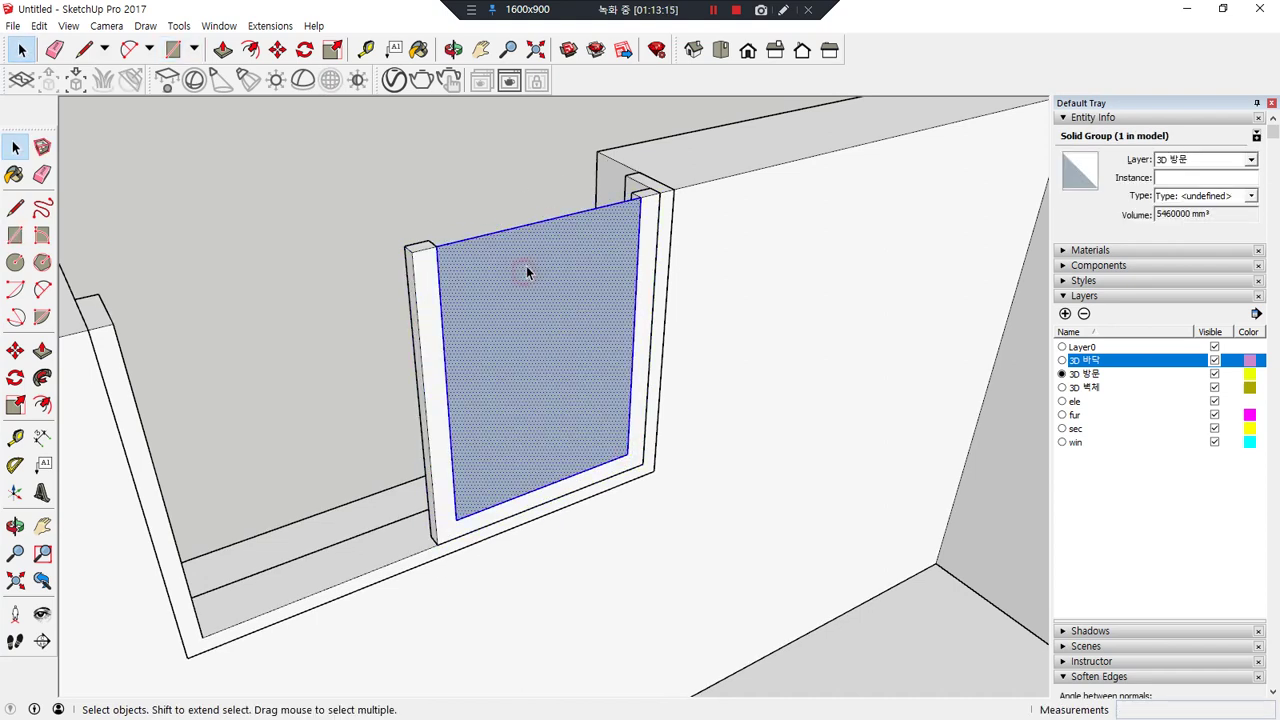
{"action": "right_click", "coordinate": [527, 267]}
{"action": "key", "text": "r"}
{"action": "right_click", "coordinate": [527, 267]}
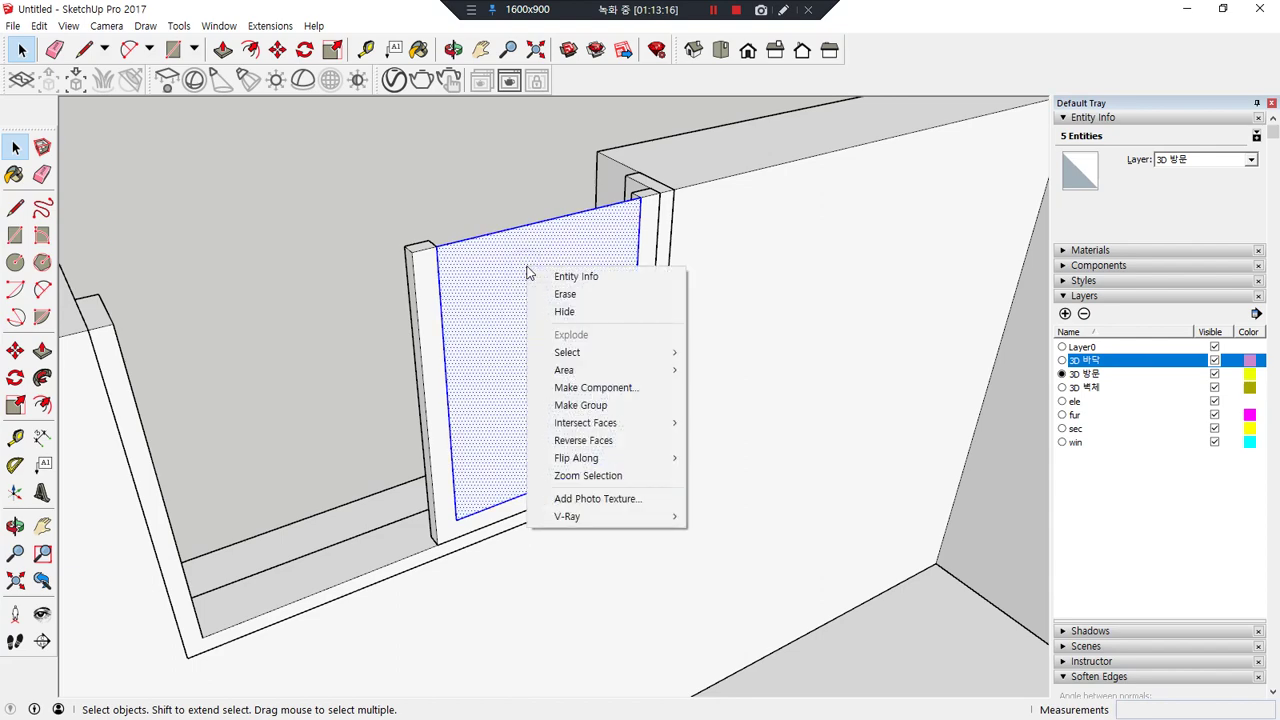
{"action": "left_click", "coordinate": [580, 405]}
- Move the glass pane inward into the sash frame's thickness and select the pane together with the sash
{"action": "scroll", "coordinate": [628, 270], "scroll_direction": "up", "scroll_amount": 6}
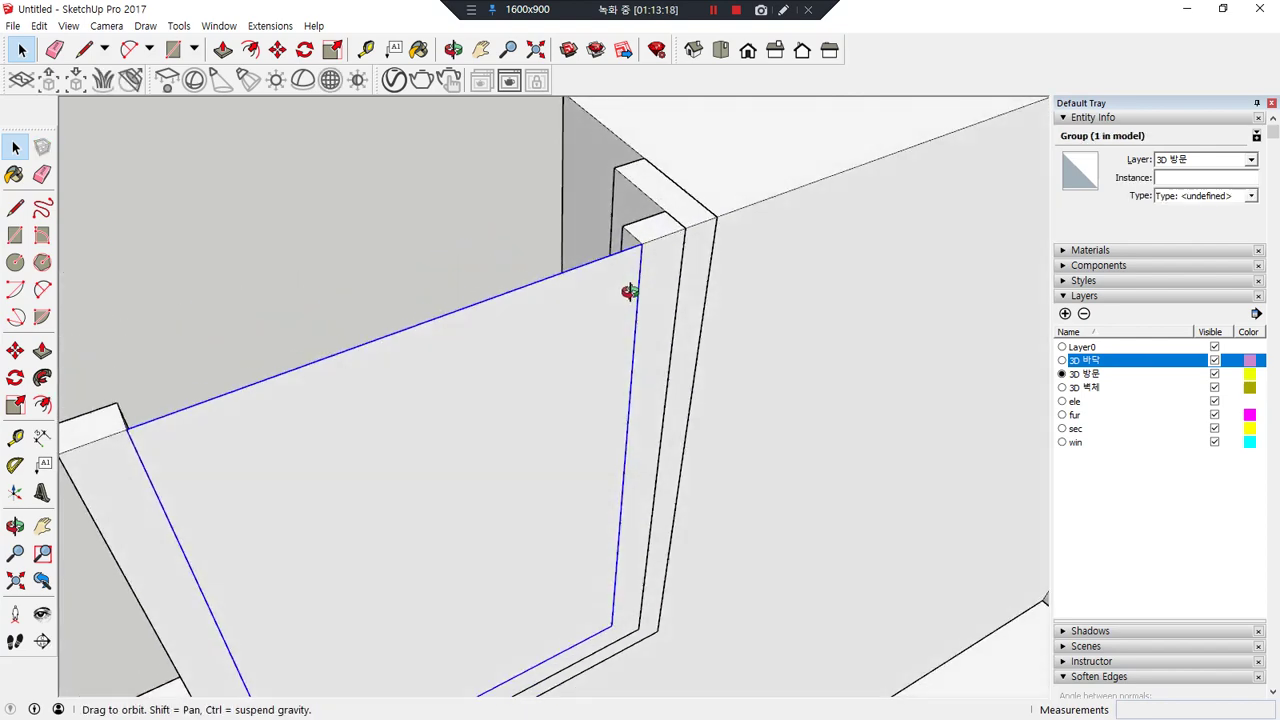
{"action": "scroll", "coordinate": [622, 235], "scroll_direction": "up", "scroll_amount": 1}
{"action": "key", "text": "m"}
{"action": "left_click", "coordinate": [648, 253]}
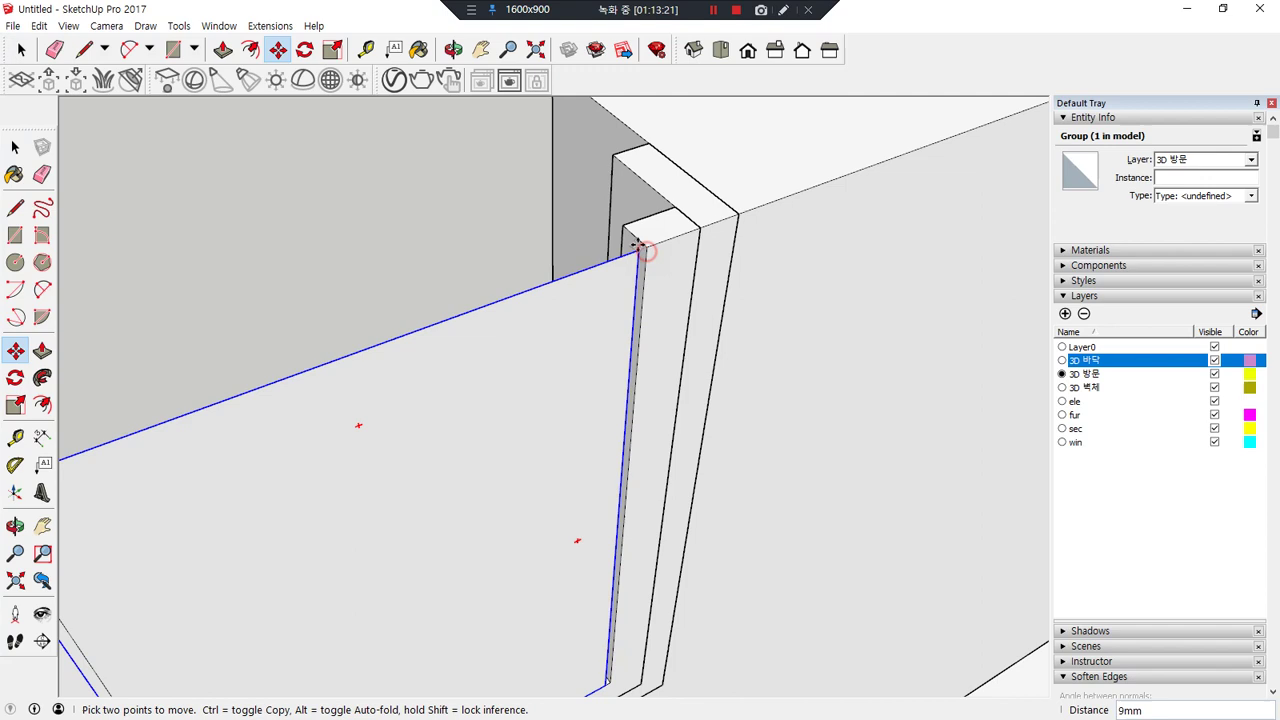
{"action": "left_click", "coordinate": [633, 239]}
{"action": "key", "text": "space"}
{"action": "left_click", "coordinate": [696, 245]}
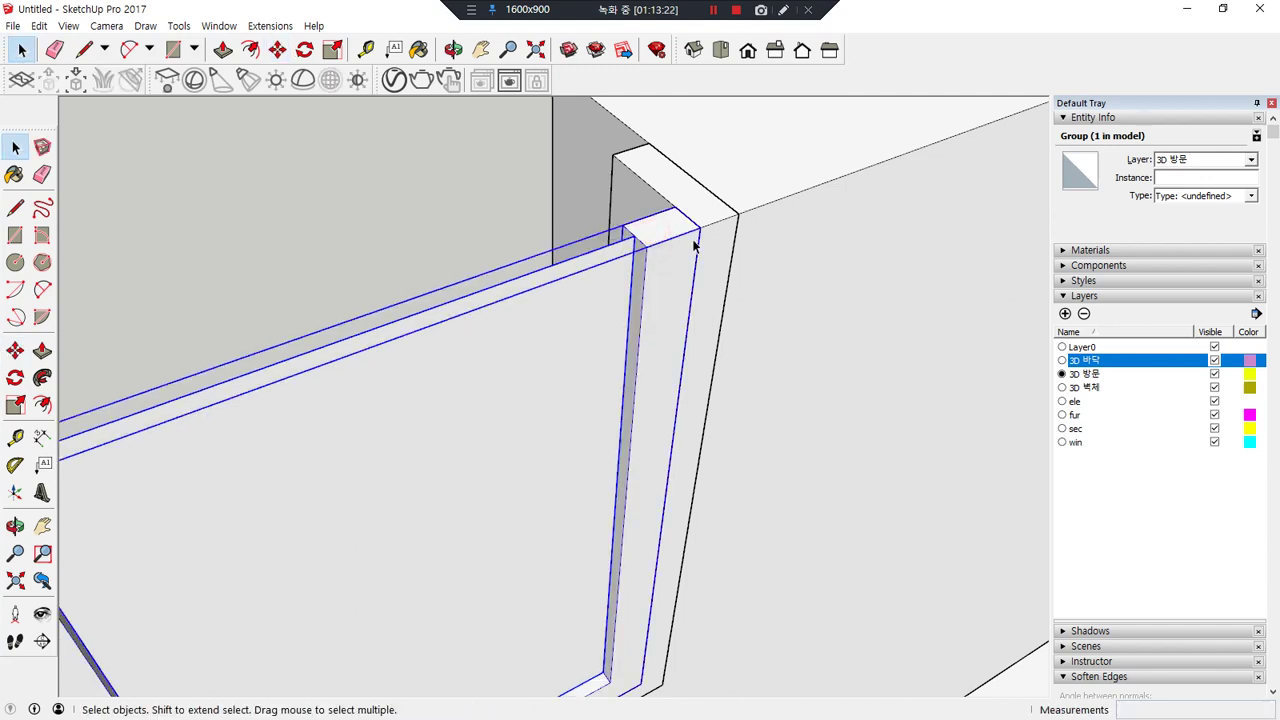
- Move the sash and its glass 35 mm into the frame's depth and copy both as the second sash in the opening's other half
{"action": "key", "text": "m"}
{"action": "left_click", "coordinate": [672, 206]}
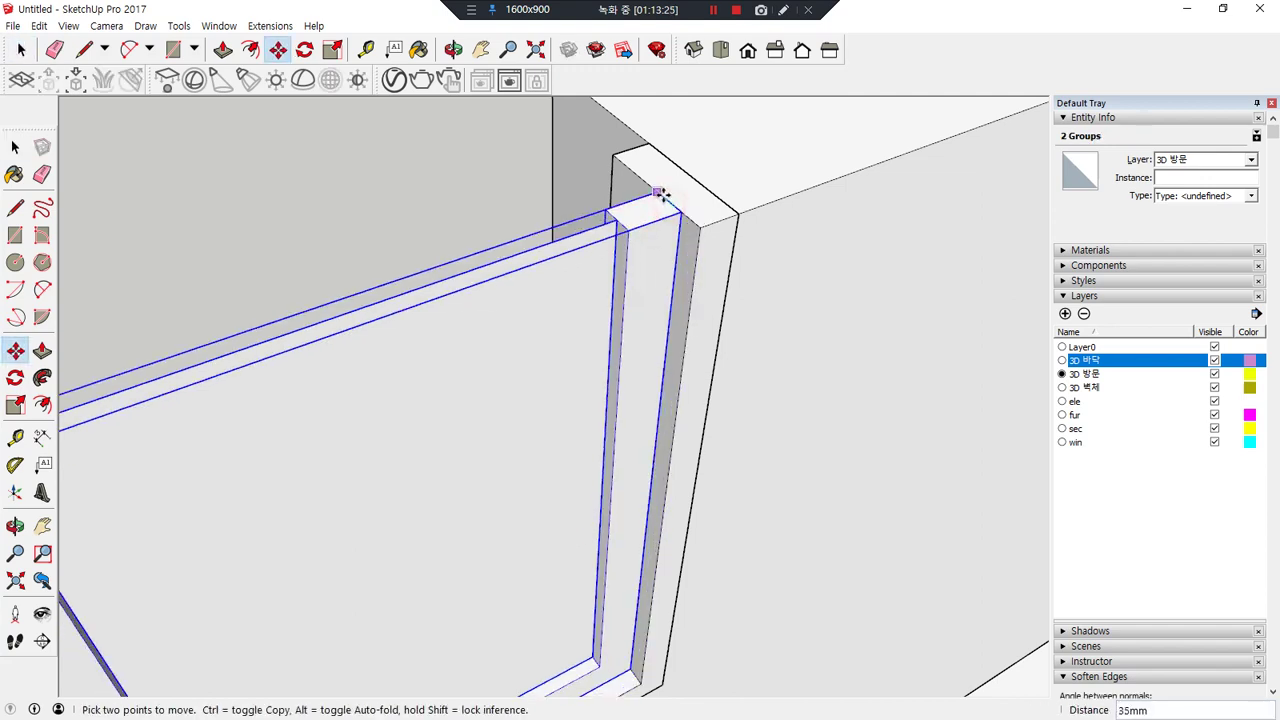
{"action": "left_click", "coordinate": [658, 192]}
{"action": "key", "text": "ctrl"}
{"action": "left_click", "coordinate": [678, 210]}
- Select the outer frame with both sashes and glass panes and copy them across the wall thickness as the second window layer
{"action": "middle_click_drag", "start_coordinate": [480, 251], "coordinate": [511, 289]}
{"action": "left_click", "coordinate": [337, 425]}
{"action": "left_click", "coordinate": [444, 471], "text": "shift"}
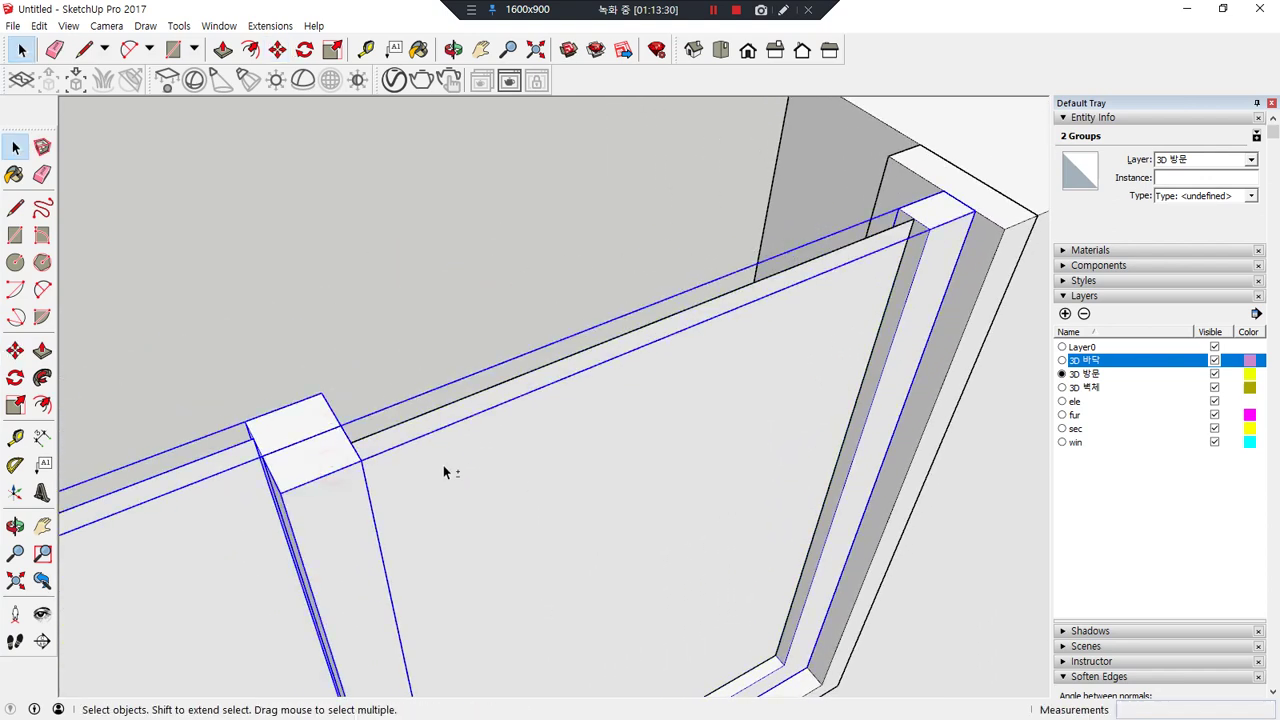
{"action": "left_click", "coordinate": [958, 190], "text": "shift"}
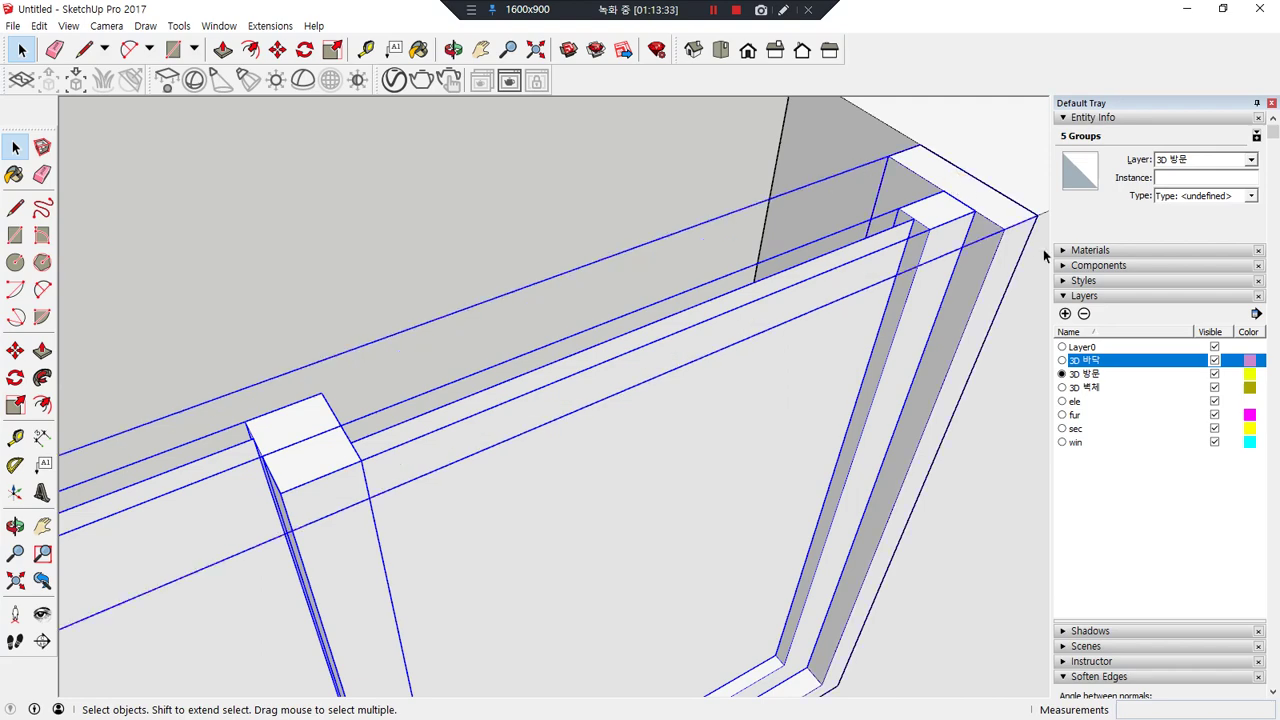
{"action": "key", "text": "m"}
{"action": "left_click", "coordinate": [1040, 218]}
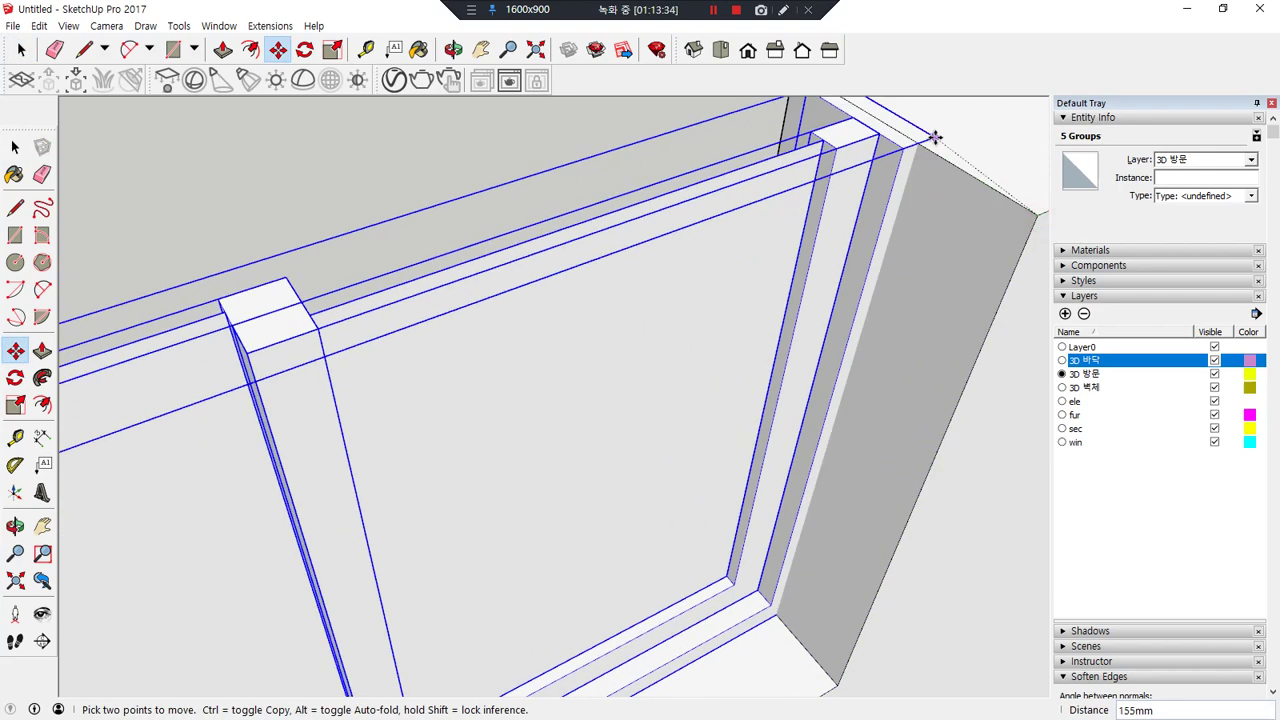
{"action": "key", "text": "ctrl"}
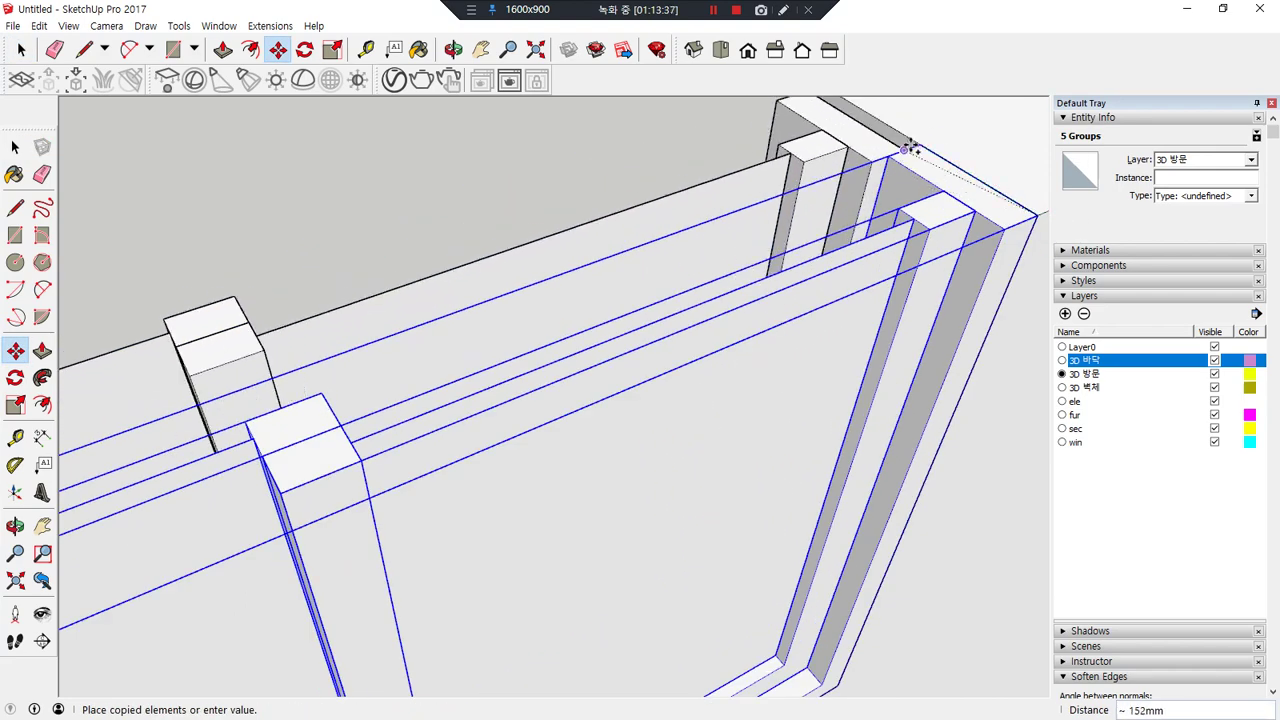
{"action": "key", "text": "Escape"}
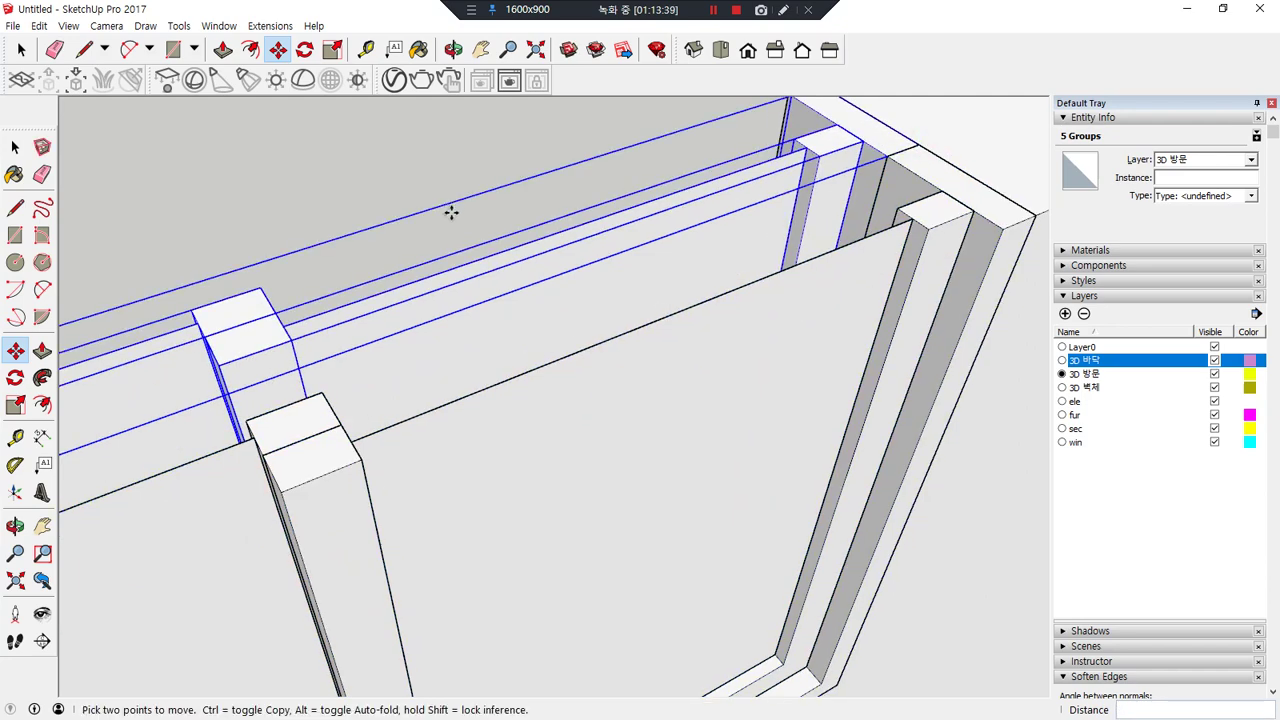
- Draw a 900 × 1200 mm rectangle across the next empty window opening, flush with the wall's inner face
{"action": "key", "text": "space"}
{"action": "left_click", "coordinate": [372, 194]}
{"action": "scroll", "coordinate": [812, 343], "scroll_direction": "down", "scroll_amount": 6}
{"action": "middle_click_drag", "start_coordinate": [813, 343], "coordinate": [481, 417], "text": "shift"}
{"action": "key", "text": "r"}
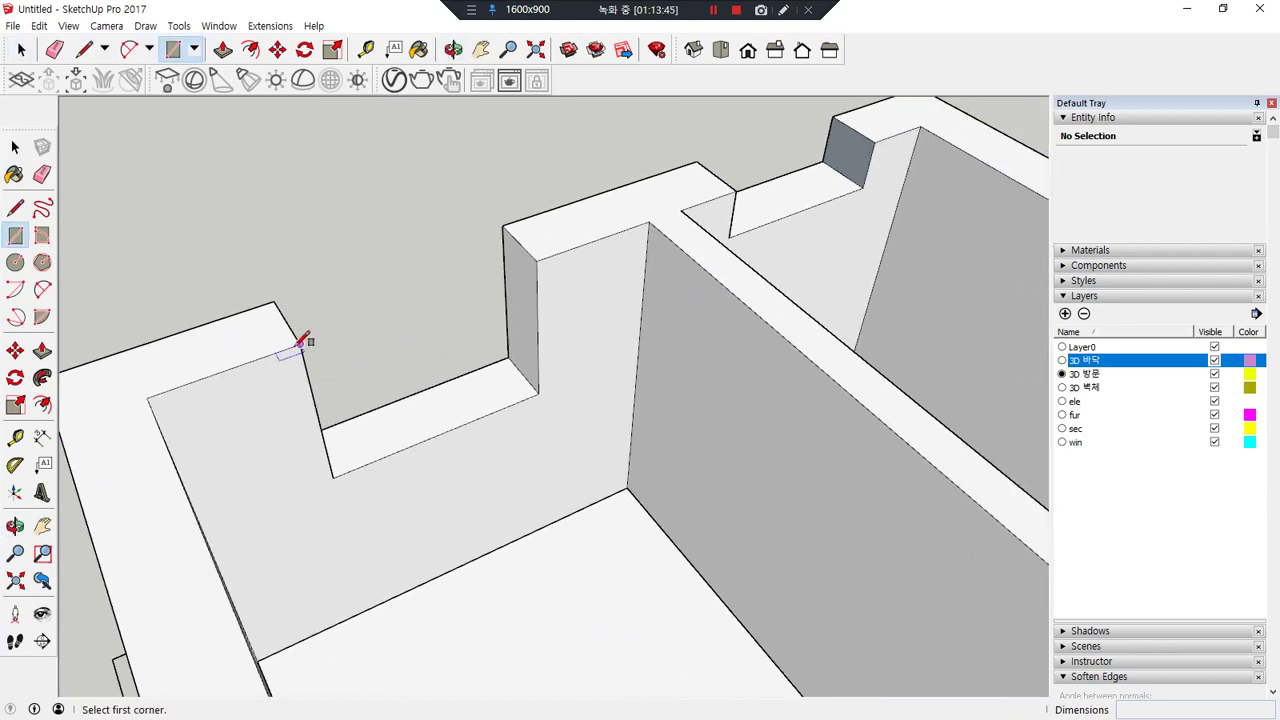
{"action": "left_click", "coordinate": [298, 345]}
{"action": "left_click", "coordinate": [538, 393]}
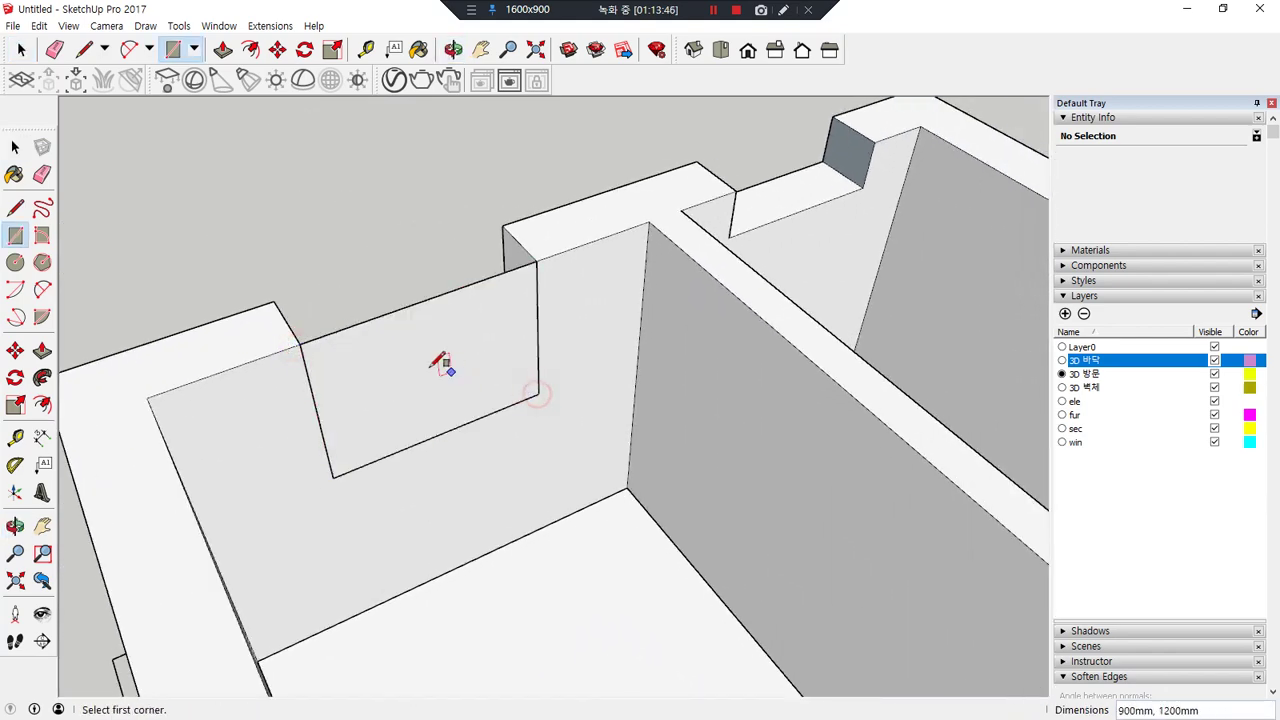
- Offset the rectangle's two side edges and bottom edge 45 mm inward and erase the top edge to leave an open-topped frame profile
{"action": "key", "text": "space"}
{"action": "double_click", "coordinate": [414, 347]}
{"action": "left_click", "coordinate": [399, 302], "text": "shift"}
{"action": "left_click", "coordinate": [404, 376], "text": "shift"}
{"action": "left_click", "coordinate": [407, 378], "text": "shift"}
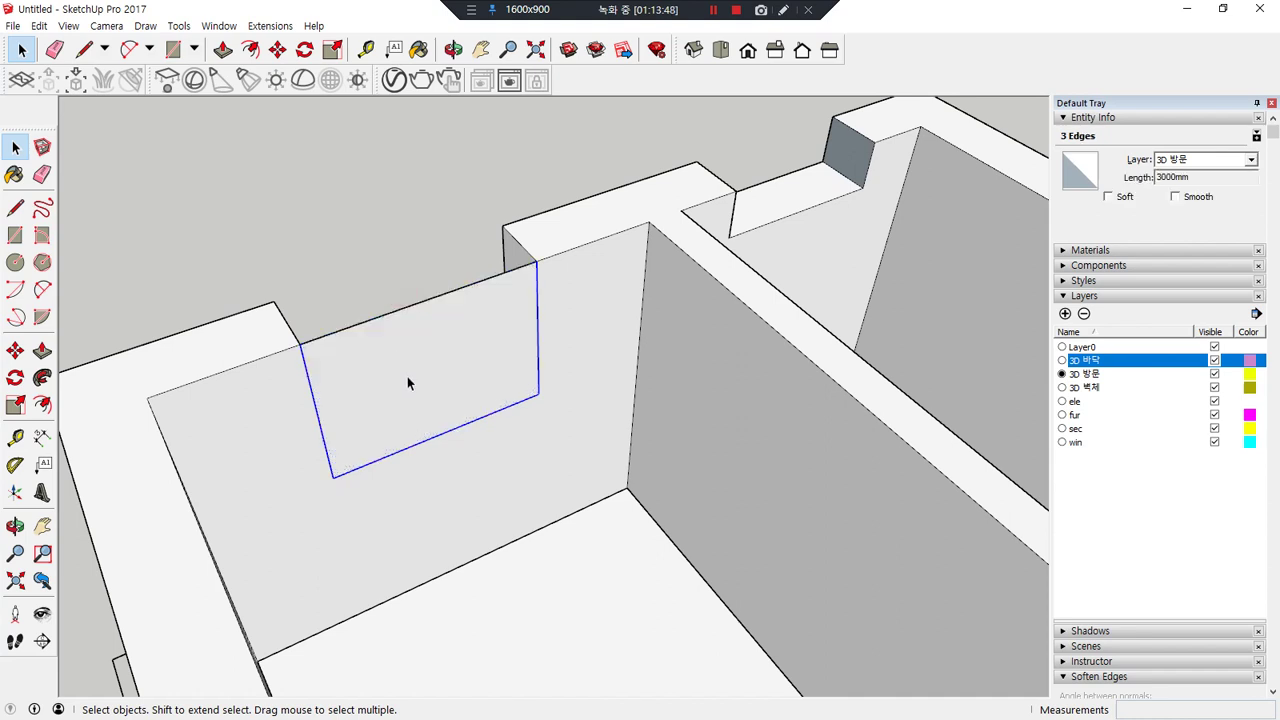
{"action": "key", "text": "f"}
{"action": "left_click", "coordinate": [316, 413]}
{"action": "type", "text": "45"}
{"action": "key", "text": "Return"}
{"action": "key", "text": "e"}
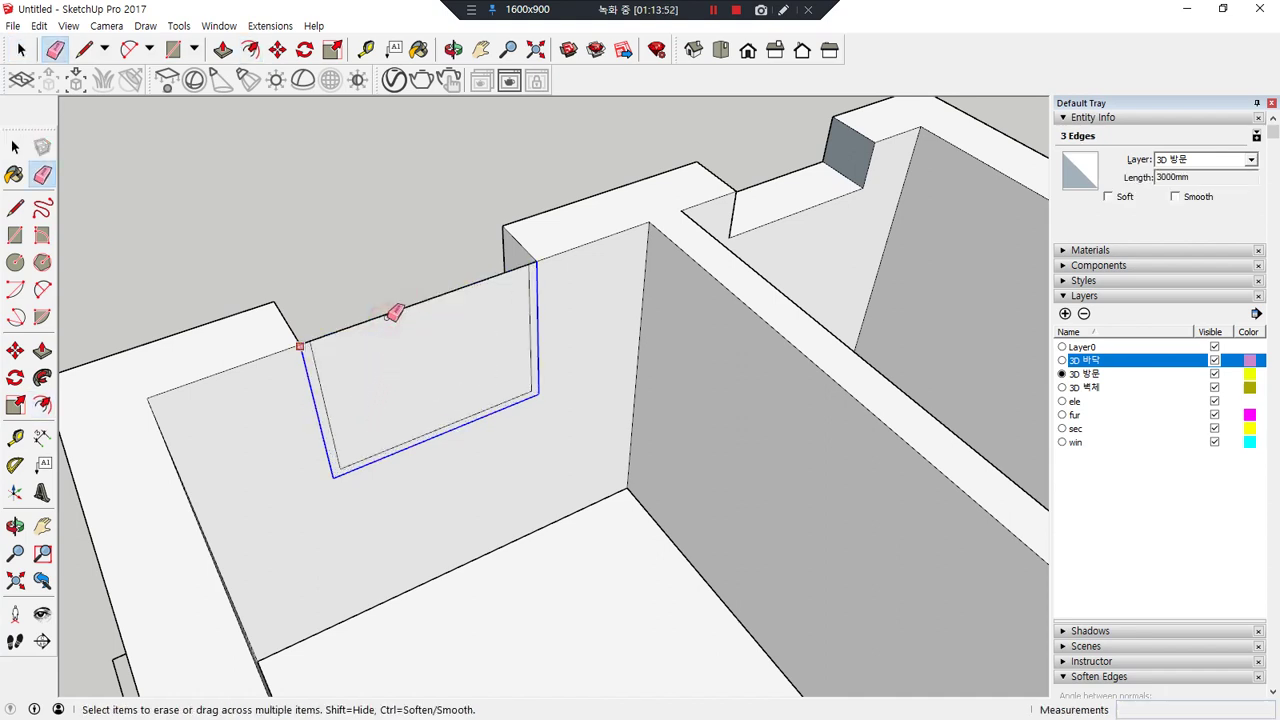
{"action": "left_click", "coordinate": [394, 310]}
- Extrude the window frame profile 150 mm into the wall opening and make the entire frame a group
{"action": "scroll", "coordinate": [324, 355], "scroll_direction": "up", "scroll_amount": 3}
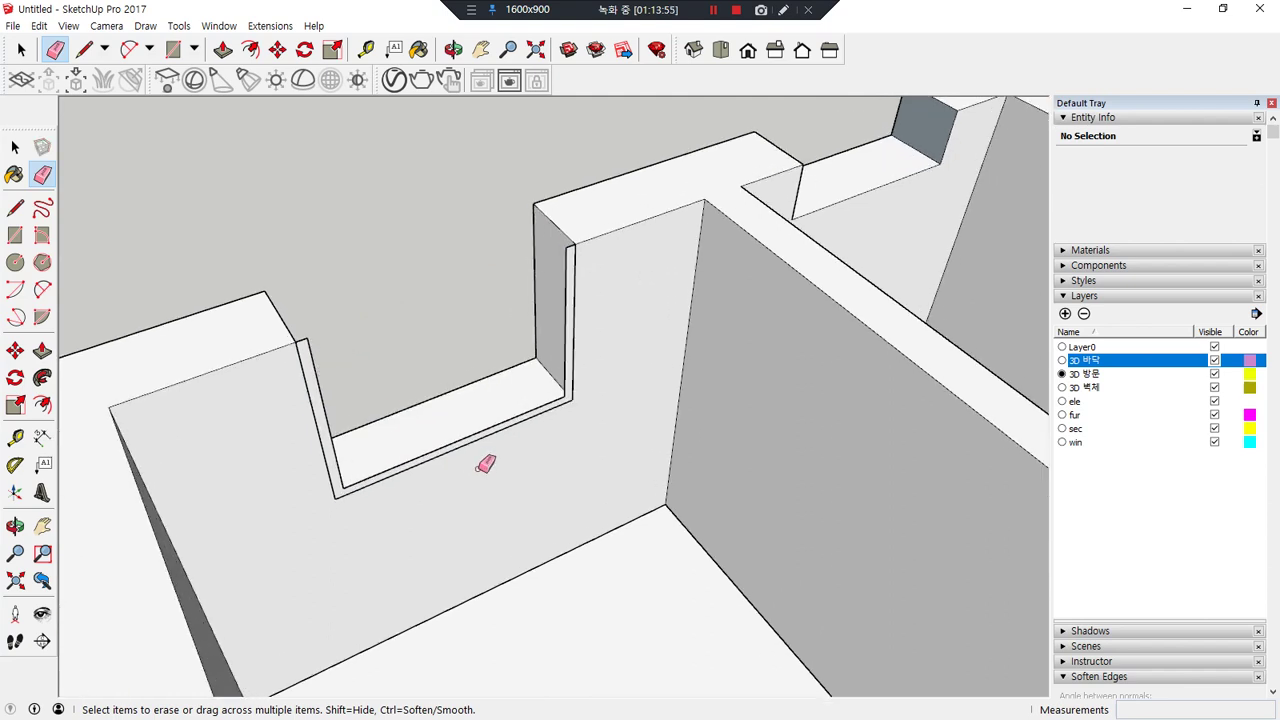
{"action": "scroll", "coordinate": [485, 463], "scroll_direction": "up", "scroll_amount": 3}
{"action": "key", "text": "p"}
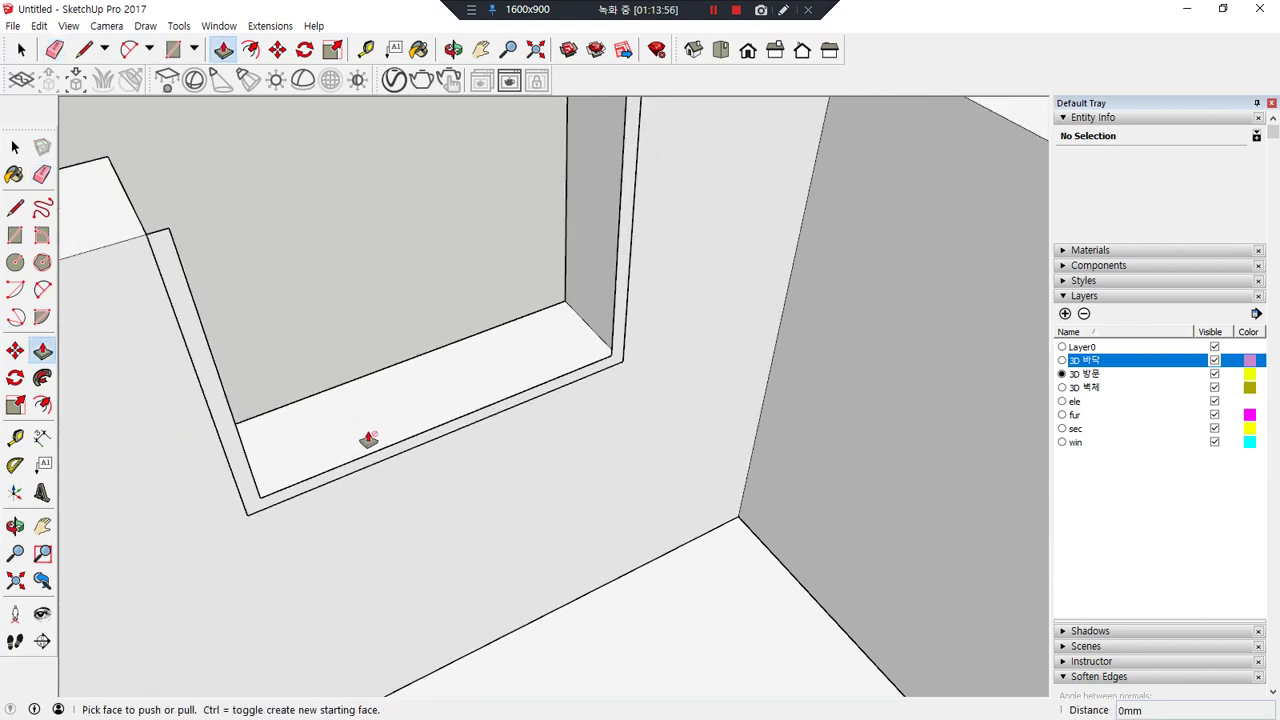
{"action": "left_click", "coordinate": [231, 441]}
{"action": "type", "text": "150"}
{"action": "key", "text": "Return"}
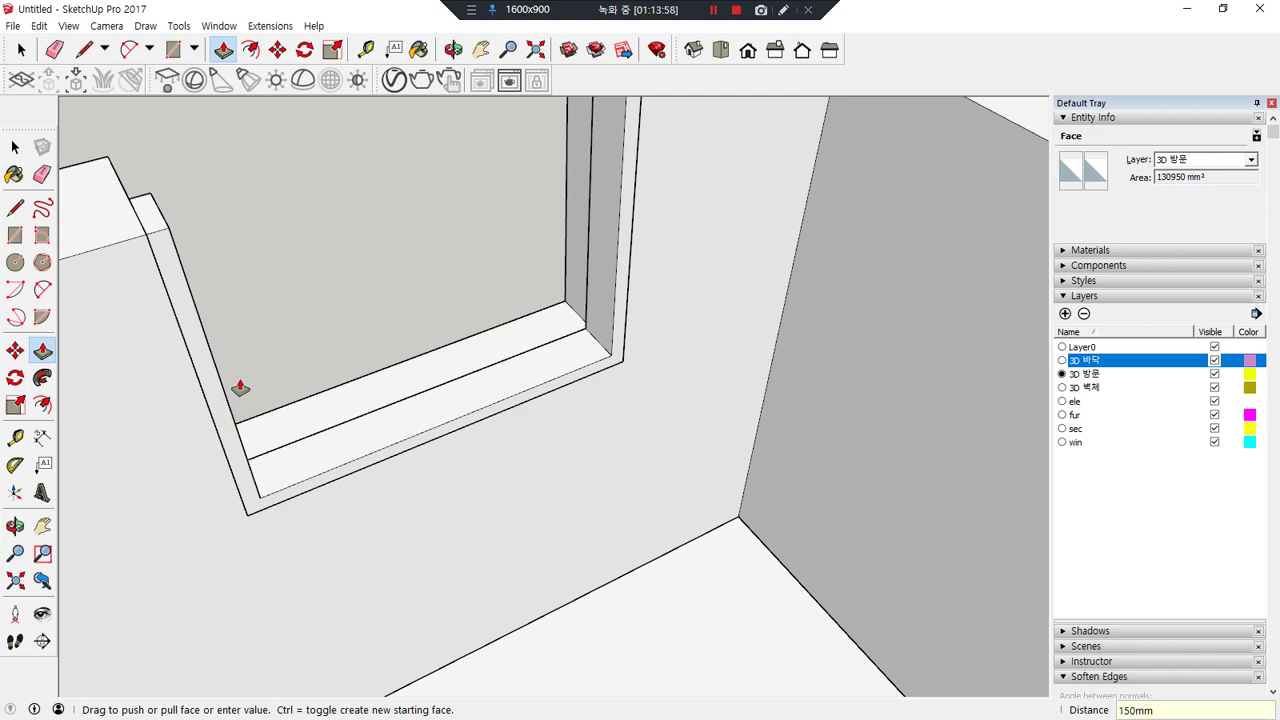
{"action": "key", "text": "space"}
{"action": "double_click", "coordinate": [186, 317]}
{"action": "right_click", "coordinate": [186, 318]}
{"action": "key", "text": "g"}
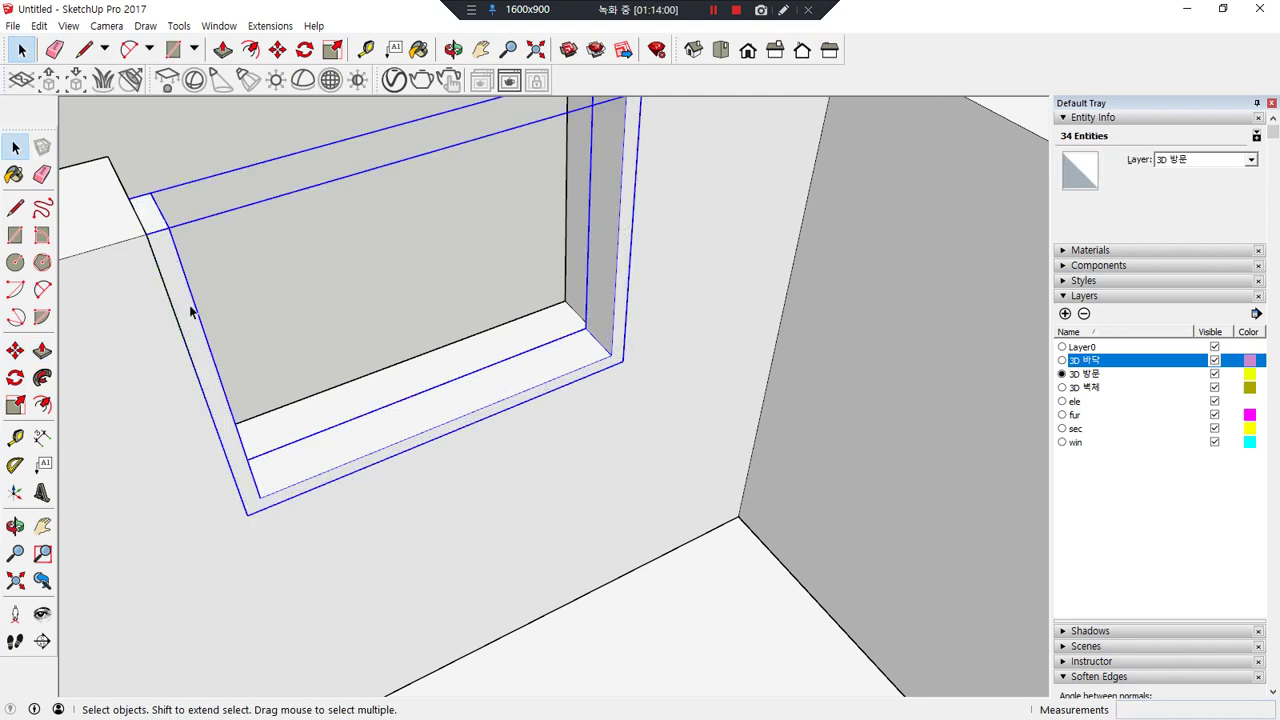
- Draw an 855 × 555 mm sash rectangle from the frame's inner upper corner to the midpoint of its inner bottom edge
{"action": "key", "text": "r"}
{"action": "left_click", "coordinate": [169, 227]}
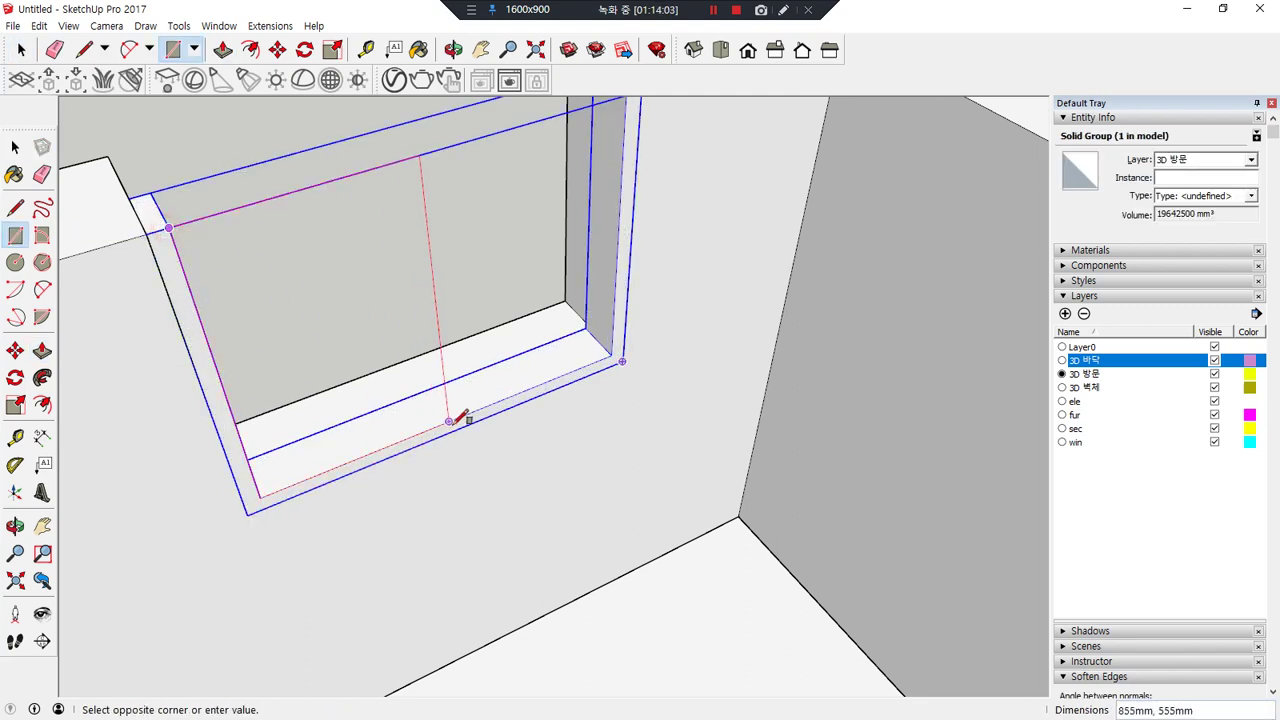
{"action": "left_click", "coordinate": [449, 420]}
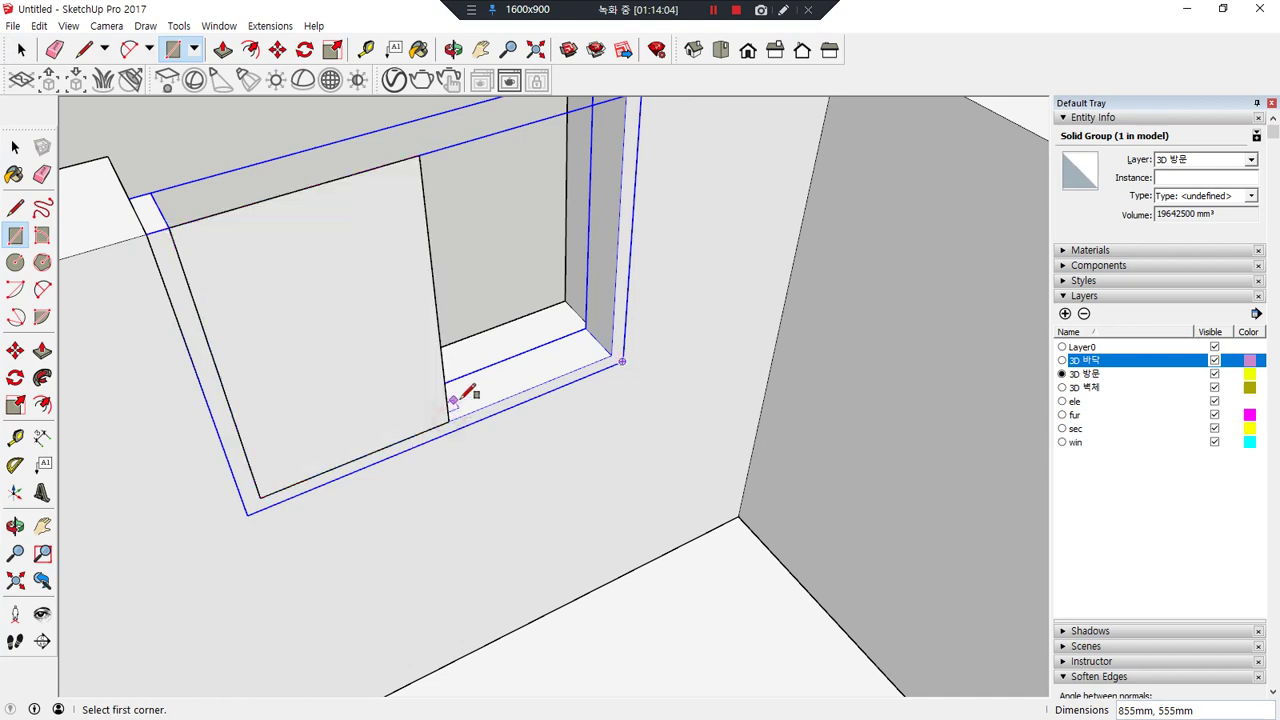
- Widen the sash rectangle by moving its vertical edge at mid-opening 30 mm outward
{"action": "key", "text": "space"}
{"action": "left_click", "coordinate": [440, 342]}
{"action": "key", "text": "m"}
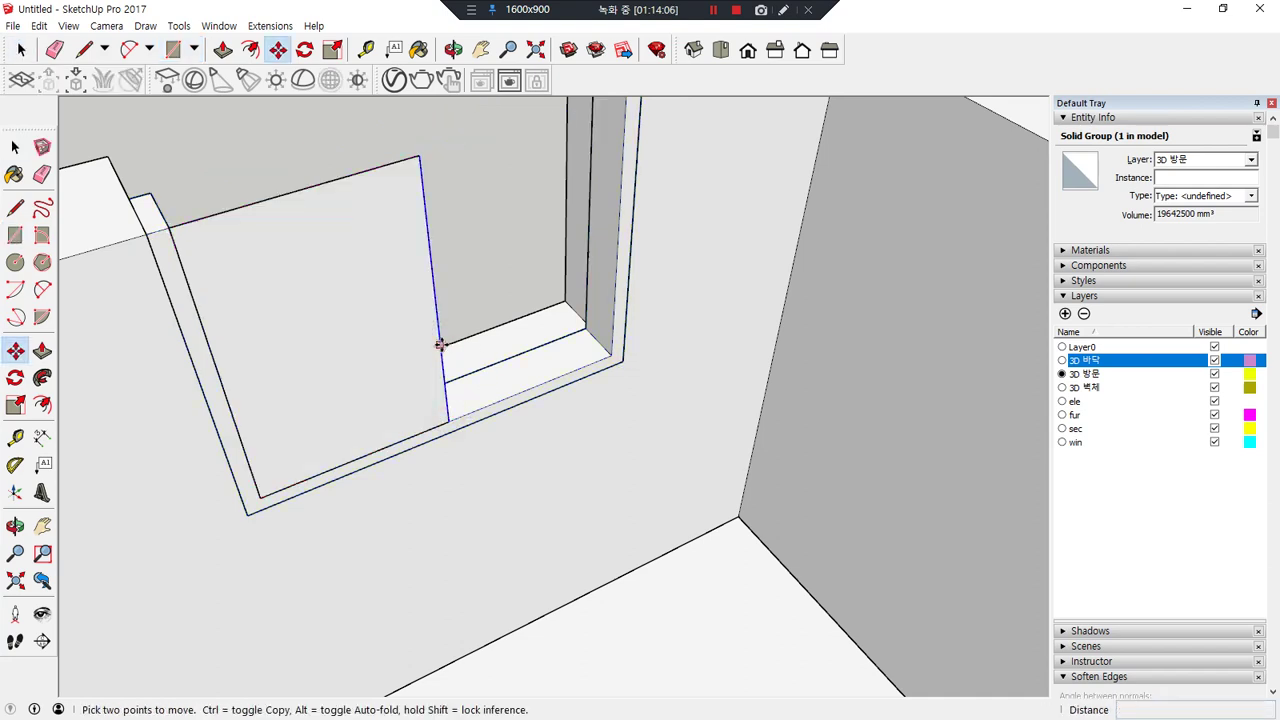
{"action": "left_click", "coordinate": [440, 342]}
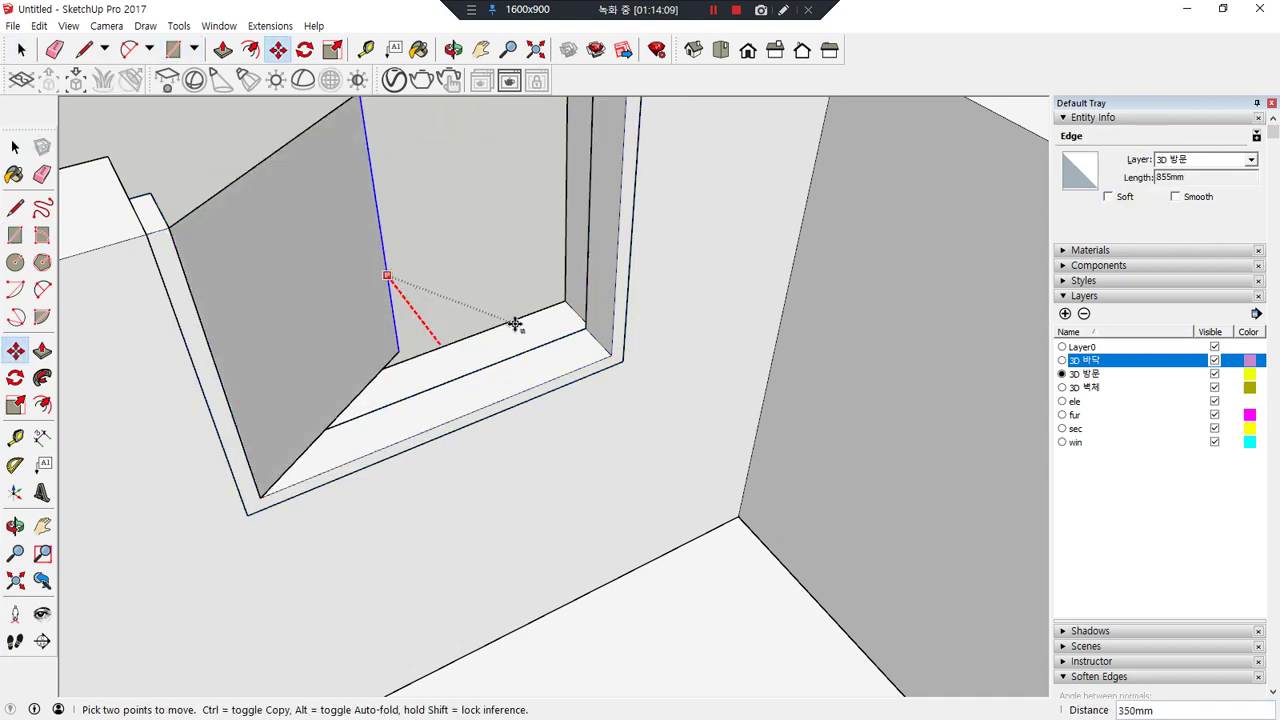
{"action": "type", "text": "30"}
{"action": "key", "text": "Return"}
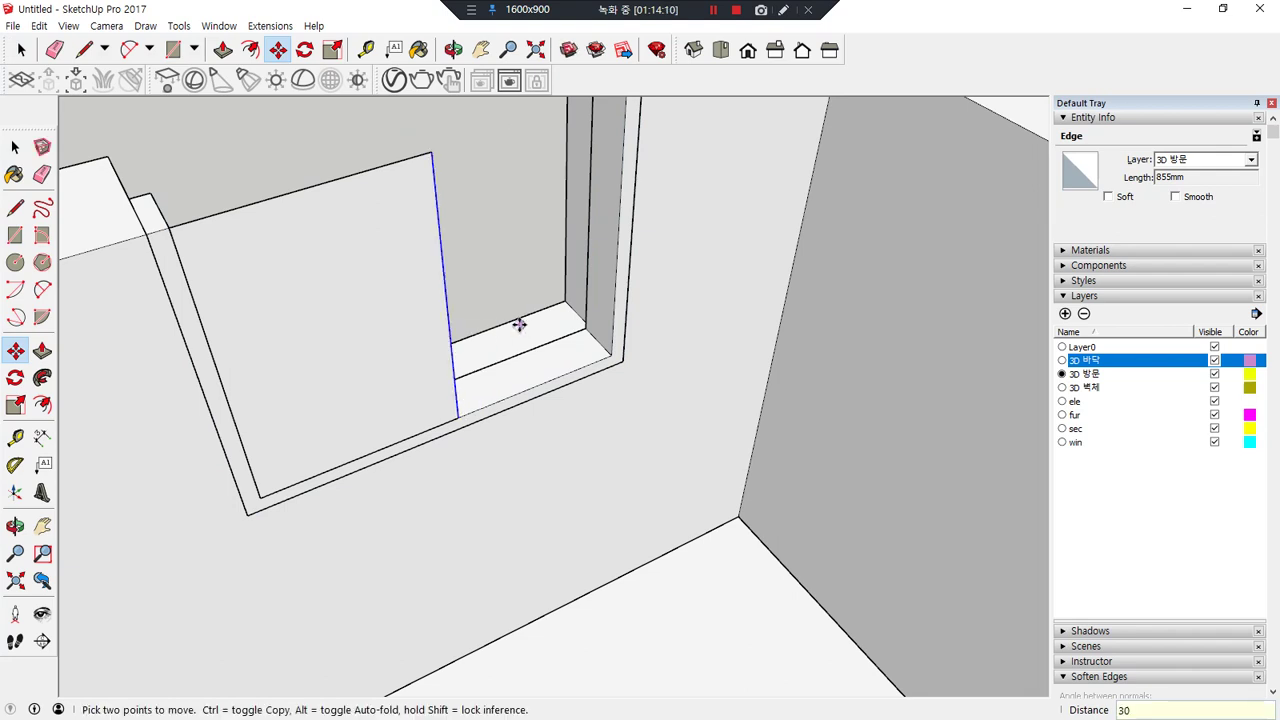
- Offset the sash rectangle's side and bottom edges 60 mm inward and erase its top edge to clear the glass area
{"action": "key", "text": "space"}
{"action": "double_click", "coordinate": [362, 291]}
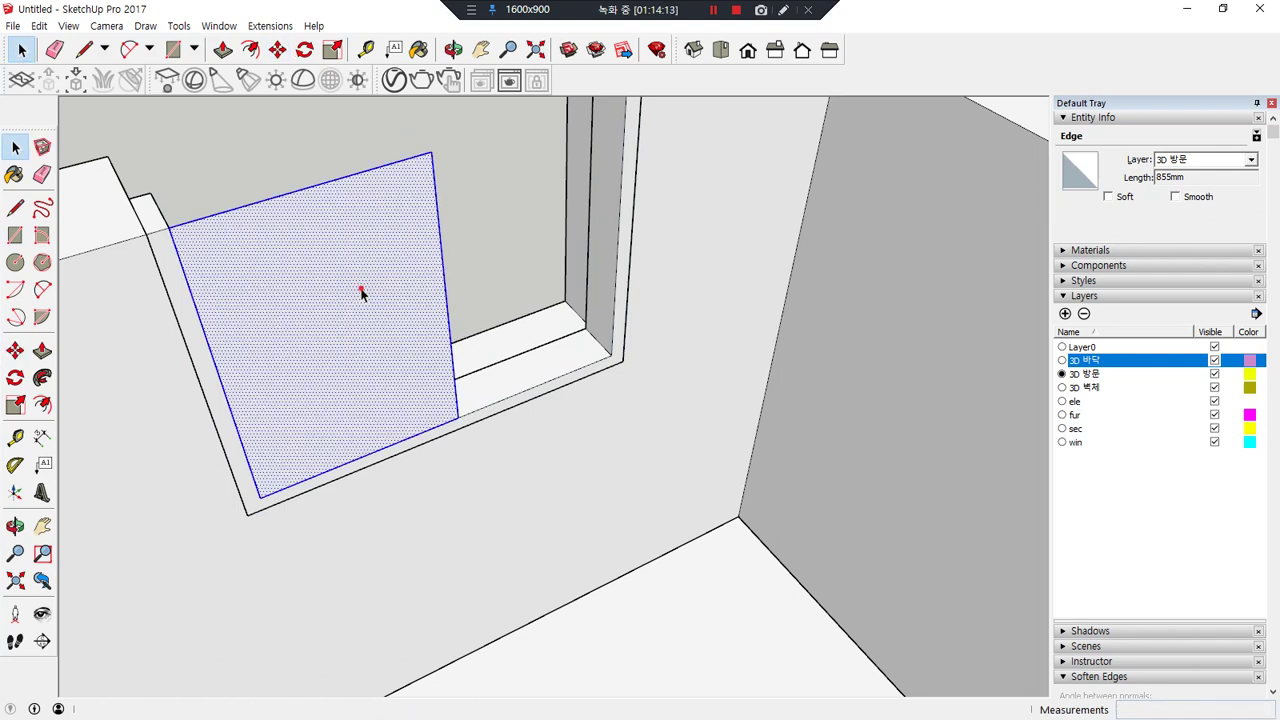
{"action": "left_click_drag", "start_coordinate": [297, 203], "coordinate": [292, 222], "text": "shift"}
{"action": "key", "text": "f"}
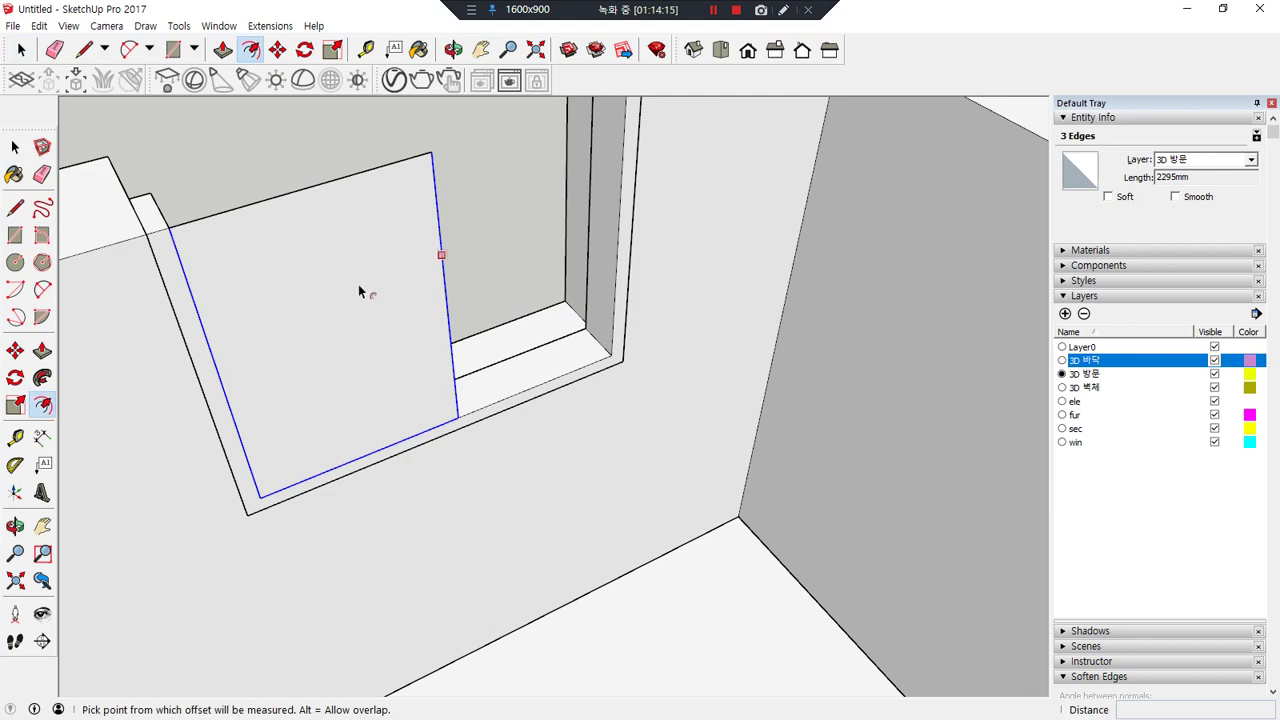
{"action": "left_click", "coordinate": [358, 284]}
{"action": "type", "text": "60"}
{"action": "key", "text": "Return"}
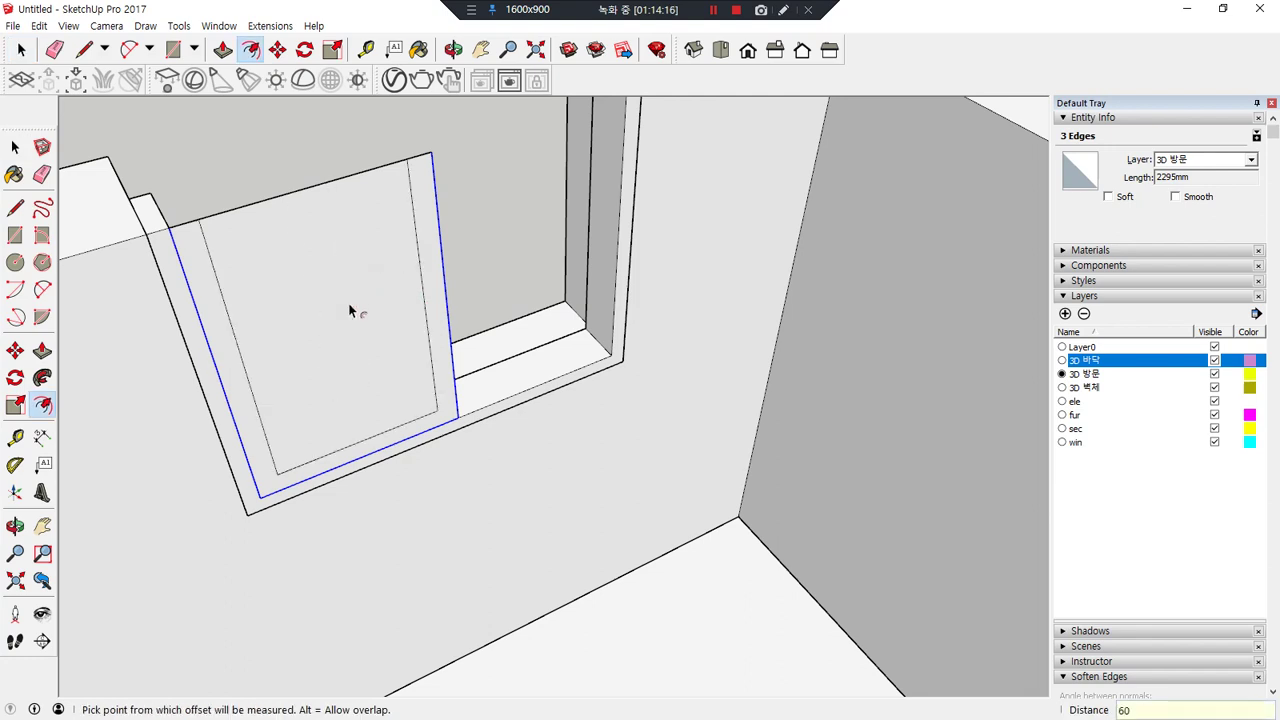
{"action": "key", "text": "e"}
{"action": "left_click", "coordinate": [320, 187]}
- Extrude the sash profile into the window frame's depth and make the whole sash a group
{"action": "key", "text": "p"}
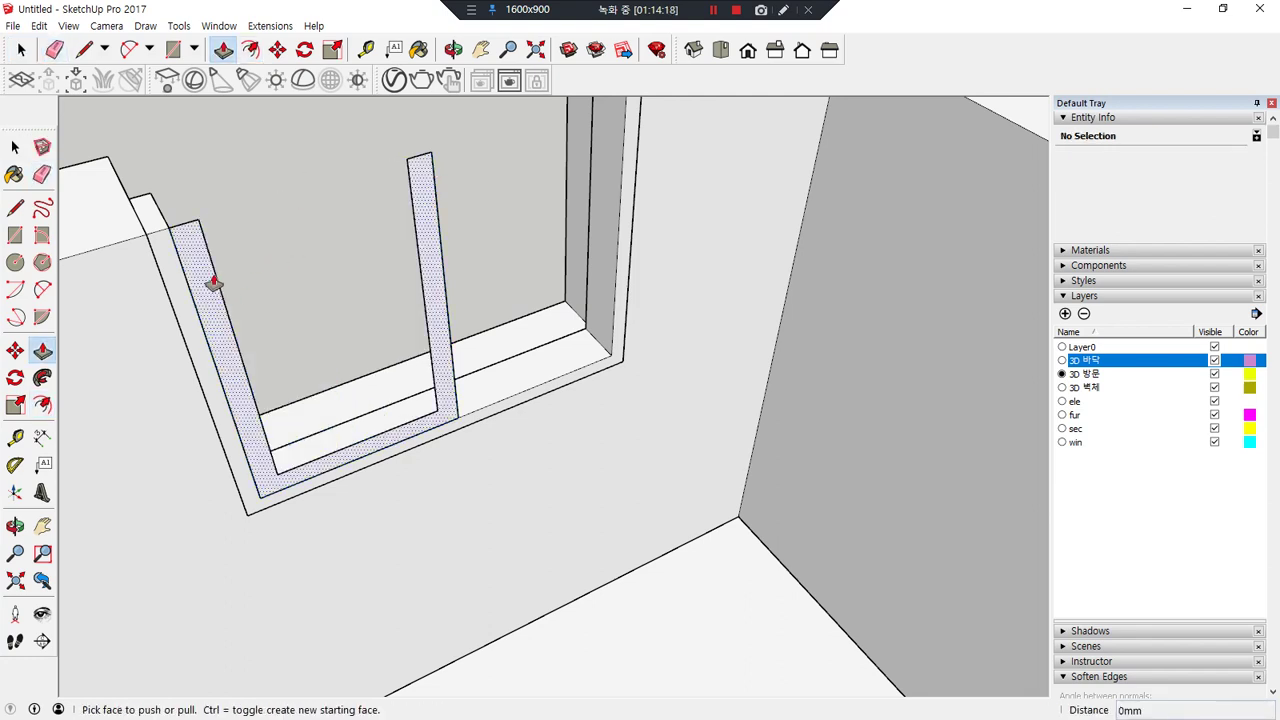
{"action": "left_click", "coordinate": [213, 283]}
{"action": "key", "text": "space"}
{"action": "triple_click", "coordinate": [198, 249]}
{"action": "right_click", "coordinate": [198, 250]}
{"action": "key", "text": "Escape"}
- Draw a 795 × 465 mm glass pane filling the inside of the sash and make the pane with its edges a group
{"action": "key", "text": "r"}
{"action": "left_click", "coordinate": [198, 218]}
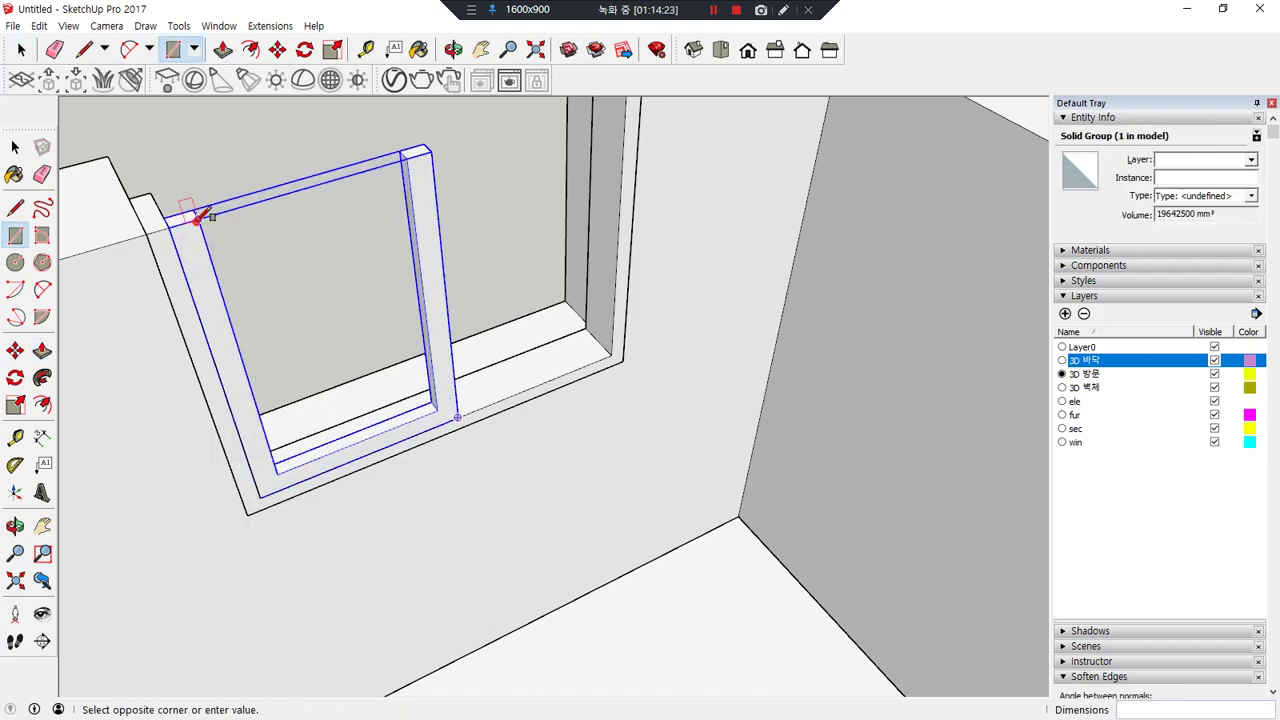
{"action": "left_click", "coordinate": [437, 409]}
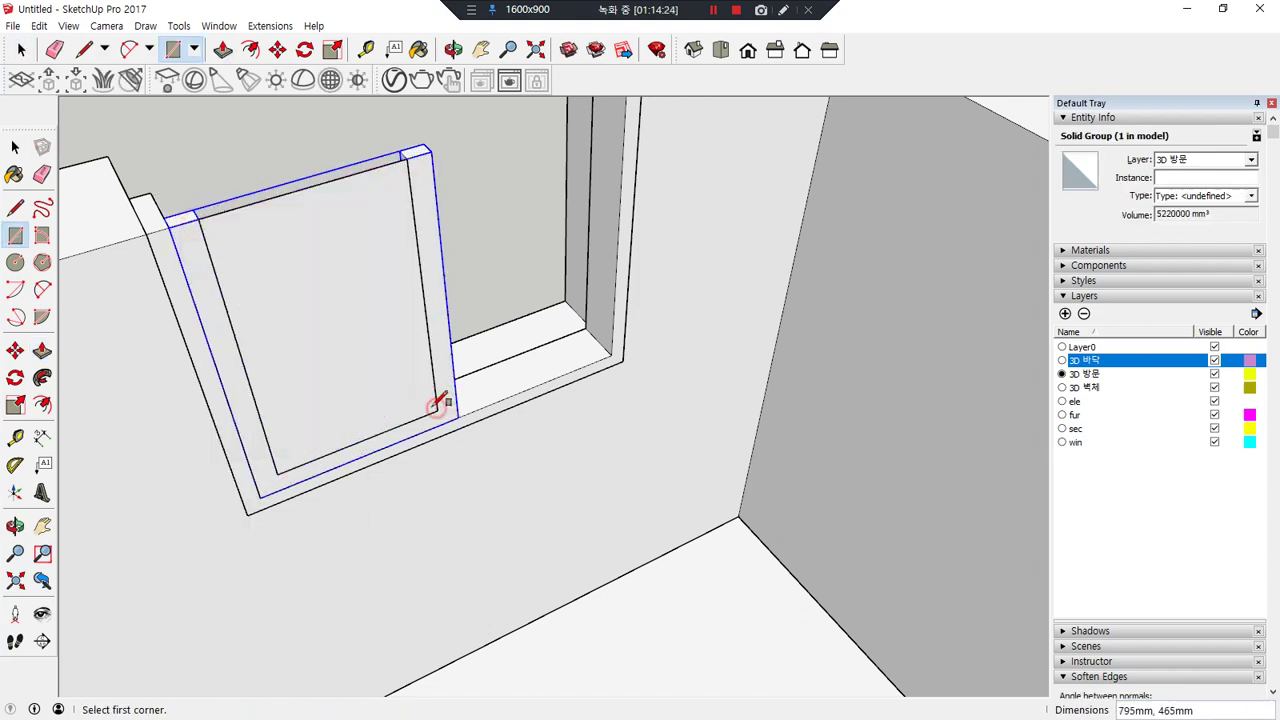
{"action": "key", "text": "space"}
{"action": "left_click", "coordinate": [312, 276]}
{"action": "right_click", "coordinate": [312, 276]}
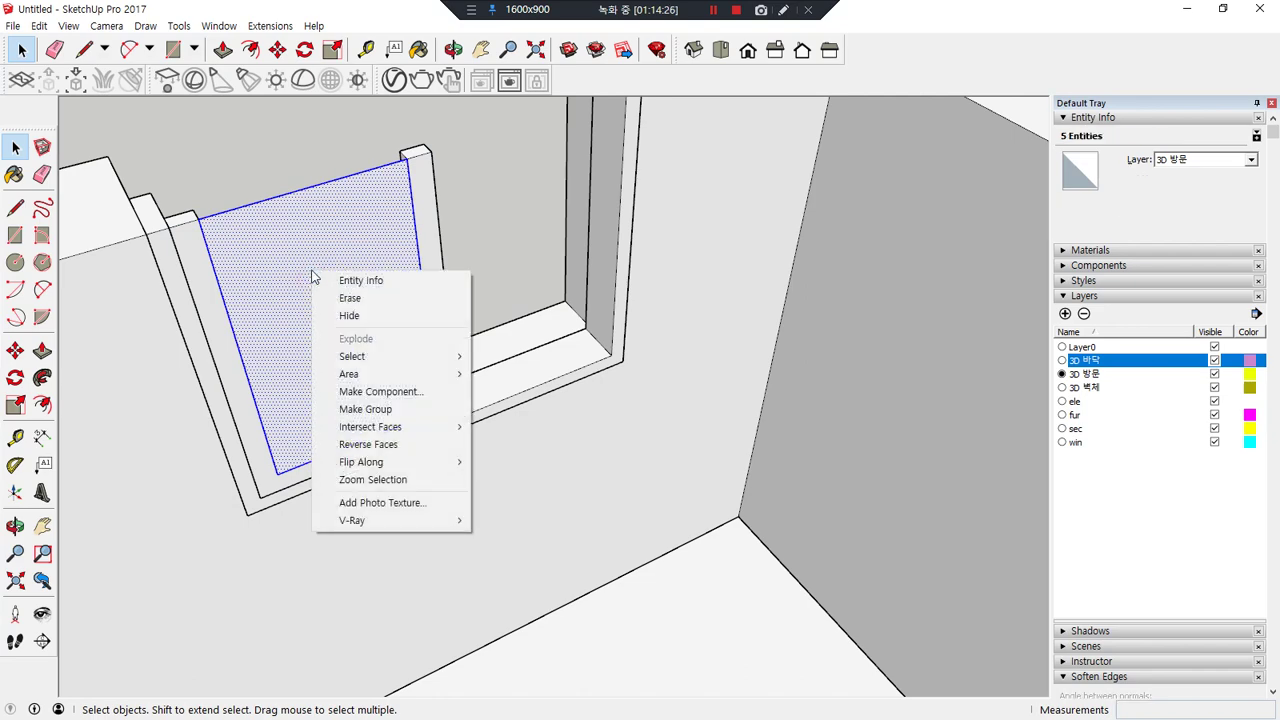
{"action": "left_click", "coordinate": [365, 409]}
- Move the glass pane back to the middle of the sash's thickness
{"action": "scroll", "coordinate": [206, 200], "scroll_direction": "up", "scroll_amount": 3}
{"action": "middle_click_drag", "start_coordinate": [185, 248], "coordinate": [243, 434]}
{"action": "scroll", "coordinate": [243, 434], "scroll_direction": "up", "scroll_amount": 2}
{"action": "key", "text": "m"}
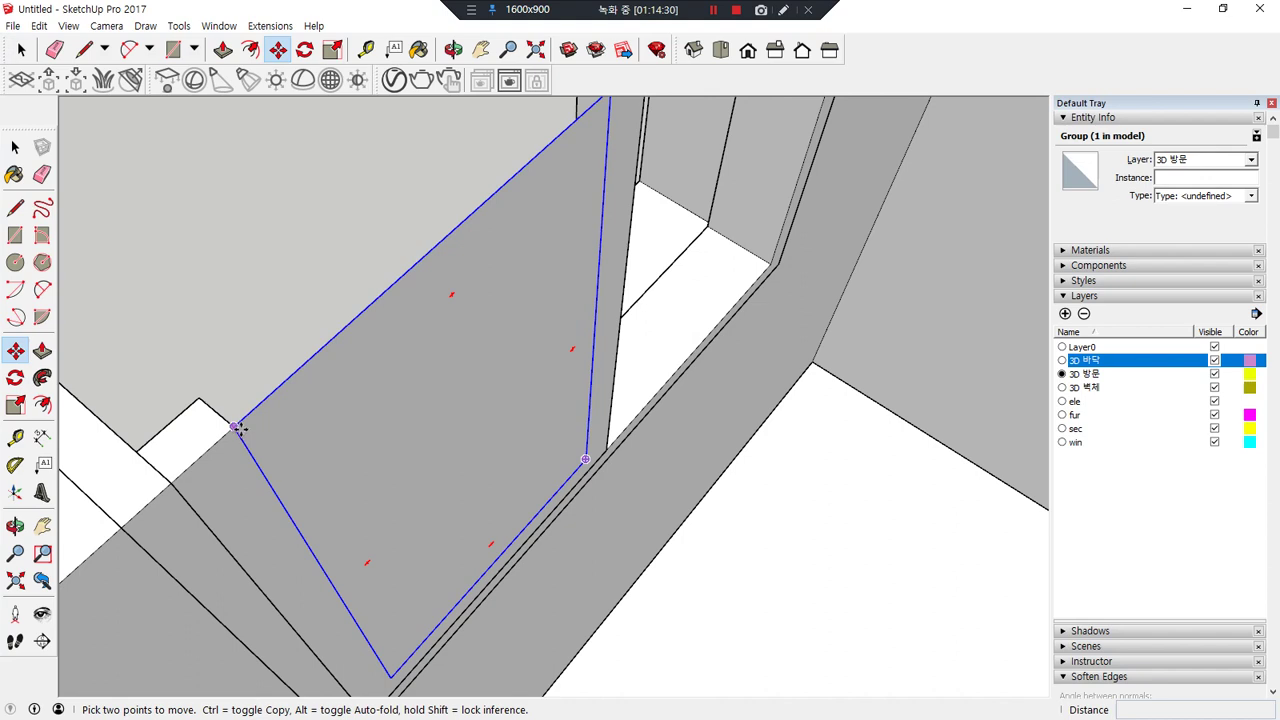
{"action": "left_click", "coordinate": [236, 427]}
{"action": "left_click", "coordinate": [218, 413]}
- Add the sash to the glass pane's selection and move both 35 mm into the frame's depth
{"action": "key", "text": "space"}
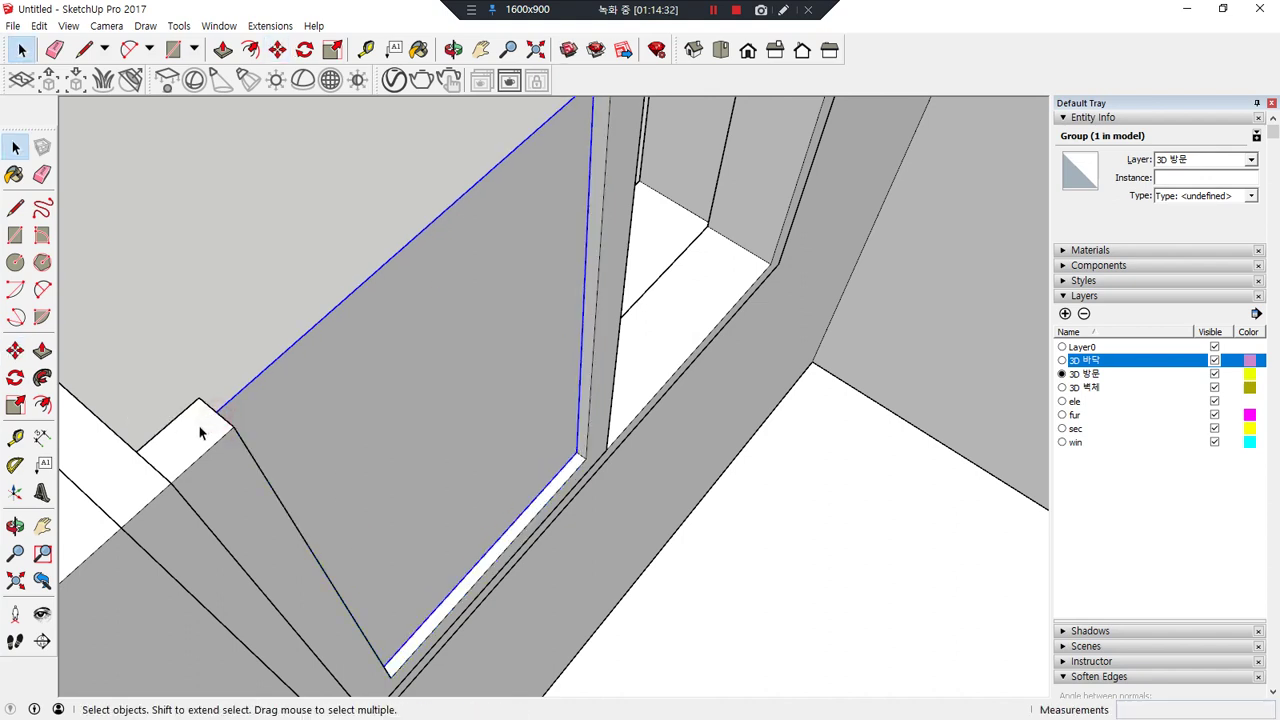
{"action": "left_click", "coordinate": [200, 432]}
{"action": "key", "text": "m"}
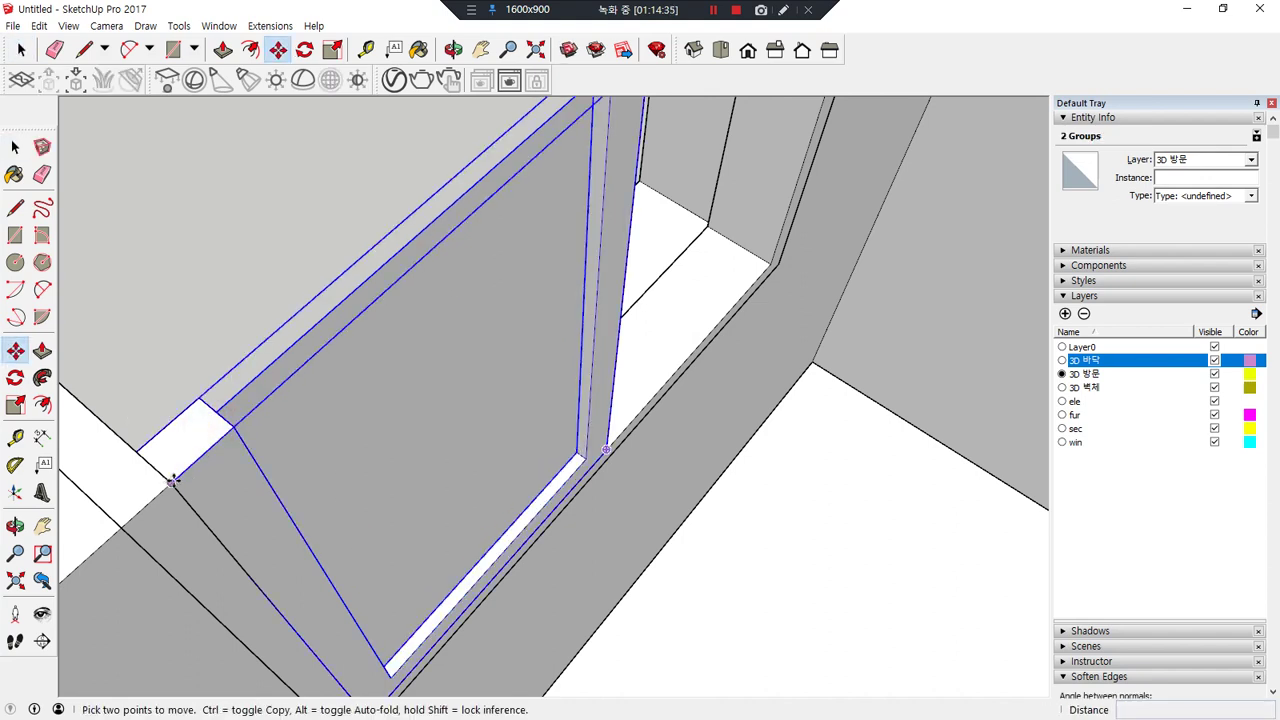
{"action": "left_click", "coordinate": [133, 455]}
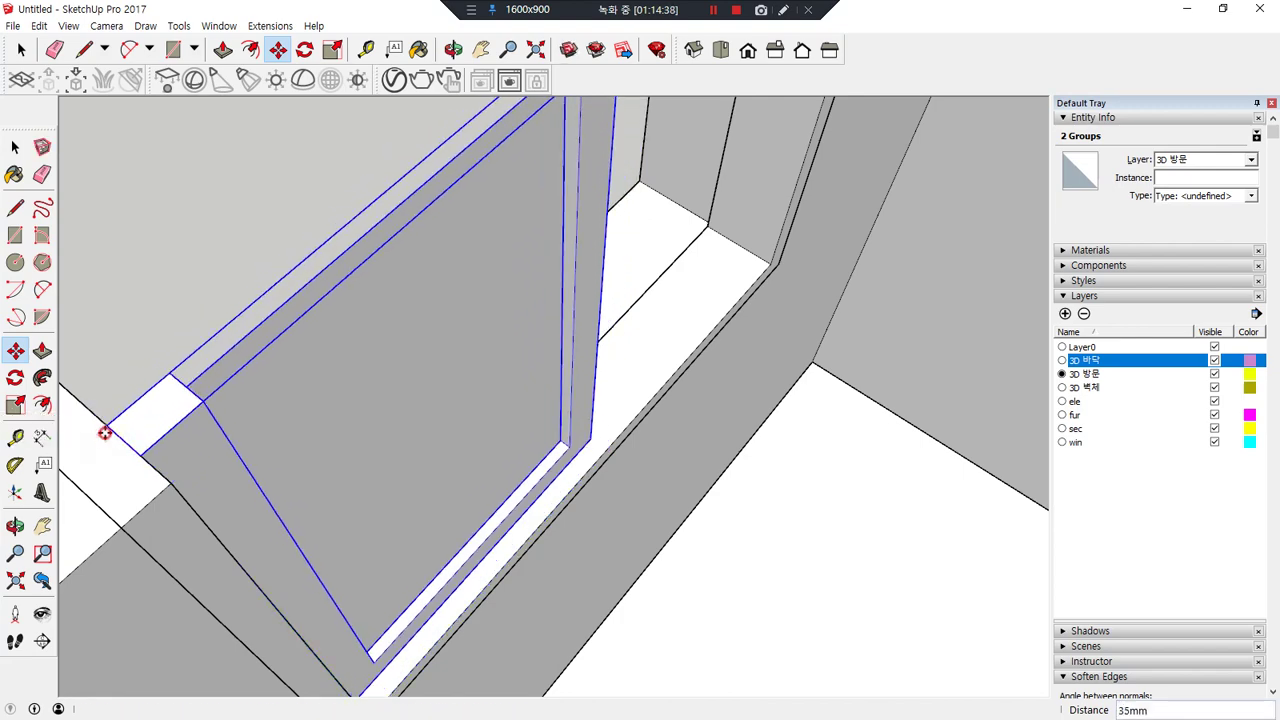
- Copy the sash with its glass to the opening's other half, offset in depth so the two sashes overlap at the middle
{"action": "left_click", "coordinate": [142, 450]}
{"action": "key", "text": "ctrl"}
{"action": "middle_click_drag", "start_coordinate": [409, 245], "coordinate": [391, 477]}
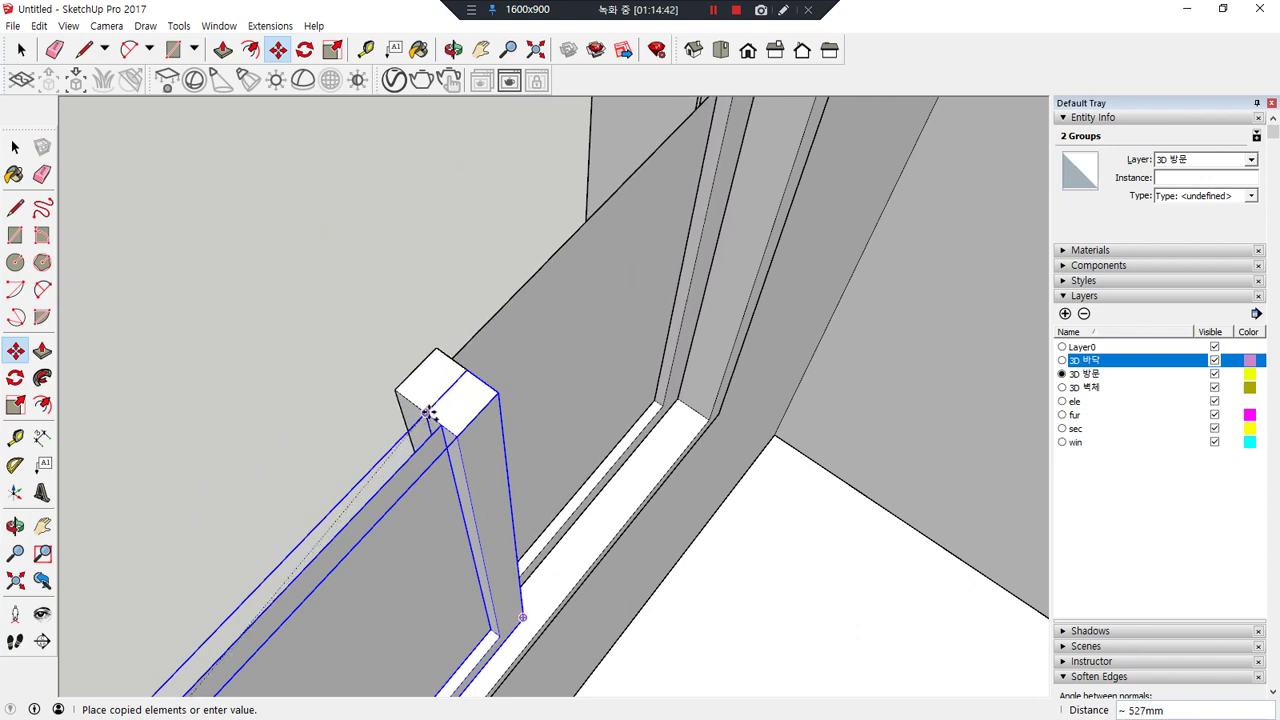
{"action": "left_click", "coordinate": [428, 413]}
- Select the frame with both sashes and panes and copy the set 150 mm across the wall thickness as the second window layer
{"action": "scroll", "coordinate": [466, 443], "scroll_direction": "down", "scroll_amount": 2}
{"action": "key", "text": "space"}
{"action": "left_click", "coordinate": [418, 508], "text": "shift"}
{"action": "left_click", "coordinate": [641, 309], "text": "shift"}
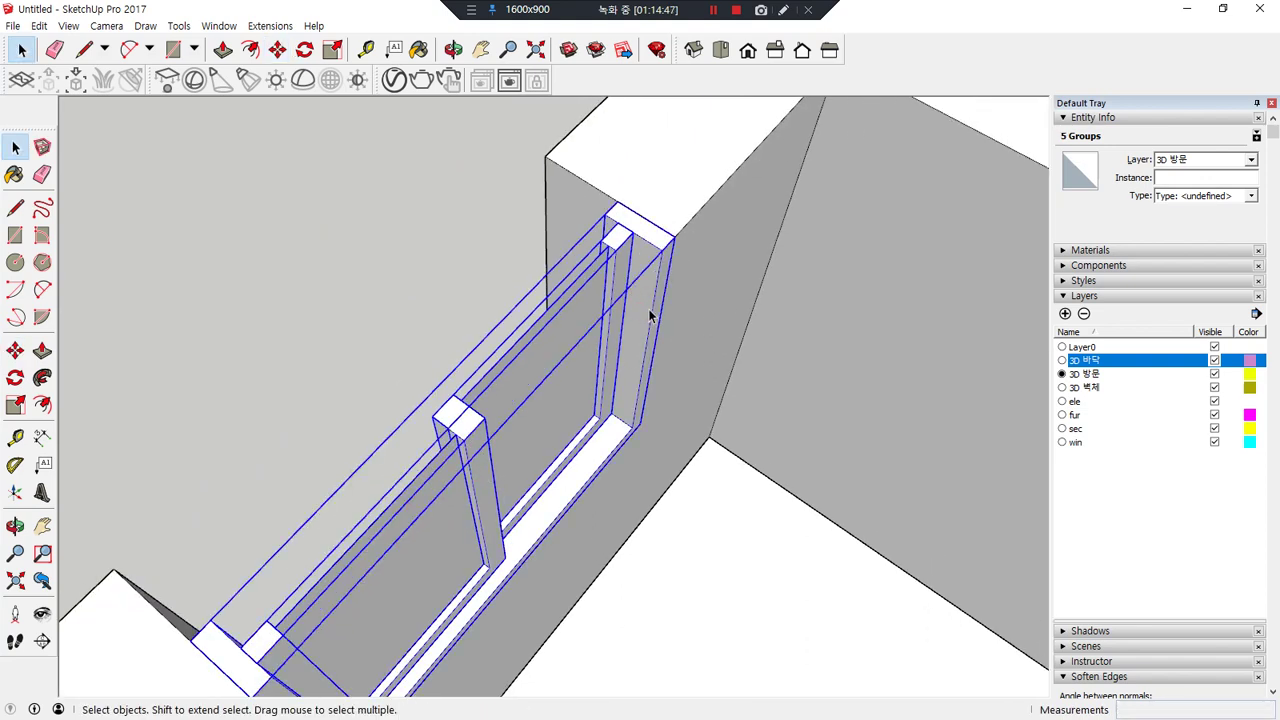
{"action": "key", "text": "m"}
{"action": "left_click", "coordinate": [676, 235]}
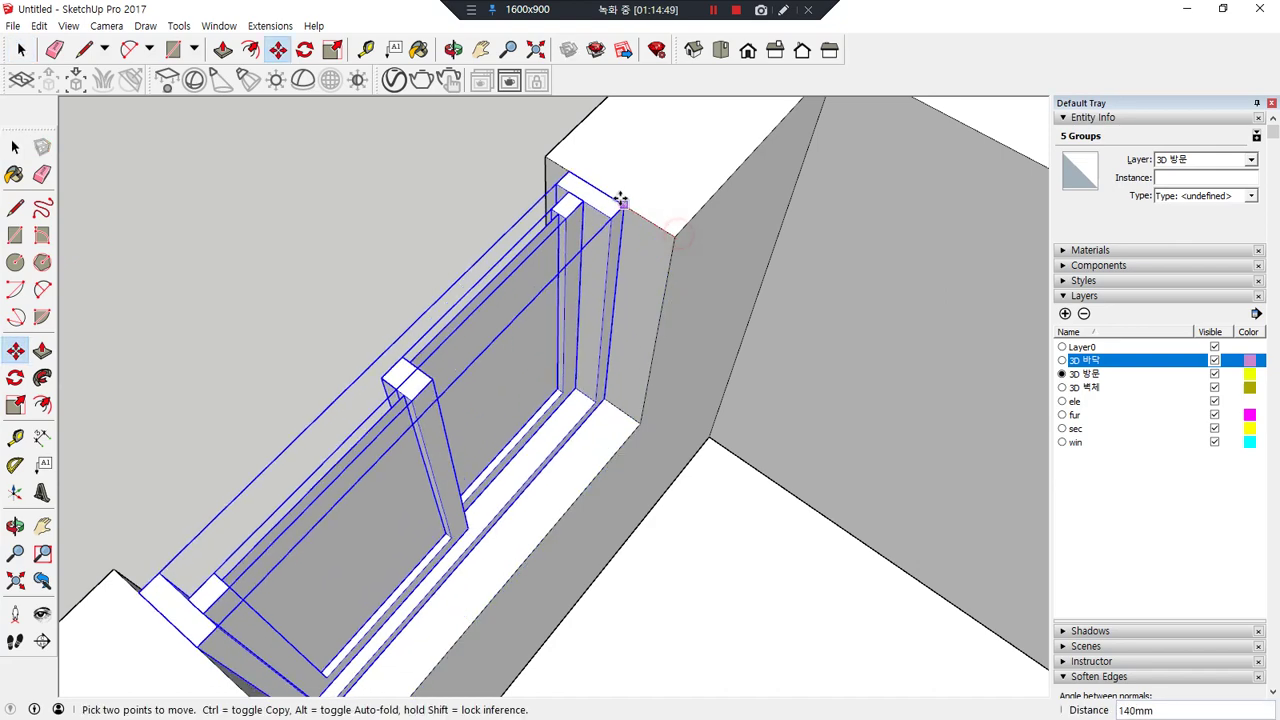
{"action": "key", "text": "ctrl"}
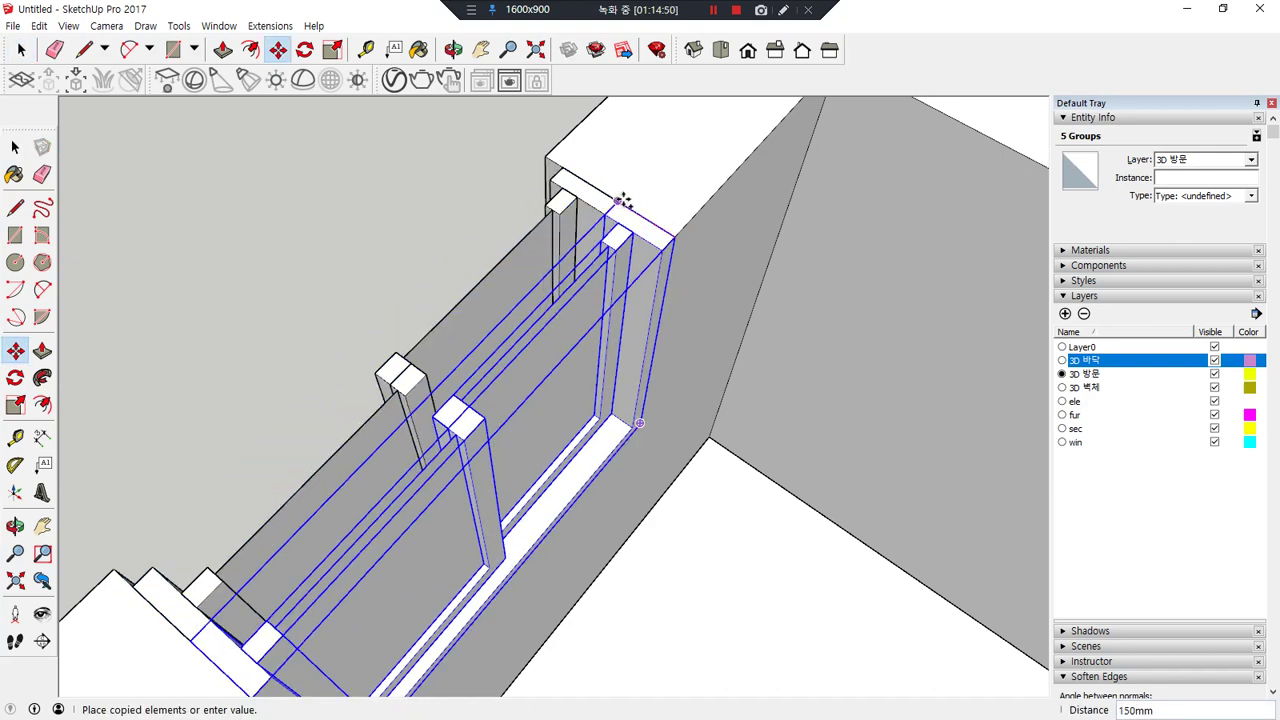
{"action": "left_click", "coordinate": [618, 201]}
{"action": "scroll", "coordinate": [554, 312], "scroll_direction": "down", "scroll_amount": 2}
{"action": "key", "text": "space"}
{"action": "left_click", "coordinate": [417, 271]}
{"action": "middle_click_drag", "start_coordinate": [688, 325], "coordinate": [903, 451]}
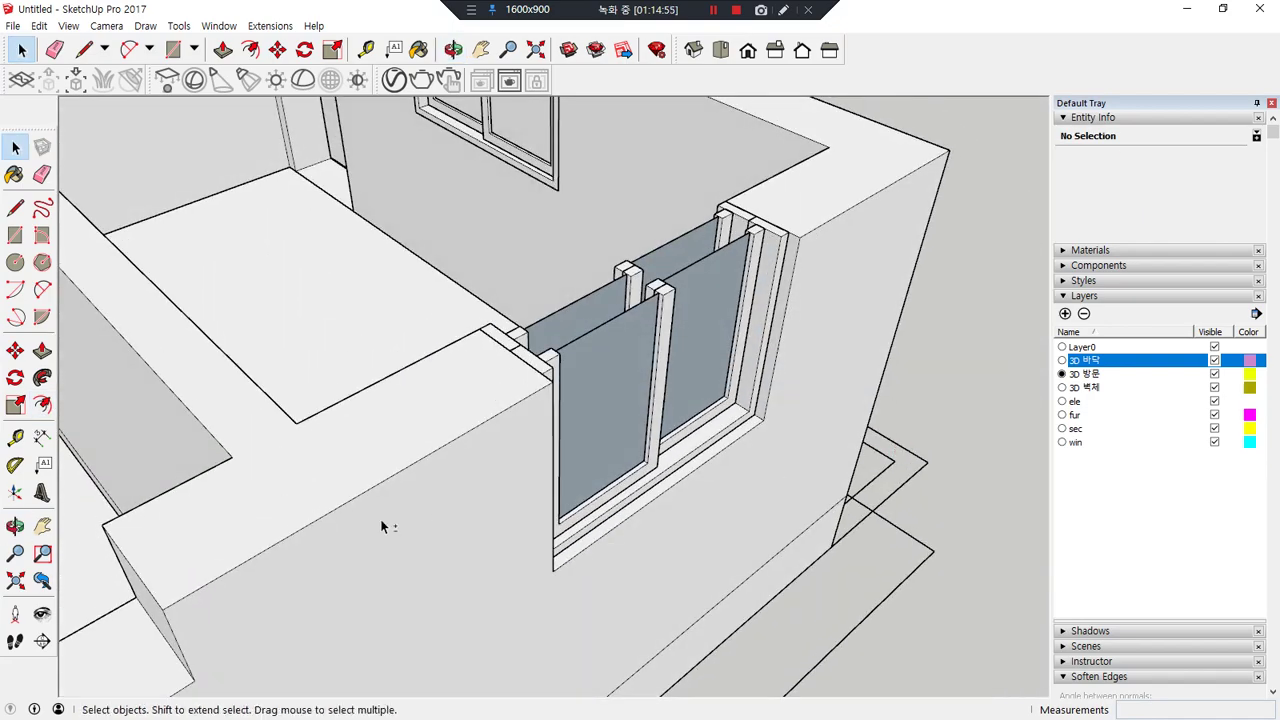
- Draw a rectangle filling the small unfurnished window opening, flush with the room-side face of the wall
{"action": "scroll", "coordinate": [334, 532], "scroll_direction": "down", "scroll_amount": 2}
{"action": "middle_click_drag", "start_coordinate": [409, 480], "coordinate": [823, 283], "text": "shift"}
{"action": "scroll", "coordinate": [430, 437], "scroll_direction": "down", "scroll_amount": 2}
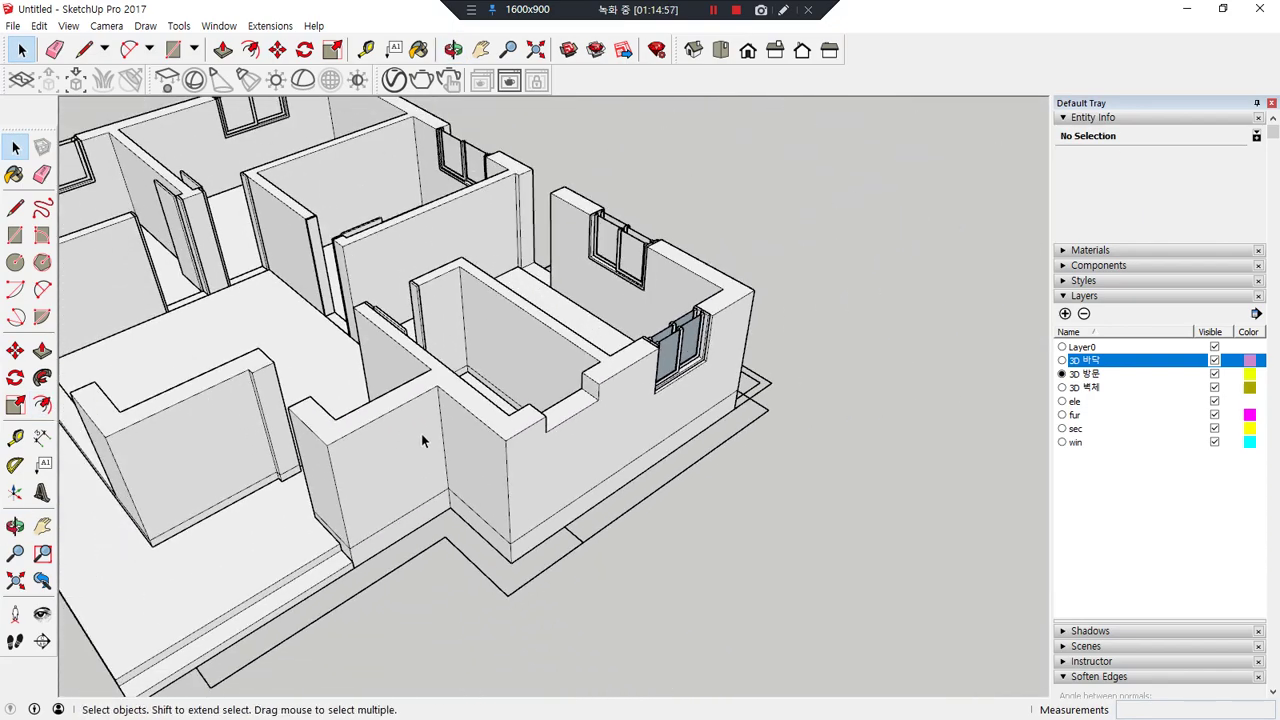
{"action": "scroll", "coordinate": [605, 396], "scroll_direction": "up", "scroll_amount": 3}
{"action": "scroll", "coordinate": [551, 391], "scroll_direction": "up", "scroll_amount": 3}
{"action": "scroll", "coordinate": [540, 434], "scroll_direction": "up", "scroll_amount": 3}
{"action": "middle_click_drag", "start_coordinate": [290, 465], "coordinate": [1000, 463]}
{"action": "middle_click_drag", "start_coordinate": [646, 288], "coordinate": [646, 403], "text": "shift"}
{"action": "middle_click_drag", "start_coordinate": [737, 349], "coordinate": [455, 447], "text": "shift"}
{"action": "key", "text": "r"}
{"action": "left_click", "coordinate": [355, 379]}
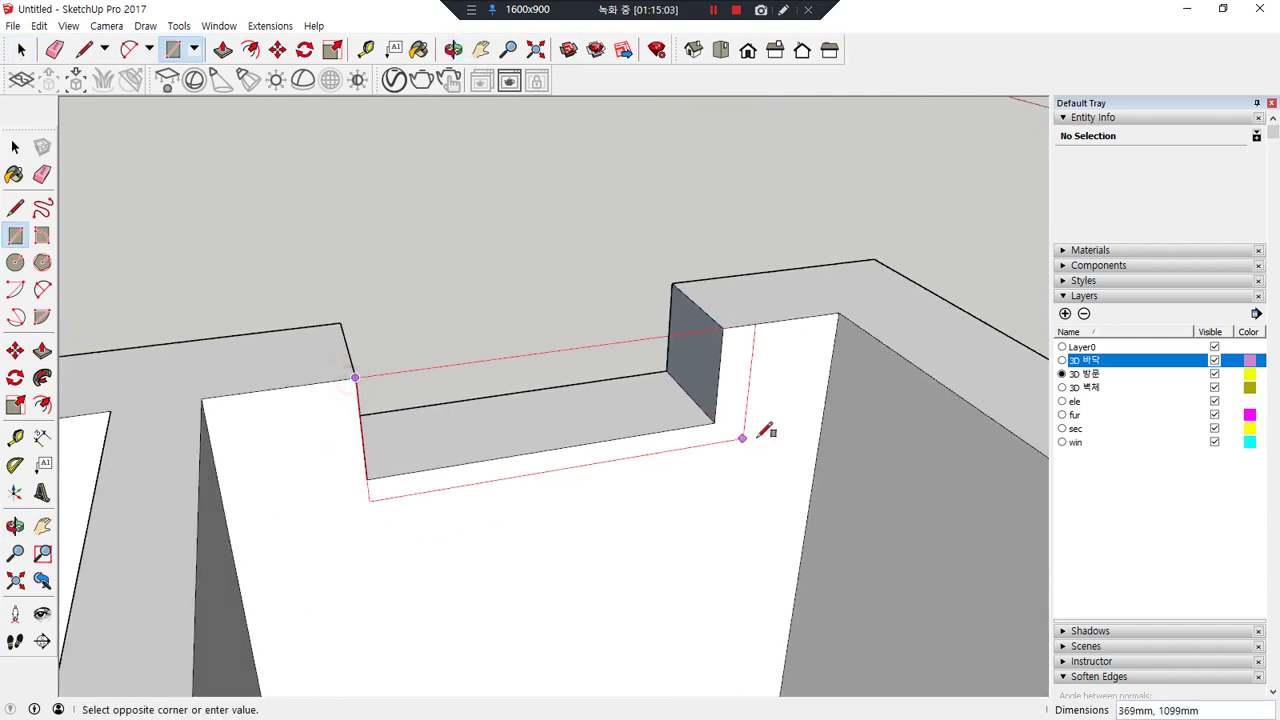
{"action": "left_click", "coordinate": [715, 419]}
- Offset the rectangle's side and bottom edges 45 mm inward and erase the top edge to leave a U-shaped frame profile
{"action": "scroll", "coordinate": [505, 390], "scroll_direction": "up", "scroll_amount": 1}
{"action": "scroll", "coordinate": [515, 392], "scroll_direction": "up", "scroll_amount": 1}
{"action": "key", "text": "space"}
{"action": "double_click", "coordinate": [561, 386]}
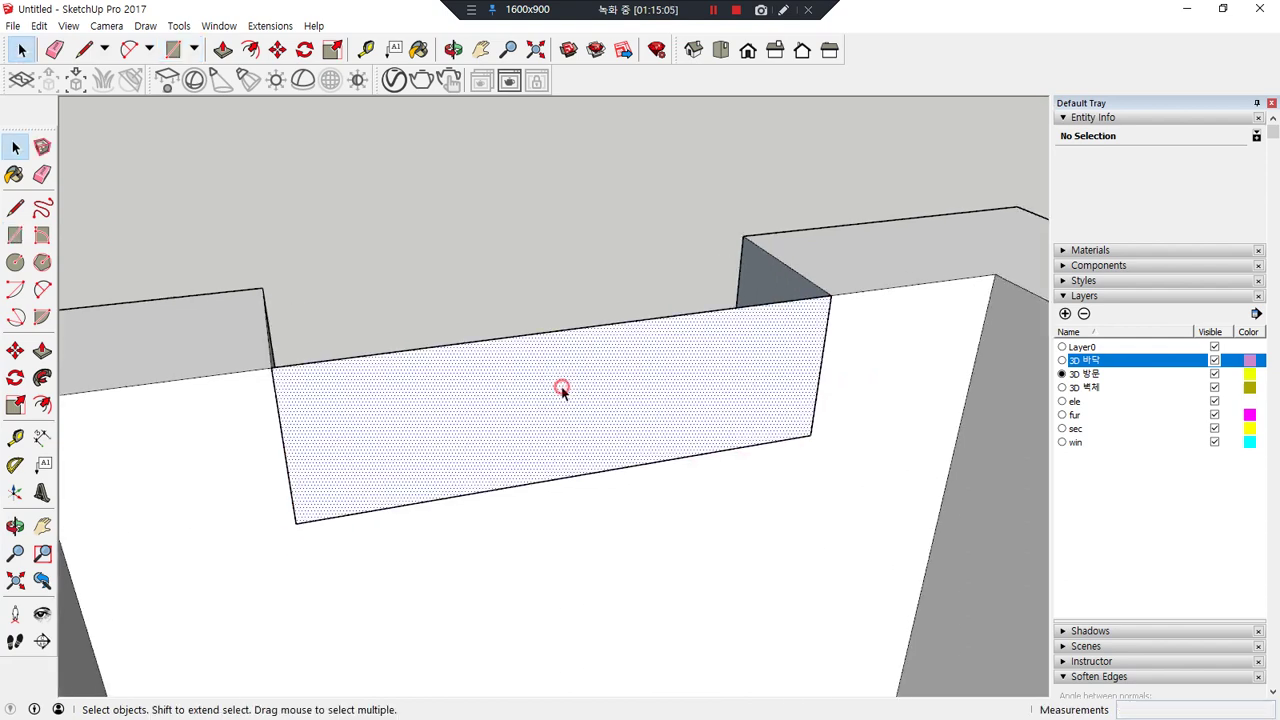
{"action": "left_click", "coordinate": [551, 316]}
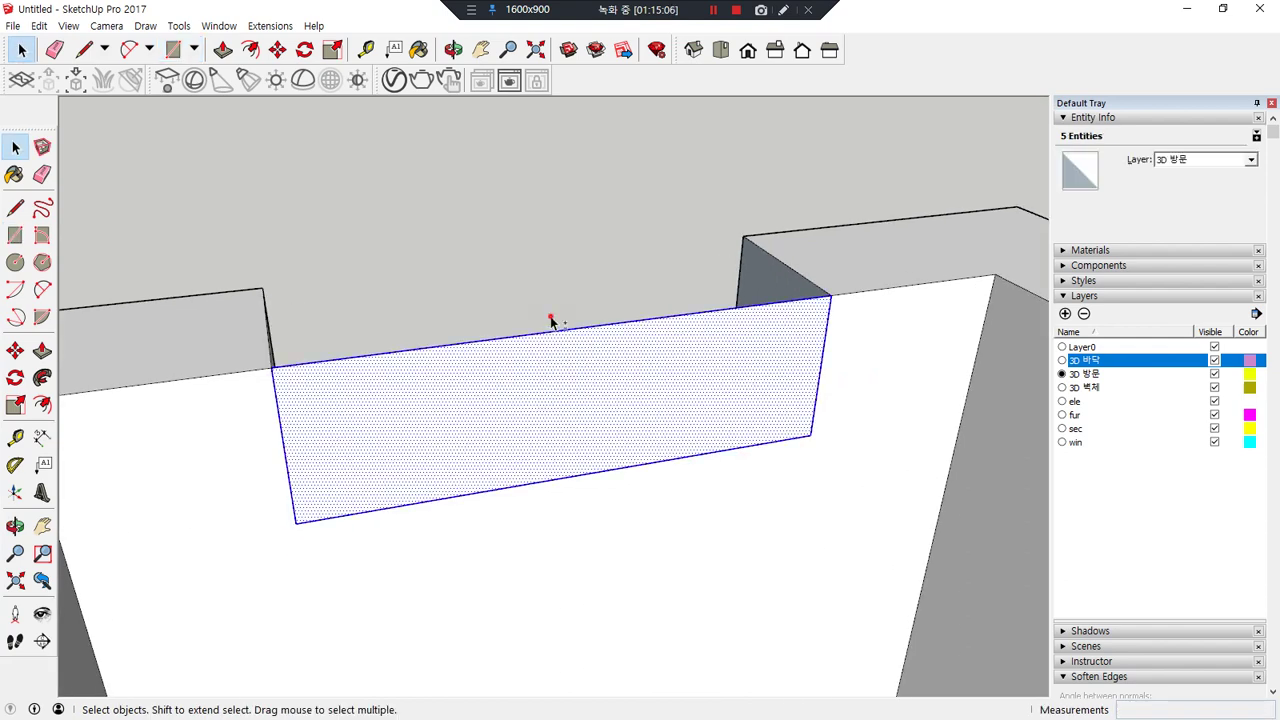
{"action": "key", "text": "f"}
{"action": "left_click", "coordinate": [399, 430]}
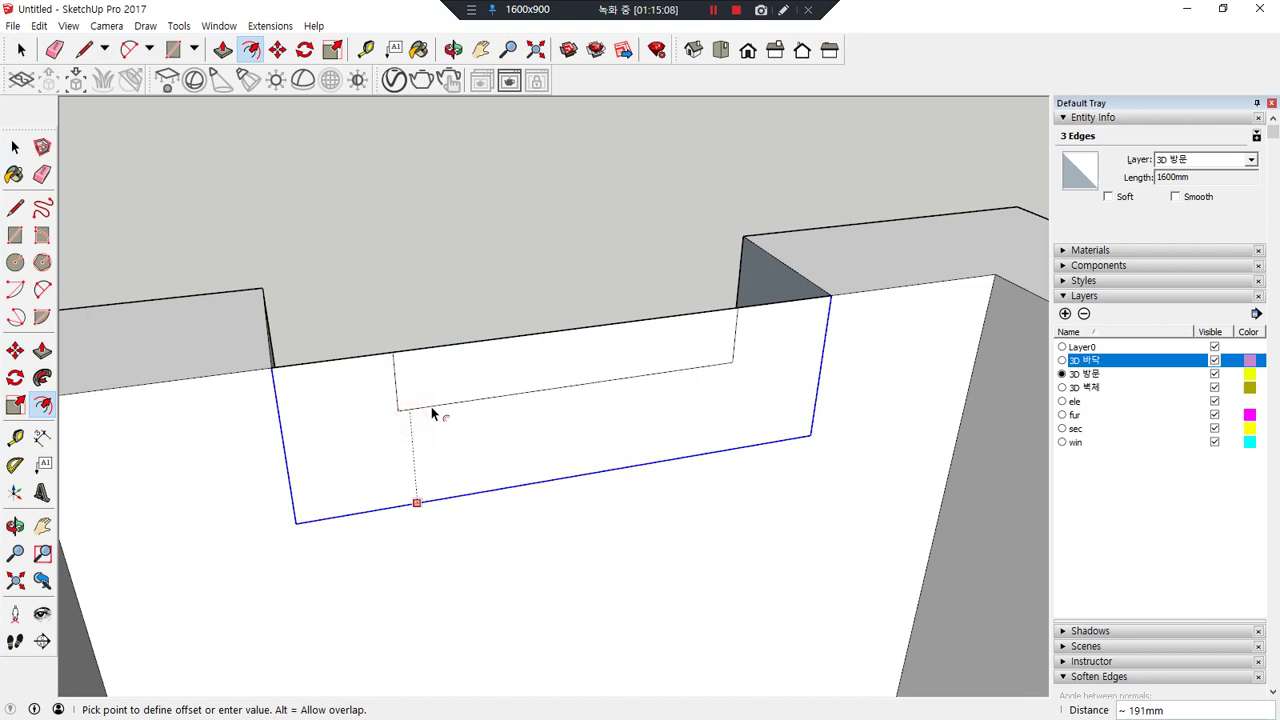
{"action": "type", "text": "45"}
{"action": "key", "text": "Return"}
{"action": "key", "text": "space"}
{"action": "key", "text": "e"}
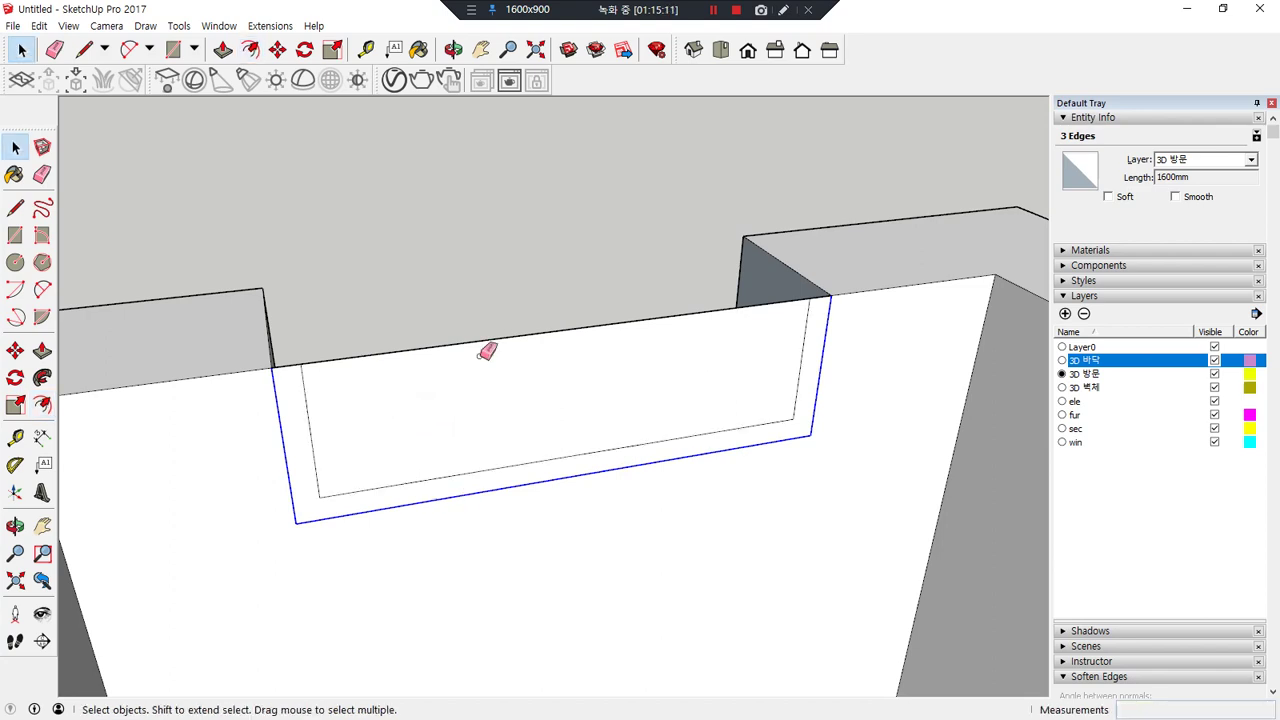
{"action": "left_click", "coordinate": [483, 348]}
- Extrude the frame profile 150 mm into the wall thickness and make it a group
{"action": "key", "text": "p"}
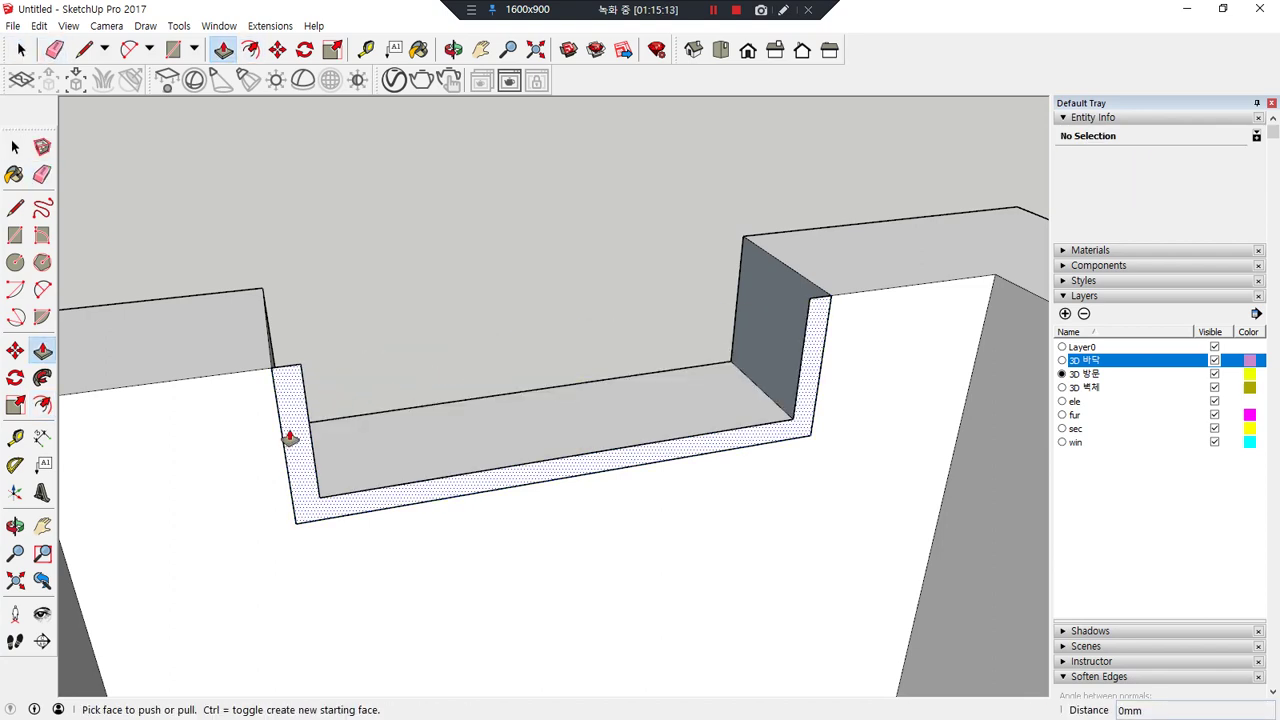
{"action": "left_click", "coordinate": [290, 437]}
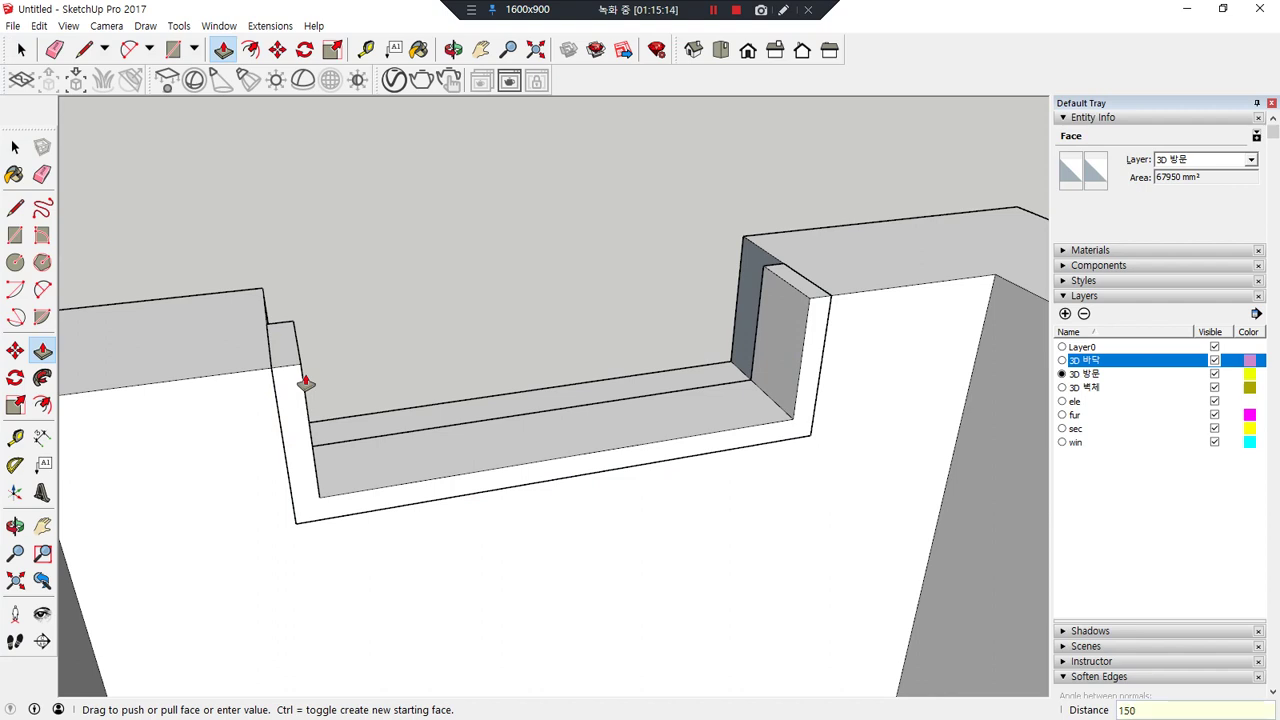
{"action": "key", "text": "Return"}
{"action": "key", "text": "space"}
{"action": "triple_click", "coordinate": [298, 392]}
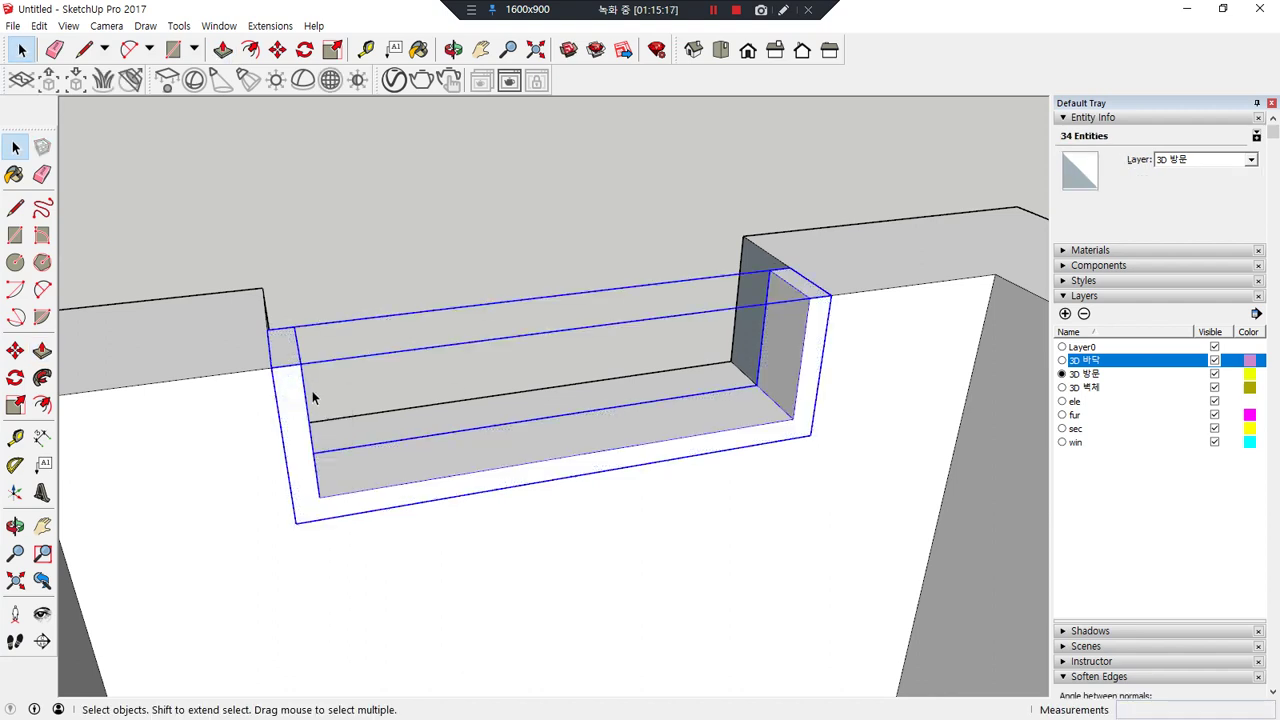
{"action": "key", "text": "ctrl+g"}
- Draw the sash rectangle over one half of the frame's opening and move its inner edge 30 mm past the middle
{"action": "key", "text": "r"}
{"action": "left_click", "coordinate": [301, 364]}
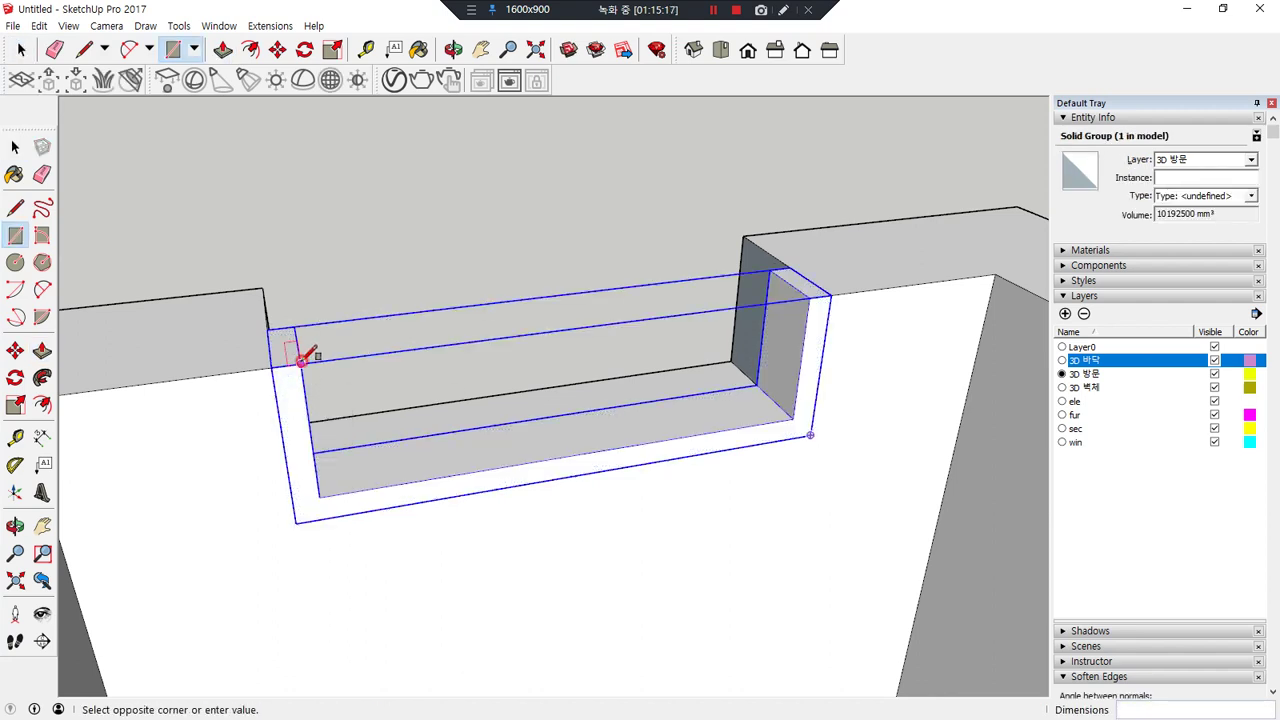
{"action": "left_click", "coordinate": [572, 455]}
{"action": "key", "text": "space"}
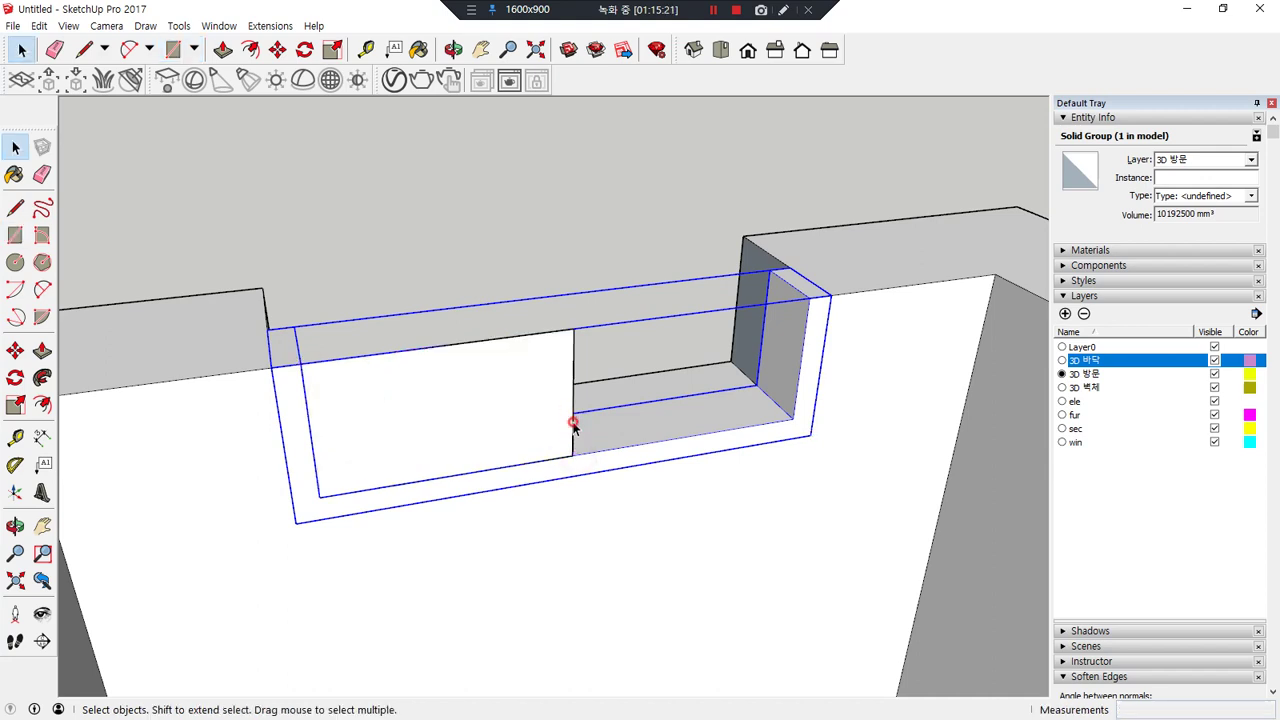
{"action": "left_click", "coordinate": [573, 423]}
{"action": "key", "text": "m"}
{"action": "left_click", "coordinate": [576, 433]}
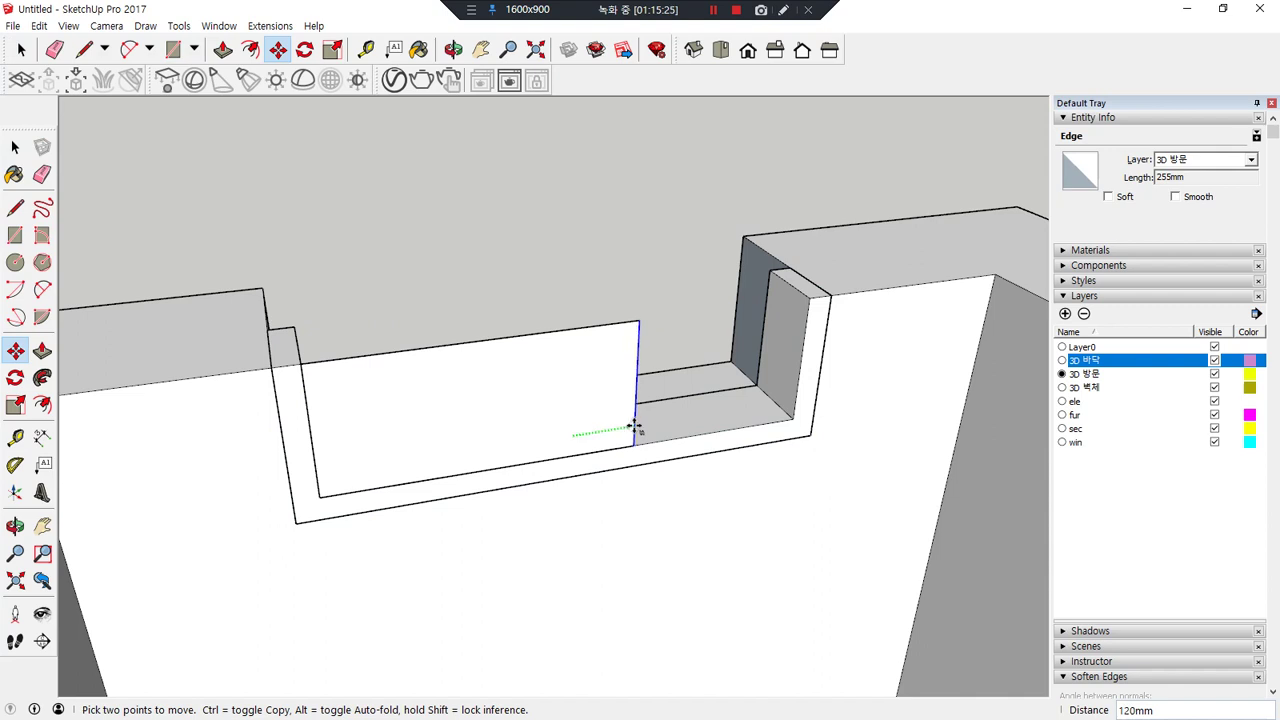
{"action": "type", "text": "30"}
{"action": "key", "text": "Return"}
{"action": "key", "text": "space"}
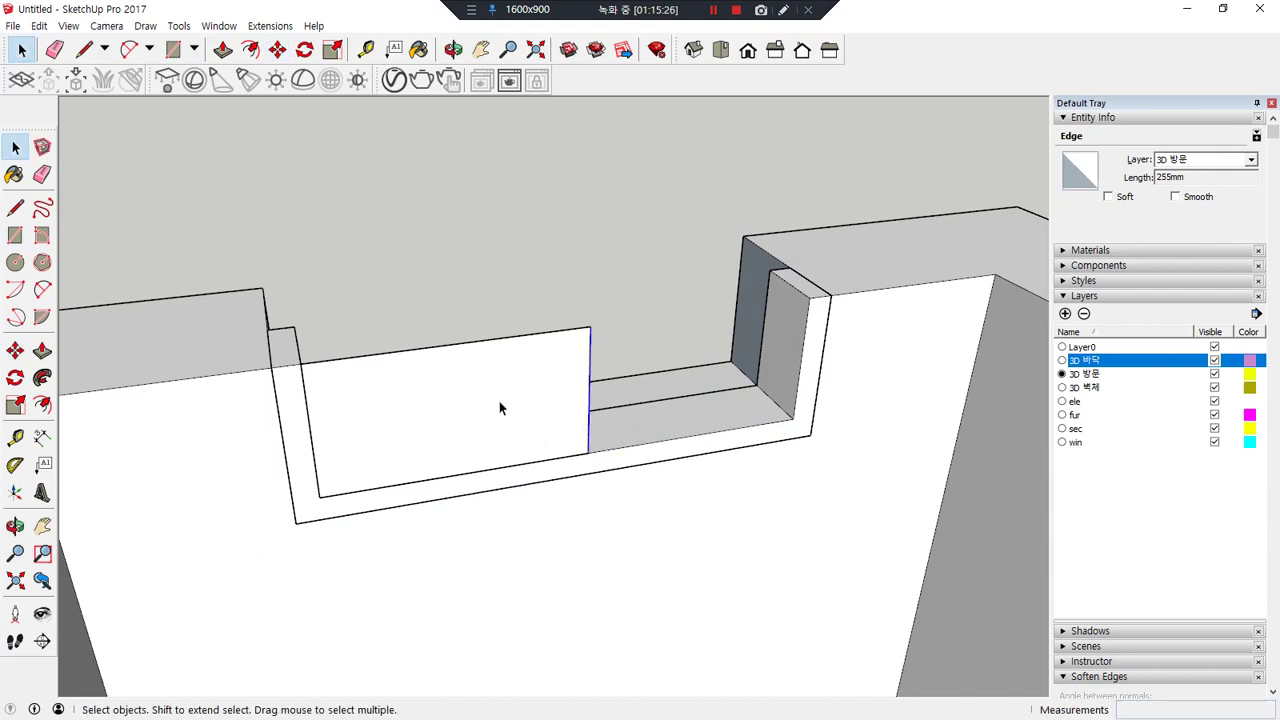
- Offset the sash rectangle's side and bottom edges 60 mm inward and erase the top edge of the inner area
{"action": "left_click", "coordinate": [455, 398]}
{"action": "left_click_drag", "start_coordinate": [440, 326], "coordinate": [429, 362], "text": "shift"}
{"action": "key", "text": "f"}
{"action": "left_click", "coordinate": [463, 399]}
{"action": "type", "text": "60"}
{"action": "key", "text": "Return"}
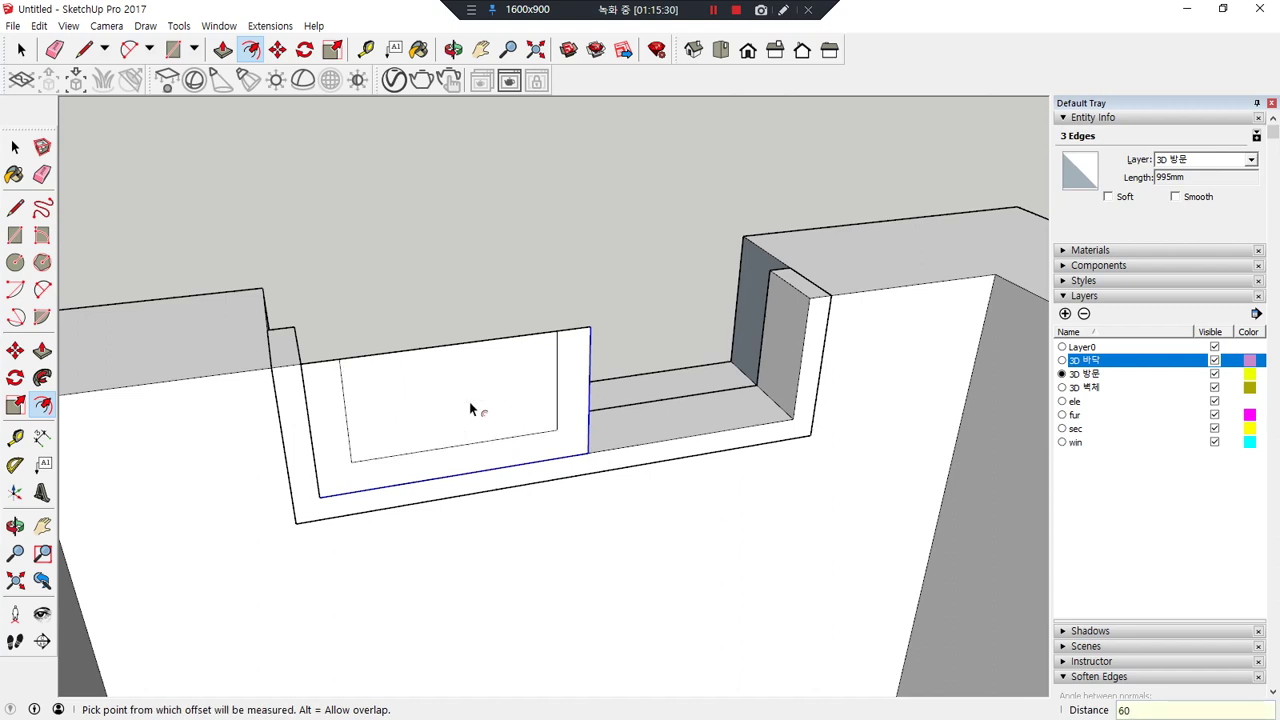
{"action": "key", "text": "e"}
{"action": "left_click", "coordinate": [462, 342]}
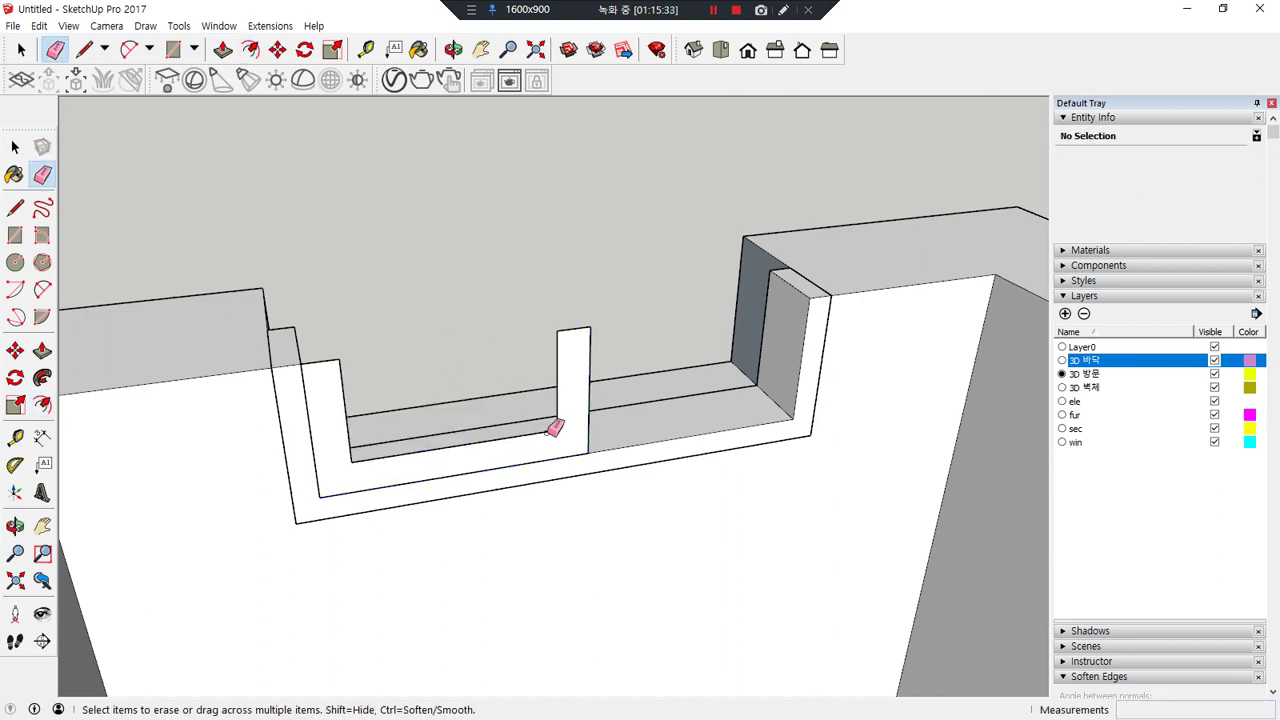
- Extrude the sash profile 40 mm into the frame and make it a group
{"action": "key", "text": "p"}
{"action": "left_click", "coordinate": [566, 386]}
{"action": "type", "text": "4"}
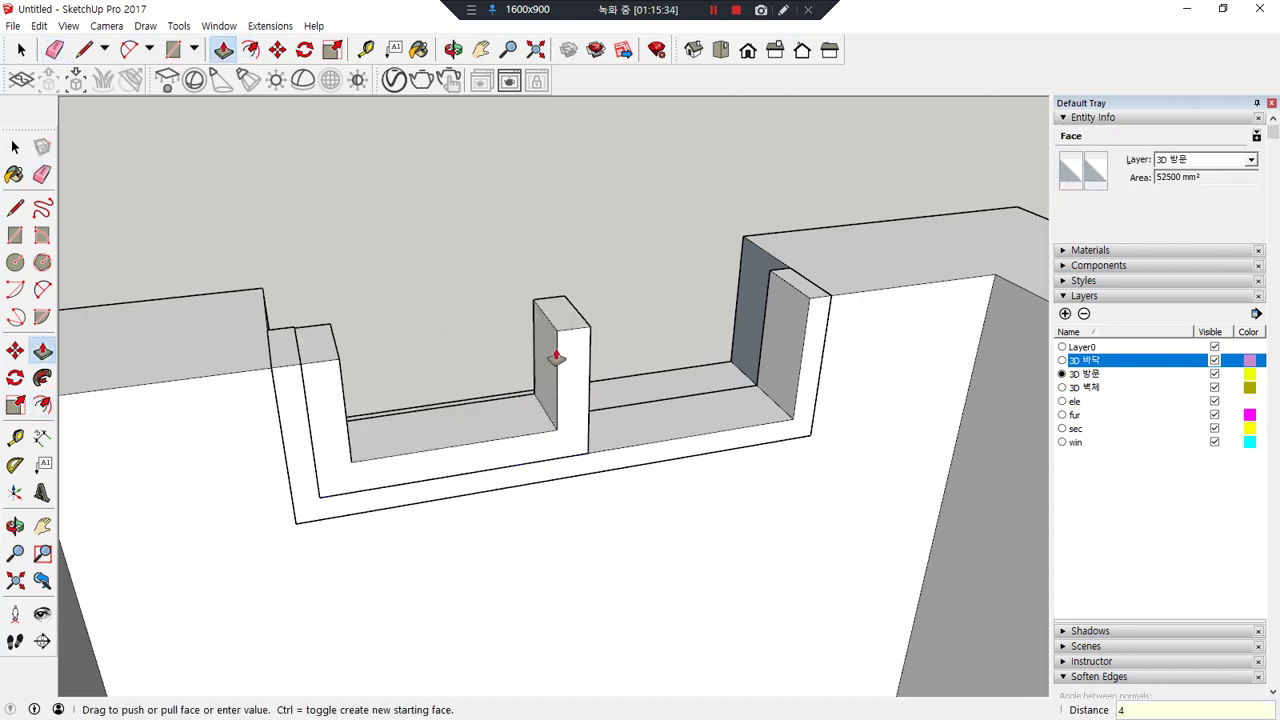
{"action": "type", "text": "0"}
{"action": "key", "text": "Return"}
{"action": "key", "text": "space"}
{"action": "triple_click", "coordinate": [572, 383]}
{"action": "right_click", "coordinate": [573, 381]}
{"action": "key", "text": "g"}
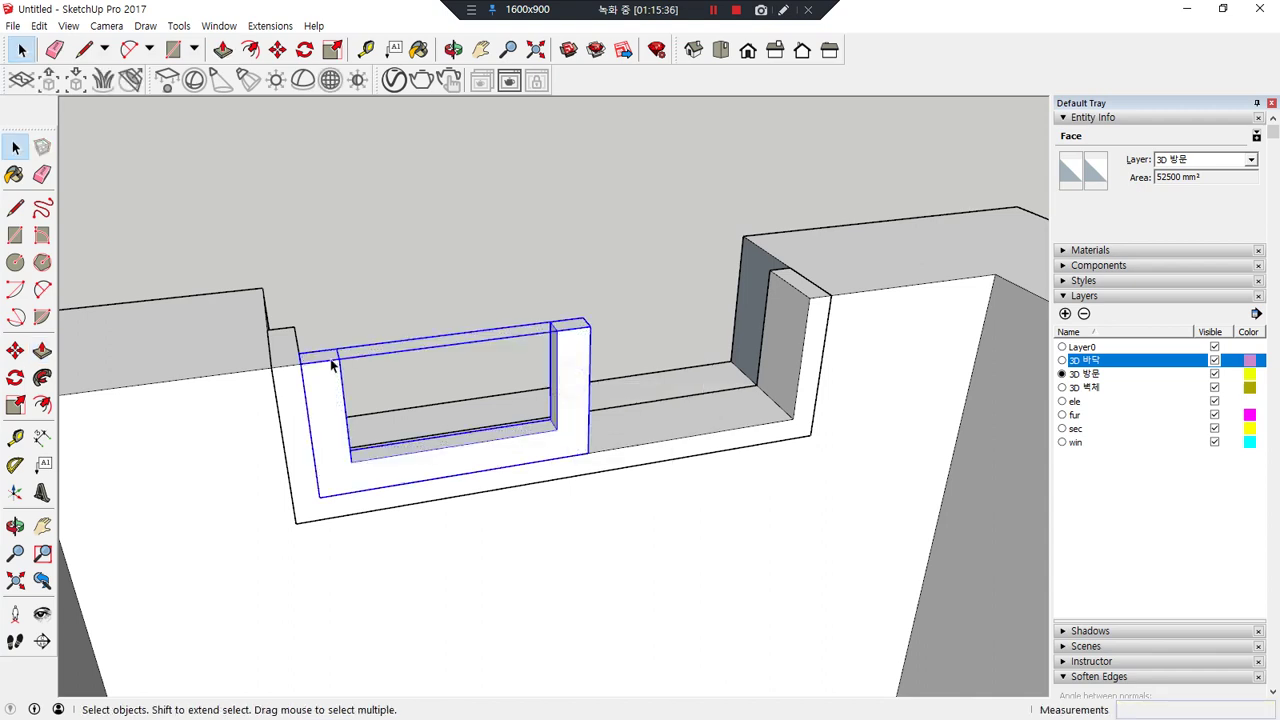
{"action": "key", "text": "ctrl+g"}
- Draw a glass rectangle filling the inside of the sash and make it a group
{"action": "scroll", "coordinate": [349, 373], "scroll_direction": "up", "scroll_amount": 2}
{"action": "key", "text": "r"}
{"action": "left_click", "coordinate": [342, 362]}
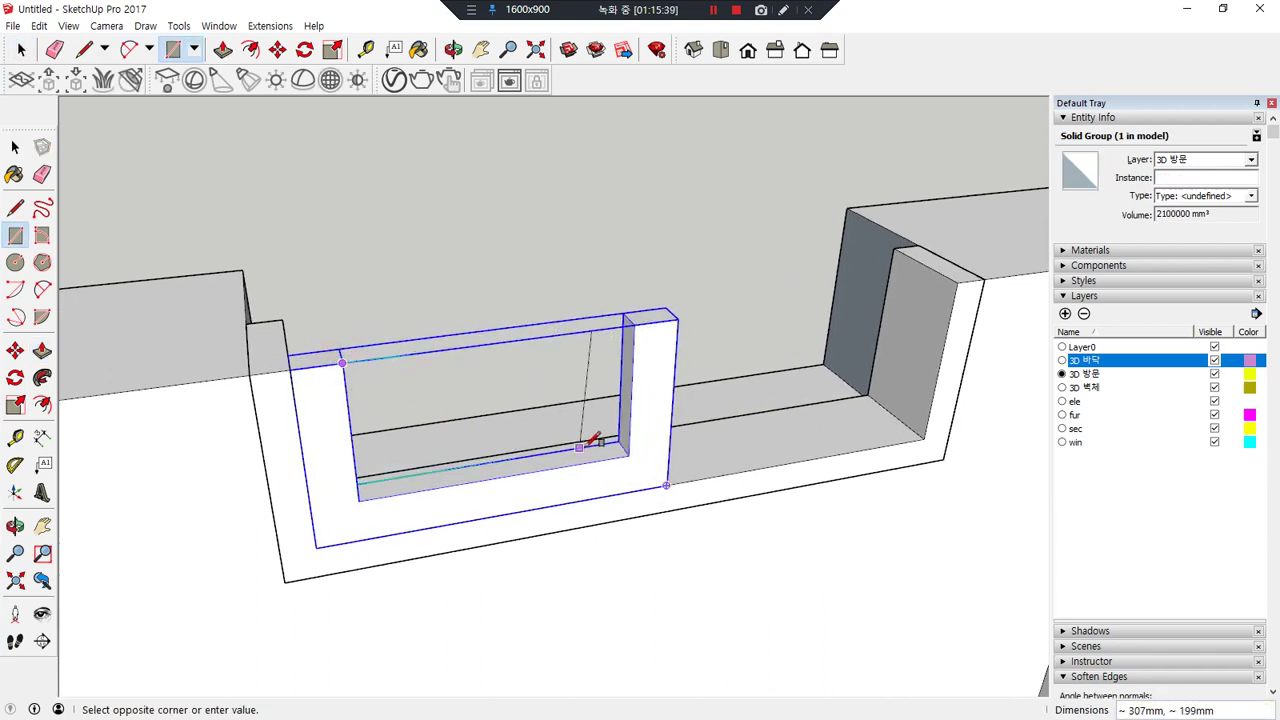
{"action": "left_click", "coordinate": [629, 455]}
{"action": "key", "text": "space"}
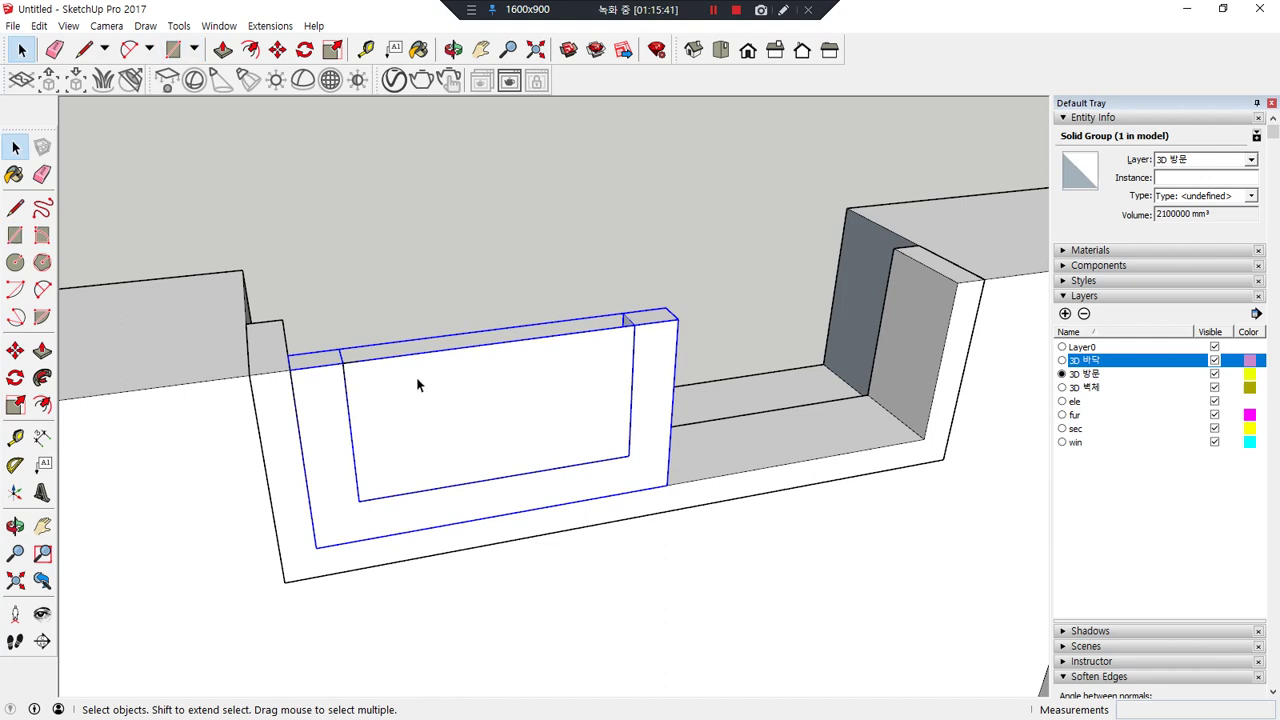
{"action": "left_click", "coordinate": [412, 382]}
{"action": "right_click", "coordinate": [414, 380]}
{"action": "left_click", "coordinate": [450, 514]}
- Move the glass pane 20 mm back to the middle of the sash's thickness
{"action": "middle_click_drag", "start_coordinate": [334, 357], "coordinate": [349, 408]}
{"action": "scroll", "coordinate": [348, 408], "scroll_direction": "up", "scroll_amount": 1}
{"action": "scroll", "coordinate": [351, 391], "scroll_direction": "up", "scroll_amount": 1}
{"action": "key", "text": "m"}
{"action": "left_click_drag", "start_coordinate": [335, 376], "coordinate": [334, 360]}
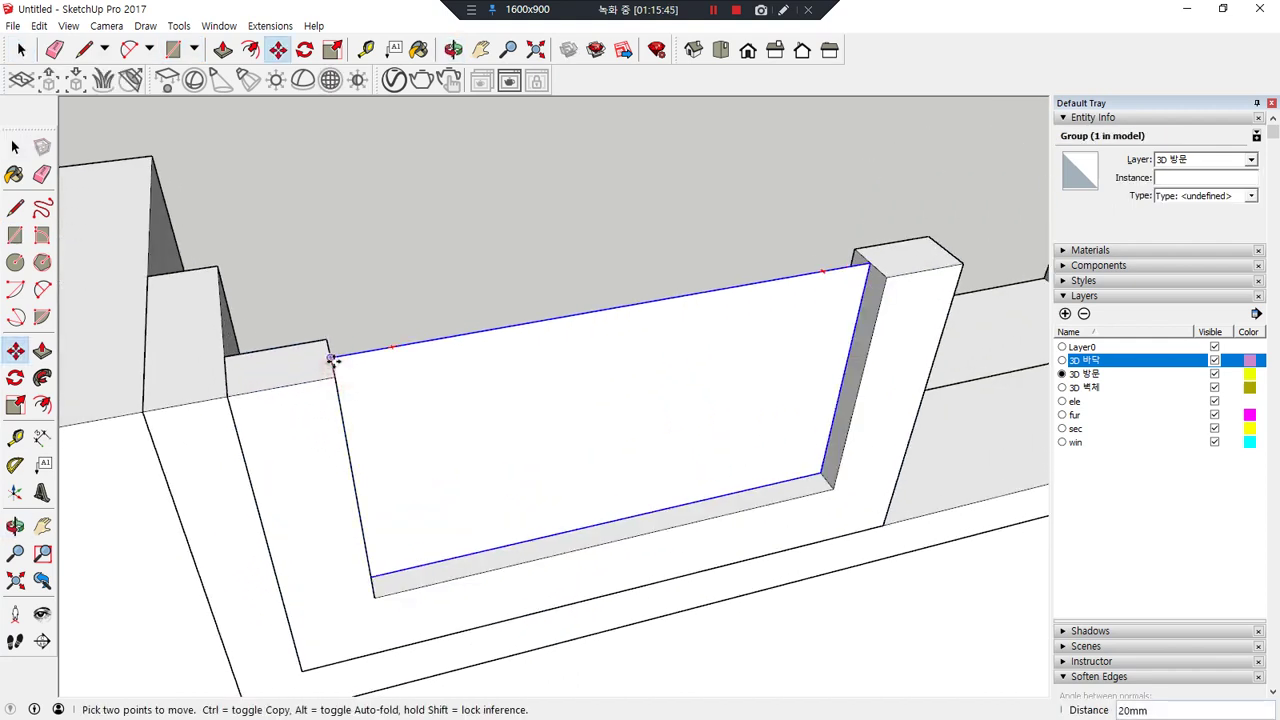
- Select the sash together with its glass pane and move both 35 mm into the frame's depth
{"action": "key", "text": "space"}
{"action": "left_click", "coordinate": [285, 369]}
{"action": "key", "text": "m"}
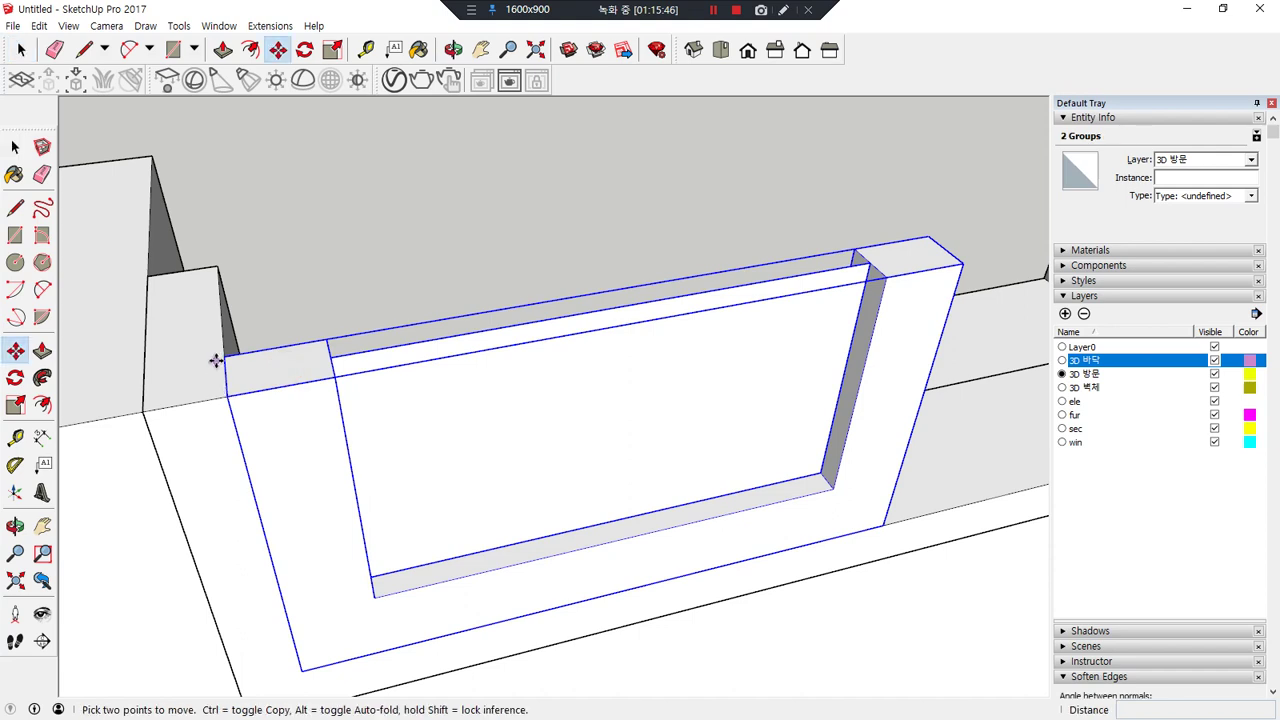
{"action": "left_click_drag", "start_coordinate": [224, 355], "coordinate": [224, 330]}
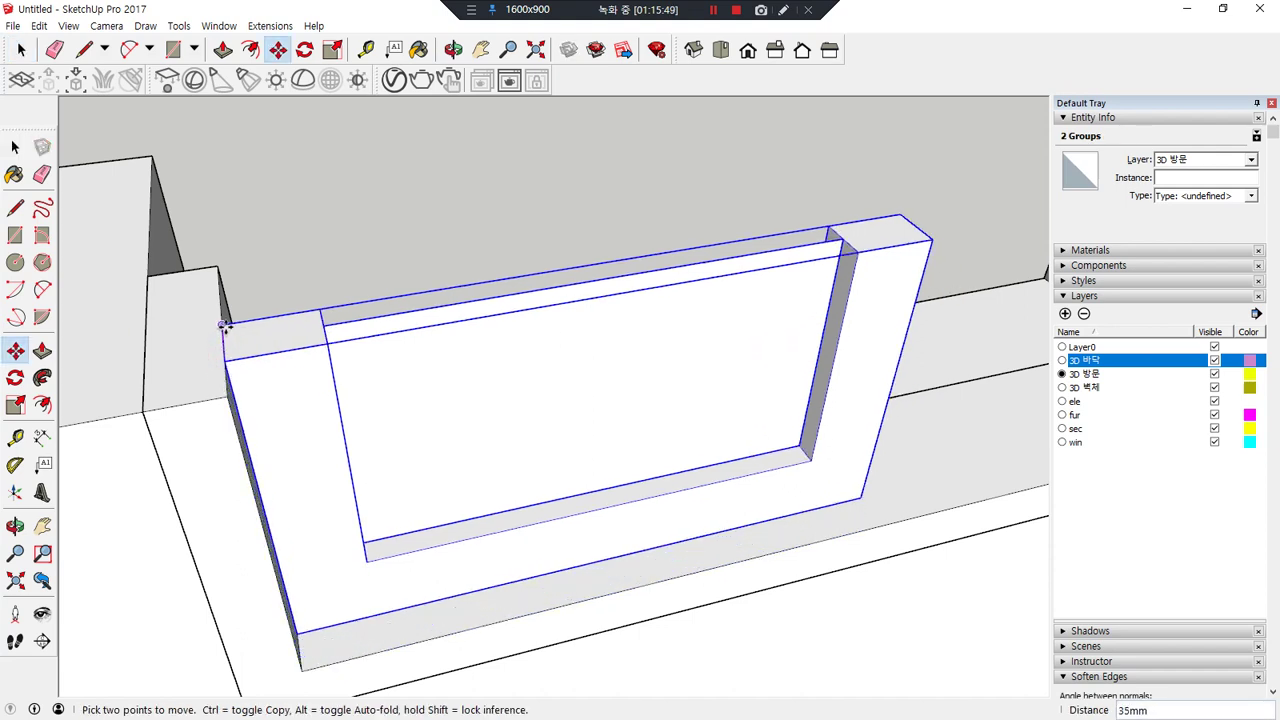
- Copy the sash and glass to the other half of the small frame, placed behind and overlapping the first at the middle
{"action": "key", "text": "ctrl"}
{"action": "left_click", "coordinate": [226, 358]}
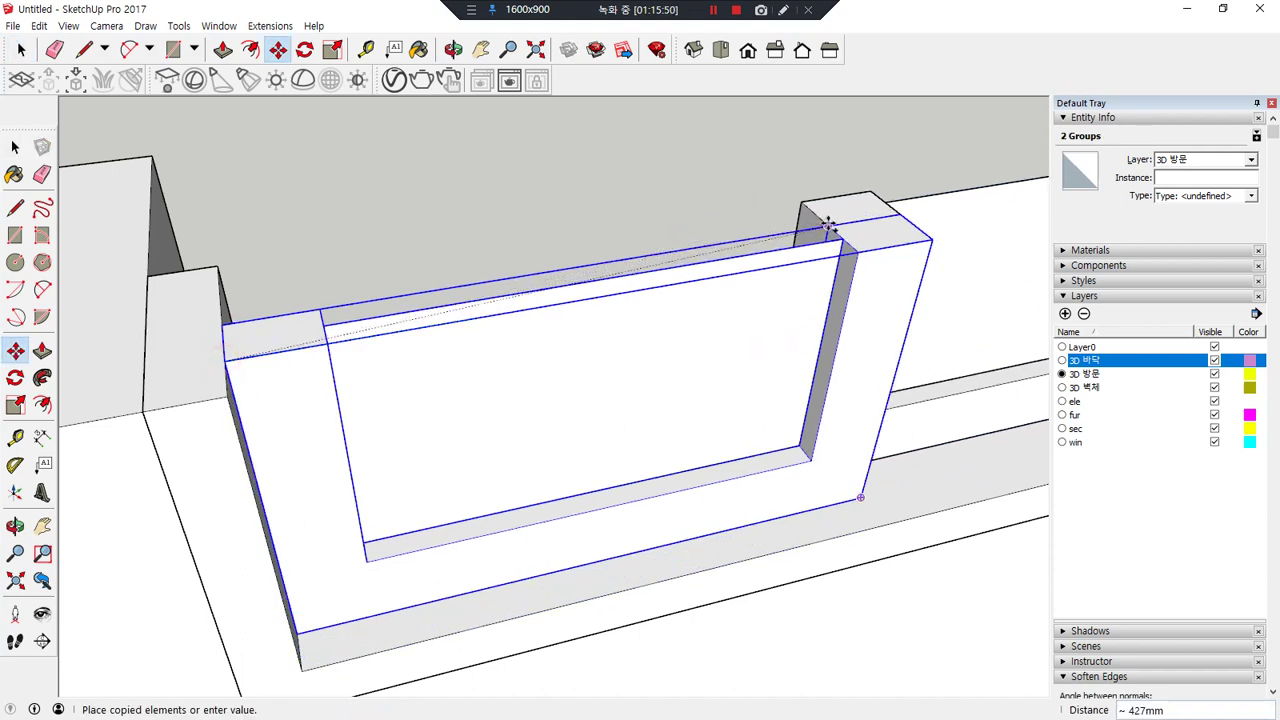
{"action": "left_click", "coordinate": [832, 228]}
{"action": "key", "text": "space"}
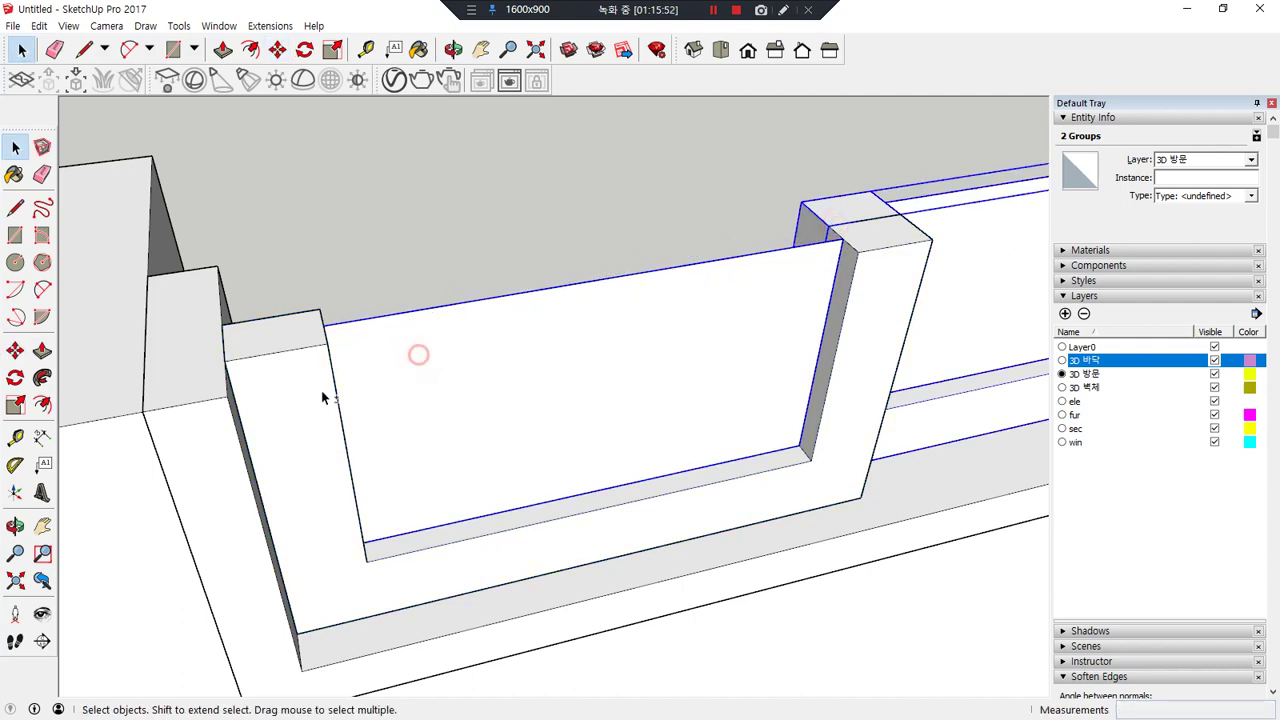
- Select the small frame with both sashes and panes and copy the set 150 mm across the wall as the second layer
{"action": "left_click", "coordinate": [181, 381], "text": "shift"}
{"action": "key", "text": "m"}
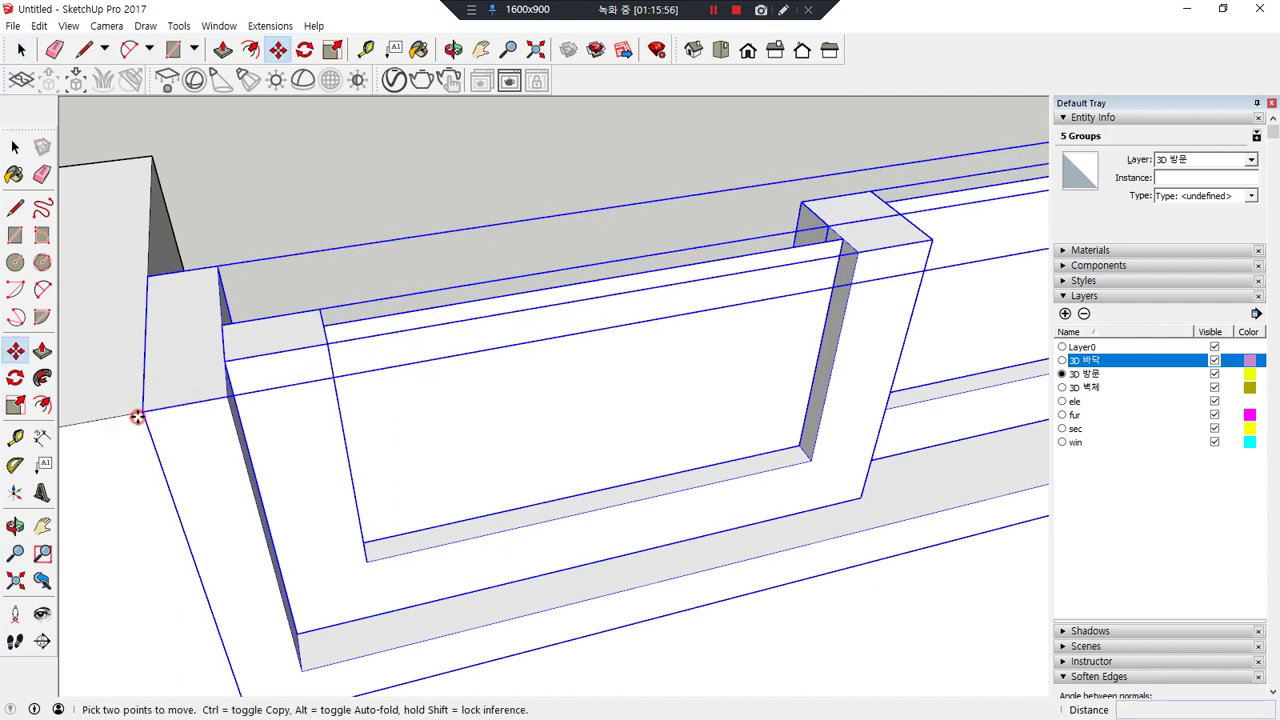
{"action": "left_click", "coordinate": [138, 416]}
{"action": "key", "text": "ctrl"}
{"action": "left_click", "coordinate": [149, 279]}
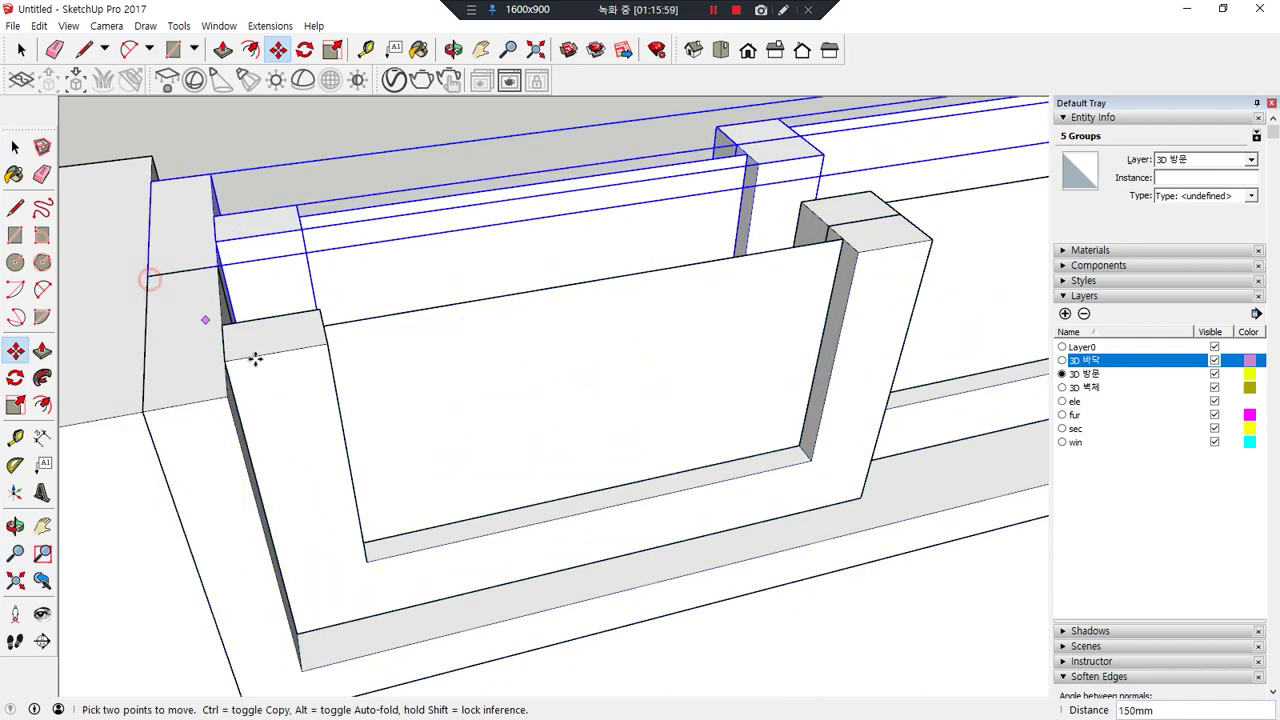
- Inspect the finished small double window and the surrounding walls, then locate the large full-height opening
{"action": "scroll", "coordinate": [286, 374], "scroll_direction": "down", "scroll_amount": 10}
{"action": "key", "text": "space"}
{"action": "left_click", "coordinate": [684, 288]}
{"action": "middle_click_drag", "start_coordinate": [684, 288], "coordinate": [247, 405]}
{"action": "scroll", "coordinate": [247, 405], "scroll_direction": "up", "scroll_amount": 3}
{"action": "middle_click_drag", "start_coordinate": [626, 271], "coordinate": [577, 443]}
{"action": "scroll", "coordinate": [491, 360], "scroll_direction": "down", "scroll_amount": 8}
{"action": "key", "text": "space"}
{"action": "middle_click_drag", "start_coordinate": [478, 432], "coordinate": [600, 399]}
{"action": "scroll", "coordinate": [425, 592], "scroll_direction": "up", "scroll_amount": 5}
{"action": "scroll", "coordinate": [486, 591], "scroll_direction": "down", "scroll_amount": 1}
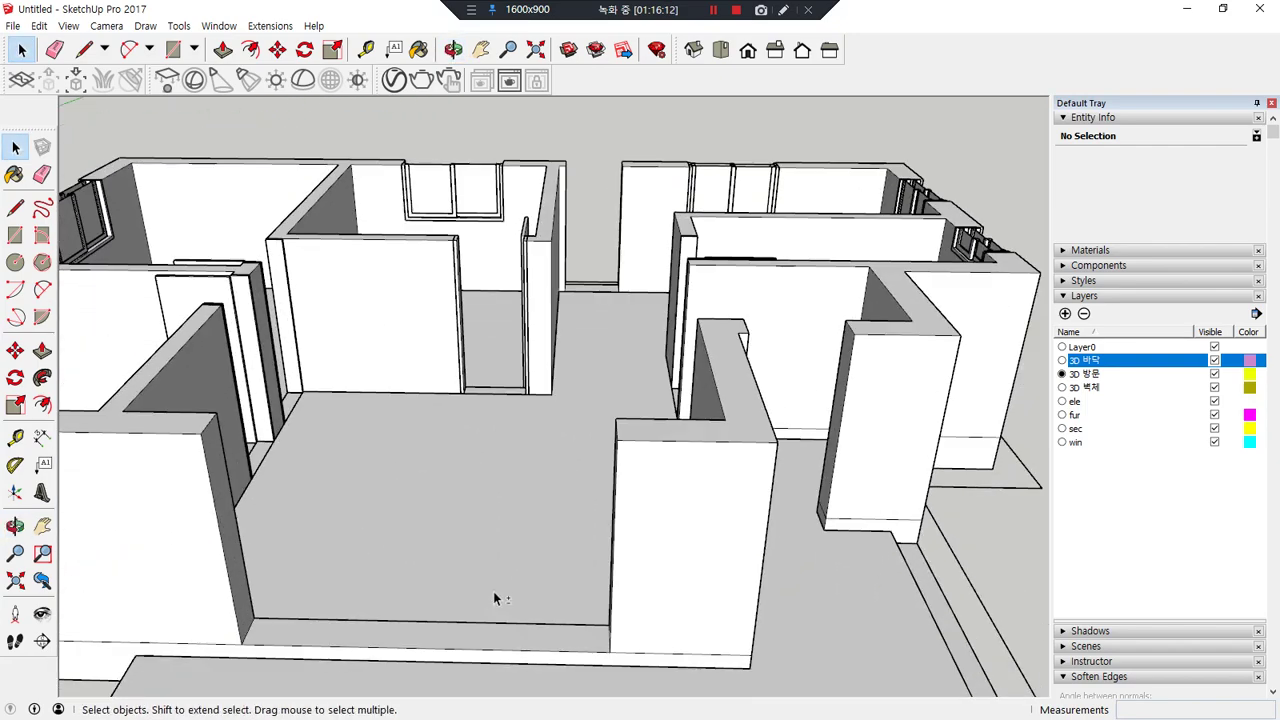
{"action": "middle_click_drag", "start_coordinate": [494, 598], "coordinate": [570, 540], "text": "shift"}
{"action": "key", "text": "r"}
{"action": "left_click", "coordinate": [320, 584]}
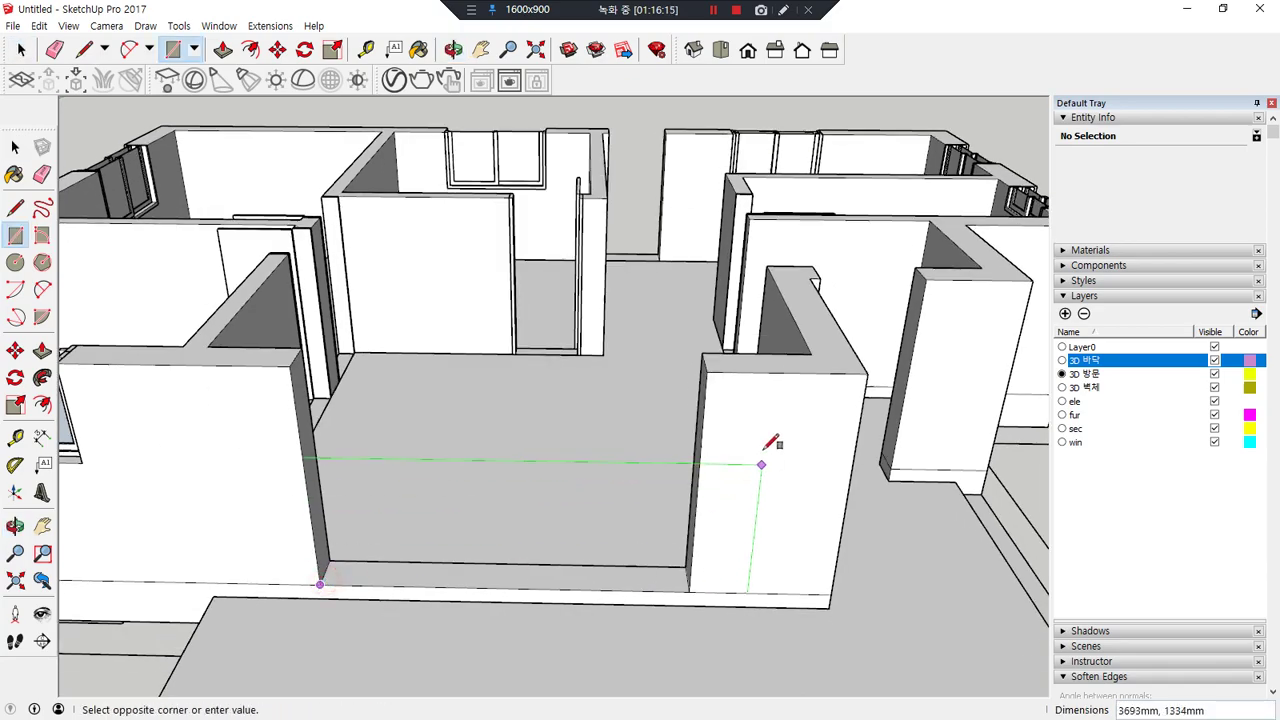
{"action": "left_click", "coordinate": [708, 370]}
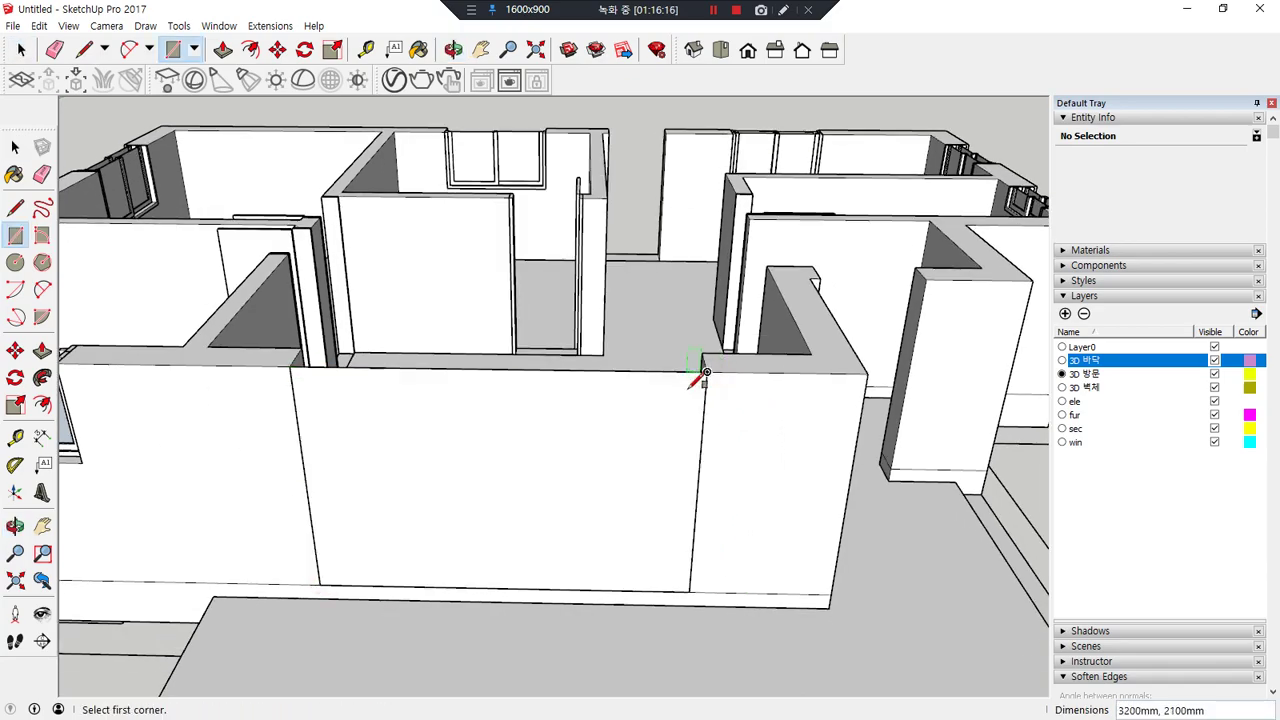
{"action": "middle_click_drag", "start_coordinate": [706, 372], "coordinate": [340, 473]}
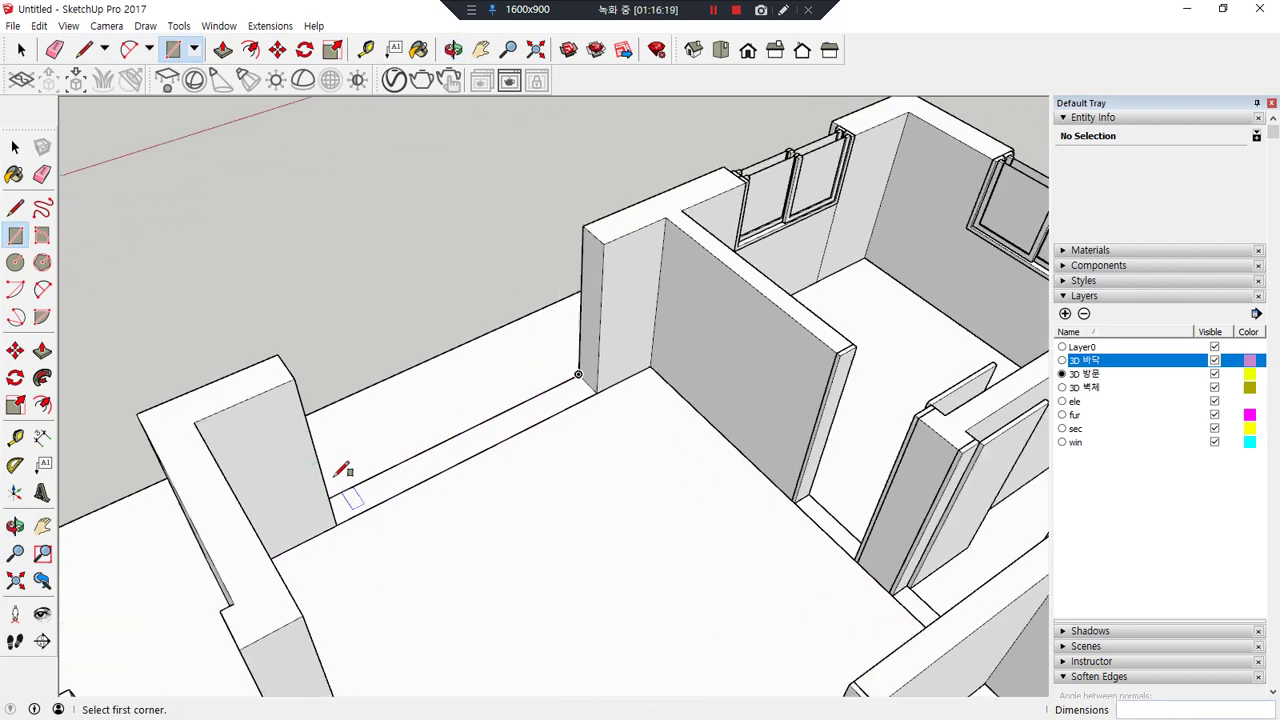
- Draw a rectangle filling the large full-height opening, flush with the room-side face of the wall
{"action": "scroll", "coordinate": [336, 476], "scroll_direction": "down", "scroll_amount": 2}
{"action": "left_click", "coordinate": [578, 262]}
{"action": "middle_click_drag", "start_coordinate": [371, 423], "coordinate": [363, 346]}
- Offset the large rectangle's side and bottom edges 45 mm inward and erase the top edge to open the frame profile
{"action": "key", "text": "space"}
{"action": "double_click", "coordinate": [441, 343]}
{"action": "left_click_drag", "start_coordinate": [440, 314], "coordinate": [418, 300], "text": "shift"}
{"action": "key", "text": "f"}
{"action": "left_click", "coordinate": [356, 417]}
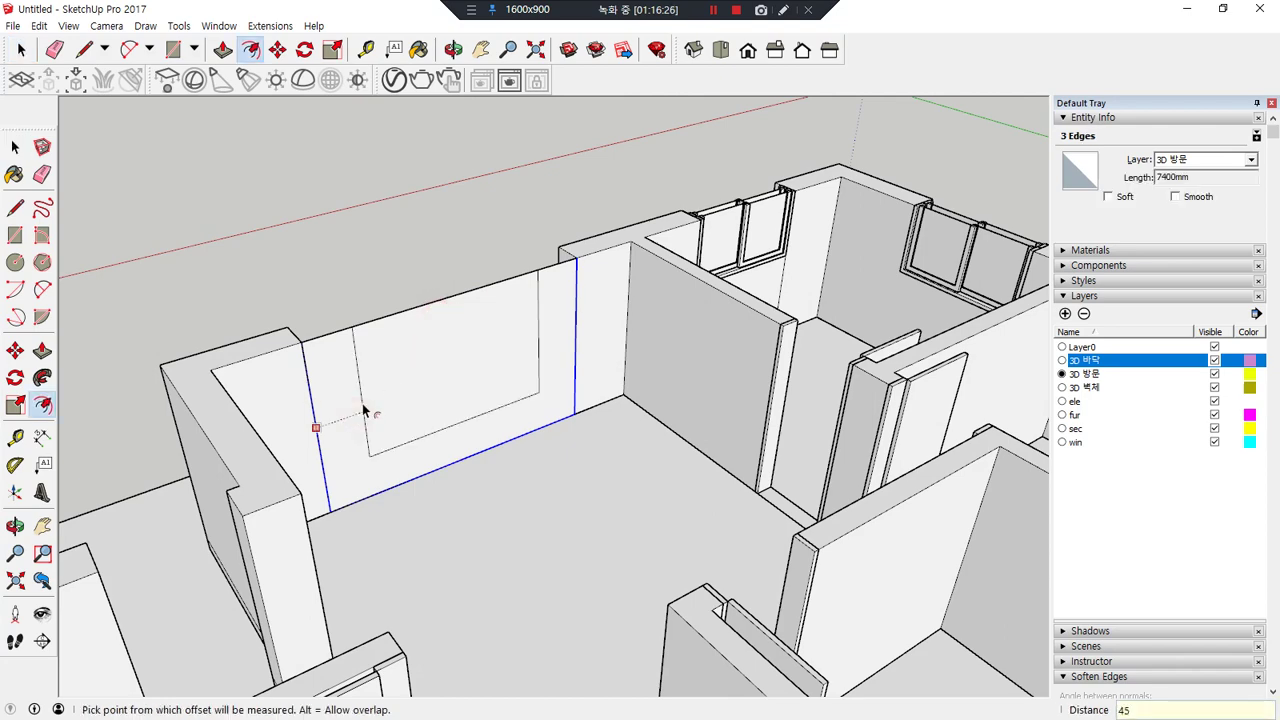
{"action": "key", "text": "e"}
{"action": "scroll", "coordinate": [585, 305], "scroll_direction": "up", "scroll_amount": 3}
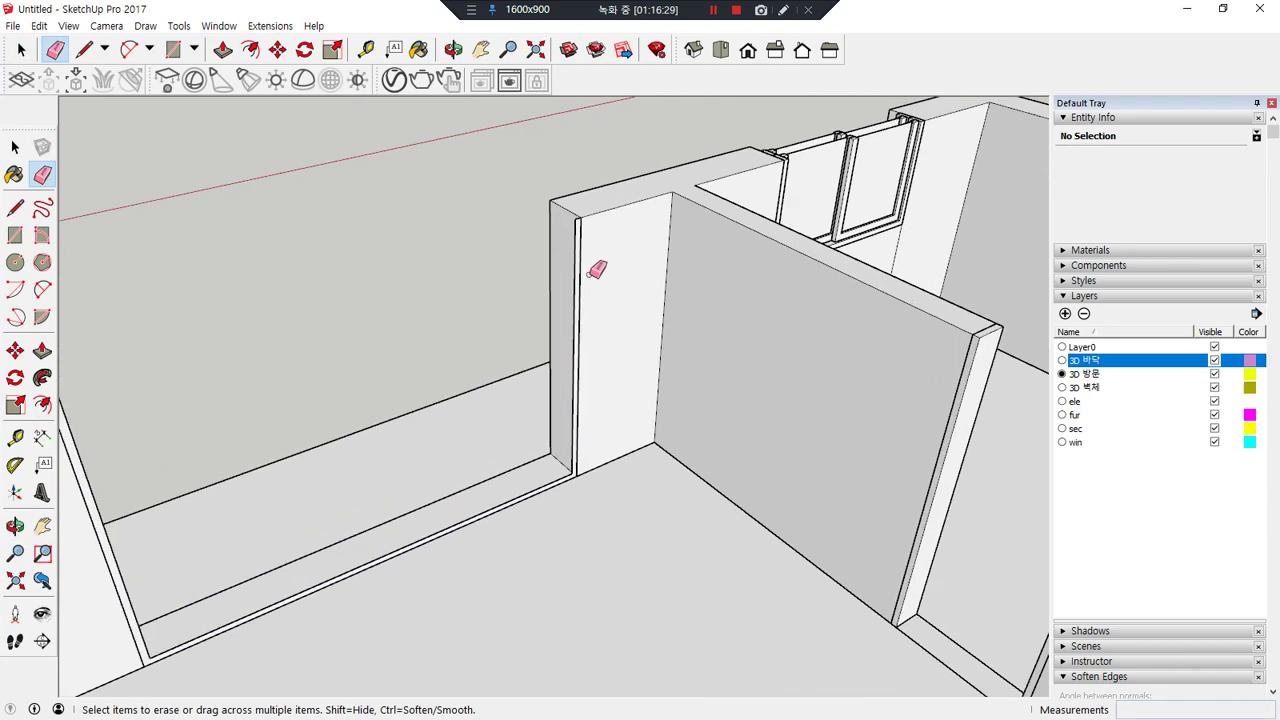
- Extrude the large opening's frame profile 150 mm into the wall thickness and make it a group
{"action": "scroll", "coordinate": [596, 275], "scroll_direction": "up", "scroll_amount": 4}
{"action": "key", "text": "p"}
{"action": "left_click", "coordinate": [563, 262]}
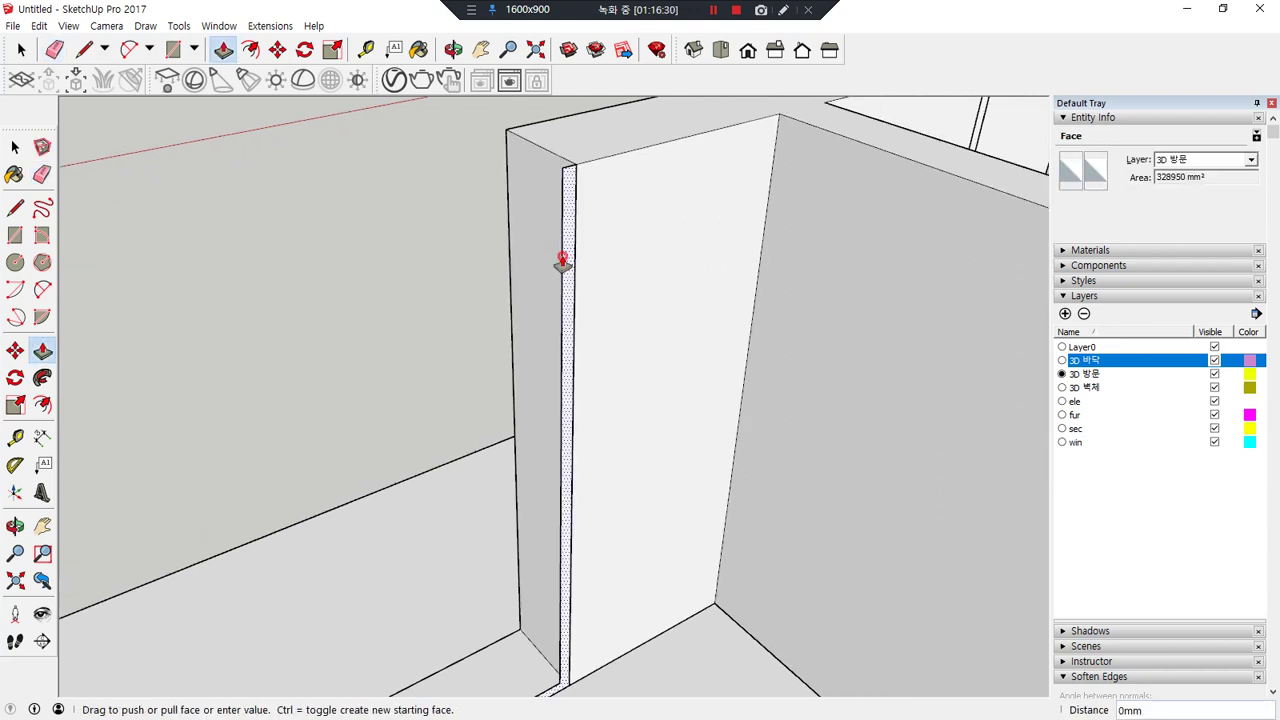
{"action": "left_click", "coordinate": [525, 251]}
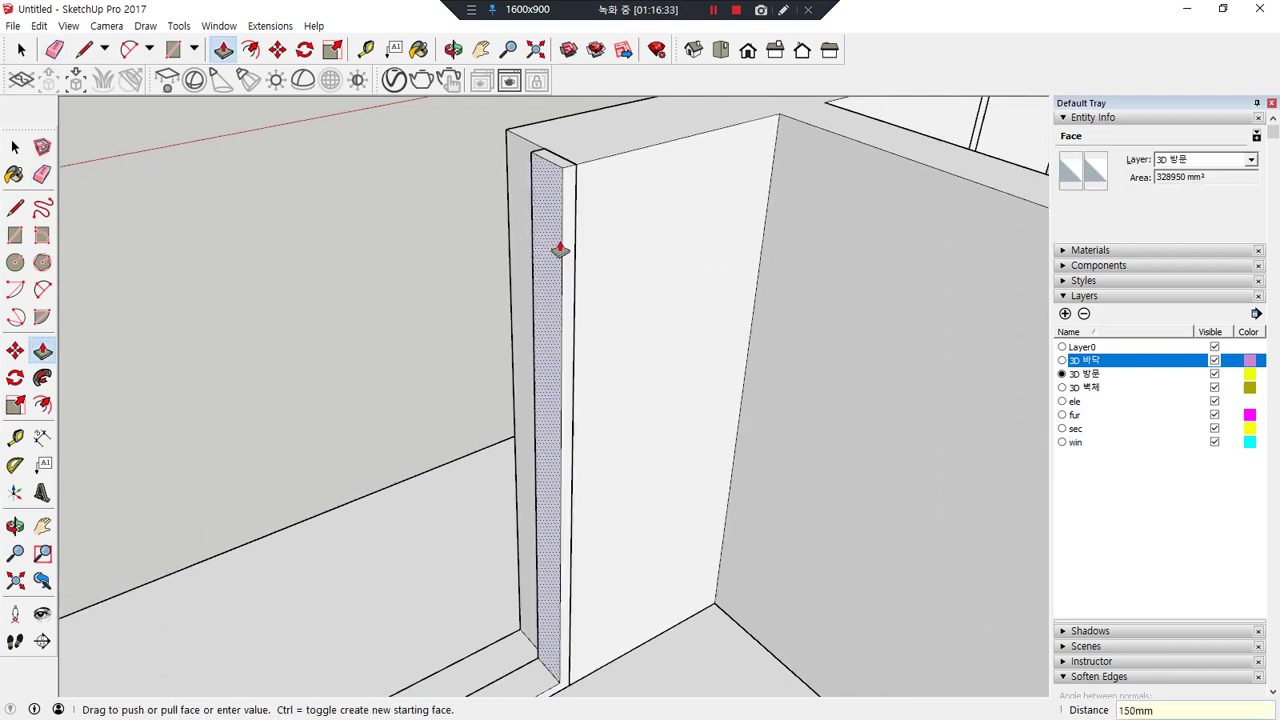
{"action": "key", "text": "space"}
{"action": "triple_click", "coordinate": [549, 241]}
{"action": "right_click", "coordinate": [548, 244]}
{"action": "key", "text": "g"}
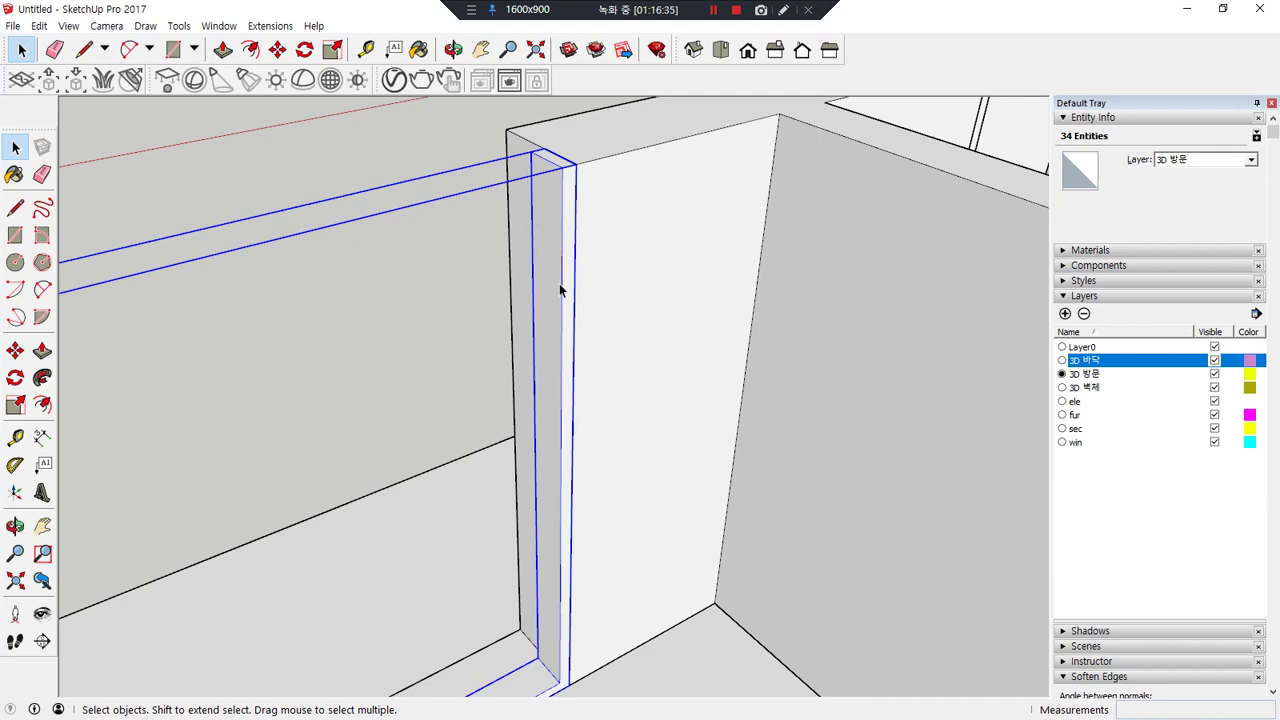
- Draw a 1555 × 2055 mm rectangle inside the large frame, from its upper corner by the room's side wall to the bottom rail's midpoint
{"action": "scroll", "coordinate": [561, 290], "scroll_direction": "down", "scroll_amount": 2}
{"action": "key", "text": "r"}
{"action": "left_click", "coordinate": [562, 204]}
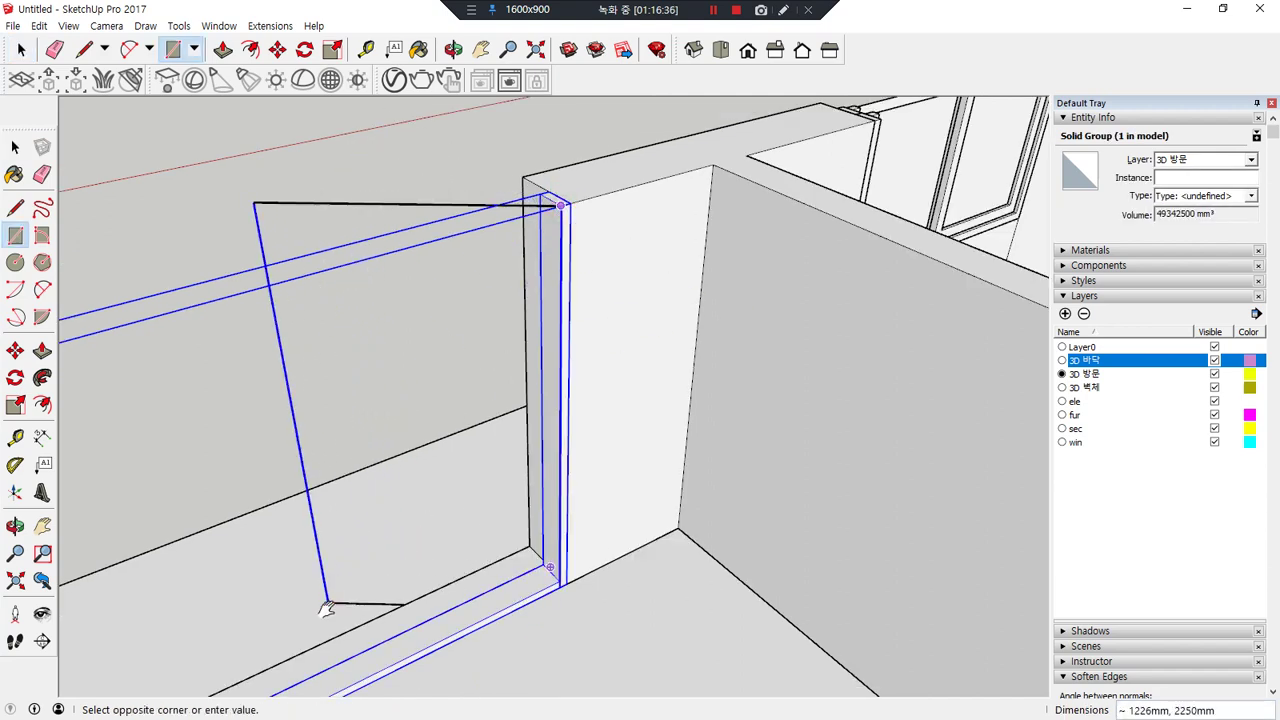
{"action": "scroll", "coordinate": [394, 517], "scroll_direction": "up", "scroll_amount": 3}
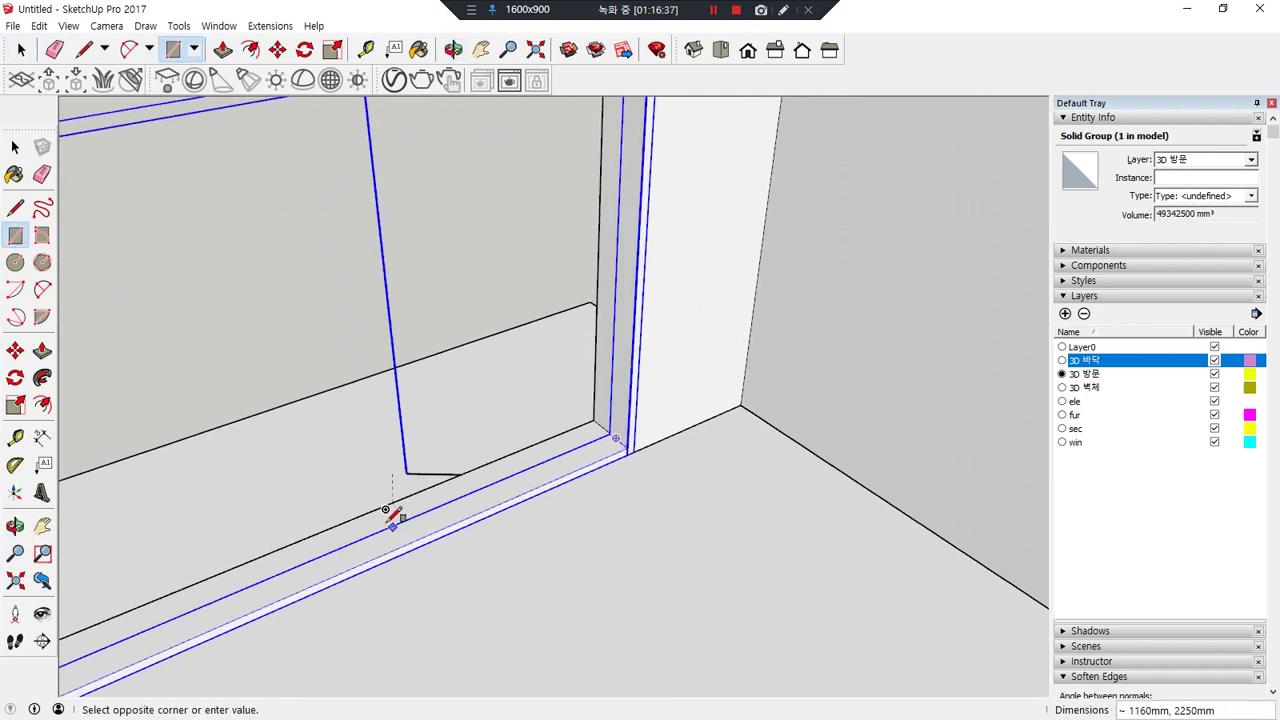
{"action": "left_click", "coordinate": [349, 569]}
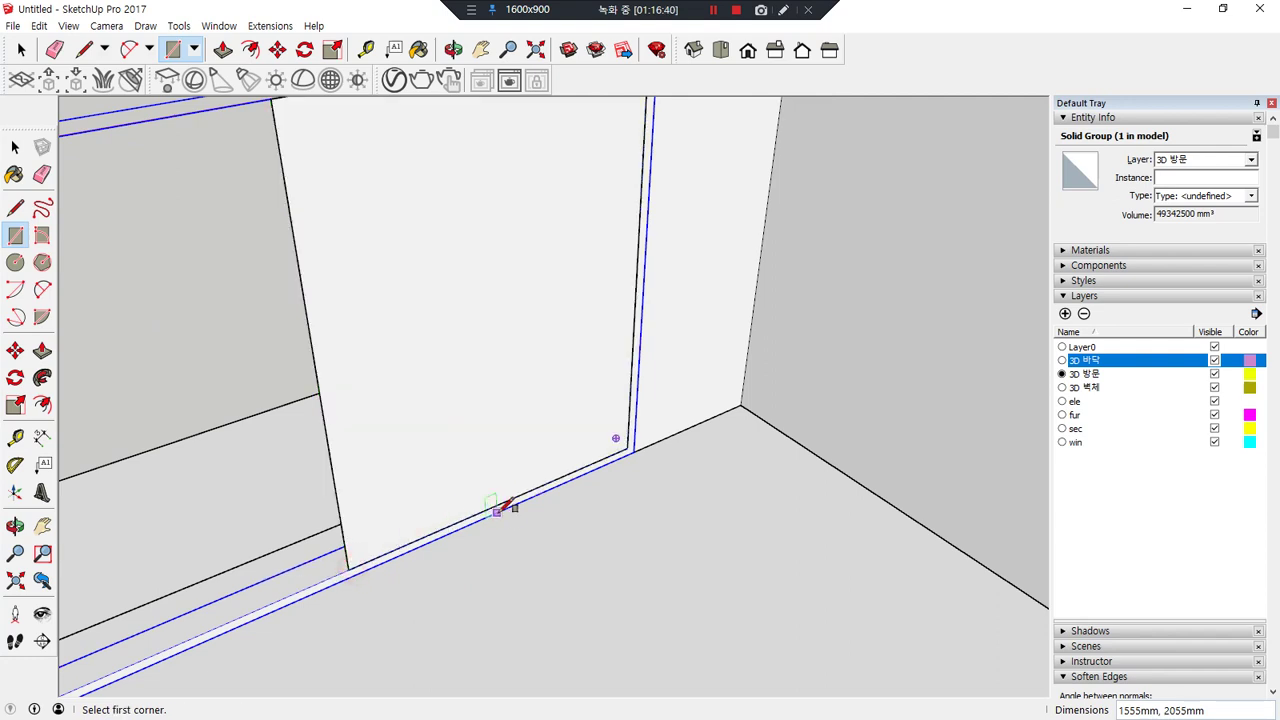
- Split the rectangle with a vertical line through its midpoint and delete the half farther from the side wall
{"action": "key", "text": "l"}
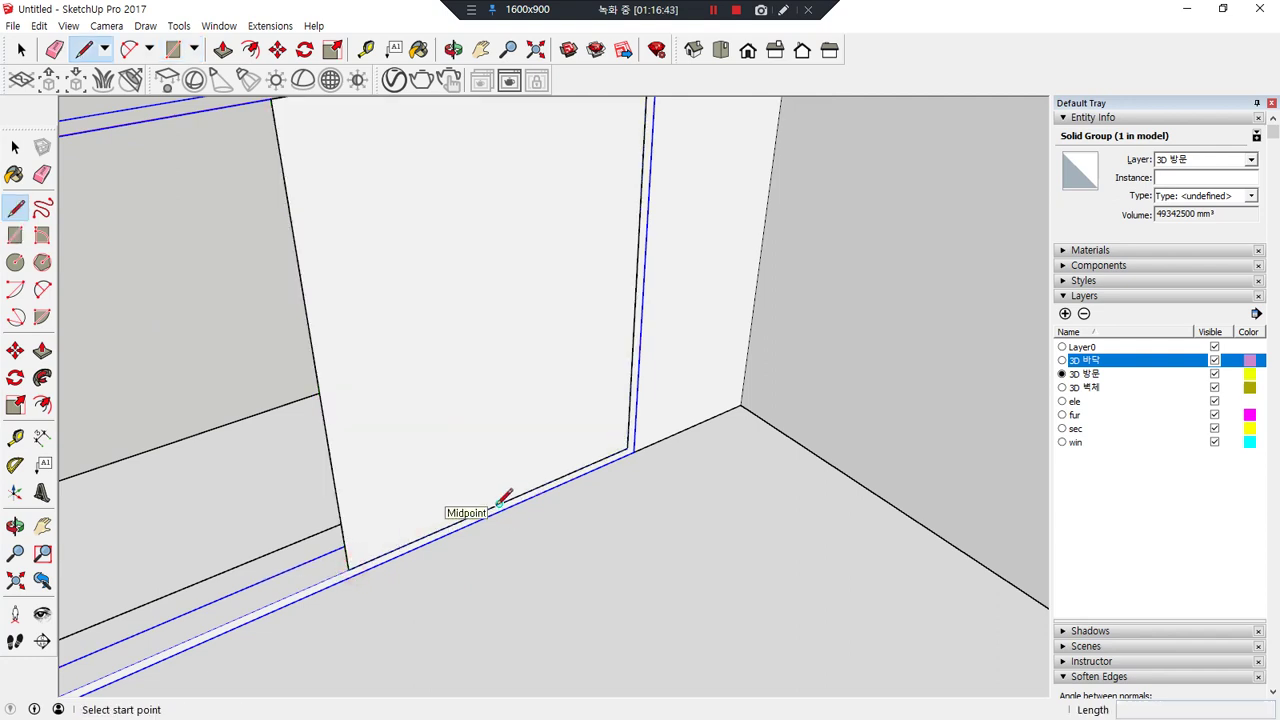
{"action": "left_click", "coordinate": [498, 504]}
{"action": "scroll", "coordinate": [486, 178], "scroll_direction": "down", "scroll_amount": 2}
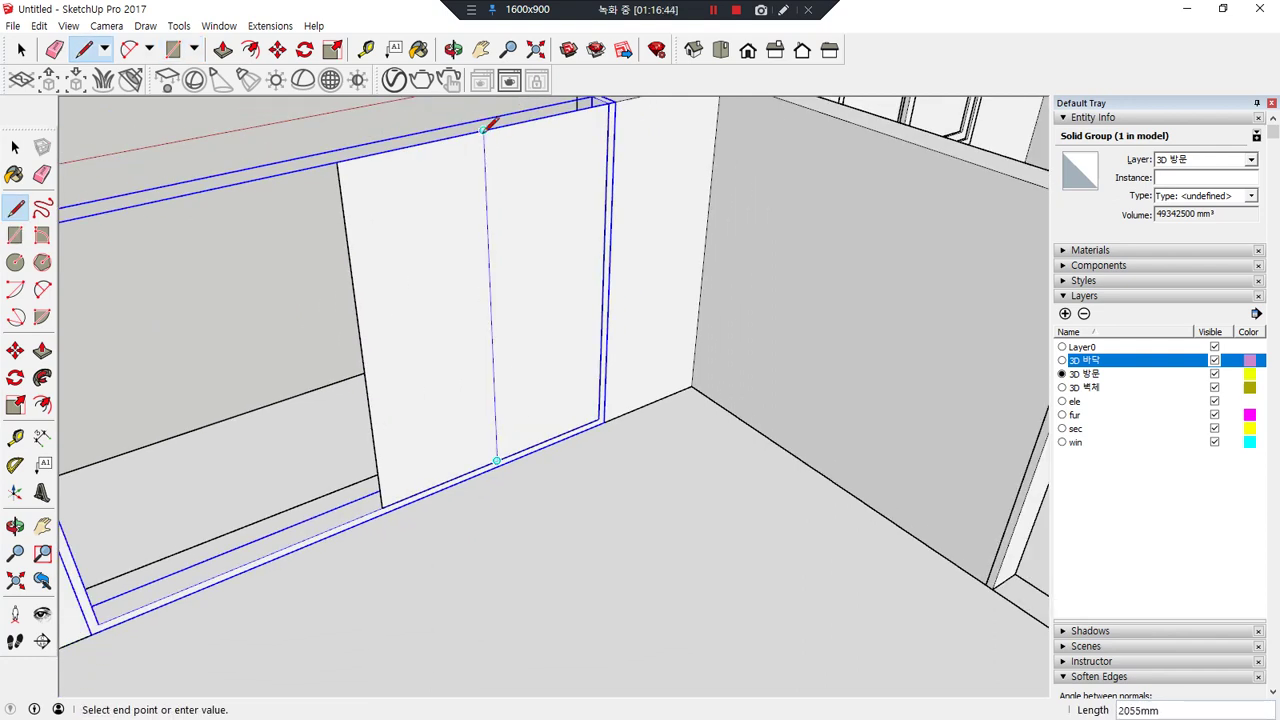
{"action": "key", "text": "space"}
{"action": "double_click", "coordinate": [434, 236]}
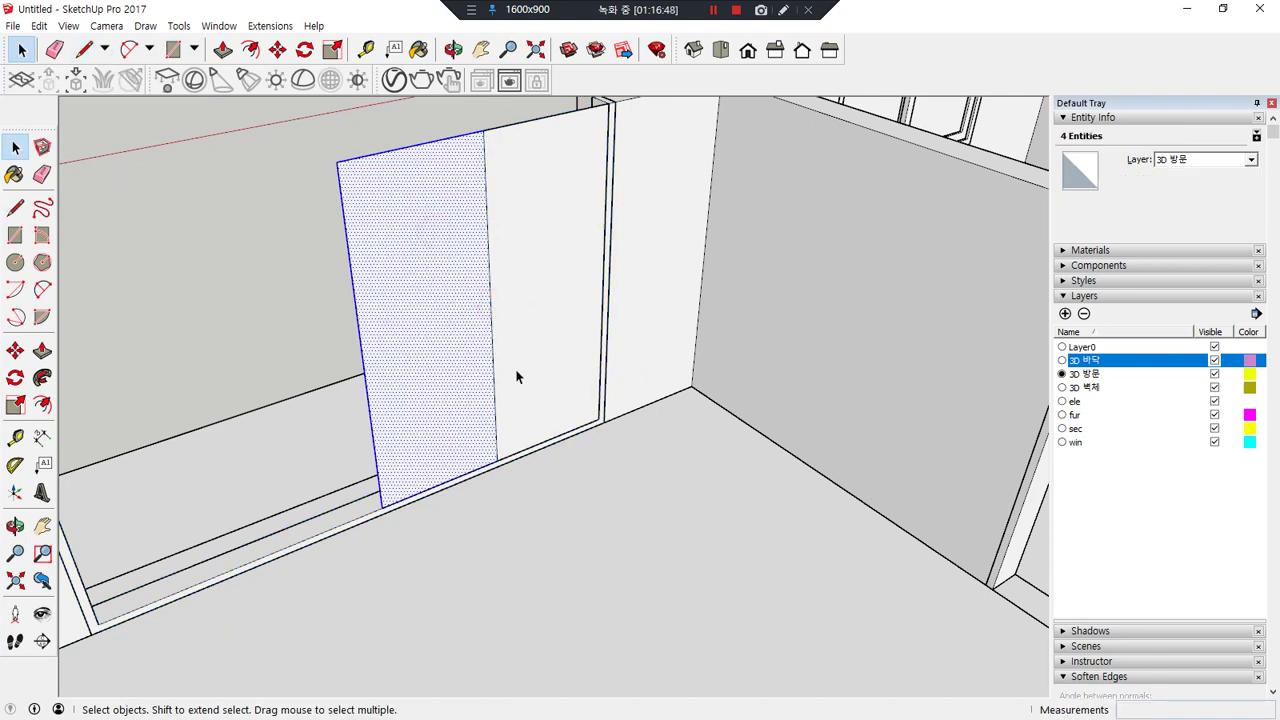
{"action": "key", "text": "Delete"}
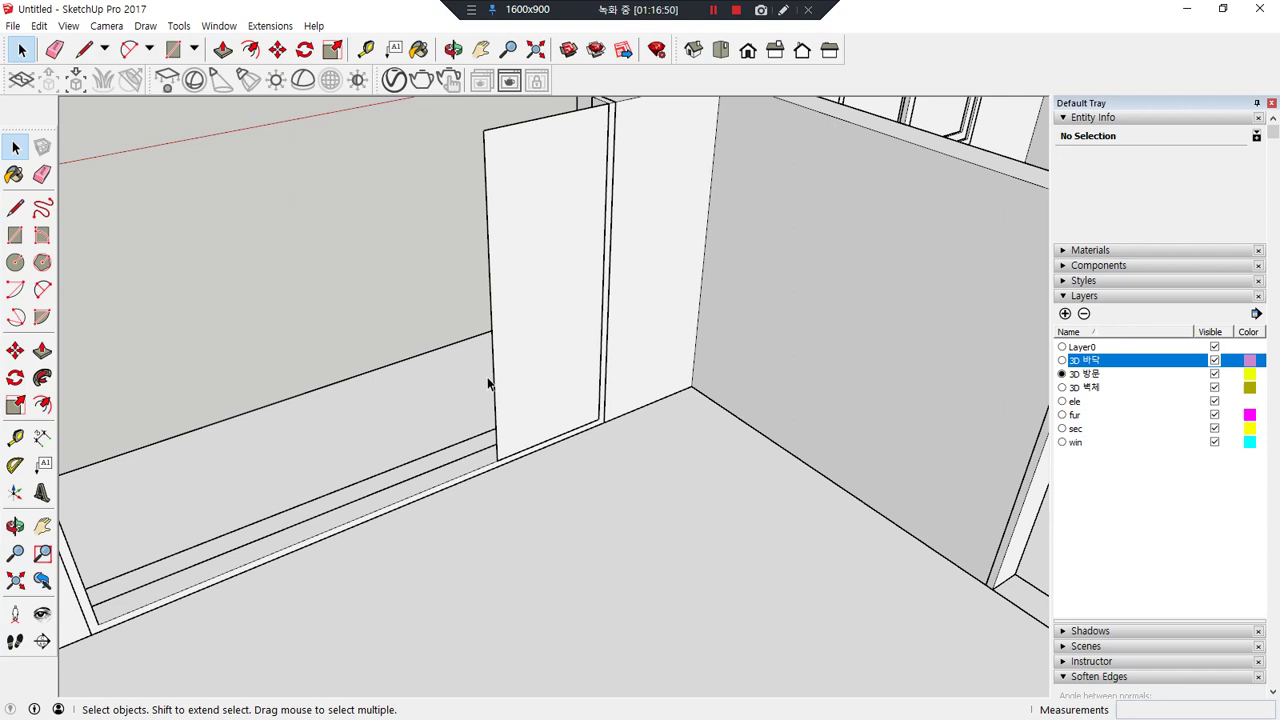
- Move the remaining panel's free vertical edge slightly outward along the frame to give the sash an overlap
{"action": "left_click", "coordinate": [497, 380]}
{"action": "key", "text": "m"}
{"action": "left_click", "coordinate": [497, 460]}
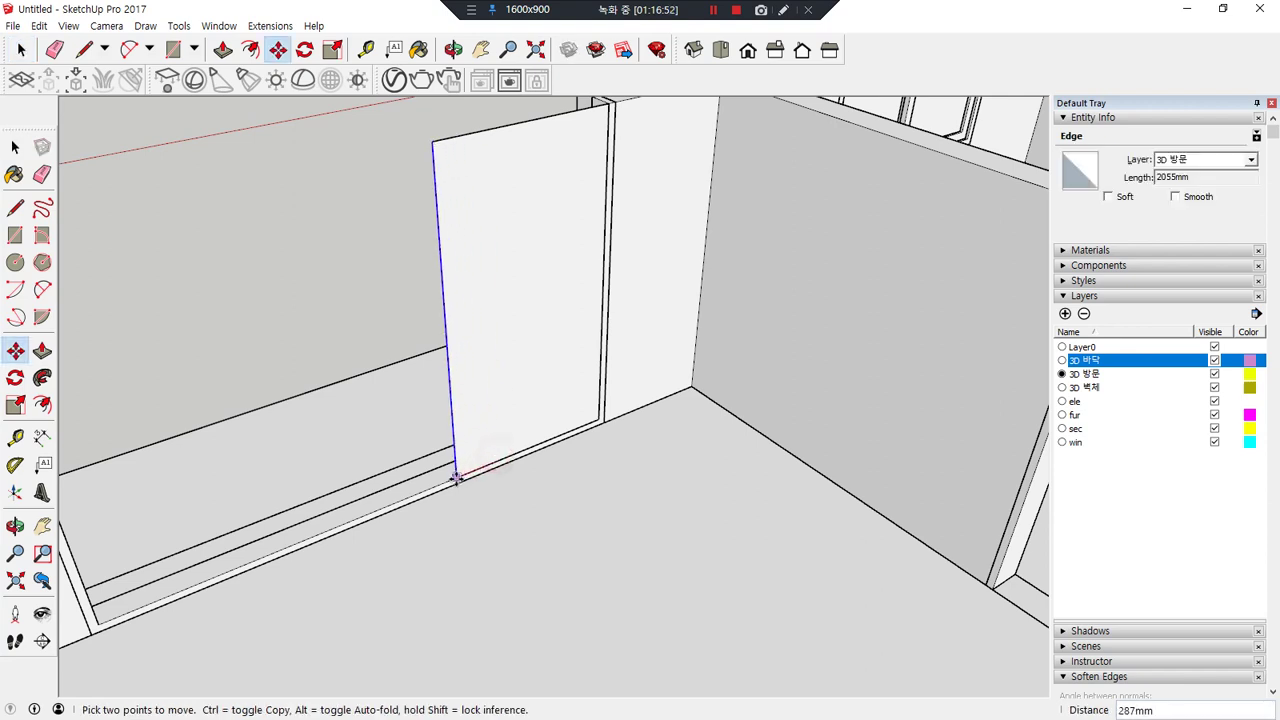
{"action": "key", "text": "Escape"}
{"action": "key", "text": "space"}
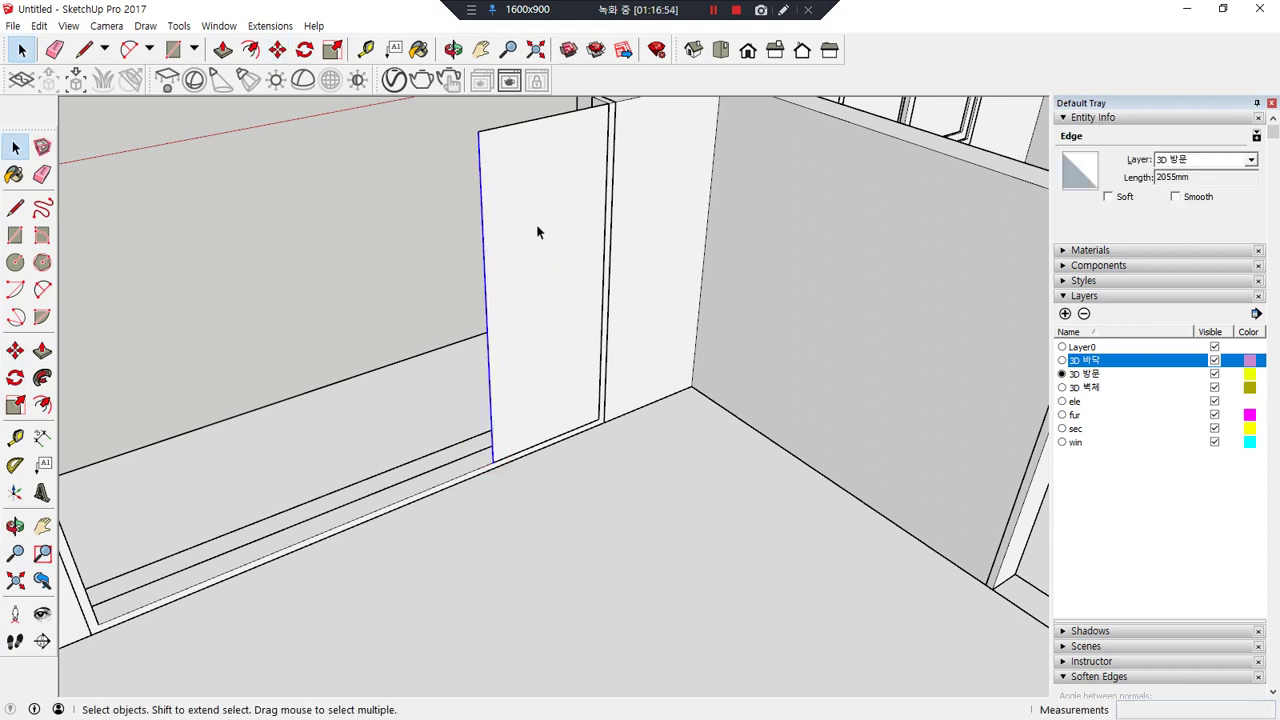
- Offset the panel's side and bottom edges 60 mm inward and erase the top edge to leave an open sash profile
{"action": "left_click", "coordinate": [537, 218]}
{"action": "left_click", "coordinate": [530, 130], "text": "shift"}
{"action": "key", "text": "f"}
{"action": "left_click", "coordinate": [485, 292]}
{"action": "type", "text": "60"}
{"action": "key", "text": "Return"}
{"action": "key", "text": "e"}
{"action": "left_click", "coordinate": [537, 122]}
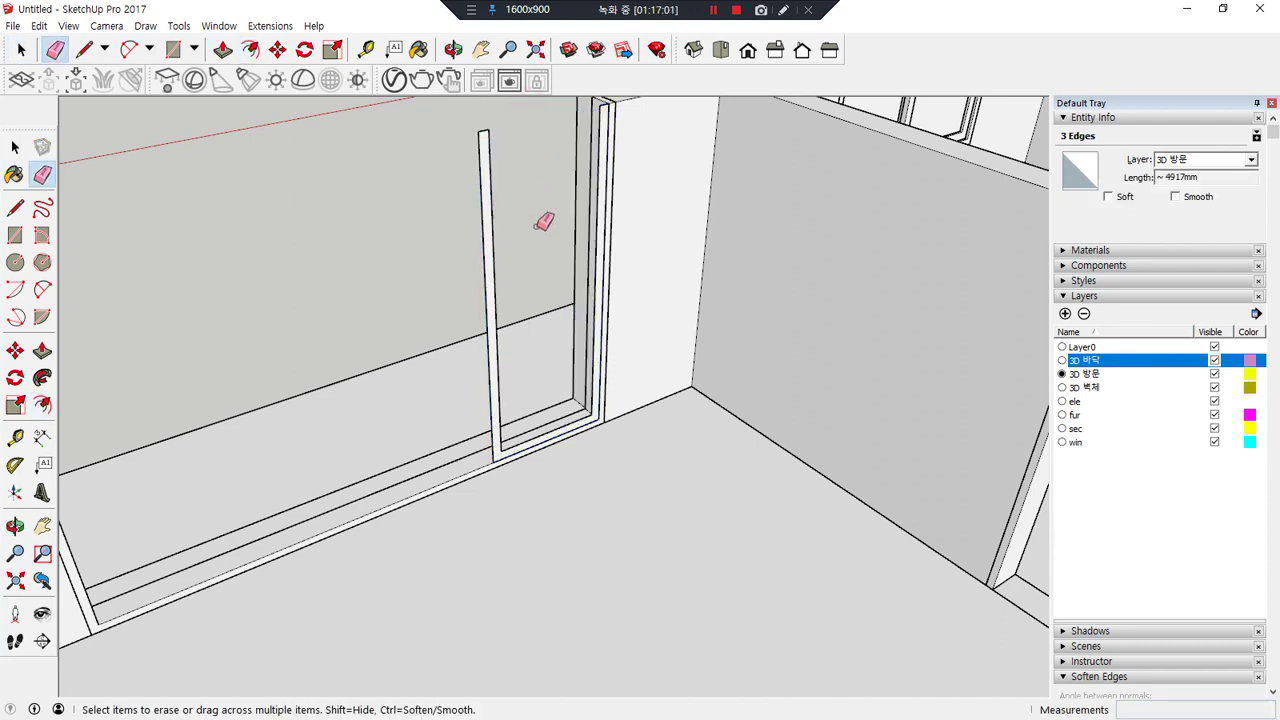
- Extrude the sash profile into the frame's depth as a thin sash and make it a group
{"action": "key", "text": "p"}
{"action": "left_click", "coordinate": [489, 313]}
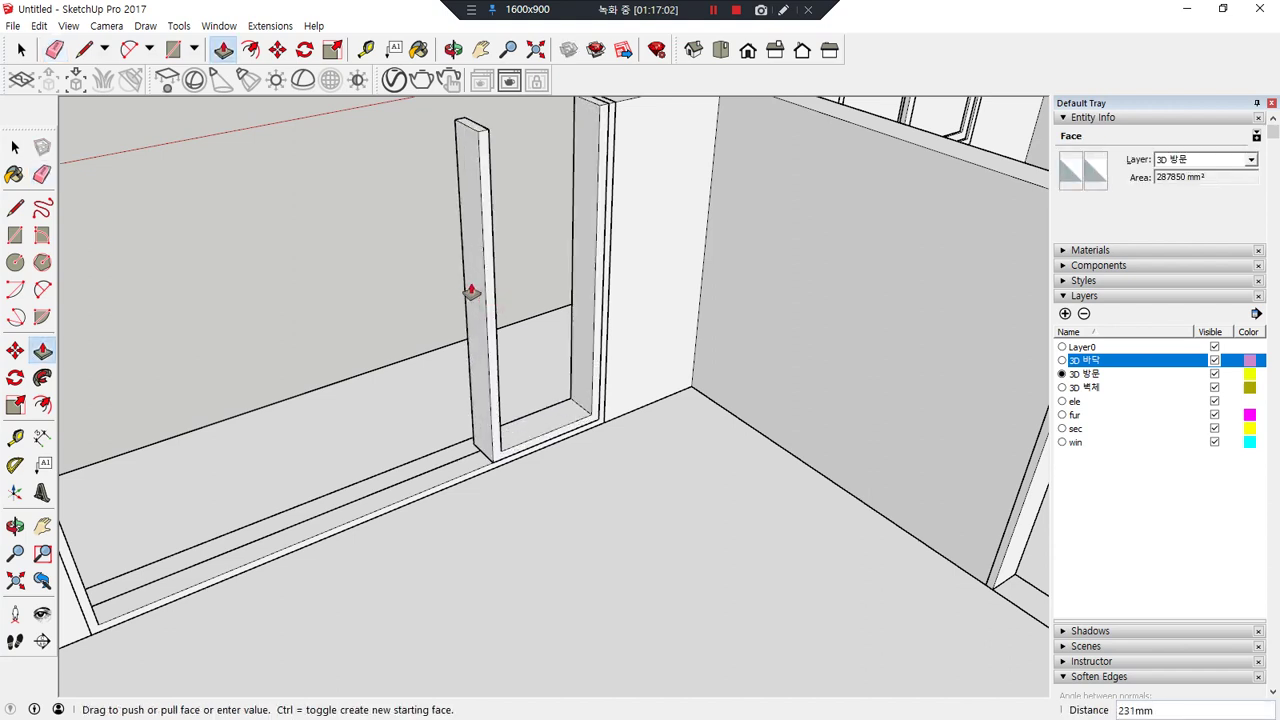
{"action": "key", "text": "Return"}
{"action": "key", "text": "space"}
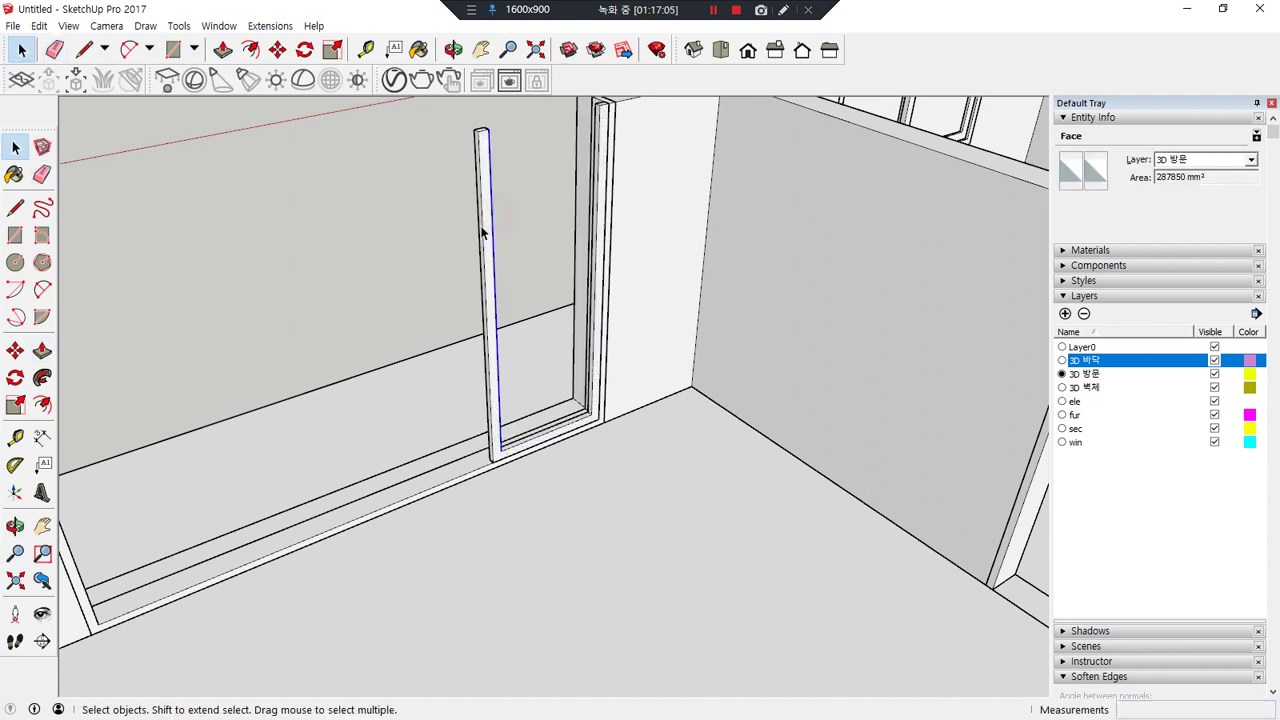
{"action": "triple_click", "coordinate": [486, 219]}
{"action": "right_click", "coordinate": [486, 219]}
{"action": "left_click", "coordinate": [530, 354]}
- Try drawing a glass rectangle across the sash's inner opening, and undo it
{"action": "middle_click_drag", "start_coordinate": [556, 130], "coordinate": [443, 214]}
{"action": "key", "text": "r"}
{"action": "left_click", "coordinate": [430, 221]}
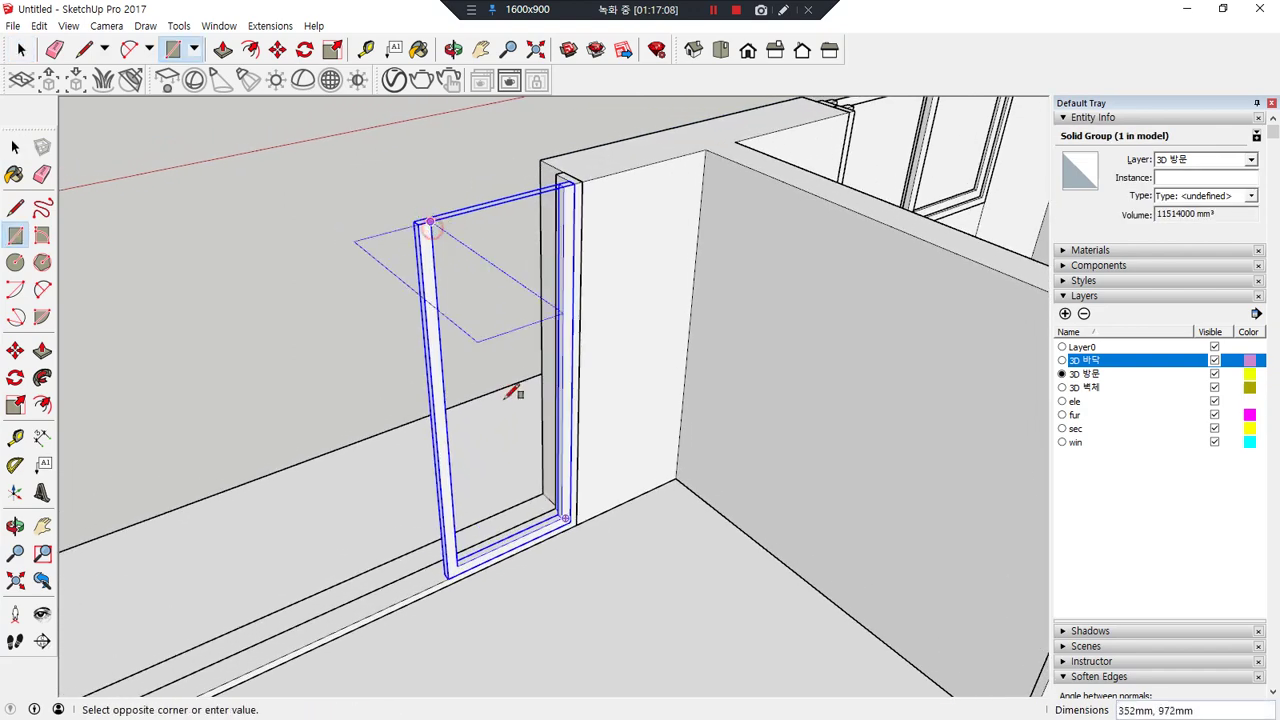
{"action": "scroll", "coordinate": [566, 518], "scroll_direction": "up", "scroll_amount": 5}
{"action": "left_click", "coordinate": [584, 511]}
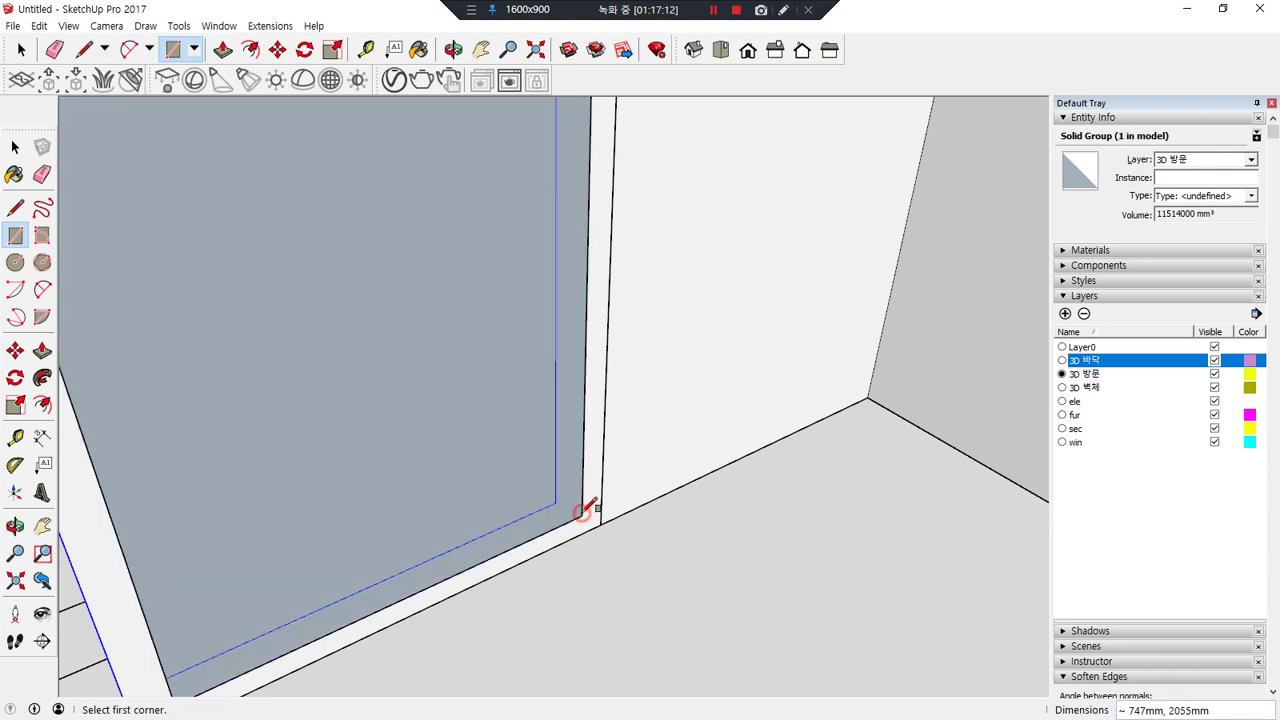
{"action": "scroll", "coordinate": [605, 562], "scroll_direction": "down", "scroll_amount": 6}
{"action": "key", "text": "space"}
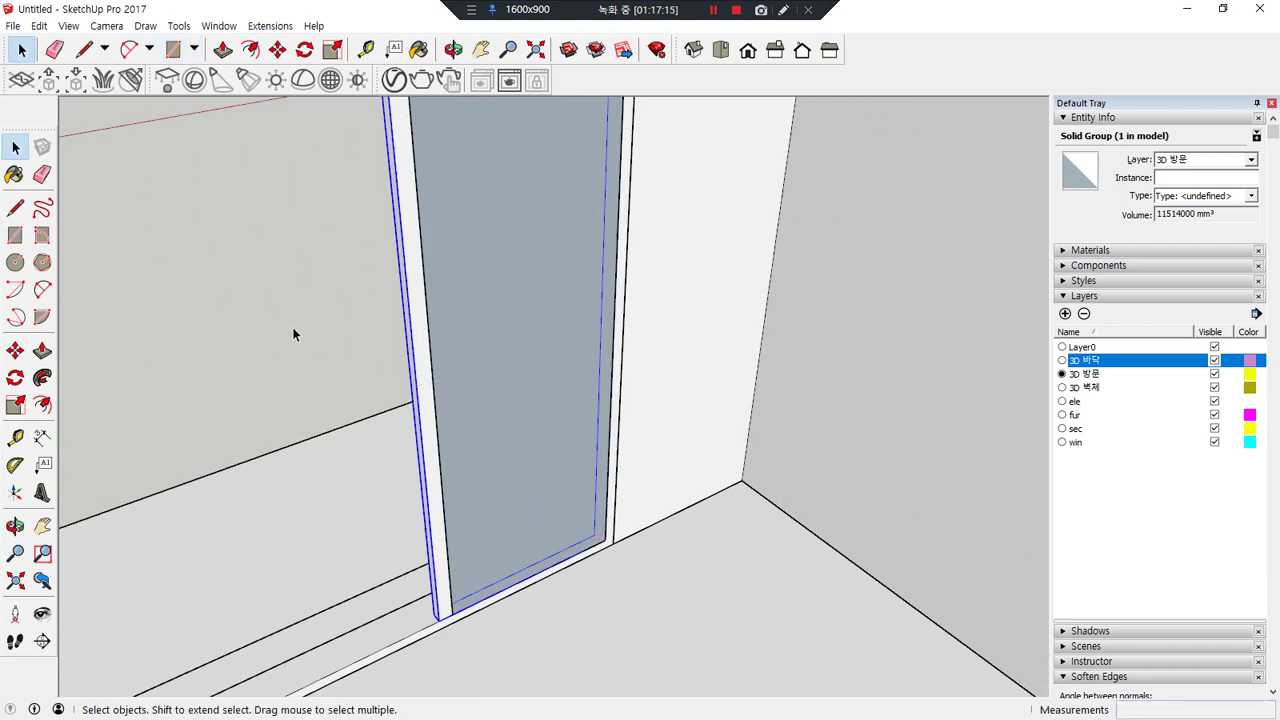
{"action": "middle_click_drag", "start_coordinate": [424, 327], "coordinate": [389, 466]}
{"action": "key", "text": "ctrl+z"}
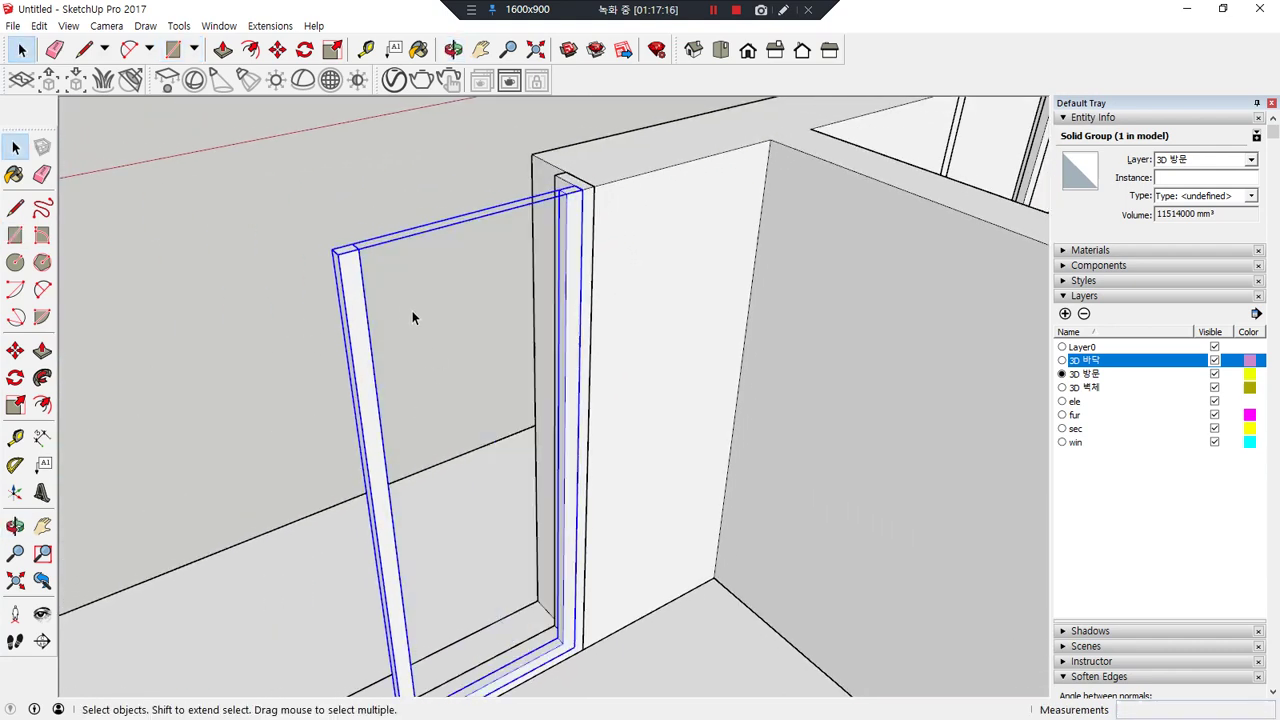
- Draw a glass rectangle between the sash's opposite inner corners and make it a group
{"action": "key", "text": "r"}
{"action": "left_click", "coordinate": [358, 248]}
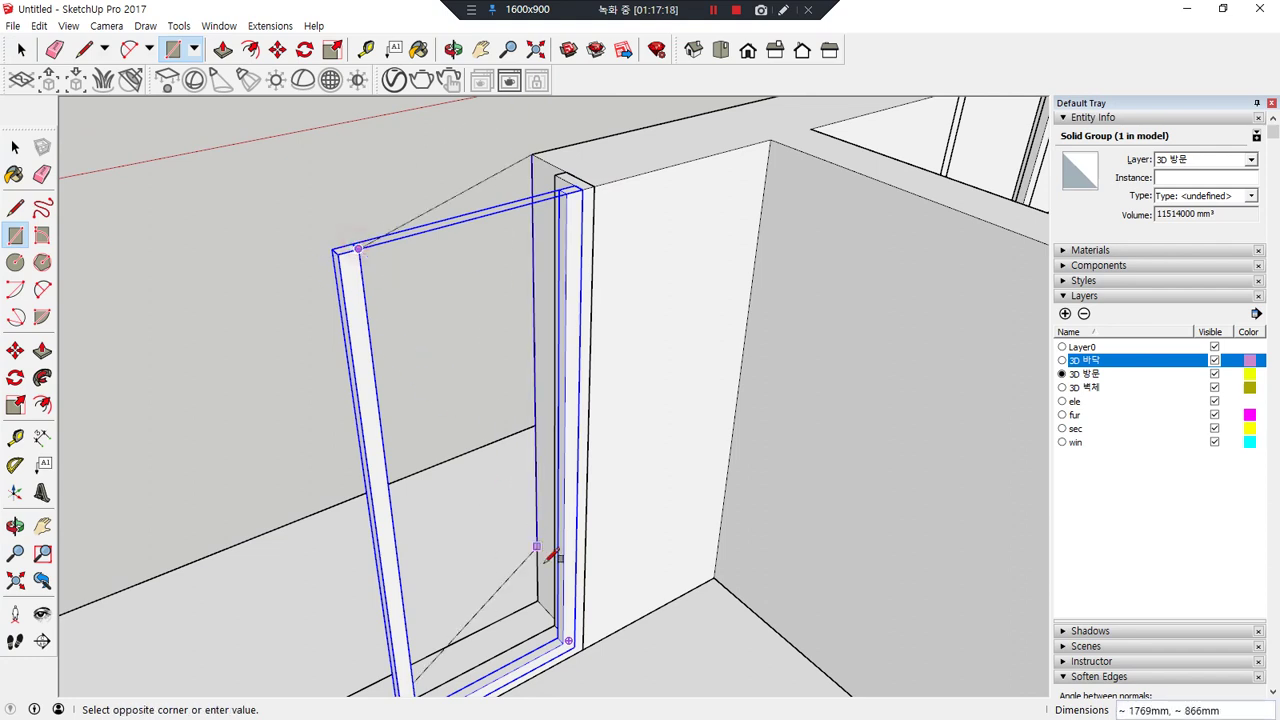
{"action": "left_click", "coordinate": [564, 637]}
{"action": "key", "text": "space"}
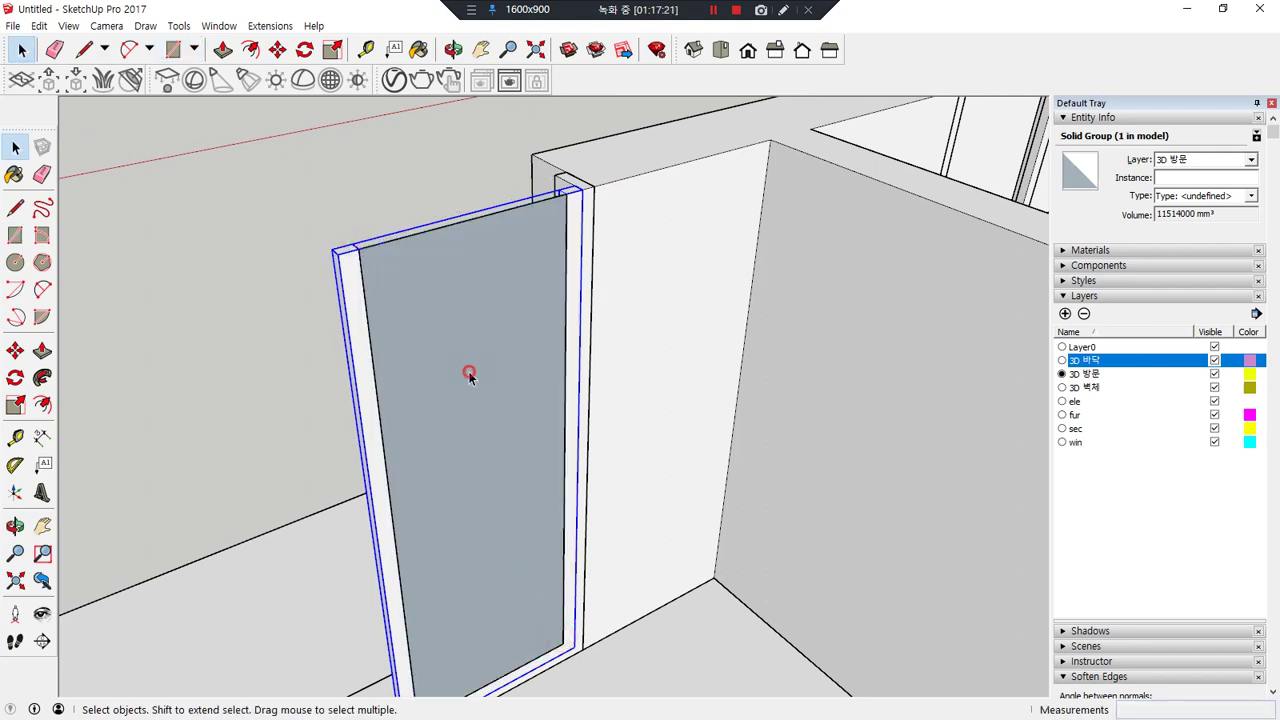
{"action": "left_click", "coordinate": [468, 371]}
{"action": "double_click", "coordinate": [468, 371]}
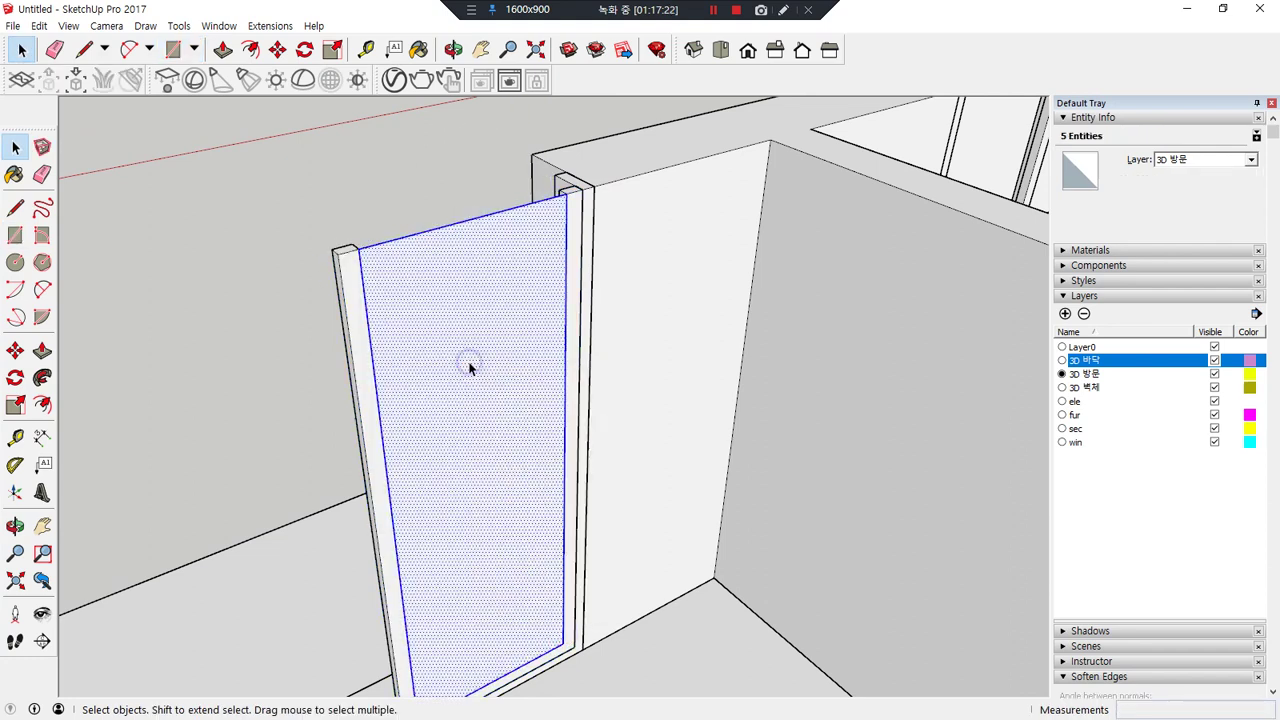
{"action": "right_click", "coordinate": [455, 298]}
{"action": "key", "text": "g"}
- Move the glass 20 mm back to the middle of the sash's thickness
{"action": "scroll", "coordinate": [566, 168], "scroll_direction": "up", "scroll_amount": 4}
{"action": "middle_click_drag", "start_coordinate": [575, 242], "coordinate": [571, 346]}
{"action": "key", "text": "m"}
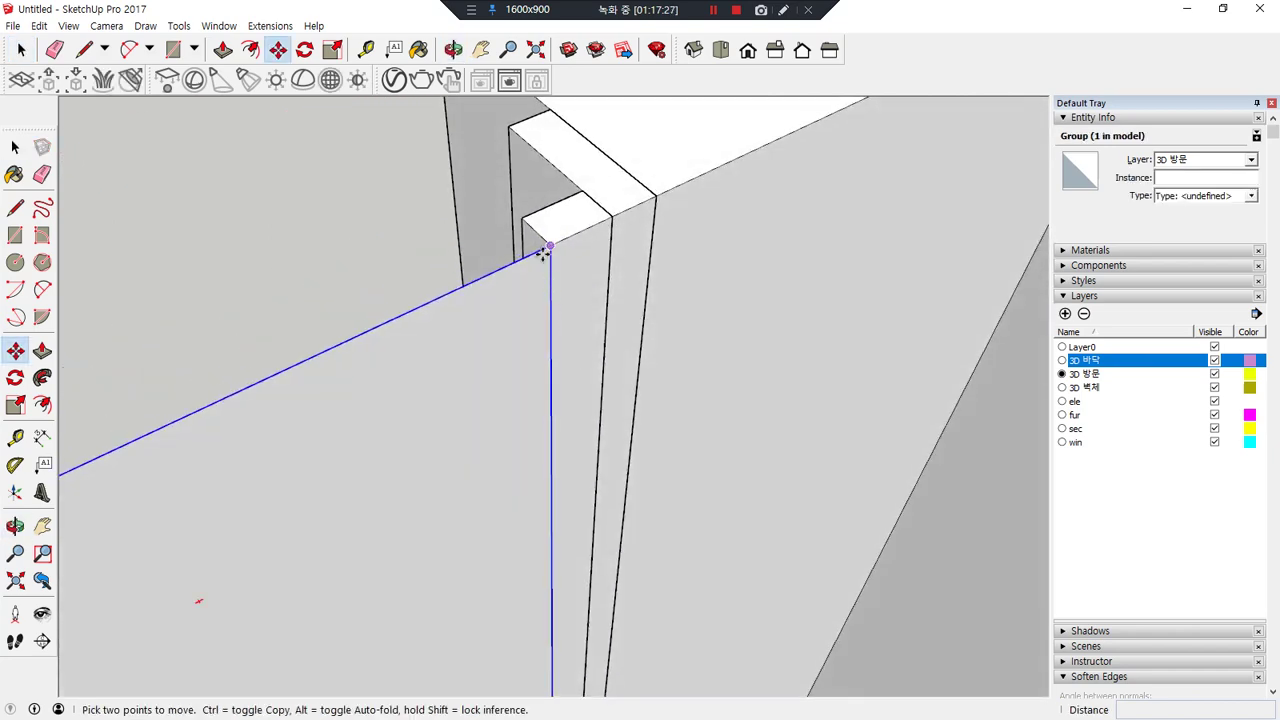
{"action": "left_click", "coordinate": [536, 233]}
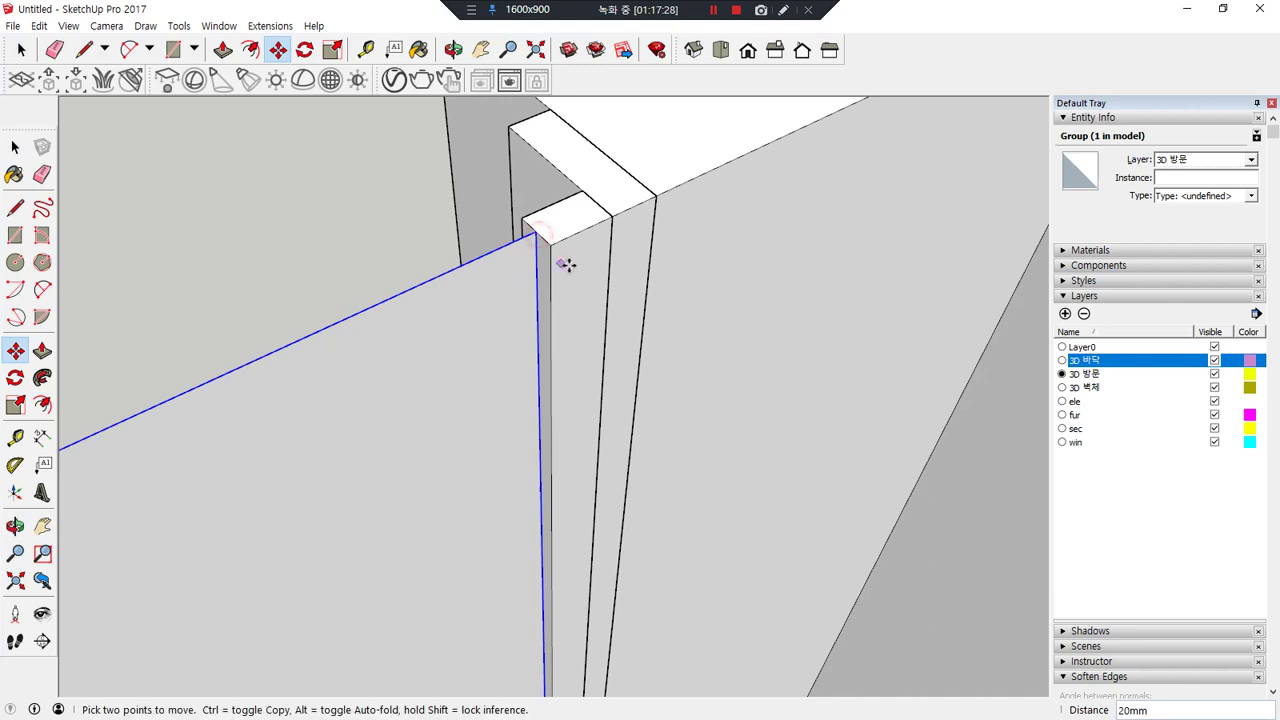
- Group the sash with its glass and copy it beside the original onto the track behind, with the meeting stiles overlapping
{"action": "key", "text": "space"}
{"action": "left_click", "coordinate": [568, 229], "text": "shift"}
{"action": "left_click", "coordinate": [567, 231]}
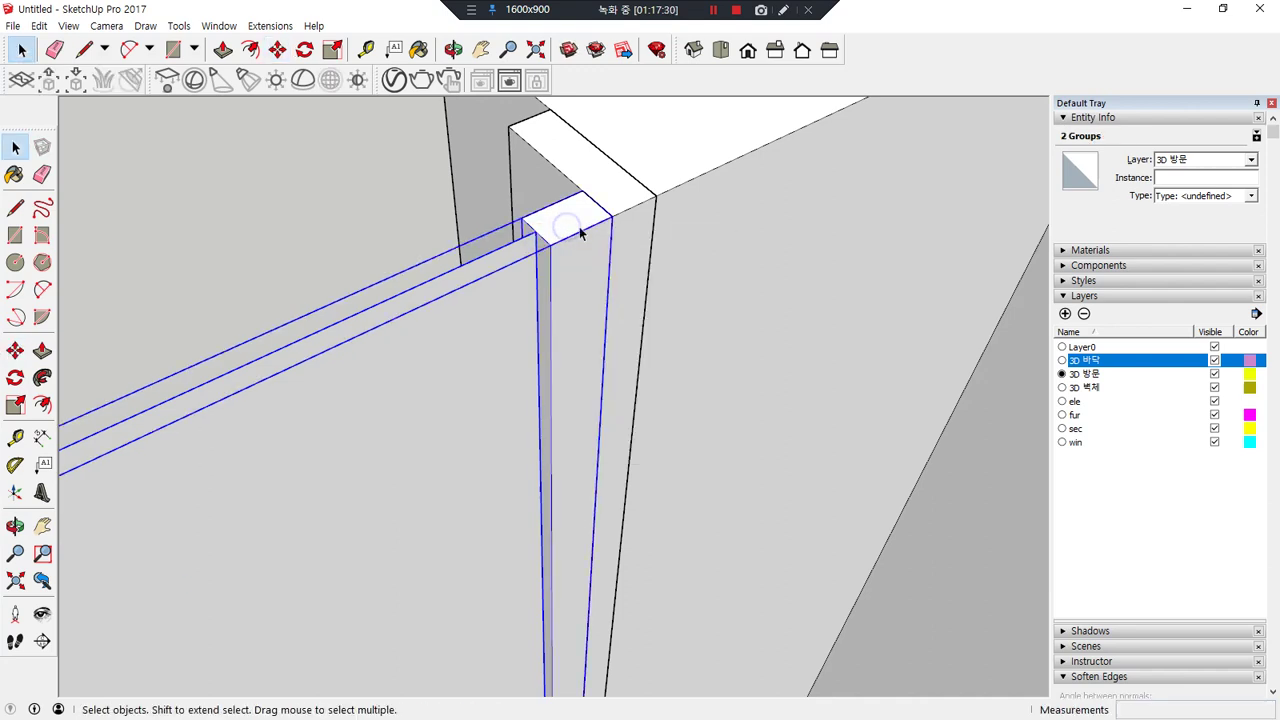
{"action": "key", "text": "m"}
{"action": "left_click", "coordinate": [577, 186]}
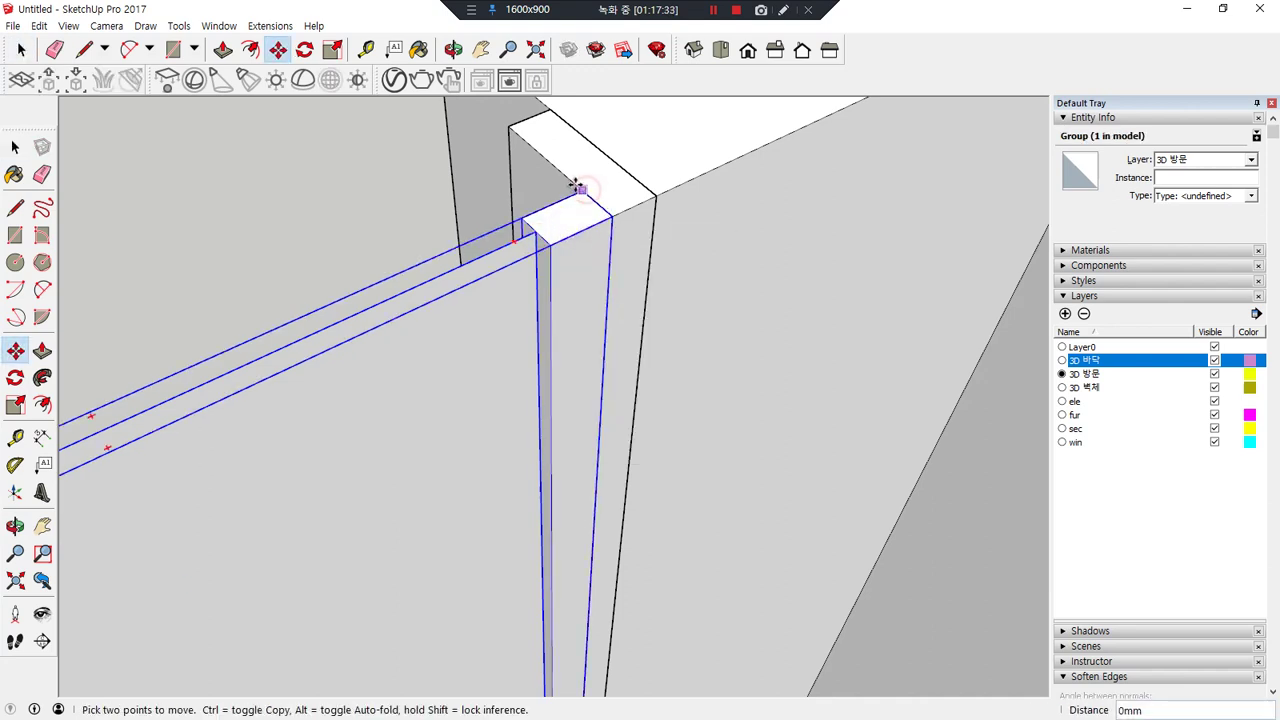
{"action": "key", "text": "ctrl"}
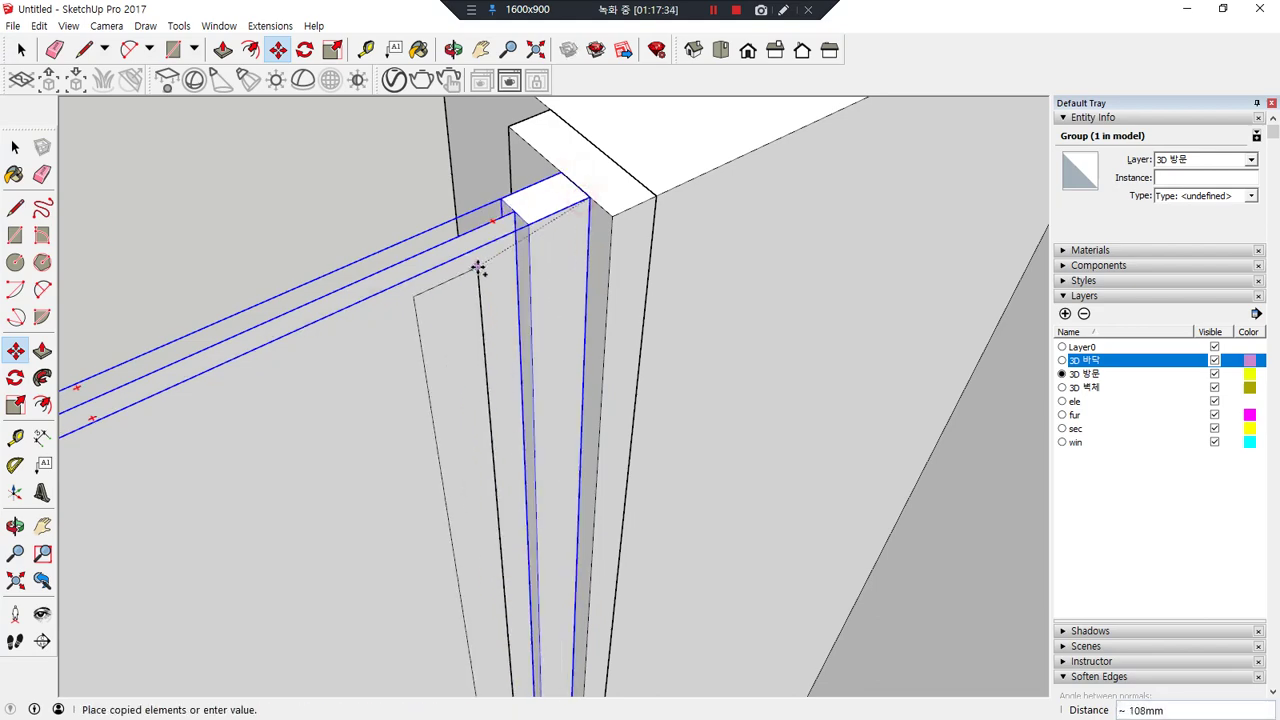
{"action": "middle_click_drag", "start_coordinate": [380, 306], "coordinate": [389, 407]}
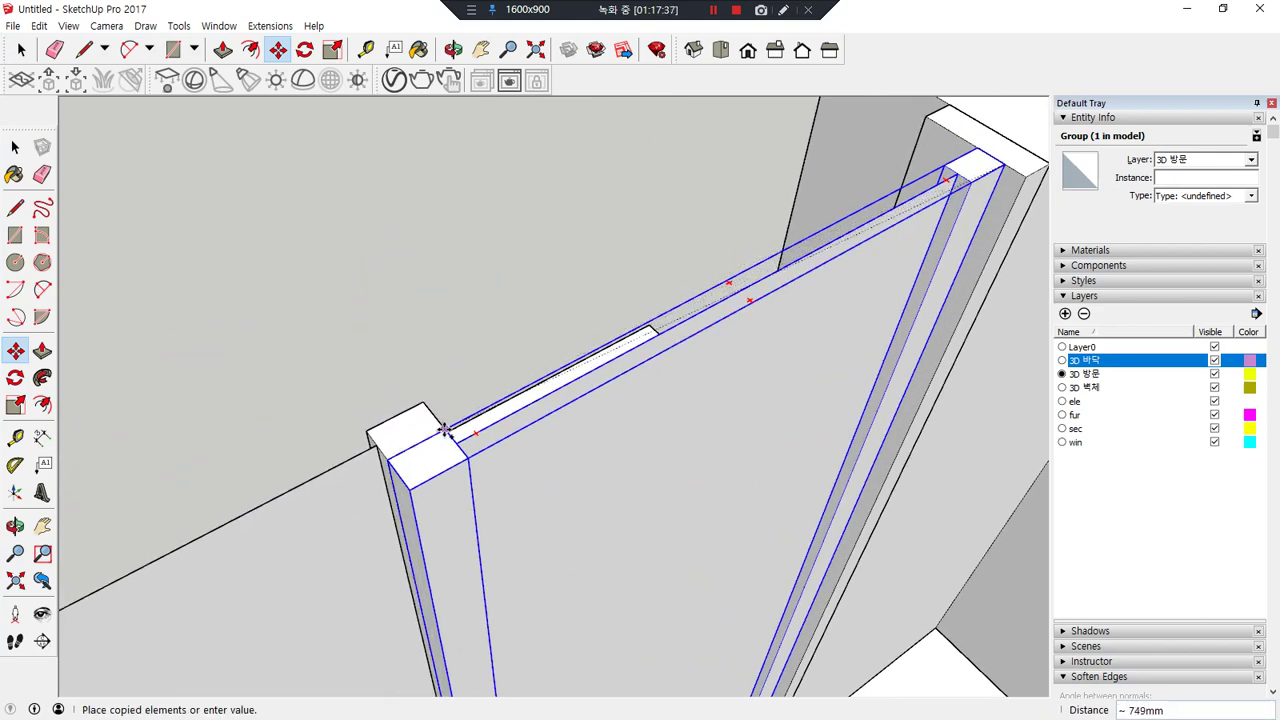
{"action": "left_click", "coordinate": [446, 432]}
- Copy the second sash along the same track so that the third sash butts against it
{"action": "scroll", "coordinate": [410, 442], "scroll_direction": "down", "scroll_amount": 5}
{"action": "middle_click_drag", "start_coordinate": [410, 440], "coordinate": [573, 369], "text": "shift"}
{"action": "scroll", "coordinate": [602, 309], "scroll_direction": "up", "scroll_amount": 2}
{"action": "scroll", "coordinate": [606, 311], "scroll_direction": "down", "scroll_amount": 1}
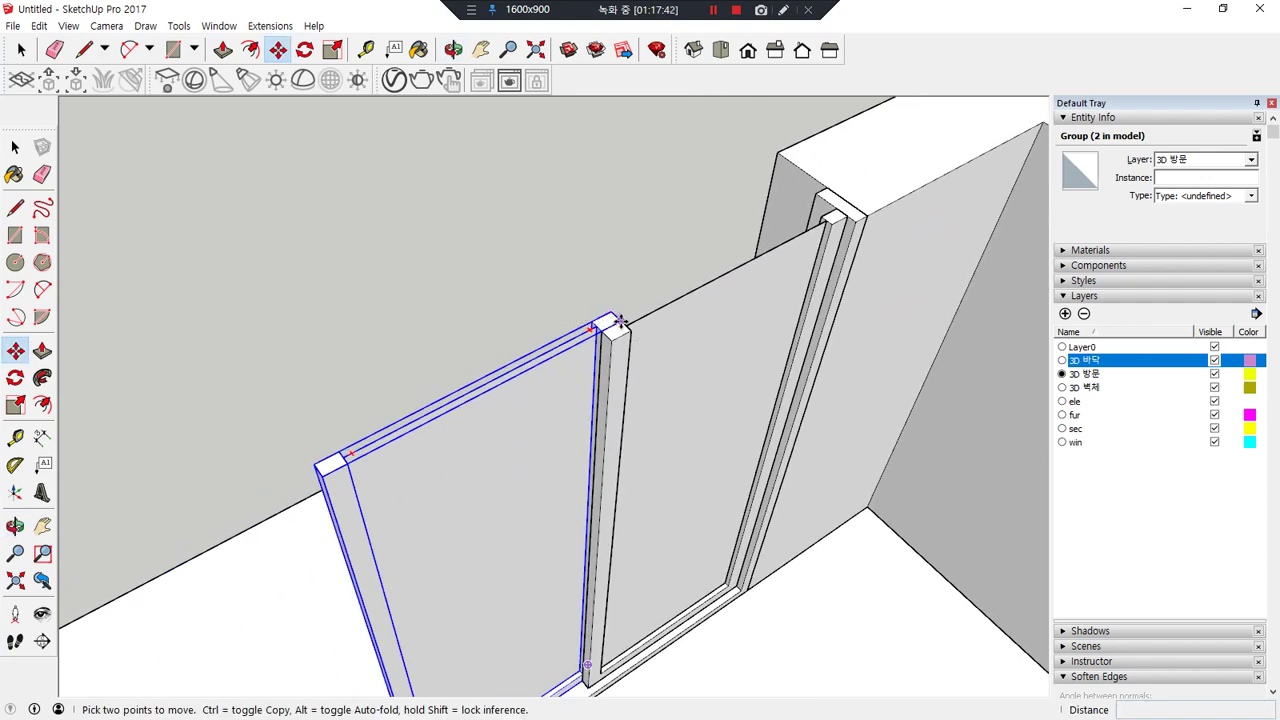
{"action": "left_click", "coordinate": [614, 322]}
{"action": "key", "text": "ctrl"}
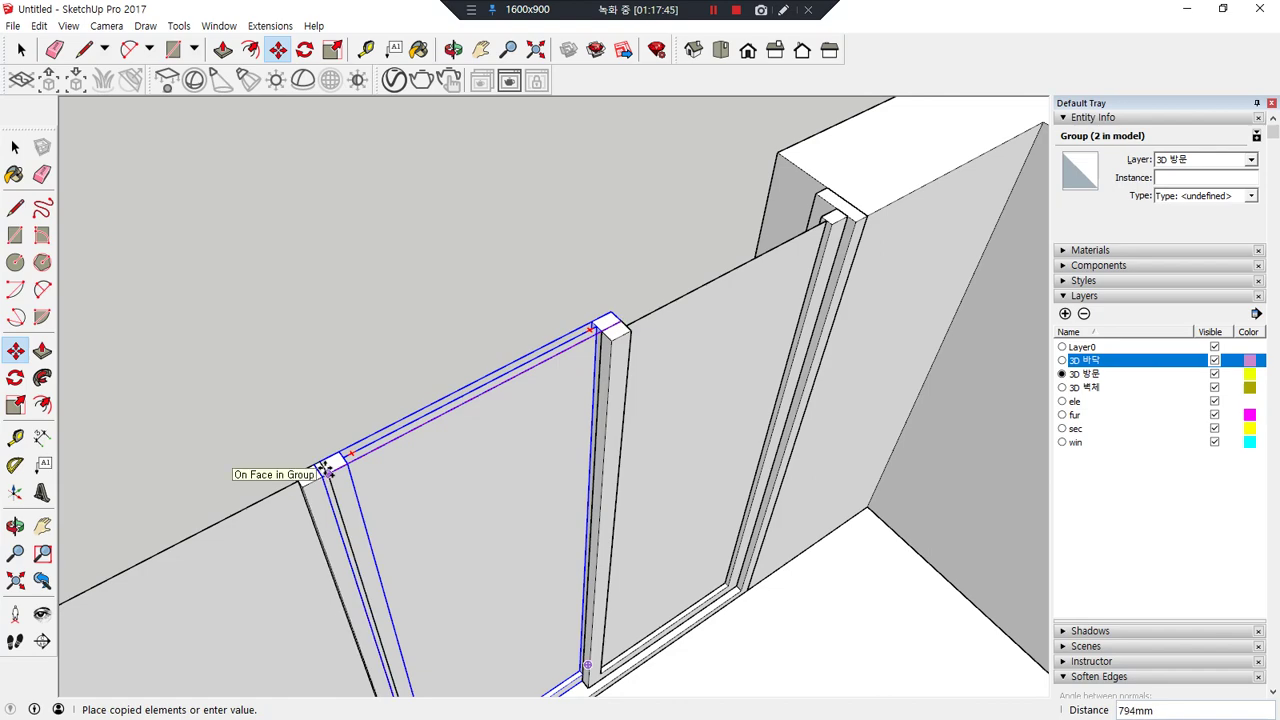
{"action": "left_click", "coordinate": [312, 478]}
- Copy the third sash onto the room-side track to fill the last bay, overlapping the third sash's stile
{"action": "middle_click_drag", "start_coordinate": [310, 478], "coordinate": [657, 268]}
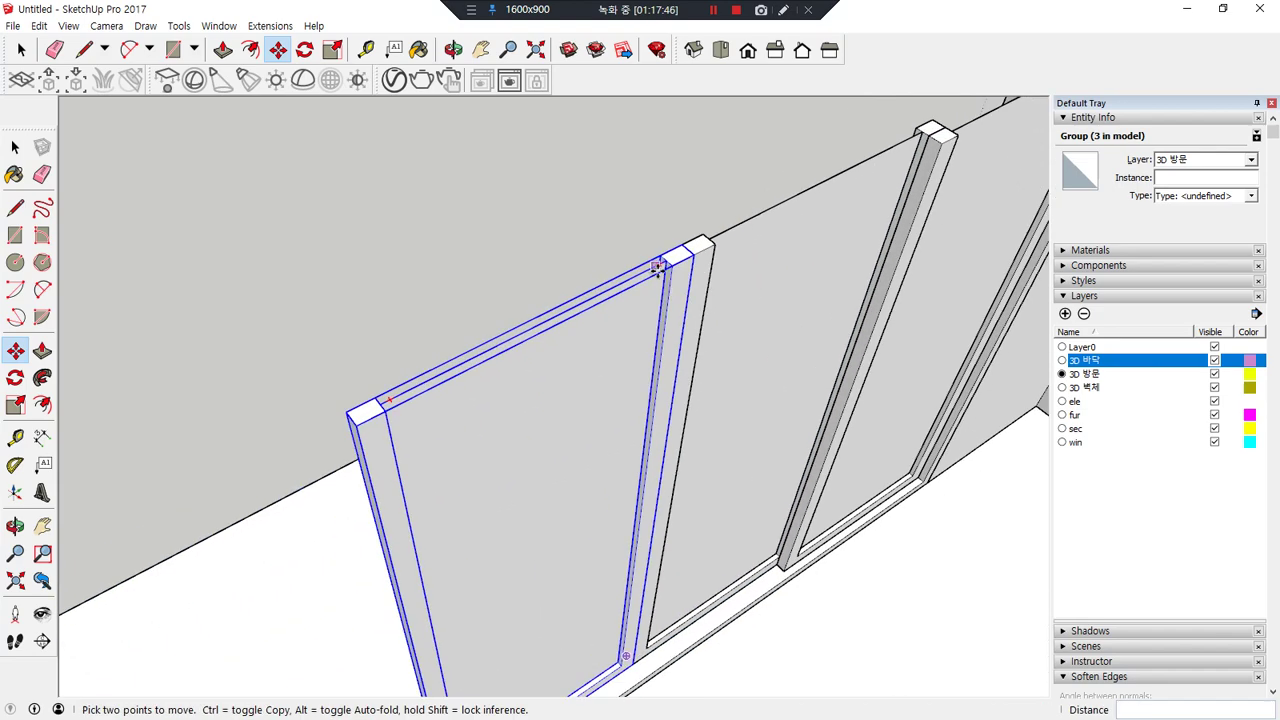
{"action": "left_click", "coordinate": [680, 246]}
{"action": "key", "text": "ctrl"}
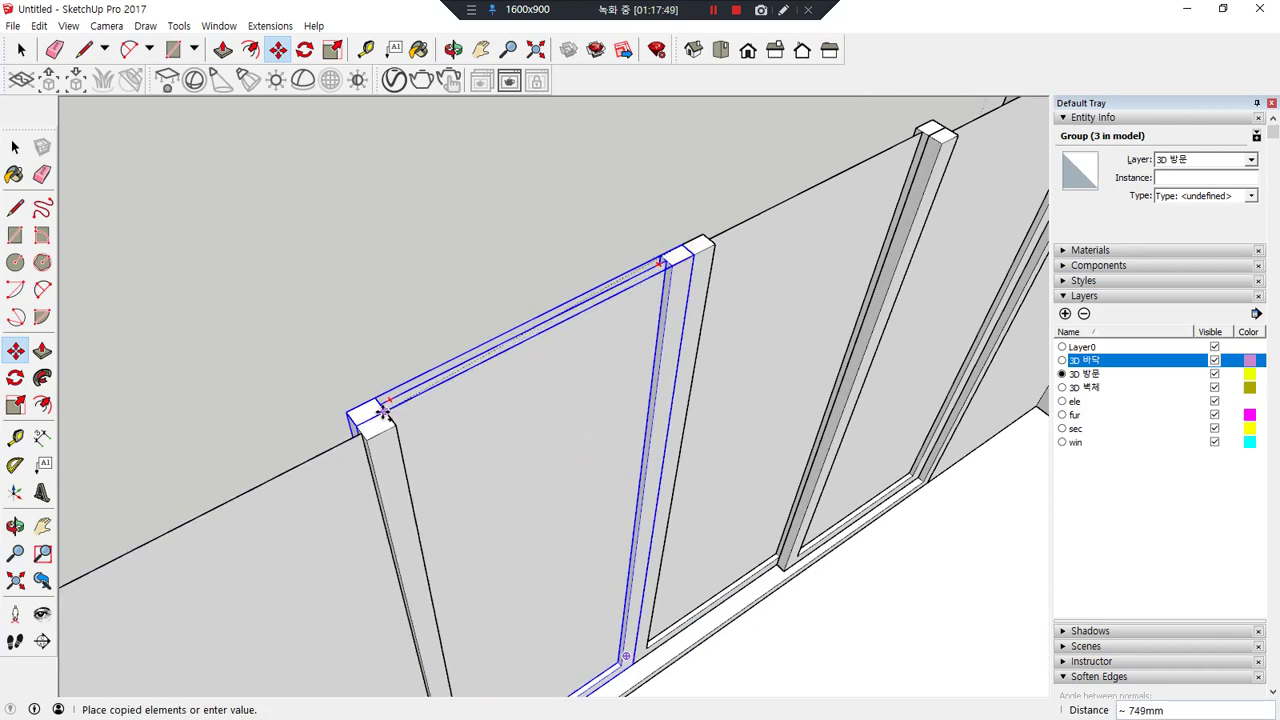
{"action": "left_click", "coordinate": [384, 412]}
- Copy the large frame with its four sashes outward by the frame's depth to form the outer half of the double window
{"action": "scroll", "coordinate": [384, 420], "scroll_direction": "down", "scroll_amount": 3}
{"action": "key", "text": "space"}
{"action": "left_click", "coordinate": [449, 428], "text": "shift"}
{"action": "left_click", "coordinate": [733, 308], "text": "shift"}
{"action": "left_click", "coordinate": [811, 230], "text": "shift"}
{"action": "left_click", "coordinate": [784, 240], "text": "shift"}
{"action": "left_click", "coordinate": [191, 546], "text": "shift"}
{"action": "key", "text": "m"}
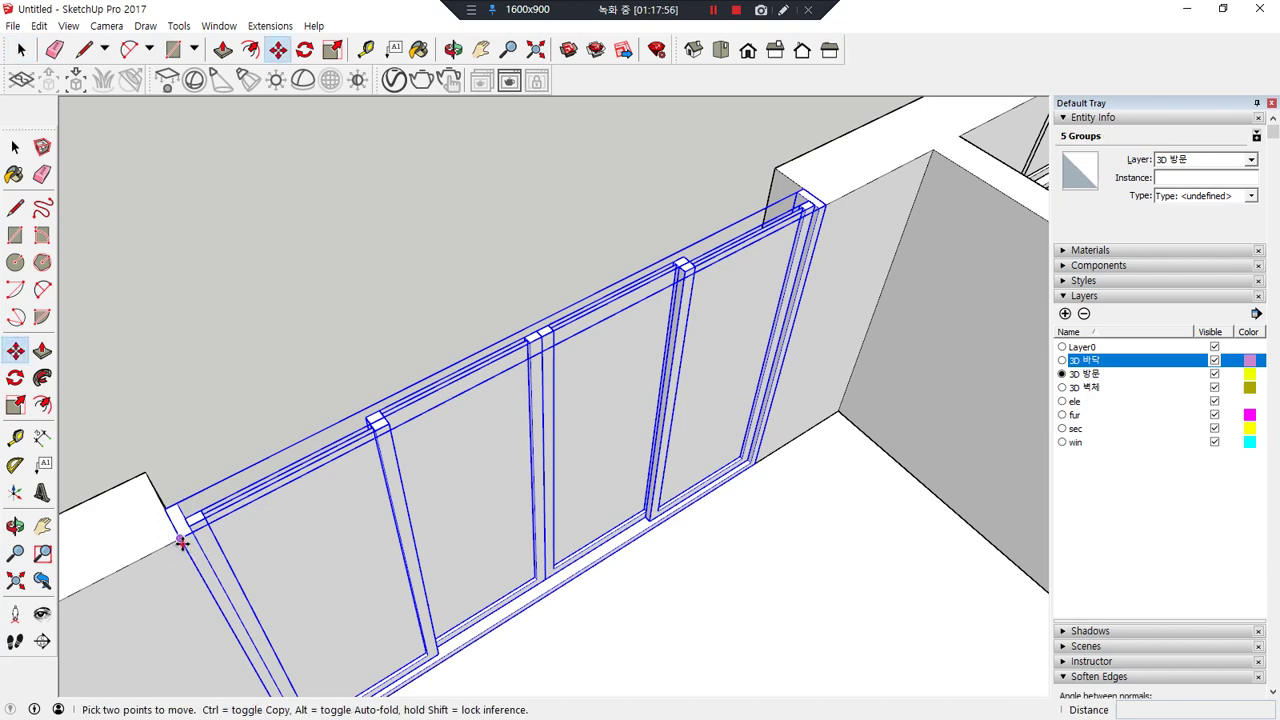
{"action": "left_click", "coordinate": [181, 541]}
{"action": "key", "text": "ctrl"}
{"action": "left_click", "coordinate": [163, 514]}
{"action": "key", "text": "space"}
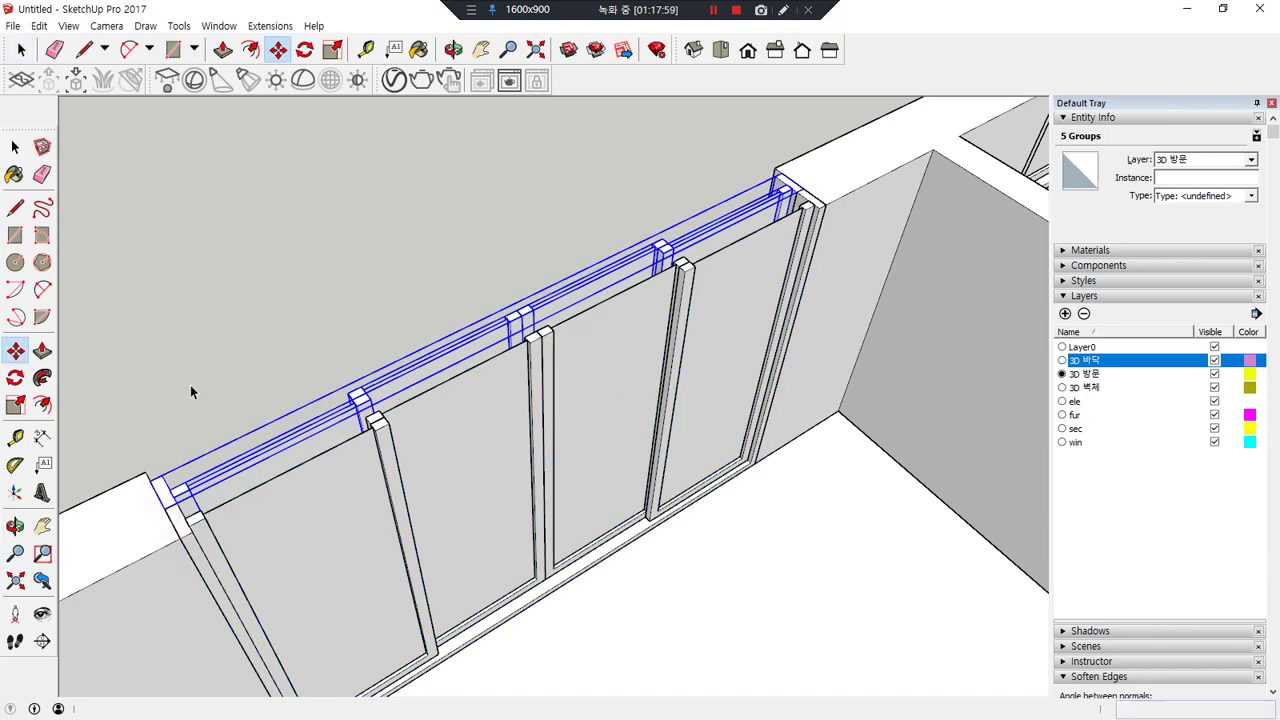
- Examine the large double window and the whole house, including from the isometric view
{"action": "left_click", "coordinate": [194, 378]}
{"action": "middle_click_drag", "start_coordinate": [194, 378], "coordinate": [500, 569]}
{"action": "scroll", "coordinate": [734, 410], "scroll_direction": "down", "scroll_amount": 3}
{"action": "scroll", "coordinate": [663, 490], "scroll_direction": "down", "scroll_amount": 1}
{"action": "middle_click_drag", "start_coordinate": [663, 490], "coordinate": [531, 463], "text": "shift"}
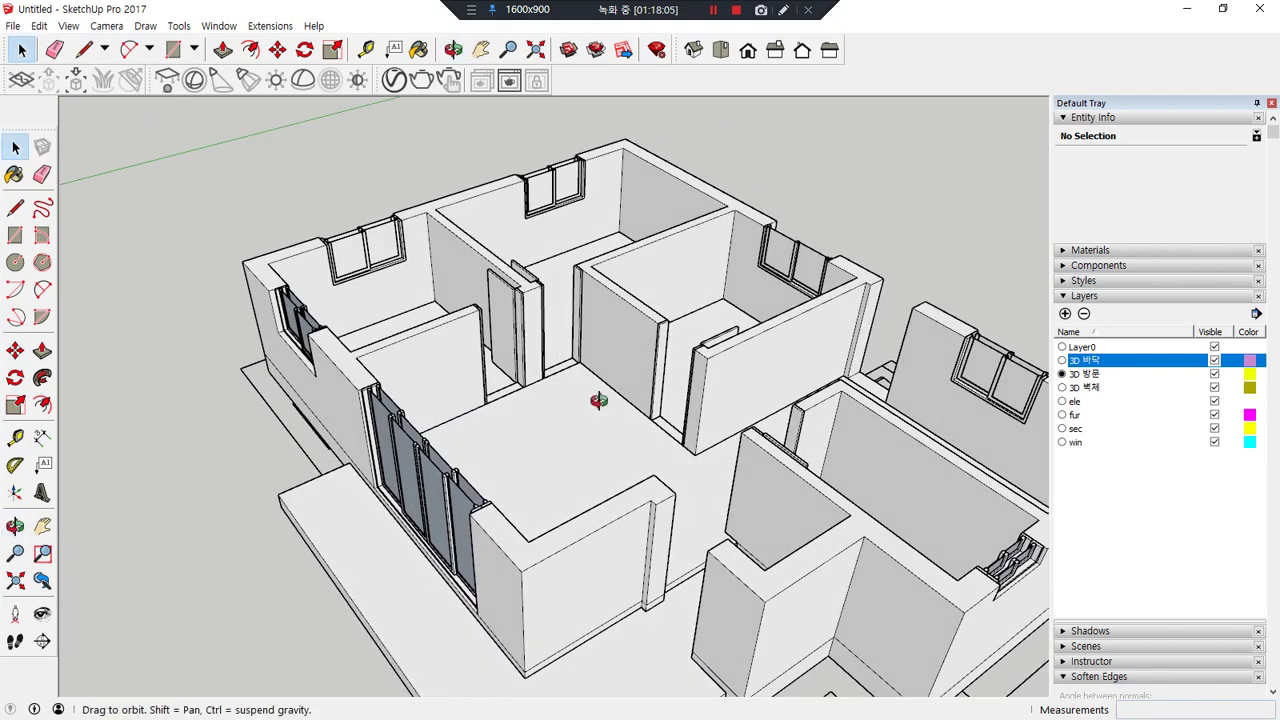
{"action": "scroll", "coordinate": [595, 450], "scroll_direction": "down", "scroll_amount": 5}
{"action": "left_click", "coordinate": [693, 49]}
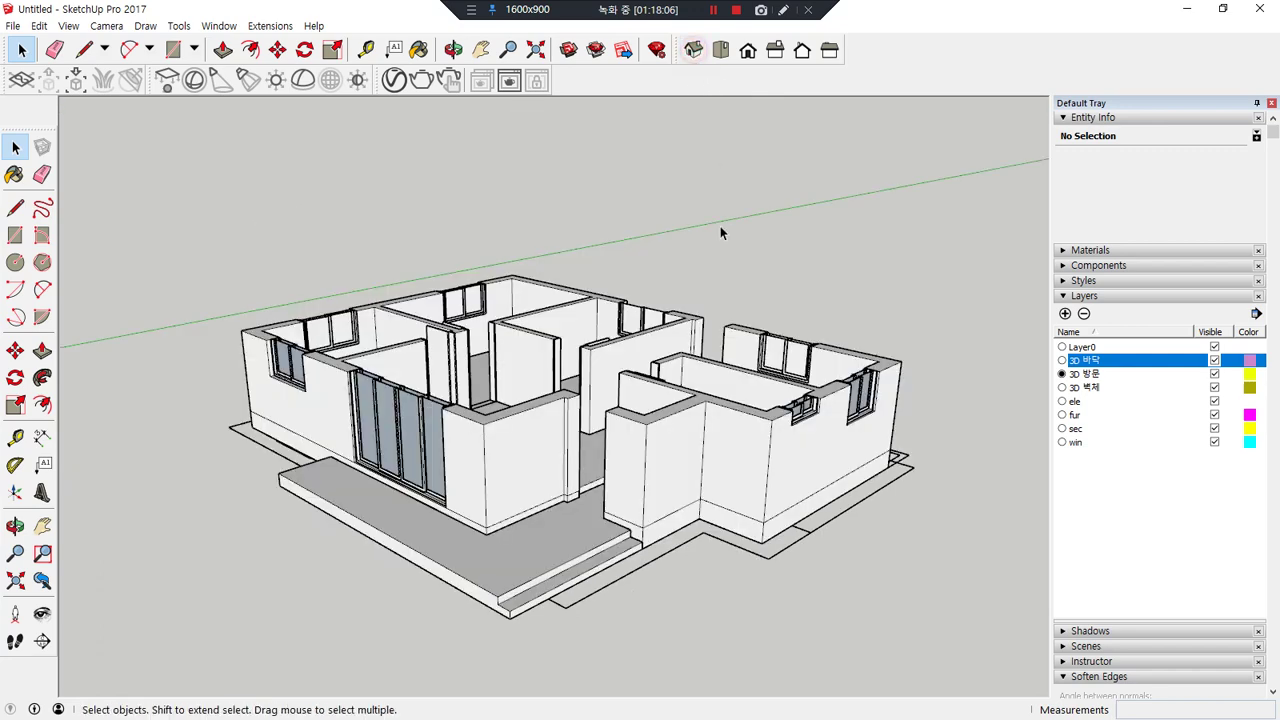
{"action": "middle_click_drag", "start_coordinate": [597, 268], "coordinate": [567, 535]}
{"action": "left_click", "coordinate": [695, 49]}
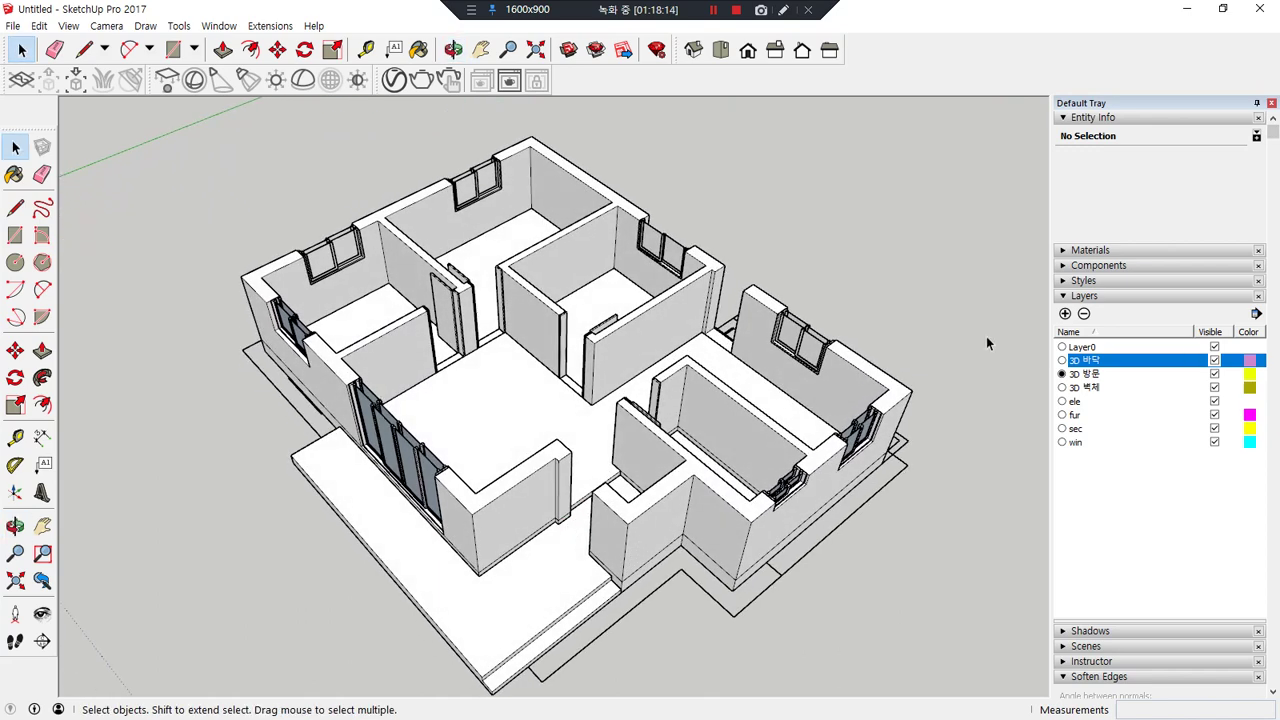